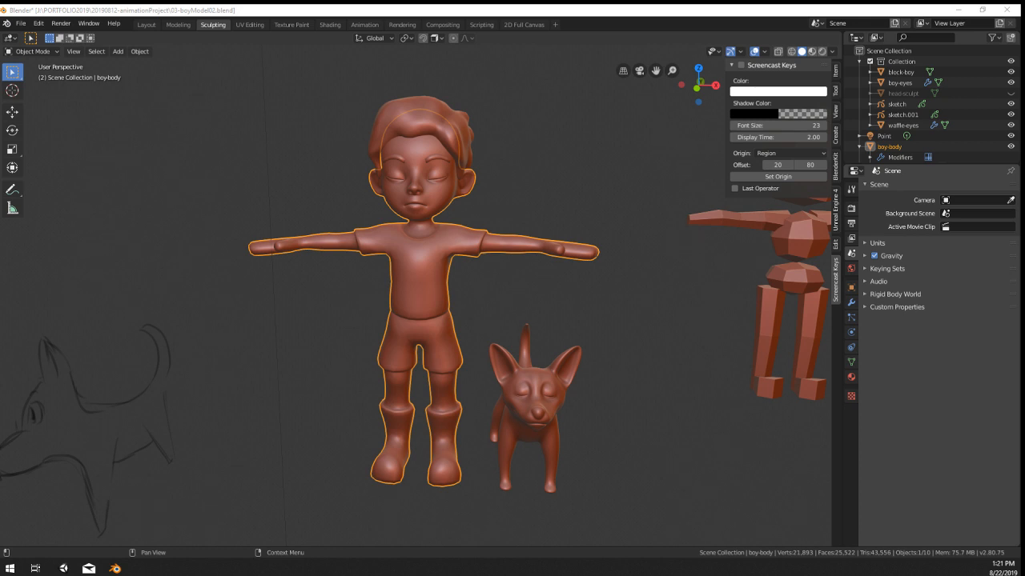
Step: Examine the boy and dog models from several angles alongside the sketch and the block figure
{"action": "scroll", "coordinate": [551, 321], "scroll_direction": "up", "scroll_amount": 3}
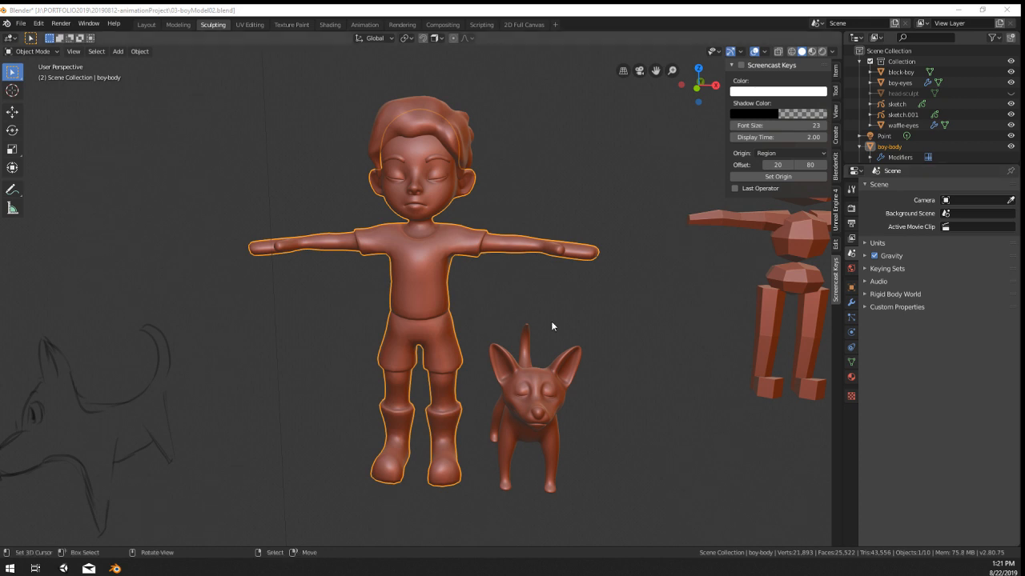
{"action": "middle_click_drag", "start_coordinate": [500, 297], "coordinate": [440, 300]}
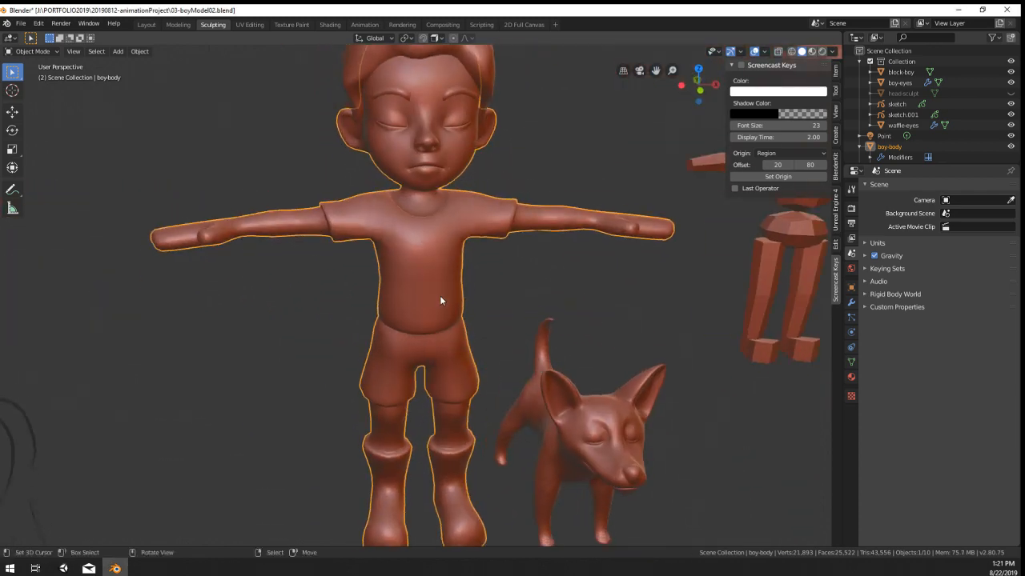
{"action": "scroll", "coordinate": [464, 360], "scroll_direction": "down", "scroll_amount": 4}
{"action": "mouse_move", "coordinate": [463, 362]}
{"action": "middle_mouse_down"}
{"action": "mouse_move", "coordinate": [339, 369]}
{"action": "mouse_move", "coordinate": [451, 363]}
{"action": "middle_mouse_up"}
{"action": "left_click", "coordinate": [506, 386]}
{"action": "scroll", "coordinate": [542, 409], "scroll_direction": "down", "scroll_amount": 2}
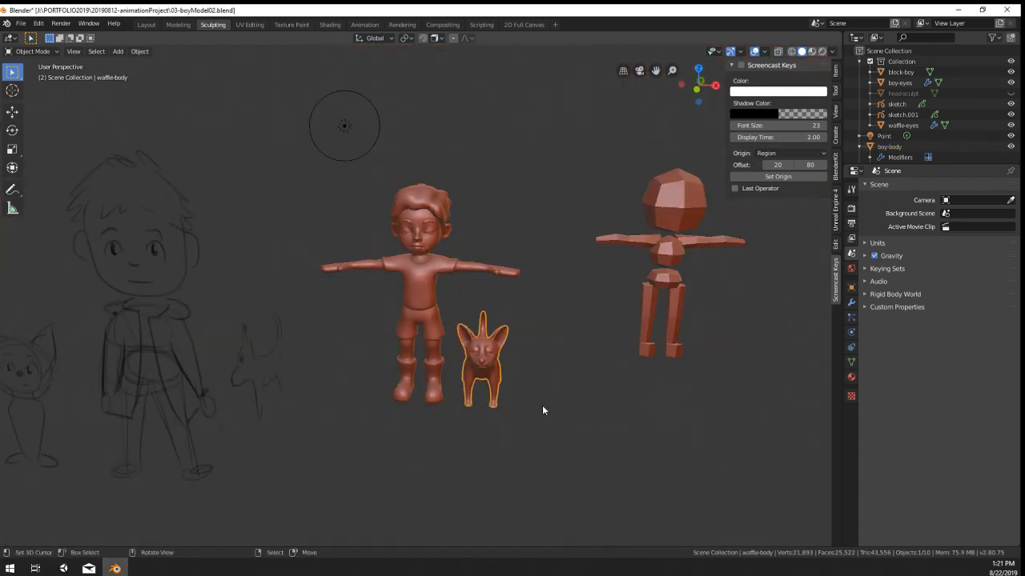
{"action": "middle_click_drag", "start_coordinate": [542, 410], "coordinate": [413, 439]}
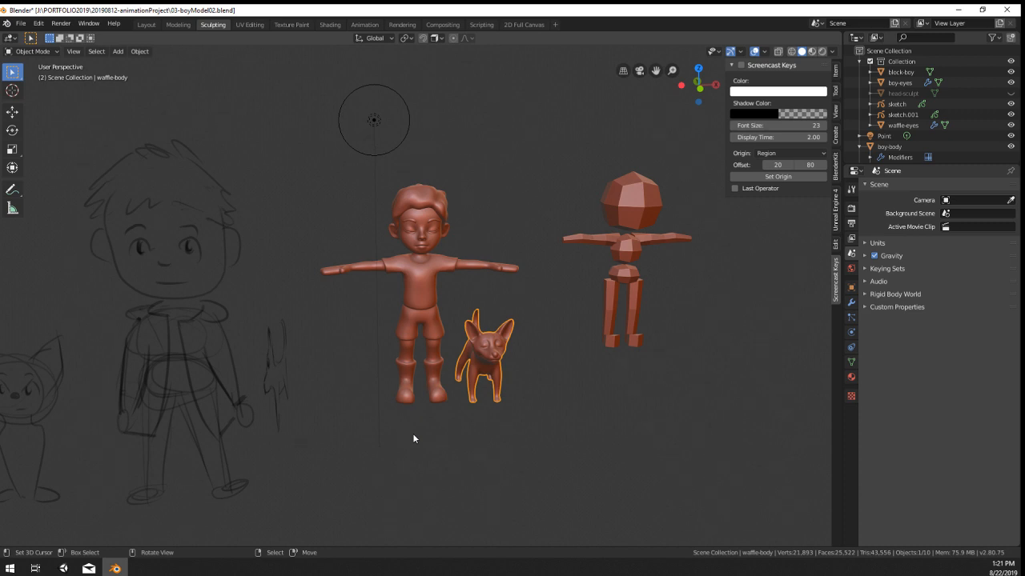
{"action": "scroll", "coordinate": [413, 439], "scroll_direction": "up", "scroll_amount": 3}
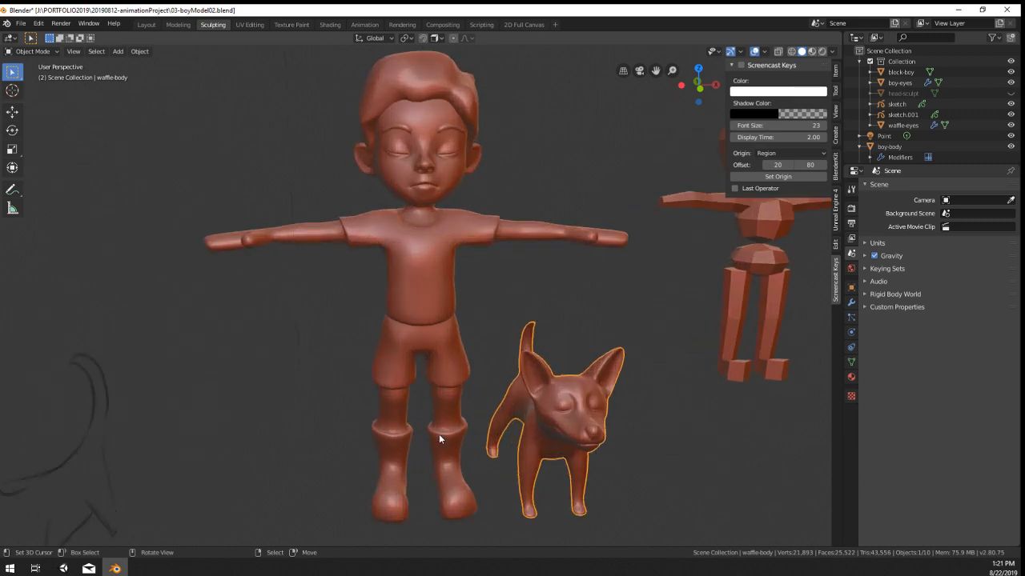
Step: Open the boy's body for mesh editing in front view and enable X-axis mirroring
{"action": "left_click", "coordinate": [445, 293]}
{"action": "key", "text": "KP_1"}
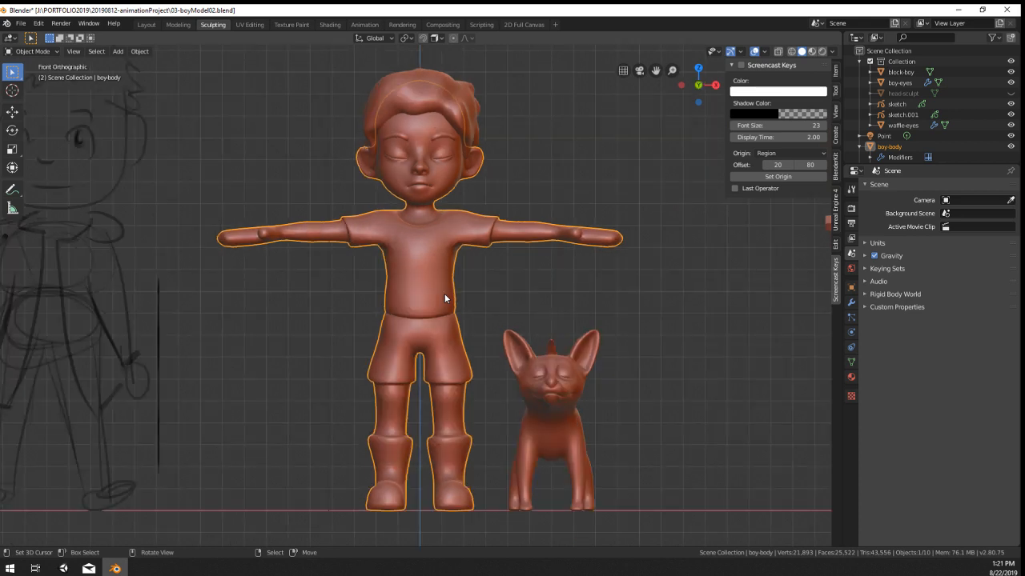
{"action": "key", "text": "Tab"}
{"action": "scroll", "coordinate": [474, 183], "scroll_direction": "up", "scroll_amount": 1}
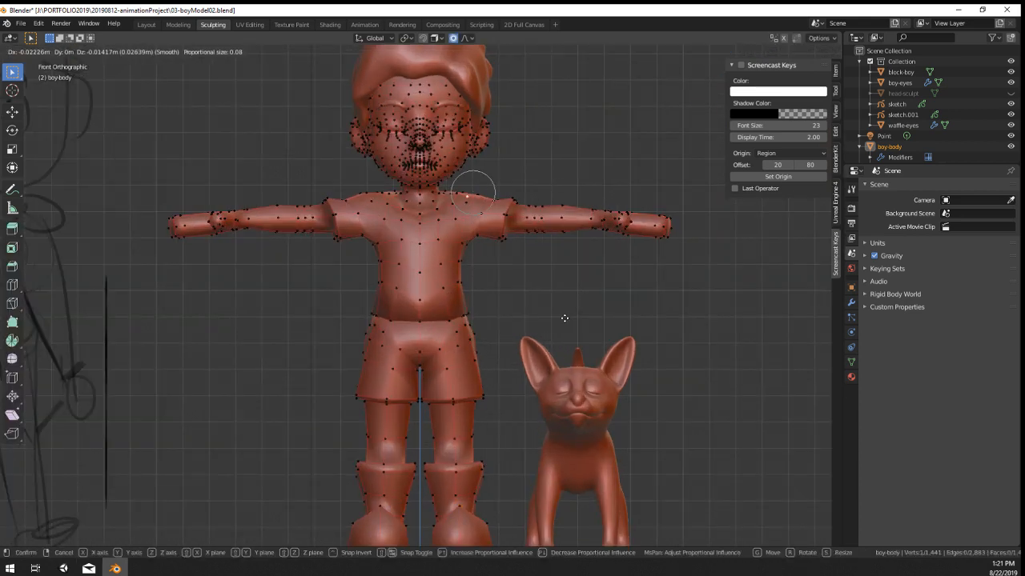
{"action": "left_click", "coordinate": [783, 38]}
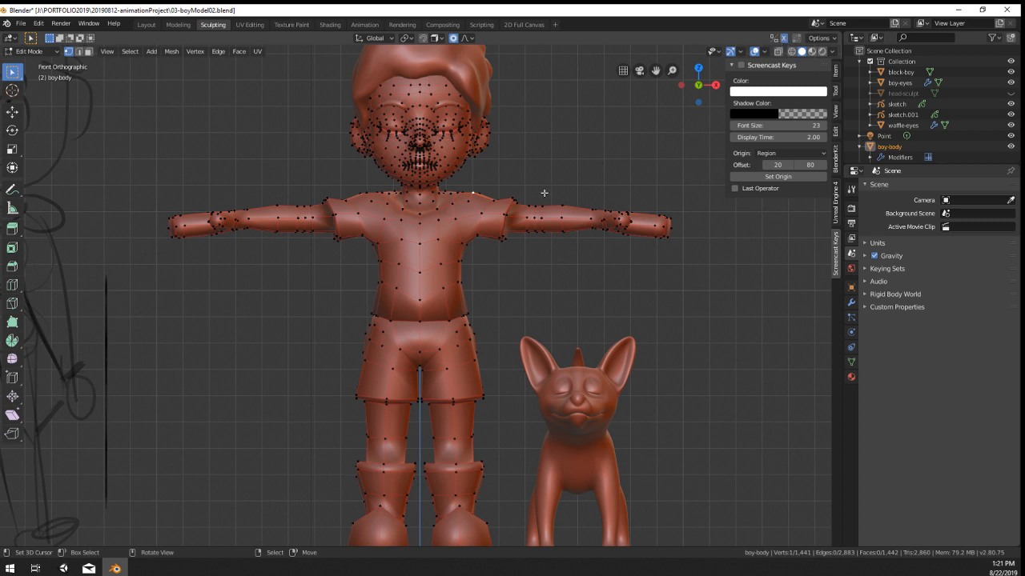
Step: Try moving shoulder and torso vertices with proportional editing at a size of 0.42
{"action": "key", "text": "g"}
{"action": "scroll", "coordinate": [618, 249], "scroll_direction": "down", "scroll_amount": 9}
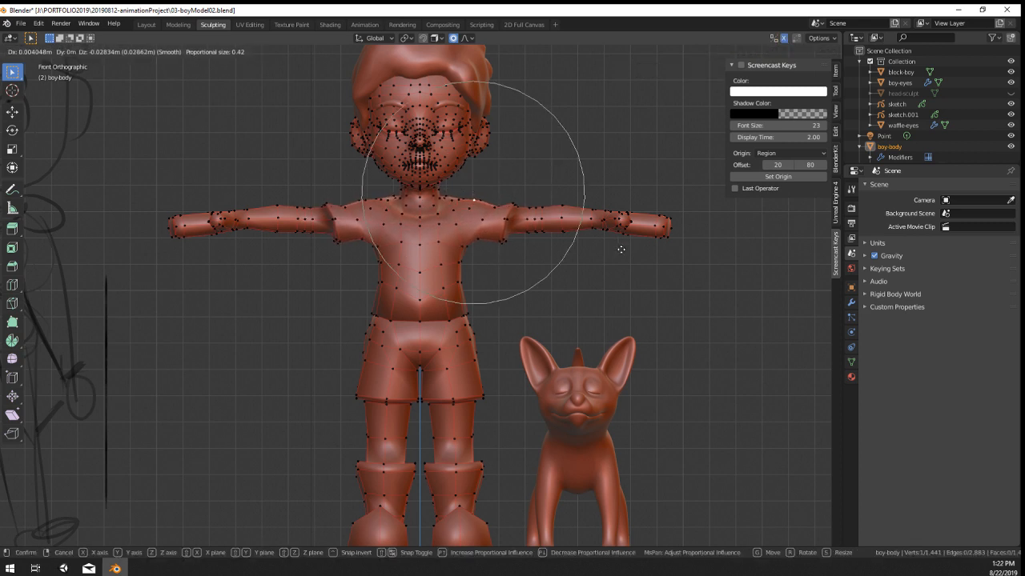
{"action": "right_click", "coordinate": [619, 247]}
{"action": "key", "text": "g"}
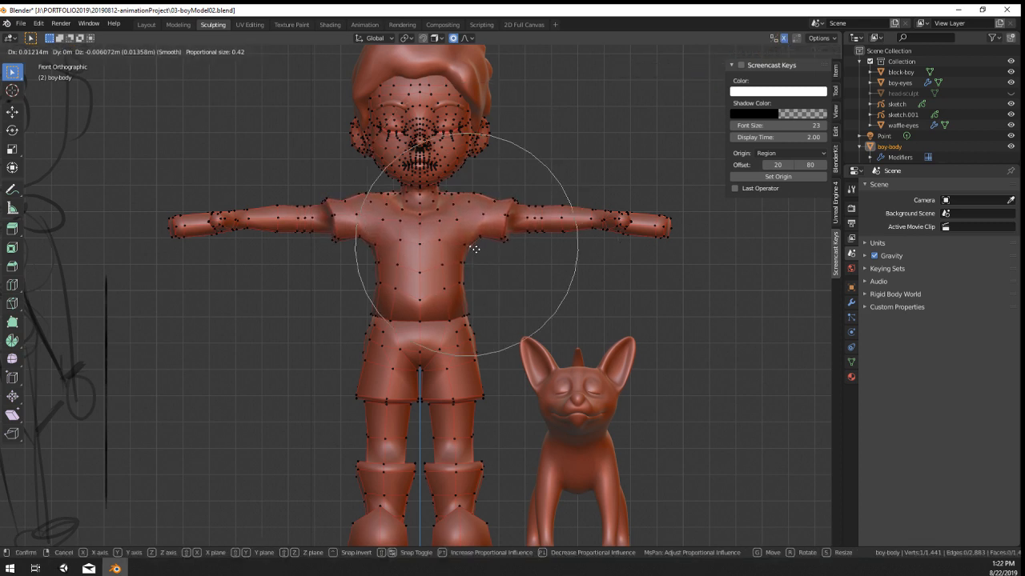
{"action": "left_click", "coordinate": [474, 248]}
{"action": "key", "text": "g"}
{"action": "left_click", "coordinate": [476, 318]}
{"action": "key", "text": "Tab"}
Step: Compare the body's shape at Multires preview levels 0 and 1
{"action": "scroll", "coordinate": [520, 324], "scroll_direction": "down", "scroll_amount": 2}
{"action": "middle_click_drag", "start_coordinate": [533, 325], "coordinate": [494, 348]}
{"action": "key", "text": "Tab"}
{"action": "key", "text": "Tab"}
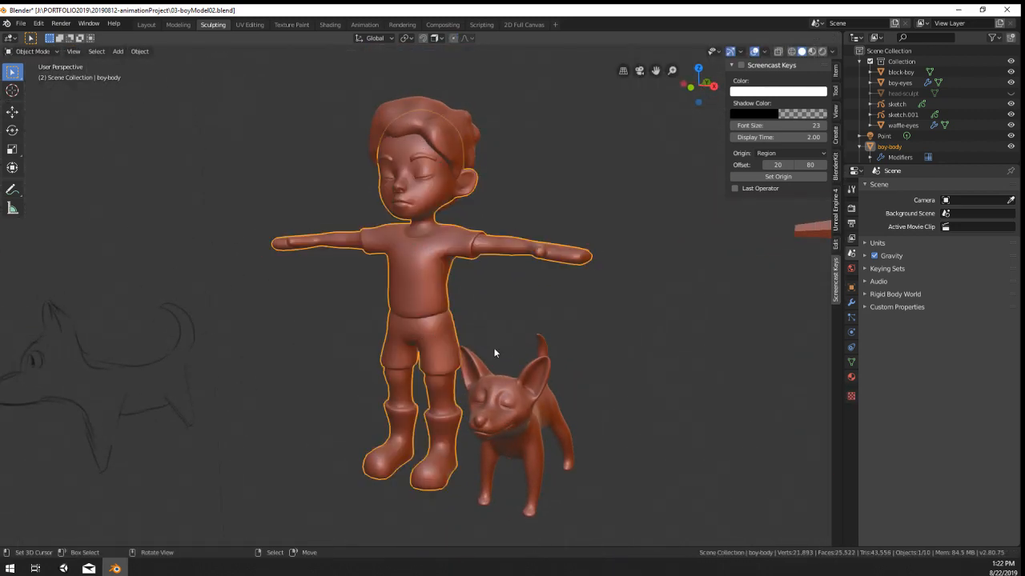
{"action": "key", "text": "KP_1"}
{"action": "left_click", "coordinate": [851, 302]}
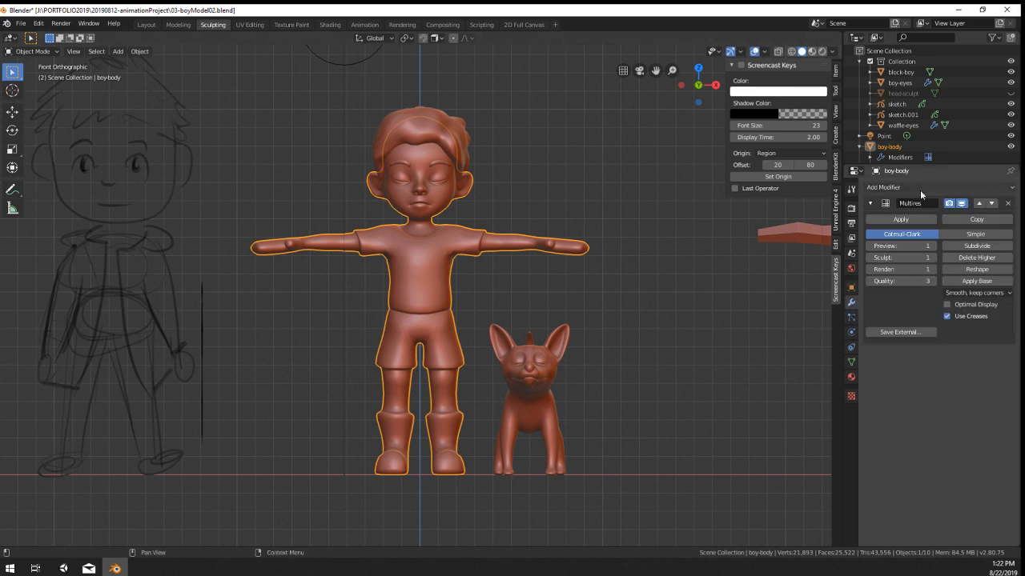
{"action": "scroll", "coordinate": [425, 195], "scroll_direction": "up", "scroll_amount": 3}
{"action": "middle_click_drag", "start_coordinate": [425, 196], "coordinate": [475, 267], "text": "shift"}
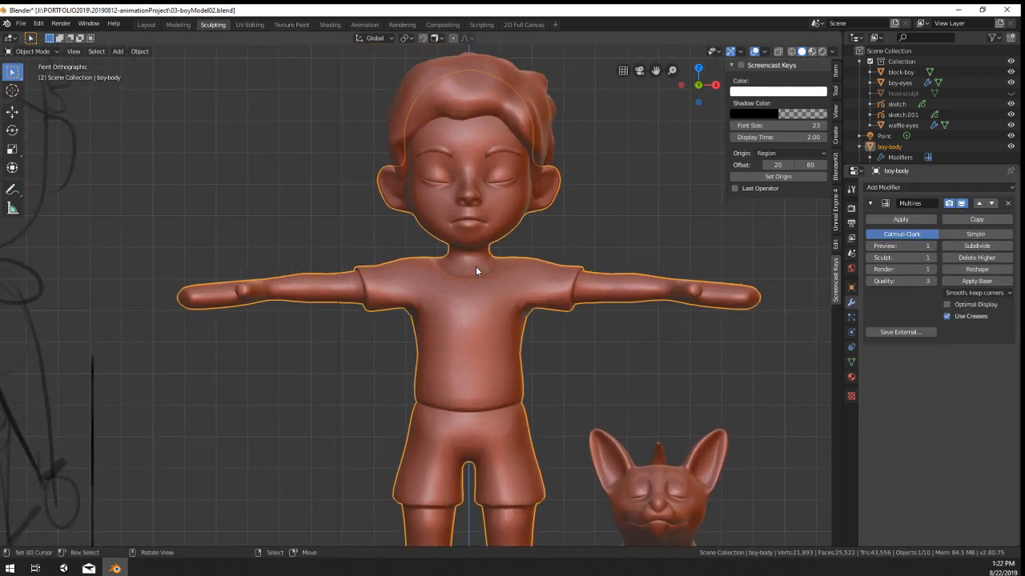
{"action": "left_click", "coordinate": [871, 247]}
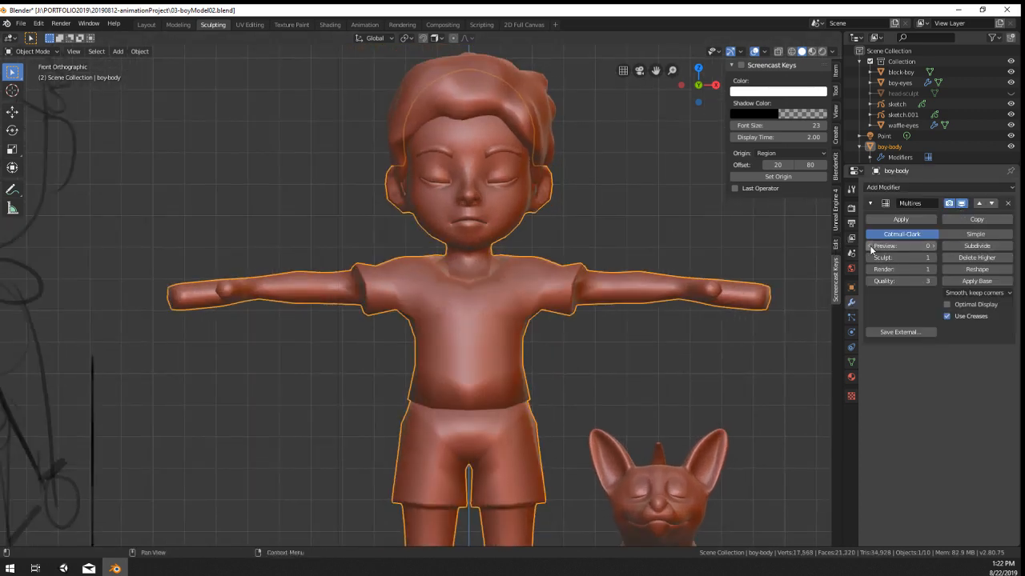
{"action": "left_click", "coordinate": [934, 246]}
Step: Apply the Multires modifier to the boy's body
{"action": "middle_click_drag", "start_coordinate": [739, 293], "coordinate": [632, 354]}
{"action": "left_click", "coordinate": [35, 53]}
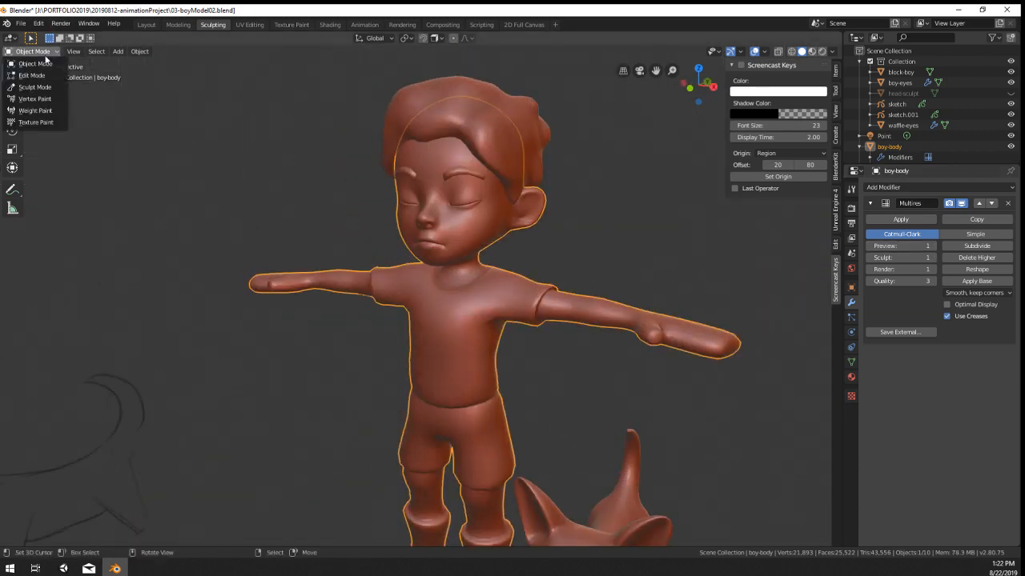
{"action": "scroll", "coordinate": [498, 212], "scroll_direction": "down", "scroll_amount": 4}
{"action": "middle_click_drag", "start_coordinate": [538, 272], "coordinate": [513, 242]}
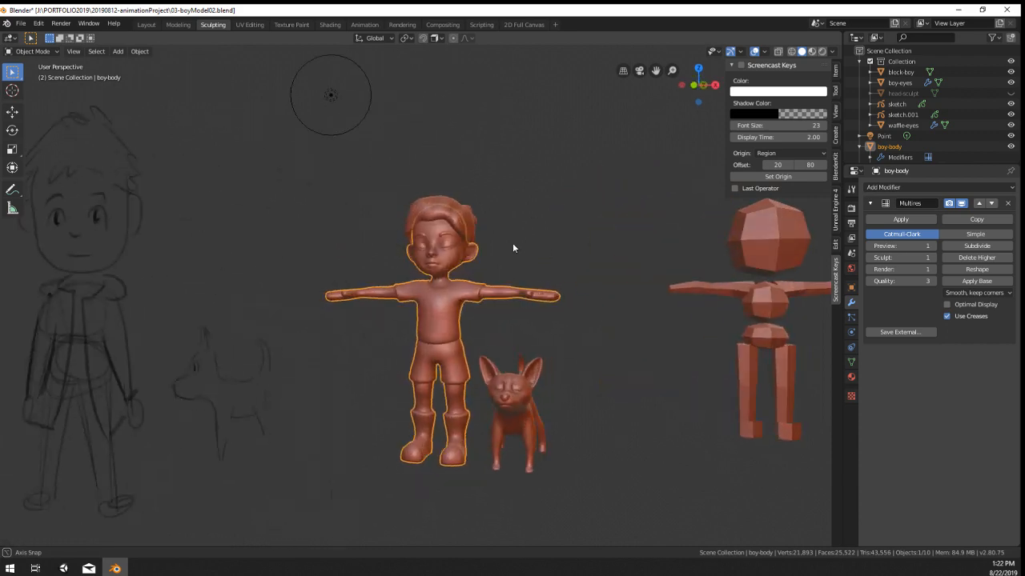
{"action": "scroll", "coordinate": [512, 242], "scroll_direction": "up", "scroll_amount": 5}
{"action": "left_click", "coordinate": [911, 220]}
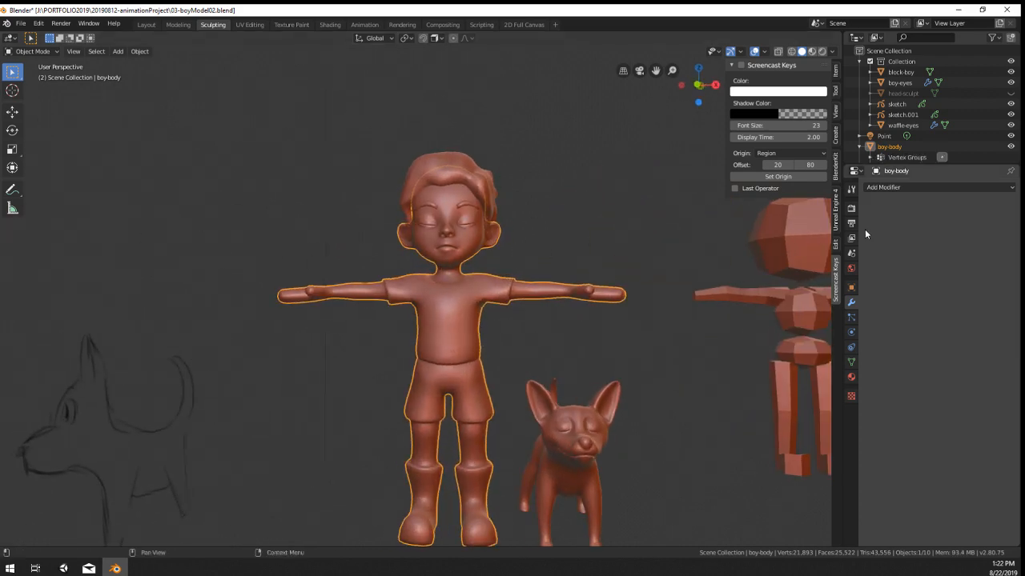
Step: Open the boy's body for mesh editing and show it in wireframe from the top view
{"action": "key", "text": "Tab"}
{"action": "scroll", "coordinate": [544, 305], "scroll_direction": "up", "scroll_amount": 4}
{"action": "middle_click_drag", "start_coordinate": [602, 344], "coordinate": [520, 368]}
{"action": "middle_click_drag", "start_coordinate": [520, 368], "coordinate": [238, 288], "text": "shift"}
{"action": "scroll", "coordinate": [237, 288], "scroll_direction": "up", "scroll_amount": 3}
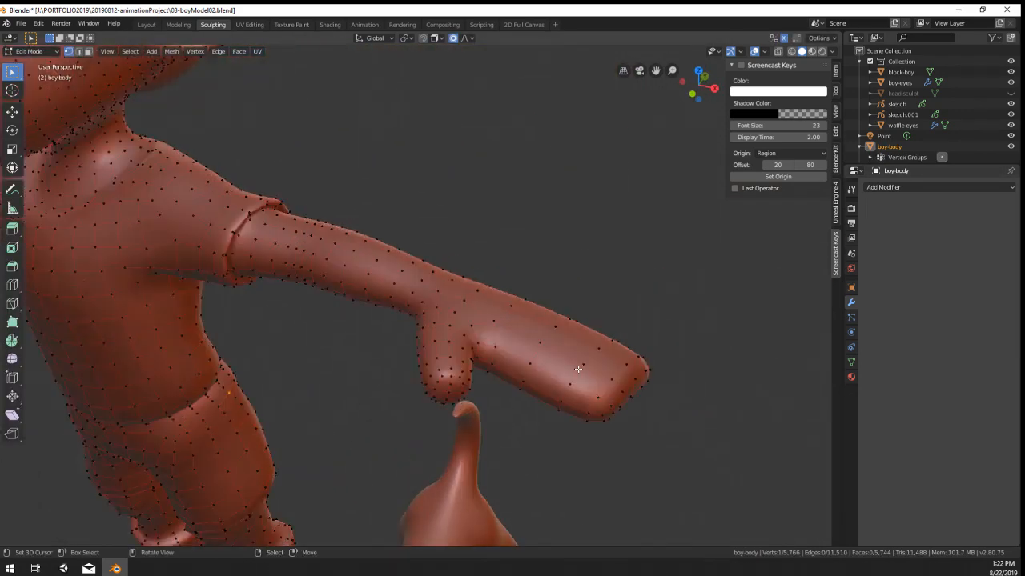
{"action": "right_click", "coordinate": [597, 382]}
{"action": "middle_click_drag", "start_coordinate": [597, 383], "coordinate": [625, 422]}
{"action": "key", "text": "KP_7"}
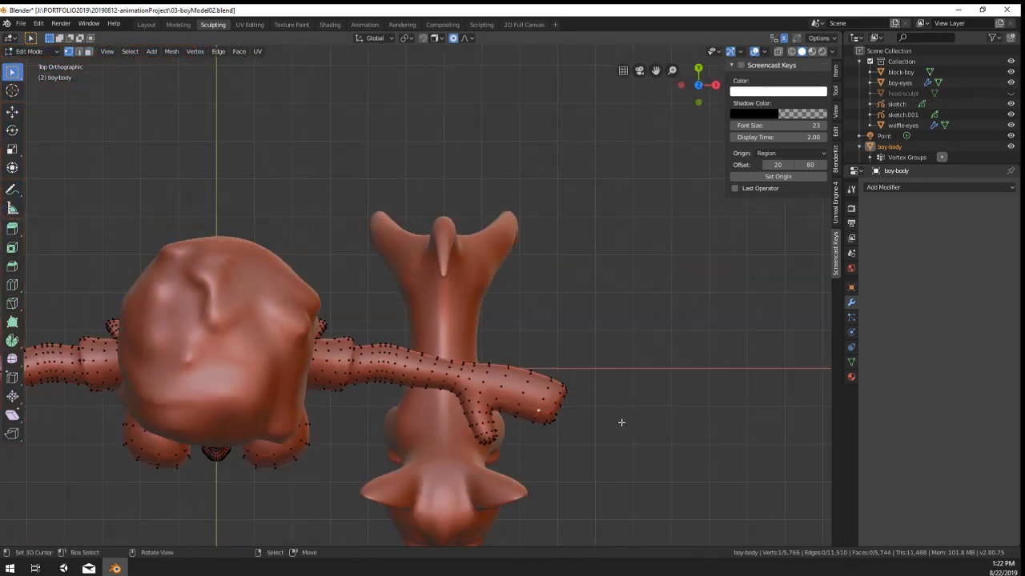
{"action": "scroll", "coordinate": [502, 423], "scroll_direction": "down", "scroll_amount": 3}
{"action": "scroll", "coordinate": [502, 420], "scroll_direction": "up", "scroll_amount": 4}
{"action": "key", "text": "z"}
{"action": "left_click", "coordinate": [425, 419]}
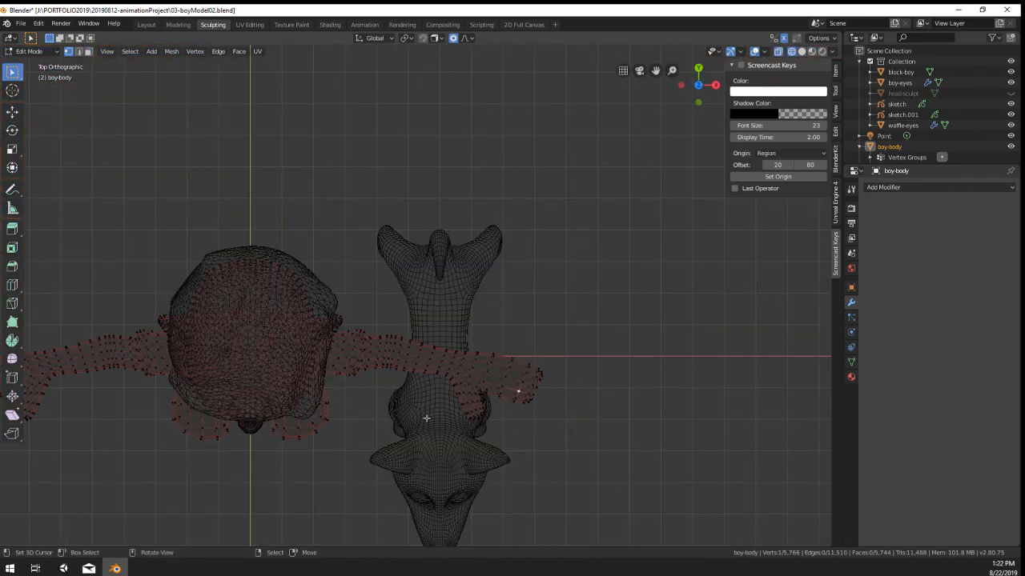
Step: Box-select all vertices of the body's negative X half, through the whole mesh, and check them in front view
{"action": "middle_click_drag", "start_coordinate": [395, 448], "coordinate": [678, 373], "text": "shift"}
{"action": "key", "text": "a"}
{"action": "key", "text": "alt+a"}
{"action": "key", "text": "b"}
{"action": "left_click_drag", "start_coordinate": [187, 114], "coordinate": [533, 478]}
{"action": "middle_click_drag", "start_coordinate": [549, 485], "coordinate": [569, 415]}
{"action": "key", "text": "KP_1"}
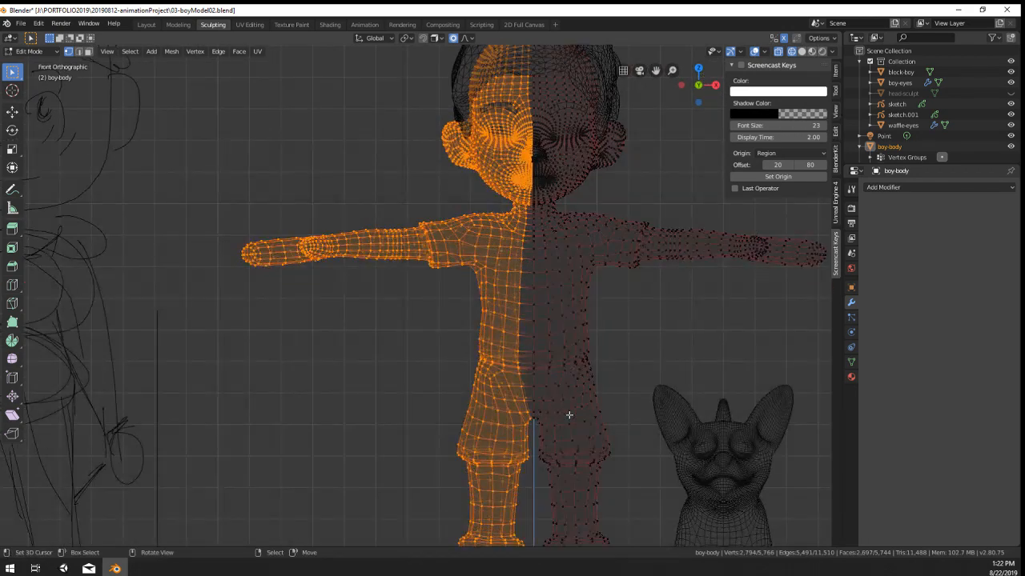
Step: Add the missed vertices near the face's centre line to the half-body selection
{"action": "middle_click_drag", "start_coordinate": [553, 187], "coordinate": [503, 345], "text": "shift"}
{"action": "scroll", "coordinate": [504, 345], "scroll_direction": "up", "scroll_amount": 9}
{"action": "middle_click_drag", "start_coordinate": [287, 346], "coordinate": [253, 343], "text": "shift"}
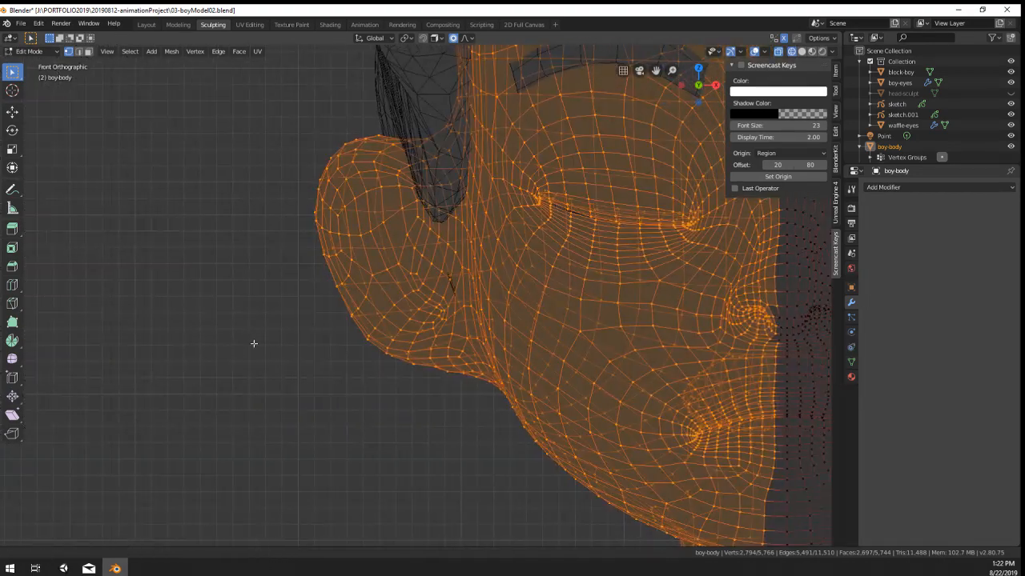
{"action": "middle_click_drag", "start_coordinate": [550, 334], "coordinate": [277, 339], "text": "shift"}
{"action": "scroll", "coordinate": [277, 339], "scroll_direction": "up", "scroll_amount": 3}
{"action": "key", "text": "b"}
{"action": "left_click_drag", "start_coordinate": [519, 275], "coordinate": [582, 413]}
{"action": "middle_click_drag", "start_coordinate": [606, 489], "coordinate": [588, 183], "text": "shift"}
{"action": "middle_click_drag", "start_coordinate": [570, 268], "coordinate": [571, 268]}
{"action": "scroll", "coordinate": [571, 268], "scroll_direction": "down", "scroll_amount": 8}
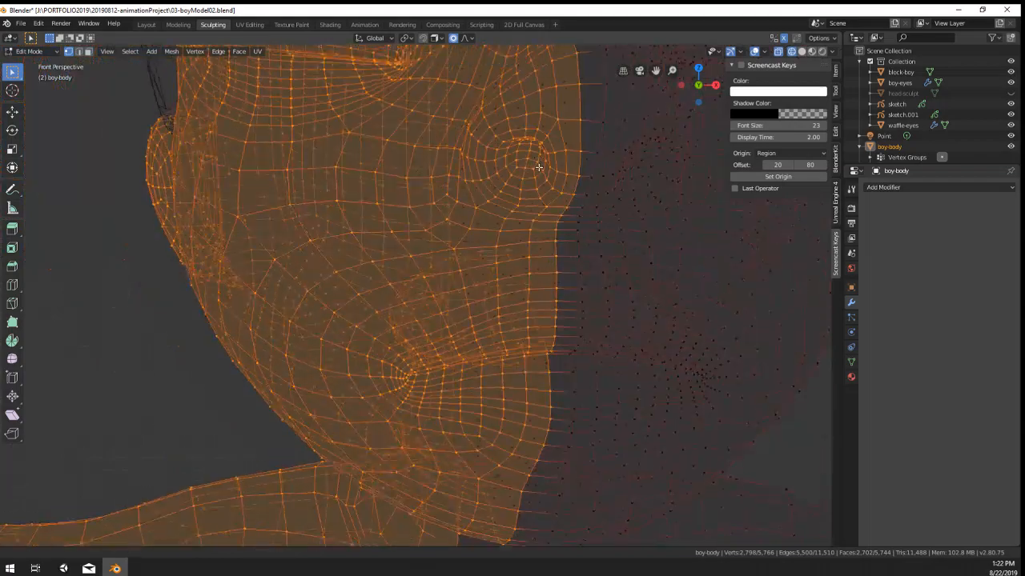
Step: Delete the selected vertices of the body's negative X half
{"action": "key", "text": "KP_1"}
{"action": "scroll", "coordinate": [517, 359], "scroll_direction": "down", "scroll_amount": 3}
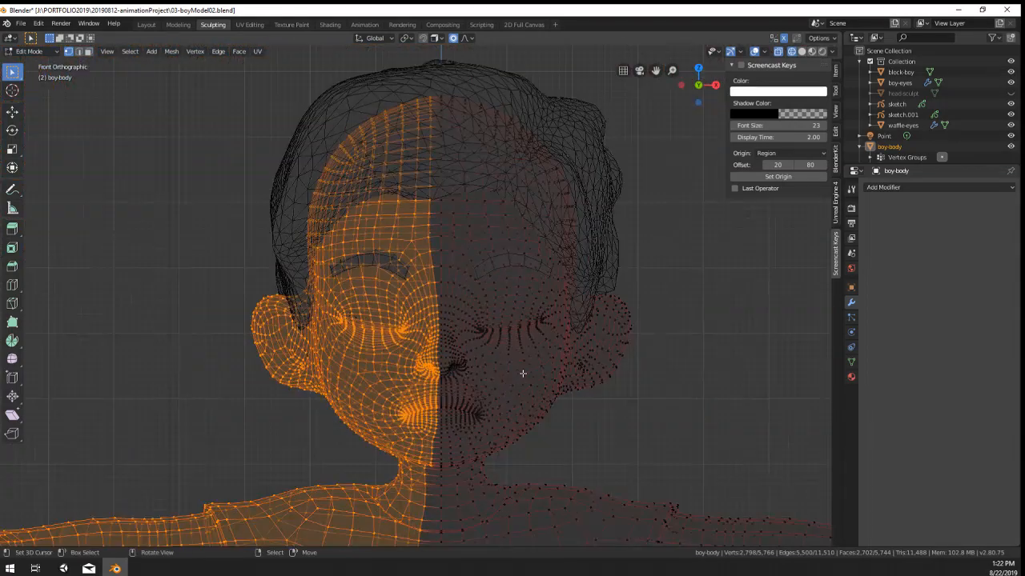
{"action": "key", "text": "x"}
{"action": "left_click", "coordinate": [456, 131]}
{"action": "scroll", "coordinate": [473, 408], "scroll_direction": "down", "scroll_amount": 3}
{"action": "middle_click_drag", "start_coordinate": [545, 475], "coordinate": [535, 358], "text": "shift"}
{"action": "scroll", "coordinate": [535, 358], "scroll_direction": "down", "scroll_amount": 5}
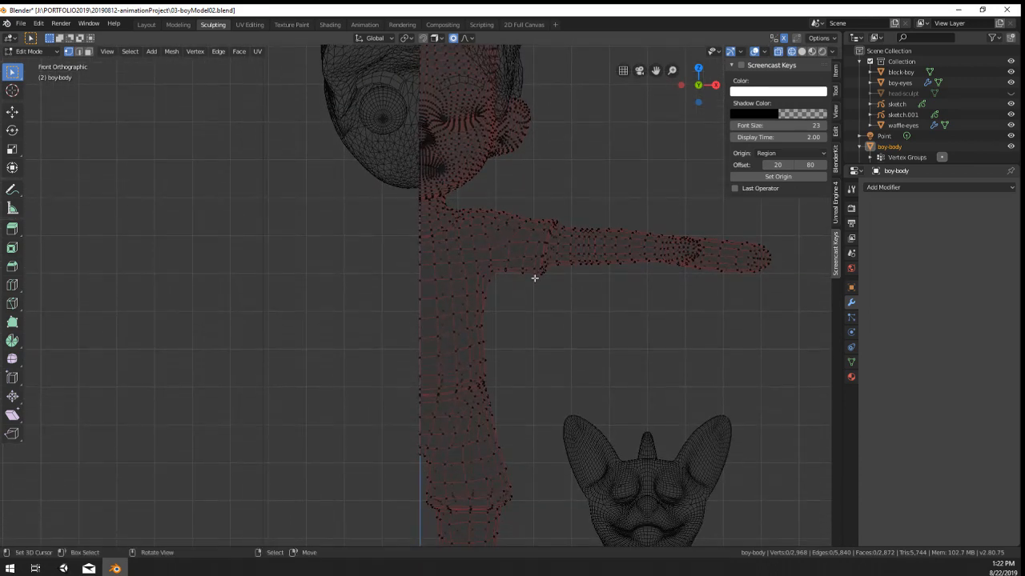
Step: Add a Mirror modifier on the X axis to the remaining half of the body
{"action": "key", "text": "Tab"}
{"action": "left_click", "coordinate": [932, 188]}
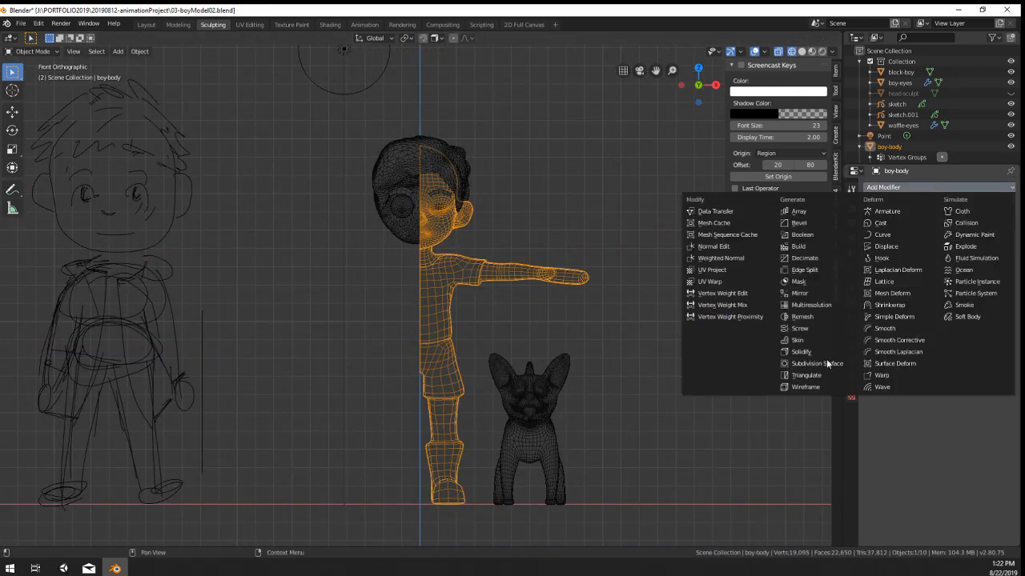
{"action": "left_click", "coordinate": [801, 295]}
Step: Resume mesh editing in solid shading with the view focused on the boy's left hand
{"action": "key", "text": "Tab"}
{"action": "middle_click_drag", "start_coordinate": [514, 363], "coordinate": [720, 304]}
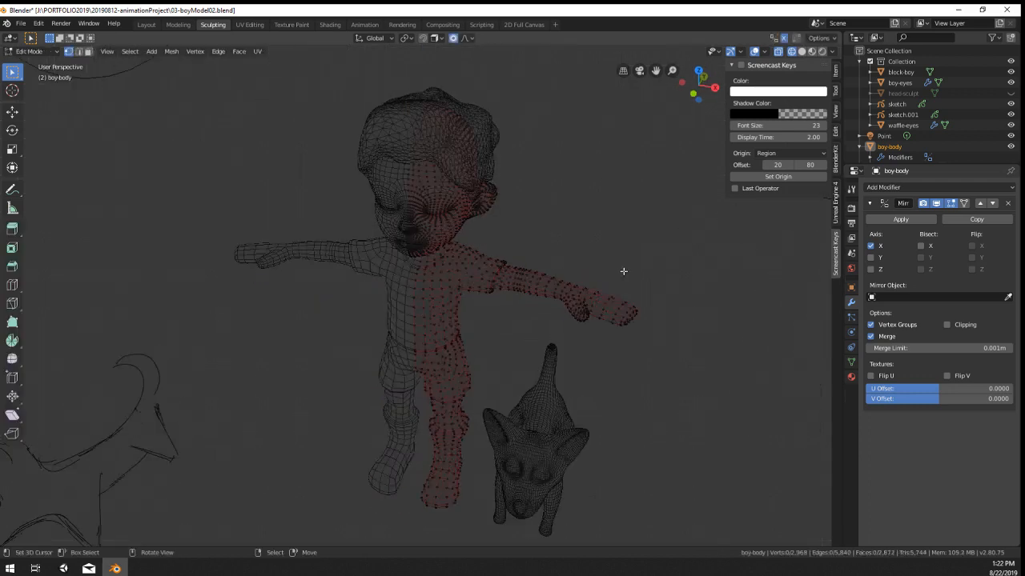
{"action": "scroll", "coordinate": [720, 304], "scroll_direction": "up", "scroll_amount": 4}
{"action": "key", "text": "KP_Decimal"}
{"action": "scroll", "coordinate": [731, 309], "scroll_direction": "down", "scroll_amount": 9}
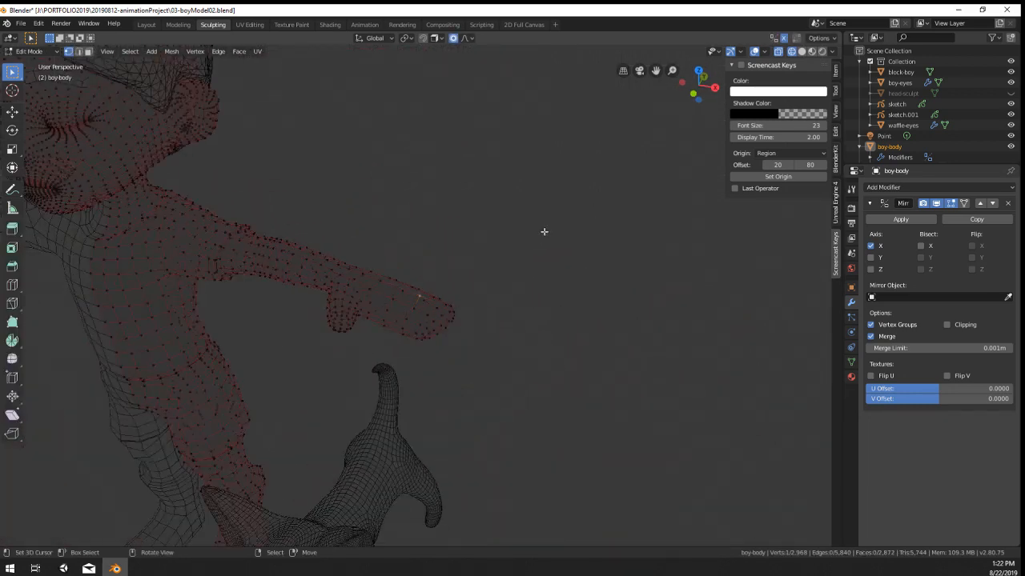
{"action": "key", "text": "z"}
{"action": "left_click", "coordinate": [602, 233]}
{"action": "middle_click_drag", "start_coordinate": [541, 270], "coordinate": [470, 303]}
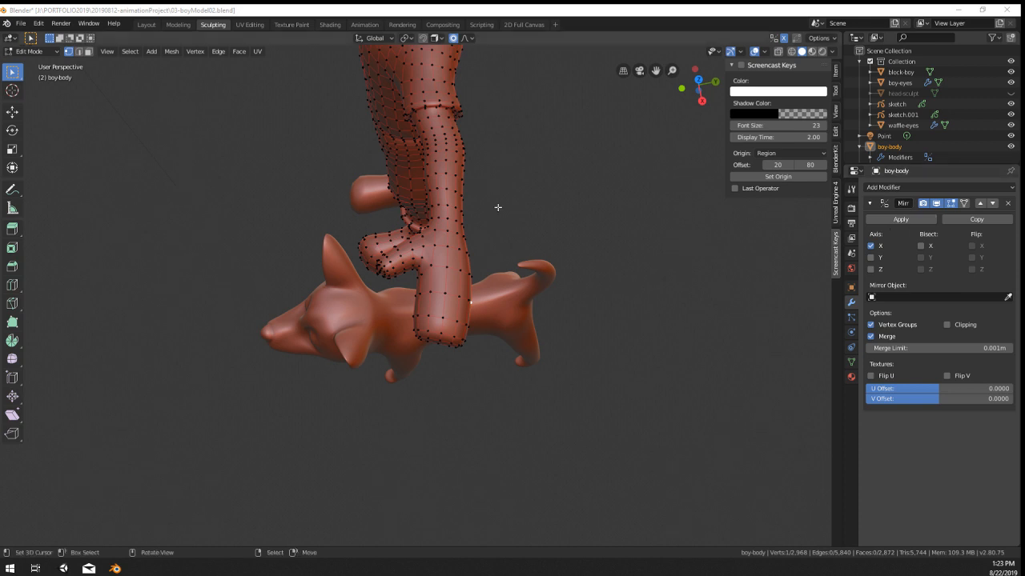
{"action": "middle_click_drag", "start_coordinate": [498, 264], "coordinate": [556, 310]}
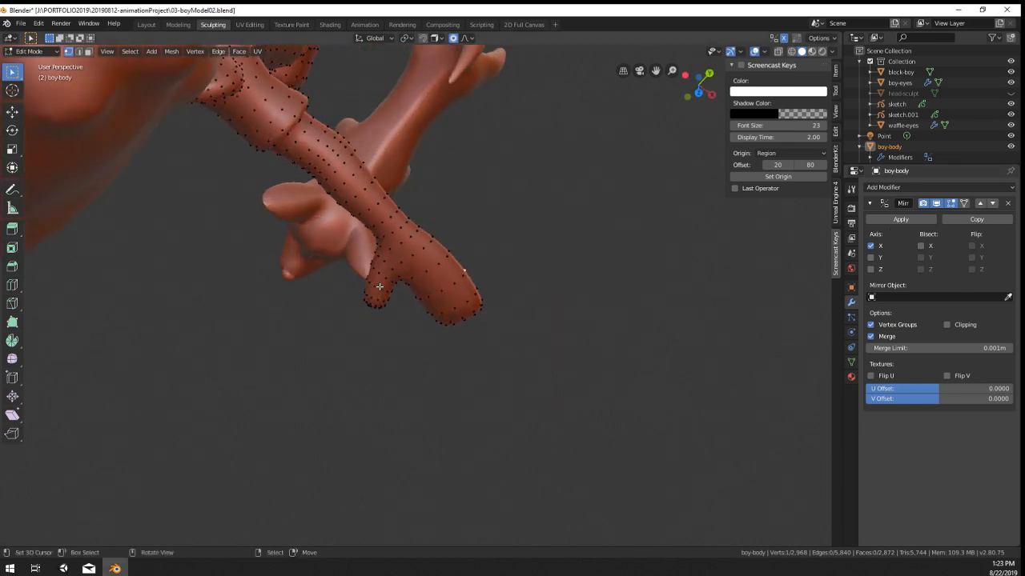
Step: Isolate the boy's body in local view and resume mesh editing at the hand from above
{"action": "key", "text": "KP_1"}
{"action": "key", "text": "KP_7"}
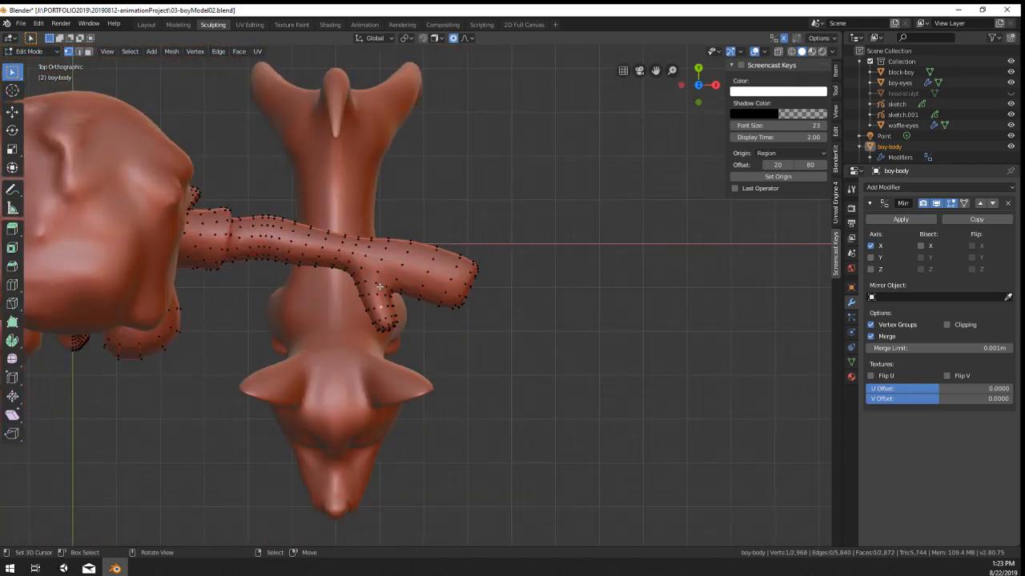
{"action": "key", "text": "a"}
{"action": "key", "text": "KP_Divide"}
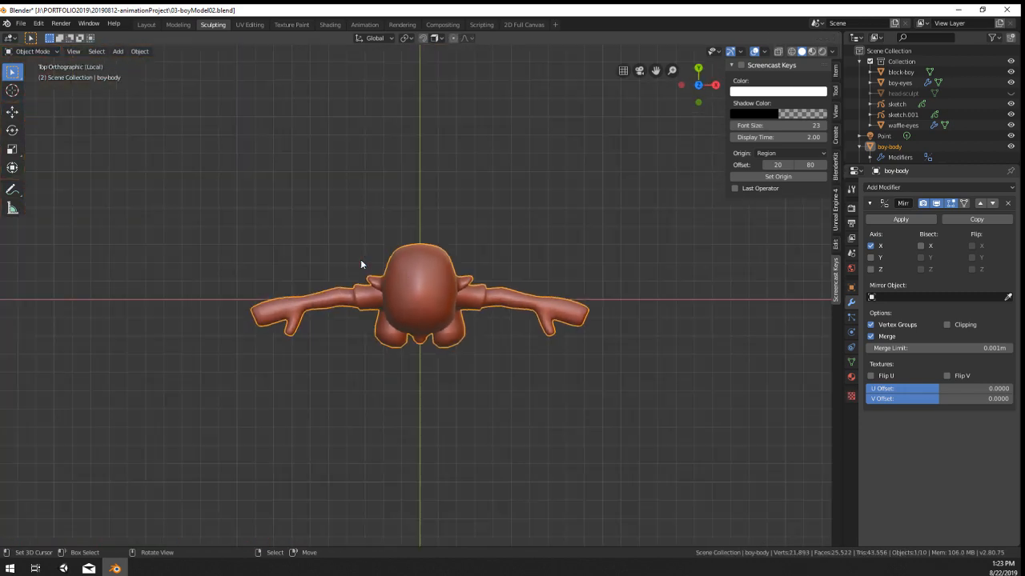
{"action": "key", "text": "alt+a"}
{"action": "middle_click_drag", "start_coordinate": [623, 365], "coordinate": [432, 345], "text": "shift"}
{"action": "scroll", "coordinate": [373, 334], "scroll_direction": "up", "scroll_amount": 5}
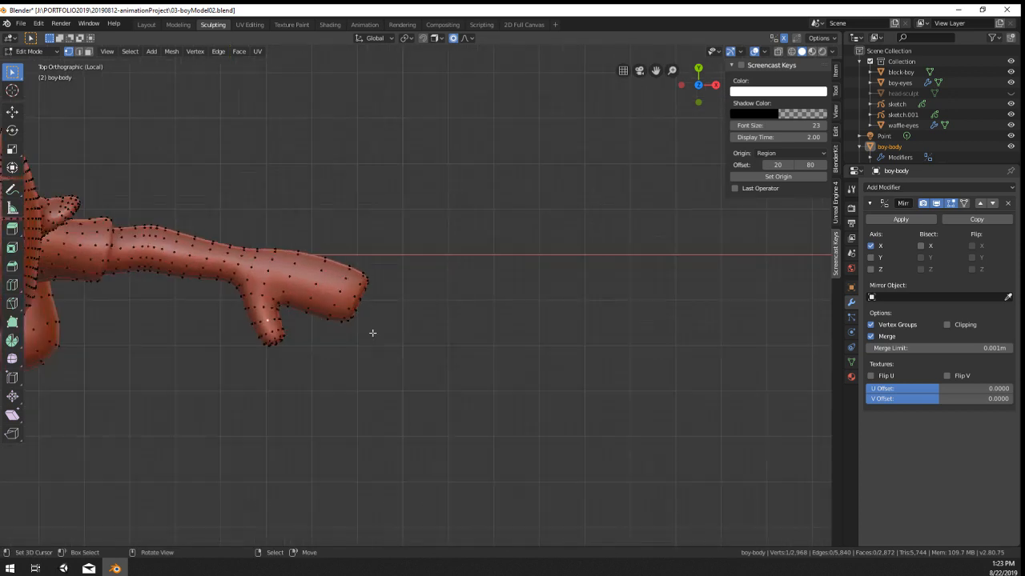
Step: Select the left hand's vertices up to the wrist in wireframe and hide the rest of the mesh
{"action": "scroll", "coordinate": [372, 334], "scroll_direction": "down", "scroll_amount": 4}
{"action": "key", "text": "z"}
{"action": "left_click", "coordinate": [323, 336]}
{"action": "key", "text": "a"}
{"action": "key", "text": "alt+a"}
{"action": "left_click_drag", "start_coordinate": [316, 246], "coordinate": [516, 436]}
{"action": "key", "text": "c"}
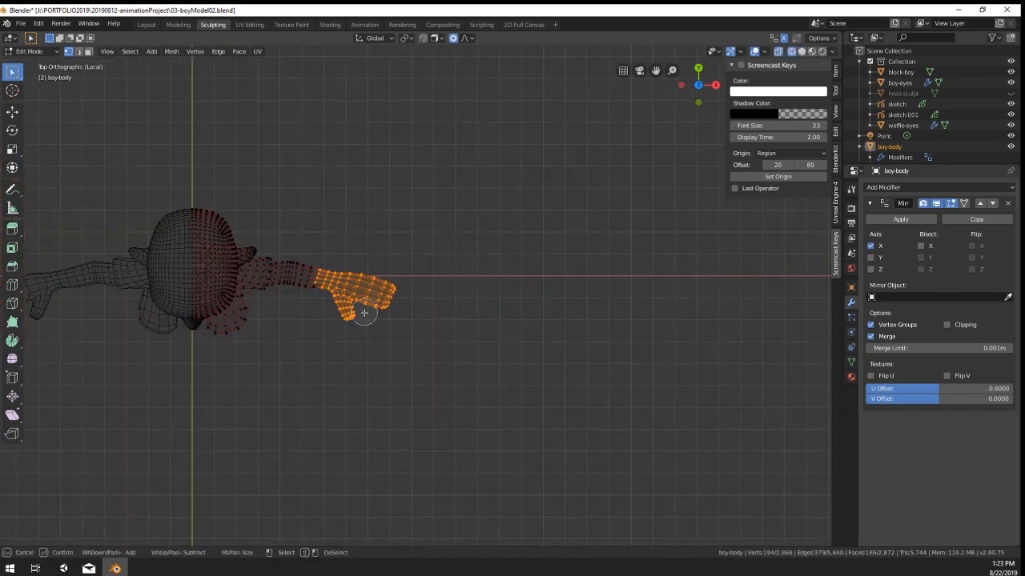
{"action": "left_click", "coordinate": [321, 292]}
{"action": "right_click", "coordinate": [321, 292]}
{"action": "key", "text": "shift+h"}
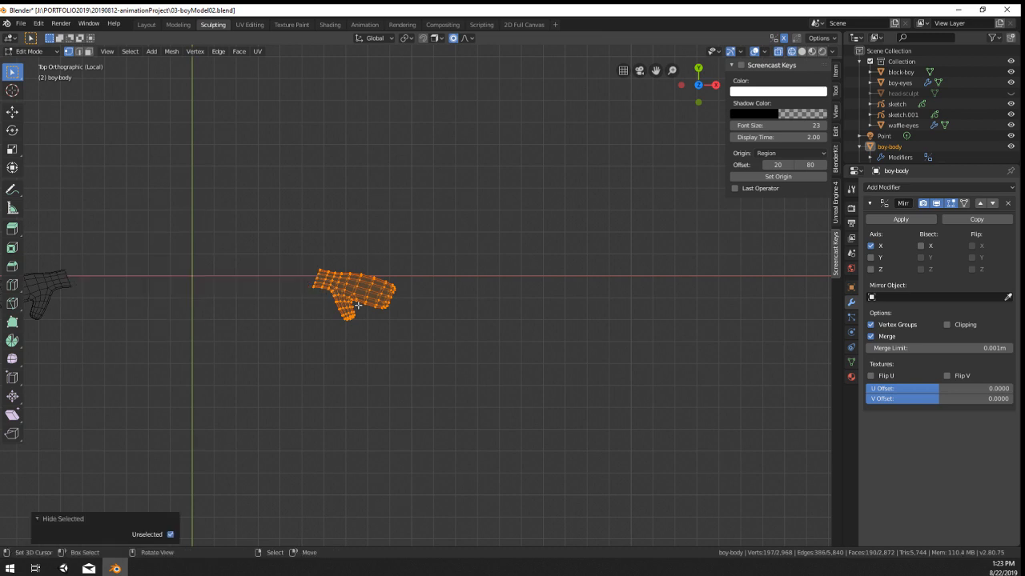
Step: Frame the isolated hand, clear the full selection and show the mesh in solid shading
{"action": "key", "text": "alt+h"}
{"action": "key", "text": "ctrl+z"}
{"action": "key", "text": "KP_Decimal"}
{"action": "middle_click_drag", "start_coordinate": [358, 305], "coordinate": [481, 320]}
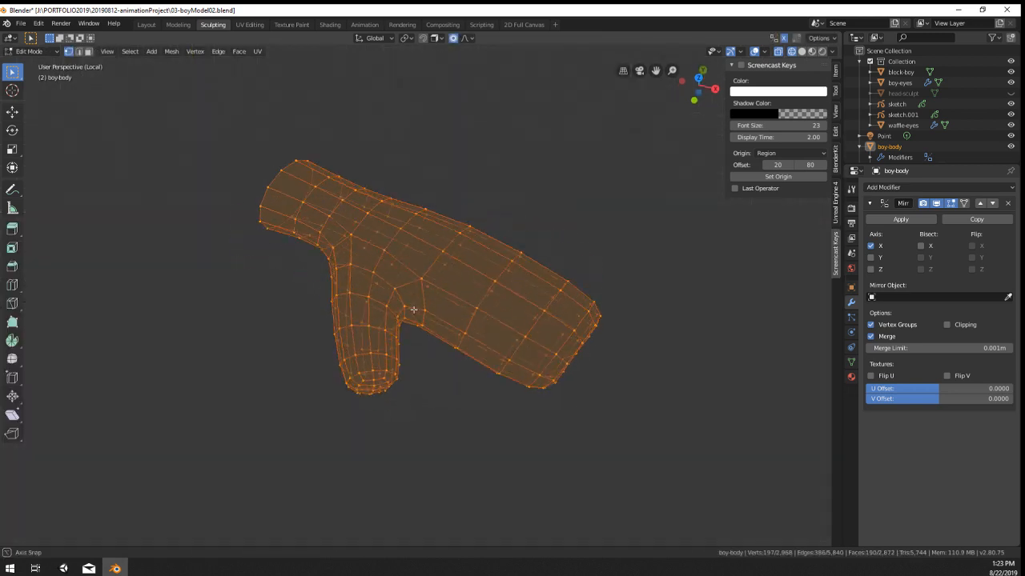
{"action": "left_click", "coordinate": [493, 317]}
{"action": "key", "text": "z"}
{"action": "left_click", "coordinate": [625, 356]}
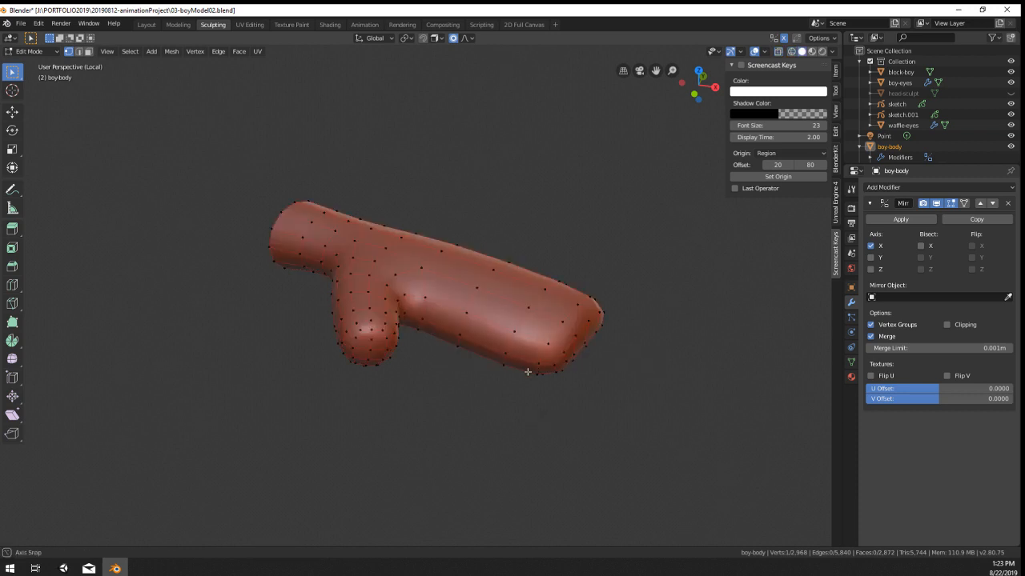
Step: Circle-select the mitten-like finger section in wireframe and delete its vertices, leaving the palm open beyond the thumb
{"action": "mouse_move", "coordinate": [526, 370]}
{"action": "middle_mouse_down"}
{"action": "mouse_move", "coordinate": [467, 364]}
{"action": "mouse_move", "coordinate": [561, 373]}
{"action": "mouse_move", "coordinate": [570, 400]}
{"action": "middle_mouse_up"}
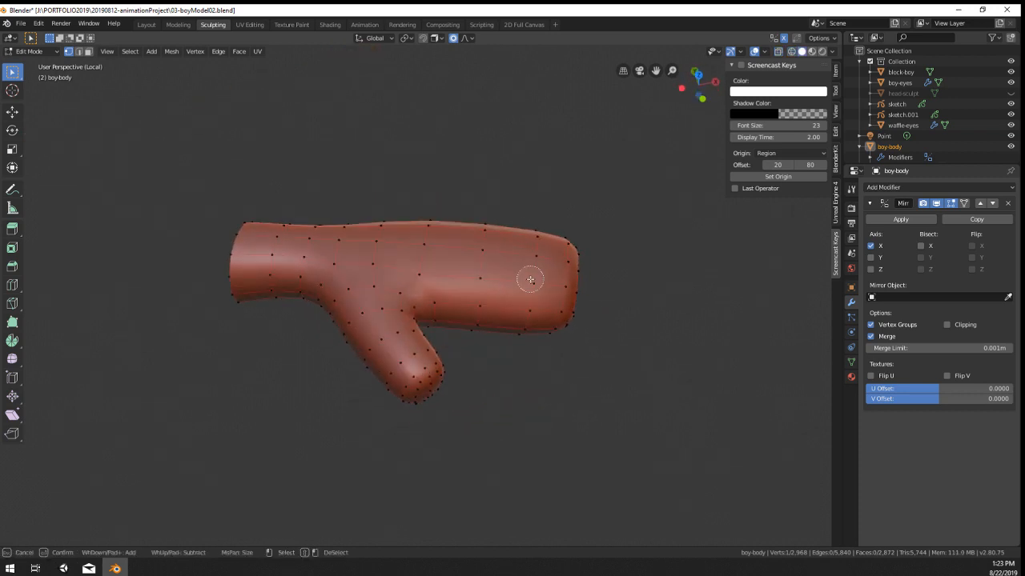
{"action": "key", "text": "z"}
{"action": "left_click", "coordinate": [496, 264]}
{"action": "key", "text": "c"}
{"action": "left_click_drag", "start_coordinate": [488, 234], "coordinate": [526, 373]}
{"action": "key", "text": "Escape"}
{"action": "key", "text": "x"}
{"action": "left_click", "coordinate": [456, 318]}
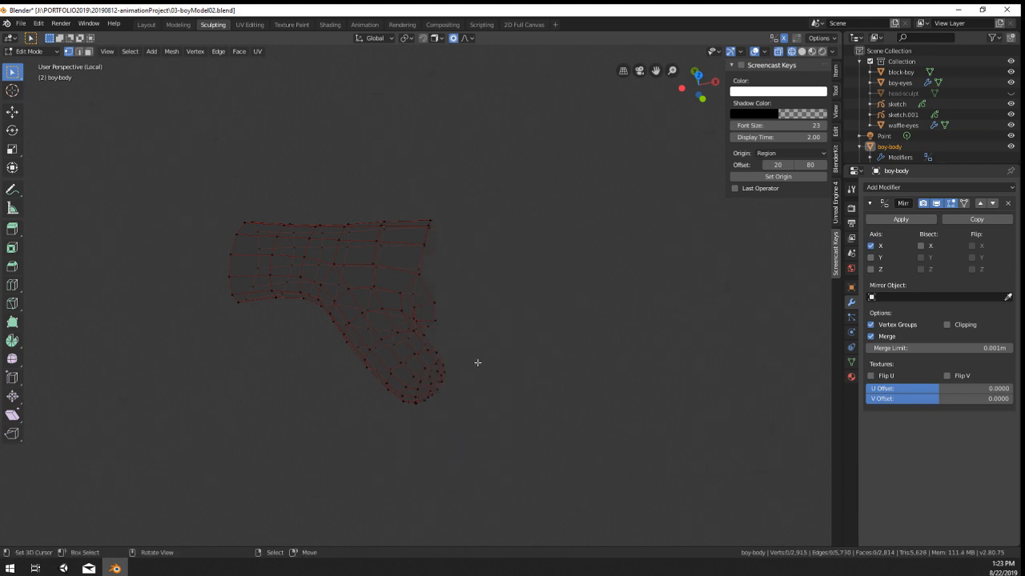
Step: Return to solid shading and scale the edge loop around the thumb's base to 0.886 with proportional editing
{"action": "key", "text": "z"}
{"action": "left_click", "coordinate": [508, 361]}
{"action": "mouse_move", "coordinate": [508, 361]}
{"action": "middle_mouse_down"}
{"action": "mouse_move", "coordinate": [394, 383]}
{"action": "mouse_move", "coordinate": [376, 398]}
{"action": "mouse_move", "coordinate": [403, 330]}
{"action": "mouse_move", "coordinate": [440, 327]}
{"action": "mouse_move", "coordinate": [399, 291]}
{"action": "mouse_move", "coordinate": [505, 377]}
{"action": "mouse_move", "coordinate": [497, 358]}
{"action": "middle_mouse_up"}
{"action": "left_click", "coordinate": [479, 318], "text": "alt"}
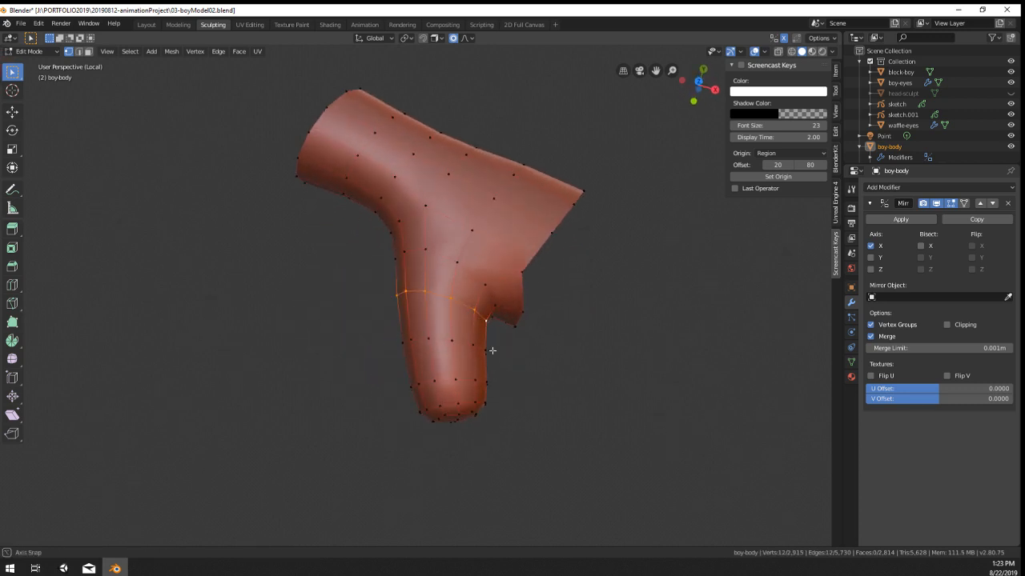
{"action": "key", "text": "s"}
{"action": "scroll", "coordinate": [584, 386], "scroll_direction": "up", "scroll_amount": 8}
{"action": "left_click", "coordinate": [581, 384]}
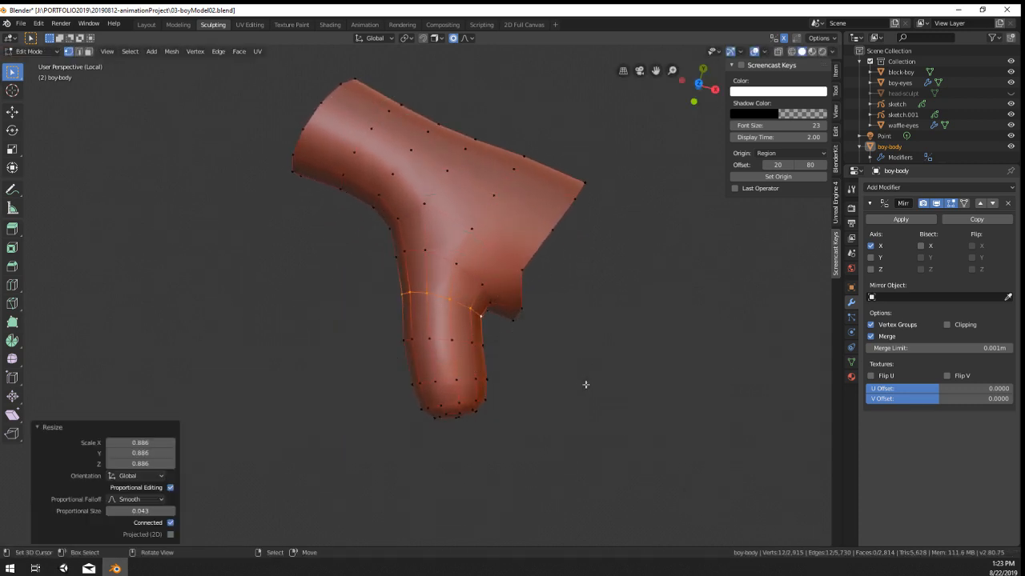
Step: Shift the thumb-base loop slightly away from the finger opening and rotate it -2.68° with proportional editing
{"action": "key", "text": "g"}
{"action": "scroll", "coordinate": [576, 419], "scroll_direction": "up", "scroll_amount": 3}
{"action": "left_click", "coordinate": [578, 423]}
{"action": "key", "text": "r"}
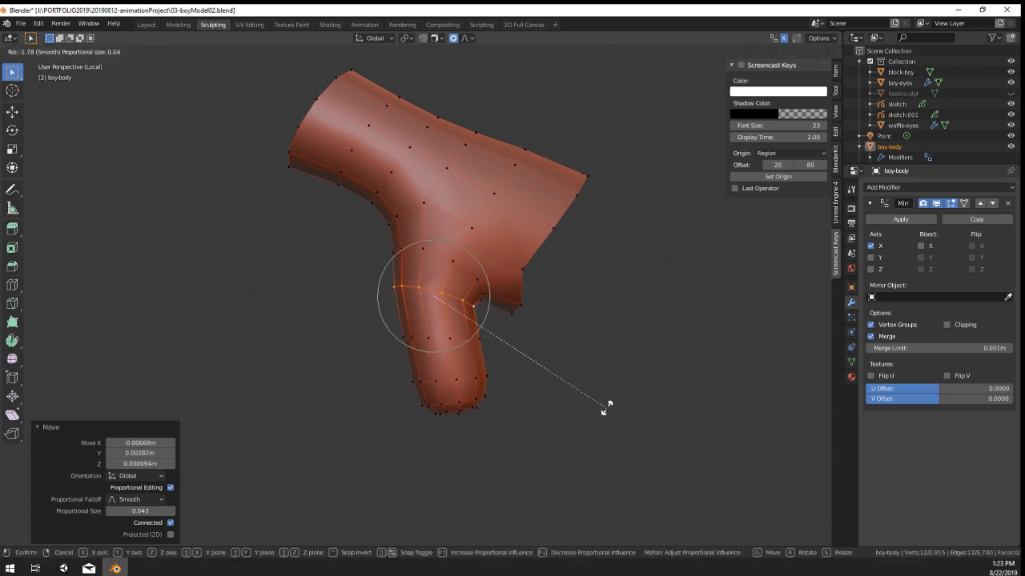
{"action": "left_click", "coordinate": [608, 410]}
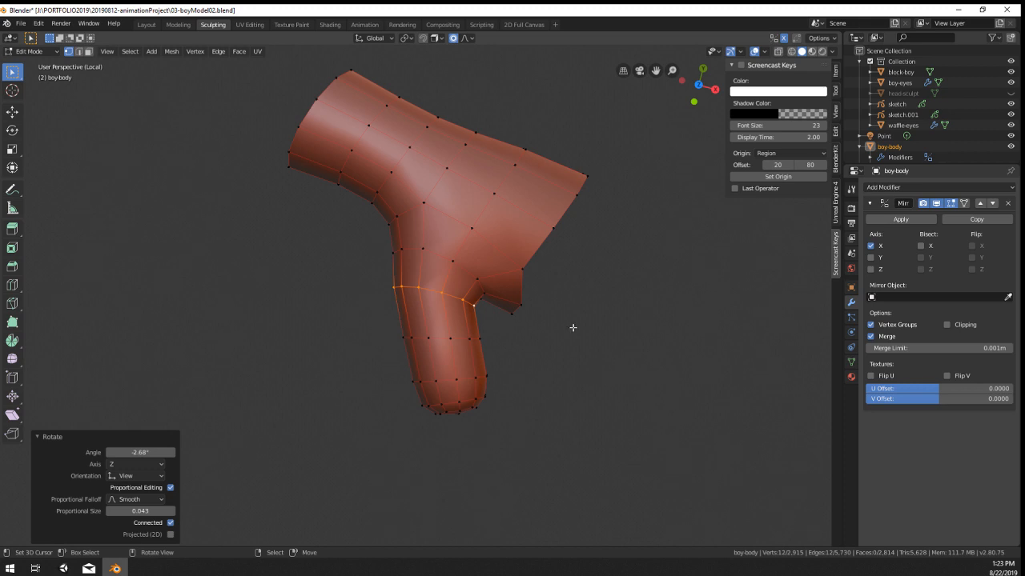
Step: Rotate the edge loop near the thumb tip 17.5° and move it outward about 0.018 m to lengthen the thumb
{"action": "right_click", "coordinate": [463, 340], "text": "alt"}
{"action": "right_click", "coordinate": [466, 382], "text": "alt"}
{"action": "key", "text": "r"}
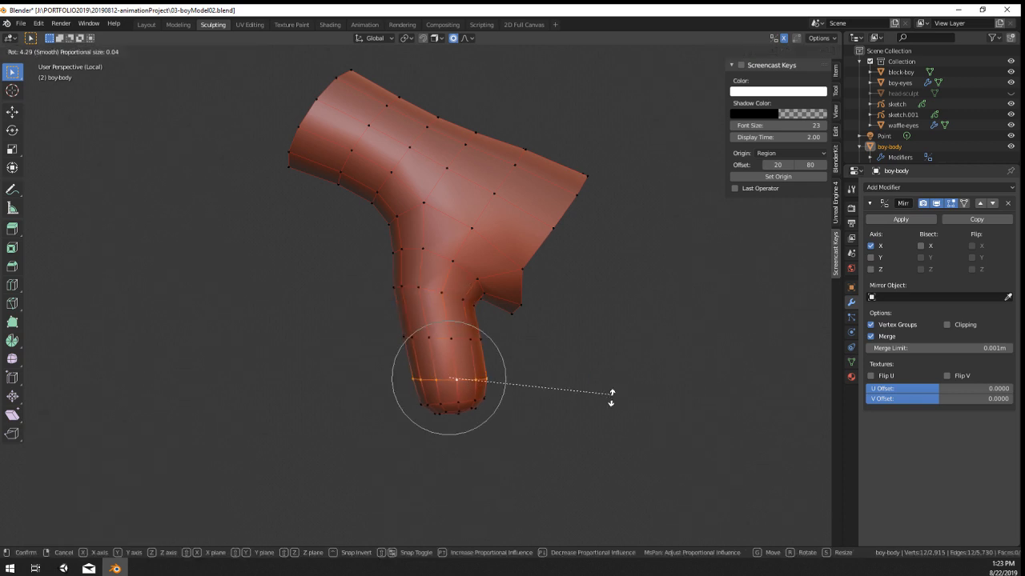
{"action": "left_click", "coordinate": [601, 427]}
{"action": "key", "text": "g"}
{"action": "scroll", "coordinate": [576, 443], "scroll_direction": "down", "scroll_amount": 5}
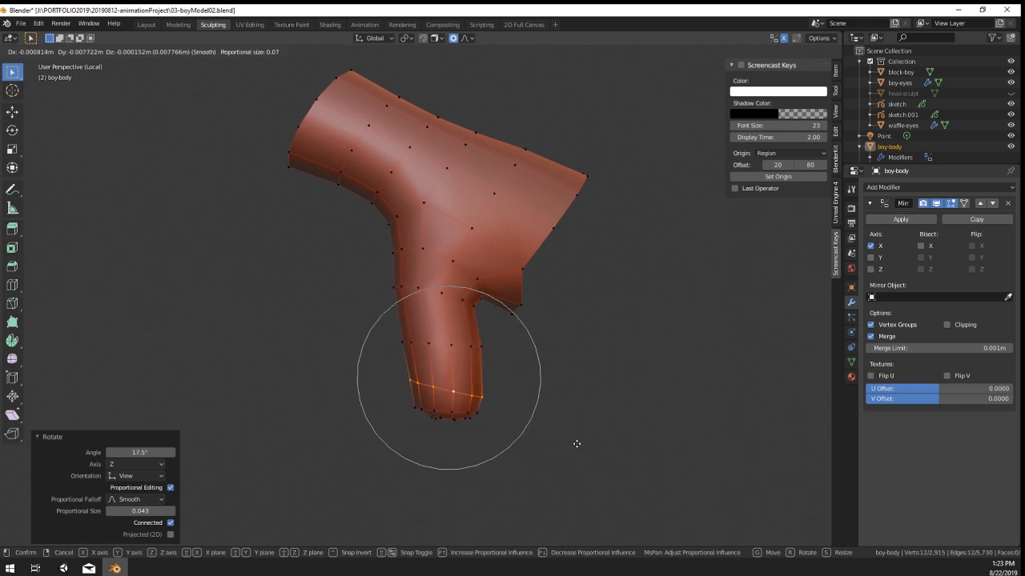
{"action": "scroll", "coordinate": [576, 443], "scroll_direction": "down", "scroll_amount": 2}
{"action": "left_click", "coordinate": [576, 457]}
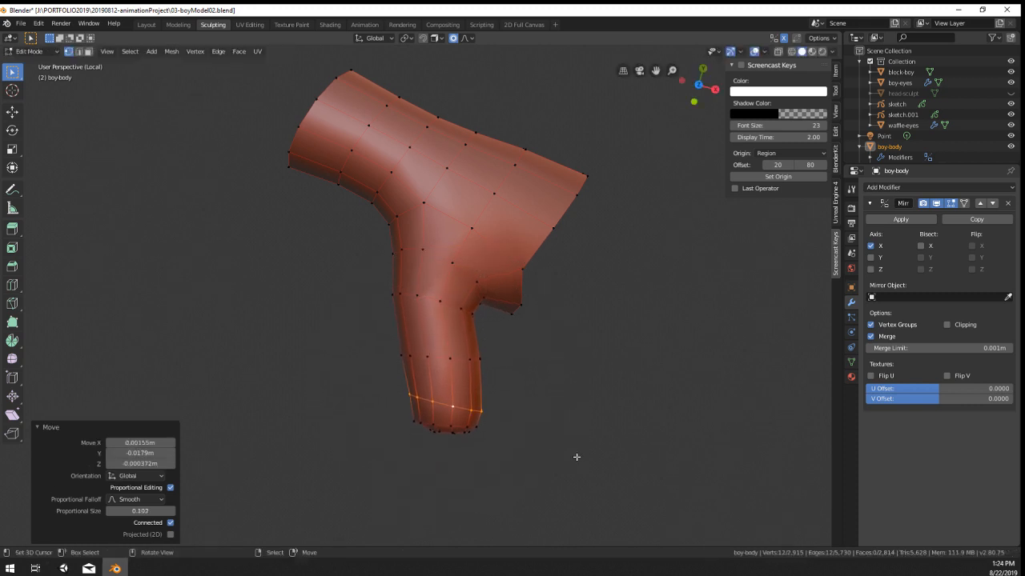
Step: Bevel the thumb's middle edge loop into two with a width of 0.0472 m and scale them down to 0.838
{"action": "right_click", "coordinate": [462, 360], "text": "alt"}
{"action": "key", "text": "ctrl+b"}
{"action": "left_click", "coordinate": [705, 376]}
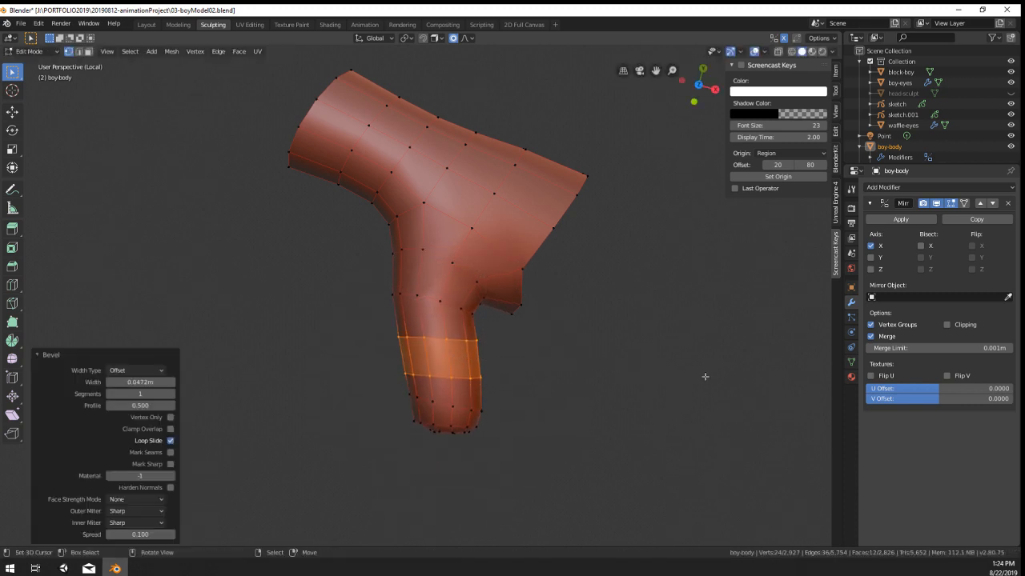
{"action": "key", "text": "s"}
{"action": "scroll", "coordinate": [677, 382], "scroll_direction": "up", "scroll_amount": 8}
{"action": "left_click", "coordinate": [656, 379]}
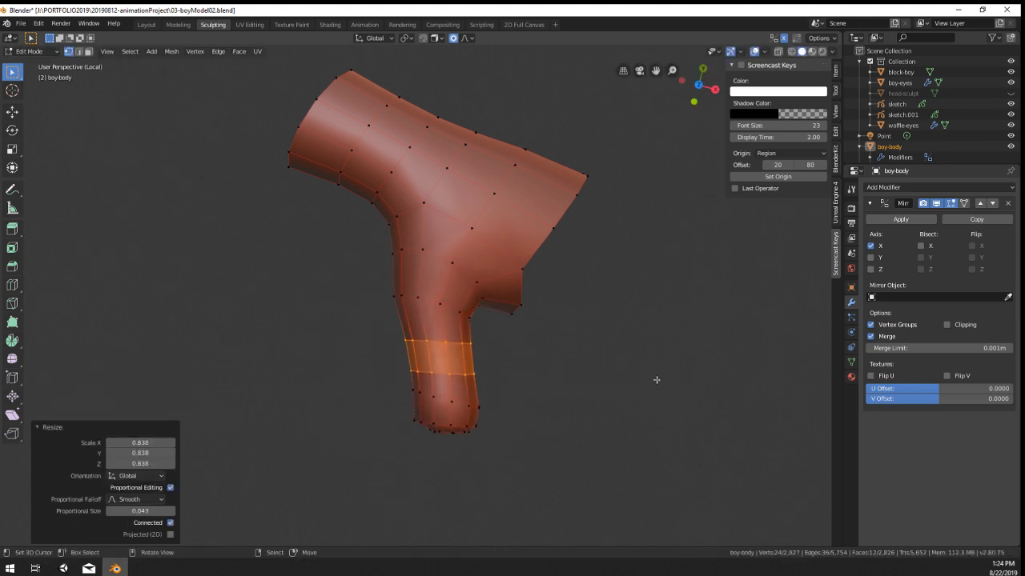
{"action": "key", "text": "s"}
{"action": "left_click", "coordinate": [656, 380]}
Step: Check the thumb's shape outside mesh editing and reposition one of its edge loops with proportional editing
{"action": "key", "text": "Tab"}
{"action": "middle_click_drag", "start_coordinate": [575, 381], "coordinate": [545, 268]}
{"action": "key", "text": "Tab"}
{"action": "middle_click_drag", "start_coordinate": [468, 306], "coordinate": [538, 341]}
{"action": "right_click", "coordinate": [412, 346], "text": "alt"}
{"action": "key", "text": "g"}
{"action": "scroll", "coordinate": [383, 403], "scroll_direction": "up", "scroll_amount": 2}
{"action": "scroll", "coordinate": [381, 403], "scroll_direction": "down", "scroll_amount": 2}
{"action": "scroll", "coordinate": [381, 403], "scroll_direction": "up", "scroll_amount": 3}
{"action": "left_click", "coordinate": [382, 404]}
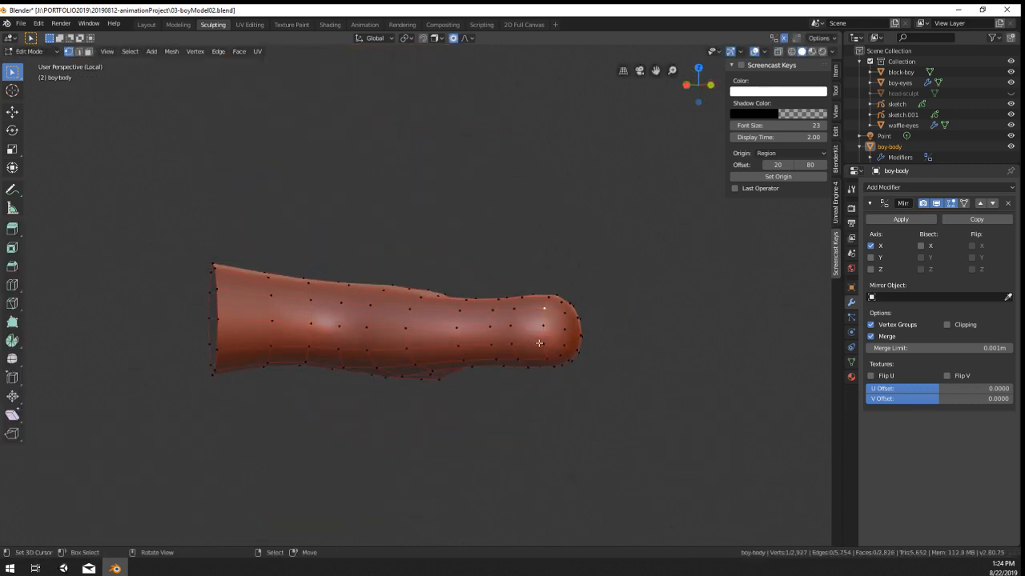
Step: Select the short path of three vertices on the side of the thumb tip and edge-slide it by -0.288
{"action": "right_click", "coordinate": [544, 344], "text": "ctrl"}
{"action": "key", "text": "g"}
{"action": "key", "text": "g"}
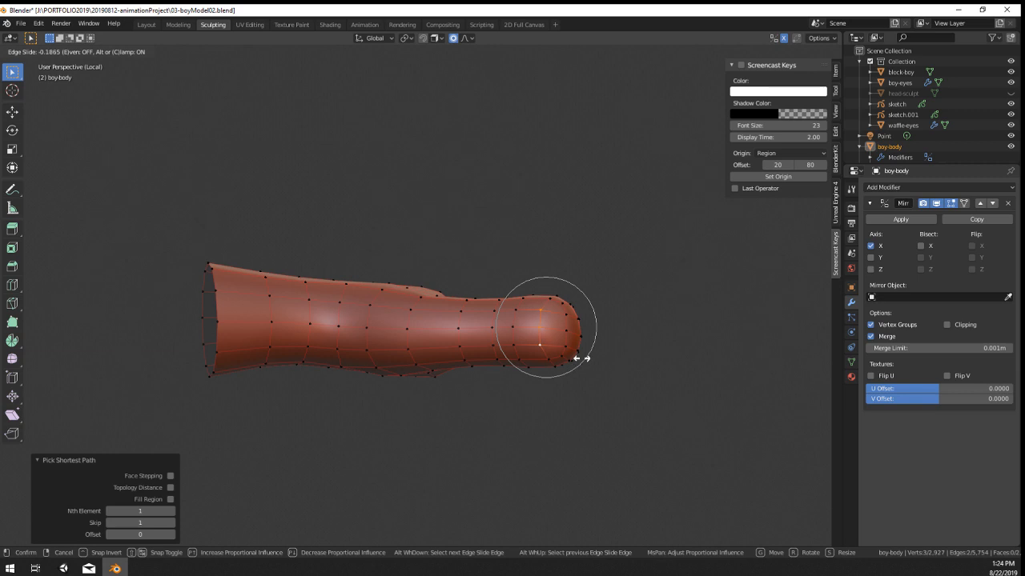
{"action": "left_click", "coordinate": [579, 360]}
{"action": "middle_click_drag", "start_coordinate": [608, 327], "coordinate": [597, 366]}
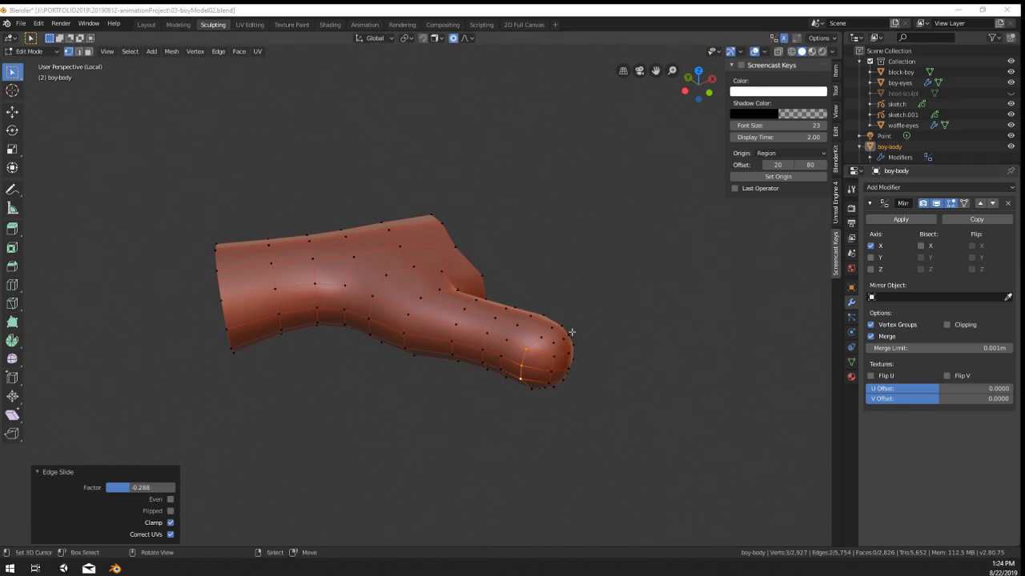
{"action": "middle_click_drag", "start_coordinate": [570, 335], "coordinate": [578, 340]}
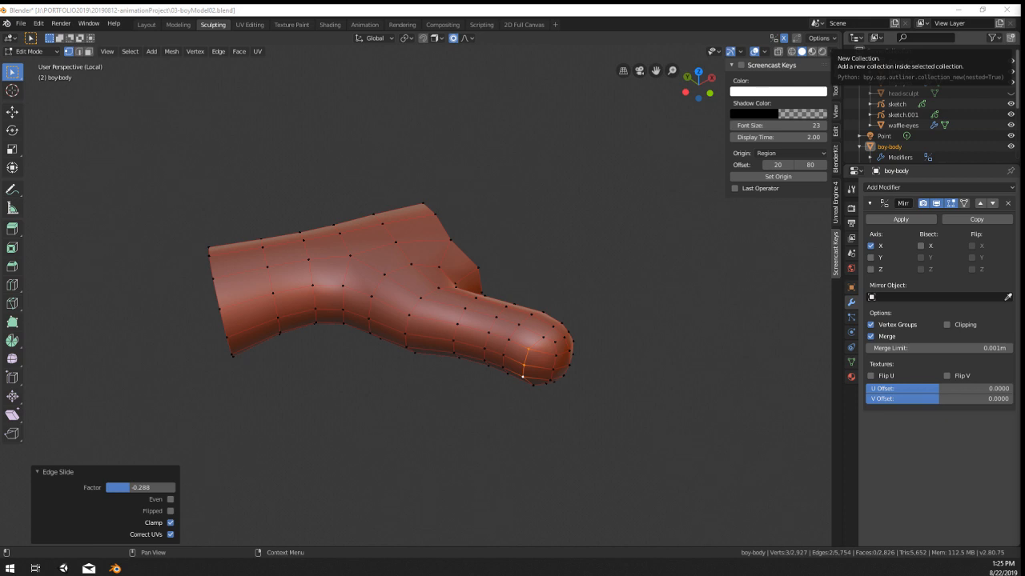
Step: Select the five-vertex path of the open palm border beside the thumb and edge-slide it by about 0.48
{"action": "middle_click_drag", "start_coordinate": [205, 285], "coordinate": [507, 283]}
{"action": "scroll", "coordinate": [508, 276], "scroll_direction": "up", "scroll_amount": 3}
{"action": "middle_click_drag", "start_coordinate": [465, 152], "coordinate": [359, 208], "text": "shift"}
{"action": "right_click", "coordinate": [609, 270]}
{"action": "right_click", "coordinate": [404, 355], "text": "alt"}
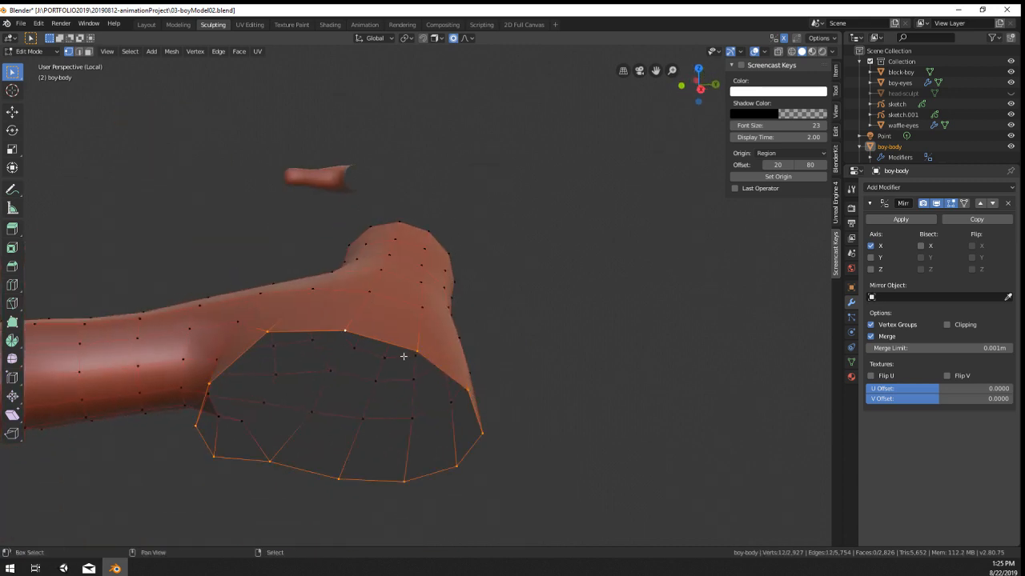
{"action": "middle_click_drag", "start_coordinate": [403, 355], "coordinate": [445, 424]}
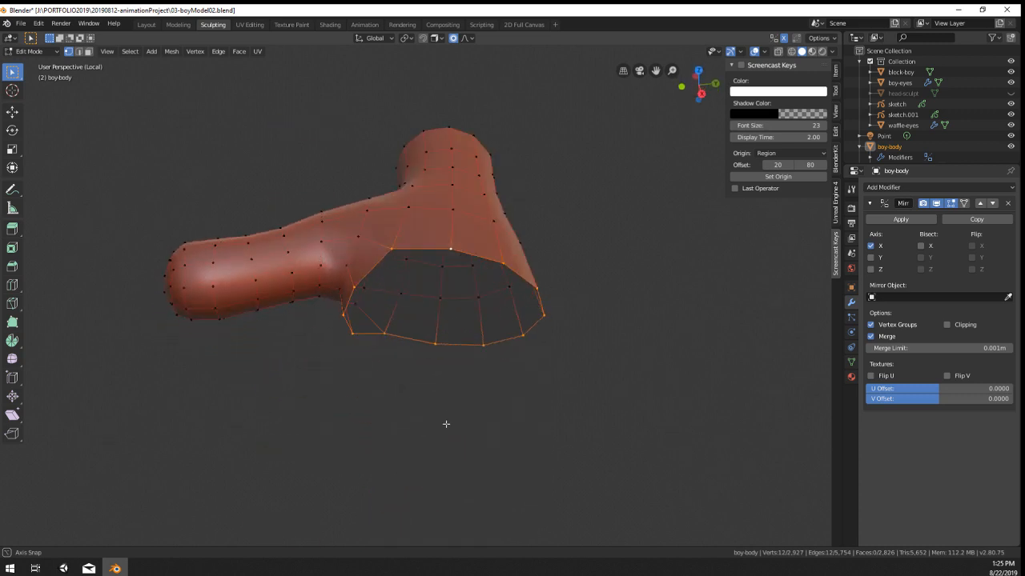
{"action": "left_click", "coordinate": [390, 249]}
{"action": "left_click", "coordinate": [385, 334], "text": "ctrl"}
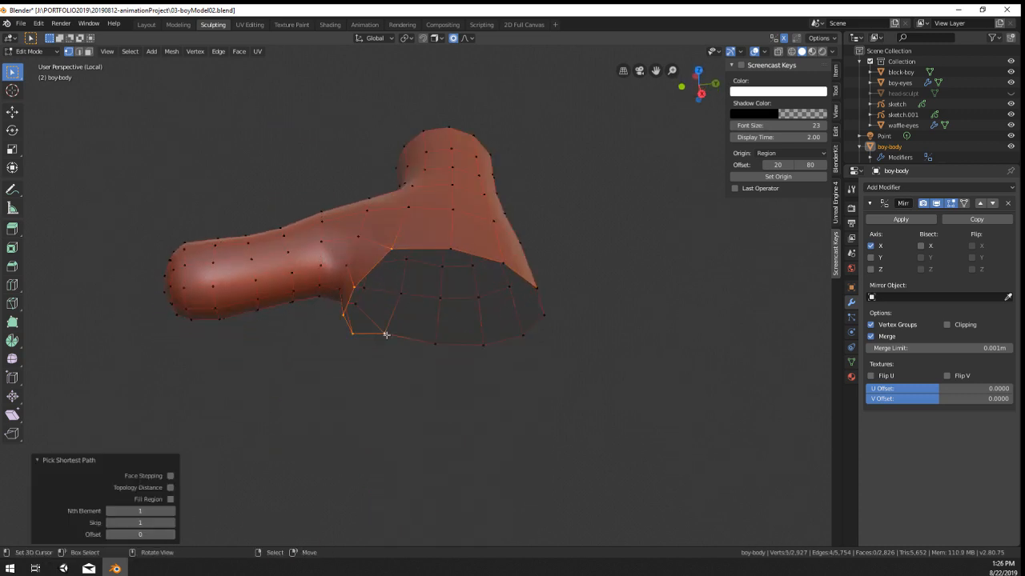
{"action": "middle_click_drag", "start_coordinate": [385, 334], "coordinate": [499, 314]}
{"action": "key", "text": "g"}
{"action": "key", "text": "g"}
{"action": "left_click", "coordinate": [500, 315]}
Step: Extrude the palm's open border loop 0.0281 m along the X axis
{"action": "key", "text": "g"}
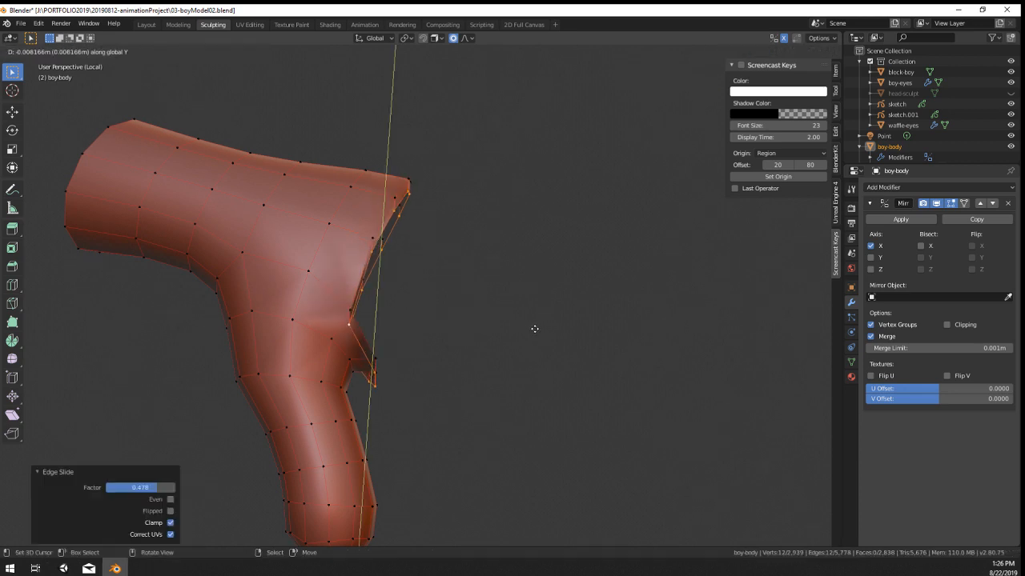
{"action": "key", "text": "x"}
{"action": "left_click", "coordinate": [547, 332]}
{"action": "middle_click_drag", "start_coordinate": [546, 332], "coordinate": [496, 324]}
{"action": "scroll", "coordinate": [496, 324], "scroll_direction": "down", "scroll_amount": 5}
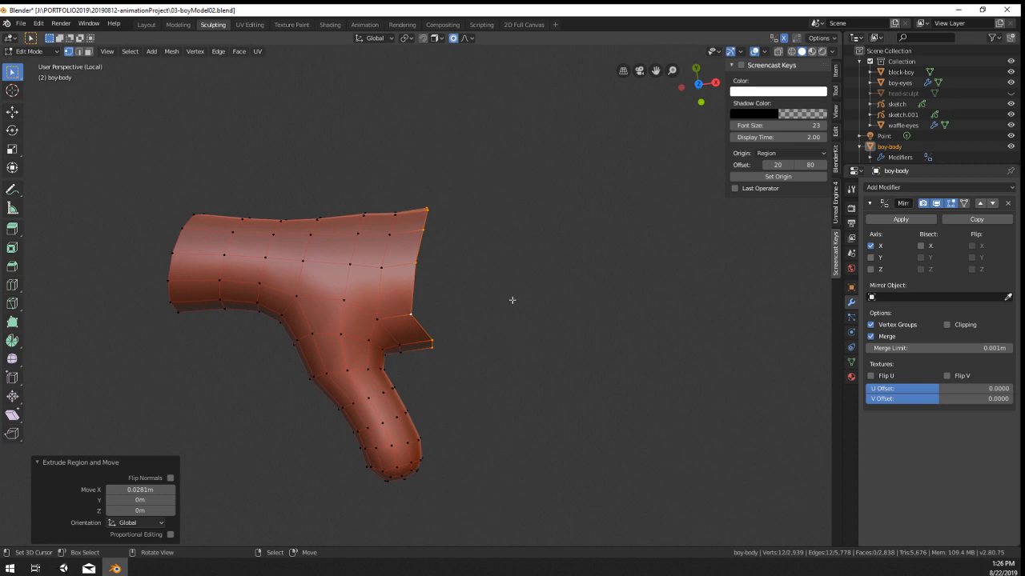
Step: Reposition the extruded border loop from above with proportional editing, pulling it about 0.014 m back along X
{"action": "key", "text": "g"}
{"action": "left_click", "coordinate": [542, 336]}
{"action": "middle_click_drag", "start_coordinate": [542, 336], "coordinate": [521, 338]}
{"action": "key", "text": "g"}
{"action": "left_click", "coordinate": [507, 341]}
{"action": "scroll", "coordinate": [508, 338], "scroll_direction": "up", "scroll_amount": 3}
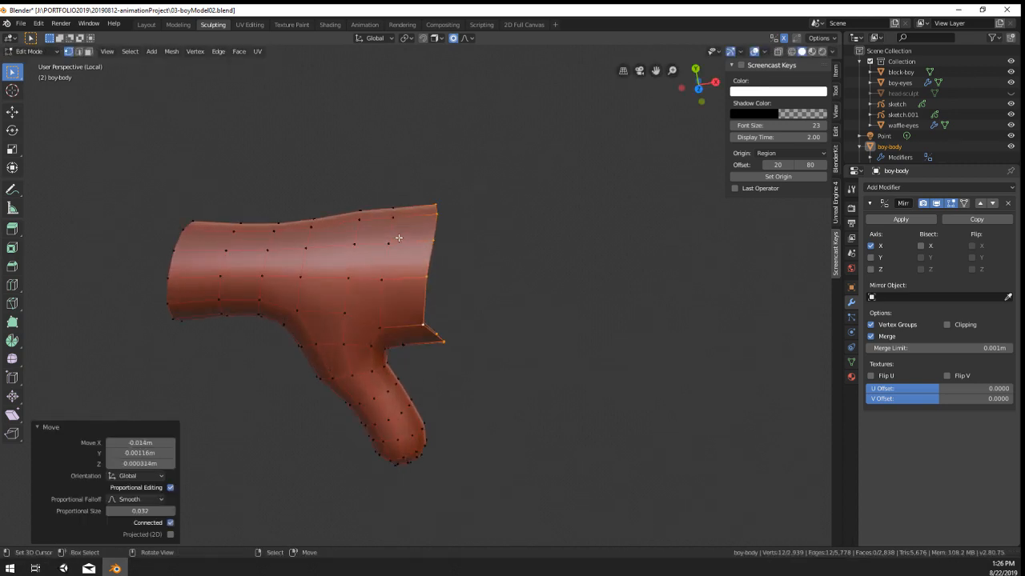
Step: Push the outer edge of the hand outward and pull the wrist vertices on both sides inward with proportional editing
{"action": "left_click", "coordinate": [393, 262]}
{"action": "key", "text": "g"}
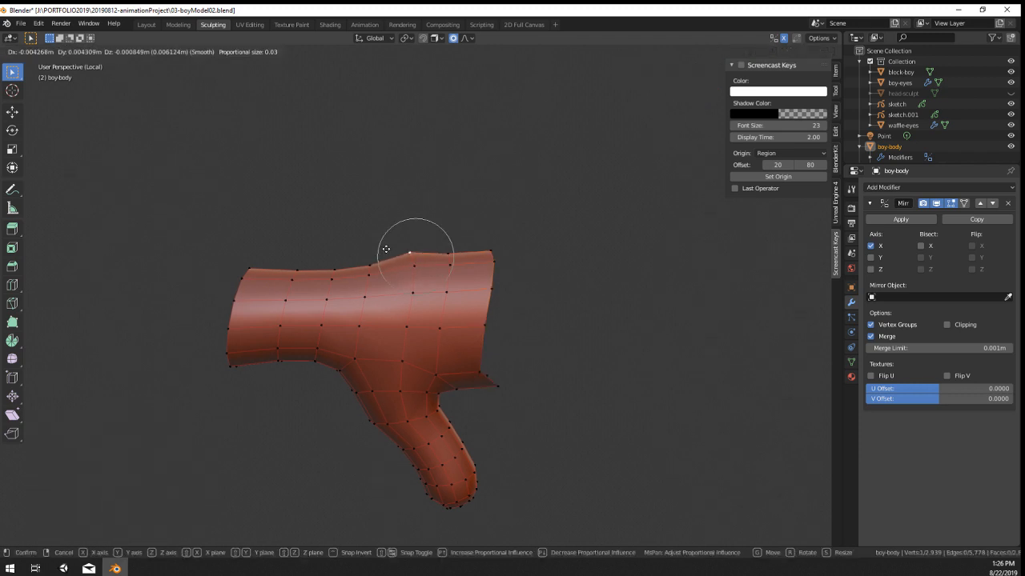
{"action": "scroll", "coordinate": [384, 248], "scroll_direction": "down", "scroll_amount": 3}
{"action": "left_click", "coordinate": [383, 247]}
{"action": "left_click", "coordinate": [339, 264]}
{"action": "key", "text": "g"}
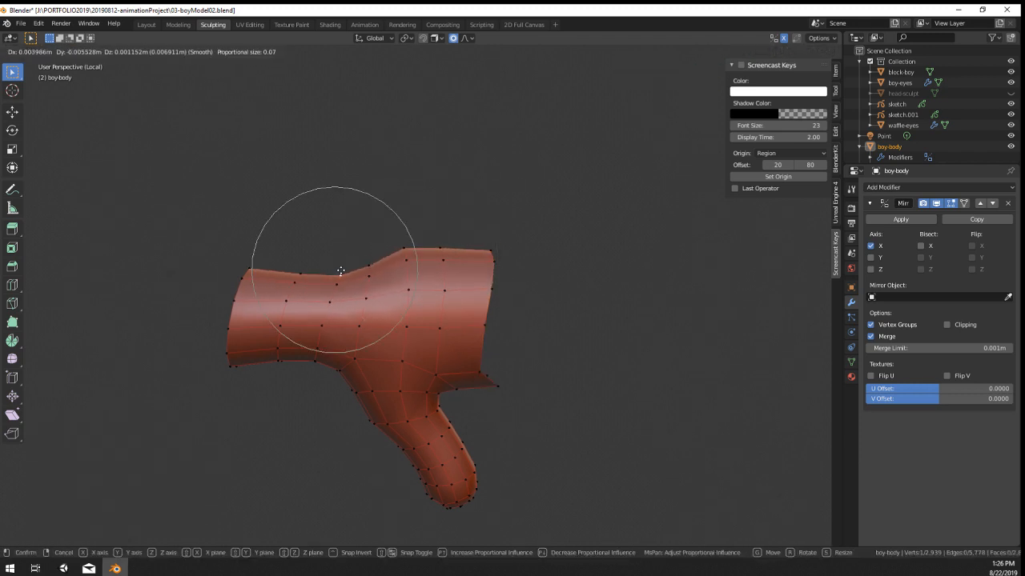
{"action": "left_click", "coordinate": [340, 273]}
{"action": "left_click", "coordinate": [318, 358]}
{"action": "key", "text": "g"}
{"action": "left_click", "coordinate": [321, 361]}
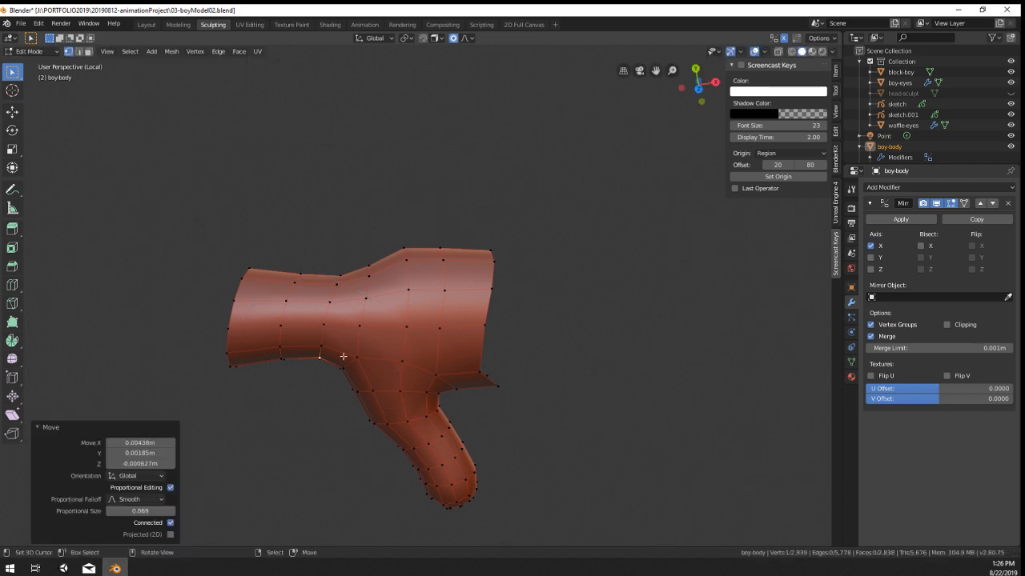
Step: From the side, lower a vertex on top of the wrist and raise one on the back of the hand
{"action": "middle_click_drag", "start_coordinate": [321, 361], "coordinate": [387, 213]}
{"action": "right_click", "coordinate": [336, 249]}
{"action": "key", "text": "g"}
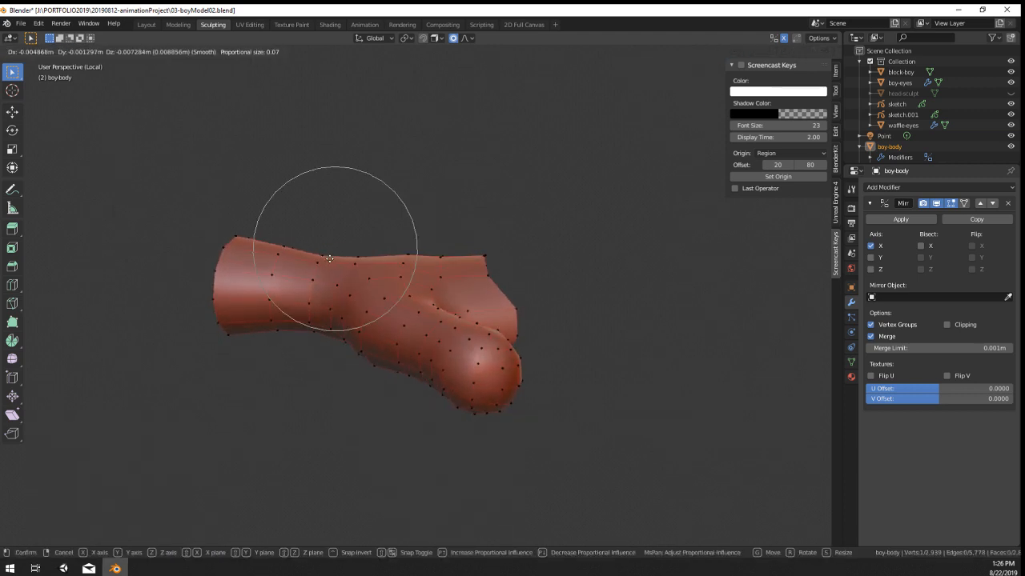
{"action": "left_click", "coordinate": [331, 257]}
{"action": "left_click", "coordinate": [453, 251]}
{"action": "key", "text": "g"}
{"action": "left_click", "coordinate": [450, 246]}
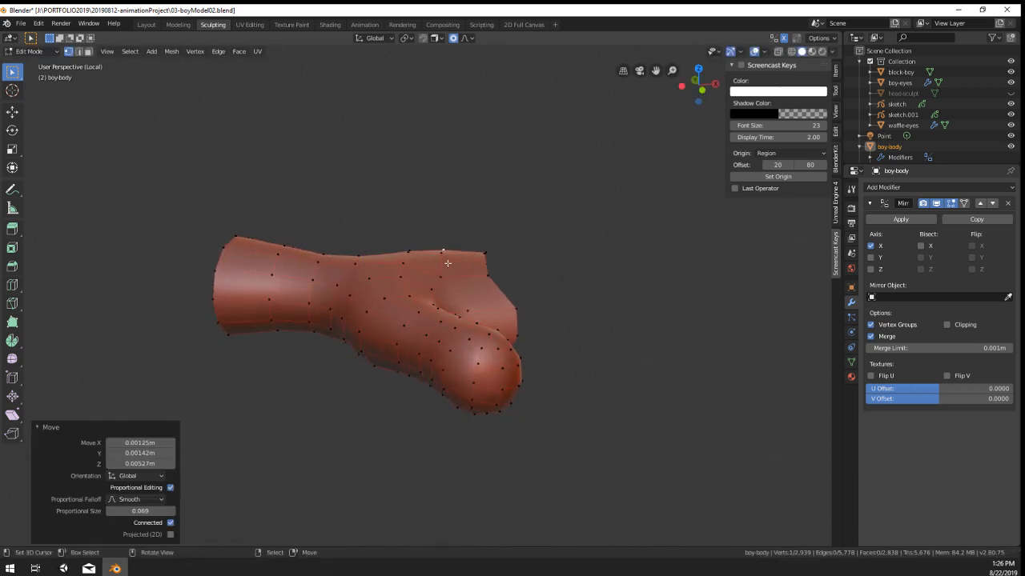
Step: Shape the underside of the palm by moving individual vertices up to the finger opening with proportional editing
{"action": "middle_click_drag", "start_coordinate": [450, 246], "coordinate": [373, 192]}
{"action": "key", "text": "g"}
{"action": "left_click", "coordinate": [507, 234]}
{"action": "left_click", "coordinate": [389, 297]}
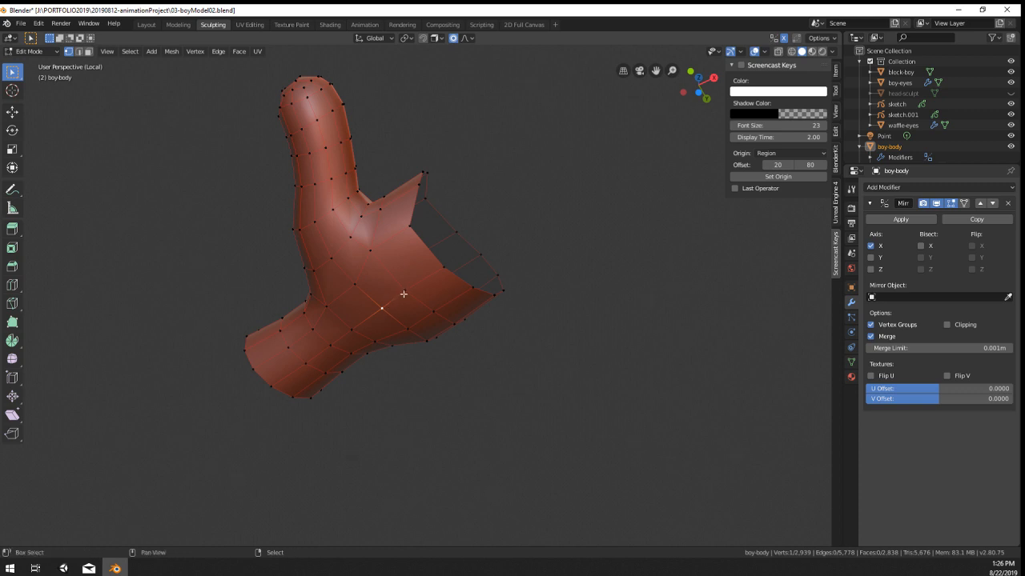
{"action": "middle_click_drag", "start_coordinate": [403, 293], "coordinate": [393, 233]}
{"action": "key", "text": "g"}
{"action": "left_click", "coordinate": [366, 367]}
{"action": "key", "text": "g"}
{"action": "left_click", "coordinate": [359, 293]}
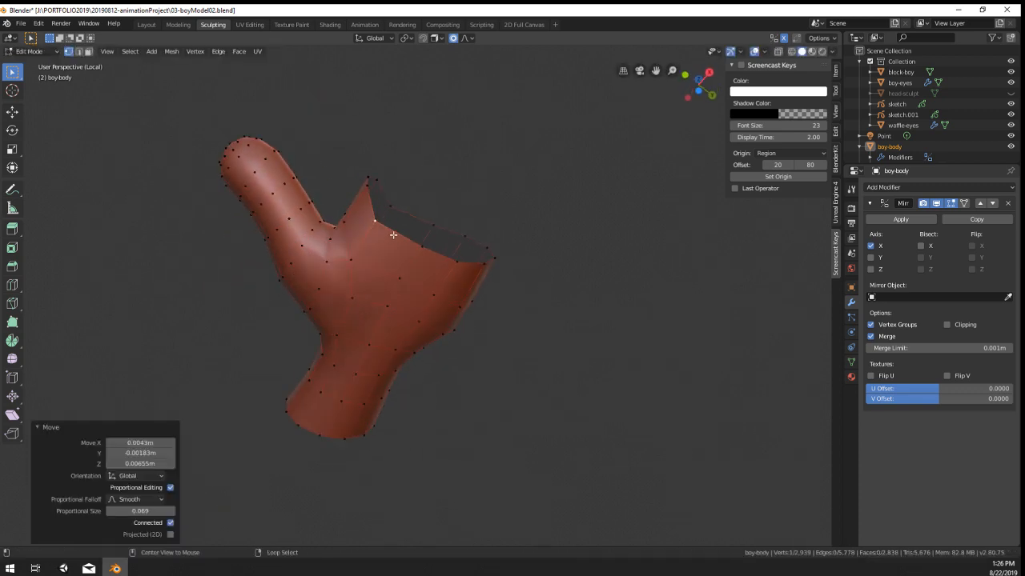
Step: Select the whole loop around the finger opening and even out its vertices with Relax
{"action": "right_click", "coordinate": [393, 234], "text": "alt"}
{"action": "key", "text": "w"}
{"action": "mouse_move", "coordinate": [393, 221]}
{"action": "left_click", "coordinate": [464, 291]}
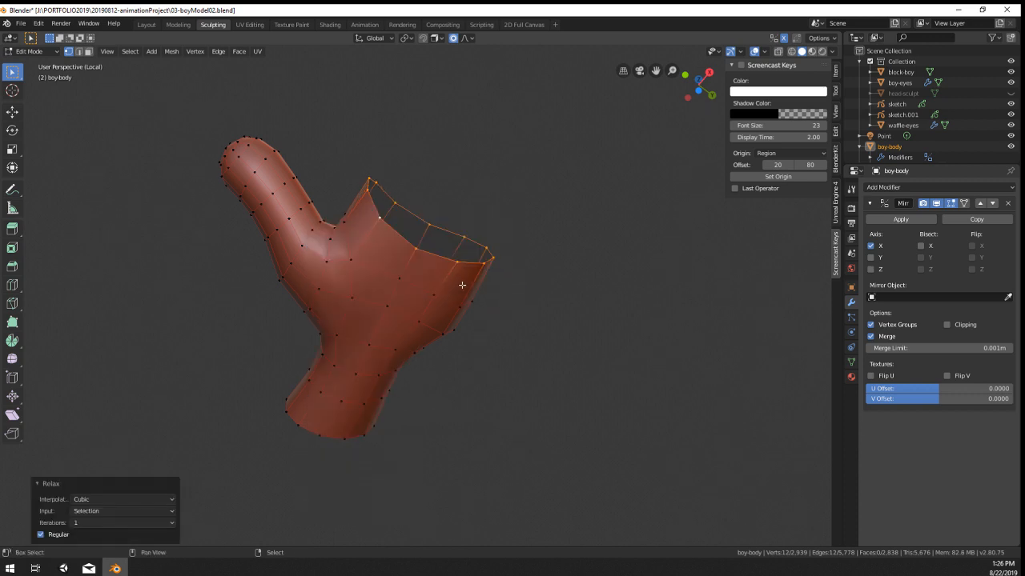
Step: Flatten the finger-opening loop by scaling it along X, and move it into line with the palm
{"action": "middle_click_drag", "start_coordinate": [493, 273], "coordinate": [603, 336]}
{"action": "key", "text": "s"}
{"action": "key", "text": "x"}
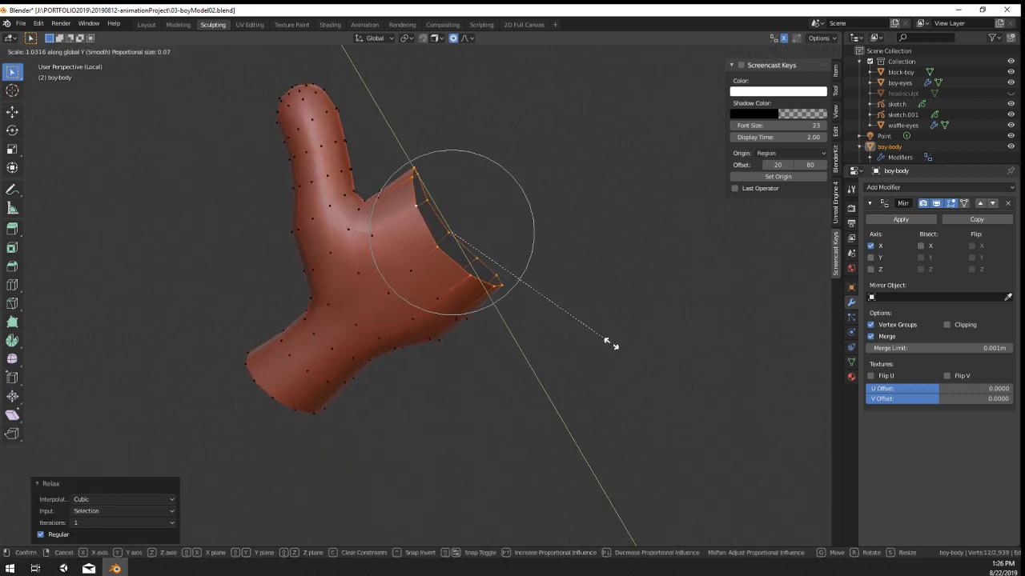
{"action": "left_click", "coordinate": [505, 295]}
{"action": "middle_click_drag", "start_coordinate": [504, 295], "coordinate": [512, 330]}
{"action": "key", "text": "g"}
{"action": "scroll", "coordinate": [536, 395], "scroll_direction": "down", "scroll_amount": 1}
{"action": "left_click", "coordinate": [536, 394]}
Step: Smooth the hand's outer edge by nudging its three vertices nearest the finger opening with proportional editing
{"action": "left_click", "coordinate": [469, 250]}
{"action": "key", "text": "g"}
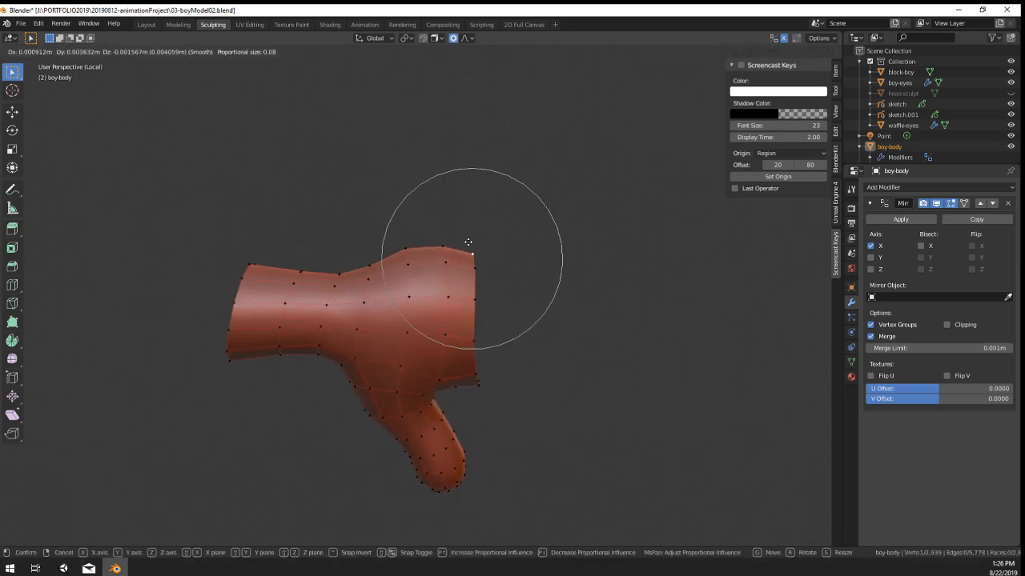
{"action": "scroll", "coordinate": [469, 240], "scroll_direction": "up", "scroll_amount": 3}
{"action": "left_click", "coordinate": [469, 240]}
{"action": "left_click", "coordinate": [444, 239]}
{"action": "key", "text": "g"}
{"action": "left_click", "coordinate": [438, 246]}
{"action": "left_click", "coordinate": [405, 249]}
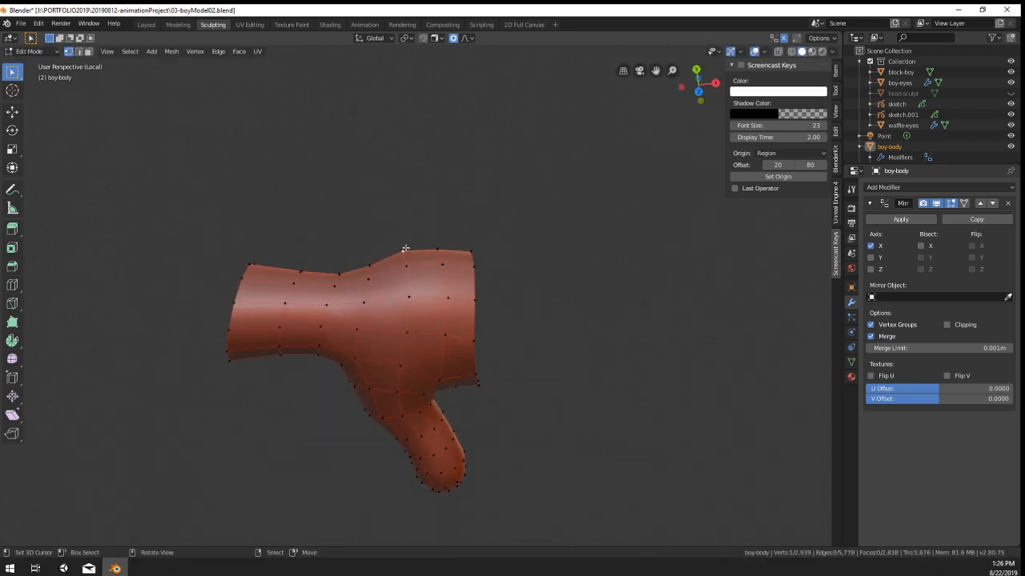
{"action": "key", "text": "g"}
{"action": "left_click", "coordinate": [400, 249]}
Step: Check the hand outside mesh editing, then select a three-vertex path along the palm opening's lower border and move it
{"action": "key", "text": "Tab"}
{"action": "scroll", "coordinate": [423, 266], "scroll_direction": "down", "scroll_amount": 2}
{"action": "middle_click_drag", "start_coordinate": [424, 266], "coordinate": [558, 238]}
{"action": "key", "text": "Tab"}
{"action": "scroll", "coordinate": [529, 264], "scroll_direction": "up", "scroll_amount": 3}
{"action": "middle_click_drag", "start_coordinate": [480, 307], "coordinate": [578, 311]}
{"action": "middle_click_drag", "start_coordinate": [463, 279], "coordinate": [364, 357]}
{"action": "right_click", "coordinate": [436, 310], "text": "ctrl"}
{"action": "middle_click_drag", "start_coordinate": [436, 309], "coordinate": [552, 395]}
{"action": "right_click", "coordinate": [457, 320]}
{"action": "right_click", "coordinate": [469, 303], "text": "ctrl"}
{"action": "key", "text": "g"}
{"action": "left_click", "coordinate": [438, 329]}
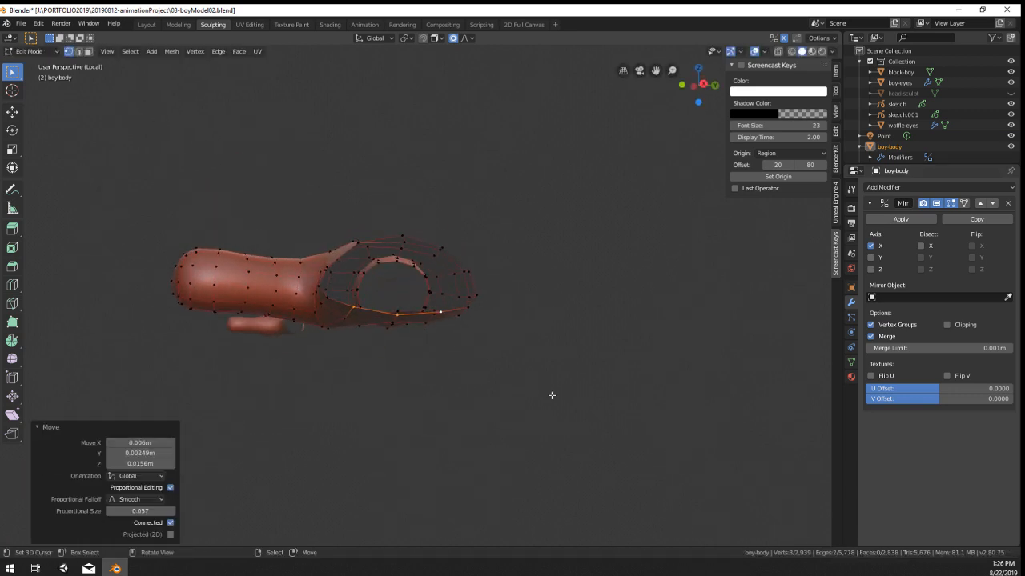
Step: Flatten the selected three-vertex path by scaling it to 0 along Z, and move it into line with the opening's lower border
{"action": "key", "text": "s"}
{"action": "key", "text": "z"}
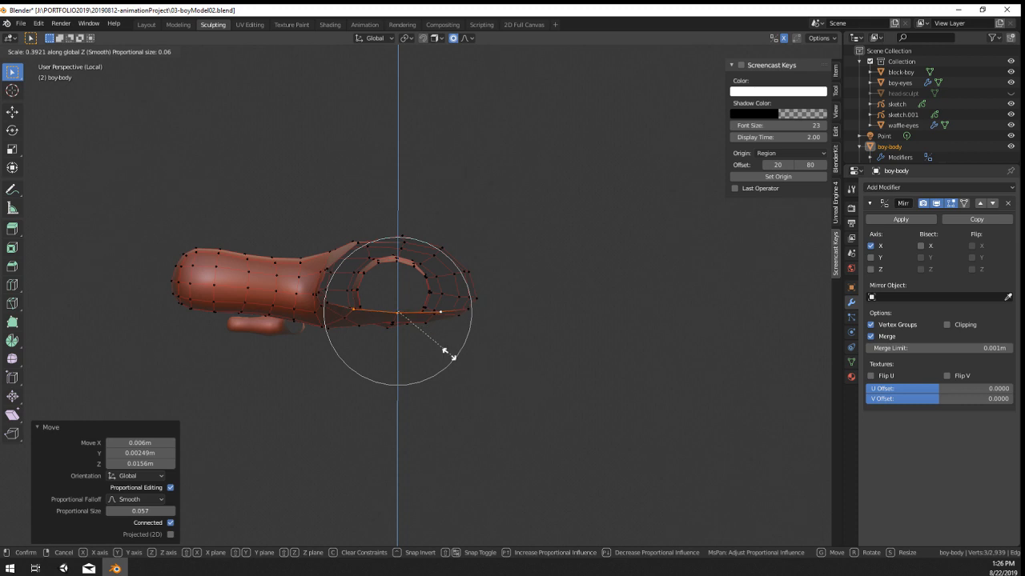
{"action": "key", "text": "0"}
{"action": "left_click", "coordinate": [330, 239]}
{"action": "middle_click_drag", "start_coordinate": [440, 352], "coordinate": [446, 318]}
{"action": "key", "text": "g"}
{"action": "left_click", "coordinate": [521, 380]}
Step: Even out the whole finger-opening loop with Relax and scale it to about 0.808 along Z
{"action": "left_click", "coordinate": [446, 320], "text": "alt"}
{"action": "right_click", "coordinate": [446, 322]}
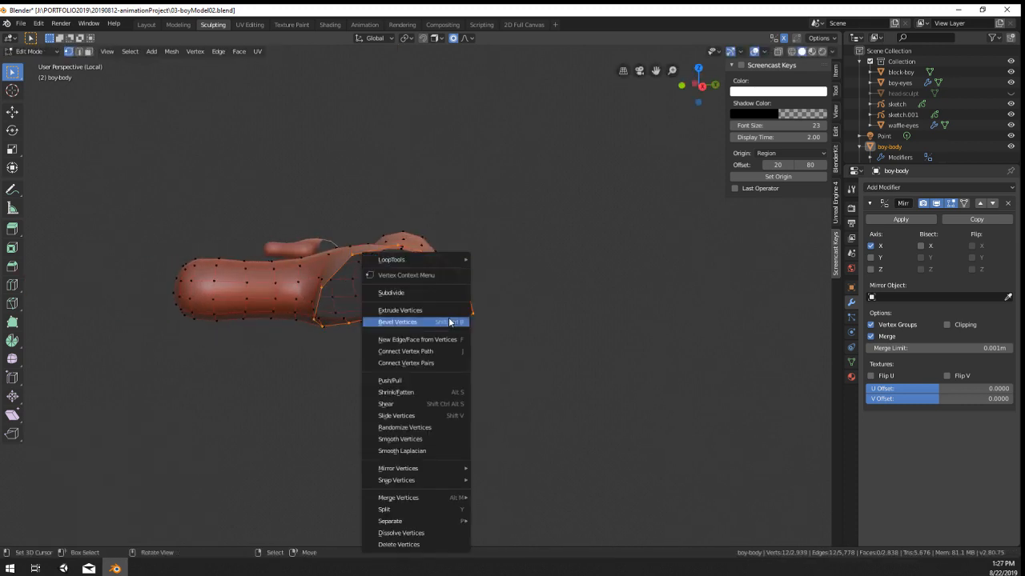
{"action": "mouse_move", "coordinate": [458, 261]}
{"action": "left_click", "coordinate": [519, 326]}
{"action": "middle_click_drag", "start_coordinate": [520, 322], "coordinate": [424, 315]}
{"action": "key", "text": "s"}
{"action": "key", "text": "z"}
{"action": "left_click", "coordinate": [585, 389]}
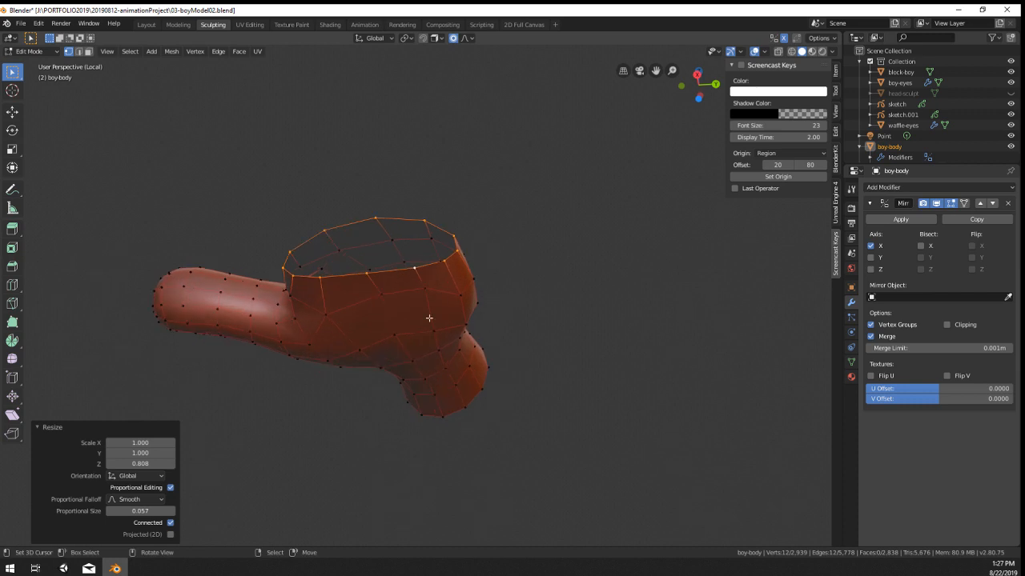
Step: Slide a palm vertex below the opening along its edge, and reposition a neighbouring vertex toward the wrist
{"action": "left_click", "coordinate": [406, 292]}
{"action": "key", "text": "shift+v"}
{"action": "left_click", "coordinate": [494, 295]}
{"action": "middle_click_drag", "start_coordinate": [494, 296], "coordinate": [566, 210]}
{"action": "left_click", "coordinate": [465, 306]}
{"action": "key", "text": "g"}
{"action": "left_click", "coordinate": [466, 304]}
{"action": "key", "text": "g"}
{"action": "left_click", "coordinate": [569, 309]}
Step: Nudge individual palm vertices with proportional editing to smooth the surface, checking the shape outside mesh editing
{"action": "middle_click_drag", "start_coordinate": [569, 309], "coordinate": [303, 323]}
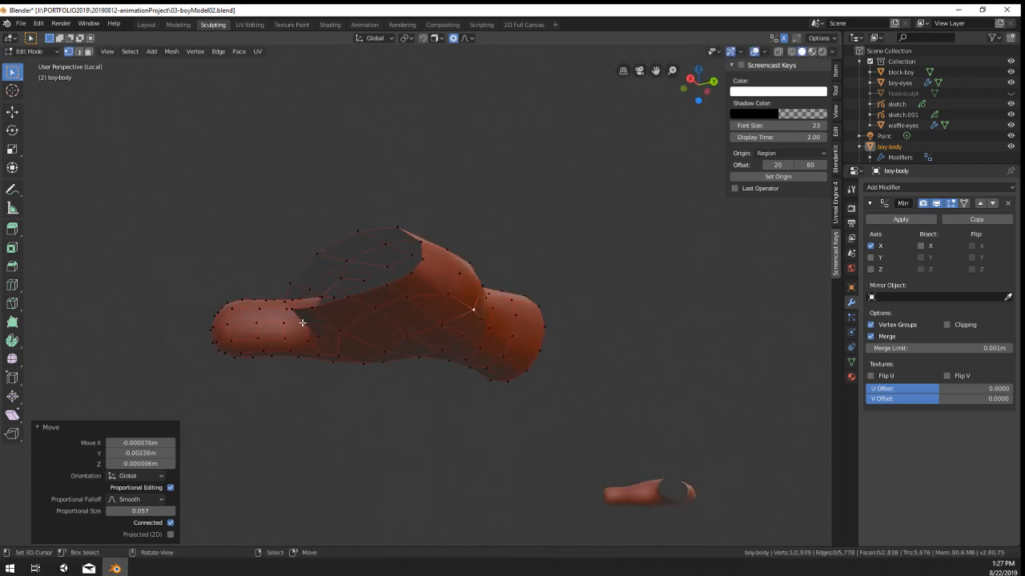
{"action": "right_click_drag", "start_coordinate": [383, 353], "coordinate": [386, 362]}
{"action": "key", "text": "Tab"}
{"action": "scroll", "coordinate": [430, 385], "scroll_direction": "down", "scroll_amount": 3}
{"action": "middle_click_drag", "start_coordinate": [430, 385], "coordinate": [477, 281]}
{"action": "key", "text": "Tab"}
{"action": "right_click_drag", "start_coordinate": [472, 264], "coordinate": [471, 257]}
{"action": "right_click_drag", "start_coordinate": [436, 252], "coordinate": [435, 256]}
Step: Examine the finger-opening loop and an inner face along its border from several angles
{"action": "middle_click_drag", "start_coordinate": [435, 256], "coordinate": [440, 310]}
{"action": "right_click", "coordinate": [481, 273], "text": "alt"}
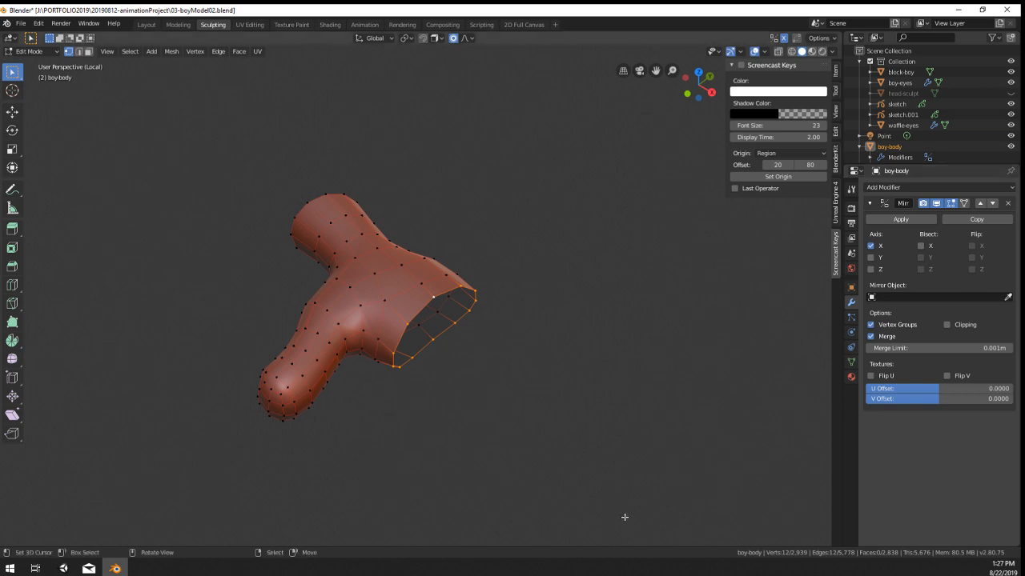
{"action": "middle_click_drag", "start_coordinate": [625, 512], "coordinate": [399, 310]}
{"action": "middle_click_drag", "start_coordinate": [437, 380], "coordinate": [407, 363]}
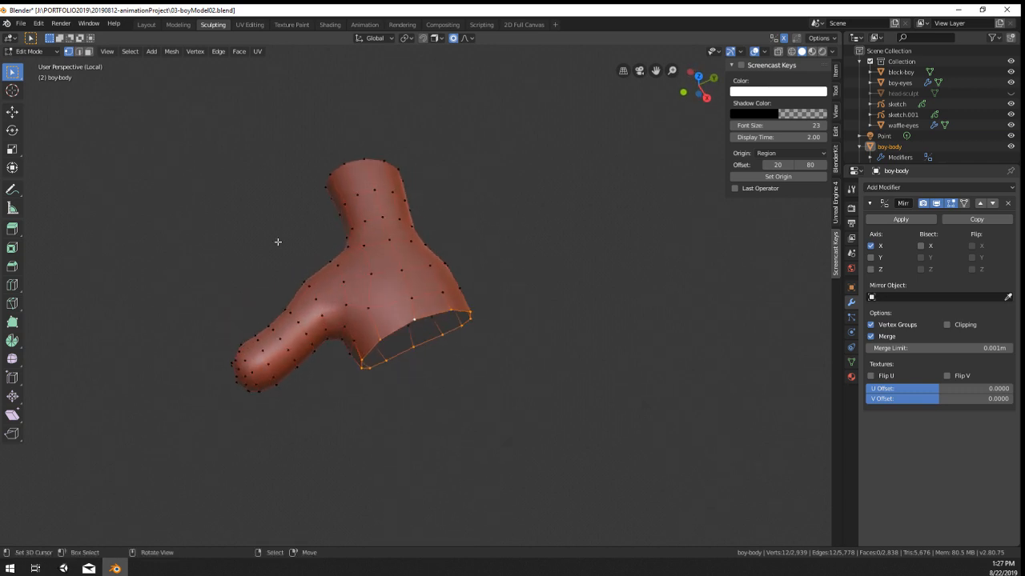
{"action": "left_click", "coordinate": [88, 51]}
{"action": "scroll", "coordinate": [371, 348], "scroll_direction": "up", "scroll_amount": 3}
{"action": "left_click", "coordinate": [384, 352]}
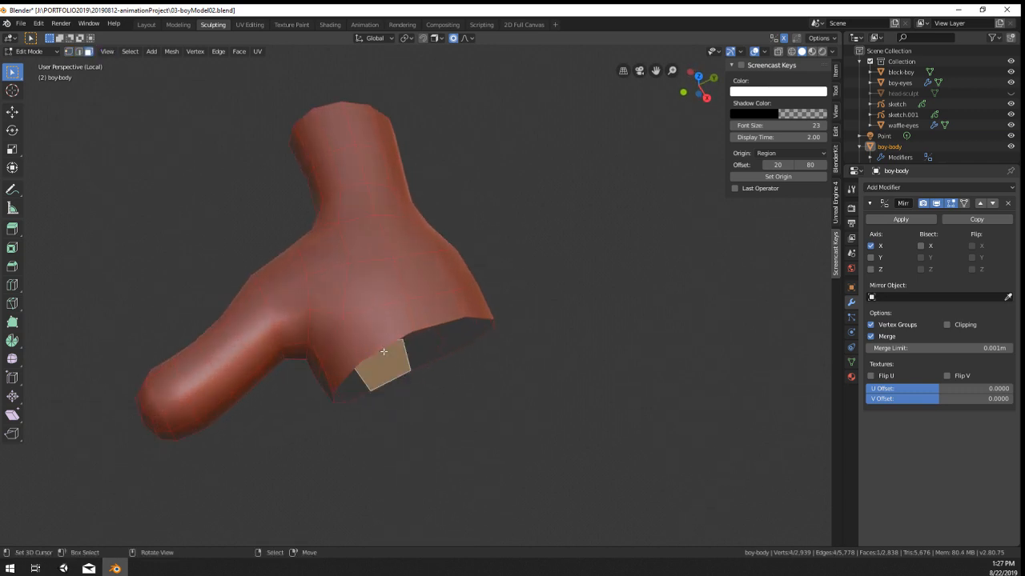
{"action": "middle_click_drag", "start_coordinate": [211, 87], "coordinate": [401, 141]}
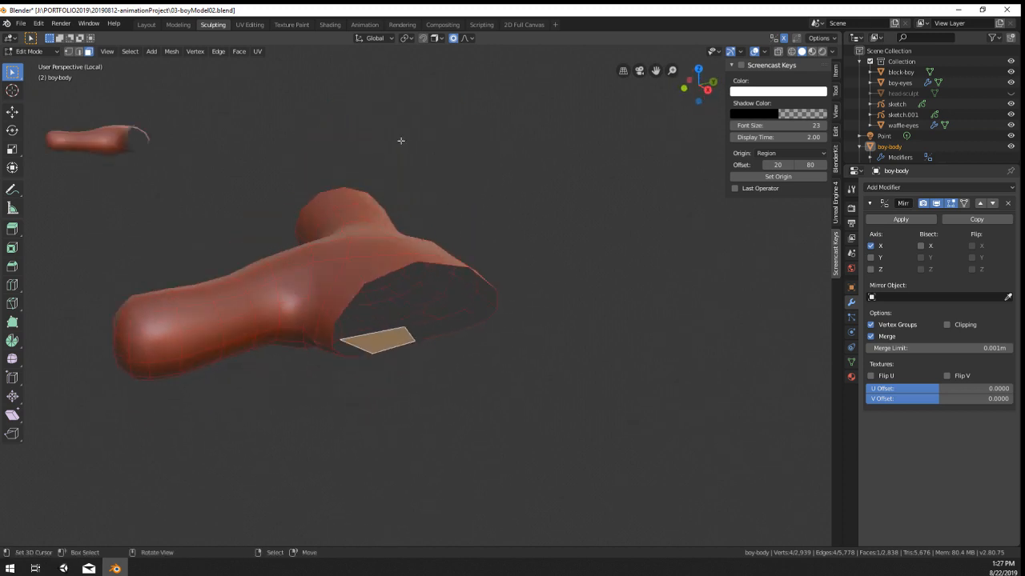
Step: Move the vertex at the thumb-side corner of the finger opening with proportional size 0.032
{"action": "left_click", "coordinate": [68, 51]}
{"action": "left_click", "coordinate": [335, 328]}
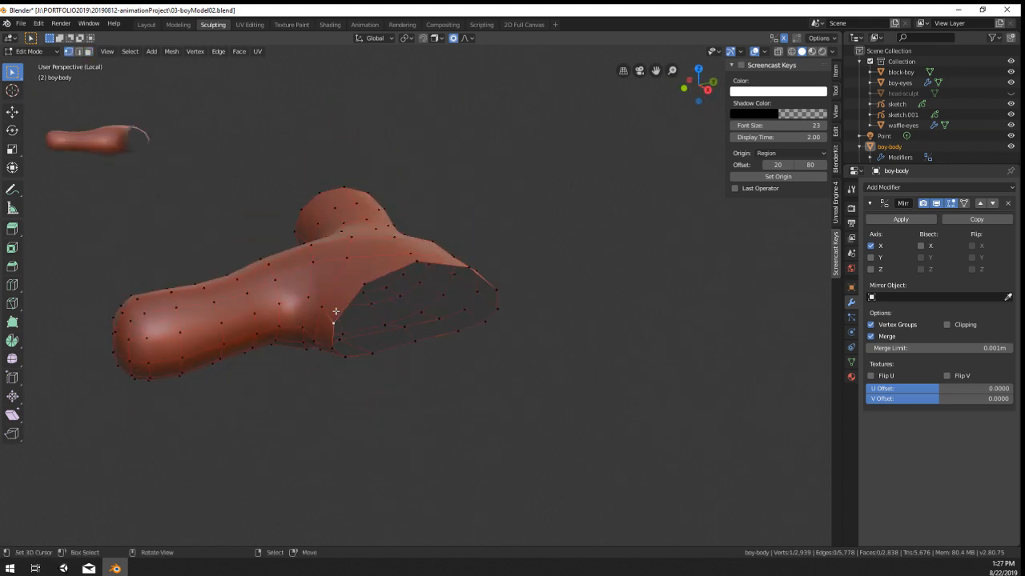
{"action": "key", "text": "g"}
{"action": "scroll", "coordinate": [329, 278], "scroll_direction": "up", "scroll_amount": 7}
{"action": "left_click", "coordinate": [366, 286]}
{"action": "middle_click_drag", "start_coordinate": [365, 286], "coordinate": [347, 355]}
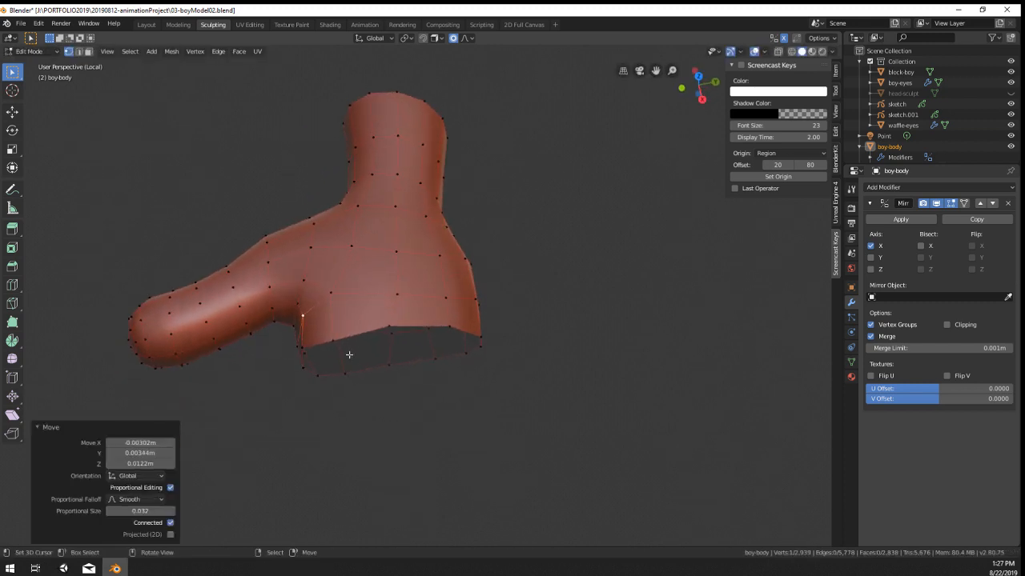
{"action": "key", "text": "g"}
{"action": "key", "text": "g"}
{"action": "left_click", "coordinate": [345, 339]}
Step: Select the five-vertex path along the back-of-hand side of the finger opening and distribute its vertices evenly with Space
{"action": "left_click", "coordinate": [309, 343]}
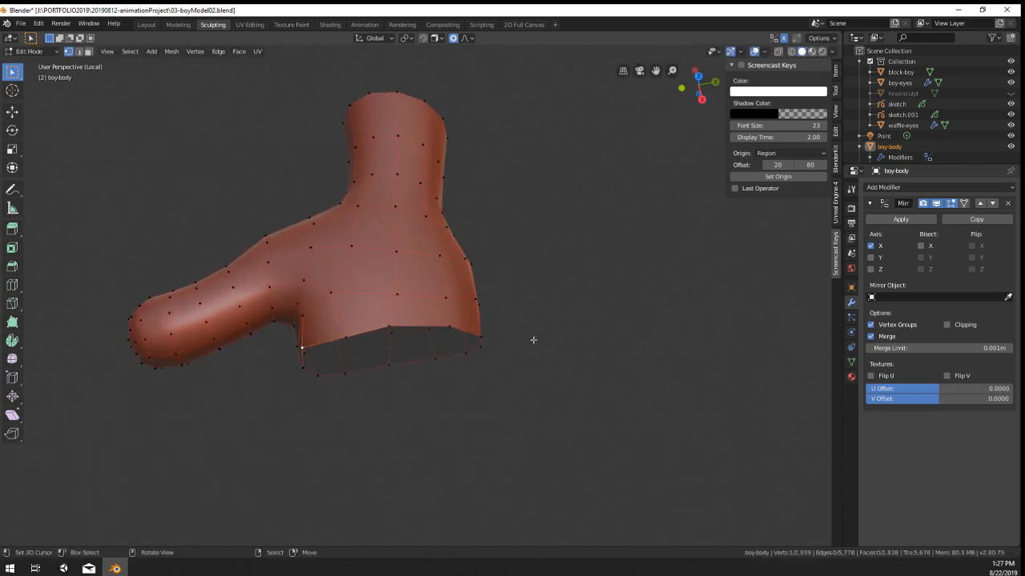
{"action": "left_click", "coordinate": [477, 339], "text": "ctrl"}
{"action": "right_click", "coordinate": [478, 340]}
{"action": "mouse_move", "coordinate": [448, 259]}
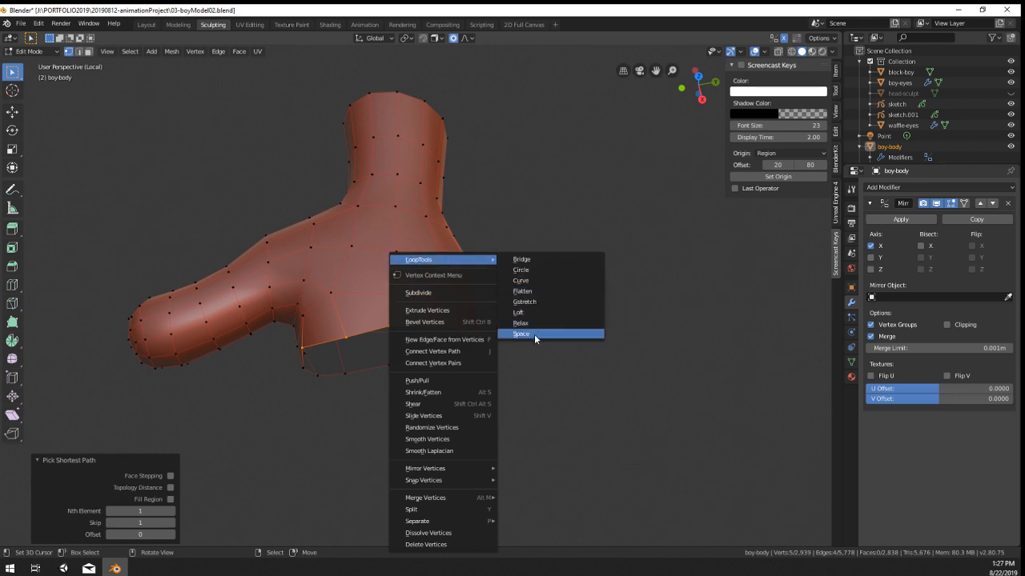
{"action": "left_click", "coordinate": [534, 333]}
Step: Extrude the five-vertex border edge along X by about 0.114 m as a base for the fingers
{"action": "middle_click_drag", "start_coordinate": [534, 334], "coordinate": [462, 307]}
{"action": "key", "text": "e"}
{"action": "key", "text": "y"}
{"action": "key", "text": "x"}
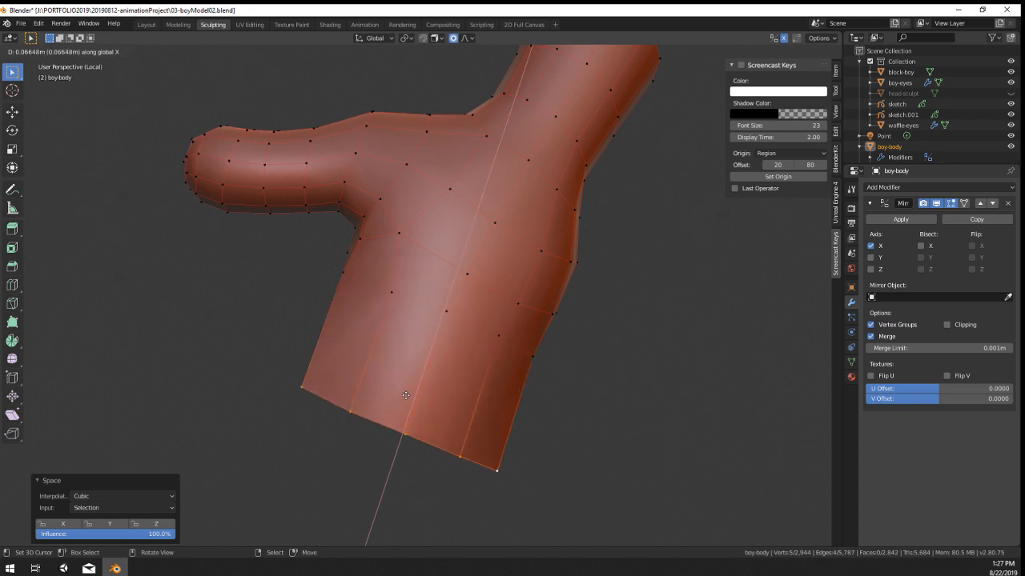
{"action": "left_click", "coordinate": [361, 469]}
Step: Rotate the extruded end edge in the view plane to angle it across the hand, finishing with a turn of about 5.09°
{"action": "scroll", "coordinate": [368, 469], "scroll_direction": "down", "scroll_amount": 4}
{"action": "key", "text": "r"}
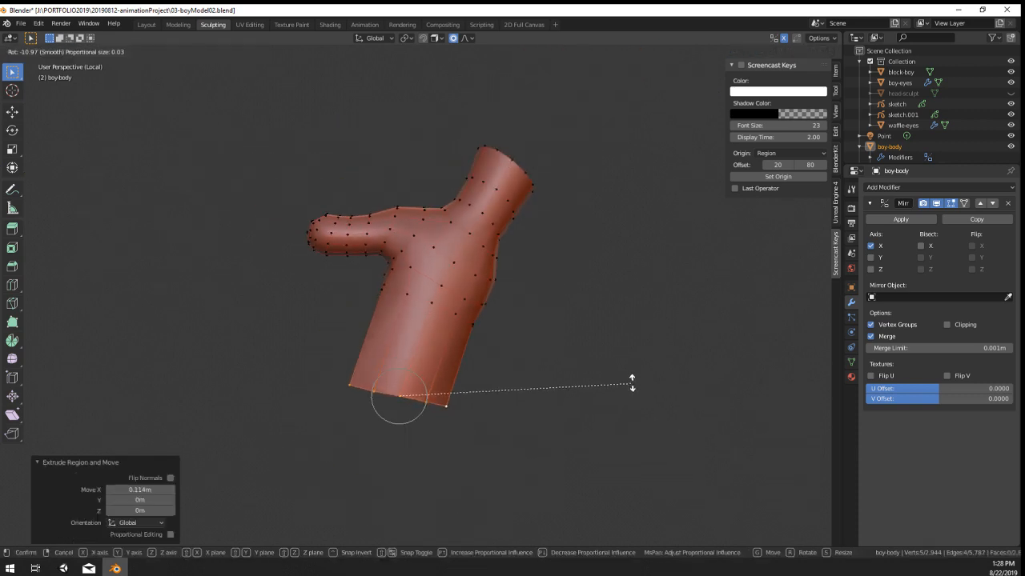
{"action": "left_click", "coordinate": [633, 379]}
{"action": "key", "text": "g"}
{"action": "right_click", "coordinate": [622, 366]}
{"action": "key", "text": "r"}
{"action": "left_click", "coordinate": [618, 390]}
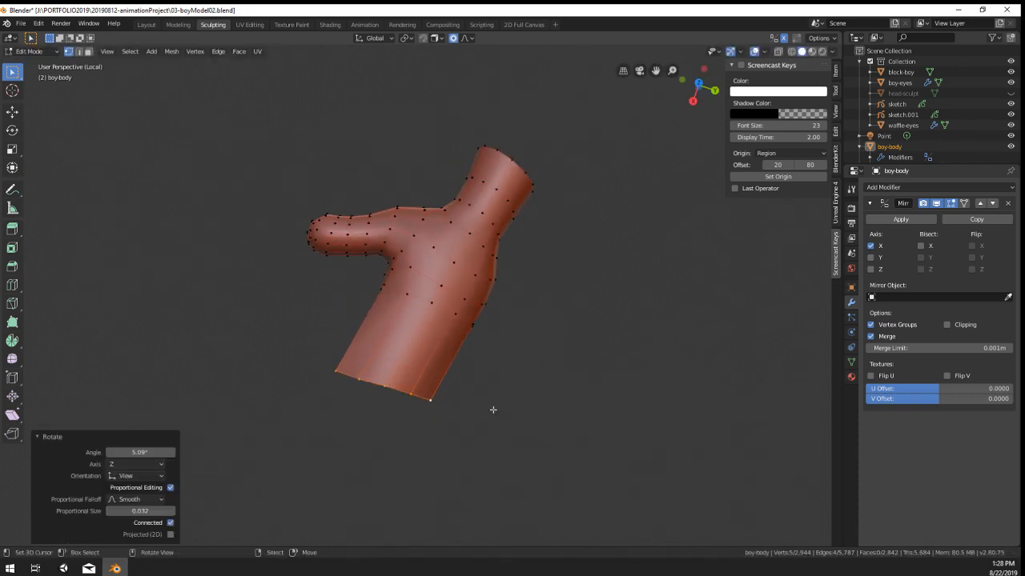
Step: Move vertices along the extruded end edge to give the fingertips staggered lengths
{"action": "key", "text": "g"}
{"action": "left_click", "coordinate": [353, 390]}
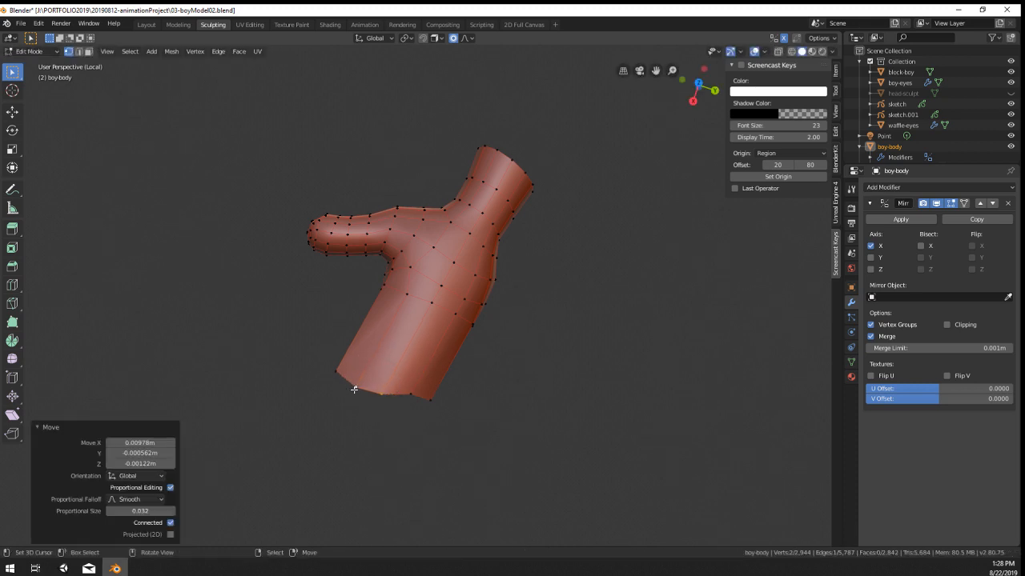
{"action": "key", "text": "g"}
{"action": "left_click", "coordinate": [406, 393]}
Step: Rip the three inner vertices of the extruded end edge to split the sheet into four finger strips
{"action": "middle_click_drag", "start_coordinate": [406, 393], "coordinate": [486, 409]}
{"action": "right_click", "coordinate": [528, 373]}
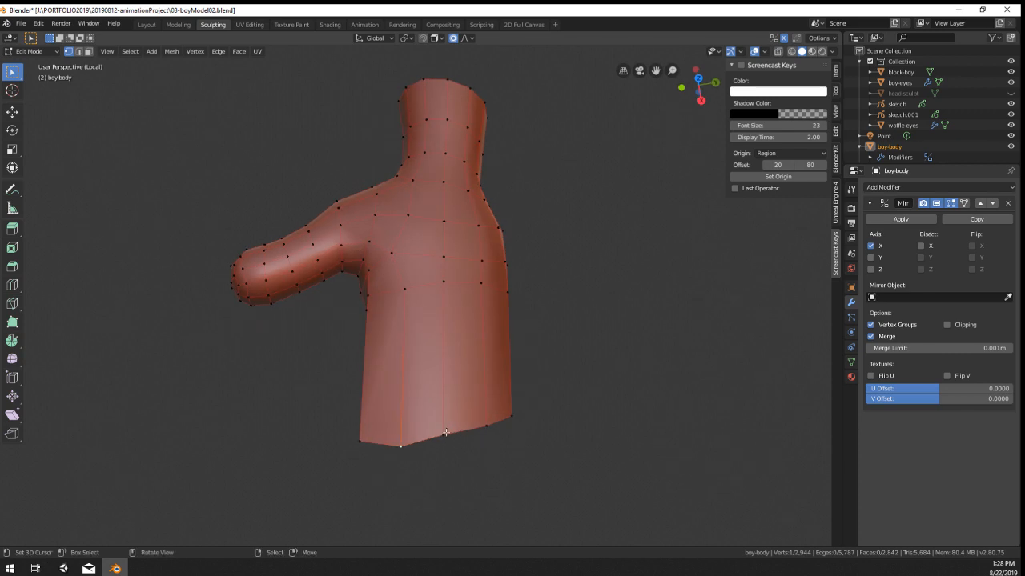
{"action": "key", "text": "e"}
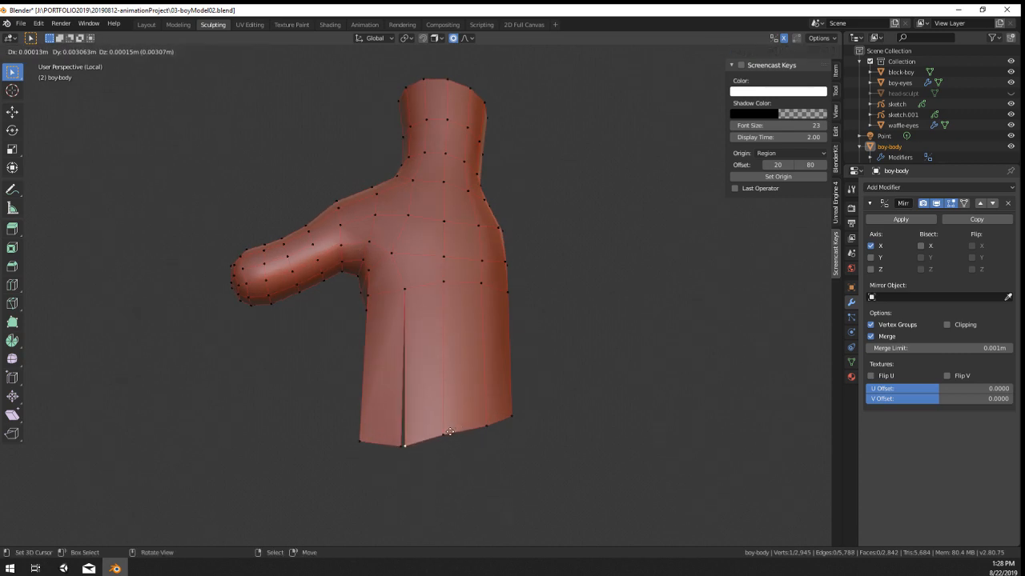
{"action": "left_click", "coordinate": [446, 436]}
{"action": "right_click", "coordinate": [397, 445]}
{"action": "key", "text": "v"}
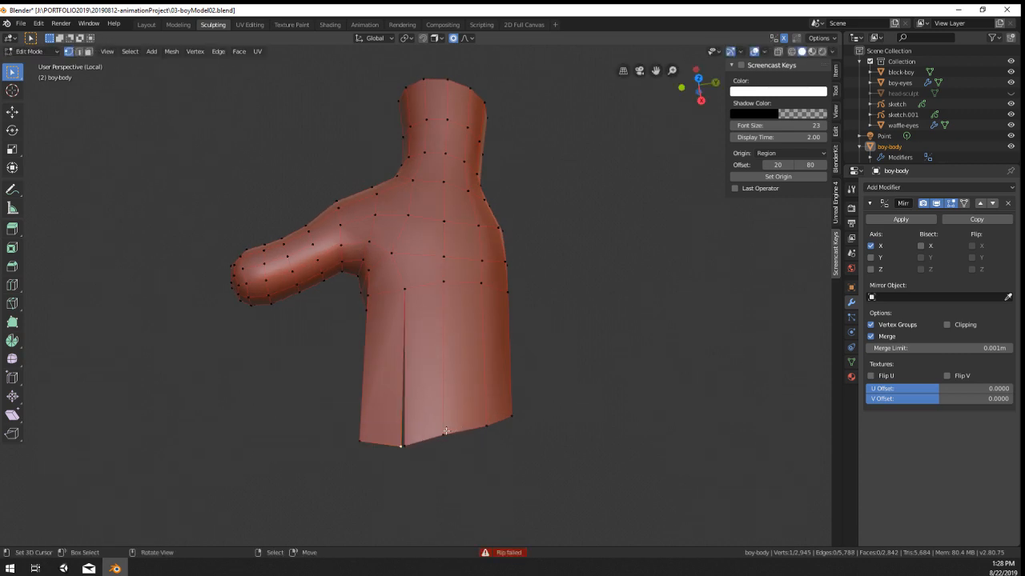
{"action": "right_click", "coordinate": [446, 434]}
{"action": "key", "text": "v"}
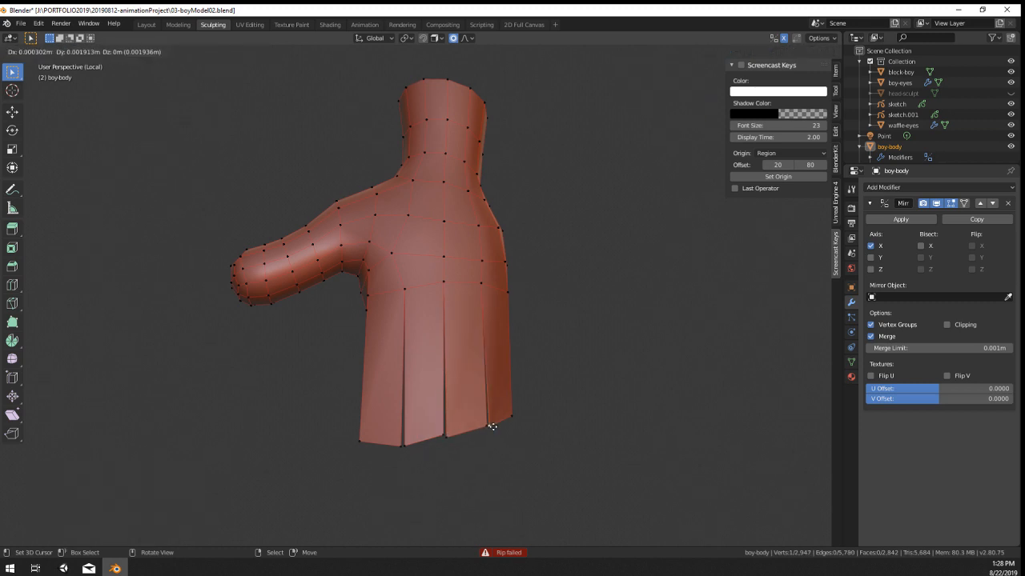
{"action": "left_click", "coordinate": [486, 422]}
Step: Inset the ring-finger strip together with the palm face at its base
{"action": "middle_click_drag", "start_coordinate": [487, 422], "coordinate": [488, 261]}
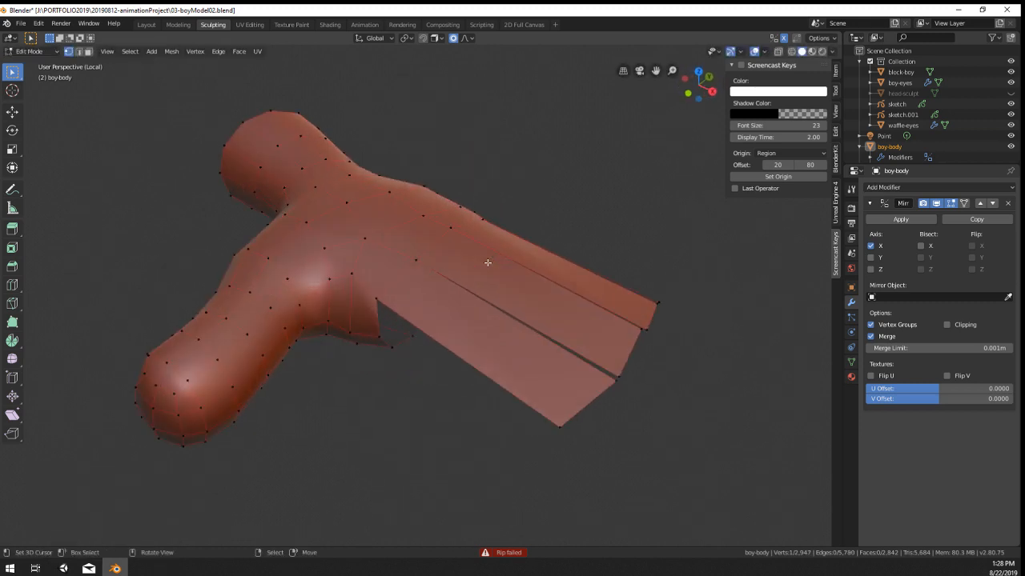
{"action": "scroll", "coordinate": [513, 299], "scroll_direction": "up", "scroll_amount": 6}
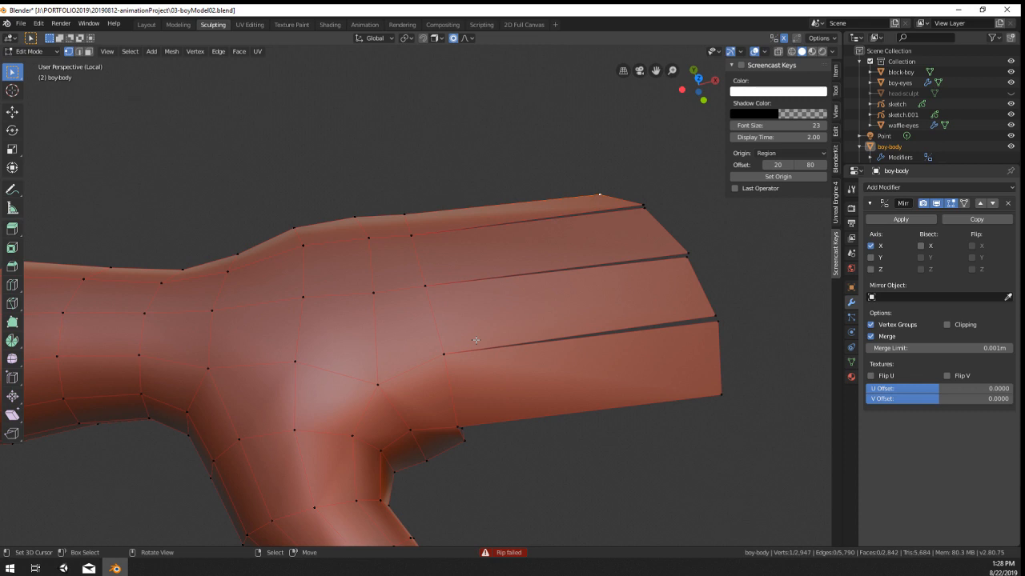
{"action": "middle_click_drag", "start_coordinate": [483, 353], "coordinate": [281, 232]}
{"action": "left_click", "coordinate": [89, 52]}
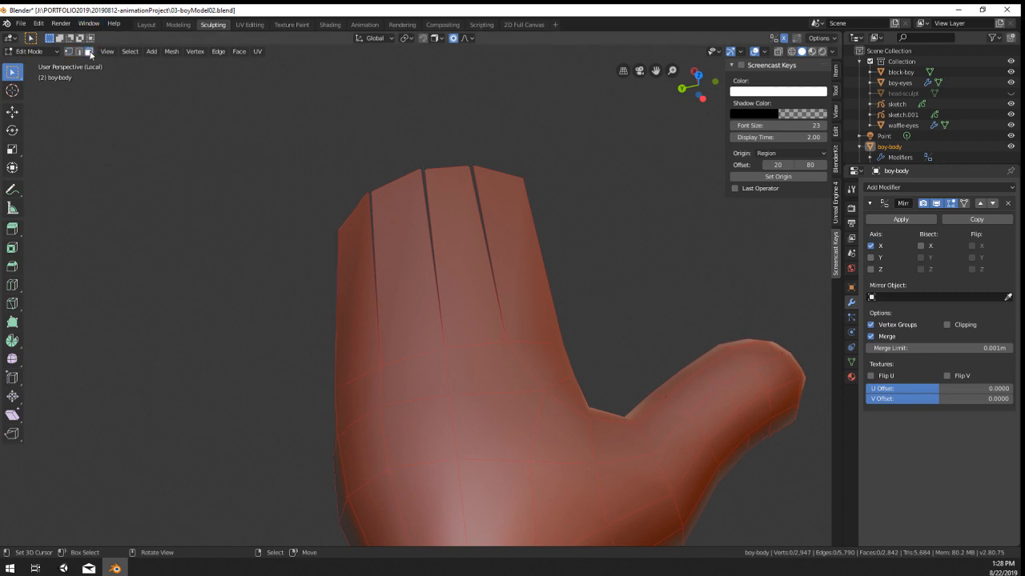
{"action": "left_click", "coordinate": [440, 364]}
{"action": "left_click", "coordinate": [423, 291], "text": "shift"}
{"action": "key", "text": "i"}
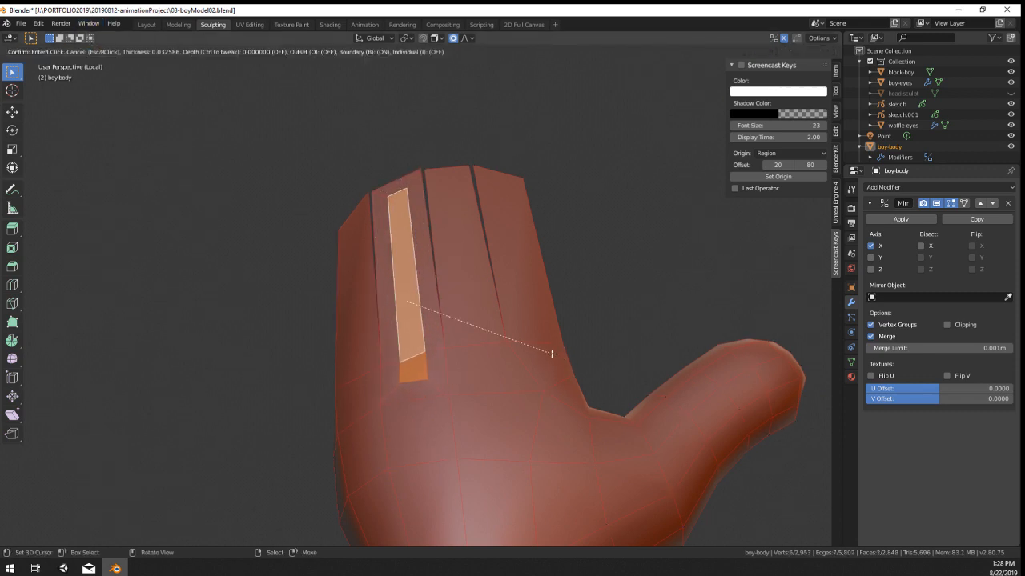
{"action": "left_click", "coordinate": [557, 357]}
Step: Inset the middle-finger strip with its base face, and do the same for the index-finger strip at about 0.02 m thickness
{"action": "left_click", "coordinate": [460, 366]}
{"action": "left_click", "coordinate": [461, 322], "text": "shift"}
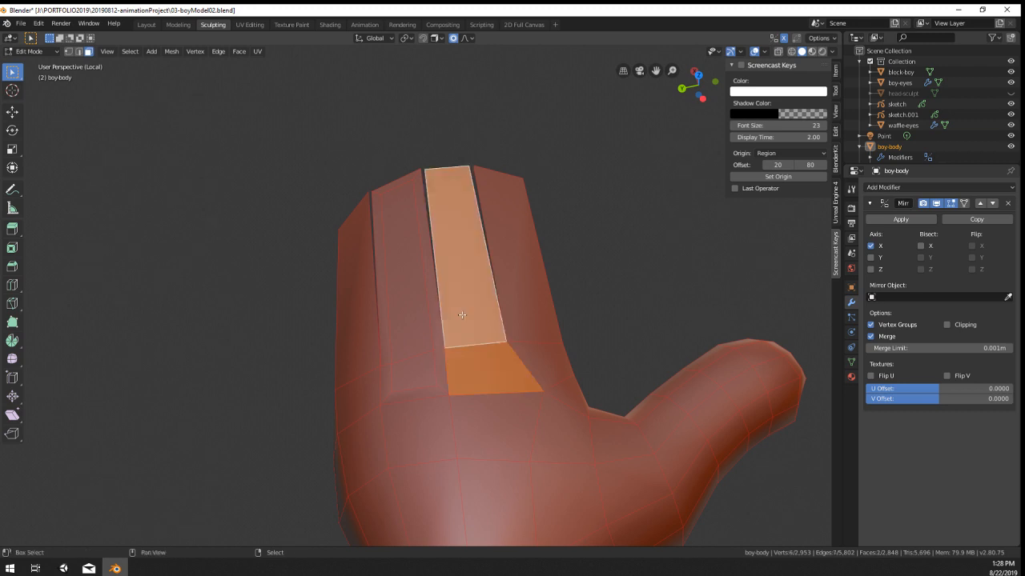
{"action": "key", "text": "i"}
{"action": "left_click", "coordinate": [576, 366]}
{"action": "left_click", "coordinate": [566, 358]}
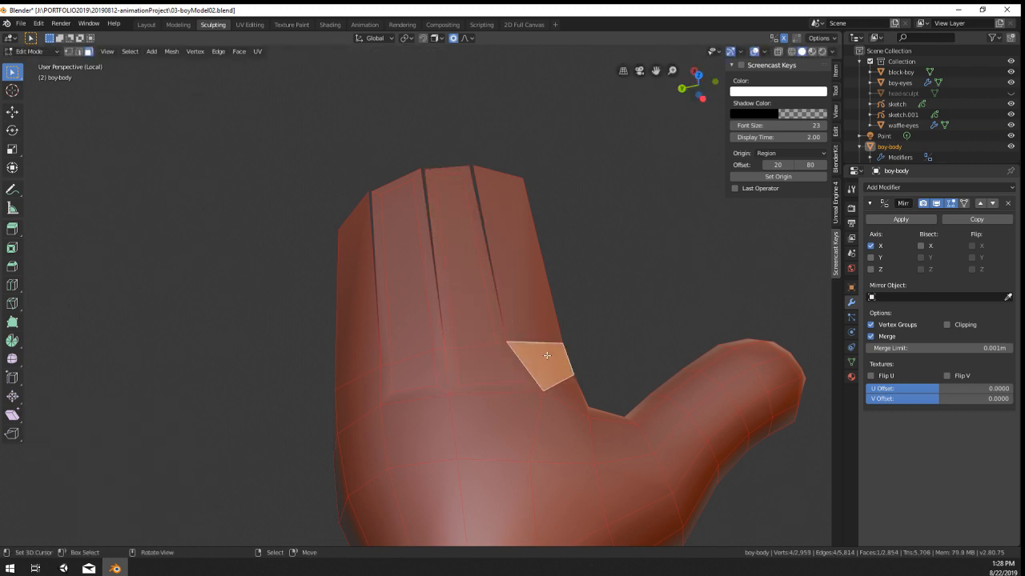
{"action": "left_click", "coordinate": [575, 345], "text": "shift"}
{"action": "key", "text": "i"}
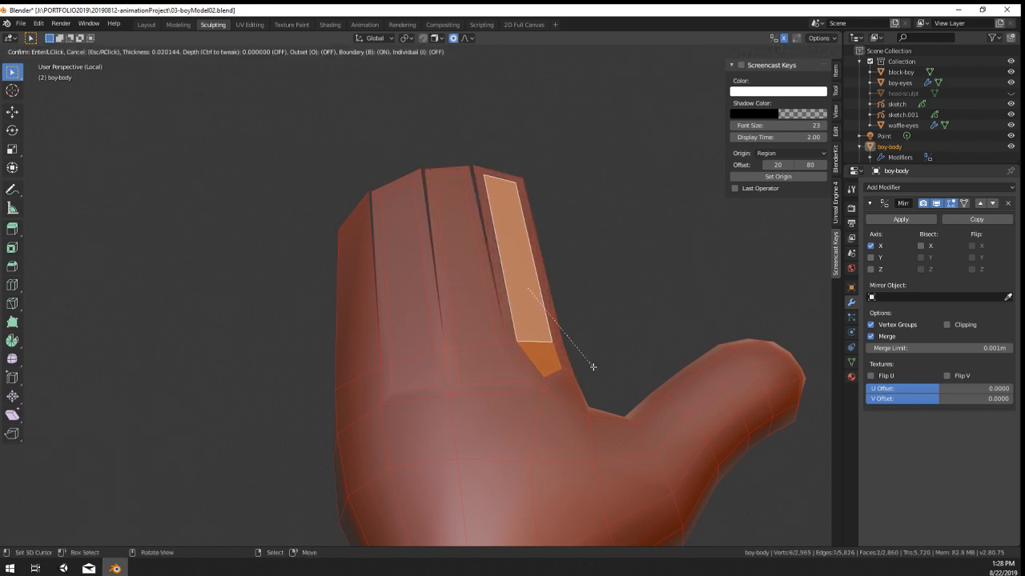
{"action": "left_click", "coordinate": [594, 367]}
Step: Inset the little-finger strip together with its base face by about 0.01925 m
{"action": "middle_click_drag", "start_coordinate": [591, 368], "coordinate": [555, 366]}
{"action": "left_click", "coordinate": [412, 409]}
{"action": "left_click", "coordinate": [366, 359], "text": "shift"}
{"action": "key", "text": "i"}
{"action": "left_click", "coordinate": [450, 397]}
{"action": "scroll", "coordinate": [554, 366], "scroll_direction": "up", "scroll_amount": 2}
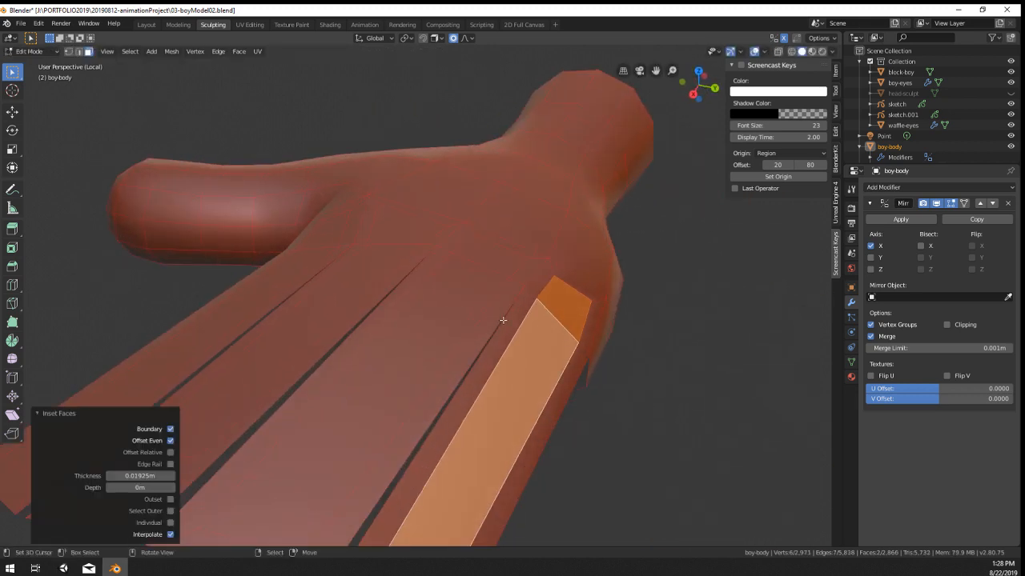
Step: Reposition the inset corner vertices at the bases of the index and middle fingers with proportional editing
{"action": "middle_click_drag", "start_coordinate": [504, 320], "coordinate": [576, 331]}
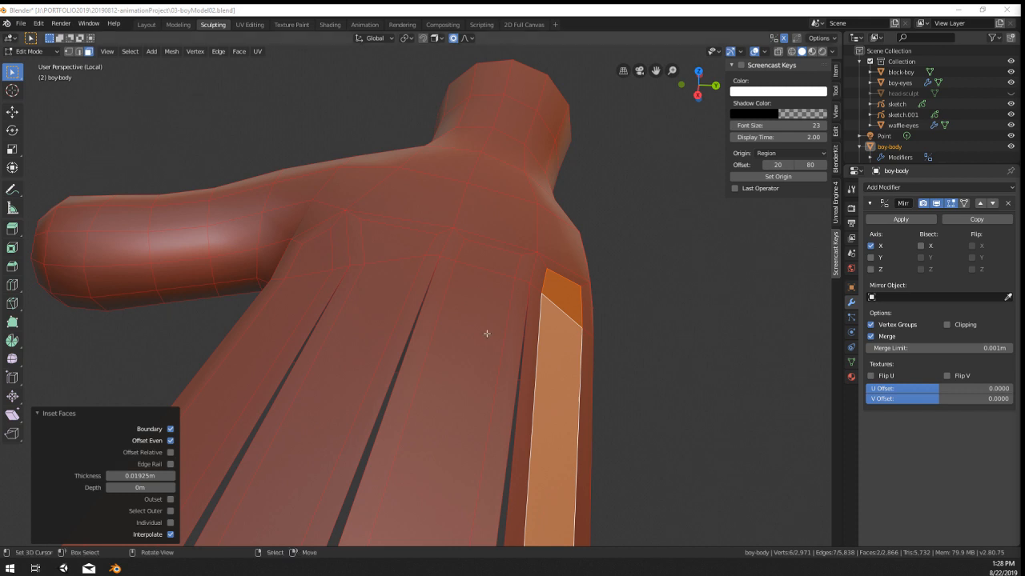
{"action": "middle_click_drag", "start_coordinate": [485, 334], "coordinate": [603, 376]}
{"action": "scroll", "coordinate": [447, 268], "scroll_direction": "up", "scroll_amount": 2}
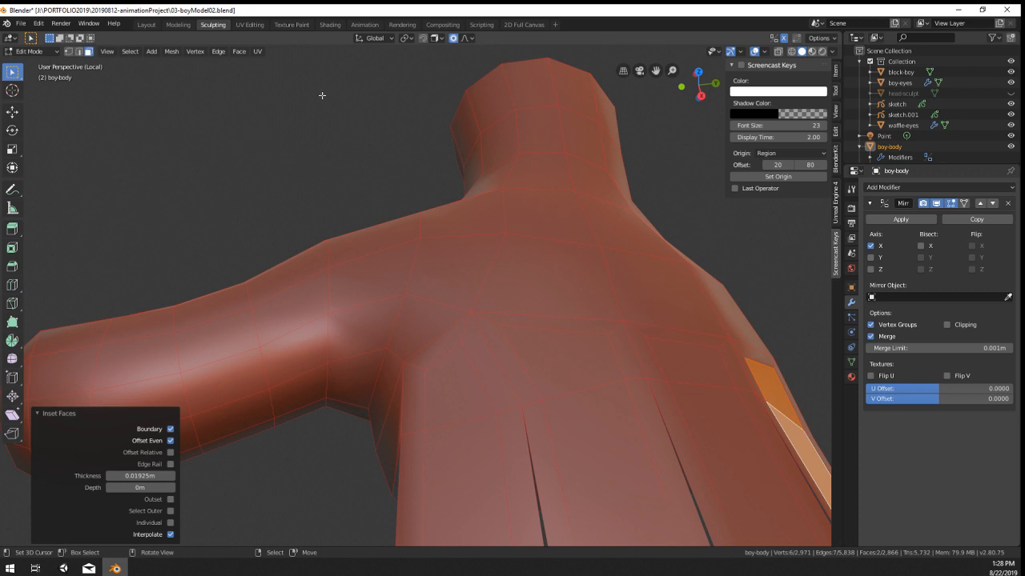
{"action": "left_click", "coordinate": [69, 51]}
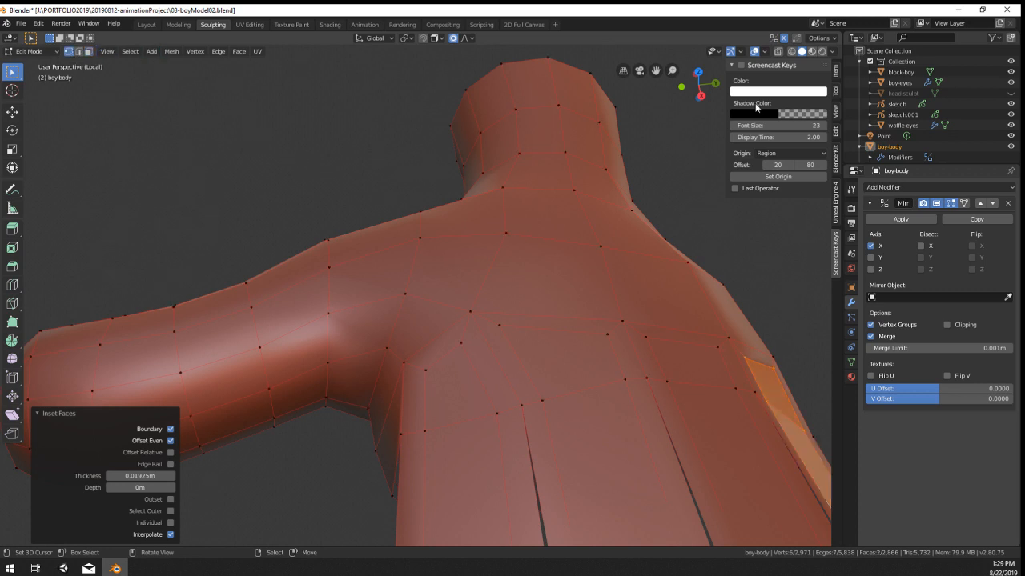
{"action": "middle_click_drag", "start_coordinate": [509, 343], "coordinate": [570, 373]}
{"action": "left_click", "coordinate": [361, 329]}
{"action": "key", "text": "g"}
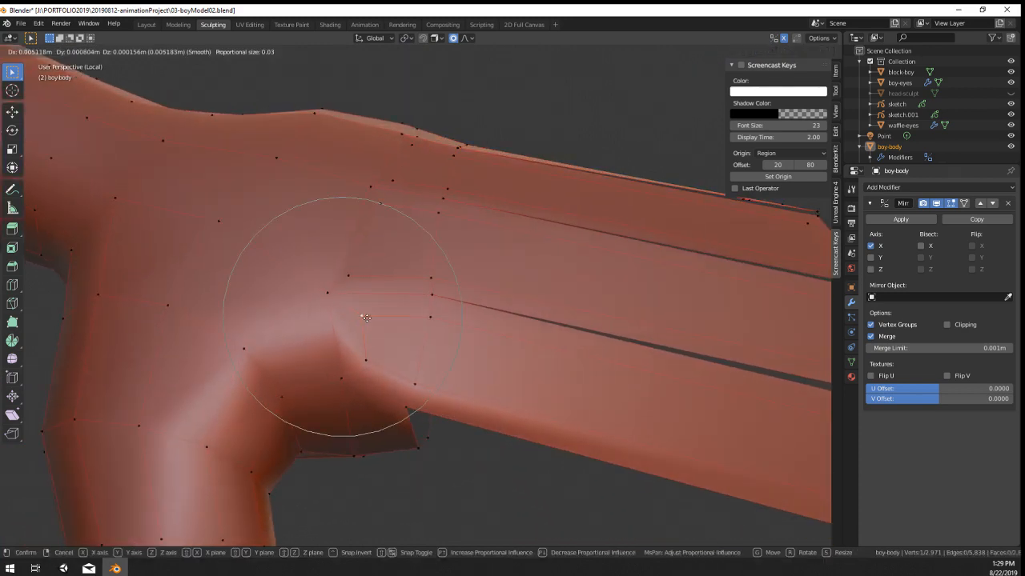
{"action": "left_click", "coordinate": [367, 317]}
{"action": "left_click", "coordinate": [345, 277]}
{"action": "key", "text": "g"}
{"action": "left_click", "coordinate": [373, 272]}
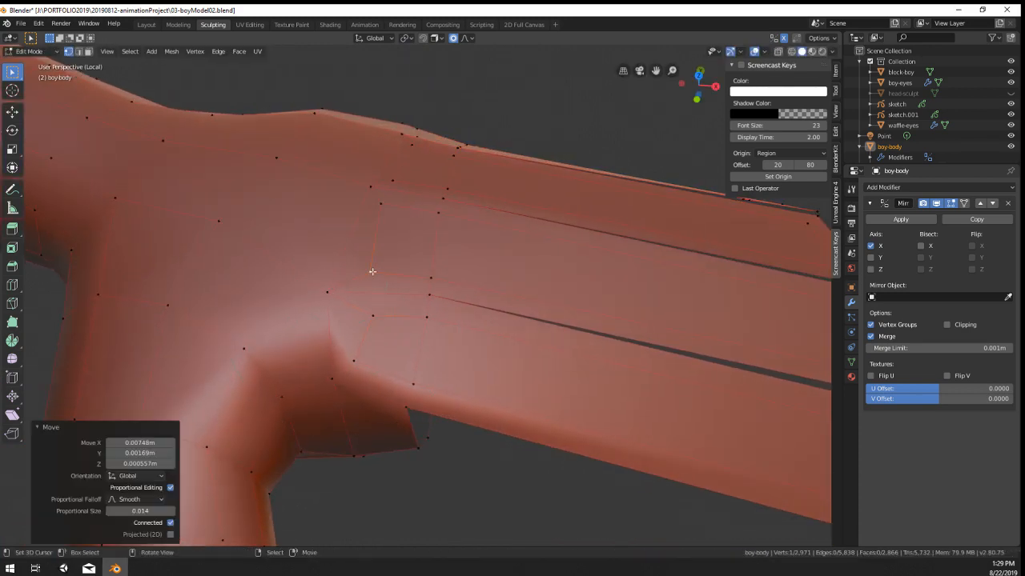
Step: Move the vertex at the root of the gap between the index and middle fingers toward the fingertips, with proportional size 0.007
{"action": "middle_click_drag", "start_coordinate": [529, 317], "coordinate": [456, 309]}
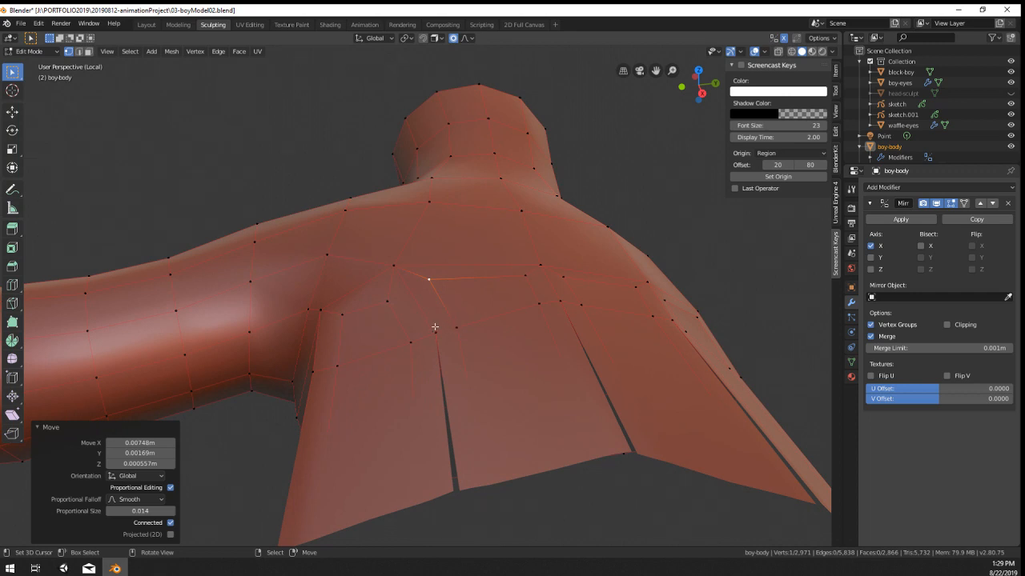
{"action": "left_click", "coordinate": [434, 326]}
{"action": "key", "text": "g"}
{"action": "scroll", "coordinate": [432, 330], "scroll_direction": "up", "scroll_amount": 7}
{"action": "left_click", "coordinate": [468, 379]}
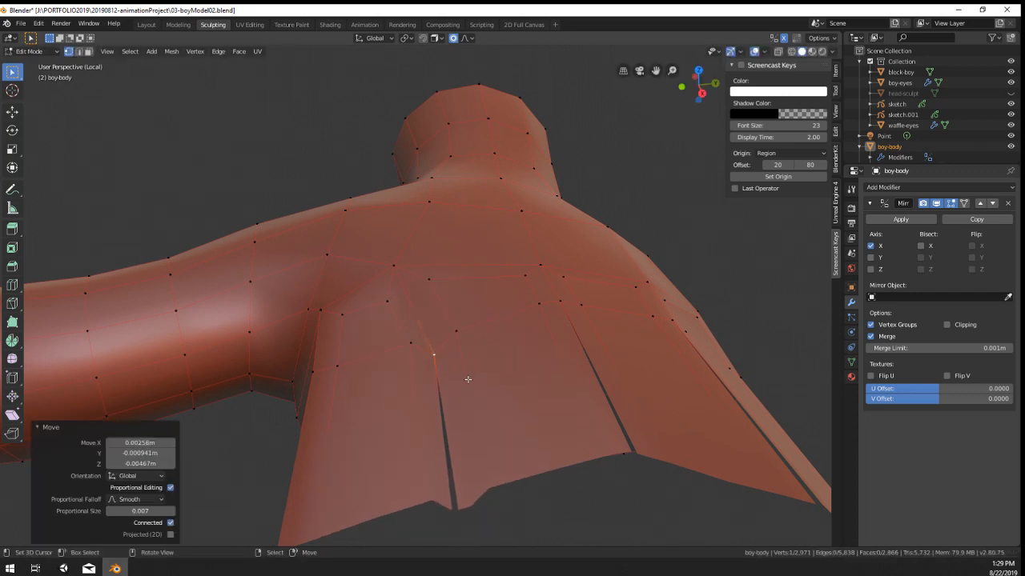
Step: Delete the eight outer corner vertices at the ends of the four finger strips, and turn on Screencast Keys
{"action": "scroll", "coordinate": [466, 489], "scroll_direction": "down", "scroll_amount": 5}
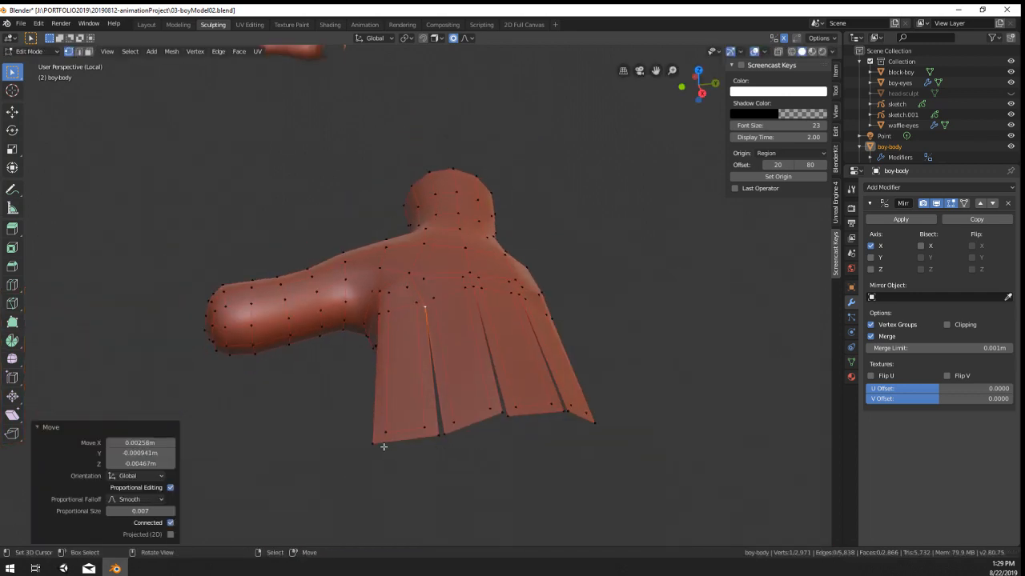
{"action": "right_click", "coordinate": [375, 445]}
{"action": "right_click", "coordinate": [440, 440], "text": "shift"}
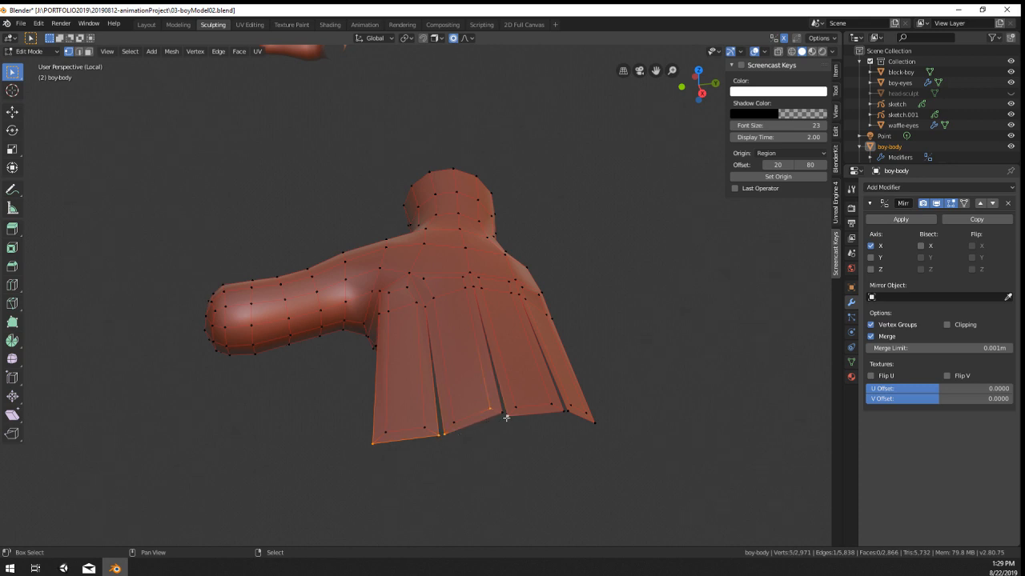
{"action": "key", "text": "c"}
{"action": "middle_click", "coordinate": [474, 380]}
{"action": "scroll", "coordinate": [512, 437], "scroll_direction": "up", "scroll_amount": 7}
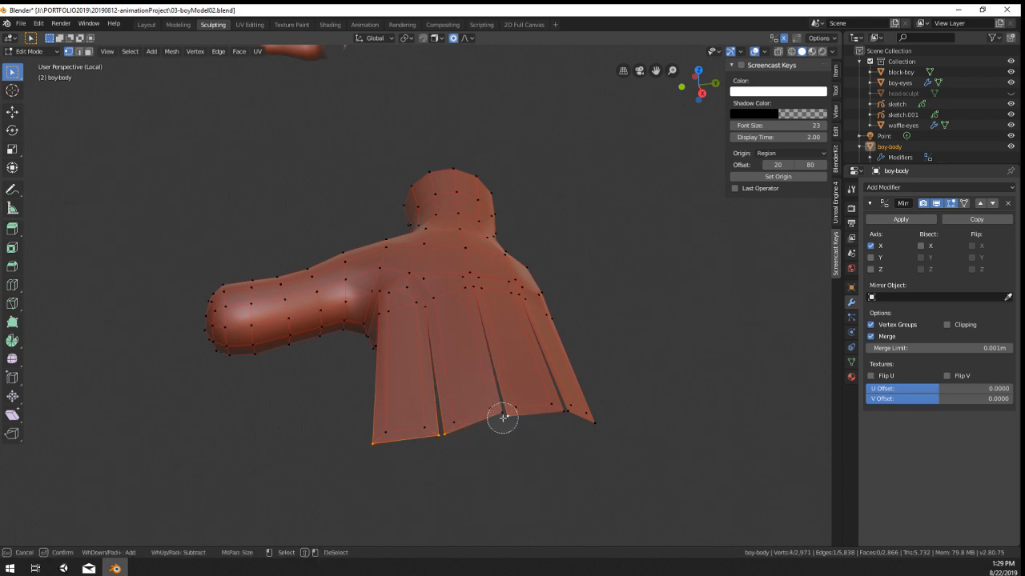
{"action": "left_click_drag", "start_coordinate": [504, 421], "coordinate": [592, 433]}
{"action": "right_click", "coordinate": [613, 436]}
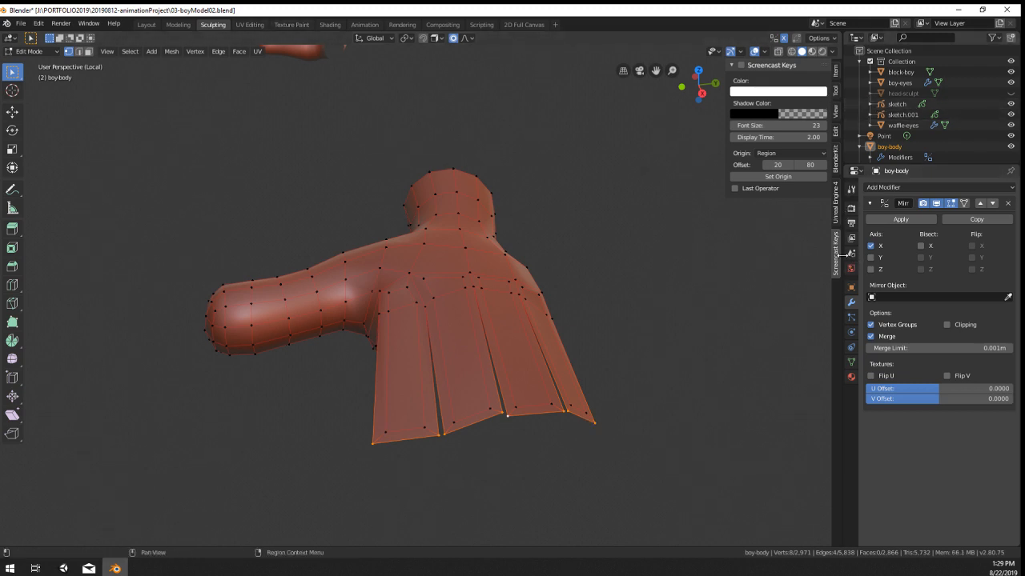
{"action": "left_click", "coordinate": [741, 65]}
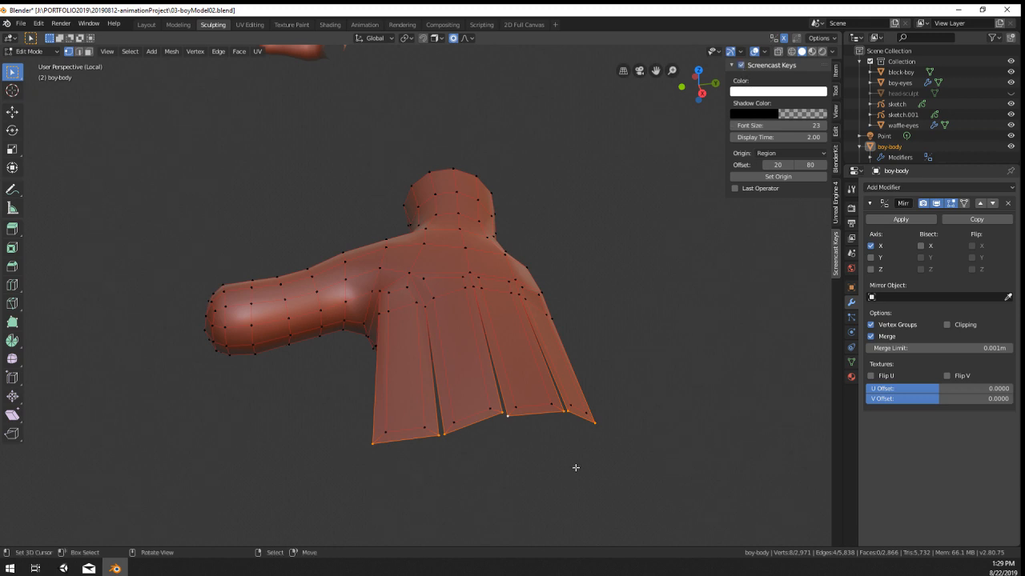
{"action": "key", "text": "x"}
Step: Move the middle-finger strip's tip corner on the ring-finger side with proportional editing at size 0.007
{"action": "right_click", "coordinate": [535, 422]}
{"action": "middle_click_drag", "start_coordinate": [465, 419], "coordinate": [511, 382]}
{"action": "scroll", "coordinate": [533, 364], "scroll_direction": "up", "scroll_amount": 2}
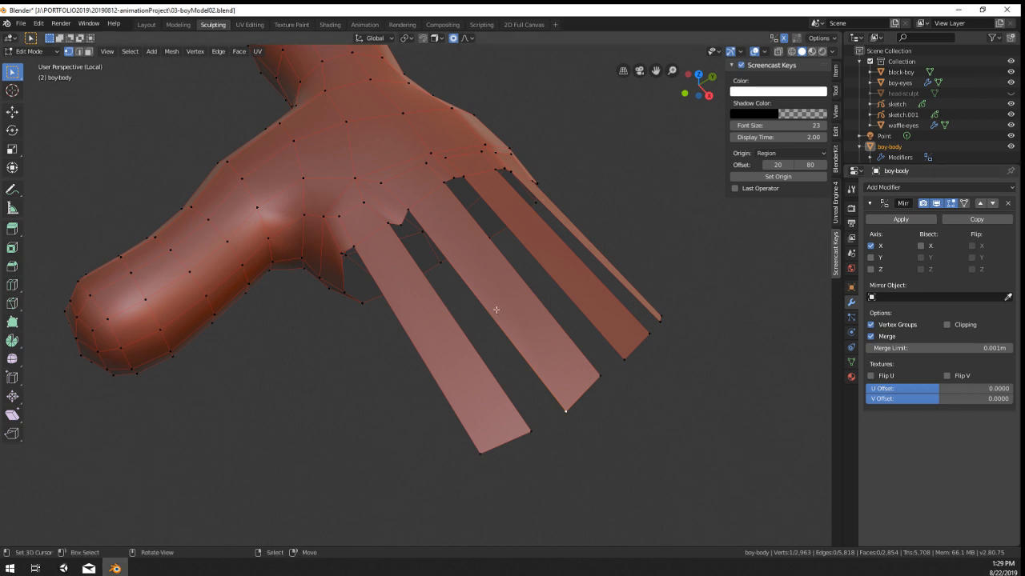
{"action": "middle_click_drag", "start_coordinate": [496, 310], "coordinate": [464, 320]}
{"action": "right_click", "coordinate": [562, 404]}
{"action": "middle_click_drag", "start_coordinate": [562, 403], "coordinate": [573, 416]}
{"action": "key", "text": "g"}
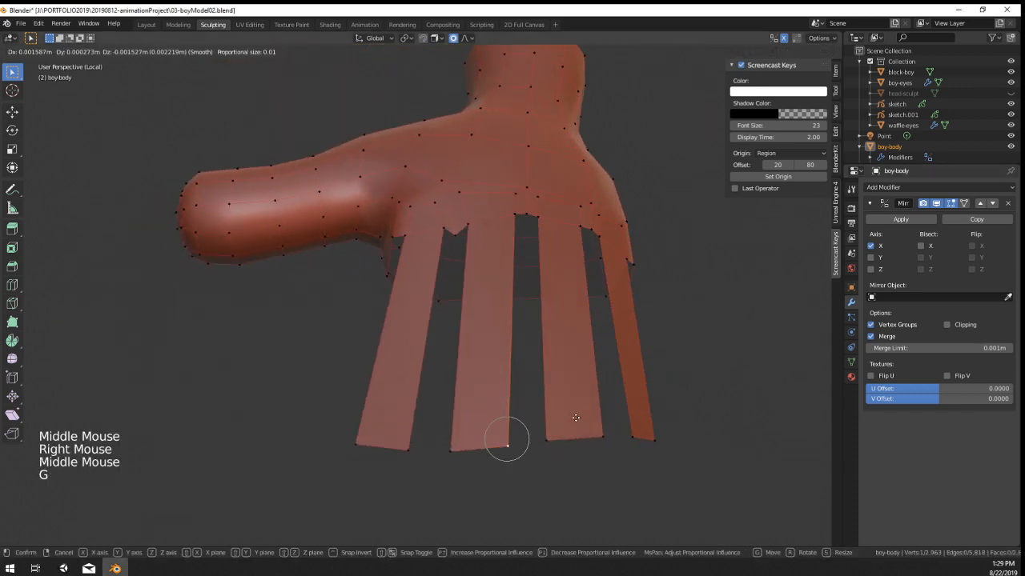
{"action": "left_click", "coordinate": [574, 412]}
Step: Examine the narrowed finger strips and the gaps along their base rim from several angles
{"action": "scroll", "coordinate": [552, 392], "scroll_direction": "down", "scroll_amount": 2}
{"action": "scroll", "coordinate": [493, 280], "scroll_direction": "up", "scroll_amount": 3}
{"action": "middle_click_drag", "start_coordinate": [499, 277], "coordinate": [513, 327], "text": "shift"}
{"action": "middle_click_drag", "start_coordinate": [512, 326], "coordinate": [535, 352]}
{"action": "middle_click_drag", "start_coordinate": [535, 352], "coordinate": [558, 347]}
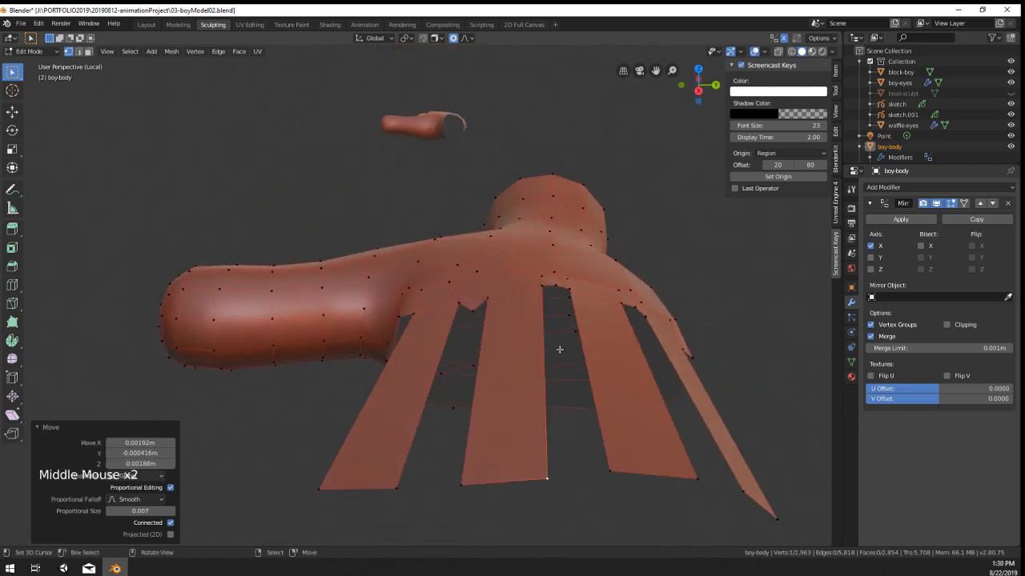
{"action": "scroll", "coordinate": [559, 350], "scroll_direction": "up", "scroll_amount": 3}
{"action": "middle_click_drag", "start_coordinate": [542, 295], "coordinate": [544, 324], "text": "shift"}
{"action": "middle_click_drag", "start_coordinate": [544, 324], "coordinate": [497, 376]}
{"action": "scroll", "coordinate": [549, 360], "scroll_direction": "down", "scroll_amount": 3}
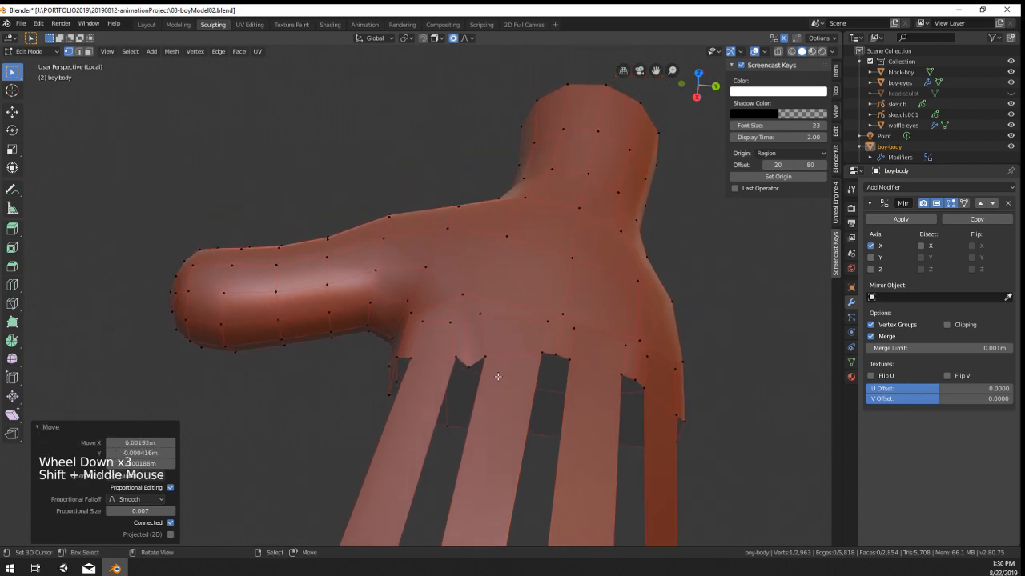
{"action": "middle_click_drag", "start_coordinate": [252, 389], "coordinate": [397, 343]}
{"action": "scroll", "coordinate": [392, 325], "scroll_direction": "up", "scroll_amount": 1}
{"action": "right_click", "coordinate": [386, 308]}
{"action": "middle_click_drag", "start_coordinate": [397, 383], "coordinate": [456, 384], "text": "shift"}
{"action": "middle_click_drag", "start_coordinate": [456, 385], "coordinate": [574, 344]}
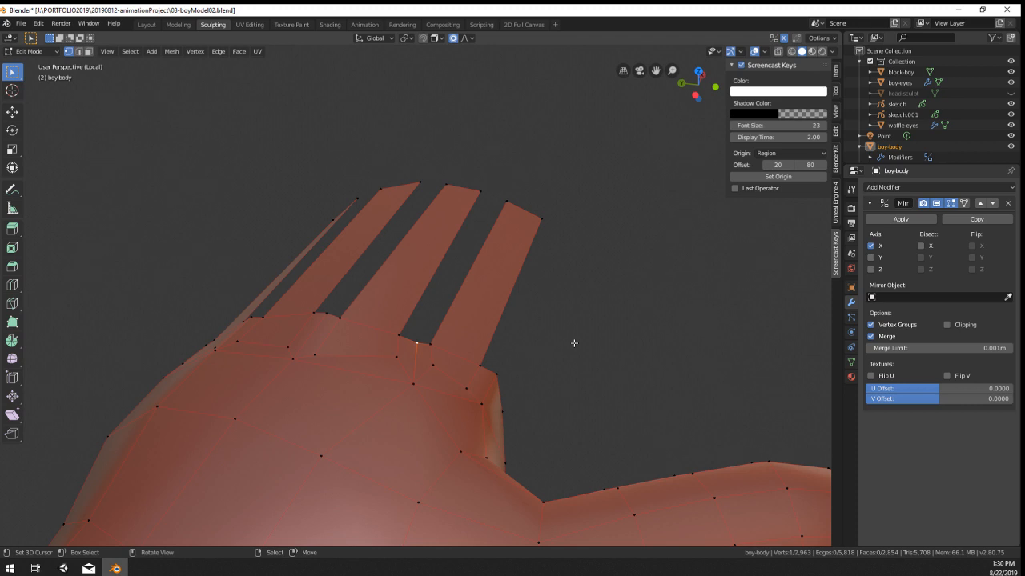
{"action": "scroll", "coordinate": [573, 343], "scroll_direction": "down", "scroll_amount": 2}
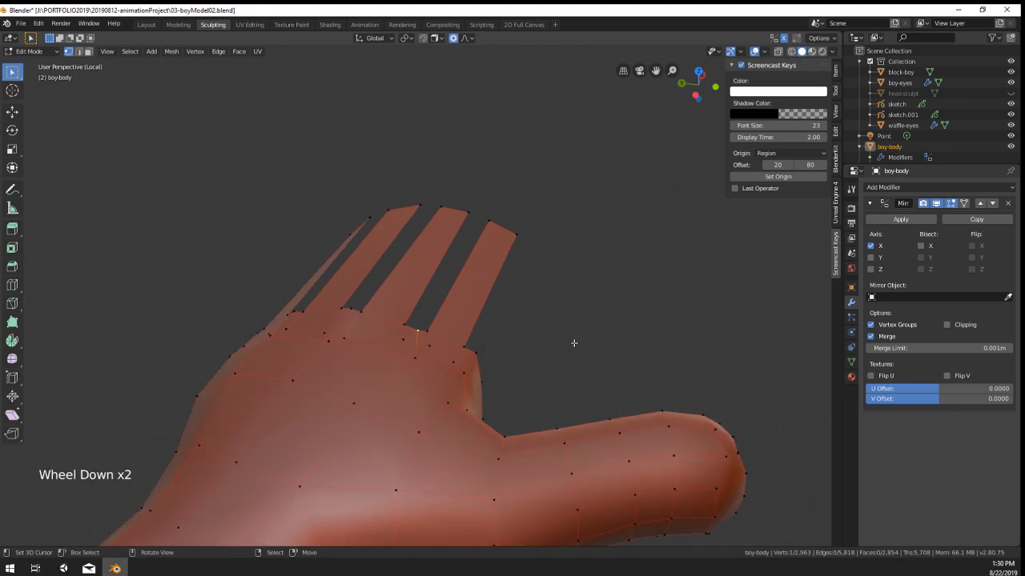
Step: Select the vertex path along the rim on the finger-strip side and even it out with repeated LoopTools Relax
{"action": "middle_click_drag", "start_coordinate": [574, 344], "coordinate": [361, 312]}
{"action": "scroll", "coordinate": [361, 313], "scroll_direction": "up", "scroll_amount": 1}
{"action": "right_click", "coordinate": [468, 285]}
{"action": "mouse_move", "coordinate": [469, 285]}
{"action": "middle_mouse_down", "text": "shift"}
{"action": "mouse_move", "coordinate": [448, 304]}
{"action": "mouse_move", "coordinate": [456, 296]}
{"action": "middle_mouse_up", "text": "shift"}
{"action": "middle_click_drag", "start_coordinate": [457, 296], "coordinate": [497, 272]}
{"action": "middle_click_drag", "start_coordinate": [497, 273], "coordinate": [523, 287]}
{"action": "scroll", "coordinate": [512, 280], "scroll_direction": "down", "scroll_amount": 2}
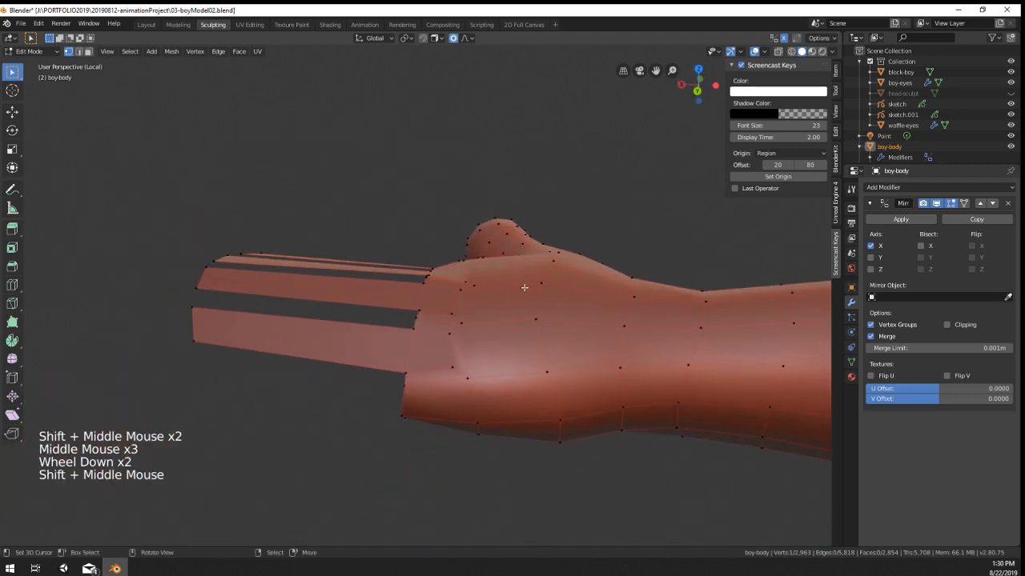
{"action": "right_click", "coordinate": [408, 387], "text": "ctrl"}
{"action": "key", "text": "w"}
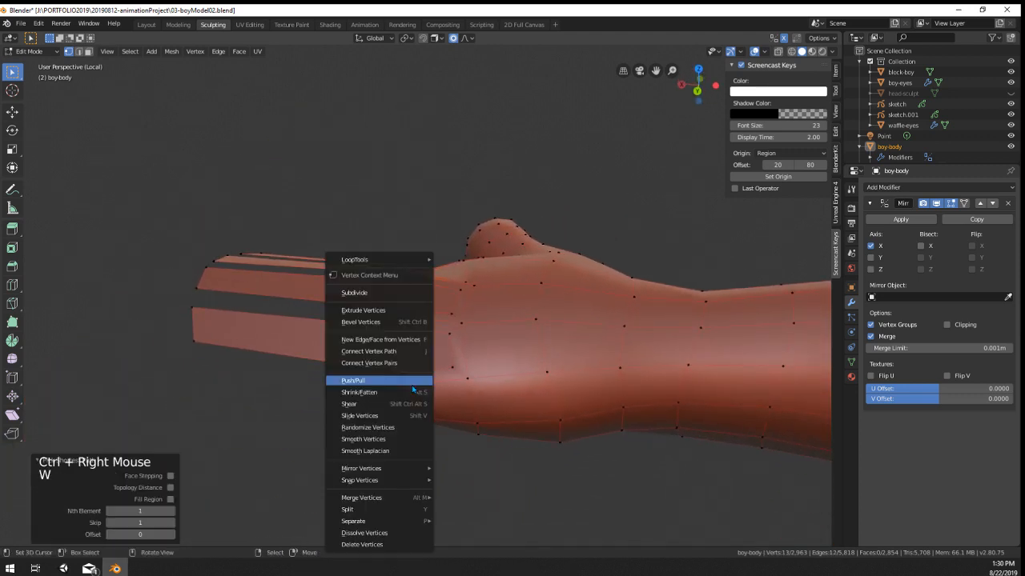
{"action": "mouse_move", "coordinate": [383, 258]}
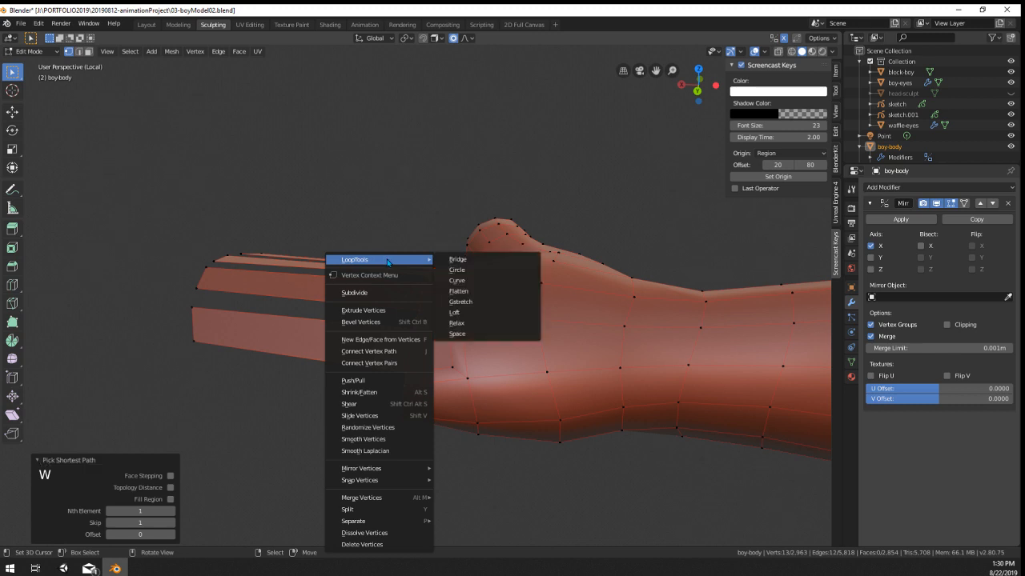
{"action": "left_click", "coordinate": [463, 317]}
{"action": "key", "text": "ctrl+z"}
{"action": "key", "text": "w"}
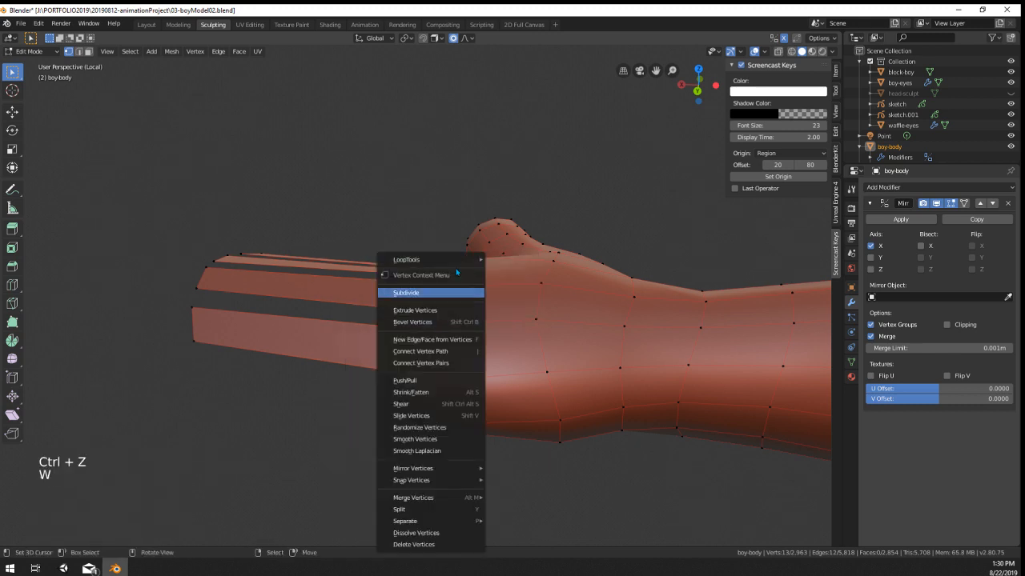
{"action": "mouse_move", "coordinate": [417, 261]}
{"action": "left_click", "coordinate": [540, 319]}
{"action": "key", "text": "shift+r"}
Step: Try relaxing the second row of vertices below the four finger bases with LoopTools
{"action": "middle_click_drag", "start_coordinate": [541, 319], "coordinate": [290, 416]}
{"action": "key", "text": "a"}
{"action": "key", "text": "a"}
{"action": "key", "text": "a"}
{"action": "key", "text": "c"}
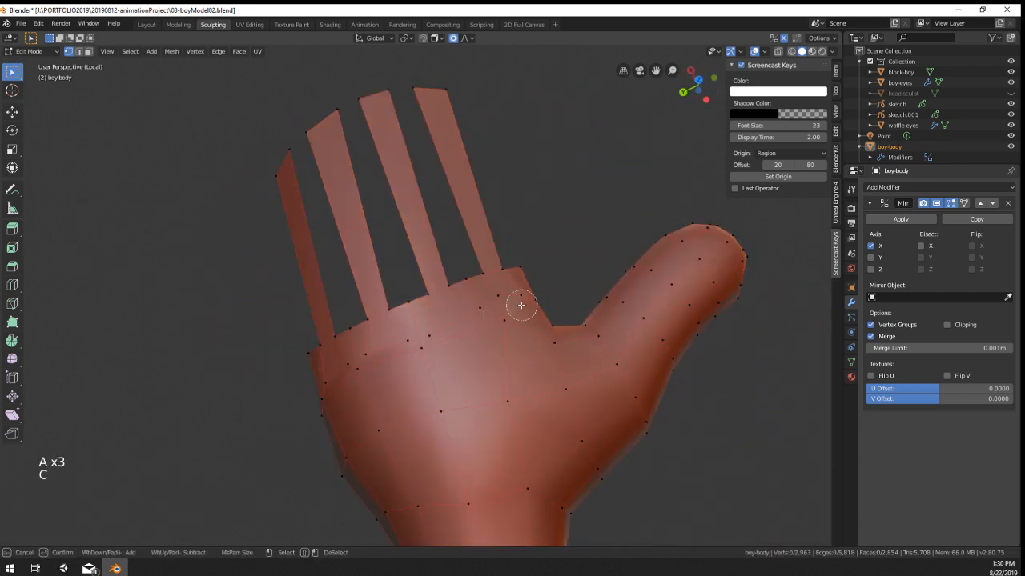
{"action": "mouse_move", "coordinate": [521, 297]}
{"action": "left_mouse_down"}
{"action": "mouse_move", "coordinate": [485, 299]}
{"action": "mouse_move", "coordinate": [338, 370]}
{"action": "mouse_move", "coordinate": [332, 392]}
{"action": "left_mouse_up"}
{"action": "right_click", "coordinate": [331, 392]}
{"action": "key", "text": "w"}
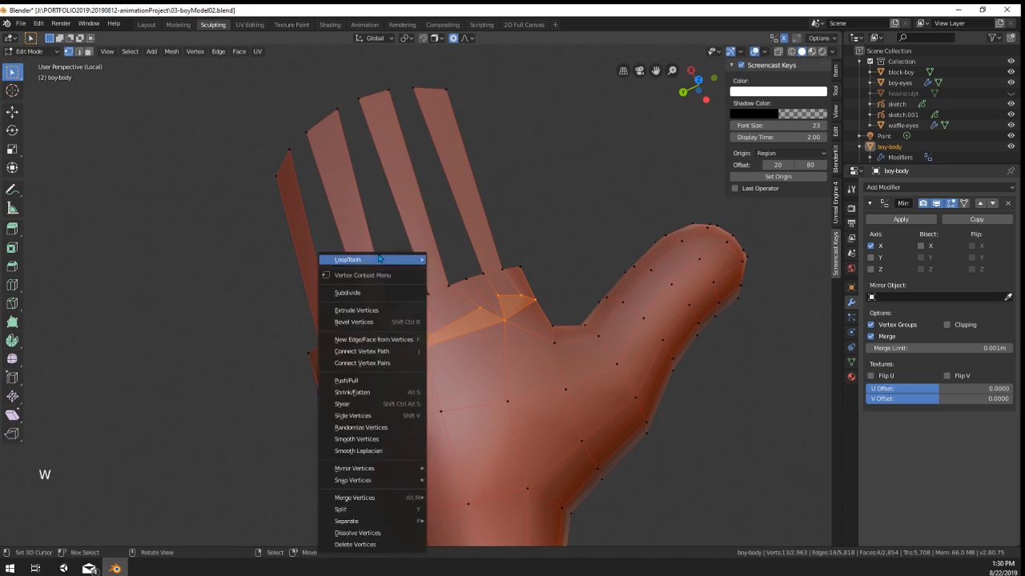
{"action": "key", "text": "w"}
{"action": "mouse_move", "coordinate": [346, 262]}
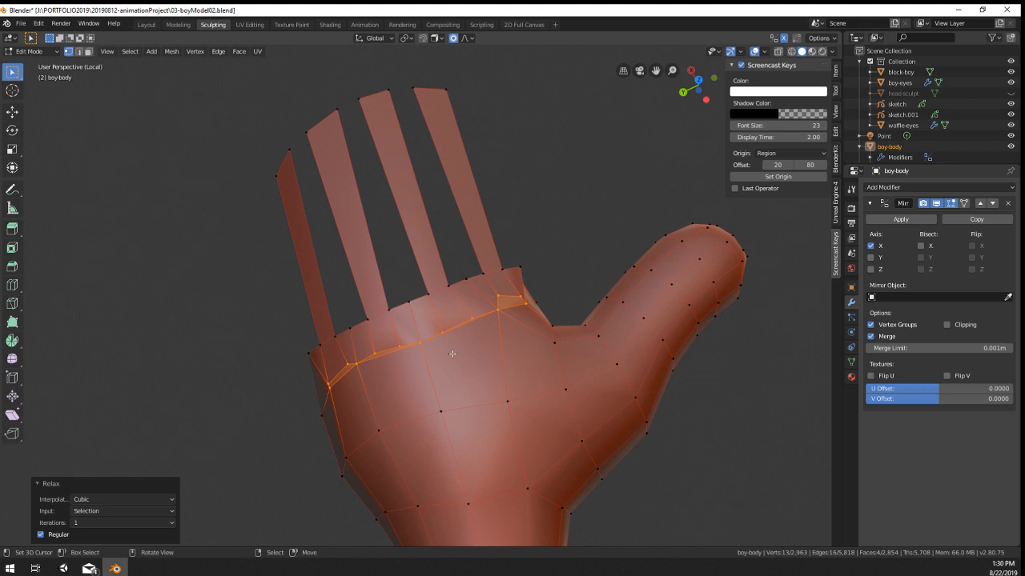
{"action": "key", "text": "ctrl+z"}
Step: Scale the pair of inset vertices below the ring-finger base to about 0.68 and reposition the pair
{"action": "right_click", "coordinate": [398, 341]}
{"action": "key", "text": "s"}
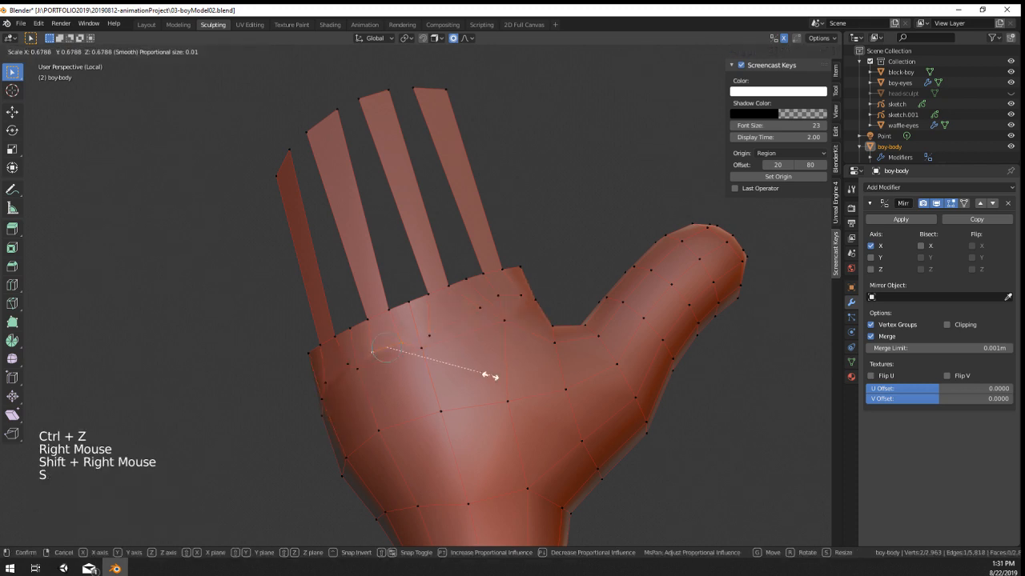
{"action": "left_click", "coordinate": [480, 371]}
{"action": "key", "text": "g"}
{"action": "left_click", "coordinate": [477, 360]}
Step: Scale, rotate and reposition the pair of inset vertices below the middle-finger base
{"action": "right_click", "coordinate": [439, 333]}
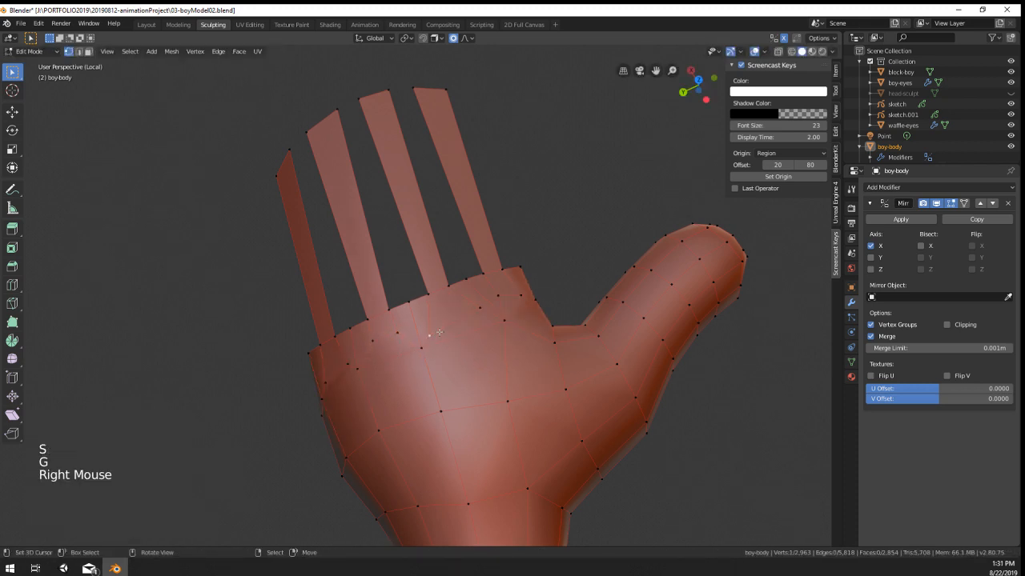
{"action": "key", "text": "s"}
{"action": "left_click", "coordinate": [506, 340]}
{"action": "key", "text": "r"}
{"action": "left_click", "coordinate": [513, 335]}
{"action": "key", "text": "g"}
{"action": "left_click", "coordinate": [530, 329]}
Step: Rotate, scale and move the vertex pair near the little-finger base, and reposition the vertex below the gap between the ring and little fingers
{"action": "middle_click_drag", "start_coordinate": [531, 329], "coordinate": [553, 361]}
{"action": "right_click", "coordinate": [434, 360]}
{"action": "right_click", "coordinate": [453, 378], "text": "shift"}
{"action": "key", "text": "r"}
{"action": "key", "text": "s"}
{"action": "left_click", "coordinate": [530, 377]}
{"action": "key", "text": "g"}
{"action": "left_click", "coordinate": [479, 366]}
{"action": "right_click", "coordinate": [458, 381]}
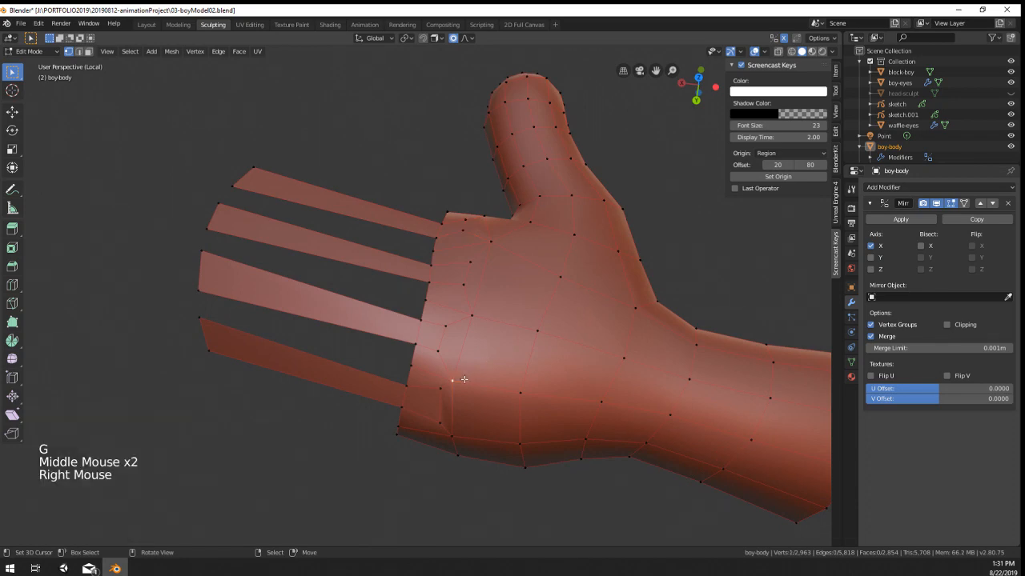
{"action": "key", "text": "g"}
{"action": "left_click", "coordinate": [465, 378]}
Step: Reposition the rim vertex in the gap between the index and middle fingers and the one beside the index finger's thumb-side edge
{"action": "middle_click_drag", "start_coordinate": [465, 378], "coordinate": [568, 391]}
{"action": "scroll", "coordinate": [449, 320], "scroll_direction": "up", "scroll_amount": 1}
{"action": "scroll", "coordinate": [448, 320], "scroll_direction": "up", "scroll_amount": 1}
{"action": "scroll", "coordinate": [433, 336], "scroll_direction": "down", "scroll_amount": 1}
{"action": "scroll", "coordinate": [483, 402], "scroll_direction": "down", "scroll_amount": 2}
{"action": "middle_click_drag", "start_coordinate": [482, 402], "coordinate": [558, 352]}
{"action": "scroll", "coordinate": [480, 332], "scroll_direction": "up", "scroll_amount": 2}
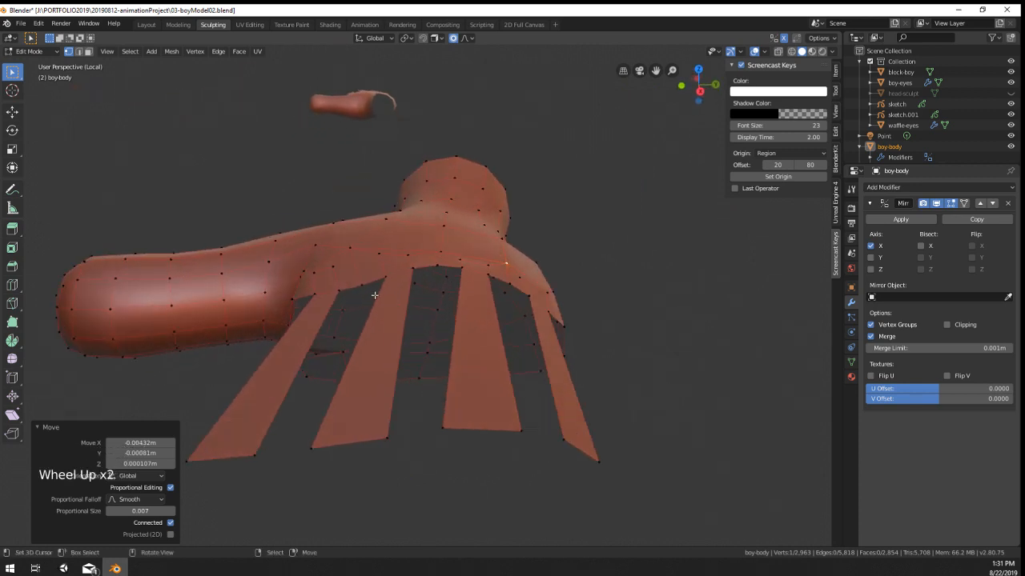
{"action": "right_click", "coordinate": [364, 287]}
{"action": "middle_click_drag", "start_coordinate": [369, 336], "coordinate": [359, 376]}
{"action": "key", "text": "g"}
{"action": "left_click", "coordinate": [382, 314]}
{"action": "right_click", "coordinate": [287, 298]}
{"action": "key", "text": "g"}
{"action": "left_click", "coordinate": [288, 300]}
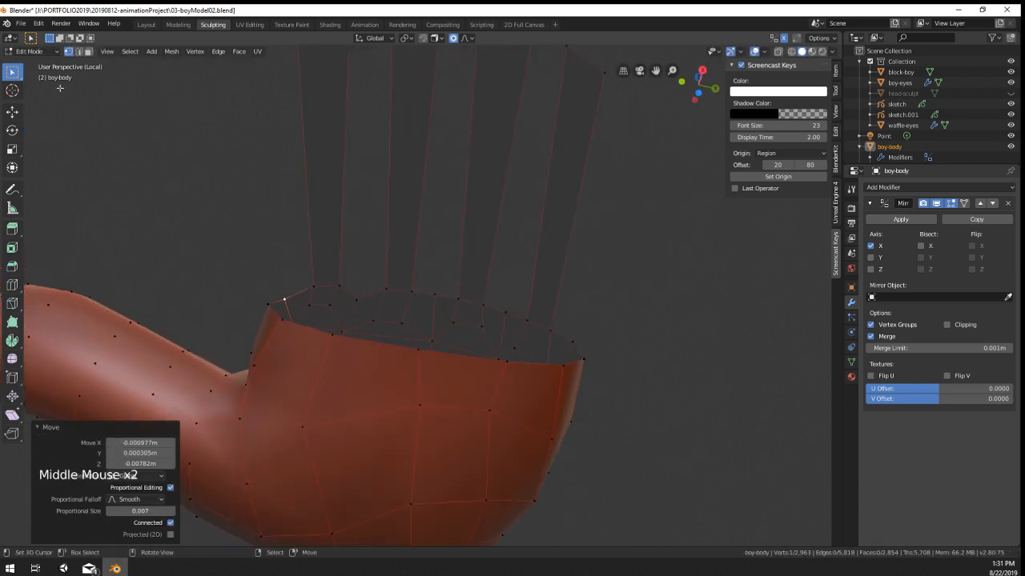
Step: Inset the four faces under the rim opposite the finger strips individually by about 0.0178 m
{"action": "right_click", "coordinate": [289, 350]}
{"action": "right_click", "coordinate": [367, 369], "text": "shift"}
{"action": "right_click", "coordinate": [458, 378], "text": "shift"}
{"action": "right_click", "coordinate": [528, 398], "text": "shift"}
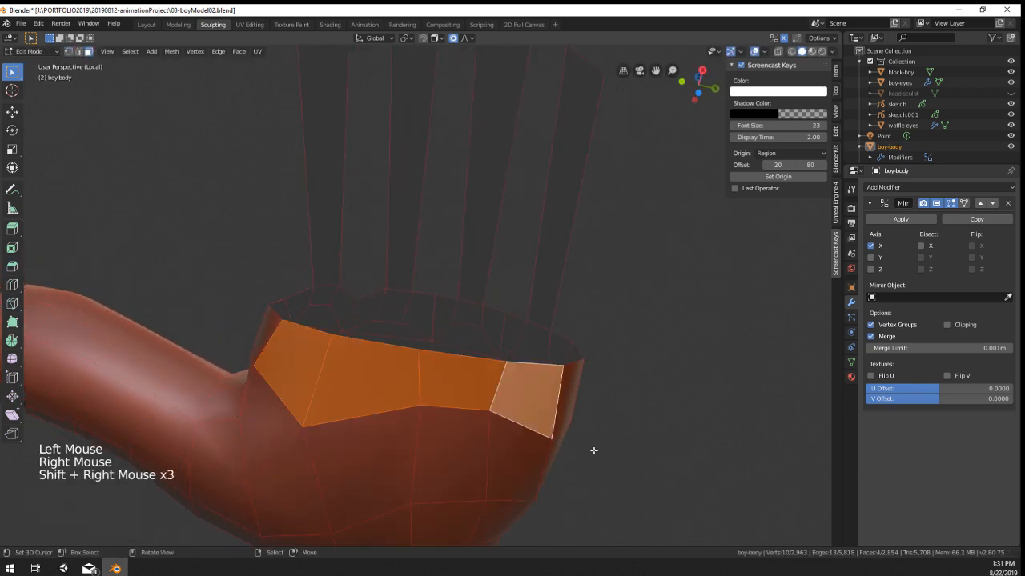
{"action": "key", "text": "i"}
{"action": "left_click", "coordinate": [712, 477]}
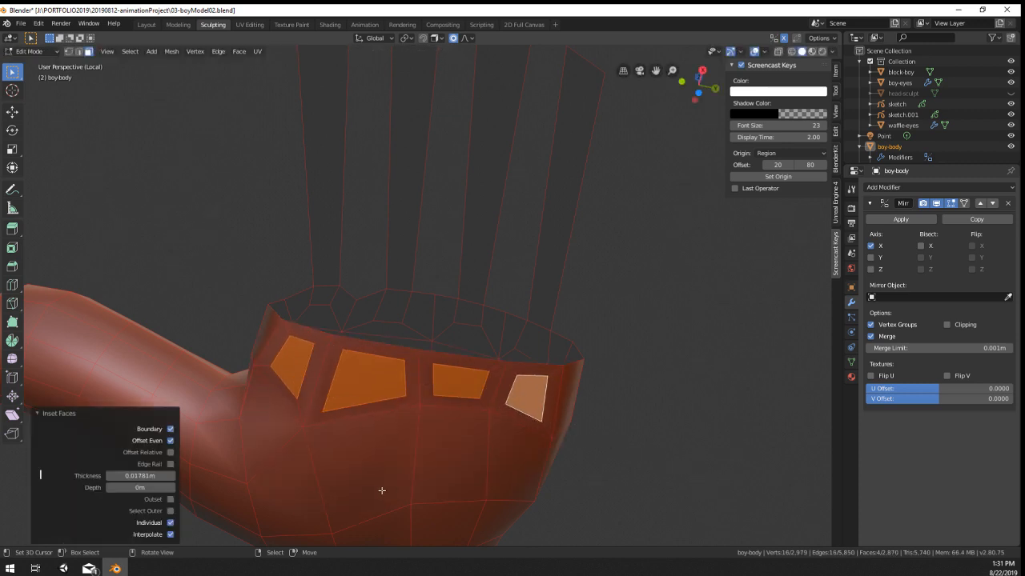
Step: Try the Edge Rail and Select Outer options on the four-face inset
{"action": "left_click", "coordinate": [170, 454]}
{"action": "left_click", "coordinate": [170, 453]}
{"action": "left_click", "coordinate": [171, 453]}
{"action": "left_click", "coordinate": [171, 453]}
{"action": "left_click", "coordinate": [171, 453]}
{"action": "left_click", "coordinate": [171, 441]}
{"action": "left_click", "coordinate": [171, 441]}
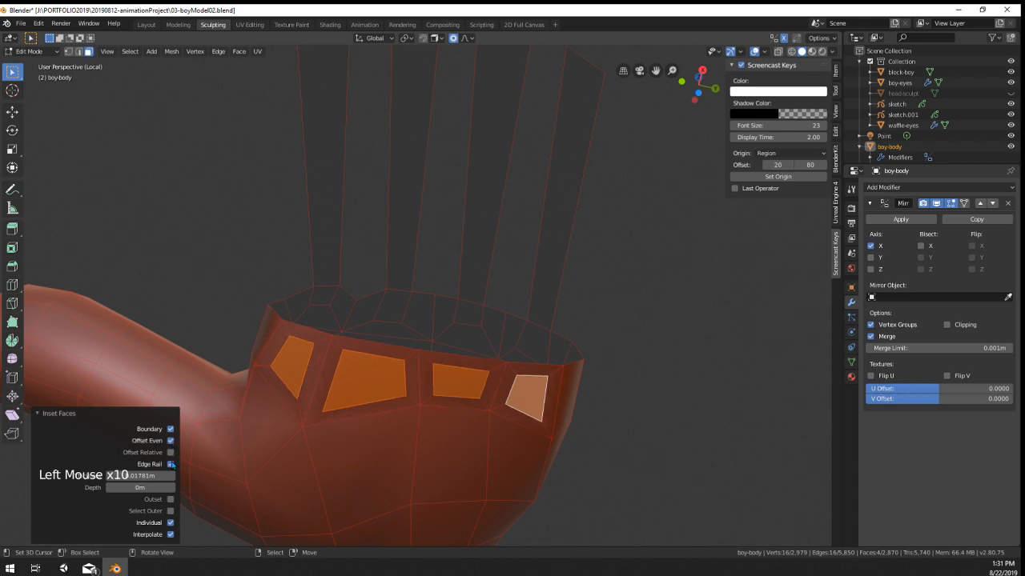
{"action": "left_click", "coordinate": [170, 511]}
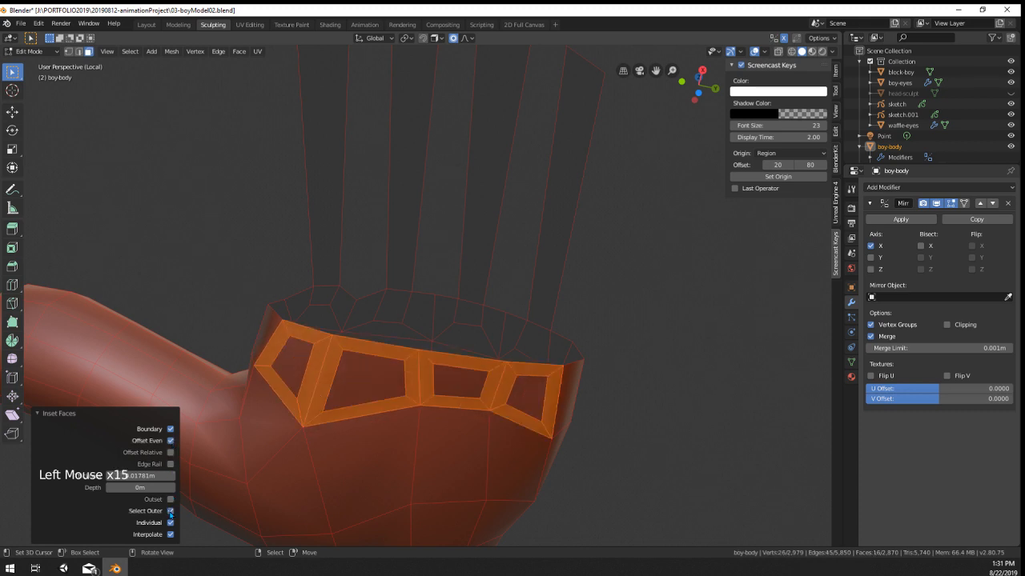
{"action": "left_click", "coordinate": [171, 510]}
Step: Delete the four thin faces between the new insets and the rim opposite the finger strips
{"action": "right_click", "coordinate": [309, 335]}
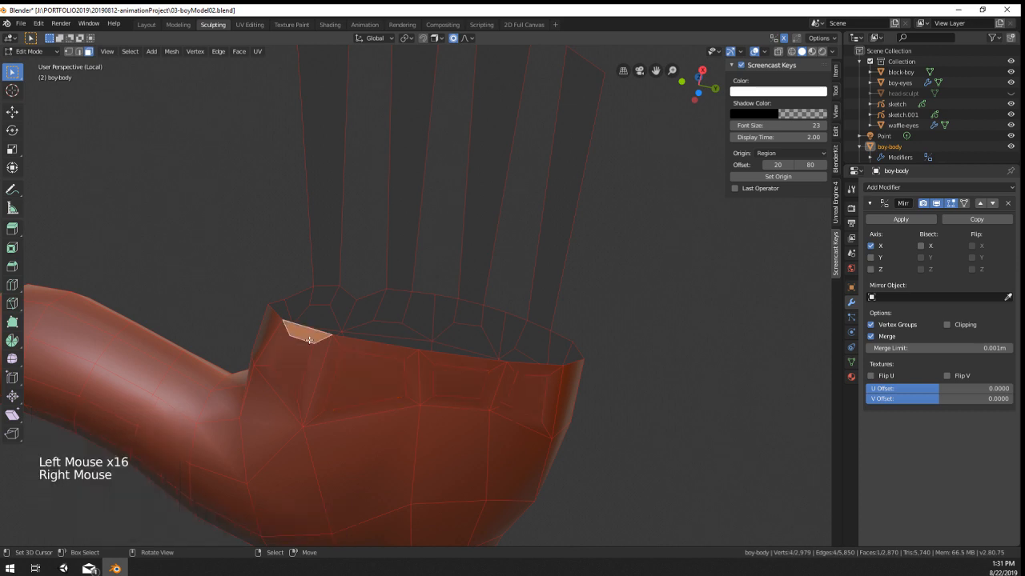
{"action": "right_click", "coordinate": [389, 344], "text": "shift"}
{"action": "right_click", "coordinate": [384, 351]}
{"action": "right_click", "coordinate": [314, 340], "text": "shift"}
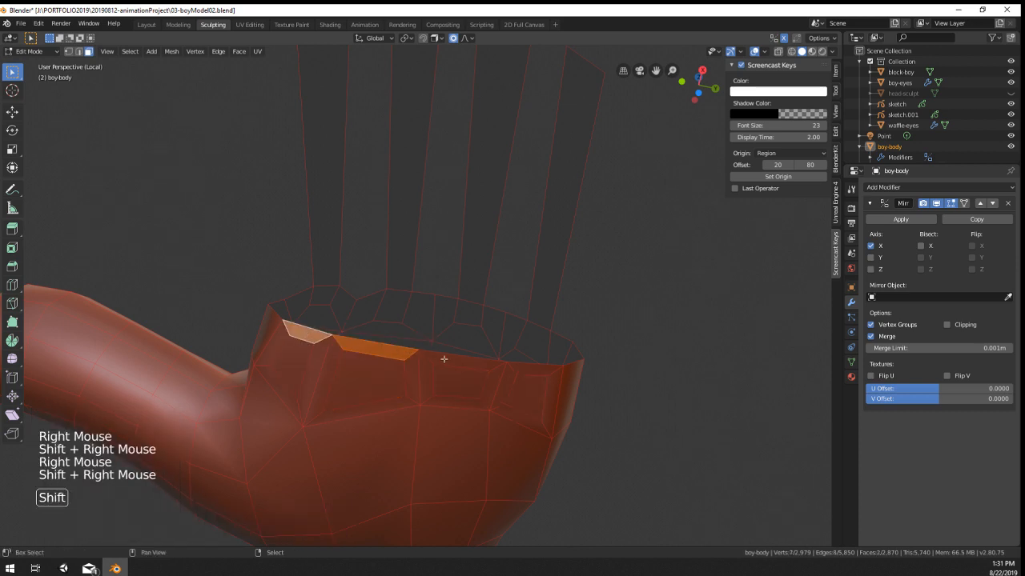
{"action": "right_click", "coordinate": [521, 364], "text": "shift"}
{"action": "key", "text": "x"}
{"action": "left_click", "coordinate": [518, 382]}
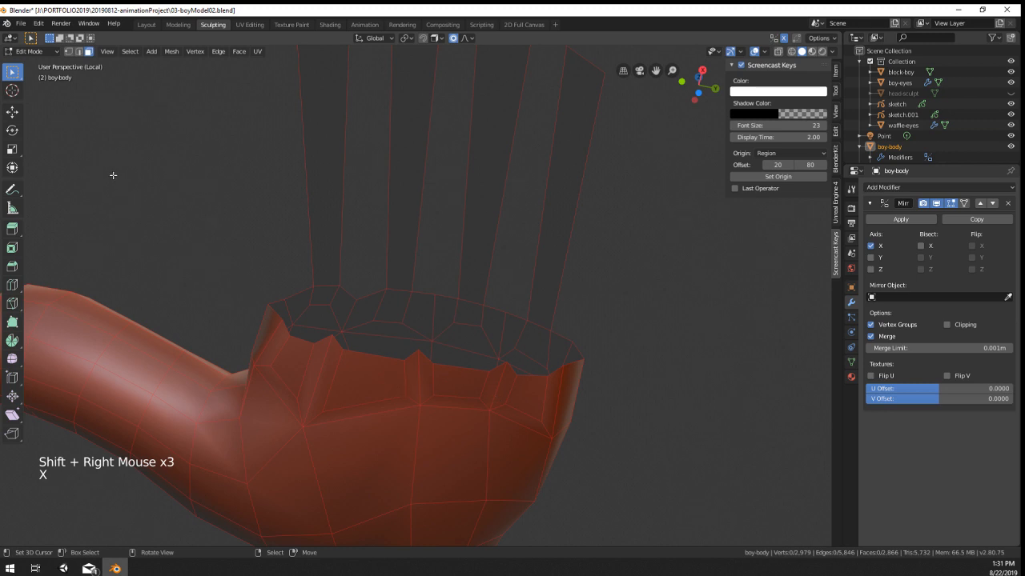
Step: Move the four recessed inset edges up toward the former rim line with proportional editing at size 0.007
{"action": "right_click", "coordinate": [379, 357], "text": "shift"}
{"action": "key", "text": "g"}
{"action": "left_click", "coordinate": [398, 348]}
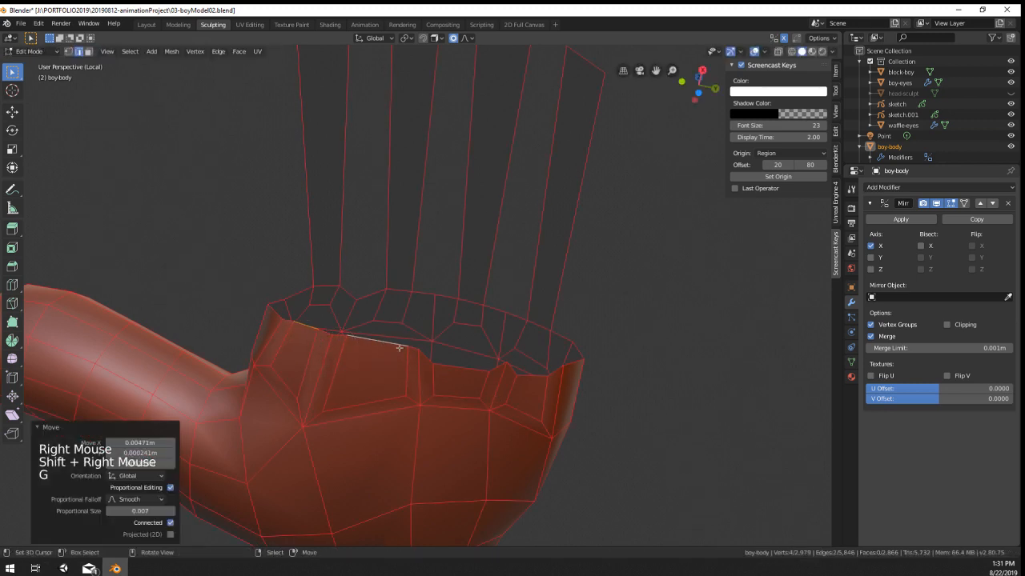
{"action": "right_click", "coordinate": [462, 365]}
{"action": "key", "text": "g"}
{"action": "left_click", "coordinate": [516, 369]}
{"action": "right_click", "coordinate": [530, 370]}
{"action": "key", "text": "g"}
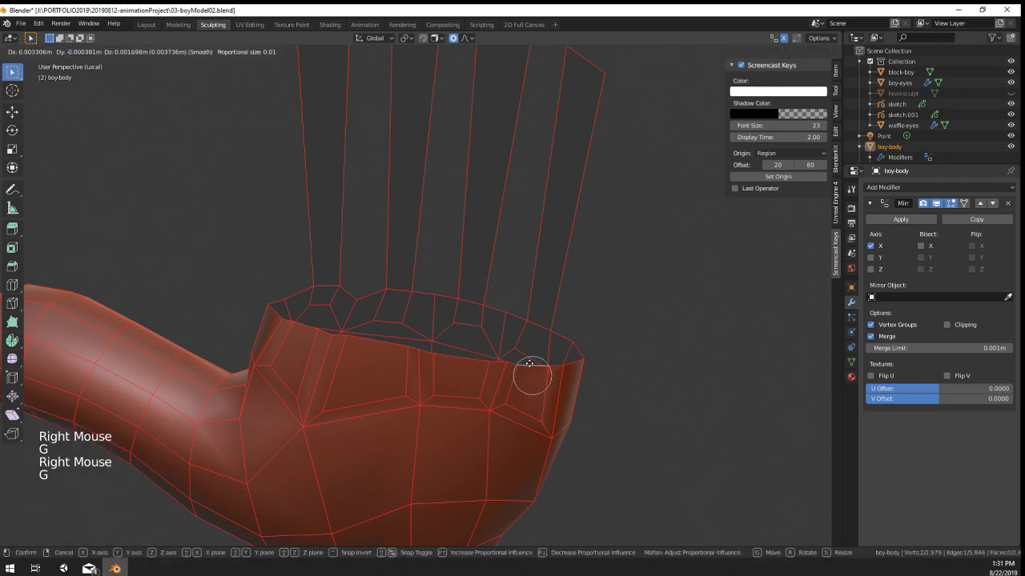
{"action": "left_click", "coordinate": [530, 364]}
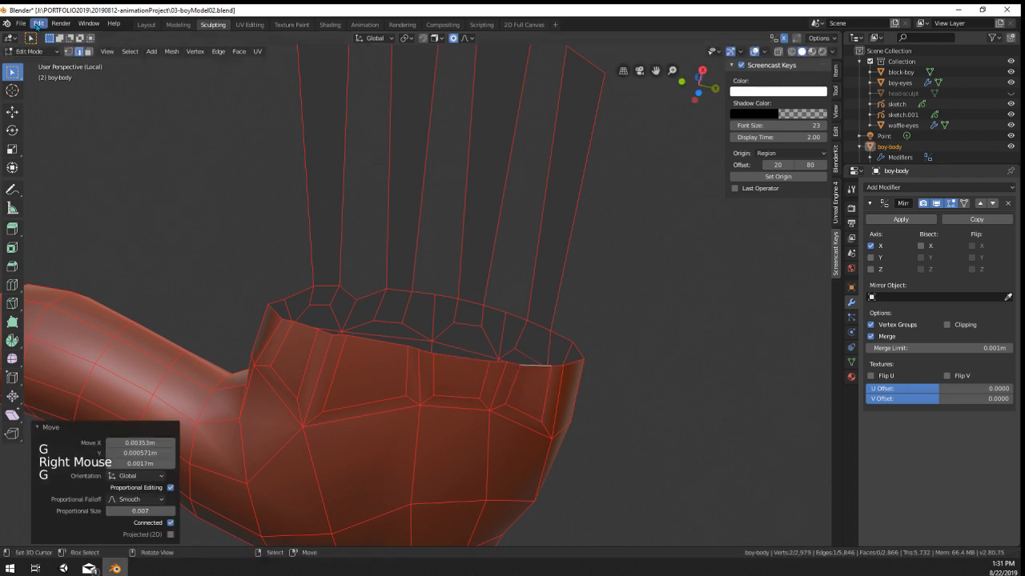
Step: Select the rim vertex path opposite the finger strips and space it evenly with LoopTools Relax, repeated about thirteen times
{"action": "right_click", "coordinate": [563, 365]}
{"action": "right_click", "coordinate": [282, 318], "text": "ctrl"}
{"action": "key", "text": "w"}
{"action": "mouse_move", "coordinate": [271, 261]}
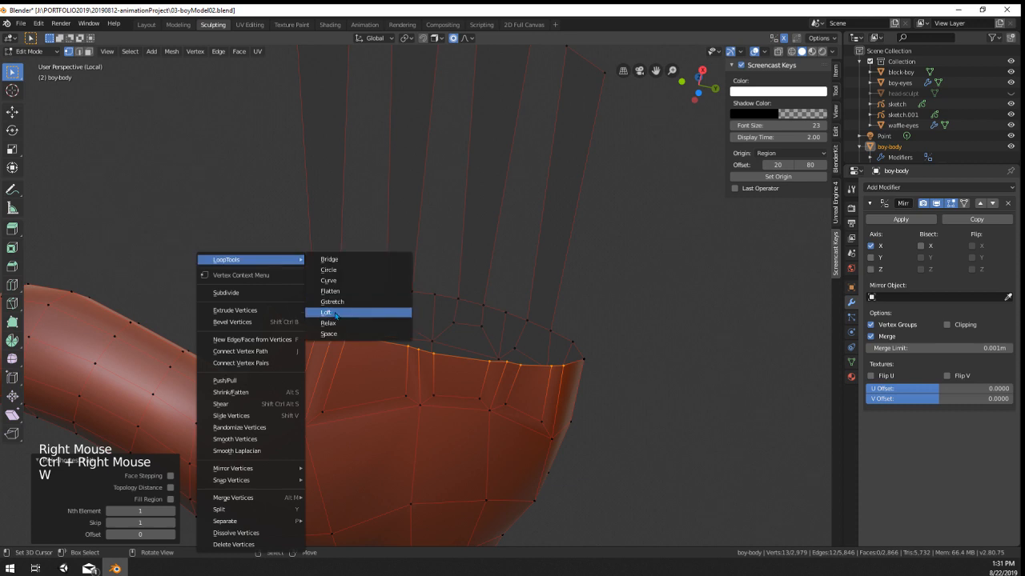
{"action": "left_click", "coordinate": [339, 324]}
{"action": "key", "text": "shift+r"}
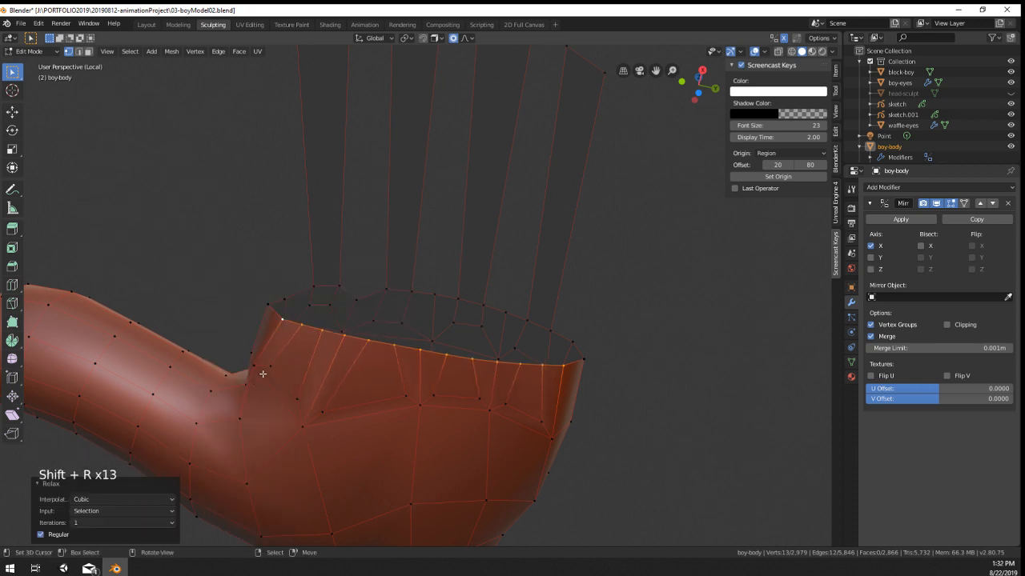
Step: Move the two lower vertices of the inset nearest the thumb up toward the rim and scale them closer together
{"action": "right_click", "coordinate": [290, 390]}
{"action": "right_click", "coordinate": [291, 390]}
{"action": "key", "text": "g"}
{"action": "left_click", "coordinate": [289, 356]}
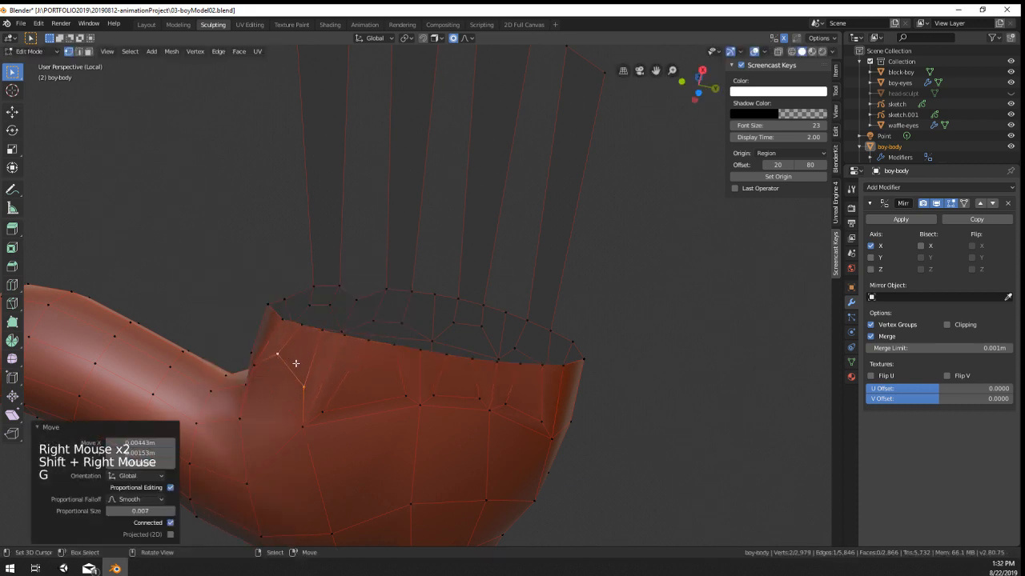
{"action": "key", "text": "s"}
{"action": "left_click", "coordinate": [323, 391]}
Step: Scale the second inset's lower edge to about 0.539, then raise it and the palm vertex between the first two insets
{"action": "right_click", "coordinate": [329, 403]}
{"action": "right_click", "coordinate": [408, 398], "text": "shift"}
{"action": "key", "text": "s"}
{"action": "left_click", "coordinate": [432, 401]}
{"action": "key", "text": "g"}
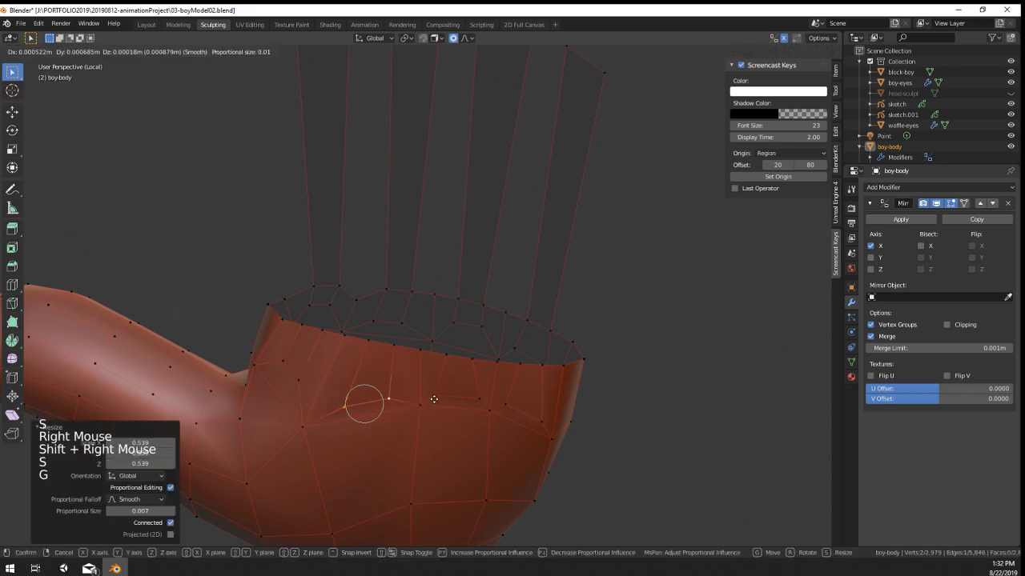
{"action": "left_click", "coordinate": [437, 383]}
{"action": "right_click", "coordinate": [303, 424]}
{"action": "key", "text": "g"}
{"action": "left_click", "coordinate": [315, 407]}
Step: Move the third inset's lower edge up toward the rim and scale it to about 0.810
{"action": "right_click", "coordinate": [429, 402]}
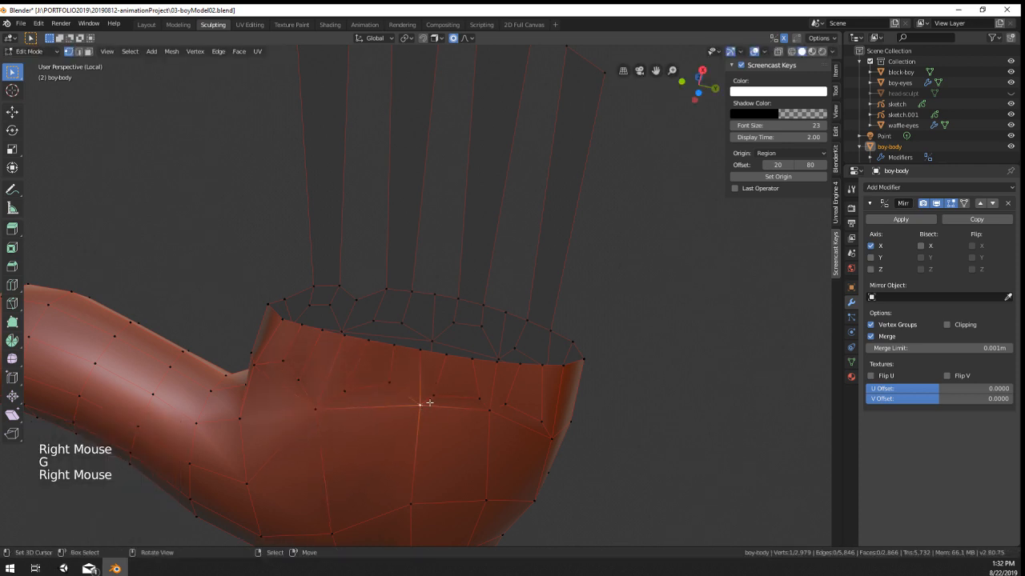
{"action": "right_click", "coordinate": [477, 396], "text": "shift"}
{"action": "key", "text": "g"}
{"action": "left_click", "coordinate": [478, 388]}
{"action": "key", "text": "s"}
{"action": "left_click", "coordinate": [514, 413]}
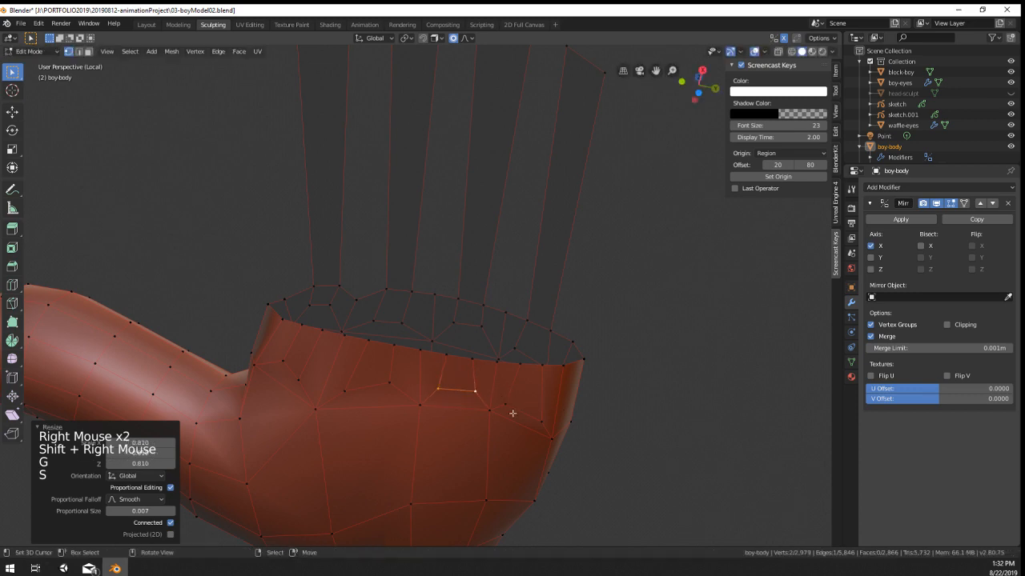
Step: Extrude two vertices across the palm opening beside the first finger, join them to the opposite rim vertex, and reposition that vertex
{"action": "scroll", "coordinate": [461, 396], "scroll_direction": "down", "scroll_amount": 4}
{"action": "key", "text": "Tab"}
{"action": "middle_click_drag", "start_coordinate": [459, 395], "coordinate": [331, 322]}
{"action": "key", "text": "Tab"}
{"action": "scroll", "coordinate": [378, 331], "scroll_direction": "up", "scroll_amount": 1}
{"action": "scroll", "coordinate": [378, 331], "scroll_direction": "up", "scroll_amount": 2}
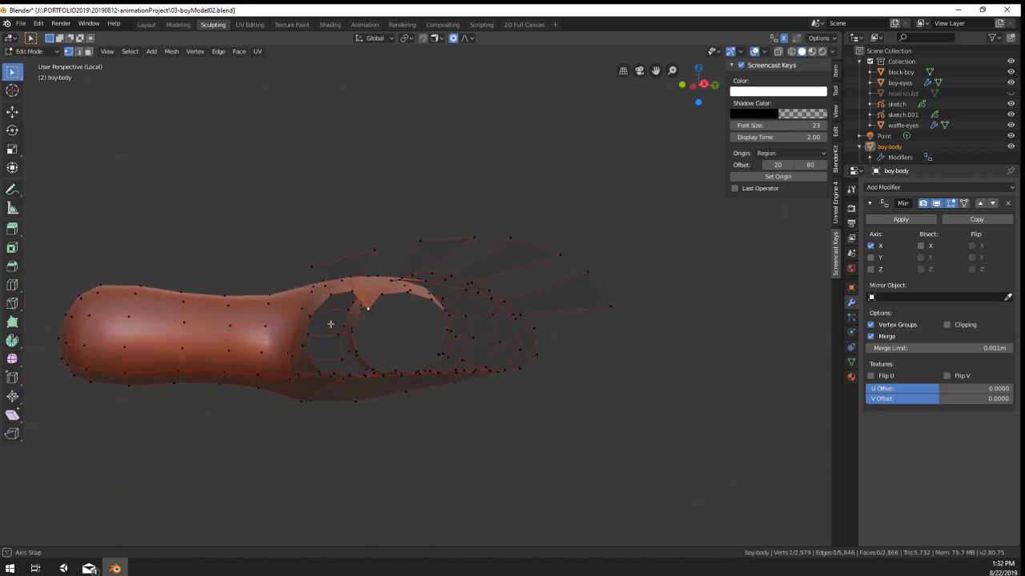
{"action": "scroll", "coordinate": [323, 332], "scroll_direction": "up", "scroll_amount": 2}
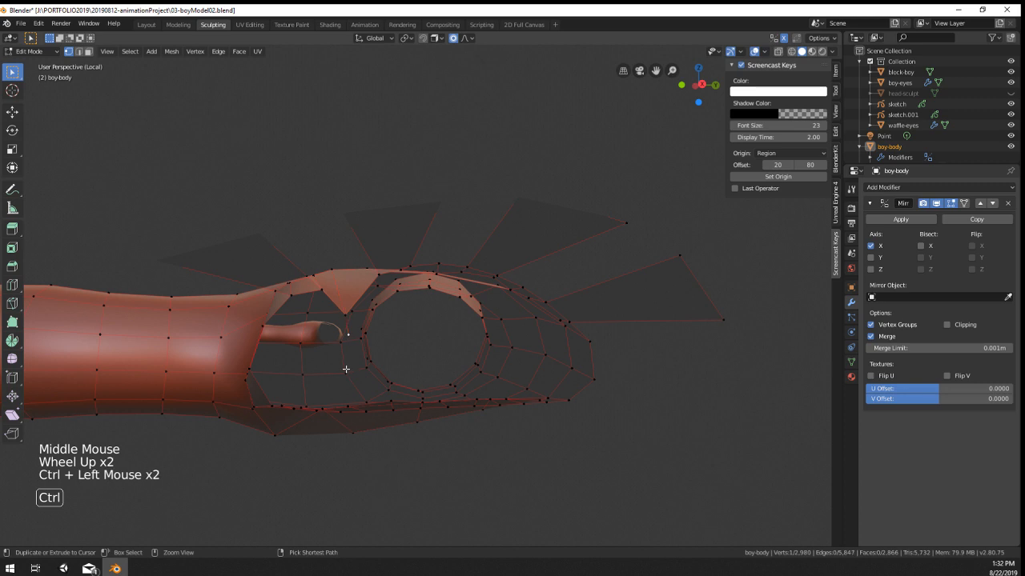
{"action": "middle_click_drag", "start_coordinate": [346, 369], "coordinate": [348, 401]}
{"action": "right_click", "coordinate": [338, 398], "text": "shift"}
{"action": "key", "text": "f"}
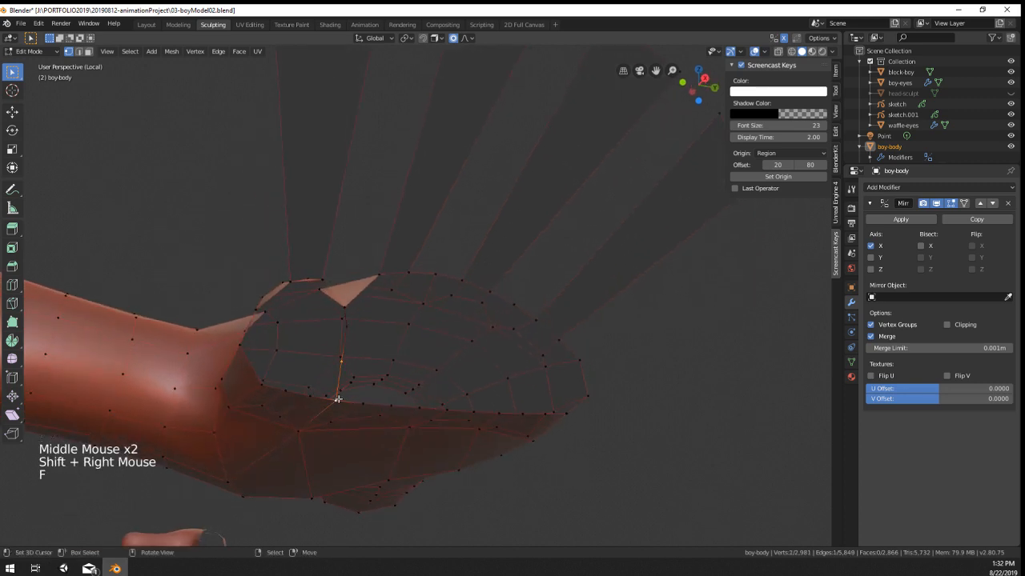
{"action": "right_click", "coordinate": [333, 400]}
{"action": "key", "text": "g"}
Step: Select the closed vertex loop around the first finger opening
{"action": "right_click", "coordinate": [344, 346], "text": "alt"}
{"action": "right_click", "coordinate": [266, 295], "text": "alt+shift"}
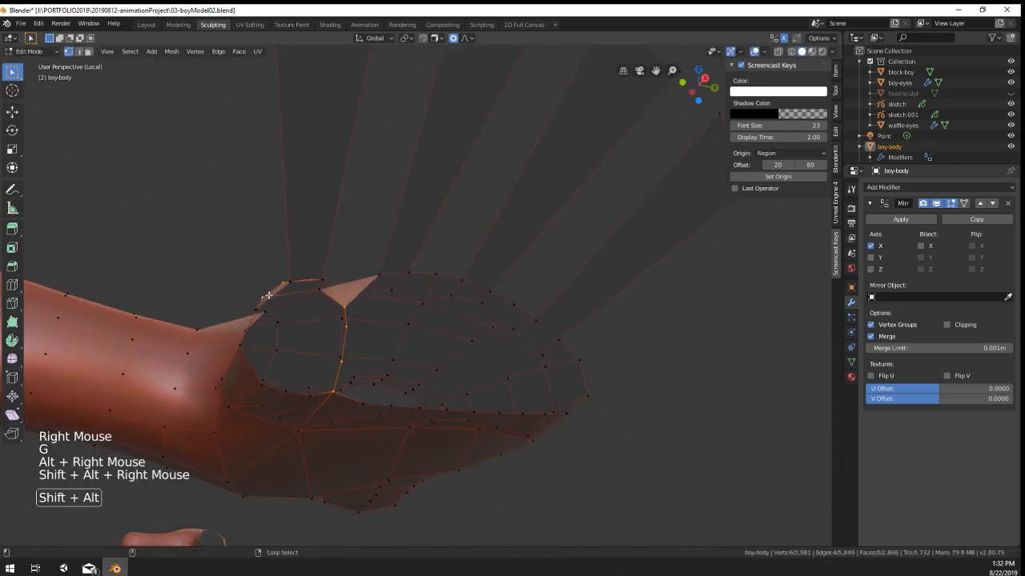
{"action": "key", "text": "ctrl+z"}
{"action": "right_click", "coordinate": [275, 325], "text": "alt+shift"}
{"action": "key", "text": "a"}
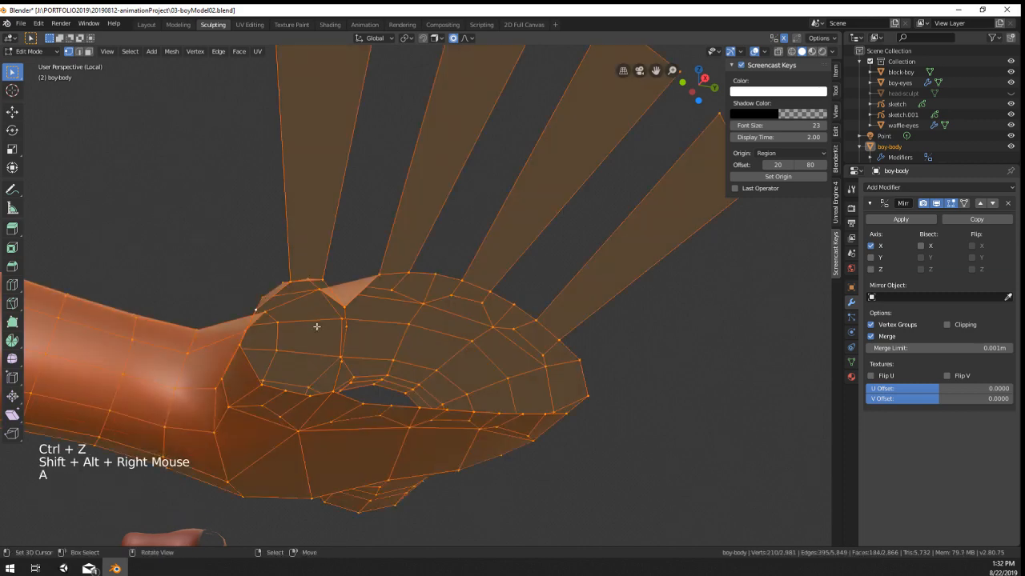
{"action": "key", "text": "a"}
{"action": "key", "text": "a"}
{"action": "mouse_move", "coordinate": [318, 325]}
{"action": "middle_mouse_down"}
{"action": "mouse_move", "coordinate": [335, 347]}
{"action": "mouse_move", "coordinate": [329, 319]}
{"action": "middle_mouse_up"}
{"action": "right_click", "coordinate": [312, 332], "text": "alt"}
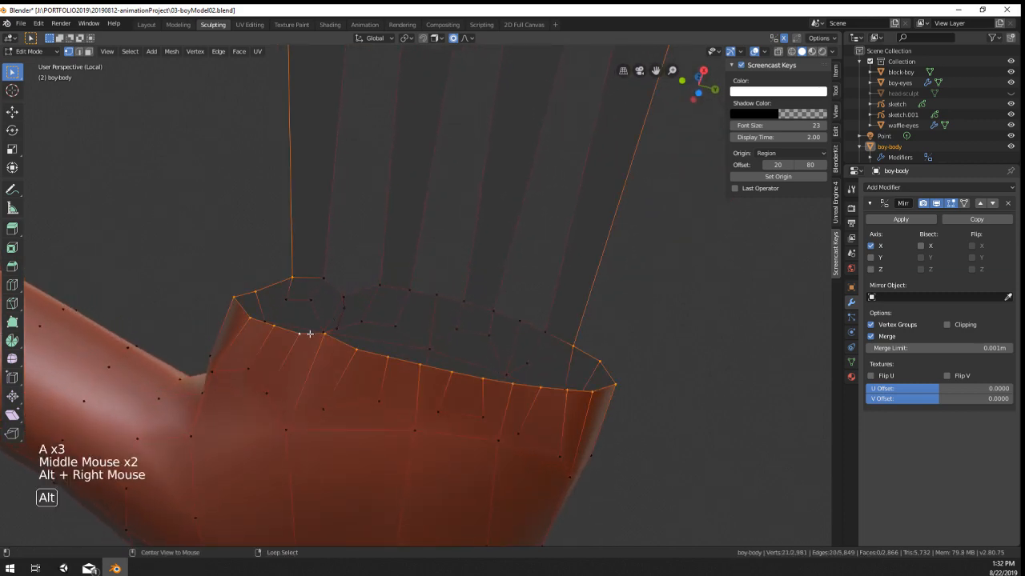
{"action": "scroll", "coordinate": [309, 333], "scroll_direction": "down", "scroll_amount": 9}
{"action": "key", "text": "c"}
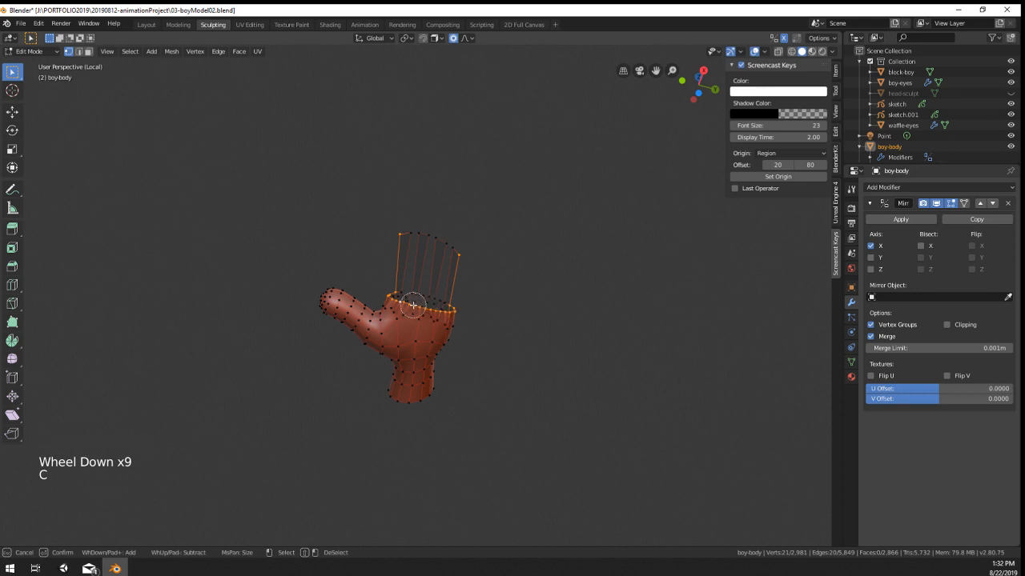
{"action": "key", "text": "Escape"}
{"action": "scroll", "coordinate": [389, 285], "scroll_direction": "up", "scroll_amount": 9}
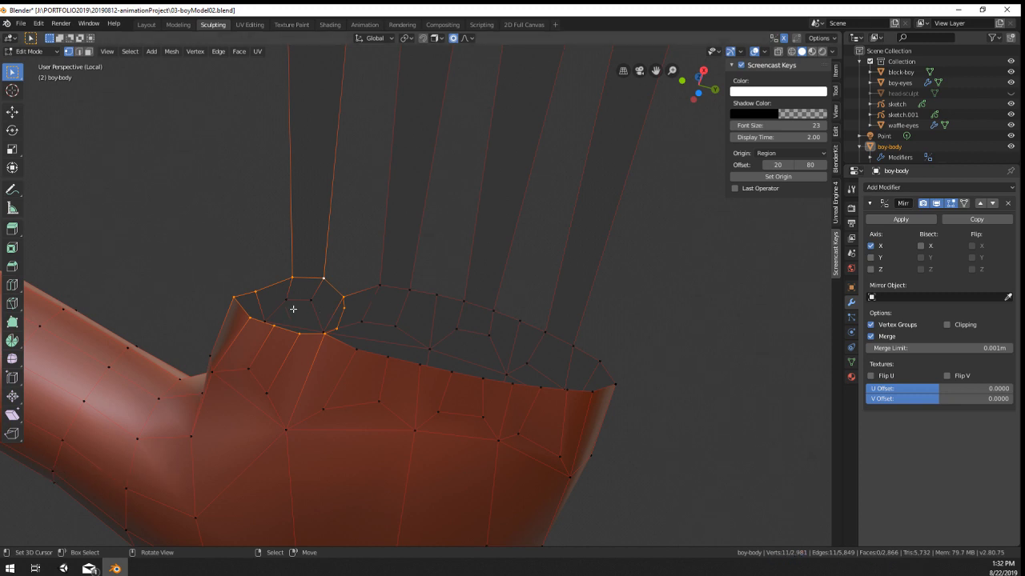
{"action": "middle_click_drag", "start_coordinate": [293, 305], "coordinate": [333, 378], "text": "shift"}
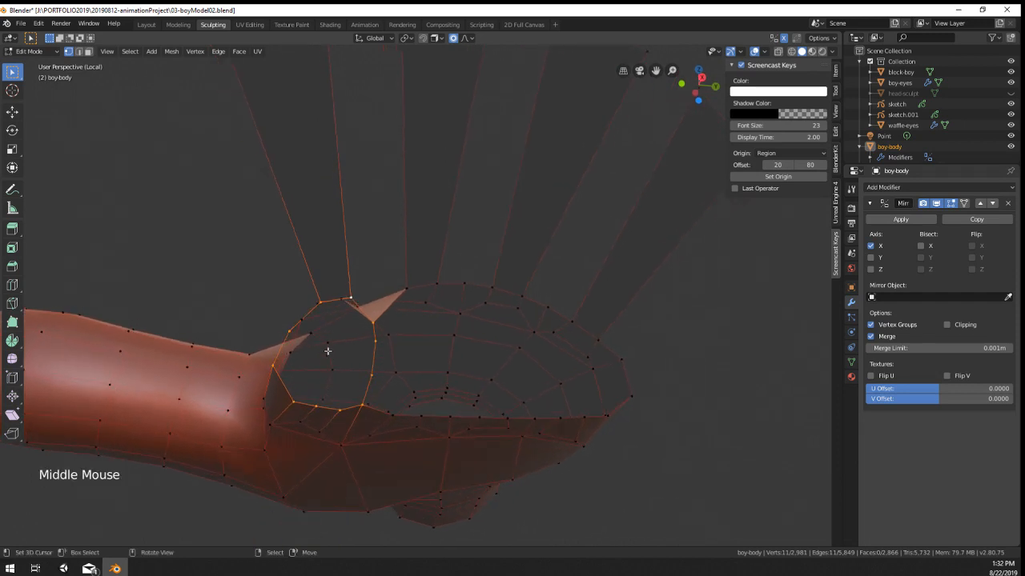
{"action": "middle_click_drag", "start_coordinate": [300, 337], "coordinate": [284, 375]}
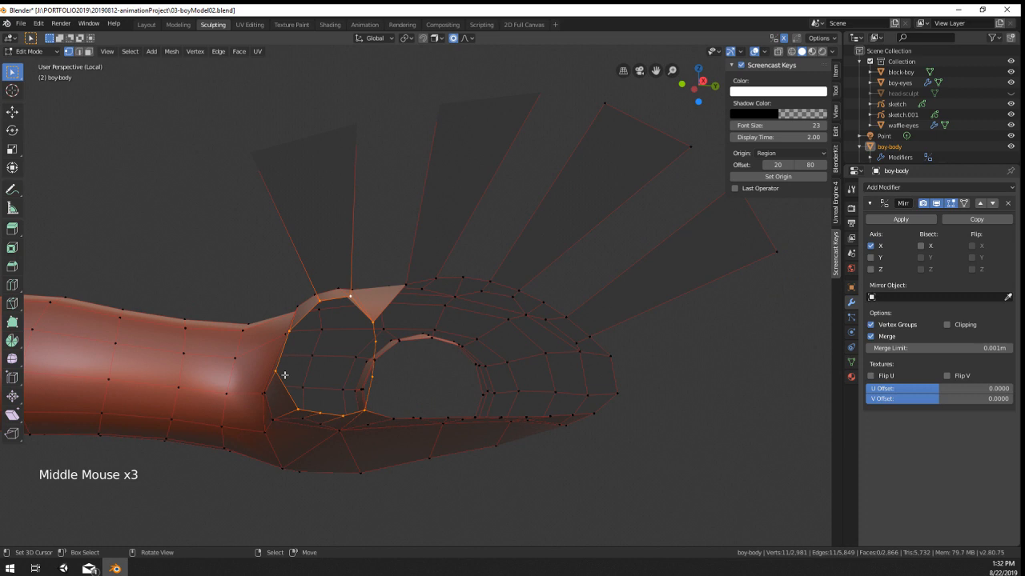
Step: Dissolve the upper vertex of the first divider and move its remaining middle vertex to the centre of the edge
{"action": "right_click", "coordinate": [374, 340]}
{"action": "key", "text": "x"}
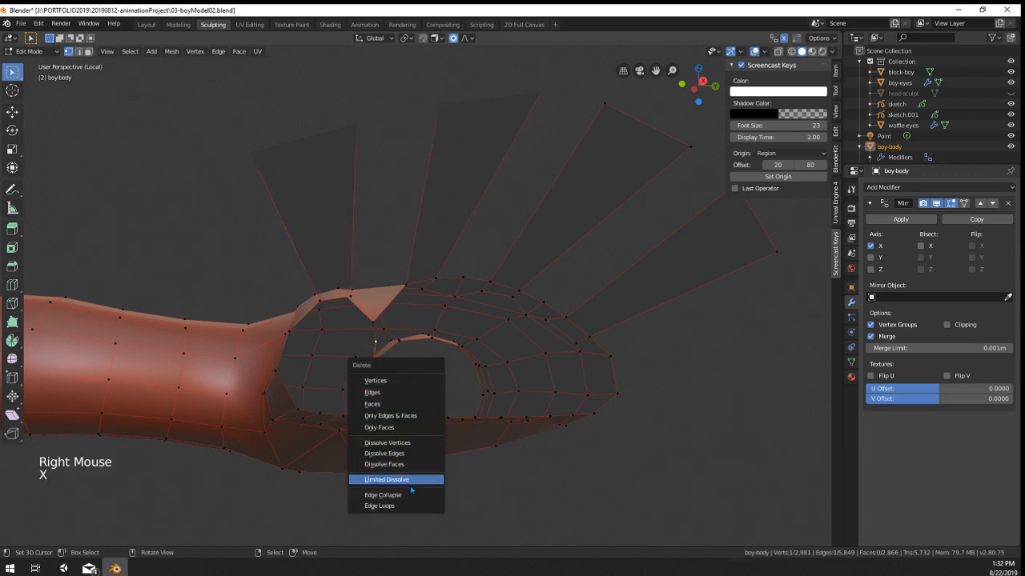
{"action": "left_click", "coordinate": [392, 443]}
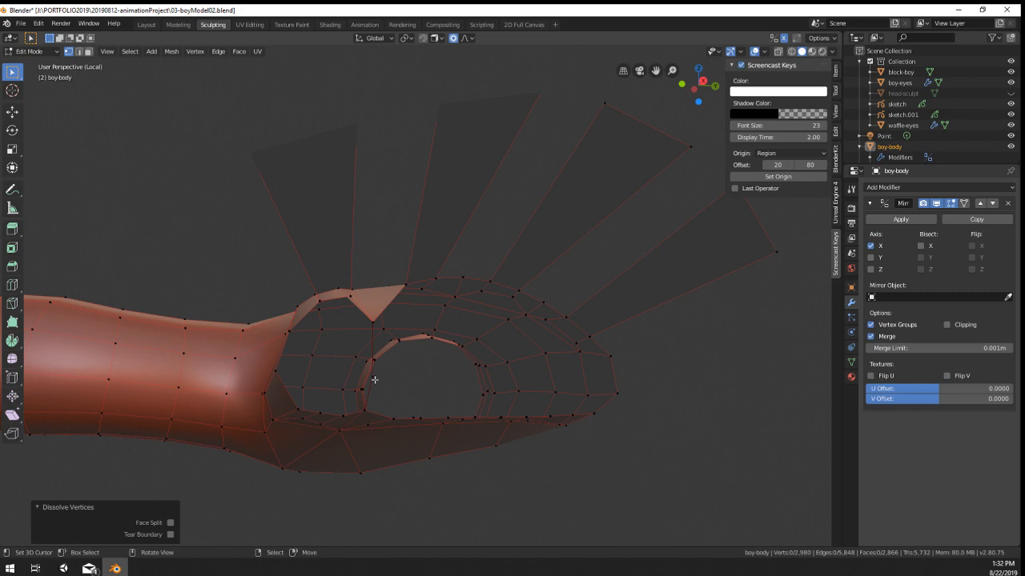
{"action": "right_click", "coordinate": [374, 379]}
{"action": "key", "text": "g"}
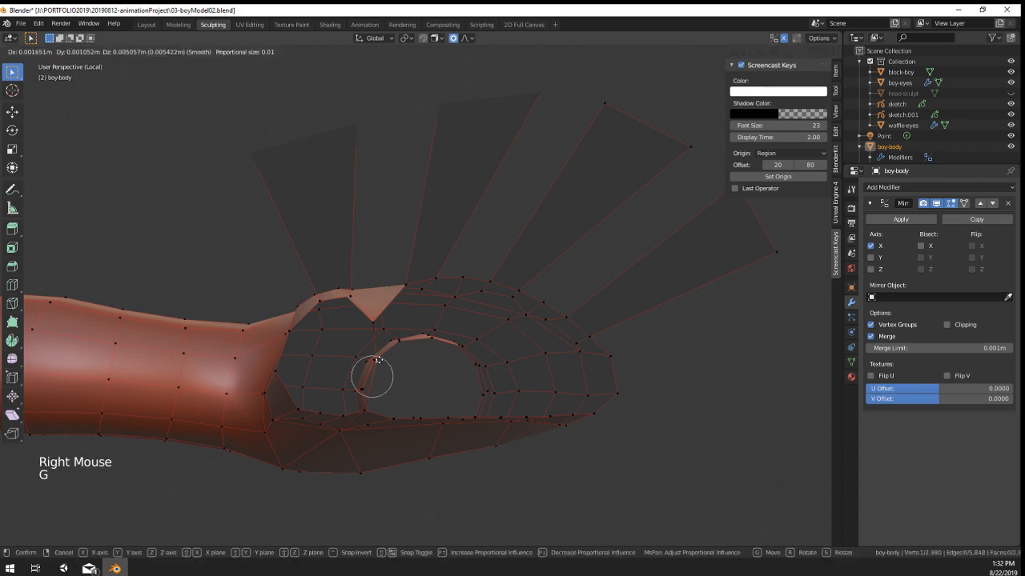
{"action": "left_click", "coordinate": [376, 381]}
Step: Delete the end vertices of all four finger strips to remove the strips
{"action": "middle_click_drag", "start_coordinate": [375, 381], "coordinate": [381, 227]}
{"action": "scroll", "coordinate": [412, 314], "scroll_direction": "up", "scroll_amount": 1}
{"action": "scroll", "coordinate": [412, 314], "scroll_direction": "down", "scroll_amount": 3}
{"action": "scroll", "coordinate": [381, 226], "scroll_direction": "down", "scroll_amount": 4}
{"action": "key", "text": "a"}
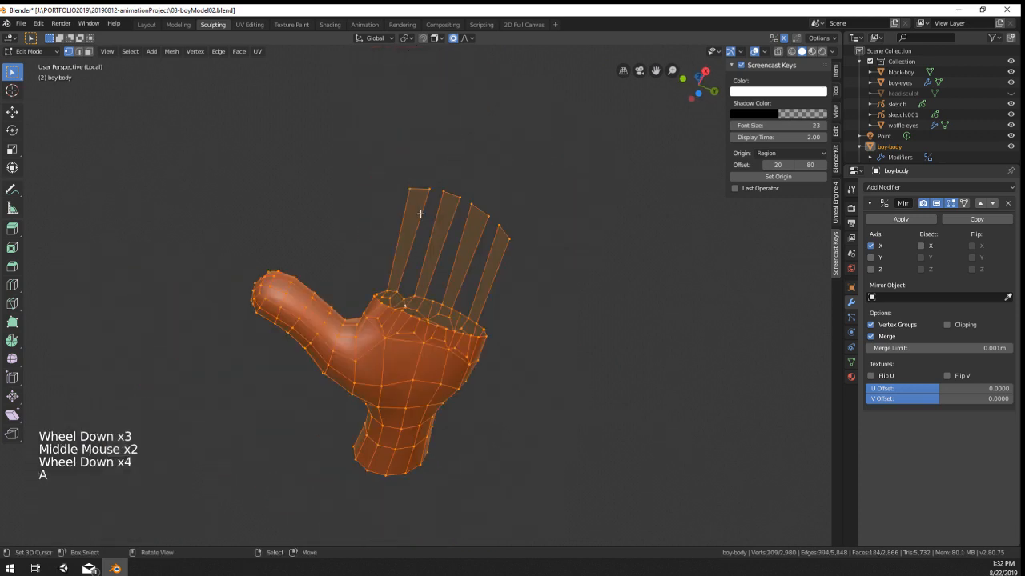
{"action": "key", "text": "a"}
{"action": "key", "text": "a"}
{"action": "key", "text": "c"}
{"action": "key", "text": "x"}
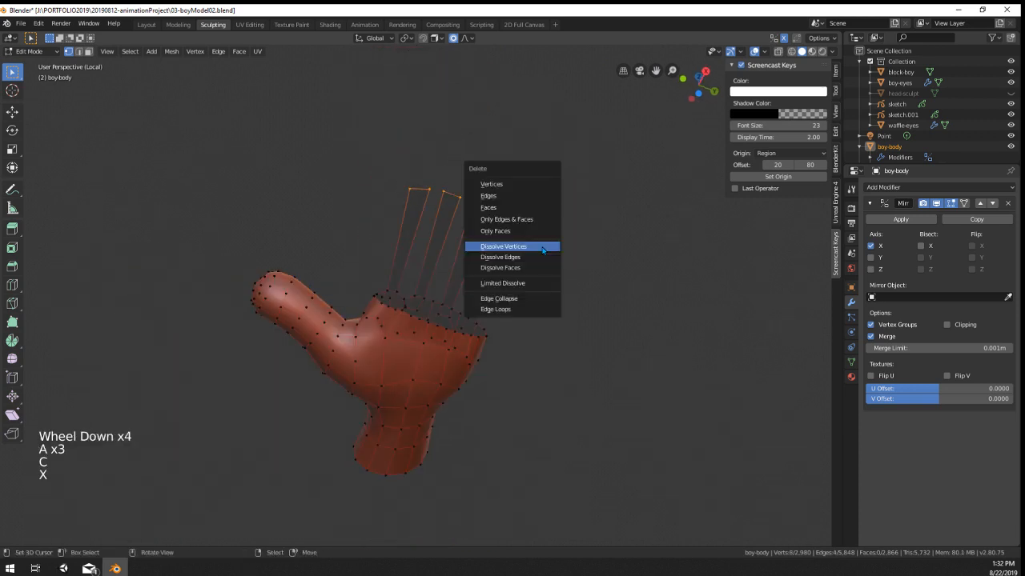
{"action": "left_click", "coordinate": [528, 183]}
Step: Connect the middle rim vertices with a divider edge across the palm opening and cut it at its midpoint
{"action": "scroll", "coordinate": [513, 240], "scroll_direction": "up", "scroll_amount": 6}
{"action": "middle_click_drag", "start_coordinate": [480, 304], "coordinate": [414, 362]}
{"action": "scroll", "coordinate": [435, 336], "scroll_direction": "up", "scroll_amount": 2}
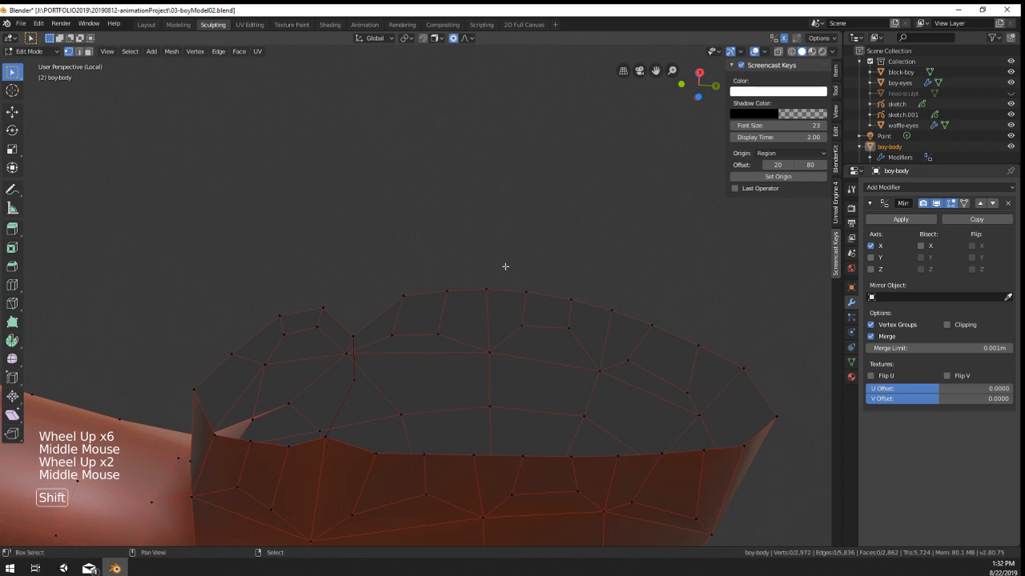
{"action": "right_click", "coordinate": [485, 289], "text": "shift"}
{"action": "right_click", "coordinate": [474, 456], "text": "shift"}
{"action": "key", "text": "f"}
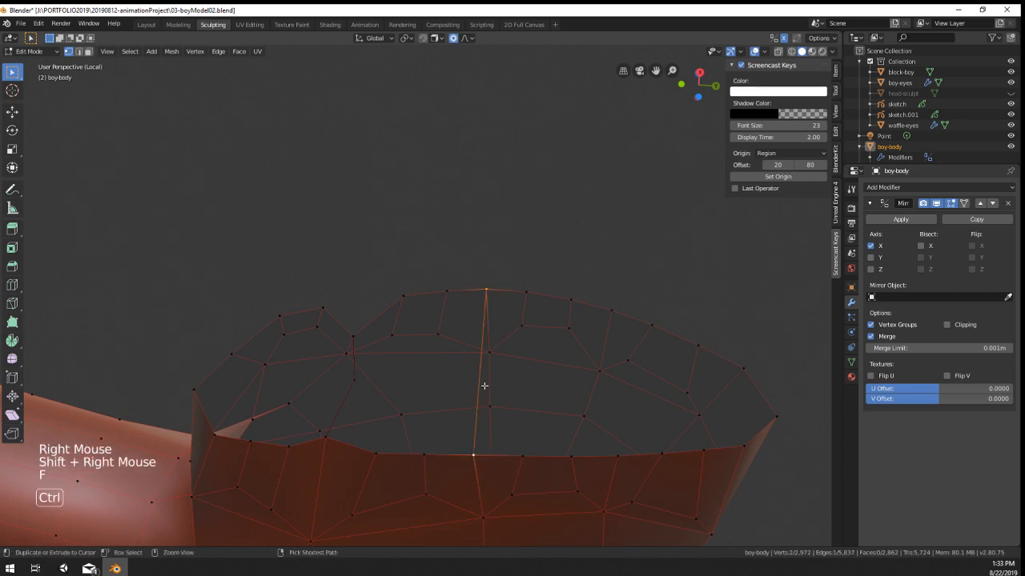
{"action": "key", "text": "ctrl+r"}
{"action": "right_click", "coordinate": [483, 381]}
Step: Connect the rim vertices between the last two fingers with a divider edge and cut it at its midpoint
{"action": "right_click", "coordinate": [617, 457]}
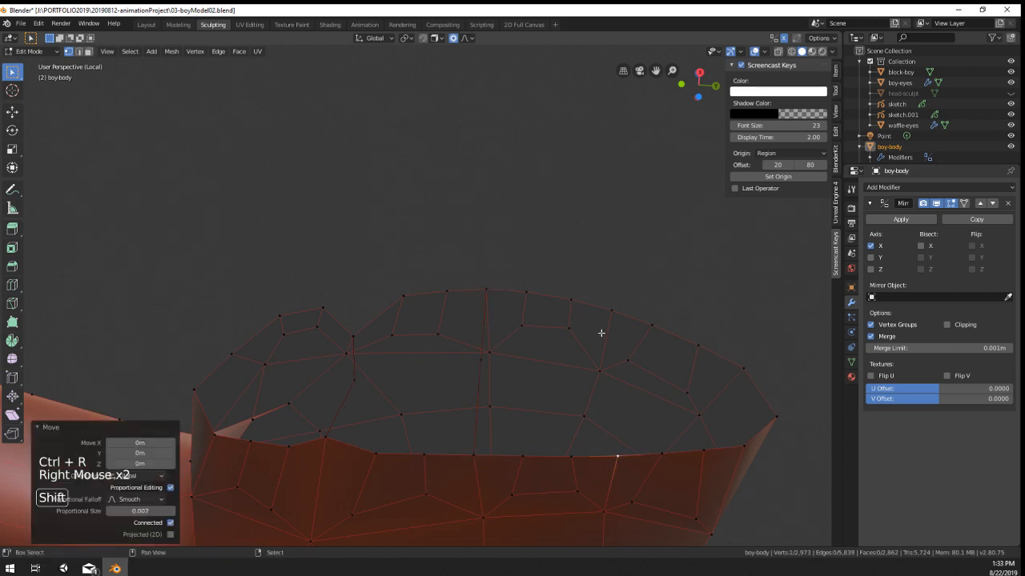
{"action": "right_click", "coordinate": [610, 310], "text": "shift"}
{"action": "key", "text": "f"}
{"action": "key", "text": "ctrl+r"}
{"action": "right_click", "coordinate": [614, 378]}
{"action": "scroll", "coordinate": [652, 399], "scroll_direction": "down", "scroll_amount": 1}
{"action": "middle_click_drag", "start_coordinate": [652, 400], "coordinate": [641, 408]}
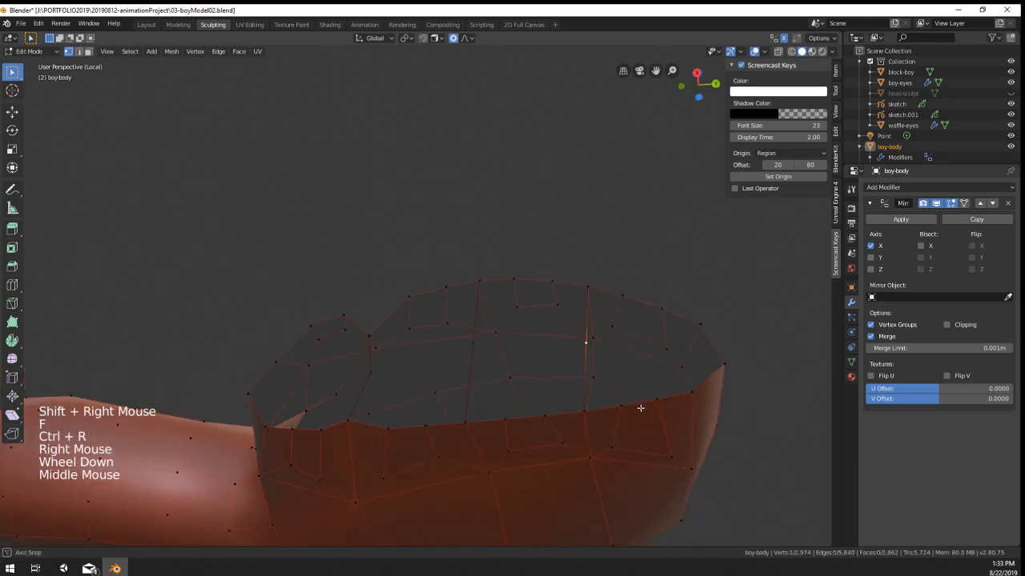
Step: Move the outermost rim vertex at the little-finger end of the palm opening
{"action": "right_click", "coordinate": [725, 368]}
{"action": "key", "text": "g"}
{"action": "scroll", "coordinate": [723, 359], "scroll_direction": "down", "scroll_amount": 3}
{"action": "middle_click_drag", "start_coordinate": [723, 359], "coordinate": [391, 342]}
Step: Select the rim and dividers, then deselect everything beyond the first finger opening
{"action": "right_click", "coordinate": [376, 313], "text": "alt"}
{"action": "scroll", "coordinate": [376, 316], "scroll_direction": "up", "scroll_amount": 1}
{"action": "right_click", "coordinate": [391, 343], "text": "shift"}
{"action": "right_click", "coordinate": [502, 312], "text": "shift"}
{"action": "scroll", "coordinate": [502, 312], "scroll_direction": "down", "scroll_amount": 3}
{"action": "mouse_move", "coordinate": [502, 314]}
{"action": "middle_mouse_down"}
{"action": "mouse_move", "coordinate": [486, 412]}
{"action": "mouse_move", "coordinate": [471, 415]}
{"action": "mouse_move", "coordinate": [485, 315]}
{"action": "mouse_move", "coordinate": [448, 320]}
{"action": "mouse_move", "coordinate": [428, 295]}
{"action": "middle_mouse_up"}
{"action": "key", "text": "e"}
{"action": "left_click", "coordinate": [506, 525]}
{"action": "key", "text": "ctrl+z"}
{"action": "key", "text": "c"}
{"action": "scroll", "coordinate": [438, 320], "scroll_direction": "down", "scroll_amount": 5}
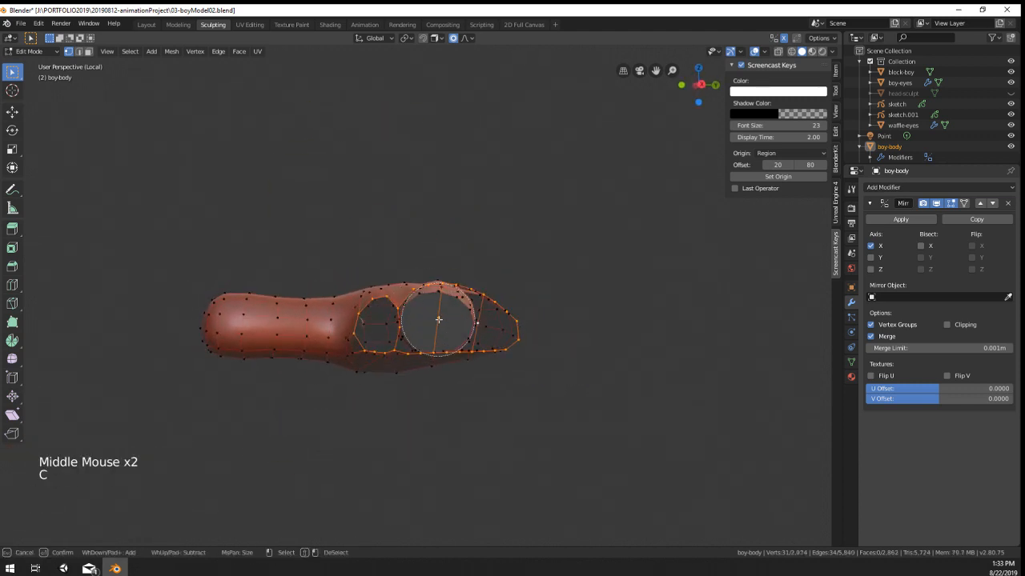
{"action": "mouse_move", "coordinate": [441, 310]}
{"action": "left_mouse_down", "text": "shift"}
{"action": "mouse_move", "coordinate": [457, 353]}
{"action": "mouse_move", "coordinate": [504, 321]}
{"action": "left_mouse_up", "text": "shift"}
{"action": "right_click", "coordinate": [503, 321]}
{"action": "scroll", "coordinate": [463, 330], "scroll_direction": "up", "scroll_amount": 6}
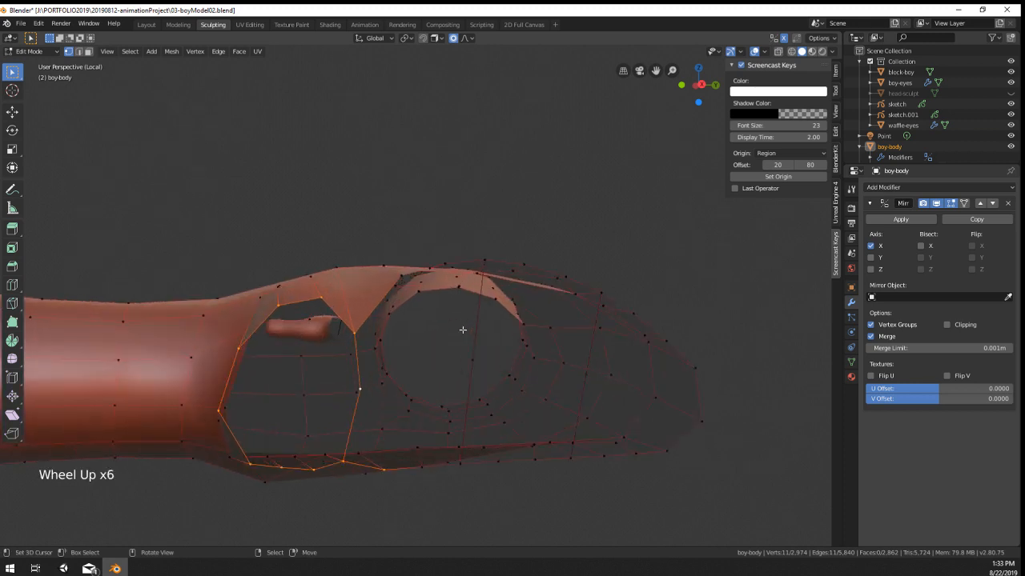
Step: Try to even out the first finger opening with LoopTools Relax, repeated about 37 times
{"action": "key", "text": "w"}
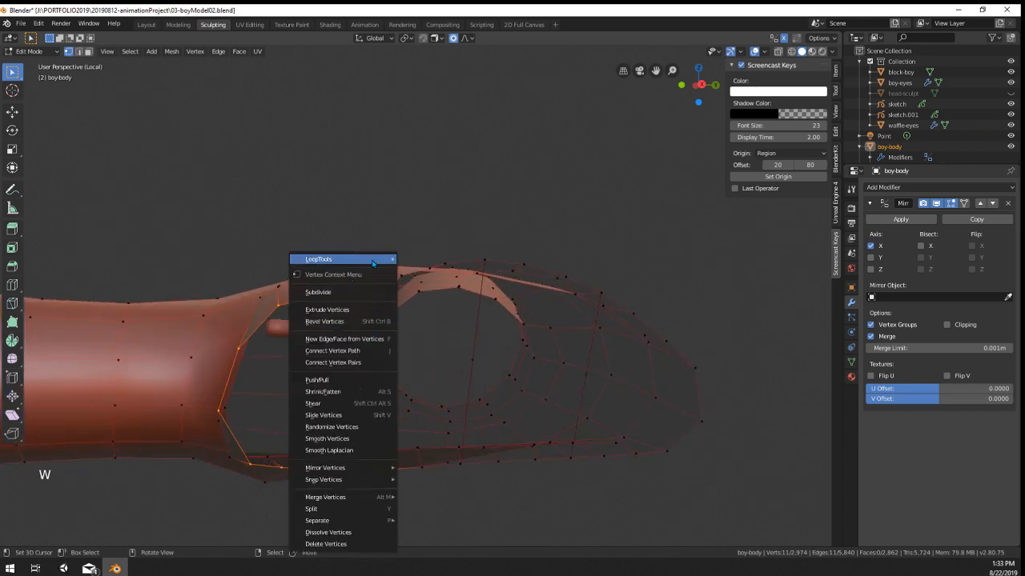
{"action": "mouse_move", "coordinate": [372, 263]}
{"action": "left_click", "coordinate": [431, 321]}
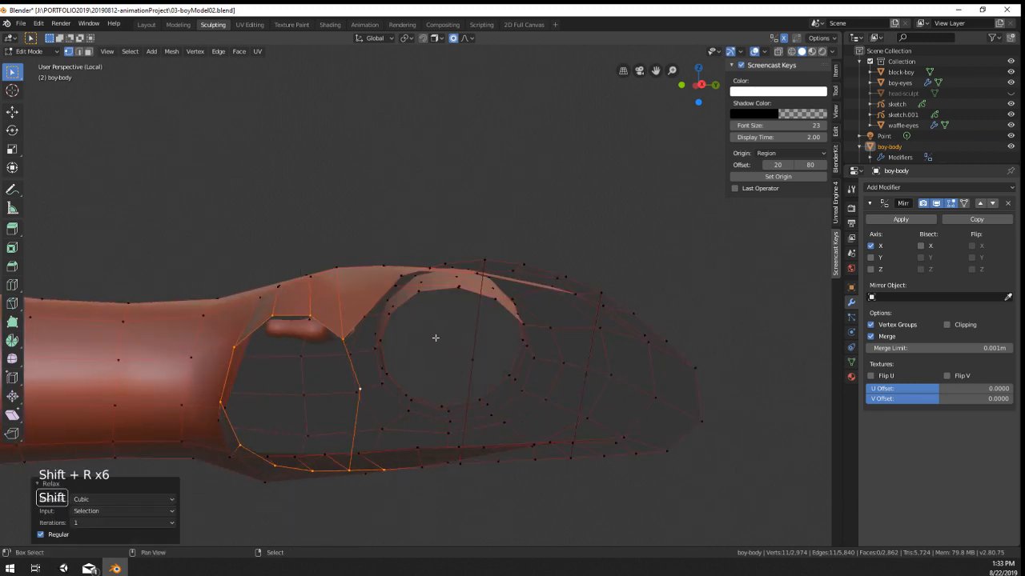
{"action": "key", "text": "shift+r"}
{"action": "key", "text": "shift+r"}
{"action": "key", "text": "shift+r"}
{"action": "key", "text": "shift+r"}
{"action": "key", "text": "shift+r"}
{"action": "middle_click_drag", "start_coordinate": [435, 340], "coordinate": [354, 365]}
Step: Undo all the Relax repetitions on the first finger opening
{"action": "key", "text": "ctrl+z"}
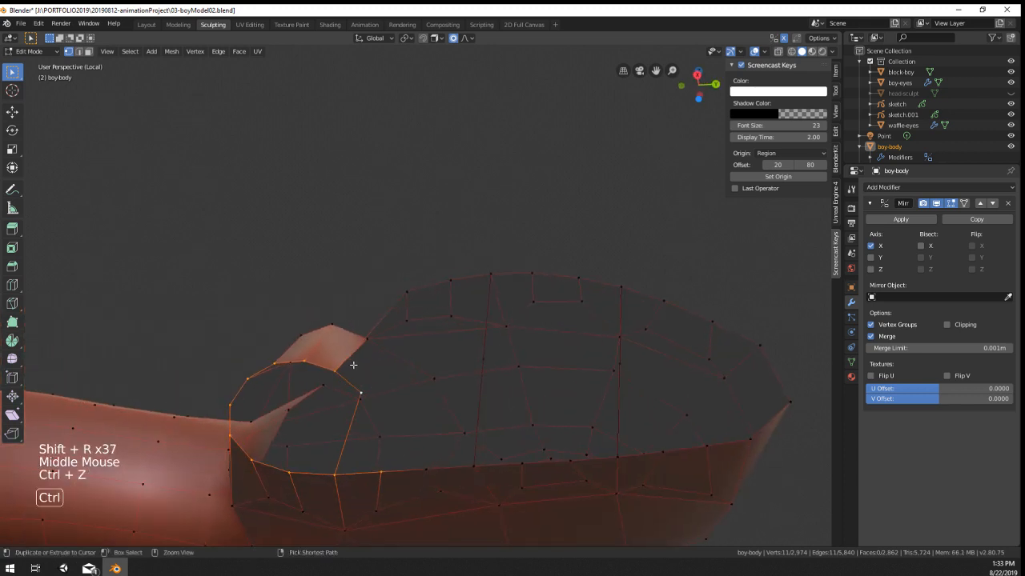
{"action": "key", "text": "ctrl+z"}
{"action": "key", "text": "ctrl+z"}
{"action": "key", "text": "ctrl+z"}
{"action": "key", "text": "ctrl+z"}
{"action": "key", "text": "ctrl+z"}
{"action": "key", "text": "ctrl+z"}
{"action": "key", "text": "ctrl+z"}
{"action": "key", "text": "ctrl+z"}
{"action": "key", "text": "ctrl+z"}
{"action": "key", "text": "ctrl+z"}
{"action": "key", "text": "ctrl+z"}
{"action": "key", "text": "ctrl+z"}
{"action": "key", "text": "ctrl+z"}
{"action": "key", "text": "ctrl+z"}
{"action": "key", "text": "ctrl+z"}
{"action": "key", "text": "ctrl+z"}
{"action": "key", "text": "ctrl+z"}
{"action": "key", "text": "ctrl+z"}
{"action": "key", "text": "ctrl+z"}
{"action": "key", "text": "ctrl+z"}
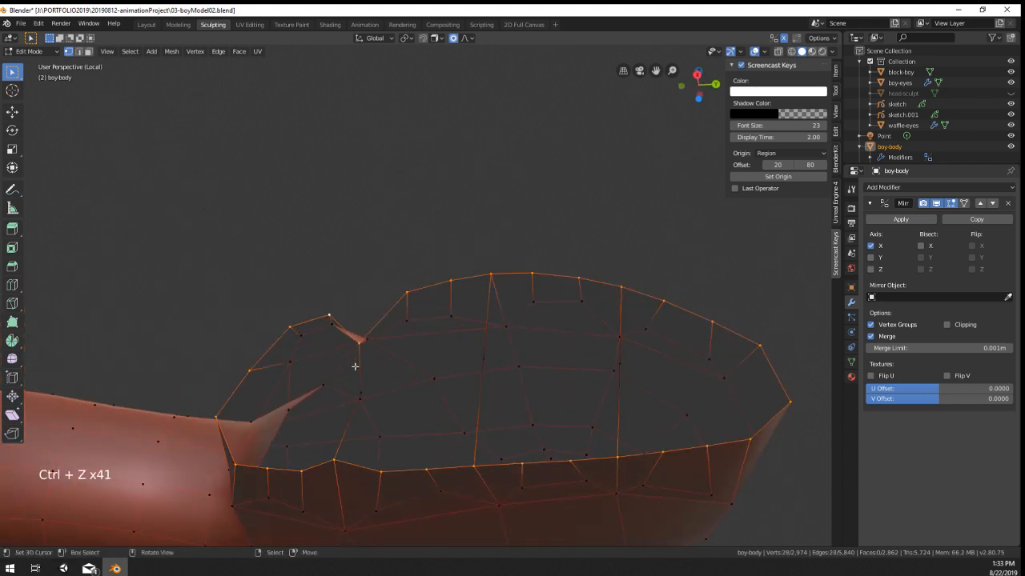
Step: Select only the ten vertices forming the closed loop around the first finger opening
{"action": "mouse_move", "coordinate": [355, 365]}
{"action": "middle_mouse_down"}
{"action": "mouse_move", "coordinate": [362, 382]}
{"action": "mouse_move", "coordinate": [369, 369]}
{"action": "middle_mouse_up"}
{"action": "right_click", "coordinate": [351, 328]}
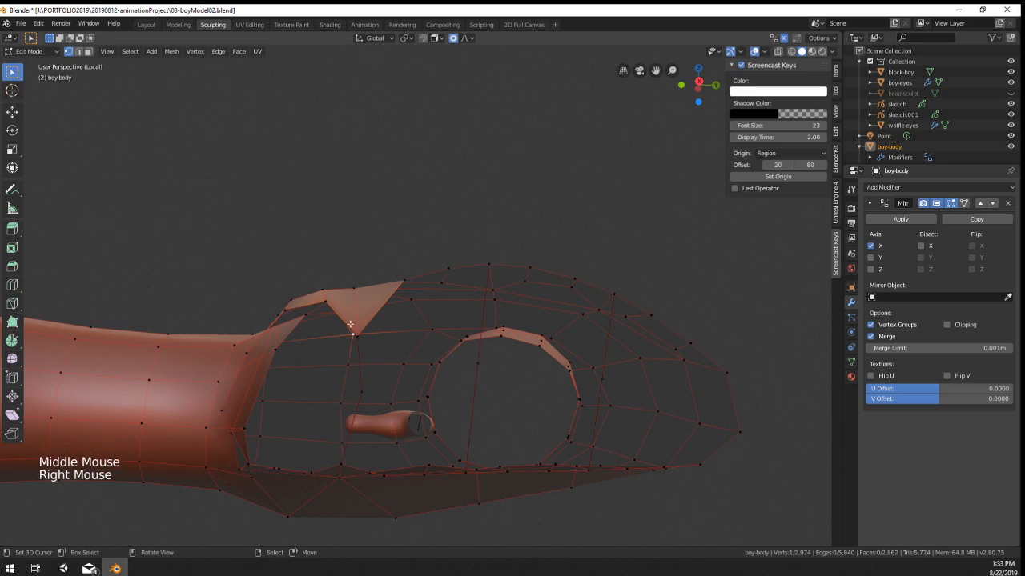
{"action": "right_click", "coordinate": [346, 324], "text": "alt"}
{"action": "key", "text": "c"}
{"action": "mouse_move", "coordinate": [453, 289]}
{"action": "left_mouse_down", "text": "shift"}
{"action": "mouse_move", "coordinate": [548, 472]}
{"action": "mouse_move", "coordinate": [396, 477]}
{"action": "left_mouse_up", "text": "shift"}
{"action": "right_click", "coordinate": [435, 480]}
{"action": "right_click", "coordinate": [366, 387], "text": "shift"}
{"action": "middle_click_drag", "start_coordinate": [375, 405], "coordinate": [365, 508]}
{"action": "middle_click_drag", "start_coordinate": [363, 484], "coordinate": [357, 501]}
{"action": "right_click", "coordinate": [344, 452], "text": "shift"}
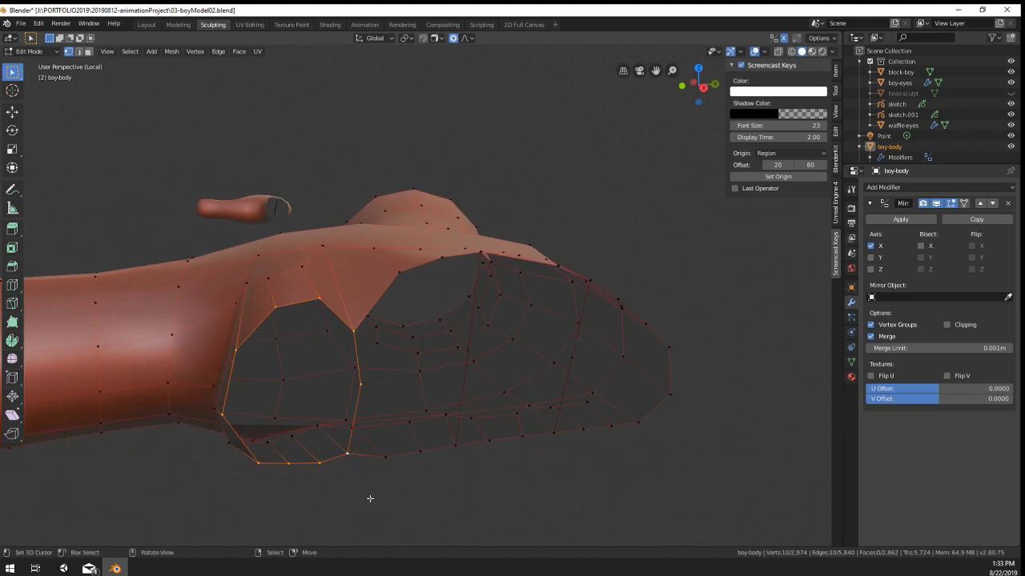
Step: Rotate the first finger opening's loop slightly and move it outward from the palm toward the thumb side
{"action": "middle_click_drag", "start_coordinate": [260, 376], "coordinate": [300, 389]}
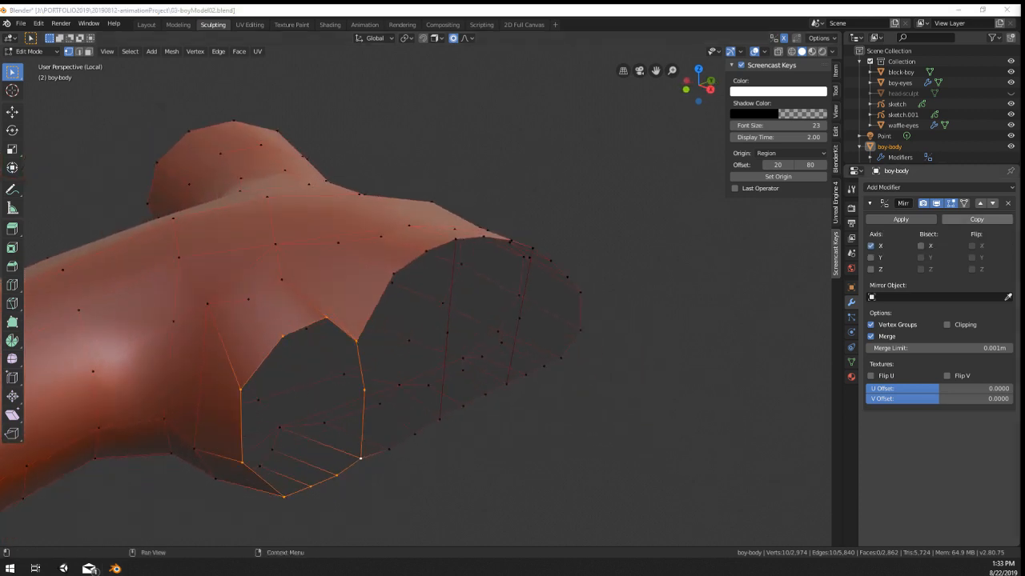
{"action": "middle_click_drag", "start_coordinate": [528, 256], "coordinate": [551, 267]}
{"action": "scroll", "coordinate": [551, 267], "scroll_direction": "down", "scroll_amount": 8}
{"action": "scroll", "coordinate": [508, 304], "scroll_direction": "up", "scroll_amount": 5}
{"action": "middle_click_drag", "start_coordinate": [507, 305], "coordinate": [512, 248]}
{"action": "key", "text": "r"}
{"action": "left_click", "coordinate": [606, 250]}
{"action": "middle_click_drag", "start_coordinate": [606, 249], "coordinate": [581, 283]}
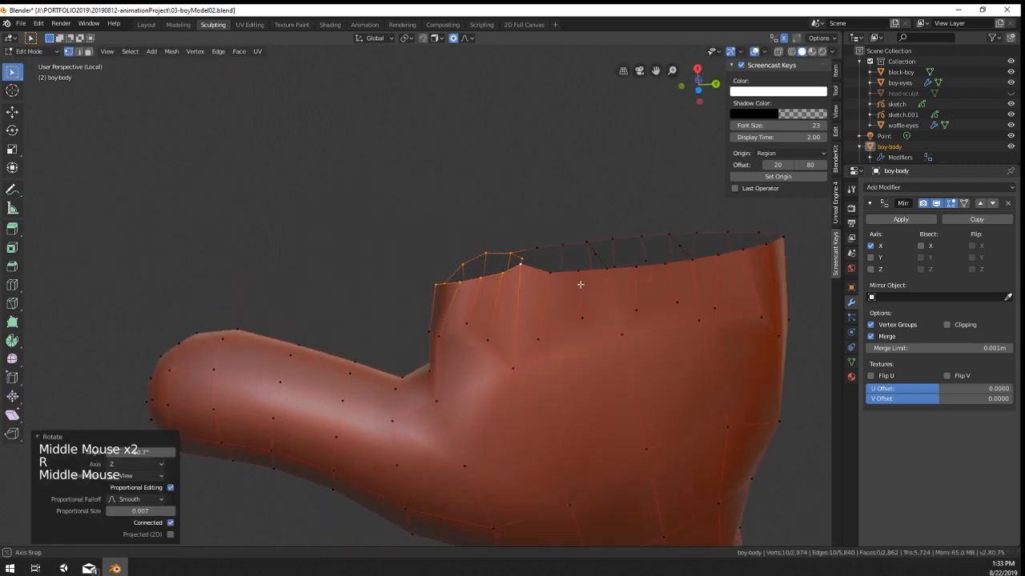
{"action": "key", "text": "g"}
{"action": "left_click", "coordinate": [558, 282]}
Step: Round the first finger opening's loop with LoopTools Circle
{"action": "key", "text": "w"}
{"action": "mouse_move", "coordinate": [563, 260]}
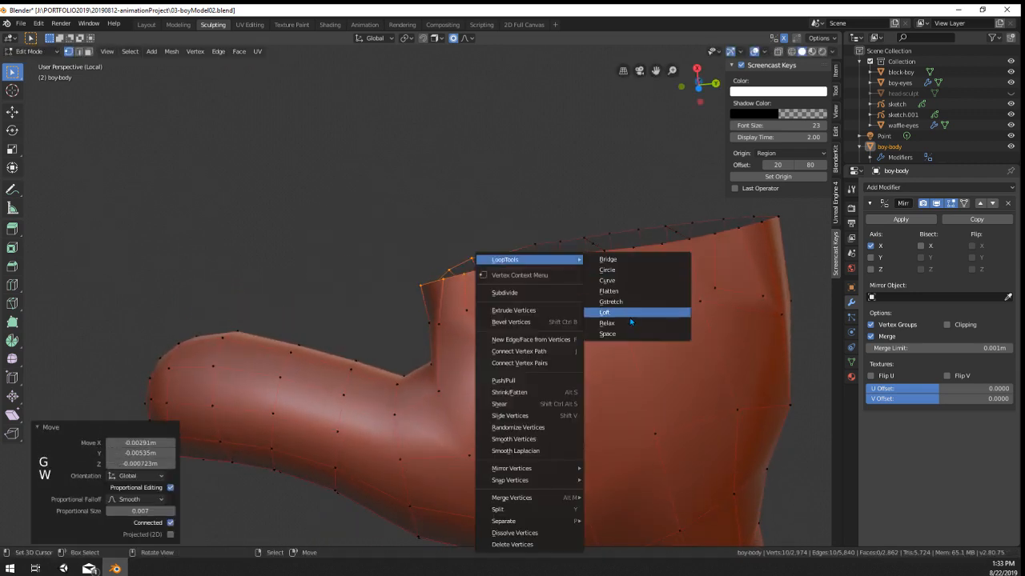
{"action": "left_click", "coordinate": [634, 271]}
{"action": "middle_click_drag", "start_coordinate": [634, 273], "coordinate": [589, 339]}
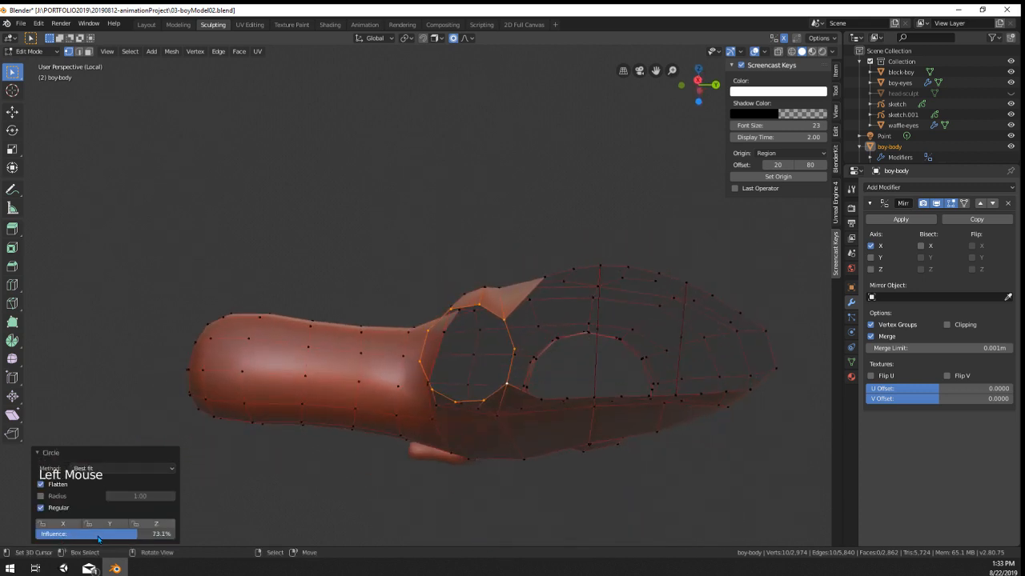
Step: Scale the first finger opening's loop up to about 1.18, then rotate and move it outward from the palm
{"action": "key", "text": "s"}
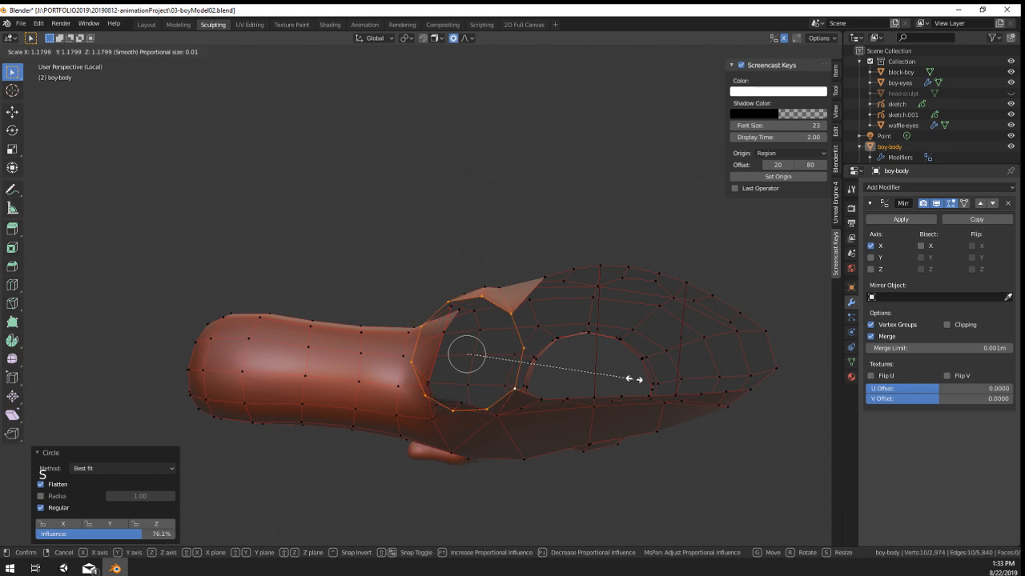
{"action": "left_click", "coordinate": [634, 379]}
{"action": "key", "text": "g"}
{"action": "left_click", "coordinate": [627, 363]}
{"action": "middle_click_drag", "start_coordinate": [626, 362], "coordinate": [550, 461]}
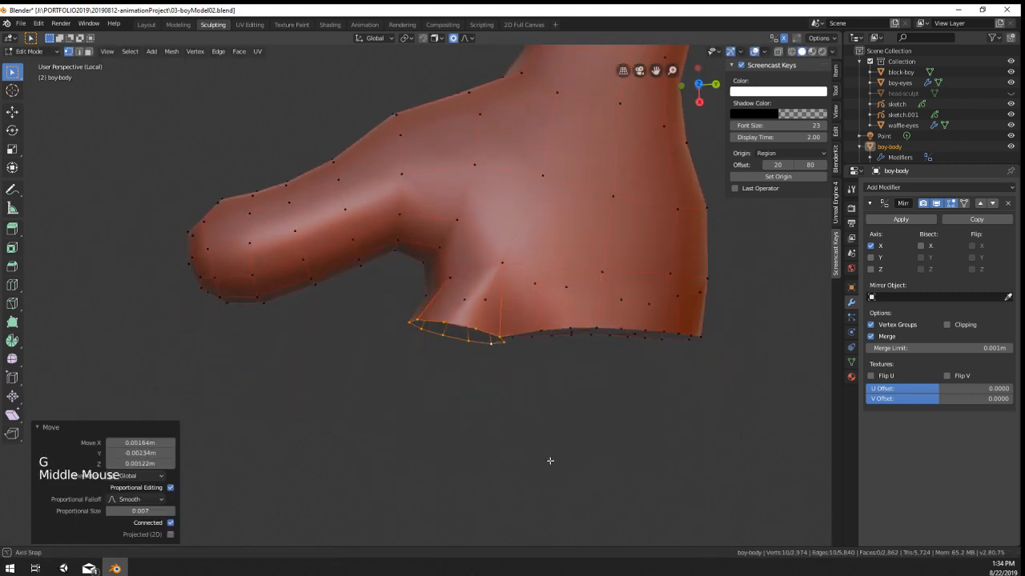
{"action": "key", "text": "r"}
{"action": "key", "text": "g"}
{"action": "left_click", "coordinate": [577, 427]}
{"action": "middle_click_drag", "start_coordinate": [578, 427], "coordinate": [548, 261]}
Step: Extrude the first finger opening's loop outward to form the length of the first finger
{"action": "scroll", "coordinate": [548, 261], "scroll_direction": "down", "scroll_amount": 1}
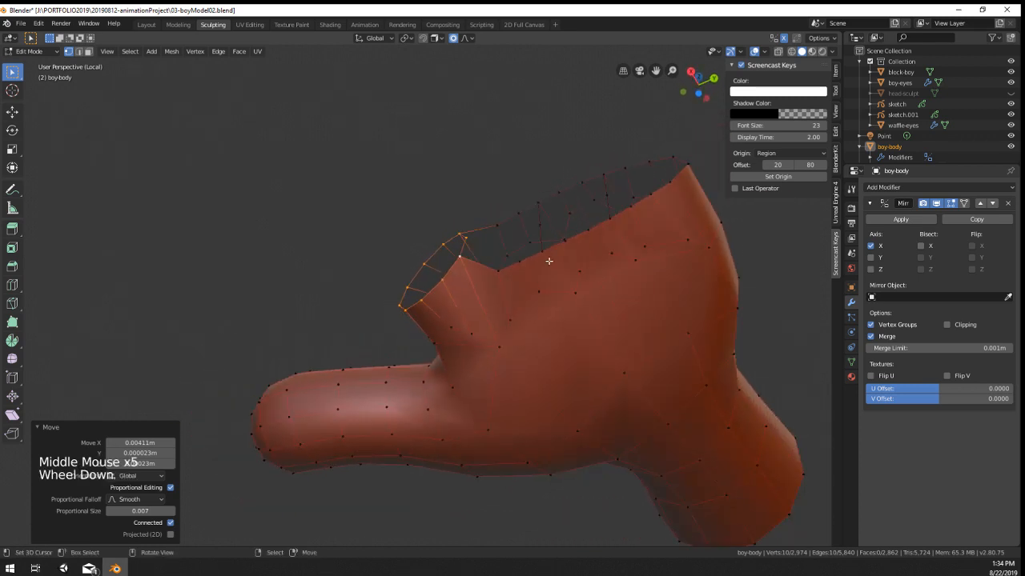
{"action": "key", "text": "e"}
{"action": "left_click", "coordinate": [469, 260]}
{"action": "scroll", "coordinate": [469, 260], "scroll_direction": "down", "scroll_amount": 2}
{"action": "middle_click_drag", "start_coordinate": [470, 260], "coordinate": [466, 325]}
{"action": "scroll", "coordinate": [588, 322], "scroll_direction": "up", "scroll_amount": 2}
{"action": "scroll", "coordinate": [369, 330], "scroll_direction": "up", "scroll_amount": 2}
Step: Select the ten vertices around the second finger opening and round them with LoopTools Circle at 84.5% influence
{"action": "right_click", "coordinate": [369, 330]}
{"action": "right_click", "coordinate": [466, 325], "text": "ctrl"}
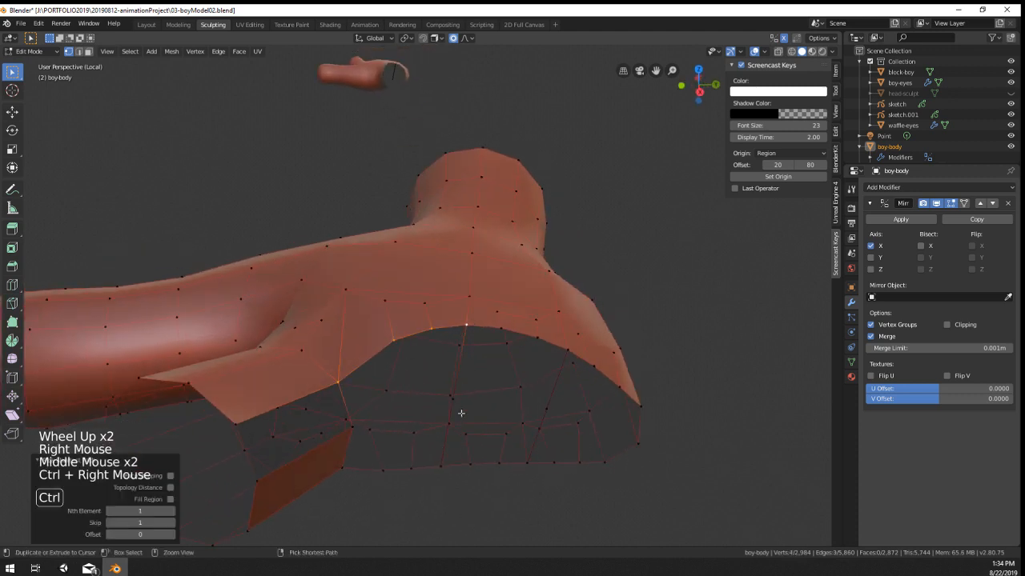
{"action": "middle_click_drag", "start_coordinate": [447, 469], "coordinate": [445, 453]}
{"action": "right_click", "coordinate": [443, 460], "text": "ctrl"}
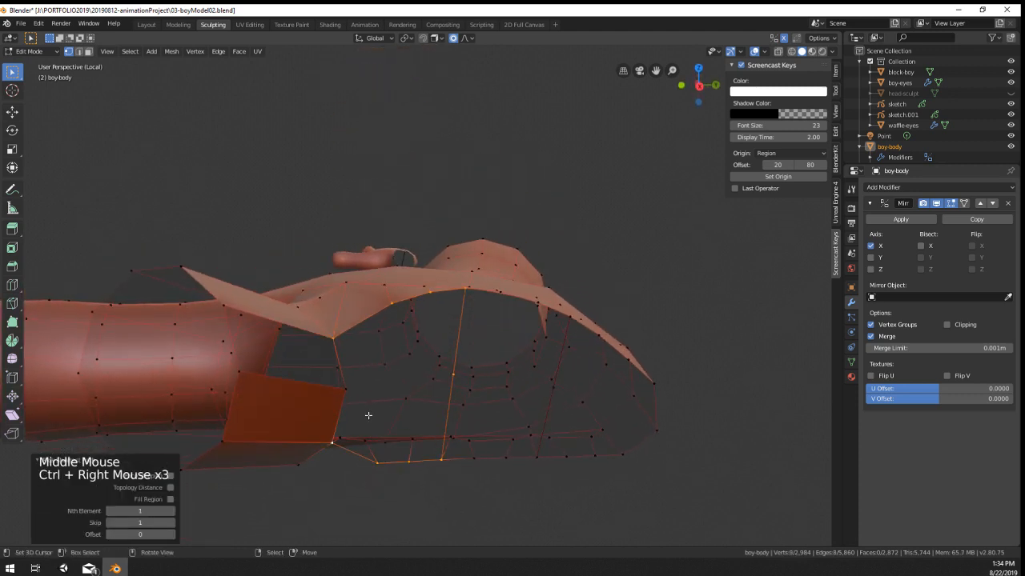
{"action": "right_click", "coordinate": [350, 389], "text": "shift"}
{"action": "middle_click_drag", "start_coordinate": [350, 389], "coordinate": [417, 430]}
{"action": "key", "text": "w"}
{"action": "mouse_move", "coordinate": [400, 260]}
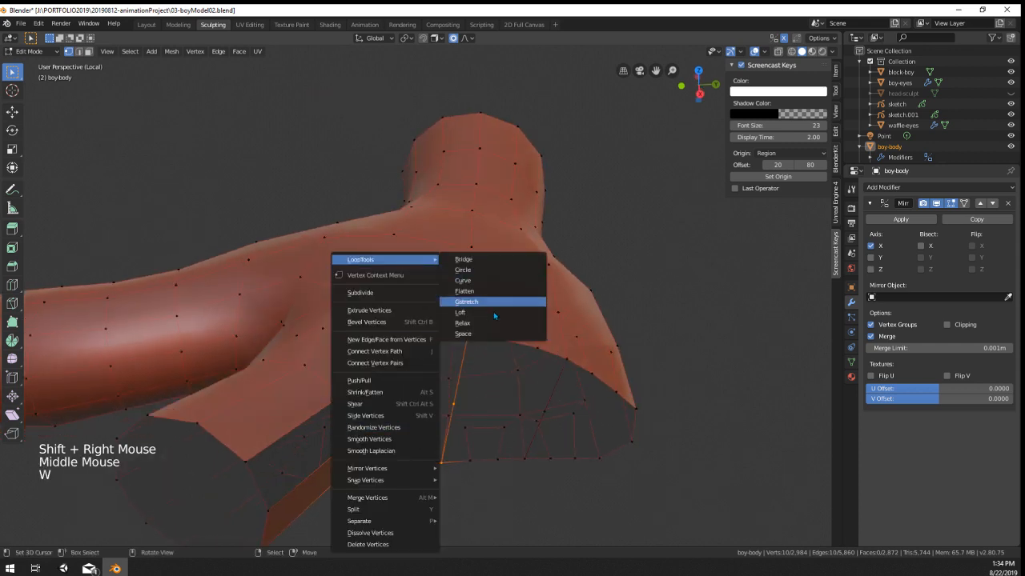
{"action": "left_click", "coordinate": [463, 270]}
{"action": "middle_click_drag", "start_coordinate": [526, 485], "coordinate": [385, 479]}
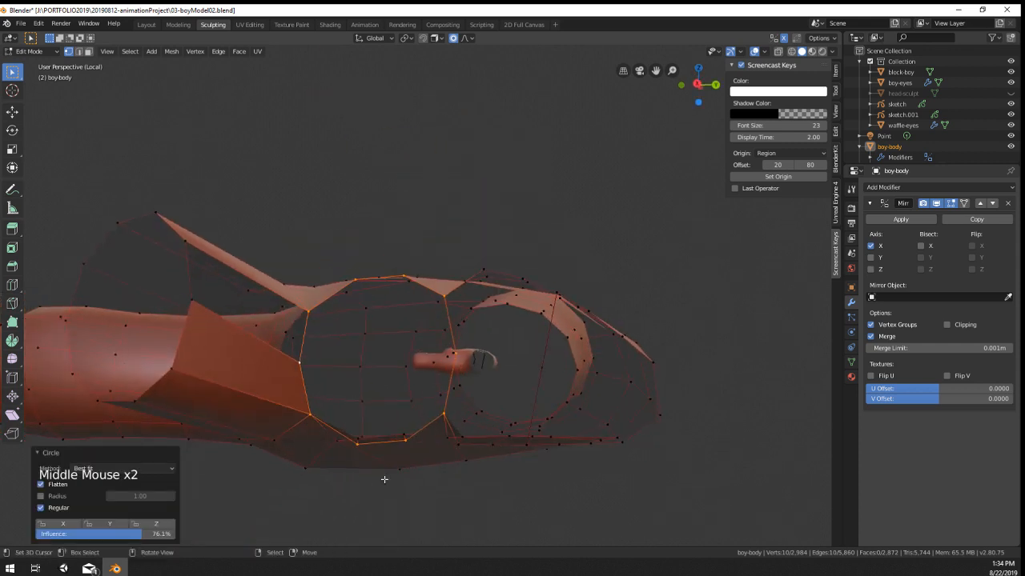
{"action": "middle_click_drag", "start_coordinate": [183, 525], "coordinate": [407, 487]}
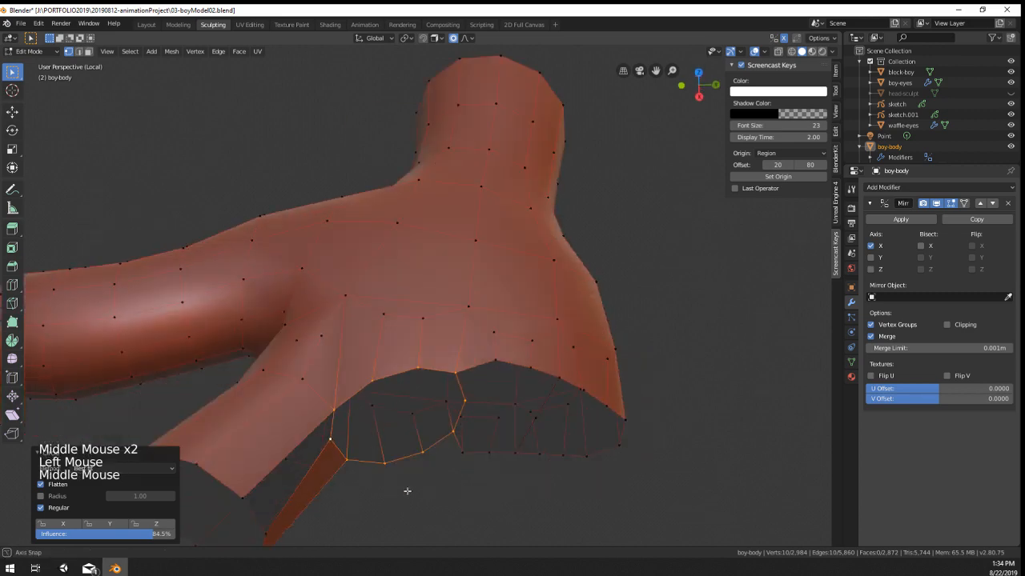
Step: Scale the second finger opening's loop to 0.875, then rotate and move it outward from the palm
{"action": "key", "text": "s"}
{"action": "left_click", "coordinate": [542, 453]}
{"action": "middle_click_drag", "start_coordinate": [541, 453], "coordinate": [570, 421]}
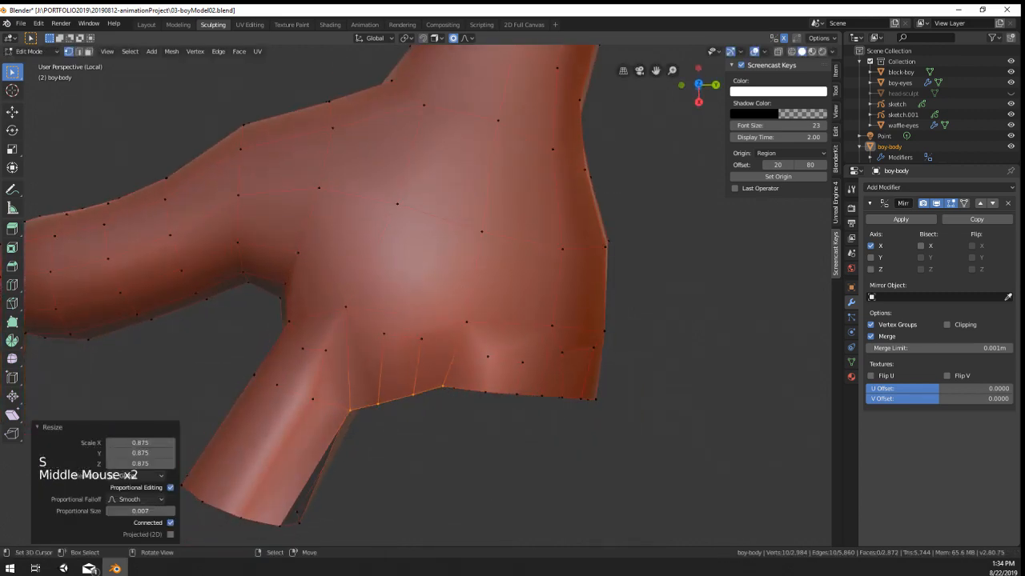
{"action": "key", "text": "r"}
{"action": "key", "text": "g"}
{"action": "left_click", "coordinate": [508, 436]}
Step: Select the ring of faces around the extruded first finger and recalculate its normals
{"action": "scroll", "coordinate": [508, 436], "scroll_direction": "down", "scroll_amount": 3}
{"action": "middle_click_drag", "start_coordinate": [507, 436], "coordinate": [240, 128]}
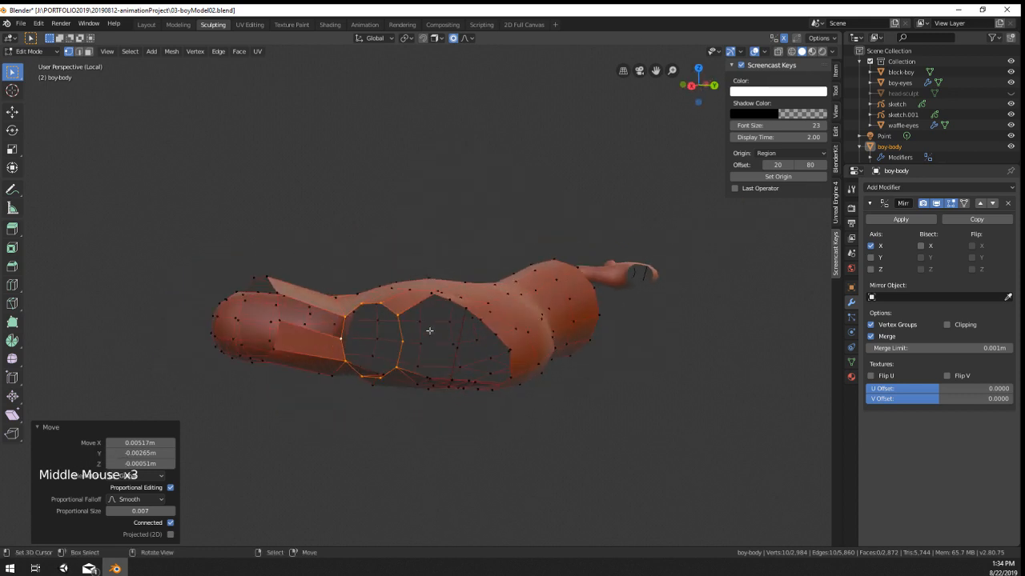
{"action": "scroll", "coordinate": [222, 105], "scroll_direction": "up", "scroll_amount": 2}
{"action": "left_click", "coordinate": [88, 51]}
{"action": "right_click", "coordinate": [236, 321], "text": "alt"}
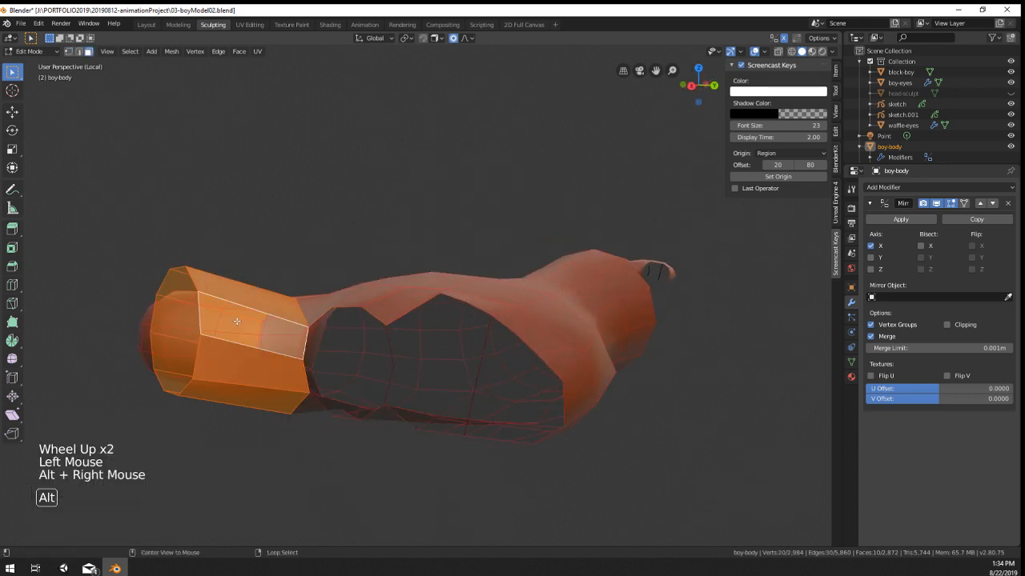
{"action": "key", "text": "shift+n"}
Step: Select the open boundary edges, deselect those outside the second finger opening, and extrude the rest outward as the second finger
{"action": "right_click", "coordinate": [368, 408]}
{"action": "middle_click_drag", "start_coordinate": [369, 408], "coordinate": [560, 448]}
{"action": "right_click", "coordinate": [466, 402], "text": "alt"}
{"action": "key", "text": "c"}
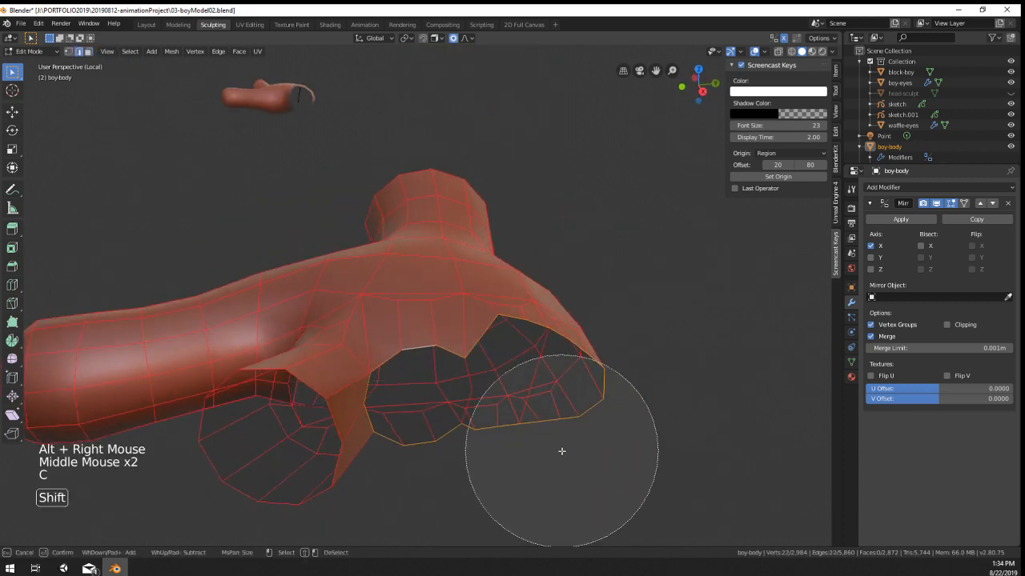
{"action": "left_click_drag", "start_coordinate": [562, 452], "coordinate": [588, 361], "text": "shift"}
{"action": "right_click", "coordinate": [569, 326]}
{"action": "scroll", "coordinate": [569, 326], "scroll_direction": "down", "scroll_amount": 3}
{"action": "middle_click_drag", "start_coordinate": [569, 326], "coordinate": [517, 393]}
{"action": "key", "text": "e"}
{"action": "left_click", "coordinate": [503, 341]}
Step: Preview the hand in Object Mode with level 1 subdivision, then remove the subdivision modifier and resume mesh editing
{"action": "key", "text": "Tab"}
{"action": "key", "text": "ctrl+1"}
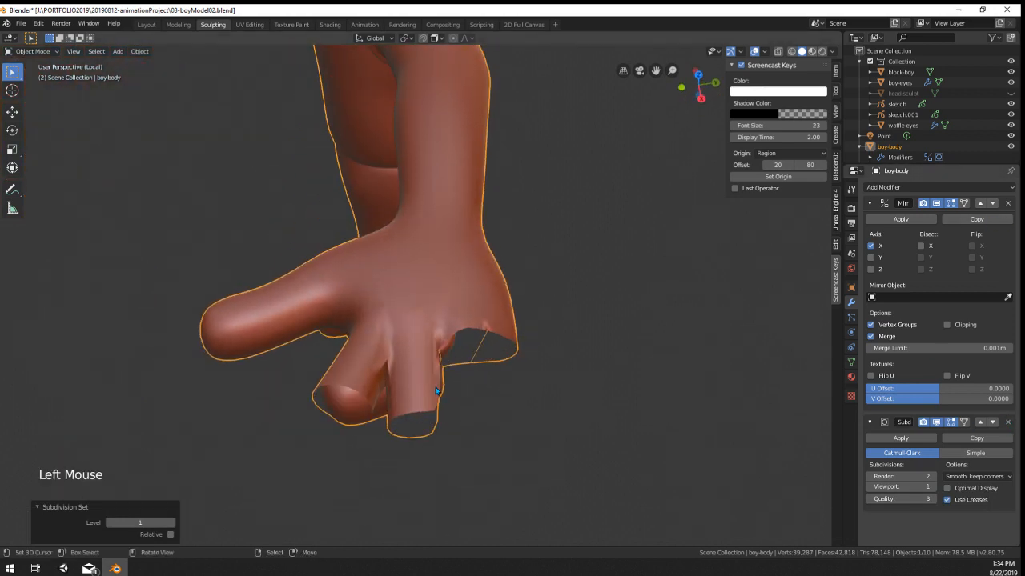
{"action": "left_click", "coordinate": [1008, 422]}
{"action": "key", "text": "Tab"}
Step: Add one loop cut around each of the two extruded fingers near their bases
{"action": "scroll", "coordinate": [439, 416], "scroll_direction": "up", "scroll_amount": 2}
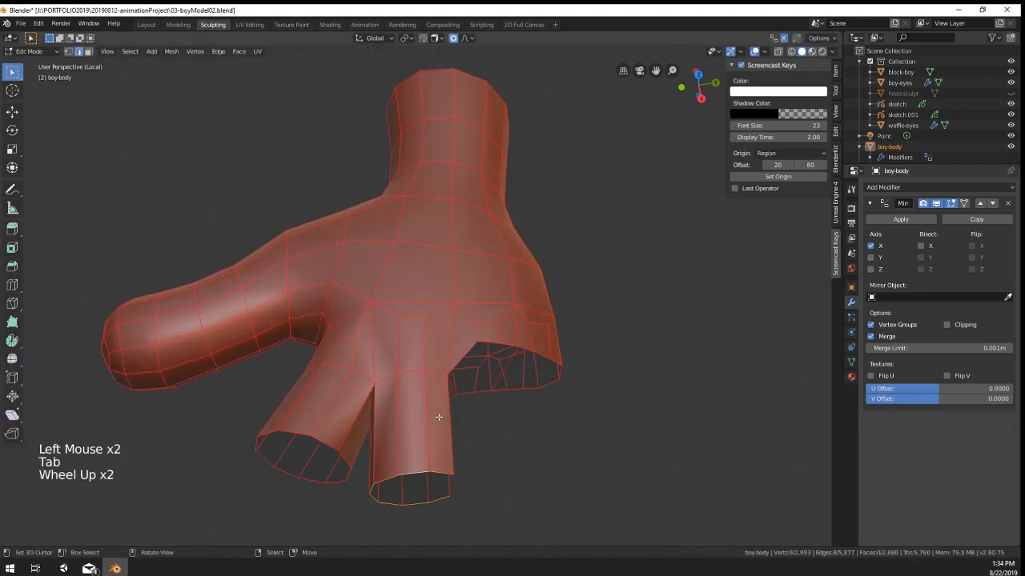
{"action": "middle_click_drag", "start_coordinate": [440, 416], "coordinate": [405, 395]}
{"action": "scroll", "coordinate": [437, 434], "scroll_direction": "down", "scroll_amount": 1}
{"action": "scroll", "coordinate": [438, 433], "scroll_direction": "up", "scroll_amount": 3}
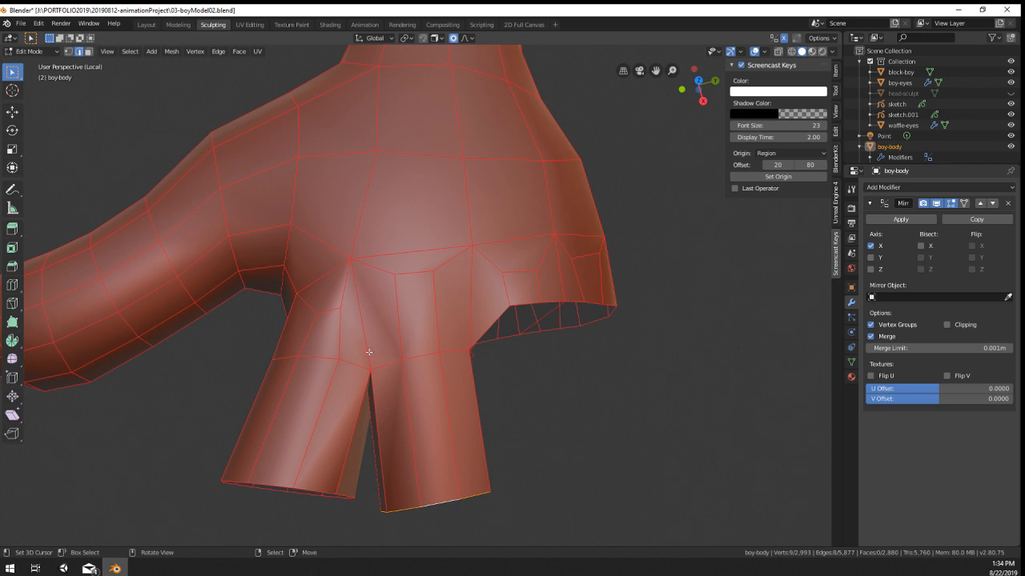
{"action": "middle_click_drag", "start_coordinate": [369, 352], "coordinate": [382, 376]}
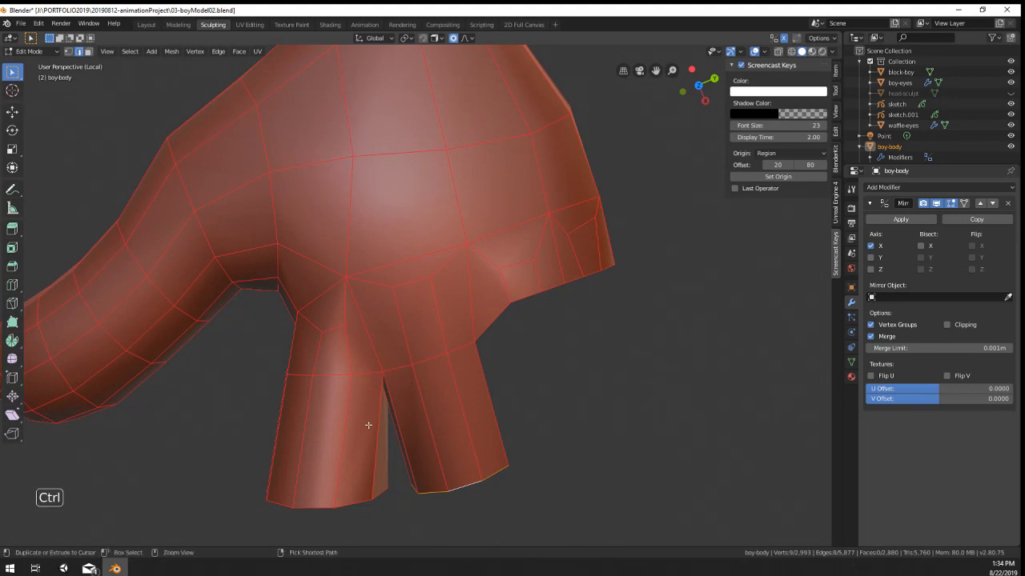
{"action": "key", "text": "ctrl+r"}
{"action": "left_click_drag", "start_coordinate": [365, 416], "coordinate": [365, 393]}
{"action": "key", "text": "ctrl+r"}
{"action": "left_click", "coordinate": [423, 404]}
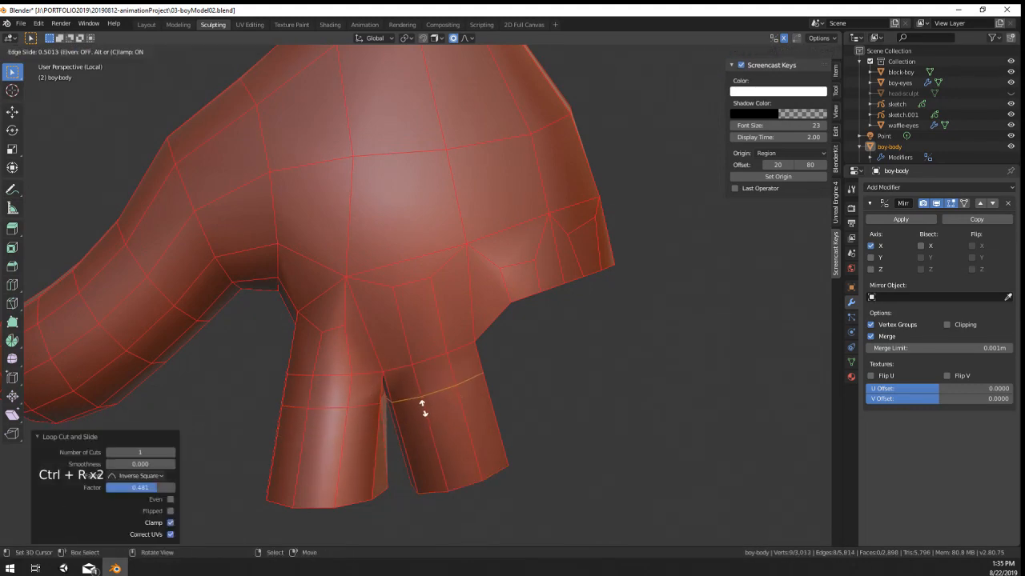
{"action": "left_click", "coordinate": [422, 407]}
Step: Extrude two new vertices from the middle vertex on the second finger's open side toward its tip, and adjust the end vertex
{"action": "middle_click_drag", "start_coordinate": [422, 407], "coordinate": [471, 294]}
{"action": "right_click", "coordinate": [403, 269], "text": "alt"}
{"action": "right_click", "coordinate": [450, 286], "text": "alt"}
{"action": "left_click", "coordinate": [68, 51]}
{"action": "mouse_move", "coordinate": [352, 320]}
{"action": "middle_mouse_down"}
{"action": "mouse_move", "coordinate": [378, 332]}
{"action": "mouse_move", "coordinate": [339, 328]}
{"action": "middle_mouse_up"}
{"action": "right_click", "coordinate": [377, 332]}
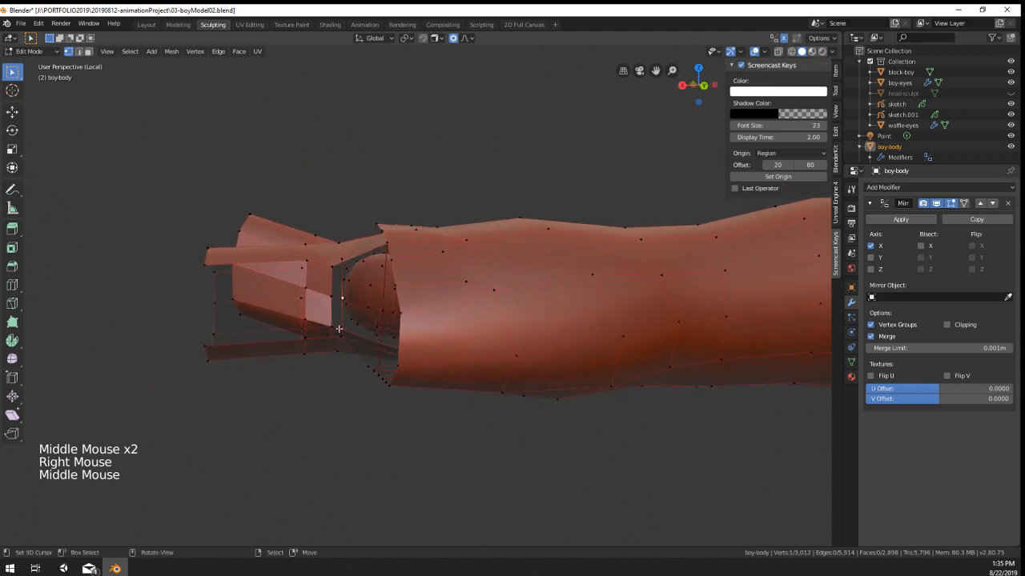
{"action": "left_click", "coordinate": [213, 306], "text": "ctrl"}
{"action": "left_click", "coordinate": [192, 314], "text": "ctrl"}
{"action": "middle_click_drag", "start_coordinate": [192, 314], "coordinate": [401, 418]}
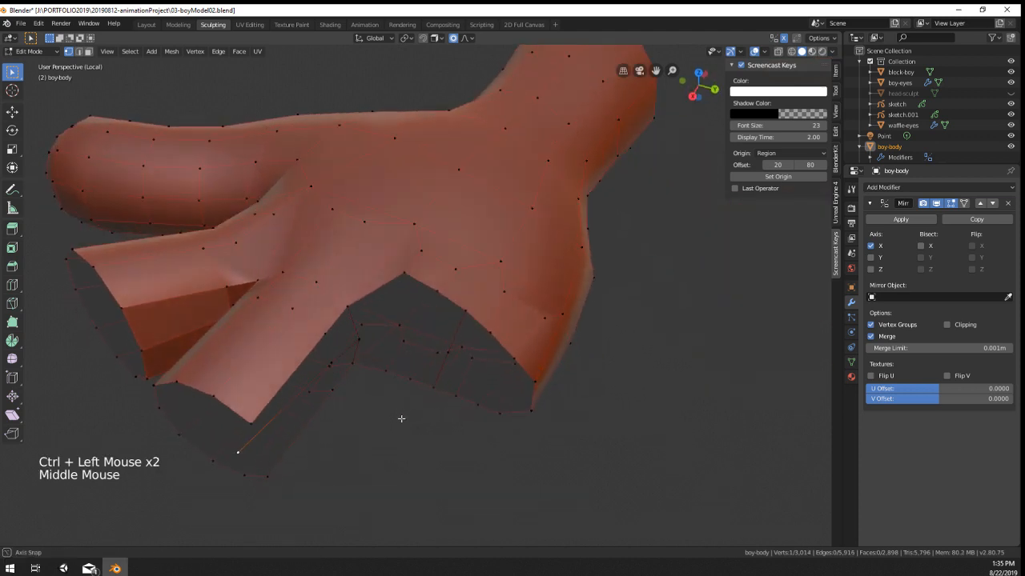
{"action": "key", "text": "g"}
{"action": "left_click", "coordinate": [413, 424]}
Step: Fill faces between the new vertex chain and the upper edge of the second finger's open side
{"action": "right_click", "coordinate": [346, 309]}
{"action": "right_click", "coordinate": [357, 340], "text": "shift"}
{"action": "key", "text": "f"}
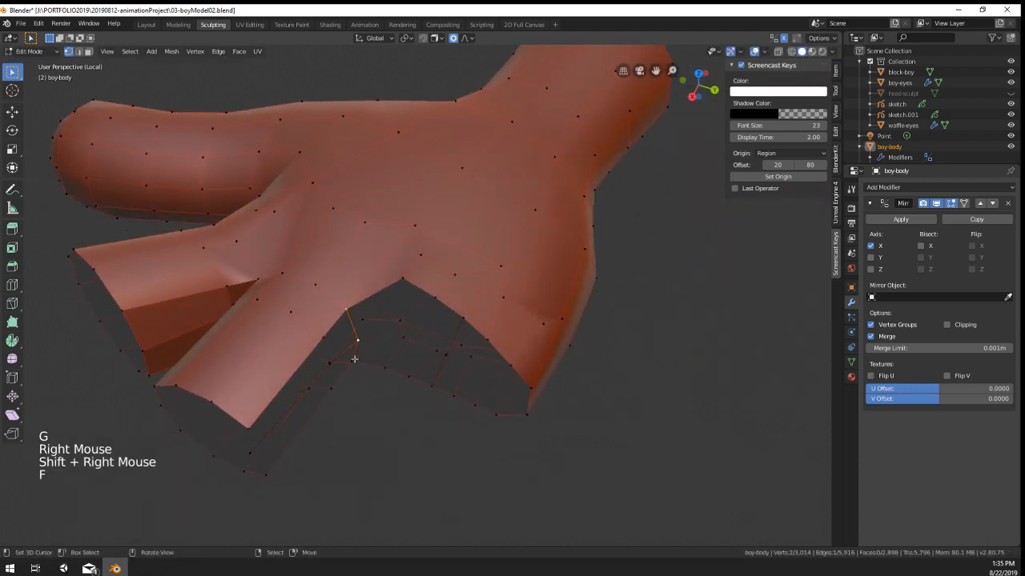
{"action": "right_click", "coordinate": [331, 363], "text": "shift"}
{"action": "right_click", "coordinate": [320, 337], "text": "shift"}
{"action": "key", "text": "f"}
{"action": "right_click", "coordinate": [322, 337]}
{"action": "right_click", "coordinate": [338, 360], "text": "shift"}
{"action": "key", "text": "f"}
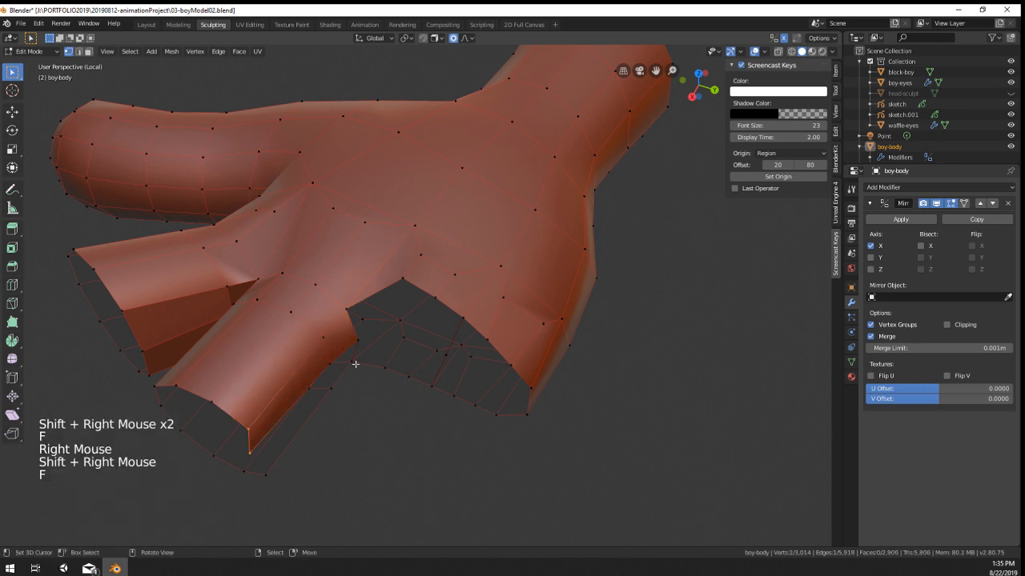
Step: Fill faces between the new vertex chain and the lower edge of the second finger, starting at its base
{"action": "middle_click_drag", "start_coordinate": [354, 363], "coordinate": [344, 325]}
{"action": "middle_click_drag", "start_coordinate": [344, 324], "coordinate": [341, 313]}
{"action": "right_click", "coordinate": [342, 311]}
{"action": "right_click", "coordinate": [339, 348], "text": "shift"}
{"action": "key", "text": "f"}
{"action": "right_click", "coordinate": [311, 317], "text": "shift"}
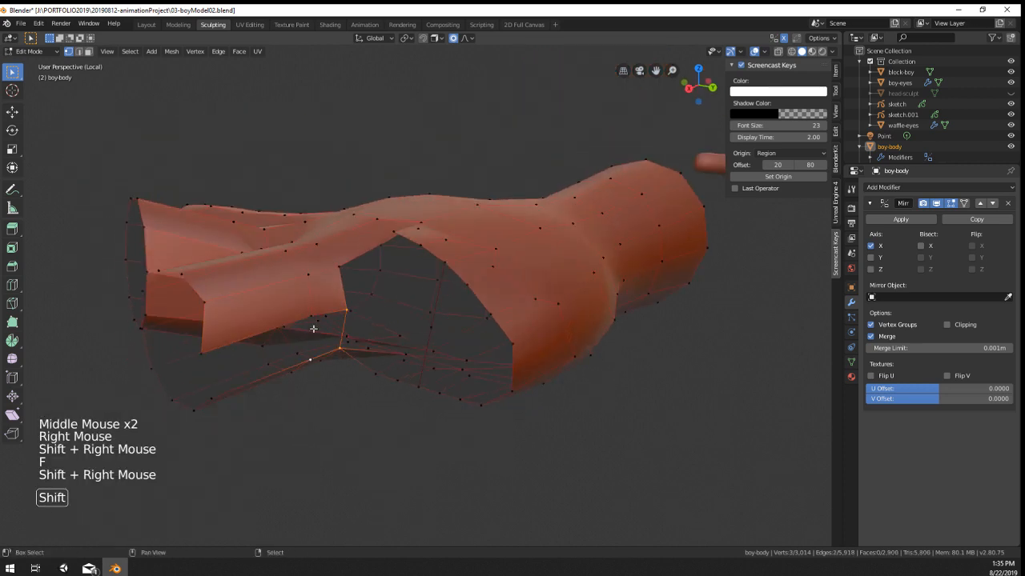
{"action": "right_click", "coordinate": [311, 360], "text": "shift"}
{"action": "key", "text": "f"}
{"action": "key", "text": "f"}
{"action": "key", "text": "f"}
Step: Finish filling the remaining lower faces on the second finger's open side toward its tip
{"action": "middle_click_drag", "start_coordinate": [362, 386], "coordinate": [453, 434]}
{"action": "right_click", "coordinate": [316, 342]}
{"action": "right_click", "coordinate": [368, 391], "text": "shift"}
{"action": "key", "text": "shift+f"}
{"action": "key", "text": "f"}
{"action": "key", "text": "f"}
{"action": "scroll", "coordinate": [390, 374], "scroll_direction": "down", "scroll_amount": 2}
{"action": "right_click", "coordinate": [389, 374]}
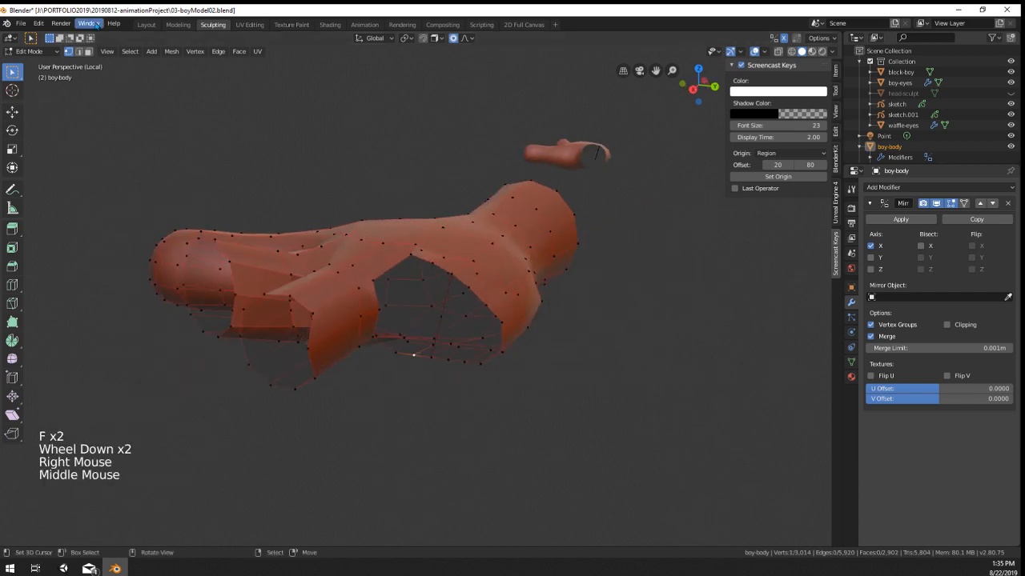
Step: Examine the Mesh: F2 add-on's entry and settings in the preferences
{"action": "left_click", "coordinate": [39, 24]}
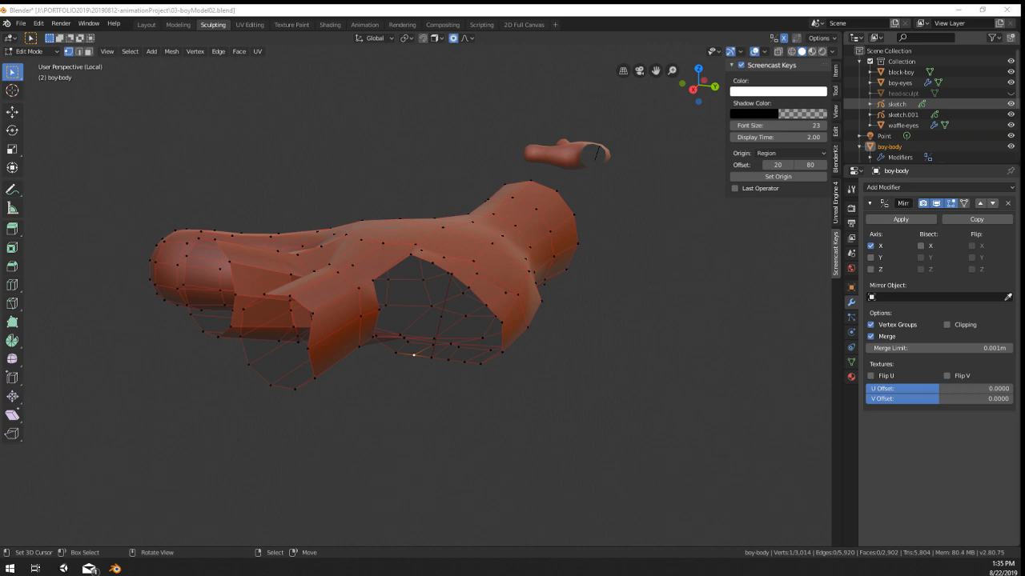
{"action": "left_click_drag", "start_coordinate": [1024, 50], "coordinate": [459, 15]}
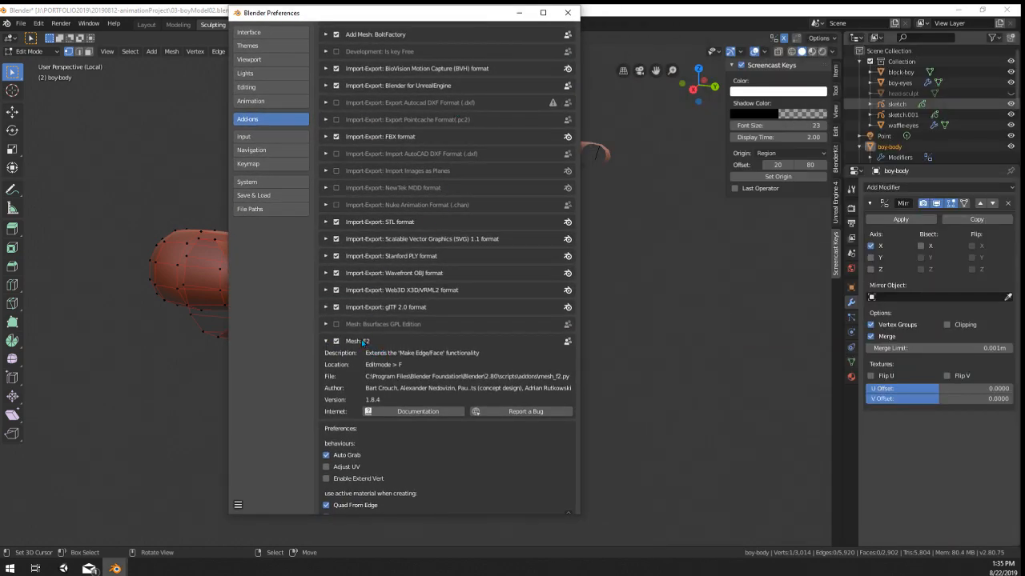
{"action": "left_click", "coordinate": [567, 12]}
Step: Try filling the remaining palm opening's boundary loop with a single face, and undo each attempt
{"action": "middle_click_drag", "start_coordinate": [480, 257], "coordinate": [463, 245]}
{"action": "scroll", "coordinate": [405, 233], "scroll_direction": "up", "scroll_amount": 2}
{"action": "right_click", "coordinate": [400, 230]}
{"action": "right_click", "coordinate": [465, 245], "text": "alt"}
{"action": "key", "text": "f"}
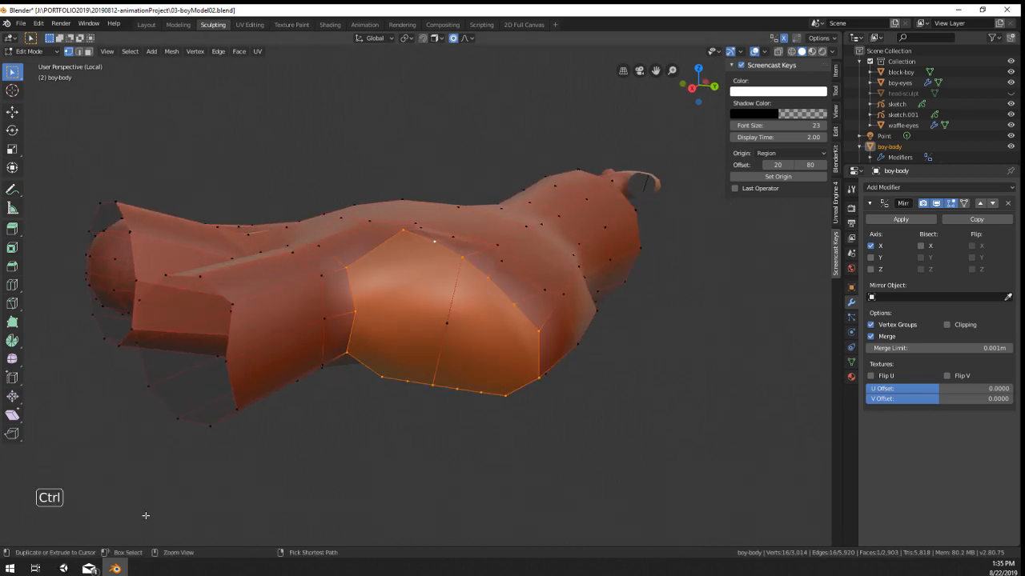
{"action": "key", "text": "ctrl+z"}
{"action": "key", "text": "F2"}
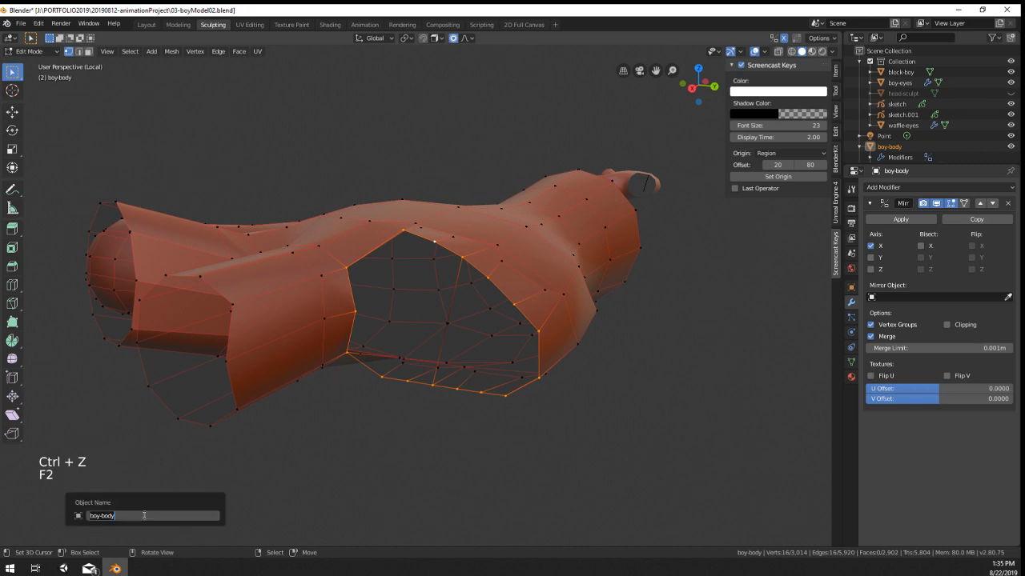
{"action": "key", "text": "Escape"}
{"action": "key", "text": "f"}
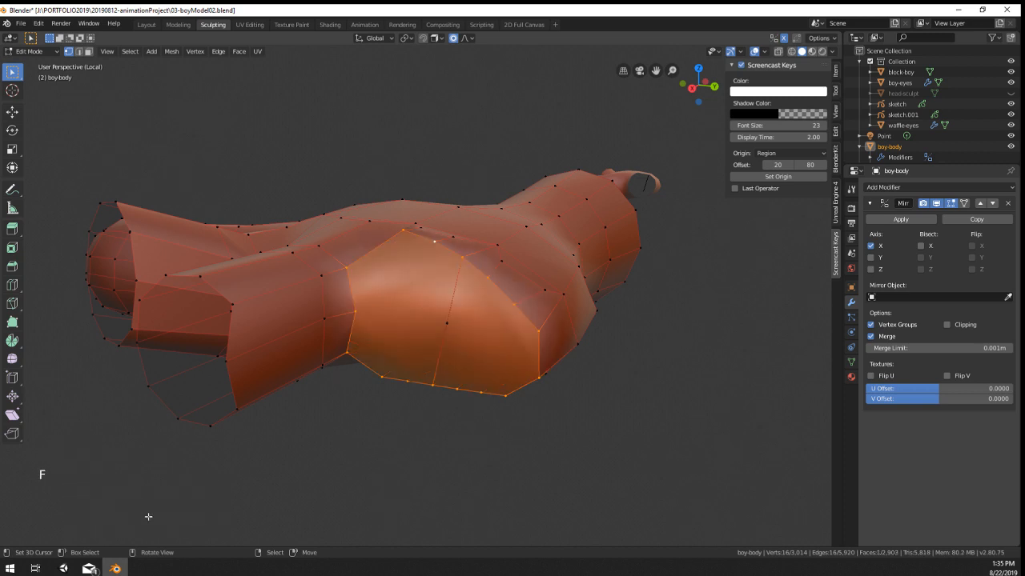
{"action": "key", "text": "ctrl+z"}
Step: Try filling the remaining palm opening with the dividing edge's middle vertex added to the selection, and undo the fill
{"action": "middle_click_drag", "start_coordinate": [148, 516], "coordinate": [412, 393]}
{"action": "scroll", "coordinate": [411, 393], "scroll_direction": "up", "scroll_amount": 2}
{"action": "right_click", "coordinate": [484, 364], "text": "shift"}
{"action": "key", "text": "f"}
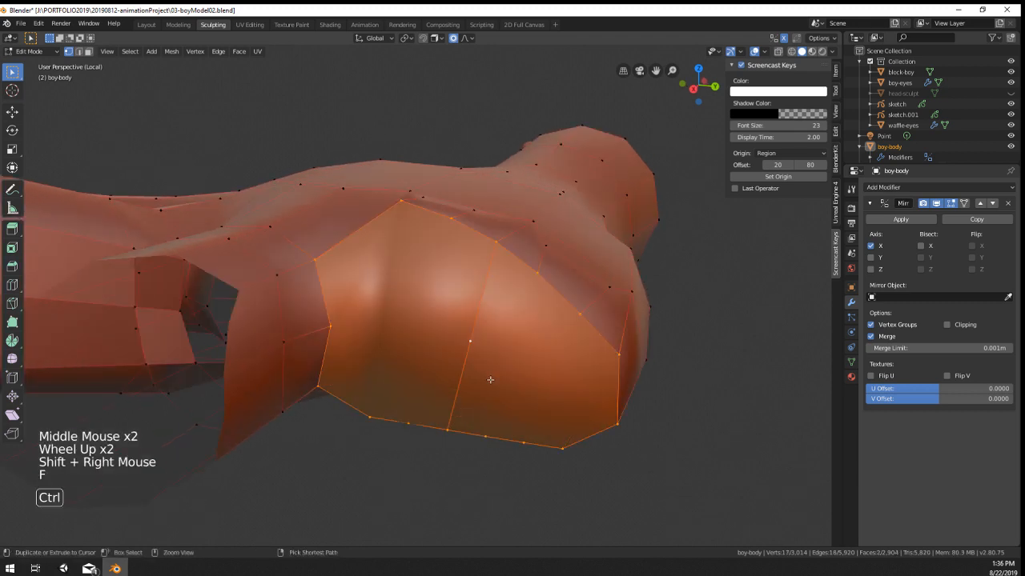
{"action": "key", "text": "ctrl+z"}
Step: Try filling successive faces from the opening's upper edge beside the second finger, and undo all of them
{"action": "right_click", "coordinate": [337, 273]}
{"action": "right_click", "coordinate": [411, 231], "text": "shift"}
{"action": "key", "text": "f"}
{"action": "key", "text": "f"}
{"action": "key", "text": "f"}
{"action": "key", "text": "f"}
{"action": "key", "text": "f"}
{"action": "key", "text": "f"}
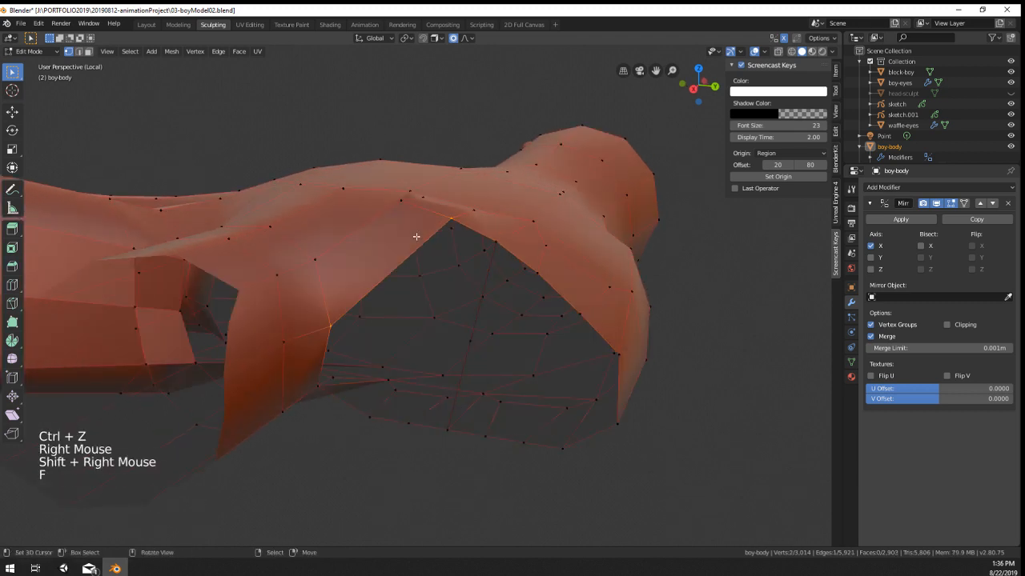
{"action": "key", "text": "ctrl+z"}
{"action": "key", "text": "ctrl+z"}
{"action": "key", "text": "ctrl+z"}
{"action": "key", "text": "ctrl+z"}
{"action": "key", "text": "ctrl+z"}
{"action": "key", "text": "ctrl+z"}
{"action": "key", "text": "ctrl+z"}
{"action": "key", "text": "ctrl+z"}
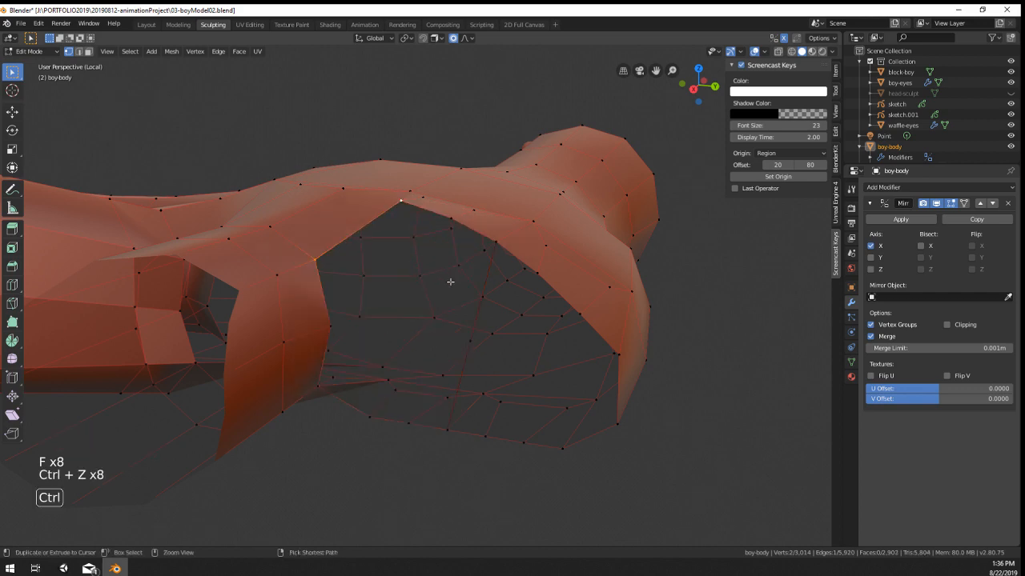
Step: Select the boundary loop of the palm opening's third finger section, including the dividing edge's middle vertex, and round it with LoopTools Circle
{"action": "middle_click_drag", "start_coordinate": [451, 281], "coordinate": [466, 311]}
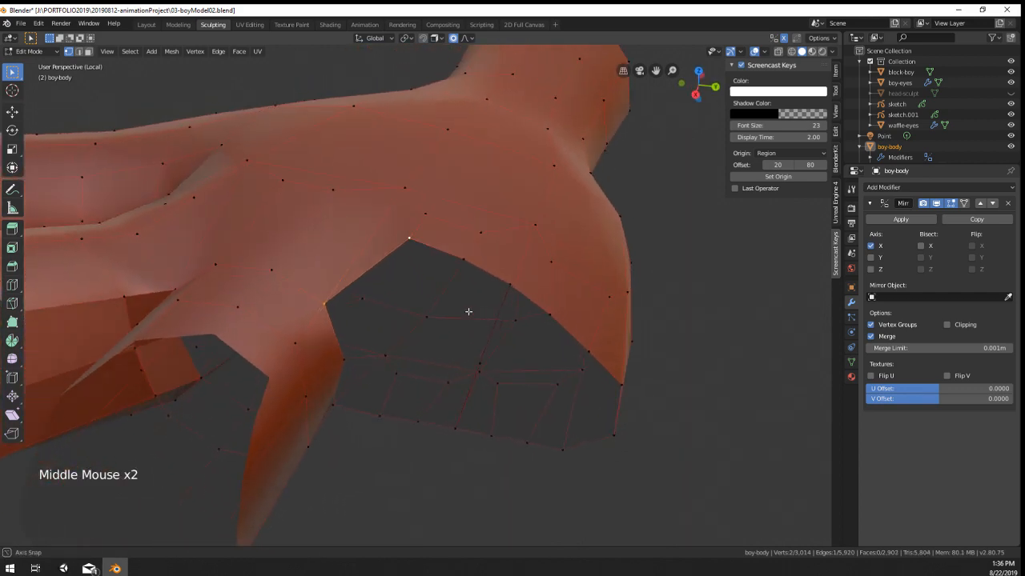
{"action": "scroll", "coordinate": [467, 311], "scroll_direction": "down", "scroll_amount": 1}
{"action": "right_click", "coordinate": [480, 268]}
{"action": "right_click", "coordinate": [342, 285], "text": "ctrl"}
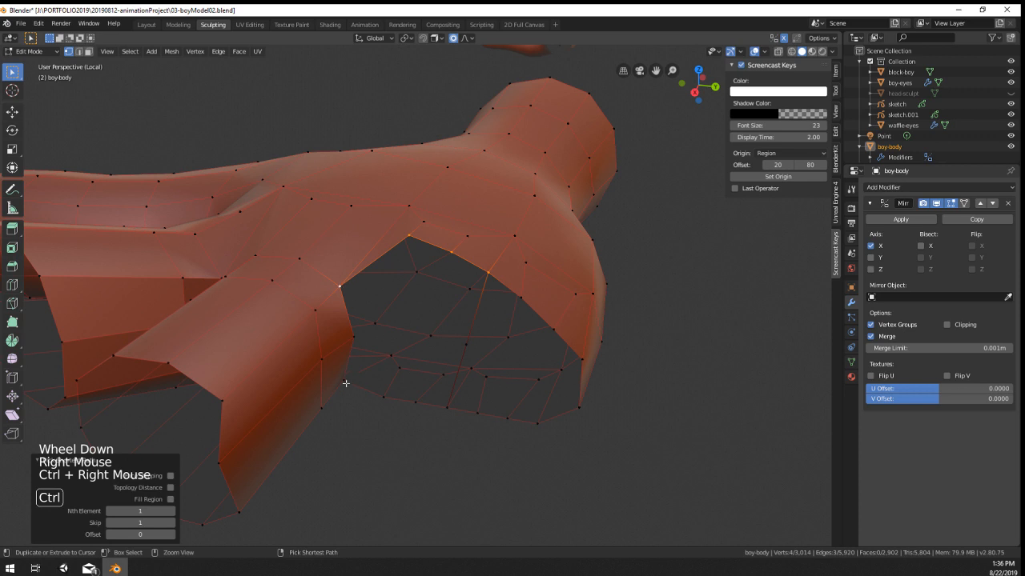
{"action": "right_click", "coordinate": [440, 409], "text": "ctrl"}
{"action": "right_click", "coordinate": [468, 345], "text": "shift"}
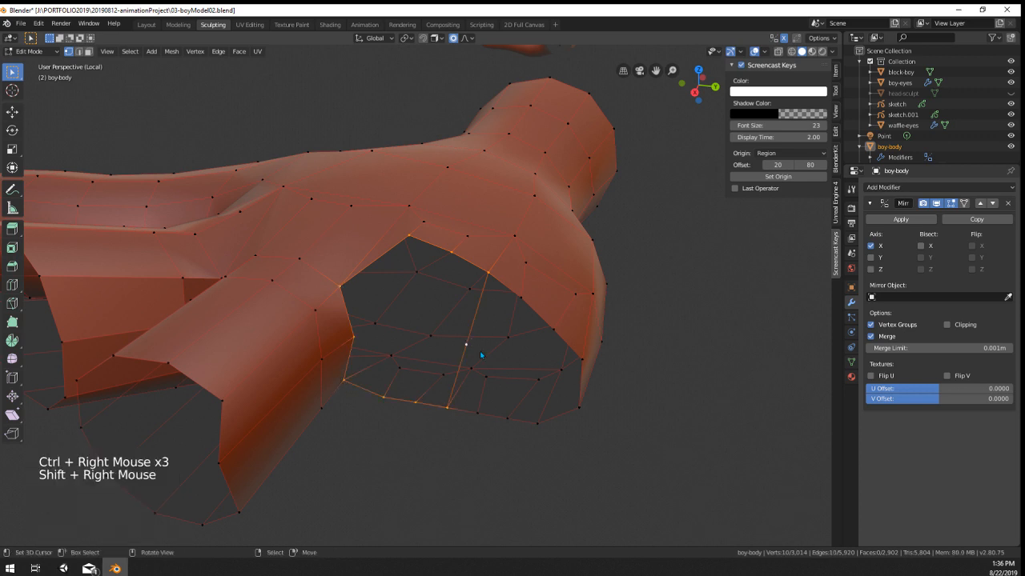
{"action": "key", "text": "w"}
{"action": "mouse_move", "coordinate": [464, 260]}
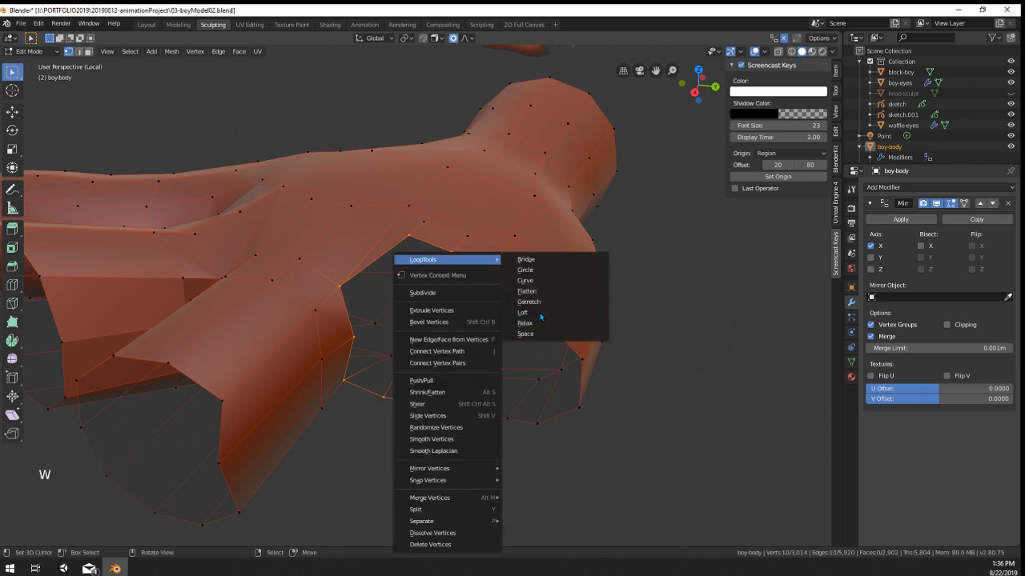
{"action": "left_click", "coordinate": [525, 269]}
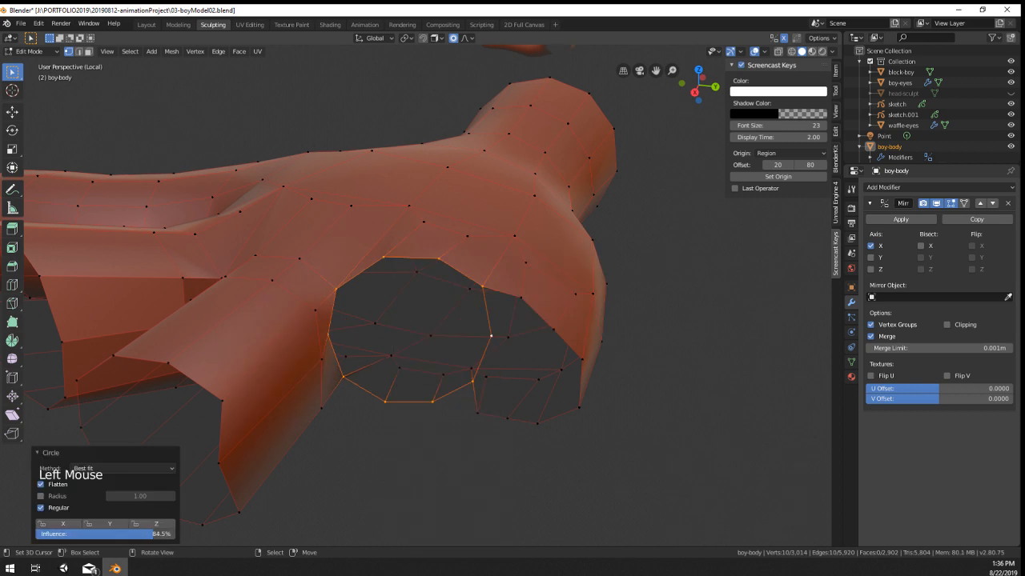
{"action": "middle_click_drag", "start_coordinate": [533, 243], "coordinate": [633, 313]}
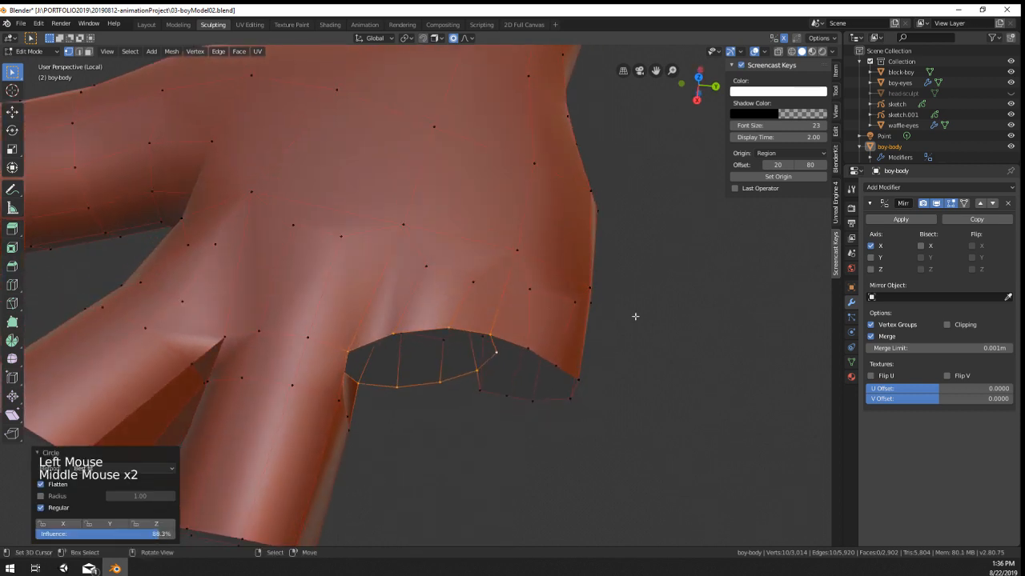
Step: Scale and reposition the rounded third opening, and extrude it in two segments to form the ring finger
{"action": "key", "text": "s"}
{"action": "left_click", "coordinate": [573, 324]}
{"action": "middle_click_drag", "start_coordinate": [528, 335], "coordinate": [473, 309]}
{"action": "key", "text": "g"}
{"action": "left_click", "coordinate": [508, 344]}
{"action": "key", "text": "e"}
{"action": "left_click", "coordinate": [455, 429]}
{"action": "scroll", "coordinate": [473, 309], "scroll_direction": "down", "scroll_amount": 2}
{"action": "key", "text": "e"}
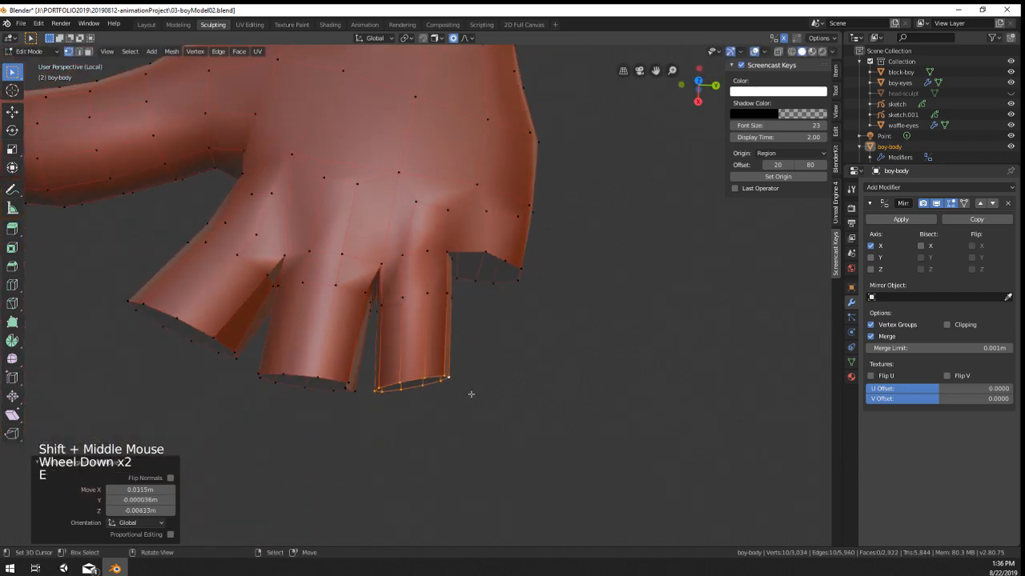
{"action": "left_click", "coordinate": [472, 396]}
Step: Select the index finger's open end loop, and move and scale it to refine the finger's direction and thickness
{"action": "middle_click_drag", "start_coordinate": [473, 396], "coordinate": [487, 272]}
{"action": "scroll", "coordinate": [487, 272], "scroll_direction": "down", "scroll_amount": 2}
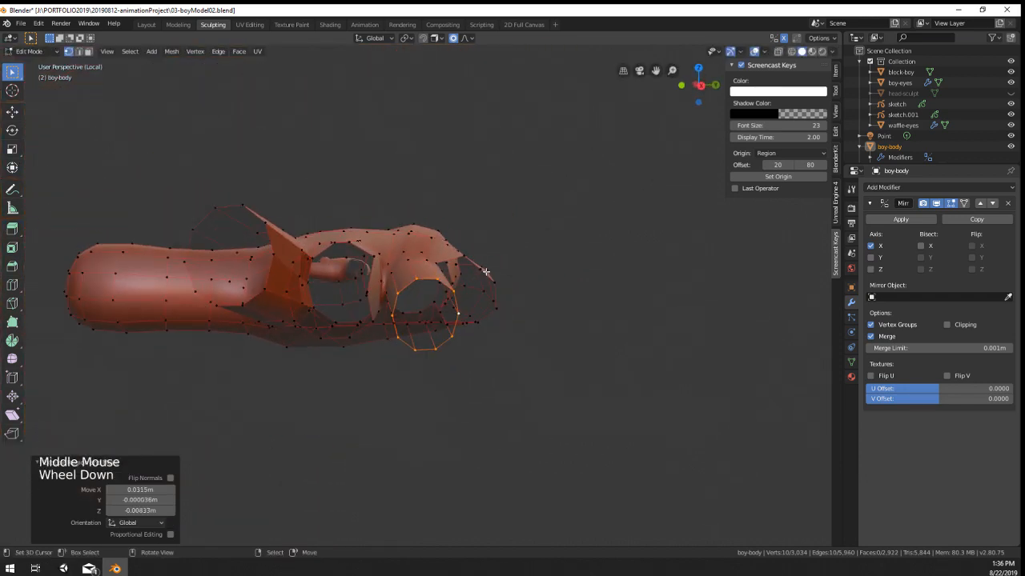
{"action": "right_click", "coordinate": [304, 270], "text": "alt"}
{"action": "middle_click_drag", "start_coordinate": [304, 270], "coordinate": [409, 375]}
{"action": "key", "text": "g"}
{"action": "left_click", "coordinate": [397, 320]}
{"action": "key", "text": "s"}
{"action": "left_click", "coordinate": [435, 361]}
{"action": "key", "text": "g"}
{"action": "left_click", "coordinate": [415, 362]}
Step: Resize the edge loops near the bases of the index and ring fingers
{"action": "right_click", "coordinate": [313, 310], "text": "alt"}
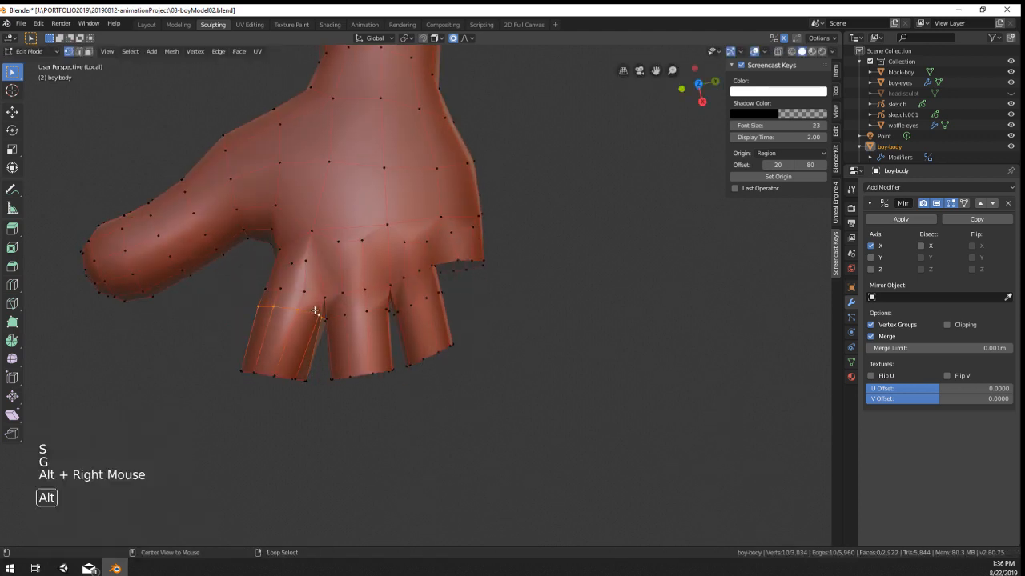
{"action": "key", "text": "s"}
{"action": "left_click", "coordinate": [374, 315]}
{"action": "right_click", "coordinate": [430, 312], "text": "alt"}
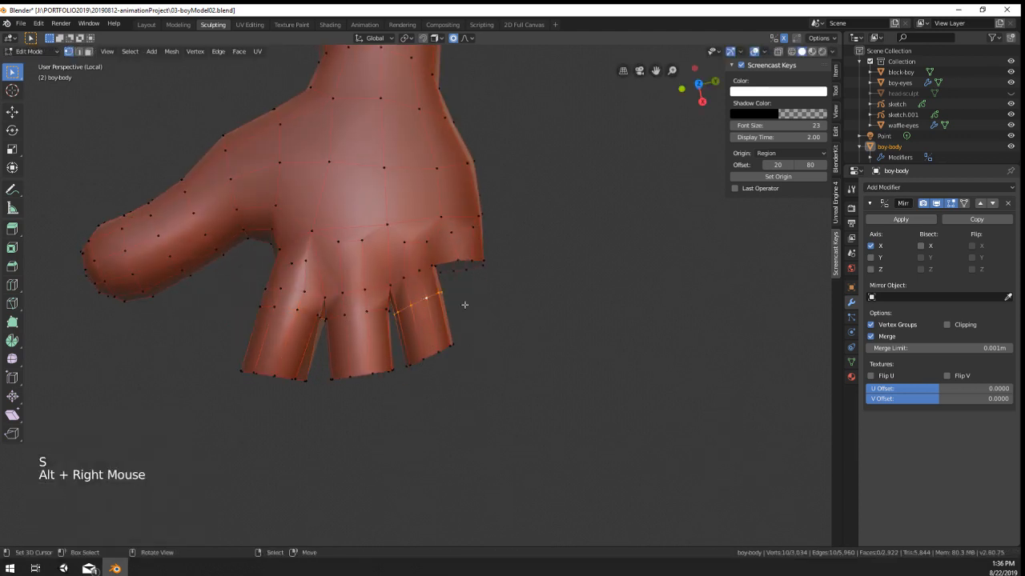
{"action": "key", "text": "s"}
{"action": "left_click", "coordinate": [477, 307]}
{"action": "key", "text": "s"}
{"action": "right_click", "coordinate": [390, 284]}
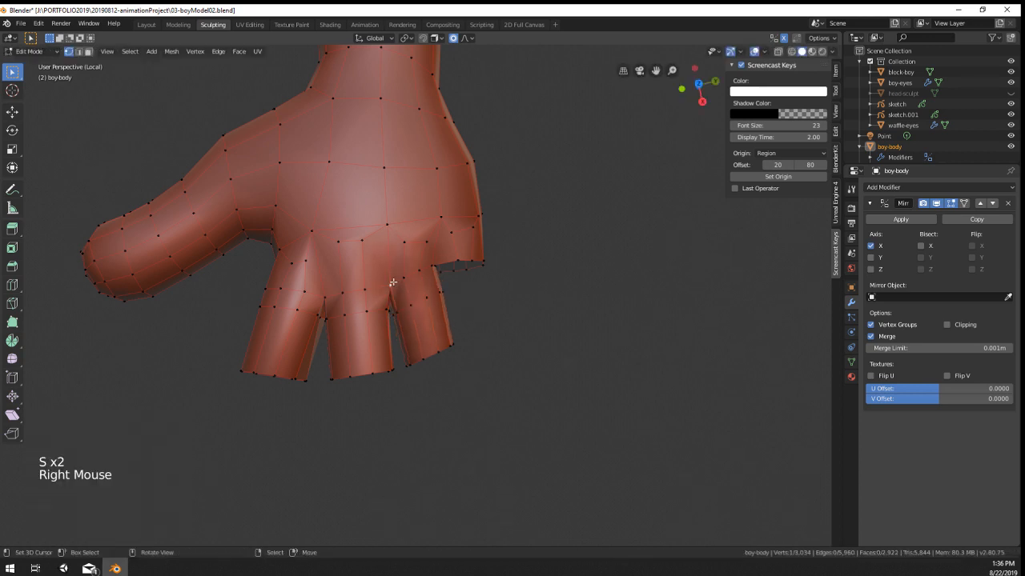
{"action": "key", "text": "g"}
{"action": "right_click", "coordinate": [389, 281]}
{"action": "middle_click_drag", "start_coordinate": [389, 282], "coordinate": [512, 280]}
Step: Rotate, scale and move the ring finger's open end loop to align it with the neighbouring fingers
{"action": "right_click", "coordinate": [475, 344], "text": "alt"}
{"action": "key", "text": "r"}
{"action": "left_click", "coordinate": [507, 375]}
{"action": "key", "text": "s"}
{"action": "left_click", "coordinate": [521, 384]}
{"action": "key", "text": "g"}
{"action": "left_click", "coordinate": [519, 387]}
{"action": "scroll", "coordinate": [542, 281], "scroll_direction": "up", "scroll_amount": 3}
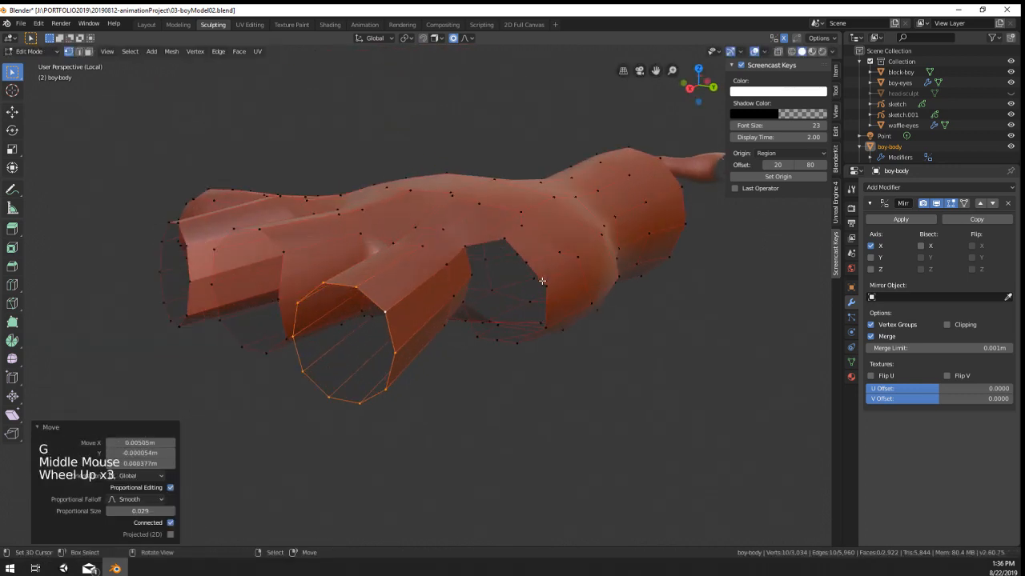
Step: Round the last palm opening with LoopTools Circle, then rotate the loop about -19.5° and shift it slightly
{"action": "right_click", "coordinate": [464, 260], "text": "alt"}
{"action": "key", "text": "w"}
{"action": "mouse_move", "coordinate": [546, 263]}
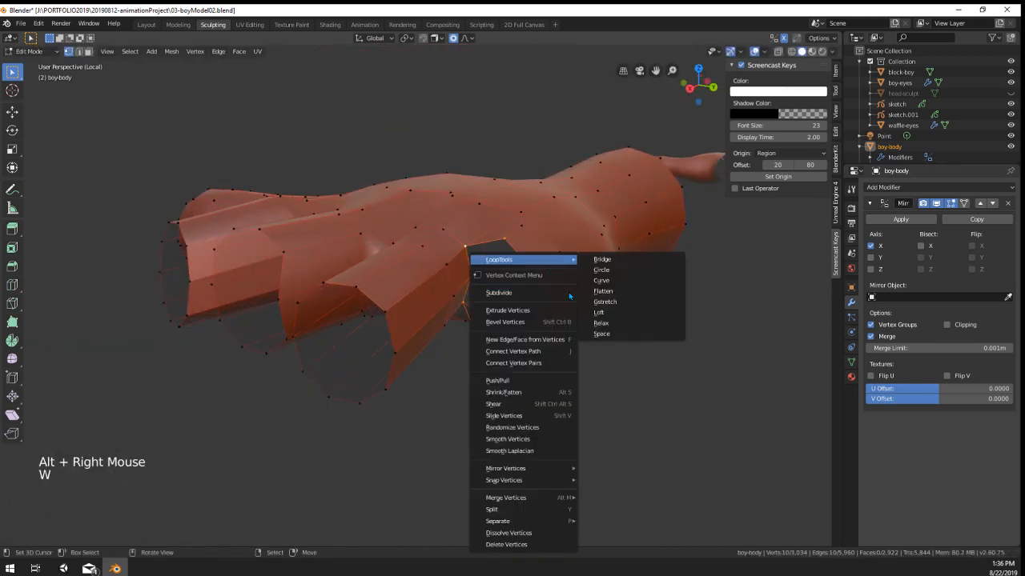
{"action": "left_click", "coordinate": [632, 270]}
{"action": "middle_click_drag", "start_coordinate": [632, 271], "coordinate": [609, 383]}
{"action": "key", "text": "r"}
{"action": "scroll", "coordinate": [639, 361], "scroll_direction": "up", "scroll_amount": 8}
{"action": "left_click", "coordinate": [643, 359]}
{"action": "key", "text": "g"}
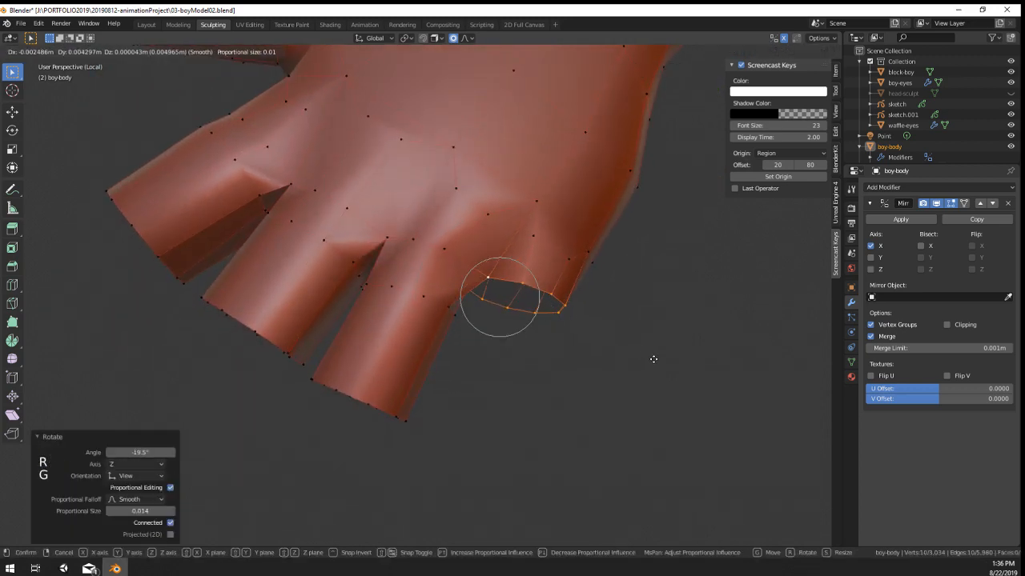
{"action": "left_click", "coordinate": [652, 353]}
Step: Extrude the rounded last opening in two segments to form the little finger, and check the hand outside Edit Mode
{"action": "scroll", "coordinate": [652, 352], "scroll_direction": "down", "scroll_amount": 1}
{"action": "scroll", "coordinate": [652, 351], "scroll_direction": "down", "scroll_amount": 5}
{"action": "middle_click_drag", "start_coordinate": [652, 351], "coordinate": [555, 373]}
{"action": "key", "text": "e"}
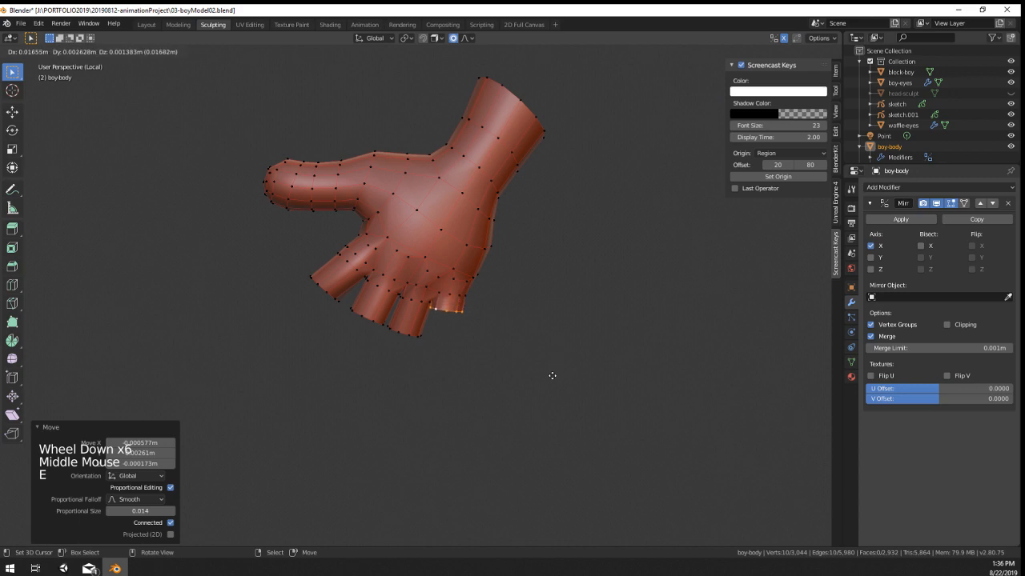
{"action": "key", "text": "e"}
{"action": "mouse_move", "coordinate": [547, 409]}
{"action": "middle_mouse_down"}
{"action": "mouse_move", "coordinate": [519, 393]}
{"action": "mouse_move", "coordinate": [533, 265]}
{"action": "mouse_move", "coordinate": [523, 328]}
{"action": "mouse_move", "coordinate": [611, 336]}
{"action": "mouse_move", "coordinate": [334, 360]}
{"action": "mouse_move", "coordinate": [356, 317]}
{"action": "middle_mouse_up"}
{"action": "key", "text": "Tab"}
{"action": "scroll", "coordinate": [533, 265], "scroll_direction": "up", "scroll_amount": 3}
{"action": "key", "text": "Tab"}
Step: In a wireframe top view, select the band of vertices between the palm and the finger bases and delete them
{"action": "key", "text": "a"}
{"action": "key", "text": "z"}
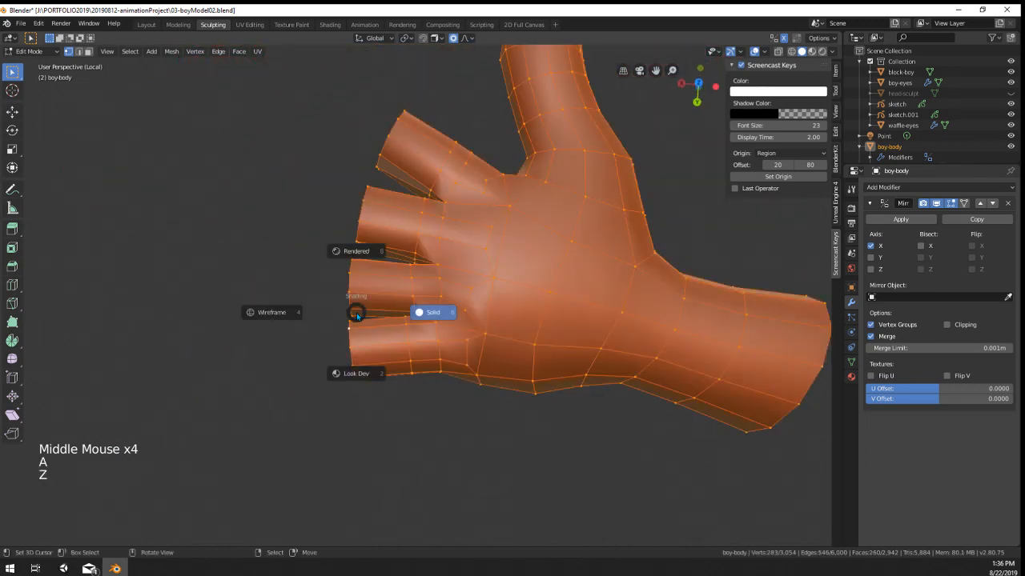
{"action": "mouse_move", "coordinate": [466, 277]}
{"action": "middle_mouse_down"}
{"action": "mouse_move", "coordinate": [498, 240]}
{"action": "mouse_move", "coordinate": [529, 236]}
{"action": "mouse_move", "coordinate": [513, 236]}
{"action": "middle_mouse_up"}
{"action": "key", "text": "a"}
{"action": "key", "text": "KP_7"}
{"action": "key", "text": "a"}
{"action": "key", "text": "a"}
{"action": "key", "text": "a"}
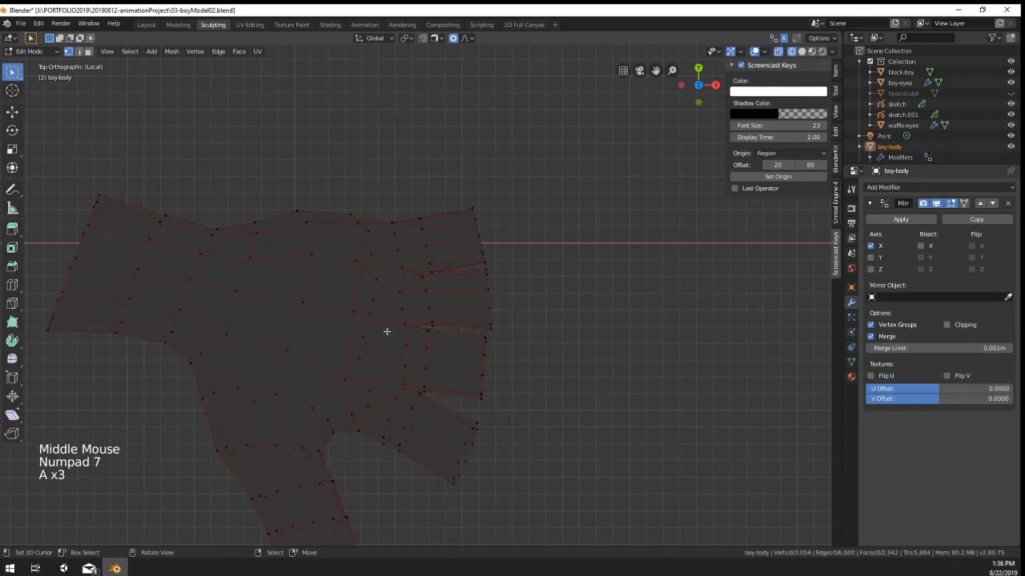
{"action": "key", "text": "c"}
{"action": "scroll", "coordinate": [364, 424], "scroll_direction": "up", "scroll_amount": 5}
{"action": "mouse_move", "coordinate": [360, 427]}
{"action": "left_mouse_down"}
{"action": "mouse_move", "coordinate": [370, 263]}
{"action": "mouse_move", "coordinate": [361, 217]}
{"action": "mouse_move", "coordinate": [420, 215]}
{"action": "mouse_move", "coordinate": [416, 243]}
{"action": "left_mouse_up"}
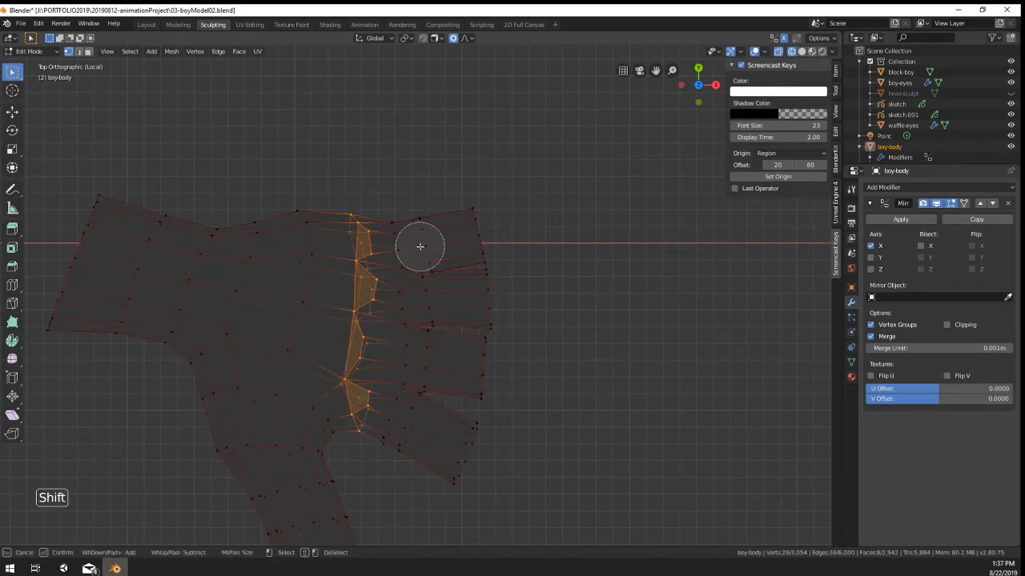
{"action": "key", "text": "x"}
{"action": "left_click", "coordinate": [389, 247]}
{"action": "key", "text": "z"}
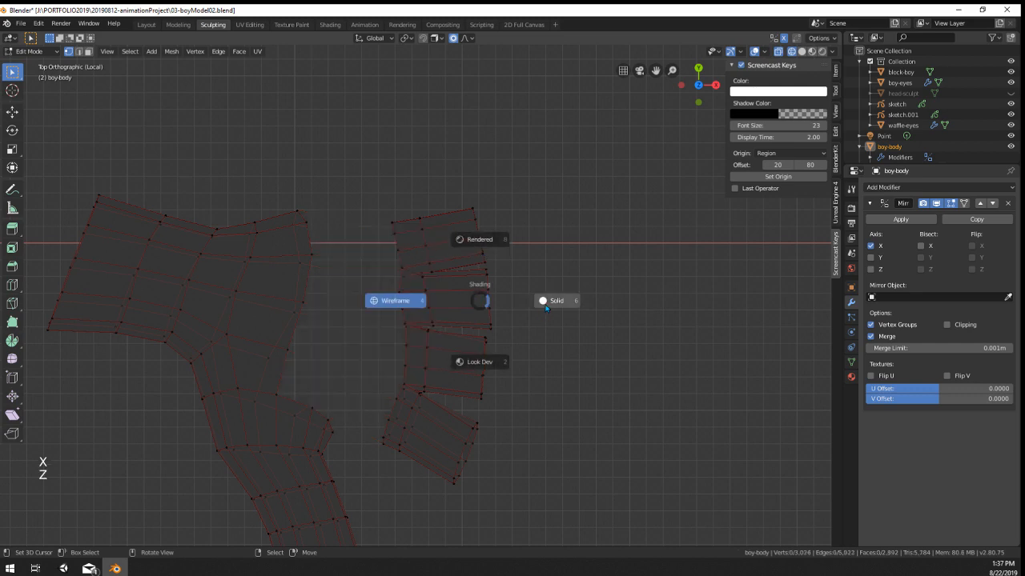
Step: Delete the shared vertices joining the bases of the little and ring fingers
{"action": "mouse_move", "coordinate": [546, 308]}
{"action": "middle_mouse_down"}
{"action": "mouse_move", "coordinate": [515, 349]}
{"action": "mouse_move", "coordinate": [535, 297]}
{"action": "mouse_move", "coordinate": [723, 305]}
{"action": "mouse_move", "coordinate": [517, 313]}
{"action": "mouse_move", "coordinate": [595, 309]}
{"action": "middle_mouse_up"}
{"action": "scroll", "coordinate": [518, 313], "scroll_direction": "up", "scroll_amount": 4}
{"action": "scroll", "coordinate": [533, 277], "scroll_direction": "up", "scroll_amount": 2}
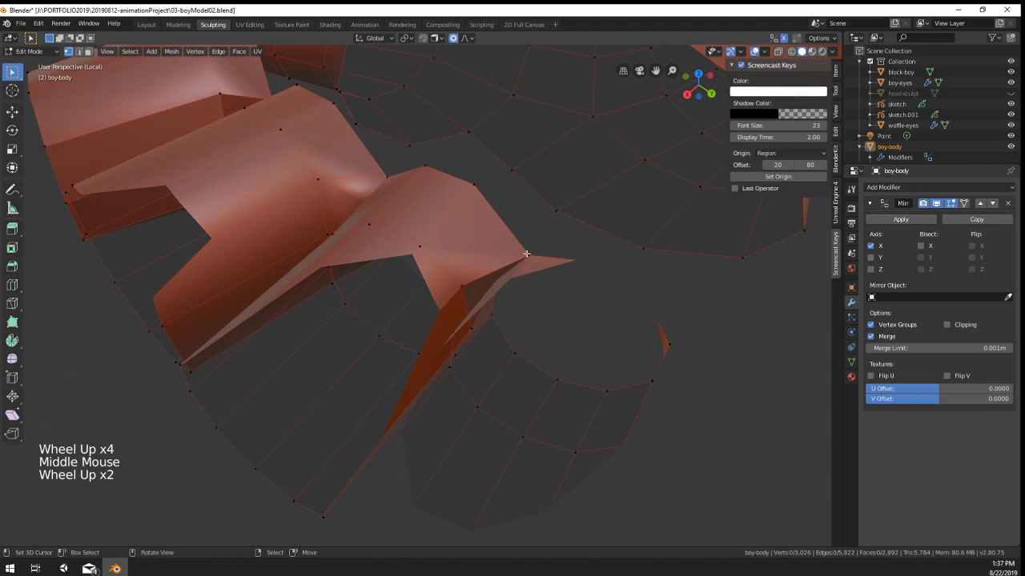
{"action": "right_click", "coordinate": [526, 255]}
{"action": "scroll", "coordinate": [497, 272], "scroll_direction": "down", "scroll_amount": 4}
{"action": "middle_click_drag", "start_coordinate": [497, 272], "coordinate": [439, 360]}
{"action": "scroll", "coordinate": [416, 336], "scroll_direction": "up", "scroll_amount": 2}
{"action": "right_click", "coordinate": [408, 335], "text": "ctrl"}
{"action": "key", "text": "x"}
{"action": "left_click", "coordinate": [439, 360]}
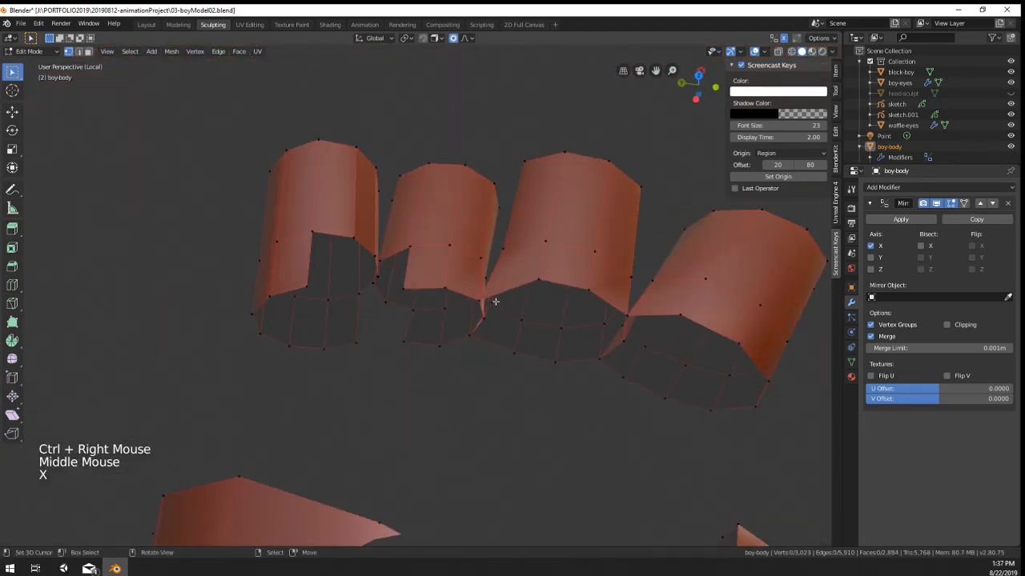
Step: Delete the shared vertices joining the bases of the ring and middle fingers
{"action": "right_click", "coordinate": [481, 303]}
{"action": "right_click", "coordinate": [469, 337], "text": "shift"}
{"action": "middle_click_drag", "start_coordinate": [490, 317], "coordinate": [640, 311]}
{"action": "key", "text": "x"}
{"action": "left_click", "coordinate": [436, 314]}
Step: Delete the three shared vertices joining the bases of the middle and index fingers
{"action": "right_click", "coordinate": [635, 314]}
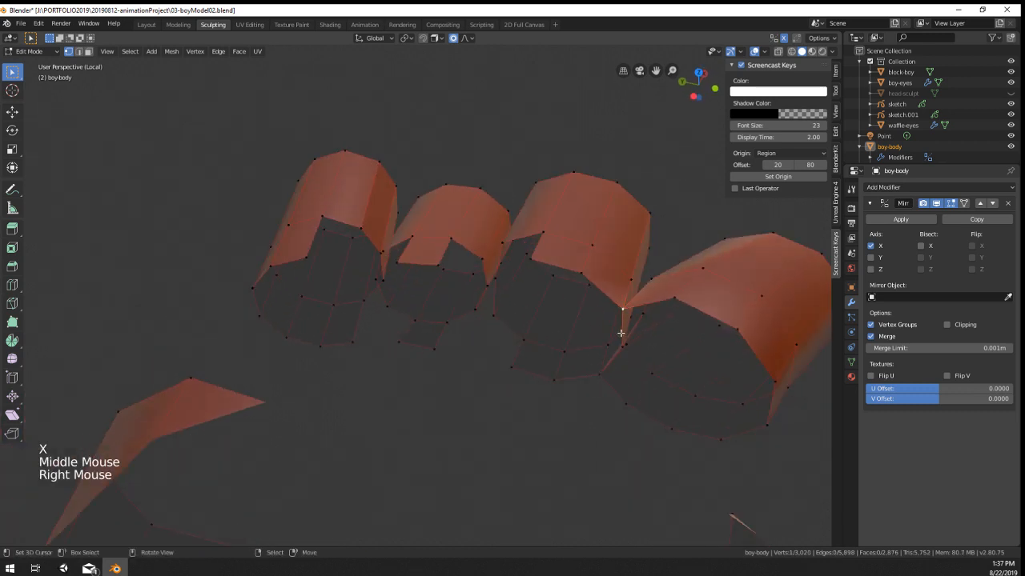
{"action": "right_click", "coordinate": [624, 344], "text": "shift"}
{"action": "right_click", "coordinate": [620, 307]}
{"action": "right_click", "coordinate": [621, 347], "text": "shift"}
{"action": "right_click", "coordinate": [600, 372], "text": "shift"}
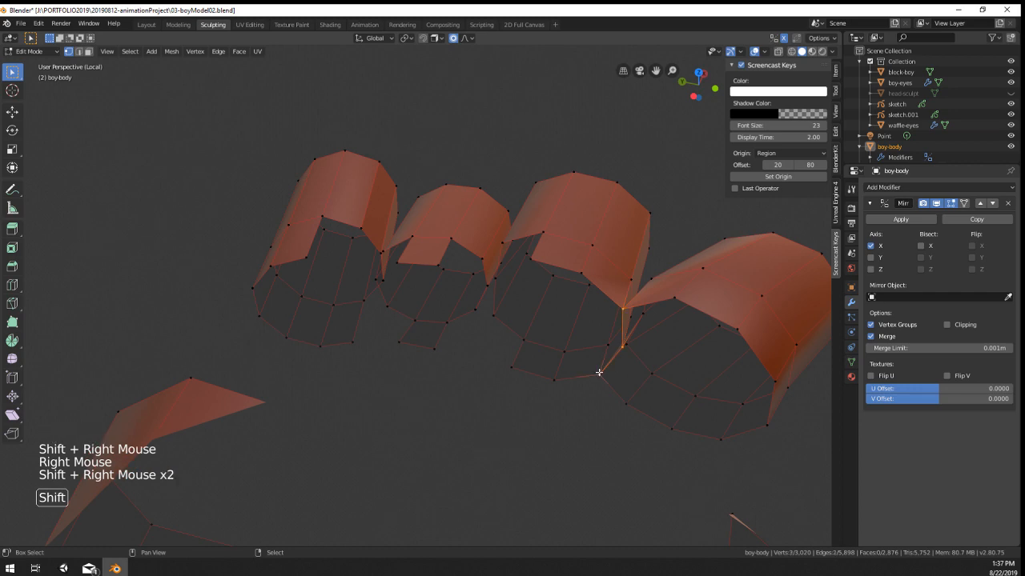
{"action": "key", "text": "x"}
{"action": "left_click", "coordinate": [610, 382]}
Step: Try extruding a curved strip of three faces from the ring finger's base edge toward the middle finger, and undo it
{"action": "middle_click_drag", "start_coordinate": [610, 382], "coordinate": [101, 336]}
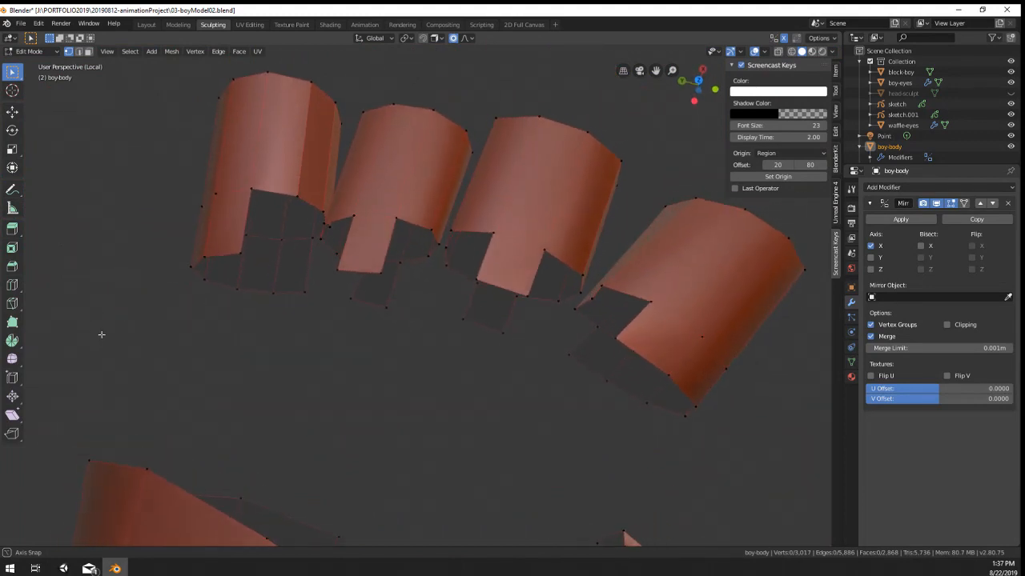
{"action": "scroll", "coordinate": [209, 322], "scroll_direction": "up", "scroll_amount": 2}
{"action": "scroll", "coordinate": [295, 290], "scroll_direction": "down", "scroll_amount": 3}
{"action": "middle_click_drag", "start_coordinate": [296, 290], "coordinate": [389, 274]}
{"action": "scroll", "coordinate": [389, 274], "scroll_direction": "up", "scroll_amount": 1}
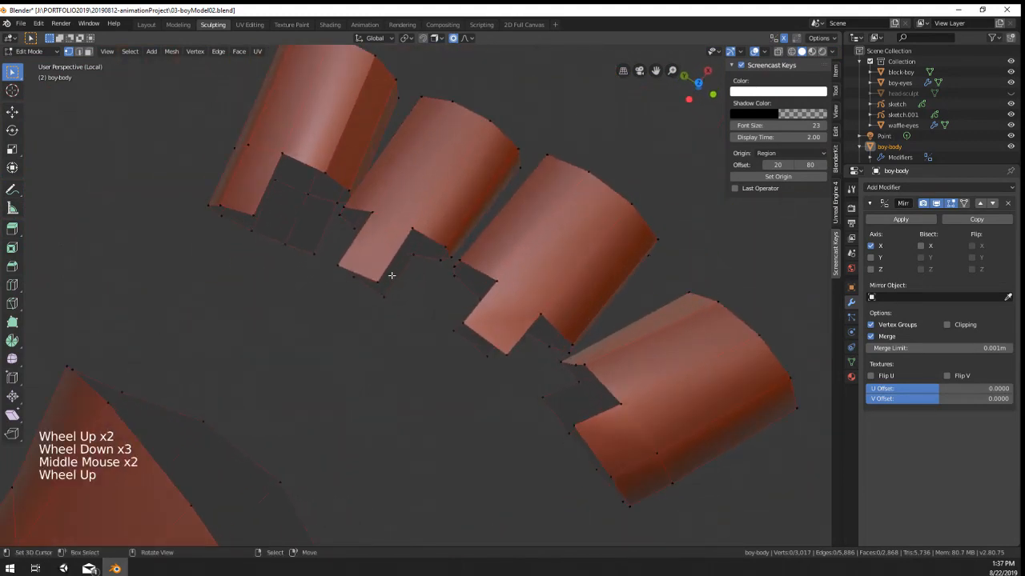
{"action": "scroll", "coordinate": [394, 278], "scroll_direction": "down", "scroll_amount": 1}
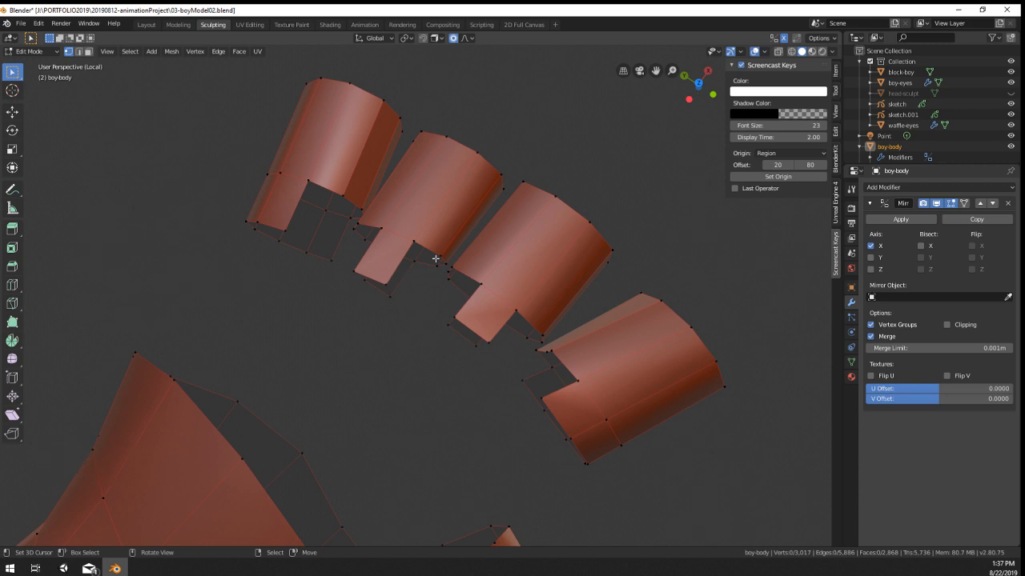
{"action": "left_click", "coordinate": [408, 302], "text": "ctrl"}
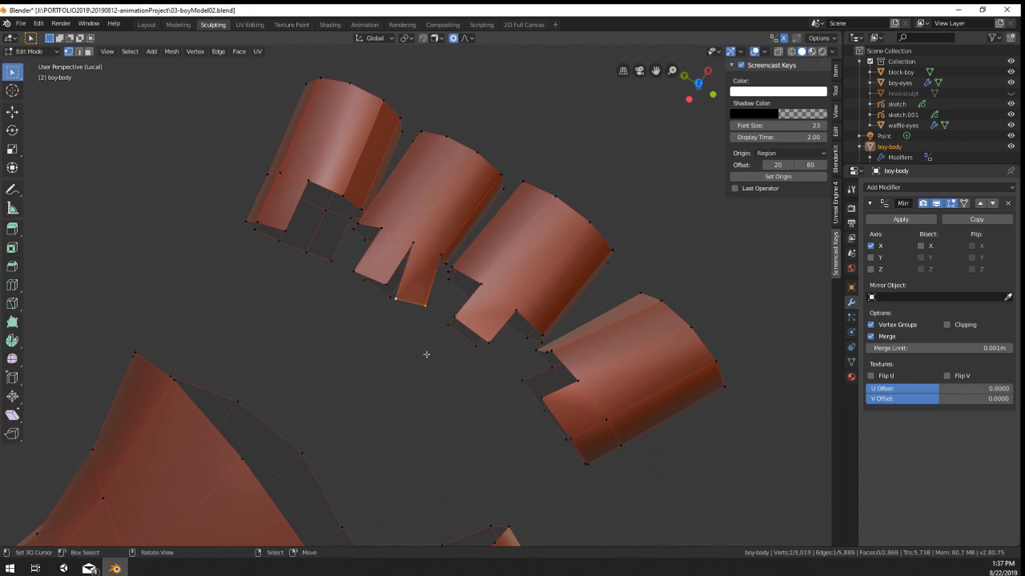
{"action": "left_click", "coordinate": [420, 357], "text": "ctrl"}
{"action": "left_click", "coordinate": [474, 388], "text": "ctrl"}
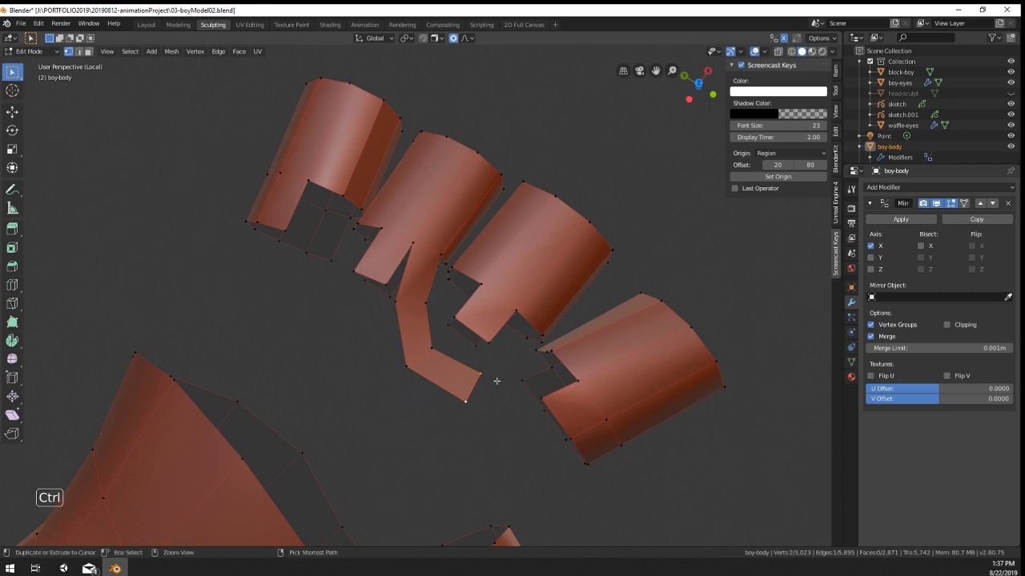
{"action": "key", "text": "ctrl+z"}
{"action": "key", "text": "ctrl+z"}
{"action": "key", "text": "ctrl+z"}
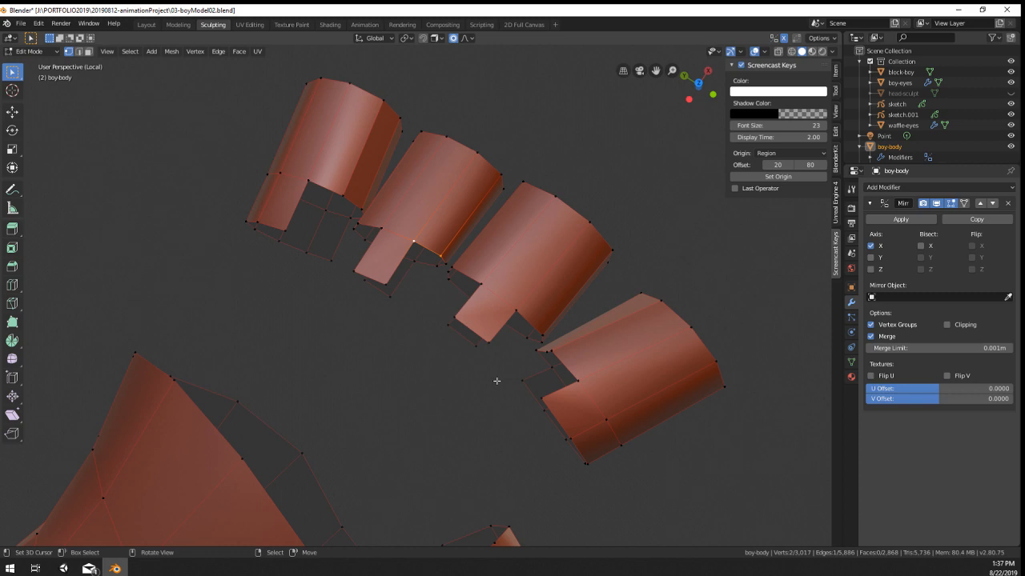
Step: Select the ring finger's base edges facing the middle finger and extrude them toward the palm
{"action": "middle_click_drag", "start_coordinate": [496, 381], "coordinate": [328, 239]}
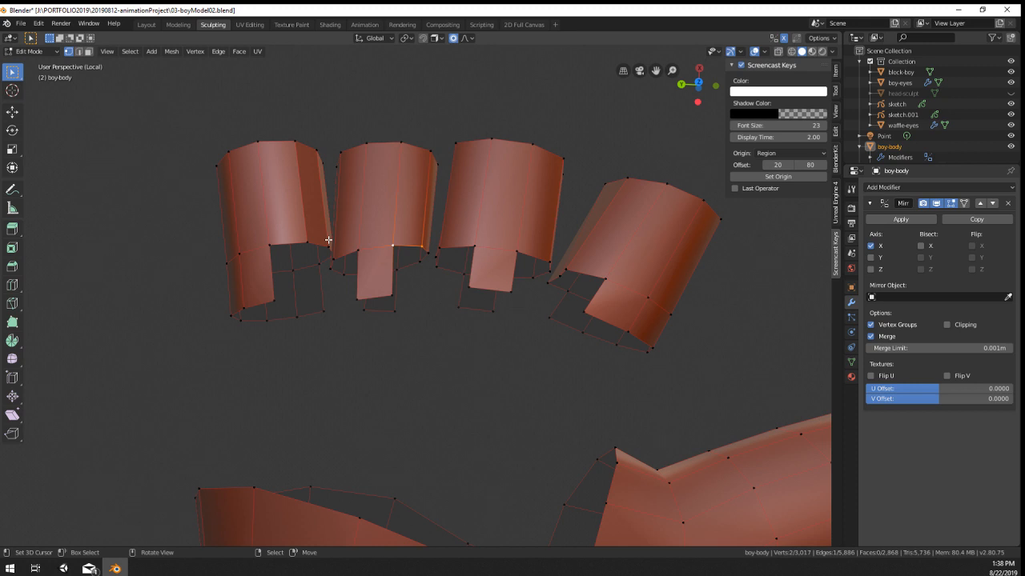
{"action": "middle_click_drag", "start_coordinate": [402, 251], "coordinate": [378, 227]}
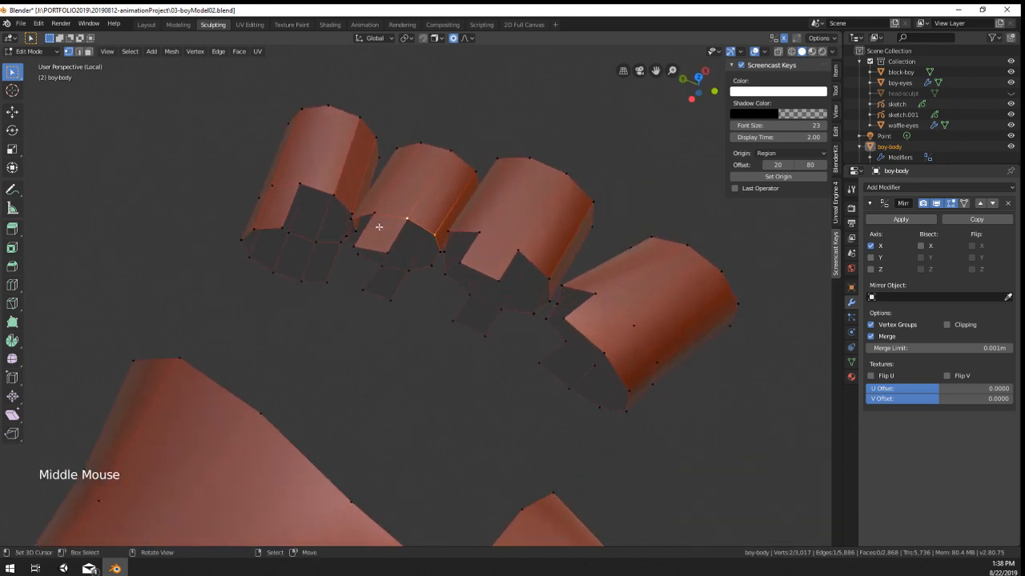
{"action": "right_click", "coordinate": [431, 269], "text": "ctrl"}
{"action": "scroll", "coordinate": [435, 272], "scroll_direction": "up", "scroll_amount": 1}
{"action": "middle_click_drag", "start_coordinate": [434, 273], "coordinate": [419, 316]}
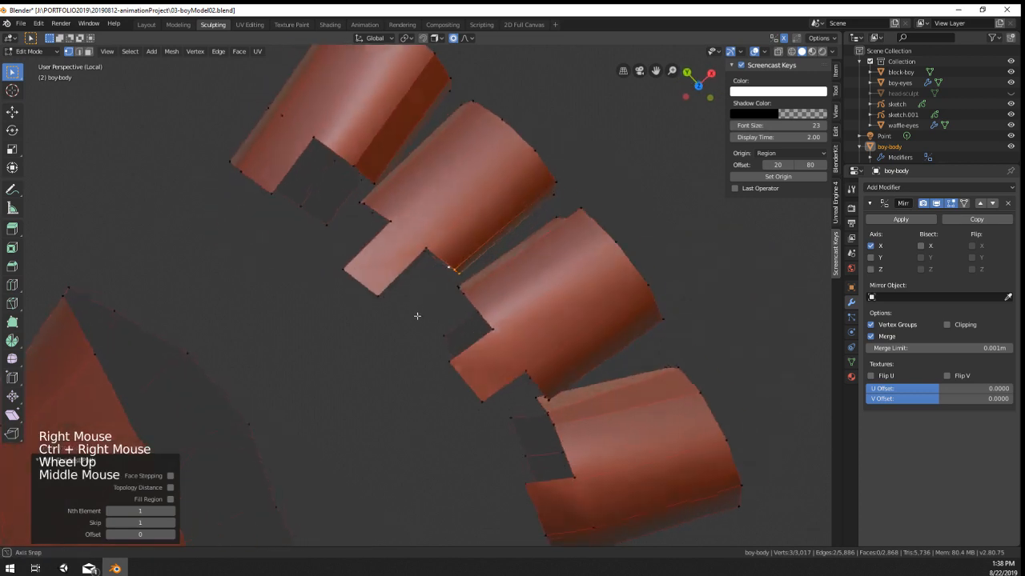
{"action": "key", "text": "e"}
{"action": "left_click", "coordinate": [377, 348]}
Step: Extrude the new strip's upper side edge, rotate it about -103° and move it upward between the ring and middle fingers
{"action": "middle_click_drag", "start_coordinate": [377, 348], "coordinate": [410, 259]}
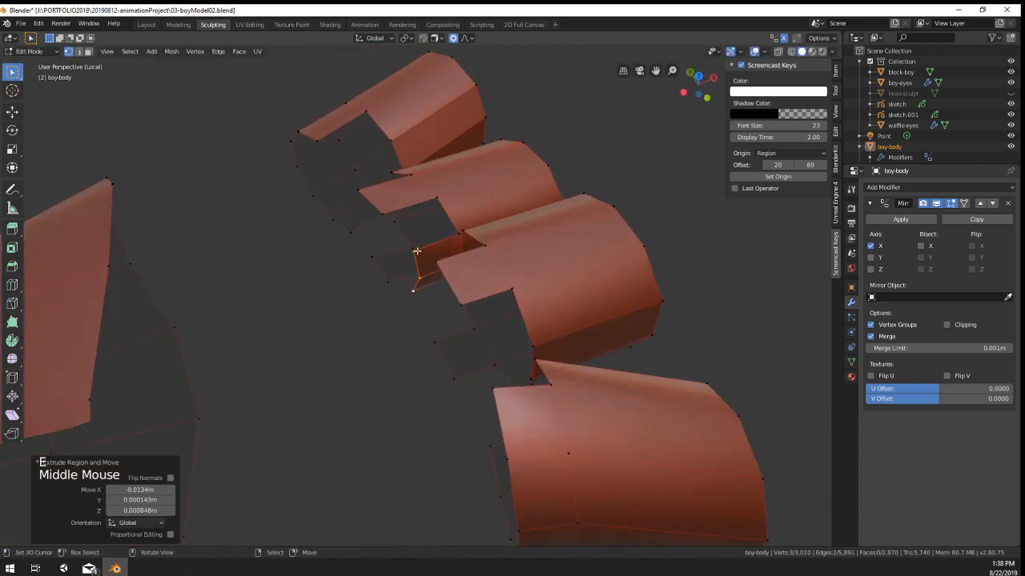
{"action": "right_click", "coordinate": [416, 248]}
{"action": "right_click", "coordinate": [458, 231], "text": "shift"}
{"action": "middle_click_drag", "start_coordinate": [458, 231], "coordinate": [451, 207]}
{"action": "key", "text": "r"}
{"action": "left_click", "coordinate": [342, 107]}
{"action": "middle_click", "coordinate": [397, 241]}
{"action": "key", "text": "g"}
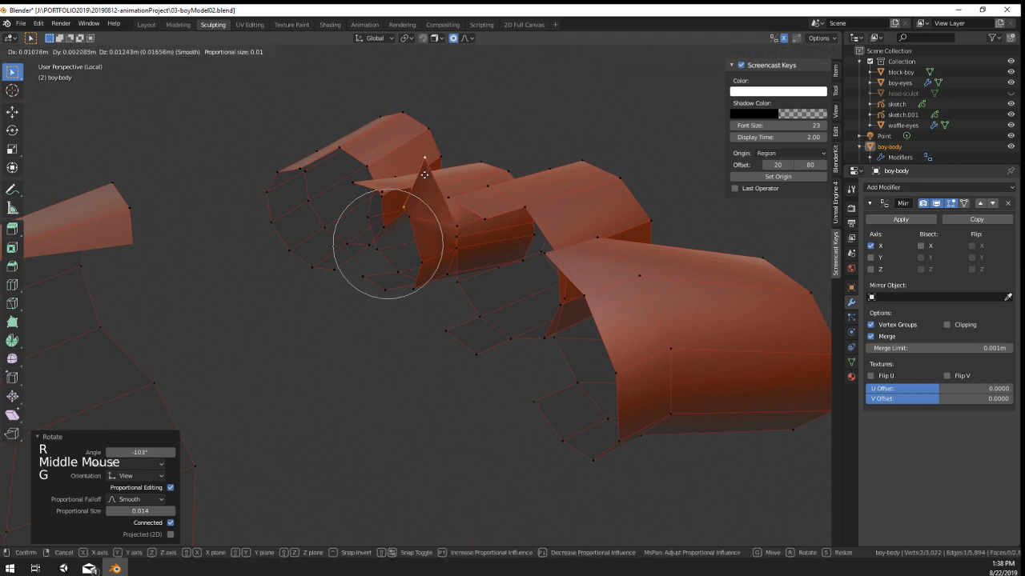
{"action": "left_click", "coordinate": [423, 167]}
{"action": "middle_click_drag", "start_coordinate": [422, 167], "coordinate": [482, 221]}
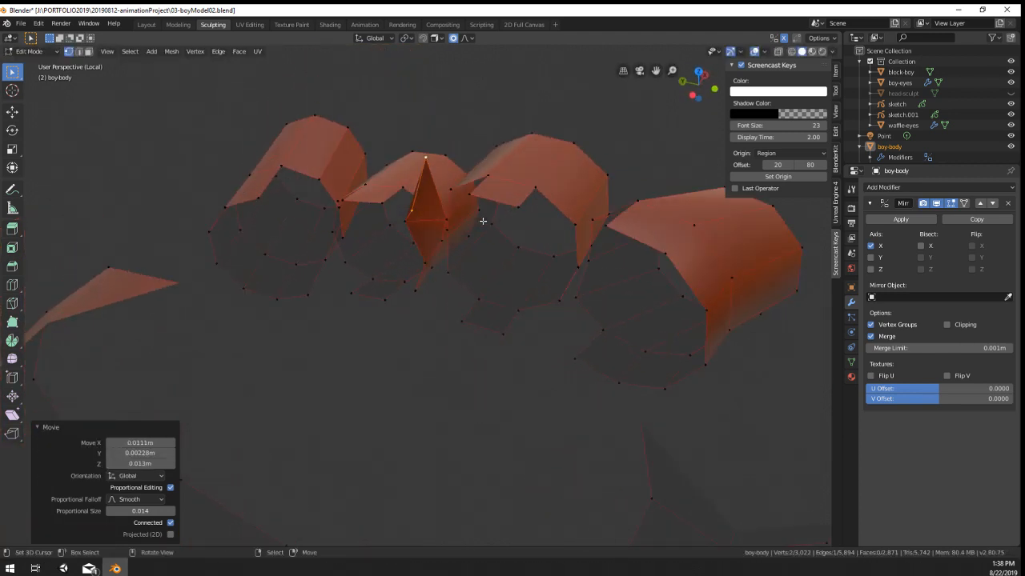
Step: Reposition the new strip's vertices one at a time to fit the gap between the ring and middle fingers
{"action": "scroll", "coordinate": [482, 221], "scroll_direction": "up", "scroll_amount": 1}
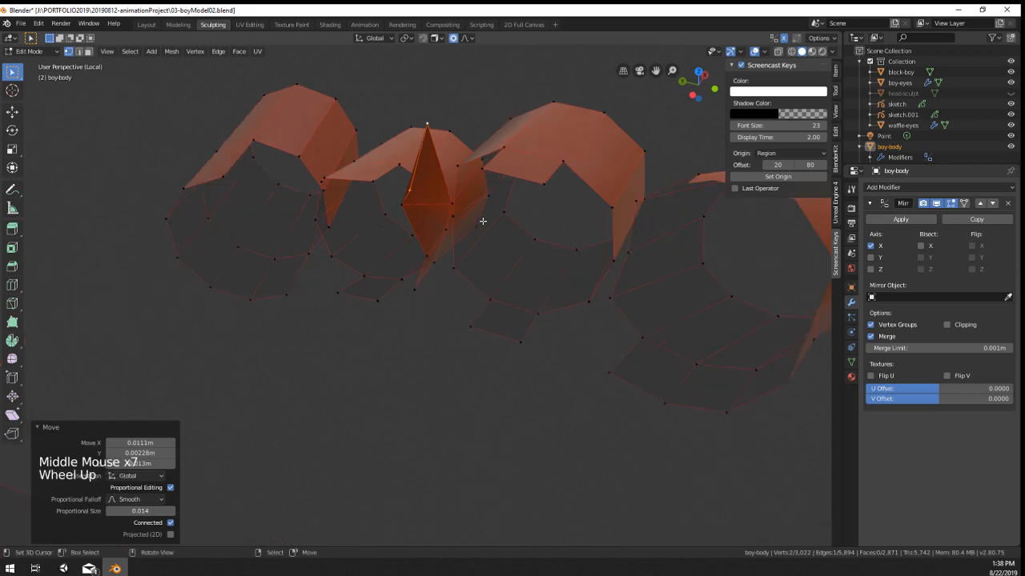
{"action": "mouse_move", "coordinate": [480, 220]}
{"action": "middle_mouse_down"}
{"action": "mouse_move", "coordinate": [441, 210]}
{"action": "mouse_move", "coordinate": [471, 208]}
{"action": "middle_mouse_up"}
{"action": "key", "text": "g"}
{"action": "left_click", "coordinate": [448, 238]}
{"action": "right_click", "coordinate": [408, 202]}
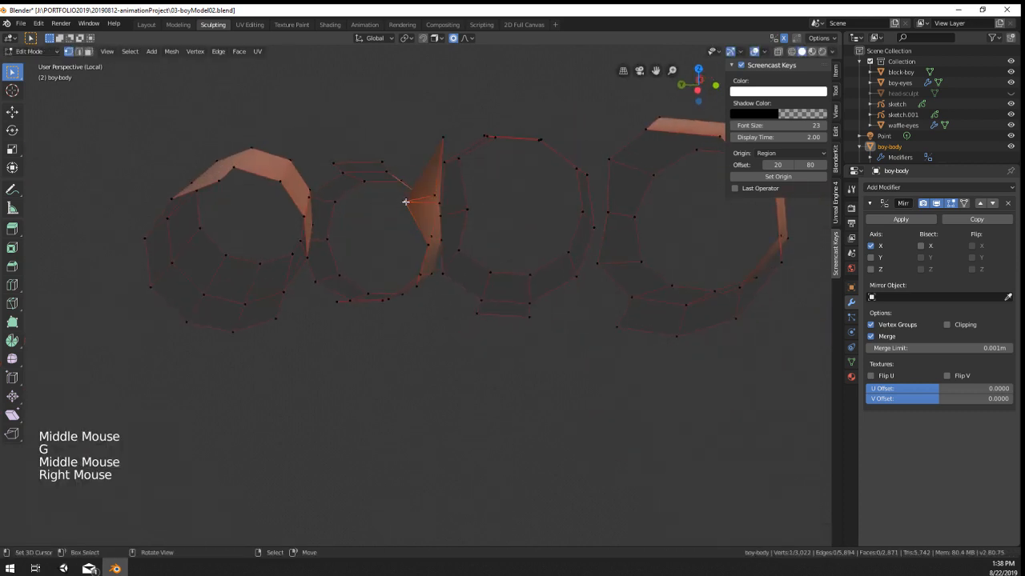
{"action": "key", "text": "g"}
{"action": "left_click", "coordinate": [440, 210]}
{"action": "right_click", "coordinate": [442, 200]}
{"action": "key", "text": "g"}
{"action": "left_click", "coordinate": [424, 192]}
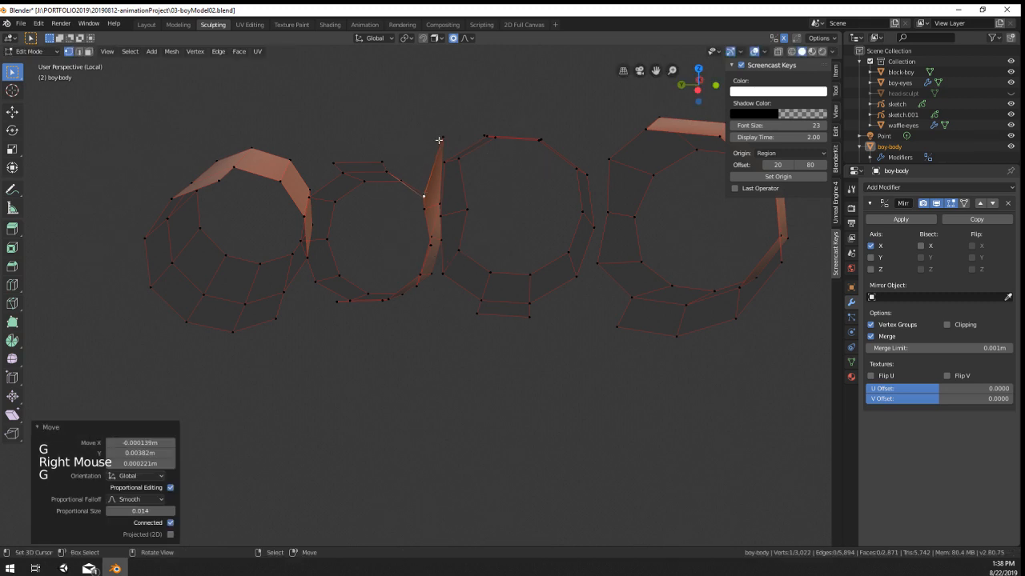
{"action": "right_click", "coordinate": [442, 139]}
{"action": "key", "text": "g"}
{"action": "left_click", "coordinate": [403, 160]}
Step: Extrude the strip's end edge three times to curve it around the palm side of the middle finger's base
{"action": "middle_click_drag", "start_coordinate": [407, 168], "coordinate": [432, 283]}
{"action": "right_click", "coordinate": [407, 236], "text": "shift"}
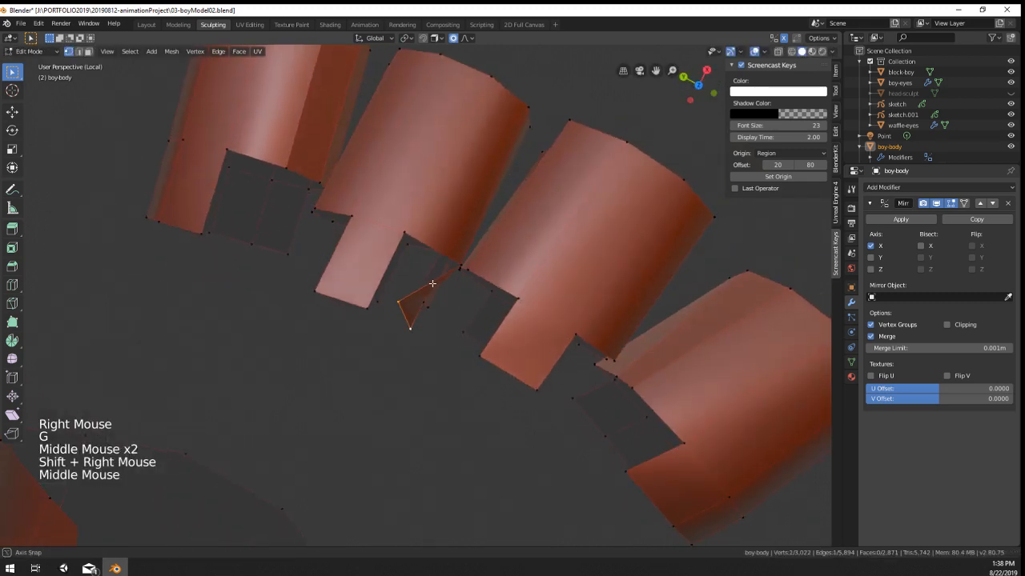
{"action": "left_click", "coordinate": [414, 385], "text": "ctrl"}
{"action": "middle_click_drag", "start_coordinate": [414, 386], "coordinate": [508, 384]}
{"action": "left_click", "coordinate": [432, 292], "text": "ctrl"}
{"action": "middle_click_drag", "start_coordinate": [433, 292], "coordinate": [560, 192]}
{"action": "left_click", "coordinate": [545, 402], "text": "ctrl"}
Step: Extrude the index finger's two base edges facing the middle finger toward the palm and fill a face joining them to the strip's end
{"action": "scroll", "coordinate": [545, 403], "scroll_direction": "down", "scroll_amount": 2}
{"action": "scroll", "coordinate": [496, 320], "scroll_direction": "up", "scroll_amount": 2}
{"action": "right_click", "coordinate": [608, 160]}
{"action": "right_click", "coordinate": [601, 267], "text": "ctrl"}
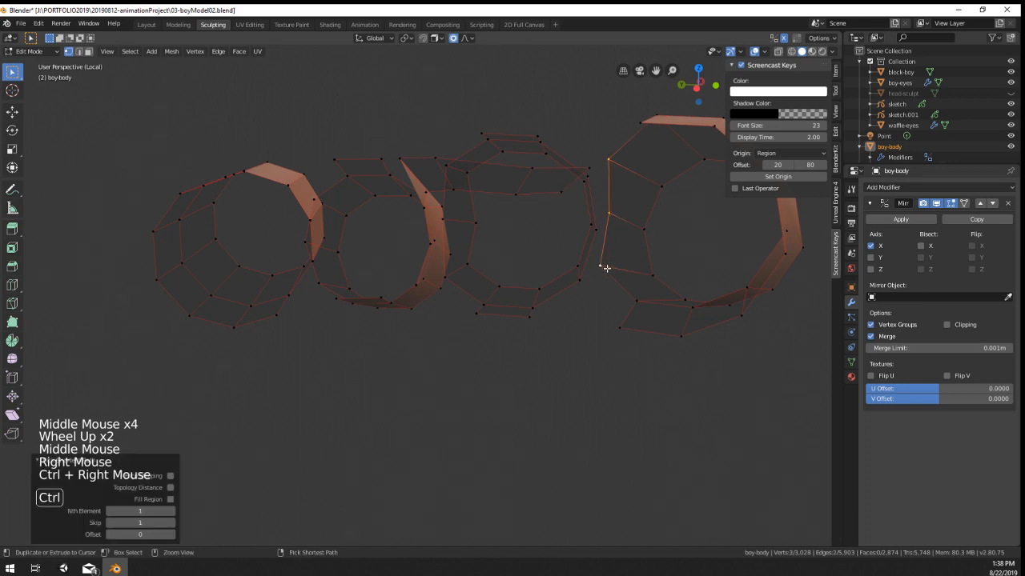
{"action": "middle_click_drag", "start_coordinate": [606, 268], "coordinate": [498, 425]}
{"action": "key", "text": "e"}
{"action": "left_click", "coordinate": [526, 361]}
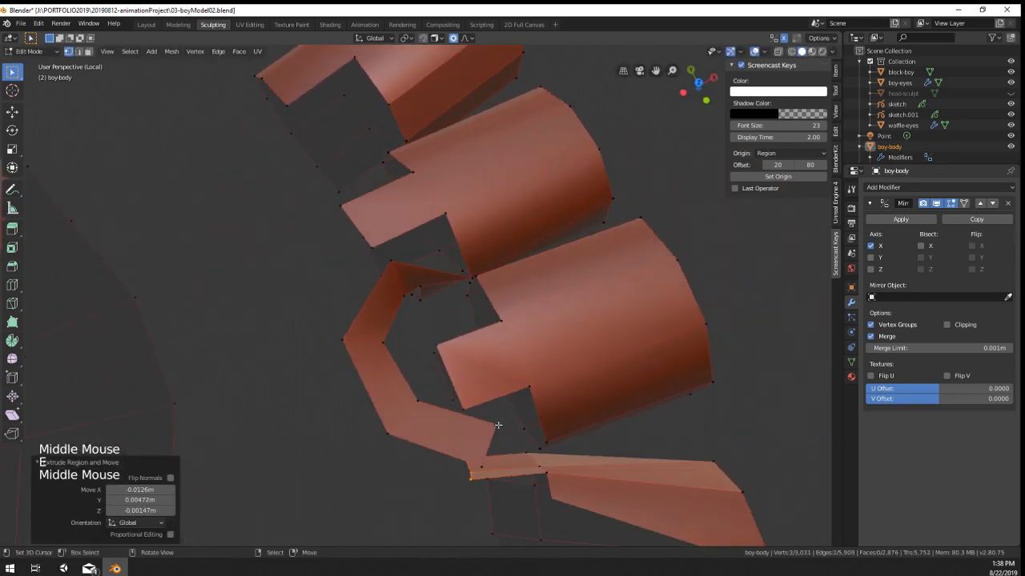
{"action": "right_click", "coordinate": [497, 425]}
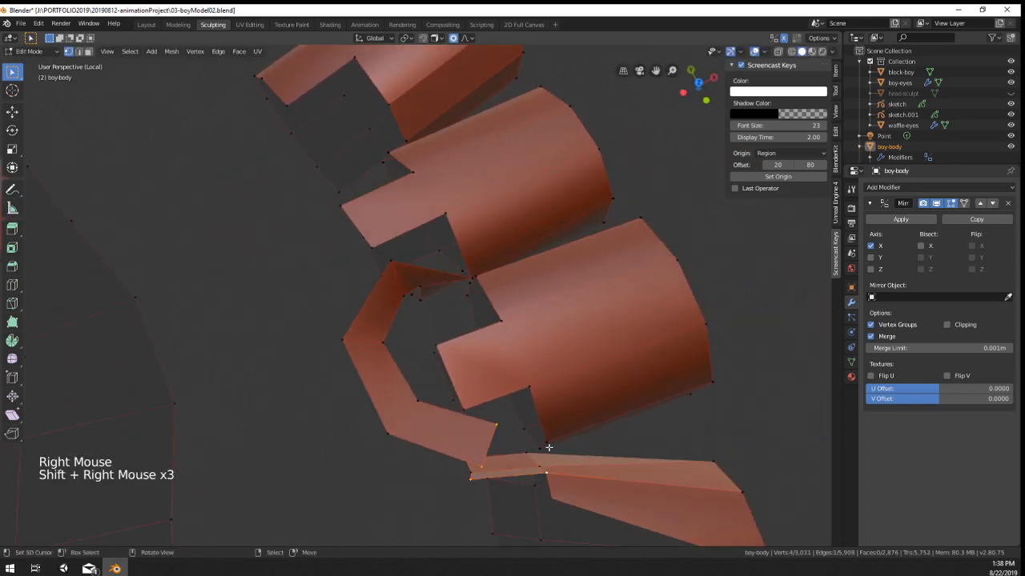
{"action": "key", "text": "f"}
Step: Select the four vertices of a curved strip face, raise them, and rotate and move them to align with the middle finger's base
{"action": "middle_click_drag", "start_coordinate": [548, 448], "coordinate": [637, 372]}
{"action": "middle_click_drag", "start_coordinate": [647, 281], "coordinate": [538, 406], "text": "shift"}
{"action": "middle_click_drag", "start_coordinate": [537, 406], "coordinate": [670, 409]}
{"action": "right_click", "coordinate": [595, 309]}
{"action": "right_click", "coordinate": [584, 314], "text": "shift"}
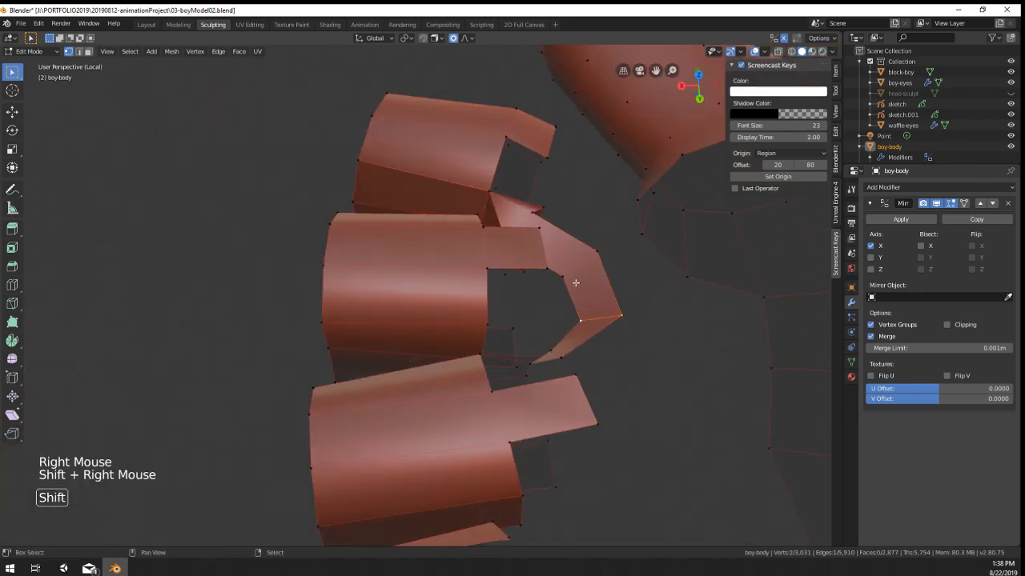
{"action": "middle_click_drag", "start_coordinate": [649, 284], "coordinate": [590, 229]}
{"action": "key", "text": "g"}
{"action": "left_click", "coordinate": [590, 168]}
{"action": "key", "text": "r"}
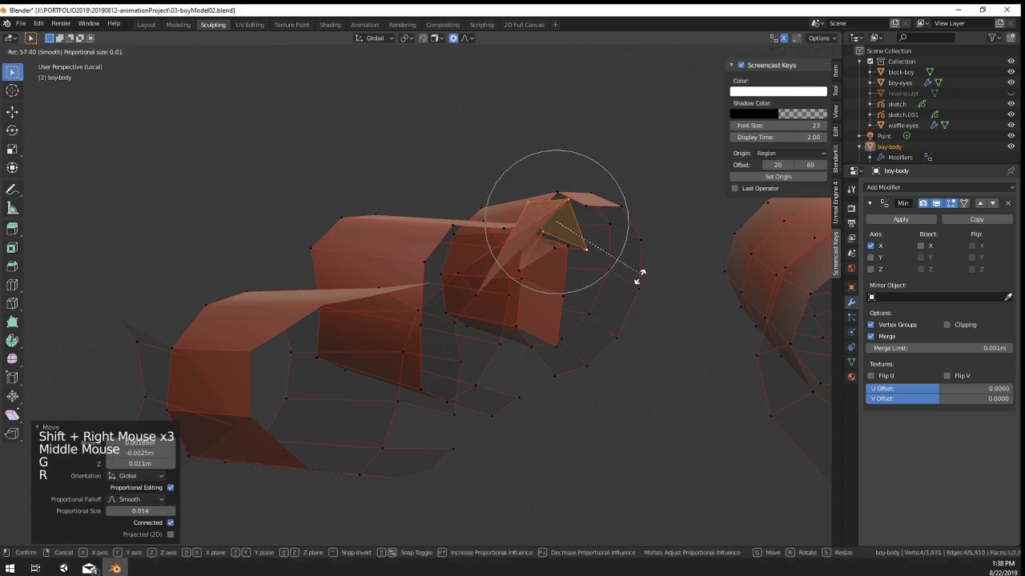
{"action": "left_click", "coordinate": [661, 245]}
{"action": "middle_click_drag", "start_coordinate": [660, 245], "coordinate": [486, 296]}
{"action": "key", "text": "r"}
{"action": "left_click", "coordinate": [568, 155]}
{"action": "key", "text": "g"}
{"action": "left_click", "coordinate": [484, 309]}
Step: Move the strip's inner corner vertex and its tip vertex in the gap between the ring and middle fingers
{"action": "middle_click_drag", "start_coordinate": [315, 320], "coordinate": [284, 306]}
{"action": "right_click", "coordinate": [283, 309]}
{"action": "key", "text": "g"}
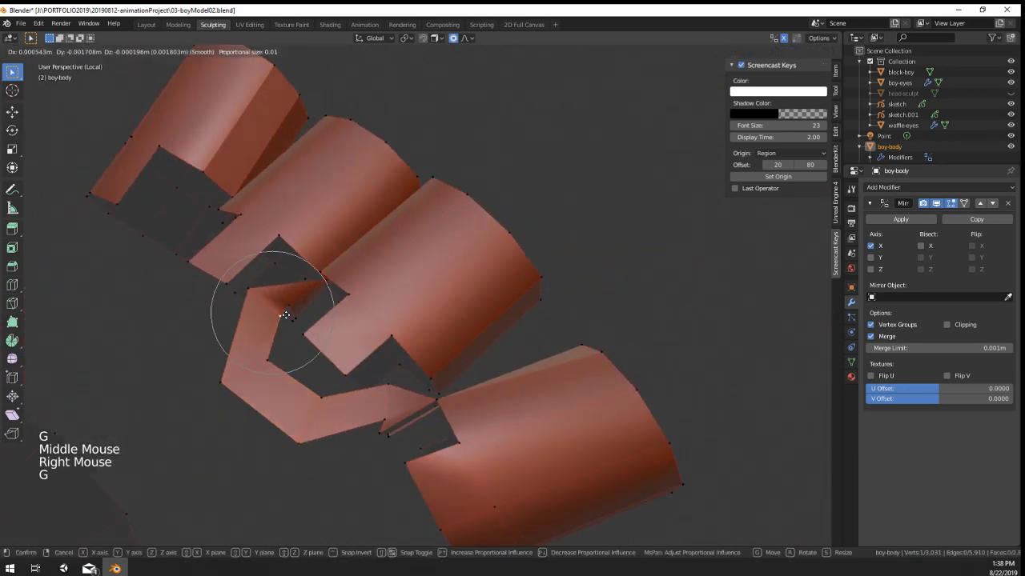
{"action": "left_click", "coordinate": [290, 320]}
{"action": "middle_click_drag", "start_coordinate": [302, 348], "coordinate": [309, 306]}
{"action": "scroll", "coordinate": [353, 282], "scroll_direction": "up", "scroll_amount": 1}
{"action": "right_click", "coordinate": [309, 306]}
{"action": "scroll", "coordinate": [320, 328], "scroll_direction": "down", "scroll_amount": 3}
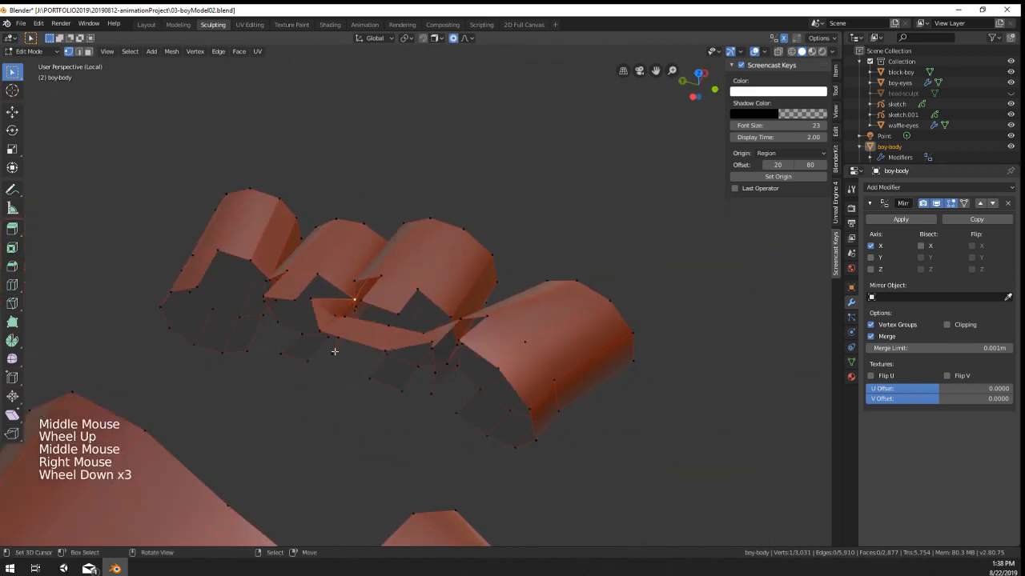
{"action": "key", "text": "g"}
{"action": "middle_click_drag", "start_coordinate": [334, 350], "coordinate": [281, 354]}
{"action": "left_click", "coordinate": [311, 339]}
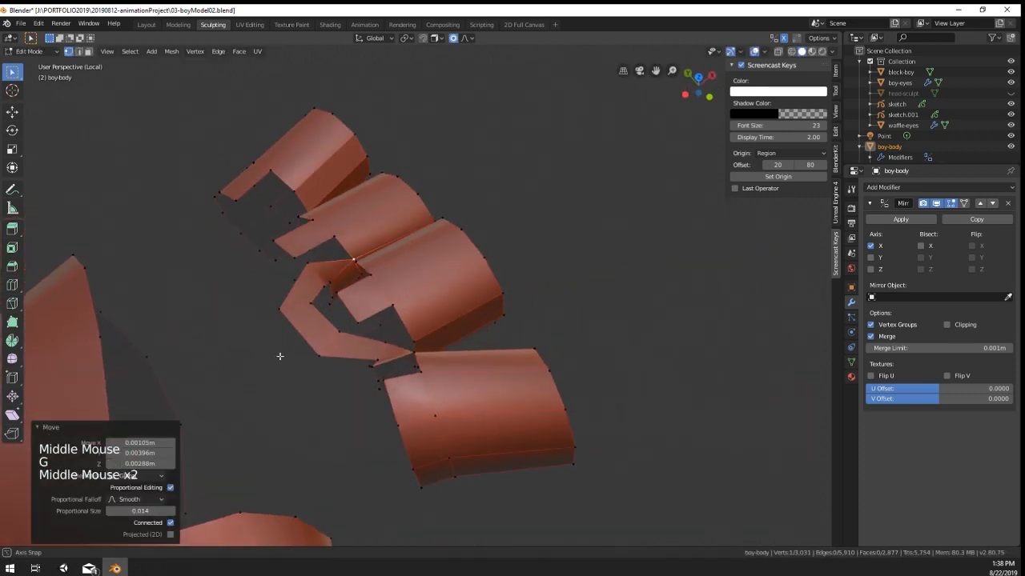
Step: Move the strip's inner vertex beside the ring finger closer to the middle finger's base
{"action": "scroll", "coordinate": [304, 261], "scroll_direction": "up", "scroll_amount": 3}
{"action": "right_click", "coordinate": [263, 272]}
{"action": "middle_click_drag", "start_coordinate": [263, 272], "coordinate": [276, 292]}
{"action": "scroll", "coordinate": [276, 292], "scroll_direction": "down", "scroll_amount": 2}
{"action": "key", "text": "g"}
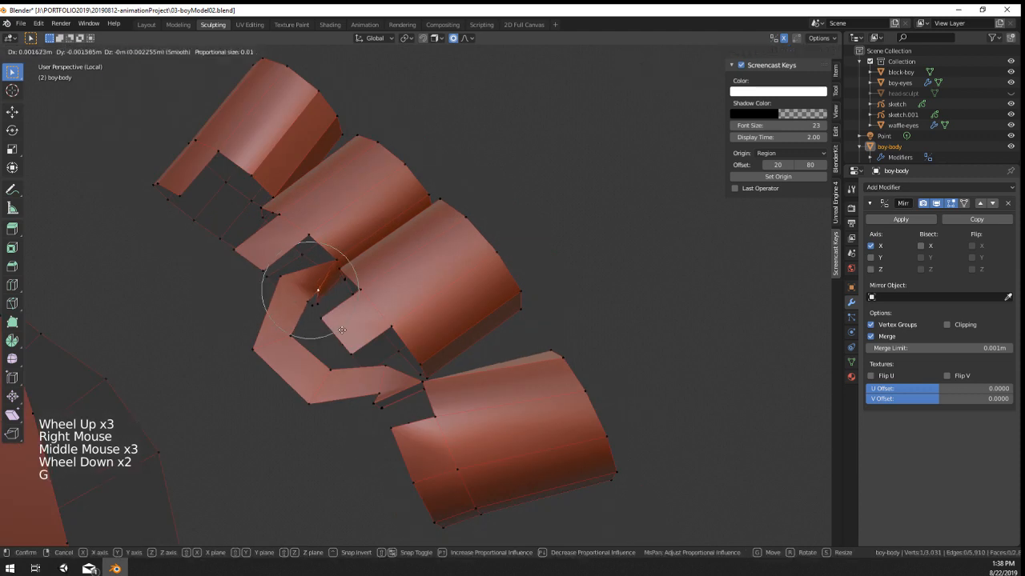
{"action": "left_click", "coordinate": [346, 330]}
Step: Merge the strip's two inner vertices with the middle finger's tab corners, the first At Center with a nudge and the second At Last
{"action": "middle_click_drag", "start_coordinate": [346, 331], "coordinate": [416, 342]}
{"action": "right_click", "coordinate": [397, 385], "text": "shift"}
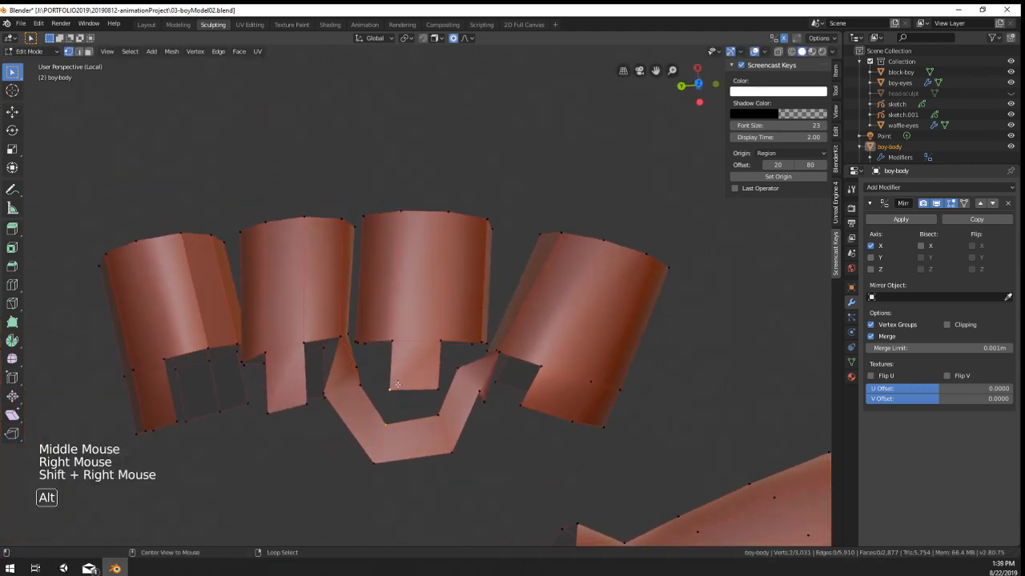
{"action": "key", "text": "alt+m"}
{"action": "key", "text": "Down"}
{"action": "key", "text": "Return"}
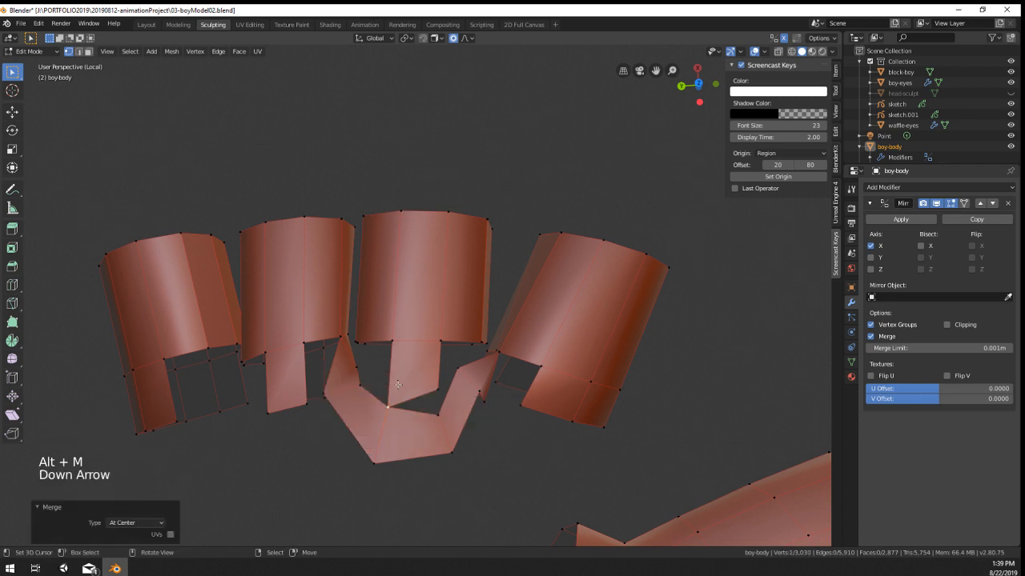
{"action": "key", "text": "g"}
{"action": "right_click", "coordinate": [446, 399]}
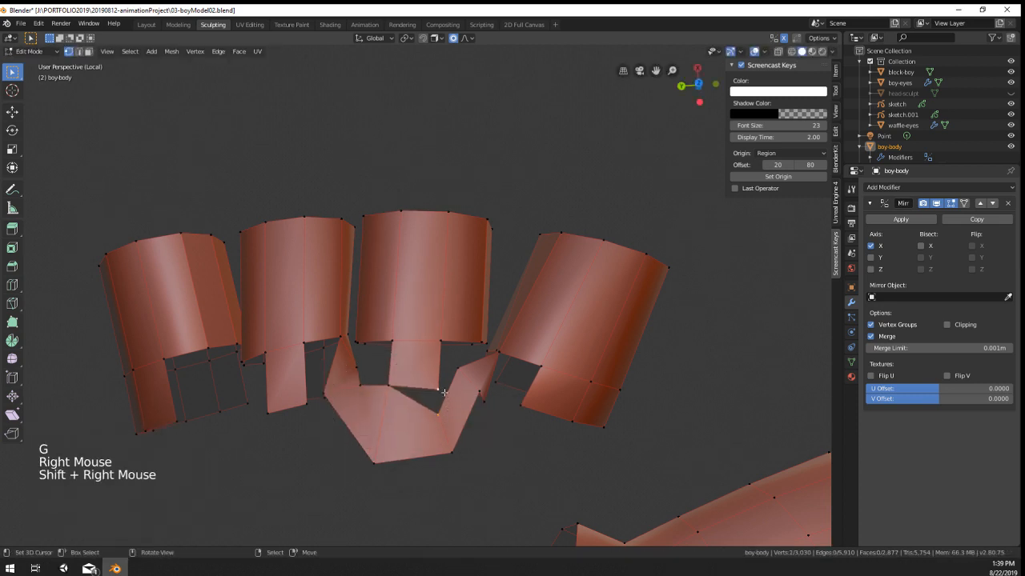
{"action": "key", "text": "alt+m"}
{"action": "key", "text": "Return"}
Step: Slide the strip's corner vertex beside the index finger along its edge and nudge it into place
{"action": "scroll", "coordinate": [445, 397], "scroll_direction": "down", "scroll_amount": 1}
{"action": "middle_click_drag", "start_coordinate": [445, 397], "coordinate": [433, 301]}
{"action": "scroll", "coordinate": [526, 339], "scroll_direction": "up", "scroll_amount": 2}
{"action": "scroll", "coordinate": [558, 296], "scroll_direction": "down", "scroll_amount": 3}
{"action": "scroll", "coordinate": [414, 289], "scroll_direction": "up", "scroll_amount": 2}
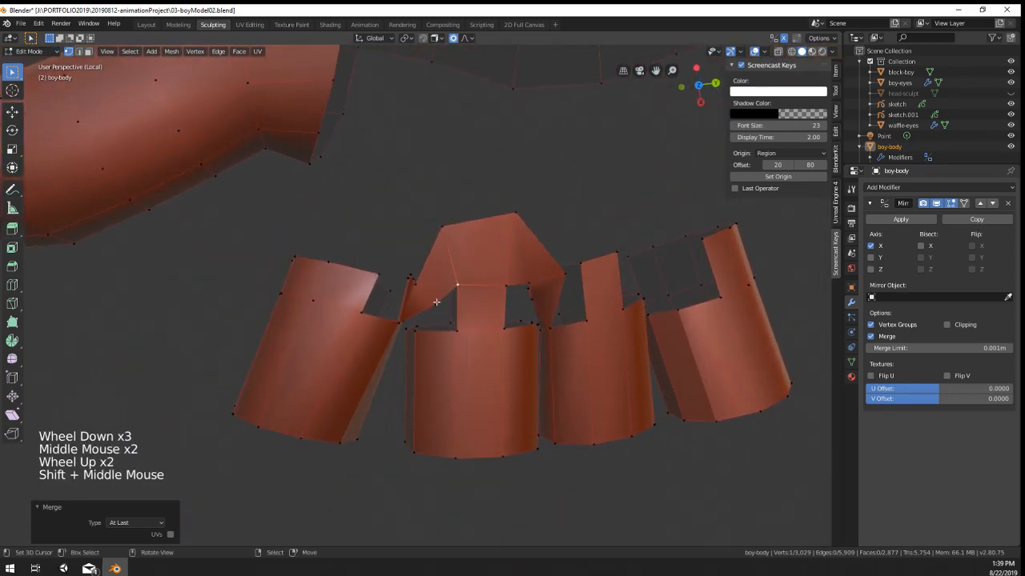
{"action": "scroll", "coordinate": [432, 301], "scroll_direction": "down", "scroll_amount": 3}
{"action": "scroll", "coordinate": [416, 291], "scroll_direction": "up", "scroll_amount": 2}
{"action": "right_click", "coordinate": [412, 280]}
{"action": "key", "text": "g"}
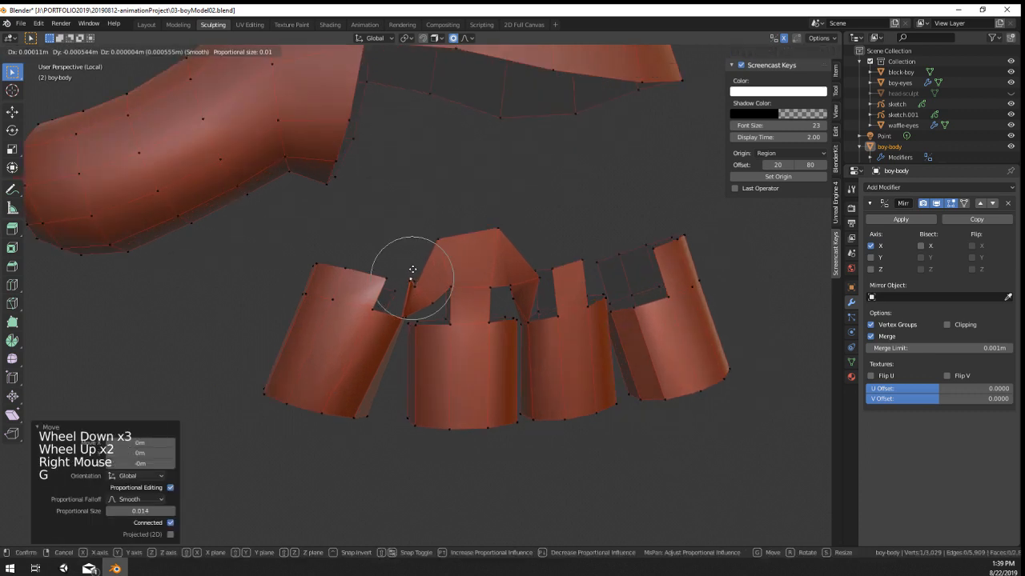
{"action": "right_click", "coordinate": [410, 281]}
{"action": "key", "text": "g"}
{"action": "right_click", "coordinate": [411, 282]}
{"action": "right_click", "coordinate": [412, 284]}
{"action": "key", "text": "g"}
{"action": "key", "text": "g"}
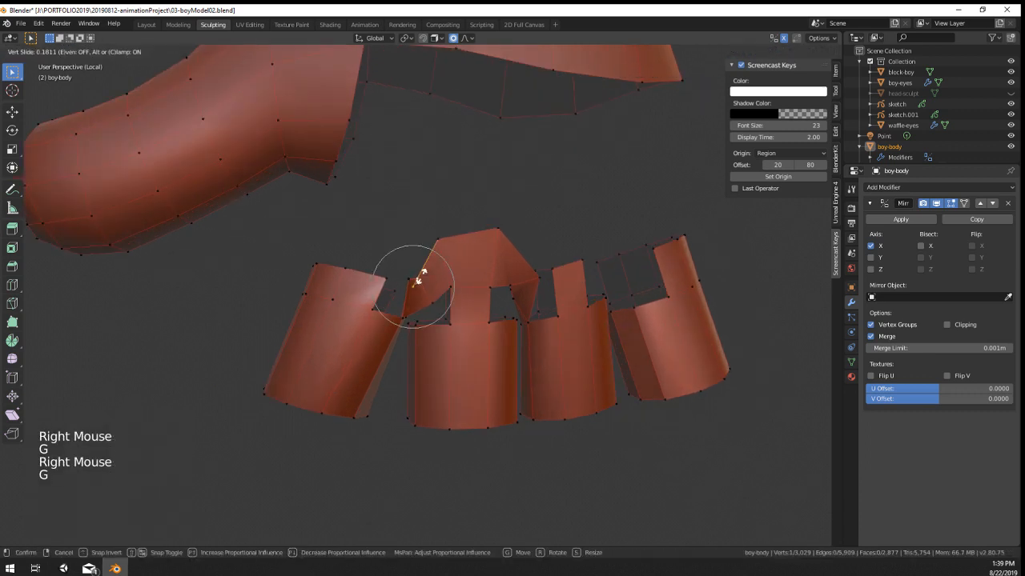
{"action": "left_click", "coordinate": [421, 274]}
{"action": "key", "text": "g"}
{"action": "left_click", "coordinate": [422, 270]}
Step: Reposition the strip's vertices between the index and middle fingers to smooth the bridge around the middle finger
{"action": "middle_click_drag", "start_coordinate": [422, 270], "coordinate": [441, 259]}
{"action": "right_click", "coordinate": [429, 281], "text": "shift"}
{"action": "key", "text": "g"}
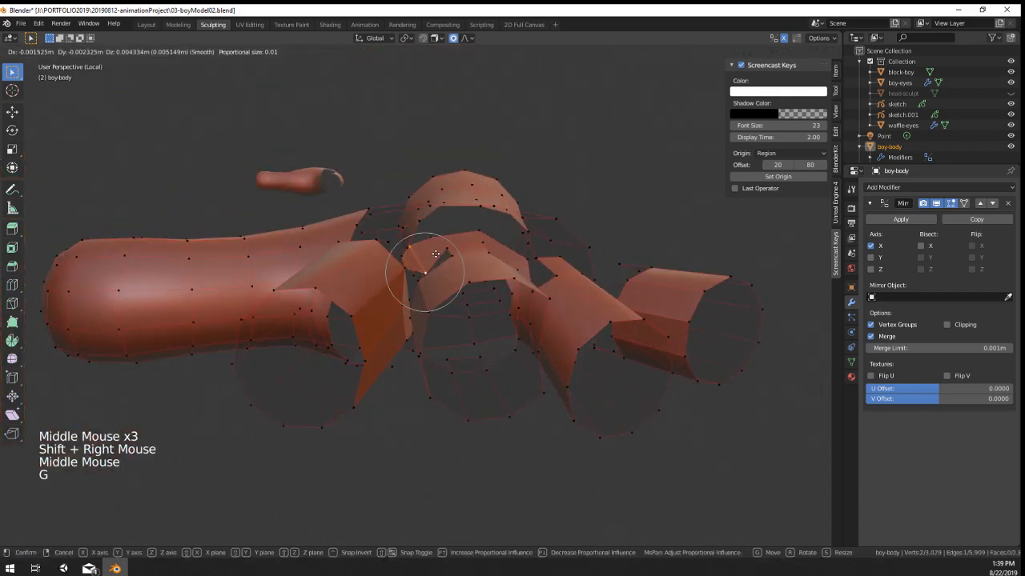
{"action": "right_click", "coordinate": [435, 250]}
{"action": "key", "text": "g"}
{"action": "right_click", "coordinate": [413, 238]}
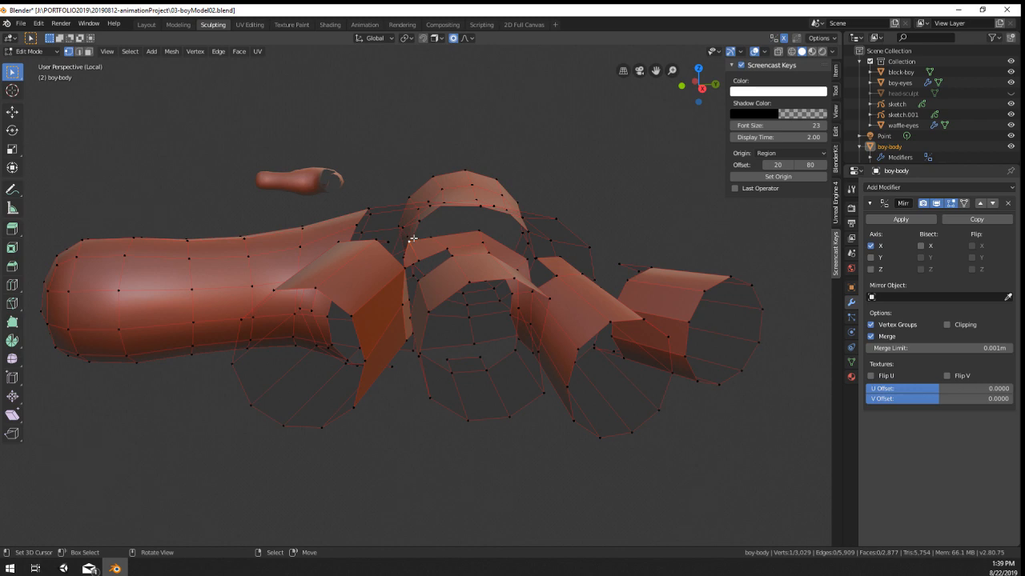
{"action": "key", "text": "g"}
{"action": "left_click", "coordinate": [409, 241]}
{"action": "middle_click_drag", "start_coordinate": [409, 242], "coordinate": [369, 331]}
{"action": "right_click", "coordinate": [429, 260]}
{"action": "key", "text": "g"}
{"action": "left_click", "coordinate": [438, 257]}
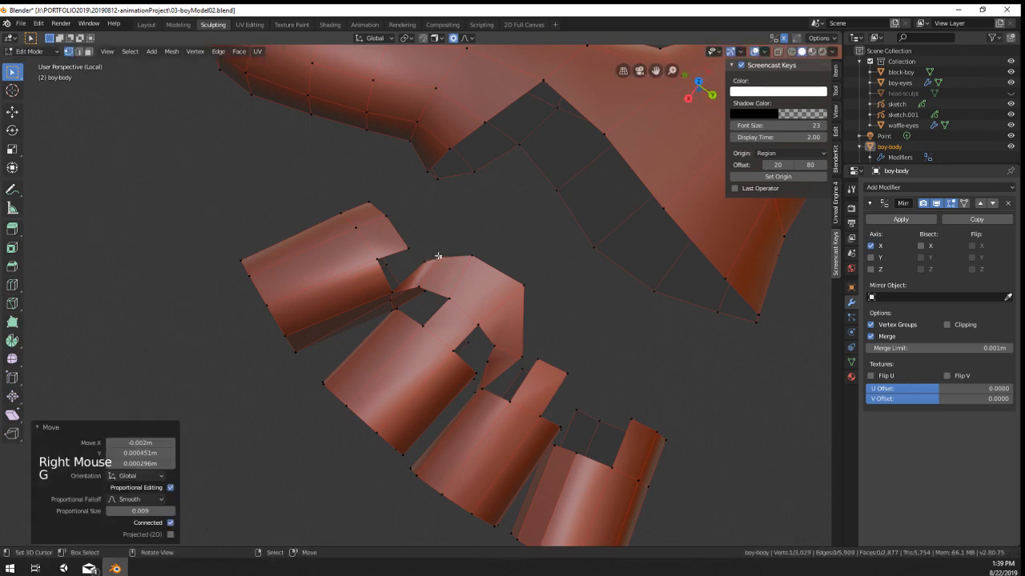
Step: Select two neighbouring vertices of the curved strip, then move and rotate them together
{"action": "middle_click_drag", "start_coordinate": [438, 257], "coordinate": [498, 260]}
{"action": "right_click", "coordinate": [456, 304]}
{"action": "right_click", "coordinate": [458, 306], "text": "shift"}
{"action": "key", "text": "g"}
{"action": "left_click", "coordinate": [562, 258]}
{"action": "key", "text": "r"}
{"action": "left_click", "coordinate": [508, 324]}
Step: Move two more strip vertices individually to even out the curve around the middle finger's base
{"action": "middle_click_drag", "start_coordinate": [508, 324], "coordinate": [602, 289]}
{"action": "right_click", "coordinate": [438, 405]}
{"action": "key", "text": "g"}
{"action": "left_click", "coordinate": [450, 404]}
{"action": "right_click", "coordinate": [454, 385]}
{"action": "key", "text": "g"}
{"action": "left_click", "coordinate": [469, 417]}
Step: Move a single vertex at the base of the fingers about 0.004 m along X
{"action": "right_click", "coordinate": [346, 330]}
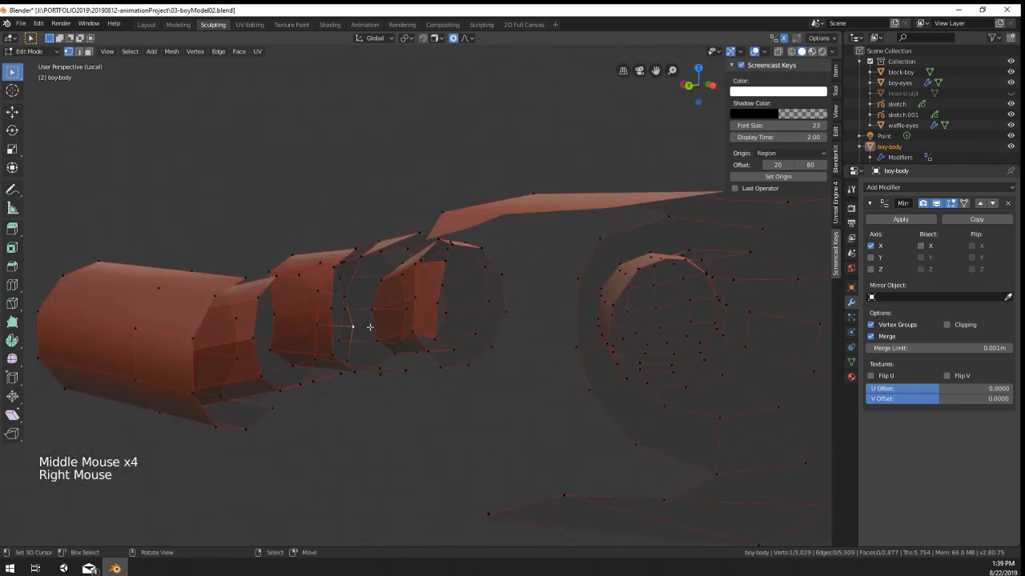
{"action": "middle_click_drag", "start_coordinate": [346, 329], "coordinate": [448, 373]}
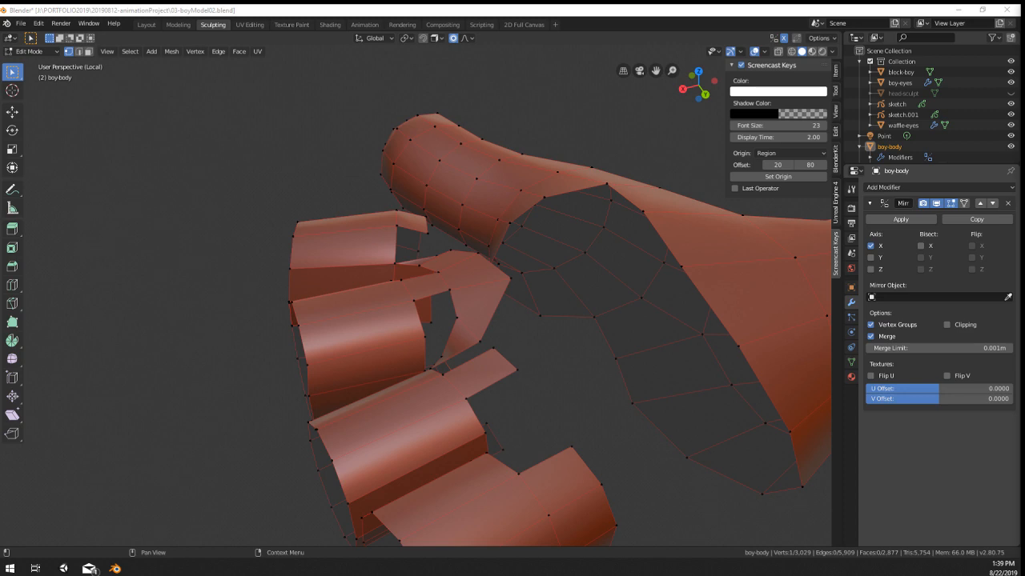
{"action": "middle_click_drag", "start_coordinate": [432, 344], "coordinate": [510, 296]}
{"action": "scroll", "coordinate": [436, 332], "scroll_direction": "up", "scroll_amount": 2}
{"action": "key", "text": "g"}
{"action": "left_click", "coordinate": [282, 368]}
{"action": "scroll", "coordinate": [282, 368], "scroll_direction": "down", "scroll_amount": 1}
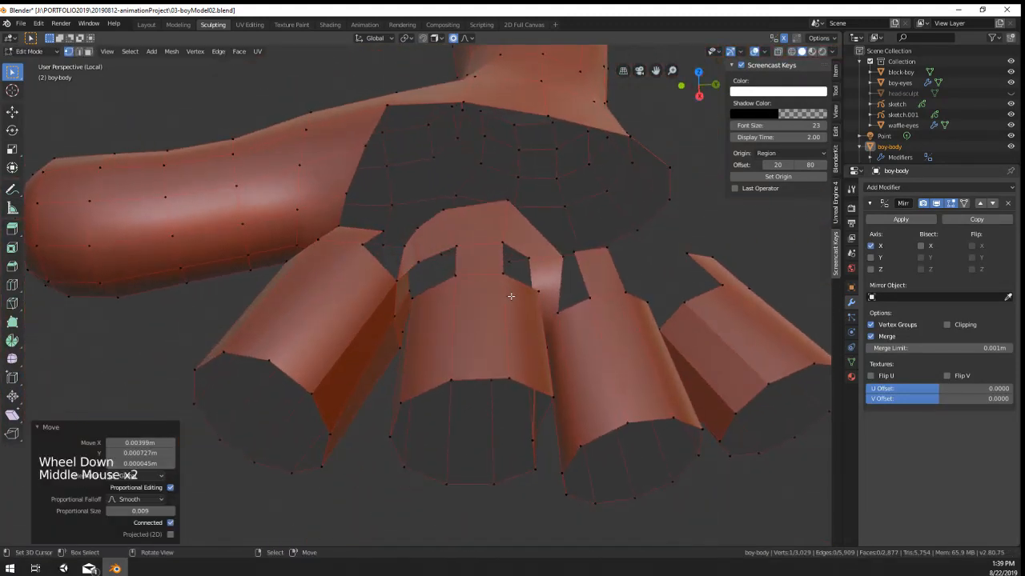
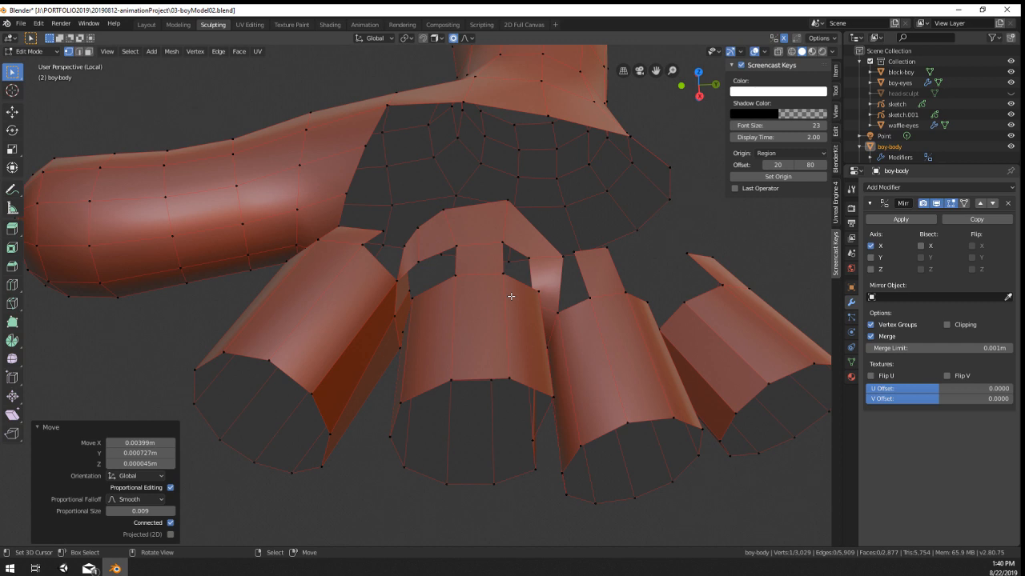
Step: Extrude the end edge of the middle finger's underside tab about 0.013 m toward the palm
{"action": "scroll", "coordinate": [511, 296], "scroll_direction": "down", "scroll_amount": 2}
{"action": "middle_click_drag", "start_coordinate": [510, 297], "coordinate": [533, 176]}
{"action": "scroll", "coordinate": [437, 343], "scroll_direction": "up", "scroll_amount": 2}
{"action": "right_click", "coordinate": [402, 308]}
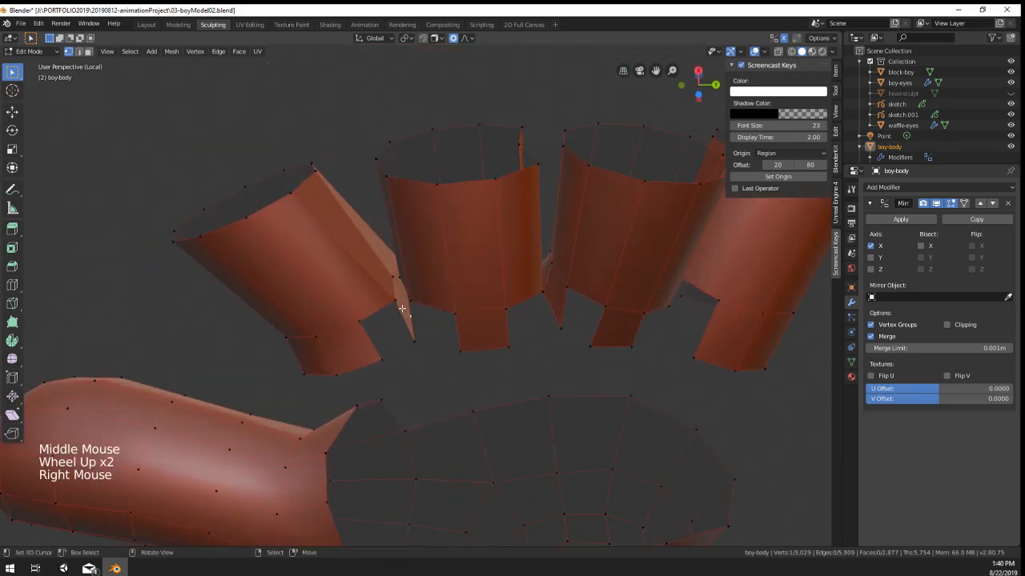
{"action": "right_click", "coordinate": [397, 304]}
{"action": "right_click", "coordinate": [417, 344], "text": "shift"}
{"action": "middle_click_drag", "start_coordinate": [419, 347], "coordinate": [445, 310]}
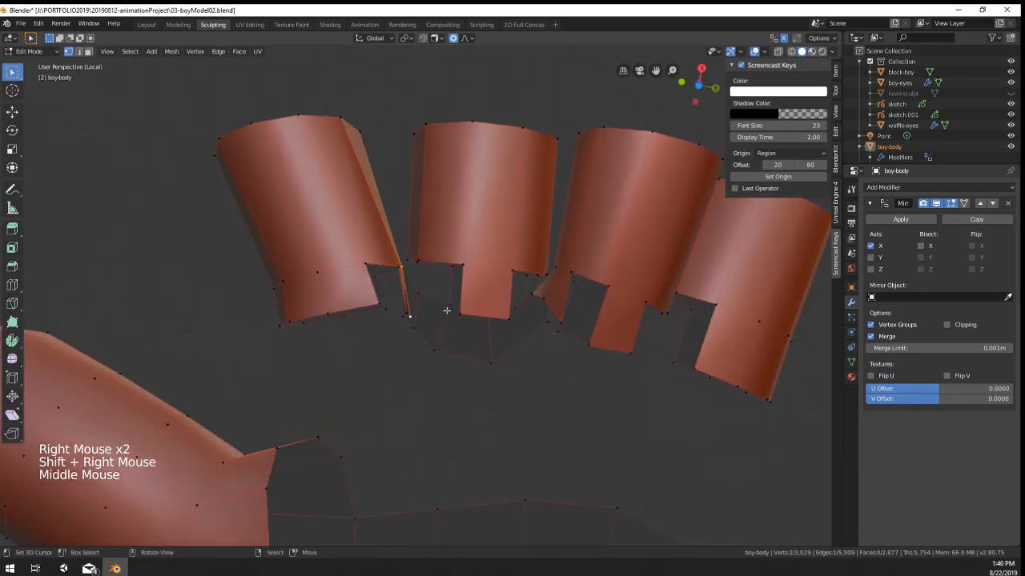
{"action": "right_click", "coordinate": [462, 315]}
{"action": "right_click", "coordinate": [497, 316], "text": "shift"}
{"action": "key", "text": "e"}
{"action": "left_click", "coordinate": [489, 370]}
{"action": "middle_click_drag", "start_coordinate": [489, 370], "coordinate": [542, 304]}
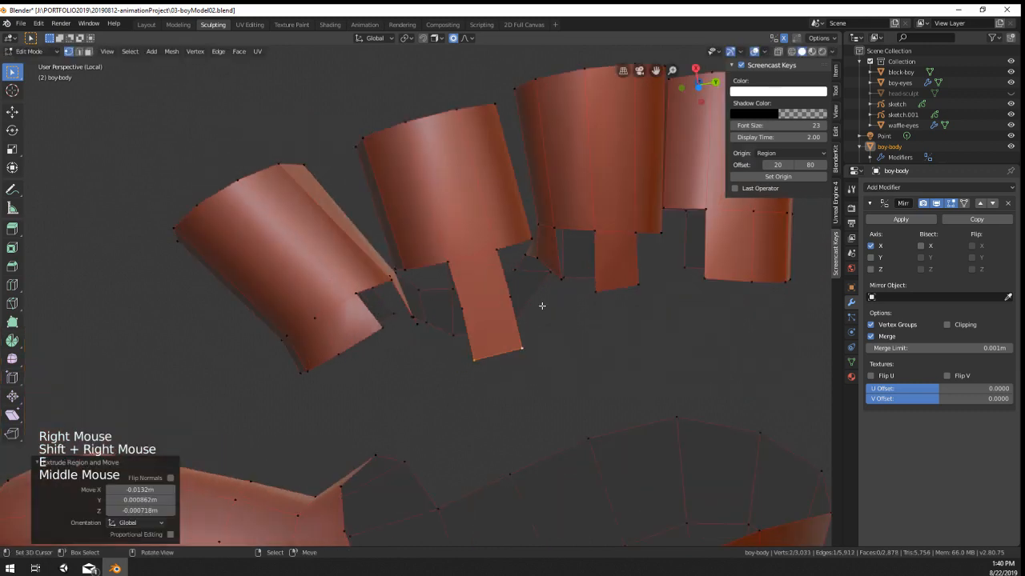
Step: Extrude the underside edge of the strip between the middle and ring fingers about 0.008 m downward
{"action": "right_click", "coordinate": [536, 258]}
{"action": "middle_click_drag", "start_coordinate": [536, 258], "coordinate": [565, 347]}
{"action": "right_click", "coordinate": [565, 347]}
{"action": "right_click", "coordinate": [528, 403], "text": "shift"}
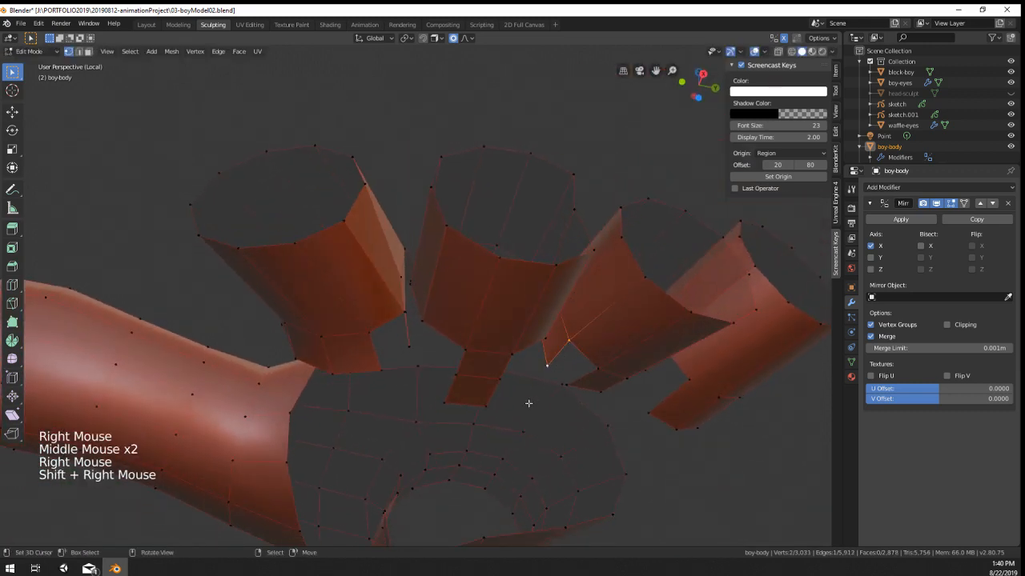
{"action": "middle_click_drag", "start_coordinate": [528, 405], "coordinate": [528, 220]}
{"action": "key", "text": "e"}
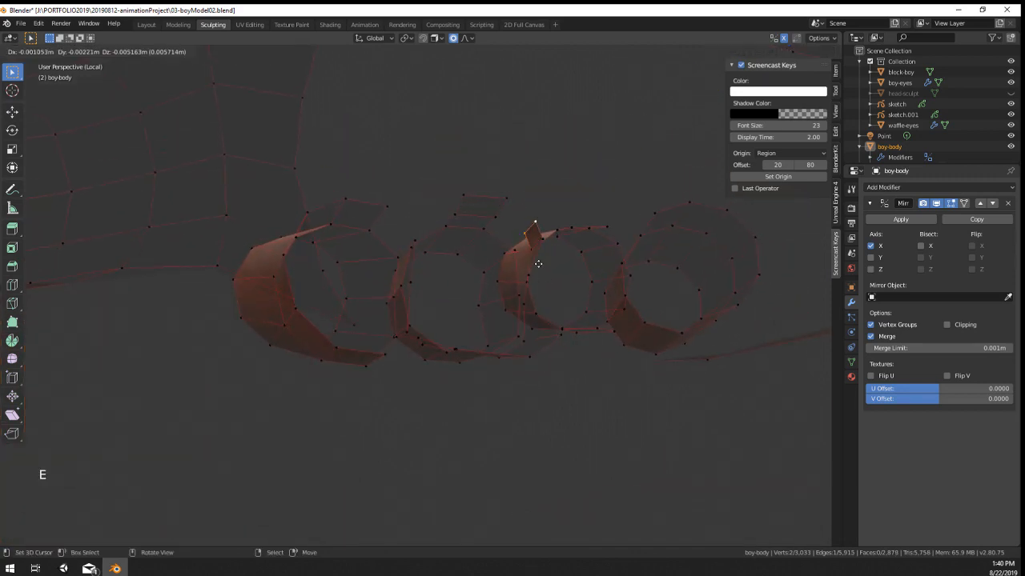
{"action": "left_click", "coordinate": [540, 258]}
Step: Rotate the extruded edge about 88° around the global Z axis and move it toward the middle finger's underside tab
{"action": "middle_click_drag", "start_coordinate": [539, 257], "coordinate": [611, 368]}
{"action": "key", "text": "r"}
{"action": "key", "text": "z"}
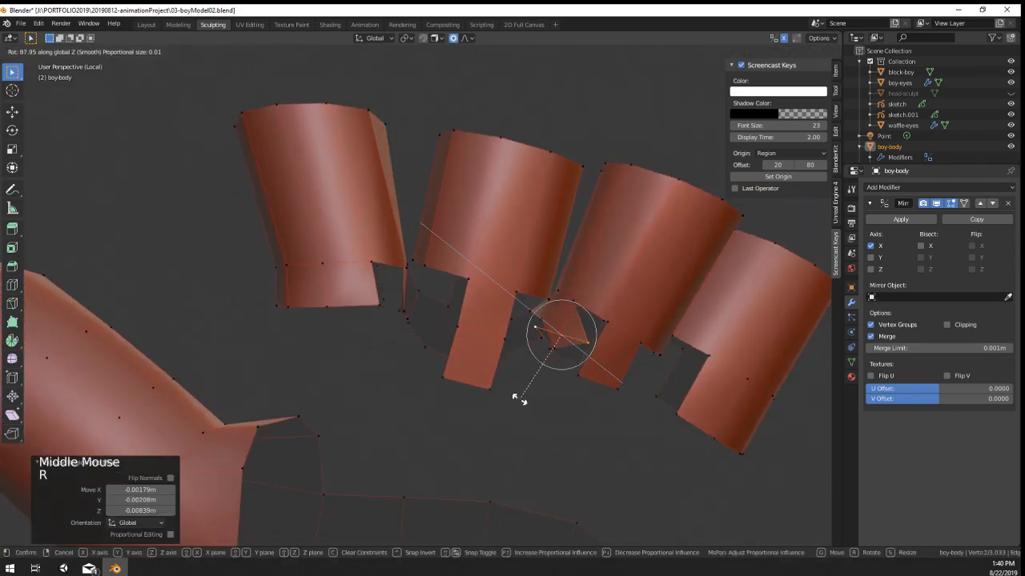
{"action": "key", "text": "g"}
{"action": "left_click", "coordinate": [498, 448]}
Step: Merge the inner corner vertex of the rotated strip edge into the adjacent vertex of the middle finger's underside tab, using At Last
{"action": "middle_click_drag", "start_coordinate": [499, 449], "coordinate": [571, 336]}
{"action": "middle_click_drag", "start_coordinate": [571, 336], "coordinate": [571, 313]}
{"action": "right_click", "coordinate": [485, 376]}
{"action": "right_click", "coordinate": [486, 368], "text": "shift"}
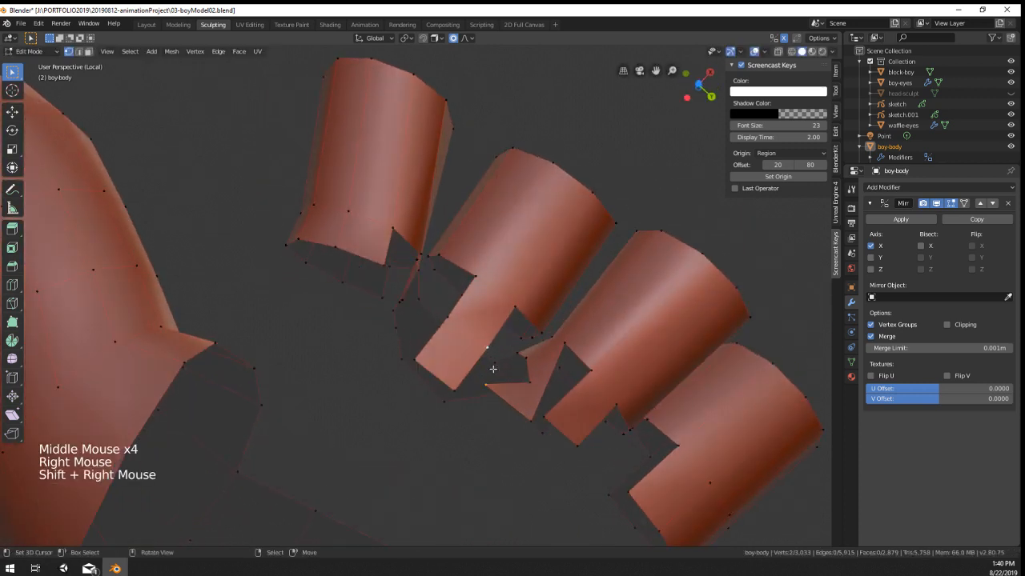
{"action": "key", "text": "alt+m"}
{"action": "left_click", "coordinate": [493, 371]}
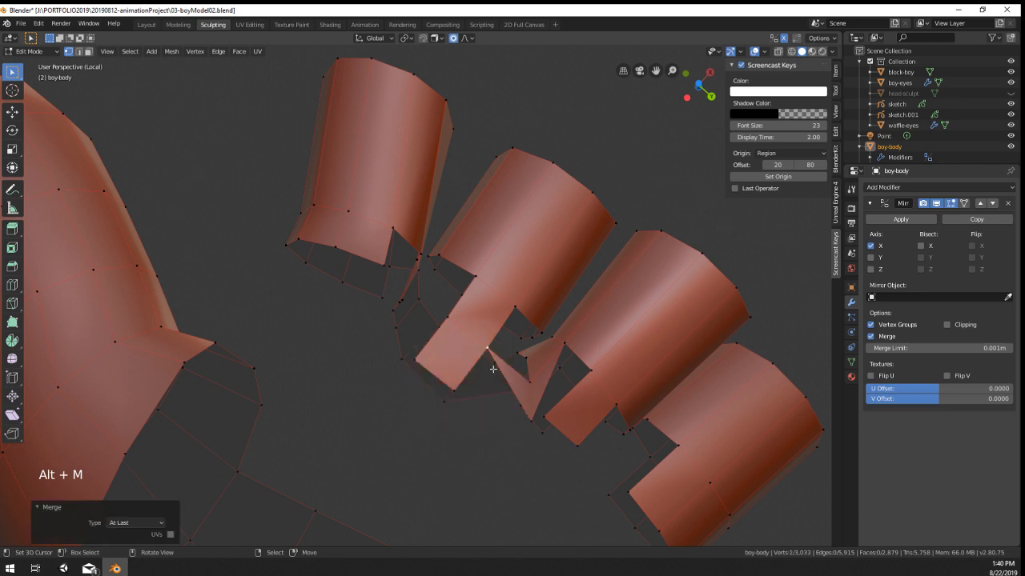
Step: Merge the strip's remaining outer corner vertex into the end corner of the middle finger's tab, using At Last
{"action": "right_click", "coordinate": [525, 412]}
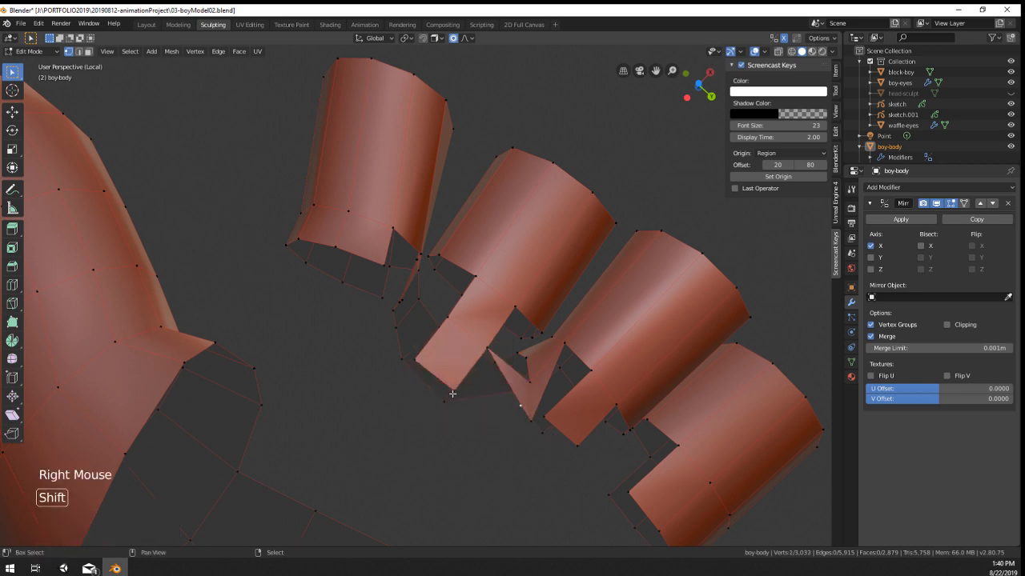
{"action": "key", "text": "alt+m"}
{"action": "left_click", "coordinate": [488, 453]}
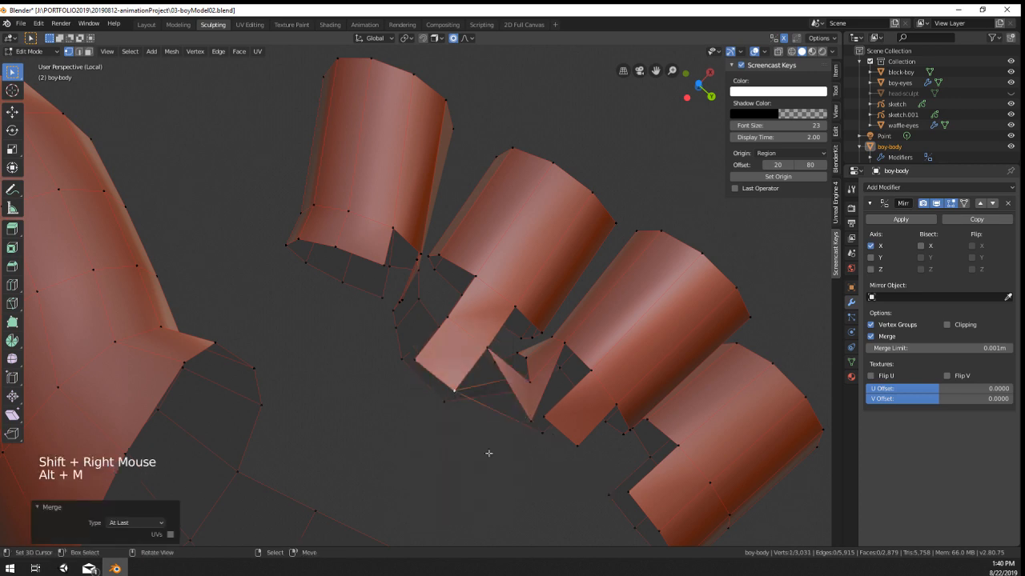
{"action": "key", "text": "ctrl+z"}
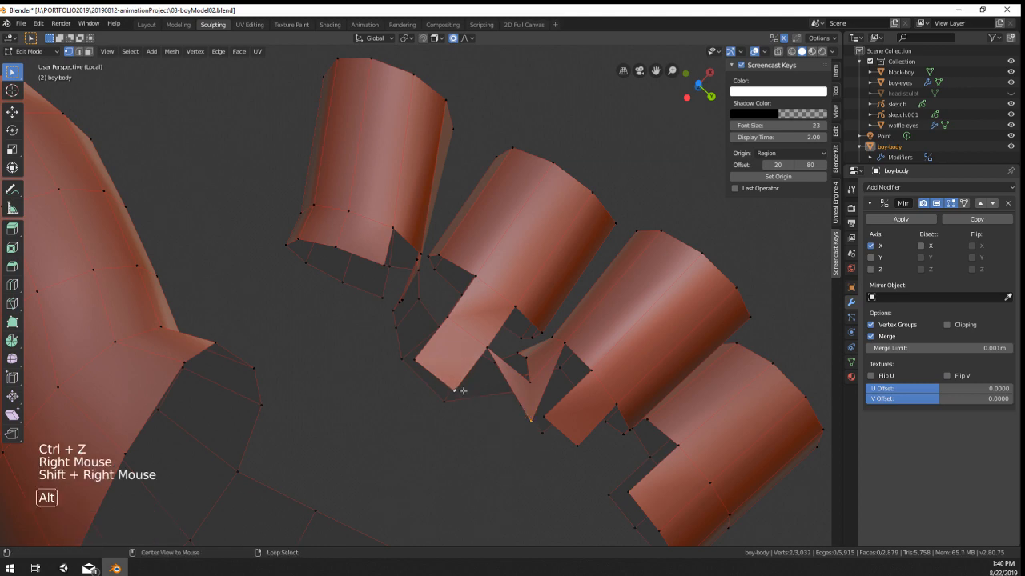
{"action": "key", "text": "alt+m"}
{"action": "left_click", "coordinate": [462, 391]}
{"action": "middle_click_drag", "start_coordinate": [556, 320], "coordinate": [561, 292]}
{"action": "middle_click_drag", "start_coordinate": [480, 370], "coordinate": [437, 401]}
{"action": "key", "text": "ctrl+z"}
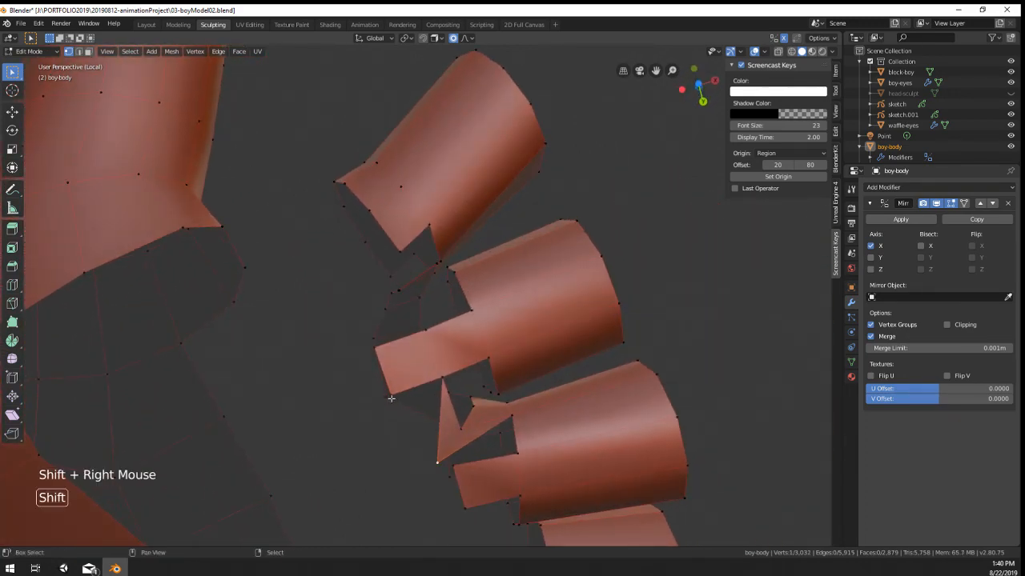
{"action": "key", "text": "alt+m"}
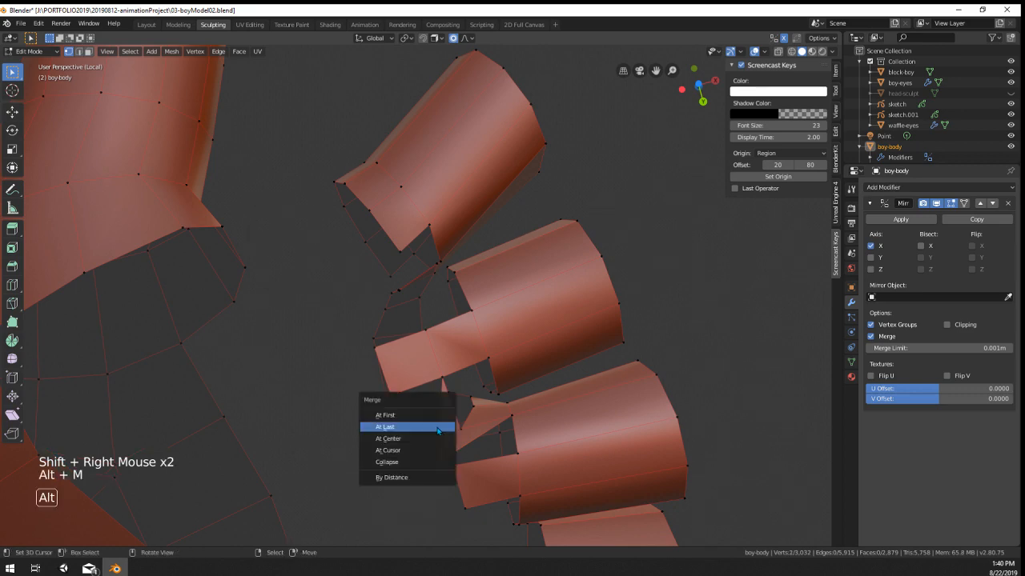
{"action": "left_click", "coordinate": [437, 426]}
Step: Add a single loop cut across the bridge face between the middle and ring fingers
{"action": "left_click", "coordinate": [447, 416]}
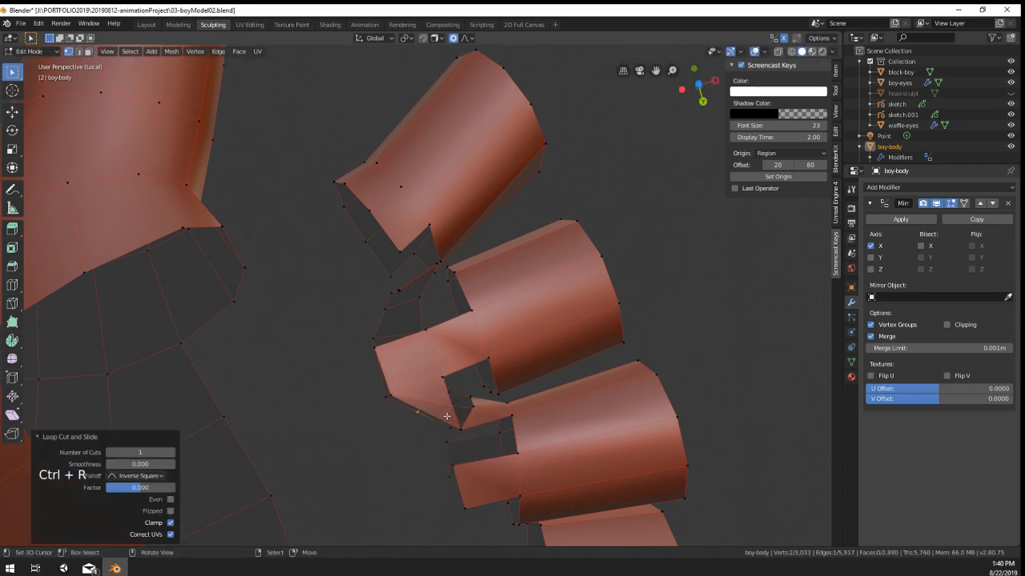
{"action": "middle_click_drag", "start_coordinate": [447, 416], "coordinate": [499, 343]}
{"action": "key", "text": "ctrl+z"}
{"action": "left_click", "coordinate": [376, 343]}
{"action": "scroll", "coordinate": [498, 320], "scroll_direction": "up", "scroll_amount": 6}
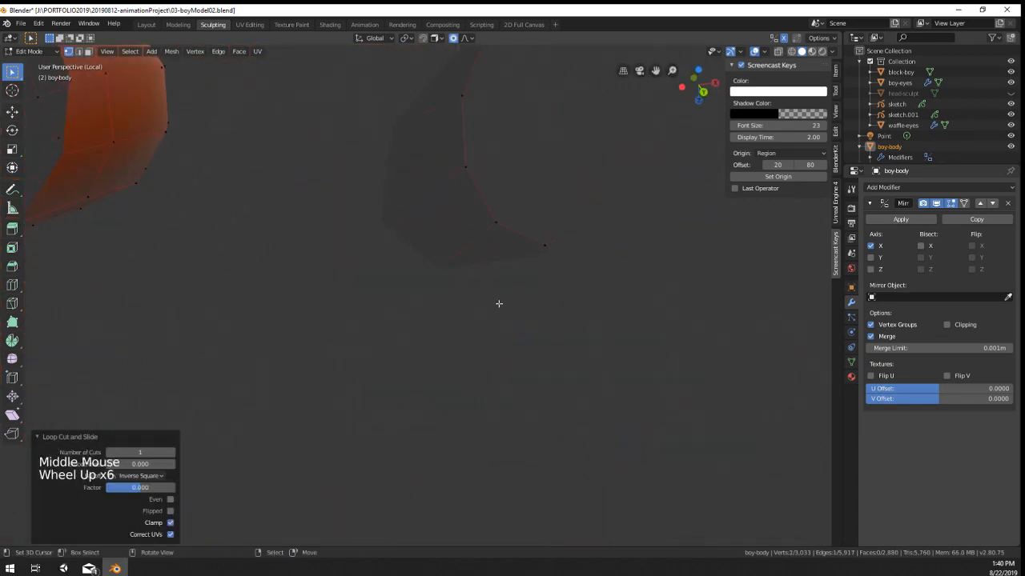
{"action": "scroll", "coordinate": [498, 303], "scroll_direction": "down", "scroll_amount": 6}
{"action": "middle_click_drag", "start_coordinate": [498, 303], "coordinate": [493, 340]}
Step: Scale the new bridge edge by about 14.39 and rotate it about -107° in the view
{"action": "key", "text": "r"}
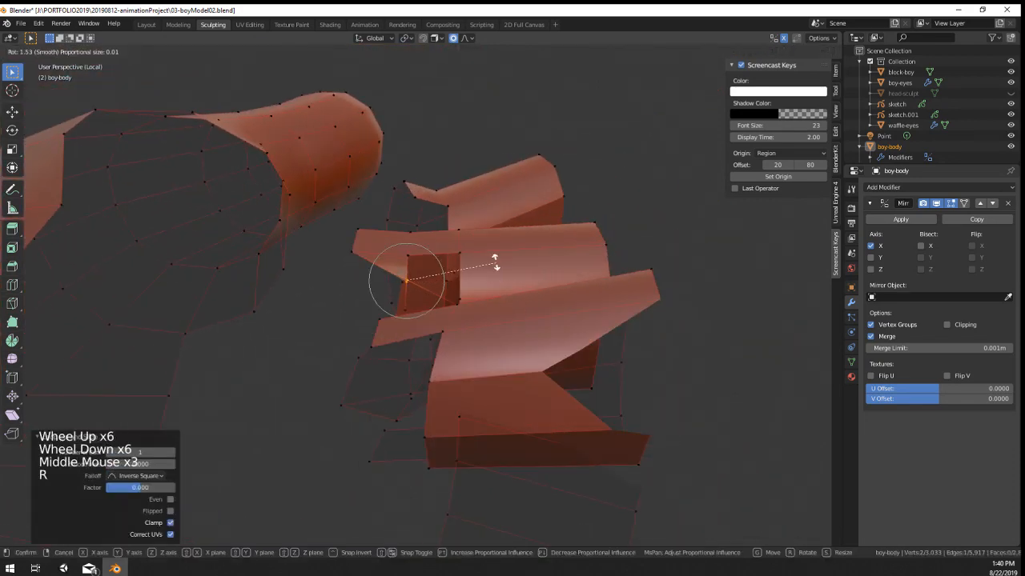
{"action": "key", "text": "s"}
{"action": "left_click", "coordinate": [27, 187]}
{"action": "key", "text": "r"}
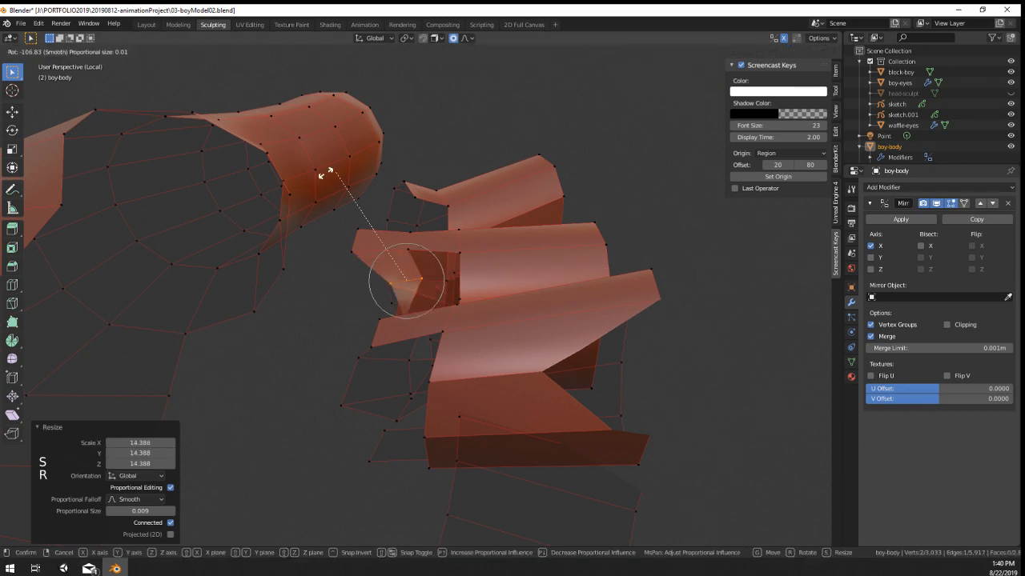
{"action": "left_click", "coordinate": [321, 178]}
Step: Reposition the bridge vertices between the middle and ring fingers one by one to smooth its curve
{"action": "middle_click_drag", "start_coordinate": [321, 179], "coordinate": [227, 227]}
{"action": "right_click", "coordinate": [295, 225]}
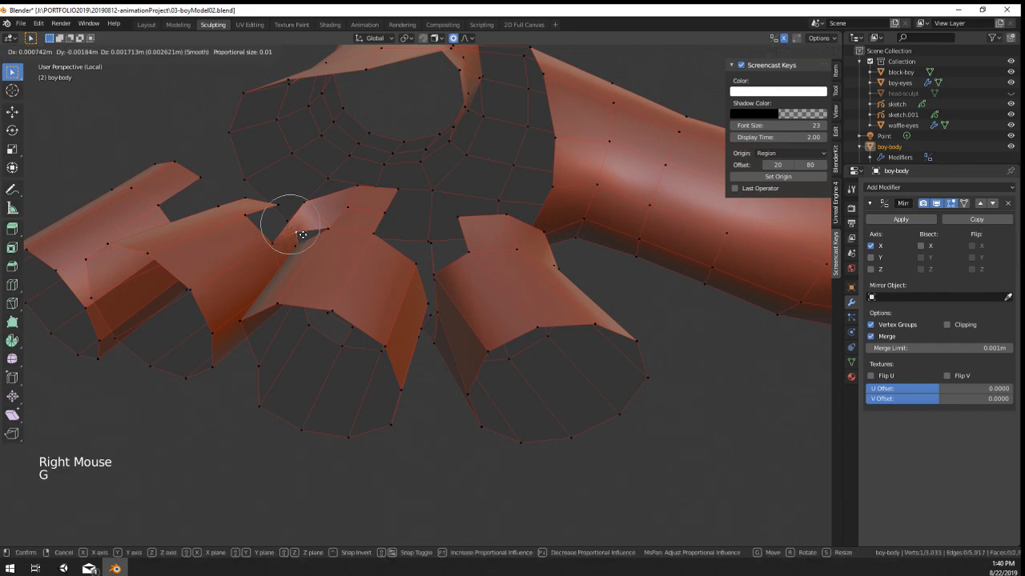
{"action": "key", "text": "g"}
{"action": "middle_click_drag", "start_coordinate": [295, 225], "coordinate": [201, 305]}
{"action": "right_click", "coordinate": [272, 317]}
{"action": "key", "text": "g"}
{"action": "left_click", "coordinate": [277, 321]}
{"action": "right_click", "coordinate": [287, 283]}
{"action": "key", "text": "g"}
{"action": "left_click", "coordinate": [299, 293]}
Step: Extrude the side edge of the middle finger's tab toward the index finger and rotate the new edge
{"action": "scroll", "coordinate": [321, 260], "scroll_direction": "up", "scroll_amount": 2}
{"action": "scroll", "coordinate": [321, 260], "scroll_direction": "down", "scroll_amount": 1, "text": "shift"}
{"action": "scroll", "coordinate": [414, 290], "scroll_direction": "down", "scroll_amount": 2}
{"action": "middle_click_drag", "start_coordinate": [321, 260], "coordinate": [380, 180], "text": "shift"}
{"action": "scroll", "coordinate": [380, 181], "scroll_direction": "up", "scroll_amount": 1}
{"action": "right_click", "coordinate": [380, 181]}
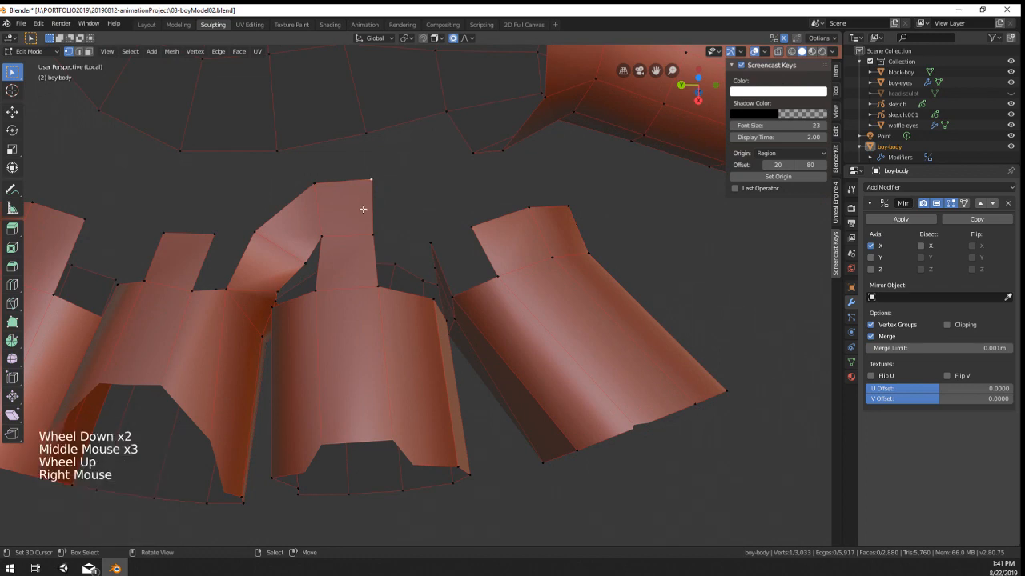
{"action": "left_click", "coordinate": [437, 225]}
{"action": "key", "text": "r"}
{"action": "left_click", "coordinate": [440, 256]}
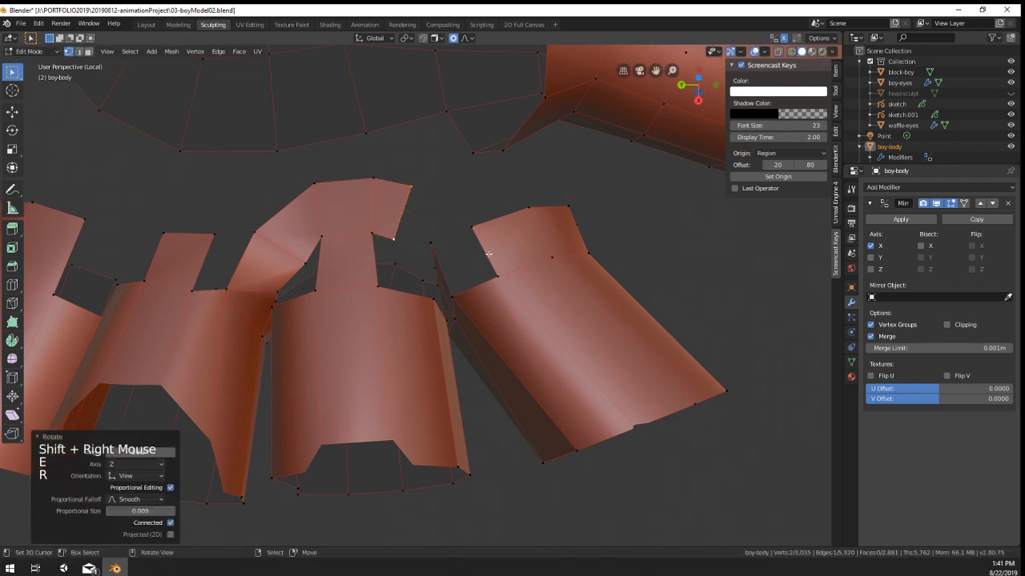
Step: Scale the extruded edge to 0.674 and move it closer to the index finger's base
{"action": "middle_click_drag", "start_coordinate": [441, 263], "coordinate": [462, 243]}
{"action": "key", "text": "g"}
{"action": "left_click", "coordinate": [470, 251]}
{"action": "key", "text": "s"}
{"action": "left_click", "coordinate": [501, 238]}
{"action": "key", "text": "g"}
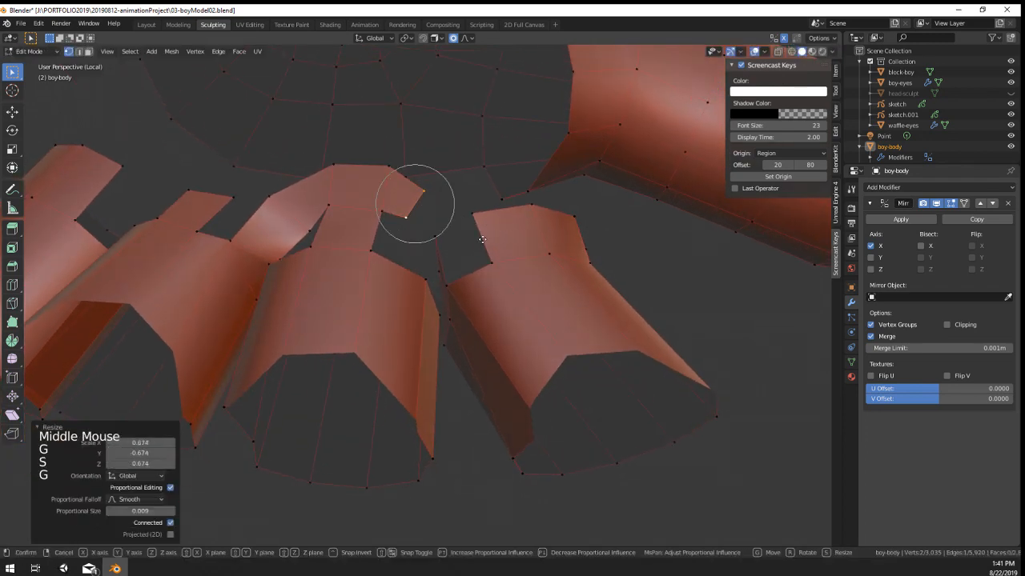
{"action": "left_click", "coordinate": [490, 245]}
Step: Adjust the extruded edge's inner vertex, then rotate and move the whole edge toward the gap beside the index finger
{"action": "right_click", "coordinate": [385, 213]}
{"action": "key", "text": "g"}
{"action": "right_click", "coordinate": [396, 217]}
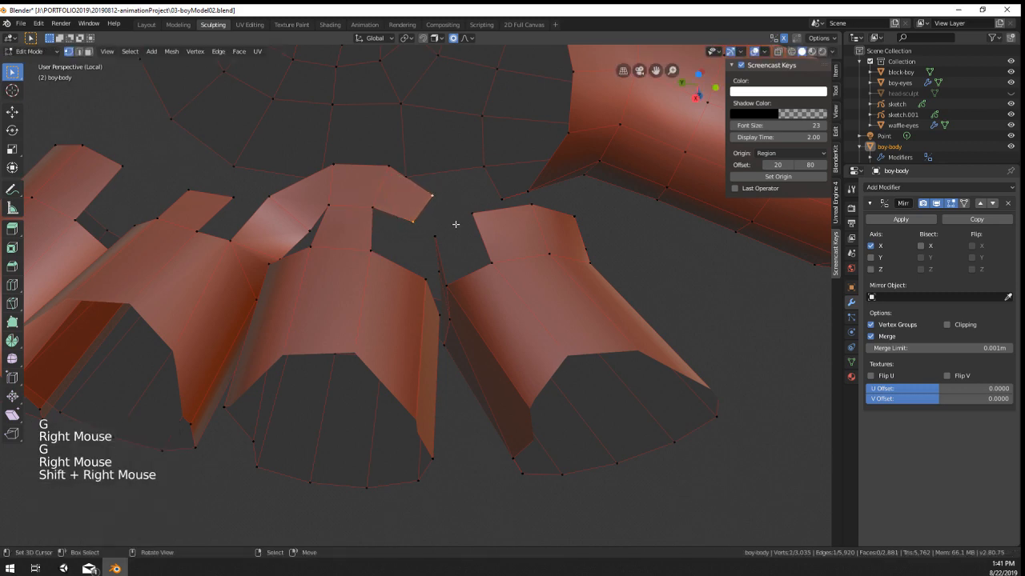
{"action": "middle_click_drag", "start_coordinate": [456, 224], "coordinate": [468, 278]}
{"action": "key", "text": "r"}
{"action": "left_click", "coordinate": [516, 150]}
{"action": "key", "text": "g"}
{"action": "left_click", "coordinate": [522, 160]}
Step: Reposition individual vertices around the gap between the middle finger's bridge and the index finger
{"action": "right_click", "coordinate": [553, 192]}
{"action": "key", "text": "g"}
{"action": "right_click", "coordinate": [553, 192]}
{"action": "key", "text": "g"}
{"action": "left_click", "coordinate": [442, 210]}
{"action": "key", "text": "g"}
{"action": "left_click", "coordinate": [412, 219]}
Step: Fill a face between the bridge's end edge and the index finger's inner base edge
{"action": "right_click", "coordinate": [430, 192], "text": "shift"}
{"action": "right_click", "coordinate": [421, 225], "text": "shift"}
{"action": "key", "text": "f"}
{"action": "key", "text": "ctrl+z"}
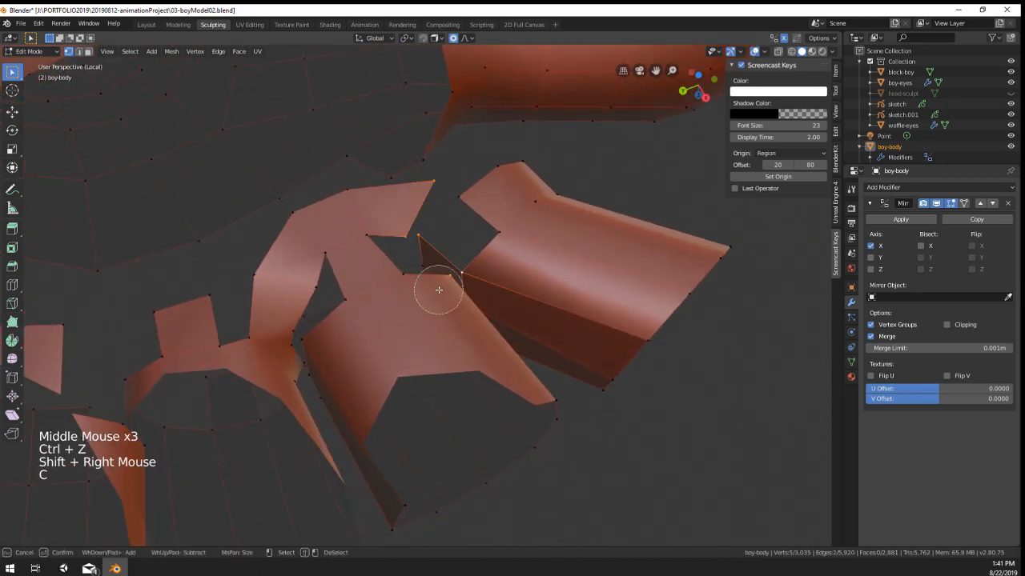
{"action": "middle_click_drag", "start_coordinate": [523, 303], "coordinate": [442, 279]}
Step: Move the vertices of the filled face and the index finger's inner base corner to even out the gap between the fingers
{"action": "key", "text": "g"}
{"action": "left_click", "coordinate": [432, 277]}
{"action": "key", "text": "g"}
{"action": "left_click", "coordinate": [447, 282]}
{"action": "scroll", "coordinate": [448, 282], "scroll_direction": "down", "scroll_amount": 1}
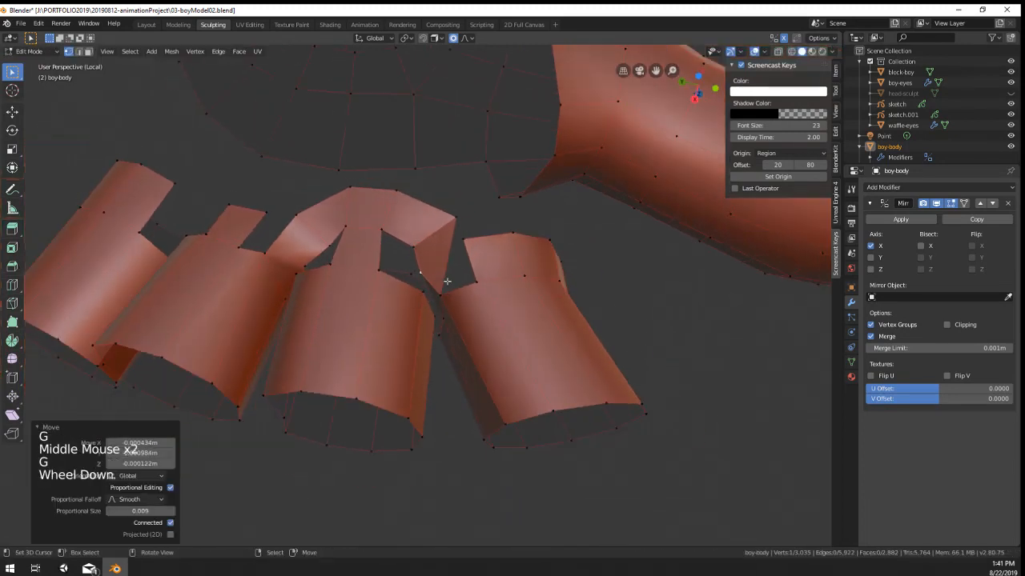
{"action": "right_click", "coordinate": [447, 281]}
{"action": "key", "text": "g"}
{"action": "left_click", "coordinate": [459, 319]}
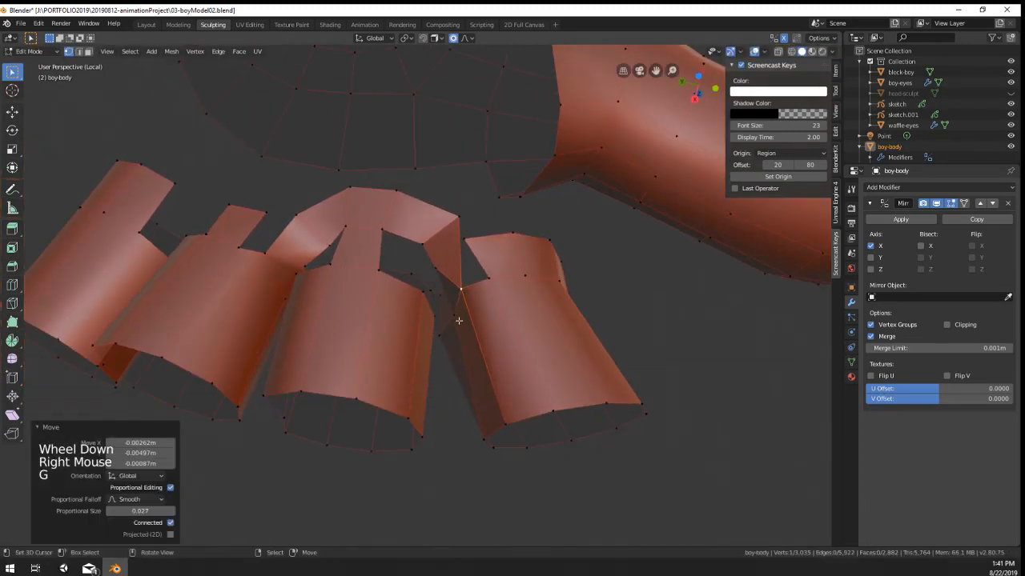
{"action": "right_click", "coordinate": [449, 331]}
{"action": "key", "text": "g"}
{"action": "left_click", "coordinate": [454, 332]}
Step: Try a lengthwise loop cut through the bridge around the middle finger's base, then undo it
{"action": "scroll", "coordinate": [435, 360], "scroll_direction": "down", "scroll_amount": 2}
{"action": "key", "text": "Tab"}
{"action": "middle_click_drag", "start_coordinate": [432, 361], "coordinate": [364, 329]}
{"action": "key", "text": "Tab"}
{"action": "scroll", "coordinate": [446, 257], "scroll_direction": "up", "scroll_amount": 3}
{"action": "key", "text": "ctrl+r"}
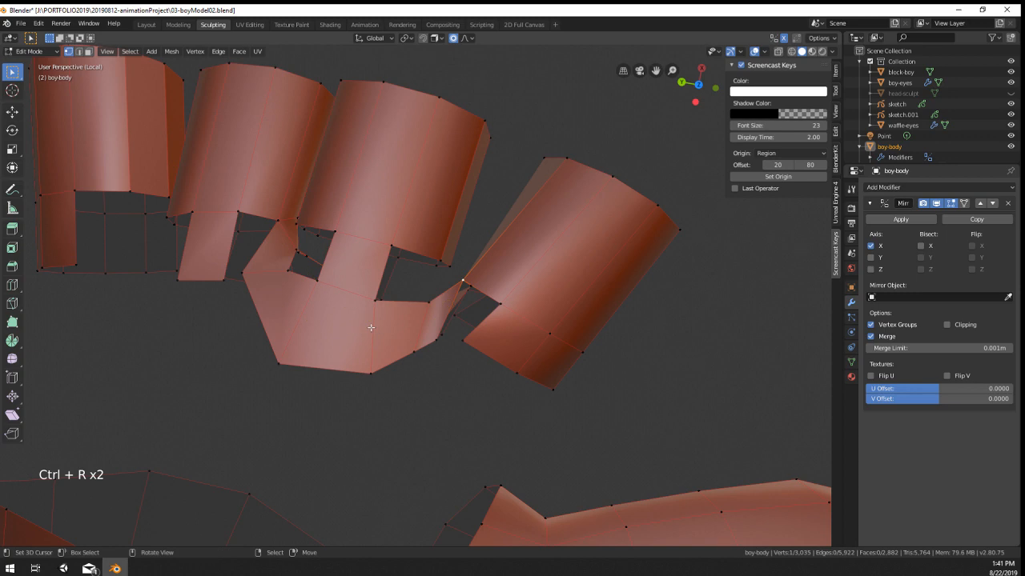
{"action": "key", "text": "ctrl+r"}
{"action": "left_click", "coordinate": [370, 327]}
{"action": "middle_click_drag", "start_coordinate": [376, 328], "coordinate": [454, 294]}
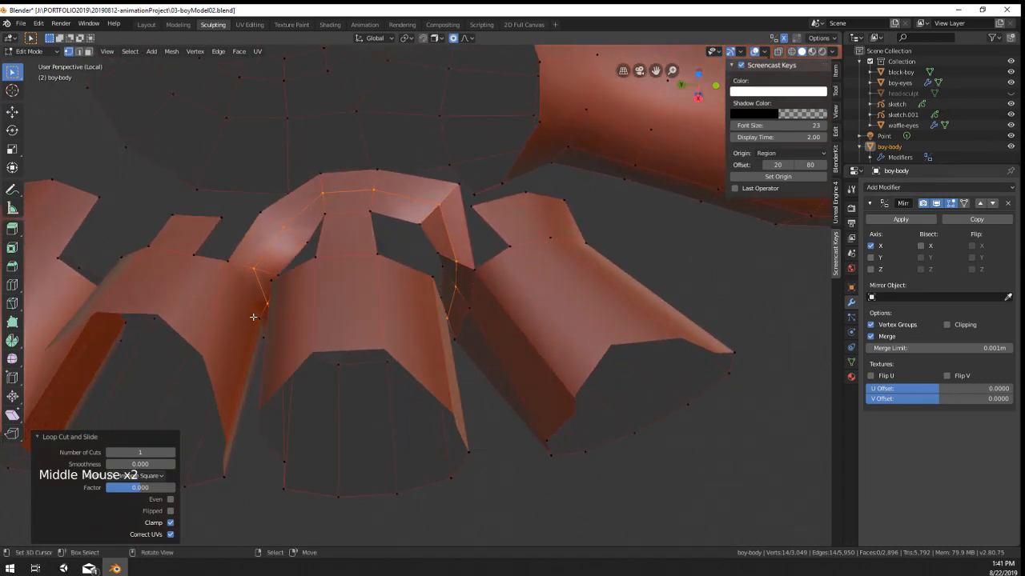
{"action": "middle_click_drag", "start_coordinate": [454, 344], "coordinate": [435, 362]}
{"action": "key", "text": "ctrl+z"}
{"action": "key", "text": "f"}
{"action": "key", "text": "ctrl+z"}
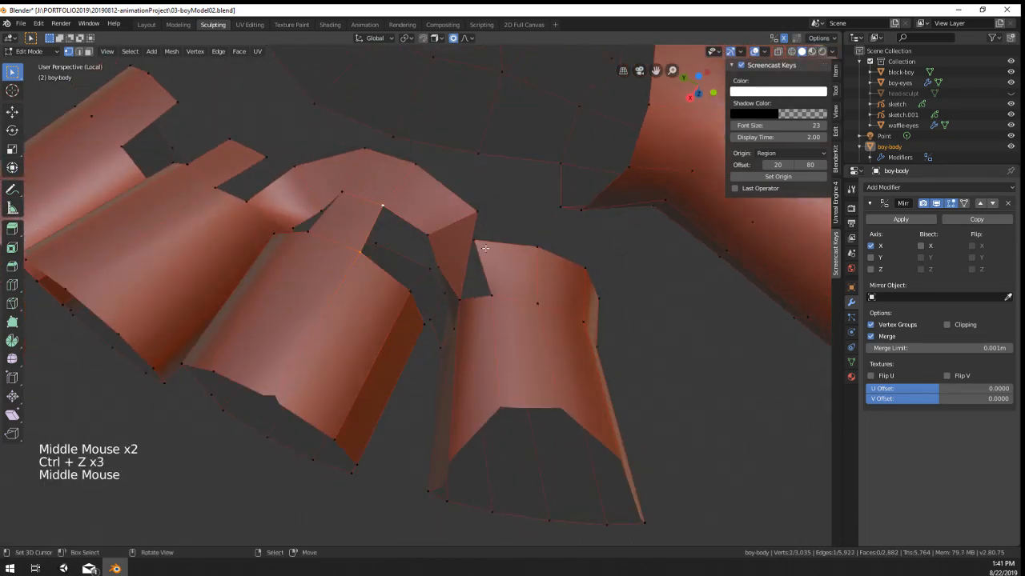
Step: Move the inner corner vertex of the index finger's tab away from the bridge end
{"action": "right_click", "coordinate": [483, 245]}
{"action": "mouse_move", "coordinate": [484, 247]}
{"action": "middle_mouse_down"}
{"action": "mouse_move", "coordinate": [525, 186]}
{"action": "mouse_move", "coordinate": [477, 248]}
{"action": "mouse_move", "coordinate": [374, 247]}
{"action": "mouse_move", "coordinate": [544, 270]}
{"action": "mouse_move", "coordinate": [608, 217]}
{"action": "mouse_move", "coordinate": [496, 261]}
{"action": "middle_mouse_up"}
{"action": "key", "text": "g"}
{"action": "left_click", "coordinate": [519, 189]}
{"action": "key", "text": "g"}
{"action": "left_click", "coordinate": [430, 264]}
Step: Fill a face between the facing base edges of the middle and index fingers
{"action": "right_click", "coordinate": [442, 284]}
{"action": "middle_click_drag", "start_coordinate": [441, 284], "coordinate": [434, 306]}
{"action": "right_click", "coordinate": [434, 305], "text": "shift"}
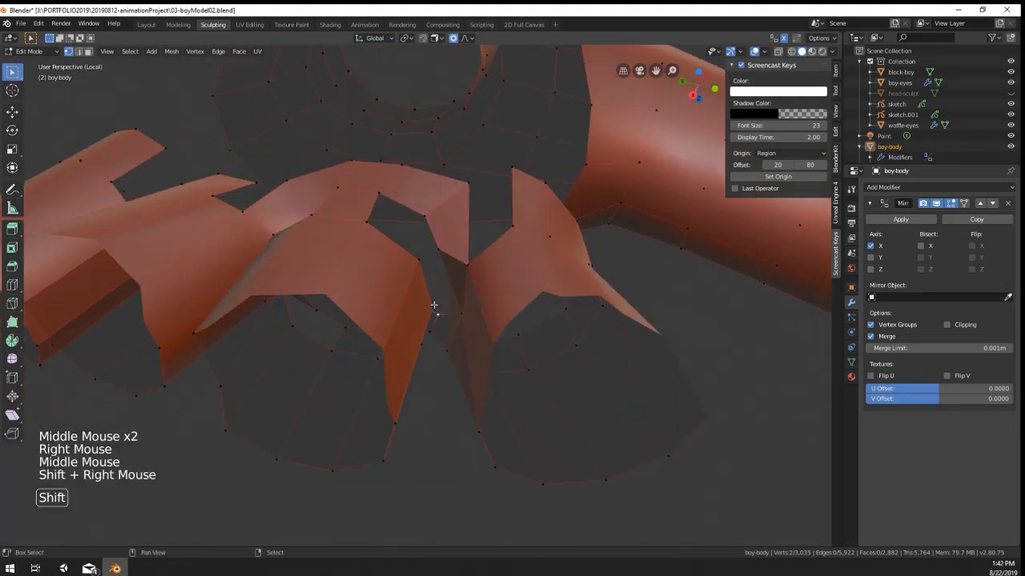
{"action": "right_click_drag", "start_coordinate": [430, 297], "coordinate": [430, 293]}
{"action": "middle_click_drag", "start_coordinate": [430, 293], "coordinate": [231, 187]}
{"action": "right_click", "coordinate": [439, 272], "text": "shift"}
{"action": "right_click", "coordinate": [446, 339]}
{"action": "right_click", "coordinate": [446, 338], "text": "shift"}
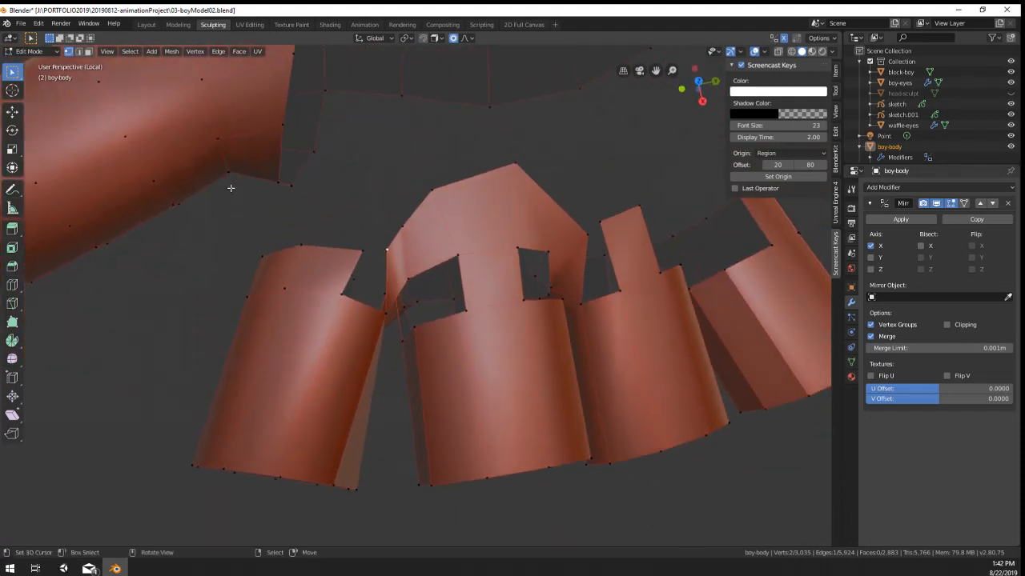
Step: Delete the two end vertices of the bridge segment beside the index finger
{"action": "scroll", "coordinate": [400, 320], "scroll_direction": "up", "scroll_amount": 4}
{"action": "middle_click_drag", "start_coordinate": [400, 321], "coordinate": [411, 355]}
{"action": "scroll", "coordinate": [414, 376], "scroll_direction": "down", "scroll_amount": 6}
{"action": "middle_click_drag", "start_coordinate": [411, 355], "coordinate": [355, 352]}
{"action": "scroll", "coordinate": [420, 375], "scroll_direction": "up", "scroll_amount": 1}
{"action": "scroll", "coordinate": [432, 264], "scroll_direction": "up", "scroll_amount": 3}
{"action": "scroll", "coordinate": [416, 297], "scroll_direction": "down", "scroll_amount": 3}
{"action": "scroll", "coordinate": [415, 259], "scroll_direction": "up", "scroll_amount": 1}
{"action": "scroll", "coordinate": [416, 259], "scroll_direction": "up", "scroll_amount": 1}
{"action": "right_click", "coordinate": [407, 232]}
{"action": "scroll", "coordinate": [407, 232], "scroll_direction": "down", "scroll_amount": 3}
{"action": "right_click", "coordinate": [420, 230], "text": "shift"}
{"action": "key", "text": "x"}
Step: Reposition the loose base vertices between the index and middle fingers using proportional editing
{"action": "right_click", "coordinate": [411, 259]}
{"action": "key", "text": "g"}
{"action": "left_click", "coordinate": [345, 309]}
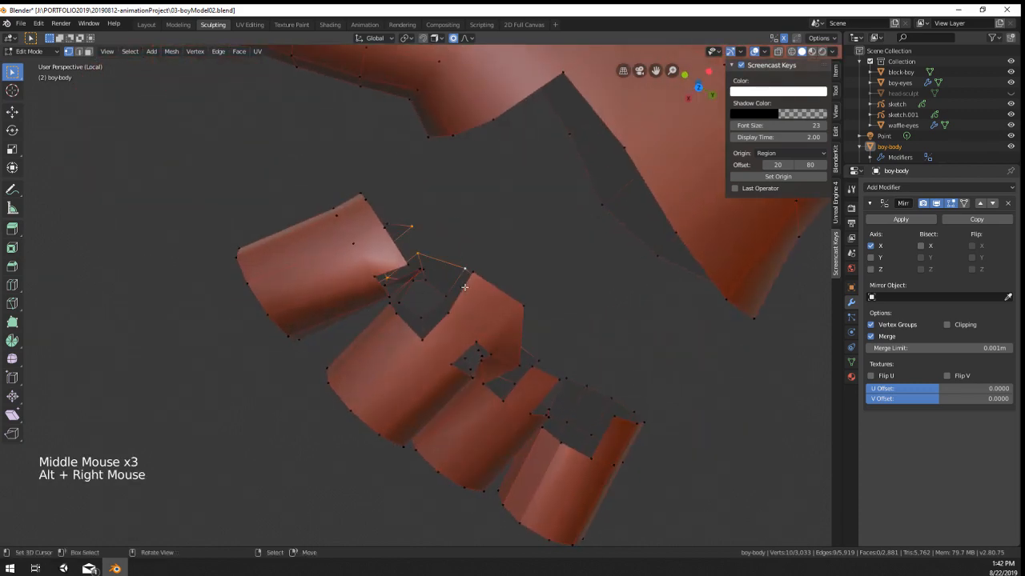
{"action": "middle_click_drag", "start_coordinate": [464, 287], "coordinate": [463, 255]}
{"action": "right_click", "coordinate": [385, 263]}
{"action": "key", "text": "g"}
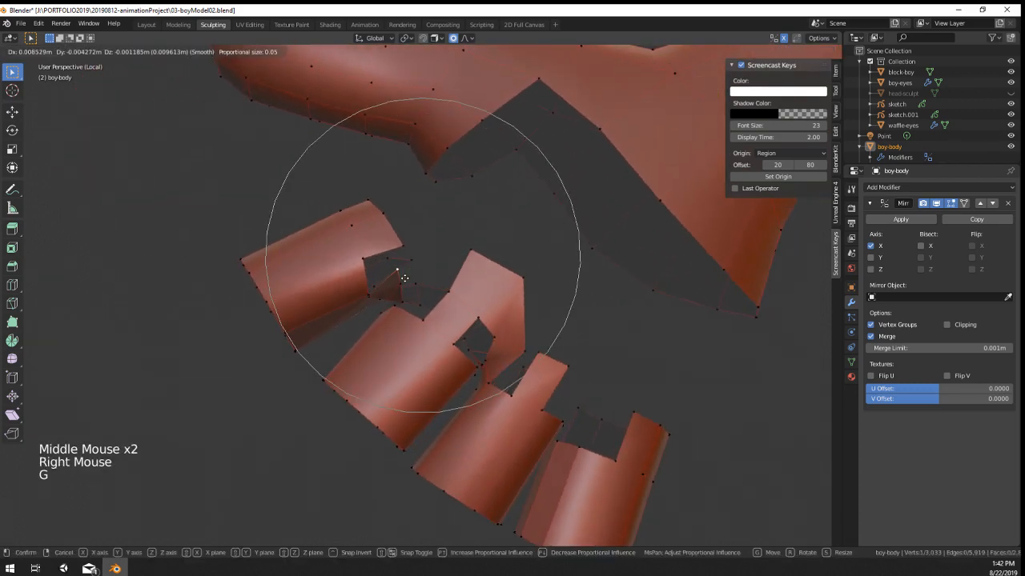
{"action": "left_click", "coordinate": [408, 284]}
{"action": "mouse_move", "coordinate": [408, 283]}
{"action": "middle_mouse_down"}
{"action": "mouse_move", "coordinate": [426, 276]}
{"action": "mouse_move", "coordinate": [284, 216]}
{"action": "mouse_move", "coordinate": [367, 289]}
{"action": "middle_mouse_up"}
{"action": "right_click", "coordinate": [402, 274]}
{"action": "key", "text": "g"}
{"action": "left_click", "coordinate": [411, 282]}
Step: Delete the vertices of all four detached fingers in wireframe display, keeping the palm and thumb
{"action": "scroll", "coordinate": [421, 304], "scroll_direction": "down", "scroll_amount": 6}
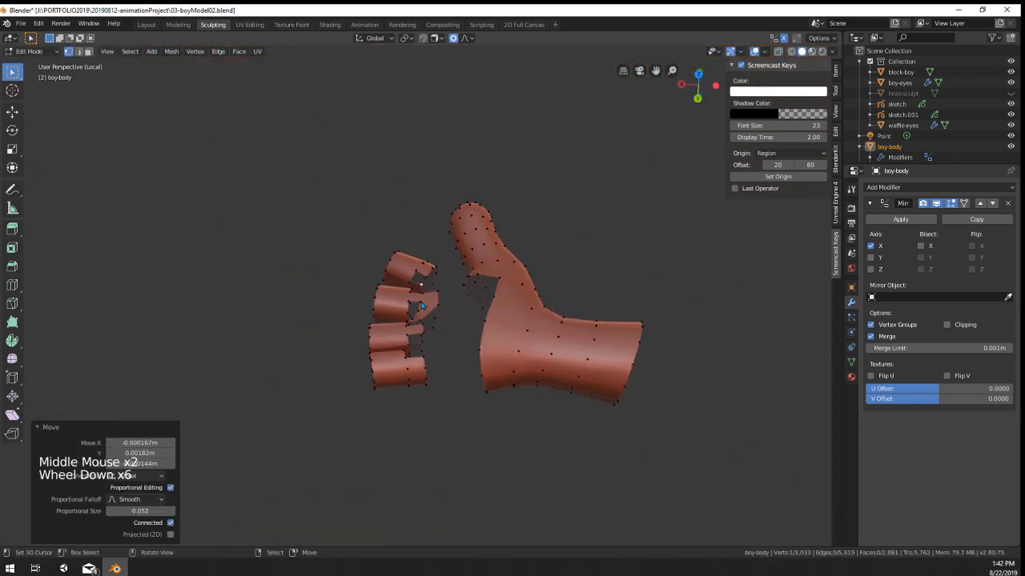
{"action": "key", "text": "x"}
{"action": "key", "text": "z"}
{"action": "left_click", "coordinate": [355, 365]}
{"action": "middle_click_drag", "start_coordinate": [469, 313], "coordinate": [464, 354]}
{"action": "key", "text": "a"}
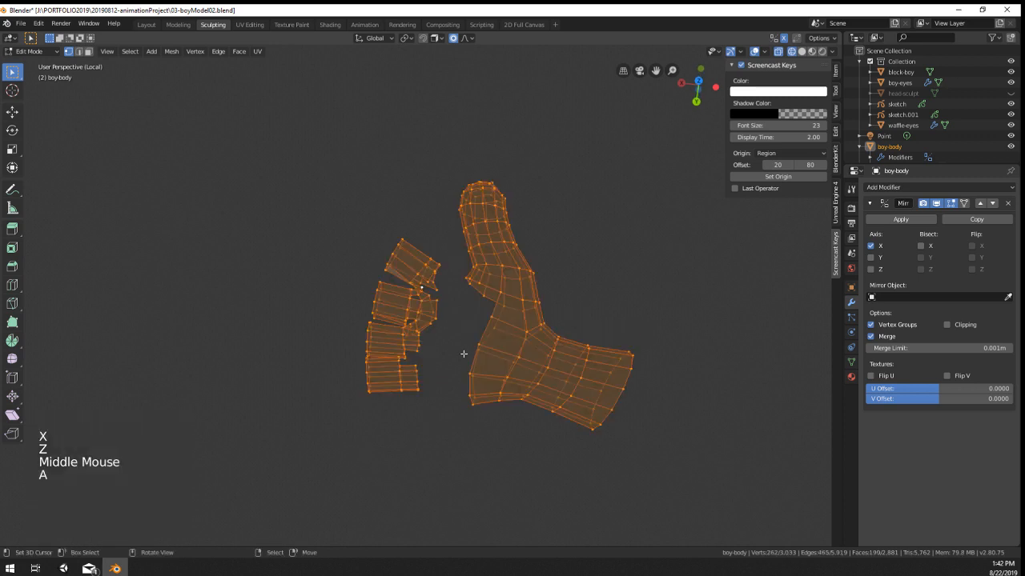
{"action": "key", "text": "a"}
{"action": "key", "text": "a"}
{"action": "key", "text": "c"}
{"action": "left_click_drag", "start_coordinate": [402, 285], "coordinate": [371, 427]}
{"action": "right_click", "coordinate": [368, 424]}
{"action": "key", "text": "x"}
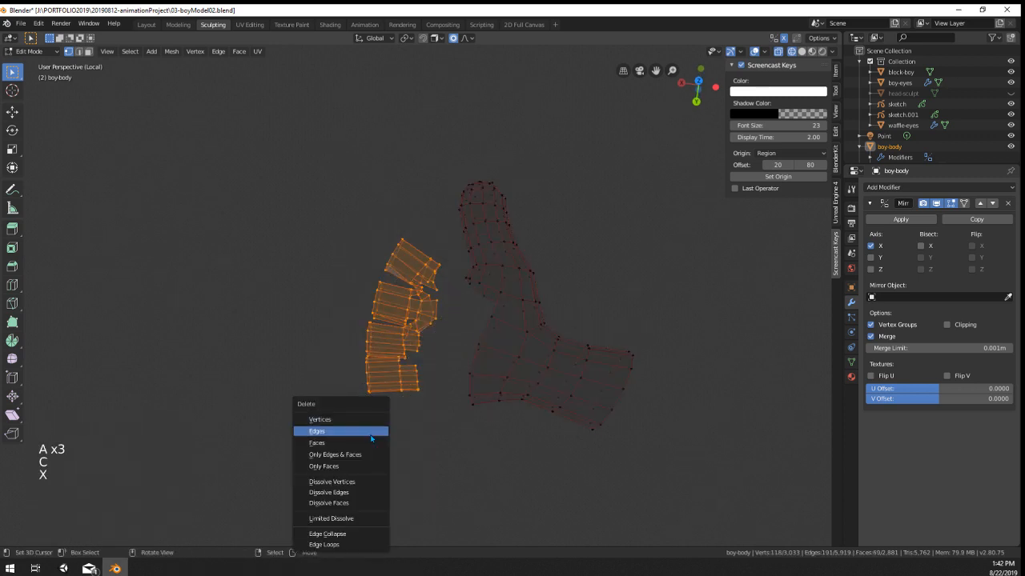
{"action": "left_click", "coordinate": [366, 418]}
Step: Return to solid shading and add a mesh circle with 8 vertices and a 1 m radius
{"action": "key", "text": "z"}
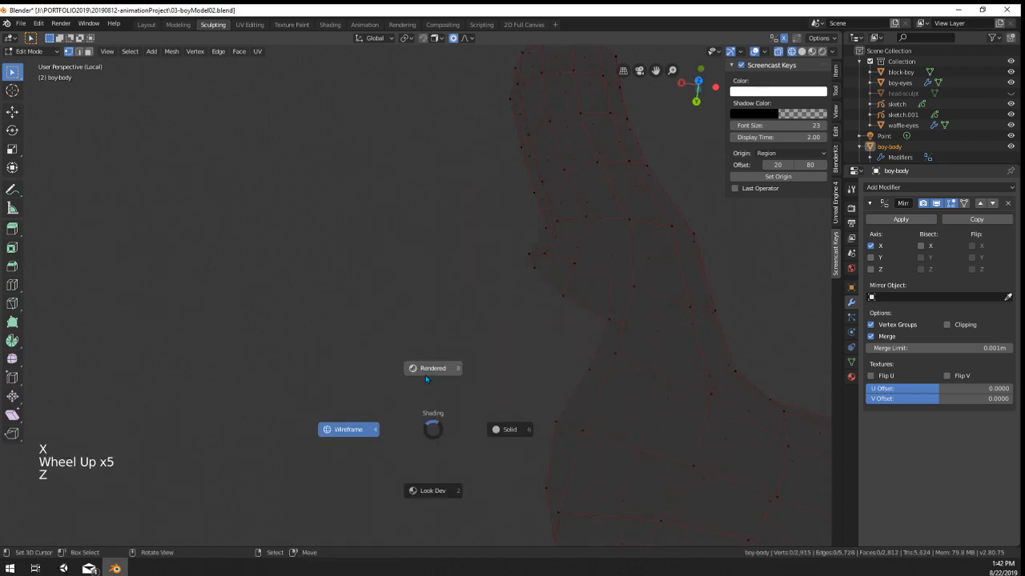
{"action": "left_click", "coordinate": [489, 430]}
{"action": "scroll", "coordinate": [489, 430], "scroll_direction": "down", "scroll_amount": 1}
{"action": "middle_click_drag", "start_coordinate": [489, 430], "coordinate": [357, 393]}
{"action": "key", "text": "shift+a"}
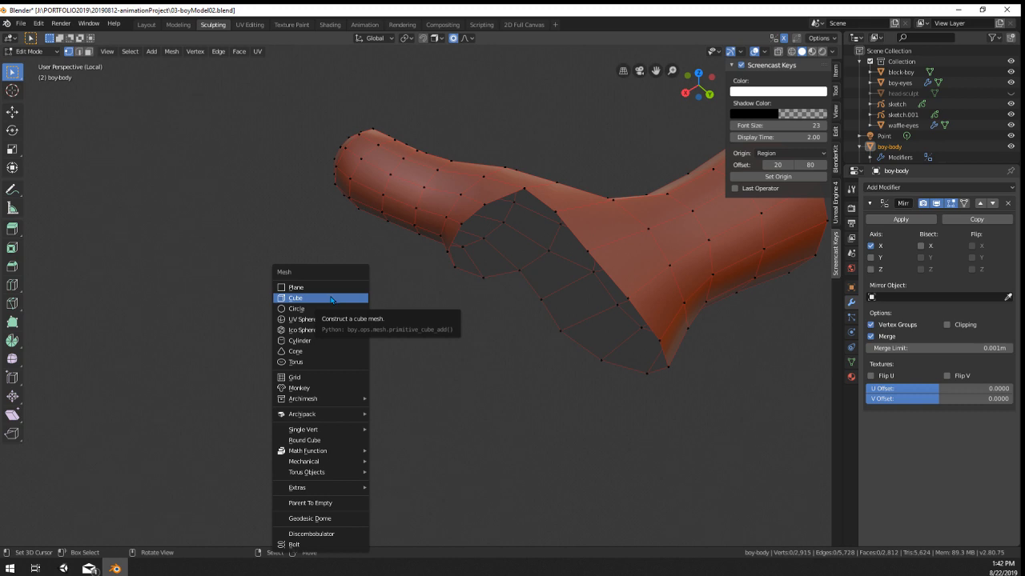
{"action": "left_click", "coordinate": [337, 310]}
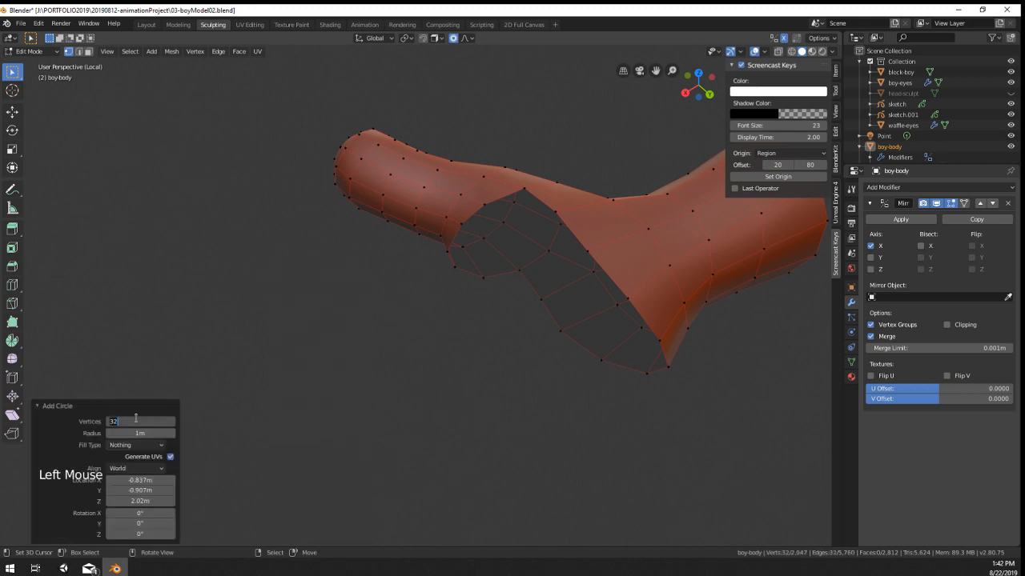
{"action": "scroll", "coordinate": [288, 356], "scroll_direction": "down", "scroll_amount": 16}
{"action": "scroll", "coordinate": [542, 267], "scroll_direction": "up", "scroll_amount": 1}
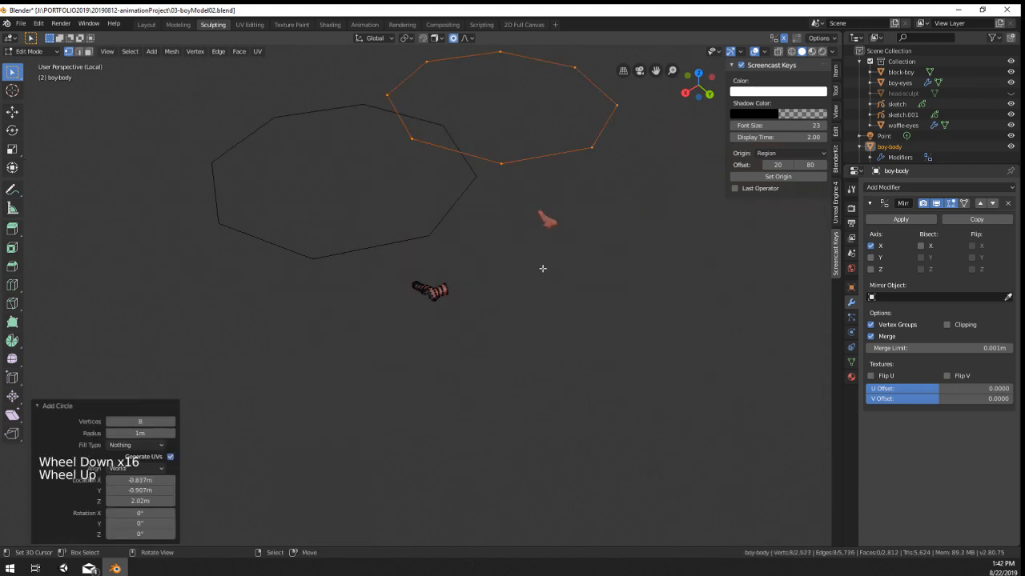
Step: Scale the new circle to about 0.088 and move it close to the hand
{"action": "key", "text": "g"}
{"action": "key", "text": "s"}
{"action": "left_click", "coordinate": [344, 342]}
{"action": "scroll", "coordinate": [339, 344], "scroll_direction": "up", "scroll_amount": 5}
{"action": "key", "text": "g"}
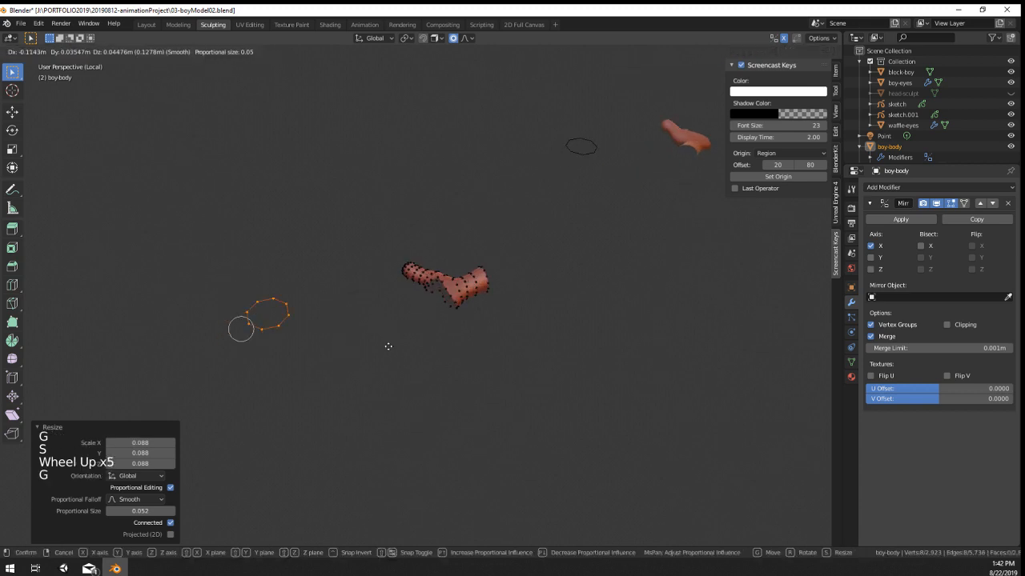
{"action": "left_click", "coordinate": [514, 328]}
{"action": "middle_click_drag", "start_coordinate": [515, 328], "coordinate": [514, 368]}
{"action": "key", "text": "g"}
{"action": "left_click", "coordinate": [480, 341]}
{"action": "key", "text": "g"}
{"action": "left_click", "coordinate": [487, 457]}
Step: Rotate the circle about the global Y axis and scale it to about 0.205 to match a finger's thickness
{"action": "key", "text": "r"}
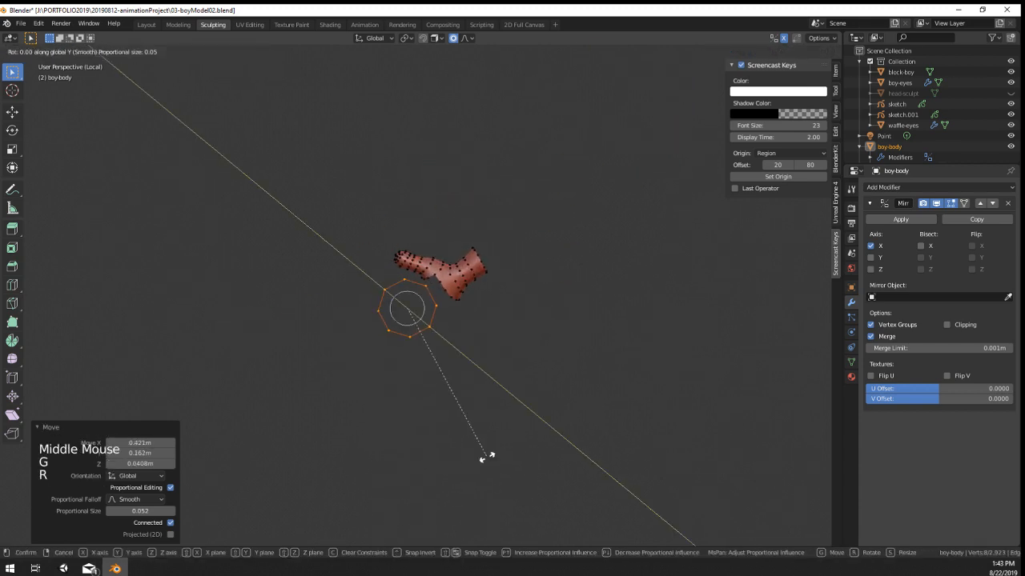
{"action": "left_click", "coordinate": [485, 456]}
{"action": "scroll", "coordinate": [481, 430], "scroll_direction": "up", "scroll_amount": 4}
{"action": "middle_click_drag", "start_coordinate": [481, 430], "coordinate": [637, 365]}
{"action": "key", "text": "s"}
{"action": "left_click", "coordinate": [434, 327]}
Step: Move and tilt the circle so it sits in front of the palm beside the thumb as the index finger's ring
{"action": "middle_click_drag", "start_coordinate": [435, 327], "coordinate": [468, 364]}
{"action": "key", "text": "g"}
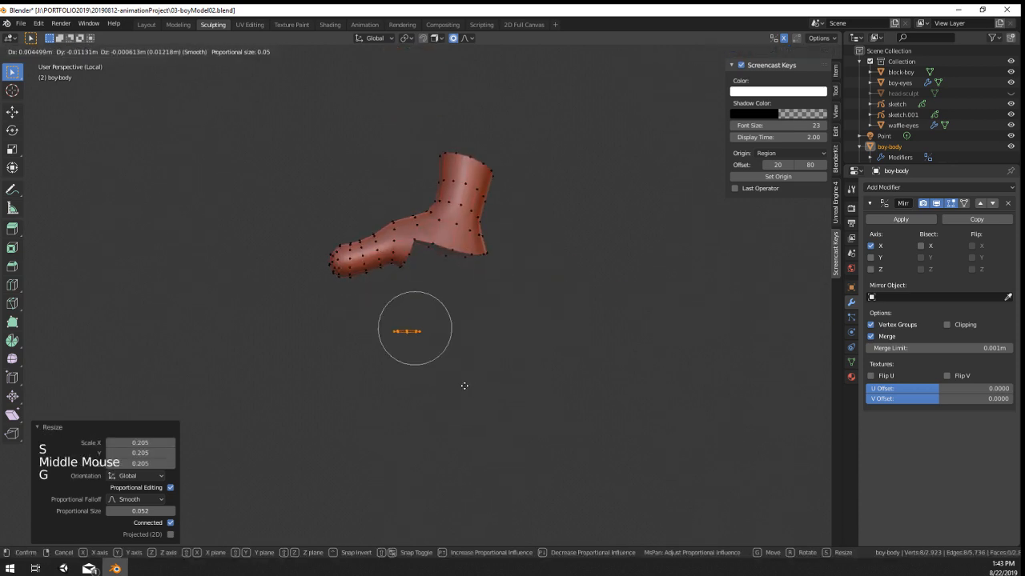
{"action": "left_click", "coordinate": [478, 342]}
{"action": "key", "text": "r"}
{"action": "left_click", "coordinate": [490, 366]}
{"action": "key", "text": "g"}
{"action": "left_click", "coordinate": [498, 359]}
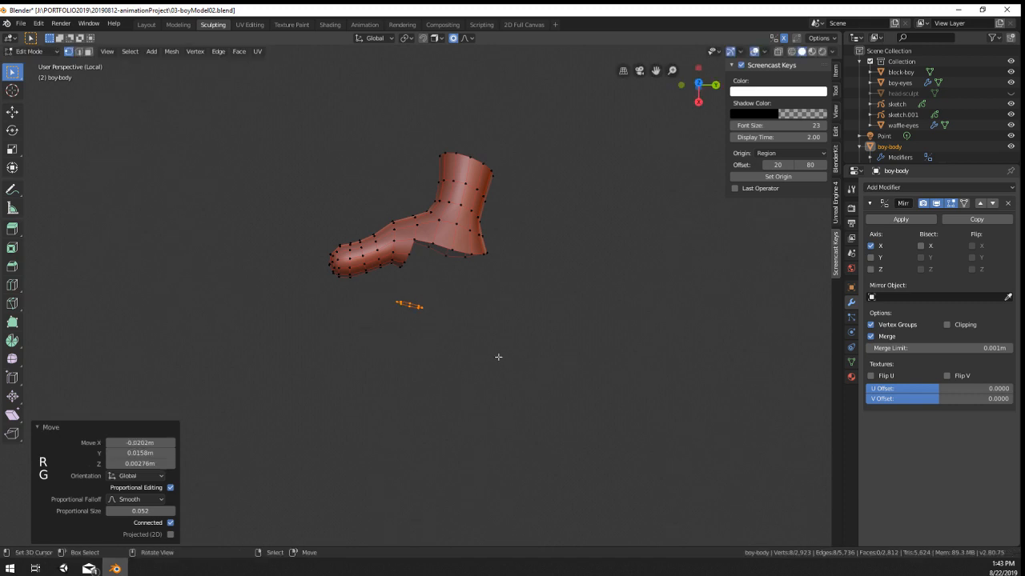
Step: Duplicate the circle three times at equal spacing for the other fingers and nudge the copies into a curved row
{"action": "key", "text": "shift+d"}
{"action": "left_click", "coordinate": [536, 369]}
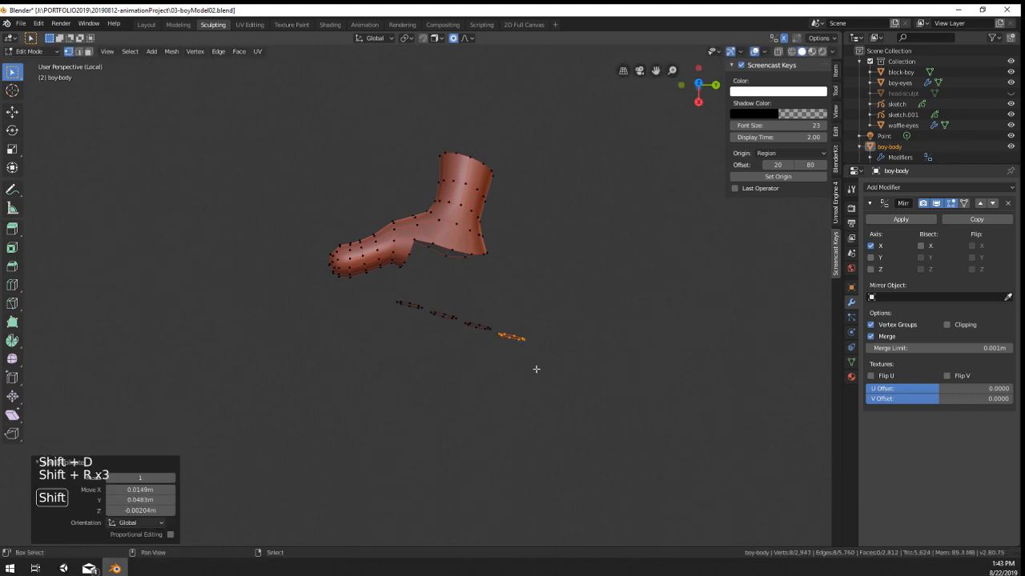
{"action": "middle_click_drag", "start_coordinate": [536, 369], "coordinate": [481, 424]}
{"action": "scroll", "coordinate": [533, 297], "scroll_direction": "up", "scroll_amount": 3}
{"action": "key", "text": "g"}
{"action": "left_click", "coordinate": [491, 417]}
{"action": "right_click", "coordinate": [405, 350], "text": "alt"}
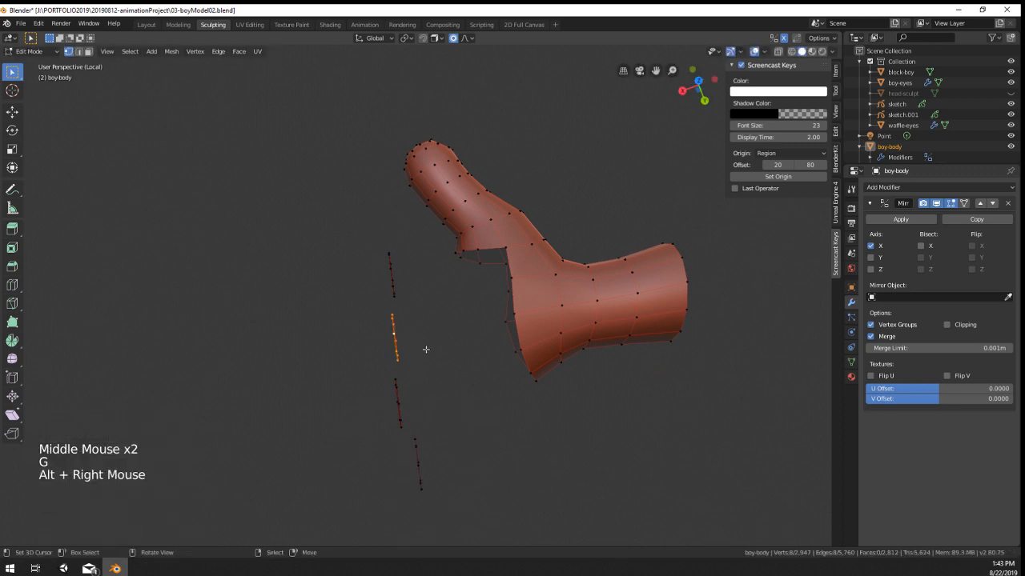
{"action": "key", "text": "g"}
{"action": "left_click", "coordinate": [420, 350]}
Step: Select the upper and lower arcs of all four finger circles and extrude them about 0.034 m toward the wrist
{"action": "middle_click_drag", "start_coordinate": [420, 350], "coordinate": [406, 294]}
{"action": "scroll", "coordinate": [379, 276], "scroll_direction": "up", "scroll_amount": 2}
{"action": "scroll", "coordinate": [432, 298], "scroll_direction": "up", "scroll_amount": 1}
{"action": "scroll", "coordinate": [466, 306], "scroll_direction": "down", "scroll_amount": 2}
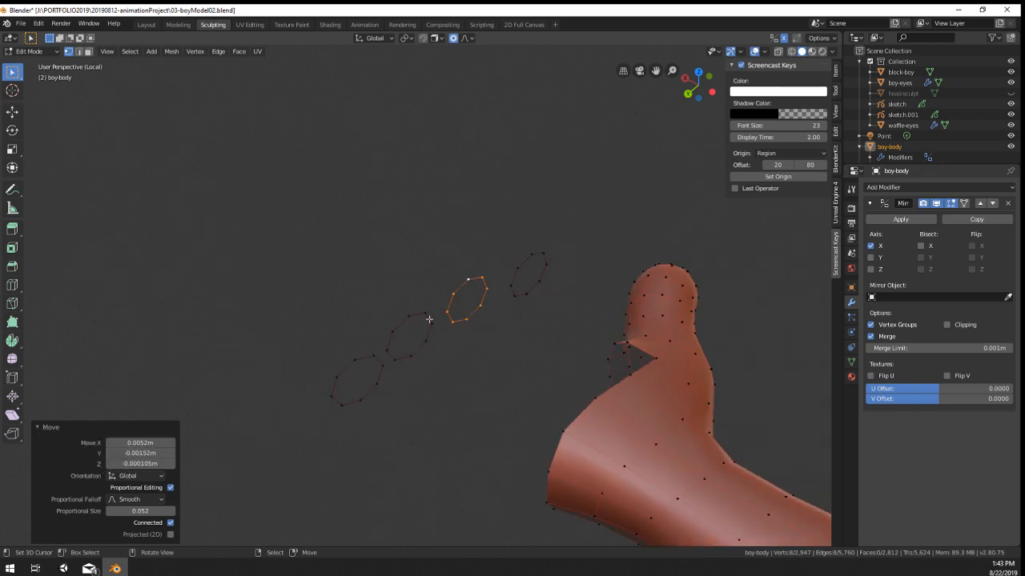
{"action": "scroll", "coordinate": [429, 319], "scroll_direction": "up", "scroll_amount": 1}
{"action": "middle_click_drag", "start_coordinate": [429, 319], "coordinate": [280, 330]}
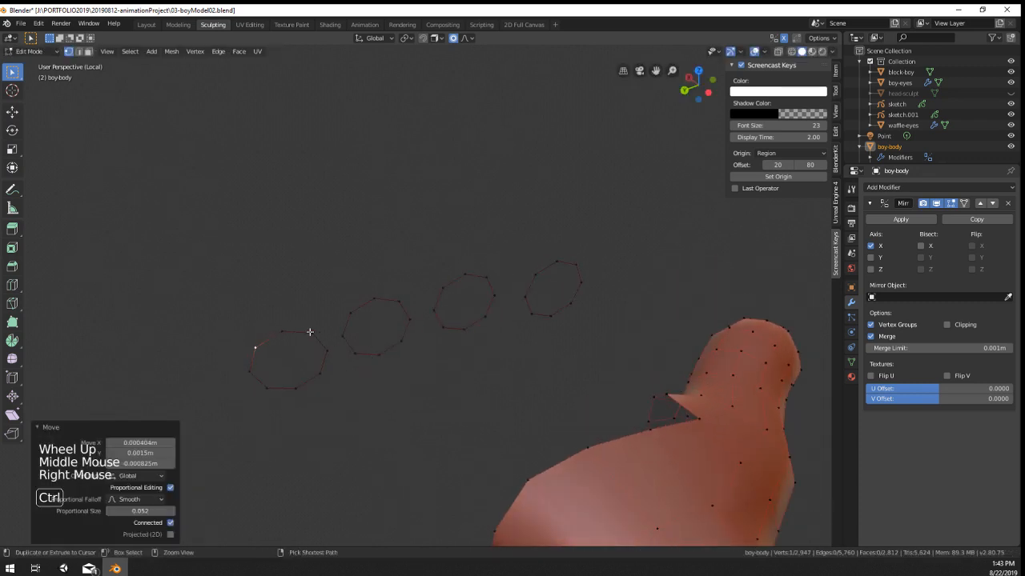
{"action": "key", "text": "ctrl+z"}
{"action": "right_click", "coordinate": [313, 331], "text": "ctrl"}
{"action": "key", "text": "c"}
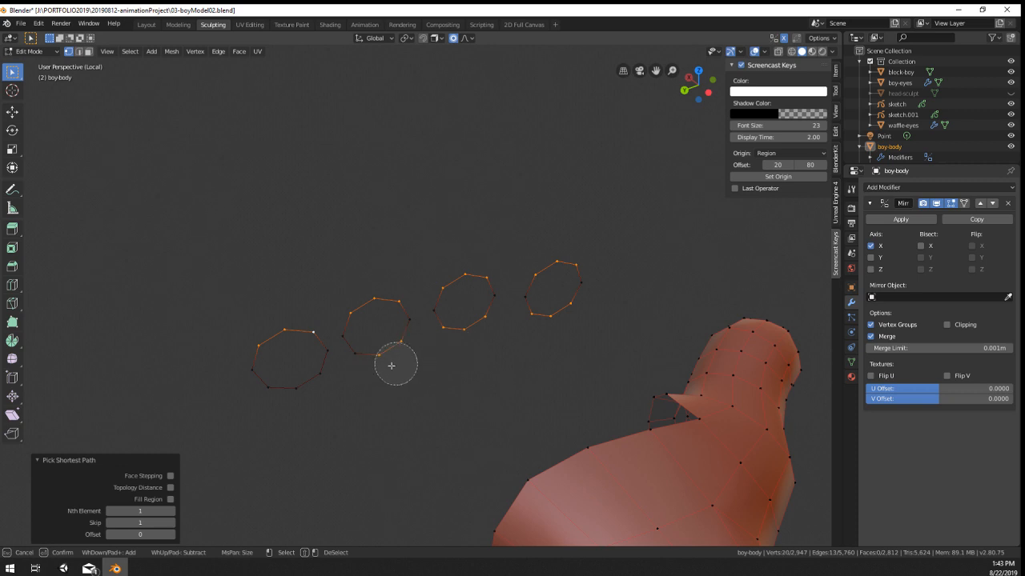
{"action": "middle_click_drag", "start_coordinate": [262, 405], "coordinate": [482, 412]}
{"action": "key", "text": "e"}
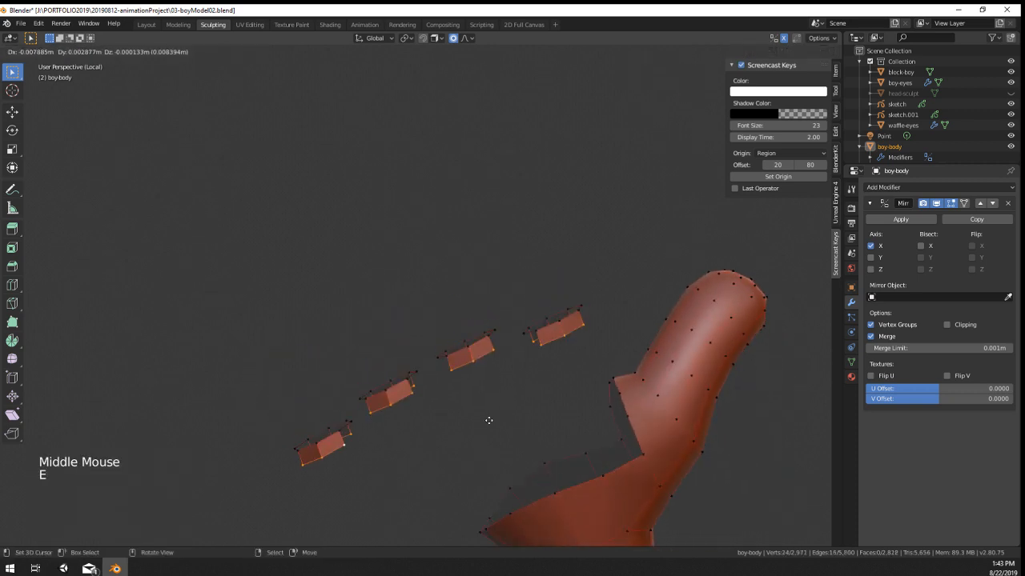
{"action": "left_click", "coordinate": [507, 456]}
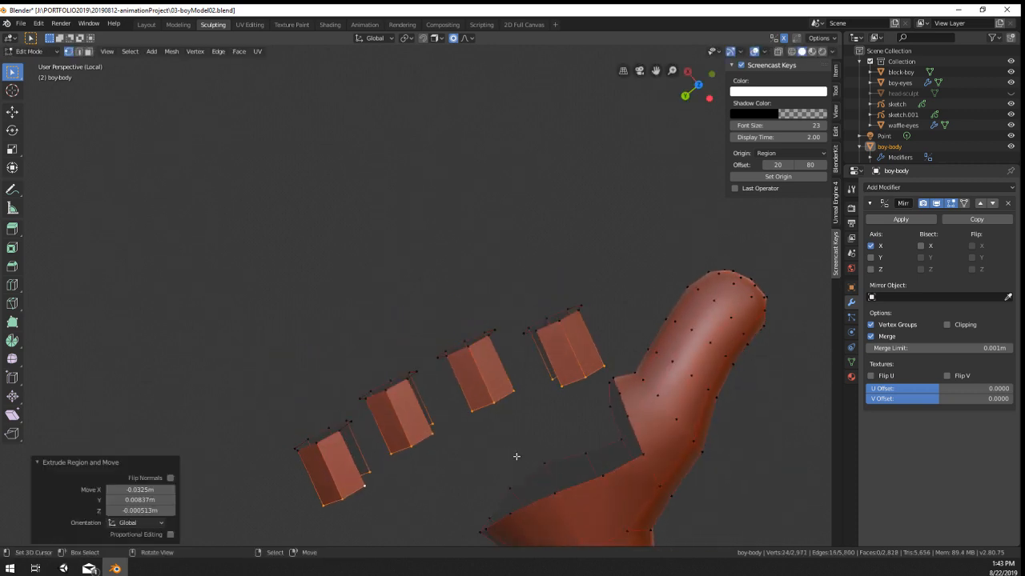
Step: Scale the extruded finger ends to about 0.863 with proportional editing at a size of about 0.039
{"action": "middle_click_drag", "start_coordinate": [514, 457], "coordinate": [590, 320], "text": "shift"}
{"action": "scroll", "coordinate": [590, 321], "scroll_direction": "up", "scroll_amount": 2}
{"action": "key", "text": "s"}
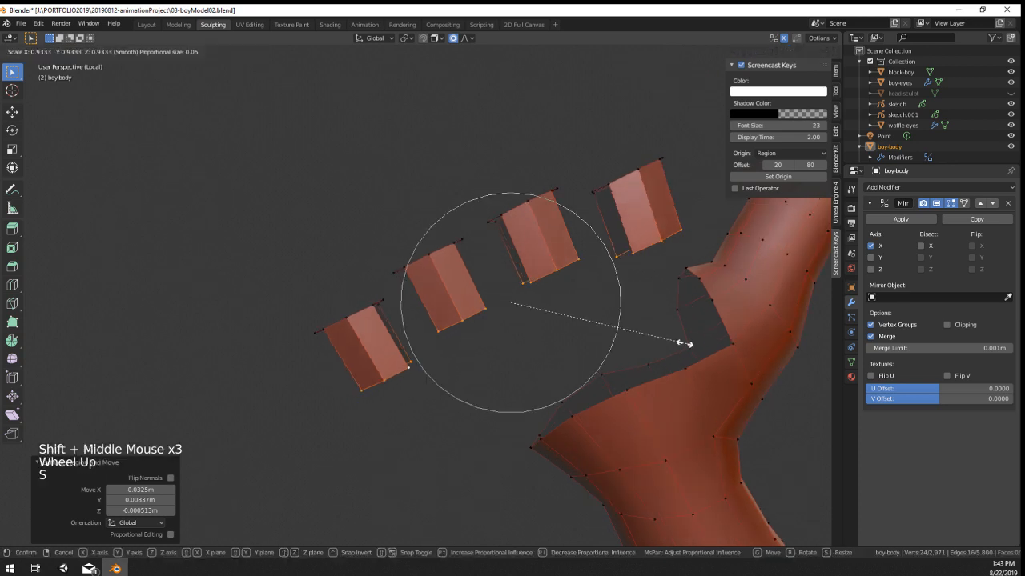
{"action": "left_click", "coordinate": [614, 362]}
{"action": "middle_click_drag", "start_coordinate": [614, 363], "coordinate": [387, 286]}
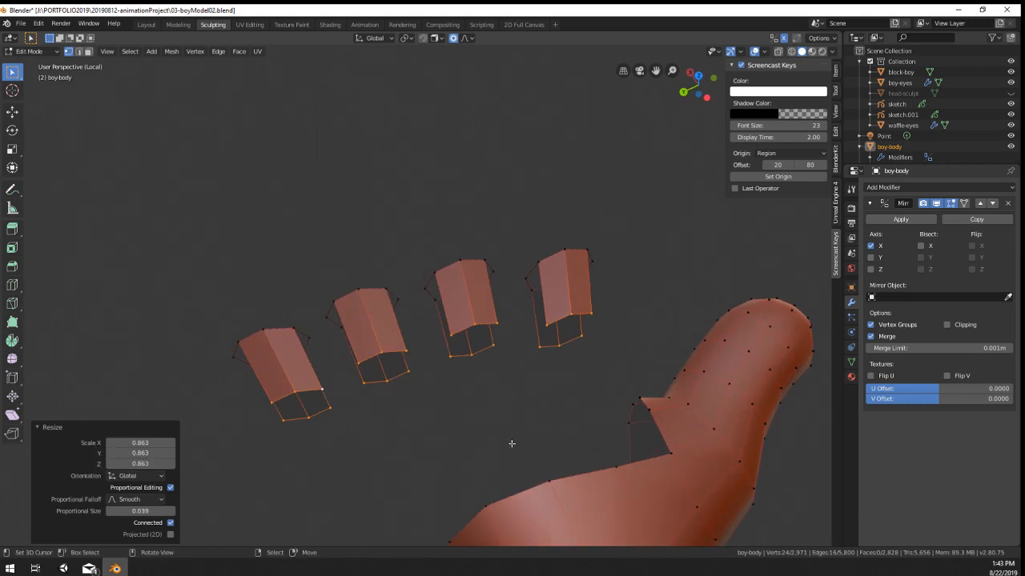
{"action": "middle_click_drag", "start_coordinate": [511, 444], "coordinate": [513, 418], "text": "shift"}
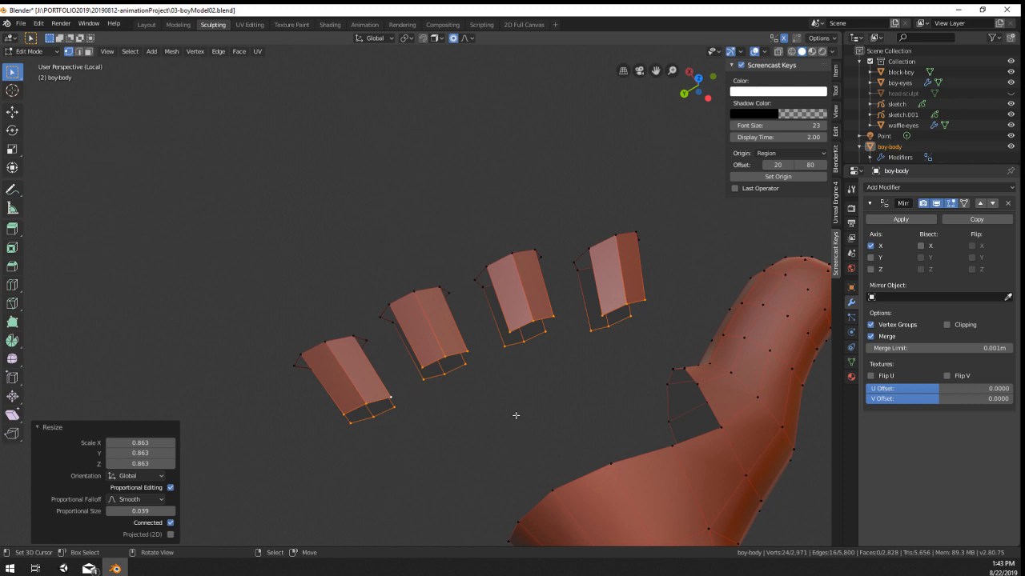
Step: In wireframe display, select the four complete finger rings and extrude them about 0.03 m toward the fingertips
{"action": "middle_click_drag", "start_coordinate": [515, 415], "coordinate": [454, 259]}
{"action": "key", "text": "z"}
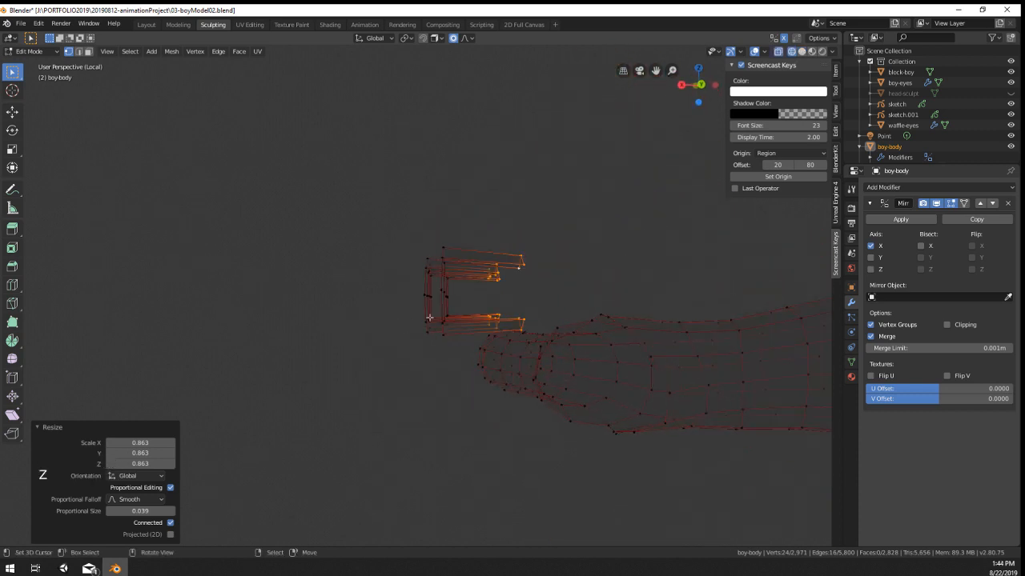
{"action": "key", "text": "a"}
{"action": "key", "text": "a"}
{"action": "key", "text": "a"}
{"action": "middle_click_drag", "start_coordinate": [443, 247], "coordinate": [509, 402]}
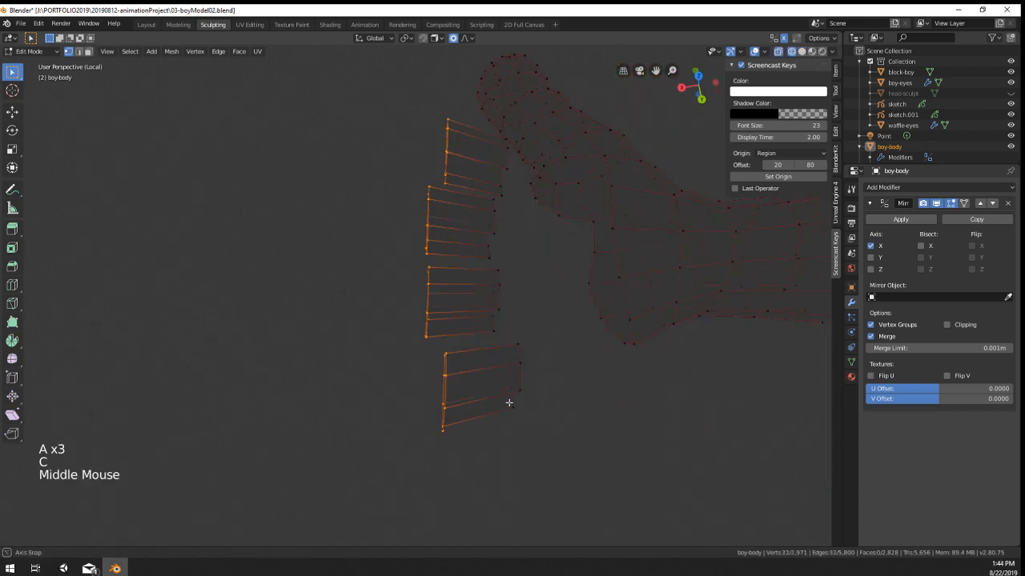
{"action": "key", "text": "e"}
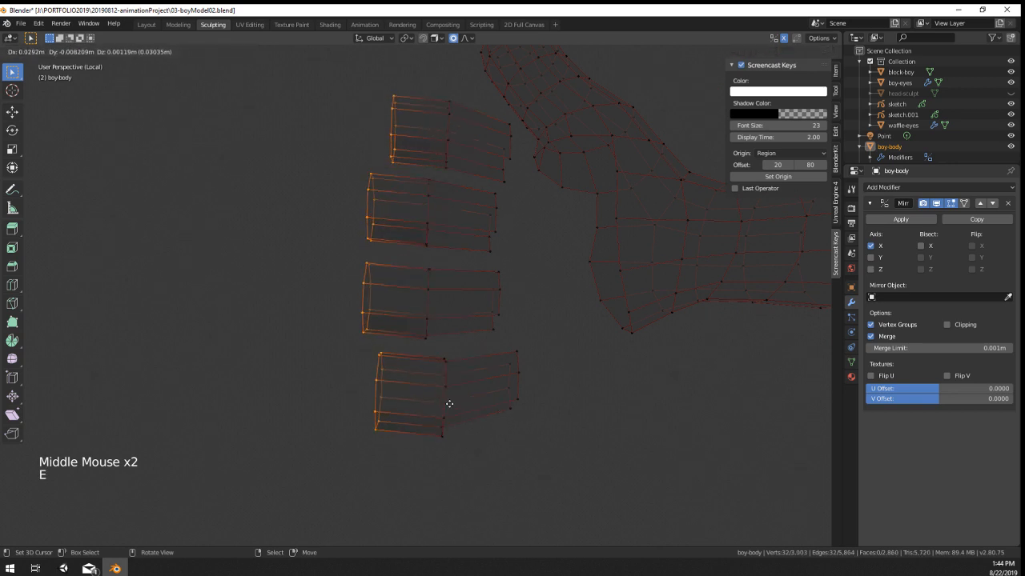
{"action": "left_click", "coordinate": [449, 404]}
Step: Return to solid shading, grow the selection over the finger segments and recalculate their normals
{"action": "scroll", "coordinate": [450, 404], "scroll_direction": "down", "scroll_amount": 4}
{"action": "key", "text": "z"}
{"action": "mouse_move", "coordinate": [569, 414]}
{"action": "middle_mouse_down"}
{"action": "mouse_move", "coordinate": [445, 373]}
{"action": "mouse_move", "coordinate": [416, 345]}
{"action": "mouse_move", "coordinate": [336, 306]}
{"action": "mouse_move", "coordinate": [333, 355]}
{"action": "mouse_move", "coordinate": [389, 393]}
{"action": "mouse_move", "coordinate": [473, 389]}
{"action": "mouse_move", "coordinate": [441, 434]}
{"action": "mouse_move", "coordinate": [644, 383]}
{"action": "middle_mouse_up"}
{"action": "scroll", "coordinate": [416, 344], "scroll_direction": "up", "scroll_amount": 2}
{"action": "scroll", "coordinate": [417, 344], "scroll_direction": "up", "scroll_amount": 1}
{"action": "key", "text": "ctrl+KP_Add"}
{"action": "key", "text": "shift+n"}
{"action": "right_click", "coordinate": [374, 316]}
{"action": "scroll", "coordinate": [464, 381], "scroll_direction": "up", "scroll_amount": 2}
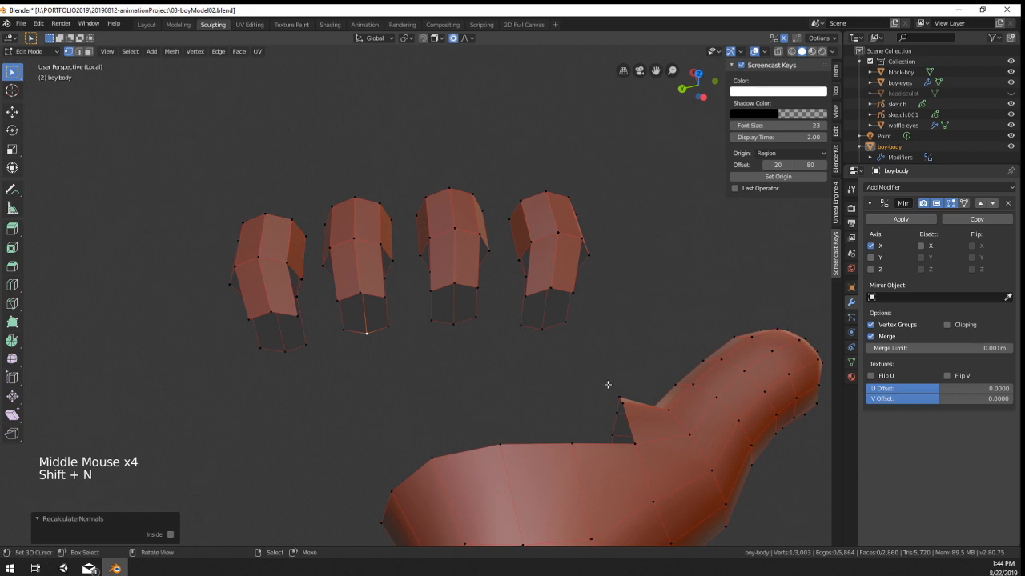
Step: Try to add loop cuts across the palm-side segment of the outermost finger
{"action": "middle_click_drag", "start_coordinate": [625, 385], "coordinate": [387, 451]}
{"action": "scroll", "coordinate": [476, 379], "scroll_direction": "up", "scroll_amount": 1}
{"action": "middle_click_drag", "start_coordinate": [446, 314], "coordinate": [439, 383], "text": "shift"}
{"action": "middle_click_drag", "start_coordinate": [439, 382], "coordinate": [428, 391]}
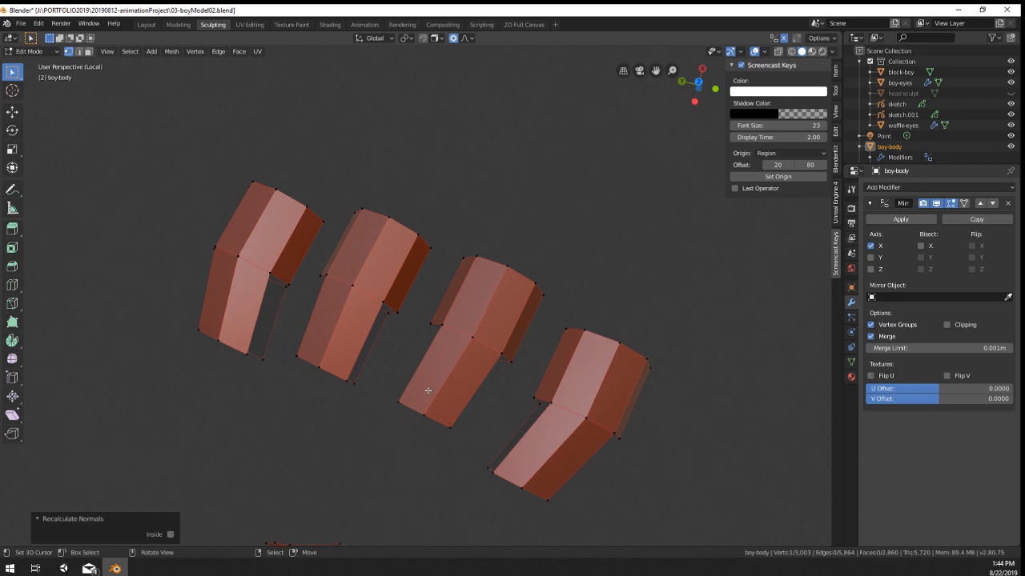
{"action": "key", "text": "ctrl+r"}
{"action": "double_click", "coordinate": [259, 322]}
{"action": "key", "text": "ctrl+r"}
{"action": "left_click", "coordinate": [265, 323]}
{"action": "left_click", "coordinate": [266, 323]}
{"action": "key", "text": "ctrl+z"}
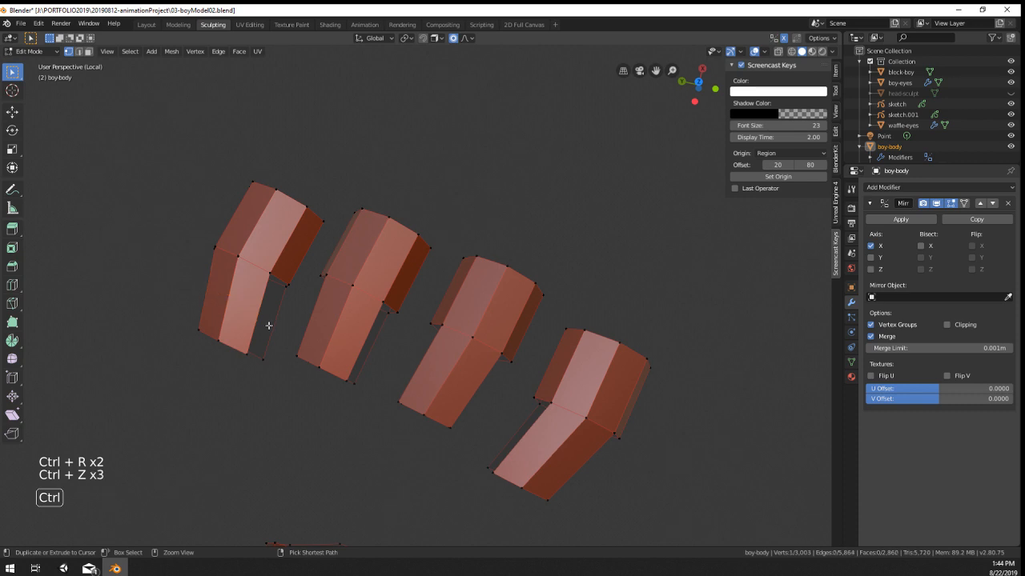
Step: Select the open palm-side end vertices on the upper and lower strips of all four fingers
{"action": "middle_click_drag", "start_coordinate": [269, 325], "coordinate": [309, 297]}
{"action": "scroll", "coordinate": [309, 297], "scroll_direction": "down", "scroll_amount": 2}
{"action": "key", "text": "a"}
{"action": "key", "text": "a"}
{"action": "key", "text": "a"}
{"action": "key", "text": "c"}
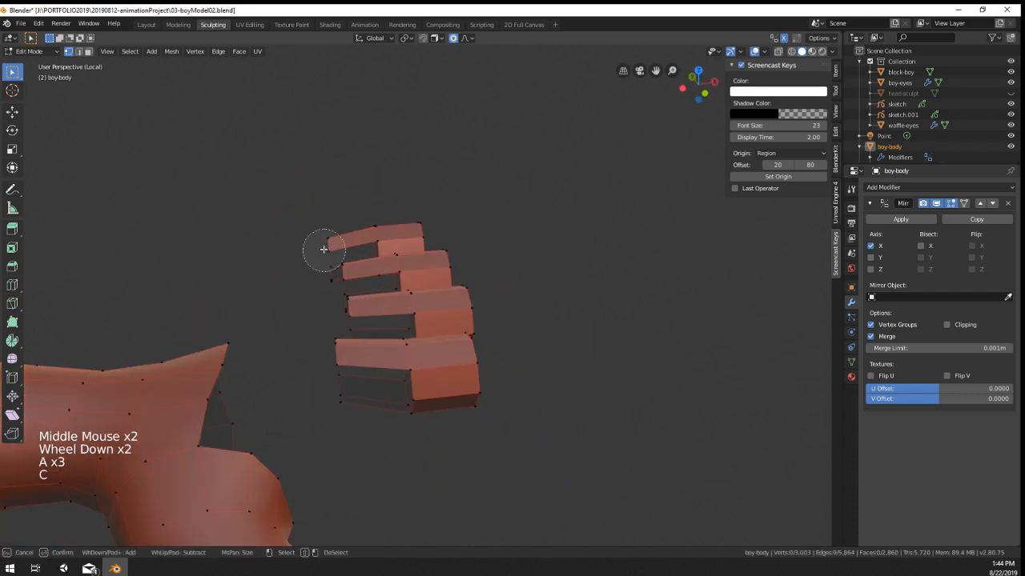
{"action": "mouse_move", "coordinate": [324, 250]}
{"action": "left_mouse_down"}
{"action": "mouse_move", "coordinate": [343, 309]}
{"action": "mouse_move", "coordinate": [347, 384]}
{"action": "left_mouse_up"}
{"action": "mouse_move", "coordinate": [347, 384]}
{"action": "middle_mouse_down"}
{"action": "mouse_move", "coordinate": [411, 379]}
{"action": "mouse_move", "coordinate": [394, 373]}
{"action": "middle_mouse_up"}
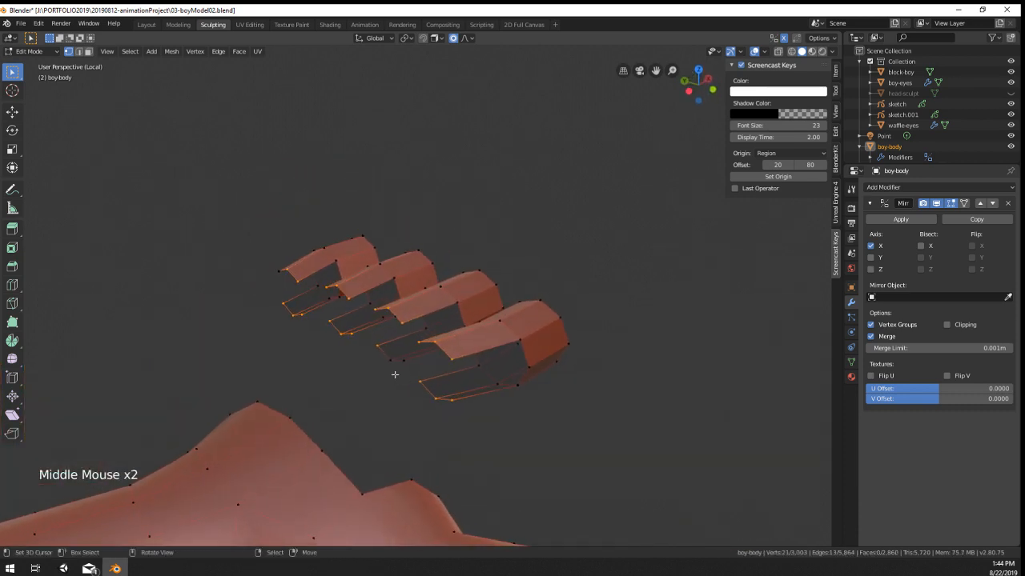
{"action": "key", "text": "c"}
{"action": "left_click", "coordinate": [392, 369]}
{"action": "right_click", "coordinate": [392, 370]}
Step: Add the missed end vertex to the selection and edge-slide the palm-side ends toward the fingers by a factor of about 0.651
{"action": "middle_click_drag", "start_coordinate": [501, 361], "coordinate": [456, 398]}
{"action": "key", "text": "g"}
{"action": "key", "text": "g"}
{"action": "right_click", "coordinate": [485, 398]}
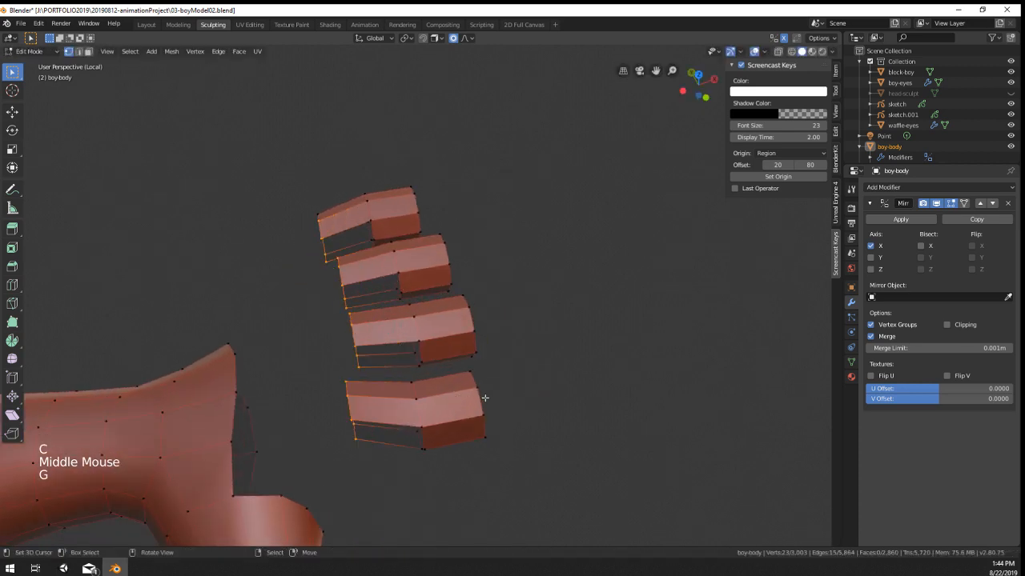
{"action": "key", "text": "c"}
{"action": "left_click", "coordinate": [312, 218]}
{"action": "right_click", "coordinate": [313, 218]}
{"action": "key", "text": "g"}
{"action": "key", "text": "g"}
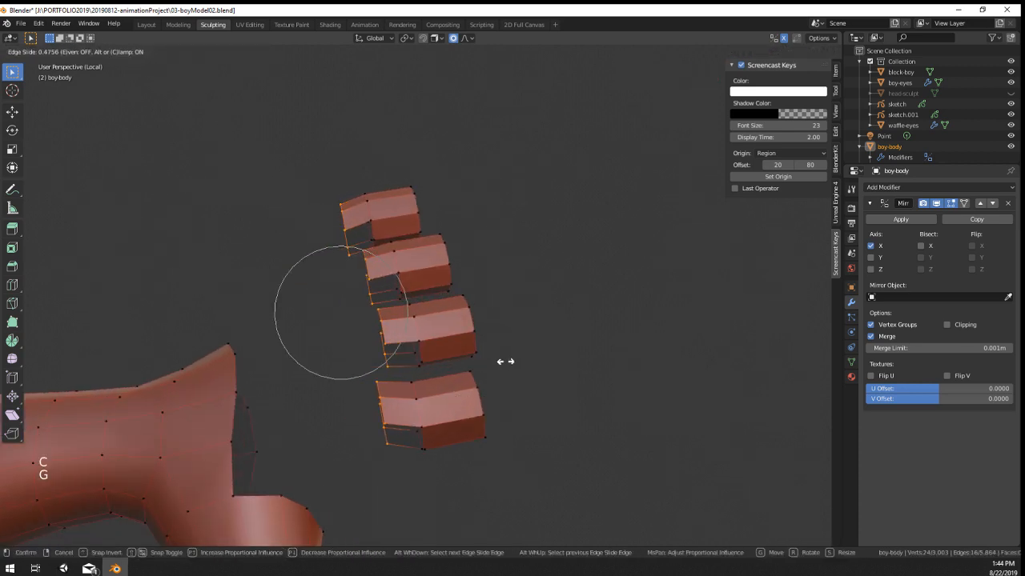
{"action": "left_click", "coordinate": [510, 361]}
Step: Extrude the palm-side finger ends about 0.012 m along the global X axis
{"action": "key", "text": "e"}
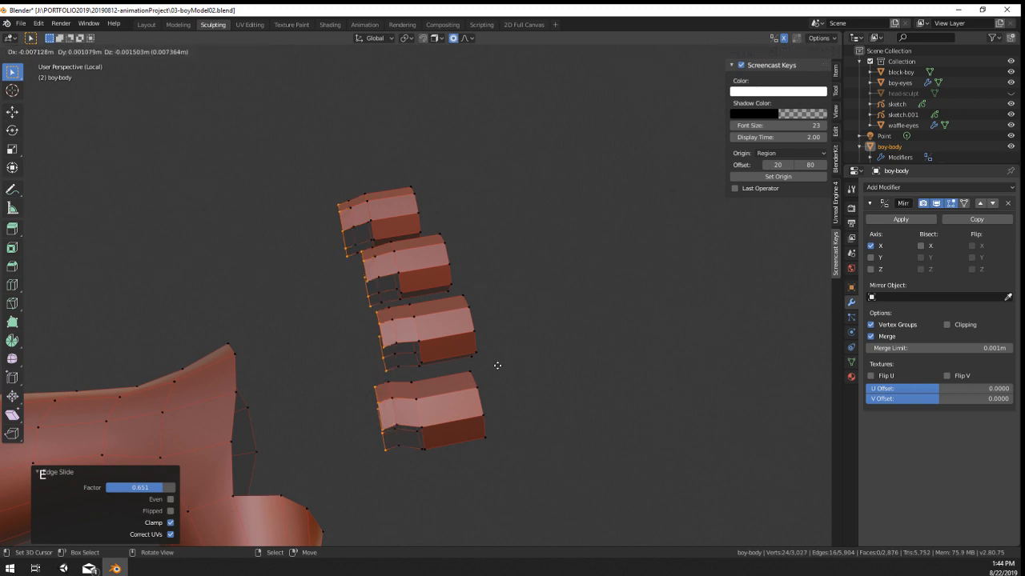
{"action": "key", "text": "y"}
{"action": "key", "text": "x"}
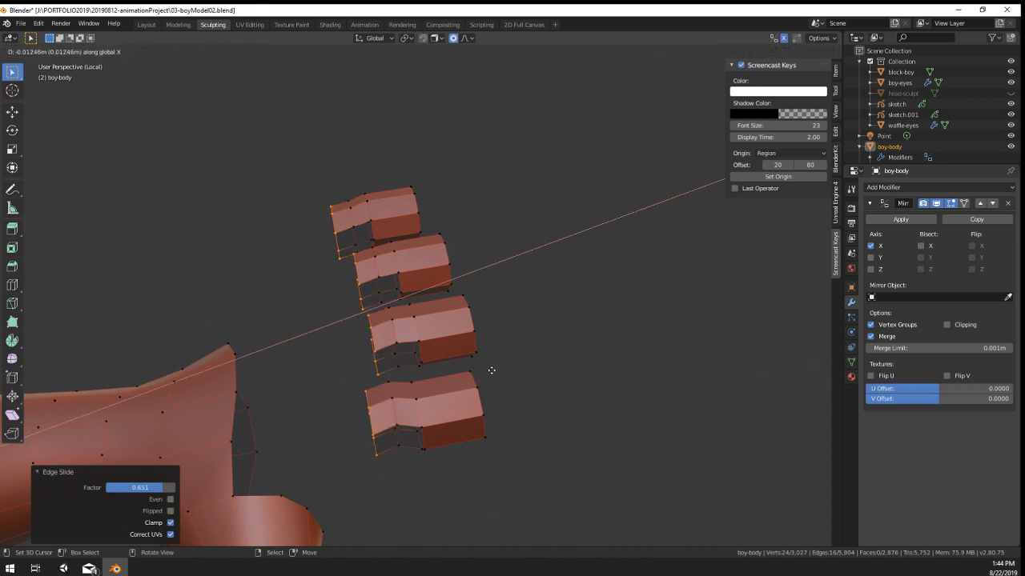
{"action": "left_click", "coordinate": [491, 368]}
Step: Shift the new ends slightly with proportional editing at a size of about 0.014, and extrude them another 0.016 m or so toward the palm
{"action": "middle_click_drag", "start_coordinate": [491, 328], "coordinate": [487, 393]}
{"action": "key", "text": "g"}
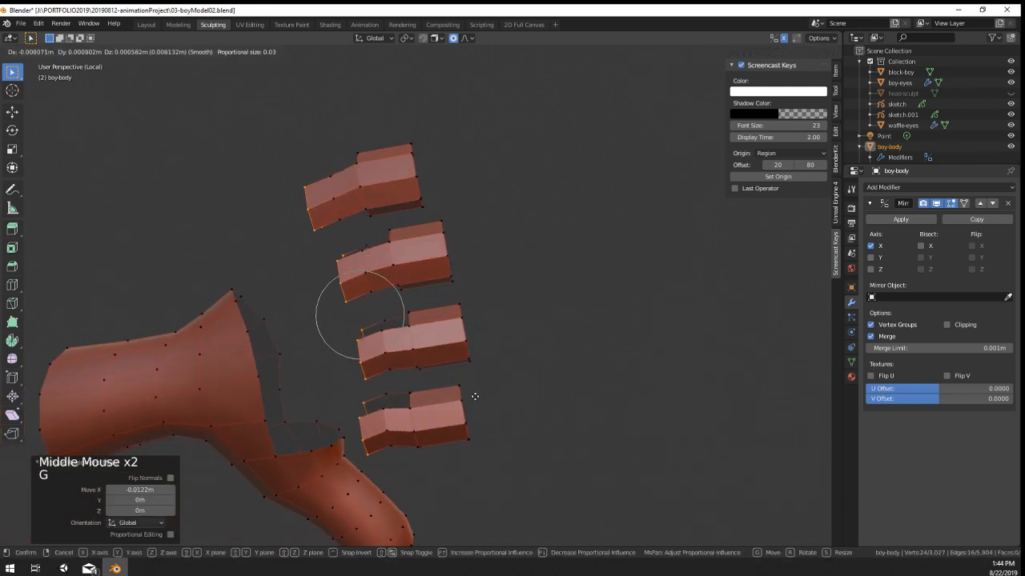
{"action": "scroll", "coordinate": [477, 391], "scroll_direction": "up", "scroll_amount": 4}
{"action": "left_click", "coordinate": [486, 389]}
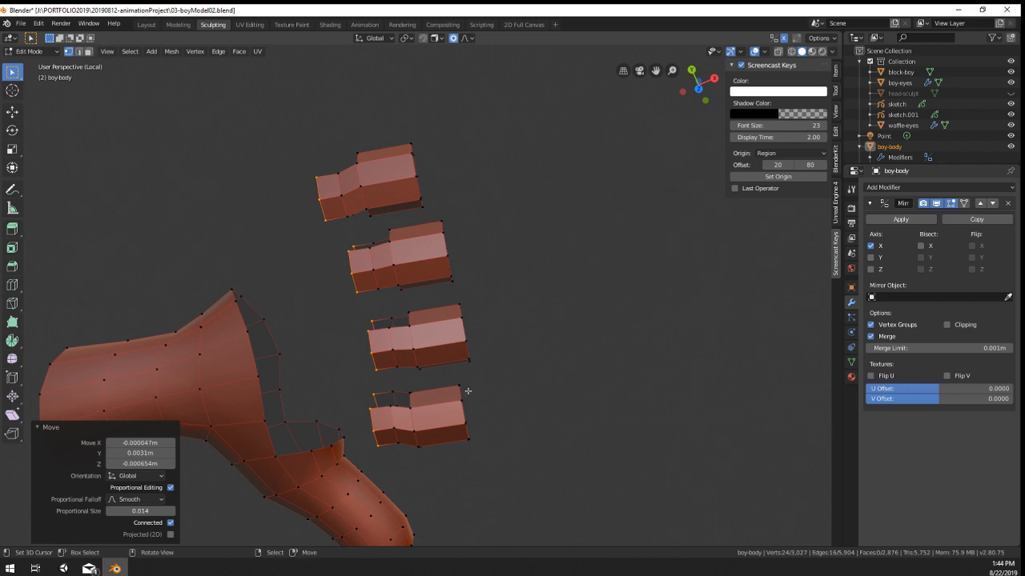
{"action": "key", "text": "e"}
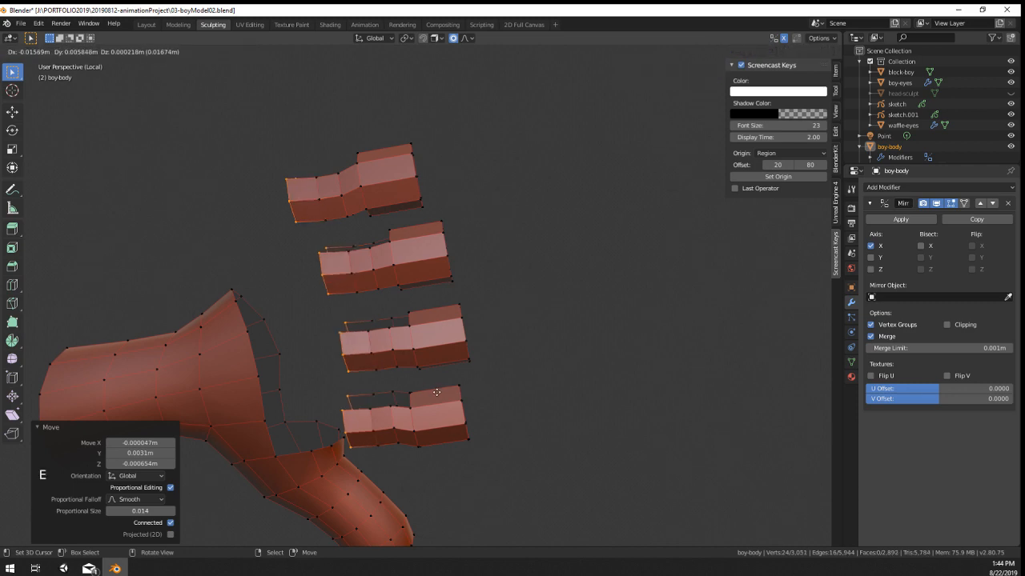
{"action": "left_click", "coordinate": [463, 392]}
Step: Fill a face between the facing upper side edges of the ring and middle fingers, just behind their full rings
{"action": "middle_click_drag", "start_coordinate": [463, 392], "coordinate": [420, 358]}
{"action": "scroll", "coordinate": [420, 358], "scroll_direction": "up", "scroll_amount": 2}
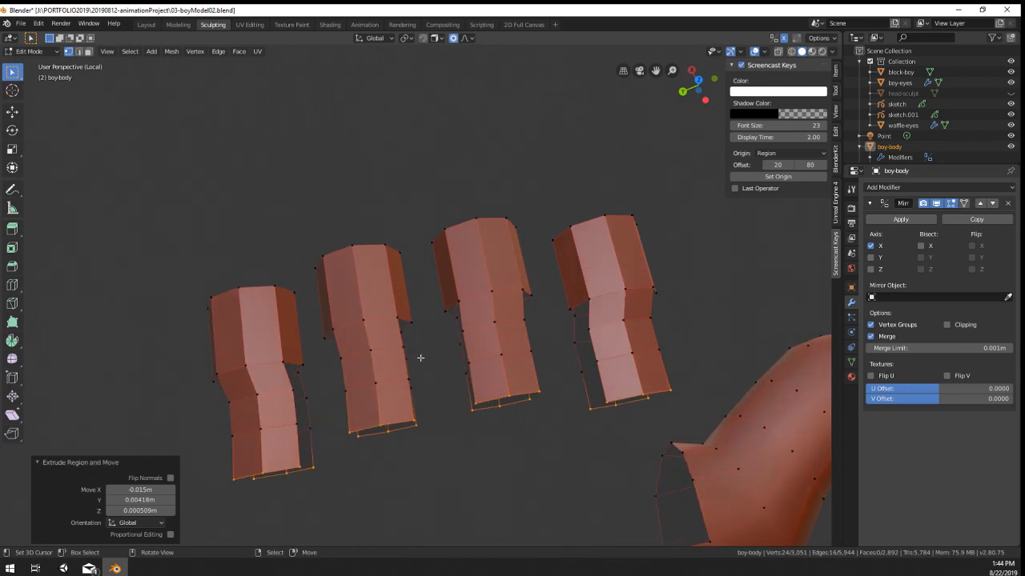
{"action": "scroll", "coordinate": [420, 358], "scroll_direction": "up", "scroll_amount": 2}
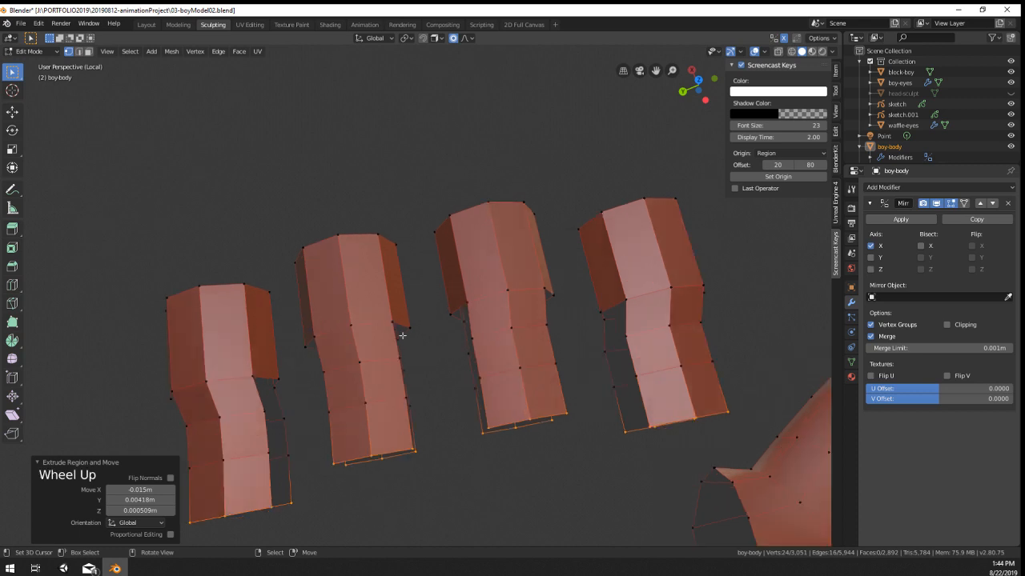
{"action": "right_click", "coordinate": [386, 330]}
{"action": "right_click", "coordinate": [397, 373], "text": "shift"}
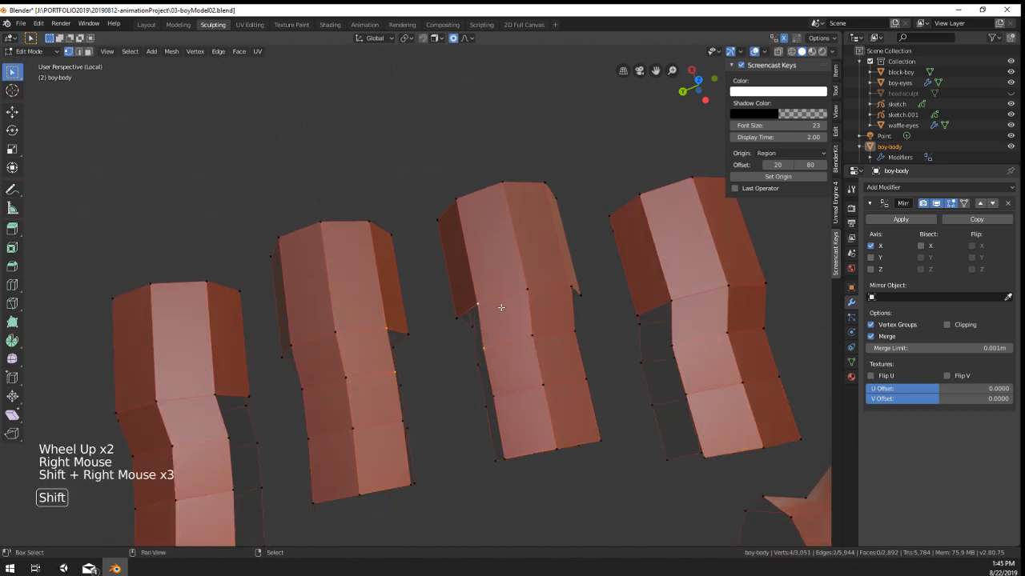
{"action": "key", "text": "f"}
Step: Fill a matching bridge face between the side edges of the middle and index fingers
{"action": "right_click", "coordinate": [574, 331]}
{"action": "right_click", "coordinate": [571, 286], "text": "shift"}
{"action": "right_click", "coordinate": [677, 342], "text": "shift"}
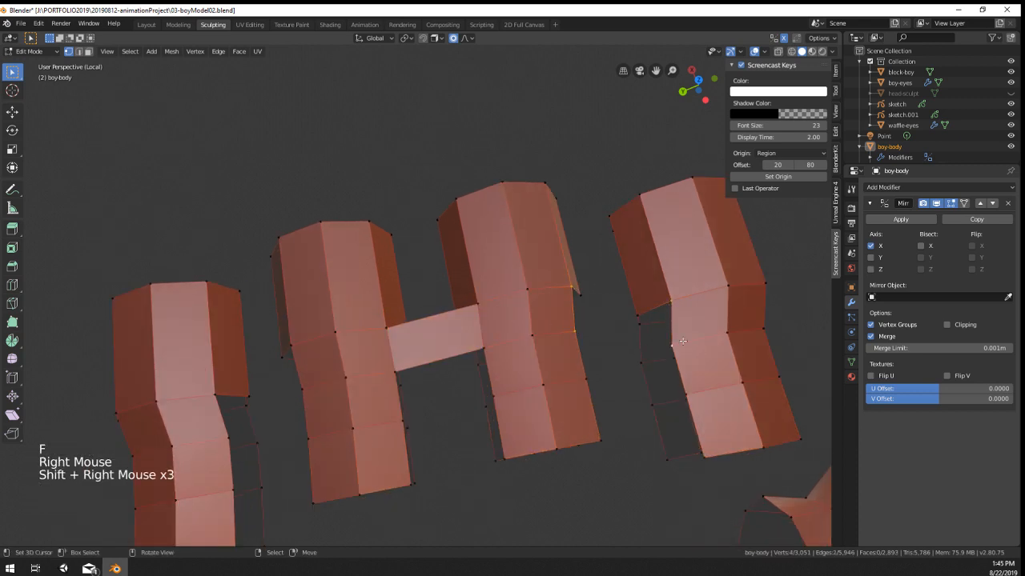
{"action": "key", "text": "f"}
Step: Fill a matching bridge face between the side edges of the little and ring fingers
{"action": "scroll", "coordinate": [314, 370], "scroll_direction": "down", "scroll_amount": 1}
{"action": "right_click", "coordinate": [279, 373]}
{"action": "right_click", "coordinate": [313, 369], "text": "shift"}
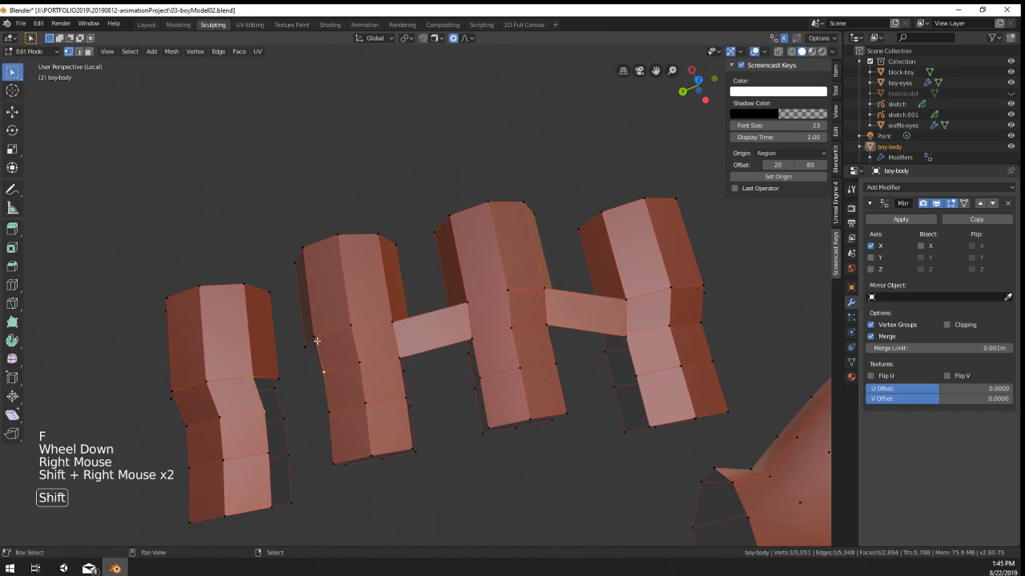
{"action": "right_click", "coordinate": [317, 341], "text": "shift"}
{"action": "key", "text": "f"}
Step: Add a centred loop cut to each of the three bridge faces between the fingers
{"action": "key", "text": "ctrl+r"}
{"action": "double_click", "coordinate": [312, 372]}
{"action": "key", "text": "ctrl+r"}
{"action": "double_click", "coordinate": [454, 334]}
{"action": "key", "text": "ctrl+r"}
{"action": "double_click", "coordinate": [598, 324]}
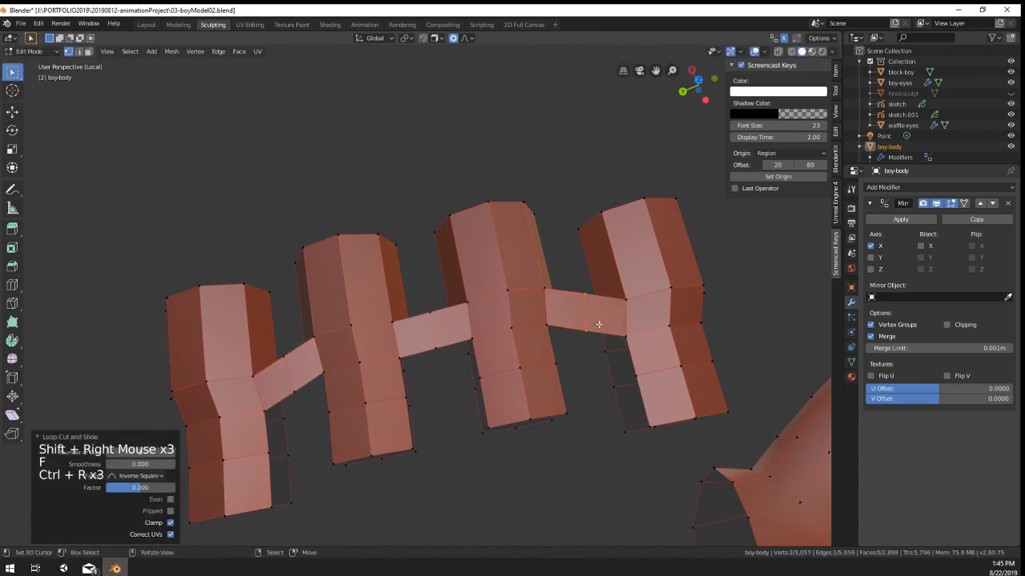
Step: Lower the centre edges of the three upper finger bridges together by about 0.0026 m with proportional editing
{"action": "middle_click_drag", "start_coordinate": [598, 324], "coordinate": [416, 337]}
{"action": "right_click", "coordinate": [294, 348], "text": "alt+shift"}
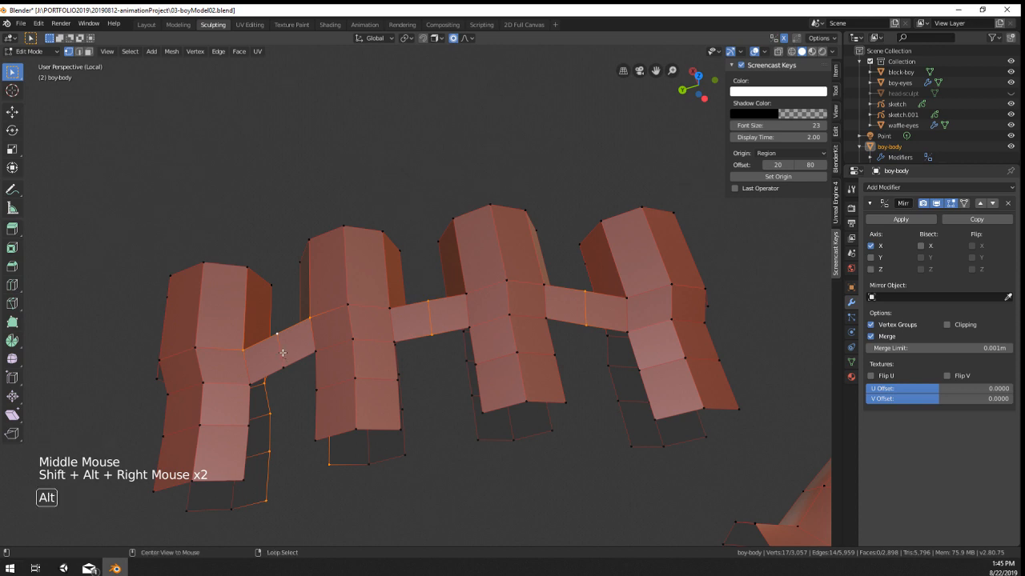
{"action": "right_click", "coordinate": [282, 352], "text": "alt"}
{"action": "right_click", "coordinate": [430, 319], "text": "alt+shift"}
{"action": "right_click", "coordinate": [585, 308], "text": "alt+shift"}
{"action": "middle_click_drag", "start_coordinate": [563, 412], "coordinate": [563, 368]}
{"action": "key", "text": "g"}
{"action": "left_click", "coordinate": [563, 375]}
{"action": "middle_click_drag", "start_coordinate": [449, 438], "coordinate": [455, 343]}
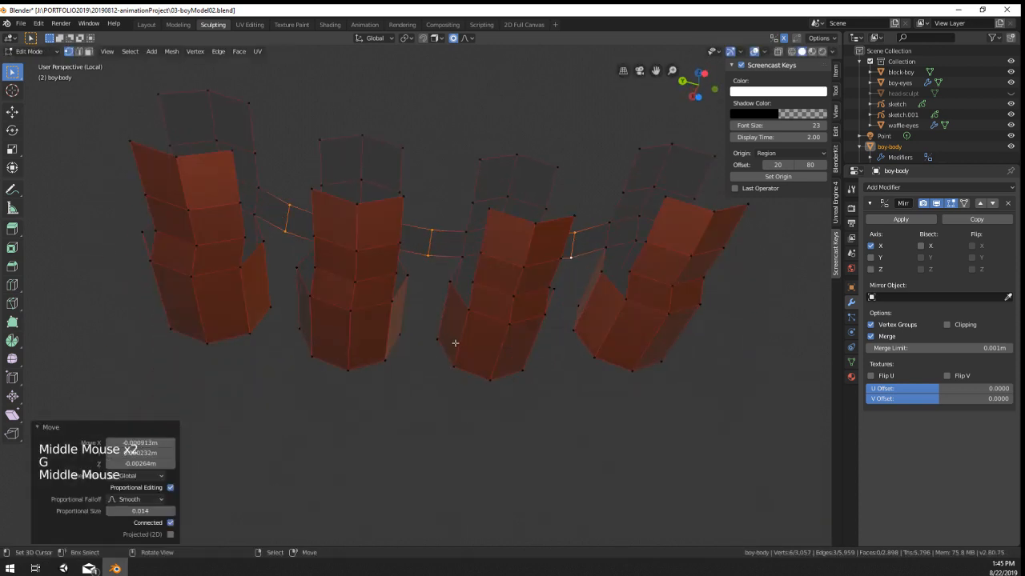
Step: Fill three bridge faces on the underside, joining the facing side edges of each neighbouring finger pair behind the full rings
{"action": "right_click", "coordinate": [240, 267]}
{"action": "right_click", "coordinate": [240, 234], "text": "shift"}
{"action": "right_click", "coordinate": [312, 299], "text": "shift"}
{"action": "right_click", "coordinate": [314, 269], "text": "shift"}
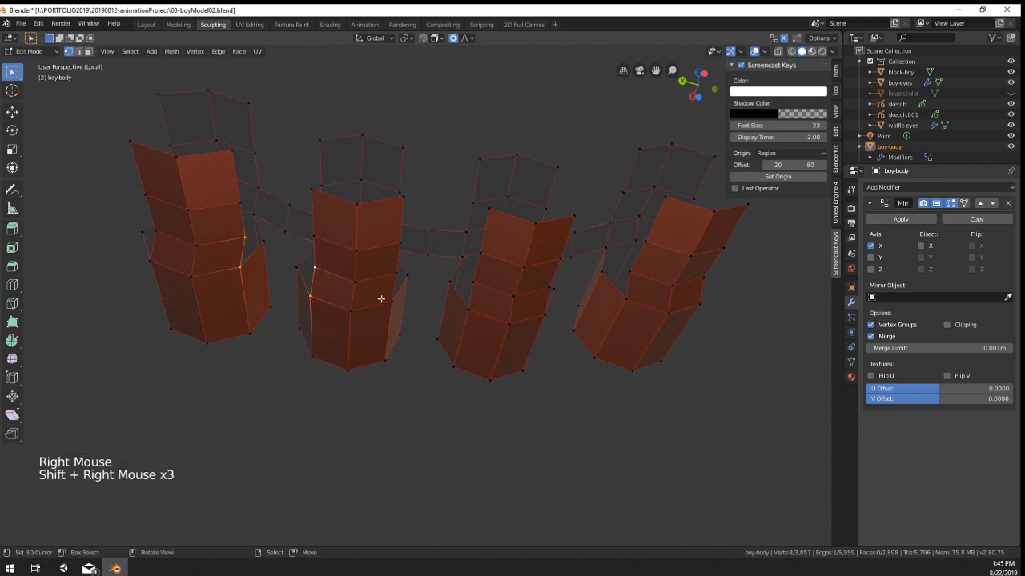
{"action": "key", "text": "f"}
{"action": "right_click", "coordinate": [390, 303]}
{"action": "right_click", "coordinate": [400, 272], "text": "shift"}
{"action": "right_click", "coordinate": [471, 282], "text": "shift"}
{"action": "key", "text": "f"}
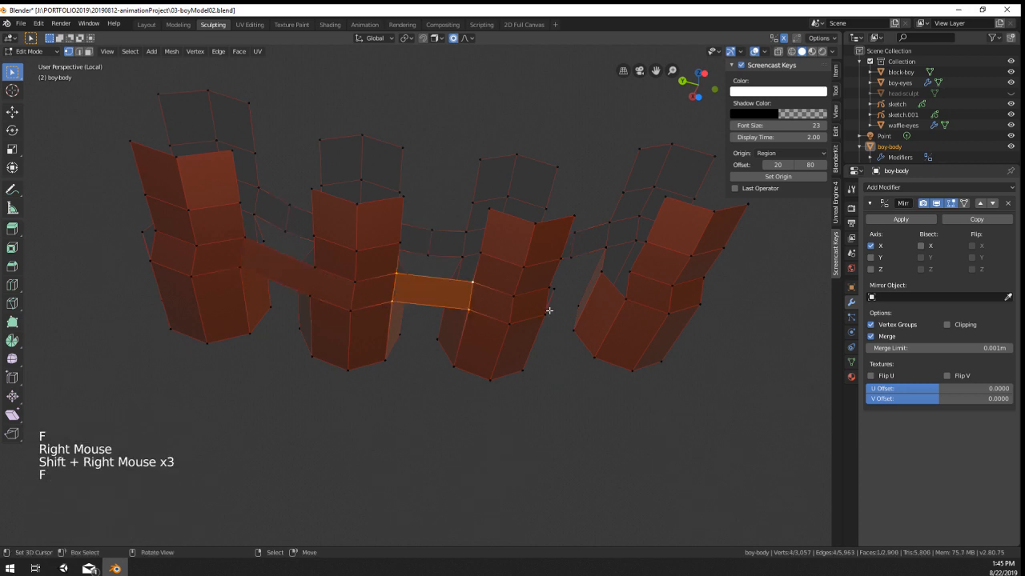
{"action": "right_click", "coordinate": [544, 316]}
{"action": "right_click", "coordinate": [549, 286], "text": "shift"}
{"action": "key", "text": "f"}
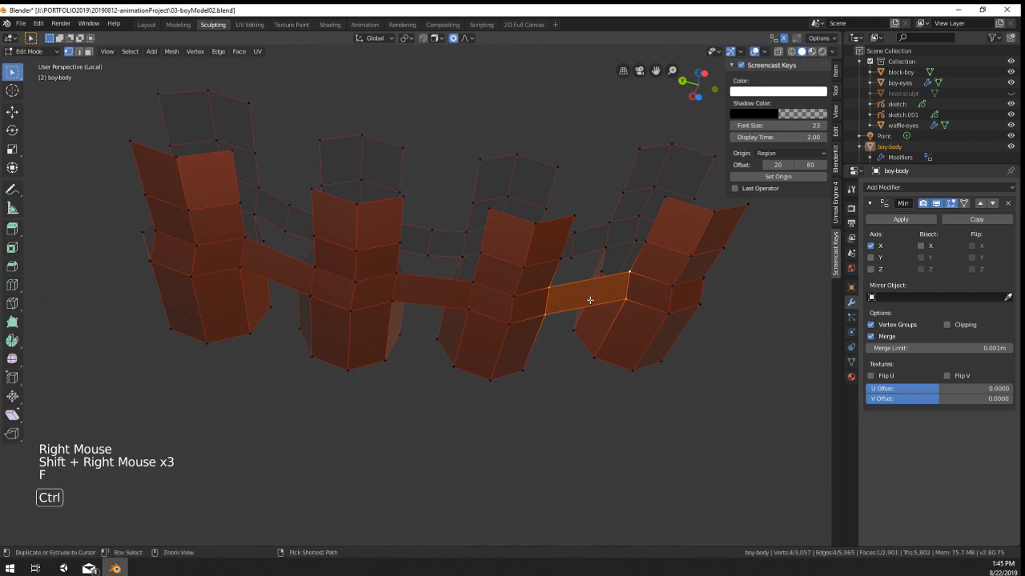
Step: Add a centred loop cut to each of the three underside bridge faces and raise each new centre edge slightly
{"action": "key", "text": "ctrl+r"}
{"action": "double_click", "coordinate": [588, 305]}
{"action": "key", "text": "g"}
{"action": "left_click", "coordinate": [584, 321]}
{"action": "key", "text": "ctrl+r"}
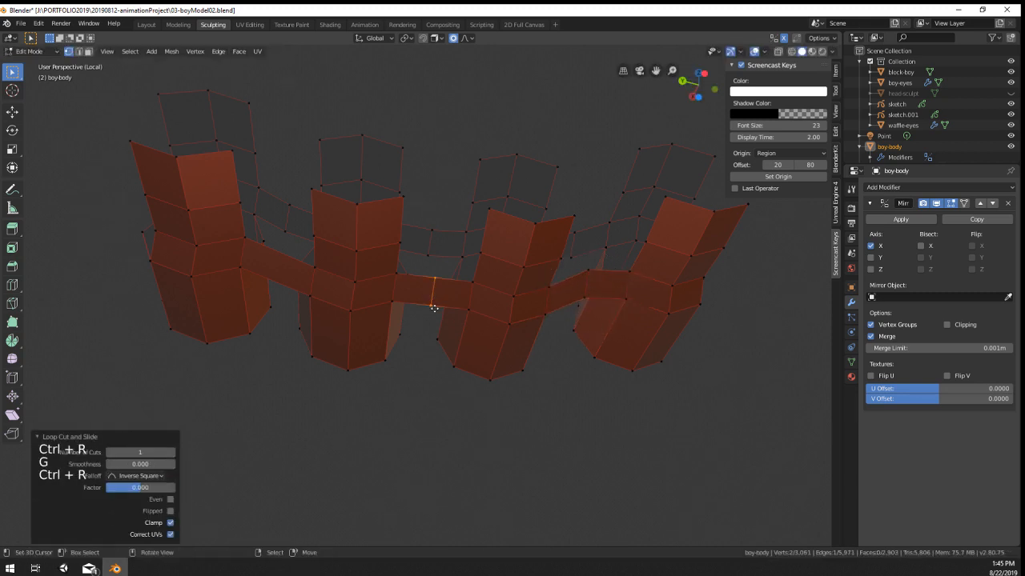
{"action": "double_click", "coordinate": [434, 293]}
{"action": "key", "text": "g"}
{"action": "left_click", "coordinate": [435, 293]}
{"action": "key", "text": "ctrl+r"}
{"action": "double_click", "coordinate": [279, 279]}
{"action": "key", "text": "g"}
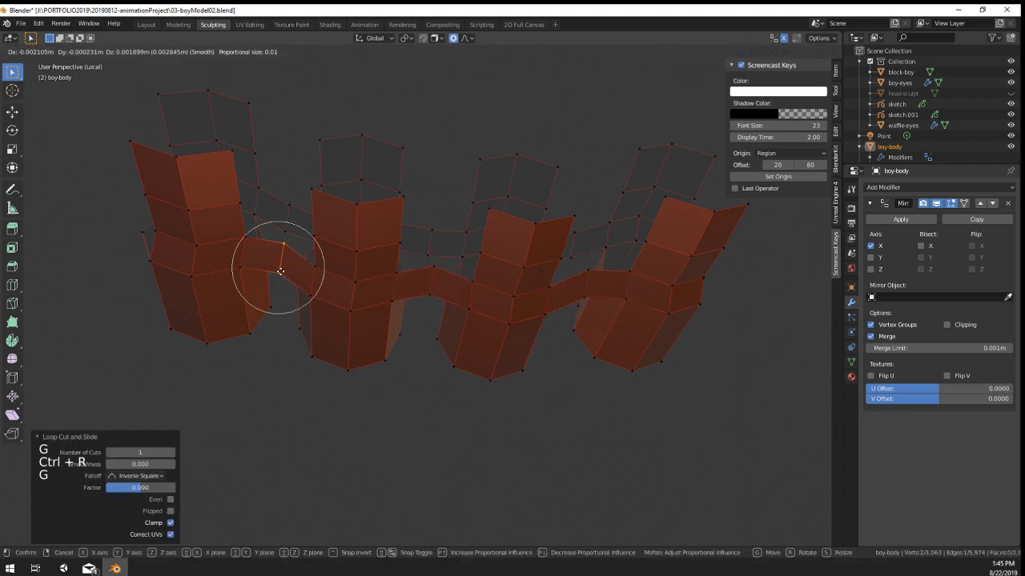
{"action": "left_click", "coordinate": [279, 277]}
Step: Extrude a vertex back from the little finger's outer side and fill the two side faces behind its full ring
{"action": "middle_click_drag", "start_coordinate": [280, 277], "coordinate": [345, 336]}
{"action": "middle_click_drag", "start_coordinate": [344, 336], "coordinate": [336, 355]}
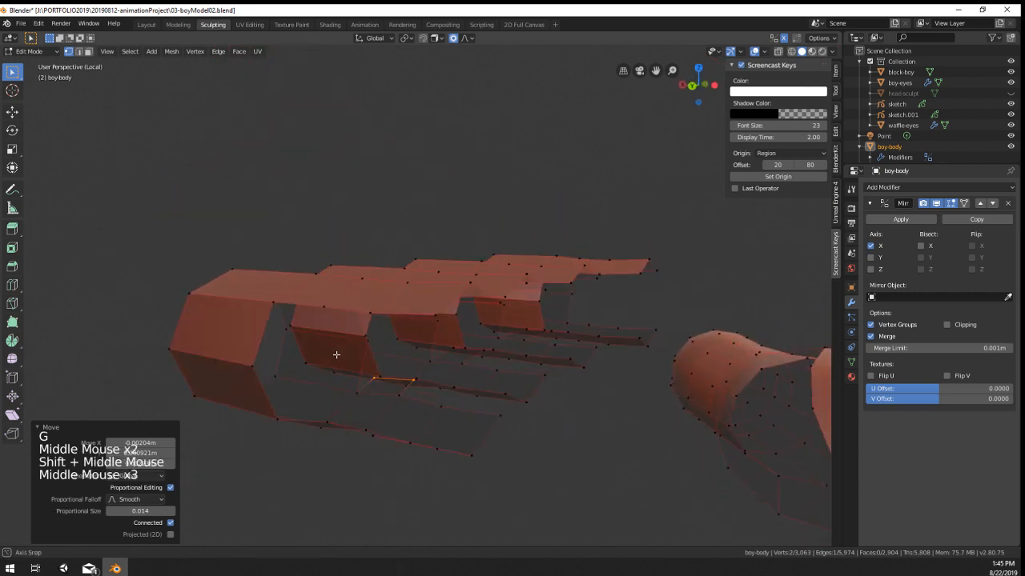
{"action": "right_click", "coordinate": [269, 306]}
{"action": "middle_click_drag", "start_coordinate": [249, 368], "coordinate": [345, 378]}
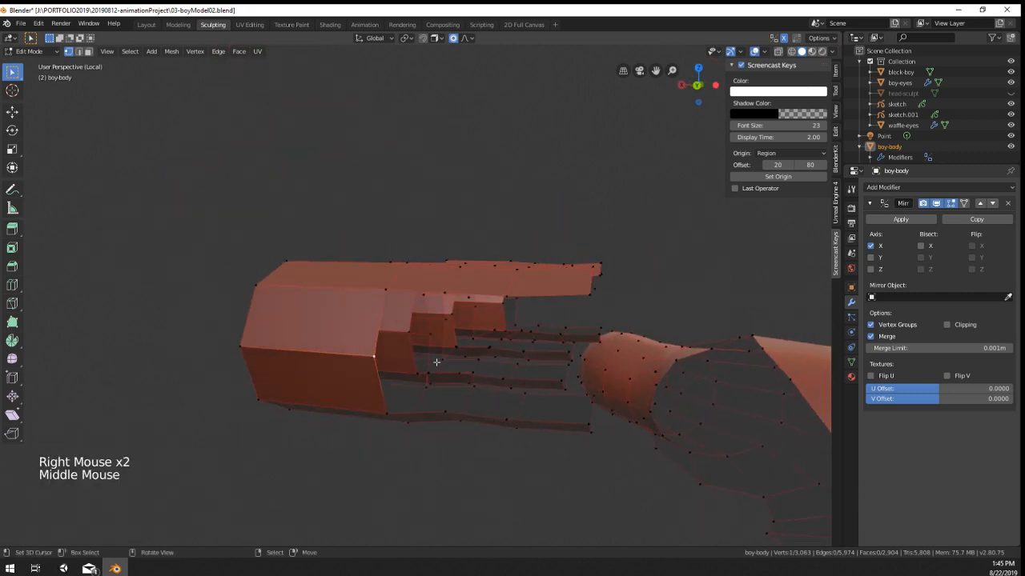
{"action": "right_click", "coordinate": [374, 361]}
{"action": "key", "text": "e"}
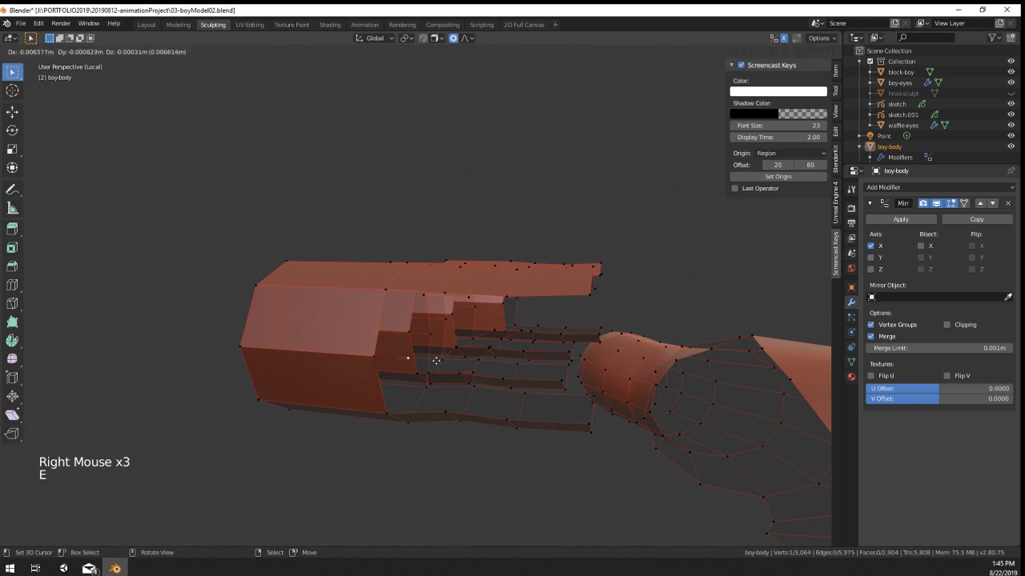
{"action": "left_click", "coordinate": [437, 359]}
{"action": "right_click", "coordinate": [385, 292]}
{"action": "right_click", "coordinate": [375, 362], "text": "shift"}
{"action": "key", "text": "f"}
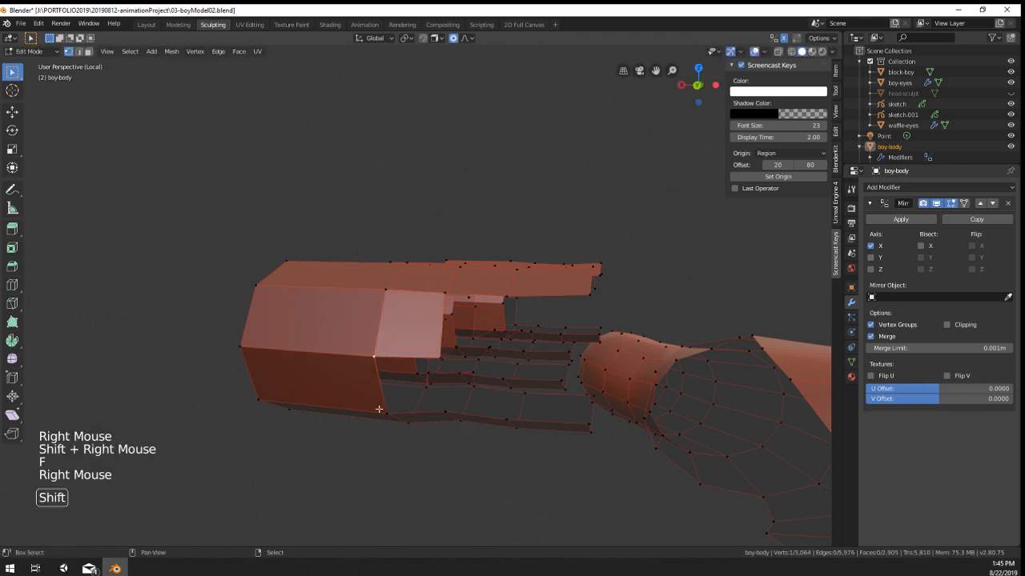
{"action": "right_click", "coordinate": [379, 409], "text": "shift"}
{"action": "key", "text": "f"}
Step: Extrude a vertex back toward the palm from the outer side of the index finger's full ring
{"action": "middle_click_drag", "start_coordinate": [379, 409], "coordinate": [435, 425]}
{"action": "right_click", "coordinate": [435, 425]}
{"action": "scroll", "coordinate": [412, 389], "scroll_direction": "down", "scroll_amount": 2}
{"action": "middle_click_drag", "start_coordinate": [412, 389], "coordinate": [356, 397]}
{"action": "scroll", "coordinate": [356, 397], "scroll_direction": "up", "scroll_amount": 1}
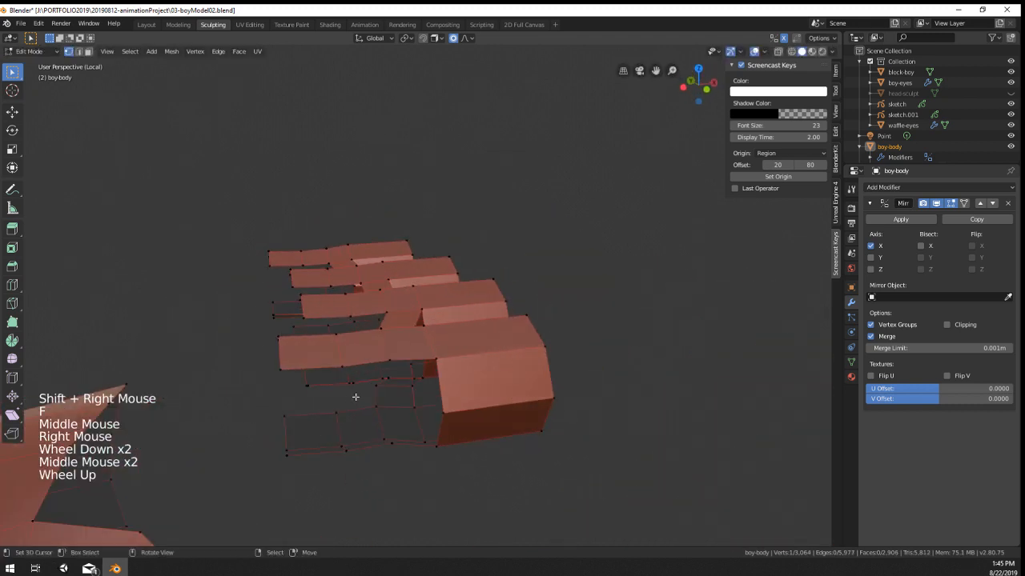
{"action": "right_click", "coordinate": [457, 427]}
{"action": "middle_click_drag", "start_coordinate": [458, 428], "coordinate": [426, 402]}
{"action": "key", "text": "e"}
{"action": "left_click", "coordinate": [396, 397]}
Step: Try to fill the index finger's outer side face behind the full ring, and undo the fill
{"action": "right_click", "coordinate": [410, 323]}
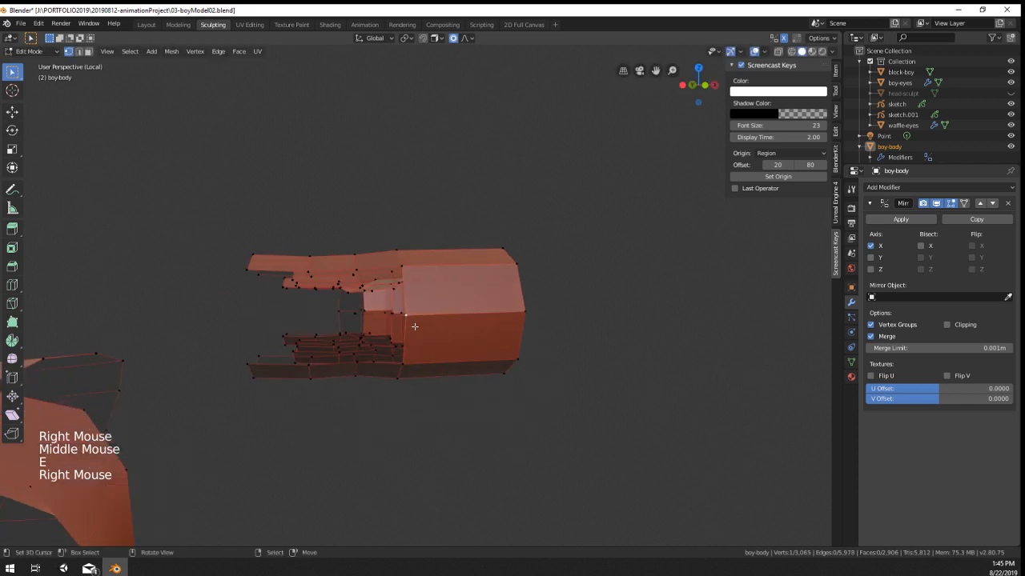
{"action": "right_click", "coordinate": [405, 274], "text": "shift"}
{"action": "key", "text": "f"}
{"action": "right_click_drag", "start_coordinate": [407, 318], "coordinate": [407, 328]}
{"action": "key", "text": "ctrl+z"}
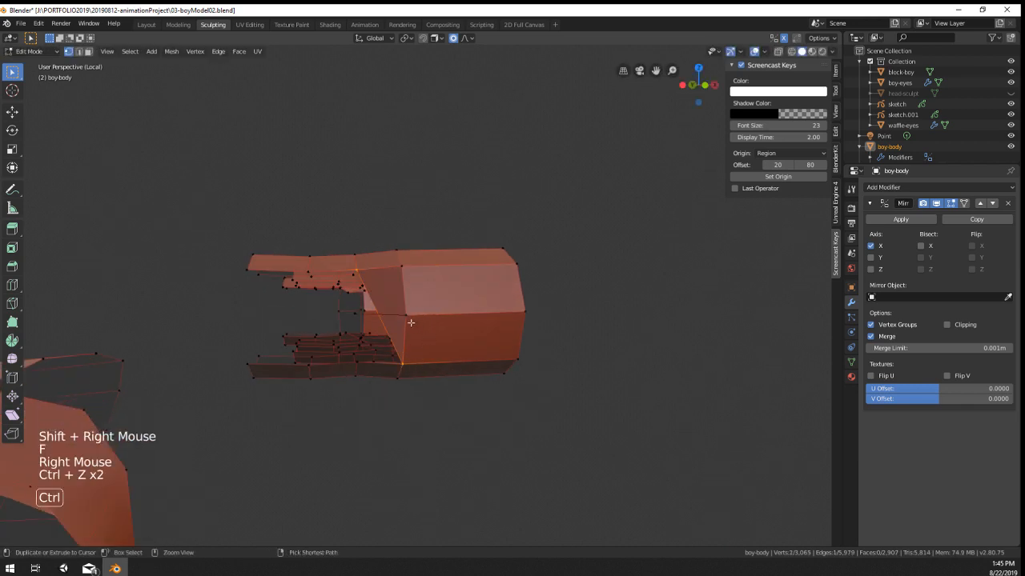
{"action": "key", "text": "ctrl+z"}
Step: Fill the upper and lower side faces around the extruded vertex on the index finger's outer side
{"action": "scroll", "coordinate": [414, 320], "scroll_direction": "up", "scroll_amount": 2}
{"action": "middle_click_drag", "start_coordinate": [414, 320], "coordinate": [436, 339]}
{"action": "middle_click_drag", "start_coordinate": [436, 338], "coordinate": [440, 341]}
{"action": "scroll", "coordinate": [441, 341], "scroll_direction": "down", "scroll_amount": 3}
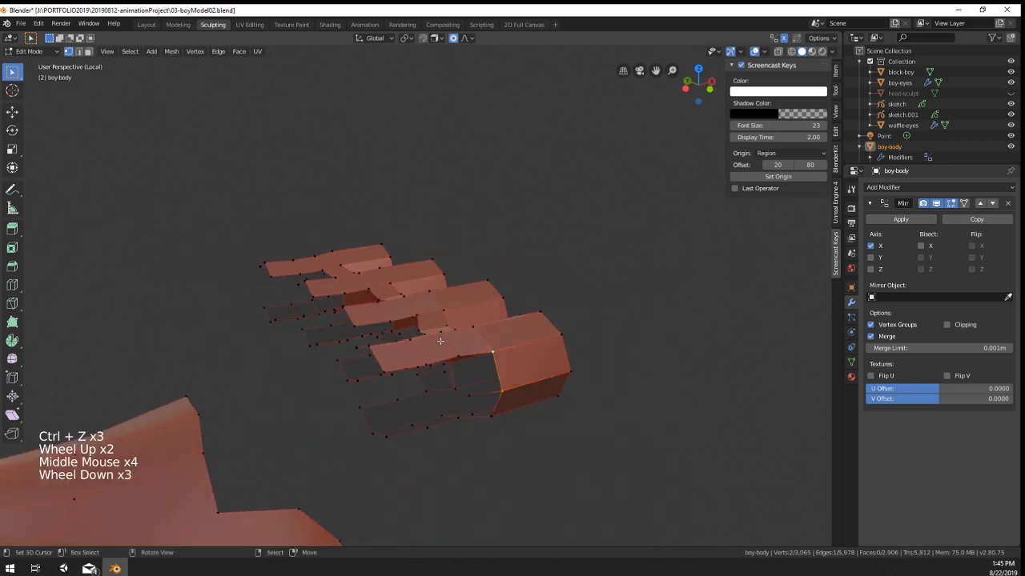
{"action": "right_click", "coordinate": [463, 398], "text": "shift"}
{"action": "right_click", "coordinate": [461, 353], "text": "shift"}
{"action": "key", "text": "f"}
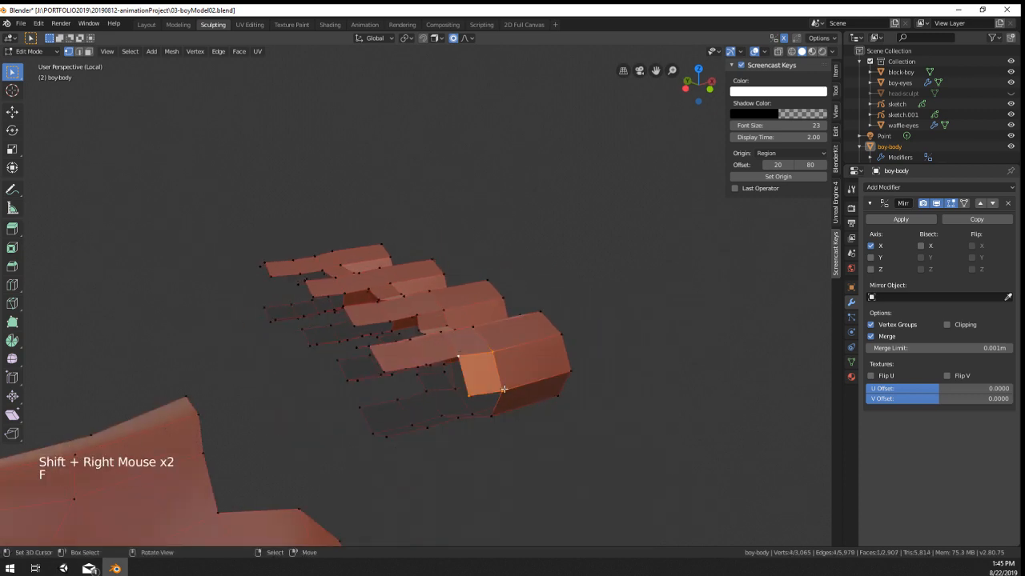
{"action": "right_click", "coordinate": [463, 399]}
{"action": "right_click", "coordinate": [459, 411], "text": "shift"}
{"action": "key", "text": "f"}
{"action": "right_click", "coordinate": [460, 411]}
Step: Turn off backface culling in the viewport shading options
{"action": "middle_click_drag", "start_coordinate": [460, 411], "coordinate": [417, 365]}
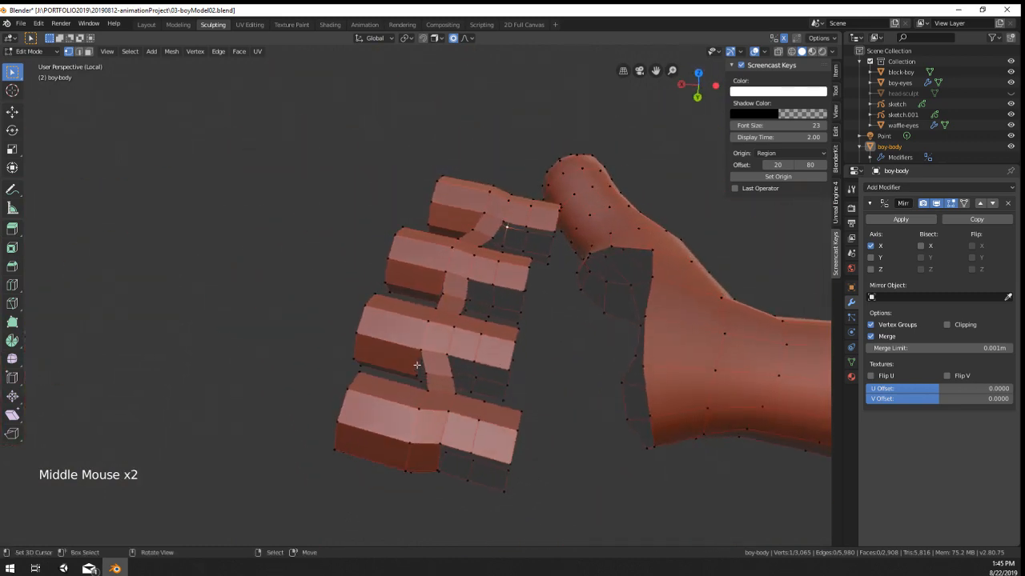
{"action": "left_click", "coordinate": [832, 52]}
{"action": "left_click", "coordinate": [810, 243]}
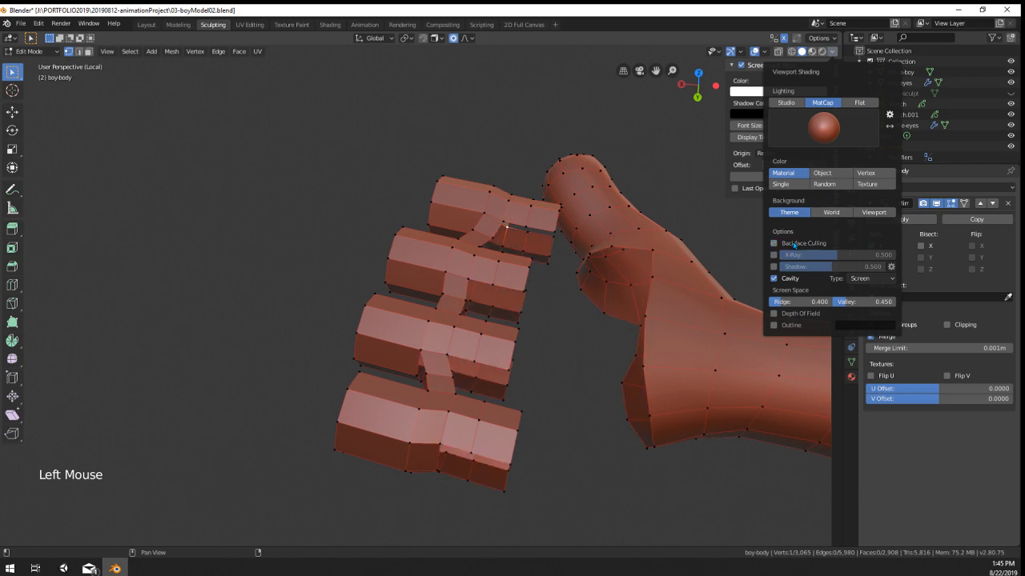
Step: Try several fills of the gap behind the upper bridge between the little and ring fingers, undoing each one
{"action": "mouse_move", "coordinate": [442, 276]}
{"action": "middle_mouse_down"}
{"action": "mouse_move", "coordinate": [544, 218]}
{"action": "mouse_move", "coordinate": [684, 215]}
{"action": "mouse_move", "coordinate": [585, 227]}
{"action": "middle_mouse_up"}
{"action": "scroll", "coordinate": [585, 227], "scroll_direction": "up", "scroll_amount": 2}
{"action": "middle_click_drag", "start_coordinate": [407, 328], "coordinate": [462, 382]}
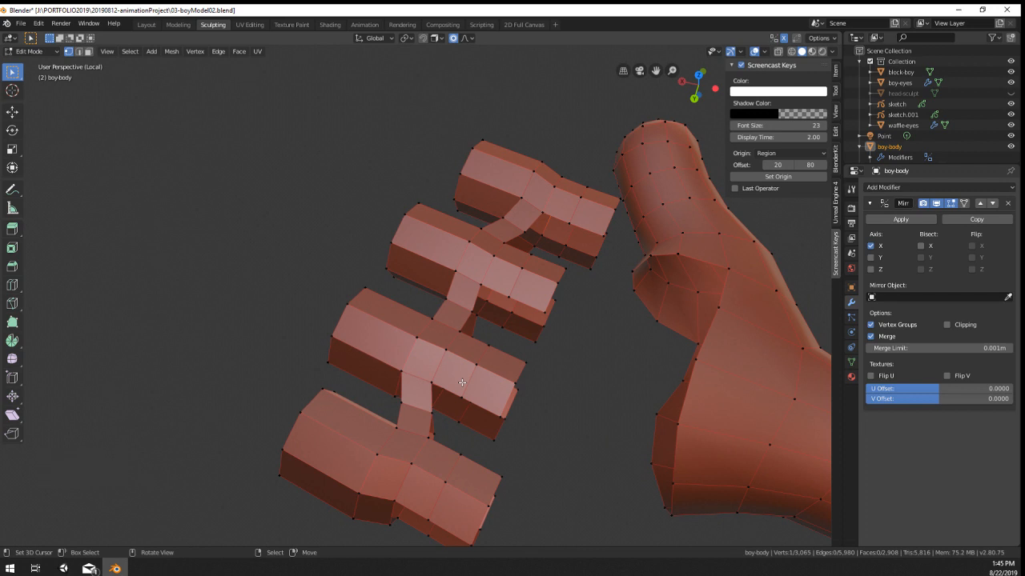
{"action": "middle_click_drag", "start_coordinate": [462, 383], "coordinate": [404, 416]}
{"action": "scroll", "coordinate": [433, 370], "scroll_direction": "up", "scroll_amount": 1}
{"action": "right_click", "coordinate": [392, 405]}
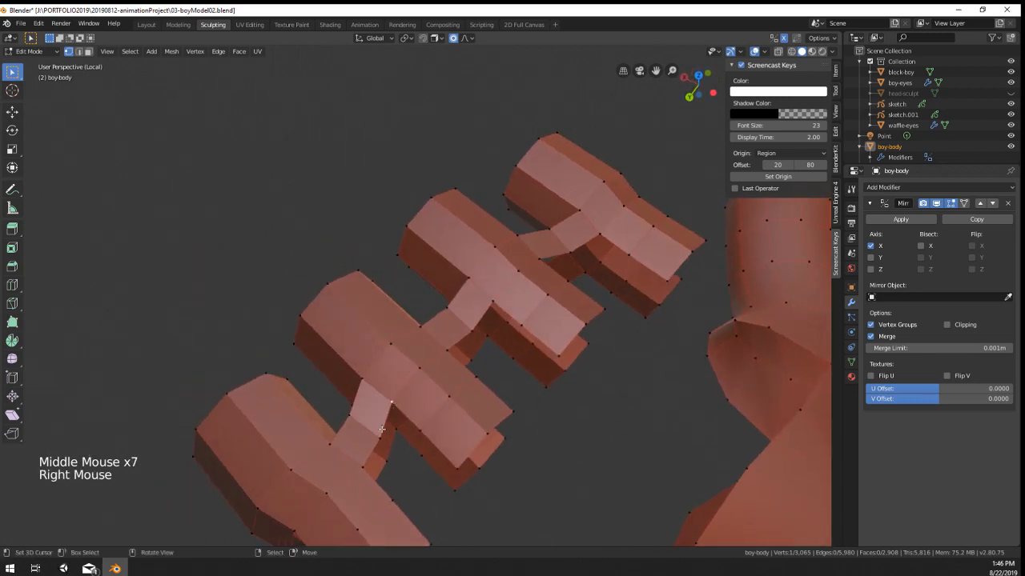
{"action": "right_click", "coordinate": [379, 439], "text": "shift"}
{"action": "key", "text": "f"}
{"action": "key", "text": "ctrl+z"}
{"action": "right_click", "coordinate": [365, 467], "text": "shift"}
{"action": "key", "text": "f"}
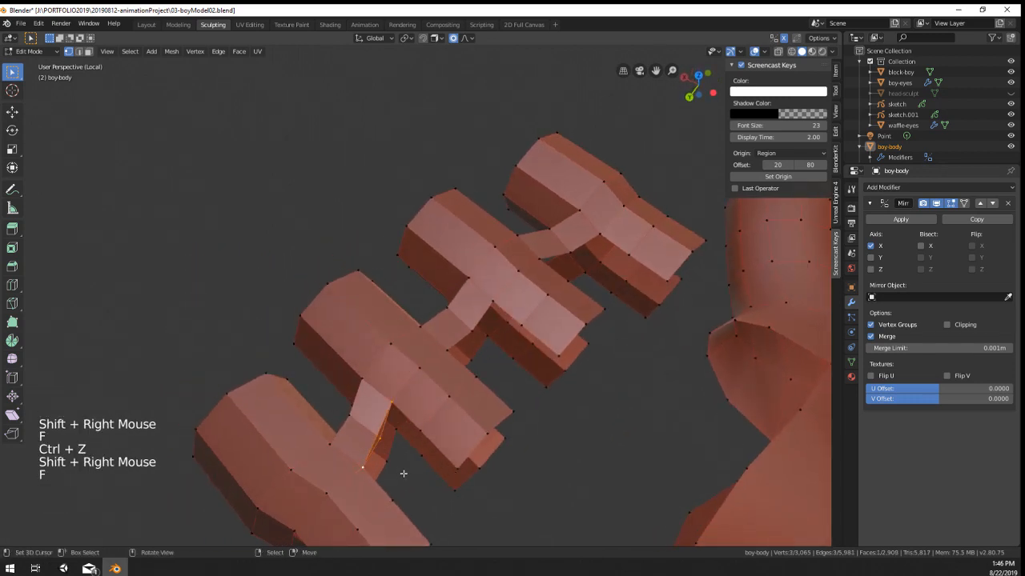
{"action": "key", "text": "ctrl+z"}
{"action": "right_click", "coordinate": [426, 425], "text": "shift"}
{"action": "key", "text": "f"}
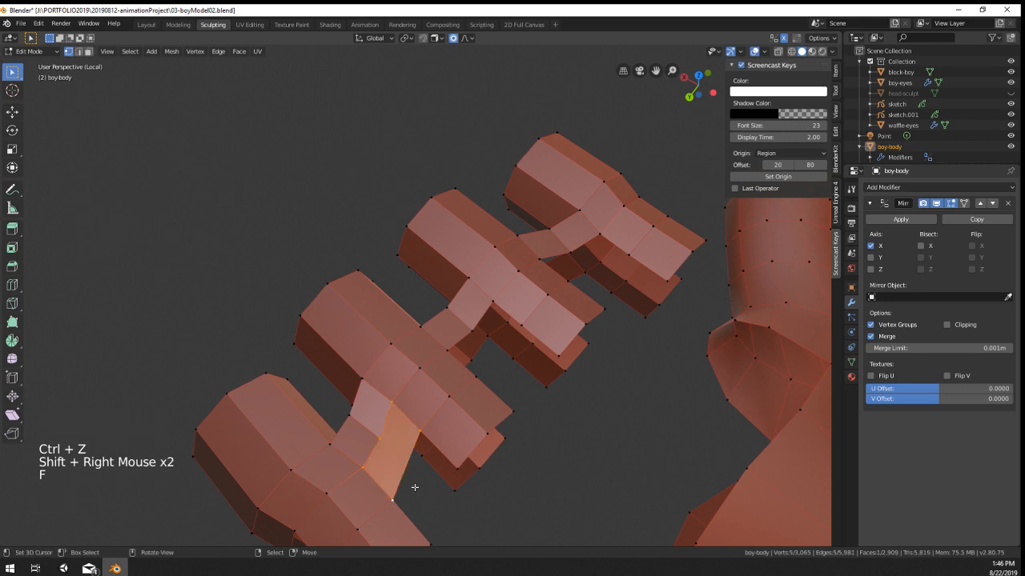
{"action": "key", "text": "ctrl+z"}
{"action": "key", "text": "shift+f"}
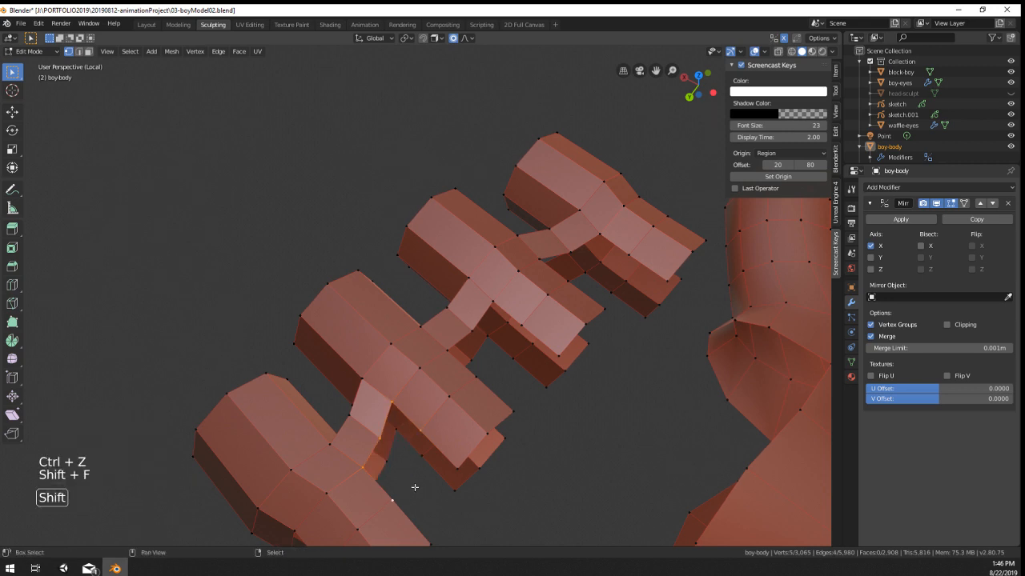
{"action": "key", "text": "ctrl+f"}
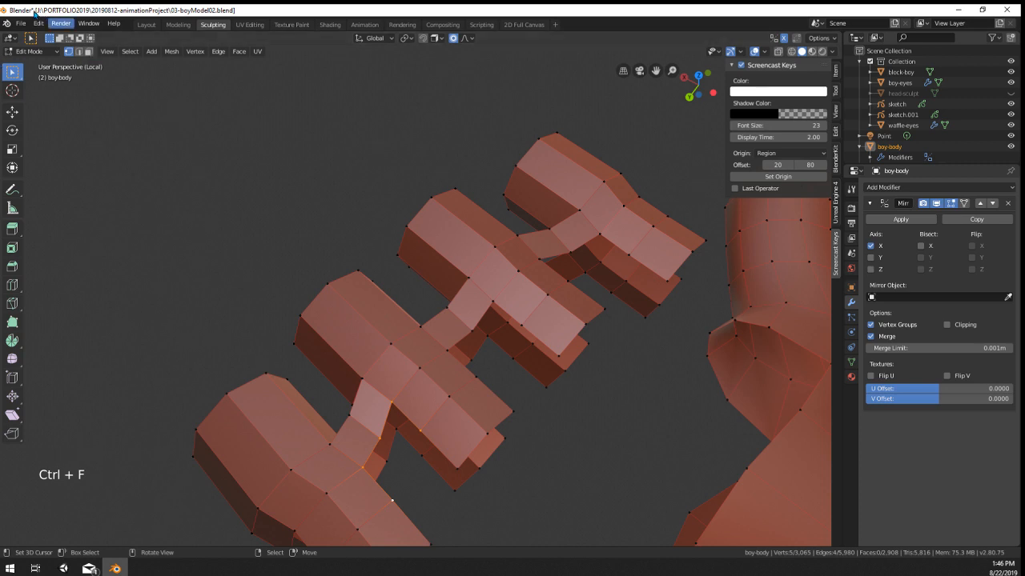
{"action": "left_click", "coordinate": [38, 24]}
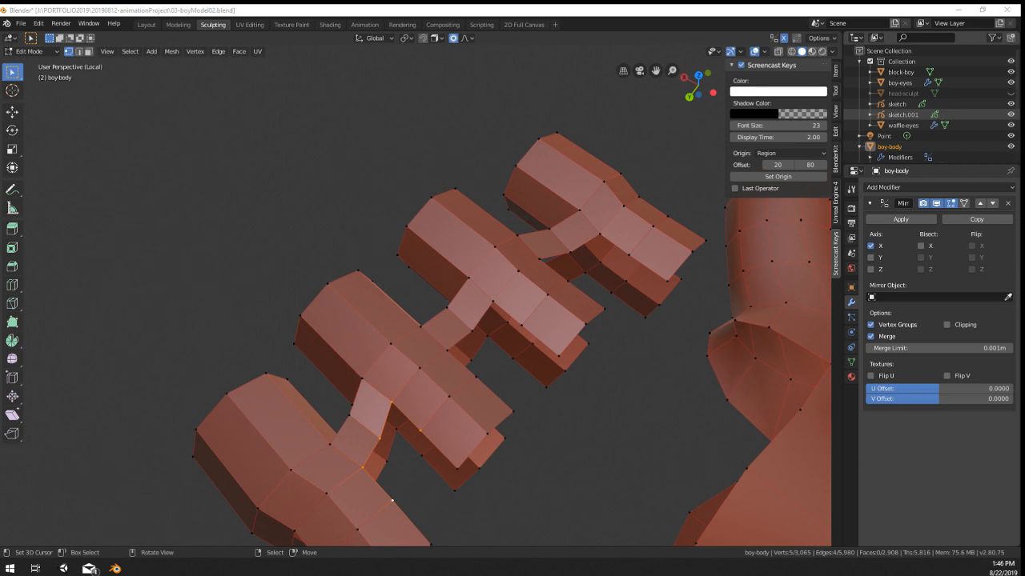
Step: Try to fill the selected gap vertices between the little and ring fingers, and undo the fill
{"action": "middle_click_drag", "start_coordinate": [488, 344], "coordinate": [521, 348]}
{"action": "key", "text": "w"}
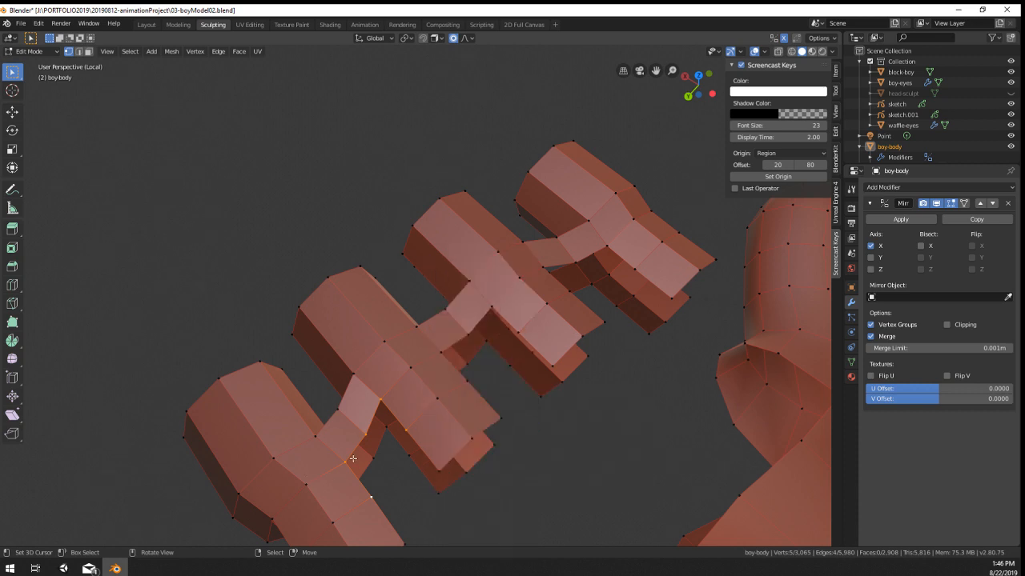
{"action": "key", "text": "f"}
{"action": "middle_click_drag", "start_coordinate": [394, 457], "coordinate": [407, 418]}
{"action": "key", "text": "ctrl+z"}
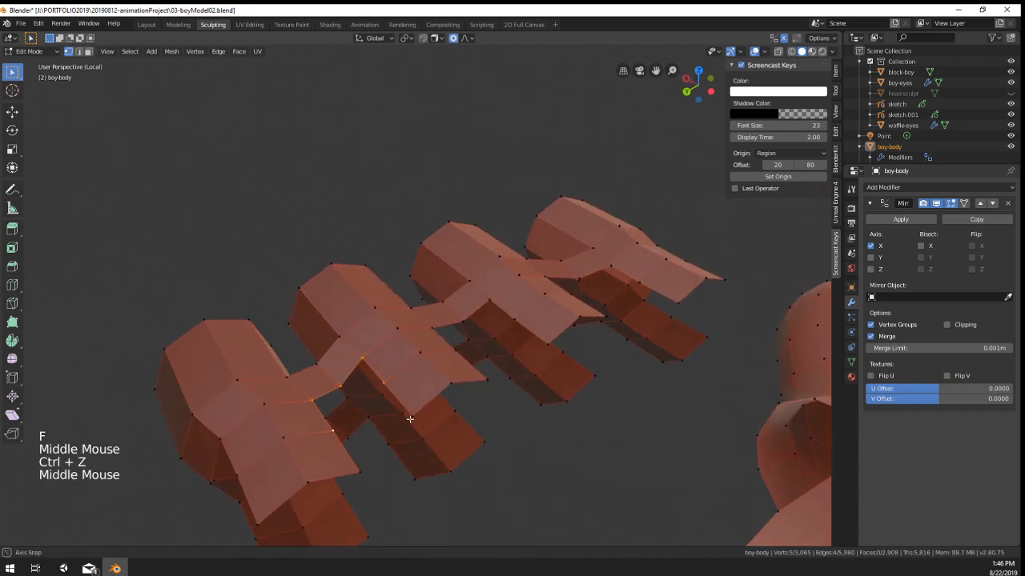
Step: Connect the little and ring fingers' side vertices behind the upper bridge with an edge and cut it at its centre
{"action": "middle_click_drag", "start_coordinate": [345, 421], "coordinate": [385, 450]}
{"action": "right_click", "coordinate": [407, 419]}
{"action": "right_click", "coordinate": [419, 389], "text": "shift"}
{"action": "key", "text": "f"}
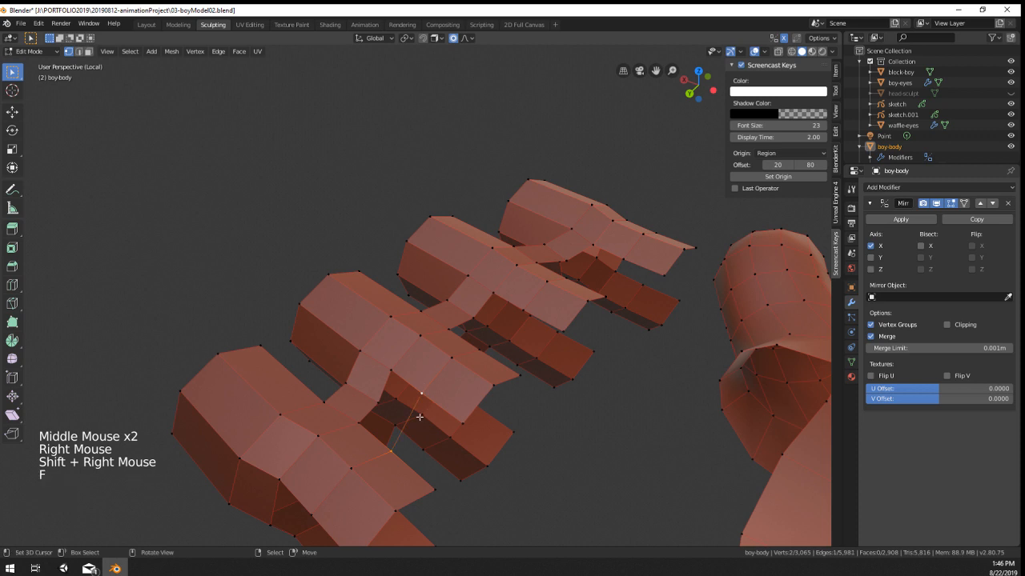
{"action": "key", "text": "ctrl+r"}
{"action": "right_click", "coordinate": [433, 400]}
Step: Try to fill the gap between the upper bridge and the new centre-cut edge as one face, and undo it
{"action": "right_click", "coordinate": [384, 384], "text": "alt"}
{"action": "key", "text": "f"}
{"action": "key", "text": "ctrl+z"}
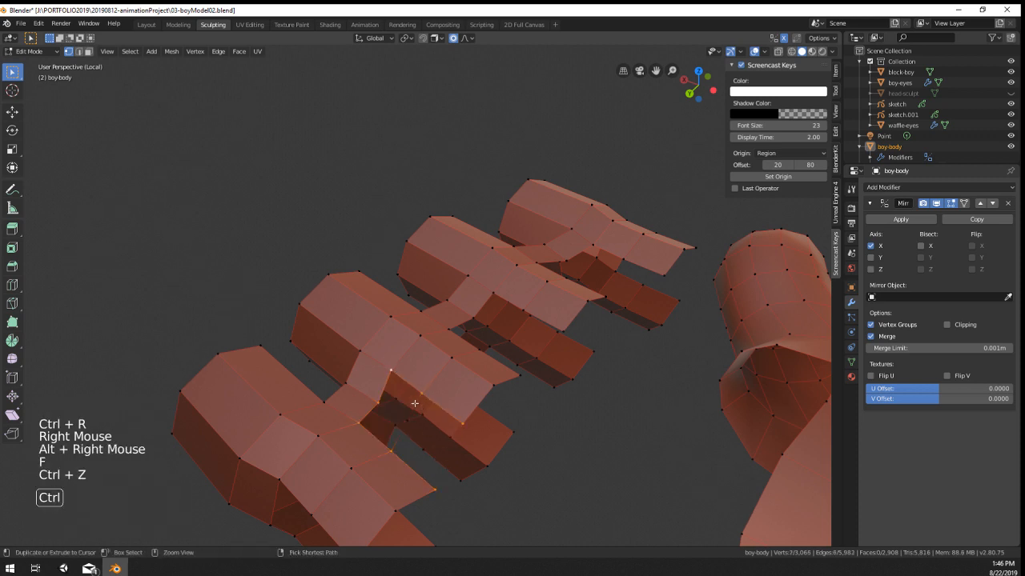
{"action": "right_click", "coordinate": [436, 489], "text": "shift"}
{"action": "right_click", "coordinate": [460, 424], "text": "shift"}
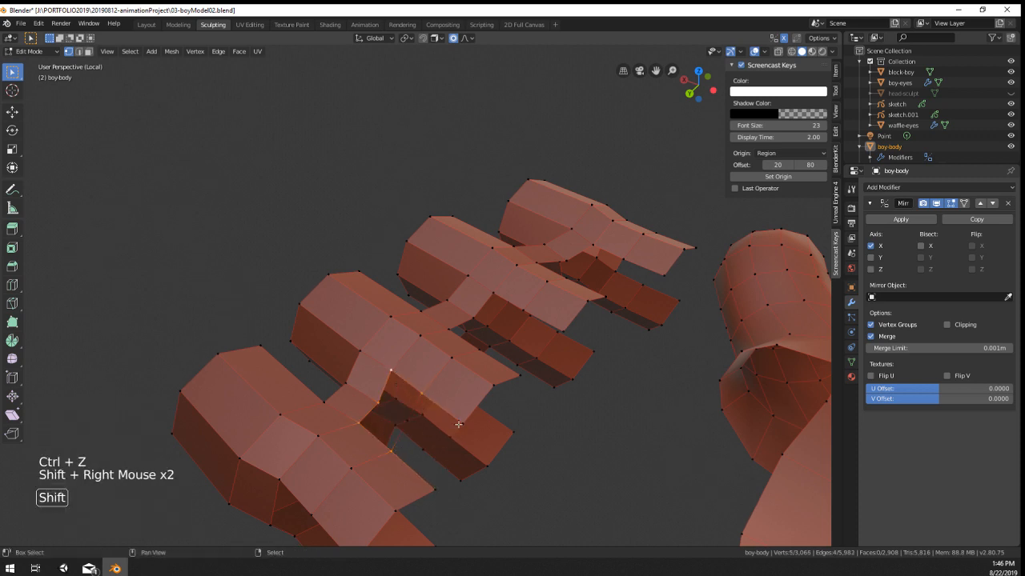
{"action": "right_click", "coordinate": [418, 429], "text": "shift"}
{"action": "key", "text": "f"}
{"action": "key", "text": "ctrl+z"}
Step: Fill two quads between the little-ring upper bridge and the centre-cut edge behind it
{"action": "right_click", "coordinate": [386, 450]}
{"action": "right_click", "coordinate": [407, 453], "text": "shift"}
{"action": "key", "text": "f"}
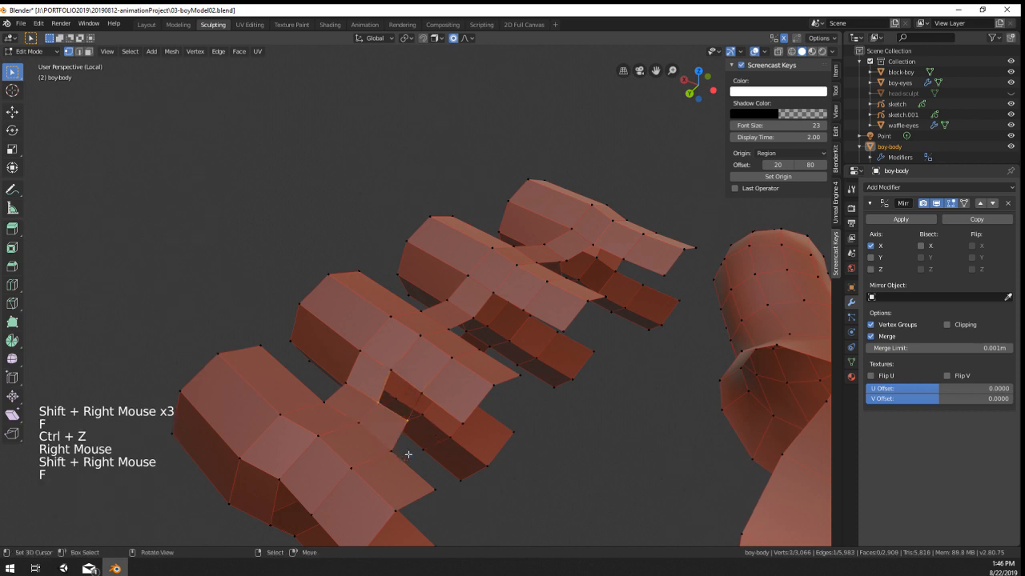
{"action": "key", "text": "f"}
{"action": "key", "text": "f"}
Step: Connect the ring-middle and middle-index finger pairs with edges behind their upper bridges and cut each at its centre
{"action": "middle_click_drag", "start_coordinate": [408, 454], "coordinate": [380, 359]}
{"action": "right_click", "coordinate": [366, 346]}
{"action": "right_click", "coordinate": [445, 346], "text": "shift"}
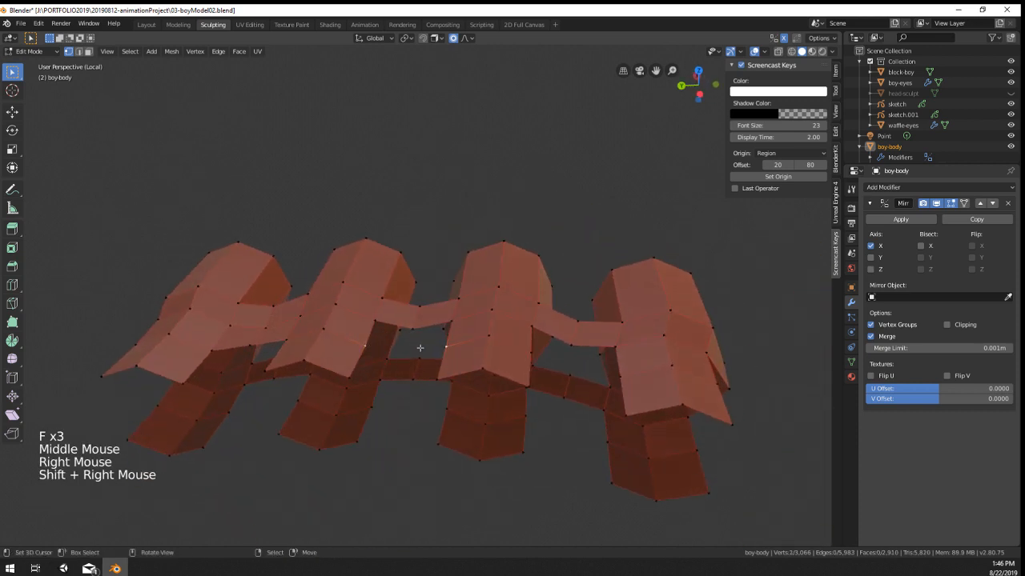
{"action": "key", "text": "f"}
{"action": "key", "text": "ctrl+r"}
{"action": "right_click", "coordinate": [557, 348]}
{"action": "right_click", "coordinate": [623, 366], "text": "shift"}
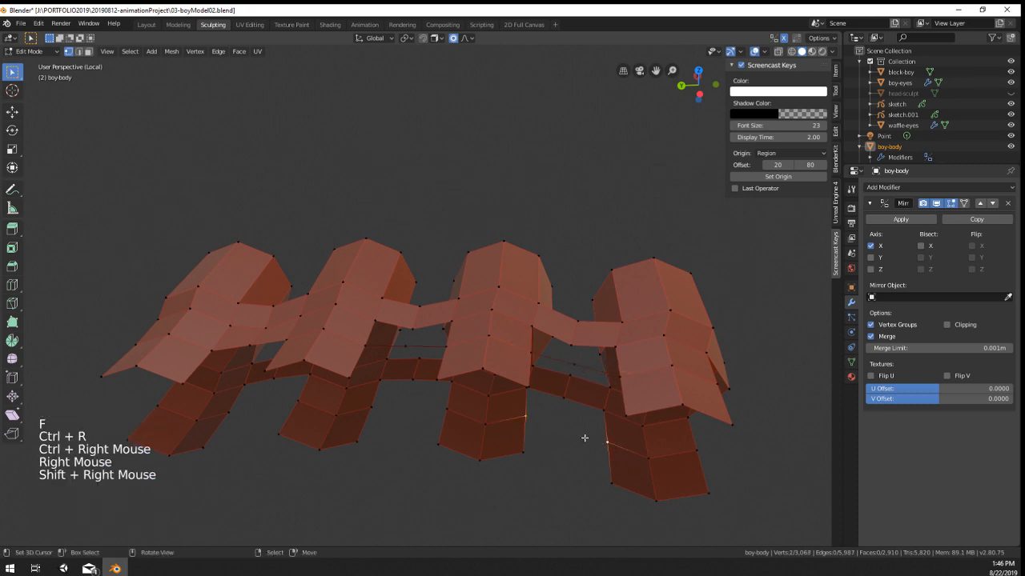
Step: Connect the three finger pairs with edges behind the lower bridge and cut each edge at its centre
{"action": "key", "text": "ctrl+r"}
{"action": "right_click", "coordinate": [571, 462]}
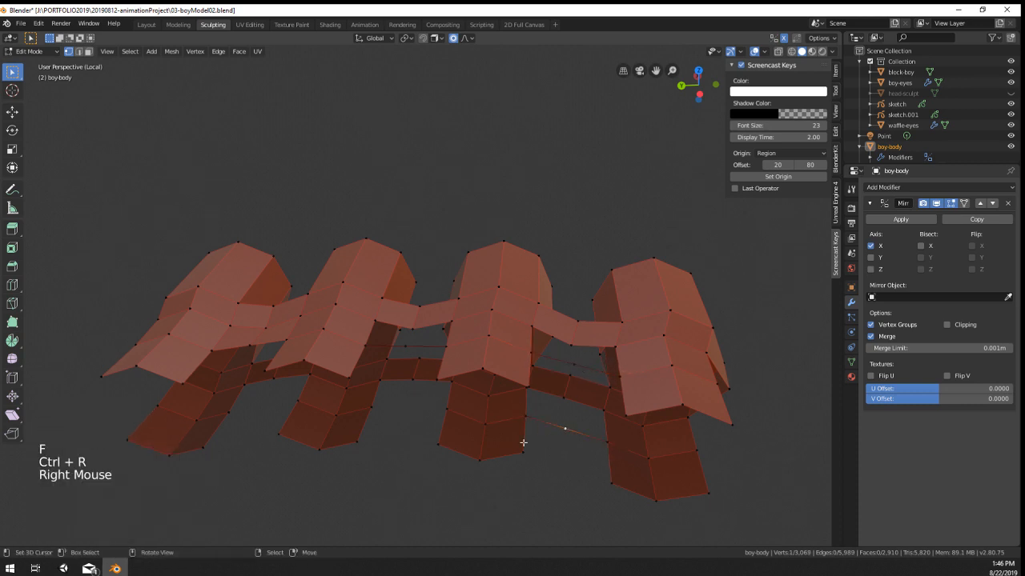
{"action": "key", "text": "ctrl+r"}
{"action": "right_click", "coordinate": [329, 415]}
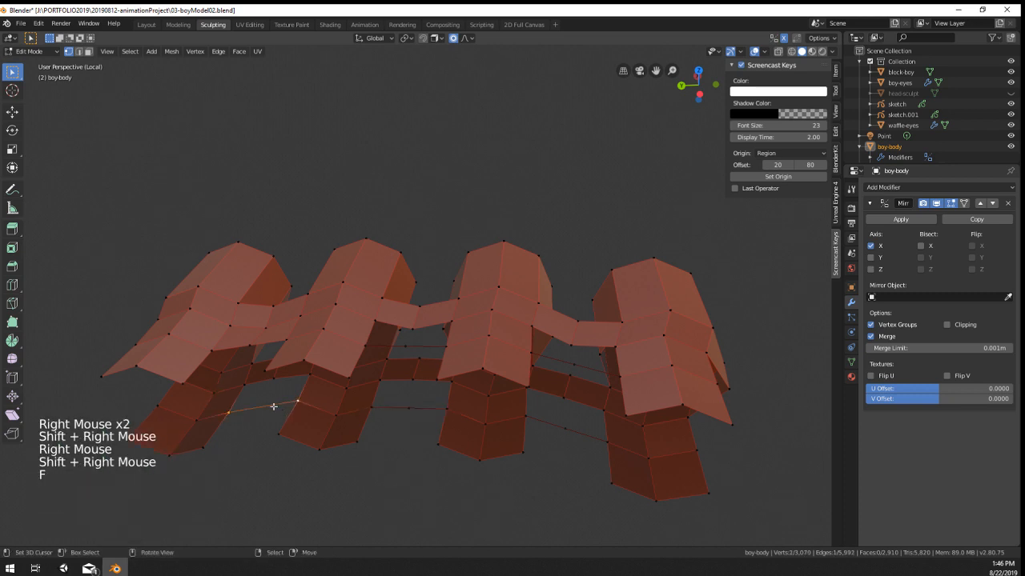
{"action": "key", "text": "ctrl+r"}
{"action": "right_click", "coordinate": [280, 410], "text": "ctrl"}
{"action": "middle_click_drag", "start_coordinate": [304, 417], "coordinate": [353, 447]}
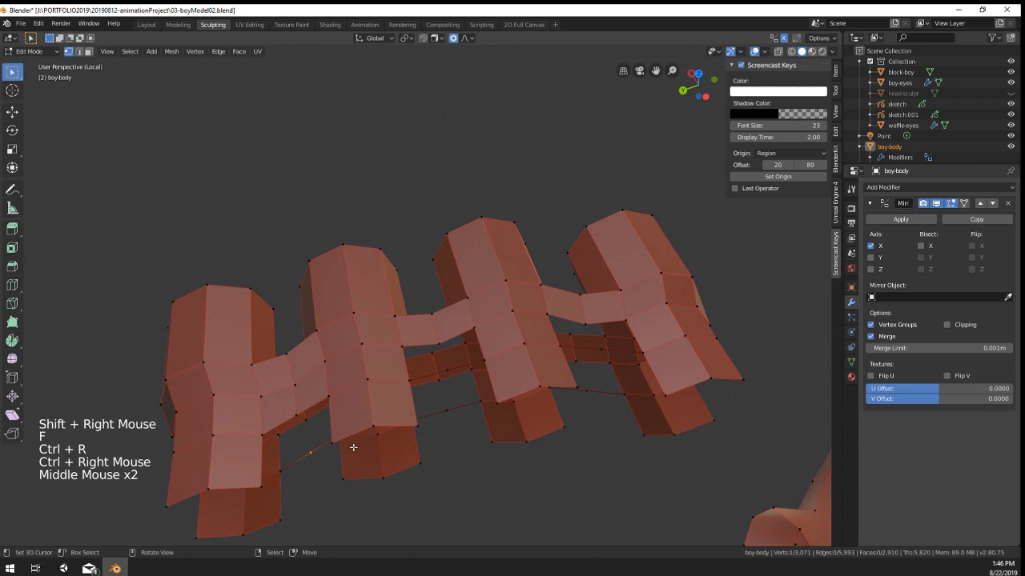
Step: Fill two quads between the little-ring lower bridge and the centre-cut edge behind it
{"action": "right_click", "coordinate": [280, 439], "text": "shift"}
{"action": "key", "text": "f"}
{"action": "key", "text": "f"}
{"action": "key", "text": "f"}
Step: Fill two quads behind the lower bridge in both the ring-middle and middle-index gaps
{"action": "middle_click_drag", "start_coordinate": [424, 451], "coordinate": [382, 415]}
{"action": "right_click", "coordinate": [381, 413]}
{"action": "right_click", "coordinate": [386, 391], "text": "shift"}
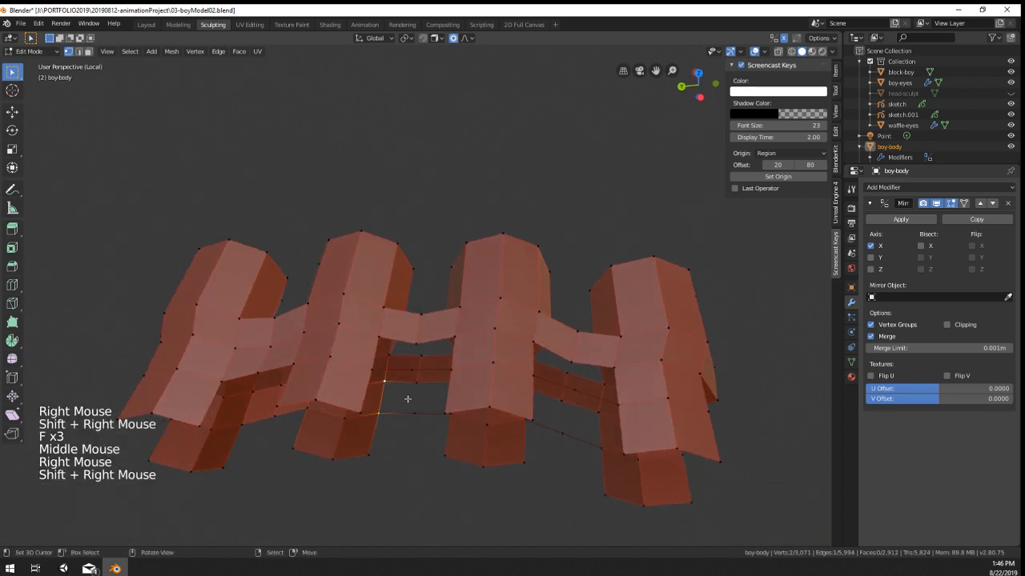
{"action": "key", "text": "f"}
{"action": "key", "text": "f"}
{"action": "key", "text": "f"}
{"action": "middle_click_drag", "start_coordinate": [511, 437], "coordinate": [443, 357]}
{"action": "key", "text": "f"}
{"action": "key", "text": "f"}
{"action": "key", "text": "f"}
Step: Fill two quads between the ring-middle upper bridge and the centre-cut edge behind it
{"action": "scroll", "coordinate": [476, 440], "scroll_direction": "down", "scroll_amount": 2}
{"action": "right_click", "coordinate": [393, 343], "text": "shift"}
{"action": "right_click", "coordinate": [396, 337]}
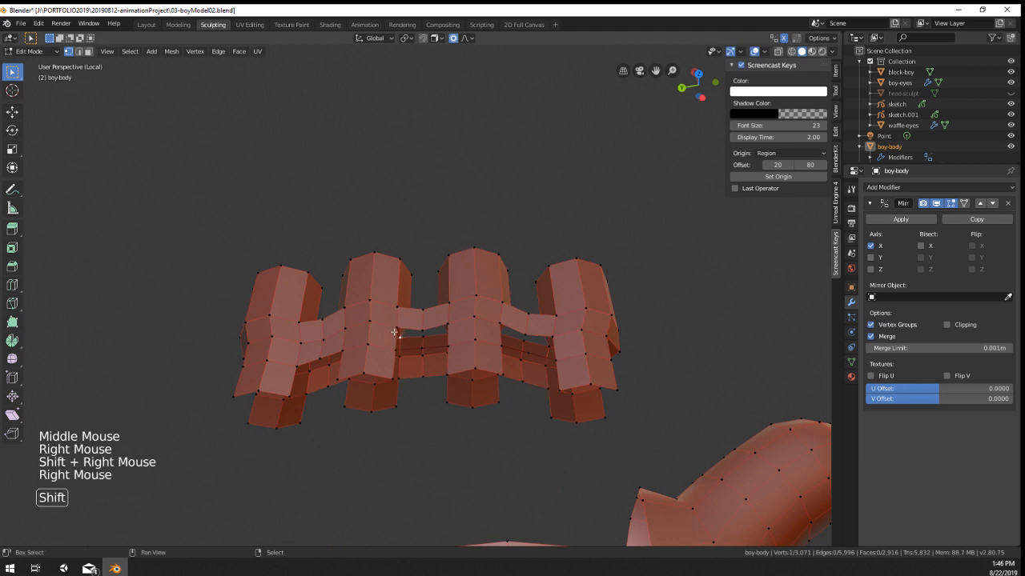
{"action": "right_click", "coordinate": [395, 337], "text": "shift"}
{"action": "scroll", "coordinate": [361, 416], "scroll_direction": "up", "scroll_amount": 4}
{"action": "right_click", "coordinate": [364, 420]}
{"action": "right_click", "coordinate": [480, 413], "text": "shift"}
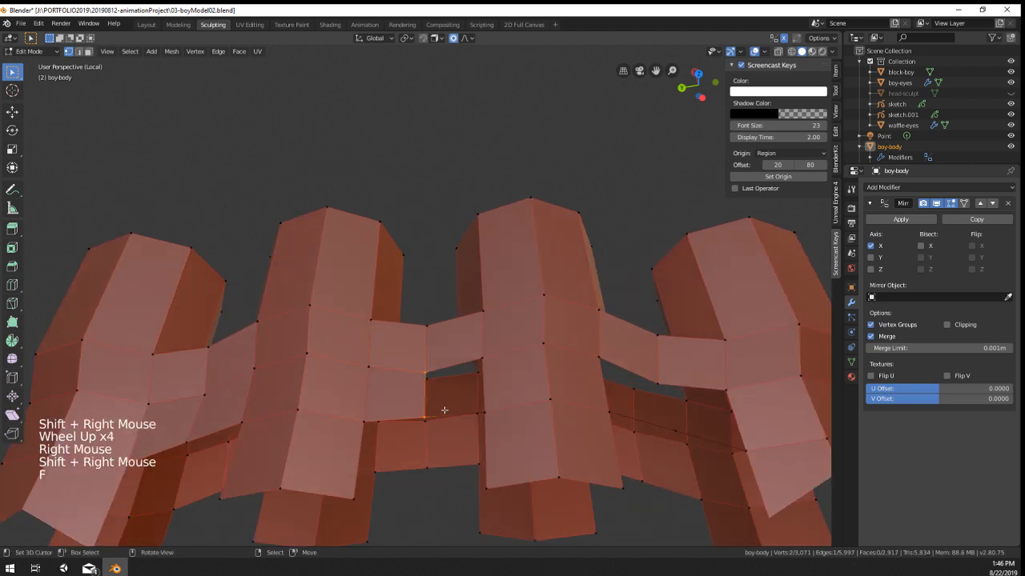
{"action": "key", "text": "f"}
{"action": "key", "text": "f"}
{"action": "key", "text": "f"}
Step: Fill two quads between the middle-index upper bridge and the centre-cut edge behind it
{"action": "right_click", "coordinate": [607, 412]}
{"action": "right_click", "coordinate": [598, 351], "text": "shift"}
{"action": "key", "text": "f"}
{"action": "key", "text": "f"}
{"action": "key", "text": "f"}
{"action": "scroll", "coordinate": [556, 423], "scroll_direction": "down", "scroll_amount": 3}
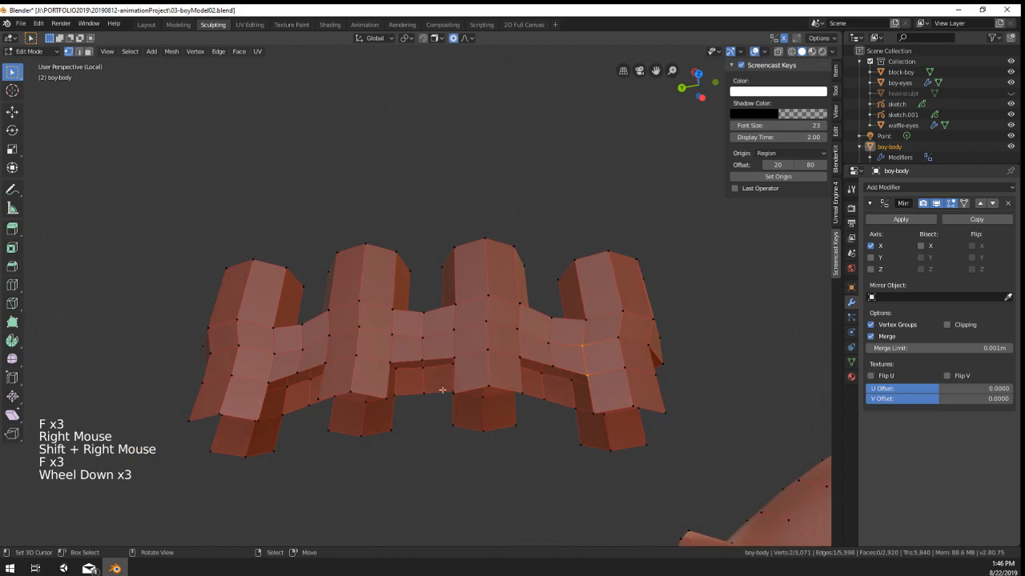
Step: Add one centred loop cut around each of the four fingers between the bridges and their open ends
{"action": "right_click", "coordinate": [462, 428]}
{"action": "middle_click_drag", "start_coordinate": [463, 428], "coordinate": [412, 428]}
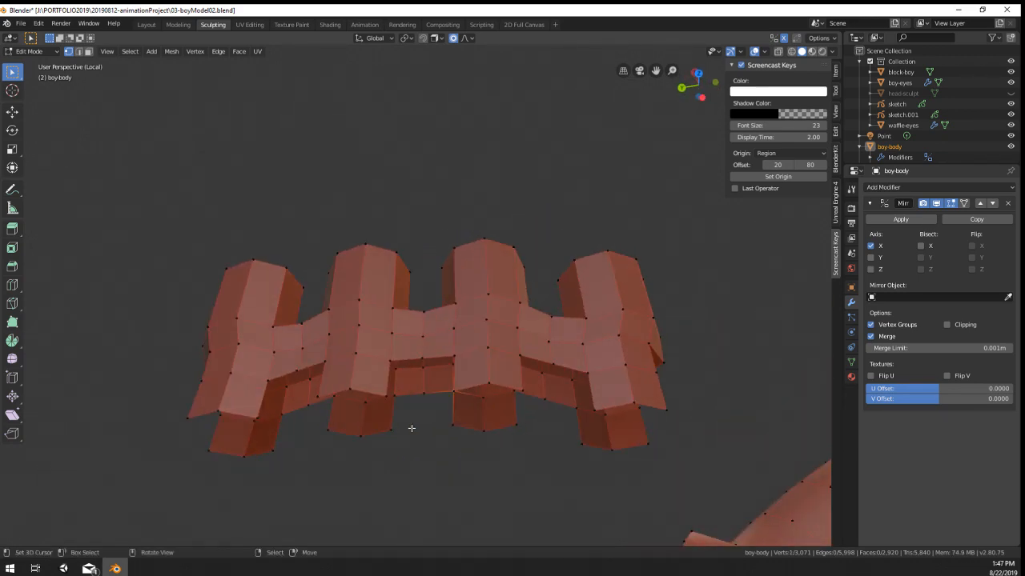
{"action": "scroll", "coordinate": [412, 428], "scroll_direction": "up", "scroll_amount": 2}
{"action": "middle_click_drag", "start_coordinate": [412, 429], "coordinate": [229, 435]}
{"action": "scroll", "coordinate": [229, 434], "scroll_direction": "down", "scroll_amount": 2}
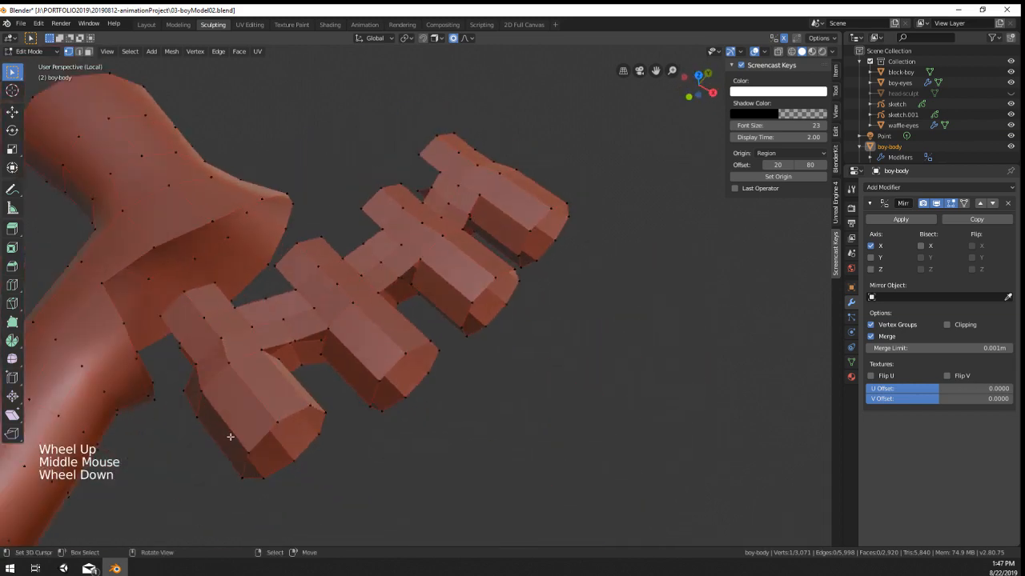
{"action": "key", "text": "ctrl+r"}
{"action": "left_click", "coordinate": [480, 273]}
{"action": "right_click", "coordinate": [518, 226]}
{"action": "key", "text": "ctrl+r"}
{"action": "double_click", "coordinate": [516, 227]}
{"action": "key", "text": "ctrl+r"}
{"action": "double_click", "coordinate": [384, 349]}
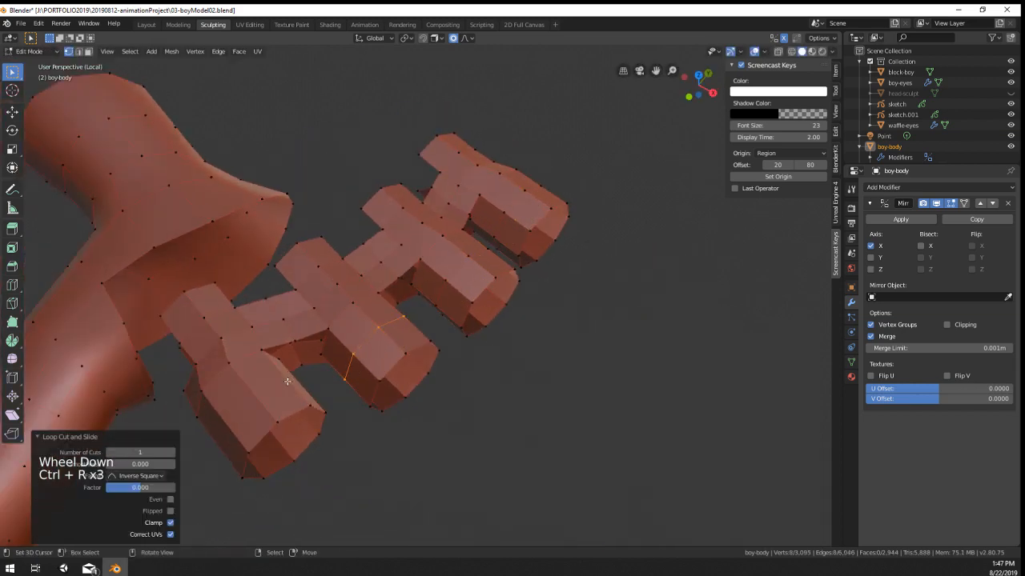
{"action": "key", "text": "ctrl+r"}
{"action": "double_click", "coordinate": [287, 387]}
Step: Select the two facing side vertices in the gap between the ring and middle fingers, in front of the bridges
{"action": "scroll", "coordinate": [301, 354], "scroll_direction": "up", "scroll_amount": 2}
{"action": "middle_click_drag", "start_coordinate": [419, 393], "coordinate": [308, 400]}
{"action": "middle_click_drag", "start_coordinate": [308, 400], "coordinate": [407, 383]}
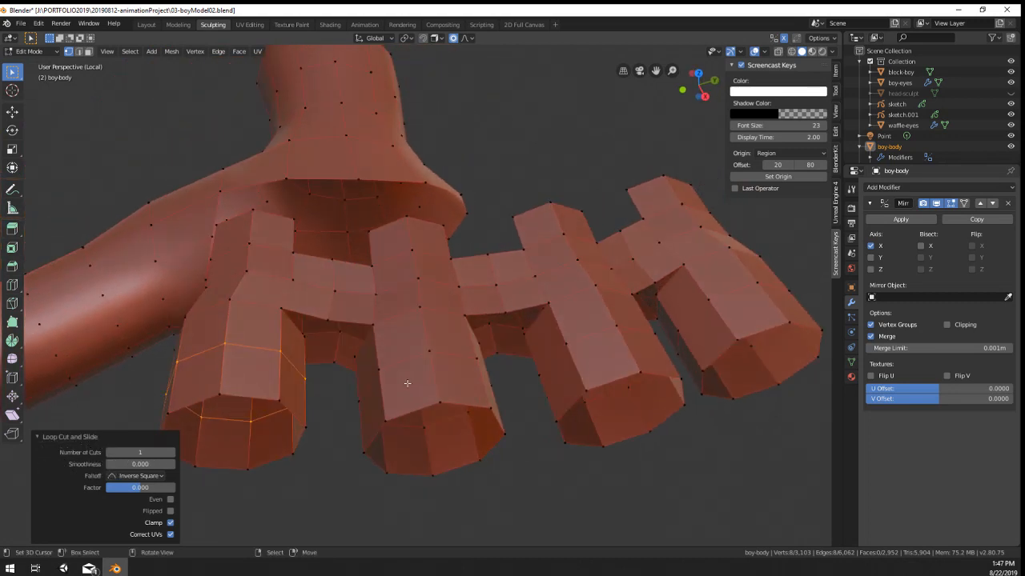
{"action": "middle_click_drag", "start_coordinate": [406, 384], "coordinate": [481, 393]}
{"action": "right_click", "coordinate": [437, 377]}
{"action": "scroll", "coordinate": [448, 383], "scroll_direction": "up", "scroll_amount": 1}
{"action": "right_click", "coordinate": [409, 356]}
{"action": "right_click", "coordinate": [469, 360], "text": "shift"}
Step: Try to fill faces across the ring-middle gap from the selected side vertices, and undo them
{"action": "key", "text": "f"}
{"action": "key", "text": "f"}
{"action": "key", "text": "f"}
{"action": "key", "text": "ctrl+z"}
{"action": "key", "text": "ctrl+z"}
{"action": "key", "text": "ctrl+z"}
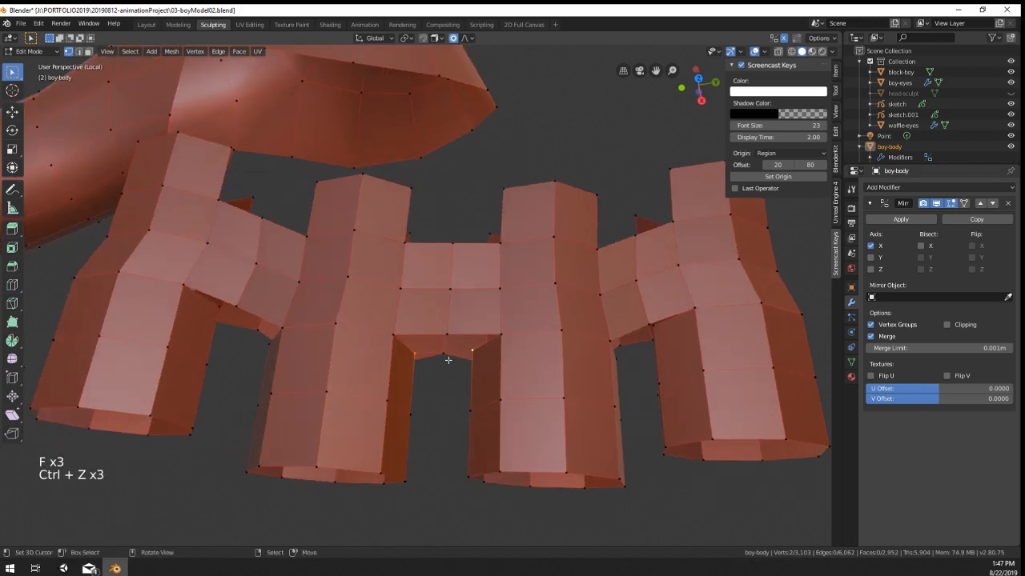
Step: Slide the two facing side vertices along the ring and middle fingers, about halfway towards the new loop cuts
{"action": "key", "text": "g"}
{"action": "key", "text": "g"}
{"action": "left_click", "coordinate": [442, 390]}
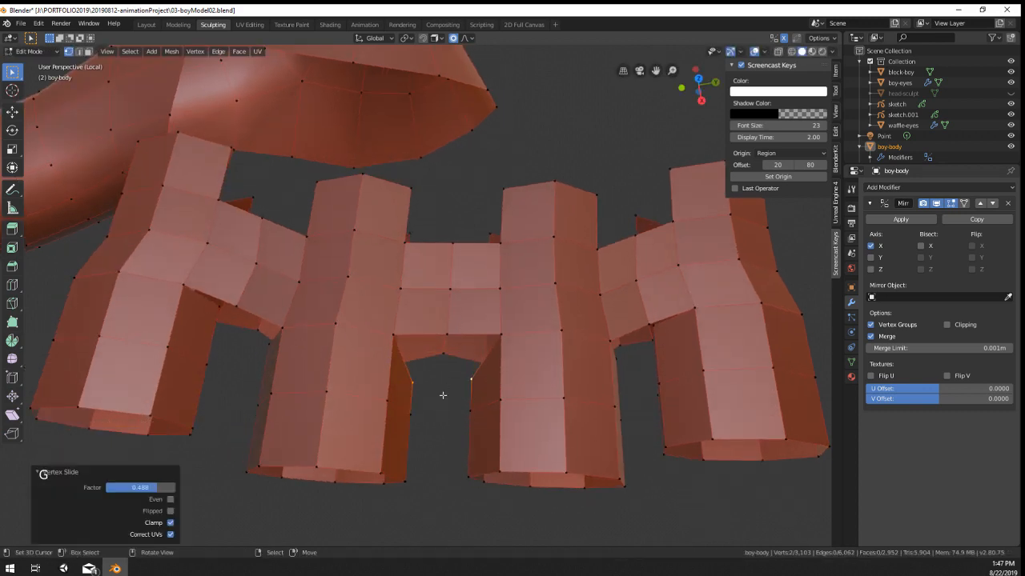
Step: Fill a face behind the ring-middle upper bridge, reaching from the middle finger's side to the ring finger's rear corner
{"action": "middle_click_drag", "start_coordinate": [441, 393], "coordinate": [433, 372]}
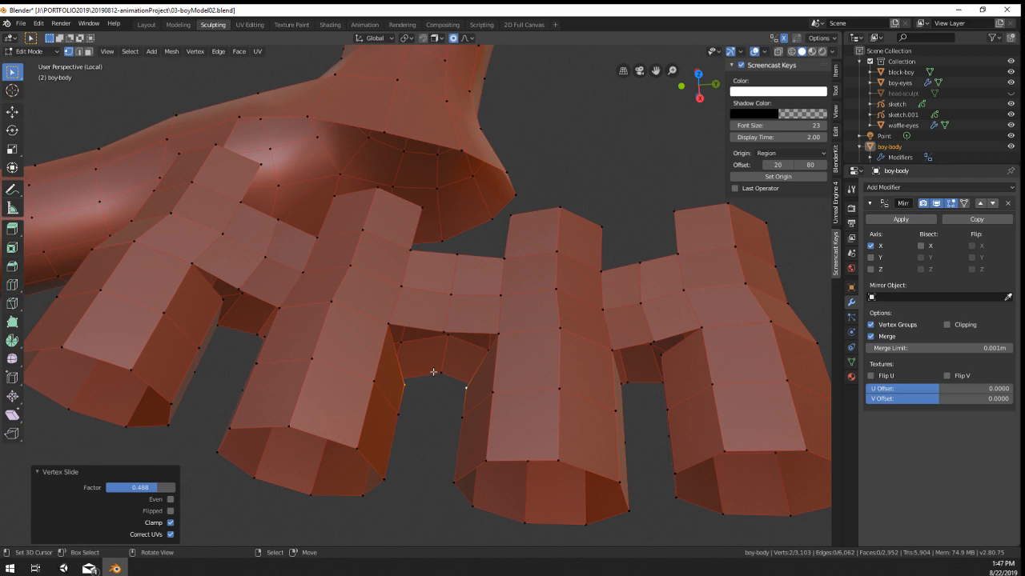
{"action": "scroll", "coordinate": [434, 320], "scroll_direction": "up", "scroll_amount": 1}
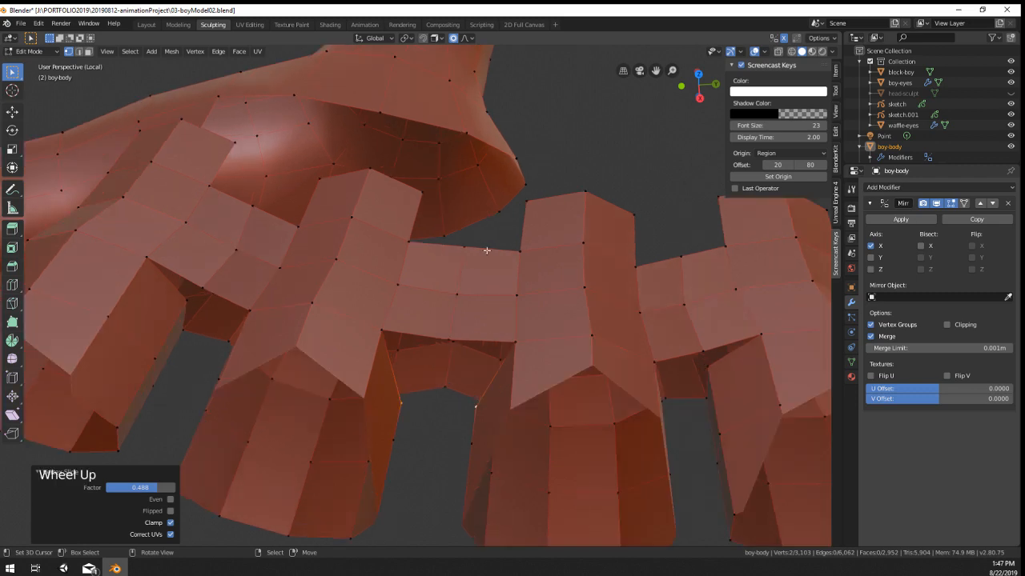
{"action": "middle_click_drag", "start_coordinate": [434, 319], "coordinate": [430, 346], "text": "shift"}
{"action": "scroll", "coordinate": [448, 316], "scroll_direction": "down", "scroll_amount": 1}
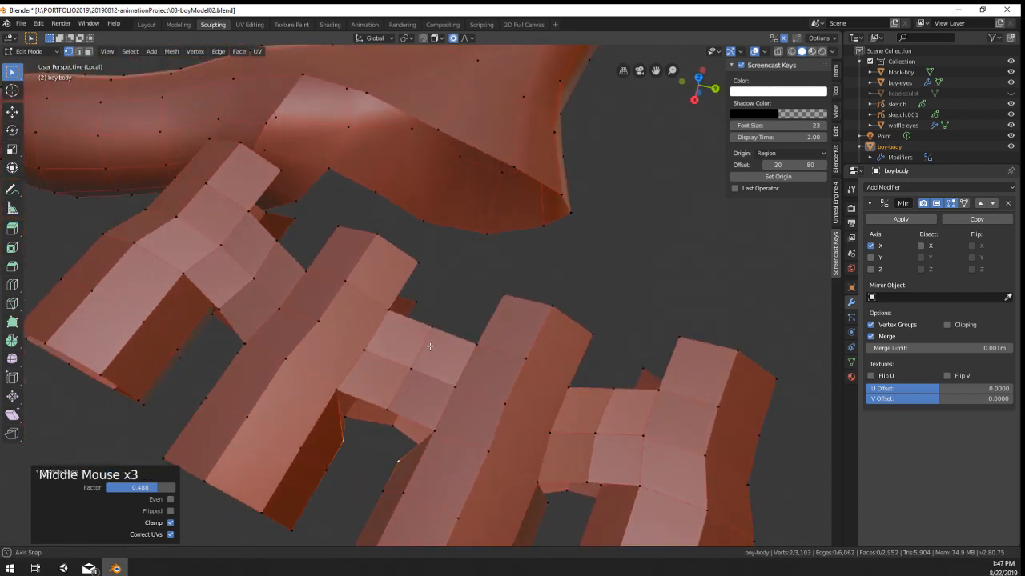
{"action": "middle_click", "coordinate": [430, 347]}
{"action": "right_click", "coordinate": [374, 235]}
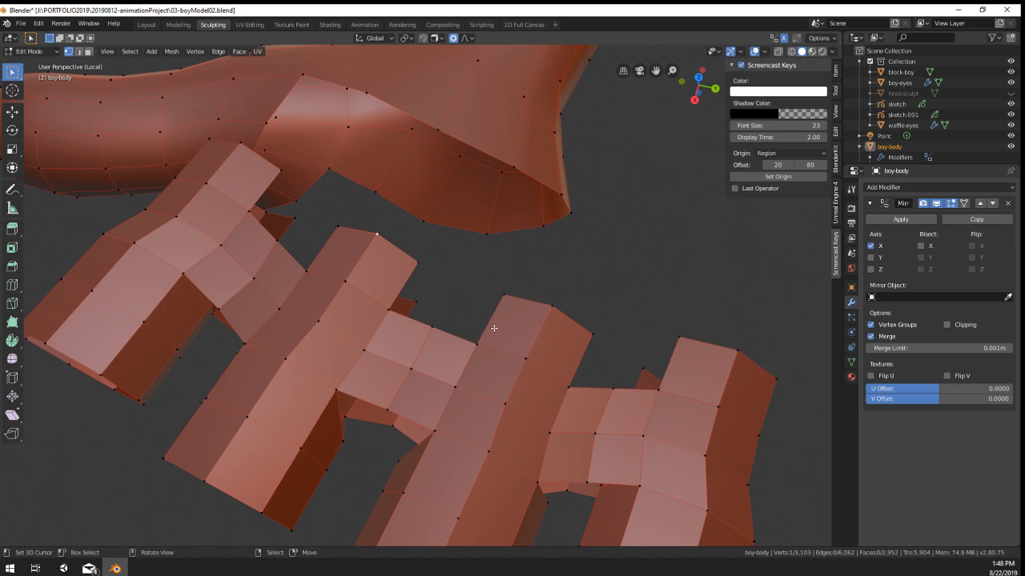
{"action": "right_click", "coordinate": [411, 311], "text": "shift"}
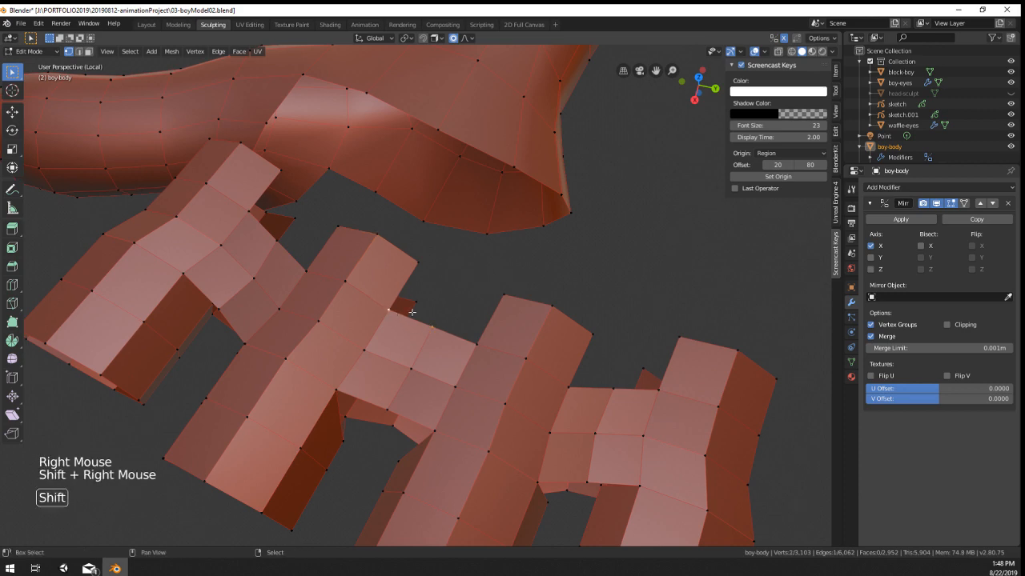
{"action": "right_click", "coordinate": [477, 353], "text": "shift"}
{"action": "key", "text": "f"}
Step: Slide the ring-middle upper bridge's rear centre vertex forward and reposition the adjacent vertex on the ring finger
{"action": "right_click", "coordinate": [433, 325]}
{"action": "key", "text": "g"}
{"action": "key", "text": "g"}
{"action": "left_click", "coordinate": [420, 341]}
{"action": "right_click", "coordinate": [482, 341]}
{"action": "key", "text": "g"}
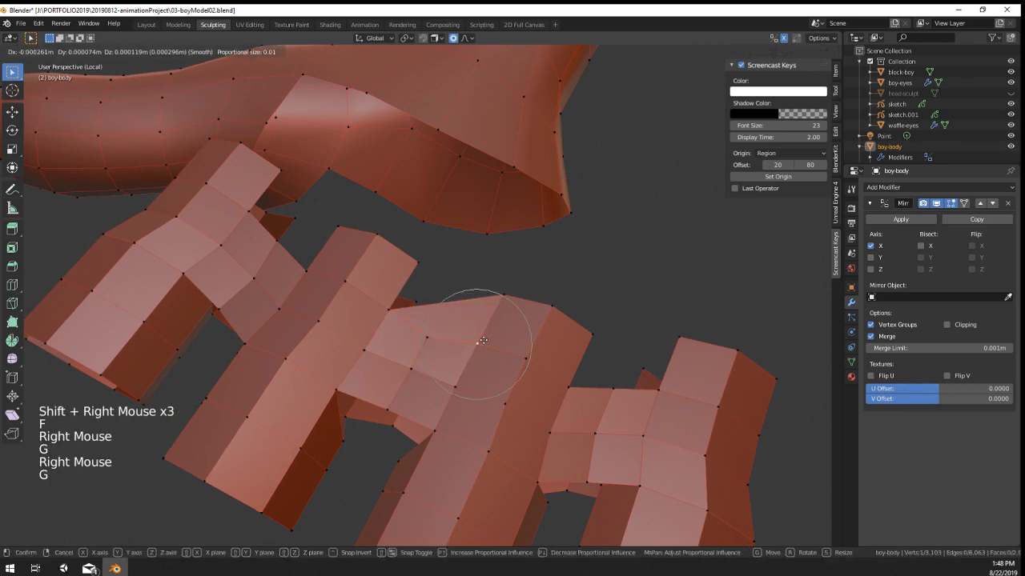
Step: Reposition the knuckle vertex on the ring finger beside the patch between the middle and ring fingers
{"action": "left_click", "coordinate": [477, 332]}
{"action": "mouse_move", "coordinate": [477, 332]}
{"action": "middle_mouse_down"}
{"action": "mouse_move", "coordinate": [532, 318]}
{"action": "mouse_move", "coordinate": [491, 334]}
{"action": "middle_mouse_up"}
{"action": "key", "text": "g"}
{"action": "left_click", "coordinate": [528, 319]}
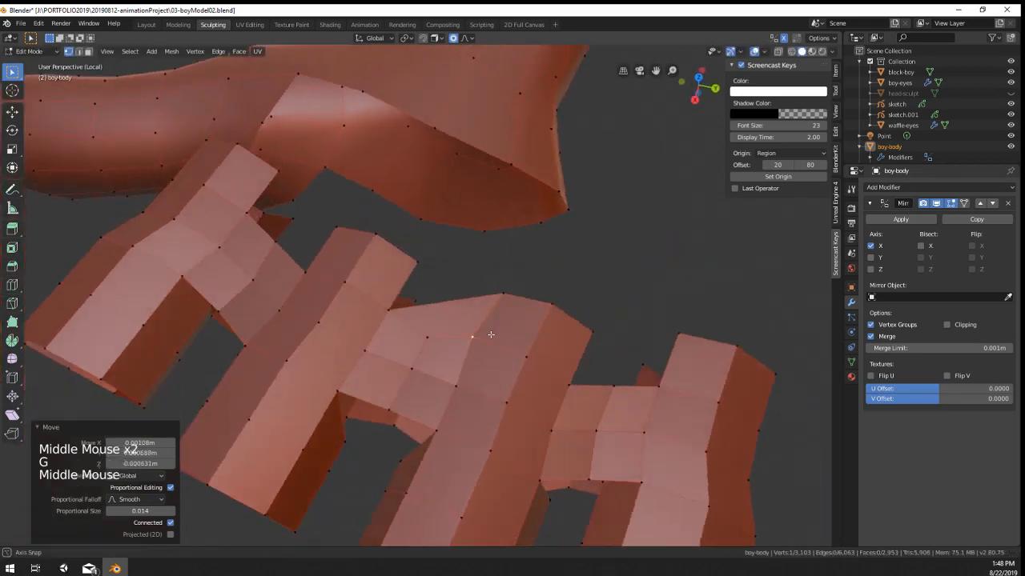
Step: Fill a face between the ring finger's base corner and the three upper vertices of the ring-little finger patch
{"action": "right_click", "coordinate": [593, 333]}
{"action": "right_click", "coordinate": [568, 386], "text": "shift"}
{"action": "right_click", "coordinate": [613, 387], "text": "shift"}
{"action": "right_click", "coordinate": [658, 386], "text": "shift"}
{"action": "key", "text": "f"}
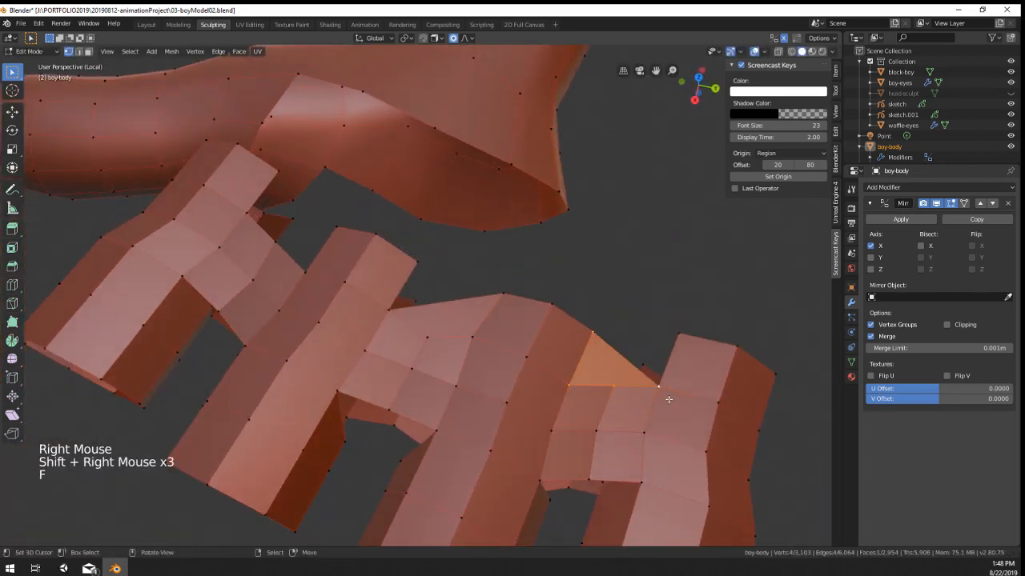
Step: Move the vertices along the edge of the new face between the ring and little fingers to even out the patch
{"action": "middle_click_drag", "start_coordinate": [668, 398], "coordinate": [477, 312], "text": "shift"}
{"action": "right_click", "coordinate": [585, 377]}
{"action": "key", "text": "g"}
{"action": "right_click", "coordinate": [621, 365]}
{"action": "key", "text": "g"}
{"action": "left_click", "coordinate": [623, 366]}
{"action": "middle_click_drag", "start_coordinate": [477, 312], "coordinate": [483, 371], "text": "shift"}
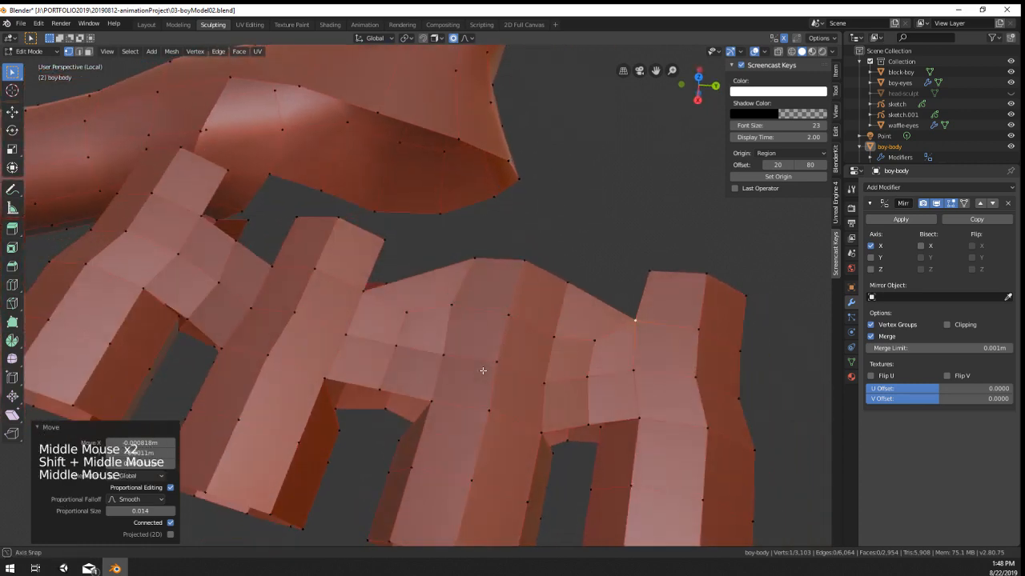
Step: Merge the facing base corner vertices of the middle and ring fingers at center and adjust the merged vertex's position
{"action": "right_click", "coordinate": [393, 242]}
{"action": "right_click", "coordinate": [475, 262], "text": "shift"}
{"action": "key", "text": "alt+m"}
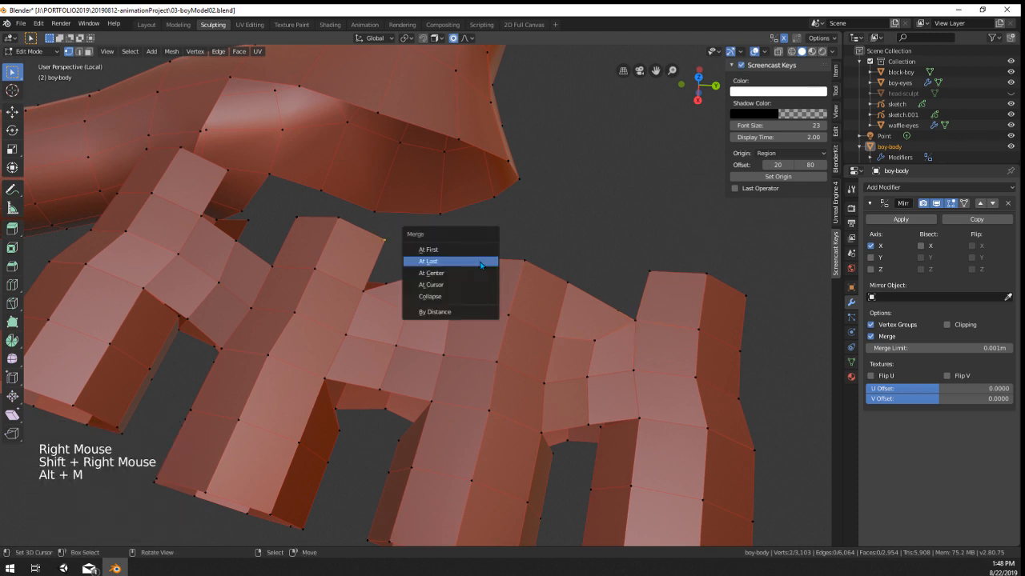
{"action": "left_click", "coordinate": [478, 273]}
{"action": "key", "text": "g"}
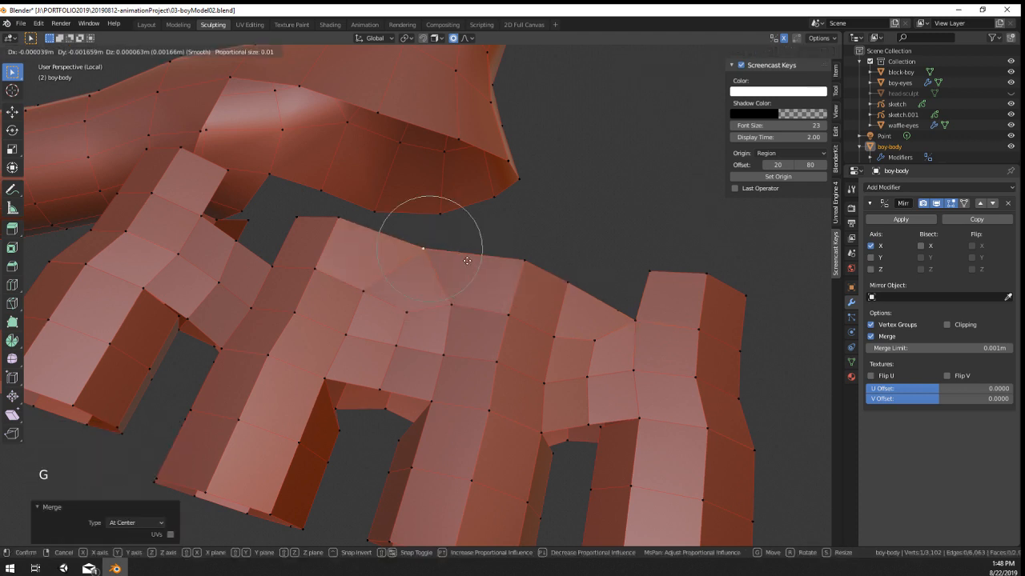
{"action": "left_click", "coordinate": [471, 261]}
Step: Merge the facing base corner vertices of the index and middle fingers at center
{"action": "middle_click_drag", "start_coordinate": [470, 261], "coordinate": [449, 296], "text": "shift"}
{"action": "middle_click_drag", "start_coordinate": [448, 296], "coordinate": [418, 297]}
{"action": "right_click", "coordinate": [424, 281]}
{"action": "right_click", "coordinate": [370, 259], "text": "shift"}
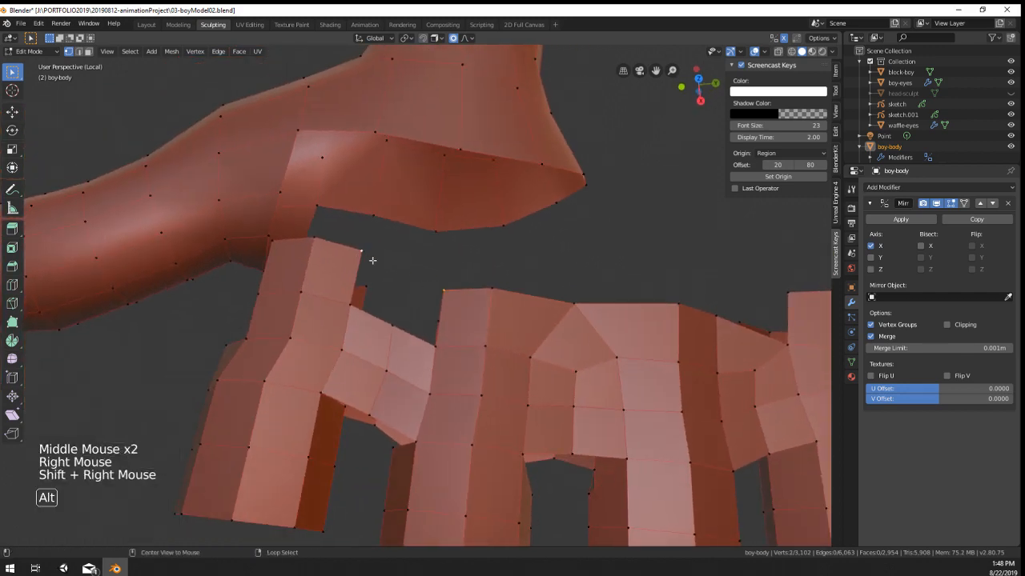
{"action": "key", "text": "alt+m"}
{"action": "left_click", "coordinate": [372, 261]}
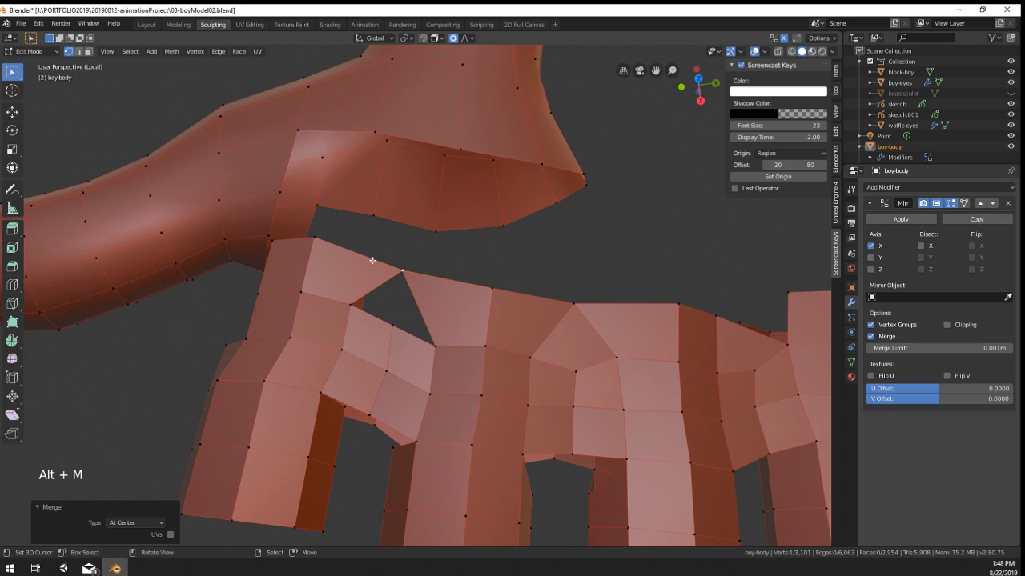
Step: Select the four vertices around the hole between the index and middle fingers and fill it with a face
{"action": "right_click", "coordinate": [374, 312], "text": "alt"}
{"action": "right_click", "coordinate": [378, 319]}
{"action": "right_click", "coordinate": [382, 321], "text": "shift"}
{"action": "right_click", "coordinate": [382, 321], "text": "shift"}
{"action": "right_click", "coordinate": [383, 322], "text": "shift"}
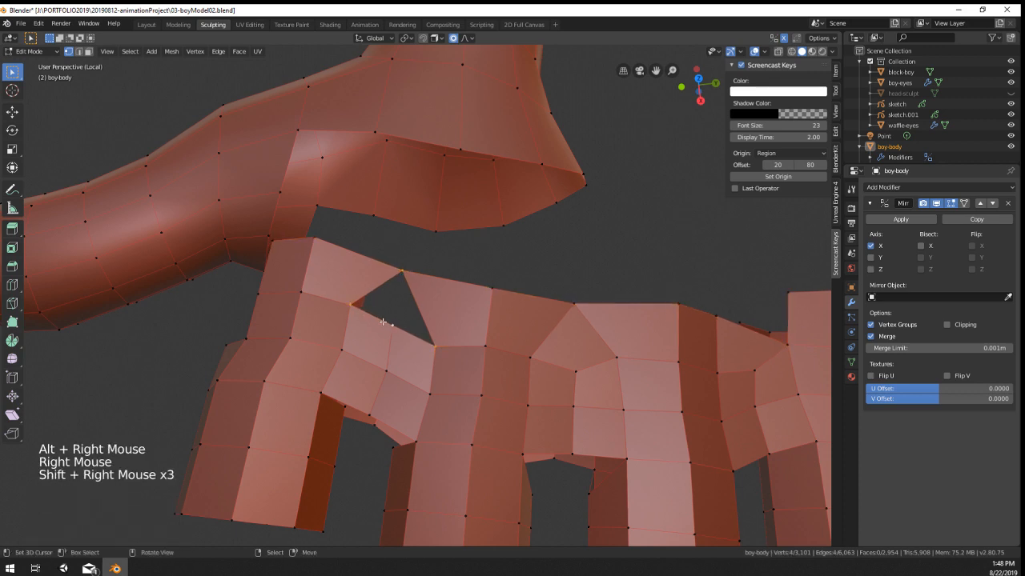
{"action": "key", "text": "f"}
Step: Slide the vertex at the middle of the index-middle finger patch along its edge to even the spacing
{"action": "right_click", "coordinate": [387, 325]}
{"action": "key", "text": "g"}
{"action": "key", "text": "g"}
{"action": "left_click", "coordinate": [390, 339]}
{"action": "middle_click_drag", "start_coordinate": [559, 384], "coordinate": [367, 365], "text": "shift"}
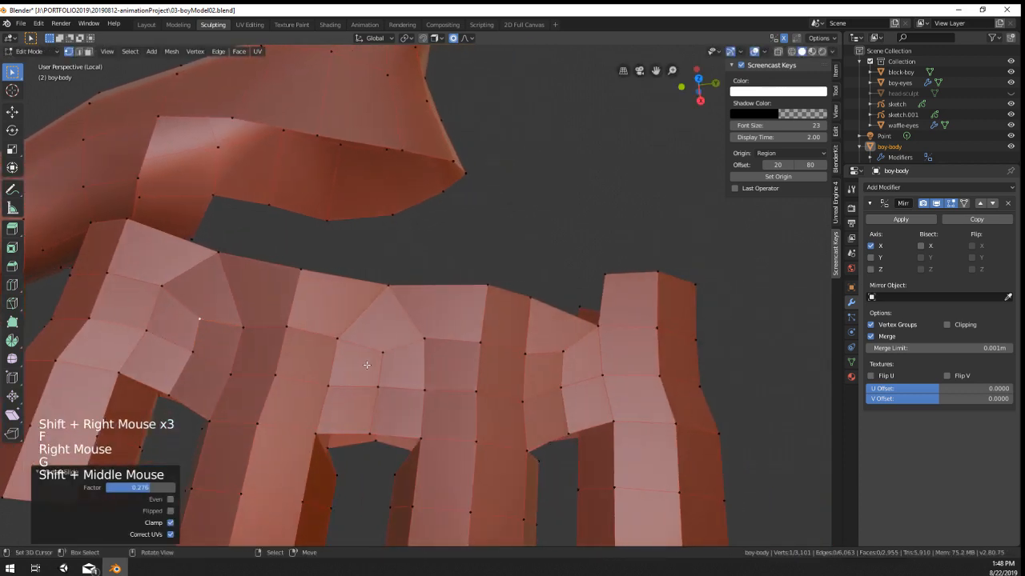
Step: Merge the base vertices between the ring and little fingers at center and move the merged vertex into line with the knuckles
{"action": "right_click", "coordinate": [578, 307]}
{"action": "right_click", "coordinate": [598, 324], "text": "shift"}
{"action": "key", "text": "alt+m"}
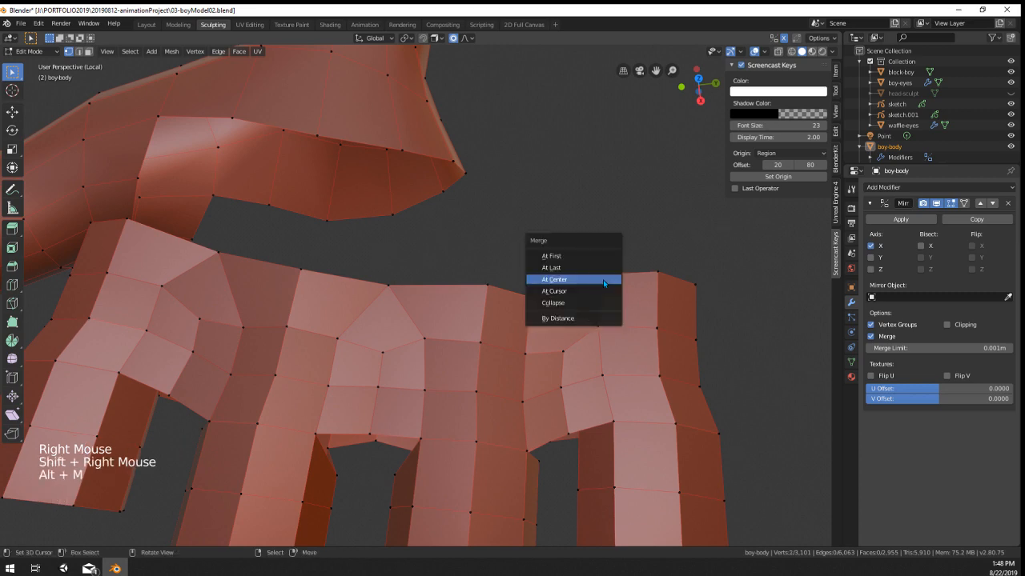
{"action": "left_click", "coordinate": [604, 279]}
{"action": "scroll", "coordinate": [603, 284], "scroll_direction": "down", "scroll_amount": 5}
{"action": "middle_click_drag", "start_coordinate": [604, 283], "coordinate": [480, 355]}
{"action": "scroll", "coordinate": [389, 308], "scroll_direction": "up", "scroll_amount": 2}
{"action": "key", "text": "g"}
{"action": "left_click", "coordinate": [461, 360]}
{"action": "key", "text": "ctrl+r"}
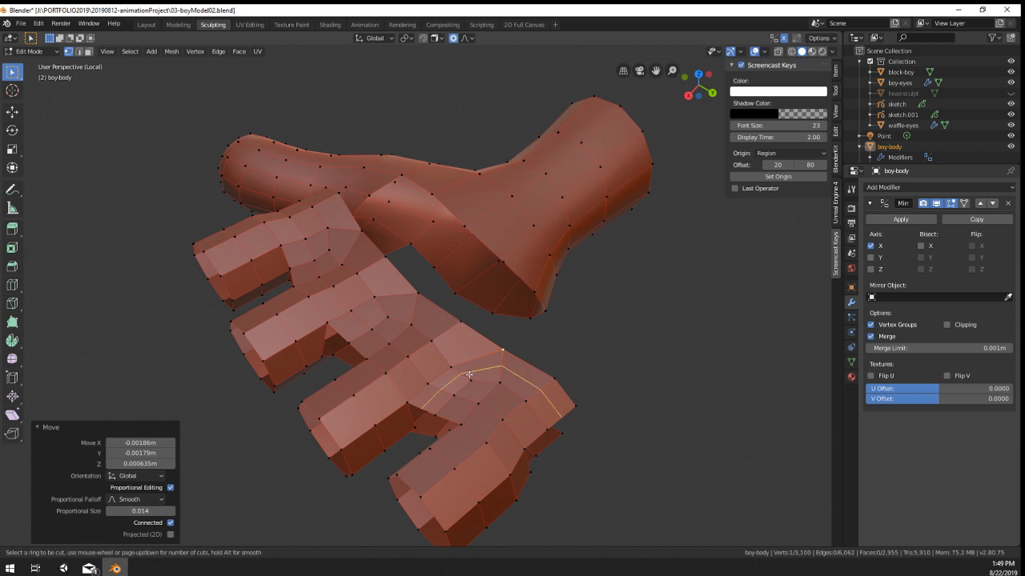
{"action": "middle_click_drag", "start_coordinate": [469, 374], "coordinate": [400, 332]}
{"action": "key", "text": "ctrl+r"}
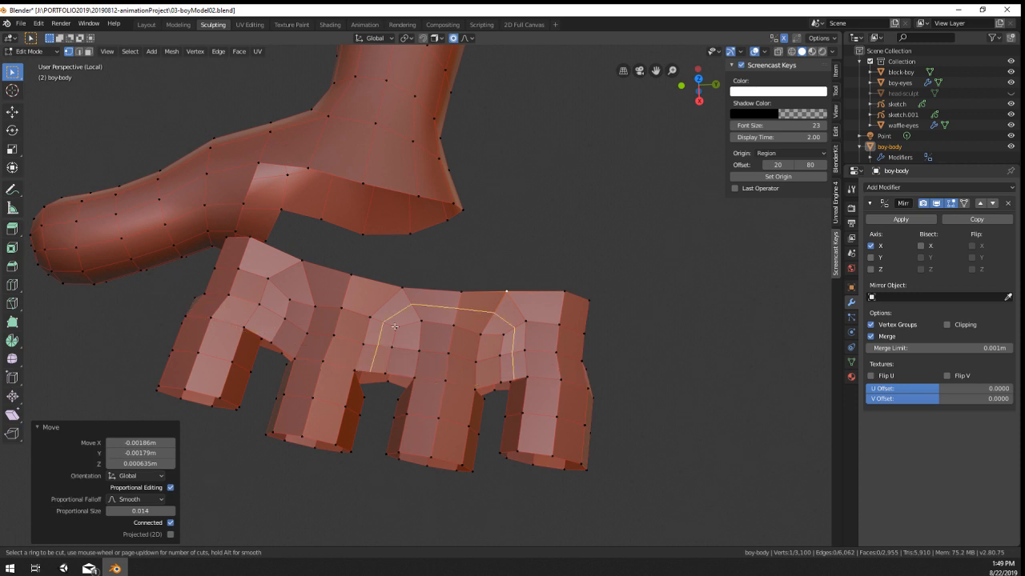
{"action": "middle_click_drag", "start_coordinate": [395, 326], "coordinate": [363, 373]}
{"action": "scroll", "coordinate": [374, 358], "scroll_direction": "up", "scroll_amount": 1}
{"action": "scroll", "coordinate": [362, 374], "scroll_direction": "down", "scroll_amount": 1}
Step: Connect the upper and lower webbing vertices between the middle and ring fingers with an edge and split it with a loop cut
{"action": "right_click", "coordinate": [364, 374]}
{"action": "right_click", "coordinate": [365, 363]}
{"action": "right_click", "coordinate": [372, 393], "text": "shift"}
{"action": "scroll", "coordinate": [367, 430], "scroll_direction": "up", "scroll_amount": 2}
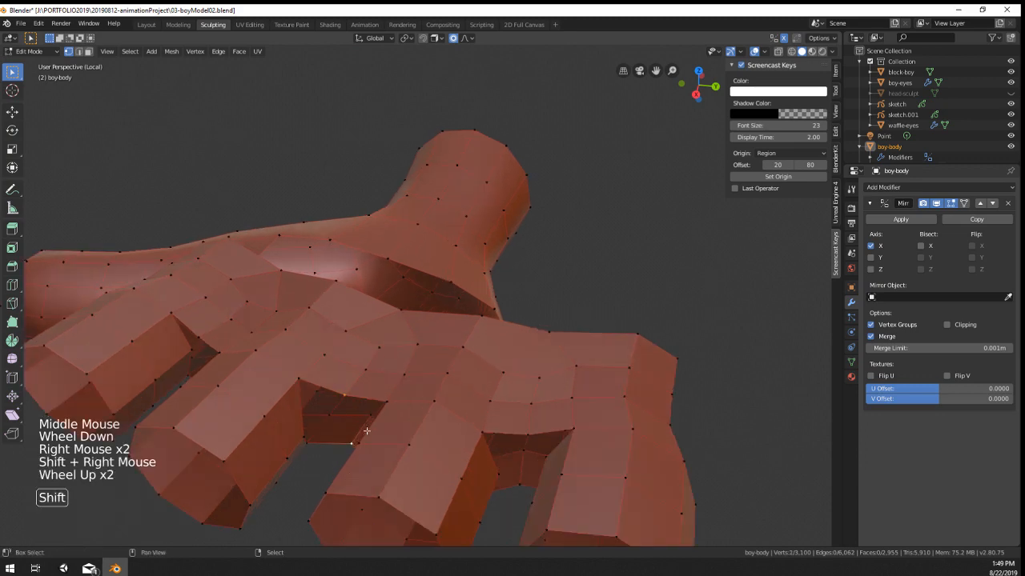
{"action": "middle_click_drag", "start_coordinate": [366, 430], "coordinate": [401, 424], "text": "shift"}
{"action": "middle_click_drag", "start_coordinate": [400, 424], "coordinate": [479, 368]}
{"action": "key", "text": "f"}
{"action": "key", "text": "ctrl+r"}
{"action": "right_click", "coordinate": [427, 423]}
Step: Fill the webbing on both sides of the split edge between the middle and ring fingers with faces
{"action": "right_click", "coordinate": [413, 334]}
{"action": "right_click", "coordinate": [375, 313], "text": "shift"}
{"action": "key", "text": "f"}
{"action": "key", "text": "f"}
{"action": "key", "text": "f"}
{"action": "right_click", "coordinate": [484, 357]}
{"action": "right_click", "coordinate": [501, 355], "text": "shift"}
{"action": "key", "text": "f"}
{"action": "key", "text": "f"}
{"action": "key", "text": "f"}
{"action": "scroll", "coordinate": [476, 357], "scroll_direction": "down", "scroll_amount": 1}
{"action": "scroll", "coordinate": [477, 360], "scroll_direction": "up", "scroll_amount": 1}
Step: Bridge the upper and lower webbing vertices between the ring and little fingers with an edge and split that edge
{"action": "right_click", "coordinate": [479, 368]}
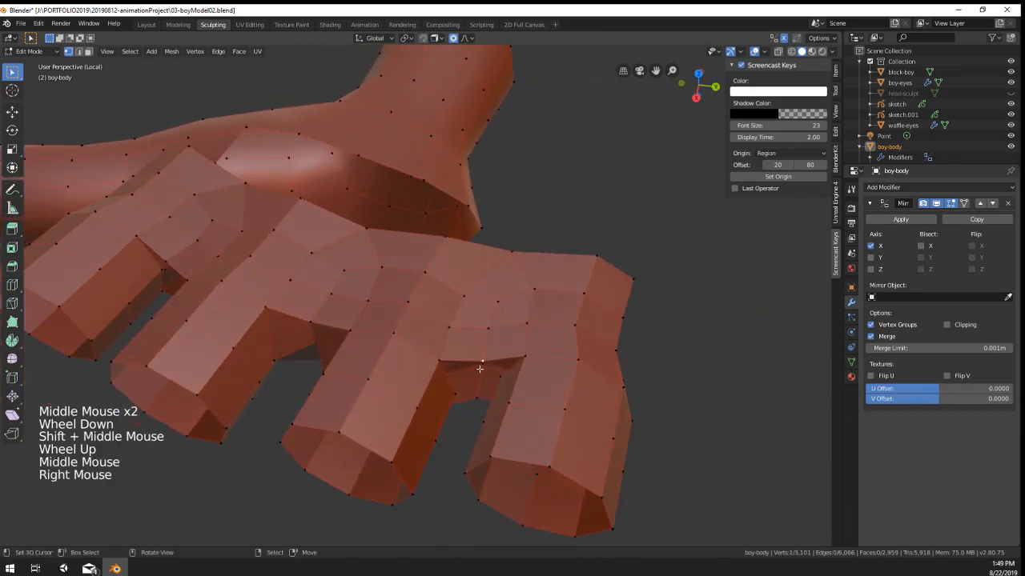
{"action": "right_click_drag", "start_coordinate": [483, 399], "coordinate": [478, 397]}
{"action": "right_click", "coordinate": [487, 361], "text": "shift"}
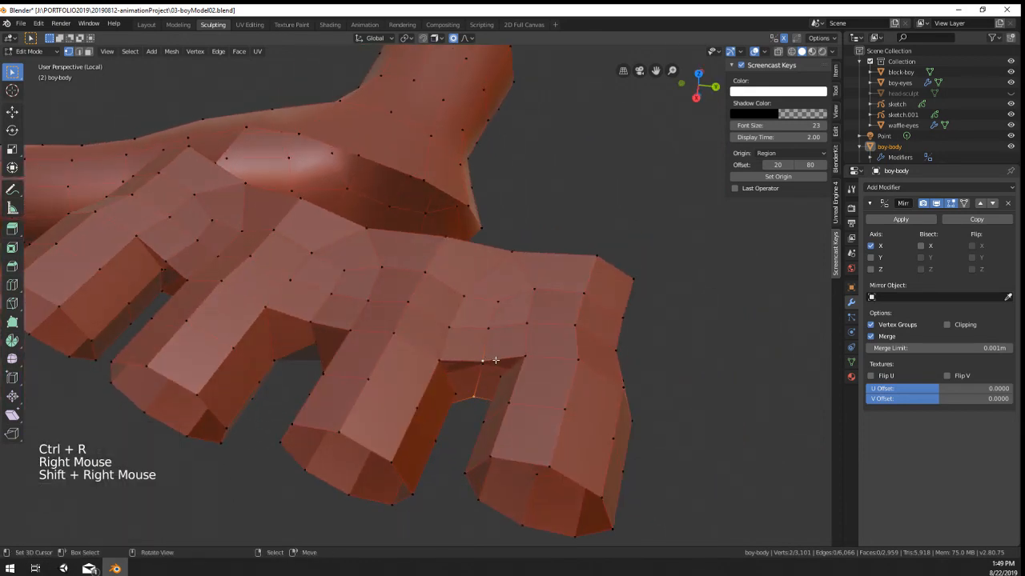
{"action": "key", "text": "ctrl+r"}
{"action": "left_click", "coordinate": [480, 382]}
{"action": "key", "text": "ctrl+z"}
{"action": "middle_click_drag", "start_coordinate": [464, 394], "coordinate": [506, 400]}
{"action": "key", "text": "ctrl+r"}
Step: Fill the open webbing between the ring and little fingers with faces
{"action": "right_click", "coordinate": [418, 366]}
{"action": "key", "text": "f"}
{"action": "key", "text": "f"}
{"action": "key", "text": "f"}
{"action": "key", "text": "f"}
{"action": "scroll", "coordinate": [538, 343], "scroll_direction": "down", "scroll_amount": 2}
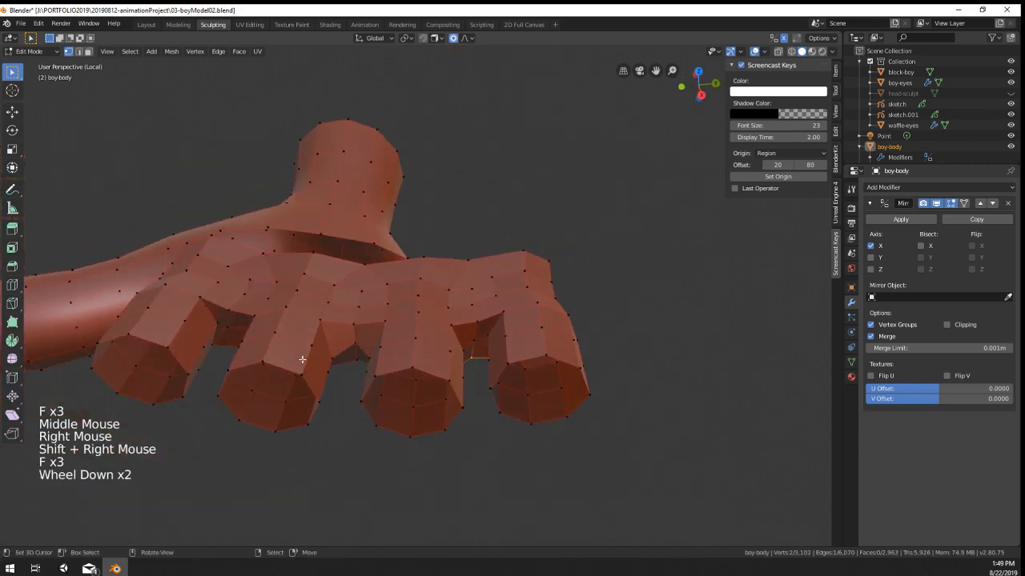
Step: Bridge the upper and lower webbing vertices between the index and middle fingers with an edge and split only that edge
{"action": "middle_click_drag", "start_coordinate": [299, 360], "coordinate": [344, 417]}
{"action": "middle_click_drag", "start_coordinate": [344, 416], "coordinate": [356, 349], "text": "shift"}
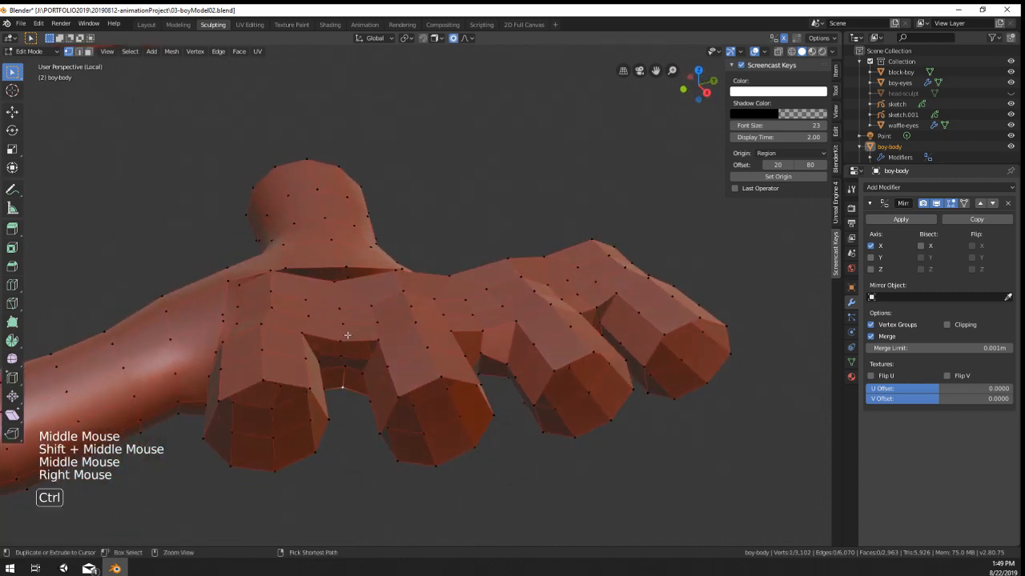
{"action": "right_click", "coordinate": [347, 335], "text": "ctrl"}
{"action": "right_click", "coordinate": [347, 335]}
{"action": "key", "text": "ctrl+r"}
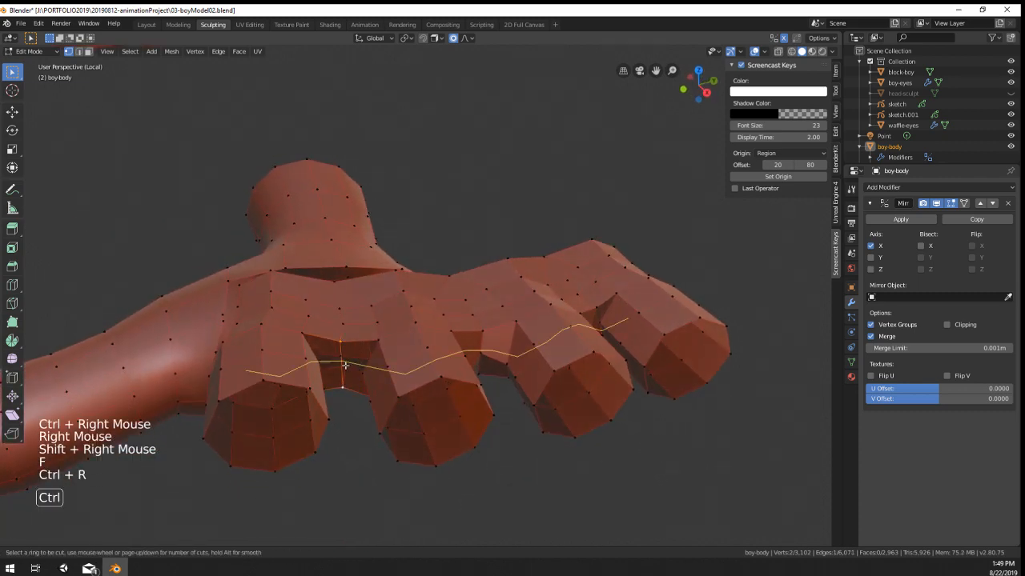
{"action": "double_click", "coordinate": [346, 366]}
{"action": "middle_click_drag", "start_coordinate": [373, 357], "coordinate": [360, 370]}
{"action": "key", "text": "ctrl+z"}
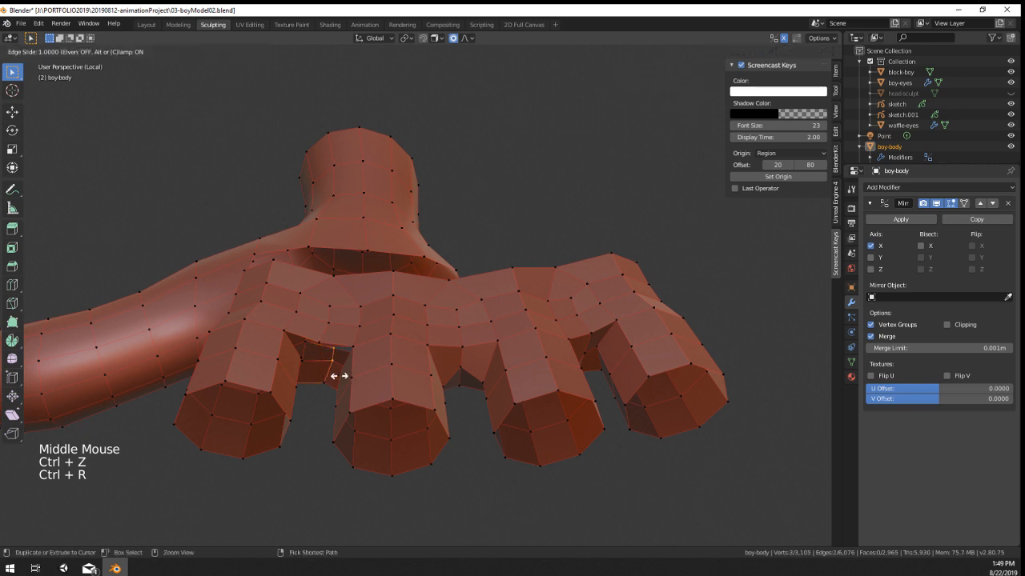
{"action": "double_click", "coordinate": [329, 370]}
{"action": "key", "text": "ctrl+z"}
{"action": "key", "text": "ctrl+r"}
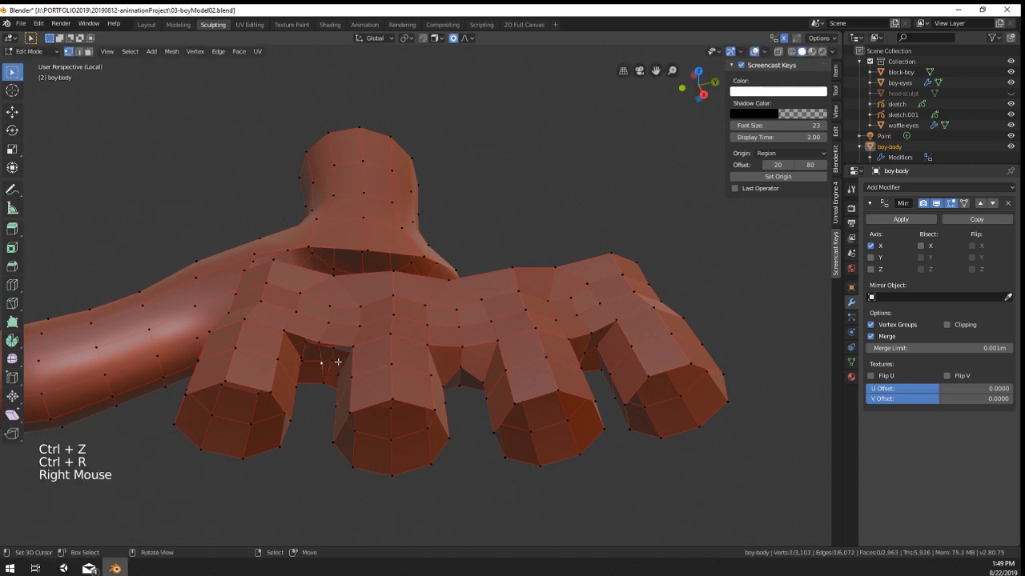
{"action": "right_click", "coordinate": [292, 329], "text": "shift"}
{"action": "key", "text": "f"}
{"action": "key", "text": "f"}
{"action": "key", "text": "f"}
{"action": "key", "text": "ctrl+z"}
{"action": "key", "text": "ctrl+z"}
{"action": "key", "text": "ctrl+z"}
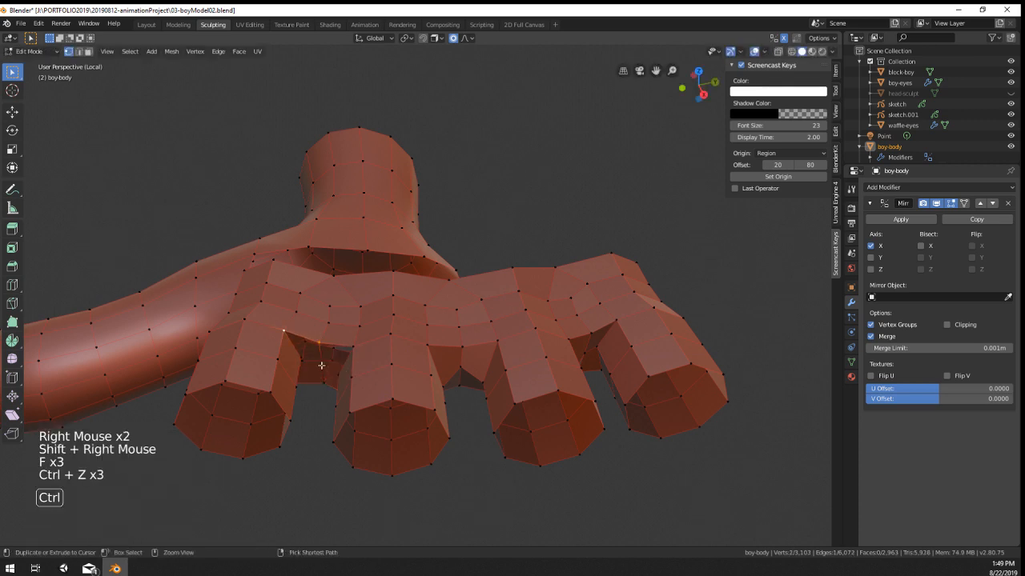
Step: Fill the webbing between the index and middle fingers with faces on both sides of the bridging edge
{"action": "middle_click_drag", "start_coordinate": [320, 365], "coordinate": [282, 349]}
{"action": "scroll", "coordinate": [324, 328], "scroll_direction": "up", "scroll_amount": 1}
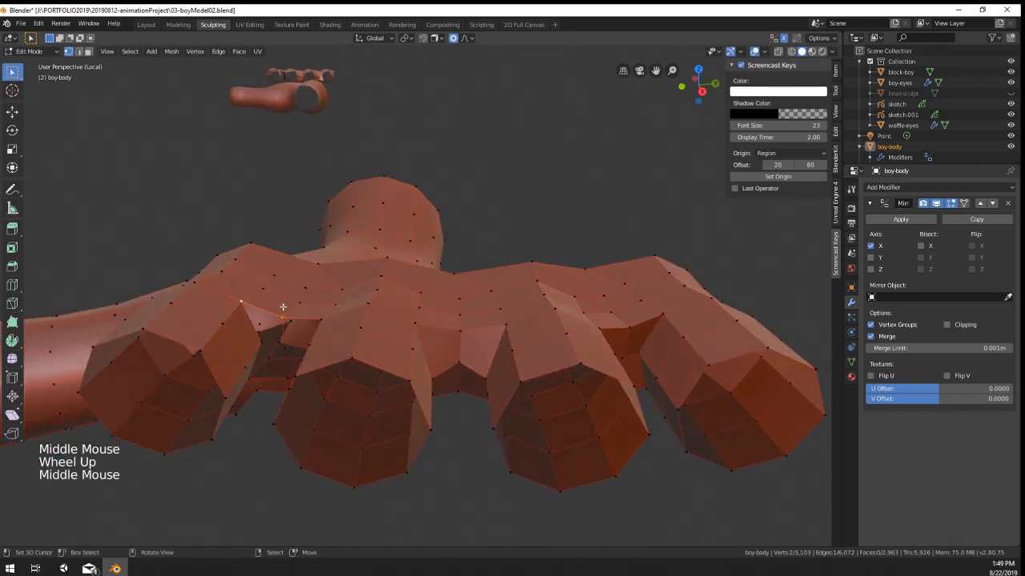
{"action": "middle_click_drag", "start_coordinate": [282, 307], "coordinate": [369, 345]}
{"action": "right_click", "coordinate": [276, 350], "text": "shift"}
{"action": "key", "text": "f"}
{"action": "right_click", "coordinate": [270, 348]}
{"action": "right_click", "coordinate": [270, 347], "text": "shift"}
{"action": "key", "text": "f"}
{"action": "right_click", "coordinate": [332, 333]}
{"action": "right_click", "coordinate": [315, 324], "text": "shift"}
{"action": "key", "text": "f"}
{"action": "key", "text": "f"}
{"action": "key", "text": "f"}
{"action": "scroll", "coordinate": [315, 324], "scroll_direction": "down", "scroll_amount": 2}
Step: On the opposite side of the hand, merge the facing base corner vertices of the index and middle fingers at center
{"action": "key", "text": "ctrl+r"}
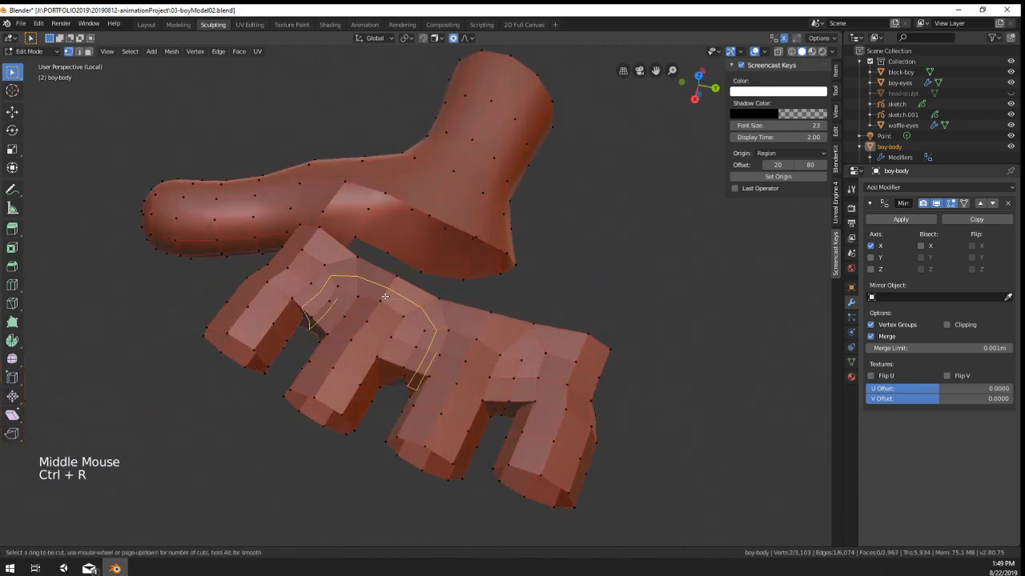
{"action": "middle_click_drag", "start_coordinate": [385, 297], "coordinate": [432, 343]}
{"action": "scroll", "coordinate": [413, 268], "scroll_direction": "up", "scroll_amount": 2}
{"action": "right_click", "coordinate": [434, 341]}
{"action": "right_click", "coordinate": [363, 341], "text": "shift"}
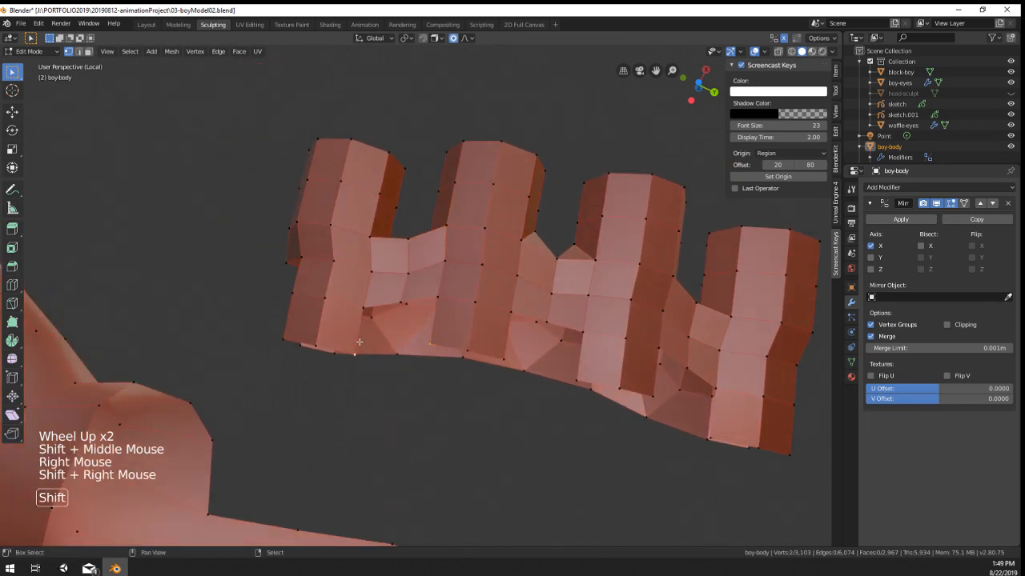
{"action": "middle_click_drag", "start_coordinate": [362, 342], "coordinate": [442, 361]}
{"action": "key", "text": "alt+m"}
{"action": "left_click", "coordinate": [399, 352]}
Step: Merge the facing base corner vertices of the middle and ring fingers at center on this side of the hand
{"action": "right_click", "coordinate": [418, 357]}
{"action": "right_click", "coordinate": [491, 373], "text": "shift"}
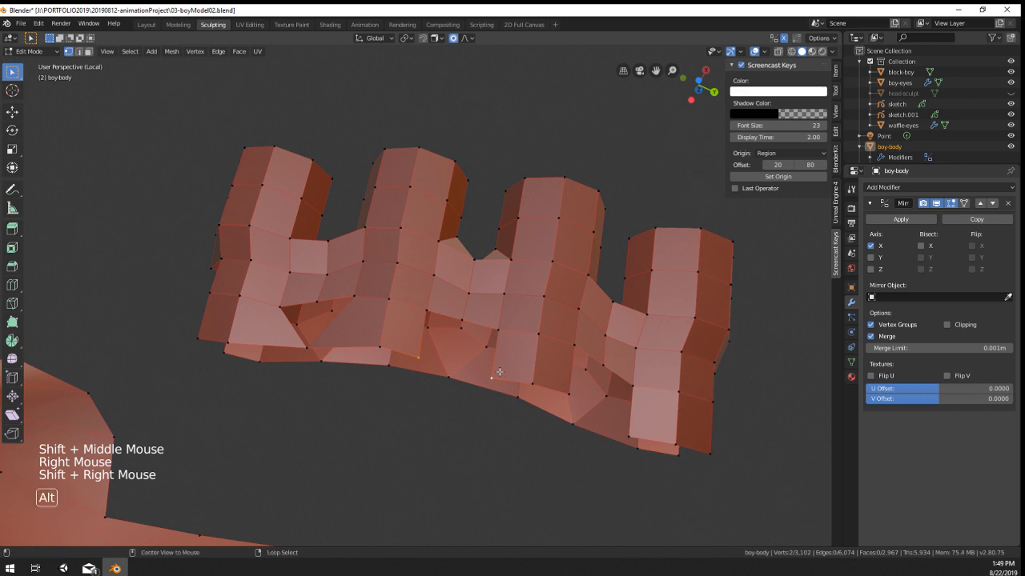
{"action": "key", "text": "alt+m"}
{"action": "left_click", "coordinate": [500, 373]}
Step: Merge the facing base corner vertices of the ring and little fingers at center on this side of the hand
{"action": "middle_click_drag", "start_coordinate": [500, 373], "coordinate": [454, 360], "text": "shift"}
{"action": "right_click", "coordinate": [520, 378]}
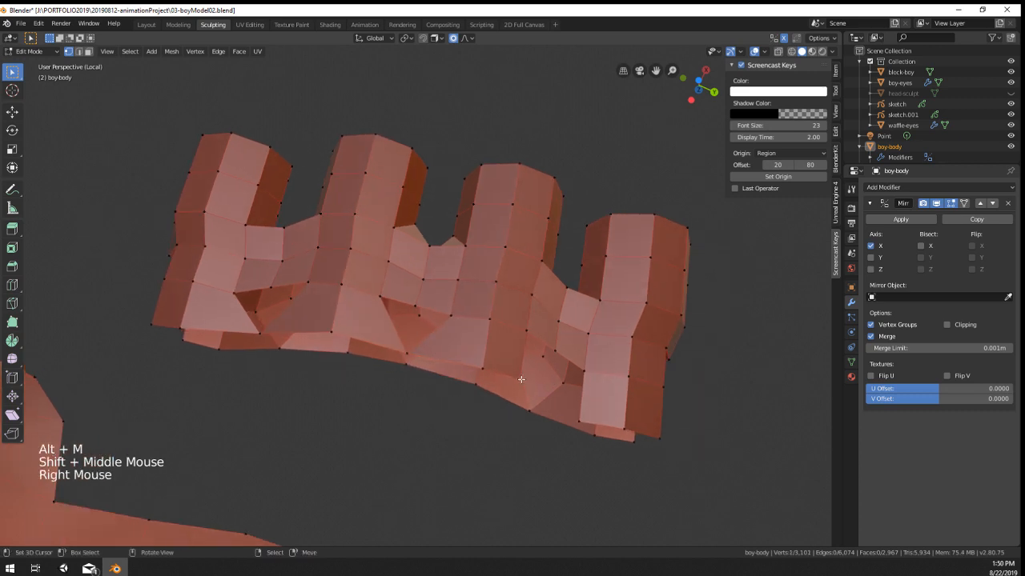
{"action": "right_click", "coordinate": [580, 421], "text": "shift"}
{"action": "key", "text": "alt+m"}
{"action": "left_click", "coordinate": [586, 422]}
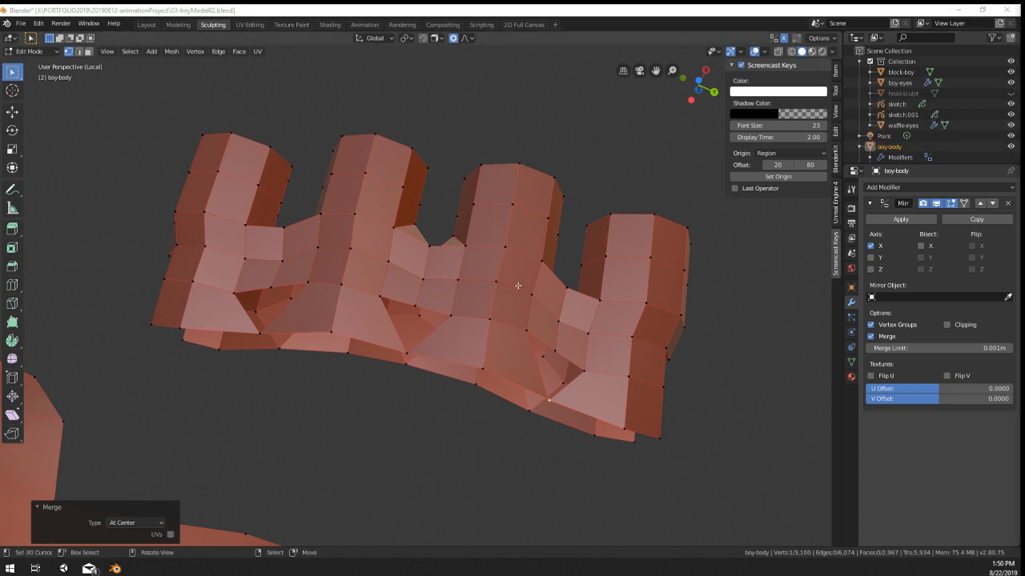
Step: Slide the vertex at the edge of the hole between the middle and ring fingers toward the fingers
{"action": "middle_click_drag", "start_coordinate": [449, 305], "coordinate": [433, 297]}
{"action": "right_click", "coordinate": [414, 305]}
{"action": "key", "text": "g"}
{"action": "key", "text": "g"}
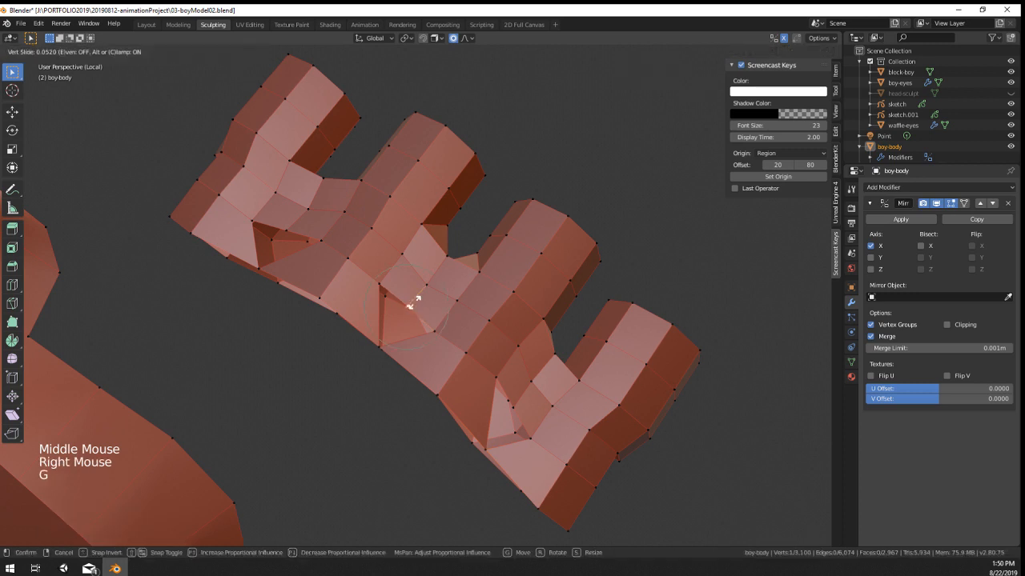
{"action": "left_click", "coordinate": [414, 281]}
Step: Slide the two vertices above the hole between the index and middle fingers toward the fingertips
{"action": "right_click", "coordinate": [288, 230]}
{"action": "key", "text": "g"}
{"action": "key", "text": "g"}
{"action": "left_click", "coordinate": [298, 220]}
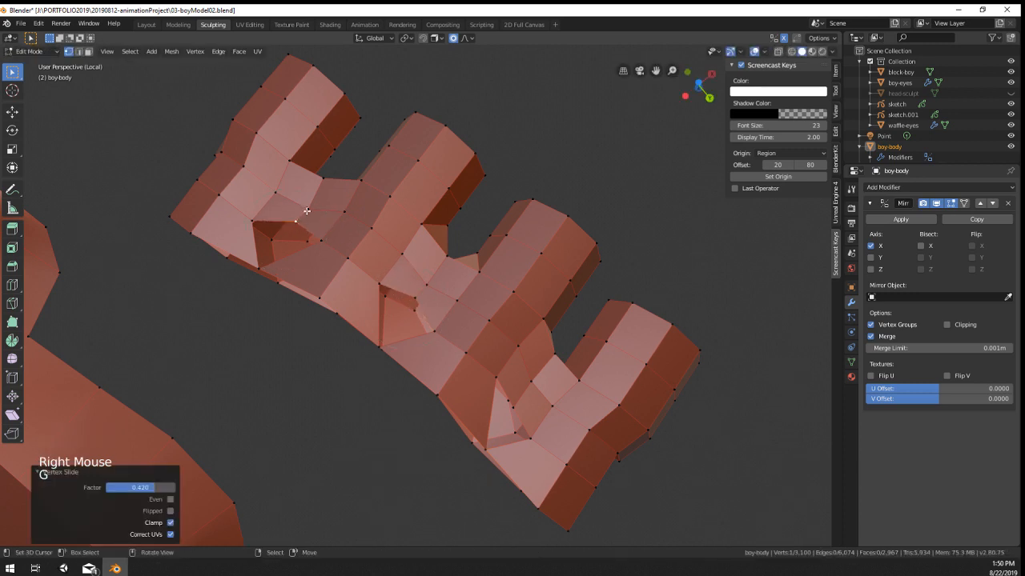
{"action": "right_click", "coordinate": [308, 212]}
{"action": "key", "text": "g"}
{"action": "key", "text": "g"}
{"action": "left_click", "coordinate": [313, 201]}
Step: Slide the hole-edge vertex between the ring and little fingers and fill the three remaining holes at the finger bases with faces
{"action": "right_click", "coordinate": [522, 407]}
{"action": "key", "text": "g"}
{"action": "key", "text": "g"}
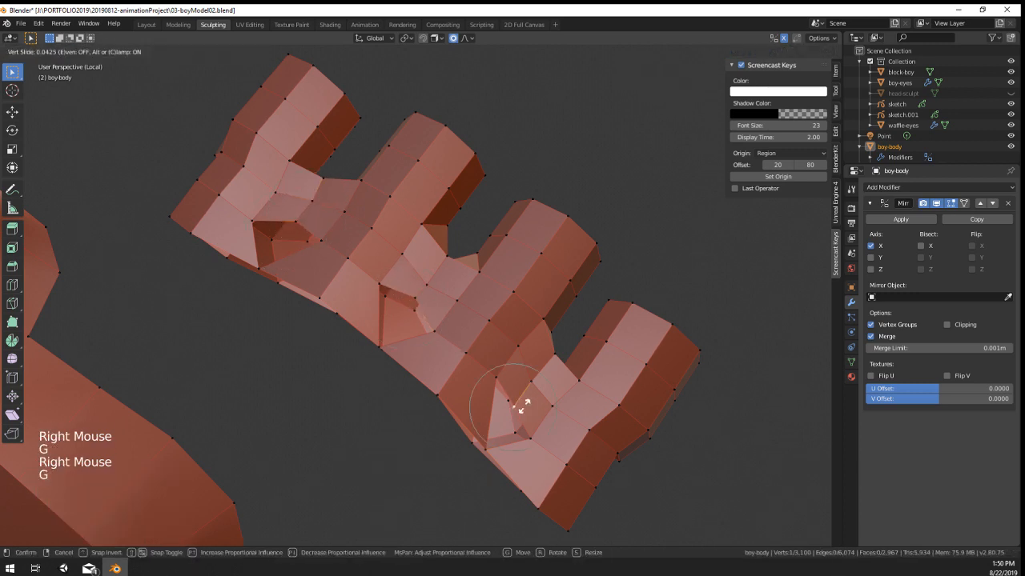
{"action": "left_click", "coordinate": [520, 412]}
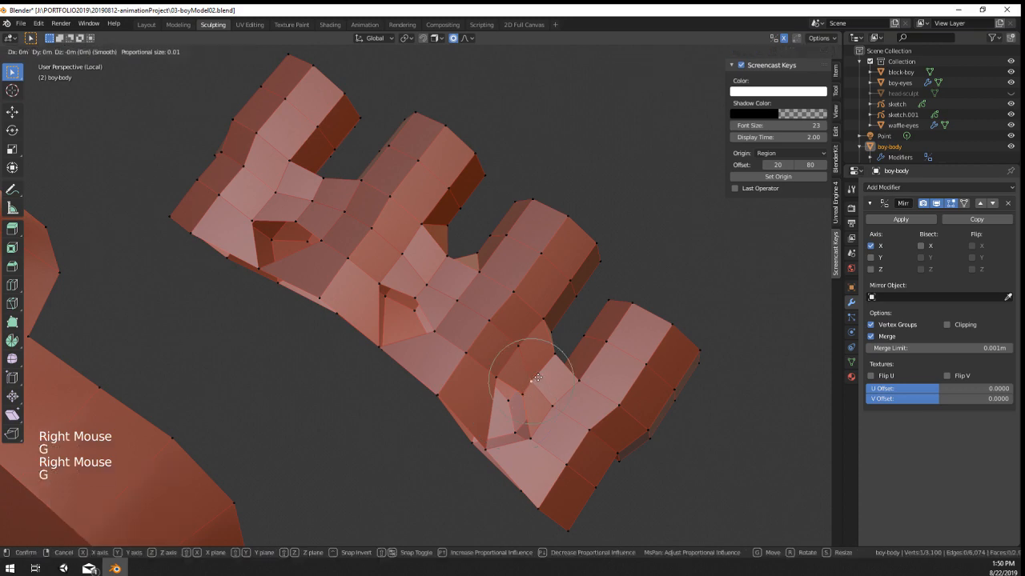
{"action": "right_click", "coordinate": [500, 410], "text": "alt"}
{"action": "key", "text": "f"}
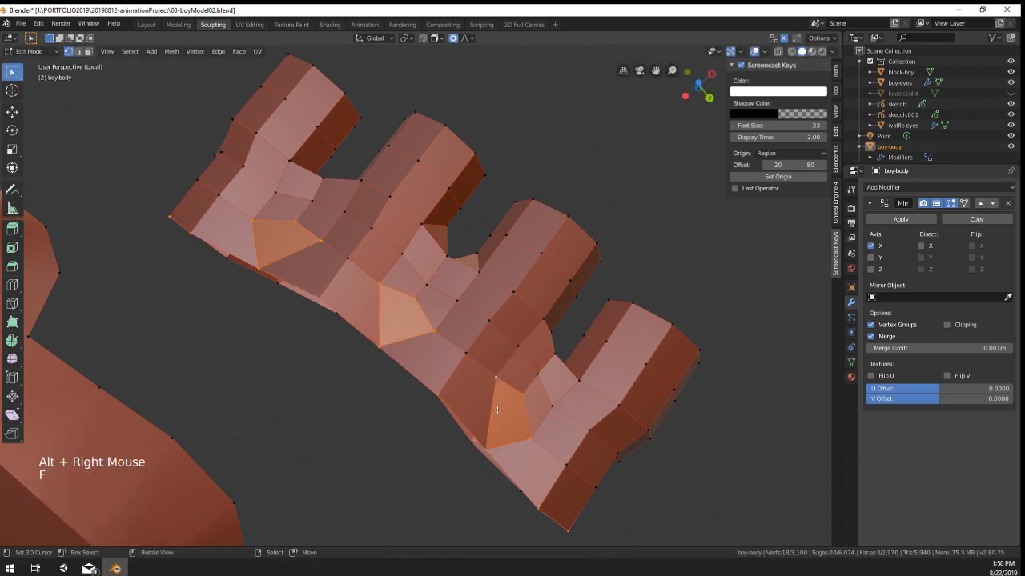
Step: Fill a face across the base end of the open gap on the little finger's outer side
{"action": "middle_click_drag", "start_coordinate": [497, 410], "coordinate": [506, 336]}
{"action": "right_click", "coordinate": [512, 389]}
{"action": "middle_click_drag", "start_coordinate": [526, 388], "coordinate": [503, 228]}
{"action": "scroll", "coordinate": [508, 427], "scroll_direction": "up", "scroll_amount": 1}
{"action": "scroll", "coordinate": [344, 309], "scroll_direction": "down", "scroll_amount": 5}
{"action": "scroll", "coordinate": [297, 453], "scroll_direction": "up", "scroll_amount": 2}
{"action": "middle_click_drag", "start_coordinate": [297, 453], "coordinate": [347, 369]}
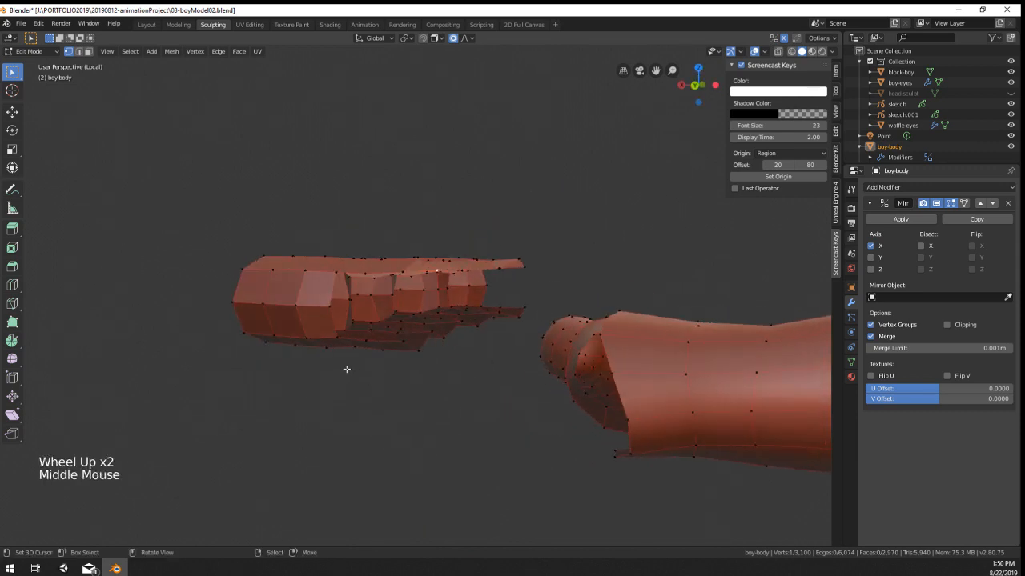
{"action": "scroll", "coordinate": [365, 332], "scroll_direction": "up", "scroll_amount": 2}
{"action": "scroll", "coordinate": [365, 331], "scroll_direction": "down", "scroll_amount": 2}
{"action": "middle_click_drag", "start_coordinate": [365, 331], "coordinate": [358, 368]}
{"action": "right_click", "coordinate": [357, 368]}
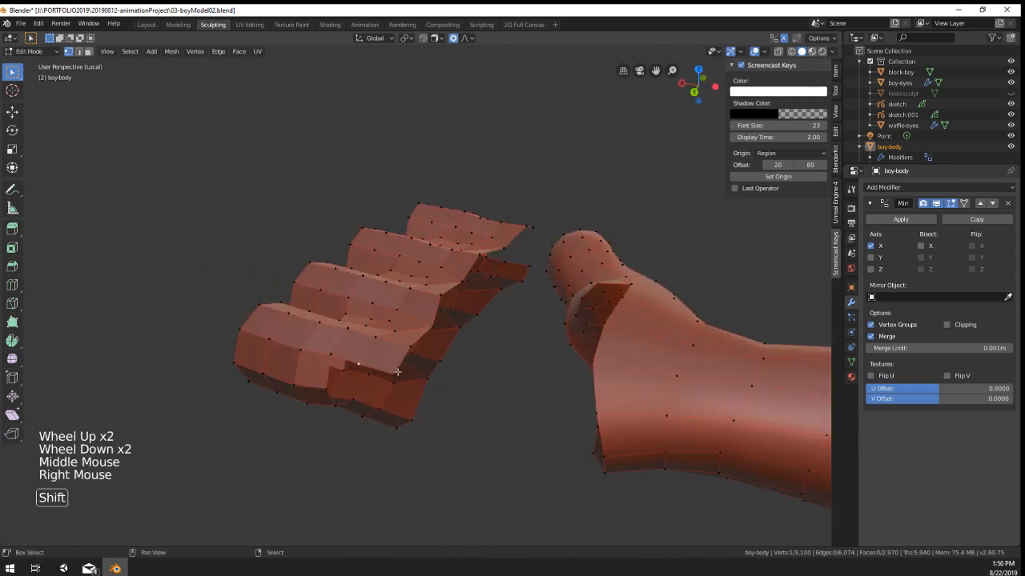
{"action": "right_click", "coordinate": [397, 373], "text": "shift"}
{"action": "right_click", "coordinate": [400, 431], "text": "shift"}
{"action": "key", "text": "f"}
Step: Add a loop cut across the new face on the little finger's outer side and move it outward to round the side
{"action": "middle_click_drag", "start_coordinate": [551, 418], "coordinate": [270, 382]}
{"action": "key", "text": "ctrl+r"}
{"action": "left_click", "coordinate": [365, 408]}
{"action": "key", "text": "g"}
{"action": "middle_click_drag", "start_coordinate": [365, 408], "coordinate": [249, 361]}
{"action": "left_click", "coordinate": [326, 391]}
Step: Fill the remaining gap on the little finger's outer side with faces
{"action": "right_click", "coordinate": [409, 364]}
{"action": "right_click", "coordinate": [386, 353]}
{"action": "right_click", "coordinate": [392, 365], "text": "shift"}
{"action": "key", "text": "f"}
{"action": "key", "text": "f"}
{"action": "key", "text": "f"}
Step: Fill a face across the base end of the open gap on the index finger's outer side
{"action": "middle_click_drag", "start_coordinate": [505, 336], "coordinate": [478, 326]}
{"action": "right_click", "coordinate": [425, 330]}
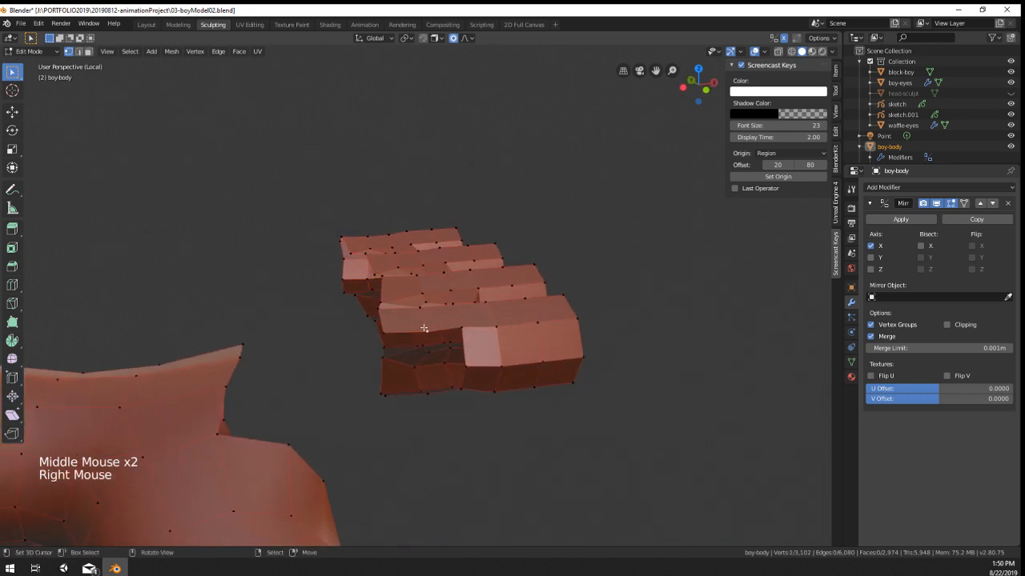
{"action": "right_click", "coordinate": [384, 335], "text": "shift"}
{"action": "right_click", "coordinate": [425, 394], "text": "shift"}
{"action": "key", "text": "f"}
Step: Add a centered loop cut across the index finger's new side face and move it outward
{"action": "middle_click_drag", "start_coordinate": [425, 394], "coordinate": [406, 329]}
{"action": "right_click", "coordinate": [406, 327]}
{"action": "right_click", "coordinate": [442, 324], "text": "shift"}
{"action": "key", "text": "ctrl+r"}
{"action": "double_click", "coordinate": [410, 350]}
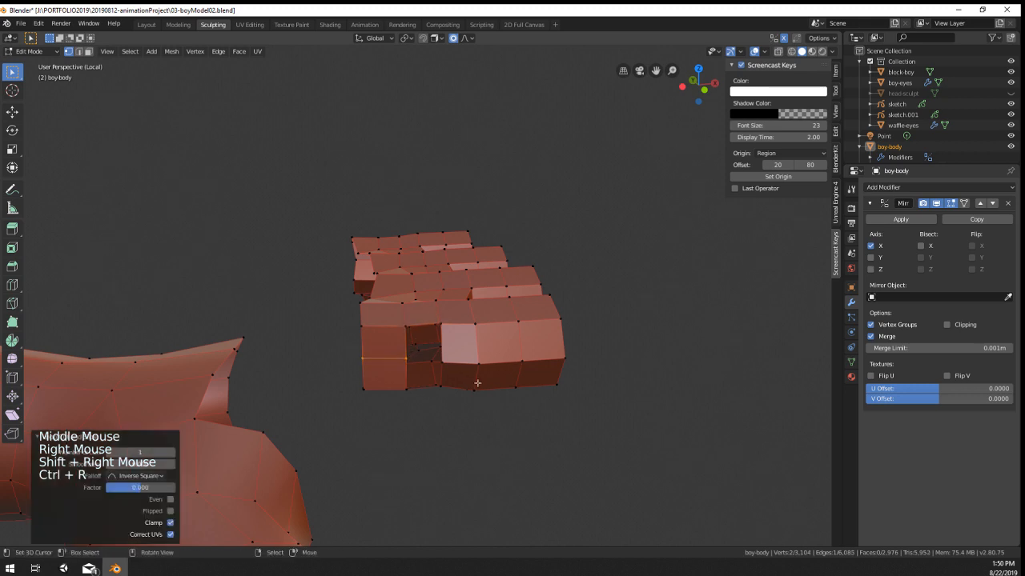
{"action": "key", "text": "g"}
{"action": "middle_click_drag", "start_coordinate": [476, 381], "coordinate": [504, 400]}
{"action": "left_click", "coordinate": [575, 389]}
Step: Fill the remaining gap on the index finger's outer side with faces
{"action": "right_click", "coordinate": [502, 354]}
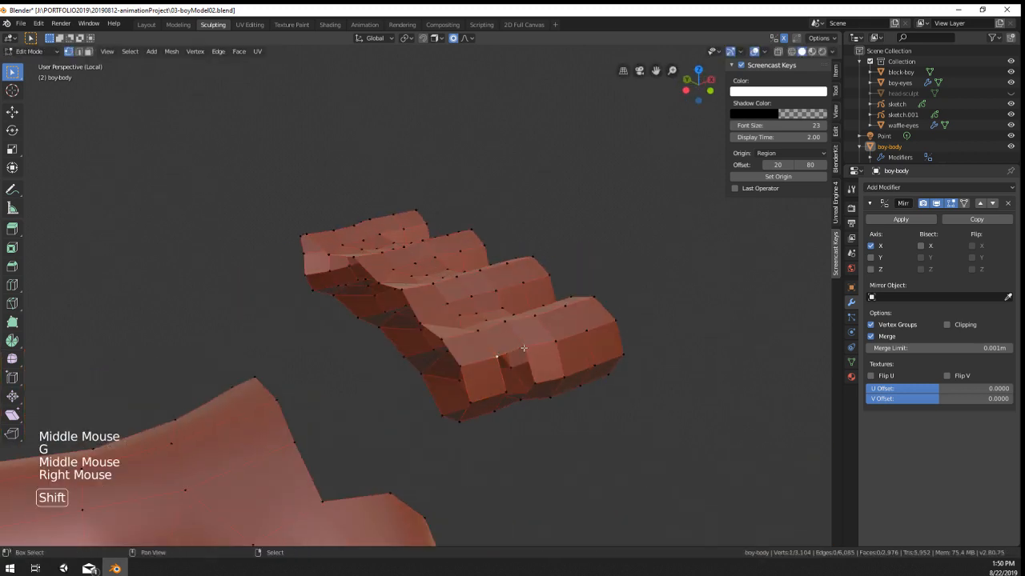
{"action": "right_click", "coordinate": [527, 350], "text": "shift"}
{"action": "key", "text": "f"}
{"action": "key", "text": "f"}
{"action": "key", "text": "f"}
Step: Select the palm's open edge loop to check its vertex count
{"action": "scroll", "coordinate": [542, 370], "scroll_direction": "down", "scroll_amount": 2}
{"action": "middle_click_drag", "start_coordinate": [542, 369], "coordinate": [485, 327]}
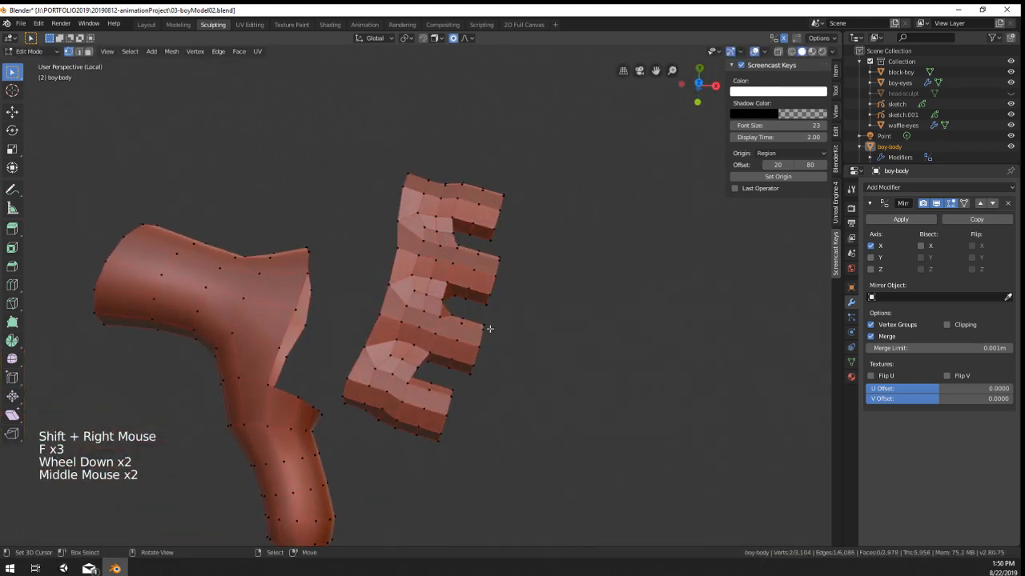
{"action": "scroll", "coordinate": [445, 405], "scroll_direction": "down", "scroll_amount": 2}
{"action": "middle_click_drag", "start_coordinate": [444, 405], "coordinate": [561, 361]}
{"action": "scroll", "coordinate": [433, 328], "scroll_direction": "up", "scroll_amount": 1}
{"action": "right_click", "coordinate": [444, 375], "text": "alt"}
{"action": "right_click", "coordinate": [443, 374], "text": "alt"}
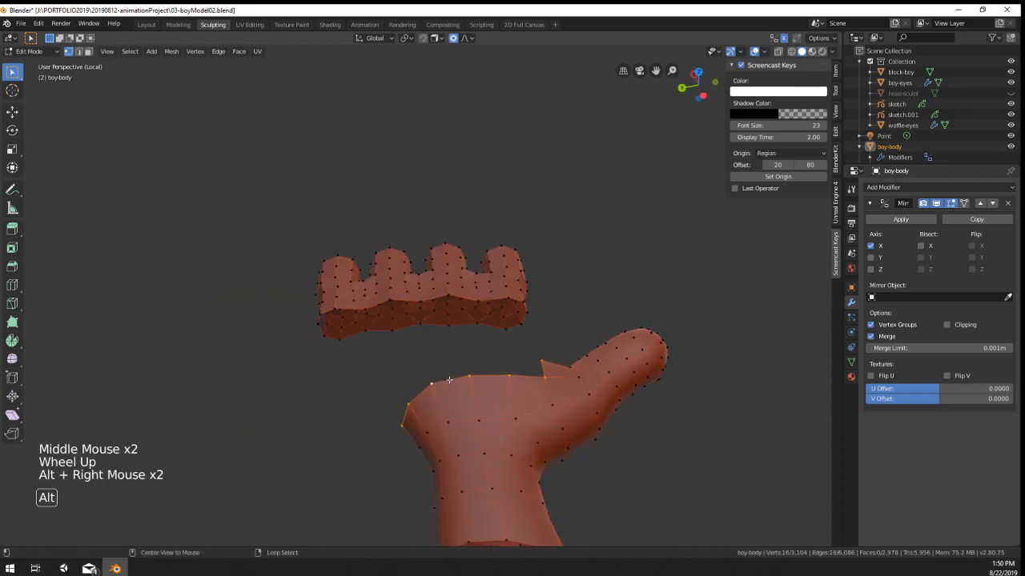
{"action": "middle_click_drag", "start_coordinate": [443, 374], "coordinate": [592, 404]}
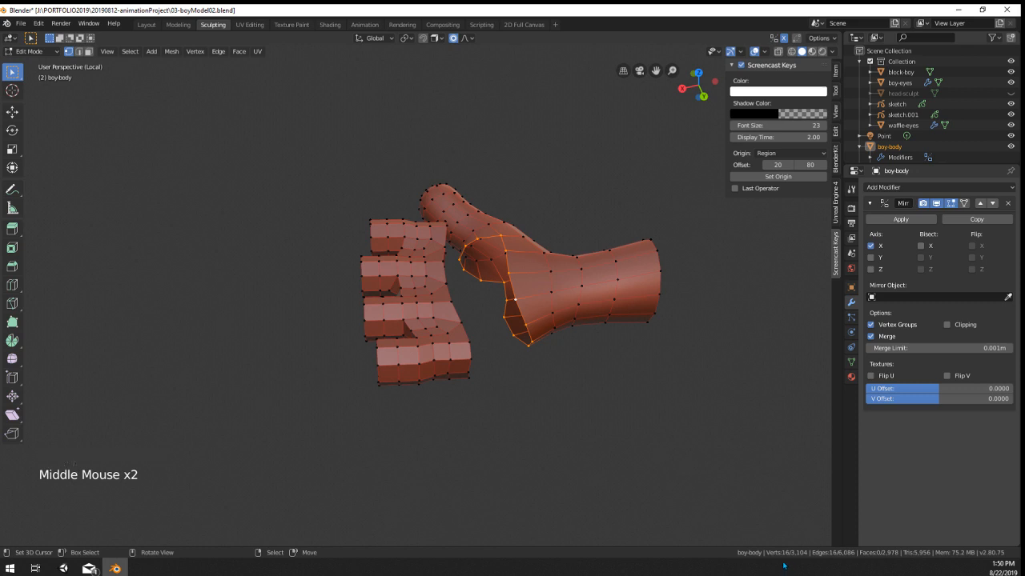
Step: Select the open edge loop at the base of the joined fingers to compare its vertex count with the palm's
{"action": "right_click", "coordinate": [465, 334], "text": "alt"}
{"action": "scroll", "coordinate": [522, 344], "scroll_direction": "up", "scroll_amount": 2}
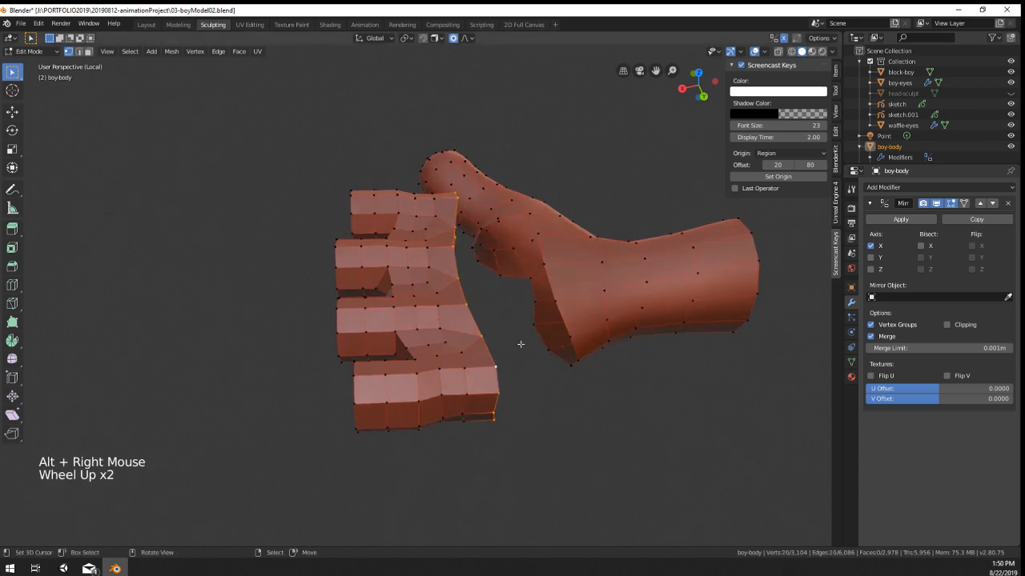
{"action": "middle_click_drag", "start_coordinate": [526, 336], "coordinate": [512, 376], "text": "shift"}
{"action": "middle_click_drag", "start_coordinate": [513, 377], "coordinate": [430, 455]}
{"action": "middle_click_drag", "start_coordinate": [429, 455], "coordinate": [438, 405], "text": "shift"}
{"action": "middle_click_drag", "start_coordinate": [439, 405], "coordinate": [495, 223]}
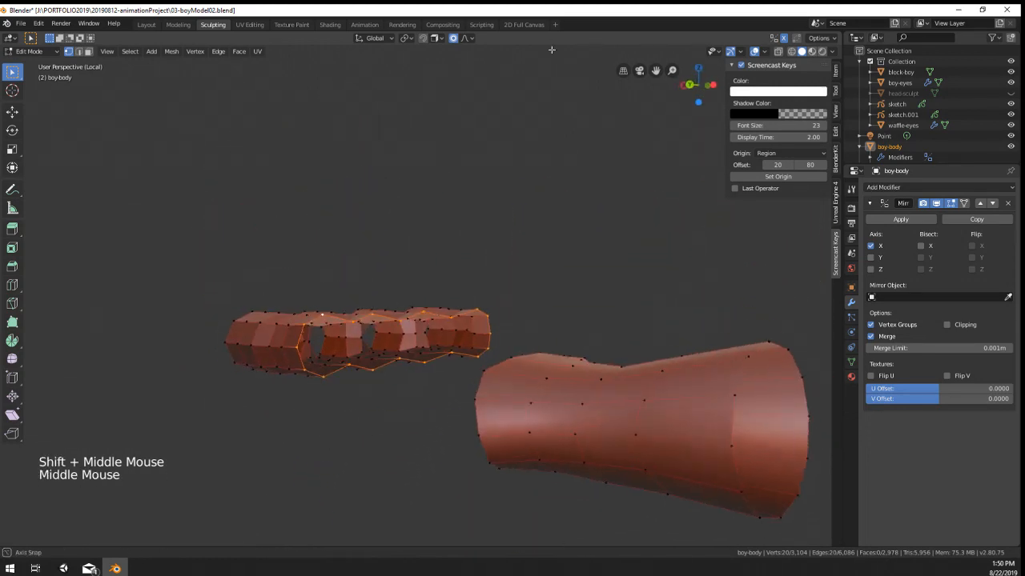
{"action": "middle_click_drag", "start_coordinate": [461, 211], "coordinate": [474, 308]}
{"action": "middle_click_drag", "start_coordinate": [523, 260], "coordinate": [493, 314]}
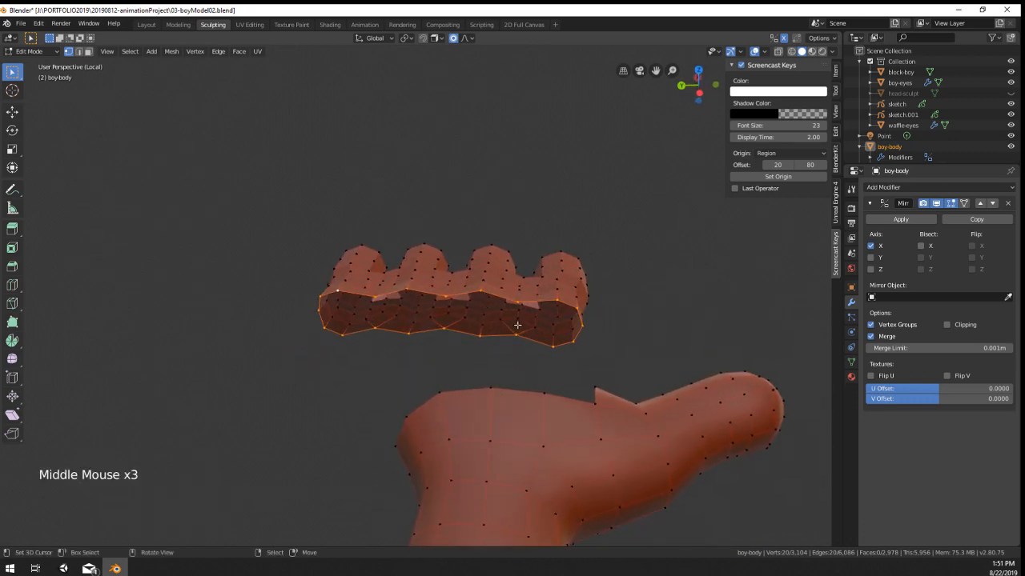
{"action": "middle_click_drag", "start_coordinate": [497, 415], "coordinate": [492, 320], "text": "shift"}
{"action": "scroll", "coordinate": [492, 320], "scroll_direction": "up", "scroll_amount": 3}
{"action": "scroll", "coordinate": [493, 320], "scroll_direction": "down", "scroll_amount": 2}
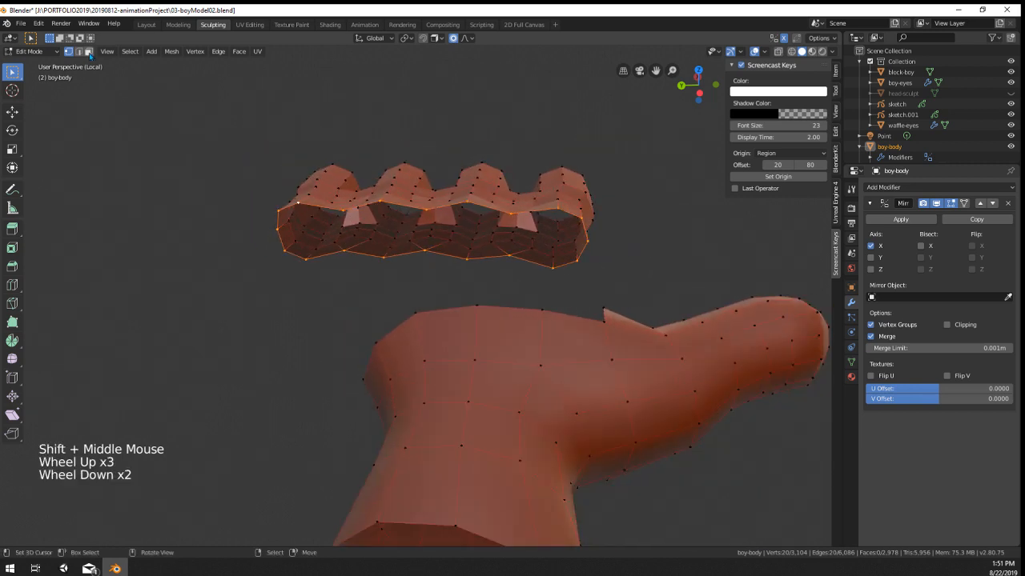
Step: Inset the two middle faces at the palm's open edge on the back of the hand by about 0.022 m, with Individual off
{"action": "left_click", "coordinate": [89, 51]}
{"action": "right_click", "coordinate": [500, 336]}
{"action": "right_click", "coordinate": [452, 336], "text": "shift"}
{"action": "middle_click_drag", "start_coordinate": [477, 328], "coordinate": [561, 393]}
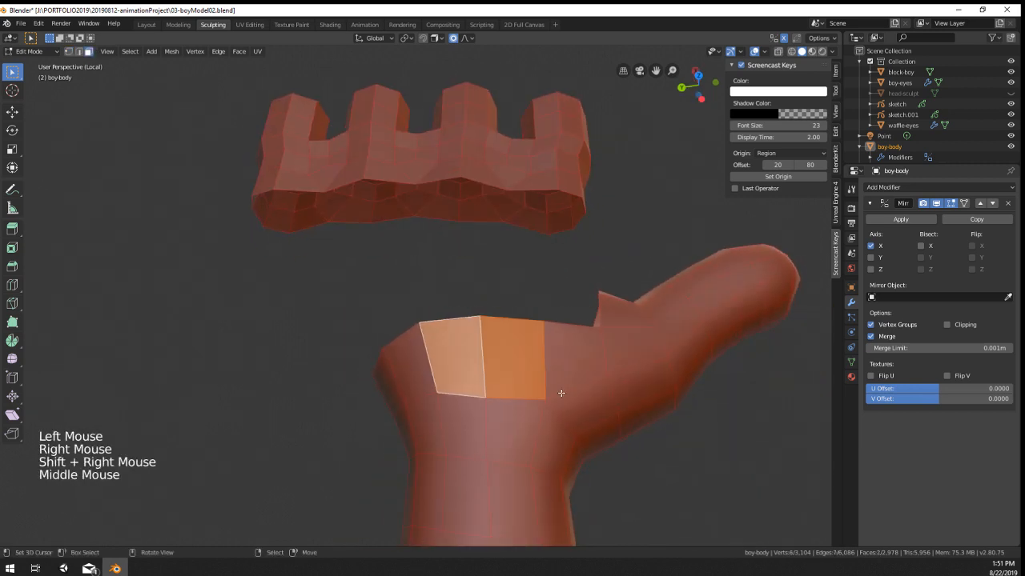
{"action": "key", "text": "i"}
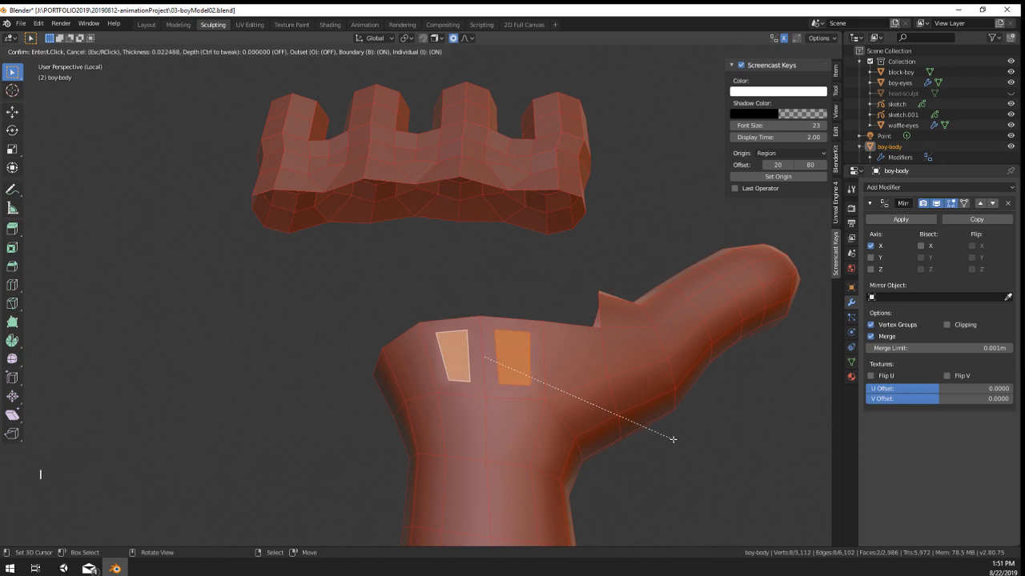
{"action": "left_click", "coordinate": [673, 439]}
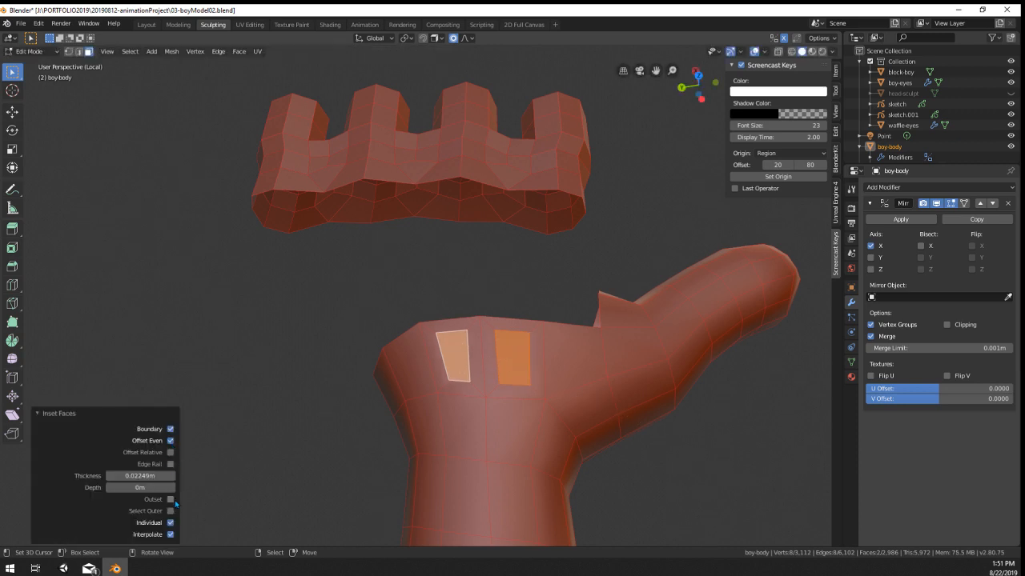
Step: Delete the two strip faces between the inset and the open edge, and move the inset faces out to the edge
{"action": "middle_click_drag", "start_coordinate": [481, 301], "coordinate": [491, 344]}
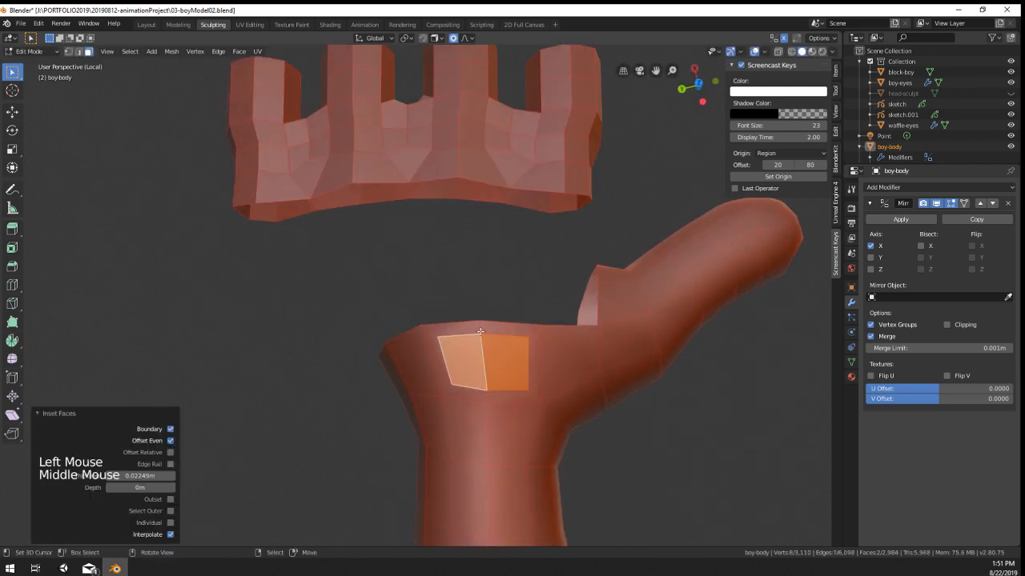
{"action": "right_click", "coordinate": [470, 327]}
{"action": "right_click", "coordinate": [498, 329], "text": "shift"}
{"action": "key", "text": "x"}
{"action": "left_click", "coordinate": [480, 354]}
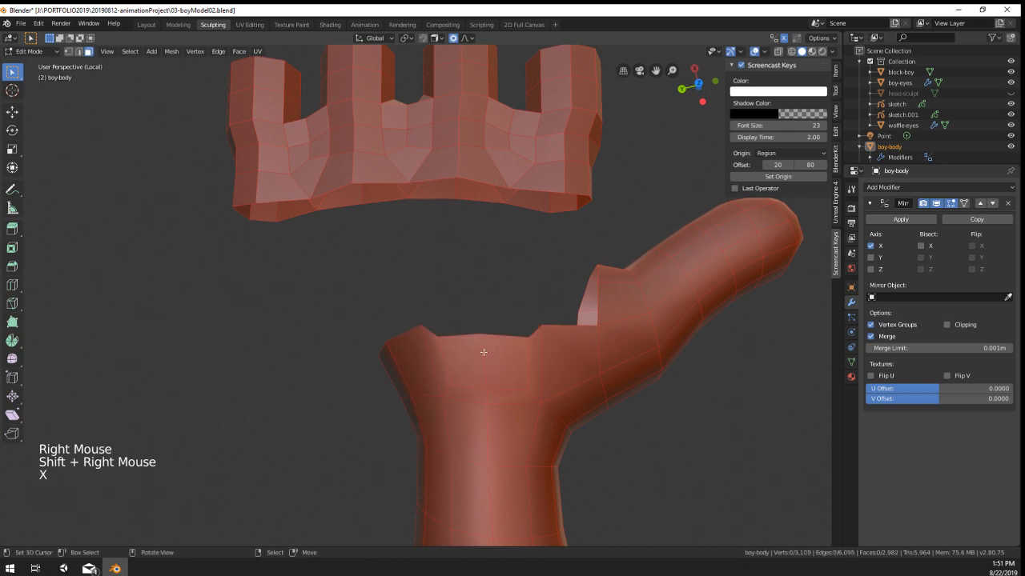
{"action": "right_click", "coordinate": [504, 359]}
{"action": "right_click", "coordinate": [469, 350], "text": "shift"}
{"action": "key", "text": "g"}
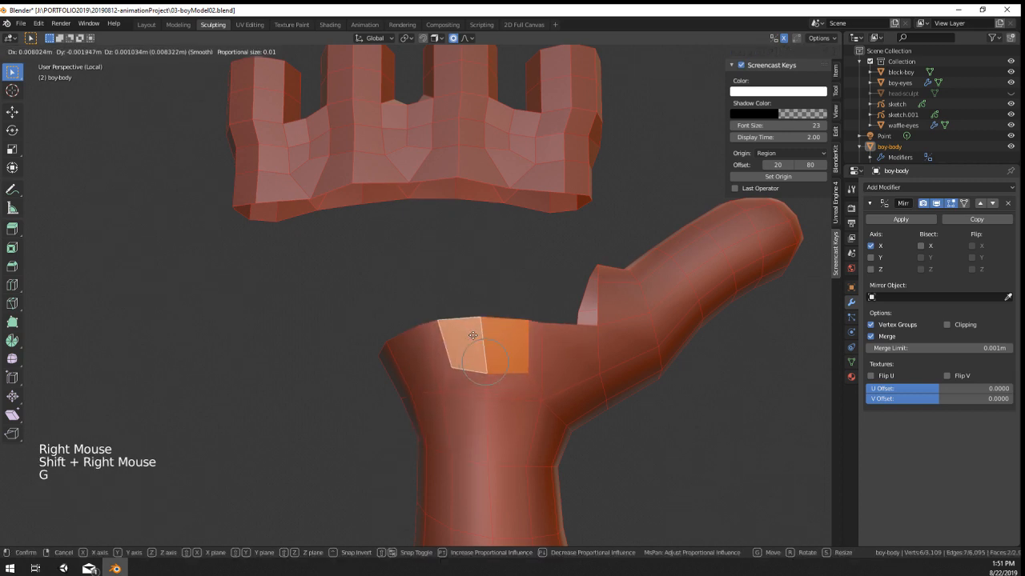
{"action": "left_click", "coordinate": [473, 335]}
Step: Inset the two matching edge faces on the underside of the palm and delete the two strip faces along the open edge
{"action": "middle_click_drag", "start_coordinate": [473, 335], "coordinate": [521, 172]}
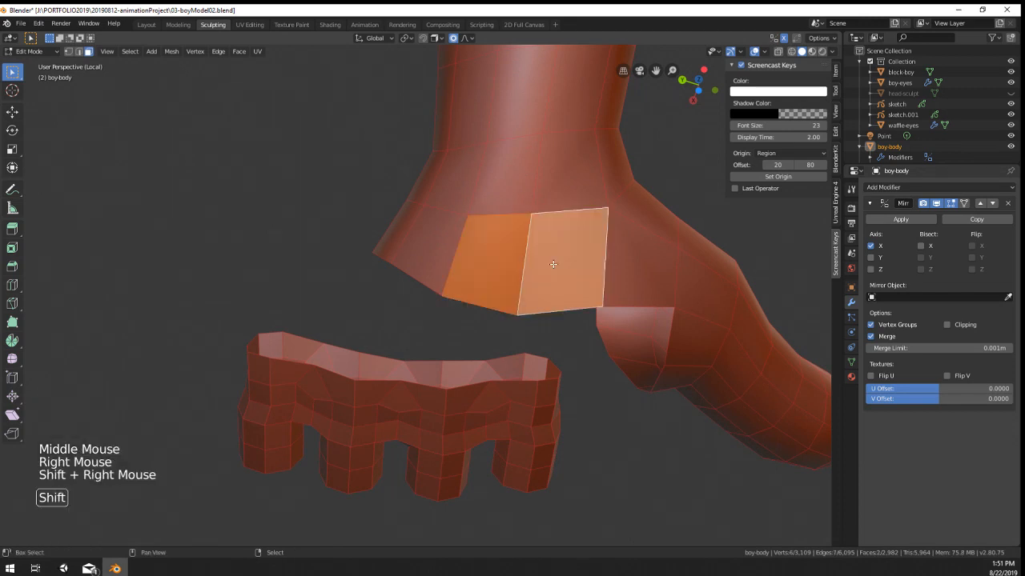
{"action": "key", "text": "i"}
{"action": "left_click", "coordinate": [627, 382]}
{"action": "right_click", "coordinate": [502, 307]}
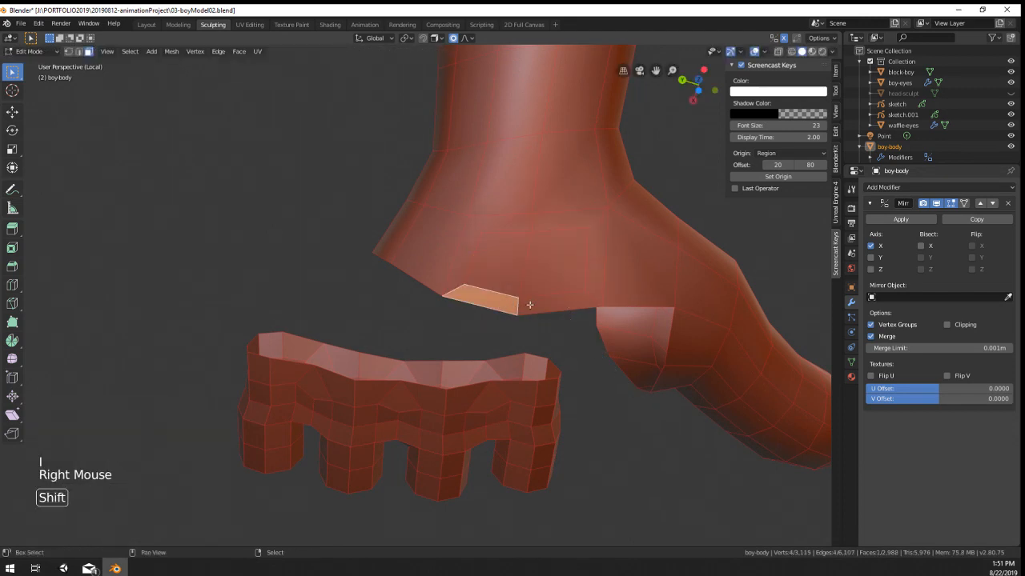
{"action": "right_click", "coordinate": [529, 307], "text": "shift"}
{"action": "key", "text": "x"}
{"action": "left_click", "coordinate": [529, 308]}
Step: Move the two inset faces on the palm's underside toward the open edge
{"action": "right_click", "coordinate": [502, 276]}
{"action": "right_click", "coordinate": [550, 270], "text": "shift"}
{"action": "right_click", "coordinate": [550, 272]}
{"action": "key", "text": "g"}
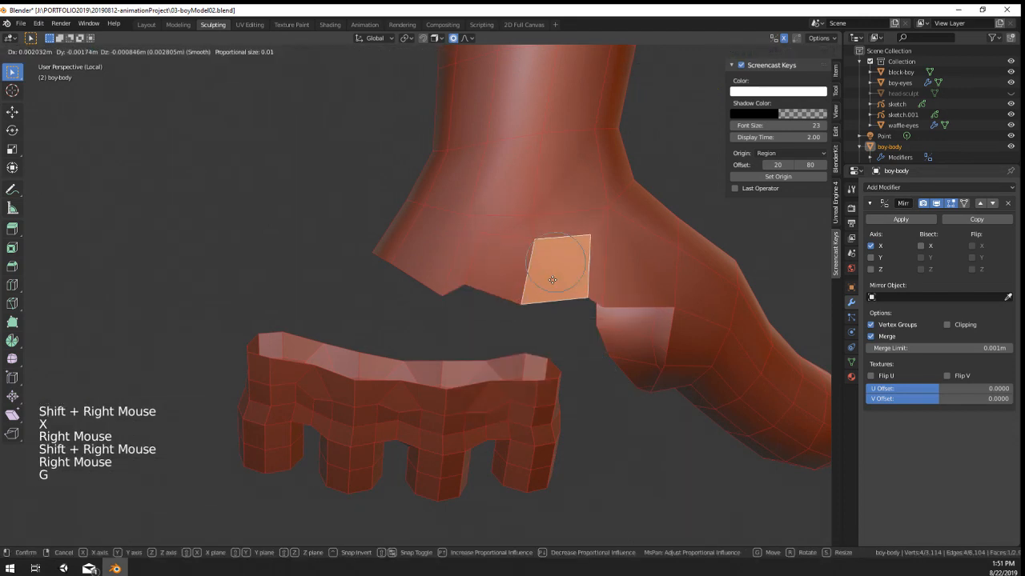
{"action": "right_click", "coordinate": [550, 281]}
{"action": "right_click", "coordinate": [499, 274], "text": "shift"}
{"action": "key", "text": "g"}
{"action": "left_click", "coordinate": [505, 276]}
Step: Select the vertices around the palm's finger opening up to the thumb and smooth them with LoopTools Relax
{"action": "middle_click_drag", "start_coordinate": [504, 276], "coordinate": [337, 189]}
{"action": "left_click", "coordinate": [78, 52]}
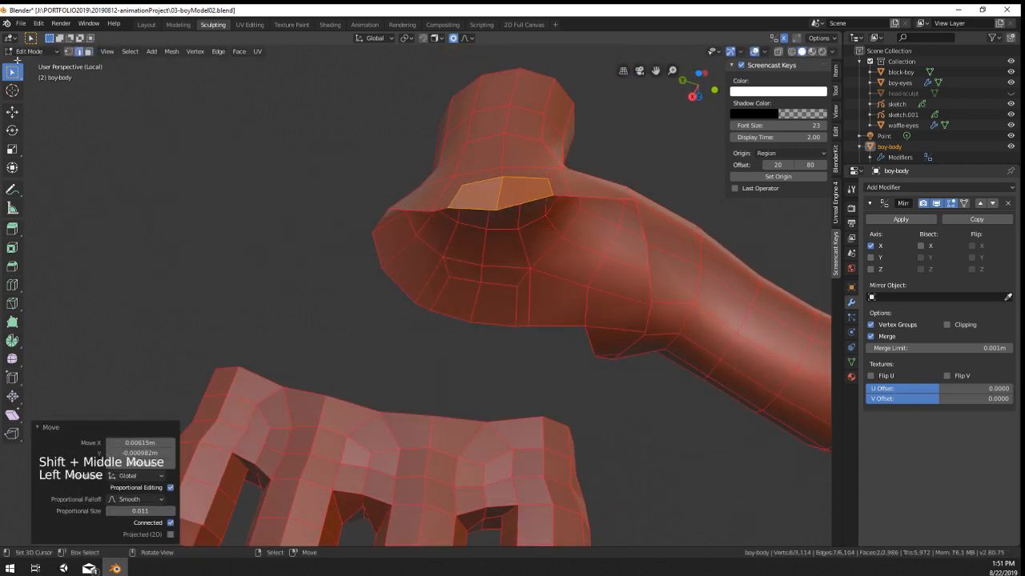
{"action": "right_click", "coordinate": [636, 197]}
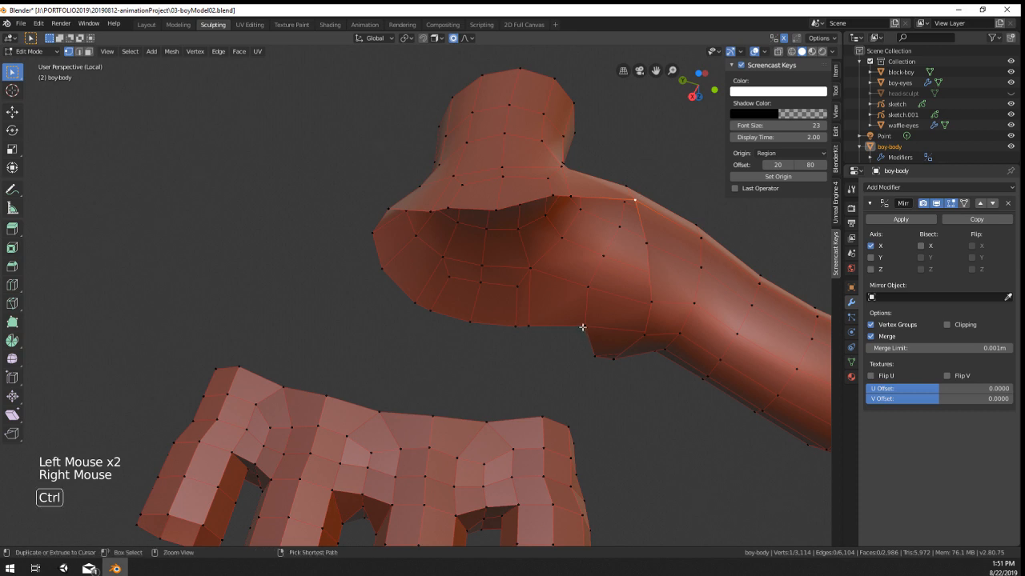
{"action": "right_click", "coordinate": [582, 327], "text": "ctrl"}
{"action": "right_click", "coordinate": [582, 326]}
{"action": "right_click", "coordinate": [381, 273], "text": "ctrl"}
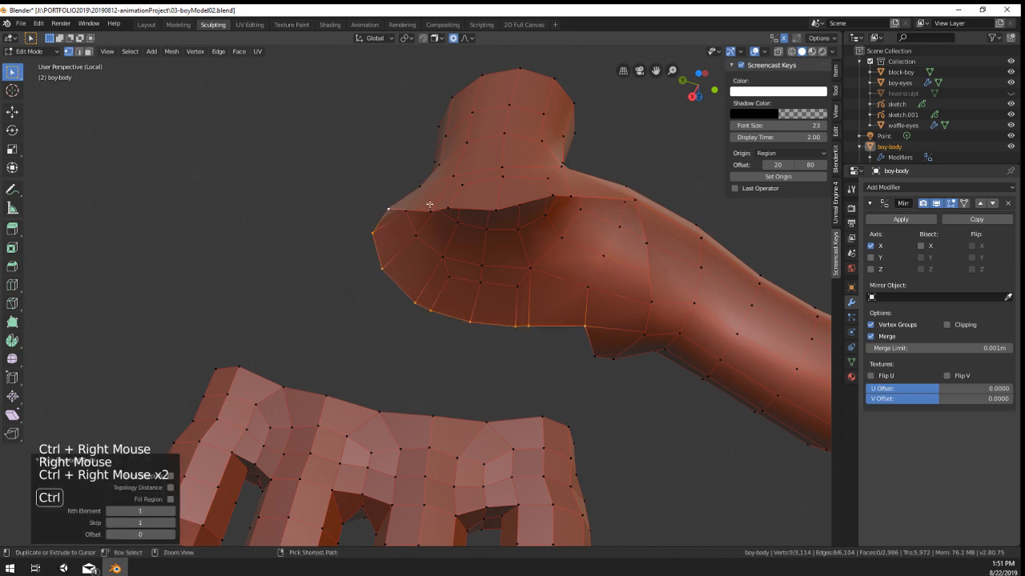
{"action": "right_click", "coordinate": [635, 202], "text": "ctrl"}
{"action": "key", "text": "w"}
{"action": "mouse_move", "coordinate": [668, 242]}
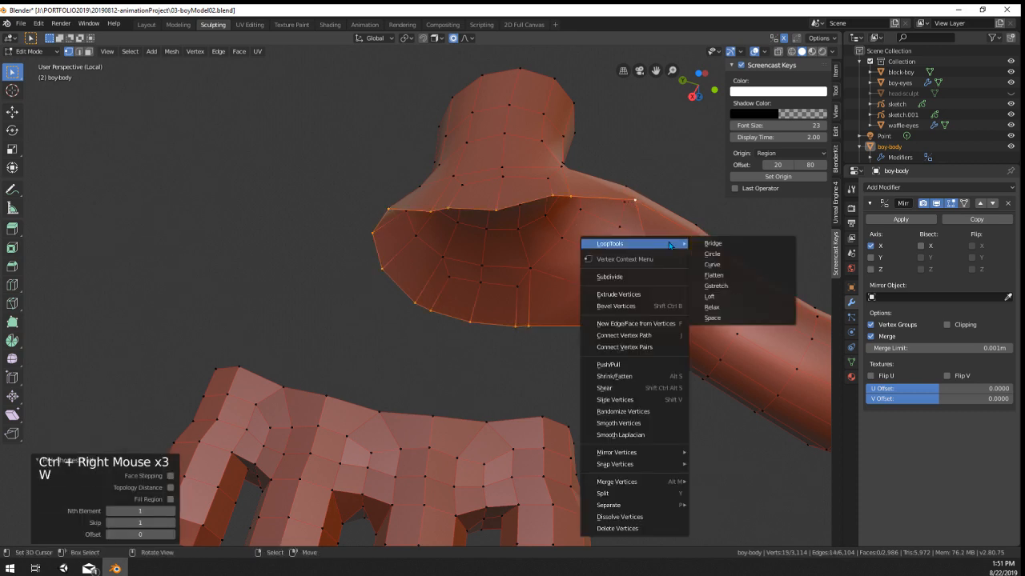
{"action": "left_click", "coordinate": [733, 307]}
Step: Move the vertex at the little-finger corner of the palm's open edge slightly
{"action": "scroll", "coordinate": [668, 275], "scroll_direction": "down", "scroll_amount": 3}
{"action": "middle_click_drag", "start_coordinate": [668, 274], "coordinate": [441, 345]}
{"action": "right_click", "coordinate": [390, 318]}
{"action": "key", "text": "g"}
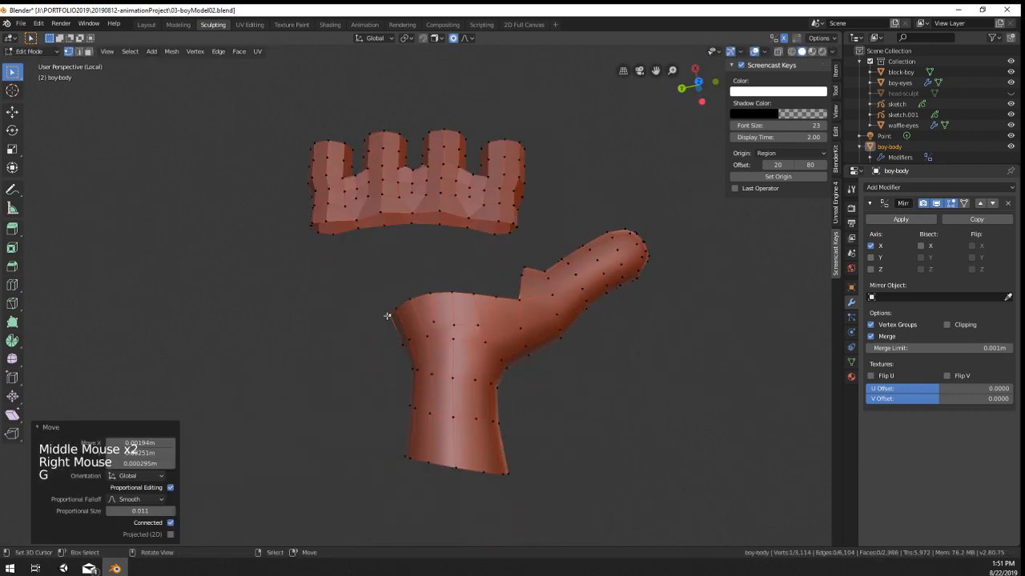
Step: Return to Object Mode and save the project as a new version named 03-boyModel03.blend
{"action": "scroll", "coordinate": [476, 235], "scroll_direction": "down", "scroll_amount": 4}
{"action": "middle_click_drag", "start_coordinate": [475, 235], "coordinate": [478, 248], "text": "shift"}
{"action": "scroll", "coordinate": [478, 248], "scroll_direction": "down", "scroll_amount": 1, "text": "shift"}
{"action": "scroll", "coordinate": [478, 251], "scroll_direction": "up", "scroll_amount": 2}
{"action": "key", "text": "Tab"}
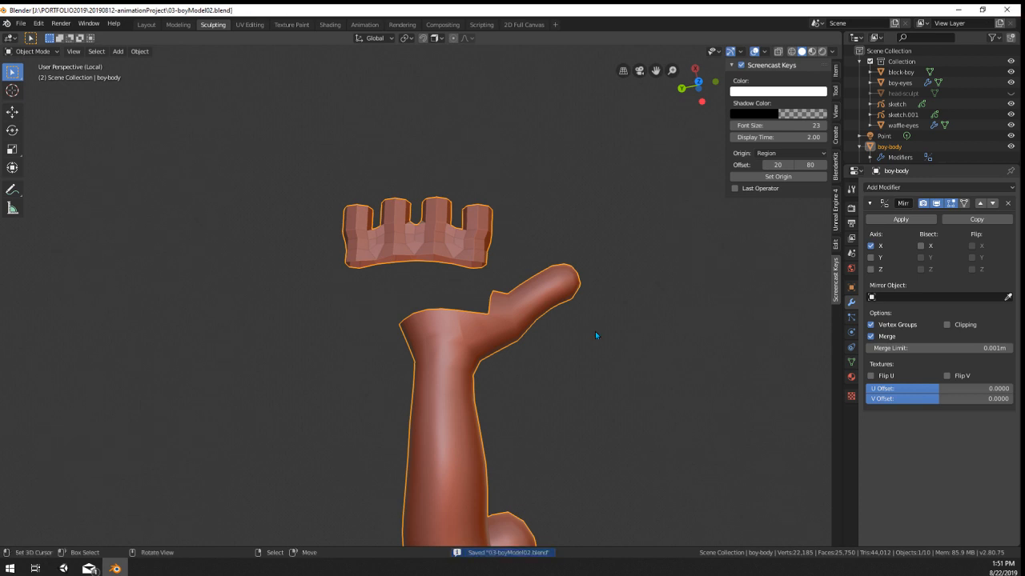
{"action": "key", "text": "ctrl+shift+s"}
{"action": "key", "text": "KP_Add"}
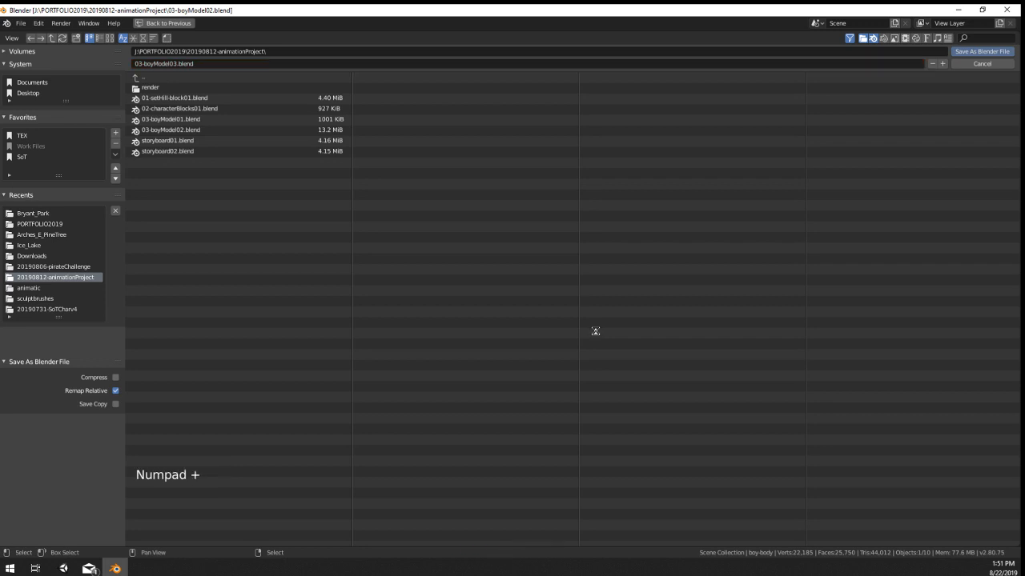
{"action": "key", "text": "KP_Enter"}
Step: In top view edit mode, move the little finger's base corner toward the thumb and palm using proportional editing with size 0.35
{"action": "scroll", "coordinate": [532, 225], "scroll_direction": "up", "scroll_amount": 2}
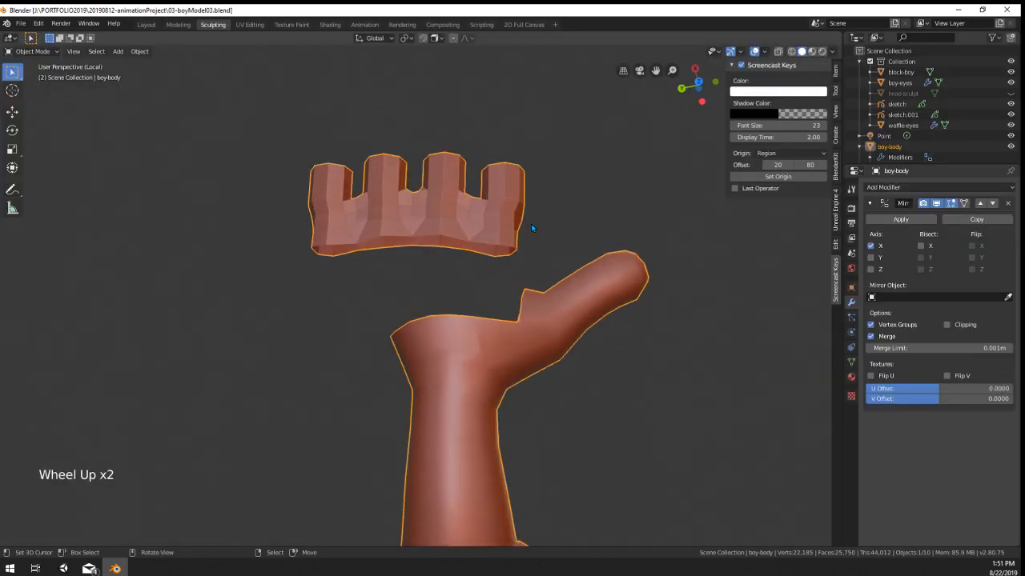
{"action": "key", "text": "Tab"}
{"action": "key", "text": "KP_7"}
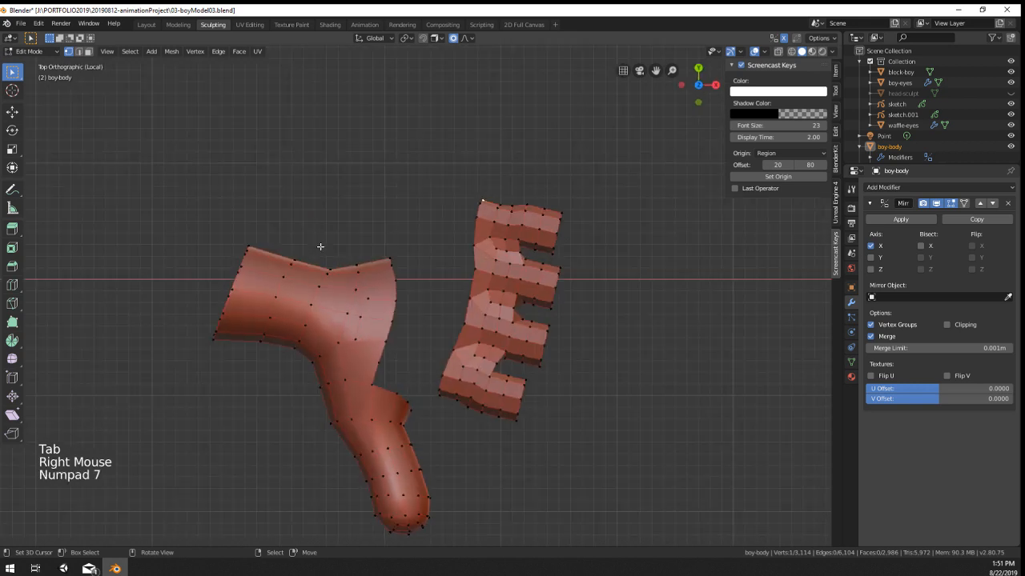
{"action": "middle_click_drag", "start_coordinate": [573, 296], "coordinate": [545, 244], "text": "shift"}
{"action": "key", "text": "g"}
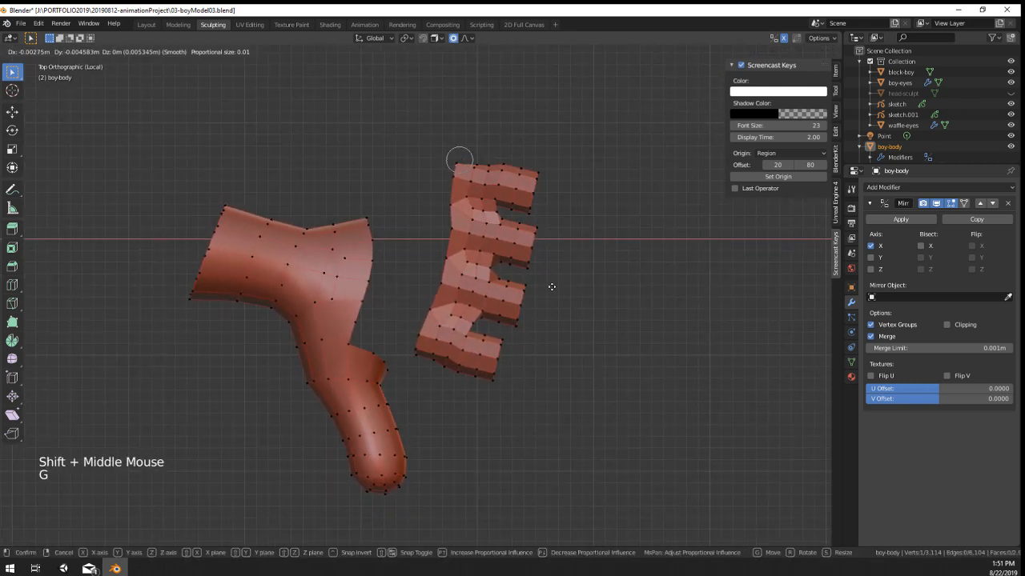
{"action": "scroll", "coordinate": [550, 297], "scroll_direction": "down", "scroll_amount": 20}
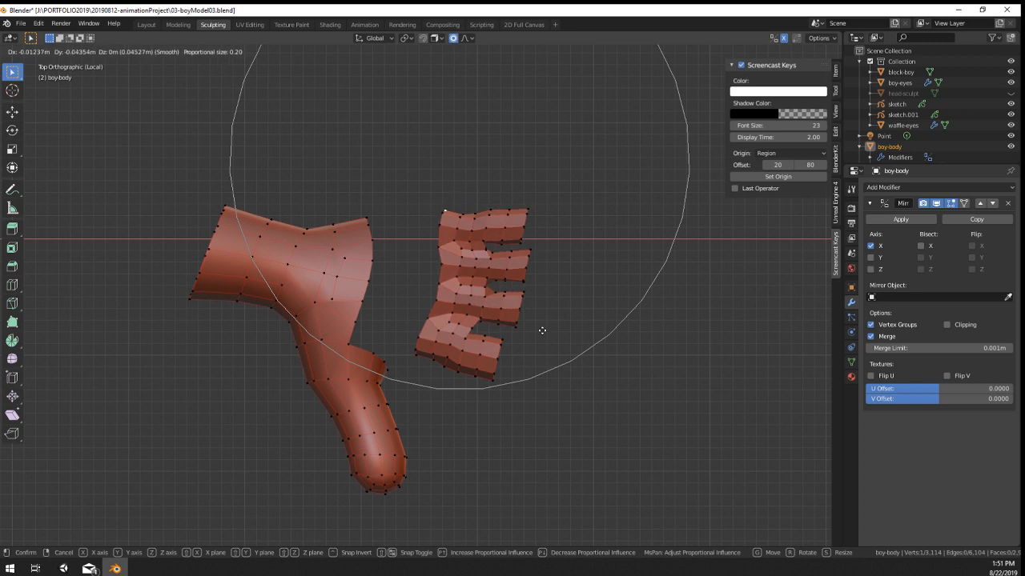
{"action": "scroll", "coordinate": [541, 333], "scroll_direction": "down", "scroll_amount": 4}
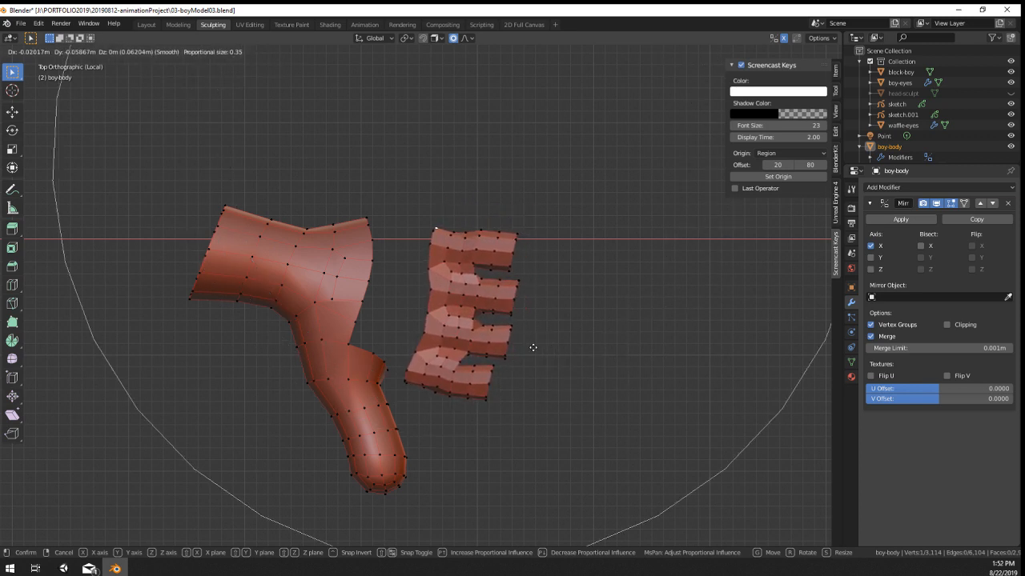
{"action": "left_click", "coordinate": [533, 348]}
{"action": "key", "text": "r"}
{"action": "scroll", "coordinate": [618, 288], "scroll_direction": "up", "scroll_amount": 6}
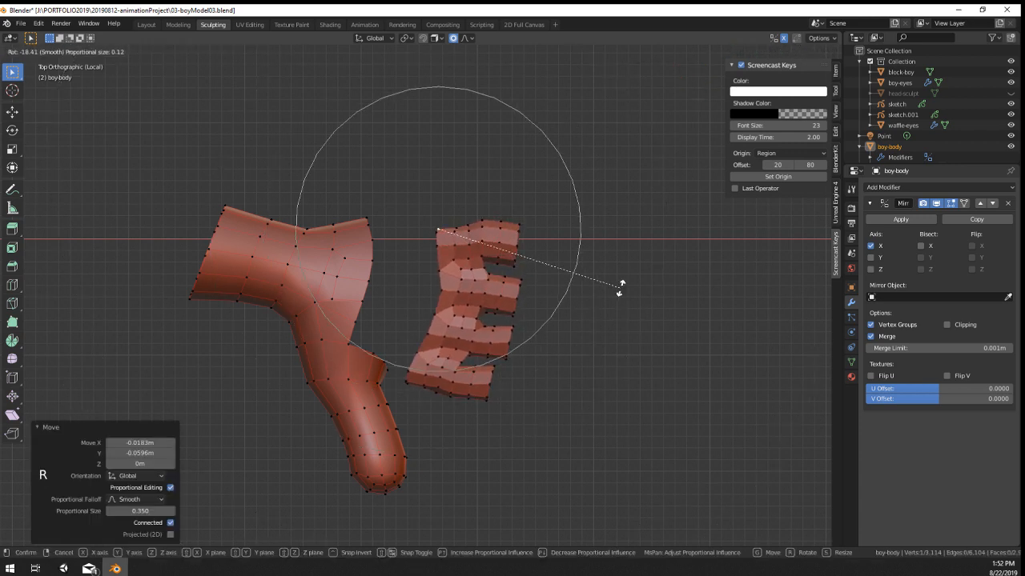
{"action": "right_click", "coordinate": [617, 286]}
Step: Adjust the little finger's base corner and a vertex on its outer edge using connected proportional editing
{"action": "key", "text": "g"}
{"action": "left_click", "coordinate": [531, 250]}
{"action": "right_click", "coordinate": [476, 222]}
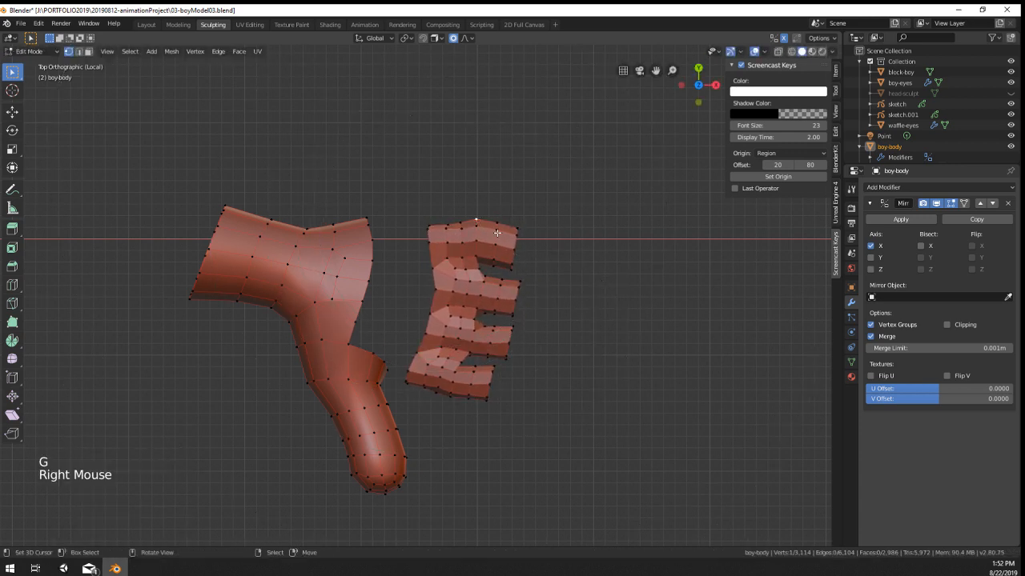
{"action": "key", "text": "g"}
{"action": "left_click", "coordinate": [574, 259]}
Step: Rotate, reposition and slightly shrink the little finger's open end loop with a smaller proportional editing radius
{"action": "right_click", "coordinate": [520, 233], "text": "alt"}
{"action": "key", "text": "r"}
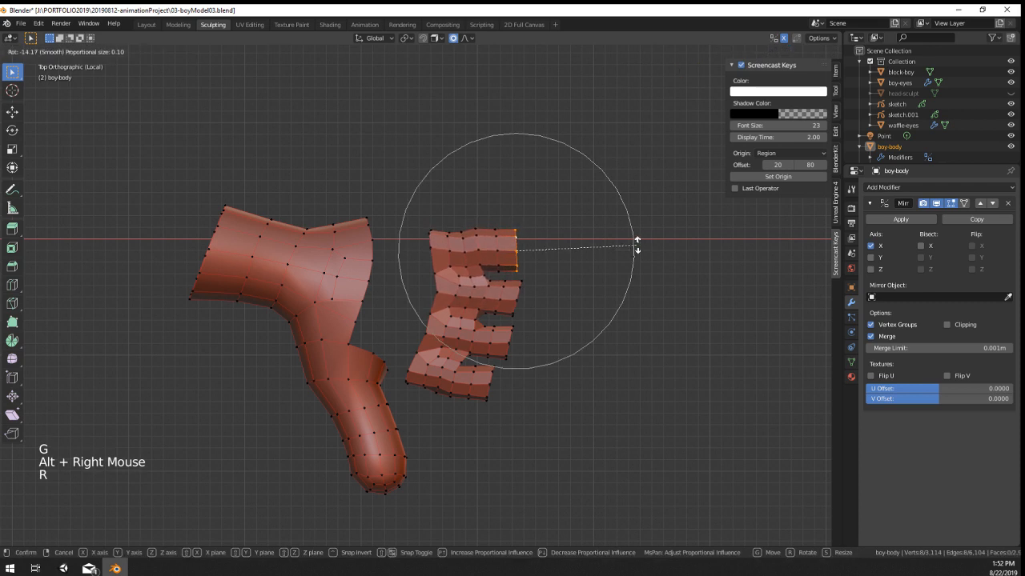
{"action": "scroll", "coordinate": [635, 236], "scroll_direction": "up", "scroll_amount": 3}
{"action": "left_click", "coordinate": [644, 251]}
{"action": "key", "text": "g"}
{"action": "left_click", "coordinate": [645, 249]}
{"action": "key", "text": "s"}
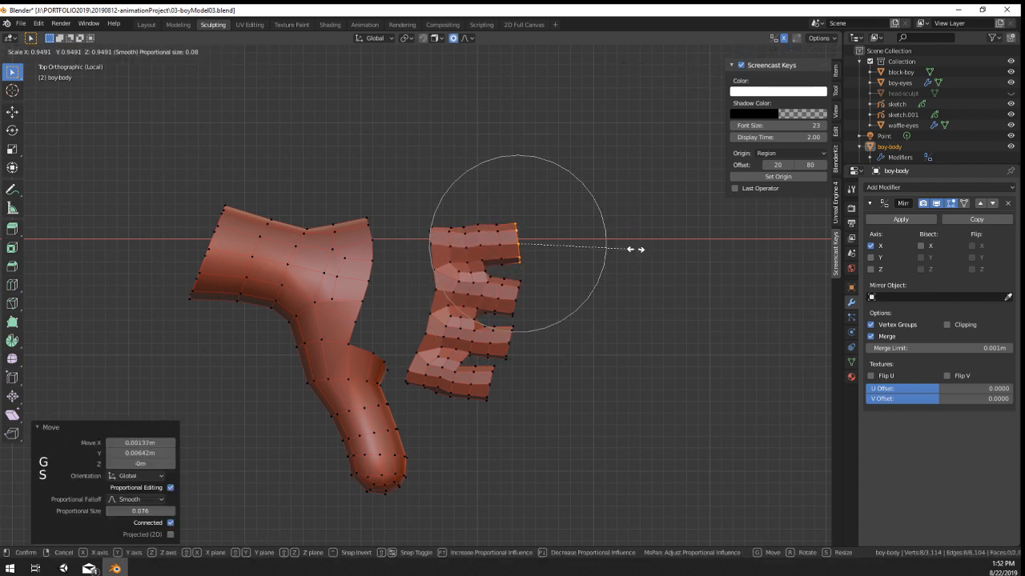
{"action": "left_click", "coordinate": [625, 252]}
Step: Shift the ring finger's open end loop slightly toward the little finger and the palm
{"action": "right_click", "coordinate": [520, 292], "text": "alt"}
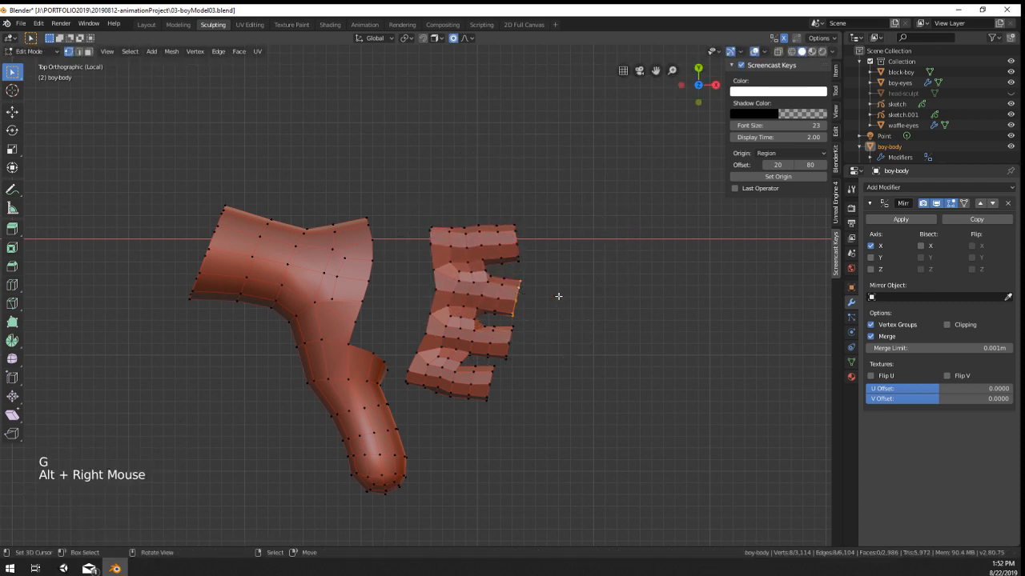
{"action": "key", "text": "g"}
{"action": "left_click", "coordinate": [574, 292]}
{"action": "scroll", "coordinate": [574, 293], "scroll_direction": "up", "scroll_amount": 1}
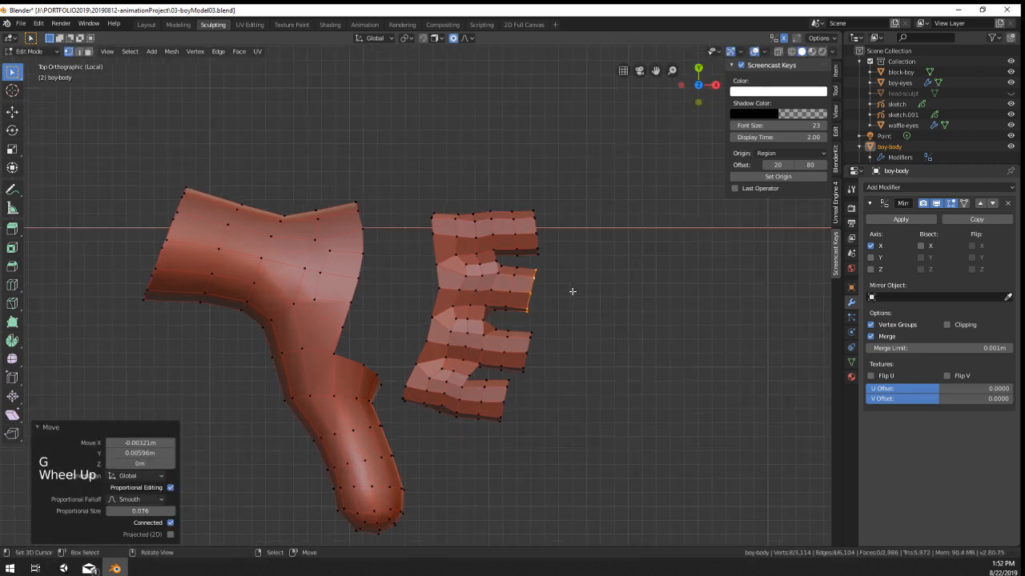
{"action": "key", "text": "g"}
{"action": "left_click", "coordinate": [574, 291]}
Step: Move the middle finger's open end loop toward the palm and enlarge it slightly
{"action": "right_click", "coordinate": [528, 346], "text": "alt"}
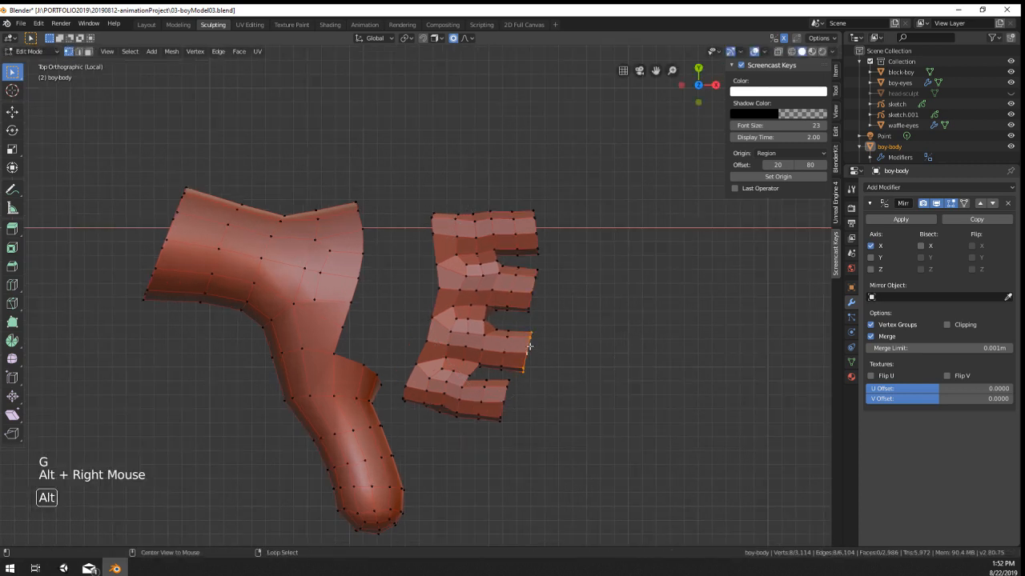
{"action": "key", "text": "g"}
{"action": "left_click", "coordinate": [586, 346]}
{"action": "key", "text": "s"}
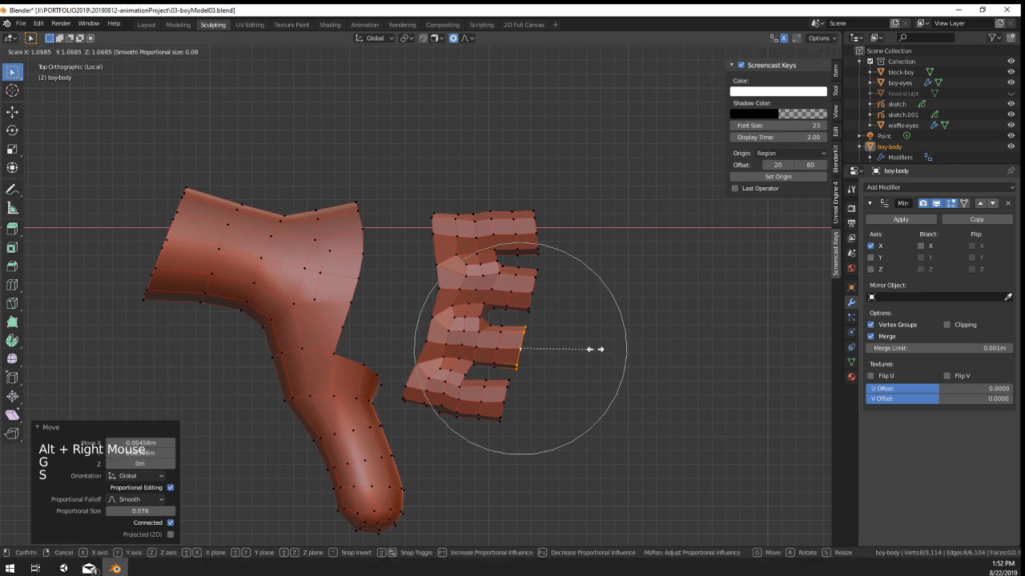
{"action": "left_click", "coordinate": [594, 349]}
{"action": "key", "text": "g"}
{"action": "left_click", "coordinate": [586, 356]}
Step: Rotate and move the index finger's open end loop so the finger angles toward the thumb
{"action": "right_click", "coordinate": [504, 395], "text": "alt"}
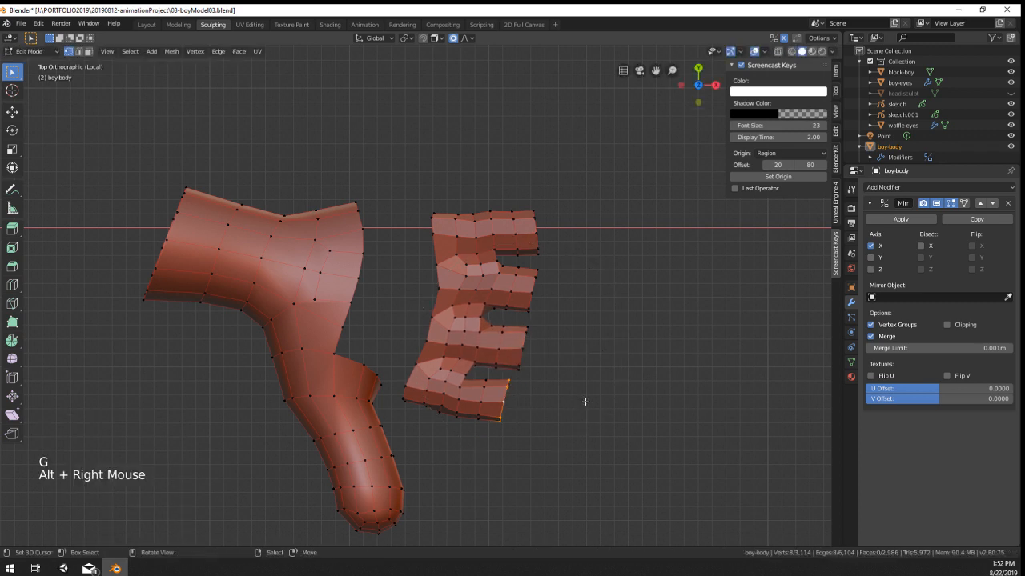
{"action": "key", "text": "r"}
{"action": "left_click", "coordinate": [586, 436]}
{"action": "key", "text": "g"}
{"action": "left_click", "coordinate": [579, 455]}
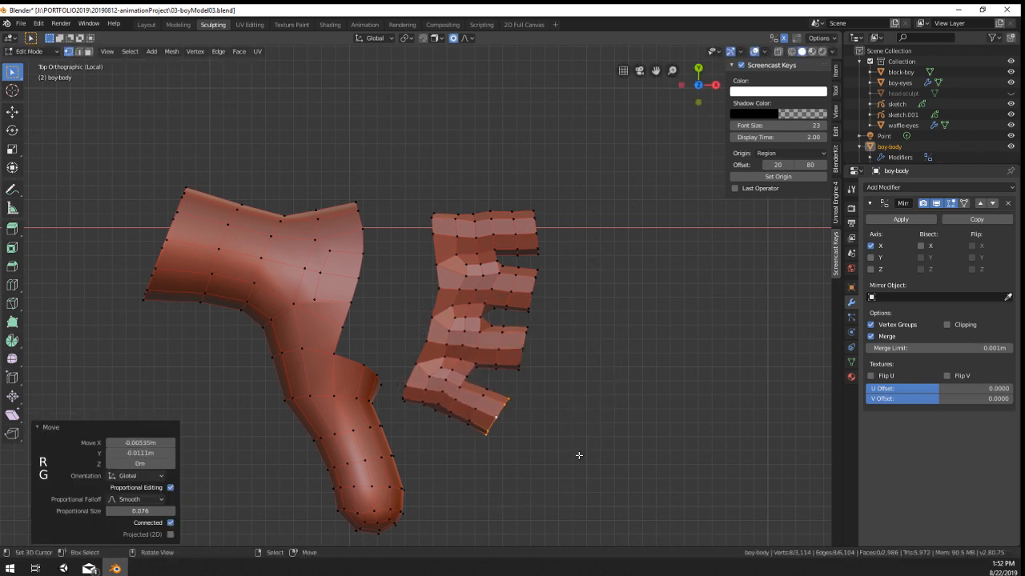
Step: Move the middle finger's open end loop toward the index finger and rotate it 6.53°
{"action": "right_click", "coordinate": [526, 346], "text": "alt"}
{"action": "key", "text": "g"}
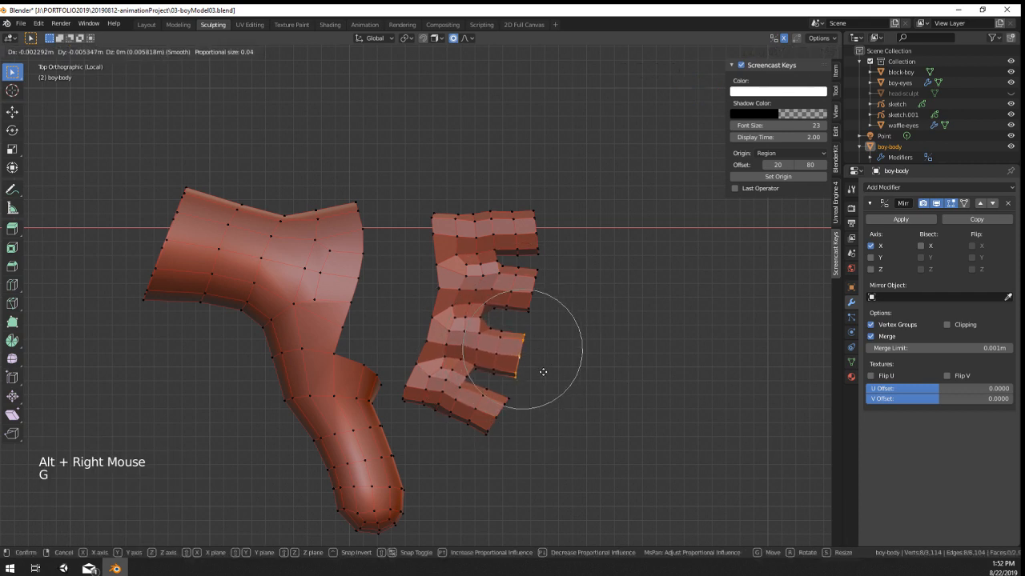
{"action": "left_click", "coordinate": [544, 373]}
{"action": "key", "text": "r"}
{"action": "left_click", "coordinate": [599, 382]}
{"action": "mouse_move", "coordinate": [599, 382]}
{"action": "middle_mouse_down"}
{"action": "mouse_move", "coordinate": [610, 376]}
{"action": "mouse_move", "coordinate": [596, 365]}
{"action": "middle_mouse_up"}
{"action": "key", "text": "KP_7"}
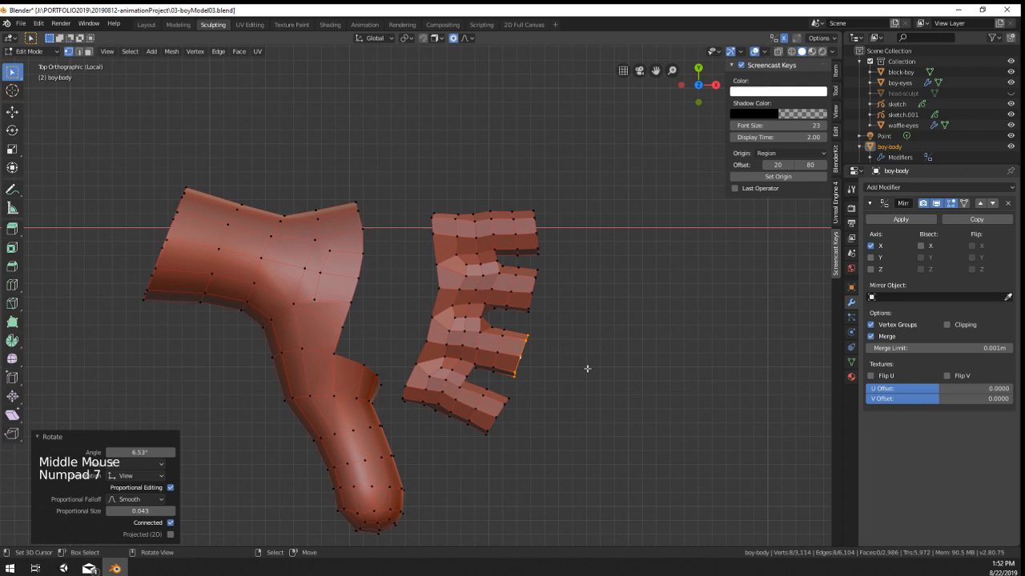
Step: Select all four open finger end loops and extrude them outward about 0.13 m
{"action": "right_click", "coordinate": [500, 416], "text": "alt+shift"}
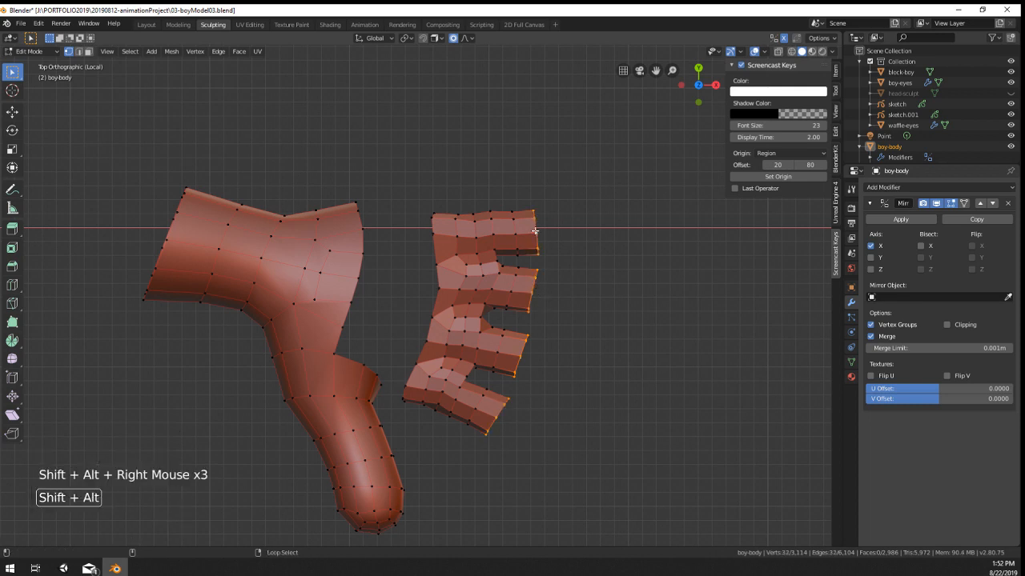
{"action": "key", "text": "e"}
{"action": "left_click", "coordinate": [753, 374]}
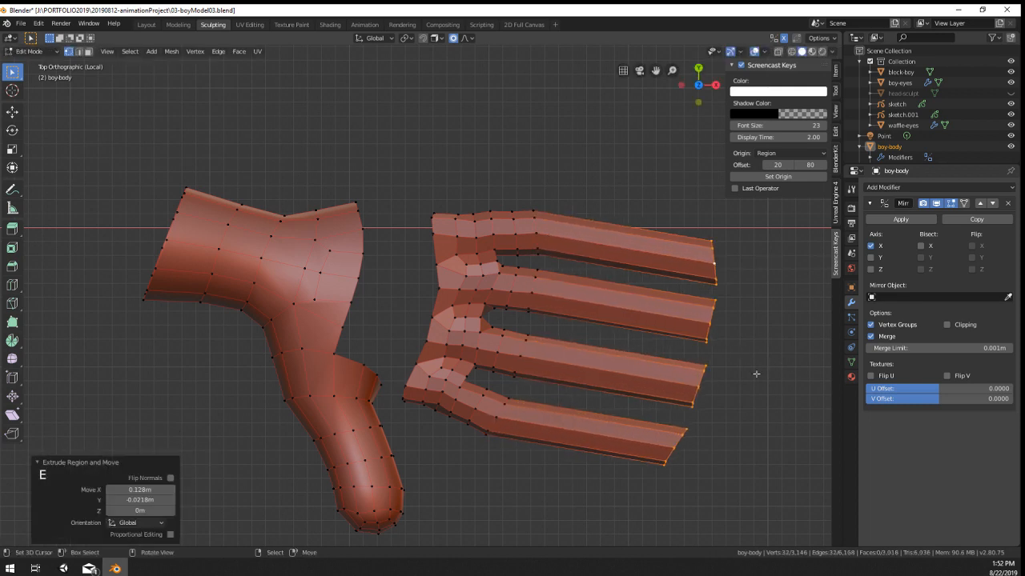
Step: Select the finger mesh's open base edge loop and extrude it toward the palm
{"action": "middle_click_drag", "start_coordinate": [754, 375], "coordinate": [384, 241]}
{"action": "right_click", "coordinate": [450, 297], "text": "alt"}
{"action": "right_click", "coordinate": [449, 292], "text": "alt"}
{"action": "key", "text": "e"}
{"action": "left_click", "coordinate": [410, 311]}
Step: In Sculpt Mode, smooth the knuckles and finger bases on both sides of the hand with a 182 px brush radius
{"action": "key", "text": "Tab"}
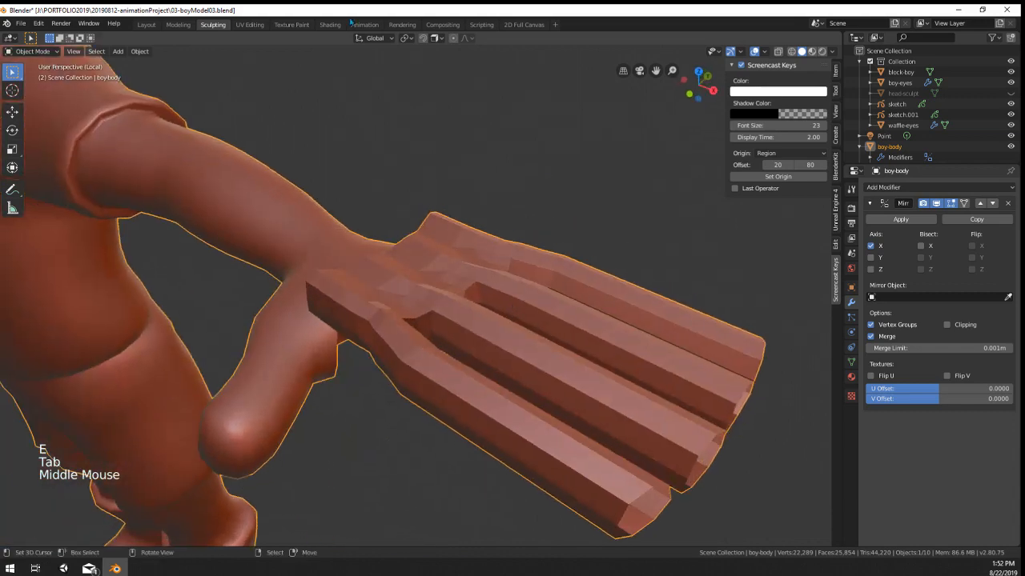
{"action": "left_click", "coordinate": [38, 51]}
{"action": "left_click", "coordinate": [45, 74]}
{"action": "mouse_move", "coordinate": [560, 272]}
{"action": "middle_mouse_down"}
{"action": "mouse_move", "coordinate": [595, 283]}
{"action": "mouse_move", "coordinate": [561, 279]}
{"action": "middle_mouse_up"}
{"action": "left_click", "coordinate": [32, 52]}
{"action": "left_click", "coordinate": [46, 88]}
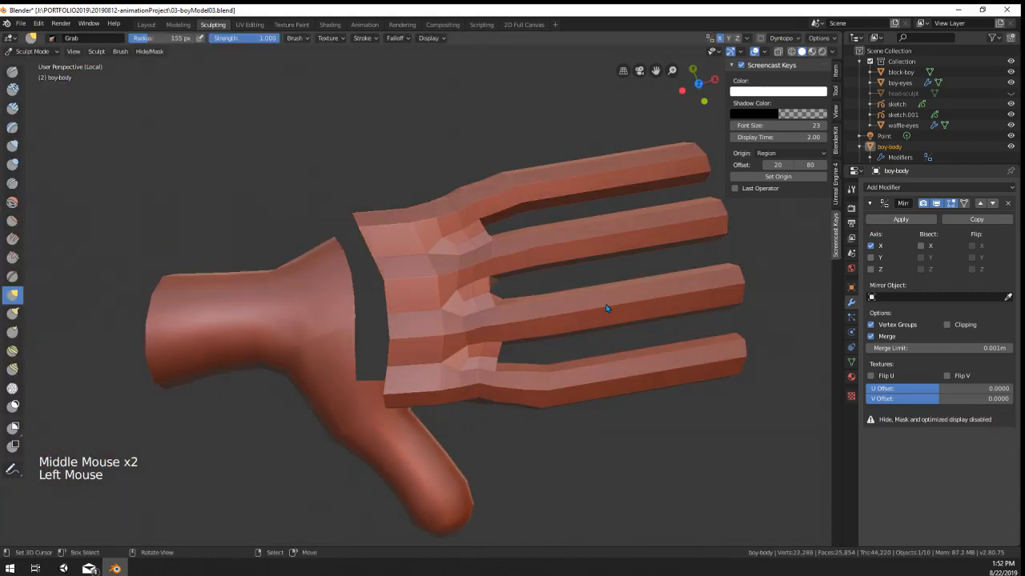
{"action": "middle_click_drag", "start_coordinate": [606, 308], "coordinate": [538, 281]}
{"action": "key", "text": "f"}
{"action": "left_click", "coordinate": [529, 287]}
{"action": "left_click_drag", "start_coordinate": [521, 288], "coordinate": [560, 288], "text": "shift"}
{"action": "mouse_move", "coordinate": [552, 288]}
{"action": "left_mouse_down", "text": "shift"}
{"action": "mouse_move", "coordinate": [511, 289]}
{"action": "mouse_move", "coordinate": [498, 308]}
{"action": "left_mouse_up", "text": "shift"}
{"action": "left_click_drag", "start_coordinate": [490, 316], "coordinate": [458, 340], "text": "shift"}
{"action": "mouse_move", "coordinate": [442, 352]}
{"action": "left_mouse_down", "text": "shift"}
{"action": "mouse_move", "coordinate": [427, 364]}
{"action": "mouse_move", "coordinate": [436, 396]}
{"action": "left_mouse_up", "text": "shift"}
{"action": "mouse_move", "coordinate": [440, 403]}
{"action": "middle_mouse_down"}
{"action": "mouse_move", "coordinate": [477, 329]}
{"action": "mouse_move", "coordinate": [490, 225]}
{"action": "middle_mouse_up"}
{"action": "left_click_drag", "start_coordinate": [490, 226], "coordinate": [489, 259], "text": "shift"}
{"action": "left_click_drag", "start_coordinate": [488, 262], "coordinate": [481, 278], "text": "shift"}
{"action": "left_click_drag", "start_coordinate": [481, 280], "coordinate": [483, 296], "text": "shift"}
{"action": "left_click_drag", "start_coordinate": [484, 299], "coordinate": [520, 306], "text": "shift"}
{"action": "mouse_move", "coordinate": [530, 305]}
{"action": "left_mouse_down", "text": "shift"}
{"action": "mouse_move", "coordinate": [561, 304]}
{"action": "mouse_move", "coordinate": [535, 232]}
{"action": "mouse_move", "coordinate": [561, 196]}
{"action": "left_mouse_up", "text": "shift"}
{"action": "left_click_drag", "start_coordinate": [553, 192], "coordinate": [505, 168], "text": "shift"}
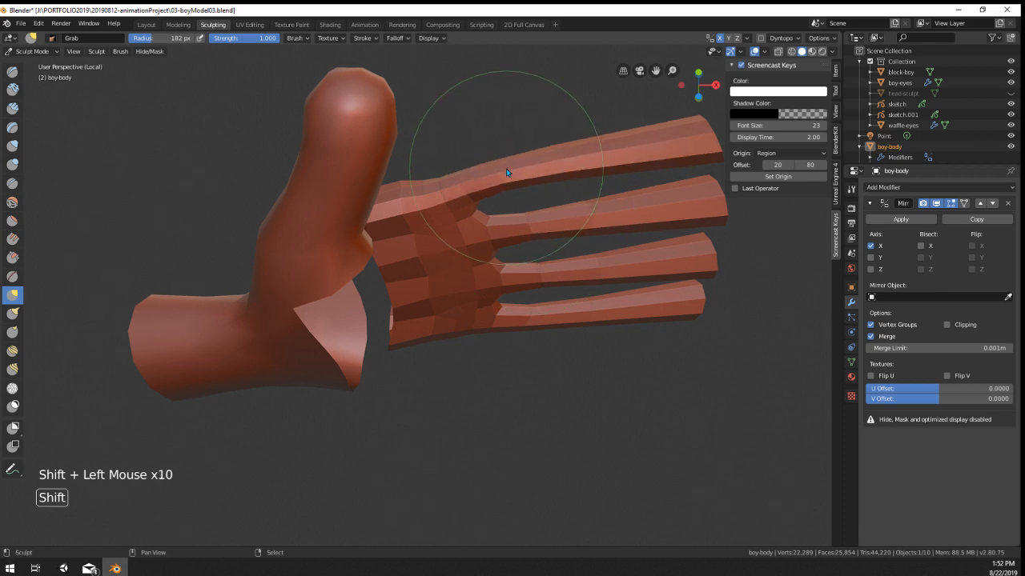
Step: Inflate the knuckles and finger bases on the back of the hand using the Inflate/Deflate brush at 246 px radius
{"action": "mouse_move", "coordinate": [506, 169]}
{"action": "middle_mouse_down"}
{"action": "mouse_move", "coordinate": [529, 338]}
{"action": "mouse_move", "coordinate": [85, 7]}
{"action": "middle_mouse_up"}
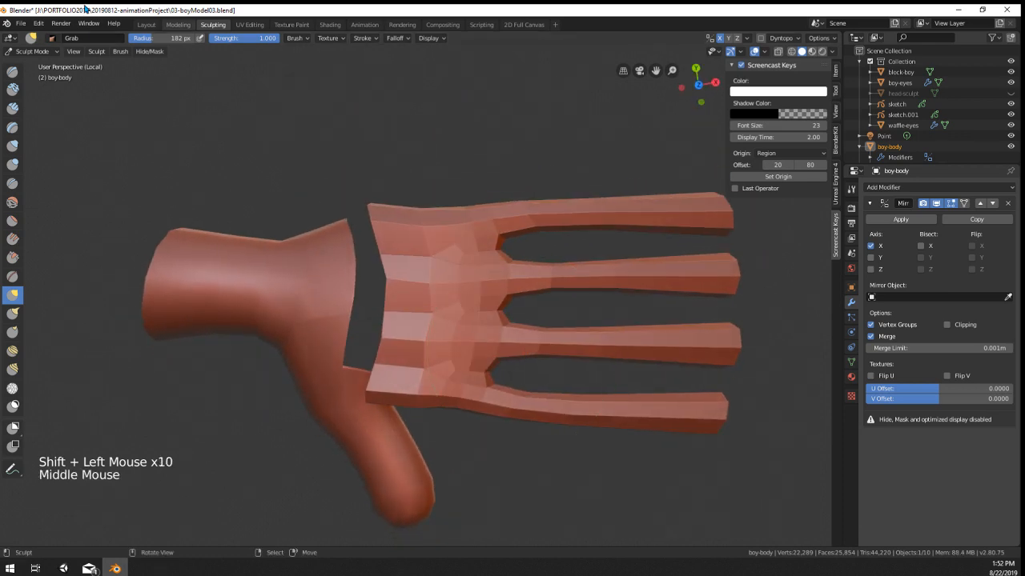
{"action": "left_click", "coordinate": [28, 52]}
{"action": "left_click", "coordinate": [13, 145]}
{"action": "key", "text": "f"}
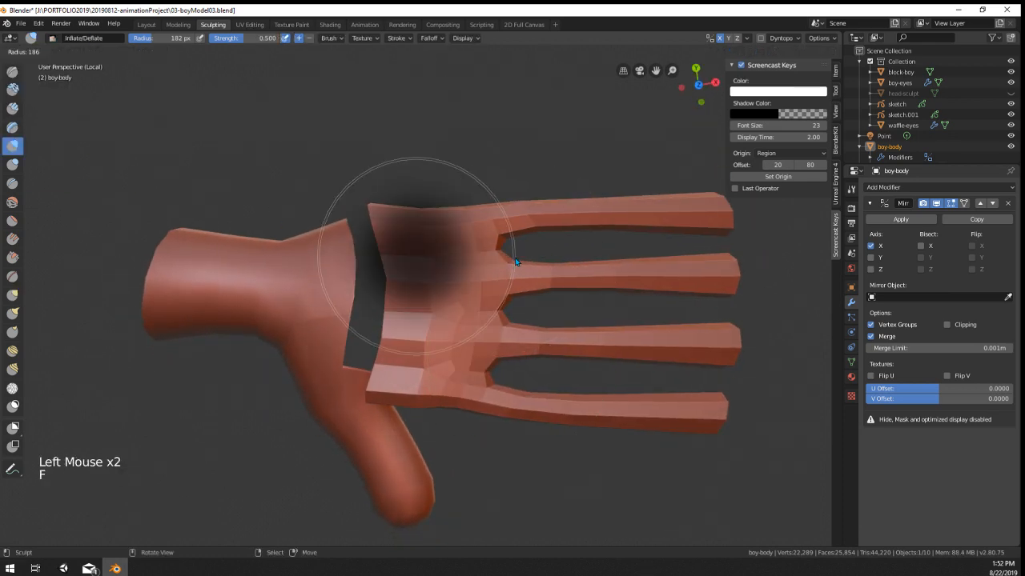
{"action": "left_click", "coordinate": [556, 273]}
{"action": "left_click", "coordinate": [504, 247]}
{"action": "left_click", "coordinate": [496, 246]}
{"action": "left_click", "coordinate": [488, 242]}
{"action": "left_click", "coordinate": [485, 241]}
{"action": "left_click", "coordinate": [484, 242]}
{"action": "left_click", "coordinate": [486, 247]}
{"action": "left_click", "coordinate": [490, 294]}
{"action": "left_click", "coordinate": [494, 312]}
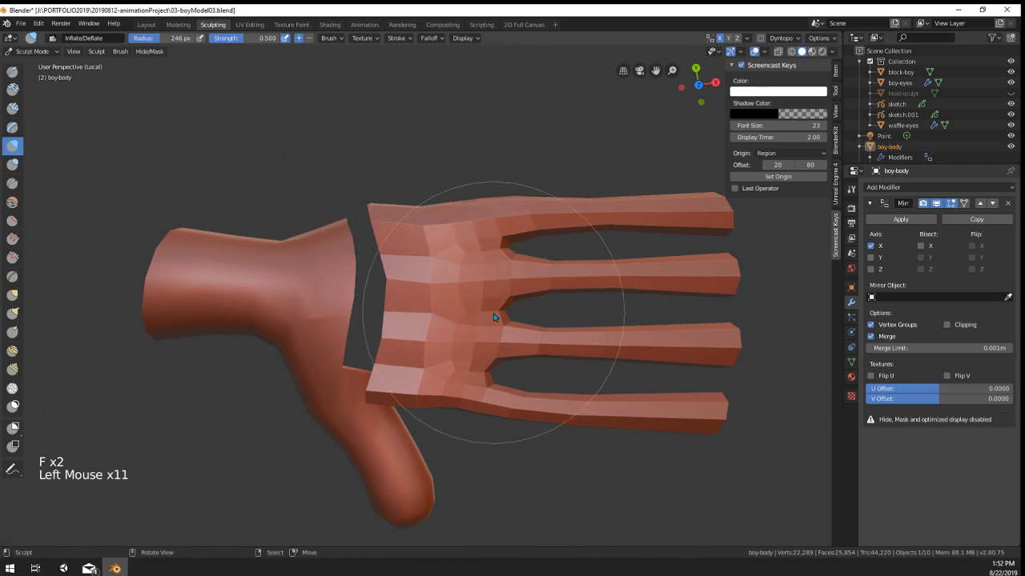
{"action": "left_click", "coordinate": [491, 315]}
{"action": "left_click", "coordinate": [486, 323]}
{"action": "left_click", "coordinate": [486, 340]}
{"action": "left_click", "coordinate": [493, 356]}
{"action": "left_click", "coordinate": [499, 360]}
{"action": "left_click", "coordinate": [476, 365]}
{"action": "left_click", "coordinate": [489, 342]}
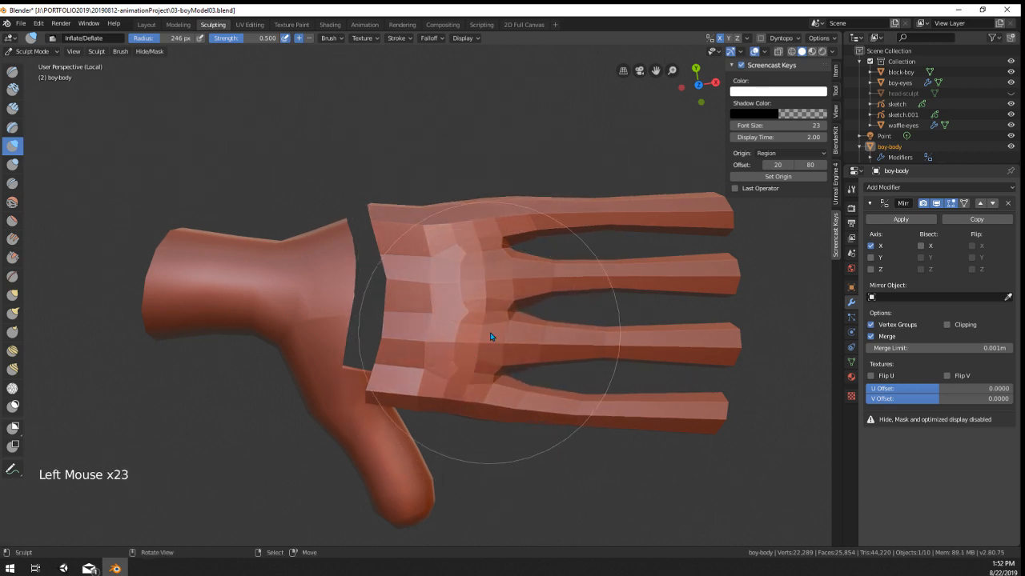
Step: Inflate the knuckle area further from other angles, including the palm side, with the 246 px Inflate/Deflate brush
{"action": "middle_click_drag", "start_coordinate": [491, 339], "coordinate": [480, 297]}
{"action": "left_click", "coordinate": [448, 272]}
{"action": "left_click", "coordinate": [425, 251]}
{"action": "left_click", "coordinate": [428, 254]}
{"action": "middle_click_drag", "start_coordinate": [432, 258], "coordinate": [450, 266]}
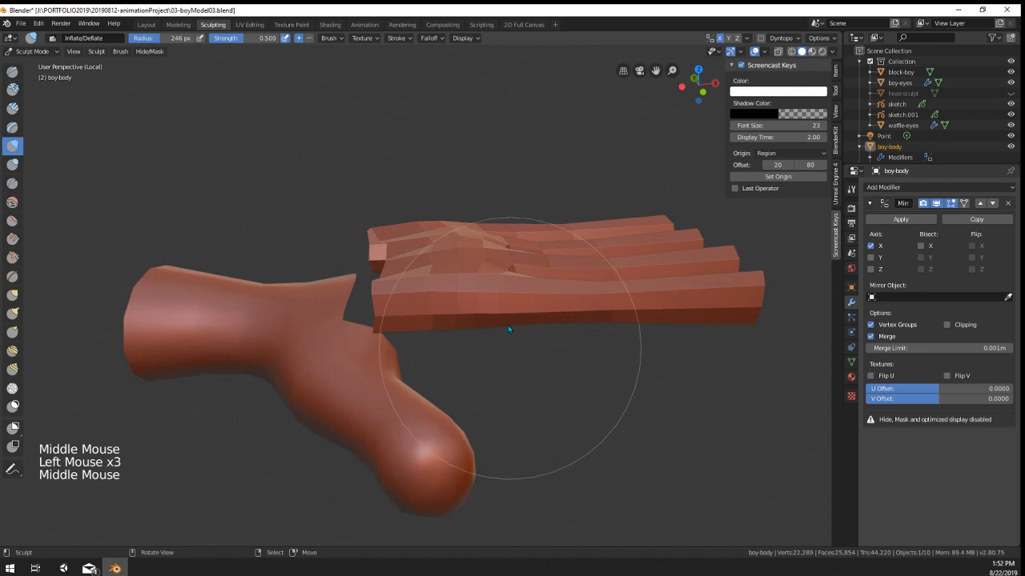
{"action": "middle_click_drag", "start_coordinate": [507, 330], "coordinate": [490, 228]}
{"action": "left_click", "coordinate": [462, 265]}
{"action": "left_click", "coordinate": [462, 348]}
{"action": "left_click", "coordinate": [463, 349]}
{"action": "left_click", "coordinate": [464, 344]}
{"action": "left_click", "coordinate": [466, 331]}
{"action": "left_click", "coordinate": [469, 312]}
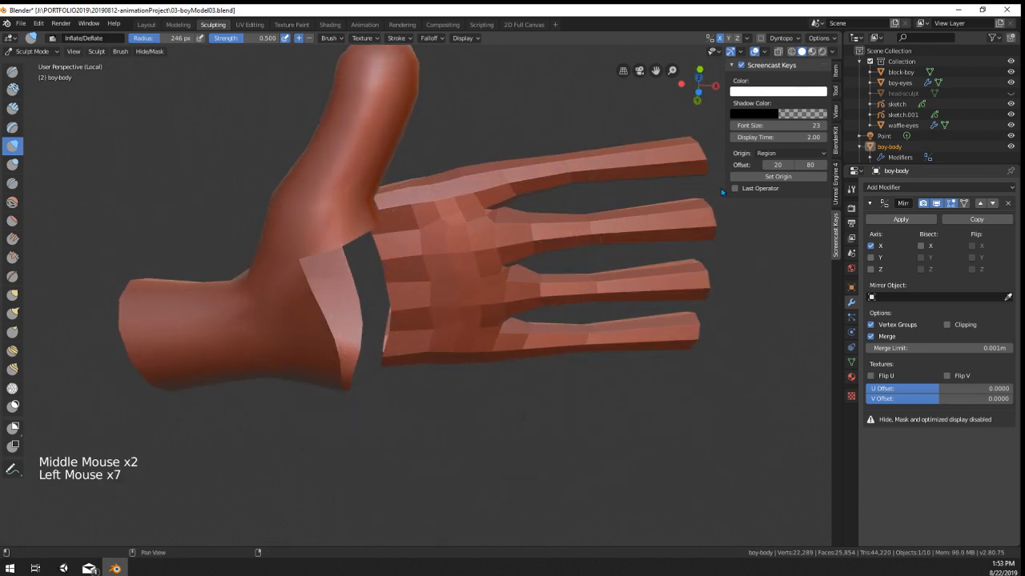
Step: Reduce the Inflate/Deflate brush radius to 112 px and thicken the index, middle and ring finger bases from the palm side
{"action": "key", "text": "f"}
{"action": "left_click", "coordinate": [494, 262]}
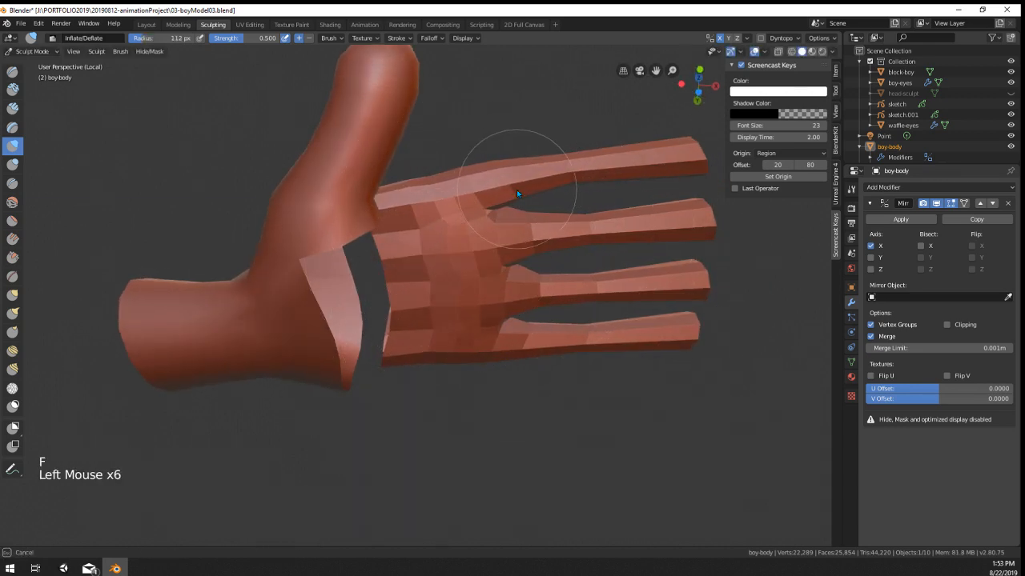
{"action": "left_click", "coordinate": [516, 190]}
{"action": "left_click", "coordinate": [518, 190]}
{"action": "left_click", "coordinate": [534, 232]}
{"action": "left_click", "coordinate": [534, 233]}
{"action": "left_click", "coordinate": [535, 233]}
{"action": "left_click", "coordinate": [535, 233]}
{"action": "left_click", "coordinate": [535, 253]}
{"action": "left_click", "coordinate": [549, 293]}
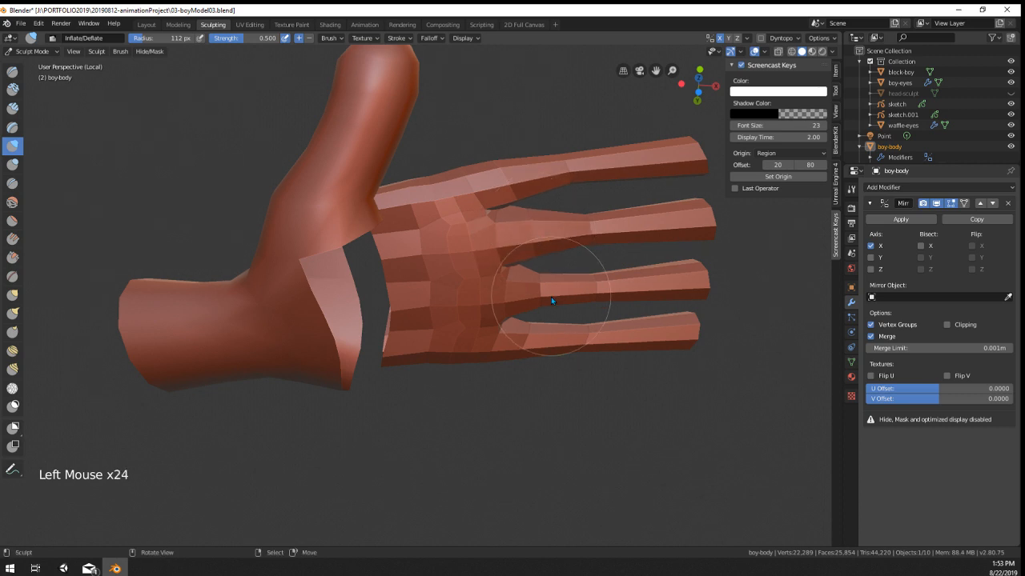
{"action": "left_click_drag", "start_coordinate": [554, 300], "coordinate": [545, 290]}
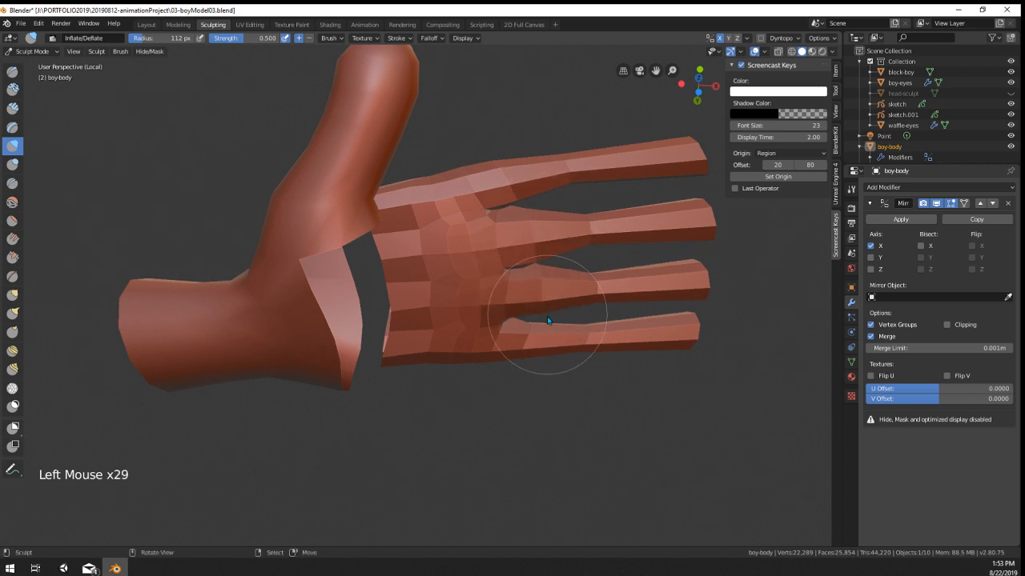
Step: Smooth the palm side near the finger bases and inflate the little and index finger bases slightly
{"action": "middle_click_drag", "start_coordinate": [546, 320], "coordinate": [606, 320]}
{"action": "left_click", "coordinate": [512, 279], "text": "shift"}
{"action": "middle_click_drag", "start_coordinate": [541, 284], "coordinate": [533, 343]}
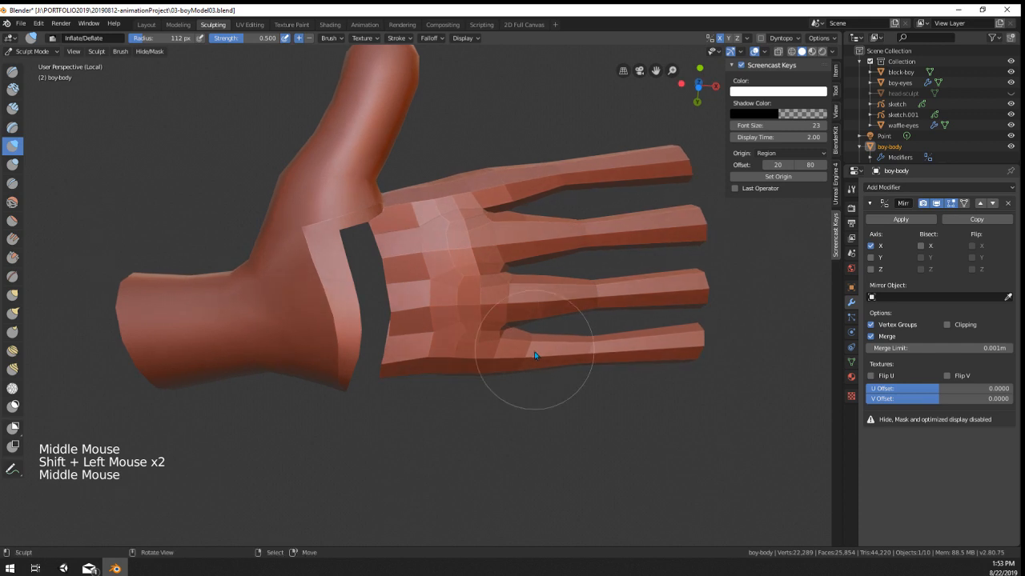
{"action": "left_click", "coordinate": [524, 349]}
{"action": "left_click", "coordinate": [524, 350]}
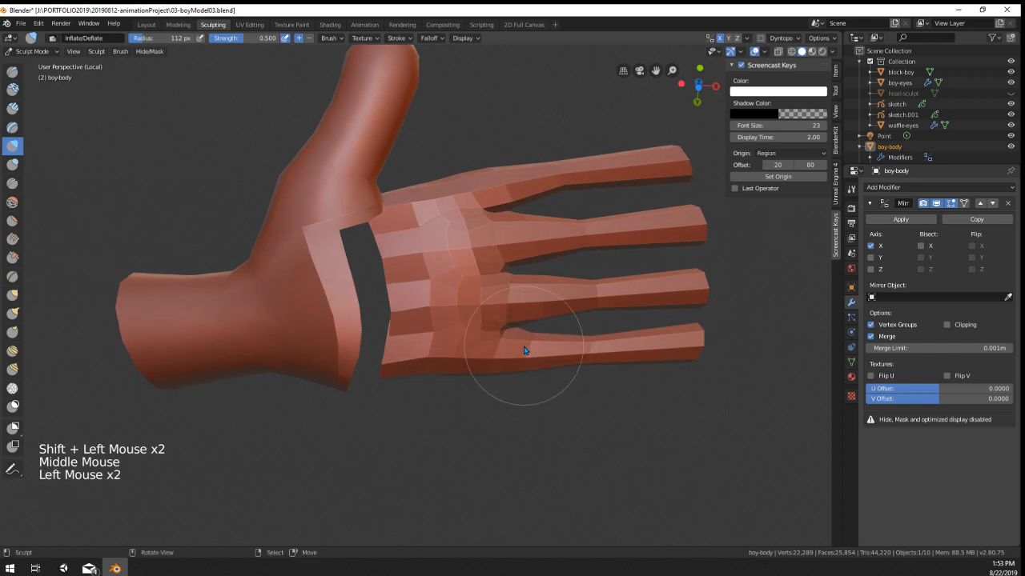
{"action": "left_click", "coordinate": [511, 196]}
Step: In Edit Mode, select the long outer finger segments in wireframe, delete their vertices and return to solid shading
{"action": "left_click", "coordinate": [53, 51]}
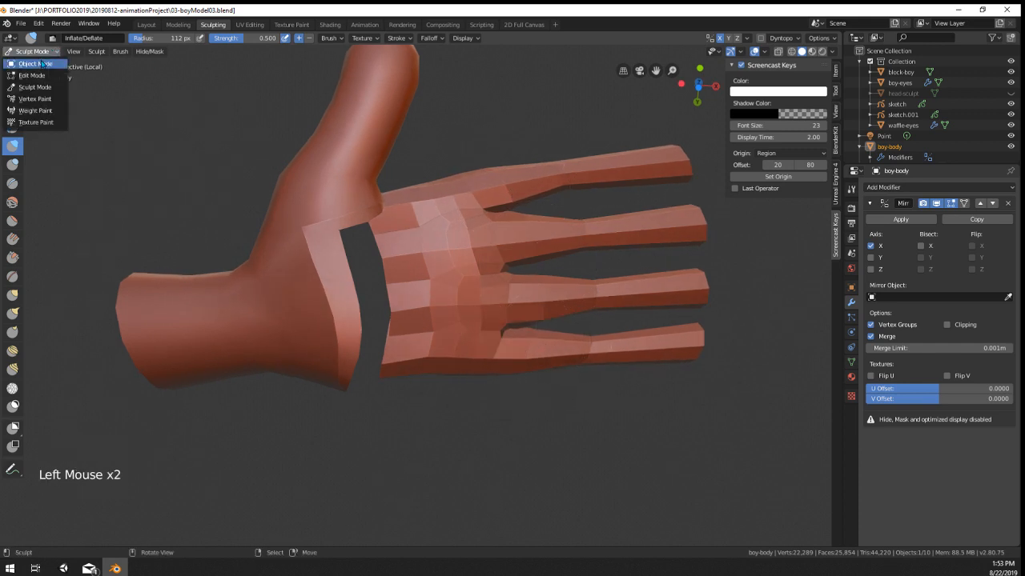
{"action": "key", "text": "Tab"}
{"action": "mouse_move", "coordinate": [560, 304]}
{"action": "middle_mouse_down"}
{"action": "mouse_move", "coordinate": [634, 301]}
{"action": "mouse_move", "coordinate": [611, 238]}
{"action": "middle_mouse_up"}
{"action": "key", "text": "z"}
{"action": "key", "text": "a"}
{"action": "key", "text": "a"}
{"action": "key", "text": "a"}
{"action": "key", "text": "b"}
{"action": "left_click_drag", "start_coordinate": [535, 139], "coordinate": [743, 458]}
{"action": "key", "text": "x"}
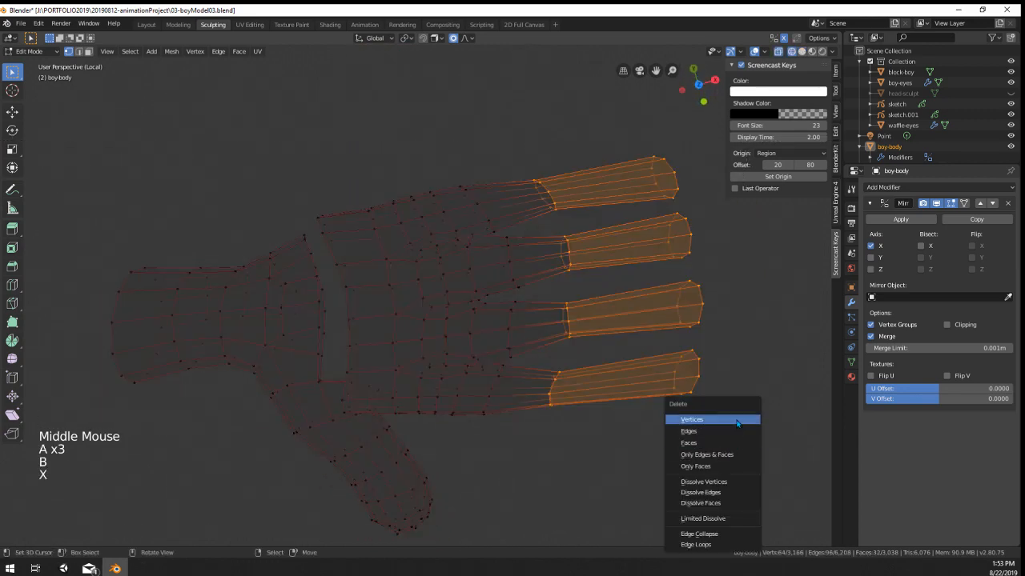
{"action": "left_click", "coordinate": [706, 420]}
{"action": "key", "text": "z"}
{"action": "left_click", "coordinate": [776, 404]}
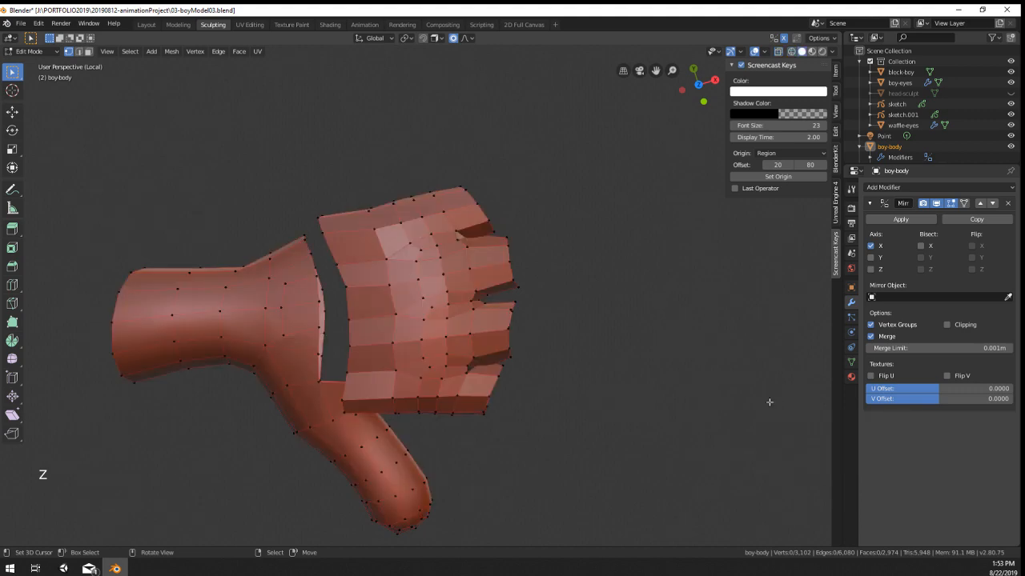
Step: Move the little finger's open end loop away from the ring finger using proportional editing
{"action": "mouse_move", "coordinate": [560, 298]}
{"action": "middle_mouse_down"}
{"action": "mouse_move", "coordinate": [576, 258]}
{"action": "mouse_move", "coordinate": [522, 265]}
{"action": "mouse_move", "coordinate": [478, 318]}
{"action": "mouse_move", "coordinate": [555, 258]}
{"action": "mouse_move", "coordinate": [509, 187]}
{"action": "mouse_move", "coordinate": [537, 127]}
{"action": "mouse_move", "coordinate": [605, 350]}
{"action": "mouse_move", "coordinate": [579, 320]}
{"action": "mouse_move", "coordinate": [430, 330]}
{"action": "mouse_move", "coordinate": [563, 371]}
{"action": "middle_mouse_up"}
{"action": "scroll", "coordinate": [576, 259], "scroll_direction": "up", "scroll_amount": 1}
{"action": "key", "text": "Tab"}
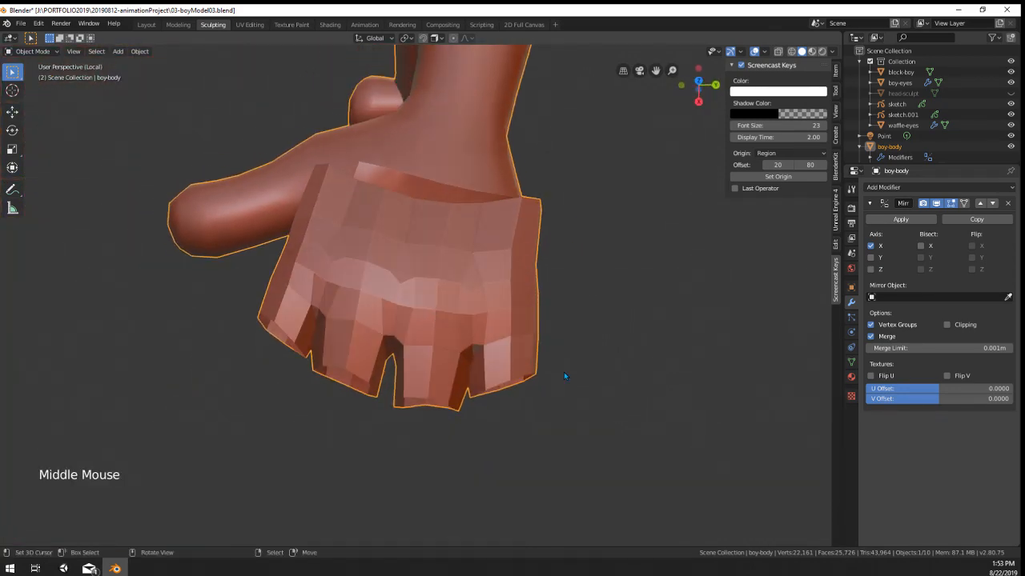
{"action": "key", "text": "Tab"}
{"action": "right_click", "coordinate": [528, 393], "text": "alt"}
{"action": "key", "text": "g"}
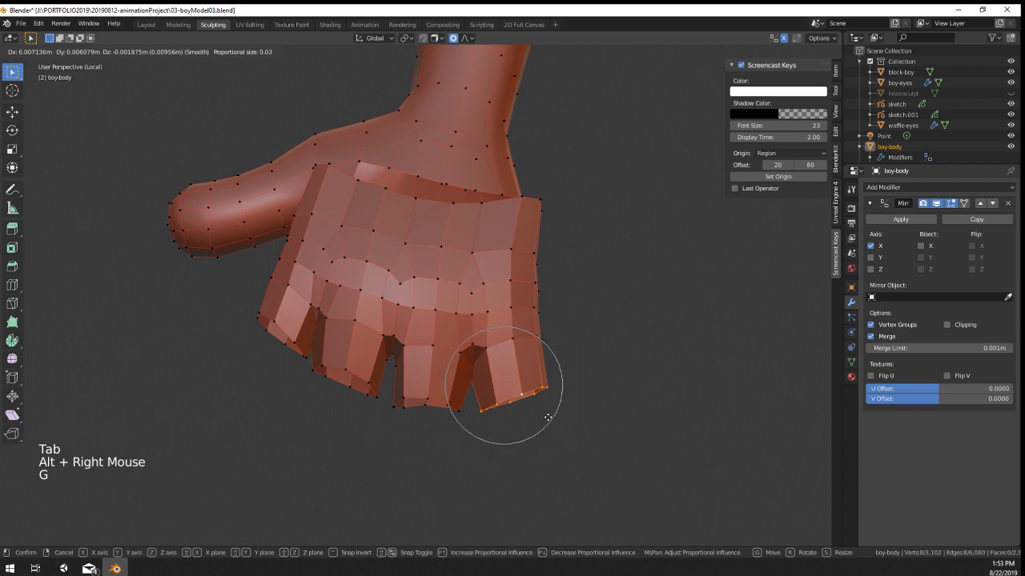
{"action": "left_click", "coordinate": [550, 418]}
Step: Switch to wireframe shading and move the web vertex between the ring and little fingers with proportional editing
{"action": "scroll", "coordinate": [504, 374], "scroll_direction": "up", "scroll_amount": 1}
{"action": "right_click", "coordinate": [484, 383]}
{"action": "right_click", "coordinate": [484, 383]}
{"action": "key", "text": "z"}
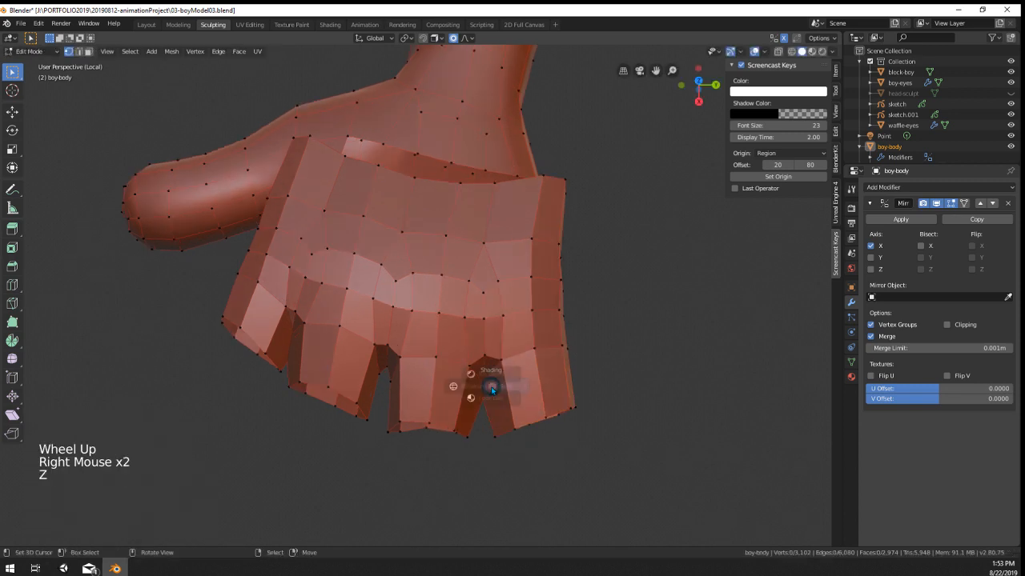
{"action": "key", "text": "z"}
{"action": "right_click", "coordinate": [481, 390]}
{"action": "key", "text": "g"}
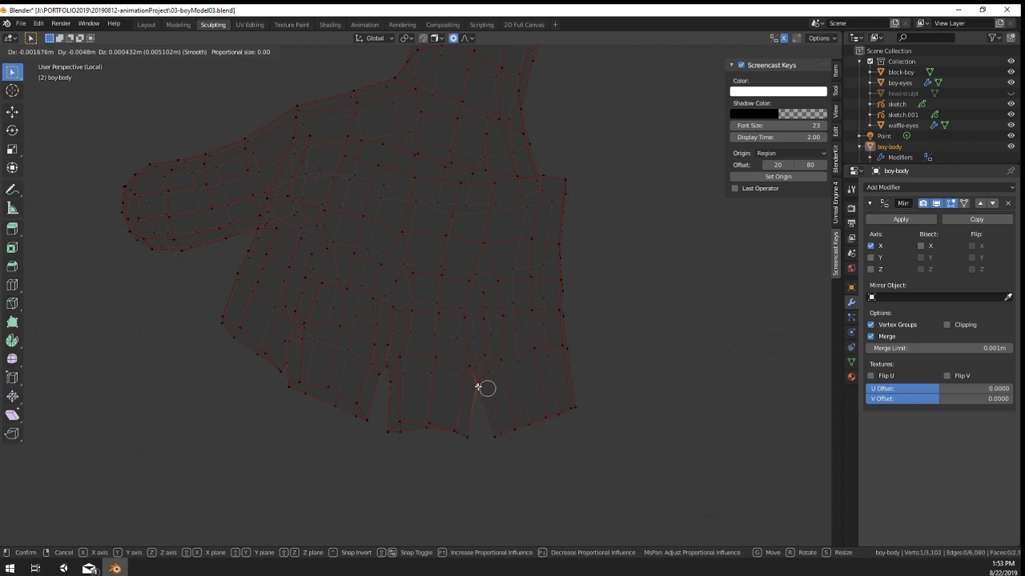
{"action": "left_click", "coordinate": [479, 388]}
Step: Reposition the neighbouring web vertices between the ring and little fingers individually to widen and round the gap
{"action": "scroll", "coordinate": [554, 437], "scroll_direction": "up", "scroll_amount": 4}
{"action": "key", "text": "g"}
{"action": "right_click", "coordinate": [437, 400]}
{"action": "key", "text": "g"}
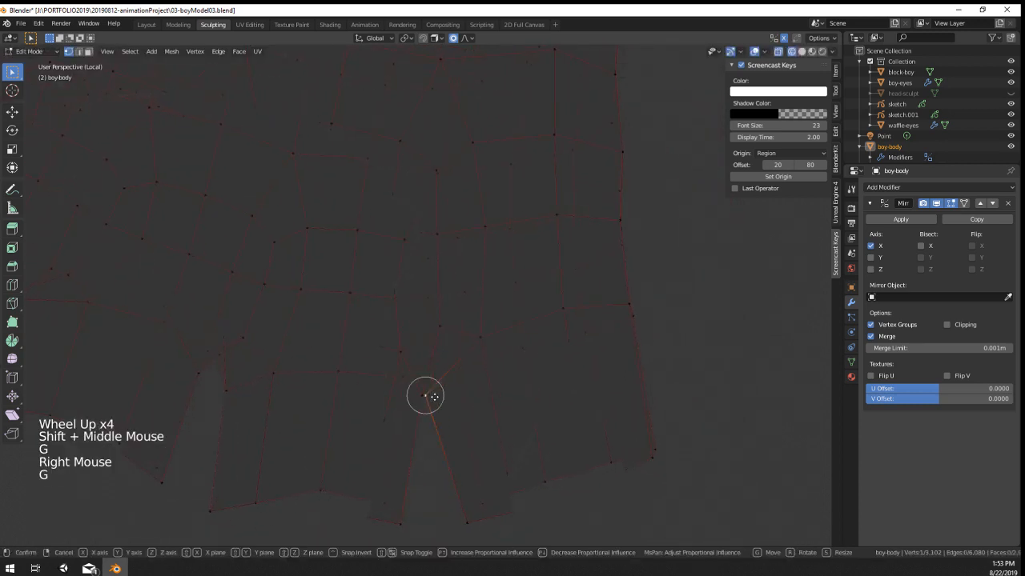
{"action": "left_click", "coordinate": [442, 398]}
{"action": "right_click", "coordinate": [442, 397]}
{"action": "key", "text": "g"}
{"action": "left_click", "coordinate": [424, 390]}
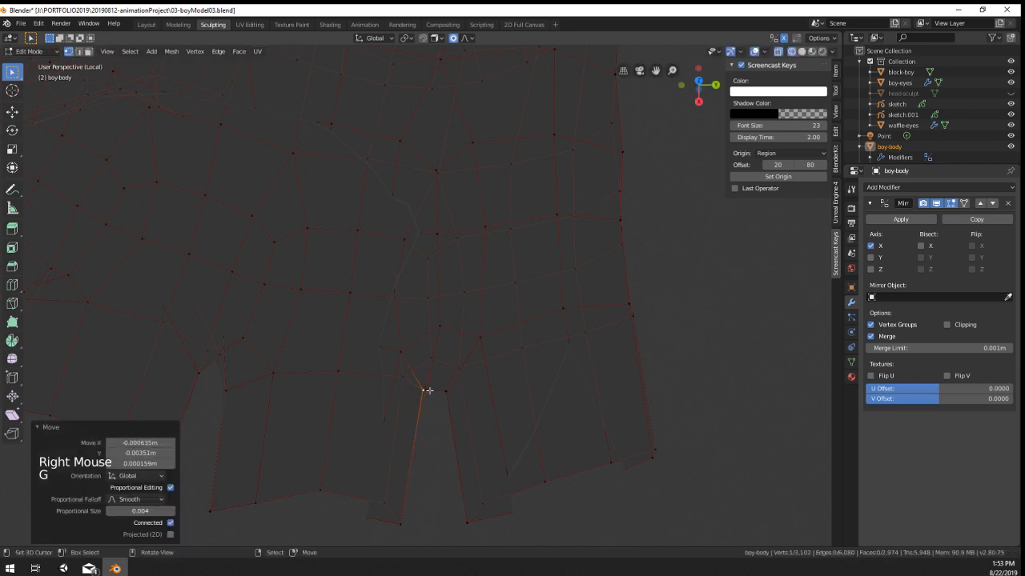
{"action": "right_click", "coordinate": [427, 390]}
{"action": "key", "text": "g"}
{"action": "key", "text": "g"}
{"action": "left_click", "coordinate": [438, 388]}
{"action": "key", "text": "g"}
{"action": "scroll", "coordinate": [434, 389], "scroll_direction": "down", "scroll_amount": 1}
{"action": "left_click", "coordinate": [373, 402]}
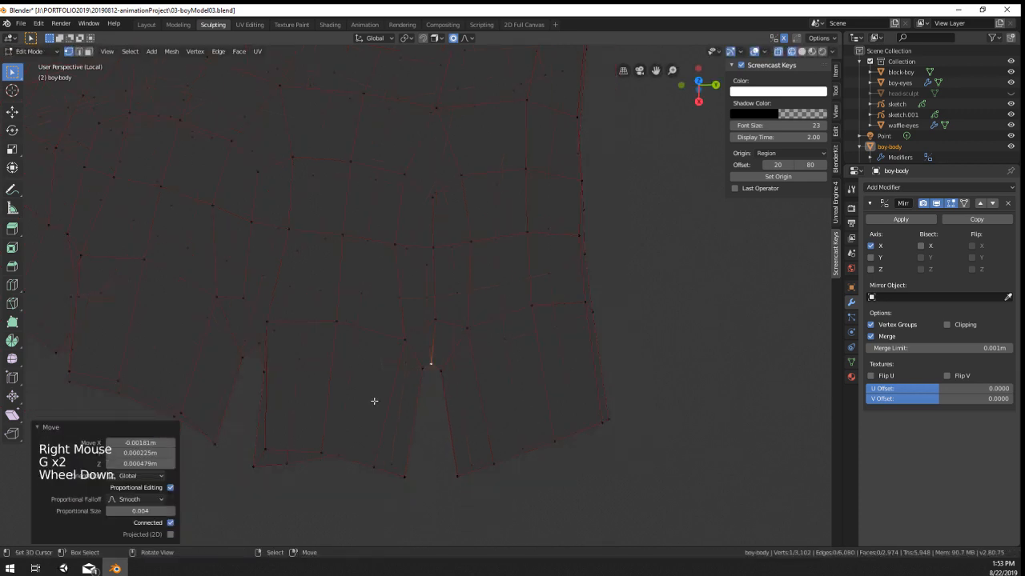
Step: Move the index finger's open end loop away from the middle finger with the proportional size enlarged to about 0.03
{"action": "middle_click_drag", "start_coordinate": [373, 403], "coordinate": [514, 431], "text": "shift"}
{"action": "right_click", "coordinate": [402, 367]}
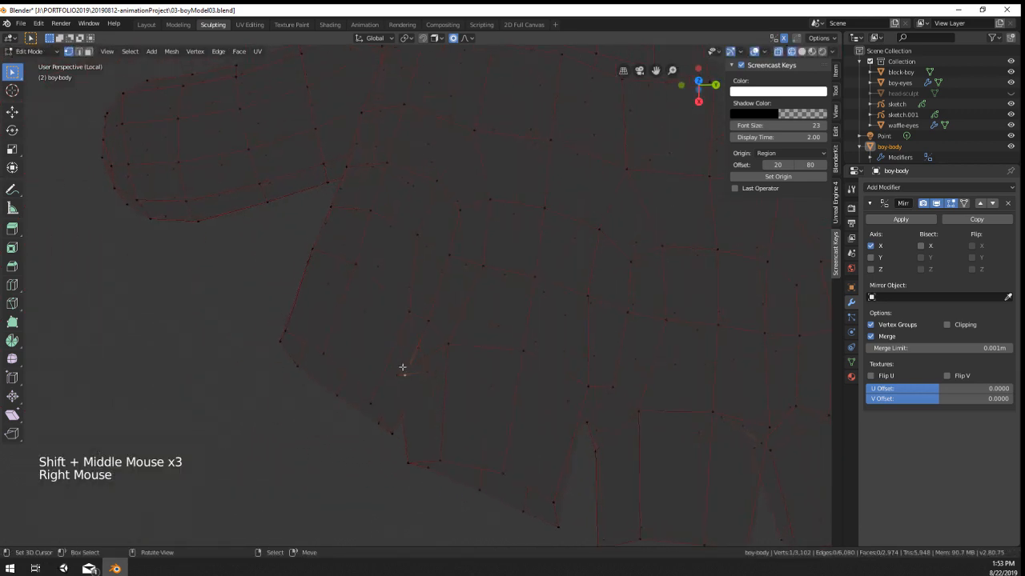
{"action": "right_click", "coordinate": [339, 368], "text": "alt"}
{"action": "key", "text": "g"}
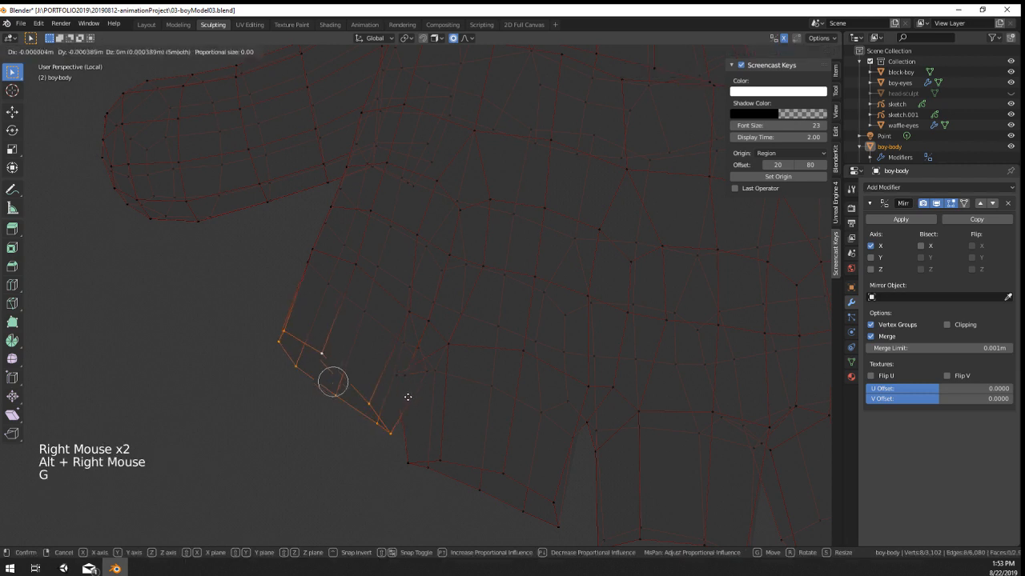
{"action": "scroll", "coordinate": [381, 399], "scroll_direction": "down", "scroll_amount": 17}
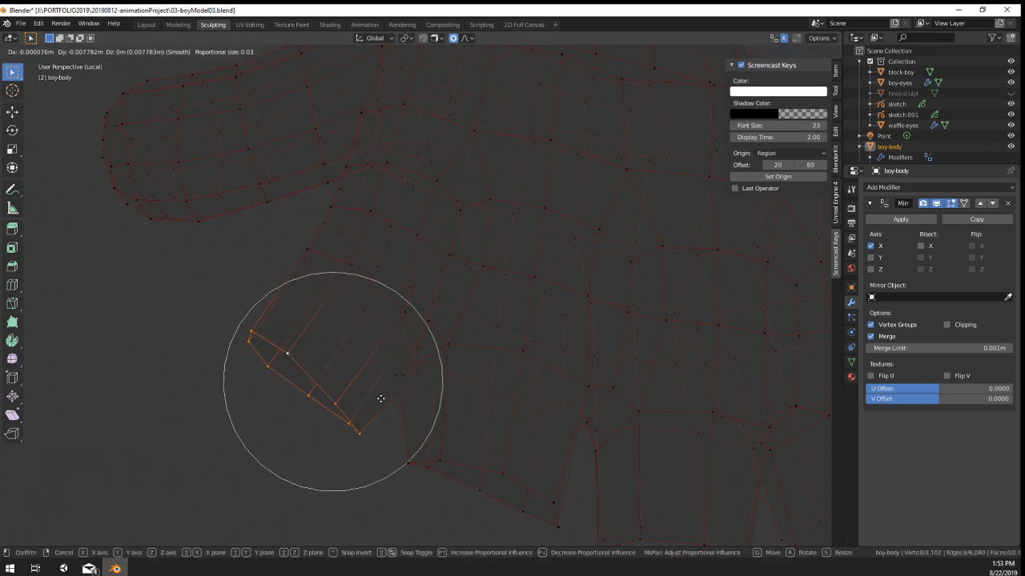
{"action": "left_click", "coordinate": [383, 399]}
Step: Reposition the web vertices between the index and middle fingers with a smaller proportional size to open and round the gap
{"action": "right_click", "coordinate": [391, 379]}
{"action": "key", "text": "g"}
{"action": "scroll", "coordinate": [410, 381], "scroll_direction": "up", "scroll_amount": 7}
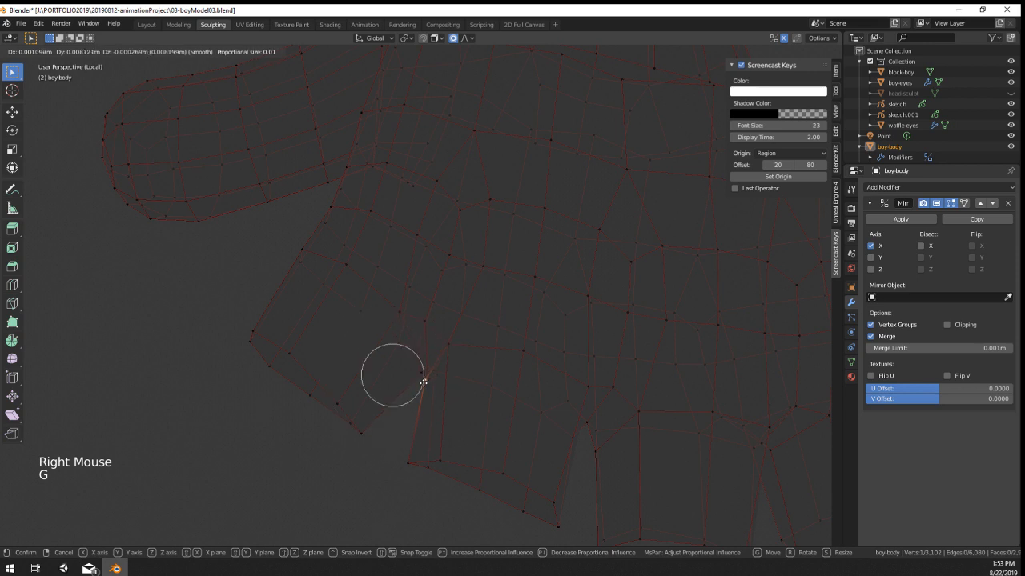
{"action": "left_click", "coordinate": [419, 378]}
{"action": "right_click", "coordinate": [412, 371]}
{"action": "key", "text": "g"}
{"action": "left_click", "coordinate": [408, 373]}
{"action": "right_click", "coordinate": [418, 381]}
{"action": "key", "text": "g"}
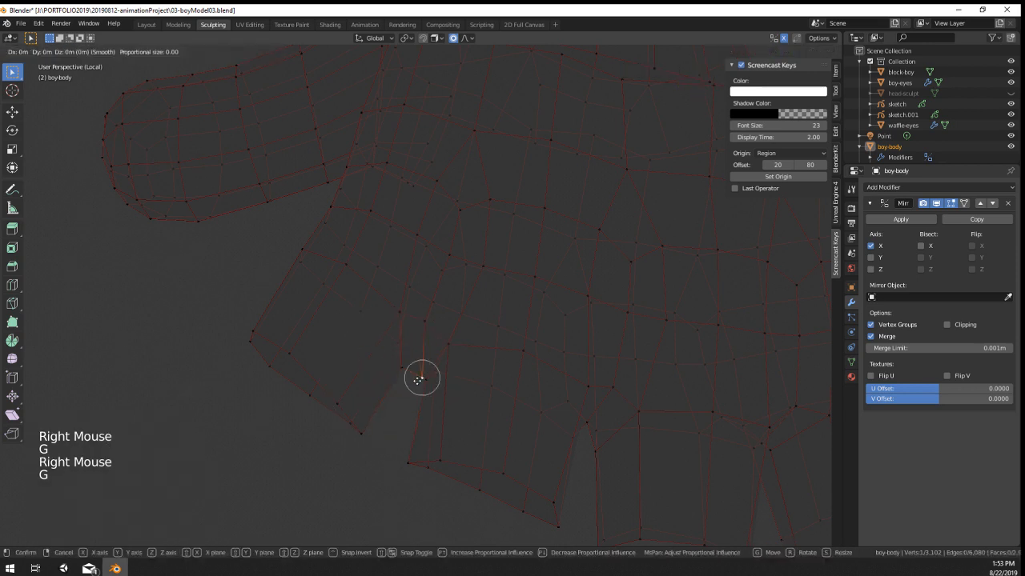
{"action": "key", "text": "g"}
{"action": "left_click", "coordinate": [411, 372]}
{"action": "mouse_move", "coordinate": [441, 406]}
{"action": "middle_mouse_down"}
{"action": "mouse_move", "coordinate": [475, 323]}
{"action": "mouse_move", "coordinate": [521, 376]}
{"action": "mouse_move", "coordinate": [525, 440]}
{"action": "mouse_move", "coordinate": [524, 385]}
{"action": "mouse_move", "coordinate": [657, 346]}
{"action": "mouse_move", "coordinate": [625, 382]}
{"action": "mouse_move", "coordinate": [505, 361]}
{"action": "mouse_move", "coordinate": [414, 325]}
{"action": "mouse_move", "coordinate": [159, 125]}
{"action": "middle_mouse_up"}
{"action": "key", "text": "g"}
{"action": "left_click", "coordinate": [473, 343]}
Step: Return to solid shading in Object Mode, shade the body smooth and add a level 2 subdivision
{"action": "key", "text": "z"}
{"action": "scroll", "coordinate": [511, 343], "scroll_direction": "down", "scroll_amount": 3}
{"action": "key", "text": "Tab"}
{"action": "scroll", "coordinate": [523, 383], "scroll_direction": "down", "scroll_amount": 3}
{"action": "key", "text": "w"}
{"action": "left_click", "coordinate": [634, 348]}
{"action": "key", "text": "ctrl+2"}
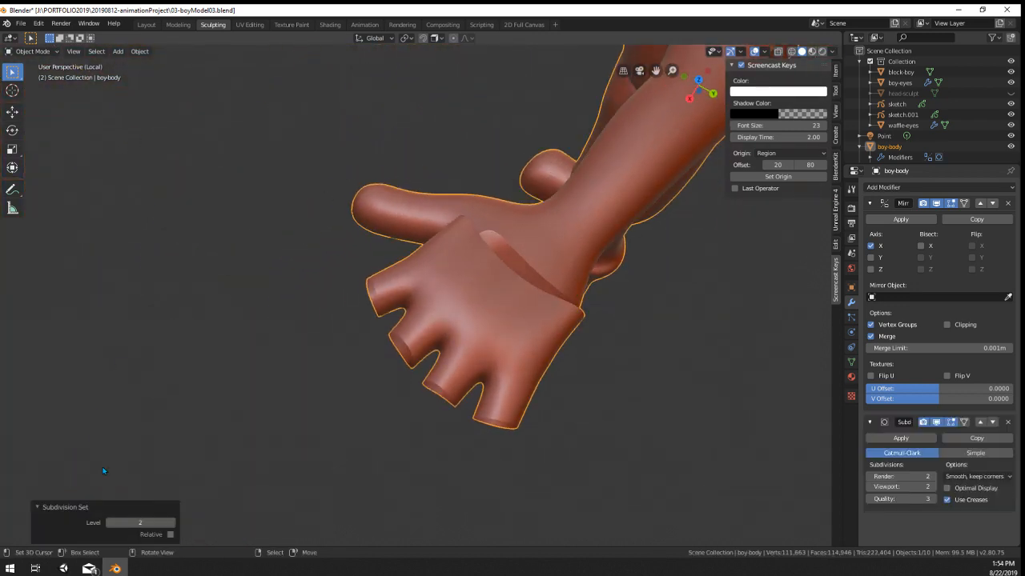
Step: Examine the subdivided finger bases and the gap to the palm from several sides
{"action": "scroll", "coordinate": [687, 369], "scroll_direction": "up", "scroll_amount": 3}
{"action": "middle_click_drag", "start_coordinate": [491, 349], "coordinate": [559, 182]}
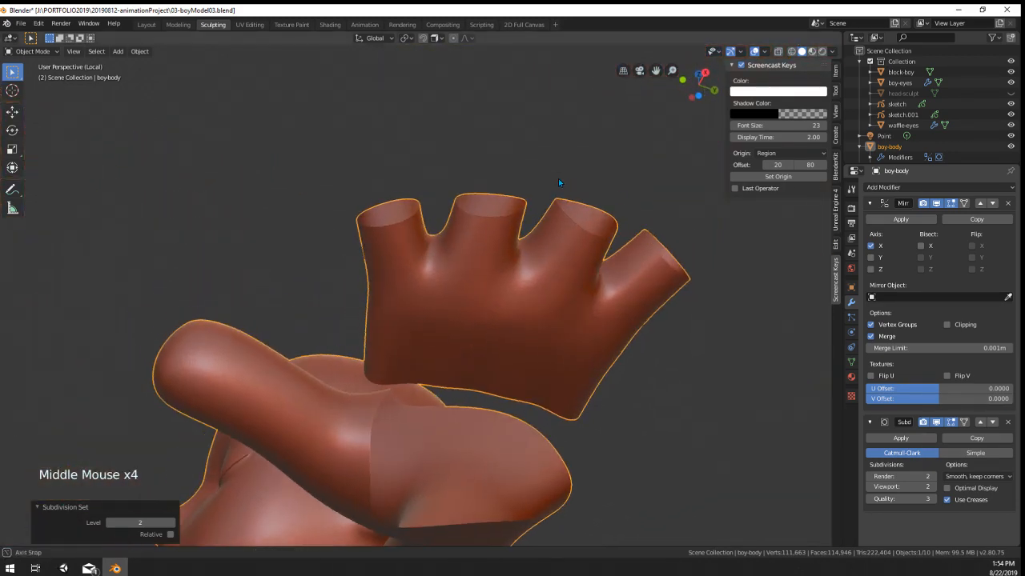
{"action": "mouse_move", "coordinate": [443, 236]}
{"action": "middle_mouse_down"}
{"action": "mouse_move", "coordinate": [473, 229]}
{"action": "mouse_move", "coordinate": [476, 179]}
{"action": "mouse_move", "coordinate": [481, 206]}
{"action": "middle_mouse_up"}
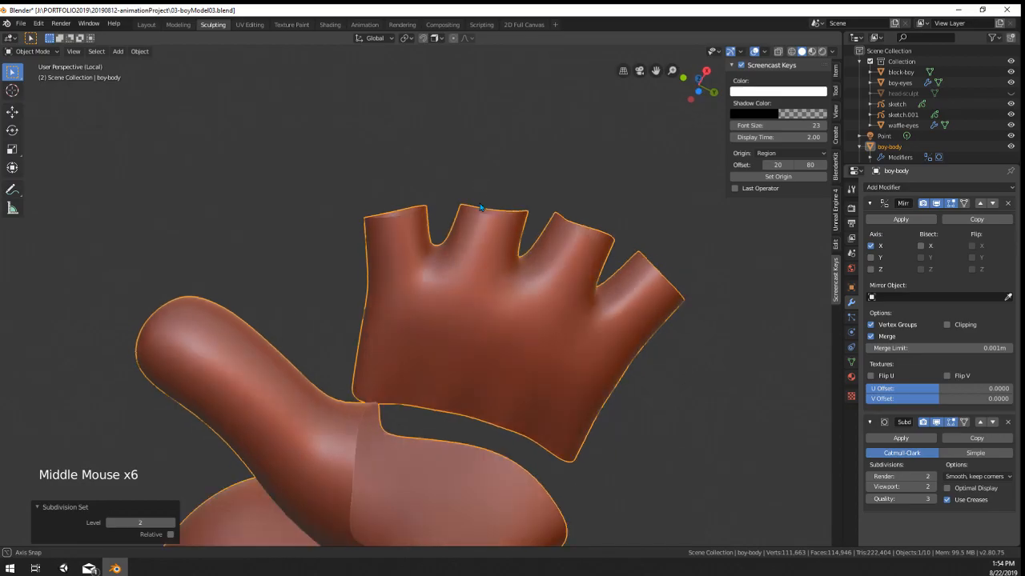
{"action": "key", "text": "z"}
{"action": "middle_click_drag", "start_coordinate": [500, 302], "coordinate": [468, 321]}
{"action": "scroll", "coordinate": [461, 324], "scroll_direction": "down", "scroll_amount": 4}
{"action": "left_click", "coordinate": [513, 343]}
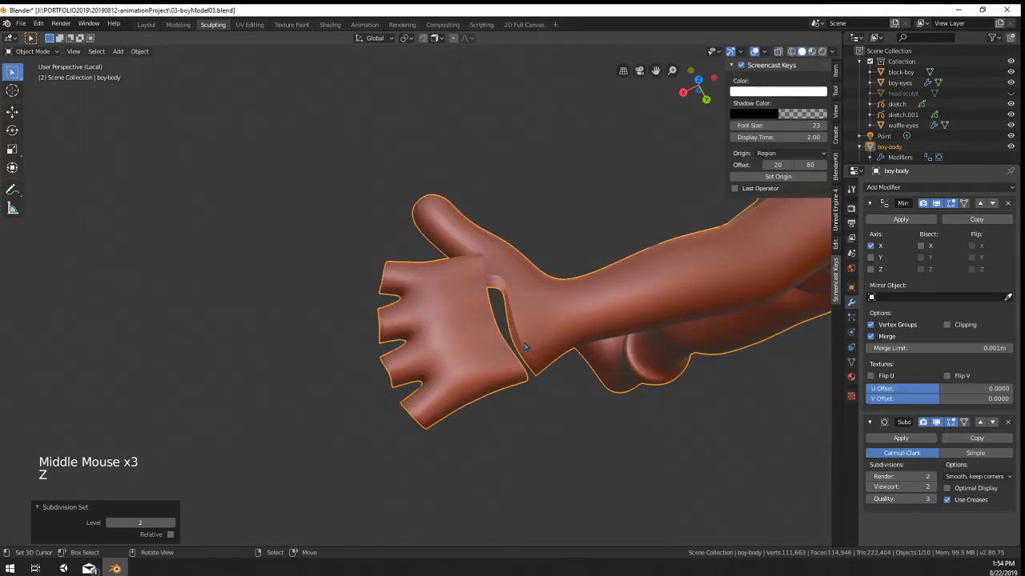
{"action": "mouse_move", "coordinate": [513, 343]}
{"action": "middle_mouse_down"}
{"action": "mouse_move", "coordinate": [582, 364]}
{"action": "mouse_move", "coordinate": [604, 355]}
{"action": "middle_mouse_up"}
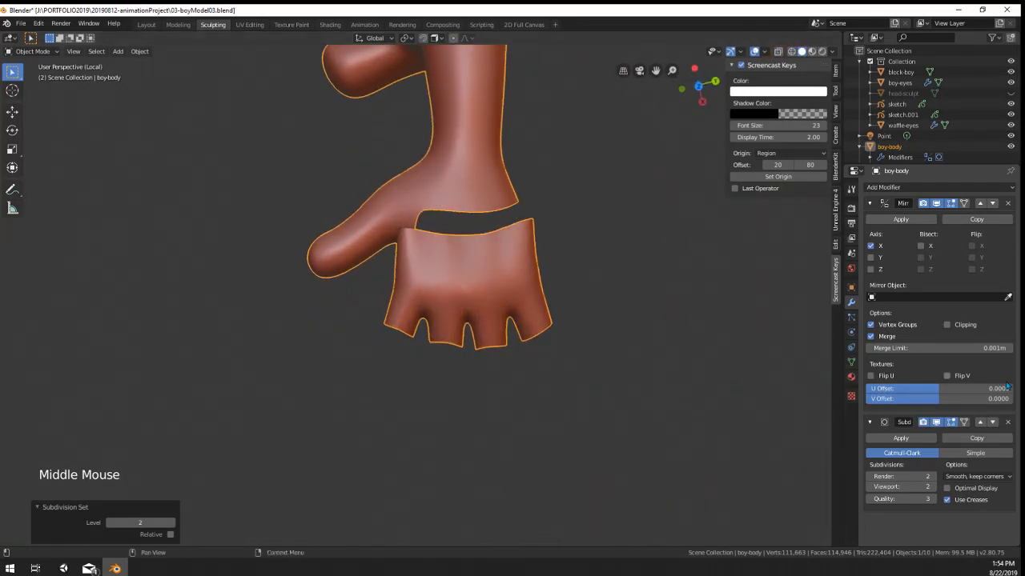
Step: Remove the Subdivision modifier and return the body mesh to Edit Mode
{"action": "left_click", "coordinate": [1011, 422]}
{"action": "scroll", "coordinate": [494, 247], "scroll_direction": "up", "scroll_amount": 3}
{"action": "middle_click_drag", "start_coordinate": [480, 241], "coordinate": [550, 383]}
{"action": "key", "text": "Tab"}
Step: Select the entire linked finger mesh, move it clear of the palm and rotate it -11.5° in the view
{"action": "right_click", "coordinate": [443, 236]}
{"action": "key", "text": "ctrl+l"}
{"action": "scroll", "coordinate": [444, 236], "scroll_direction": "down", "scroll_amount": 2}
{"action": "key", "text": "g"}
{"action": "left_click", "coordinate": [472, 209]}
{"action": "key", "text": "r"}
{"action": "left_click", "coordinate": [713, 321]}
{"action": "key", "text": "g"}
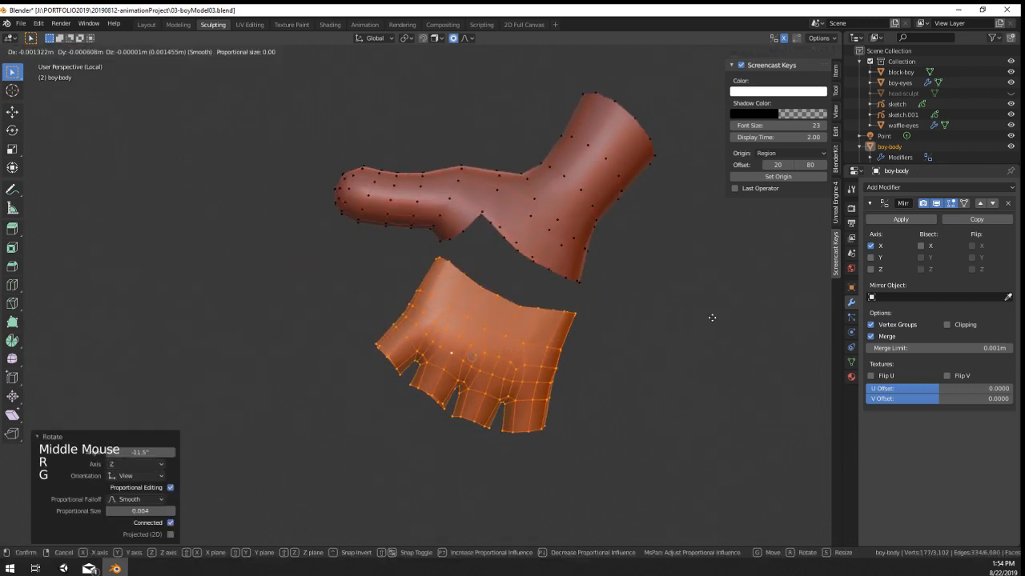
{"action": "left_click", "coordinate": [708, 316]}
Step: Scale the finger mesh to suit the palm and move it into line with the palm opening
{"action": "middle_click_drag", "start_coordinate": [708, 315], "coordinate": [480, 312]}
{"action": "key", "text": "s"}
{"action": "left_click", "coordinate": [515, 219]}
{"action": "key", "text": "g"}
{"action": "left_click", "coordinate": [485, 224]}
Step: Scale the finger mesh's open palm-side edge loop along Z to better match the palm opening's height
{"action": "right_click", "coordinate": [452, 344], "text": "alt"}
{"action": "key", "text": "s"}
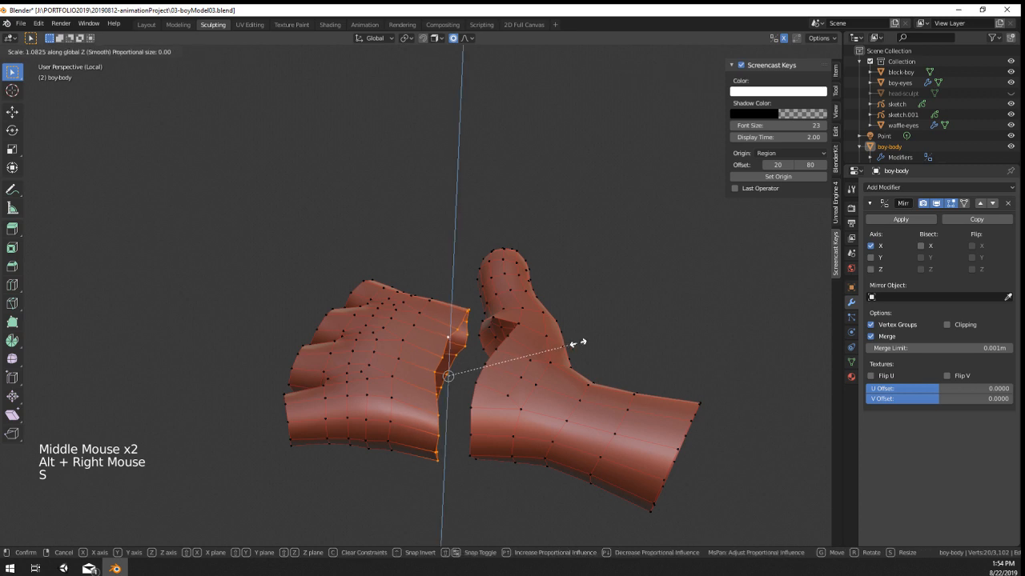
{"action": "left_click", "coordinate": [590, 344]}
Step: Start filling faces between the finger mesh and the palm opening beside the thumb
{"action": "middle_click_drag", "start_coordinate": [590, 345], "coordinate": [482, 368]}
{"action": "scroll", "coordinate": [524, 332], "scroll_direction": "up", "scroll_amount": 2}
{"action": "right_click", "coordinate": [488, 358]}
{"action": "key", "text": "f"}
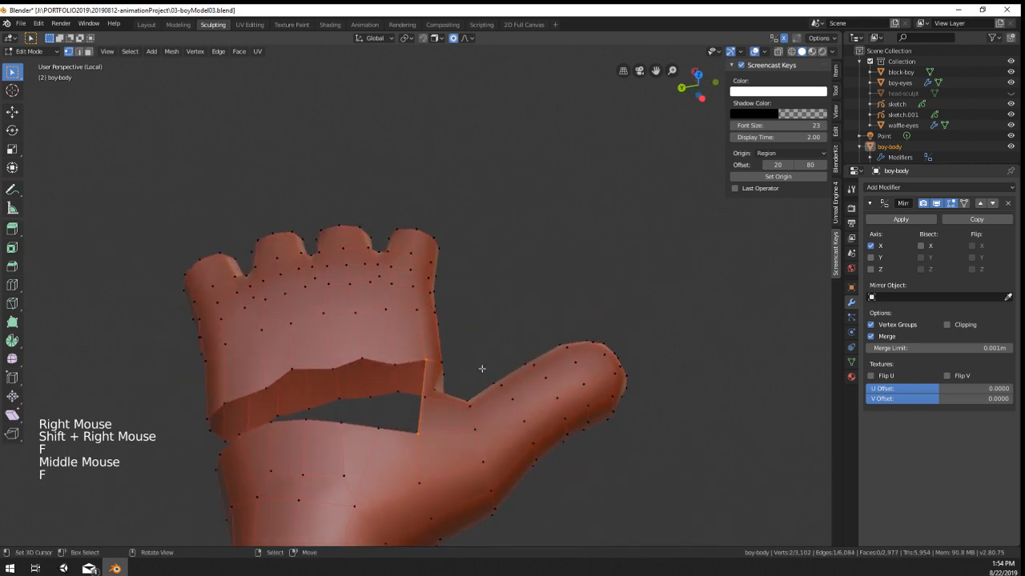
Step: Undo the latest faces filled between the finger mesh and the palm
{"action": "middle_click_drag", "start_coordinate": [366, 414], "coordinate": [437, 337]}
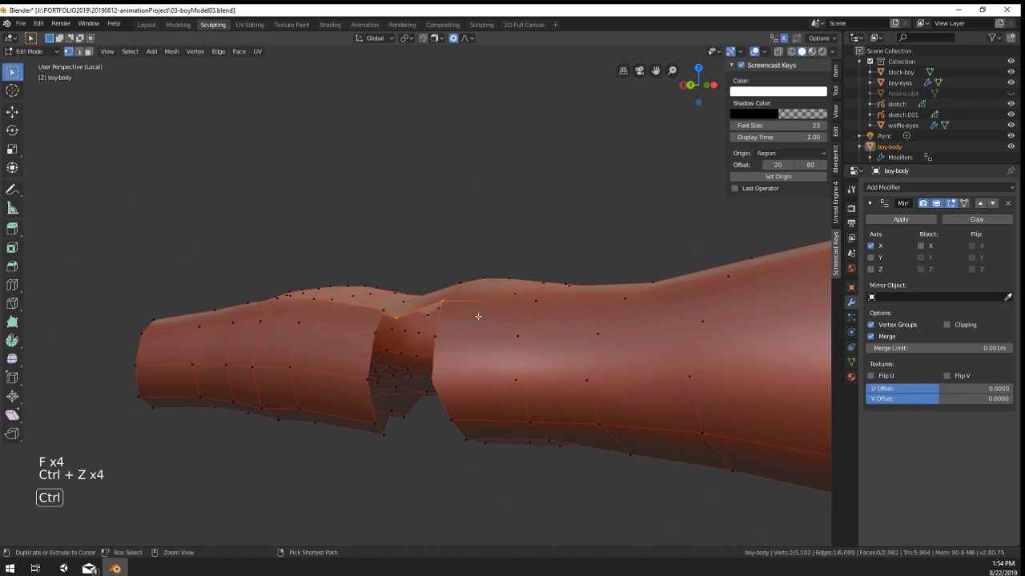
{"action": "key", "text": "ctrl+z"}
{"action": "key", "text": "ctrl+z"}
{"action": "middle_click_drag", "start_coordinate": [507, 276], "coordinate": [528, 388]}
{"action": "key", "text": "ctrl+z"}
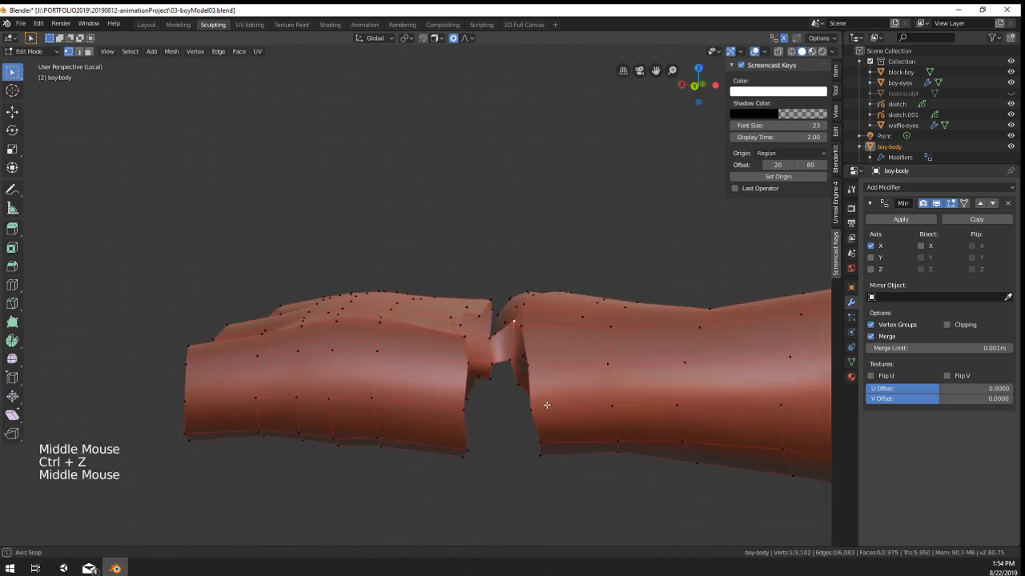
Step: Fill a row of faces across the finger-to-palm gap, starting at the hand's outer little-finger edge
{"action": "right_click", "coordinate": [526, 400]}
{"action": "right_click", "coordinate": [517, 360], "text": "shift"}
{"action": "right_click", "coordinate": [456, 410], "text": "shift"}
{"action": "key", "text": "f"}
{"action": "middle_click_drag", "start_coordinate": [456, 411], "coordinate": [395, 300]}
{"action": "key", "text": "f"}
{"action": "key", "text": "f"}
{"action": "key", "text": "f"}
{"action": "key", "text": "f"}
{"action": "scroll", "coordinate": [552, 272], "scroll_direction": "down", "scroll_amount": 1}
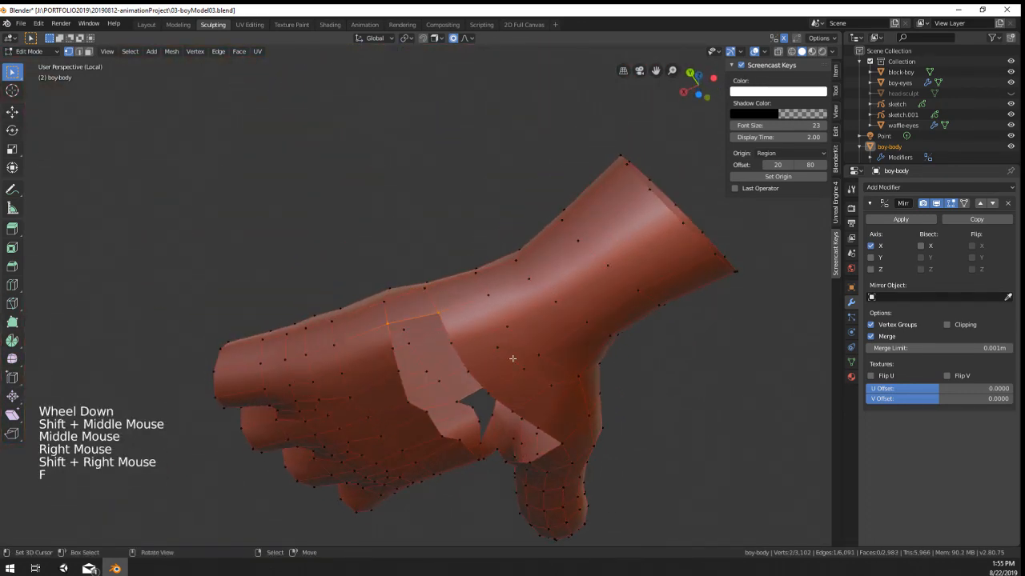
Step: Continue filling faces across the remaining palm-side gap toward the thumb
{"action": "middle_click_drag", "start_coordinate": [564, 401], "coordinate": [480, 344]}
{"action": "key", "text": "f"}
{"action": "key", "text": "f"}
{"action": "scroll", "coordinate": [431, 389], "scroll_direction": "down", "scroll_amount": 4}
{"action": "scroll", "coordinate": [431, 389], "scroll_direction": "up", "scroll_amount": 3}
Step: Delete the unwanted bridging geometry between the index finger's base and the thumb
{"action": "middle_click_drag", "start_coordinate": [432, 389], "coordinate": [432, 298]}
{"action": "scroll", "coordinate": [432, 281], "scroll_direction": "up", "scroll_amount": 1}
{"action": "middle_click_drag", "start_coordinate": [432, 298], "coordinate": [436, 328]}
{"action": "scroll", "coordinate": [425, 404], "scroll_direction": "up", "scroll_amount": 1}
{"action": "middle_click_drag", "start_coordinate": [437, 327], "coordinate": [437, 324]}
{"action": "middle_click_drag", "start_coordinate": [437, 324], "coordinate": [445, 320]}
{"action": "middle_click_drag", "start_coordinate": [445, 320], "coordinate": [467, 329]}
{"action": "middle_click_drag", "start_coordinate": [467, 329], "coordinate": [466, 333]}
{"action": "middle_click_drag", "start_coordinate": [465, 333], "coordinate": [453, 364]}
{"action": "middle_click_drag", "start_coordinate": [453, 364], "coordinate": [451, 368]}
{"action": "middle_click_drag", "start_coordinate": [451, 369], "coordinate": [478, 360]}
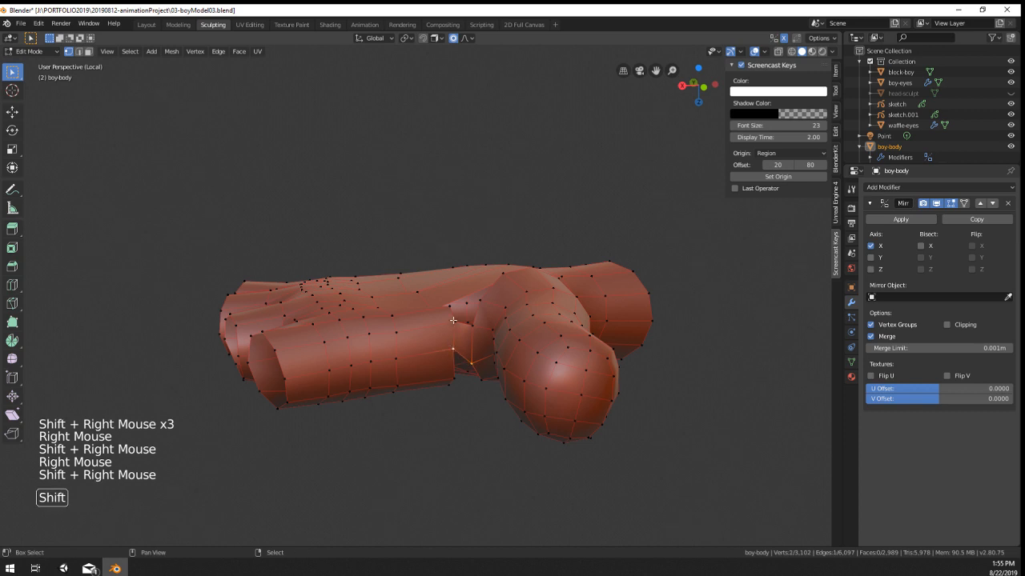
{"action": "key", "text": "x"}
{"action": "left_click", "coordinate": [469, 353]}
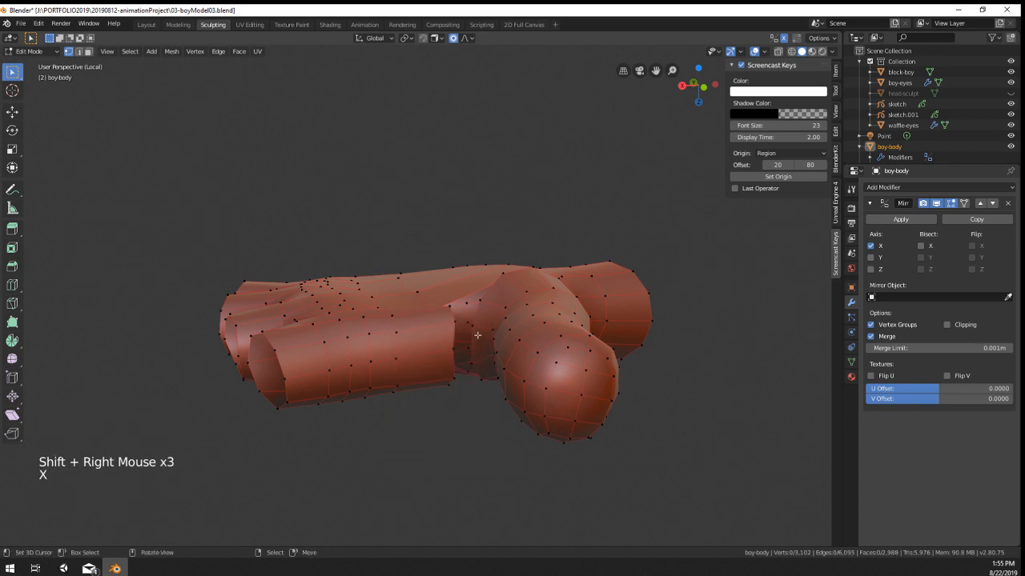
Step: Move the palm-side seam vertex near the thumb about 0.0125 m along negative Z with proportional editing
{"action": "middle_click_drag", "start_coordinate": [477, 334], "coordinate": [548, 270]}
{"action": "key", "text": "g"}
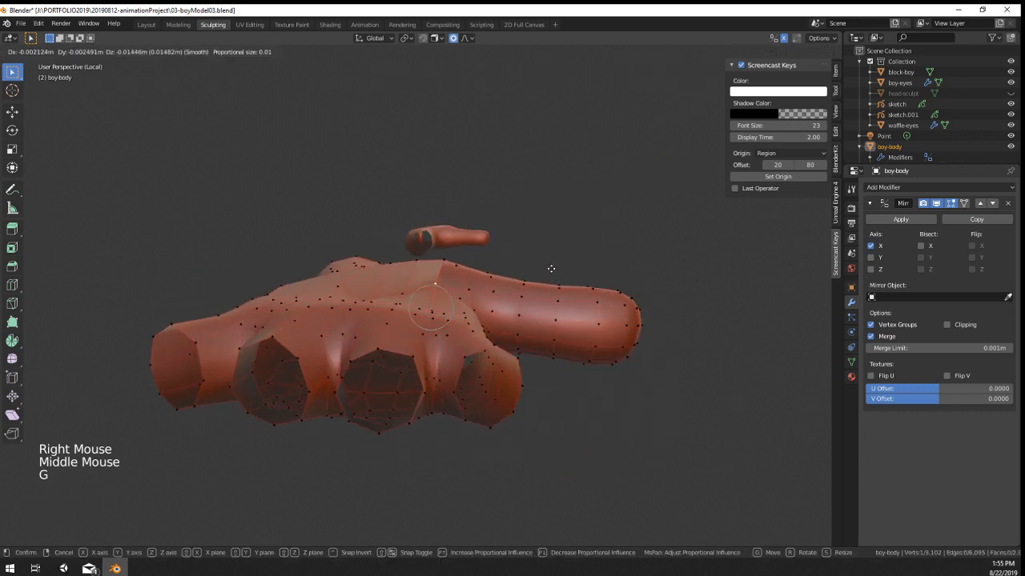
{"action": "left_click", "coordinate": [551, 264]}
{"action": "middle_click_drag", "start_coordinate": [549, 275], "coordinate": [367, 271]}
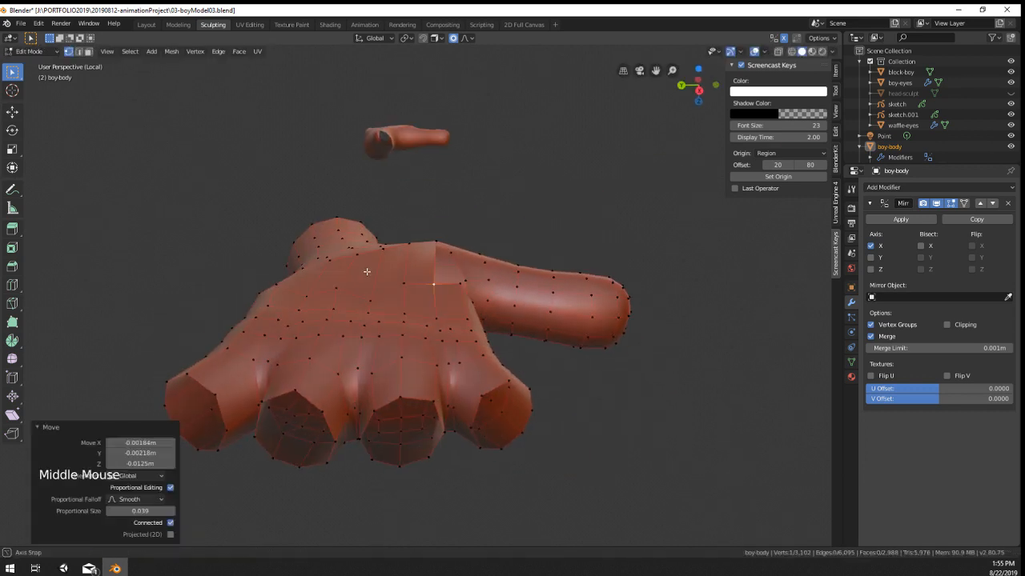
Step: Select the edge loop across the palm at the new seam and even it out with repeated LoopTools Relax passes
{"action": "right_click", "coordinate": [432, 286], "text": "alt"}
{"action": "middle_click_drag", "start_coordinate": [425, 283], "coordinate": [389, 198]}
{"action": "key", "text": "w"}
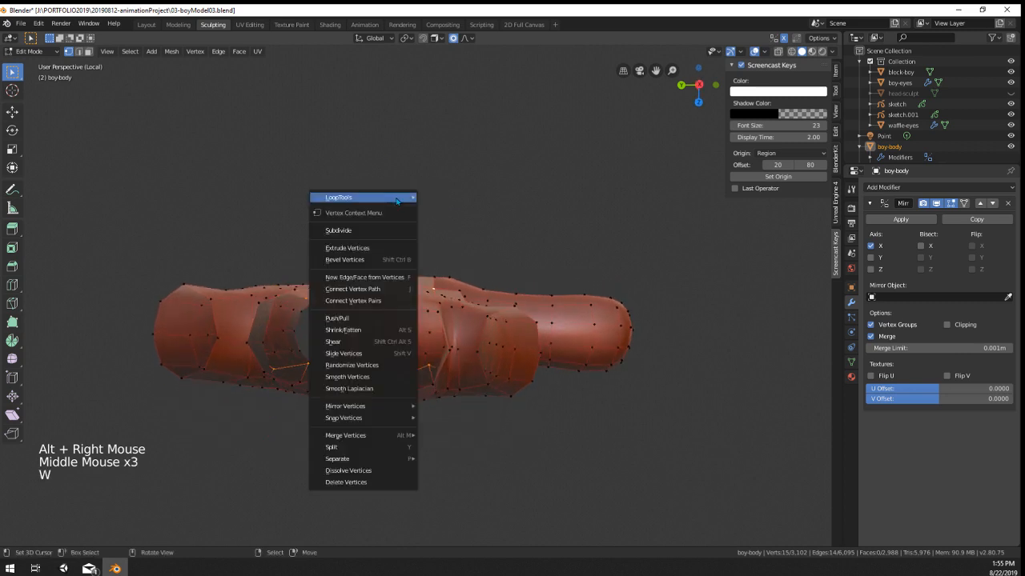
{"action": "mouse_move", "coordinate": [396, 198]}
{"action": "left_click", "coordinate": [460, 259]}
{"action": "key", "text": "shift+r"}
{"action": "key", "text": "shift+r"}
{"action": "key", "text": "shift+r"}
{"action": "key", "text": "shift+r"}
{"action": "key", "text": "shift+r"}
Step: Scale the relaxed palm seam loop and shift it slightly with proportional editing
{"action": "middle_click_drag", "start_coordinate": [459, 264], "coordinate": [560, 321]}
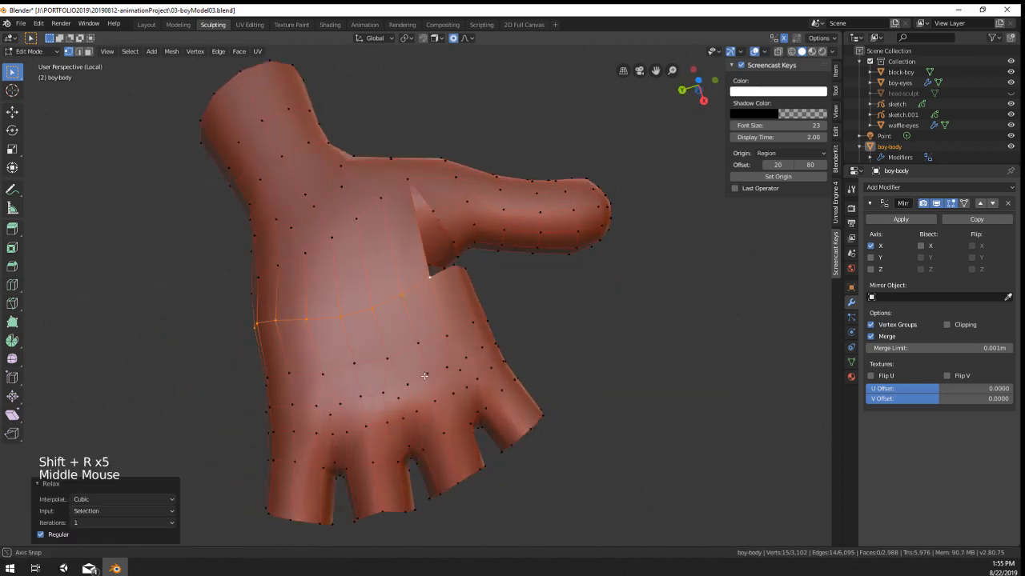
{"action": "key", "text": "s"}
{"action": "left_click", "coordinate": [594, 341]}
{"action": "key", "text": "g"}
{"action": "left_click", "coordinate": [593, 345]}
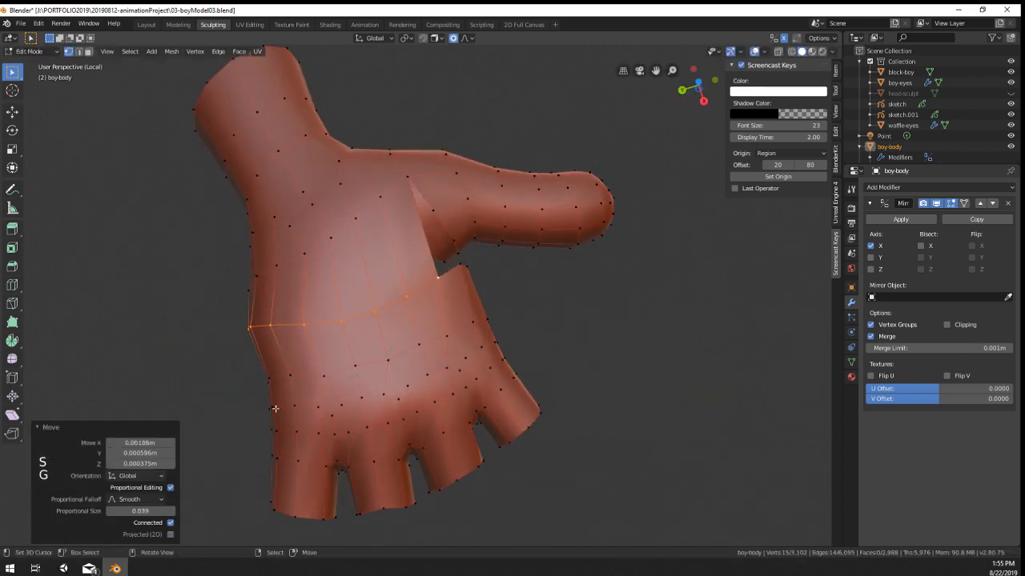
Step: Move the vertex on the palm's outer edge below the little finger outward and check the hand in Object Mode
{"action": "right_click", "coordinate": [266, 377]}
{"action": "key", "text": "g"}
{"action": "left_click", "coordinate": [258, 380]}
{"action": "scroll", "coordinate": [258, 380], "scroll_direction": "down", "scroll_amount": 3}
{"action": "key", "text": "Tab"}
{"action": "middle_click_drag", "start_coordinate": [360, 384], "coordinate": [517, 195]}
Step: Move the vertex on the palm's outer edge with proportional editing and check the hand's shape in Object Mode
{"action": "key", "text": "Tab"}
{"action": "scroll", "coordinate": [431, 213], "scroll_direction": "up", "scroll_amount": 1}
{"action": "right_click", "coordinate": [425, 188]}
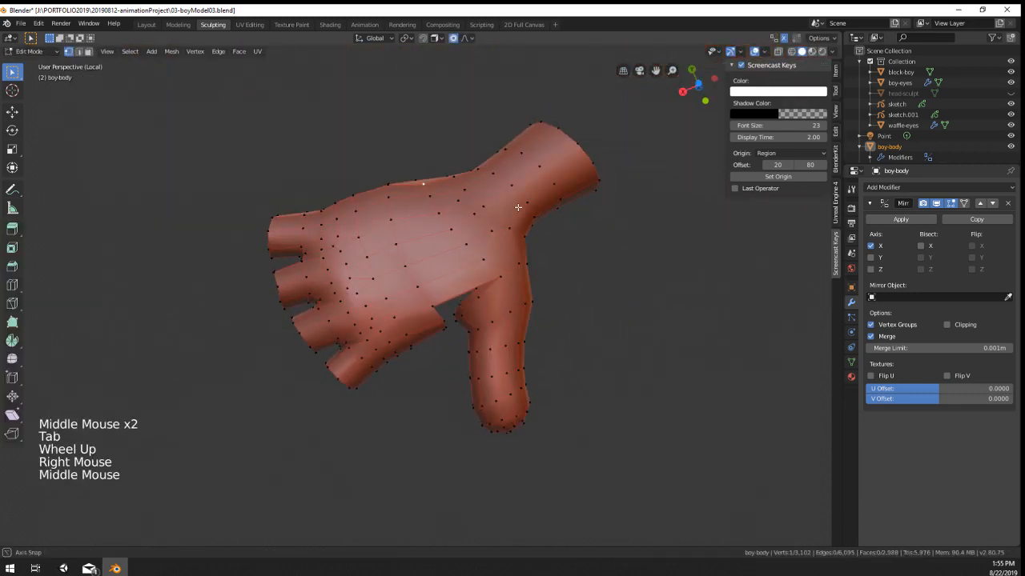
{"action": "key", "text": "g"}
{"action": "left_click", "coordinate": [518, 194]}
{"action": "key", "text": "Tab"}
{"action": "middle_click_drag", "start_coordinate": [547, 248], "coordinate": [360, 205]}
{"action": "scroll", "coordinate": [565, 228], "scroll_direction": "up", "scroll_amount": 1}
{"action": "scroll", "coordinate": [565, 228], "scroll_direction": "up", "scroll_amount": 1}
{"action": "key", "text": "Tab"}
{"action": "right_click", "coordinate": [552, 248]}
{"action": "key", "text": "Tab"}
{"action": "scroll", "coordinate": [541, 269], "scroll_direction": "down", "scroll_amount": 7}
{"action": "scroll", "coordinate": [541, 269], "scroll_direction": "up", "scroll_amount": 5}
{"action": "scroll", "coordinate": [446, 311], "scroll_direction": "up", "scroll_amount": 2}
Step: Select a four-vertex run across the back of the hand, move and rotate it with proportional editing, and relax it with LoopTools
{"action": "key", "text": "Tab"}
{"action": "right_click", "coordinate": [419, 227], "text": "ctrl"}
{"action": "key", "text": "g"}
{"action": "left_click", "coordinate": [470, 195]}
{"action": "key", "text": "r"}
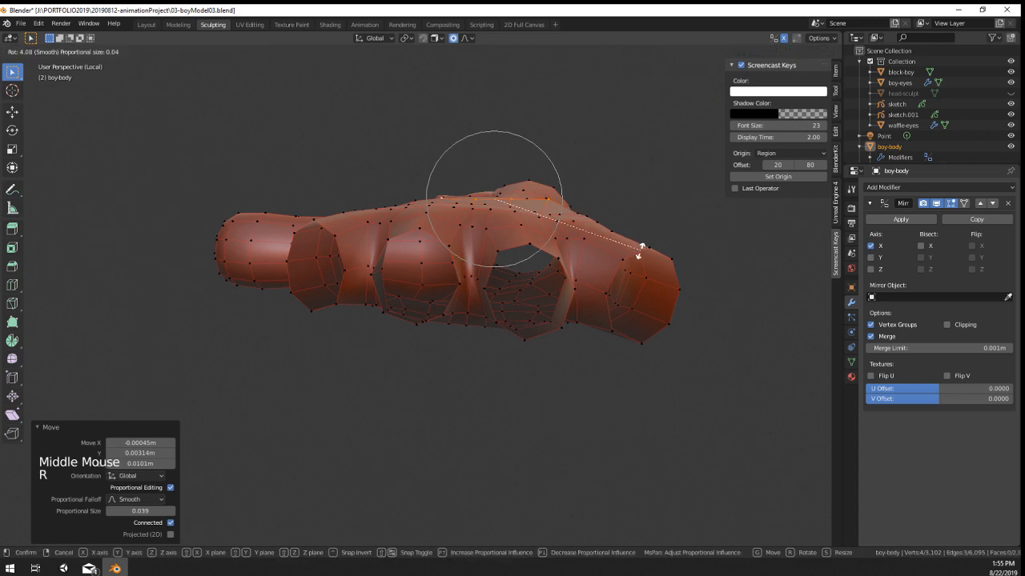
{"action": "left_click", "coordinate": [641, 253]}
{"action": "key", "text": "w"}
{"action": "mouse_move", "coordinate": [641, 255]}
{"action": "left_click", "coordinate": [688, 311]}
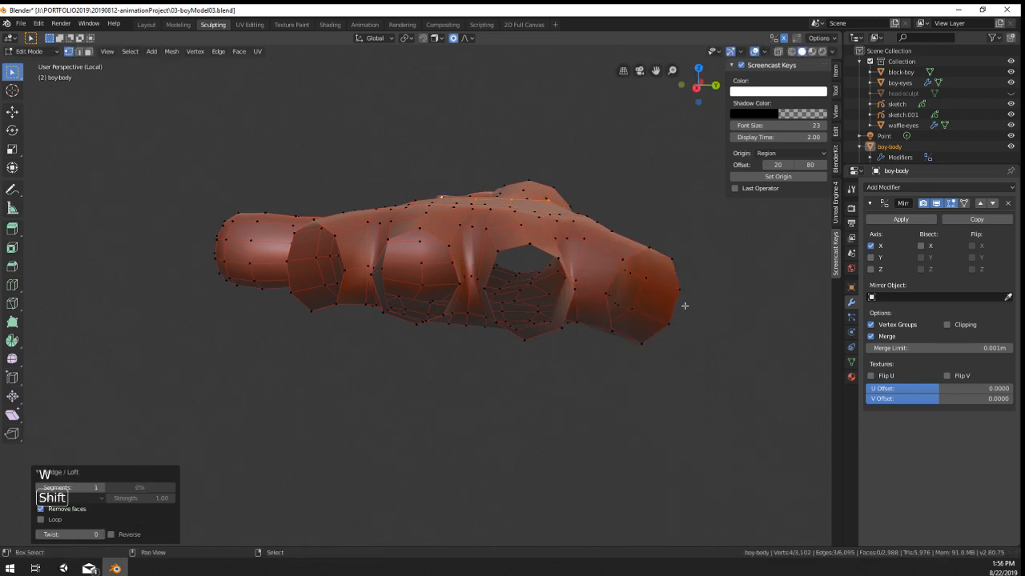
{"action": "key", "text": "shift+r"}
{"action": "middle_click_drag", "start_coordinate": [634, 250], "coordinate": [617, 284]}
Step: Select the full edge run across the back of the hand, even it out with repeated LoopTools Relax passes, and shift it slightly
{"action": "right_click", "coordinate": [599, 240]}
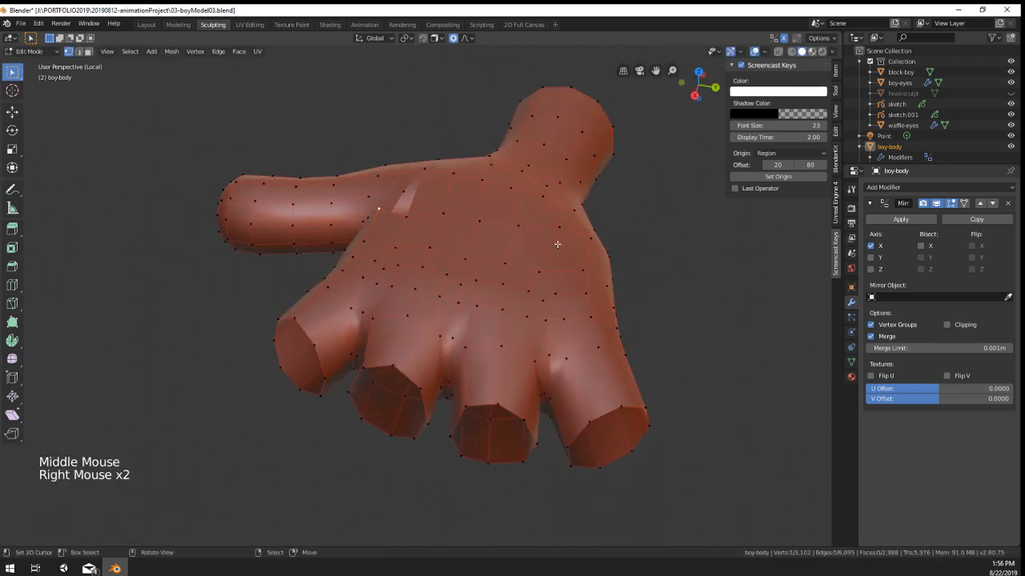
{"action": "right_click", "coordinate": [592, 237], "text": "ctrl"}
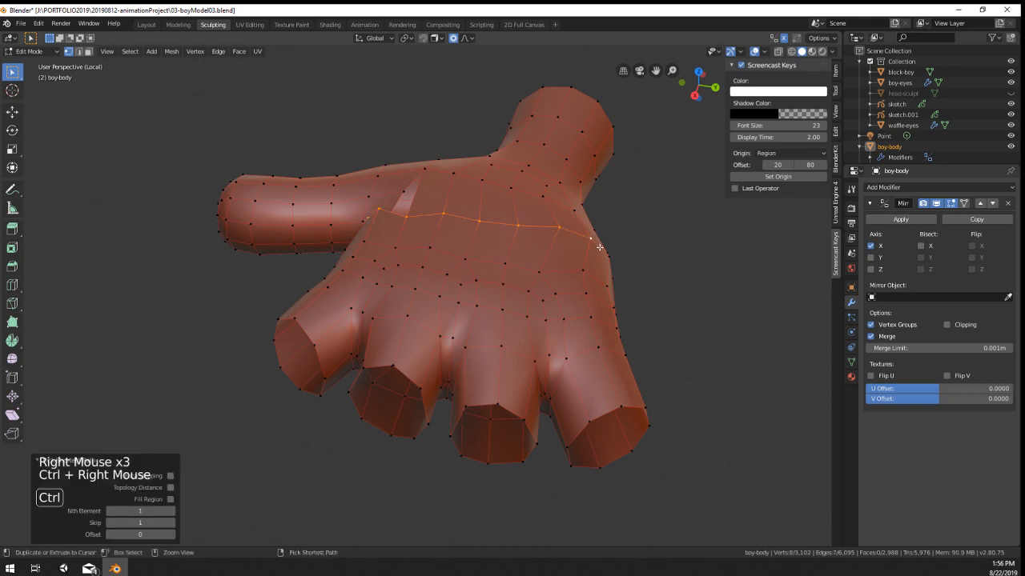
{"action": "middle_click_drag", "start_coordinate": [617, 259], "coordinate": [554, 248]}
{"action": "middle_click_drag", "start_coordinate": [573, 329], "coordinate": [616, 261]}
{"action": "key", "text": "w"}
{"action": "mouse_move", "coordinate": [632, 259]}
{"action": "left_click", "coordinate": [726, 323]}
{"action": "key", "text": "shift+r"}
{"action": "key", "text": "shift+r"}
{"action": "key", "text": "shift+r"}
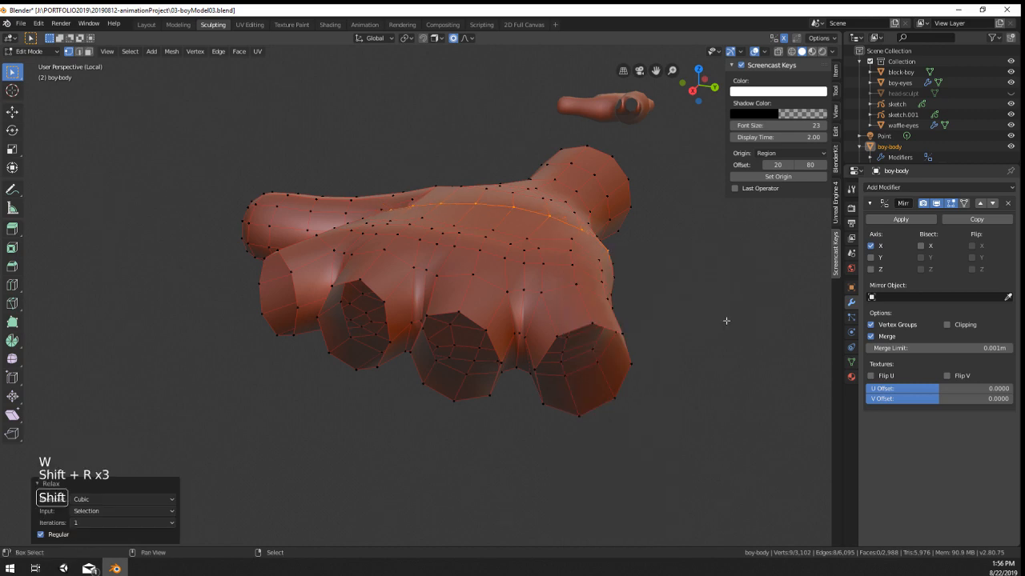
{"action": "middle_click_drag", "start_coordinate": [538, 293], "coordinate": [602, 295]}
{"action": "middle_click_drag", "start_coordinate": [602, 295], "coordinate": [666, 279]}
{"action": "key", "text": "g"}
{"action": "left_click", "coordinate": [668, 271]}
Step: Fill the first face across the gap between thumb and palm, and move the thumb-side corner vertex with proportional editing
{"action": "middle_click_drag", "start_coordinate": [509, 259], "coordinate": [423, 227]}
{"action": "scroll", "coordinate": [488, 301], "scroll_direction": "up", "scroll_amount": 1}
{"action": "right_click", "coordinate": [423, 227]}
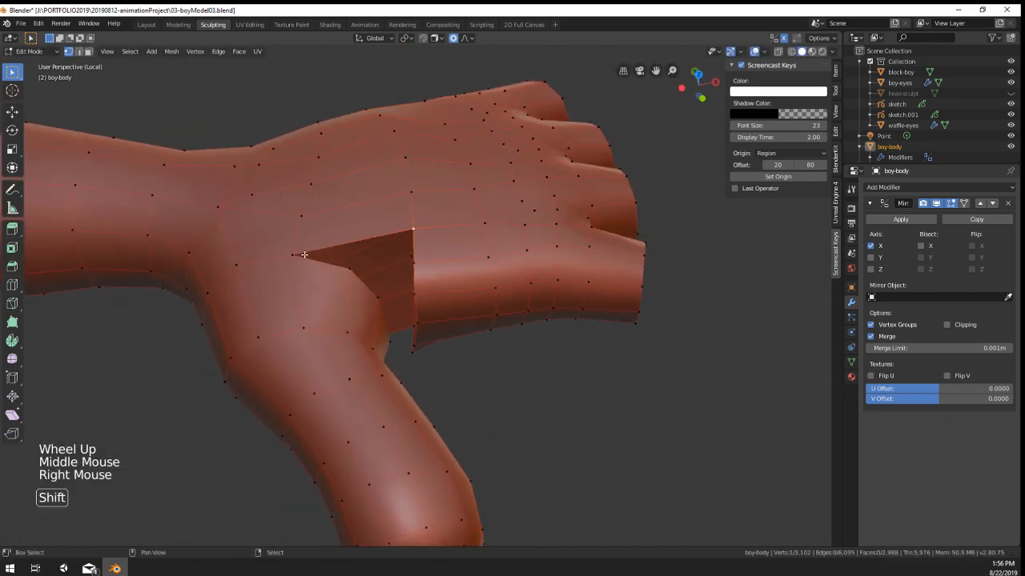
{"action": "right_click", "coordinate": [341, 266]}
{"action": "middle_click_drag", "start_coordinate": [341, 266], "coordinate": [352, 296]}
{"action": "key", "text": "g"}
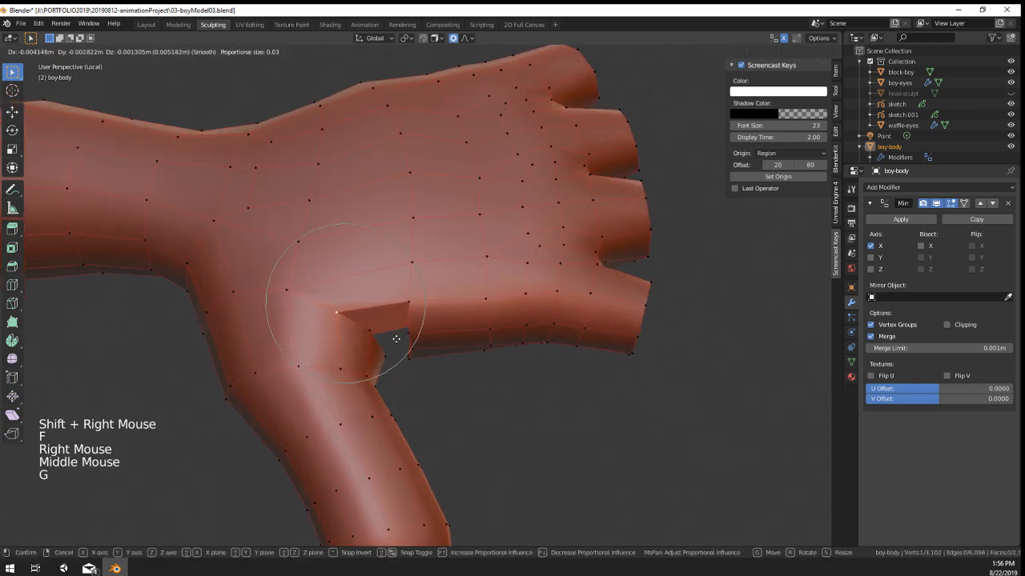
{"action": "right_click", "coordinate": [344, 319]}
{"action": "middle_click_drag", "start_coordinate": [448, 363], "coordinate": [420, 268]}
Step: Fill more faces across the gap between the thumb base and the palm
{"action": "key", "text": "f"}
{"action": "right_click", "coordinate": [361, 304]}
{"action": "key", "text": "g"}
{"action": "right_click", "coordinate": [366, 268], "text": "shift"}
{"action": "key", "text": "f"}
{"action": "key", "text": "f"}
{"action": "right_click", "coordinate": [409, 285]}
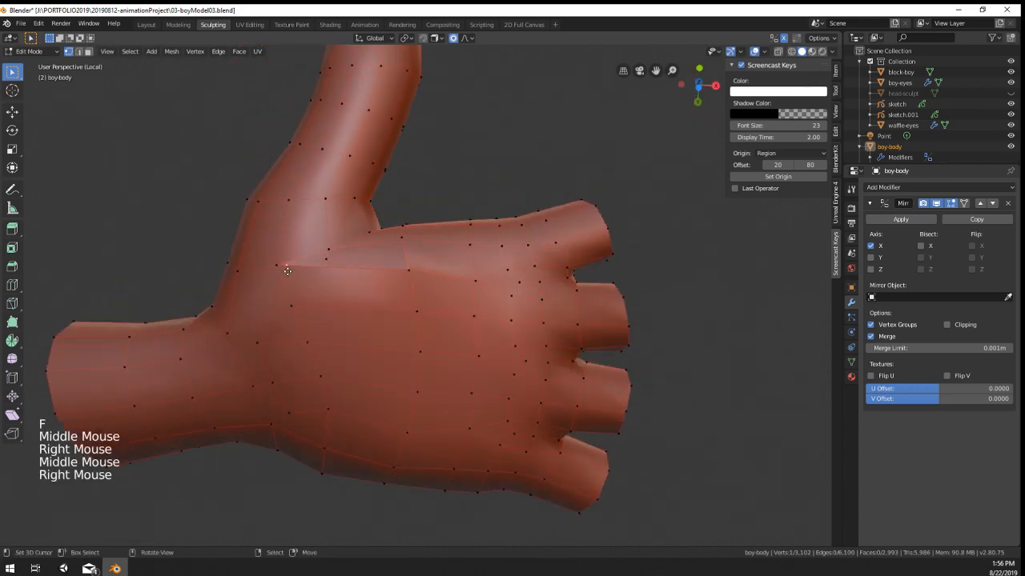
Step: Move the vertex at the thumb base about 0.0104 m along X and fill the remaining face beside the thumb
{"action": "key", "text": "g"}
{"action": "right_click", "coordinate": [285, 271]}
{"action": "key", "text": "g"}
{"action": "left_click", "coordinate": [301, 278]}
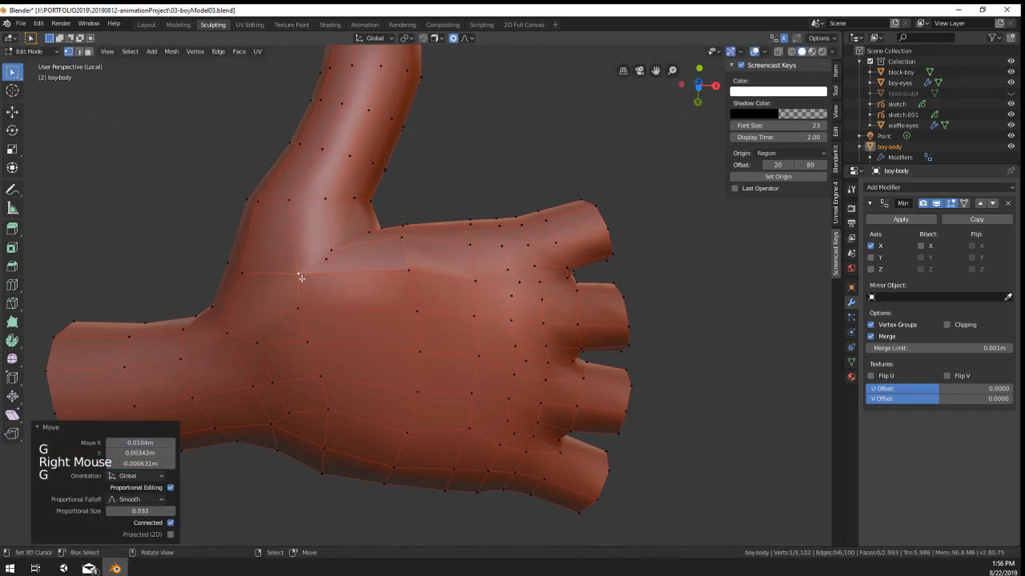
{"action": "right_click", "coordinate": [301, 278]}
{"action": "right_click", "coordinate": [299, 275], "text": "shift"}
{"action": "key", "text": "f"}
{"action": "scroll", "coordinate": [352, 297], "scroll_direction": "down", "scroll_amount": 3}
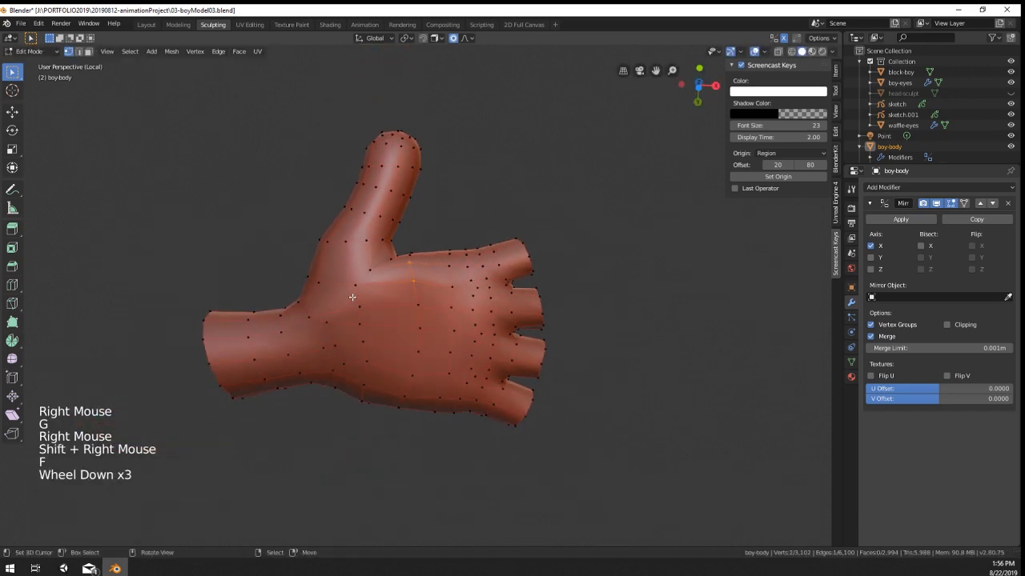
Step: Preview the closed hand in Object Mode with a level 1 Subdivision Surface modifier, and remove the modifier
{"action": "key", "text": "Tab"}
{"action": "middle_click_drag", "start_coordinate": [352, 296], "coordinate": [414, 446]}
{"action": "key", "text": "Tab"}
{"action": "scroll", "coordinate": [391, 291], "scroll_direction": "up", "scroll_amount": 2}
{"action": "key", "text": "Tab"}
{"action": "key", "text": "ctrl+1"}
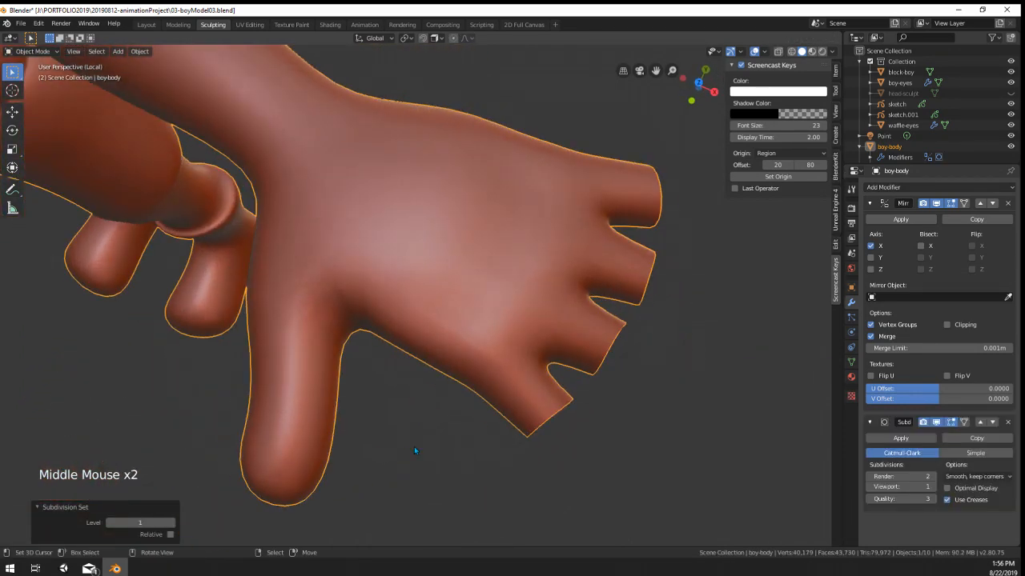
{"action": "left_click", "coordinate": [1008, 422]}
Step: Shade the body flat and slide the selected edge beside the thumb web in Edit Mode
{"action": "key", "text": "w"}
{"action": "left_click", "coordinate": [464, 350]}
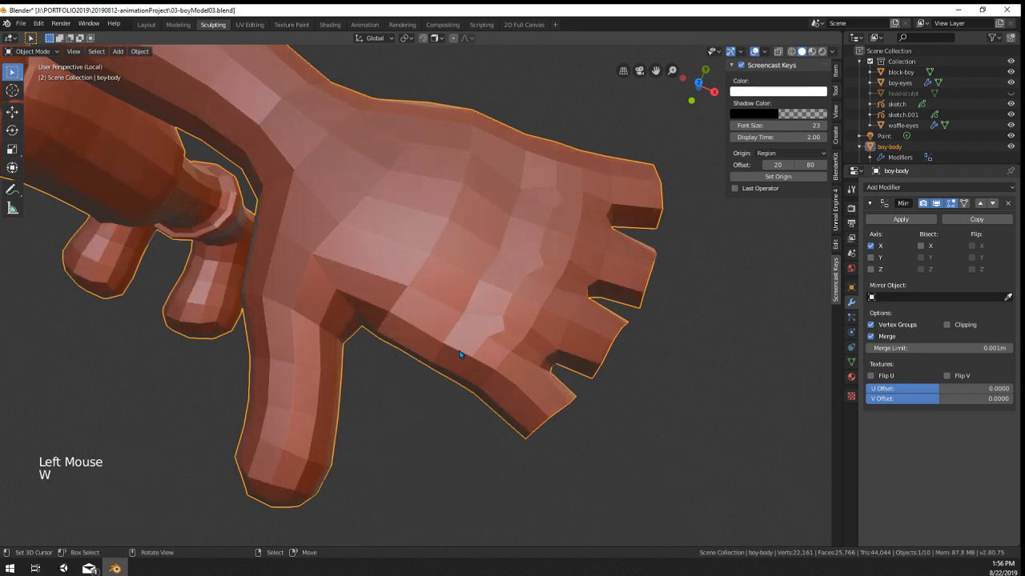
{"action": "key", "text": "Tab"}
{"action": "middle_click_drag", "start_coordinate": [465, 350], "coordinate": [346, 289]}
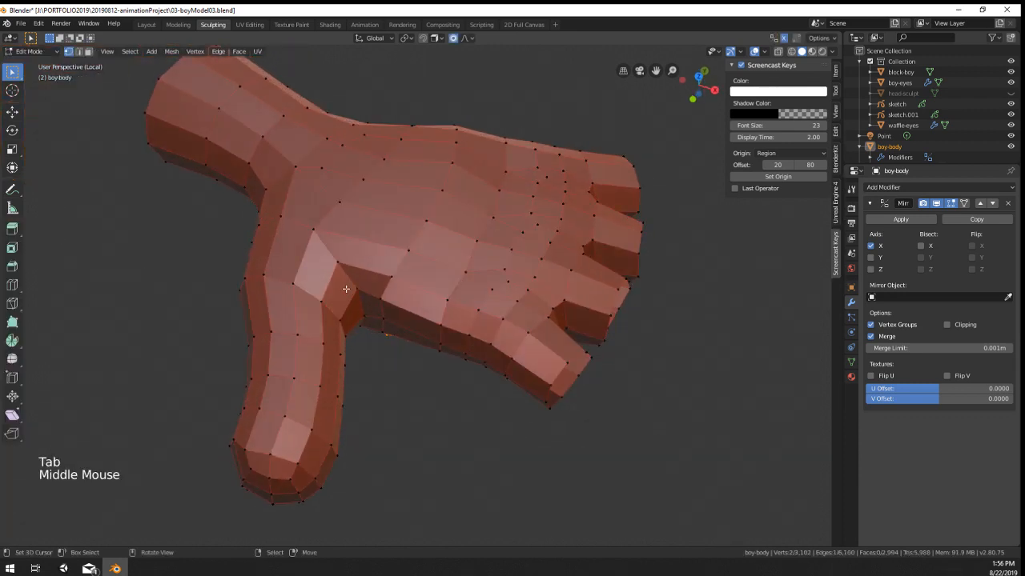
{"action": "middle_click_drag", "start_coordinate": [375, 320], "coordinate": [372, 339]}
{"action": "key", "text": "g"}
{"action": "left_click", "coordinate": [366, 341]}
Step: Select the edge loop around the middle of the palm and slide it along the hand
{"action": "right_click", "coordinate": [411, 278], "text": "alt"}
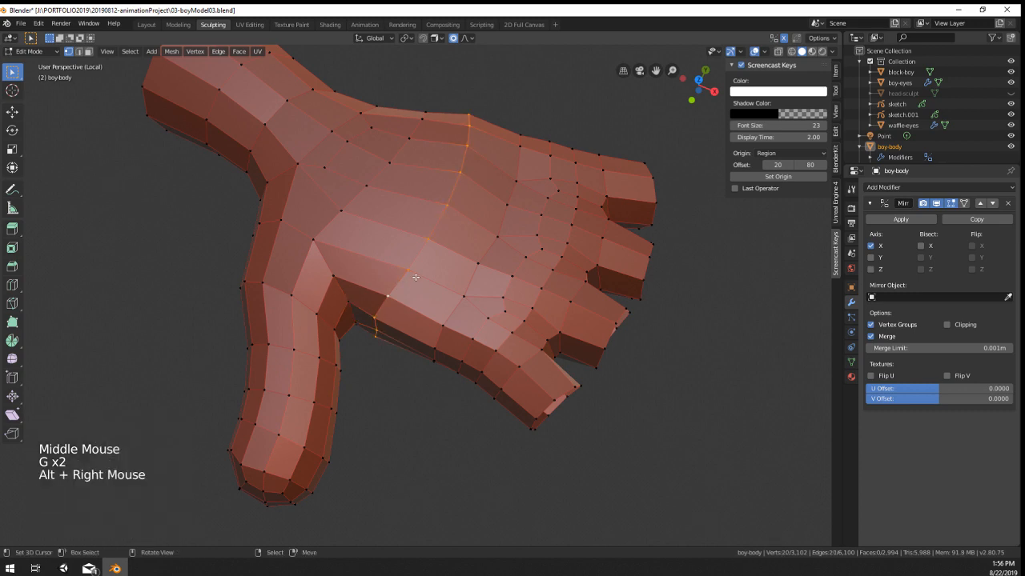
{"action": "key", "text": "g"}
{"action": "key", "text": "g"}
{"action": "middle_click_drag", "start_coordinate": [412, 278], "coordinate": [531, 363]}
{"action": "left_click", "coordinate": [420, 291]}
Step: Add a loop cut around the palm, then scale and shift the new loop slightly with proportional editing
{"action": "key", "text": "ctrl+r"}
{"action": "key", "text": "s"}
{"action": "left_click", "coordinate": [542, 350]}
{"action": "key", "text": "g"}
{"action": "left_click", "coordinate": [542, 350]}
Step: Switch the body to Sculpt Mode and pick the Grab brush with a 308 px radius
{"action": "scroll", "coordinate": [438, 390], "scroll_direction": "down", "scroll_amount": 2}
{"action": "key", "text": "Tab"}
{"action": "middle_click_drag", "start_coordinate": [438, 389], "coordinate": [200, 160]}
{"action": "left_click", "coordinate": [32, 51]}
{"action": "left_click", "coordinate": [47, 86]}
{"action": "scroll", "coordinate": [338, 393], "scroll_direction": "up", "scroll_amount": 2}
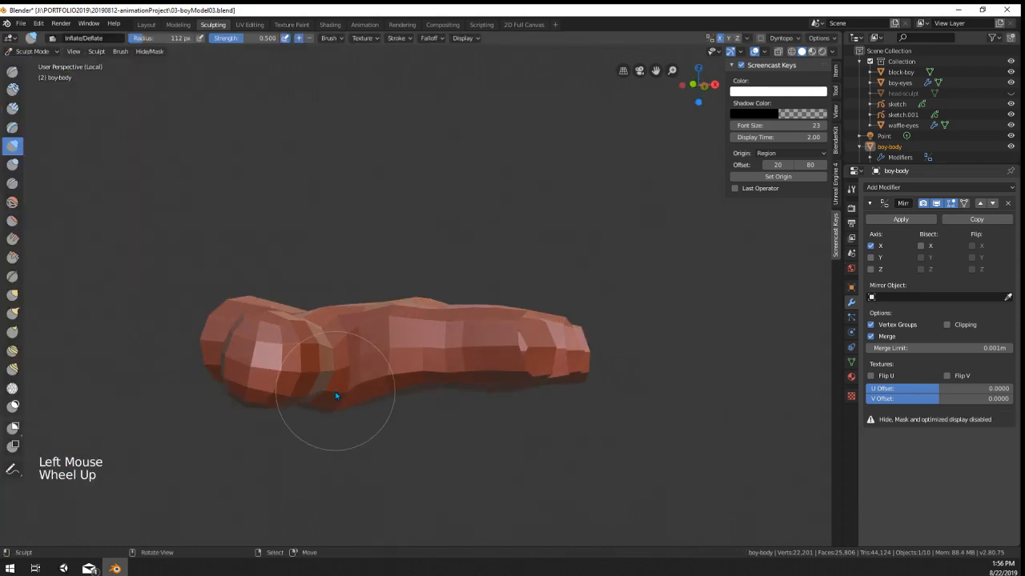
{"action": "key", "text": "f"}
{"action": "key", "text": "f"}
{"action": "left_click", "coordinate": [420, 378]}
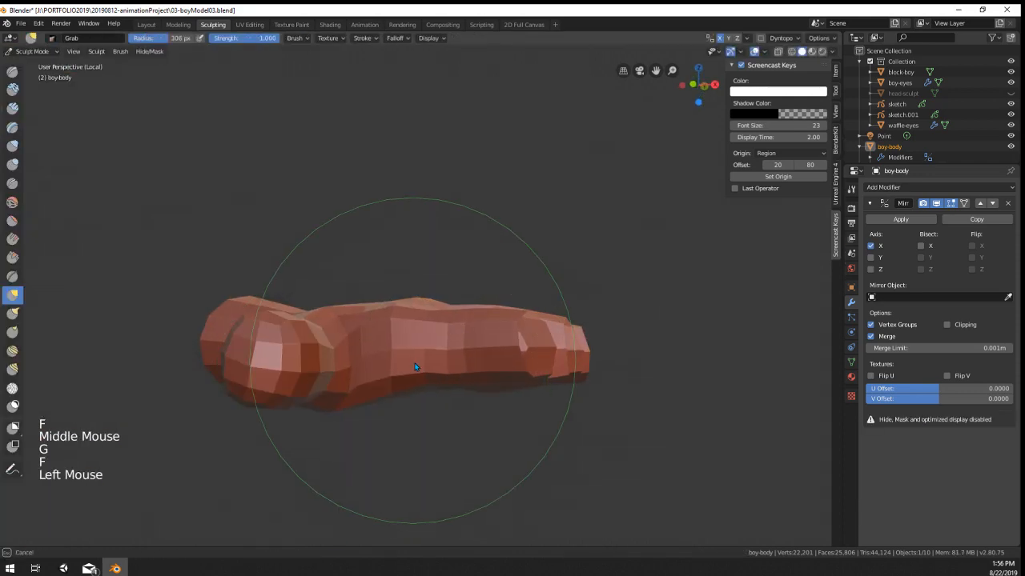
Step: Set the Grab brush radius to 264 px and pull the hand's thumb-side profile slightly upward
{"action": "scroll", "coordinate": [392, 372], "scroll_direction": "down", "scroll_amount": 1}
{"action": "middle_click_drag", "start_coordinate": [369, 376], "coordinate": [373, 393]}
{"action": "middle_click_drag", "start_coordinate": [372, 392], "coordinate": [362, 410]}
{"action": "key", "text": "f"}
{"action": "left_click", "coordinate": [359, 374]}
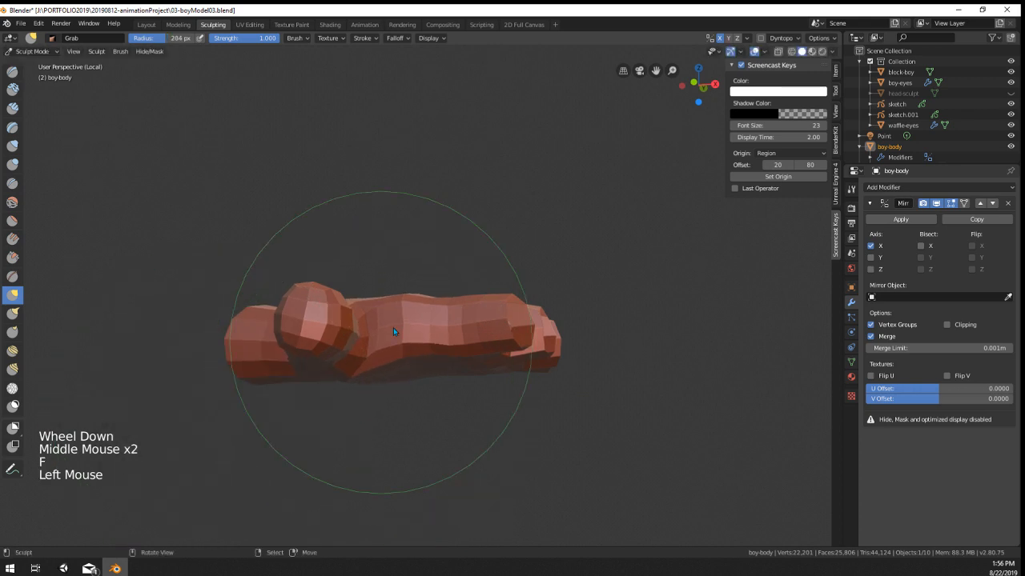
{"action": "middle_click_drag", "start_coordinate": [393, 329], "coordinate": [396, 313]}
{"action": "left_click_drag", "start_coordinate": [393, 292], "coordinate": [393, 289]}
Step: Reduce the Grab brush radius to 141 px and lift the back of the hand toward the little-finger side
{"action": "mouse_move", "coordinate": [452, 292]}
{"action": "middle_mouse_down"}
{"action": "mouse_move", "coordinate": [485, 354]}
{"action": "mouse_move", "coordinate": [477, 320]}
{"action": "middle_mouse_up"}
{"action": "key", "text": "f"}
{"action": "left_click", "coordinate": [412, 320]}
{"action": "key", "text": "f"}
{"action": "left_click", "coordinate": [468, 336]}
{"action": "left_click_drag", "start_coordinate": [476, 320], "coordinate": [474, 306]}
{"action": "mouse_move", "coordinate": [474, 306]}
{"action": "middle_mouse_down"}
{"action": "mouse_move", "coordinate": [357, 321]}
{"action": "mouse_move", "coordinate": [321, 275]}
{"action": "mouse_move", "coordinate": [424, 283]}
{"action": "middle_mouse_up"}
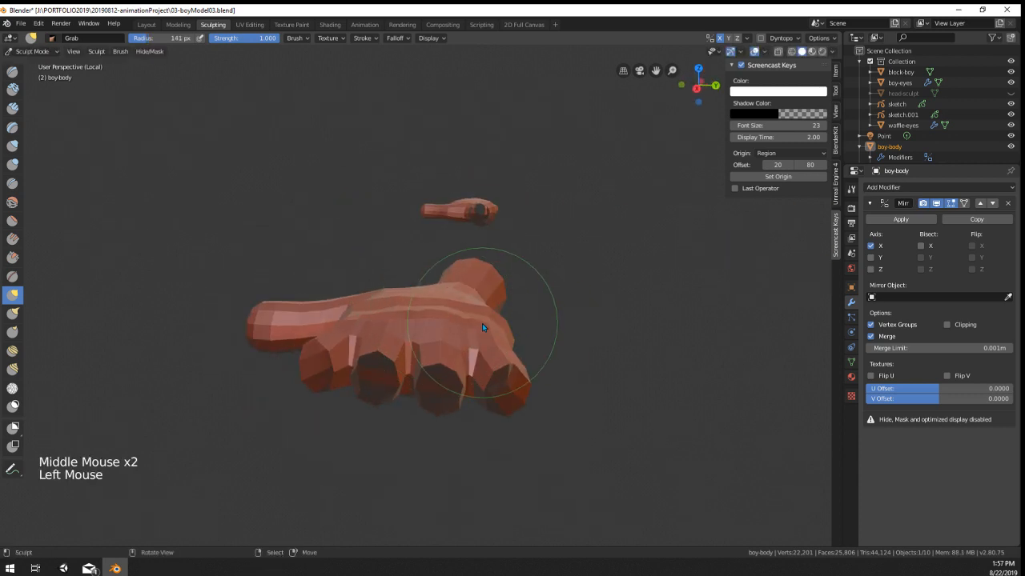
{"action": "left_click_drag", "start_coordinate": [481, 327], "coordinate": [486, 323]}
Step: Reshape the little-finger side profile of the hand with the Grab brush at 273 px and 190 px radius
{"action": "mouse_move", "coordinate": [487, 323]}
{"action": "middle_mouse_down"}
{"action": "mouse_move", "coordinate": [359, 421]}
{"action": "mouse_move", "coordinate": [408, 285]}
{"action": "mouse_move", "coordinate": [430, 320]}
{"action": "middle_mouse_up"}
{"action": "key", "text": "f"}
{"action": "left_click_drag", "start_coordinate": [402, 373], "coordinate": [407, 362]}
{"action": "key", "text": "f"}
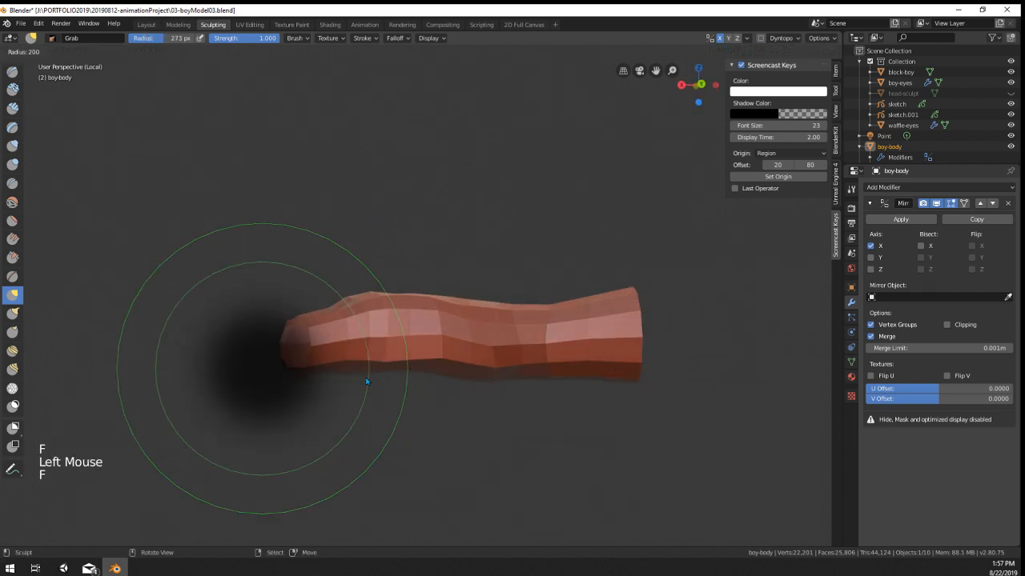
{"action": "left_click", "coordinate": [363, 376]}
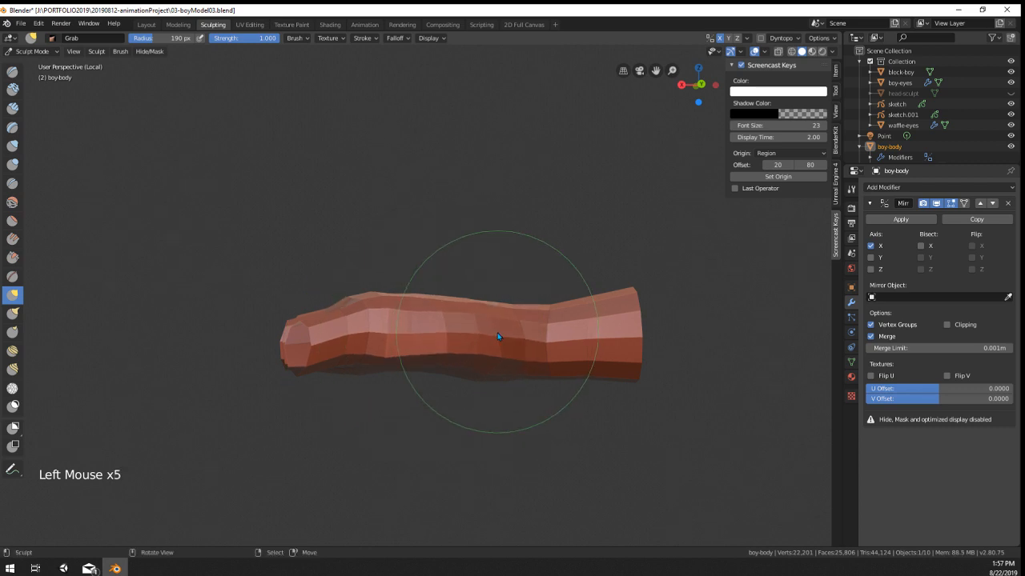
Step: Set the brush radius to 178 px and smooth the little-finger side of the hand down to the wrist
{"action": "key", "text": "f"}
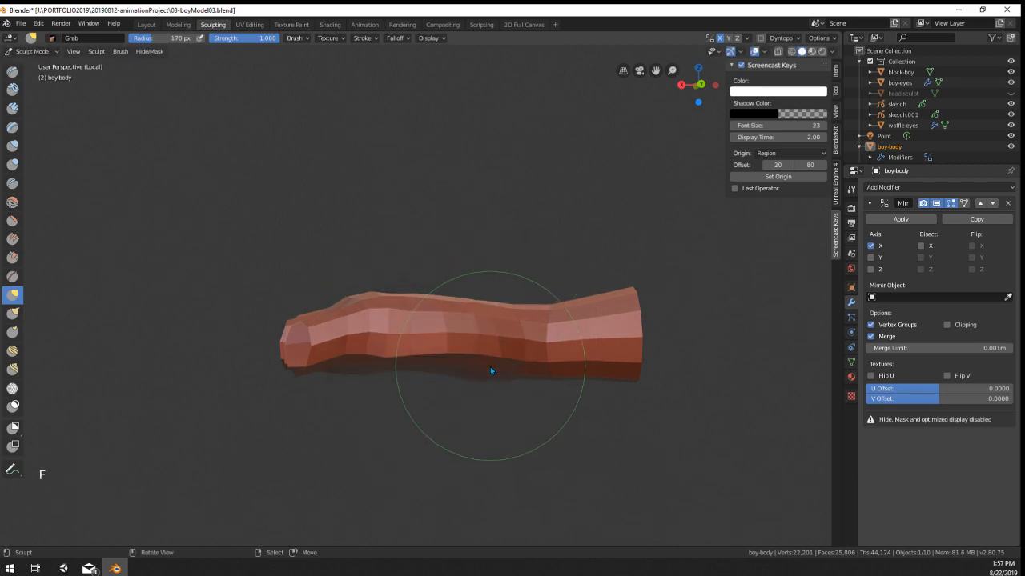
{"action": "left_click_drag", "start_coordinate": [392, 353], "coordinate": [426, 360], "text": "shift"}
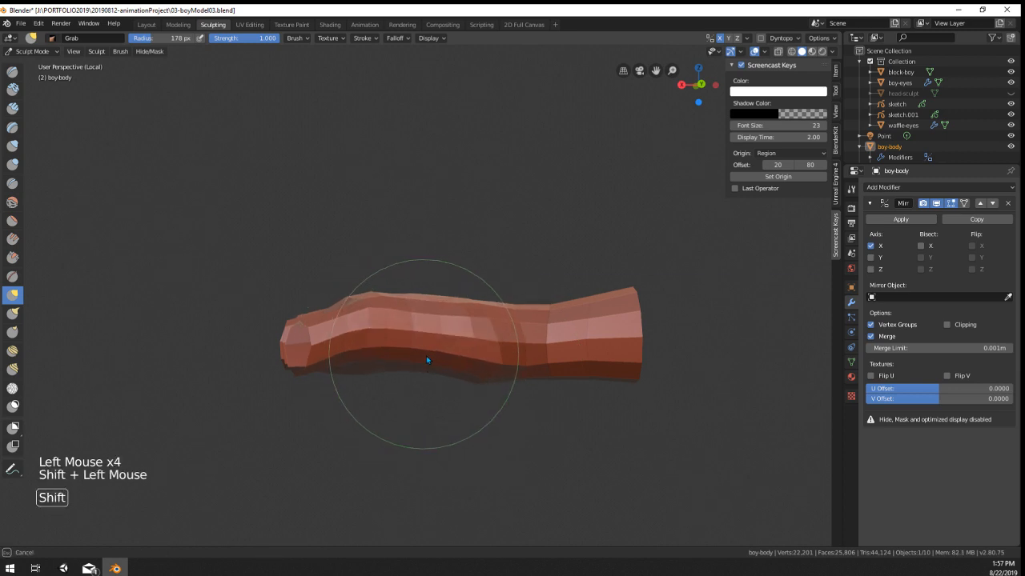
{"action": "left_click", "coordinate": [504, 362], "text": "shift"}
Step: Push the finger bases back toward the wrist with the Grab brush at 219 px and 353 px radius
{"action": "middle_click_drag", "start_coordinate": [504, 362], "coordinate": [673, 444]}
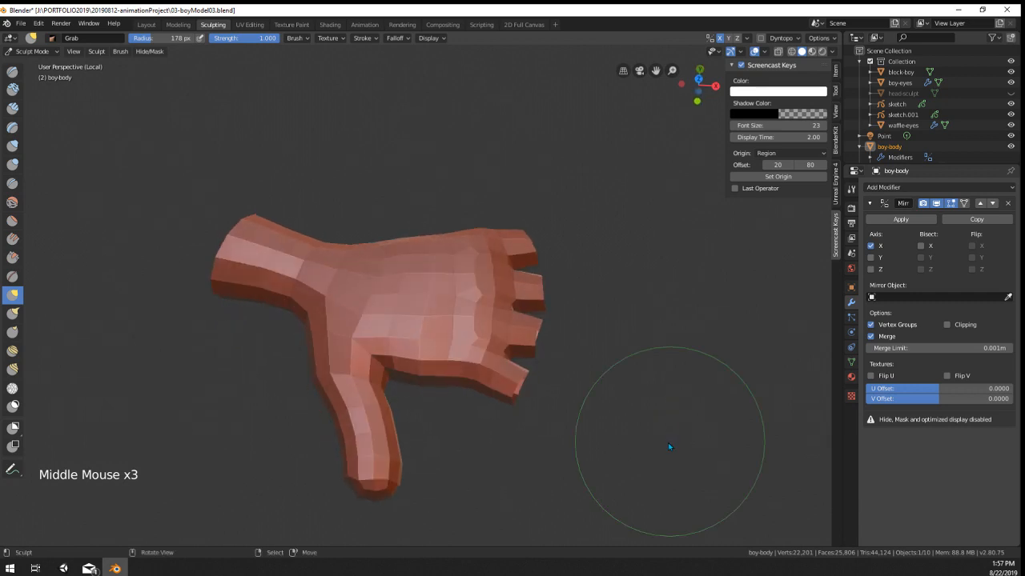
{"action": "key", "text": "f"}
{"action": "left_click", "coordinate": [517, 418]}
{"action": "key", "text": "f"}
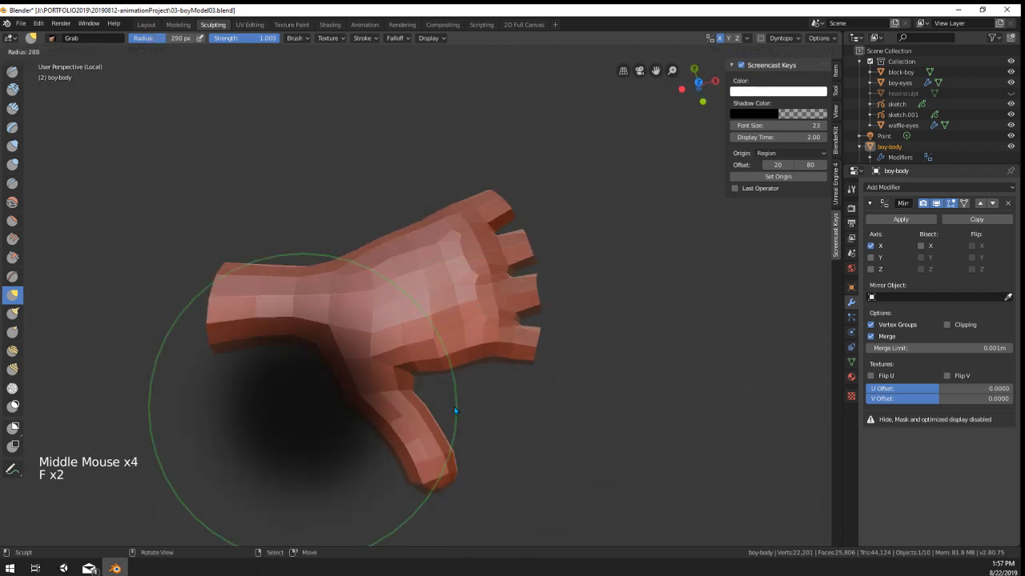
{"action": "left_click", "coordinate": [452, 381]}
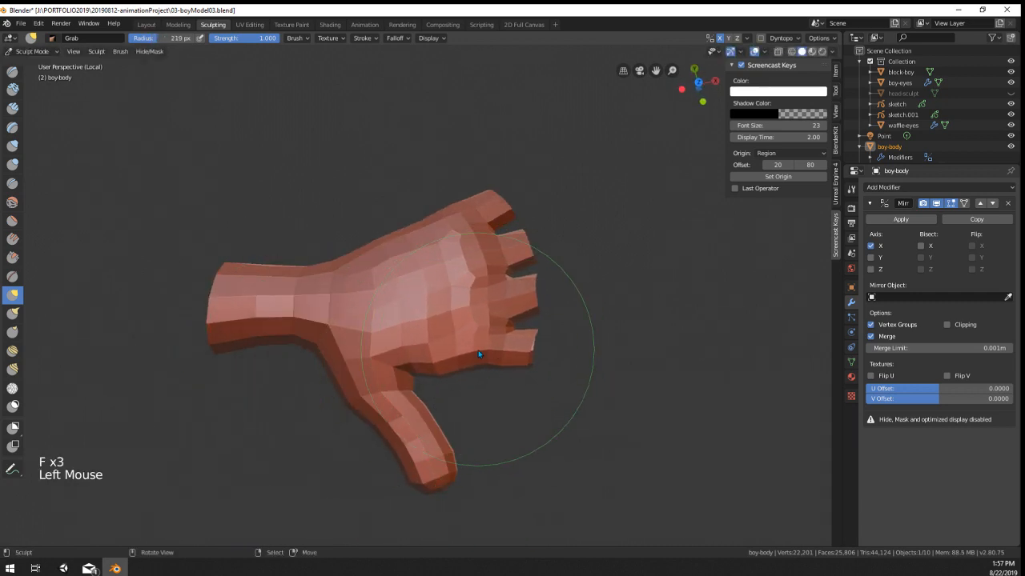
{"action": "key", "text": "f"}
{"action": "left_click", "coordinate": [501, 330]}
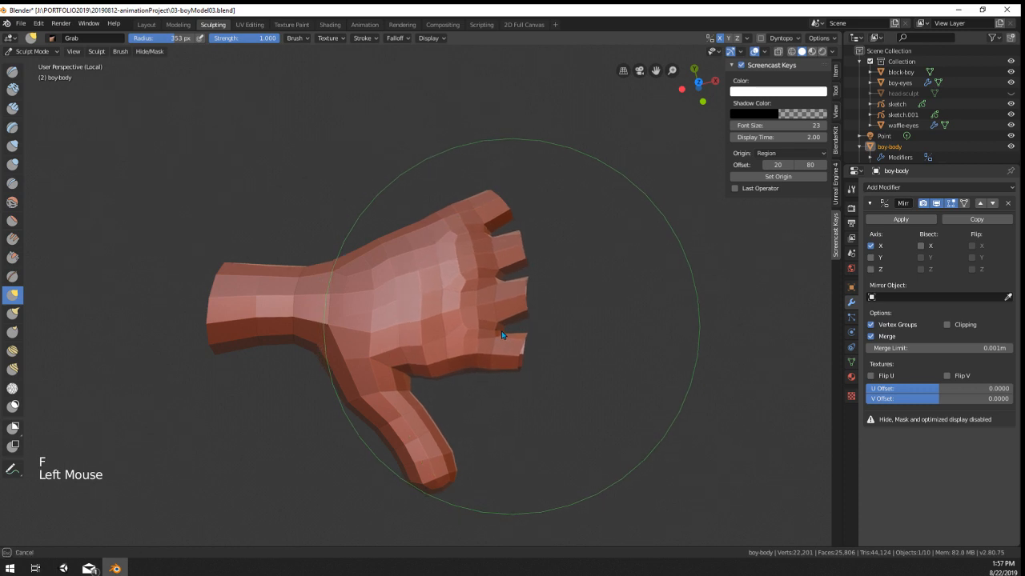
{"action": "left_click_drag", "start_coordinate": [454, 226], "coordinate": [445, 240]}
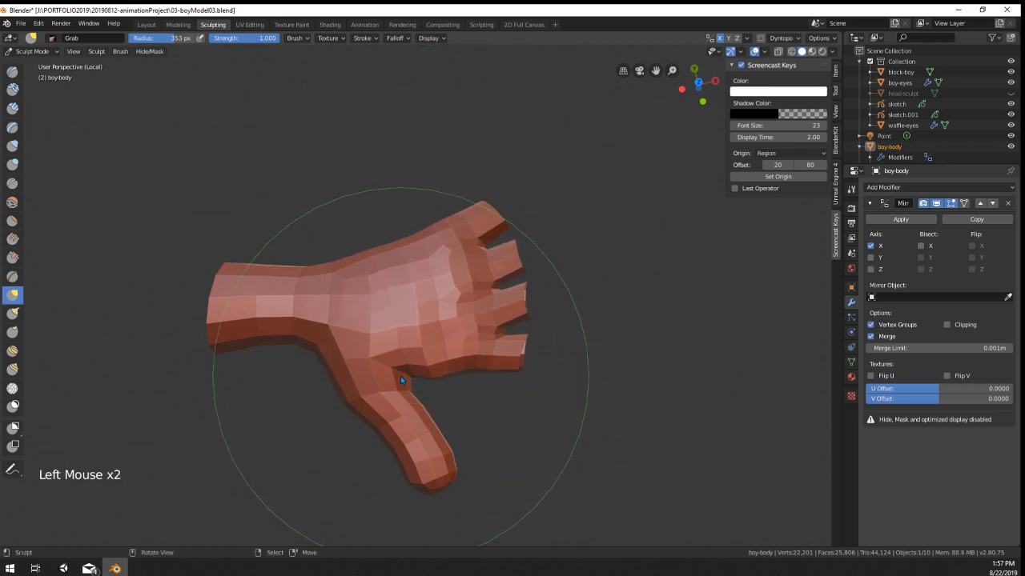
Step: Smooth the edge between thumb and index finger with a smaller brush, then shift the index finger base using a 230 px Grab radius
{"action": "key", "text": "f"}
{"action": "left_click", "coordinate": [371, 376]}
{"action": "key", "text": "f"}
{"action": "left_click", "coordinate": [423, 369]}
{"action": "key", "text": "f"}
{"action": "left_click", "coordinate": [347, 368]}
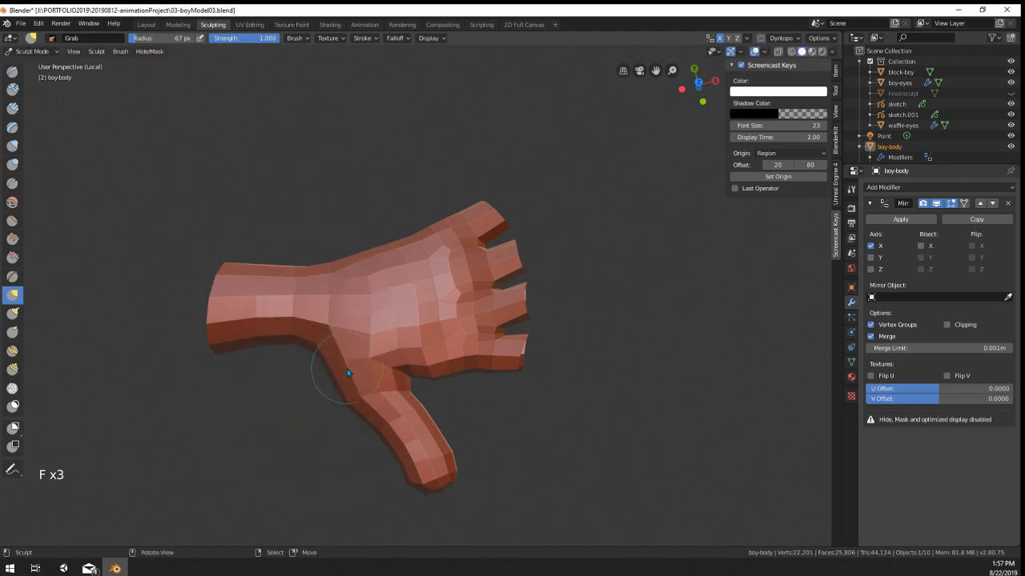
{"action": "left_click", "coordinate": [425, 369], "text": "shift"}
{"action": "key", "text": "f"}
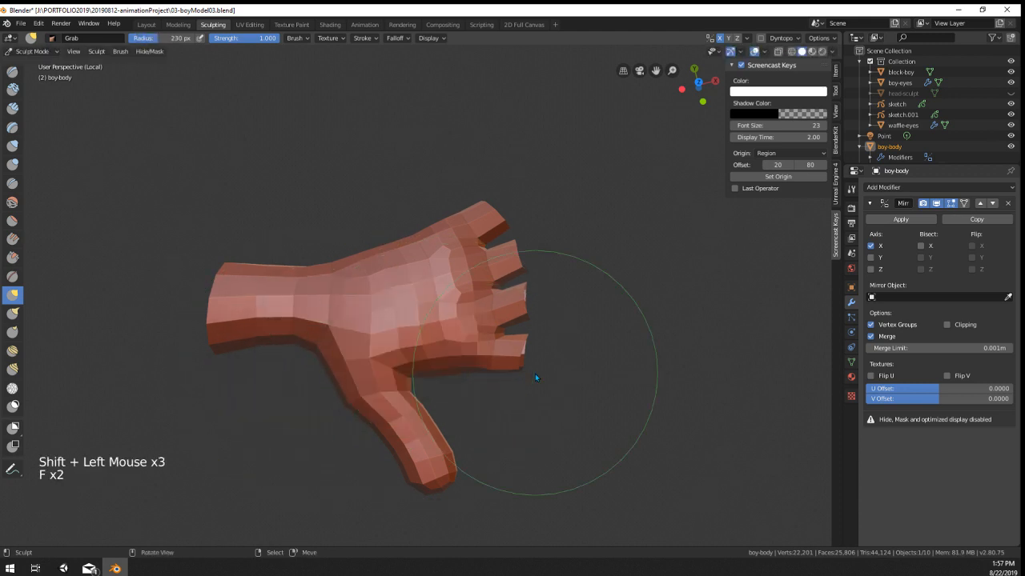
{"action": "left_click", "coordinate": [490, 368]}
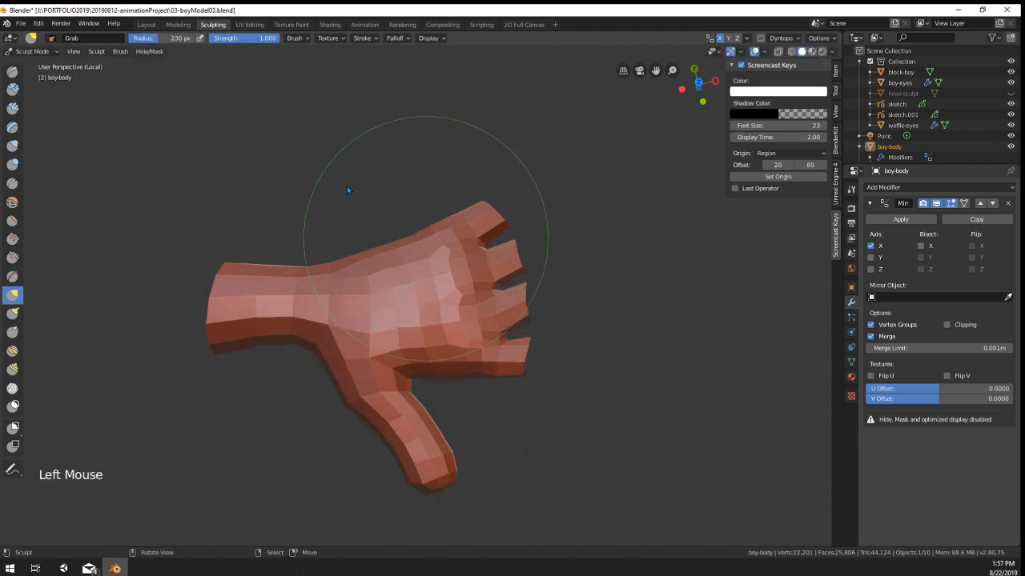
Step: Switch to Edit Mode, delete the end vertices of all four fingers in wireframe view, and return to solid shading
{"action": "left_click", "coordinate": [53, 45]}
{"action": "left_click", "coordinate": [33, 75]}
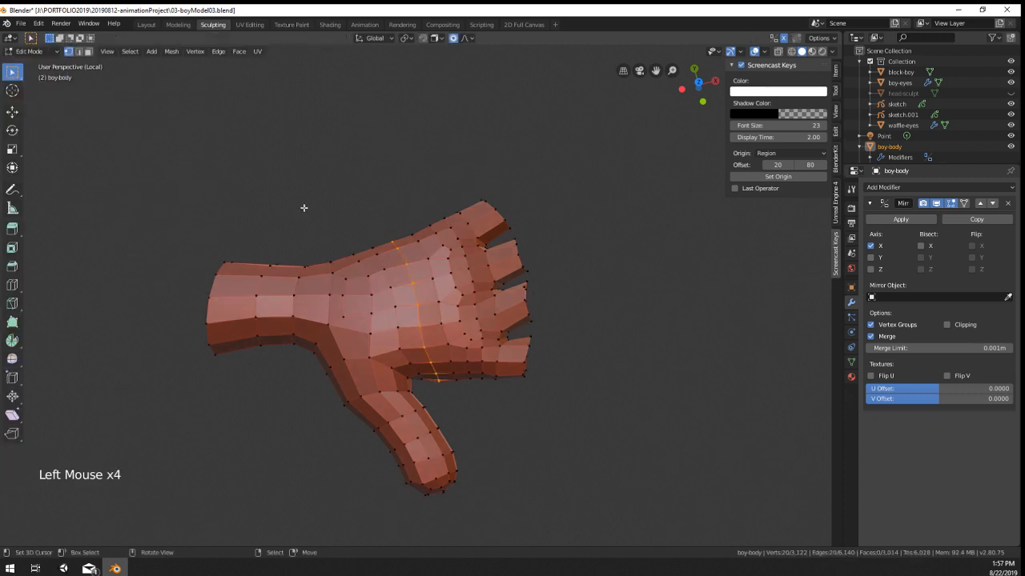
{"action": "middle_click_drag", "start_coordinate": [304, 208], "coordinate": [519, 390]}
{"action": "key", "text": "z"}
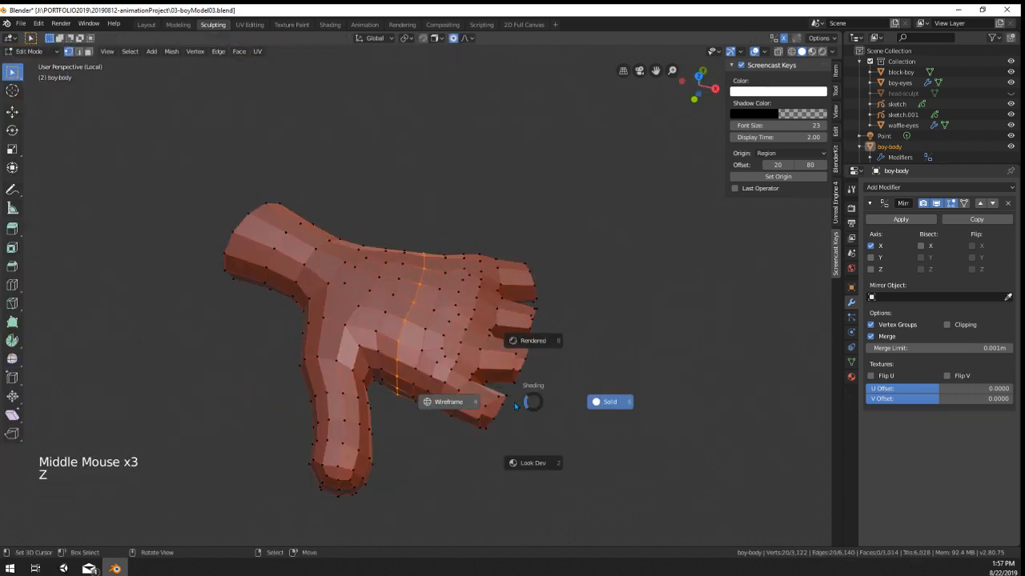
{"action": "left_click_drag", "start_coordinate": [493, 425], "coordinate": [535, 245]}
{"action": "key", "text": "x"}
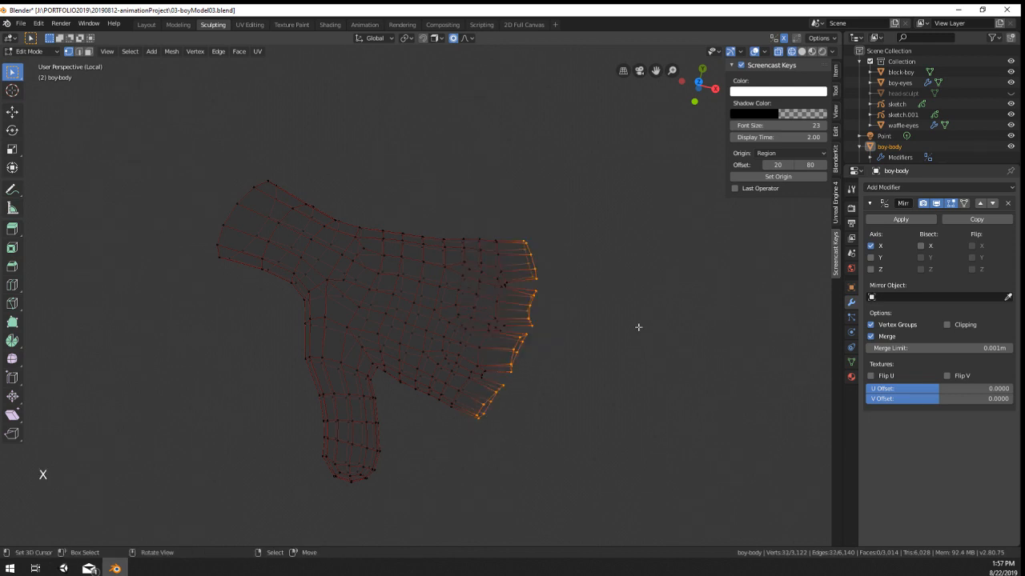
{"action": "key", "text": "z"}
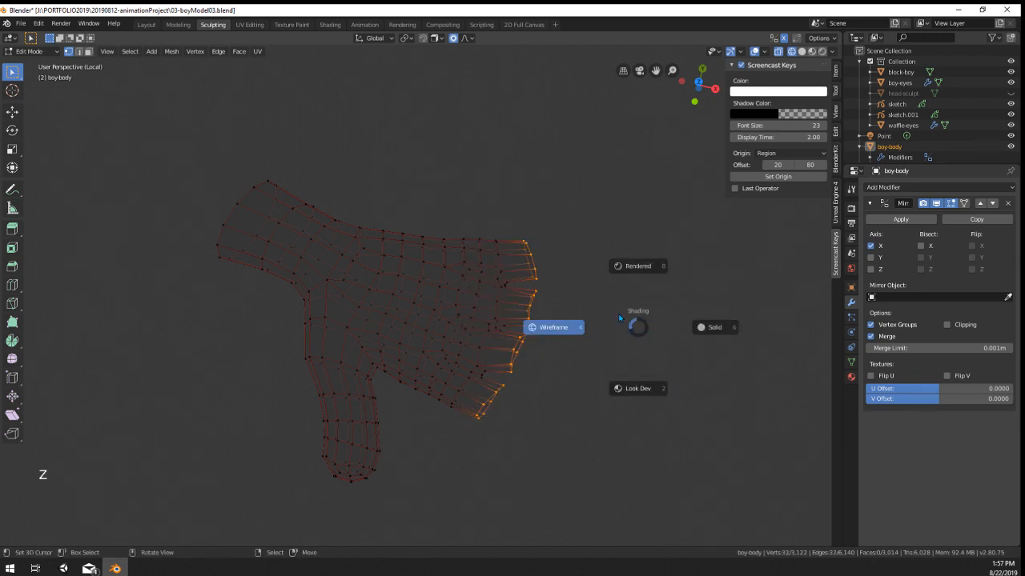
{"action": "key", "text": "x"}
{"action": "left_click", "coordinate": [557, 291]}
{"action": "key", "text": "x"}
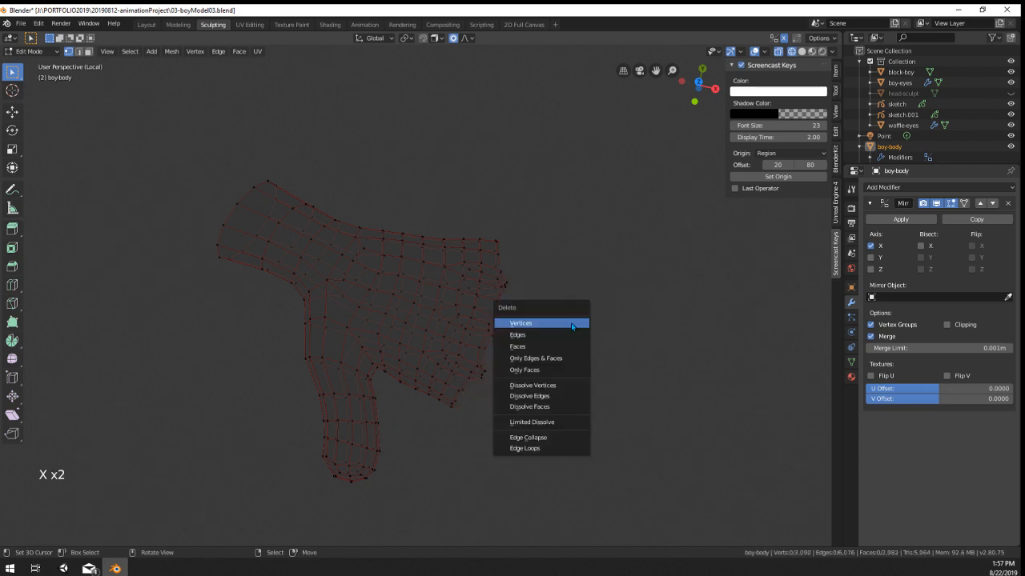
{"action": "key", "text": "w"}
{"action": "key", "text": "z"}
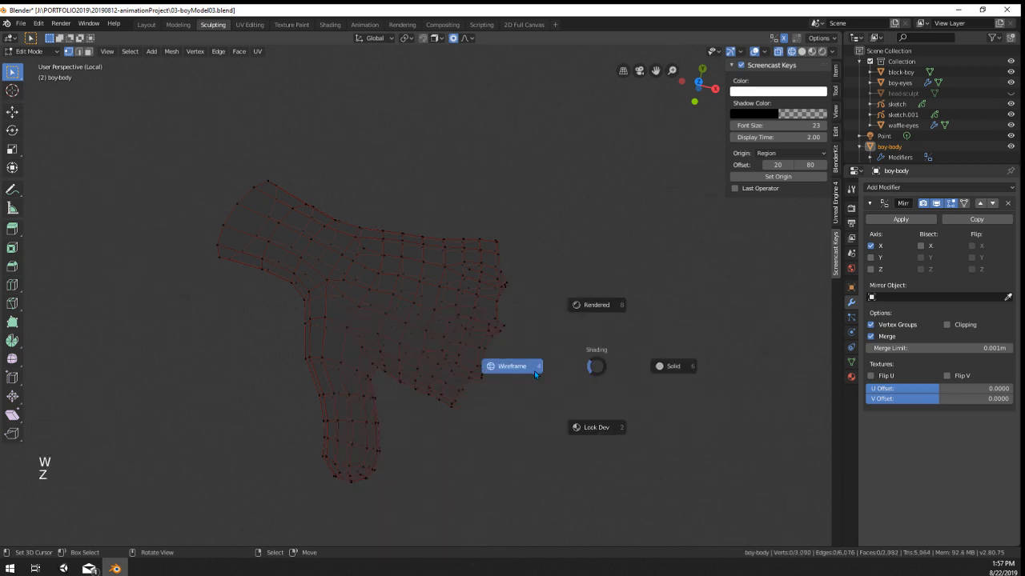
{"action": "left_click", "coordinate": [653, 366]}
Step: Select the open edge loops of all four fingers and apply LoopTools Circle with Z locked and 100% influence
{"action": "middle_click_drag", "start_coordinate": [653, 366], "coordinate": [536, 318]}
{"action": "scroll", "coordinate": [536, 318], "scroll_direction": "up", "scroll_amount": 2}
{"action": "right_click", "coordinate": [326, 369], "text": "alt"}
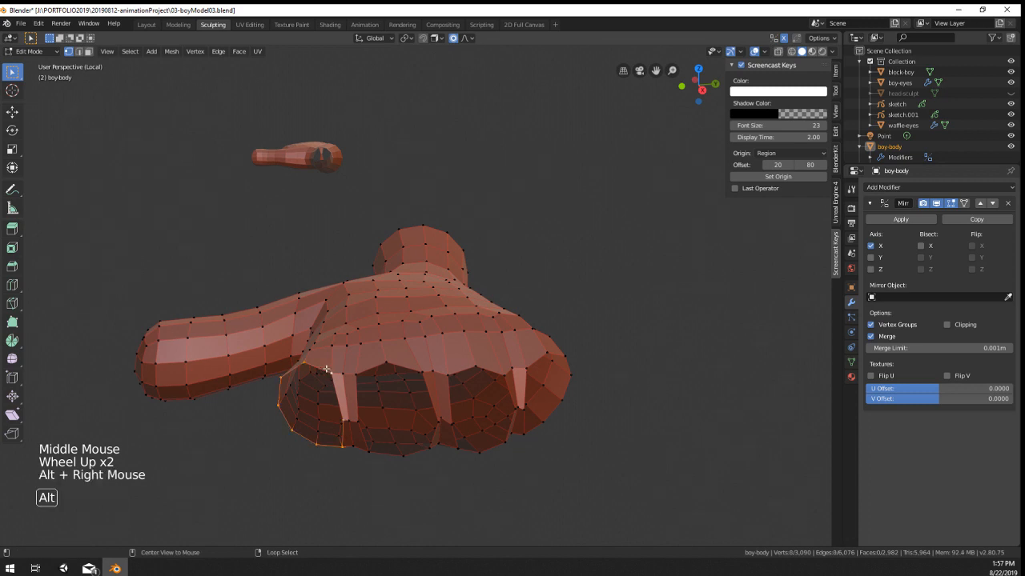
{"action": "right_click", "coordinate": [449, 371], "text": "alt+shift"}
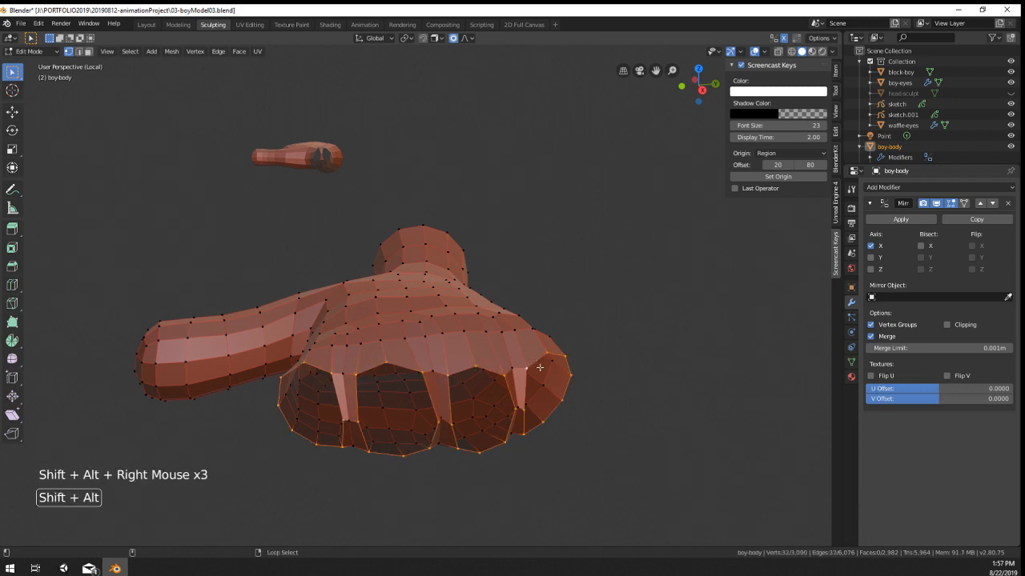
{"action": "middle_click_drag", "start_coordinate": [539, 367], "coordinate": [553, 345]}
{"action": "key", "text": "w"}
{"action": "mouse_move", "coordinate": [545, 261]}
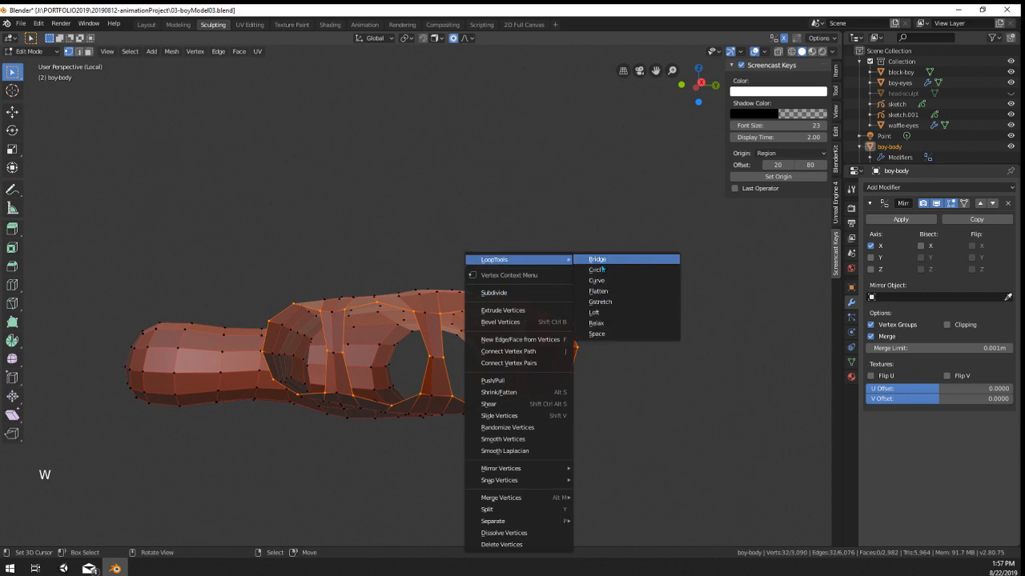
{"action": "left_click", "coordinate": [602, 269]}
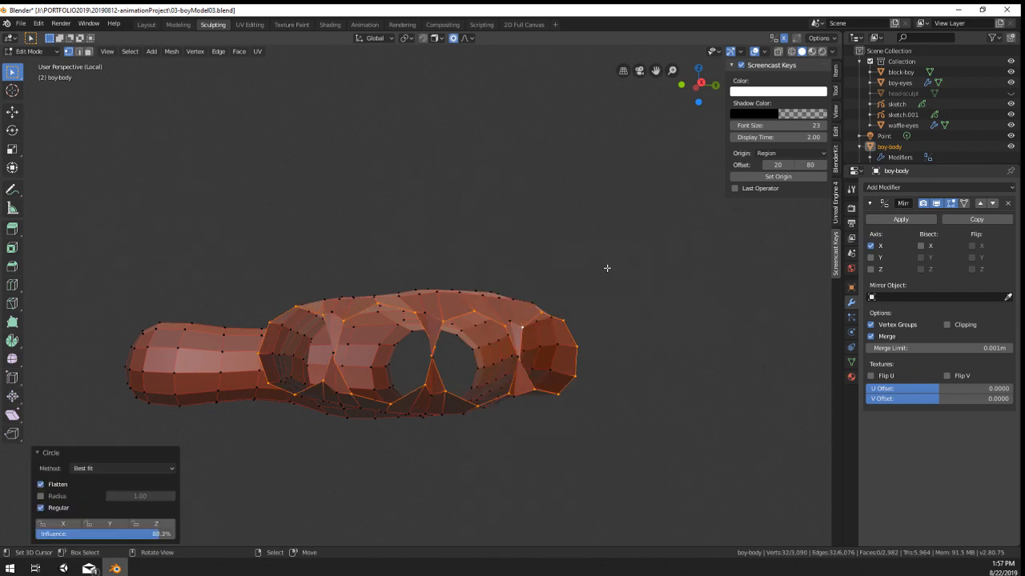
{"action": "left_click", "coordinate": [134, 525]}
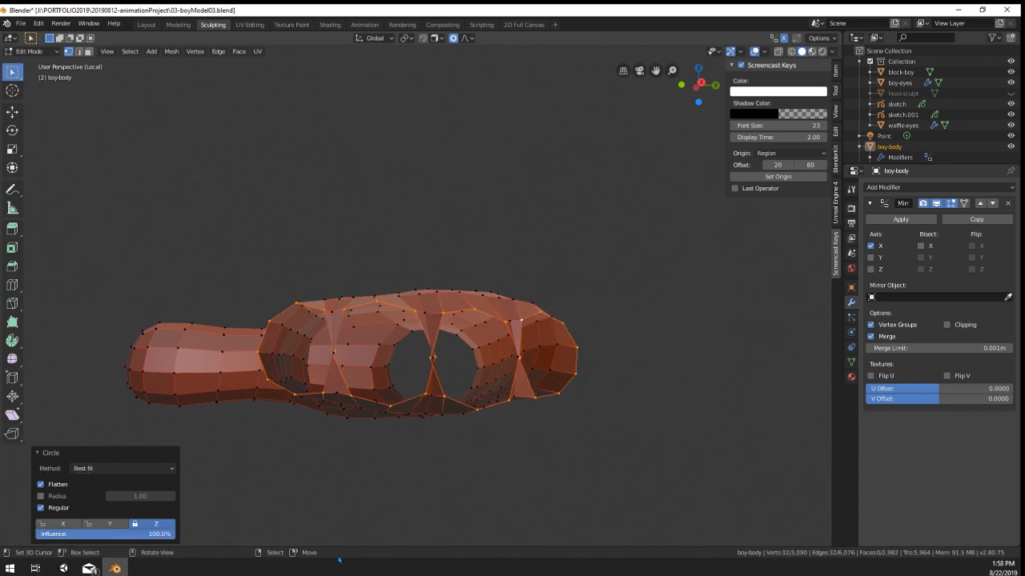
Step: Move the outer corner vertex of the index finger opening slightly outward with proportional editing at size 0.032
{"action": "middle_click_drag", "start_coordinate": [376, 488], "coordinate": [428, 489]}
{"action": "right_click", "coordinate": [371, 437], "text": "alt"}
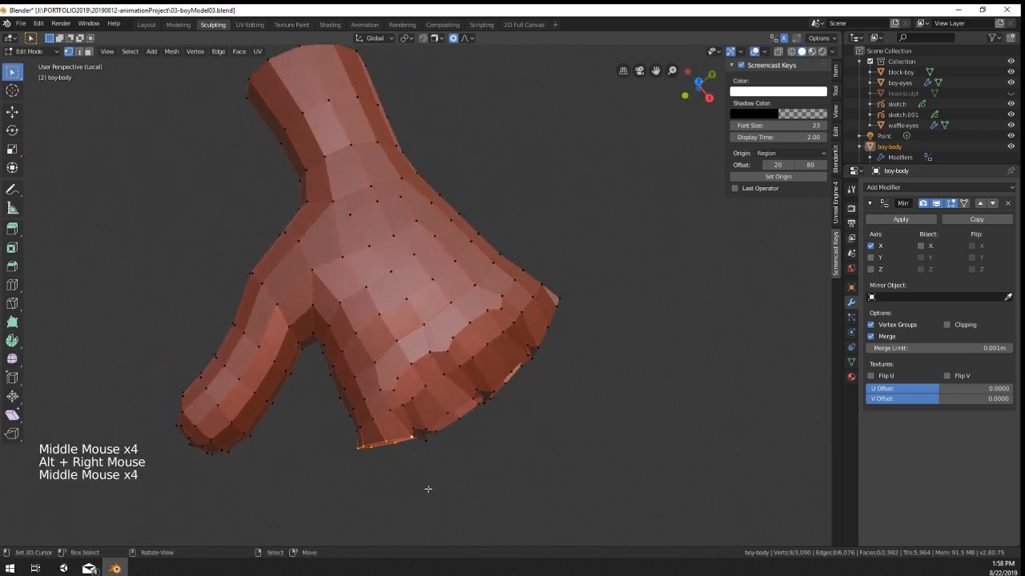
{"action": "right_click", "coordinate": [353, 432]}
{"action": "key", "text": "g"}
{"action": "left_click", "coordinate": [343, 430]}
{"action": "middle_click_drag", "start_coordinate": [343, 430], "coordinate": [422, 381]}
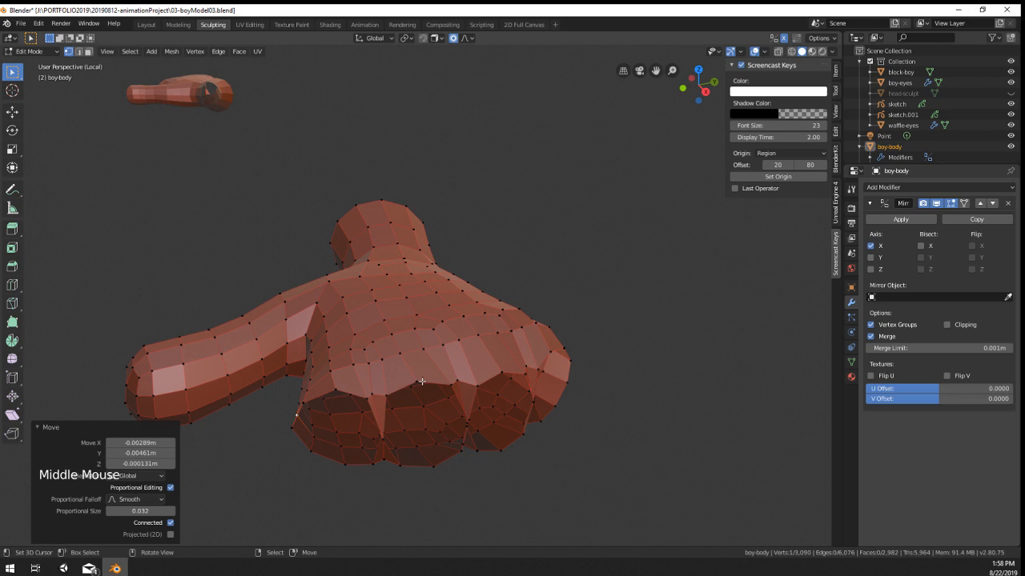
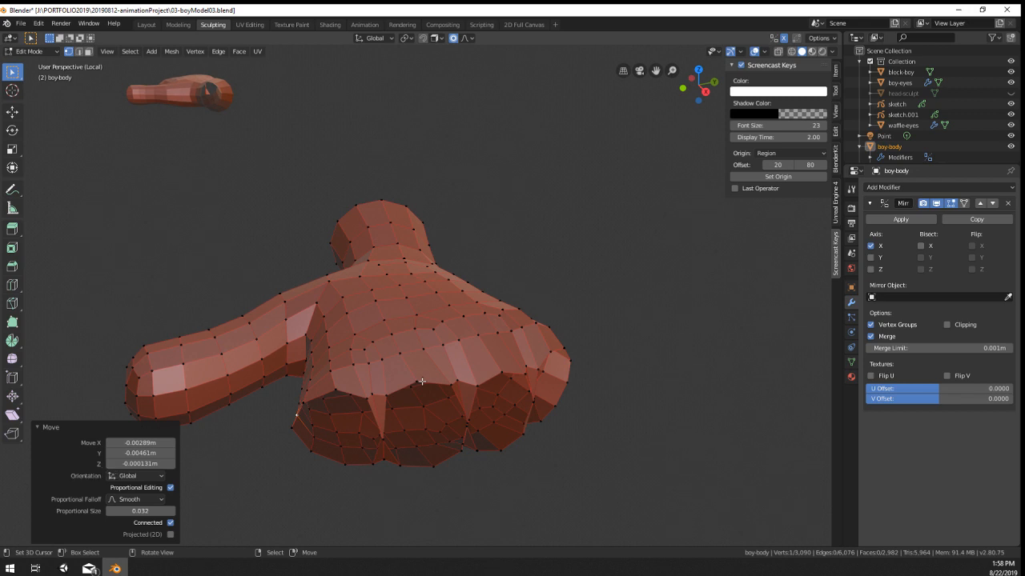
Step: Move the index finger opening's edge loop away from the palm, shrinking the proportional editing size to about 0.004
{"action": "middle_click_drag", "start_coordinate": [284, 394], "coordinate": [388, 374]}
{"action": "scroll", "coordinate": [388, 369], "scroll_direction": "up", "scroll_amount": 1}
{"action": "right_click", "coordinate": [389, 369]}
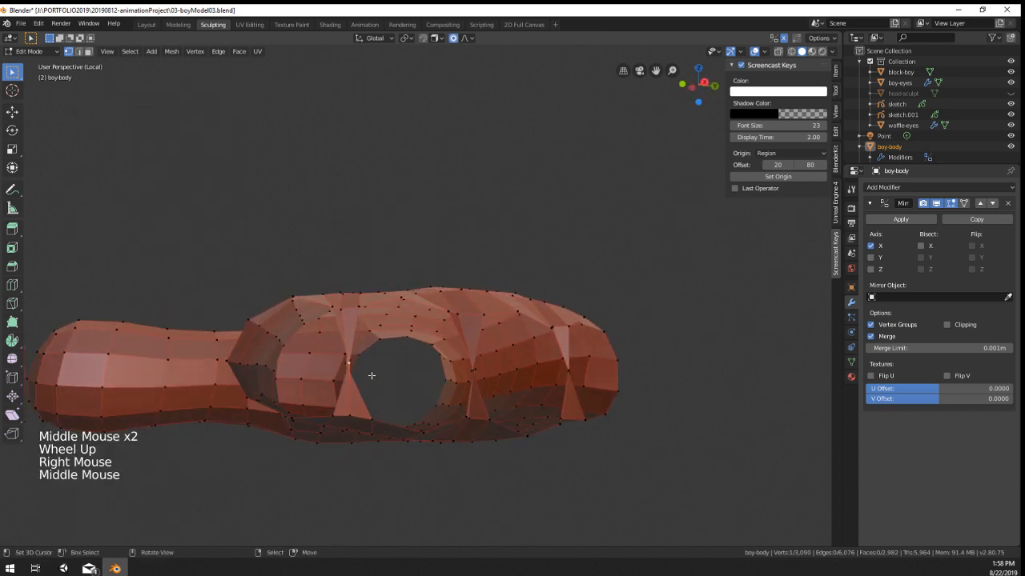
{"action": "right_click", "coordinate": [346, 343], "text": "alt"}
{"action": "middle_click_drag", "start_coordinate": [346, 343], "coordinate": [405, 498]}
{"action": "right_click", "coordinate": [310, 367], "text": "alt"}
{"action": "right_click", "coordinate": [339, 455], "text": "alt"}
{"action": "key", "text": "g"}
{"action": "scroll", "coordinate": [401, 502], "scroll_direction": "up", "scroll_amount": 5}
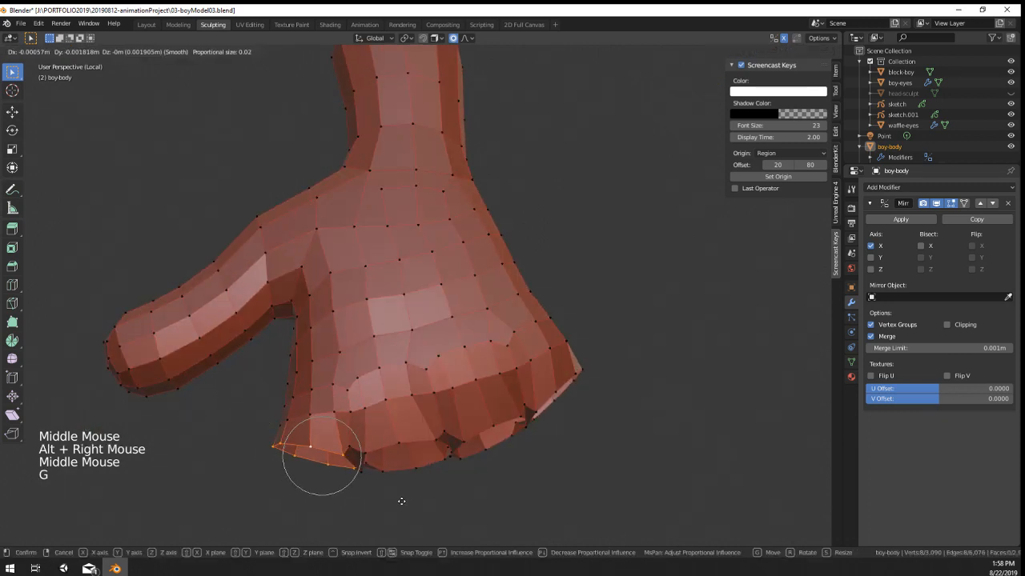
{"action": "scroll", "coordinate": [396, 506], "scroll_direction": "up", "scroll_amount": 1}
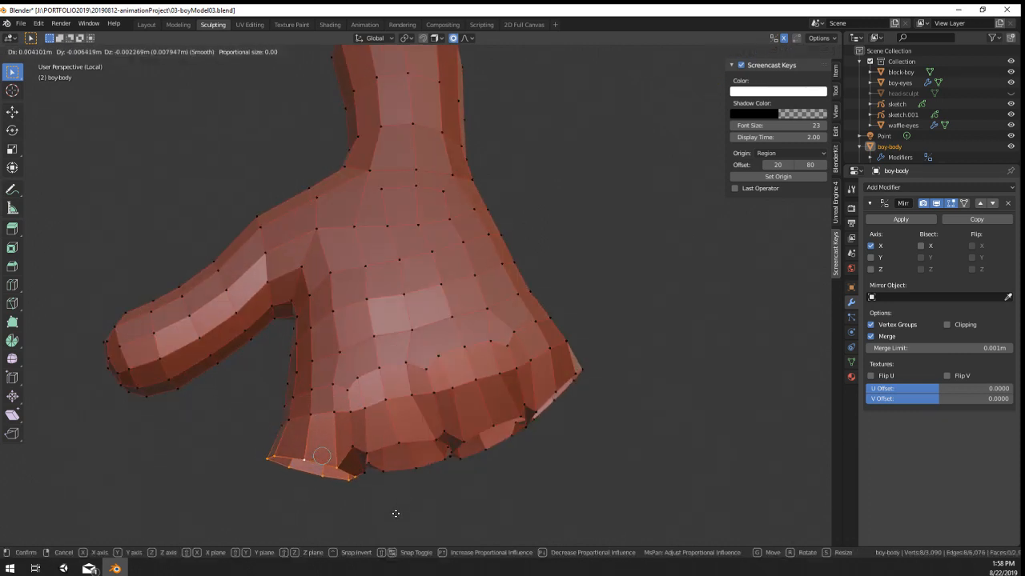
{"action": "left_click", "coordinate": [396, 514]}
Step: Reposition and scale the middle finger opening's edge loop so it sits in line with the index finger opening
{"action": "right_click", "coordinate": [386, 446], "text": "alt"}
{"action": "middle_click_drag", "start_coordinate": [386, 445], "coordinate": [449, 341]}
{"action": "key", "text": "g"}
{"action": "left_click", "coordinate": [414, 494]}
{"action": "key", "text": "s"}
{"action": "left_click", "coordinate": [586, 422]}
{"action": "key", "text": "g"}
{"action": "left_click", "coordinate": [573, 418]}
Step: Scale the index finger opening's edge loop to 0.93 and adjust its position beside the middle finger
{"action": "scroll", "coordinate": [573, 418], "scroll_direction": "down", "scroll_amount": 1}
{"action": "middle_click_drag", "start_coordinate": [573, 418], "coordinate": [390, 488]}
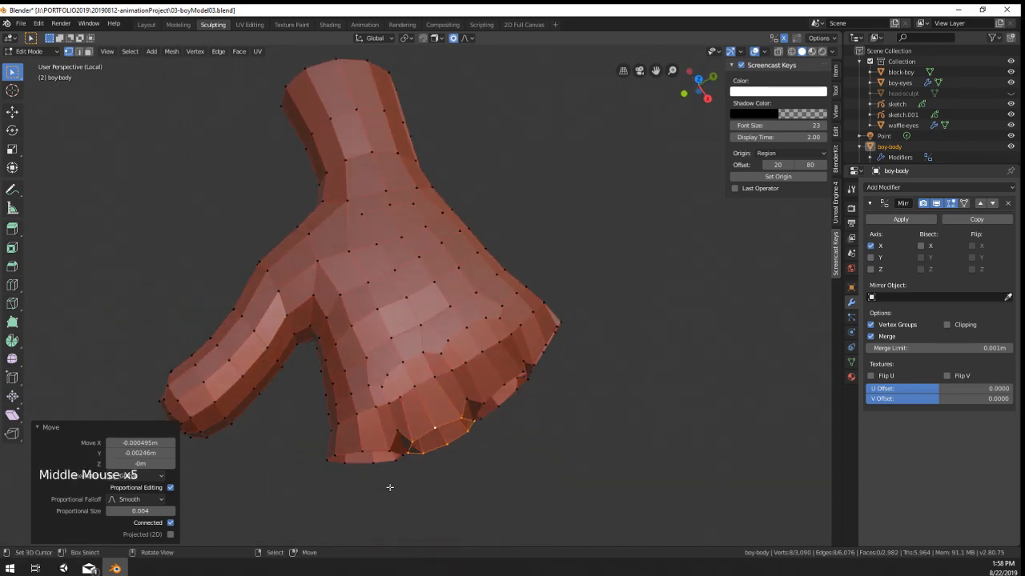
{"action": "right_click", "coordinate": [371, 448], "text": "alt"}
{"action": "middle_click_drag", "start_coordinate": [372, 448], "coordinate": [483, 407]}
{"action": "key", "text": "s"}
{"action": "left_click", "coordinate": [487, 469]}
{"action": "key", "text": "g"}
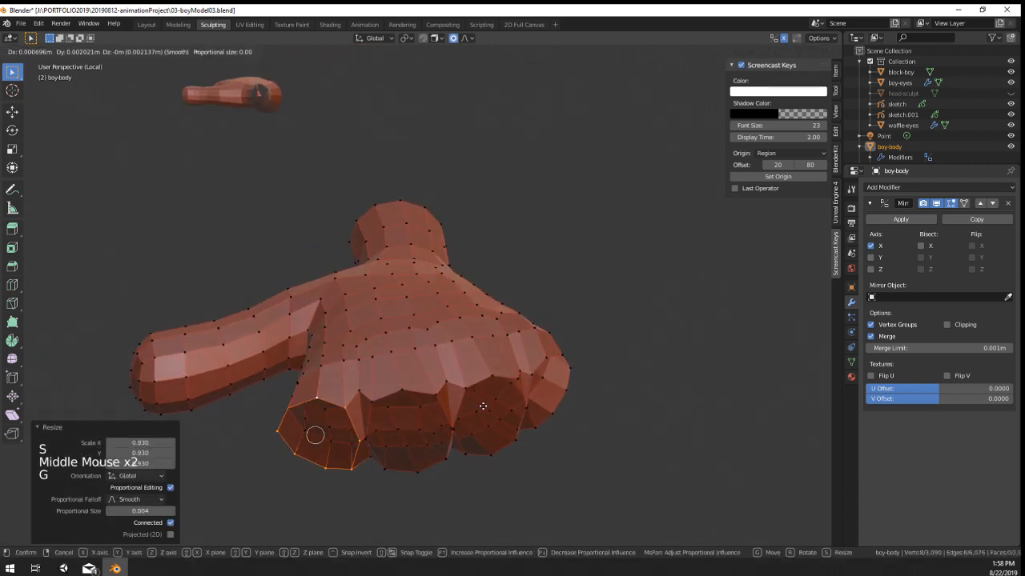
Step: Scale the middle finger opening's edge loop down to about 0.99
{"action": "right_click", "coordinate": [392, 400], "text": "alt"}
{"action": "middle_click_drag", "start_coordinate": [392, 401], "coordinate": [464, 450]}
{"action": "key", "text": "s"}
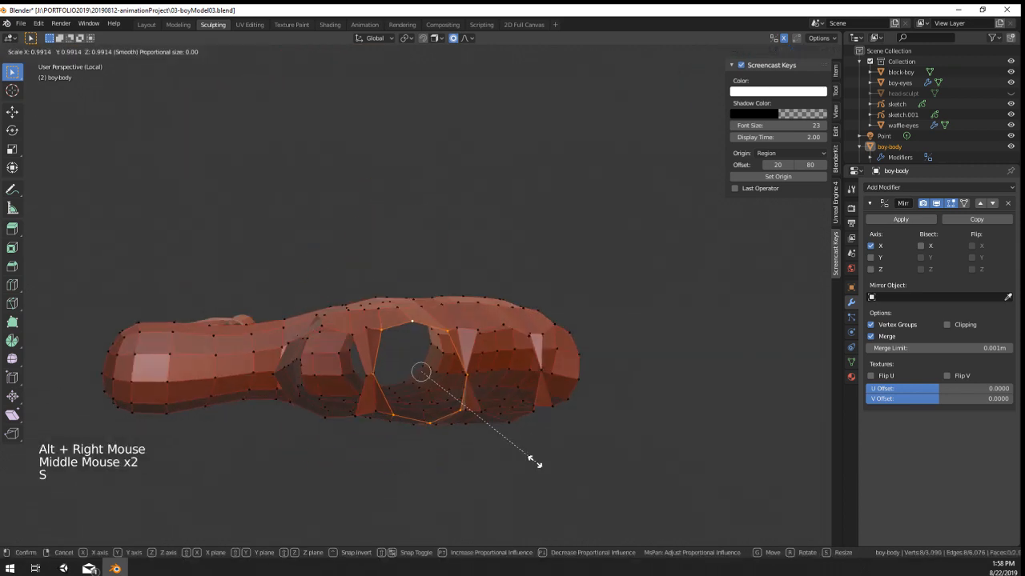
{"action": "left_click", "coordinate": [534, 462]}
Step: Add the other finger openings' edge loops to the selection and round them all with LoopTools Circle
{"action": "right_click", "coordinate": [358, 351], "text": "alt+shift"}
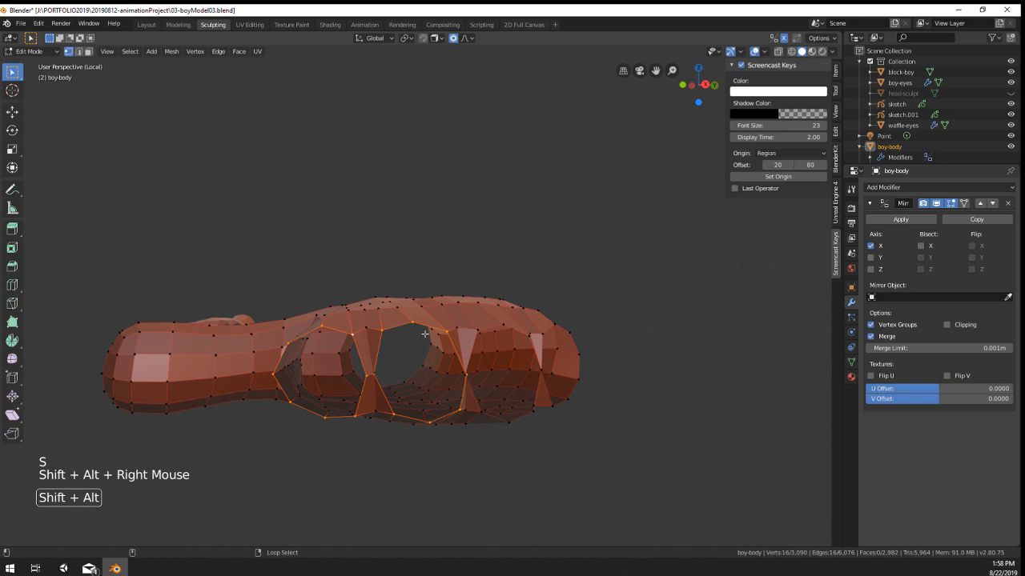
{"action": "middle_click_drag", "start_coordinate": [493, 325], "coordinate": [527, 357]}
{"action": "right_click", "coordinate": [495, 339], "text": "alt+shift"}
{"action": "key", "text": "w"}
{"action": "mouse_move", "coordinate": [454, 258]}
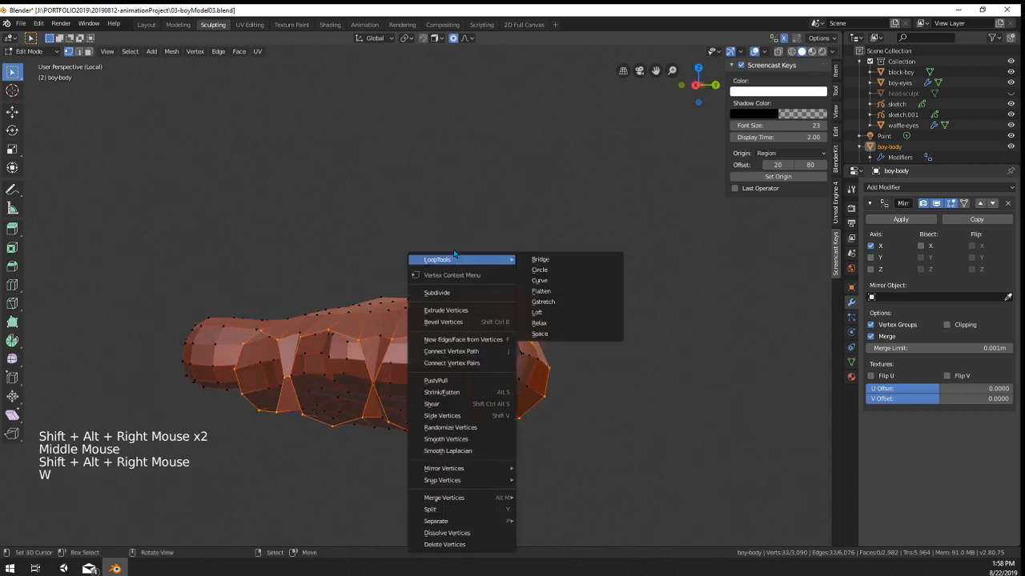
{"action": "left_click", "coordinate": [539, 270]}
Step: Select only the middle finger opening's edge loop and scale it slightly
{"action": "middle_click_drag", "start_coordinate": [539, 269], "coordinate": [407, 411]}
{"action": "right_click", "coordinate": [408, 340], "text": "alt"}
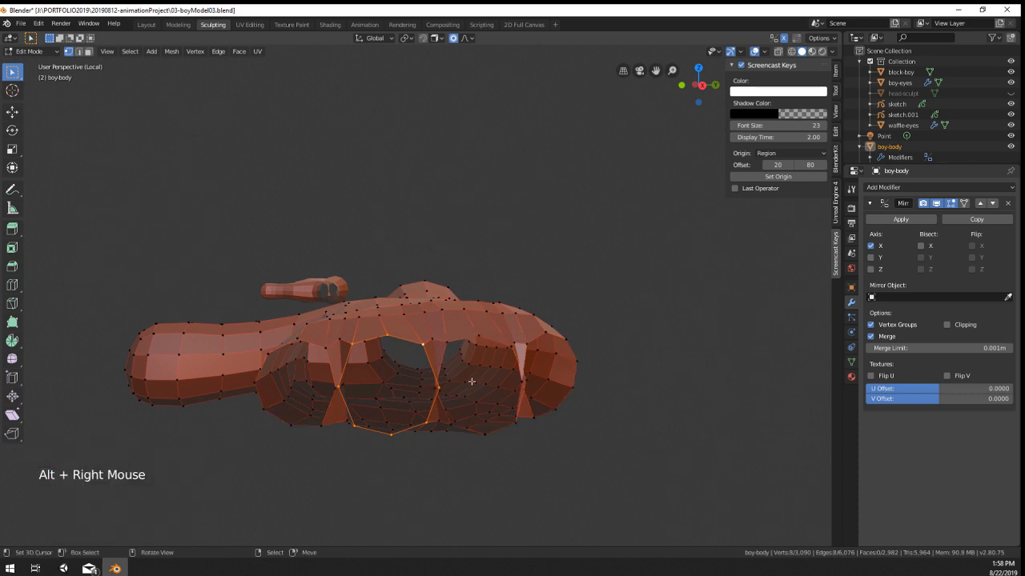
{"action": "middle_click_drag", "start_coordinate": [471, 381], "coordinate": [480, 474]}
{"action": "key", "text": "s"}
{"action": "left_click", "coordinate": [468, 475]}
Step: Scale the ring finger opening's edge loop to about 0.8 and nudge it into place
{"action": "right_click", "coordinate": [474, 416], "text": "alt"}
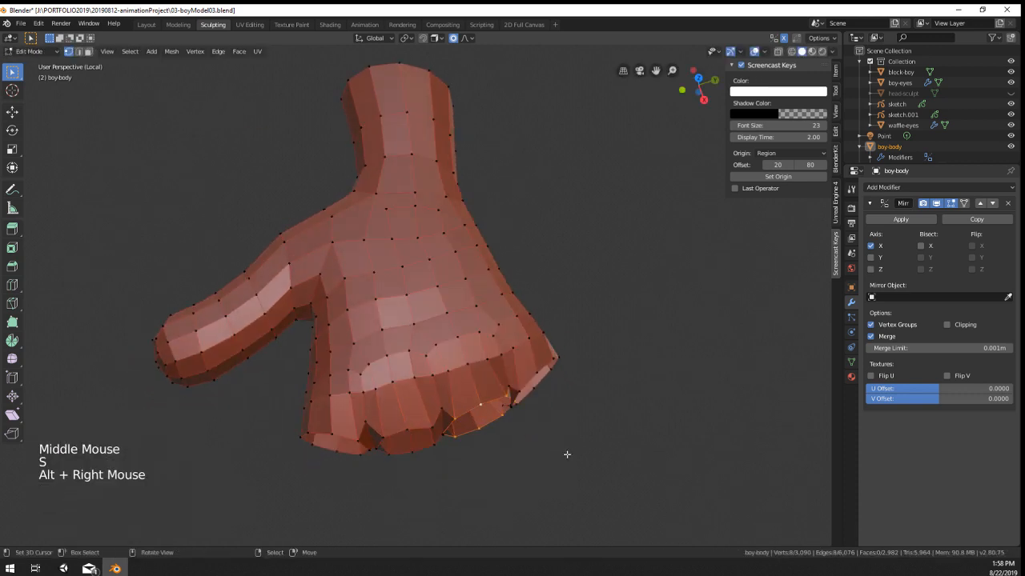
{"action": "key", "text": "s"}
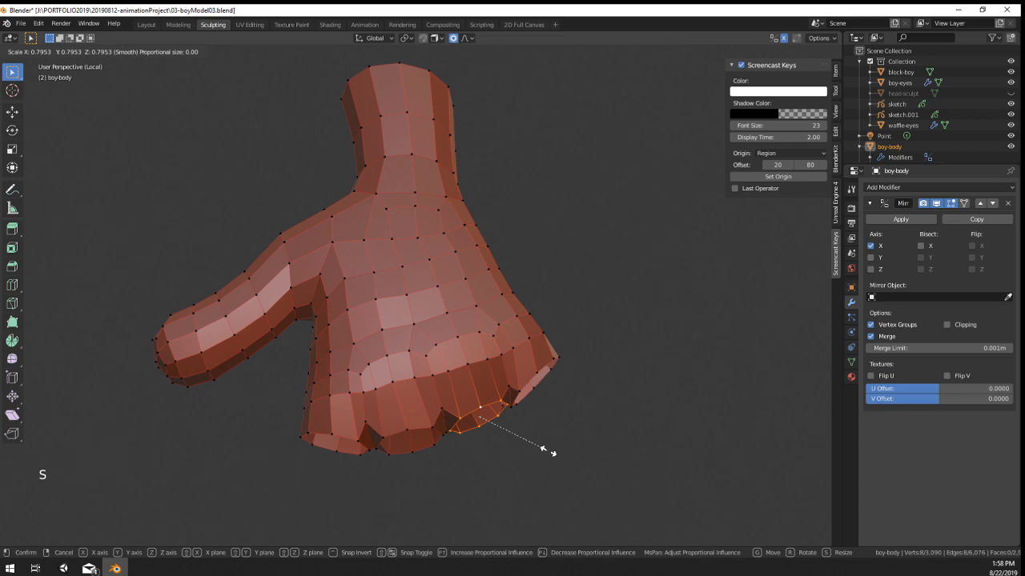
{"action": "left_click", "coordinate": [548, 452]}
{"action": "scroll", "coordinate": [553, 483], "scroll_direction": "up", "scroll_amount": 1}
{"action": "middle_click_drag", "start_coordinate": [553, 482], "coordinate": [456, 338]}
{"action": "key", "text": "g"}
{"action": "left_click", "coordinate": [500, 404]}
Step: Select the little finger opening's edge loop and scale it to 0.875
{"action": "scroll", "coordinate": [476, 414], "scroll_direction": "down", "scroll_amount": 4}
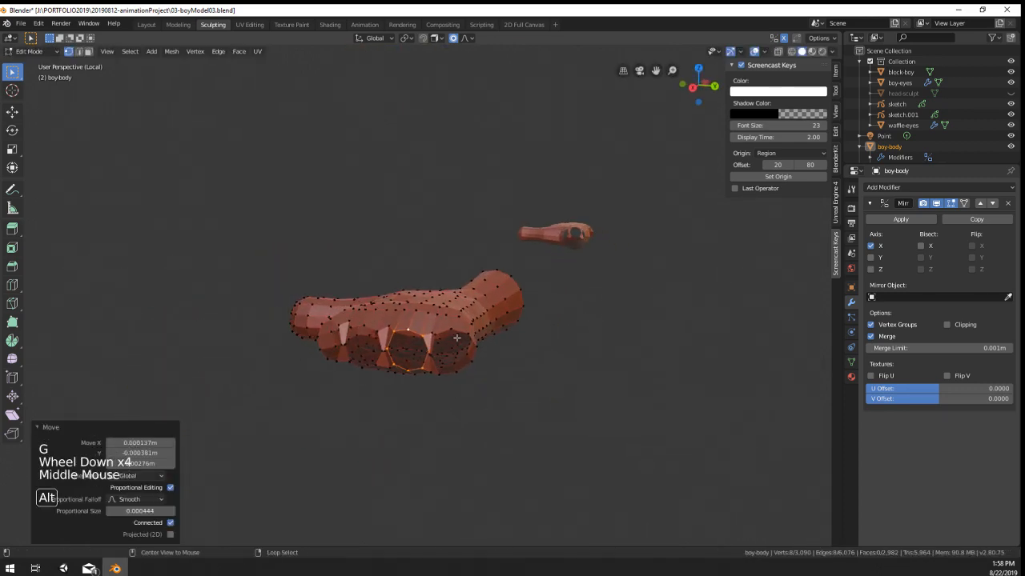
{"action": "right_click", "coordinate": [456, 338], "text": "alt"}
{"action": "scroll", "coordinate": [456, 338], "scroll_direction": "up", "scroll_amount": 2}
{"action": "right_click", "coordinate": [490, 391], "text": "alt"}
{"action": "key", "text": "s"}
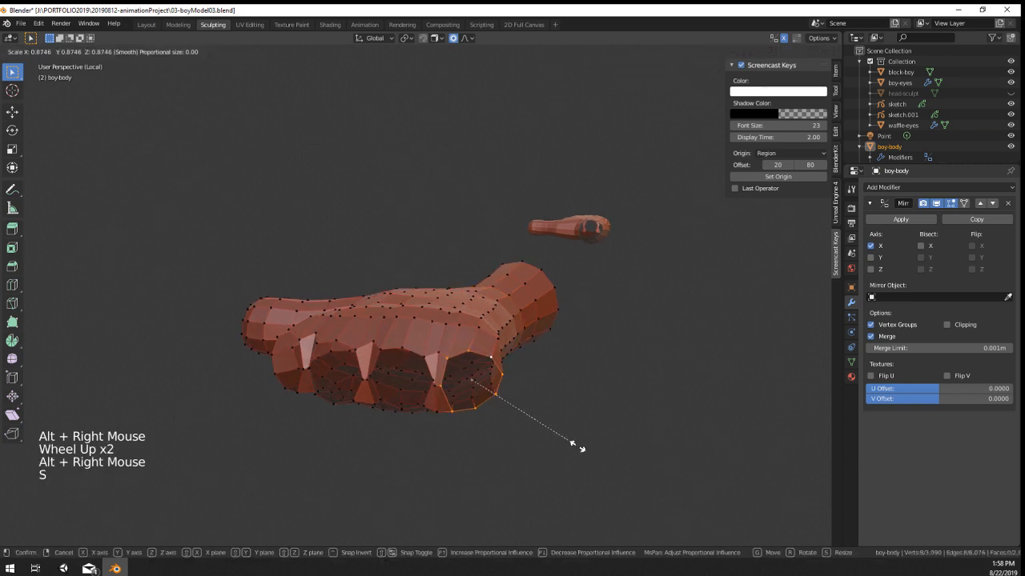
{"action": "left_click", "coordinate": [576, 446]}
Step: Round the little finger opening's edge loop with LoopTools Circle, keeping Z locked and setting the influence to 100%
{"action": "middle_click_drag", "start_coordinate": [576, 445], "coordinate": [570, 441]}
{"action": "key", "text": "w"}
{"action": "key", "text": "w"}
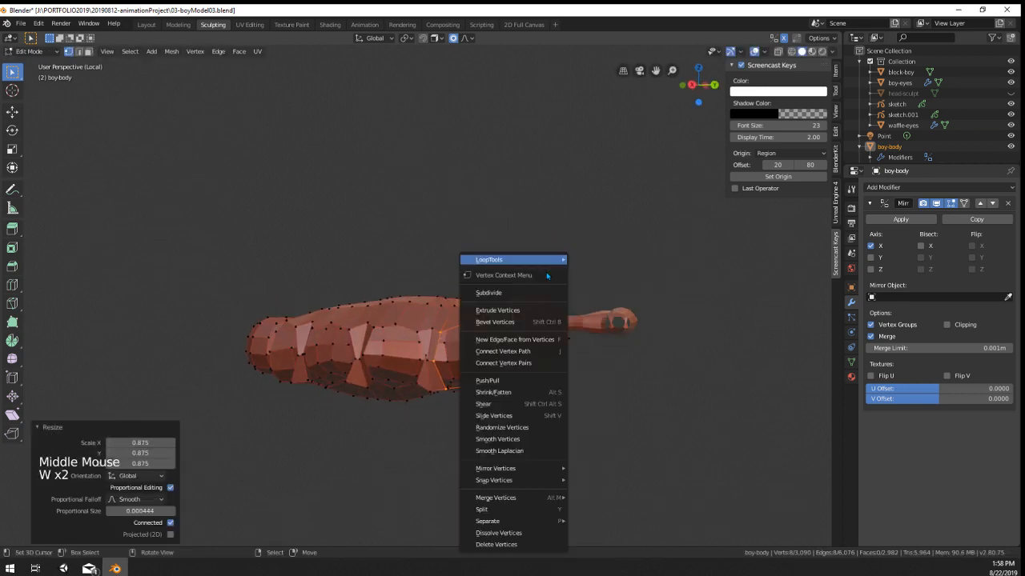
{"action": "mouse_move", "coordinate": [547, 264]}
{"action": "left_click", "coordinate": [591, 269]}
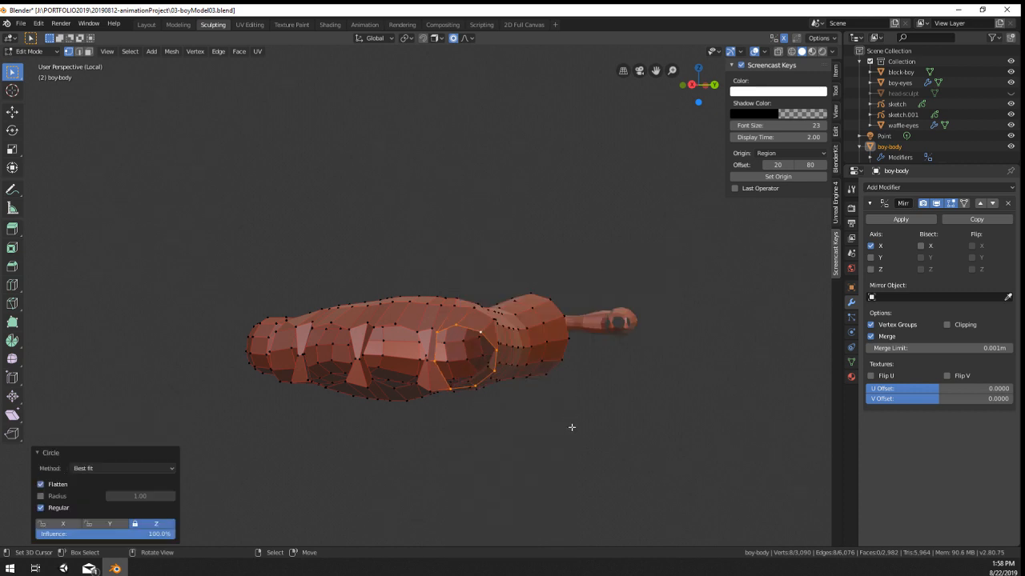
{"action": "scroll", "coordinate": [572, 427], "scroll_direction": "up", "scroll_amount": 2}
{"action": "middle_click_drag", "start_coordinate": [572, 428], "coordinate": [557, 410]}
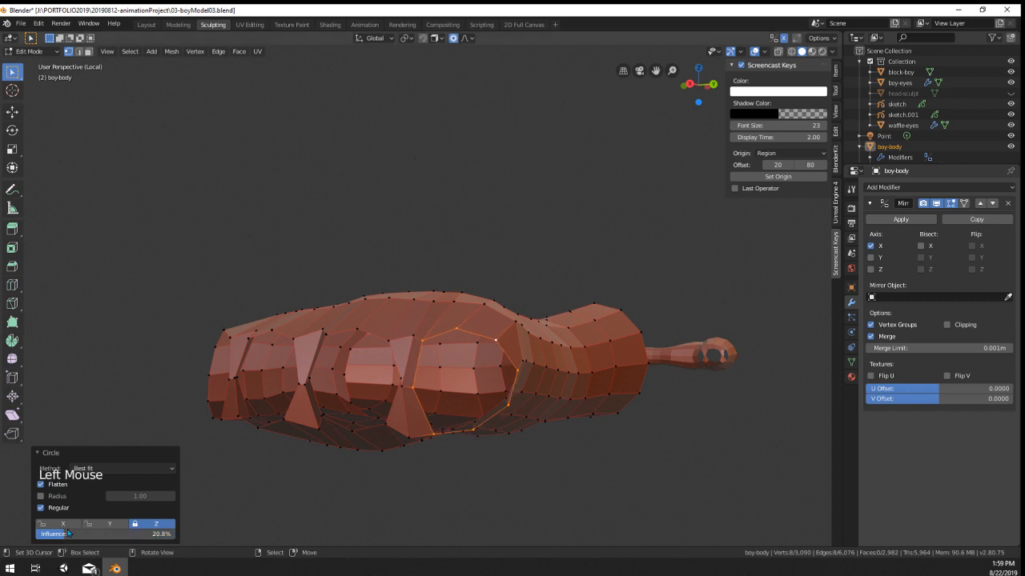
{"action": "left_click_drag", "start_coordinate": [68, 533], "coordinate": [354, 478]}
Step: Relax the little finger opening's edge loop repeatedly with LoopTools and rotate it slightly
{"action": "key", "text": "w"}
{"action": "key", "text": "w"}
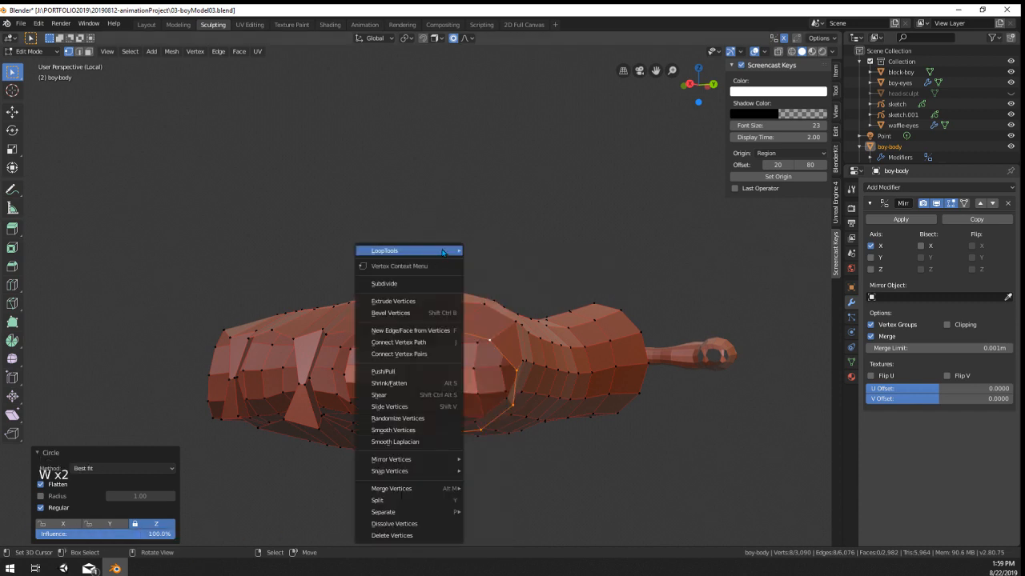
{"action": "mouse_move", "coordinate": [460, 248]}
{"action": "left_click", "coordinate": [513, 319]}
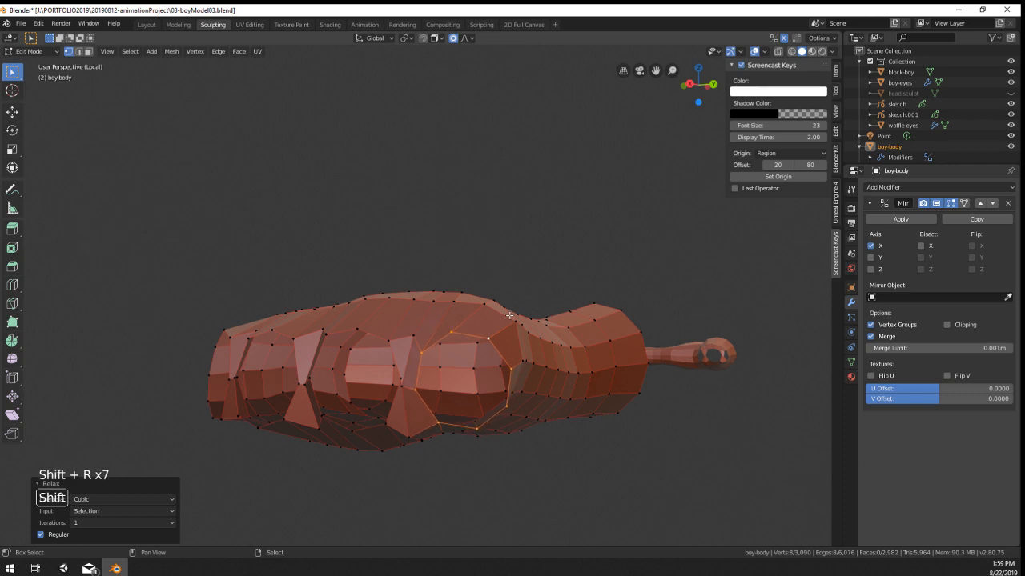
{"action": "key", "text": "r"}
{"action": "left_click", "coordinate": [590, 414]}
Step: Relax the ring finger opening's edge loop with LoopTools and adjust its scale
{"action": "middle_click_drag", "start_coordinate": [590, 414], "coordinate": [555, 391]}
{"action": "right_click", "coordinate": [530, 368], "text": "alt"}
{"action": "key", "text": "w"}
{"action": "mouse_move", "coordinate": [532, 259]}
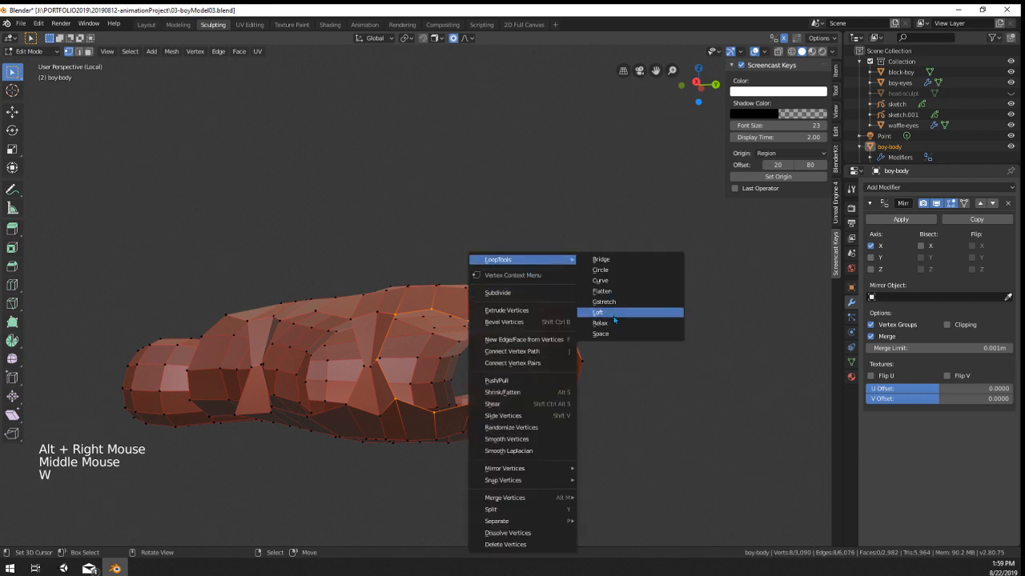
{"action": "left_click", "coordinate": [616, 318]}
{"action": "key", "text": "s"}
{"action": "left_click", "coordinate": [627, 343]}
Step: Select the edge loops of all four finger openings and scale them together by 1.055 and then 0.966
{"action": "middle_click_drag", "start_coordinate": [627, 344], "coordinate": [322, 420]}
{"action": "right_click", "coordinate": [253, 406], "text": "alt+shift"}
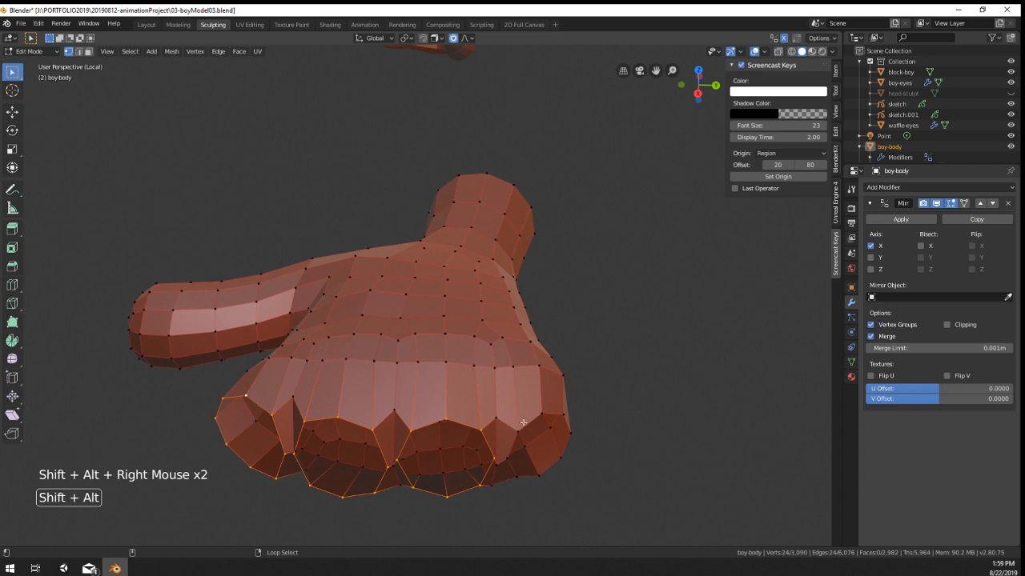
{"action": "middle_click_drag", "start_coordinate": [557, 456], "coordinate": [549, 400]}
{"action": "key", "text": "s"}
{"action": "left_click", "coordinate": [606, 418]}
{"action": "middle_click_drag", "start_coordinate": [606, 418], "coordinate": [624, 456]}
{"action": "key", "text": "s"}
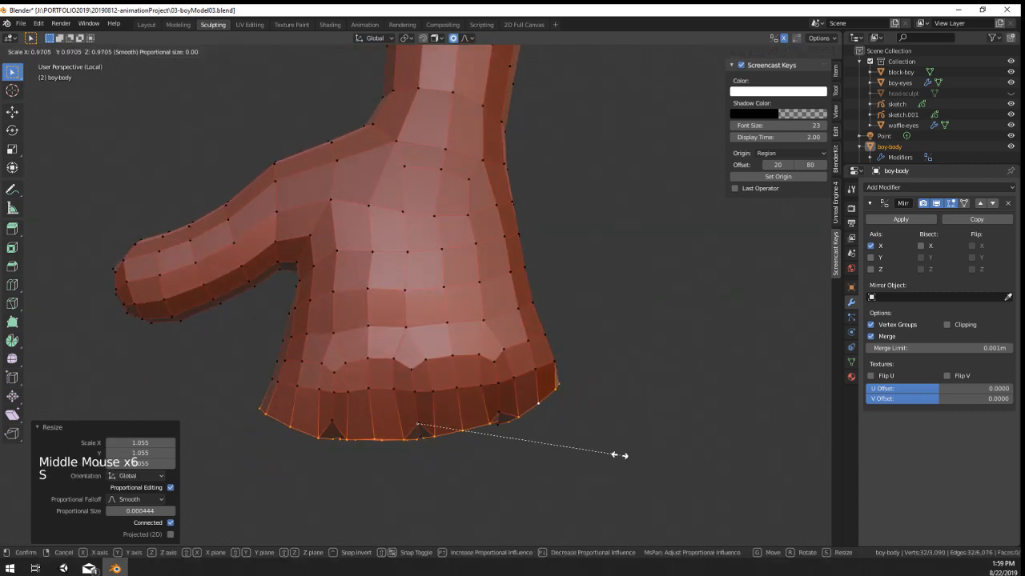
{"action": "left_click", "coordinate": [512, 449]}
Step: Extrude the four finger openings about 0.148 m along X into finger tubes and shift their ends about -0.048 m in X and -0.027 m in Y
{"action": "scroll", "coordinate": [512, 449], "scroll_direction": "down", "scroll_amount": 2}
{"action": "key", "text": "e"}
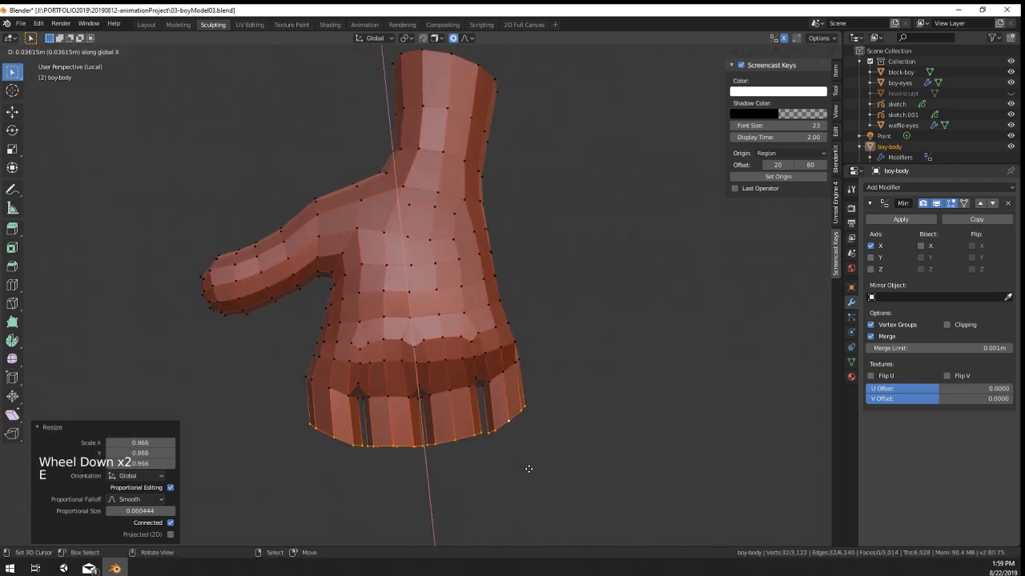
{"action": "left_click", "coordinate": [532, 112]}
{"action": "scroll", "coordinate": [507, 228], "scroll_direction": "down", "scroll_amount": 3}
{"action": "middle_click_drag", "start_coordinate": [507, 229], "coordinate": [617, 263], "text": "shift"}
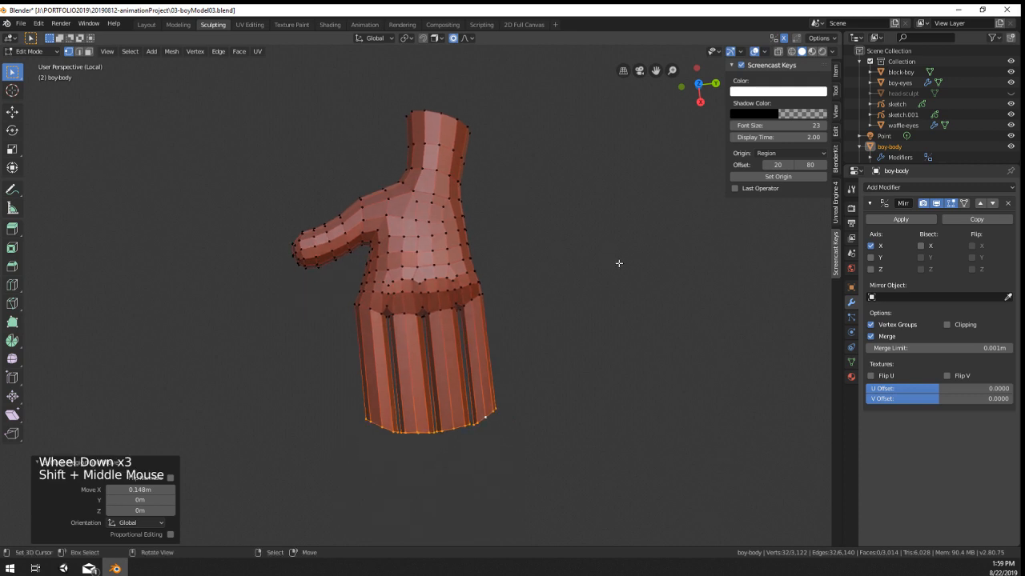
{"action": "key", "text": "g"}
{"action": "left_click", "coordinate": [587, 236]}
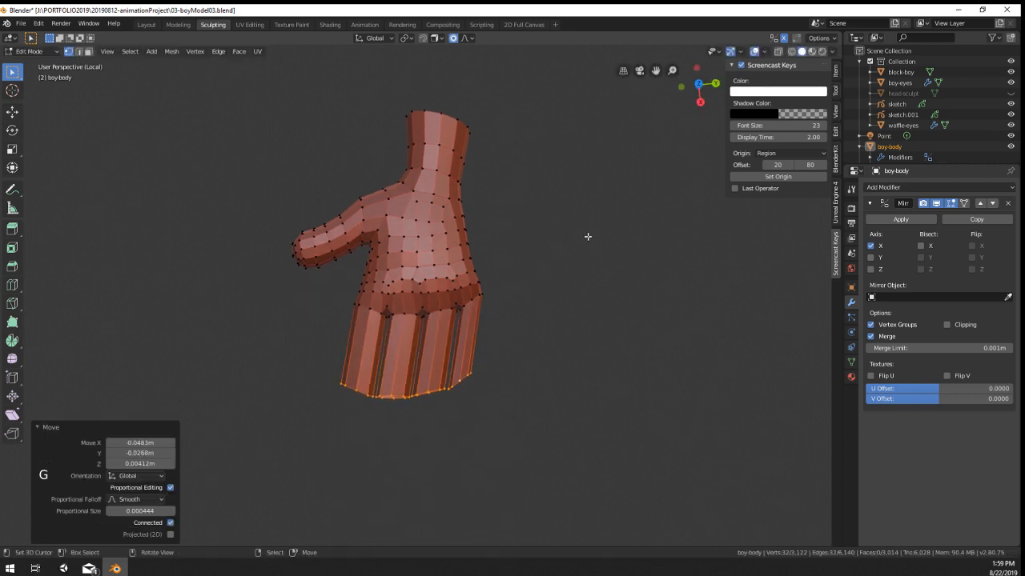
{"action": "key", "text": "s"}
{"action": "right_click", "coordinate": [505, 317]}
Step: Move the end loops of the index, middle and ring fingers individually to lengthen and spread the fingers
{"action": "right_click", "coordinate": [356, 390], "text": "alt"}
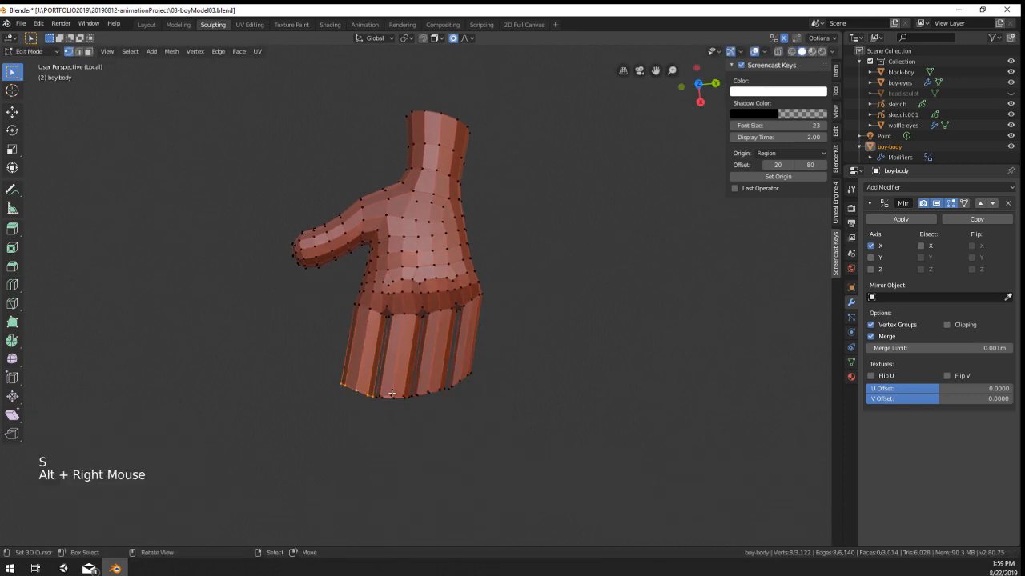
{"action": "key", "text": "g"}
{"action": "left_click", "coordinate": [451, 407]}
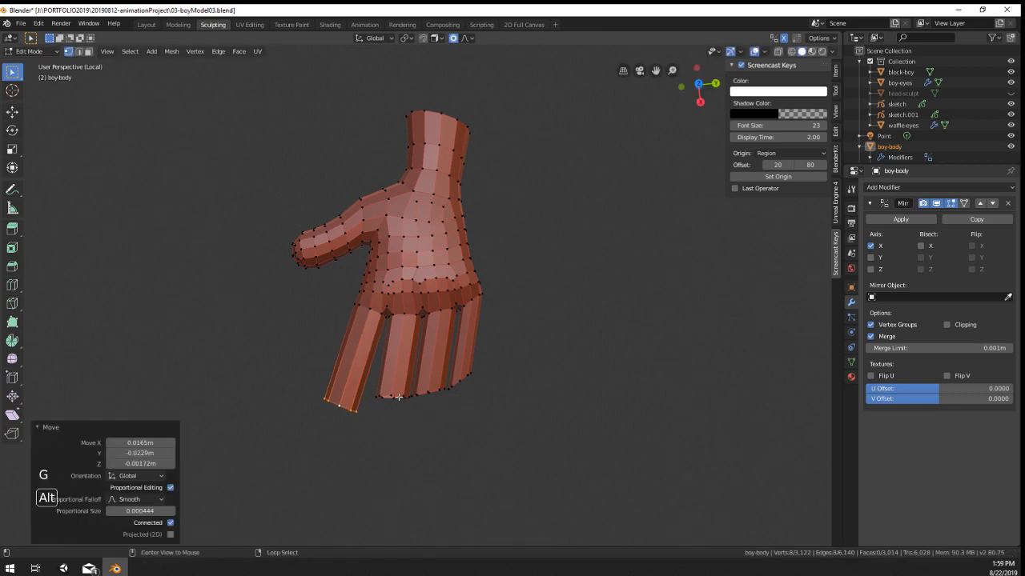
{"action": "right_click", "coordinate": [400, 403], "text": "alt"}
{"action": "key", "text": "g"}
{"action": "left_click", "coordinate": [416, 418]}
{"action": "right_click", "coordinate": [435, 393], "text": "alt"}
{"action": "key", "text": "g"}
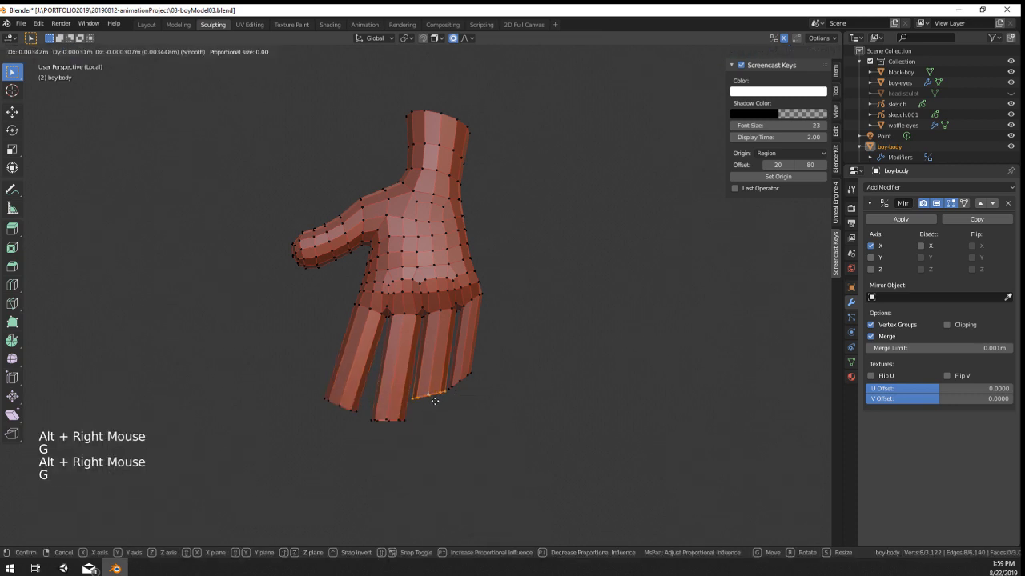
{"action": "left_click", "coordinate": [463, 381]}
Step: Move the little finger's end loop outward, rotate it square to the finger and scale it to about 0.873
{"action": "right_click", "coordinate": [457, 377], "text": "alt"}
{"action": "key", "text": "g"}
{"action": "left_click", "coordinate": [480, 377]}
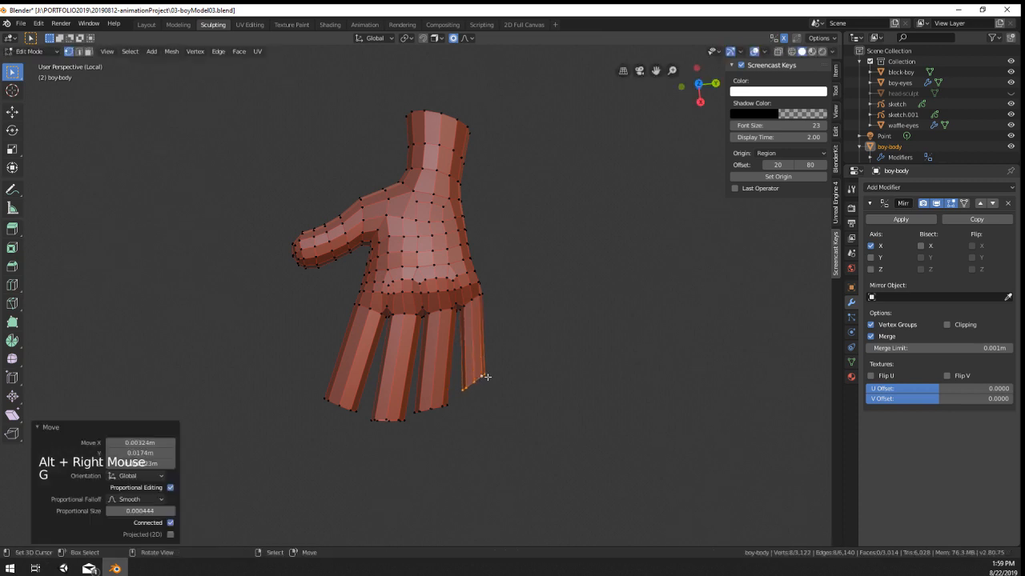
{"action": "key", "text": "r"}
{"action": "left_click", "coordinate": [559, 392]}
{"action": "key", "text": "g"}
{"action": "key", "text": "s"}
{"action": "left_click", "coordinate": [546, 376]}
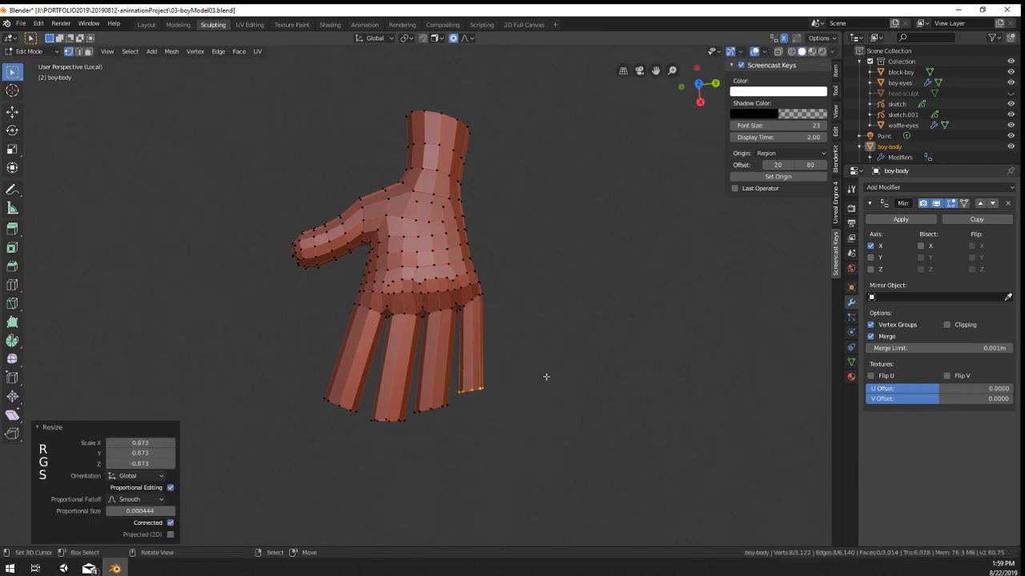
Step: Angle the little finger away from the ring finger by moving and rotating its end loop, and scale the loop to 1.255
{"action": "scroll", "coordinate": [544, 373], "scroll_direction": "up", "scroll_amount": 2}
{"action": "middle_click_drag", "start_coordinate": [524, 258], "coordinate": [433, 299], "text": "shift"}
{"action": "scroll", "coordinate": [433, 300], "scroll_direction": "down", "scroll_amount": 1, "text": "shift"}
{"action": "scroll", "coordinate": [433, 299], "scroll_direction": "up", "scroll_amount": 1}
{"action": "key", "text": "g"}
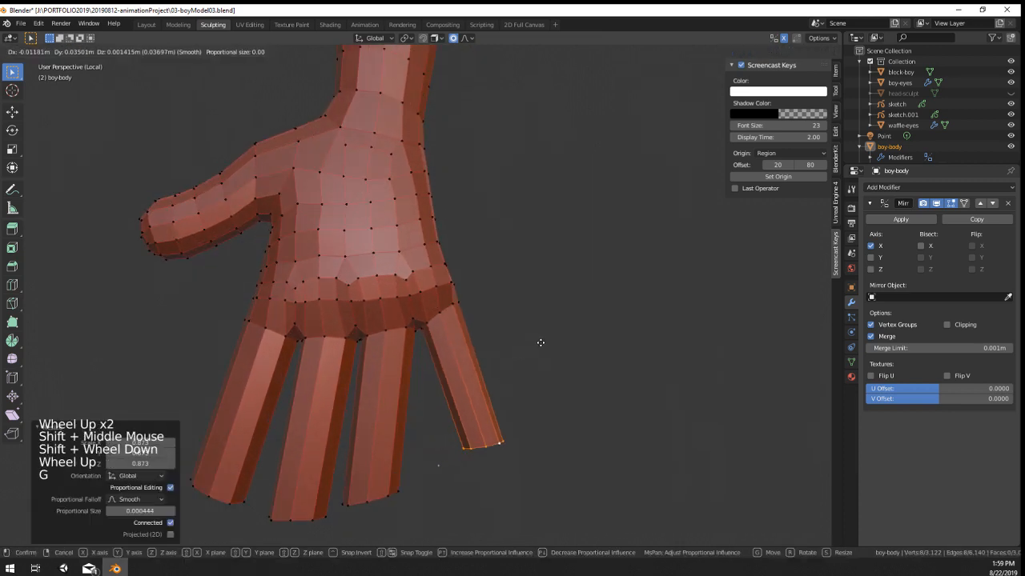
{"action": "key", "text": "r"}
{"action": "left_click", "coordinate": [583, 329]}
{"action": "key", "text": "r"}
{"action": "left_click", "coordinate": [587, 319]}
{"action": "key", "text": "s"}
{"action": "left_click", "coordinate": [616, 298]}
Step: Fine-tune the position and scale of the little finger's end loop and rotate it by about -3.64°
{"action": "key", "text": "g"}
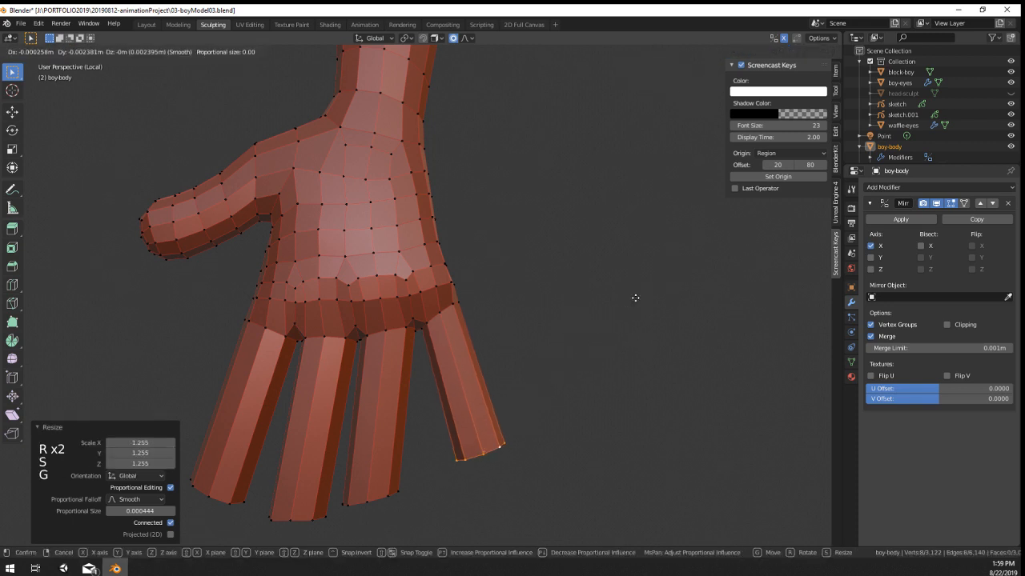
{"action": "left_click", "coordinate": [636, 295]}
{"action": "key", "text": "s"}
{"action": "left_click", "coordinate": [627, 304]}
{"action": "key", "text": "g"}
{"action": "left_click", "coordinate": [634, 293]}
{"action": "key", "text": "r"}
{"action": "left_click", "coordinate": [641, 281]}
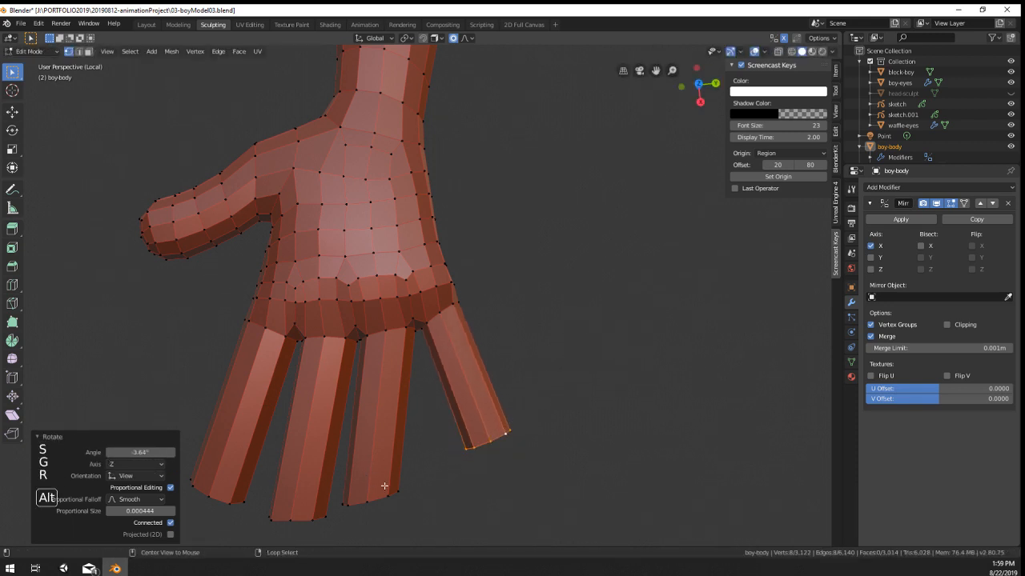
Step: Reposition the end loops of the ring, middle and index fingers so that the fingers fan out evenly
{"action": "right_click", "coordinate": [382, 500], "text": "alt"}
{"action": "key", "text": "g"}
{"action": "left_click", "coordinate": [442, 489]}
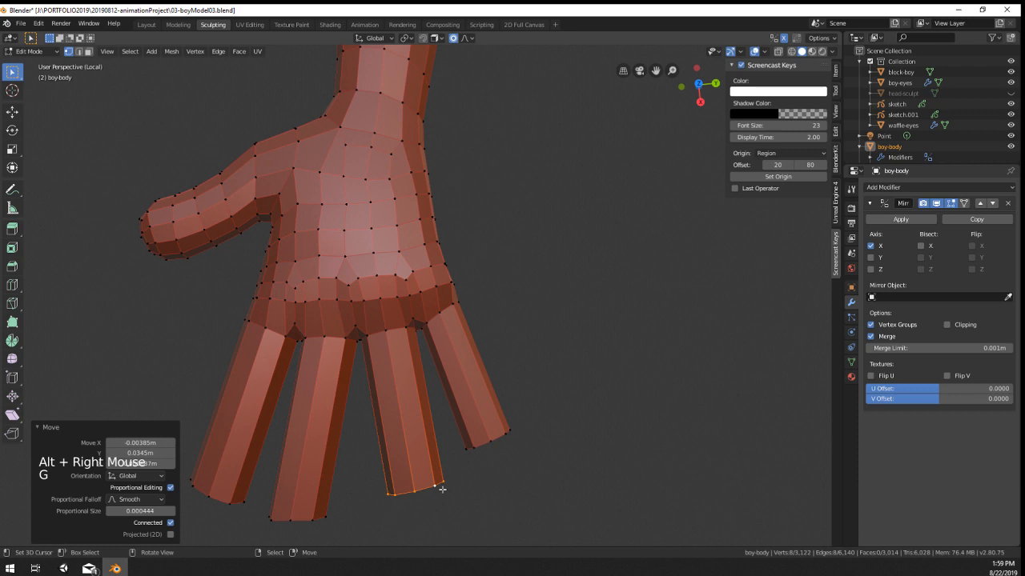
{"action": "right_click", "coordinate": [299, 522], "text": "alt"}
{"action": "key", "text": "g"}
{"action": "left_click", "coordinate": [318, 520]}
{"action": "right_click", "coordinate": [231, 509], "text": "alt"}
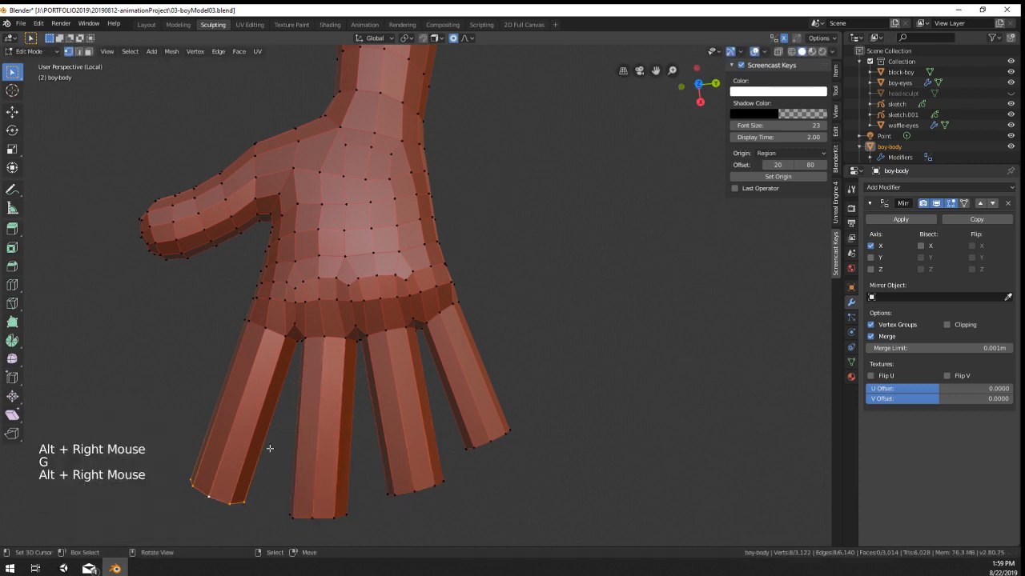
{"action": "scroll", "coordinate": [270, 449], "scroll_direction": "down", "scroll_amount": 1}
{"action": "middle_click_drag", "start_coordinate": [270, 449], "coordinate": [385, 441], "text": "shift"}
{"action": "key", "text": "g"}
{"action": "left_click", "coordinate": [474, 445]}
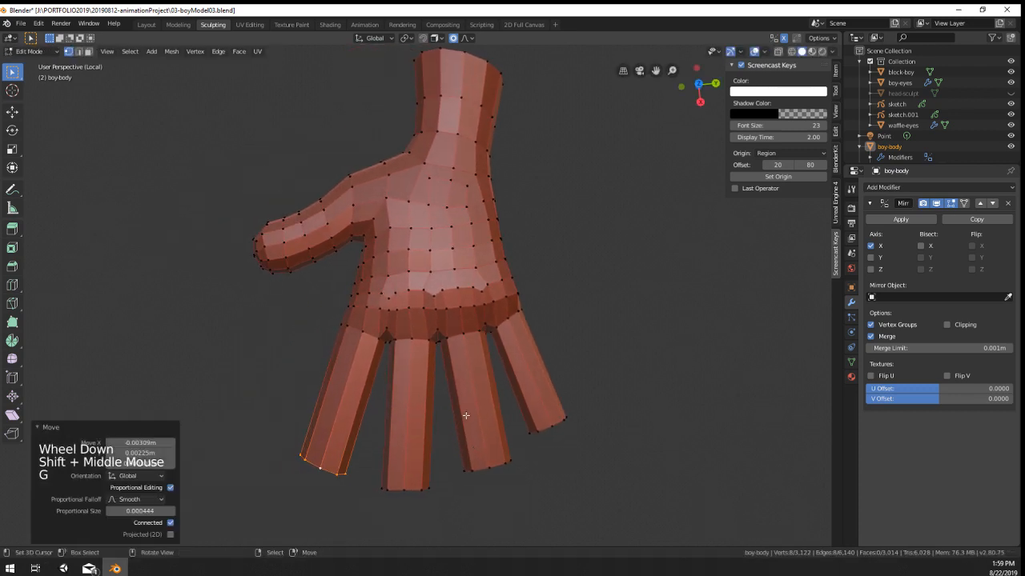
Step: Select the four fingers' end loops and try to extrude them outward, freely and along global Y
{"action": "middle_click_drag", "start_coordinate": [391, 530], "coordinate": [536, 401]}
{"action": "scroll", "coordinate": [553, 410], "scroll_direction": "up", "scroll_amount": 2}
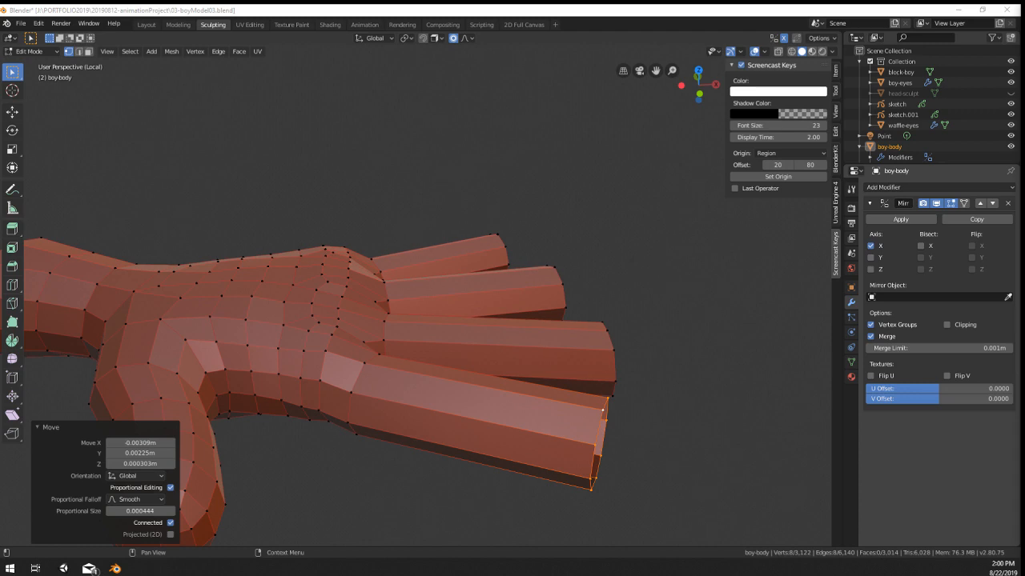
{"action": "middle_click_drag", "start_coordinate": [597, 269], "coordinate": [782, 354]}
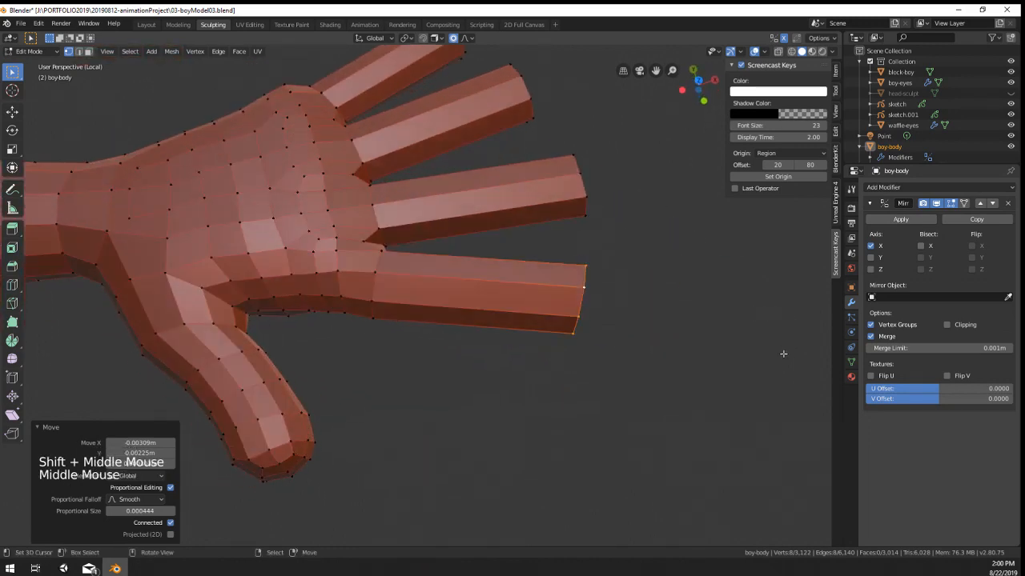
{"action": "middle_click_drag", "start_coordinate": [696, 328], "coordinate": [509, 339], "text": "shift"}
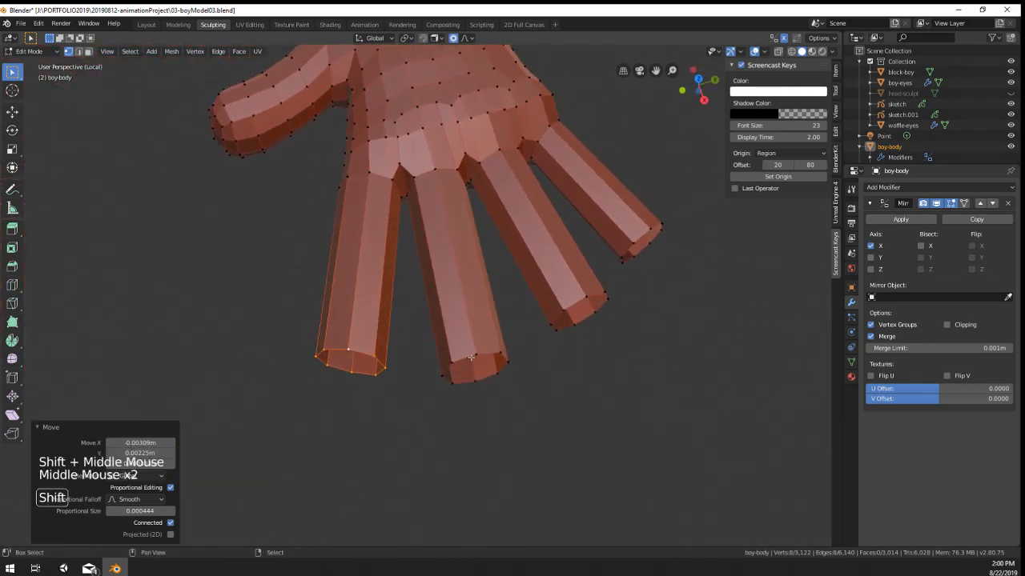
{"action": "right_click", "coordinate": [514, 333], "text": "alt+shift"}
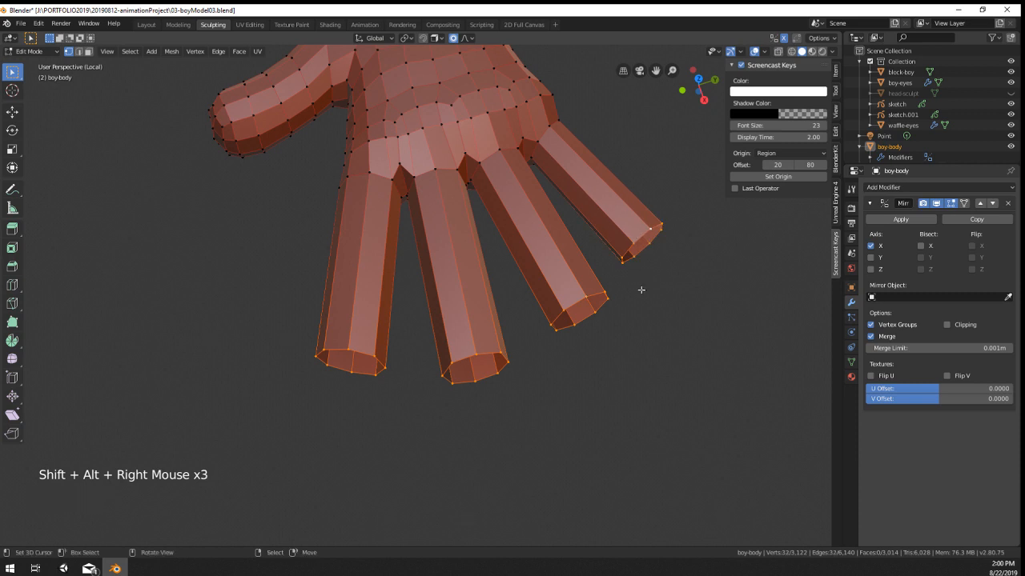
{"action": "middle_click_drag", "start_coordinate": [392, 120], "coordinate": [403, 124]}
{"action": "left_click", "coordinate": [407, 38]}
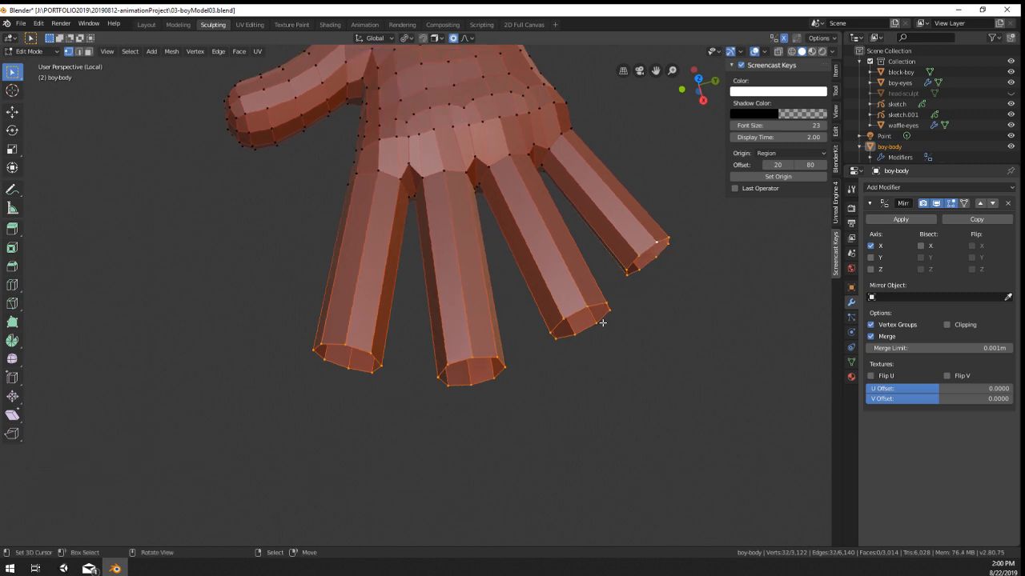
{"action": "middle_click_drag", "start_coordinate": [611, 342], "coordinate": [629, 331]}
{"action": "key", "text": "e"}
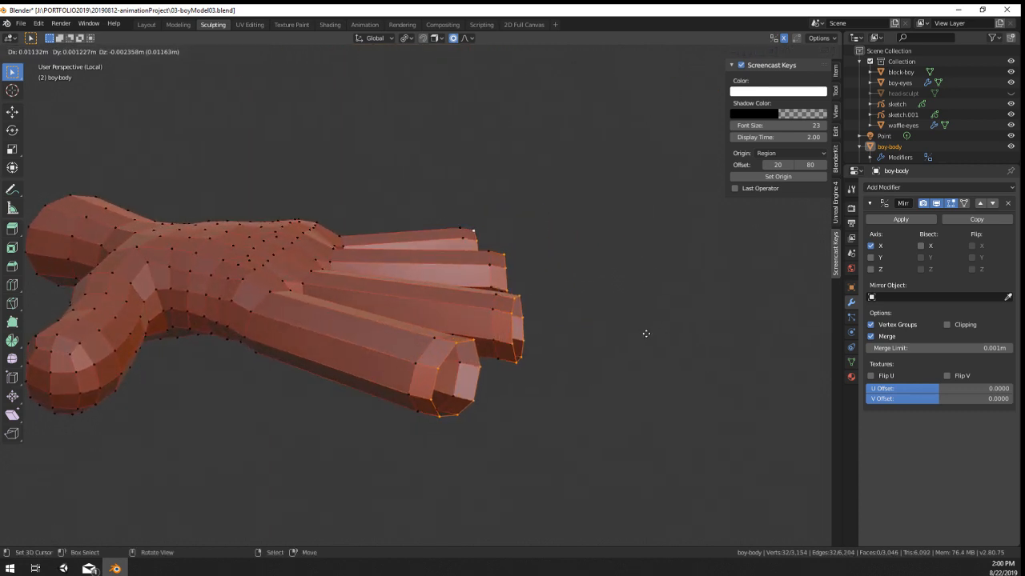
{"action": "right_click", "coordinate": [646, 333]}
{"action": "key", "text": "ctrl+z"}
{"action": "key", "text": "e"}
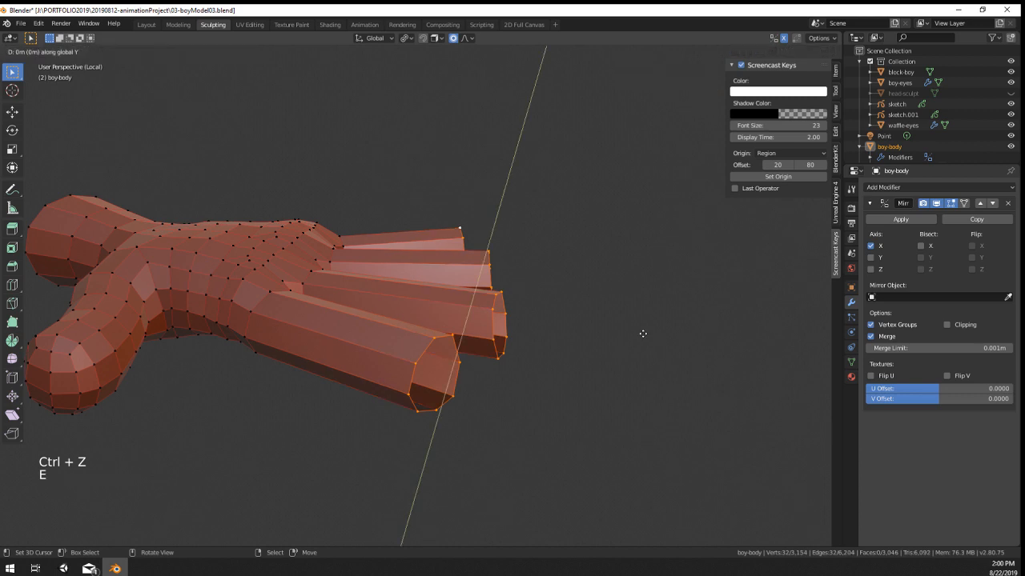
{"action": "key", "text": "ctrl+z"}
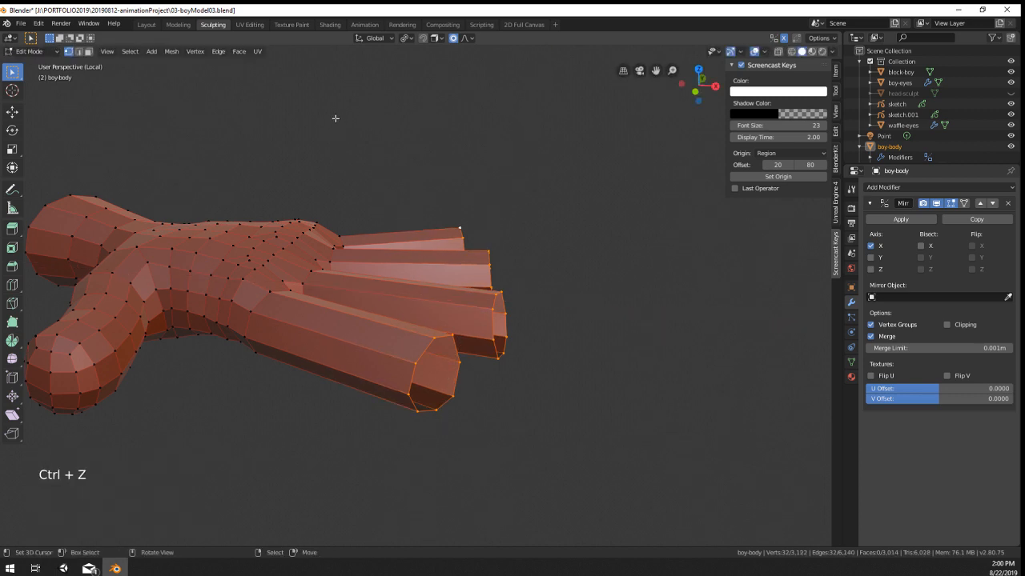
Step: Set the transform orientation to Normal
{"action": "left_click", "coordinate": [365, 38]}
{"action": "left_click", "coordinate": [385, 92]}
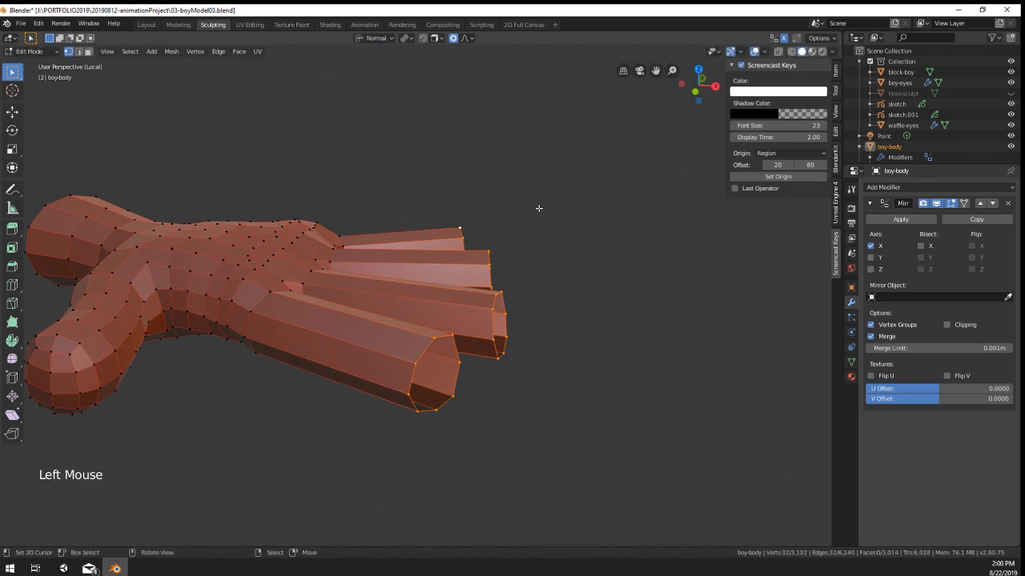
Step: Try extruding the four finger end loops along different axes, and delete the extruded vertices
{"action": "key", "text": "e"}
{"action": "key", "text": "x"}
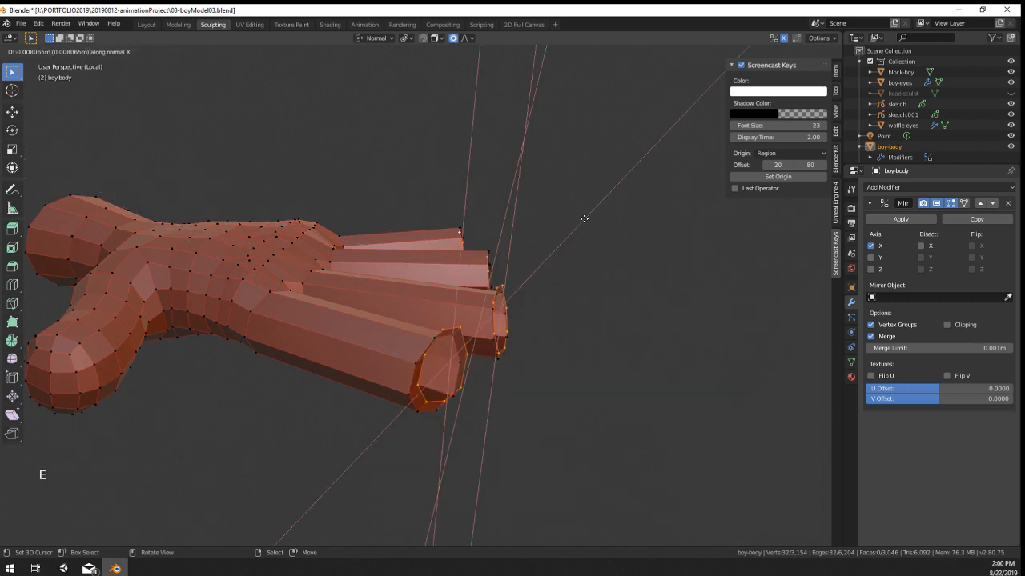
{"action": "key", "text": "x"}
{"action": "key", "text": "z"}
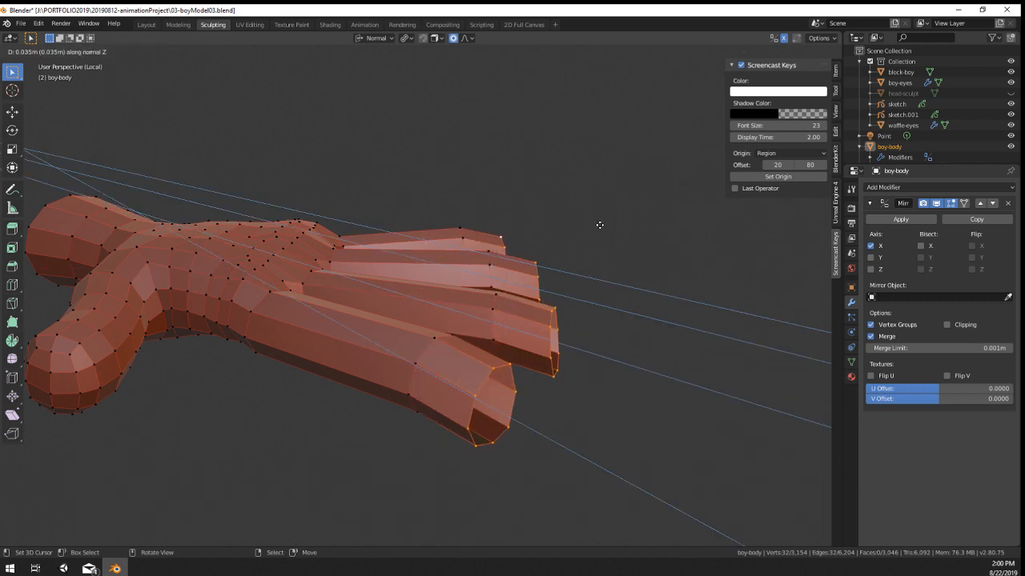
{"action": "key", "text": "z"}
{"action": "key", "text": "z"}
{"action": "key", "text": "y"}
{"action": "key", "text": "y"}
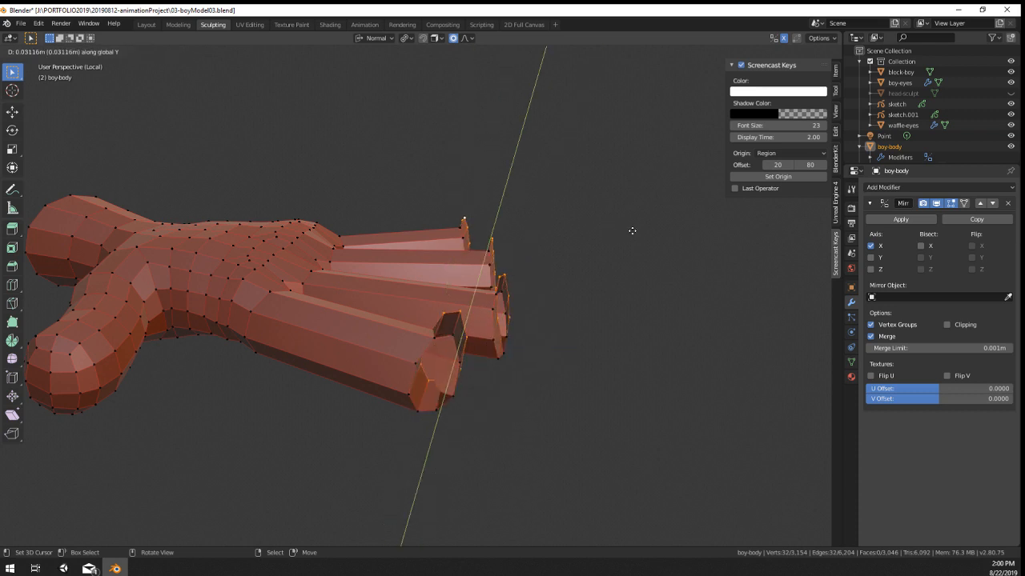
{"action": "left_click", "coordinate": [606, 233]}
{"action": "key", "text": "x"}
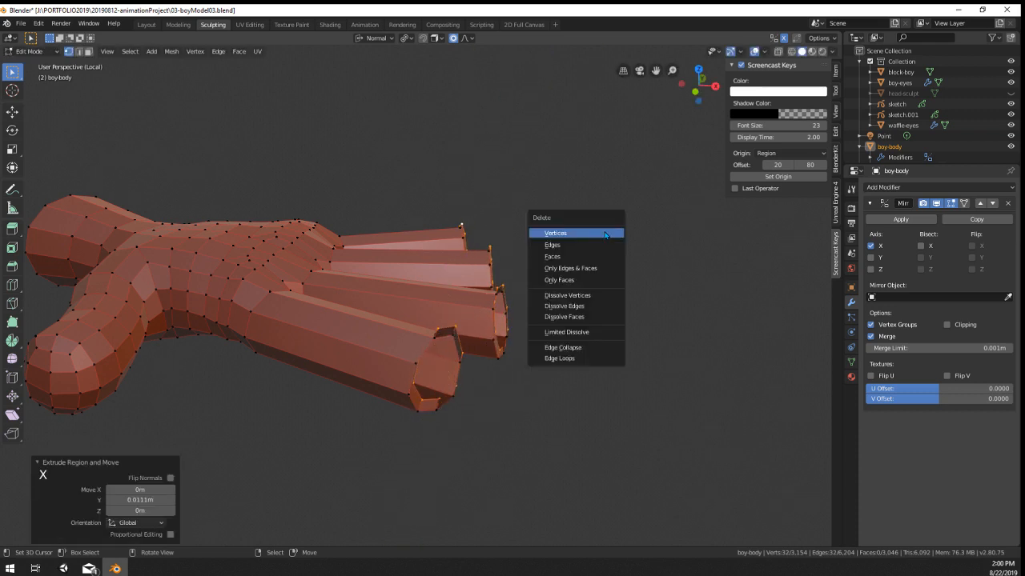
{"action": "left_click", "coordinate": [606, 233]}
Step: Select the end loops of all four fingers and fill each opening with a face
{"action": "middle_click_drag", "start_coordinate": [502, 239], "coordinate": [432, 348]}
{"action": "right_click", "coordinate": [504, 275], "text": "alt"}
{"action": "right_click", "coordinate": [460, 350], "text": "alt+shift"}
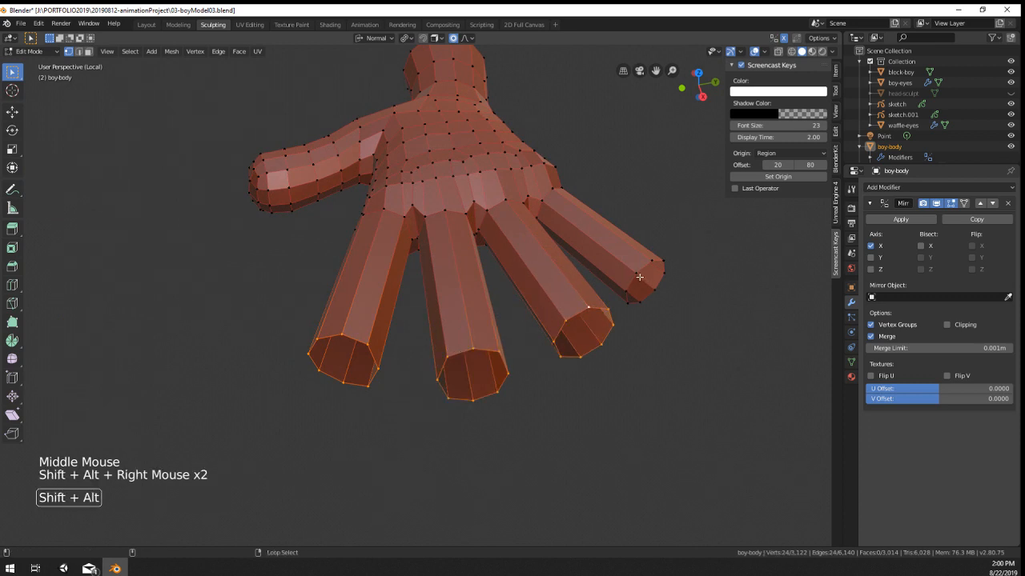
{"action": "key", "text": "f"}
Step: Extrude the four fingertip faces outward a short distance and scale them to taper the tips
{"action": "middle_click_drag", "start_coordinate": [633, 308], "coordinate": [630, 393]}
{"action": "key", "text": "e"}
{"action": "left_click", "coordinate": [651, 354]}
{"action": "scroll", "coordinate": [579, 373], "scroll_direction": "down", "scroll_amount": 2}
{"action": "key", "text": "s"}
{"action": "left_click", "coordinate": [655, 397]}
Step: Edge-slide the four fingertip loops by a factor of 0.512 and scale them to 0.838
{"action": "key", "text": "g"}
{"action": "key", "text": "g"}
{"action": "left_click", "coordinate": [622, 425]}
{"action": "scroll", "coordinate": [622, 408], "scroll_direction": "up", "scroll_amount": 1}
{"action": "key", "text": "s"}
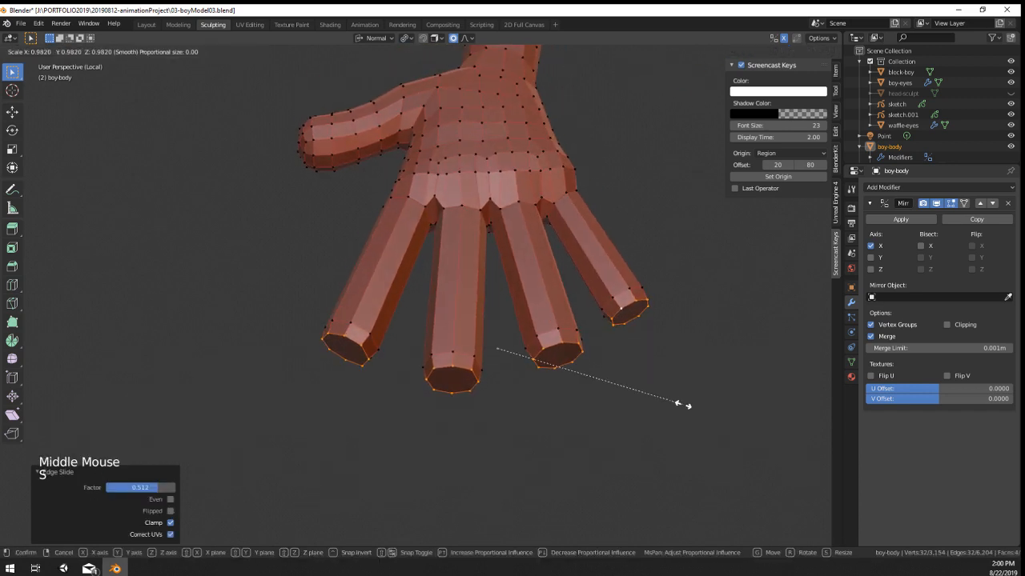
{"action": "left_click", "coordinate": [654, 403]}
Step: Try to extrude the fingertip loops again along their normal axes
{"action": "middle_click_drag", "start_coordinate": [615, 380], "coordinate": [508, 354]}
{"action": "key", "text": "g"}
{"action": "key", "text": "e"}
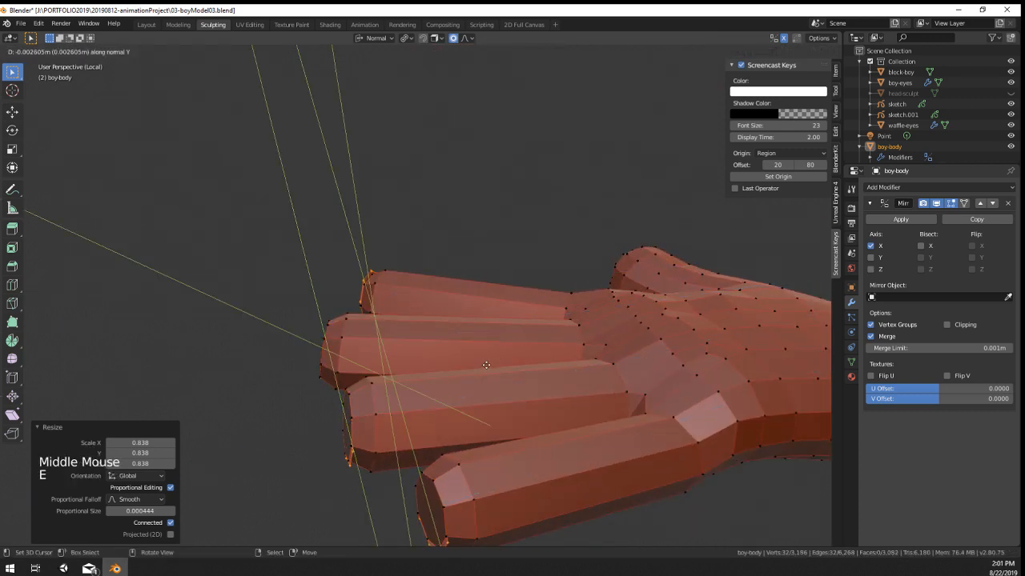
{"action": "key", "text": "x"}
{"action": "left_click", "coordinate": [489, 370]}
{"action": "key", "text": "ctrl+z"}
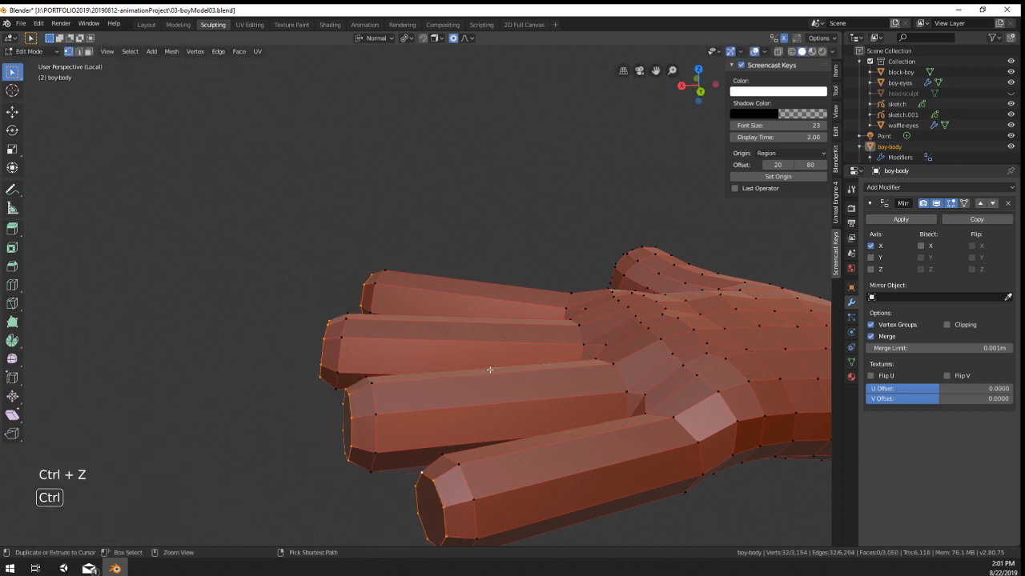
Step: Select the end faces of the first two fingertips in face mode and turn off proportional editing
{"action": "middle_click_drag", "start_coordinate": [499, 369], "coordinate": [546, 349]}
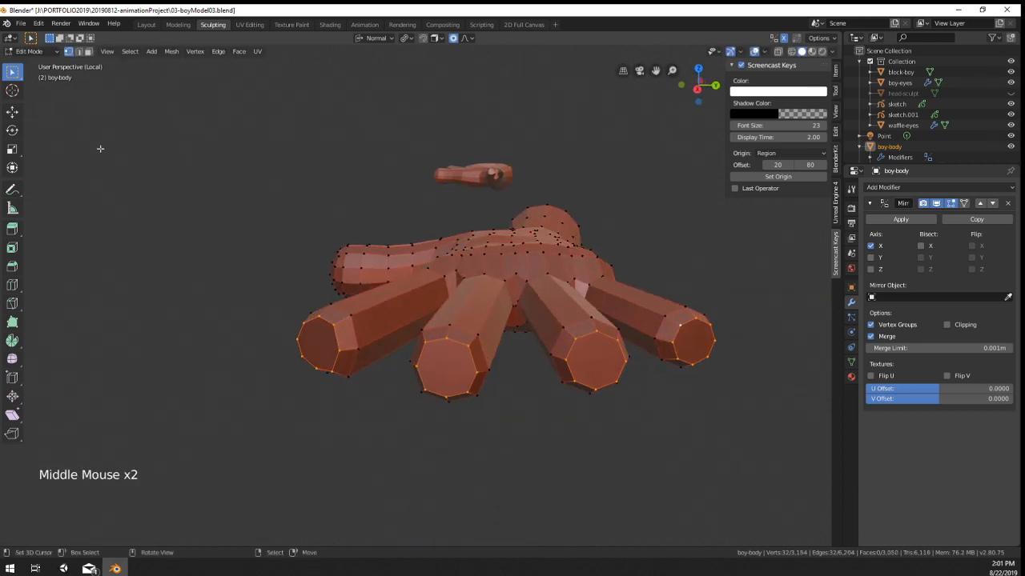
{"action": "left_click", "coordinate": [89, 52]}
{"action": "right_click", "coordinate": [323, 359]}
{"action": "right_click", "coordinate": [444, 373], "text": "shift"}
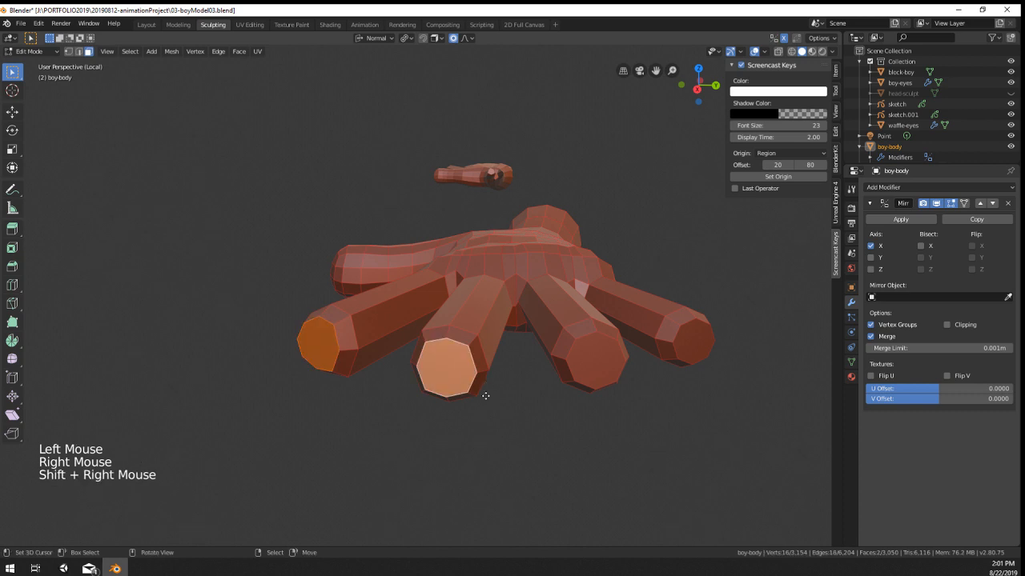
{"action": "key", "text": "g"}
{"action": "right_click", "coordinate": [604, 373]}
{"action": "left_click", "coordinate": [453, 39]}
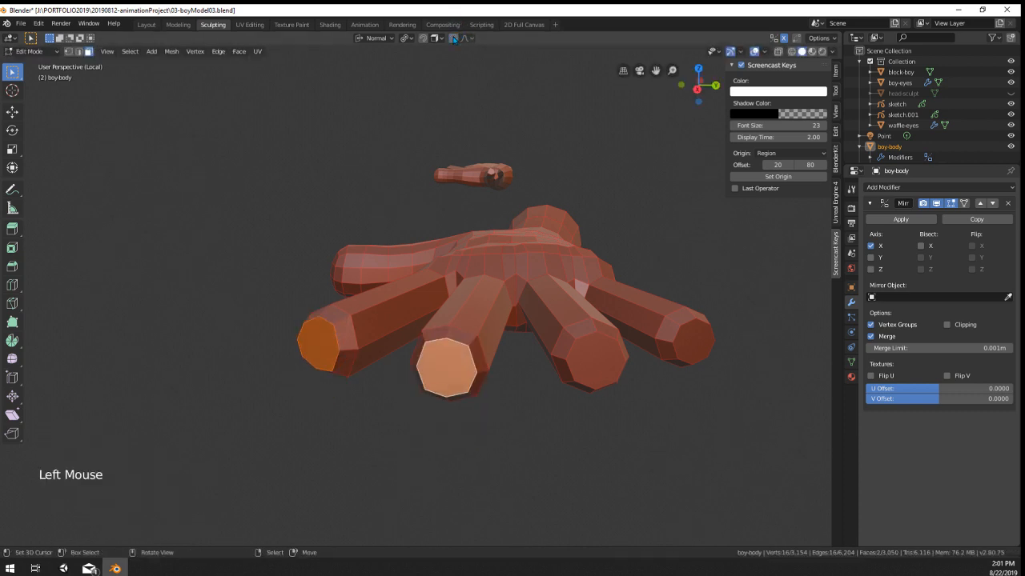
Step: Add the end faces of the other two fingertips to the selection, leaving out the neighbouring side face
{"action": "key", "text": "g"}
{"action": "right_click", "coordinate": [583, 363]}
{"action": "right_click", "coordinate": [582, 362], "text": "shift"}
{"action": "right_click", "coordinate": [667, 349], "text": "shift"}
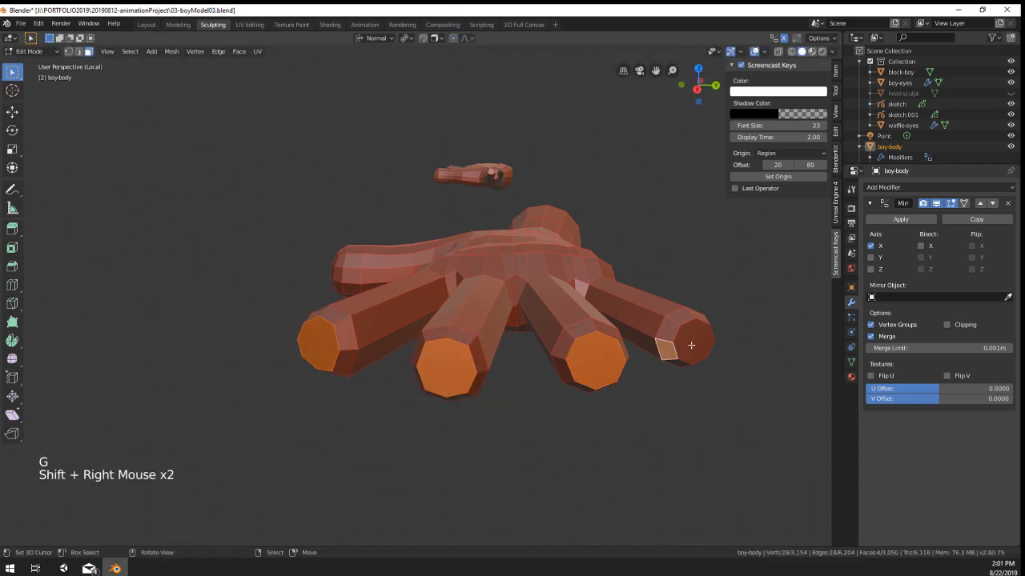
{"action": "right_click", "coordinate": [691, 345], "text": "shift"}
{"action": "right_click", "coordinate": [670, 352], "text": "shift"}
{"action": "middle_click_drag", "start_coordinate": [673, 354], "coordinate": [591, 412]}
Step: Try to extrude the four fingertip faces outward, scale them to 0.512 and edge-slide them by 0.659
{"action": "key", "text": "e"}
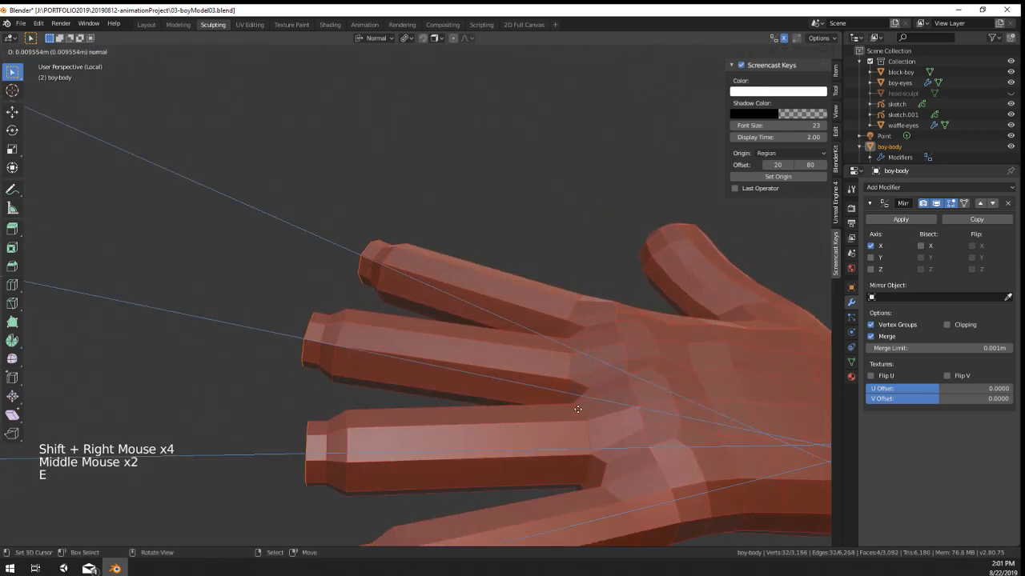
{"action": "left_click", "coordinate": [578, 409]}
{"action": "key", "text": "s"}
{"action": "left_click", "coordinate": [457, 407]}
{"action": "key", "text": "g"}
{"action": "key", "text": "g"}
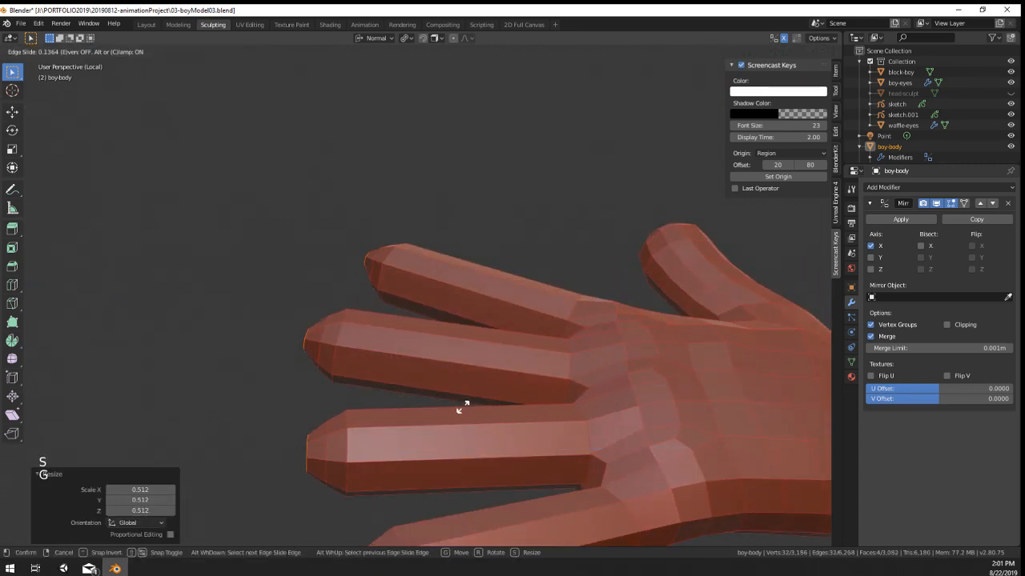
{"action": "left_click", "coordinate": [473, 407]}
{"action": "key", "text": "s"}
{"action": "right_click", "coordinate": [436, 406]}
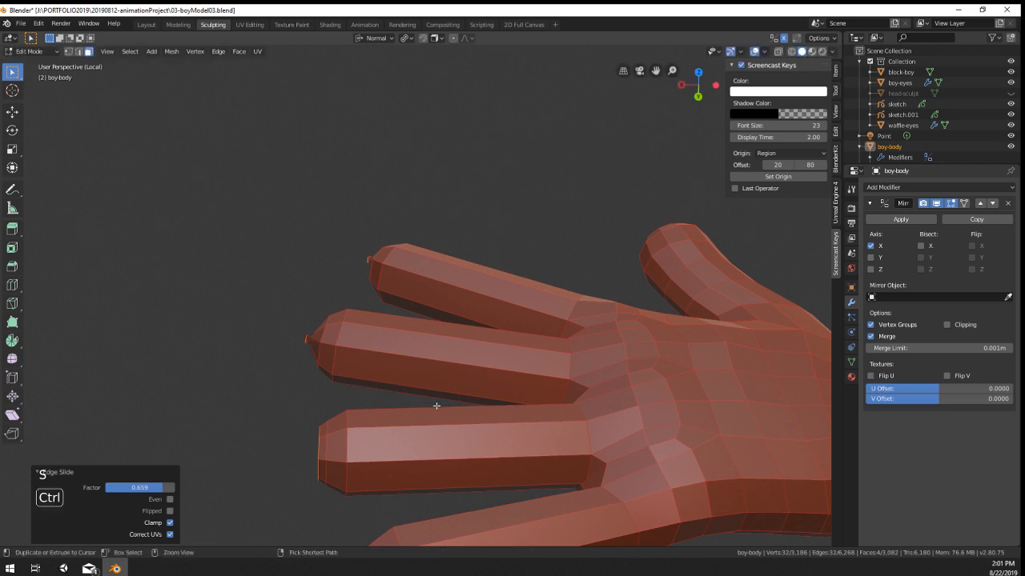
Step: Undo the fingertip scaling and slide, try another edge slide, and undo back past the extrusion
{"action": "key", "text": "ctrl+z"}
{"action": "key", "text": "ctrl+z"}
{"action": "key", "text": "ctrl+z"}
{"action": "key", "text": "g"}
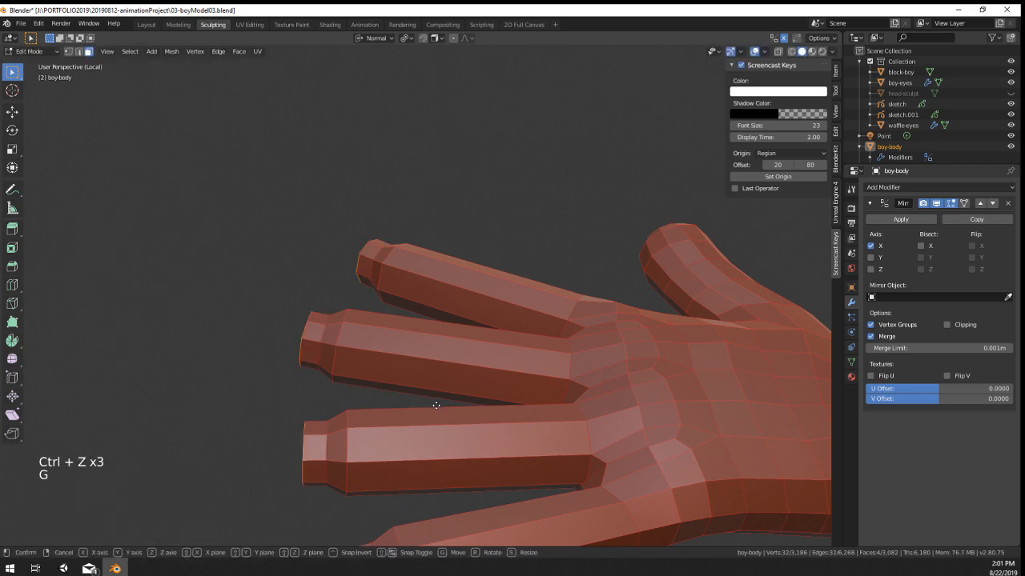
{"action": "key", "text": "g"}
{"action": "left_click", "coordinate": [442, 404]}
{"action": "key", "text": "ctrl+z"}
{"action": "key", "text": "ctrl+z"}
{"action": "key", "text": "ctrl+z"}
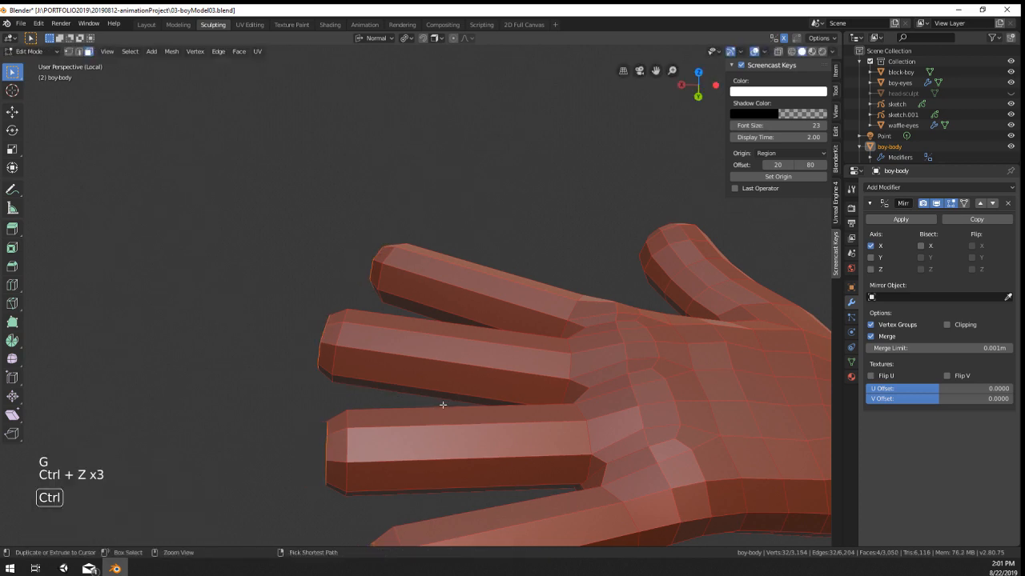
Step: Extrude the four fingertip end faces a short distance and scale them to 0.785 to round the tips
{"action": "key", "text": "e"}
{"action": "left_click", "coordinate": [463, 405]}
{"action": "key", "text": "s"}
{"action": "left_click", "coordinate": [441, 409]}
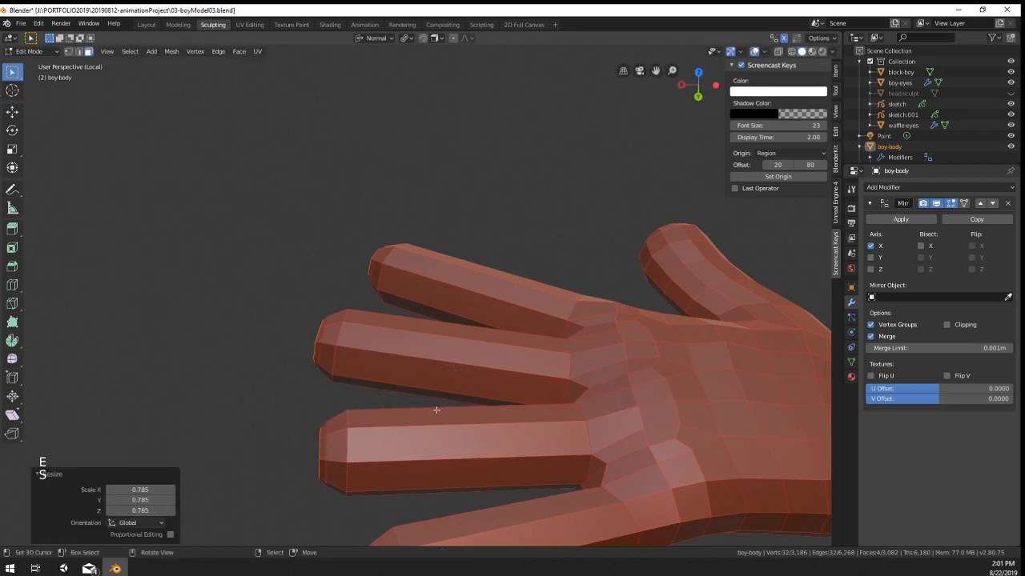
{"action": "middle_click_drag", "start_coordinate": [441, 409], "coordinate": [330, 259]}
{"action": "key", "text": "s"}
{"action": "left_click", "coordinate": [469, 363]}
Step: Delete the end faces of the four fingertips, keeping their edges
{"action": "key", "text": "x"}
{"action": "left_click", "coordinate": [490, 389]}
{"action": "scroll", "coordinate": [446, 368], "scroll_direction": "up", "scroll_amount": 2}
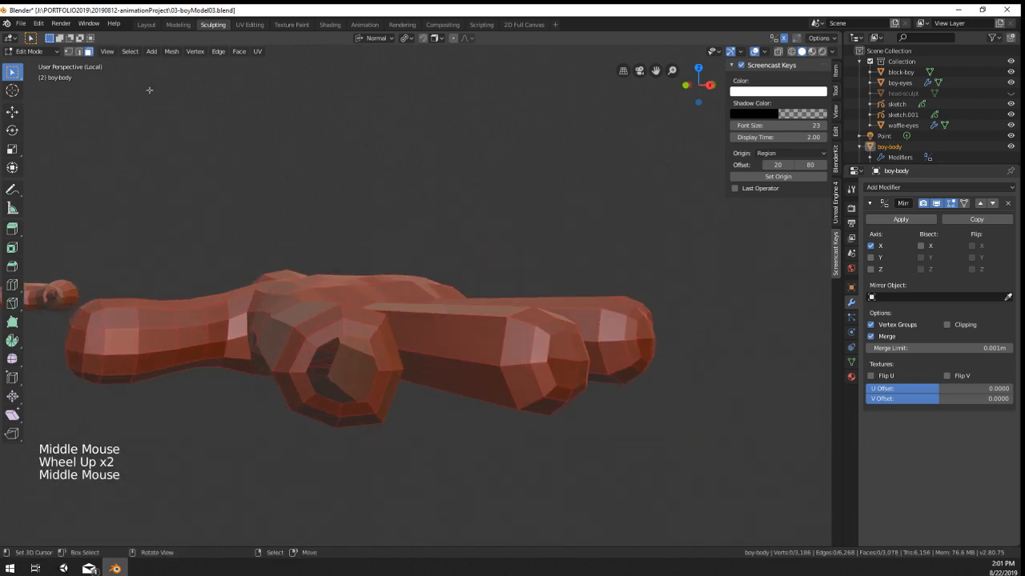
Step: Select the three edge loops around the index finger's open tip and save the file
{"action": "left_click", "coordinate": [79, 51]}
{"action": "right_click", "coordinate": [356, 356], "text": "alt"}
{"action": "middle_click", "coordinate": [356, 356], "text": "alt"}
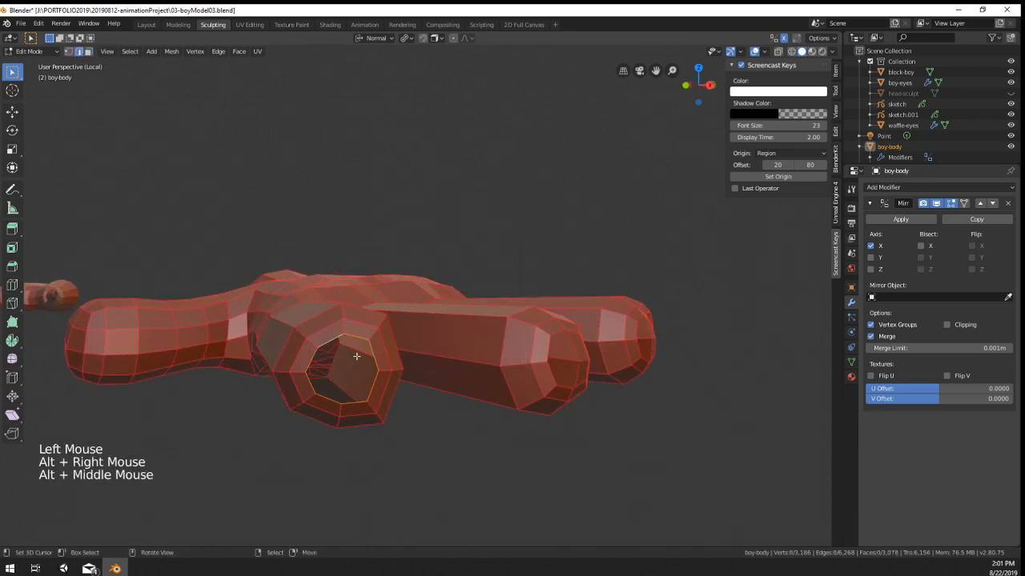
{"action": "right_click", "coordinate": [344, 314], "text": "alt+shift"}
{"action": "right_click", "coordinate": [345, 314], "text": "alt+shift"}
{"action": "key", "text": "w"}
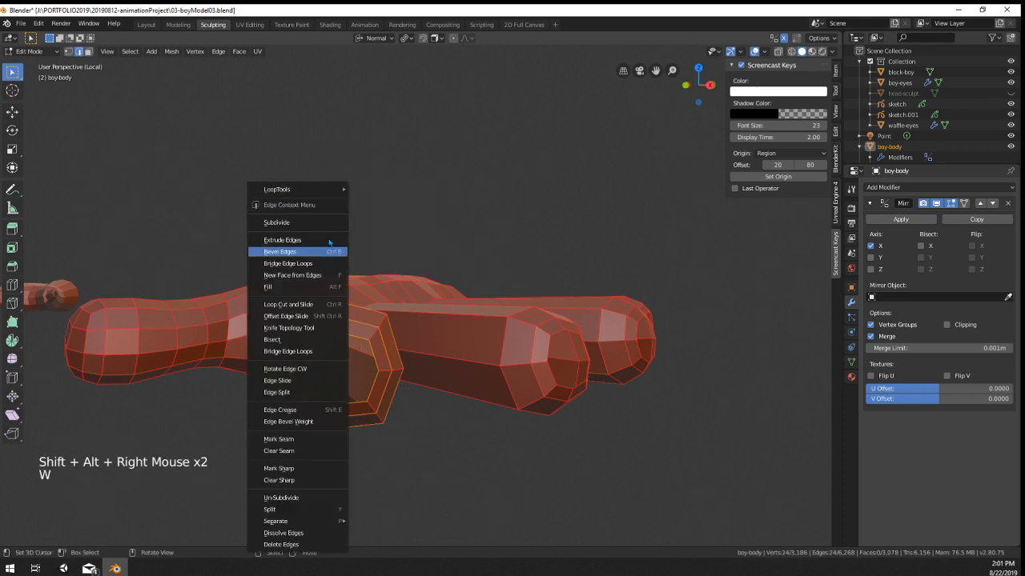
{"action": "mouse_move", "coordinate": [320, 190]}
{"action": "left_click", "coordinate": [373, 189]}
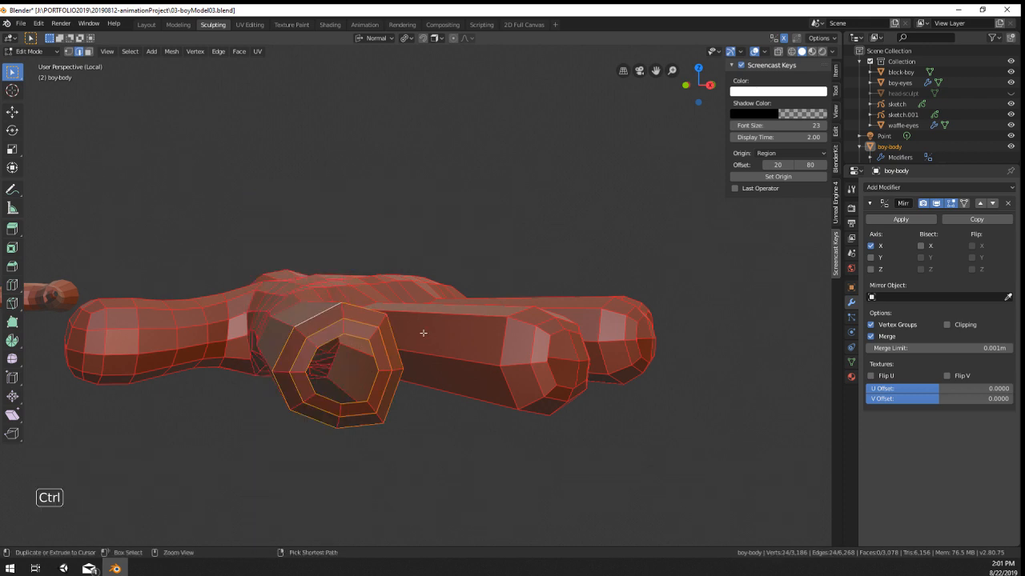
{"action": "key", "text": "ctrl+s"}
Step: Round the index fingertip loops with LoopTools Circle, and smooth them with several passes of LoopTools Relax
{"action": "key", "text": "w"}
{"action": "mouse_move", "coordinate": [416, 189]}
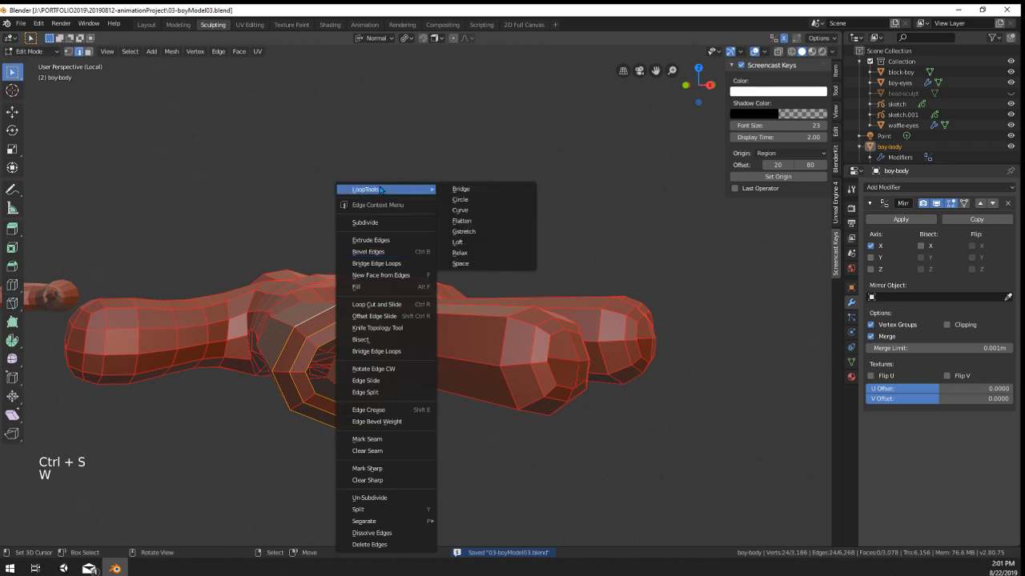
{"action": "left_click", "coordinate": [482, 201]}
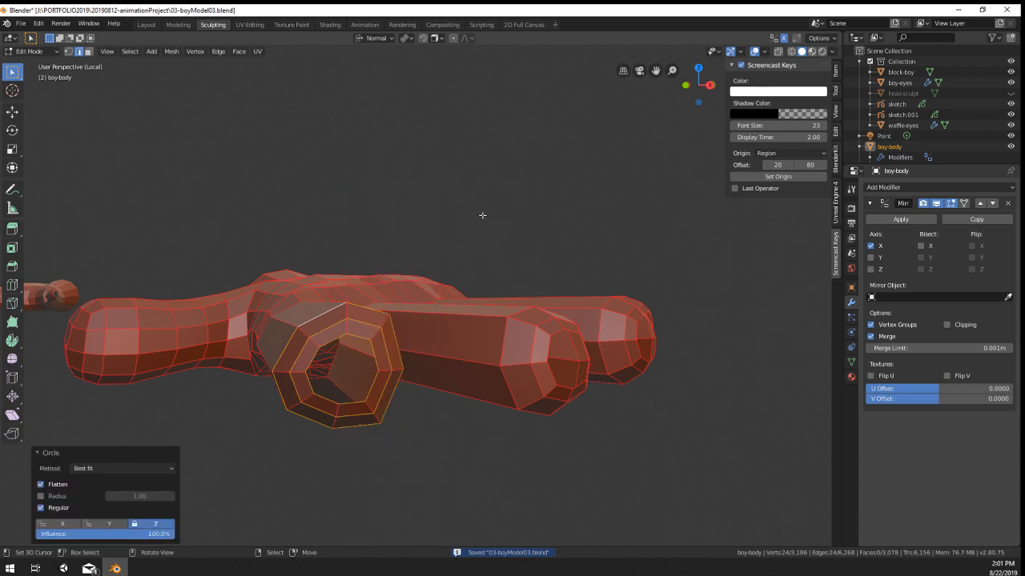
{"action": "key", "text": "w"}
{"action": "mouse_move", "coordinate": [264, 189]}
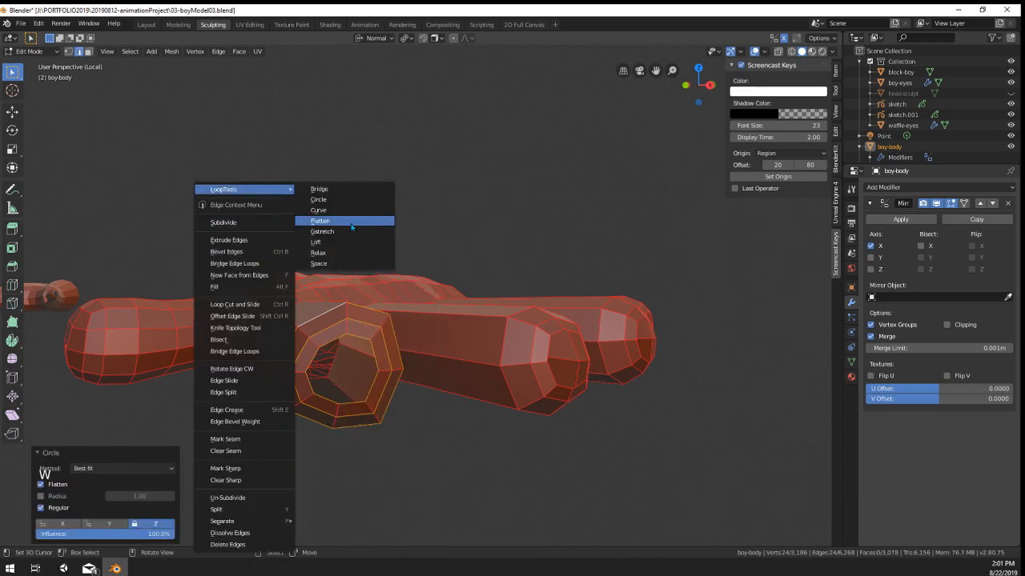
{"action": "left_click", "coordinate": [331, 253]}
{"action": "key", "text": "shift+r"}
{"action": "key", "text": "shift+r"}
{"action": "key", "text": "shift+r"}
Step: Bridge the upper and lower edges of the index fingertip opening with two side-by-side faces
{"action": "middle_click_drag", "start_coordinate": [339, 259], "coordinate": [346, 331]}
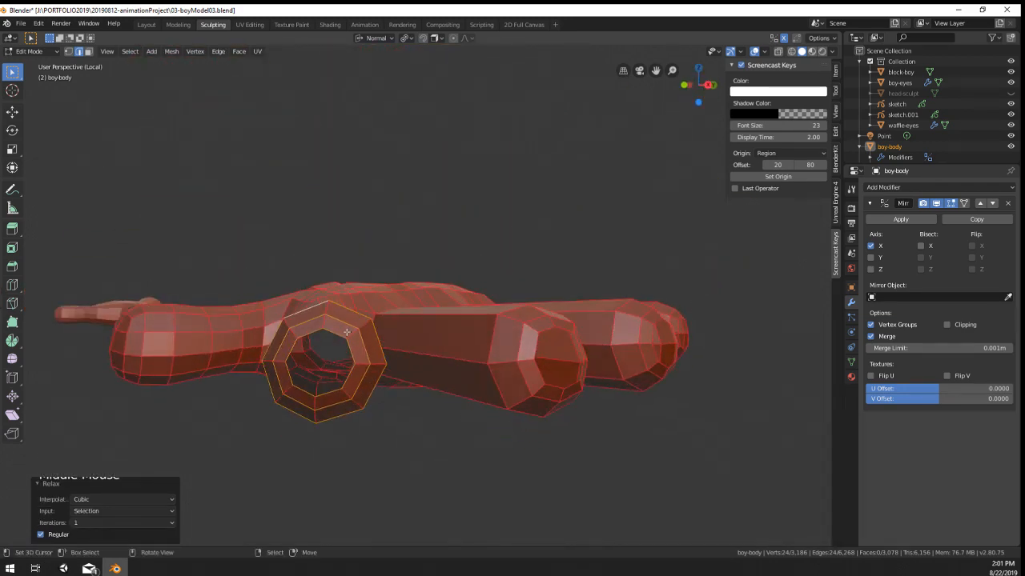
{"action": "right_click", "coordinate": [313, 339]}
{"action": "right_click", "coordinate": [335, 331], "text": "shift"}
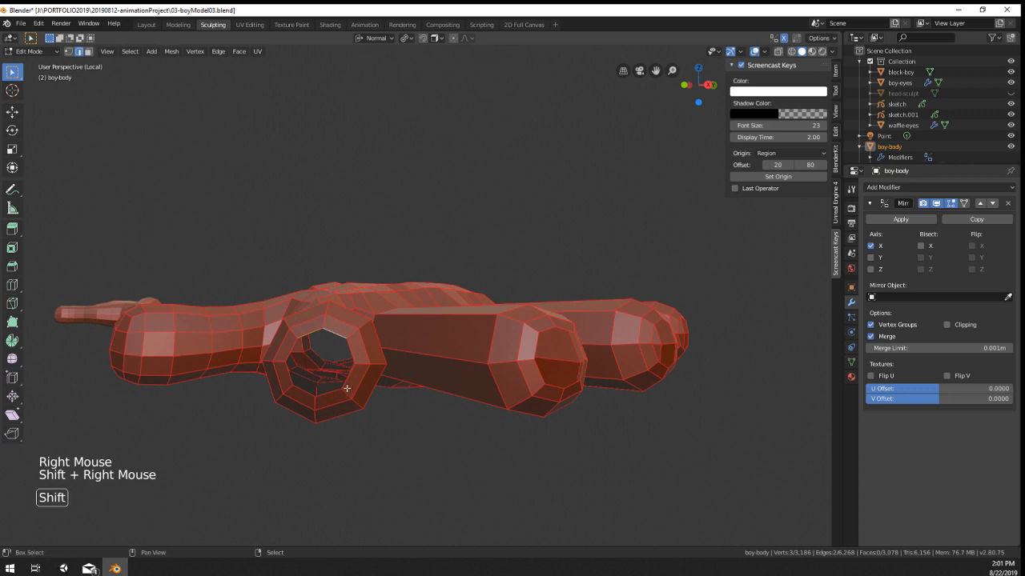
{"action": "right_click", "coordinate": [328, 390]}
{"action": "right_click", "coordinate": [335, 339], "text": "shift"}
{"action": "key", "text": "f"}
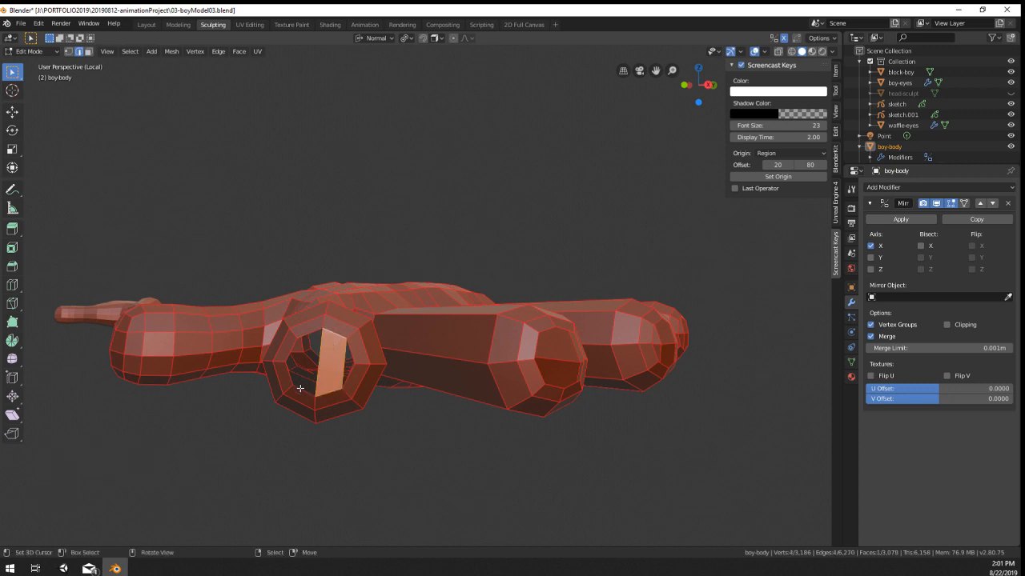
{"action": "right_click", "coordinate": [300, 388]}
{"action": "right_click", "coordinate": [312, 332], "text": "shift"}
{"action": "key", "text": "f"}
Step: Add a horizontal loop cut across the two new index fingertip faces and scale it
{"action": "key", "text": "ctrl+r"}
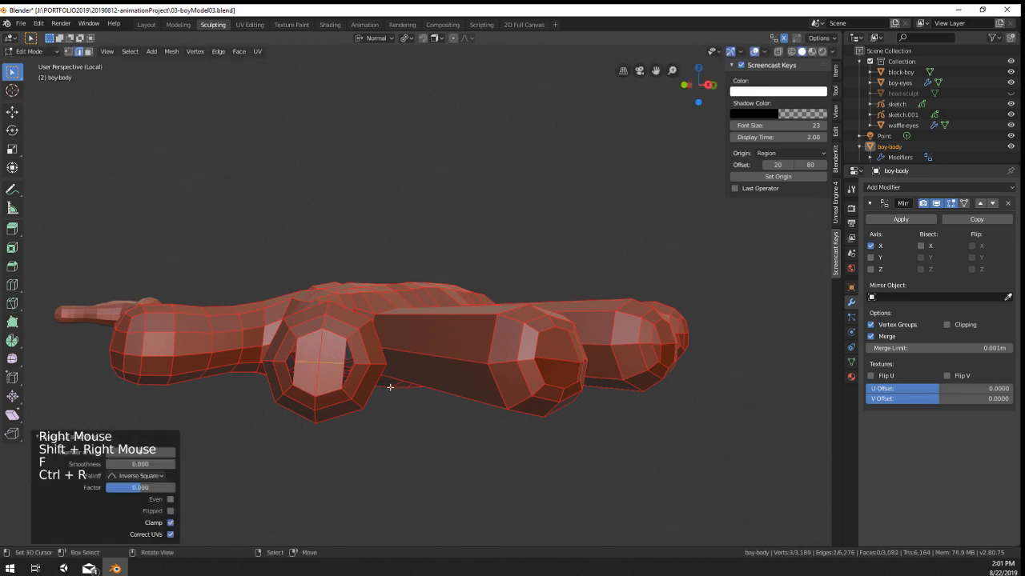
{"action": "key", "text": "s"}
{"action": "left_click", "coordinate": [366, 385]}
Step: Fill the remaining gaps on both sides of the index fingertip with faces
{"action": "right_click", "coordinate": [370, 376]}
{"action": "key", "text": "f"}
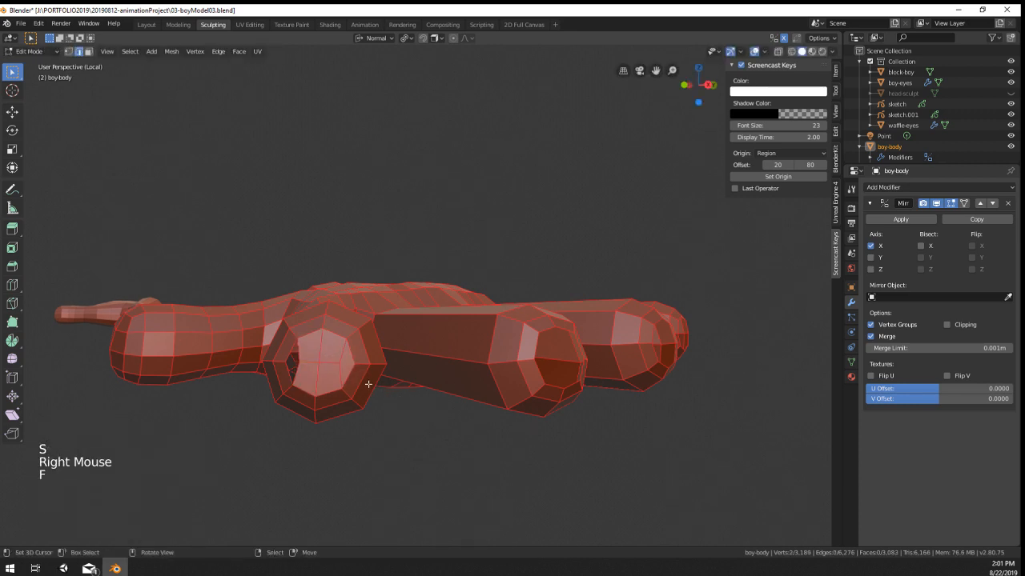
{"action": "right_click", "coordinate": [292, 356]}
{"action": "key", "text": "f"}
Step: Move the centre edges of the index fingertip outward to round the tip, and check the hand in Object Mode
{"action": "right_click", "coordinate": [348, 396]}
{"action": "middle_click_drag", "start_coordinate": [360, 396], "coordinate": [434, 429]}
{"action": "right_click", "coordinate": [392, 381]}
{"action": "right_click", "coordinate": [400, 377], "text": "shift"}
{"action": "key", "text": "g"}
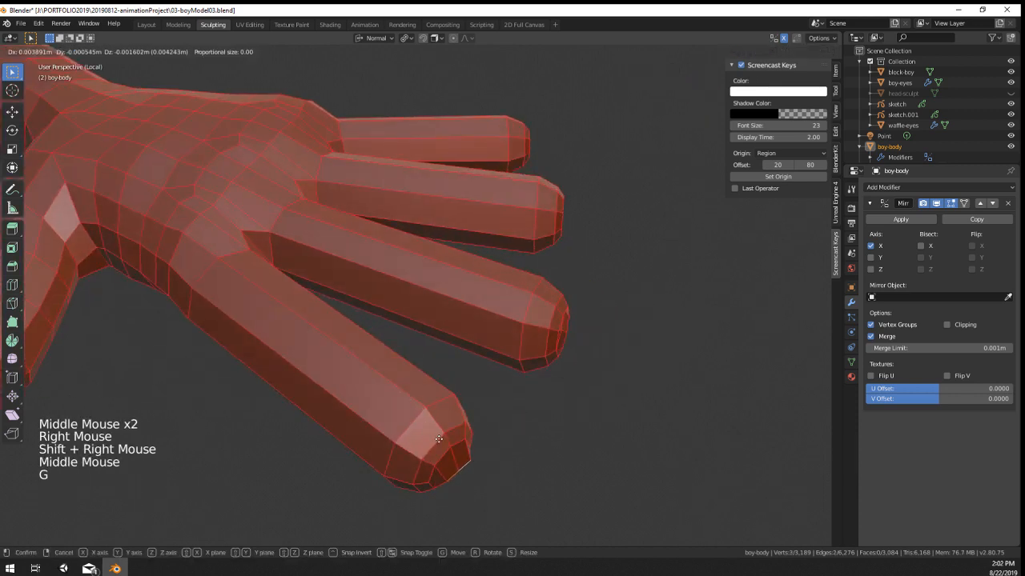
{"action": "left_click", "coordinate": [434, 436]}
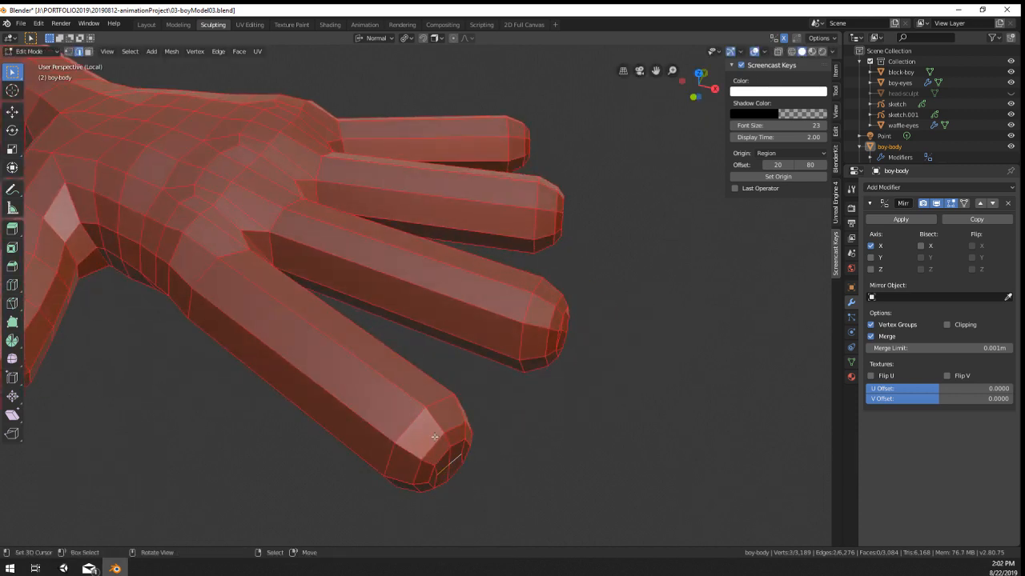
{"action": "key", "text": "g"}
{"action": "left_click", "coordinate": [483, 446]}
{"action": "key", "text": "Tab"}
{"action": "middle_click_drag", "start_coordinate": [482, 445], "coordinate": [350, 367]}
{"action": "key", "text": "Tab"}
Step: Preview the paths that loop cuts would follow along the fingers, thumb and palm
{"action": "key", "text": "ctrl+r"}
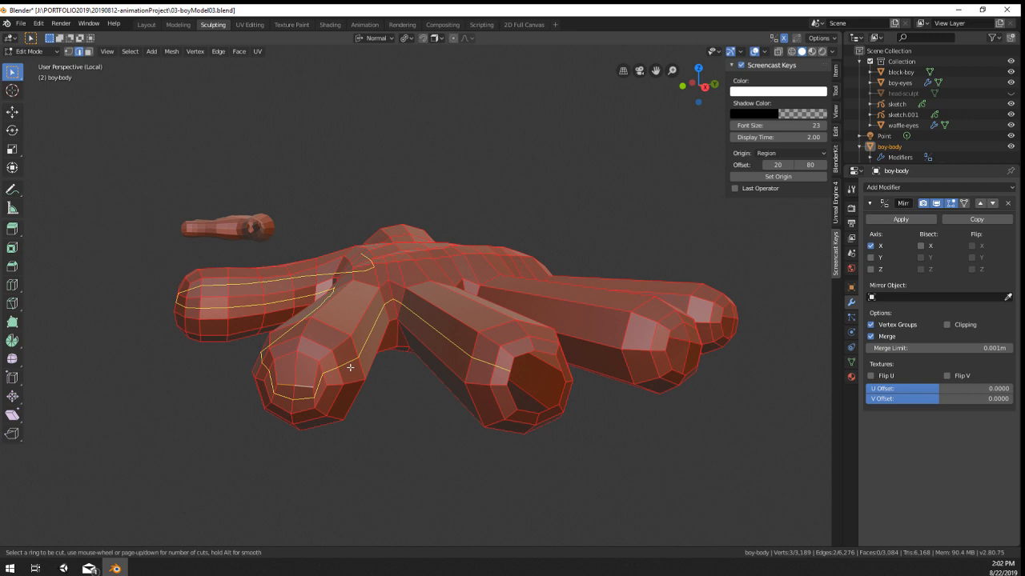
{"action": "middle_click_drag", "start_coordinate": [349, 367], "coordinate": [393, 380]}
{"action": "key", "text": "ctrl+r"}
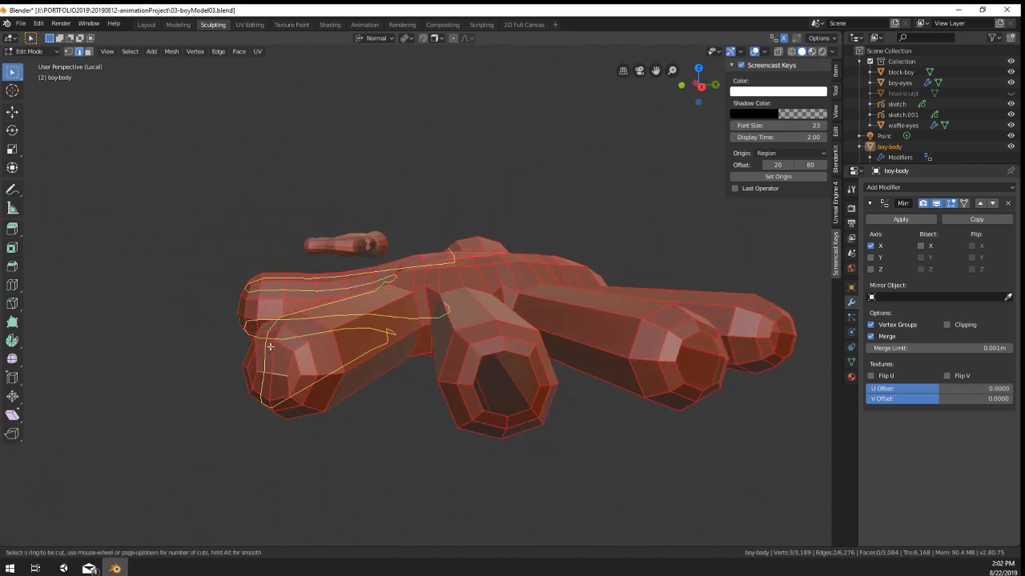
{"action": "middle_click_drag", "start_coordinate": [270, 347], "coordinate": [406, 373]}
{"action": "scroll", "coordinate": [407, 373], "scroll_direction": "down", "scroll_amount": 2}
{"action": "key", "text": "ctrl+r"}
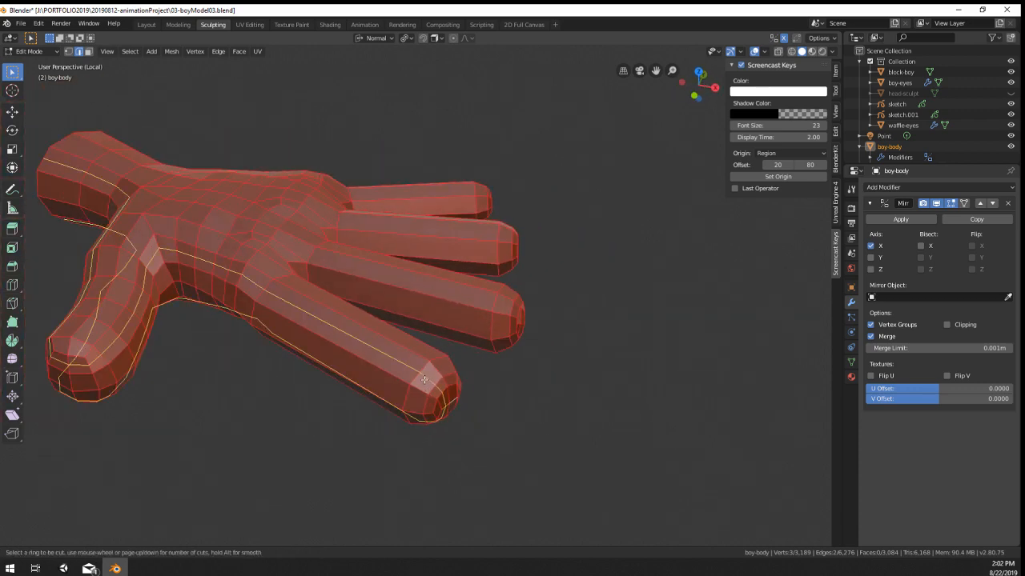
{"action": "scroll", "coordinate": [425, 380], "scroll_direction": "down", "scroll_amount": 3}
Step: Try to fill the middle finger's open tip with a face from several selected edges, and undo it
{"action": "middle_click_drag", "start_coordinate": [425, 379], "coordinate": [364, 370]}
{"action": "scroll", "coordinate": [384, 306], "scroll_direction": "up", "scroll_amount": 2}
{"action": "scroll", "coordinate": [337, 293], "scroll_direction": "up", "scroll_amount": 1}
{"action": "scroll", "coordinate": [448, 376], "scroll_direction": "up", "scroll_amount": 1}
{"action": "right_click", "coordinate": [361, 382]}
{"action": "right_click", "coordinate": [361, 382], "text": "shift"}
{"action": "right_click", "coordinate": [367, 382], "text": "shift"}
{"action": "key", "text": "f"}
{"action": "middle_click_drag", "start_coordinate": [364, 370], "coordinate": [365, 366]}
{"action": "key", "text": "ctrl+r"}
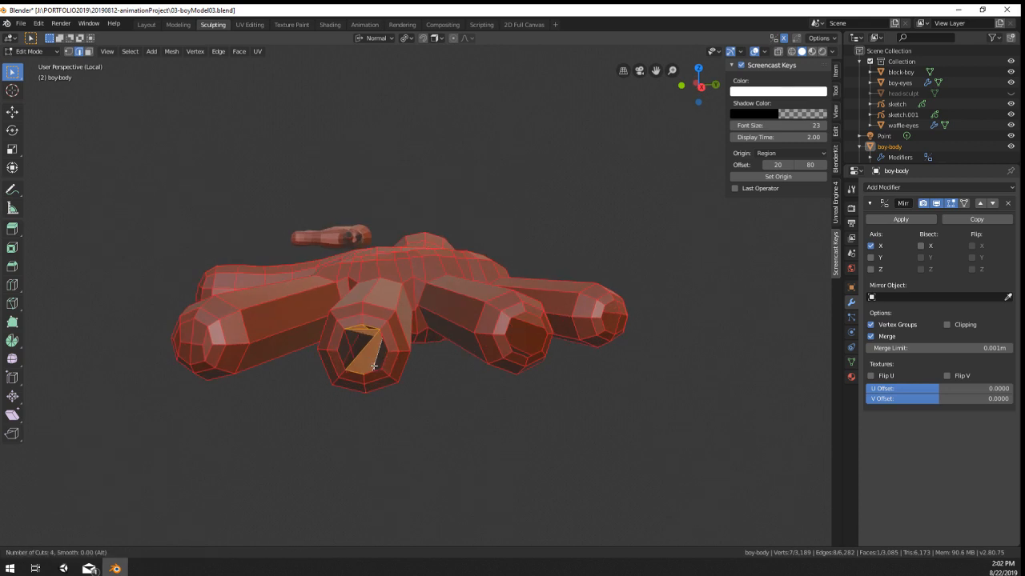
{"action": "key", "text": "ctrl+z"}
Step: Bridge the upper and lower edges of the middle fingertip opening with two side-by-side faces
{"action": "scroll", "coordinate": [365, 370], "scroll_direction": "up", "scroll_amount": 2}
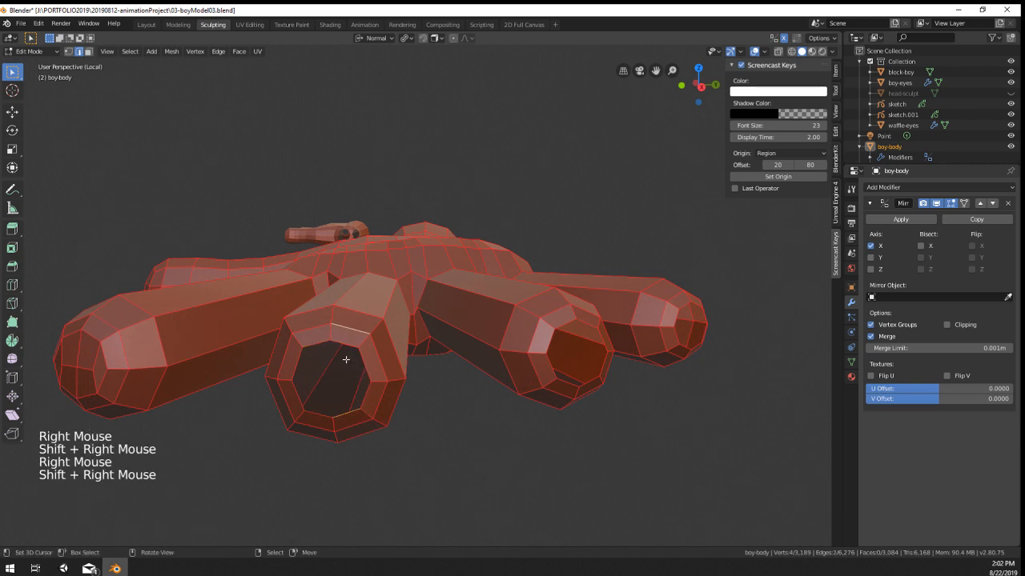
{"action": "key", "text": "f"}
{"action": "right_click", "coordinate": [334, 374]}
{"action": "key", "text": "f"}
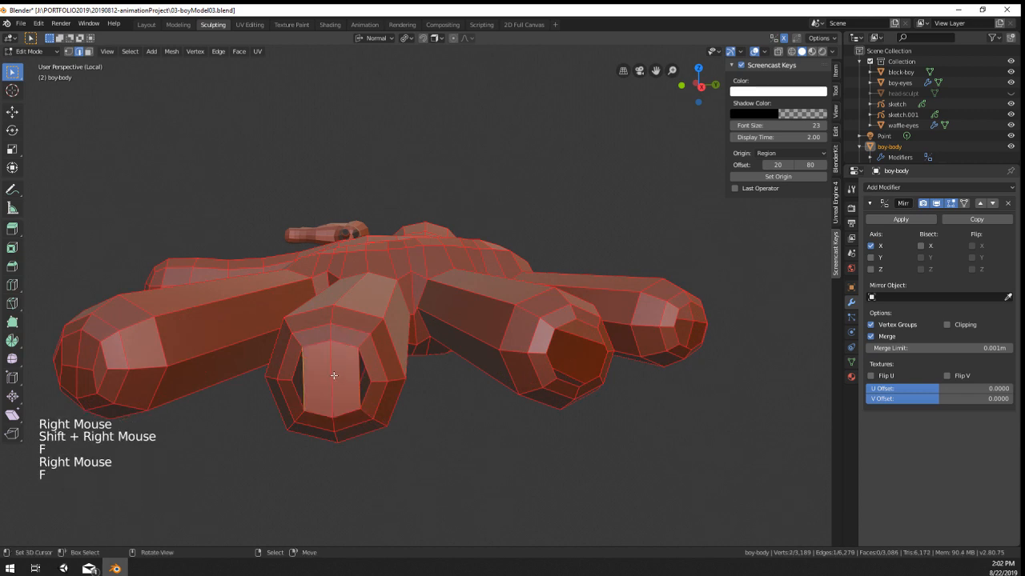
Step: Add a horizontal loop cut across the middle fingertip's new faces and fill the gaps on both sides
{"action": "key", "text": "ctrl+r"}
{"action": "double_click", "coordinate": [332, 375]}
{"action": "key", "text": "s"}
{"action": "right_click", "coordinate": [372, 385]}
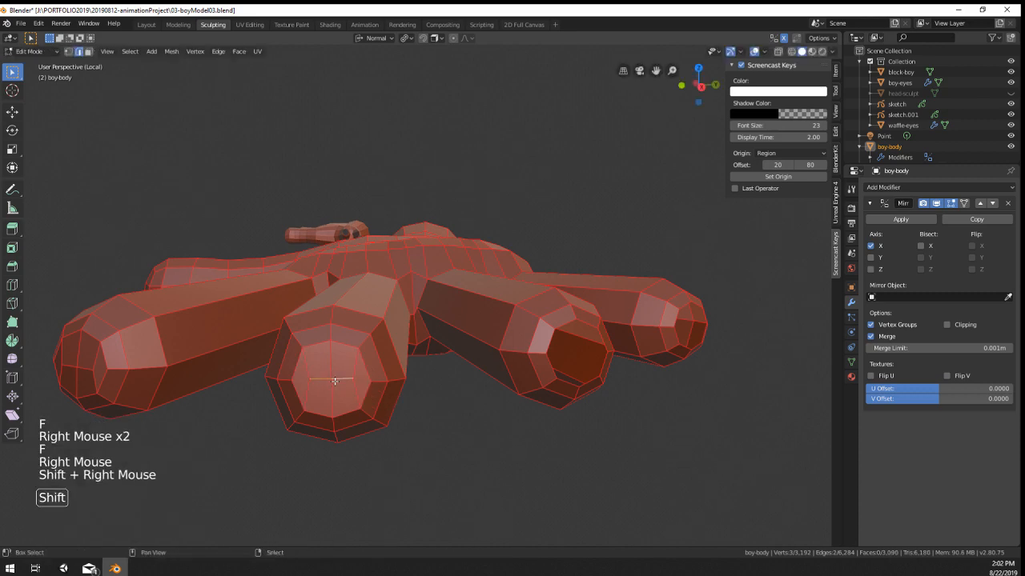
Step: Move the centre edges of the middle fingertip outward to round the tip
{"action": "middle_click_drag", "start_coordinate": [334, 381], "coordinate": [468, 442]}
{"action": "key", "text": "g"}
{"action": "left_click", "coordinate": [472, 444]}
Step: Close the ring finger's open tip with faces split by a horizontal loop cut
{"action": "middle_click_drag", "start_coordinate": [550, 451], "coordinate": [425, 445]}
{"action": "middle_click_drag", "start_coordinate": [424, 445], "coordinate": [440, 429], "text": "shift"}
{"action": "middle_click_drag", "start_coordinate": [440, 429], "coordinate": [422, 409], "text": "shift"}
{"action": "right_click", "coordinate": [486, 392]}
{"action": "middle_click_drag", "start_coordinate": [520, 413], "coordinate": [495, 374]}
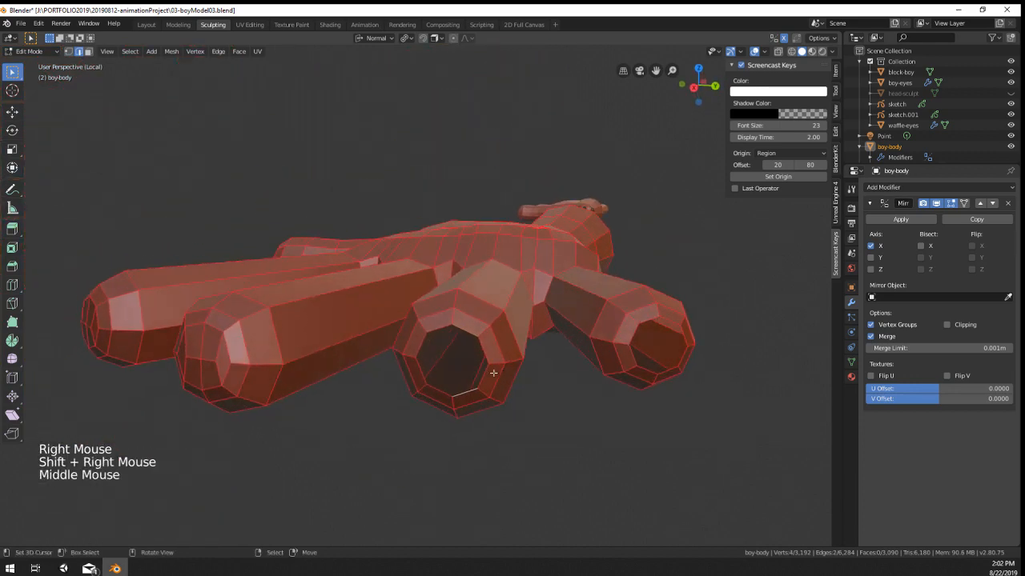
{"action": "key", "text": "f"}
{"action": "right_click", "coordinate": [450, 362]}
{"action": "key", "text": "f"}
{"action": "key", "text": "ctrl+r"}
{"action": "right_click", "coordinate": [484, 351]}
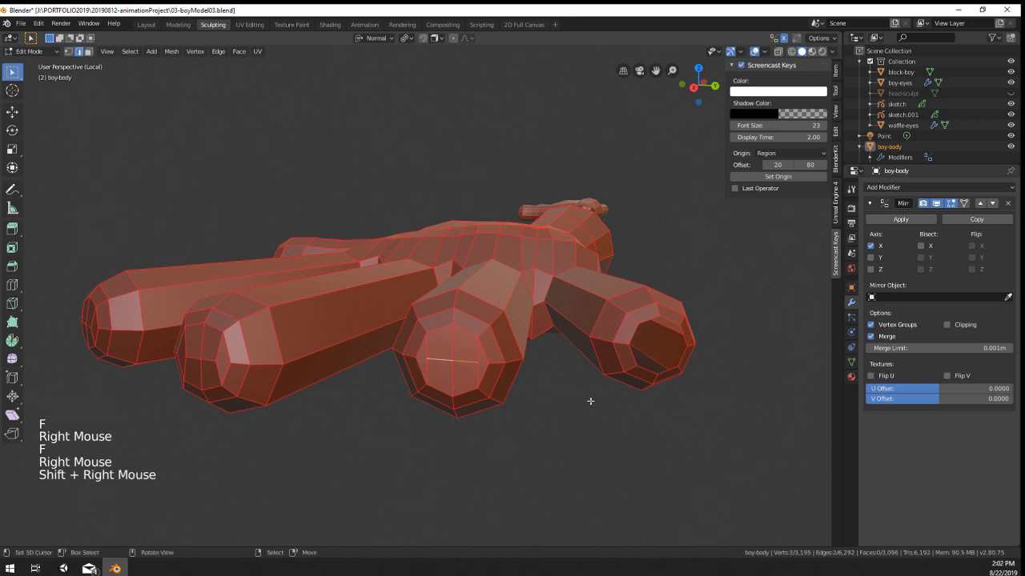
Step: Scale the centre edges of the ring fingertip and move them outward to round the tip
{"action": "key", "text": "s"}
{"action": "left_click", "coordinate": [541, 393]}
{"action": "mouse_move", "coordinate": [542, 393]}
{"action": "middle_mouse_down"}
{"action": "mouse_move", "coordinate": [554, 456]}
{"action": "mouse_move", "coordinate": [503, 448]}
{"action": "mouse_move", "coordinate": [553, 361]}
{"action": "mouse_move", "coordinate": [551, 390]}
{"action": "middle_mouse_up"}
{"action": "key", "text": "g"}
{"action": "left_click", "coordinate": [554, 457]}
Step: Close the little finger's open tip with faces and split them with a horizontal loop cut
{"action": "right_click", "coordinate": [553, 362]}
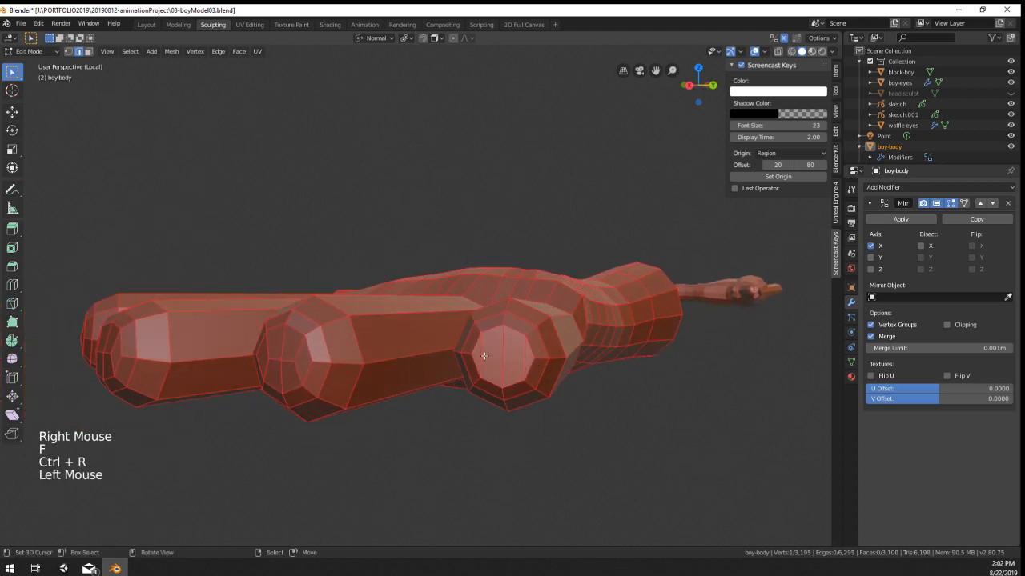
{"action": "key", "text": "s"}
{"action": "right_click", "coordinate": [551, 383]}
{"action": "key", "text": "ctrl+r"}
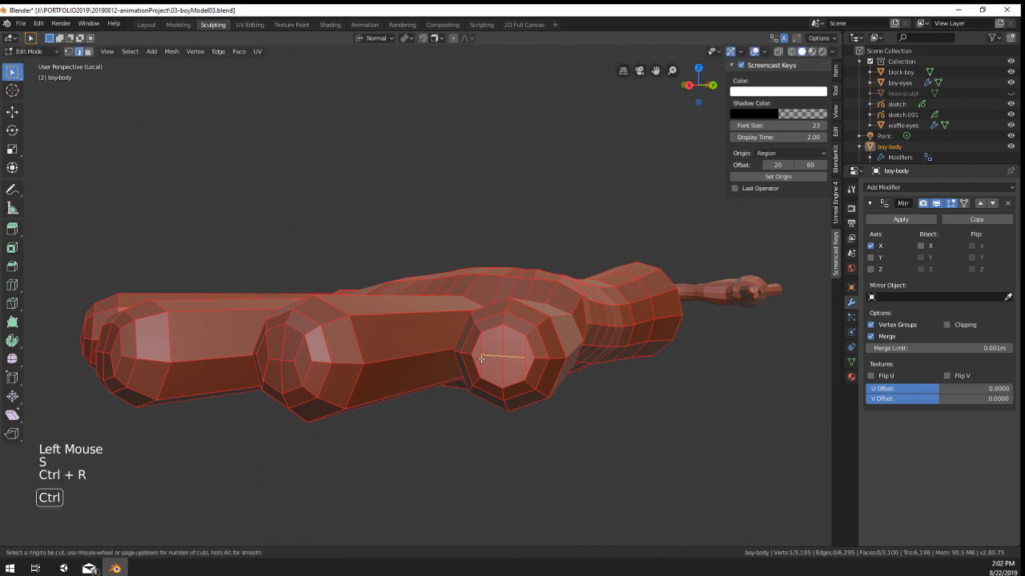
{"action": "double_click", "coordinate": [526, 374]}
Step: Scale the centre edges of the little fingertip and move them outward to round the tip
{"action": "key", "text": "s"}
{"action": "left_click", "coordinate": [578, 387]}
{"action": "middle_click_drag", "start_coordinate": [577, 387], "coordinate": [611, 355]}
{"action": "key", "text": "g"}
{"action": "right_click", "coordinate": [594, 451]}
{"action": "scroll", "coordinate": [594, 451], "scroll_direction": "down", "scroll_amount": 1}
{"action": "key", "text": "Tab"}
{"action": "scroll", "coordinate": [593, 450], "scroll_direction": "down", "scroll_amount": 3}
{"action": "scroll", "coordinate": [594, 452], "scroll_direction": "down", "scroll_amount": 3}
{"action": "key", "text": "Tab"}
{"action": "scroll", "coordinate": [551, 366], "scroll_direction": "up", "scroll_amount": 1}
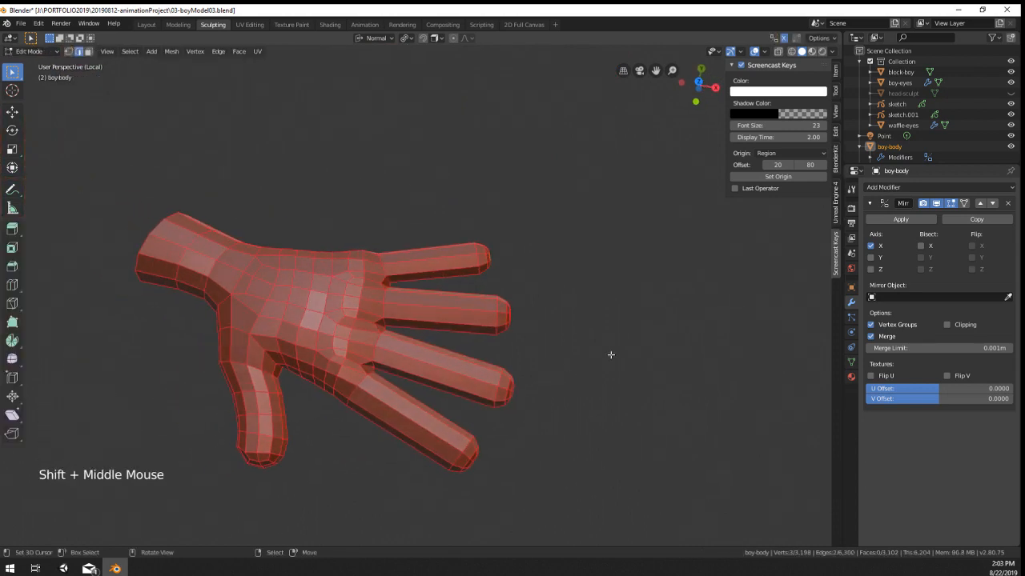
Step: Try adding three evenly spaced loop cuts across the little, ring and middle fingers
{"action": "middle_click_drag", "start_coordinate": [395, 438], "coordinate": [408, 384]}
{"action": "scroll", "coordinate": [400, 424], "scroll_direction": "up", "scroll_amount": 1}
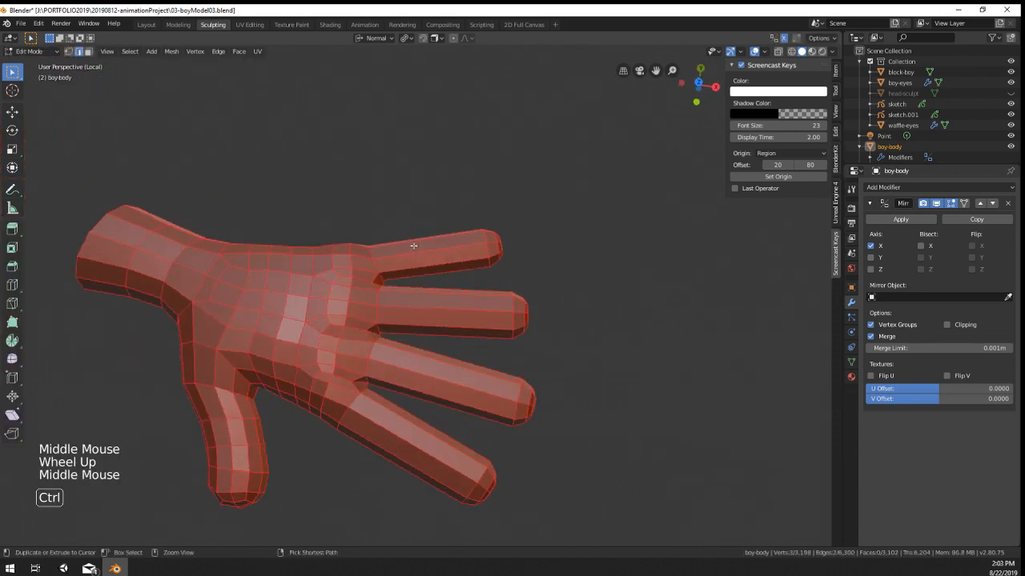
{"action": "key", "text": "ctrl+r"}
{"action": "scroll", "coordinate": [417, 253], "scroll_direction": "up", "scroll_amount": 1}
{"action": "left_click", "coordinate": [418, 253]}
{"action": "right_click", "coordinate": [419, 253]}
{"action": "key", "text": "ctrl+r"}
{"action": "scroll", "coordinate": [445, 321], "scroll_direction": "up", "scroll_amount": 2}
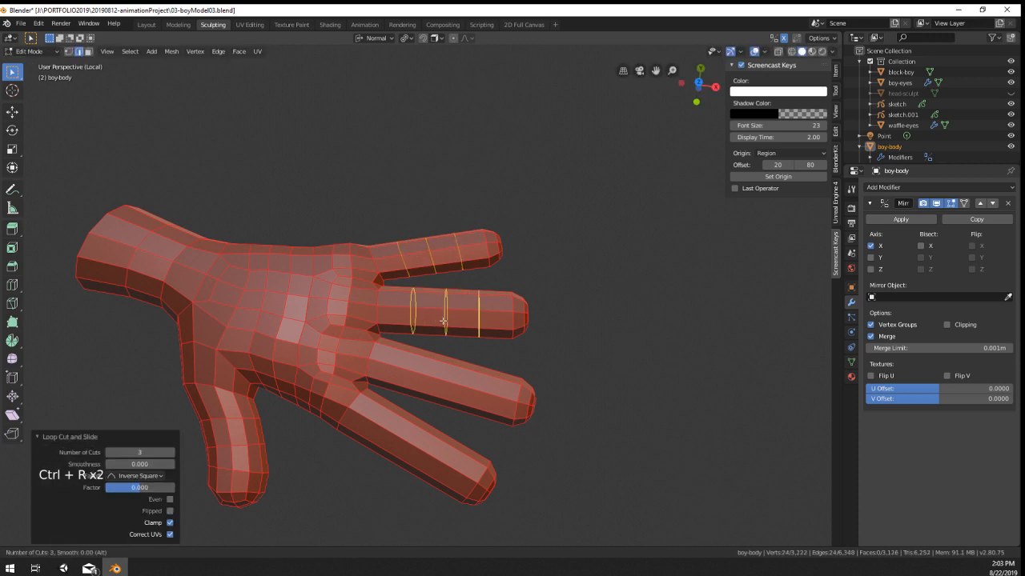
{"action": "left_click", "coordinate": [445, 322]}
{"action": "right_click", "coordinate": [445, 322]}
{"action": "key", "text": "ctrl+r"}
{"action": "scroll", "coordinate": [437, 379], "scroll_direction": "up", "scroll_amount": 2}
{"action": "left_click", "coordinate": [437, 379]}
{"action": "right_click", "coordinate": [436, 378]}
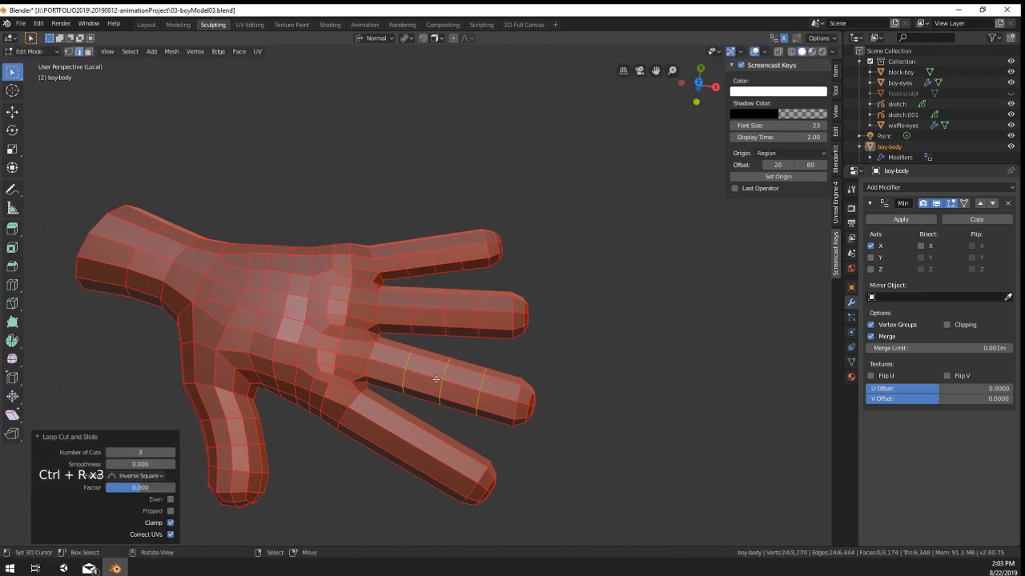
Step: Undo the three-cut loops on the little, ring and middle fingers
{"action": "key", "text": "ctrl+z"}
{"action": "key", "text": "ctrl+z"}
{"action": "key", "text": "ctrl+z"}
{"action": "key", "text": "ctrl+z"}
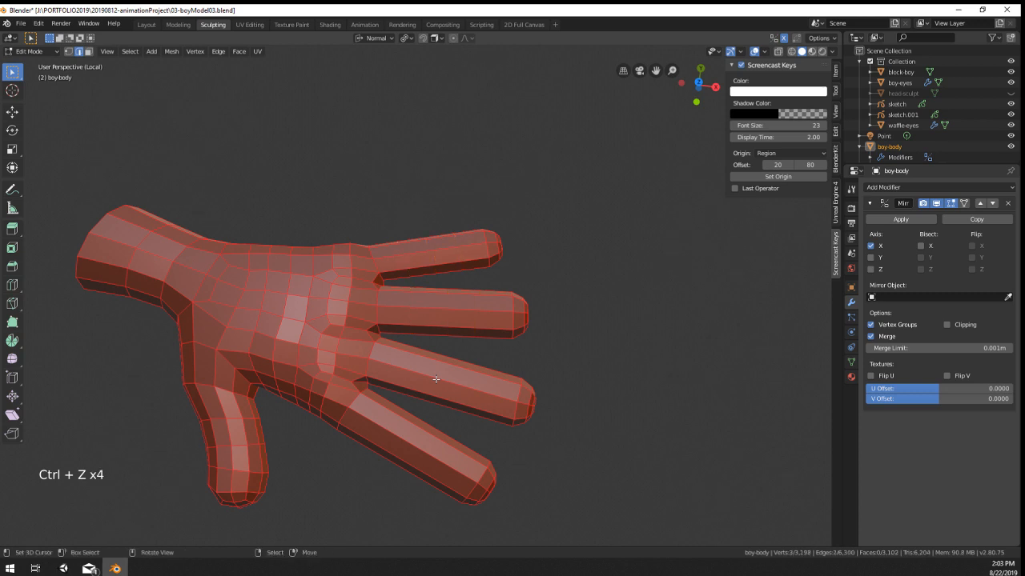
Step: Add two evenly spaced loop cuts across each of the four fingers
{"action": "key", "text": "ctrl+r"}
{"action": "scroll", "coordinate": [426, 249], "scroll_direction": "up", "scroll_amount": 1}
{"action": "left_click", "coordinate": [426, 249]}
{"action": "right_click", "coordinate": [425, 249]}
{"action": "key", "text": "ctrl+r"}
{"action": "scroll", "coordinate": [440, 298], "scroll_direction": "up", "scroll_amount": 1}
{"action": "left_click", "coordinate": [440, 299]}
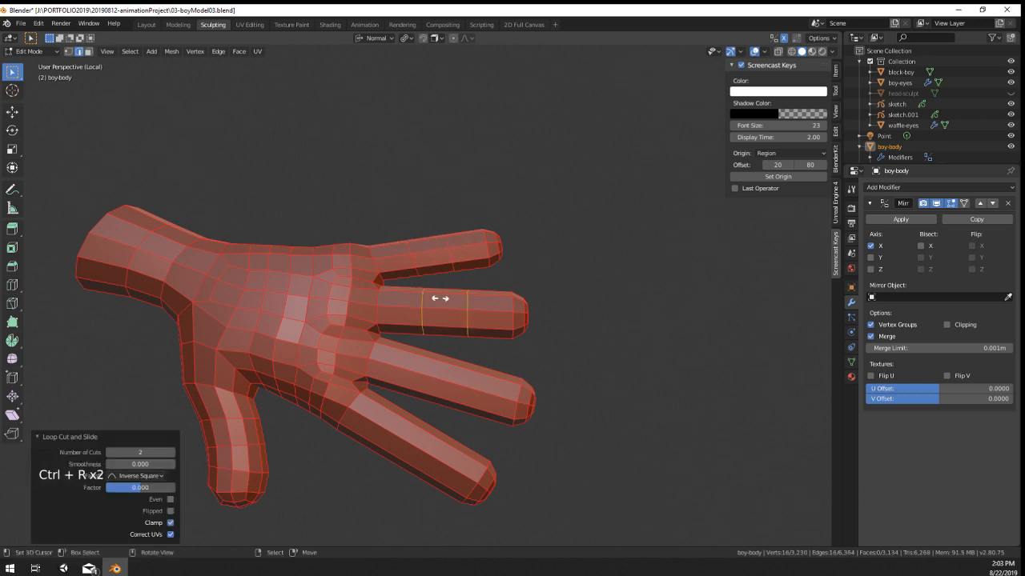
{"action": "key", "text": "ctrl+r"}
{"action": "key", "text": "ctrl+r"}
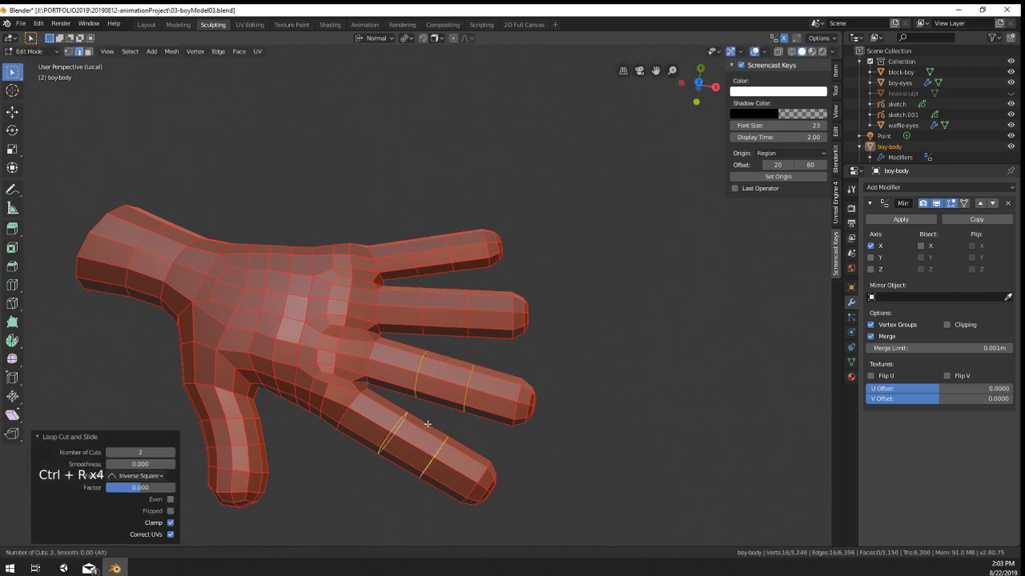
Step: Select both loops on all four fingers and bevel them with 2 segments and a width of about 0.035 m
{"action": "middle_click_drag", "start_coordinate": [480, 420], "coordinate": [487, 375]}
{"action": "right_click", "coordinate": [448, 379], "text": "alt+shift"}
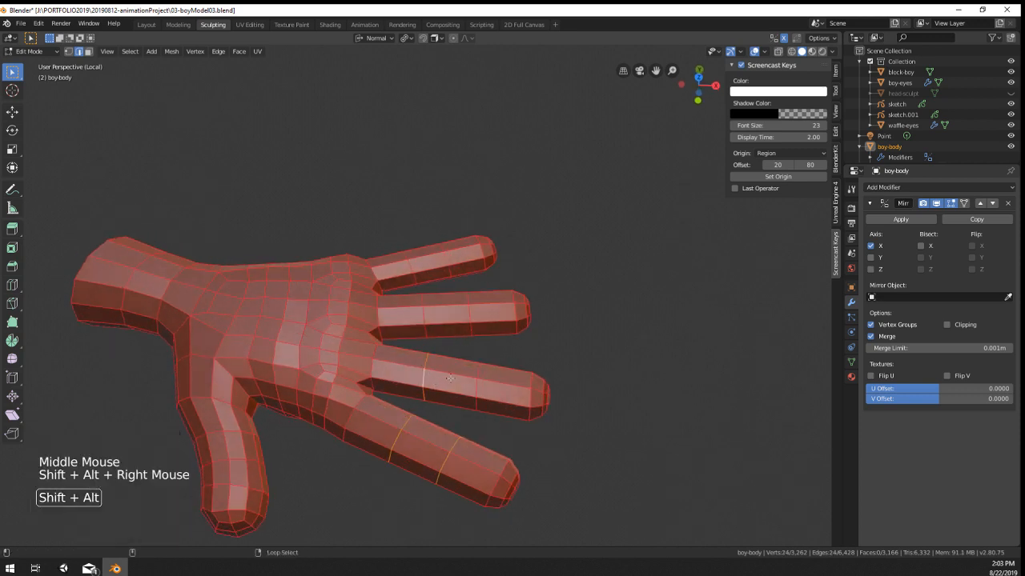
{"action": "key", "text": "ctrl+z"}
{"action": "right_click", "coordinate": [460, 265], "text": "alt+shift"}
{"action": "right_click", "coordinate": [465, 265], "text": "alt+shift"}
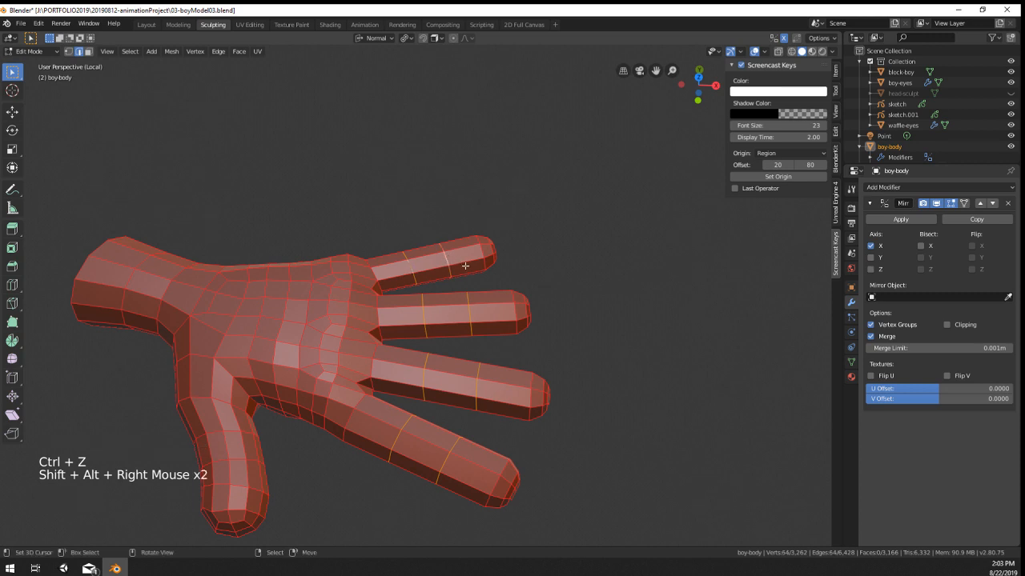
{"action": "key", "text": "ctrl+b"}
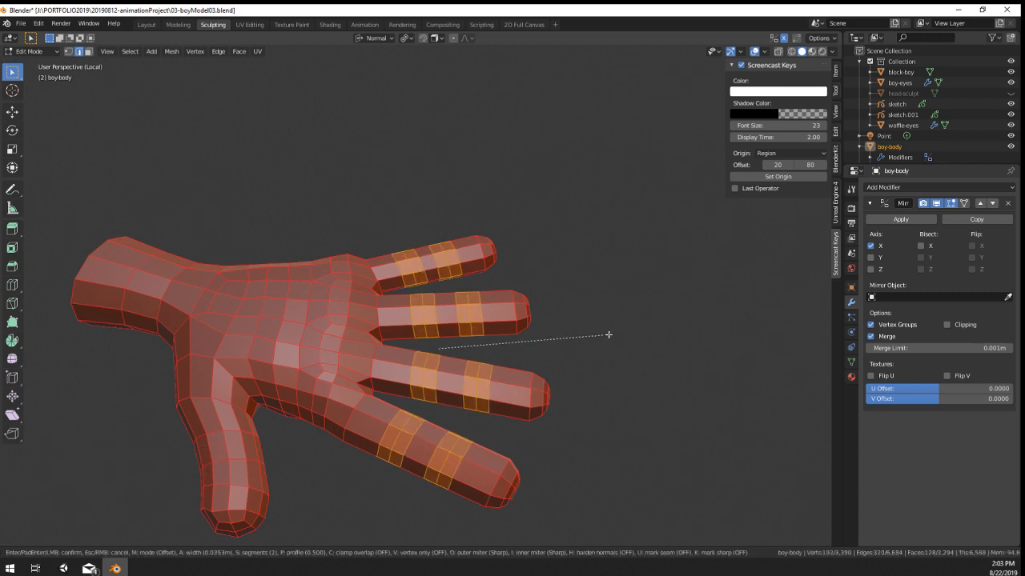
{"action": "left_click", "coordinate": [609, 335]}
Step: Switch to vertex selection and turn on proportional editing, trying a move on a finger vertex with a larger influence radius
{"action": "middle_click_drag", "start_coordinate": [608, 336], "coordinate": [376, 240]}
{"action": "scroll", "coordinate": [493, 337], "scroll_direction": "down", "scroll_amount": 2}
{"action": "scroll", "coordinate": [494, 336], "scroll_direction": "down", "scroll_amount": 3}
{"action": "scroll", "coordinate": [485, 332], "scroll_direction": "up", "scroll_amount": 6}
{"action": "scroll", "coordinate": [480, 264], "scroll_direction": "up", "scroll_amount": 1}
{"action": "middle_click_drag", "start_coordinate": [376, 240], "coordinate": [273, 223]}
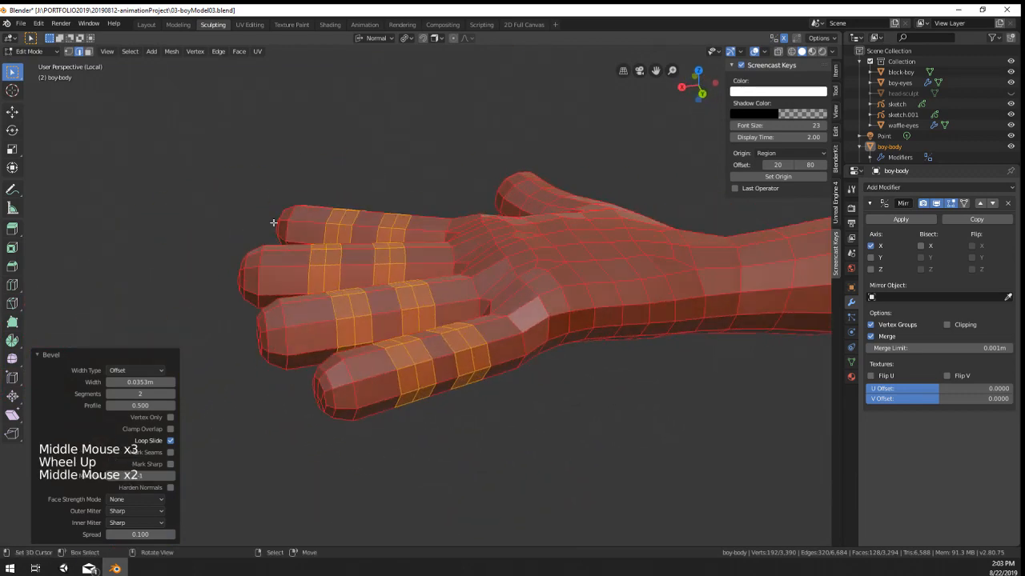
{"action": "left_click", "coordinate": [70, 52]}
{"action": "middle_click_drag", "start_coordinate": [441, 294], "coordinate": [474, 302]}
{"action": "right_click", "coordinate": [483, 311]}
{"action": "middle_click_drag", "start_coordinate": [525, 340], "coordinate": [521, 298]}
{"action": "key", "text": "g"}
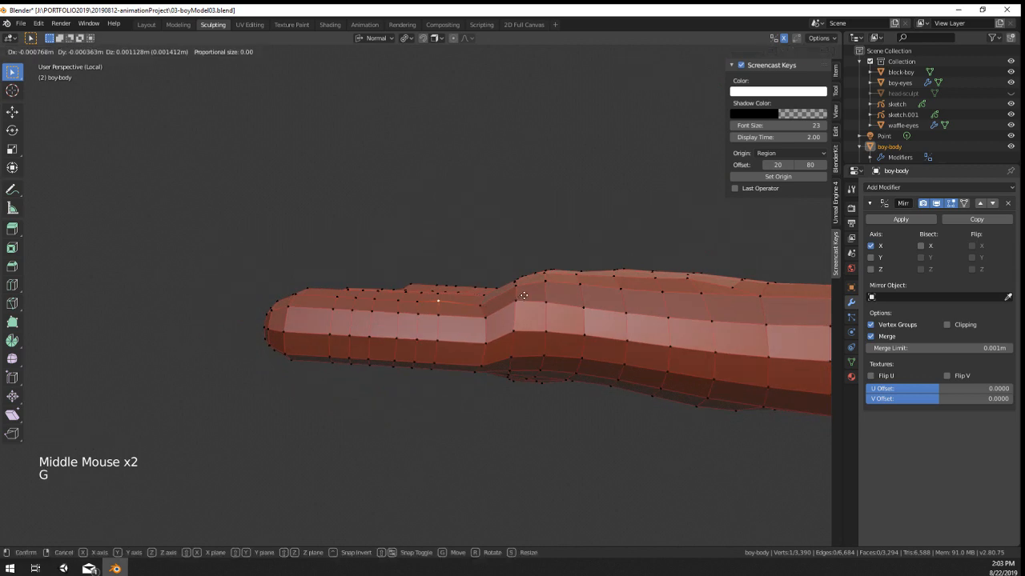
{"action": "left_click", "coordinate": [523, 297]}
{"action": "key", "text": "g"}
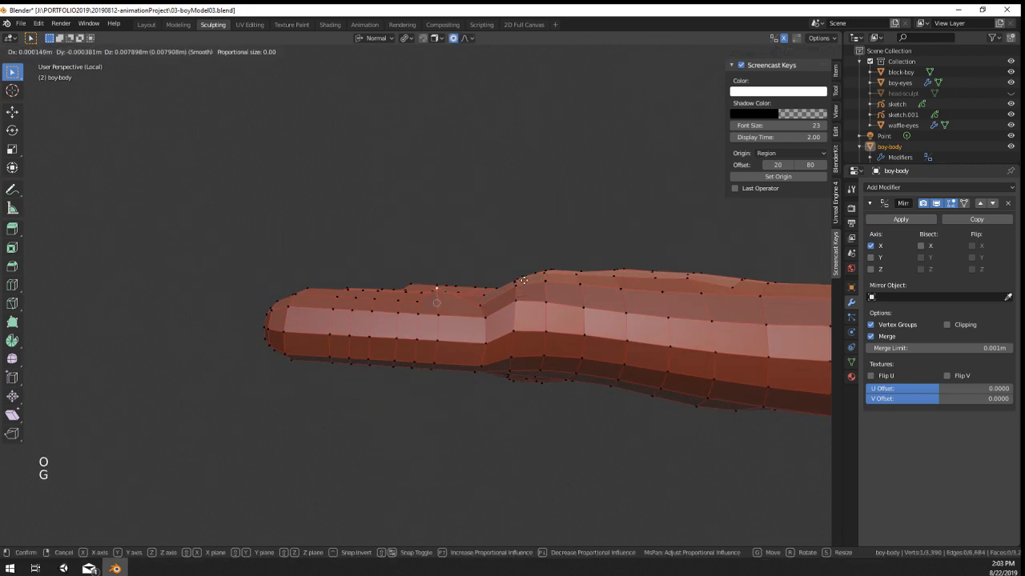
{"action": "scroll", "coordinate": [526, 286], "scroll_direction": "down", "scroll_amount": 12}
{"action": "right_click", "coordinate": [528, 283]}
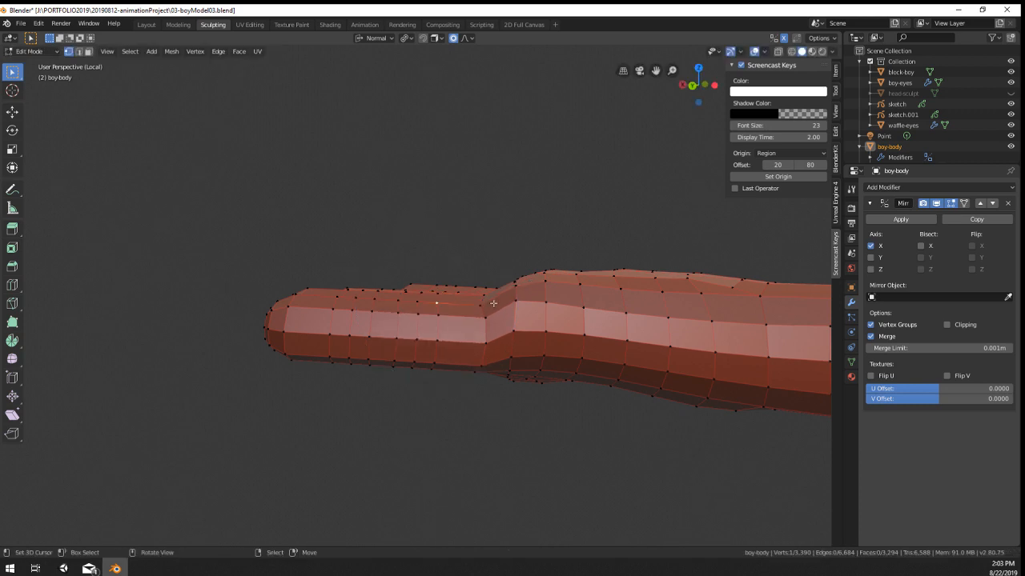
{"action": "key", "text": "g"}
{"action": "right_click", "coordinate": [483, 302]}
Step: Select the knuckle vertices at the bases of the four fingers and move them with proportional editing
{"action": "middle_click_drag", "start_coordinate": [485, 299], "coordinate": [490, 272]}
{"action": "right_click", "coordinate": [488, 273], "text": "shift"}
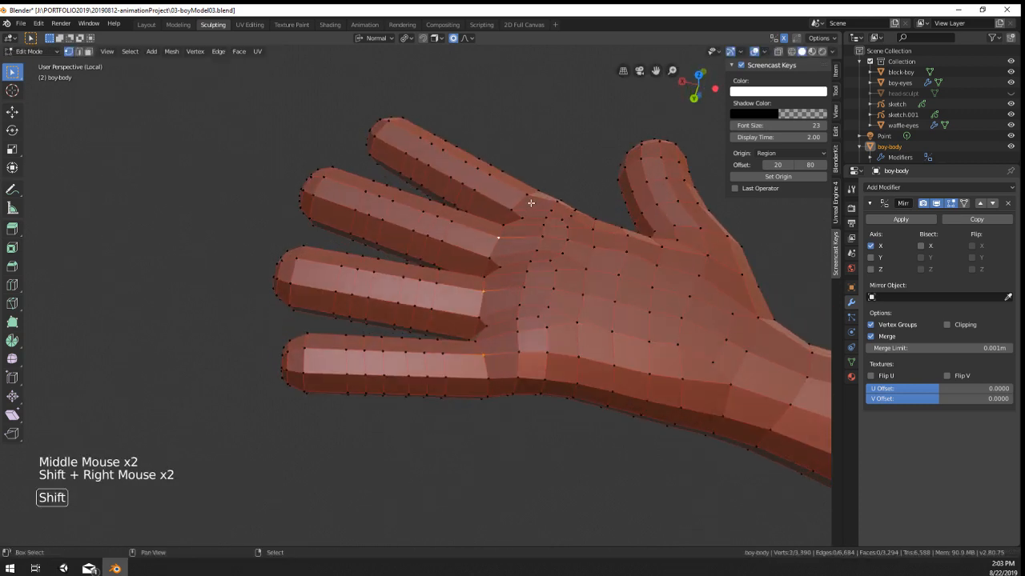
{"action": "key", "text": "c"}
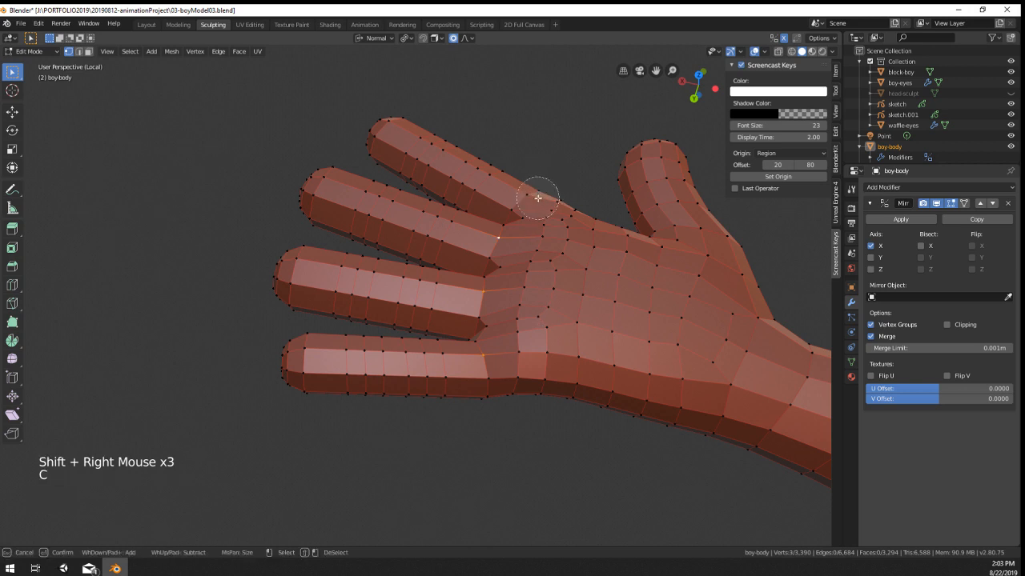
{"action": "right_click", "coordinate": [533, 194], "text": "shift"}
{"action": "key", "text": "c"}
{"action": "right_click", "coordinate": [549, 179], "text": "shift"}
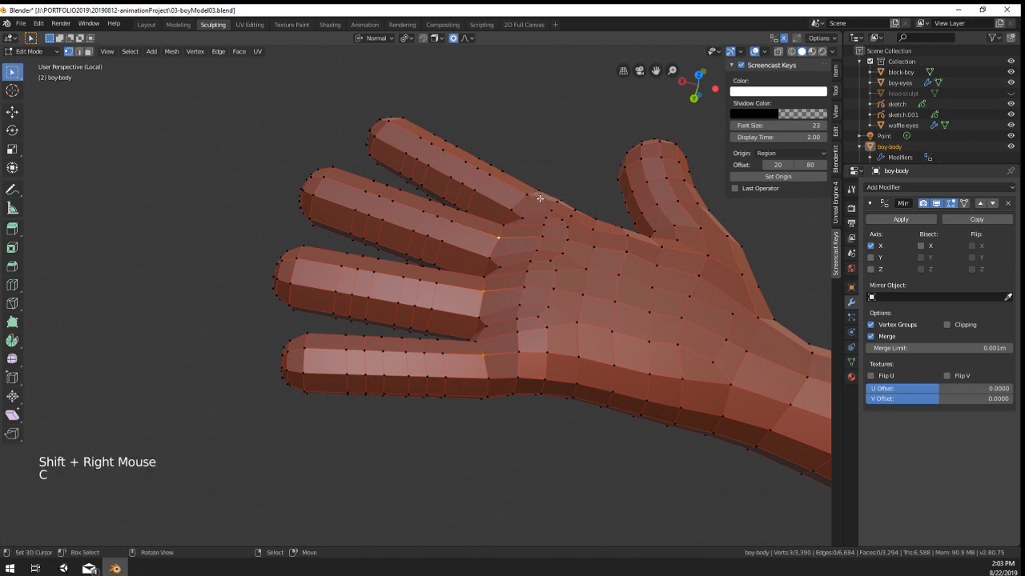
{"action": "mouse_move", "coordinate": [549, 179]}
{"action": "middle_mouse_down"}
{"action": "mouse_move", "coordinate": [596, 252]}
{"action": "mouse_move", "coordinate": [681, 290]}
{"action": "mouse_move", "coordinate": [580, 264]}
{"action": "mouse_move", "coordinate": [579, 284]}
{"action": "mouse_move", "coordinate": [473, 364]}
{"action": "mouse_move", "coordinate": [554, 436]}
{"action": "mouse_move", "coordinate": [520, 376]}
{"action": "mouse_move", "coordinate": [505, 310]}
{"action": "mouse_move", "coordinate": [412, 384]}
{"action": "mouse_move", "coordinate": [472, 414]}
{"action": "mouse_move", "coordinate": [512, 417]}
{"action": "middle_mouse_up"}
{"action": "key", "text": "g"}
{"action": "left_click", "coordinate": [586, 240]}
{"action": "key", "text": "g"}
{"action": "left_click", "coordinate": [588, 273]}
{"action": "key", "text": "Tab"}
{"action": "key", "text": "Tab"}
Step: Slide the webbing vertex between the ring and little fingers, then move it with a smaller proportional influence
{"action": "right_click", "coordinate": [504, 311]}
{"action": "key", "text": "g"}
{"action": "key", "text": "g"}
{"action": "scroll", "coordinate": [513, 416], "scroll_direction": "up", "scroll_amount": 3}
{"action": "right_click", "coordinate": [516, 419]}
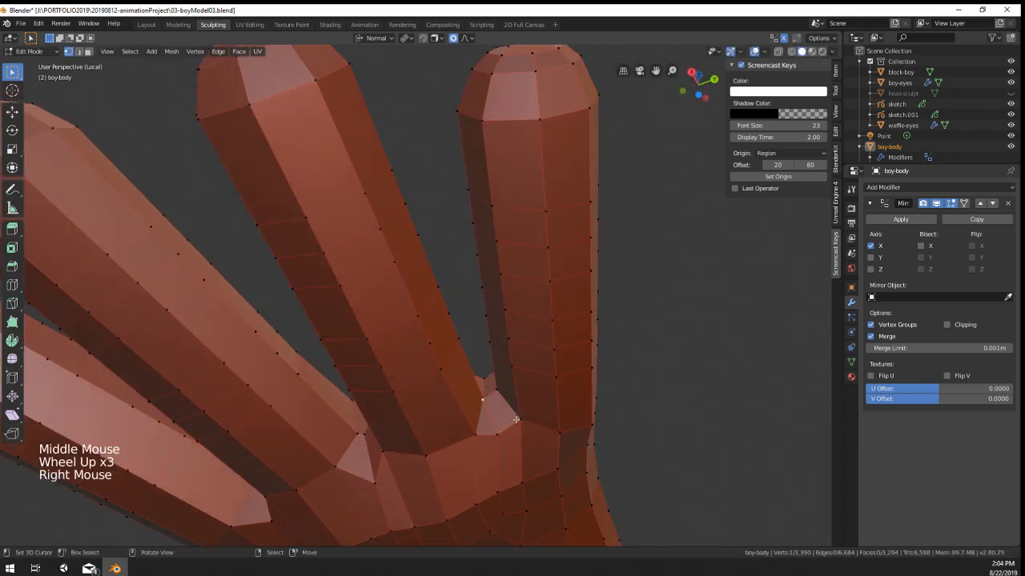
{"action": "key", "text": "KP_Decimal"}
{"action": "scroll", "coordinate": [461, 346], "scroll_direction": "up", "scroll_amount": 5}
{"action": "scroll", "coordinate": [460, 346], "scroll_direction": "down", "scroll_amount": 5}
{"action": "key", "text": "g"}
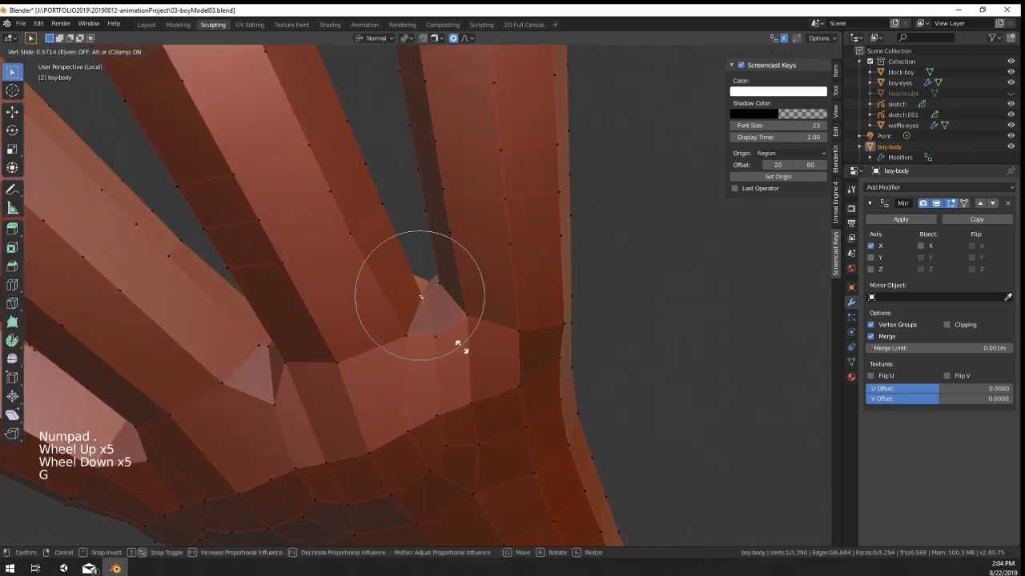
{"action": "left_click", "coordinate": [469, 347]}
{"action": "key", "text": "g"}
{"action": "scroll", "coordinate": [477, 360], "scroll_direction": "up", "scroll_amount": 12}
{"action": "left_click", "coordinate": [476, 359]}
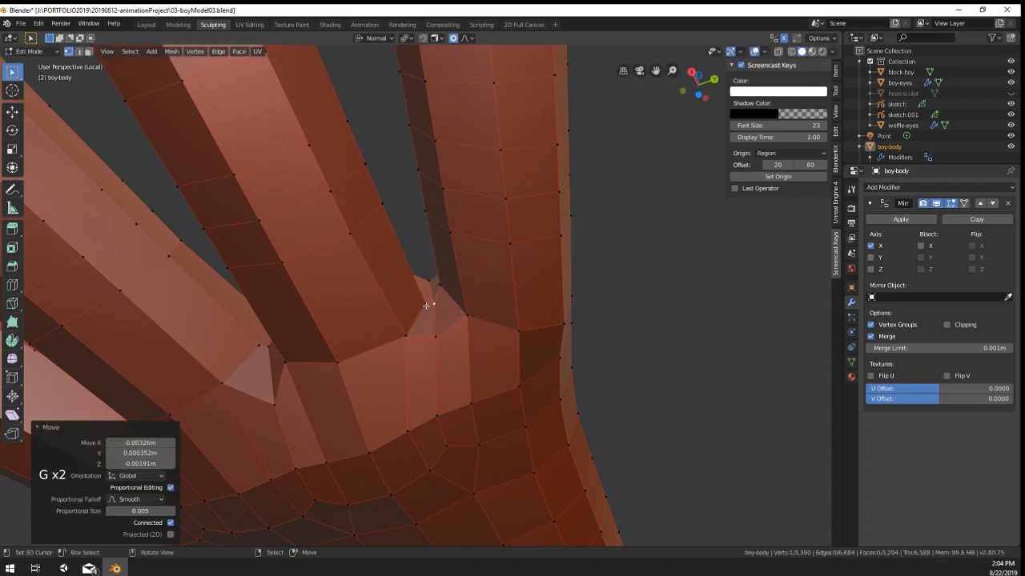
Step: Adjust the neighbouring webbing vertex between the ring and little fingers and check the hand in Object Mode
{"action": "right_click", "coordinate": [427, 305]}
{"action": "key", "text": "g"}
{"action": "scroll", "coordinate": [426, 320], "scroll_direction": "down", "scroll_amount": 4}
{"action": "key", "text": "Tab"}
{"action": "middle_click_drag", "start_coordinate": [417, 360], "coordinate": [427, 372]}
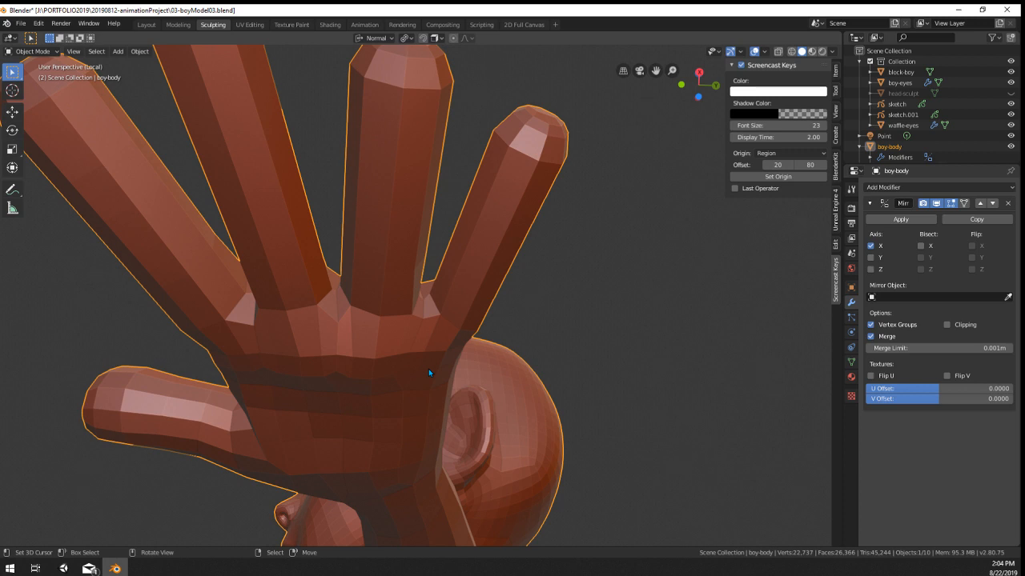
{"action": "mouse_move", "coordinate": [422, 355]}
{"action": "middle_mouse_down", "text": "shift"}
{"action": "mouse_move", "coordinate": [489, 369]}
{"action": "mouse_move", "coordinate": [448, 374]}
{"action": "mouse_move", "coordinate": [411, 351]}
{"action": "middle_mouse_up", "text": "shift"}
{"action": "scroll", "coordinate": [490, 369], "scroll_direction": "up", "scroll_amount": 2}
Step: Slide and move the webbing vertex between the index and middle fingers to even out the gap
{"action": "key", "text": "Tab"}
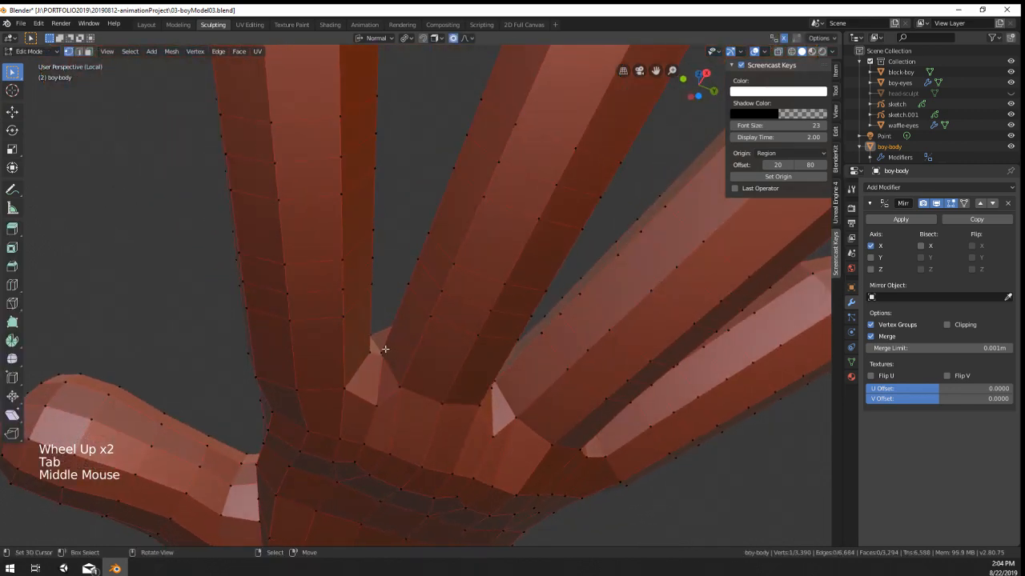
{"action": "right_click", "coordinate": [384, 349]}
{"action": "key", "text": "g"}
{"action": "right_click", "coordinate": [388, 340]}
{"action": "key", "text": "g"}
{"action": "key", "text": "g"}
{"action": "right_click", "coordinate": [392, 347]}
{"action": "key", "text": "g"}
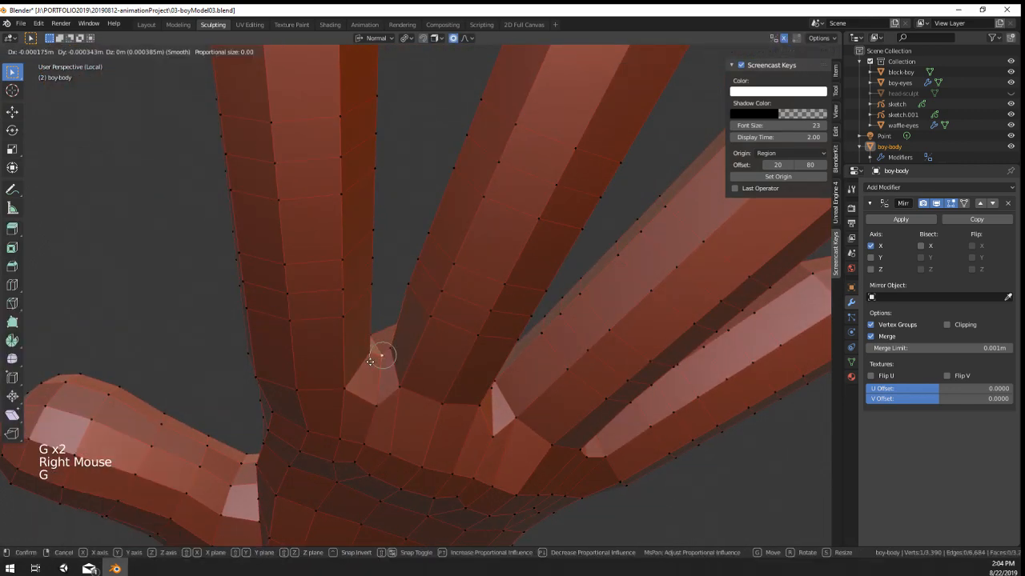
{"action": "left_click", "coordinate": [370, 362]}
{"action": "scroll", "coordinate": [370, 361], "scroll_direction": "down", "scroll_amount": 3}
{"action": "key", "text": "Tab"}
{"action": "key", "text": "Tab"}
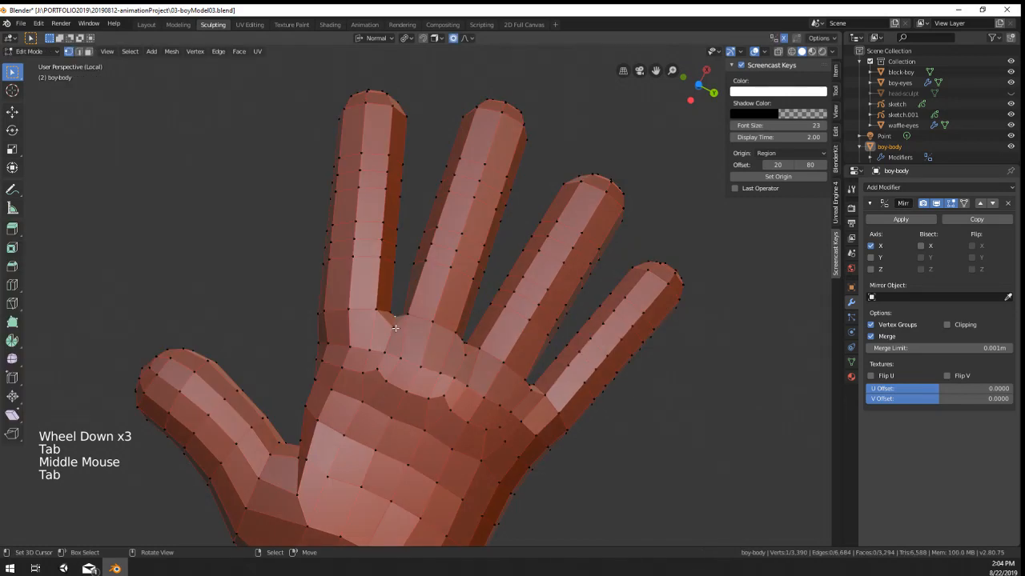
Step: Move the palm-side vertex at the base of the gap between the index and middle fingers
{"action": "right_click", "coordinate": [423, 330]}
{"action": "key", "text": "g"}
{"action": "key", "text": "Tab"}
{"action": "scroll", "coordinate": [446, 372], "scroll_direction": "down", "scroll_amount": 3}
{"action": "middle_click_drag", "start_coordinate": [446, 372], "coordinate": [460, 316]}
{"action": "scroll", "coordinate": [488, 434], "scroll_direction": "up", "scroll_amount": 2}
{"action": "key", "text": "Tab"}
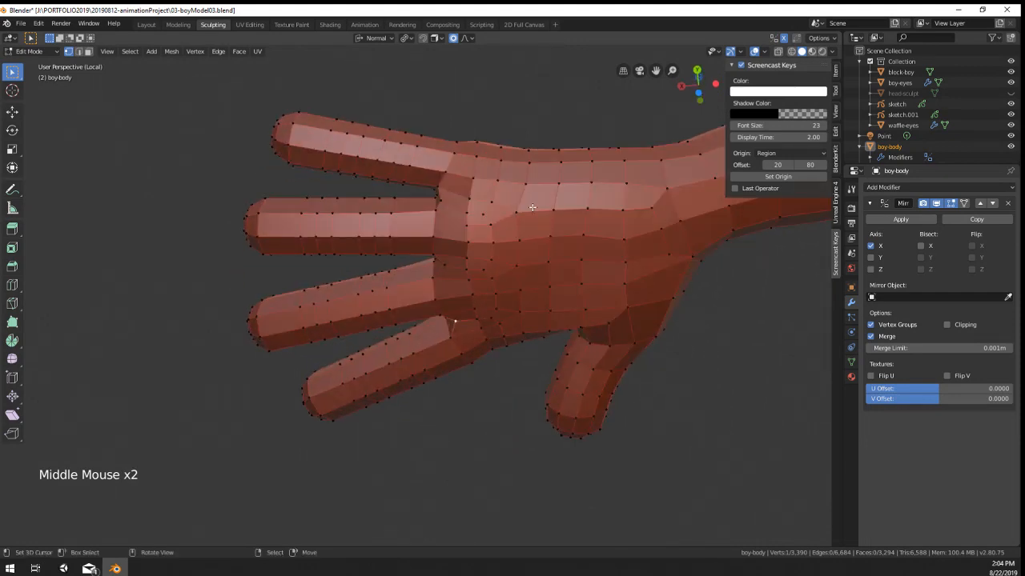
Step: Select a path of vertices across the palm below the fingers and move it
{"action": "right_click", "coordinate": [518, 331], "text": "ctrl"}
{"action": "key", "text": "g"}
{"action": "middle_click_drag", "start_coordinate": [518, 331], "coordinate": [517, 263]}
{"action": "key", "text": "Tab"}
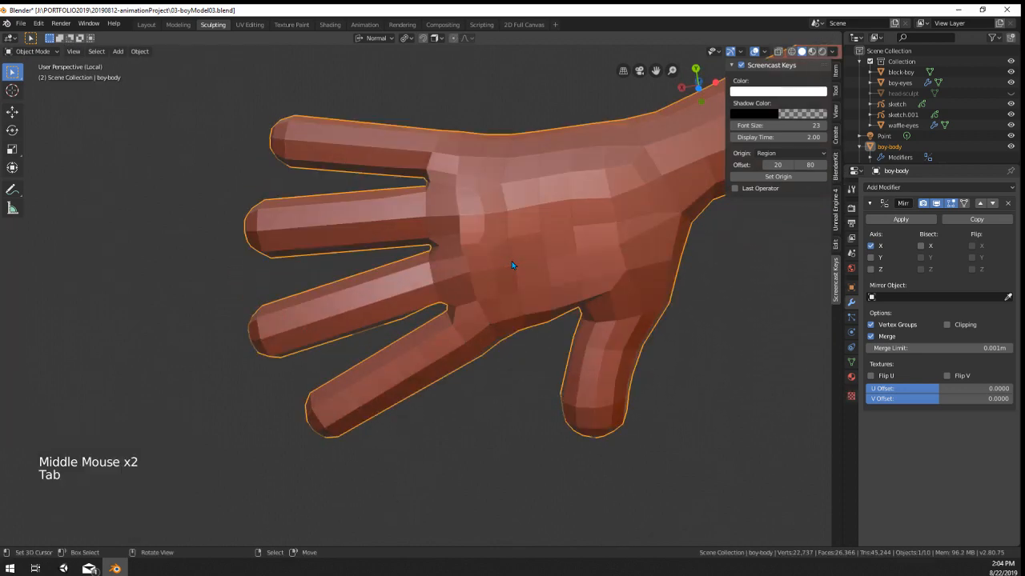
Step: Switch the body to Sculpt Mode and set the brush radius to 125 px
{"action": "scroll", "coordinate": [466, 187], "scroll_direction": "up", "scroll_amount": 3}
{"action": "left_click", "coordinate": [43, 51]}
{"action": "left_click", "coordinate": [40, 86]}
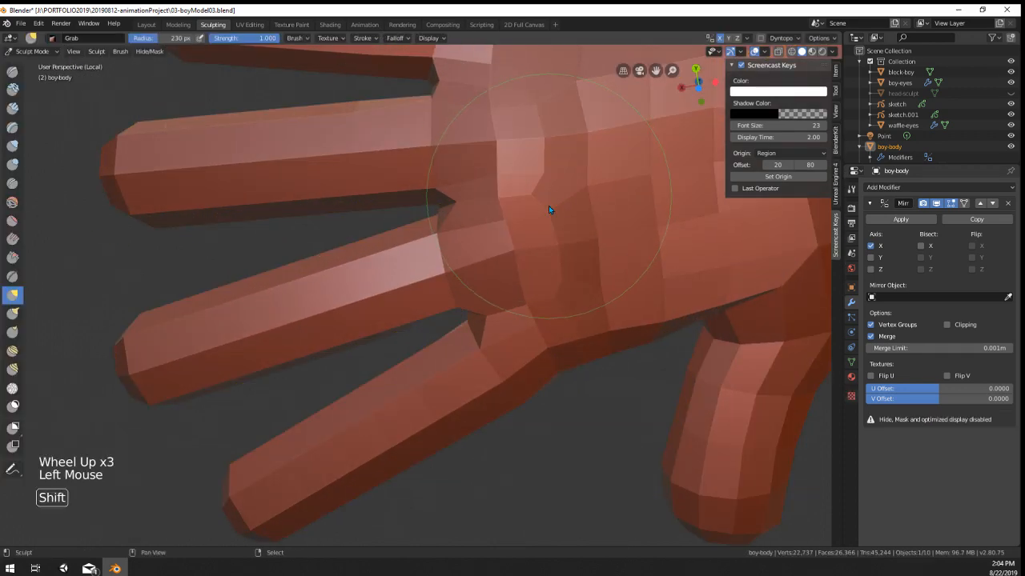
{"action": "middle_click_drag", "start_coordinate": [548, 206], "coordinate": [499, 293], "text": "shift"}
{"action": "key", "text": "f"}
{"action": "left_click", "coordinate": [491, 293]}
Step: Smooth the palm surface along the bases of the fingers
{"action": "left_click_drag", "start_coordinate": [459, 192], "coordinate": [457, 186], "text": "shift"}
{"action": "left_click", "coordinate": [461, 270], "text": "shift"}
{"action": "left_click", "coordinate": [463, 289], "text": "shift"}
{"action": "left_click", "coordinate": [467, 316], "text": "shift"}
{"action": "left_click", "coordinate": [474, 346], "text": "shift"}
{"action": "left_click", "coordinate": [481, 372], "text": "shift"}
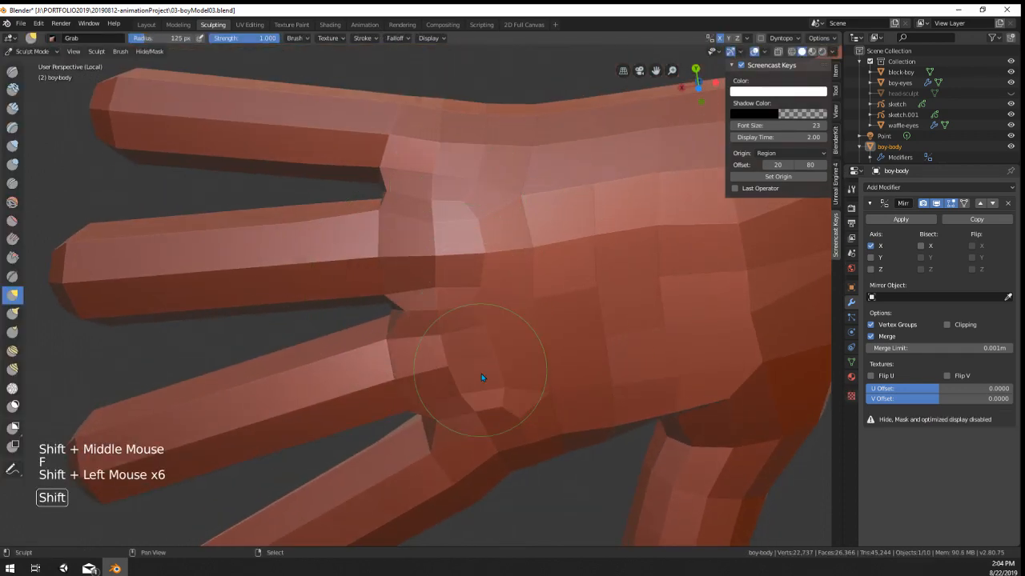
{"action": "middle_click_drag", "start_coordinate": [502, 387], "coordinate": [453, 393]}
{"action": "left_click", "coordinate": [453, 393], "text": "shift"}
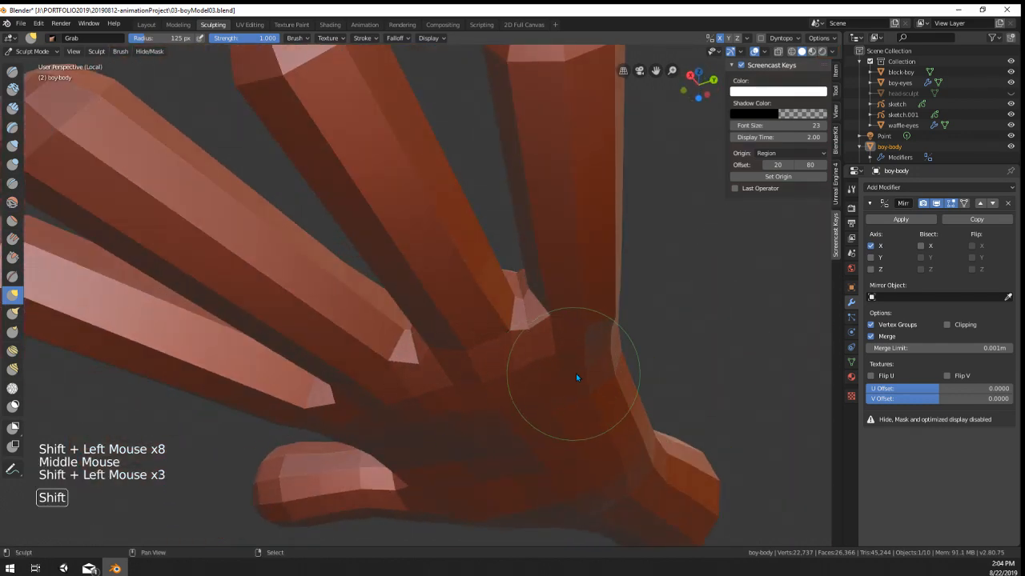
Step: Leave Sculpt Mode and return to editing the hand mesh
{"action": "scroll", "coordinate": [575, 373], "scroll_direction": "down", "scroll_amount": 4}
{"action": "middle_click_drag", "start_coordinate": [575, 373], "coordinate": [384, 408]}
{"action": "middle_click_drag", "start_coordinate": [384, 408], "coordinate": [147, 17]}
{"action": "left_click_drag", "start_coordinate": [39, 54], "coordinate": [32, 64]}
{"action": "scroll", "coordinate": [390, 197], "scroll_direction": "up", "scroll_amount": 2}
{"action": "key", "text": "Tab"}
{"action": "middle_click_drag", "start_coordinate": [390, 197], "coordinate": [323, 257]}
{"action": "scroll", "coordinate": [323, 257], "scroll_direction": "down", "scroll_amount": 3}
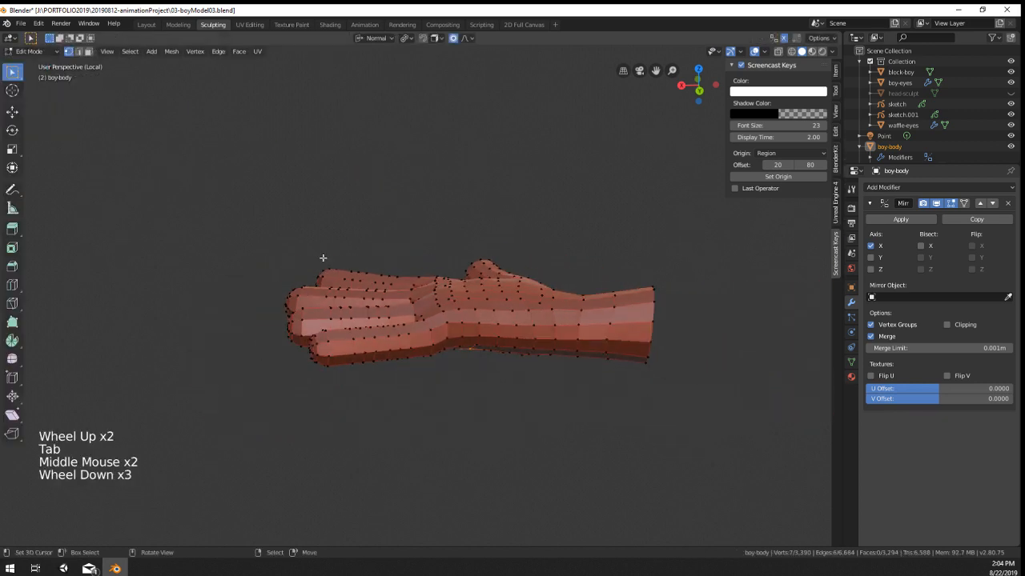
Step: Clear the selection and select the tips of all four fingers through the mesh, then return to solid shading
{"action": "key", "text": "KP_1"}
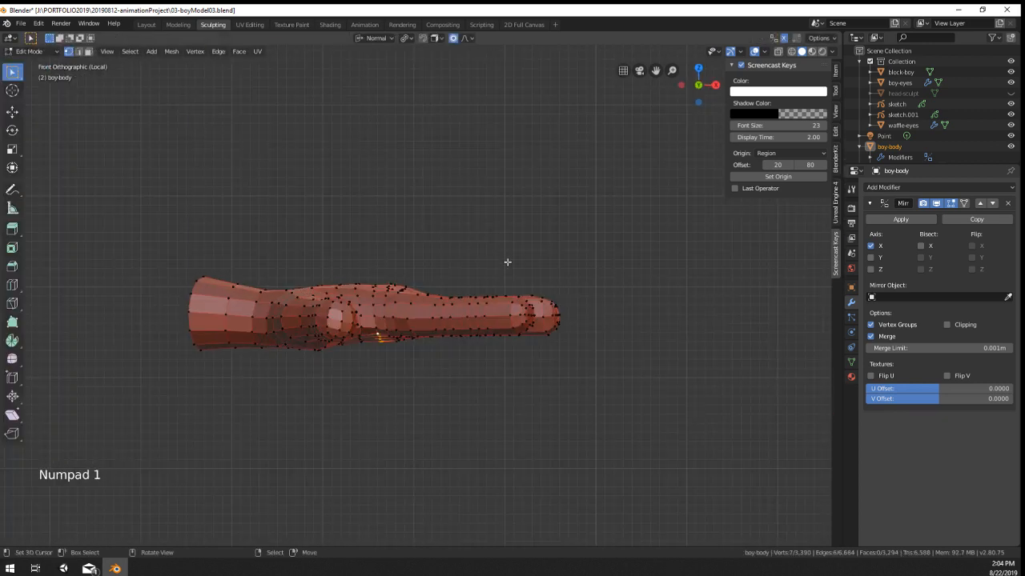
{"action": "middle_click_drag", "start_coordinate": [506, 262], "coordinate": [512, 355]}
{"action": "key", "text": "z"}
{"action": "middle_click", "coordinate": [516, 355]}
{"action": "key", "text": "a"}
{"action": "key", "text": "a"}
{"action": "key", "text": "a"}
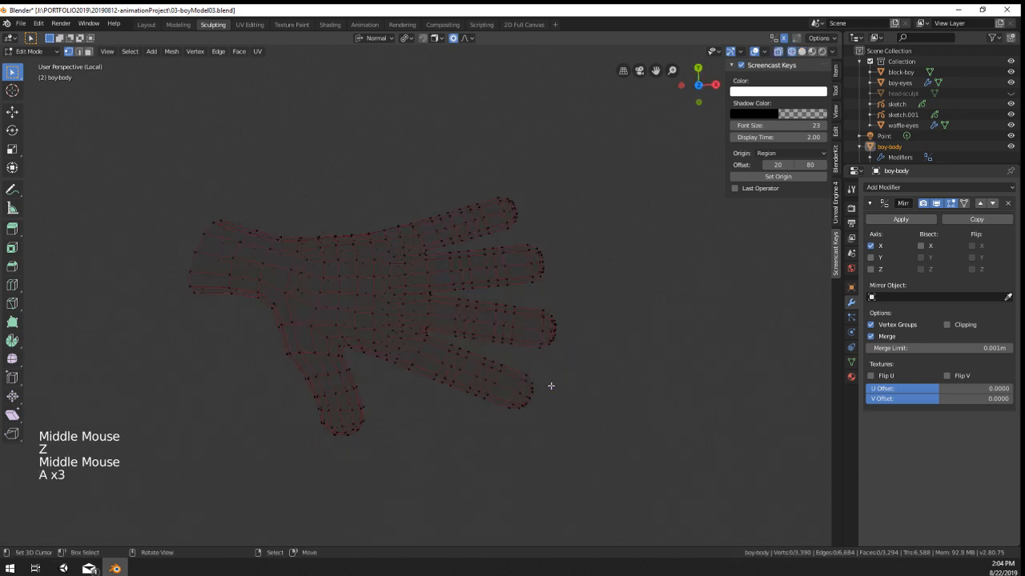
{"action": "key", "text": "c"}
{"action": "mouse_move", "coordinate": [549, 416]}
{"action": "left_mouse_down"}
{"action": "mouse_move", "coordinate": [542, 197]}
{"action": "mouse_move", "coordinate": [546, 215]}
{"action": "left_mouse_up"}
{"action": "key", "text": "z"}
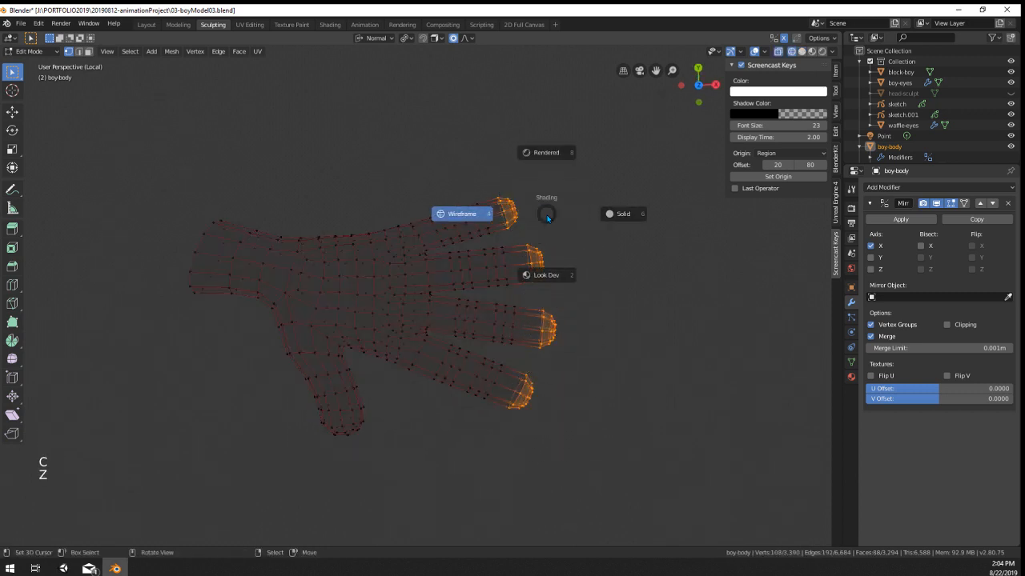
{"action": "left_click", "coordinate": [617, 215]}
{"action": "mouse_move", "coordinate": [654, 389]}
{"action": "middle_mouse_down"}
{"action": "mouse_move", "coordinate": [641, 251]}
{"action": "mouse_move", "coordinate": [672, 266]}
{"action": "middle_mouse_up"}
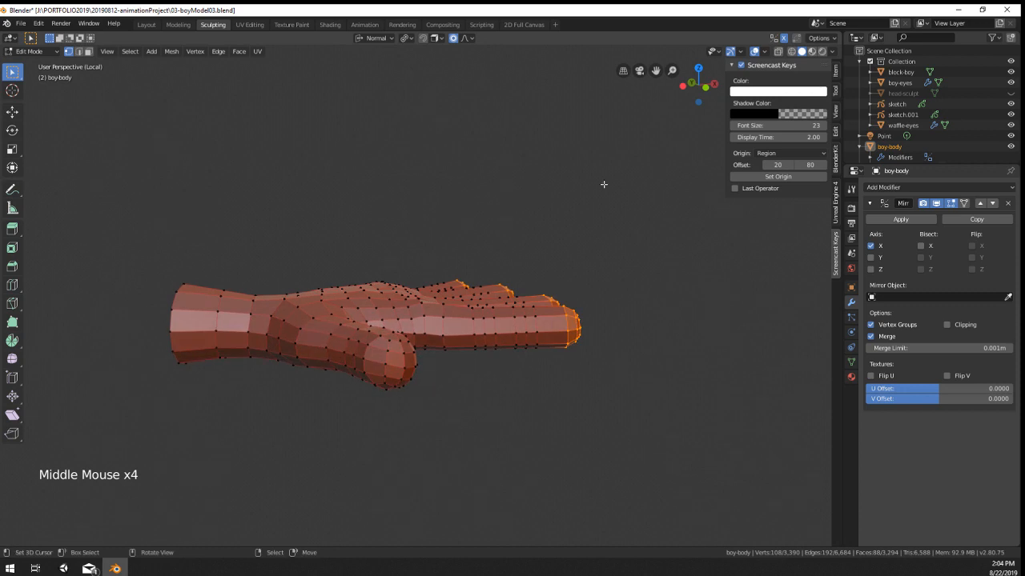
Step: Set the proportional editing falloff to Linear and move the four fingertips down by about 0.012 m
{"action": "left_click", "coordinate": [465, 37]}
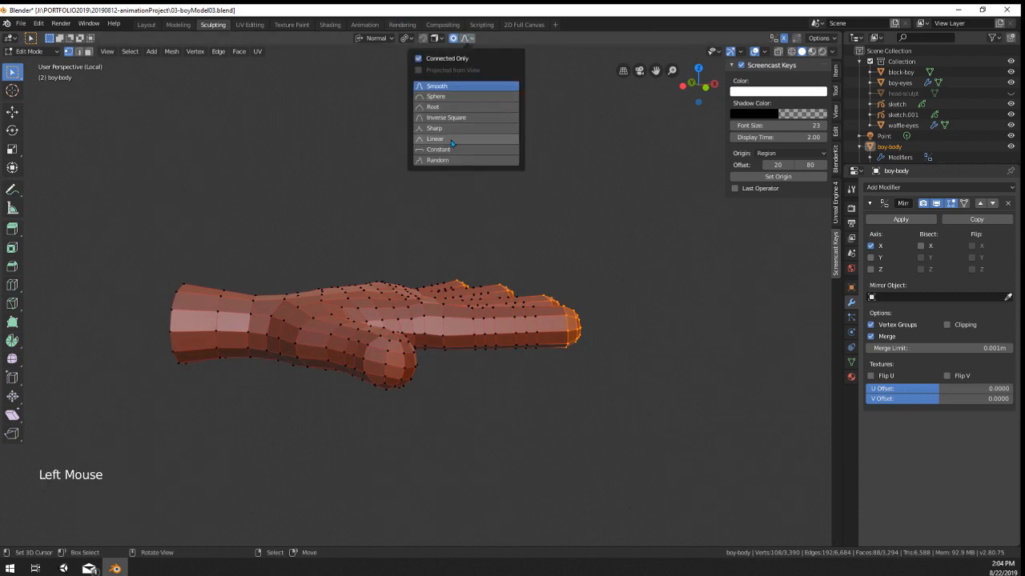
{"action": "middle_click_drag", "start_coordinate": [598, 229], "coordinate": [595, 235]}
{"action": "key", "text": "g"}
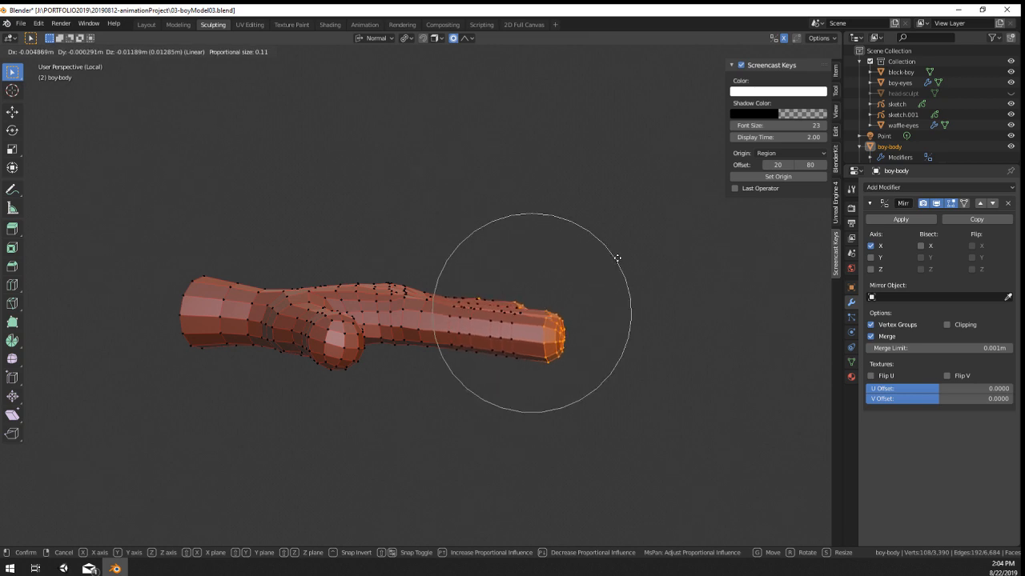
{"action": "left_click", "coordinate": [617, 258]}
{"action": "middle_click_drag", "start_coordinate": [616, 258], "coordinate": [345, 290]}
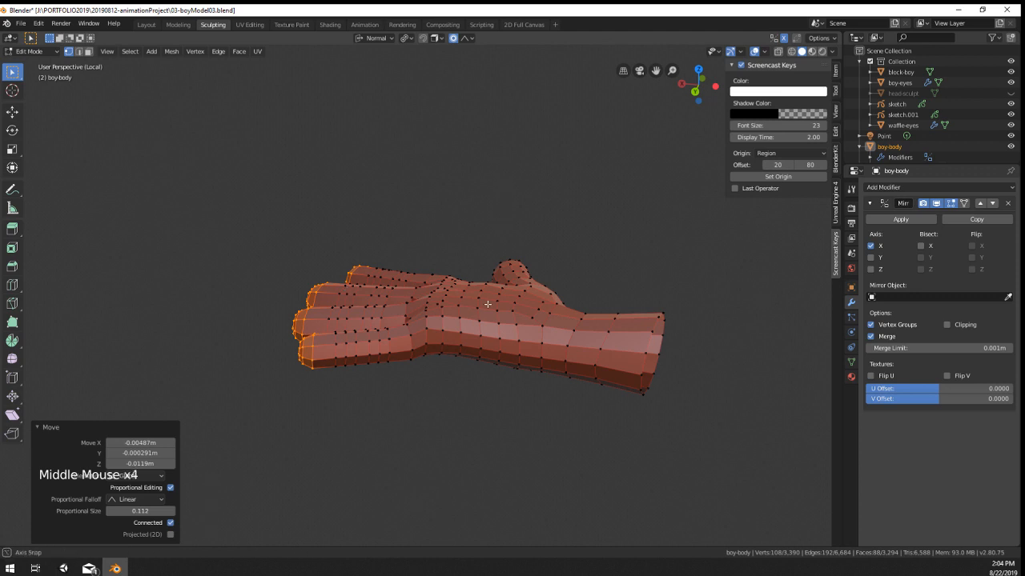
Step: Grow the fingertip selection past the middle of all four fingers and move the selected part
{"action": "middle_click_drag", "start_coordinate": [488, 304], "coordinate": [356, 380]}
{"action": "scroll", "coordinate": [376, 333], "scroll_direction": "up", "scroll_amount": 1}
{"action": "key", "text": "ctrl+KP_Add"}
{"action": "key", "text": "ctrl+KP_Add"}
{"action": "key", "text": "ctrl+KP_Add"}
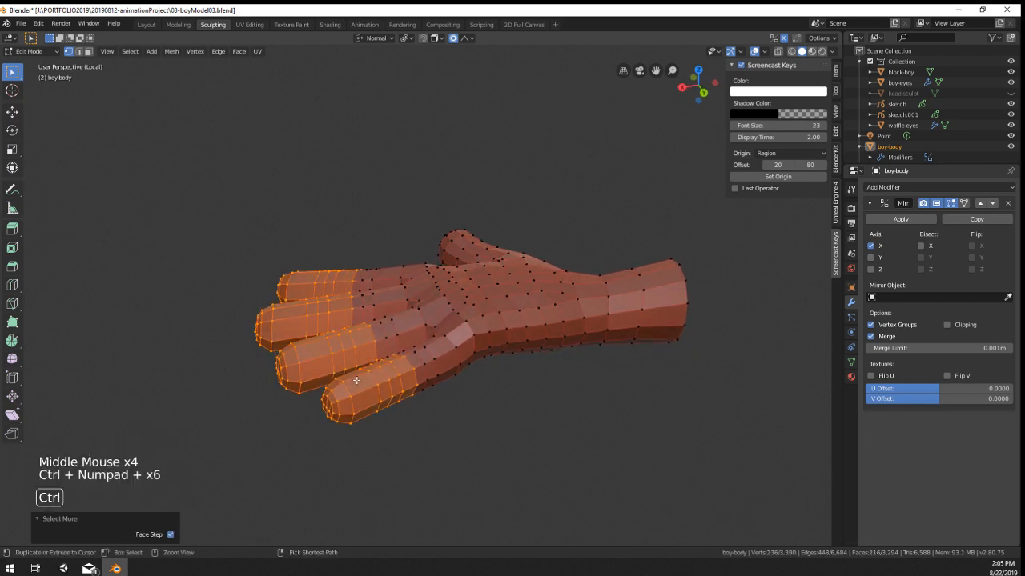
{"action": "middle_click_drag", "start_coordinate": [466, 395], "coordinate": [585, 416]}
{"action": "key", "text": "g"}
Step: Grow the selection to the bases of the four fingers and raise it slightly with a smaller proportional radius
{"action": "scroll", "coordinate": [585, 416], "scroll_direction": "up", "scroll_amount": 1}
{"action": "key", "text": "ctrl+KP_Add"}
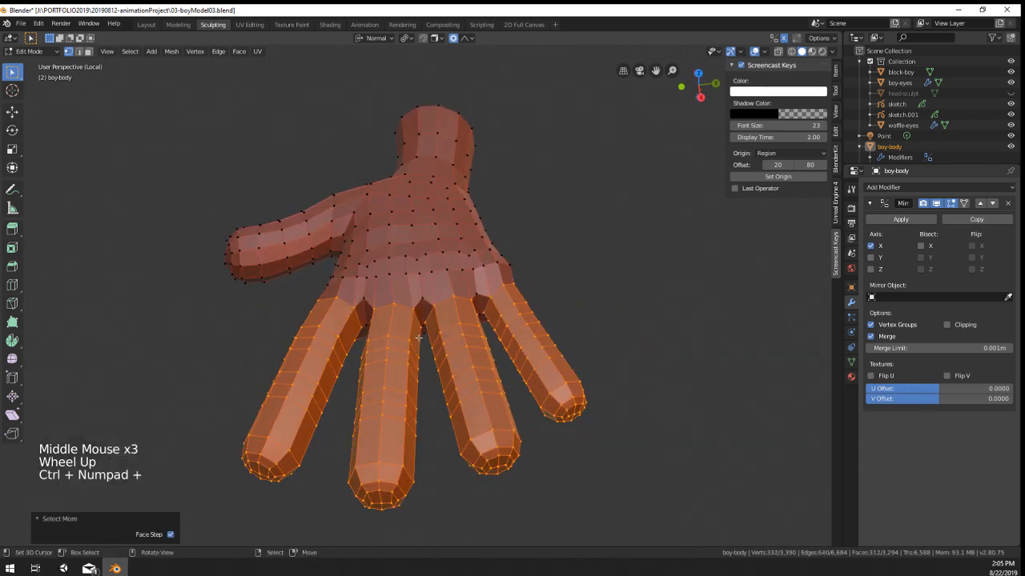
{"action": "scroll", "coordinate": [419, 337], "scroll_direction": "up", "scroll_amount": 1}
{"action": "middle_click_drag", "start_coordinate": [419, 338], "coordinate": [553, 296]}
{"action": "key", "text": "g"}
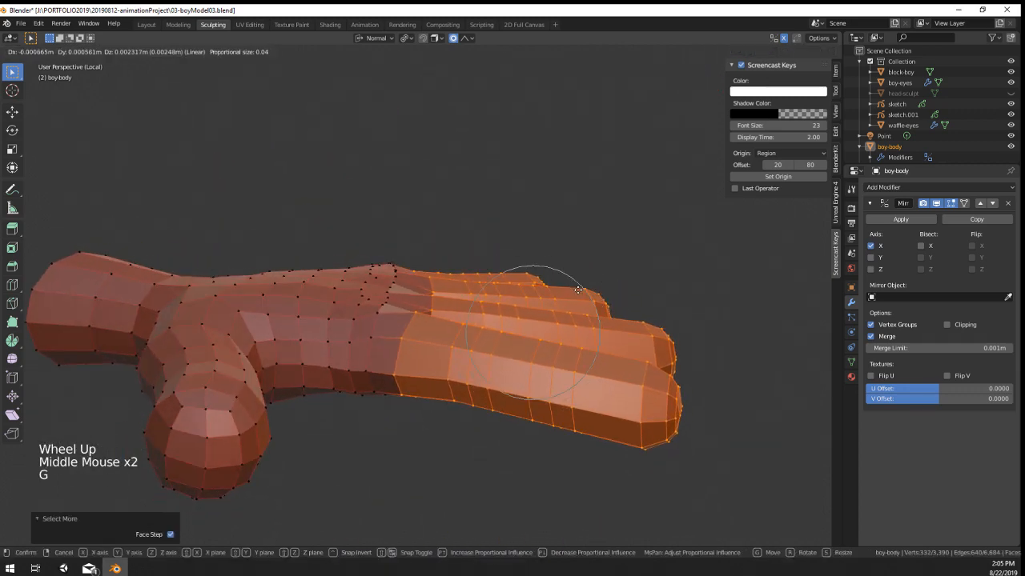
{"action": "scroll", "coordinate": [576, 291], "scroll_direction": "up", "scroll_amount": 1}
{"action": "key", "text": "Tab"}
{"action": "middle_click_drag", "start_coordinate": [575, 293], "coordinate": [425, 316]}
{"action": "scroll", "coordinate": [389, 339], "scroll_direction": "down", "scroll_amount": 7}
{"action": "scroll", "coordinate": [499, 427], "scroll_direction": "down", "scroll_amount": 4}
{"action": "scroll", "coordinate": [536, 229], "scroll_direction": "up", "scroll_amount": 7}
{"action": "key", "text": "Tab"}
{"action": "scroll", "coordinate": [448, 288], "scroll_direction": "up", "scroll_amount": 2}
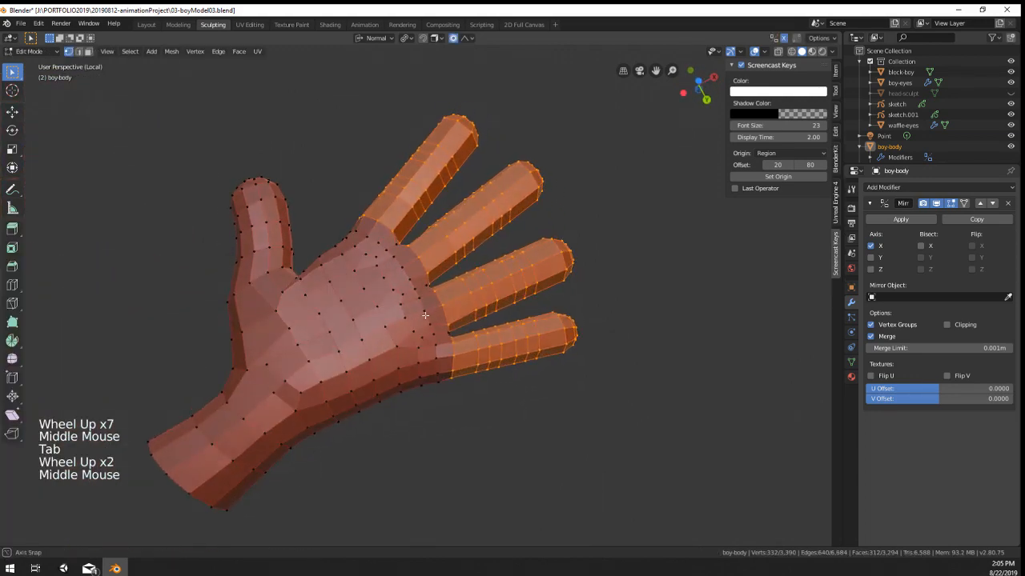
Step: Move the outer edge vertex at the heel of the palm outward by about 0.008 m
{"action": "right_click", "coordinate": [343, 430]}
{"action": "key", "text": "g"}
{"action": "left_click", "coordinate": [345, 439]}
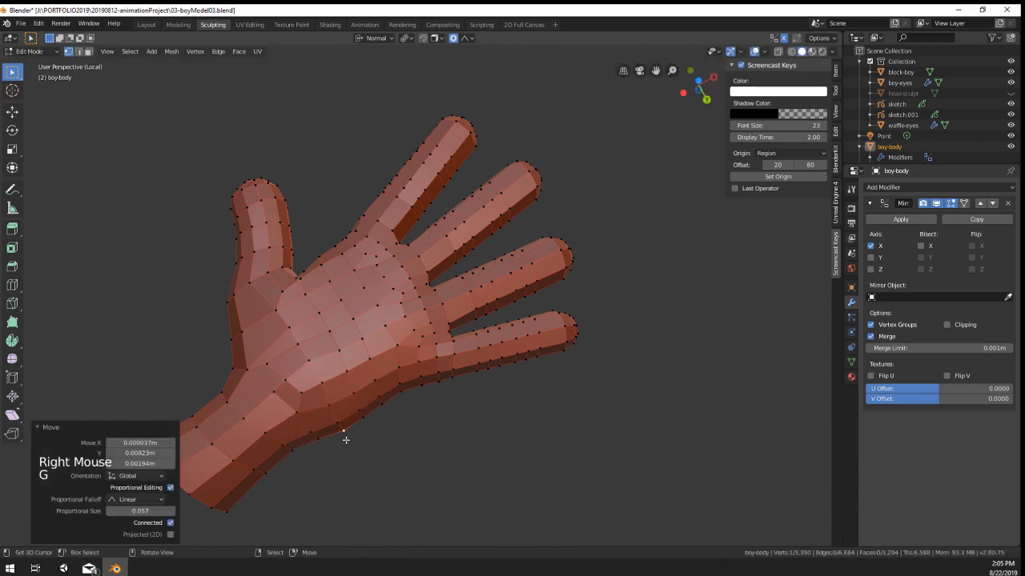
Step: Push the palm surface around the vertex near the wrist inward with Shrink/Fatten
{"action": "middle_click_drag", "start_coordinate": [345, 437], "coordinate": [405, 429]}
{"action": "middle_click_drag", "start_coordinate": [405, 429], "coordinate": [464, 421]}
{"action": "middle_click_drag", "start_coordinate": [306, 390], "coordinate": [400, 377], "text": "shift"}
{"action": "right_click", "coordinate": [310, 402]}
{"action": "key", "text": "g"}
{"action": "left_click", "coordinate": [379, 469]}
{"action": "key", "text": "ctrl+z"}
{"action": "key", "text": "alt+s"}
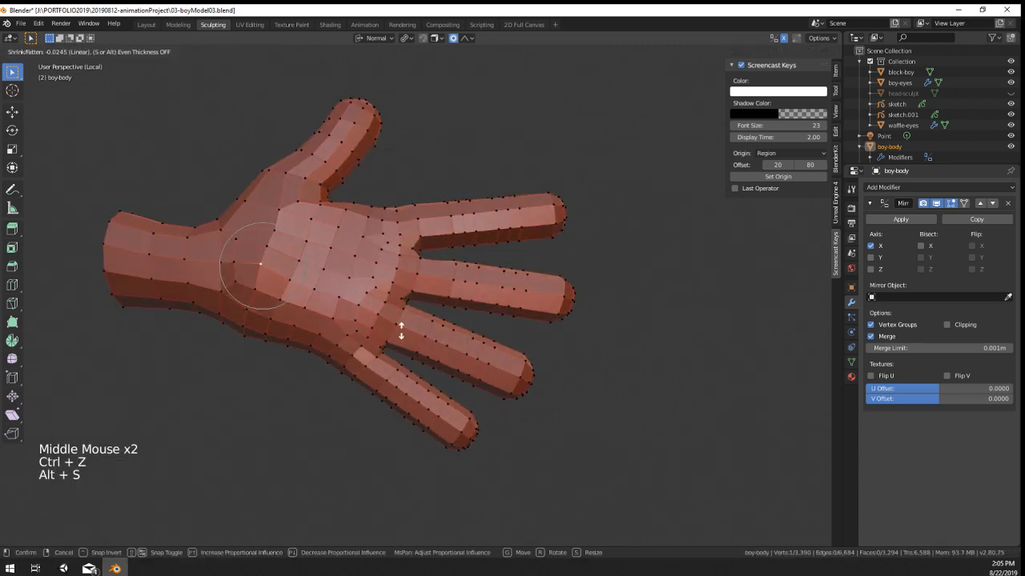
{"action": "left_click", "coordinate": [415, 359]}
Step: Shrink/Fatten two palm vertices at the base of the thumb by -0.0204 m
{"action": "right_click", "coordinate": [281, 212]}
{"action": "right_click", "coordinate": [280, 235], "text": "shift"}
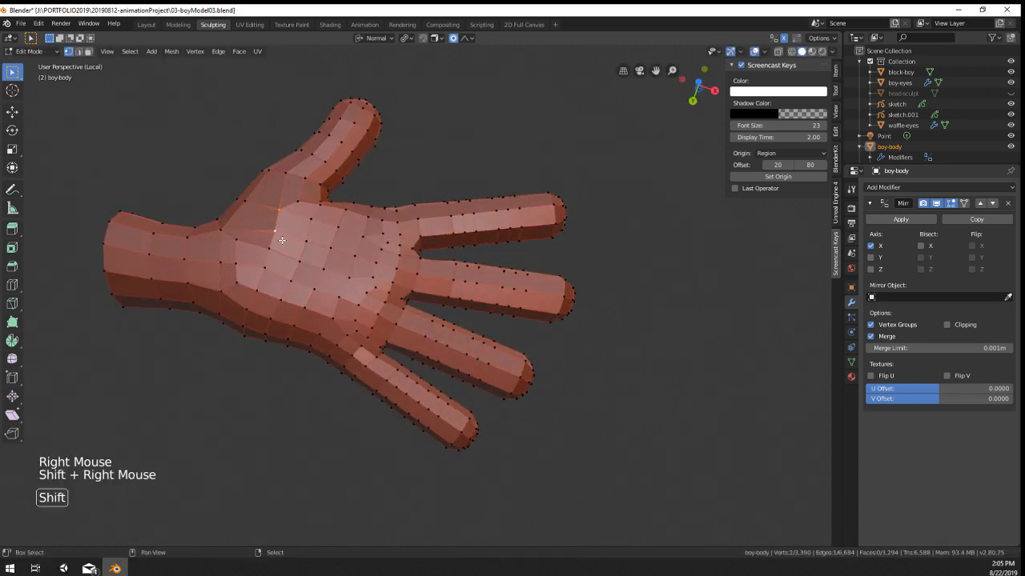
{"action": "key", "text": "g"}
{"action": "right_click", "coordinate": [392, 307], "text": "shift"}
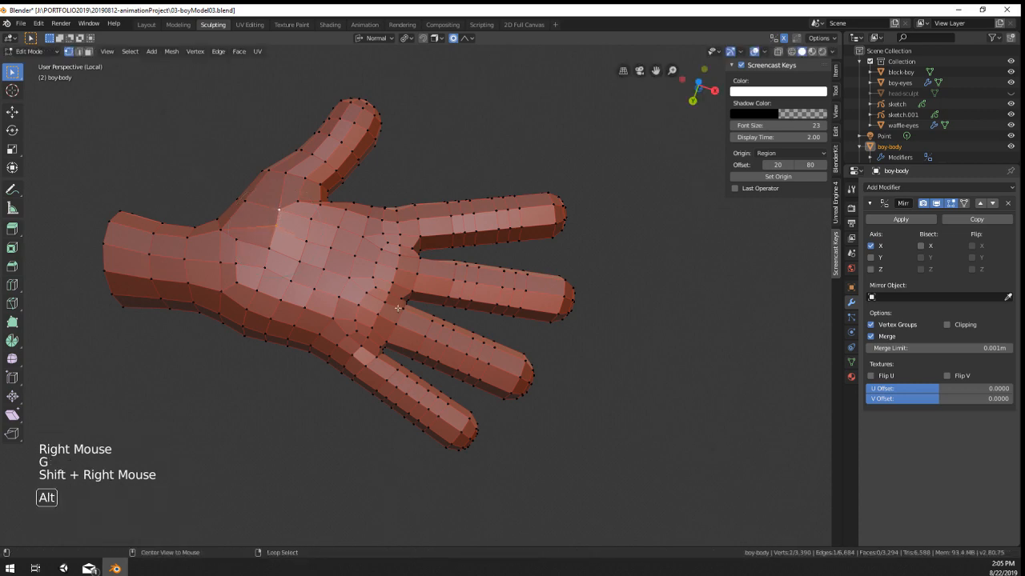
{"action": "key", "text": "alt+s"}
{"action": "left_click", "coordinate": [405, 316]}
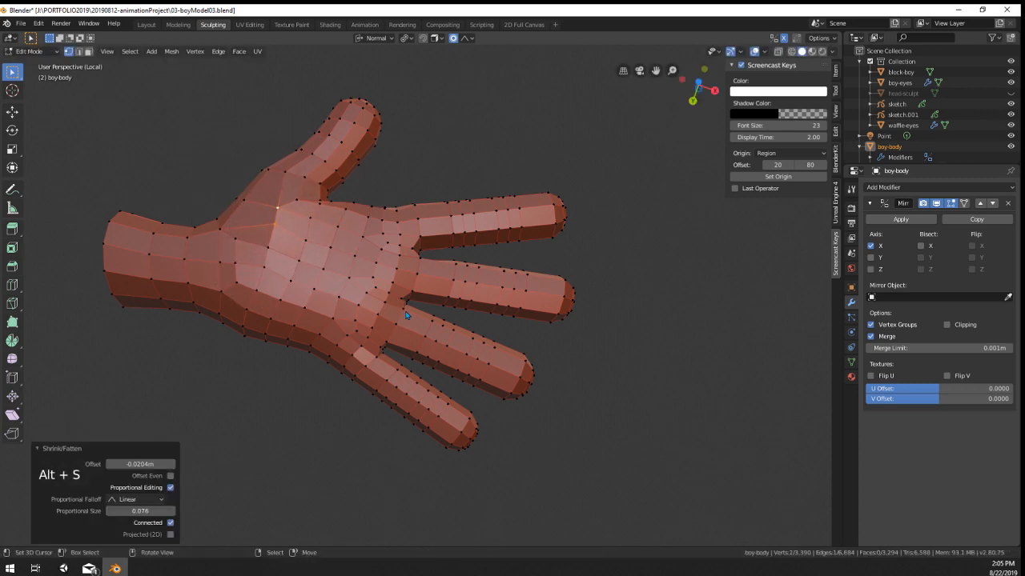
Step: Slide two vertices in the crease between the thumb and the palm along their edges
{"action": "key", "text": "Tab"}
{"action": "middle_click_drag", "start_coordinate": [405, 316], "coordinate": [328, 277]}
{"action": "key", "text": "Tab"}
{"action": "right_click", "coordinate": [296, 244]}
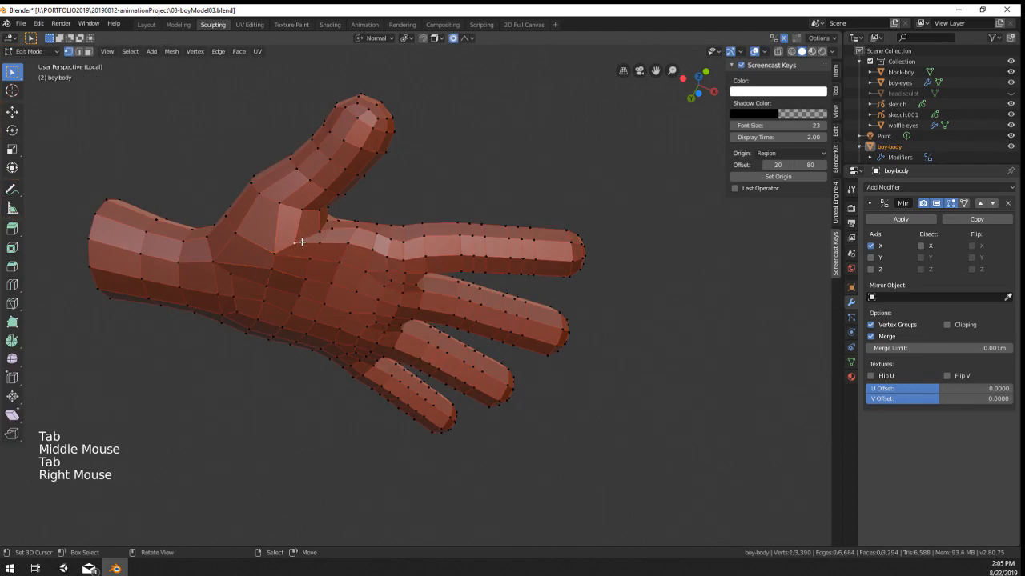
{"action": "key", "text": "g"}
{"action": "key", "text": "g"}
{"action": "left_click", "coordinate": [305, 243]}
{"action": "right_click", "coordinate": [319, 233]}
{"action": "key", "text": "g"}
{"action": "key", "text": "g"}
{"action": "left_click", "coordinate": [316, 232]}
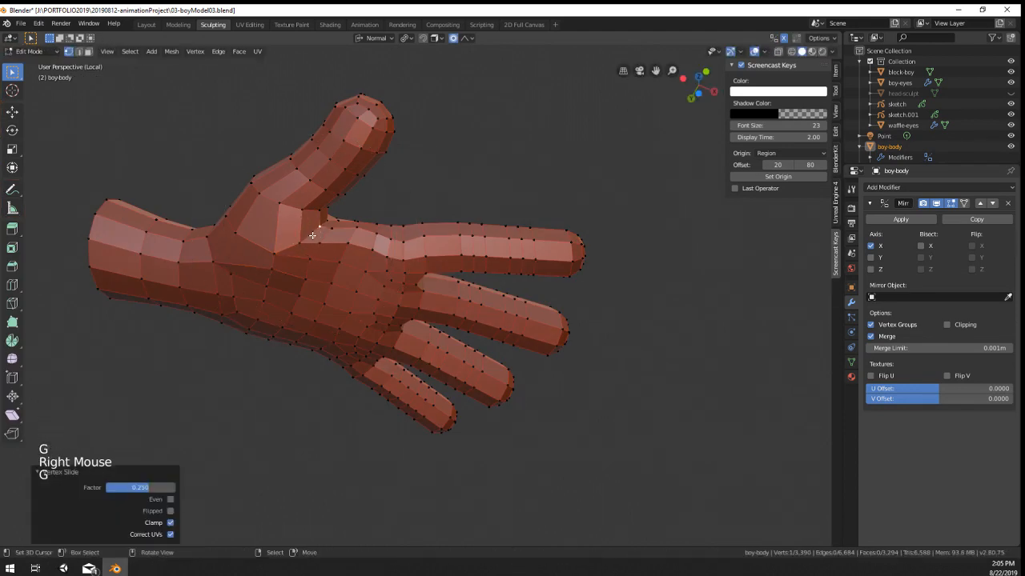
Step: Slide the inner vertex of the thumb crease along its edges again in two small adjustments
{"action": "right_click", "coordinate": [302, 243]}
{"action": "key", "text": "g"}
{"action": "key", "text": "g"}
{"action": "left_click", "coordinate": [304, 240]}
{"action": "key", "text": "g"}
{"action": "key", "text": "g"}
{"action": "left_click", "coordinate": [303, 239]}
Step: Slide two neighbouring palm vertices below the thumb crease to even out the face spacing
{"action": "right_click", "coordinate": [323, 244]}
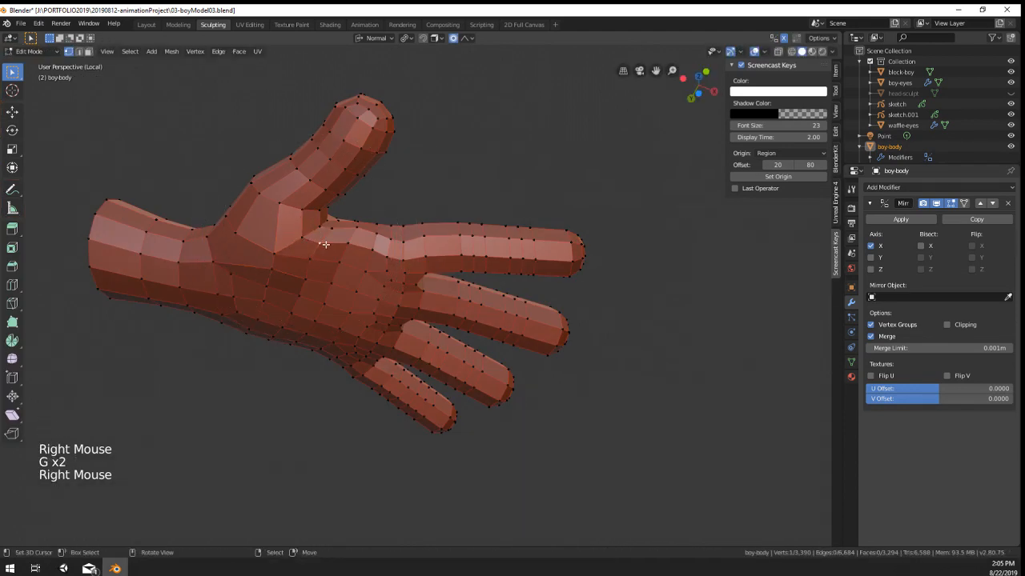
{"action": "right_click", "coordinate": [320, 245]}
{"action": "right_click_drag", "start_coordinate": [319, 247], "coordinate": [321, 244]}
{"action": "key", "text": "g"}
{"action": "key", "text": "g"}
{"action": "left_click", "coordinate": [328, 243]}
{"action": "right_click", "coordinate": [312, 257]}
{"action": "key", "text": "g"}
{"action": "key", "text": "g"}
{"action": "left_click", "coordinate": [315, 258]}
Step: Examine the reshaped palm and thumb webbing outside Edit Mode from several angles
{"action": "scroll", "coordinate": [360, 248], "scroll_direction": "down", "scroll_amount": 3}
{"action": "key", "text": "Tab"}
{"action": "middle_click_drag", "start_coordinate": [360, 248], "coordinate": [235, 508]}
{"action": "scroll", "coordinate": [455, 359], "scroll_direction": "up", "scroll_amount": 4}
{"action": "scroll", "coordinate": [456, 360], "scroll_direction": "down", "scroll_amount": 2}
{"action": "key", "text": "Tab"}
{"action": "mouse_move", "coordinate": [347, 339]}
{"action": "middle_mouse_down"}
{"action": "mouse_move", "coordinate": [514, 338]}
{"action": "mouse_move", "coordinate": [487, 343]}
{"action": "middle_mouse_up"}
{"action": "scroll", "coordinate": [499, 348], "scroll_direction": "up", "scroll_amount": 3}
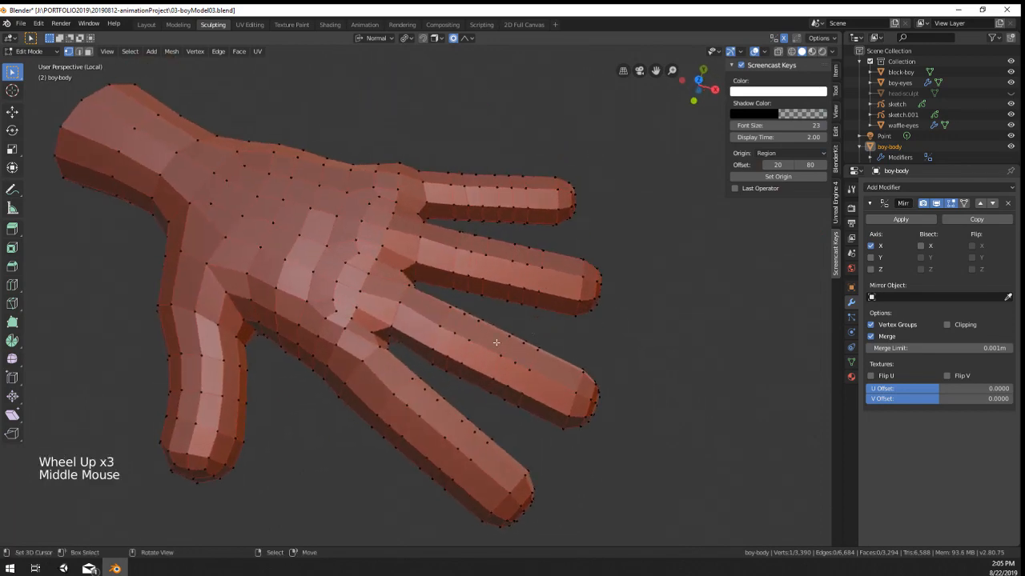
Step: Switch to wireframe and select a band of edge loops around the middle of each of the four fingers
{"action": "key", "text": "z"}
{"action": "key", "text": "a"}
{"action": "key", "text": "a"}
{"action": "key", "text": "a"}
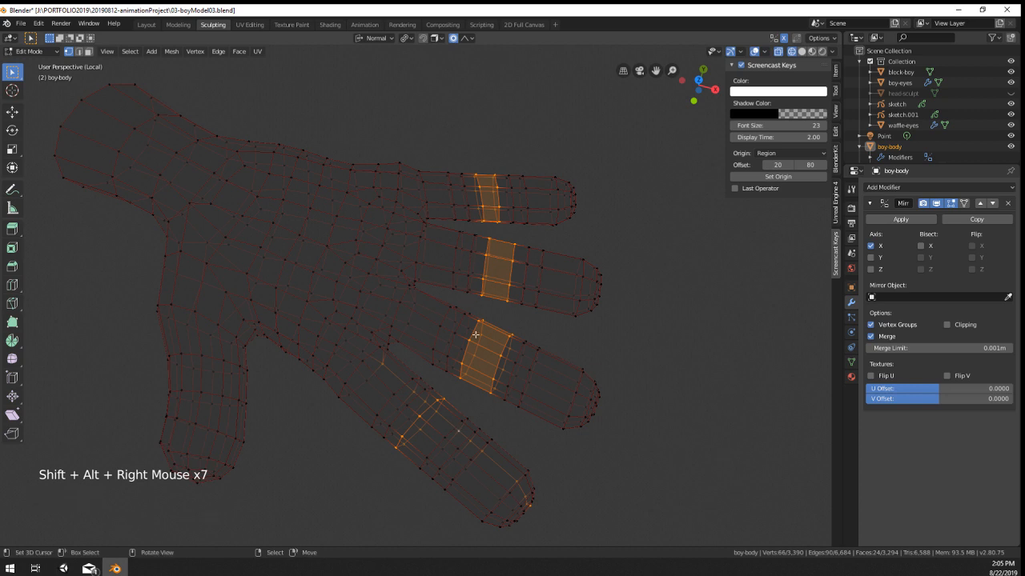
{"action": "key", "text": "ctrl+z"}
{"action": "right_click", "coordinate": [445, 432], "text": "alt+shift"}
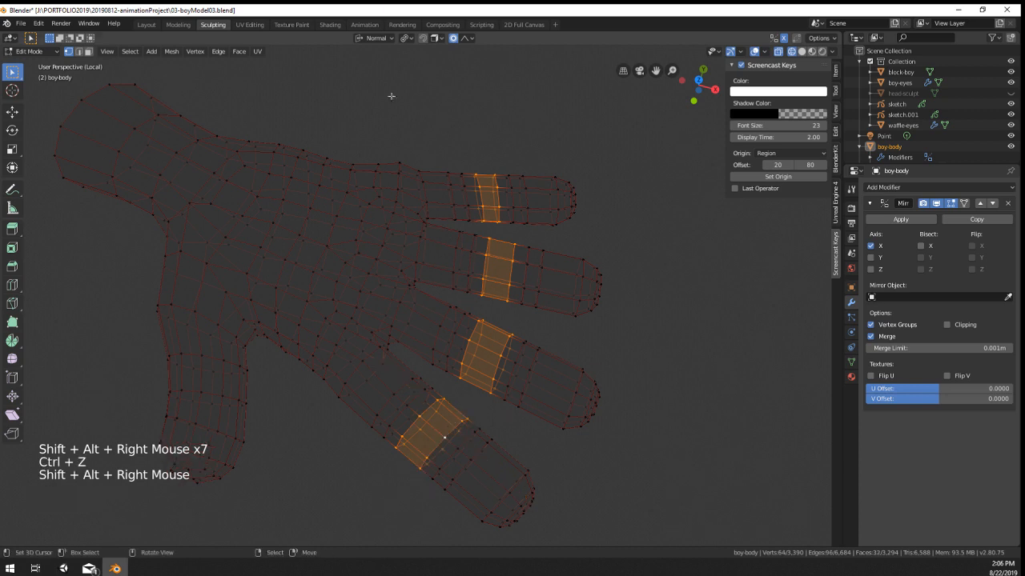
Step: Set the proportional editing falloff to Smooth and try Scale and Shrink/Fatten on the finger bands
{"action": "left_click", "coordinate": [463, 40]}
{"action": "left_click", "coordinate": [458, 84]}
{"action": "middle_click_drag", "start_coordinate": [584, 236], "coordinate": [599, 176]}
{"action": "key", "text": "s"}
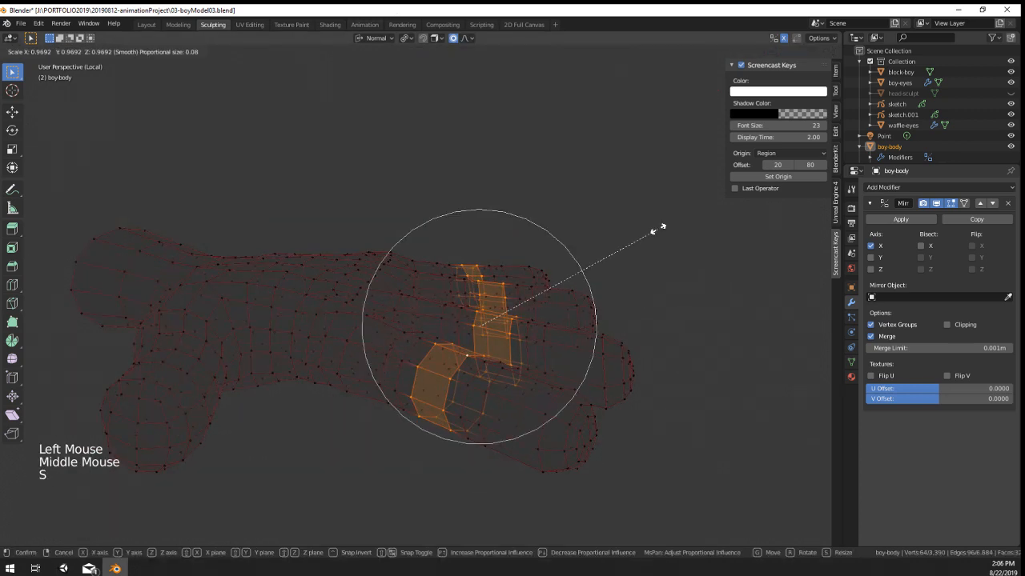
{"action": "left_click", "coordinate": [654, 232]}
{"action": "key", "text": "alt+s"}
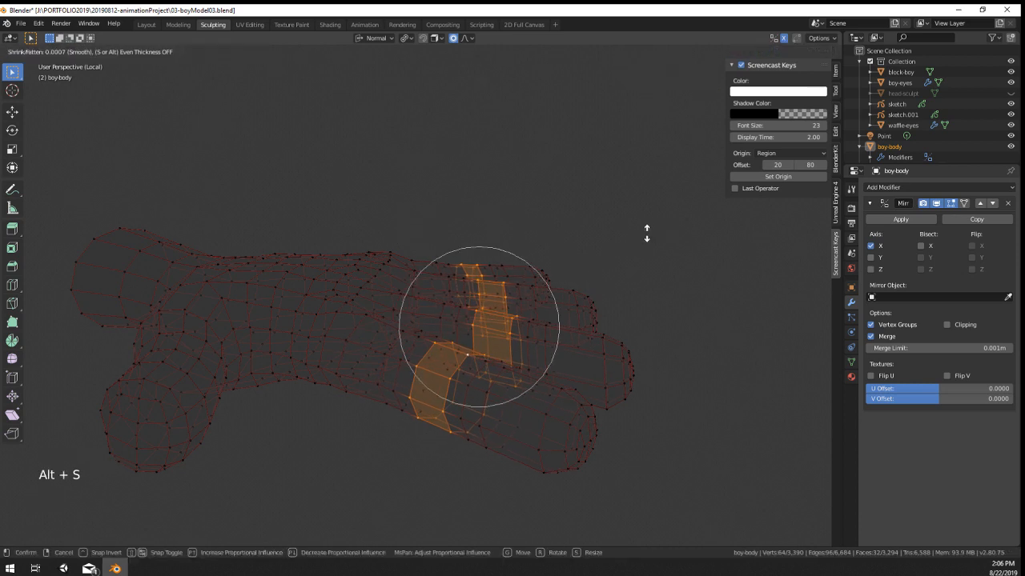
{"action": "middle_click_drag", "start_coordinate": [644, 174], "coordinate": [521, 235]}
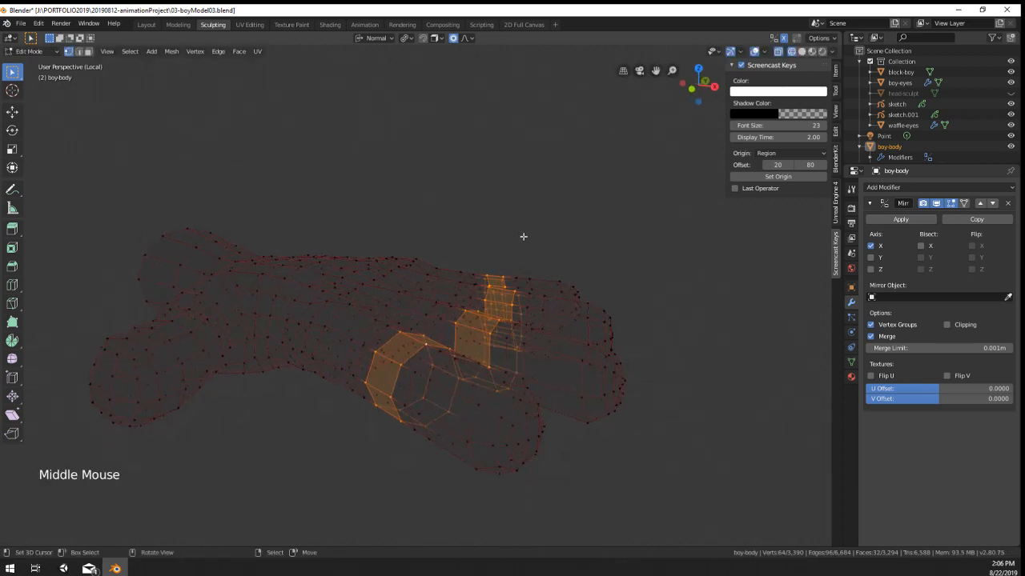
Step: Set the pivot point to Median Point, return to solid shading and thin the selected finger bands with Shrink/Fatten
{"action": "left_click", "coordinate": [408, 39]}
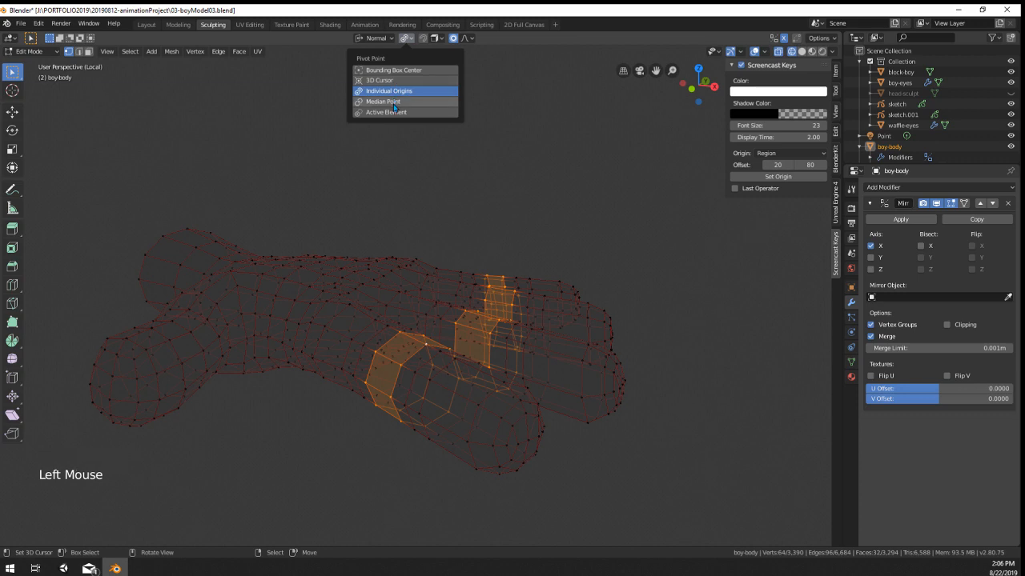
{"action": "left_click", "coordinate": [393, 102]}
{"action": "key", "text": "alt+s"}
{"action": "right_click", "coordinate": [589, 203]}
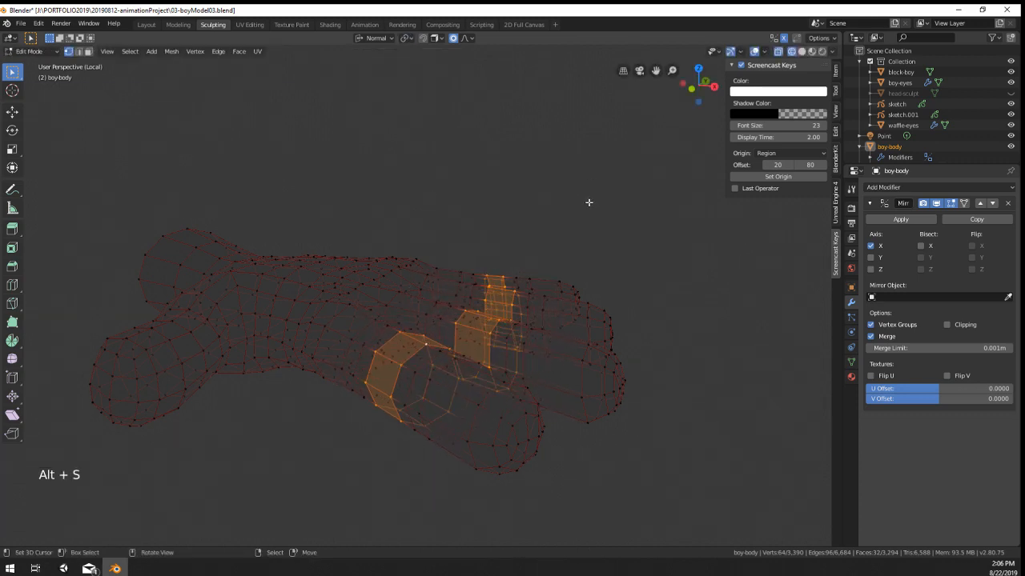
{"action": "key", "text": "z"}
{"action": "middle_click_drag", "start_coordinate": [590, 202], "coordinate": [560, 240]}
{"action": "key", "text": "alt+s"}
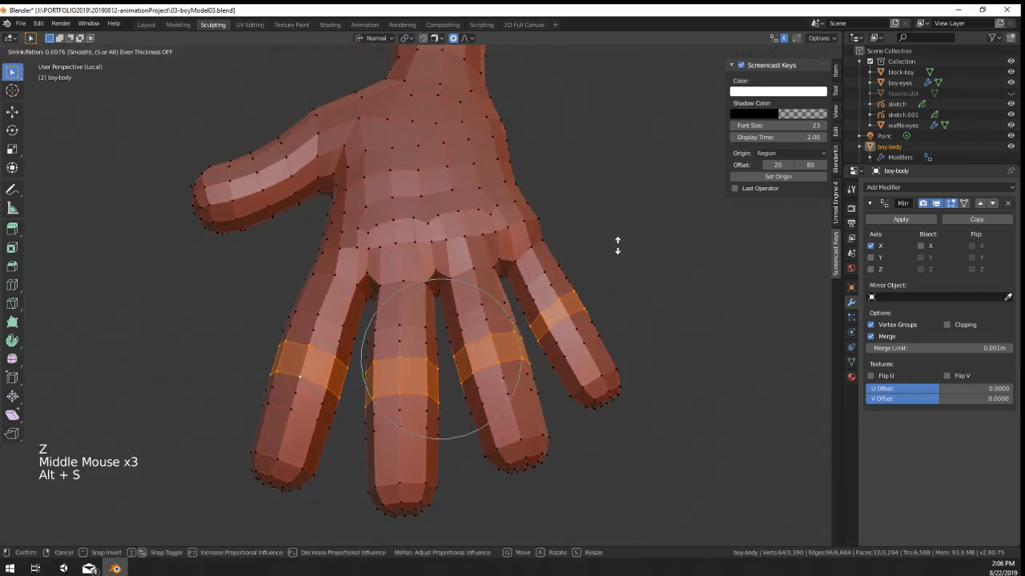
{"action": "scroll", "coordinate": [620, 225], "scroll_direction": "down", "scroll_amount": 5}
{"action": "scroll", "coordinate": [620, 227], "scroll_direction": "up", "scroll_amount": 5}
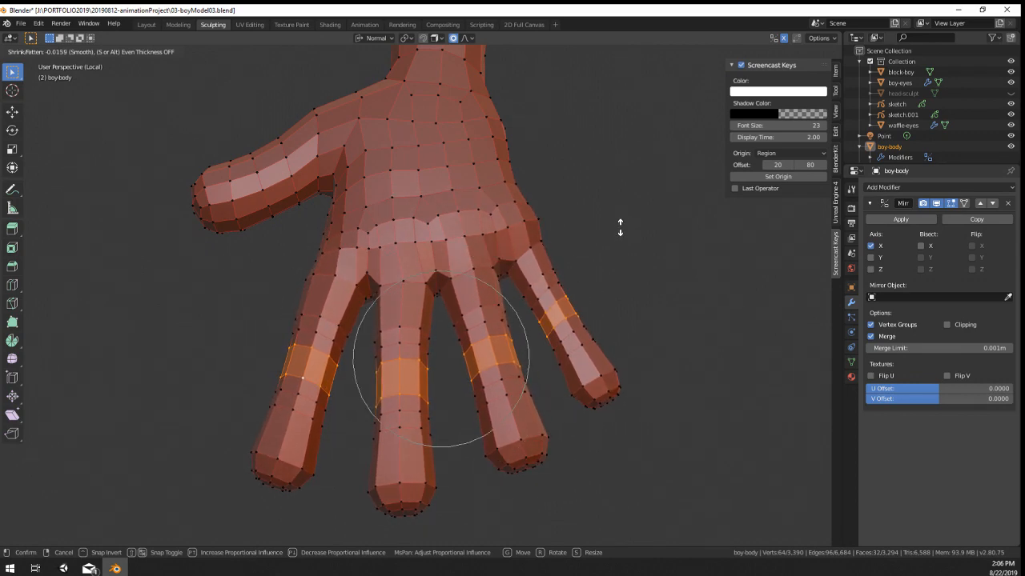
Step: Raise the selected finger bands by about 0.003 m along the global Z axis
{"action": "key", "text": "Tab"}
{"action": "scroll", "coordinate": [616, 217], "scroll_direction": "down", "scroll_amount": 4}
{"action": "middle_click_drag", "start_coordinate": [616, 218], "coordinate": [544, 132]}
{"action": "middle_click_drag", "start_coordinate": [544, 132], "coordinate": [493, 230]}
{"action": "scroll", "coordinate": [479, 96], "scroll_direction": "up", "scroll_amount": 1}
{"action": "key", "text": "Tab"}
{"action": "middle_click_drag", "start_coordinate": [492, 229], "coordinate": [508, 227]}
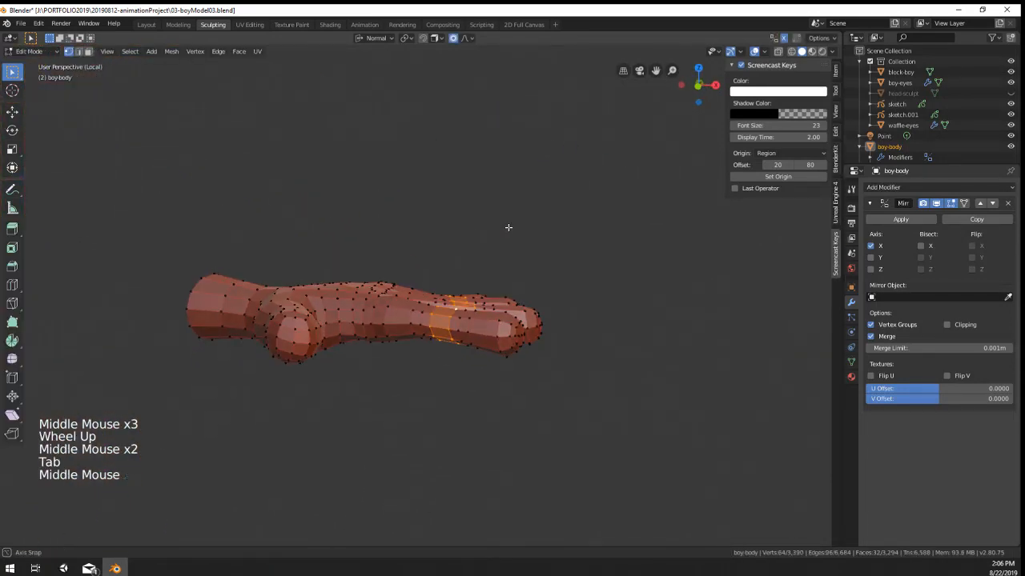
{"action": "scroll", "coordinate": [512, 231], "scroll_direction": "up", "scroll_amount": 2}
{"action": "key", "text": "g"}
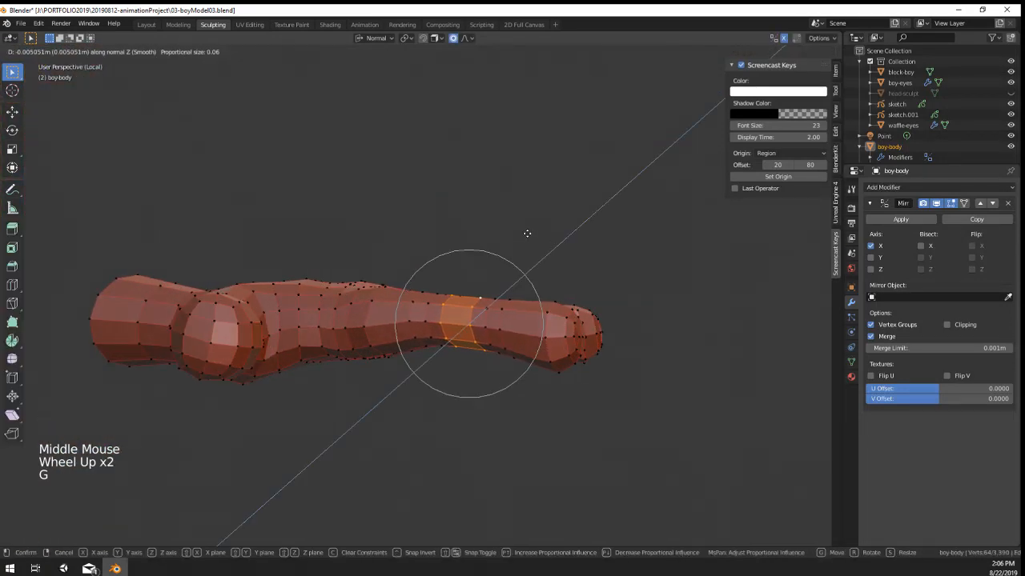
{"action": "key", "text": "z"}
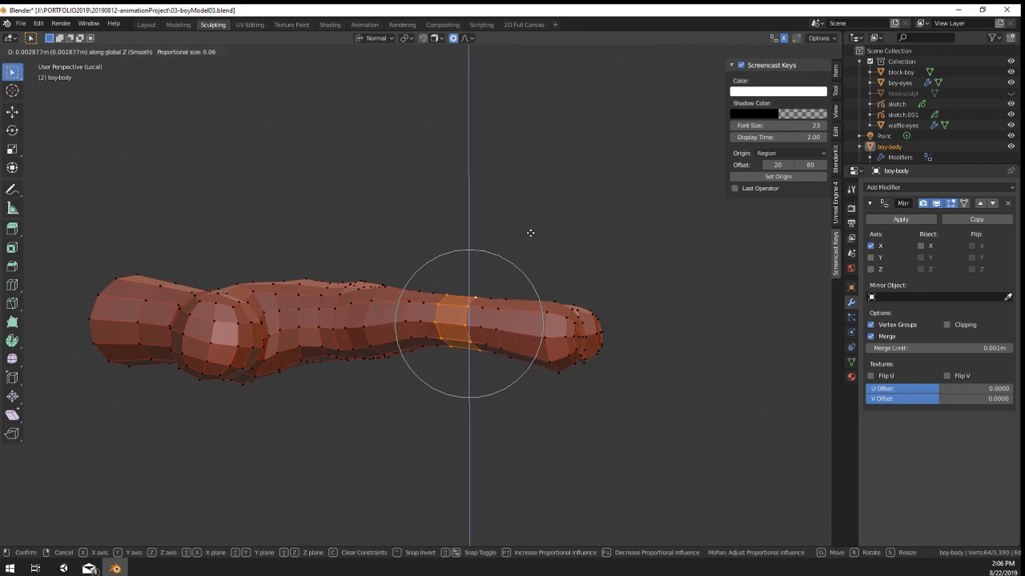
{"action": "left_click", "coordinate": [532, 234]}
Step: Inspect the whole hand and readjust the thickness of the selected finger bands with Shrink/Fatten
{"action": "scroll", "coordinate": [532, 234], "scroll_direction": "down", "scroll_amount": 3}
{"action": "key", "text": "Tab"}
{"action": "middle_click_drag", "start_coordinate": [530, 234], "coordinate": [418, 338]}
{"action": "scroll", "coordinate": [355, 382], "scroll_direction": "down", "scroll_amount": 7}
{"action": "scroll", "coordinate": [355, 382], "scroll_direction": "up", "scroll_amount": 2}
{"action": "scroll", "coordinate": [530, 293], "scroll_direction": "down", "scroll_amount": 3}
{"action": "scroll", "coordinate": [448, 303], "scroll_direction": "up", "scroll_amount": 5}
{"action": "key", "text": "Tab"}
{"action": "scroll", "coordinate": [449, 303], "scroll_direction": "up", "scroll_amount": 5}
{"action": "middle_click_drag", "start_coordinate": [448, 302], "coordinate": [612, 264]}
{"action": "key", "text": "alt+s"}
{"action": "left_click", "coordinate": [622, 276]}
Step: Select the face bands at the tips of the four fingers and adjust their thickness by about 0.005 with Shrink/Fatten
{"action": "key", "text": "Tab"}
{"action": "middle_click_drag", "start_coordinate": [612, 264], "coordinate": [528, 195]}
{"action": "key", "text": "Tab"}
{"action": "right_click", "coordinate": [498, 192], "text": "alt"}
{"action": "right_click", "coordinate": [500, 189], "text": "alt"}
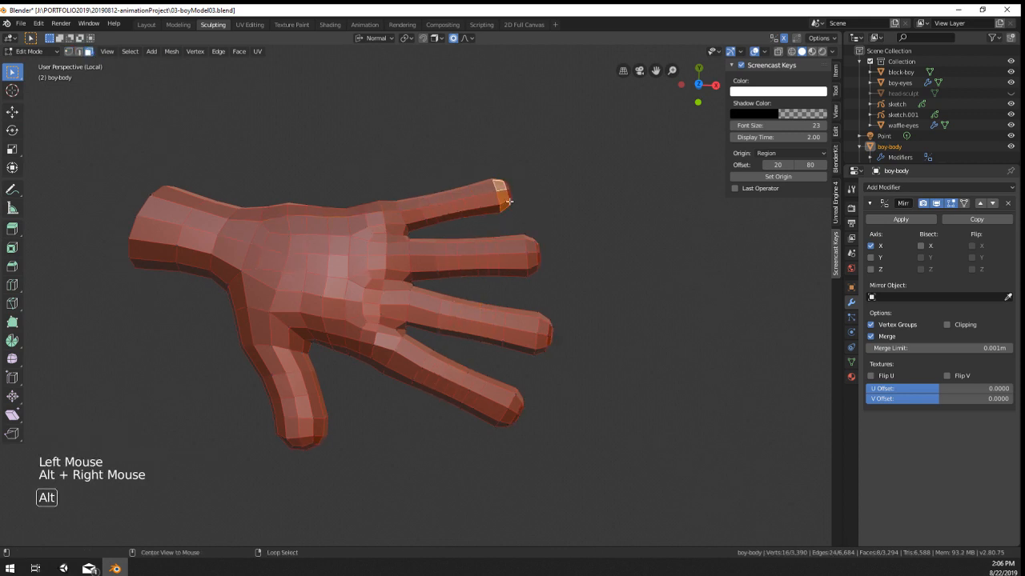
{"action": "right_click", "coordinate": [533, 254], "text": "alt+shift"}
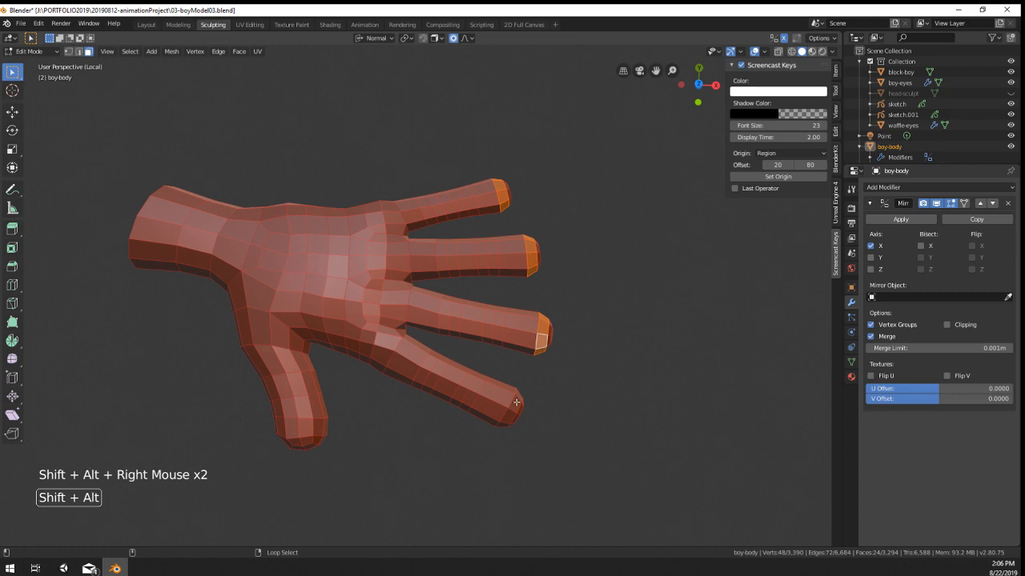
{"action": "key", "text": "alt+s"}
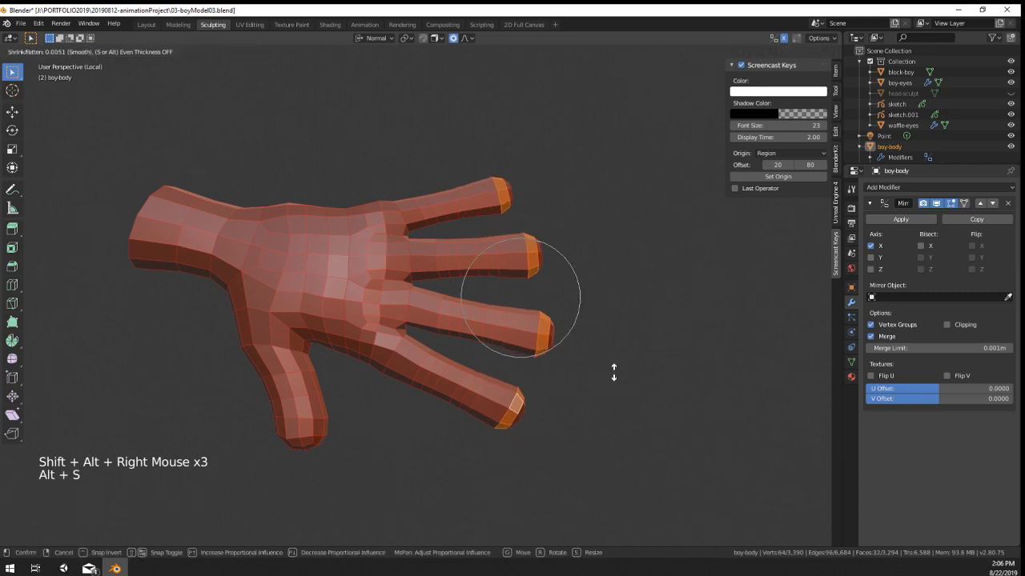
{"action": "left_click", "coordinate": [613, 371]}
Step: Add an edge loop across the middle finger's palm side, just behind its tip
{"action": "middle_click_drag", "start_coordinate": [608, 364], "coordinate": [356, 110]}
{"action": "key", "text": "Tab"}
{"action": "key", "text": "Tab"}
{"action": "scroll", "coordinate": [355, 106], "scroll_direction": "up", "scroll_amount": 1}
{"action": "right_click", "coordinate": [317, 240]}
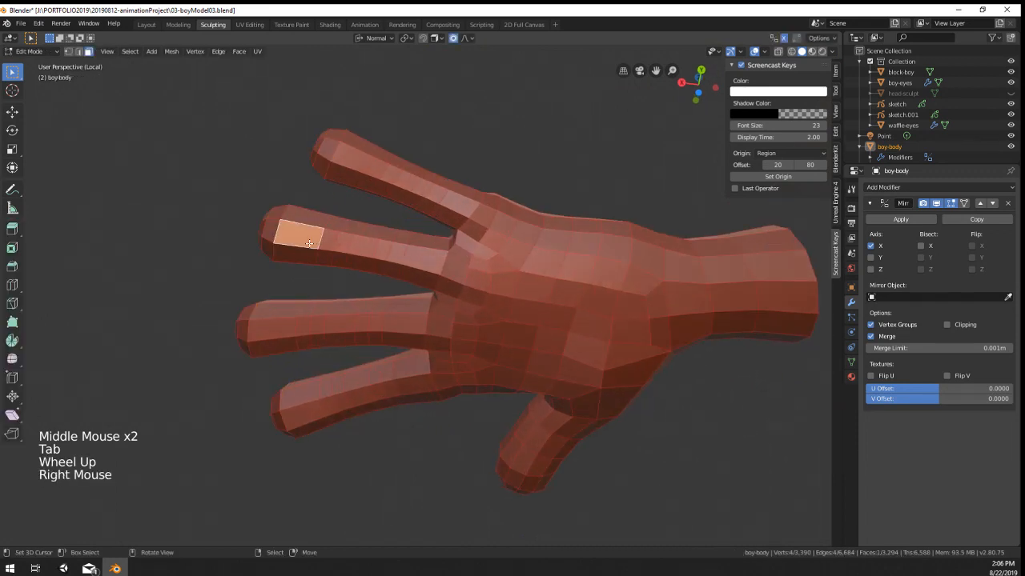
{"action": "middle_click_drag", "start_coordinate": [309, 244], "coordinate": [320, 202]}
{"action": "key", "text": "ctrl+r"}
{"action": "double_click", "coordinate": [276, 288]}
{"action": "key", "text": "ctrl+r"}
{"action": "double_click", "coordinate": [296, 392]}
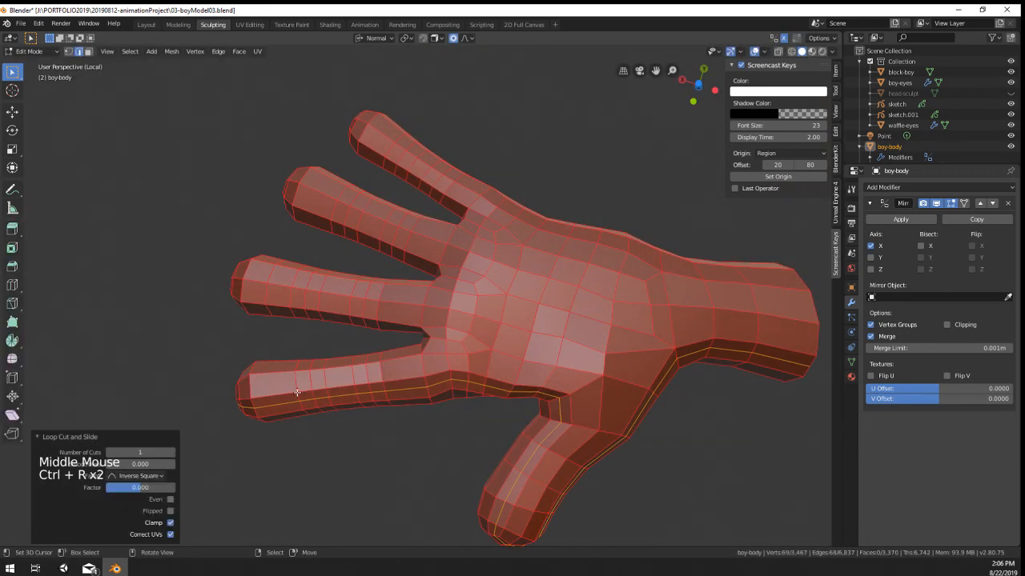
{"action": "key", "text": "ctrl+z"}
Step: Add one edge loop across each of the remaining three fingers, just behind the fingertip
{"action": "key", "text": "ctrl+r"}
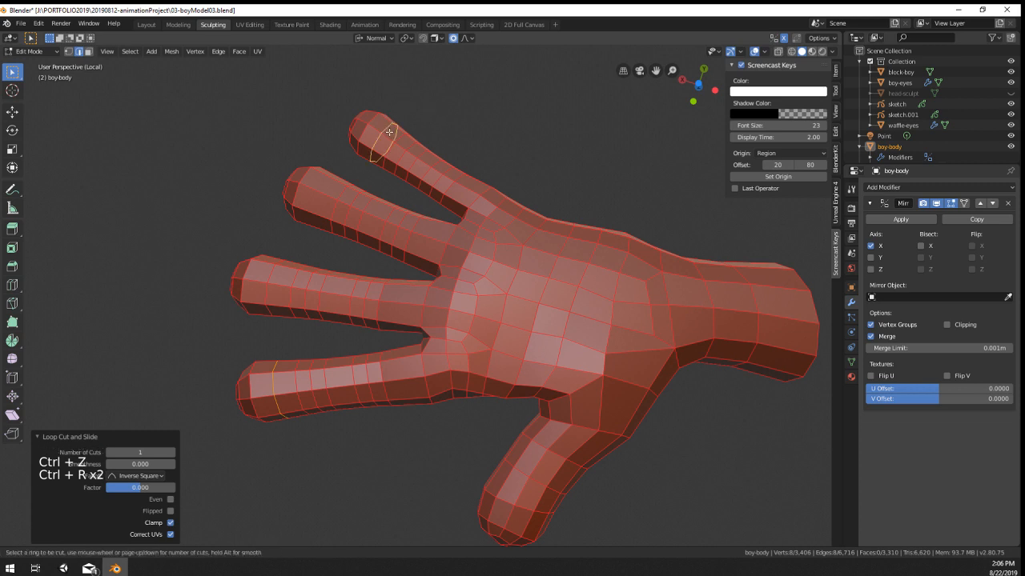
{"action": "right_click", "coordinate": [373, 126]}
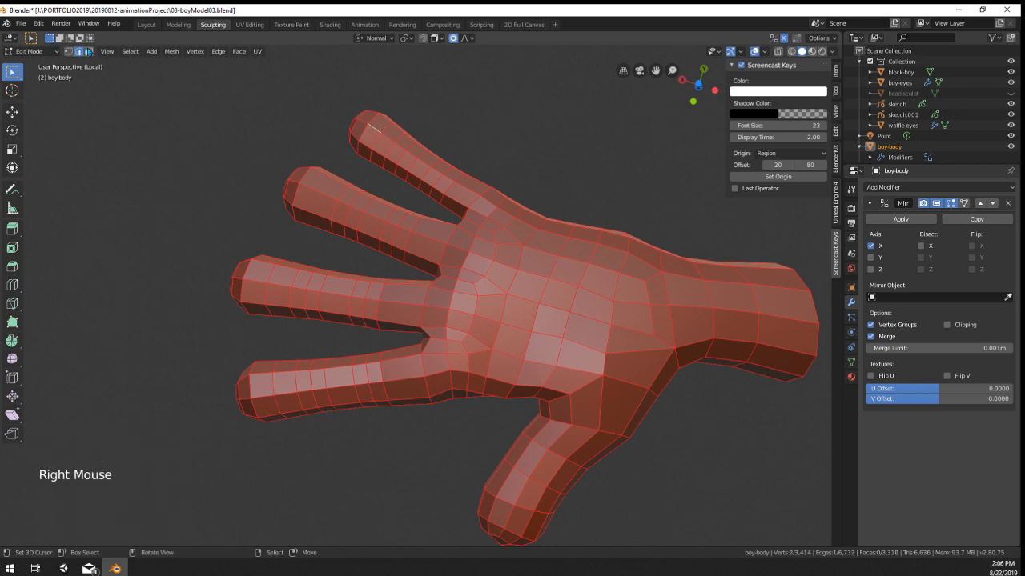
{"action": "key", "text": "ctrl+r"}
{"action": "double_click", "coordinate": [329, 197]}
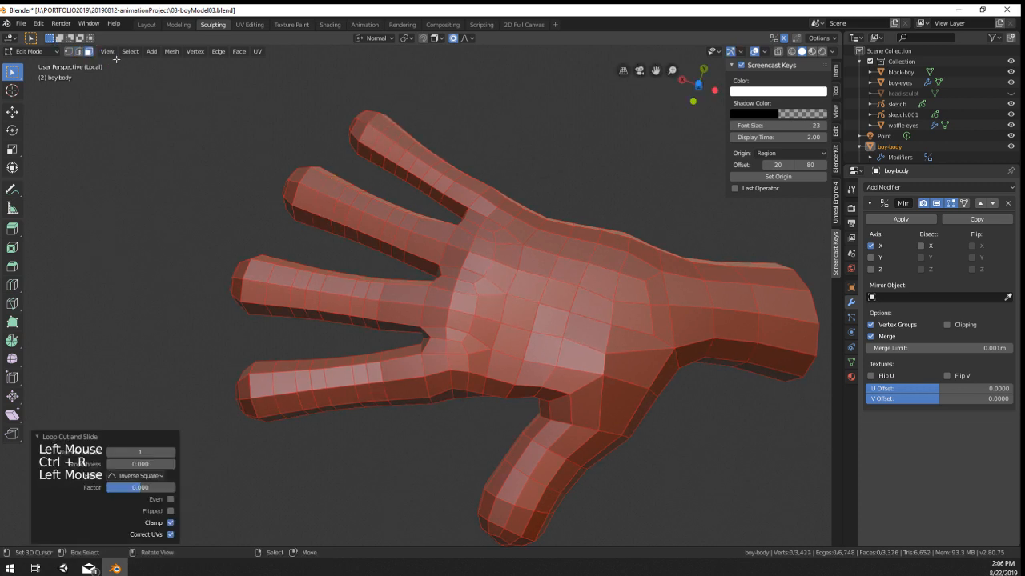
Step: Select the palm-side faces near the four fingertips, rotate them slightly and move them about -0.002 m in X and -0.001 m in Z
{"action": "right_click", "coordinate": [380, 122]}
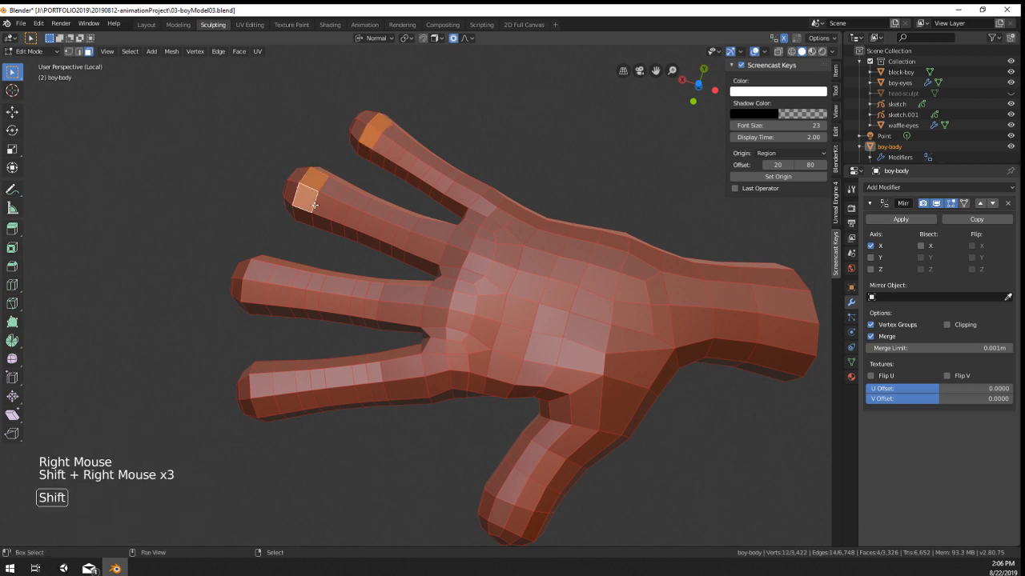
{"action": "middle_click_drag", "start_coordinate": [276, 291], "coordinate": [425, 253]}
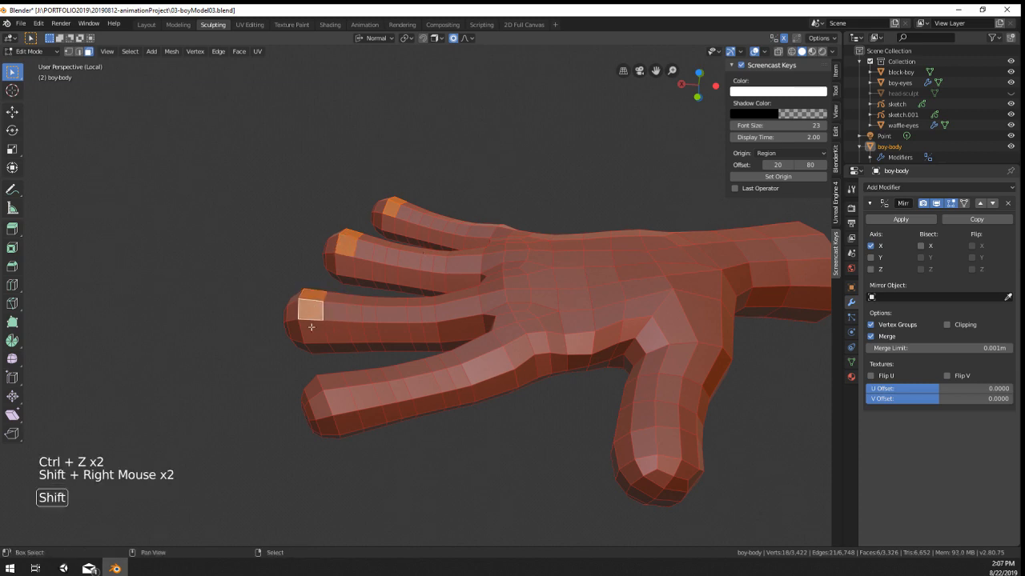
{"action": "middle_click_drag", "start_coordinate": [435, 301], "coordinate": [529, 274]}
{"action": "key", "text": "r"}
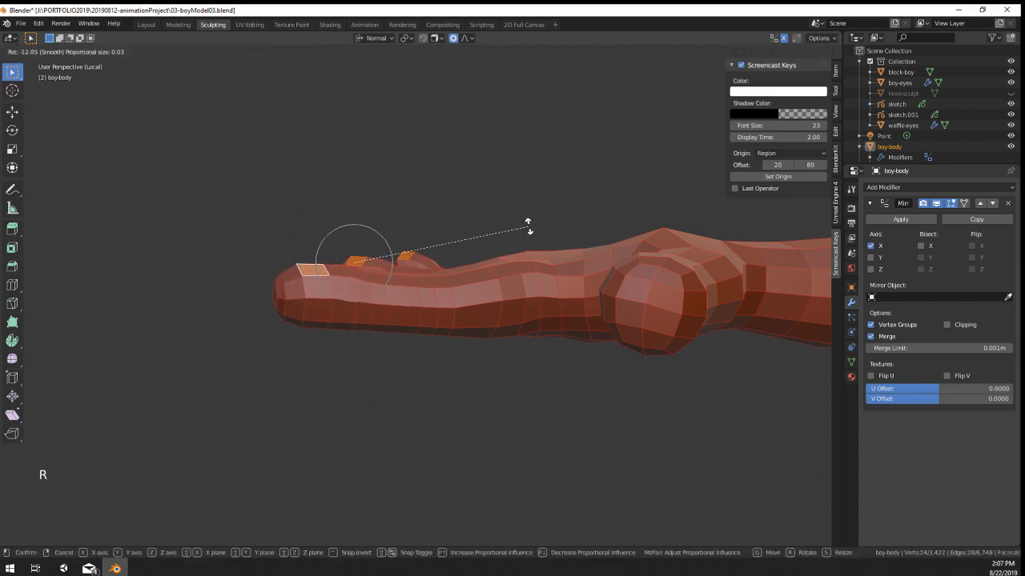
{"action": "left_click", "coordinate": [528, 234]}
{"action": "key", "text": "g"}
{"action": "left_click", "coordinate": [531, 232]}
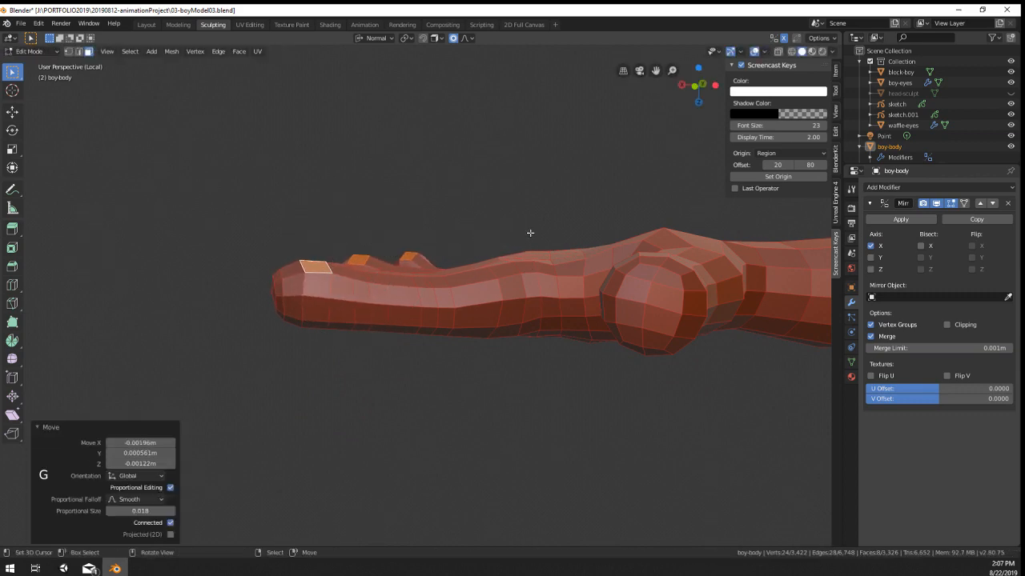
Step: Apply Shade Smooth to the boy's body in Object Mode and inspect the smoothed hand
{"action": "key", "text": "Tab"}
{"action": "mouse_move", "coordinate": [531, 232]}
{"action": "middle_mouse_down"}
{"action": "mouse_move", "coordinate": [489, 243]}
{"action": "mouse_move", "coordinate": [487, 293]}
{"action": "mouse_move", "coordinate": [323, 343]}
{"action": "mouse_move", "coordinate": [219, 295]}
{"action": "mouse_move", "coordinate": [221, 251]}
{"action": "middle_mouse_up"}
{"action": "key", "text": "z"}
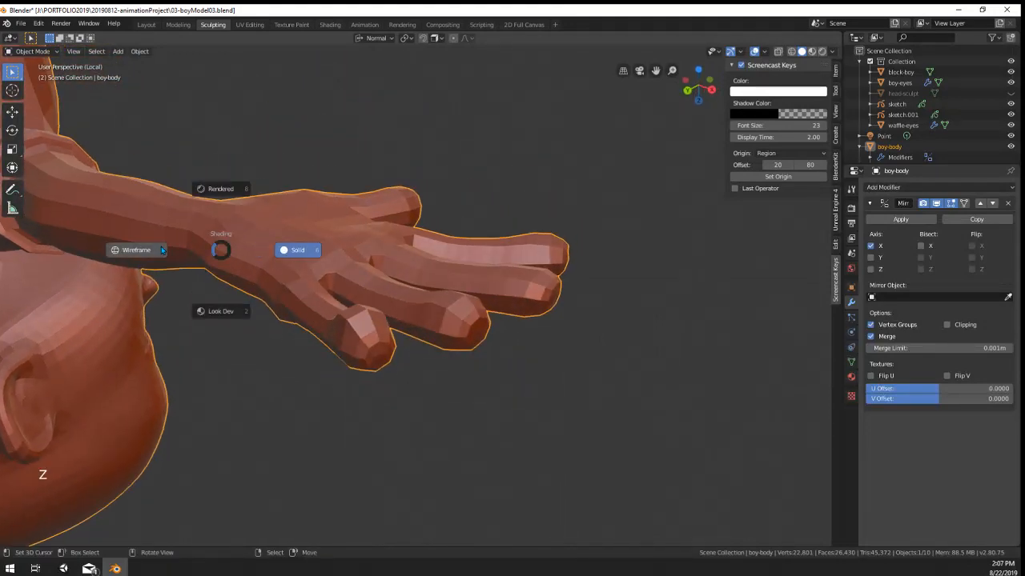
{"action": "key", "text": "w"}
{"action": "key", "text": "w"}
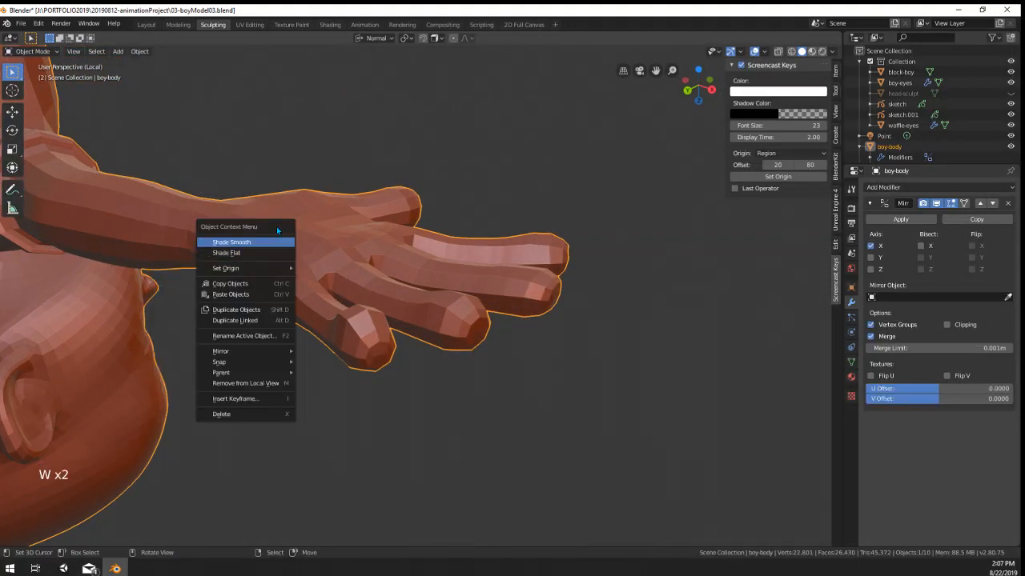
{"action": "left_click", "coordinate": [276, 238]}
{"action": "middle_click_drag", "start_coordinate": [539, 239], "coordinate": [545, 373]}
{"action": "scroll", "coordinate": [482, 309], "scroll_direction": "down", "scroll_amount": 8}
{"action": "middle_click_drag", "start_coordinate": [483, 309], "coordinate": [419, 232]}
{"action": "scroll", "coordinate": [420, 233], "scroll_direction": "down", "scroll_amount": 1}
{"action": "scroll", "coordinate": [419, 232], "scroll_direction": "up", "scroll_amount": 6}
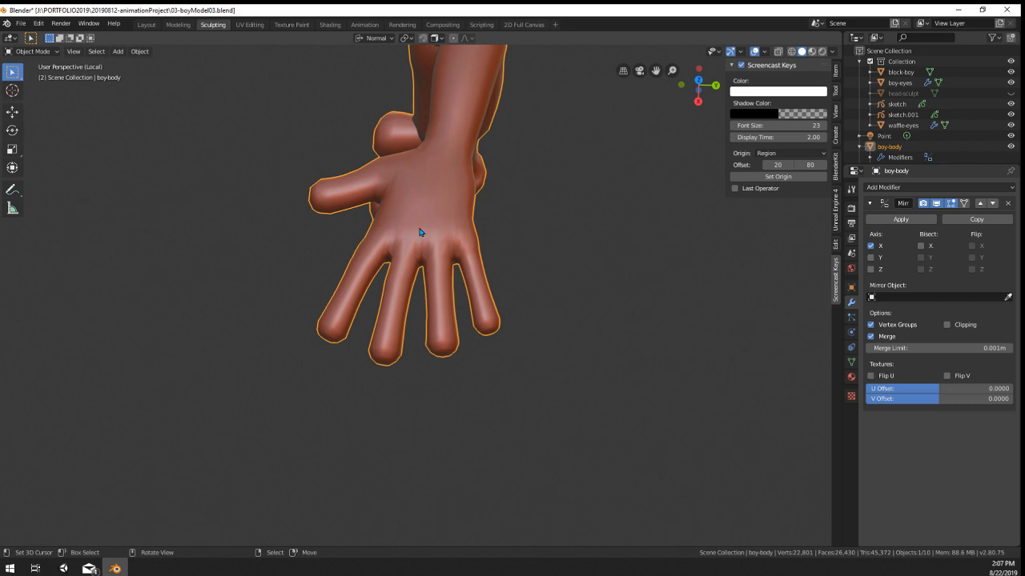
{"action": "scroll", "coordinate": [420, 232], "scroll_direction": "up", "scroll_amount": 4}
Step: Select the whole little finger in wireframe with Circle Select and fatten it by about 0.003 with Shrink/Fatten
{"action": "key", "text": "Tab"}
{"action": "middle_click_drag", "start_coordinate": [464, 214], "coordinate": [499, 229]}
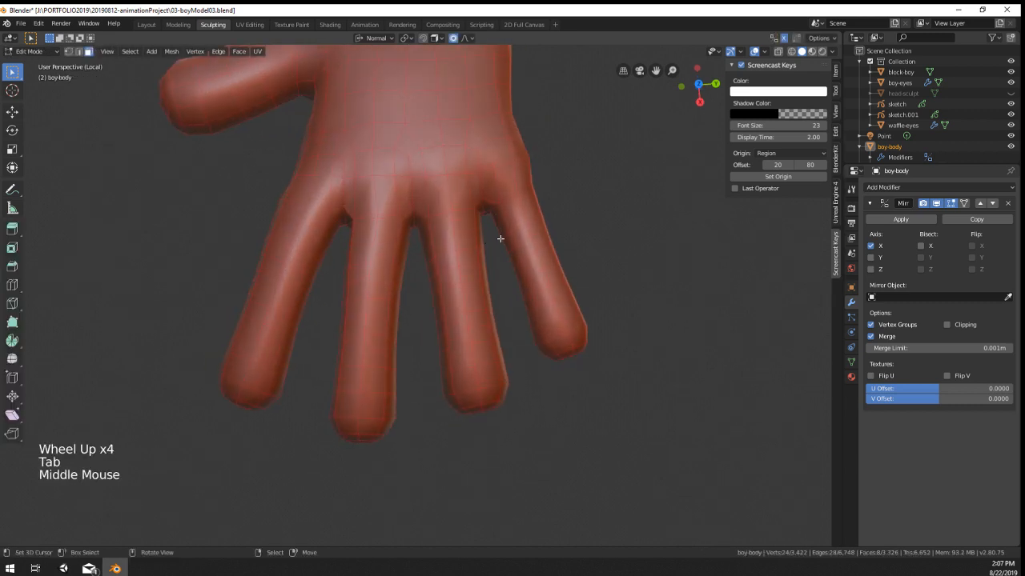
{"action": "right_click", "coordinate": [540, 278], "text": "alt"}
{"action": "scroll", "coordinate": [552, 212], "scroll_direction": "down", "scroll_amount": 2}
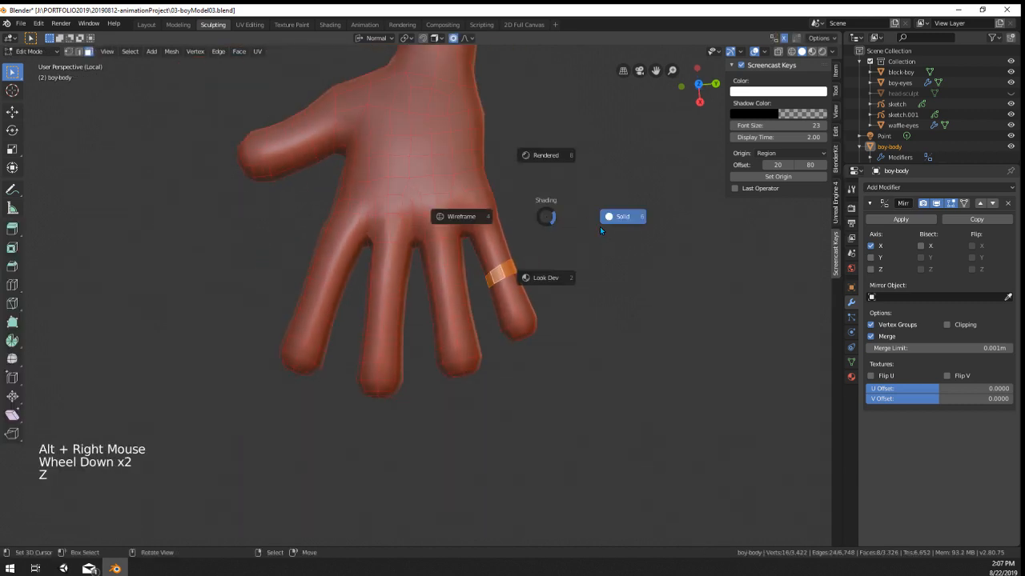
{"action": "left_click", "coordinate": [439, 218]}
{"action": "key", "text": "c"}
{"action": "mouse_move", "coordinate": [529, 316]}
{"action": "left_mouse_down"}
{"action": "mouse_move", "coordinate": [542, 322]}
{"action": "mouse_move", "coordinate": [515, 267]}
{"action": "left_mouse_up"}
{"action": "key", "text": "alt+s"}
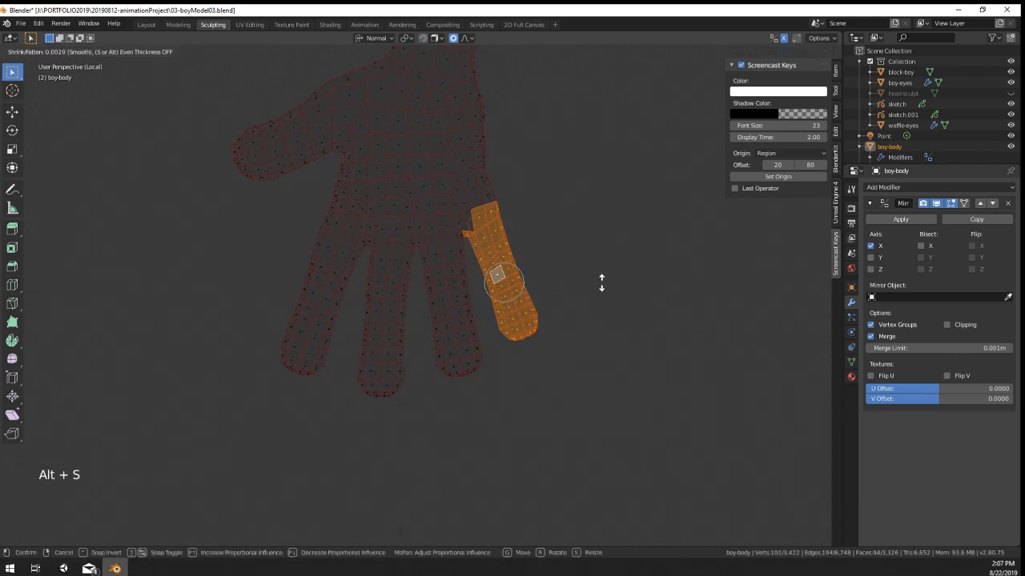
{"action": "left_click", "coordinate": [601, 283]}
Step: Select only the outer part of the ring finger, excluding little-finger faces, and adjust its thickness twice with Shrink/Fatten
{"action": "key", "text": "a"}
{"action": "key", "text": "a"}
{"action": "key", "text": "a"}
{"action": "key", "text": "c"}
{"action": "left_click_drag", "start_coordinate": [452, 372], "coordinate": [455, 324]}
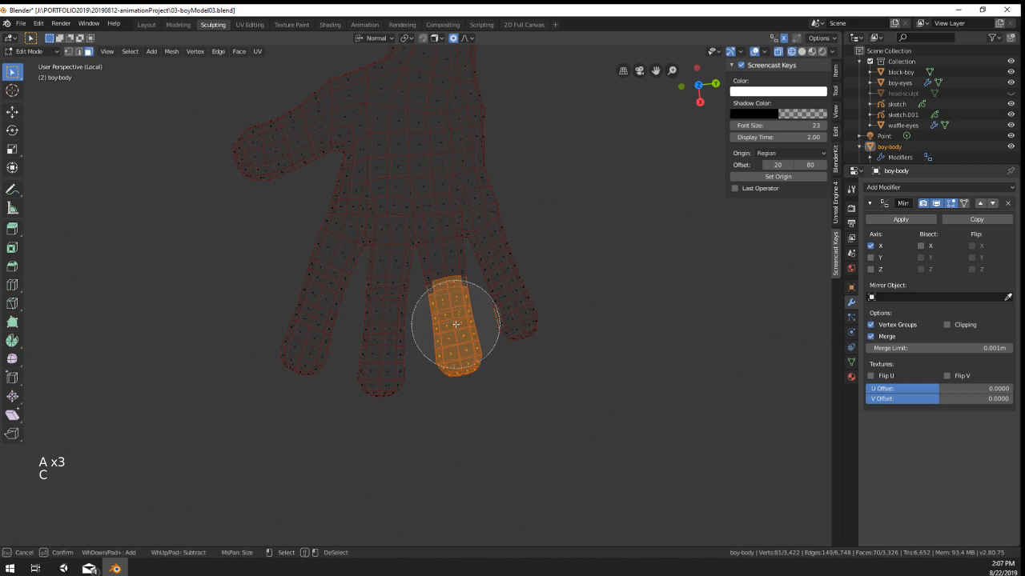
{"action": "right_click", "coordinate": [455, 324]}
{"action": "key", "text": "c"}
{"action": "left_click", "coordinate": [537, 315], "text": "shift"}
{"action": "right_click", "coordinate": [537, 316]}
{"action": "key", "text": "alt+s"}
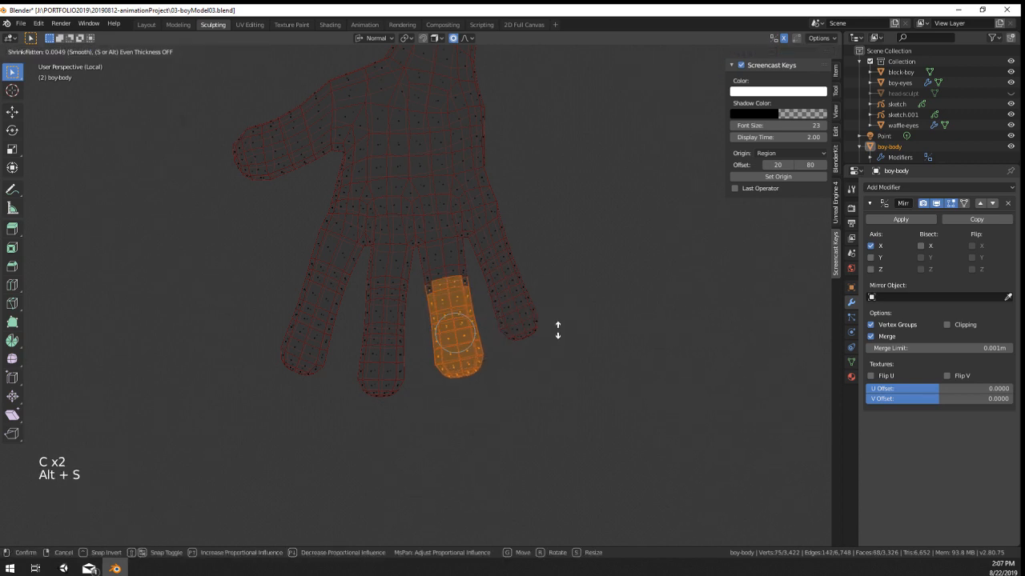
{"action": "left_click", "coordinate": [558, 330]}
{"action": "key", "text": "alt+s"}
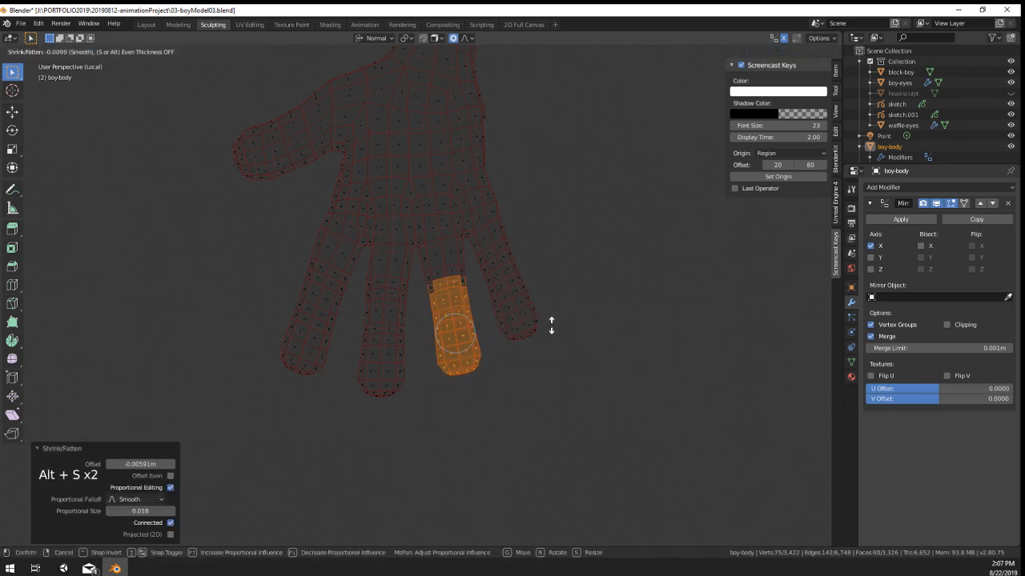
{"action": "left_click", "coordinate": [553, 327]}
Step: Return to solid shading in Object Mode and examine the hands' proportions against the whole body, including from above
{"action": "key", "text": "Tab"}
{"action": "key", "text": "z"}
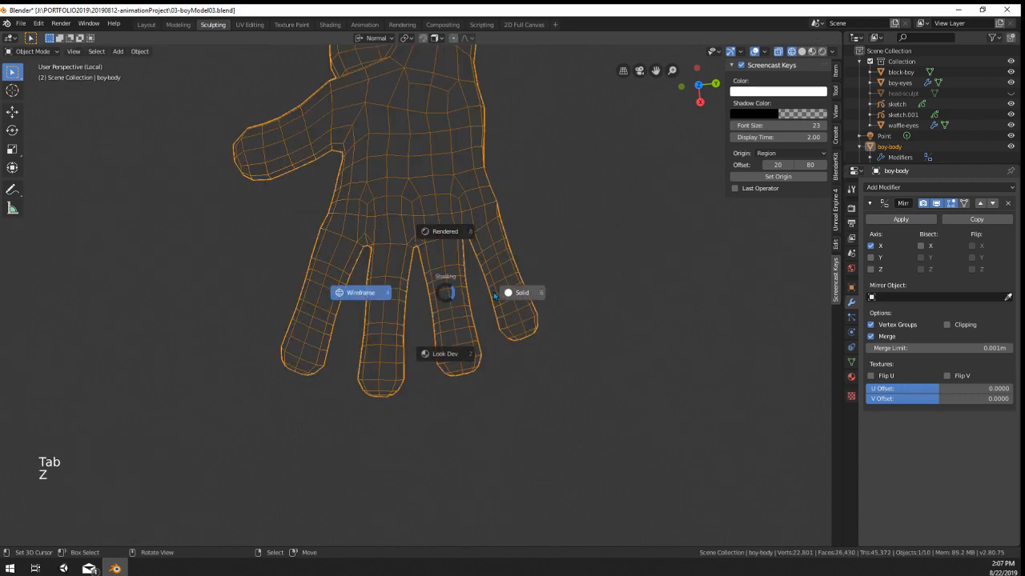
{"action": "mouse_move", "coordinate": [512, 293]}
{"action": "middle_mouse_down"}
{"action": "mouse_move", "coordinate": [614, 209]}
{"action": "mouse_move", "coordinate": [327, 350]}
{"action": "mouse_move", "coordinate": [432, 320]}
{"action": "middle_mouse_up"}
{"action": "scroll", "coordinate": [614, 209], "scroll_direction": "down", "scroll_amount": 7}
{"action": "scroll", "coordinate": [376, 336], "scroll_direction": "down", "scroll_amount": 4}
{"action": "middle_click_drag", "start_coordinate": [432, 320], "coordinate": [436, 252]}
{"action": "middle_click_drag", "start_coordinate": [552, 299], "coordinate": [470, 319]}
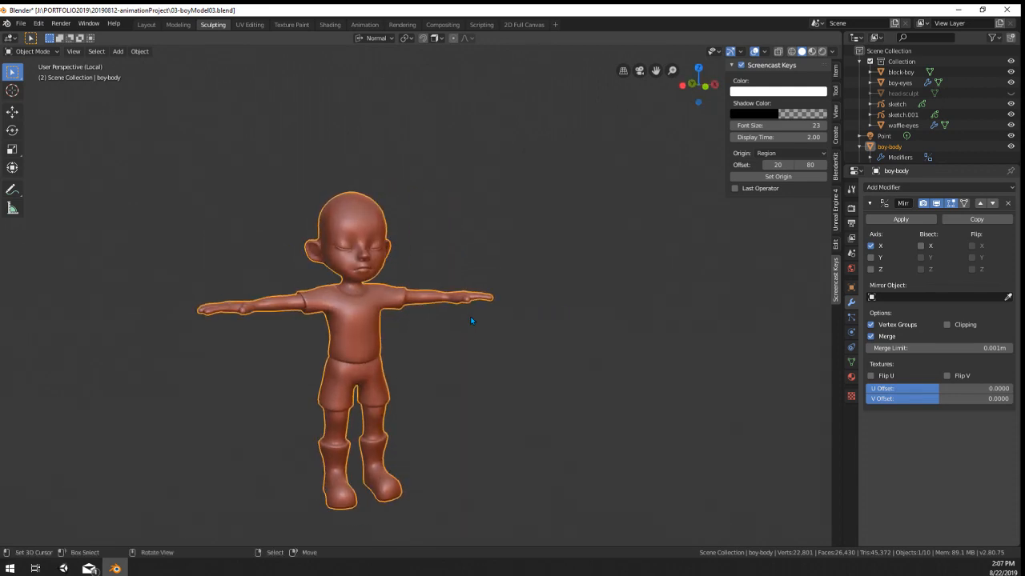
{"action": "key", "text": "KP_7"}
{"action": "key", "text": "KP_7"}
{"action": "key", "text": "KP_5"}
{"action": "scroll", "coordinate": [472, 320], "scroll_direction": "up", "scroll_amount": 3}
{"action": "scroll", "coordinate": [471, 320], "scroll_direction": "down", "scroll_amount": 1}
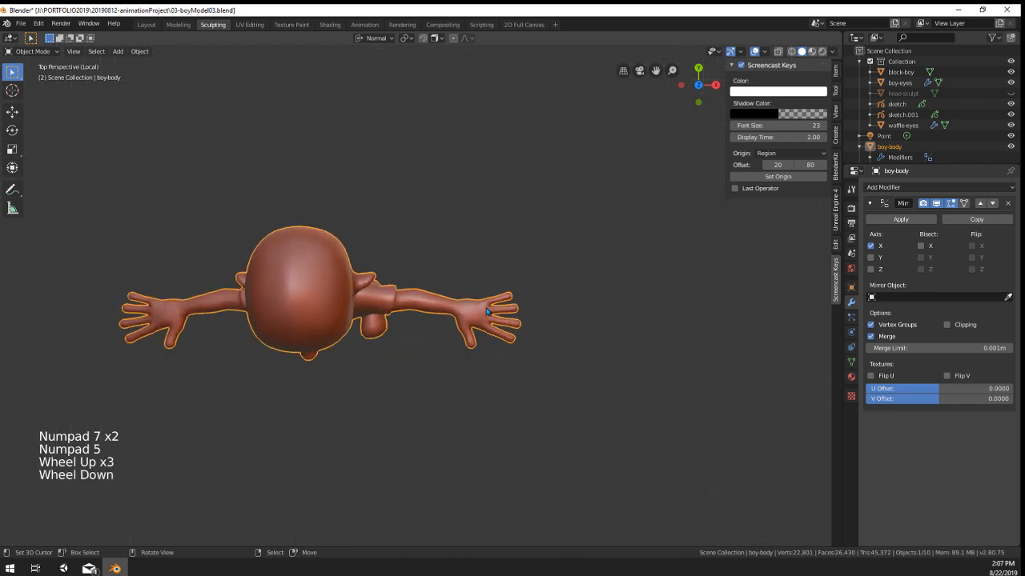
{"action": "middle_click_drag", "start_coordinate": [472, 320], "coordinate": [399, 219]}
{"action": "scroll", "coordinate": [400, 219], "scroll_direction": "down", "scroll_amount": 1}
{"action": "scroll", "coordinate": [419, 371], "scroll_direction": "up", "scroll_amount": 5}
{"action": "mouse_move", "coordinate": [418, 371]}
{"action": "middle_mouse_down"}
{"action": "mouse_move", "coordinate": [393, 302]}
{"action": "mouse_move", "coordinate": [422, 287]}
{"action": "mouse_move", "coordinate": [436, 255]}
{"action": "mouse_move", "coordinate": [407, 231]}
{"action": "mouse_move", "coordinate": [461, 276]}
{"action": "mouse_move", "coordinate": [452, 249]}
{"action": "middle_mouse_up"}
Step: Reveal all hidden geometry of the boy's body in Edit Mode
{"action": "key", "text": "Tab"}
{"action": "key", "text": "z"}
{"action": "key", "text": "alt+h"}
Step: Select the entire hand up to the wrist in wireframe with Circle Select and scale it to about 0.92
{"action": "key", "text": "a"}
{"action": "key", "text": "z"}
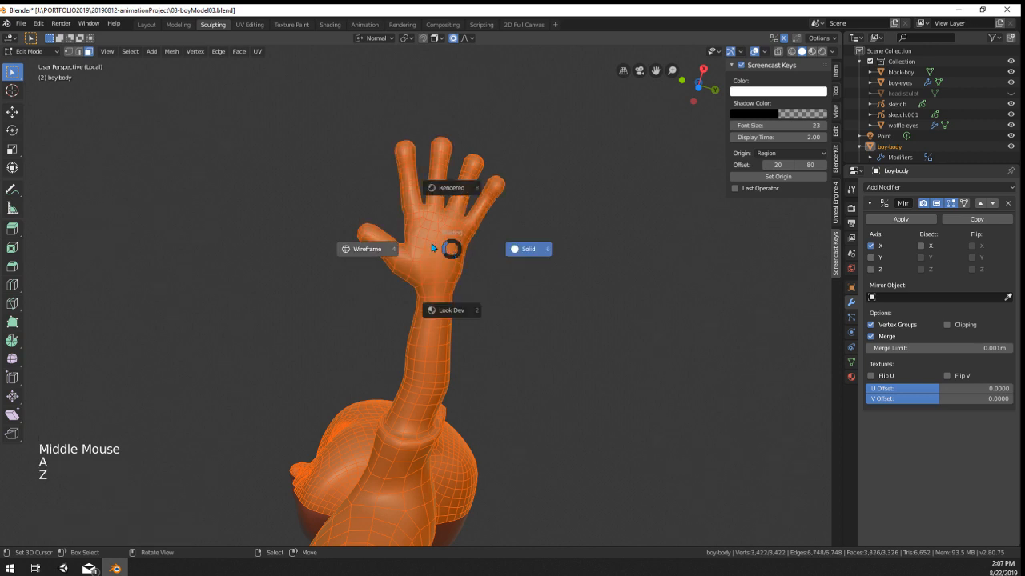
{"action": "key", "text": "a"}
{"action": "key", "text": "a"}
{"action": "key", "text": "a"}
{"action": "key", "text": "c"}
{"action": "scroll", "coordinate": [402, 191], "scroll_direction": "down", "scroll_amount": 8}
{"action": "left_click_drag", "start_coordinate": [405, 180], "coordinate": [433, 192]}
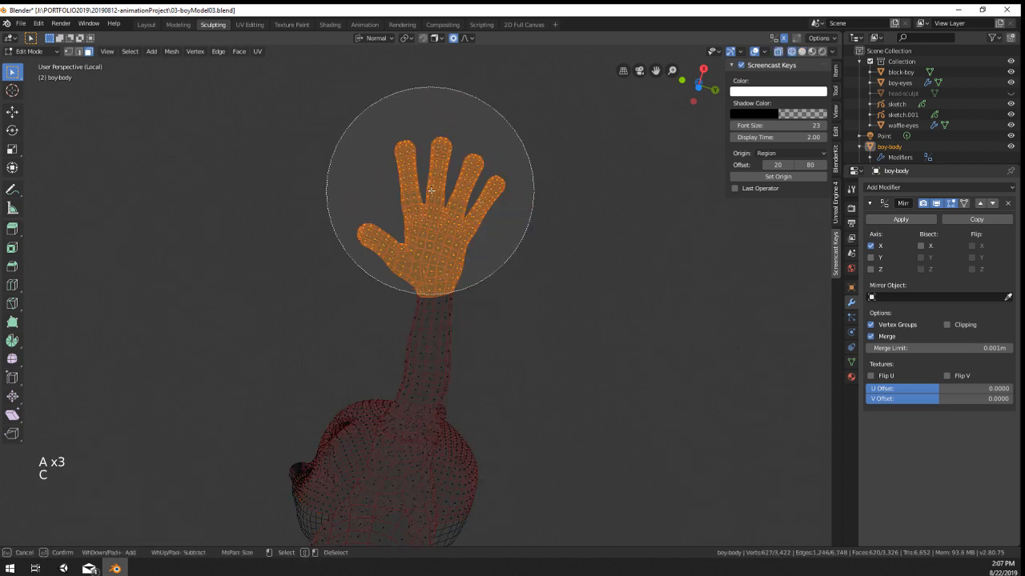
{"action": "right_click", "coordinate": [434, 192]}
{"action": "middle_click_drag", "start_coordinate": [508, 255], "coordinate": [528, 250]}
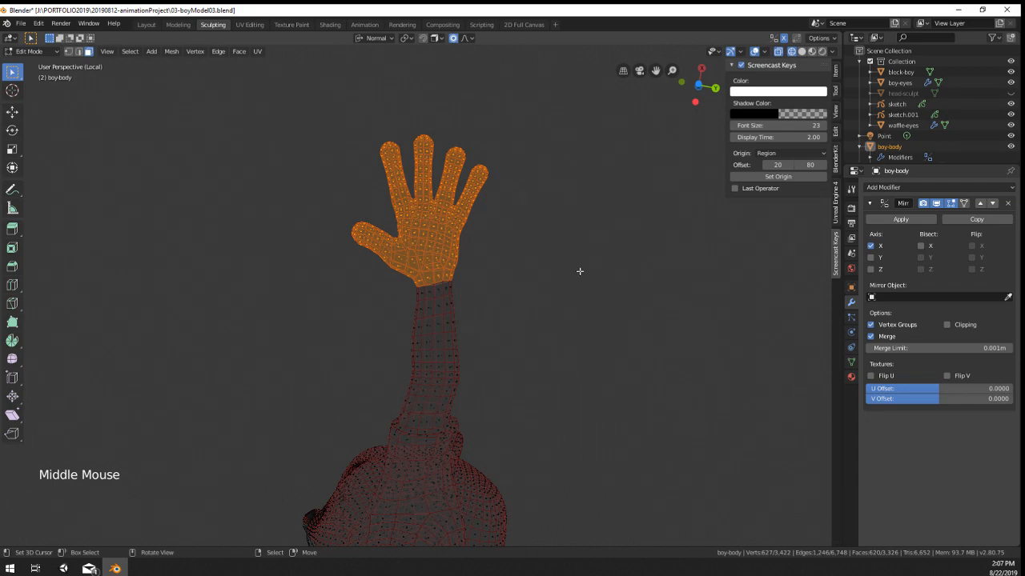
{"action": "key", "text": "s"}
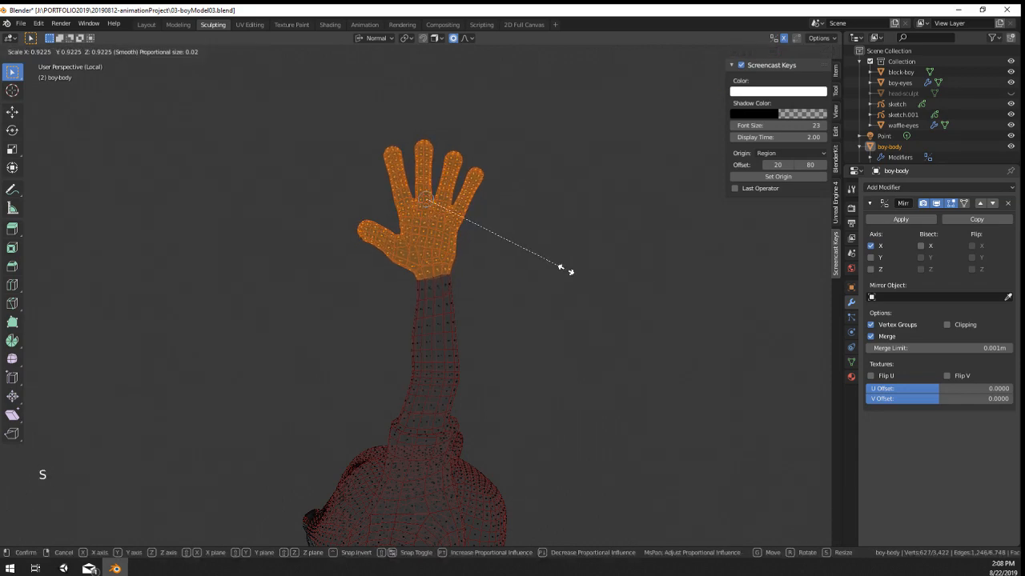
{"action": "left_click", "coordinate": [567, 269]}
Step: Return to Object Mode with solid shading and exit Local View to show the whole scene
{"action": "middle_click_drag", "start_coordinate": [565, 268], "coordinate": [270, 412]}
{"action": "key", "text": "Tab"}
{"action": "key", "text": "z"}
{"action": "scroll", "coordinate": [416, 404], "scroll_direction": "down", "scroll_amount": 5}
{"action": "mouse_move", "coordinate": [416, 404]}
{"action": "middle_mouse_down"}
{"action": "mouse_move", "coordinate": [492, 325]}
{"action": "mouse_move", "coordinate": [521, 339]}
{"action": "mouse_move", "coordinate": [456, 356]}
{"action": "mouse_move", "coordinate": [398, 234]}
{"action": "middle_mouse_up"}
{"action": "key", "text": "KP_Divide"}
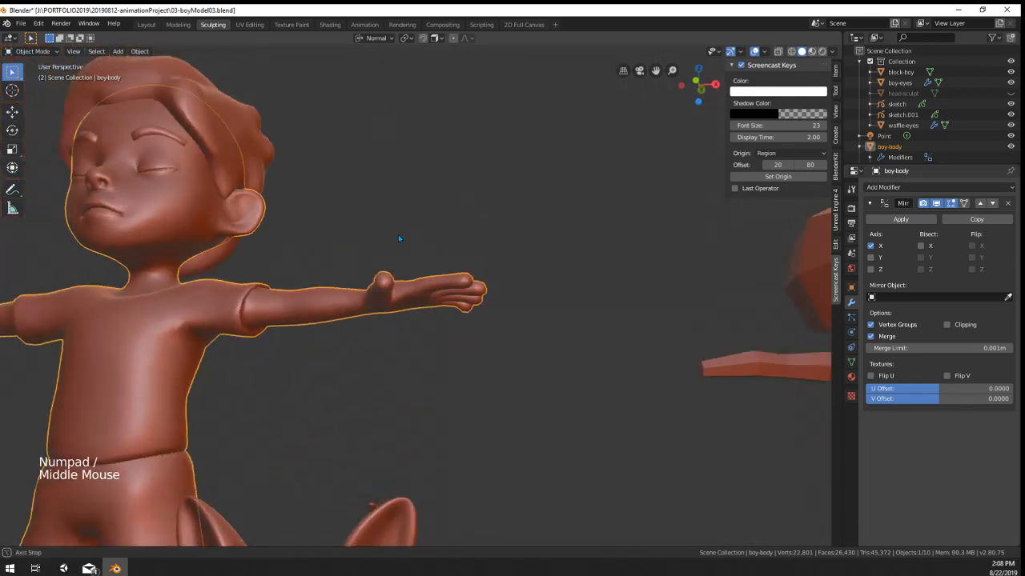
Step: Examine the boy's hand size and thickness in relation to his body and the dog model
{"action": "scroll", "coordinate": [304, 387], "scroll_direction": "down", "scroll_amount": 3}
{"action": "scroll", "coordinate": [304, 386], "scroll_direction": "up", "scroll_amount": 1}
{"action": "scroll", "coordinate": [304, 390], "scroll_direction": "down", "scroll_amount": 3}
{"action": "right_click", "coordinate": [389, 430]}
{"action": "middle_click_drag", "start_coordinate": [389, 430], "coordinate": [402, 410]}
{"action": "scroll", "coordinate": [403, 173], "scroll_direction": "up", "scroll_amount": 4}
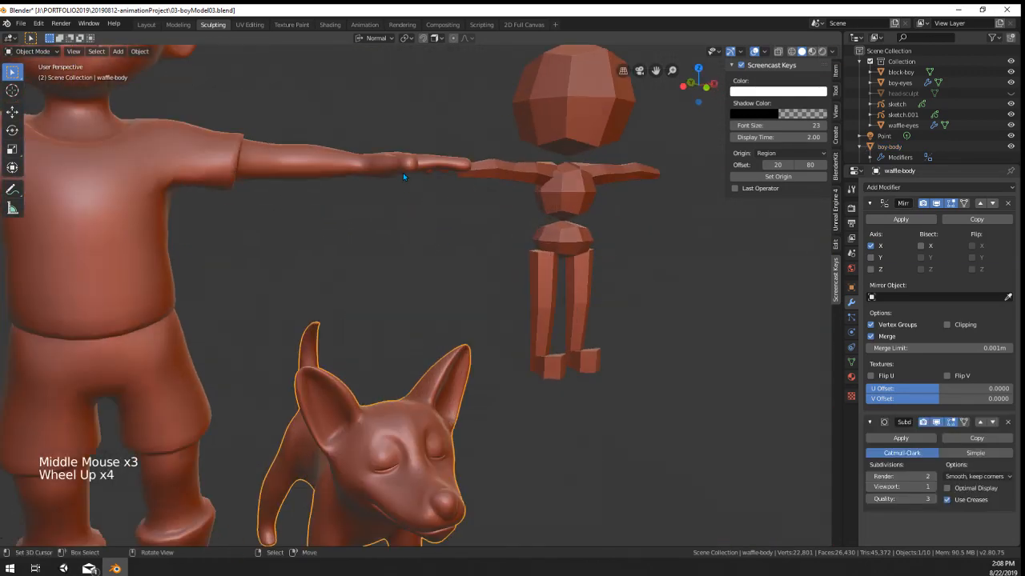
{"action": "middle_click_drag", "start_coordinate": [403, 173], "coordinate": [419, 237]}
{"action": "scroll", "coordinate": [419, 237], "scroll_direction": "down", "scroll_amount": 2}
{"action": "scroll", "coordinate": [420, 237], "scroll_direction": "up", "scroll_amount": 4}
Step: Reselect the boy's body, enter Edit Mode and scale the selected hand by about 1.24 along the global Z axis
{"action": "key", "text": "Tab"}
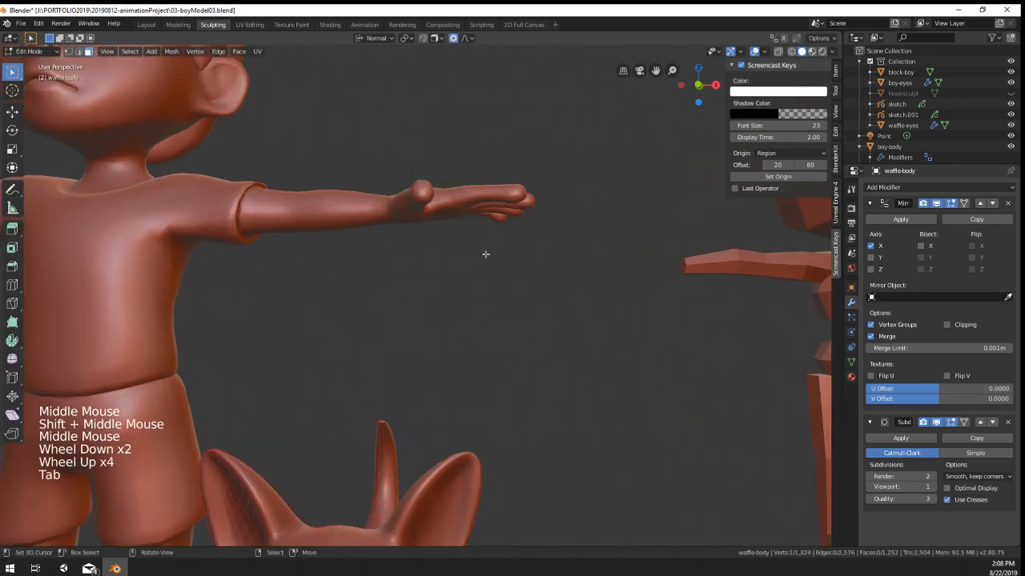
{"action": "key", "text": "Tab"}
{"action": "right_click", "coordinate": [478, 225]}
{"action": "key", "text": "Tab"}
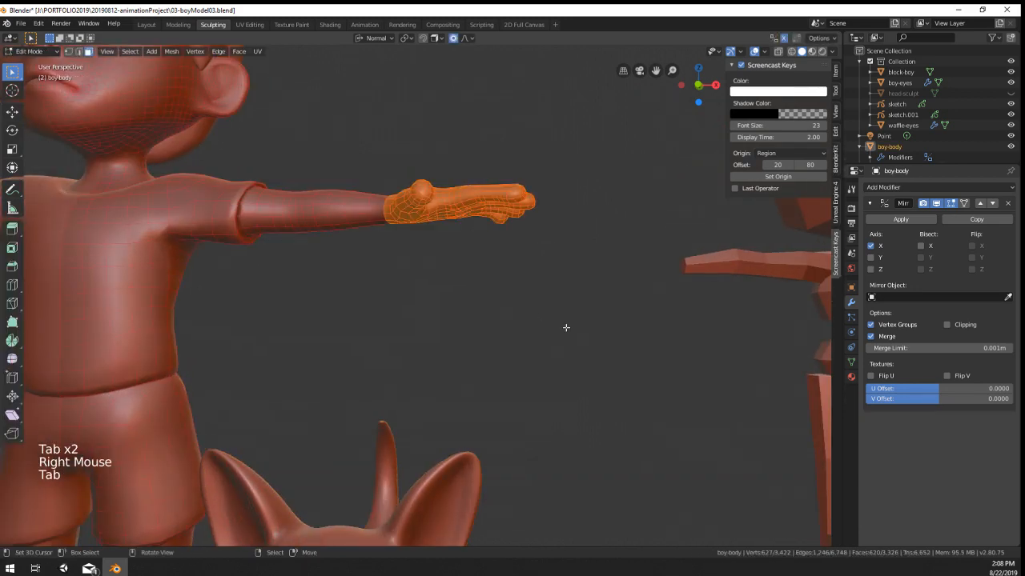
{"action": "key", "text": "s"}
{"action": "key", "text": "z"}
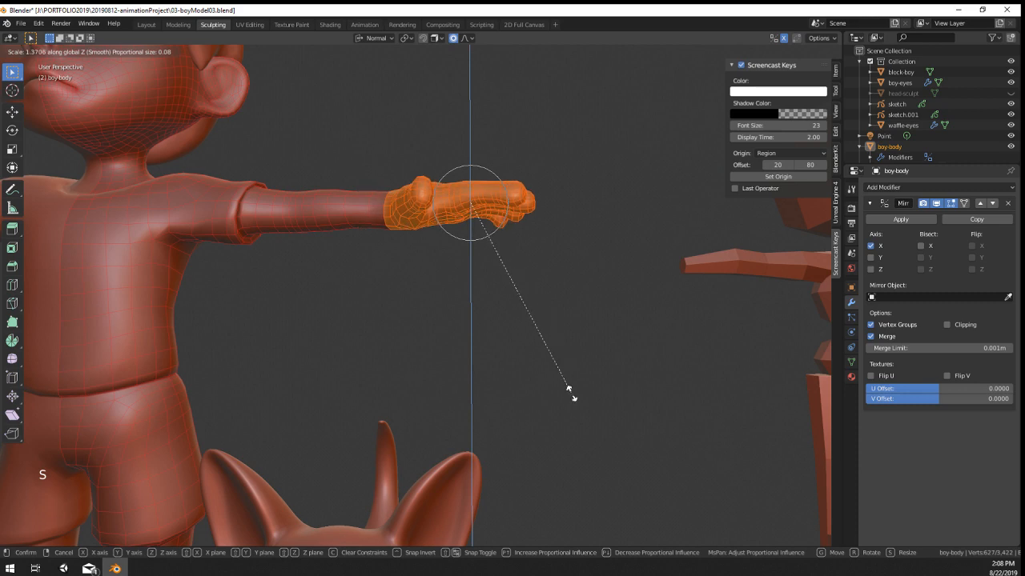
{"action": "left_click", "coordinate": [555, 352]}
Step: Rotate the selected hand slightly and move it down about 0.01 m with proportional editing to align it with the forearm
{"action": "middle_click_drag", "start_coordinate": [553, 337], "coordinate": [633, 299]}
{"action": "key", "text": "r"}
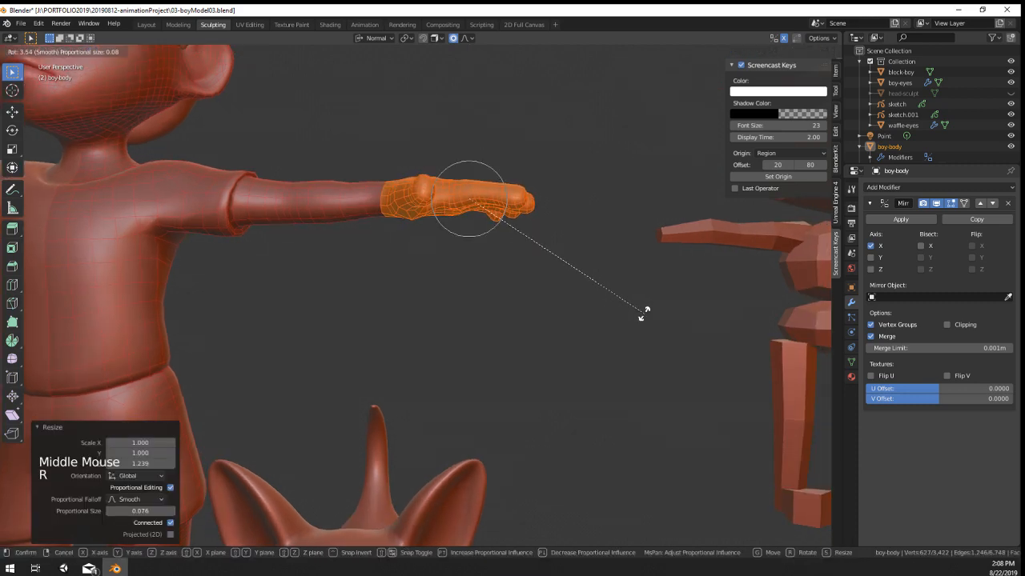
{"action": "scroll", "coordinate": [644, 316], "scroll_direction": "up", "scroll_amount": 4}
{"action": "left_click", "coordinate": [644, 318]}
{"action": "key", "text": "g"}
{"action": "left_click", "coordinate": [644, 317]}
{"action": "scroll", "coordinate": [643, 314], "scroll_direction": "down", "scroll_amount": 1}
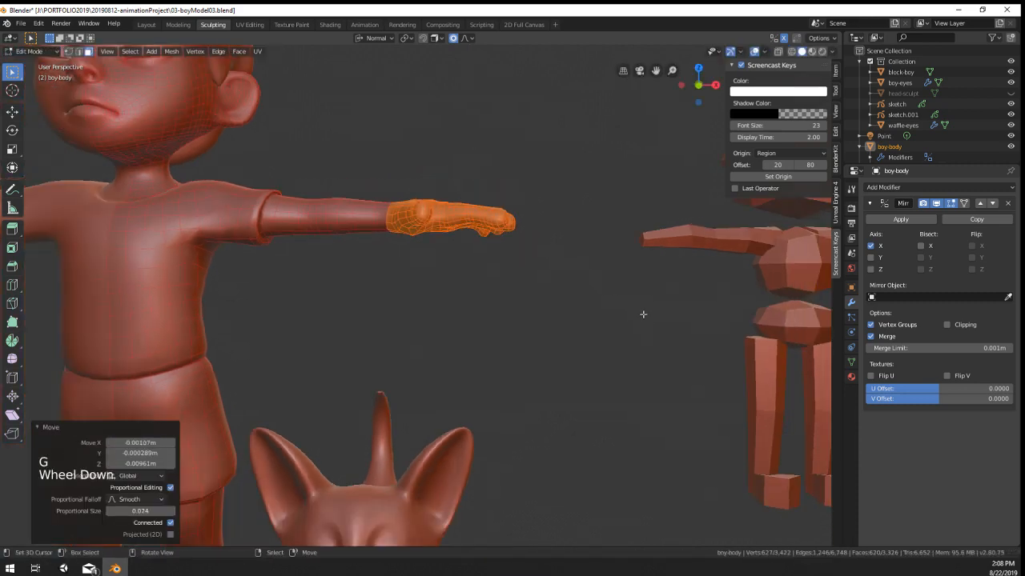
Step: Leave Edit Mode and examine the boy's hand from several angles against his arm and the dog
{"action": "scroll", "coordinate": [643, 315], "scroll_direction": "down", "scroll_amount": 2}
{"action": "key", "text": "Tab"}
{"action": "scroll", "coordinate": [483, 296], "scroll_direction": "down", "scroll_amount": 4}
{"action": "mouse_move", "coordinate": [483, 297]}
{"action": "middle_mouse_down"}
{"action": "mouse_move", "coordinate": [451, 405]}
{"action": "mouse_move", "coordinate": [229, 310]}
{"action": "mouse_move", "coordinate": [206, 283]}
{"action": "mouse_move", "coordinate": [497, 284]}
{"action": "middle_mouse_up"}
{"action": "right_click", "coordinate": [418, 360]}
{"action": "middle_click_drag", "start_coordinate": [436, 334], "coordinate": [443, 418]}
{"action": "scroll", "coordinate": [467, 348], "scroll_direction": "up", "scroll_amount": 7}
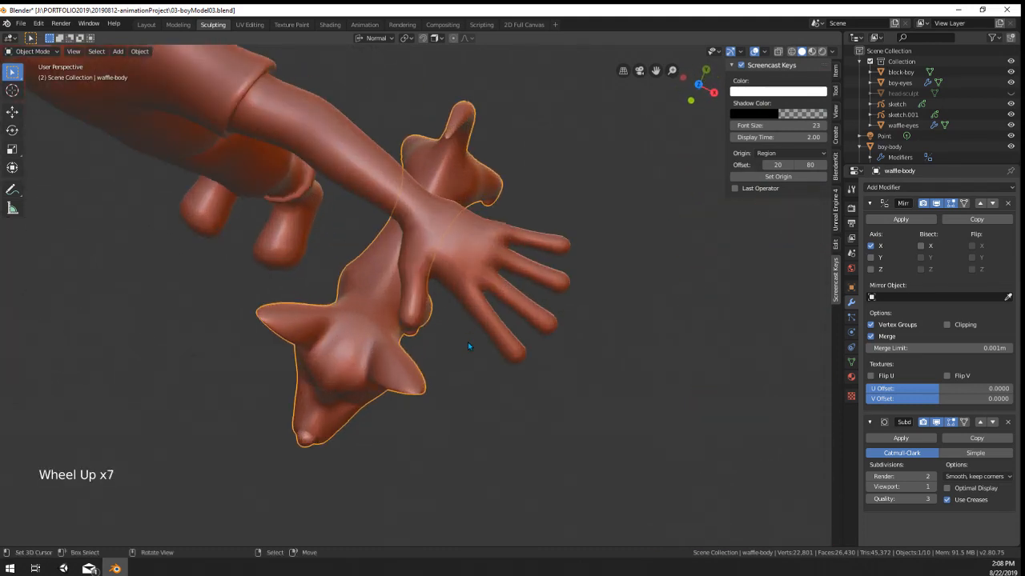
{"action": "middle_click_drag", "start_coordinate": [468, 345], "coordinate": [463, 296]}
Step: In the boy's body mesh, select the face loops around the four fingertips and move them about -0.011 m in X with proportional size 0.102
{"action": "right_click", "coordinate": [464, 296]}
{"action": "key", "text": "Tab"}
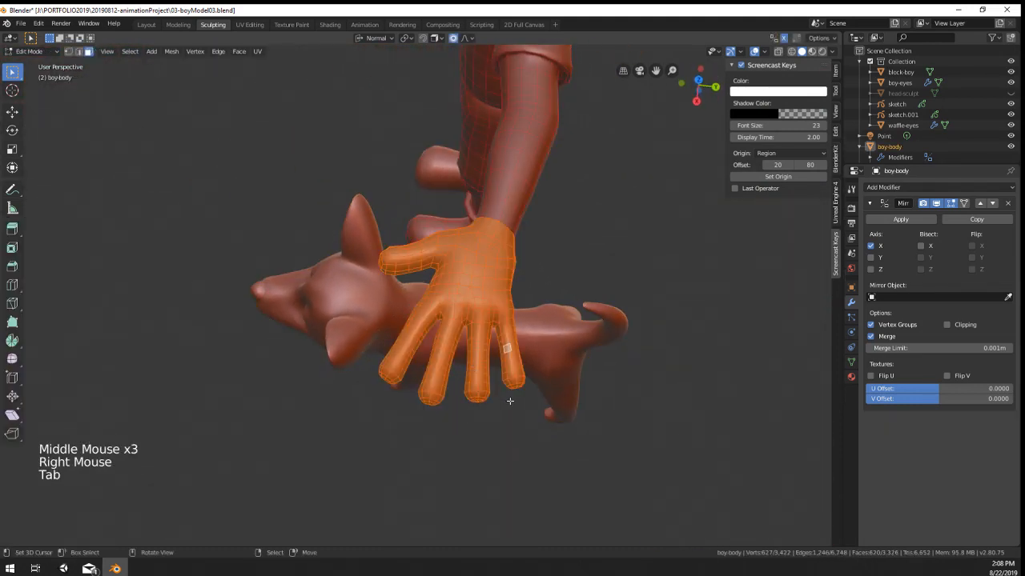
{"action": "right_click", "coordinate": [511, 403]}
{"action": "right_click", "coordinate": [392, 376], "text": "alt"}
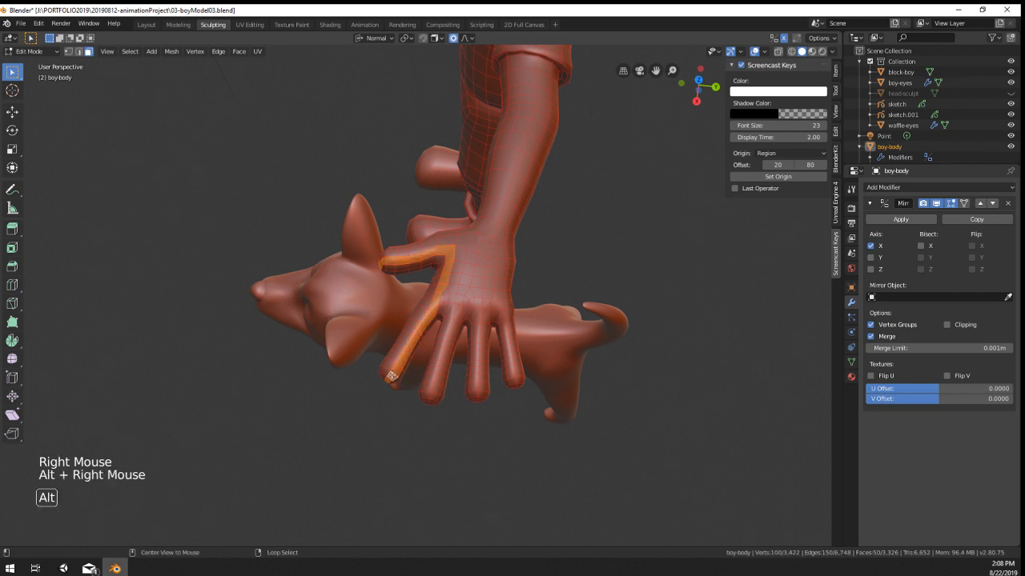
{"action": "right_click", "coordinate": [390, 375], "text": "alt"}
{"action": "right_click", "coordinate": [432, 396], "text": "alt+shift"}
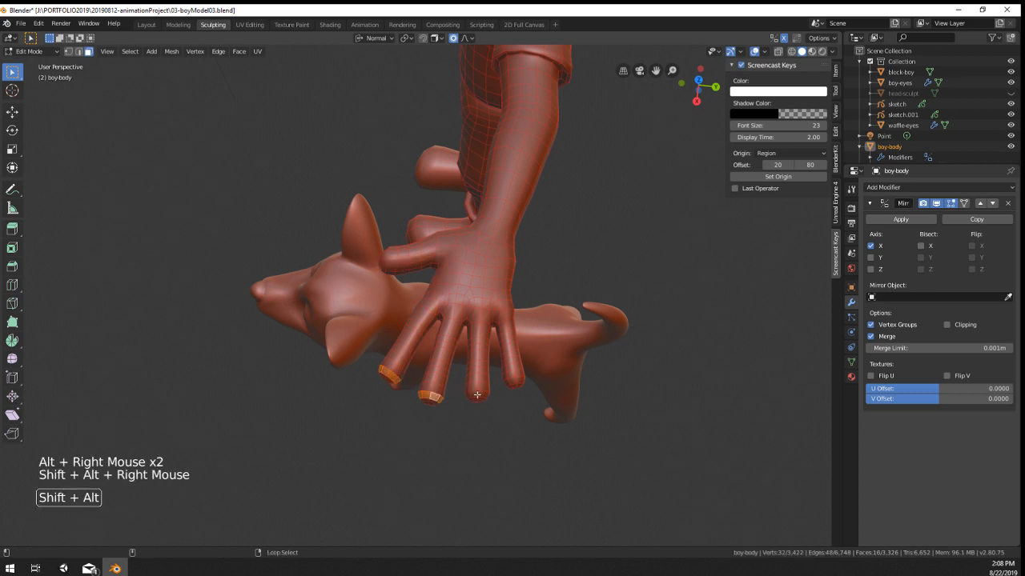
{"action": "right_click", "coordinate": [508, 383], "text": "alt+shift"}
{"action": "key", "text": "g"}
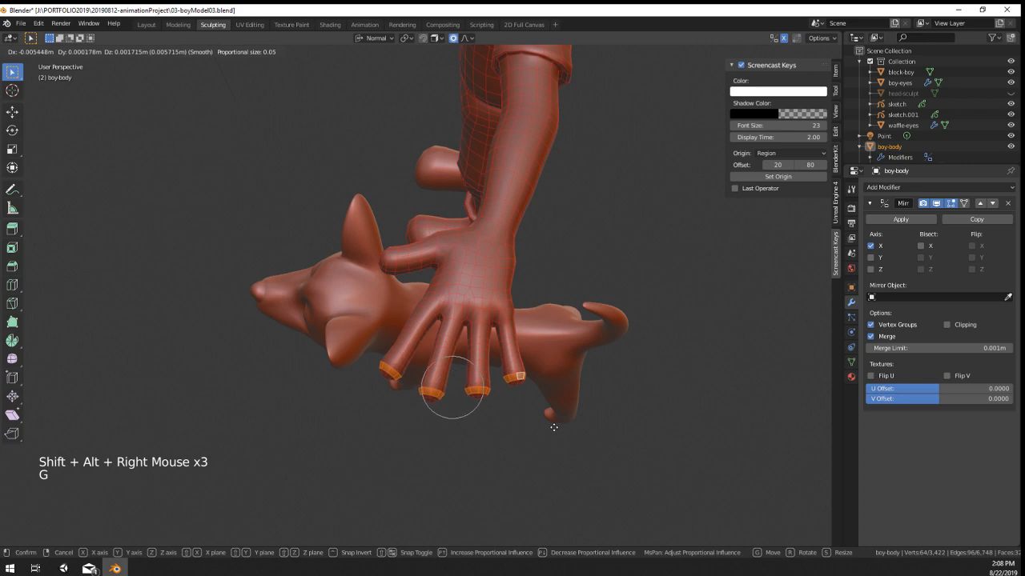
{"action": "scroll", "coordinate": [553, 427], "scroll_direction": "down", "scroll_amount": 7}
{"action": "left_click", "coordinate": [557, 425]}
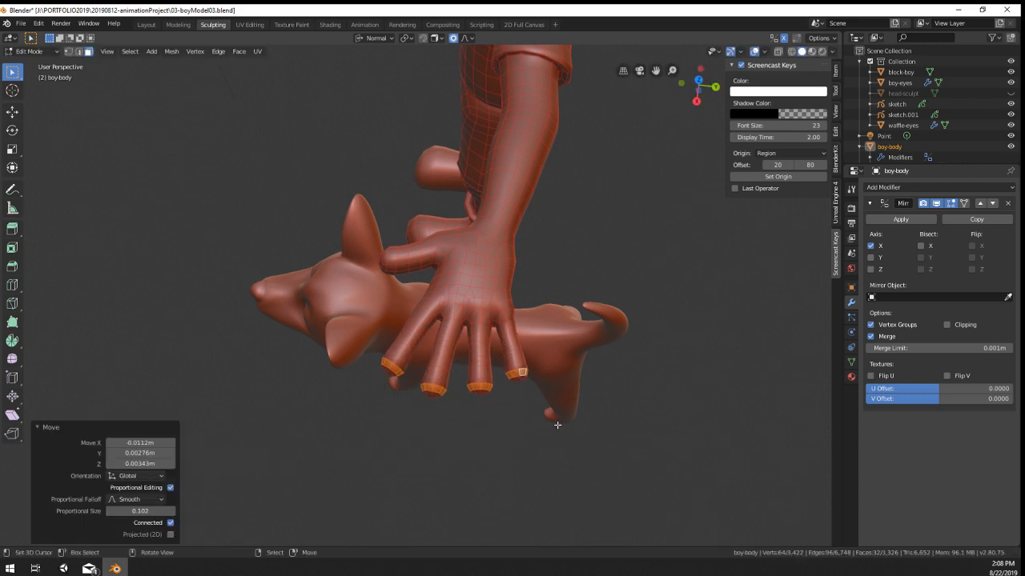
Step: Fine-tune the selected fingertips by scaling, nudging and slightly rotating them with proportional editing
{"action": "key", "text": "s"}
{"action": "key", "text": "Tab"}
{"action": "middle_click_drag", "start_coordinate": [424, 434], "coordinate": [224, 474]}
{"action": "scroll", "coordinate": [586, 295], "scroll_direction": "down", "scroll_amount": 2}
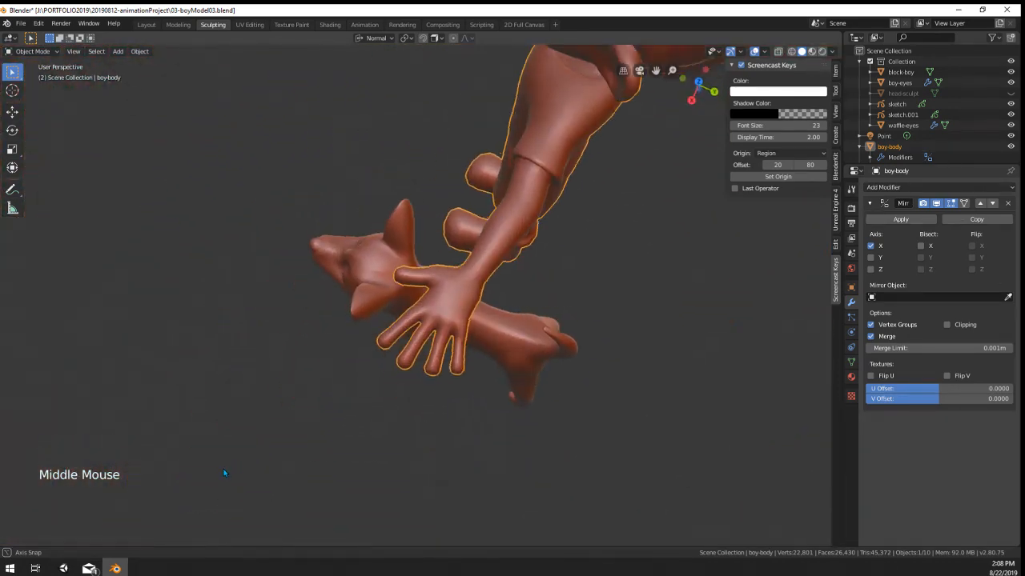
{"action": "key", "text": "Tab"}
{"action": "key", "text": "g"}
{"action": "left_click", "coordinate": [627, 453]}
{"action": "key", "text": "r"}
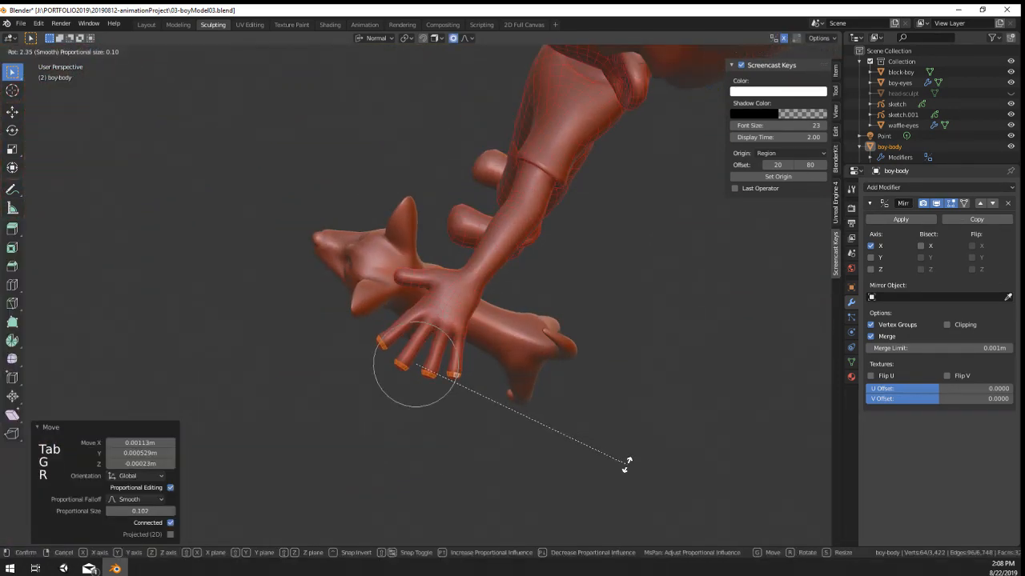
{"action": "left_click", "coordinate": [628, 465]}
{"action": "key", "text": "g"}
{"action": "left_click", "coordinate": [627, 467]}
Step: Return to Object Mode and examine the boy's hands, arms and shirt in relation to his whole body
{"action": "key", "text": "Tab"}
{"action": "middle_click_drag", "start_coordinate": [626, 467], "coordinate": [472, 288]}
{"action": "scroll", "coordinate": [633, 283], "scroll_direction": "down", "scroll_amount": 2}
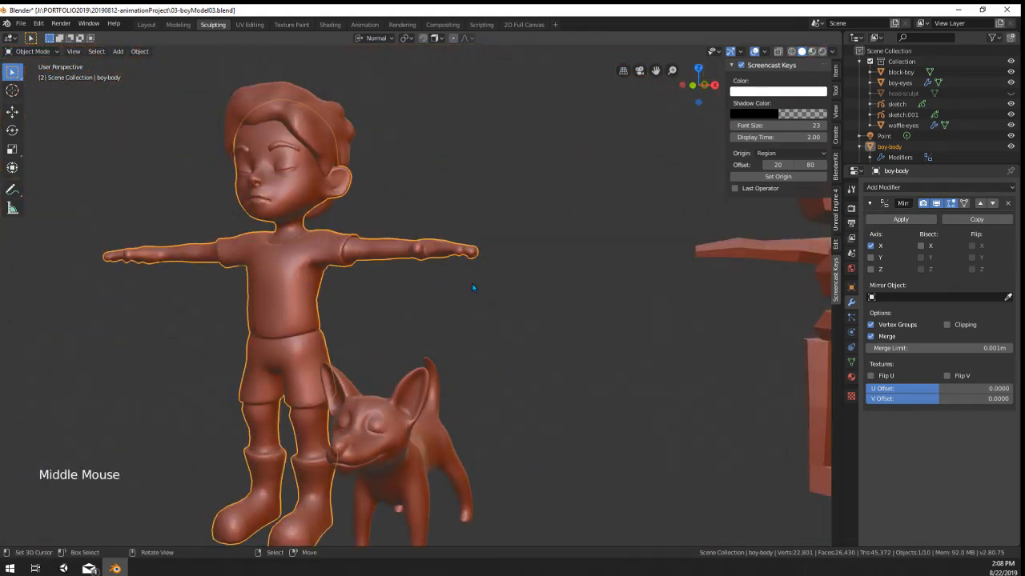
{"action": "right_click", "coordinate": [238, 334]}
{"action": "right_click", "coordinate": [261, 309]}
{"action": "middle_click_drag", "start_coordinate": [237, 334], "coordinate": [509, 395]}
{"action": "scroll", "coordinate": [316, 315], "scroll_direction": "up", "scroll_amount": 3}
Step: Enter Edit Mode, switch to edge selection and select the inner edge loop of the shirt sleeve opening around the arm
{"action": "key", "text": "Tab"}
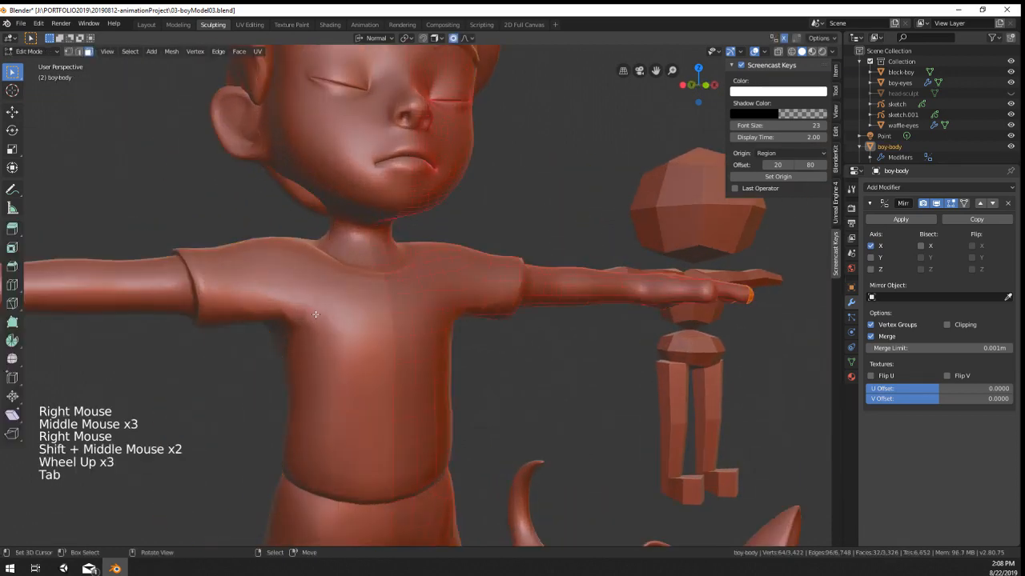
{"action": "middle_click_drag", "start_coordinate": [315, 315], "coordinate": [267, 297]}
{"action": "scroll", "coordinate": [467, 291], "scroll_direction": "up", "scroll_amount": 5}
{"action": "middle_click_drag", "start_coordinate": [466, 291], "coordinate": [484, 288], "text": "shift"}
{"action": "middle_click_drag", "start_coordinate": [484, 288], "coordinate": [328, 267]}
{"action": "right_click", "coordinate": [319, 319]}
{"action": "right_click", "coordinate": [329, 323]}
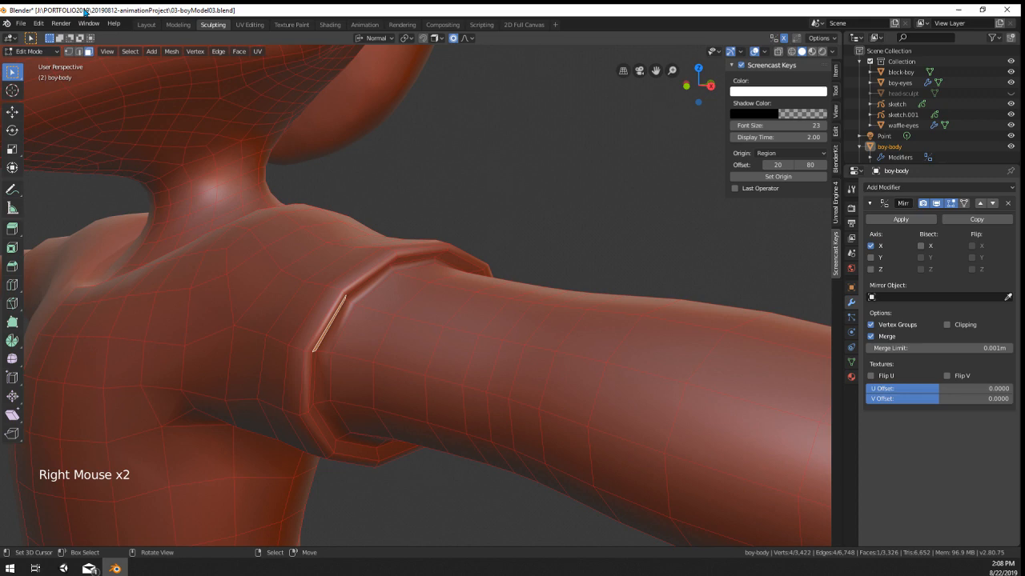
{"action": "left_click", "coordinate": [78, 51]}
{"action": "right_click", "coordinate": [324, 355], "text": "alt"}
{"action": "middle_click_drag", "start_coordinate": [324, 355], "coordinate": [360, 420]}
Step: Try scaling the sleeve's inner edge loop to 0.928 and moving it about -0.011 m along its normal Y axis
{"action": "key", "text": "s"}
{"action": "scroll", "coordinate": [494, 425], "scroll_direction": "up", "scroll_amount": 20}
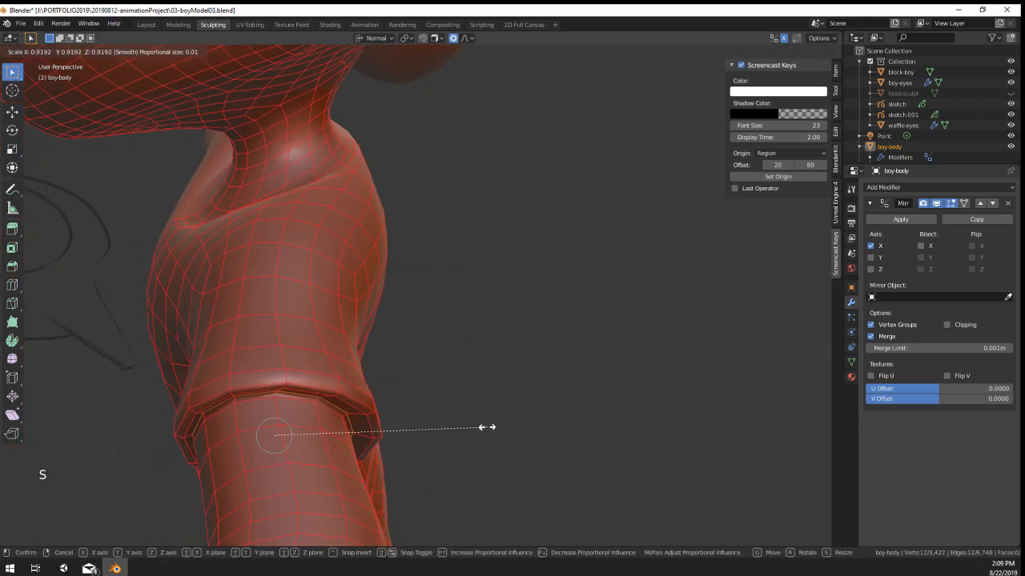
{"action": "left_click", "coordinate": [490, 427]}
{"action": "key", "text": "g"}
{"action": "key", "text": "g"}
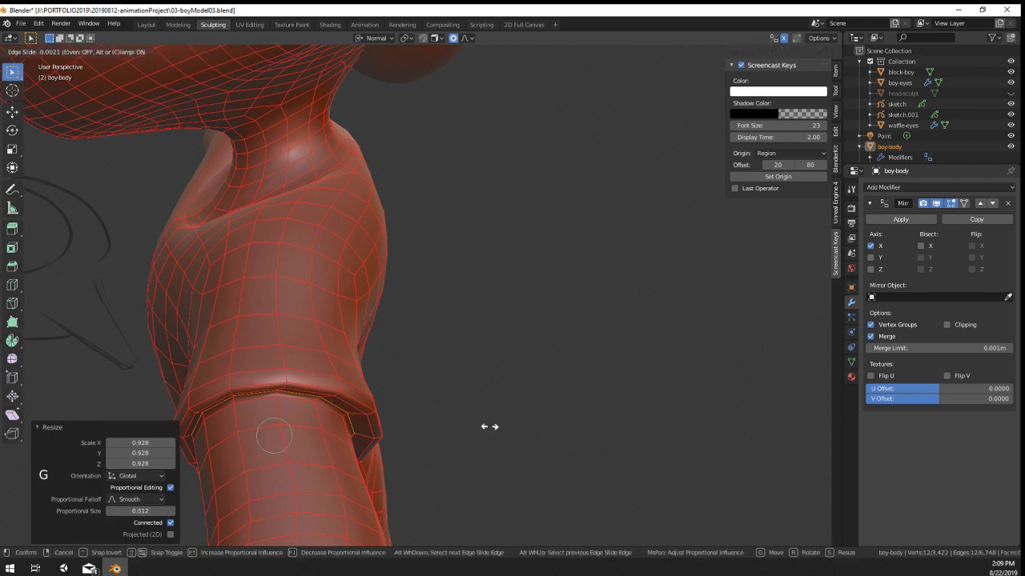
{"action": "key", "text": "g"}
{"action": "key", "text": "y"}
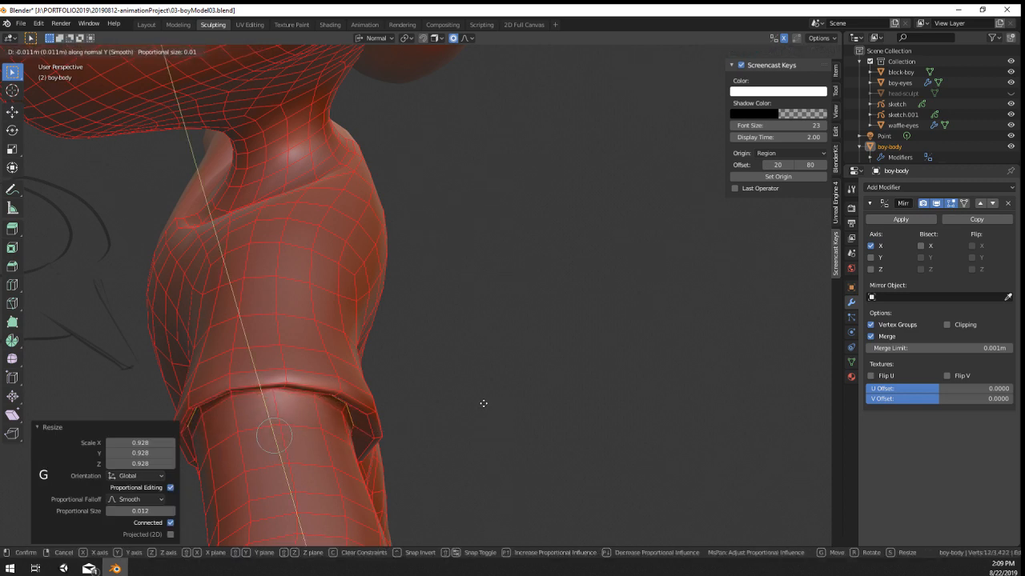
{"action": "scroll", "coordinate": [483, 400], "scroll_direction": "up", "scroll_amount": 3}
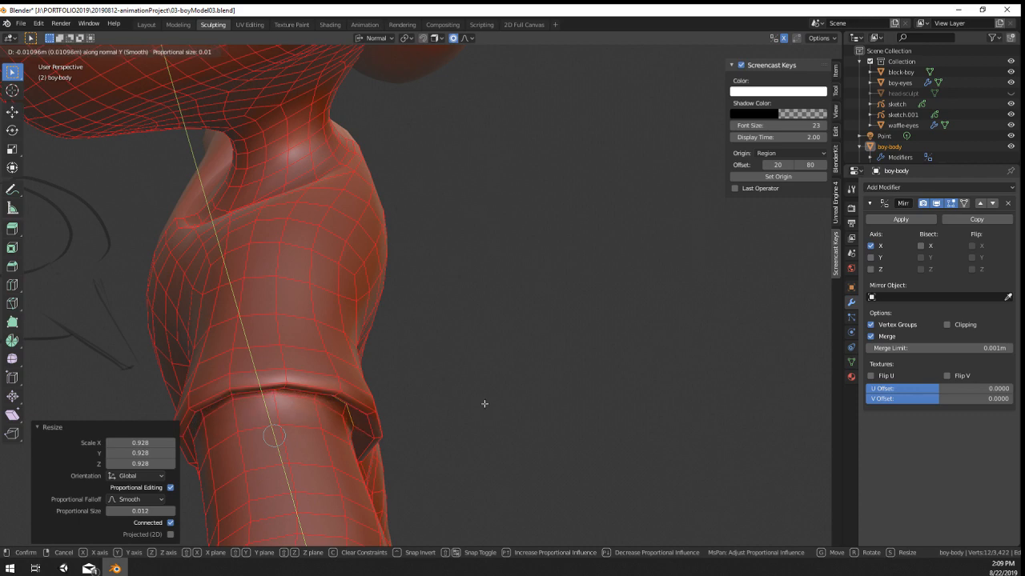
{"action": "left_click", "coordinate": [483, 407]}
Step: Try rescaling the sleeve loop, check it in Object Mode, and undo the loop's scaling and move
{"action": "middle_click_drag", "start_coordinate": [482, 407], "coordinate": [530, 326]}
{"action": "key", "text": "s"}
{"action": "key", "text": "Tab"}
{"action": "scroll", "coordinate": [425, 371], "scroll_direction": "down", "scroll_amount": 4}
{"action": "scroll", "coordinate": [484, 344], "scroll_direction": "up", "scroll_amount": 4}
{"action": "key", "text": "Tab"}
{"action": "key", "text": "ctrl+z"}
{"action": "key", "text": "ctrl+z"}
{"action": "key", "text": "ctrl+z"}
{"action": "key", "text": "ctrl+z"}
{"action": "key", "text": "ctrl+z"}
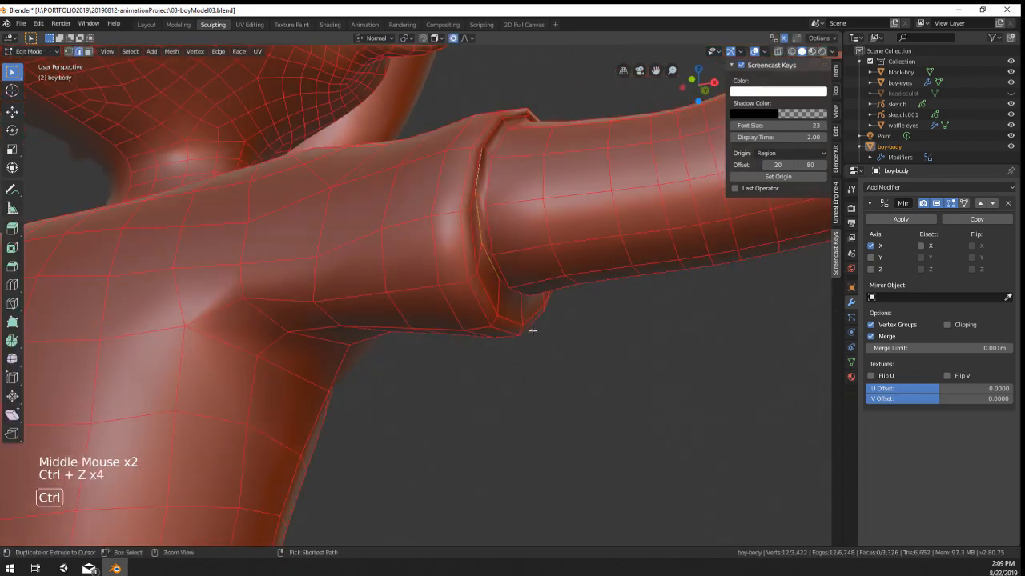
Step: In front wireframe view, move the sleeve's inner loop -0.0151 m in X and 0.00342 m in Z with proportional size 0.003, then restore solid shading
{"action": "middle_click_drag", "start_coordinate": [597, 352], "coordinate": [620, 354]}
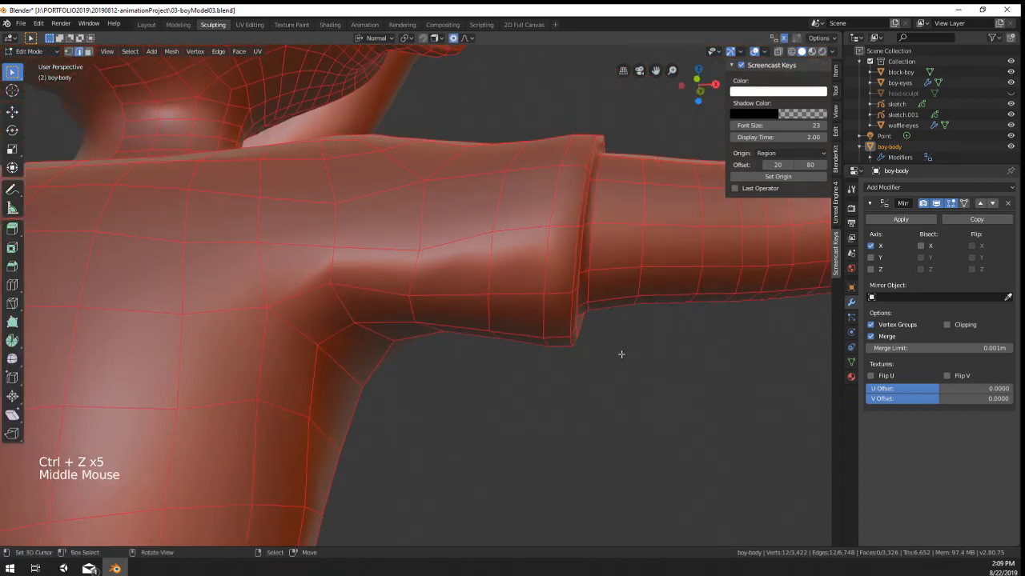
{"action": "key", "text": "KP_1"}
{"action": "key", "text": "z"}
{"action": "key", "text": "g"}
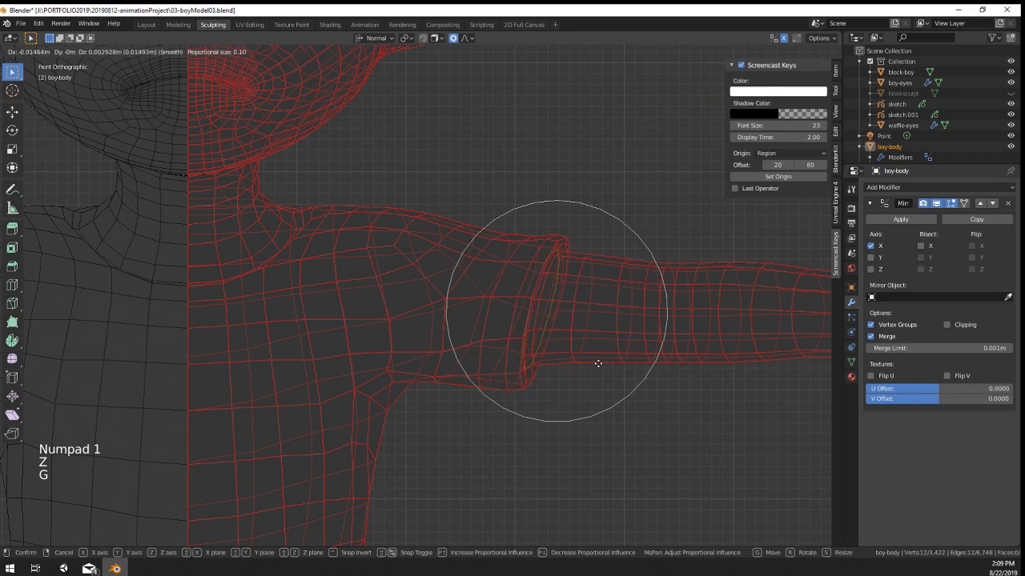
{"action": "scroll", "coordinate": [598, 363], "scroll_direction": "up", "scroll_amount": 15}
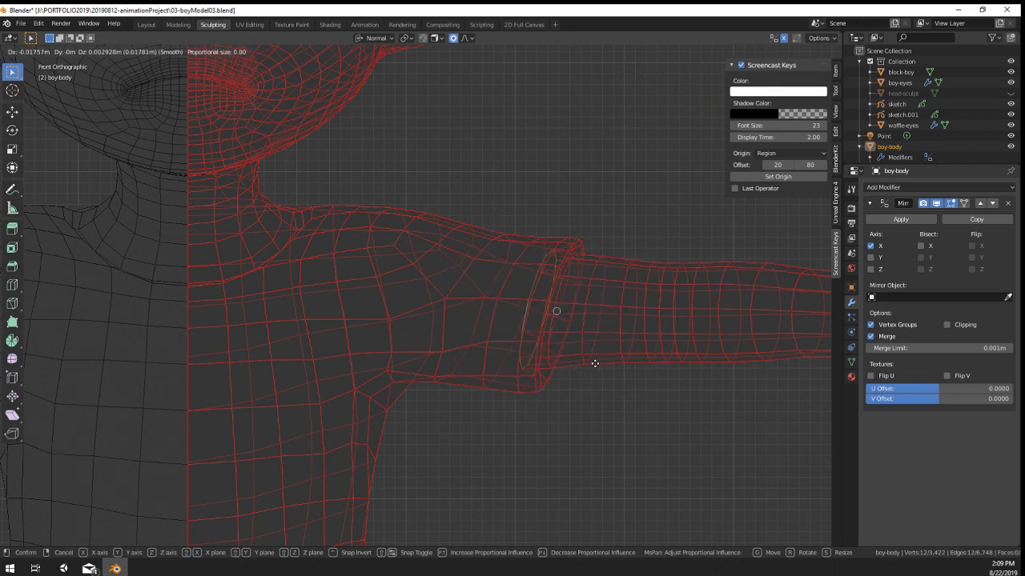
{"action": "left_click", "coordinate": [600, 362]}
{"action": "key", "text": "z"}
{"action": "left_click", "coordinate": [632, 367]}
Step: Scale down the moved inner sleeve loop, resize the edge loop beside it, and return to Object Mode
{"action": "mouse_move", "coordinate": [632, 366]}
{"action": "middle_mouse_down"}
{"action": "mouse_move", "coordinate": [614, 369]}
{"action": "mouse_move", "coordinate": [622, 389]}
{"action": "middle_mouse_up"}
{"action": "key", "text": "s"}
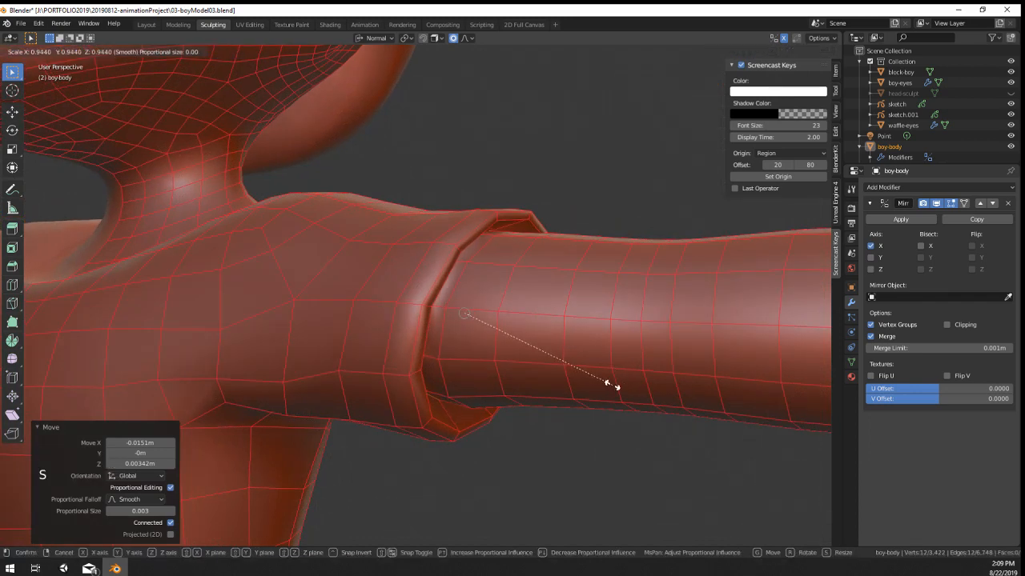
{"action": "left_click", "coordinate": [523, 377]}
{"action": "right_click", "coordinate": [451, 348], "text": "alt"}
{"action": "key", "text": "s"}
{"action": "key", "text": "Tab"}
Step: Inspect the sleeve opening up close and set the viewport shading's cavity valley to about 0.417
{"action": "scroll", "coordinate": [662, 459], "scroll_direction": "down", "scroll_amount": 6}
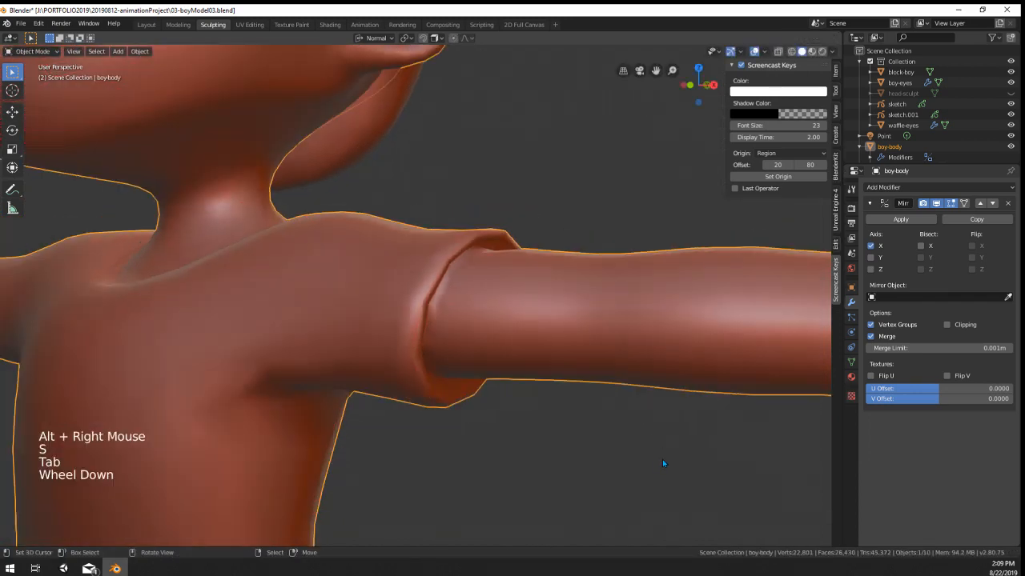
{"action": "middle_click_drag", "start_coordinate": [662, 460], "coordinate": [326, 362]}
{"action": "scroll", "coordinate": [460, 370], "scroll_direction": "up", "scroll_amount": 4}
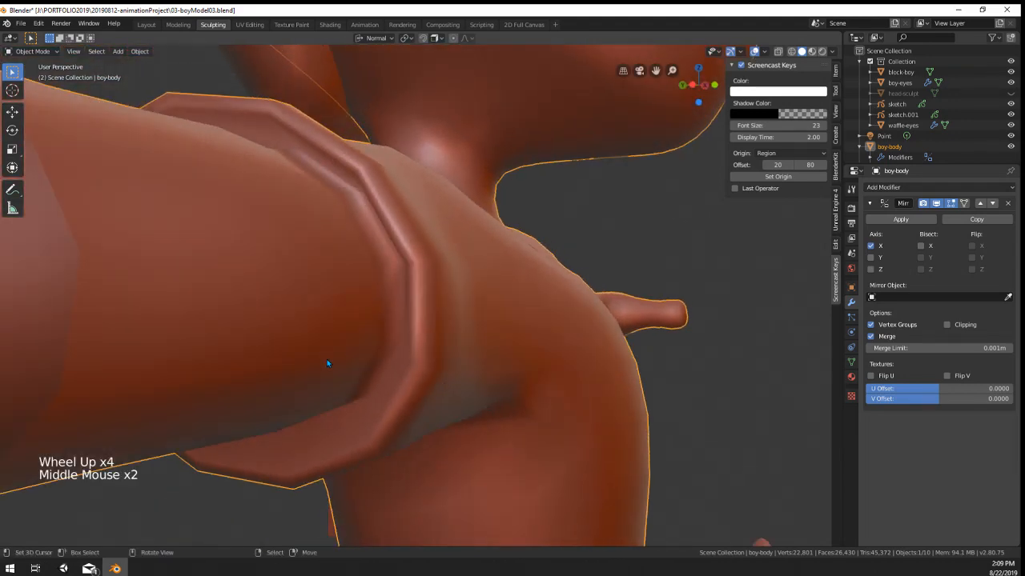
{"action": "left_click", "coordinate": [834, 52]}
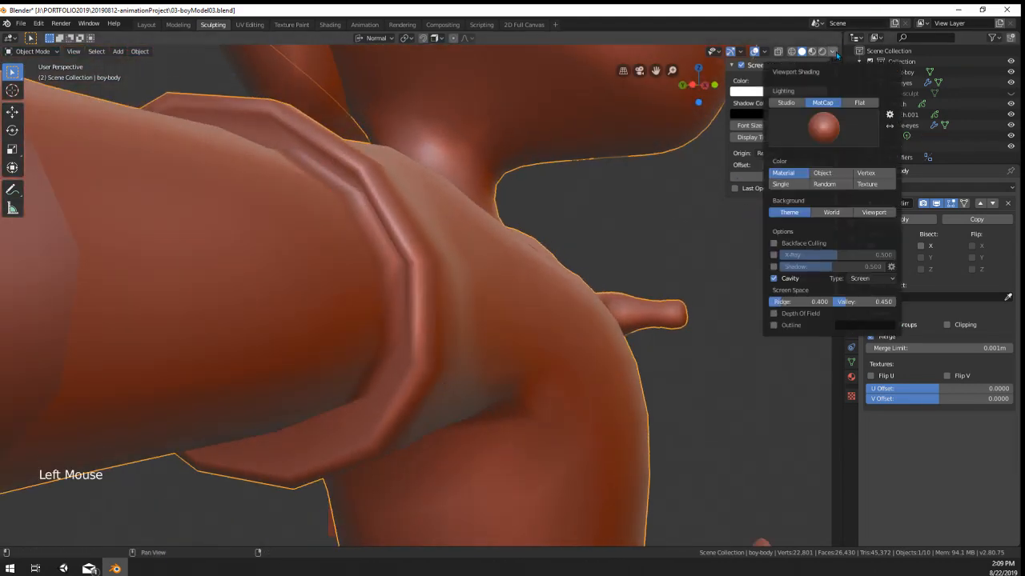
{"action": "left_click", "coordinate": [774, 278]}
{"action": "left_click_drag", "start_coordinate": [863, 302], "coordinate": [883, 302]}
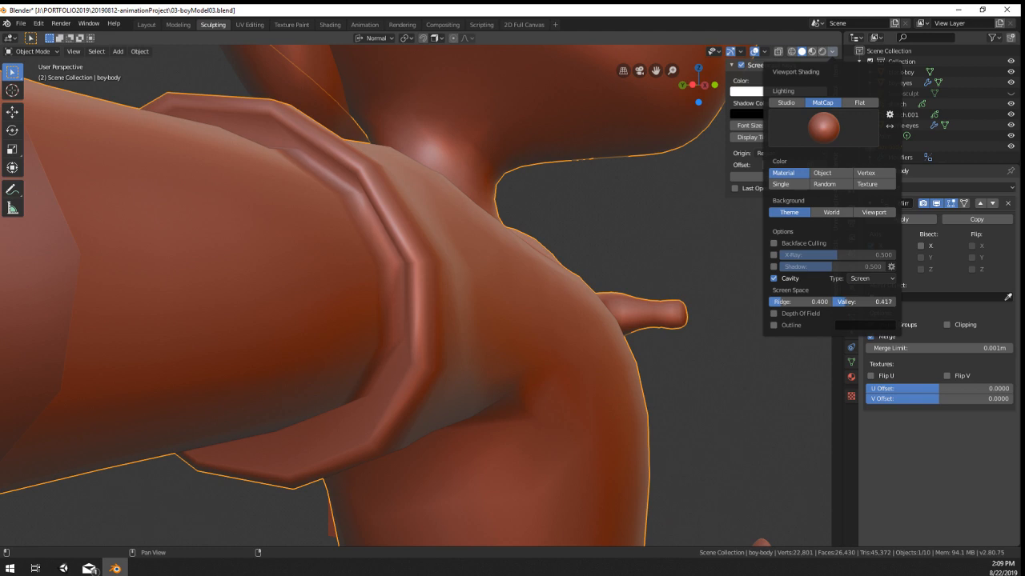
Step: Switch the viewport to LookDev shading and enable Ambient Occlusion in the Eevee render settings
{"action": "left_click", "coordinate": [812, 51]}
{"action": "left_click", "coordinate": [851, 208]}
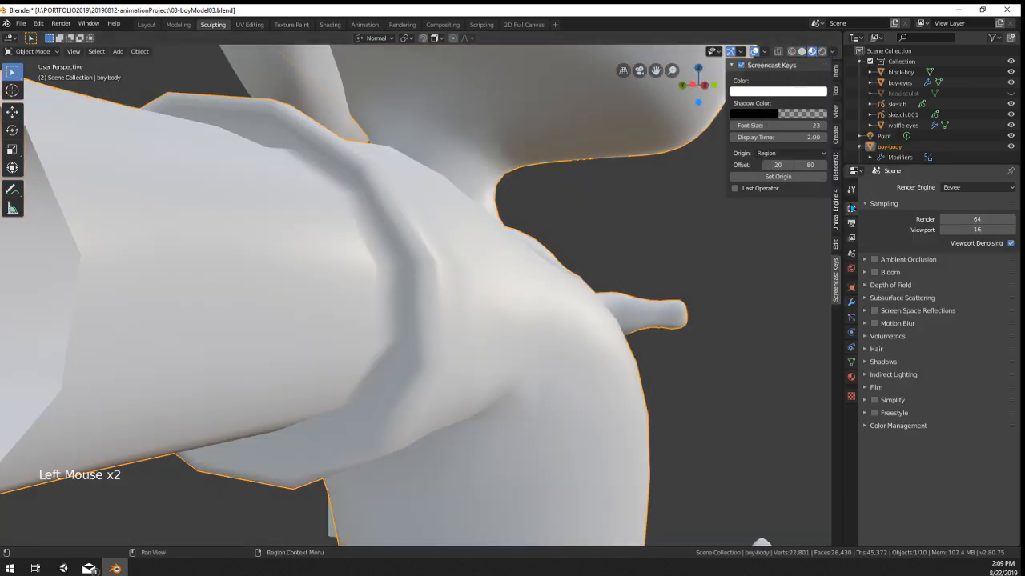
{"action": "left_click", "coordinate": [874, 259]}
{"action": "scroll", "coordinate": [542, 257], "scroll_direction": "down", "scroll_amount": 4}
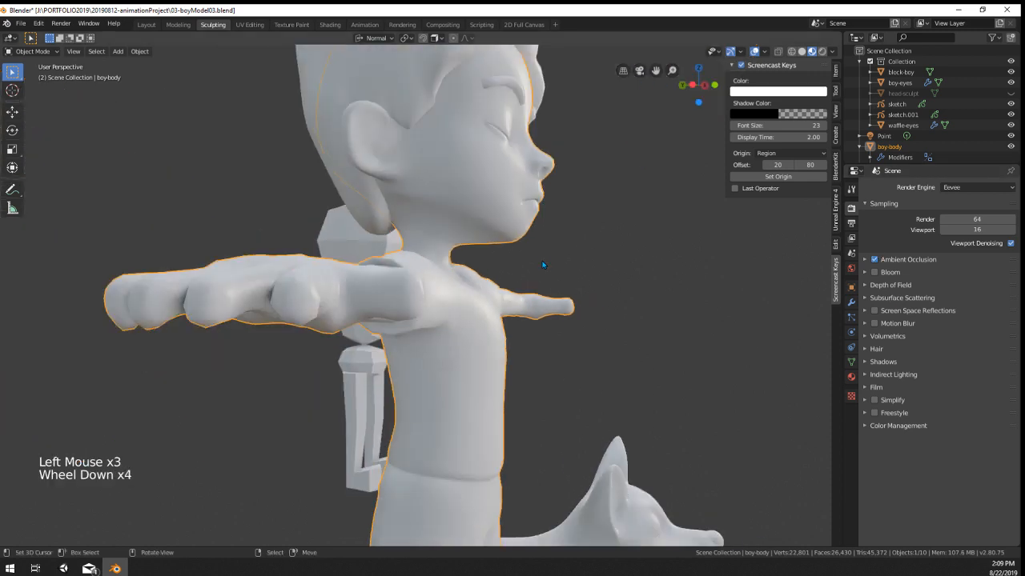
{"action": "middle_click_drag", "start_coordinate": [542, 256], "coordinate": [520, 244]}
Step: Expand the Ambient Occlusion settings and set the distance to 0.31 m and the factor to 4.00
{"action": "left_click", "coordinate": [898, 259]}
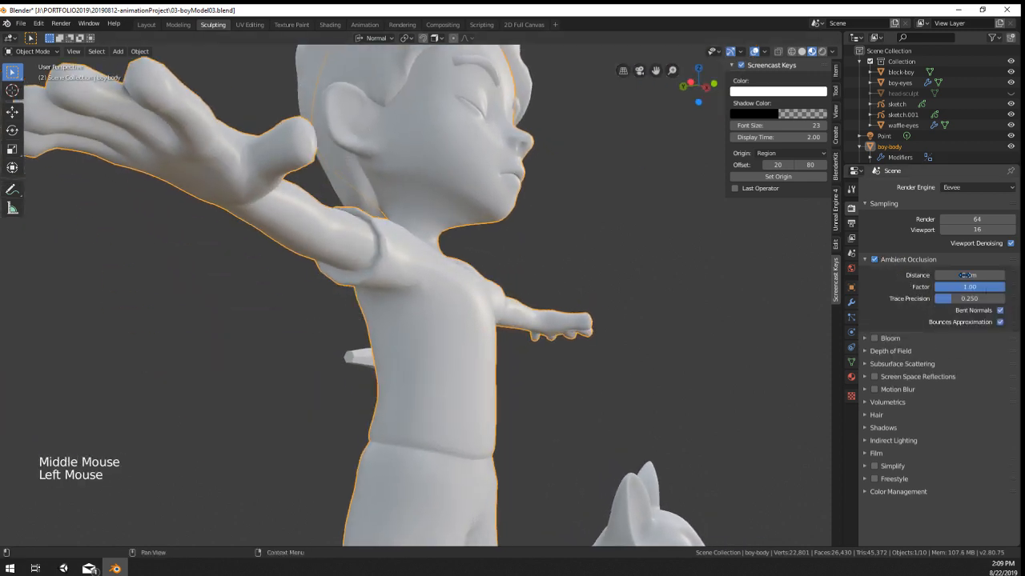
{"action": "left_click_drag", "start_coordinate": [953, 274], "coordinate": [980, 275]}
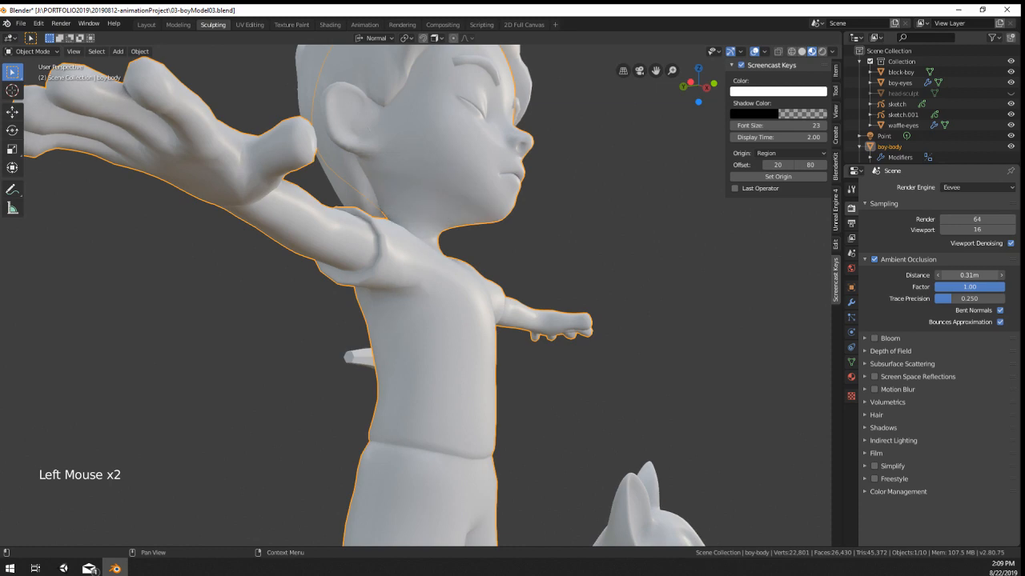
{"action": "type", "text": "4"}
{"action": "key", "text": "Return"}
{"action": "scroll", "coordinate": [538, 288], "scroll_direction": "down", "scroll_amount": 2}
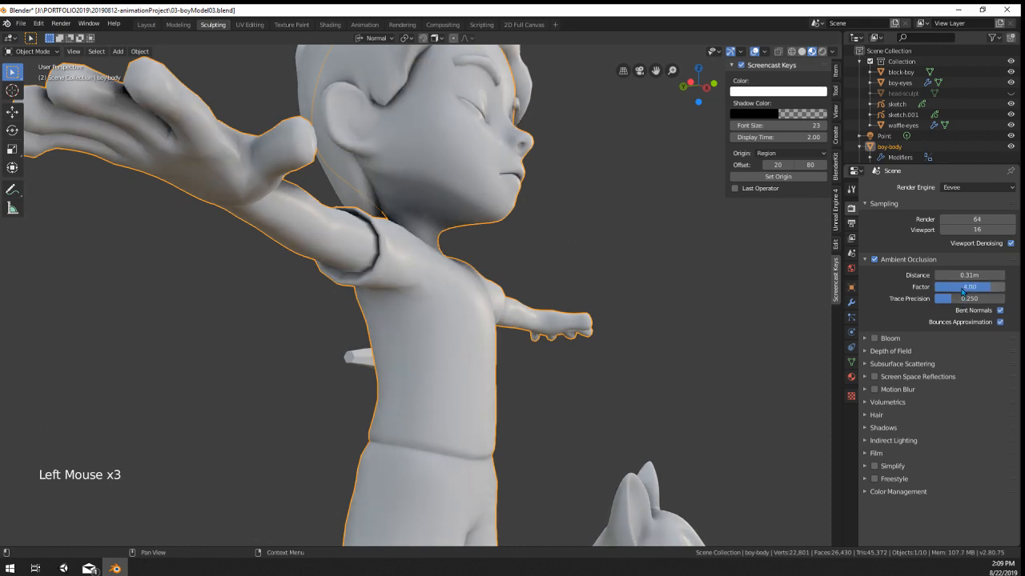
Step: Set the ambient occlusion factor to 2.00 and check the shading around the sleeve and neck
{"action": "mouse_move", "coordinate": [538, 288]}
{"action": "middle_mouse_down"}
{"action": "mouse_move", "coordinate": [511, 301]}
{"action": "mouse_move", "coordinate": [355, 297]}
{"action": "mouse_move", "coordinate": [334, 313]}
{"action": "mouse_move", "coordinate": [360, 354]}
{"action": "mouse_move", "coordinate": [442, 329]}
{"action": "mouse_move", "coordinate": [570, 328]}
{"action": "mouse_move", "coordinate": [529, 336]}
{"action": "mouse_move", "coordinate": [448, 313]}
{"action": "mouse_move", "coordinate": [235, 304]}
{"action": "middle_mouse_up"}
{"action": "left_click", "coordinate": [965, 288]}
{"action": "scroll", "coordinate": [488, 425], "scroll_direction": "down", "scroll_amount": 6}
{"action": "scroll", "coordinate": [468, 414], "scroll_direction": "up", "scroll_amount": 4}
{"action": "scroll", "coordinate": [467, 410], "scroll_direction": "up", "scroll_amount": 8}
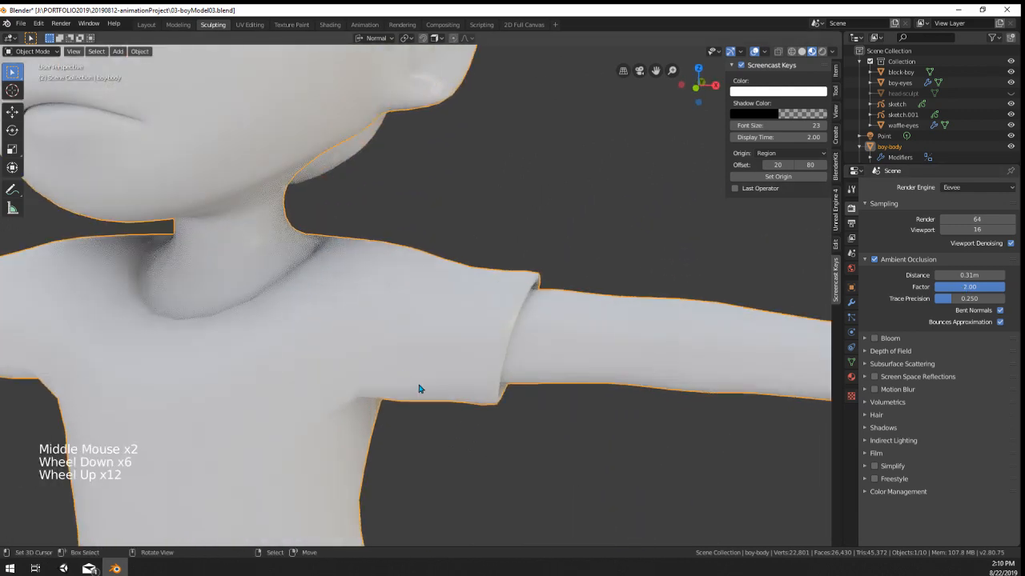
Step: Examine the boy's collar, sleeves, arms and torso in the ambient occlusion shading from near and far
{"action": "right_click", "coordinate": [352, 347]}
{"action": "middle_click_drag", "start_coordinate": [352, 347], "coordinate": [841, 295], "text": "shift"}
{"action": "scroll", "coordinate": [348, 297], "scroll_direction": "down", "scroll_amount": 6}
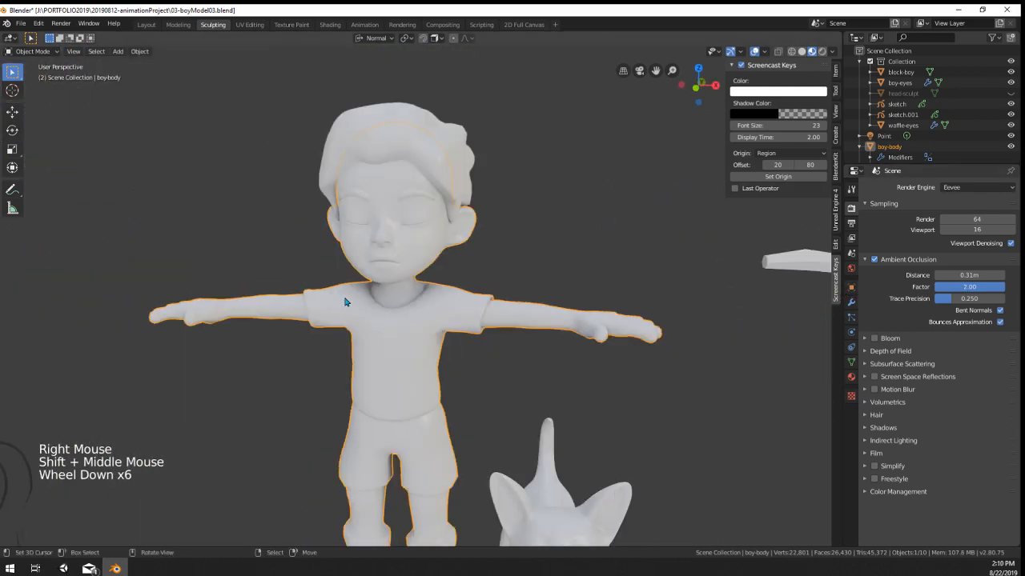
{"action": "middle_click_drag", "start_coordinate": [392, 365], "coordinate": [346, 305]}
{"action": "scroll", "coordinate": [347, 286], "scroll_direction": "up", "scroll_amount": 4}
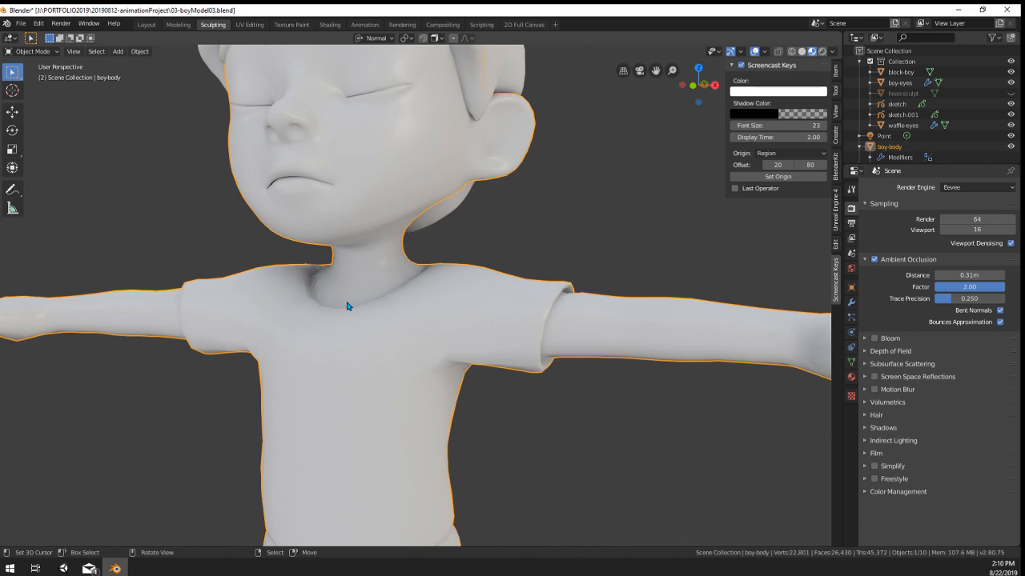
{"action": "scroll", "coordinate": [395, 220], "scroll_direction": "up", "scroll_amount": 5}
{"action": "scroll", "coordinate": [196, 78], "scroll_direction": "down", "scroll_amount": 2}
{"action": "middle_click_drag", "start_coordinate": [196, 77], "coordinate": [252, 144]}
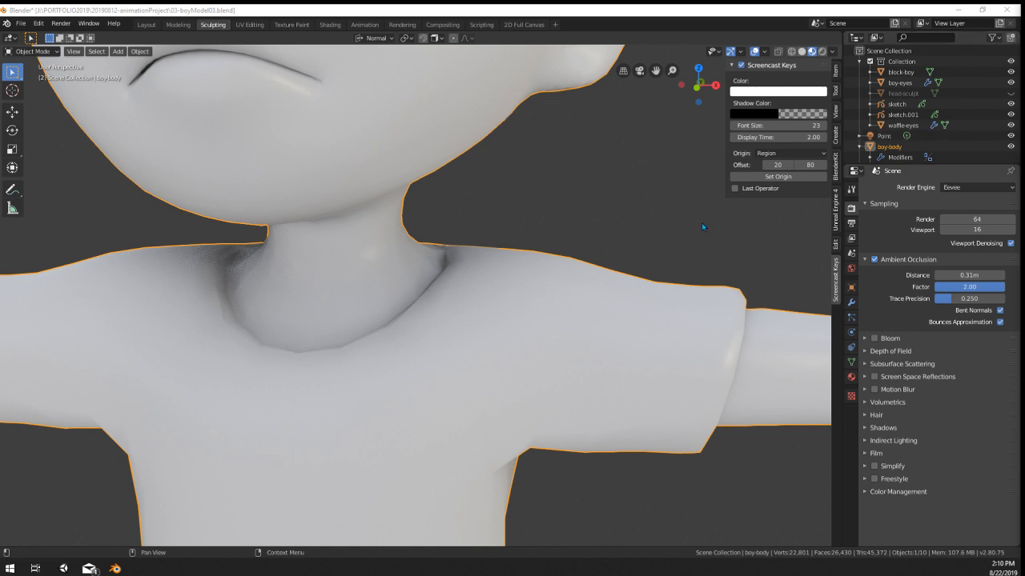
{"action": "scroll", "coordinate": [641, 223], "scroll_direction": "down", "scroll_amount": 3}
{"action": "scroll", "coordinate": [668, 299], "scroll_direction": "down", "scroll_amount": 2}
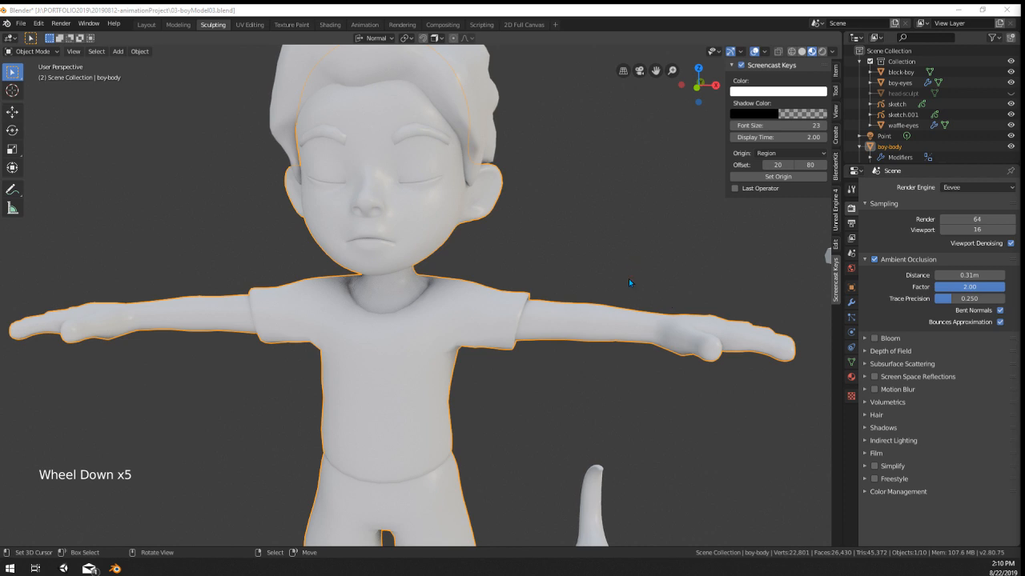
{"action": "middle_click_drag", "start_coordinate": [629, 281], "coordinate": [593, 285]}
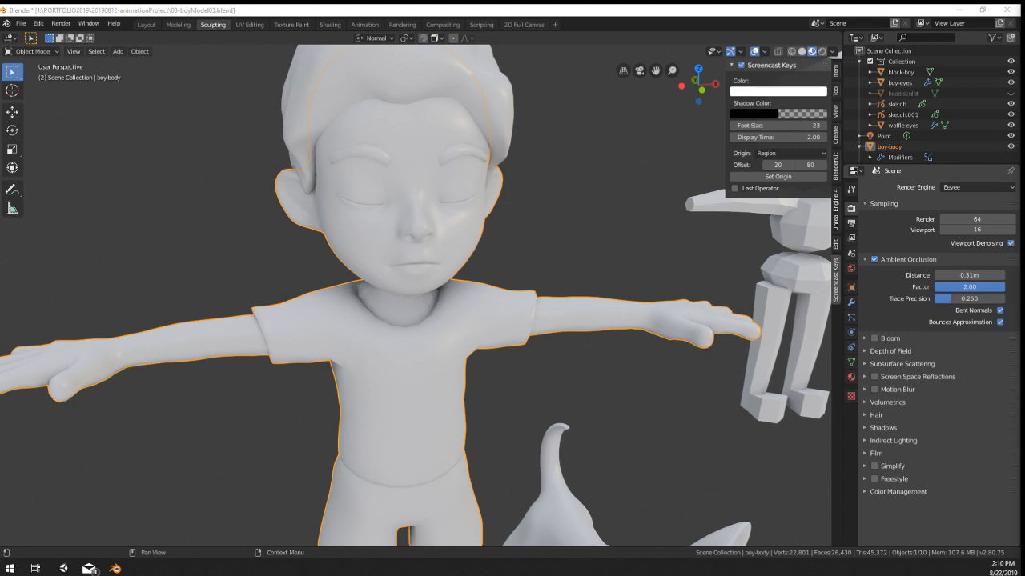
{"action": "scroll", "coordinate": [458, 302], "scroll_direction": "up", "scroll_amount": 2}
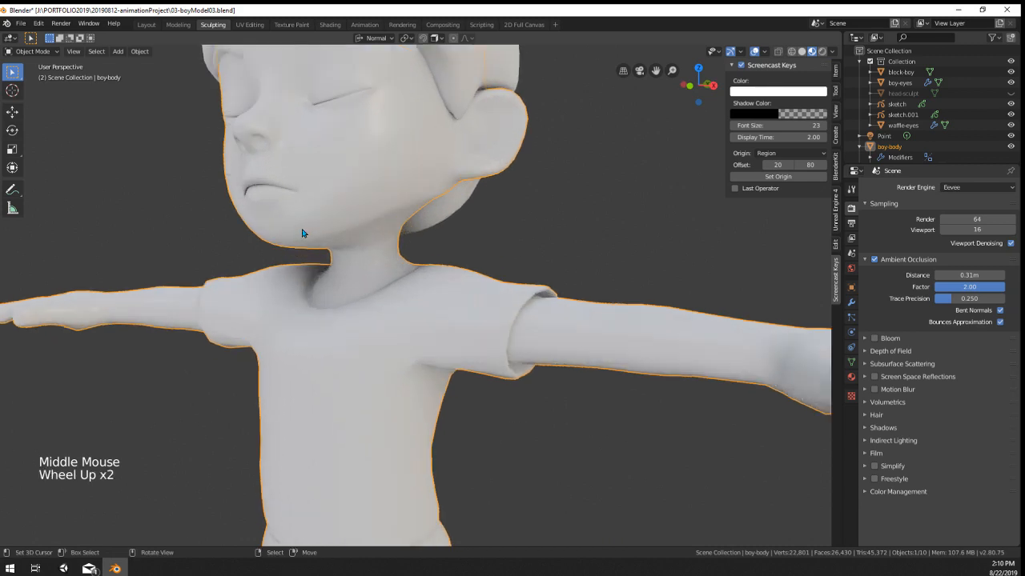
Step: Enter Edit Mode on the boy's body and focus on the edge loops of the shirt's collar
{"action": "key", "text": "Tab"}
{"action": "scroll", "coordinate": [449, 301], "scroll_direction": "up", "scroll_amount": 3}
{"action": "middle_click_drag", "start_coordinate": [459, 303], "coordinate": [436, 300]}
{"action": "middle_click_drag", "start_coordinate": [436, 300], "coordinate": [434, 300]}
{"action": "scroll", "coordinate": [434, 301], "scroll_direction": "up", "scroll_amount": 3}
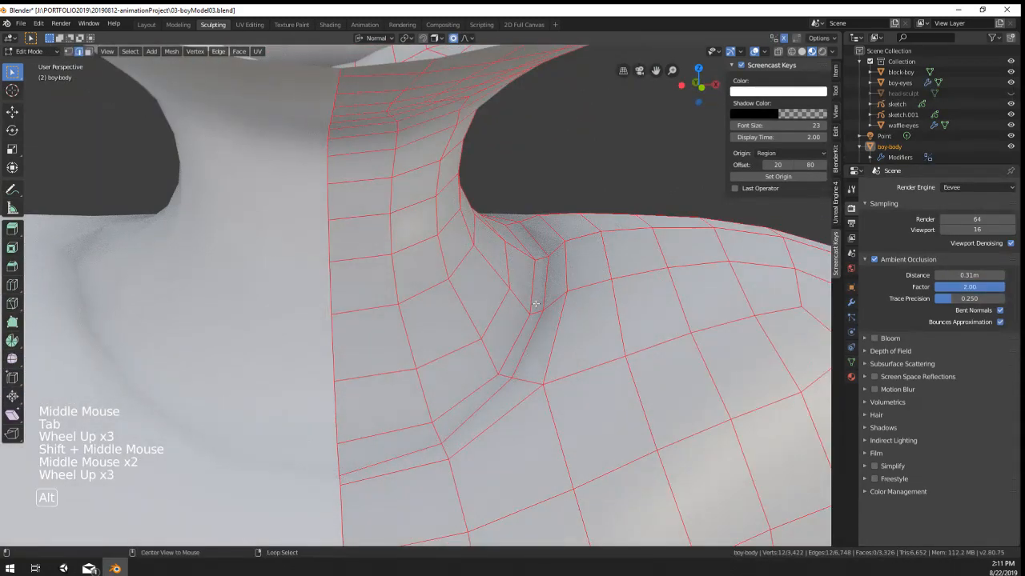
Step: Add one centred loop cut in the narrow face strip around the T-shirt collar and move it slightly to form the fold
{"action": "right_click", "coordinate": [530, 282], "text": "alt"}
{"action": "right_click", "coordinate": [530, 282], "text": "alt"}
{"action": "middle_click_drag", "start_coordinate": [529, 282], "coordinate": [524, 268]}
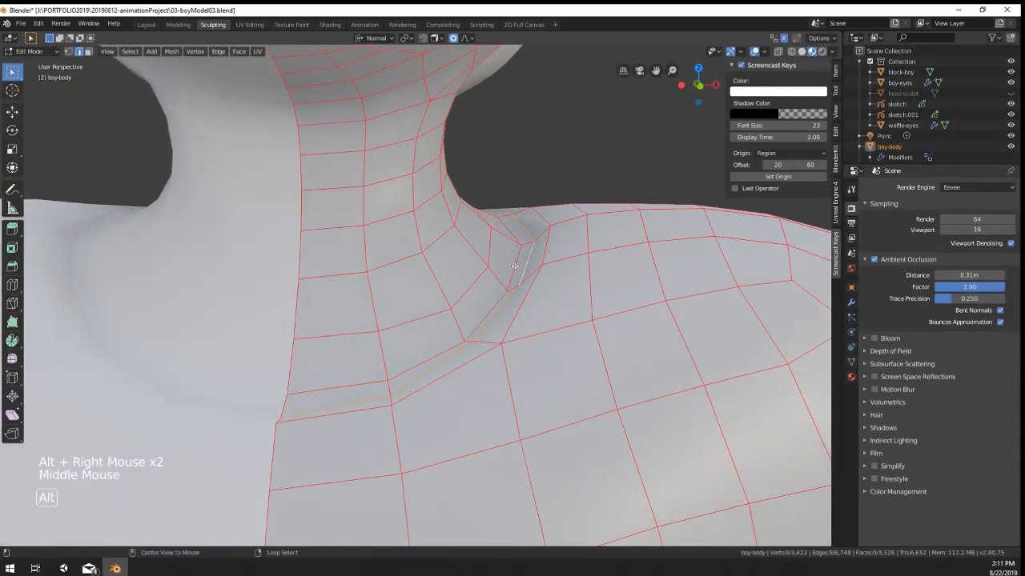
{"action": "key", "text": "ctrl+r"}
{"action": "left_click", "coordinate": [524, 248]}
{"action": "right_click", "coordinate": [525, 250]}
{"action": "key", "text": "g"}
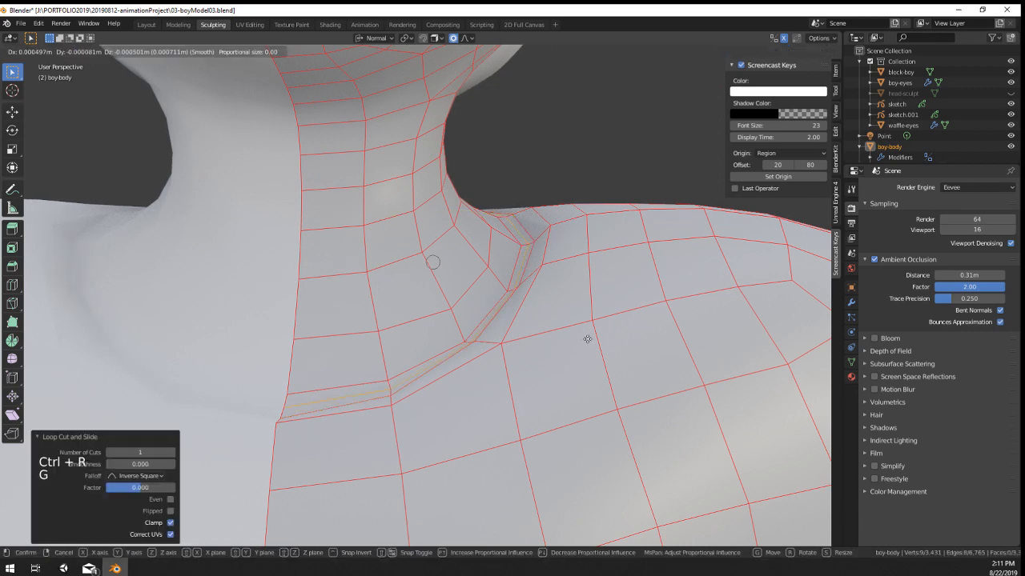
{"action": "key", "text": "Tab"}
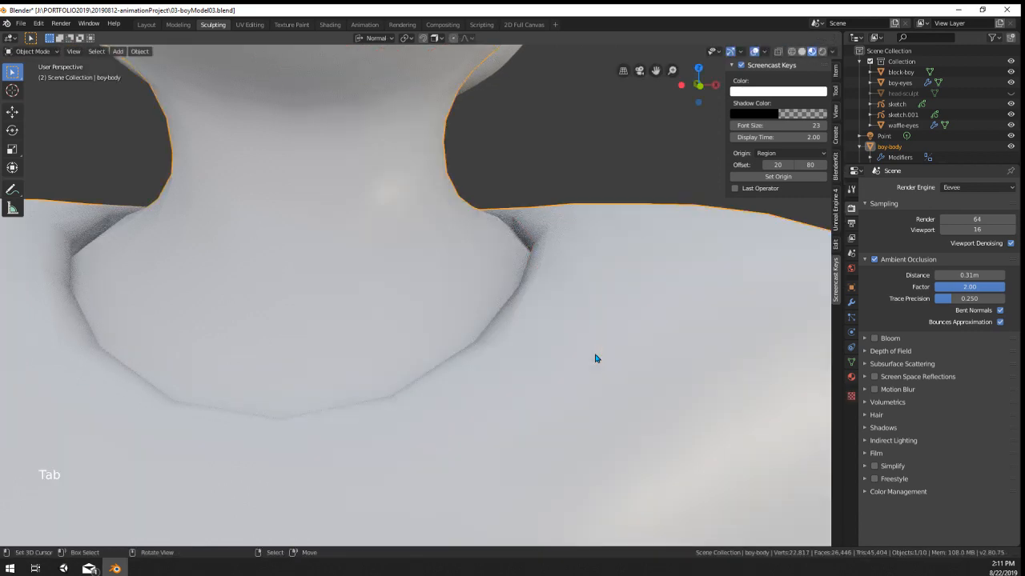
{"action": "scroll", "coordinate": [594, 355], "scroll_direction": "down", "scroll_amount": 5}
{"action": "scroll", "coordinate": [571, 354], "scroll_direction": "up", "scroll_amount": 5}
Step: Scale and move the collar's new edge loop to deepen the crease between the neck and the T-shirt
{"action": "key", "text": "Tab"}
{"action": "middle_click_drag", "start_coordinate": [483, 334], "coordinate": [489, 301]}
{"action": "key", "text": "s"}
{"action": "left_click", "coordinate": [569, 303]}
{"action": "key", "text": "g"}
{"action": "left_click", "coordinate": [554, 293]}
{"action": "key", "text": "Tab"}
Step: Set the Ambient Occlusion factor to 1
{"action": "scroll", "coordinate": [553, 296], "scroll_direction": "down", "scroll_amount": 8}
{"action": "scroll", "coordinate": [489, 301], "scroll_direction": "up", "scroll_amount": 4}
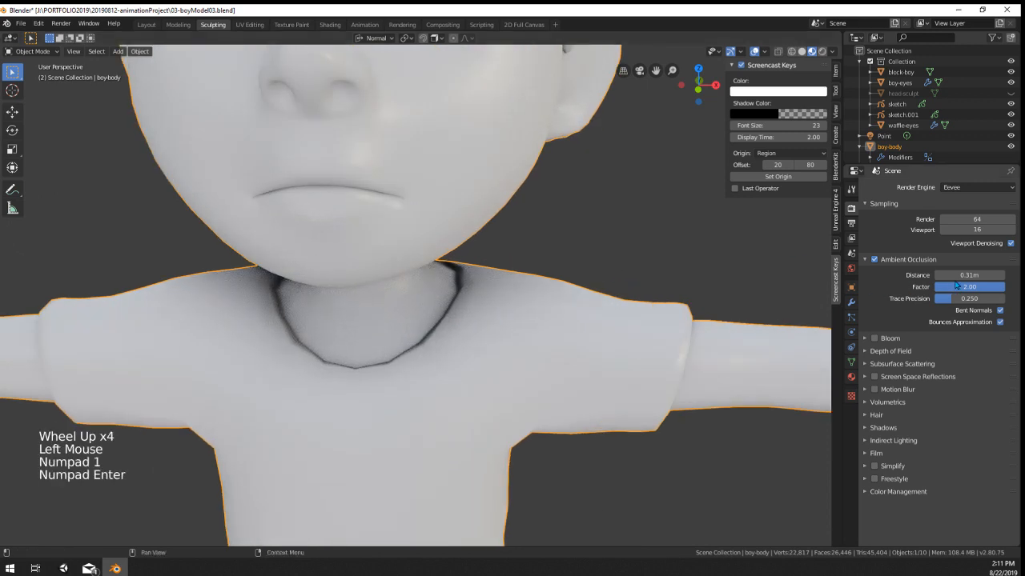
{"action": "type", "text": "1"}
{"action": "key", "text": "Return"}
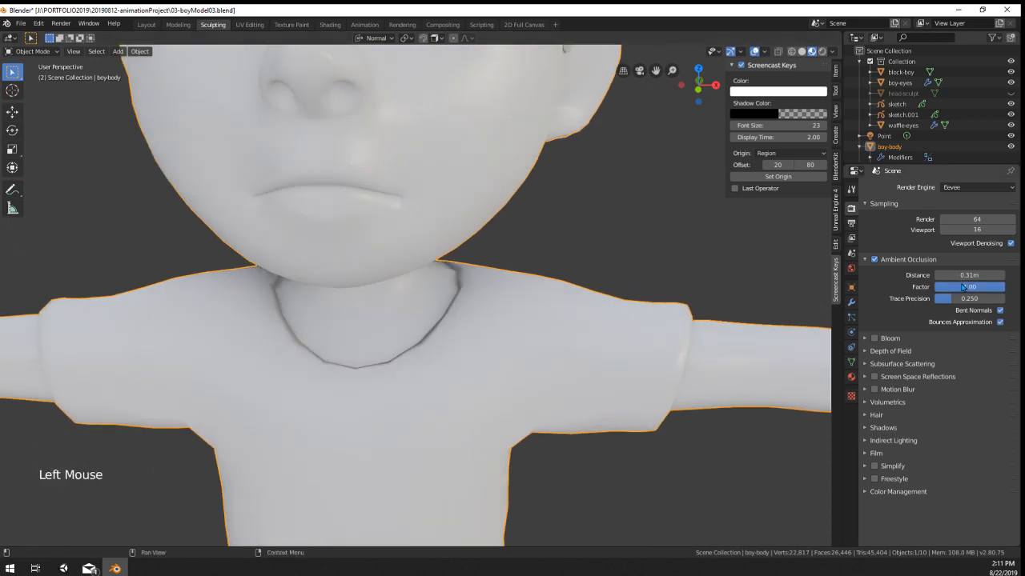
Step: Add one centred loop cut just inside the sleeve opening and scale it to shape the recess around the arm
{"action": "scroll", "coordinate": [427, 261], "scroll_direction": "down", "scroll_amount": 5}
{"action": "middle_click_drag", "start_coordinate": [427, 261], "coordinate": [522, 234]}
{"action": "scroll", "coordinate": [318, 294], "scroll_direction": "up", "scroll_amount": 7}
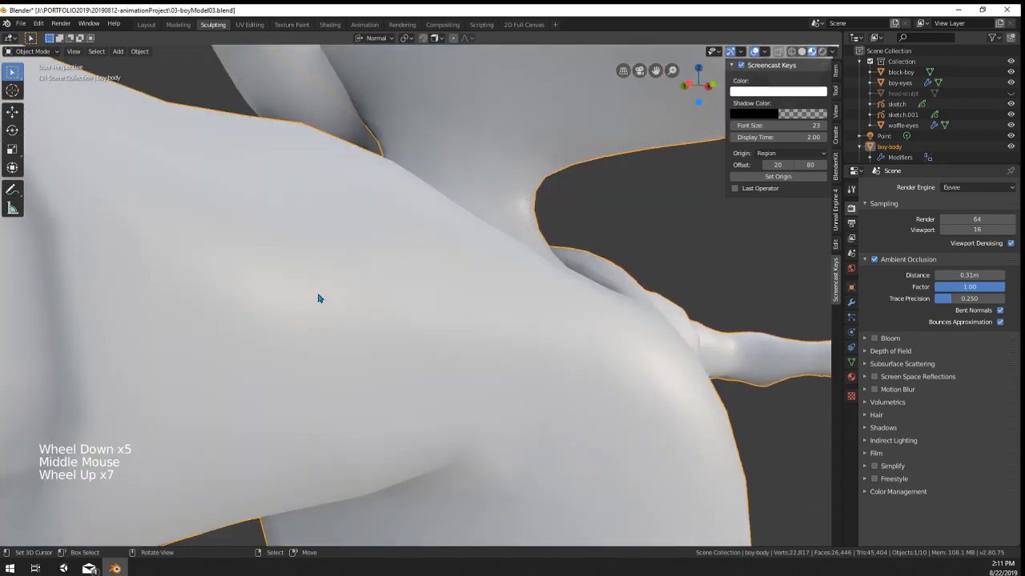
{"action": "key", "text": "Tab"}
{"action": "scroll", "coordinate": [318, 295], "scroll_direction": "down", "scroll_amount": 1}
{"action": "middle_click_drag", "start_coordinate": [318, 294], "coordinate": [421, 188]}
{"action": "scroll", "coordinate": [264, 264], "scroll_direction": "up", "scroll_amount": 1}
{"action": "key", "text": "ctrl+r"}
{"action": "left_click", "coordinate": [421, 188]}
{"action": "right_click", "coordinate": [421, 189]}
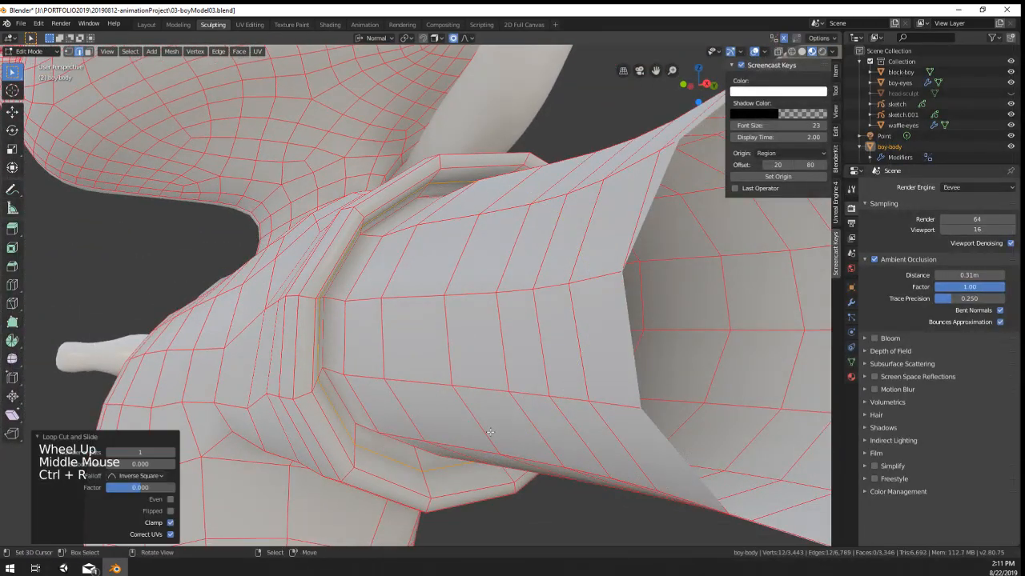
{"action": "key", "text": "s"}
{"action": "left_click", "coordinate": [491, 423]}
Step: Add a Subdivision Surface modifier with viewport level 1 to the boy's body
{"action": "key", "text": "Tab"}
{"action": "scroll", "coordinate": [493, 390], "scroll_direction": "down", "scroll_amount": 4}
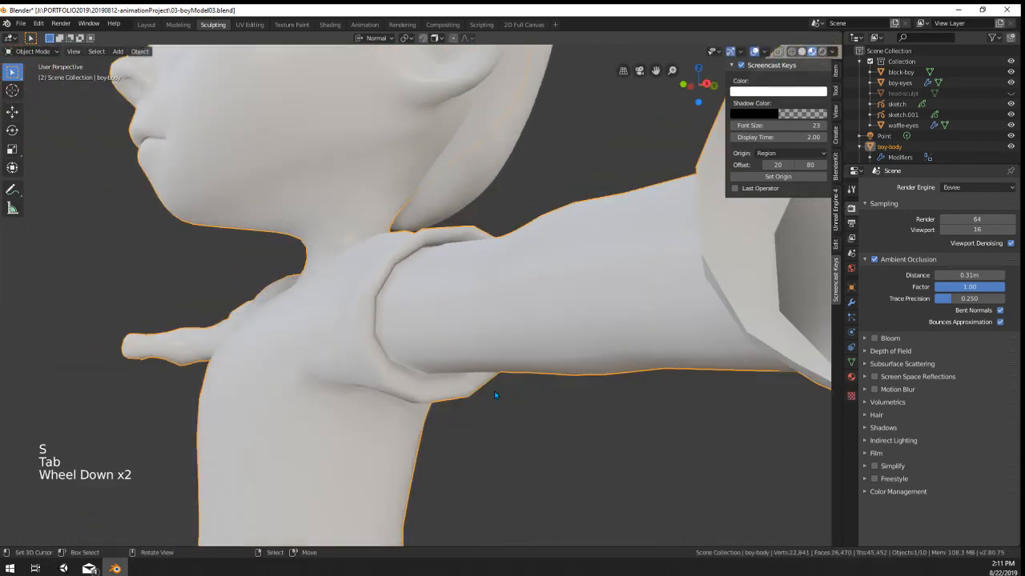
{"action": "middle_click_drag", "start_coordinate": [494, 391], "coordinate": [451, 361]}
{"action": "key", "text": "ctrl+1"}
{"action": "scroll", "coordinate": [462, 381], "scroll_direction": "up", "scroll_amount": 4}
Step: In wireframe display, scale the edge loop inside the sleeve opening to about 0.98 and move it slightly
{"action": "key", "text": "Tab"}
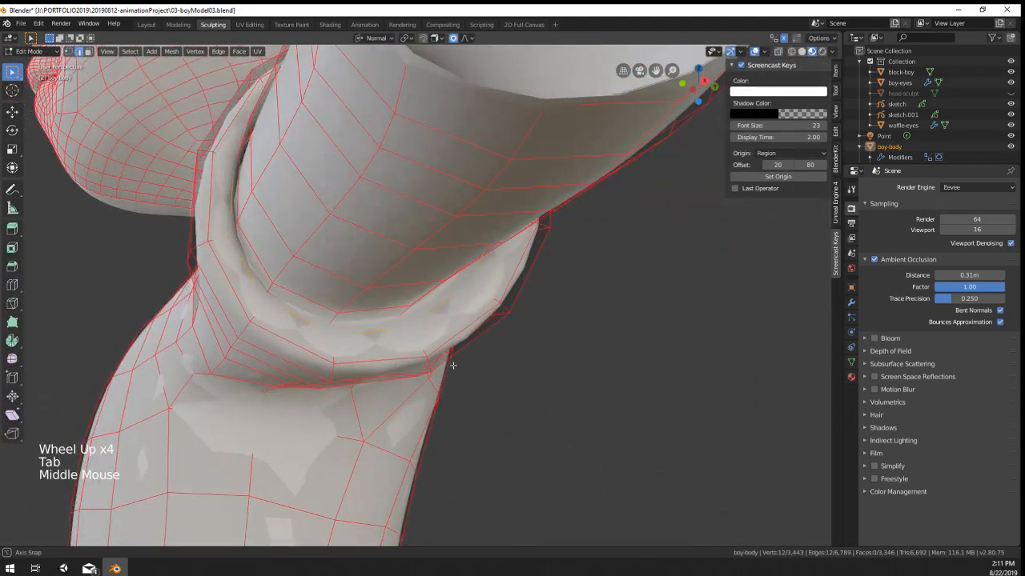
{"action": "key", "text": "z"}
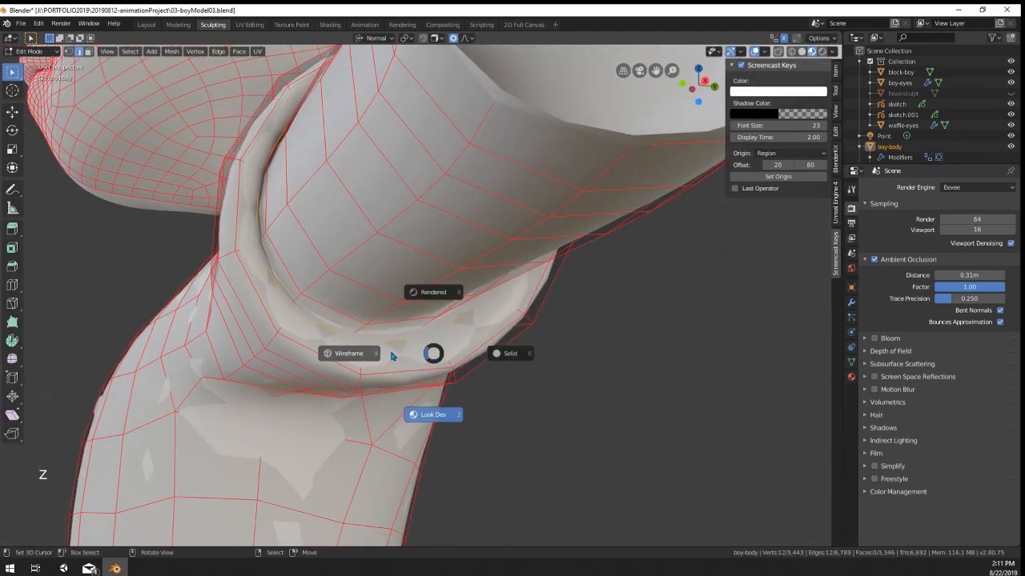
{"action": "key", "text": "s"}
{"action": "right_click", "coordinate": [555, 385]}
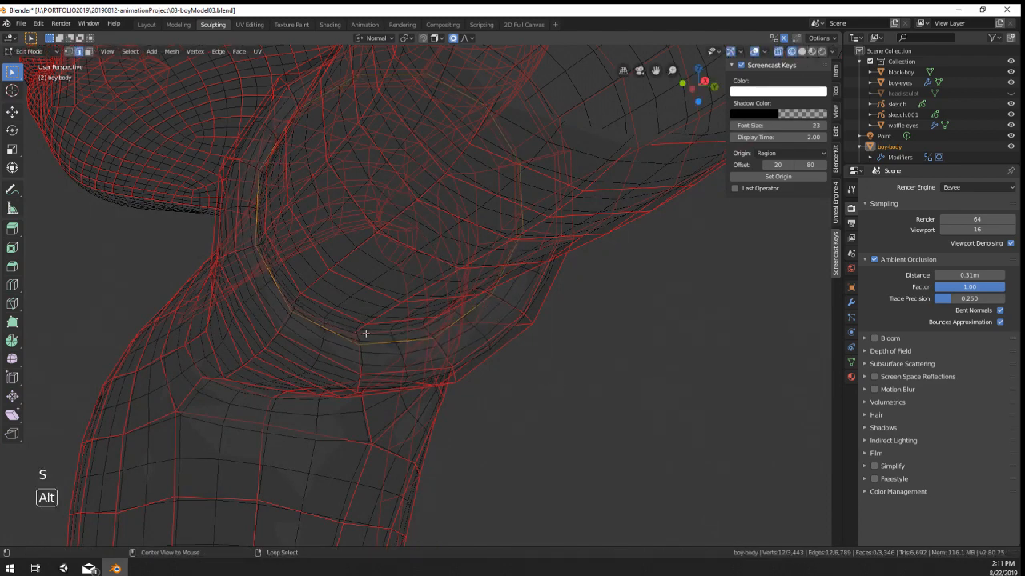
{"action": "key", "text": "s"}
{"action": "left_click", "coordinate": [503, 371]}
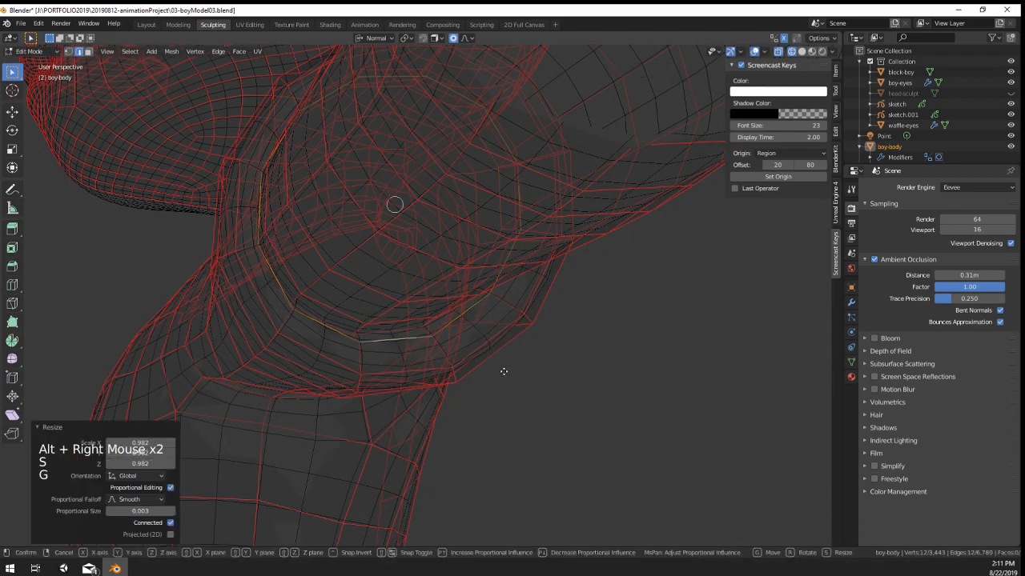
{"action": "key", "text": "g"}
{"action": "left_click", "coordinate": [509, 370]}
Step: Return the viewport to Look Dev shading and inspect the smoothed sleeve and collar in Object Mode
{"action": "key", "text": "z"}
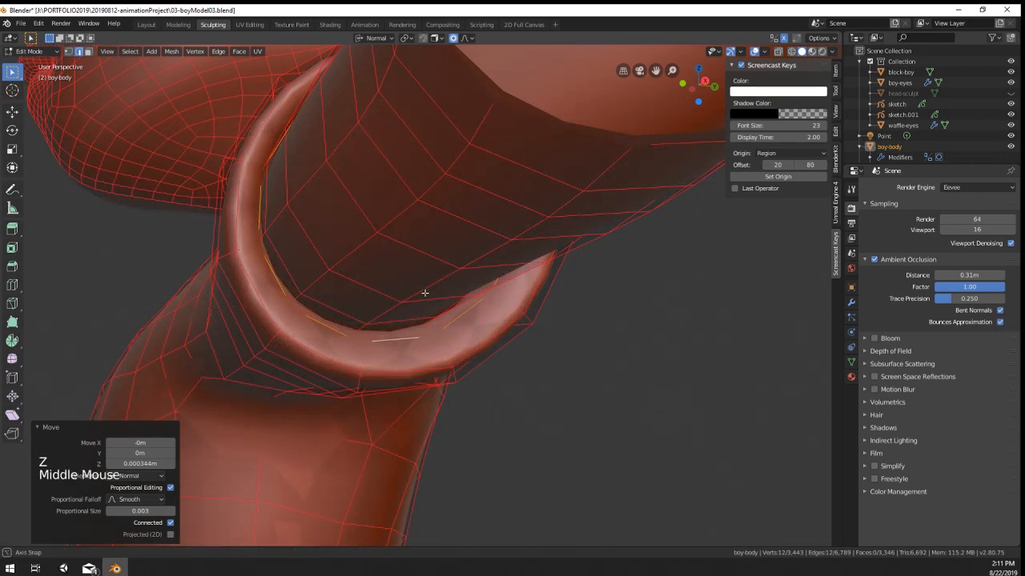
{"action": "middle_click_drag", "start_coordinate": [425, 293], "coordinate": [428, 309]}
{"action": "key", "text": "z"}
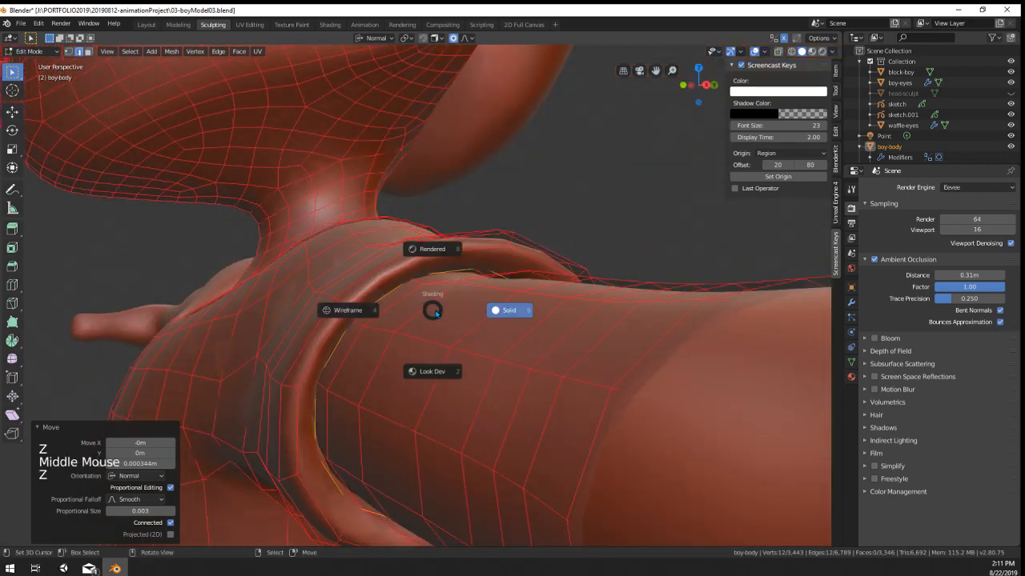
{"action": "left_click", "coordinate": [416, 359]}
{"action": "mouse_move", "coordinate": [416, 359]}
{"action": "middle_mouse_down"}
{"action": "mouse_move", "coordinate": [443, 342]}
{"action": "mouse_move", "coordinate": [402, 350]}
{"action": "mouse_move", "coordinate": [409, 363]}
{"action": "mouse_move", "coordinate": [566, 375]}
{"action": "middle_mouse_up"}
{"action": "key", "text": "Tab"}
{"action": "scroll", "coordinate": [443, 347], "scroll_direction": "down", "scroll_amount": 3}
{"action": "scroll", "coordinate": [435, 321], "scroll_direction": "up", "scroll_amount": 1}
Step: Select the centre edges at the front of the neckline and pull them down with proportional editing into a V-neck
{"action": "key", "text": "Tab"}
{"action": "scroll", "coordinate": [435, 320], "scroll_direction": "up", "scroll_amount": 2}
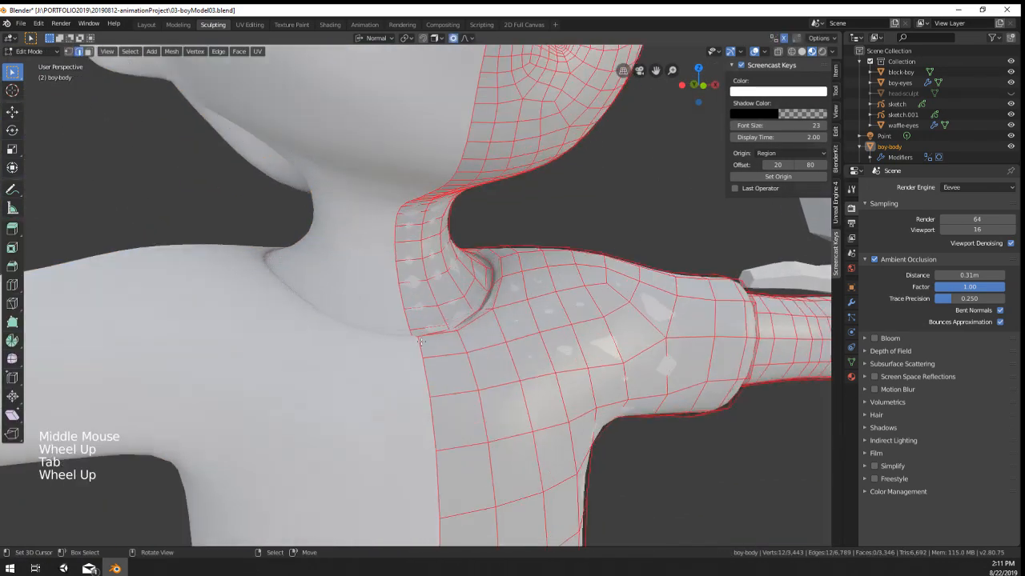
{"action": "right_click", "coordinate": [429, 368]}
{"action": "middle_click_drag", "start_coordinate": [429, 368], "coordinate": [565, 345]}
{"action": "key", "text": "g"}
{"action": "right_click", "coordinate": [565, 333], "text": "alt"}
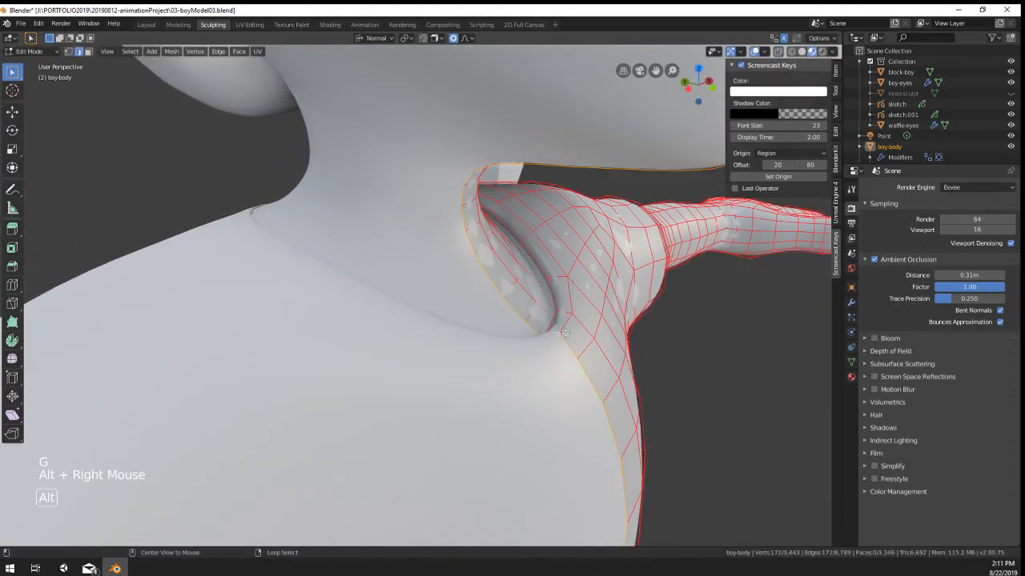
{"action": "right_click", "coordinate": [536, 331], "text": "ctrl"}
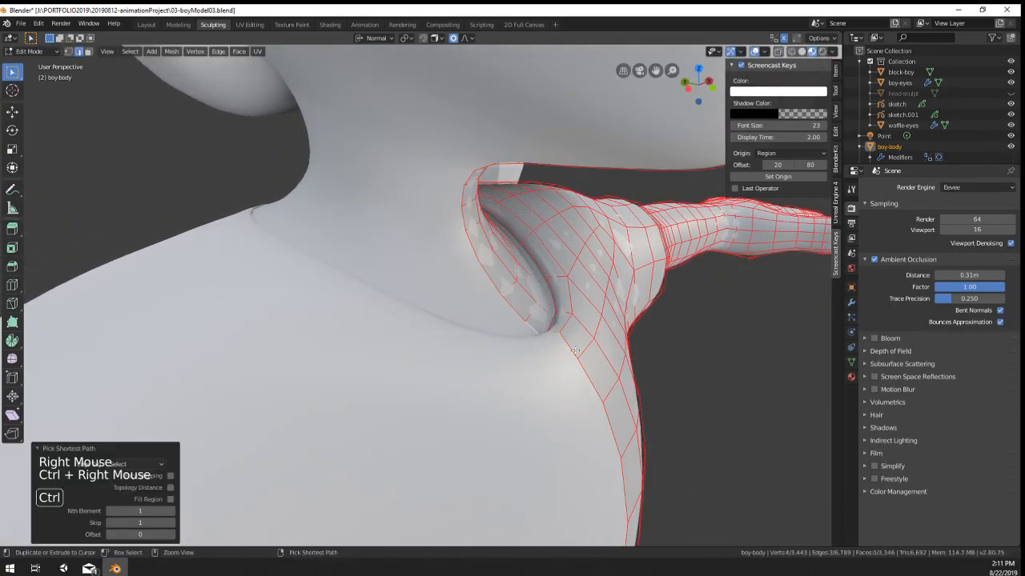
{"action": "right_click", "coordinate": [575, 350], "text": "ctrl"}
{"action": "middle_click_drag", "start_coordinate": [574, 351], "coordinate": [623, 353]}
{"action": "key", "text": "g"}
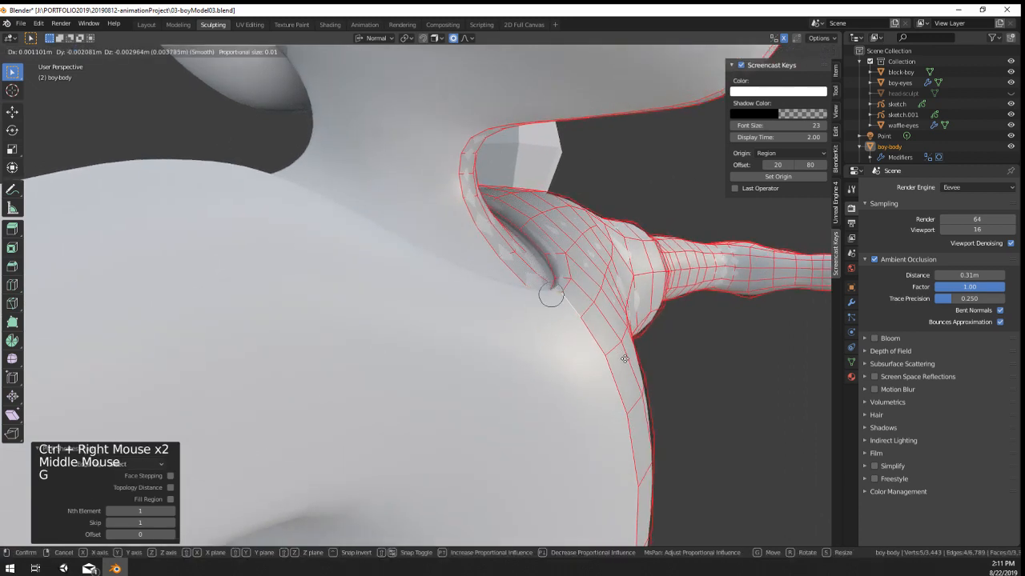
{"action": "scroll", "coordinate": [630, 367], "scroll_direction": "down", "scroll_amount": 5}
{"action": "middle_click_drag", "start_coordinate": [638, 376], "coordinate": [480, 380]}
{"action": "key", "text": "Tab"}
{"action": "scroll", "coordinate": [584, 381], "scroll_direction": "down", "scroll_amount": 5}
{"action": "scroll", "coordinate": [496, 386], "scroll_direction": "down", "scroll_amount": 4}
{"action": "scroll", "coordinate": [492, 375], "scroll_direction": "up", "scroll_amount": 6}
Step: Switch the body mesh to vertex selection and enable Clipping on its Mirror modifier
{"action": "key", "text": "Tab"}
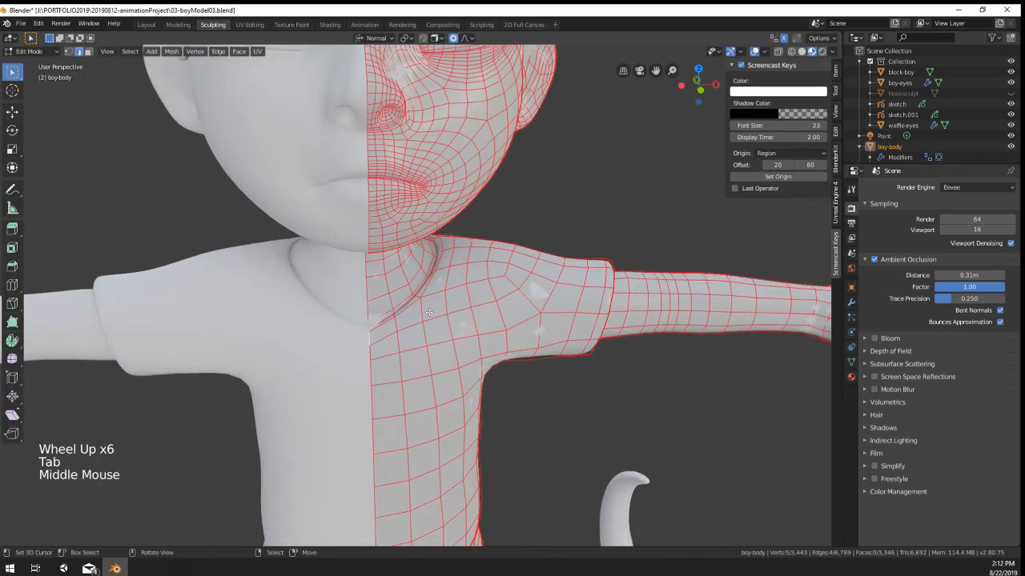
{"action": "scroll", "coordinate": [480, 380], "scroll_direction": "up", "scroll_amount": 3}
{"action": "double_click", "coordinate": [69, 51]}
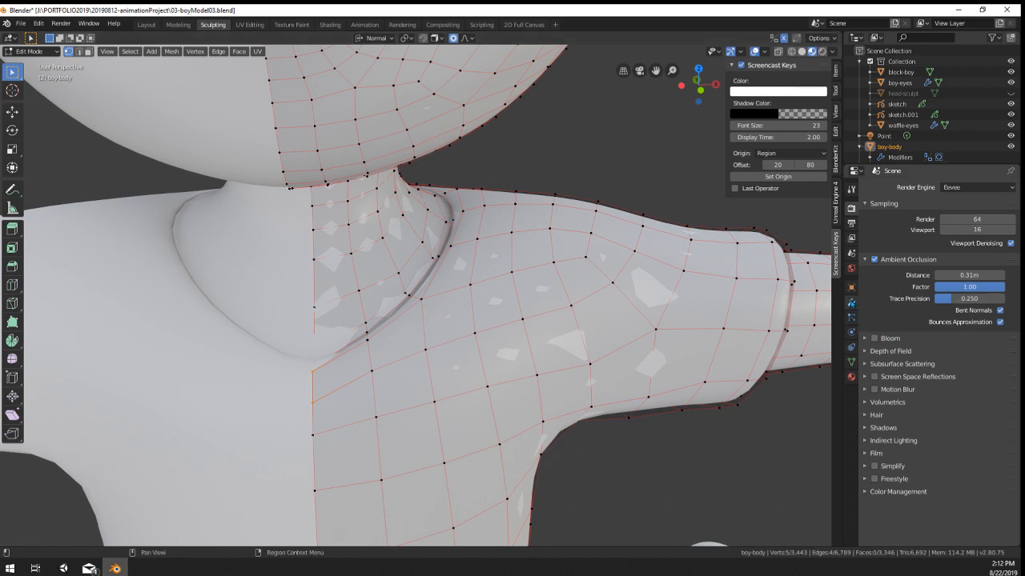
{"action": "left_click", "coordinate": [851, 303]}
{"action": "left_click", "coordinate": [974, 326]}
Step: Raise the selected centre vertices at the front of the neckline with proportional editing to make the V shallower
{"action": "key", "text": "g"}
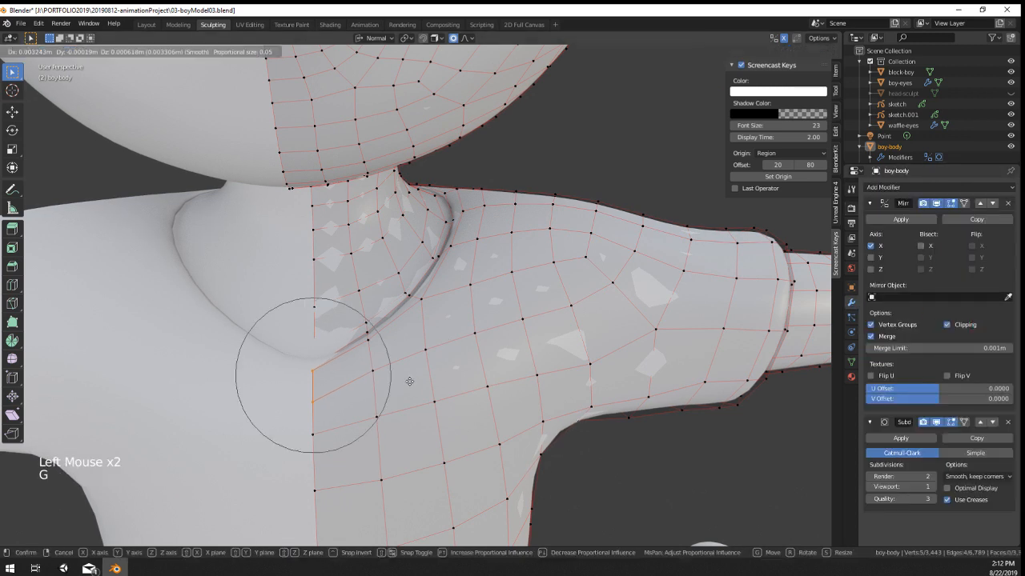
{"action": "right_click", "coordinate": [407, 349]}
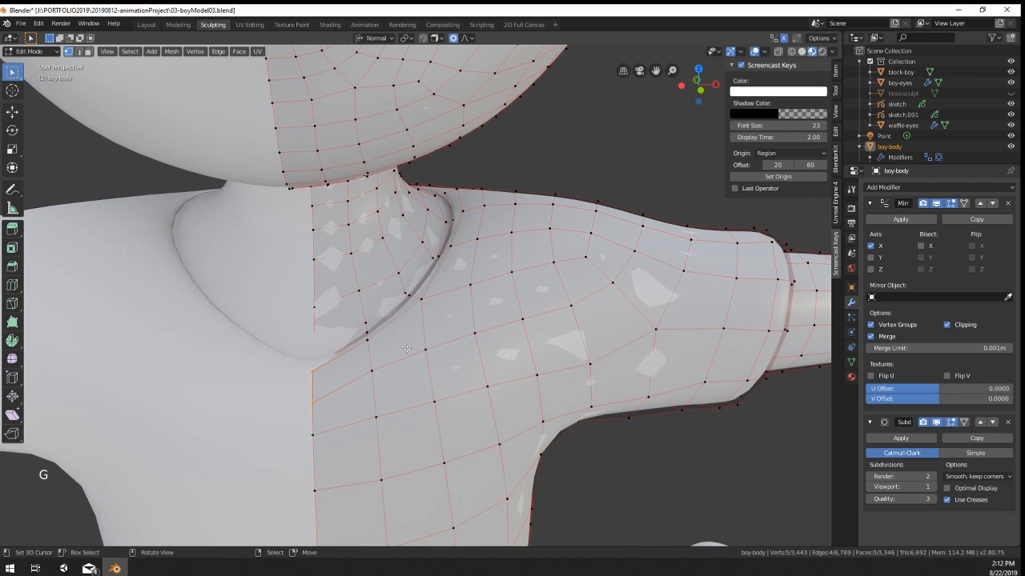
{"action": "key", "text": "g"}
{"action": "left_click", "coordinate": [420, 294]}
{"action": "key", "text": "Tab"}
{"action": "scroll", "coordinate": [424, 300], "scroll_direction": "down", "scroll_amount": 4}
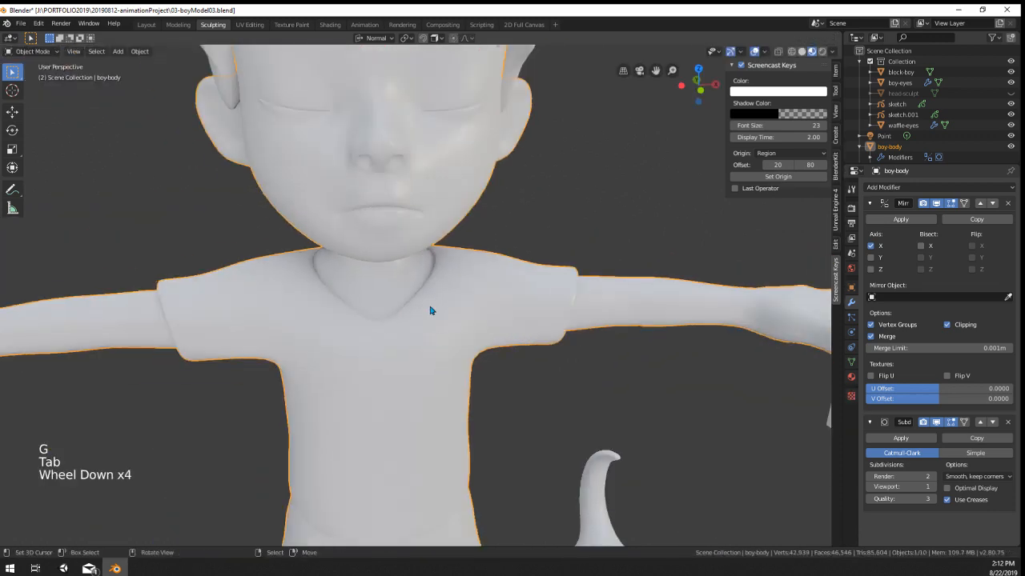
Step: Move a vertex on the back of the T-shirt's neckline slightly with proportional editing
{"action": "middle_click_drag", "start_coordinate": [430, 306], "coordinate": [487, 207]}
{"action": "scroll", "coordinate": [199, 350], "scroll_direction": "up", "scroll_amount": 4}
{"action": "key", "text": "Tab"}
{"action": "right_click", "coordinate": [484, 205]}
{"action": "key", "text": "g"}
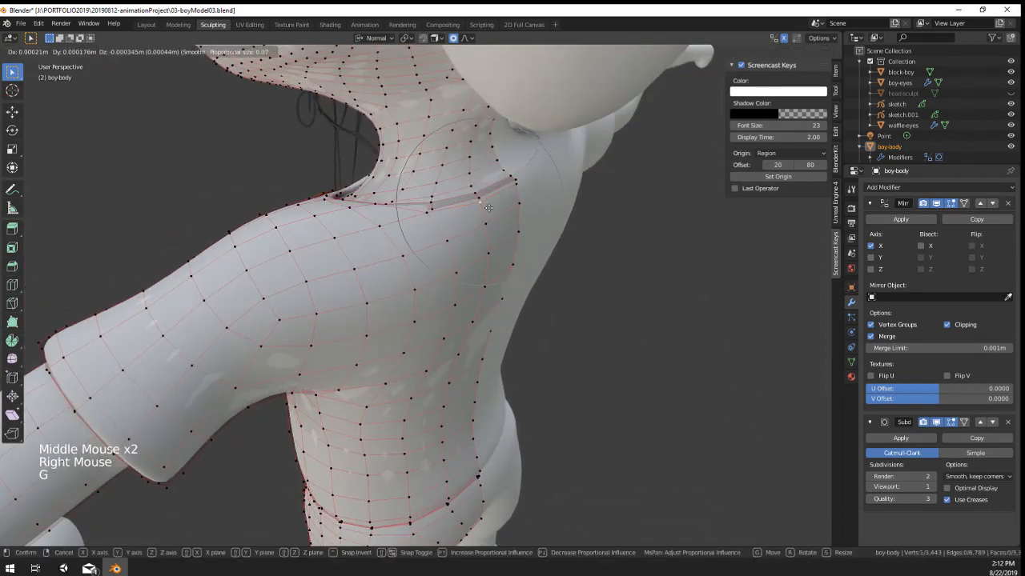
{"action": "left_click", "coordinate": [490, 209]}
{"action": "key", "text": "Tab"}
{"action": "scroll", "coordinate": [490, 208], "scroll_direction": "down", "scroll_amount": 5}
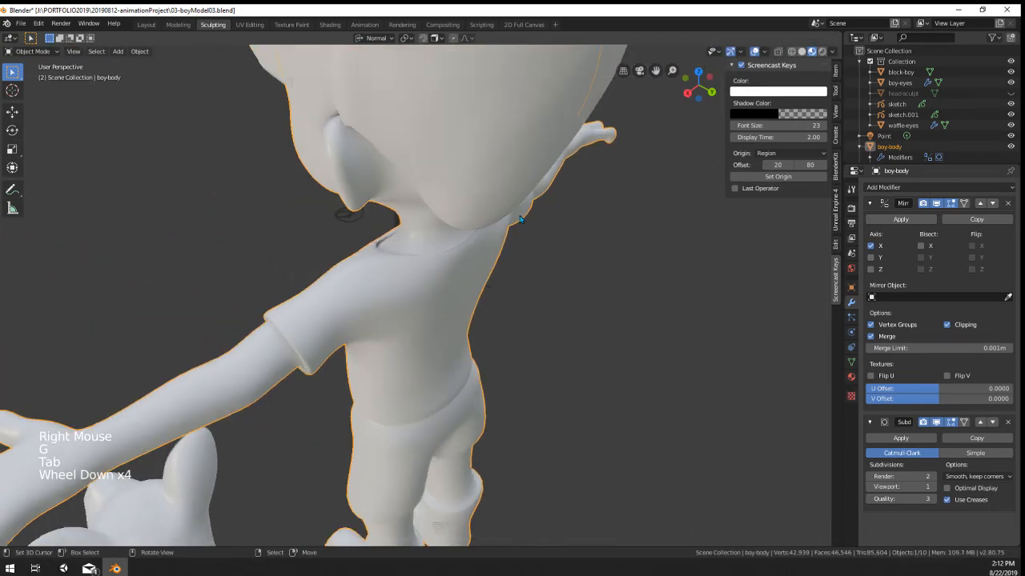
Step: Adjust the vertex on top of the shoulder with Shrink/Fatten and proportional editing
{"action": "middle_click_drag", "start_coordinate": [490, 209], "coordinate": [441, 275]}
{"action": "key", "text": "Tab"}
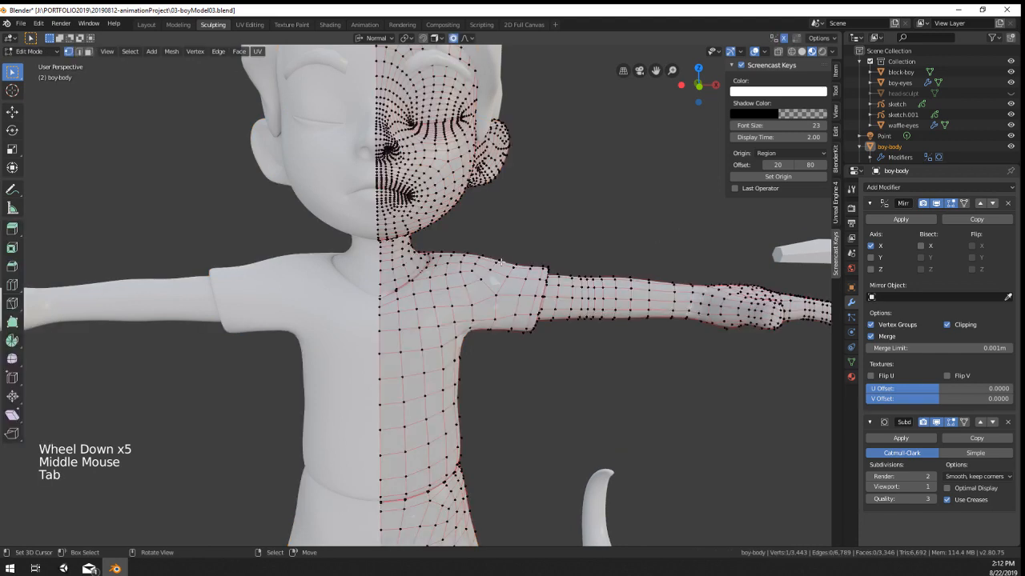
{"action": "key", "text": "alt+s"}
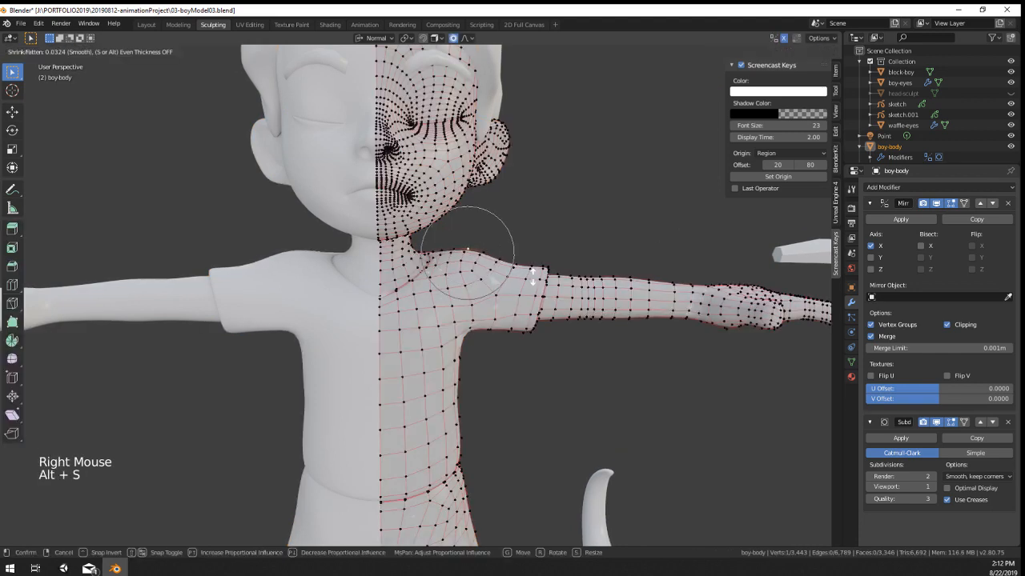
{"action": "left_click", "coordinate": [534, 276]}
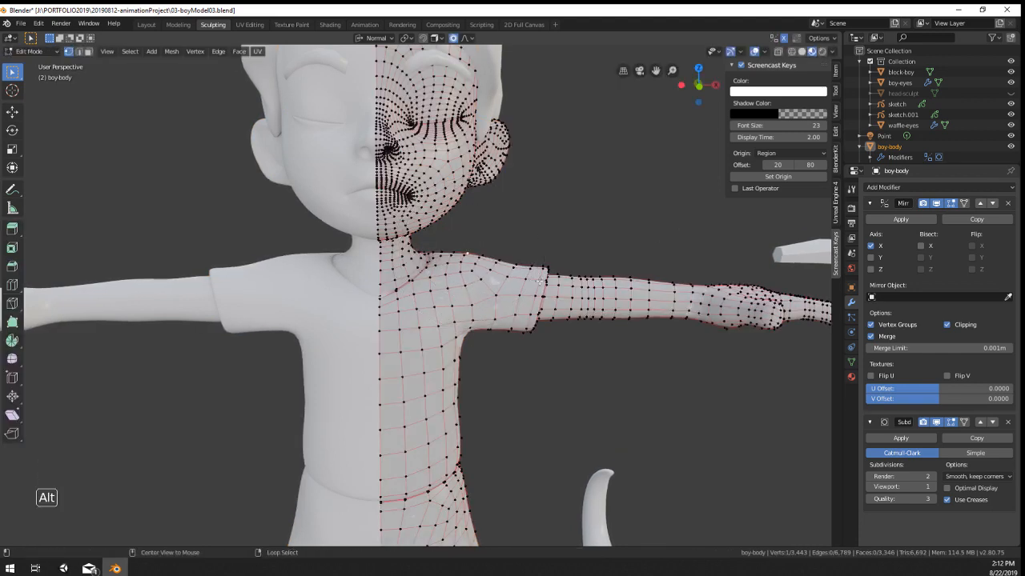
{"action": "key", "text": "alt+s"}
{"action": "left_click", "coordinate": [542, 281]}
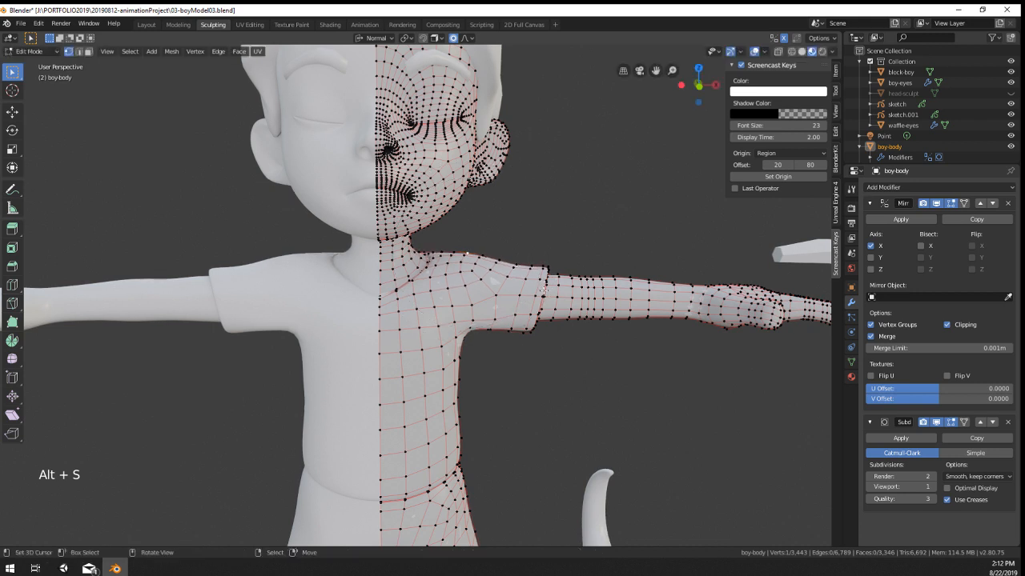
{"action": "middle_click_drag", "start_coordinate": [542, 281], "coordinate": [543, 283]}
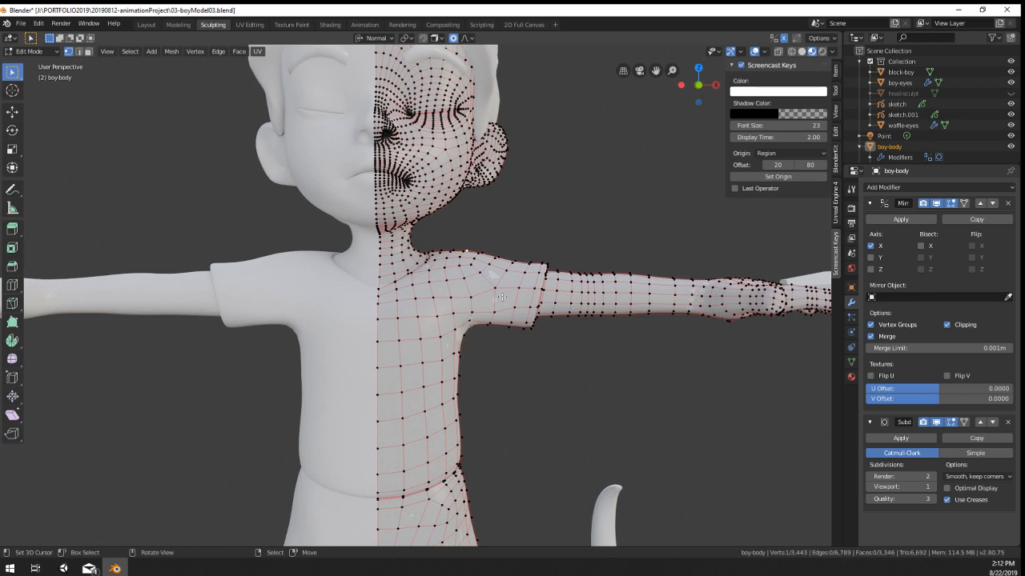
Step: Lower the shoulder surface near the base of the neck slightly with proportional editing and check it in Object Mode
{"action": "key", "text": "g"}
{"action": "right_click", "coordinate": [582, 268]}
{"action": "scroll", "coordinate": [645, 300], "scroll_direction": "down", "scroll_amount": 2}
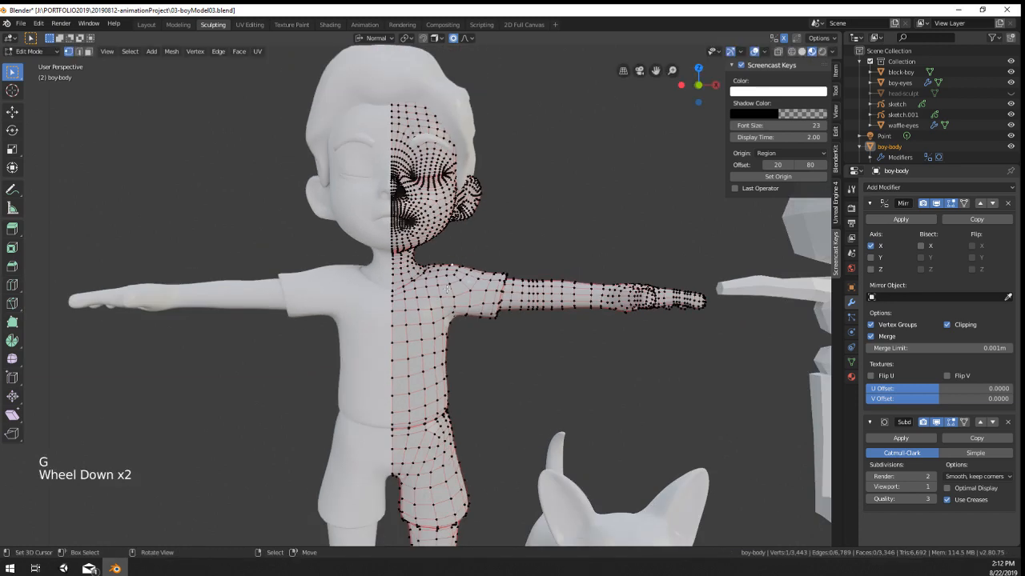
{"action": "scroll", "coordinate": [447, 290], "scroll_direction": "up", "scroll_amount": 2}
{"action": "key", "text": "g"}
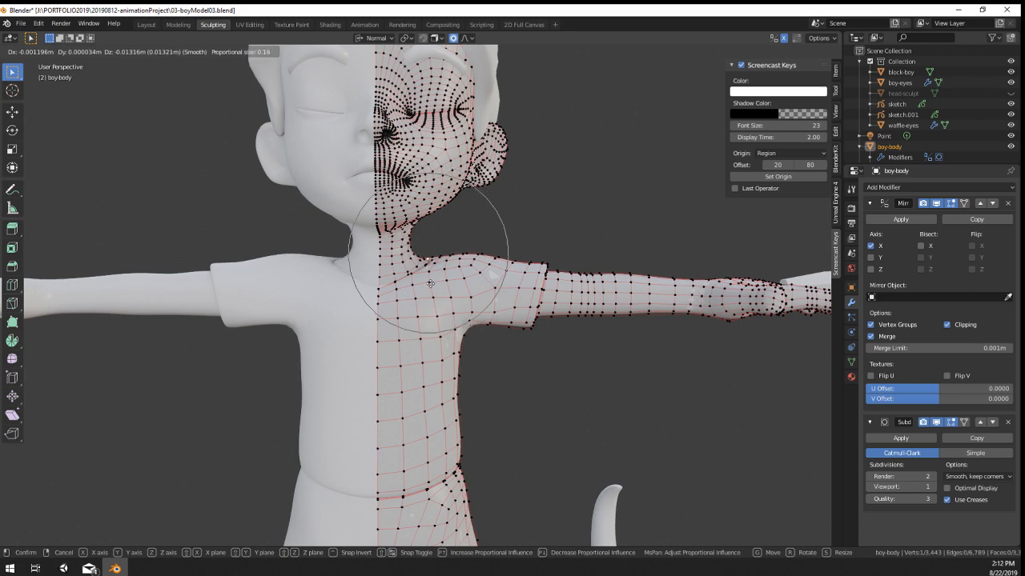
{"action": "key", "text": "Tab"}
{"action": "scroll", "coordinate": [436, 288], "scroll_direction": "down", "scroll_amount": 2}
{"action": "middle_click_drag", "start_coordinate": [439, 291], "coordinate": [470, 294]}
{"action": "scroll", "coordinate": [432, 305], "scroll_direction": "up", "scroll_amount": 2}
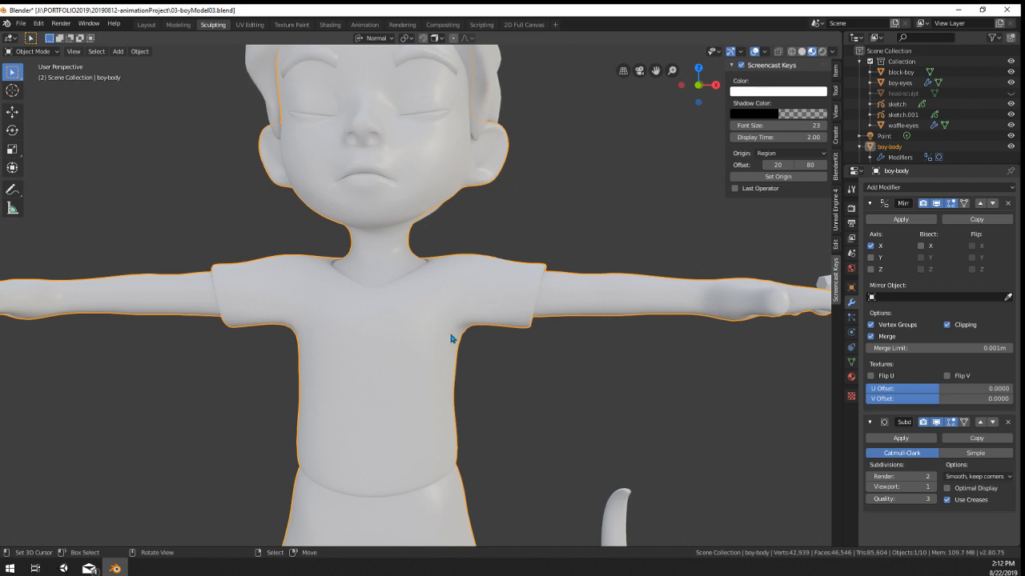
Step: Switch the viewport to Solid shading and inspect the boy's whole figure down to the legs
{"action": "scroll", "coordinate": [534, 280], "scroll_direction": "down", "scroll_amount": 7}
{"action": "scroll", "coordinate": [533, 281], "scroll_direction": "up", "scroll_amount": 5}
{"action": "middle_click_drag", "start_coordinate": [534, 280], "coordinate": [448, 344]}
{"action": "left_click", "coordinate": [801, 51]}
{"action": "scroll", "coordinate": [495, 246], "scroll_direction": "down", "scroll_amount": 3}
{"action": "mouse_move", "coordinate": [496, 247]}
{"action": "middle_mouse_down"}
{"action": "mouse_move", "coordinate": [552, 271]}
{"action": "mouse_move", "coordinate": [498, 255]}
{"action": "middle_mouse_up"}
{"action": "right_click", "coordinate": [497, 255]}
{"action": "scroll", "coordinate": [451, 299], "scroll_direction": "up", "scroll_amount": 3}
{"action": "middle_click_drag", "start_coordinate": [520, 333], "coordinate": [461, 269]}
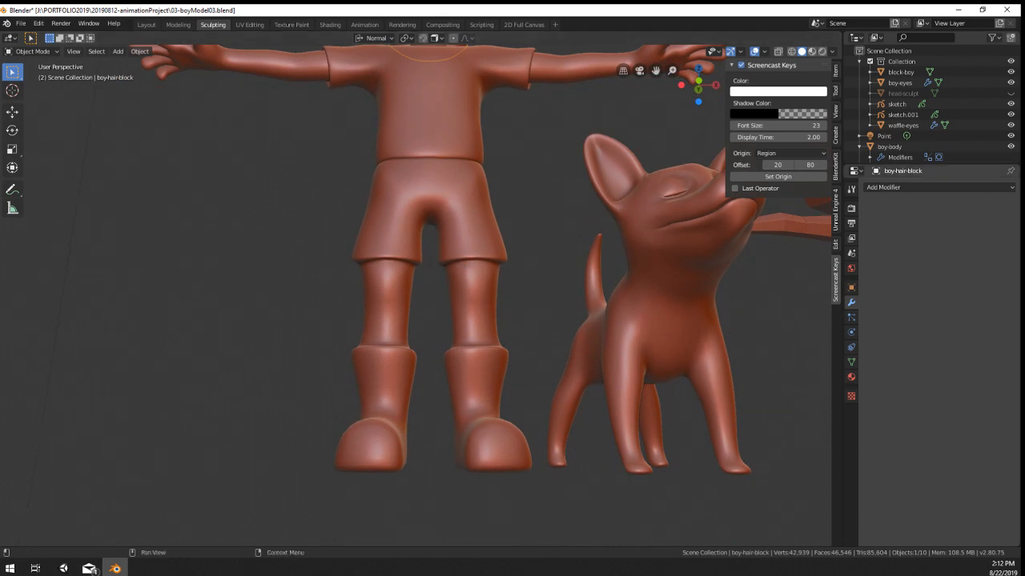
Step: Enter Edit Mode on the boy's body and try to shift the edge loop under the shorts' hem vertically with proportional editing
{"action": "scroll", "coordinate": [624, 366], "scroll_direction": "up", "scroll_amount": 6}
{"action": "right_click", "coordinate": [591, 192]}
{"action": "key", "text": "Tab"}
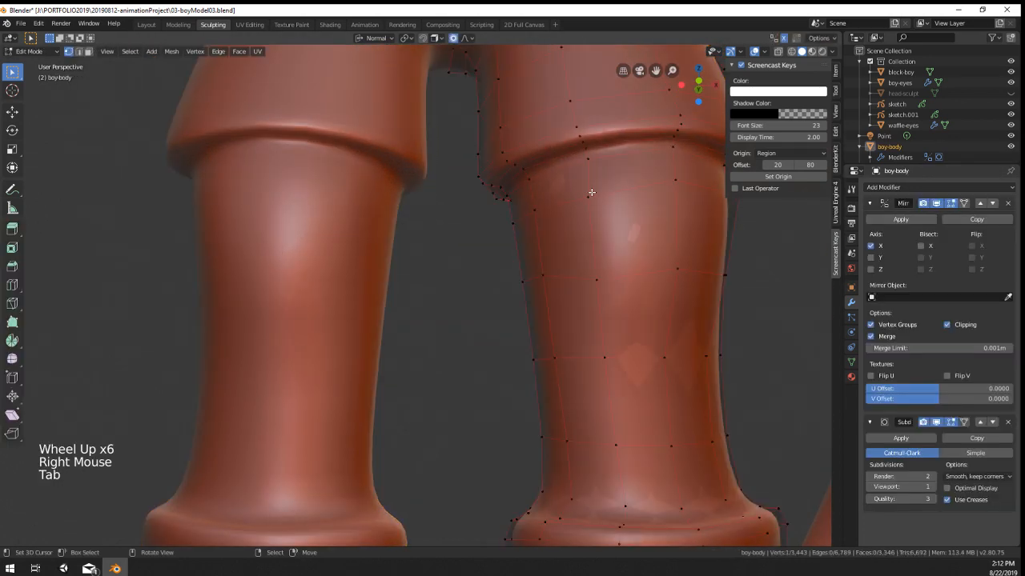
{"action": "middle_click_drag", "start_coordinate": [591, 192], "coordinate": [464, 258], "text": "shift"}
{"action": "scroll", "coordinate": [480, 176], "scroll_direction": "up", "scroll_amount": 1}
{"action": "right_click", "coordinate": [496, 181], "text": "alt"}
{"action": "key", "text": "g"}
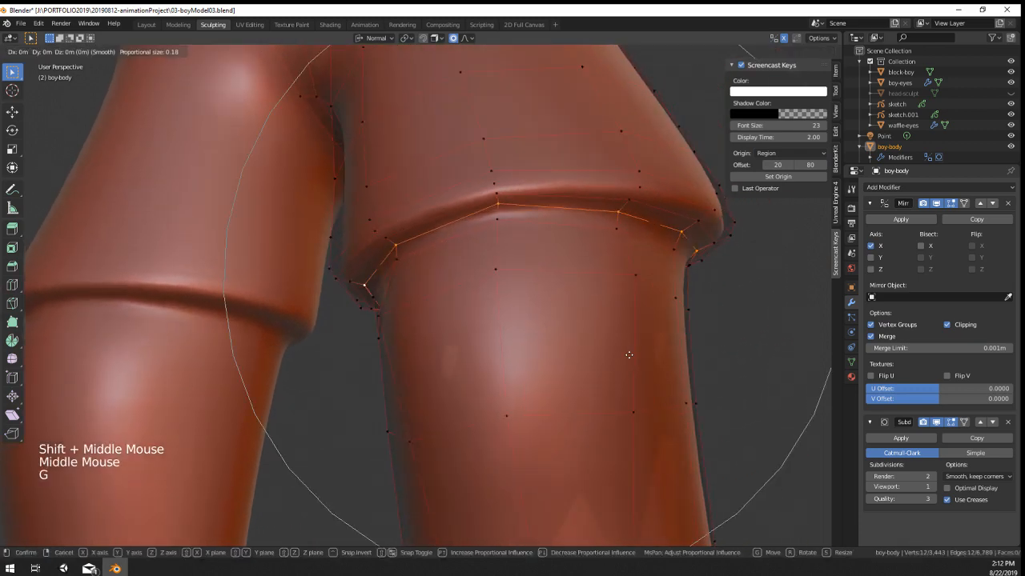
{"action": "key", "text": "z"}
{"action": "key", "text": "z"}
{"action": "scroll", "coordinate": [627, 346], "scroll_direction": "up", "scroll_amount": 12}
{"action": "left_click", "coordinate": [626, 345]}
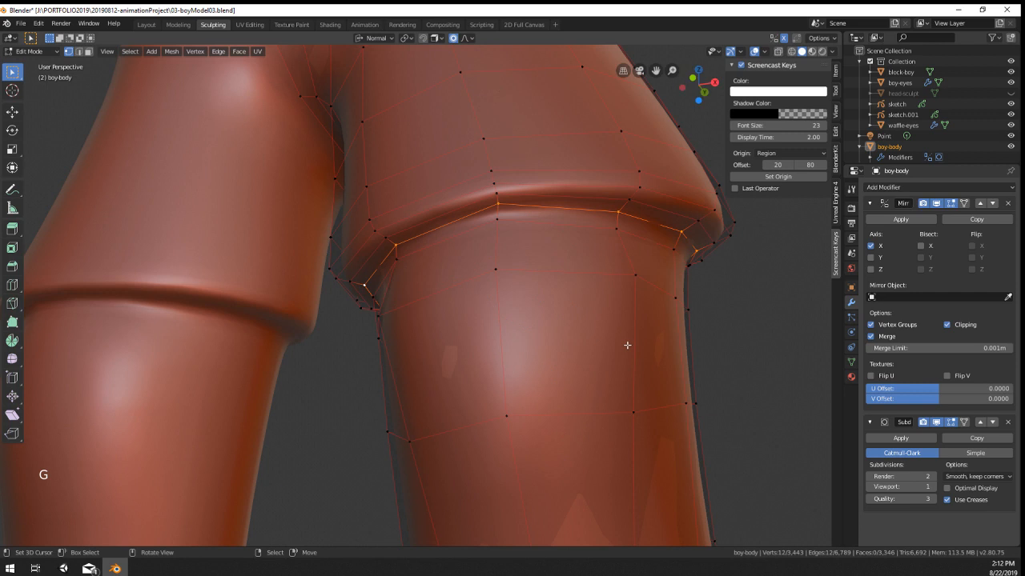
Step: Add an edge loop just inside the shorts' hem and remove the Subdivision modifier from the body
{"action": "key", "text": "ctrl+r"}
{"action": "left_click", "coordinate": [496, 215]}
{"action": "right_click", "coordinate": [736, 366]}
{"action": "key", "text": "s"}
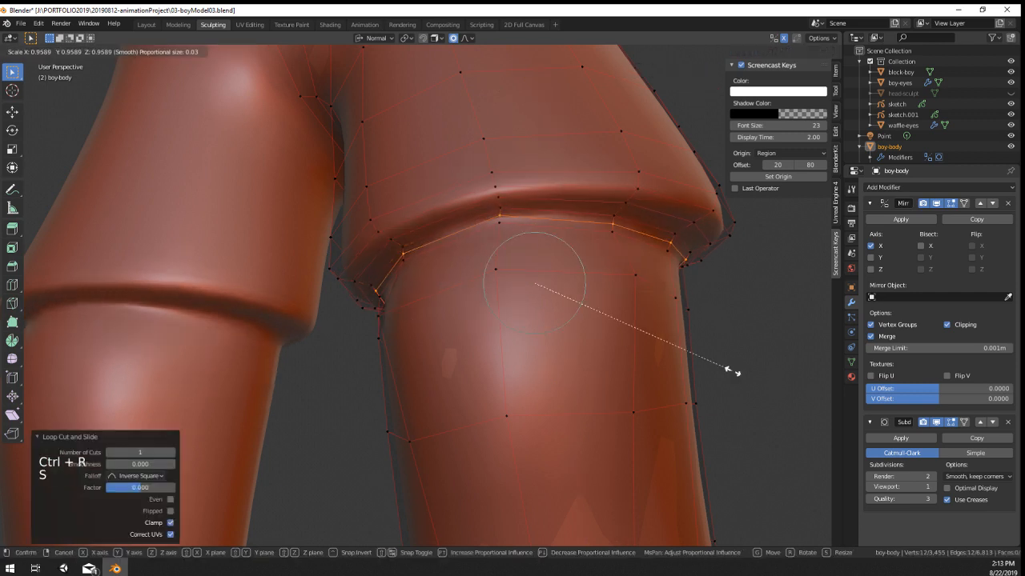
{"action": "left_click", "coordinate": [730, 370]}
{"action": "left_click", "coordinate": [651, 360]}
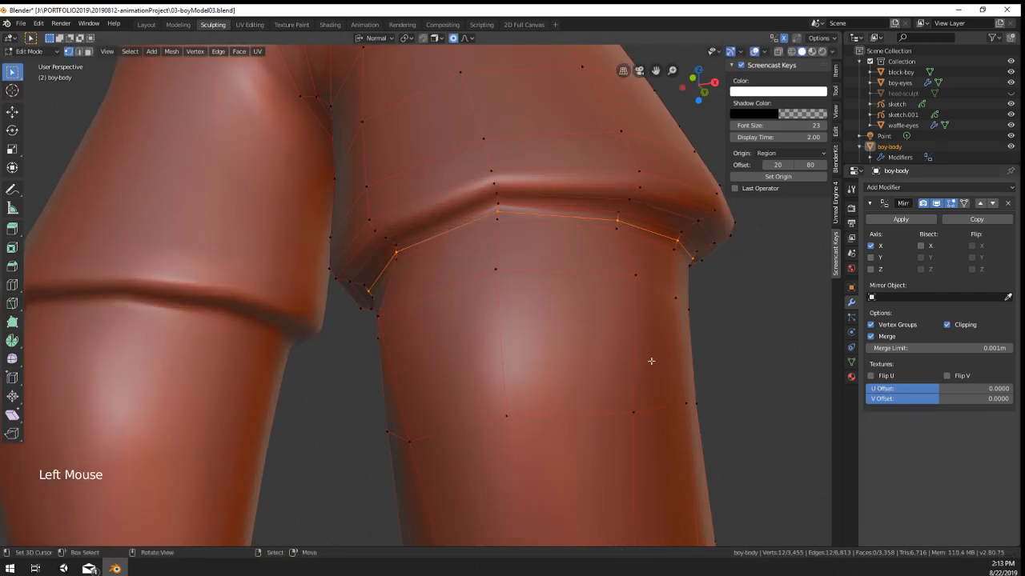
Step: Scale the added hem loop to about 0.96, lower it about 0.007 m and nudge it into place
{"action": "key", "text": "s"}
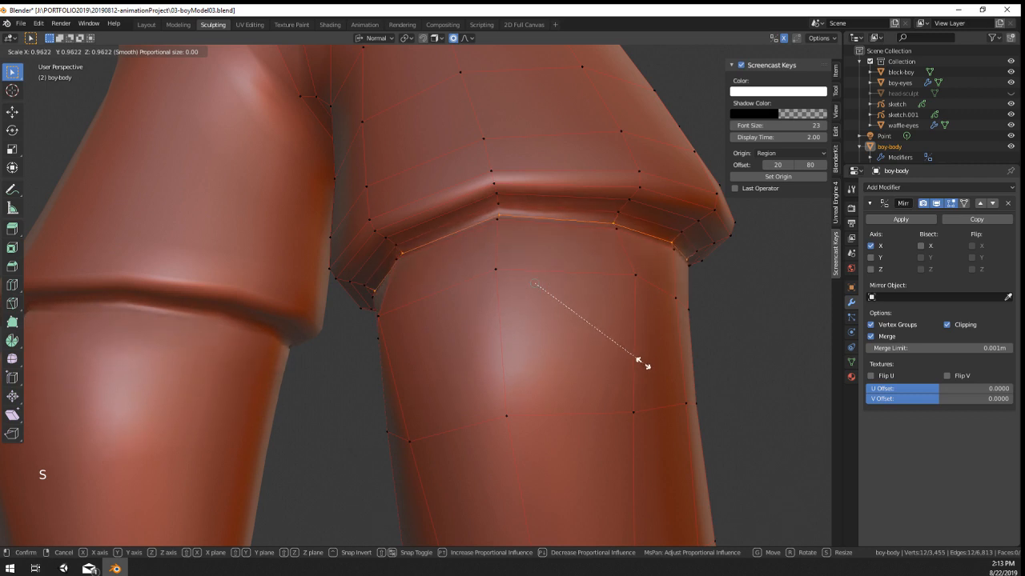
{"action": "left_click", "coordinate": [643, 364]}
{"action": "key", "text": "g"}
{"action": "key", "text": "z"}
{"action": "left_click", "coordinate": [641, 353]}
{"action": "middle_click_drag", "start_coordinate": [642, 353], "coordinate": [611, 342]}
{"action": "key", "text": "g"}
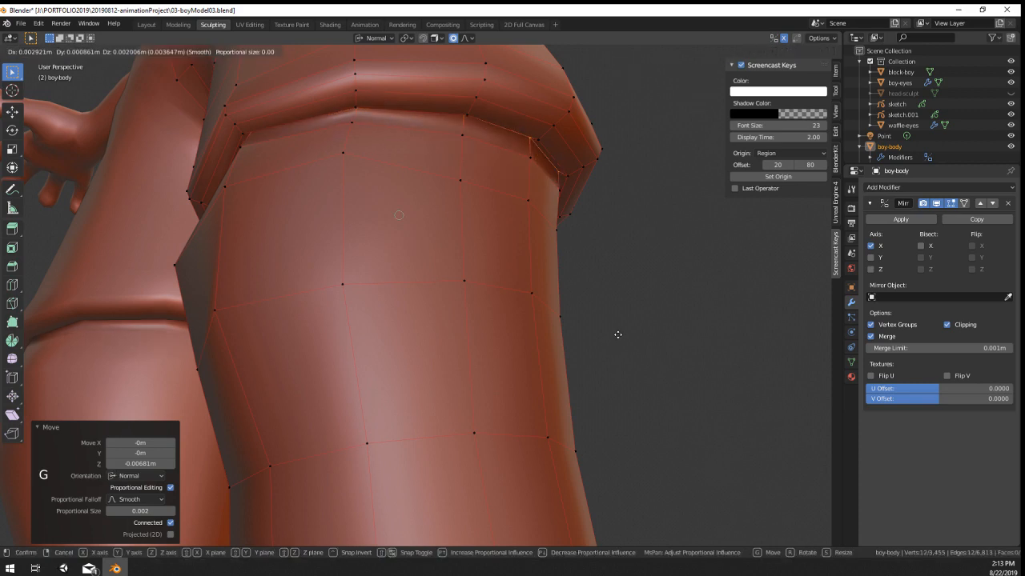
{"action": "scroll", "coordinate": [615, 337], "scroll_direction": "down", "scroll_amount": 3}
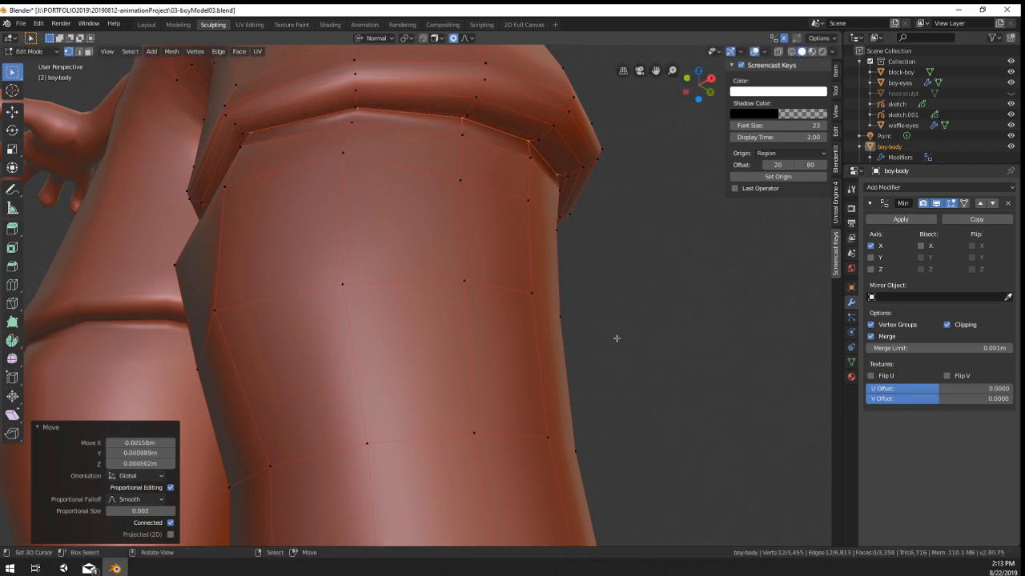
Step: Select the shorts' hem loop and grow the selection four times to cover the lower part of the shorts leg
{"action": "key", "text": "Tab"}
{"action": "scroll", "coordinate": [587, 403], "scroll_direction": "down", "scroll_amount": 1}
{"action": "middle_click_drag", "start_coordinate": [587, 402], "coordinate": [517, 438]}
{"action": "key", "text": "Tab"}
{"action": "scroll", "coordinate": [320, 349], "scroll_direction": "up", "scroll_amount": 1}
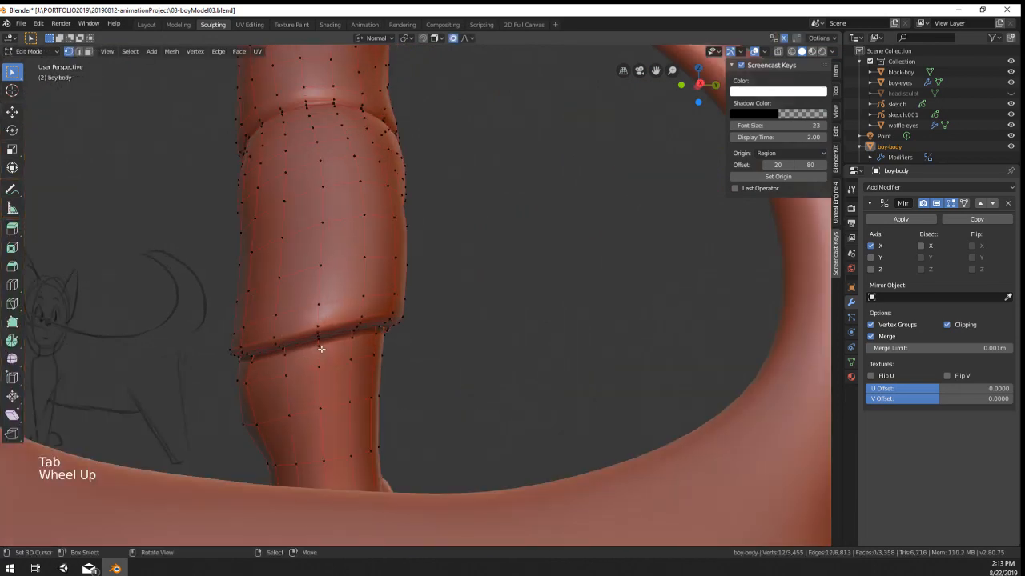
{"action": "key", "text": "ctrl+KP_Add"}
{"action": "key", "text": "ctrl+KP_Add"}
{"action": "key", "text": "ctrl+KP_Add"}
{"action": "right_click", "coordinate": [321, 326], "text": "alt"}
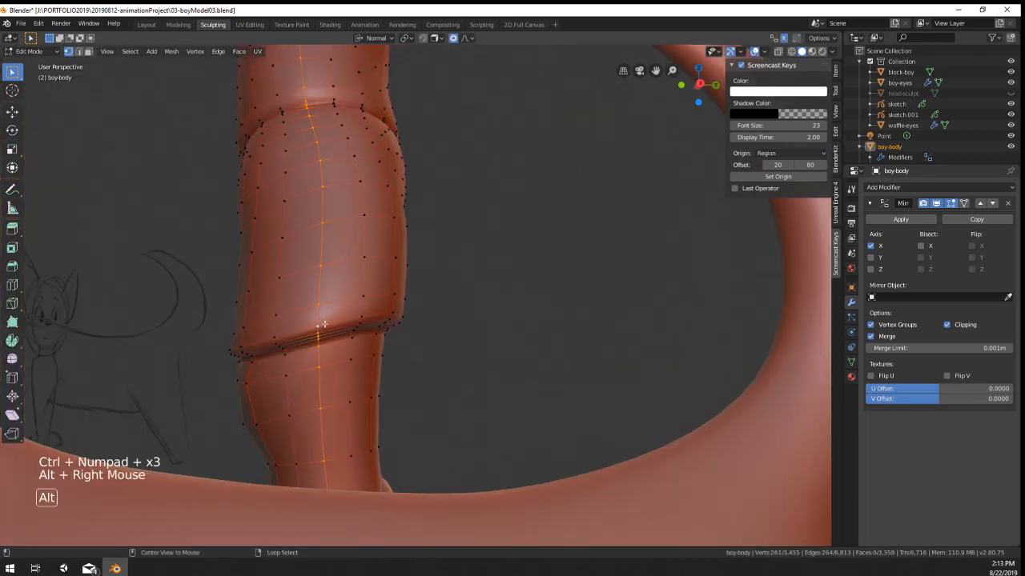
{"action": "key", "text": "ctrl+KP_Add"}
{"action": "key", "text": "ctrl+KP_Add"}
{"action": "key", "text": "ctrl+KP_Add"}
{"action": "key", "text": "ctrl+KP_Add"}
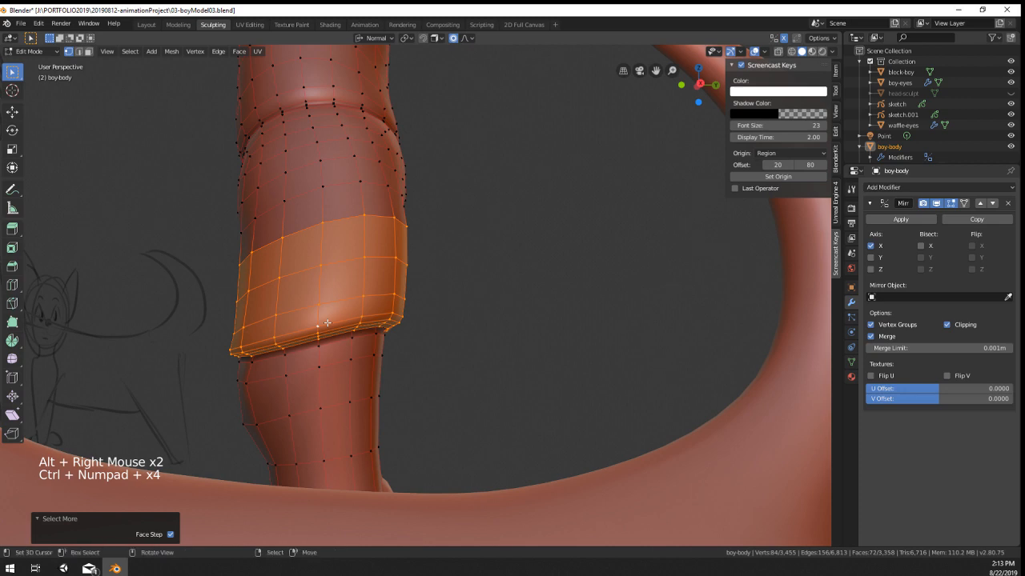
Step: Isolate the body in local view and show it as a wireframe from the right side
{"action": "key", "text": "z"}
{"action": "middle_click_drag", "start_coordinate": [327, 323], "coordinate": [430, 247]}
{"action": "key", "text": "Tab"}
{"action": "key", "text": "KP_Divide"}
{"action": "key", "text": "Tab"}
{"action": "scroll", "coordinate": [339, 353], "scroll_direction": "up", "scroll_amount": 5}
{"action": "key", "text": "KP_1"}
{"action": "scroll", "coordinate": [456, 328], "scroll_direction": "up", "scroll_amount": 3}
{"action": "key", "text": "KP_3"}
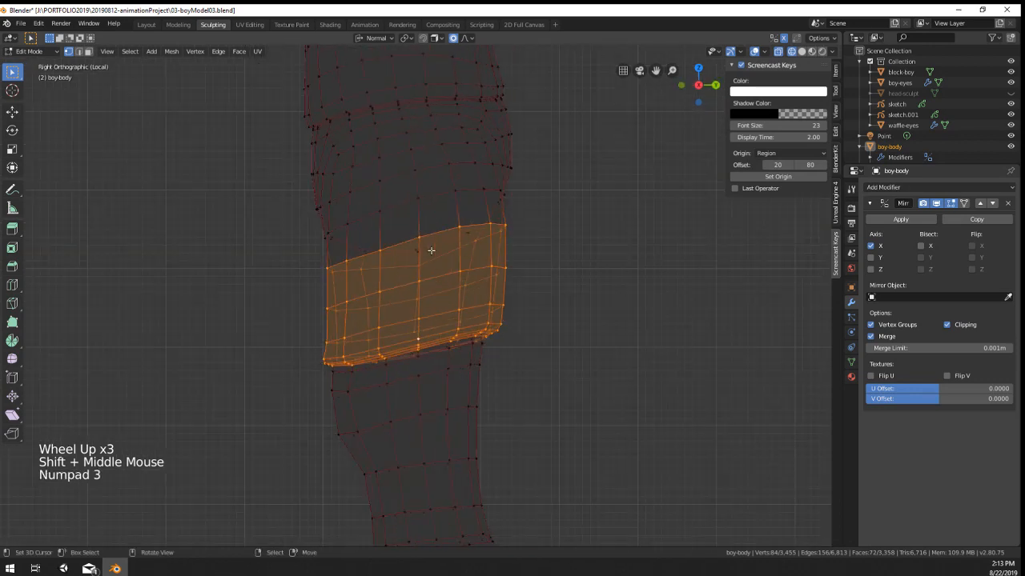
{"action": "scroll", "coordinate": [534, 282], "scroll_direction": "up", "scroll_amount": 1}
{"action": "key", "text": "r"}
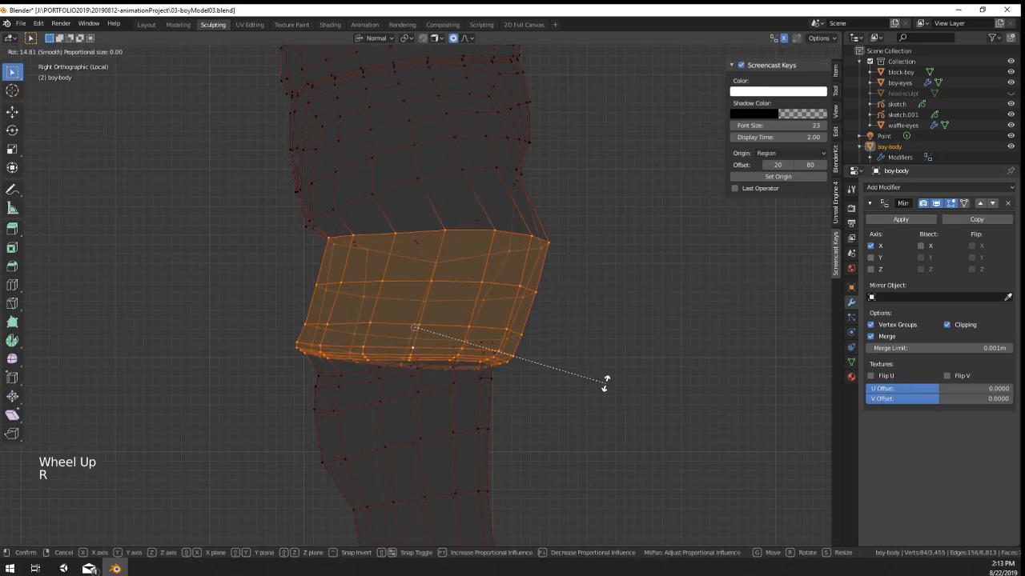
{"action": "right_click", "coordinate": [603, 385]}
Step: Reduce the selection to the shorts' hem rim, rotate it about 8° in side view and adjust its position
{"action": "key", "text": "c"}
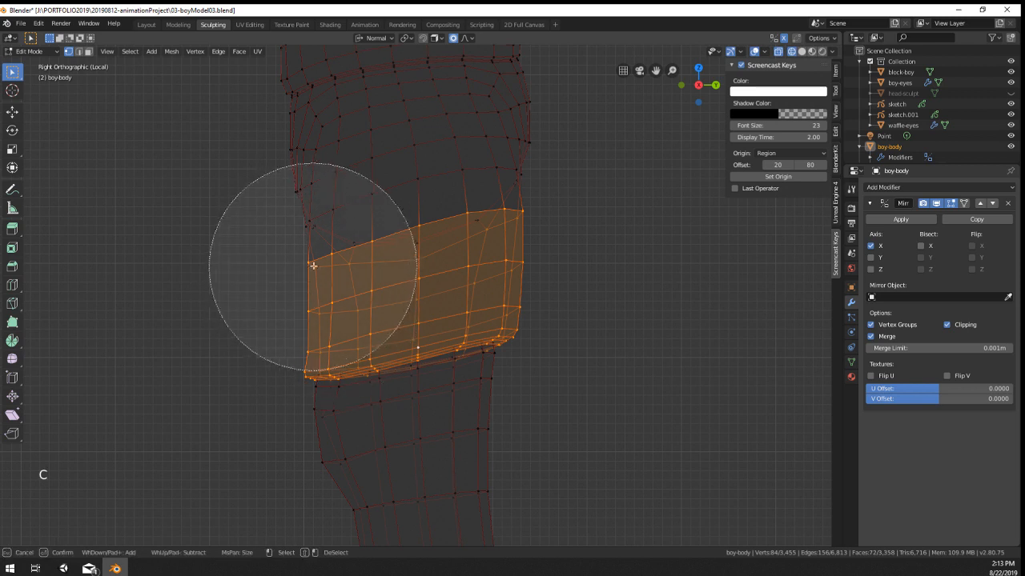
{"action": "mouse_move", "coordinate": [312, 269]}
{"action": "left_mouse_down", "text": "shift"}
{"action": "mouse_move", "coordinate": [339, 249]}
{"action": "mouse_move", "coordinate": [431, 229]}
{"action": "left_mouse_up", "text": "shift"}
{"action": "right_click", "coordinate": [451, 226]}
{"action": "key", "text": "r"}
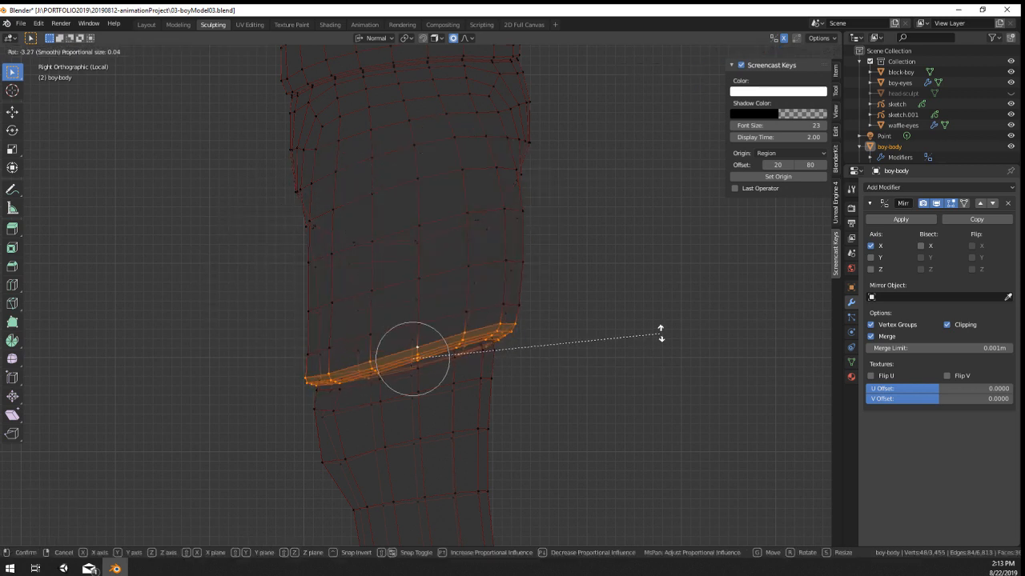
{"action": "left_click", "coordinate": [660, 335]}
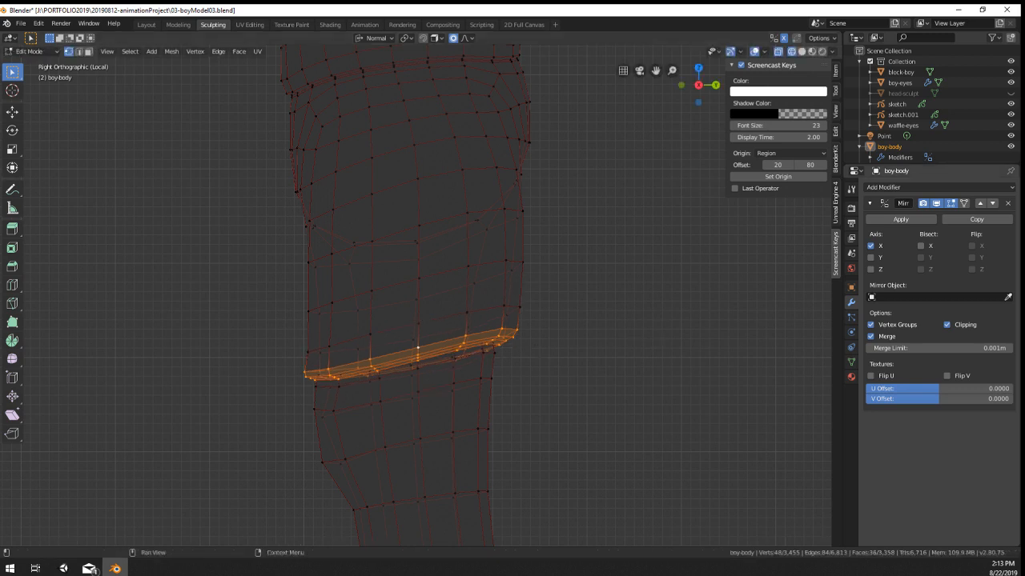
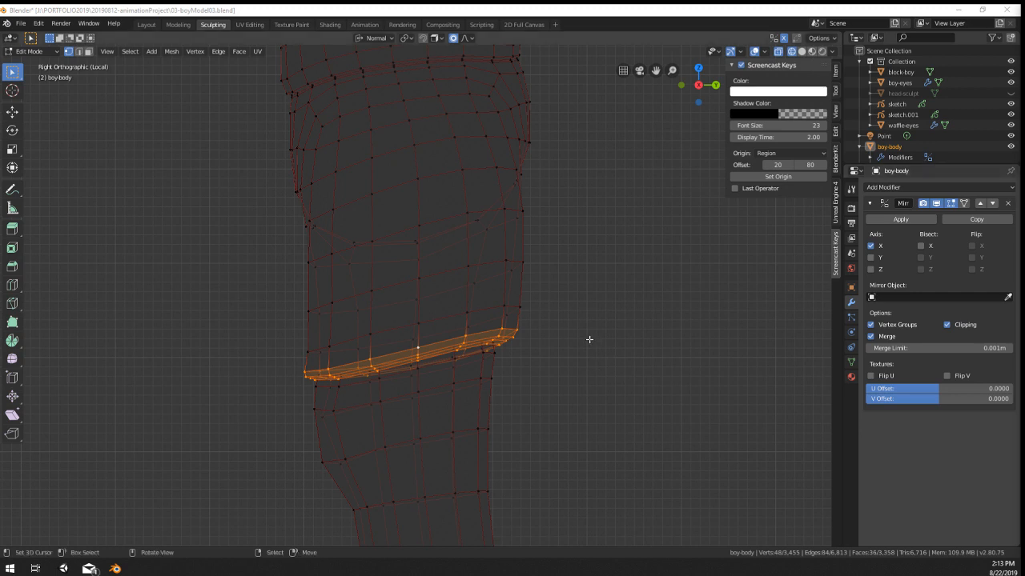
{"action": "middle_click_drag", "start_coordinate": [599, 344], "coordinate": [599, 343]}
{"action": "key", "text": "KP_1"}
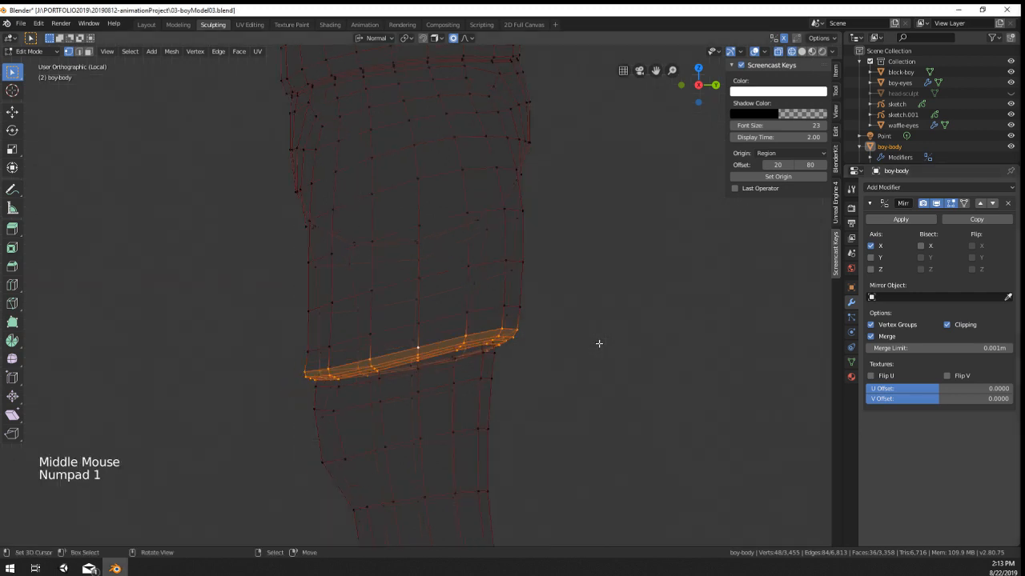
{"action": "key", "text": "KP_3"}
{"action": "key", "text": "r"}
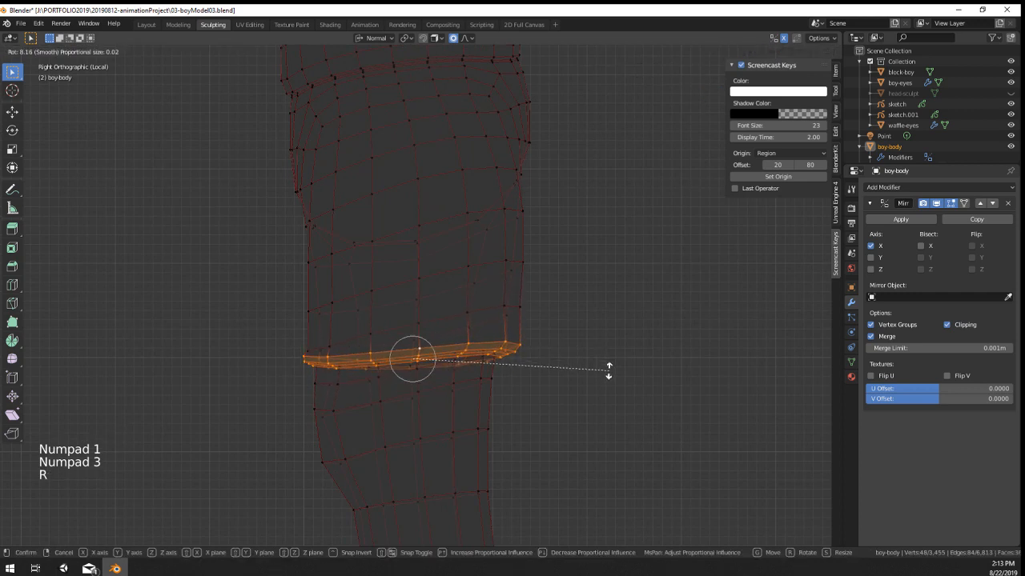
{"action": "left_click", "coordinate": [609, 371]}
{"action": "key", "text": "g"}
{"action": "left_click", "coordinate": [611, 371]}
Step: Rotate and reposition the two edge loops above the shorts' hem to level them, turning the lower one about 9.7°
{"action": "right_click", "coordinate": [403, 321], "text": "alt"}
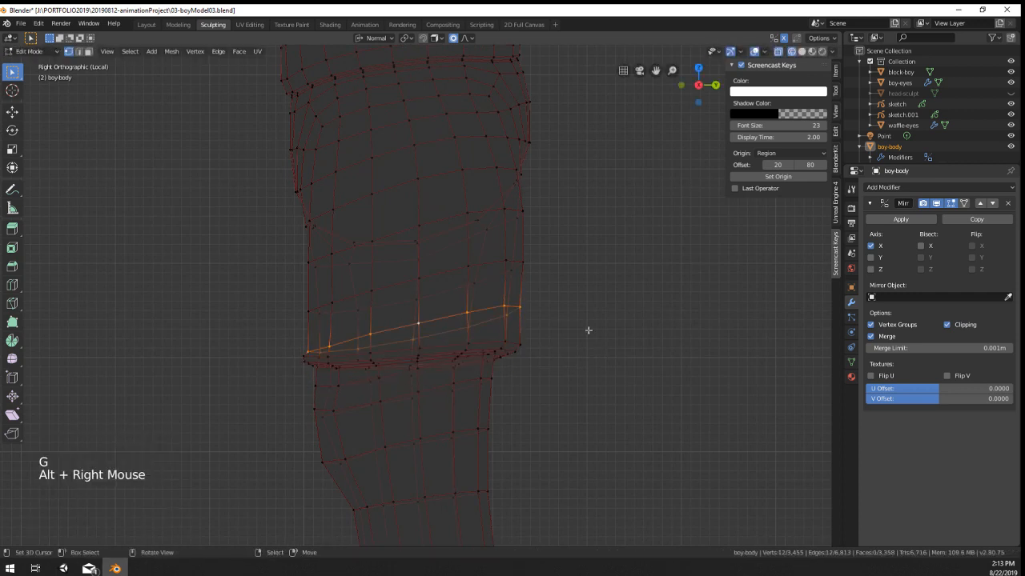
{"action": "key", "text": "r"}
{"action": "left_click", "coordinate": [609, 364]}
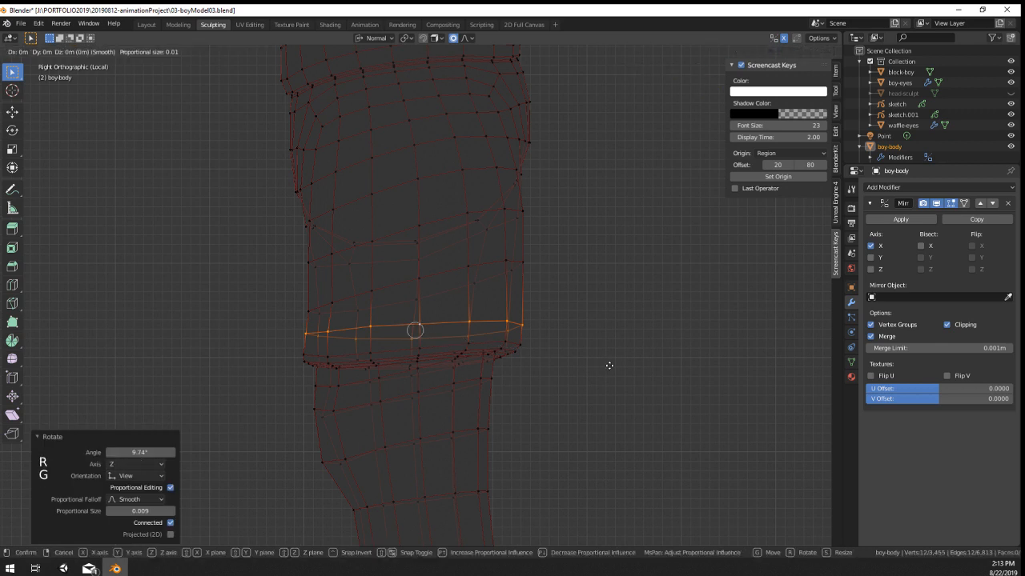
{"action": "right_click", "coordinate": [426, 276], "text": "alt"}
{"action": "key", "text": "g"}
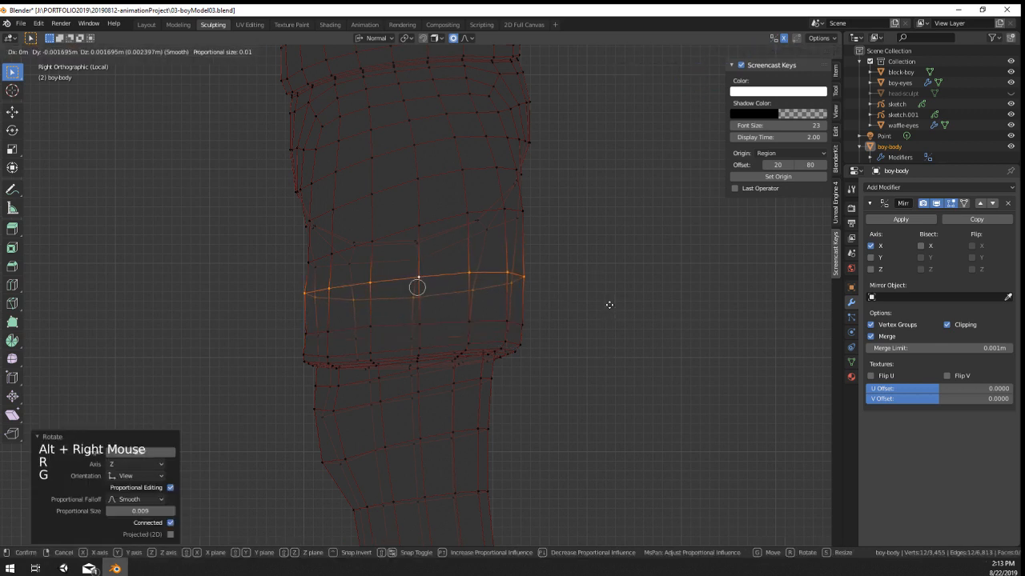
{"action": "left_click", "coordinate": [608, 304]}
{"action": "key", "text": "Tab"}
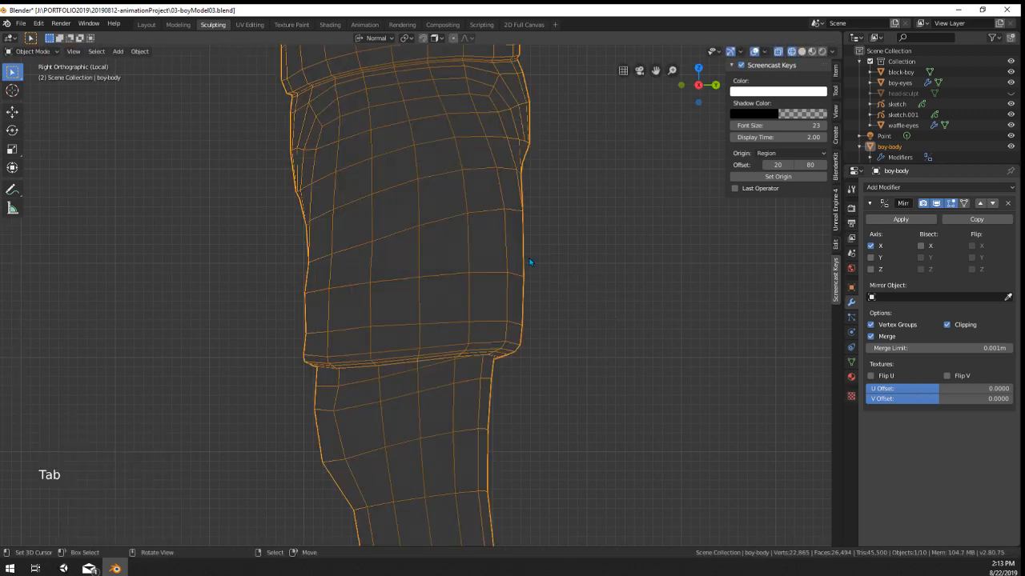
Step: Move two vertices at the top of the shorts' inner thigh toward the body's centre with proportional editing
{"action": "mouse_move", "coordinate": [530, 262]}
{"action": "middle_mouse_down"}
{"action": "mouse_move", "coordinate": [521, 275]}
{"action": "mouse_move", "coordinate": [610, 275]}
{"action": "mouse_move", "coordinate": [527, 269]}
{"action": "middle_mouse_up"}
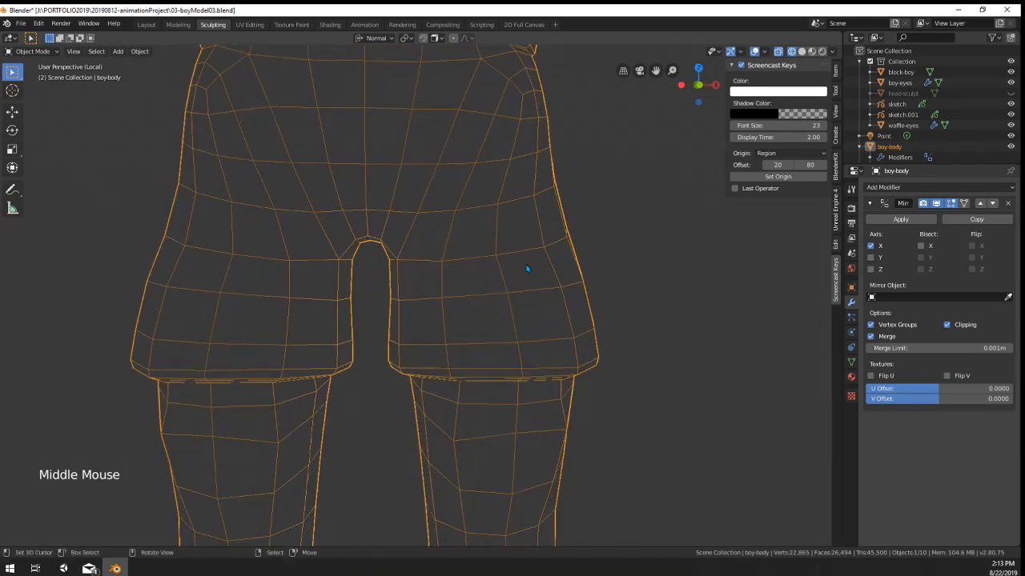
{"action": "mouse_move", "coordinate": [410, 266]}
{"action": "middle_mouse_down"}
{"action": "mouse_move", "coordinate": [395, 259]}
{"action": "mouse_move", "coordinate": [392, 276]}
{"action": "middle_mouse_up"}
{"action": "key", "text": "Tab"}
{"action": "right_click", "coordinate": [411, 259]}
{"action": "right_click", "coordinate": [392, 259], "text": "shift"}
{"action": "key", "text": "g"}
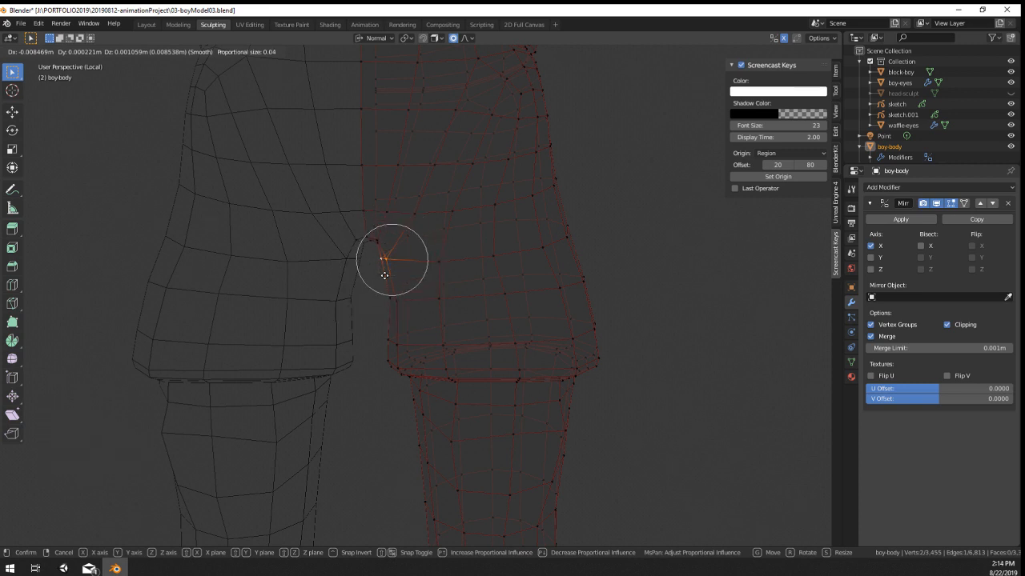
{"action": "right_click", "coordinate": [384, 275]}
Step: Select further vertices along the shorts' inner leg, move them with proportional editing and check the shape in Object Mode
{"action": "mouse_move", "coordinate": [384, 270]}
{"action": "middle_mouse_down"}
{"action": "mouse_move", "coordinate": [423, 293]}
{"action": "mouse_move", "coordinate": [406, 305]}
{"action": "mouse_move", "coordinate": [411, 270]}
{"action": "mouse_move", "coordinate": [417, 299]}
{"action": "mouse_move", "coordinate": [404, 294]}
{"action": "mouse_move", "coordinate": [416, 321]}
{"action": "mouse_move", "coordinate": [446, 329]}
{"action": "mouse_move", "coordinate": [670, 323]}
{"action": "mouse_move", "coordinate": [613, 331]}
{"action": "mouse_move", "coordinate": [565, 363]}
{"action": "middle_mouse_up"}
{"action": "right_click", "coordinate": [425, 292]}
{"action": "right_click", "coordinate": [392, 291], "text": "shift"}
{"action": "right_click", "coordinate": [405, 297]}
{"action": "right_click", "coordinate": [419, 309], "text": "shift"}
{"action": "key", "text": "g"}
{"action": "scroll", "coordinate": [415, 323], "scroll_direction": "down", "scroll_amount": 5}
{"action": "key", "text": "Tab"}
{"action": "scroll", "coordinate": [416, 323], "scroll_direction": "down", "scroll_amount": 1}
{"action": "scroll", "coordinate": [432, 272], "scroll_direction": "up", "scroll_amount": 3}
Step: Switch to Solid shading and push out a vertex on the seat of the shorts with Shrink/Fatten and proportional editing
{"action": "key", "text": "Tab"}
{"action": "key", "text": "z"}
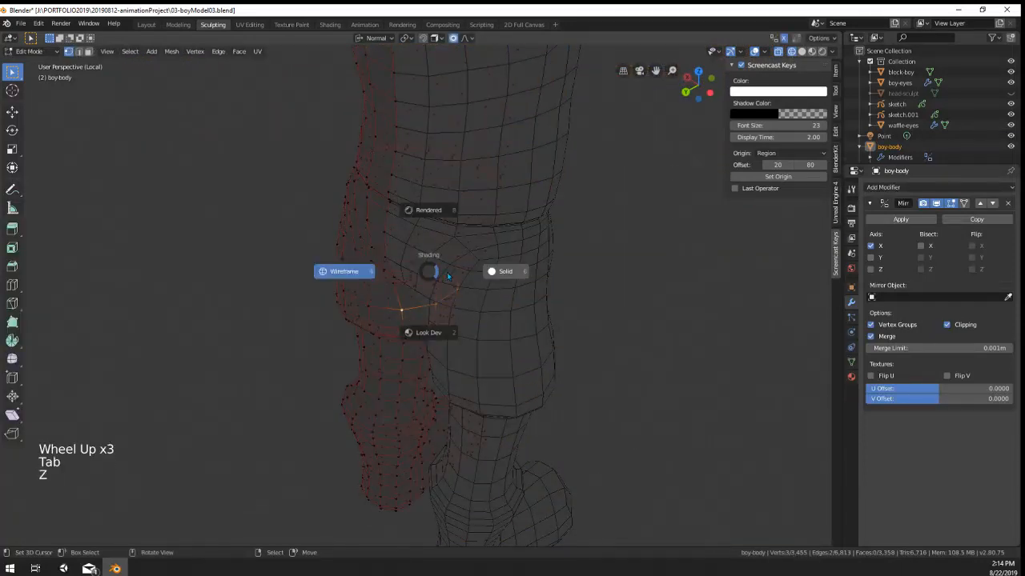
{"action": "middle_click_drag", "start_coordinate": [448, 276], "coordinate": [430, 257]}
{"action": "key", "text": "alt+s"}
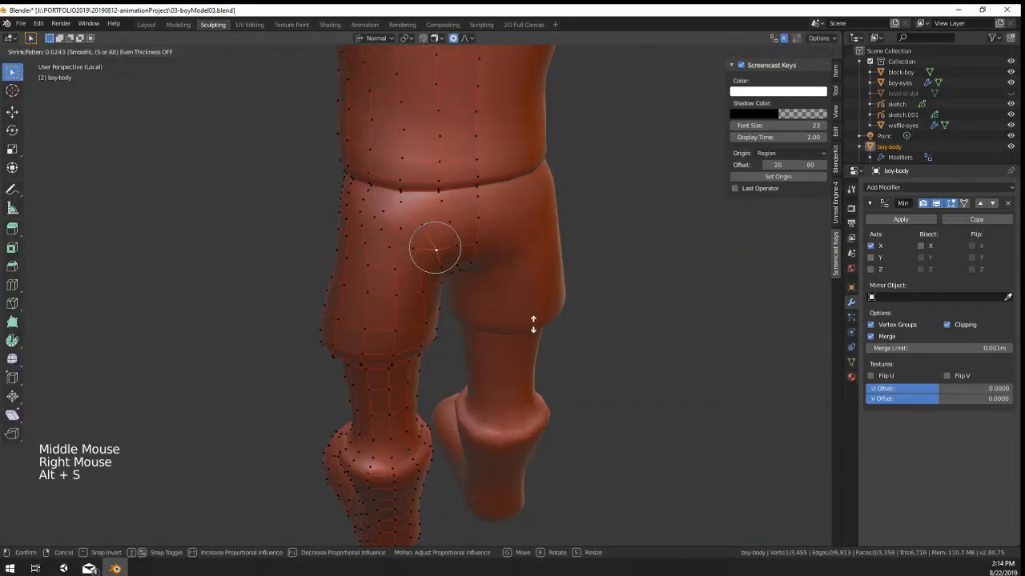
{"action": "scroll", "coordinate": [535, 323], "scroll_direction": "down", "scroll_amount": 4}
{"action": "left_click", "coordinate": [512, 348]}
{"action": "key", "text": "Tab"}
{"action": "middle_click_drag", "start_coordinate": [512, 348], "coordinate": [533, 338]}
Step: Push the lower back of the T-shirt inward with Shrink/Fatten and a wide proportional radius
{"action": "key", "text": "Tab"}
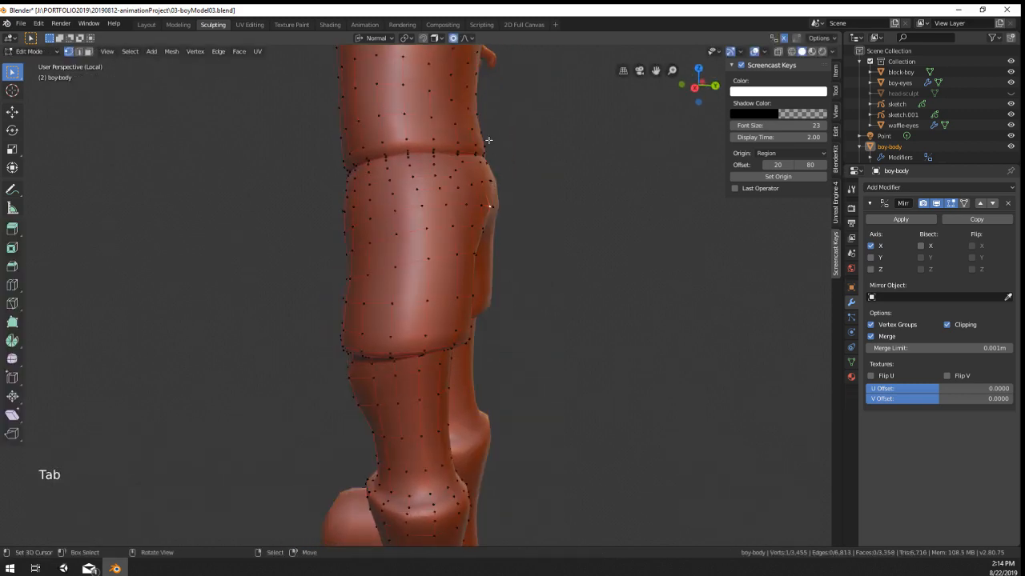
{"action": "right_click", "coordinate": [489, 140]}
{"action": "middle_click_drag", "start_coordinate": [488, 140], "coordinate": [537, 202], "text": "shift"}
{"action": "middle_click_drag", "start_coordinate": [518, 202], "coordinate": [551, 192]}
{"action": "scroll", "coordinate": [485, 270], "scroll_direction": "up", "scroll_amount": 3}
{"action": "middle_click_drag", "start_coordinate": [485, 270], "coordinate": [481, 244]}
{"action": "right_click", "coordinate": [480, 244]}
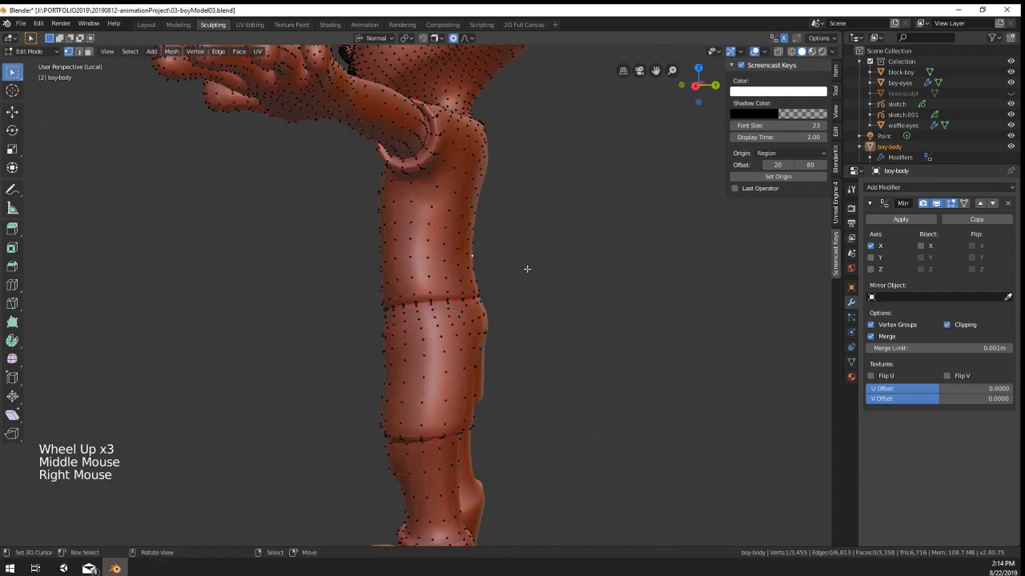
{"action": "key", "text": "alt+s"}
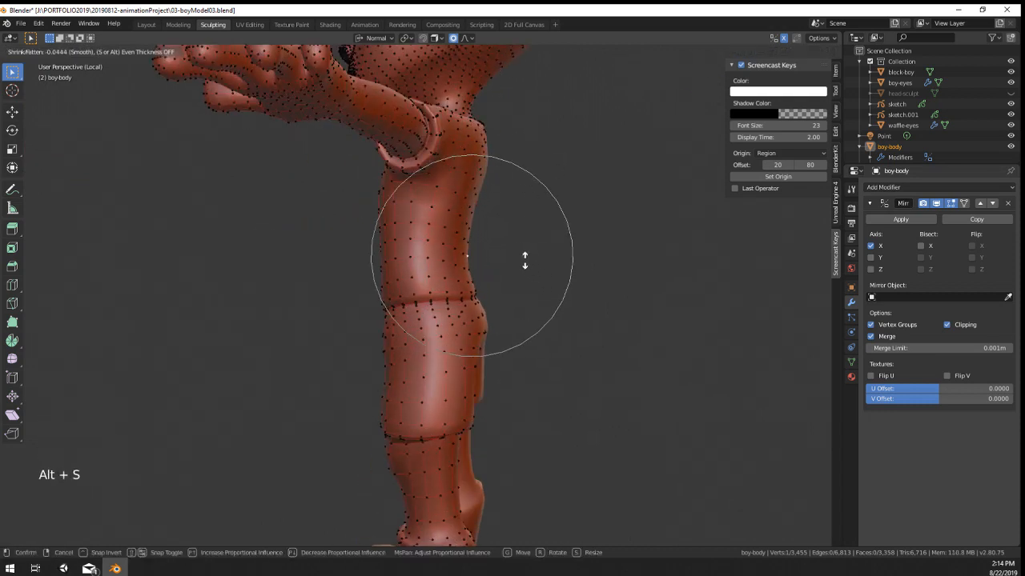
Step: Move a vertex on the torso with proportional editing and check the whole figure from the front in Object Mode
{"action": "middle_click_drag", "start_coordinate": [515, 245], "coordinate": [473, 267]}
{"action": "right_click", "coordinate": [360, 257]}
{"action": "key", "text": "g"}
{"action": "left_click", "coordinate": [364, 259]}
{"action": "key", "text": "Tab"}
{"action": "scroll", "coordinate": [544, 272], "scroll_direction": "down", "scroll_amount": 4}
{"action": "middle_click_drag", "start_coordinate": [472, 267], "coordinate": [549, 294]}
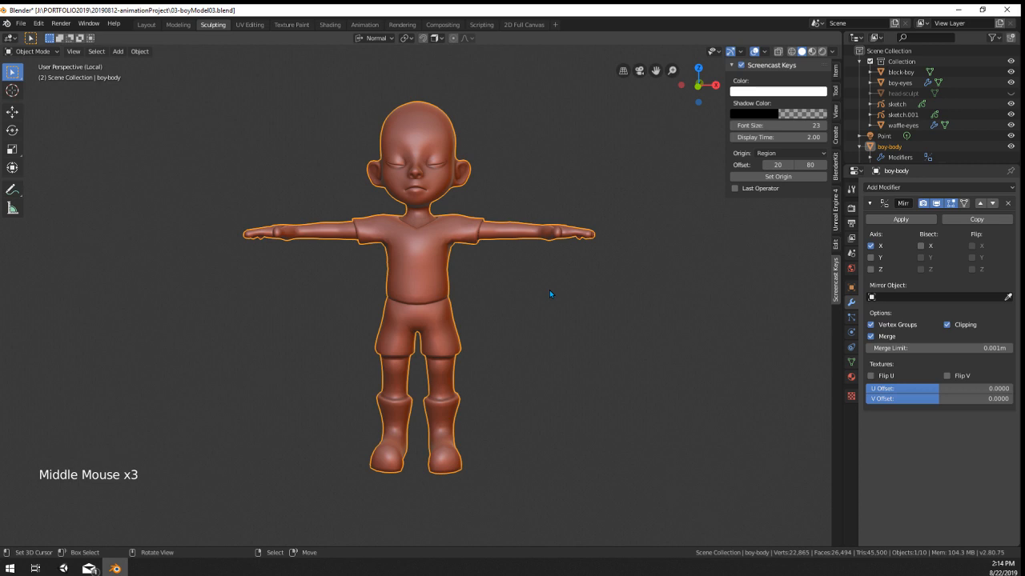
Step: Select the edge loop around the boot top in Edit Mode and scale it by 1.140 with a proportional size of 0.043
{"action": "scroll", "coordinate": [485, 331], "scroll_direction": "up", "scroll_amount": 3}
{"action": "scroll", "coordinate": [485, 331], "scroll_direction": "up", "scroll_amount": 1}
{"action": "middle_click_drag", "start_coordinate": [485, 331], "coordinate": [412, 416], "text": "shift"}
{"action": "scroll", "coordinate": [506, 323], "scroll_direction": "up", "scroll_amount": 2}
{"action": "key", "text": "Tab"}
{"action": "scroll", "coordinate": [512, 320], "scroll_direction": "up", "scroll_amount": 3}
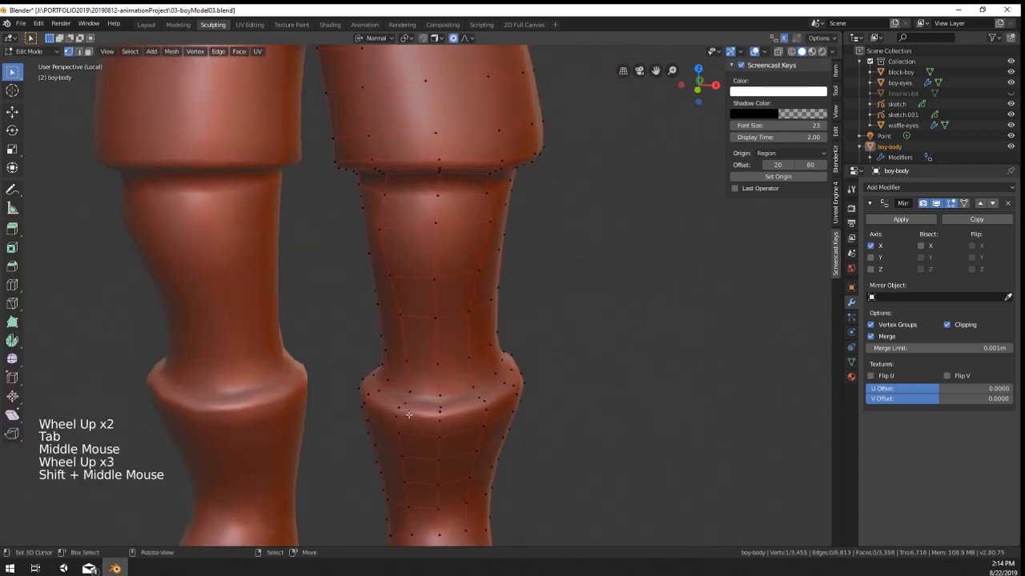
{"action": "right_click", "coordinate": [411, 415]}
{"action": "key", "text": "KP_1"}
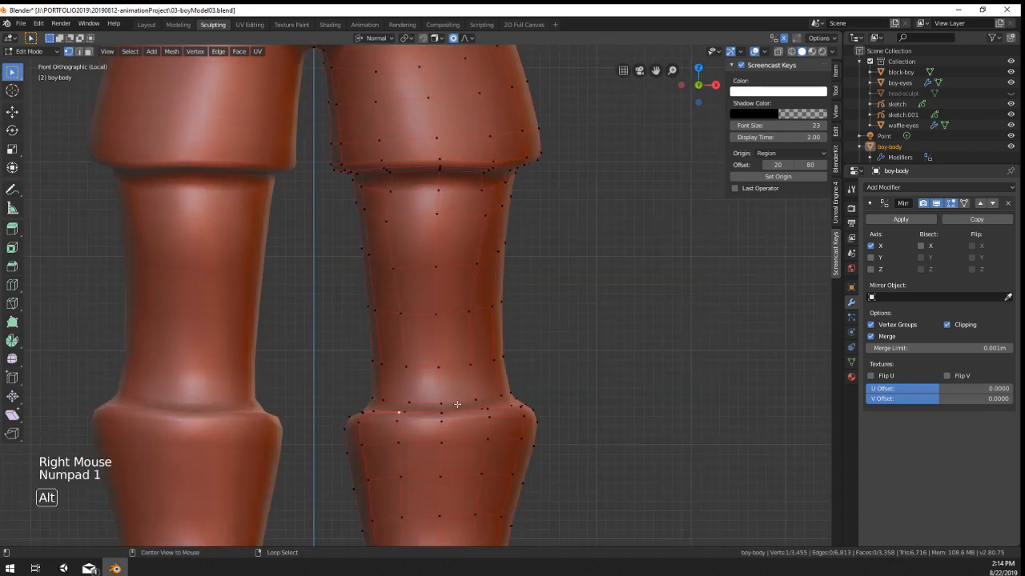
{"action": "right_click", "coordinate": [346, 415], "text": "alt"}
{"action": "scroll", "coordinate": [392, 350], "scroll_direction": "down", "scroll_amount": 5}
{"action": "key", "text": "s"}
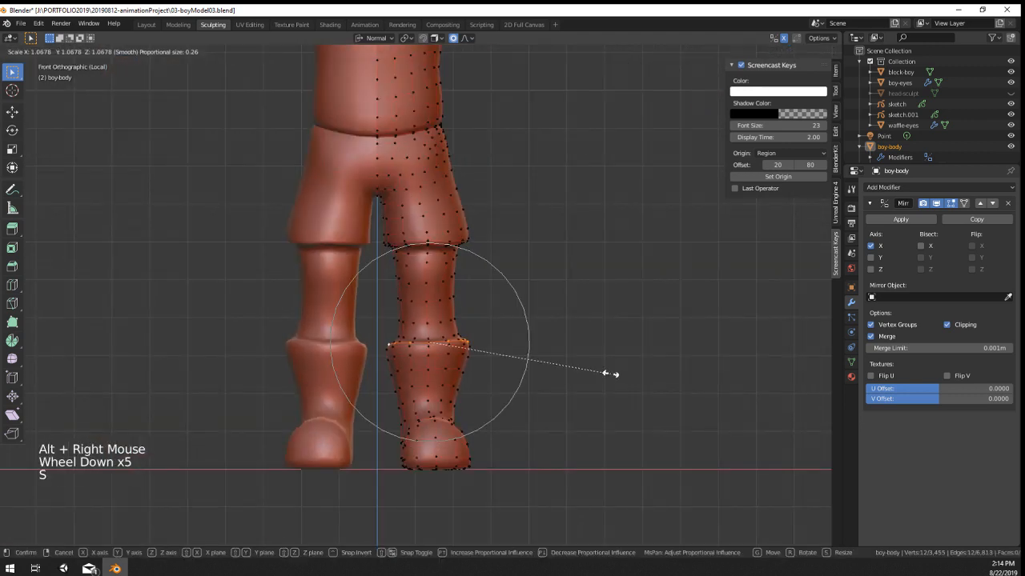
{"action": "scroll", "coordinate": [613, 371], "scroll_direction": "up", "scroll_amount": 3}
{"action": "left_click", "coordinate": [625, 380]}
Step: Raise the boot-top loop 0.0113 m along Z and tilt it with two rotations in the front view
{"action": "key", "text": "g"}
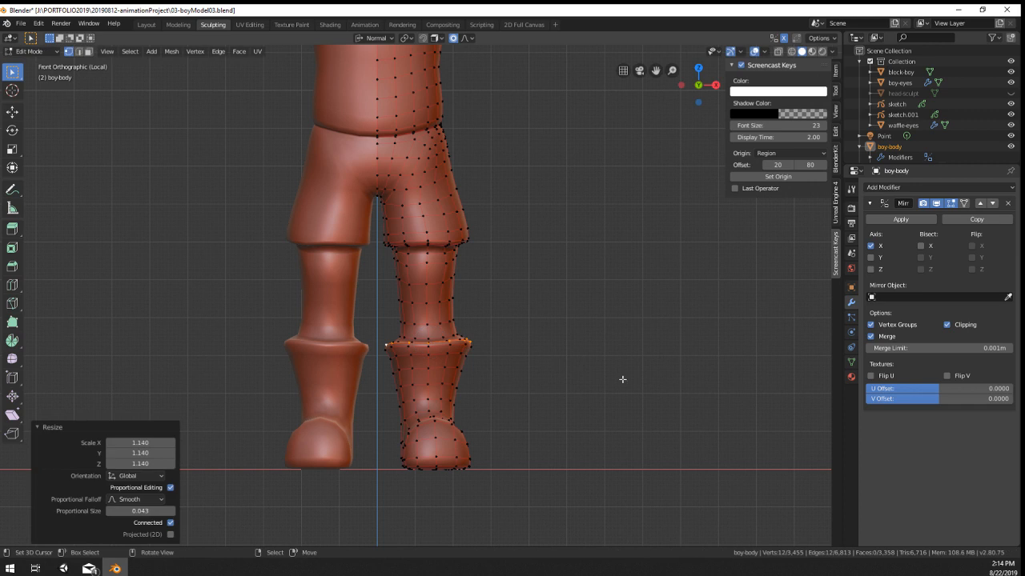
{"action": "key", "text": "z"}
{"action": "left_click", "coordinate": [621, 376]}
{"action": "key", "text": "r"}
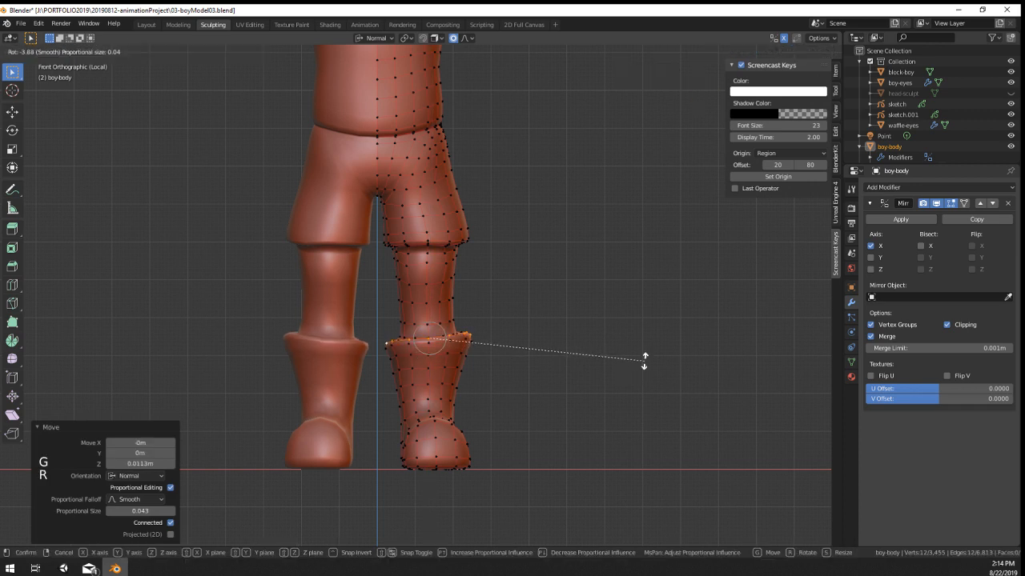
{"action": "left_click", "coordinate": [644, 360]}
{"action": "key", "text": "r"}
{"action": "left_click", "coordinate": [650, 371]}
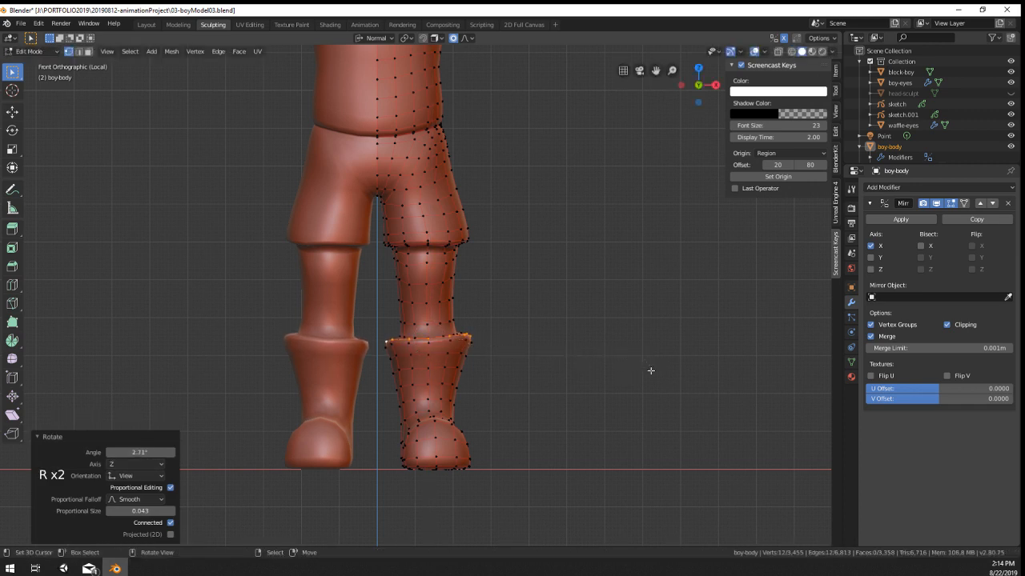
Step: Add a single centred loop cut on the inner ledge of the boot top, around the leg
{"action": "scroll", "coordinate": [439, 390], "scroll_direction": "up", "scroll_amount": 6}
{"action": "middle_click_drag", "start_coordinate": [438, 390], "coordinate": [422, 422]}
{"action": "right_click", "coordinate": [421, 422], "text": "alt"}
{"action": "key", "text": "ctrl+r"}
{"action": "left_click", "coordinate": [392, 414]}
{"action": "right_click", "coordinate": [392, 414]}
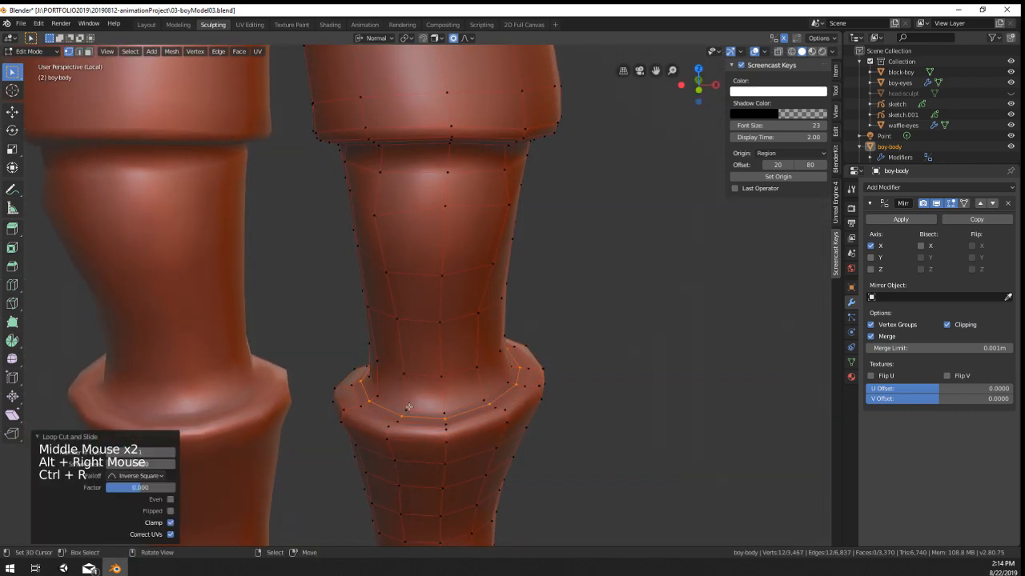
Step: Sink the boot-opening loop about 0.02 m along normal Z with minimal proportional influence, adjust its scale and check the hollow in Object Mode
{"action": "key", "text": "g"}
{"action": "key", "text": "z"}
{"action": "scroll", "coordinate": [625, 410], "scroll_direction": "down", "scroll_amount": 10}
{"action": "left_click", "coordinate": [631, 413]}
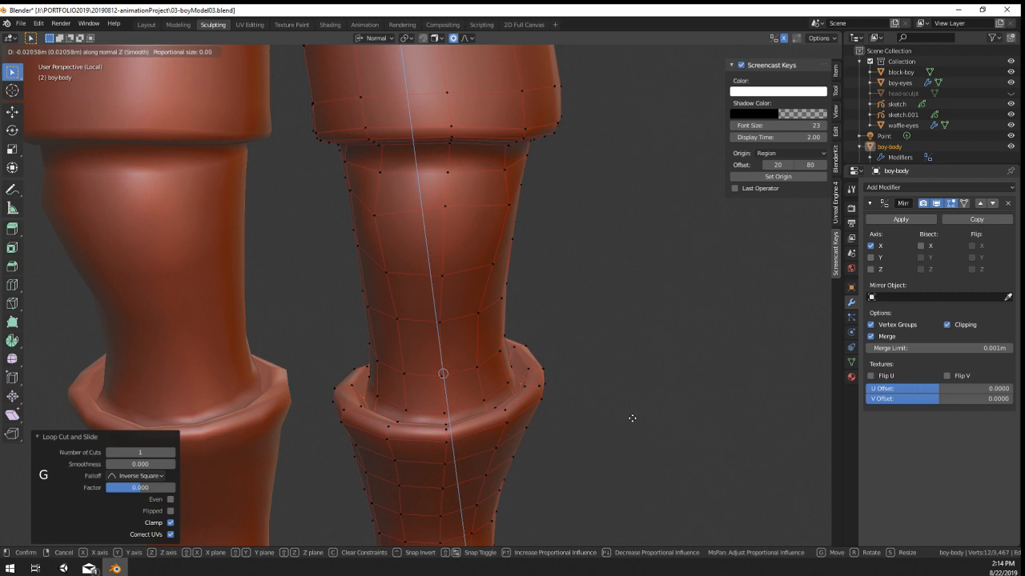
{"action": "key", "text": "s"}
{"action": "key", "text": "Tab"}
{"action": "scroll", "coordinate": [641, 452], "scroll_direction": "down", "scroll_amount": 2}
{"action": "middle_click_drag", "start_coordinate": [604, 457], "coordinate": [416, 436]}
{"action": "key", "text": "Tab"}
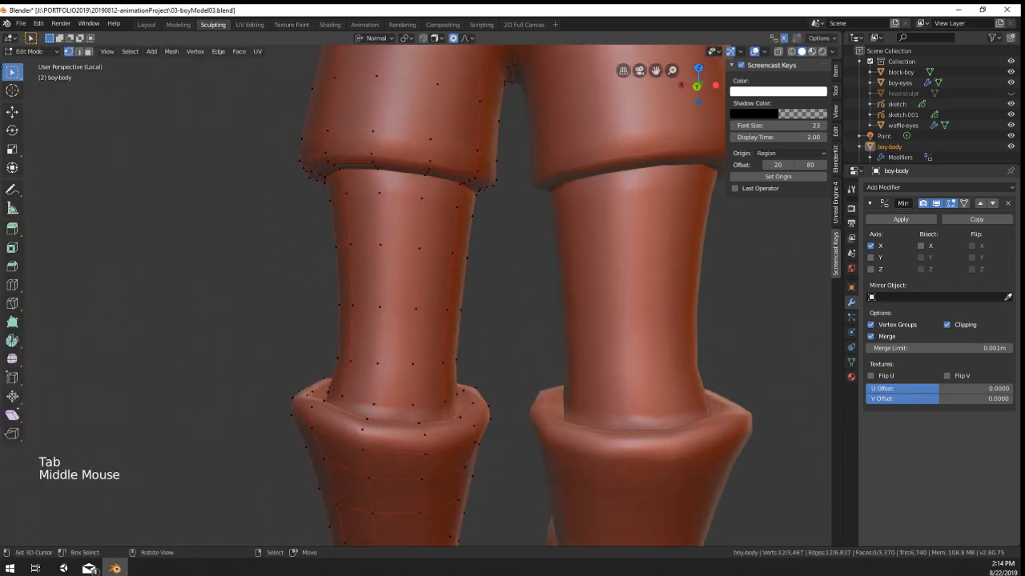
Step: Try LoopTools Space on the ring of faces along the boot rim and undo it
{"action": "left_click", "coordinate": [162, 144]}
{"action": "right_click", "coordinate": [315, 393], "text": "alt"}
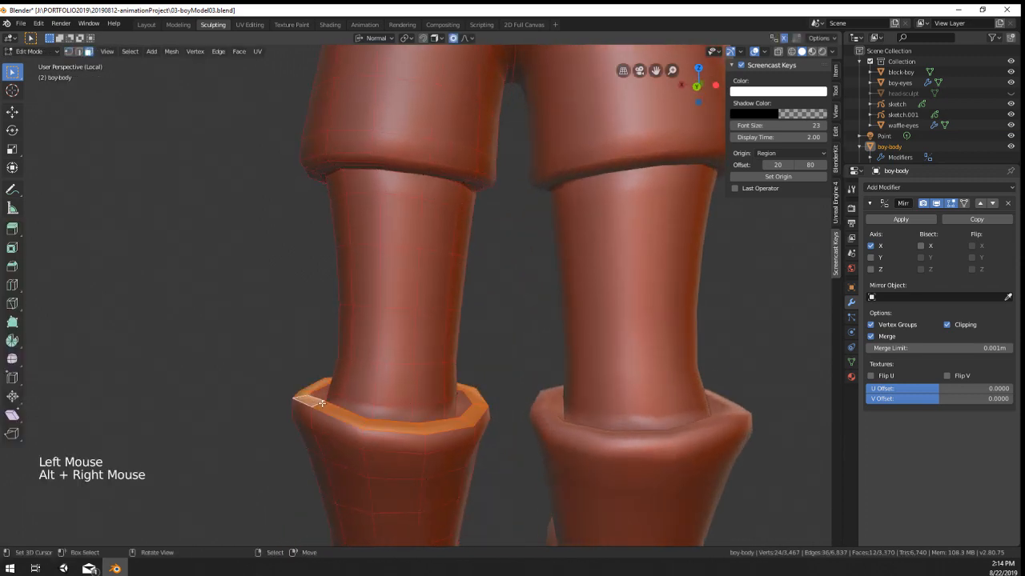
{"action": "key", "text": "w"}
{"action": "mouse_move", "coordinate": [303, 296]}
{"action": "left_click", "coordinate": [400, 365]}
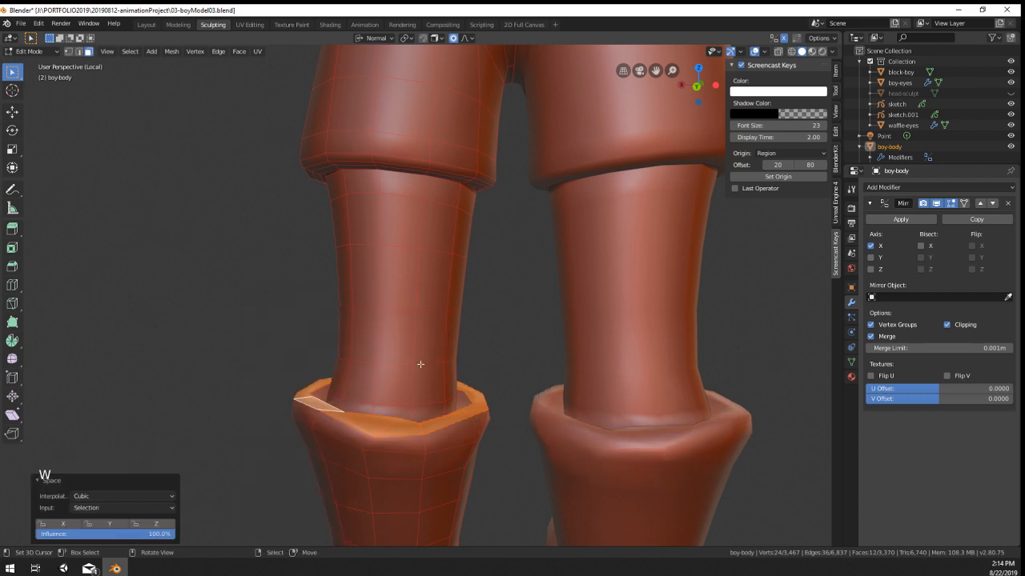
{"action": "key", "text": "ctrl+z"}
Step: Try repeated LoopTools Relax on the boot rim's face loop and undo the changes
{"action": "key", "text": "w"}
{"action": "mouse_move", "coordinate": [401, 296]}
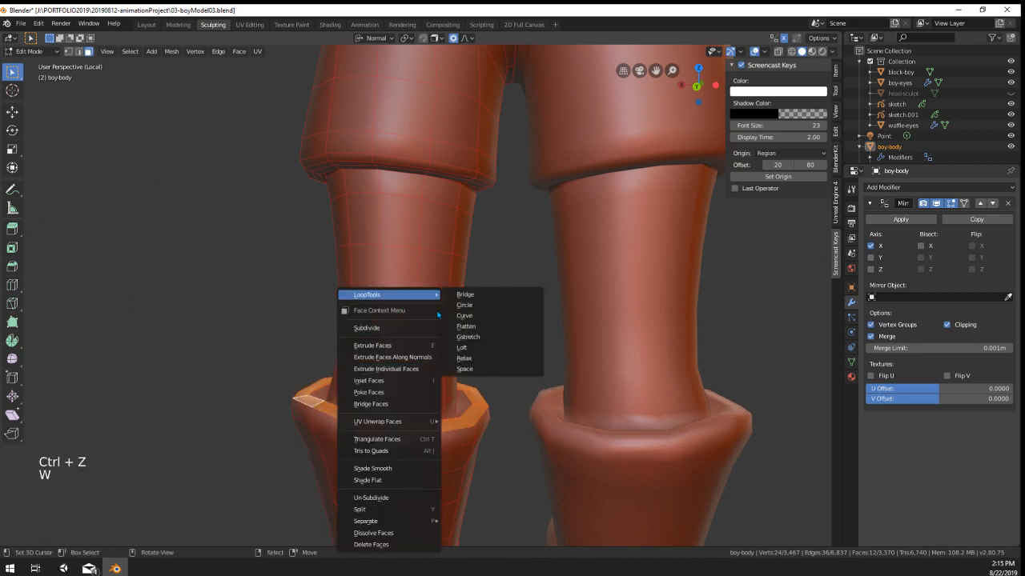
{"action": "left_click", "coordinate": [497, 353]}
{"action": "key", "text": "shift+r"}
{"action": "key", "text": "shift+r"}
{"action": "middle_click_drag", "start_coordinate": [497, 353], "coordinate": [112, 66]}
{"action": "key", "text": "ctrl+z"}
{"action": "key", "text": "ctrl+z"}
{"action": "key", "text": "ctrl+z"}
{"action": "key", "text": "ctrl+z"}
Step: Switch to edge selection and smooth the boot rim's outer edge loop with repeated LoopTools Relax
{"action": "left_click", "coordinate": [88, 52]}
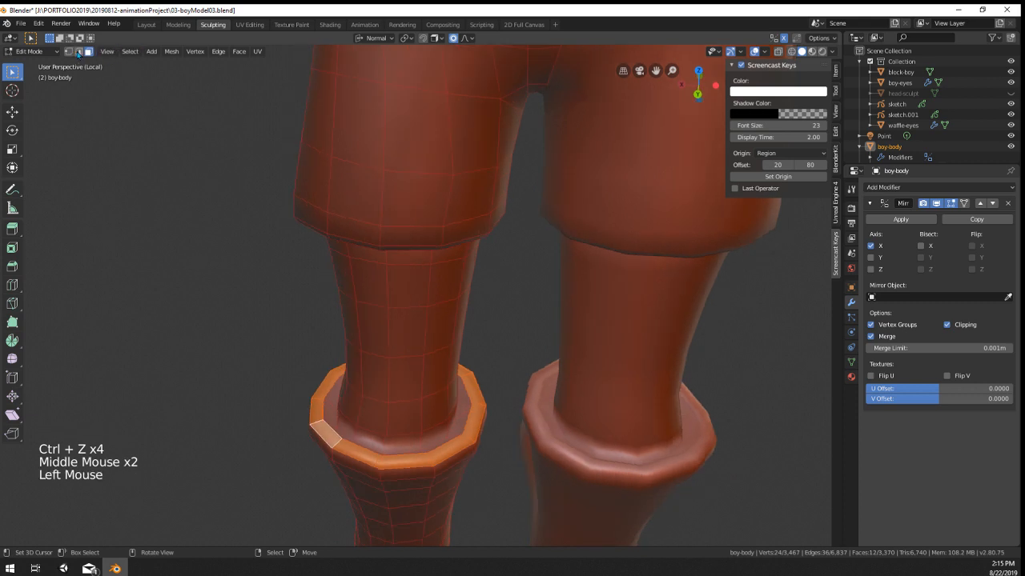
{"action": "middle_click_drag", "start_coordinate": [328, 450], "coordinate": [227, 163], "text": "shift"}
{"action": "scroll", "coordinate": [364, 268], "scroll_direction": "up", "scroll_amount": 3}
{"action": "left_click", "coordinate": [79, 52]}
{"action": "right_click", "coordinate": [361, 245], "text": "alt"}
{"action": "key", "text": "w"}
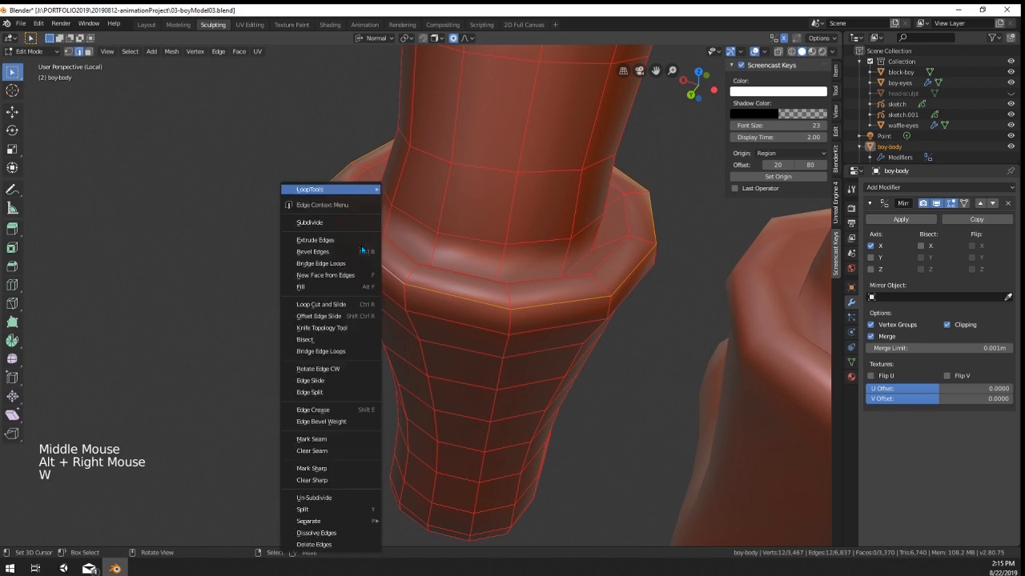
{"action": "mouse_move", "coordinate": [356, 190]}
{"action": "left_click", "coordinate": [421, 240]}
{"action": "key", "text": "shift+r"}
{"action": "key", "text": "shift+r"}
{"action": "key", "text": "shift+r"}
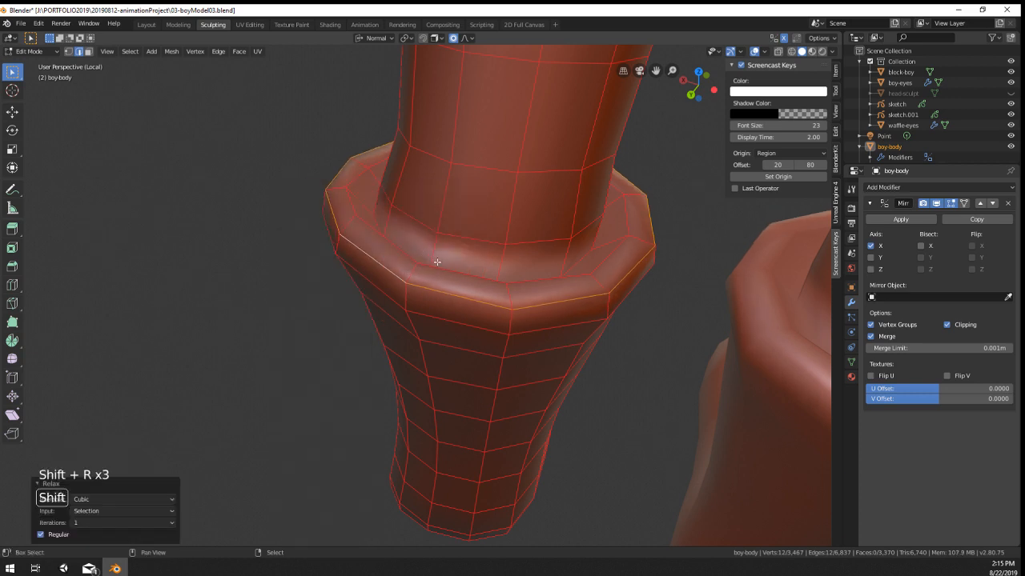
Step: Smooth the boot rim's inner edge loop with repeated LoopTools Relax, using Cubic interpolation
{"action": "right_click", "coordinate": [449, 267], "text": "alt"}
{"action": "key", "text": "w"}
{"action": "mouse_move", "coordinate": [406, 189]}
{"action": "left_click", "coordinate": [494, 253]}
{"action": "key", "text": "shift+r"}
{"action": "key", "text": "shift+r"}
{"action": "key", "text": "shift+r"}
{"action": "key", "text": "shift+r"}
{"action": "key", "text": "shift+r"}
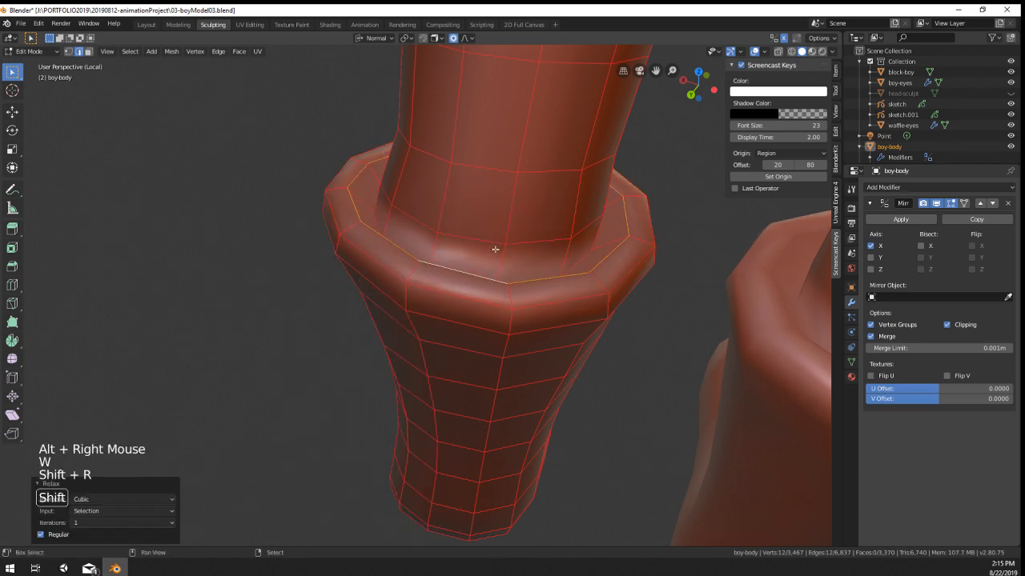
{"action": "middle_click_drag", "start_coordinate": [377, 332], "coordinate": [393, 339]}
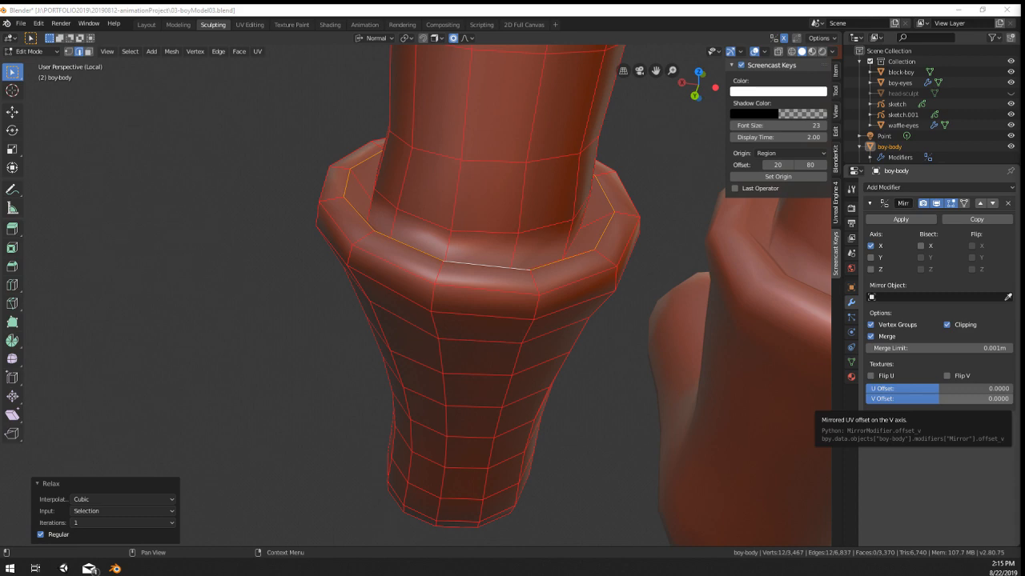
Step: Even out the edge loop just below the boot rim with repeated LoopTools Relax
{"action": "scroll", "coordinate": [521, 149], "scroll_direction": "down", "scroll_amount": 2}
{"action": "scroll", "coordinate": [544, 176], "scroll_direction": "down", "scroll_amount": 2}
{"action": "middle_click_drag", "start_coordinate": [552, 192], "coordinate": [472, 252]}
{"action": "scroll", "coordinate": [424, 268], "scroll_direction": "up", "scroll_amount": 3}
{"action": "right_click", "coordinate": [423, 240], "text": "alt"}
{"action": "key", "text": "w"}
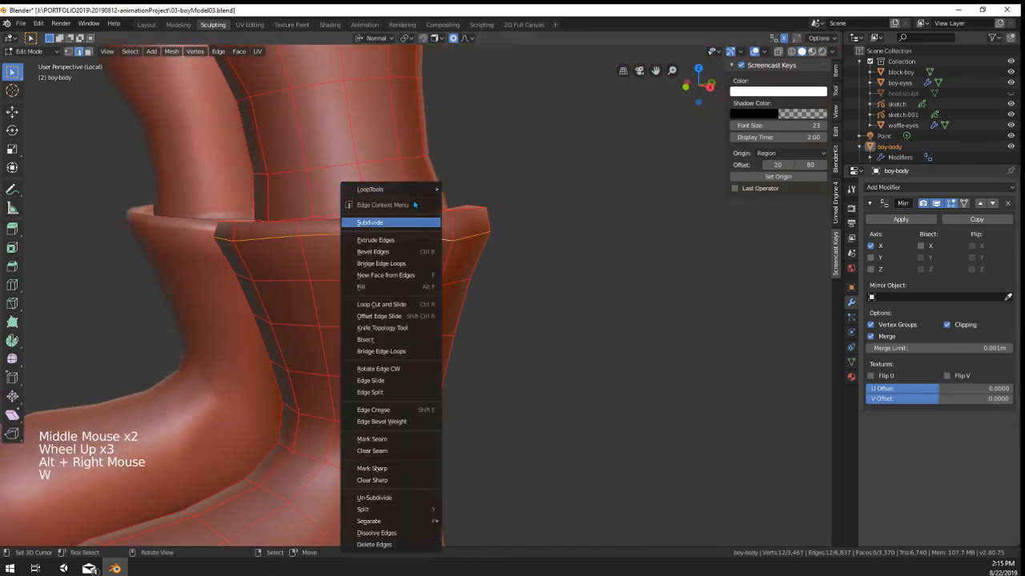
{"action": "mouse_move", "coordinate": [417, 191]}
{"action": "left_click", "coordinate": [465, 253]}
{"action": "key", "text": "shift+r"}
{"action": "key", "text": "shift+r"}
{"action": "key", "text": "shift+r"}
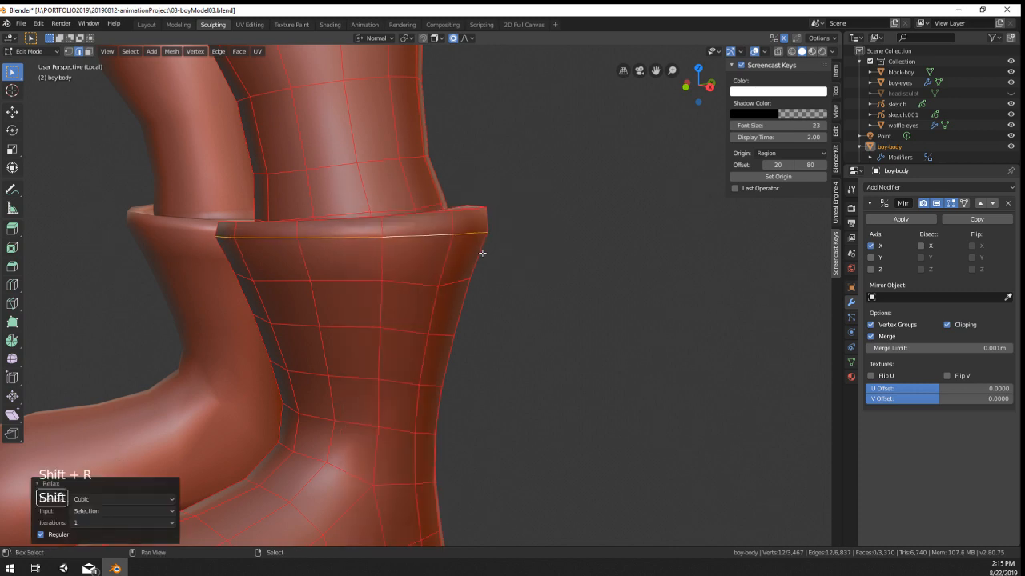
Step: Tilt the loop below the boot rim by about 2.6° in the side view and adjust its position
{"action": "mouse_move", "coordinate": [544, 240]}
{"action": "middle_mouse_down"}
{"action": "mouse_move", "coordinate": [572, 256]}
{"action": "mouse_move", "coordinate": [534, 252]}
{"action": "mouse_move", "coordinate": [542, 245]}
{"action": "middle_mouse_up"}
{"action": "key", "text": "r"}
{"action": "left_click", "coordinate": [617, 243]}
{"action": "key", "text": "g"}
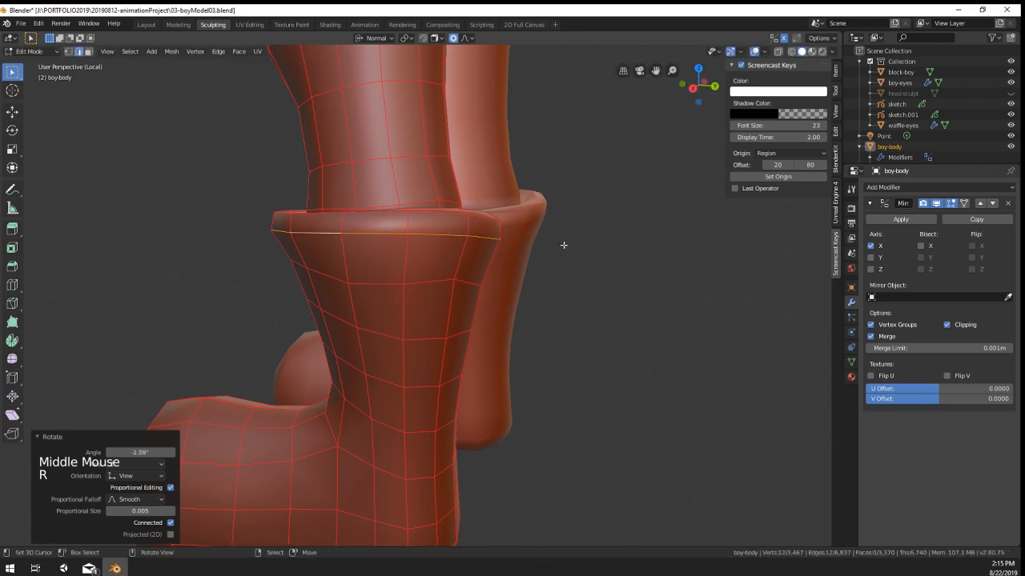
{"action": "left_click", "coordinate": [565, 245]}
Step: Relax the next edge loop down the boot shaft with LoopTools and repeat the smoothing once
{"action": "right_click", "coordinate": [384, 286], "text": "alt"}
{"action": "key", "text": "w"}
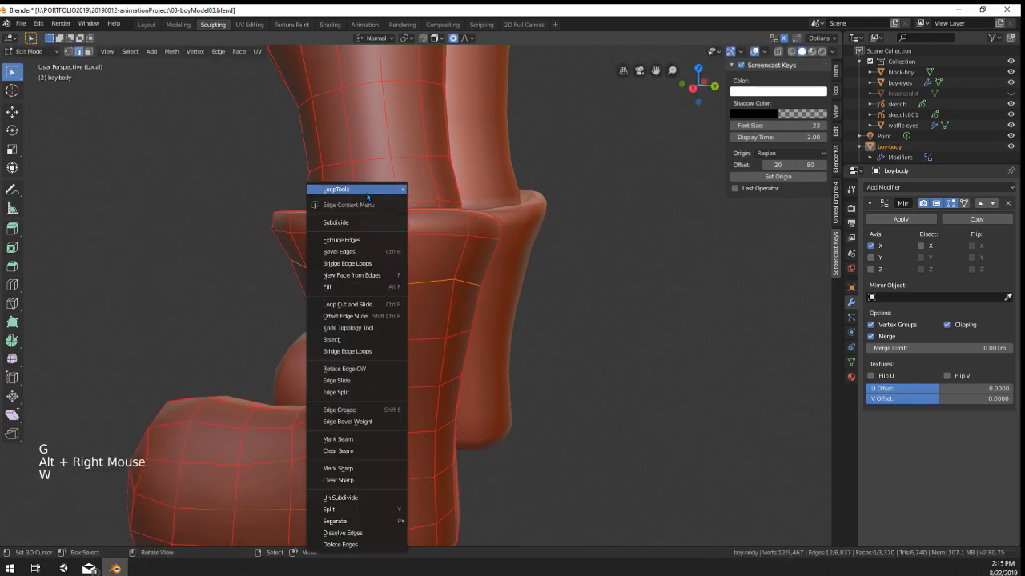
{"action": "mouse_move", "coordinate": [368, 192]}
{"action": "left_click", "coordinate": [430, 252]}
{"action": "key", "text": "shift+r"}
Step: Relax the following lower edge loop on the boot shaft with LoopTools, repeating it once
{"action": "middle_click_drag", "start_coordinate": [480, 264], "coordinate": [726, 269]}
{"action": "scroll", "coordinate": [414, 312], "scroll_direction": "down", "scroll_amount": 2}
{"action": "right_click", "coordinate": [488, 313], "text": "alt"}
{"action": "key", "text": "w"}
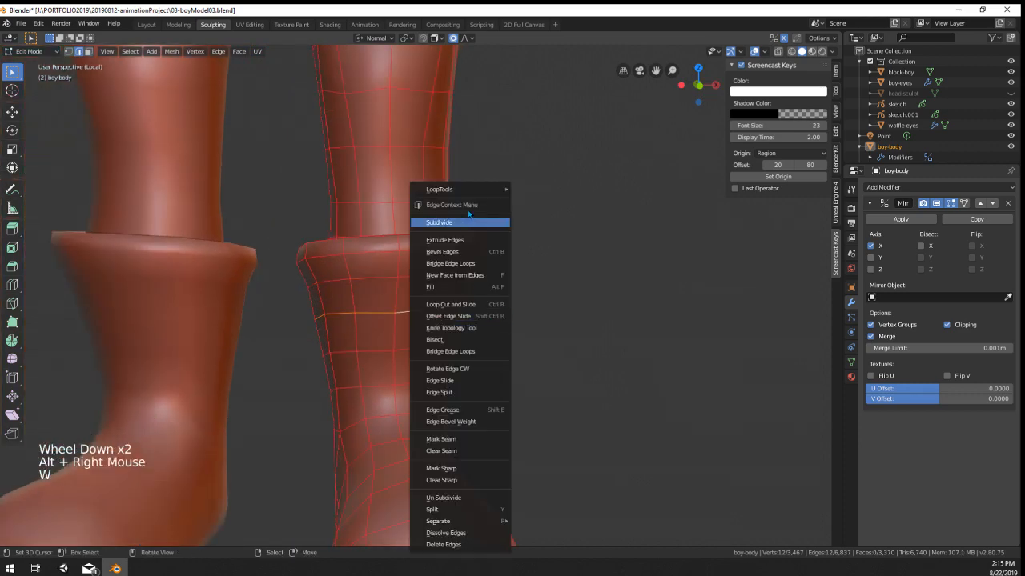
{"action": "mouse_move", "coordinate": [486, 195]}
{"action": "left_click", "coordinate": [534, 252]}
{"action": "key", "text": "shift+r"}
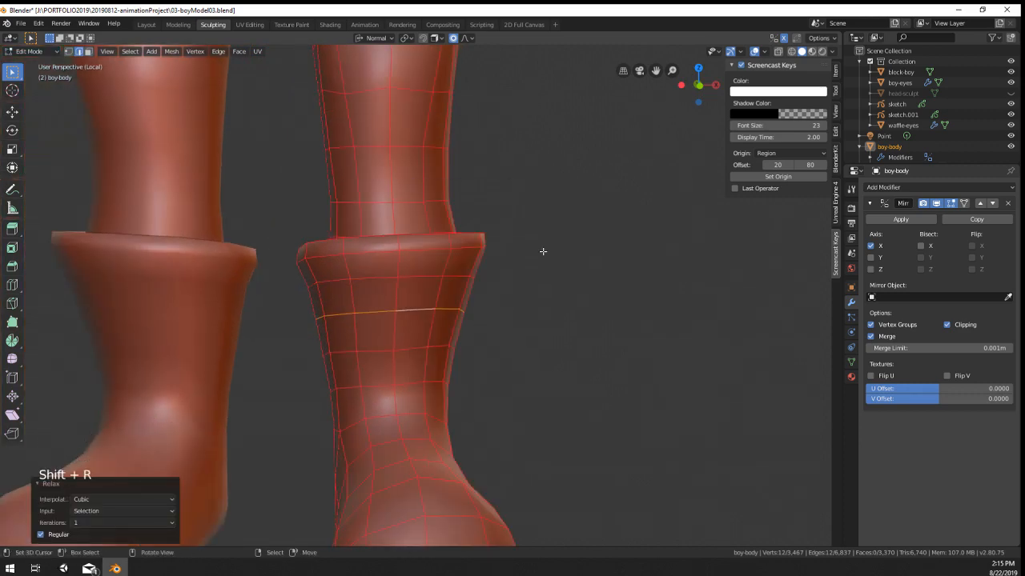
Step: Inspect the reshaped boots from several angles and the whole figure in Object Mode
{"action": "middle_click_drag", "start_coordinate": [542, 248], "coordinate": [465, 250]}
{"action": "key", "text": "Tab"}
{"action": "scroll", "coordinate": [405, 331], "scroll_direction": "down", "scroll_amount": 3}
{"action": "middle_click_drag", "start_coordinate": [405, 332], "coordinate": [474, 333]}
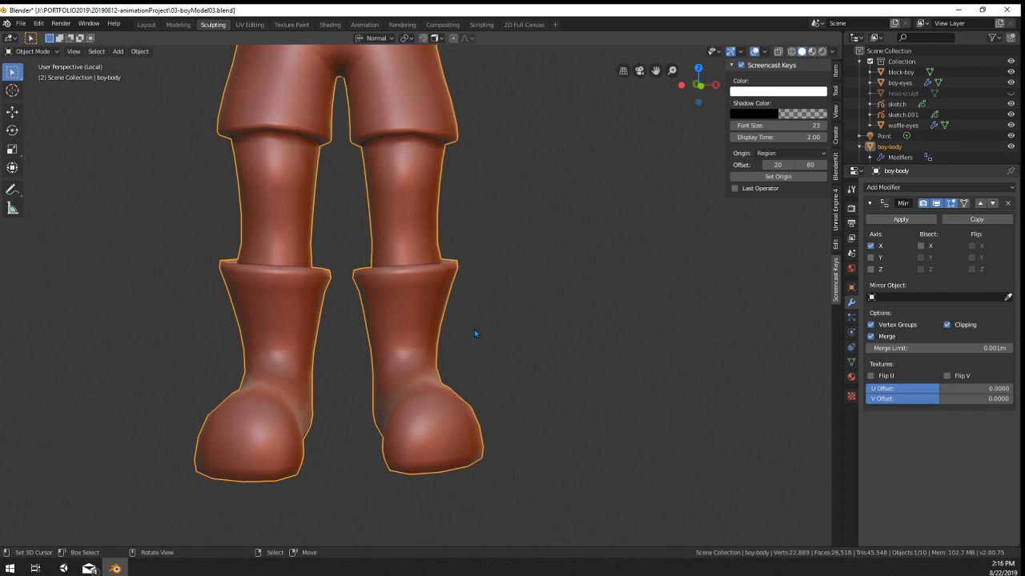
{"action": "scroll", "coordinate": [474, 333], "scroll_direction": "up", "scroll_amount": 3}
{"action": "key", "text": "Tab"}
{"action": "middle_click_drag", "start_coordinate": [441, 347], "coordinate": [464, 352]}
{"action": "scroll", "coordinate": [464, 352], "scroll_direction": "down", "scroll_amount": 1}
{"action": "middle_click_drag", "start_coordinate": [464, 352], "coordinate": [482, 369]}
{"action": "scroll", "coordinate": [480, 357], "scroll_direction": "down", "scroll_amount": 1}
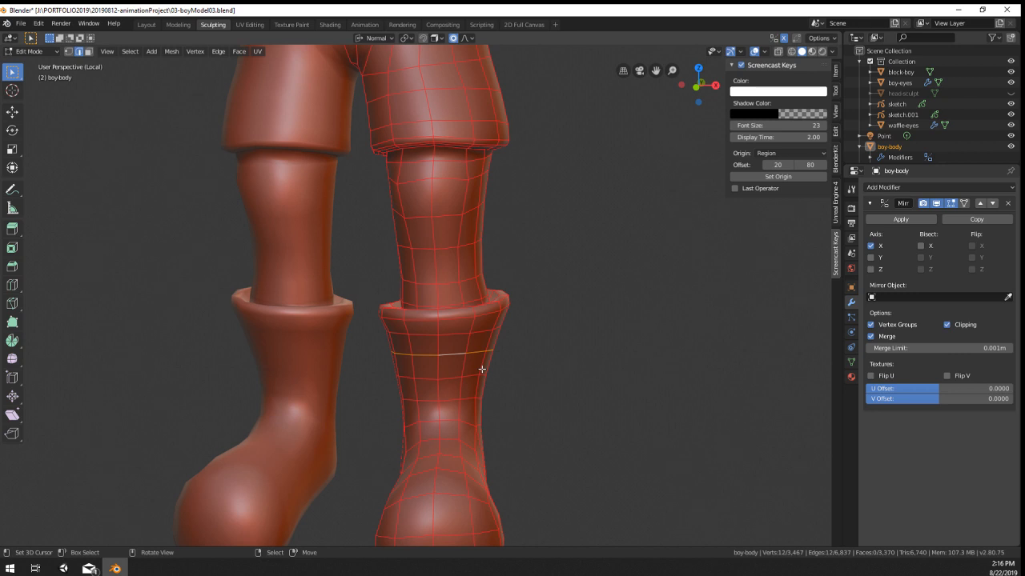
{"action": "middle_click_drag", "start_coordinate": [474, 370], "coordinate": [205, 122]}
{"action": "scroll", "coordinate": [488, 343], "scroll_direction": "down", "scroll_amount": 3}
{"action": "scroll", "coordinate": [452, 364], "scroll_direction": "down", "scroll_amount": 2}
{"action": "key", "text": "Tab"}
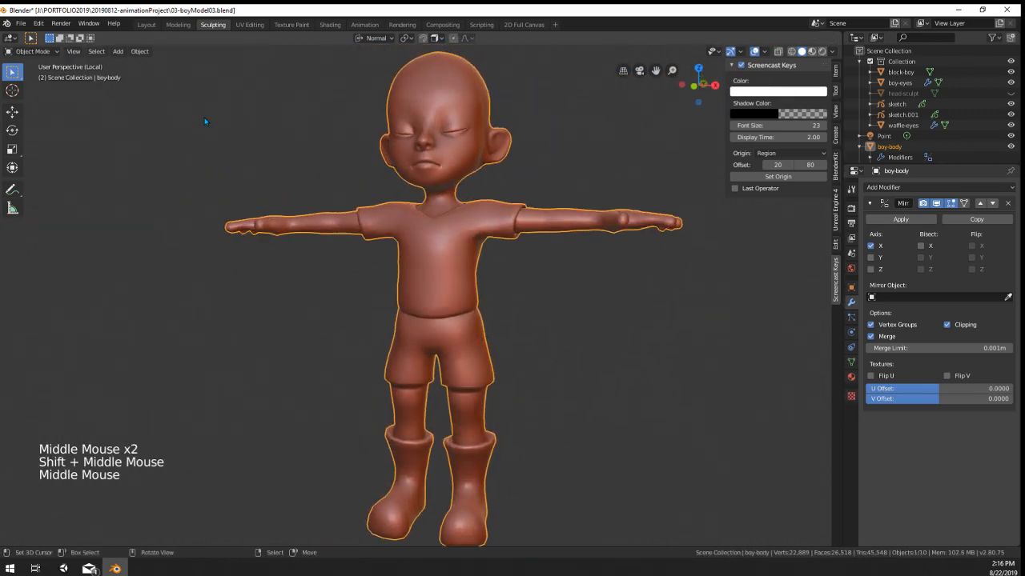
Step: Preview the figure in LookDev and Rendered shading, return to Solid shading and inspect it from several angles
{"action": "left_click", "coordinate": [813, 53]}
{"action": "mouse_move", "coordinate": [315, 233]}
{"action": "middle_mouse_down"}
{"action": "mouse_move", "coordinate": [523, 281]}
{"action": "mouse_move", "coordinate": [278, 254]}
{"action": "mouse_move", "coordinate": [515, 277]}
{"action": "mouse_move", "coordinate": [497, 278]}
{"action": "middle_mouse_up"}
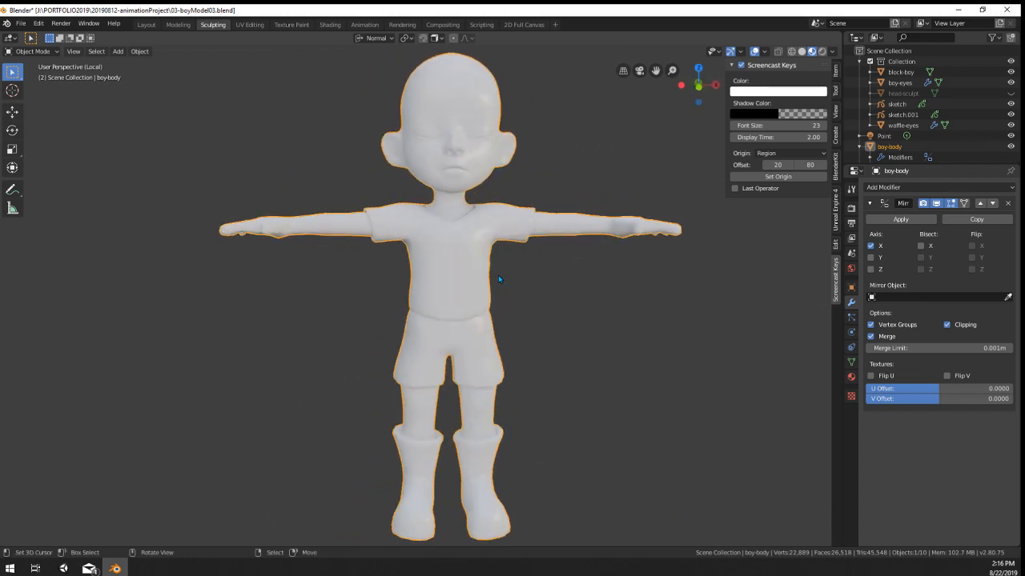
{"action": "left_click", "coordinate": [820, 53]}
{"action": "left_click", "coordinate": [811, 52]}
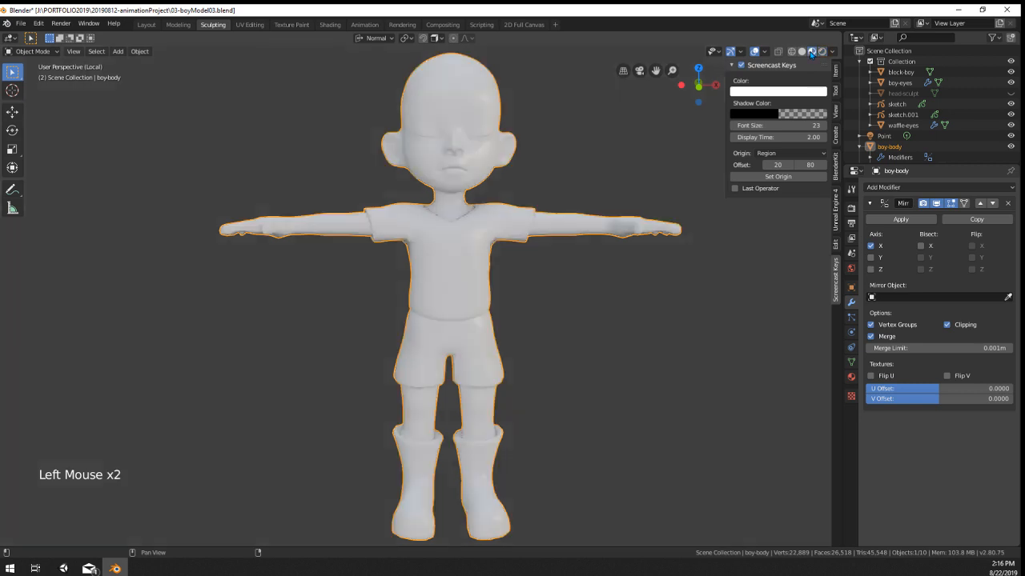
{"action": "left_click", "coordinate": [800, 52]}
{"action": "middle_click_drag", "start_coordinate": [581, 269], "coordinate": [539, 270]}
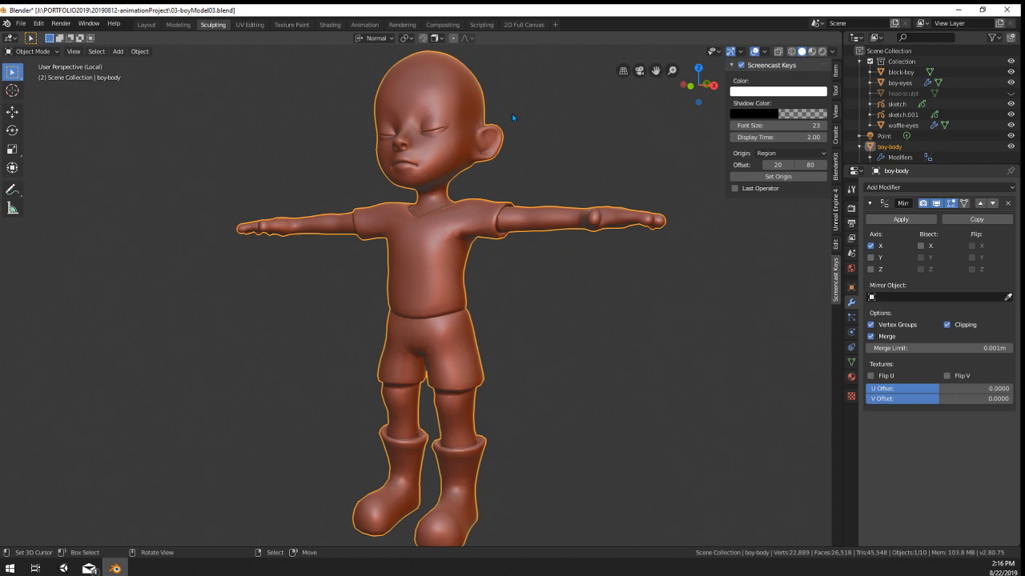
{"action": "middle_click_drag", "start_coordinate": [513, 117], "coordinate": [460, 248]}
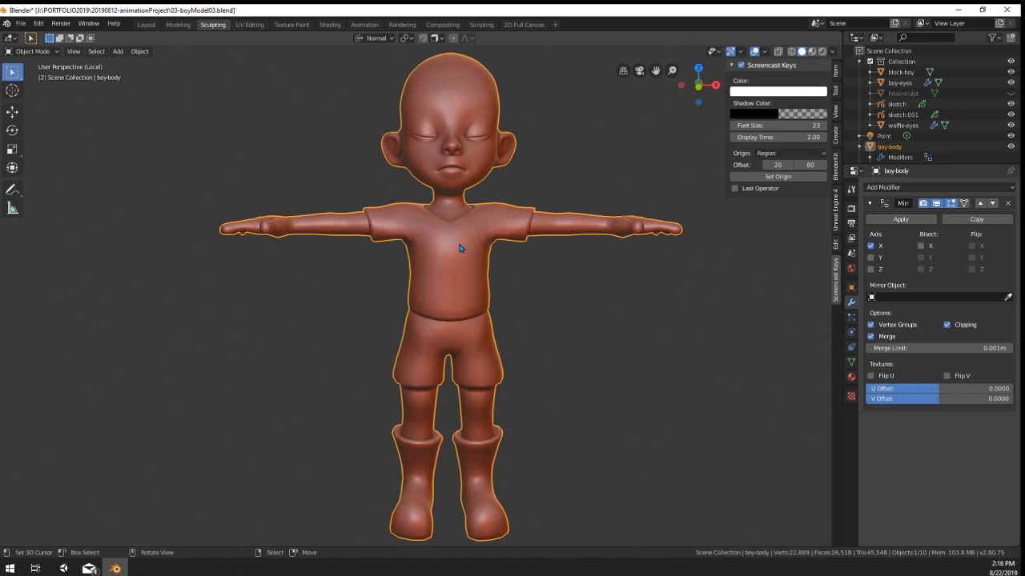
Step: Select an edge on the outer side of the boot's ankle, move it with proportional editing and return to Object Mode
{"action": "scroll", "coordinate": [461, 248], "scroll_direction": "up", "scroll_amount": 1}
{"action": "middle_click_drag", "start_coordinate": [441, 233], "coordinate": [462, 267], "text": "shift"}
{"action": "scroll", "coordinate": [461, 267], "scroll_direction": "down", "scroll_amount": 2}
{"action": "scroll", "coordinate": [473, 305], "scroll_direction": "up", "scroll_amount": 4}
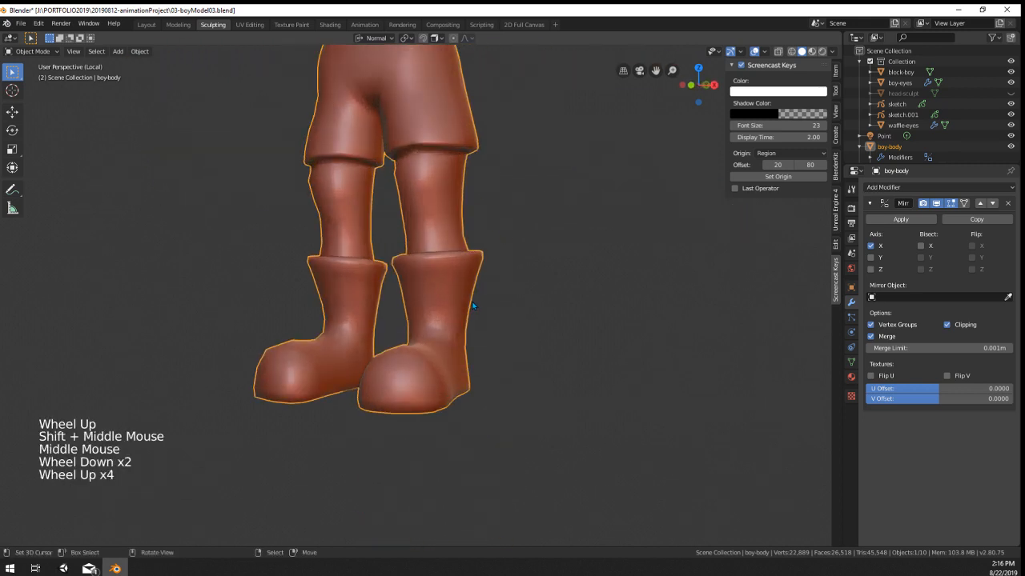
{"action": "scroll", "coordinate": [481, 320], "scroll_direction": "up", "scroll_amount": 3}
{"action": "key", "text": "Tab"}
{"action": "right_click", "coordinate": [496, 339]}
{"action": "middle_click_drag", "start_coordinate": [501, 341], "coordinate": [552, 324]}
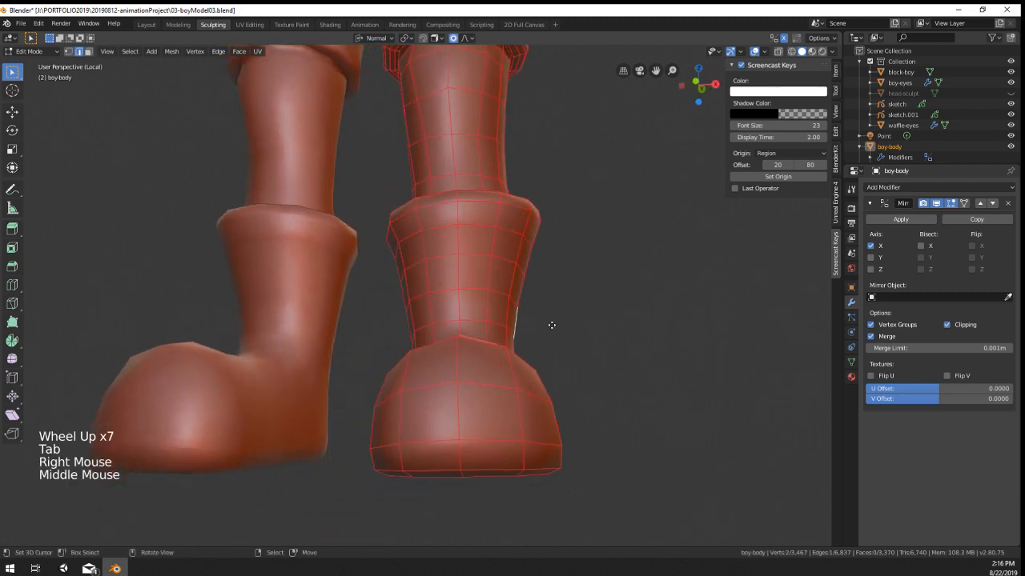
{"action": "key", "text": "g"}
{"action": "scroll", "coordinate": [549, 320], "scroll_direction": "down", "scroll_amount": 7}
{"action": "key", "text": "Tab"}
Step: Add a particle system to the boy's body mesh
{"action": "middle_click_drag", "start_coordinate": [513, 296], "coordinate": [490, 280], "text": "shift"}
{"action": "scroll", "coordinate": [422, 323], "scroll_direction": "up", "scroll_amount": 4}
{"action": "middle_click_drag", "start_coordinate": [489, 280], "coordinate": [497, 312]}
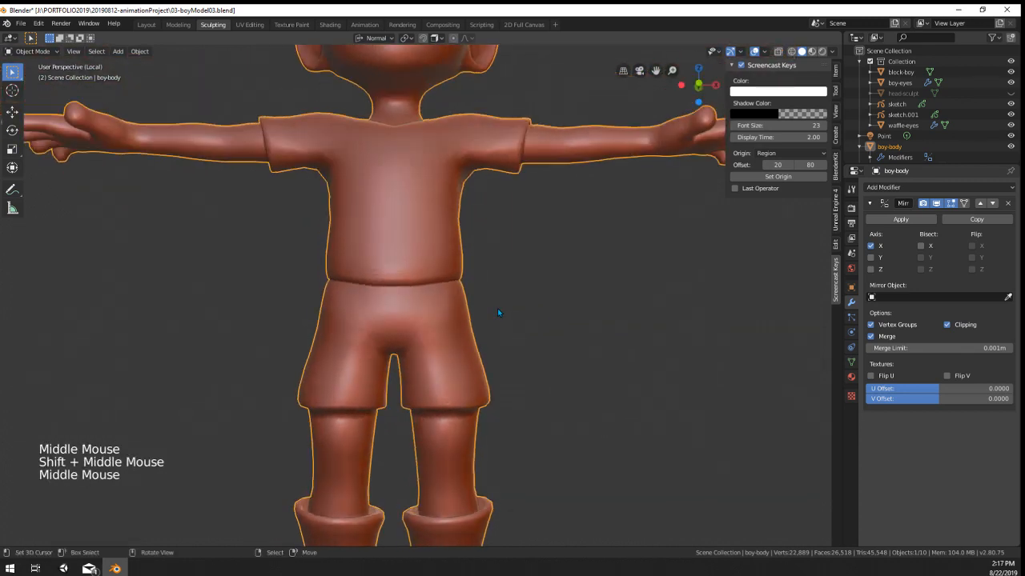
{"action": "left_click", "coordinate": [850, 361]}
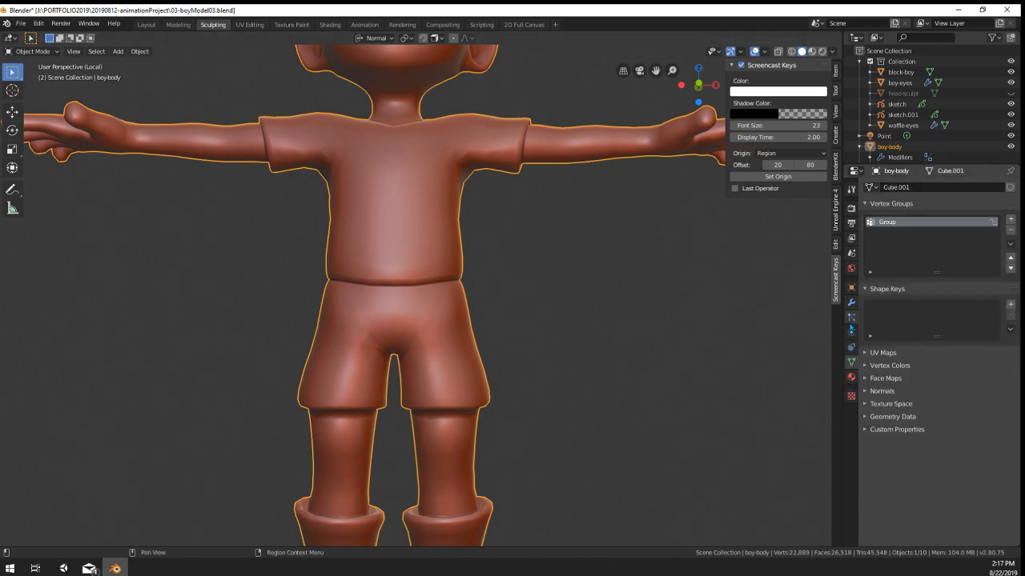
{"action": "left_click", "coordinate": [851, 303]}
{"action": "left_click", "coordinate": [1010, 187]}
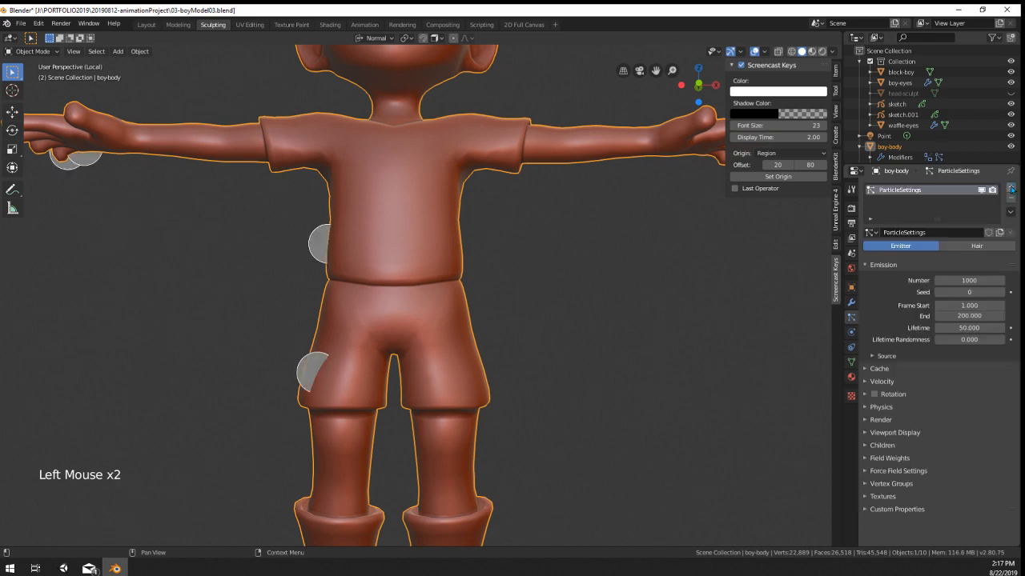
Step: Change the body's particle system to Hair and review its Render, Viewport Display, Hair Shape, Field Weights, Force Field and Textures settings
{"action": "left_click", "coordinate": [975, 246]}
{"action": "scroll", "coordinate": [720, 320], "scroll_direction": "down", "scroll_amount": 3}
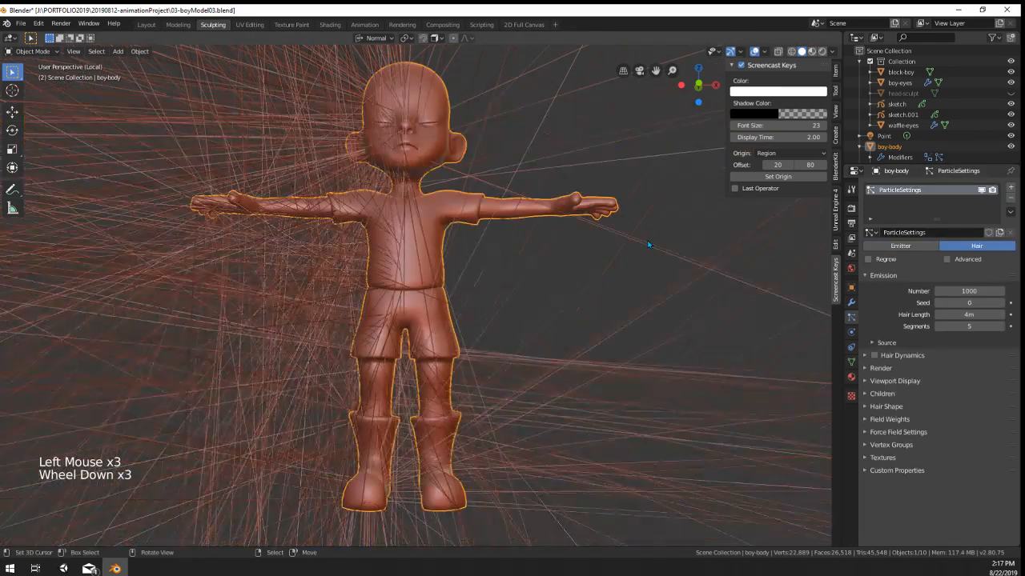
{"action": "left_click", "coordinate": [880, 368]}
{"action": "scroll", "coordinate": [890, 448], "scroll_direction": "down", "scroll_amount": 4}
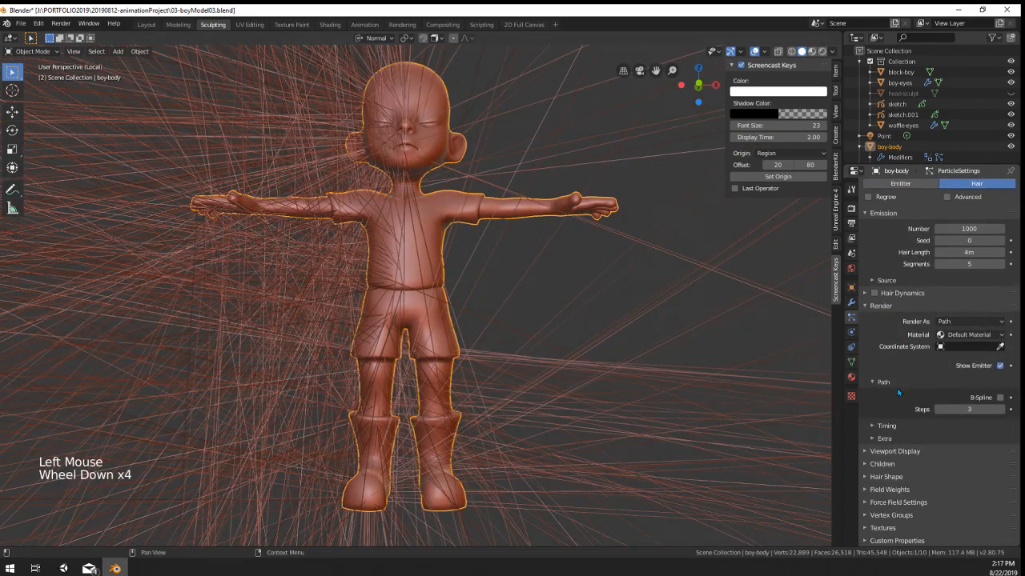
{"action": "left_click", "coordinate": [889, 455]}
{"action": "scroll", "coordinate": [890, 480], "scroll_direction": "down", "scroll_amount": 2}
{"action": "left_click", "coordinate": [887, 482]}
{"action": "scroll", "coordinate": [888, 488], "scroll_direction": "down", "scroll_amount": 5}
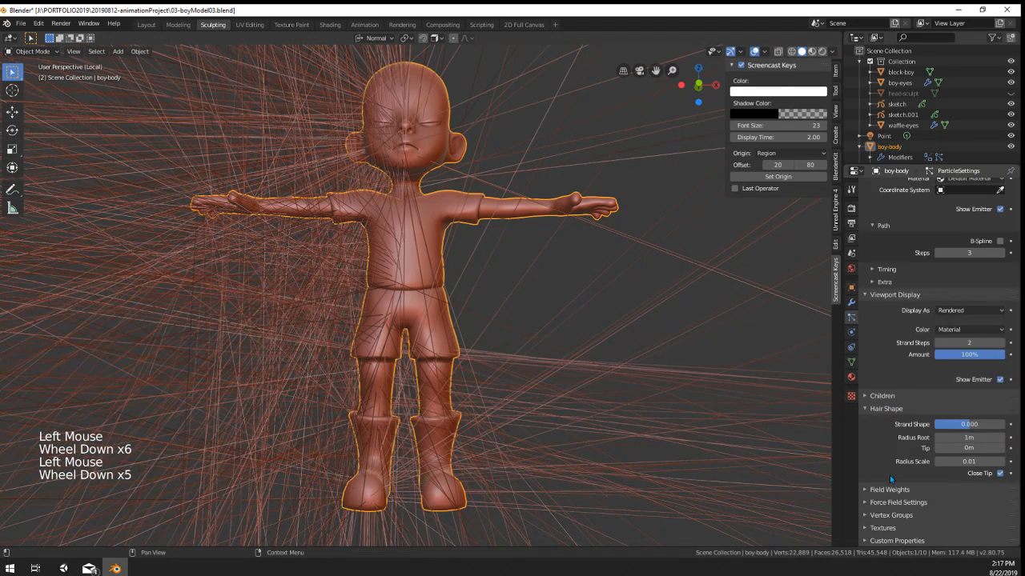
{"action": "left_click", "coordinate": [884, 502]}
{"action": "left_click", "coordinate": [884, 490]}
{"action": "scroll", "coordinate": [896, 498], "scroll_direction": "down", "scroll_amount": 20}
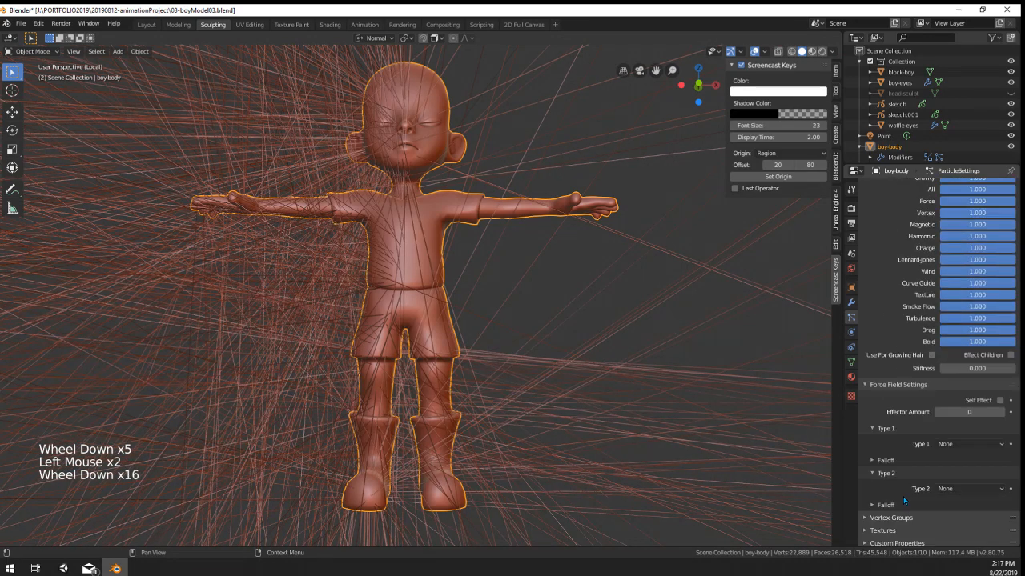
{"action": "left_click", "coordinate": [895, 541]}
{"action": "left_click", "coordinate": [894, 529]}
{"action": "scroll", "coordinate": [907, 493], "scroll_direction": "down", "scroll_amount": 6}
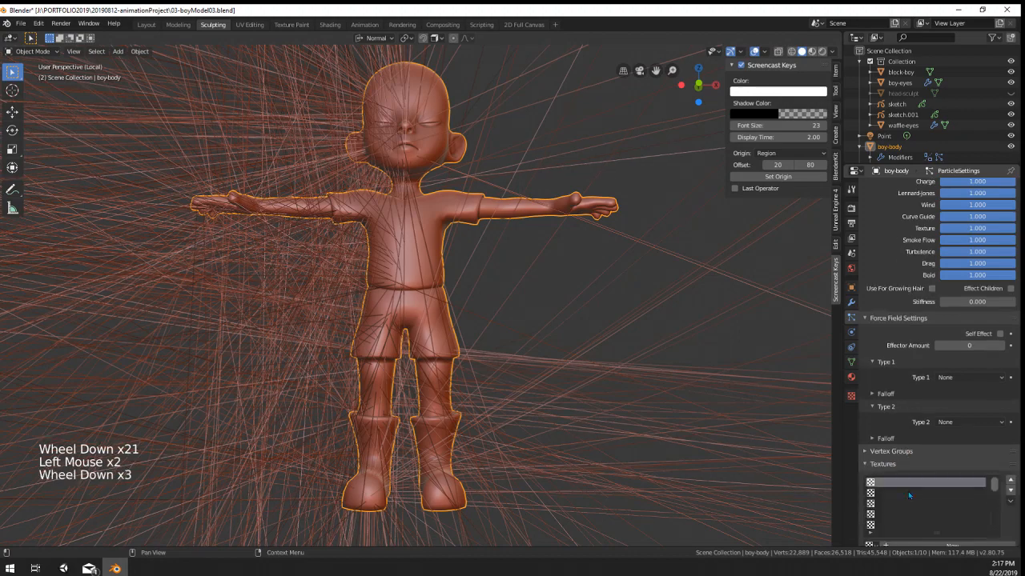
{"action": "scroll", "coordinate": [924, 474], "scroll_direction": "down", "scroll_amount": 5}
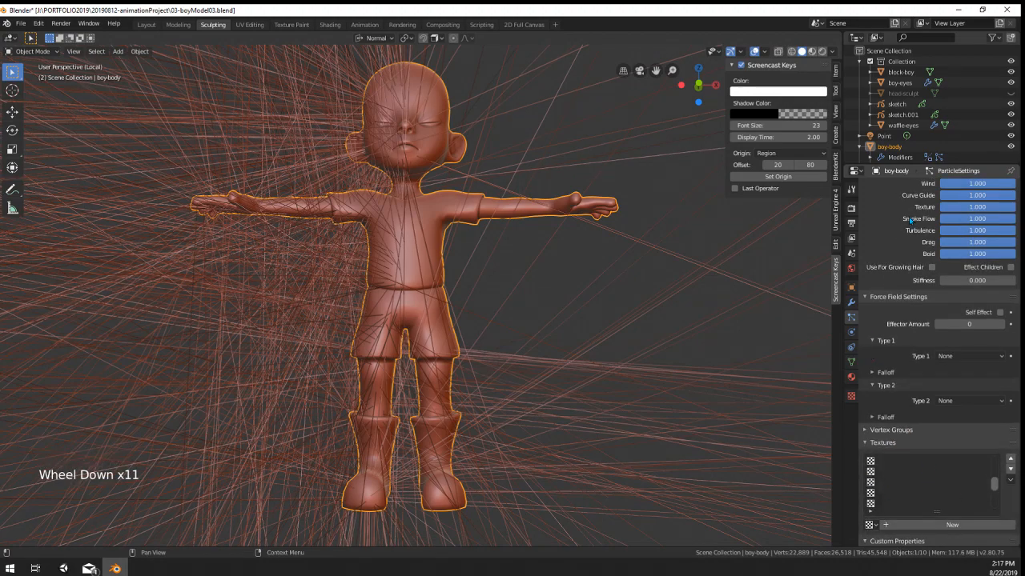
{"action": "scroll", "coordinate": [913, 212], "scroll_direction": "up", "scroll_amount": 20}
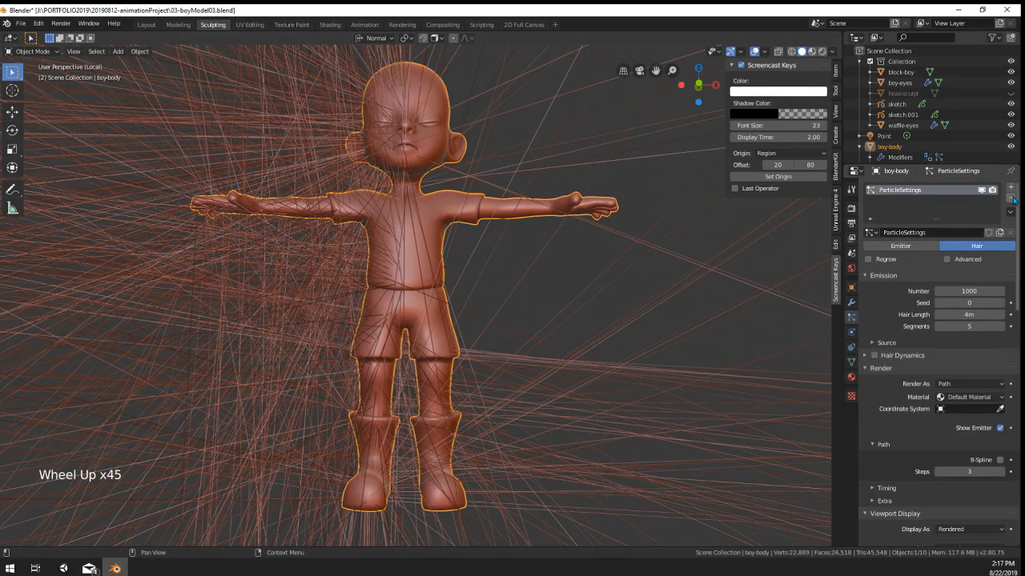
Step: Remove the particle system from the boy's body, show the texture properties and inspect the whole figure from several angles
{"action": "left_click", "coordinate": [1011, 199]}
{"action": "left_click", "coordinate": [851, 396]}
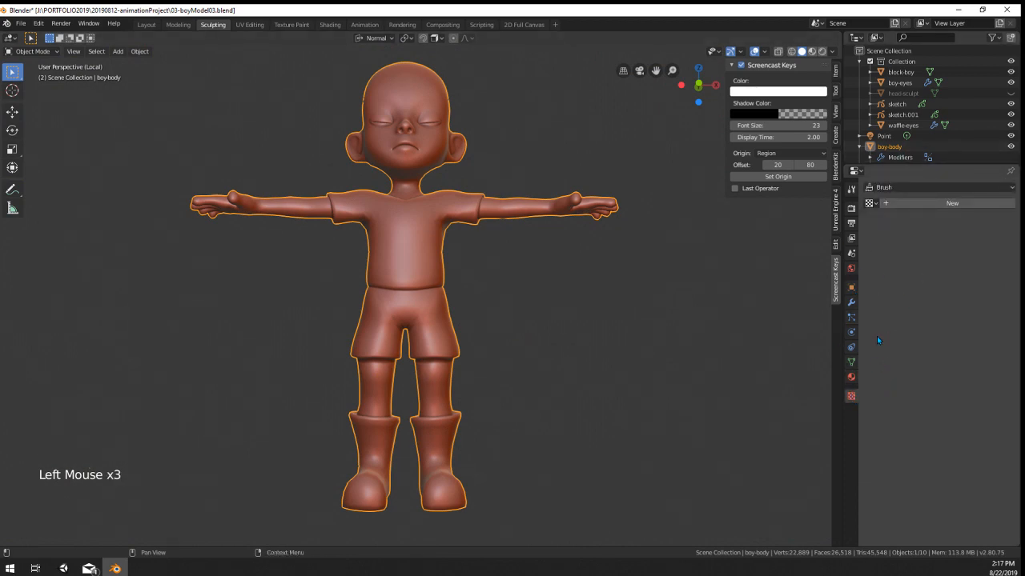
{"action": "middle_click_drag", "start_coordinate": [452, 137], "coordinate": [477, 144]}
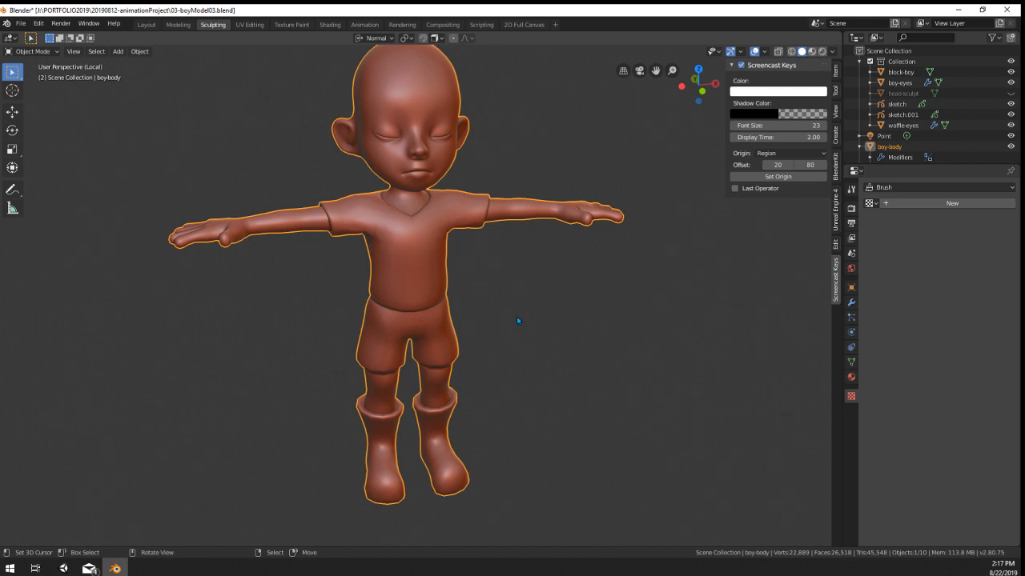
{"action": "middle_click_drag", "start_coordinate": [517, 320], "coordinate": [478, 300]}
{"action": "scroll", "coordinate": [510, 244], "scroll_direction": "up", "scroll_amount": 2}
{"action": "scroll", "coordinate": [510, 242], "scroll_direction": "down", "scroll_amount": 4}
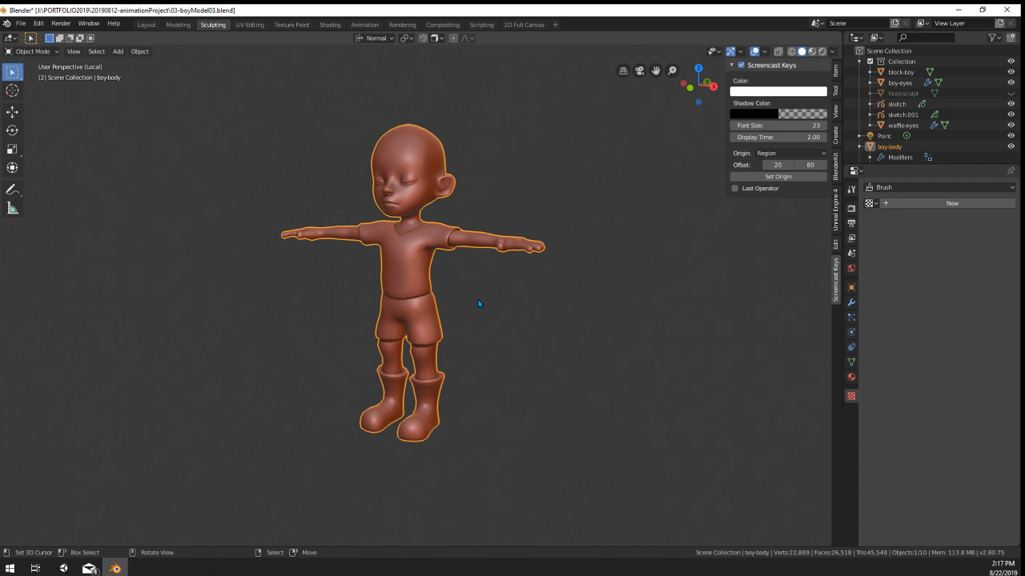
Step: In Edit Mode, select the edge loop along the shirt's lower hem and scale it up to 1.056
{"action": "scroll", "coordinate": [478, 299], "scroll_direction": "up", "scroll_amount": 6}
{"action": "right_click", "coordinate": [448, 289]}
{"action": "key", "text": "Tab"}
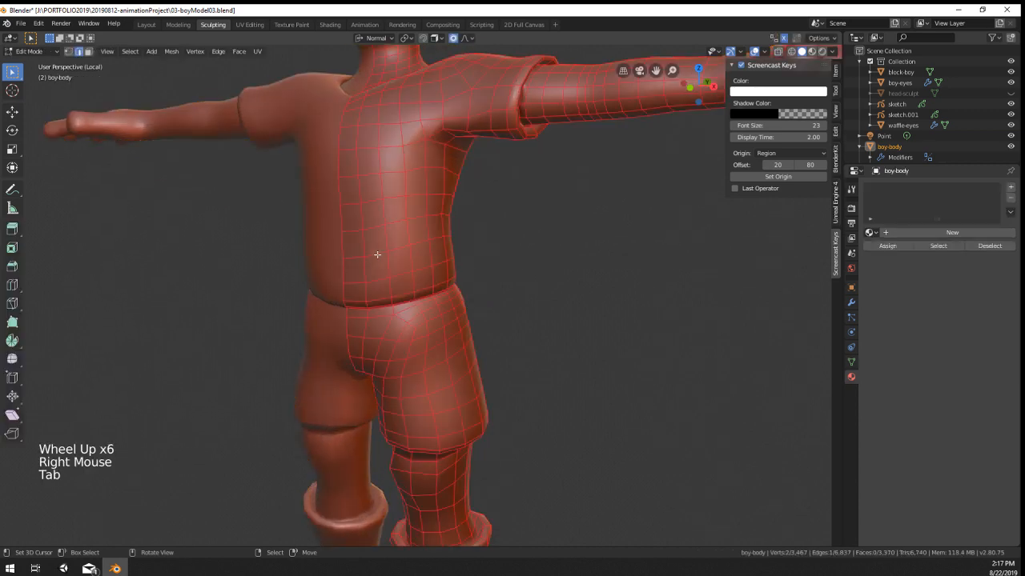
{"action": "middle_click_drag", "start_coordinate": [448, 289], "coordinate": [407, 258]}
{"action": "scroll", "coordinate": [450, 285], "scroll_direction": "up", "scroll_amount": 2}
{"action": "right_click", "coordinate": [425, 287], "text": "alt"}
{"action": "right_click", "coordinate": [425, 290], "text": "alt"}
{"action": "right_click", "coordinate": [424, 291], "text": "alt"}
{"action": "scroll", "coordinate": [373, 258], "scroll_direction": "up", "scroll_amount": 2}
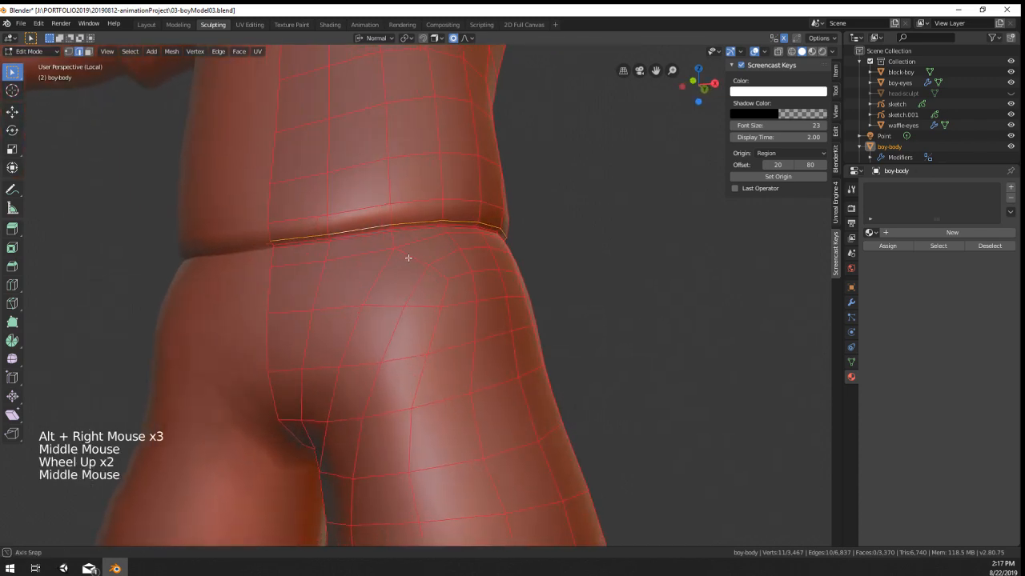
{"action": "key", "text": "s"}
{"action": "left_click", "coordinate": [622, 270]}
{"action": "middle_click_drag", "start_coordinate": [622, 270], "coordinate": [528, 240]}
{"action": "scroll", "coordinate": [464, 233], "scroll_direction": "up", "scroll_amount": 3}
{"action": "middle_click_drag", "start_coordinate": [398, 227], "coordinate": [233, 238], "text": "shift"}
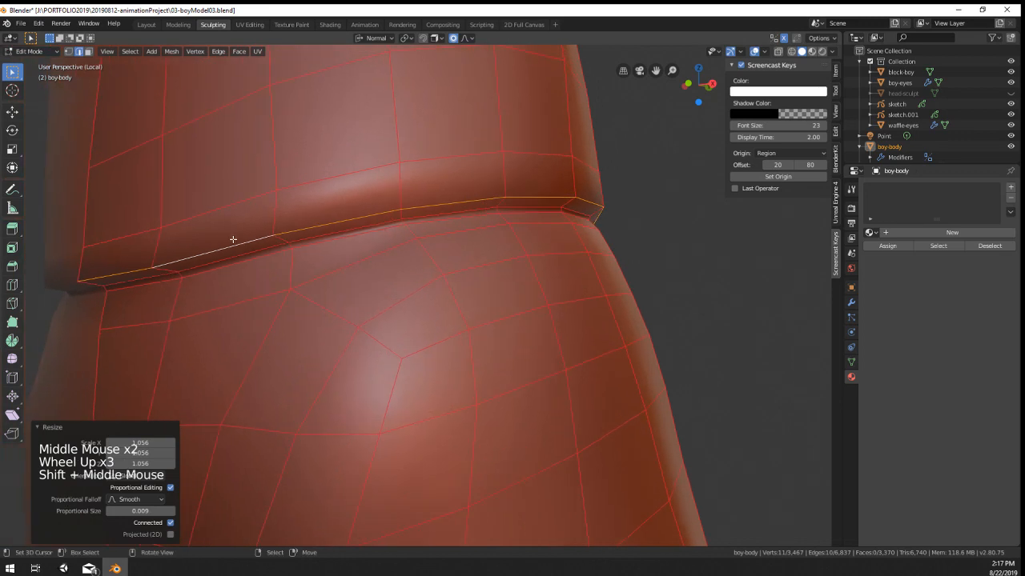
{"action": "right_click", "coordinate": [252, 254], "text": "alt"}
{"action": "key", "text": "ctrl+r"}
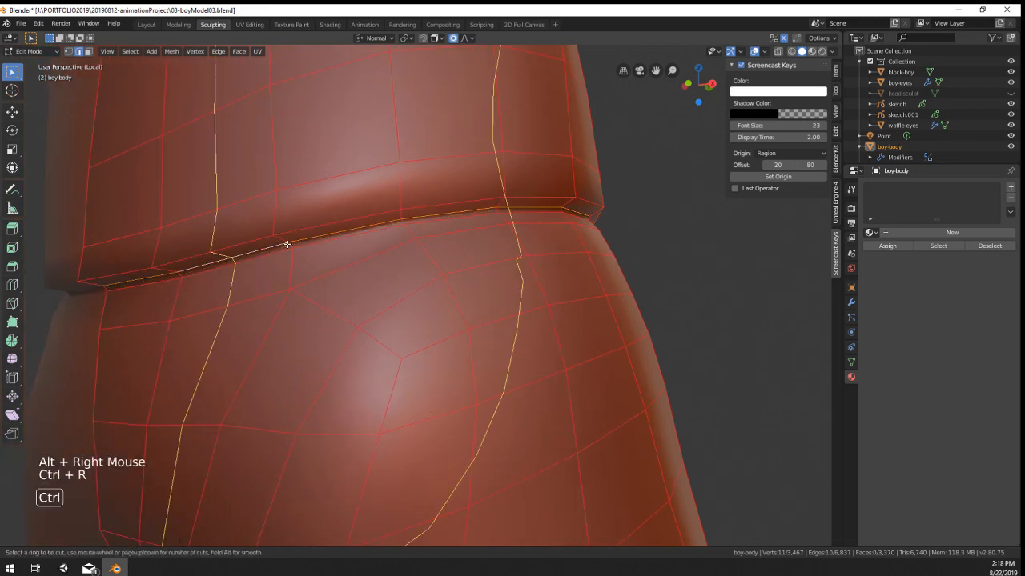
{"action": "left_click", "coordinate": [288, 243]}
{"action": "key", "text": "ctrl+z"}
Step: Add a single loop cut in the narrow gap between the shirt hem and the shorts and scale it to 0.932
{"action": "key", "text": "ctrl+r"}
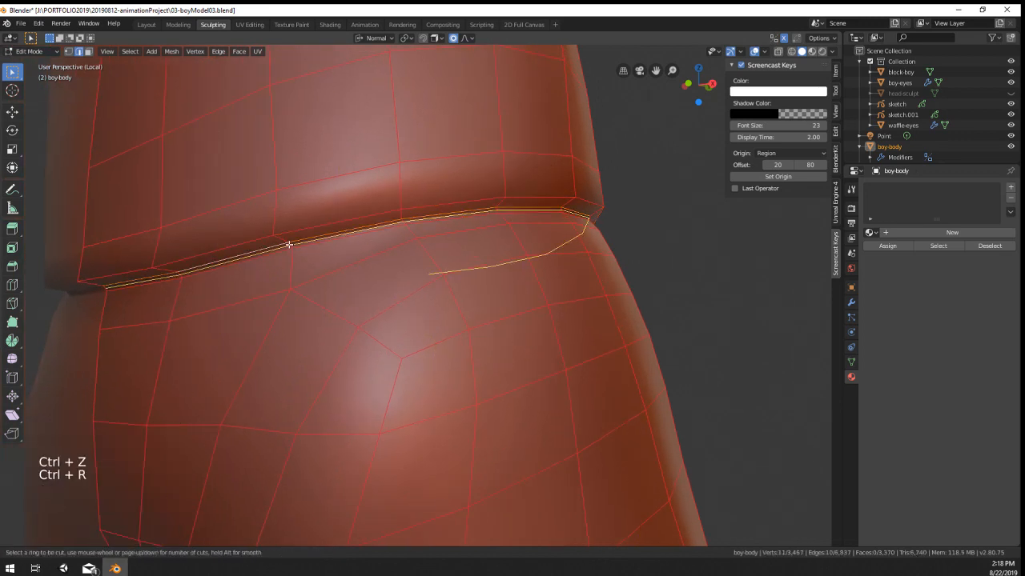
{"action": "key", "text": "s"}
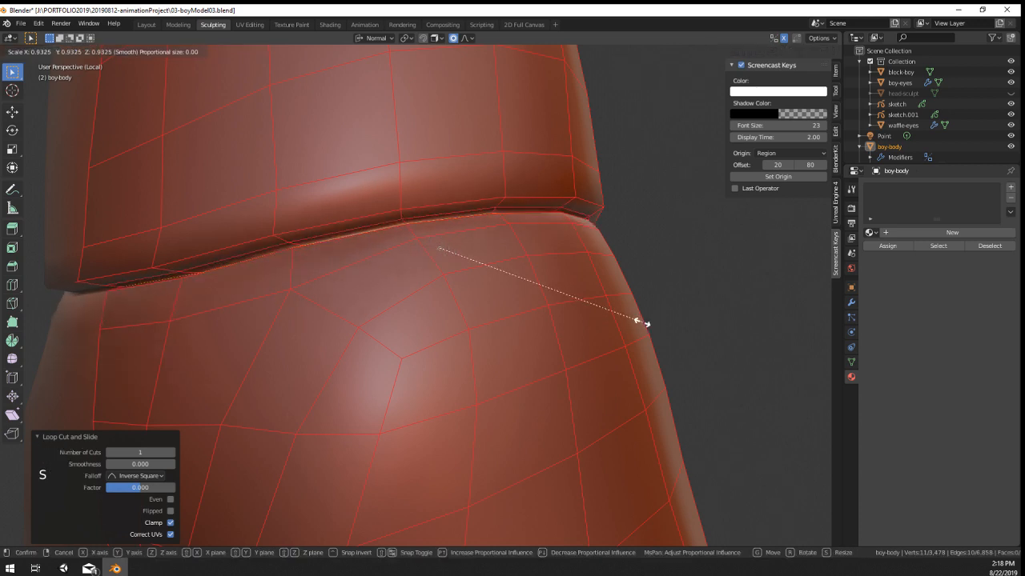
{"action": "left_click", "coordinate": [642, 323]}
{"action": "scroll", "coordinate": [652, 323], "scroll_direction": "up", "scroll_amount": 2}
{"action": "key", "text": "g"}
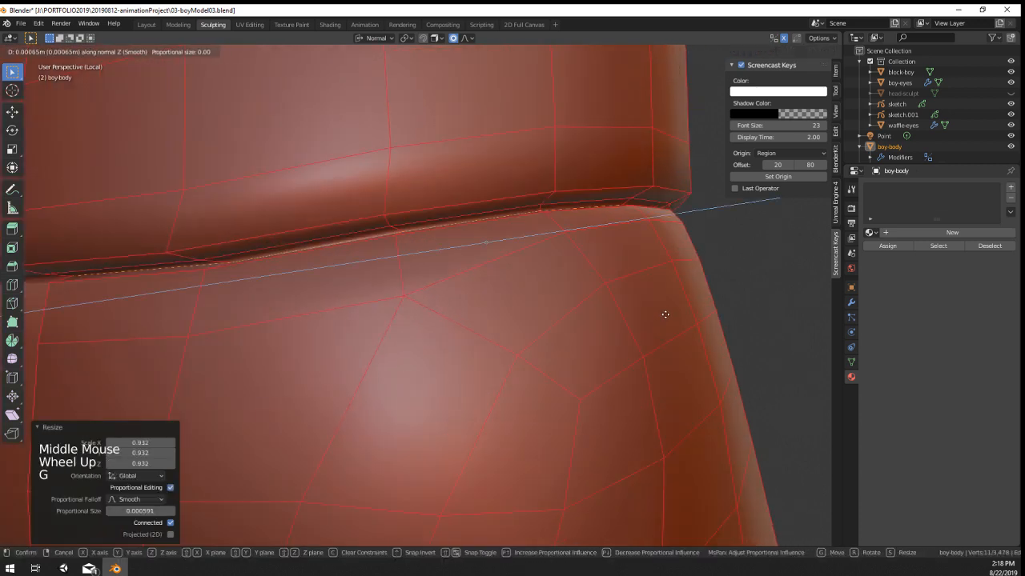
{"action": "left_click", "coordinate": [665, 314]}
{"action": "key", "text": "g"}
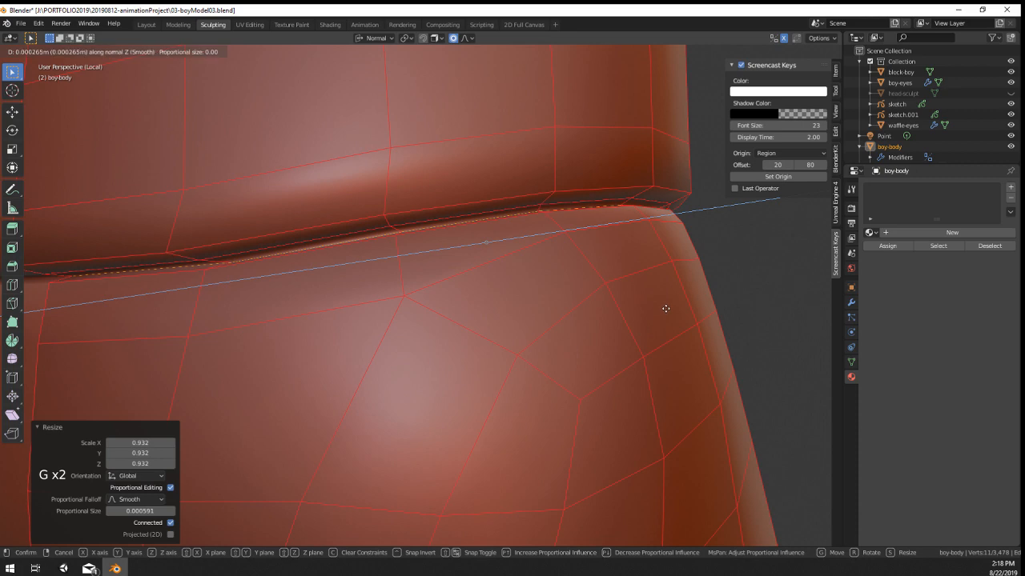
{"action": "right_click", "coordinate": [667, 291]}
Step: Check the waistline in Object Mode, return to Edit Mode, view the body's back and switch to face selection
{"action": "scroll", "coordinate": [667, 292], "scroll_direction": "down", "scroll_amount": 6}
{"action": "key", "text": "Tab"}
{"action": "middle_click_drag", "start_coordinate": [528, 329], "coordinate": [489, 332]}
{"action": "key", "text": "Tab"}
{"action": "scroll", "coordinate": [432, 299], "scroll_direction": "up", "scroll_amount": 2}
{"action": "middle_click_drag", "start_coordinate": [432, 299], "coordinate": [487, 257]}
{"action": "right_click", "coordinate": [490, 256]}
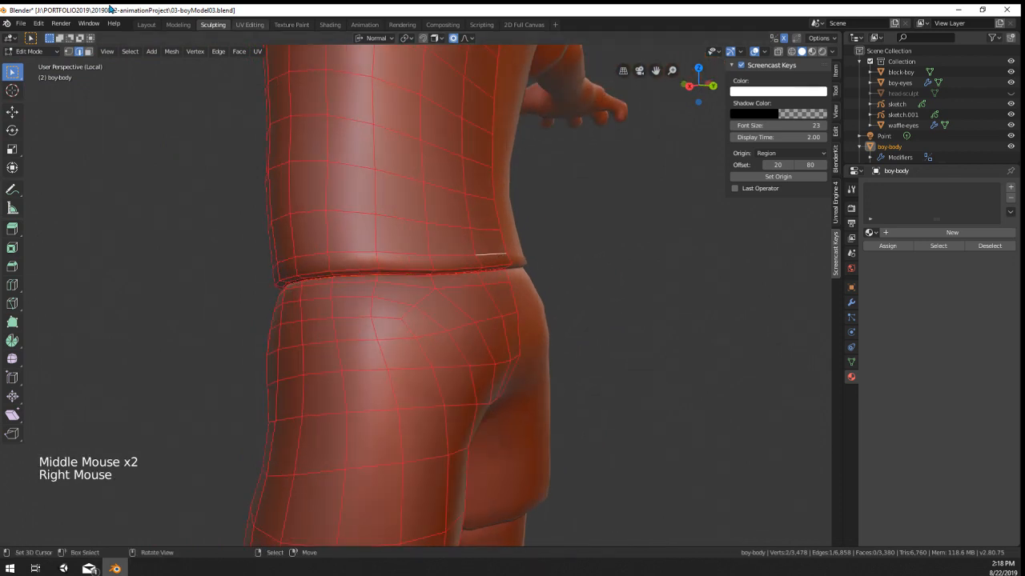
{"action": "left_click", "coordinate": [89, 52]}
{"action": "middle_click_drag", "start_coordinate": [624, 257], "coordinate": [602, 261]}
Step: Try to move the face at the back of the shirt hem using proportional editing
{"action": "right_click", "coordinate": [460, 271]}
{"action": "key", "text": "g"}
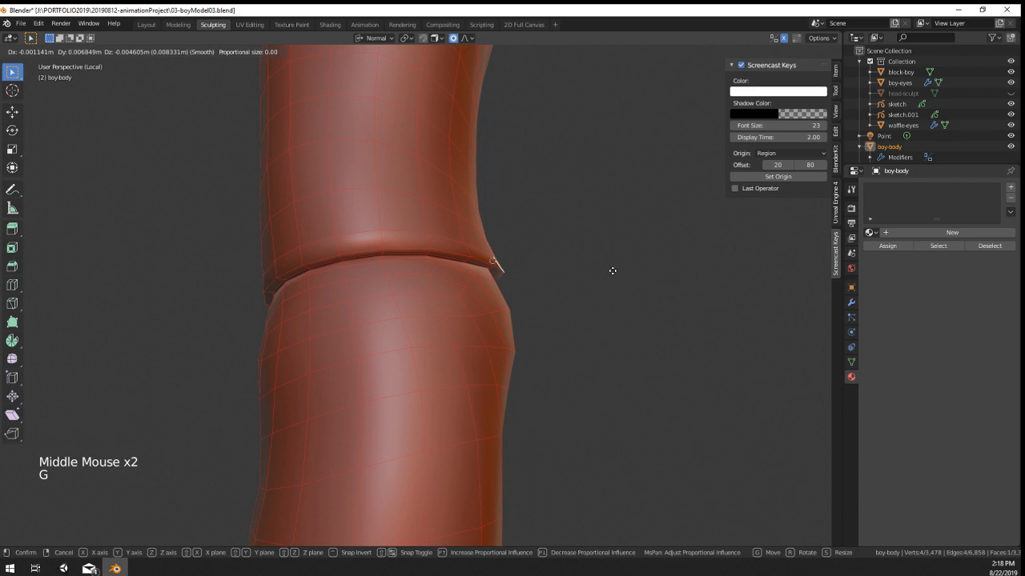
{"action": "scroll", "coordinate": [612, 272], "scroll_direction": "down", "scroll_amount": 5}
{"action": "left_click", "coordinate": [614, 272]}
Step: Move individual faces around the rest of the shirt hem with proportional editing to try an uneven lower edge
{"action": "middle_click_drag", "start_coordinate": [615, 272], "coordinate": [500, 276]}
{"action": "right_click", "coordinate": [318, 266]}
{"action": "right_click", "coordinate": [319, 258]}
{"action": "middle_click_drag", "start_coordinate": [319, 259], "coordinate": [388, 294]}
{"action": "key", "text": "g"}
{"action": "left_click", "coordinate": [232, 263]}
{"action": "right_click", "coordinate": [404, 292]}
{"action": "key", "text": "g"}
{"action": "middle_click_drag", "start_coordinate": [388, 295], "coordinate": [284, 292]}
{"action": "right_click", "coordinate": [320, 312]}
{"action": "key", "text": "g"}
{"action": "left_click", "coordinate": [309, 316]}
{"action": "right_click", "coordinate": [366, 300]}
{"action": "key", "text": "g"}
{"action": "left_click", "coordinate": [357, 307]}
{"action": "middle_click_drag", "start_coordinate": [284, 291], "coordinate": [345, 307]}
{"action": "key", "text": "g"}
{"action": "right_click", "coordinate": [264, 290]}
{"action": "key", "text": "g"}
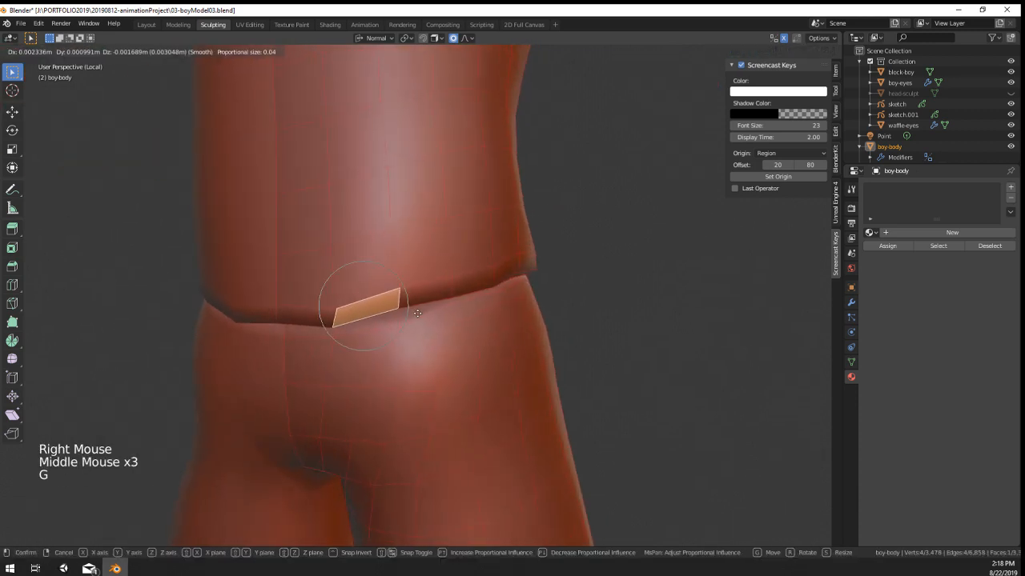
{"action": "left_click", "coordinate": [418, 315]}
Step: Undo all the individual face moves along the shirt hem
{"action": "middle_click_drag", "start_coordinate": [243, 203], "coordinate": [297, 247]}
{"action": "key", "text": "ctrl+z"}
{"action": "key", "text": "ctrl+z"}
{"action": "key", "text": "ctrl+z"}
{"action": "key", "text": "ctrl+z"}
{"action": "key", "text": "ctrl+z"}
{"action": "key", "text": "ctrl+z"}
{"action": "key", "text": "ctrl+z"}
{"action": "key", "text": "ctrl+z"}
{"action": "key", "text": "ctrl+z"}
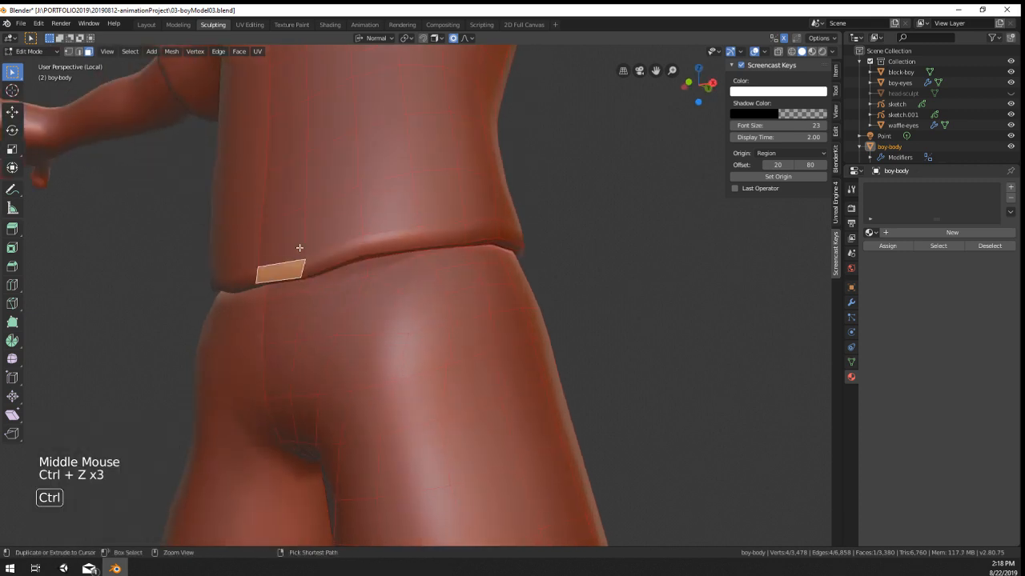
{"action": "key", "text": "ctrl+z"}
{"action": "key", "text": "ctrl+z"}
{"action": "key", "text": "ctrl+z"}
{"action": "middle_click_drag", "start_coordinate": [606, 289], "coordinate": [544, 298]}
{"action": "key", "text": "ctrl+z"}
{"action": "middle_click_drag", "start_coordinate": [544, 298], "coordinate": [505, 322]}
{"action": "key", "text": "ctrl+z"}
{"action": "key", "text": "ctrl+z"}
{"action": "key", "text": "ctrl+z"}
{"action": "key", "text": "ctrl+z"}
{"action": "key", "text": "ctrl+z"}
{"action": "key", "text": "ctrl+z"}
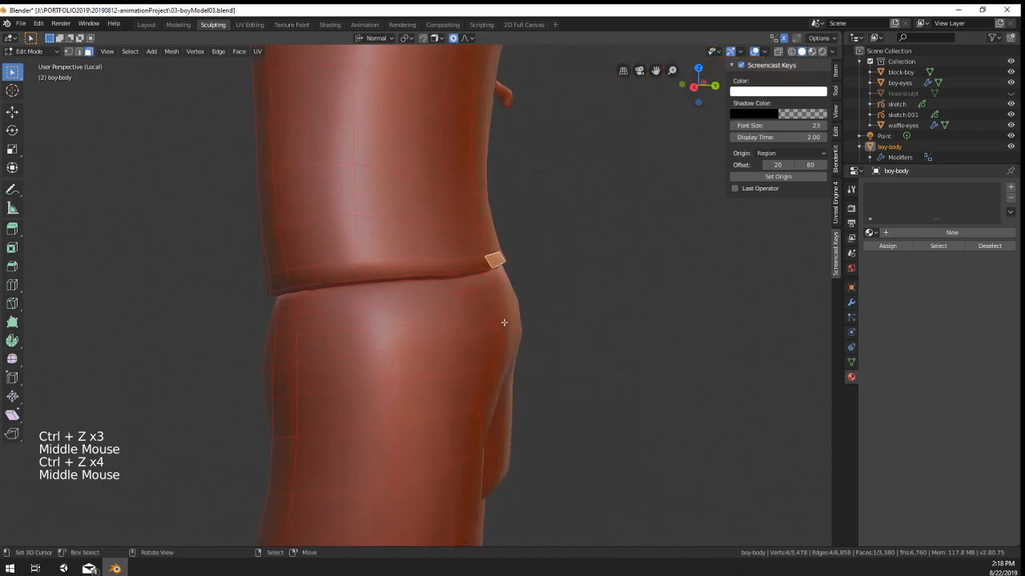
Step: Select the face loop around the shirt hem and move it about 0.0115 m in X and -0.00926 m in Z with proportional size 0.032
{"action": "right_click", "coordinate": [446, 272], "text": "alt"}
{"action": "right_click", "coordinate": [463, 269], "text": "alt"}
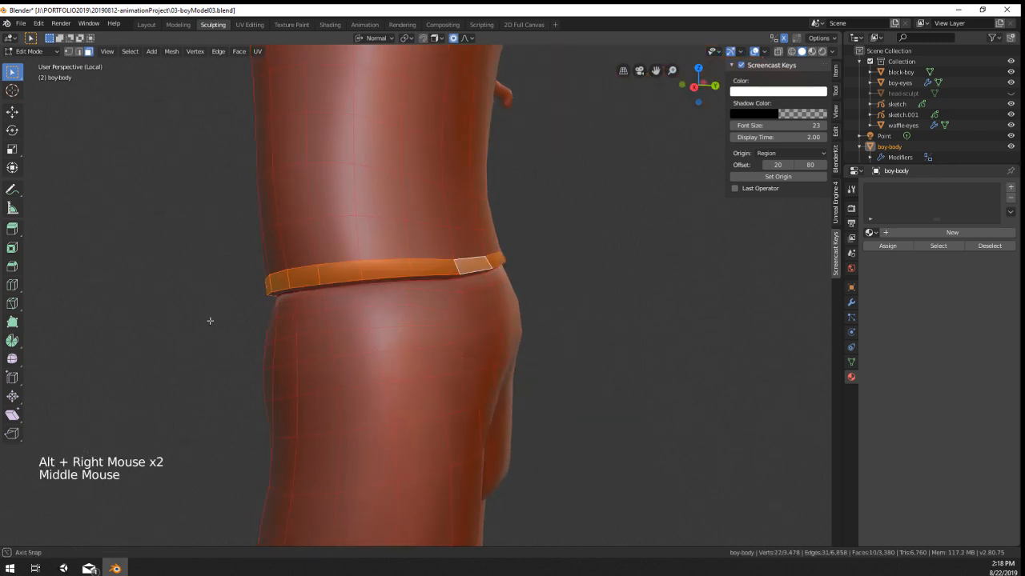
{"action": "middle_click_drag", "start_coordinate": [211, 320], "coordinate": [571, 343]}
{"action": "key", "text": "g"}
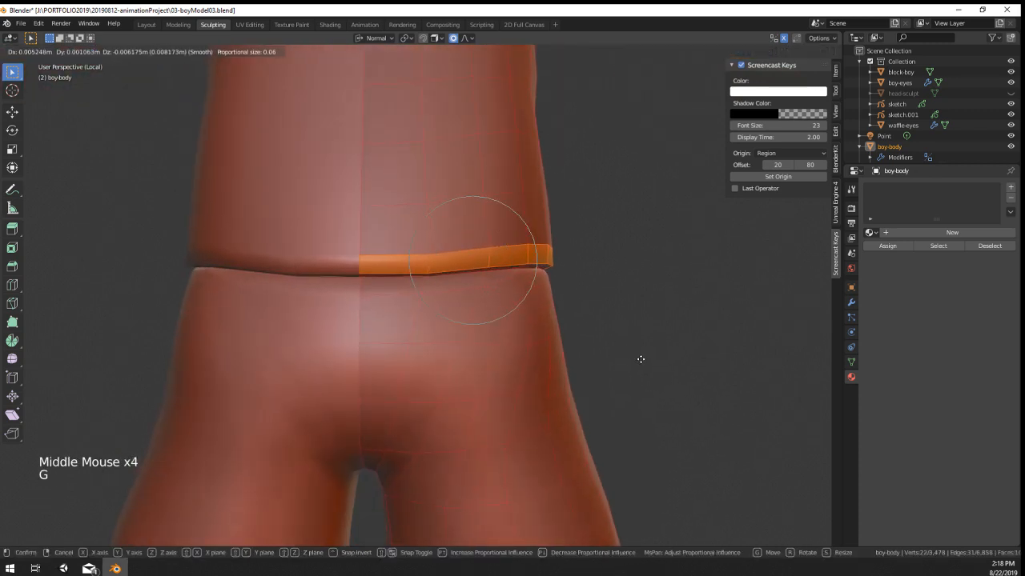
{"action": "scroll", "coordinate": [643, 360], "scroll_direction": "up", "scroll_amount": 7}
{"action": "left_click", "coordinate": [642, 360]}
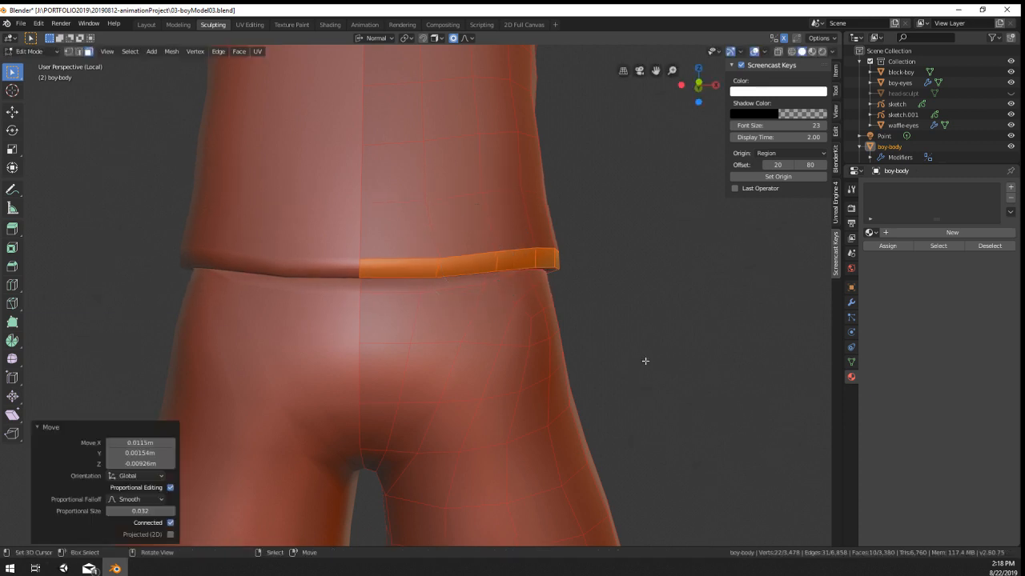
Step: Inspect the reshaped shirt hem and the whole figure in Object Mode, close up and from several angles
{"action": "middle_click_drag", "start_coordinate": [643, 359], "coordinate": [572, 361]}
{"action": "key", "text": "Tab"}
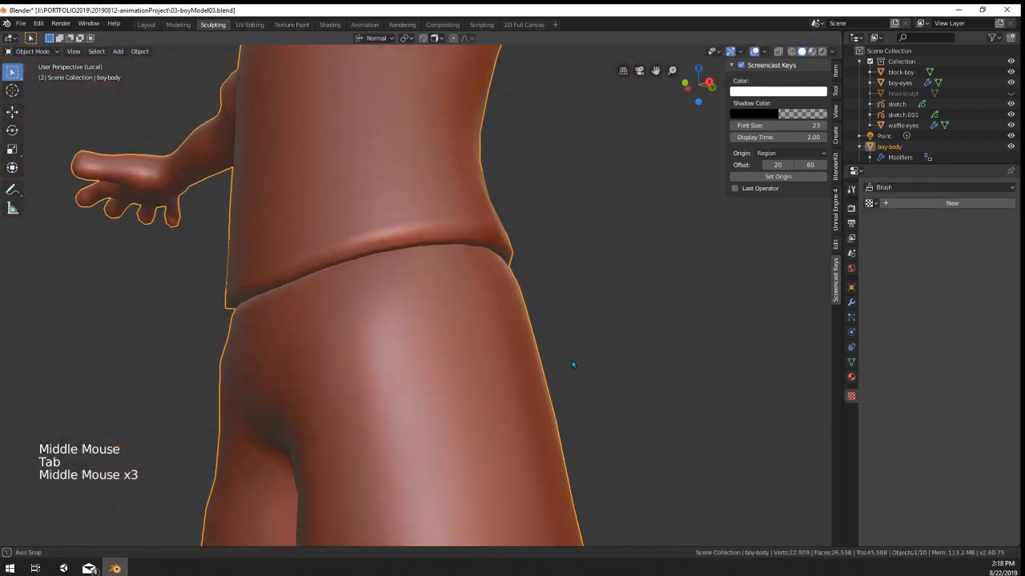
{"action": "key", "text": "Tab"}
{"action": "scroll", "coordinate": [468, 335], "scroll_direction": "down", "scroll_amount": 3}
{"action": "scroll", "coordinate": [468, 335], "scroll_direction": "down", "scroll_amount": 1}
{"action": "key", "text": "Tab"}
{"action": "mouse_move", "coordinate": [468, 335]}
{"action": "middle_mouse_down"}
{"action": "mouse_move", "coordinate": [473, 367]}
{"action": "mouse_move", "coordinate": [535, 362]}
{"action": "middle_mouse_up"}
{"action": "scroll", "coordinate": [536, 362], "scroll_direction": "down", "scroll_amount": 2}
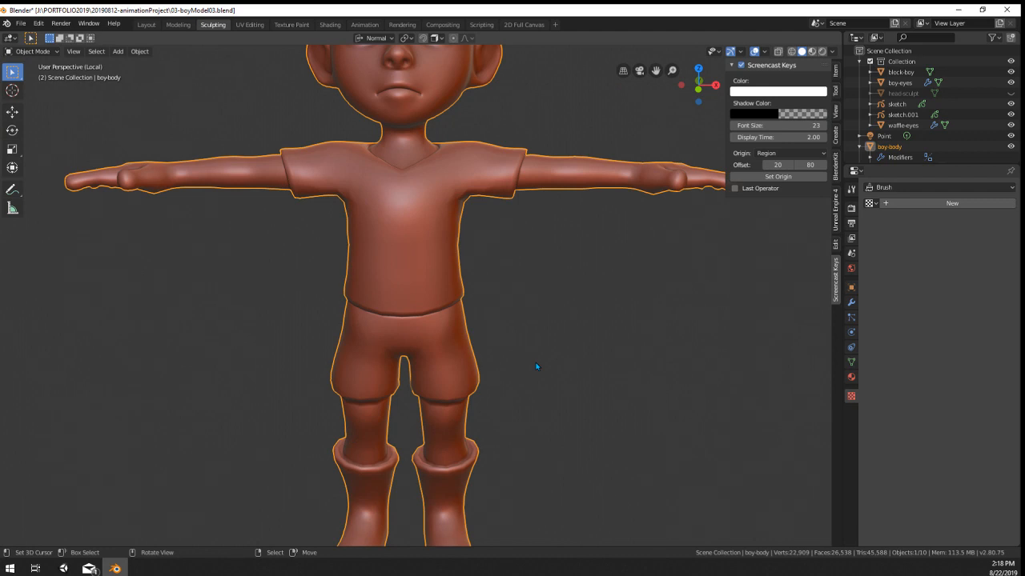
{"action": "scroll", "coordinate": [536, 366], "scroll_direction": "down", "scroll_amount": 3}
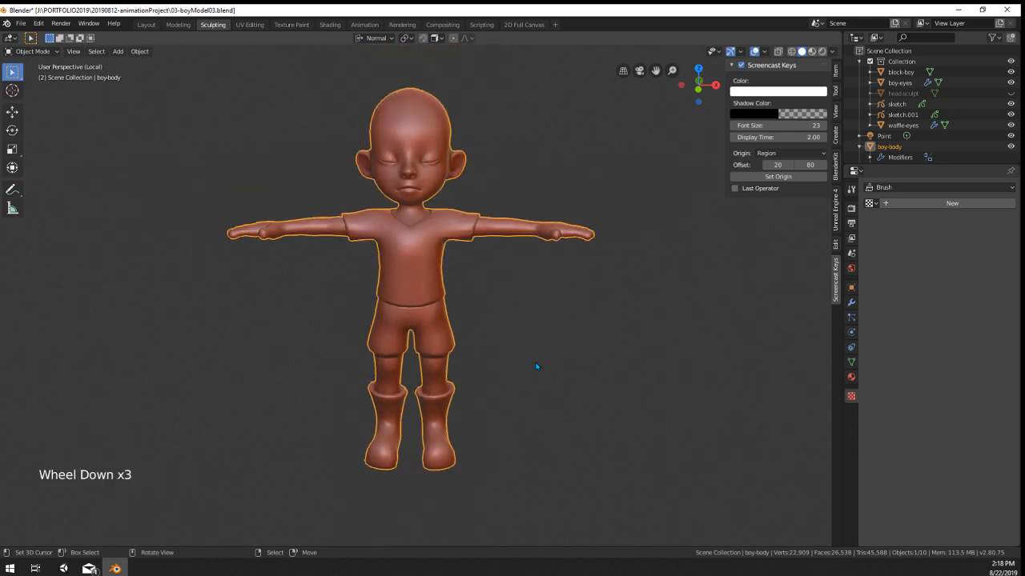
{"action": "middle_click_drag", "start_coordinate": [537, 368], "coordinate": [493, 341]}
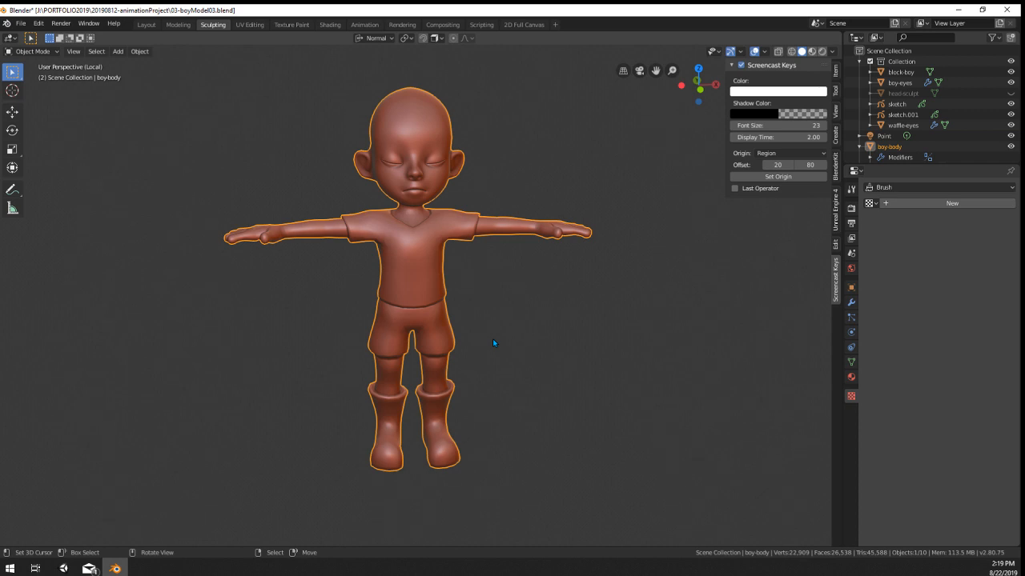
{"action": "scroll", "coordinate": [492, 339], "scroll_direction": "up", "scroll_amount": 5}
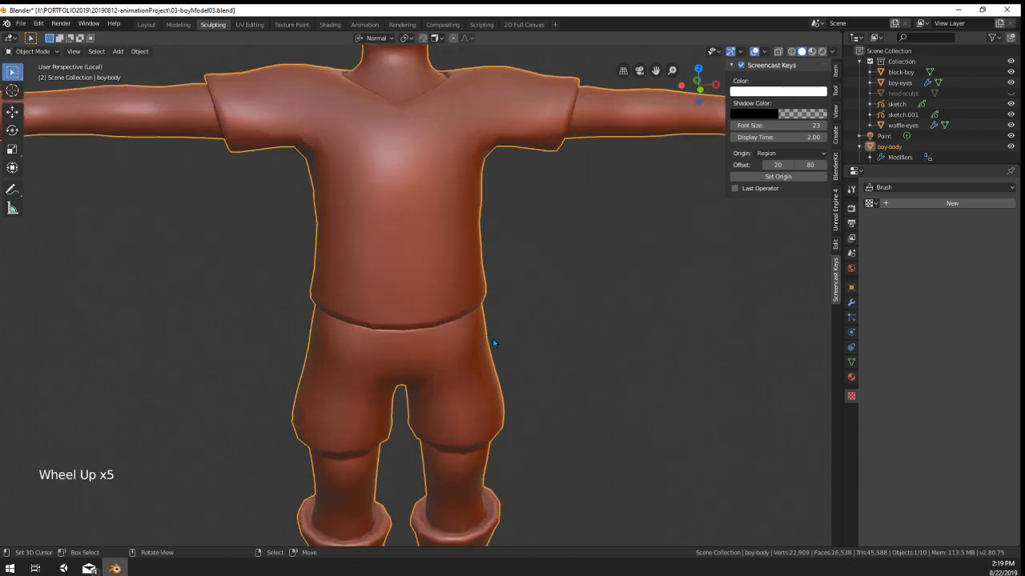
{"action": "scroll", "coordinate": [492, 338], "scroll_direction": "down", "scroll_amount": 4}
{"action": "middle_click_drag", "start_coordinate": [493, 339], "coordinate": [478, 384]}
{"action": "scroll", "coordinate": [483, 368], "scroll_direction": "up", "scroll_amount": 2}
{"action": "scroll", "coordinate": [483, 368], "scroll_direction": "down", "scroll_amount": 2}
{"action": "middle_click_drag", "start_coordinate": [478, 384], "coordinate": [472, 403]}
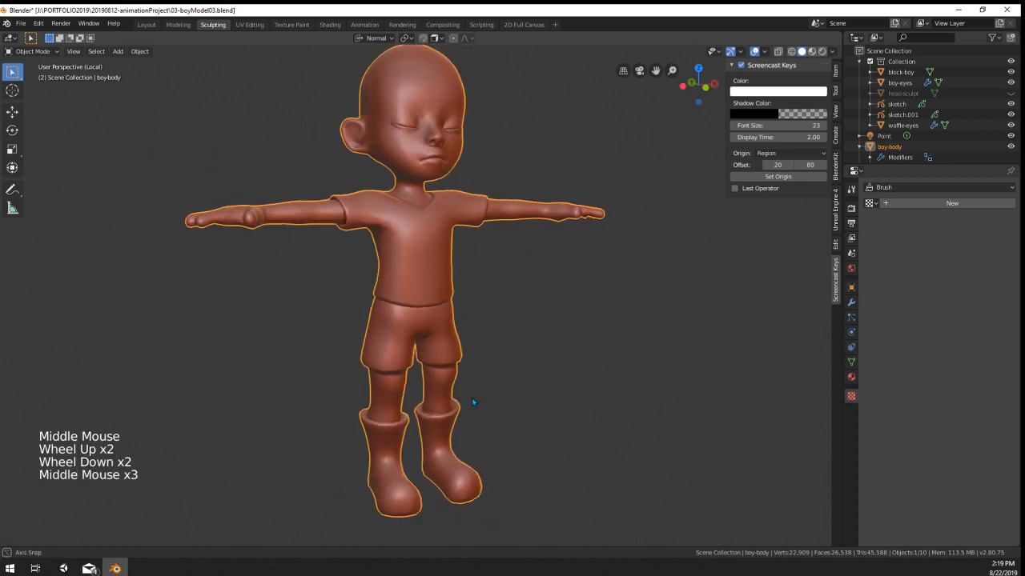
{"action": "scroll", "coordinate": [522, 254], "scroll_direction": "up", "scroll_amount": 3}
{"action": "middle_click_drag", "start_coordinate": [522, 254], "coordinate": [498, 324], "text": "shift"}
Step: Enter Edit Mode on the body mesh and examine the figure's topology from the front and side
{"action": "key", "text": "Tab"}
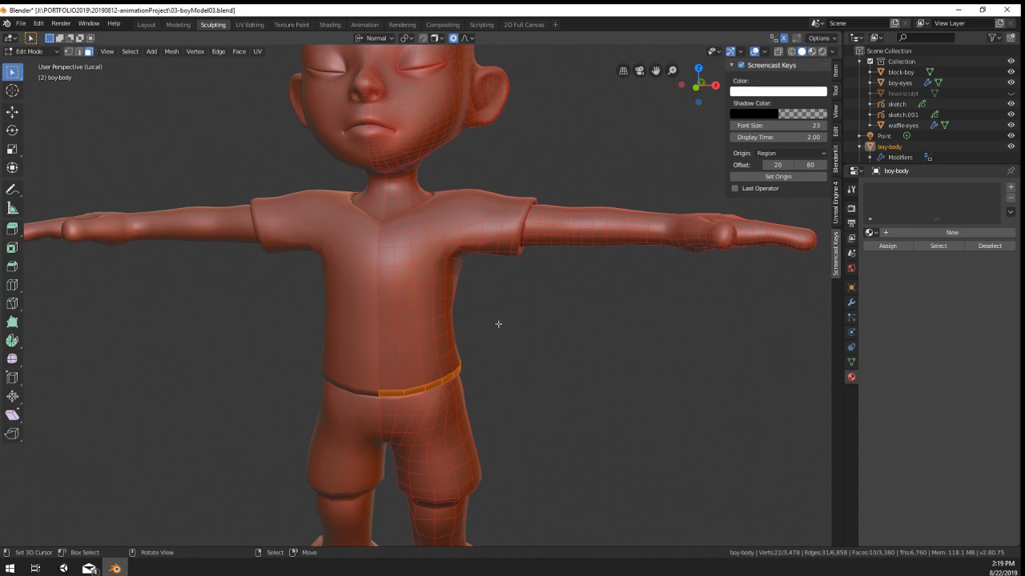
{"action": "middle_click_drag", "start_coordinate": [592, 396], "coordinate": [459, 340]}
{"action": "scroll", "coordinate": [590, 368], "scroll_direction": "down", "scroll_amount": 3}
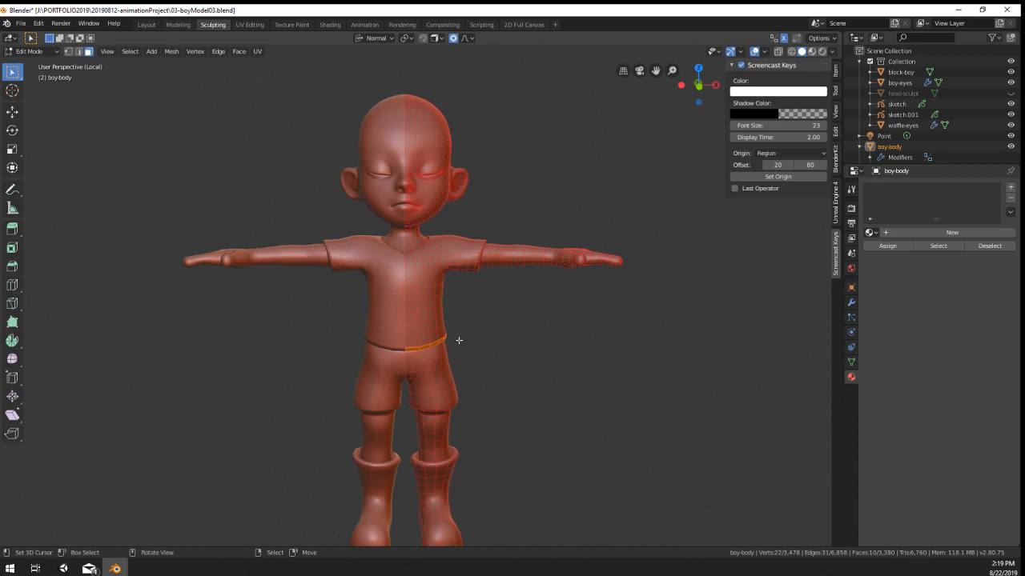
{"action": "middle_click_drag", "start_coordinate": [459, 341], "coordinate": [162, 348]}
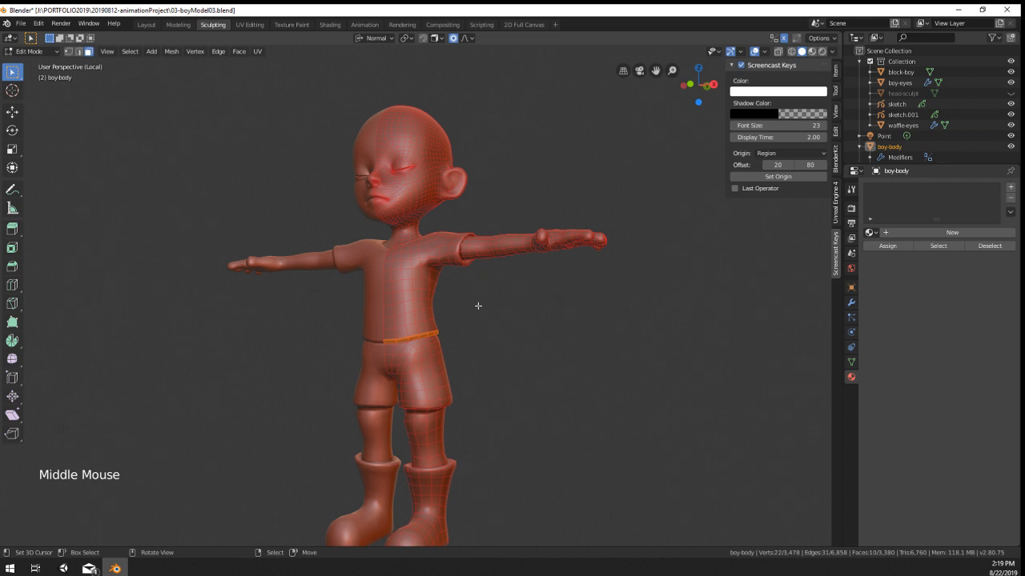
Step: Select several adjacent faces in the inner hollow of the ear and move them with proportional editing
{"action": "middle_click_drag", "start_coordinate": [478, 306], "coordinate": [510, 240]}
{"action": "scroll", "coordinate": [472, 256], "scroll_direction": "up", "scroll_amount": 2}
{"action": "middle_click_drag", "start_coordinate": [510, 241], "coordinate": [512, 281]}
{"action": "scroll", "coordinate": [531, 236], "scroll_direction": "up", "scroll_amount": 3}
{"action": "middle_click_drag", "start_coordinate": [531, 235], "coordinate": [496, 304], "text": "shift"}
{"action": "middle_click_drag", "start_coordinate": [496, 304], "coordinate": [521, 364]}
{"action": "scroll", "coordinate": [452, 323], "scroll_direction": "up", "scroll_amount": 2}
{"action": "right_click", "coordinate": [480, 339]}
{"action": "right_click", "coordinate": [480, 328]}
{"action": "right_click", "coordinate": [473, 326], "text": "shift"}
{"action": "right_click", "coordinate": [477, 336], "text": "shift"}
{"action": "key", "text": "g"}
{"action": "left_click", "coordinate": [526, 372]}
Step: Select three connected faces in the lower inner ear and move them with a proportional size of 0.03
{"action": "right_click", "coordinate": [496, 348]}
{"action": "right_click", "coordinate": [494, 364], "text": "ctrl"}
{"action": "right_click", "coordinate": [494, 364], "text": "ctrl"}
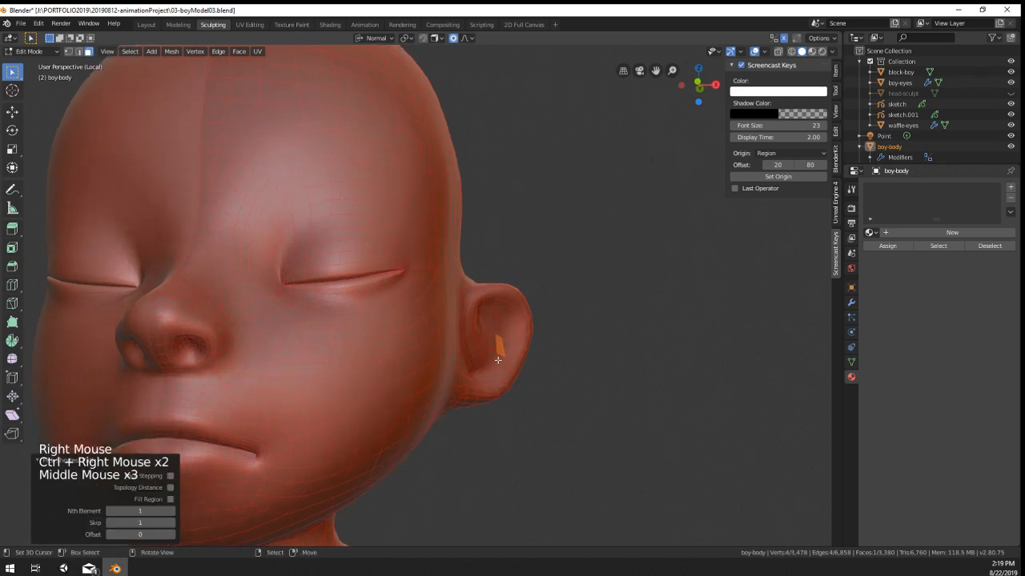
{"action": "right_click", "coordinate": [497, 359]}
{"action": "right_click", "coordinate": [494, 372], "text": "shift"}
{"action": "right_click", "coordinate": [491, 376], "text": "shift"}
{"action": "key", "text": "g"}
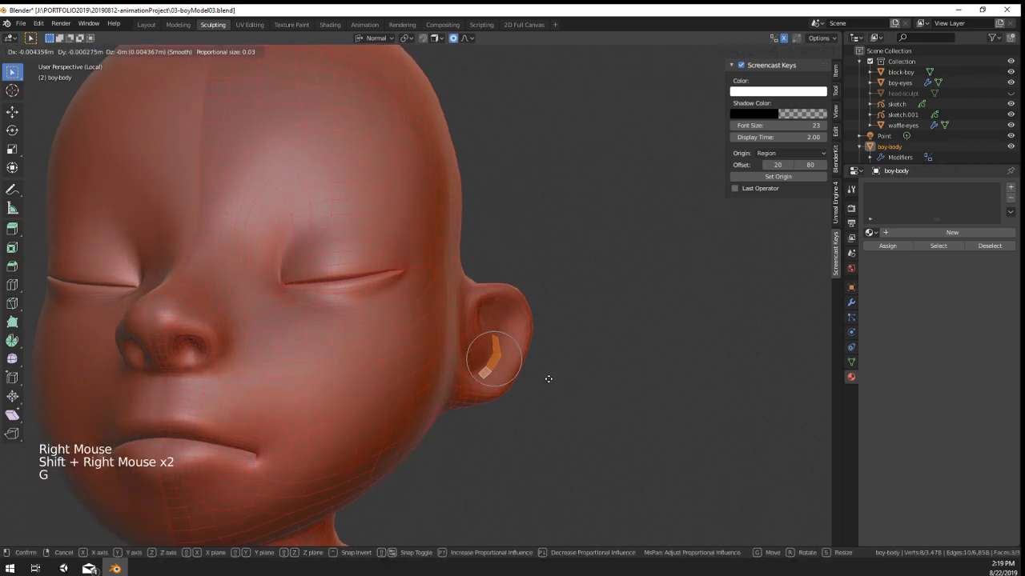
{"action": "key", "text": "Tab"}
Step: Select a further face on the ear from a different angle and reposition it with proportional editing
{"action": "scroll", "coordinate": [560, 378], "scroll_direction": "down", "scroll_amount": 3}
{"action": "middle_click_drag", "start_coordinate": [559, 378], "coordinate": [512, 320]}
{"action": "scroll", "coordinate": [435, 353], "scroll_direction": "up", "scroll_amount": 4}
{"action": "key", "text": "Tab"}
{"action": "right_click", "coordinate": [436, 372]}
{"action": "right_click", "coordinate": [436, 373]}
{"action": "key", "text": "g"}
{"action": "left_click", "coordinate": [595, 402]}
Step: Inspect the reshaped ear, the head and the whole figure in Object Mode from the front and sides
{"action": "key", "text": "Tab"}
{"action": "scroll", "coordinate": [540, 407], "scroll_direction": "down", "scroll_amount": 2}
{"action": "scroll", "coordinate": [398, 470], "scroll_direction": "up", "scroll_amount": 3}
{"action": "scroll", "coordinate": [398, 471], "scroll_direction": "down", "scroll_amount": 5}
{"action": "middle_click_drag", "start_coordinate": [512, 320], "coordinate": [532, 275]}
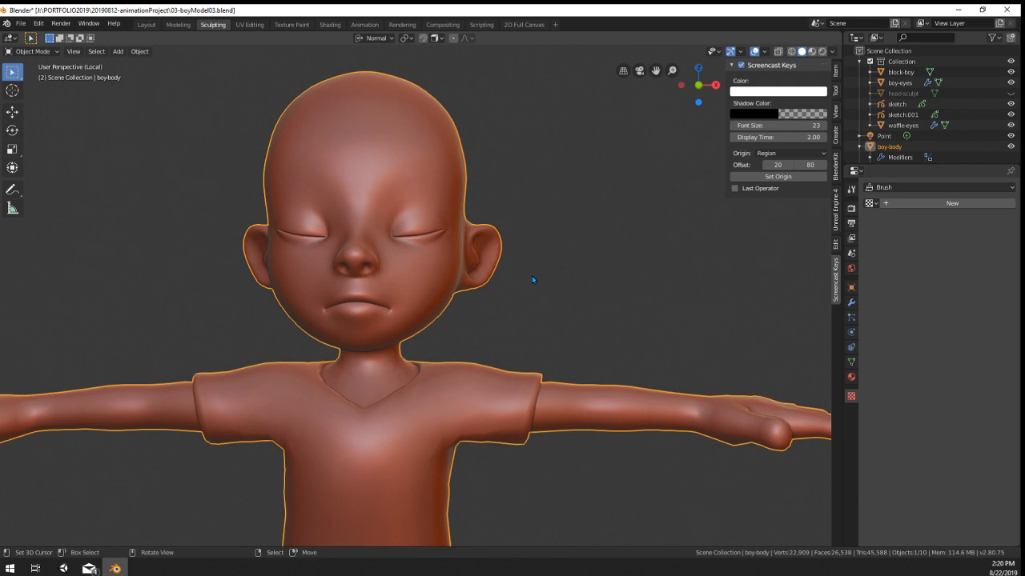
{"action": "middle_click_drag", "start_coordinate": [532, 279], "coordinate": [231, 327]}
{"action": "scroll", "coordinate": [353, 319], "scroll_direction": "down", "scroll_amount": 2}
{"action": "middle_click_drag", "start_coordinate": [353, 319], "coordinate": [505, 401]}
{"action": "scroll", "coordinate": [414, 365], "scroll_direction": "up", "scroll_amount": 3}
{"action": "scroll", "coordinate": [414, 365], "scroll_direction": "up", "scroll_amount": 1}
{"action": "middle_click_drag", "start_coordinate": [505, 401], "coordinate": [496, 259], "text": "shift"}
{"action": "scroll", "coordinate": [490, 460], "scroll_direction": "down", "scroll_amount": 2}
{"action": "scroll", "coordinate": [496, 258], "scroll_direction": "down", "scroll_amount": 2}
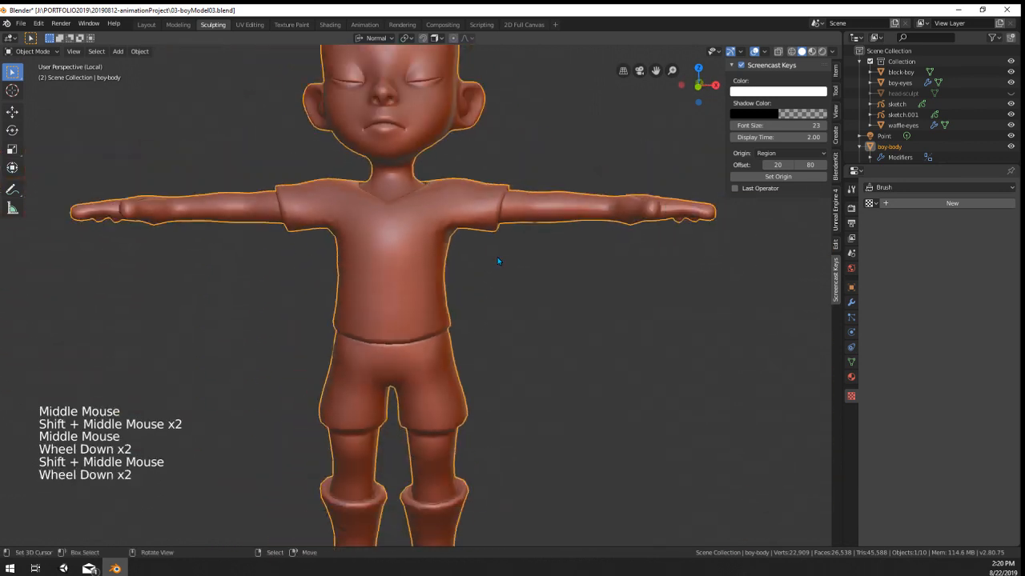
{"action": "scroll", "coordinate": [486, 381], "scroll_direction": "down", "scroll_amount": 1}
{"action": "middle_click_drag", "start_coordinate": [487, 381], "coordinate": [474, 359]}
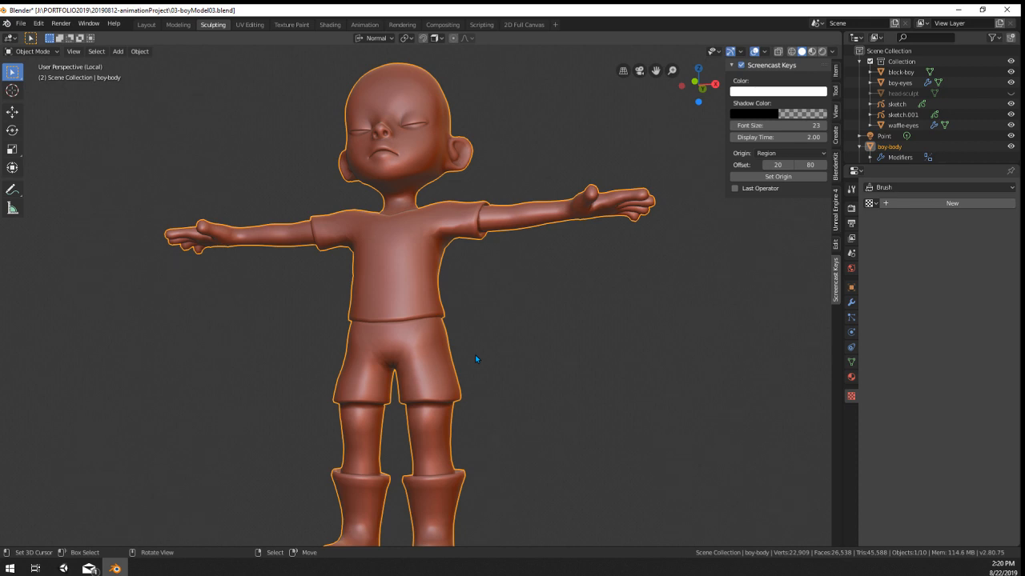
Step: Select a row of faces across the back of the shorts plus one face above it and move them with proportional editing
{"action": "scroll", "coordinate": [475, 356], "scroll_direction": "up", "scroll_amount": 3}
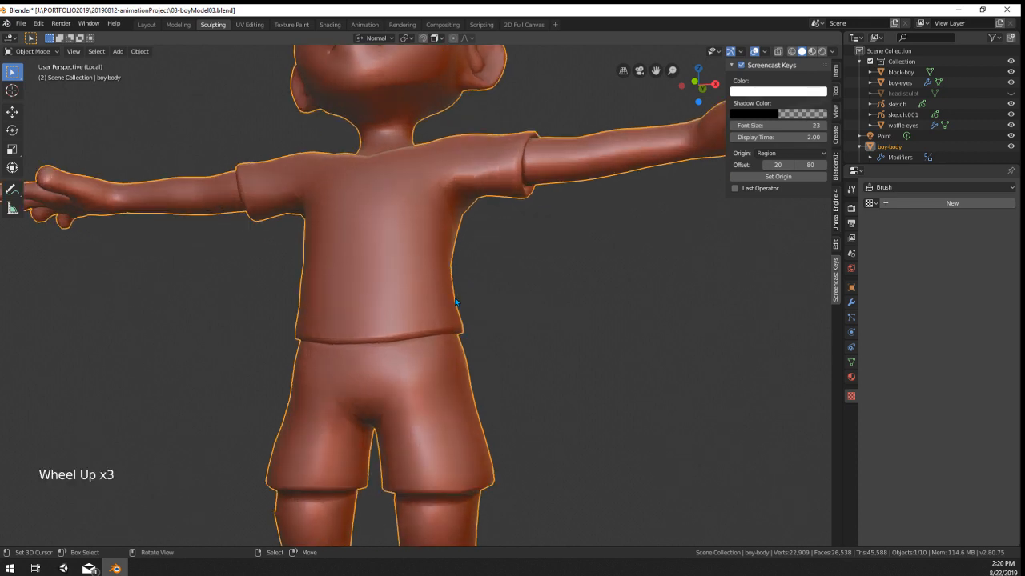
{"action": "middle_click_drag", "start_coordinate": [475, 356], "coordinate": [424, 376]}
{"action": "middle_click_drag", "start_coordinate": [424, 376], "coordinate": [343, 355]}
{"action": "scroll", "coordinate": [370, 360], "scroll_direction": "down", "scroll_amount": 1}
{"action": "scroll", "coordinate": [370, 361], "scroll_direction": "up", "scroll_amount": 2}
{"action": "key", "text": "Tab"}
{"action": "scroll", "coordinate": [440, 292], "scroll_direction": "up", "scroll_amount": 2}
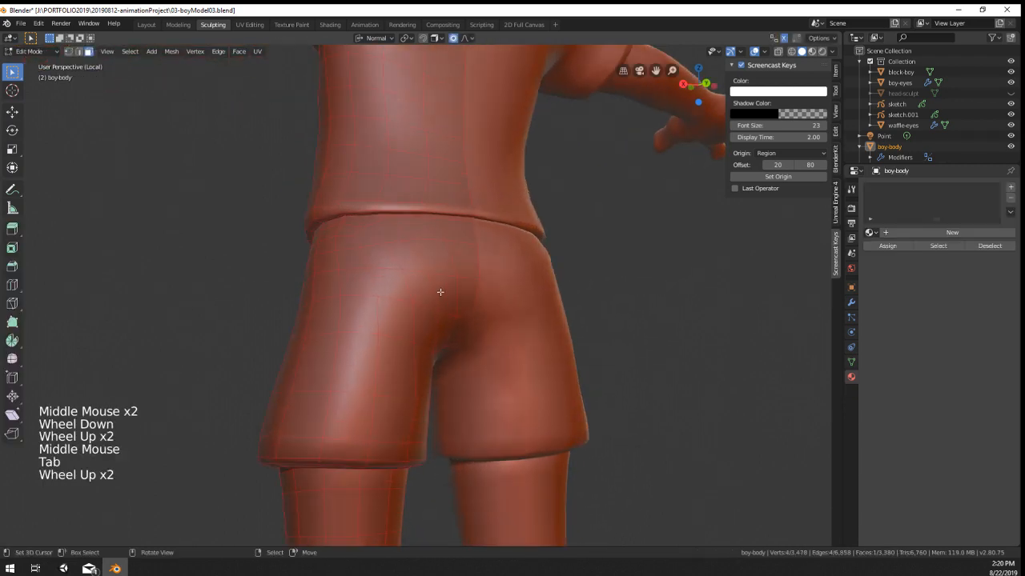
{"action": "right_click", "coordinate": [461, 330]}
{"action": "right_click", "coordinate": [344, 324], "text": "ctrl"}
{"action": "right_click", "coordinate": [356, 288], "text": "shift"}
{"action": "middle_click_drag", "start_coordinate": [356, 288], "coordinate": [498, 359]}
{"action": "key", "text": "g"}
{"action": "key", "text": "Tab"}
Step: Examine the reshaped shorts and the overall figure from the front and the back
{"action": "scroll", "coordinate": [512, 296], "scroll_direction": "down", "scroll_amount": 2}
{"action": "scroll", "coordinate": [480, 338], "scroll_direction": "down", "scroll_amount": 3}
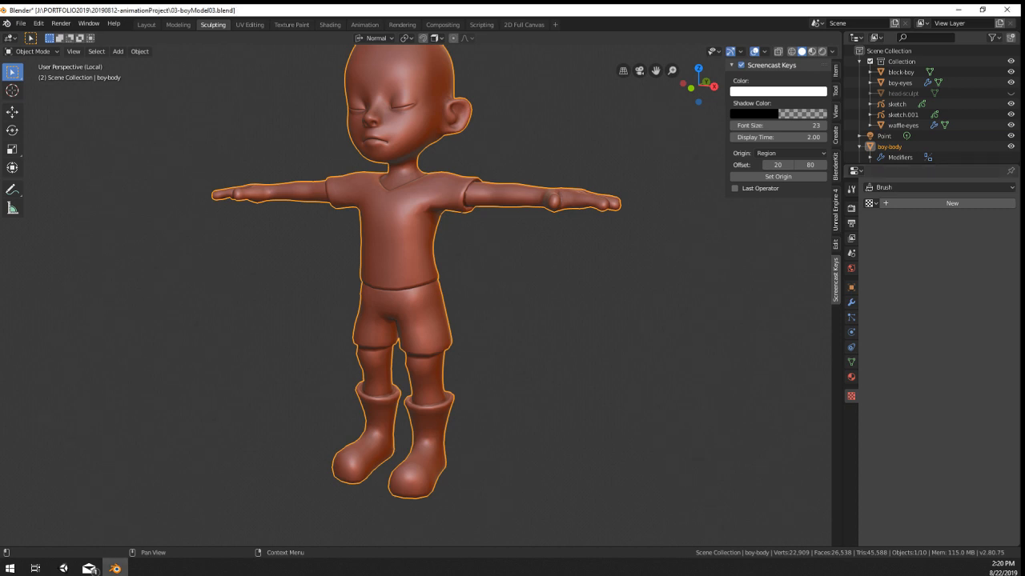
{"action": "middle_click_drag", "start_coordinate": [513, 372], "coordinate": [479, 401]}
{"action": "scroll", "coordinate": [444, 354], "scroll_direction": "down", "scroll_amount": 1}
{"action": "key", "text": "Tab"}
{"action": "middle_click_drag", "start_coordinate": [374, 416], "coordinate": [384, 339]}
{"action": "scroll", "coordinate": [383, 374], "scroll_direction": "up", "scroll_amount": 2}
{"action": "scroll", "coordinate": [384, 338], "scroll_direction": "up", "scroll_amount": 3}
Step: Select faces on the upper back of the shirt and move them with proportional editing
{"action": "key", "text": "Tab"}
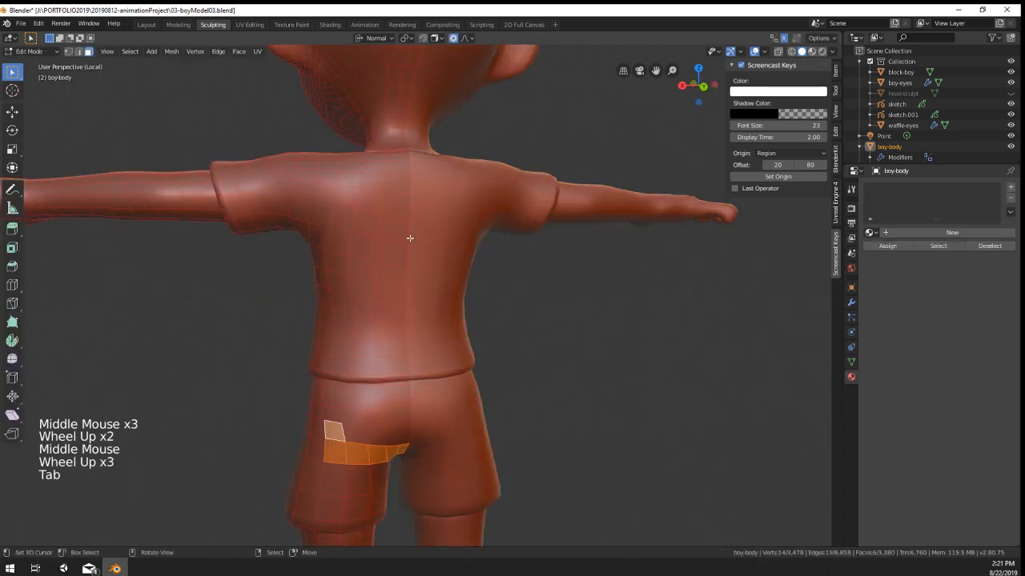
{"action": "right_click", "coordinate": [395, 205]}
{"action": "right_click", "coordinate": [344, 189], "text": "shift"}
{"action": "middle_click_drag", "start_coordinate": [344, 190], "coordinate": [411, 327]}
{"action": "right_click", "coordinate": [384, 263], "text": "shift"}
{"action": "key", "text": "g"}
{"action": "left_click", "coordinate": [547, 343]}
Step: Focus on a face just below the shirt collar and recalculate the normals of the whole body mesh outward
{"action": "key", "text": "Tab"}
{"action": "scroll", "coordinate": [407, 285], "scroll_direction": "down", "scroll_amount": 3}
{"action": "scroll", "coordinate": [389, 227], "scroll_direction": "up", "scroll_amount": 4}
{"action": "scroll", "coordinate": [416, 320], "scroll_direction": "up", "scroll_amount": 3}
{"action": "key", "text": "Tab"}
{"action": "right_click", "coordinate": [271, 329]}
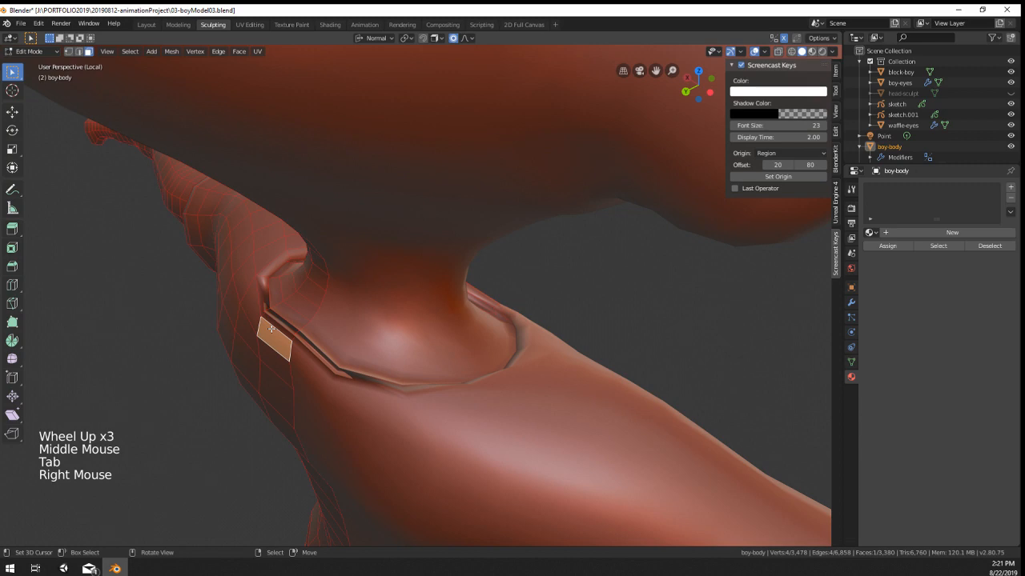
{"action": "key", "text": "KP_Decimal"}
{"action": "middle_click_drag", "start_coordinate": [270, 328], "coordinate": [454, 307]}
{"action": "key", "text": "a"}
{"action": "key", "text": "shift+n"}
Step: Move a face behind the rear collar about 0.0099 m and another 0.0047 m in Y with proportional size 0.032
{"action": "right_click", "coordinate": [400, 346]}
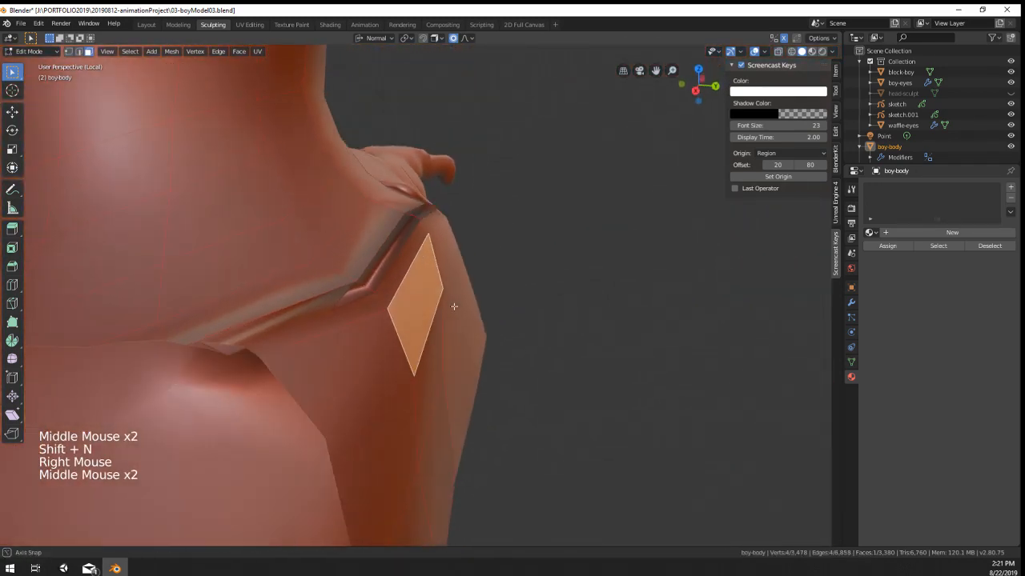
{"action": "key", "text": "g"}
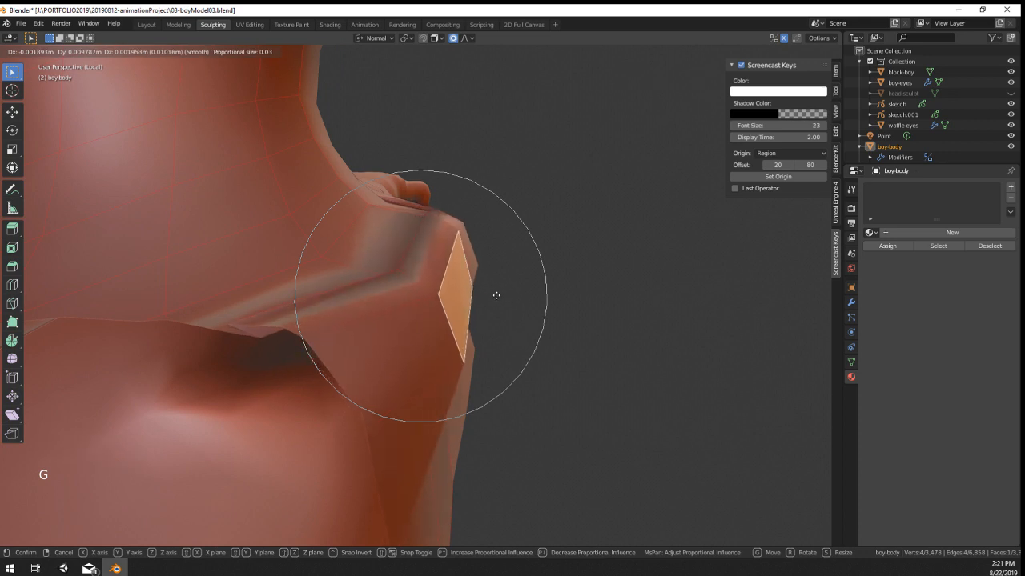
{"action": "left_click", "coordinate": [496, 296]}
{"action": "scroll", "coordinate": [498, 296], "scroll_direction": "down", "scroll_amount": 3}
{"action": "middle_click_drag", "start_coordinate": [499, 297], "coordinate": [510, 316]}
{"action": "key", "text": "g"}
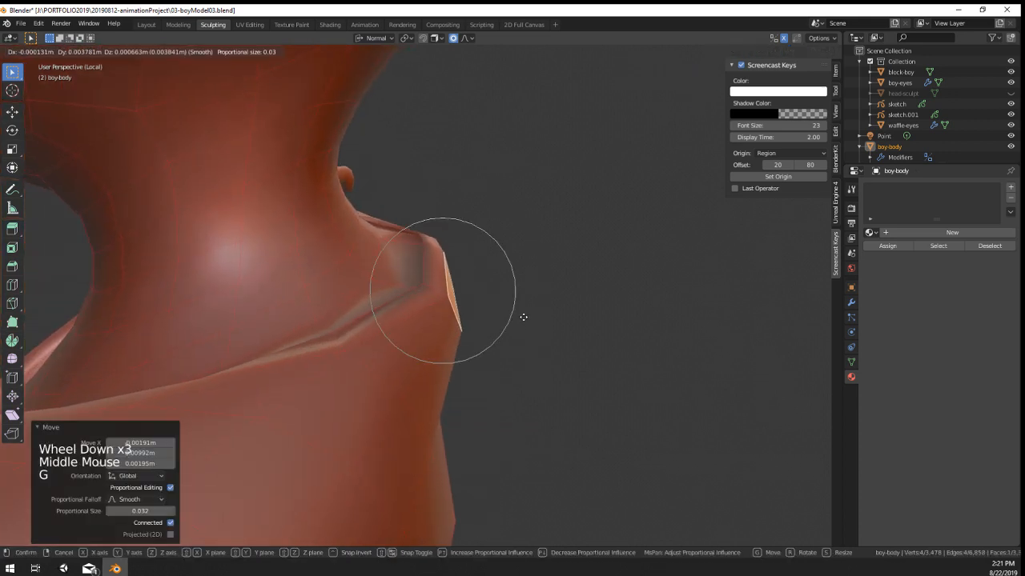
{"action": "left_click", "coordinate": [528, 314]}
Step: Move the same rear collar face back toward the neck with the proportional size enlarged to about 0.1
{"action": "key", "text": "g"}
{"action": "scroll", "coordinate": [537, 317], "scroll_direction": "down", "scroll_amount": 13}
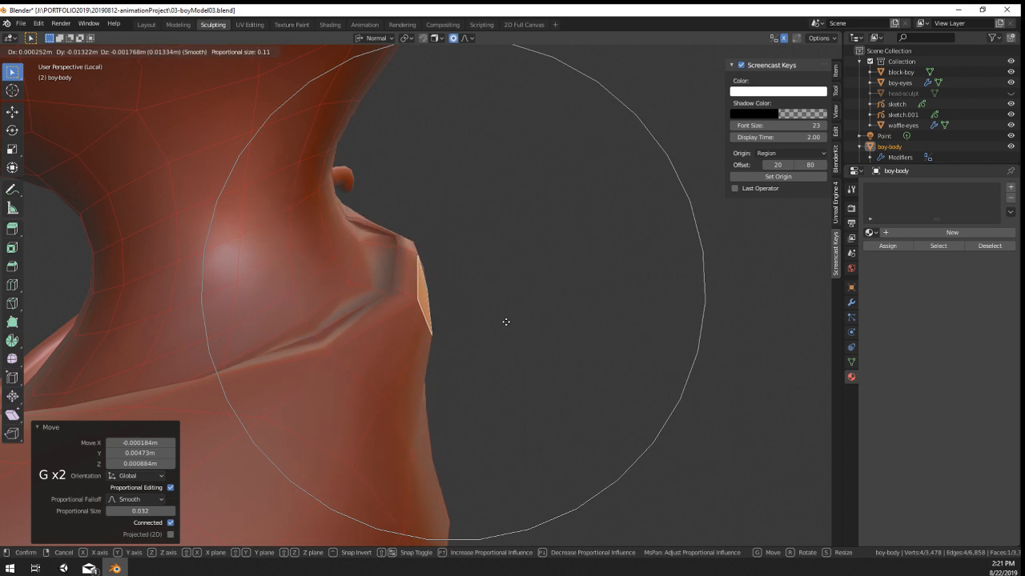
{"action": "scroll", "coordinate": [500, 323], "scroll_direction": "up", "scroll_amount": 1}
{"action": "key", "text": "Tab"}
{"action": "middle_click_drag", "start_coordinate": [493, 326], "coordinate": [477, 343]}
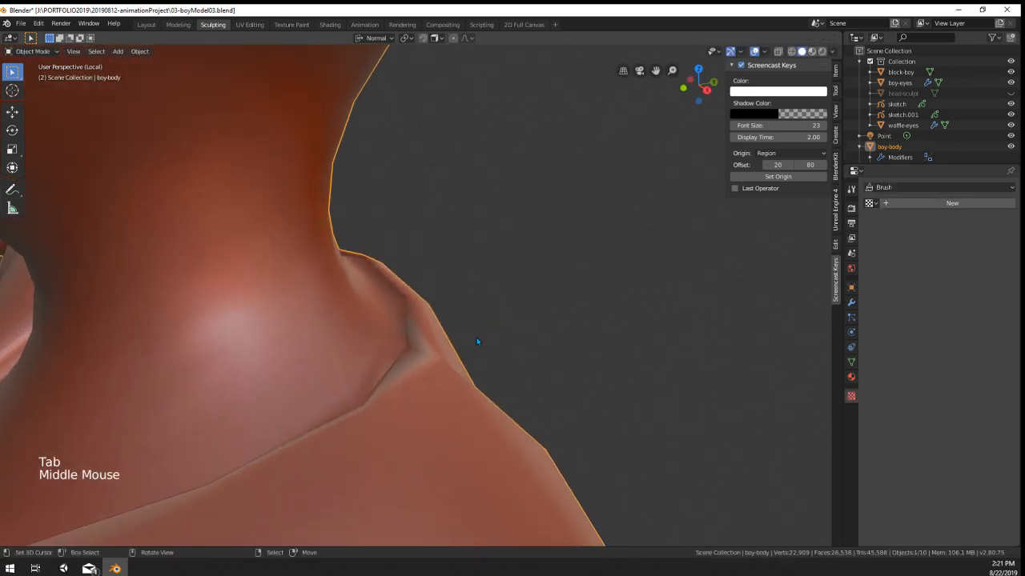
Step: Try to slide an edge at the shirt collar, then undo the slide
{"action": "key", "text": "Tab"}
{"action": "scroll", "coordinate": [409, 251], "scroll_direction": "up", "scroll_amount": 2}
{"action": "middle_click_drag", "start_coordinate": [409, 252], "coordinate": [421, 247]}
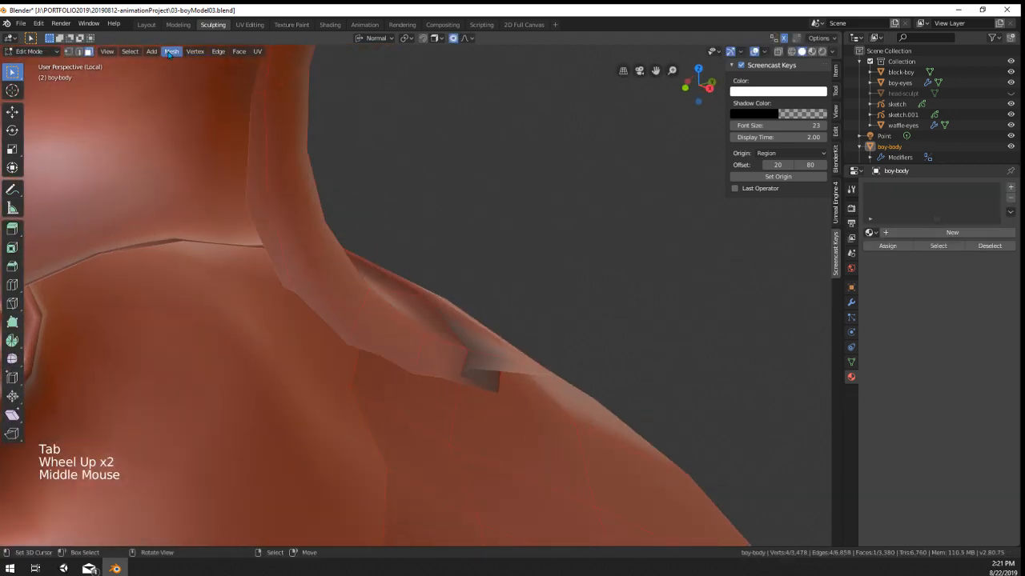
{"action": "key", "text": "g"}
{"action": "key", "text": "g"}
{"action": "left_click", "coordinate": [398, 293]}
{"action": "scroll", "coordinate": [415, 314], "scroll_direction": "down", "scroll_amount": 5}
{"action": "middle_click_drag", "start_coordinate": [419, 343], "coordinate": [433, 352]}
{"action": "middle_click_drag", "start_coordinate": [433, 353], "coordinate": [374, 357]}
{"action": "key", "text": "ctrl+z"}
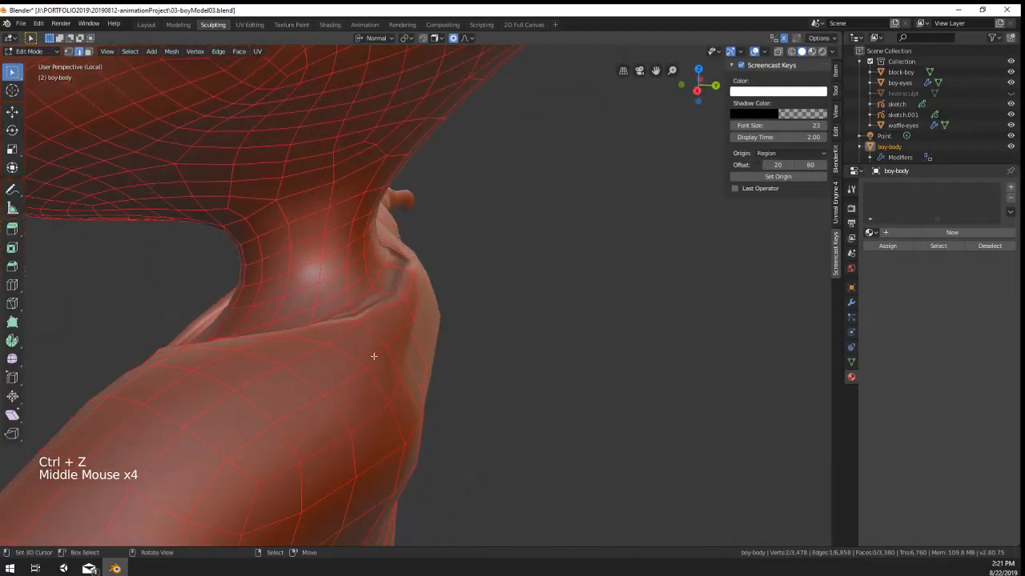
Step: Select two rear collar edges, move them about -0.0032 m in Y with proportional size 0.012, and raise them about 0.0033 m in Z
{"action": "scroll", "coordinate": [373, 356], "scroll_direction": "up", "scroll_amount": 3}
{"action": "right_click", "coordinate": [414, 320]}
{"action": "right_click", "coordinate": [414, 320], "text": "shift"}
{"action": "middle_click_drag", "start_coordinate": [414, 321], "coordinate": [341, 393]}
{"action": "key", "text": "g"}
{"action": "scroll", "coordinate": [448, 302], "scroll_direction": "up", "scroll_amount": 15}
{"action": "left_click", "coordinate": [445, 295]}
{"action": "scroll", "coordinate": [377, 408], "scroll_direction": "down", "scroll_amount": 3}
{"action": "key", "text": "g"}
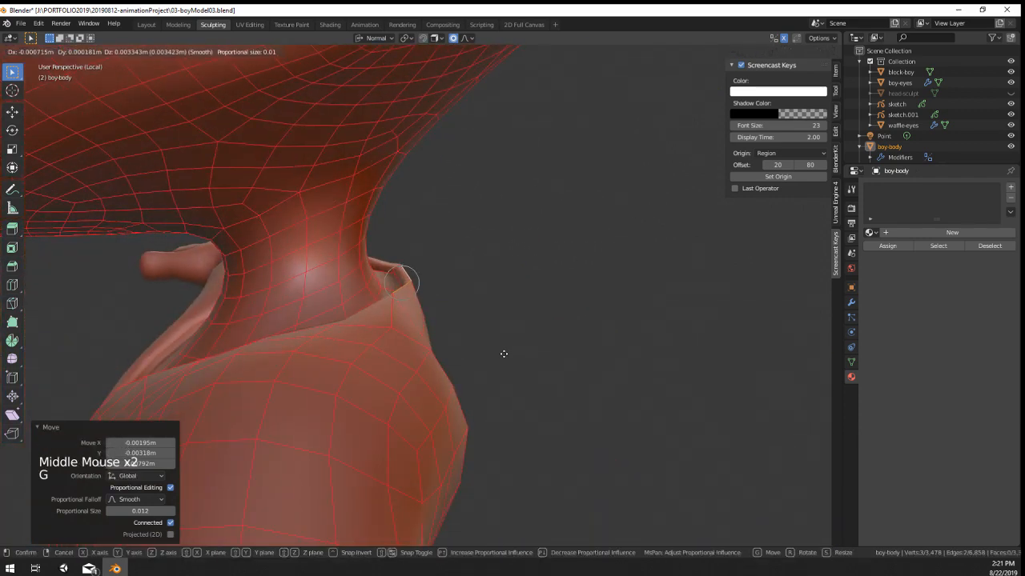
{"action": "key", "text": "Tab"}
Step: Inspect the adjusted collar and the complete figure in Object Mode from the front
{"action": "scroll", "coordinate": [503, 355], "scroll_direction": "down", "scroll_amount": 4}
{"action": "middle_click_drag", "start_coordinate": [504, 355], "coordinate": [430, 426]}
{"action": "scroll", "coordinate": [430, 427], "scroll_direction": "down", "scroll_amount": 7}
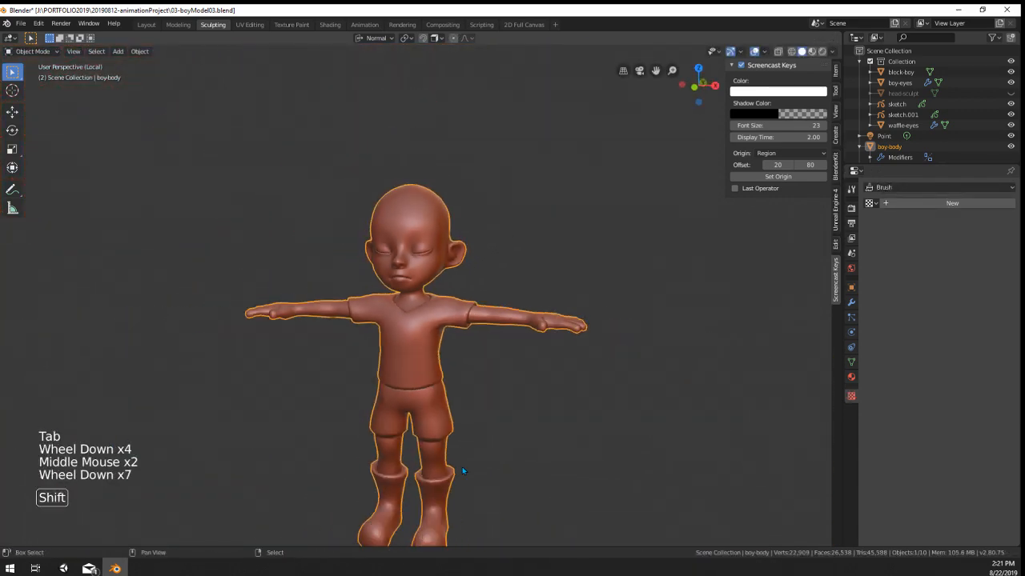
{"action": "middle_click_drag", "start_coordinate": [462, 471], "coordinate": [472, 424], "text": "shift"}
{"action": "middle_click_drag", "start_coordinate": [472, 424], "coordinate": [482, 408]}
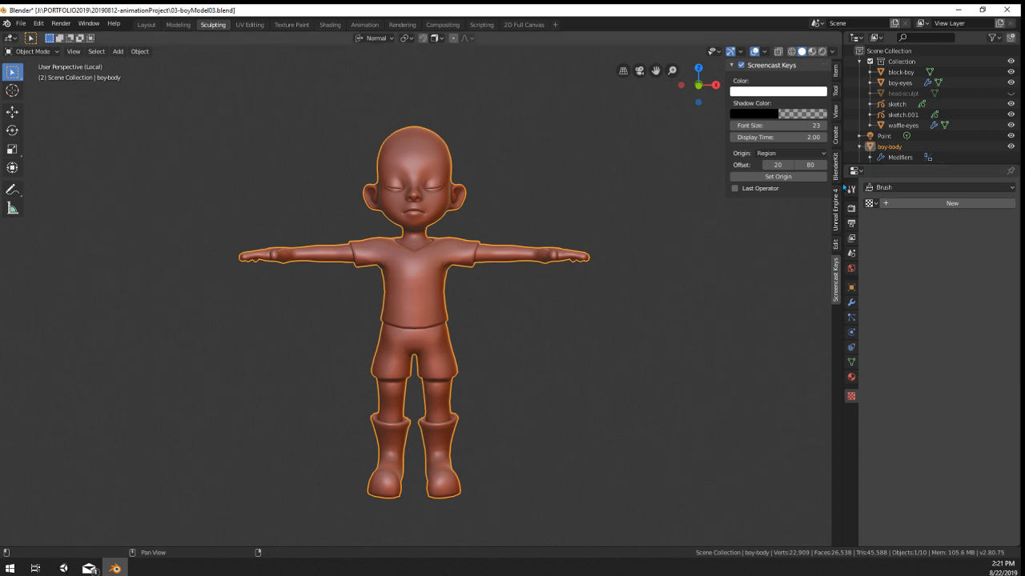
Step: Resize the properties editor and look through the body's object, modifier, particle, constraint and material settings, plus the render and world settings
{"action": "left_click_drag", "start_coordinate": [844, 187], "coordinate": [730, 192]}
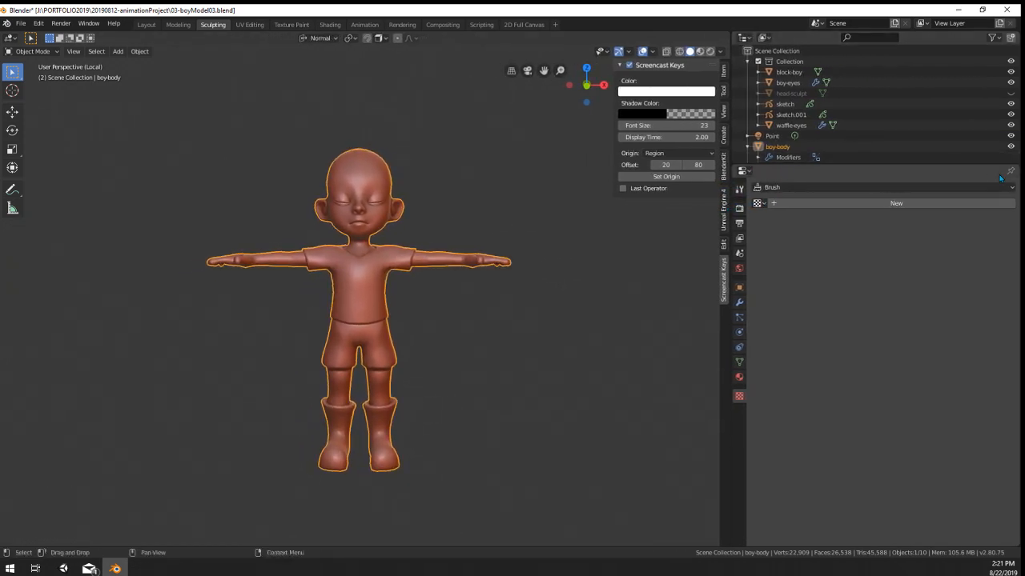
{"action": "scroll", "coordinate": [960, 179], "scroll_direction": "down", "scroll_amount": 3}
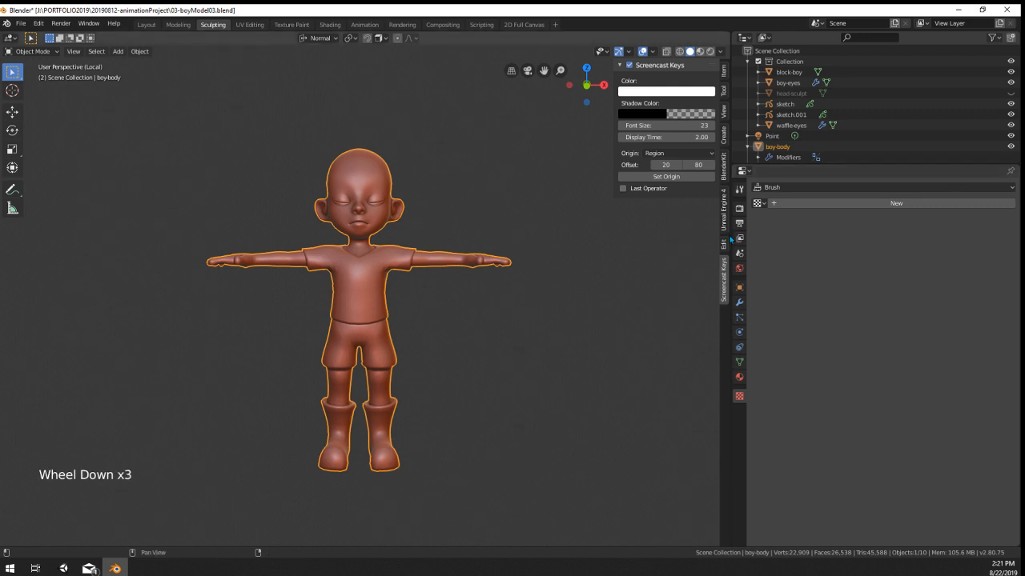
{"action": "left_click_drag", "start_coordinate": [730, 241], "coordinate": [931, 253]}
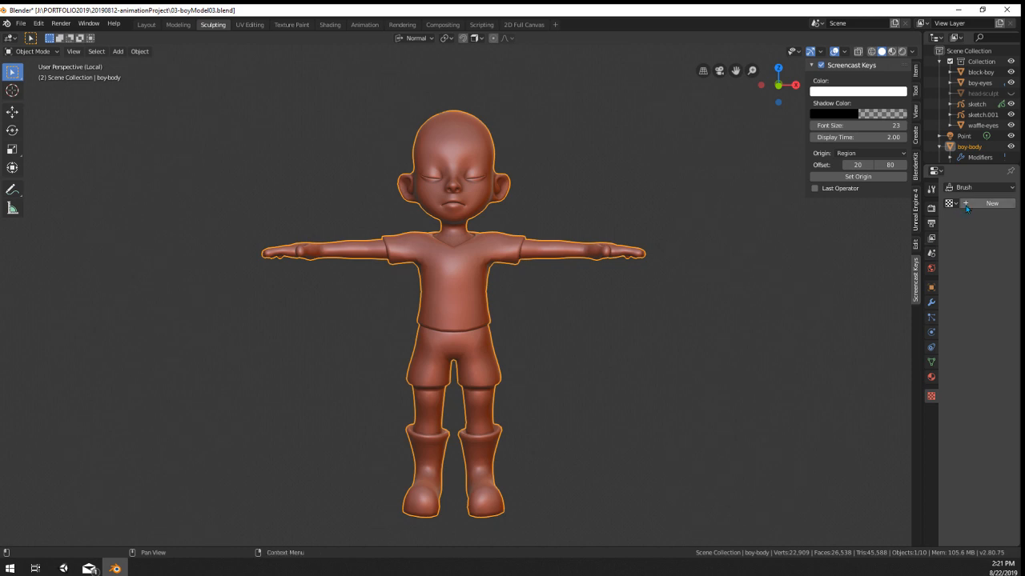
{"action": "left_click", "coordinate": [931, 287]}
{"action": "left_click", "coordinate": [931, 303]}
{"action": "left_click", "coordinate": [931, 318]}
{"action": "left_click", "coordinate": [931, 347]}
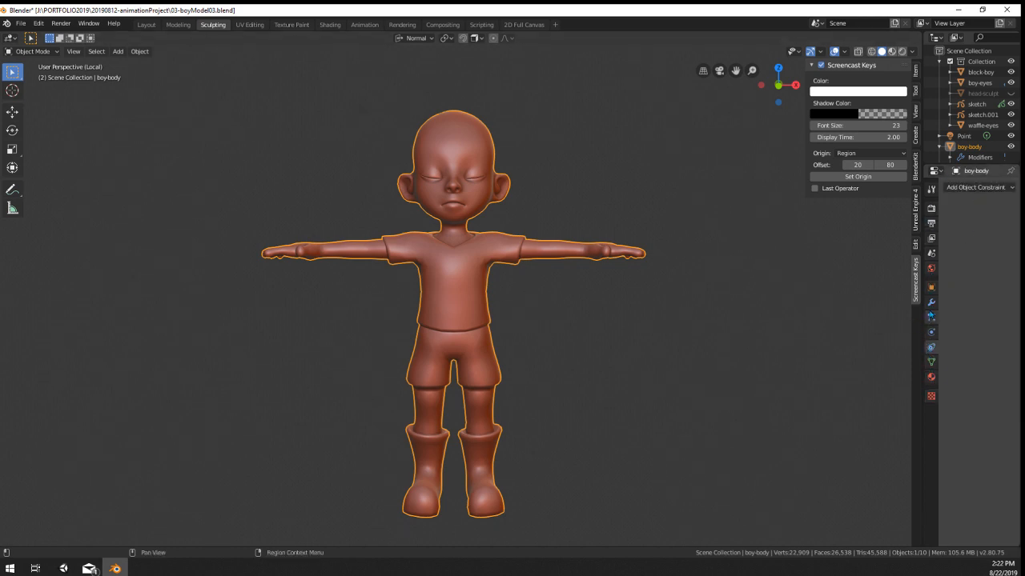
{"action": "left_click", "coordinate": [930, 376]}
{"action": "left_click", "coordinate": [930, 209]}
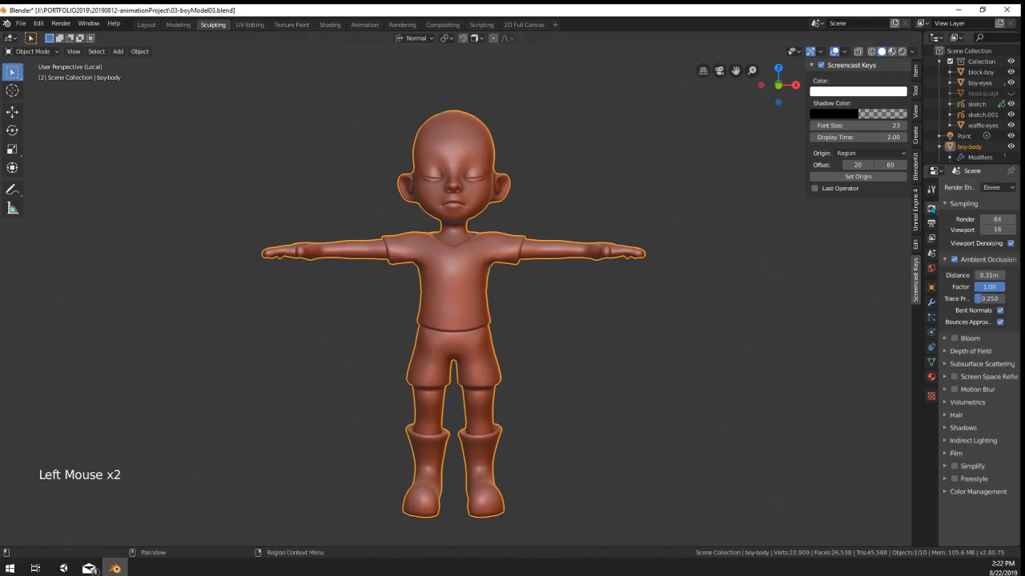
{"action": "left_click", "coordinate": [931, 268]}
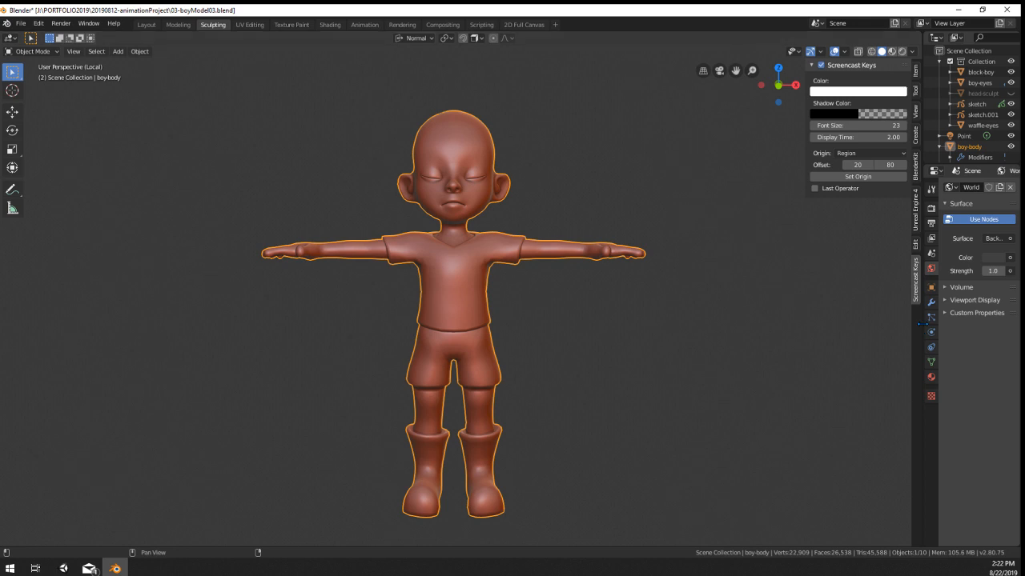
{"action": "left_click_drag", "start_coordinate": [920, 328], "coordinate": [873, 328]}
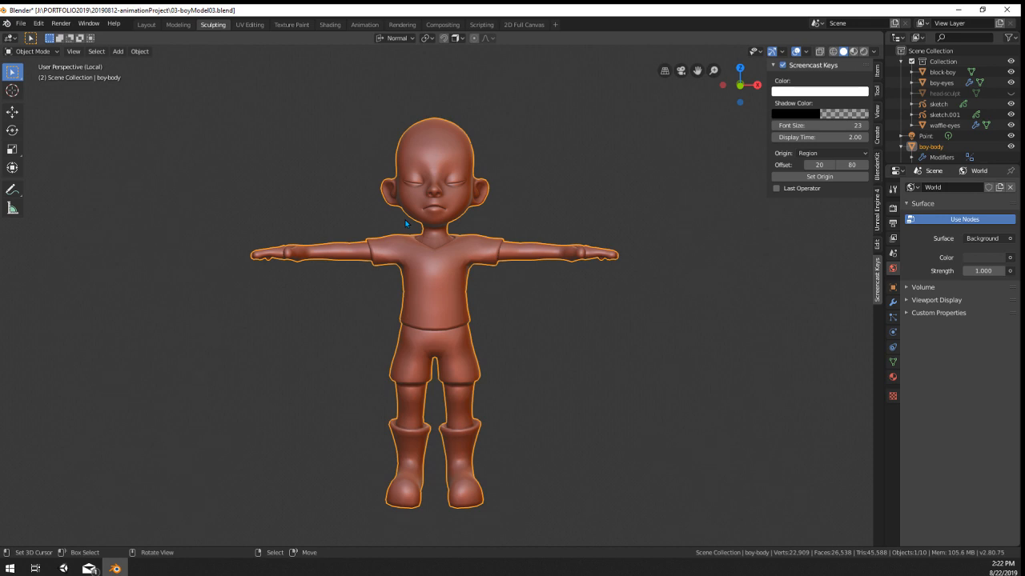
Step: Review the figure from both sides, save the file, and switch to the Shading workspace with the boy in close view
{"action": "middle_click_drag", "start_coordinate": [592, 163], "coordinate": [553, 181]}
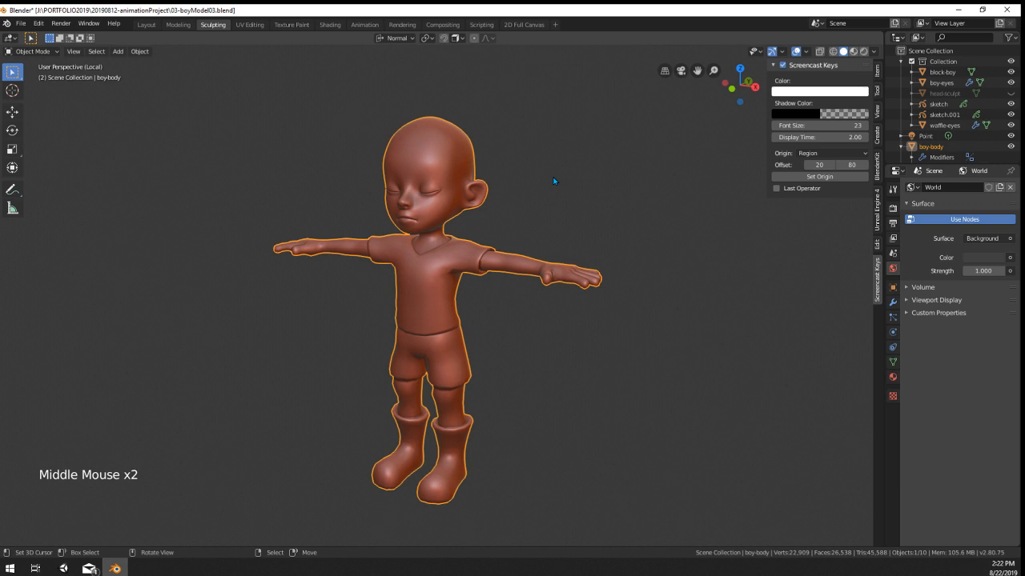
{"action": "middle_click_drag", "start_coordinate": [310, 217], "coordinate": [489, 222]}
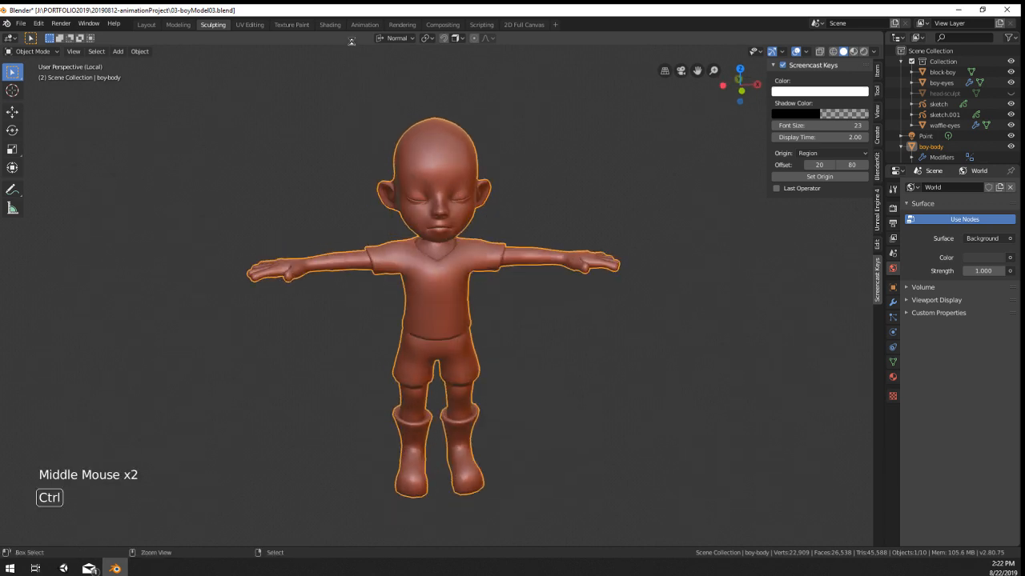
{"action": "key", "text": "ctrl+s"}
{"action": "left_click", "coordinate": [330, 25]}
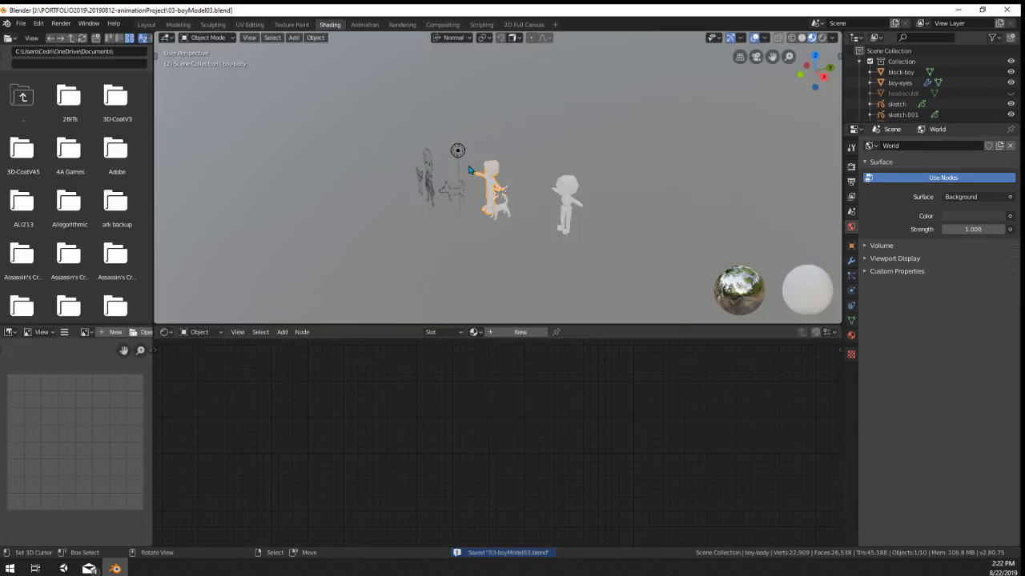
{"action": "scroll", "coordinate": [470, 169], "scroll_direction": "up", "scroll_amount": 8}
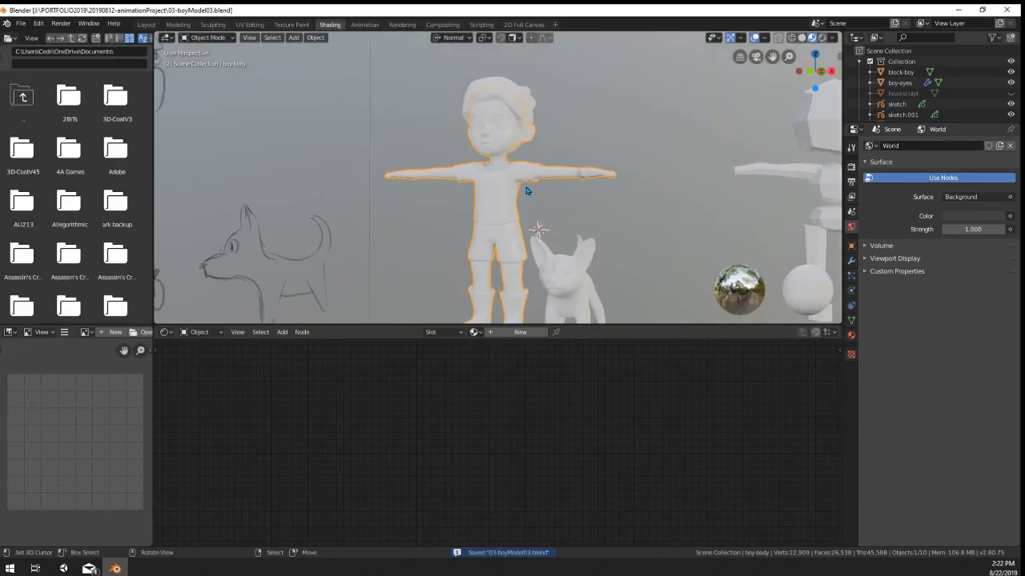
Step: Create a new material for the boy's body and delete all of its default shader nodes
{"action": "left_click", "coordinate": [521, 331]}
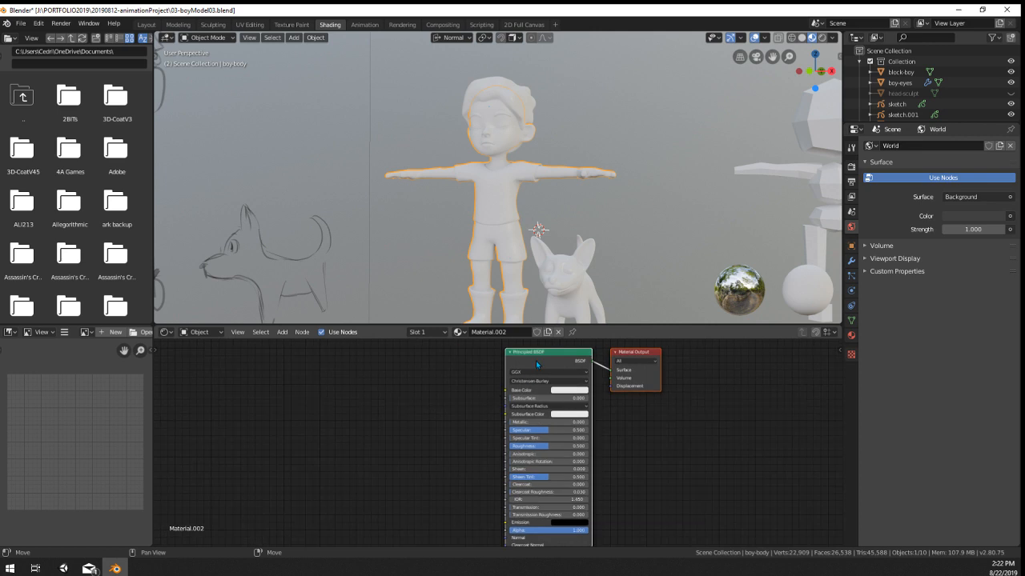
{"action": "key", "text": "a"}
{"action": "key", "text": "x"}
Step: Add an RGB input node to the empty material and place a duplicate of it below the first
{"action": "key", "text": "shift+a"}
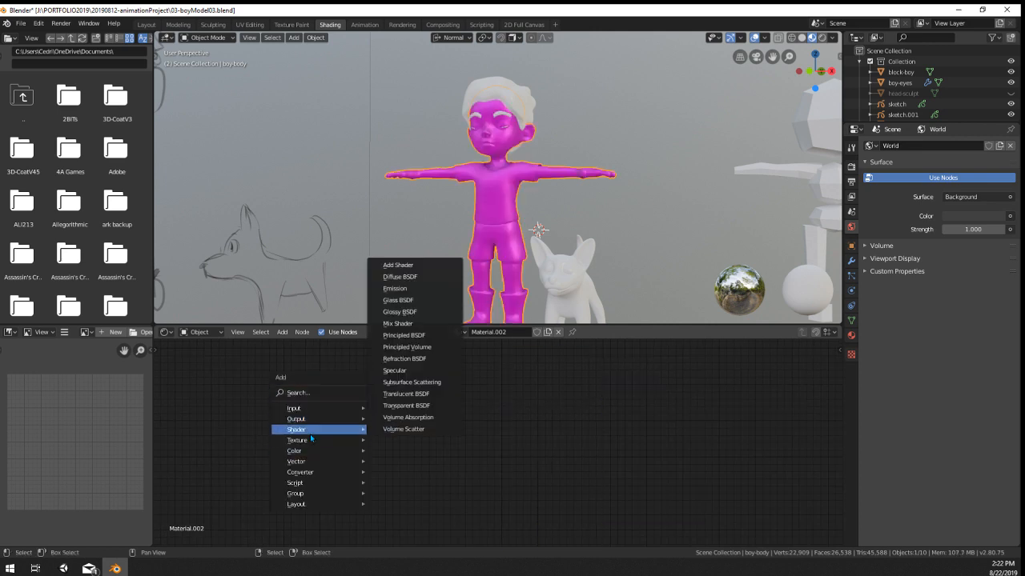
{"action": "mouse_move", "coordinate": [316, 434]}
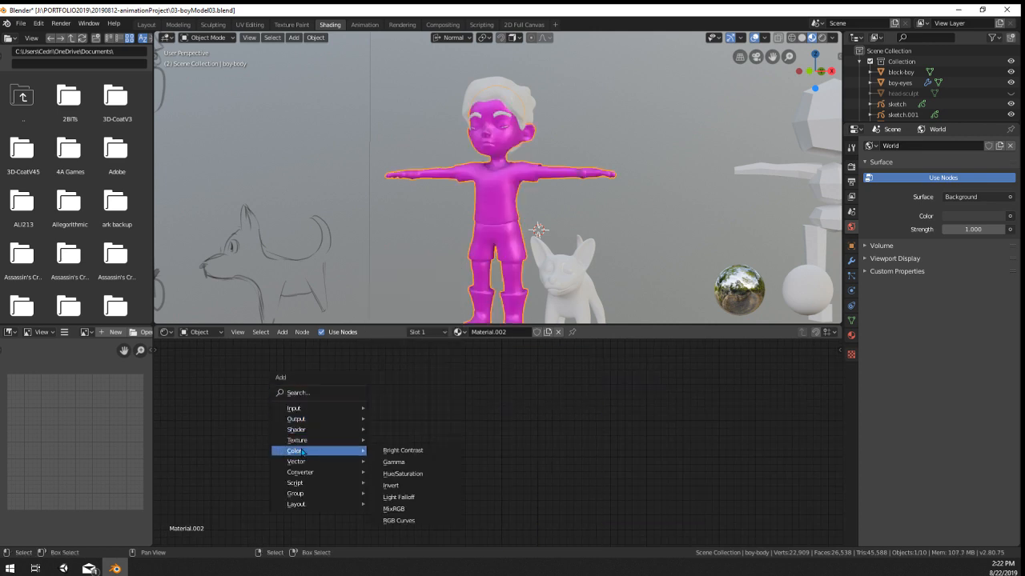
{"action": "mouse_move", "coordinate": [316, 415]}
{"action": "left_click", "coordinate": [406, 351]}
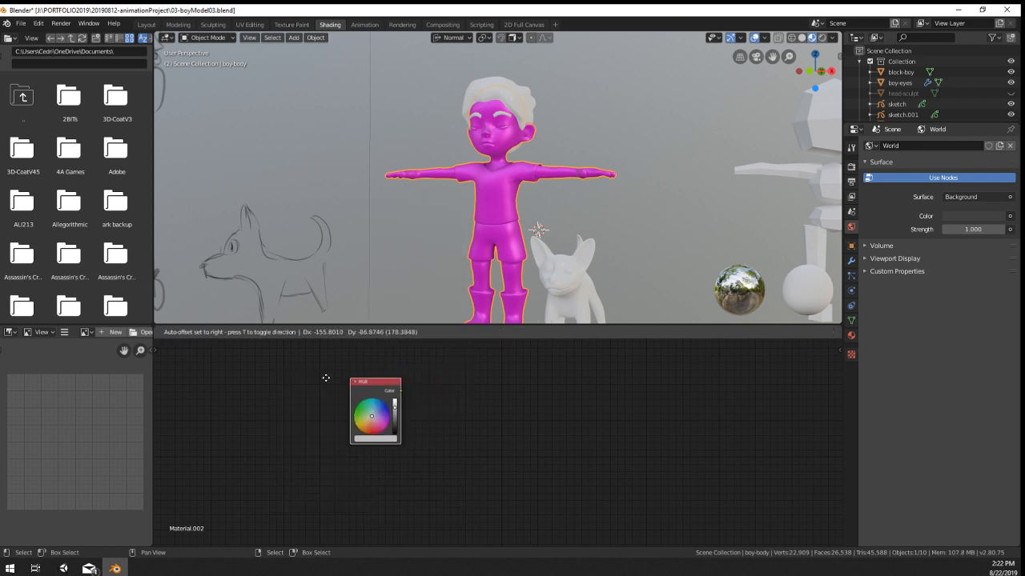
{"action": "left_click", "coordinate": [358, 386]}
{"action": "key", "text": "shift+d"}
{"action": "left_click", "coordinate": [360, 465]}
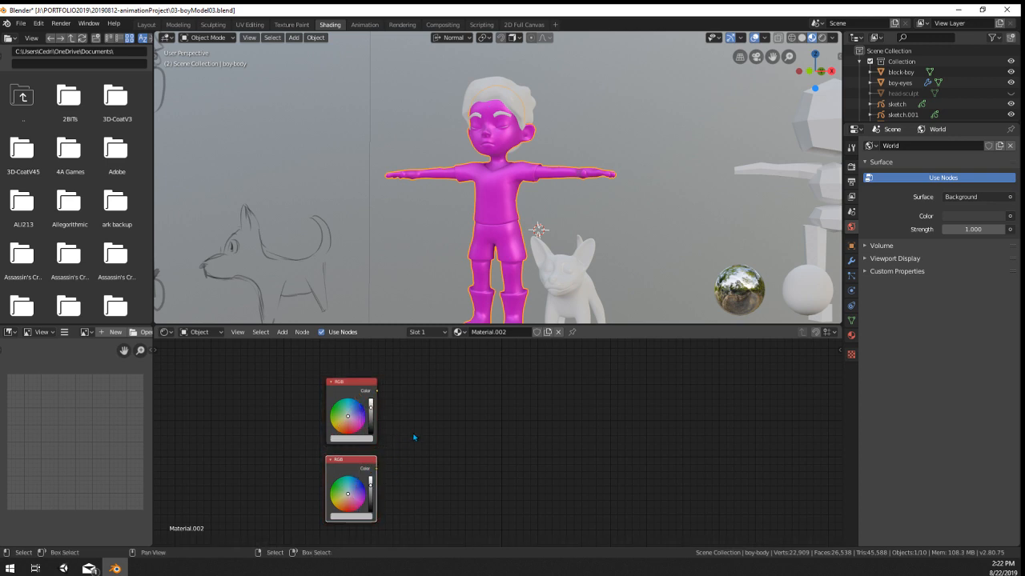
Step: Combine the two RGB nodes into a MixRGB node set to Mix and expand that node
{"action": "middle_click_drag", "start_coordinate": [414, 434], "coordinate": [427, 408]}
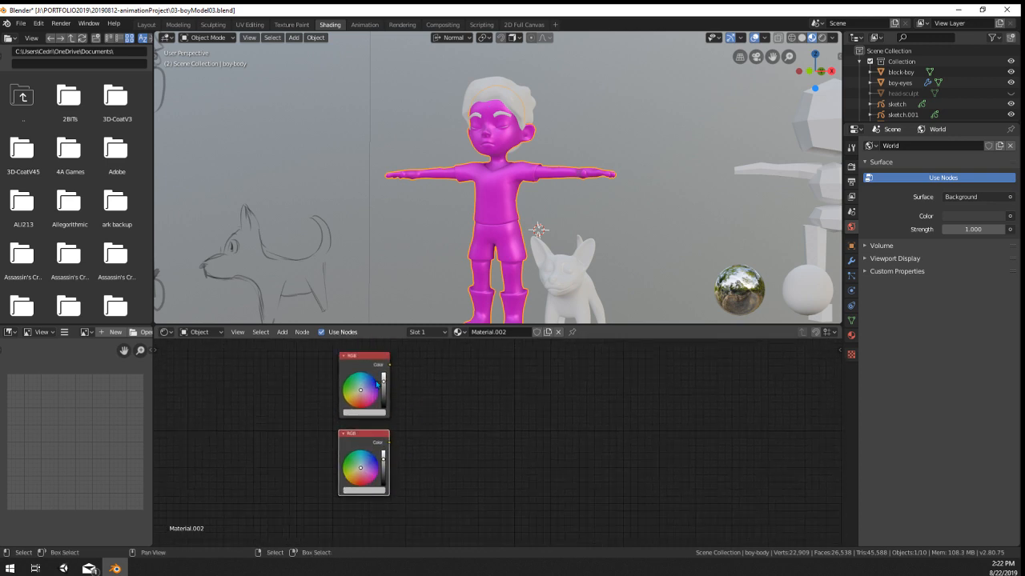
{"action": "key", "text": "ctrl+0"}
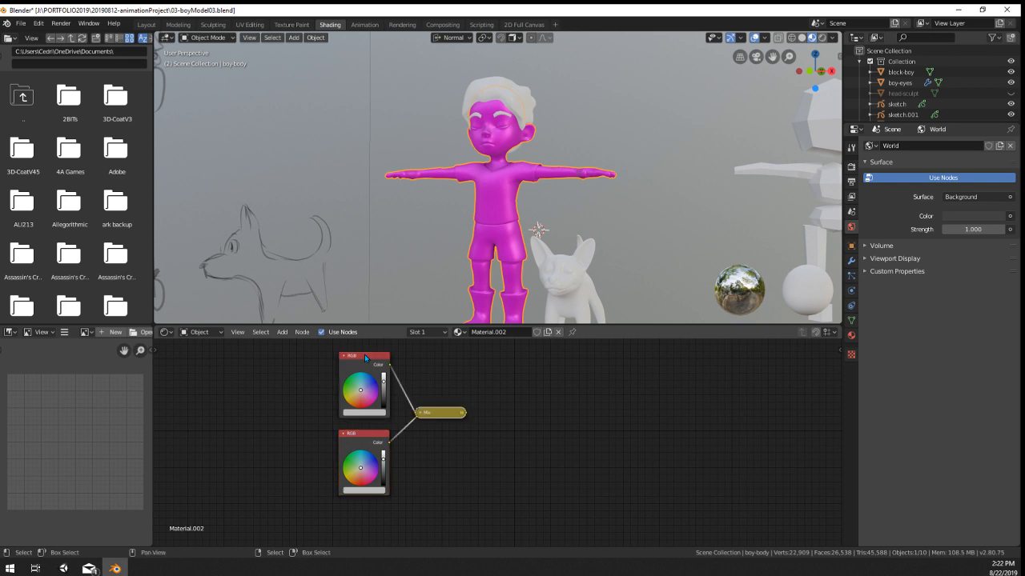
{"action": "scroll", "coordinate": [396, 407], "scroll_direction": "up", "scroll_amount": 1}
{"action": "left_click", "coordinate": [397, 405]}
{"action": "scroll", "coordinate": [334, 405], "scroll_direction": "down", "scroll_amount": 1}
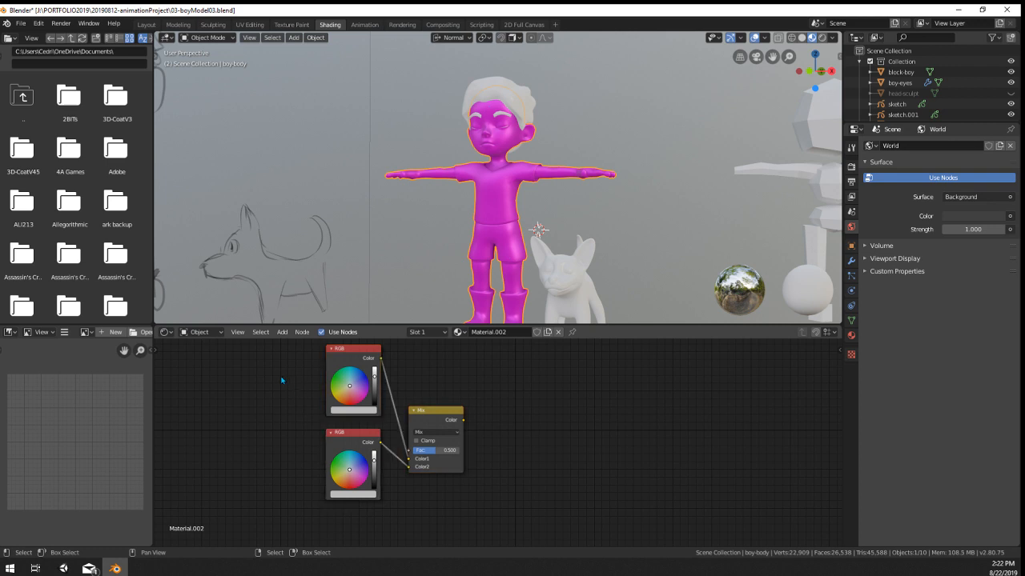
Step: Delete both RGB nodes and the Mix node, and unlink the material from the body
{"action": "left_click_drag", "start_coordinate": [281, 380], "coordinate": [506, 441]}
{"action": "key", "text": "x"}
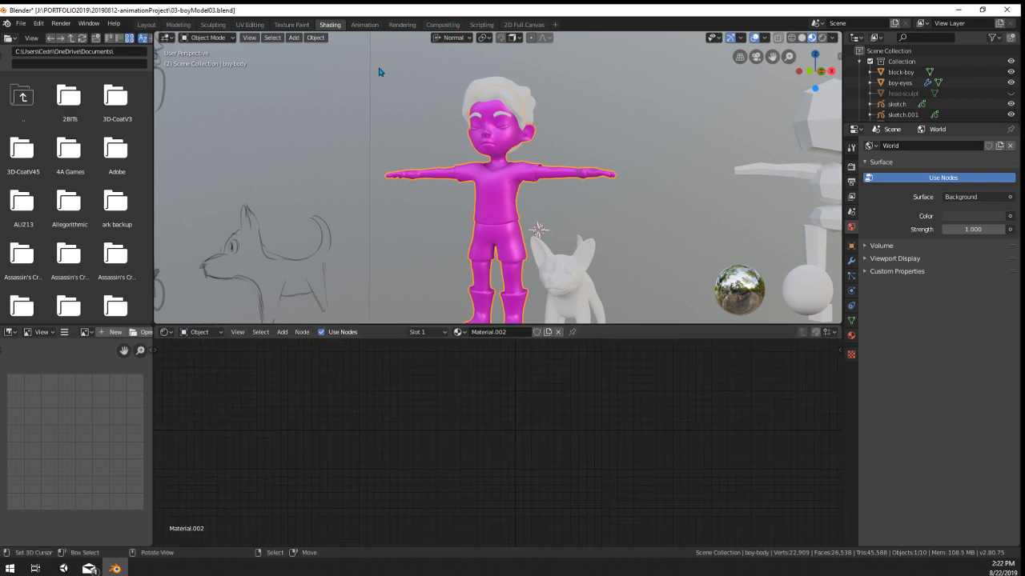
{"action": "left_click", "coordinate": [557, 331]}
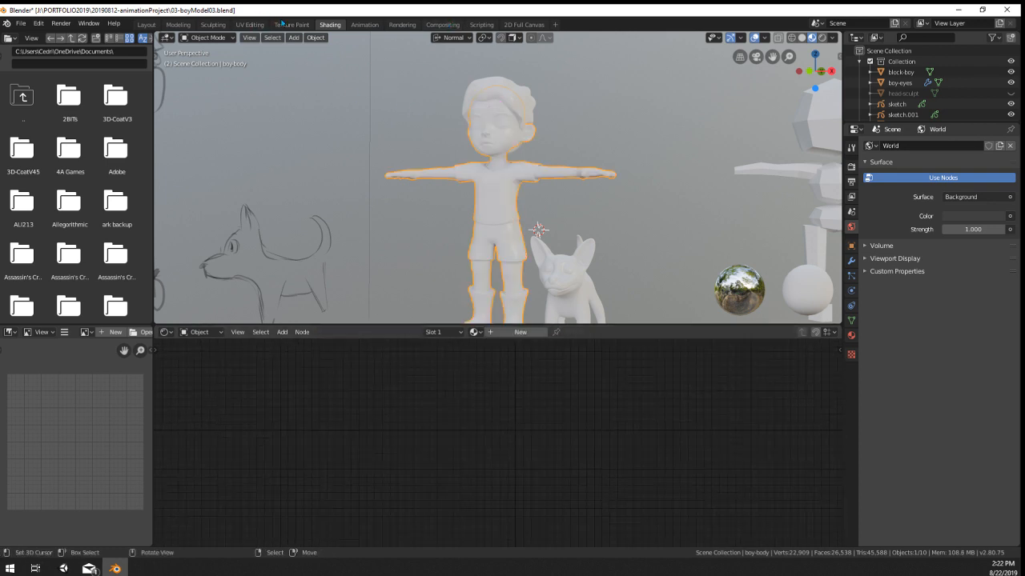
Step: Switch to the Sculpting workspace and put the isolated boy's body into Object Mode
{"action": "left_click", "coordinate": [212, 24]}
{"action": "left_click", "coordinate": [178, 24]}
{"action": "scroll", "coordinate": [415, 164], "scroll_direction": "up", "scroll_amount": 5}
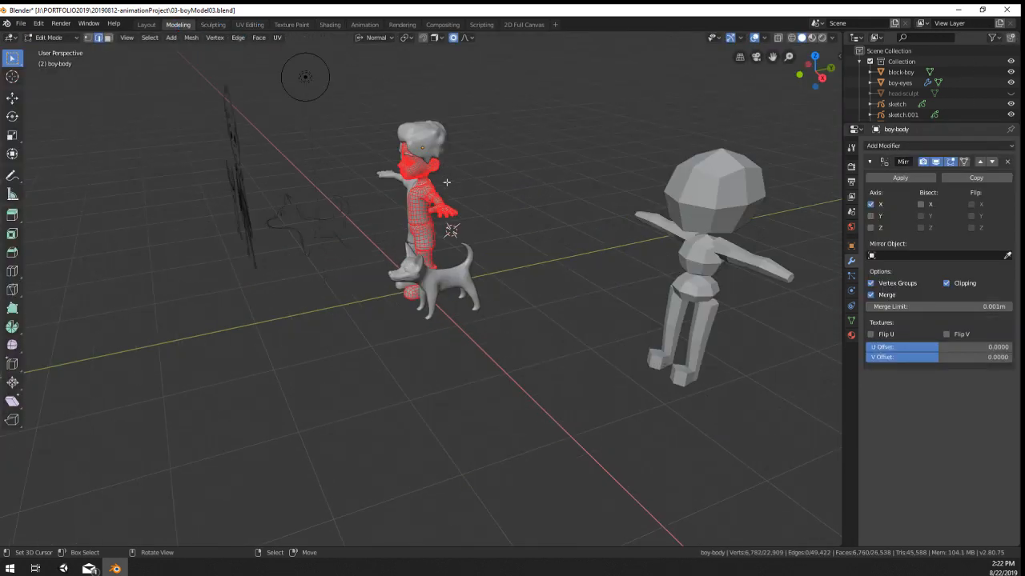
{"action": "left_click", "coordinate": [210, 25]}
{"action": "middle_click", "coordinate": [375, 180]}
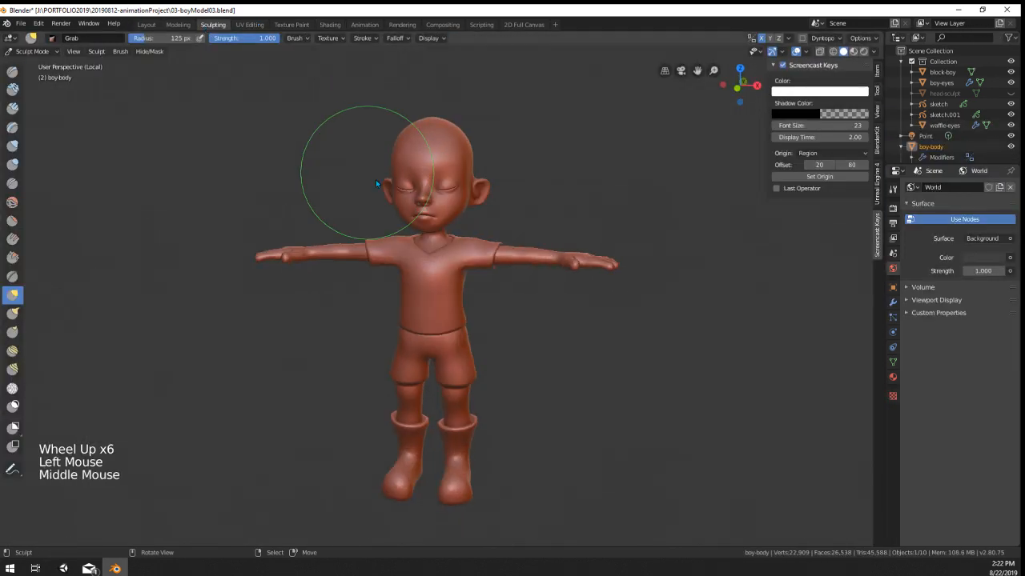
{"action": "left_click", "coordinate": [32, 51]}
{"action": "left_click", "coordinate": [34, 39]}
{"action": "middle_click_drag", "start_coordinate": [436, 190], "coordinate": [439, 192]}
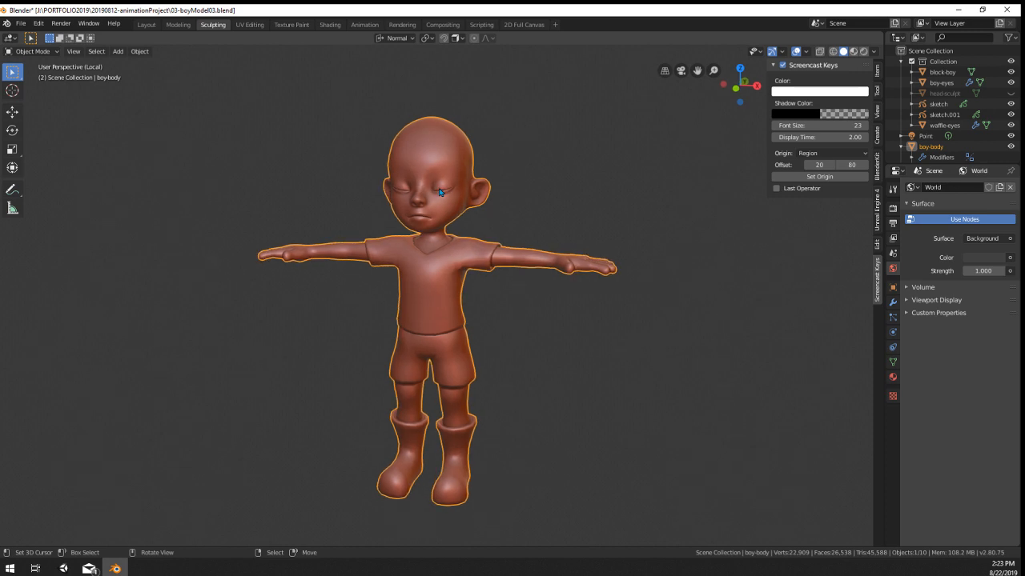
Step: Try to move an edge on the shirt's back with connected proportional editing at size 0.164, and undo the move
{"action": "scroll", "coordinate": [439, 192], "scroll_direction": "up", "scroll_amount": 2}
{"action": "scroll", "coordinate": [438, 192], "scroll_direction": "down", "scroll_amount": 5}
{"action": "middle_click_drag", "start_coordinate": [438, 192], "coordinate": [333, 195]}
{"action": "scroll", "coordinate": [427, 278], "scroll_direction": "up", "scroll_amount": 6}
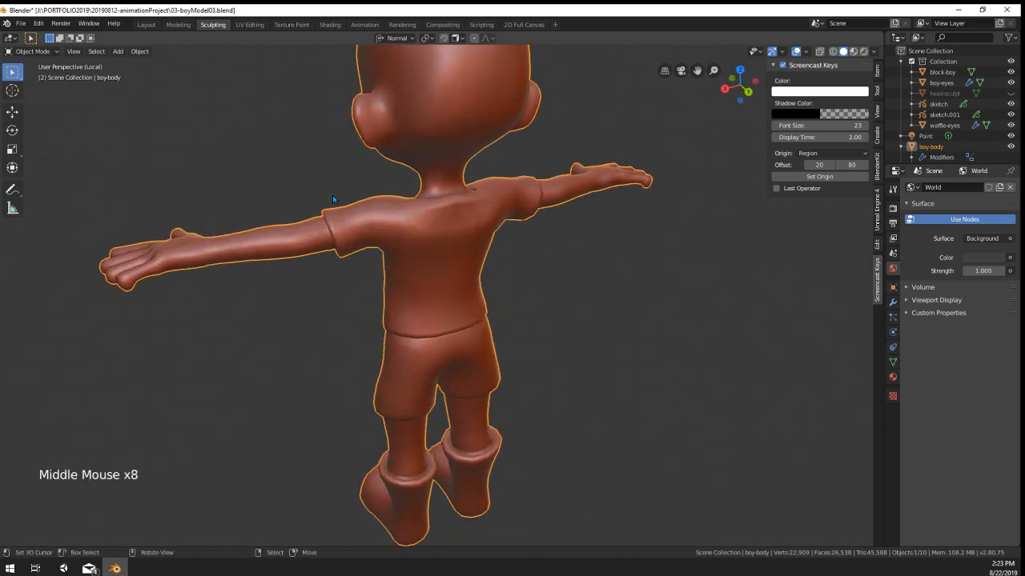
{"action": "scroll", "coordinate": [332, 195], "scroll_direction": "up", "scroll_amount": 2}
{"action": "key", "text": "Tab"}
{"action": "right_click", "coordinate": [400, 240]}
{"action": "middle_click_drag", "start_coordinate": [401, 240], "coordinate": [441, 267]}
{"action": "key", "text": "g"}
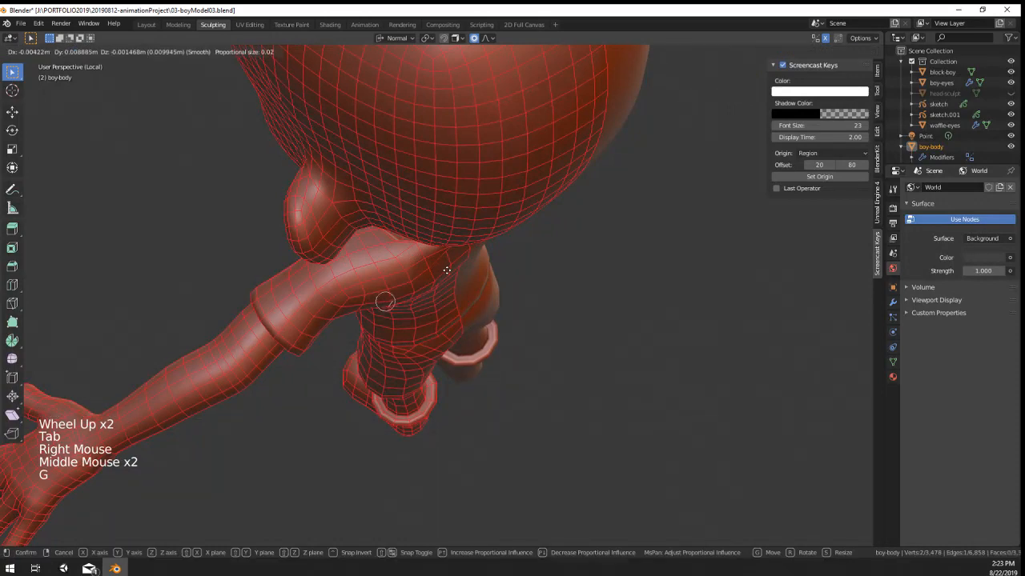
{"action": "scroll", "coordinate": [445, 270], "scroll_direction": "down", "scroll_amount": 10}
{"action": "left_click", "coordinate": [450, 276]}
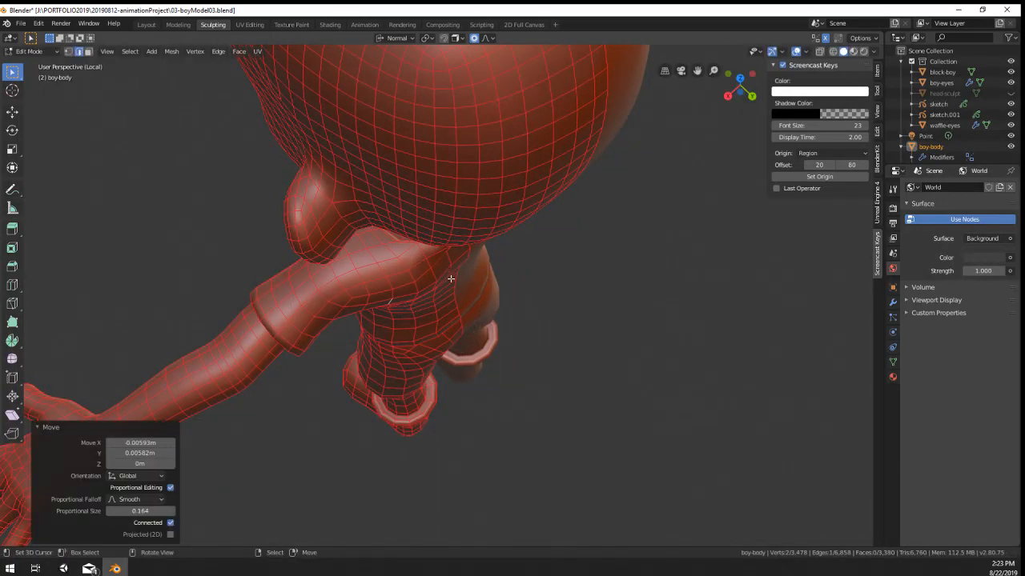
{"action": "middle_click_drag", "start_coordinate": [451, 277], "coordinate": [433, 216]}
{"action": "scroll", "coordinate": [449, 185], "scroll_direction": "up", "scroll_amount": 1}
{"action": "key", "text": "ctrl+z"}
Step: Adjust an edge on the upper back of the shirt with a small proportional editing influence
{"action": "middle_click_drag", "start_coordinate": [432, 216], "coordinate": [424, 231]}
{"action": "scroll", "coordinate": [446, 109], "scroll_direction": "up", "scroll_amount": 3}
{"action": "right_click", "coordinate": [488, 93]}
{"action": "middle_click_drag", "start_coordinate": [489, 93], "coordinate": [543, 160]}
{"action": "middle_click_drag", "start_coordinate": [544, 160], "coordinate": [457, 197]}
{"action": "key", "text": "g"}
{"action": "scroll", "coordinate": [559, 184], "scroll_direction": "up", "scroll_amount": 12}
{"action": "left_click", "coordinate": [565, 187]}
Step: Select the edge loop across the shirt's upper back and smooth it with LoopTools Relax
{"action": "right_click", "coordinate": [427, 167], "text": "alt"}
{"action": "key", "text": "w"}
{"action": "key", "text": "w"}
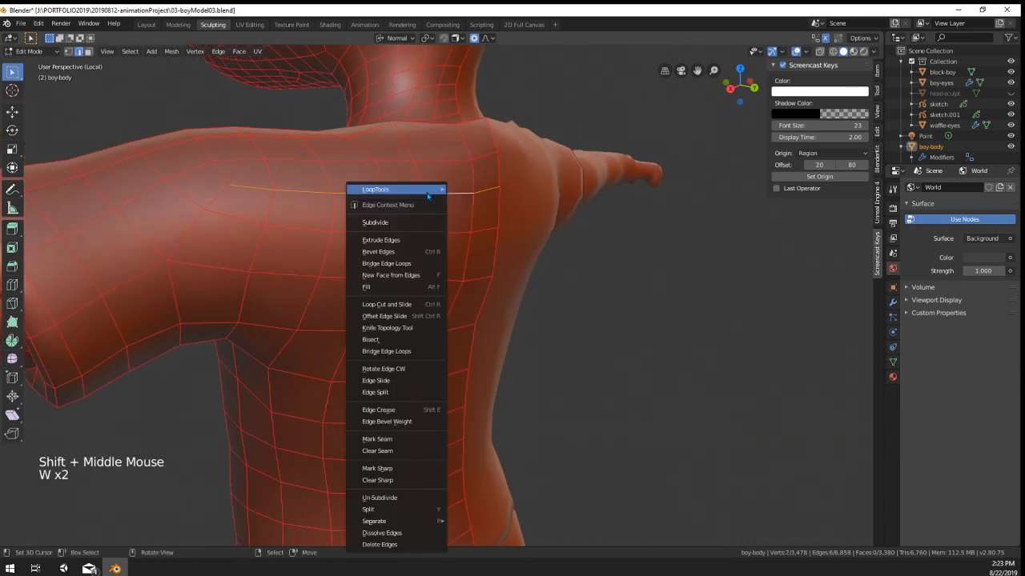
{"action": "mouse_move", "coordinate": [427, 190]}
{"action": "left_click", "coordinate": [488, 252]}
Step: Relax the lower edge path from the shoulder to the back's centre line with LoopTools, repeat the operation, and return to Object Mode
{"action": "right_click", "coordinate": [469, 234], "text": "alt"}
{"action": "key", "text": "w"}
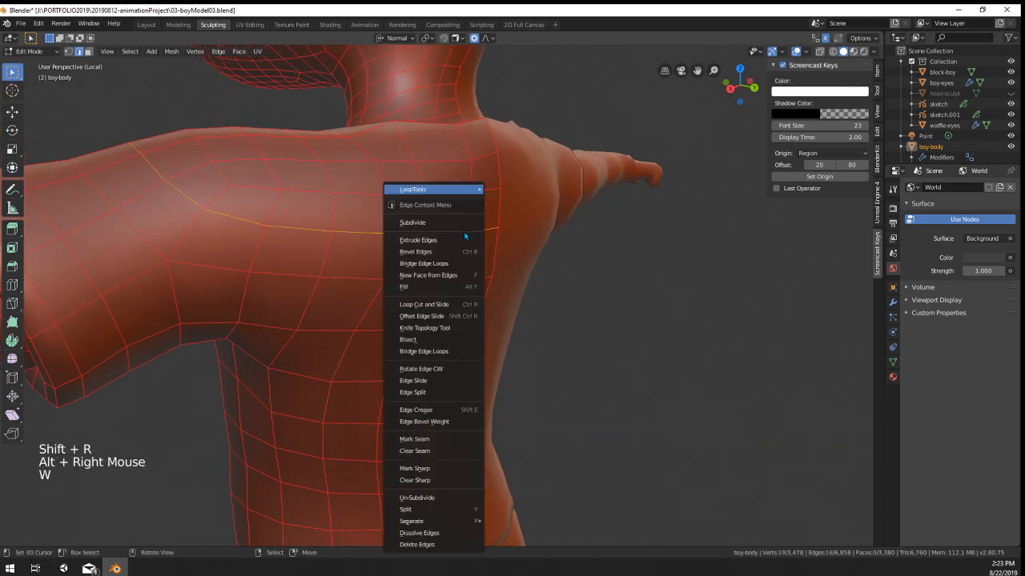
{"action": "right_click", "coordinate": [213, 220]}
{"action": "right_click", "coordinate": [488, 233], "text": "ctrl"}
{"action": "key", "text": "w"}
{"action": "mouse_move", "coordinate": [475, 194]}
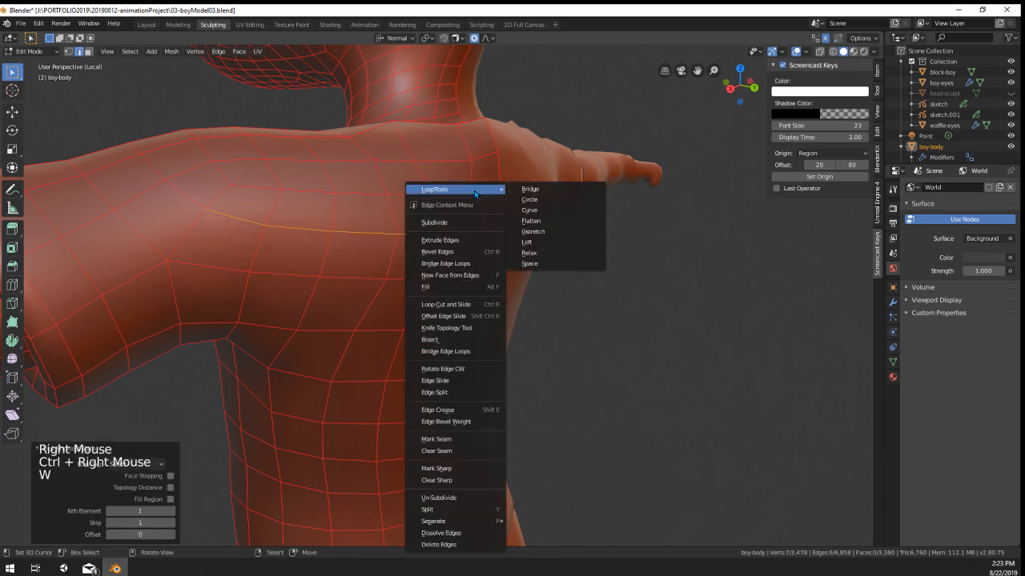
{"action": "left_click", "coordinate": [529, 253]}
{"action": "key", "text": "shift+r"}
{"action": "key", "text": "Tab"}
{"action": "scroll", "coordinate": [534, 247], "scroll_direction": "down", "scroll_amount": 4}
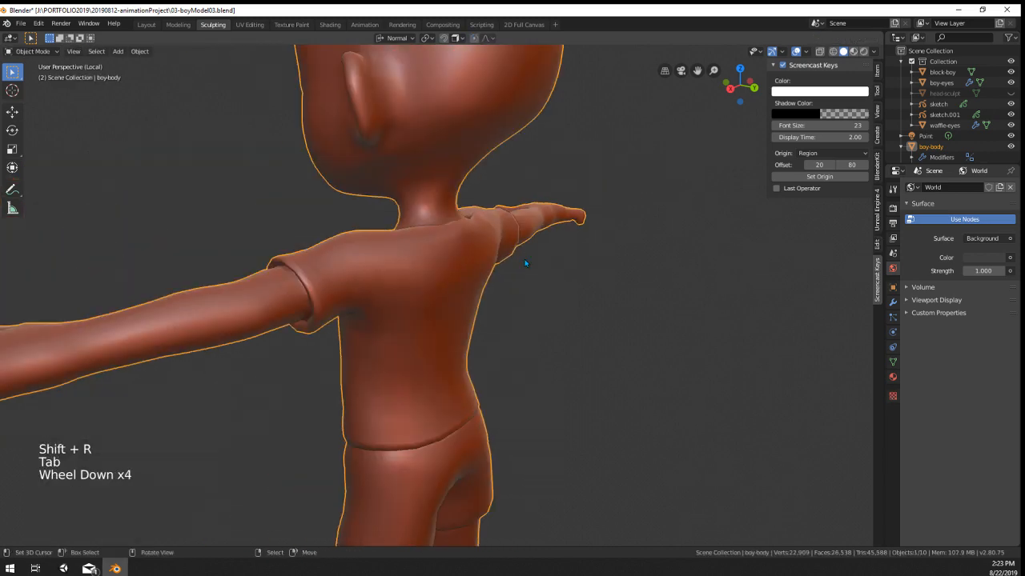
Step: In vertex mode, move the shirt collar's centre back vertex about 0.003 m in Y and -0.005 m in Z, with proportional size 0.052
{"action": "middle_click_drag", "start_coordinate": [523, 256], "coordinate": [221, 91]}
{"action": "key", "text": "Tab"}
{"action": "scroll", "coordinate": [450, 270], "scroll_direction": "up", "scroll_amount": 3}
{"action": "scroll", "coordinate": [472, 233], "scroll_direction": "up", "scroll_amount": 2}
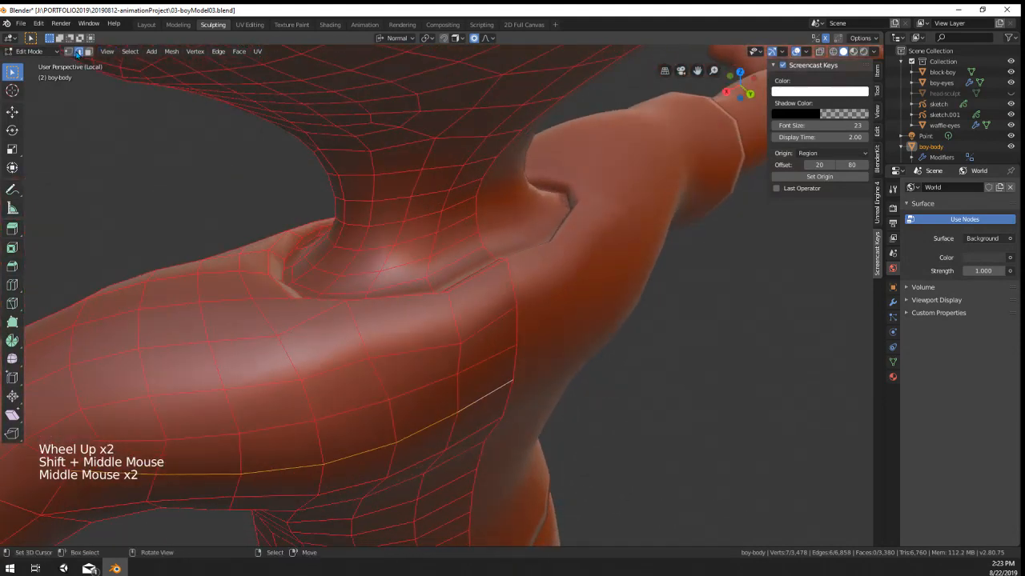
{"action": "left_click", "coordinate": [70, 52]}
{"action": "middle_click_drag", "start_coordinate": [514, 255], "coordinate": [457, 270]}
{"action": "key", "text": "g"}
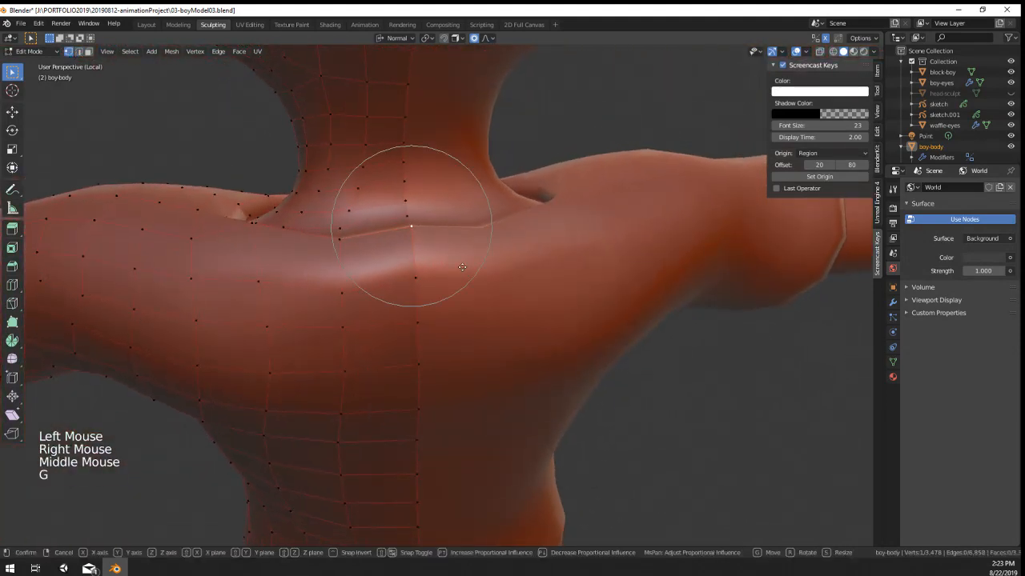
{"action": "left_click", "coordinate": [462, 278]}
Step: Nudge a shirt vertex beside the back of the collar with proportional editing and check the collar in Object Mode
{"action": "middle_click_drag", "start_coordinate": [276, 240], "coordinate": [330, 297]}
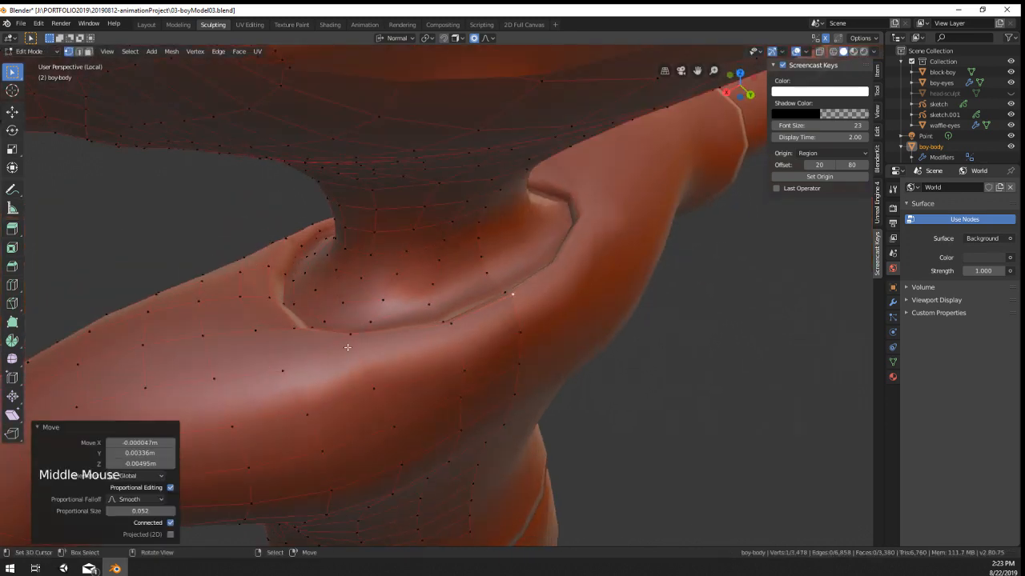
{"action": "right_click", "coordinate": [349, 346]}
{"action": "key", "text": "g"}
{"action": "left_click", "coordinate": [375, 345]}
{"action": "middle_click_drag", "start_coordinate": [375, 345], "coordinate": [536, 353]}
{"action": "key", "text": "Tab"}
{"action": "scroll", "coordinate": [445, 334], "scroll_direction": "down", "scroll_amount": 2}
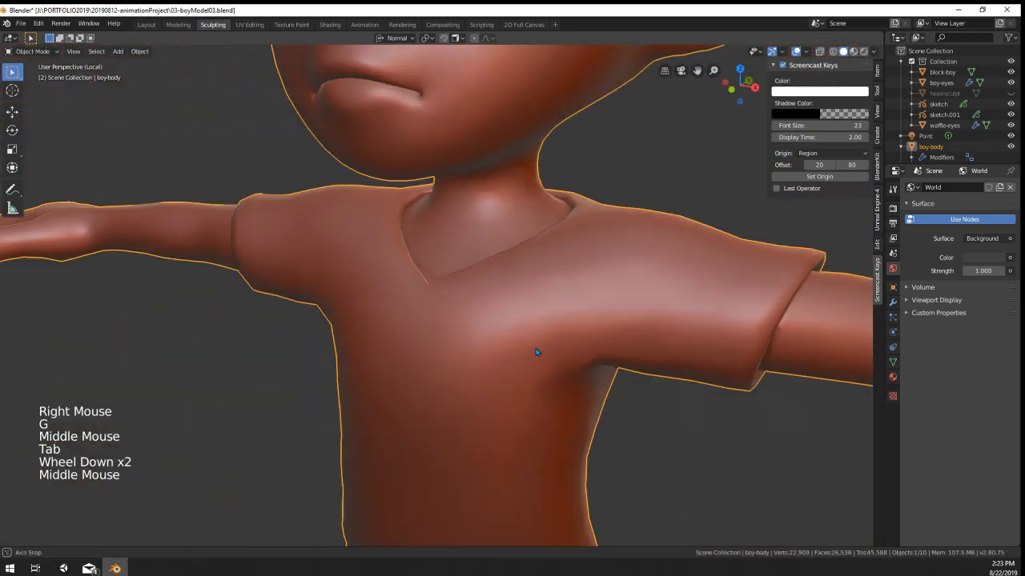
{"action": "scroll", "coordinate": [525, 362], "scroll_direction": "down", "scroll_amount": 5}
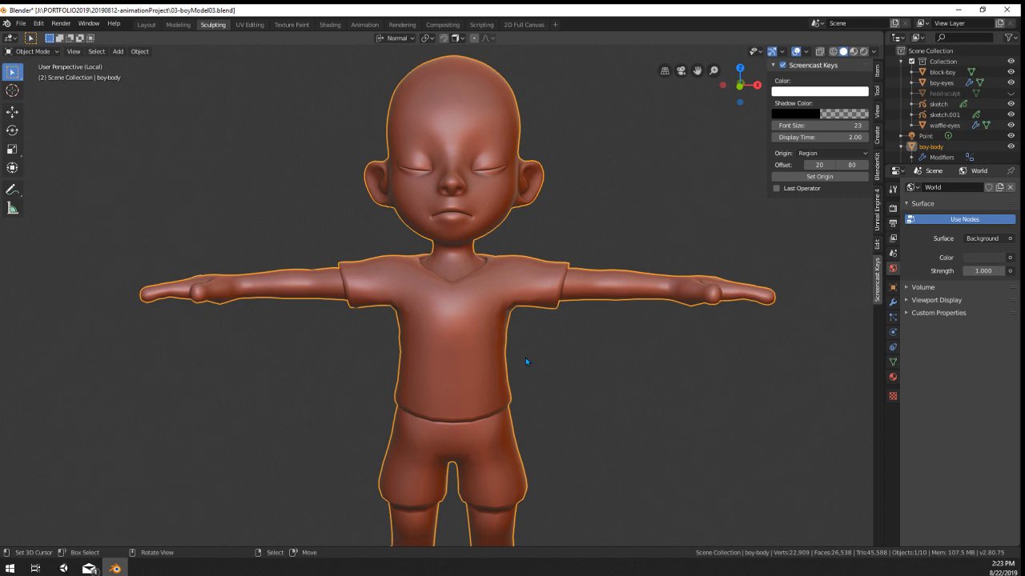
Step: Examine the shirt's chest, shoulder and underarm up close, in both Object Mode and Edit Mode
{"action": "scroll", "coordinate": [525, 360], "scroll_direction": "up", "scroll_amount": 2}
{"action": "middle_click_drag", "start_coordinate": [526, 359], "coordinate": [455, 285]}
{"action": "scroll", "coordinate": [453, 284], "scroll_direction": "up", "scroll_amount": 4}
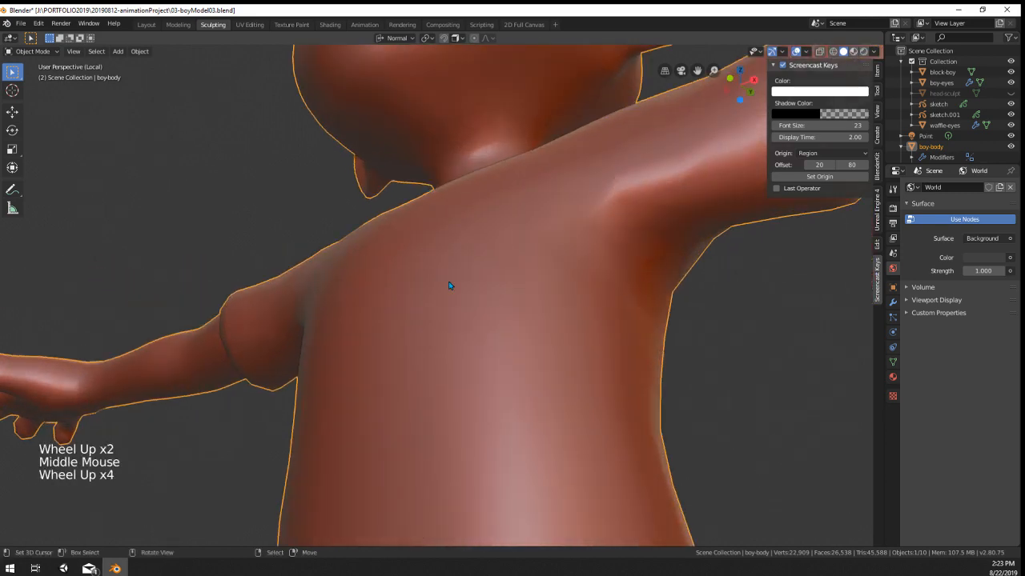
{"action": "key", "text": "Tab"}
{"action": "right_click", "coordinate": [673, 242]}
{"action": "middle_click_drag", "start_coordinate": [673, 242], "coordinate": [611, 366], "text": "shift"}
{"action": "key", "text": "Tab"}
{"action": "scroll", "coordinate": [624, 336], "scroll_direction": "down", "scroll_amount": 2}
{"action": "key", "text": "Tab"}
{"action": "scroll", "coordinate": [611, 367], "scroll_direction": "up", "scroll_amount": 1}
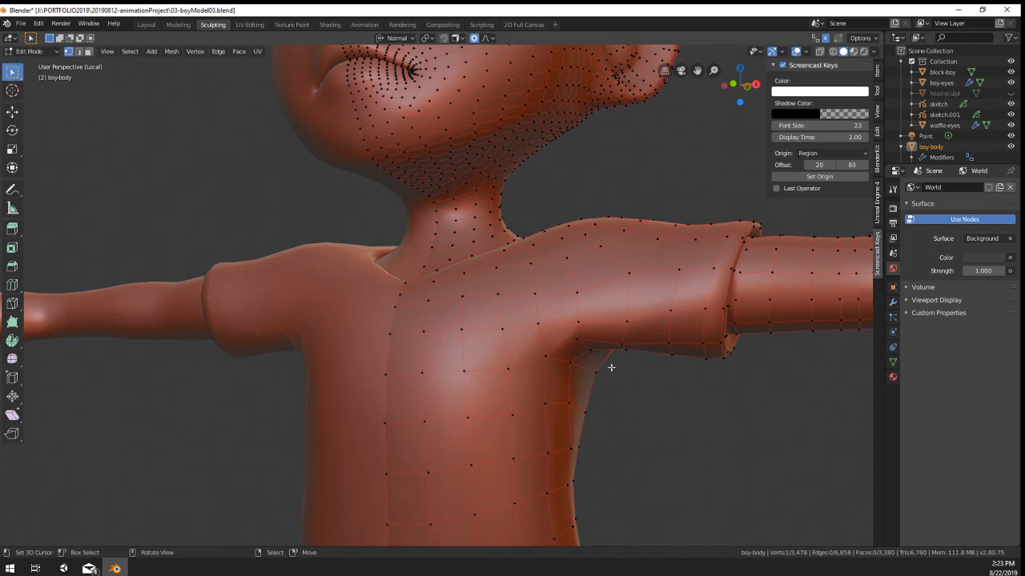
Step: Examine the mesh around the torso and sleeve, and the complete figure in Object Mode
{"action": "middle_click_drag", "start_coordinate": [619, 368], "coordinate": [642, 369]}
{"action": "scroll", "coordinate": [513, 376], "scroll_direction": "down", "scroll_amount": 2}
{"action": "scroll", "coordinate": [517, 380], "scroll_direction": "down", "scroll_amount": 4}
{"action": "middle_click_drag", "start_coordinate": [512, 376], "coordinate": [512, 364]}
{"action": "scroll", "coordinate": [519, 368], "scroll_direction": "up", "scroll_amount": 3}
{"action": "scroll", "coordinate": [519, 367], "scroll_direction": "up", "scroll_amount": 1}
{"action": "middle_click_drag", "start_coordinate": [513, 365], "coordinate": [477, 384]}
{"action": "key", "text": "Tab"}
{"action": "scroll", "coordinate": [477, 385], "scroll_direction": "down", "scroll_amount": 7}
{"action": "middle_click_drag", "start_coordinate": [474, 423], "coordinate": [585, 415]}
{"action": "middle_click_drag", "start_coordinate": [584, 414], "coordinate": [566, 369]}
{"action": "middle_click_drag", "start_coordinate": [566, 369], "coordinate": [558, 355], "text": "shift"}
{"action": "middle_click_drag", "start_coordinate": [559, 355], "coordinate": [552, 341], "text": "shift"}
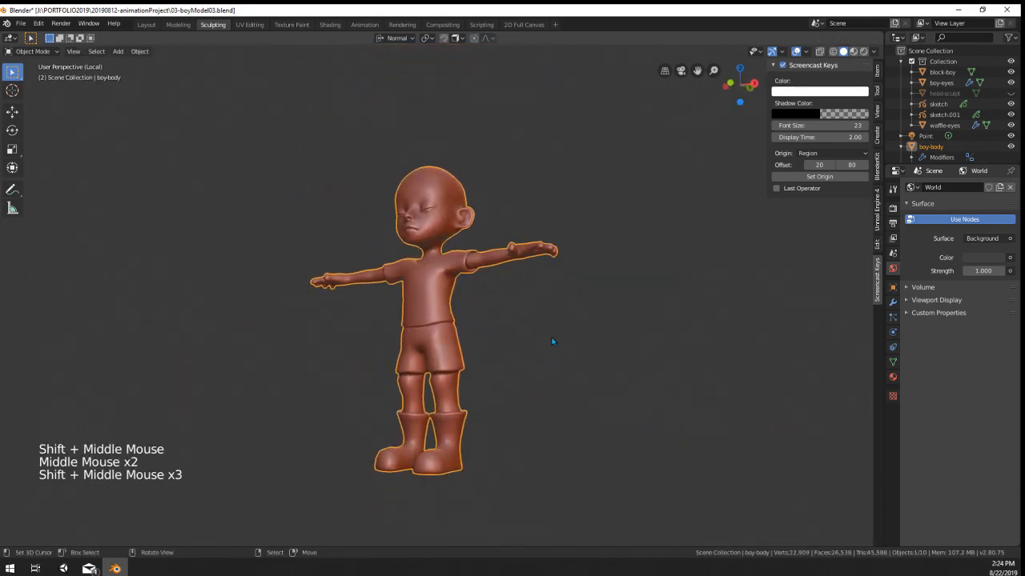
Step: Add a text object beside the boy and show its shape and paragraph settings in a widened properties editor
{"action": "key", "text": "shift+a"}
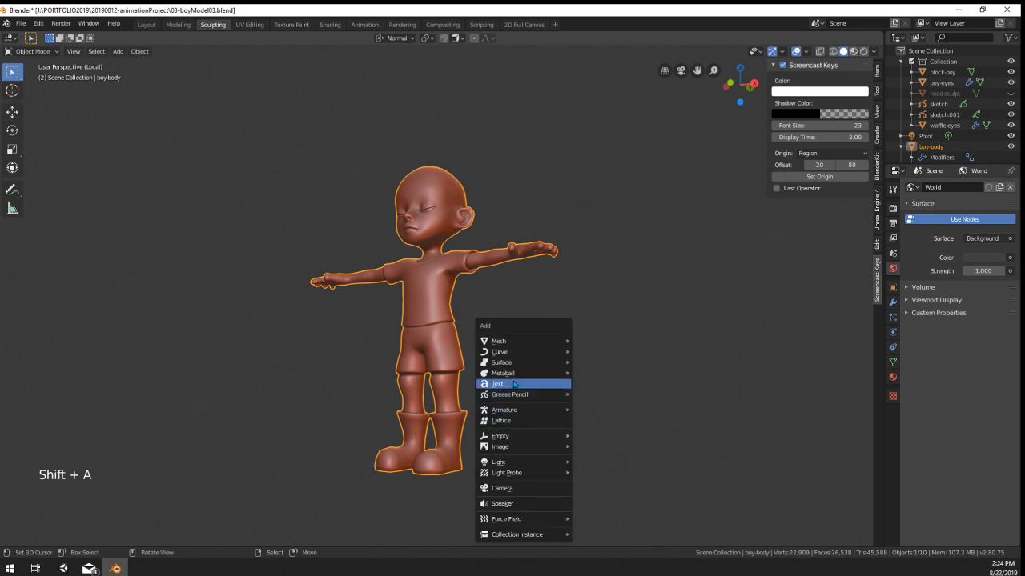
{"action": "left_click", "coordinate": [542, 381]}
{"action": "middle_click_drag", "start_coordinate": [542, 378], "coordinate": [576, 424]}
{"action": "middle_click_drag", "start_coordinate": [576, 424], "coordinate": [517, 411], "text": "shift"}
{"action": "scroll", "coordinate": [429, 397], "scroll_direction": "up", "scroll_amount": 2}
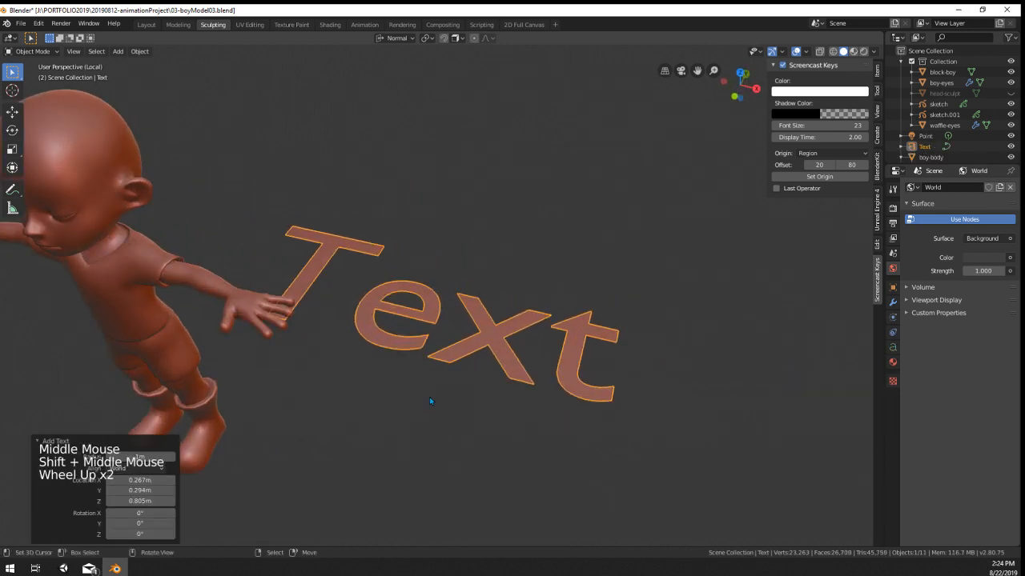
{"action": "middle_click_drag", "start_coordinate": [429, 397], "coordinate": [401, 394]}
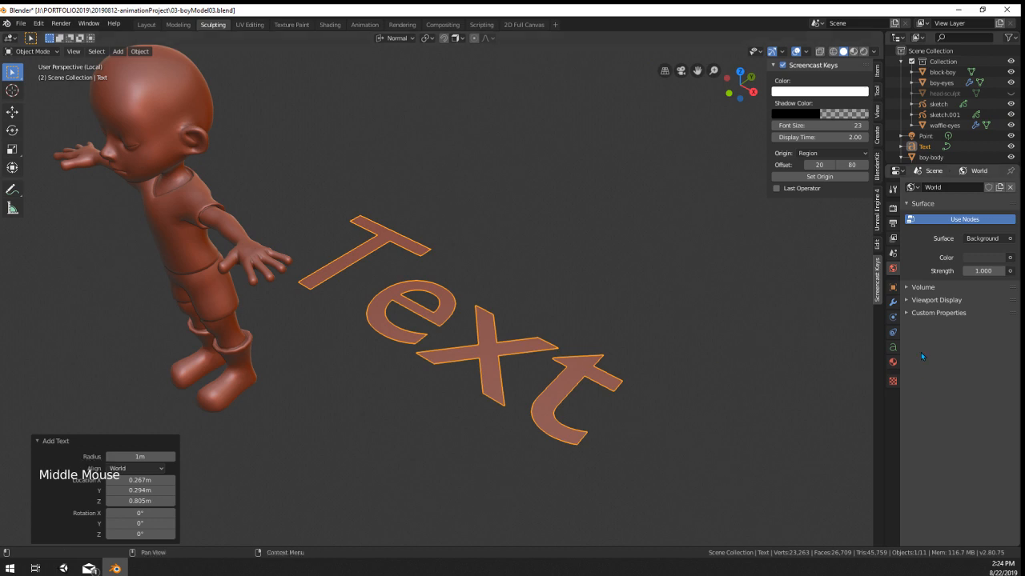
{"action": "left_click", "coordinate": [892, 348]}
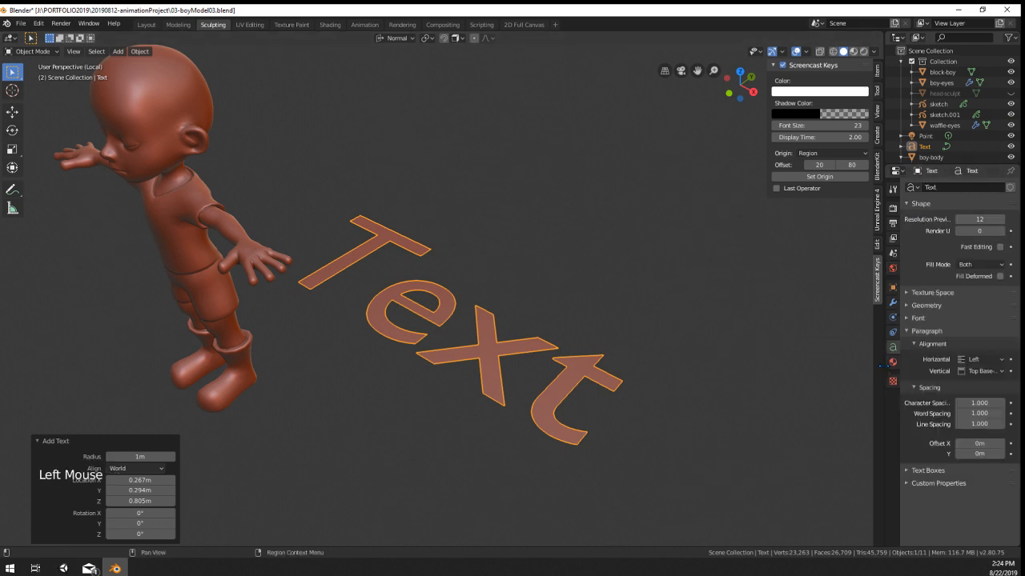
{"action": "left_click_drag", "start_coordinate": [883, 365], "coordinate": [844, 365]}
{"action": "middle_click_drag", "start_coordinate": [403, 407], "coordinate": [636, 448]}
{"action": "scroll", "coordinate": [574, 395], "scroll_direction": "down", "scroll_amount": 5}
{"action": "scroll", "coordinate": [577, 414], "scroll_direction": "up", "scroll_amount": 4}
{"action": "scroll", "coordinate": [541, 438], "scroll_direction": "up", "scroll_amount": 1}
{"action": "middle_click_drag", "start_coordinate": [529, 410], "coordinate": [521, 407], "text": "shift"}
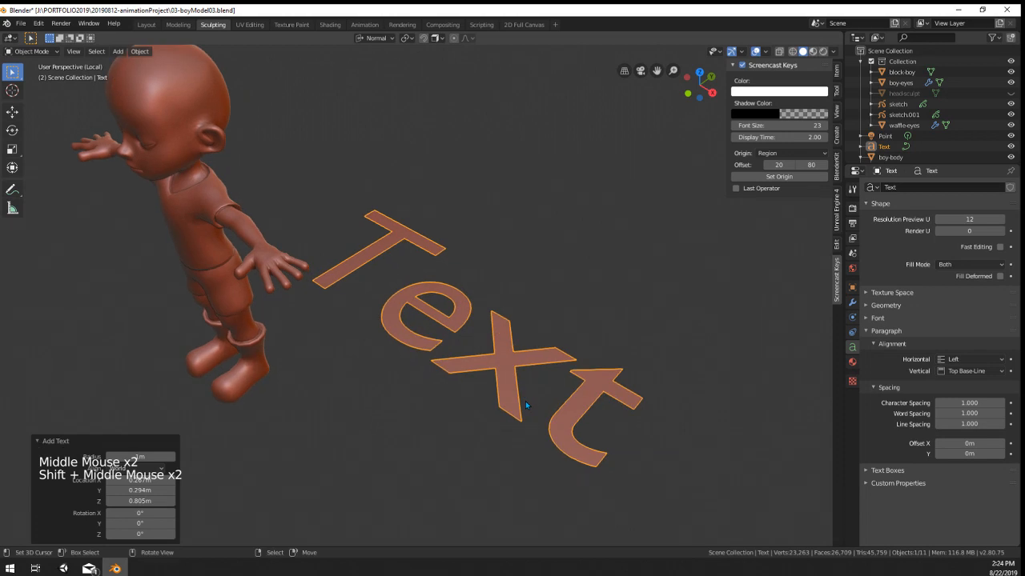
{"action": "scroll", "coordinate": [791, 379], "scroll_direction": "down", "scroll_amount": 1}
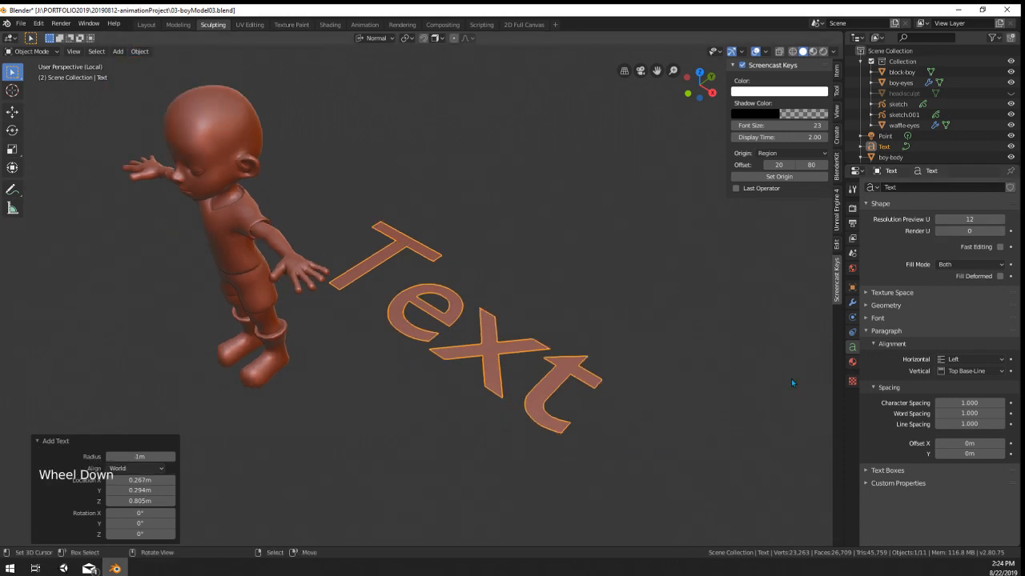
{"action": "scroll", "coordinate": [441, 421], "scroll_direction": "up", "scroll_amount": 1}
{"action": "middle_click_drag", "start_coordinate": [441, 421], "coordinate": [464, 413], "text": "shift"}
{"action": "middle_click_drag", "start_coordinate": [464, 412], "coordinate": [488, 404]}
{"action": "middle_click_drag", "start_coordinate": [488, 404], "coordinate": [467, 393]}
{"action": "scroll", "coordinate": [269, 361], "scroll_direction": "down", "scroll_amount": 2, "text": "shift"}
{"action": "scroll", "coordinate": [425, 387], "scroll_direction": "down", "scroll_amount": 1}
Step: Select the boy's body, move a vertex on the back of the hand with proportional editing, and return to Object Mode
{"action": "scroll", "coordinate": [467, 411], "scroll_direction": "up", "scroll_amount": 3}
{"action": "scroll", "coordinate": [460, 402], "scroll_direction": "down", "scroll_amount": 1}
{"action": "scroll", "coordinate": [330, 279], "scroll_direction": "up", "scroll_amount": 3}
{"action": "right_click", "coordinate": [330, 279]}
{"action": "key", "text": "Tab"}
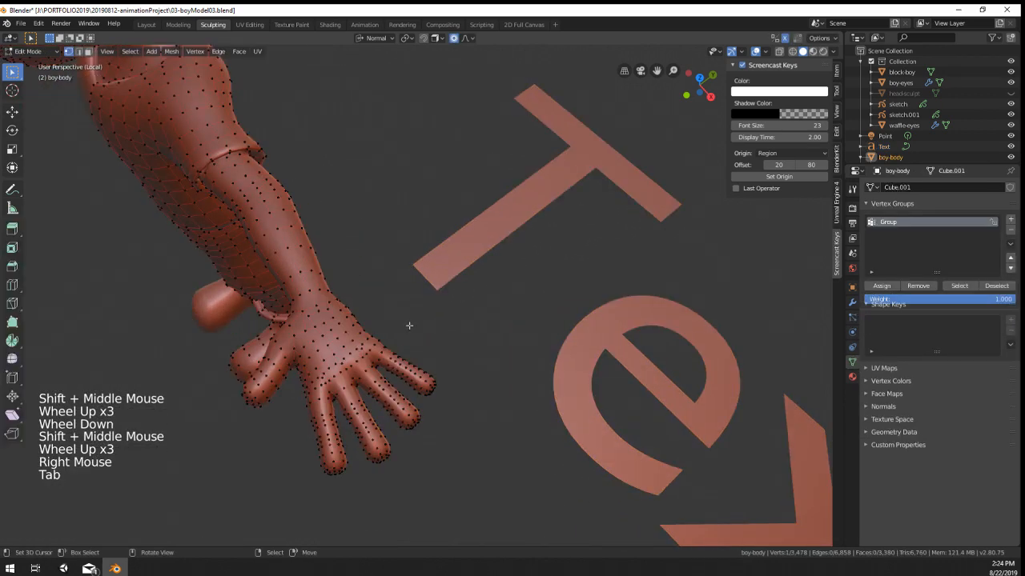
{"action": "middle_click_drag", "start_coordinate": [330, 280], "coordinate": [498, 287]}
{"action": "right_click", "coordinate": [331, 370]}
{"action": "key", "text": "g"}
{"action": "left_click", "coordinate": [363, 361]}
{"action": "key", "text": "Tab"}
Step: Reselect the text object and bring it into view together with the whole boy
{"action": "scroll", "coordinate": [362, 361], "scroll_direction": "down", "scroll_amount": 2}
{"action": "right_click", "coordinate": [583, 335]}
{"action": "scroll", "coordinate": [584, 335], "scroll_direction": "down", "scroll_amount": 2}
{"action": "middle_click_drag", "start_coordinate": [584, 335], "coordinate": [508, 410]}
{"action": "scroll", "coordinate": [558, 365], "scroll_direction": "down", "scroll_amount": 1}
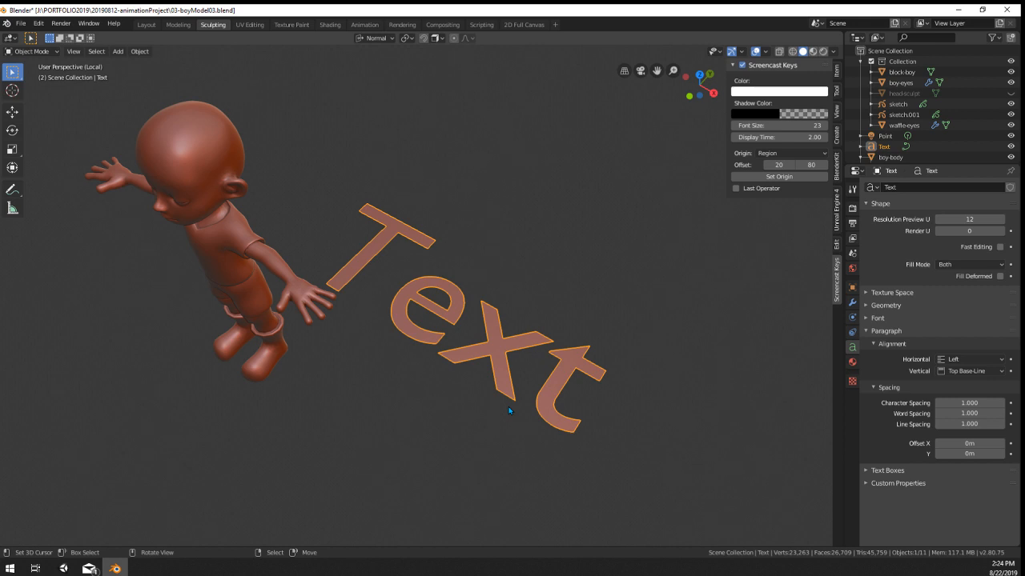
Step: Examine the text object and the boy together from the front, an angle and above
{"action": "scroll", "coordinate": [508, 406], "scroll_direction": "down", "scroll_amount": 3}
{"action": "middle_click_drag", "start_coordinate": [508, 407], "coordinate": [515, 258]}
{"action": "scroll", "coordinate": [264, 360], "scroll_direction": "up", "scroll_amount": 3}
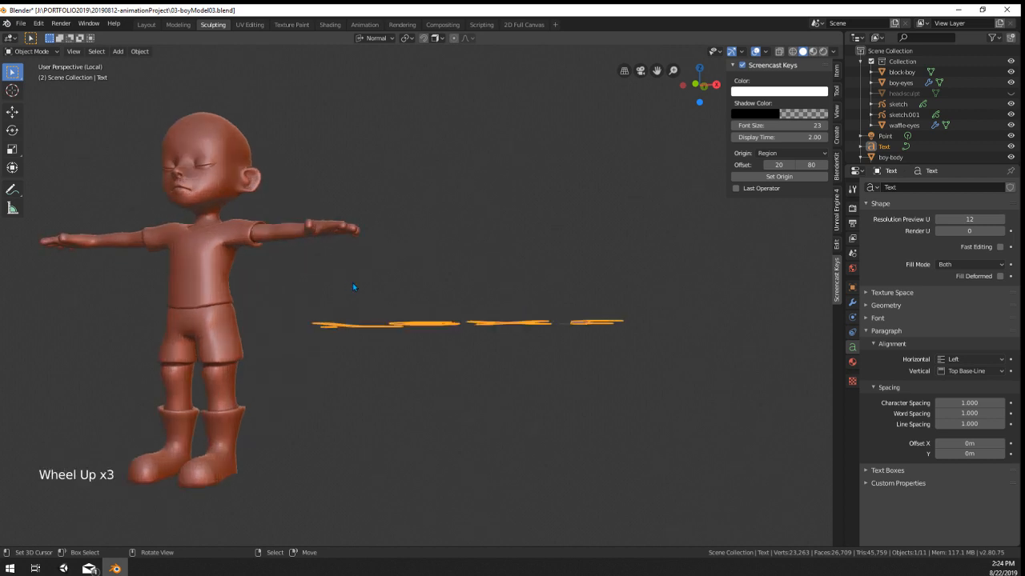
{"action": "middle_click_drag", "start_coordinate": [268, 359], "coordinate": [370, 368]}
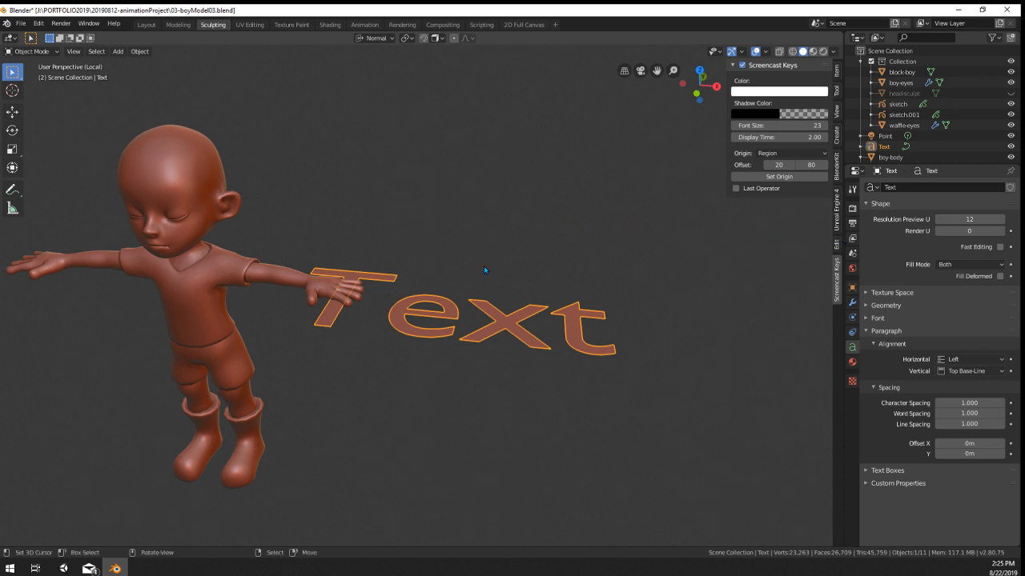
{"action": "scroll", "coordinate": [504, 308], "scroll_direction": "up", "scroll_amount": 1}
{"action": "middle_click_drag", "start_coordinate": [505, 308], "coordinate": [512, 340]}
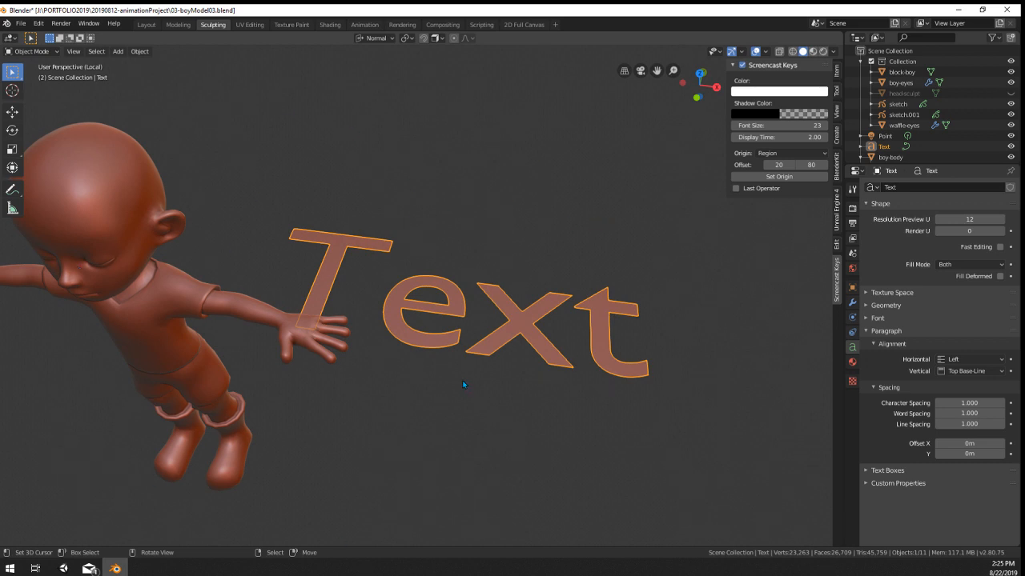
{"action": "scroll", "coordinate": [473, 355], "scroll_direction": "down", "scroll_amount": 5}
{"action": "scroll", "coordinate": [478, 353], "scroll_direction": "up", "scroll_amount": 4}
{"action": "middle_click_drag", "start_coordinate": [479, 352], "coordinate": [194, 253]}
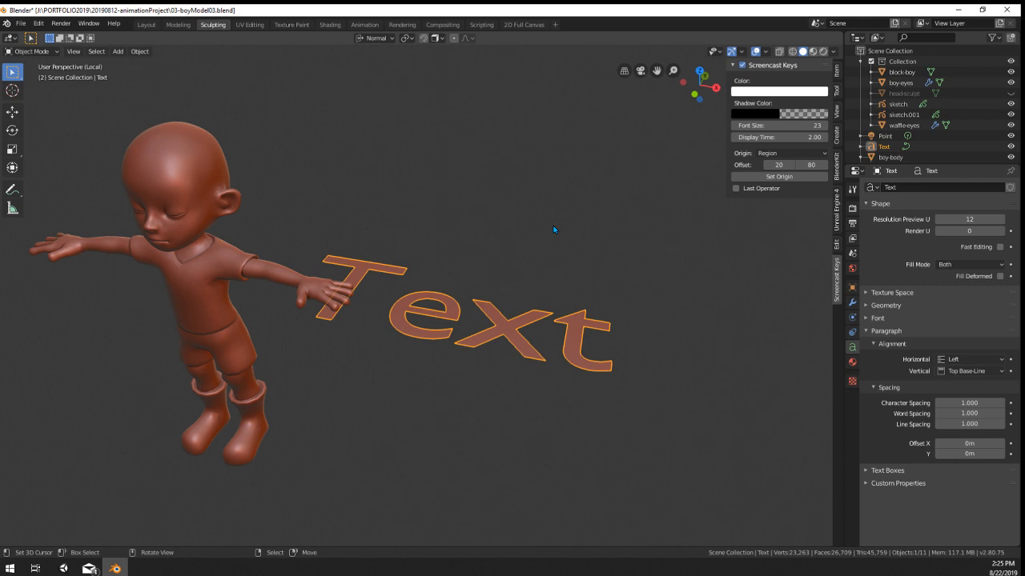
{"action": "middle_click_drag", "start_coordinate": [396, 249], "coordinate": [376, 212]}
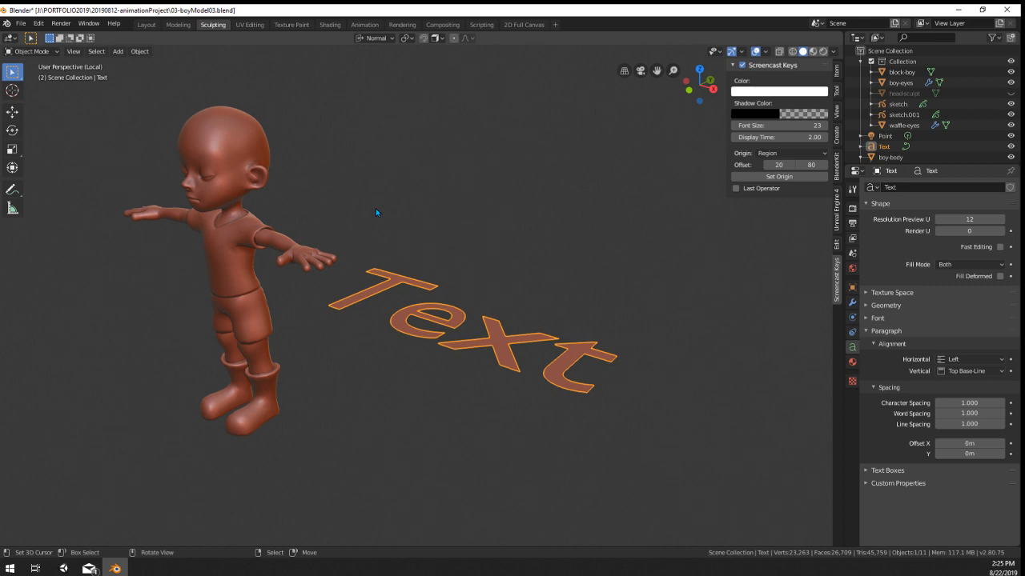
{"action": "scroll", "coordinate": [375, 208], "scroll_direction": "up", "scroll_amount": 2}
{"action": "middle_click_drag", "start_coordinate": [375, 208], "coordinate": [449, 292]}
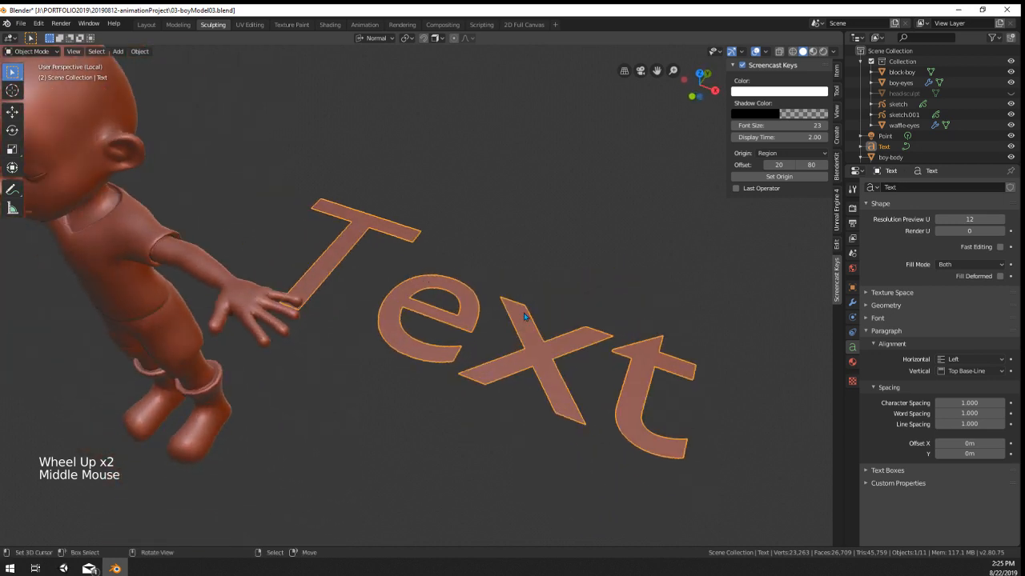
Step: Inspect the text object's triangulated fill in wireframe shading and switch back to solid shading
{"action": "left_click", "coordinate": [893, 293]}
{"action": "left_click", "coordinate": [893, 292]}
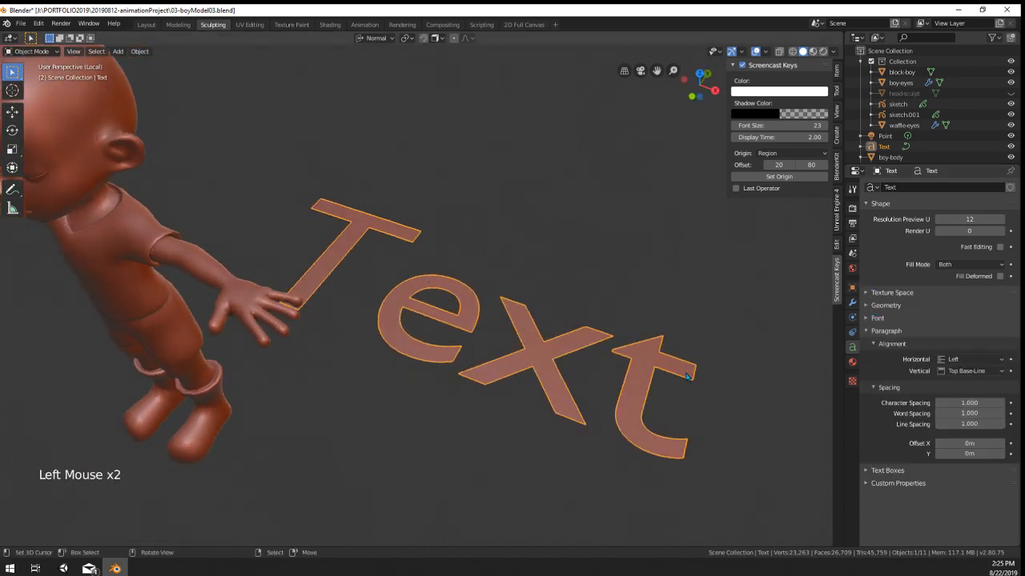
{"action": "key", "text": "z"}
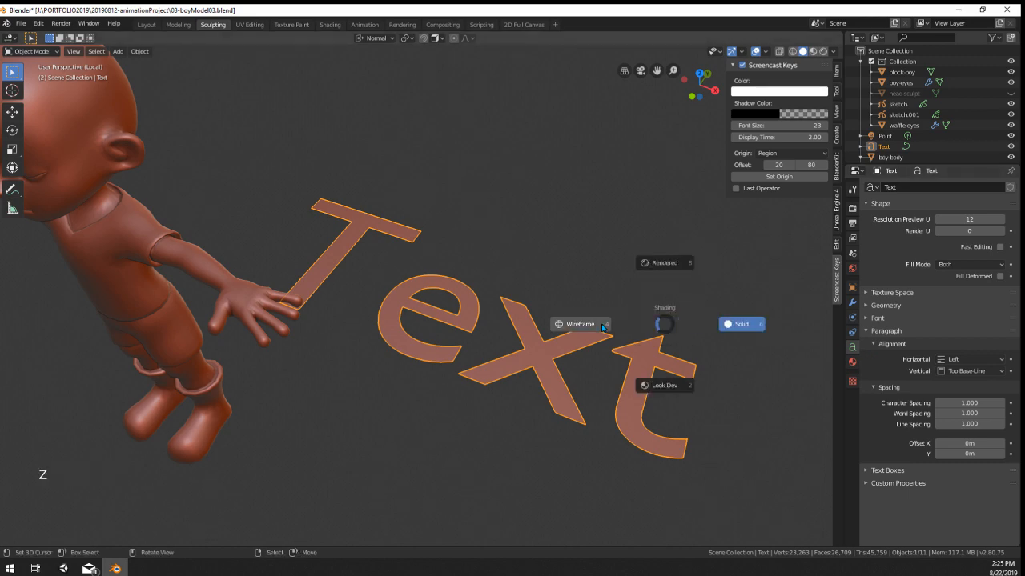
{"action": "mouse_move", "coordinate": [603, 327]}
{"action": "middle_mouse_down"}
{"action": "mouse_move", "coordinate": [598, 349]}
{"action": "mouse_move", "coordinate": [475, 270]}
{"action": "mouse_move", "coordinate": [556, 285]}
{"action": "mouse_move", "coordinate": [432, 240]}
{"action": "mouse_move", "coordinate": [395, 253]}
{"action": "middle_mouse_up"}
{"action": "scroll", "coordinate": [604, 364], "scroll_direction": "up", "scroll_amount": 2}
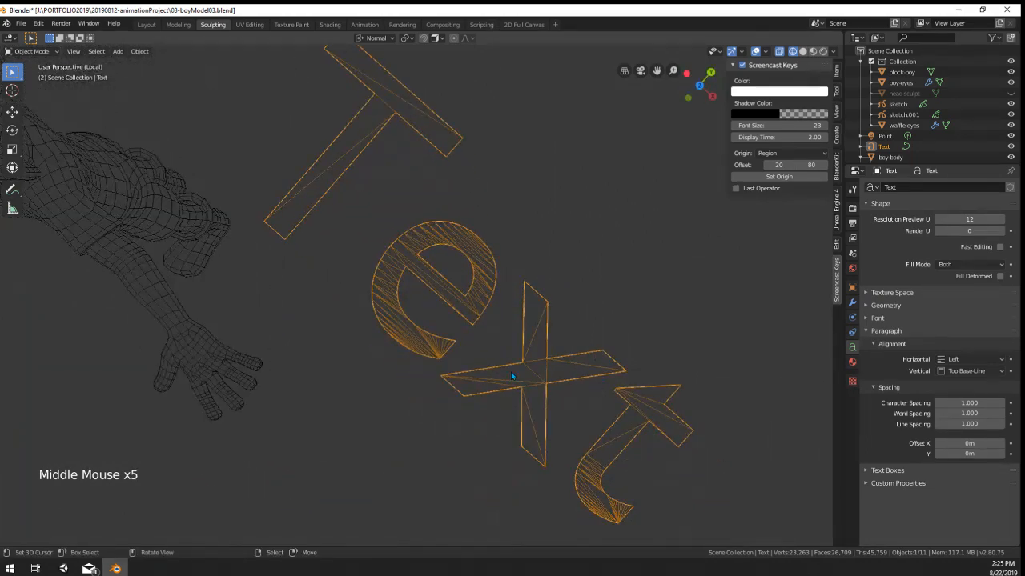
{"action": "scroll", "coordinate": [460, 225], "scroll_direction": "up", "scroll_amount": 2}
{"action": "scroll", "coordinate": [465, 240], "scroll_direction": "up", "scroll_amount": 4}
{"action": "mouse_move", "coordinate": [480, 316]}
{"action": "middle_mouse_down"}
{"action": "mouse_move", "coordinate": [514, 280]}
{"action": "mouse_move", "coordinate": [528, 288]}
{"action": "middle_mouse_up"}
{"action": "scroll", "coordinate": [515, 280], "scroll_direction": "down", "scroll_amount": 6}
{"action": "key", "text": "z"}
{"action": "scroll", "coordinate": [558, 296], "scroll_direction": "down", "scroll_amount": 3}
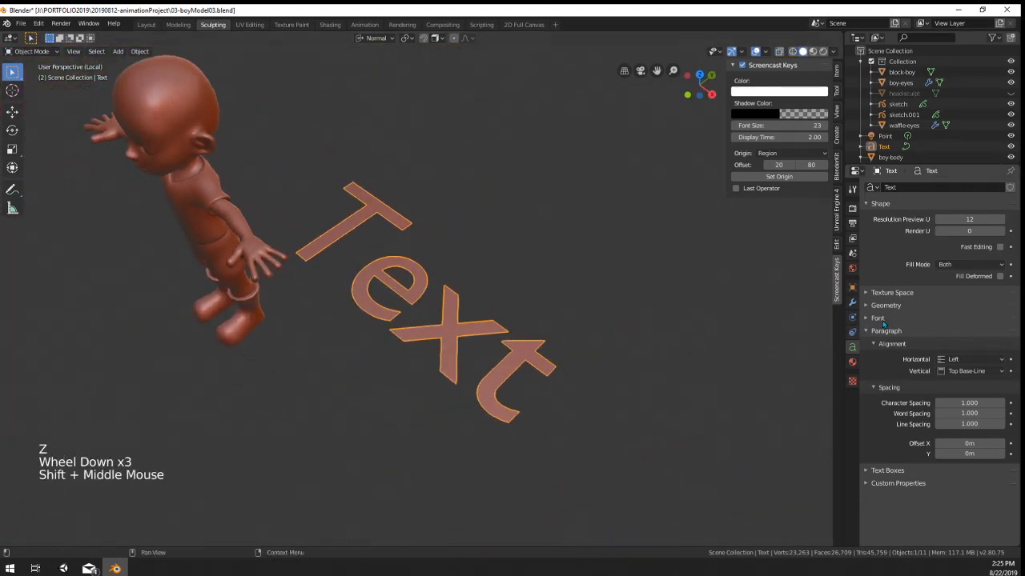
Step: Set the text's preview resolution to 6 and check its fill in wireframe before returning to solid shading
{"action": "left_click", "coordinate": [897, 294]}
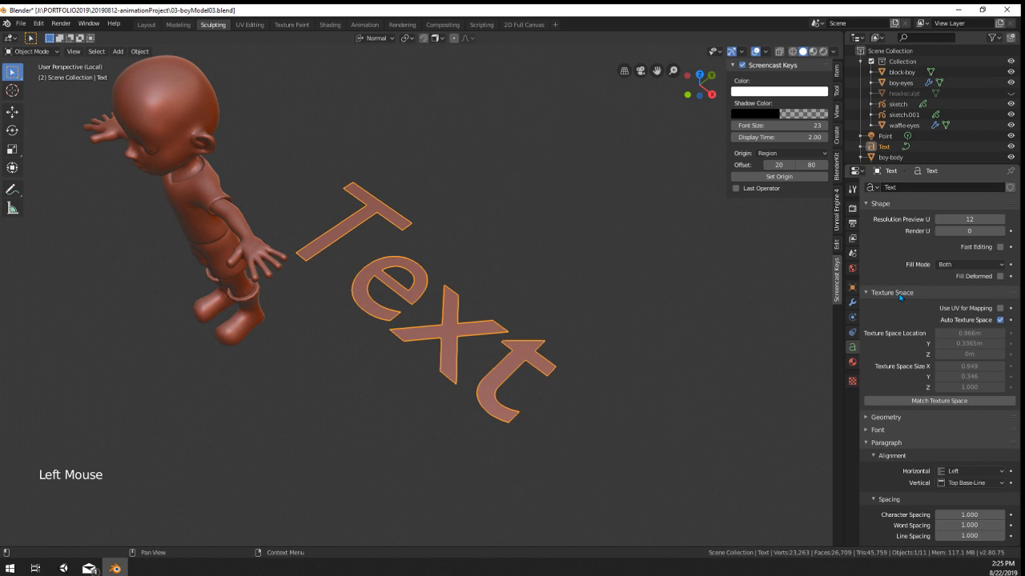
{"action": "mouse_move", "coordinate": [969, 220]}
{"action": "left_mouse_down"}
{"action": "mouse_move", "coordinate": [935, 220]}
{"action": "mouse_move", "coordinate": [950, 220]}
{"action": "left_mouse_up"}
{"action": "key", "text": "z"}
{"action": "middle_click", "coordinate": [466, 331]}
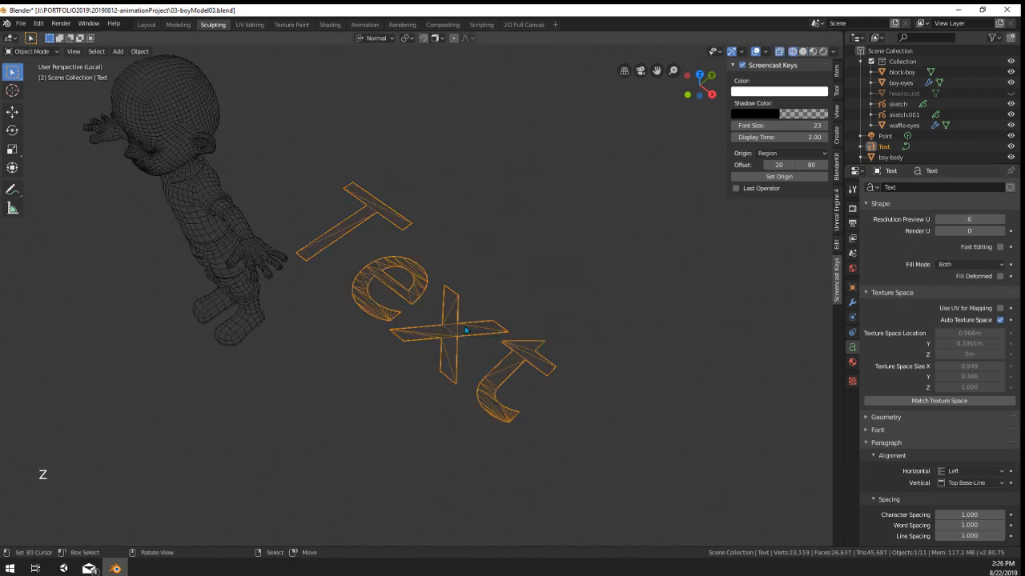
{"action": "scroll", "coordinate": [458, 328], "scroll_direction": "up", "scroll_amount": 1}
{"action": "scroll", "coordinate": [459, 328], "scroll_direction": "up", "scroll_amount": 3}
{"action": "scroll", "coordinate": [438, 334], "scroll_direction": "down", "scroll_amount": 2}
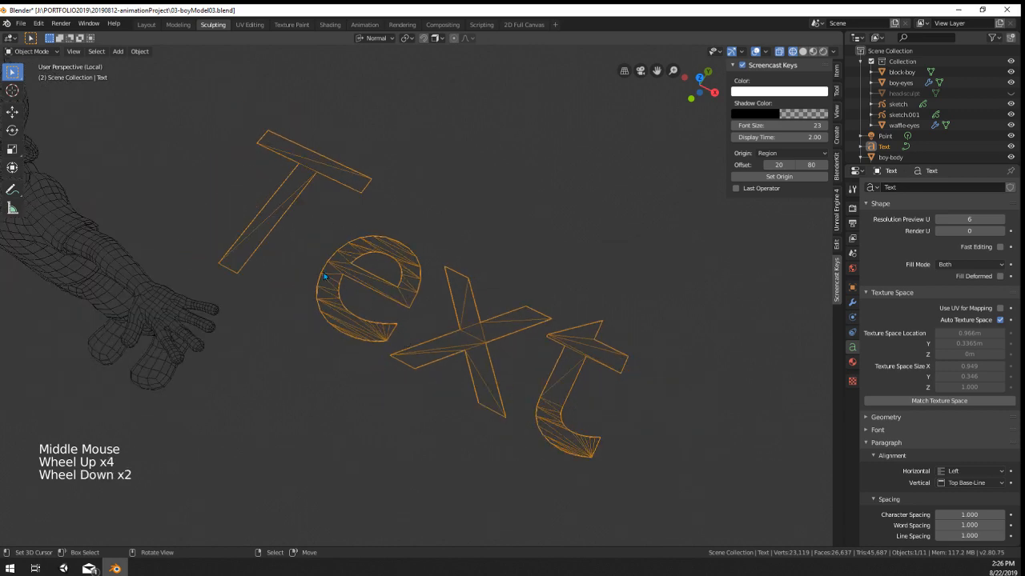
{"action": "scroll", "coordinate": [422, 254], "scroll_direction": "down", "scroll_amount": 1}
{"action": "mouse_move", "coordinate": [506, 357]}
{"action": "middle_mouse_down"}
{"action": "mouse_move", "coordinate": [640, 338]}
{"action": "mouse_move", "coordinate": [652, 311]}
{"action": "mouse_move", "coordinate": [437, 274]}
{"action": "mouse_move", "coordinate": [480, 361]}
{"action": "middle_mouse_up"}
{"action": "key", "text": "z"}
{"action": "scroll", "coordinate": [670, 310], "scroll_direction": "down", "scroll_amount": 2}
{"action": "scroll", "coordinate": [670, 310], "scroll_direction": "up", "scroll_amount": 2}
{"action": "middle_click", "coordinate": [480, 360]}
Step: Delete the text object and select the boy's body, framing the legs and boots
{"action": "key", "text": "x"}
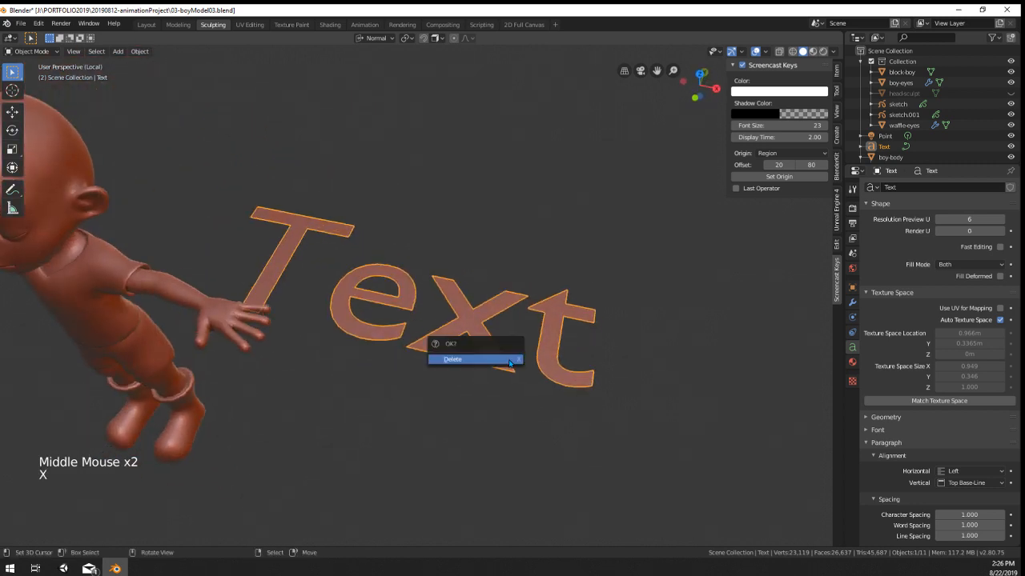
{"action": "left_click", "coordinate": [485, 359]}
{"action": "scroll", "coordinate": [485, 360], "scroll_direction": "down", "scroll_amount": 5}
{"action": "middle_click_drag", "start_coordinate": [407, 412], "coordinate": [483, 316]}
{"action": "right_click", "coordinate": [372, 340]}
{"action": "key", "text": "KP_Decimal"}
{"action": "scroll", "coordinate": [413, 284], "scroll_direction": "up", "scroll_amount": 2}
{"action": "scroll", "coordinate": [484, 316], "scroll_direction": "up", "scroll_amount": 3}
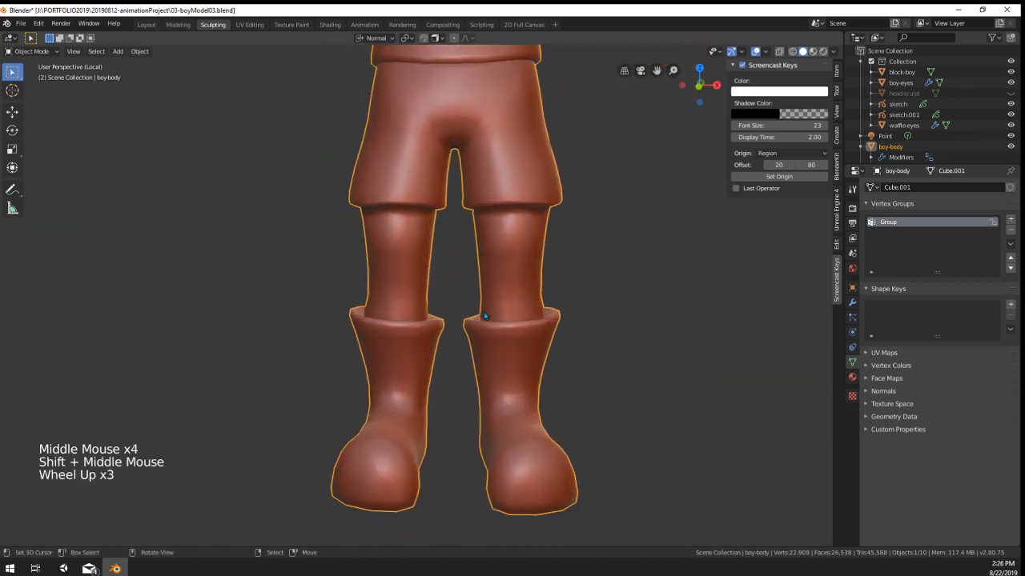
Step: Select the edge loop just under the boot's top rim in Edit Mode and scale it with proportional editing
{"action": "key", "text": "Tab"}
{"action": "scroll", "coordinate": [420, 354], "scroll_direction": "up", "scroll_amount": 2}
{"action": "middle_click_drag", "start_coordinate": [453, 420], "coordinate": [500, 314], "text": "shift"}
{"action": "scroll", "coordinate": [442, 294], "scroll_direction": "up", "scroll_amount": 2}
{"action": "right_click", "coordinate": [442, 294], "text": "alt"}
{"action": "right_click", "coordinate": [442, 294], "text": "alt"}
{"action": "key", "text": "s"}
{"action": "scroll", "coordinate": [716, 330], "scroll_direction": "up", "scroll_amount": 6}
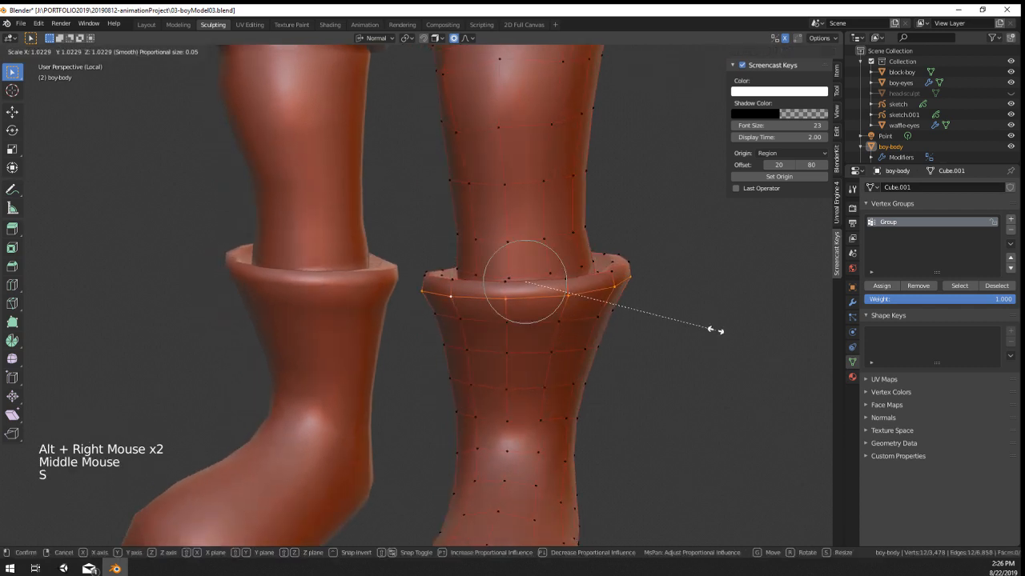
{"action": "left_click", "coordinate": [715, 330]}
Step: Slide the loop under the boot's rim slightly upward, rescale it, and check the boots in Object Mode
{"action": "middle_click_drag", "start_coordinate": [716, 331], "coordinate": [713, 321]}
{"action": "key", "text": "g"}
{"action": "key", "text": "g"}
{"action": "left_click", "coordinate": [719, 318]}
{"action": "key", "text": "s"}
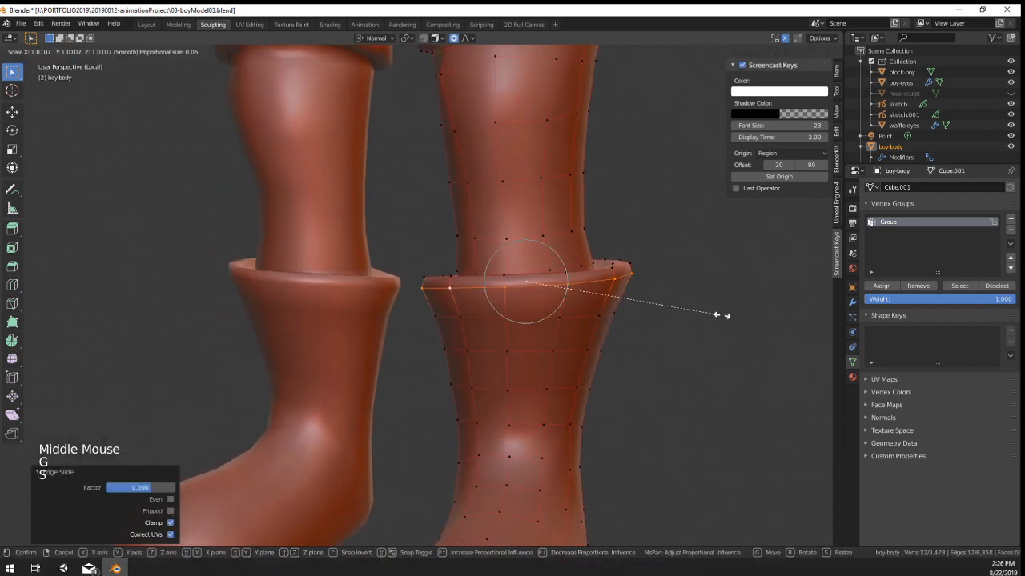
{"action": "scroll", "coordinate": [725, 318], "scroll_direction": "up", "scroll_amount": 3}
{"action": "key", "text": "Tab"}
{"action": "scroll", "coordinate": [727, 320], "scroll_direction": "down", "scroll_amount": 2}
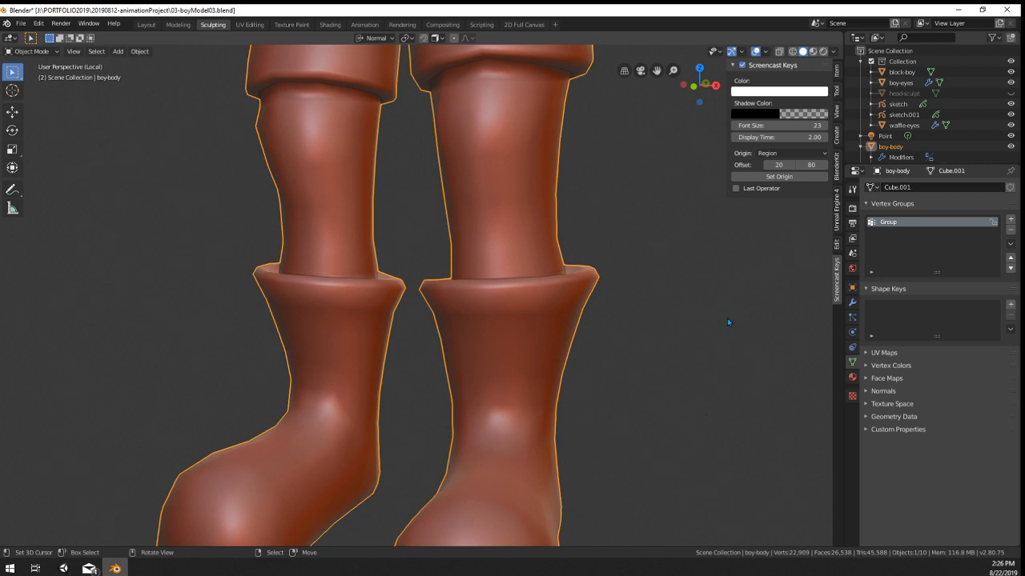
{"action": "middle_click_drag", "start_coordinate": [727, 318], "coordinate": [714, 318]}
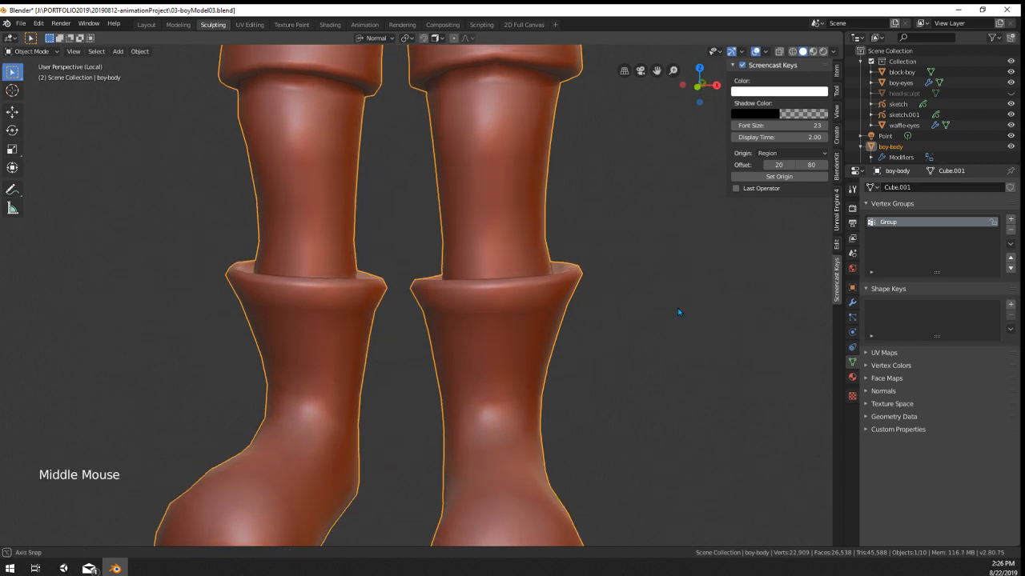
Step: Scale the edge loop under the boot's rim to 0.979 with a proportional size of 0.012
{"action": "scroll", "coordinate": [715, 318], "scroll_direction": "up", "scroll_amount": 2}
{"action": "key", "text": "s"}
{"action": "key", "text": "Tab"}
{"action": "key", "text": "s"}
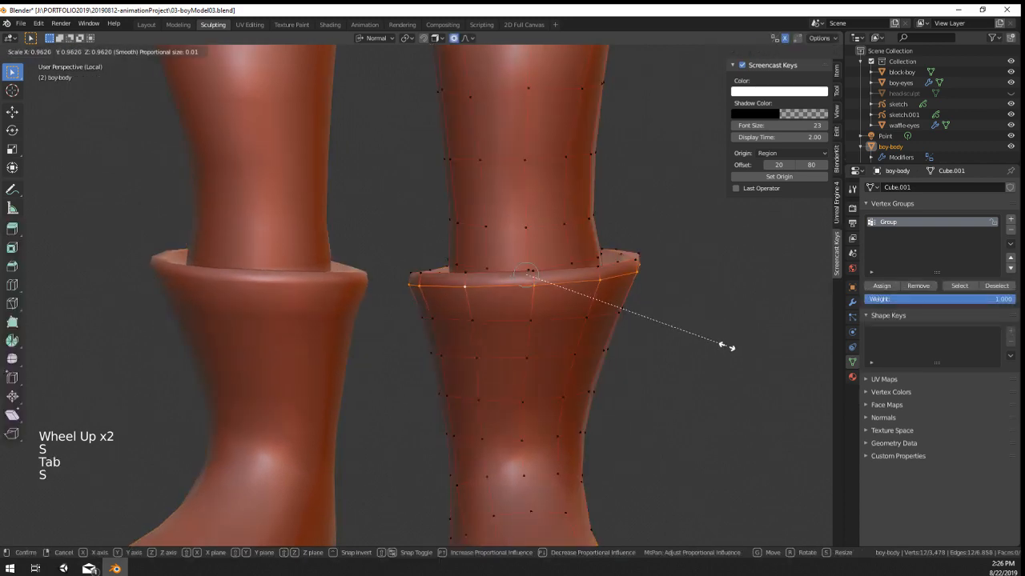
{"action": "left_click", "coordinate": [718, 358]}
{"action": "middle_click_drag", "start_coordinate": [718, 358], "coordinate": [556, 398], "text": "alt"}
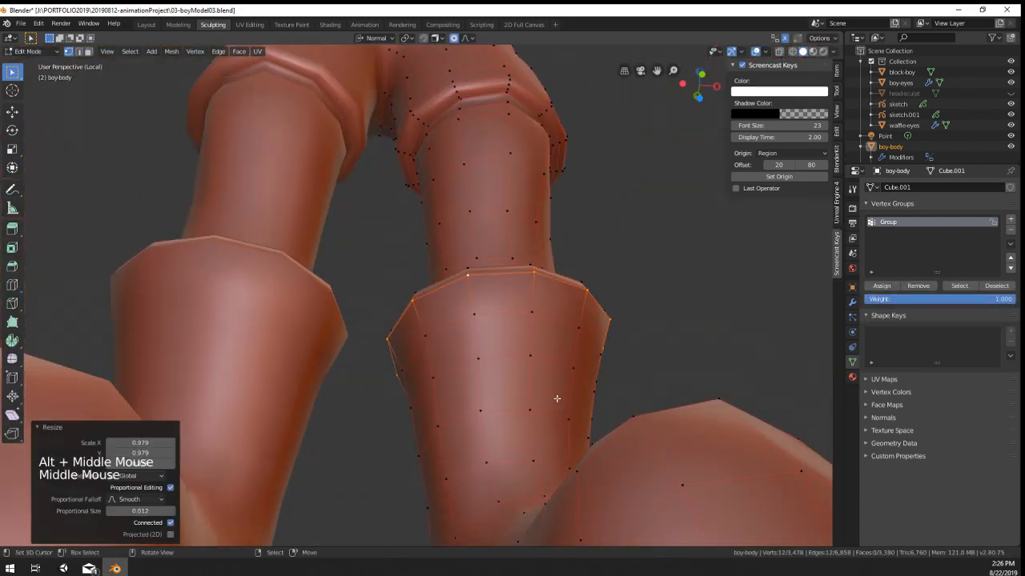
Step: In front view, scale the next edge loop down the boot shaft and slide it slightly lower
{"action": "key", "text": "KP_1"}
{"action": "right_click", "coordinate": [446, 319], "text": "alt"}
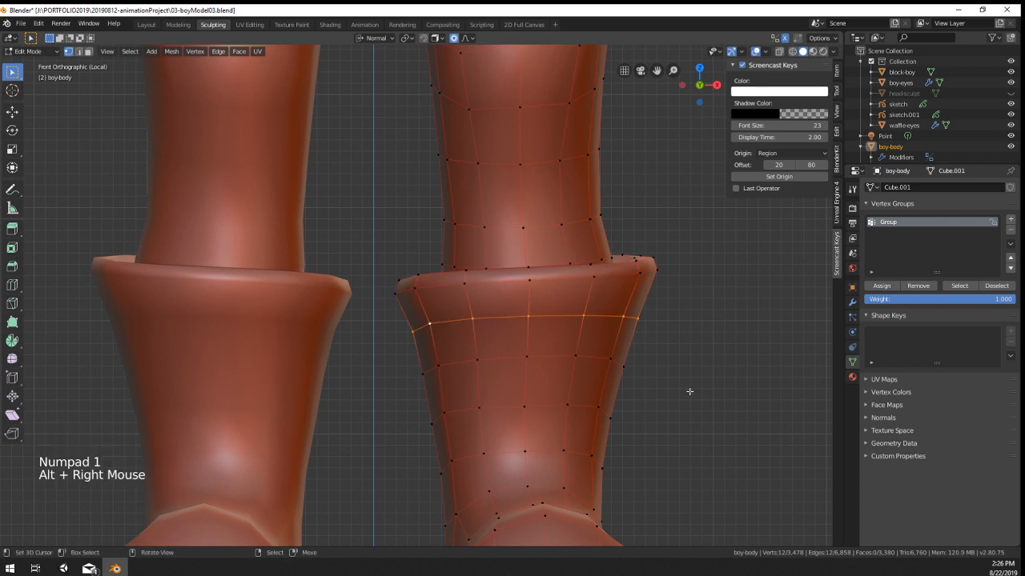
{"action": "key", "text": "s"}
{"action": "left_click", "coordinate": [694, 391]}
{"action": "key", "text": "g"}
{"action": "key", "text": "g"}
{"action": "left_click", "coordinate": [691, 396]}
Step: Scale the edge loop halfway down the boot shaft to 0.955
{"action": "scroll", "coordinate": [690, 392], "scroll_direction": "down", "scroll_amount": 1}
{"action": "middle_click_drag", "start_coordinate": [657, 370], "coordinate": [654, 232], "text": "shift"}
{"action": "scroll", "coordinate": [535, 258], "scroll_direction": "up", "scroll_amount": 1}
{"action": "right_click", "coordinate": [505, 238], "text": "alt"}
{"action": "right_click", "coordinate": [504, 238], "text": "alt"}
{"action": "key", "text": "s"}
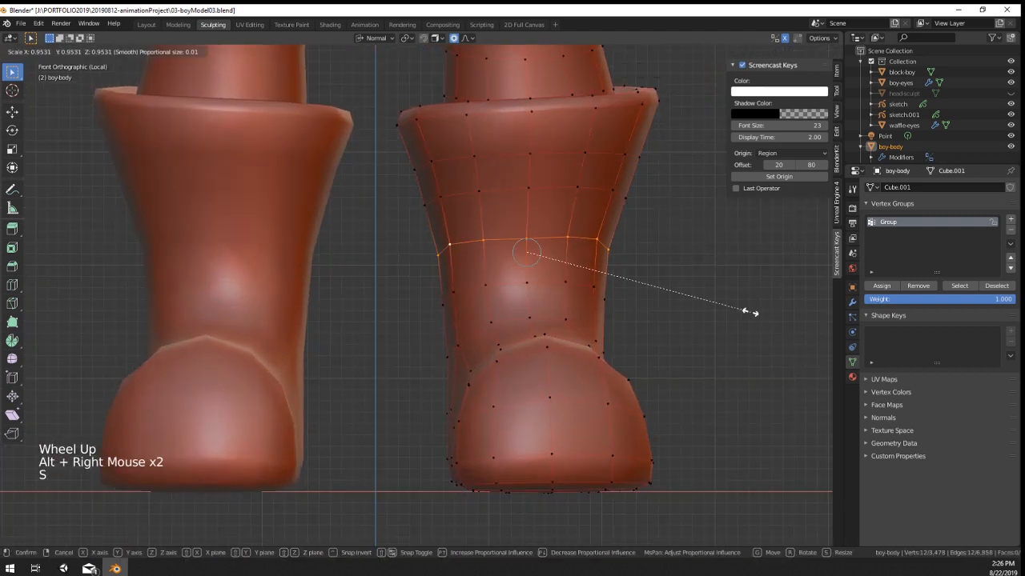
{"action": "left_click", "coordinate": [751, 312]}
Step: Slide the edge loop above the shaft's middle by a factor of 0.095 and scale it to 0.976
{"action": "middle_click_drag", "start_coordinate": [637, 263], "coordinate": [595, 302], "text": "shift"}
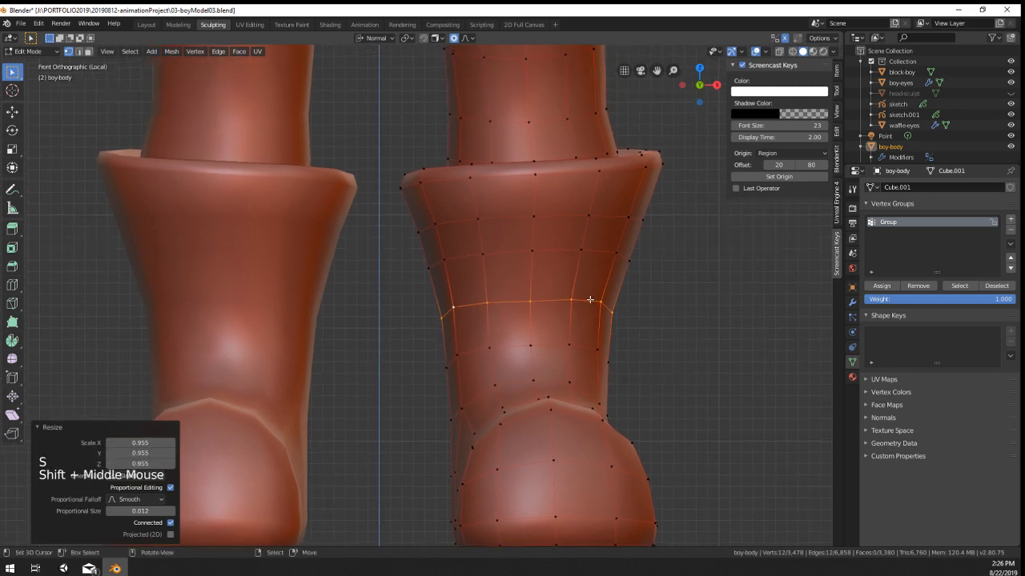
{"action": "right_click", "coordinate": [505, 253], "text": "alt"}
{"action": "key", "text": "g"}
{"action": "key", "text": "g"}
{"action": "left_click", "coordinate": [764, 321]}
{"action": "key", "text": "s"}
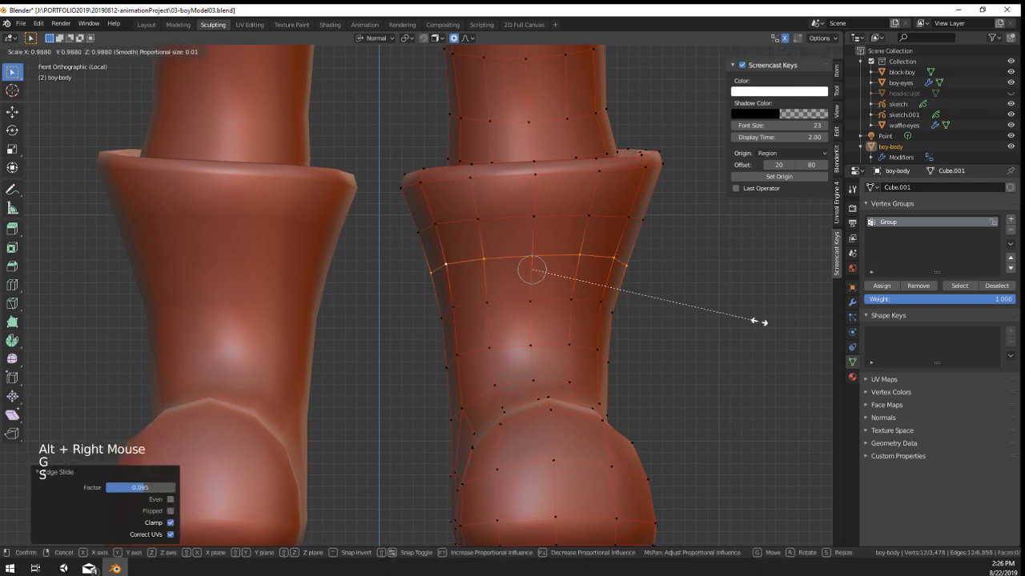
{"action": "left_click", "coordinate": [755, 321]}
Step: Examine the reshaped boots against the rest of the figure in Object Mode
{"action": "scroll", "coordinate": [513, 296], "scroll_direction": "down", "scroll_amount": 4}
{"action": "middle_click_drag", "start_coordinate": [489, 293], "coordinate": [384, 347]}
{"action": "scroll", "coordinate": [426, 314], "scroll_direction": "down", "scroll_amount": 4}
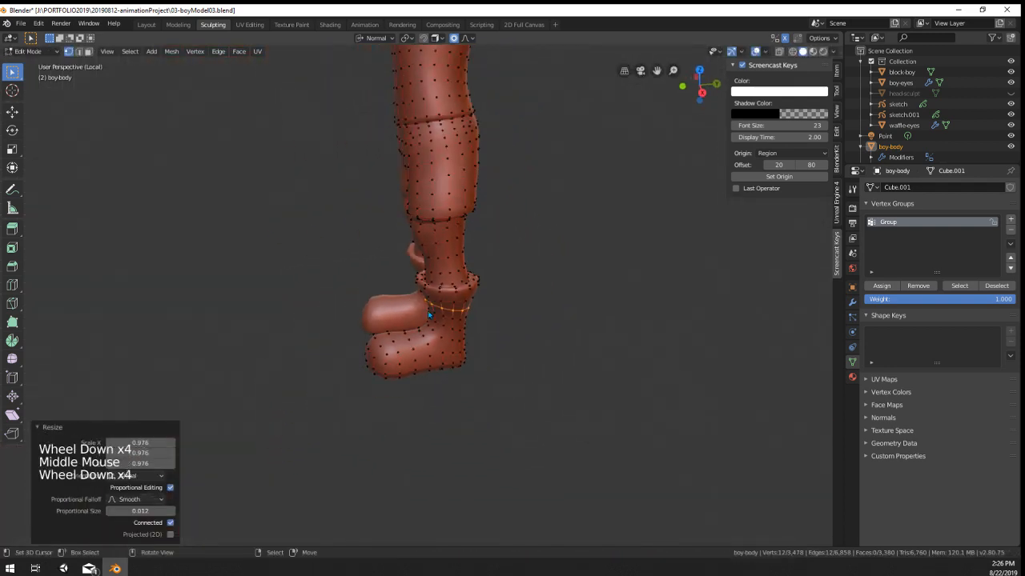
{"action": "key", "text": "Tab"}
{"action": "middle_click_drag", "start_coordinate": [428, 314], "coordinate": [548, 371]}
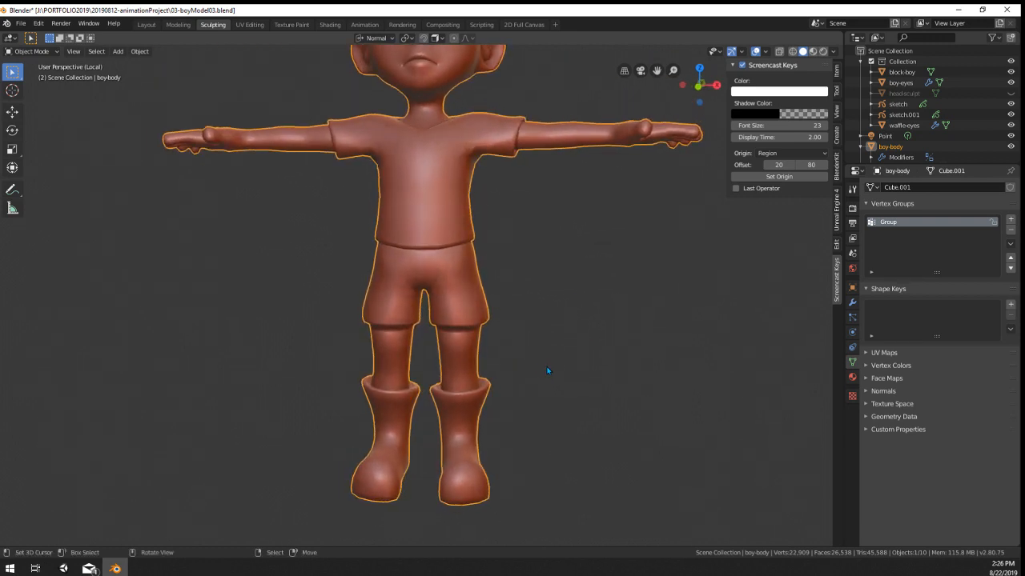
{"action": "middle_click_drag", "start_coordinate": [548, 370], "coordinate": [524, 299]}
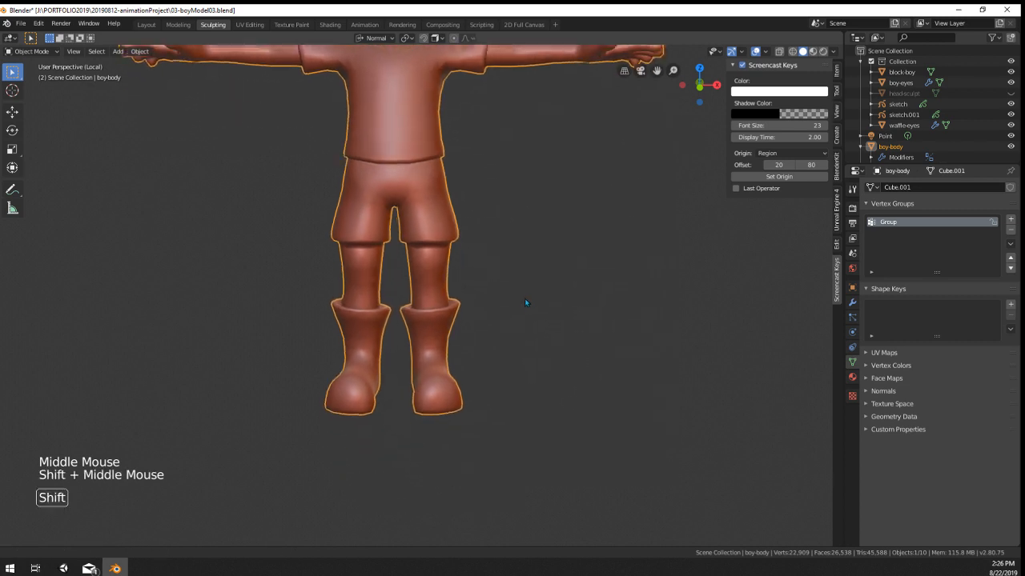
{"action": "scroll", "coordinate": [496, 353], "scroll_direction": "up", "scroll_amount": 3}
{"action": "middle_click_drag", "start_coordinate": [496, 353], "coordinate": [512, 378]}
{"action": "scroll", "coordinate": [485, 322], "scroll_direction": "up", "scroll_amount": 2}
{"action": "scroll", "coordinate": [485, 322], "scroll_direction": "up", "scroll_amount": 1}
Step: Shrink/Fatten a vertex on the side of the boot's ankle with proportional editing and return to Object Mode
{"action": "key", "text": "Tab"}
{"action": "middle_click_drag", "start_coordinate": [512, 378], "coordinate": [498, 290]}
{"action": "middle_click_drag", "start_coordinate": [498, 290], "coordinate": [441, 371]}
{"action": "right_click", "coordinate": [392, 360]}
{"action": "key", "text": "alt+s"}
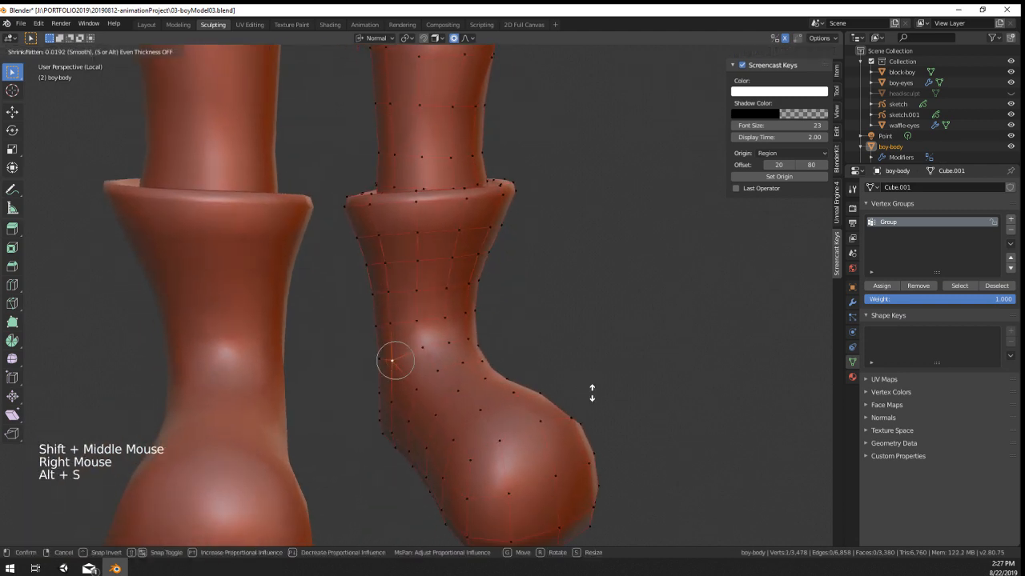
{"action": "scroll", "coordinate": [596, 395], "scroll_direction": "down", "scroll_amount": 10}
{"action": "scroll", "coordinate": [597, 394], "scroll_direction": "down", "scroll_amount": 3}
{"action": "left_click", "coordinate": [604, 398]}
{"action": "key", "text": "Tab"}
{"action": "middle_click_drag", "start_coordinate": [603, 398], "coordinate": [490, 399]}
Step: Shrink/Fatten another vertex at the boot's ankle and review the boots in Object Mode
{"action": "key", "text": "Tab"}
{"action": "right_click", "coordinate": [496, 372]}
{"action": "right_click", "coordinate": [505, 370]}
{"action": "right_click", "coordinate": [503, 372]}
{"action": "key", "text": "alt+s"}
{"action": "left_click", "coordinate": [572, 384]}
{"action": "key", "text": "Tab"}
{"action": "scroll", "coordinate": [619, 389], "scroll_direction": "down", "scroll_amount": 5}
{"action": "scroll", "coordinate": [577, 398], "scroll_direction": "up", "scroll_amount": 3}
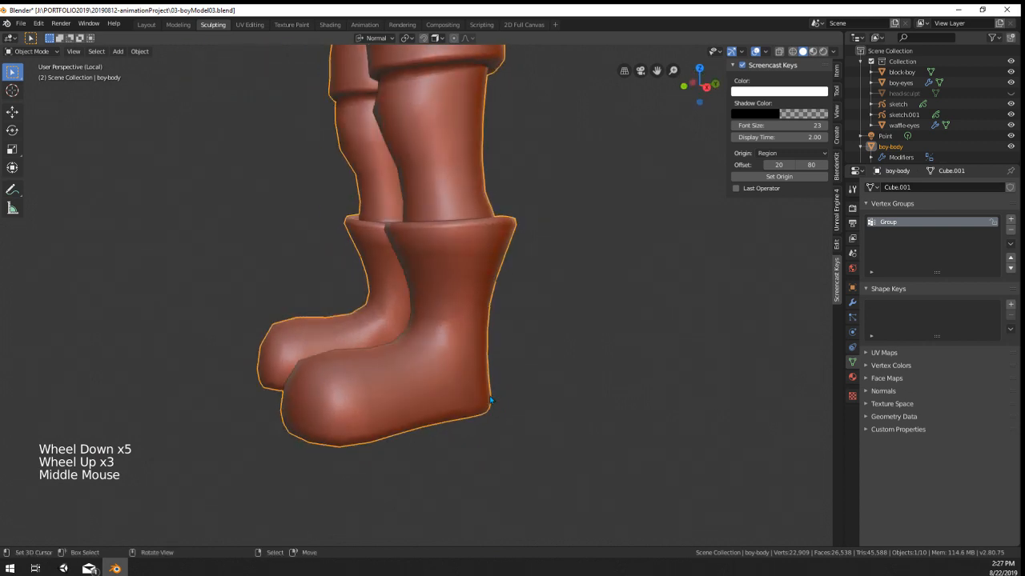
Step: Select a vertex on the inner side of the boot's toe in Edit Mode
{"action": "middle_click_drag", "start_coordinate": [425, 404], "coordinate": [510, 471]}
{"action": "key", "text": "Tab"}
{"action": "right_click", "coordinate": [529, 472]}
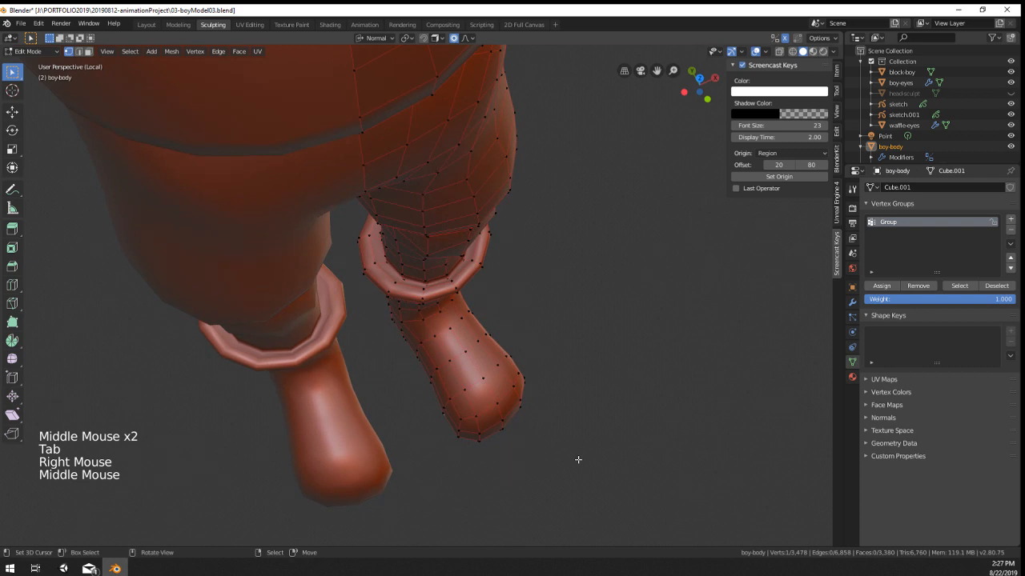
{"action": "key", "text": "g"}
{"action": "key", "text": "shift+z"}
{"action": "scroll", "coordinate": [570, 464], "scroll_direction": "down", "scroll_amount": 9}
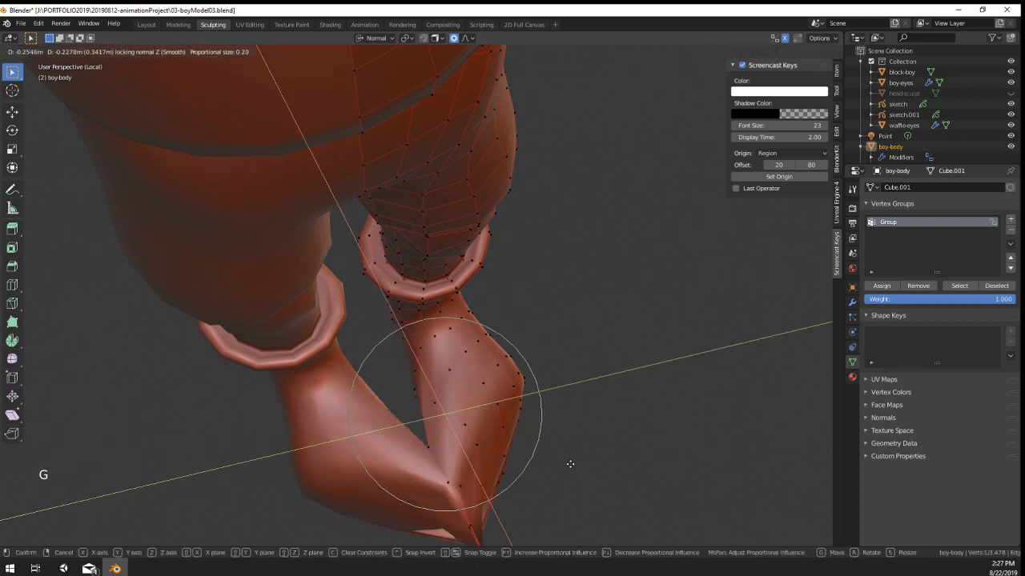
{"action": "scroll", "coordinate": [570, 465], "scroll_direction": "up", "scroll_amount": 16}
{"action": "right_click", "coordinate": [571, 464]}
{"action": "key", "text": "g"}
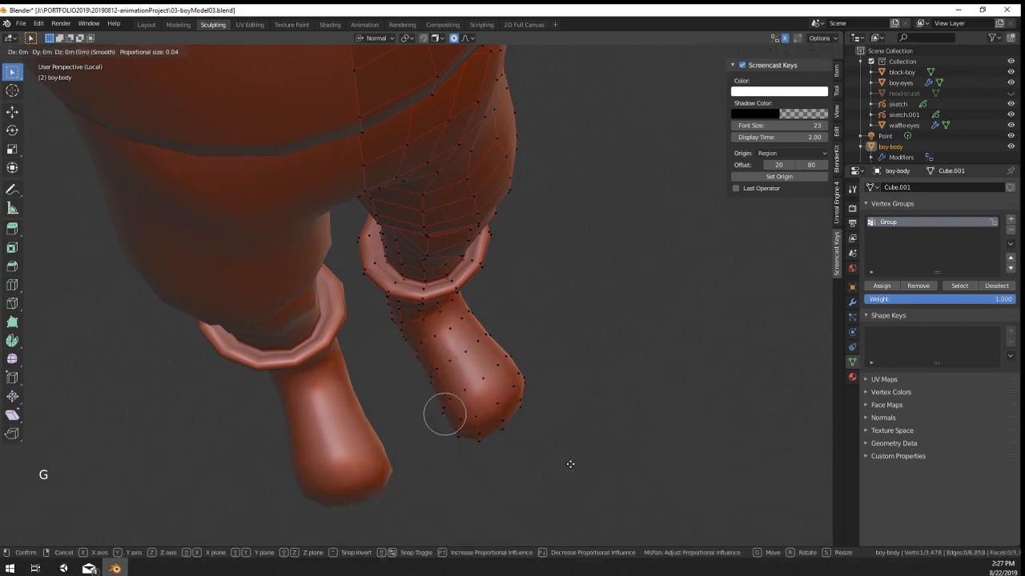
{"action": "key", "text": "shift+z"}
{"action": "scroll", "coordinate": [565, 464], "scroll_direction": "down", "scroll_amount": 7}
{"action": "right_click", "coordinate": [567, 459]}
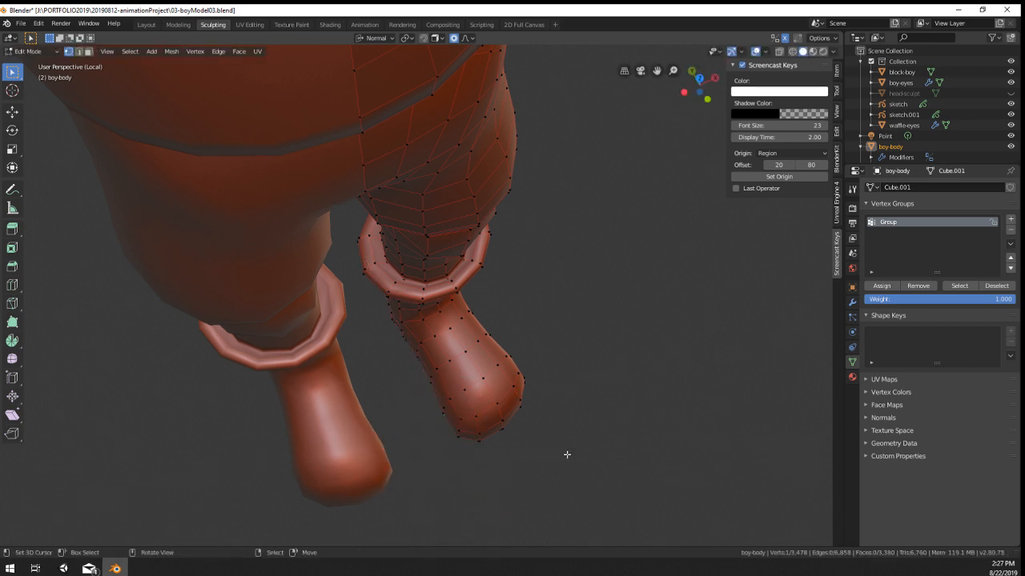
Step: Move the inner toe vertex of the boot with the normal Z axis locked and proportional editing, and check the sole from below
{"action": "middle_click_drag", "start_coordinate": [566, 455], "coordinate": [542, 428]}
{"action": "key", "text": "g"}
{"action": "key", "text": "shift+z"}
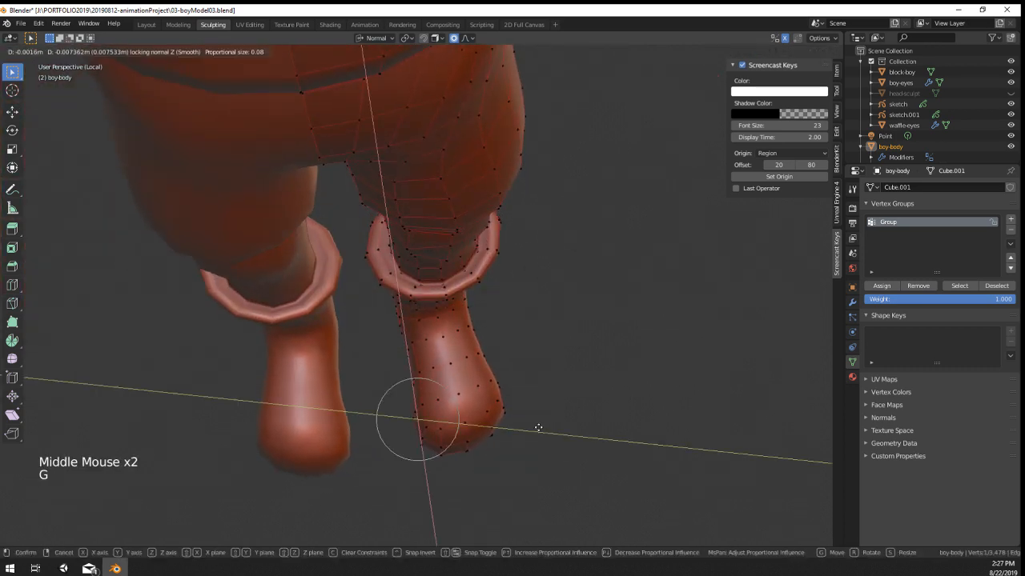
{"action": "scroll", "coordinate": [532, 427], "scroll_direction": "down", "scroll_amount": 6}
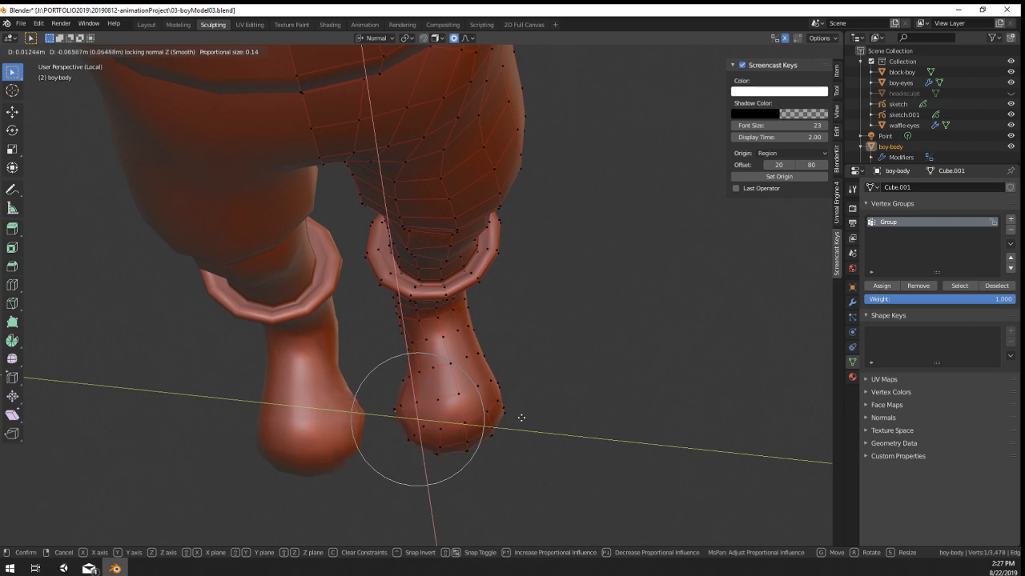
{"action": "left_click", "coordinate": [533, 420]}
{"action": "key", "text": "Tab"}
{"action": "middle_click_drag", "start_coordinate": [534, 421], "coordinate": [508, 258]}
{"action": "key", "text": "Tab"}
{"action": "scroll", "coordinate": [487, 332], "scroll_direction": "up", "scroll_amount": 3}
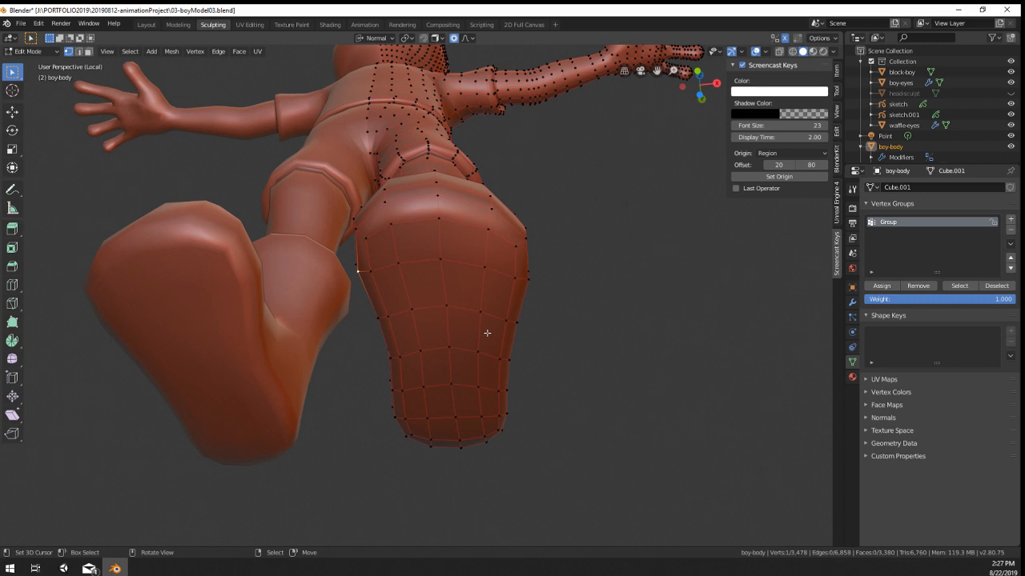
Step: Examine the whole figure in Object Mode, comparing the proportions of the head, shirt, arms, shorts and boots
{"action": "key", "text": "Tab"}
{"action": "scroll", "coordinate": [491, 255], "scroll_direction": "down", "scroll_amount": 4}
{"action": "middle_click_drag", "start_coordinate": [487, 332], "coordinate": [527, 373]}
{"action": "scroll", "coordinate": [497, 299], "scroll_direction": "down", "scroll_amount": 2, "text": "shift"}
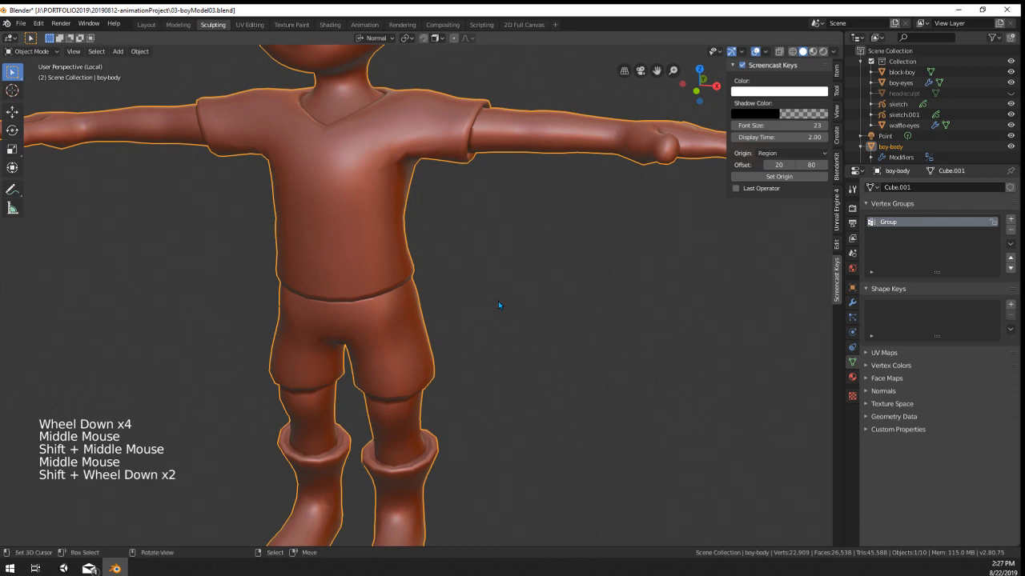
{"action": "scroll", "coordinate": [498, 296], "scroll_direction": "down", "scroll_amount": 1}
{"action": "middle_click_drag", "start_coordinate": [501, 289], "coordinate": [526, 347], "text": "shift"}
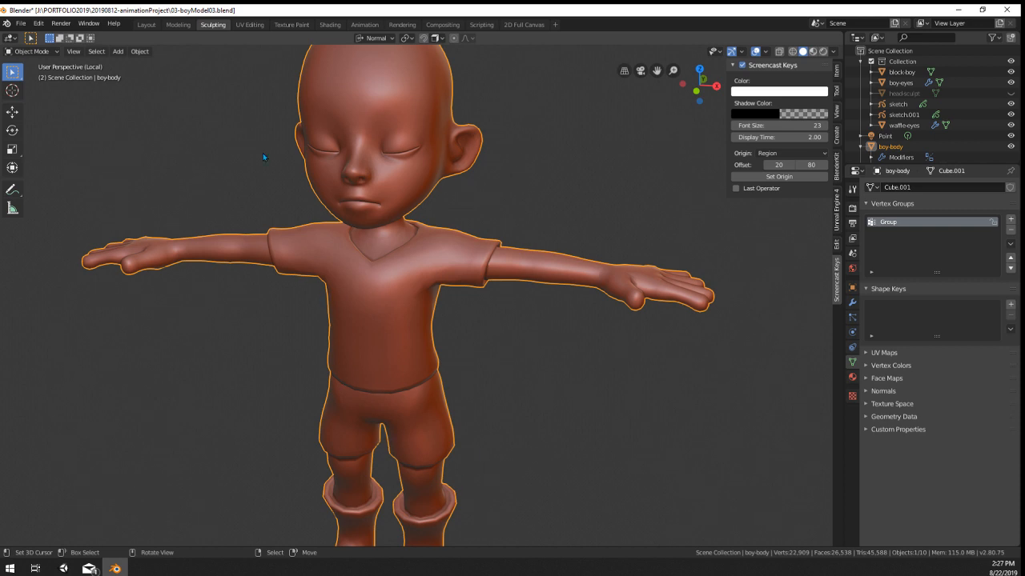
{"action": "mouse_move", "coordinate": [431, 320]}
{"action": "middle_mouse_down"}
{"action": "mouse_move", "coordinate": [393, 299]}
{"action": "mouse_move", "coordinate": [436, 310]}
{"action": "middle_mouse_up"}
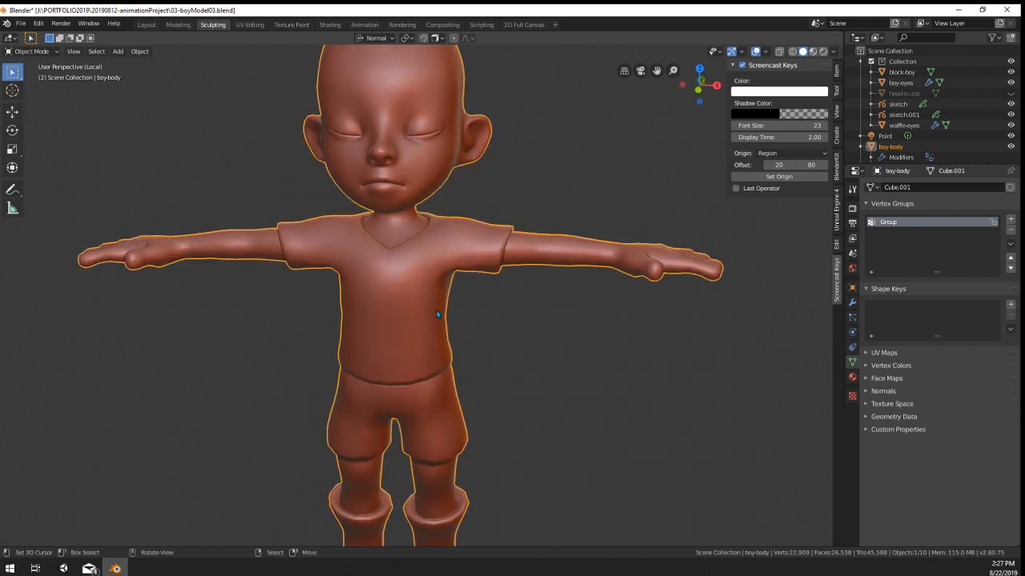
{"action": "scroll", "coordinate": [448, 280], "scroll_direction": "up", "scroll_amount": 2}
{"action": "scroll", "coordinate": [448, 256], "scroll_direction": "down", "scroll_amount": 4}
{"action": "middle_click_drag", "start_coordinate": [479, 344], "coordinate": [501, 382]}
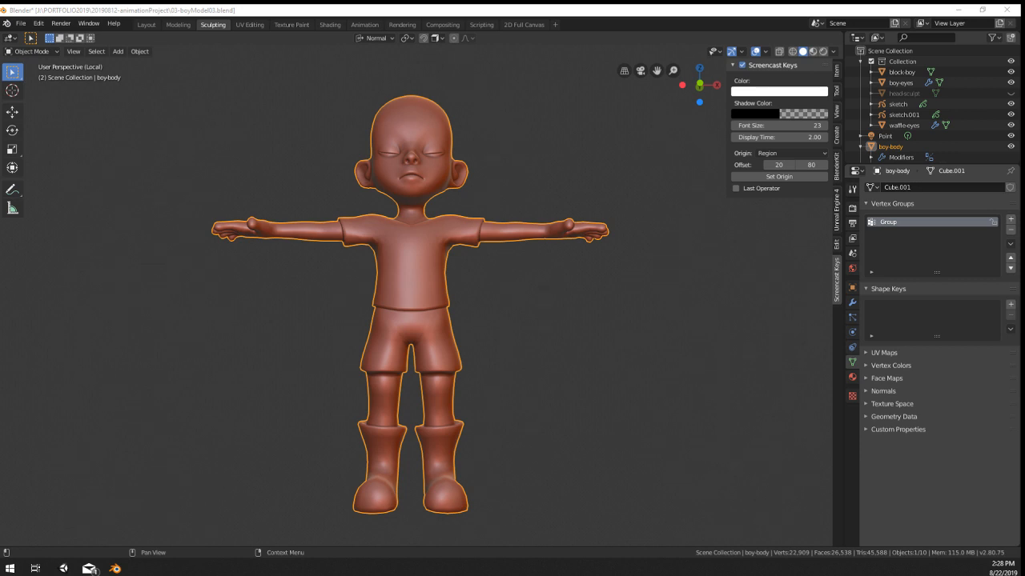
{"action": "middle_click_drag", "start_coordinate": [320, 384], "coordinate": [478, 368]}
{"action": "scroll", "coordinate": [325, 382], "scroll_direction": "down", "scroll_amount": 1}
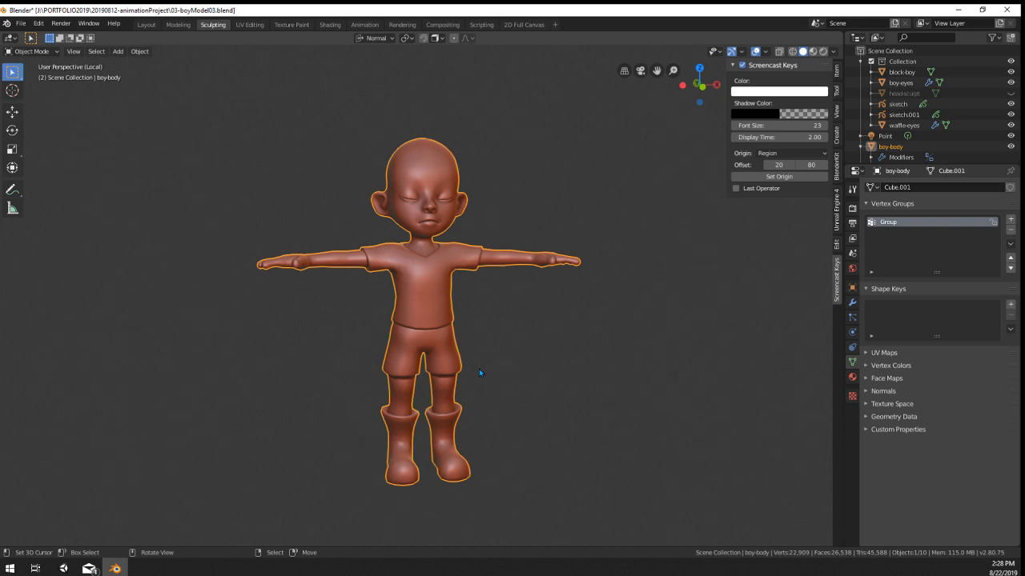
{"action": "mouse_move", "coordinate": [478, 368]}
{"action": "middle_mouse_down"}
{"action": "mouse_move", "coordinate": [536, 380]}
{"action": "mouse_move", "coordinate": [479, 373]}
{"action": "middle_mouse_up"}
{"action": "scroll", "coordinate": [503, 380], "scroll_direction": "up", "scroll_amount": 1}
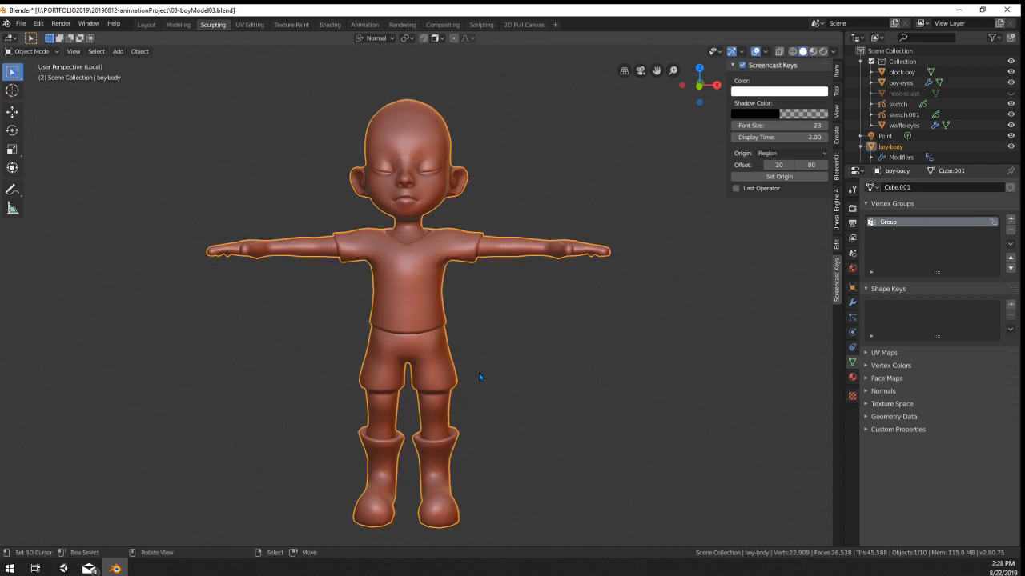
{"action": "scroll", "coordinate": [479, 373], "scroll_direction": "up", "scroll_amount": 2}
{"action": "middle_click_drag", "start_coordinate": [441, 228], "coordinate": [516, 256]}
{"action": "scroll", "coordinate": [471, 237], "scroll_direction": "down", "scroll_amount": 2}
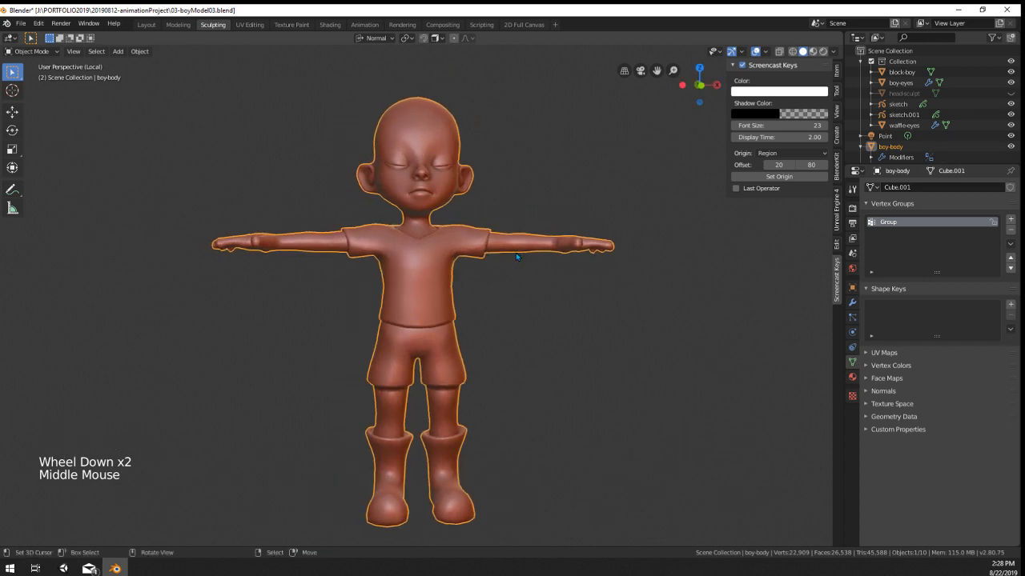
{"action": "middle_click_drag", "start_coordinate": [517, 258], "coordinate": [478, 240]}
{"action": "scroll", "coordinate": [497, 265], "scroll_direction": "up", "scroll_amount": 3}
{"action": "scroll", "coordinate": [437, 306], "scroll_direction": "up", "scroll_amount": 2}
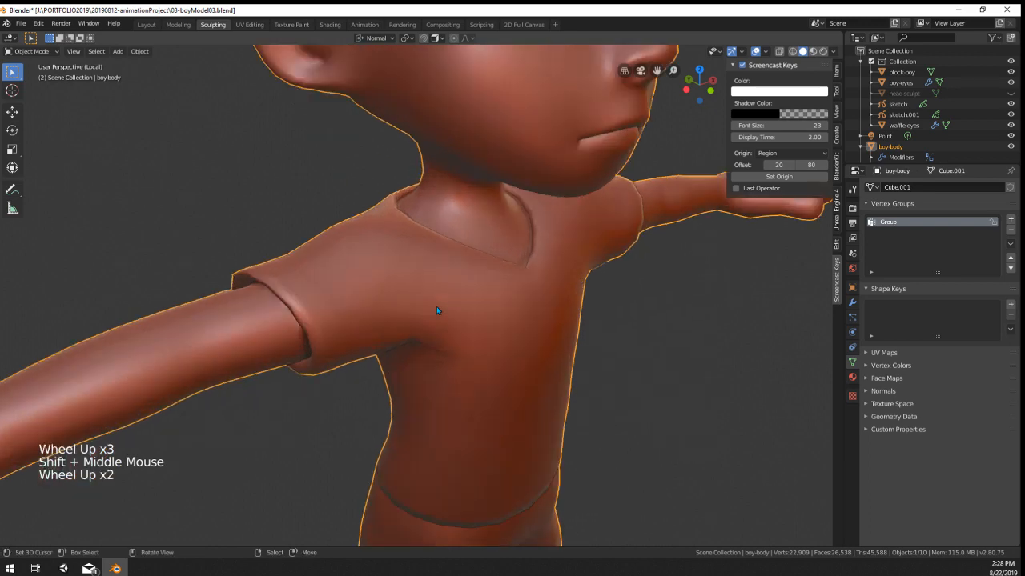
Step: Move a vertex on the upper part of the shirt with proportional editing in Edit Mode
{"action": "key", "text": "Tab"}
{"action": "middle_click_drag", "start_coordinate": [436, 307], "coordinate": [393, 325]}
{"action": "scroll", "coordinate": [344, 332], "scroll_direction": "up", "scroll_amount": 2}
{"action": "right_click", "coordinate": [180, 368]}
{"action": "middle_click_drag", "start_coordinate": [182, 370], "coordinate": [220, 392]}
{"action": "key", "text": "g"}
{"action": "left_click", "coordinate": [177, 393]}
Step: Move two neighbouring shirt vertices between the collar and the shoulder with proportional editing and check the result in Object Mode
{"action": "right_click", "coordinate": [378, 359]}
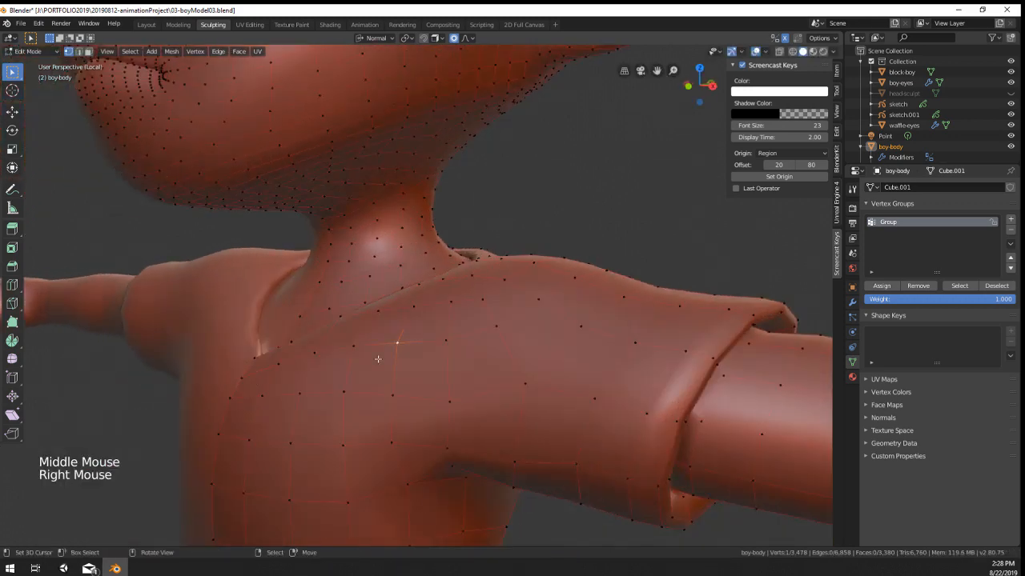
{"action": "right_click", "coordinate": [357, 354], "text": "shift"}
{"action": "middle_click_drag", "start_coordinate": [360, 360], "coordinate": [501, 366]}
{"action": "key", "text": "g"}
{"action": "left_click", "coordinate": [463, 369]}
{"action": "key", "text": "Tab"}
{"action": "scroll", "coordinate": [463, 368], "scroll_direction": "down", "scroll_amount": 3}
{"action": "scroll", "coordinate": [519, 375], "scroll_direction": "up", "scroll_amount": 2}
Step: Move one more vertex in the shoulder area with proportional editing and return to Object Mode
{"action": "key", "text": "Tab"}
{"action": "right_click", "coordinate": [582, 341]}
{"action": "key", "text": "g"}
{"action": "scroll", "coordinate": [582, 342], "scroll_direction": "down", "scroll_amount": 6}
{"action": "key", "text": "Tab"}
{"action": "scroll", "coordinate": [528, 404], "scroll_direction": "down", "scroll_amount": 2}
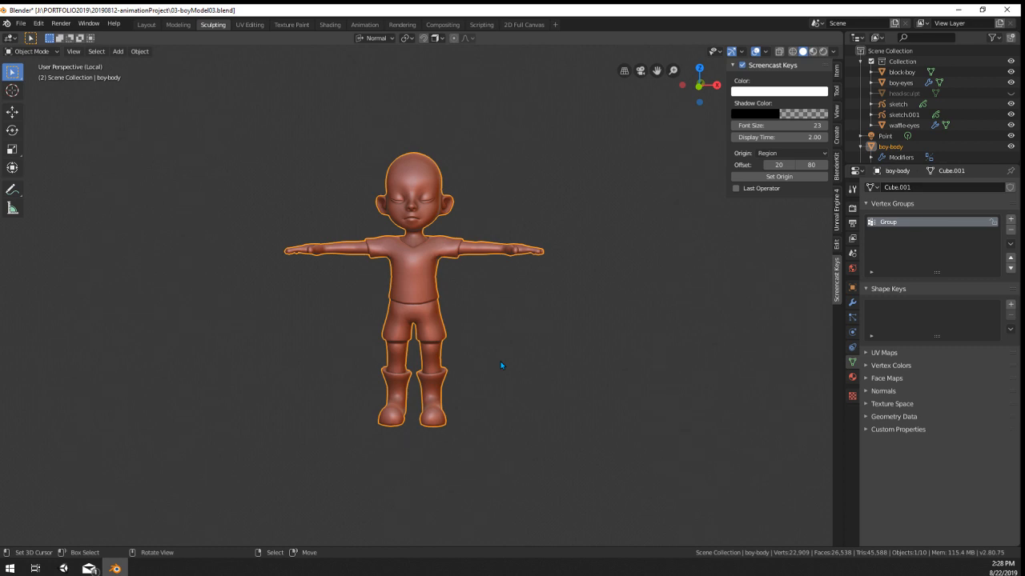
Step: Examine the figure's silhouette in Object Mode from the front and slightly below, both close up and from afar
{"action": "scroll", "coordinate": [500, 361], "scroll_direction": "up", "scroll_amount": 4}
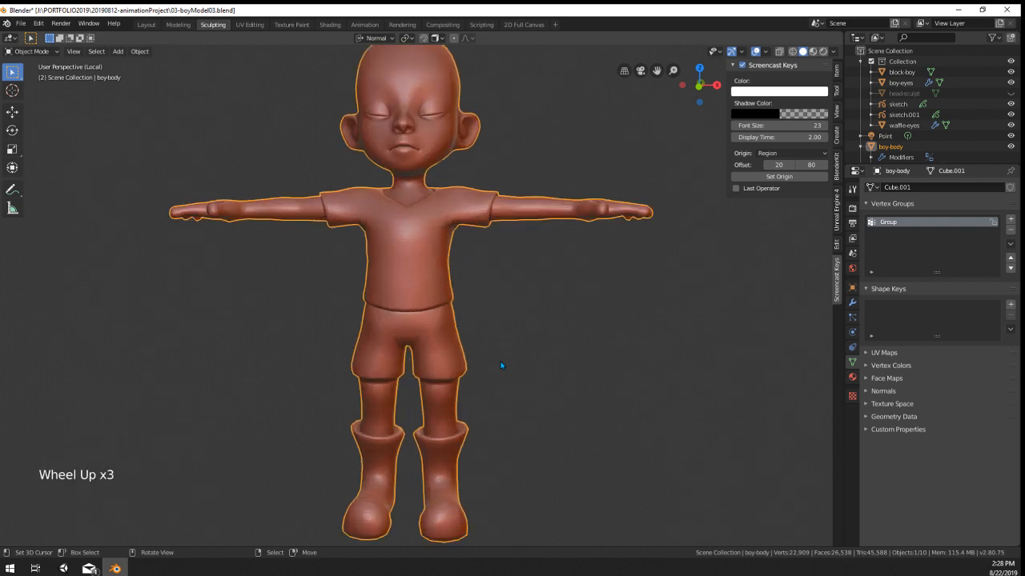
{"action": "middle_click_drag", "start_coordinate": [500, 361], "coordinate": [341, 411]}
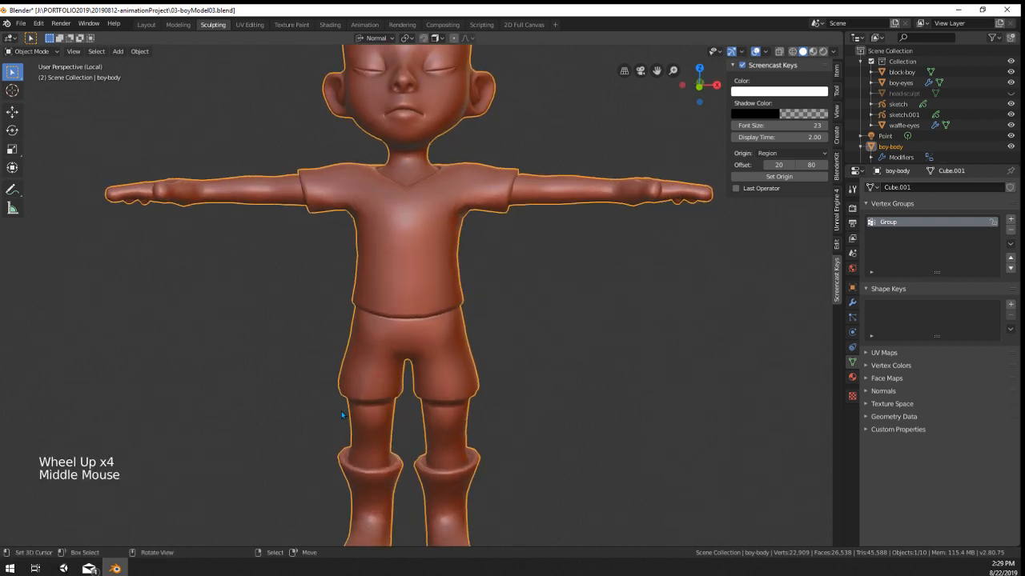
{"action": "scroll", "coordinate": [353, 403], "scroll_direction": "down", "scroll_amount": 2}
{"action": "middle_click_drag", "start_coordinate": [353, 403], "coordinate": [392, 412]}
{"action": "middle_click_drag", "start_coordinate": [392, 412], "coordinate": [420, 424], "text": "shift"}
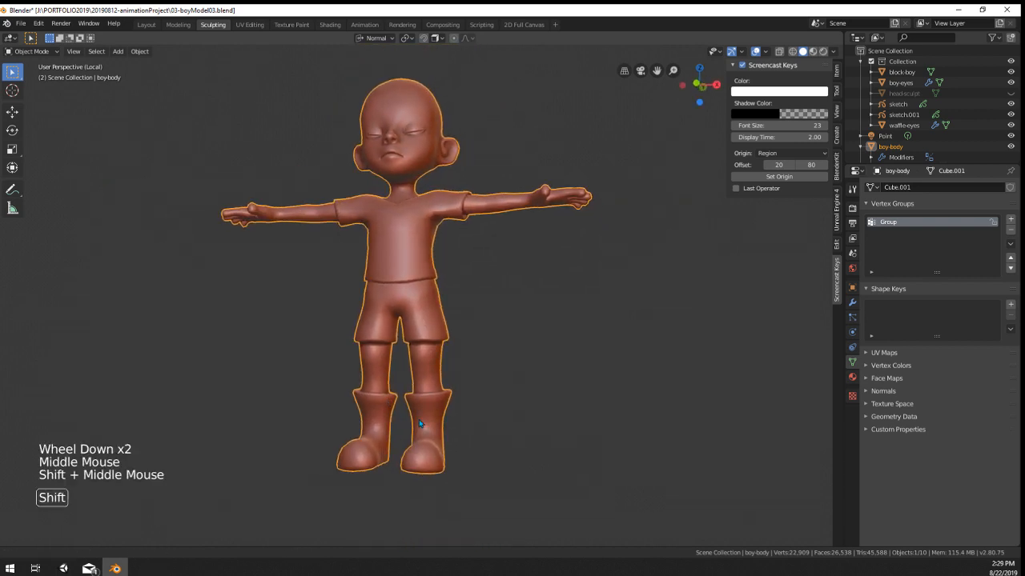
{"action": "scroll", "coordinate": [408, 320], "scroll_direction": "up", "scroll_amount": 4}
{"action": "middle_click_drag", "start_coordinate": [409, 320], "coordinate": [421, 336]}
{"action": "scroll", "coordinate": [421, 336], "scroll_direction": "down", "scroll_amount": 7}
{"action": "scroll", "coordinate": [453, 273], "scroll_direction": "up", "scroll_amount": 2}
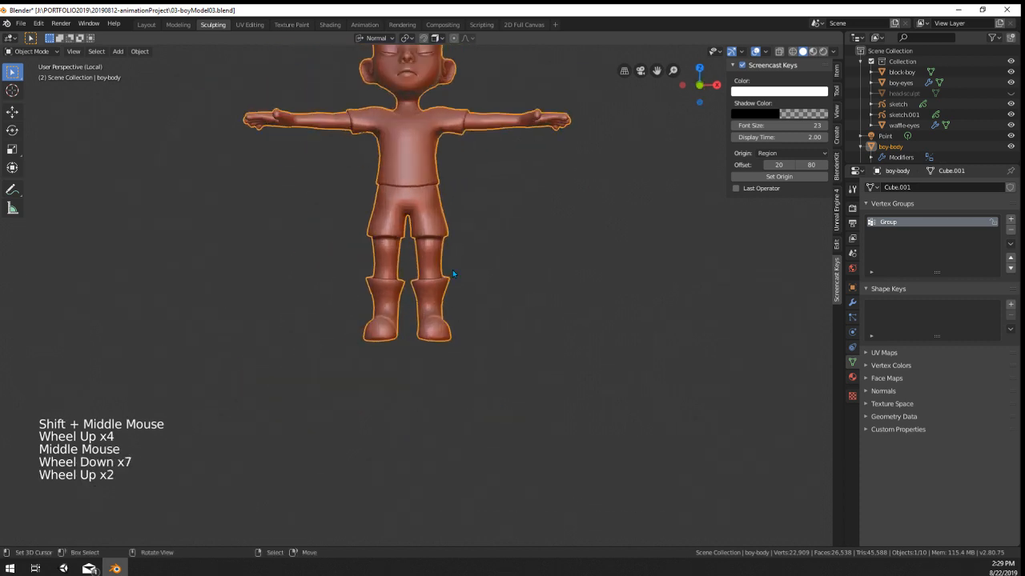
{"action": "scroll", "coordinate": [453, 273], "scroll_direction": "up", "scroll_amount": 1}
{"action": "middle_click_drag", "start_coordinate": [464, 279], "coordinate": [454, 397], "text": "shift"}
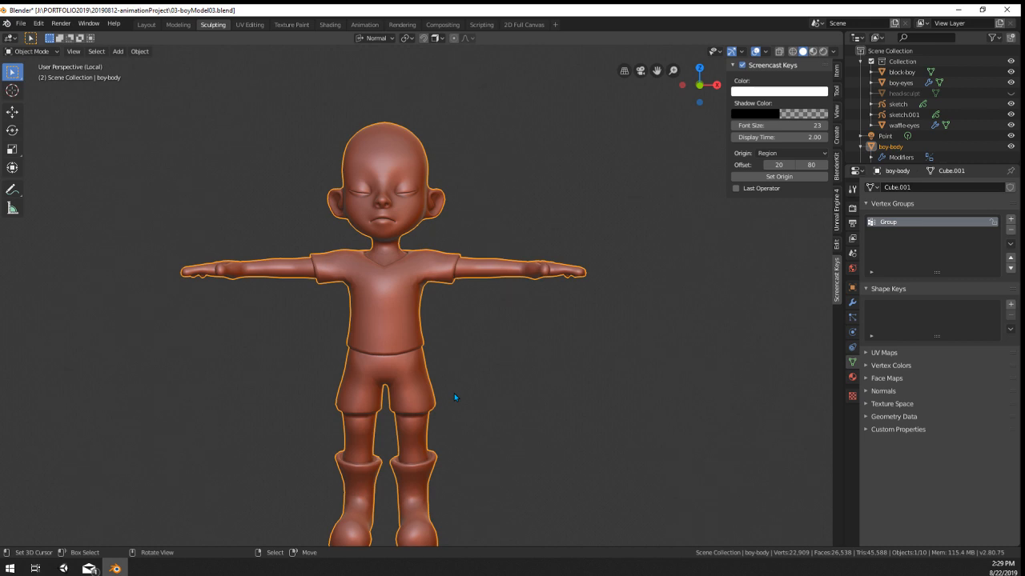
{"action": "scroll", "coordinate": [454, 393], "scroll_direction": "up", "scroll_amount": 5}
{"action": "middle_click_drag", "start_coordinate": [454, 393], "coordinate": [473, 412]}
{"action": "scroll", "coordinate": [381, 357], "scroll_direction": "down", "scroll_amount": 2}
{"action": "scroll", "coordinate": [473, 411], "scroll_direction": "up", "scroll_amount": 2}
Step: Move a vertex at the edge of the shirt sleeve with proportional editing and check the arm in Object Mode
{"action": "key", "text": "Tab"}
{"action": "right_click", "coordinate": [379, 451]}
{"action": "middle_click_drag", "start_coordinate": [452, 461], "coordinate": [448, 371], "text": "shift"}
{"action": "key", "text": "g"}
{"action": "left_click", "coordinate": [450, 395]}
{"action": "key", "text": "Tab"}
{"action": "scroll", "coordinate": [450, 395], "scroll_direction": "down", "scroll_amount": 5}
{"action": "scroll", "coordinate": [445, 439], "scroll_direction": "up", "scroll_amount": 3}
Step: Select a vertex at the back of the elbow and Shrink/Fatten it by -0.0333 m with a proportional size of 0.084
{"action": "key", "text": "Tab"}
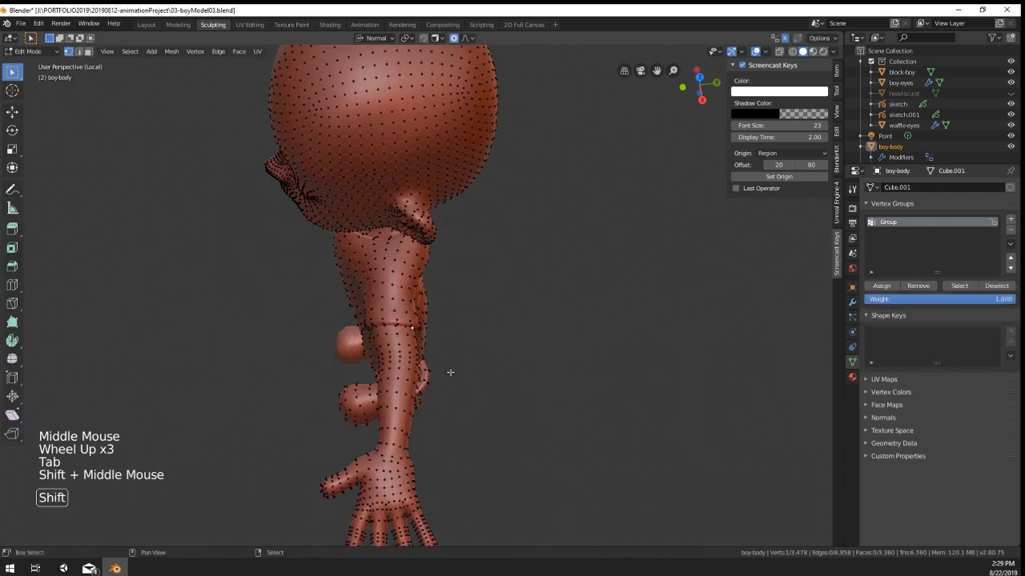
{"action": "scroll", "coordinate": [410, 461], "scroll_direction": "up", "scroll_amount": 3}
{"action": "right_click", "coordinate": [419, 437]}
{"action": "key", "text": "KP_Decimal"}
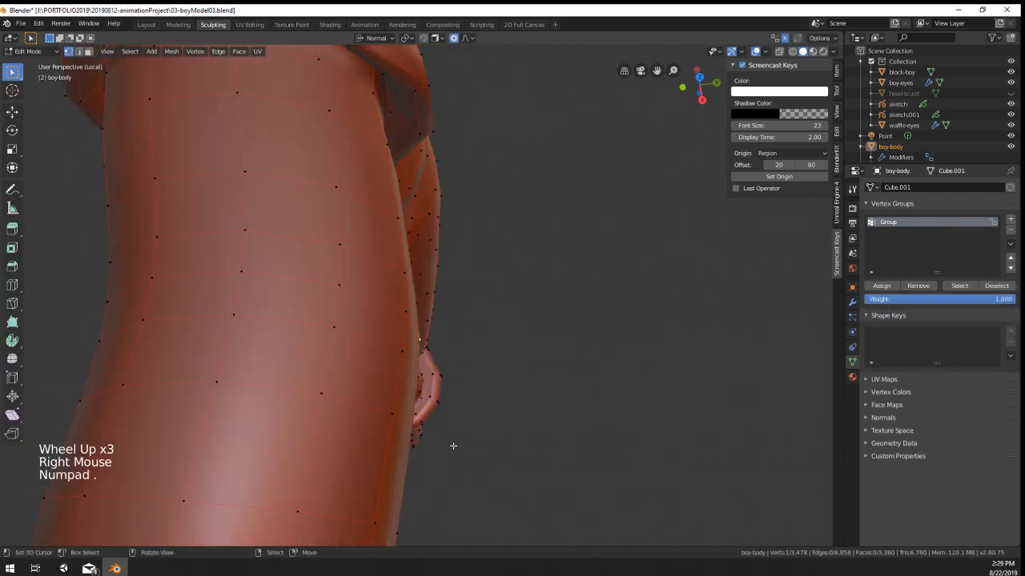
{"action": "scroll", "coordinate": [433, 446], "scroll_direction": "down", "scroll_amount": 9}
{"action": "middle_click_drag", "start_coordinate": [491, 344], "coordinate": [419, 293]}
{"action": "scroll", "coordinate": [418, 297], "scroll_direction": "up", "scroll_amount": 3}
{"action": "key", "text": "alt+s"}
{"action": "scroll", "coordinate": [573, 384], "scroll_direction": "up", "scroll_amount": 4}
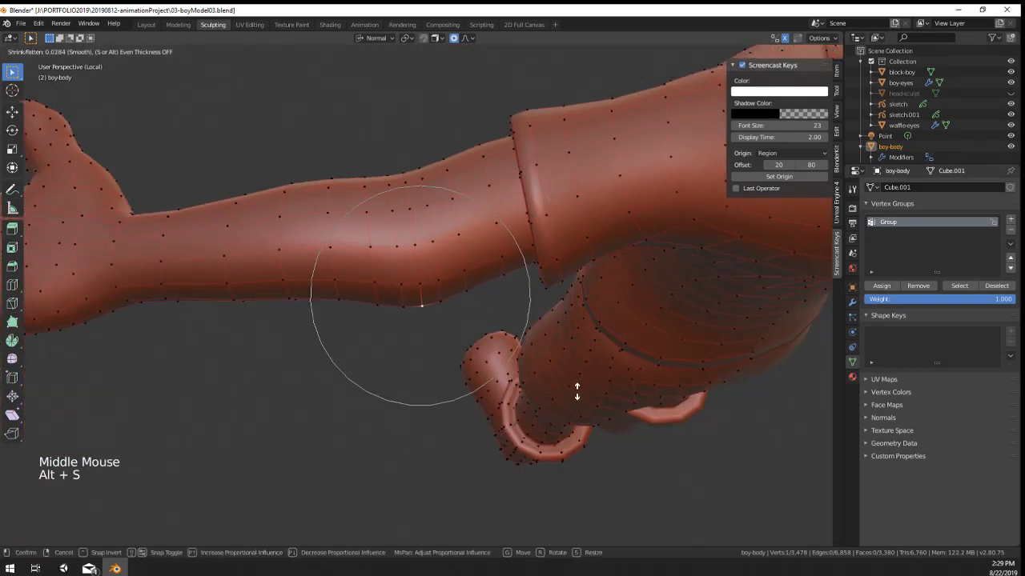
{"action": "left_click", "coordinate": [581, 392]}
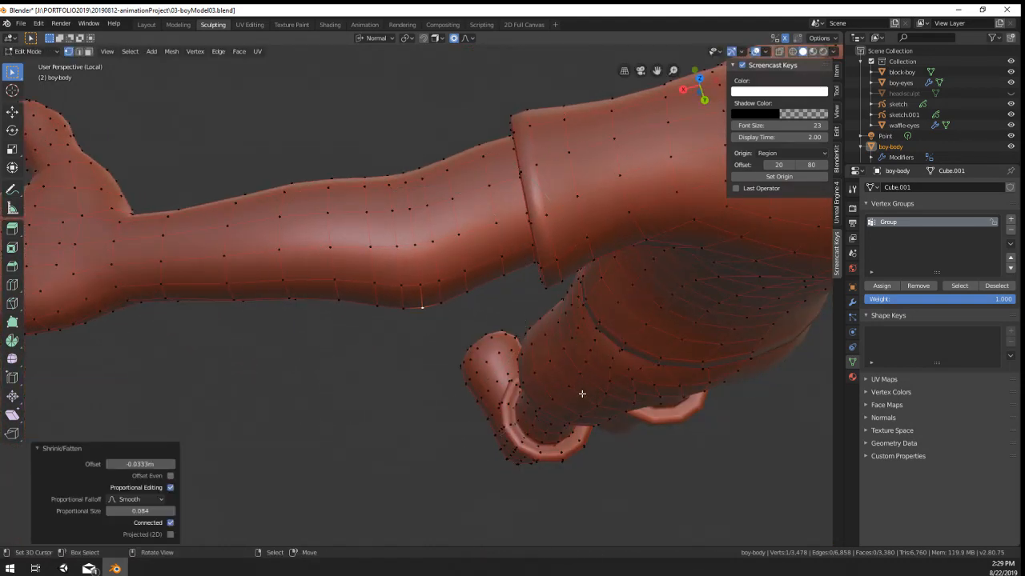
Step: Shrink/Fatten the elbow vertex a second time and review the arm in Object Mode
{"action": "key", "text": "alt+s"}
{"action": "left_click", "coordinate": [576, 389]}
{"action": "scroll", "coordinate": [573, 391], "scroll_direction": "down", "scroll_amount": 6}
{"action": "key", "text": "Tab"}
{"action": "middle_click_drag", "start_coordinate": [573, 390], "coordinate": [567, 405]}
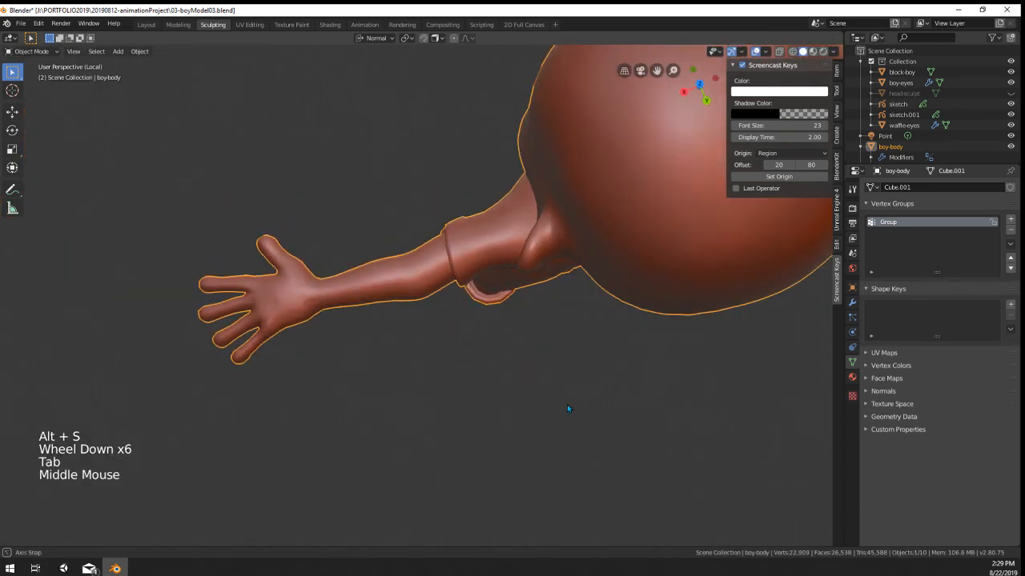
{"action": "scroll", "coordinate": [417, 313], "scroll_direction": "up", "scroll_amount": 2}
Step: Select the edge loop around the middle of the forearm and scale it to 1.045 with proportional editing
{"action": "key", "text": "Tab"}
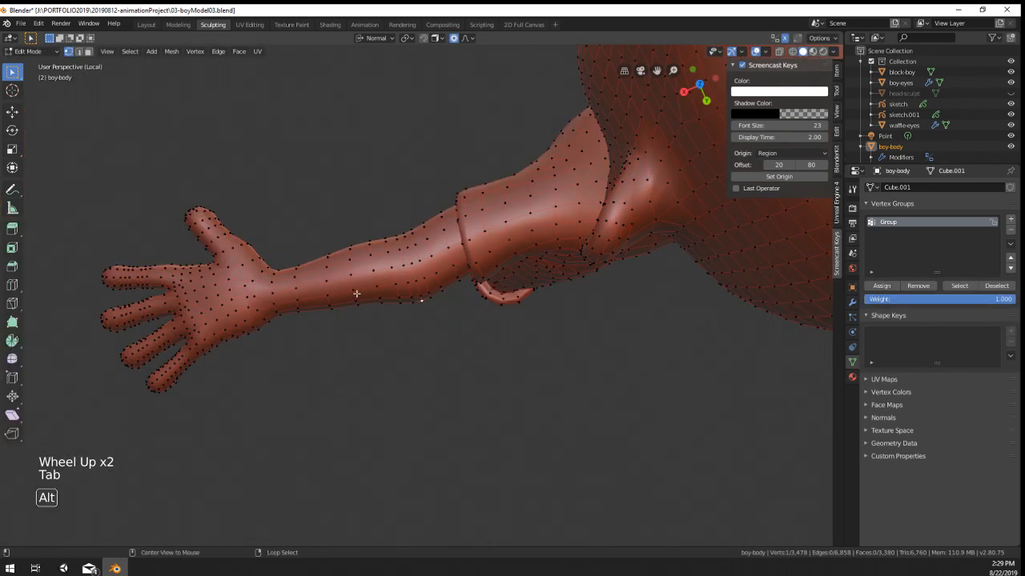
{"action": "right_click", "coordinate": [369, 294], "text": "alt"}
{"action": "key", "text": "s"}
{"action": "left_click", "coordinate": [429, 336]}
{"action": "scroll", "coordinate": [429, 336], "scroll_direction": "down", "scroll_amount": 2}
{"action": "scroll", "coordinate": [433, 337], "scroll_direction": "up", "scroll_amount": 1}
Step: Switch the viewport to wireframe shading and compare the arm and hand with the rest of the body
{"action": "key", "text": "z"}
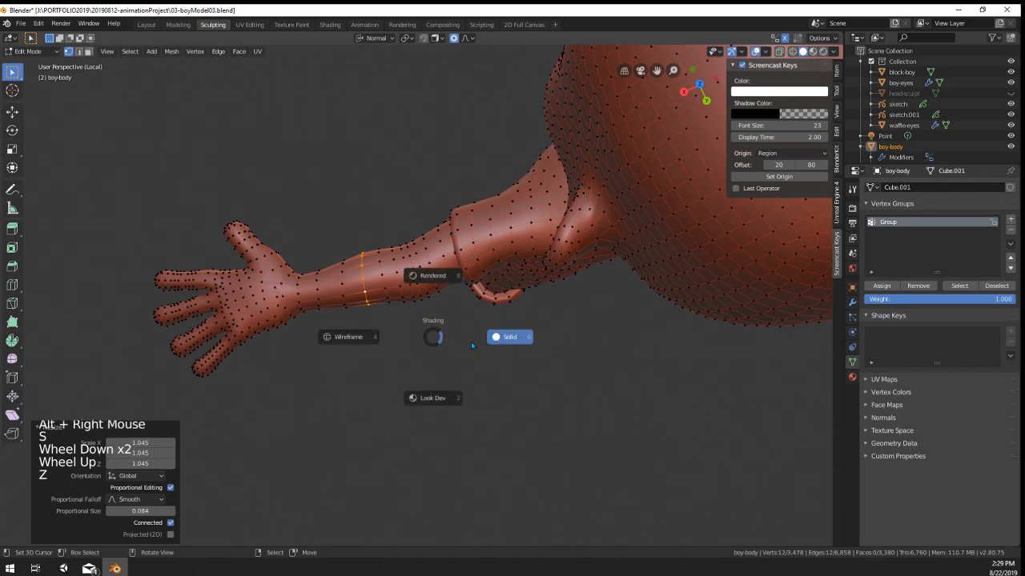
{"action": "key", "text": "z"}
{"action": "scroll", "coordinate": [325, 338], "scroll_direction": "down", "scroll_amount": 7}
{"action": "scroll", "coordinate": [358, 331], "scroll_direction": "up", "scroll_amount": 4}
{"action": "scroll", "coordinate": [358, 332], "scroll_direction": "up", "scroll_amount": 1}
{"action": "middle_click_drag", "start_coordinate": [358, 331], "coordinate": [332, 256]}
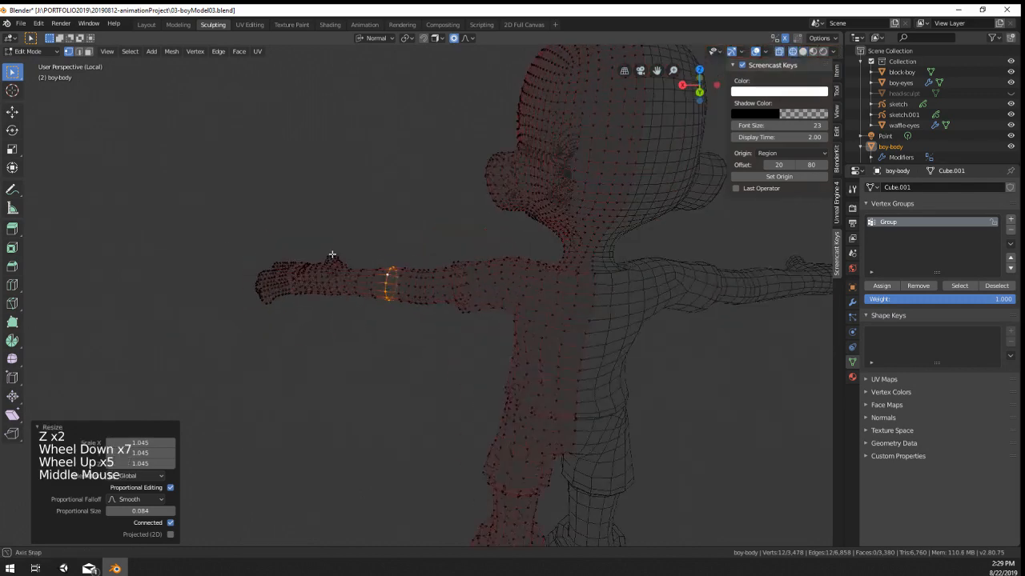
{"action": "scroll", "coordinate": [350, 291], "scroll_direction": "down", "scroll_amount": 4}
{"action": "middle_click_drag", "start_coordinate": [350, 290], "coordinate": [337, 300]}
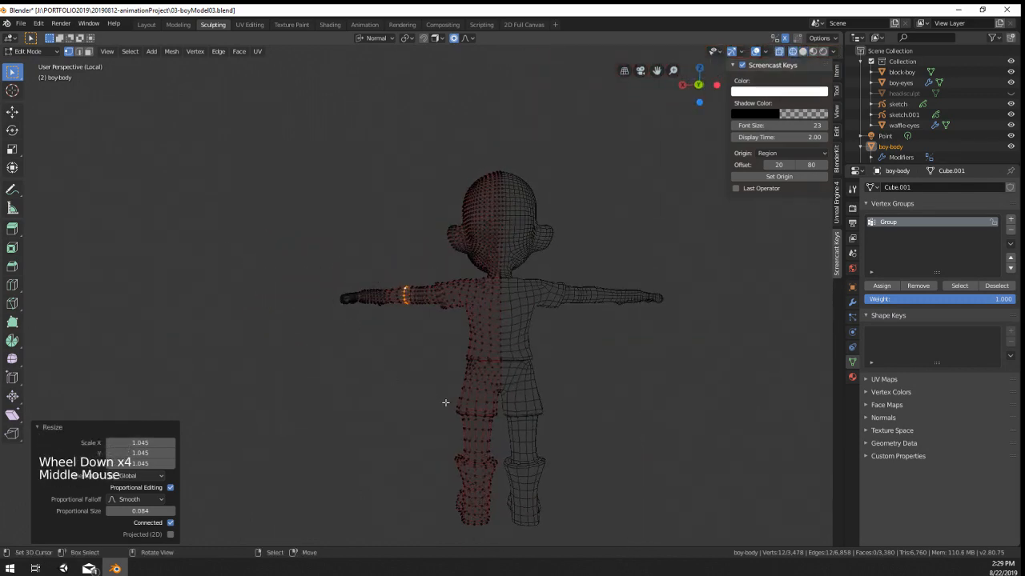
{"action": "scroll", "coordinate": [387, 347], "scroll_direction": "up", "scroll_amount": 3}
{"action": "scroll", "coordinate": [400, 385], "scroll_direction": "down", "scroll_amount": 1}
{"action": "mouse_move", "coordinate": [400, 384]}
{"action": "middle_mouse_down"}
{"action": "mouse_move", "coordinate": [414, 425]}
{"action": "mouse_move", "coordinate": [377, 312]}
{"action": "mouse_move", "coordinate": [364, 321]}
{"action": "middle_mouse_up"}
Step: Circle-select all vertices of the hand and scale them to 0.874 with a proportional size of 0.052
{"action": "scroll", "coordinate": [377, 312], "scroll_direction": "up", "scroll_amount": 2}
{"action": "key", "text": "a"}
{"action": "key", "text": "a"}
{"action": "key", "text": "a"}
{"action": "key", "text": "c"}
{"action": "left_click", "coordinate": [343, 314]}
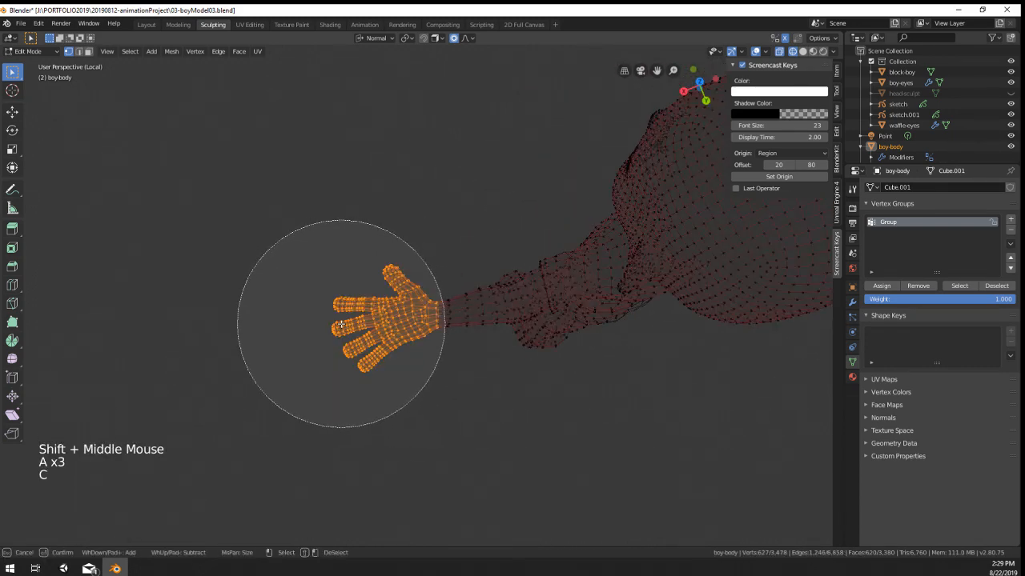
{"action": "key", "text": "s"}
{"action": "left_click", "coordinate": [663, 450]}
{"action": "scroll", "coordinate": [665, 449], "scroll_direction": "up", "scroll_amount": 2}
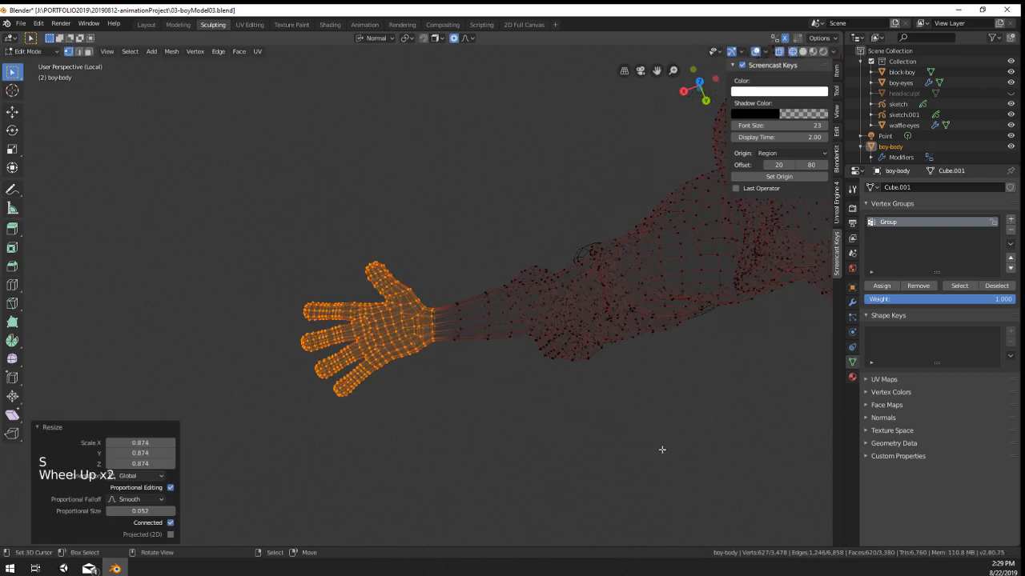
Step: Move the selected hand about -0.0185 m in X, closer to the forearm
{"action": "key", "text": "g"}
{"action": "left_click", "coordinate": [673, 448]}
{"action": "key", "text": "s"}
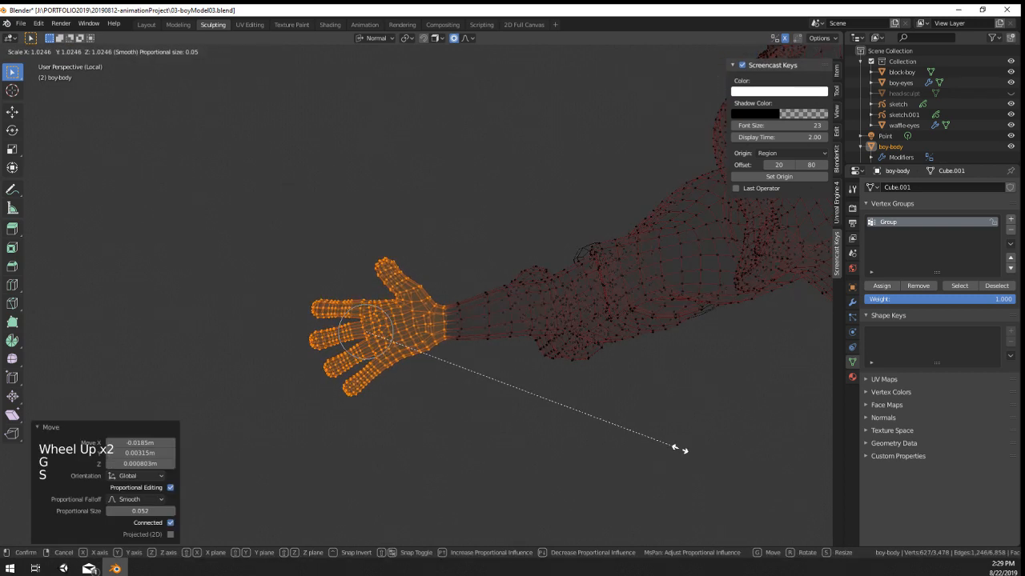
{"action": "right_click", "coordinate": [677, 446]}
Step: Select the edge loop beside the wrist, edge-slide it by a factor of -0.282 and scale it to 1.036
{"action": "right_click", "coordinate": [462, 313], "text": "alt"}
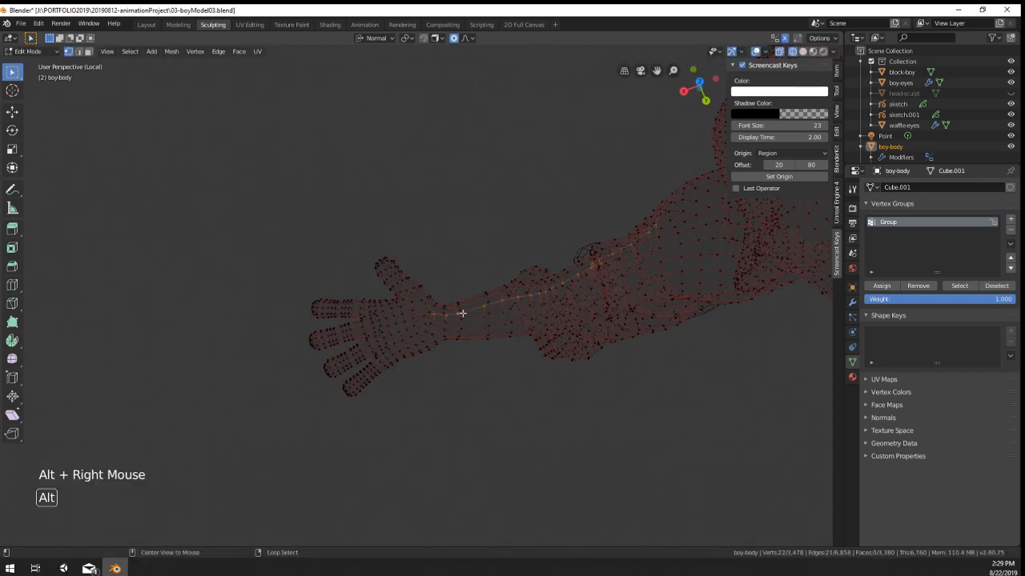
{"action": "right_click", "coordinate": [464, 313], "text": "alt"}
{"action": "key", "text": "g"}
{"action": "key", "text": "g"}
{"action": "left_click", "coordinate": [469, 312]}
{"action": "key", "text": "s"}
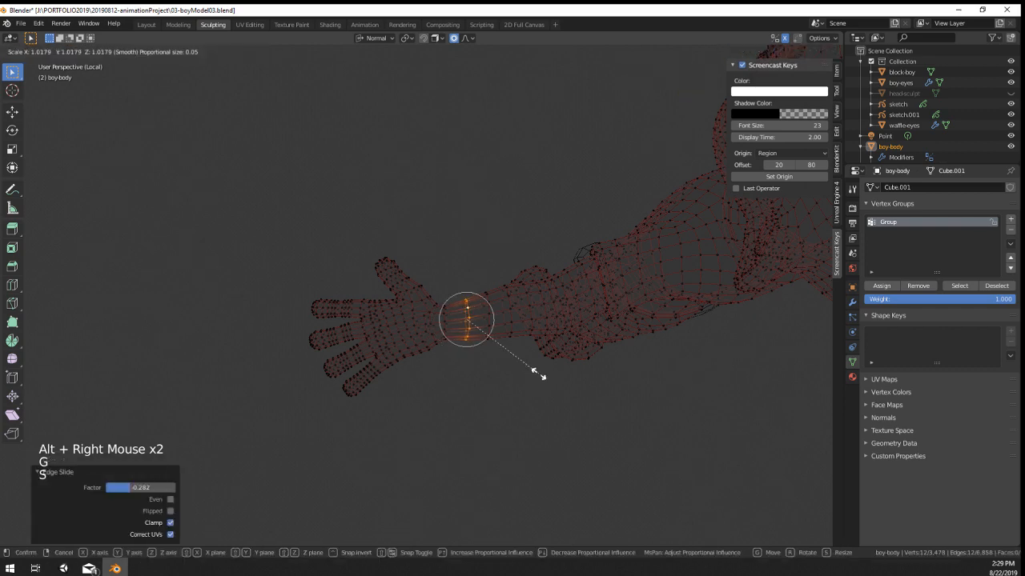
{"action": "left_click", "coordinate": [541, 374]}
Step: Return to solid shading and review the resized hands against the whole figure in Object Mode
{"action": "key", "text": "z"}
{"action": "left_click", "coordinate": [578, 377]}
{"action": "scroll", "coordinate": [393, 412], "scroll_direction": "down", "scroll_amount": 3}
{"action": "middle_click_drag", "start_coordinate": [393, 412], "coordinate": [550, 293]}
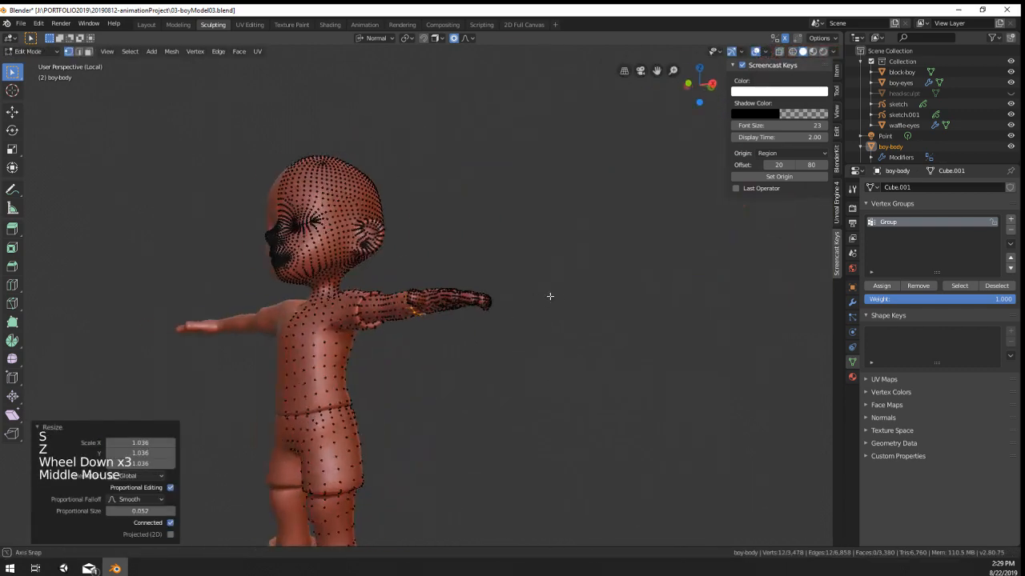
{"action": "key", "text": "Tab"}
{"action": "scroll", "coordinate": [441, 347], "scroll_direction": "down", "scroll_amount": 3}
{"action": "middle_click_drag", "start_coordinate": [441, 347], "coordinate": [434, 390]}
{"action": "scroll", "coordinate": [434, 390], "scroll_direction": "up", "scroll_amount": 2}
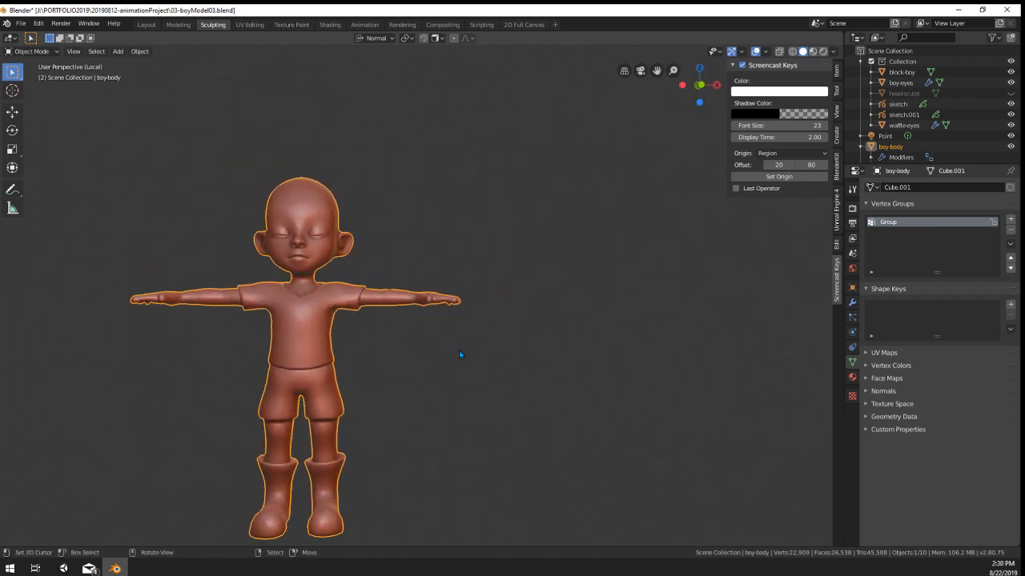
Step: Circle-select the hand and lower forearm in wireframe and move them about -0.042 m in X with a proportional size of 0.51
{"action": "key", "text": "Tab"}
{"action": "middle_click_drag", "start_coordinate": [459, 355], "coordinate": [504, 344], "text": "shift"}
{"action": "scroll", "coordinate": [451, 312], "scroll_direction": "up", "scroll_amount": 3}
{"action": "scroll", "coordinate": [451, 312], "scroll_direction": "down", "scroll_amount": 3}
{"action": "key", "text": "z"}
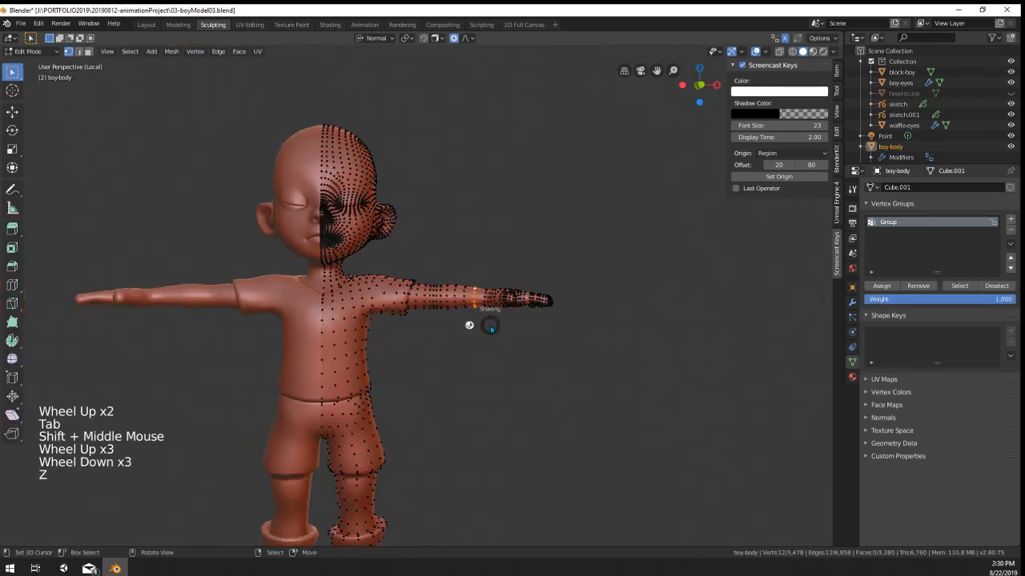
{"action": "key", "text": "a"}
{"action": "key", "text": "a"}
{"action": "key", "text": "a"}
{"action": "key", "text": "c"}
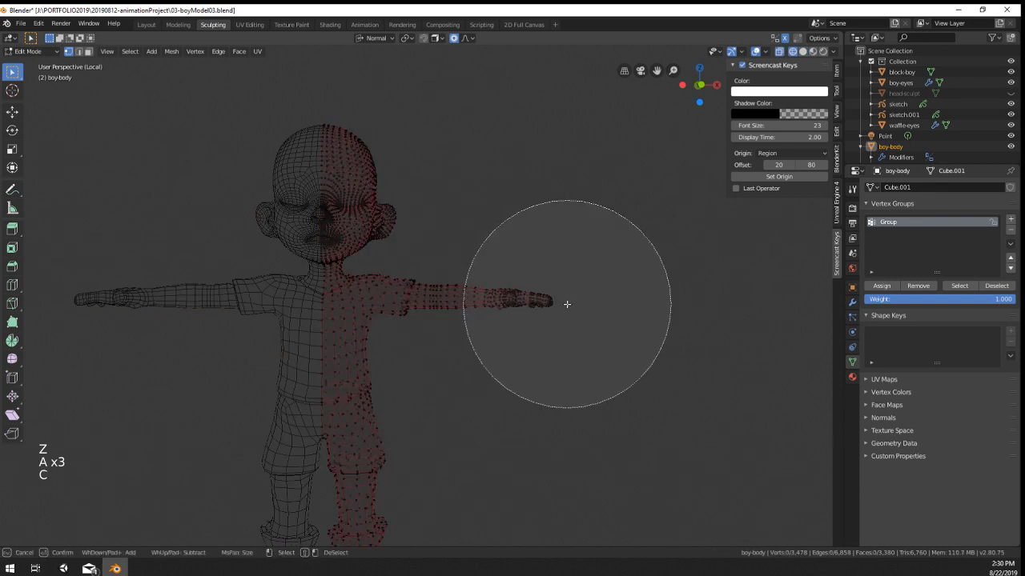
{"action": "left_click", "coordinate": [566, 305]}
{"action": "right_click", "coordinate": [566, 305]}
{"action": "key", "text": "g"}
{"action": "scroll", "coordinate": [611, 339], "scroll_direction": "down", "scroll_amount": 12}
{"action": "scroll", "coordinate": [609, 338], "scroll_direction": "down", "scroll_amount": 10}
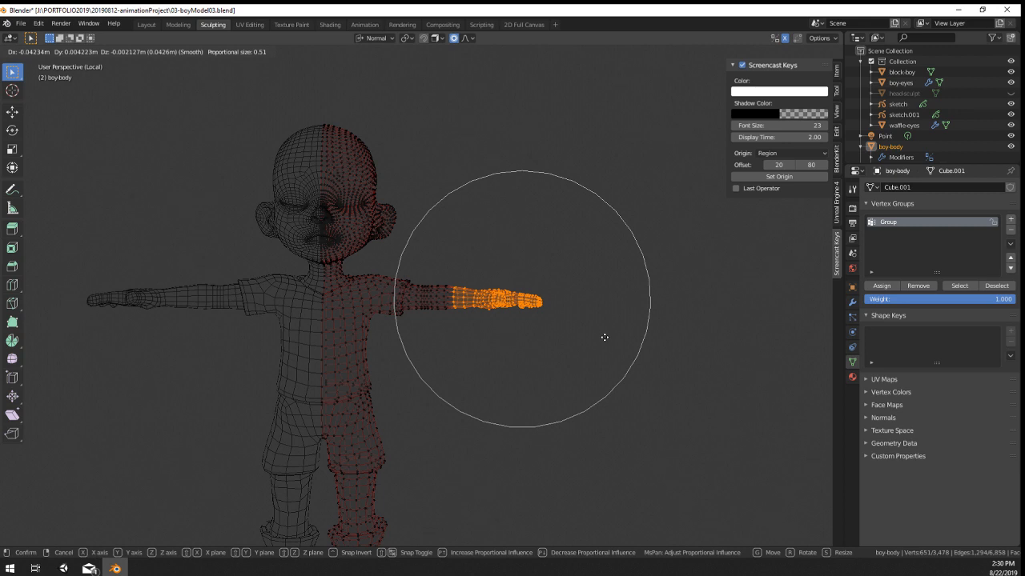
{"action": "left_click", "coordinate": [604, 338]}
Step: Leave Edit Mode and switch back to solid shading to check the shortened arms on the whole figure
{"action": "key", "text": "Tab"}
{"action": "scroll", "coordinate": [501, 335], "scroll_direction": "down", "scroll_amount": 2}
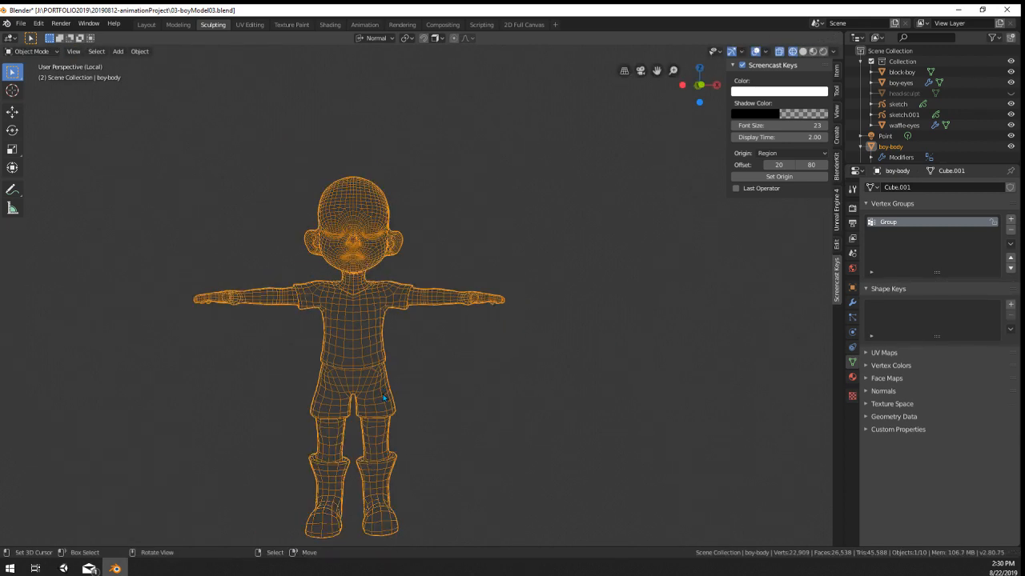
{"action": "mouse_move", "coordinate": [436, 380]}
{"action": "middle_mouse_down"}
{"action": "mouse_move", "coordinate": [376, 374]}
{"action": "mouse_move", "coordinate": [498, 386]}
{"action": "middle_mouse_up"}
{"action": "key", "text": "z"}
{"action": "left_click", "coordinate": [406, 368]}
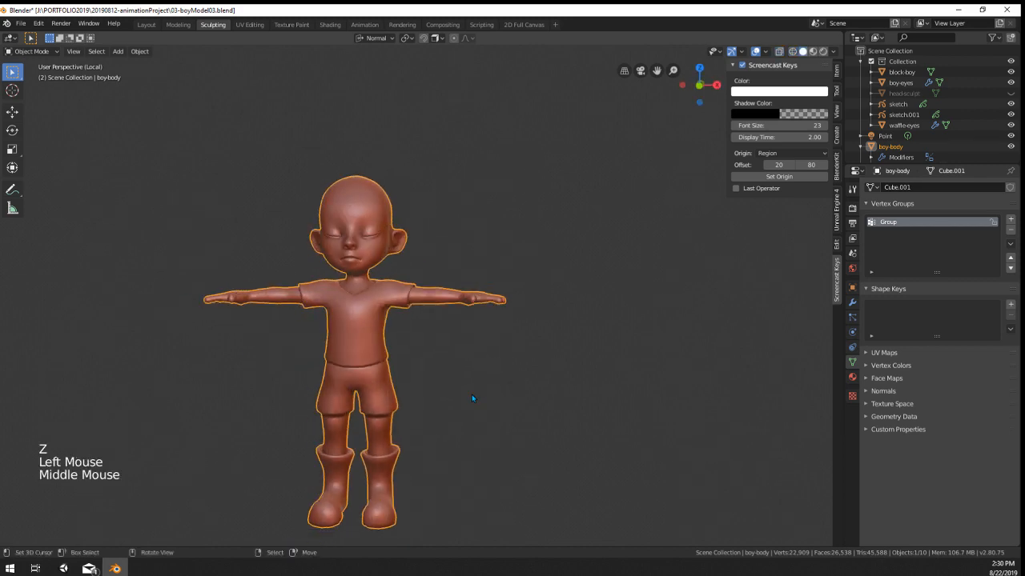
Step: Leave local view, add the hair block and eyebrows to the selection, and isolate them together with the body
{"action": "key", "text": "KP_Divide"}
{"action": "scroll", "coordinate": [473, 394], "scroll_direction": "down", "scroll_amount": 11}
{"action": "scroll", "coordinate": [460, 256], "scroll_direction": "up", "scroll_amount": 5}
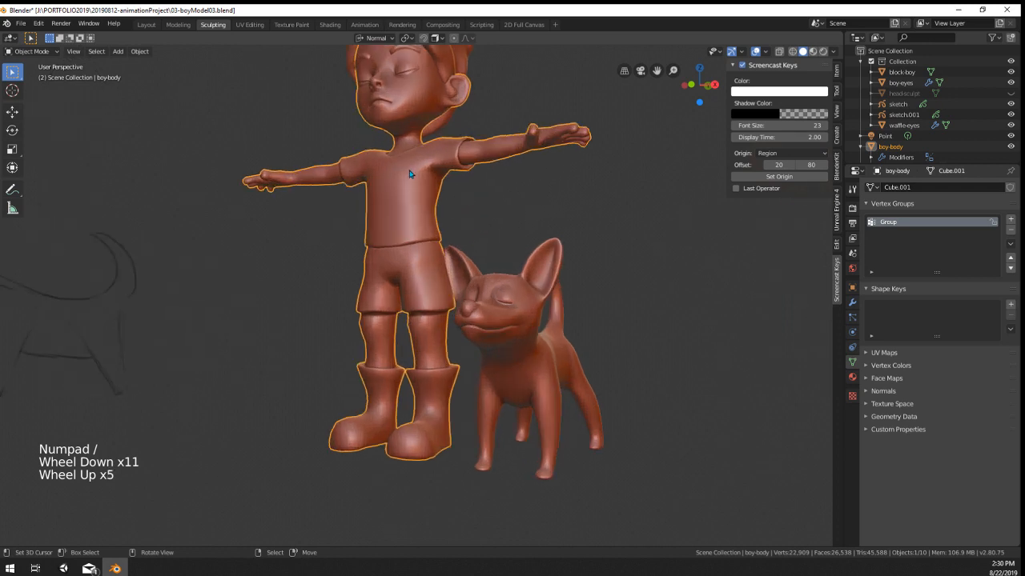
{"action": "middle_click_drag", "start_coordinate": [412, 72], "coordinate": [434, 117], "text": "shift"}
{"action": "right_click", "coordinate": [457, 83], "text": "shift"}
{"action": "key", "text": "shift+KP_Divide"}
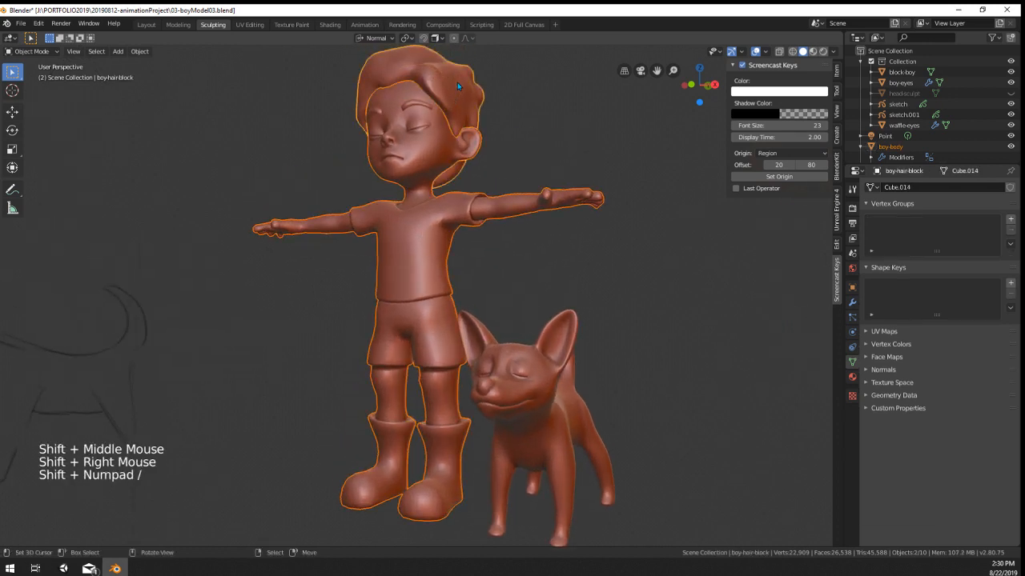
{"action": "key", "text": "KP_Divide"}
{"action": "middle_click_drag", "start_coordinate": [457, 82], "coordinate": [482, 219]}
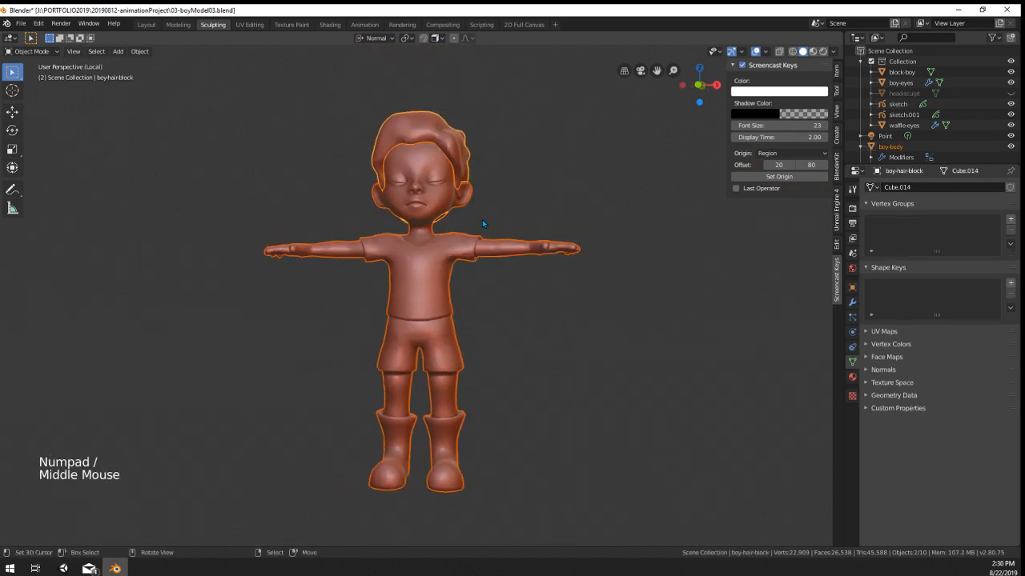
{"action": "key", "text": "KP_Divide"}
{"action": "right_click", "coordinate": [405, 100], "text": "shift"}
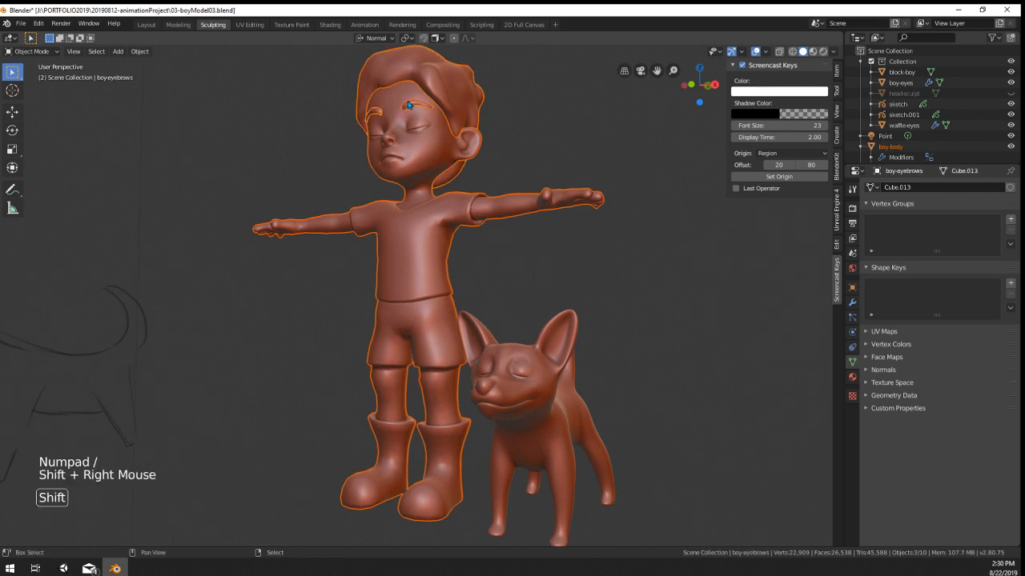
{"action": "key", "text": "KP_Divide"}
Step: Edit the body mesh and move a vertex at the side of the hip outward about 0.003 m with proportional size 0.51
{"action": "right_click", "coordinate": [409, 280]}
{"action": "middle_click_drag", "start_coordinate": [405, 290], "coordinate": [505, 352]}
{"action": "scroll", "coordinate": [473, 298], "scroll_direction": "up", "scroll_amount": 1}
{"action": "key", "text": "Tab"}
{"action": "scroll", "coordinate": [460, 305], "scroll_direction": "up", "scroll_amount": 1}
{"action": "scroll", "coordinate": [481, 320], "scroll_direction": "up", "scroll_amount": 1}
{"action": "right_click", "coordinate": [490, 334]}
{"action": "key", "text": "g"}
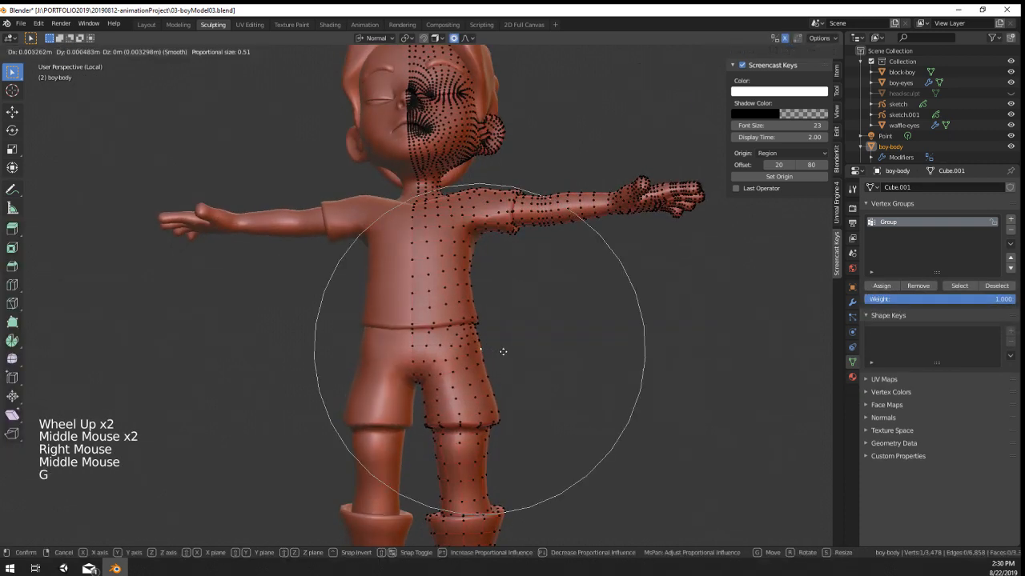
{"action": "left_click", "coordinate": [501, 352]}
Step: Rotate the hip area by -1.98° and shift it about -0.0017 m in X with proportional editing, then return to Object Mode
{"action": "key", "text": "r"}
{"action": "left_click", "coordinate": [637, 357]}
{"action": "middle_click_drag", "start_coordinate": [636, 357], "coordinate": [647, 363]}
{"action": "key", "text": "g"}
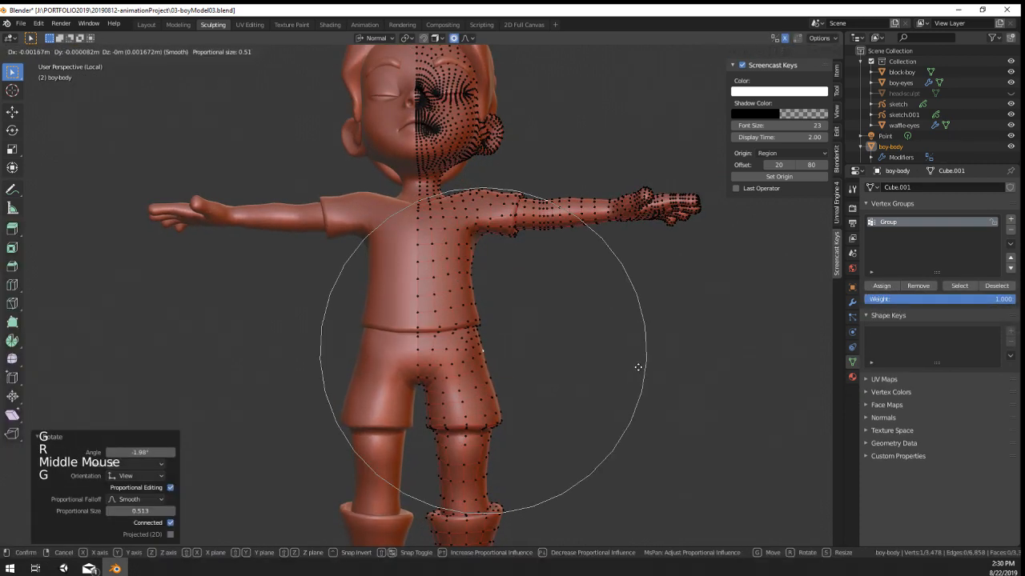
{"action": "left_click", "coordinate": [638, 366]}
{"action": "key", "text": "Tab"}
{"action": "scroll", "coordinate": [632, 370], "scroll_direction": "down", "scroll_amount": 3}
{"action": "middle_click_drag", "start_coordinate": [592, 384], "coordinate": [553, 405]}
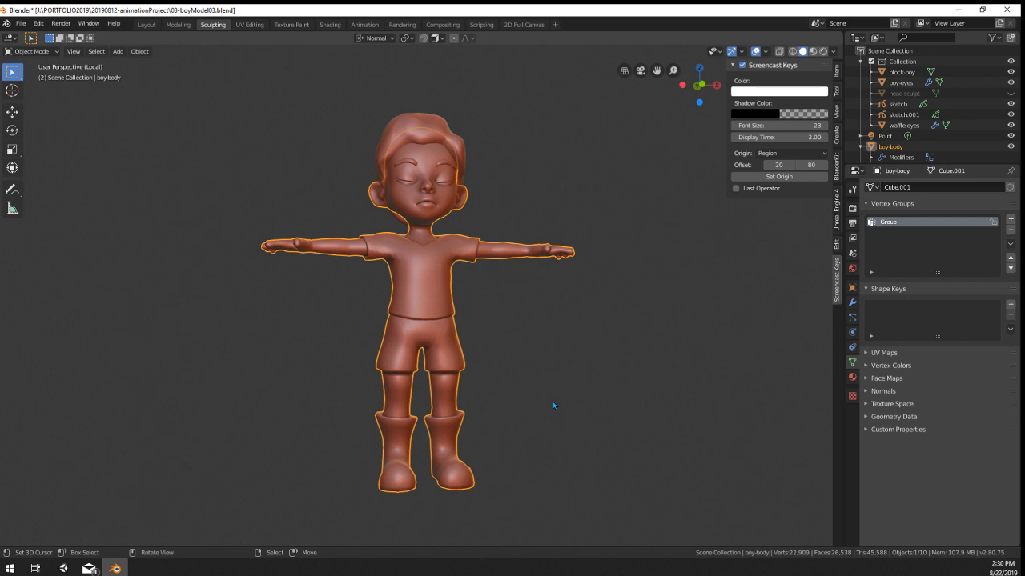
Step: Select two vertices on the back of the shirt near the shoulder and move them with a smaller proportional influence
{"action": "middle_click_drag", "start_coordinate": [556, 288], "coordinate": [413, 309]}
{"action": "scroll", "coordinate": [354, 306], "scroll_direction": "up", "scroll_amount": 4}
{"action": "scroll", "coordinate": [392, 309], "scroll_direction": "up", "scroll_amount": 1}
{"action": "middle_click_drag", "start_coordinate": [412, 309], "coordinate": [517, 279]}
{"action": "key", "text": "Tab"}
{"action": "right_click", "coordinate": [465, 301]}
{"action": "scroll", "coordinate": [465, 301], "scroll_direction": "up", "scroll_amount": 3}
{"action": "right_click", "coordinate": [465, 301], "text": "shift"}
{"action": "key", "text": "g"}
{"action": "scroll", "coordinate": [513, 254], "scroll_direction": "up", "scroll_amount": 12}
{"action": "left_click", "coordinate": [512, 252]}
Step: Select the neighbouring vertices at the back of the shirt, nudge them with a reduced proportional influence and leave Edit Mode
{"action": "right_click", "coordinate": [512, 253]}
{"action": "right_click", "coordinate": [526, 249]}
{"action": "right_click", "coordinate": [527, 249], "text": "shift"}
{"action": "key", "text": "g"}
{"action": "scroll", "coordinate": [531, 244], "scroll_direction": "up", "scroll_amount": 5}
{"action": "left_click", "coordinate": [531, 245]}
{"action": "key", "text": "Tab"}
{"action": "scroll", "coordinate": [517, 278], "scroll_direction": "down", "scroll_amount": 3}
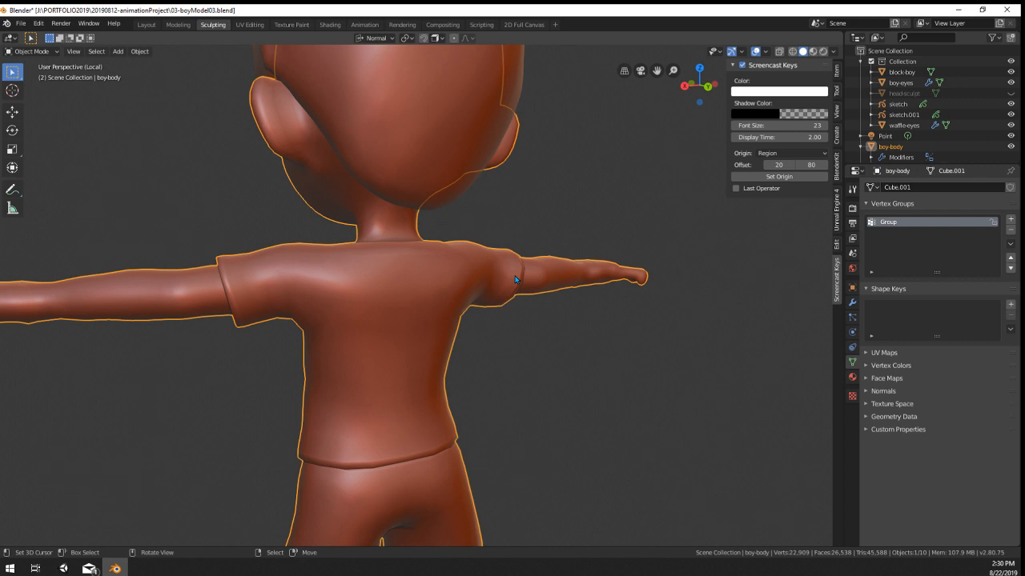
Step: Examine the overall proportions of the head, arms, shirt and shorts from the rear, front and three-quarter views
{"action": "middle_click_drag", "start_coordinate": [459, 325], "coordinate": [502, 351]}
{"action": "scroll", "coordinate": [519, 333], "scroll_direction": "down", "scroll_amount": 3}
{"action": "scroll", "coordinate": [520, 333], "scroll_direction": "up", "scroll_amount": 1}
{"action": "middle_click_drag", "start_coordinate": [503, 350], "coordinate": [456, 365]}
{"action": "middle_click_drag", "start_coordinate": [457, 365], "coordinate": [532, 278]}
{"action": "scroll", "coordinate": [491, 280], "scroll_direction": "down", "scroll_amount": 2}
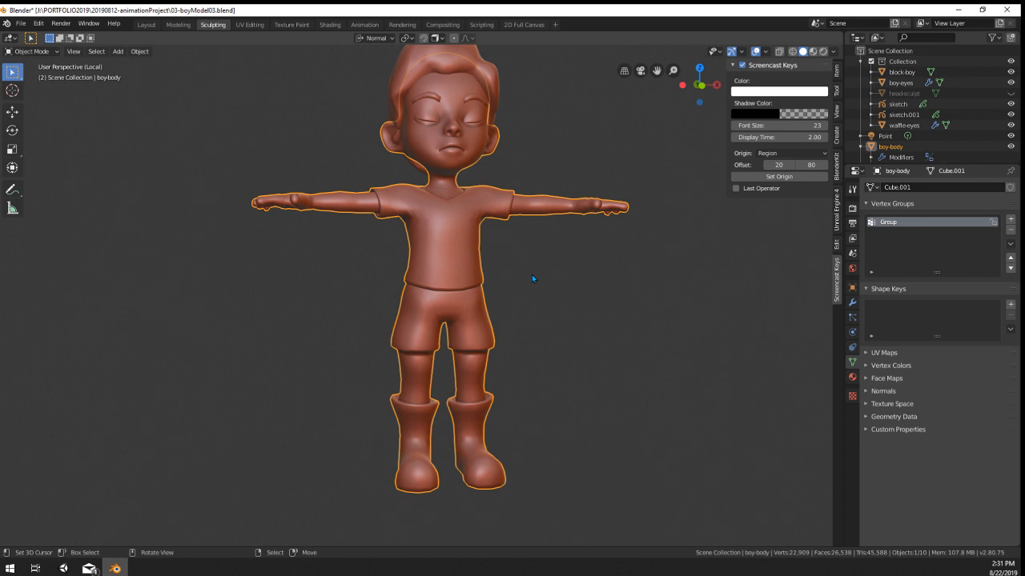
{"action": "scroll", "coordinate": [531, 274], "scroll_direction": "up", "scroll_amount": 3}
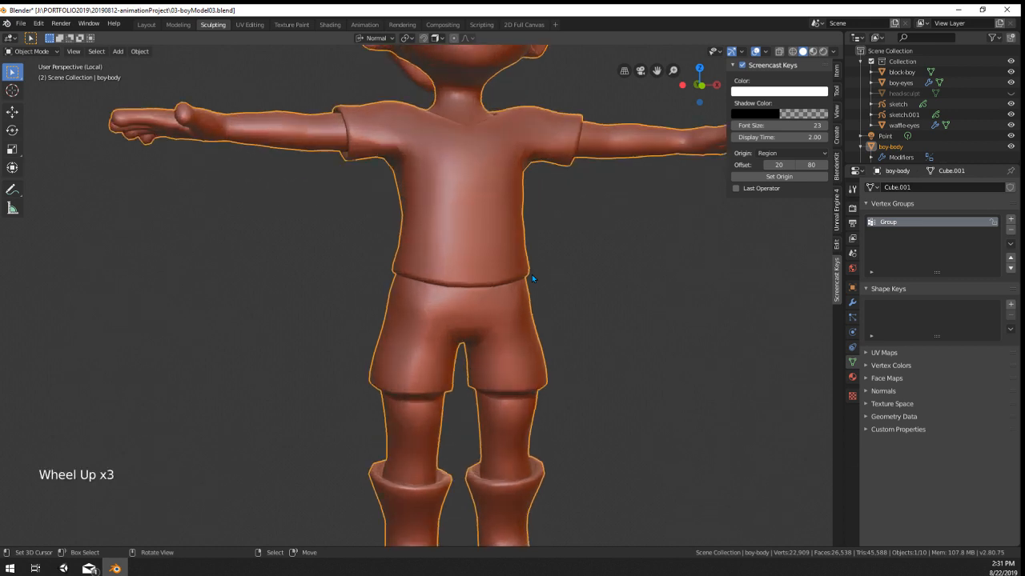
{"action": "scroll", "coordinate": [531, 275], "scroll_direction": "down", "scroll_amount": 3}
{"action": "middle_click_drag", "start_coordinate": [532, 275], "coordinate": [520, 357]}
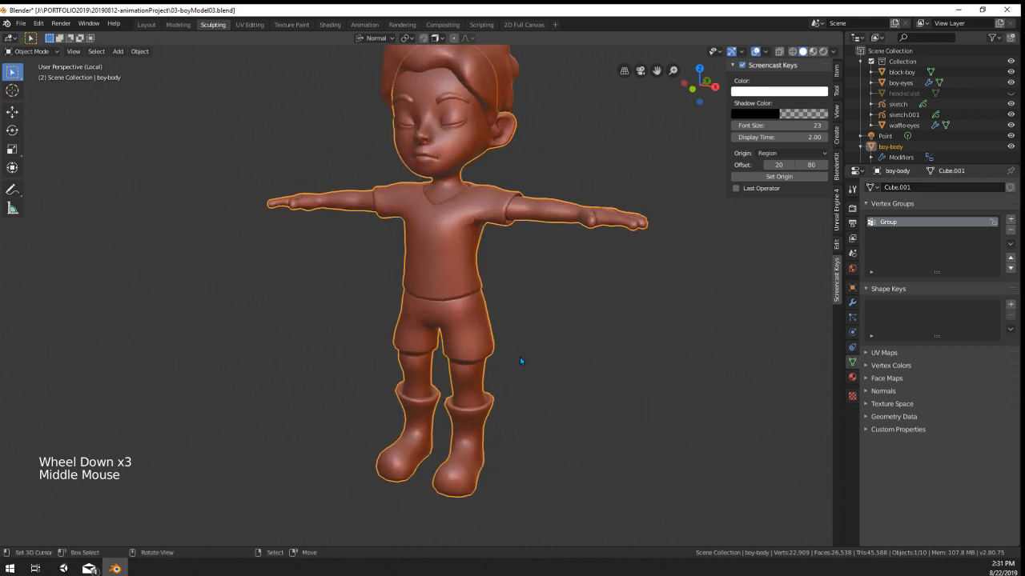
{"action": "scroll", "coordinate": [519, 357], "scroll_direction": "up", "scroll_amount": 3}
{"action": "scroll", "coordinate": [520, 357], "scroll_direction": "down", "scroll_amount": 4}
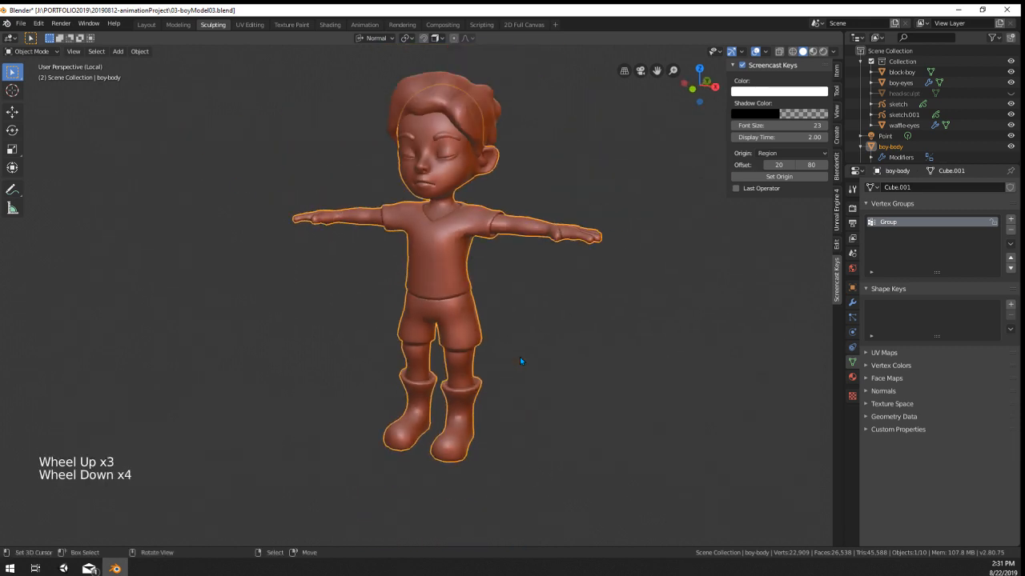
{"action": "middle_click_drag", "start_coordinate": [520, 357], "coordinate": [562, 346]}
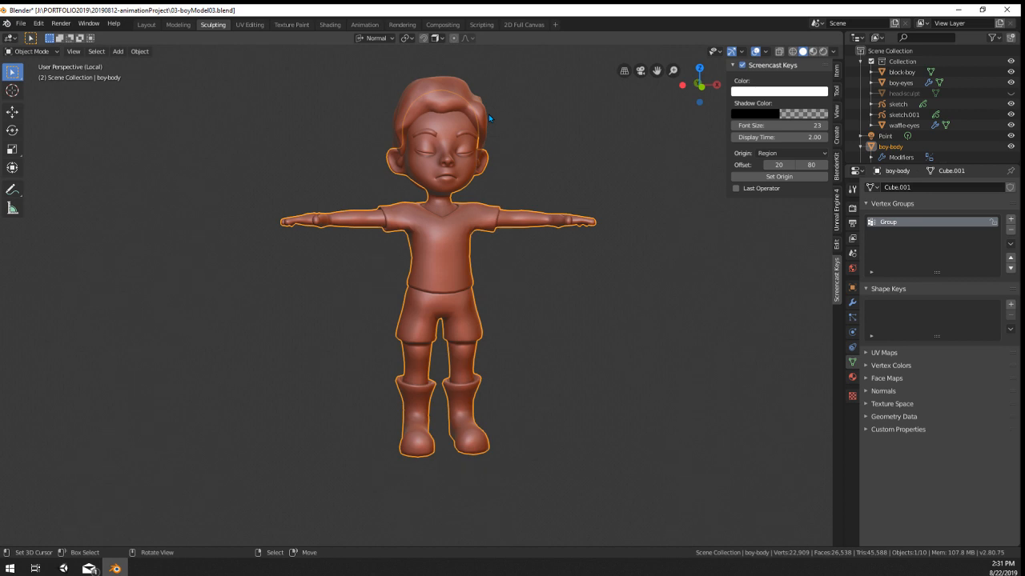
{"action": "middle_click_drag", "start_coordinate": [488, 113], "coordinate": [553, 254]}
{"action": "scroll", "coordinate": [560, 185], "scroll_direction": "up", "scroll_amount": 2}
{"action": "scroll", "coordinate": [553, 254], "scroll_direction": "up", "scroll_amount": 1}
{"action": "scroll", "coordinate": [554, 254], "scroll_direction": "down", "scroll_amount": 2}
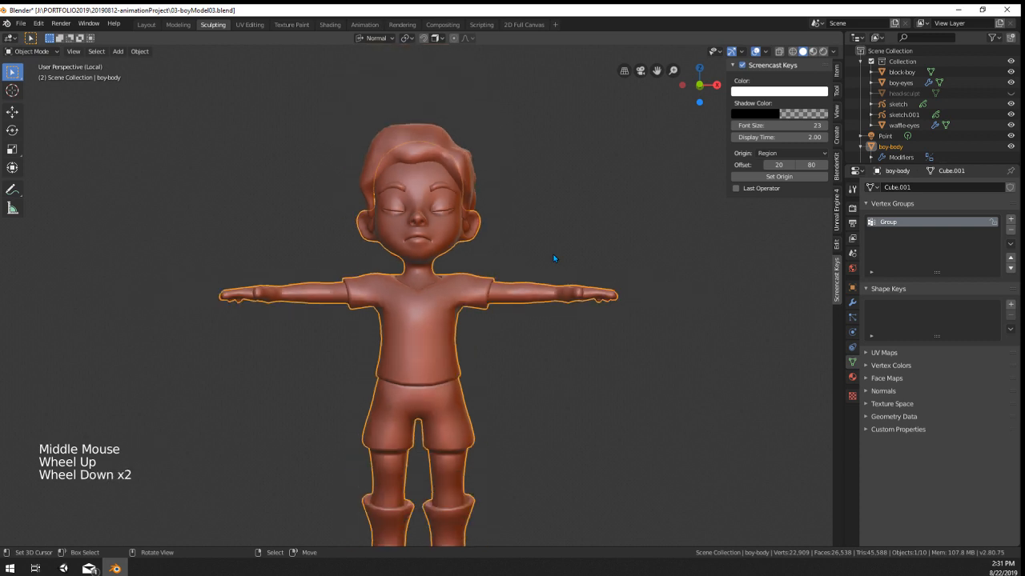
{"action": "scroll", "coordinate": [553, 259], "scroll_direction": "up", "scroll_amount": 1}
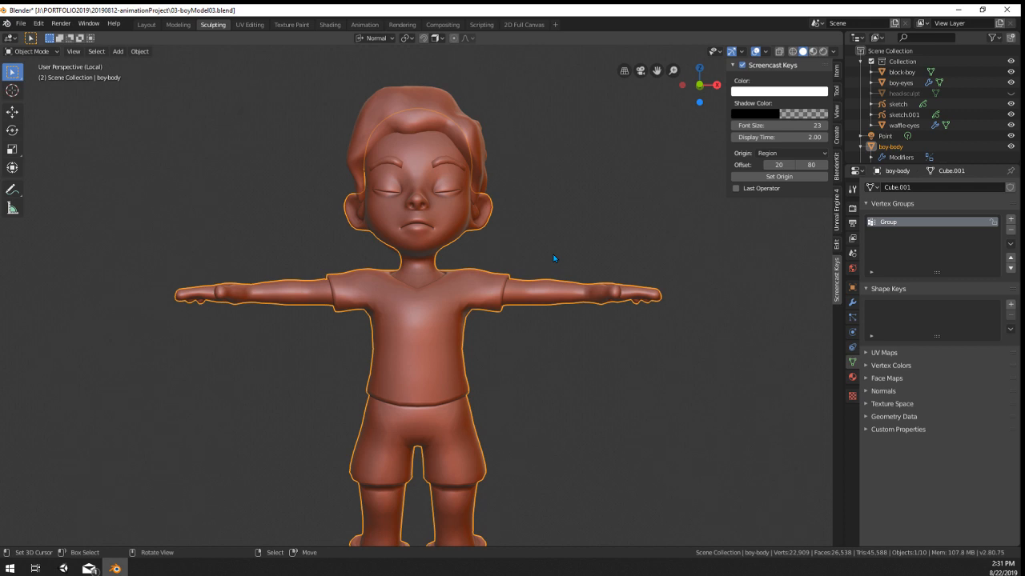
{"action": "scroll", "coordinate": [550, 259], "scroll_direction": "up", "scroll_amount": 2}
{"action": "scroll", "coordinate": [544, 318], "scroll_direction": "down", "scroll_amount": 4}
Step: Examine the boy from above and from behind, checking the arms, shoulders and back of the shirt
{"action": "middle_click_drag", "start_coordinate": [544, 317], "coordinate": [574, 379]}
{"action": "scroll", "coordinate": [521, 420], "scroll_direction": "up", "scroll_amount": 1}
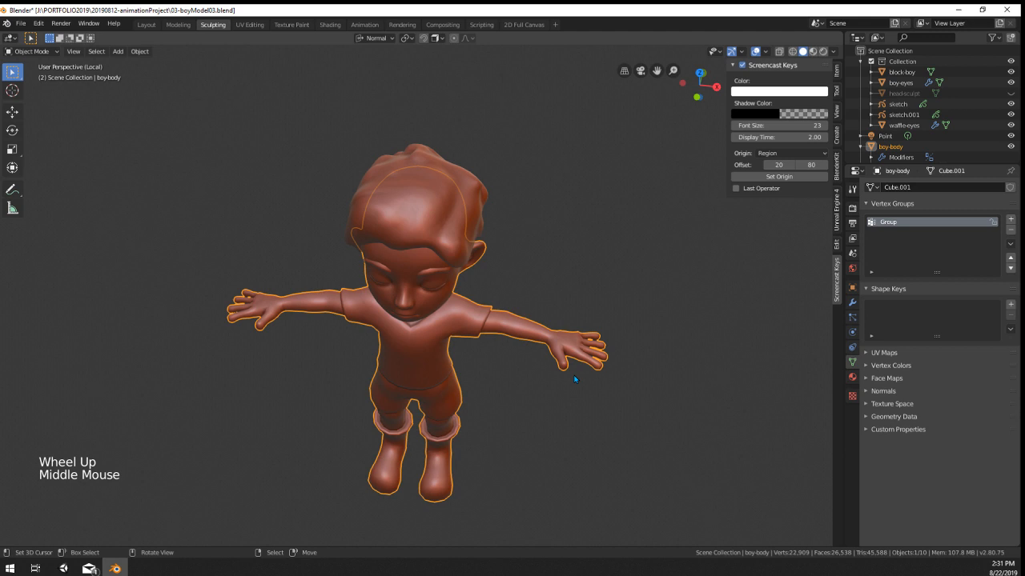
{"action": "scroll", "coordinate": [573, 379], "scroll_direction": "up", "scroll_amount": 2}
{"action": "scroll", "coordinate": [565, 366], "scroll_direction": "down", "scroll_amount": 2}
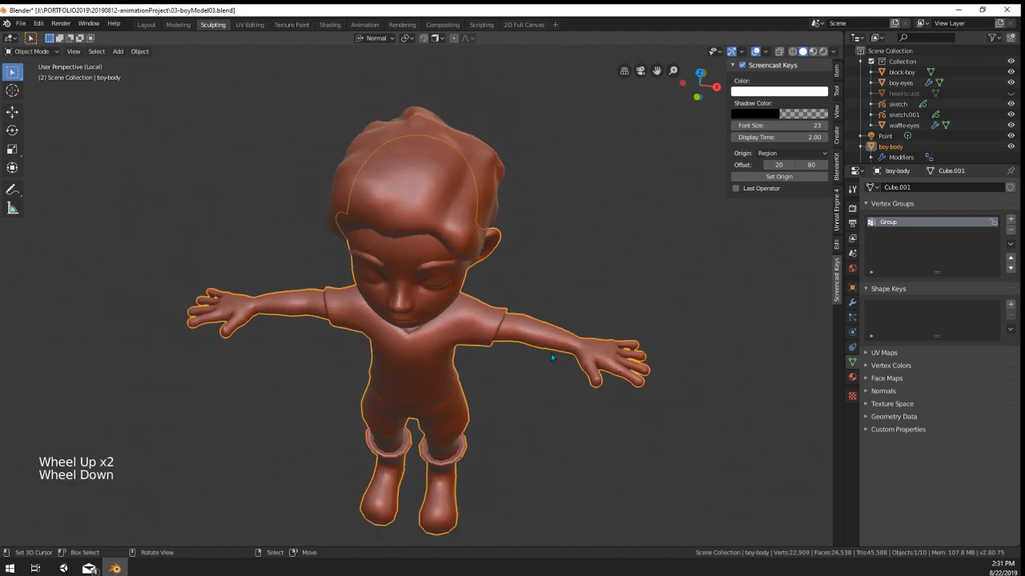
{"action": "middle_click_drag", "start_coordinate": [550, 353], "coordinate": [576, 314]}
{"action": "middle_click_drag", "start_coordinate": [577, 314], "coordinate": [457, 240]}
{"action": "scroll", "coordinate": [478, 212], "scroll_direction": "up", "scroll_amount": 3}
{"action": "middle_click_drag", "start_coordinate": [457, 241], "coordinate": [430, 277]}
{"action": "key", "text": "Tab"}
{"action": "scroll", "coordinate": [433, 234], "scroll_direction": "up", "scroll_amount": 1}
{"action": "scroll", "coordinate": [433, 234], "scroll_direction": "down", "scroll_amount": 2}
{"action": "key", "text": "Tab"}
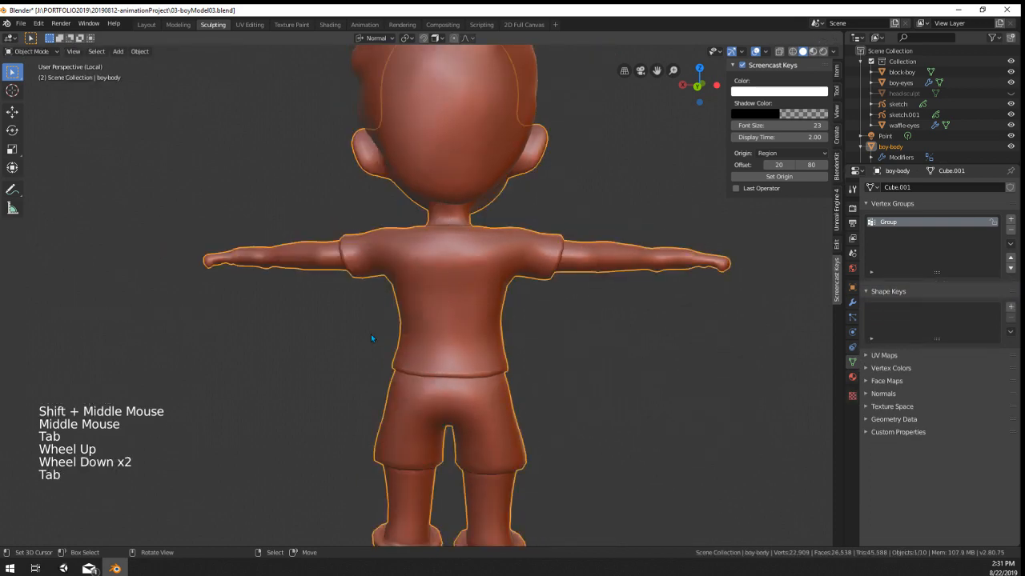
Step: Select the vertex at the back of the armpit below the sleeve, move it with proportional editing and return to Object Mode
{"action": "middle_click_drag", "start_coordinate": [371, 334], "coordinate": [422, 350]}
{"action": "scroll", "coordinate": [407, 352], "scroll_direction": "up", "scroll_amount": 4}
{"action": "key", "text": "Tab"}
{"action": "right_click", "coordinate": [421, 350]}
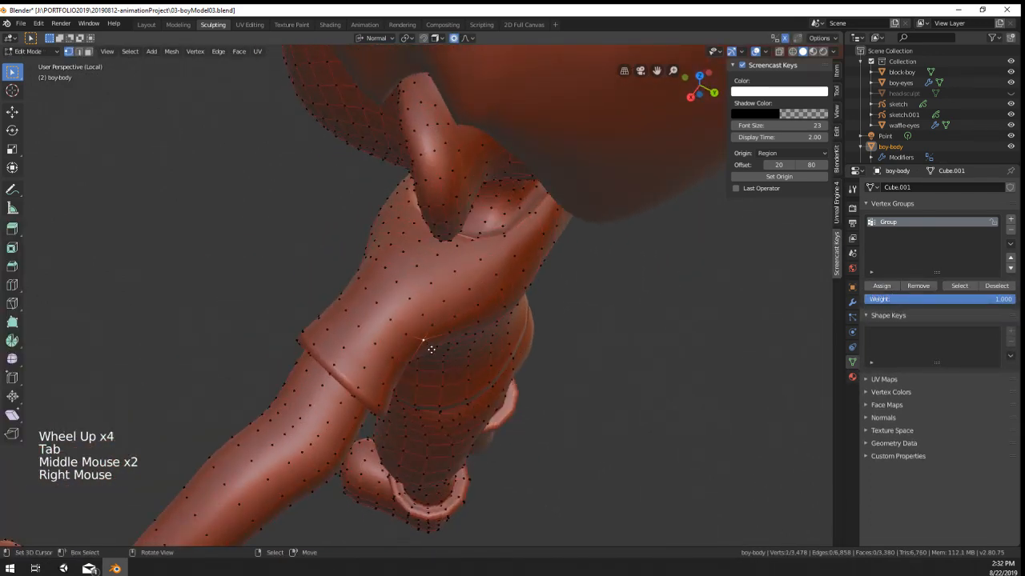
{"action": "key", "text": "g"}
{"action": "key", "text": "Tab"}
{"action": "scroll", "coordinate": [558, 436], "scroll_direction": "down", "scroll_amount": 1}
{"action": "middle_click_drag", "start_coordinate": [558, 435], "coordinate": [529, 371]}
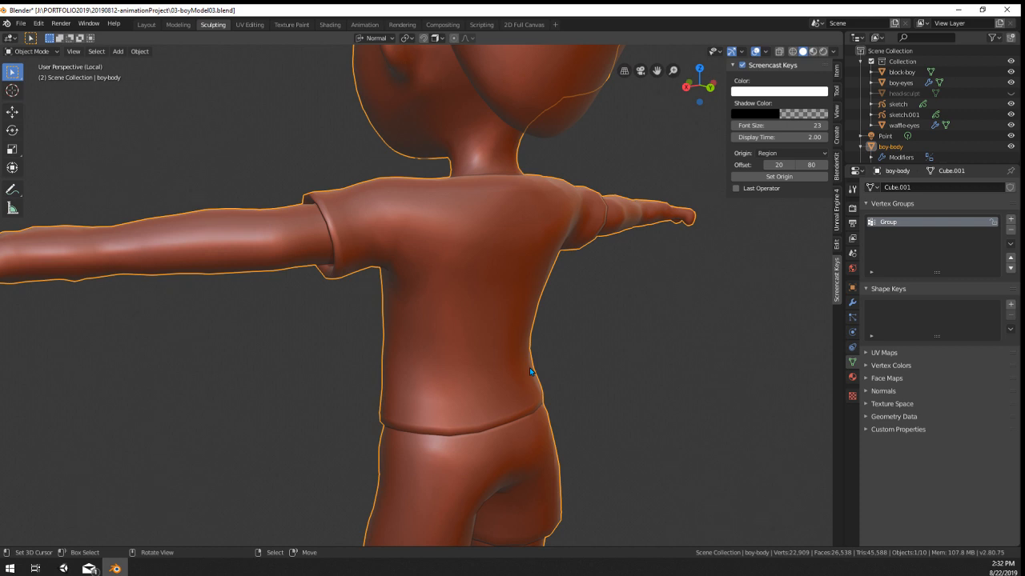
Step: Examine the shirt, sleeves and shorts from the back and front, including a low frontal view
{"action": "scroll", "coordinate": [530, 371], "scroll_direction": "down", "scroll_amount": 1}
{"action": "middle_click_drag", "start_coordinate": [529, 371], "coordinate": [465, 206]}
{"action": "scroll", "coordinate": [464, 329], "scroll_direction": "down", "scroll_amount": 1}
{"action": "middle_click_drag", "start_coordinate": [464, 329], "coordinate": [616, 375]}
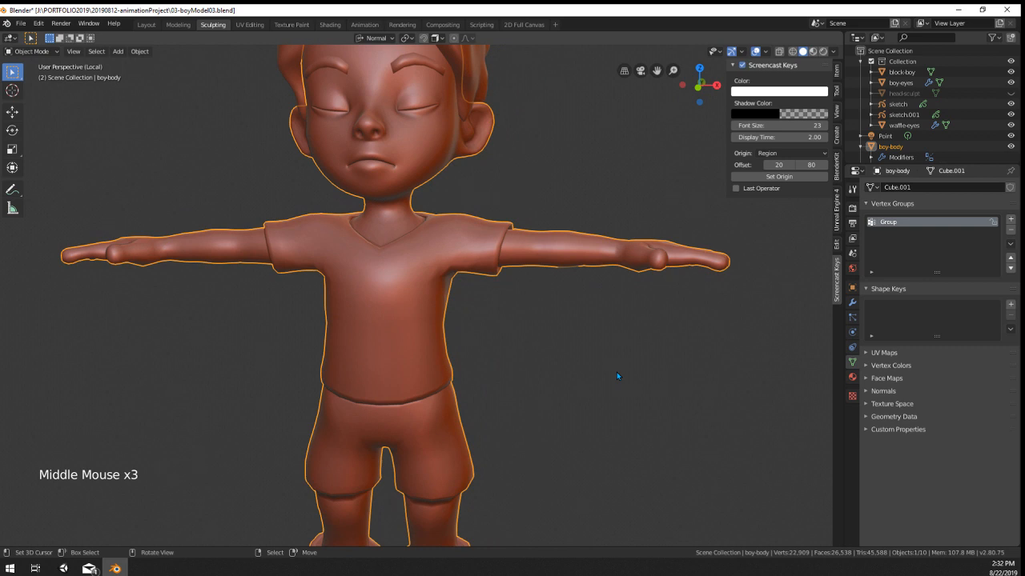
{"action": "scroll", "coordinate": [612, 375], "scroll_direction": "down", "scroll_amount": 1}
{"action": "scroll", "coordinate": [552, 404], "scroll_direction": "down", "scroll_amount": 1}
{"action": "middle_click_drag", "start_coordinate": [496, 421], "coordinate": [522, 369], "text": "shift"}
{"action": "mouse_move", "coordinate": [522, 368]}
{"action": "middle_mouse_down"}
{"action": "mouse_move", "coordinate": [506, 312]}
{"action": "mouse_move", "coordinate": [520, 348]}
{"action": "middle_mouse_up"}
{"action": "scroll", "coordinate": [481, 398], "scroll_direction": "up", "scroll_amount": 2}
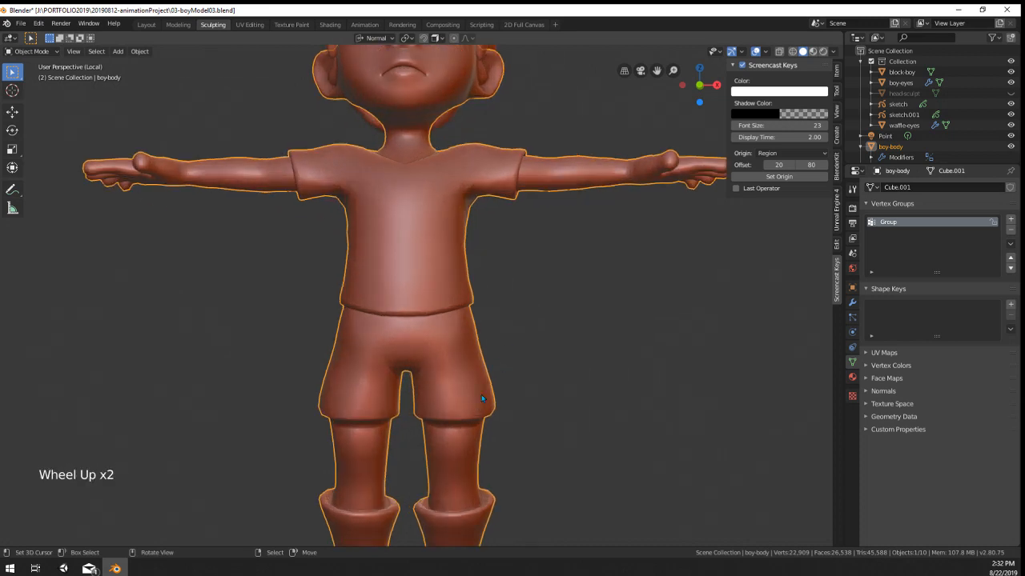
Step: Select the inner edge loop under the shorts' hem and move it about -0.004 m along its normal Z with proportional size 0.01
{"action": "middle_click_drag", "start_coordinate": [481, 398], "coordinate": [508, 284], "text": "shift"}
{"action": "scroll", "coordinate": [485, 252], "scroll_direction": "up", "scroll_amount": 4}
{"action": "key", "text": "Tab"}
{"action": "scroll", "coordinate": [480, 255], "scroll_direction": "up", "scroll_amount": 1}
{"action": "right_click", "coordinate": [488, 272], "text": "alt"}
{"action": "scroll", "coordinate": [509, 285], "scroll_direction": "up", "scroll_amount": 1}
{"action": "middle_click_drag", "start_coordinate": [508, 284], "coordinate": [520, 253]}
{"action": "scroll", "coordinate": [513, 289], "scroll_direction": "up", "scroll_amount": 1}
{"action": "right_click", "coordinate": [518, 269], "text": "alt"}
{"action": "middle_click_drag", "start_coordinate": [520, 253], "coordinate": [522, 256]}
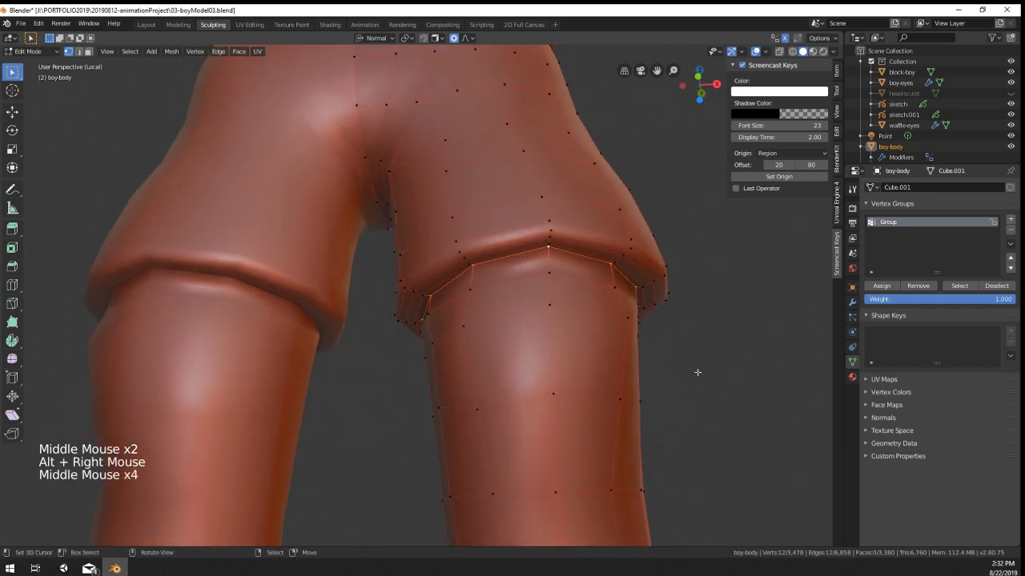
{"action": "key", "text": "g"}
{"action": "key", "text": "z"}
{"action": "scroll", "coordinate": [725, 360], "scroll_direction": "up", "scroll_amount": 17}
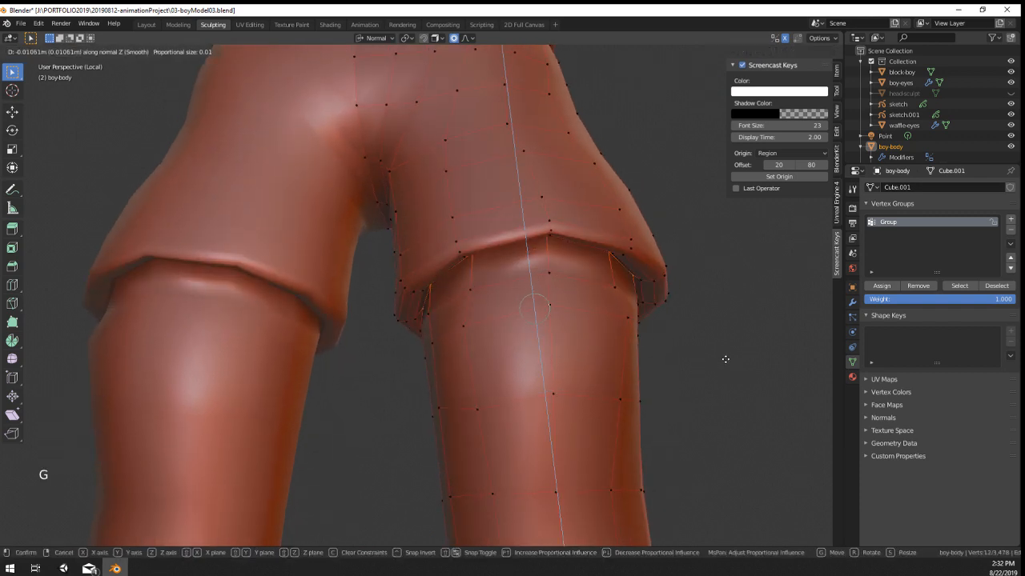
{"action": "scroll", "coordinate": [725, 359], "scroll_direction": "up", "scroll_amount": 4}
{"action": "left_click", "coordinate": [725, 359]}
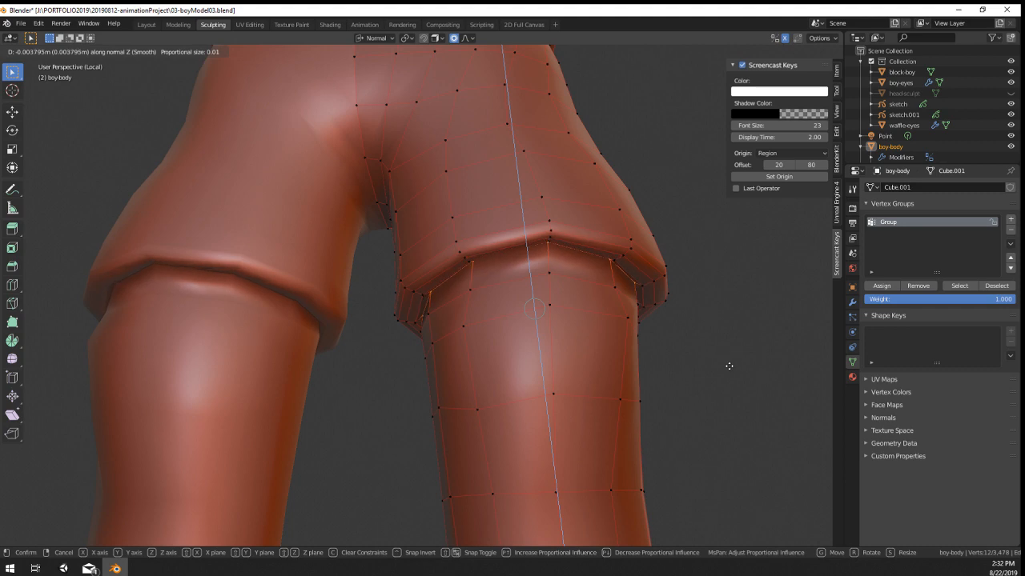
{"action": "key", "text": "Tab"}
Step: Examine the adjusted shorts' hem against the legs and boots from three-quarter and front views
{"action": "scroll", "coordinate": [729, 367], "scroll_direction": "down", "scroll_amount": 5}
{"action": "middle_click_drag", "start_coordinate": [729, 368], "coordinate": [472, 416]}
{"action": "scroll", "coordinate": [489, 408], "scroll_direction": "down", "scroll_amount": 3}
{"action": "middle_click_drag", "start_coordinate": [472, 416], "coordinate": [443, 430]}
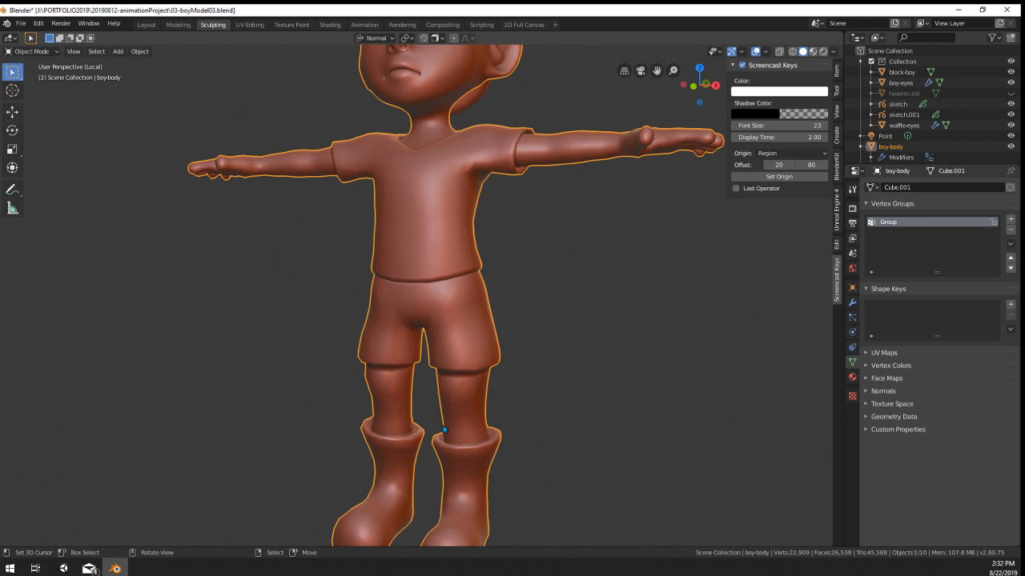
{"action": "middle_click_drag", "start_coordinate": [346, 285], "coordinate": [384, 293]}
{"action": "scroll", "coordinate": [436, 297], "scroll_direction": "up", "scroll_amount": 1}
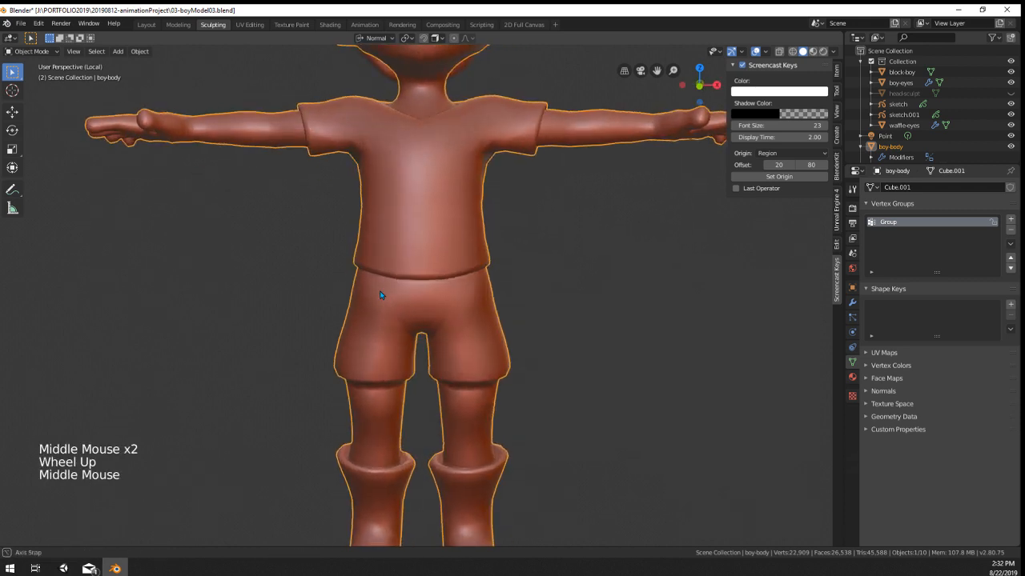
{"action": "scroll", "coordinate": [392, 273], "scroll_direction": "down", "scroll_amount": 2}
{"action": "scroll", "coordinate": [472, 296], "scroll_direction": "up", "scroll_amount": 2}
{"action": "key", "text": "Tab"}
{"action": "key", "text": "Tab"}
Step: Select a four-vertex path along the shirt's back hem and move it about 0.0022 m in Y and 0.0017 m in Z, proportional size 0.009
{"action": "middle_click_drag", "start_coordinate": [500, 305], "coordinate": [490, 249]}
{"action": "scroll", "coordinate": [457, 277], "scroll_direction": "up", "scroll_amount": 2}
{"action": "key", "text": "Tab"}
{"action": "scroll", "coordinate": [452, 304], "scroll_direction": "down", "scroll_amount": 5}
{"action": "key", "text": "Tab"}
{"action": "scroll", "coordinate": [453, 272], "scroll_direction": "up", "scroll_amount": 7}
{"action": "key", "text": "Tab"}
{"action": "middle_click_drag", "start_coordinate": [490, 248], "coordinate": [520, 340]}
{"action": "right_click", "coordinate": [531, 215]}
{"action": "right_click", "coordinate": [440, 235], "text": "ctrl"}
{"action": "middle_click_drag", "start_coordinate": [520, 340], "coordinate": [549, 315]}
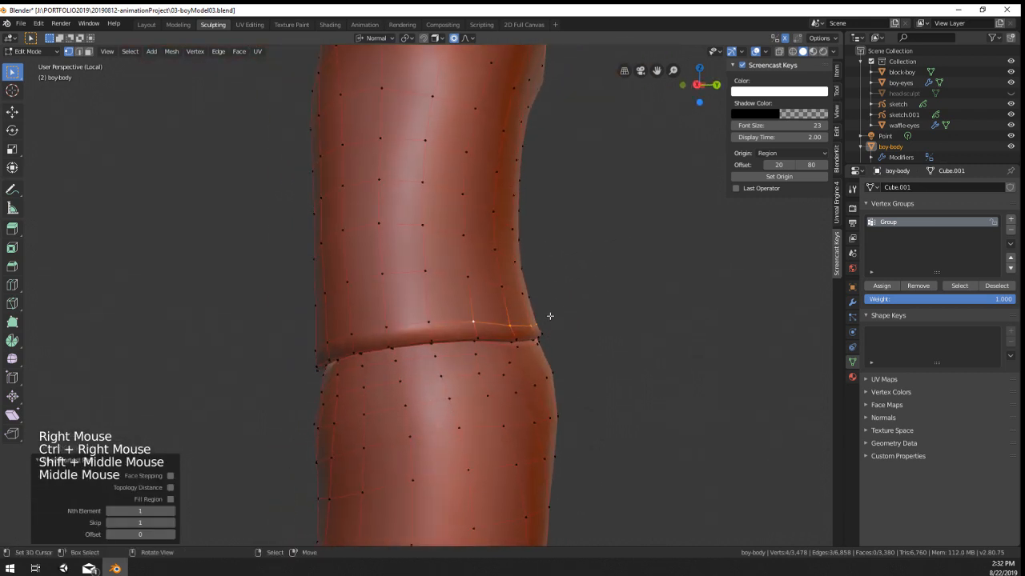
{"action": "key", "text": "g"}
{"action": "left_click", "coordinate": [568, 306]}
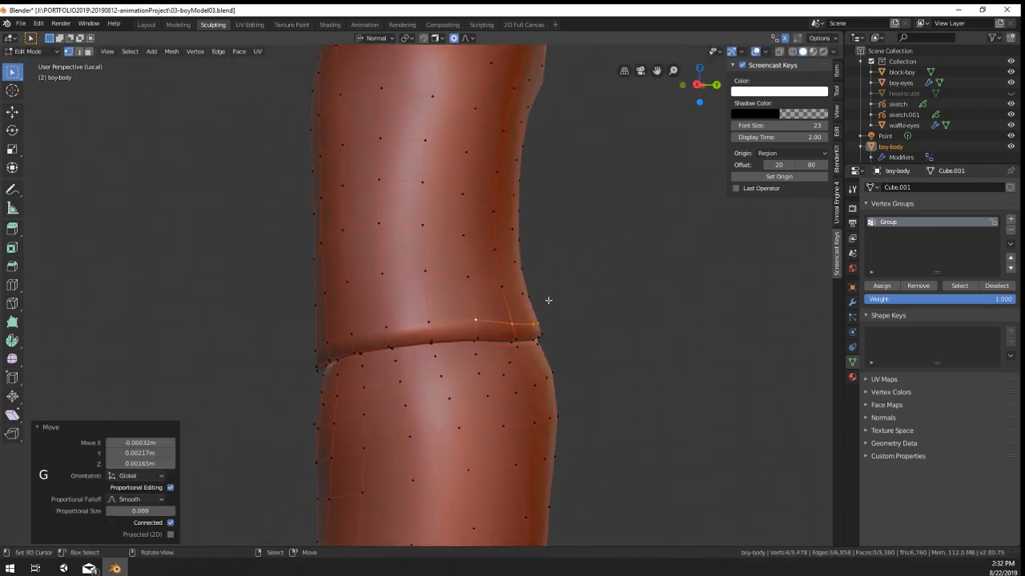
Step: Select the vertex path just above the shirt's back hem, then move and slightly rotate it with proportional editing
{"action": "right_click", "coordinate": [532, 293]}
{"action": "right_click", "coordinate": [477, 280], "text": "ctrl"}
{"action": "middle_click_drag", "start_coordinate": [478, 280], "coordinate": [579, 439]}
{"action": "key", "text": "g"}
{"action": "left_click", "coordinate": [600, 299]}
{"action": "key", "text": "r"}
{"action": "scroll", "coordinate": [608, 292], "scroll_direction": "down", "scroll_amount": 4}
{"action": "key", "text": "Tab"}
Step: Examine the whole figure from the front, then the head, shirt and shorts more closely
{"action": "scroll", "coordinate": [565, 406], "scroll_direction": "down", "scroll_amount": 2}
{"action": "middle_click", "coordinate": [567, 405]}
{"action": "middle_click", "coordinate": [568, 406]}
{"action": "scroll", "coordinate": [593, 403], "scroll_direction": "down", "scroll_amount": 2}
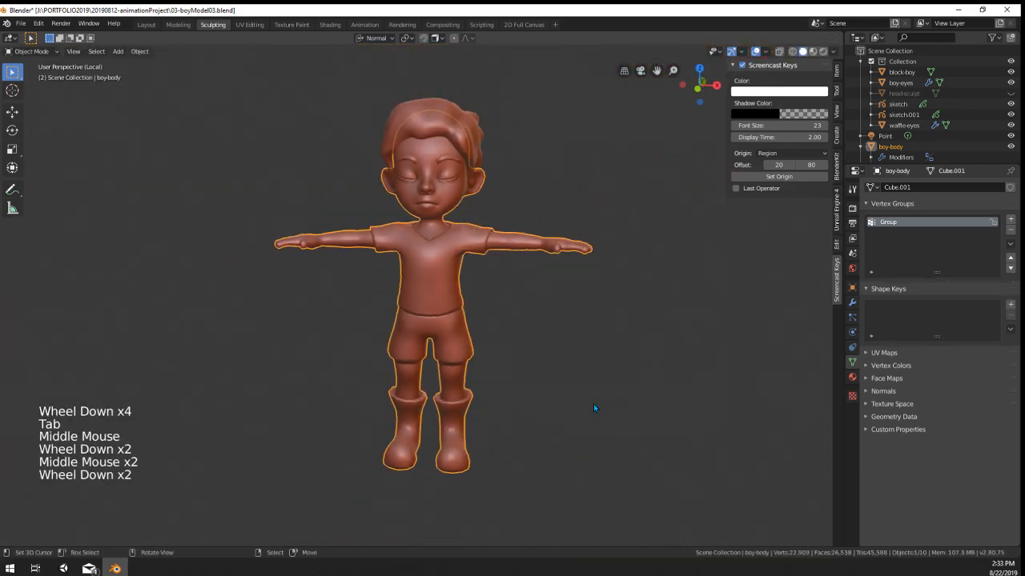
{"action": "middle_click_drag", "start_coordinate": [593, 403], "coordinate": [602, 409]}
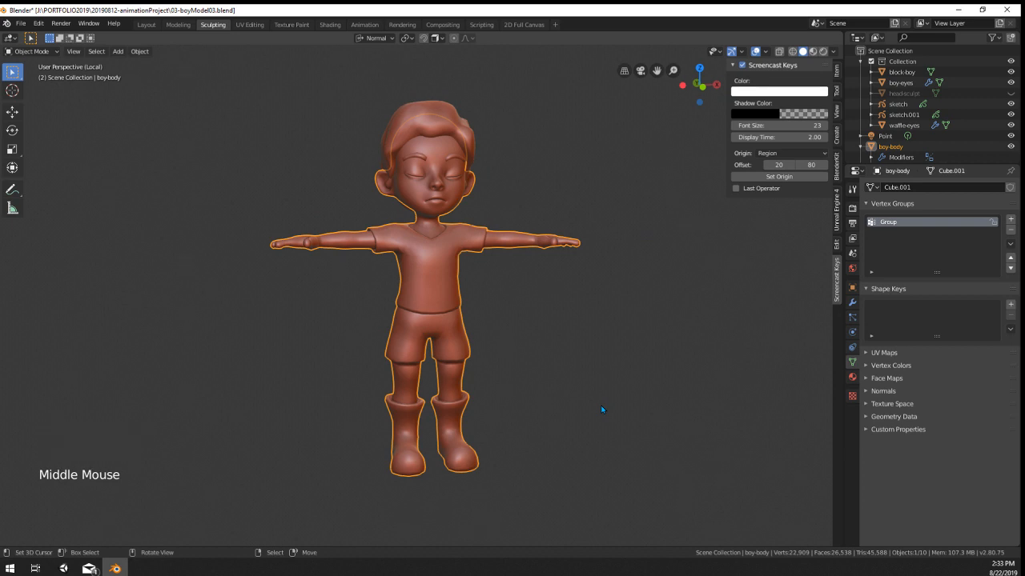
{"action": "scroll", "coordinate": [602, 409], "scroll_direction": "up", "scroll_amount": 2}
{"action": "scroll", "coordinate": [602, 409], "scroll_direction": "up", "scroll_amount": 2}
{"action": "scroll", "coordinate": [601, 410], "scroll_direction": "down", "scroll_amount": 2}
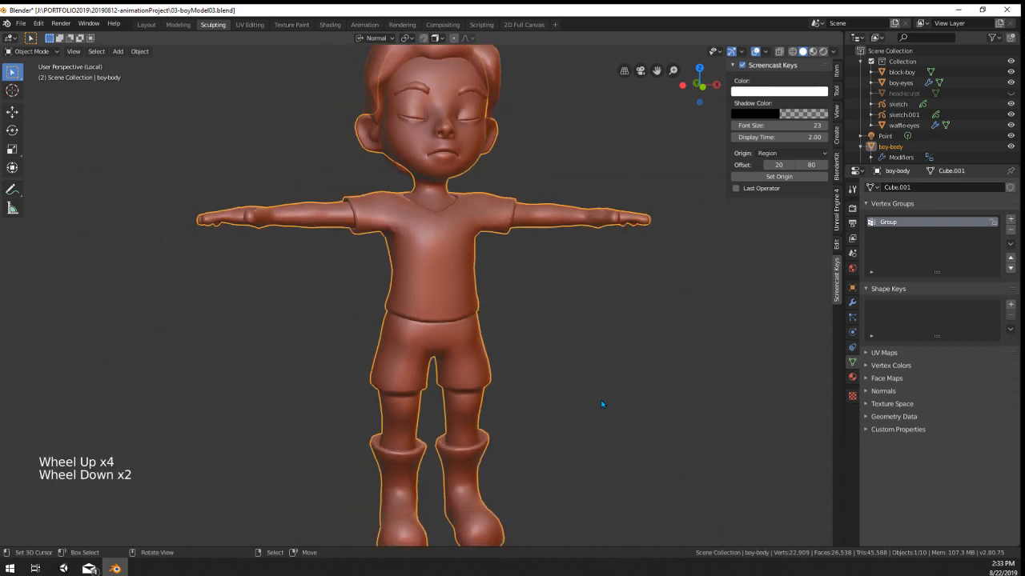
{"action": "scroll", "coordinate": [602, 410], "scroll_direction": "down", "scroll_amount": 1}
{"action": "middle_click_drag", "start_coordinate": [602, 409], "coordinate": [544, 383], "text": "shift"}
{"action": "scroll", "coordinate": [562, 383], "scroll_direction": "up", "scroll_amount": 2}
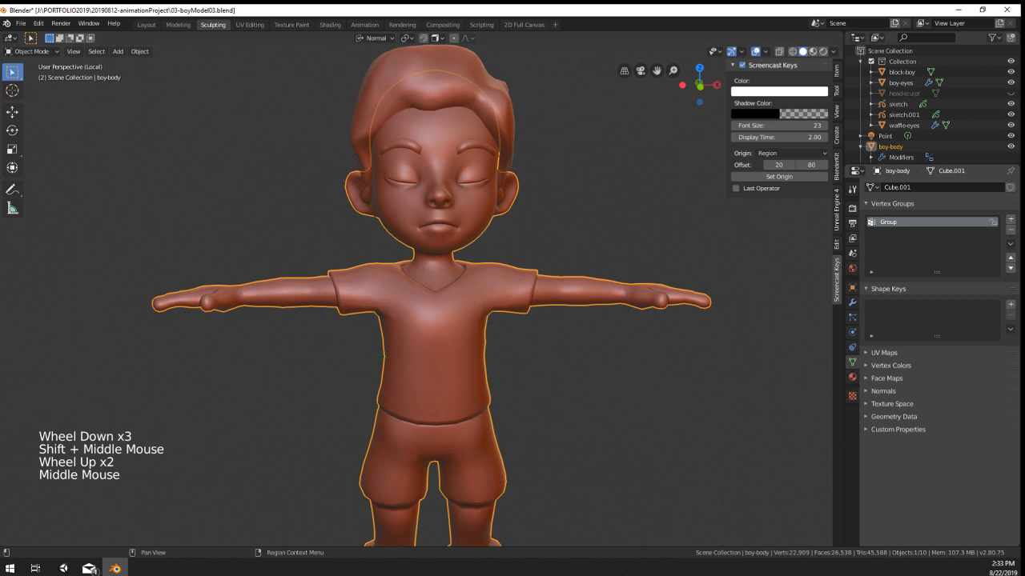
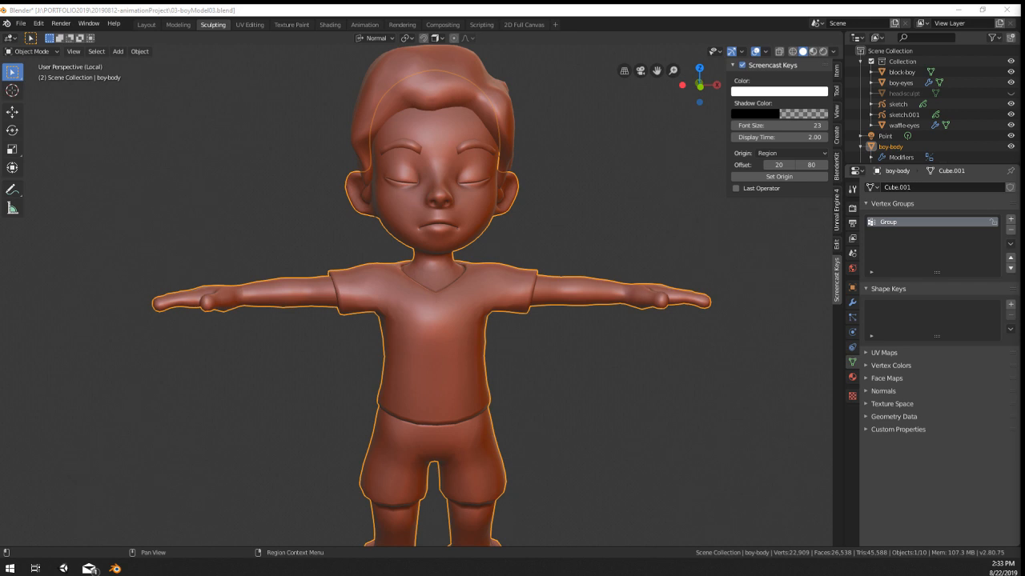
Step: Examine the shirt and arms from the front without the selection outline, then reselect the boy-body mesh
{"action": "middle_click_drag", "start_coordinate": [515, 320], "coordinate": [555, 313]}
{"action": "scroll", "coordinate": [597, 318], "scroll_direction": "down", "scroll_amount": 2}
{"action": "right_click", "coordinate": [513, 316]}
{"action": "scroll", "coordinate": [514, 317], "scroll_direction": "up", "scroll_amount": 2}
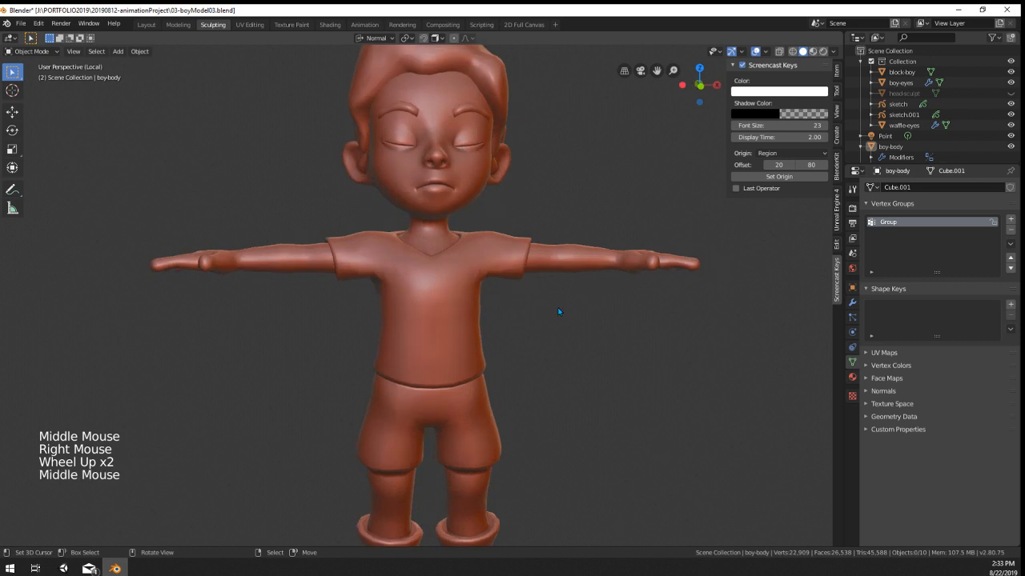
{"action": "right_click", "coordinate": [589, 269]}
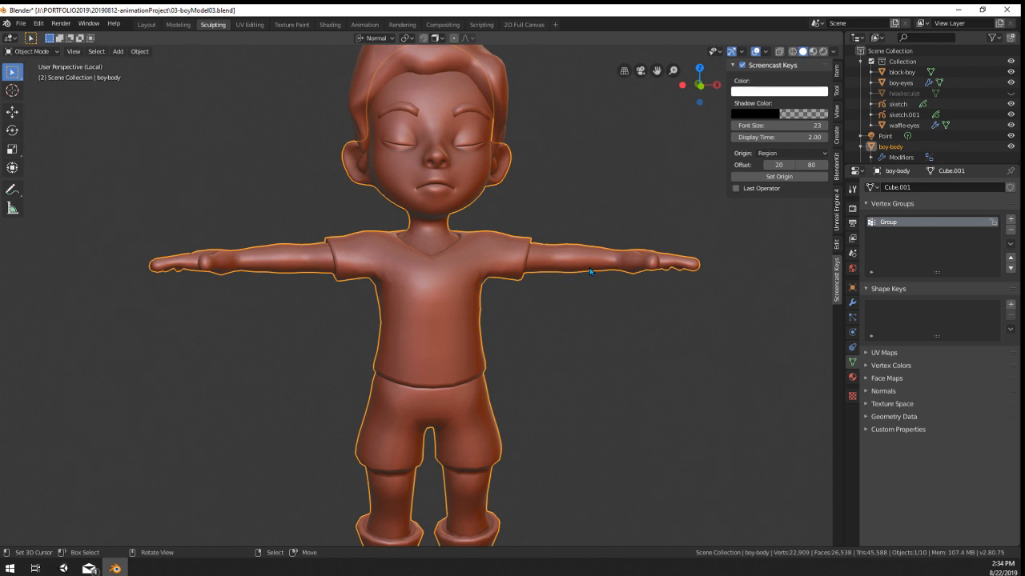
Step: Inflate the front of the shirt's shoulder from a single vertex with a proportional Shrink/Fatten of about 0.03
{"action": "scroll", "coordinate": [589, 270], "scroll_direction": "up", "scroll_amount": 2}
{"action": "middle_click_drag", "start_coordinate": [590, 269], "coordinate": [659, 289]}
{"action": "scroll", "coordinate": [585, 274], "scroll_direction": "down", "scroll_amount": 2}
{"action": "scroll", "coordinate": [480, 240], "scroll_direction": "up", "scroll_amount": 3}
{"action": "key", "text": "Tab"}
{"action": "right_click", "coordinate": [471, 254]}
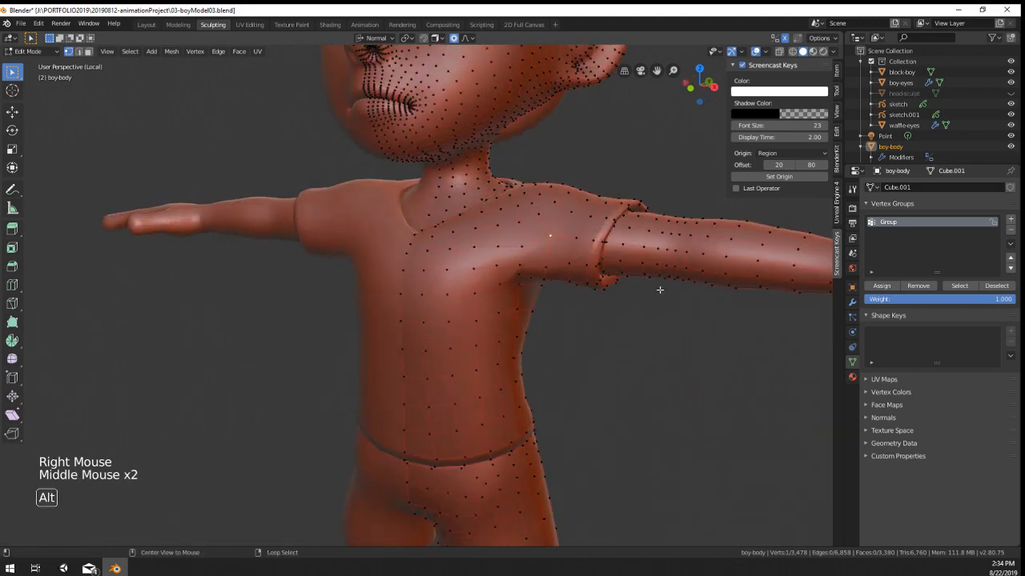
{"action": "key", "text": "alt+s"}
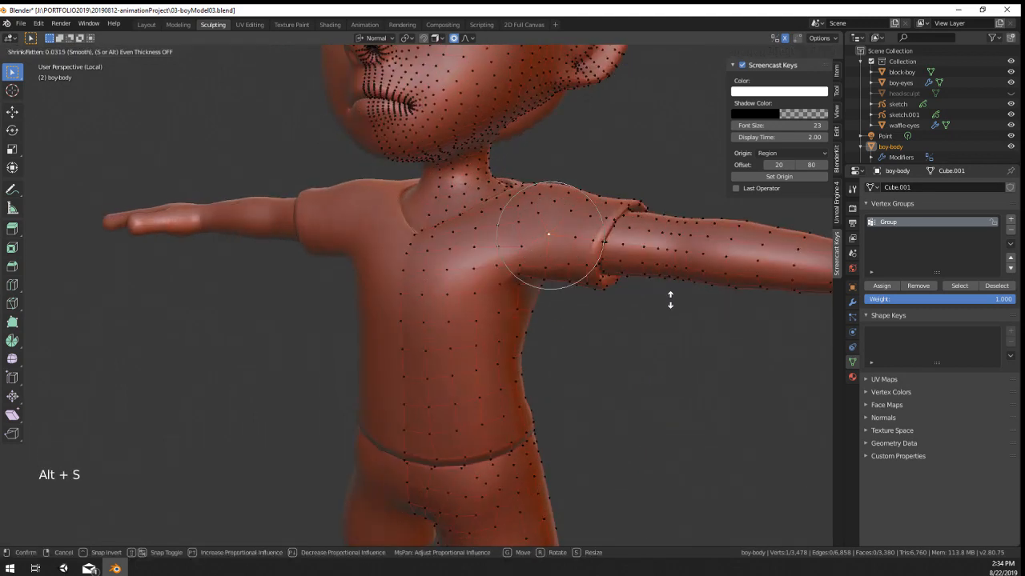
{"action": "left_click", "coordinate": [670, 299]}
{"action": "key", "text": "Tab"}
{"action": "middle_click_drag", "start_coordinate": [670, 299], "coordinate": [581, 347]}
{"action": "scroll", "coordinate": [603, 322], "scroll_direction": "down", "scroll_amount": 2}
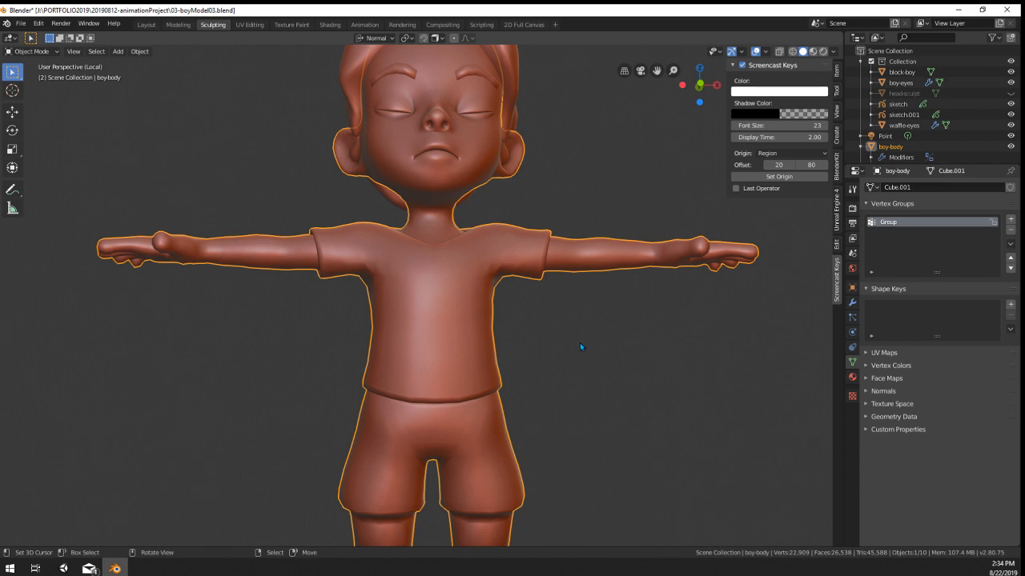
Step: Examine the shorts and the shirt's lower edge from the front in both the edit mesh and object display
{"action": "middle_click_drag", "start_coordinate": [579, 343], "coordinate": [544, 221], "text": "shift"}
{"action": "scroll", "coordinate": [435, 325], "scroll_direction": "up", "scroll_amount": 3}
{"action": "key", "text": "Tab"}
{"action": "middle_click_drag", "start_coordinate": [459, 363], "coordinate": [498, 320]}
{"action": "scroll", "coordinate": [485, 335], "scroll_direction": "down", "scroll_amount": 6}
{"action": "key", "text": "Tab"}
{"action": "mouse_move", "coordinate": [498, 320]}
{"action": "middle_mouse_down", "text": "shift"}
{"action": "mouse_move", "coordinate": [512, 307]}
{"action": "mouse_move", "coordinate": [513, 322]}
{"action": "middle_mouse_up", "text": "shift"}
{"action": "scroll", "coordinate": [513, 323], "scroll_direction": "up", "scroll_amount": 3}
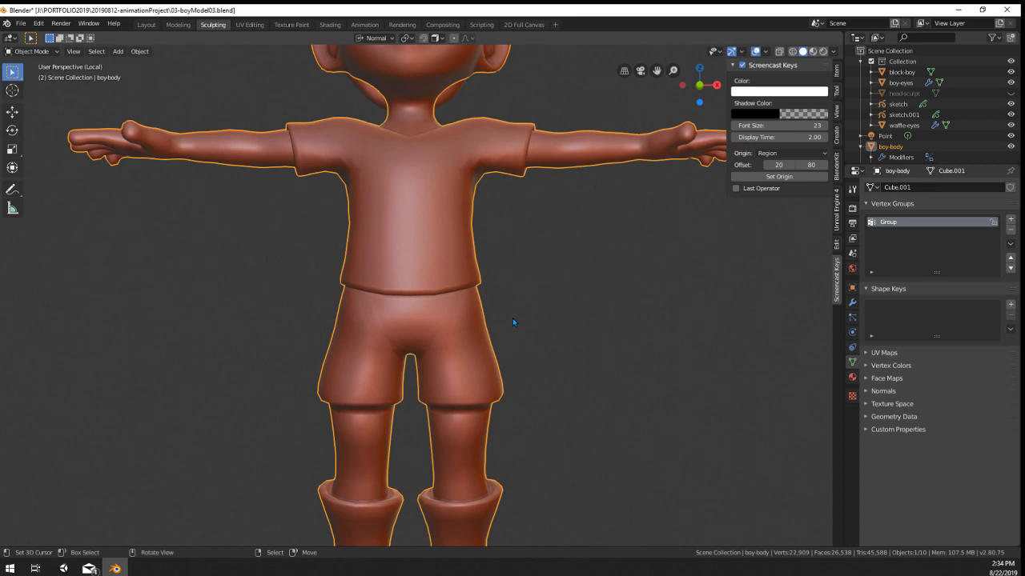
Step: Examine the body's silhouette from both three-quarter sides and from behind at the side
{"action": "scroll", "coordinate": [513, 318], "scroll_direction": "up", "scroll_amount": 2}
{"action": "middle_click_drag", "start_coordinate": [517, 322], "coordinate": [550, 320]}
{"action": "scroll", "coordinate": [492, 344], "scroll_direction": "down", "scroll_amount": 3}
{"action": "scroll", "coordinate": [492, 344], "scroll_direction": "down", "scroll_amount": 1}
{"action": "scroll", "coordinate": [492, 344], "scroll_direction": "up", "scroll_amount": 1}
{"action": "scroll", "coordinate": [533, 324], "scroll_direction": "up", "scroll_amount": 3}
{"action": "scroll", "coordinate": [514, 316], "scroll_direction": "up", "scroll_amount": 2}
{"action": "scroll", "coordinate": [520, 306], "scroll_direction": "down", "scroll_amount": 3}
{"action": "scroll", "coordinate": [518, 308], "scroll_direction": "down", "scroll_amount": 3}
{"action": "scroll", "coordinate": [517, 309], "scroll_direction": "up", "scroll_amount": 1}
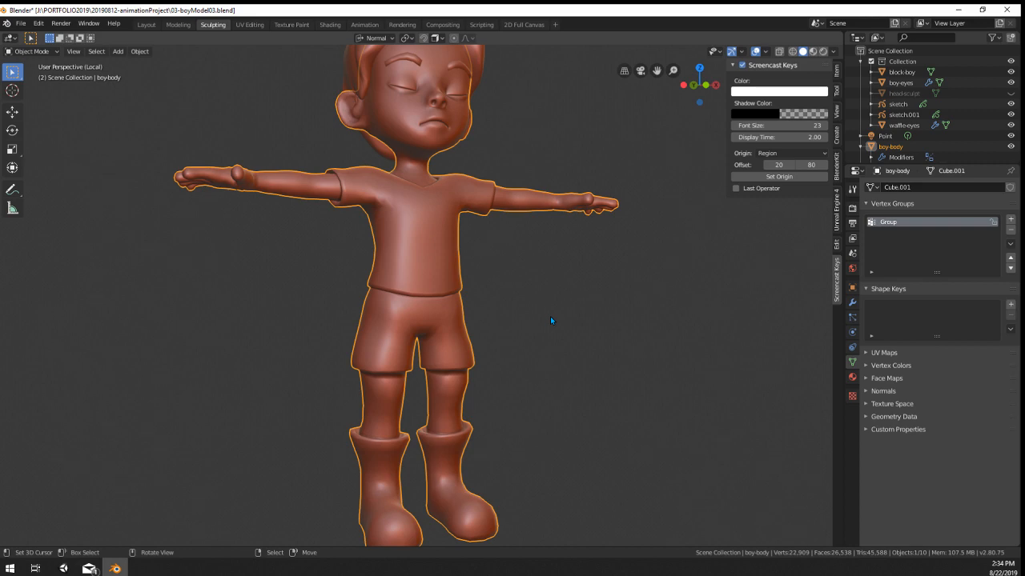
{"action": "scroll", "coordinate": [550, 316], "scroll_direction": "up", "scroll_amount": 4}
{"action": "scroll", "coordinate": [552, 304], "scroll_direction": "down", "scroll_amount": 4}
{"action": "middle_click_drag", "start_coordinate": [552, 296], "coordinate": [473, 304]}
{"action": "scroll", "coordinate": [486, 223], "scroll_direction": "up", "scroll_amount": 2}
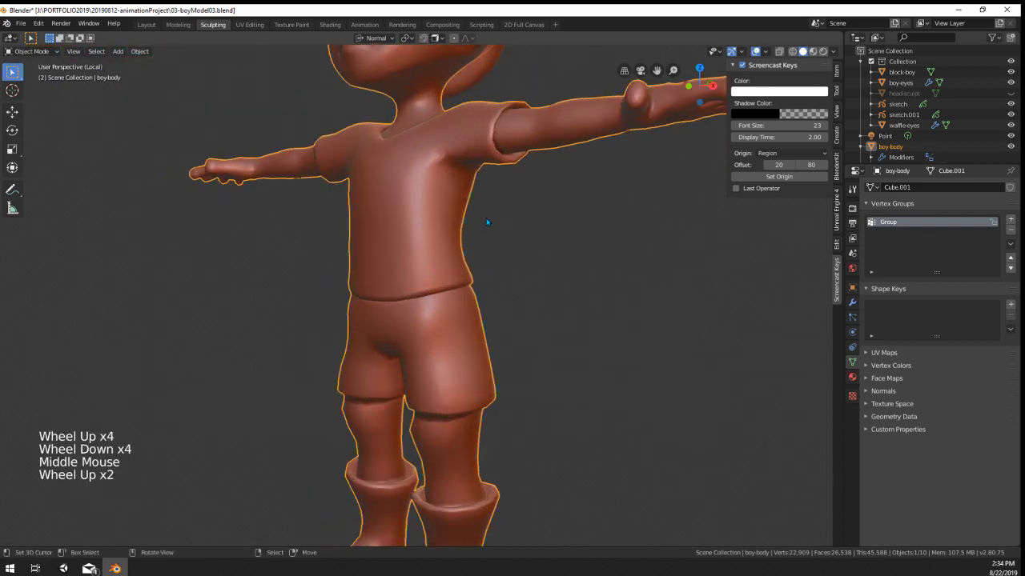
{"action": "middle_click_drag", "start_coordinate": [486, 221], "coordinate": [701, 443]}
{"action": "scroll", "coordinate": [561, 431], "scroll_direction": "down", "scroll_amount": 2}
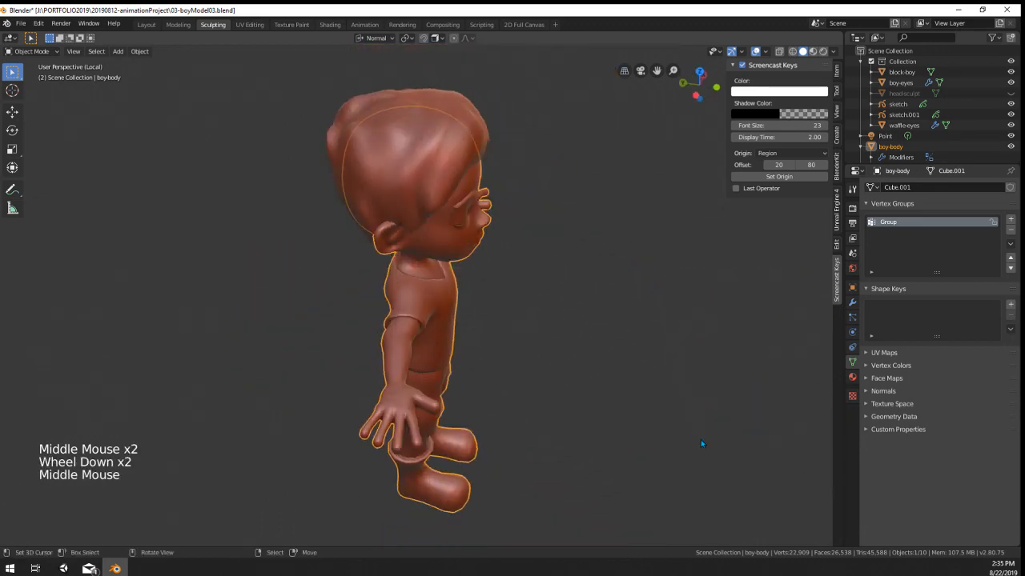
Step: Move two neighbouring vertices on the shirt's upper back about 0.013 m, mostly along negative X, with proportional size 0.14
{"action": "scroll", "coordinate": [410, 306], "scroll_direction": "up", "scroll_amount": 4}
{"action": "mouse_move", "coordinate": [410, 306]}
{"action": "middle_mouse_down"}
{"action": "mouse_move", "coordinate": [542, 277]}
{"action": "mouse_move", "coordinate": [384, 321]}
{"action": "mouse_move", "coordinate": [404, 288]}
{"action": "middle_mouse_up"}
{"action": "key", "text": "Tab"}
{"action": "scroll", "coordinate": [480, 289], "scroll_direction": "up", "scroll_amount": 1}
{"action": "right_click", "coordinate": [340, 305]}
{"action": "right_click", "coordinate": [373, 312], "text": "shift"}
{"action": "key", "text": "g"}
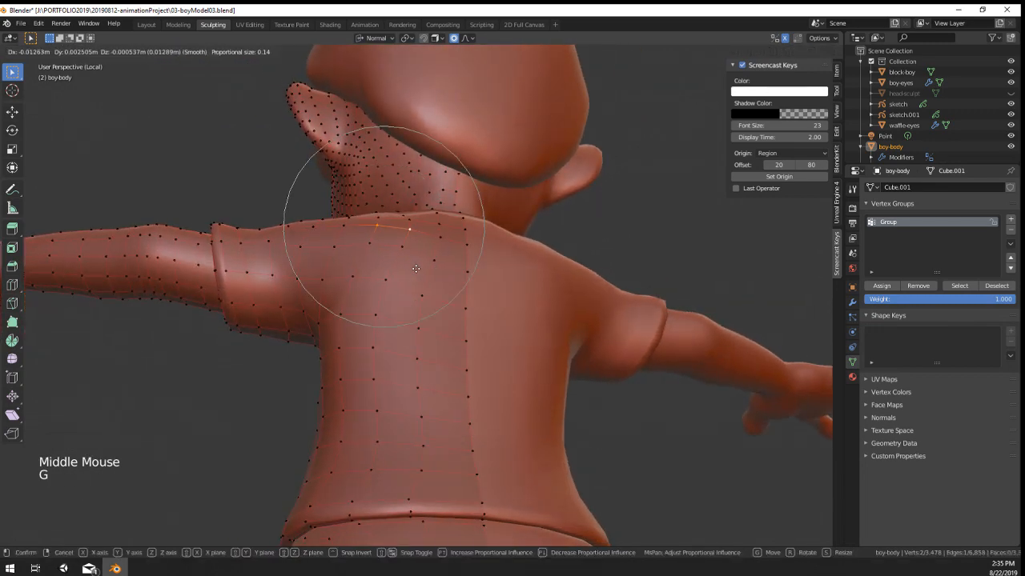
{"action": "key", "text": "Tab"}
Step: Move another pair of neighbouring body vertices with proportional editing and check the whole figure from the front
{"action": "middle_click_drag", "start_coordinate": [471, 275], "coordinate": [477, 362]}
{"action": "key", "text": "Tab"}
{"action": "right_click", "coordinate": [511, 291]}
{"action": "right_click", "coordinate": [513, 314], "text": "shift"}
{"action": "key", "text": "g"}
{"action": "scroll", "coordinate": [599, 377], "scroll_direction": "up", "scroll_amount": 2}
{"action": "scroll", "coordinate": [598, 378], "scroll_direction": "down", "scroll_amount": 4}
{"action": "key", "text": "Tab"}
{"action": "middle_click_drag", "start_coordinate": [476, 362], "coordinate": [489, 381]}
{"action": "scroll", "coordinate": [479, 355], "scroll_direction": "down", "scroll_amount": 4}
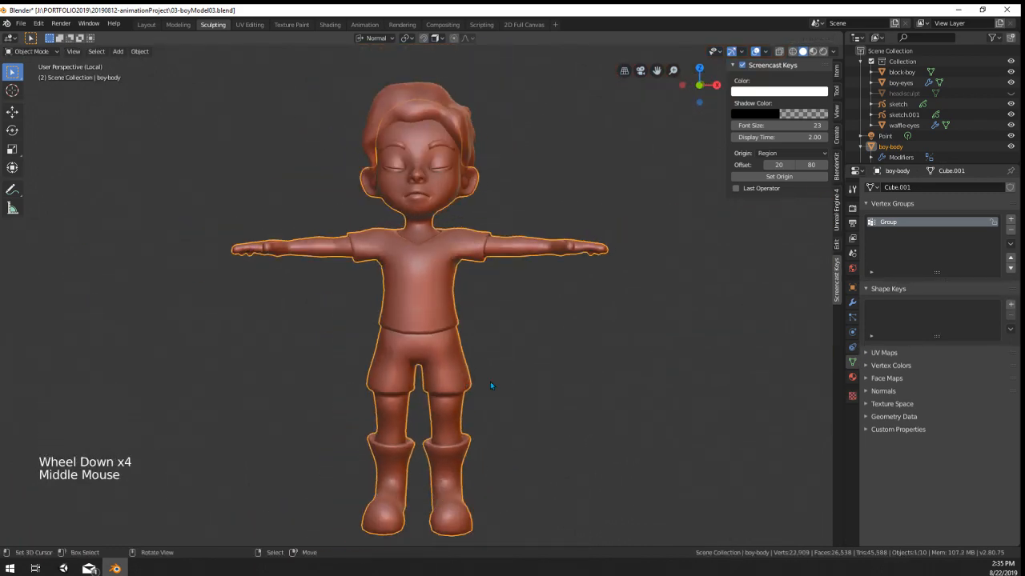
Step: Examine the boots closely from the front and select the outer edge loop around the boot cuff
{"action": "scroll", "coordinate": [490, 381], "scroll_direction": "up", "scroll_amount": 2}
{"action": "middle_click_drag", "start_coordinate": [492, 464], "coordinate": [463, 169], "text": "shift"}
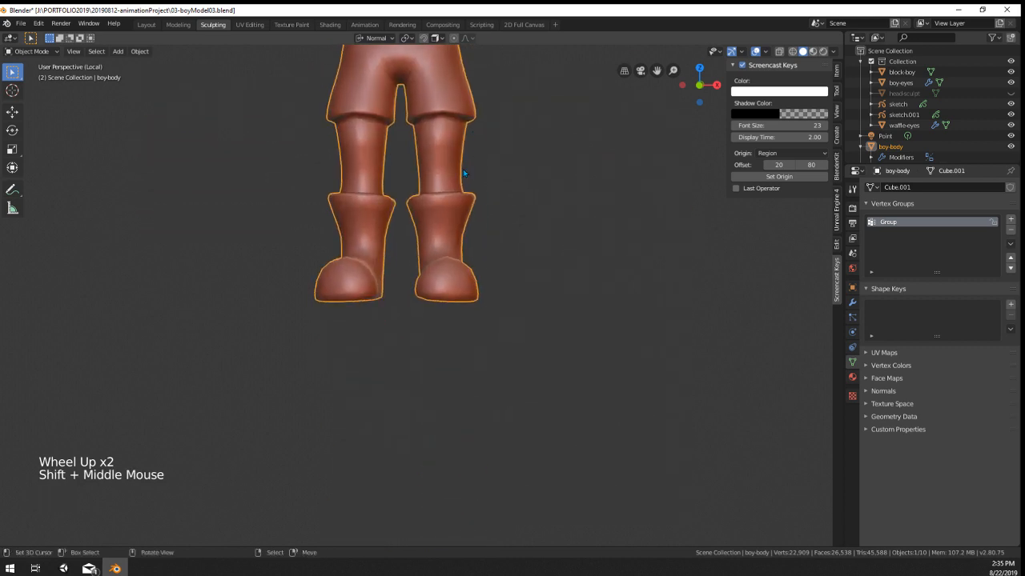
{"action": "scroll", "coordinate": [428, 232], "scroll_direction": "up", "scroll_amount": 3}
{"action": "middle_click_drag", "start_coordinate": [427, 232], "coordinate": [447, 298], "text": "shift"}
{"action": "key", "text": "Tab"}
{"action": "scroll", "coordinate": [441, 290], "scroll_direction": "up", "scroll_amount": 2}
{"action": "scroll", "coordinate": [441, 290], "scroll_direction": "up", "scroll_amount": 1}
{"action": "right_click", "coordinate": [454, 272], "text": "alt"}
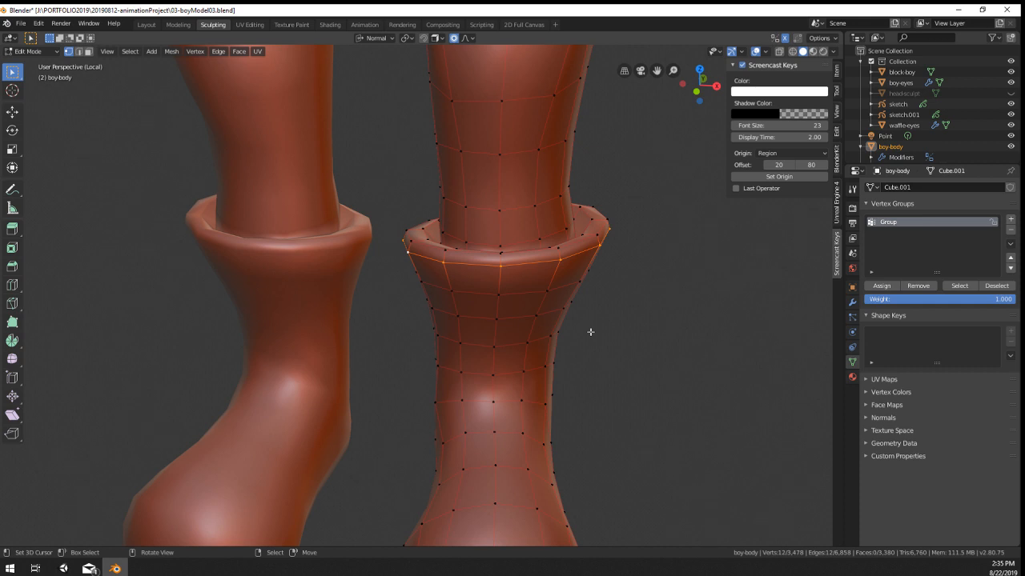
{"action": "scroll", "coordinate": [590, 331], "scroll_direction": "down", "scroll_amount": 3}
{"action": "middle_click_drag", "start_coordinate": [588, 336], "coordinate": [453, 306]}
{"action": "key", "text": "Tab"}
{"action": "scroll", "coordinate": [522, 347], "scroll_direction": "up", "scroll_amount": 2}
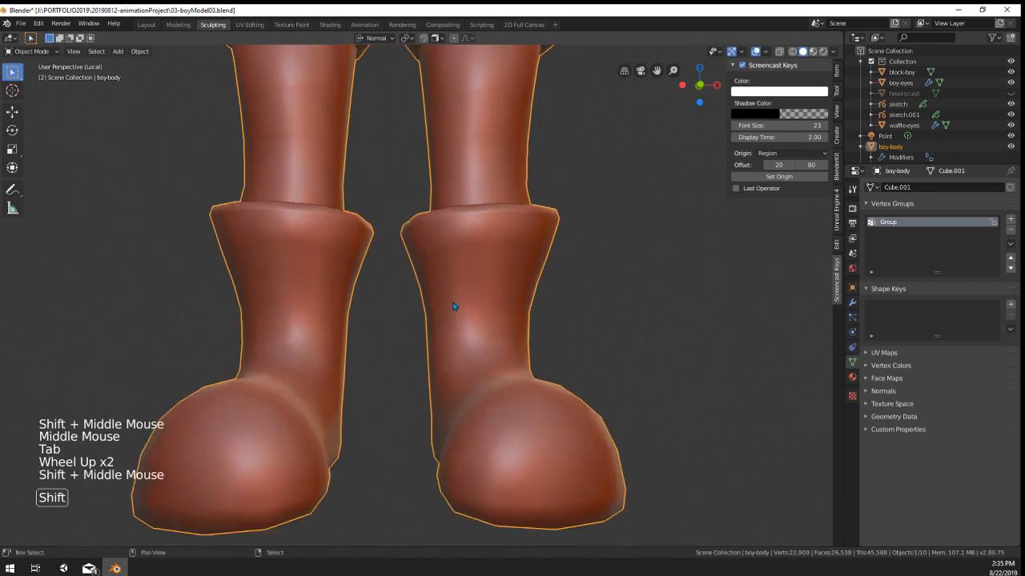
Step: Move a vertex on the inner side of the boot's ankle with proportional editing to refine its outline
{"action": "scroll", "coordinate": [440, 360], "scroll_direction": "up", "scroll_amount": 1}
{"action": "key", "text": "Tab"}
{"action": "scroll", "coordinate": [429, 408], "scroll_direction": "up", "scroll_amount": 1}
{"action": "right_click", "coordinate": [430, 368]}
{"action": "right_click", "coordinate": [440, 412]}
{"action": "middle_click_drag", "start_coordinate": [506, 395], "coordinate": [538, 392]}
{"action": "right_click", "coordinate": [431, 366]}
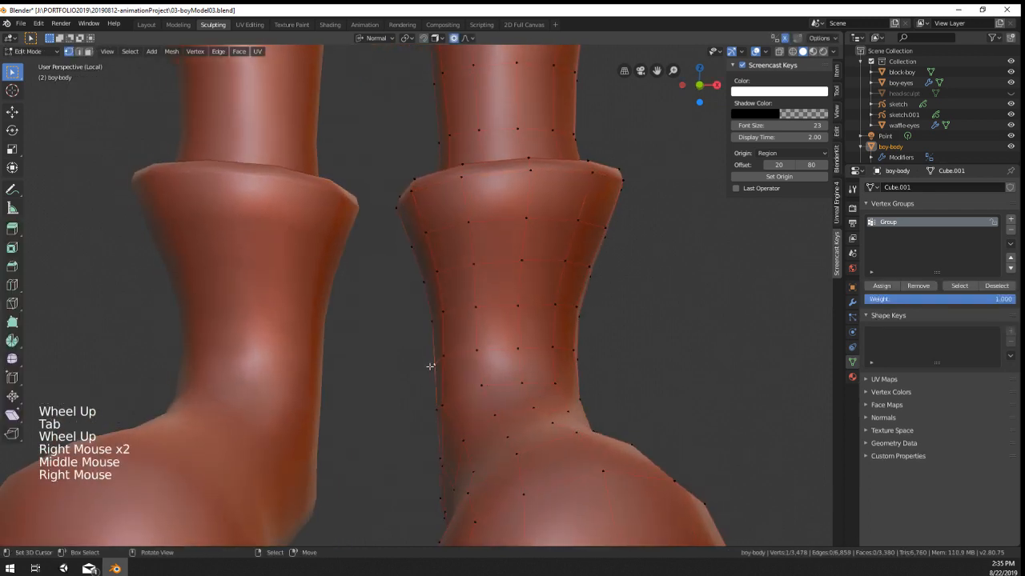
{"action": "key", "text": "r"}
{"action": "right_click", "coordinate": [704, 346]}
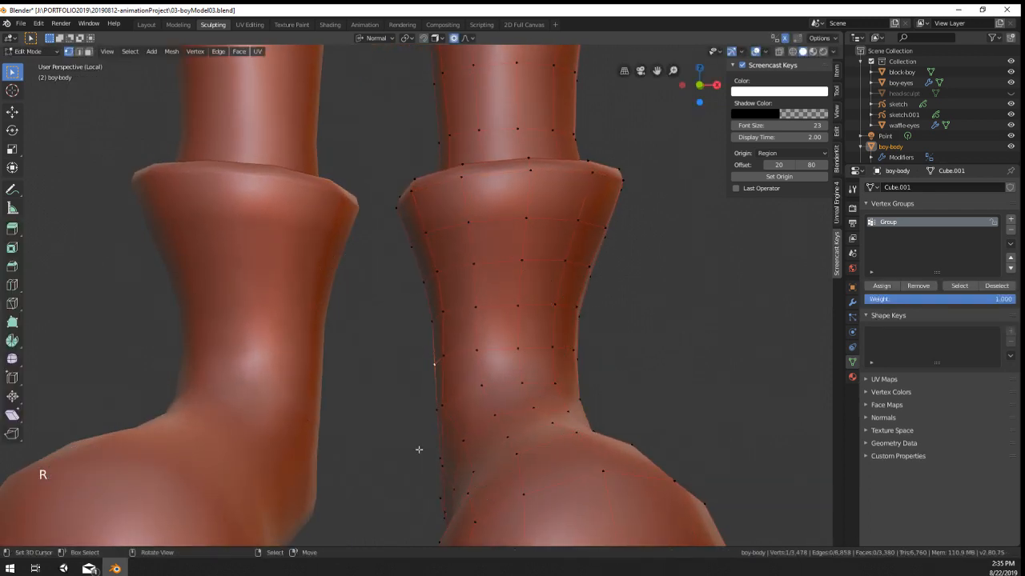
{"action": "right_click", "coordinate": [418, 410]}
{"action": "key", "text": "g"}
{"action": "key", "text": "Tab"}
{"action": "scroll", "coordinate": [418, 412], "scroll_direction": "down", "scroll_amount": 5}
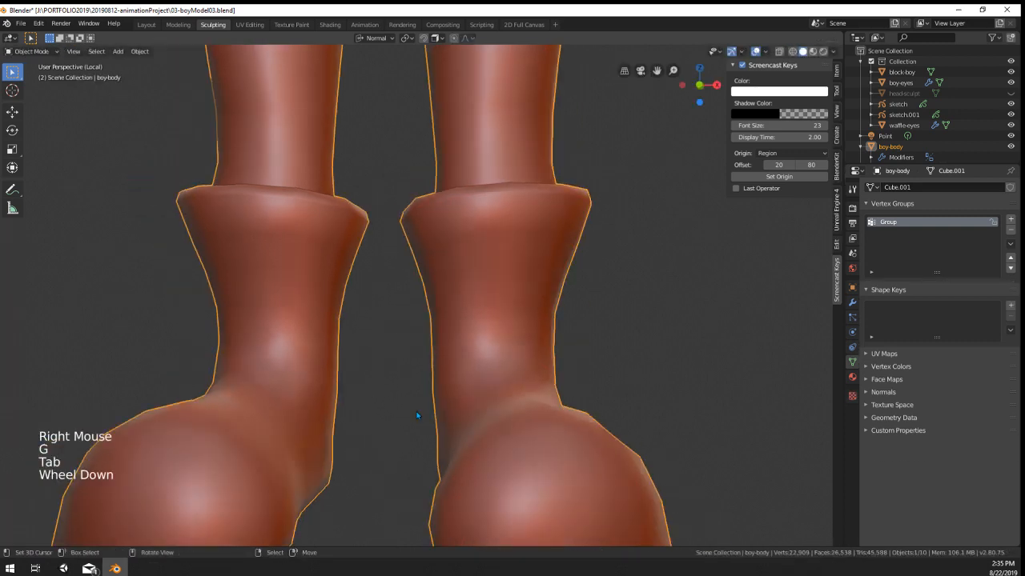
Step: Select two neighbouring vertices on the boot's heel and push them backward in the left orthographic view with proportional editing
{"action": "middle_click_drag", "start_coordinate": [418, 412], "coordinate": [192, 389]}
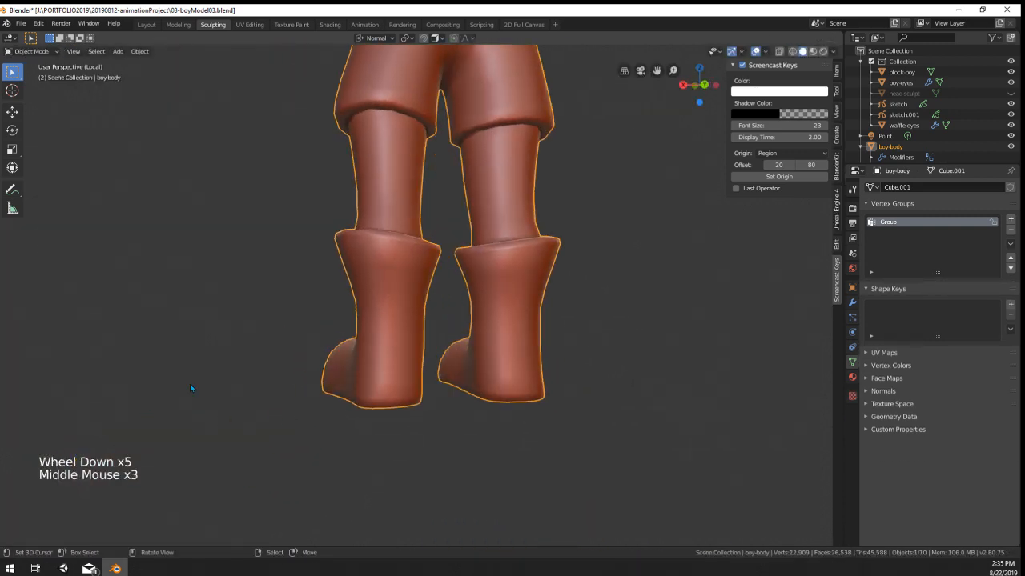
{"action": "scroll", "coordinate": [398, 431], "scroll_direction": "up", "scroll_amount": 1}
{"action": "key", "text": "Tab"}
{"action": "right_click", "coordinate": [392, 400]}
{"action": "right_click", "coordinate": [407, 404], "text": "shift"}
{"action": "middle_click_drag", "start_coordinate": [406, 407], "coordinate": [358, 430]}
{"action": "key", "text": "ctrl+KP_3"}
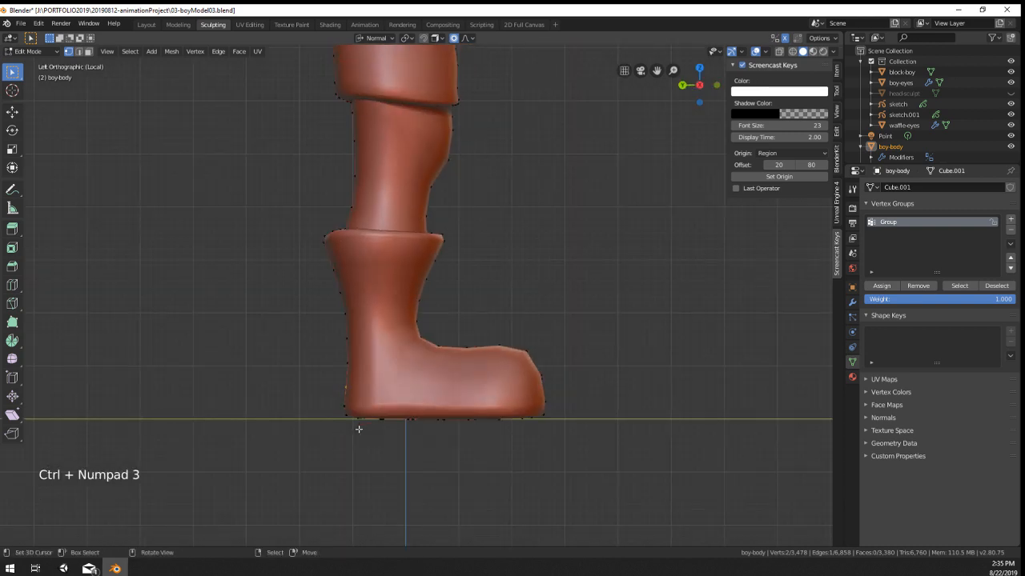
{"action": "key", "text": "g"}
{"action": "key", "text": "Tab"}
{"action": "key", "text": "Tab"}
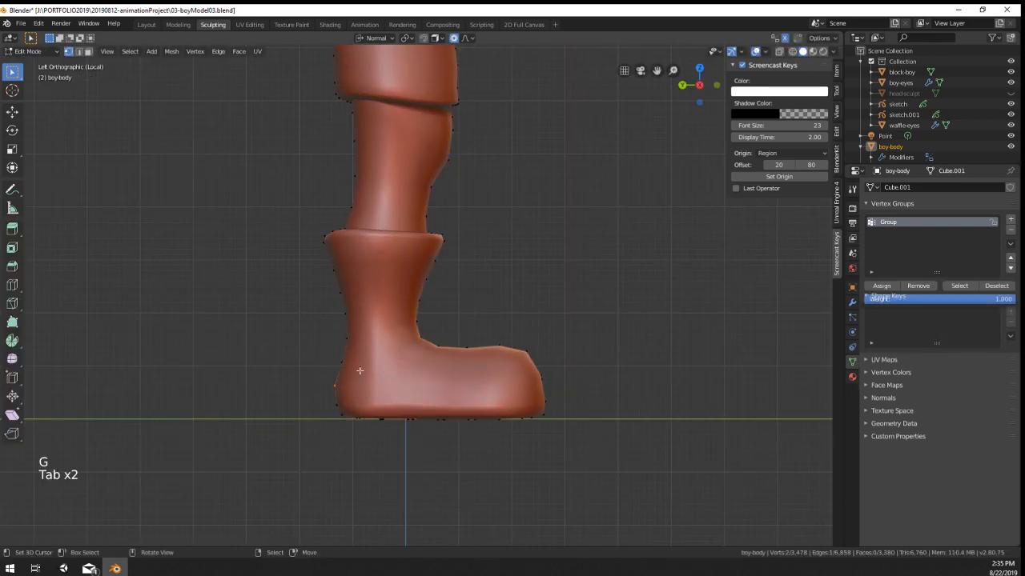
Step: Select a vertex at the back of the ankle and examine the reshaped boots from three-quarter front views
{"action": "right_click", "coordinate": [424, 427]}
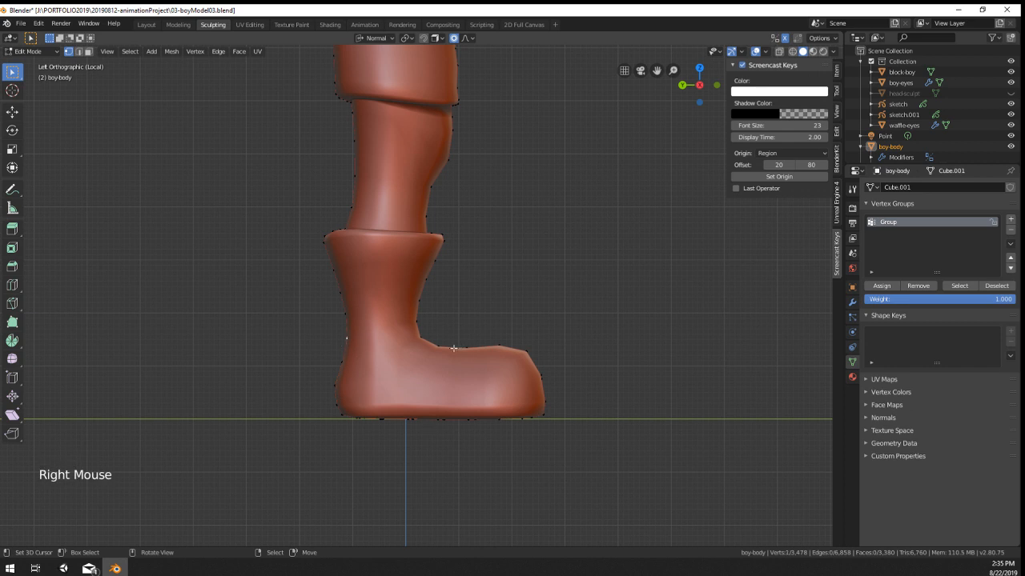
{"action": "middle_click_drag", "start_coordinate": [448, 398], "coordinate": [352, 389]}
{"action": "key", "text": "Tab"}
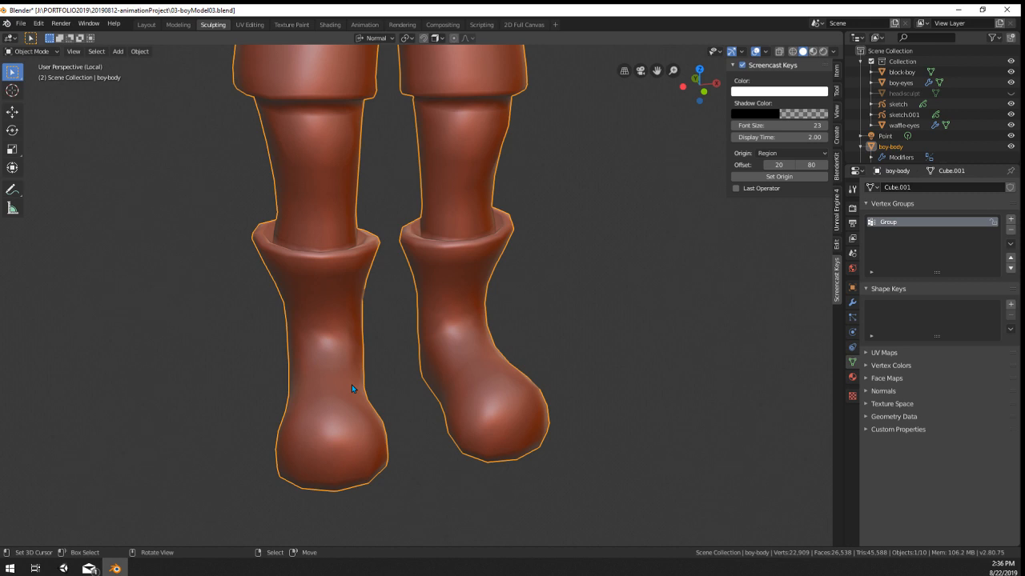
{"action": "middle_click_drag", "start_coordinate": [352, 389], "coordinate": [372, 378]}
{"action": "scroll", "coordinate": [380, 377], "scroll_direction": "down", "scroll_amount": 2}
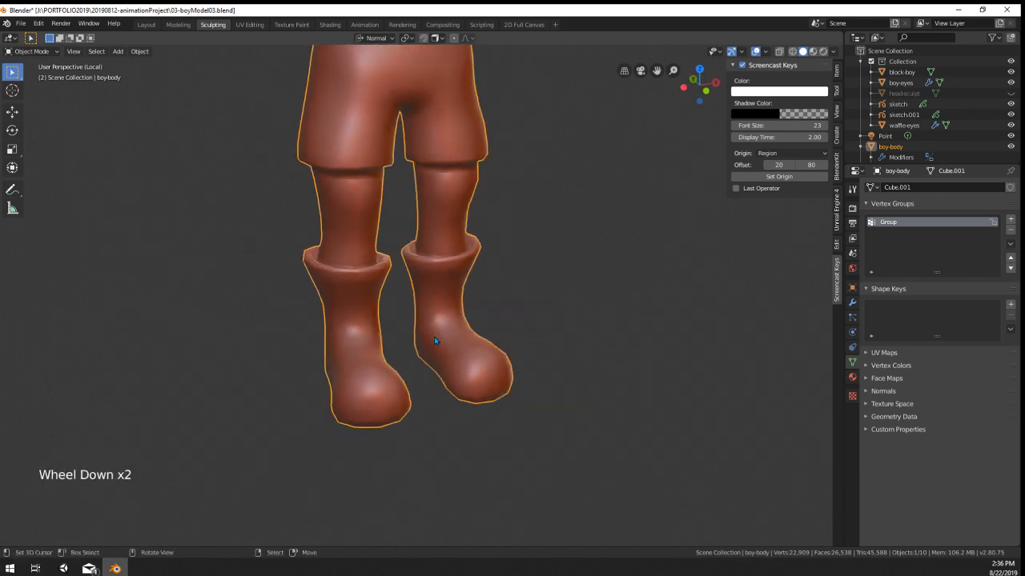
Step: Move the boot cuff's outer vertex about -0.0094 m in X and -0.007 m in Z with proportional size 0.135
{"action": "scroll", "coordinate": [434, 337], "scroll_direction": "down", "scroll_amount": 1}
{"action": "middle_click_drag", "start_coordinate": [434, 337], "coordinate": [550, 402], "text": "shift"}
{"action": "scroll", "coordinate": [435, 392], "scroll_direction": "up", "scroll_amount": 2}
{"action": "key", "text": "Tab"}
{"action": "right_click", "coordinate": [489, 371]}
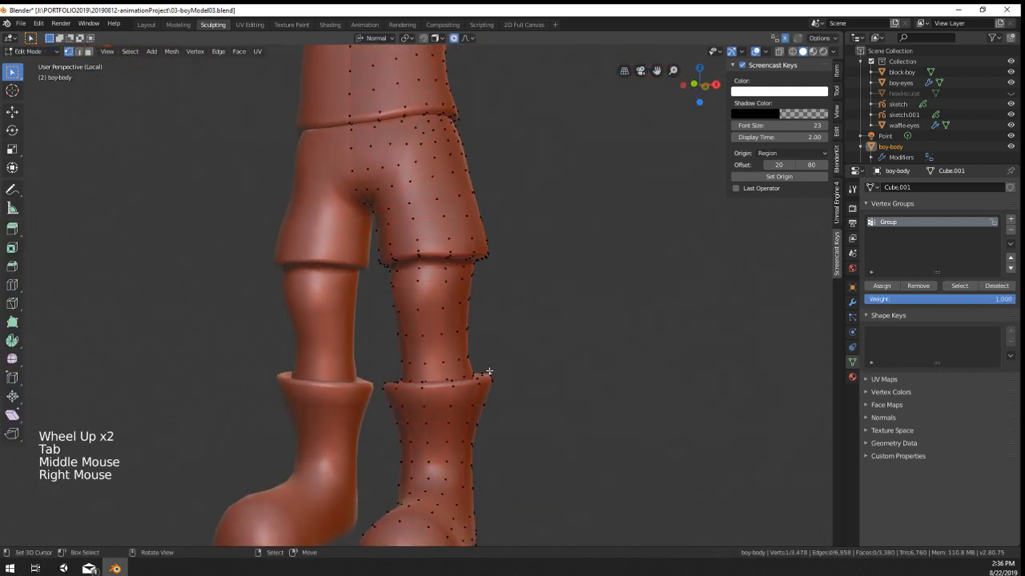
{"action": "middle_click_drag", "start_coordinate": [504, 374], "coordinate": [522, 373]}
{"action": "key", "text": "g"}
{"action": "scroll", "coordinate": [551, 394], "scroll_direction": "down", "scroll_amount": 2}
{"action": "left_click", "coordinate": [551, 394]}
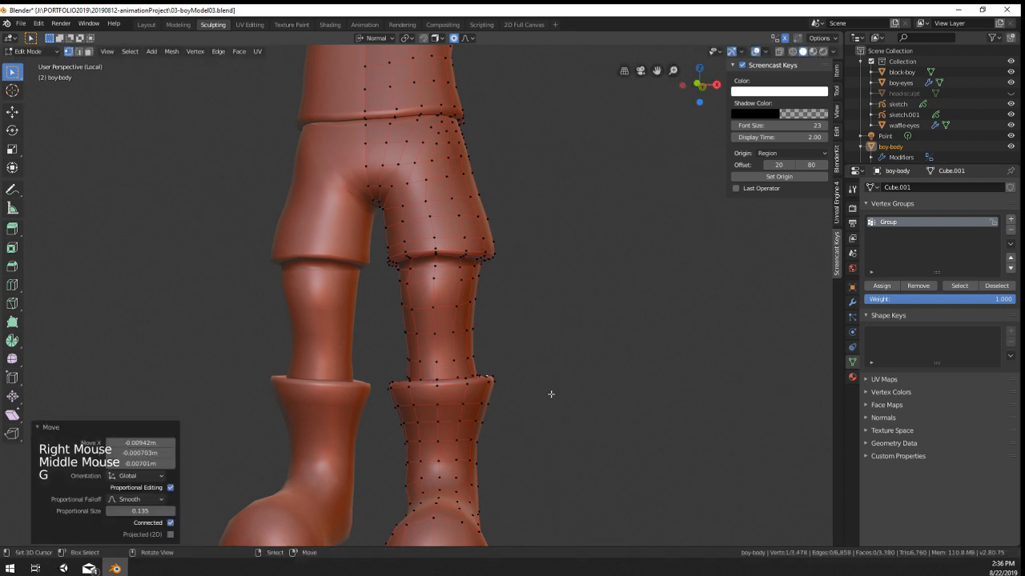
{"action": "key", "text": "Tab"}
{"action": "scroll", "coordinate": [472, 400], "scroll_direction": "down", "scroll_amount": 2}
{"action": "middle_click_drag", "start_coordinate": [471, 401], "coordinate": [491, 402]}
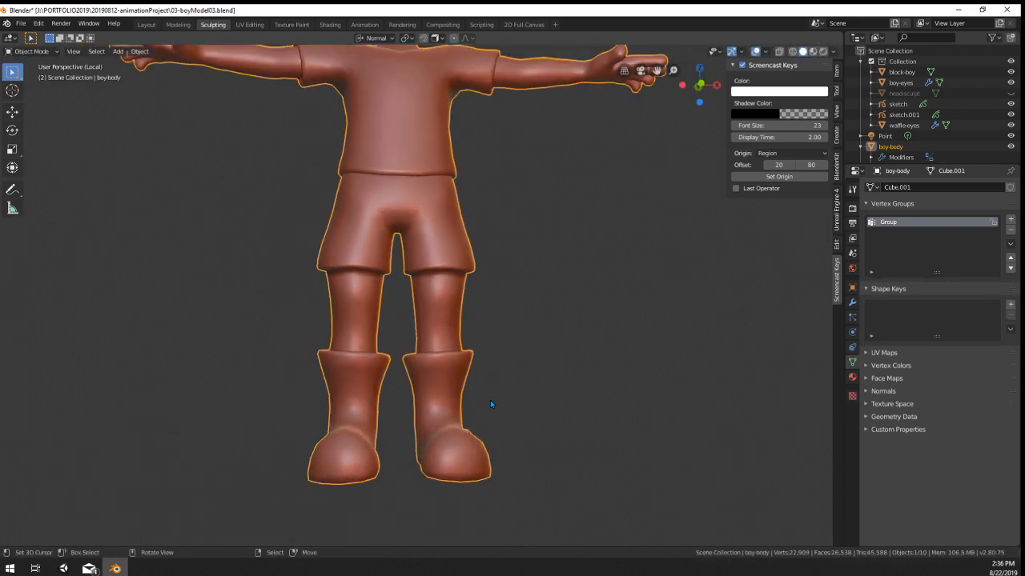
Step: Examine the whole figure from front and three-quarter views, deselect the body and select the boy-hair-block object
{"action": "scroll", "coordinate": [489, 403], "scroll_direction": "down", "scroll_amount": 3}
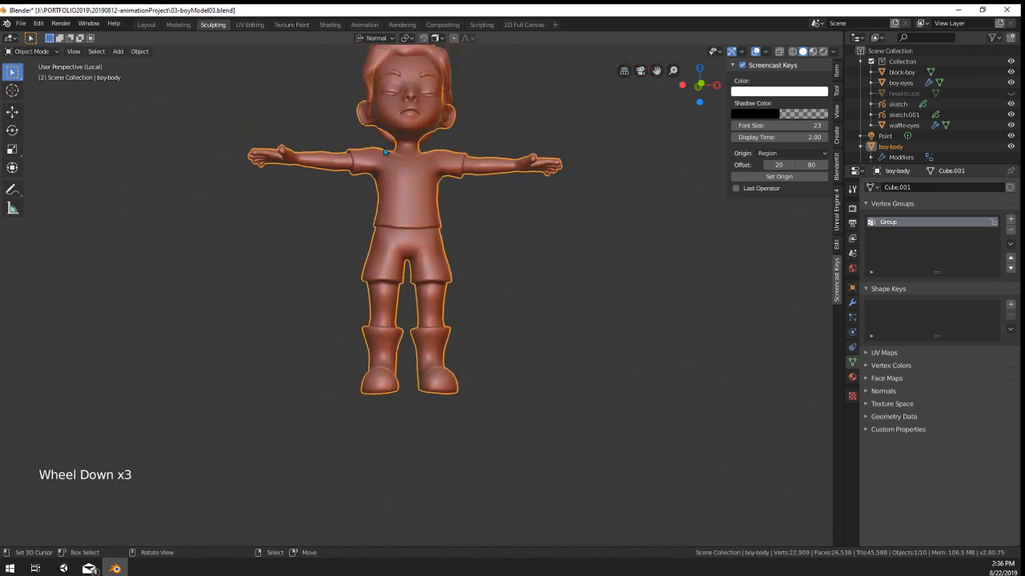
{"action": "middle_click_drag", "start_coordinate": [474, 248], "coordinate": [456, 349], "text": "shift"}
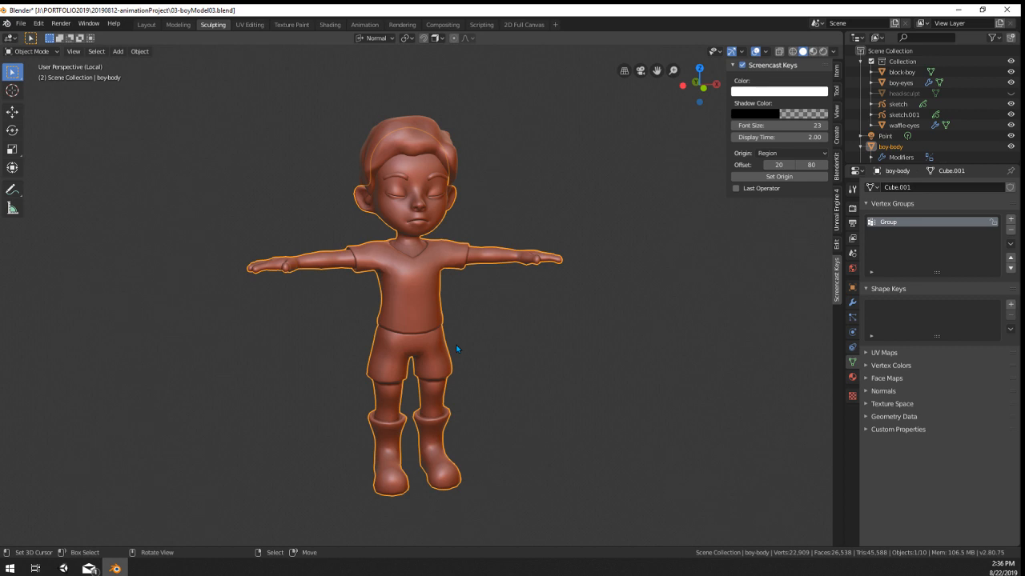
{"action": "right_click", "coordinate": [462, 354]}
{"action": "middle_click_drag", "start_coordinate": [456, 348], "coordinate": [404, 374]}
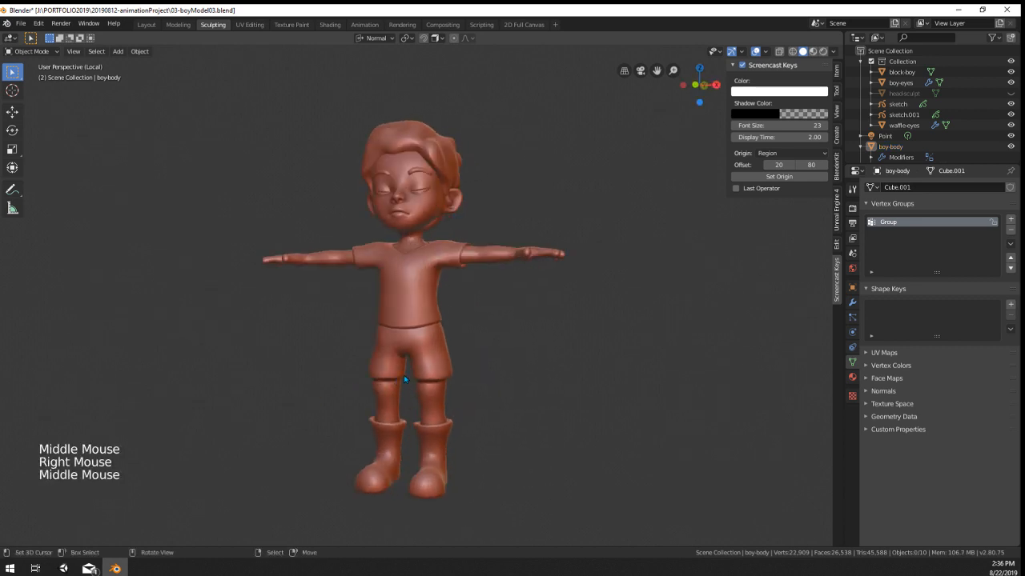
{"action": "right_click", "coordinate": [462, 234]}
{"action": "right_click", "coordinate": [462, 234]}
{"action": "scroll", "coordinate": [463, 212], "scroll_direction": "up", "scroll_amount": 4}
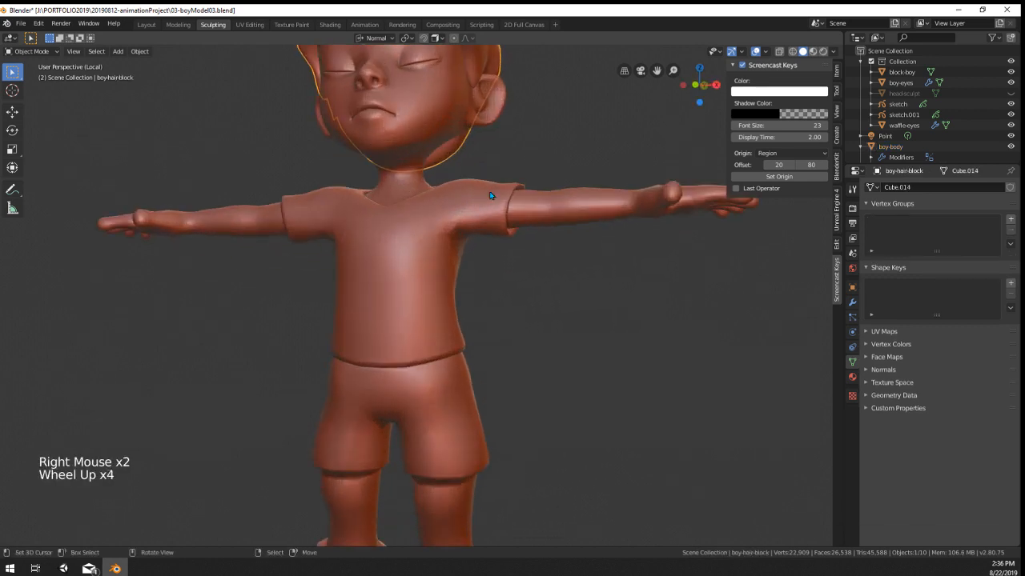
Step: Examine the head, shoulders and shirt from three-quarter and front views and make the body the active object
{"action": "middle_click_drag", "start_coordinate": [490, 195], "coordinate": [497, 285], "text": "shift"}
{"action": "middle_click_drag", "start_coordinate": [496, 284], "coordinate": [459, 284]}
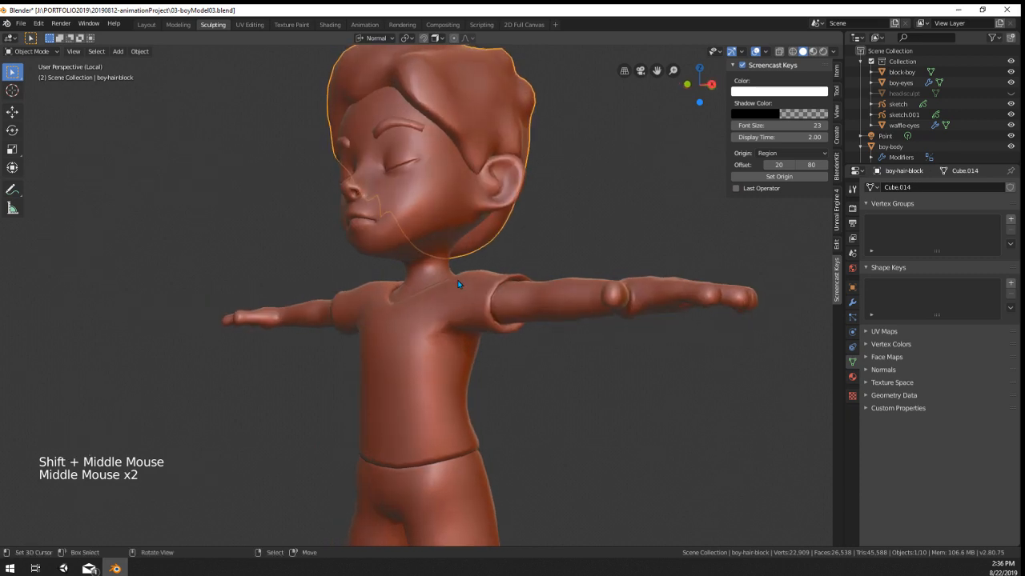
{"action": "right_click", "coordinate": [458, 284]}
{"action": "middle_click_drag", "start_coordinate": [458, 284], "coordinate": [578, 279]}
{"action": "right_click", "coordinate": [578, 279]}
{"action": "middle_click_drag", "start_coordinate": [521, 237], "coordinate": [470, 256]}
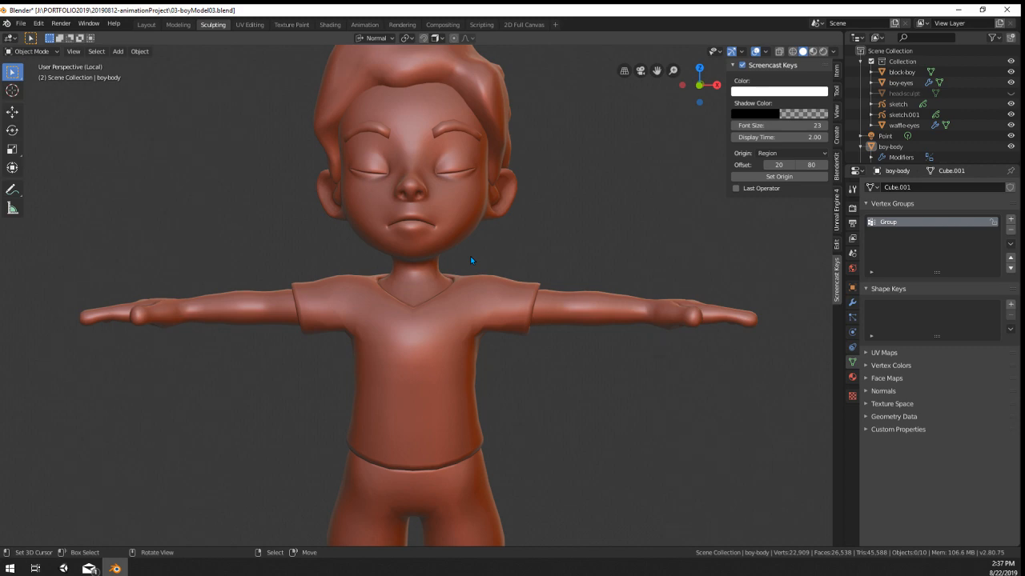
Step: Select the boy-body object and switch it to Sculpt Mode with the closed eye in close view
{"action": "scroll", "coordinate": [466, 254], "scroll_direction": "up", "scroll_amount": 1}
{"action": "scroll", "coordinate": [464, 254], "scroll_direction": "down", "scroll_amount": 1}
{"action": "middle_click_drag", "start_coordinate": [465, 254], "coordinate": [429, 285], "text": "shift"}
{"action": "scroll", "coordinate": [428, 252], "scroll_direction": "up", "scroll_amount": 5}
{"action": "right_click", "coordinate": [427, 252]}
{"action": "key", "text": "Tab"}
{"action": "key", "text": "Tab"}
{"action": "scroll", "coordinate": [429, 286], "scroll_direction": "up", "scroll_amount": 2}
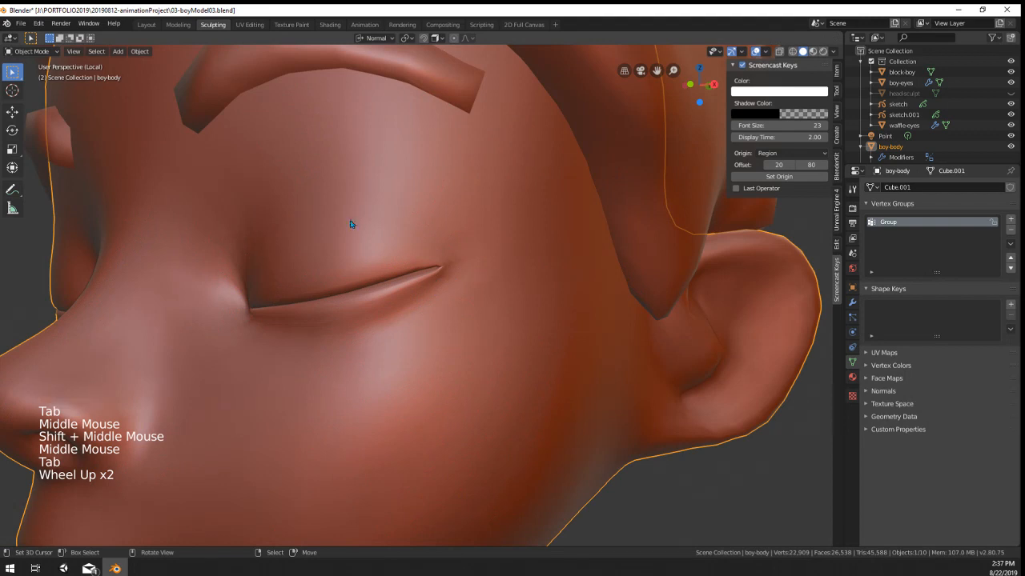
{"action": "left_click", "coordinate": [430, 285]}
{"action": "key", "text": "Tab"}
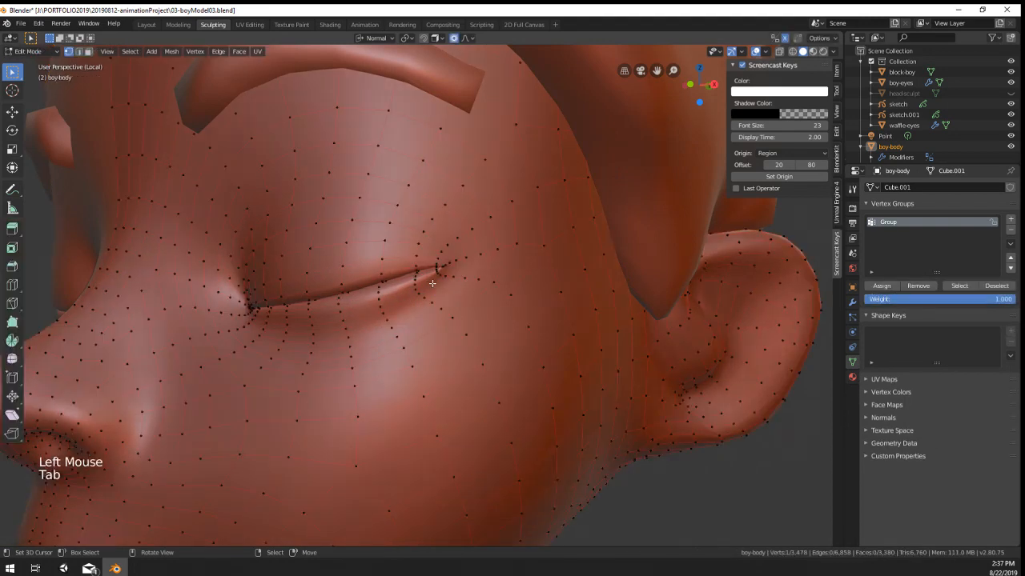
{"action": "key", "text": "Tab"}
{"action": "left_click", "coordinate": [50, 53]}
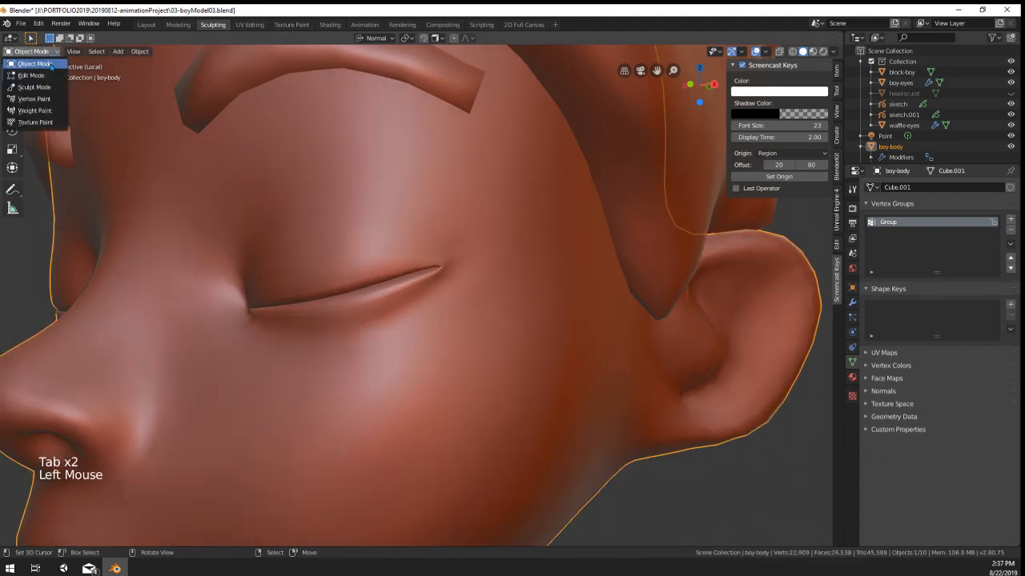
{"action": "left_click", "coordinate": [32, 91]}
Step: Set the brush radius to 122 px and smooth the skin at the eye's outer corner
{"action": "key", "text": "f"}
{"action": "left_click", "coordinate": [460, 263], "text": "shift"}
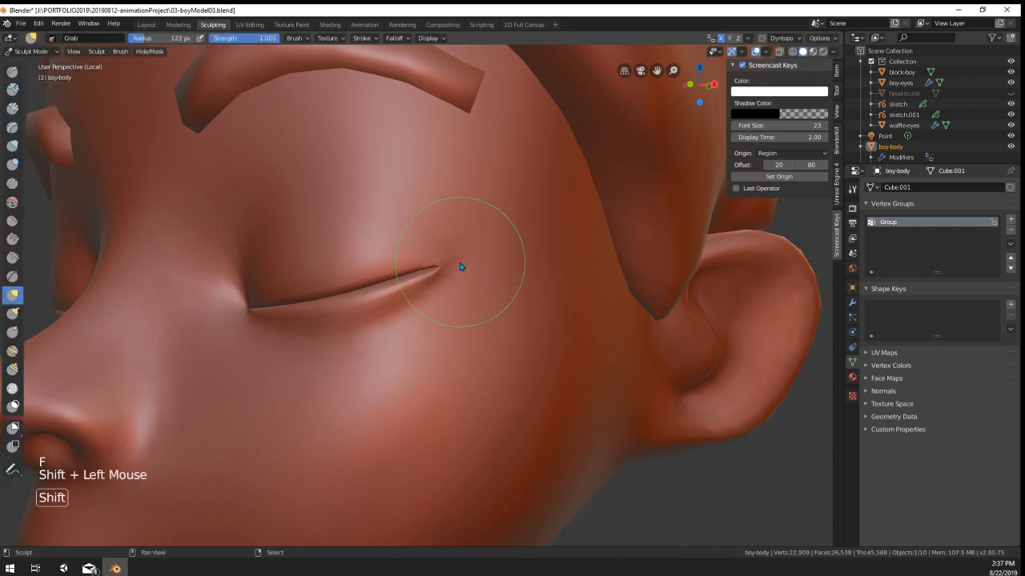
{"action": "left_click_drag", "start_coordinate": [460, 263], "coordinate": [440, 268], "text": "shift"}
{"action": "left_click", "coordinate": [440, 269], "text": "shift"}
Step: Set the Grab brush radius to 209 px and pull the outer corner of the eye slightly outward
{"action": "middle_click_drag", "start_coordinate": [450, 284], "coordinate": [435, 286]}
{"action": "key", "text": "g"}
{"action": "key", "text": "f"}
{"action": "left_click", "coordinate": [403, 288]}
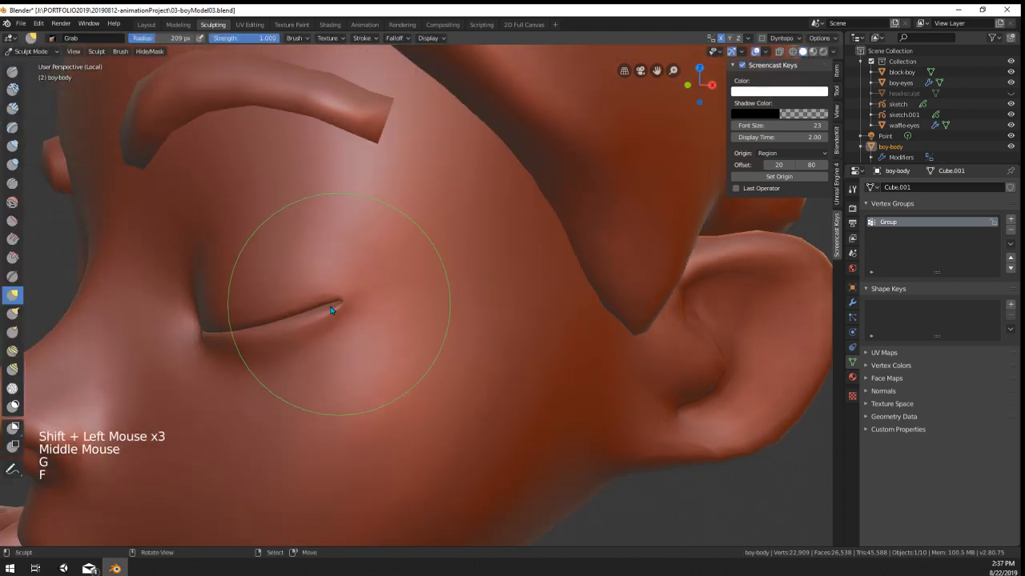
{"action": "left_click_drag", "start_coordinate": [349, 299], "coordinate": [358, 298]}
{"action": "left_click_drag", "start_coordinate": [386, 288], "coordinate": [390, 288]}
{"action": "middle_click_drag", "start_coordinate": [390, 292], "coordinate": [441, 277]}
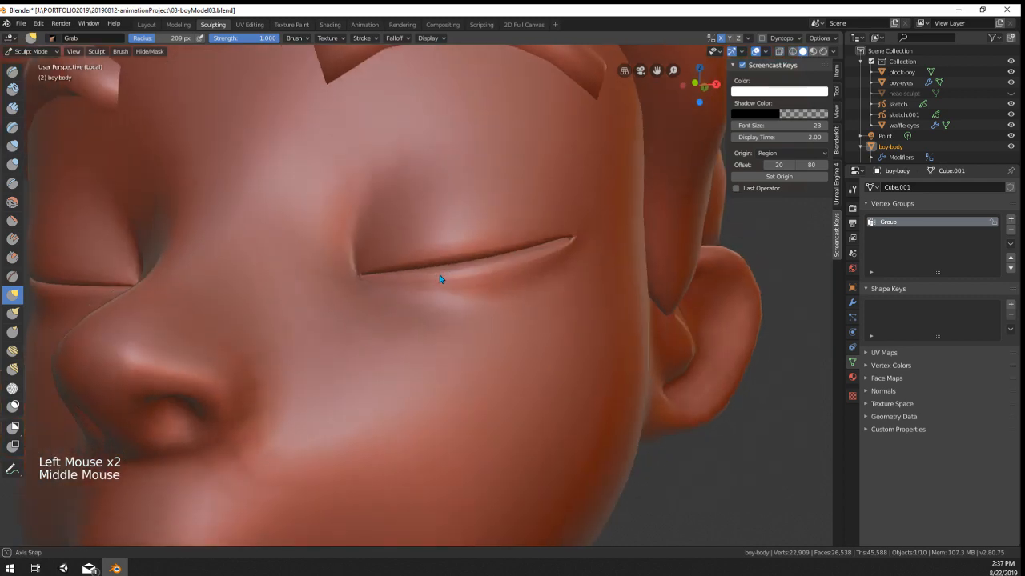
{"action": "left_click", "coordinate": [608, 249]}
Step: Check the reshaped eye on the whole face and return the body to Object Mode
{"action": "scroll", "coordinate": [569, 301], "scroll_direction": "down", "scroll_amount": 2}
{"action": "mouse_move", "coordinate": [568, 301]}
{"action": "middle_mouse_down"}
{"action": "mouse_move", "coordinate": [590, 296]}
{"action": "mouse_move", "coordinate": [597, 336]}
{"action": "mouse_move", "coordinate": [523, 323]}
{"action": "middle_mouse_up"}
{"action": "scroll", "coordinate": [572, 284], "scroll_direction": "down", "scroll_amount": 3}
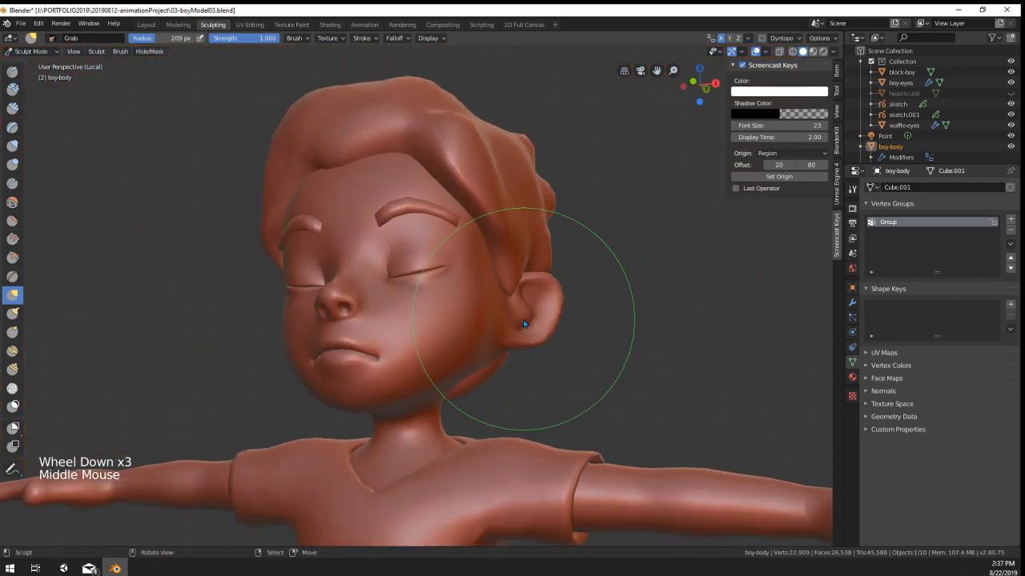
{"action": "scroll", "coordinate": [522, 319], "scroll_direction": "up", "scroll_amount": 2}
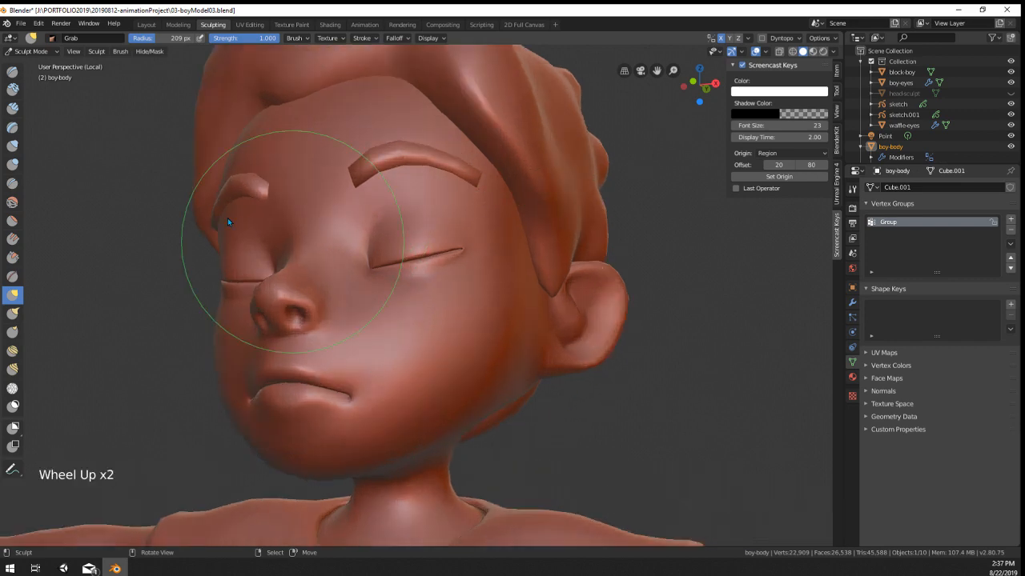
{"action": "left_click", "coordinate": [40, 51]}
{"action": "left_click", "coordinate": [50, 62]}
Step: Examine the whole figure's proportions from three-quarter and front views
{"action": "scroll", "coordinate": [432, 275], "scroll_direction": "up", "scroll_amount": 2}
{"action": "scroll", "coordinate": [432, 275], "scroll_direction": "down", "scroll_amount": 5}
{"action": "mouse_move", "coordinate": [609, 385]}
{"action": "middle_mouse_down"}
{"action": "mouse_move", "coordinate": [529, 391]}
{"action": "mouse_move", "coordinate": [596, 404]}
{"action": "mouse_move", "coordinate": [592, 388]}
{"action": "middle_mouse_up"}
{"action": "middle_click_drag", "start_coordinate": [593, 389], "coordinate": [551, 347]}
{"action": "scroll", "coordinate": [600, 368], "scroll_direction": "down", "scroll_amount": 2}
{"action": "scroll", "coordinate": [602, 348], "scroll_direction": "down", "scroll_amount": 3}
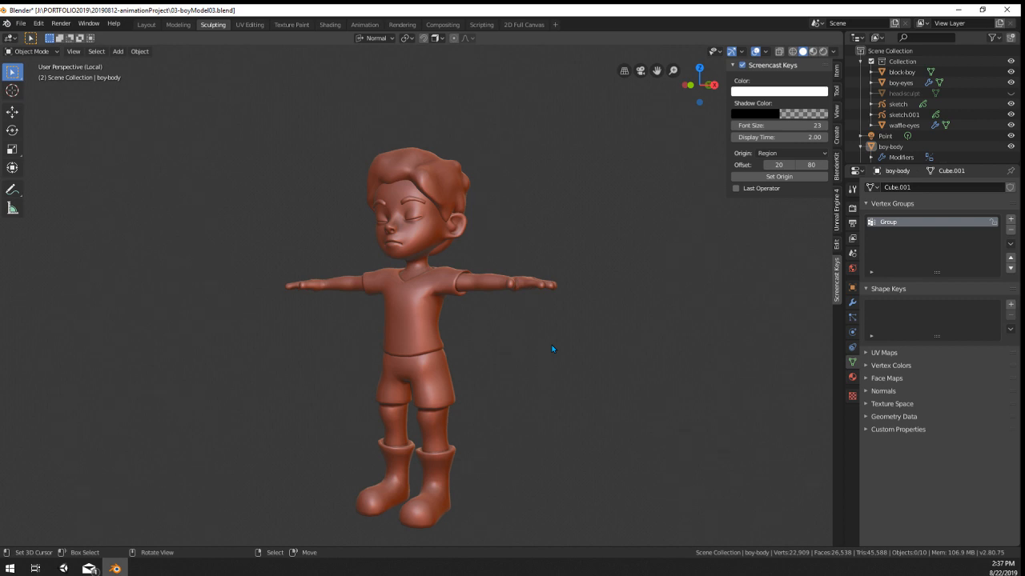
{"action": "scroll", "coordinate": [551, 349], "scroll_direction": "up", "scroll_amount": 4}
{"action": "scroll", "coordinate": [601, 244], "scroll_direction": "down", "scroll_amount": 2}
{"action": "middle_click_drag", "start_coordinate": [600, 245], "coordinate": [594, 288], "text": "shift"}
{"action": "middle_click_drag", "start_coordinate": [594, 289], "coordinate": [596, 335]}
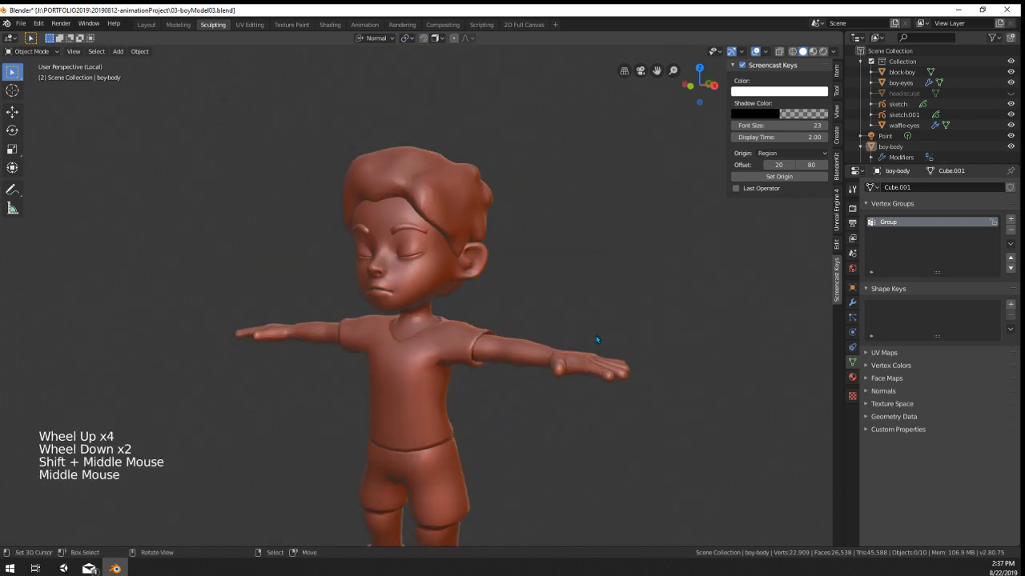
{"action": "scroll", "coordinate": [595, 340], "scroll_direction": "up", "scroll_amount": 1}
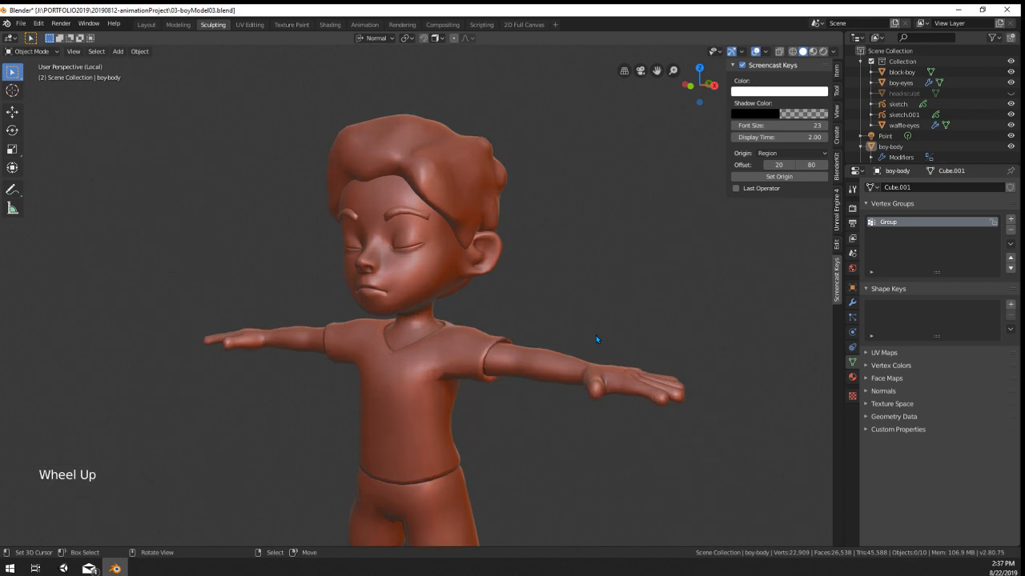
{"action": "middle_click_drag", "start_coordinate": [596, 339], "coordinate": [497, 222]}
Step: Select the hair block and try moving it off the head to look at the figure without hair
{"action": "right_click", "coordinate": [495, 163]}
{"action": "right_click", "coordinate": [497, 225]}
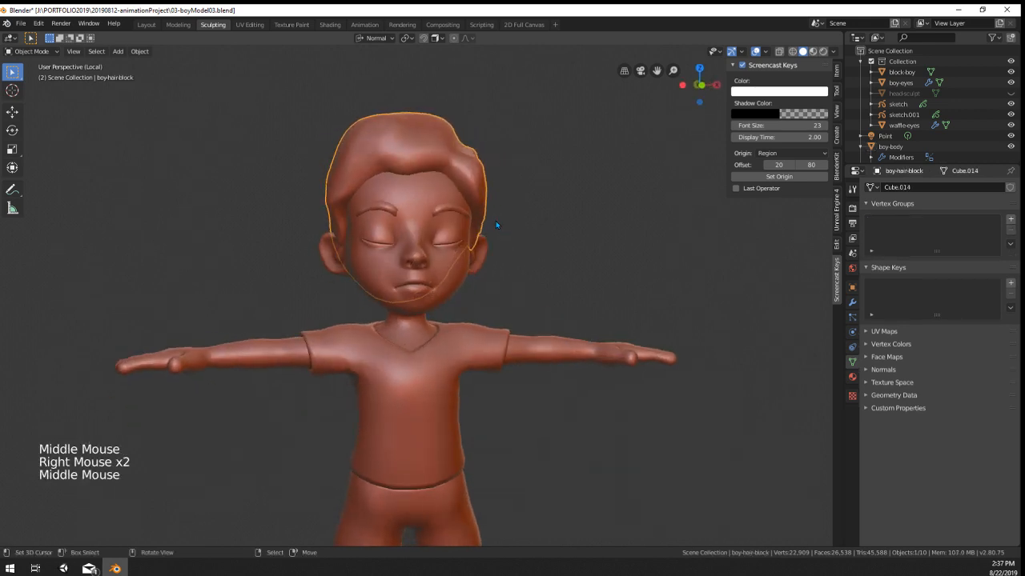
{"action": "scroll", "coordinate": [496, 233], "scroll_direction": "down", "scroll_amount": 2}
{"action": "middle_click_drag", "start_coordinate": [492, 346], "coordinate": [481, 312], "text": "shift"}
{"action": "right_click", "coordinate": [379, 317]}
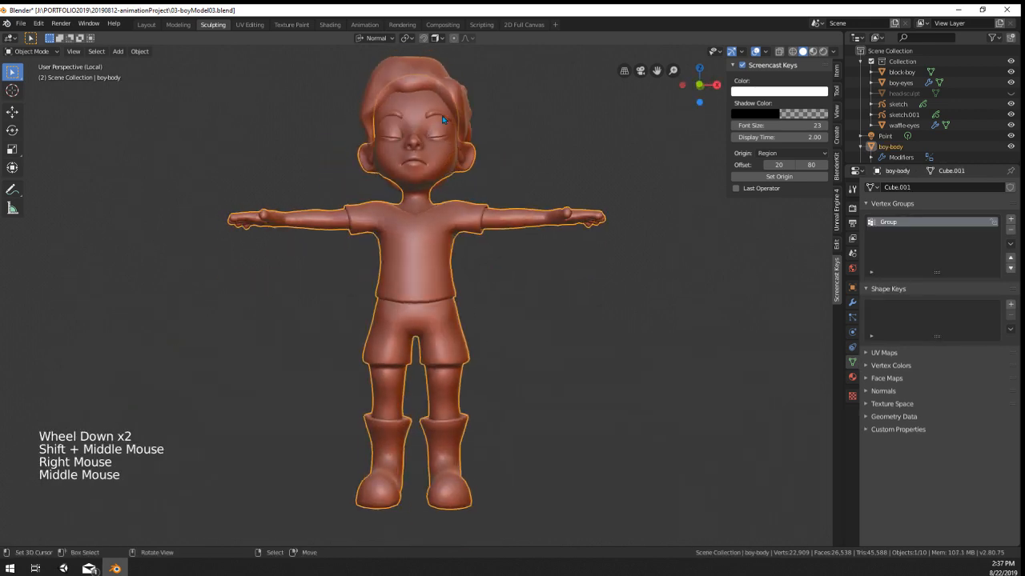
{"action": "right_click", "coordinate": [442, 115]}
{"action": "key", "text": "g"}
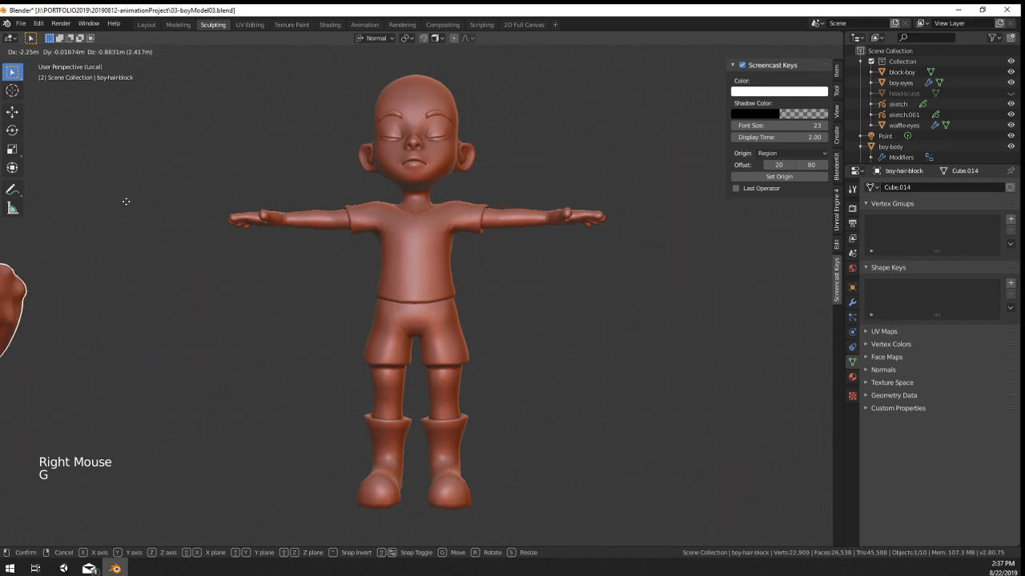
{"action": "right_click", "coordinate": [516, 183]}
Step: Examine the head and hair from raised front and three-quarter views
{"action": "scroll", "coordinate": [518, 183], "scroll_direction": "down", "scroll_amount": 1}
{"action": "middle_click_drag", "start_coordinate": [518, 184], "coordinate": [512, 241]}
{"action": "scroll", "coordinate": [521, 160], "scroll_direction": "up", "scroll_amount": 2}
{"action": "middle_click_drag", "start_coordinate": [512, 240], "coordinate": [541, 344]}
{"action": "scroll", "coordinate": [501, 315], "scroll_direction": "up", "scroll_amount": 1}
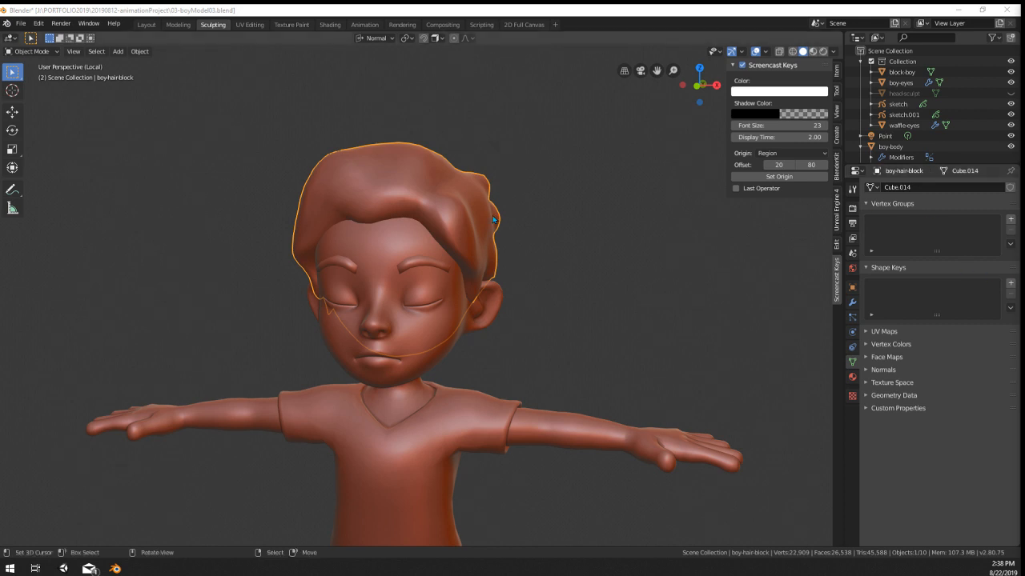
{"action": "middle_click_drag", "start_coordinate": [492, 215], "coordinate": [542, 216]}
Step: Pull the hair's top front vertex up about 0.13 m in Edit Mode with proportional size 0.20
{"action": "key", "text": "Tab"}
{"action": "middle_click_drag", "start_coordinate": [488, 123], "coordinate": [489, 205], "text": "shift"}
{"action": "middle_click_drag", "start_coordinate": [489, 205], "coordinate": [483, 194]}
{"action": "mouse_move", "coordinate": [483, 193]}
{"action": "middle_mouse_down"}
{"action": "mouse_move", "coordinate": [473, 183]}
{"action": "mouse_move", "coordinate": [446, 192]}
{"action": "mouse_move", "coordinate": [470, 209]}
{"action": "middle_mouse_up"}
{"action": "right_click", "coordinate": [418, 190]}
{"action": "key", "text": "g"}
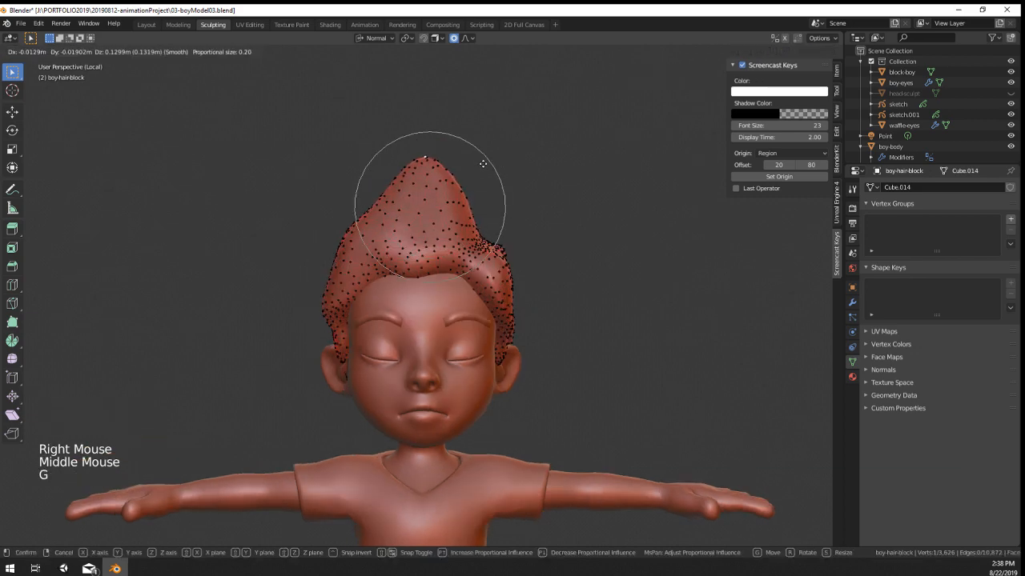
{"action": "left_click", "coordinate": [464, 155]}
Step: Rotate the raised hair tip in front and side views and adjust its position with proportional editing
{"action": "key", "text": "r"}
{"action": "left_click", "coordinate": [518, 148]}
{"action": "middle_click_drag", "start_coordinate": [518, 148], "coordinate": [428, 171]}
{"action": "key", "text": "r"}
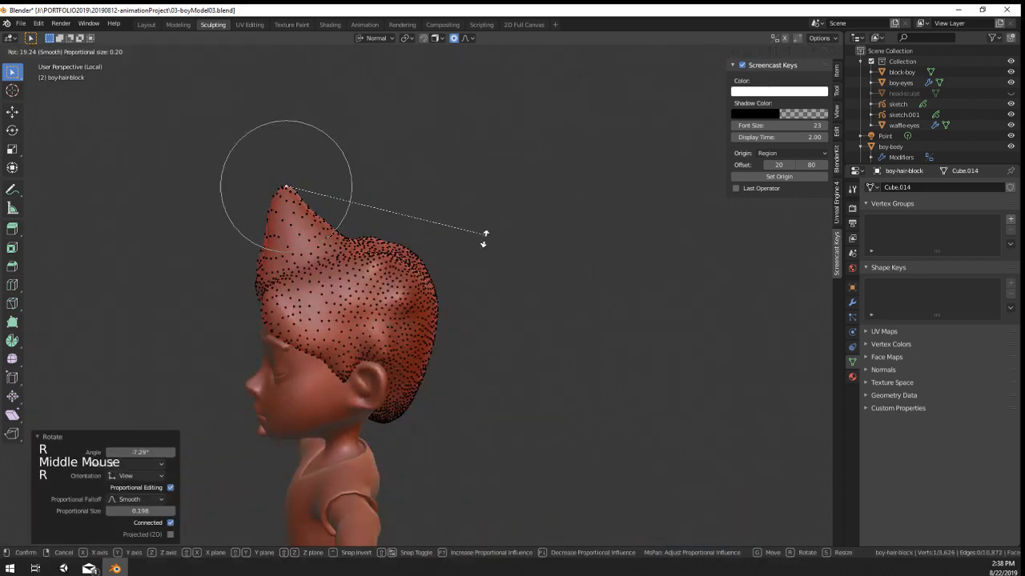
{"action": "scroll", "coordinate": [464, 334], "scroll_direction": "up", "scroll_amount": 6}
{"action": "left_click", "coordinate": [483, 349]}
{"action": "key", "text": "g"}
{"action": "left_click", "coordinate": [497, 360]}
{"action": "middle_click_drag", "start_coordinate": [393, 351], "coordinate": [510, 331]}
{"action": "key", "text": "Tab"}
Step: Move the outer vertex on the hair's flatter side inward about 0.02 m with proportional size 0.35
{"action": "scroll", "coordinate": [503, 333], "scroll_direction": "down", "scroll_amount": 2}
{"action": "scroll", "coordinate": [489, 370], "scroll_direction": "down", "scroll_amount": 5}
{"action": "middle_click_drag", "start_coordinate": [489, 370], "coordinate": [440, 433]}
{"action": "right_click", "coordinate": [472, 404]}
{"action": "scroll", "coordinate": [402, 268], "scroll_direction": "up", "scroll_amount": 5}
{"action": "key", "text": "Tab"}
{"action": "right_click", "coordinate": [355, 265]}
{"action": "key", "text": "g"}
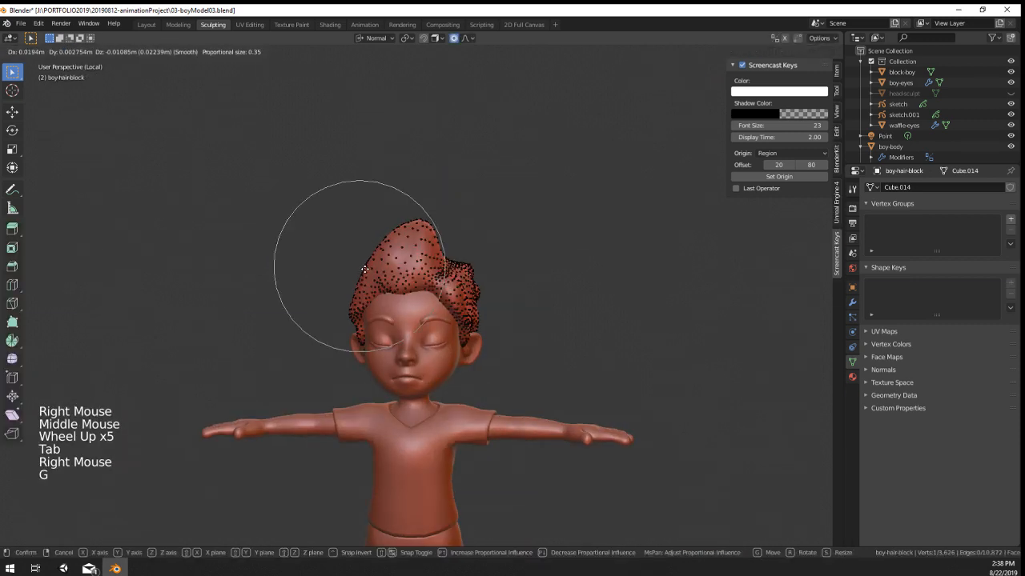
{"action": "left_click", "coordinate": [363, 266]}
Step: Adjust the small side lump beside the raised tuft in front view with proportional size 0.18 and leave Edit Mode
{"action": "right_click", "coordinate": [465, 270]}
{"action": "key", "text": "g"}
{"action": "middle_click_drag", "start_coordinate": [459, 273], "coordinate": [478, 270]}
{"action": "right_click", "coordinate": [467, 265]}
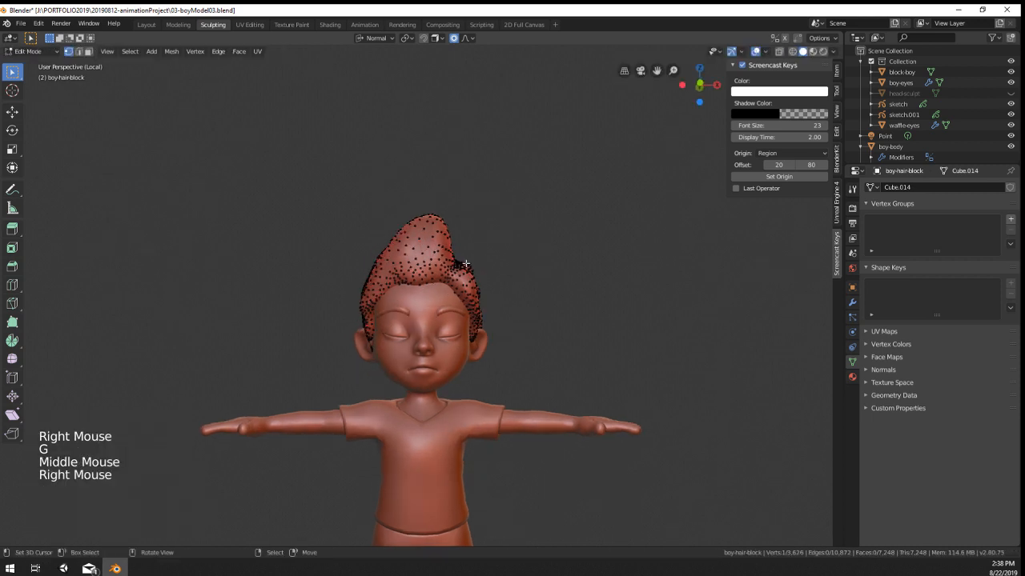
{"action": "right_click", "coordinate": [462, 265]}
{"action": "key", "text": "g"}
{"action": "right_click", "coordinate": [462, 265]}
{"action": "key", "text": "g"}
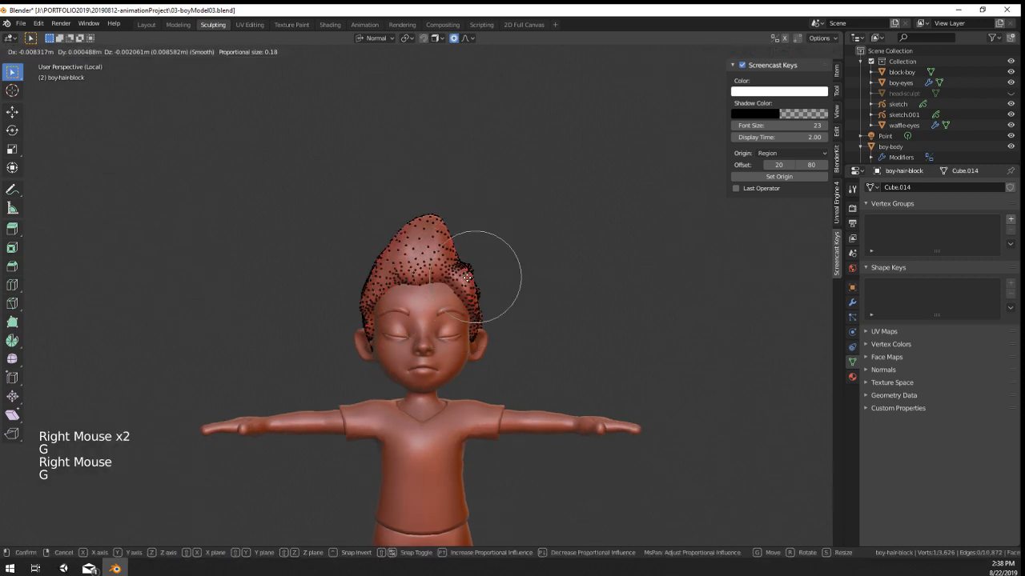
{"action": "left_click", "coordinate": [491, 282]}
{"action": "key", "text": "Tab"}
Step: Move vertices behind the front tuft and on the crown in side view with proportional editing to soften the dip
{"action": "middle_click_drag", "start_coordinate": [493, 284], "coordinate": [380, 294]}
{"action": "key", "text": "Tab"}
{"action": "right_click", "coordinate": [365, 259]}
{"action": "key", "text": "g"}
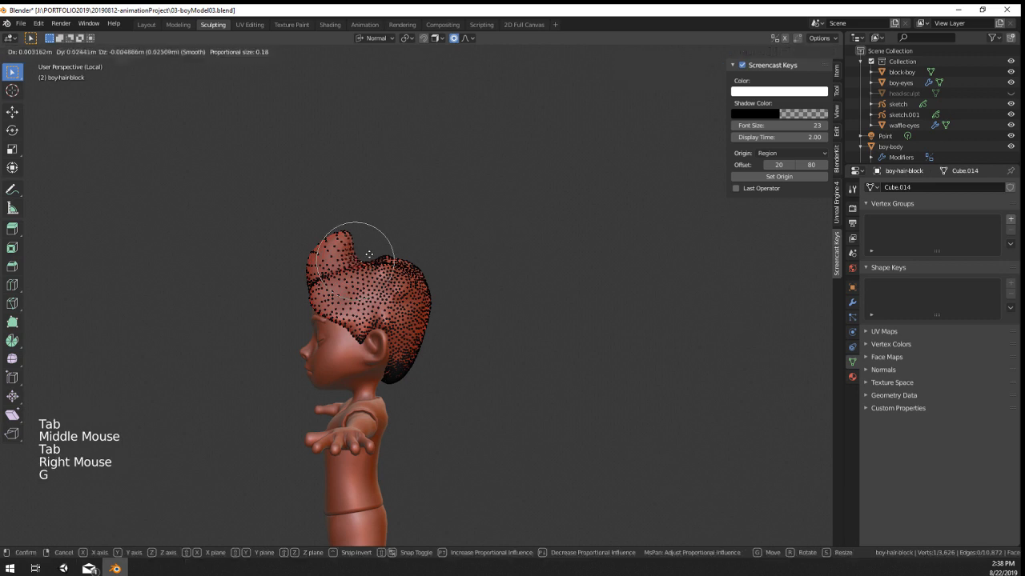
{"action": "left_click", "coordinate": [376, 246]}
{"action": "right_click", "coordinate": [396, 261]}
{"action": "key", "text": "g"}
{"action": "scroll", "coordinate": [396, 328], "scroll_direction": "down", "scroll_amount": 2}
{"action": "key", "text": "Tab"}
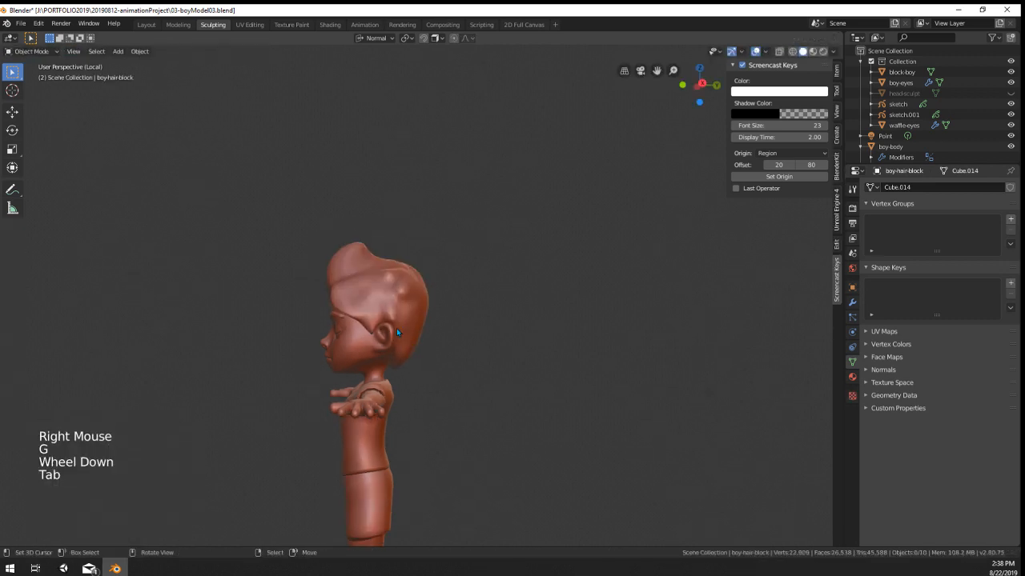
Step: Examine the reshaped hair and face from the front at near and far distances
{"action": "middle_click_drag", "start_coordinate": [397, 328], "coordinate": [432, 352]}
{"action": "scroll", "coordinate": [566, 338], "scroll_direction": "down", "scroll_amount": 4}
{"action": "scroll", "coordinate": [429, 231], "scroll_direction": "up", "scroll_amount": 4}
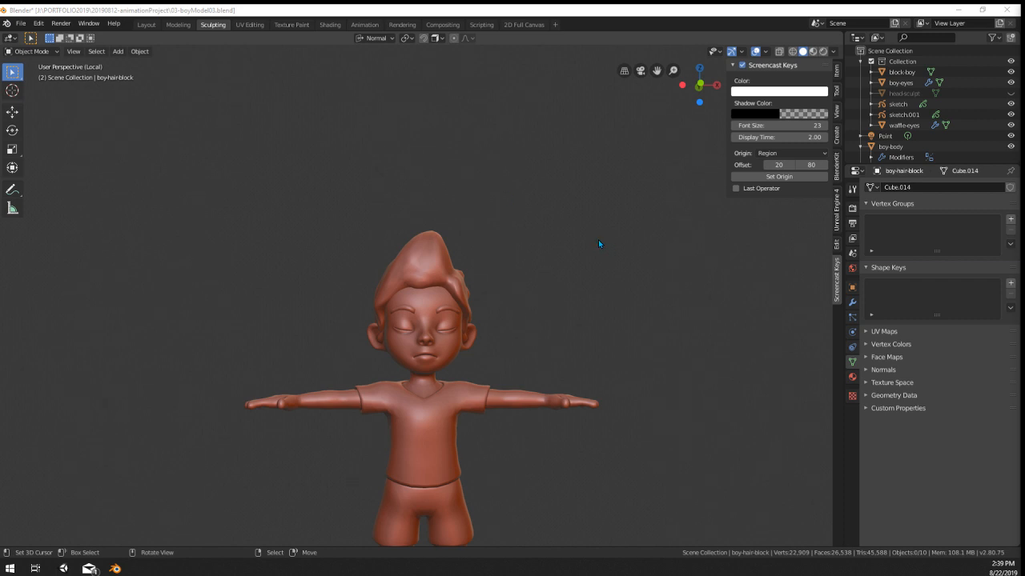
{"action": "scroll", "coordinate": [553, 252], "scroll_direction": "up", "scroll_amount": 5}
{"action": "middle_click_drag", "start_coordinate": [552, 240], "coordinate": [540, 226]}
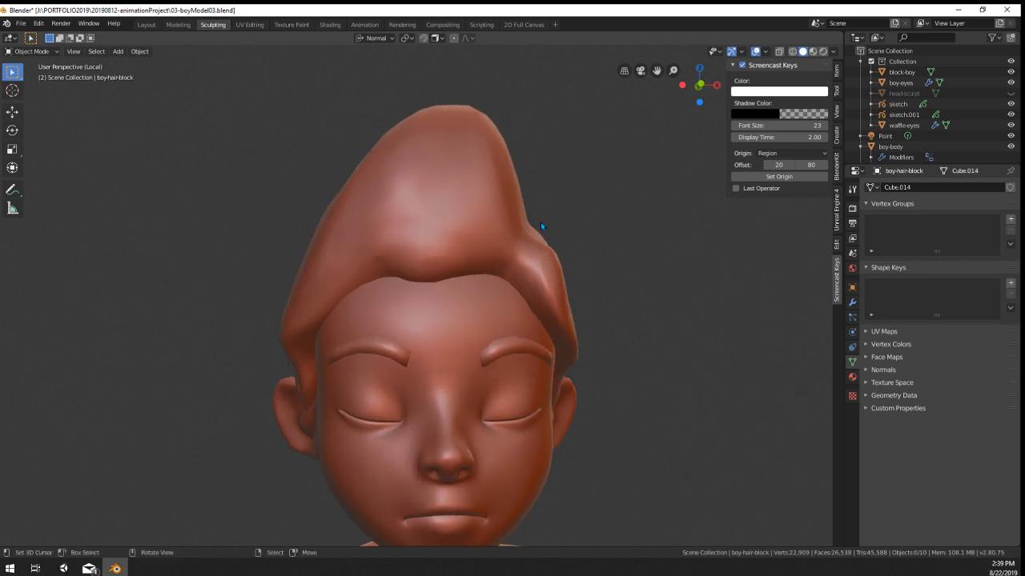
{"action": "scroll", "coordinate": [540, 227], "scroll_direction": "down", "scroll_amount": 3}
{"action": "scroll", "coordinate": [545, 224], "scroll_direction": "up", "scroll_amount": 1}
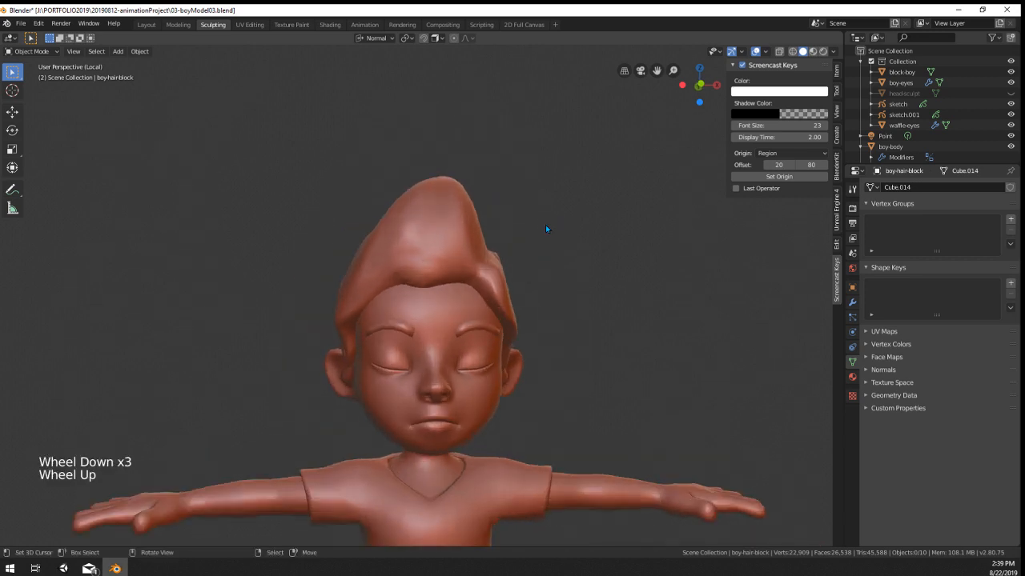
{"action": "mouse_move", "coordinate": [545, 225]}
{"action": "middle_mouse_down"}
{"action": "mouse_move", "coordinate": [443, 222]}
{"action": "mouse_move", "coordinate": [542, 222]}
{"action": "middle_mouse_up"}
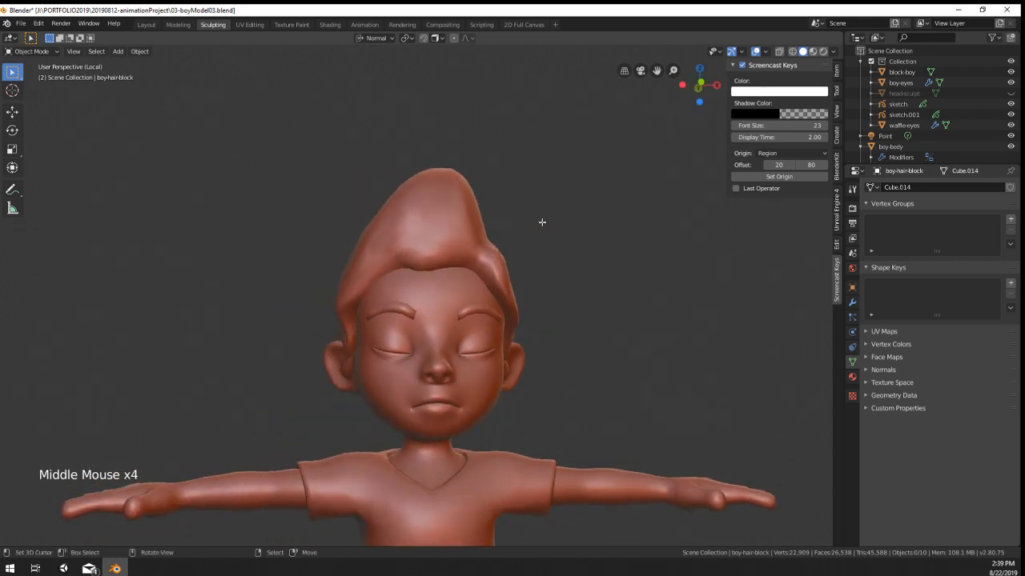
Step: Raise the hair's top vertex about 0.19 m with proportional size 0.56 for a tall pointed hairstyle
{"action": "key", "text": "Tab"}
{"action": "scroll", "coordinate": [455, 186], "scroll_direction": "down", "scroll_amount": 1}
{"action": "right_click", "coordinate": [441, 192]}
{"action": "key", "text": "g"}
{"action": "scroll", "coordinate": [433, 144], "scroll_direction": "down", "scroll_amount": 4}
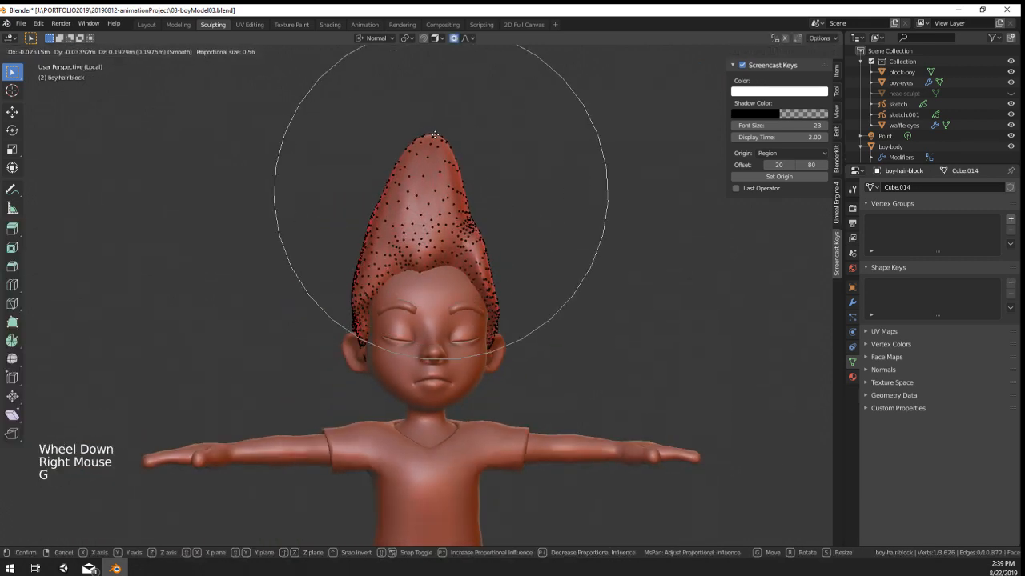
{"action": "left_click", "coordinate": [431, 138]}
{"action": "key", "text": "Tab"}
Step: Examine the tall hairstyle on the figure from near and far and select the hair block
{"action": "middle_click_drag", "start_coordinate": [486, 242], "coordinate": [524, 268]}
{"action": "scroll", "coordinate": [470, 257], "scroll_direction": "down", "scroll_amount": 4}
{"action": "scroll", "coordinate": [470, 257], "scroll_direction": "down", "scroll_amount": 3}
{"action": "scroll", "coordinate": [470, 257], "scroll_direction": "up", "scroll_amount": 8}
{"action": "key", "text": "Tab"}
{"action": "key", "text": "Tab"}
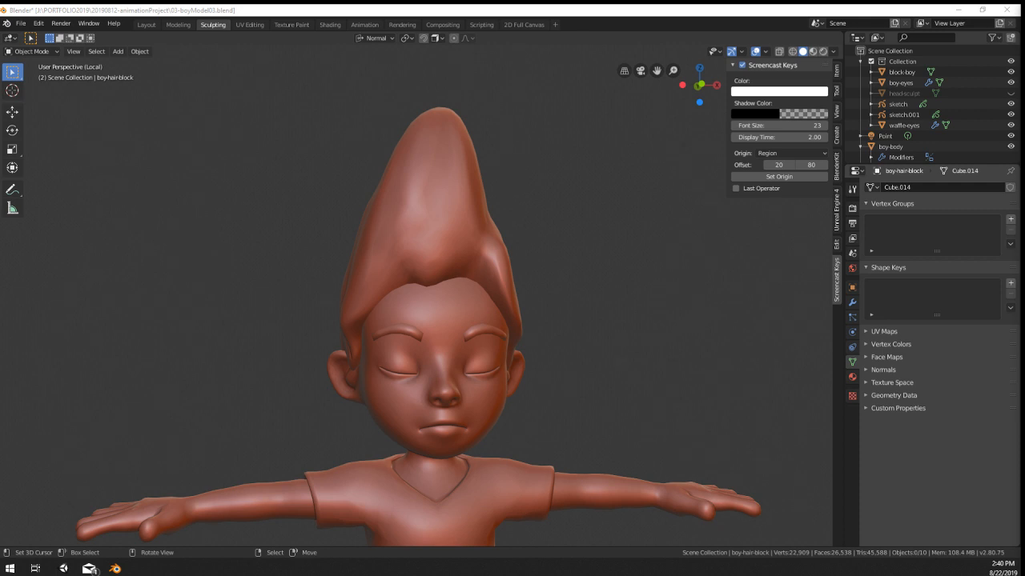
{"action": "right_click", "coordinate": [427, 249]}
{"action": "mouse_move", "coordinate": [483, 236]}
{"action": "middle_mouse_down"}
{"action": "mouse_move", "coordinate": [537, 232]}
{"action": "mouse_move", "coordinate": [488, 230]}
{"action": "middle_mouse_up"}
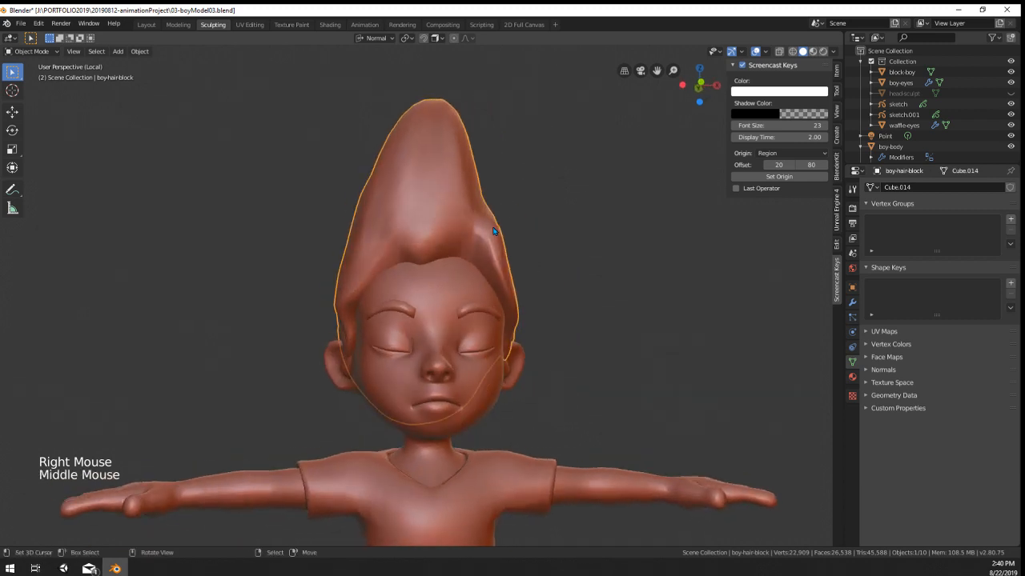
Step: Lower the tip of the hair about 0.34 m in Edit Mode, with proportional size 0.56, to flatten the hairstyle
{"action": "key", "text": "Tab"}
{"action": "right_click", "coordinate": [436, 96]}
{"action": "key", "text": "g"}
{"action": "scroll", "coordinate": [436, 210], "scroll_direction": "up", "scroll_amount": 2}
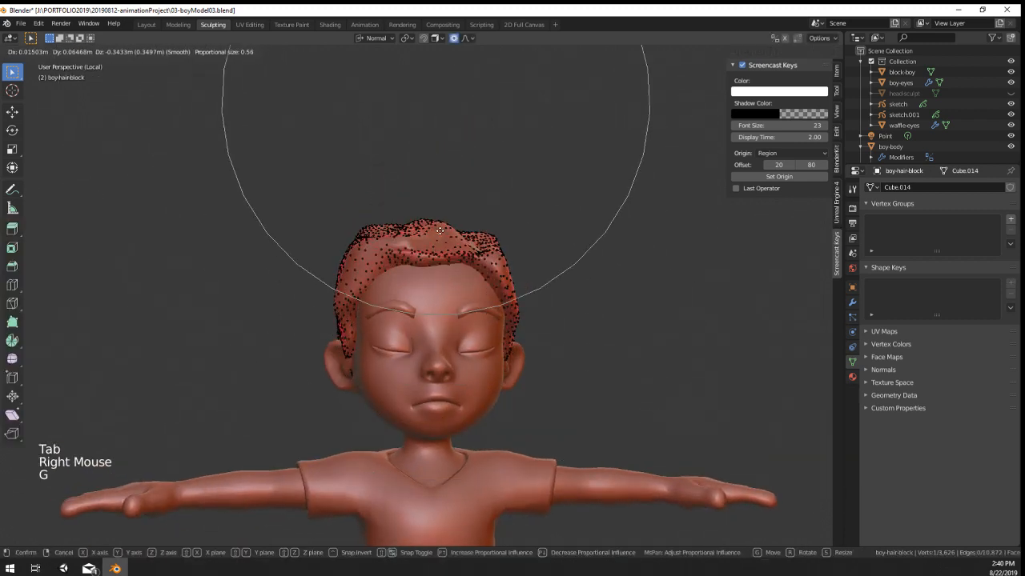
{"action": "left_click", "coordinate": [439, 218]}
Step: Move the outer side vertex of the hair down about 0.046 m with proportional size 0.42
{"action": "right_click", "coordinate": [334, 277]}
{"action": "key", "text": "g"}
{"action": "scroll", "coordinate": [329, 293], "scroll_direction": "up", "scroll_amount": 3}
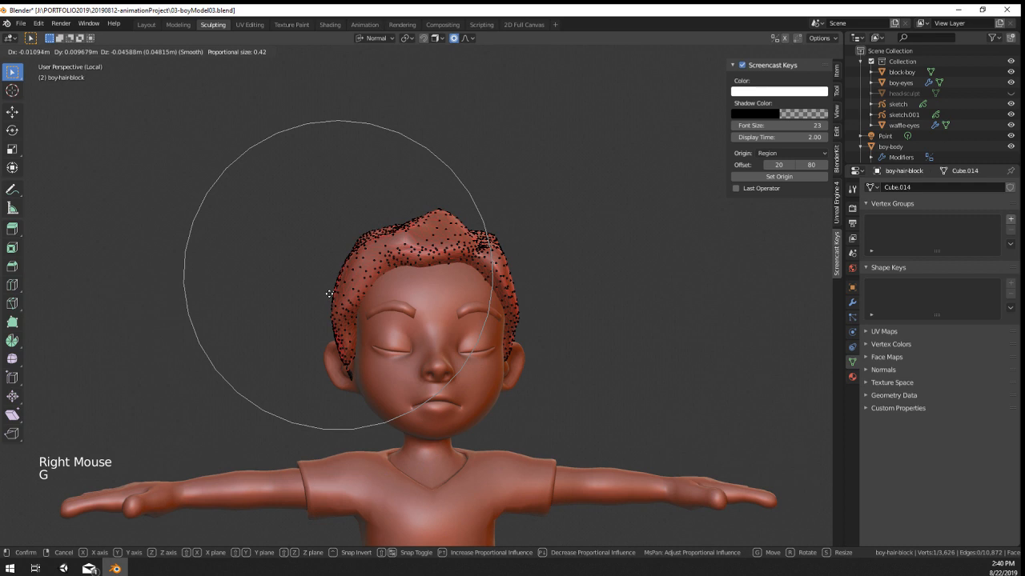
{"action": "left_click", "coordinate": [332, 293]}
Step: Pull the bottom vertex of the hair at the nape slightly down and back in side view
{"action": "middle_click_drag", "start_coordinate": [332, 293], "coordinate": [450, 301]}
{"action": "right_click", "coordinate": [451, 412]}
{"action": "key", "text": "g"}
{"action": "left_click", "coordinate": [445, 421]}
Step: Pull the sideburn tip in front of the ear downward with a reduced proportional size
{"action": "right_click", "coordinate": [492, 349]}
{"action": "key", "text": "g"}
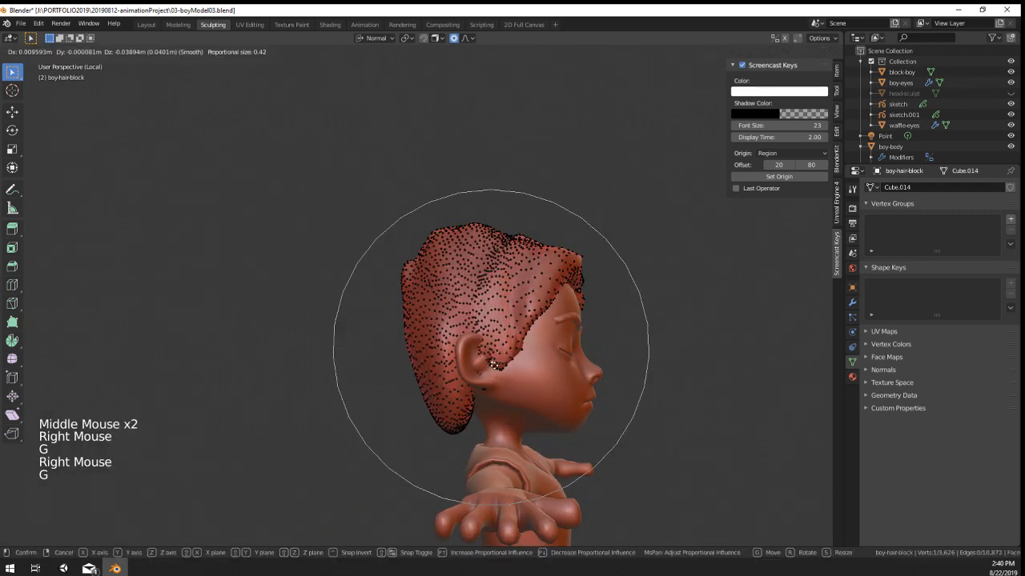
{"action": "scroll", "coordinate": [500, 366], "scroll_direction": "up", "scroll_amount": 13}
{"action": "left_click", "coordinate": [506, 384]}
Step: Move the hair vertex beside the ear upward to clear the ear and leave Edit Mode
{"action": "right_click", "coordinate": [471, 370]}
{"action": "key", "text": "g"}
{"action": "left_click", "coordinate": [470, 337]}
{"action": "key", "text": "Tab"}
{"action": "scroll", "coordinate": [472, 340], "scroll_direction": "down", "scroll_amount": 1}
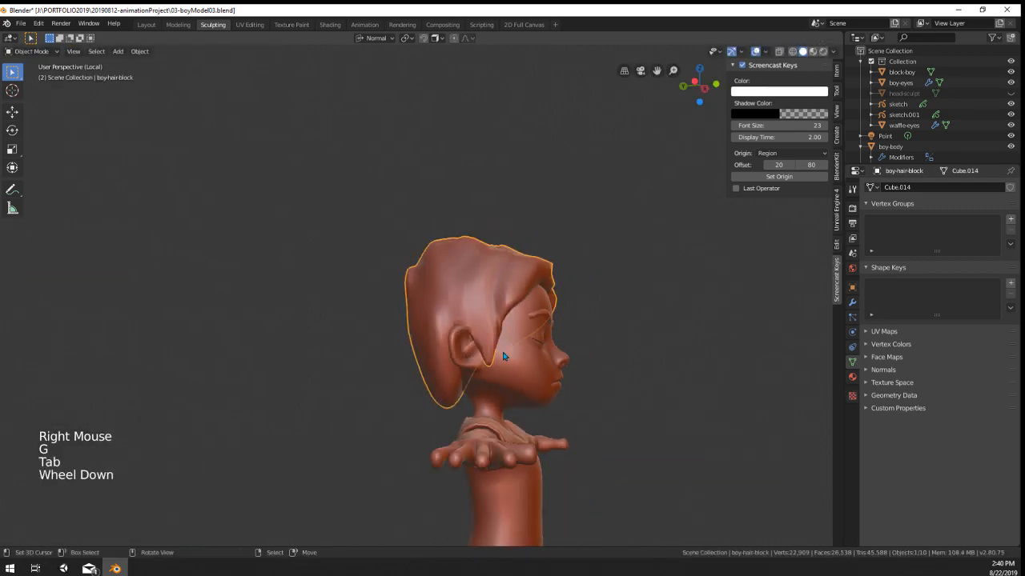
Step: Move a hair vertex along the front hairline beside the forehead in Edit Mode
{"action": "key", "text": "Tab"}
{"action": "right_click", "coordinate": [512, 308]}
{"action": "key", "text": "g"}
{"action": "left_click", "coordinate": [513, 333]}
Step: Adjust the volume of the hair's lower back and nape edge with Shrink/Fatten
{"action": "middle_click_drag", "start_coordinate": [514, 333], "coordinate": [448, 312]}
{"action": "right_click", "coordinate": [400, 344]}
{"action": "key", "text": "alt+s"}
{"action": "right_click", "coordinate": [424, 400], "text": "alt"}
{"action": "key", "text": "alt+s"}
{"action": "key", "text": "Tab"}
{"action": "key", "text": "Tab"}
{"action": "key", "text": "alt+s"}
{"action": "key", "text": "Tab"}
Step: Adjust the volume around a vertex in the middle of the hair surface with Shrink/Fatten
{"action": "middle_click_drag", "start_coordinate": [448, 312], "coordinate": [453, 284]}
{"action": "key", "text": "Tab"}
{"action": "right_click", "coordinate": [454, 284]}
{"action": "key", "text": "alt+s"}
{"action": "left_click", "coordinate": [497, 335]}
Step: Pull the hairline vertex at the temple down about 0.106 m into a pointed strand with proportional size 0.069
{"action": "middle_click_drag", "start_coordinate": [495, 336], "coordinate": [382, 341]}
{"action": "right_click", "coordinate": [365, 329]}
{"action": "right_click", "coordinate": [345, 311]}
{"action": "right_click", "coordinate": [334, 314]}
{"action": "key", "text": "g"}
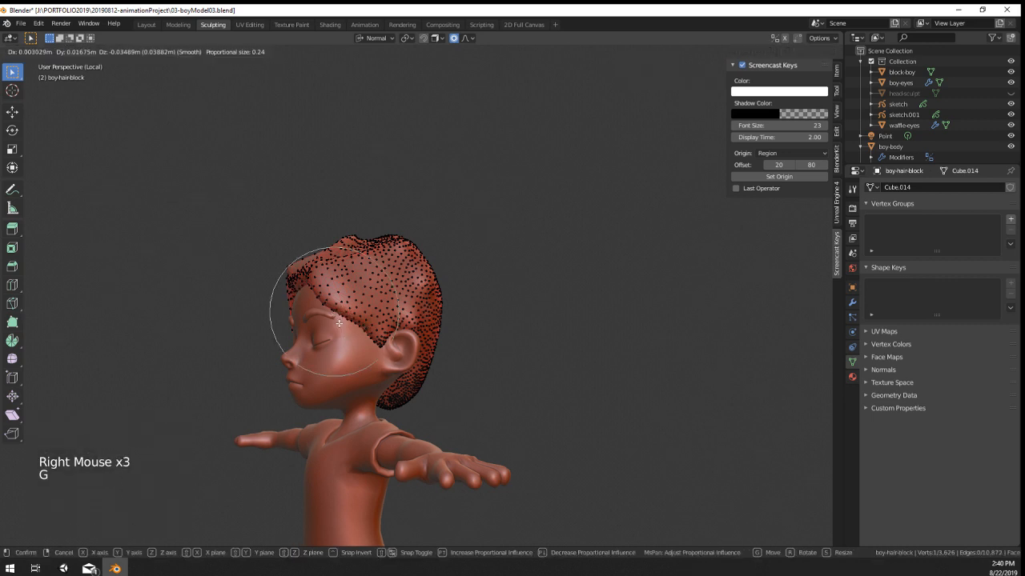
{"action": "right_click", "coordinate": [336, 320]}
{"action": "key", "text": "g"}
{"action": "scroll", "coordinate": [341, 328], "scroll_direction": "down", "scroll_amount": 2}
{"action": "right_click", "coordinate": [343, 340]}
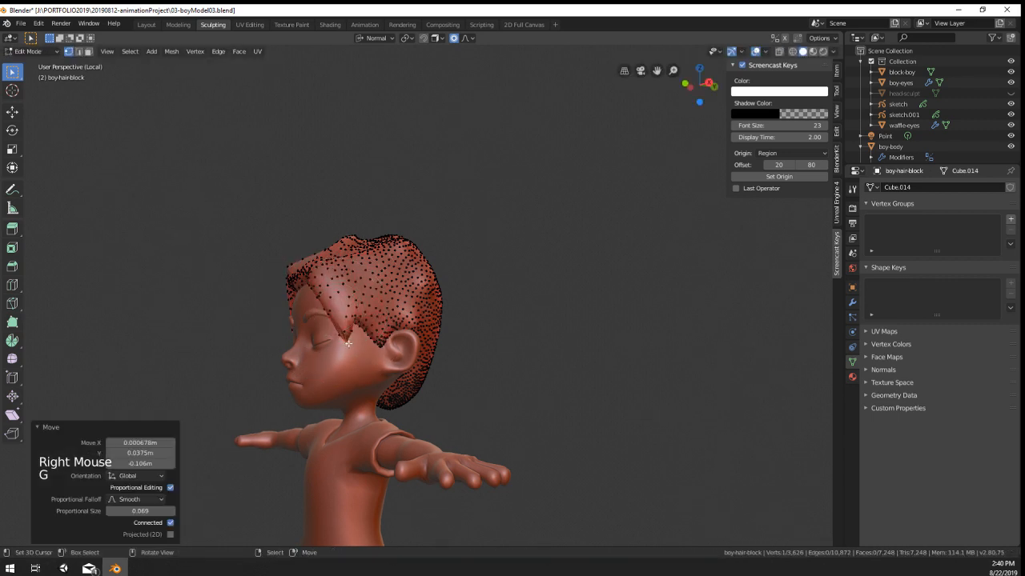
Step: Shrink/Fatten the hair above the ear, and the hair higher on that side by -0.181 m with proportional size 0.180
{"action": "key", "text": "alt+s"}
{"action": "right_click", "coordinate": [381, 300]}
{"action": "key", "text": "alt+s"}
{"action": "scroll", "coordinate": [436, 381], "scroll_direction": "down", "scroll_amount": 9}
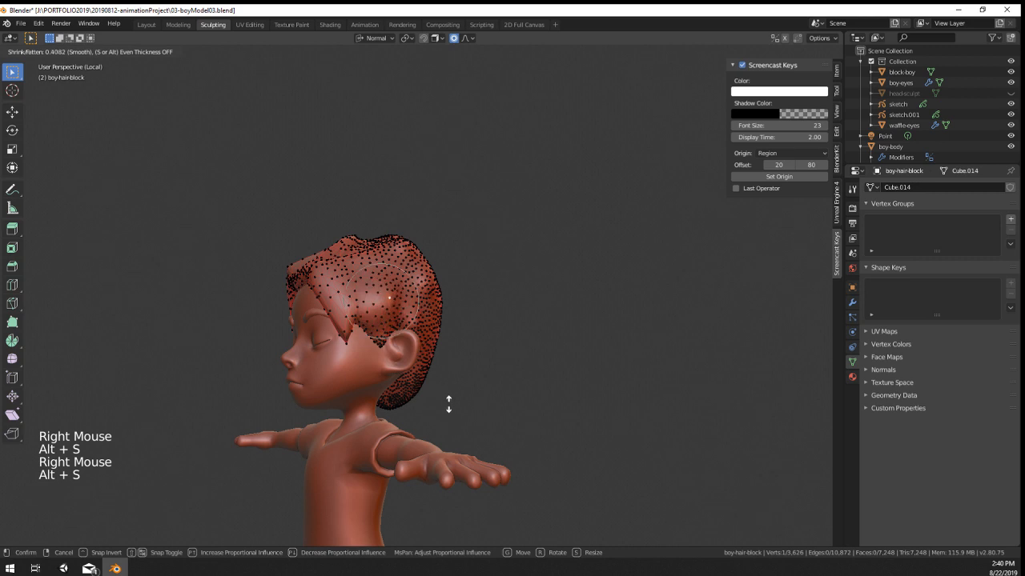
{"action": "left_click", "coordinate": [450, 395]}
{"action": "right_click", "coordinate": [367, 266]}
{"action": "key", "text": "alt+s"}
{"action": "left_click", "coordinate": [406, 314]}
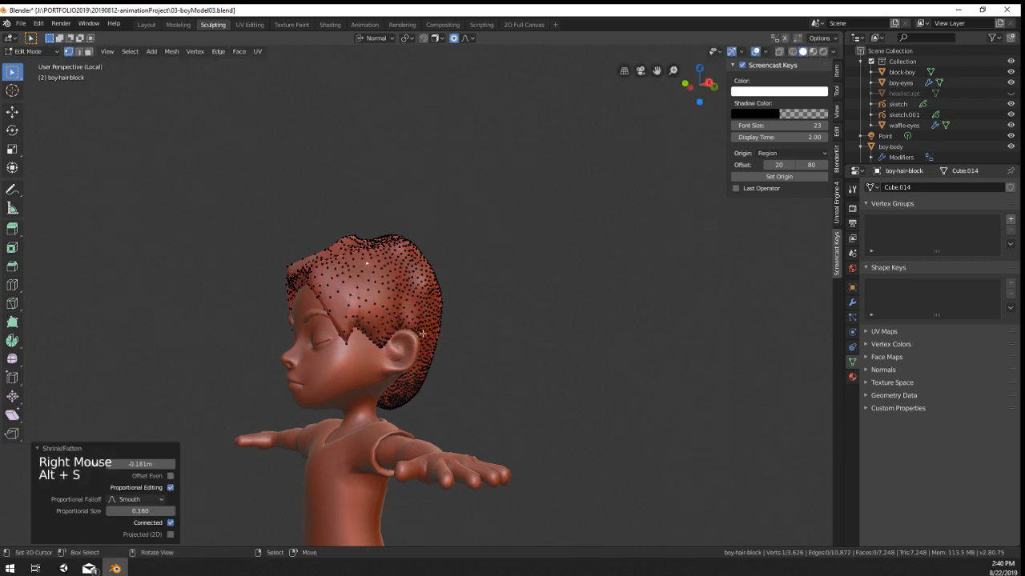
Step: Adjust the volume of the front fringe above the forehead with Shrink/Fatten and leave Edit Mode
{"action": "middle_click_drag", "start_coordinate": [406, 314], "coordinate": [422, 284]}
{"action": "right_click", "coordinate": [419, 286]}
{"action": "key", "text": "alt+s"}
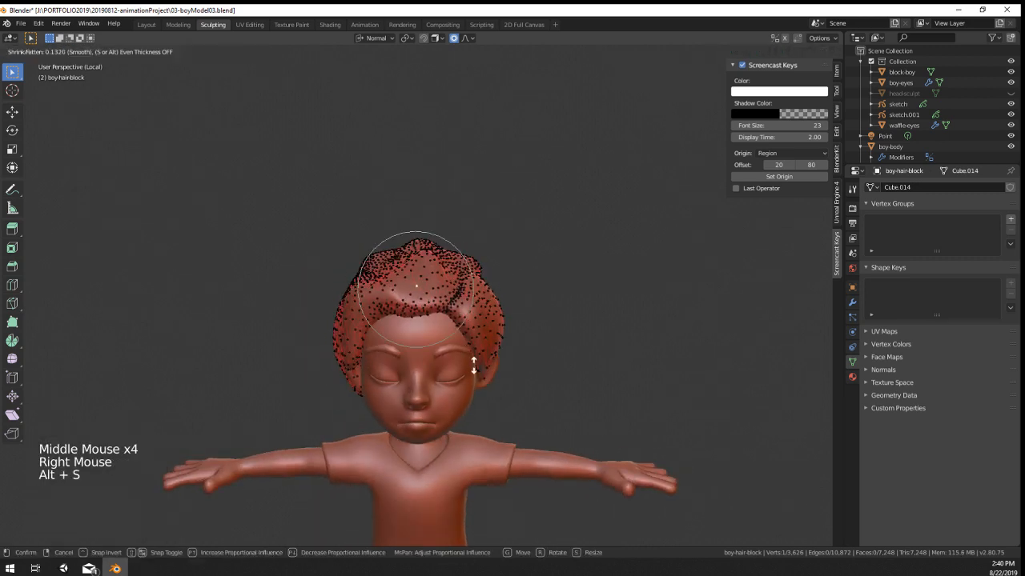
{"action": "left_click", "coordinate": [447, 301]}
{"action": "key", "text": "Tab"}
Step: Move the tip of the front side lock beside the face with proportional size 0.386
{"action": "middle_click_drag", "start_coordinate": [446, 338], "coordinate": [542, 445]}
{"action": "key", "text": "Tab"}
{"action": "right_click", "coordinate": [467, 355]}
{"action": "key", "text": "g"}
{"action": "left_click", "coordinate": [561, 453]}
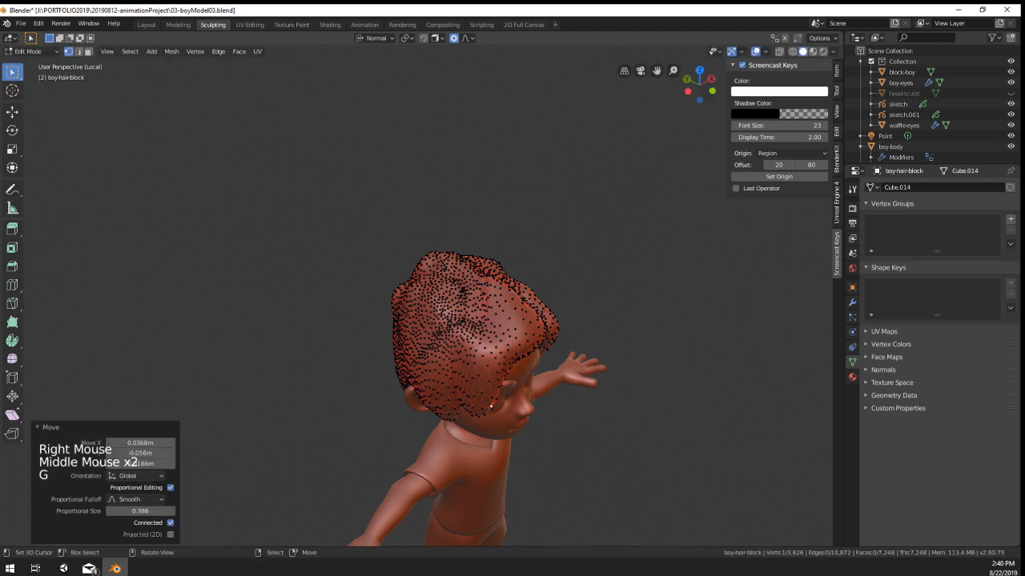
Step: Rotate the front side lock about Z and refine its angle and position against the face
{"action": "key", "text": "r"}
{"action": "key", "text": "z"}
{"action": "left_click", "coordinate": [653, 334]}
{"action": "middle_click_drag", "start_coordinate": [653, 340], "coordinate": [575, 382]}
{"action": "key", "text": "g"}
{"action": "left_click", "coordinate": [576, 385]}
{"action": "key", "text": "r"}
{"action": "left_click", "coordinate": [584, 467]}
{"action": "key", "text": "g"}
{"action": "left_click", "coordinate": [587, 481]}
{"action": "key", "text": "Tab"}
Step: Rotate and move the front side lock once more while checking it from the front
{"action": "middle_click_drag", "start_coordinate": [572, 476], "coordinate": [509, 366]}
{"action": "scroll", "coordinate": [506, 433], "scroll_direction": "up", "scroll_amount": 2}
{"action": "key", "text": "Tab"}
{"action": "key", "text": "r"}
{"action": "key", "text": "g"}
{"action": "key", "text": "Tab"}
Step: Adjust the volume around a vertex on top of the hair with Shrink/Fatten and leave Edit Mode
{"action": "scroll", "coordinate": [480, 365], "scroll_direction": "down", "scroll_amount": 2}
{"action": "scroll", "coordinate": [514, 361], "scroll_direction": "up", "scroll_amount": 2}
{"action": "right_click", "coordinate": [397, 237]}
{"action": "right_click", "coordinate": [400, 245]}
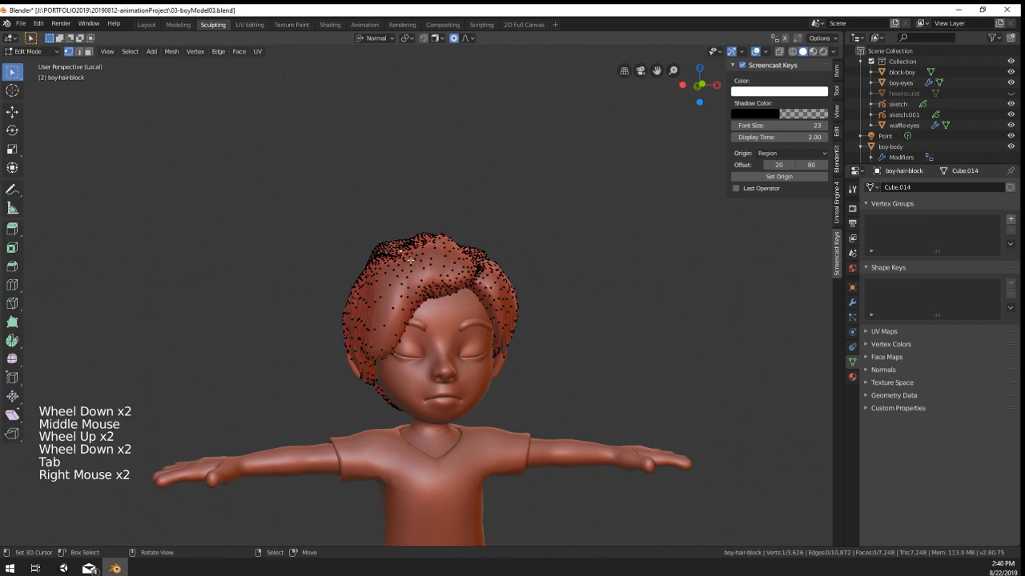
{"action": "key", "text": "alt+s"}
{"action": "left_click", "coordinate": [517, 344]}
{"action": "key", "text": "Tab"}
{"action": "mouse_move", "coordinate": [518, 346]}
{"action": "middle_mouse_down"}
{"action": "mouse_move", "coordinate": [511, 331]}
{"action": "mouse_move", "coordinate": [504, 356]}
{"action": "middle_mouse_up"}
Step: Reposition one vertex on the upper hair contour and one on its outer side in front view
{"action": "key", "text": "Tab"}
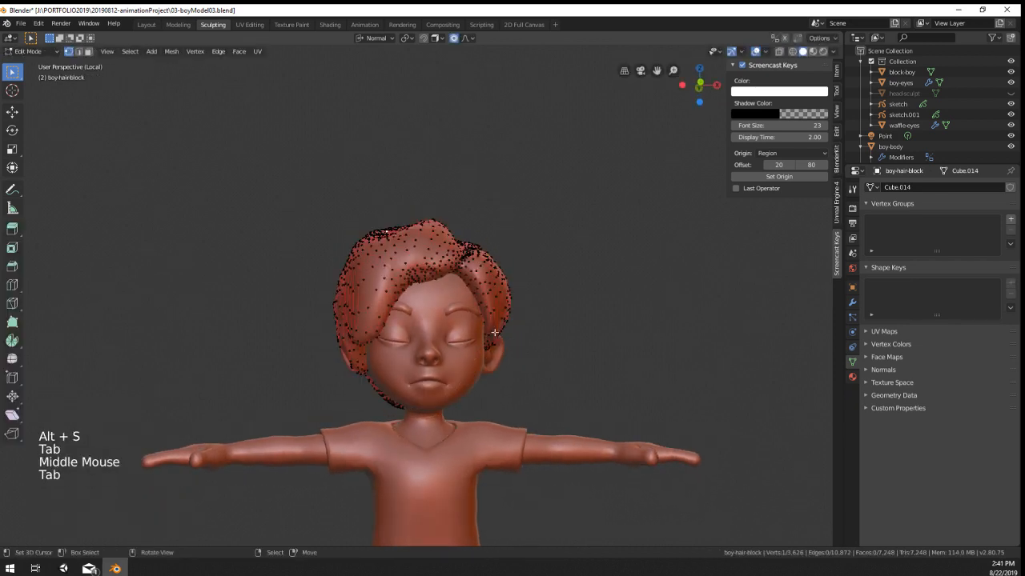
{"action": "key", "text": "g"}
{"action": "left_click", "coordinate": [387, 234]}
{"action": "right_click", "coordinate": [334, 277]}
{"action": "key", "text": "g"}
{"action": "left_click", "coordinate": [341, 280]}
{"action": "key", "text": "Tab"}
Step: Move the whole hair block along its X axis until it sits beside the body, clear of the head
{"action": "middle_click_drag", "start_coordinate": [429, 313], "coordinate": [719, 387]}
{"action": "middle_click", "coordinate": [430, 314]}
{"action": "key", "text": "Tab"}
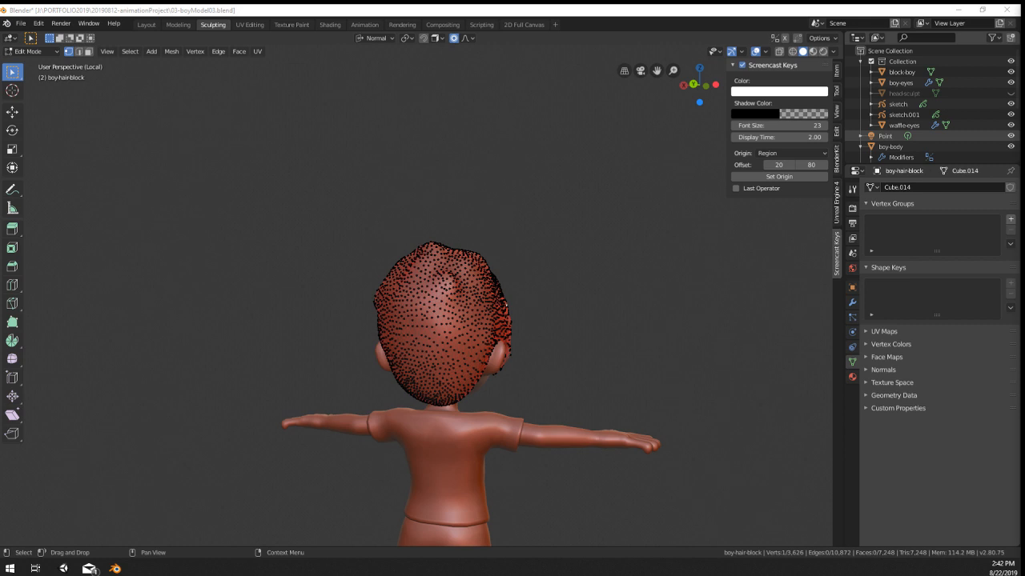
{"action": "middle_click_drag", "start_coordinate": [478, 294], "coordinate": [471, 264]}
{"action": "key", "text": "Tab"}
{"action": "key", "text": "g"}
{"action": "key", "text": "y"}
{"action": "key", "text": "x"}
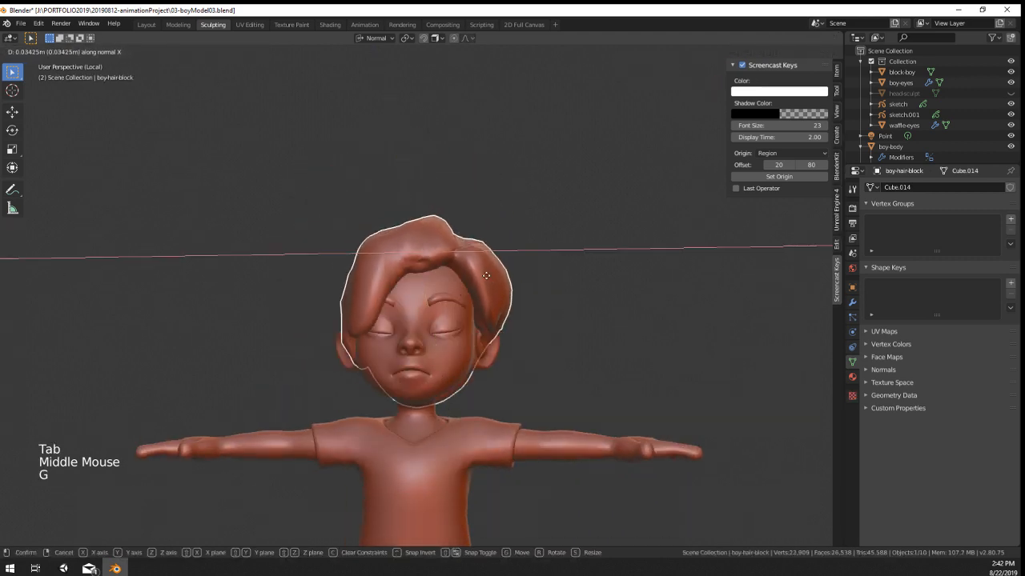
{"action": "left_click", "coordinate": [41, 473]}
Step: Select the body mesh, enter Edit Mode and pick a vertex on top of the bald head
{"action": "scroll", "coordinate": [601, 264], "scroll_direction": "down", "scroll_amount": 3}
{"action": "scroll", "coordinate": [601, 265], "scroll_direction": "up", "scroll_amount": 2}
{"action": "right_click", "coordinate": [407, 276]}
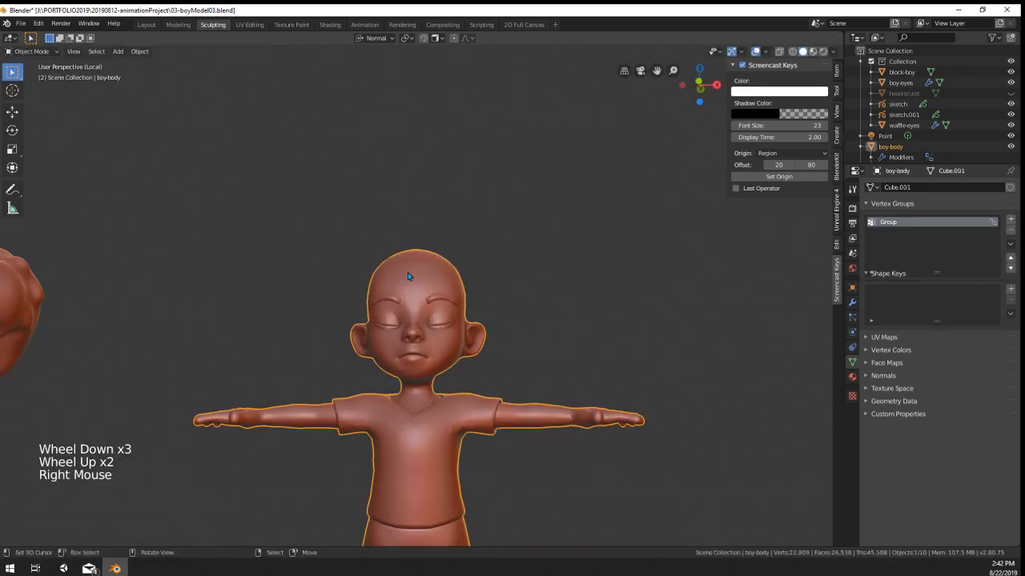
{"action": "key", "text": "Tab"}
{"action": "right_click", "coordinate": [441, 254]}
{"action": "middle_click_drag", "start_coordinate": [441, 253], "coordinate": [430, 336]}
{"action": "key", "text": "shift+a"}
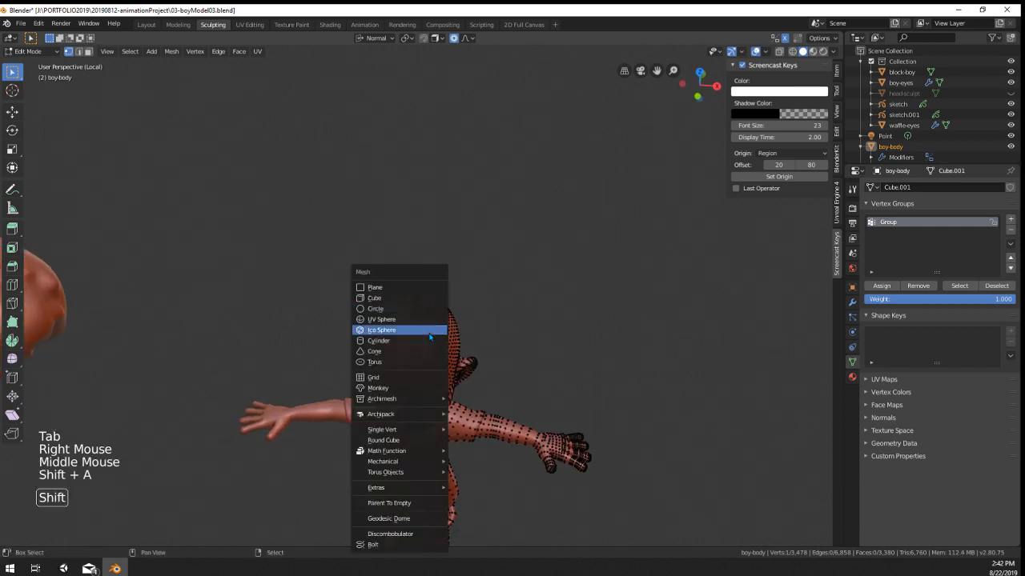
{"action": "key", "text": "shift+a"}
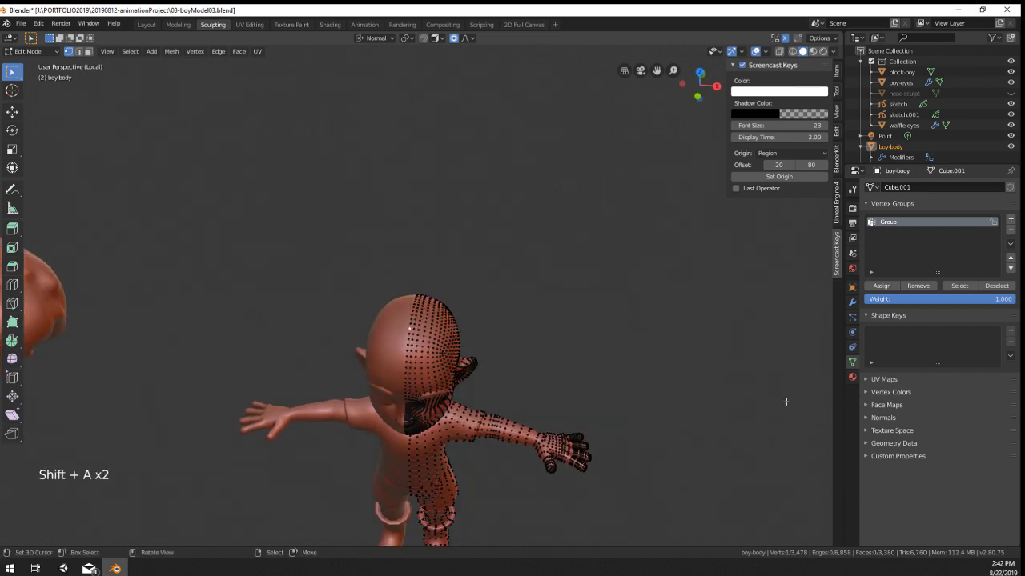
{"action": "key", "text": "shift+ctrl+alt+c"}
{"action": "key", "text": "w"}
{"action": "mouse_move", "coordinate": [198, 485]}
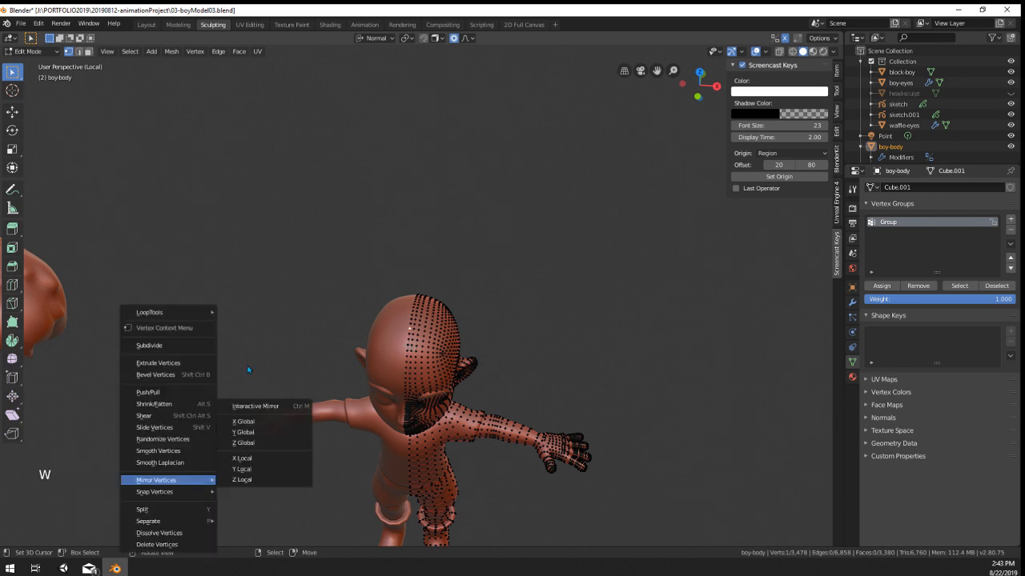
Step: Snap the 3D cursor to the selected centre vertex on top of the head and leave Edit Mode
{"action": "right_click", "coordinate": [403, 260]}
{"action": "right_click", "coordinate": [412, 309]}
{"action": "key", "text": "shift+c"}
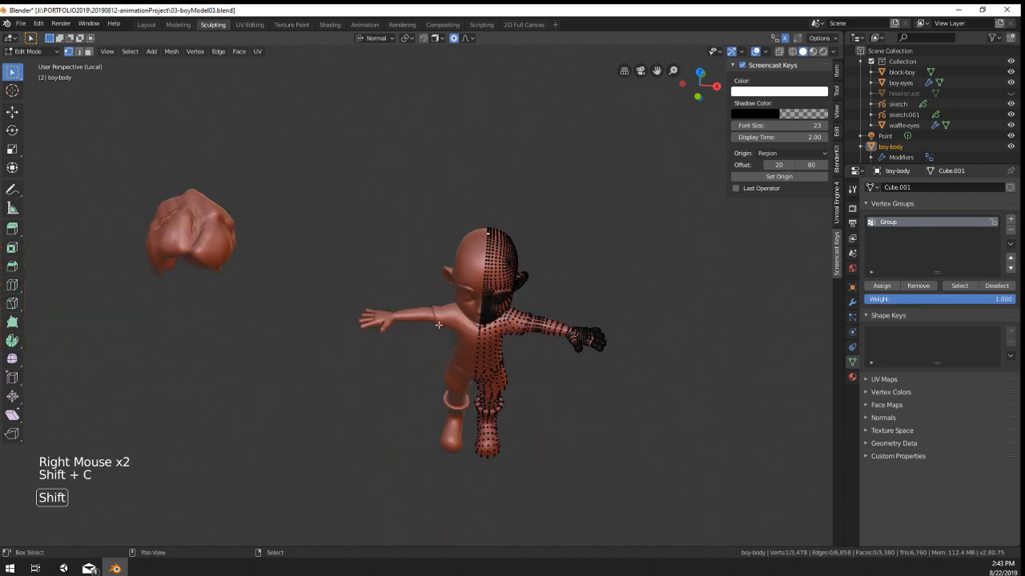
{"action": "scroll", "coordinate": [439, 324], "scroll_direction": "up", "scroll_amount": 1}
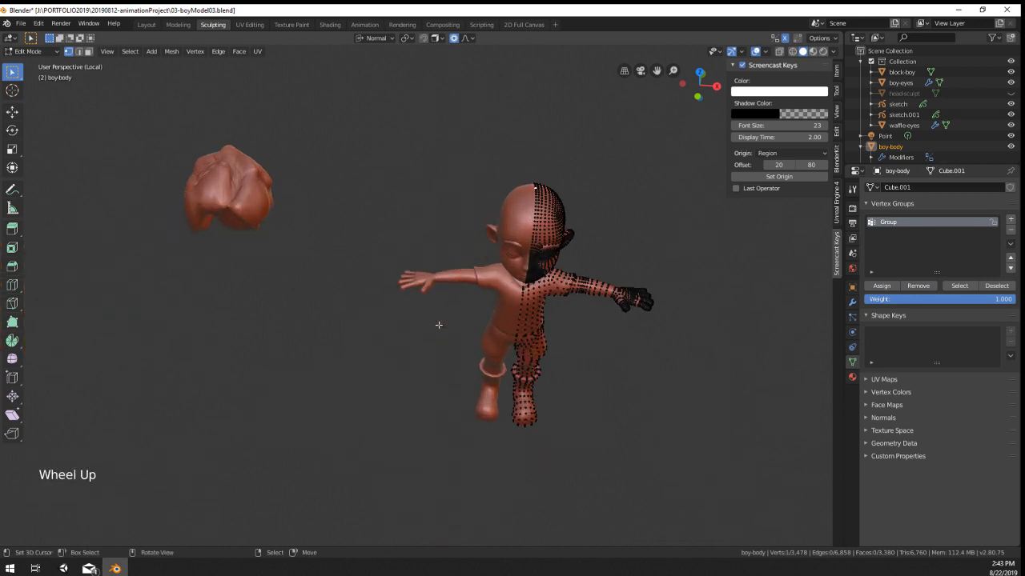
{"action": "key", "text": "shift+s"}
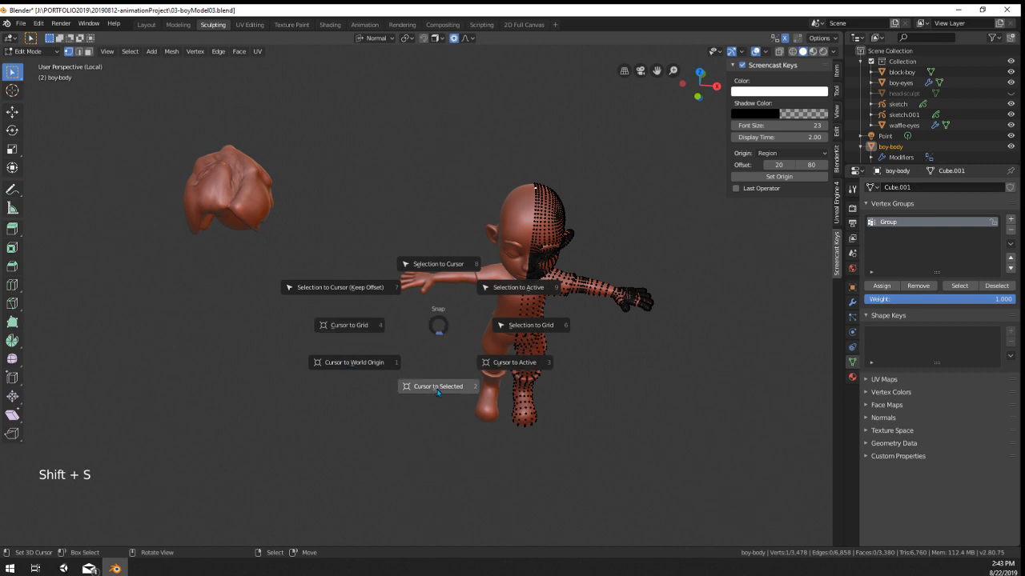
{"action": "key", "text": "Tab"}
Step: Bring up the mesh primitives for adding a new object at the 3D cursor on the head
{"action": "middle_click_drag", "start_coordinate": [569, 285], "coordinate": [448, 336], "text": "shift"}
{"action": "scroll", "coordinate": [448, 336], "scroll_direction": "up", "scroll_amount": 2}
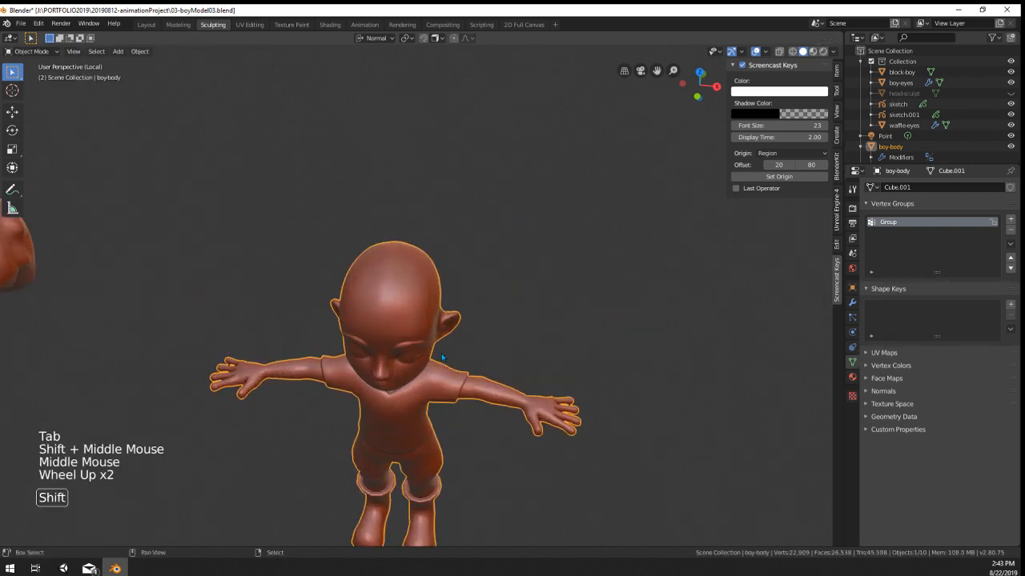
{"action": "key", "text": "shift+a"}
{"action": "mouse_move", "coordinate": [432, 311]}
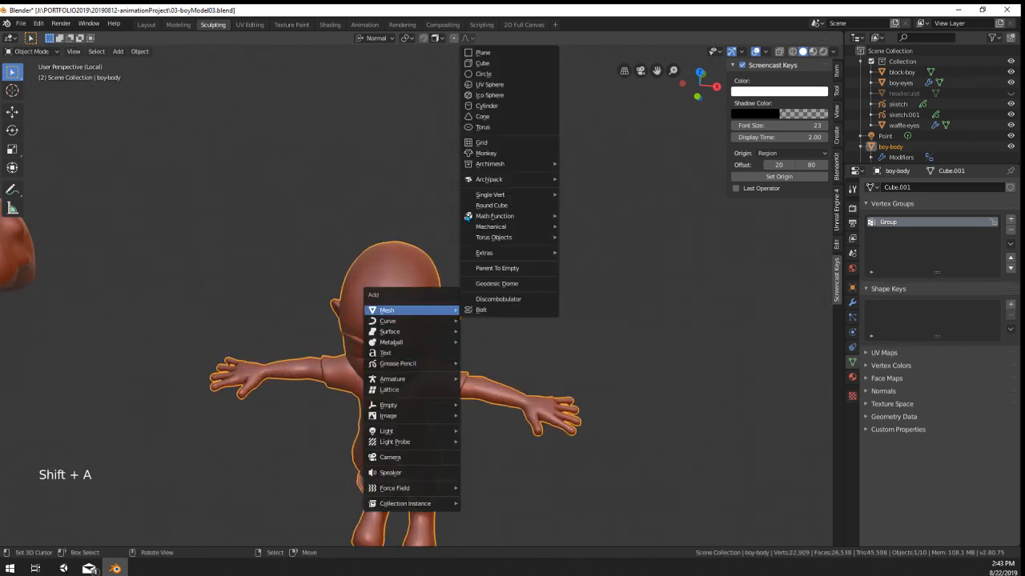
Step: Add a mesh cube at the top of the boy's head and scale it down to roughly head width
{"action": "left_click", "coordinate": [491, 64]}
{"action": "key", "text": "s"}
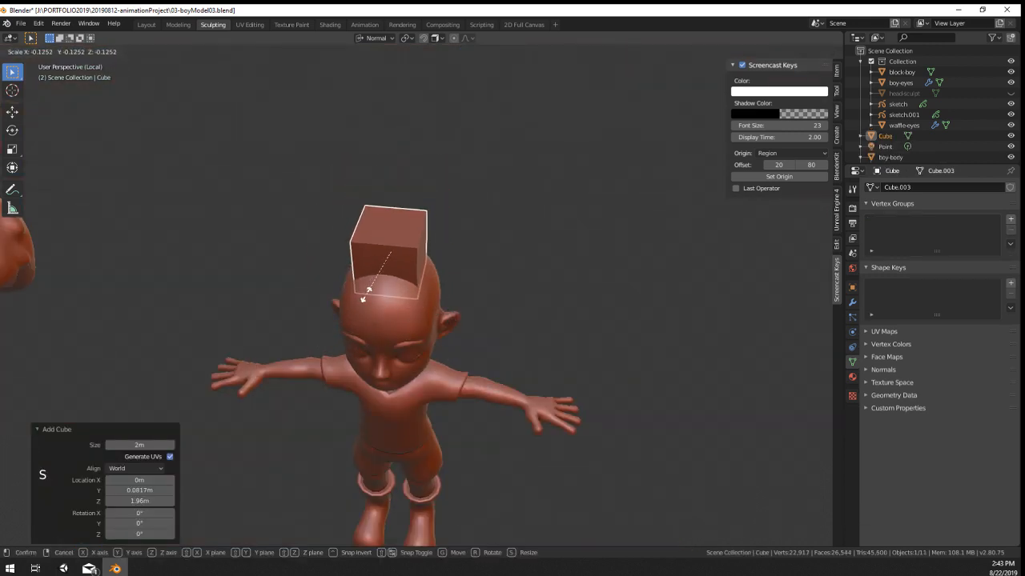
{"action": "left_click", "coordinate": [366, 294]}
Step: Cut the cube with one centred vertical edge loop that splits it into two halves
{"action": "key", "text": "Tab"}
{"action": "middle_click_drag", "start_coordinate": [385, 311], "coordinate": [411, 272]}
{"action": "key", "text": "ctrl+r"}
{"action": "double_click", "coordinate": [419, 240]}
{"action": "middle_click_drag", "start_coordinate": [642, 342], "coordinate": [637, 330]}
{"action": "key", "text": "Tab"}
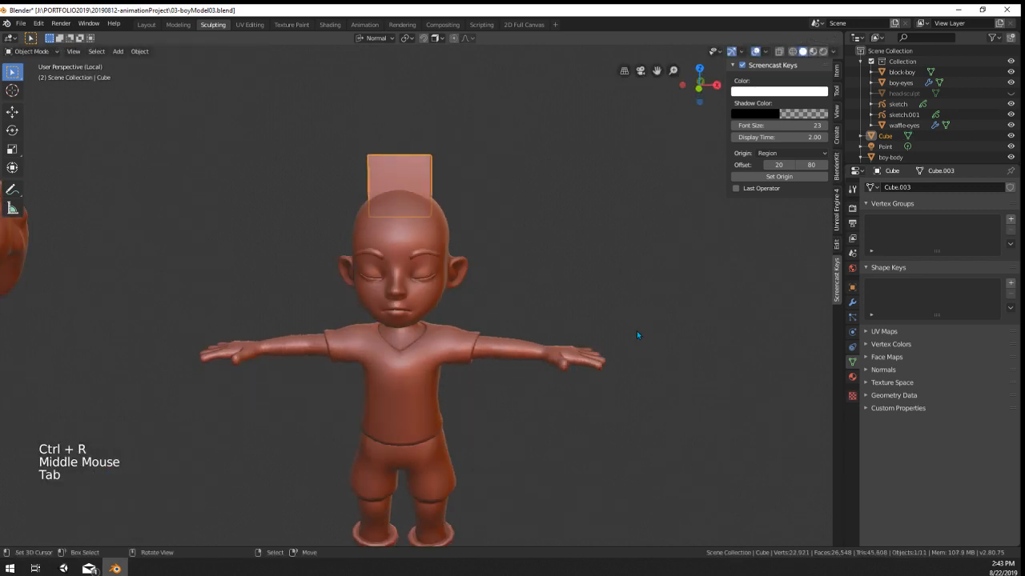
Step: Flatten the cube to 0.525 of its height along Z and save the file
{"action": "key", "text": "s"}
{"action": "left_click", "coordinate": [515, 284]}
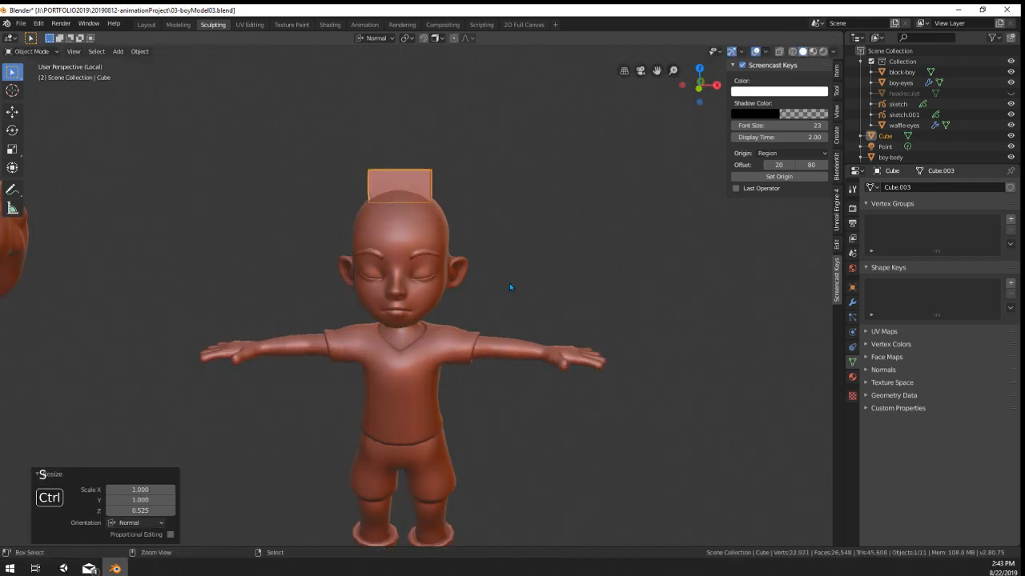
{"action": "key", "text": "ctrl+q"}
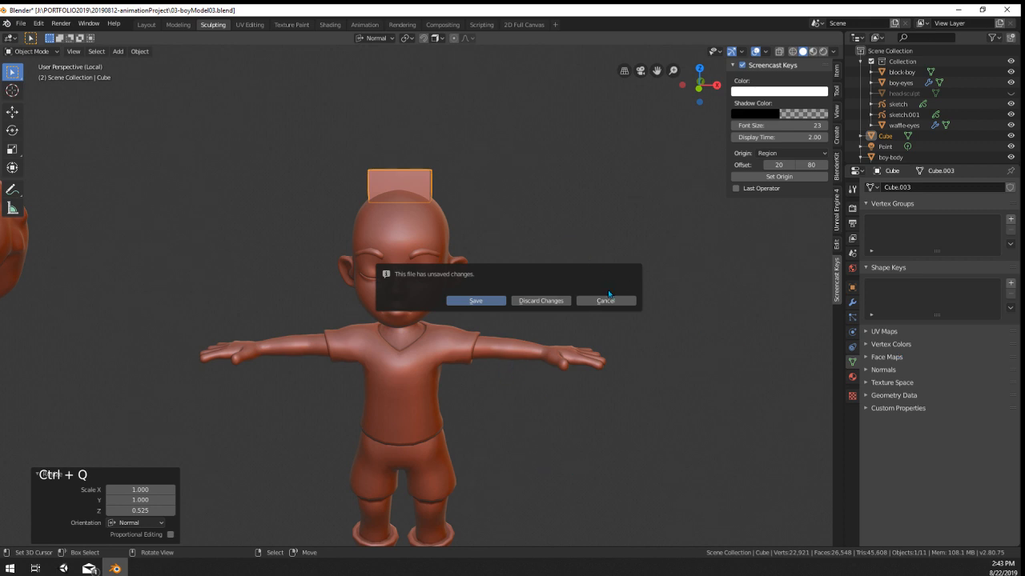
{"action": "left_click", "coordinate": [614, 301]}
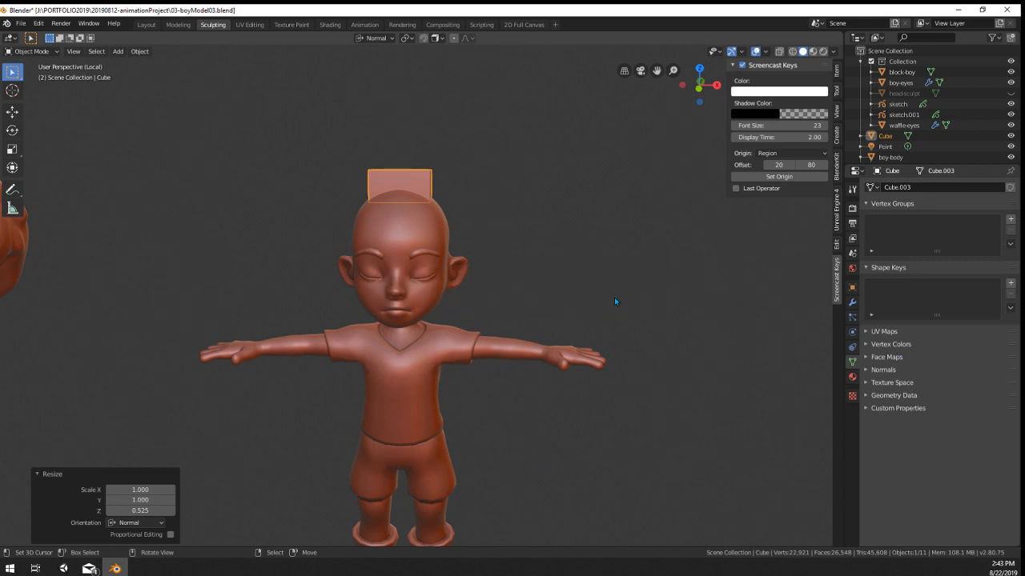
{"action": "key", "text": "ctrl"}
{"action": "key", "text": "ctrl+s"}
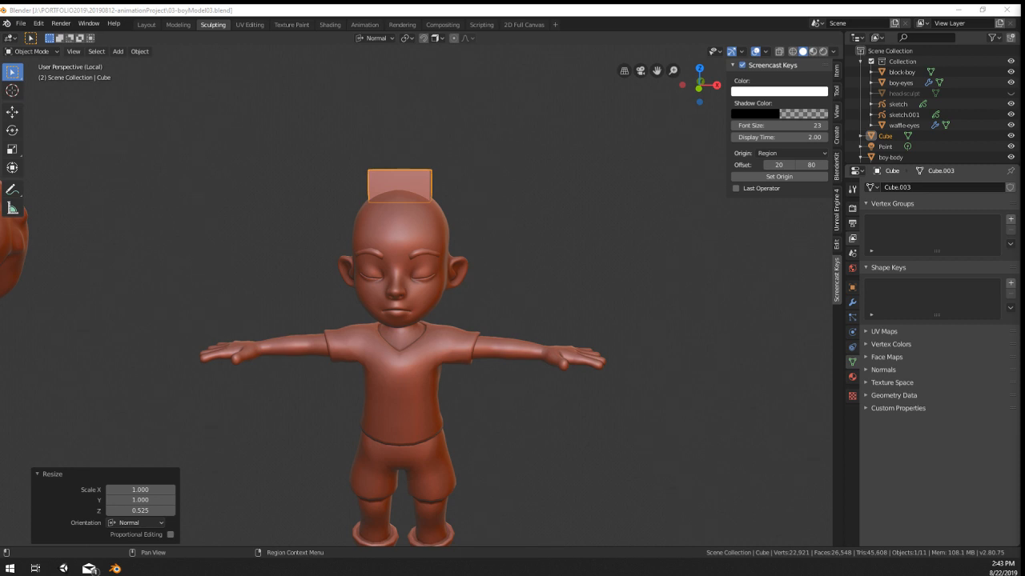
Step: Scale the cube's middle edge loop along Z to 0.534 with smooth proportional editing
{"action": "scroll", "coordinate": [505, 175], "scroll_direction": "up", "scroll_amount": 2}
{"action": "middle_click_drag", "start_coordinate": [481, 208], "coordinate": [455, 108]}
{"action": "key", "text": "KP_1"}
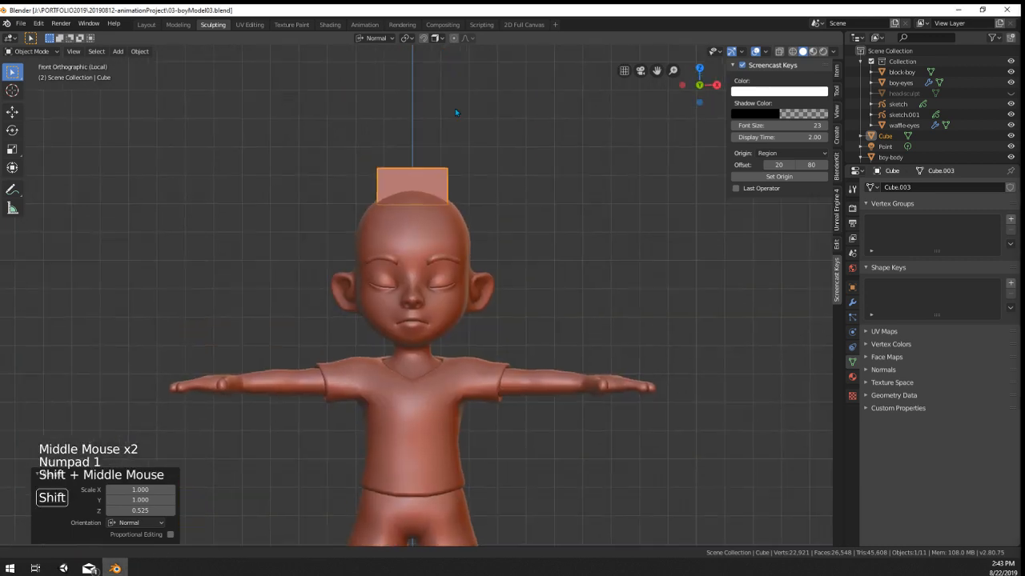
{"action": "scroll", "coordinate": [425, 190], "scroll_direction": "up", "scroll_amount": 3}
{"action": "key", "text": "Tab"}
{"action": "key", "text": "s"}
{"action": "key", "text": "z"}
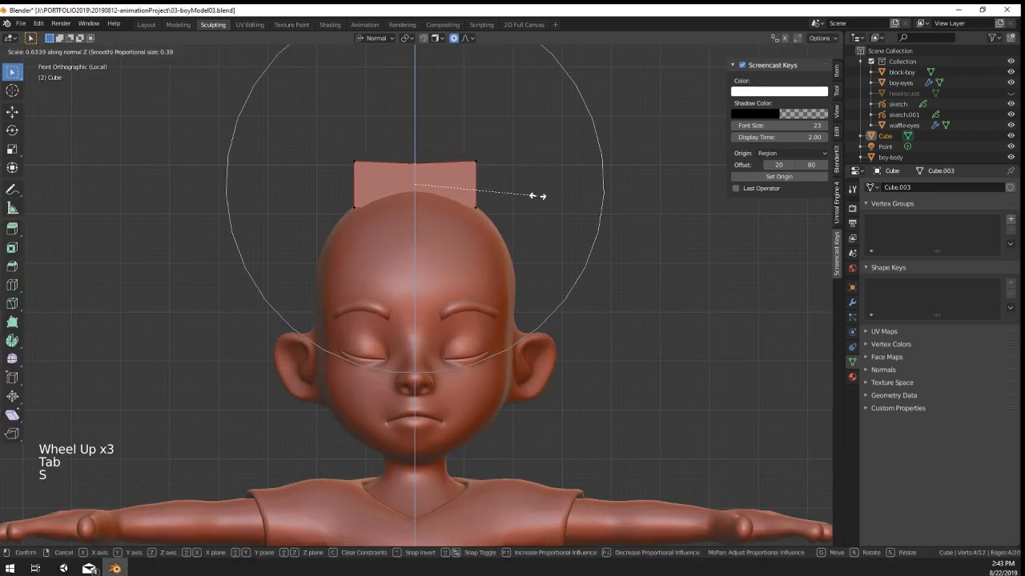
{"action": "left_click", "coordinate": [525, 194]}
{"action": "middle_click_drag", "start_coordinate": [525, 194], "coordinate": [397, 217]}
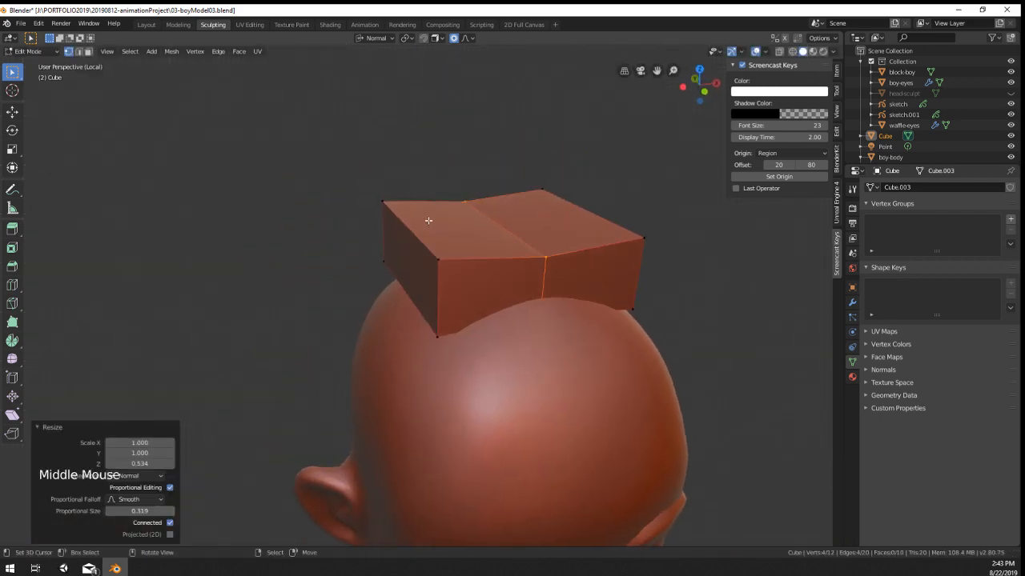
{"action": "scroll", "coordinate": [437, 251], "scroll_direction": "down", "scroll_amount": 2}
{"action": "right_click", "coordinate": [433, 277]}
{"action": "right_click", "coordinate": [429, 278]}
{"action": "right_click", "coordinate": [429, 316], "text": "shift"}
{"action": "right_click", "coordinate": [394, 273], "text": "shift"}
{"action": "right_click", "coordinate": [396, 239], "text": "shift"}
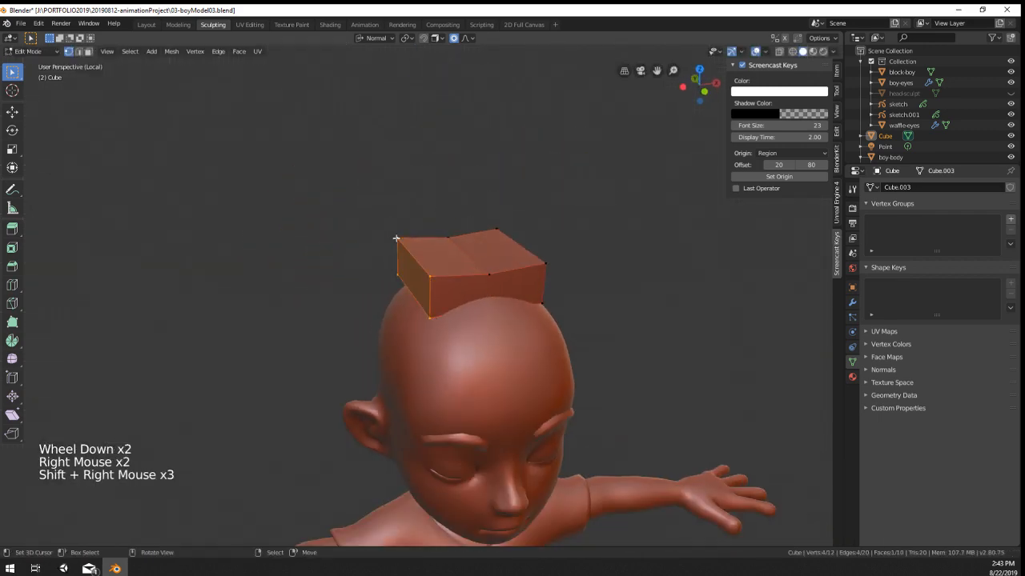
{"action": "key", "text": "KP_1"}
{"action": "middle_click_drag", "start_coordinate": [403, 233], "coordinate": [437, 240], "text": "shift"}
{"action": "scroll", "coordinate": [469, 268], "scroll_direction": "up", "scroll_amount": 2}
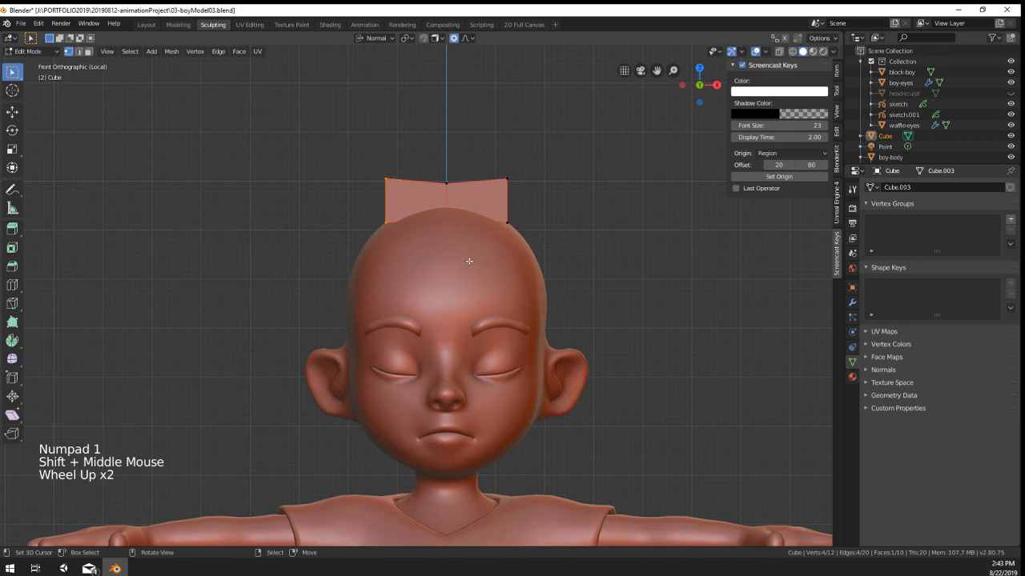
{"action": "key", "text": "g"}
{"action": "key", "text": "Escape"}
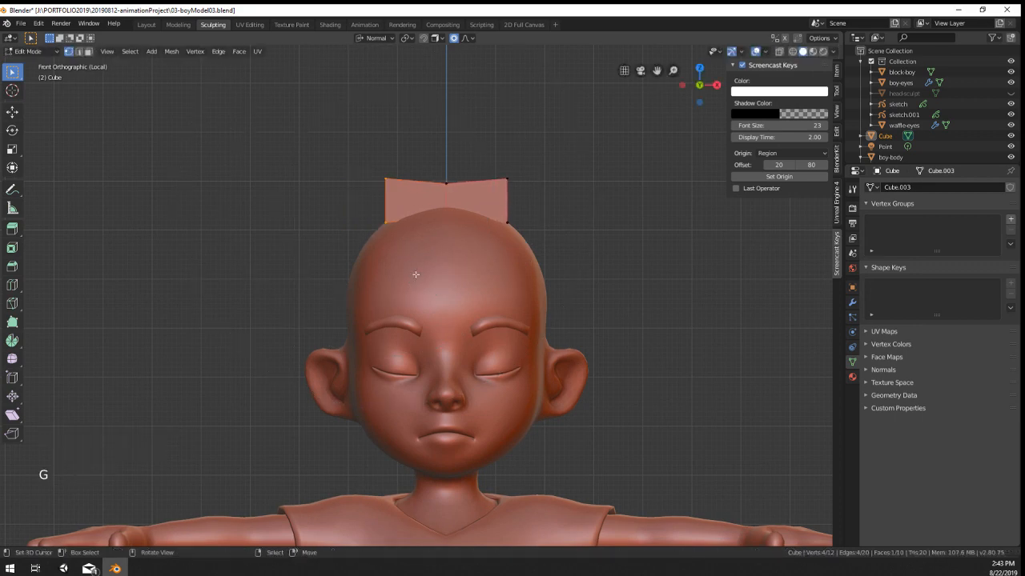
Step: Show the model in wireframe shading from the front and clear the vertex selection
{"action": "key", "text": "z"}
{"action": "key", "text": "z"}
{"action": "key", "text": "a"}
{"action": "key", "text": "a"}
{"action": "key", "text": "a"}
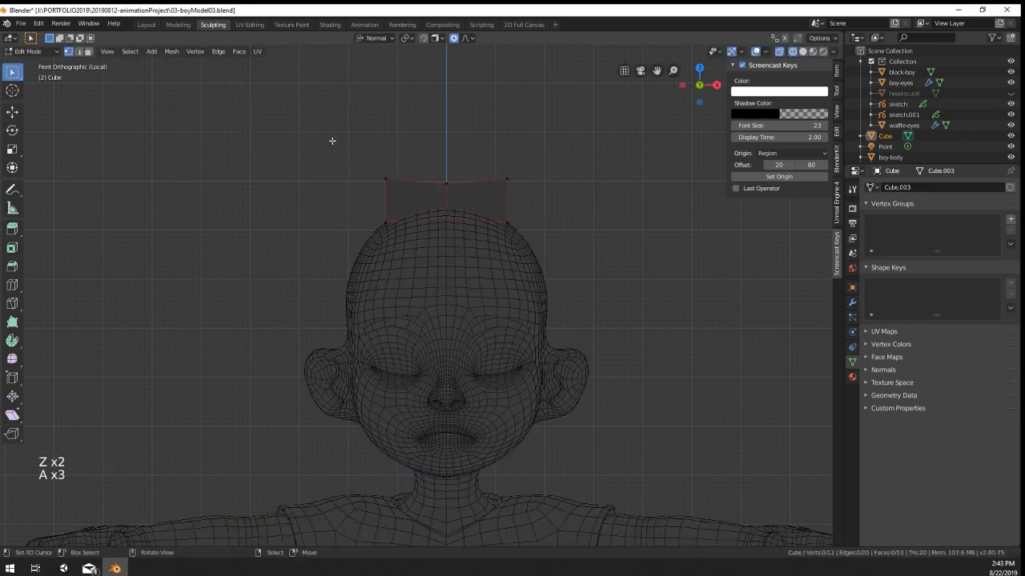
Step: Try deleting the four vertices at the cube's left end, and show its modifier settings
{"action": "key", "text": "b"}
{"action": "left_click_drag", "start_coordinate": [331, 142], "coordinate": [396, 237]}
{"action": "key", "text": "z"}
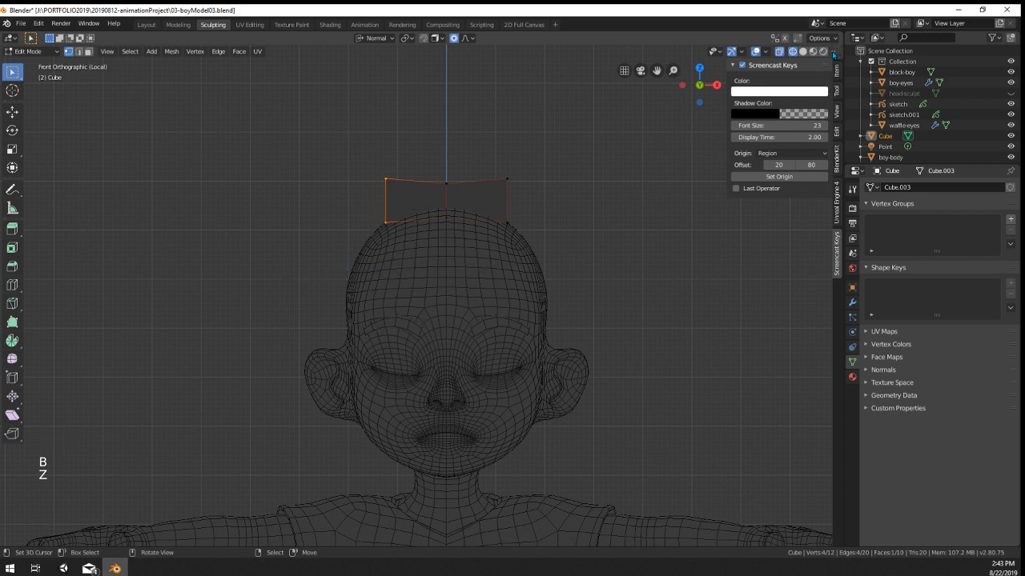
{"action": "left_click", "coordinate": [833, 51]}
{"action": "mouse_move", "coordinate": [811, 155]}
{"action": "left_mouse_down"}
{"action": "mouse_move", "coordinate": [738, 155]}
{"action": "mouse_move", "coordinate": [815, 155]}
{"action": "left_mouse_up"}
{"action": "key", "text": "x"}
{"action": "left_click", "coordinate": [436, 187]}
{"action": "key", "text": "Tab"}
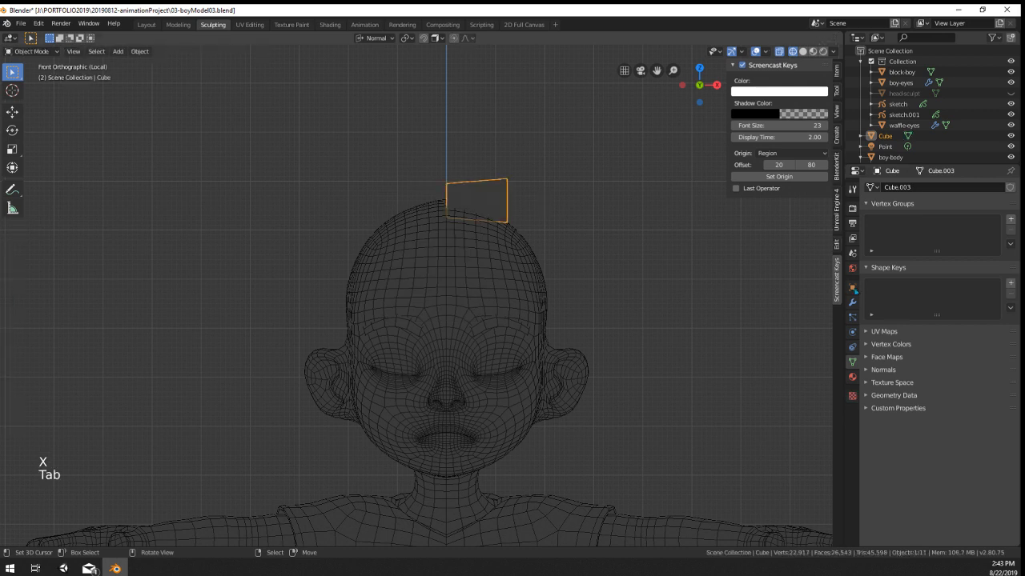
{"action": "left_click", "coordinate": [852, 302]}
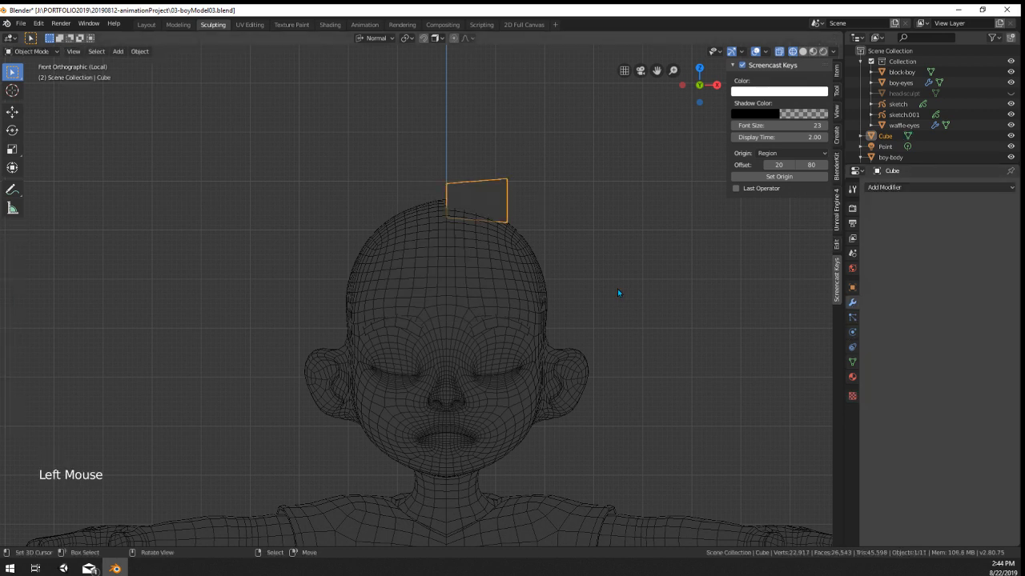
Step: Undo the deletion of the cube's left-end vertices and resume editing its mesh
{"action": "key", "text": "Tab"}
{"action": "key", "text": "Tab"}
{"action": "key", "text": "ctrl+z"}
{"action": "key", "text": "ctrl+z"}
{"action": "key", "text": "ctrl+z"}
{"action": "key", "text": "ctrl+z"}
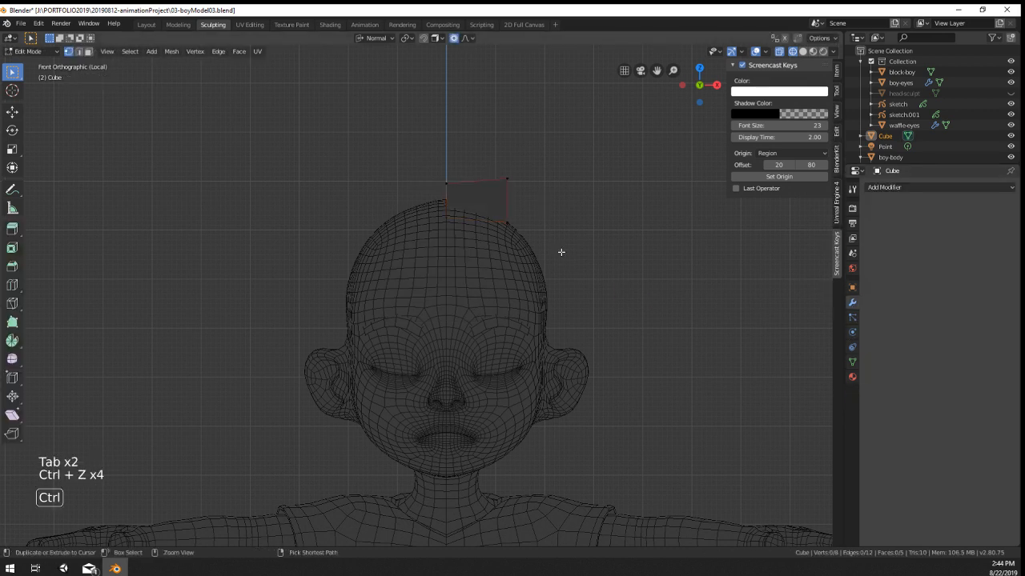
{"action": "key", "text": "ctrl+z"}
{"action": "key", "text": "Tab"}
{"action": "key", "text": "Tab"}
{"action": "key", "text": "Tab"}
Step: Shift the cube's middle edge loop to the right with proportional editing
{"action": "right_click", "coordinate": [446, 196], "text": "alt"}
{"action": "key", "text": "g"}
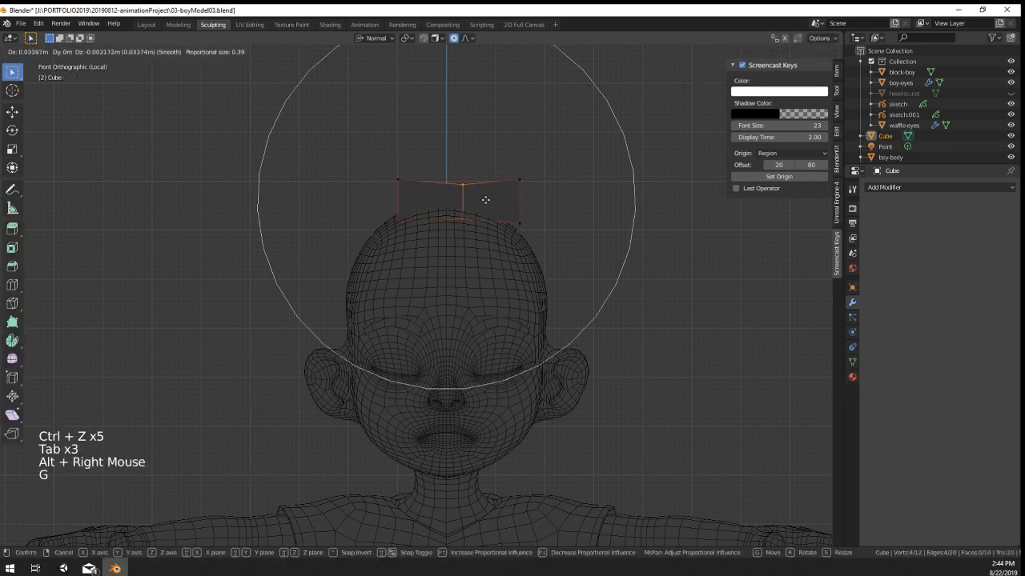
{"action": "left_click", "coordinate": [496, 206]}
Step: Try moving the cube's right end edge with the proportional editing size reduced to 0.16
{"action": "right_click", "coordinate": [521, 208], "text": "alt"}
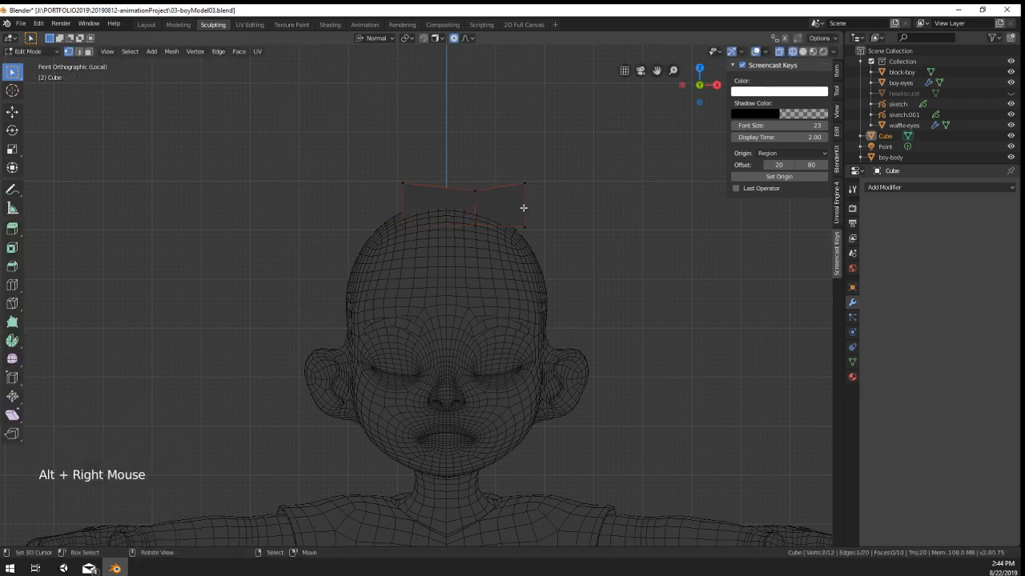
{"action": "right_click", "coordinate": [524, 208], "text": "alt"}
{"action": "key", "text": "g"}
{"action": "scroll", "coordinate": [557, 209], "scroll_direction": "up", "scroll_amount": 6}
{"action": "right_click", "coordinate": [553, 204]}
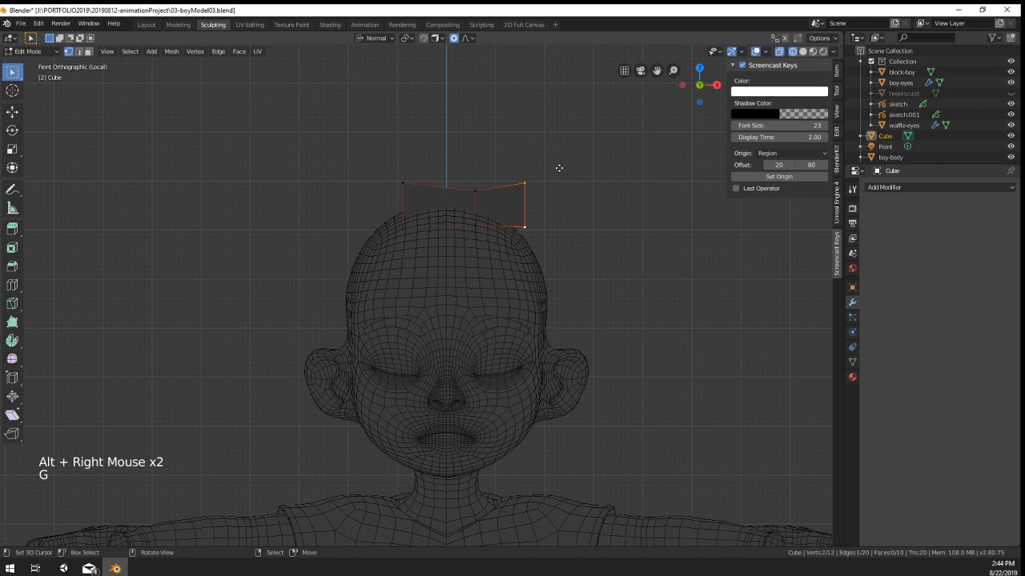
{"action": "key", "text": "v"}
{"action": "left_click", "coordinate": [541, 202]}
{"action": "key", "text": "ctrl+z"}
Step: Select all four vertices of the cube's right end and move them outward and slightly up
{"action": "key", "text": "a"}
{"action": "key", "text": "a"}
{"action": "key", "text": "a"}
{"action": "key", "text": "b"}
{"action": "left_click_drag", "start_coordinate": [554, 157], "coordinate": [513, 228]}
{"action": "key", "text": "g"}
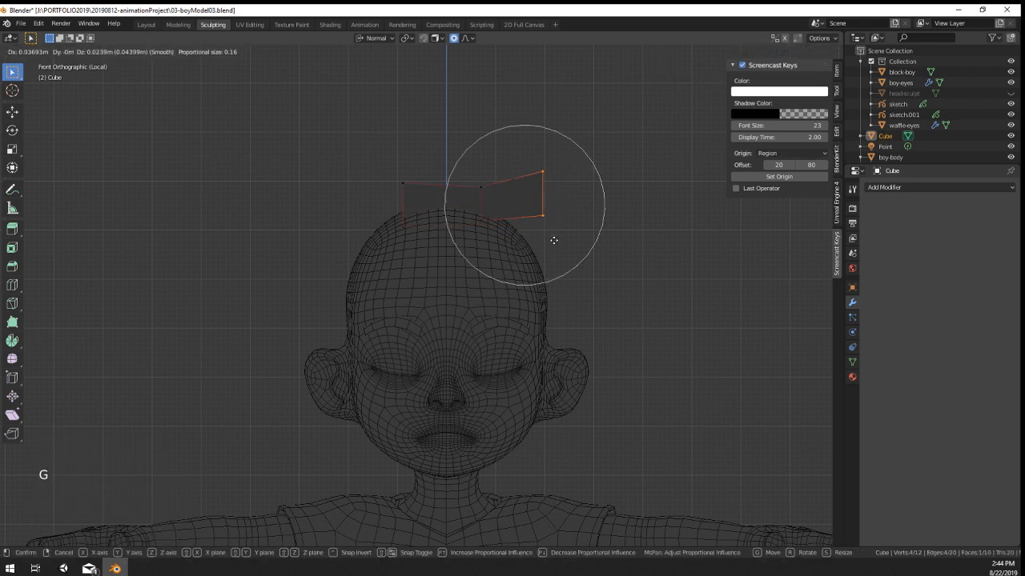
{"action": "left_click", "coordinate": [556, 240]}
Step: Select all four vertices of the cube's left end and move them outward beyond the head's crown
{"action": "key", "text": "a"}
{"action": "key", "text": "a"}
{"action": "key", "text": "a"}
{"action": "key", "text": "b"}
{"action": "left_click_drag", "start_coordinate": [437, 164], "coordinate": [365, 271]}
{"action": "key", "text": "g"}
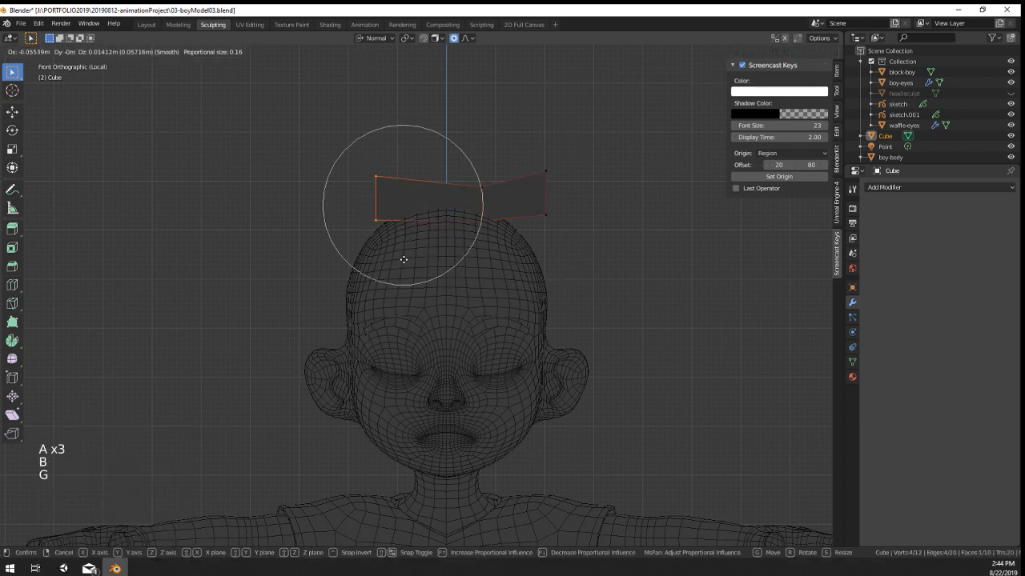
{"action": "left_click", "coordinate": [374, 258]}
Step: Enlarge the cube's left end and nudge it down by 0.0109 m
{"action": "key", "text": "s"}
{"action": "left_click", "coordinate": [445, 326]}
{"action": "key", "text": "g"}
{"action": "left_click", "coordinate": [450, 334]}
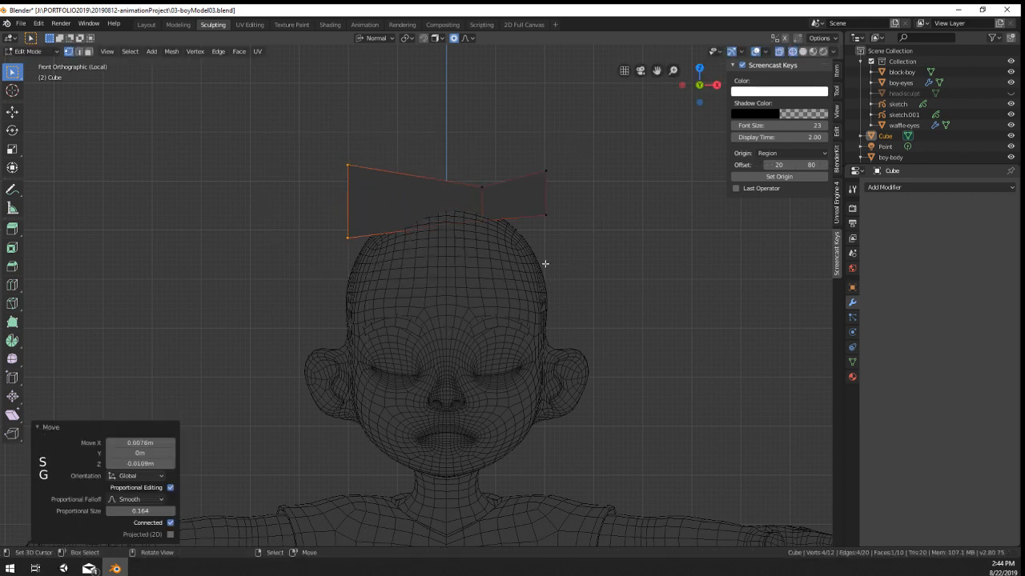
Step: Enlarge the cube's right end to about 1.66 times its size and shift it slightly inward and down
{"action": "key", "text": "a"}
{"action": "key", "text": "a"}
{"action": "key", "text": "a"}
{"action": "key", "text": "b"}
{"action": "left_click_drag", "start_coordinate": [572, 143], "coordinate": [529, 224]}
{"action": "key", "text": "g"}
{"action": "left_click", "coordinate": [529, 230]}
{"action": "key", "text": "s"}
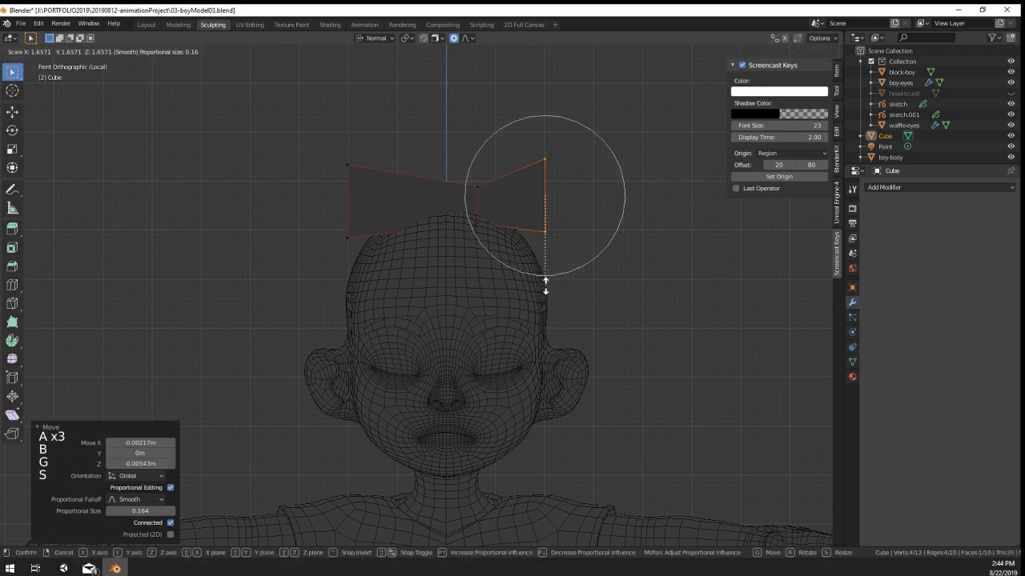
{"action": "left_click", "coordinate": [545, 288]}
{"action": "key", "text": "g"}
{"action": "left_click", "coordinate": [539, 294]}
{"action": "key", "text": "Tab"}
{"action": "middle_click_drag", "start_coordinate": [544, 268], "coordinate": [565, 234]}
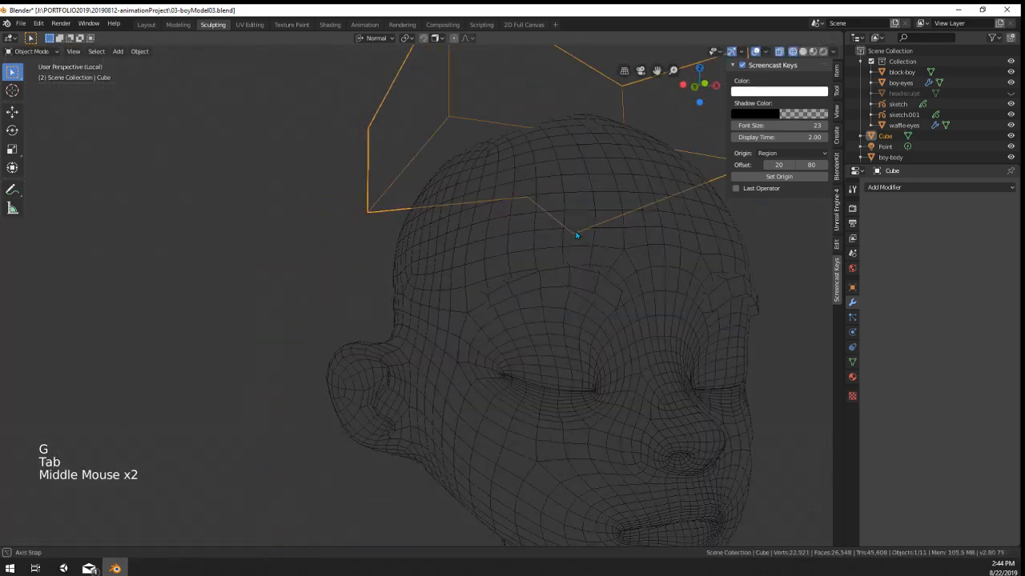
{"action": "scroll", "coordinate": [565, 234], "scroll_direction": "down", "scroll_amount": 2}
{"action": "key", "text": "KP_1"}
{"action": "key", "text": "Tab"}
{"action": "scroll", "coordinate": [565, 230], "scroll_direction": "up", "scroll_amount": 2}
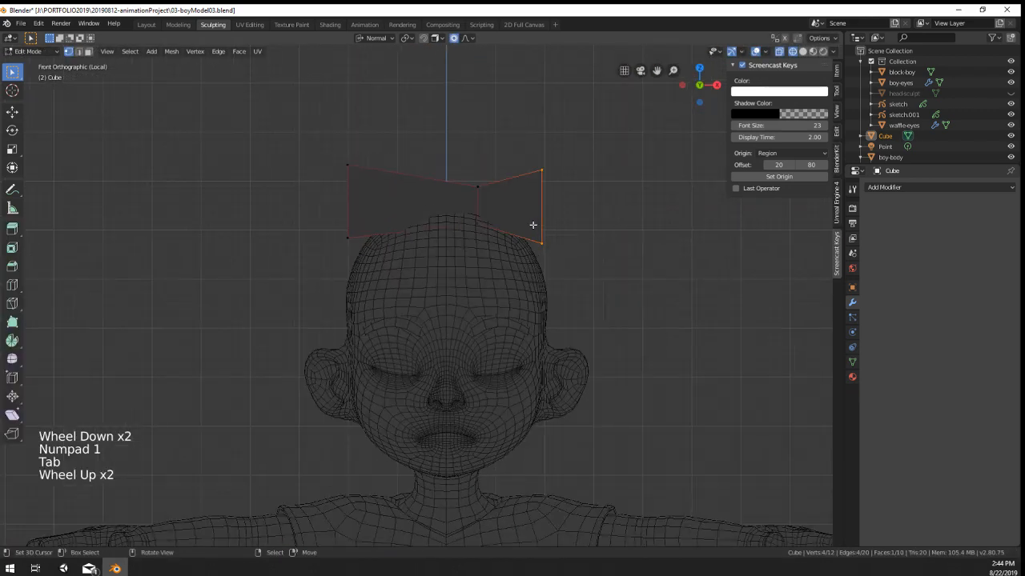
Step: Move the four vertices of the cube's left end outward by 0.0804 m and up by 0.0076 m
{"action": "key", "text": "a"}
{"action": "key", "text": "a"}
{"action": "key", "text": "a"}
{"action": "key", "text": "b"}
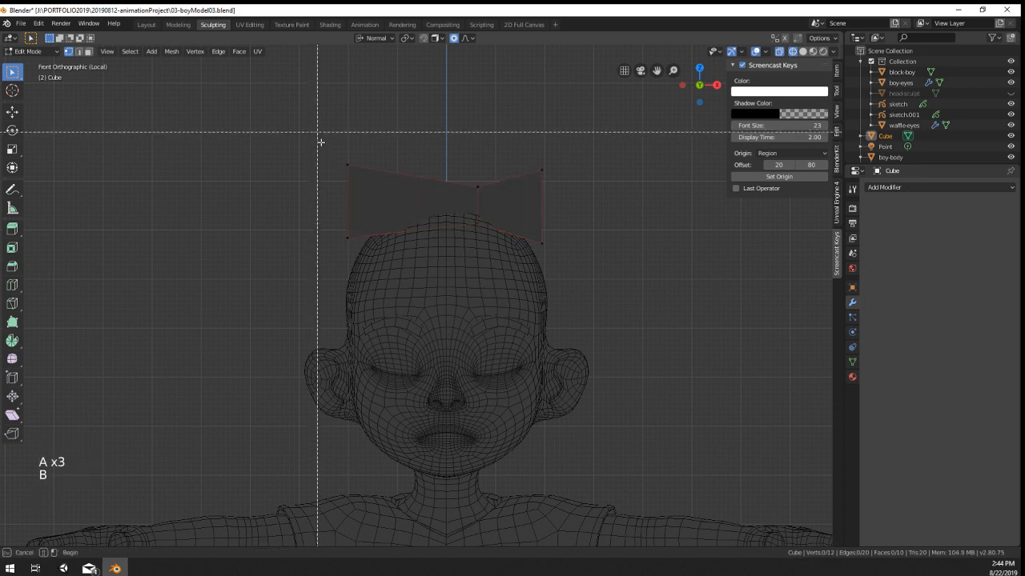
{"action": "left_click_drag", "start_coordinate": [321, 144], "coordinate": [373, 248]}
{"action": "key", "text": "b"}
{"action": "key", "text": "g"}
{"action": "left_click", "coordinate": [345, 265]}
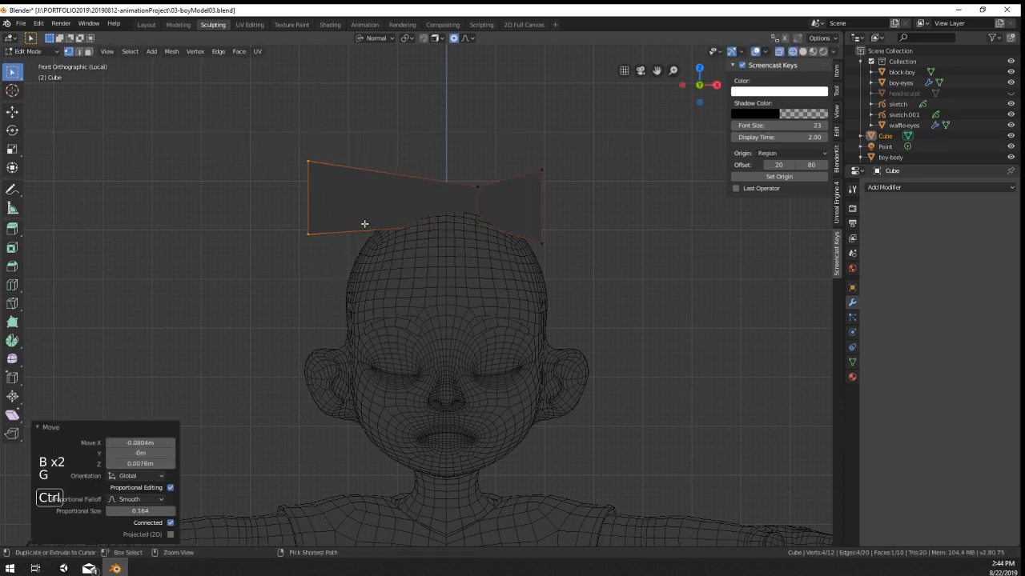
Step: Add an edge loop across the cube's left half and slide it toward the left end
{"action": "key", "text": "ctrl+r"}
{"action": "left_click", "coordinate": [364, 224]}
{"action": "right_click", "coordinate": [364, 224]}
{"action": "key", "text": "g"}
{"action": "key", "text": "g"}
{"action": "left_click", "coordinate": [361, 220]}
Step: Extrude the underside face of the left end section down about 0.21 m beside the head
{"action": "middle_click_drag", "start_coordinate": [361, 221], "coordinate": [330, 181]}
{"action": "left_click", "coordinate": [69, 52]}
{"action": "right_click", "coordinate": [316, 89]}
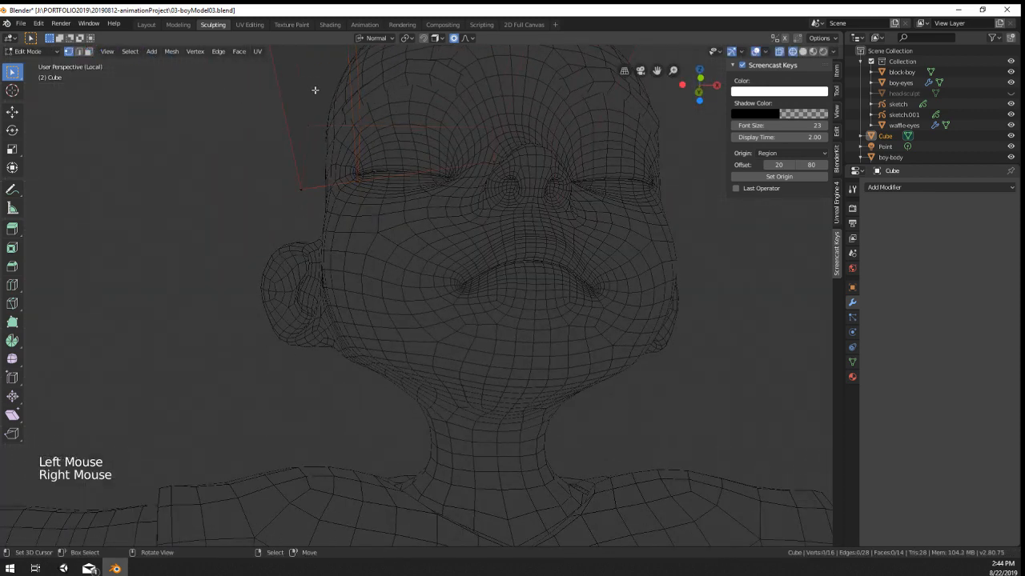
{"action": "scroll", "coordinate": [329, 120], "scroll_direction": "down", "scroll_amount": 2}
{"action": "right_click", "coordinate": [358, 168]}
{"action": "left_click", "coordinate": [89, 52]}
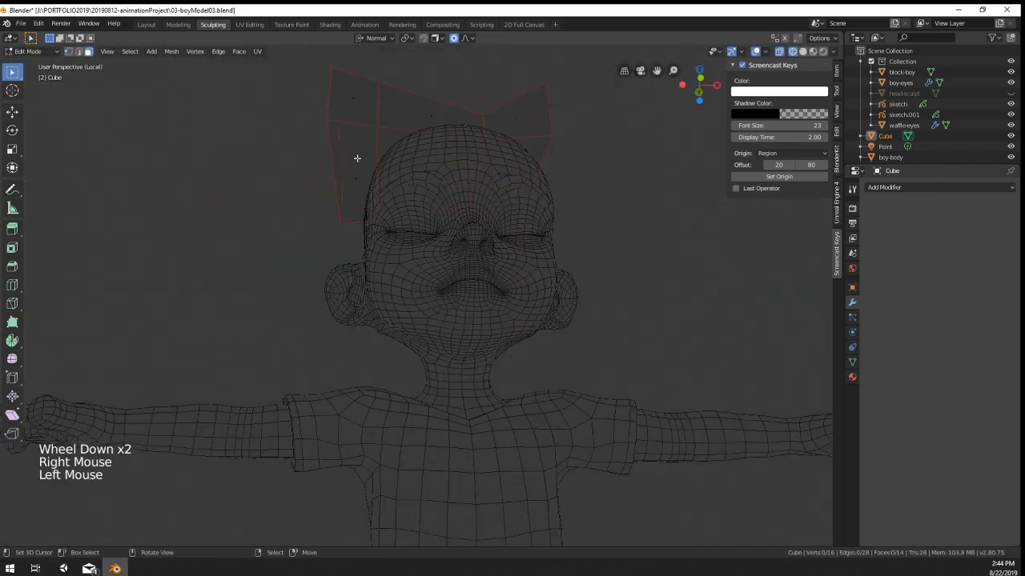
{"action": "right_click", "coordinate": [357, 163]}
{"action": "middle_click_drag", "start_coordinate": [395, 136], "coordinate": [404, 172]}
{"action": "middle_click_drag", "start_coordinate": [404, 164], "coordinate": [407, 188]}
{"action": "key", "text": "e"}
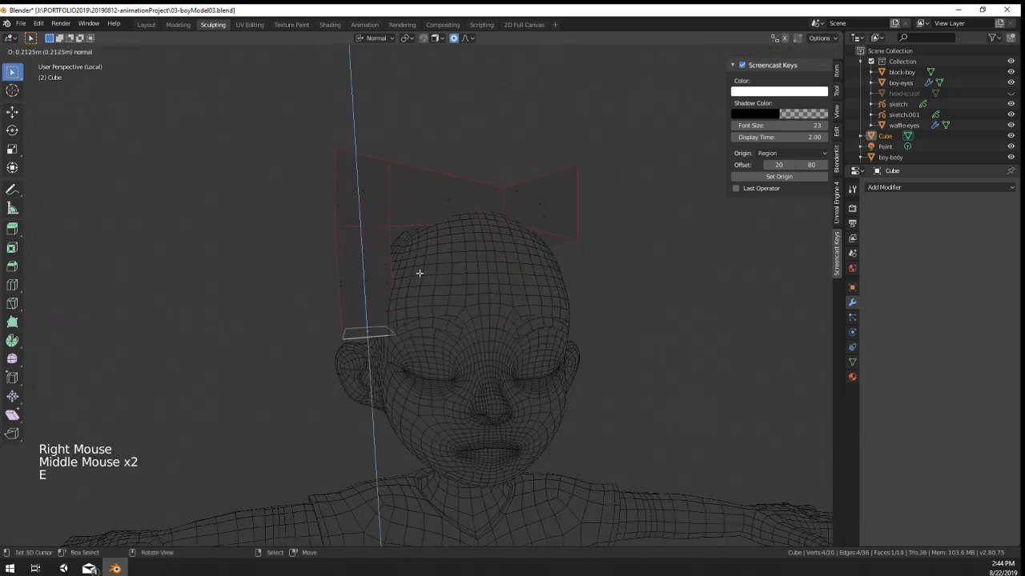
{"action": "left_click", "coordinate": [419, 272]}
Step: Extrude the cube's right end face outward and the new section's underside down to ear height
{"action": "middle_click_drag", "start_coordinate": [418, 272], "coordinate": [462, 183]}
{"action": "right_click", "coordinate": [462, 183]}
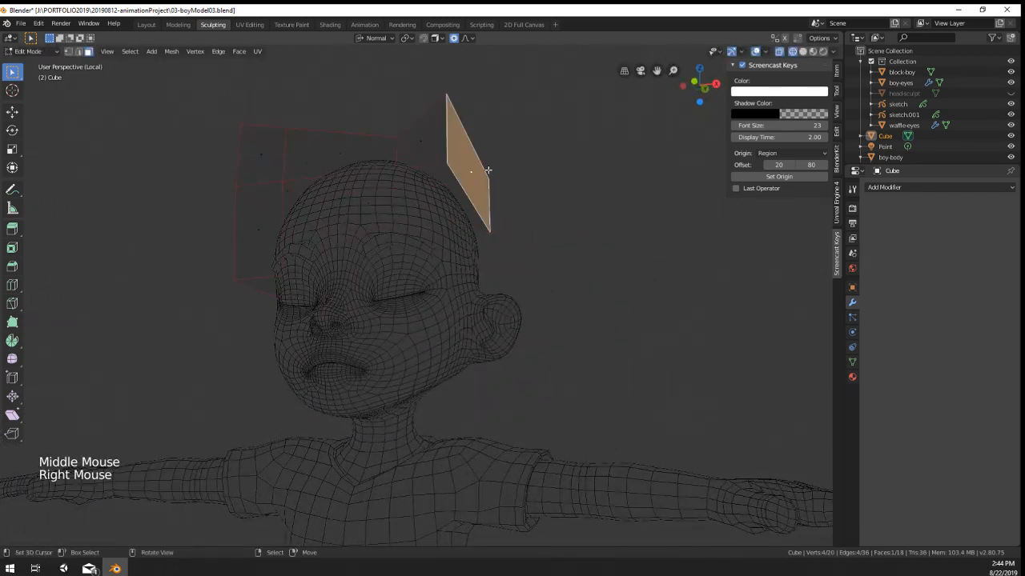
{"action": "key", "text": "e"}
{"action": "right_click", "coordinate": [503, 199]}
{"action": "key", "text": "e"}
{"action": "key", "text": "Tab"}
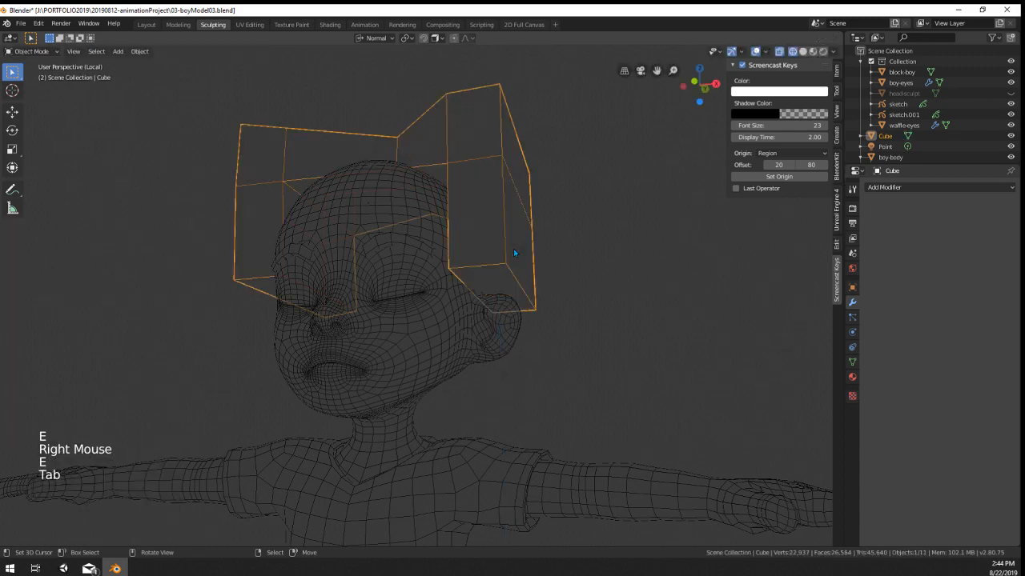
Step: Return the viewport to solid shading and review the block shape around the head from the front
{"action": "scroll", "coordinate": [513, 249], "scroll_direction": "down", "scroll_amount": 3}
{"action": "key", "text": "z"}
{"action": "middle_click_drag", "start_coordinate": [576, 232], "coordinate": [596, 251]}
{"action": "scroll", "coordinate": [597, 251], "scroll_direction": "up", "scroll_amount": 2}
{"action": "key", "text": "Tab"}
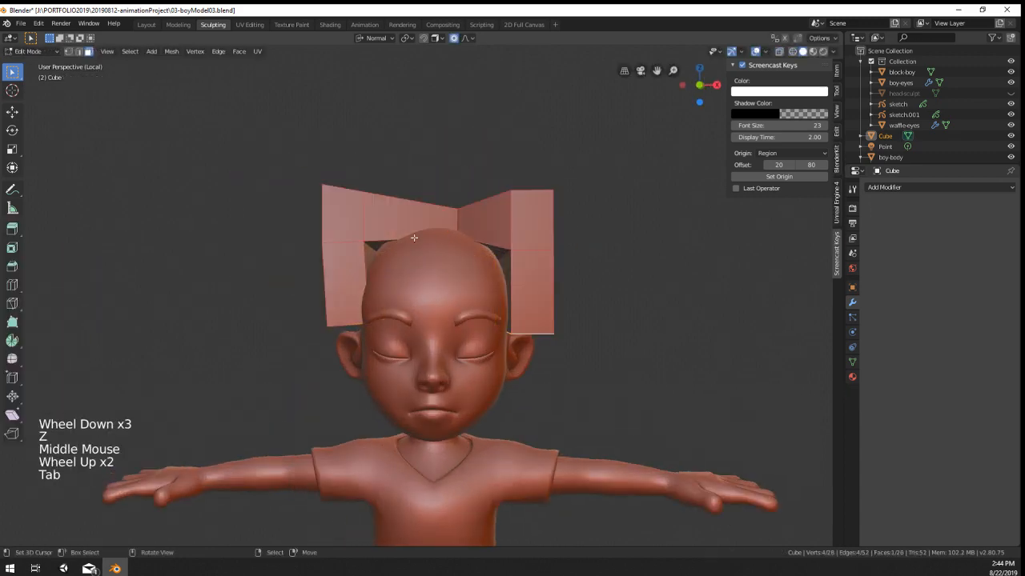
{"action": "key", "text": "Tab"}
{"action": "scroll", "coordinate": [428, 176], "scroll_direction": "down", "scroll_amount": 4}
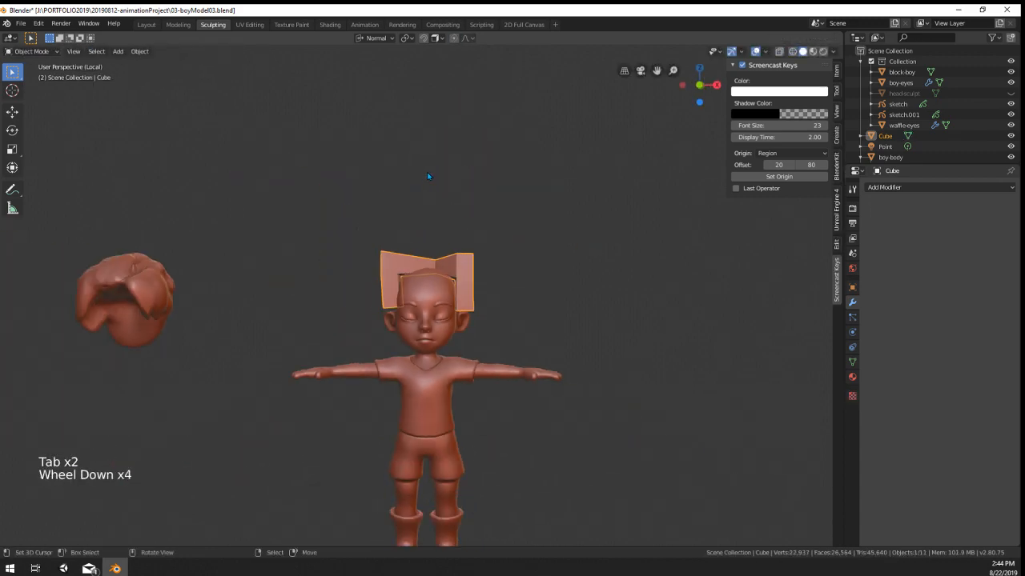
Step: Delete the block cube around the boy's head
{"action": "scroll", "coordinate": [428, 176], "scroll_direction": "up", "scroll_amount": 5}
{"action": "key", "text": "x"}
{"action": "left_click", "coordinate": [428, 170]}
{"action": "scroll", "coordinate": [428, 170], "scroll_direction": "down", "scroll_amount": 3}
{"action": "middle_click_drag", "start_coordinate": [428, 170], "coordinate": [458, 154]}
{"action": "scroll", "coordinate": [427, 171], "scroll_direction": "up", "scroll_amount": 2}
{"action": "scroll", "coordinate": [457, 154], "scroll_direction": "down", "scroll_amount": 4}
{"action": "scroll", "coordinate": [172, 315], "scroll_direction": "up", "scroll_amount": 1}
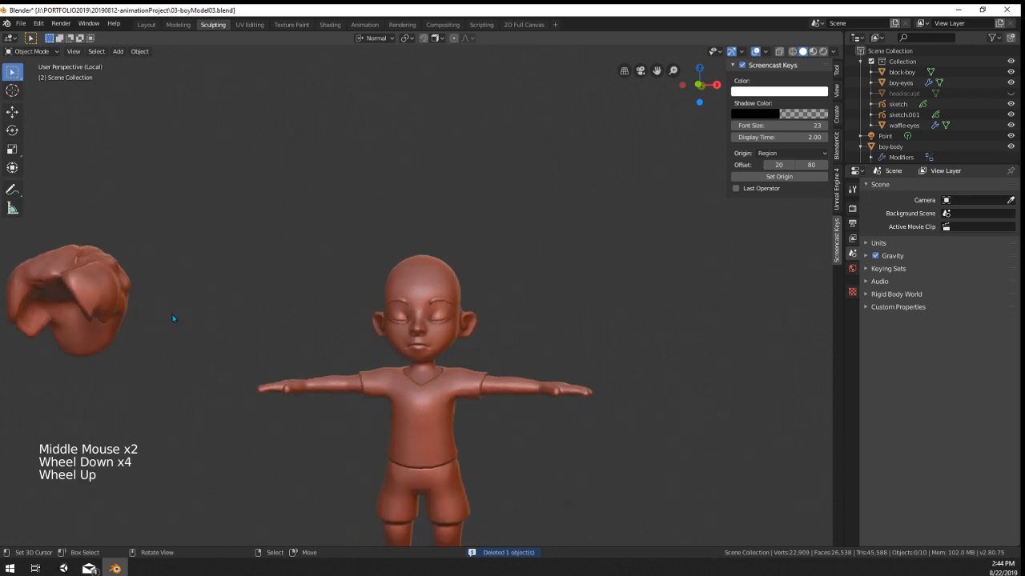
Step: Clear the sculpted hair's location, raise it along Z onto the boy's head and shift it 0.13 m along Y
{"action": "right_click", "coordinate": [127, 305]}
{"action": "key", "text": "alt+g"}
{"action": "key", "text": "g"}
{"action": "key", "text": "z"}
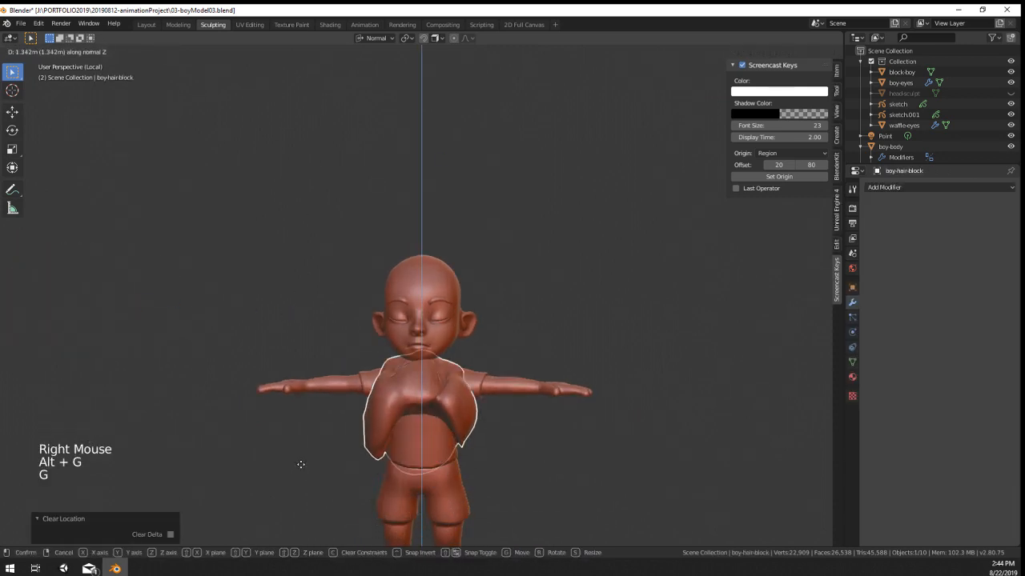
{"action": "left_click", "coordinate": [309, 425]}
{"action": "middle_click_drag", "start_coordinate": [309, 436], "coordinate": [471, 443]}
{"action": "key", "text": "g"}
{"action": "key", "text": "y"}
{"action": "left_click", "coordinate": [342, 457]}
Step: Scale the hair to 0.955 in X and Y only, with Z locked
{"action": "scroll", "coordinate": [453, 461], "scroll_direction": "up", "scroll_amount": 2}
{"action": "key", "text": "s"}
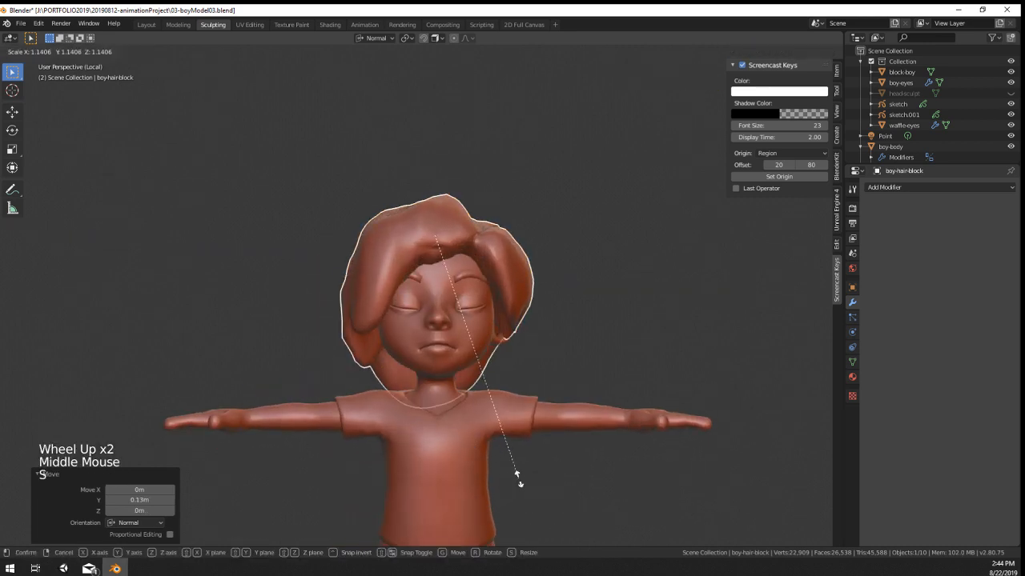
{"action": "key", "text": "Escape"}
{"action": "key", "text": "s"}
{"action": "key", "text": "shift+z"}
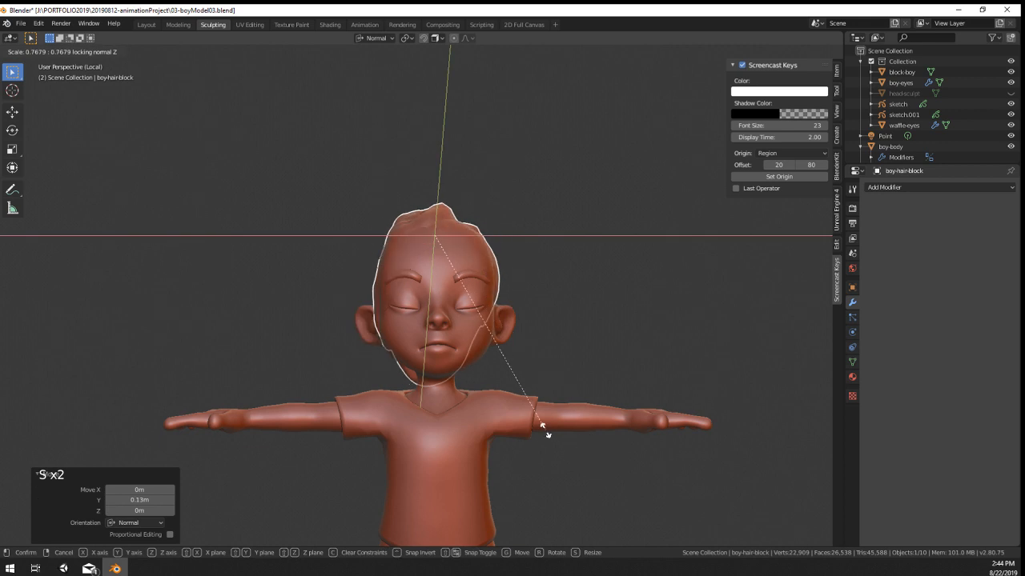
{"action": "left_click", "coordinate": [582, 480]}
{"action": "key", "text": "g"}
{"action": "key", "text": "z"}
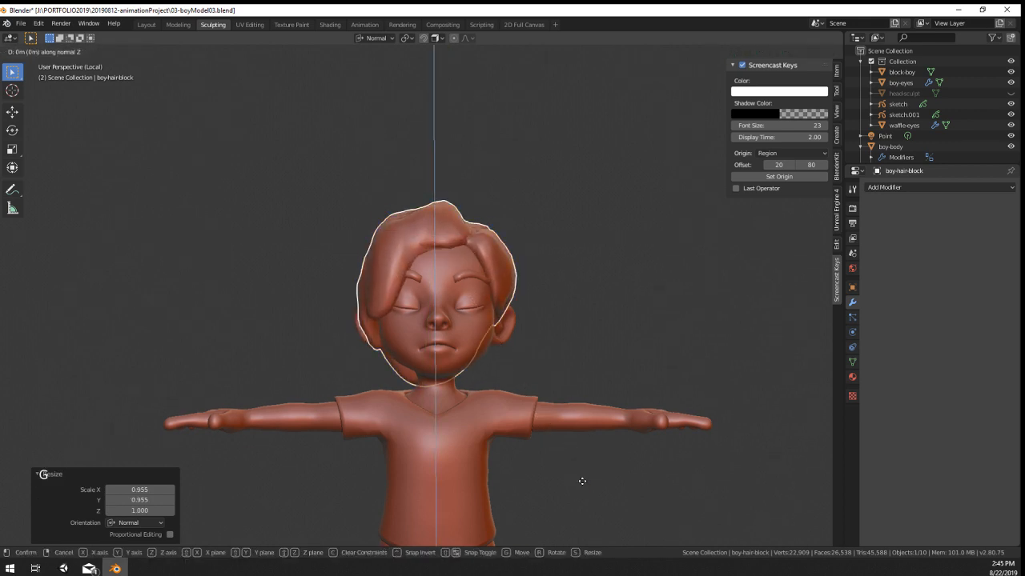
{"action": "right_click", "coordinate": [581, 480]}
Step: Examine how the hair fits the boy's head from the front and three-quarter views
{"action": "middle_click_drag", "start_coordinate": [581, 479], "coordinate": [505, 450]}
{"action": "right_click", "coordinate": [498, 453]}
{"action": "scroll", "coordinate": [509, 456], "scroll_direction": "down", "scroll_amount": 2}
{"action": "scroll", "coordinate": [515, 462], "scroll_direction": "up", "scroll_amount": 3}
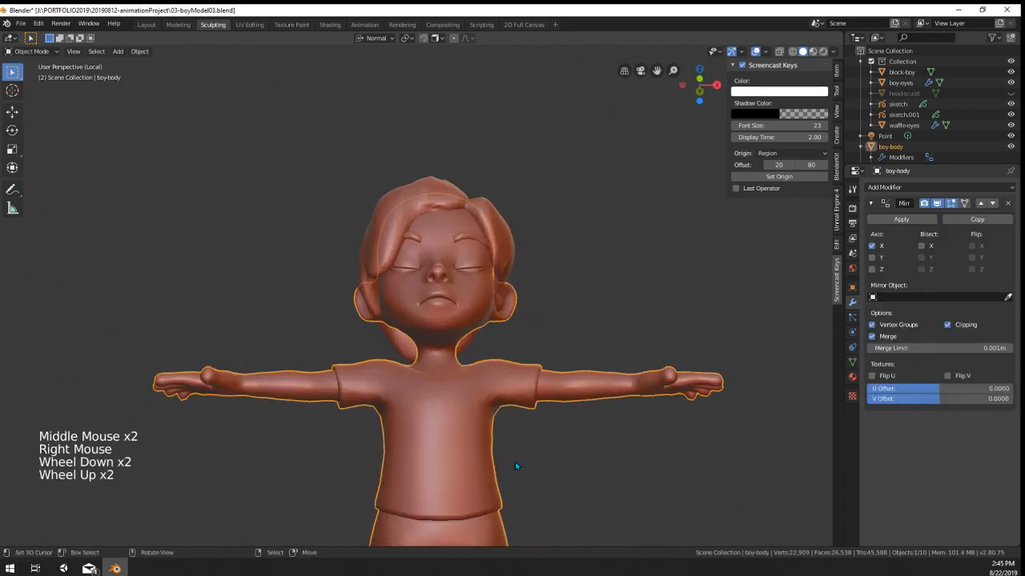
{"action": "right_click", "coordinate": [533, 207]}
{"action": "middle_click_drag", "start_coordinate": [533, 207], "coordinate": [565, 369]}
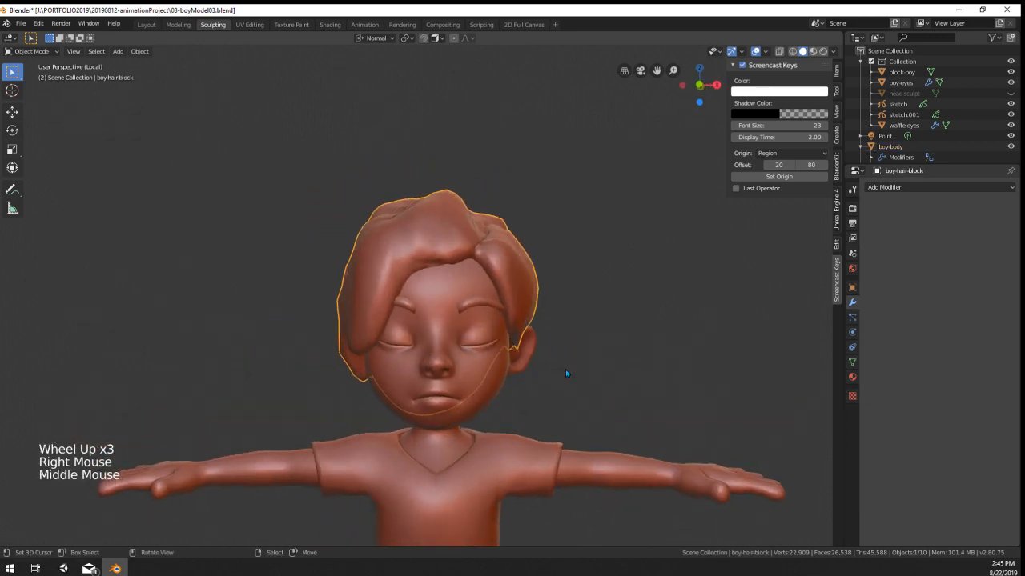
{"action": "scroll", "coordinate": [561, 374], "scroll_direction": "down", "scroll_amount": 2}
{"action": "scroll", "coordinate": [528, 360], "scroll_direction": "up", "scroll_amount": 3}
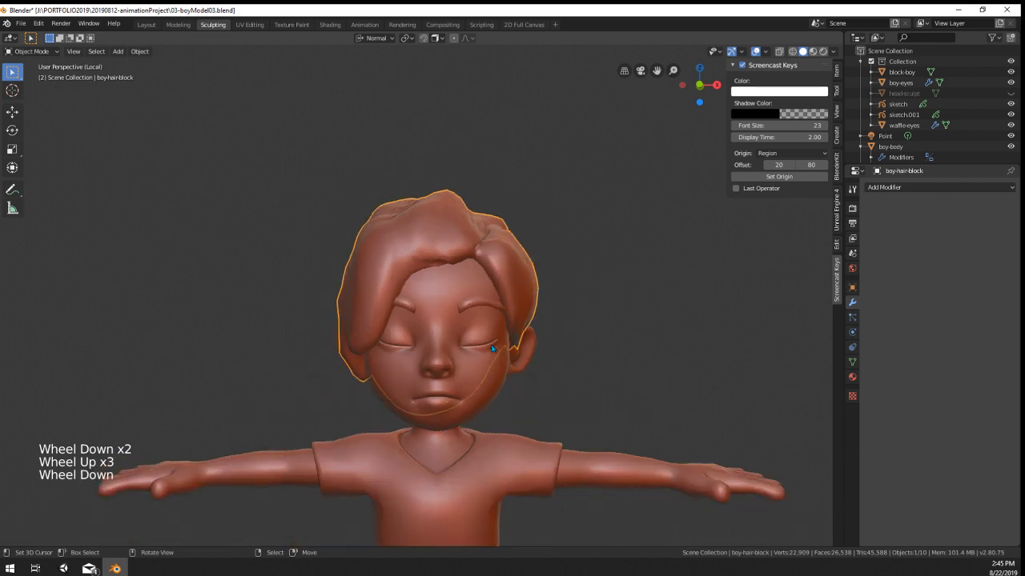
{"action": "scroll", "coordinate": [480, 340], "scroll_direction": "down", "scroll_amount": 1}
{"action": "right_click", "coordinate": [385, 314]}
{"action": "middle_click_drag", "start_coordinate": [497, 315], "coordinate": [530, 319]}
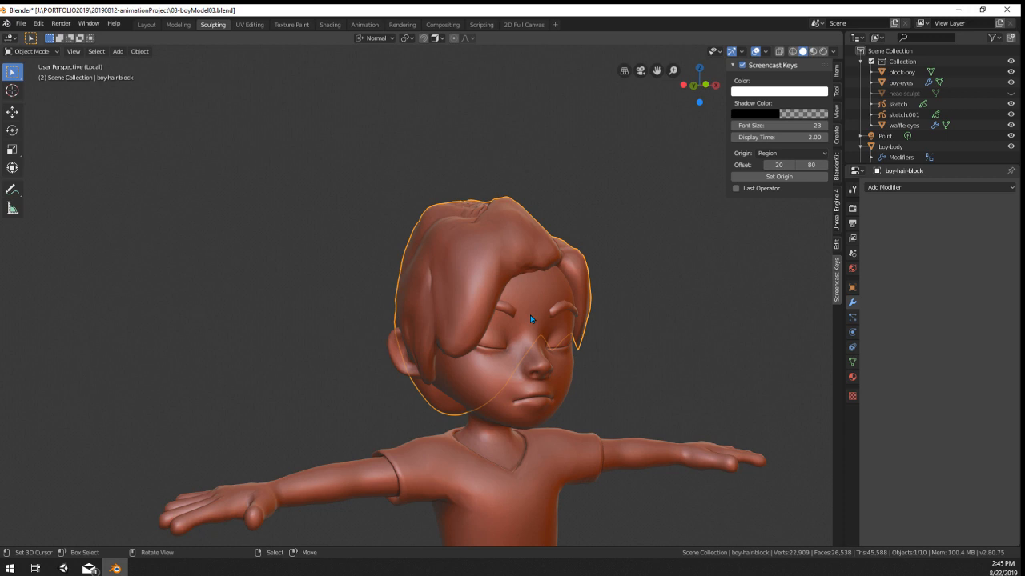
{"action": "scroll", "coordinate": [530, 315], "scroll_direction": "down", "scroll_amount": 7}
{"action": "scroll", "coordinate": [525, 371], "scroll_direction": "up", "scroll_amount": 6}
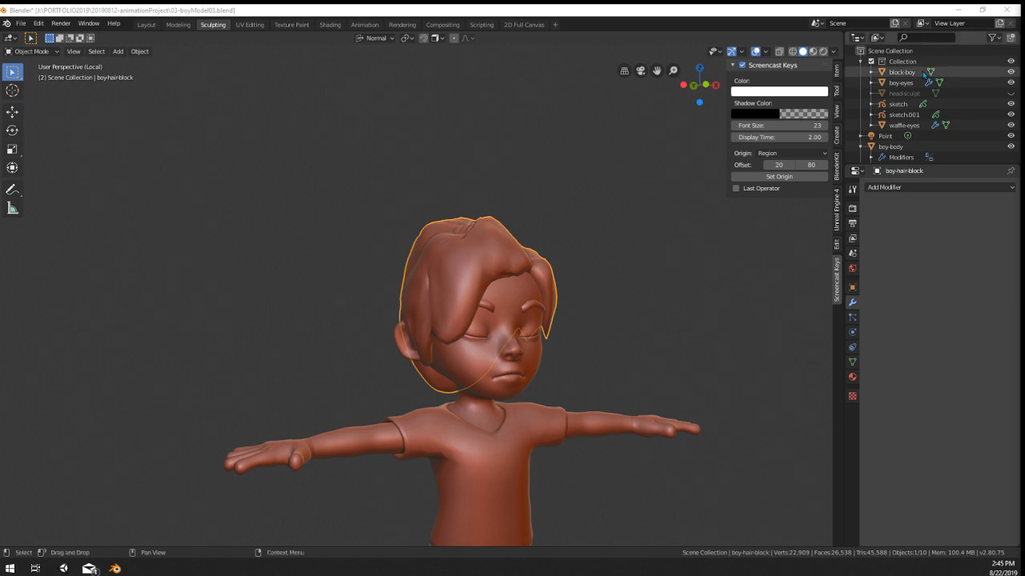
{"action": "middle_click_drag", "start_coordinate": [561, 289], "coordinate": [509, 293]}
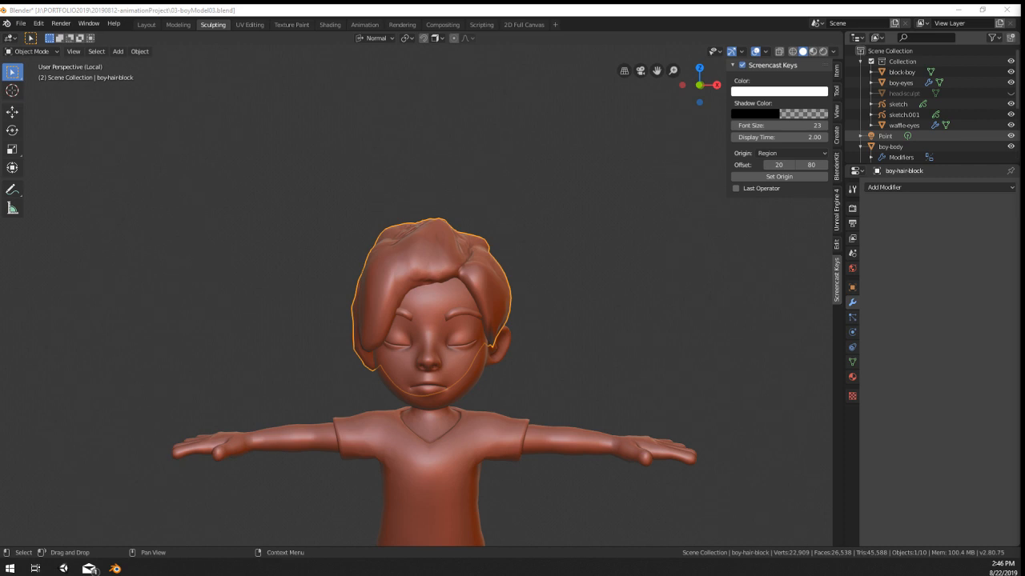
Step: Enter Edit Mode on the hair and shift vertices on its top using proportional editing with a size of about 0.32
{"action": "scroll", "coordinate": [526, 229], "scroll_direction": "up", "scroll_amount": 2}
{"action": "middle_click_drag", "start_coordinate": [524, 227], "coordinate": [441, 299]}
{"action": "key", "text": "Tab"}
{"action": "right_click", "coordinate": [462, 214]}
{"action": "left_click", "coordinate": [68, 51]}
{"action": "right_click", "coordinate": [445, 232]}
{"action": "key", "text": "g"}
{"action": "scroll", "coordinate": [376, 235], "scroll_direction": "down", "scroll_amount": 4}
{"action": "left_click", "coordinate": [376, 237]}
{"action": "right_click", "coordinate": [469, 291]}
{"action": "key", "text": "g"}
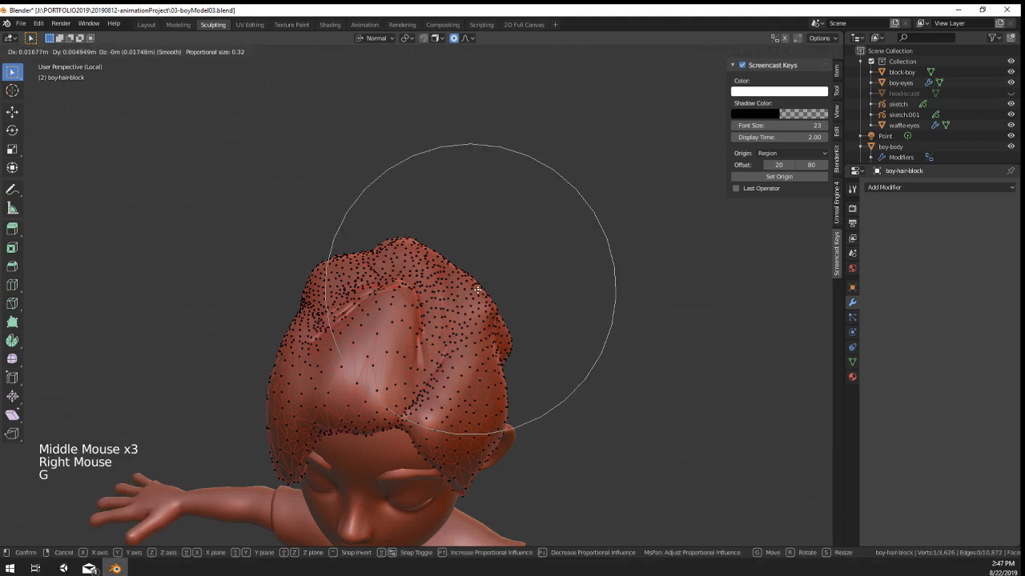
{"action": "left_click", "coordinate": [482, 289]}
Step: Puff out the front top of the hair with Shrink/Fatten and move it into a raised quiff using soft falloff
{"action": "key", "text": "alt+s"}
{"action": "right_click", "coordinate": [542, 313]}
{"action": "middle_click_drag", "start_coordinate": [541, 313], "coordinate": [360, 288]}
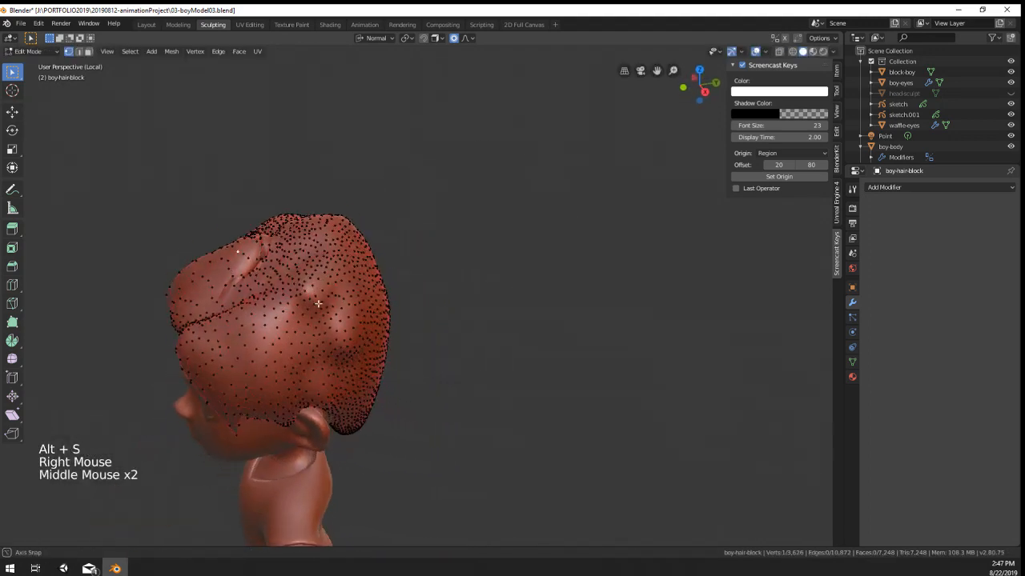
{"action": "key", "text": "alt+s"}
{"action": "right_click", "coordinate": [345, 284]}
{"action": "key", "text": "alt+s"}
{"action": "scroll", "coordinate": [272, 280], "scroll_direction": "up", "scroll_amount": 4}
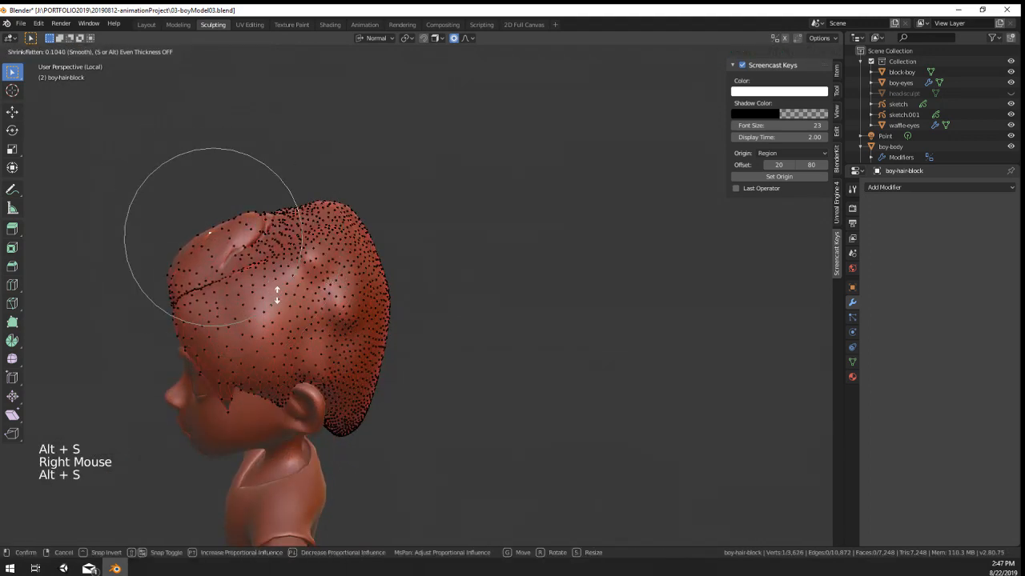
{"action": "left_click", "coordinate": [299, 320]}
{"action": "key", "text": "g"}
{"action": "left_click", "coordinate": [297, 309]}
{"action": "middle_click_drag", "start_coordinate": [301, 307], "coordinate": [529, 351]}
{"action": "key", "text": "g"}
{"action": "left_click", "coordinate": [550, 244]}
Step: Move the lower tip of the lock on the character's right side with proportional editing and leave Edit Mode
{"action": "scroll", "coordinate": [544, 245], "scroll_direction": "down", "scroll_amount": 2}
{"action": "right_click", "coordinate": [406, 330]}
{"action": "key", "text": "g"}
{"action": "scroll", "coordinate": [470, 358], "scroll_direction": "up", "scroll_amount": 14}
{"action": "left_click", "coordinate": [462, 369]}
{"action": "key", "text": "Tab"}
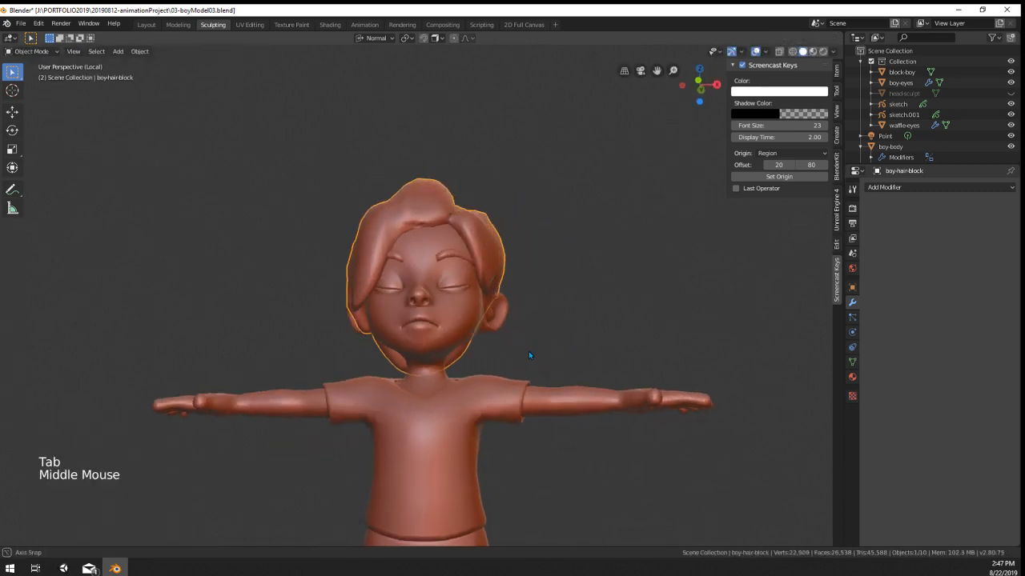
{"action": "scroll", "coordinate": [480, 285], "scroll_direction": "up", "scroll_amount": 2}
{"action": "middle_click_drag", "start_coordinate": [481, 289], "coordinate": [492, 308]}
Step: Reshape the fringe beside the quiff on the character's right with Shrink/Fatten and a proportional move
{"action": "key", "text": "Tab"}
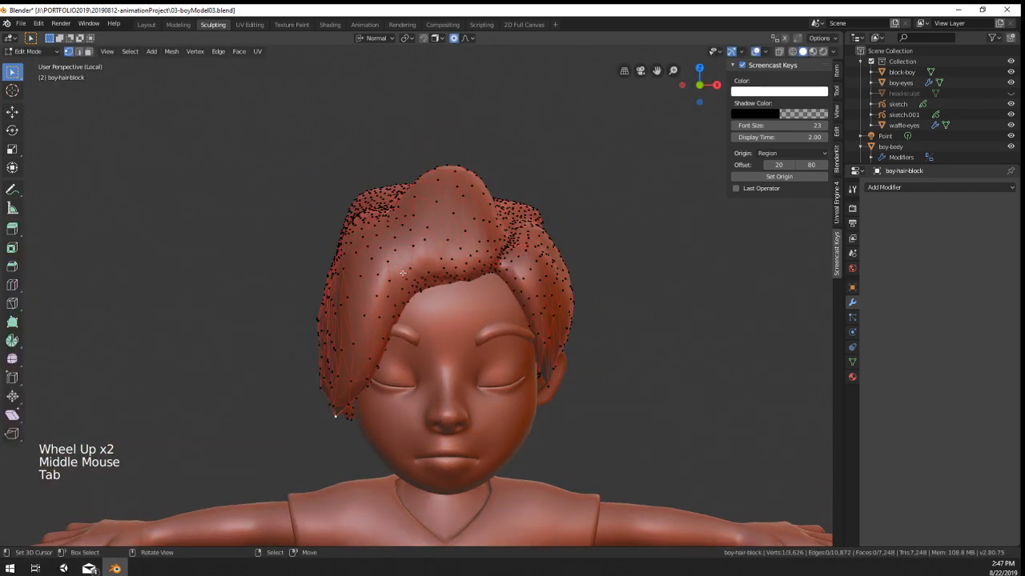
{"action": "right_click", "coordinate": [405, 260]}
{"action": "middle_click_drag", "start_coordinate": [405, 261], "coordinate": [440, 276]}
{"action": "key", "text": "alt+s"}
{"action": "middle_click_drag", "start_coordinate": [480, 308], "coordinate": [444, 318]}
{"action": "left_click", "coordinate": [467, 303]}
{"action": "right_click", "coordinate": [440, 318]}
{"action": "key", "text": "alt+s"}
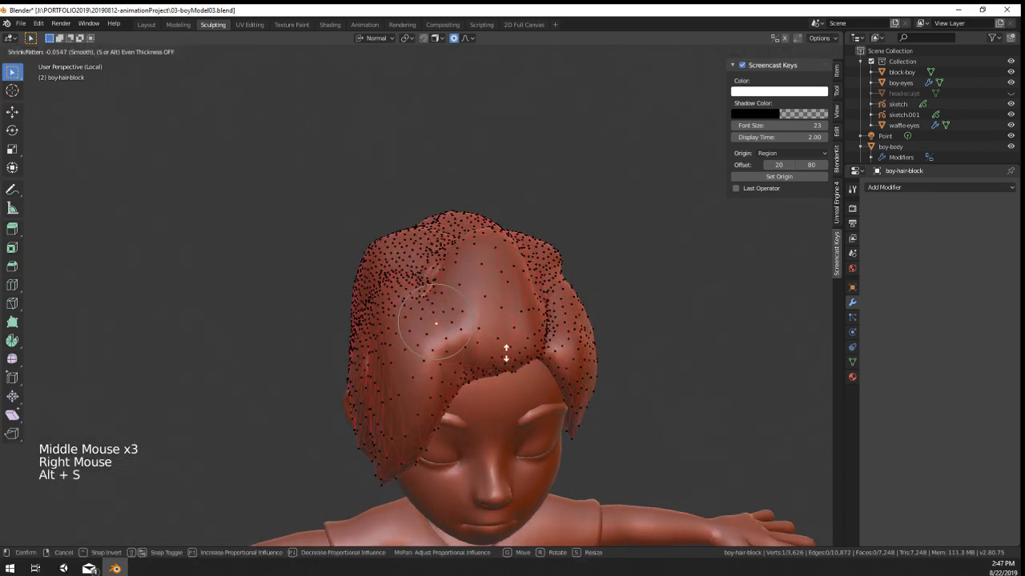
{"action": "key", "text": "g"}
{"action": "left_click", "coordinate": [570, 352]}
{"action": "key", "text": "Tab"}
Step: Pull the tip of the front lock on the character's left down about 0.044 m with a proportional size of 0.319
{"action": "middle_click_drag", "start_coordinate": [560, 344], "coordinate": [498, 320]}
{"action": "key", "text": "Tab"}
{"action": "right_click", "coordinate": [324, 341]}
{"action": "right_click", "coordinate": [323, 342]}
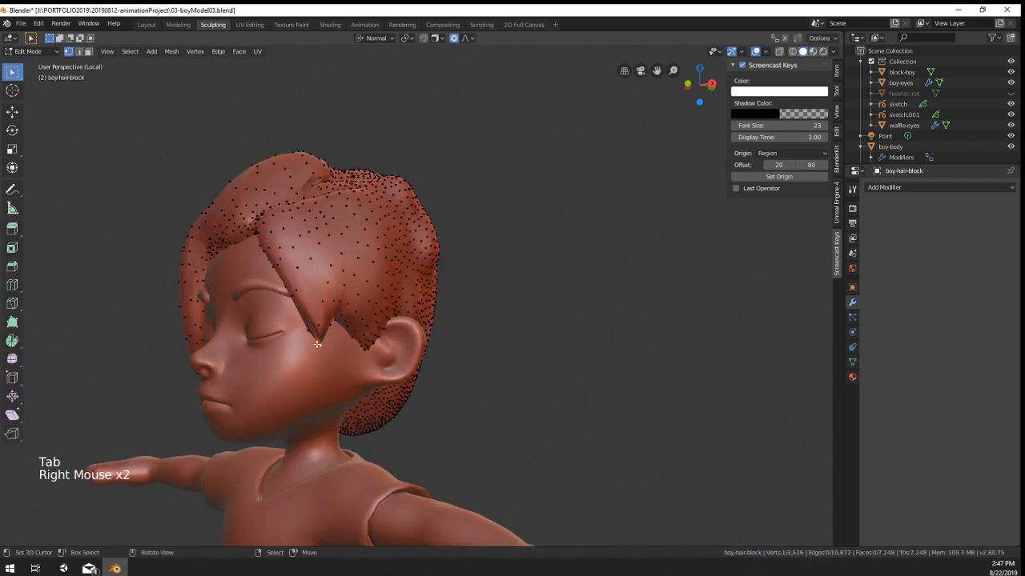
{"action": "key", "text": "g"}
{"action": "scroll", "coordinate": [327, 362], "scroll_direction": "down", "scroll_amount": 8}
{"action": "left_click", "coordinate": [329, 370]}
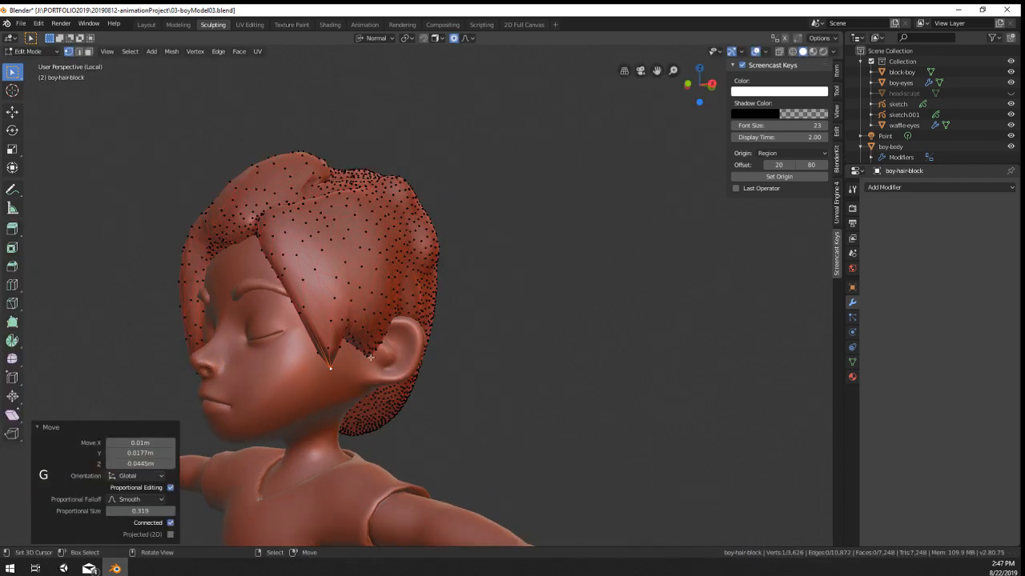
Step: Pull the hair point in front of the character's left ear down to the earlobe with a smaller proportional falloff
{"action": "right_click", "coordinate": [369, 357]}
{"action": "key", "text": "g"}
{"action": "scroll", "coordinate": [372, 388], "scroll_direction": "up", "scroll_amount": 6}
{"action": "right_click", "coordinate": [371, 392]}
{"action": "right_click", "coordinate": [370, 364]}
{"action": "key", "text": "g"}
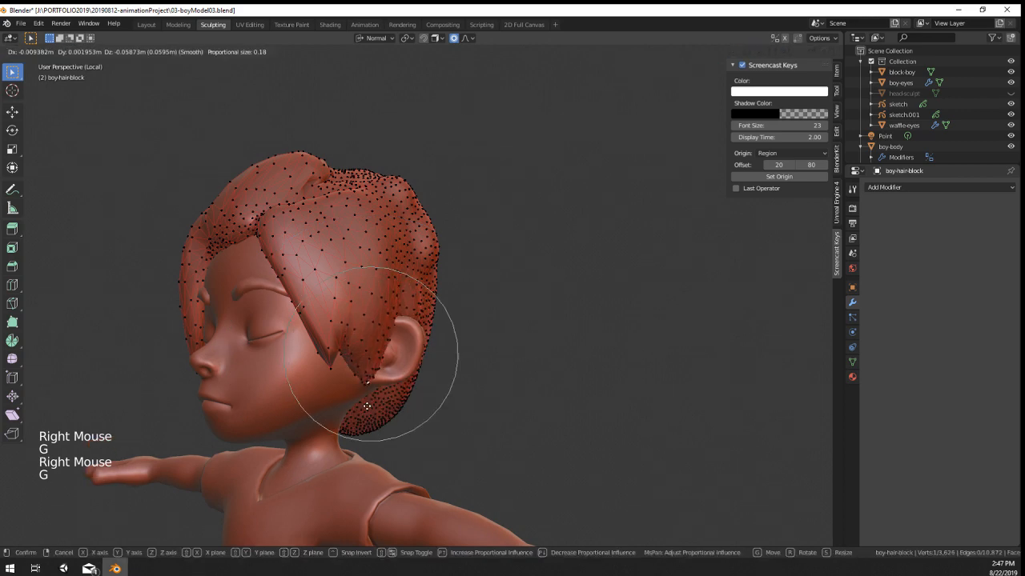
{"action": "scroll", "coordinate": [366, 413], "scroll_direction": "up", "scroll_amount": 4}
{"action": "left_click", "coordinate": [367, 416]}
Step: Adjust the hair point in front of the character's right ear and check the hair from the front in Object Mode
{"action": "key", "text": "Tab"}
{"action": "middle_click_drag", "start_coordinate": [394, 407], "coordinate": [541, 357]}
{"action": "key", "text": "Tab"}
{"action": "right_click", "coordinate": [537, 352]}
{"action": "key", "text": "g"}
{"action": "key", "text": "Tab"}
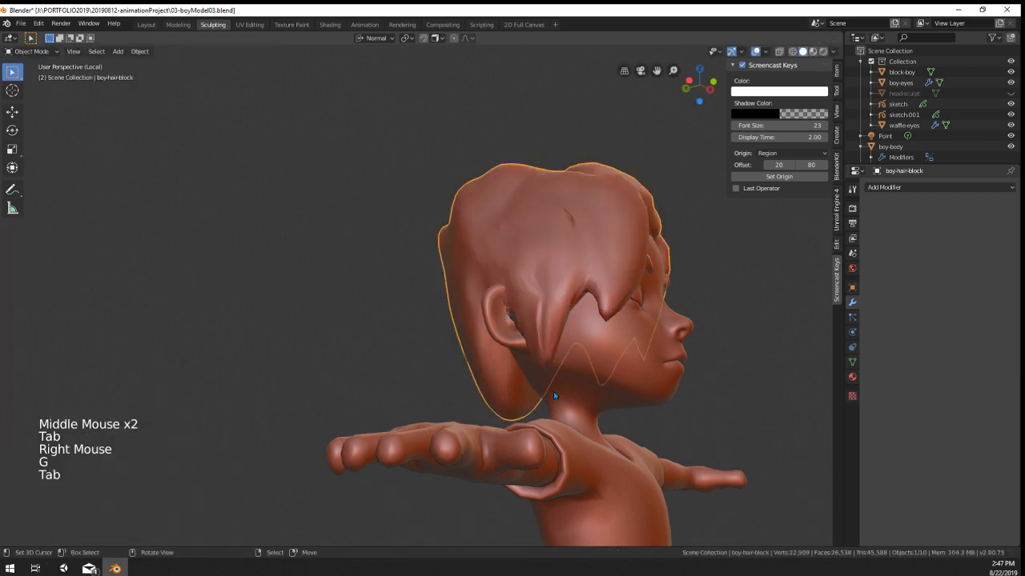
{"action": "middle_click_drag", "start_coordinate": [553, 391], "coordinate": [465, 417]}
{"action": "scroll", "coordinate": [461, 398], "scroll_direction": "down", "scroll_amount": 2}
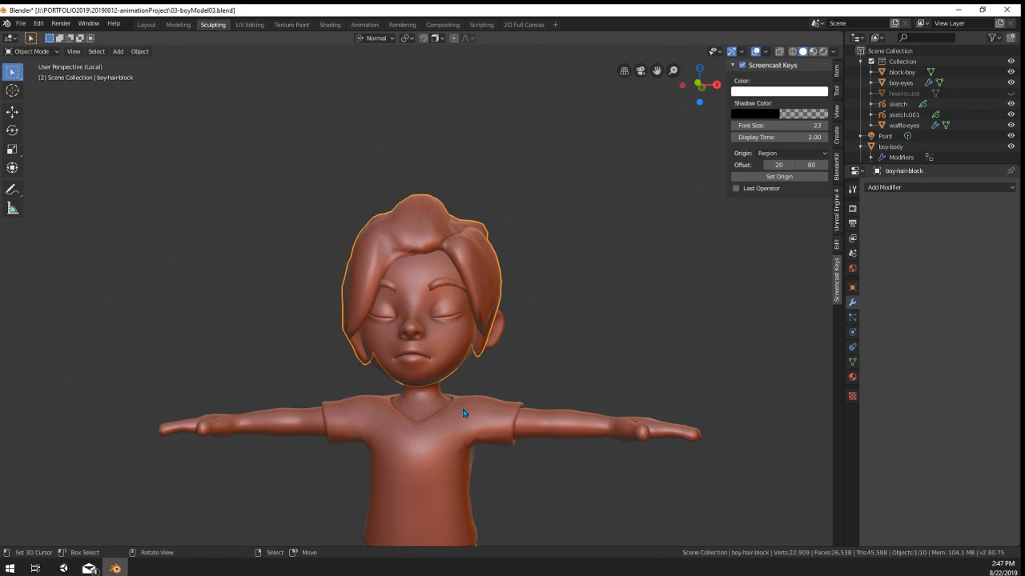
Step: Adjust the volume of the hair above the character's right ear at two spots with Shrink/Fatten
{"action": "middle_click_drag", "start_coordinate": [425, 325], "coordinate": [432, 219]}
{"action": "scroll", "coordinate": [432, 219], "scroll_direction": "up", "scroll_amount": 4}
{"action": "key", "text": "Tab"}
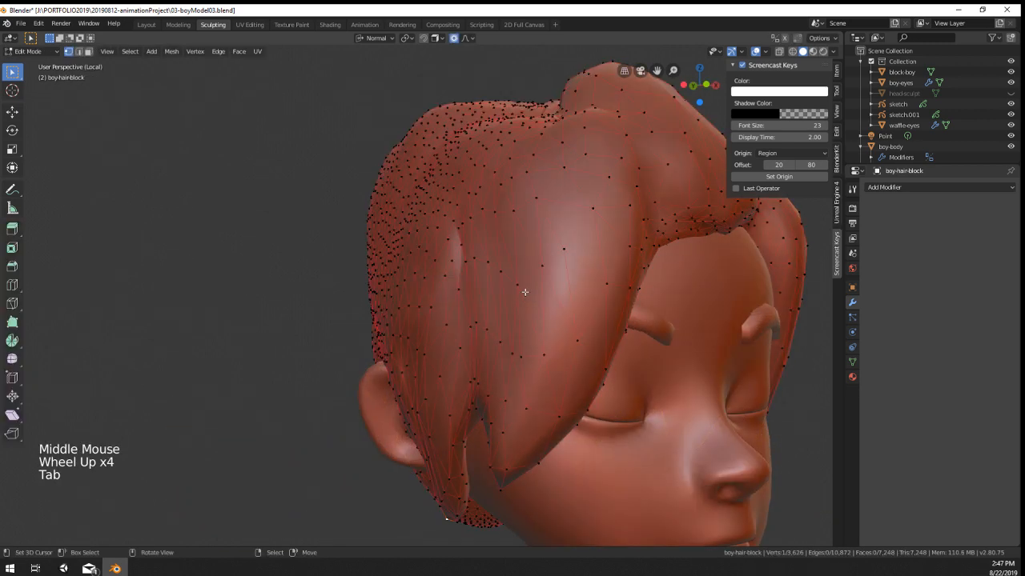
{"action": "right_click", "coordinate": [524, 291]}
{"action": "key", "text": "alt+s"}
{"action": "left_click", "coordinate": [639, 433]}
{"action": "right_click", "coordinate": [425, 287]}
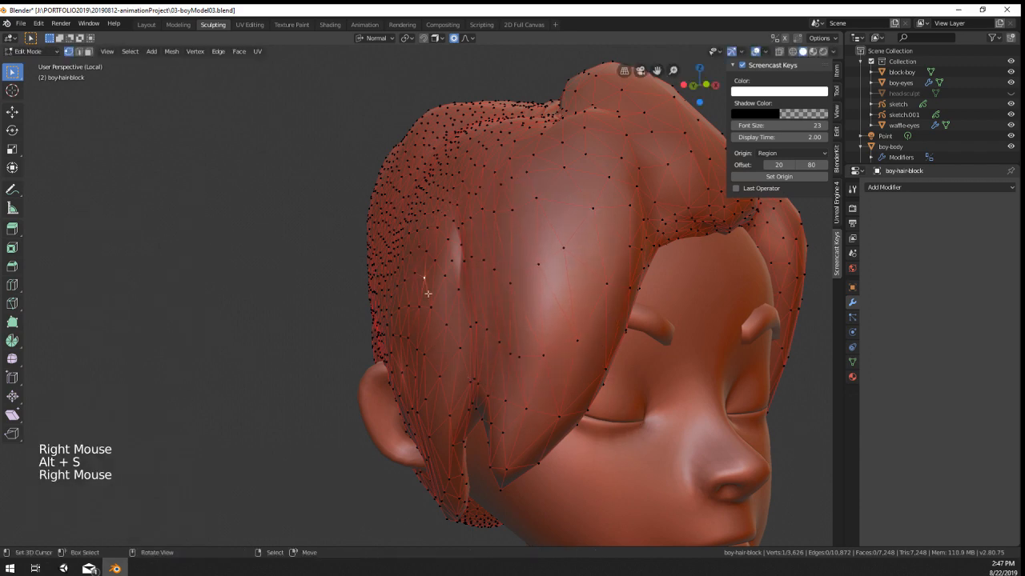
{"action": "key", "text": "alt+s"}
{"action": "left_click", "coordinate": [467, 352]}
Step: Adjust the bulges behind the right ear and near the crown with Shrink/Fatten, using a proportional size of about 0.10
{"action": "middle_click_drag", "start_coordinate": [467, 352], "coordinate": [536, 316]}
{"action": "right_click", "coordinate": [525, 282]}
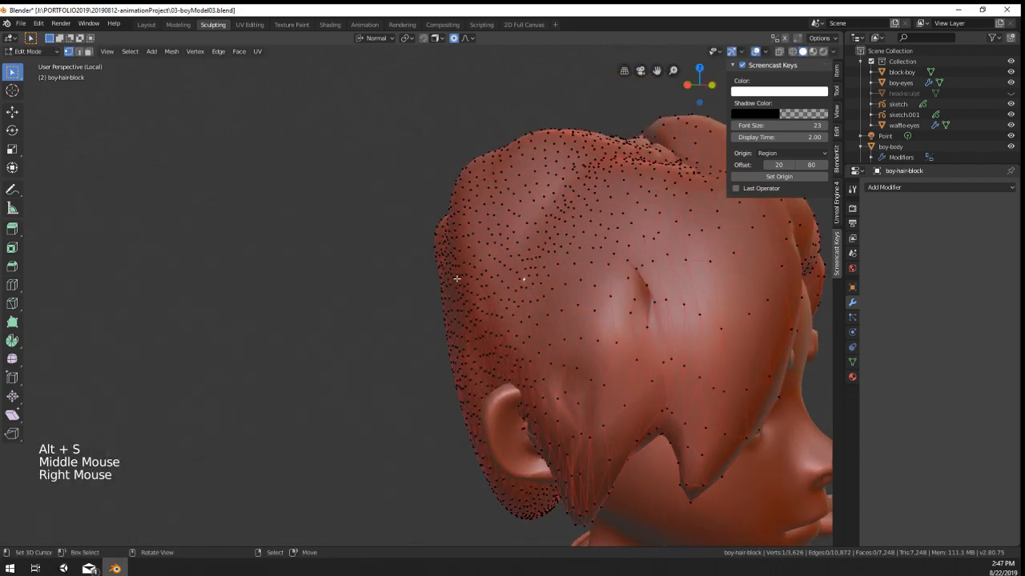
{"action": "right_click", "coordinate": [457, 278]}
{"action": "right_click", "coordinate": [457, 279]}
{"action": "key", "text": "alt+s"}
{"action": "left_click", "coordinate": [495, 223]}
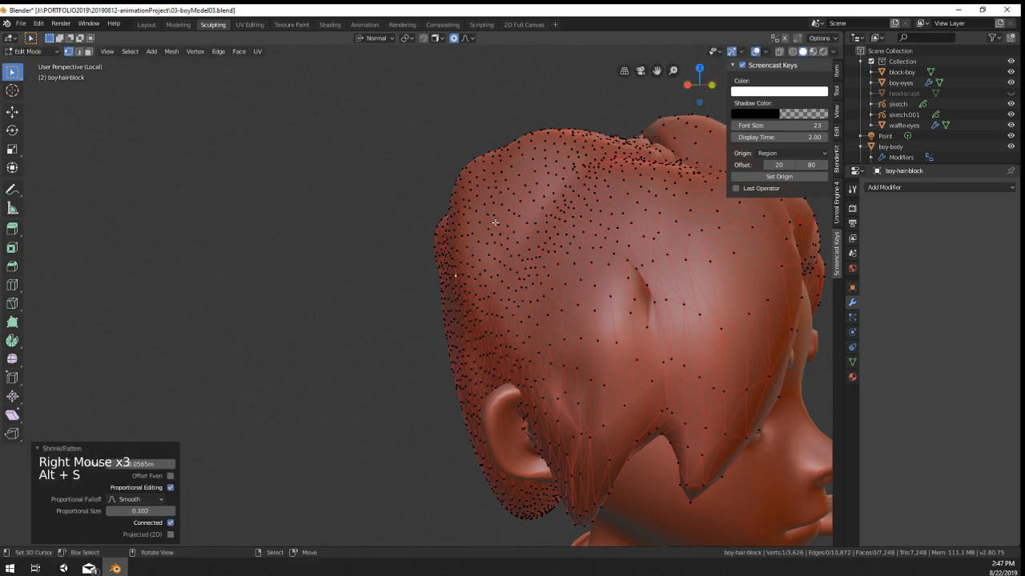
{"action": "right_click", "coordinate": [487, 182]}
{"action": "key", "text": "alt+s"}
{"action": "left_click", "coordinate": [576, 343]}
{"action": "key", "text": "Tab"}
{"action": "middle_click_drag", "start_coordinate": [576, 343], "coordinate": [540, 319]}
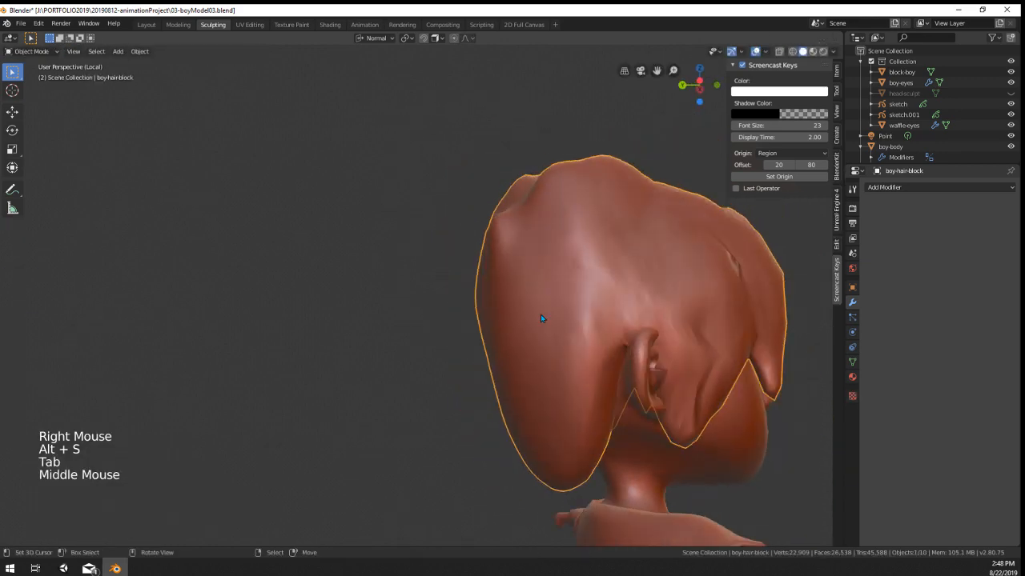
Step: Reshape the volume at the back of the hair with two Shrink/Fatten adjustments using proportional falloff
{"action": "key", "text": "Tab"}
{"action": "right_click", "coordinate": [502, 352]}
{"action": "key", "text": "alt+s"}
{"action": "scroll", "coordinate": [615, 455], "scroll_direction": "up", "scroll_amount": 3}
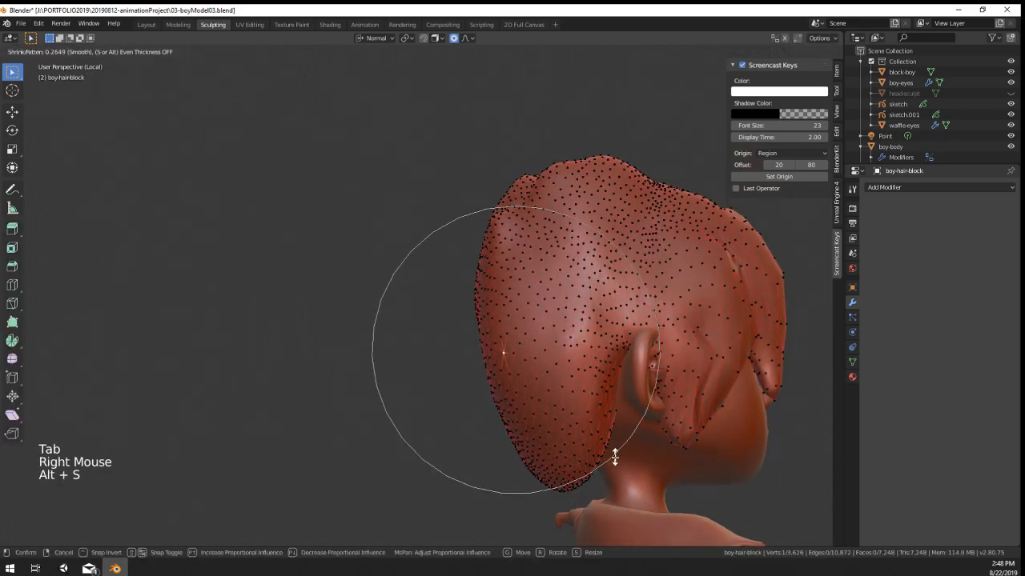
{"action": "left_click", "coordinate": [615, 456]}
{"action": "scroll", "coordinate": [610, 451], "scroll_direction": "down", "scroll_amount": 2}
{"action": "key", "text": "alt+s"}
{"action": "scroll", "coordinate": [526, 416], "scroll_direction": "down", "scroll_amount": 3}
{"action": "left_click", "coordinate": [528, 421]}
Step: Raise the bottom centre of the hair at the nape to form a notch above the neck
{"action": "key", "text": "Tab"}
{"action": "middle_click_drag", "start_coordinate": [529, 420], "coordinate": [601, 400]}
{"action": "key", "text": "Tab"}
{"action": "scroll", "coordinate": [469, 480], "scroll_direction": "up", "scroll_amount": 2}
{"action": "right_click", "coordinate": [479, 511]}
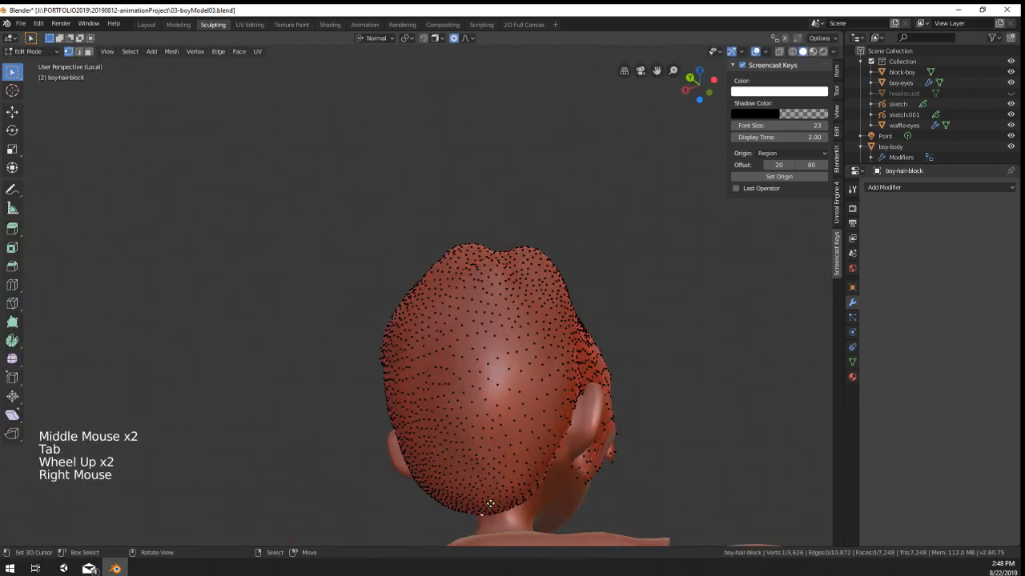
{"action": "key", "text": "g"}
Step: Pull a point down on the character's right of the nape notch, rotating and nudging it with proportional size 0.239
{"action": "right_click", "coordinate": [532, 492]}
{"action": "key", "text": "g"}
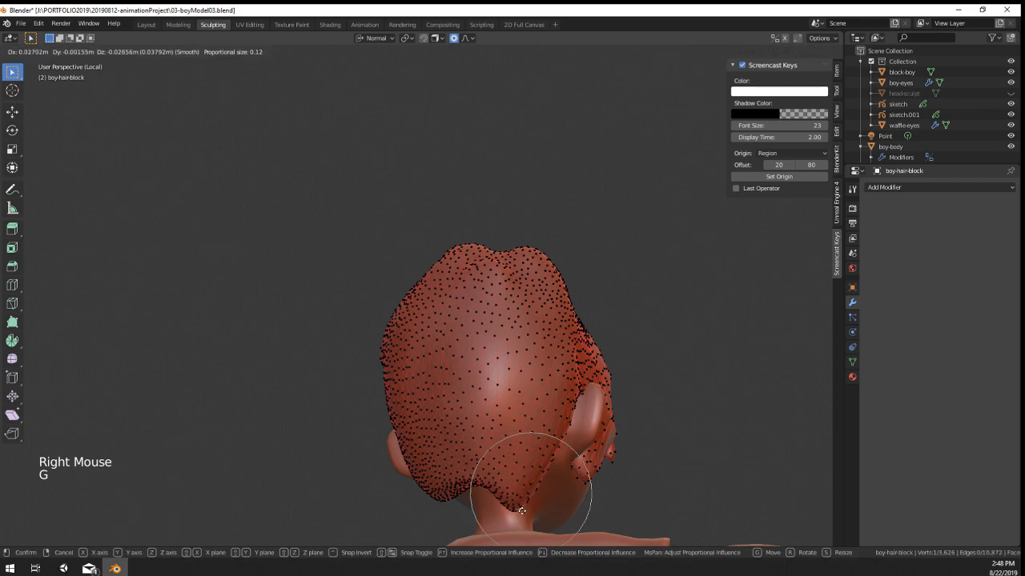
{"action": "left_click", "coordinate": [521, 511]}
{"action": "key", "text": "r"}
{"action": "scroll", "coordinate": [642, 492], "scroll_direction": "down", "scroll_amount": 7}
{"action": "left_click", "coordinate": [646, 496]}
{"action": "key", "text": "g"}
{"action": "left_click", "coordinate": [650, 497]}
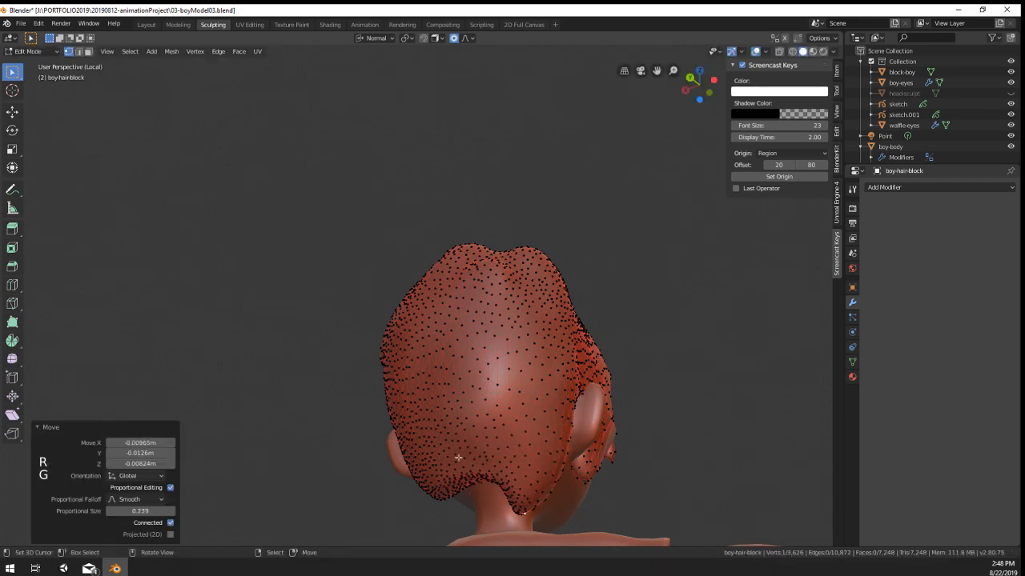
Step: Rotate the nape point on the character's left by -21° and move it down slightly with proportional editing of size 0.239
{"action": "middle_click_drag", "start_coordinate": [458, 458], "coordinate": [430, 457]}
{"action": "right_click", "coordinate": [359, 503]}
{"action": "key", "text": "r"}
{"action": "key", "text": "g"}
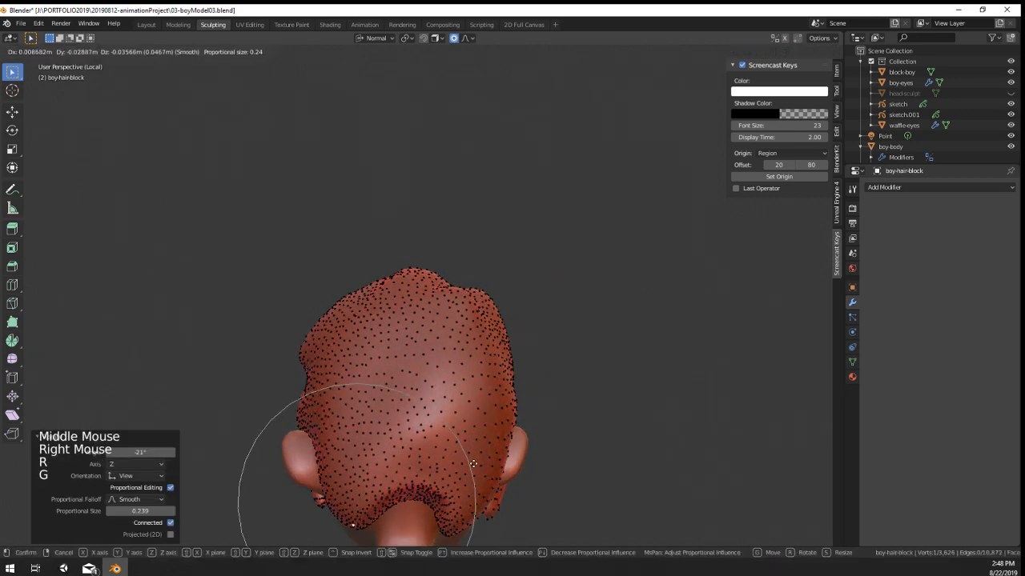
{"action": "left_click", "coordinate": [473, 463]}
{"action": "scroll", "coordinate": [478, 377], "scroll_direction": "down", "scroll_amount": 2}
{"action": "key", "text": "Tab"}
{"action": "middle_click_drag", "start_coordinate": [478, 377], "coordinate": [155, 441]}
{"action": "key", "text": "Tab"}
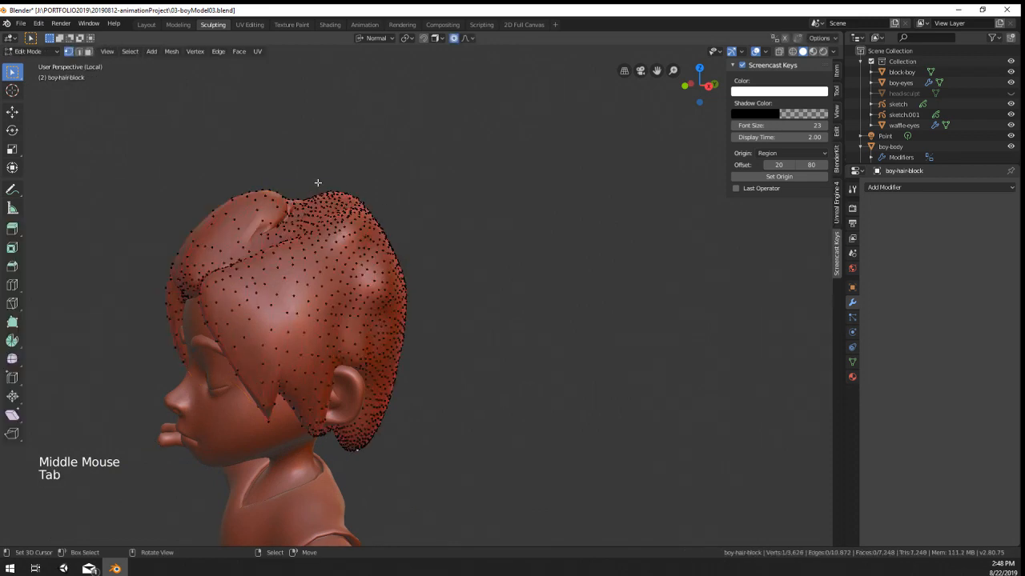
Step: Pull the rear tip of the hair's top quiff up and backward over the crown with proportional editing
{"action": "right_click", "coordinate": [318, 183]}
{"action": "key", "text": "g"}
{"action": "key", "text": "Tab"}
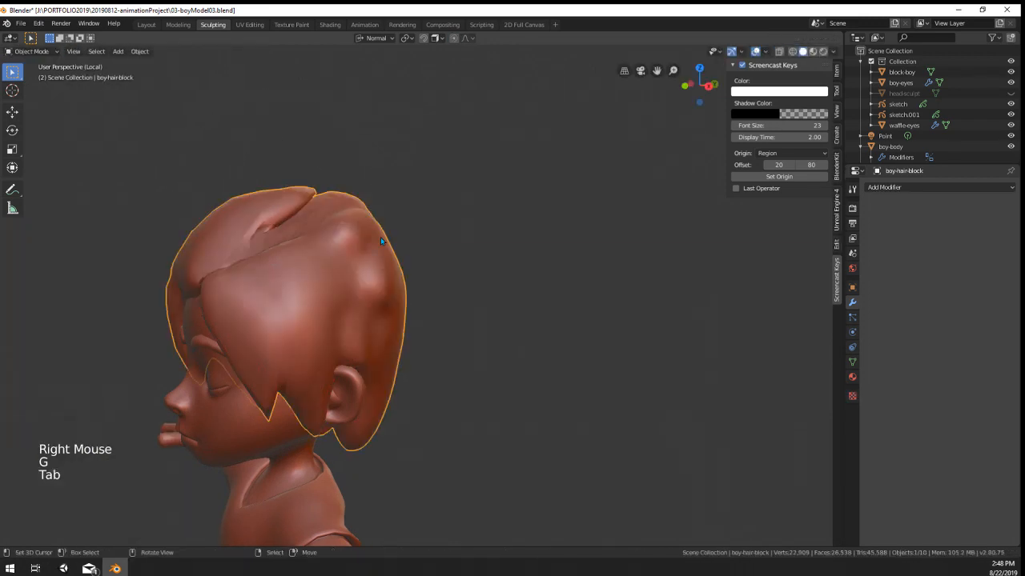
Step: Apply Shrink/Fatten to the front quiff with an offset of -0.0836 m and proportional size 0.123
{"action": "middle_click_drag", "start_coordinate": [380, 237], "coordinate": [469, 289]}
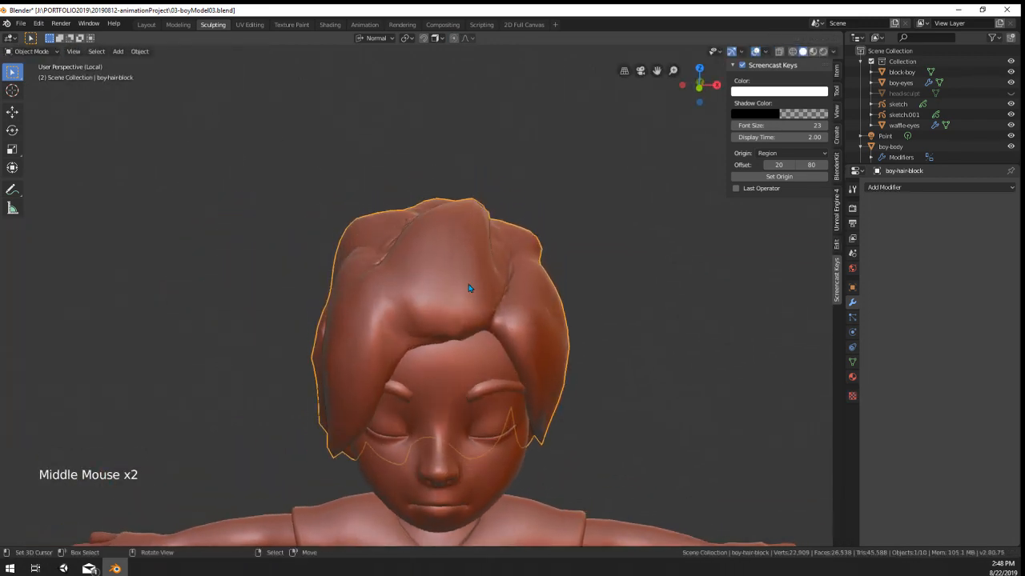
{"action": "key", "text": "Tab"}
{"action": "right_click", "coordinate": [427, 296]}
{"action": "key", "text": "alt+s"}
{"action": "middle_click_drag", "start_coordinate": [477, 328], "coordinate": [438, 304]}
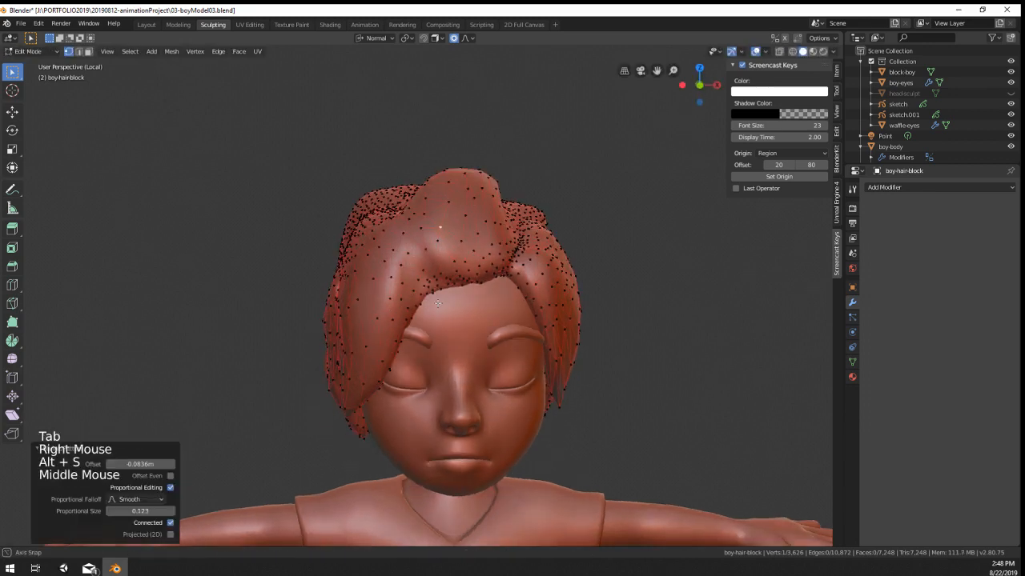
{"action": "key", "text": "Tab"}
Step: Switch the hair block to Sculpt Mode and enable Dyntopo, accepting the loss of vertex data
{"action": "scroll", "coordinate": [400, 186], "scroll_direction": "down", "scroll_amount": 2}
{"action": "middle_click_drag", "start_coordinate": [399, 186], "coordinate": [414, 255]}
{"action": "scroll", "coordinate": [414, 255], "scroll_direction": "up", "scroll_amount": 3}
{"action": "left_click", "coordinate": [30, 51]}
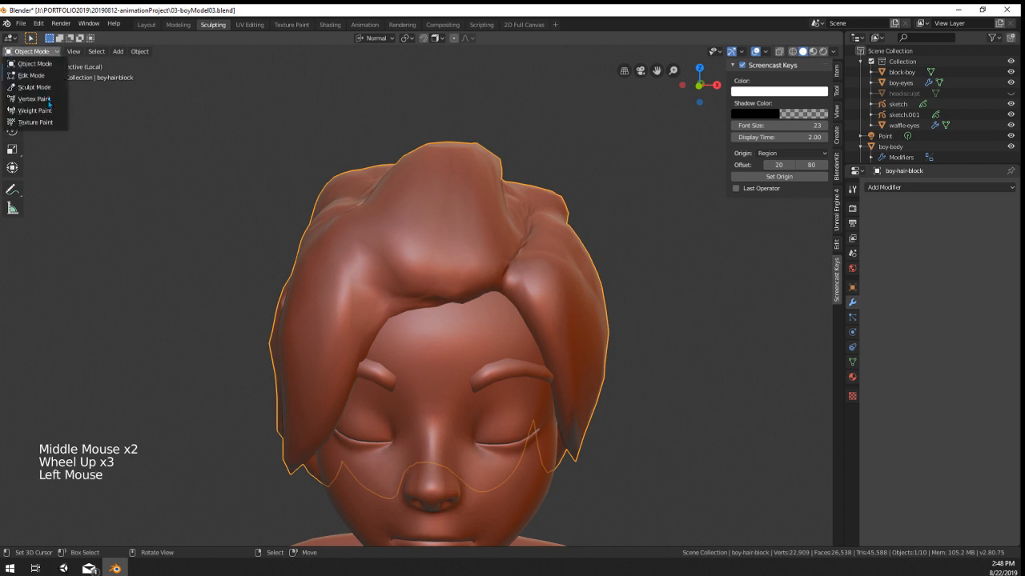
{"action": "left_click", "coordinate": [34, 86]}
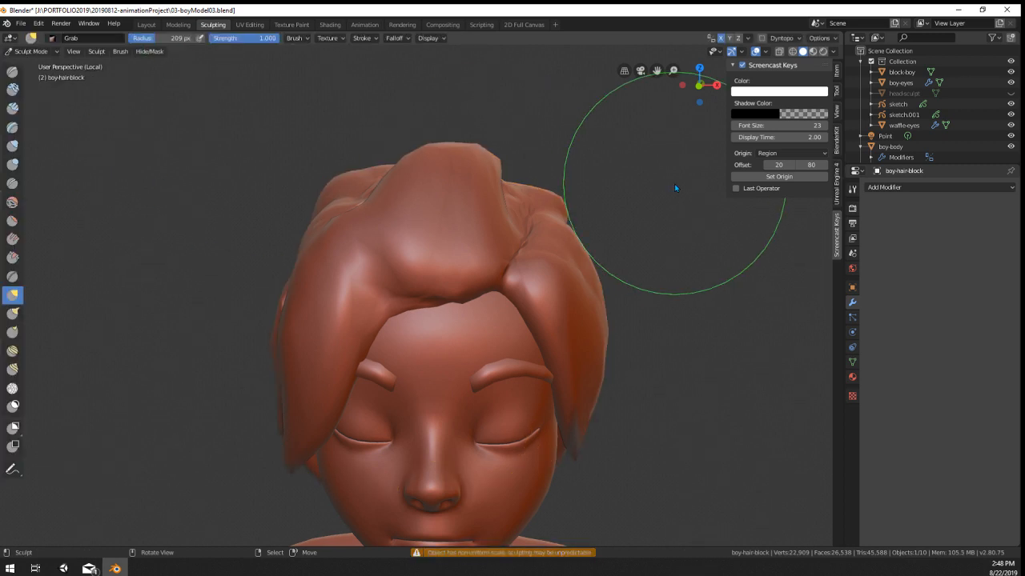
{"action": "middle_click", "coordinate": [677, 190]}
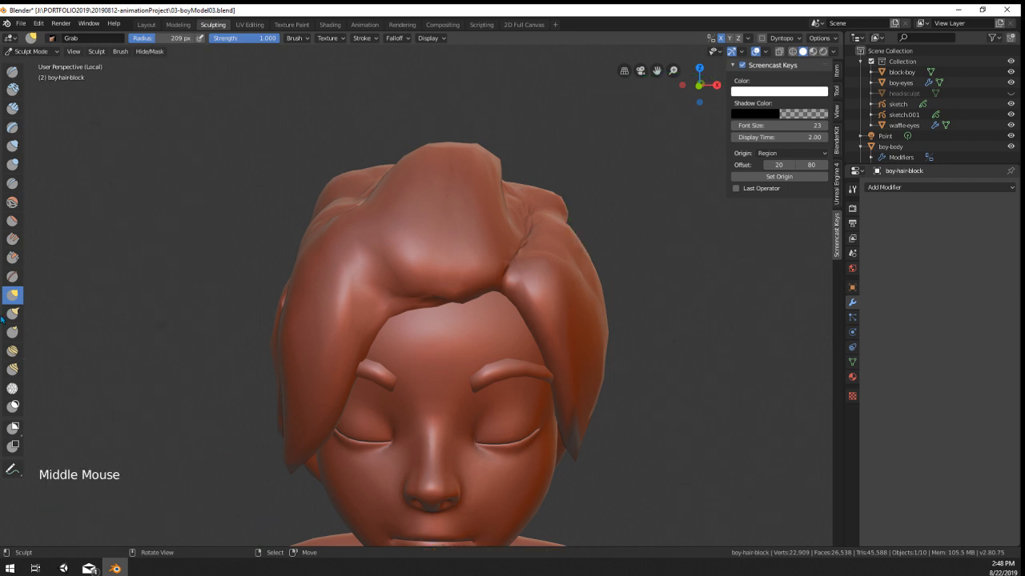
{"action": "left_click", "coordinate": [761, 39]}
{"action": "left_click", "coordinate": [761, 38]}
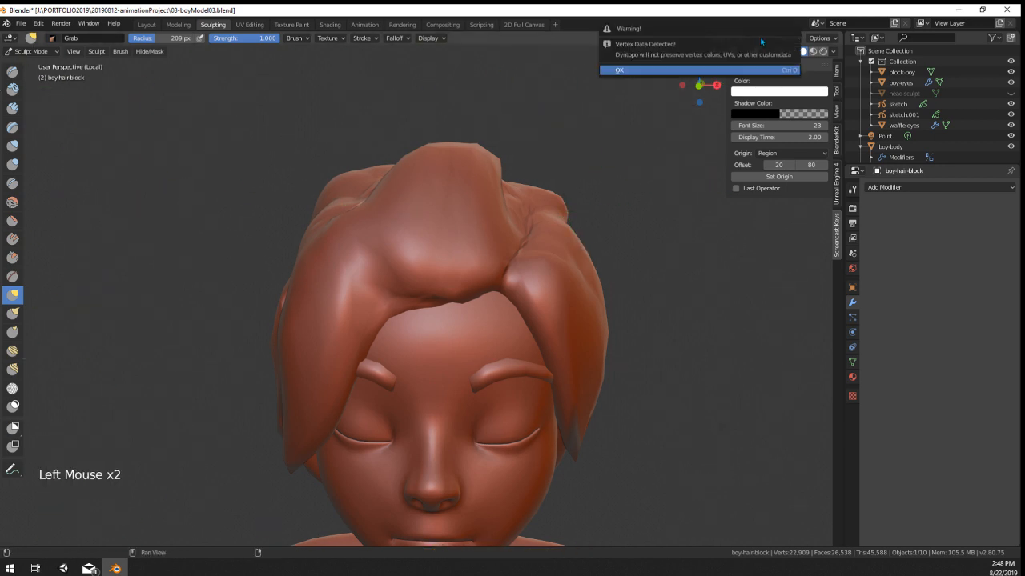
{"action": "left_click", "coordinate": [751, 70]}
{"action": "left_click", "coordinate": [789, 38]}
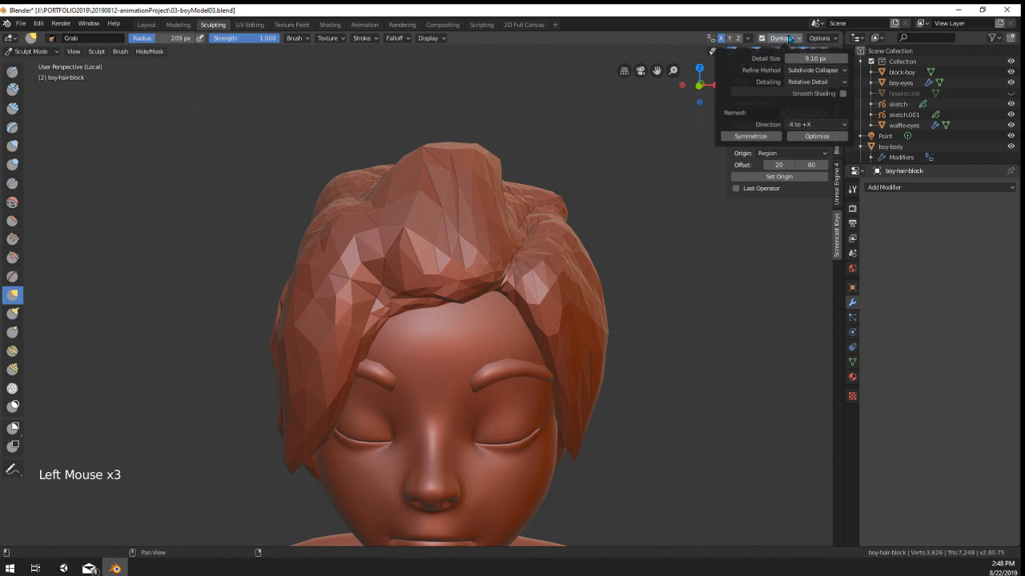
Step: Carve and smooth the grooves beside the front quiff with the Crease brush at 130 px radius
{"action": "left_click", "coordinate": [13, 183]}
{"action": "middle_click_drag", "start_coordinate": [312, 264], "coordinate": [416, 280]}
{"action": "key", "text": "f"}
{"action": "left_click", "coordinate": [451, 287]}
{"action": "key", "text": "f"}
{"action": "left_click", "coordinate": [487, 274]}
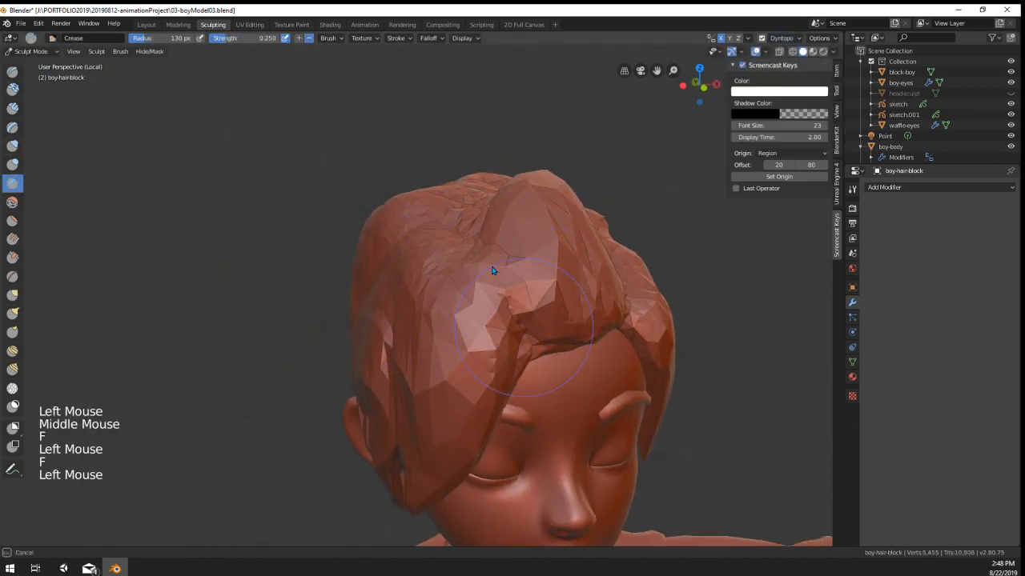
{"action": "middle_click_drag", "start_coordinate": [491, 246], "coordinate": [498, 291]}
{"action": "mouse_move", "coordinate": [499, 291]}
{"action": "left_mouse_down"}
{"action": "mouse_move", "coordinate": [481, 304]}
{"action": "mouse_move", "coordinate": [477, 275]}
{"action": "left_mouse_up"}
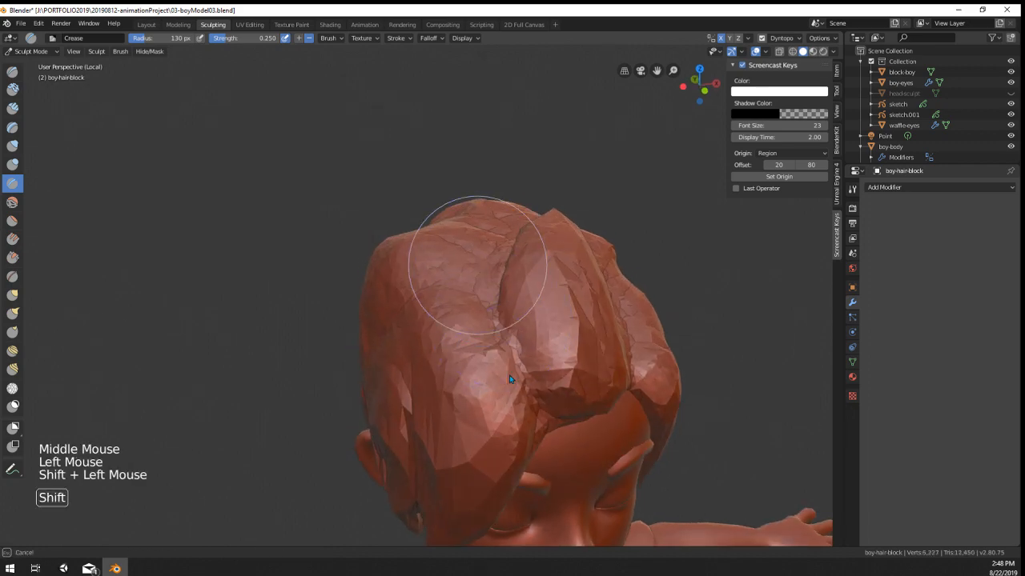
Step: Raise ridges along the front quiff with the inverted Crease brush, reducing its radius to 94 px and 67 px
{"action": "mouse_move", "coordinate": [477, 275]}
{"action": "middle_mouse_down"}
{"action": "mouse_move", "coordinate": [469, 291]}
{"action": "mouse_move", "coordinate": [489, 324]}
{"action": "middle_mouse_up"}
{"action": "key", "text": "f"}
{"action": "left_click", "coordinate": [461, 230], "text": "ctrl"}
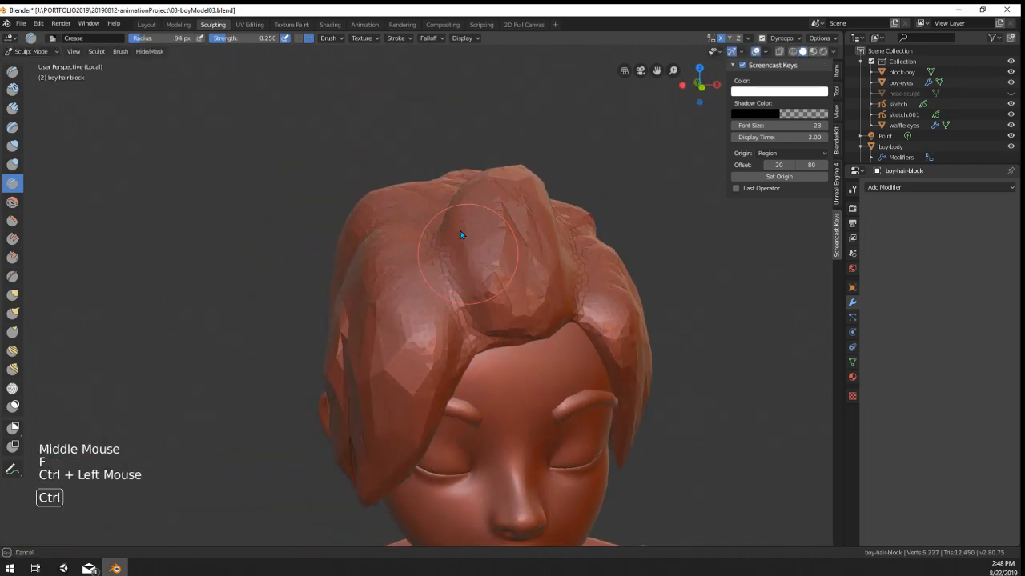
{"action": "key", "text": "f"}
{"action": "left_click", "coordinate": [449, 240], "text": "ctrl"}
{"action": "middle_click_drag", "start_coordinate": [449, 240], "coordinate": [606, 164]}
Step: Turn off X symmetry and refine the front quiff with a Crease stroke and two Grab brush strokes
{"action": "left_click", "coordinate": [721, 39]}
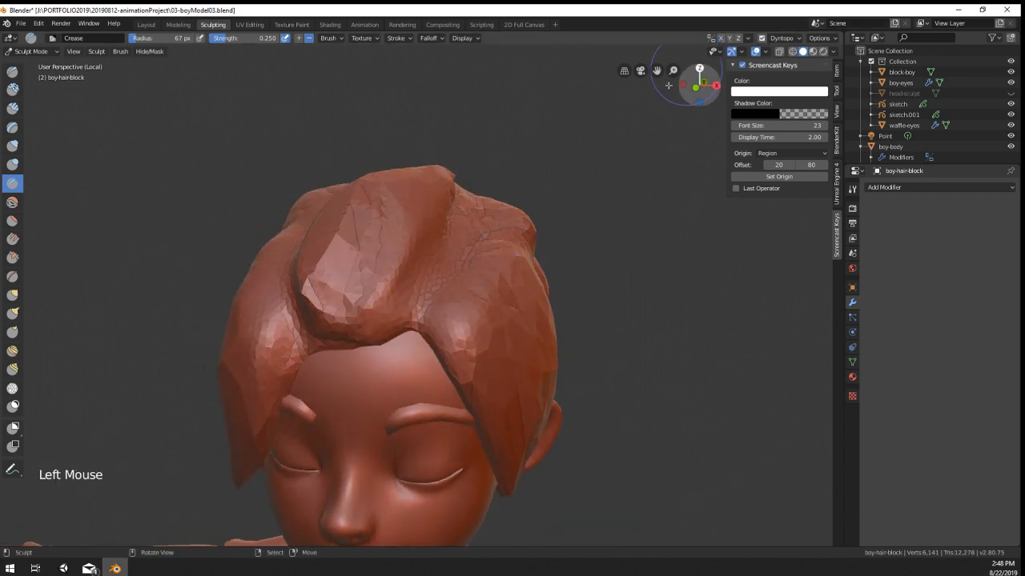
{"action": "left_click_drag", "start_coordinate": [411, 314], "coordinate": [479, 248]}
{"action": "key", "text": "g"}
{"action": "key", "text": "f"}
{"action": "left_click", "coordinate": [575, 270]}
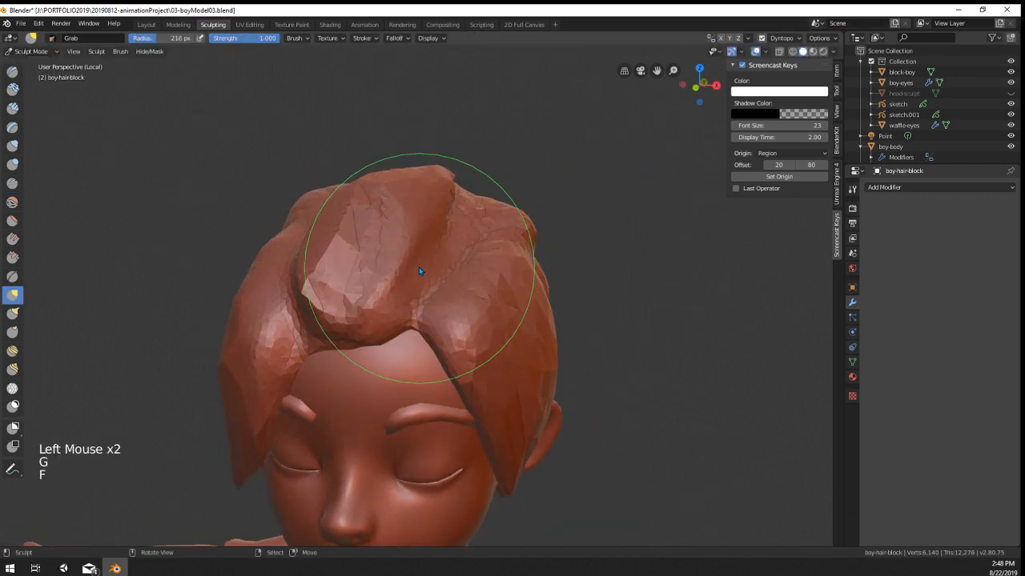
{"action": "left_click_drag", "start_coordinate": [419, 267], "coordinate": [431, 273]}
{"action": "left_click_drag", "start_coordinate": [441, 231], "coordinate": [457, 222]}
{"action": "mouse_move", "coordinate": [457, 222]}
{"action": "middle_mouse_down"}
{"action": "mouse_move", "coordinate": [485, 200]}
{"action": "mouse_move", "coordinate": [536, 206]}
{"action": "middle_mouse_up"}
{"action": "left_click", "coordinate": [12, 72]}
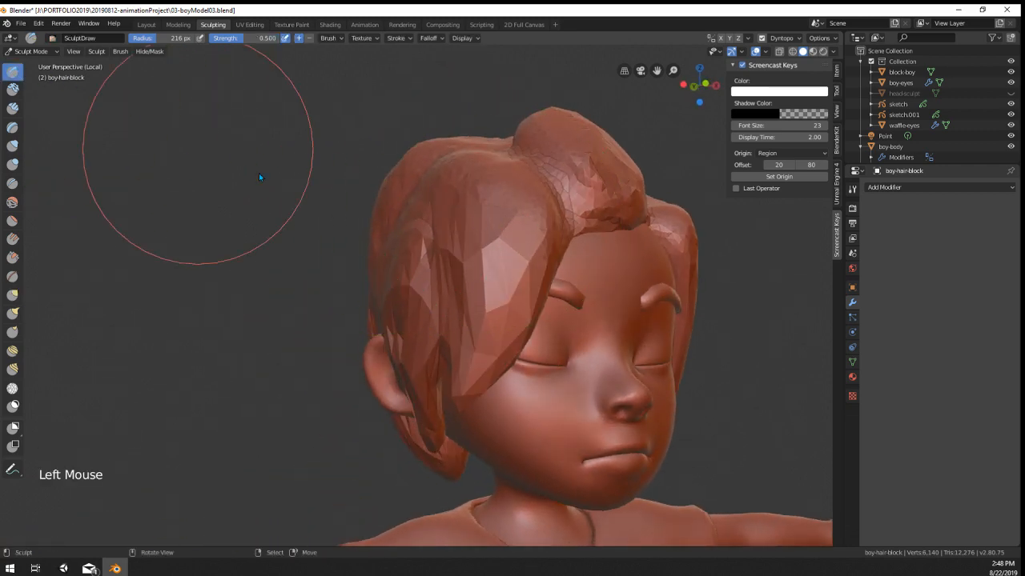
{"action": "key", "text": "f"}
{"action": "left_click", "coordinate": [434, 274]}
{"action": "left_click_drag", "start_coordinate": [534, 240], "coordinate": [441, 407], "text": "ctrl"}
{"action": "key", "text": "ctrl+z"}
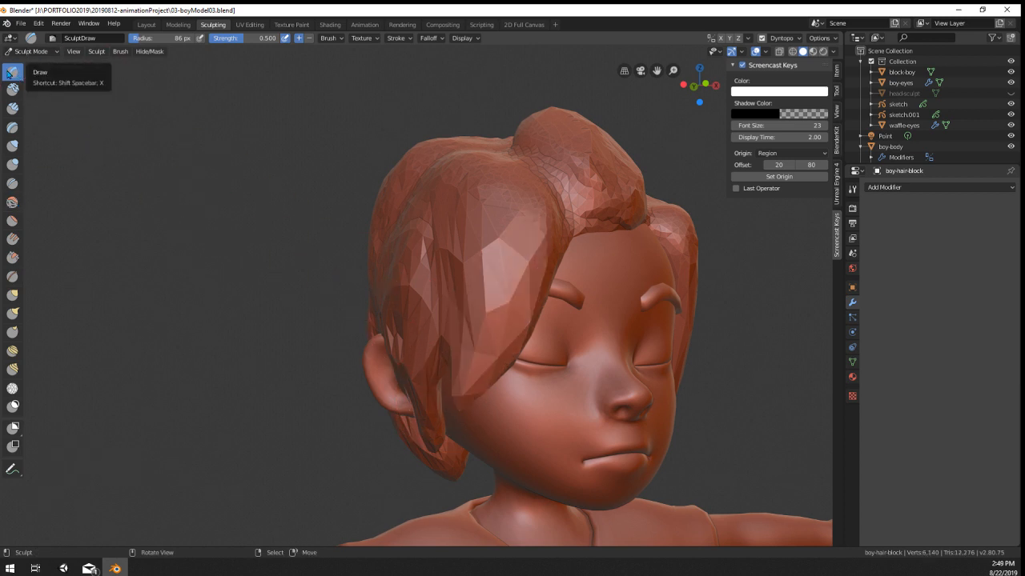
{"action": "mouse_move", "coordinate": [507, 247]}
{"action": "left_mouse_down"}
{"action": "mouse_move", "coordinate": [476, 364]}
{"action": "mouse_move", "coordinate": [496, 194]}
{"action": "left_mouse_up"}
{"action": "key", "text": "ctrl+z"}
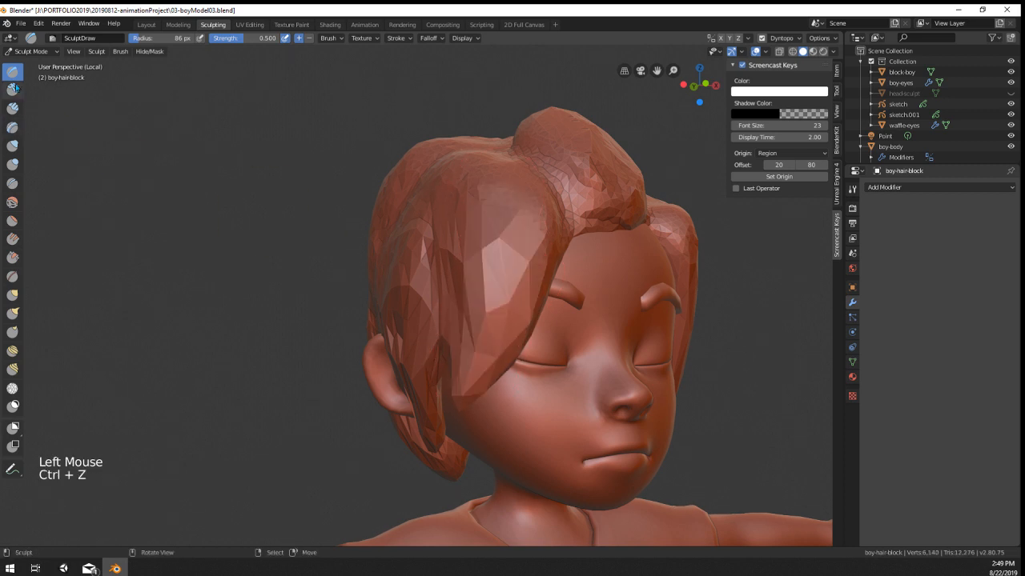
Step: Crease and smooth the large fringe lock on the character's right using an inverted Crease stroke and smoothing strokes
{"action": "left_click", "coordinate": [13, 183]}
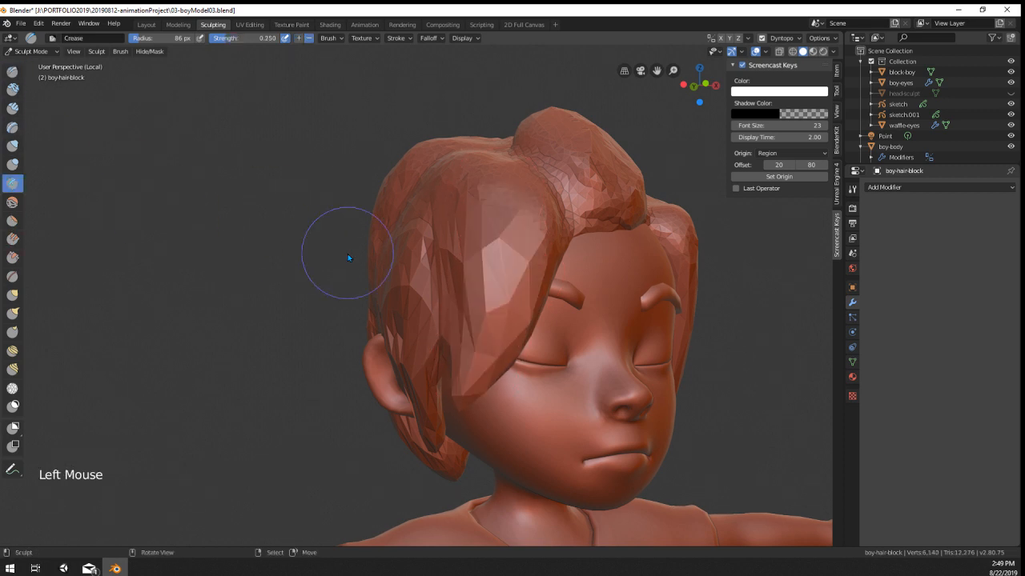
{"action": "key", "text": "f"}
{"action": "left_click", "coordinate": [496, 283]}
{"action": "key", "text": "f"}
{"action": "left_click", "coordinate": [513, 291]}
{"action": "mouse_move", "coordinate": [513, 297]}
{"action": "left_mouse_down", "text": "ctrl"}
{"action": "mouse_move", "coordinate": [461, 400]}
{"action": "mouse_move", "coordinate": [541, 249]}
{"action": "left_mouse_up", "text": "ctrl"}
{"action": "mouse_move", "coordinate": [510, 193]}
{"action": "left_mouse_down", "text": "shift"}
{"action": "mouse_move", "coordinate": [498, 308]}
{"action": "mouse_move", "coordinate": [452, 328]}
{"action": "left_mouse_up", "text": "shift"}
{"action": "mouse_move", "coordinate": [506, 280]}
{"action": "middle_mouse_down"}
{"action": "mouse_move", "coordinate": [444, 283]}
{"action": "mouse_move", "coordinate": [482, 276]}
{"action": "middle_mouse_up"}
{"action": "mouse_move", "coordinate": [457, 200]}
{"action": "left_mouse_down", "text": "shift"}
{"action": "mouse_move", "coordinate": [376, 416]}
{"action": "mouse_move", "coordinate": [417, 304]}
{"action": "left_mouse_up", "text": "shift"}
Step: Raise ridges down the lock in front of the character's right ear with inverted Crease strokes and smooth it
{"action": "mouse_move", "coordinate": [416, 304]}
{"action": "middle_mouse_down", "text": "ctrl"}
{"action": "mouse_move", "coordinate": [378, 402]}
{"action": "mouse_move", "coordinate": [363, 355]}
{"action": "mouse_move", "coordinate": [410, 356]}
{"action": "mouse_move", "coordinate": [469, 270]}
{"action": "middle_mouse_up", "text": "ctrl"}
{"action": "key", "text": "f"}
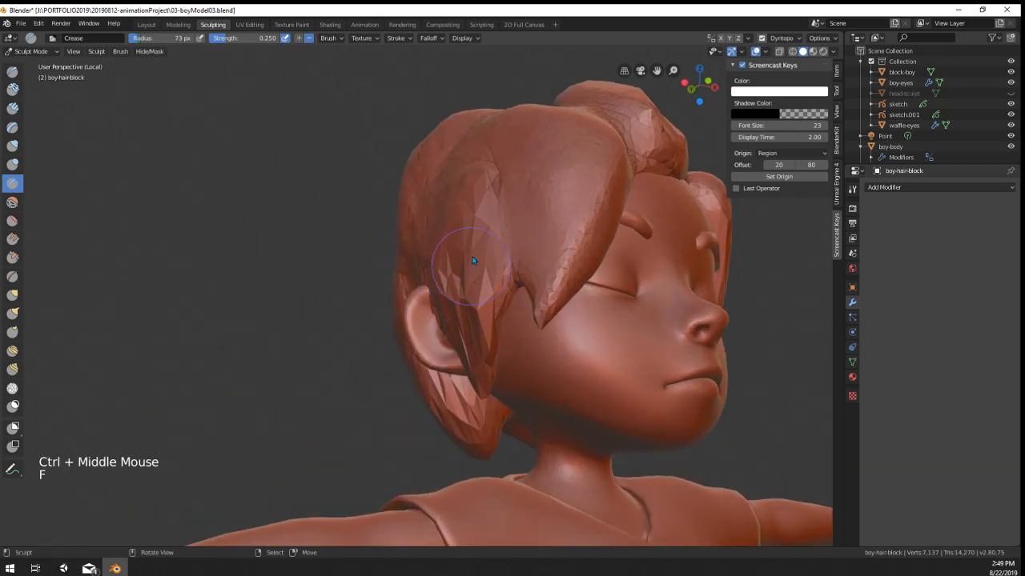
{"action": "left_click", "coordinate": [471, 256]}
{"action": "mouse_move", "coordinate": [472, 256]}
{"action": "left_mouse_down", "text": "ctrl"}
{"action": "mouse_move", "coordinate": [481, 240]}
{"action": "mouse_move", "coordinate": [474, 392]}
{"action": "left_mouse_up", "text": "ctrl"}
{"action": "left_click_drag", "start_coordinate": [464, 224], "coordinate": [475, 344], "text": "ctrl"}
{"action": "mouse_move", "coordinate": [480, 240]}
{"action": "left_mouse_down", "text": "shift"}
{"action": "mouse_move", "coordinate": [448, 321]}
{"action": "mouse_move", "coordinate": [479, 382]}
{"action": "left_mouse_up", "text": "shift"}
{"action": "middle_click_drag", "start_coordinate": [479, 383], "coordinate": [432, 351], "text": "ctrl"}
Step: Raise a ridge on the character's right fringe lock with the inverted Crease brush at 53 px radius
{"action": "mouse_move", "coordinate": [432, 350]}
{"action": "middle_mouse_down"}
{"action": "mouse_move", "coordinate": [425, 343]}
{"action": "mouse_move", "coordinate": [472, 323]}
{"action": "middle_mouse_up"}
{"action": "key", "text": "f"}
{"action": "left_click", "coordinate": [470, 274]}
{"action": "left_click_drag", "start_coordinate": [472, 276], "coordinate": [503, 318], "text": "ctrl"}
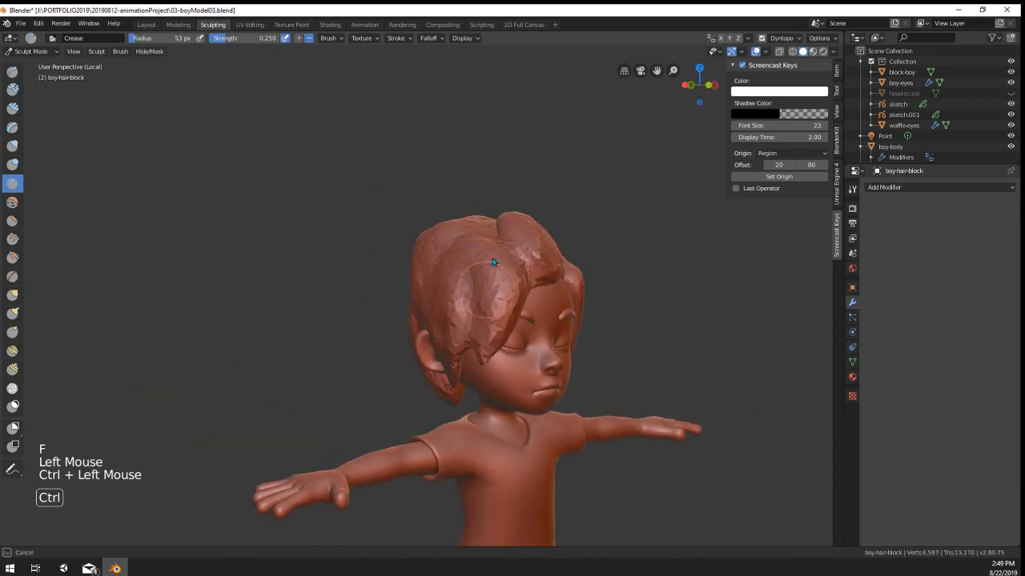
{"action": "mouse_move", "coordinate": [472, 281]}
{"action": "middle_mouse_down"}
{"action": "mouse_move", "coordinate": [430, 273]}
{"action": "mouse_move", "coordinate": [438, 260]}
{"action": "mouse_move", "coordinate": [413, 275]}
{"action": "middle_mouse_up"}
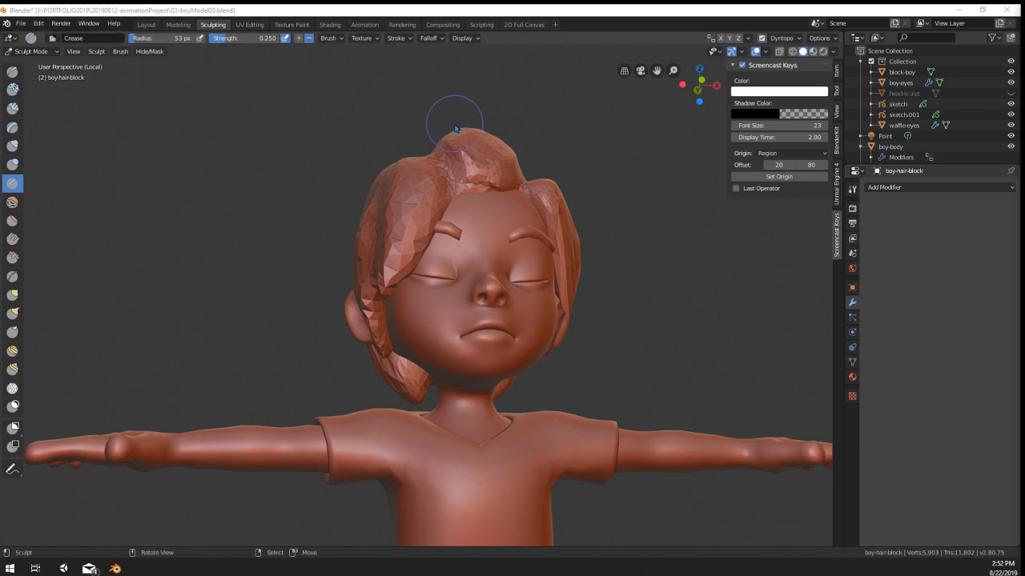
Step: Smooth the hair above the character's right ear with the Inflate/Deflate brush set to 108 px radius
{"action": "middle_click_drag", "start_coordinate": [453, 110], "coordinate": [581, 238]}
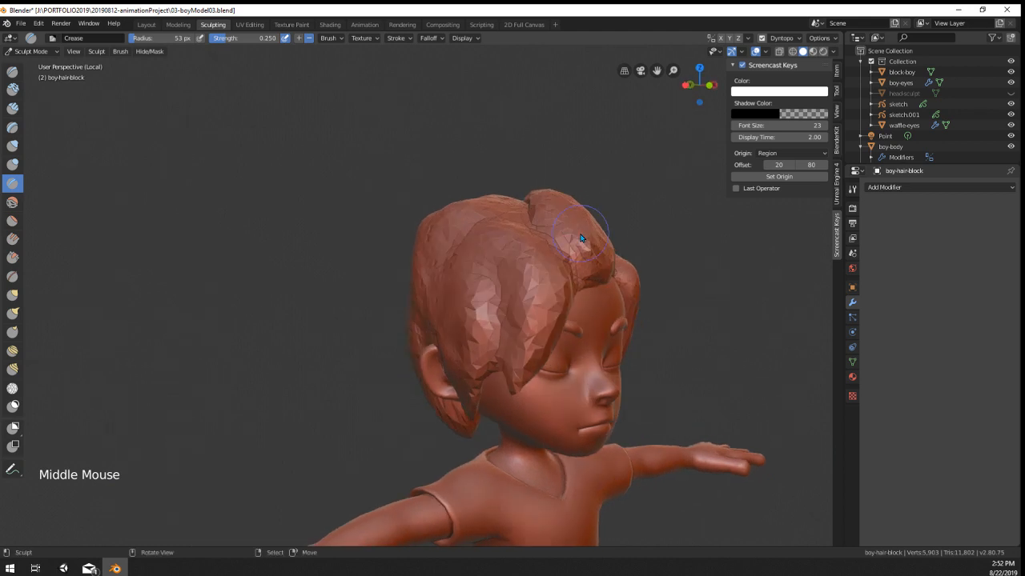
{"action": "middle_click_drag", "start_coordinate": [456, 200], "coordinate": [523, 275]}
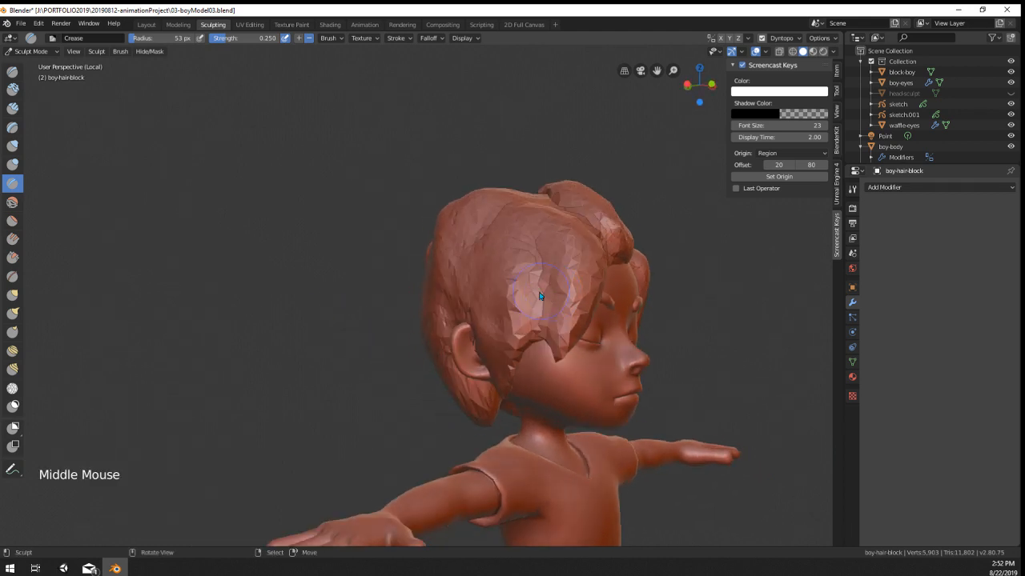
{"action": "middle_click_drag", "start_coordinate": [423, 126], "coordinate": [492, 253]}
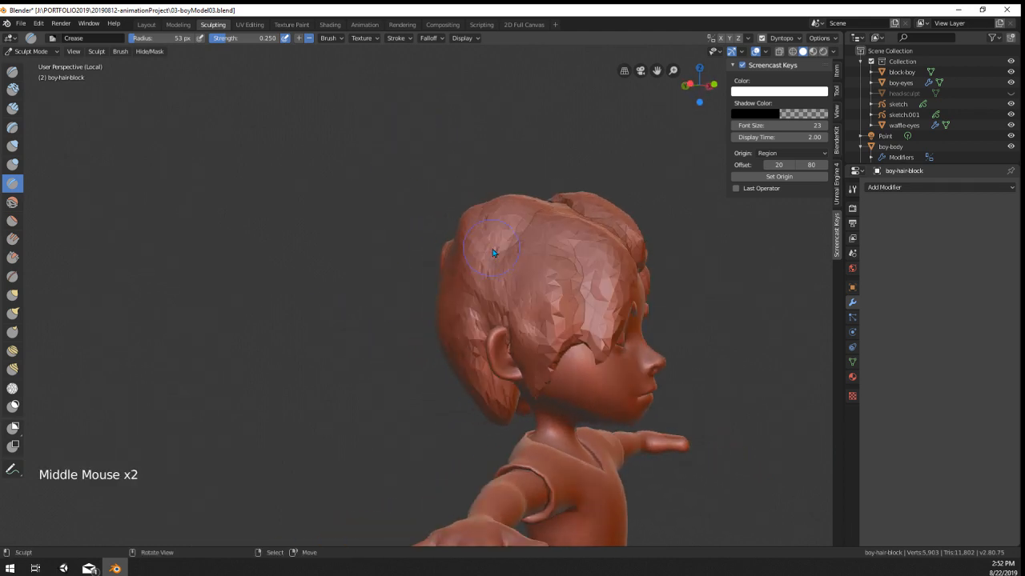
{"action": "left_click", "coordinate": [12, 146]}
{"action": "key", "text": "f"}
{"action": "left_click", "coordinate": [537, 264]}
{"action": "left_click_drag", "start_coordinate": [538, 264], "coordinate": [541, 293], "text": "shift"}
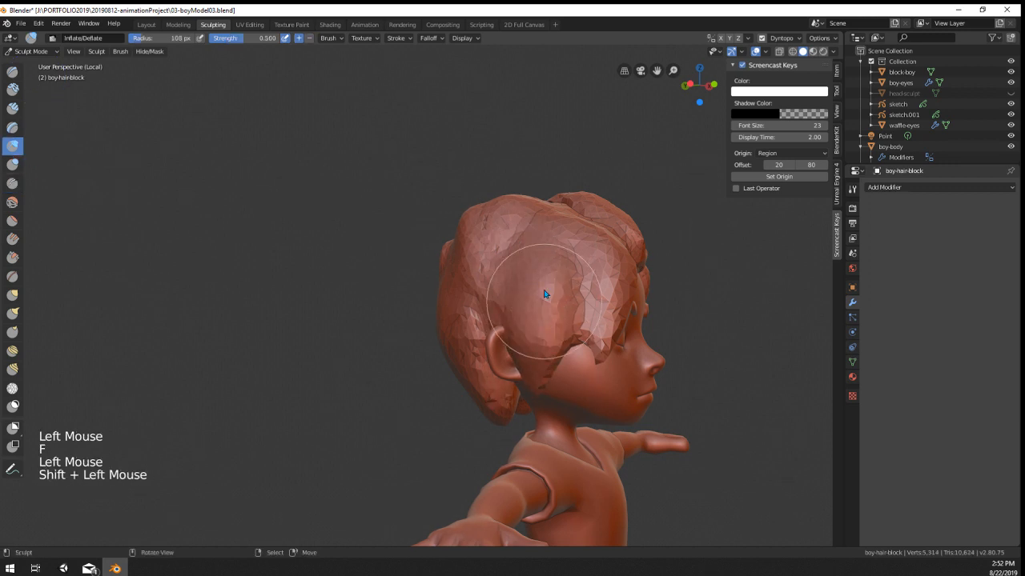
Step: Inflate the fringe locks on the character's right and smooth them down toward the ear
{"action": "mouse_move", "coordinate": [542, 293]}
{"action": "middle_mouse_down"}
{"action": "mouse_move", "coordinate": [469, 270]}
{"action": "mouse_move", "coordinate": [484, 248]}
{"action": "middle_mouse_up"}
{"action": "left_click_drag", "start_coordinate": [466, 205], "coordinate": [477, 175]}
{"action": "left_click_drag", "start_coordinate": [467, 265], "coordinate": [452, 316]}
{"action": "left_click_drag", "start_coordinate": [464, 281], "coordinate": [436, 351], "text": "shift"}
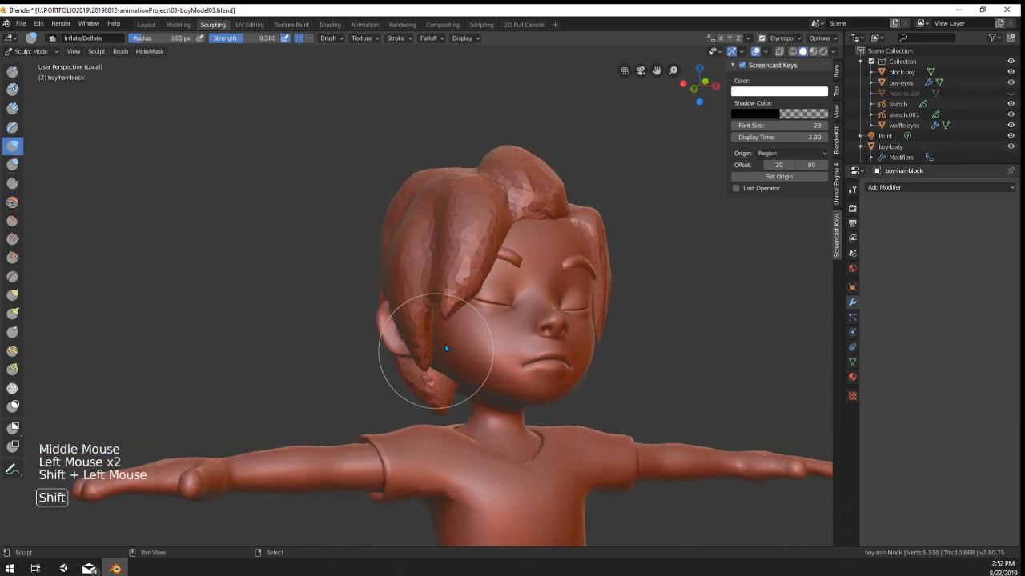
Step: Inflate the front hair and the fringe lock on the character's left, smoothing that lock down to the ear
{"action": "middle_click_drag", "start_coordinate": [524, 219], "coordinate": [491, 280]}
{"action": "mouse_move", "coordinate": [482, 243]}
{"action": "left_mouse_down"}
{"action": "mouse_move", "coordinate": [484, 321]}
{"action": "mouse_move", "coordinate": [508, 334]}
{"action": "left_mouse_up"}
{"action": "mouse_move", "coordinate": [508, 334]}
{"action": "middle_mouse_down"}
{"action": "mouse_move", "coordinate": [492, 208]}
{"action": "mouse_move", "coordinate": [439, 226]}
{"action": "middle_mouse_up"}
{"action": "mouse_move", "coordinate": [443, 249]}
{"action": "left_mouse_down"}
{"action": "mouse_move", "coordinate": [480, 251]}
{"action": "mouse_move", "coordinate": [479, 269]}
{"action": "left_mouse_up"}
{"action": "left_click_drag", "start_coordinate": [479, 268], "coordinate": [477, 335], "text": "shift"}
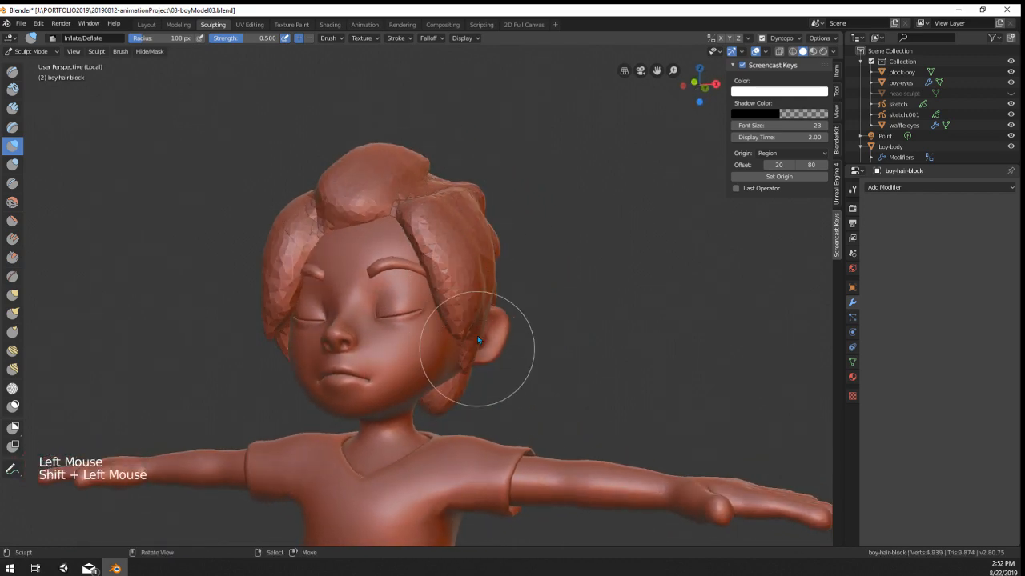
Step: Inflate and smooth the side hair around the ears on both sides of the head
{"action": "mouse_move", "coordinate": [477, 335]}
{"action": "middle_mouse_down"}
{"action": "mouse_move", "coordinate": [529, 232]}
{"action": "mouse_move", "coordinate": [601, 268]}
{"action": "middle_mouse_up"}
{"action": "mouse_move", "coordinate": [506, 352]}
{"action": "left_mouse_down"}
{"action": "mouse_move", "coordinate": [507, 376]}
{"action": "mouse_move", "coordinate": [485, 354]}
{"action": "left_mouse_up"}
{"action": "left_click_drag", "start_coordinate": [485, 354], "coordinate": [498, 328], "text": "shift"}
{"action": "middle_click_drag", "start_coordinate": [544, 232], "coordinate": [382, 210]}
{"action": "left_click_drag", "start_coordinate": [421, 236], "coordinate": [425, 389]}
{"action": "left_click_drag", "start_coordinate": [421, 268], "coordinate": [381, 424], "text": "shift"}
Step: Inflate the hair toward the back of the head and smooth it down to the nape
{"action": "mouse_move", "coordinate": [472, 292]}
{"action": "middle_mouse_down"}
{"action": "mouse_move", "coordinate": [352, 281]}
{"action": "mouse_move", "coordinate": [300, 261]}
{"action": "middle_mouse_up"}
{"action": "mouse_move", "coordinate": [340, 252]}
{"action": "left_mouse_down"}
{"action": "mouse_move", "coordinate": [302, 291]}
{"action": "mouse_move", "coordinate": [308, 308]}
{"action": "left_mouse_up"}
{"action": "left_click_drag", "start_coordinate": [316, 321], "coordinate": [352, 424], "text": "shift"}
{"action": "mouse_move", "coordinate": [353, 424]}
{"action": "middle_mouse_down"}
{"action": "mouse_move", "coordinate": [498, 296]}
{"action": "mouse_move", "coordinate": [564, 273]}
{"action": "middle_mouse_up"}
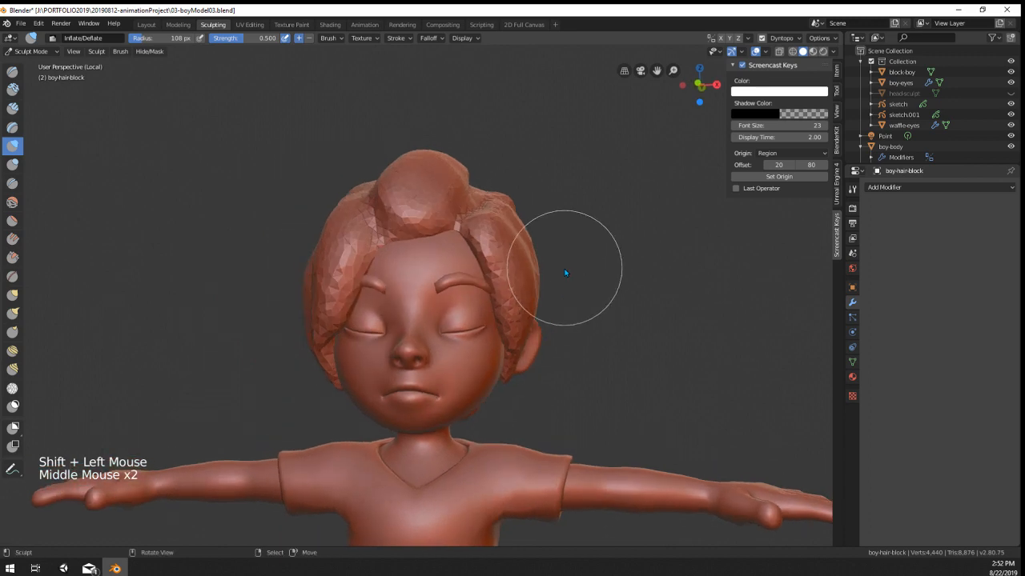
Step: Return to Edit Mode and raise the notch between the character's right fringe and sideburn with proportional size 0.12
{"action": "left_click", "coordinate": [31, 51]}
{"action": "left_click", "coordinate": [37, 67]}
{"action": "middle_click_drag", "start_coordinate": [240, 224], "coordinate": [448, 304]}
{"action": "key", "text": "Tab"}
{"action": "right_click", "coordinate": [478, 306]}
{"action": "key", "text": "g"}
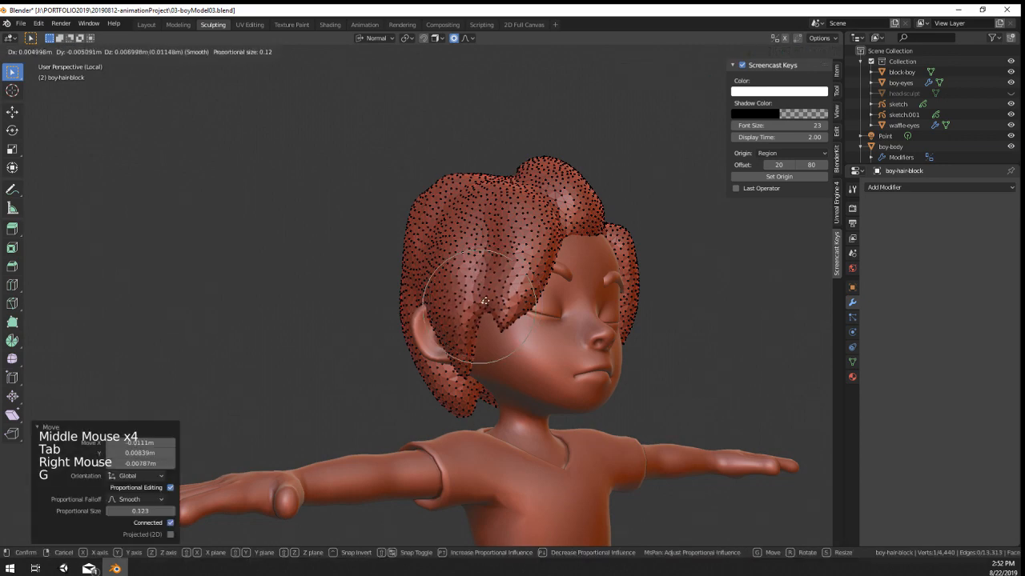
{"action": "left_click", "coordinate": [488, 292]}
Step: Pull the character's right fringe tip down, and rotate and move the sideburn tip with proportional size 0.32
{"action": "right_click", "coordinate": [507, 320]}
{"action": "key", "text": "g"}
{"action": "left_click", "coordinate": [511, 344]}
{"action": "middle_click_drag", "start_coordinate": [449, 397], "coordinate": [560, 401]}
{"action": "key", "text": "r"}
{"action": "left_click", "coordinate": [614, 412]}
{"action": "key", "text": "g"}
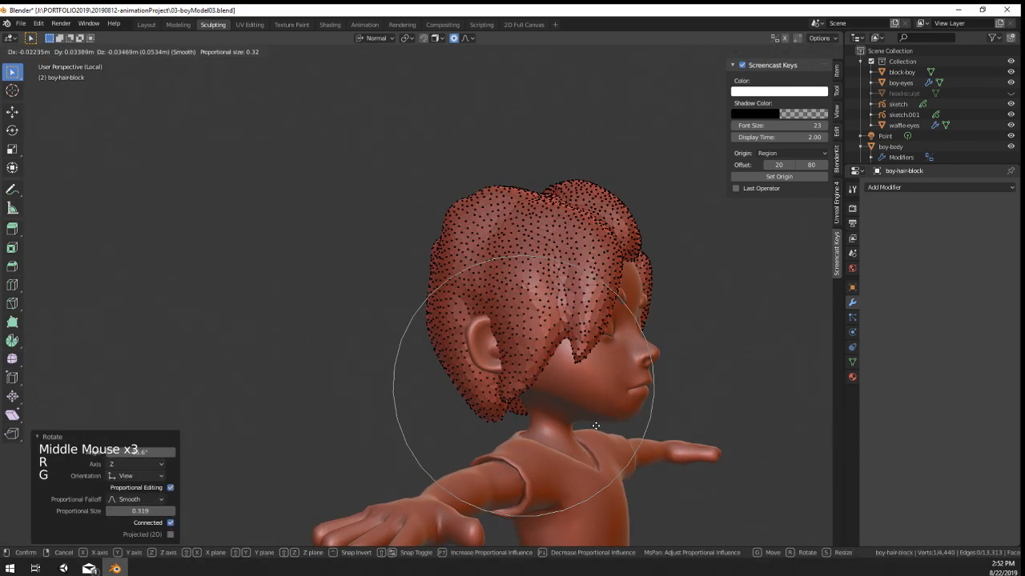
Step: Nudge the right fringe tip, a point above the ear and the edge behind the fringe with proportional size 0.32
{"action": "right_click", "coordinate": [584, 365]}
{"action": "key", "text": "g"}
{"action": "left_click", "coordinate": [516, 259]}
{"action": "right_click", "coordinate": [516, 259]}
{"action": "key", "text": "g"}
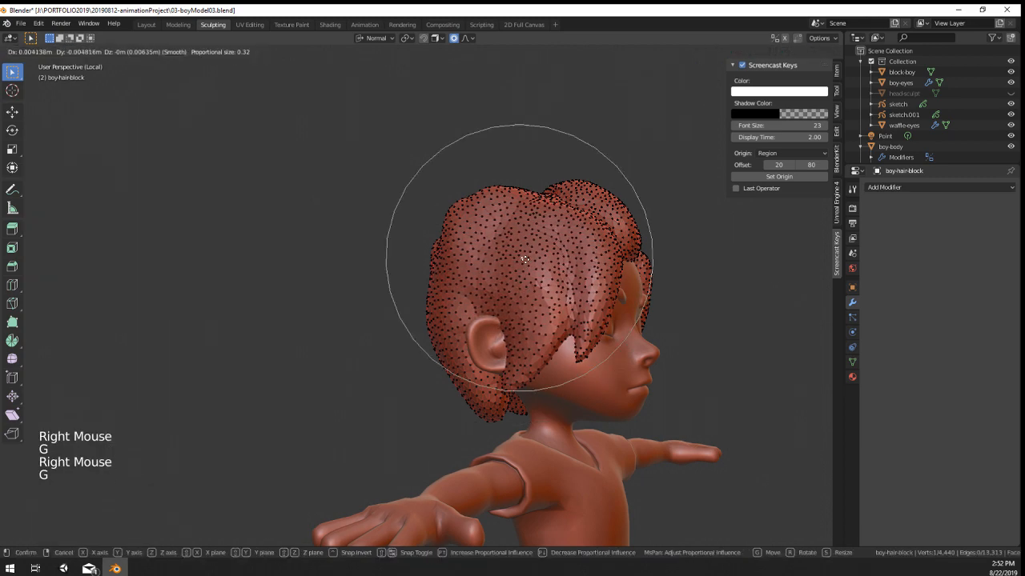
{"action": "left_click", "coordinate": [522, 259]}
{"action": "right_click", "coordinate": [547, 324]}
{"action": "key", "text": "g"}
{"action": "left_click", "coordinate": [541, 323]}
Step: Move the character's left fringe tip down and rotate it by -20.5° with proportional size 0.164, nudging it into place
{"action": "middle_click_drag", "start_coordinate": [546, 322], "coordinate": [296, 340]}
{"action": "right_click", "coordinate": [475, 307]}
{"action": "right_click", "coordinate": [422, 280]}
{"action": "right_click", "coordinate": [290, 344]}
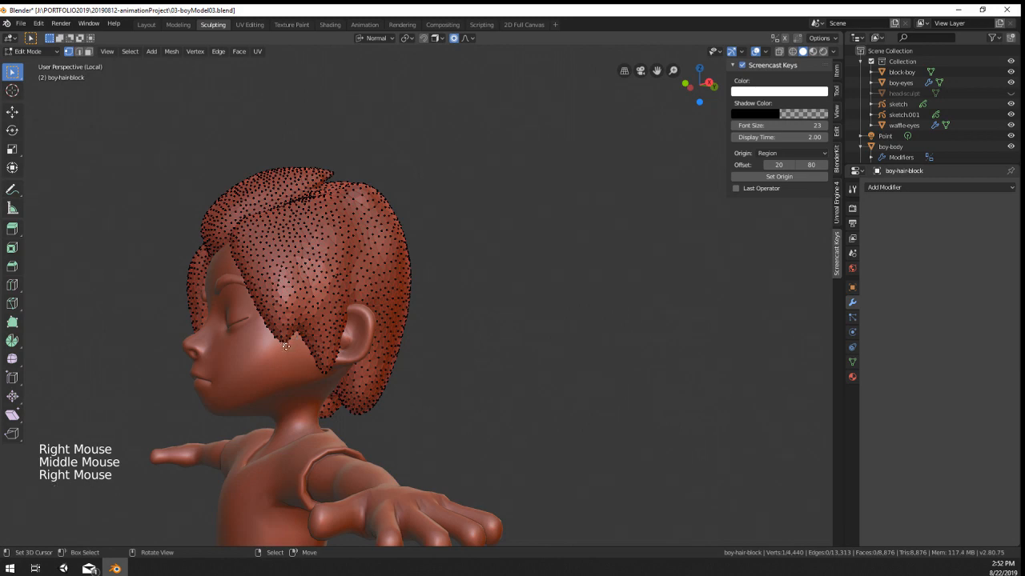
{"action": "key", "text": "g"}
{"action": "left_click", "coordinate": [289, 356]}
{"action": "key", "text": "r"}
{"action": "scroll", "coordinate": [421, 309], "scroll_direction": "up", "scroll_amount": 7}
{"action": "right_click", "coordinate": [424, 308]}
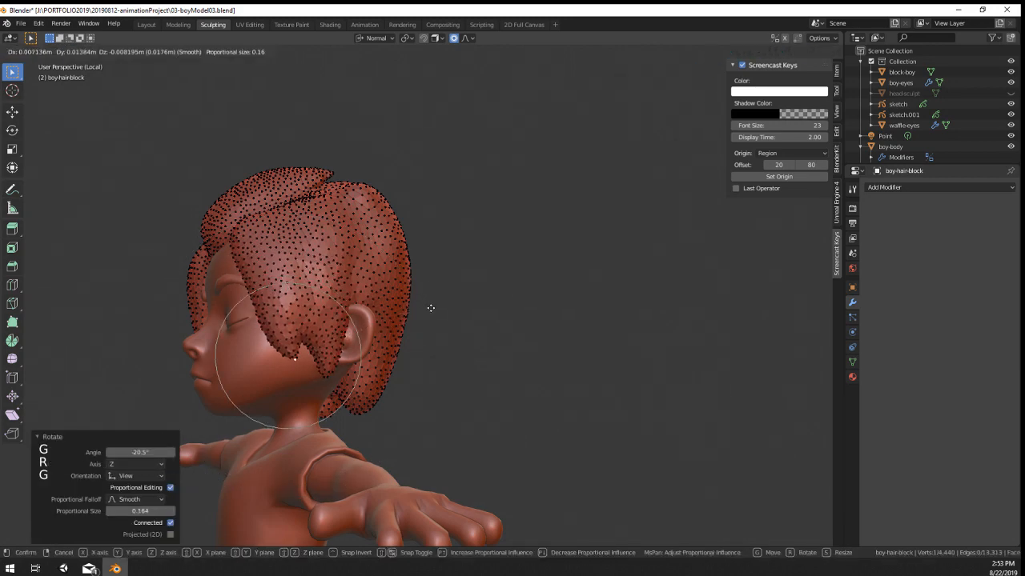
{"action": "middle_click_drag", "start_coordinate": [361, 379], "coordinate": [384, 373]}
{"action": "key", "text": "r"}
{"action": "right_click", "coordinate": [410, 286]}
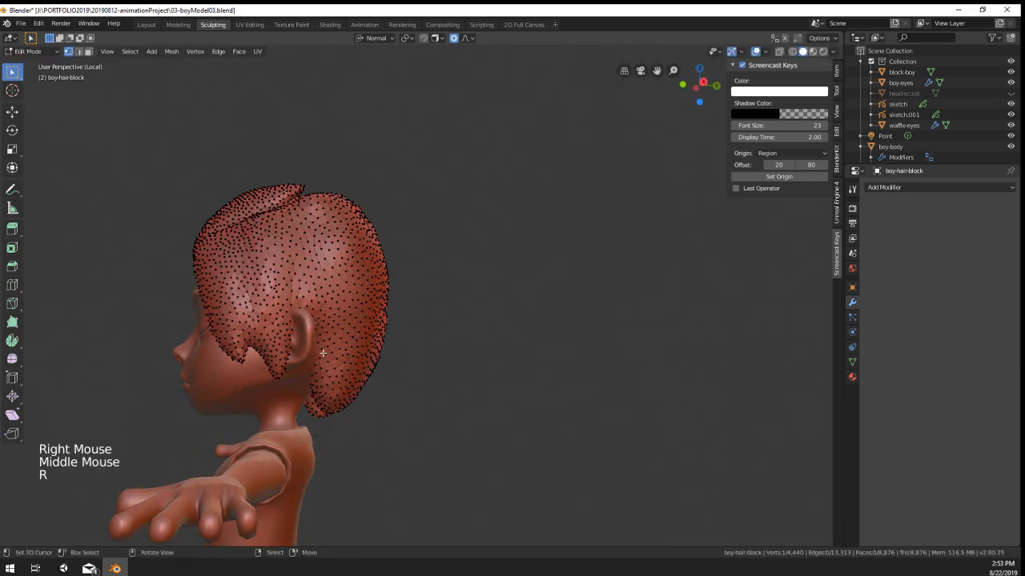
Step: Rotate the sideburn tip by the character's left ear by -26° and move it down with proportional size 0.263
{"action": "right_click", "coordinate": [288, 372]}
{"action": "key", "text": "r"}
{"action": "scroll", "coordinate": [403, 290], "scroll_direction": "down", "scroll_amount": 5}
{"action": "left_click", "coordinate": [409, 308]}
{"action": "key", "text": "g"}
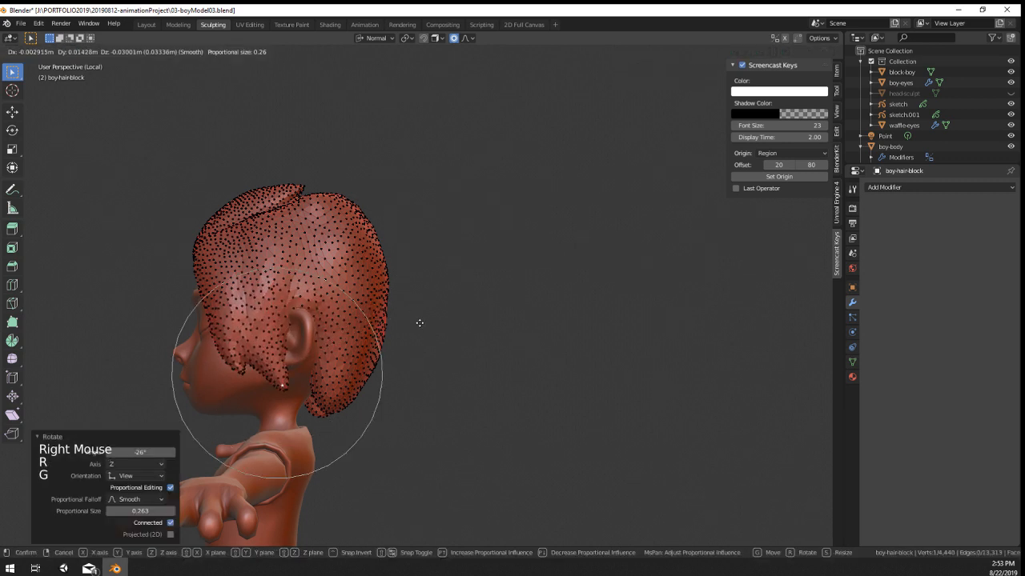
{"action": "left_click", "coordinate": [419, 322]}
Step: Move a point above the character's left ear slightly up and rotate it by -12.3° with proportional size 0.263
{"action": "right_click", "coordinate": [303, 294]}
{"action": "key", "text": "g"}
{"action": "left_click", "coordinate": [307, 283]}
{"action": "key", "text": "r"}
{"action": "right_click", "coordinate": [475, 277]}
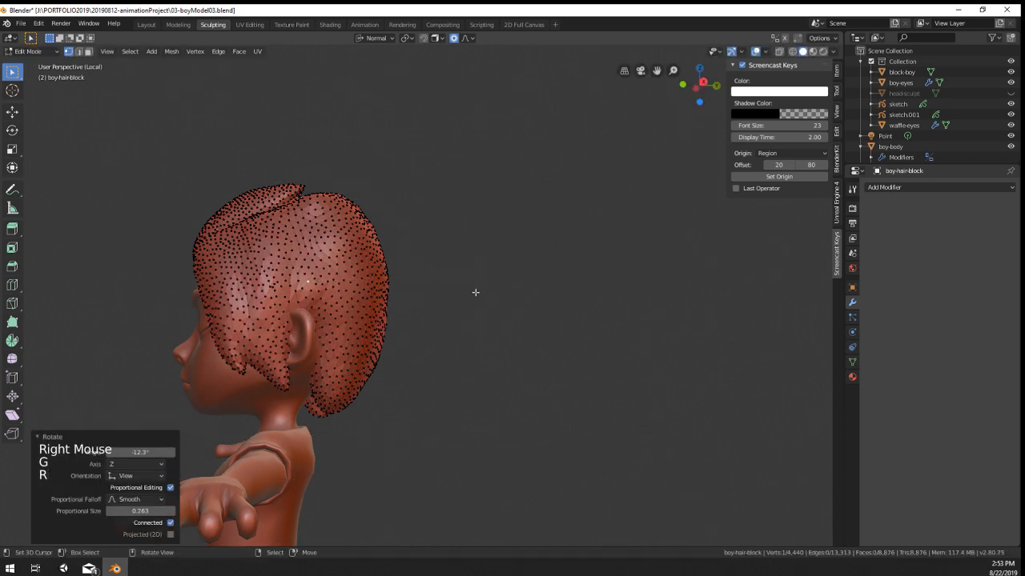
{"action": "key", "text": "r"}
{"action": "key", "text": "g"}
{"action": "right_click", "coordinate": [464, 365]}
{"action": "key", "text": "Tab"}
{"action": "middle_click_drag", "start_coordinate": [377, 366], "coordinate": [358, 378]}
{"action": "scroll", "coordinate": [477, 363], "scroll_direction": "down", "scroll_amount": 2}
{"action": "scroll", "coordinate": [391, 389], "scroll_direction": "up", "scroll_amount": 1}
Step: Pull the quiff's front point slightly forward and up with proportional size 0.290
{"action": "key", "text": "Tab"}
{"action": "right_click", "coordinate": [239, 245]}
{"action": "key", "text": "g"}
{"action": "left_click", "coordinate": [227, 242]}
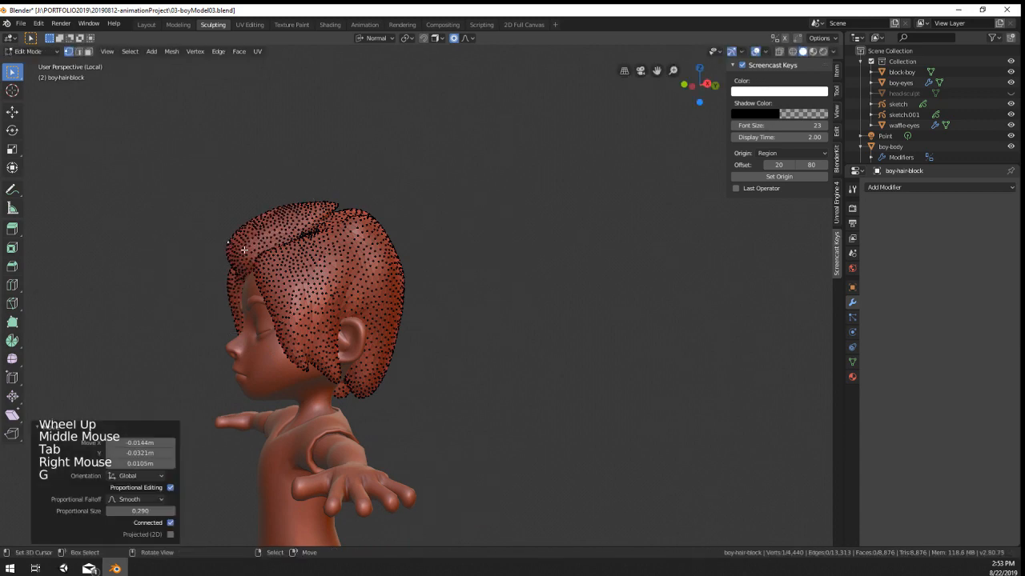
Step: Move the hairline point beside the quiff down and reposition a point on the quiff's lower front edge with proportional editing
{"action": "middle_click_drag", "start_coordinate": [227, 241], "coordinate": [368, 269]}
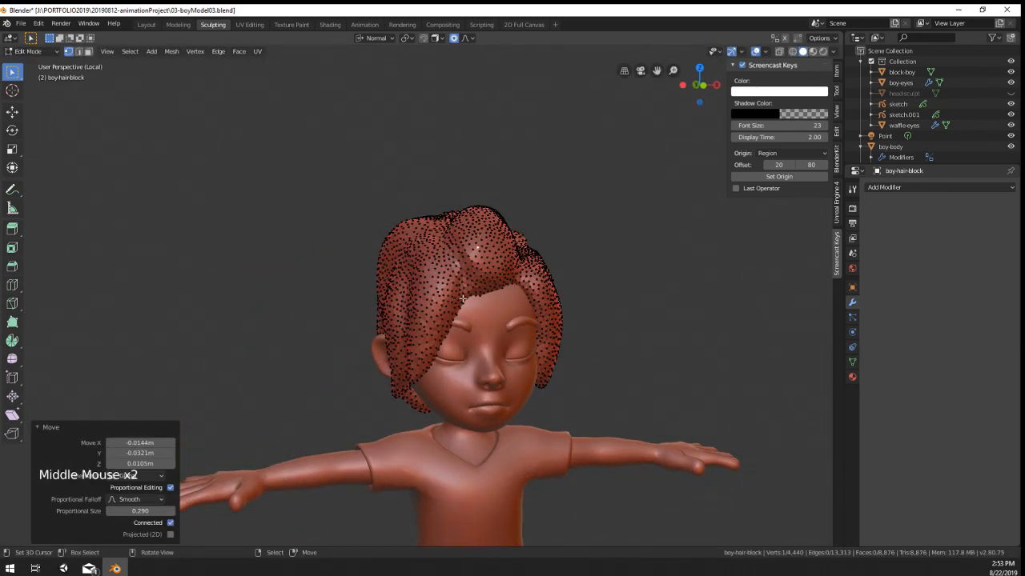
{"action": "right_click", "coordinate": [462, 298]}
{"action": "mouse_move", "coordinate": [462, 298]}
{"action": "middle_mouse_down"}
{"action": "mouse_move", "coordinate": [465, 320]}
{"action": "mouse_move", "coordinate": [452, 282]}
{"action": "mouse_move", "coordinate": [459, 302]}
{"action": "middle_mouse_up"}
{"action": "key", "text": "g"}
{"action": "left_click", "coordinate": [467, 338]}
{"action": "right_click", "coordinate": [455, 277]}
{"action": "middle_click_drag", "start_coordinate": [460, 303], "coordinate": [466, 342]}
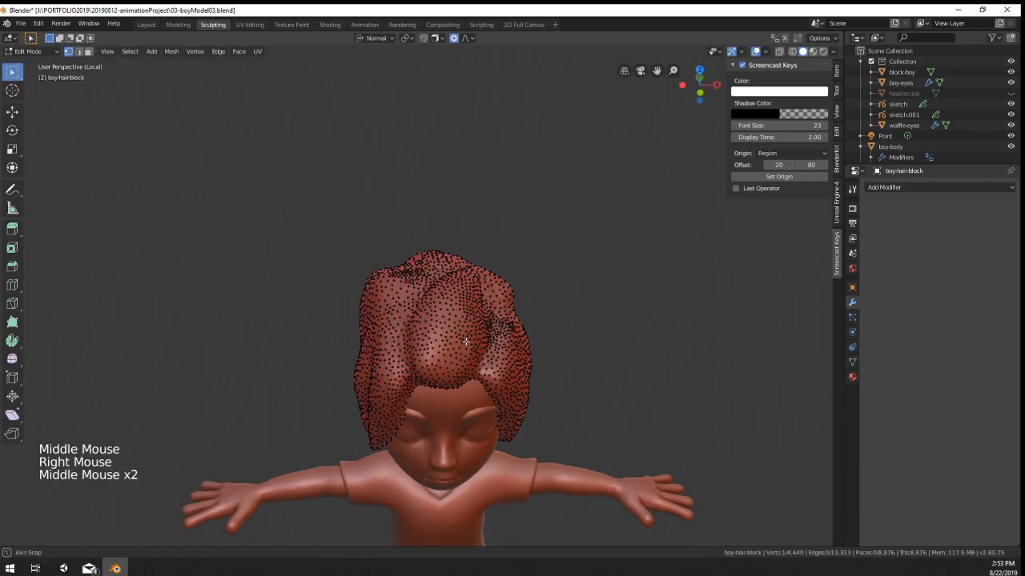
{"action": "right_click", "coordinate": [445, 392]}
{"action": "key", "text": "g"}
{"action": "left_click", "coordinate": [488, 437]}
Step: Nudge a point on the upper back of the hair slightly outward with proportional editing and return to Object Mode
{"action": "key", "text": "Tab"}
{"action": "middle_click_drag", "start_coordinate": [487, 437], "coordinate": [477, 335]}
{"action": "scroll", "coordinate": [473, 335], "scroll_direction": "down", "scroll_amount": 1}
{"action": "scroll", "coordinate": [473, 334], "scroll_direction": "up", "scroll_amount": 2}
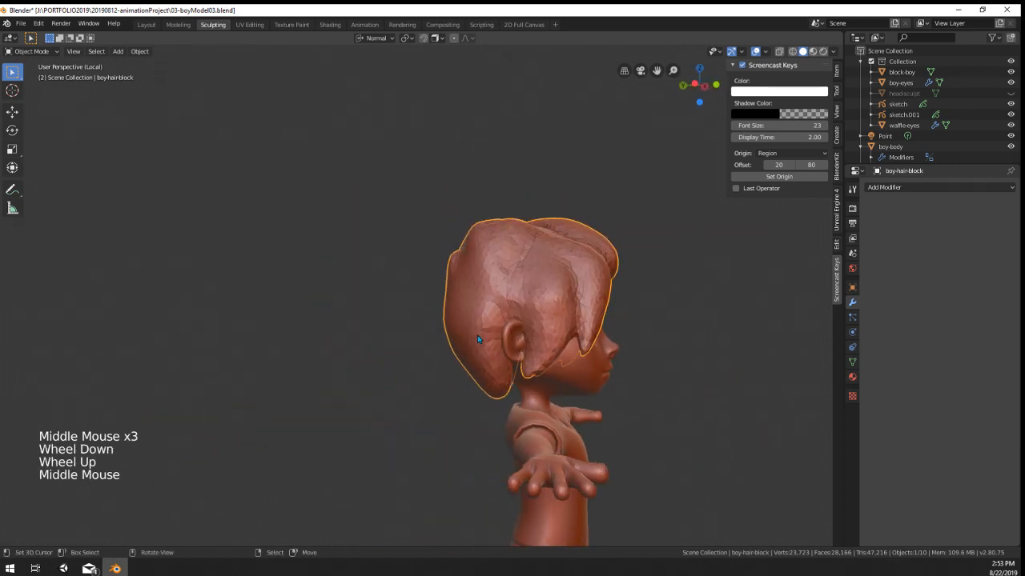
{"action": "key", "text": "Tab"}
{"action": "right_click", "coordinate": [463, 231]}
{"action": "key", "text": "g"}
{"action": "left_click", "coordinate": [457, 234]}
{"action": "middle_click_drag", "start_coordinate": [457, 234], "coordinate": [359, 219]}
{"action": "key", "text": "Tab"}
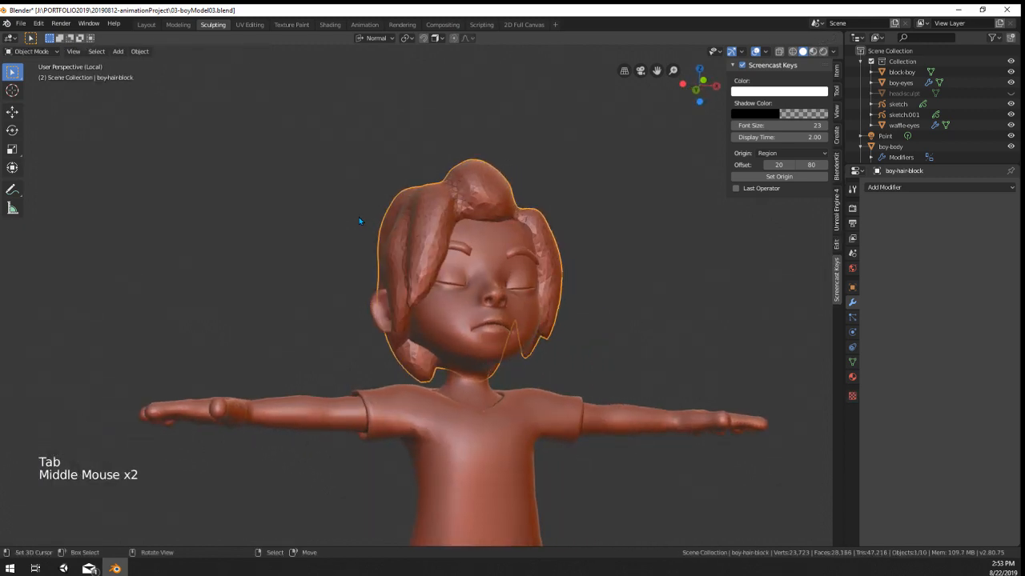
{"action": "scroll", "coordinate": [358, 215], "scroll_direction": "up", "scroll_amount": 1}
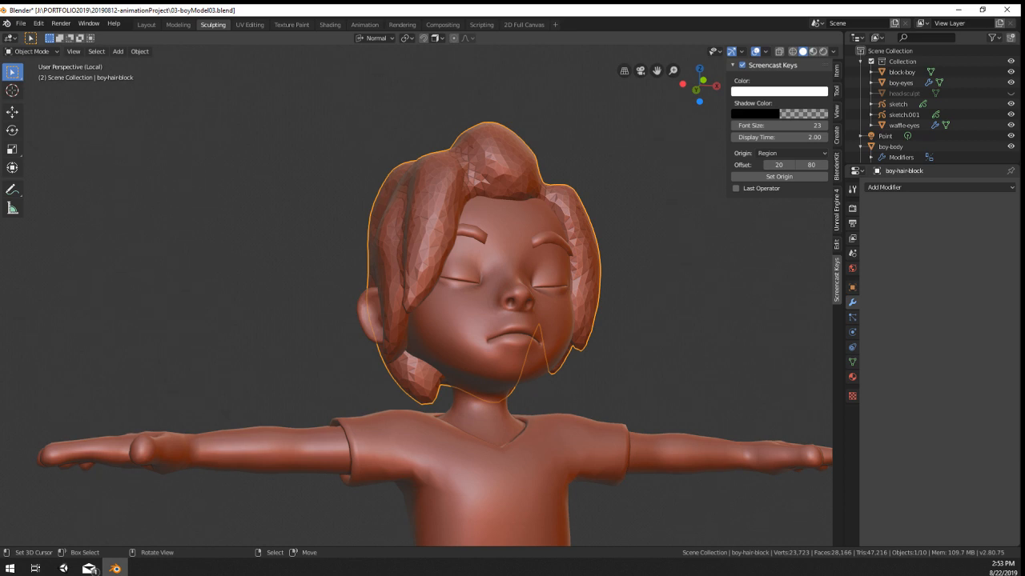
Step: Examine the hair and the whole character from the front, with the body selected
{"action": "mouse_move", "coordinate": [448, 336]}
{"action": "middle_mouse_down"}
{"action": "mouse_move", "coordinate": [512, 352]}
{"action": "mouse_move", "coordinate": [452, 356]}
{"action": "middle_mouse_up"}
{"action": "scroll", "coordinate": [512, 352], "scroll_direction": "down", "scroll_amount": 1}
{"action": "key", "text": "Tab"}
{"action": "key", "text": "Tab"}
{"action": "scroll", "coordinate": [453, 359], "scroll_direction": "down", "scroll_amount": 1}
{"action": "middle_click_drag", "start_coordinate": [490, 428], "coordinate": [482, 282], "text": "shift"}
{"action": "right_click", "coordinate": [446, 391]}
{"action": "scroll", "coordinate": [480, 432], "scroll_direction": "down", "scroll_amount": 2}
{"action": "scroll", "coordinate": [485, 435], "scroll_direction": "up", "scroll_amount": 2}
{"action": "scroll", "coordinate": [498, 437], "scroll_direction": "down", "scroll_amount": 2}
{"action": "mouse_move", "coordinate": [486, 435]}
{"action": "middle_mouse_down"}
{"action": "mouse_move", "coordinate": [570, 418]}
{"action": "mouse_move", "coordinate": [632, 428]}
{"action": "mouse_move", "coordinate": [493, 430]}
{"action": "middle_mouse_up"}
{"action": "scroll", "coordinate": [492, 433], "scroll_direction": "up", "scroll_amount": 1}
{"action": "scroll", "coordinate": [493, 432], "scroll_direction": "down", "scroll_amount": 2}
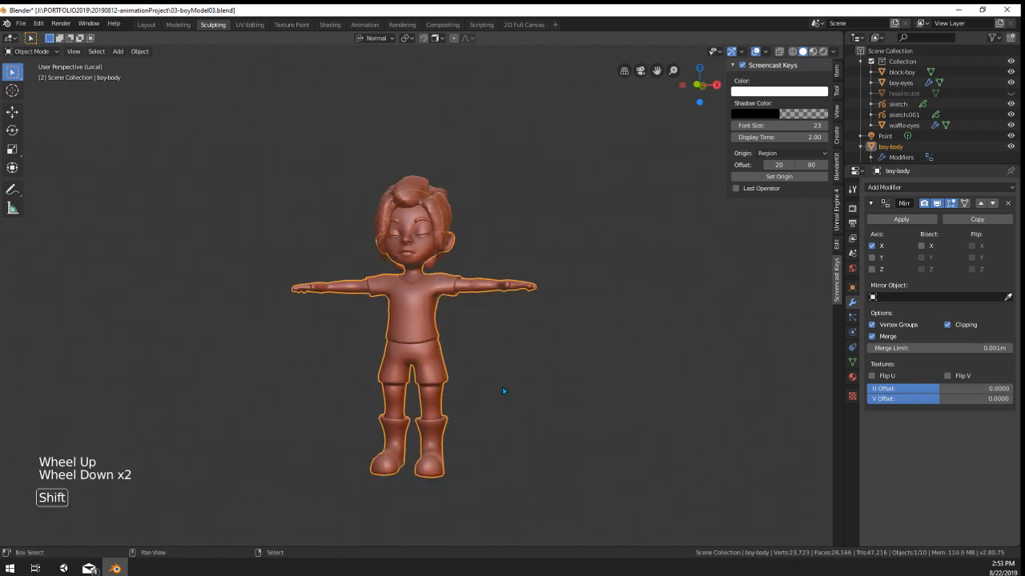
Step: Add a cube and move it beside the character by about -1.87 m in X, -0.268 m in Y and -1.25 m in Z
{"action": "key", "text": "shift+a"}
{"action": "mouse_move", "coordinate": [480, 352]}
{"action": "left_click", "coordinate": [544, 104]}
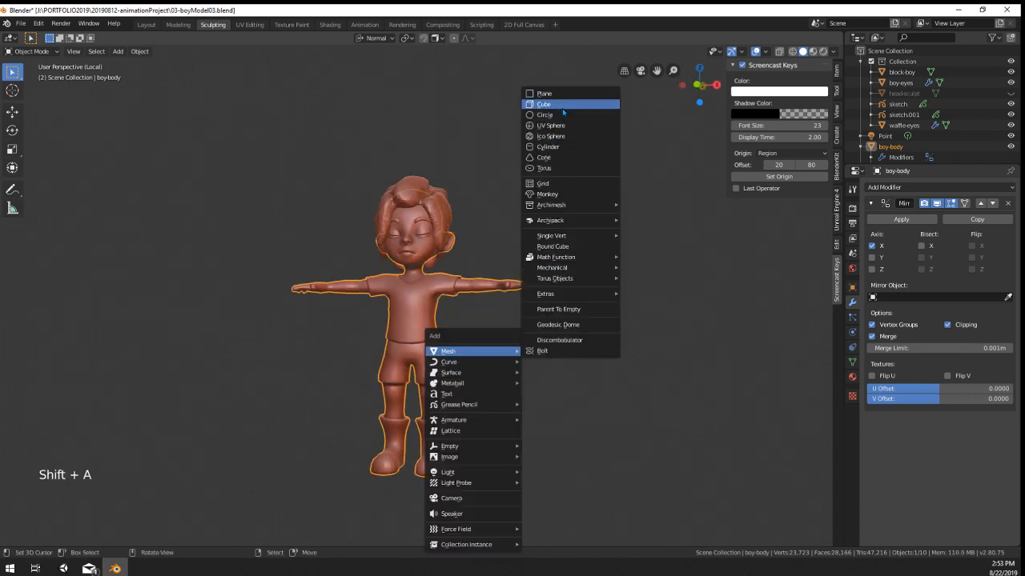
{"action": "key", "text": "g"}
{"action": "left_click", "coordinate": [264, 409]}
{"action": "middle_click_drag", "start_coordinate": [265, 410], "coordinate": [490, 395], "text": "shift"}
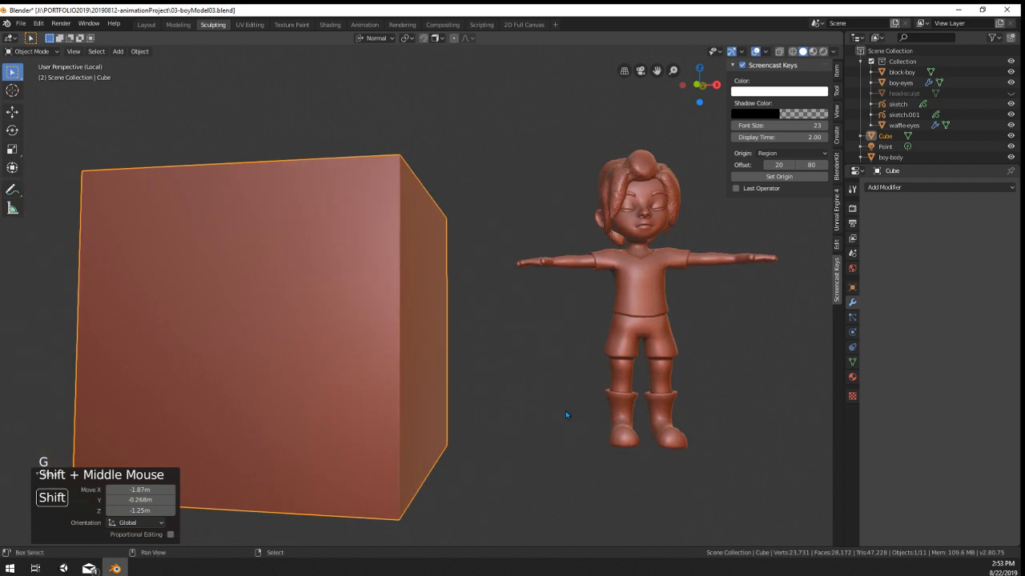
Step: Duplicate the cube, scale the copy to 0.227 and move it -0.899 m along Y onto the large cube's front face
{"action": "key", "text": "shift+d"}
{"action": "left_click", "coordinate": [491, 372]}
{"action": "key", "text": "s"}
{"action": "left_click", "coordinate": [225, 356]}
{"action": "middle_click_drag", "start_coordinate": [315, 355], "coordinate": [307, 354]}
{"action": "key", "text": "g"}
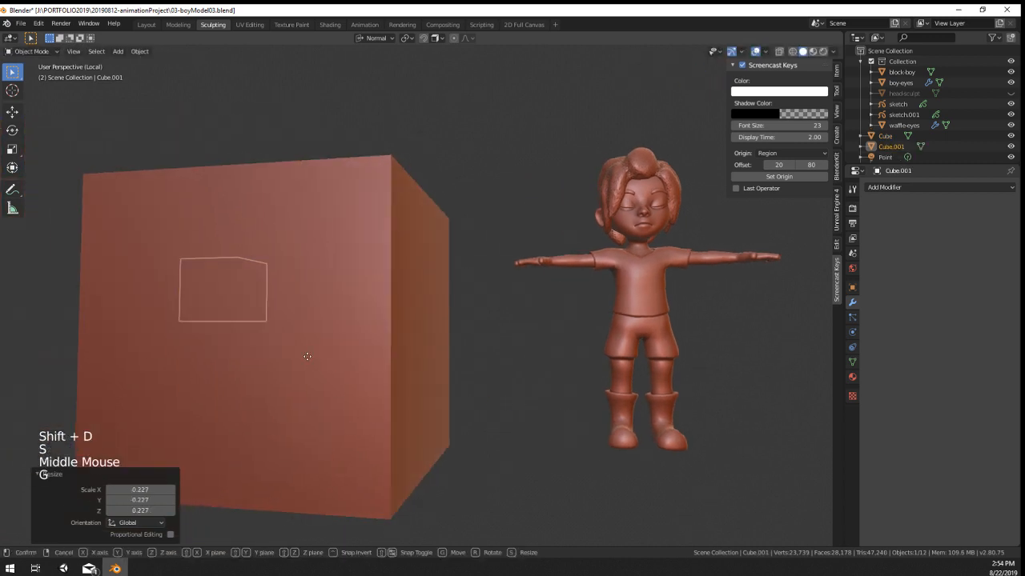
{"action": "key", "text": "y"}
{"action": "left_click", "coordinate": [222, 401]}
{"action": "middle_click_drag", "start_coordinate": [221, 400], "coordinate": [245, 400]}
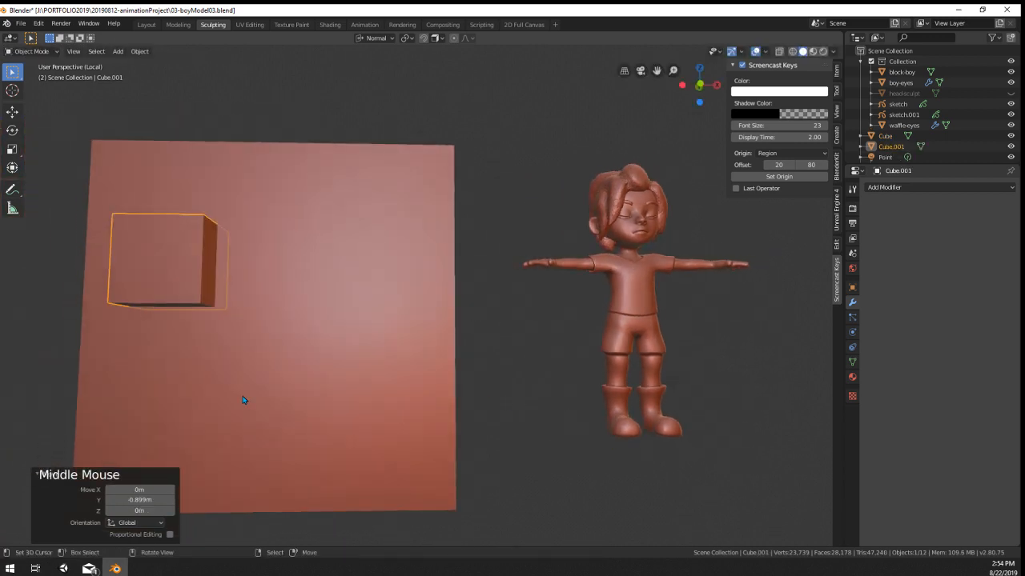
Step: Duplicate the small cube as a second eye beside the first, and try moving all three cubes together
{"action": "key", "text": "shift+d"}
{"action": "scroll", "coordinate": [361, 384], "scroll_direction": "down", "scroll_amount": 2}
{"action": "middle_click_drag", "start_coordinate": [361, 384], "coordinate": [352, 333]}
{"action": "right_click", "coordinate": [352, 333], "text": "shift"}
{"action": "right_click", "coordinate": [425, 447], "text": "shift"}
{"action": "key", "text": "g"}
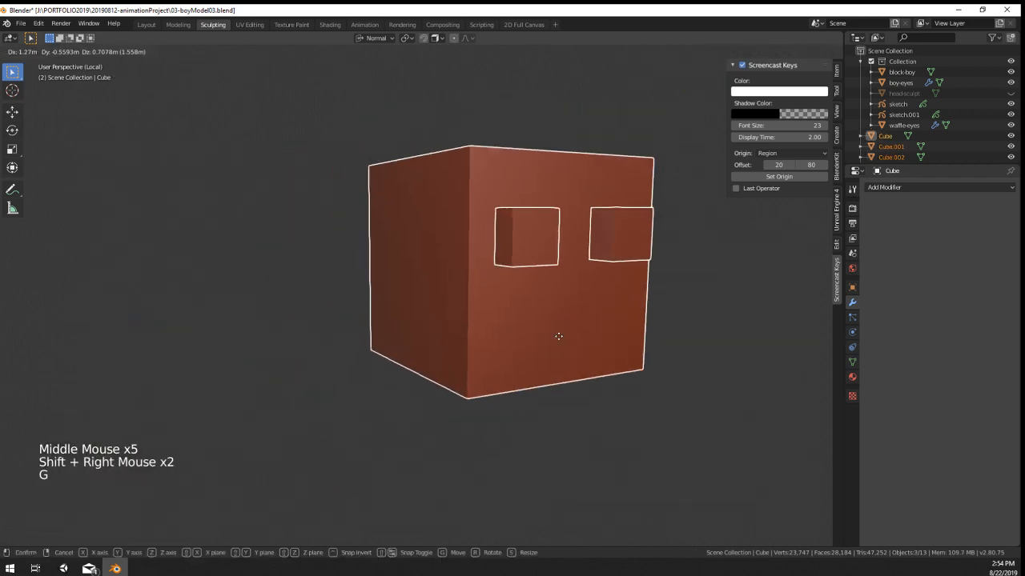
{"action": "right_click", "coordinate": [337, 264]}
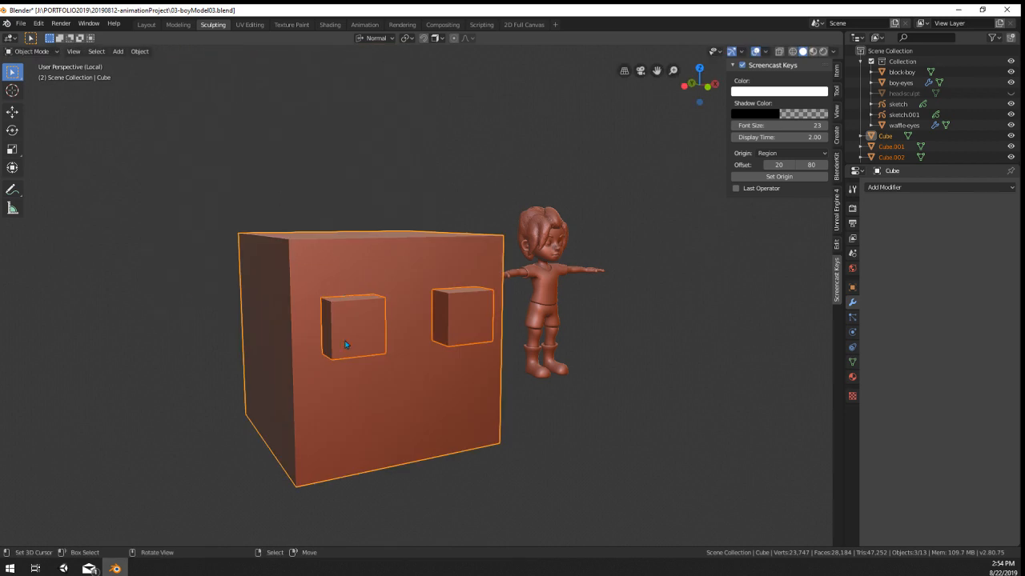
Step: Try scaling the two small eye cubes together
{"action": "right_click", "coordinate": [344, 340]}
{"action": "right_click", "coordinate": [478, 324], "text": "shift"}
{"action": "key", "text": "s"}
{"action": "key", "text": "z"}
{"action": "right_click", "coordinate": [561, 392]}
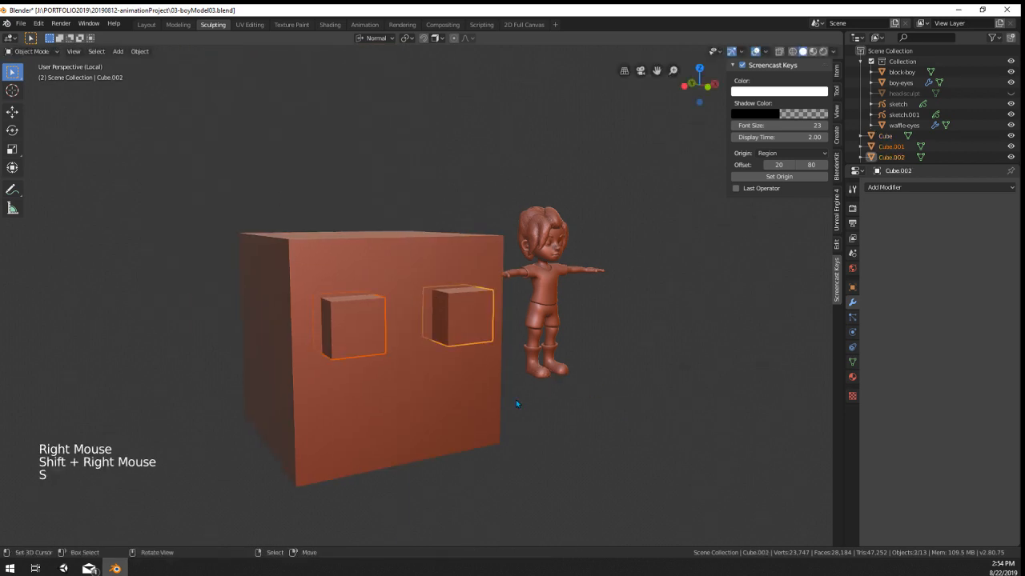
Step: Move the large cube and both eye cubes together by about -0.546 m in X, 0.569 m in Y and 1.87 m in Z
{"action": "right_click", "coordinate": [367, 347], "text": "shift"}
{"action": "right_click", "coordinate": [390, 400], "text": "shift"}
{"action": "key", "text": "g"}
{"action": "left_click", "coordinate": [370, 235]}
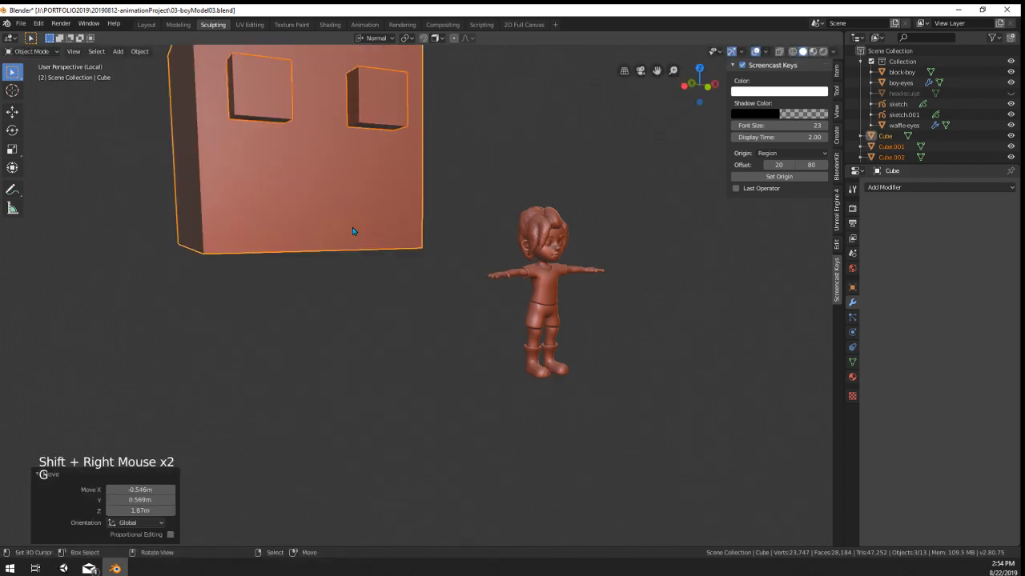
Step: Duplicate the large cube and place the copy directly below it as a body block
{"action": "right_click", "coordinate": [364, 221]}
{"action": "key", "text": "shift+d"}
{"action": "left_click", "coordinate": [382, 430]}
{"action": "scroll", "coordinate": [392, 171], "scroll_direction": "down", "scroll_amount": 1}
Step: Set the transform pivot point to the 3D Cursor and try rotating the upper cube with its two eye cubes
{"action": "right_click", "coordinate": [386, 148]}
{"action": "right_click", "coordinate": [295, 142], "text": "shift"}
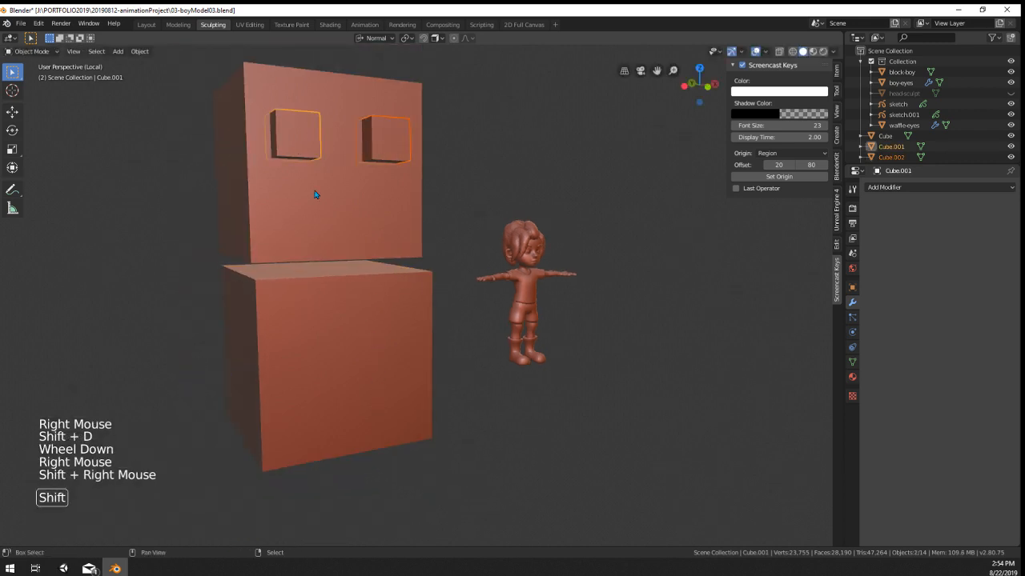
{"action": "right_click", "coordinate": [376, 212], "text": "shift"}
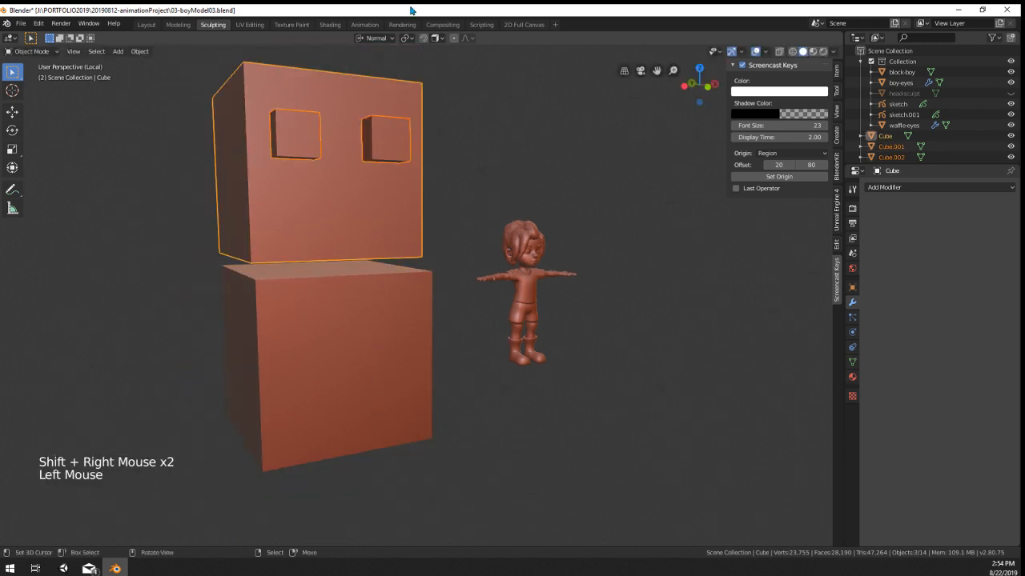
{"action": "left_click", "coordinate": [405, 38]}
{"action": "left_click", "coordinate": [391, 91]}
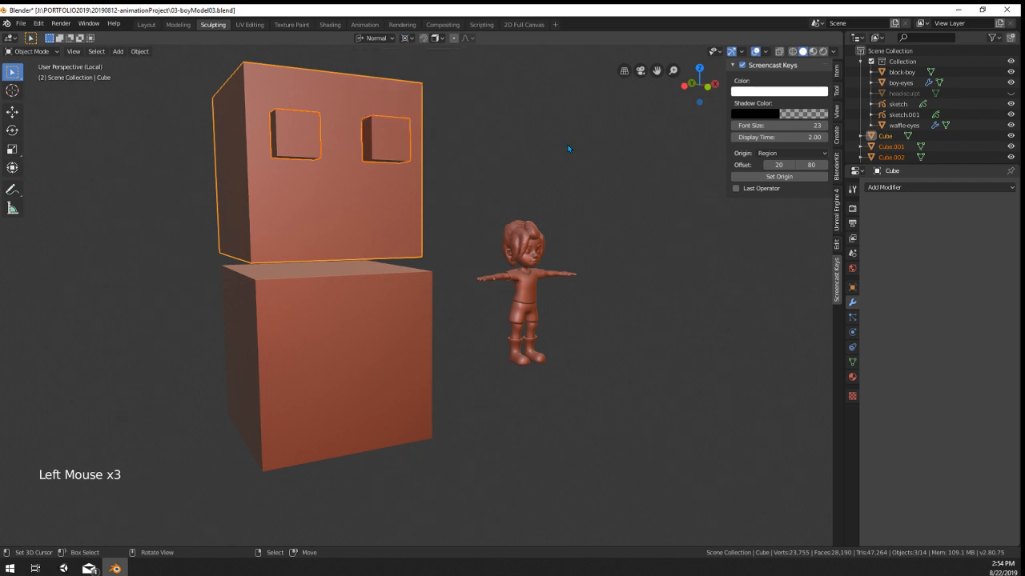
{"action": "key", "text": "r"}
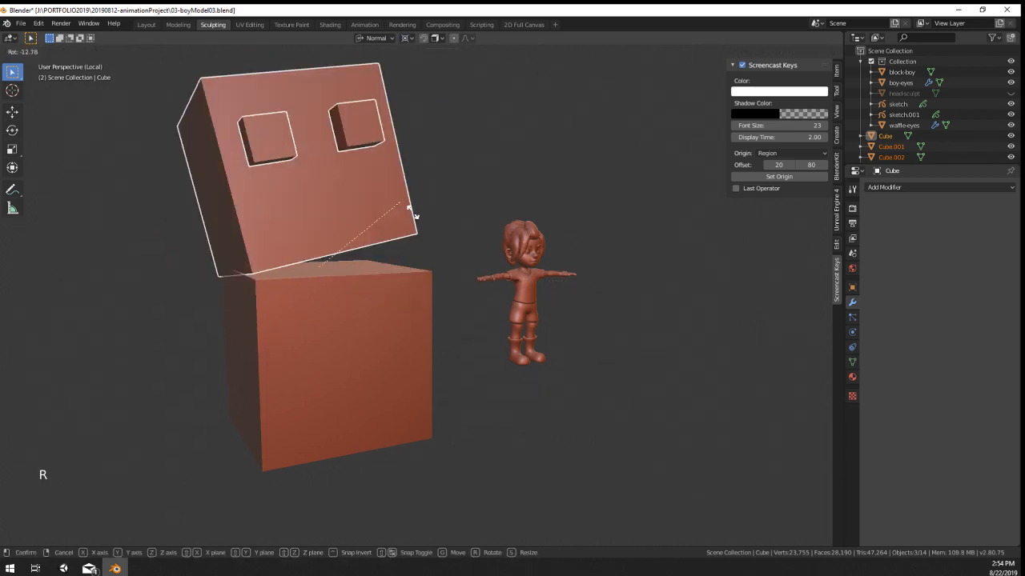
{"action": "right_click", "coordinate": [367, 248]}
Step: Delete all four demonstration cubes
{"action": "right_click", "coordinate": [347, 317], "text": "shift"}
{"action": "key", "text": "x"}
{"action": "middle_click_drag", "start_coordinate": [348, 320], "coordinate": [505, 306]}
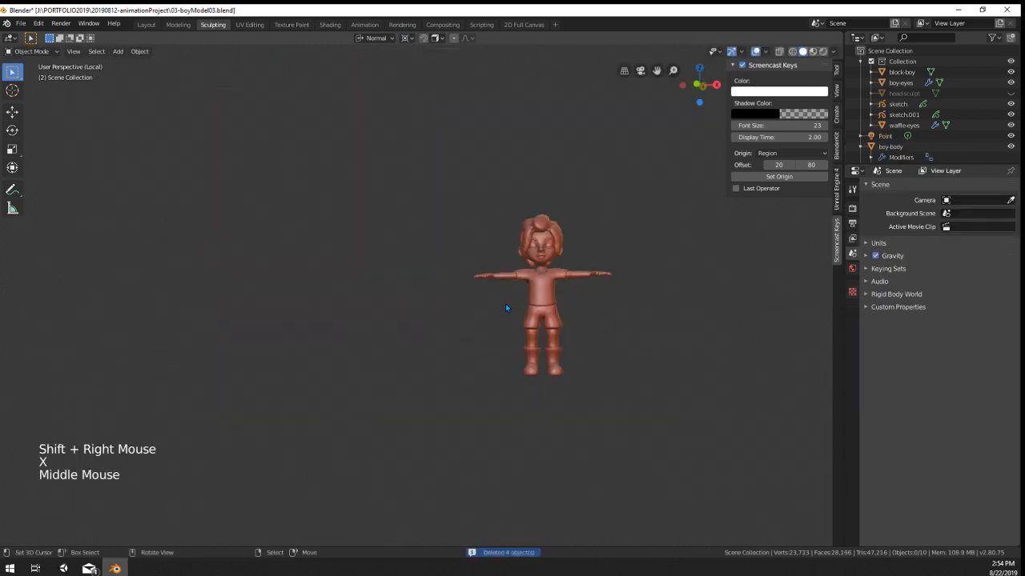
Step: Frame the boy's body and examine the whole character from the front and three-quarter views
{"action": "scroll", "coordinate": [505, 306], "scroll_direction": "up", "scroll_amount": 4}
{"action": "right_click", "coordinate": [710, 274]}
{"action": "middle_click_drag", "start_coordinate": [710, 274], "coordinate": [347, 317], "text": "shift"}
{"action": "key", "text": "KP_Decimal"}
{"action": "scroll", "coordinate": [347, 317], "scroll_direction": "down", "scroll_amount": 1}
{"action": "scroll", "coordinate": [189, 324], "scroll_direction": "down", "scroll_amount": 4}
{"action": "scroll", "coordinate": [152, 391], "scroll_direction": "up", "scroll_amount": 5}
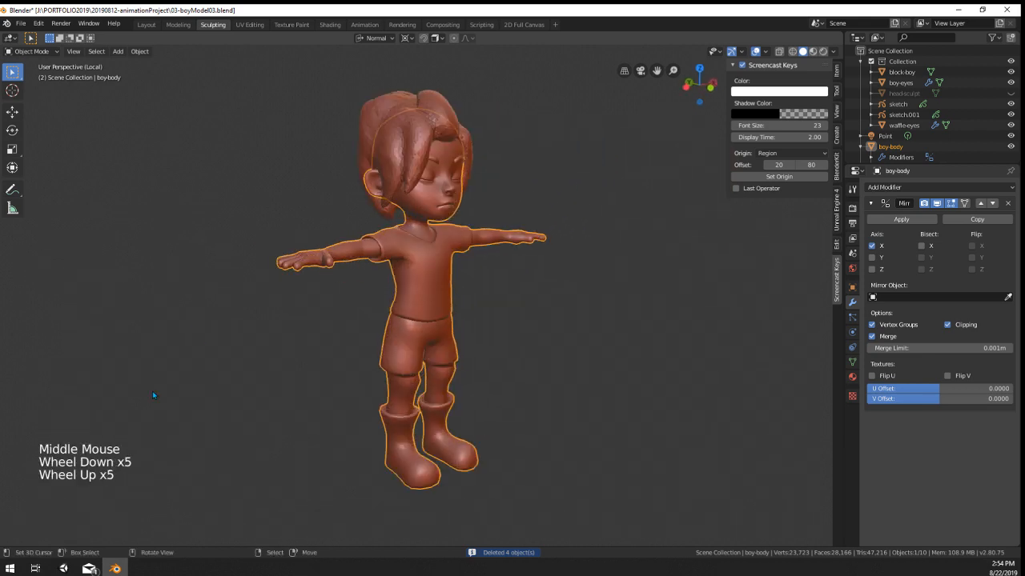
{"action": "scroll", "coordinate": [681, 369], "scroll_direction": "down", "scroll_amount": 2}
{"action": "middle_click_drag", "start_coordinate": [525, 366], "coordinate": [473, 354]}
{"action": "scroll", "coordinate": [472, 355], "scroll_direction": "up", "scroll_amount": 2}
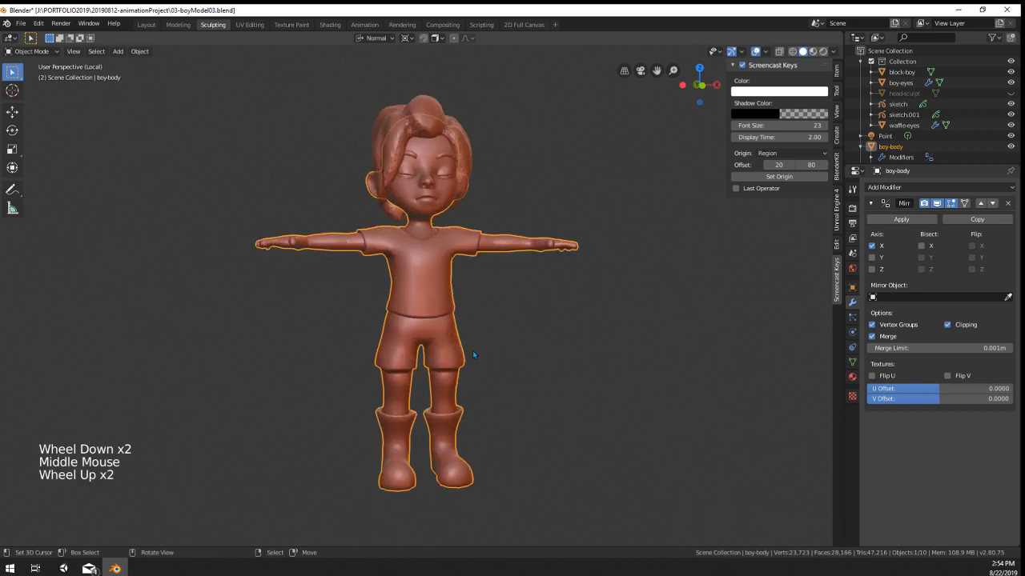
{"action": "mouse_move", "coordinate": [412, 316]}
{"action": "middle_mouse_down"}
{"action": "mouse_move", "coordinate": [352, 318]}
{"action": "mouse_move", "coordinate": [399, 325]}
{"action": "middle_mouse_up"}
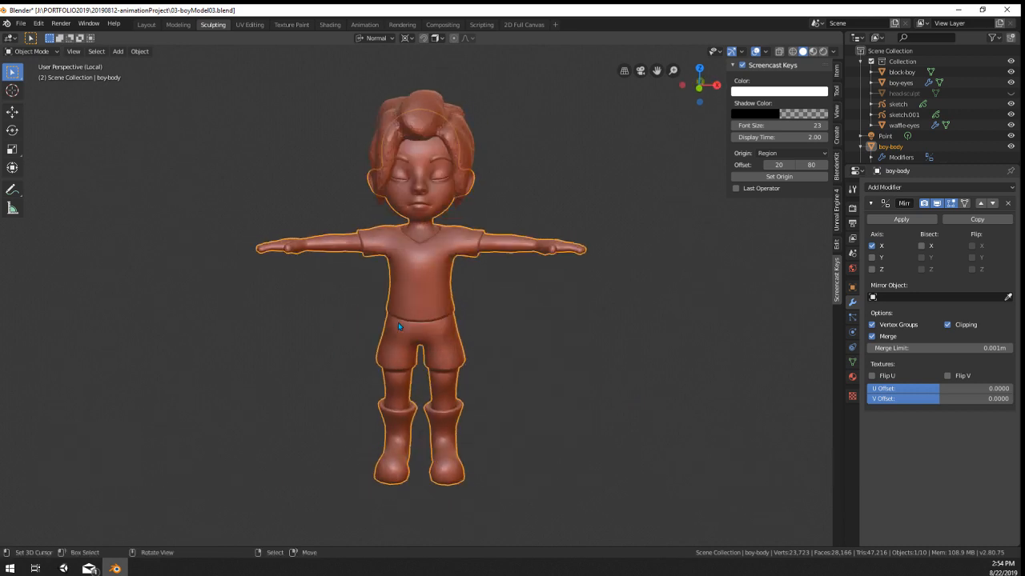
{"action": "scroll", "coordinate": [398, 322], "scroll_direction": "up", "scroll_amount": 1}
{"action": "middle_click_drag", "start_coordinate": [397, 322], "coordinate": [432, 321]}
Step: Select the hair block and examine its shape around the head from several sides
{"action": "right_click", "coordinate": [407, 104]}
{"action": "middle_click_drag", "start_coordinate": [407, 104], "coordinate": [407, 217], "text": "shift"}
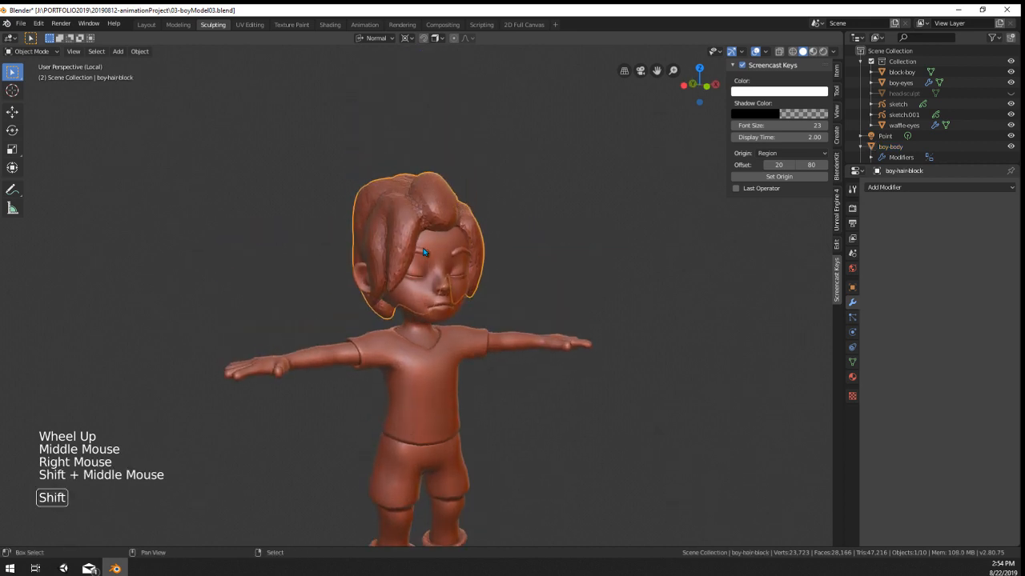
{"action": "scroll", "coordinate": [410, 224], "scroll_direction": "up", "scroll_amount": 3}
{"action": "key", "text": "shift+a"}
{"action": "key", "text": "shift+a"}
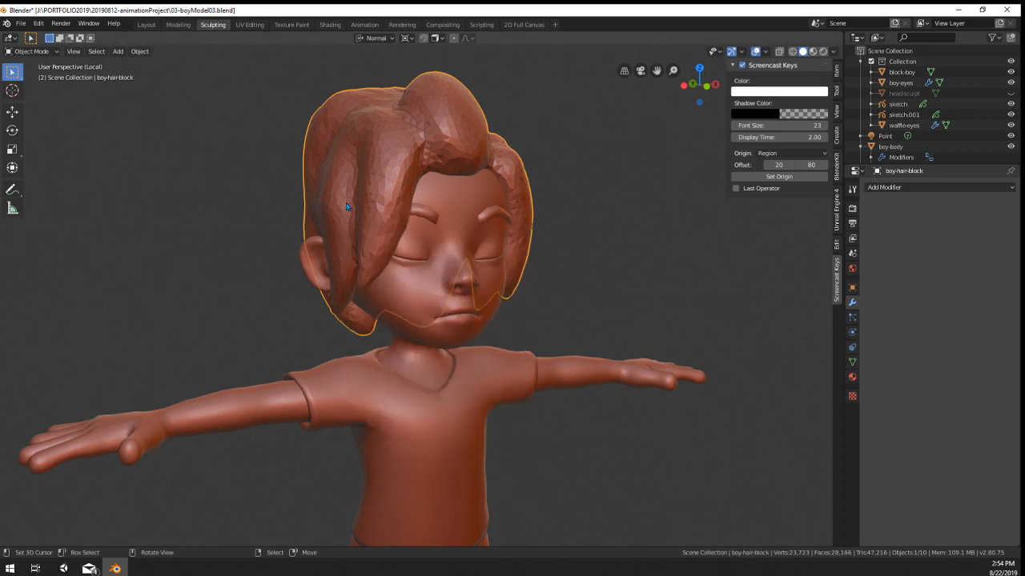
{"action": "middle_click_drag", "start_coordinate": [581, 227], "coordinate": [82, 219]}
{"action": "scroll", "coordinate": [223, 245], "scroll_direction": "down", "scroll_amount": 3}
{"action": "scroll", "coordinate": [223, 245], "scroll_direction": "up", "scroll_amount": 4}
{"action": "scroll", "coordinate": [223, 244], "scroll_direction": "down", "scroll_amount": 1}
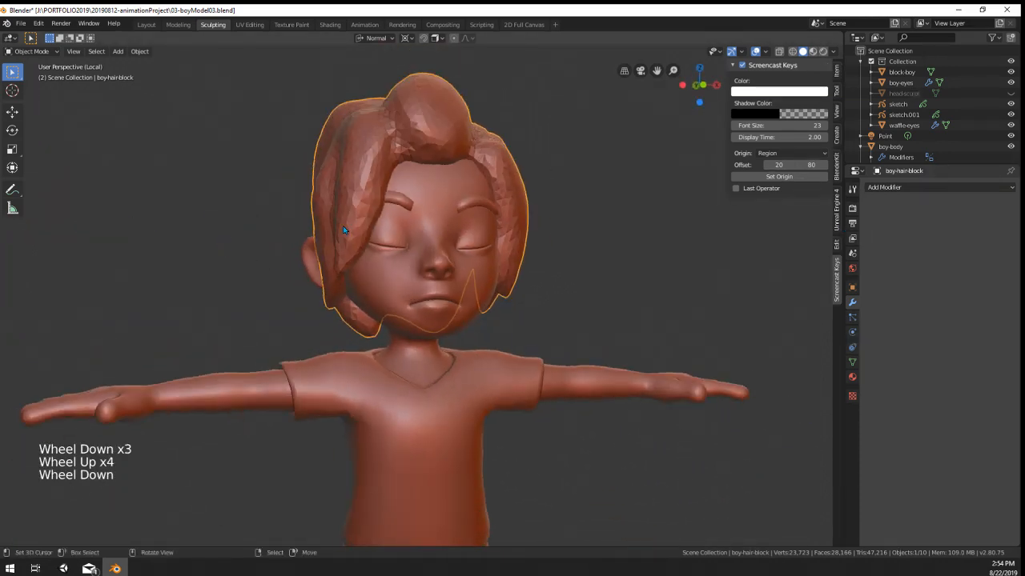
{"action": "scroll", "coordinate": [280, 230], "scroll_direction": "up", "scroll_amount": 1}
Step: Apply a viewport subdivision level of 1 to the eyebrows and check them up close
{"action": "right_click", "coordinate": [401, 176]}
{"action": "key", "text": "ctrl+1"}
{"action": "right_click", "coordinate": [474, 274]}
{"action": "middle_click_drag", "start_coordinate": [529, 343], "coordinate": [507, 324]}
{"action": "scroll", "coordinate": [503, 304], "scroll_direction": "up", "scroll_amount": 2}
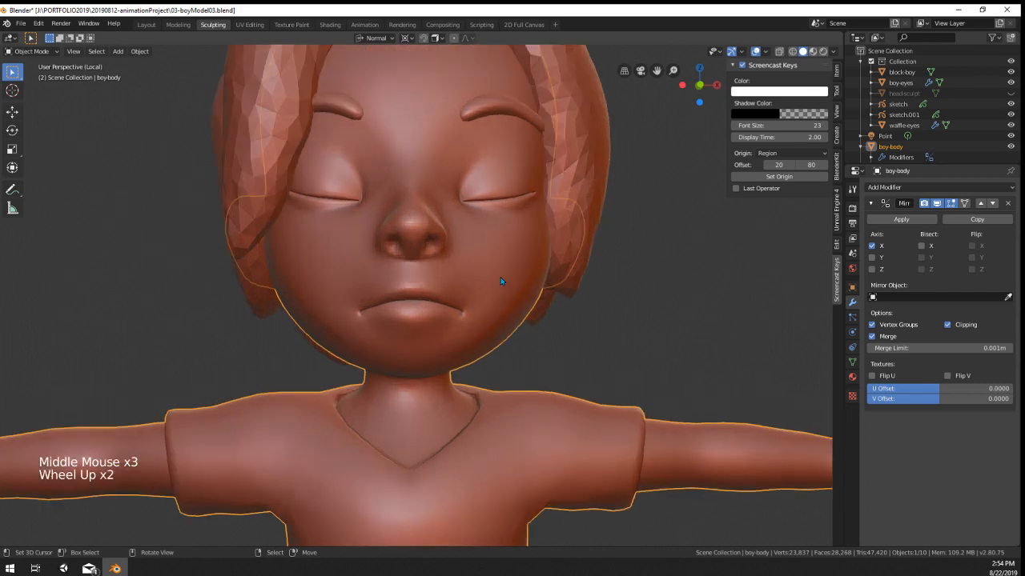
{"action": "right_click", "coordinate": [501, 112]}
{"action": "middle_click_drag", "start_coordinate": [501, 112], "coordinate": [505, 223], "text": "shift"}
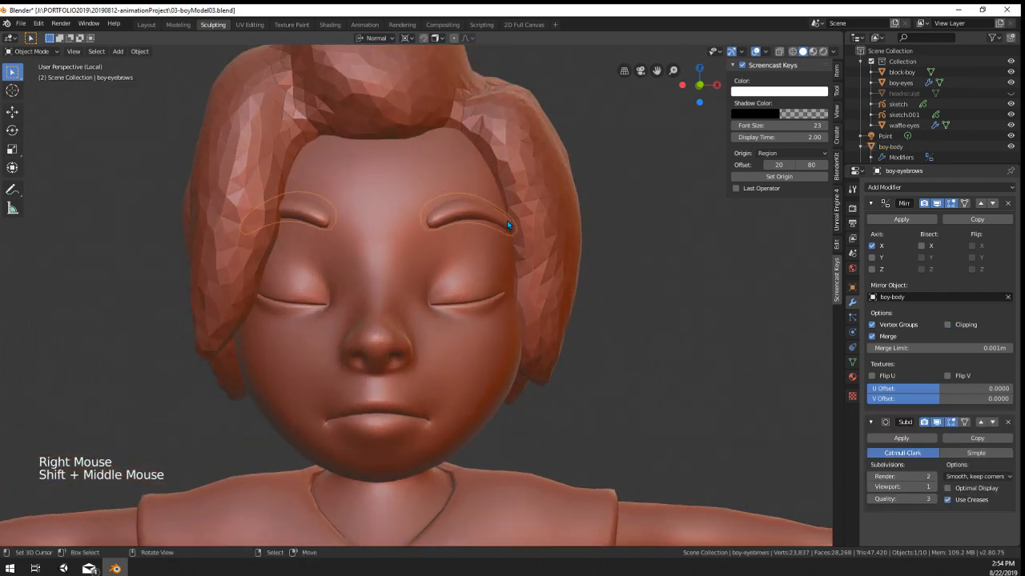
Step: Examine the finished hair block and eyebrows together from the front and the side
{"action": "scroll", "coordinate": [507, 221], "scroll_direction": "down", "scroll_amount": 3}
{"action": "mouse_move", "coordinate": [475, 321]}
{"action": "middle_mouse_down"}
{"action": "mouse_move", "coordinate": [510, 336]}
{"action": "mouse_move", "coordinate": [506, 323]}
{"action": "mouse_move", "coordinate": [475, 321]}
{"action": "middle_mouse_up"}
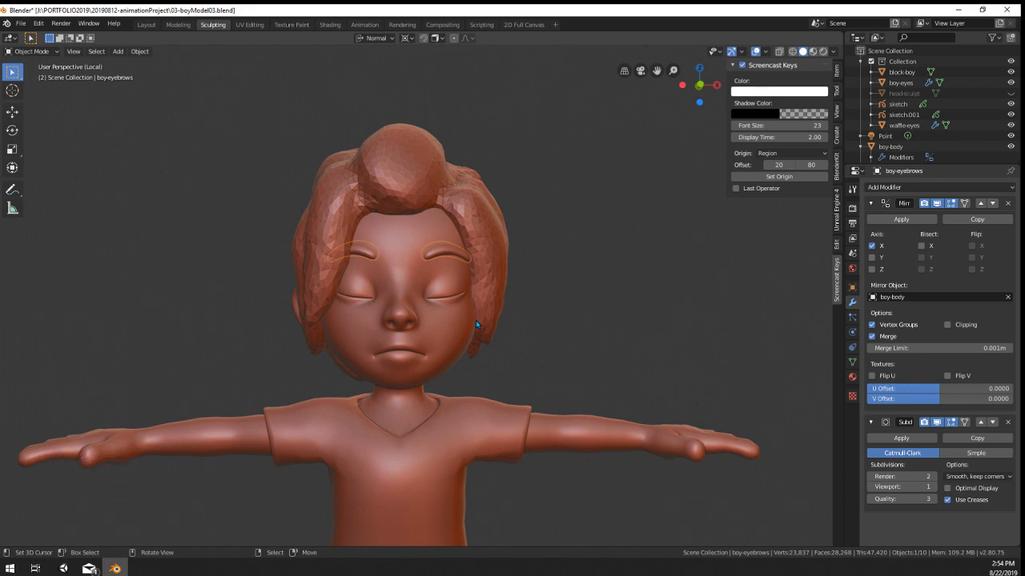
{"action": "scroll", "coordinate": [475, 320], "scroll_direction": "up", "scroll_amount": 2}
{"action": "middle_click_drag", "start_coordinate": [473, 320], "coordinate": [412, 197]}
{"action": "right_click", "coordinate": [404, 312]}
{"action": "scroll", "coordinate": [390, 187], "scroll_direction": "down", "scroll_amount": 1}
{"action": "middle_click_drag", "start_coordinate": [412, 197], "coordinate": [437, 209]}
Step: Save the file 03-boyModel03.blend
{"action": "left_click", "coordinate": [404, 210]}
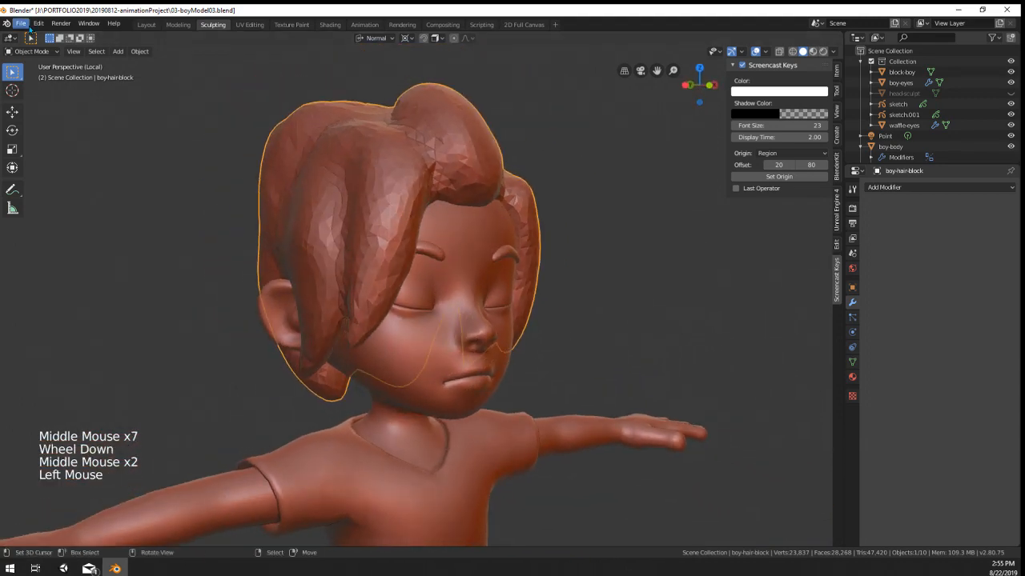
{"action": "left_click", "coordinate": [35, 23]}
{"action": "key", "text": "ctrl"}
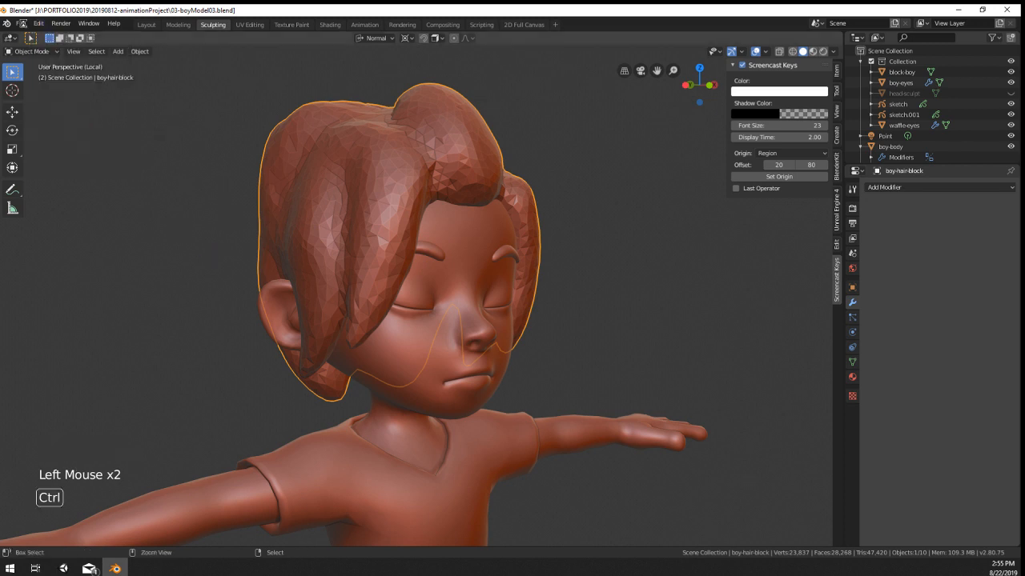
Step: Search the add-ons in the preferences for "bevel" and enable Add Curve: Bevel Curve Tools
{"action": "left_click", "coordinate": [21, 23]}
{"action": "mouse_move", "coordinate": [38, 23]}
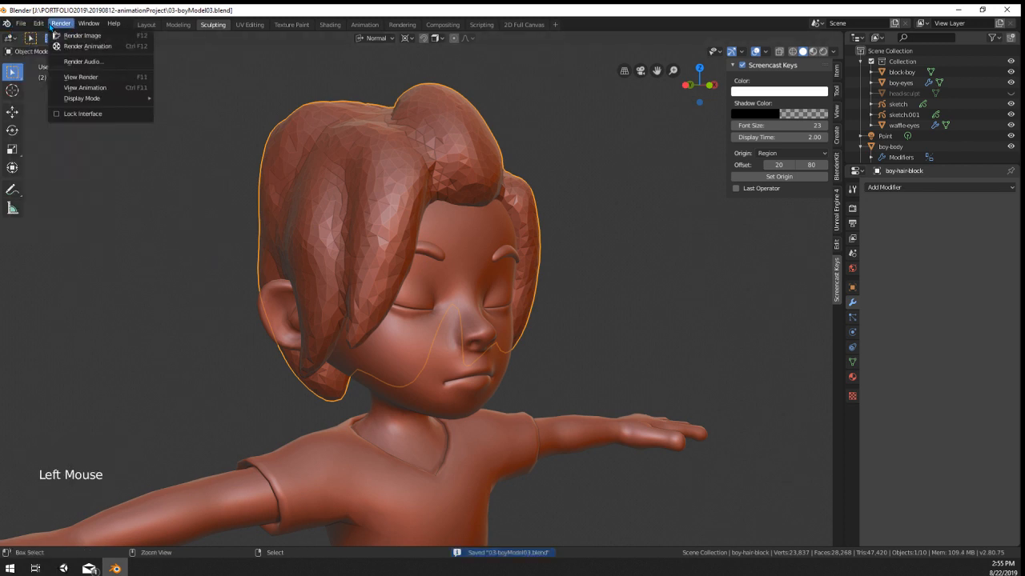
{"action": "left_click", "coordinate": [79, 166]}
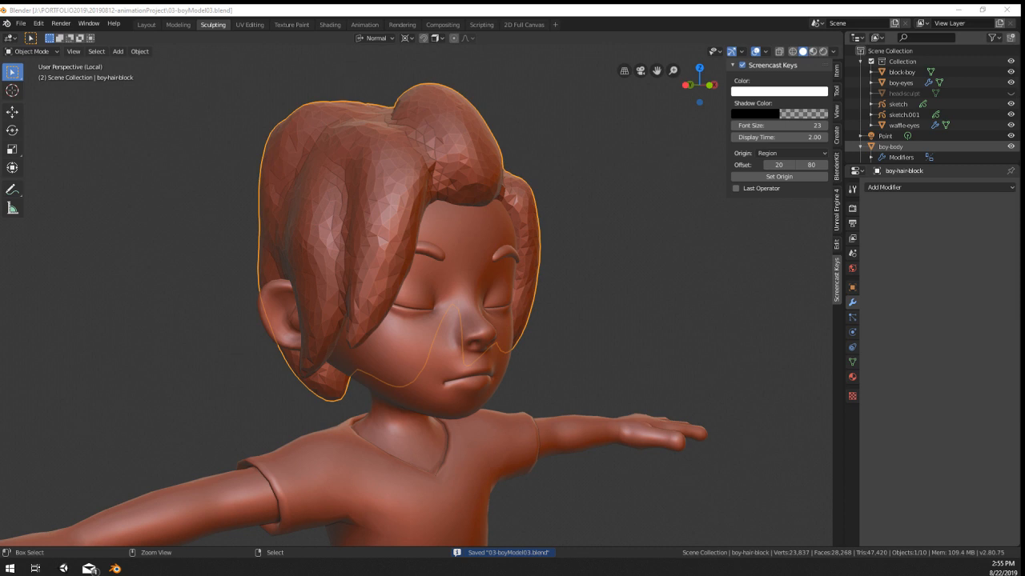
{"action": "key", "text": "BackSpace"}
{"action": "type", "text": "bevel"}
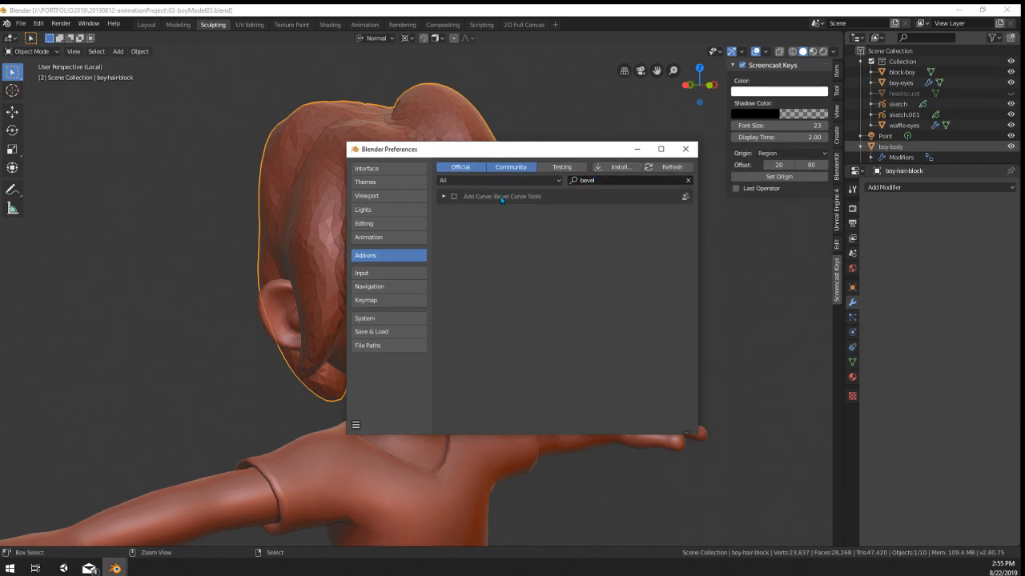
{"action": "left_click", "coordinate": [454, 196]}
{"action": "left_click", "coordinate": [685, 149]}
{"action": "middle_click_drag", "start_coordinate": [561, 208], "coordinate": [416, 228]}
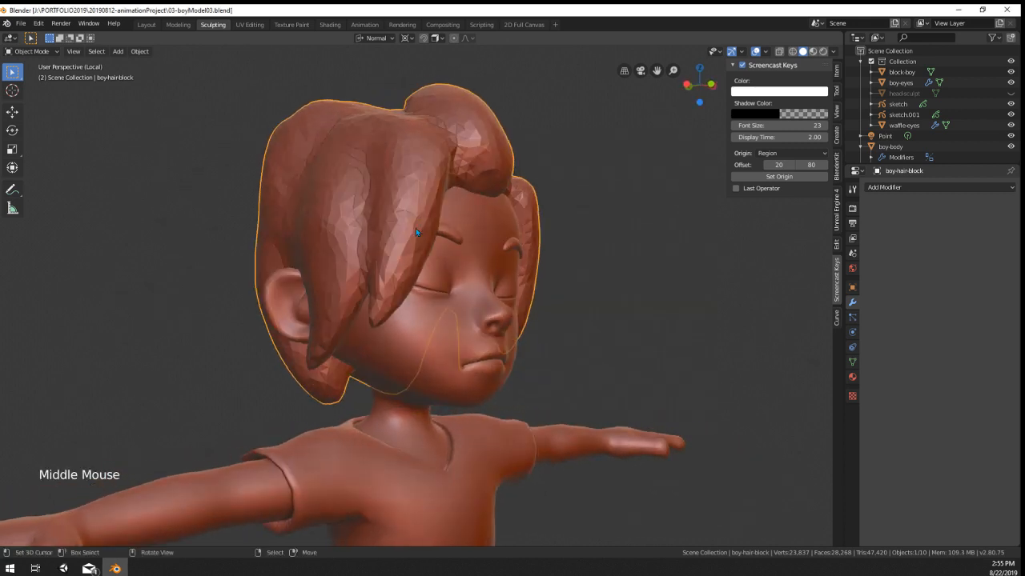
Step: Try to add a new beveled curve with Bevel Curve Tools while the boy is isolated
{"action": "key", "text": "shift+a"}
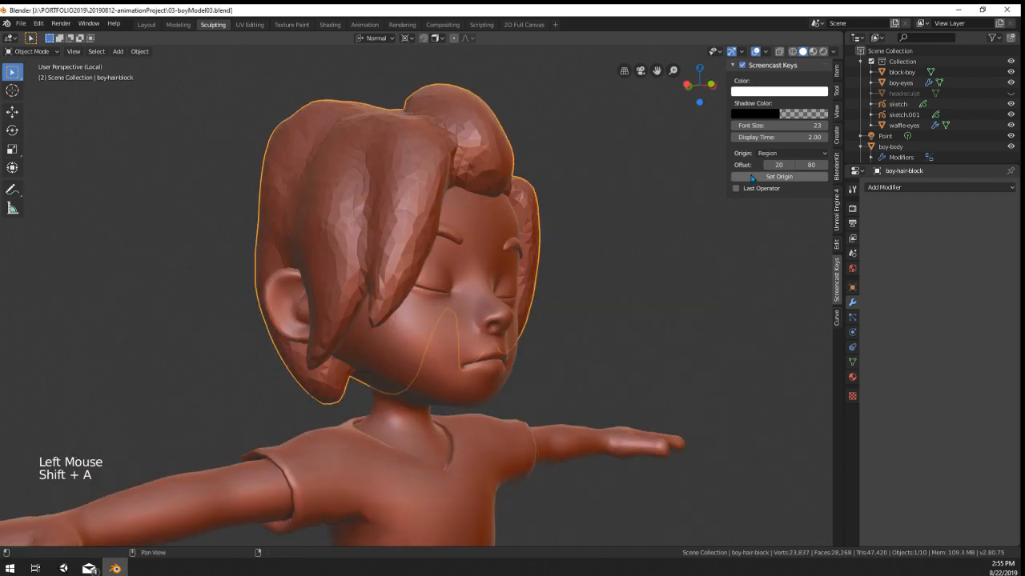
{"action": "left_click", "coordinate": [837, 245]}
{"action": "left_click", "coordinate": [837, 317]}
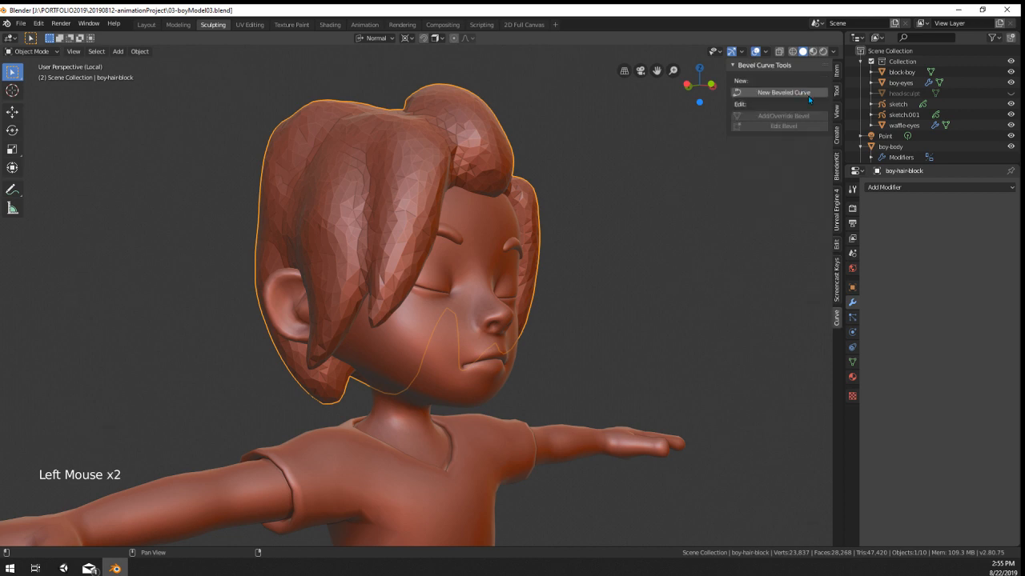
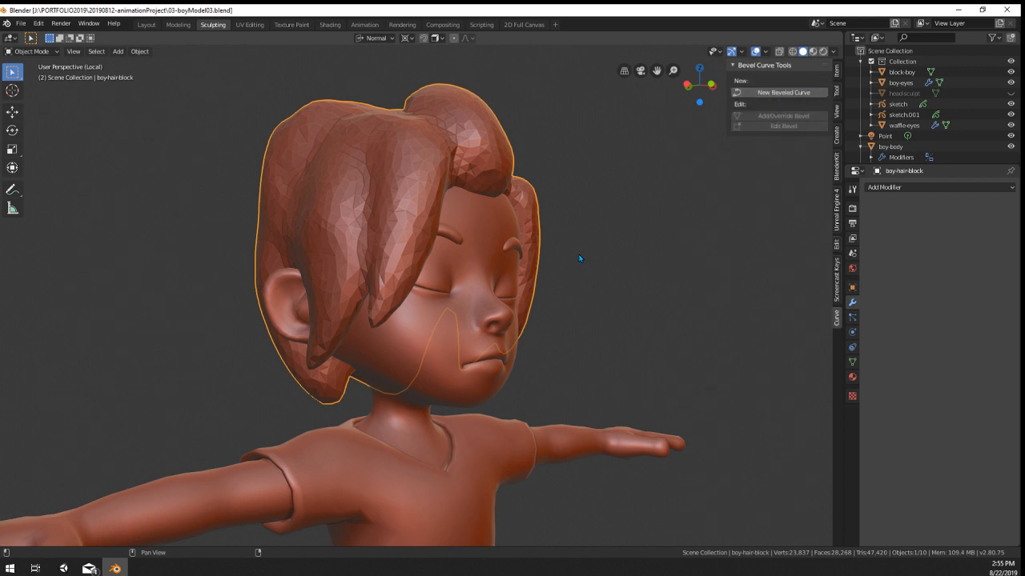
{"action": "left_click", "coordinate": [779, 93]}
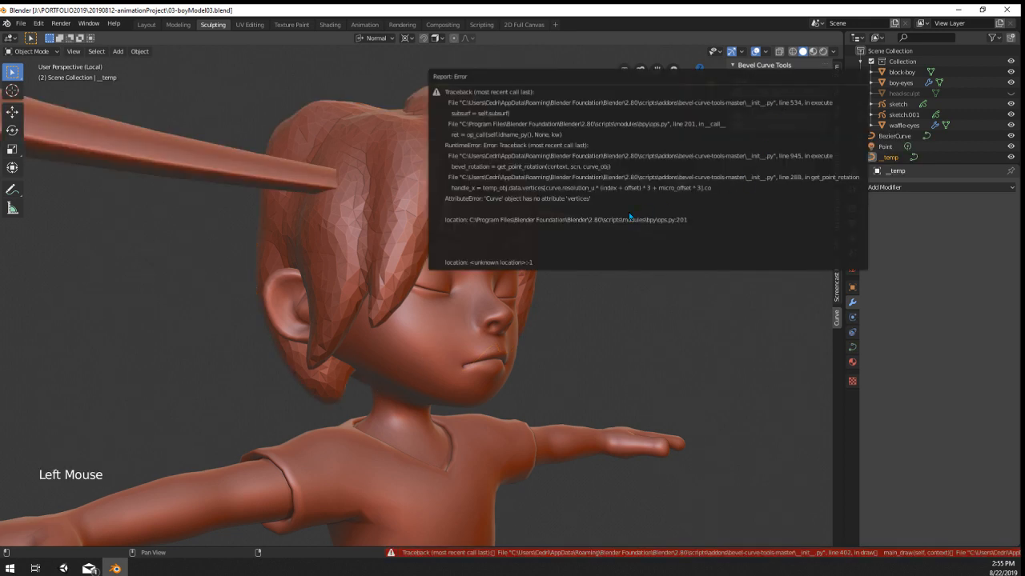
Step: Delete the new beveled curve and leave the isolated view of the boy
{"action": "scroll", "coordinate": [534, 337], "scroll_direction": "down", "scroll_amount": 5}
{"action": "mouse_move", "coordinate": [543, 322]}
{"action": "middle_mouse_down"}
{"action": "mouse_move", "coordinate": [513, 327]}
{"action": "mouse_move", "coordinate": [547, 341]}
{"action": "middle_mouse_up"}
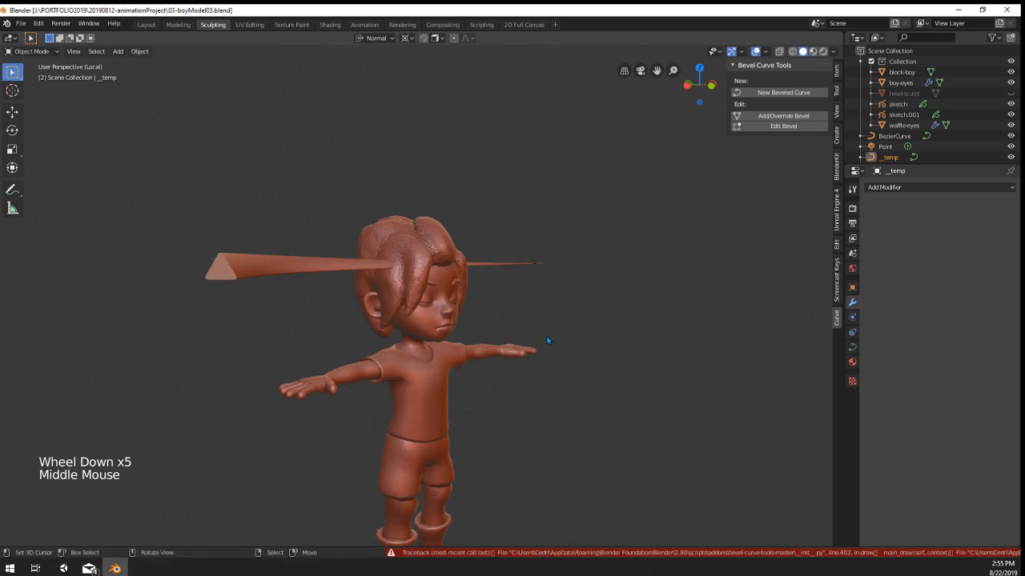
{"action": "right_click", "coordinate": [265, 269]}
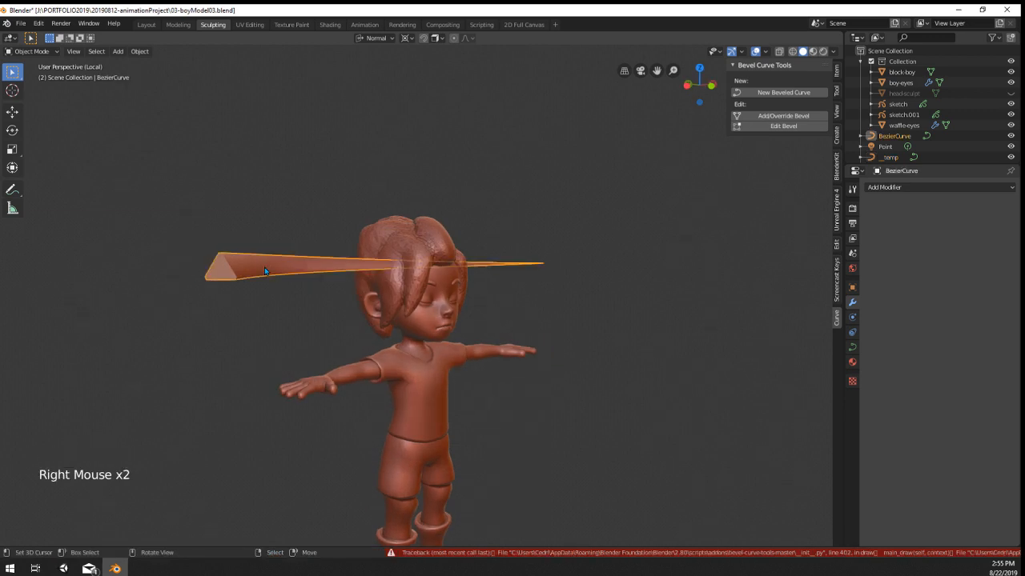
{"action": "key", "text": "x"}
{"action": "left_click", "coordinate": [265, 269]}
{"action": "middle_click_drag", "start_coordinate": [452, 310], "coordinate": [434, 300]}
{"action": "key", "text": "KP_Divide"}
{"action": "scroll", "coordinate": [394, 288], "scroll_direction": "down", "scroll_amount": 5}
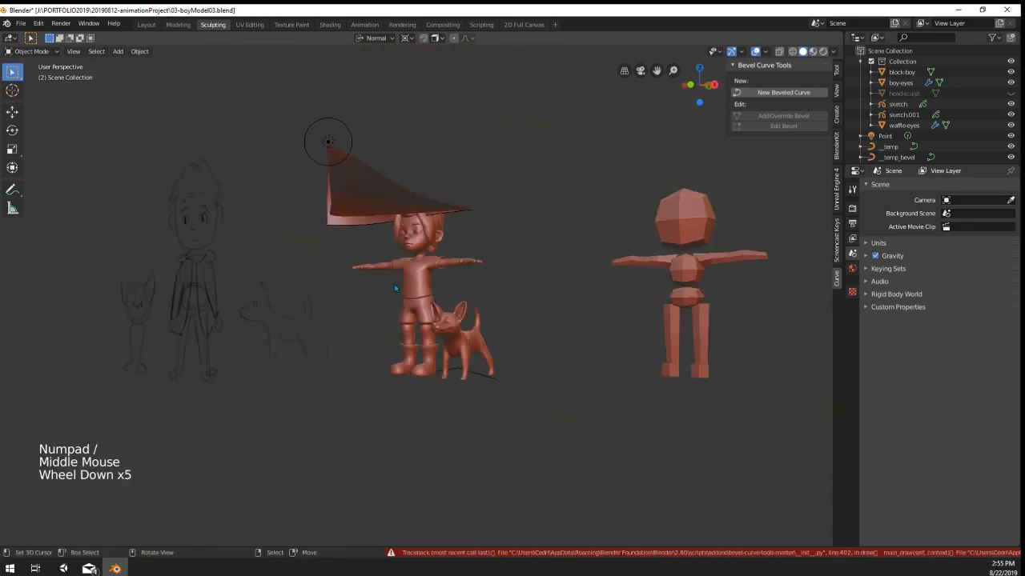
Step: Delete the leftover __temp and __temp_bevel curves from the scene
{"action": "right_click", "coordinate": [365, 196]}
{"action": "middle_click_drag", "start_coordinate": [365, 196], "coordinate": [425, 255]}
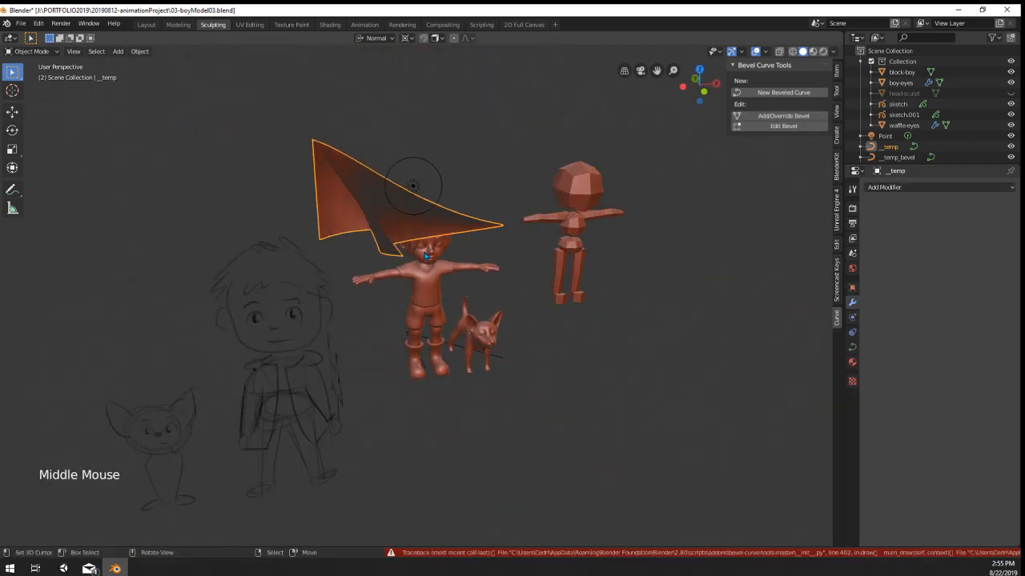
{"action": "key", "text": "x"}
{"action": "left_click", "coordinate": [443, 248]}
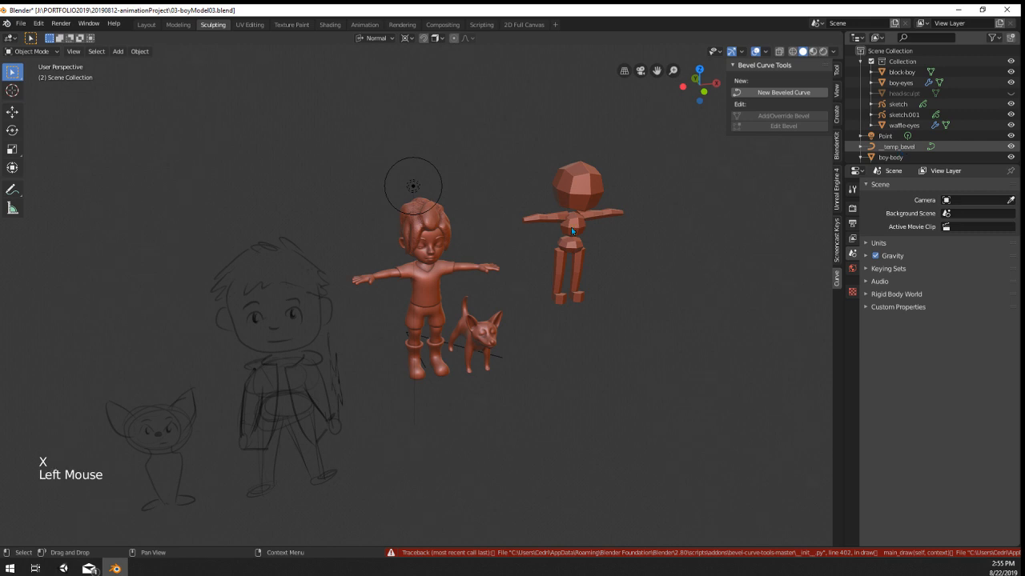
{"action": "left_click", "coordinate": [505, 239]}
{"action": "key", "text": "x"}
{"action": "left_click", "coordinate": [504, 238]}
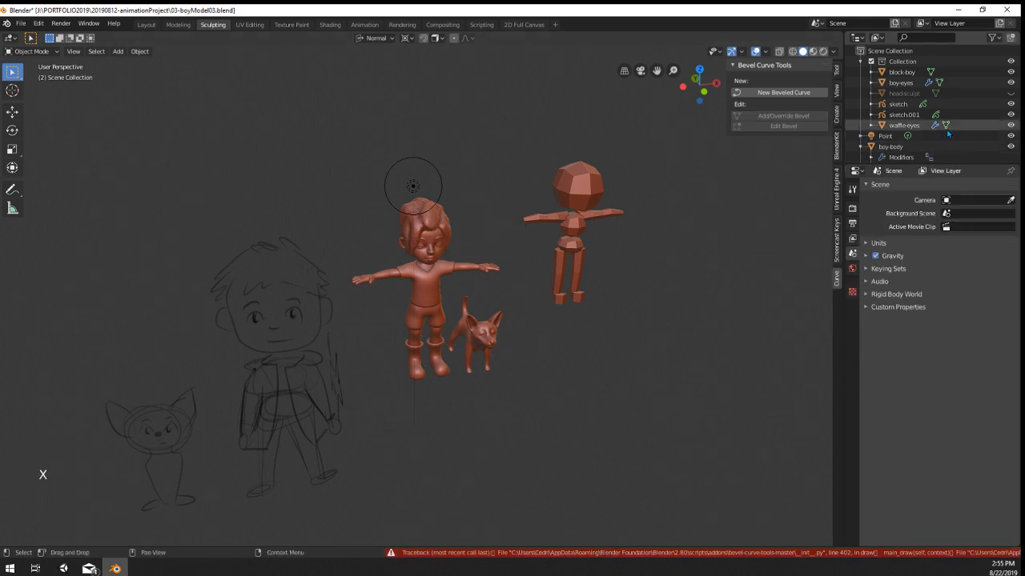
{"action": "scroll", "coordinate": [948, 133], "scroll_direction": "down", "scroll_amount": 7}
{"action": "scroll", "coordinate": [905, 144], "scroll_direction": "up", "scroll_amount": 5}
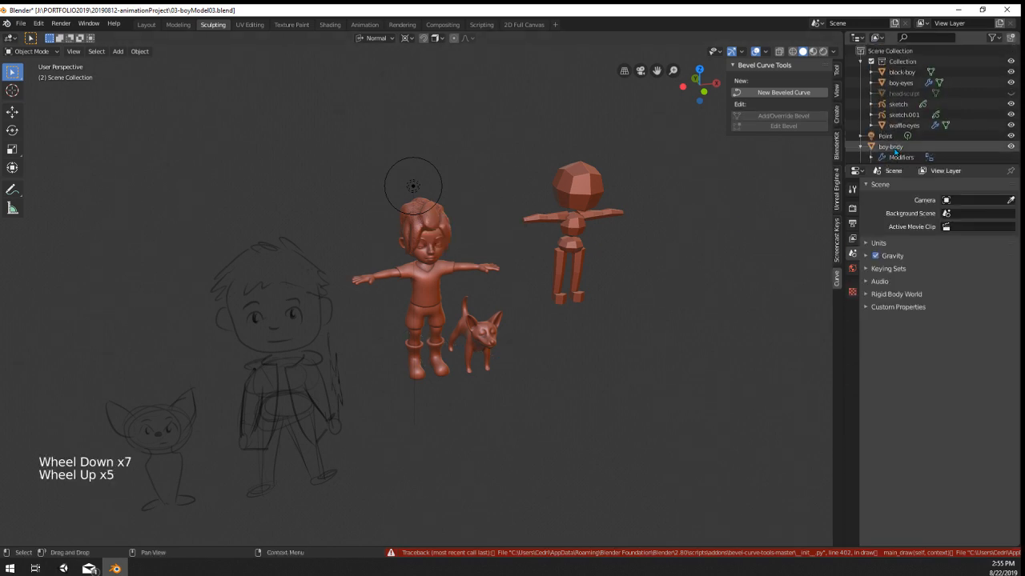
Step: Add a new beveled Bezier curve with a triangle shape and one-tip radius falloff at the boy's head
{"action": "scroll", "coordinate": [893, 150], "scroll_direction": "up", "scroll_amount": 2}
{"action": "middle_click_drag", "start_coordinate": [585, 222], "coordinate": [624, 210]}
{"action": "scroll", "coordinate": [625, 209], "scroll_direction": "up", "scroll_amount": 1}
{"action": "middle_click_drag", "start_coordinate": [624, 210], "coordinate": [681, 184]}
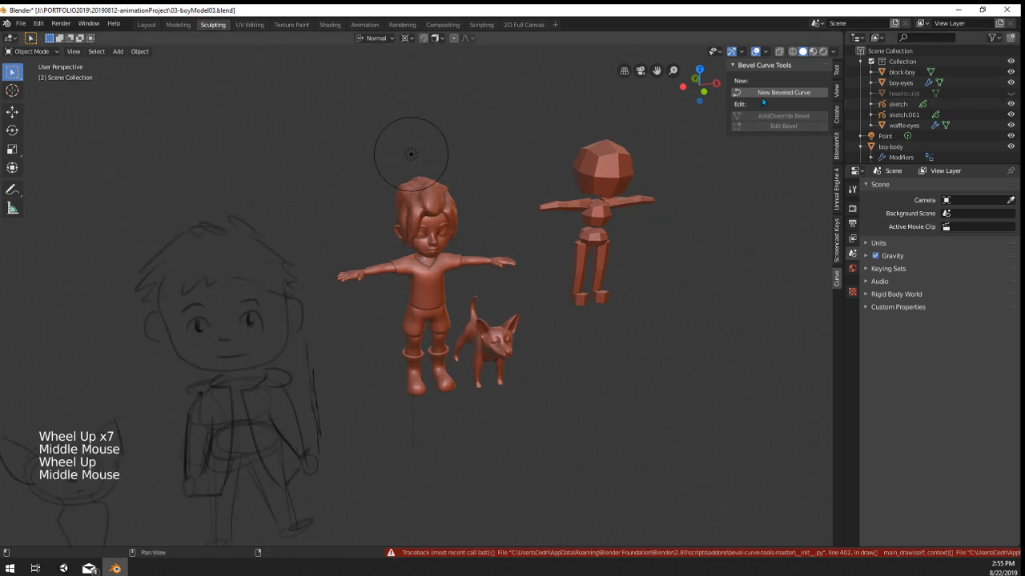
{"action": "middle_click_drag", "start_coordinate": [540, 366], "coordinate": [673, 197]}
{"action": "left_click", "coordinate": [767, 92]}
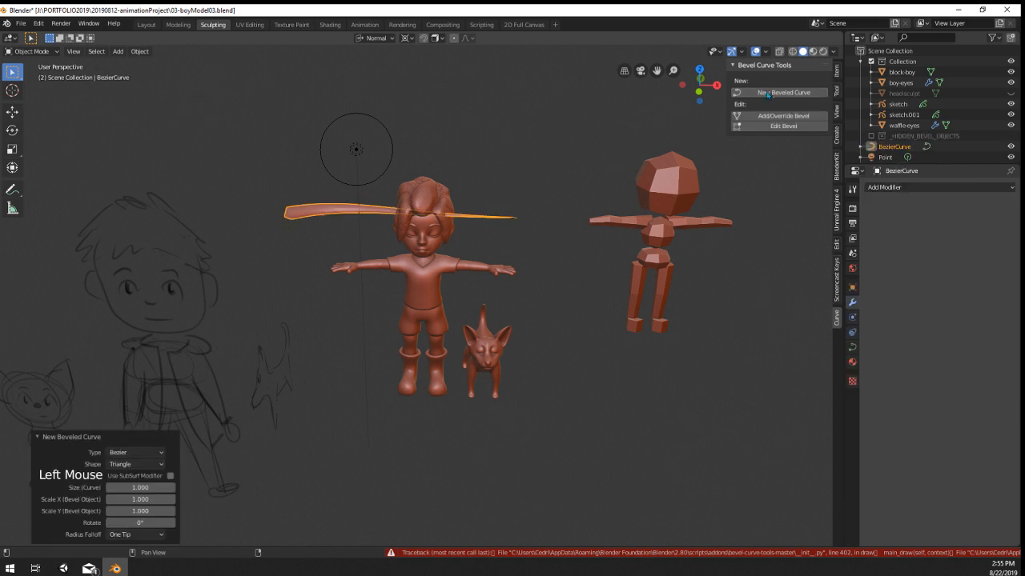
{"action": "middle_click_drag", "start_coordinate": [384, 350], "coordinate": [307, 216]}
{"action": "scroll", "coordinate": [308, 216], "scroll_direction": "up", "scroll_amount": 2}
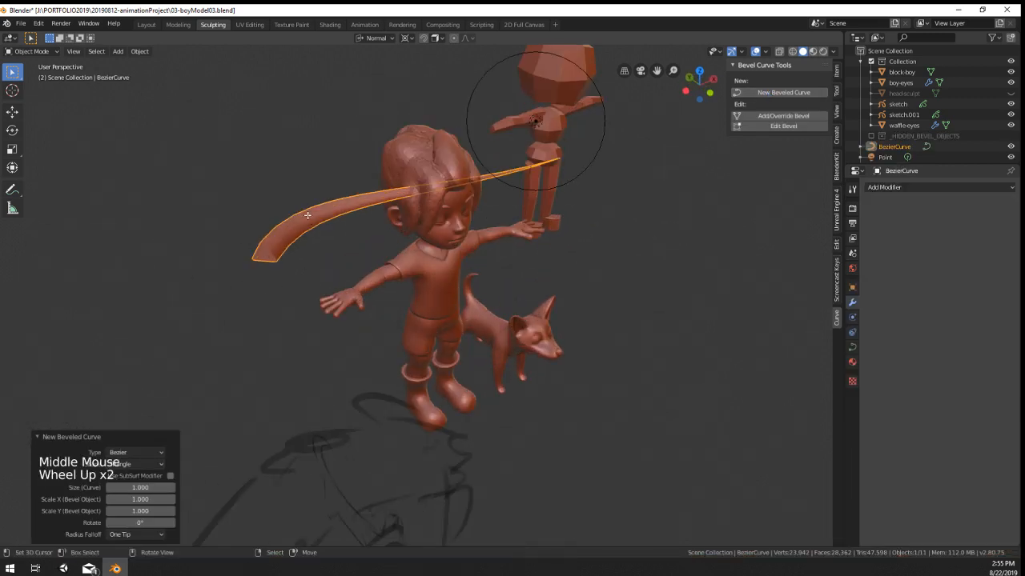
{"action": "key", "text": "Tab"}
{"action": "right_click", "coordinate": [262, 260]}
{"action": "key", "text": "g"}
{"action": "key", "text": "Tab"}
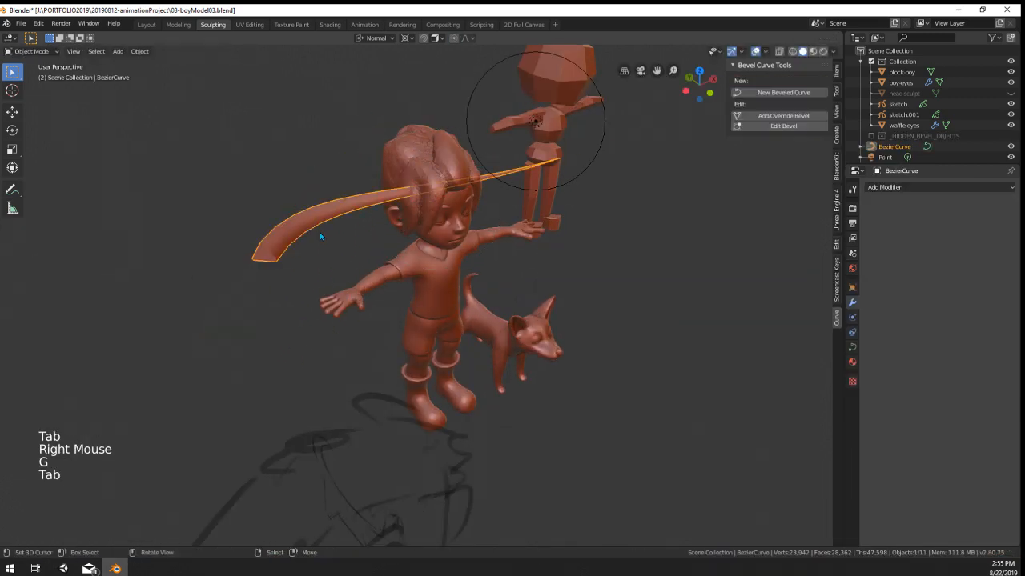
{"action": "key", "text": "g"}
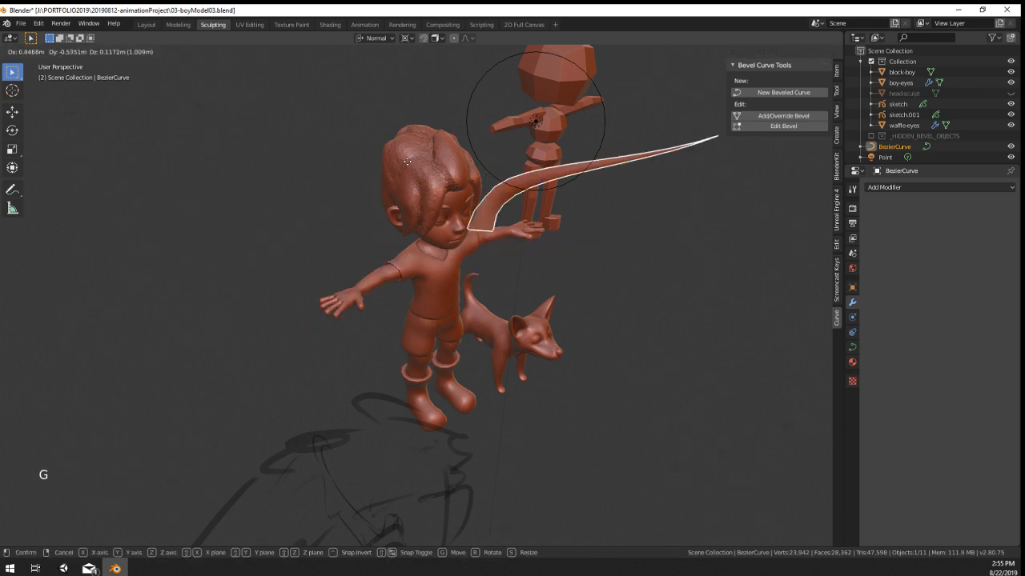
{"action": "right_click", "coordinate": [312, 247]}
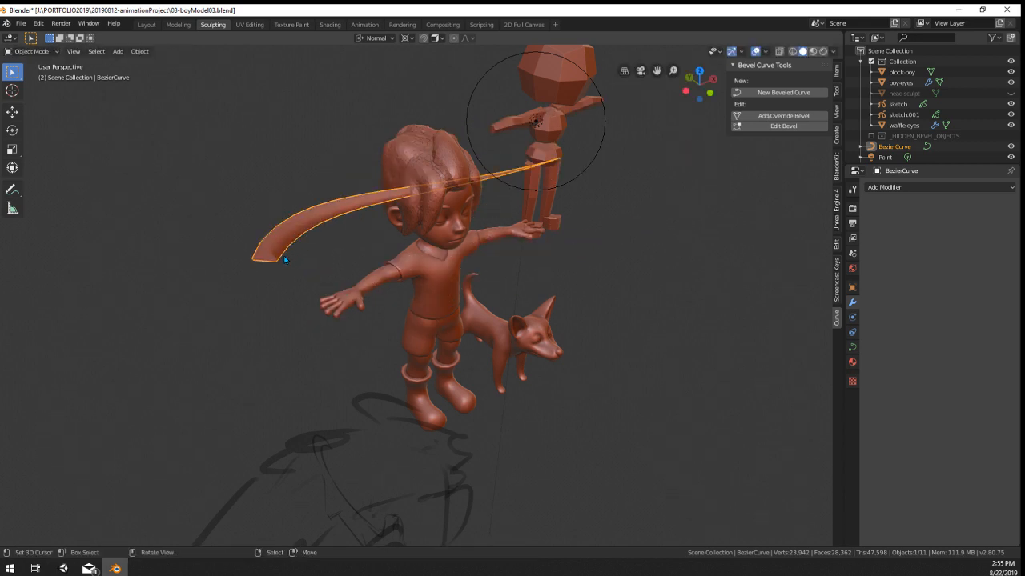
Step: Try moving the control point at the beveled curve's thick end, and undo the move
{"action": "key", "text": "Tab"}
{"action": "middle_click_drag", "start_coordinate": [262, 257], "coordinate": [251, 317]}
{"action": "key", "text": "g"}
{"action": "left_click", "coordinate": [412, 262]}
{"action": "middle_click_drag", "start_coordinate": [412, 263], "coordinate": [421, 287]}
{"action": "scroll", "coordinate": [440, 196], "scroll_direction": "up", "scroll_amount": 2}
{"action": "key", "text": "ctrl+z"}
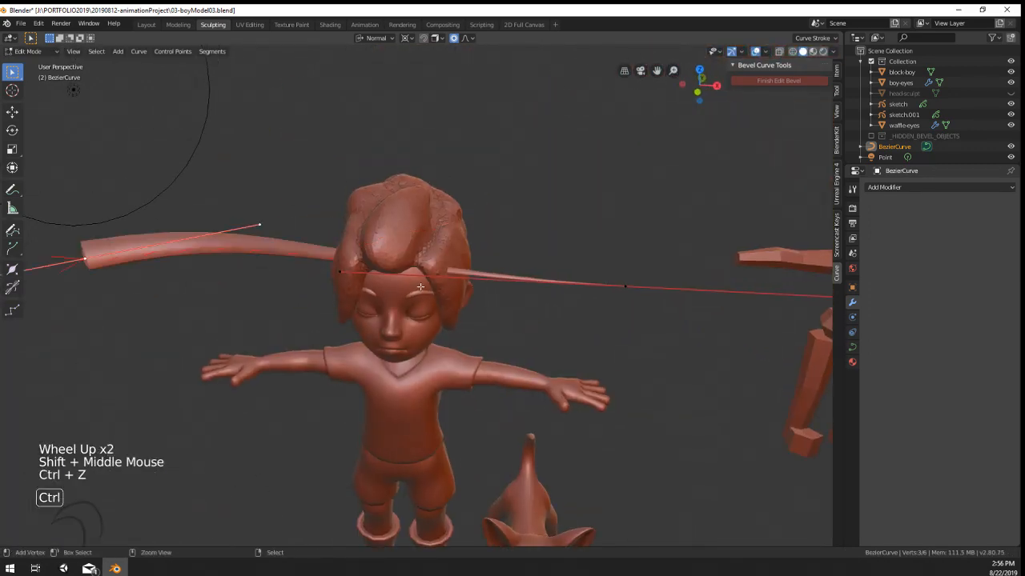
{"action": "key", "text": "Tab"}
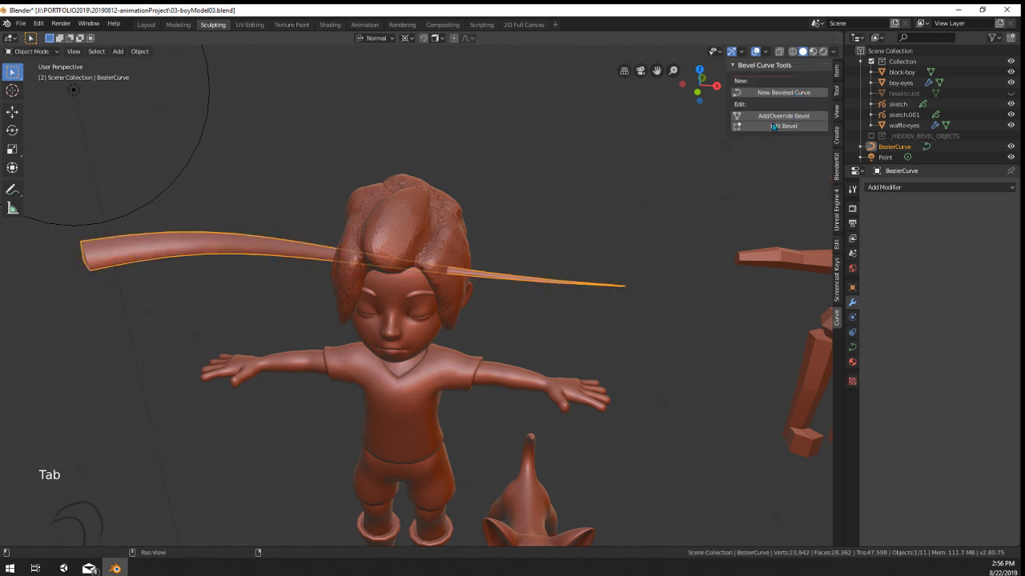
Step: Open the beveled curve's triangular profile for editing
{"action": "left_click", "coordinate": [773, 126]}
{"action": "middle_click_drag", "start_coordinate": [481, 280], "coordinate": [427, 271]}
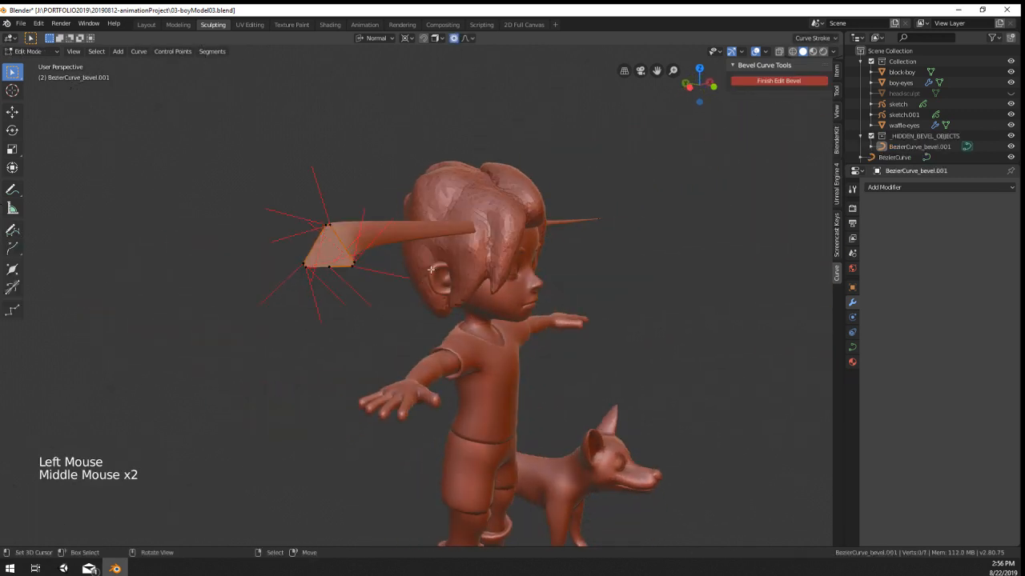
{"action": "scroll", "coordinate": [428, 271], "scroll_direction": "up", "scroll_amount": 2}
{"action": "scroll", "coordinate": [427, 271], "scroll_direction": "up", "scroll_amount": 1}
{"action": "middle_click_drag", "start_coordinate": [347, 217], "coordinate": [423, 290], "text": "shift"}
{"action": "scroll", "coordinate": [386, 206], "scroll_direction": "down", "scroll_amount": 2}
{"action": "scroll", "coordinate": [449, 289], "scroll_direction": "up", "scroll_amount": 2}
{"action": "key", "text": "ctrl+r"}
{"action": "left_click", "coordinate": [310, 269]}
Step: Subdivide the two slanted sides of the bevel profile between its upper and lower corner points
{"action": "right_click", "coordinate": [318, 269]}
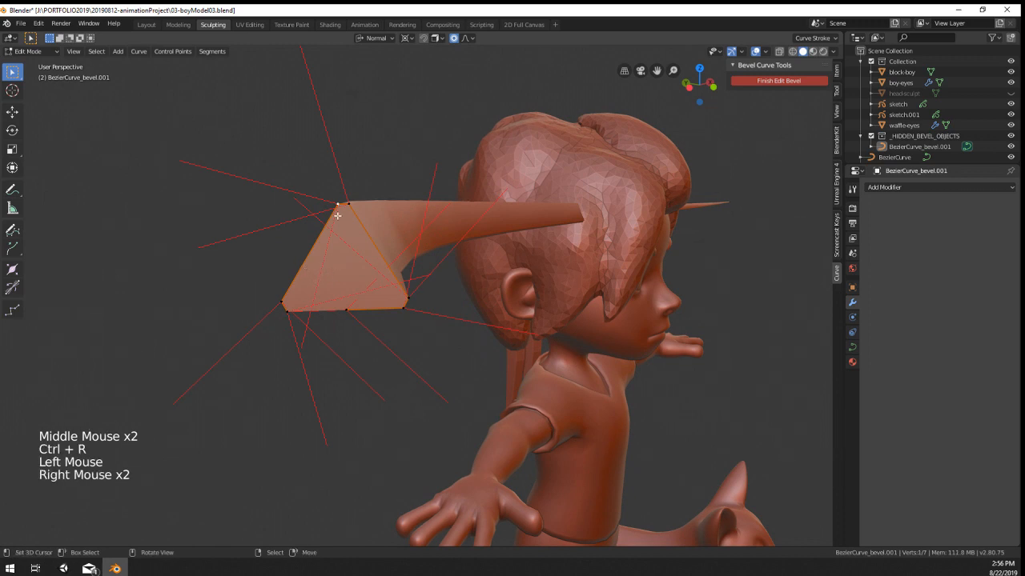
{"action": "right_click", "coordinate": [285, 305], "text": "shift"}
{"action": "key", "text": "w"}
{"action": "left_click", "coordinate": [264, 275]}
{"action": "right_click", "coordinate": [350, 205]}
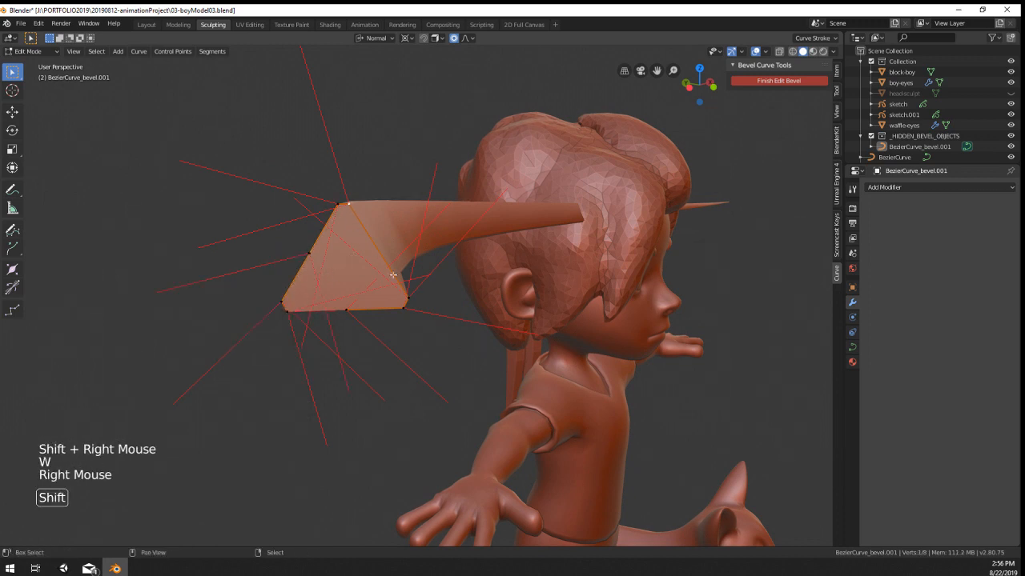
{"action": "right_click", "coordinate": [404, 297], "text": "shift"}
{"action": "key", "text": "w"}
{"action": "left_click", "coordinate": [372, 276]}
Step: Move the new midpoints of both slanted profile sides outward with a proportional size of 0.06
{"action": "right_click", "coordinate": [311, 253]}
{"action": "key", "text": "g"}
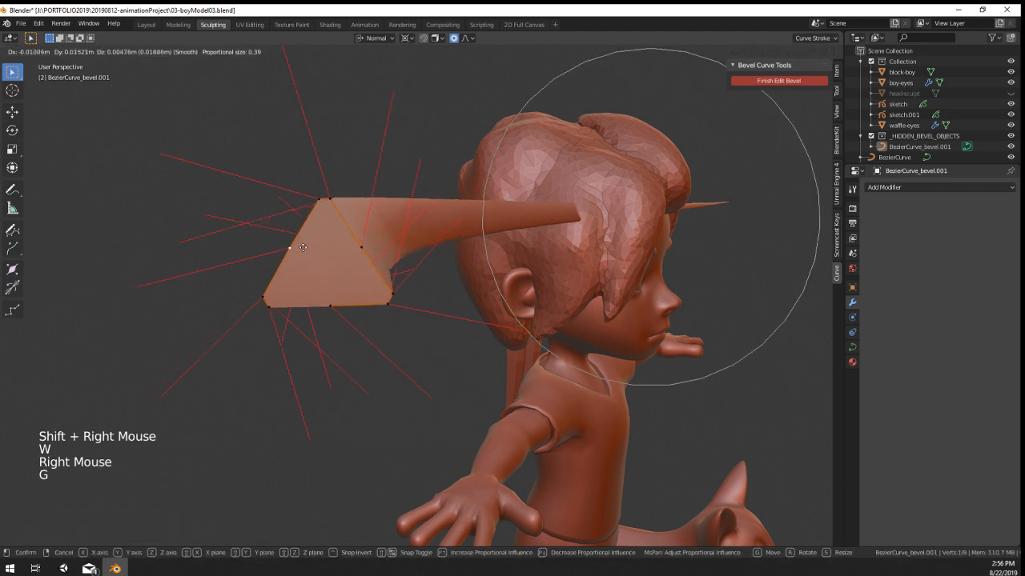
{"action": "scroll", "coordinate": [302, 247], "scroll_direction": "up", "scroll_amount": 16}
{"action": "scroll", "coordinate": [304, 243], "scroll_direction": "up", "scroll_amount": 3}
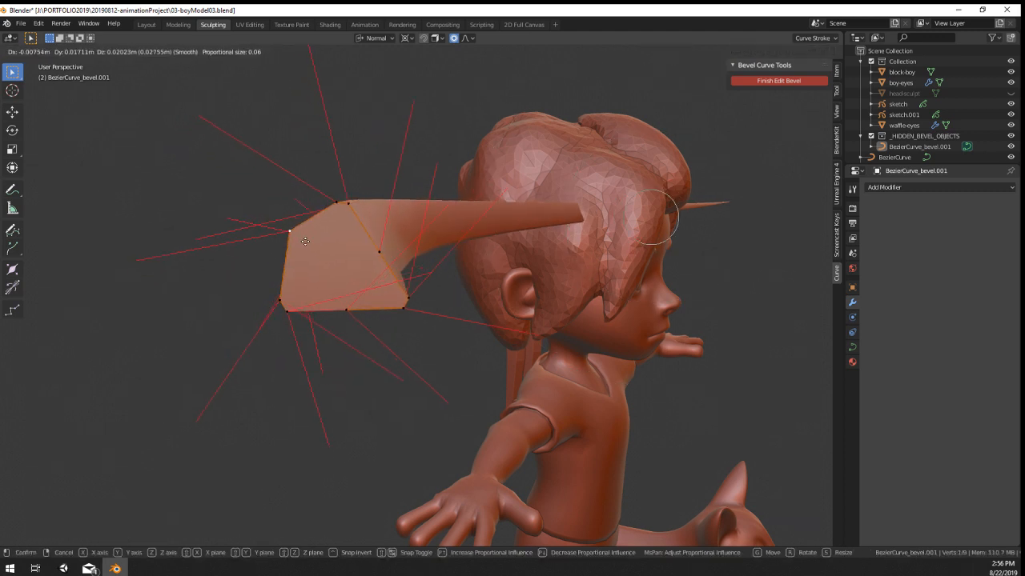
{"action": "left_click", "coordinate": [313, 244]}
{"action": "right_click", "coordinate": [368, 258]}
{"action": "key", "text": "g"}
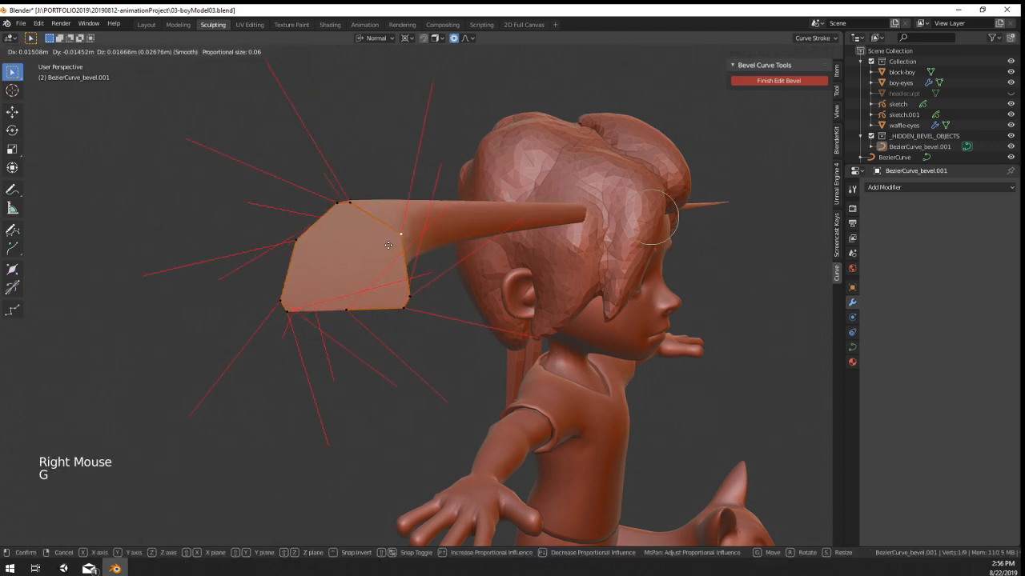
{"action": "left_click", "coordinate": [388, 245]}
Step: Finish editing the bevel profile and return to the beveled curve
{"action": "key", "text": "Tab"}
{"action": "scroll", "coordinate": [388, 248], "scroll_direction": "down", "scroll_amount": 2}
{"action": "middle_click_drag", "start_coordinate": [388, 249], "coordinate": [368, 277]}
{"action": "scroll", "coordinate": [386, 278], "scroll_direction": "down", "scroll_amount": 2}
{"action": "key", "text": "Tab"}
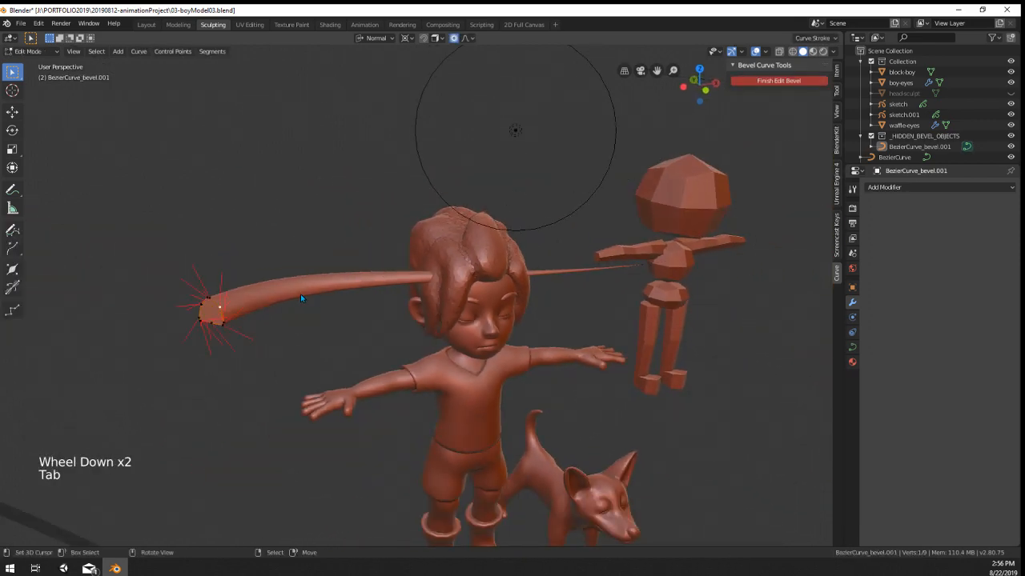
{"action": "key", "text": "Tab"}
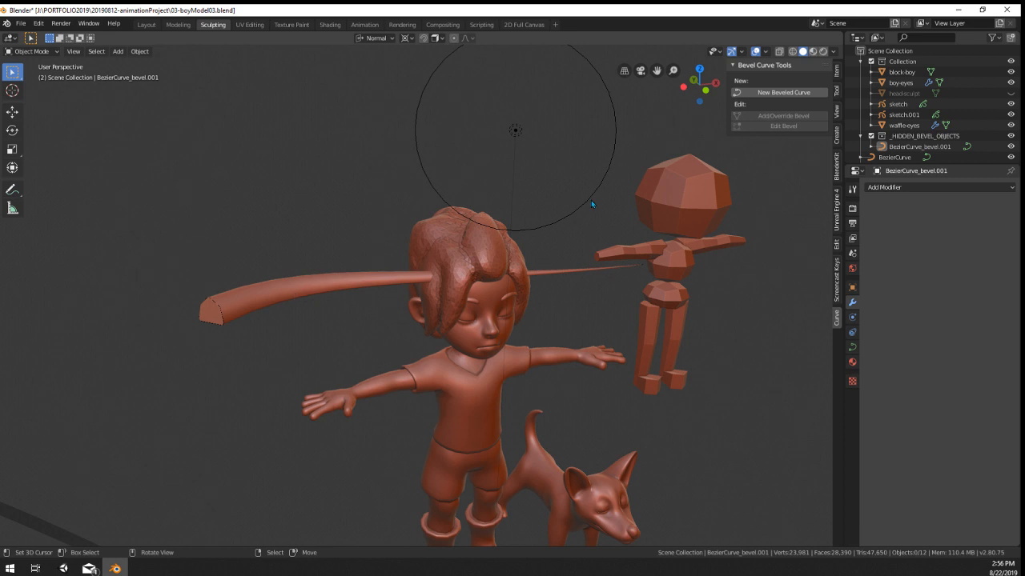
{"action": "key", "text": "Tab"}
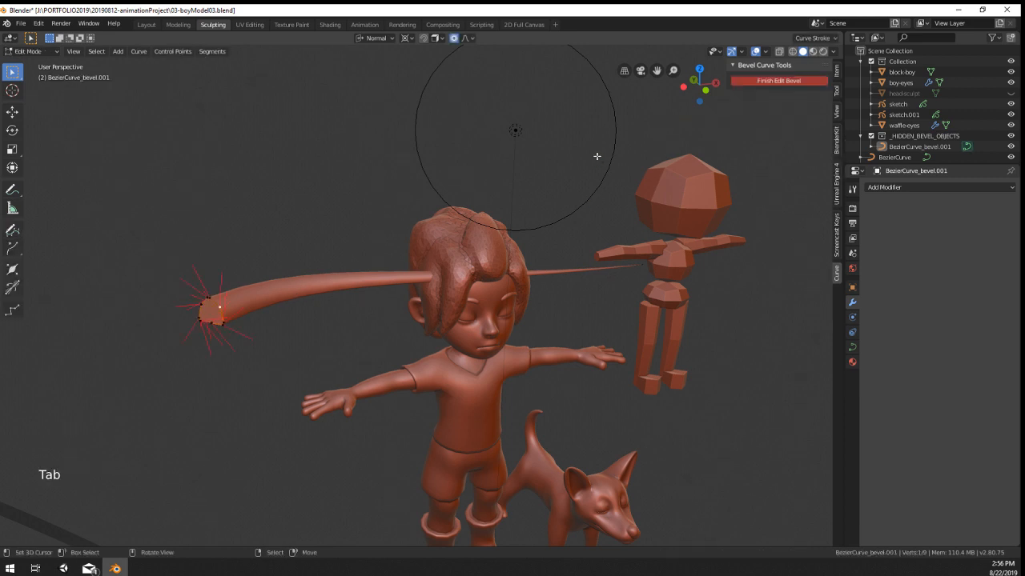
{"action": "left_click", "coordinate": [790, 81]}
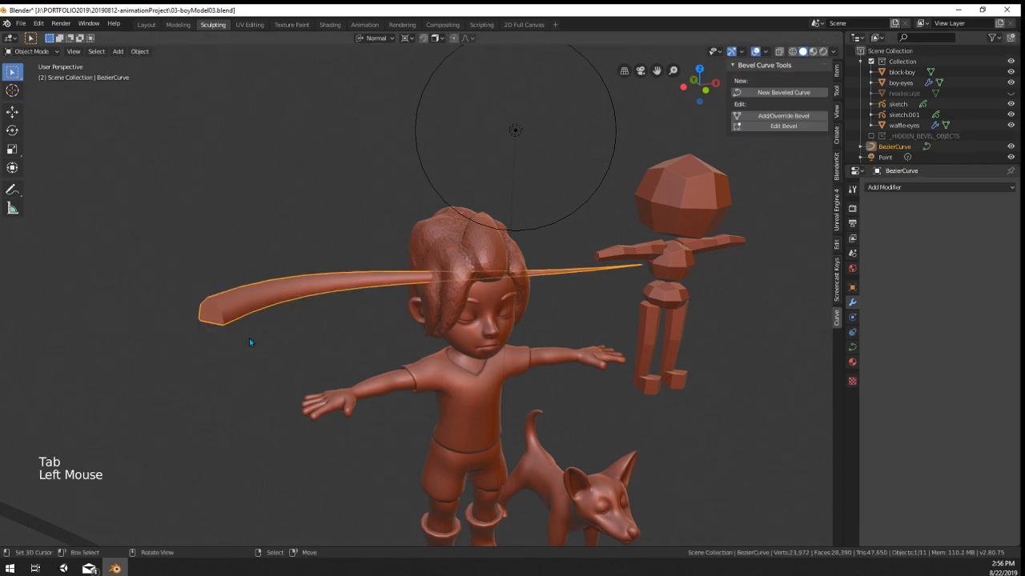
Step: Disable the Add Curve: Bevel Curve Tools add-on in the preferences and close them
{"action": "left_click", "coordinate": [40, 23]}
{"action": "left_click", "coordinate": [96, 165]}
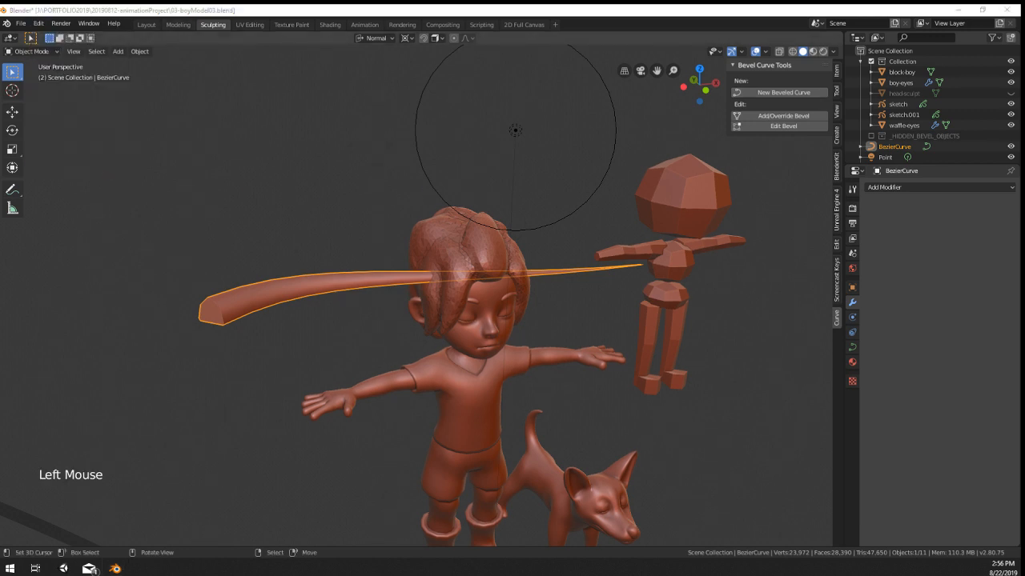
{"action": "left_click", "coordinate": [460, 174]}
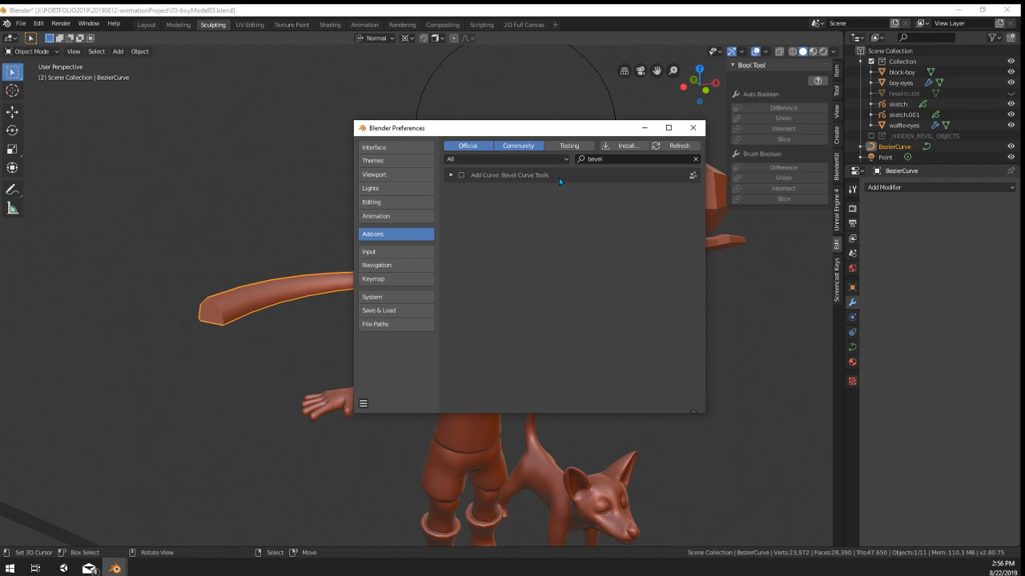
{"action": "left_click", "coordinate": [699, 129]}
Step: Move the control point at the curve's thick end by about 1.03, -0.303 and 0.224 m onto the boy's hair
{"action": "key", "text": "g"}
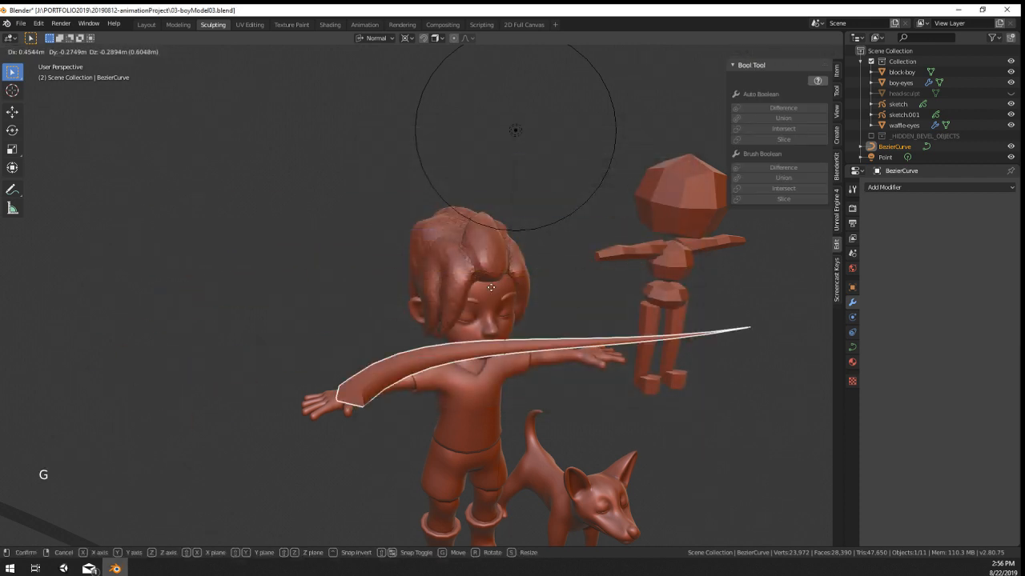
{"action": "right_click", "coordinate": [475, 279]}
{"action": "key", "text": "g"}
{"action": "key", "text": "Tab"}
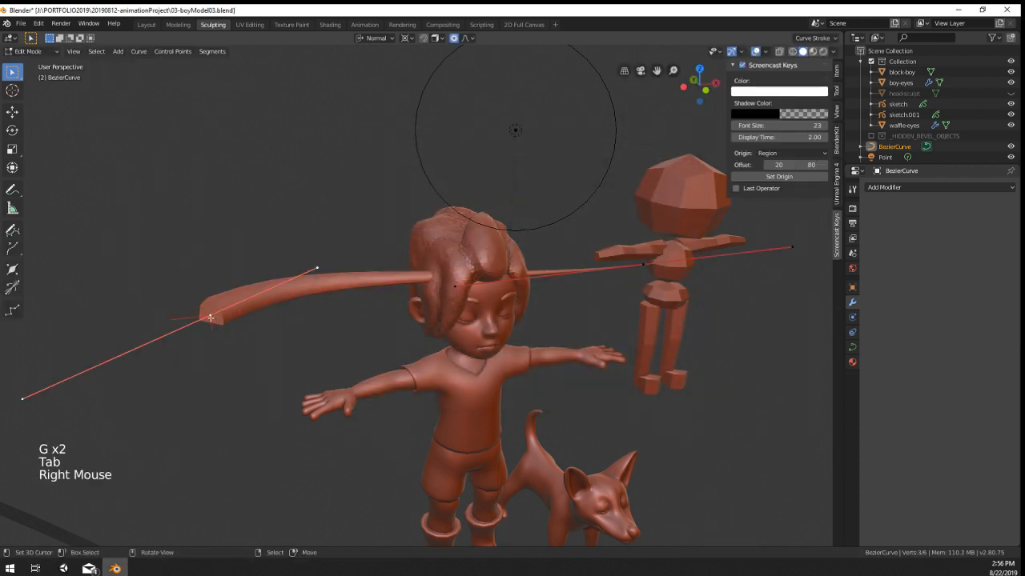
{"action": "key", "text": "g"}
{"action": "left_click", "coordinate": [553, 293]}
{"action": "scroll", "coordinate": [556, 293], "scroll_direction": "up", "scroll_amount": 2}
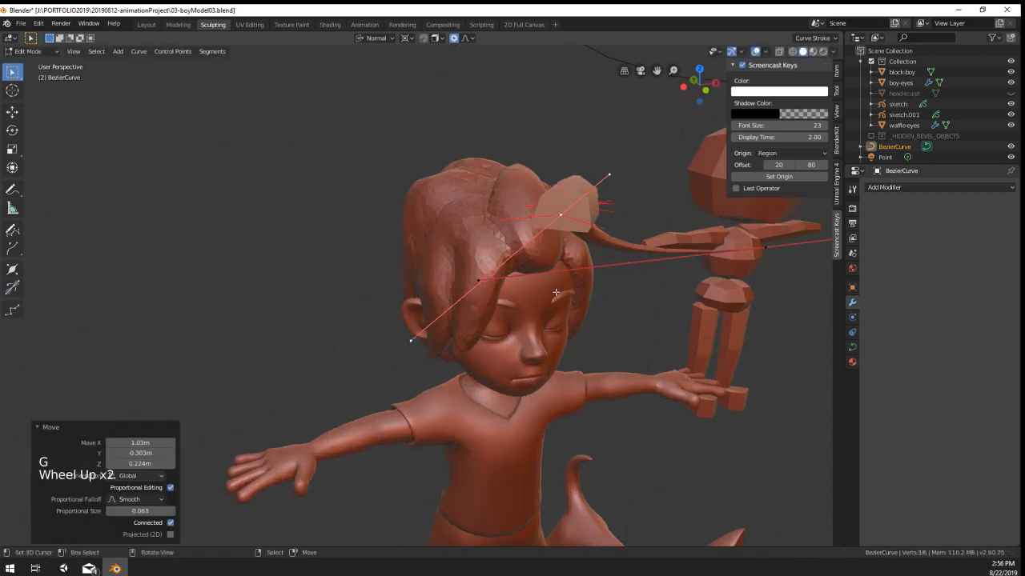
{"action": "scroll", "coordinate": [555, 292], "scroll_direction": "up", "scroll_amount": 1}
{"action": "key", "text": "Tab"}
Step: Duplicate the boy's body together with its hair block and place the copy -0.886 m along X beside the original
{"action": "right_click", "coordinate": [480, 218]}
{"action": "scroll", "coordinate": [482, 220], "scroll_direction": "down", "scroll_amount": 2}
{"action": "middle_click_drag", "start_coordinate": [512, 234], "coordinate": [468, 246]}
{"action": "right_click", "coordinate": [481, 269], "text": "shift"}
{"action": "middle_click_drag", "start_coordinate": [576, 295], "coordinate": [544, 289]}
{"action": "scroll", "coordinate": [541, 289], "scroll_direction": "down", "scroll_amount": 1}
{"action": "scroll", "coordinate": [536, 284], "scroll_direction": "down", "scroll_amount": 1}
{"action": "scroll", "coordinate": [532, 283], "scroll_direction": "up", "scroll_amount": 1}
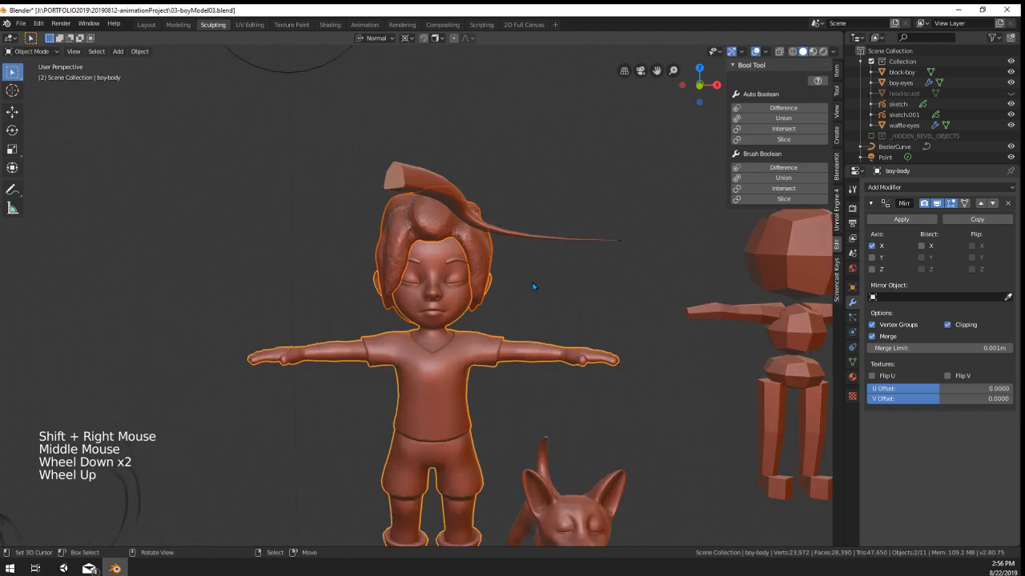
{"action": "key", "text": "shift+d"}
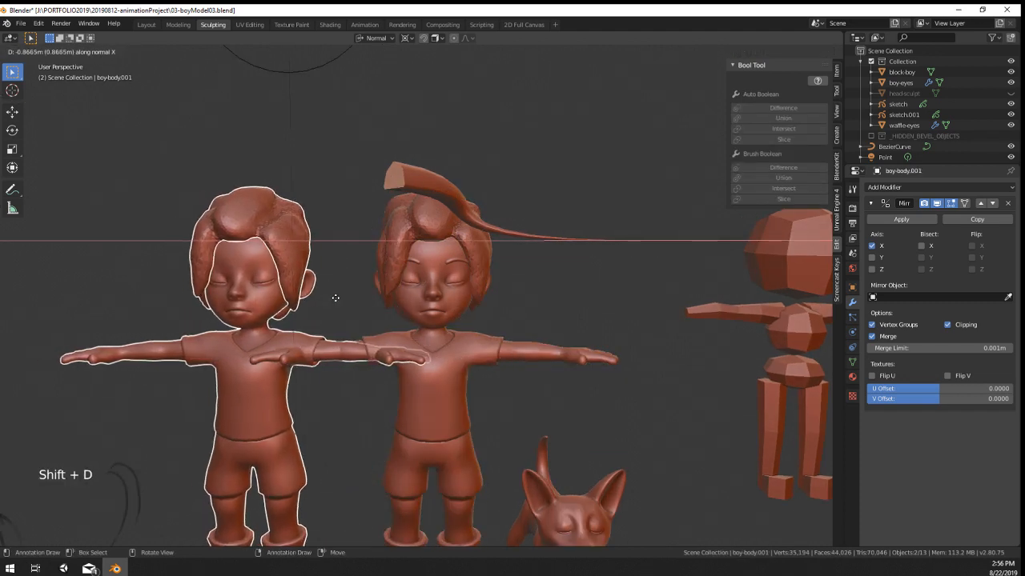
{"action": "left_click", "coordinate": [604, 232]}
Step: Expand boy-body.001 in the scene hierarchy and delete the hair block from the original boy's head
{"action": "scroll", "coordinate": [968, 128], "scroll_direction": "down", "scroll_amount": 7}
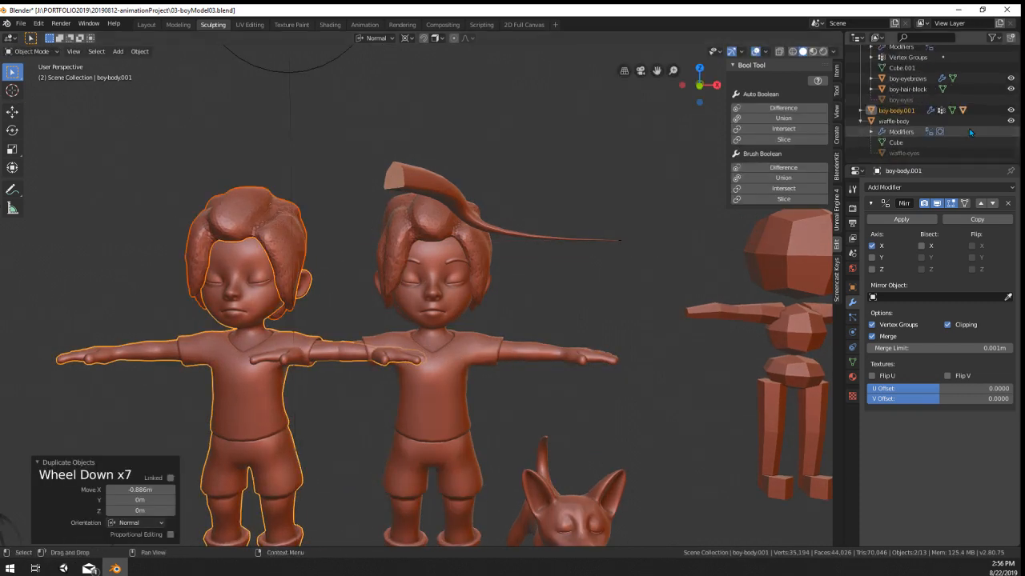
{"action": "left_click", "coordinate": [861, 111]}
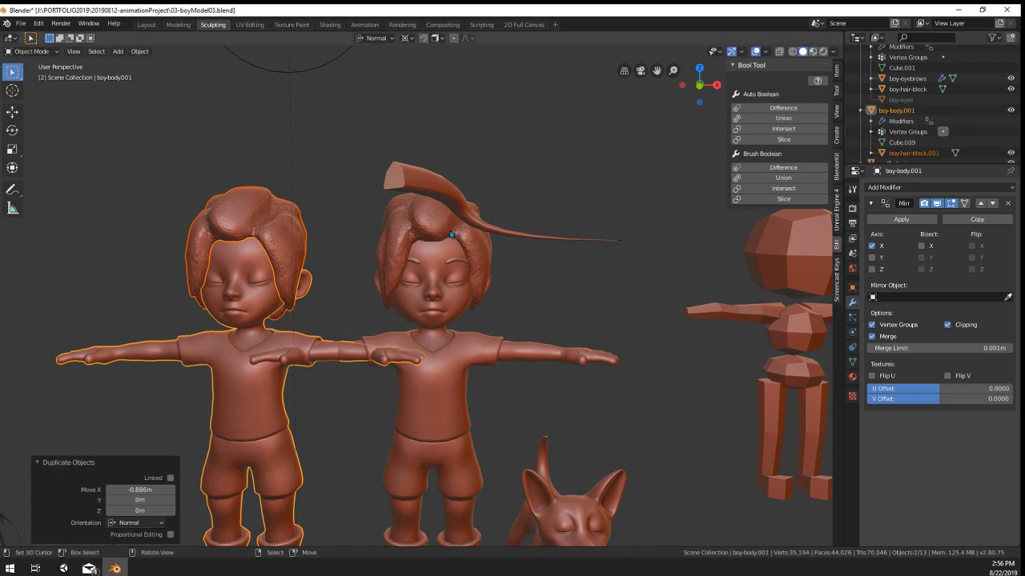
{"action": "right_click", "coordinate": [420, 230]}
{"action": "key", "text": "x"}
{"action": "left_click", "coordinate": [416, 228]}
Step: Move the curve's thick-end control point by about 0.148, -0.013 and -0.217 m to the bald head
{"action": "scroll", "coordinate": [423, 250], "scroll_direction": "up", "scroll_amount": 2}
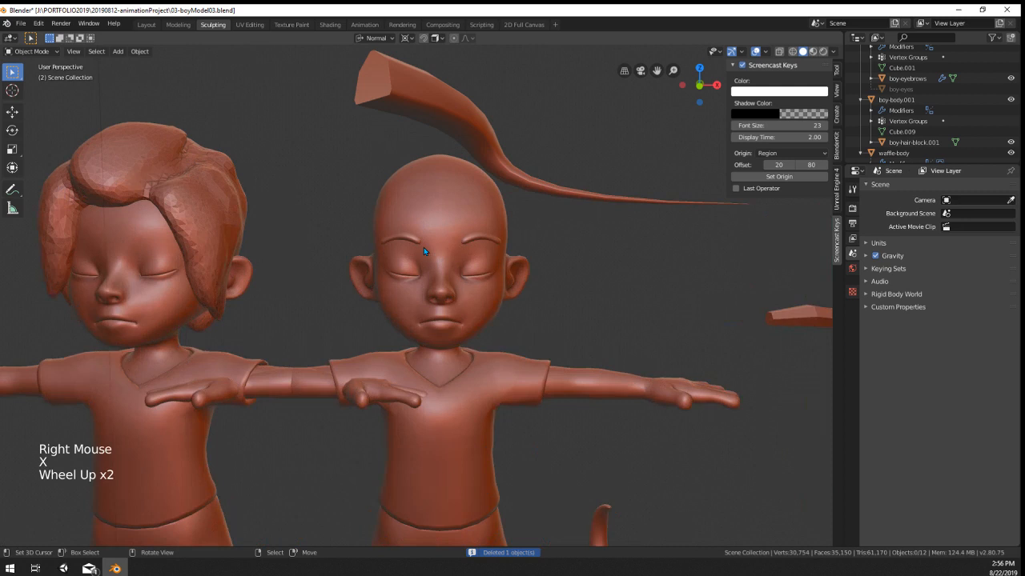
{"action": "right_click", "coordinate": [456, 101]}
{"action": "key", "text": "Tab"}
{"action": "right_click", "coordinate": [371, 89]}
{"action": "key", "text": "g"}
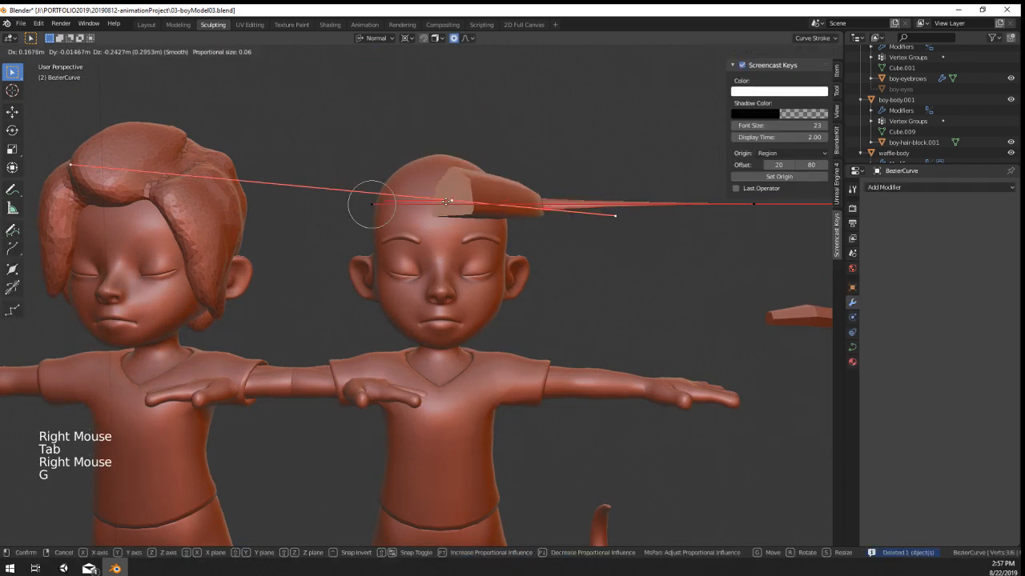
{"action": "left_click", "coordinate": [443, 189]}
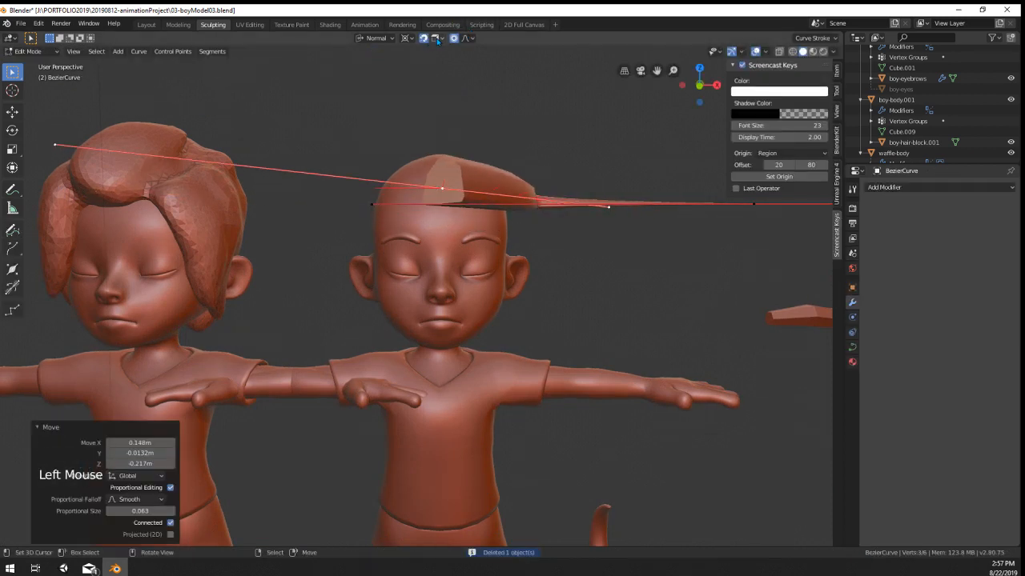
Step: Use face snapping with Project onto Self to place the thick-end control point on the front of the bald head
{"action": "left_click", "coordinate": [437, 40]}
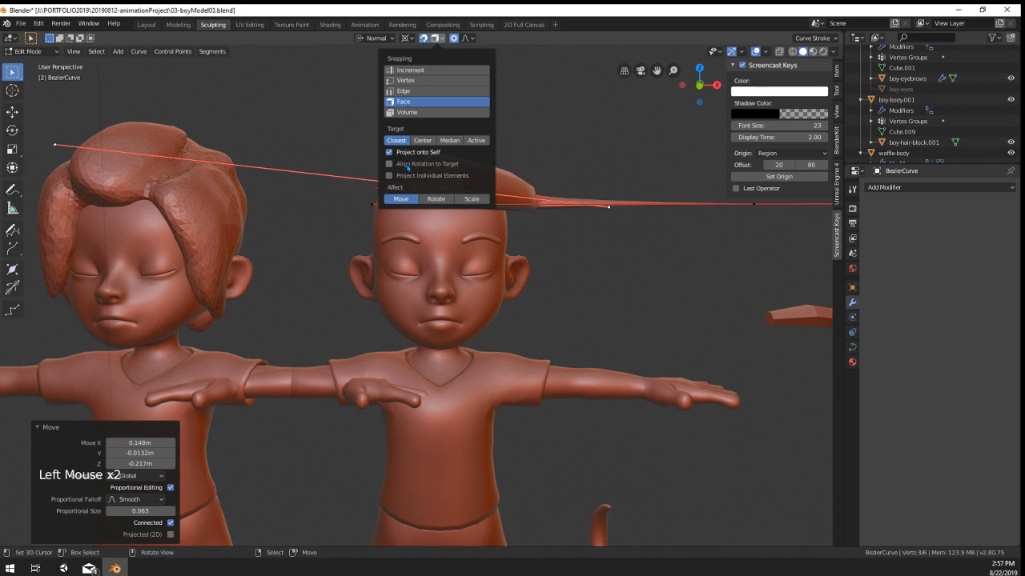
{"action": "key", "text": "g"}
{"action": "left_click", "coordinate": [438, 193]}
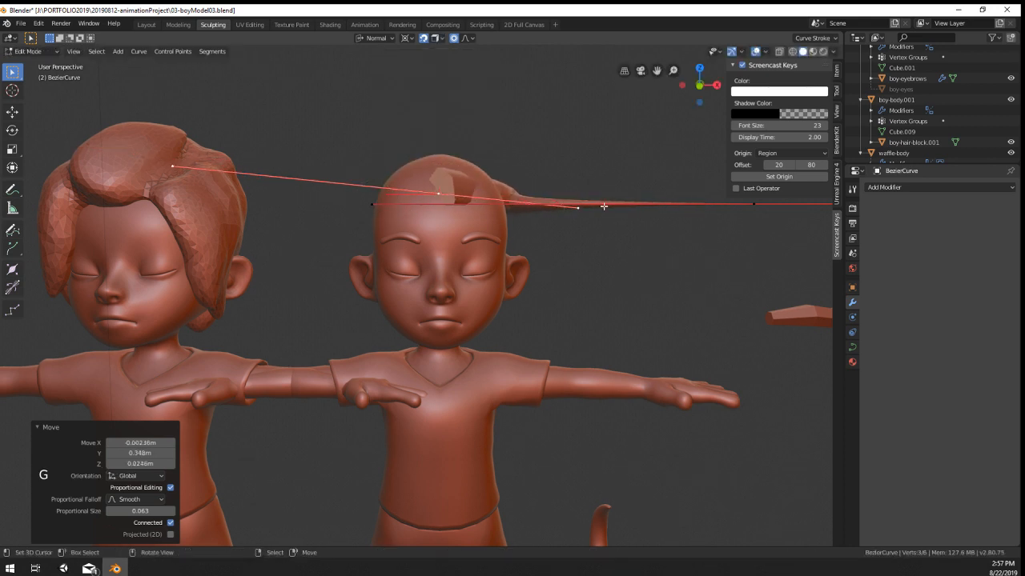
Step: Snap the thin-end control point onto the top of the bald head, moving it about -0.772, 0.332 and 0.149 m
{"action": "middle_click_drag", "start_coordinate": [603, 207], "coordinate": [541, 347]}
{"action": "right_click", "coordinate": [668, 226]}
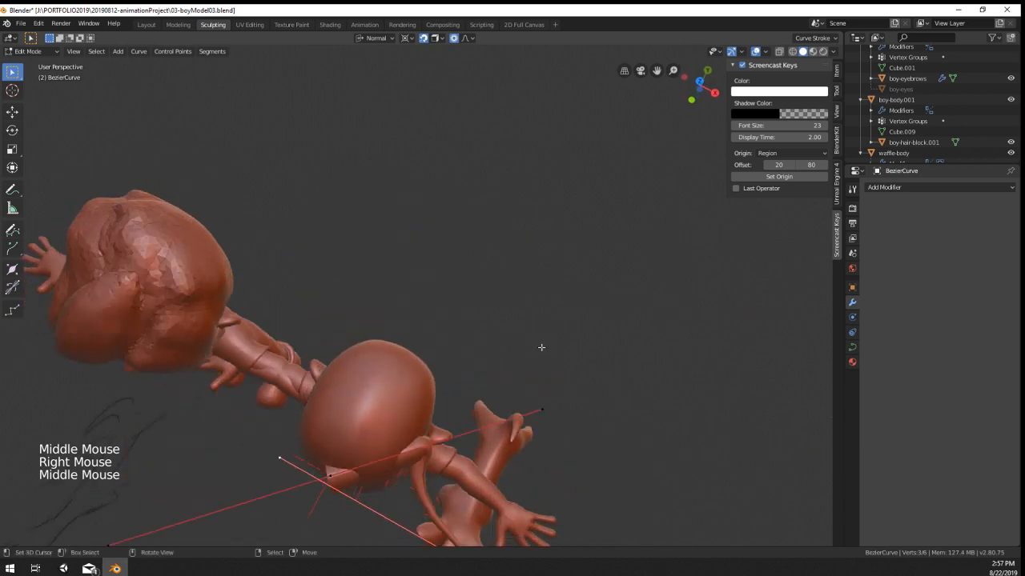
{"action": "key", "text": "g"}
{"action": "left_click", "coordinate": [387, 395]}
Step: Set the pivot point to Median Point and rotate the thin-end control point by about -91°
{"action": "key", "text": "r"}
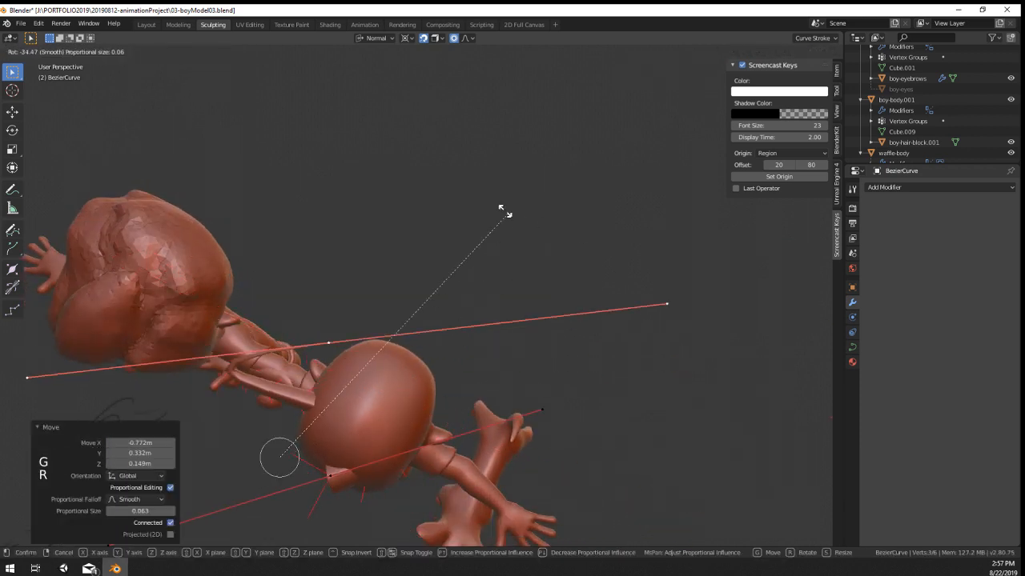
{"action": "right_click", "coordinate": [520, 237]}
{"action": "left_click", "coordinate": [405, 39]}
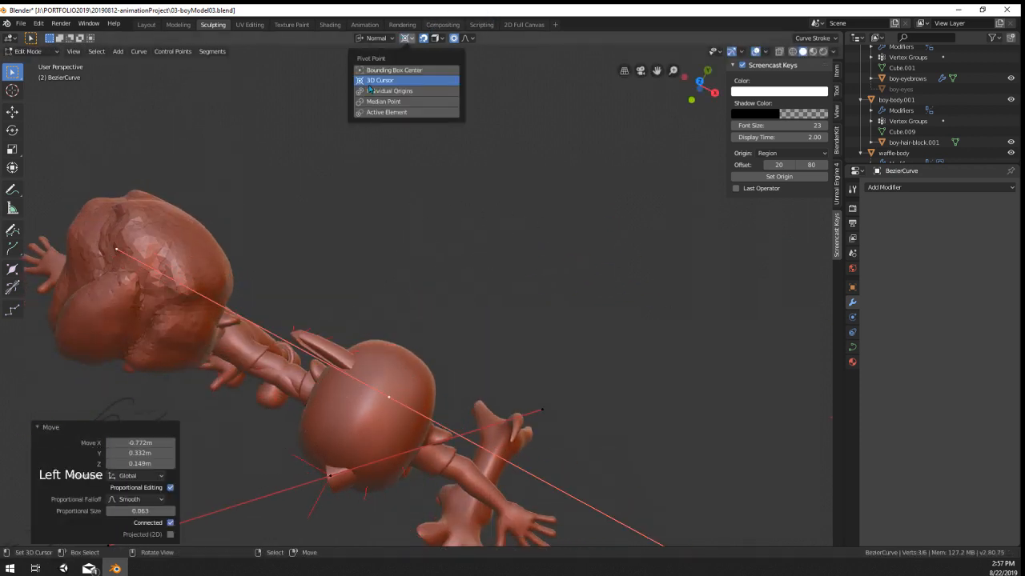
{"action": "left_click", "coordinate": [390, 102]}
{"action": "key", "text": "r"}
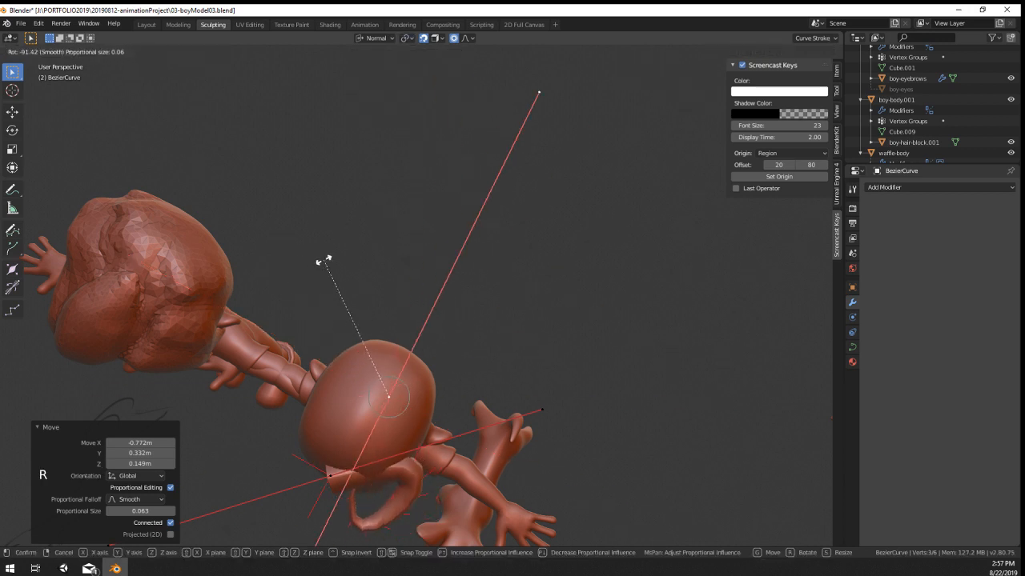
{"action": "left_click", "coordinate": [323, 258]}
Step: Shrink the handles of both control points, scaling those at the thick end by 0.121
{"action": "key", "text": "s"}
{"action": "right_click", "coordinate": [347, 469]}
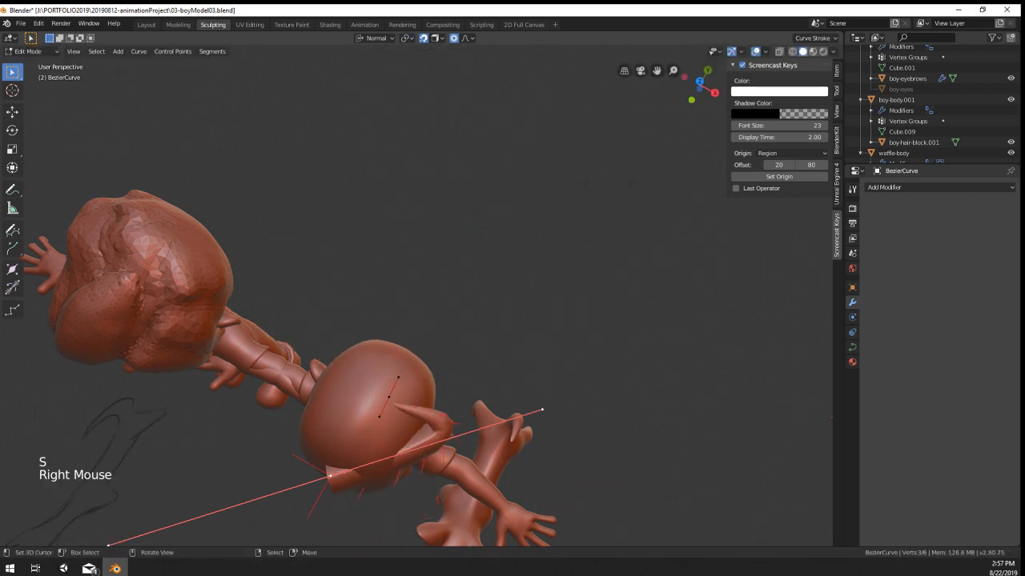
{"action": "key", "text": "s"}
{"action": "left_click", "coordinate": [334, 473]}
Step: Rotate the thick-end control point by -142° in the right orthographic view
{"action": "key", "text": "KP_1"}
{"action": "key", "text": "KP_3"}
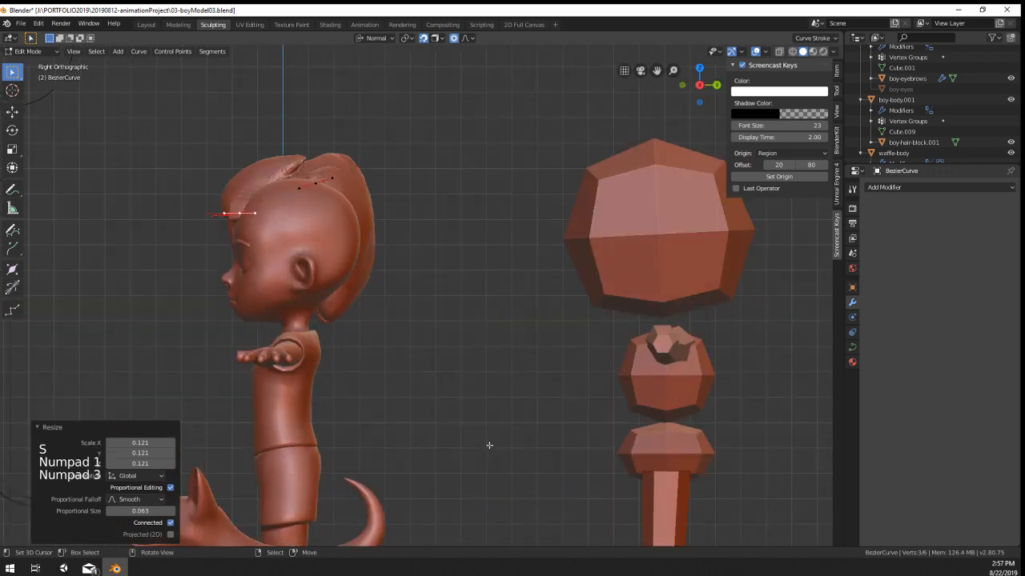
{"action": "key", "text": "r"}
{"action": "left_click", "coordinate": [172, 137]}
Step: Shift the thick-end point into the forehead surface and move its upper handle -0.185 m in Y and 0.0792 m in Z
{"action": "scroll", "coordinate": [187, 168], "scroll_direction": "down", "scroll_amount": 1}
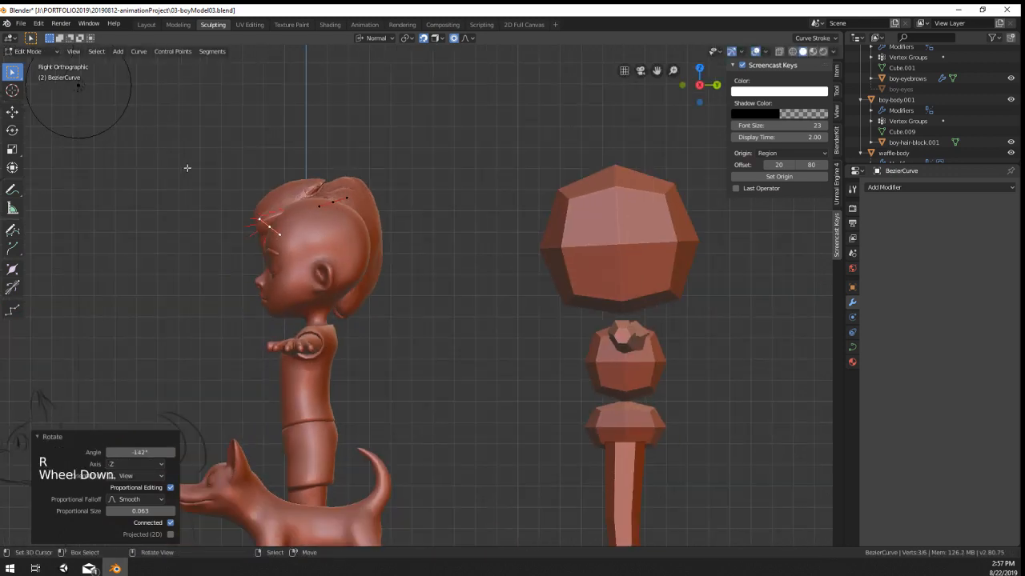
{"action": "scroll", "coordinate": [240, 216], "scroll_direction": "up", "scroll_amount": 3}
{"action": "middle_click_drag", "start_coordinate": [241, 216], "coordinate": [284, 252], "text": "shift"}
{"action": "scroll", "coordinate": [284, 252], "scroll_direction": "up", "scroll_amount": 3}
{"action": "key", "text": "g"}
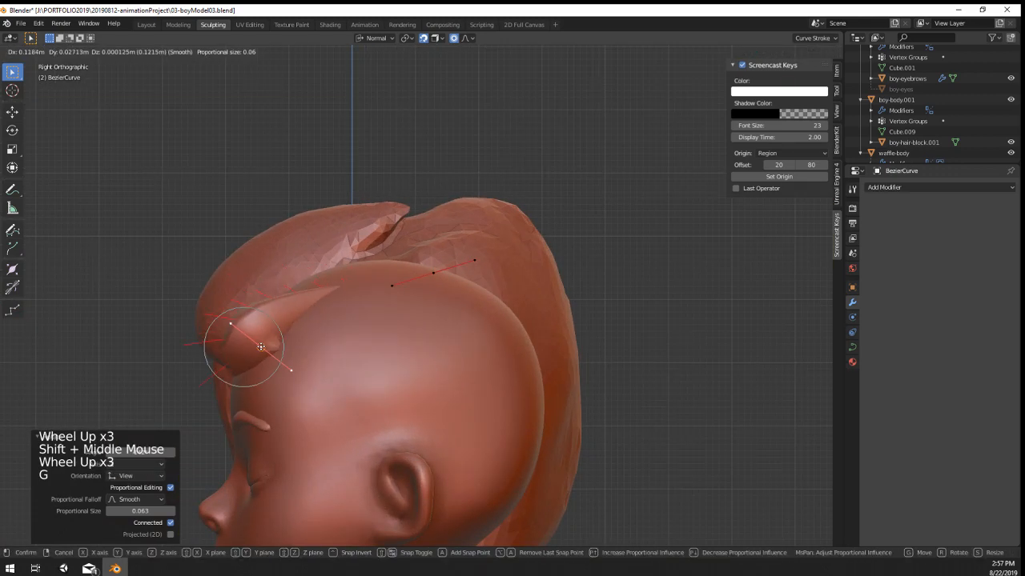
{"action": "left_click", "coordinate": [224, 325]}
{"action": "right_click", "coordinate": [224, 325]}
{"action": "key", "text": "g"}
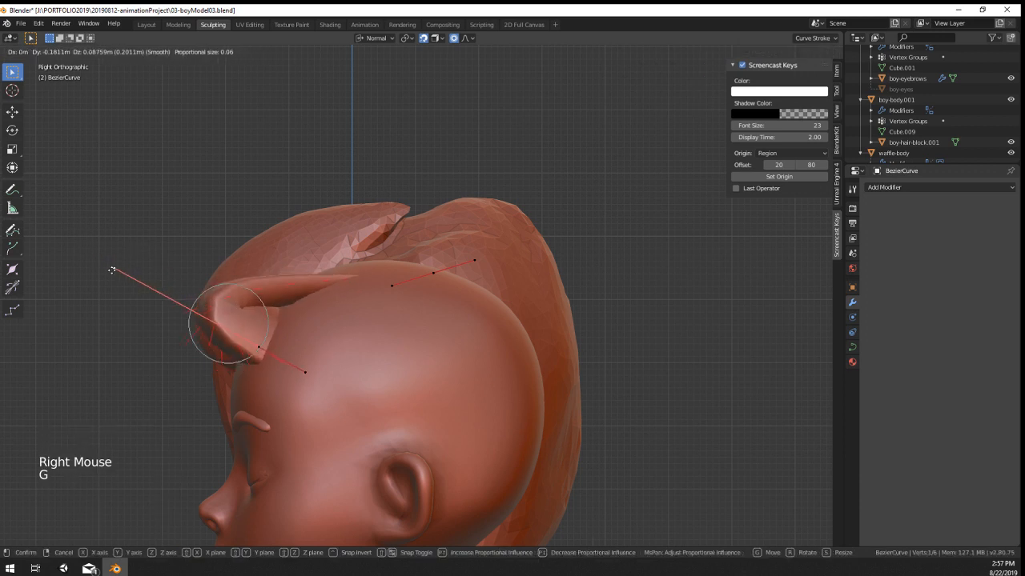
{"action": "left_click", "coordinate": [108, 275]}
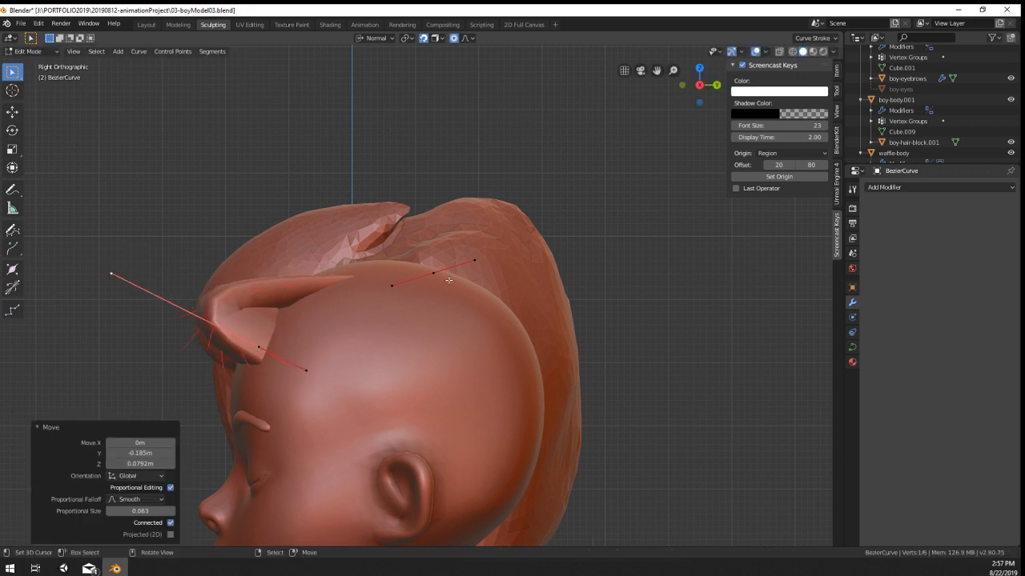
Step: Move the tip point's front handle by about 0.066, -0.116 and -0.017 m and raise the tip point 0.111 m
{"action": "right_click", "coordinate": [385, 289]}
{"action": "key", "text": "g"}
{"action": "left_click", "coordinate": [346, 296]}
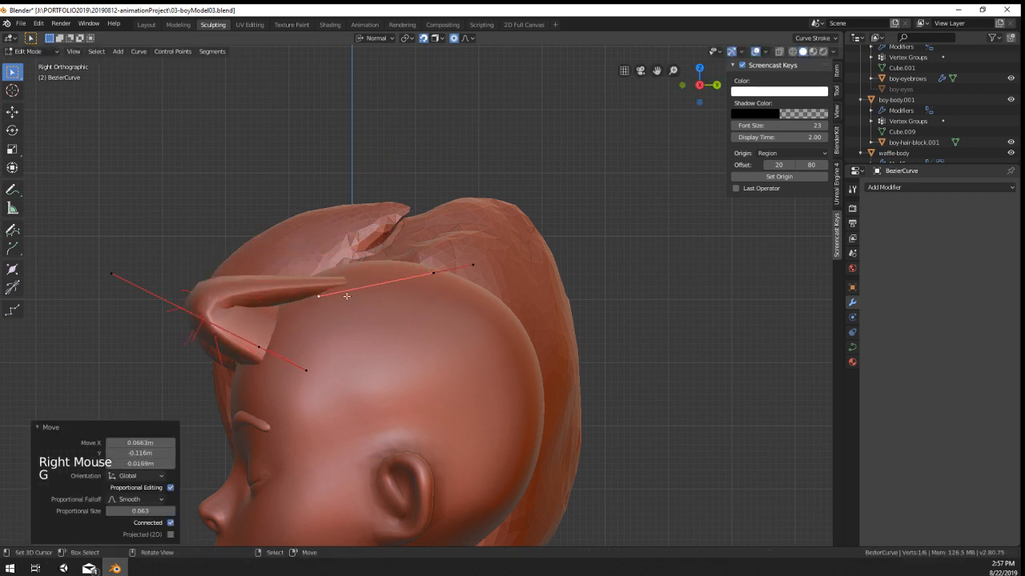
{"action": "right_click", "coordinate": [407, 303]}
{"action": "key", "text": "g"}
{"action": "left_click", "coordinate": [410, 233]}
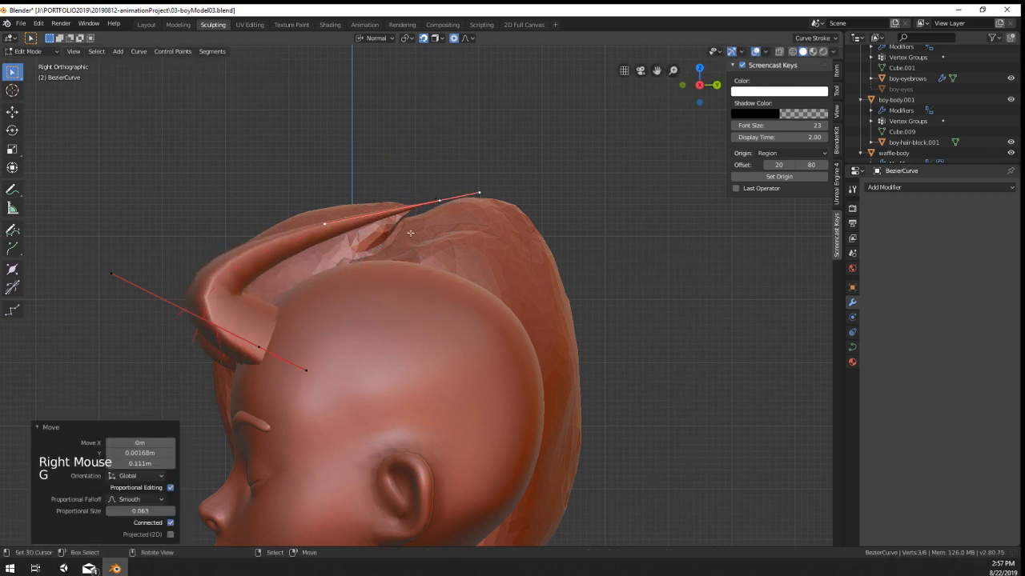
Step: Move the thick-end point's upper handle 0.186 m in Y and 0.0371 m in Z and enlarge the point's radius by 1.304
{"action": "right_click", "coordinate": [140, 280]}
{"action": "key", "text": "g"}
{"action": "left_click", "coordinate": [244, 342]}
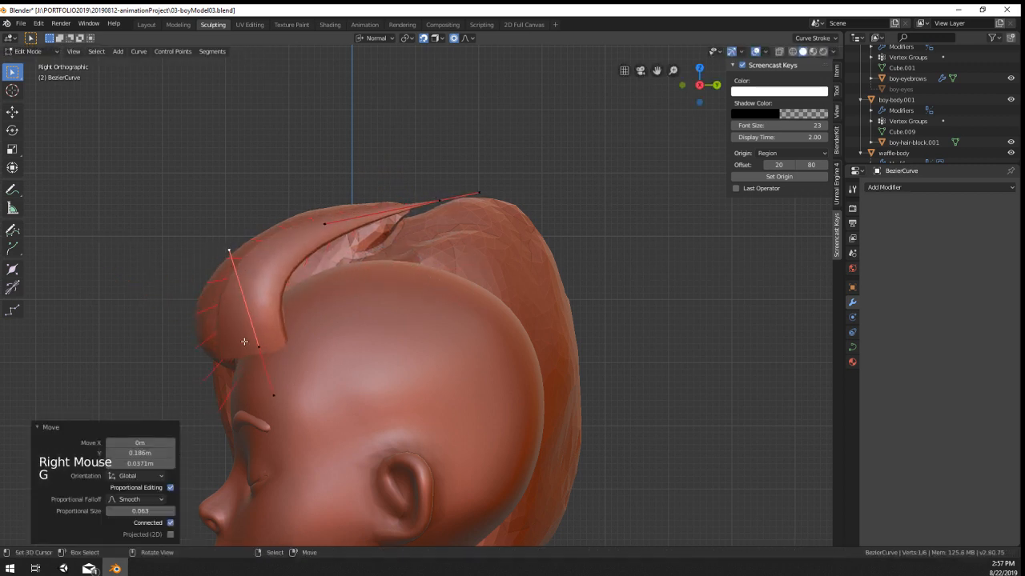
{"action": "right_click", "coordinate": [246, 344]}
{"action": "key", "text": "alt+s"}
{"action": "left_click", "coordinate": [498, 394]}
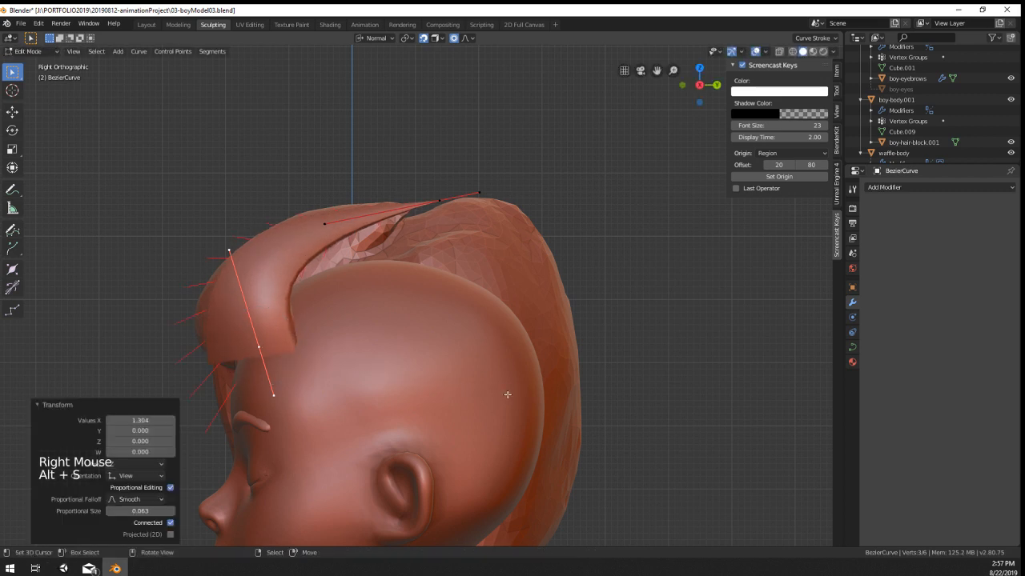
Step: Move the thick-end control point 0.0682 m in Y and -0.0278 m in Z, back along the head
{"action": "right_click", "coordinate": [255, 345]}
{"action": "key", "text": "g"}
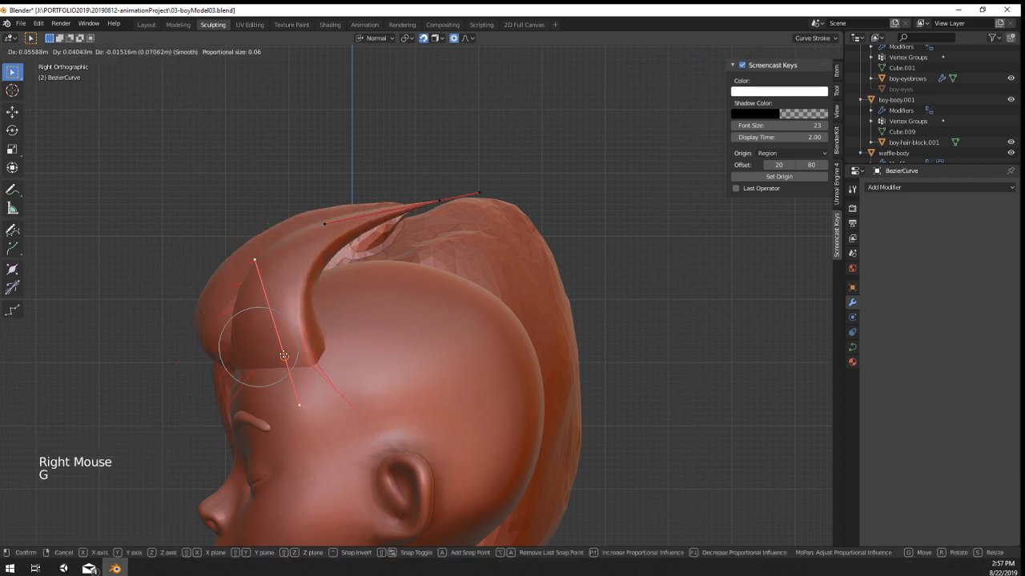
{"action": "key", "text": "g"}
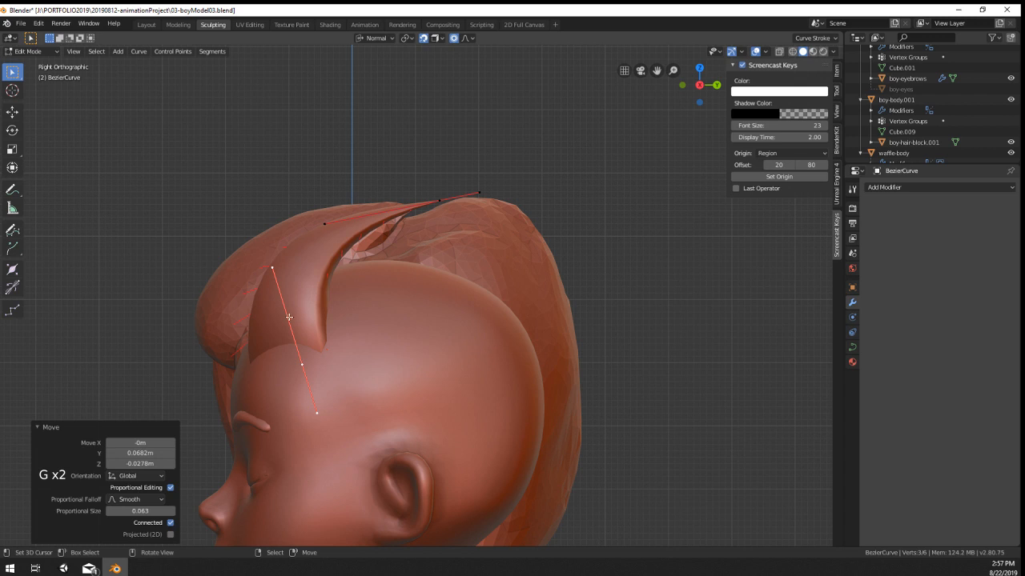
Step: Subdivide the curve segment between the thick-end and tip points to add a middle control point
{"action": "right_click", "coordinate": [438, 201], "text": "shift"}
{"action": "key", "text": "w"}
{"action": "left_click", "coordinate": [400, 202]}
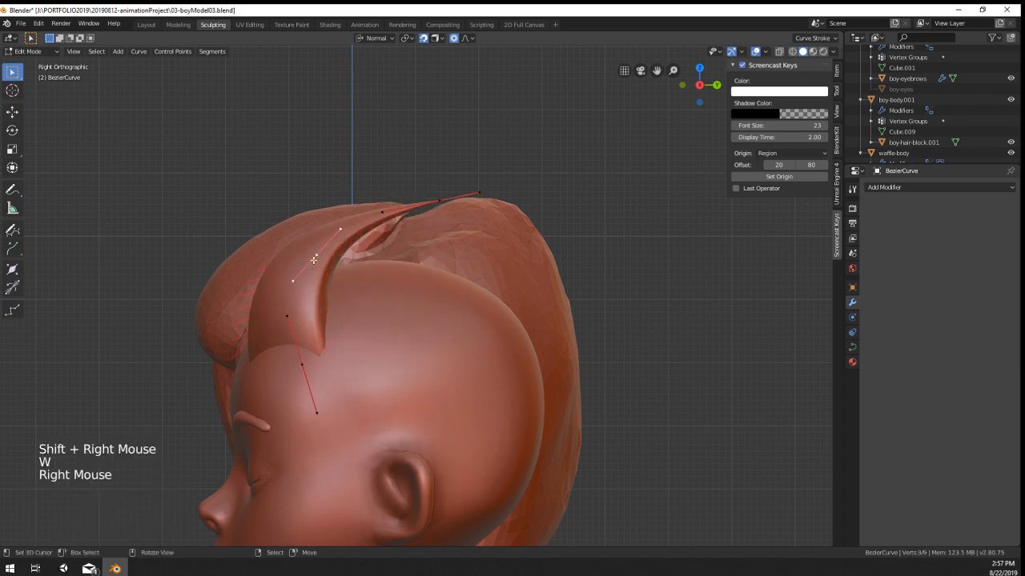
{"action": "key", "text": "g"}
{"action": "right_click", "coordinate": [281, 257]}
{"action": "key", "text": "g"}
{"action": "right_click", "coordinate": [292, 242]}
{"action": "middle_click_drag", "start_coordinate": [292, 243], "coordinate": [349, 279]}
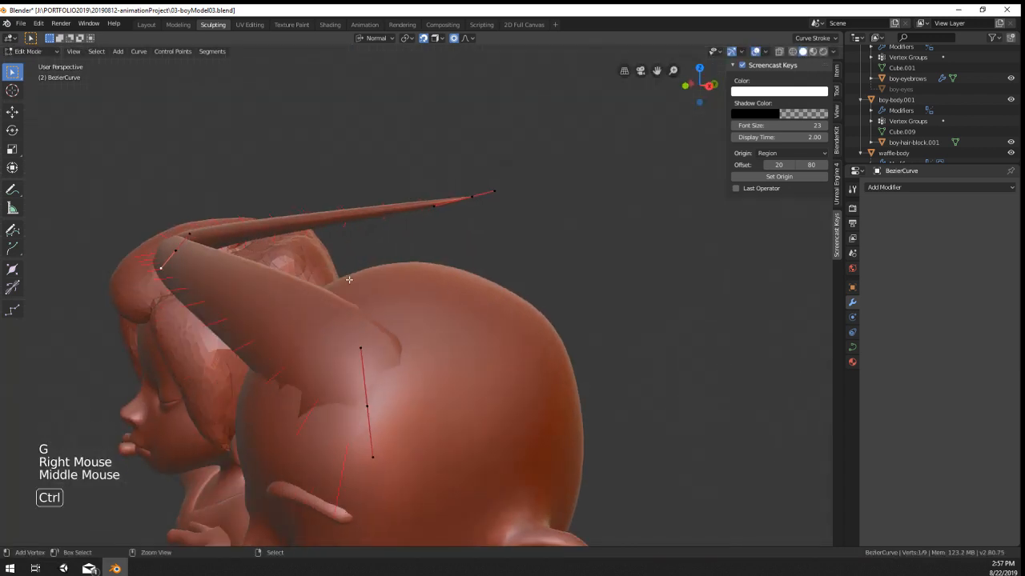
{"action": "key", "text": "ctrl+z"}
Step: Scale the handles of the strand's new middle control point
{"action": "middle_click_drag", "start_coordinate": [406, 293], "coordinate": [593, 313]}
{"action": "key", "text": "s"}
{"action": "left_click", "coordinate": [542, 286]}
Step: Move the thick-end control point toward the centre of the forehead and rotate it so its handles stand nearly vertical
{"action": "scroll", "coordinate": [628, 297], "scroll_direction": "down", "scroll_amount": 3}
{"action": "right_click", "coordinate": [452, 312]}
{"action": "middle_click_drag", "start_coordinate": [452, 313], "coordinate": [570, 312]}
{"action": "key", "text": "g"}
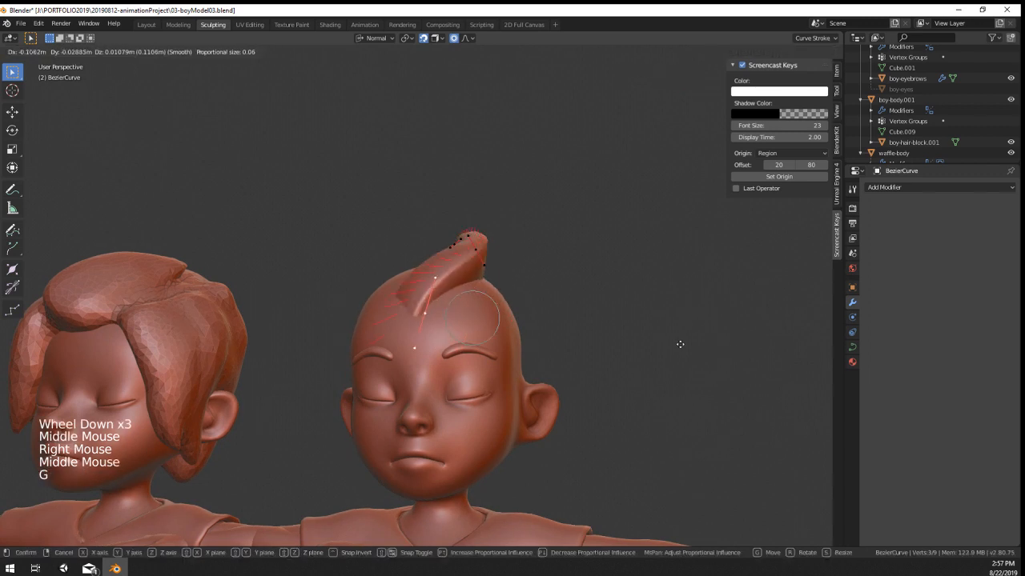
{"action": "left_click", "coordinate": [692, 341]}
{"action": "key", "text": "r"}
{"action": "left_click", "coordinate": [648, 274]}
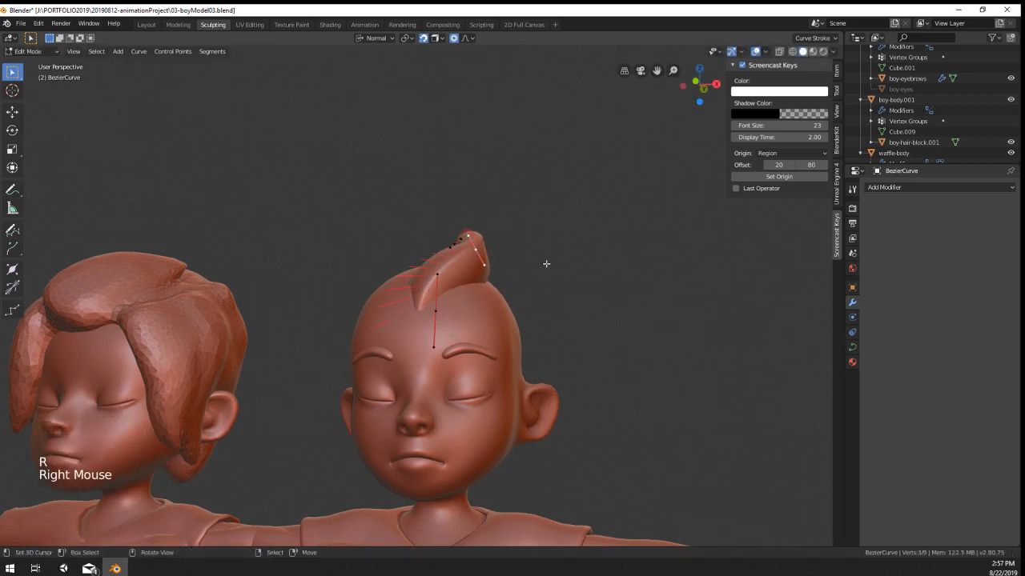
Step: Move the middle control point by about -0.099, -0.025 and 0.004 m and rotate it slightly in the side view
{"action": "key", "text": "g"}
{"action": "left_click", "coordinate": [573, 274]}
{"action": "middle_click_drag", "start_coordinate": [576, 274], "coordinate": [480, 288]}
{"action": "key", "text": "r"}
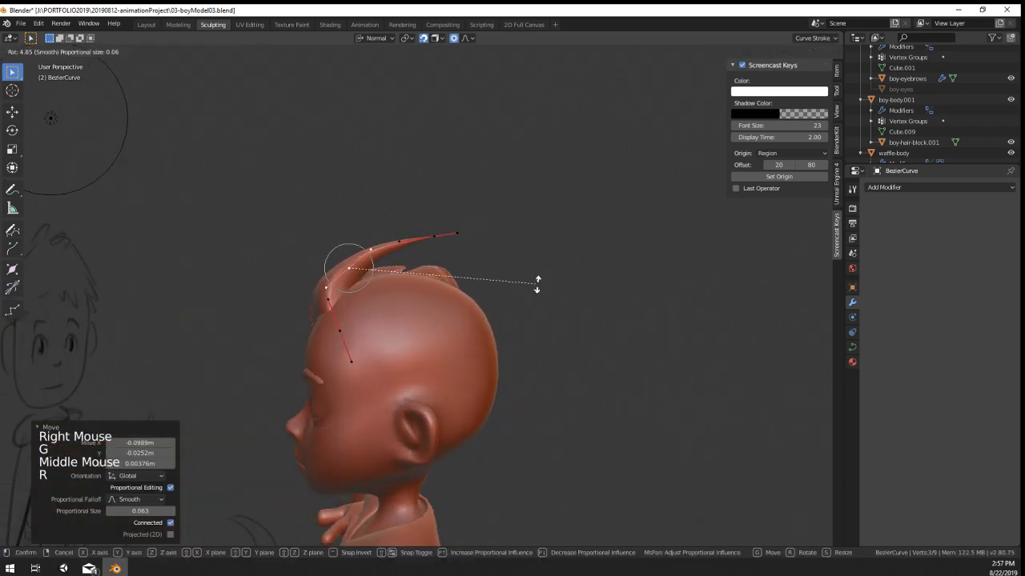
{"action": "left_click", "coordinate": [552, 287]}
Step: Enlarge the strand's radius at the middle control point and move the point by about 0.003, 0.036 and 0.021 m
{"action": "key", "text": "alt+s"}
{"action": "left_click", "coordinate": [613, 296]}
{"action": "key", "text": "g"}
{"action": "left_click", "coordinate": [636, 291]}
Step: Rotate the middle control point slightly and move it by about -0.001, -0.015 and -0.007 m
{"action": "key", "text": "r"}
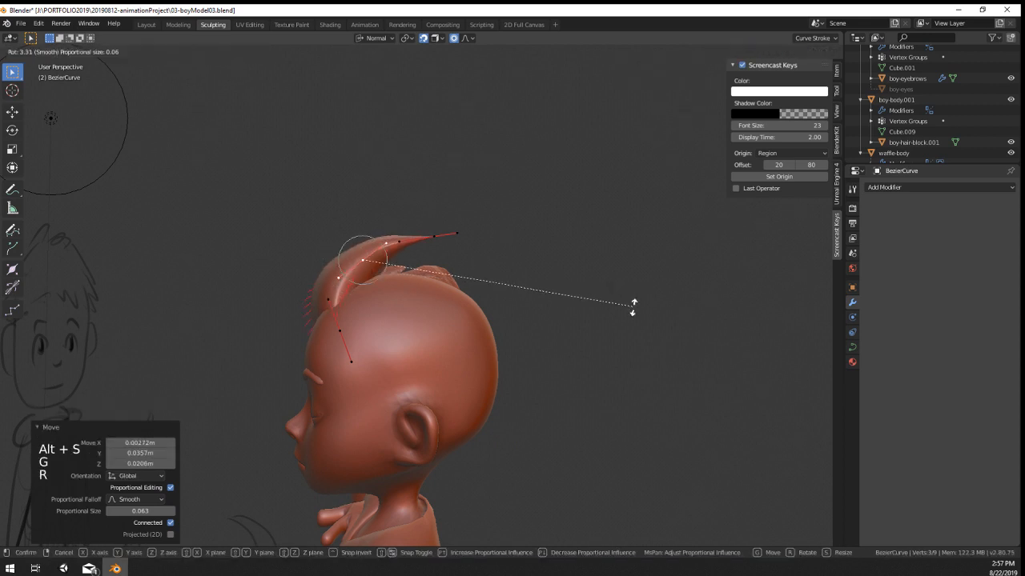
{"action": "key", "text": "g"}
{"action": "left_click", "coordinate": [627, 311]}
Step: Reposition the strand's tip control point over the crown of the head from a view above
{"action": "scroll", "coordinate": [627, 311], "scroll_direction": "up", "scroll_amount": 3}
{"action": "middle_click_drag", "start_coordinate": [421, 233], "coordinate": [494, 270]}
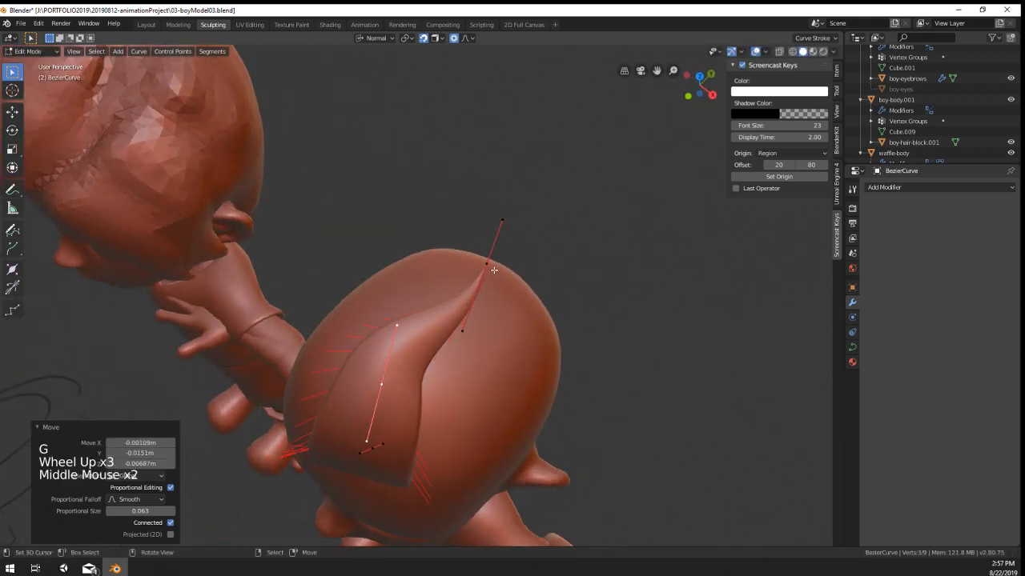
{"action": "right_click", "coordinate": [491, 270]}
{"action": "key", "text": "g"}
{"action": "left_click", "coordinate": [459, 239]}
Step: Rotate the tip control point by 17.4° and shift it about 0.01 m in X and 0.028 m in Y
{"action": "middle_click_drag", "start_coordinate": [615, 271], "coordinate": [603, 219]}
{"action": "key", "text": "r"}
{"action": "left_click", "coordinate": [619, 288]}
{"action": "key", "text": "g"}
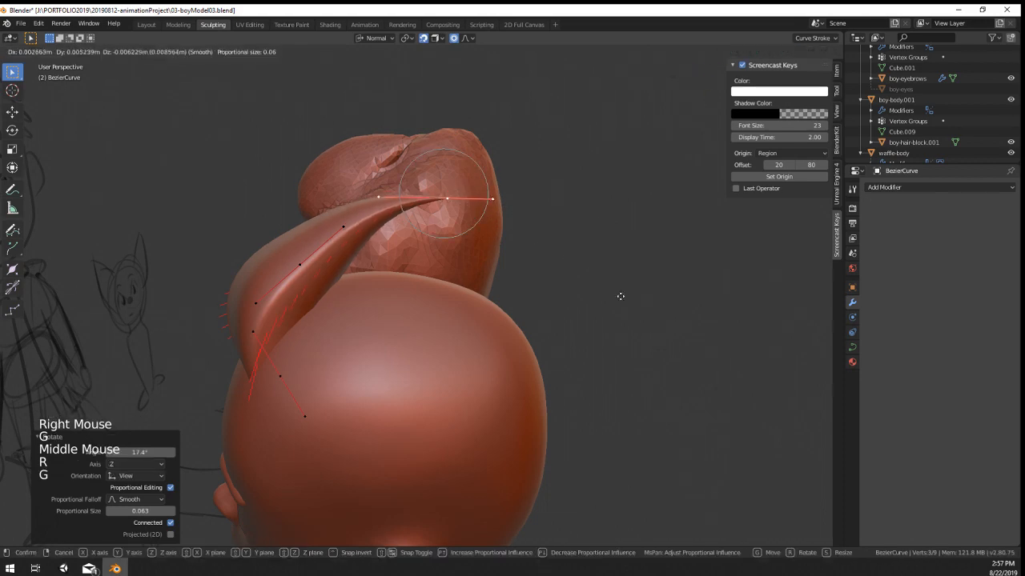
{"action": "left_click", "coordinate": [620, 296]}
Step: Select all control points of the hair strand and tilt them to turn its profile around the curve
{"action": "middle_click_drag", "start_coordinate": [619, 296], "coordinate": [652, 287]}
{"action": "middle_click_drag", "start_coordinate": [653, 286], "coordinate": [685, 277]}
{"action": "scroll", "coordinate": [592, 271], "scroll_direction": "down", "scroll_amount": 2}
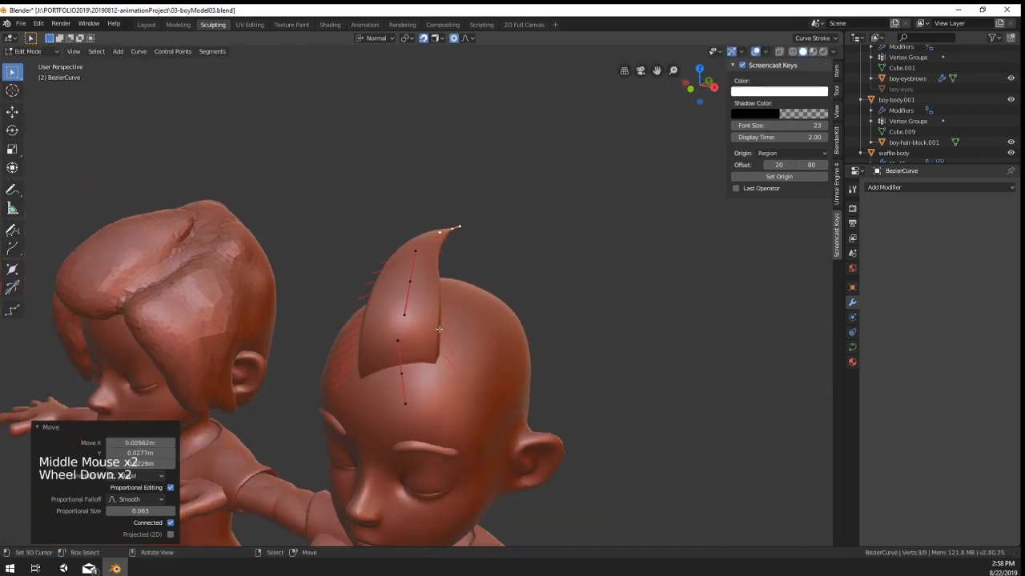
{"action": "middle_click_drag", "start_coordinate": [438, 329], "coordinate": [574, 331]}
{"action": "key", "text": "a"}
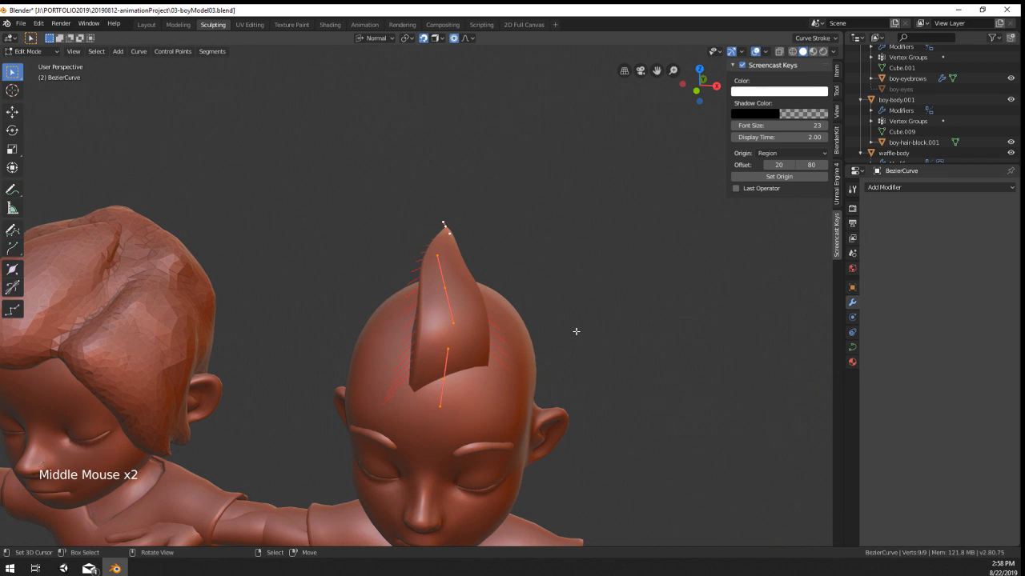
{"action": "scroll", "coordinate": [575, 330], "scroll_direction": "up", "scroll_amount": 3}
{"action": "middle_click_drag", "start_coordinate": [576, 331], "coordinate": [488, 304]}
{"action": "scroll", "coordinate": [488, 304], "scroll_direction": "down", "scroll_amount": 2}
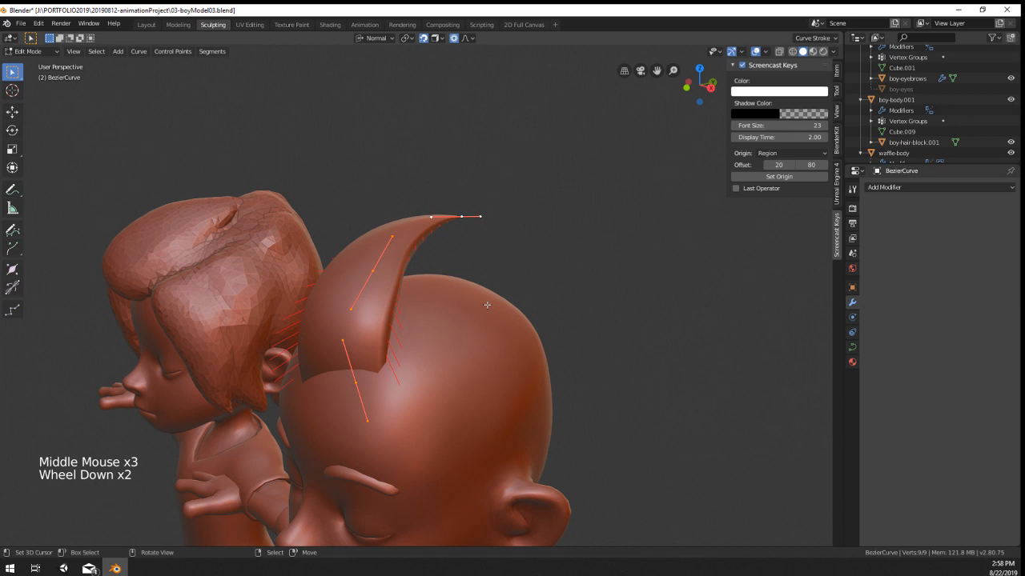
{"action": "key", "text": "ctrl+t"}
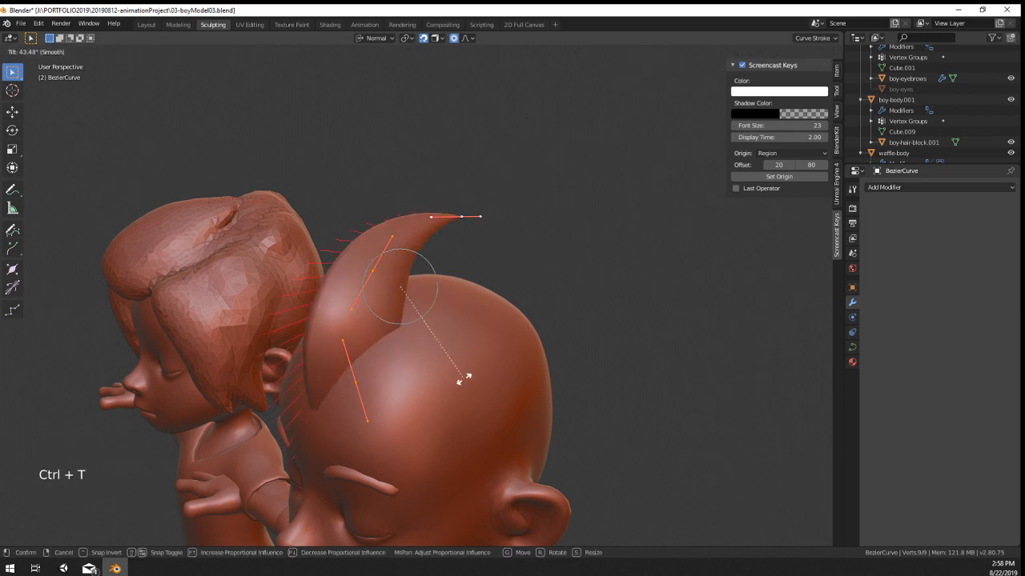
{"action": "left_click", "coordinate": [298, 240]}
Step: Tilt the whole strand again while facing the forehead, and return to Object Mode to inspect it from the side
{"action": "middle_click_drag", "start_coordinate": [276, 356], "coordinate": [359, 378]}
{"action": "key", "text": "ctrl+t"}
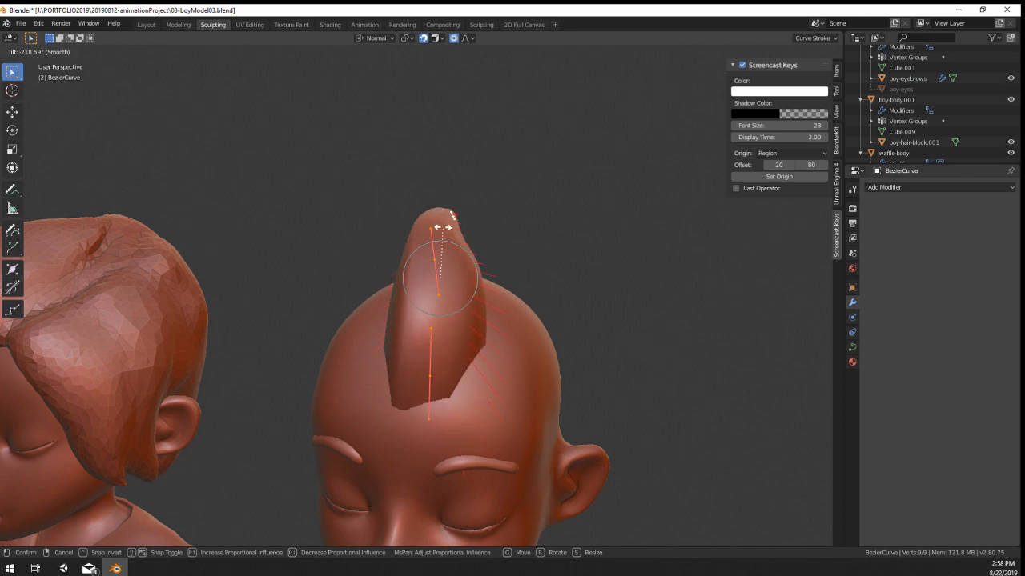
{"action": "left_click", "coordinate": [417, 234]}
{"action": "key", "text": "Tab"}
{"action": "middle_click_drag", "start_coordinate": [543, 321], "coordinate": [368, 293]}
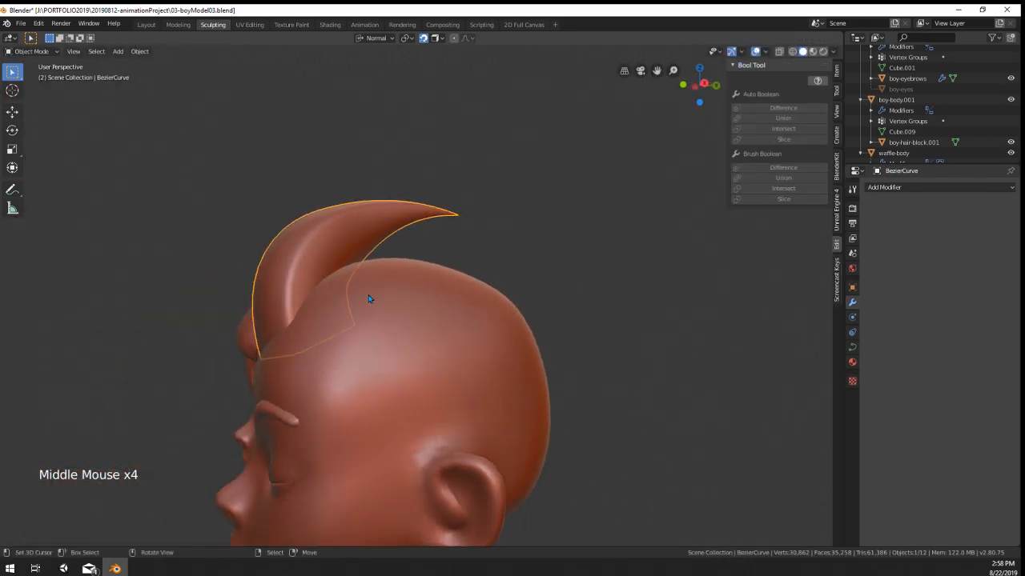
Step: In Edit Mode, reposition the upper handle of the strand's root control point from a side view, undoing the first attempt
{"action": "scroll", "coordinate": [369, 293], "scroll_direction": "up", "scroll_amount": 2}
{"action": "key", "text": "Tab"}
{"action": "middle_click_drag", "start_coordinate": [375, 229], "coordinate": [319, 251]}
{"action": "right_click", "coordinate": [258, 316]}
{"action": "key", "text": "g"}
{"action": "left_click", "coordinate": [285, 303]}
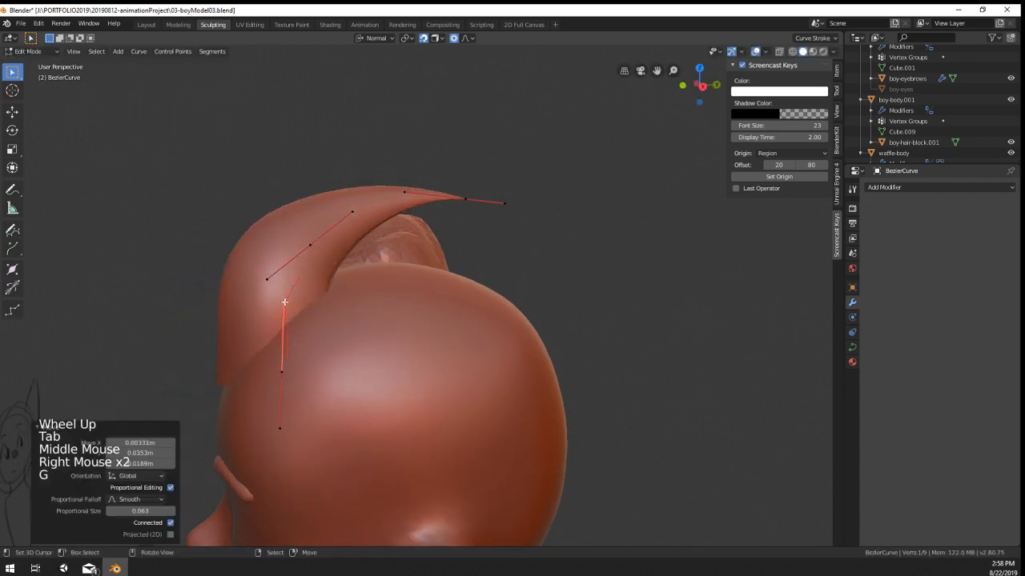
{"action": "key", "text": "ctrl+z"}
{"action": "key", "text": "g"}
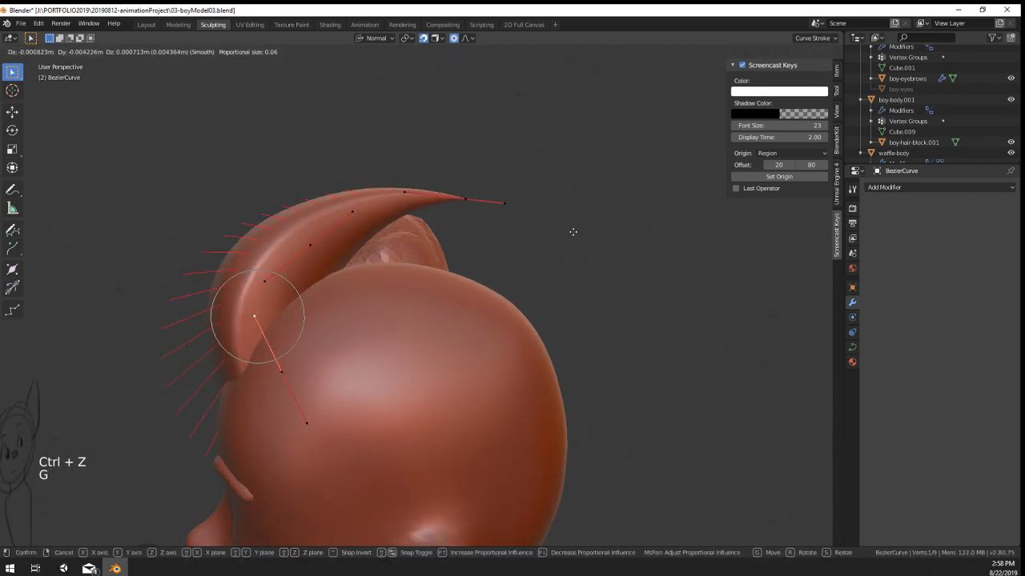
{"action": "left_click", "coordinate": [616, 233]}
Step: Refine the lower part of the strand's curve above the forehead by moving its points from the side
{"action": "middle_click_drag", "start_coordinate": [608, 233], "coordinate": [311, 342]}
{"action": "key", "text": "g"}
{"action": "scroll", "coordinate": [702, 220], "scroll_direction": "down", "scroll_amount": 2}
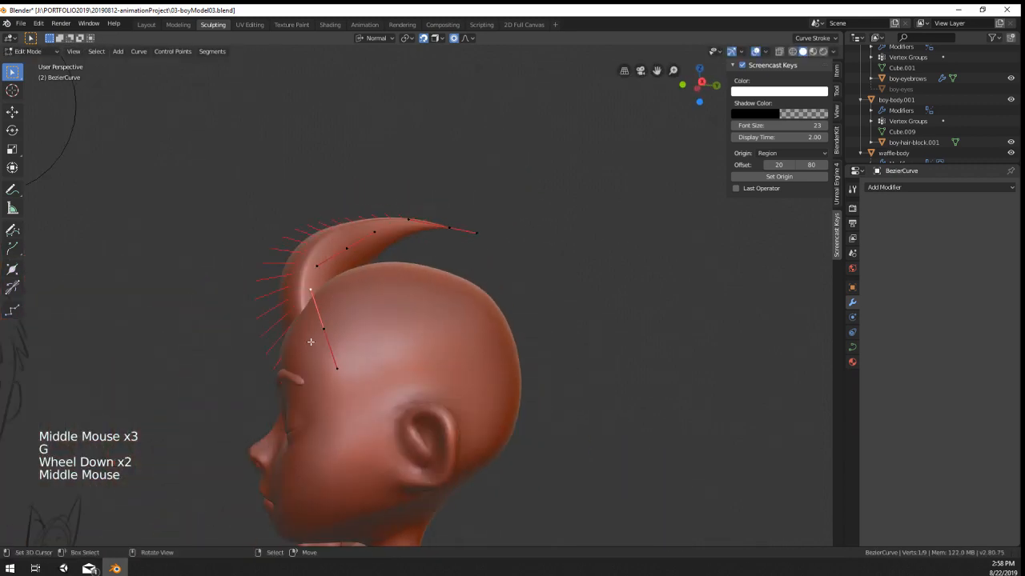
{"action": "key", "text": "g"}
{"action": "left_click", "coordinate": [698, 283]}
Step: Lower and rotate the strand's tip control point toward the crown, and shift it about -0.0165 m in Y
{"action": "scroll", "coordinate": [698, 283], "scroll_direction": "down", "scroll_amount": 1}
{"action": "middle_click_drag", "start_coordinate": [698, 283], "coordinate": [504, 293]}
{"action": "right_click", "coordinate": [437, 249]}
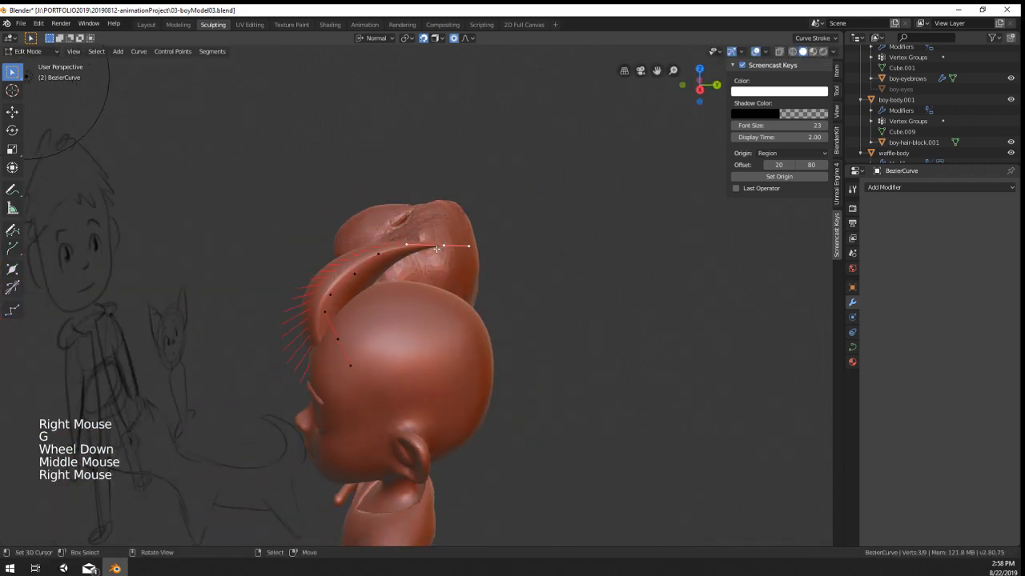
{"action": "key", "text": "g"}
{"action": "left_click", "coordinate": [483, 277]}
{"action": "key", "text": "r"}
{"action": "left_click", "coordinate": [549, 327]}
{"action": "key", "text": "g"}
{"action": "left_click", "coordinate": [535, 329]}
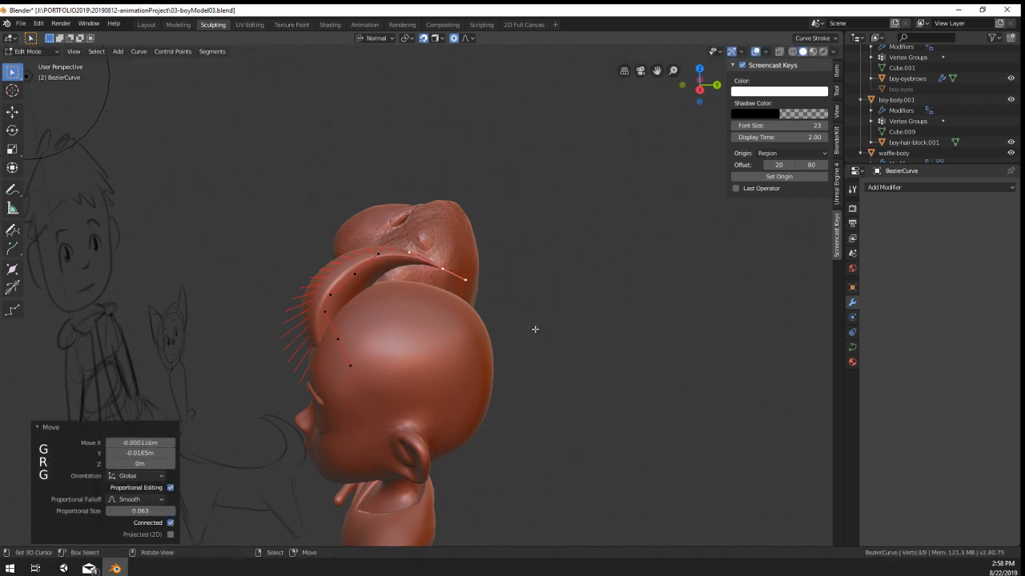
Step: Scale the middle control point by 0.952, nudge it closer to the head, and leave Edit Mode to inspect the strand
{"action": "left_click", "coordinate": [535, 307]}
{"action": "middle_click_drag", "start_coordinate": [535, 307], "coordinate": [524, 290]}
{"action": "key", "text": "g"}
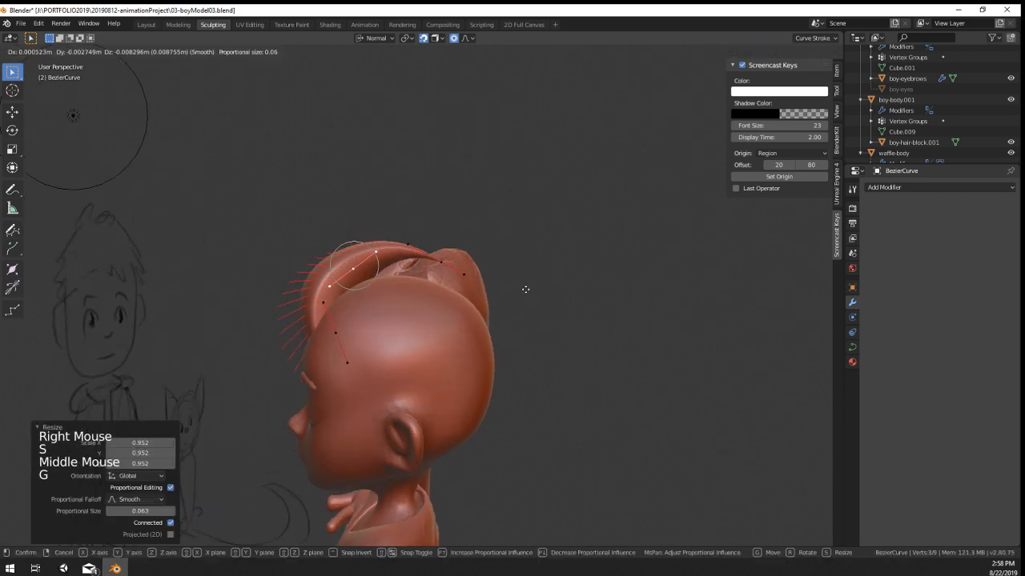
{"action": "key", "text": "Tab"}
{"action": "middle_click_drag", "start_coordinate": [211, 371], "coordinate": [360, 352]}
{"action": "scroll", "coordinate": [325, 350], "scroll_direction": "up", "scroll_amount": 1}
Step: Duplicate the whole linked strand within the curve and offset the copy by about -0.123, -0.044 and 0.005 m
{"action": "key", "text": "Tab"}
{"action": "middle_click_drag", "start_coordinate": [360, 352], "coordinate": [438, 360]}
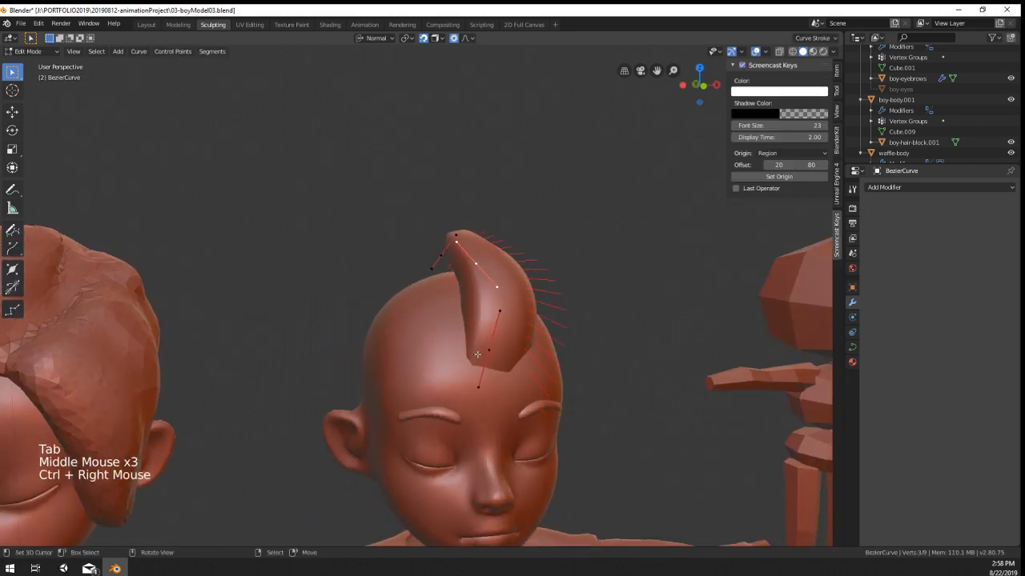
{"action": "key", "text": "shift+d"}
{"action": "left_click", "coordinate": [450, 356]}
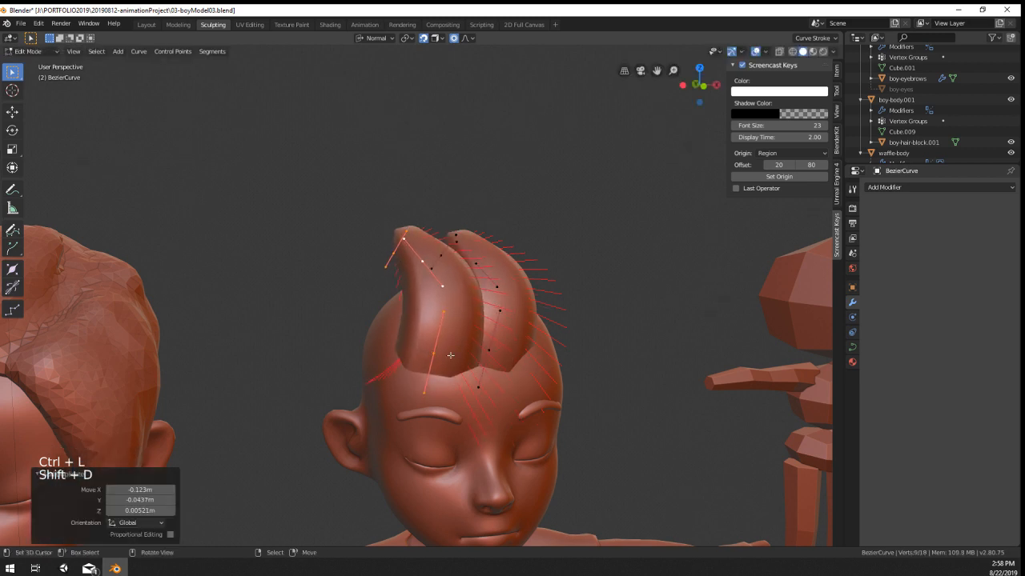
Step: Move the duplicate strand's root control point by about 0.031, -0.003 and 0.015 m toward the first strand
{"action": "right_click", "coordinate": [433, 353]}
{"action": "key", "text": "g"}
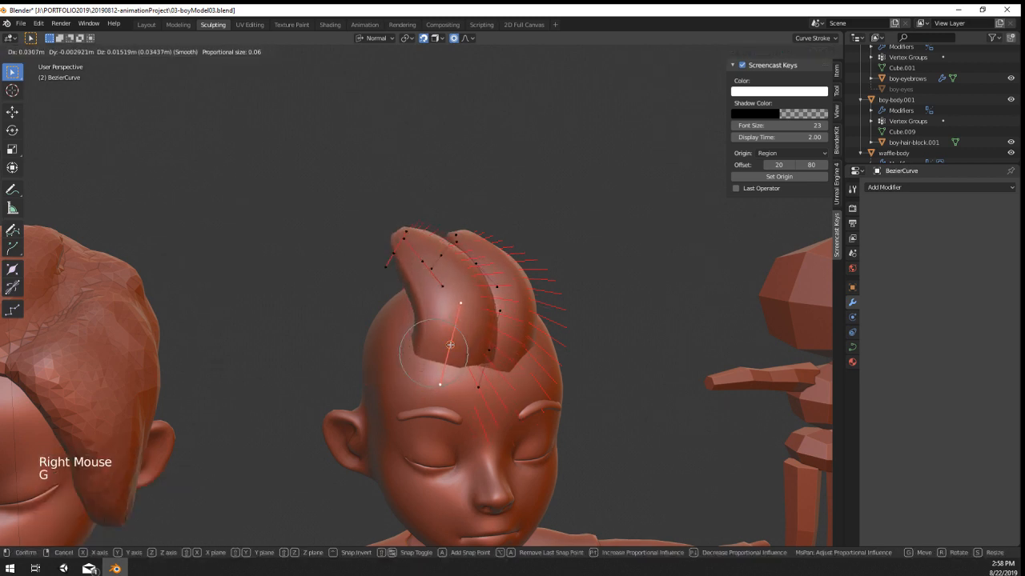
{"action": "left_click", "coordinate": [449, 345]}
{"action": "scroll", "coordinate": [297, 349], "scroll_direction": "down", "scroll_amount": 4}
{"action": "scroll", "coordinate": [431, 396], "scroll_direction": "up", "scroll_amount": 5}
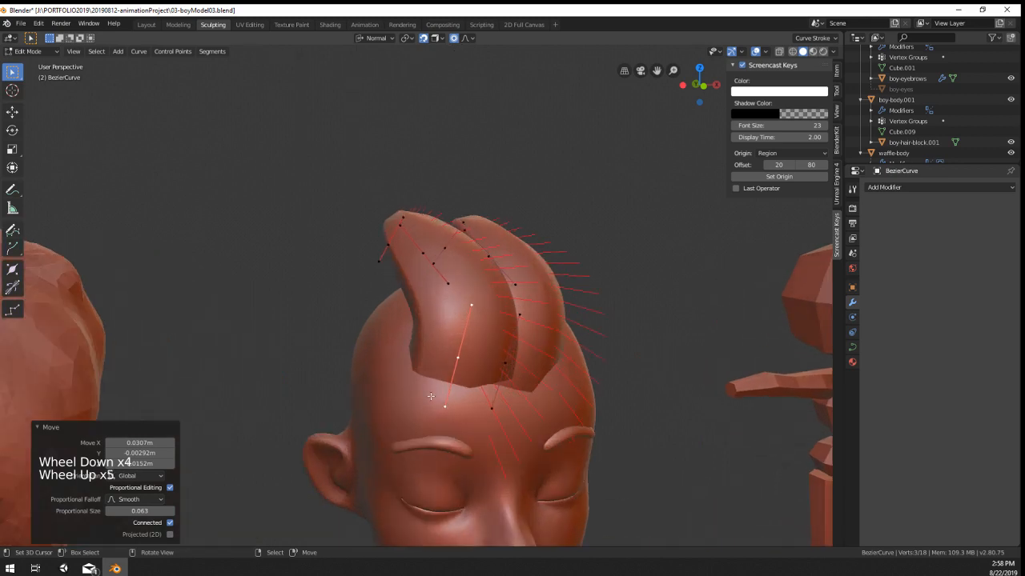
{"action": "key", "text": "g"}
Step: Bring the duplicate strand's tip control point down from the crown to beside the boy's jaw below the ear
{"action": "right_click", "coordinate": [384, 229]}
{"action": "scroll", "coordinate": [406, 284], "scroll_direction": "down", "scroll_amount": 6}
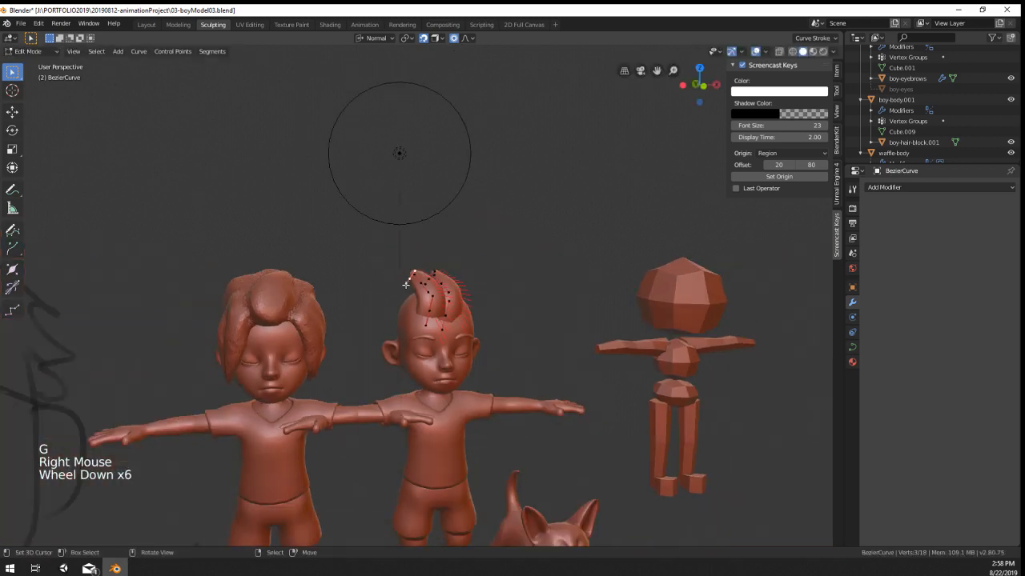
{"action": "middle_click_drag", "start_coordinate": [406, 284], "coordinate": [433, 276]}
{"action": "middle_click_drag", "start_coordinate": [432, 277], "coordinate": [411, 279]}
{"action": "key", "text": "g"}
{"action": "left_click", "coordinate": [411, 279]}
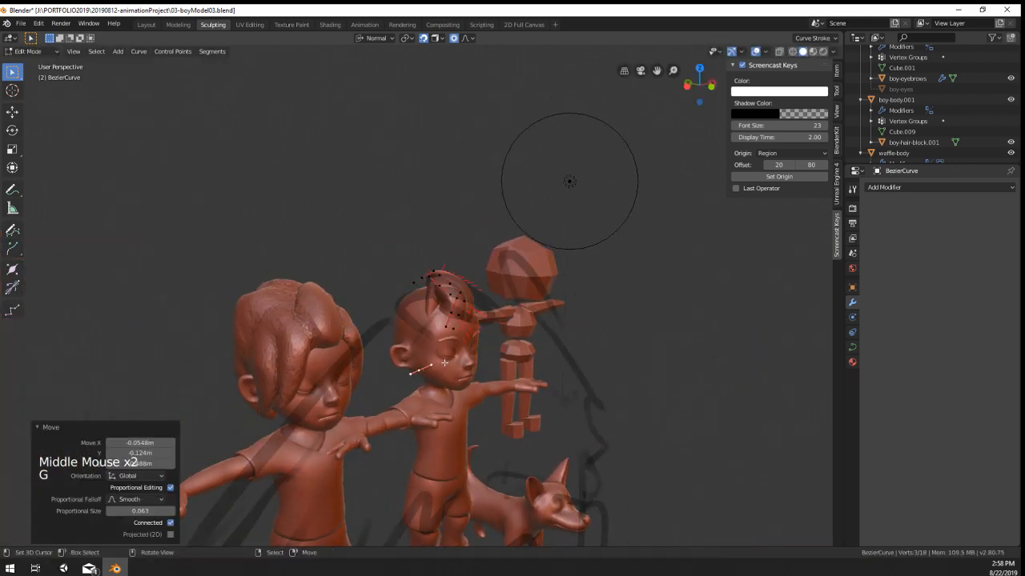
Step: Move the duplicate's middle control point by about -0.075, -0.021 and -0.253 m and rotate it to follow the temple
{"action": "scroll", "coordinate": [443, 277], "scroll_direction": "up", "scroll_amount": 2}
{"action": "middle_click_drag", "start_coordinate": [466, 291], "coordinate": [465, 320]}
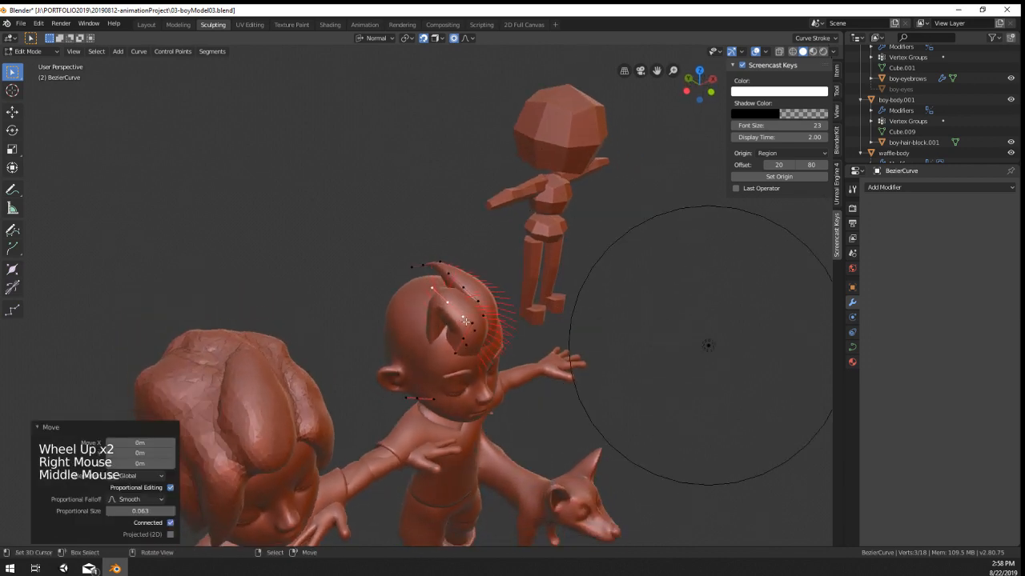
{"action": "key", "text": "g"}
{"action": "left_click", "coordinate": [440, 369]}
{"action": "middle_click_drag", "start_coordinate": [448, 375], "coordinate": [480, 324]}
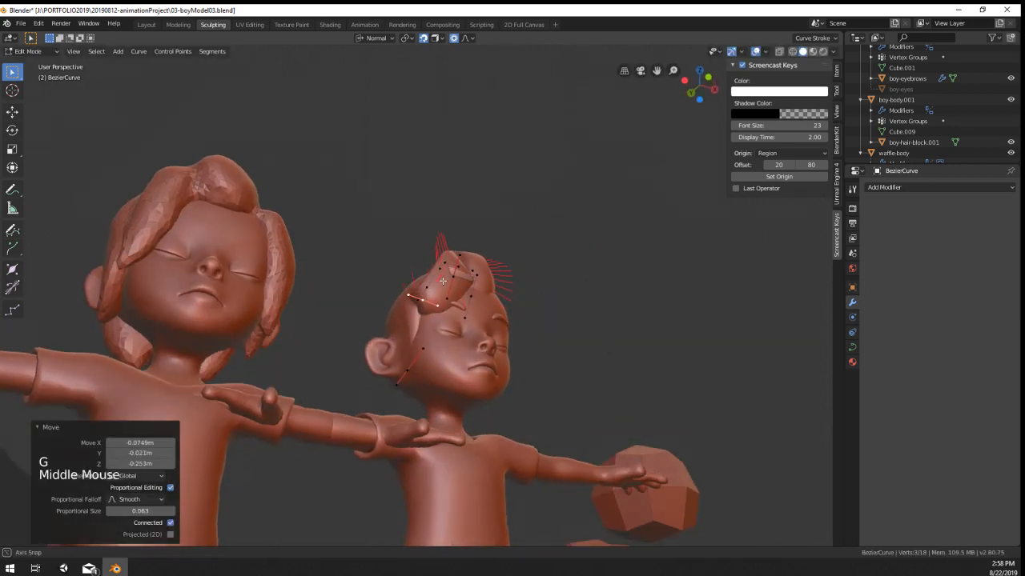
{"action": "scroll", "coordinate": [525, 363], "scroll_direction": "up", "scroll_amount": 4}
{"action": "middle_click_drag", "start_coordinate": [525, 362], "coordinate": [576, 240]}
{"action": "key", "text": "r"}
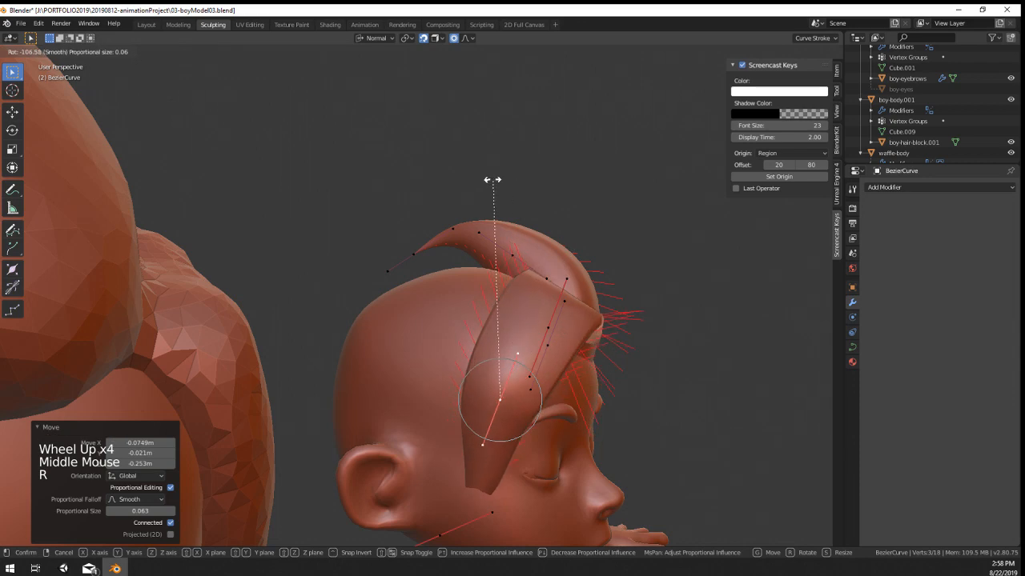
{"action": "left_click", "coordinate": [510, 232]}
Step: Turn off snapping and reposition the side strand's tip control point near the ear
{"action": "middle_click_drag", "start_coordinate": [511, 232], "coordinate": [418, 237]}
{"action": "scroll", "coordinate": [419, 237], "scroll_direction": "down", "scroll_amount": 2}
{"action": "right_click", "coordinate": [388, 440]}
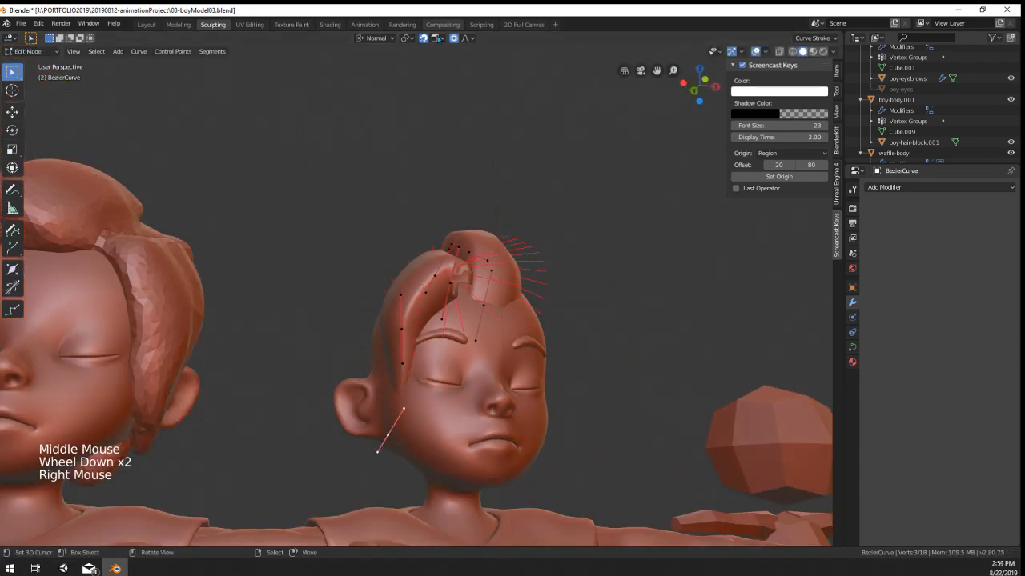
{"action": "right_click", "coordinate": [425, 40]}
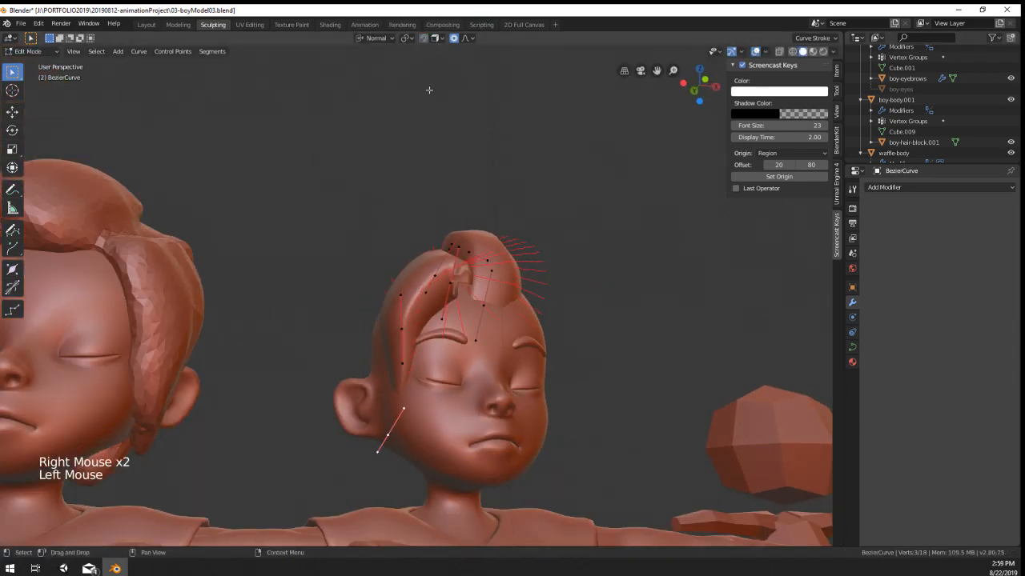
{"action": "middle_click_drag", "start_coordinate": [429, 90], "coordinate": [497, 288]}
{"action": "key", "text": "g"}
{"action": "left_click", "coordinate": [465, 274]}
{"action": "scroll", "coordinate": [498, 288], "scroll_direction": "down", "scroll_amount": 1}
Step: Move the side strand's middle control point outward by about -0.024 m in X and 0.005 m in Y
{"action": "right_click", "coordinate": [387, 357]}
{"action": "key", "text": "g"}
{"action": "left_click", "coordinate": [377, 351]}
{"action": "middle_click_drag", "start_coordinate": [377, 351], "coordinate": [359, 343]}
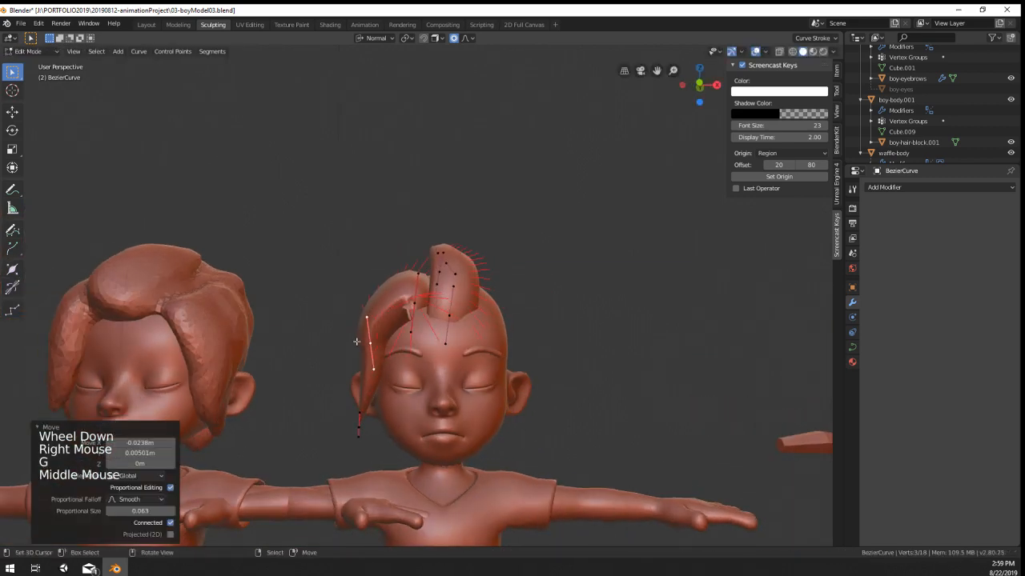
Step: Rotate the side strand's root control point by -43° in the view plane
{"action": "right_click", "coordinate": [414, 302]}
{"action": "key", "text": "r"}
{"action": "left_click", "coordinate": [498, 185]}
{"action": "scroll", "coordinate": [505, 217], "scroll_direction": "up", "scroll_amount": 2}
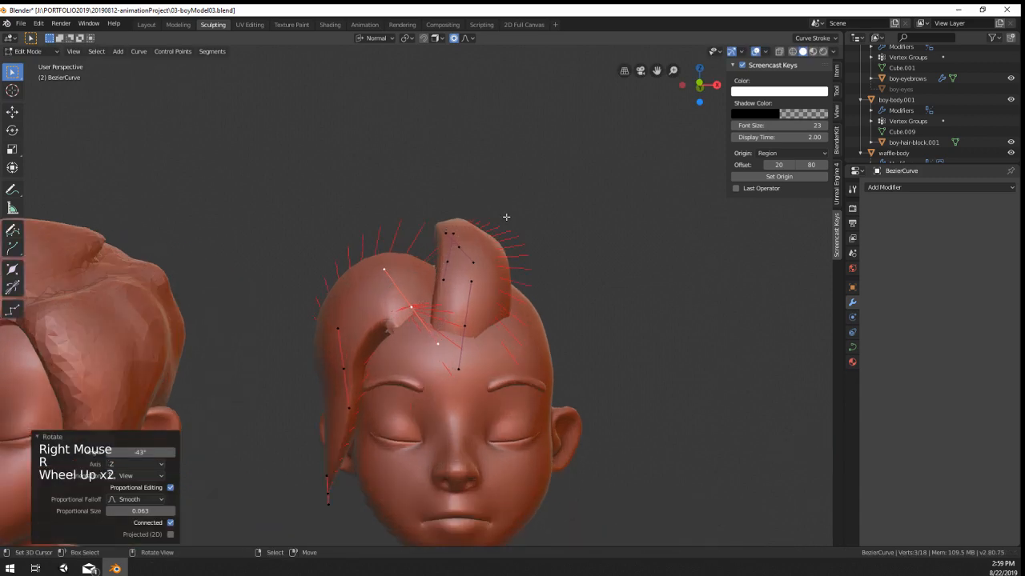
Step: Reposition the side strand's root control point at the hairline beside the front strand, working from several angles
{"action": "key", "text": "g"}
{"action": "middle_click_drag", "start_coordinate": [505, 217], "coordinate": [536, 261]}
{"action": "left_click", "coordinate": [545, 232]}
{"action": "key", "text": "g"}
{"action": "left_click", "coordinate": [594, 260]}
{"action": "right_click", "coordinate": [460, 320]}
{"action": "middle_click_drag", "start_coordinate": [461, 319], "coordinate": [457, 306]}
{"action": "key", "text": "g"}
{"action": "left_click", "coordinate": [464, 282]}
Step: Tilt the side strand's root and middle control points together, and lower the root point by about 0.019 m
{"action": "right_click", "coordinate": [472, 339]}
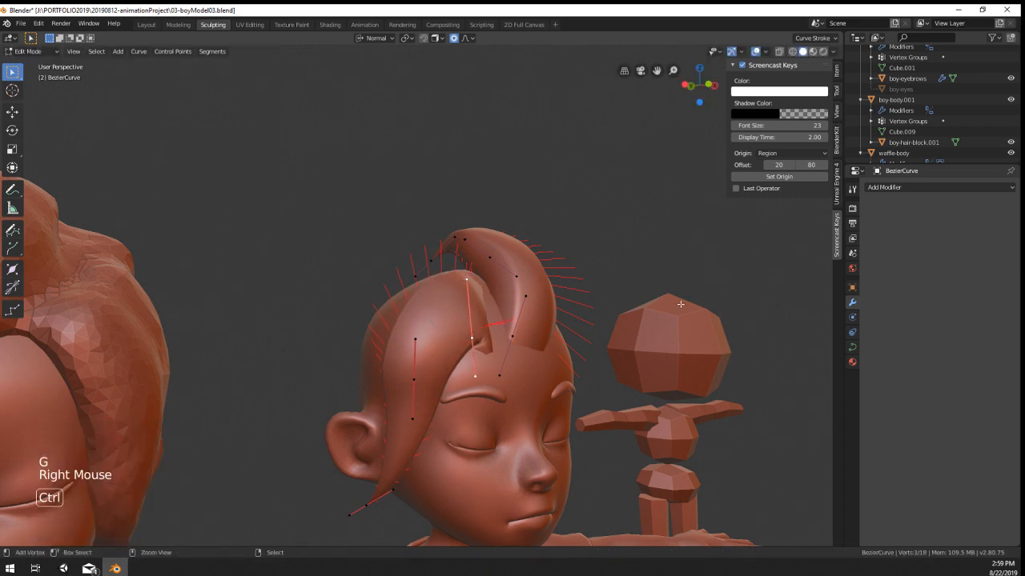
{"action": "left_click", "coordinate": [534, 387]}
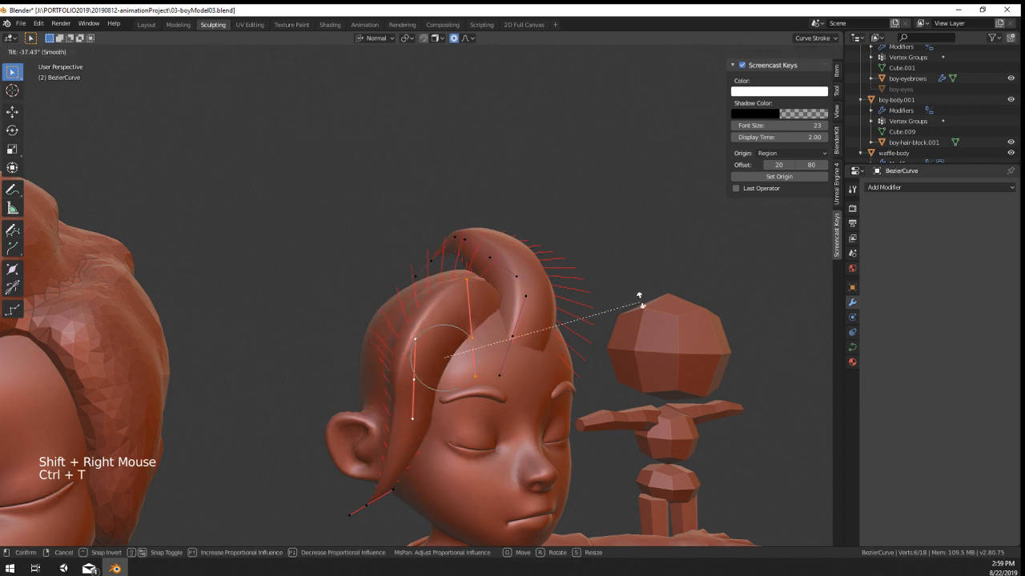
{"action": "left_click", "coordinate": [274, 216]}
{"action": "right_click", "coordinate": [472, 346]}
{"action": "key", "text": "g"}
{"action": "left_click", "coordinate": [471, 359]}
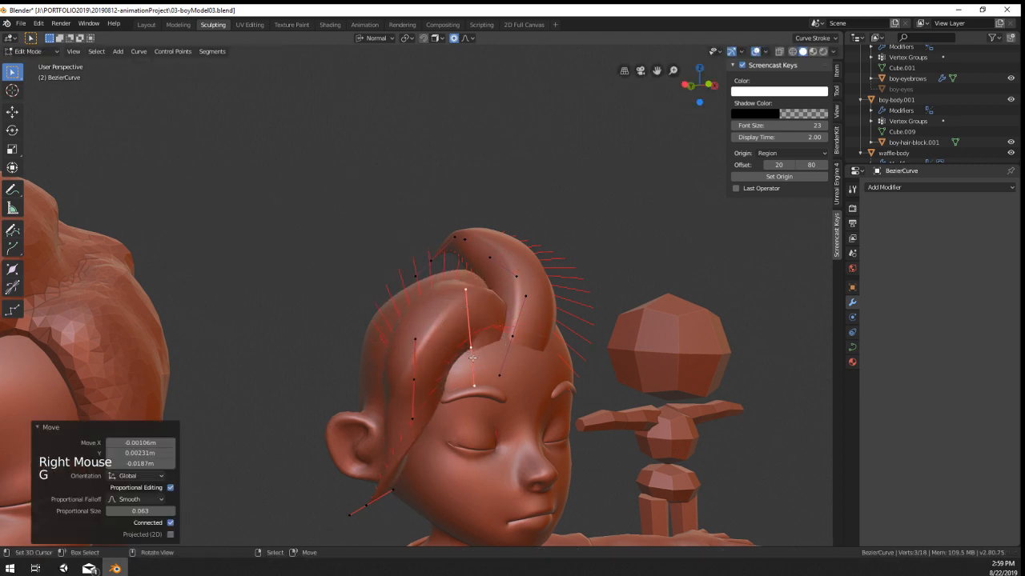
{"action": "middle_click_drag", "start_coordinate": [471, 358], "coordinate": [469, 331]}
Step: Tilt the side strand's tip control point by -175° and reposition it near the jaw
{"action": "right_click", "coordinate": [387, 445]}
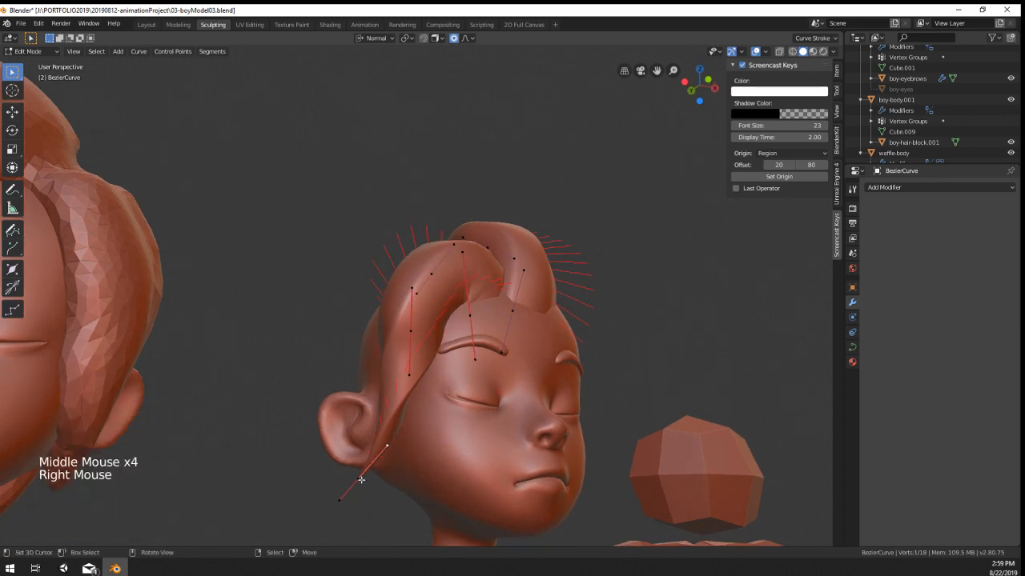
{"action": "left_click", "coordinate": [245, 460]}
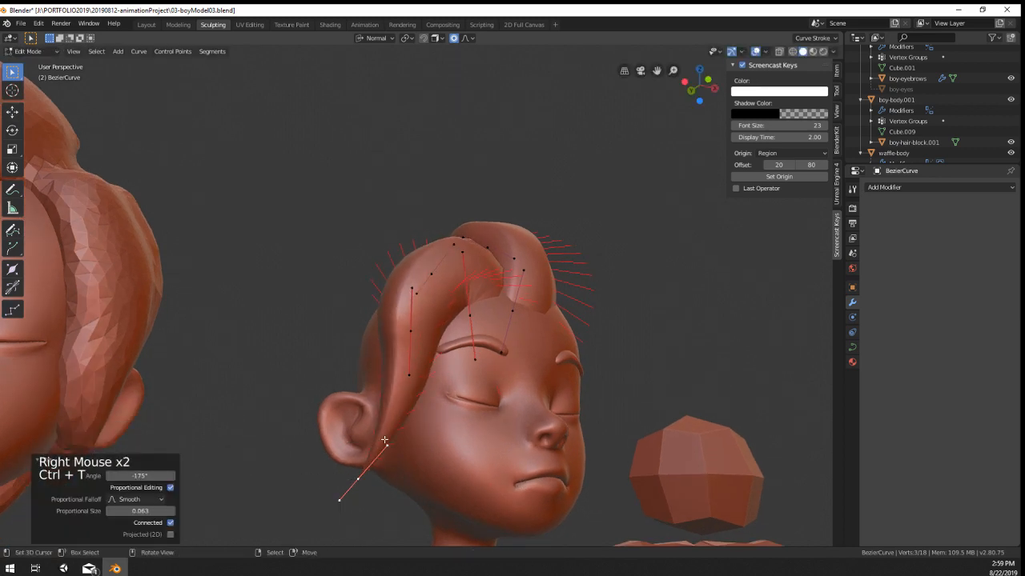
{"action": "middle_click_drag", "start_coordinate": [376, 412], "coordinate": [425, 428]}
{"action": "key", "text": "g"}
{"action": "left_click", "coordinate": [424, 415]}
Step: Tilt the side strand's middle control point by 33.4°
{"action": "scroll", "coordinate": [424, 414], "scroll_direction": "down", "scroll_amount": 5}
{"action": "right_click", "coordinate": [433, 321]}
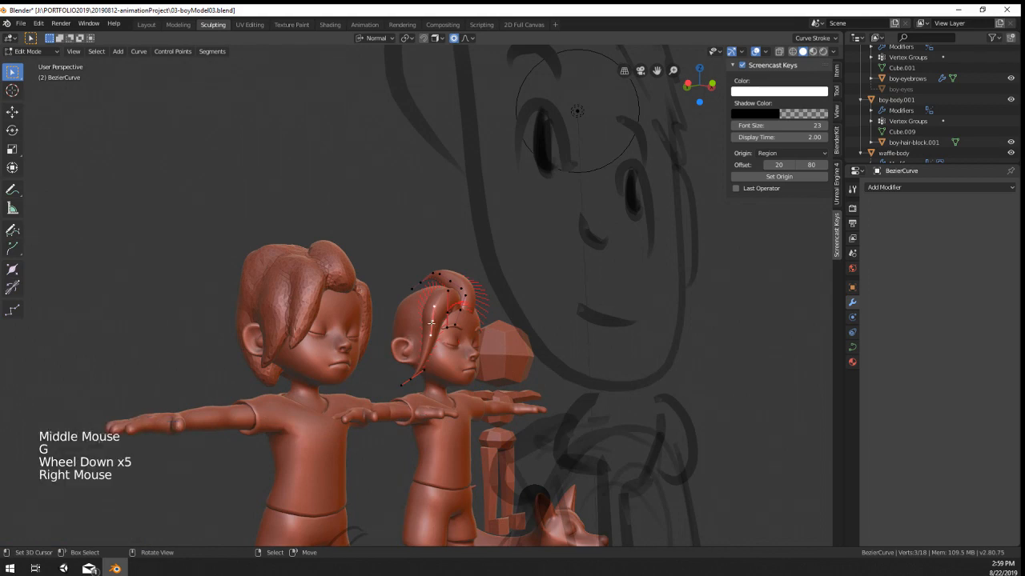
{"action": "scroll", "coordinate": [448, 329], "scroll_direction": "up", "scroll_amount": 4}
{"action": "middle_click_drag", "start_coordinate": [556, 378], "coordinate": [595, 386]}
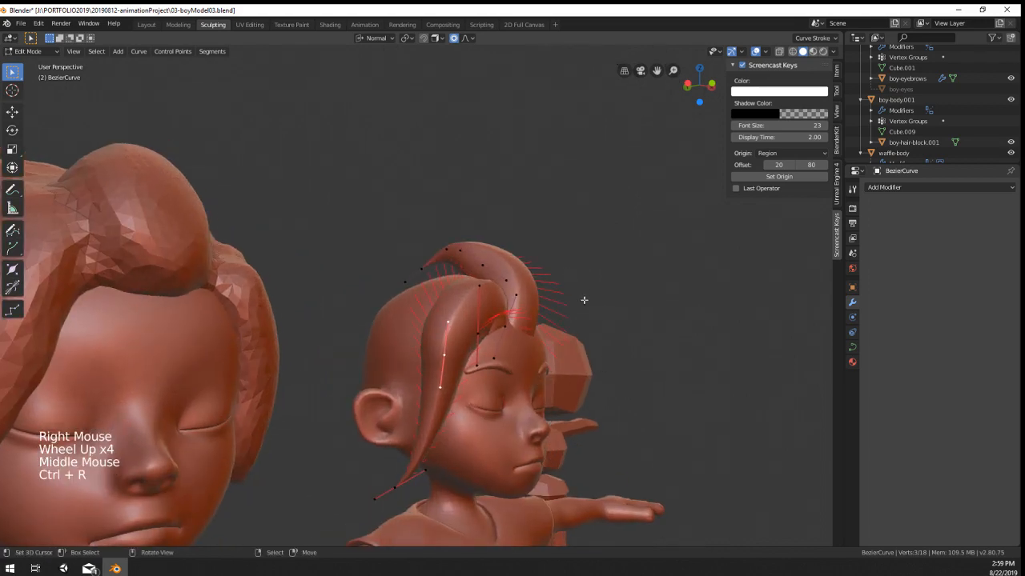
{"action": "key", "text": "ctrl+t"}
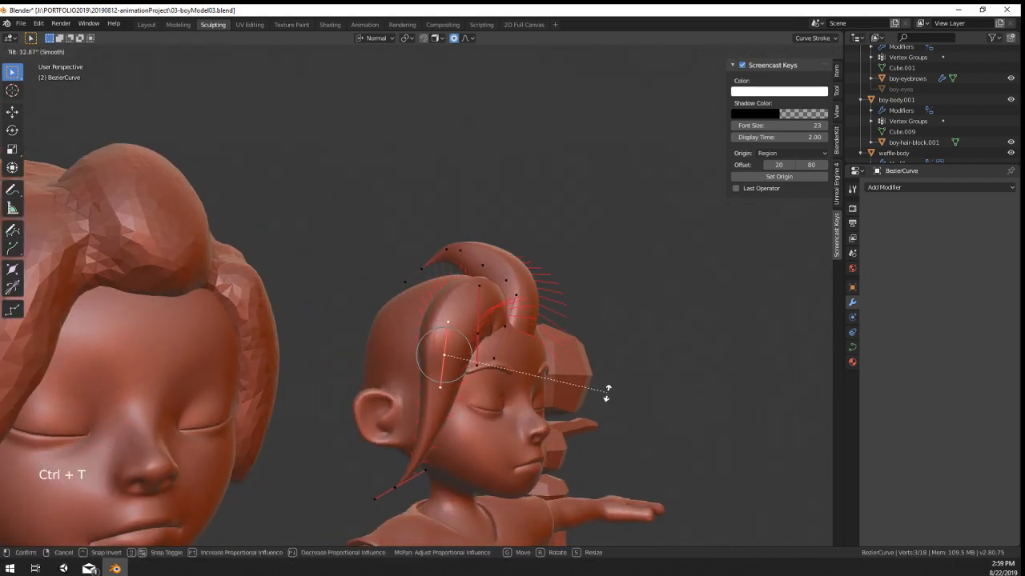
{"action": "left_click", "coordinate": [607, 393]}
Step: Reposition the upper handle of the side strand's middle control point to smooth the bend, and check the shape outside edit mode
{"action": "middle_click_drag", "start_coordinate": [592, 384], "coordinate": [560, 364]}
{"action": "scroll", "coordinate": [510, 355], "scroll_direction": "down", "scroll_amount": 2}
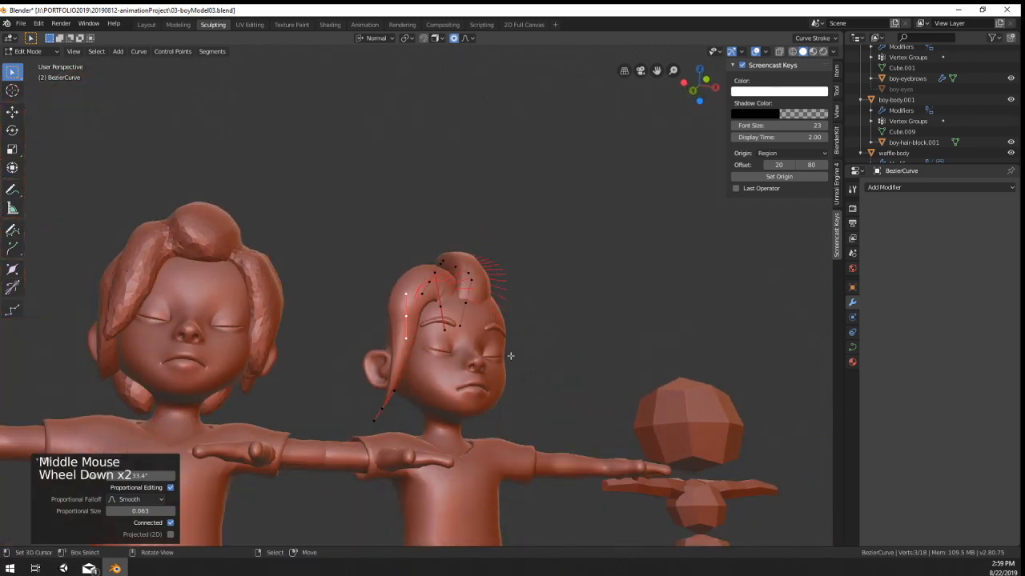
{"action": "scroll", "coordinate": [509, 356], "scroll_direction": "up", "scroll_amount": 5}
{"action": "right_click", "coordinate": [389, 319]}
{"action": "key", "text": "g"}
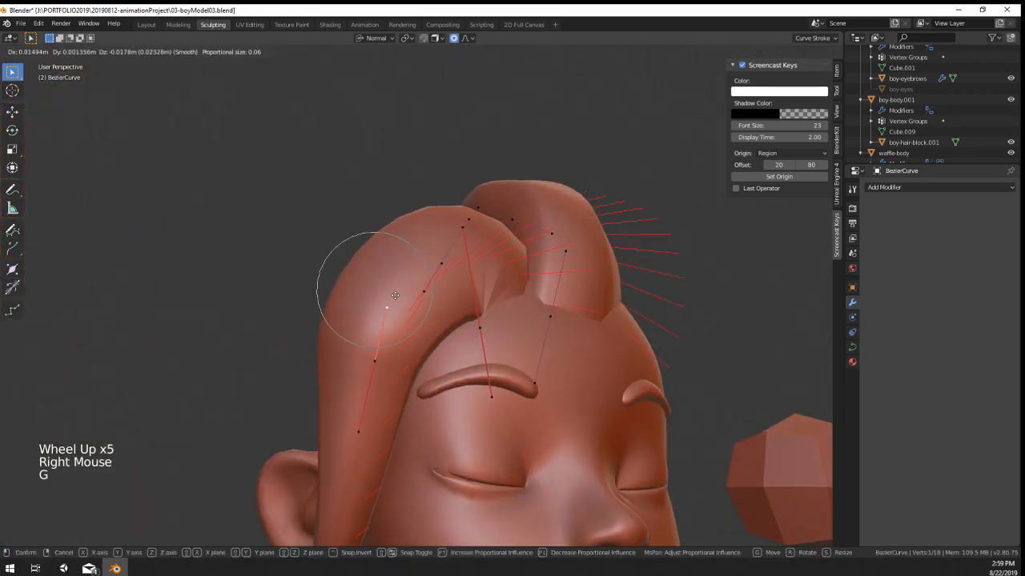
{"action": "left_click", "coordinate": [383, 450]}
{"action": "scroll", "coordinate": [383, 451], "scroll_direction": "down", "scroll_amount": 2}
{"action": "scroll", "coordinate": [363, 492], "scroll_direction": "down", "scroll_amount": 5}
{"action": "key", "text": "Tab"}
{"action": "middle_click_drag", "start_coordinate": [400, 360], "coordinate": [434, 331]}
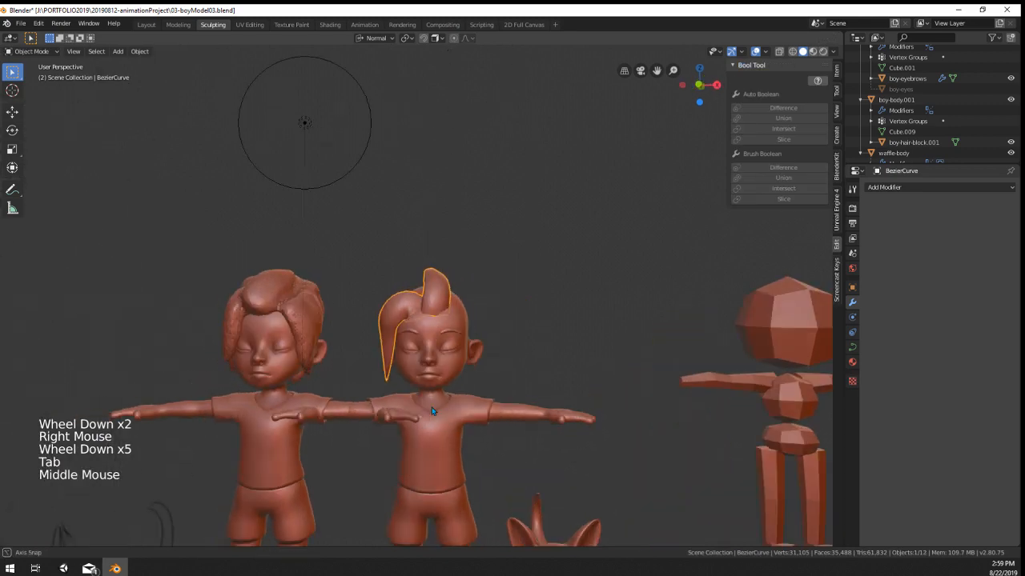
Step: Reposition the side strand's root control point at the hairline, including its upper handle, from front and side angles
{"action": "scroll", "coordinate": [435, 327], "scroll_direction": "up", "scroll_amount": 7}
{"action": "key", "text": "Tab"}
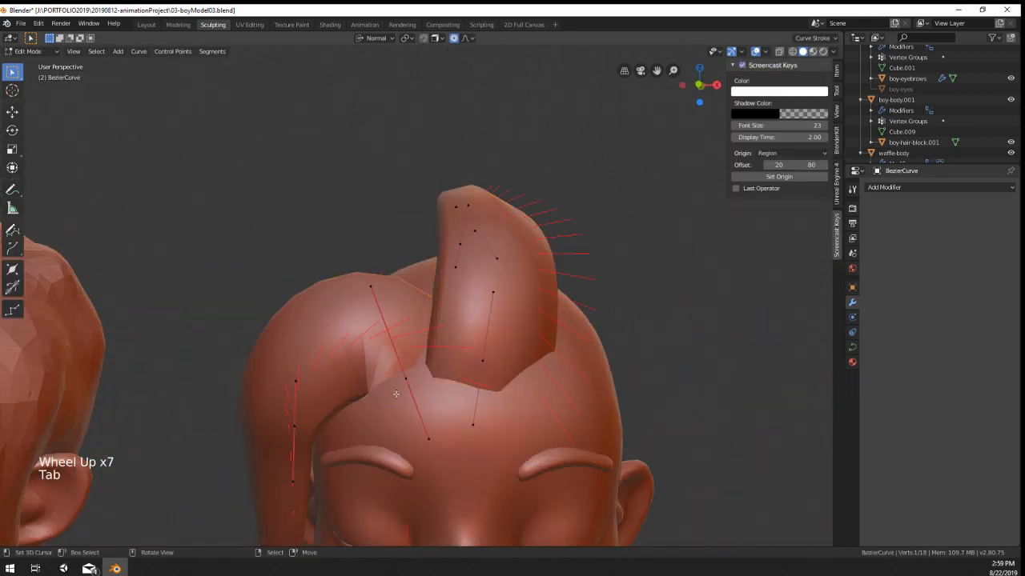
{"action": "middle_click_drag", "start_coordinate": [411, 383], "coordinate": [464, 382]}
{"action": "key", "text": "g"}
{"action": "left_click", "coordinate": [397, 376]}
{"action": "middle_click_drag", "start_coordinate": [397, 376], "coordinate": [350, 345]}
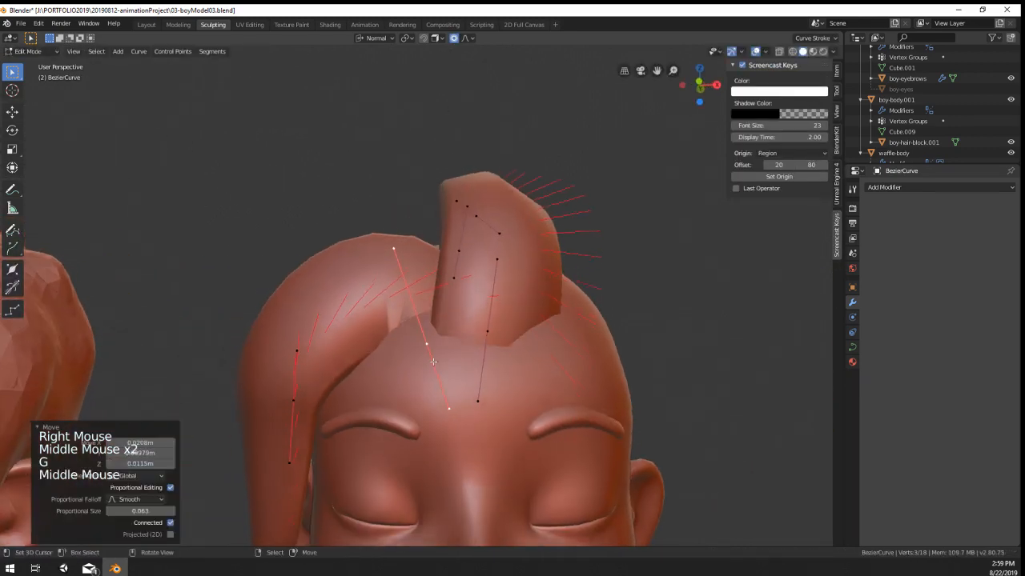
{"action": "middle_click_drag", "start_coordinate": [432, 348], "coordinate": [430, 340]}
{"action": "right_click", "coordinate": [400, 244]}
{"action": "middle_click_drag", "start_coordinate": [397, 244], "coordinate": [720, 344]}
{"action": "key", "text": "g"}
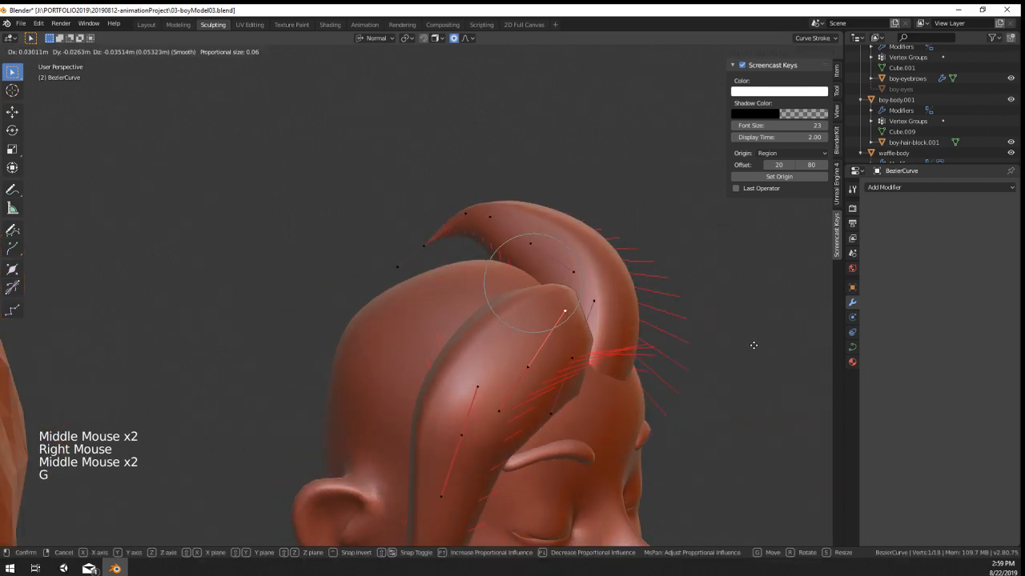
{"action": "left_click", "coordinate": [751, 342]}
Step: Examine the front and side strands beside the hair block reference from several angles
{"action": "key", "text": "Tab"}
{"action": "scroll", "coordinate": [704, 348], "scroll_direction": "down", "scroll_amount": 1}
{"action": "middle_click_drag", "start_coordinate": [552, 367], "coordinate": [503, 423]}
{"action": "key", "text": "Tab"}
{"action": "scroll", "coordinate": [452, 349], "scroll_direction": "down", "scroll_amount": 3}
{"action": "key", "text": "Tab"}
{"action": "key", "text": "Tab"}
{"action": "scroll", "coordinate": [451, 348], "scroll_direction": "up", "scroll_amount": 1}
{"action": "scroll", "coordinate": [460, 385], "scroll_direction": "down", "scroll_amount": 2}
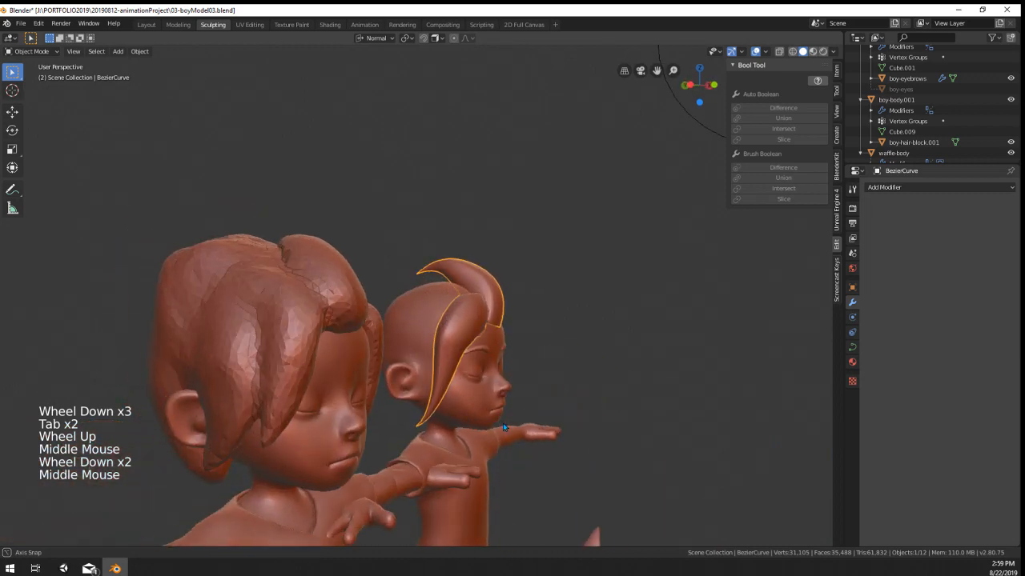
{"action": "scroll", "coordinate": [748, 364], "scroll_direction": "up", "scroll_amount": 1}
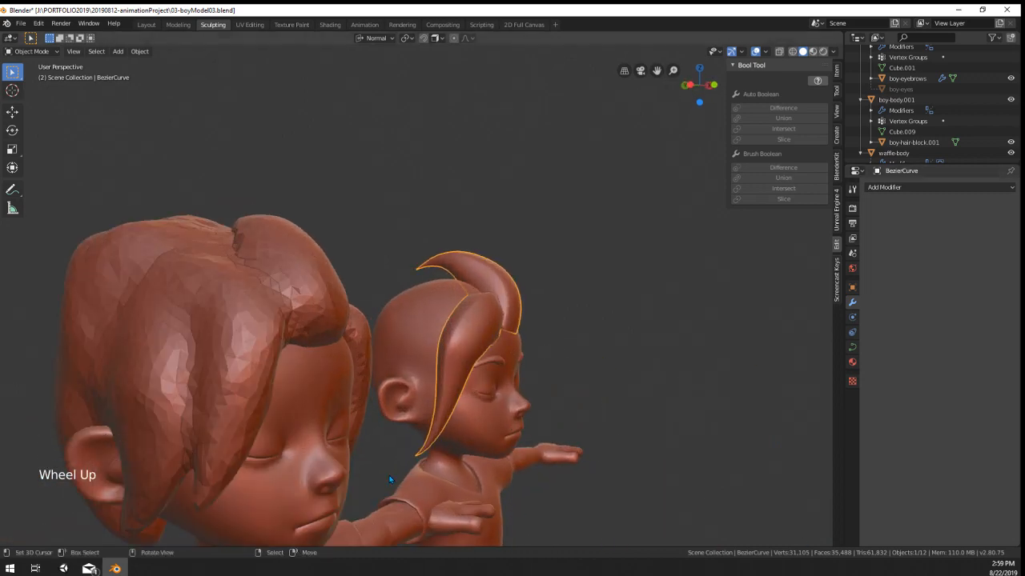
Step: Duplicate the entire side strand and place the copy behind it, about 0.073 m back and 0.062 m higher
{"action": "middle_click_drag", "start_coordinate": [389, 480], "coordinate": [462, 395]}
{"action": "scroll", "coordinate": [525, 485], "scroll_direction": "up", "scroll_amount": 4}
{"action": "key", "text": "Tab"}
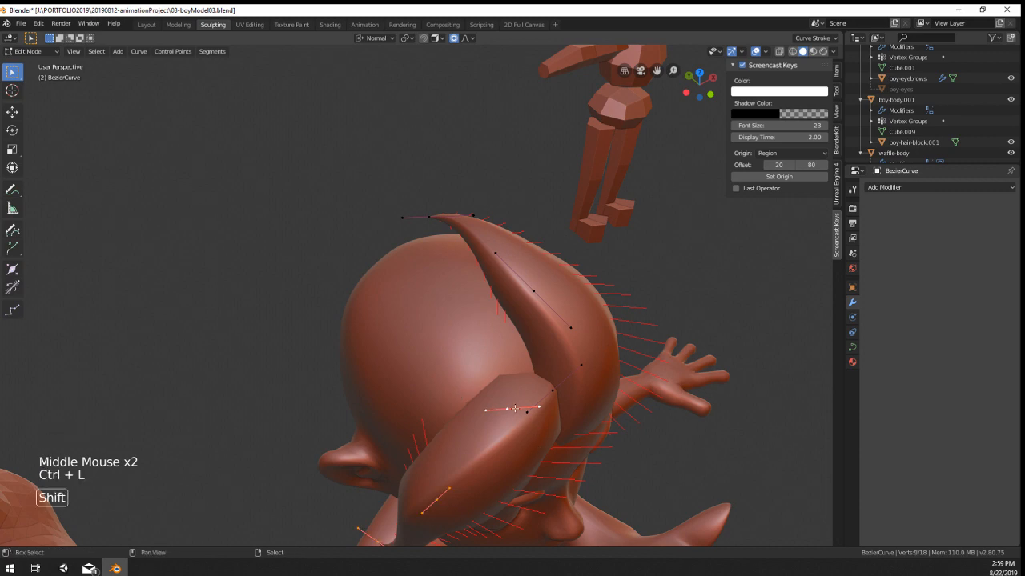
{"action": "key", "text": "shift+d"}
{"action": "left_click", "coordinate": [509, 409]}
{"action": "scroll", "coordinate": [509, 409], "scroll_direction": "down", "scroll_amount": 3}
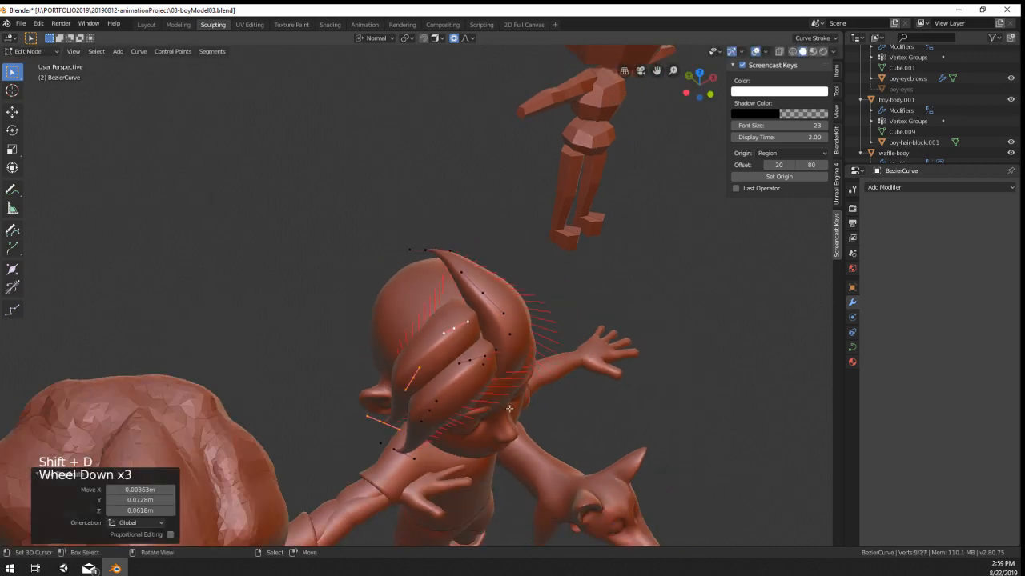
{"action": "scroll", "coordinate": [496, 385], "scroll_direction": "down", "scroll_amount": 3}
{"action": "middle_click_drag", "start_coordinate": [509, 409], "coordinate": [525, 349]}
{"action": "scroll", "coordinate": [525, 349], "scroll_direction": "up", "scroll_amount": 5}
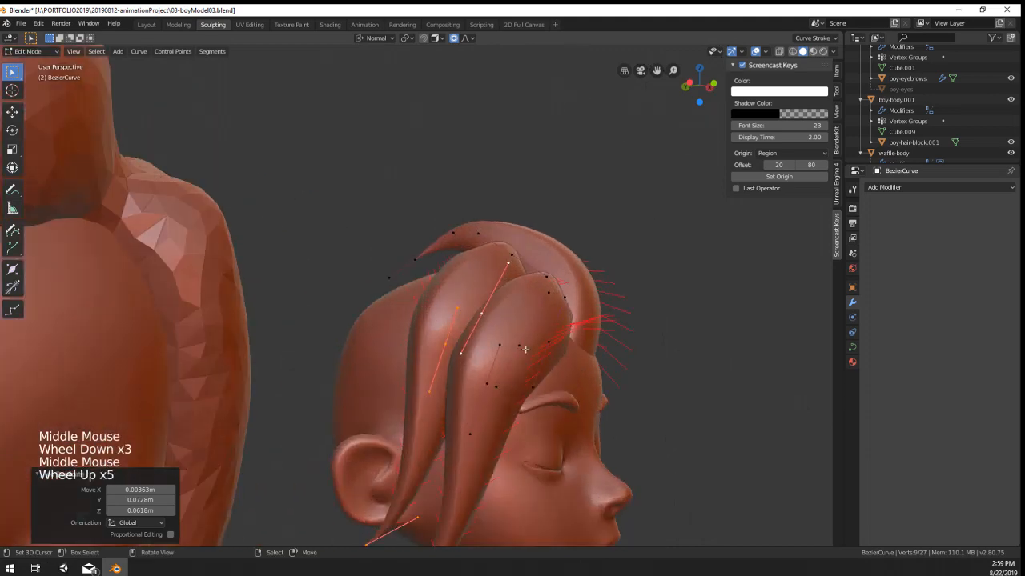
{"action": "scroll", "coordinate": [525, 349], "scroll_direction": "down", "scroll_amount": 1}
{"action": "middle_click_drag", "start_coordinate": [475, 412], "coordinate": [471, 410]}
{"action": "key", "text": "Tab"}
{"action": "scroll", "coordinate": [470, 411], "scroll_direction": "down", "scroll_amount": 3}
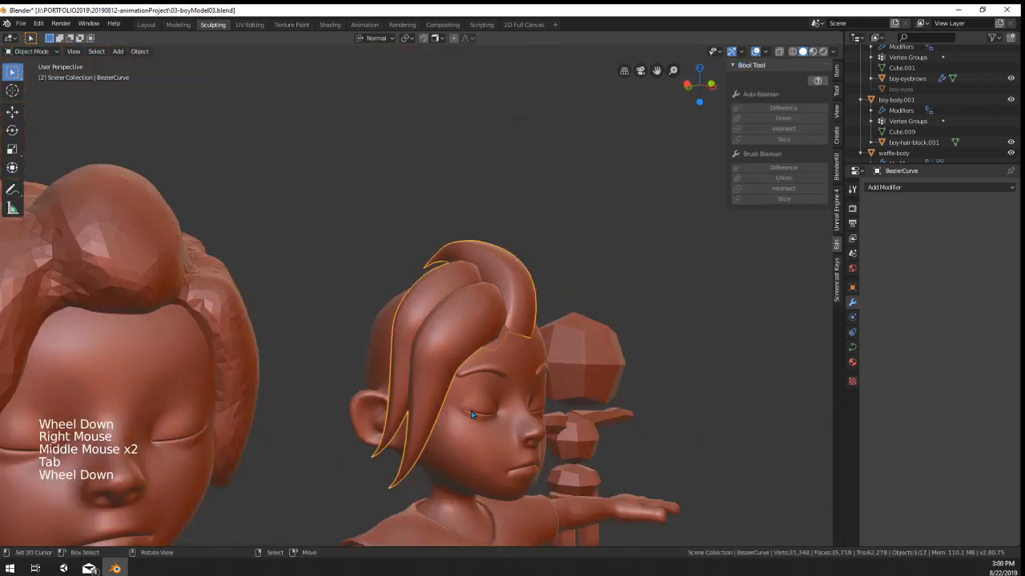
Step: Try to delete the reference boy body that carries the hair block
{"action": "right_click", "coordinate": [263, 369]}
{"action": "right_click", "coordinate": [285, 250], "text": "shift"}
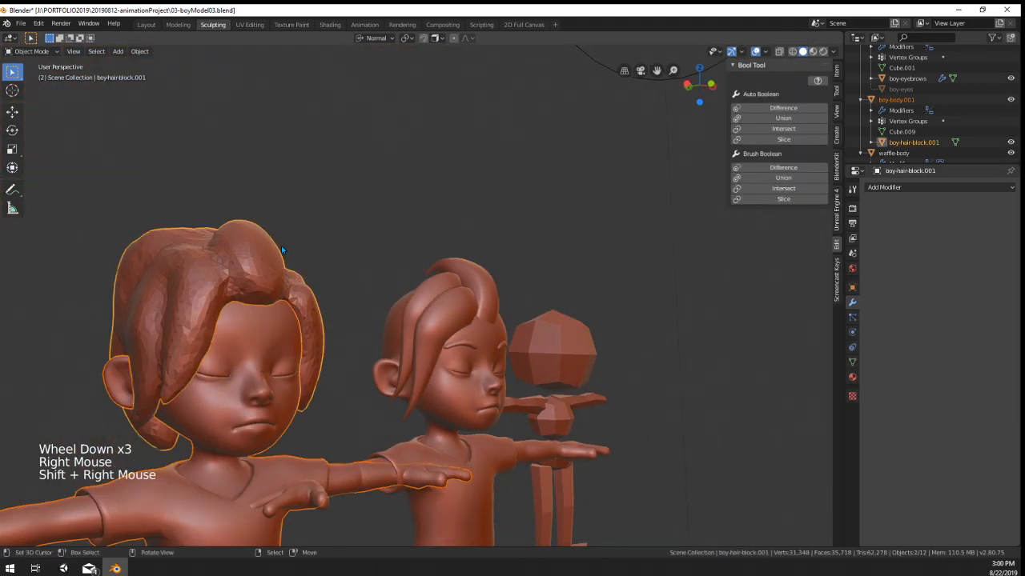
{"action": "right_click", "coordinate": [280, 416]}
{"action": "key", "text": "x"}
{"action": "left_click", "coordinate": [280, 414]}
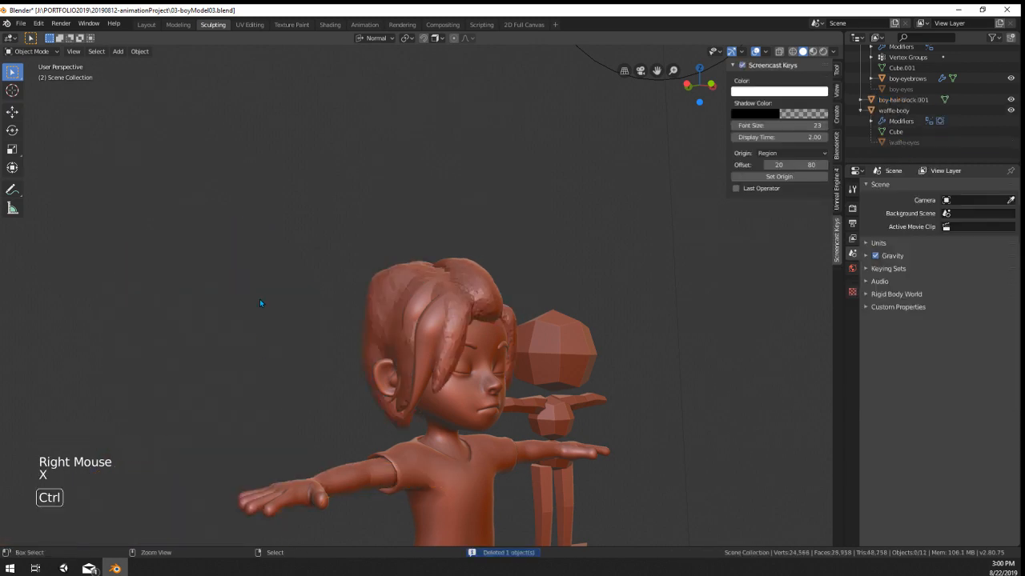
{"action": "key", "text": "ctrl+z"}
Step: Delete the duplicate reference body boy-body.001 while keeping its hair block
{"action": "right_click", "coordinate": [254, 350]}
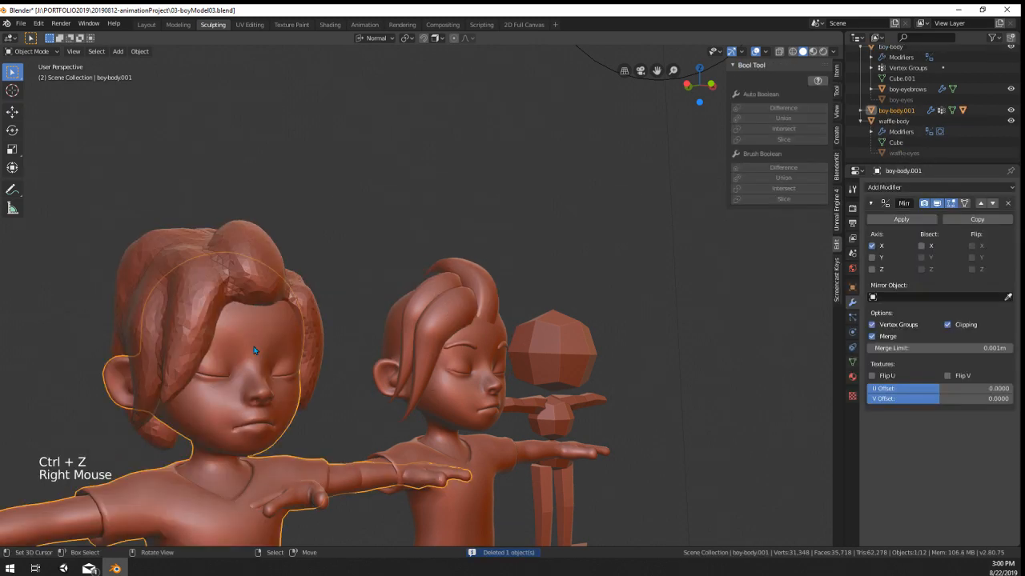
{"action": "key", "text": "x"}
{"action": "left_click", "coordinate": [268, 358]}
{"action": "scroll", "coordinate": [271, 360], "scroll_direction": "down", "scroll_amount": 4}
{"action": "scroll", "coordinate": [271, 360], "scroll_direction": "up", "scroll_amount": 4}
Step: Move the hair block boy-hair-block.001 along the X axis to stand beside the boy's head
{"action": "right_click", "coordinate": [416, 240]}
{"action": "middle_click_drag", "start_coordinate": [412, 320], "coordinate": [403, 343]}
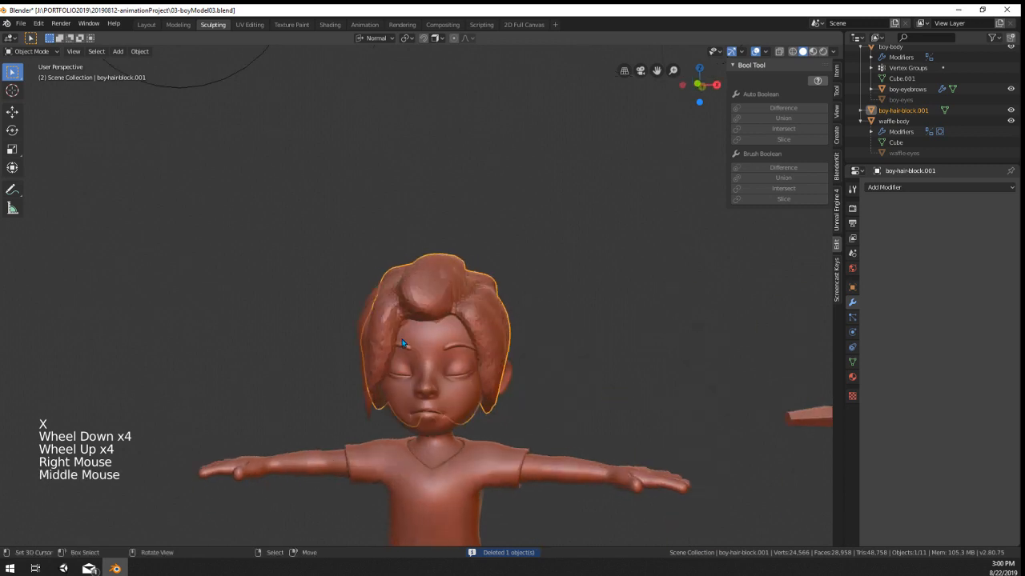
{"action": "key", "text": "y"}
{"action": "key", "text": "x"}
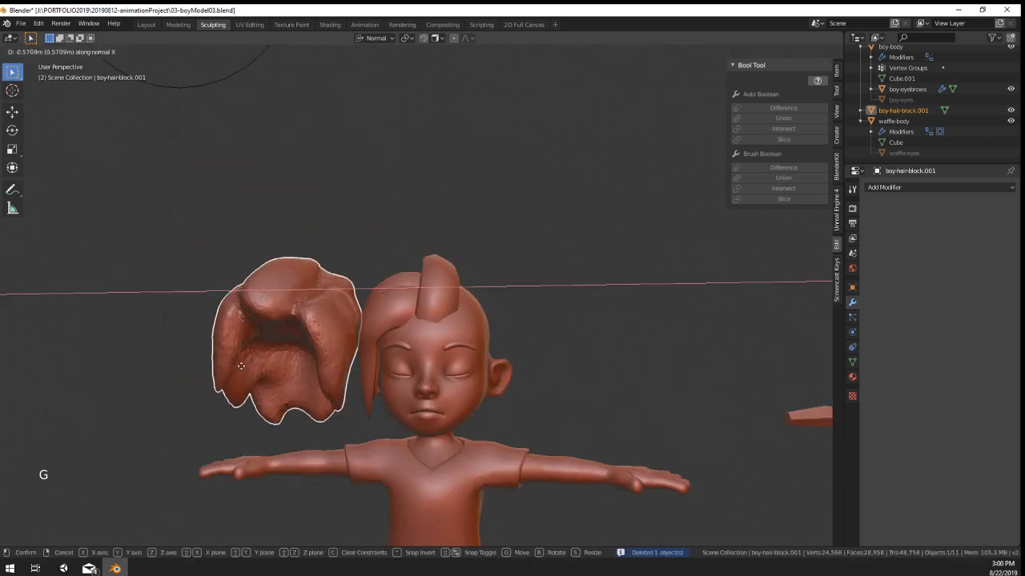
{"action": "left_click", "coordinate": [160, 366]}
Step: Isolate the hair block, curve strands, eyebrows and boy body in local view
{"action": "scroll", "coordinate": [320, 378], "scroll_direction": "down", "scroll_amount": 3}
{"action": "middle_click_drag", "start_coordinate": [384, 393], "coordinate": [448, 386]}
{"action": "right_click", "coordinate": [410, 319], "text": "shift"}
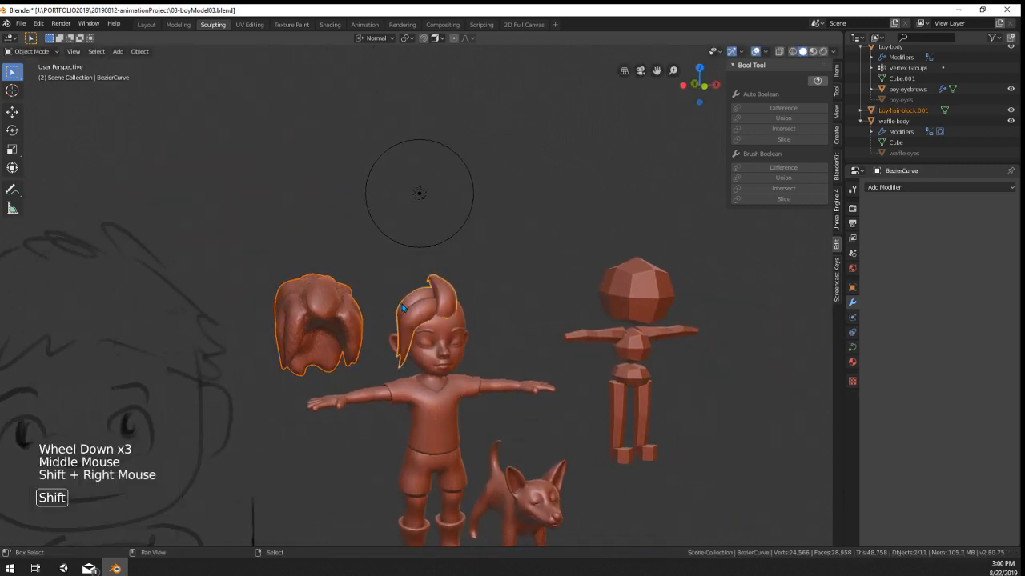
{"action": "right_click", "coordinate": [458, 348], "text": "shift"}
{"action": "right_click", "coordinate": [453, 342], "text": "shift"}
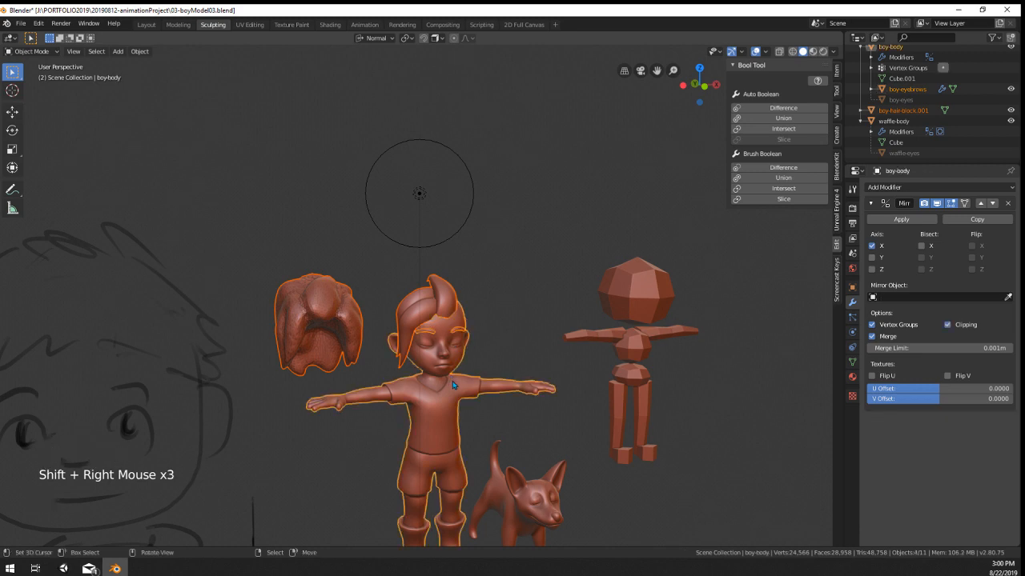
{"action": "key", "text": "KP_Divide"}
{"action": "scroll", "coordinate": [453, 383], "scroll_direction": "up", "scroll_amount": 4}
{"action": "middle_click_drag", "start_coordinate": [457, 152], "coordinate": [474, 400], "text": "shift"}
Step: Reposition the front side strand's middle and tip control points along the cheek
{"action": "right_click", "coordinate": [482, 325]}
{"action": "middle_click_drag", "start_coordinate": [482, 325], "coordinate": [464, 229]}
{"action": "right_click", "coordinate": [432, 263]}
{"action": "key", "text": "Tab"}
{"action": "middle_click_drag", "start_coordinate": [432, 264], "coordinate": [478, 275]}
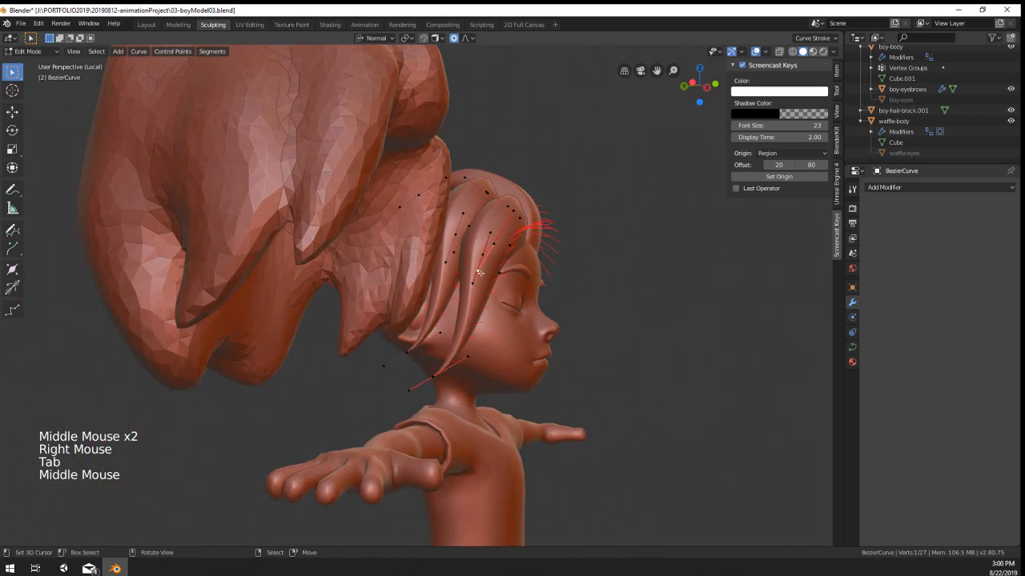
{"action": "key", "text": "g"}
{"action": "left_click", "coordinate": [482, 307]}
{"action": "right_click", "coordinate": [433, 376]}
{"action": "key", "text": "g"}
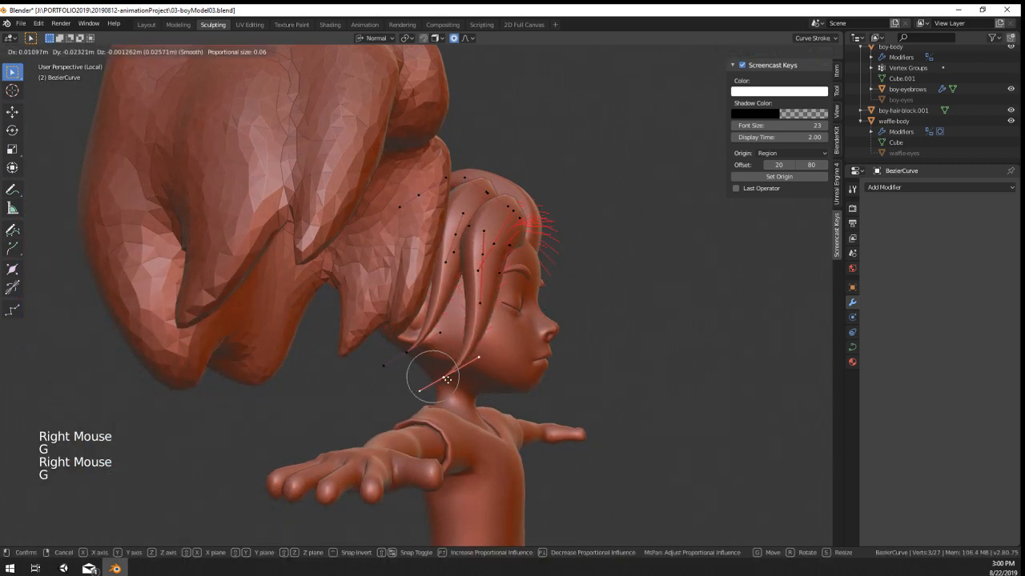
{"action": "left_click", "coordinate": [448, 383]}
Step: Scale, rotate and reposition the rear side strand's middle control point above the ear
{"action": "right_click", "coordinate": [463, 216]}
{"action": "right_click", "coordinate": [455, 235]}
{"action": "key", "text": "g"}
{"action": "left_click", "coordinate": [458, 240]}
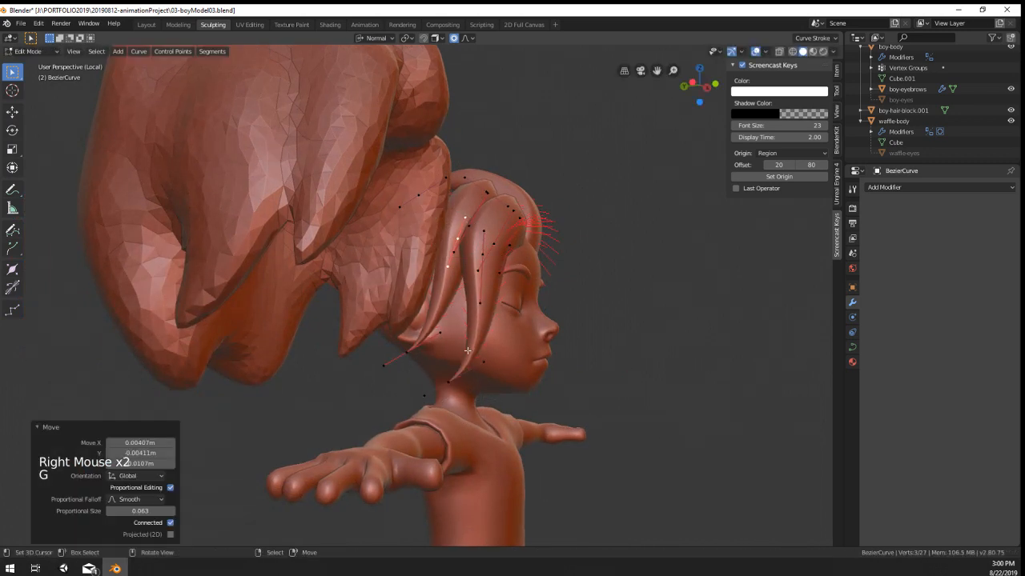
{"action": "key", "text": "s"}
{"action": "key", "text": "r"}
{"action": "key", "text": "g"}
{"action": "left_click", "coordinate": [576, 361]}
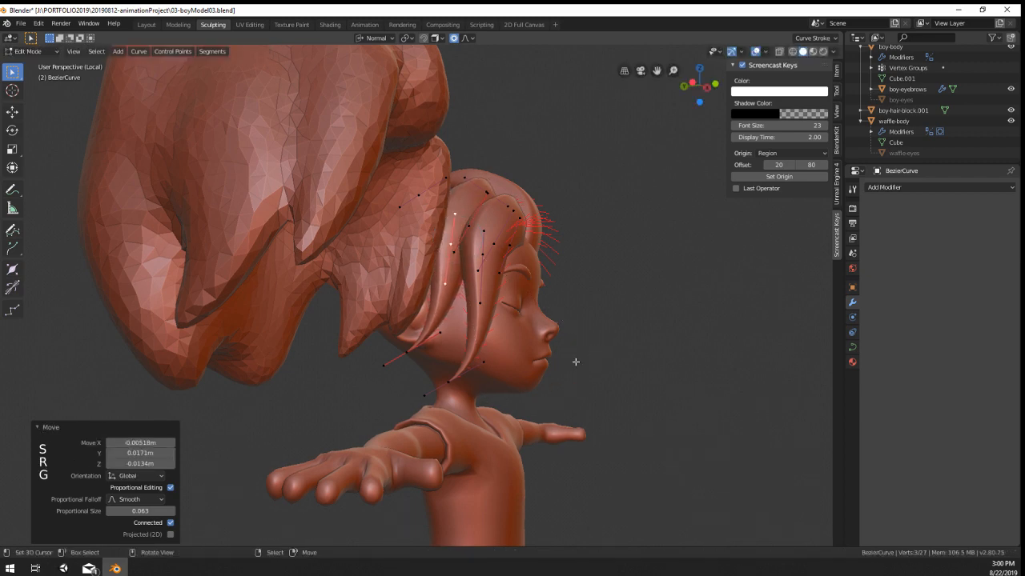
Step: Move the rear side strand's tip control point forward about 0.025 m and down about 0.044 m
{"action": "right_click", "coordinate": [418, 350]}
{"action": "key", "text": "g"}
{"action": "left_click", "coordinate": [432, 371]}
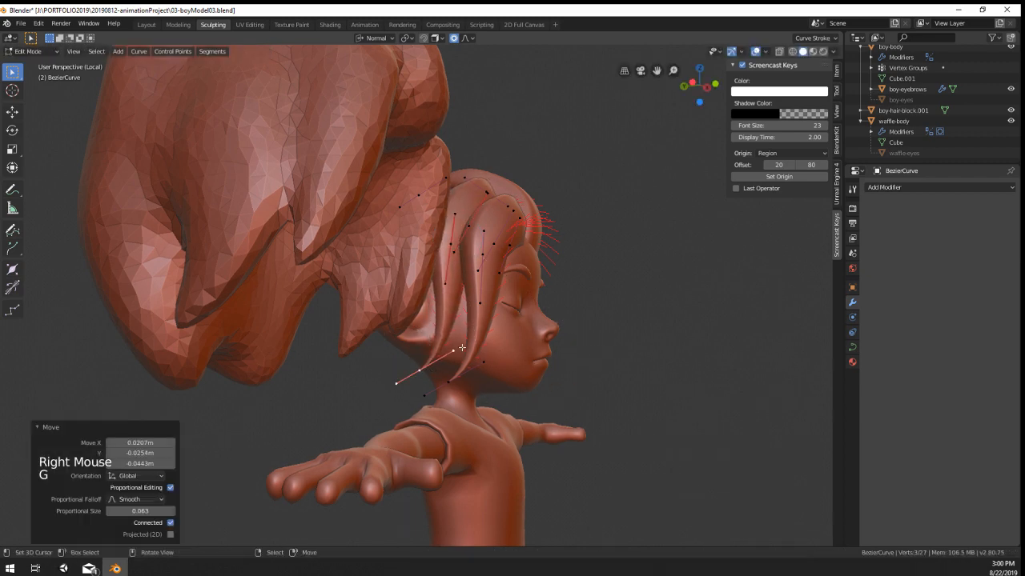
{"action": "middle_click_drag", "start_coordinate": [474, 357], "coordinate": [401, 353]}
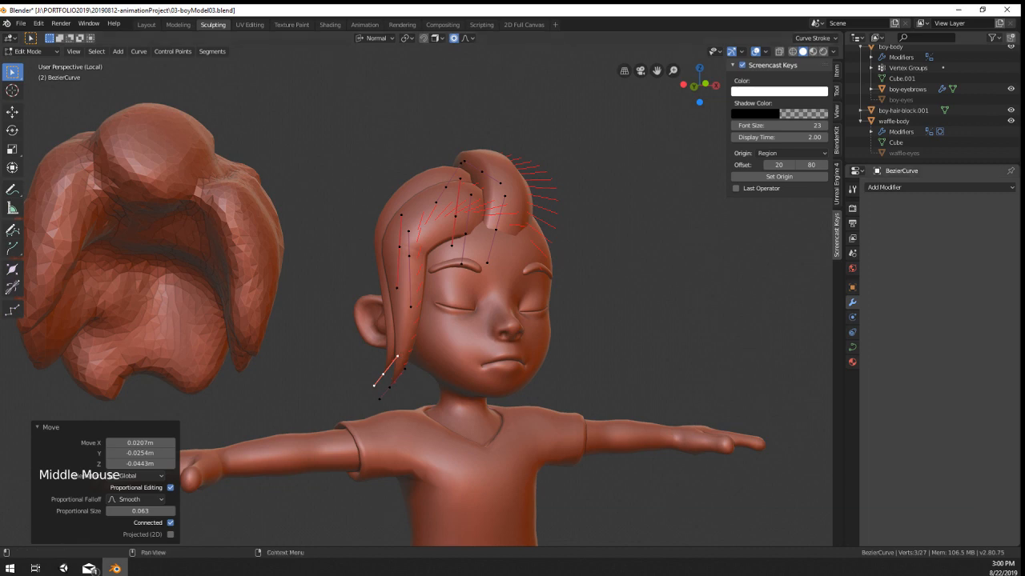
Step: Reposition the front side strand's middle control point, scale it by 0.911 and rotate it slightly
{"action": "scroll", "coordinate": [547, 335], "scroll_direction": "up", "scroll_amount": 2}
{"action": "middle_click_drag", "start_coordinate": [547, 334], "coordinate": [682, 296]}
{"action": "right_click", "coordinate": [484, 271]}
{"action": "key", "text": "g"}
{"action": "left_click", "coordinate": [717, 297]}
{"action": "key", "text": "g"}
{"action": "left_click", "coordinate": [660, 299]}
{"action": "key", "text": "s"}
{"action": "left_click", "coordinate": [672, 306]}
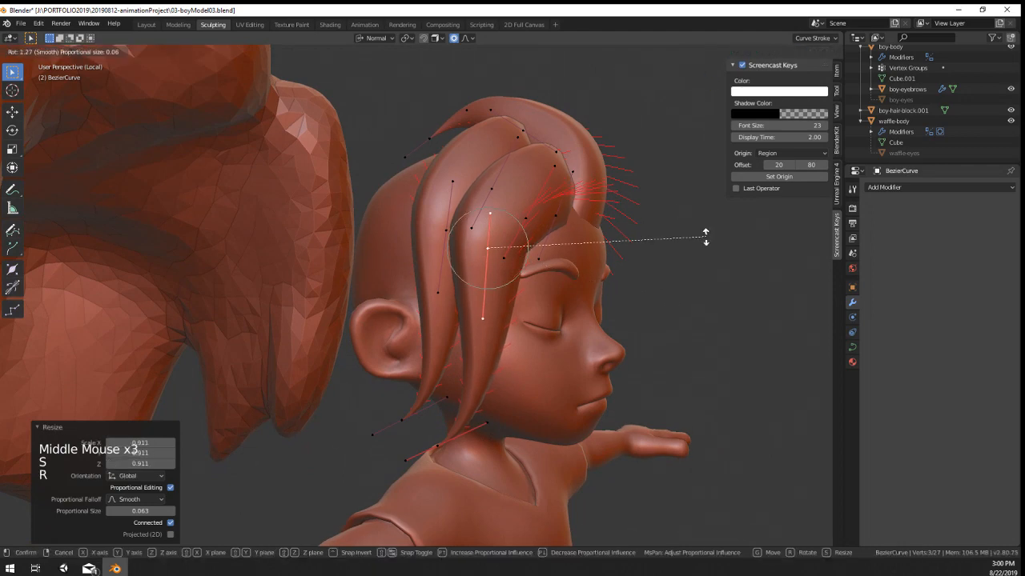
{"action": "left_click", "coordinate": [708, 265]}
{"action": "middle_click_drag", "start_coordinate": [696, 250], "coordinate": [578, 245]}
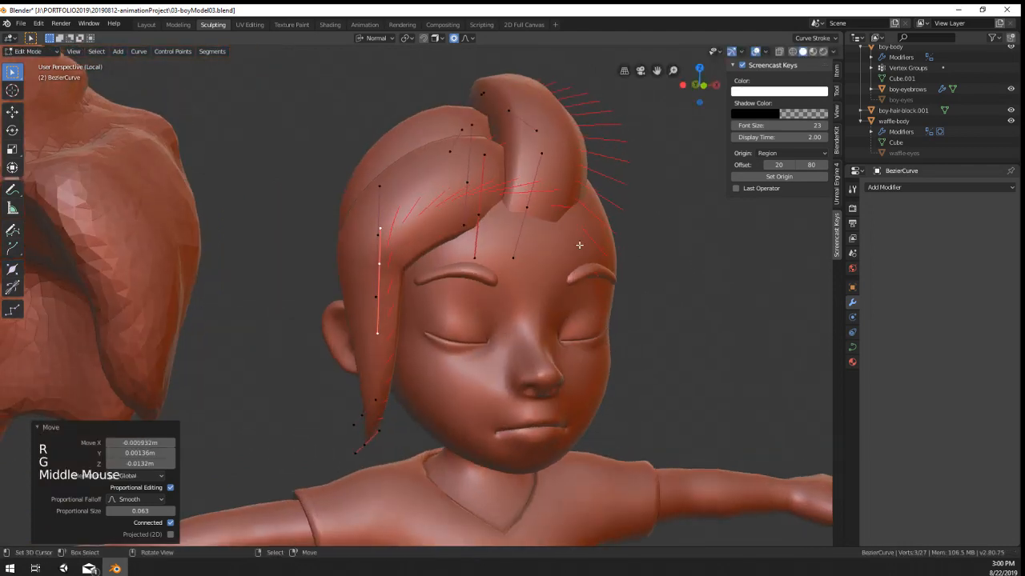
Step: Raise the upper handle of the side strand's root control point by about 0.008 m
{"action": "right_click", "coordinate": [488, 156]}
{"action": "key", "text": "g"}
{"action": "left_click", "coordinate": [484, 147]}
{"action": "scroll", "coordinate": [484, 149], "scroll_direction": "down", "scroll_amount": 1}
{"action": "middle_click_drag", "start_coordinate": [481, 159], "coordinate": [485, 120]}
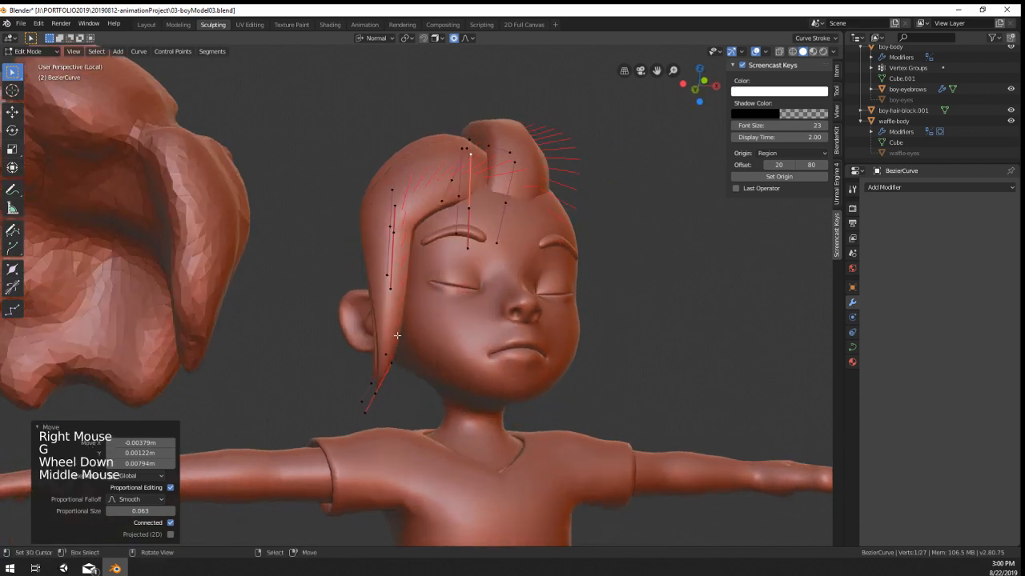
Step: Shift the lower handle of the side strand's middle control point sideways by about 0.007 m
{"action": "right_click", "coordinate": [389, 279]}
{"action": "key", "text": "g"}
{"action": "right_click", "coordinate": [399, 284]}
{"action": "key", "text": "g"}
{"action": "left_click", "coordinate": [385, 286]}
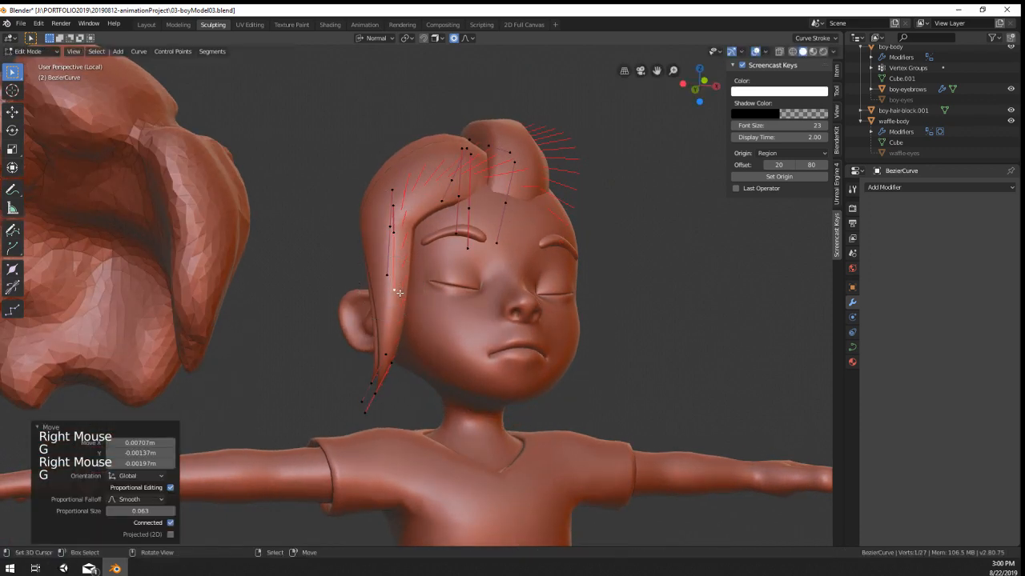
Step: Reposition the front side strand's middle and tip control points so it curves beside the cheek
{"action": "scroll", "coordinate": [385, 285], "scroll_direction": "down", "scroll_amount": 2}
{"action": "middle_click_drag", "start_coordinate": [369, 292], "coordinate": [489, 319]}
{"action": "key", "text": "Tab"}
{"action": "scroll", "coordinate": [473, 331], "scroll_direction": "up", "scroll_amount": 2}
{"action": "key", "text": "Tab"}
{"action": "right_click", "coordinate": [486, 275]}
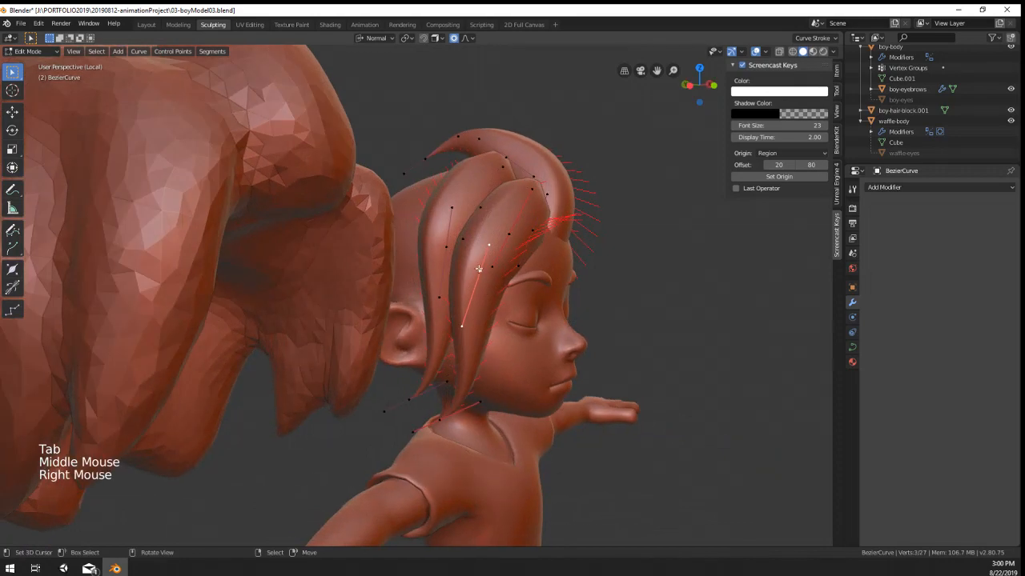
{"action": "key", "text": "g"}
{"action": "left_click", "coordinate": [508, 280]}
{"action": "middle_click_drag", "start_coordinate": [507, 281], "coordinate": [507, 257]}
{"action": "key", "text": "g"}
{"action": "left_click", "coordinate": [440, 258]}
{"action": "key", "text": "g"}
{"action": "left_click", "coordinate": [432, 365]}
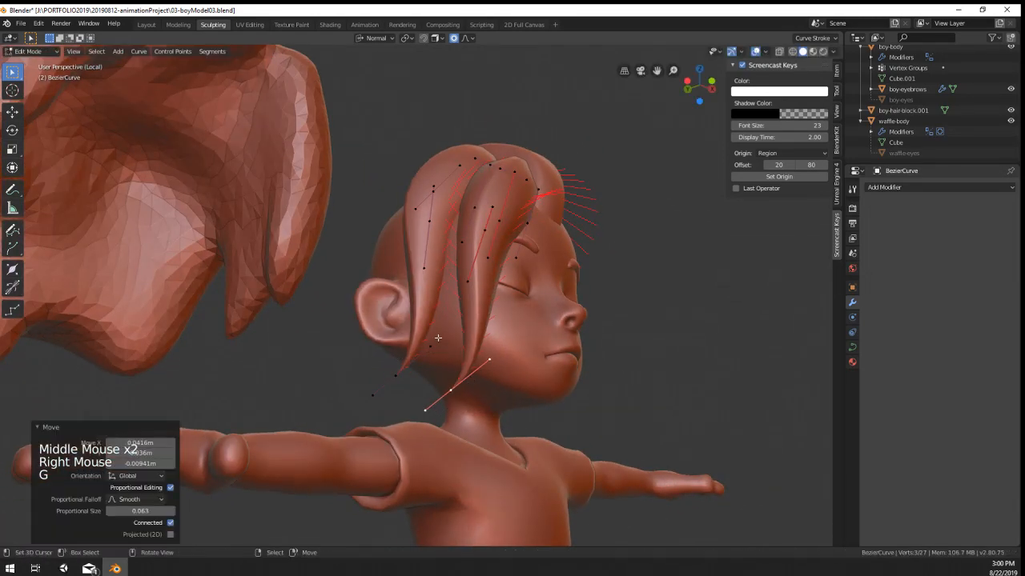
Step: Widen the rear side strand's middle control point radius by a factor of 1.132 and reposition the point
{"action": "middle_click_drag", "start_coordinate": [432, 364], "coordinate": [444, 235]}
{"action": "key", "text": "alt+s"}
{"action": "left_click", "coordinate": [490, 304]}
{"action": "key", "text": "g"}
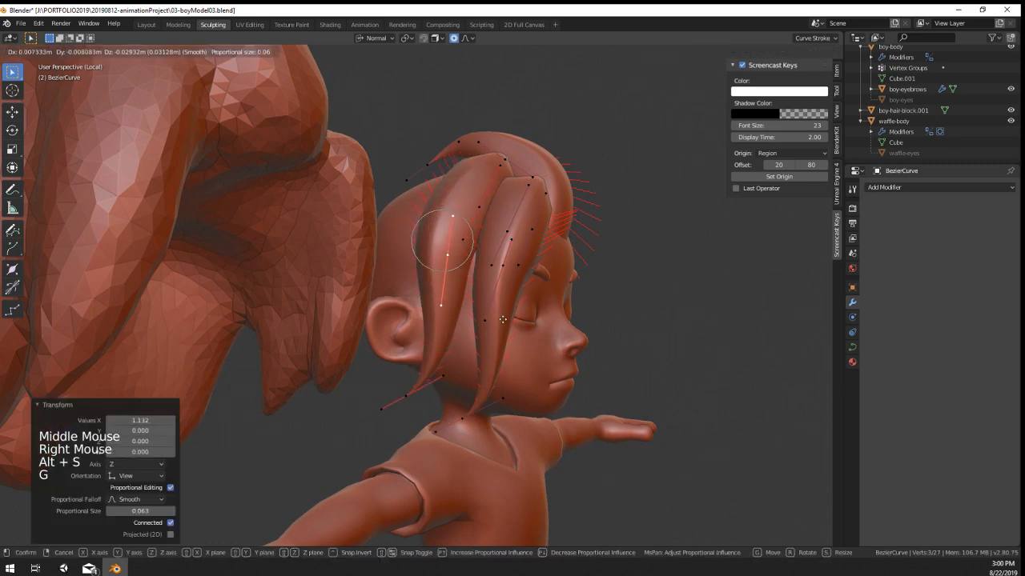
{"action": "left_click", "coordinate": [502, 320]}
Step: Reposition the rear side strand's tip control point below the ear
{"action": "right_click", "coordinate": [409, 396]}
{"action": "key", "text": "g"}
{"action": "left_click", "coordinate": [434, 402]}
Step: Examine the reshaped side strands against the hair block from several angles
{"action": "middle_click_drag", "start_coordinate": [464, 395], "coordinate": [448, 374]}
{"action": "key", "text": "Tab"}
{"action": "mouse_move", "coordinate": [390, 380]}
{"action": "middle_mouse_down"}
{"action": "mouse_move", "coordinate": [422, 385]}
{"action": "mouse_move", "coordinate": [346, 392]}
{"action": "mouse_move", "coordinate": [400, 377]}
{"action": "middle_mouse_up"}
{"action": "key", "text": "Tab"}
{"action": "key", "text": "g"}
{"action": "key", "text": "Tab"}
{"action": "scroll", "coordinate": [400, 376], "scroll_direction": "down", "scroll_amount": 3}
{"action": "scroll", "coordinate": [424, 364], "scroll_direction": "up", "scroll_amount": 3}
{"action": "right_click", "coordinate": [462, 209]}
{"action": "middle_click_drag", "start_coordinate": [463, 209], "coordinate": [504, 235]}
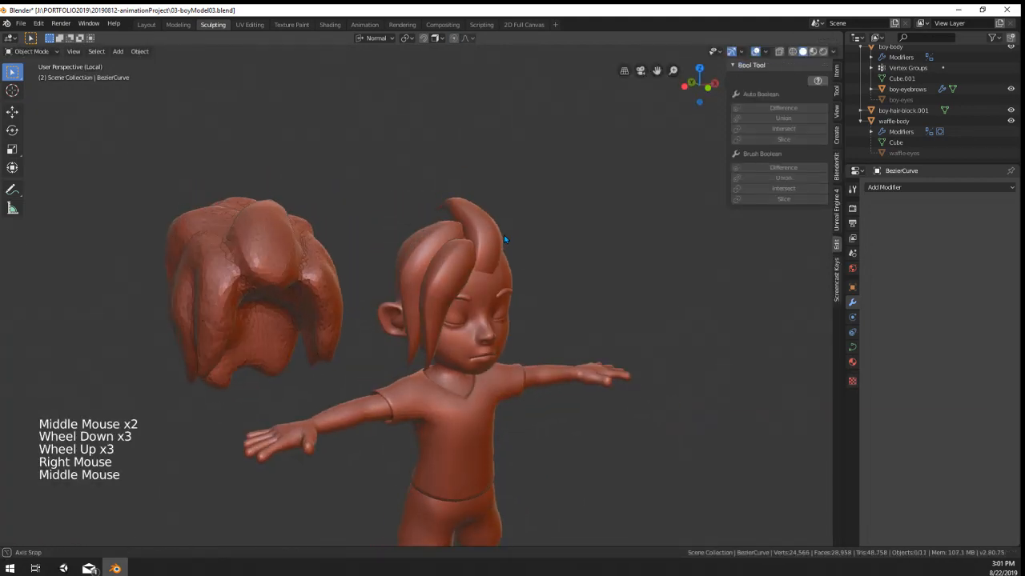
Step: Duplicate the front side strand and place the copy beside the boy's left side of the head
{"action": "right_click", "coordinate": [503, 235]}
{"action": "key", "text": "Tab"}
{"action": "scroll", "coordinate": [480, 248], "scroll_direction": "up", "scroll_amount": 1}
{"action": "right_click", "coordinate": [469, 260]}
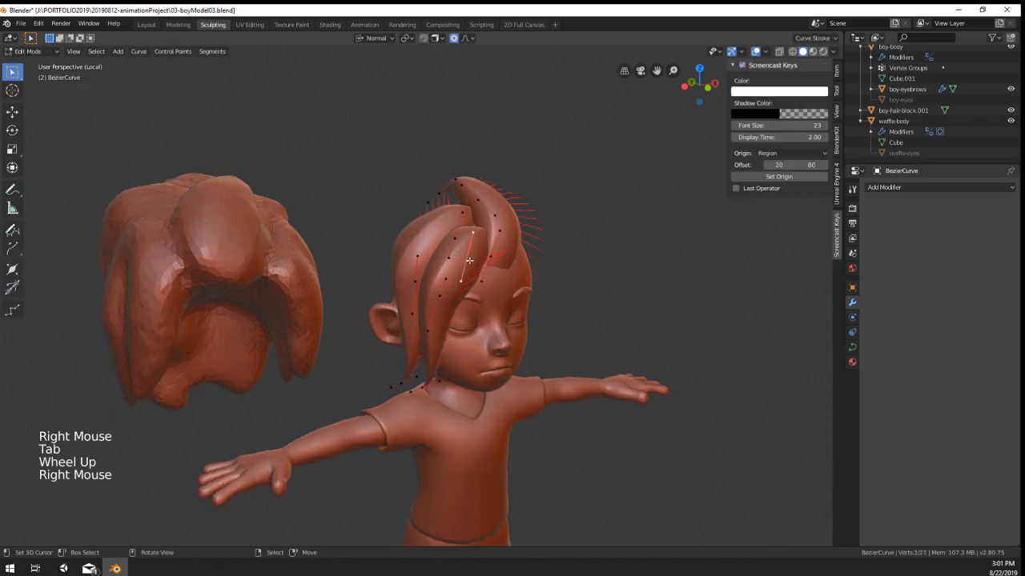
{"action": "key", "text": "ctrl+l"}
{"action": "middle_click_drag", "start_coordinate": [469, 260], "coordinate": [432, 258]}
{"action": "key", "text": "shift+d"}
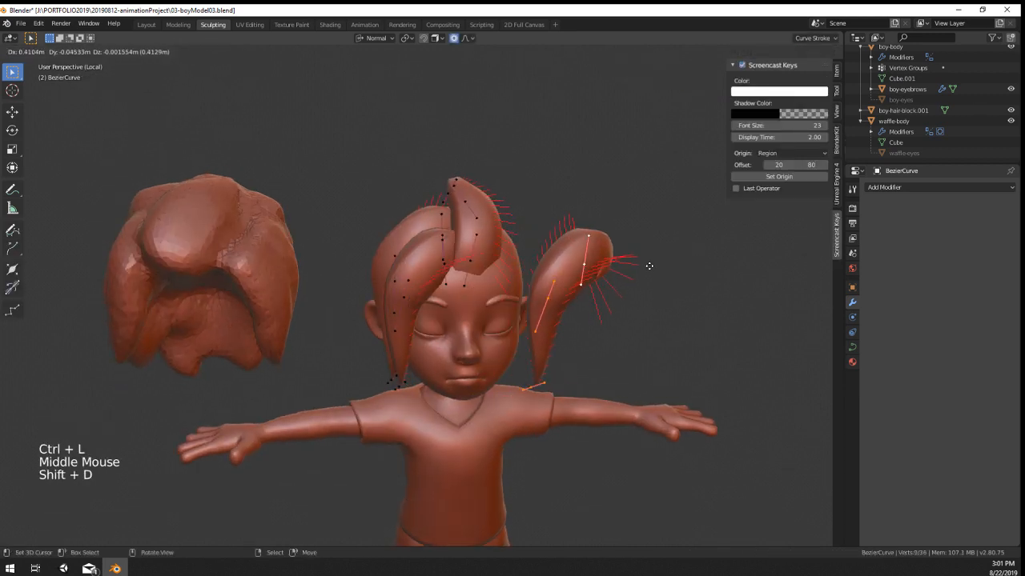
{"action": "left_click", "coordinate": [650, 266]}
{"action": "middle_click", "coordinate": [590, 273]}
Step: Move the new left strand's root control point onto the hair parting, then rotate and tilt it to follow the head
{"action": "right_click", "coordinate": [580, 272]}
{"action": "key", "text": "g"}
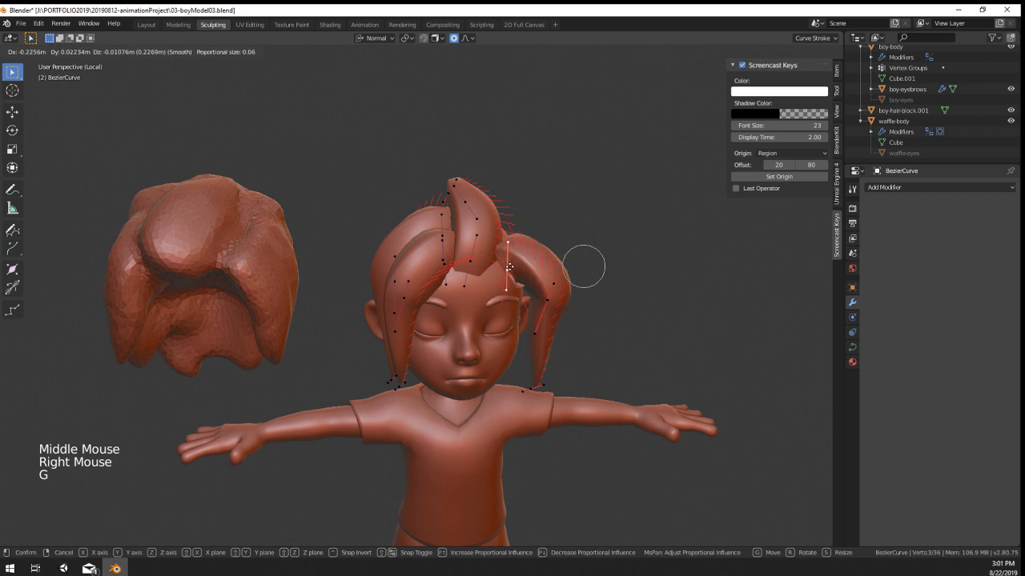
{"action": "scroll", "coordinate": [551, 299], "scroll_direction": "up", "scroll_amount": 5}
{"action": "left_click", "coordinate": [550, 299]}
{"action": "right_click", "coordinate": [549, 299]}
{"action": "middle_click_drag", "start_coordinate": [549, 299], "coordinate": [533, 377]}
{"action": "right_click", "coordinate": [421, 343]}
{"action": "key", "text": "r"}
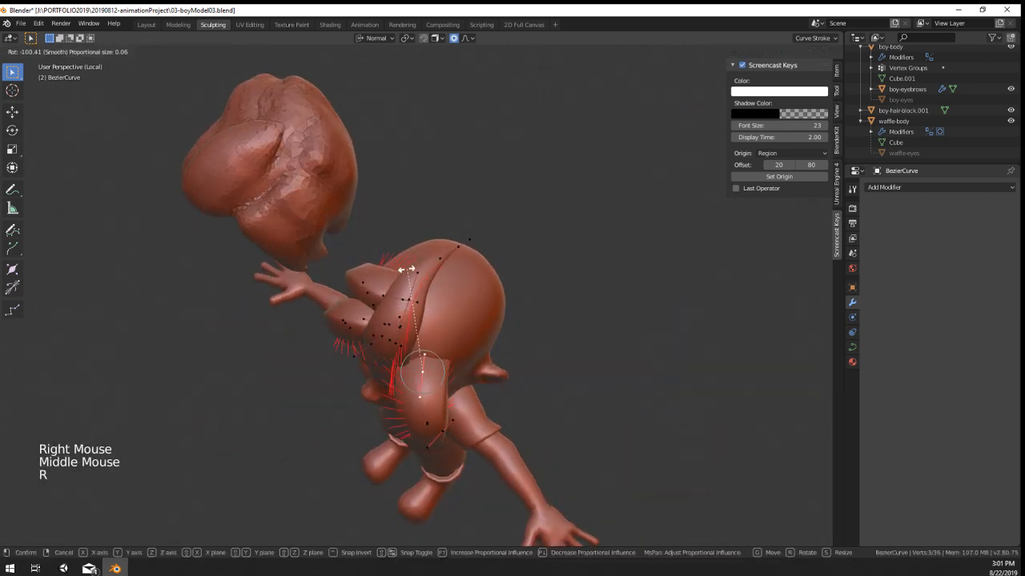
{"action": "key", "text": "g"}
{"action": "left_click", "coordinate": [375, 273]}
{"action": "key", "text": "ctrl+t"}
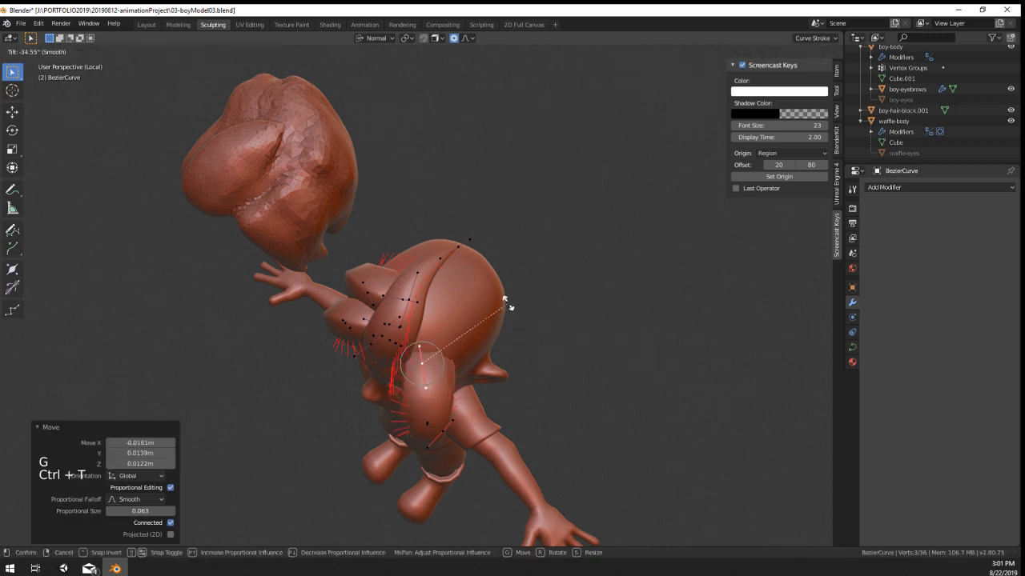
{"action": "left_click", "coordinate": [347, 511]}
Step: Move the new left strand's middle control point back along the side of the head
{"action": "middle_click_drag", "start_coordinate": [347, 511], "coordinate": [505, 361]}
{"action": "right_click", "coordinate": [446, 403]}
{"action": "right_click", "coordinate": [449, 409]}
{"action": "key", "text": "g"}
{"action": "left_click", "coordinate": [508, 369]}
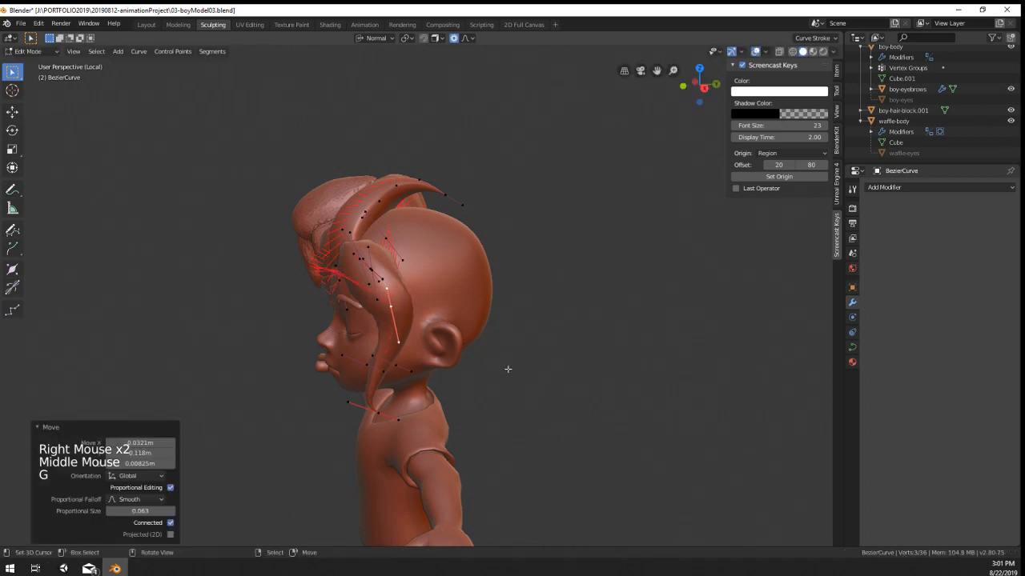
Step: Rotate the new left strand's tip control point and move it back toward the neck
{"action": "right_click", "coordinate": [375, 413]}
{"action": "key", "text": "r"}
{"action": "left_click", "coordinate": [347, 485]}
{"action": "key", "text": "g"}
{"action": "left_click", "coordinate": [368, 481]}
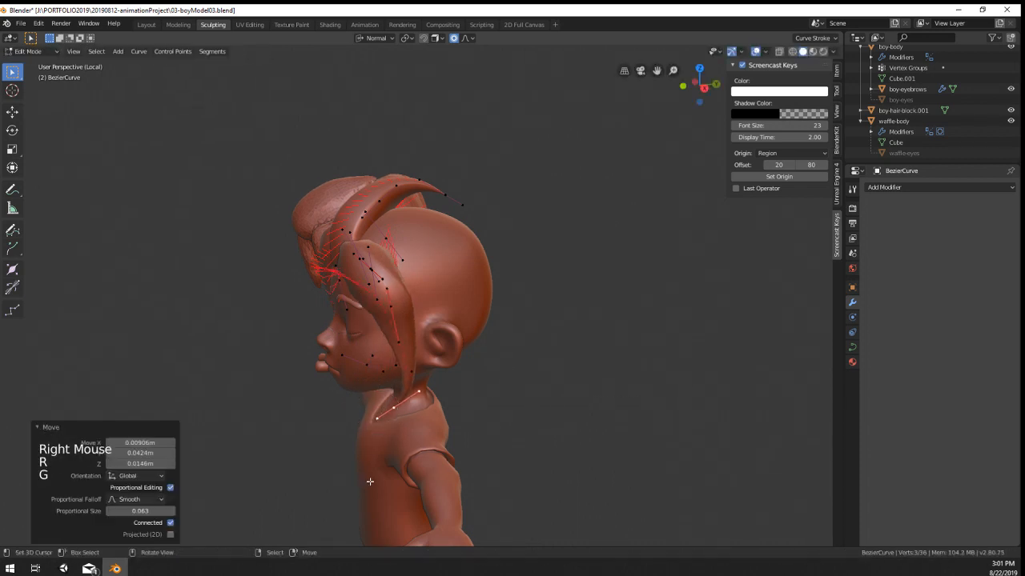
{"action": "middle_click_drag", "start_coordinate": [368, 482], "coordinate": [460, 436]}
Step: Tilt the new left strand's middle control point and bring it closer to the side of the face
{"action": "scroll", "coordinate": [459, 436], "scroll_direction": "up", "scroll_amount": 2}
{"action": "right_click", "coordinate": [589, 225]}
{"action": "key", "text": "ctrl+t"}
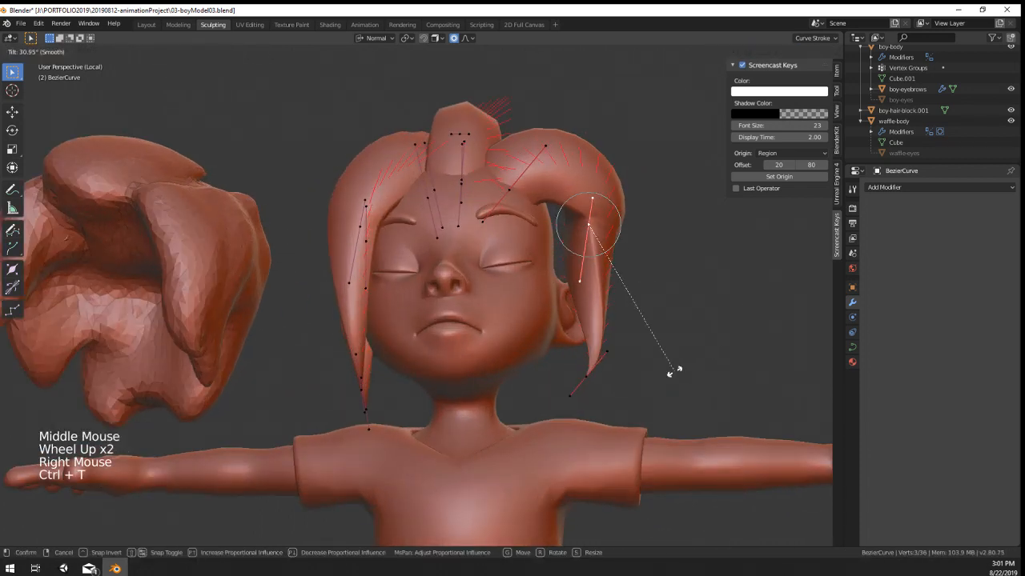
{"action": "left_click", "coordinate": [594, 412]}
{"action": "key", "text": "g"}
{"action": "left_click", "coordinate": [563, 414]}
{"action": "middle_click_drag", "start_coordinate": [563, 414], "coordinate": [560, 366]}
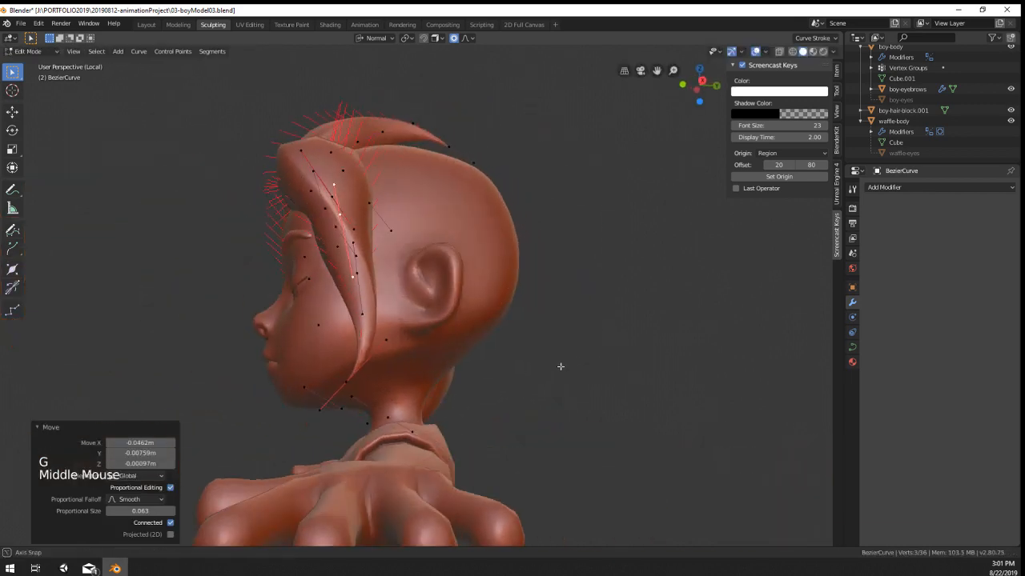
{"action": "key", "text": "g"}
{"action": "left_click", "coordinate": [573, 370]}
Step: Reposition the new left strand's tip control point near the jaw and check the strand's shape
{"action": "right_click", "coordinate": [342, 386]}
{"action": "middle_click_drag", "start_coordinate": [343, 385], "coordinate": [449, 404]}
{"action": "key", "text": "g"}
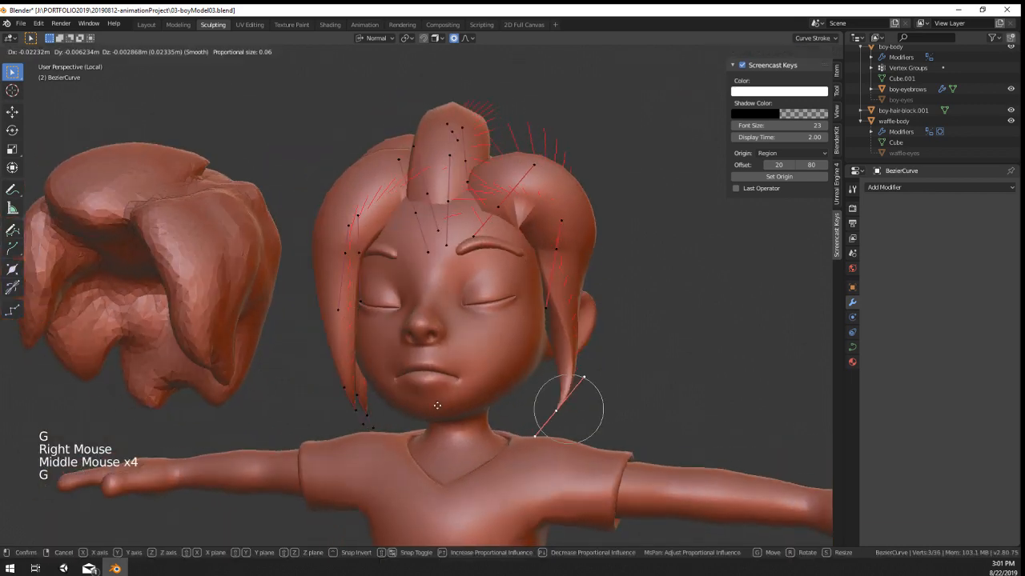
{"action": "scroll", "coordinate": [401, 417], "scroll_direction": "down", "scroll_amount": 1}
{"action": "key", "text": "Tab"}
{"action": "scroll", "coordinate": [531, 376], "scroll_direction": "down", "scroll_amount": 1}
{"action": "scroll", "coordinate": [531, 376], "scroll_direction": "up", "scroll_amount": 2}
{"action": "middle_click_drag", "start_coordinate": [530, 376], "coordinate": [538, 385]}
Step: Pull the left strand's middle upper handle up and outward, and tilt that control point by -12.3°
{"action": "key", "text": "Tab"}
{"action": "scroll", "coordinate": [538, 379], "scroll_direction": "up", "scroll_amount": 1}
{"action": "right_click", "coordinate": [568, 227]}
{"action": "key", "text": "g"}
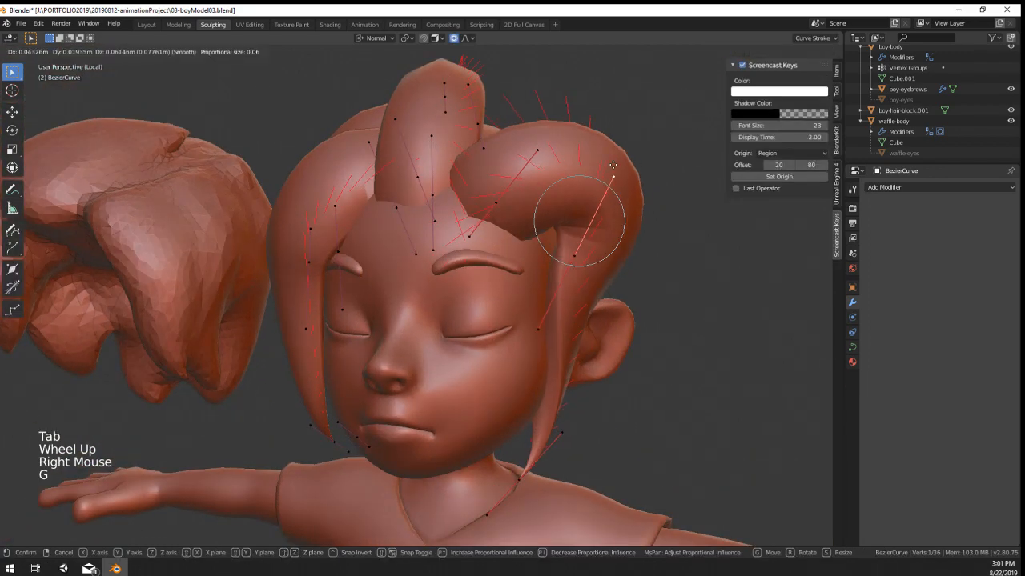
{"action": "left_click", "coordinate": [603, 178]}
{"action": "middle_click_drag", "start_coordinate": [606, 236], "coordinate": [605, 217]}
{"action": "right_click", "coordinate": [569, 226]}
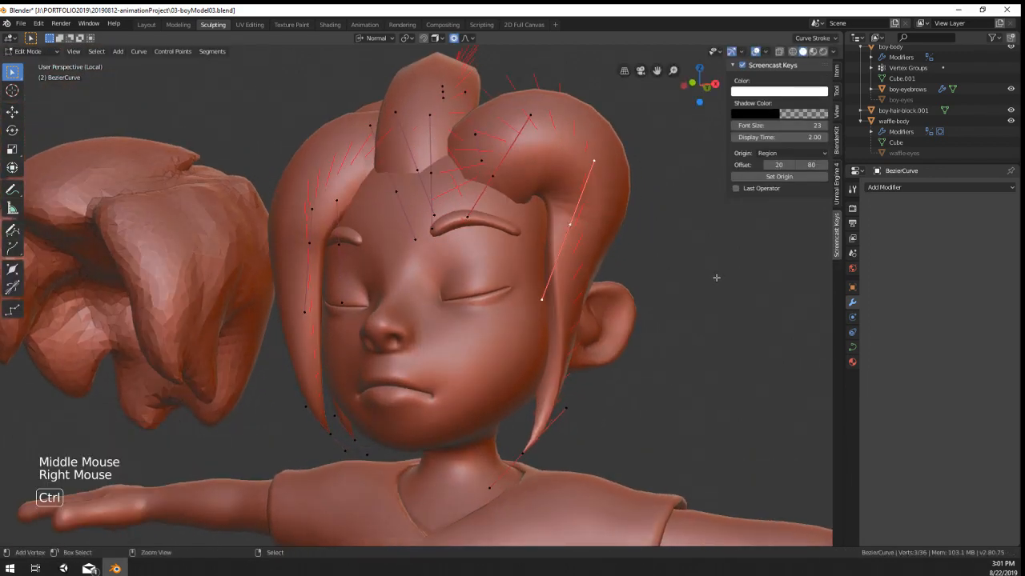
{"action": "key", "text": "ctrl+t"}
{"action": "left_click", "coordinate": [681, 230]}
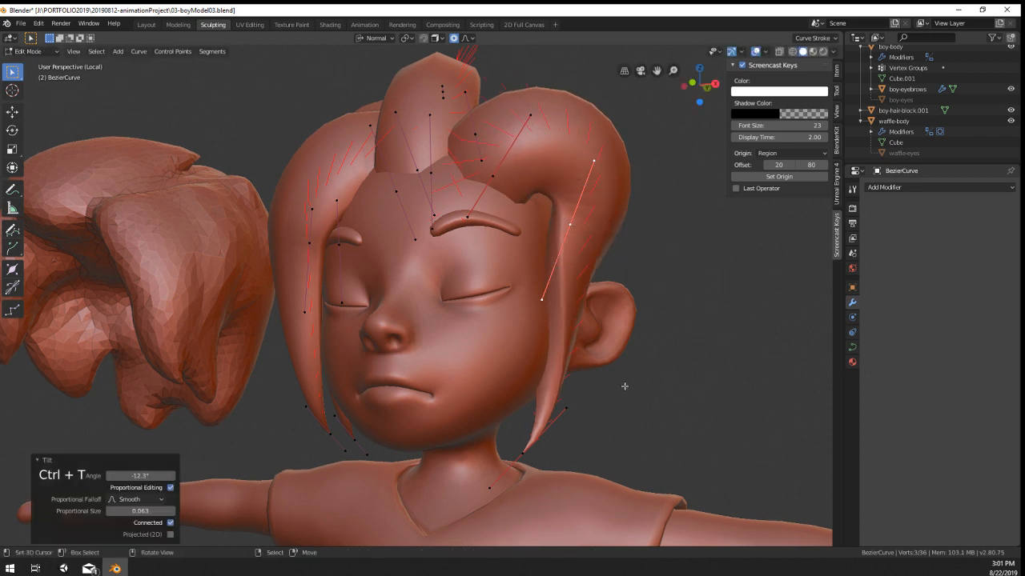
Step: Tilt the left strand's tip control point by 127° and move it outward from the neck
{"action": "right_click", "coordinate": [534, 452]}
{"action": "key", "text": "ctrl+t"}
{"action": "left_click", "coordinate": [562, 414]}
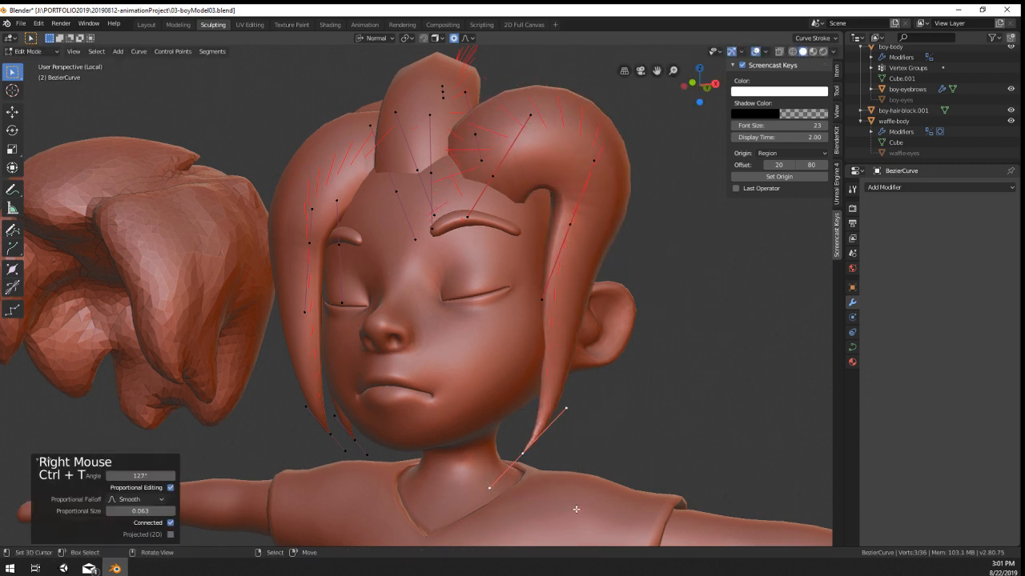
{"action": "middle_click_drag", "start_coordinate": [659, 380], "coordinate": [678, 379]}
{"action": "key", "text": "g"}
{"action": "left_click", "coordinate": [708, 388]}
Step: Shorten the left strand's middle control point handles and move the point in toward the temple
{"action": "right_click", "coordinate": [625, 238]}
{"action": "key", "text": "s"}
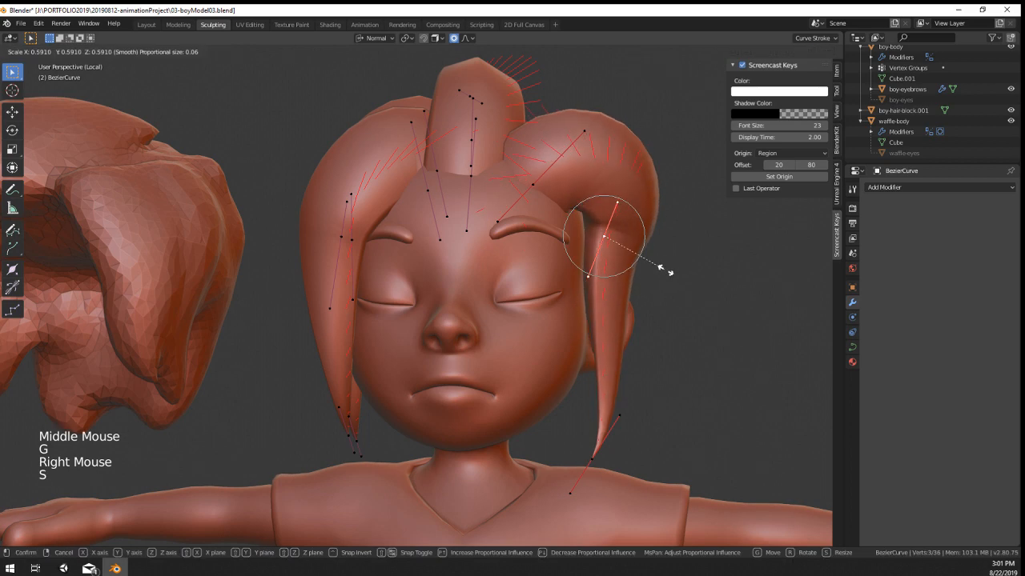
{"action": "left_click", "coordinate": [662, 272]}
{"action": "key", "text": "g"}
{"action": "left_click", "coordinate": [634, 276]}
{"action": "middle_click_drag", "start_coordinate": [634, 275], "coordinate": [553, 277]}
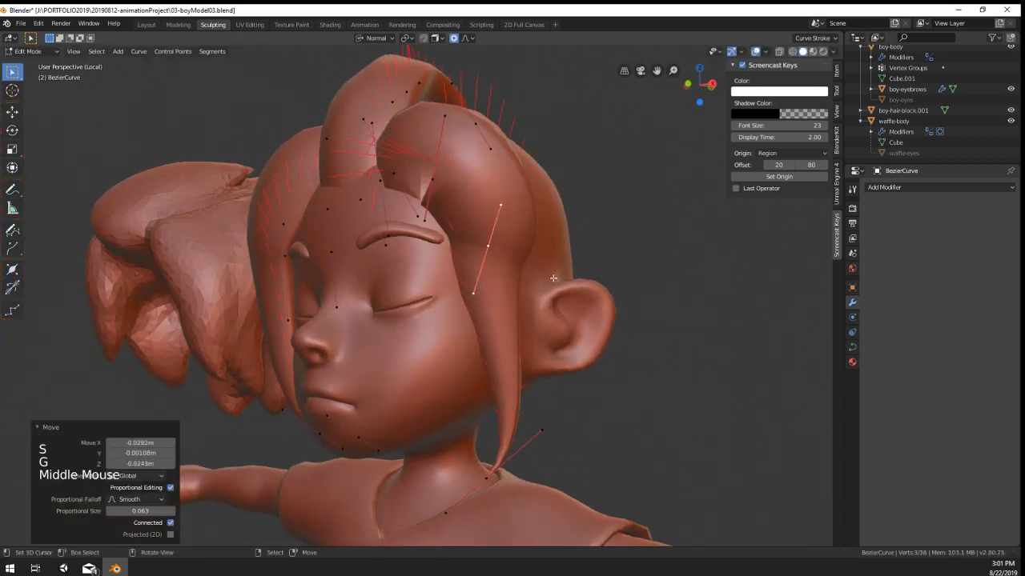
Step: Shrink the left strand's root radius by a factor of about 0.72 and adjust the middle control point's radius
{"action": "right_click", "coordinate": [433, 183]}
{"action": "middle_click_drag", "start_coordinate": [527, 233], "coordinate": [552, 265]}
{"action": "key", "text": "alt+s"}
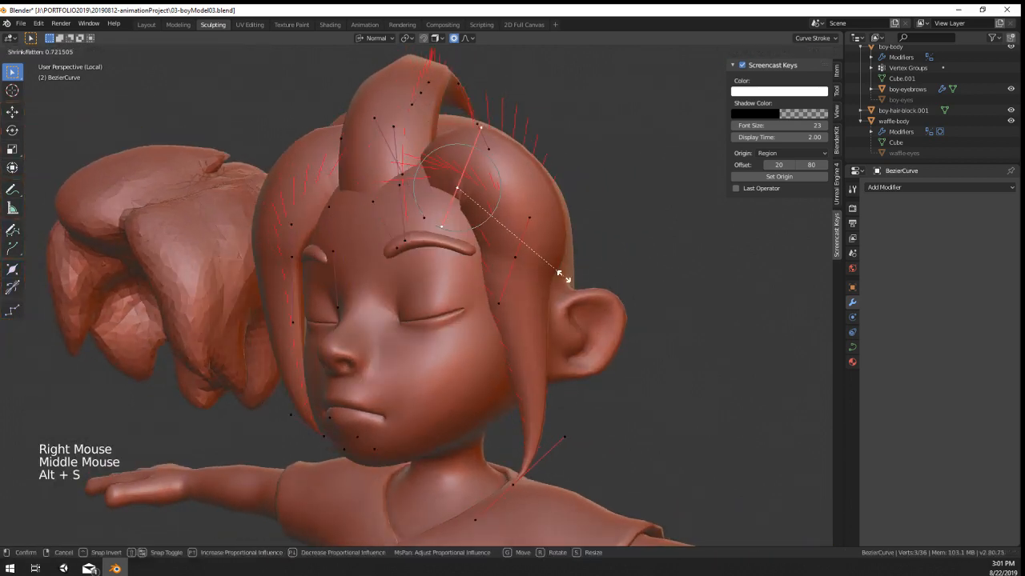
{"action": "left_click", "coordinate": [561, 275]}
{"action": "right_click", "coordinate": [515, 257]}
{"action": "key", "text": "alt+s"}
{"action": "left_click", "coordinate": [634, 314]}
Step: Lengthen the left strand's middle handles by a factor of 1.924 and reposition the point in front of the ear
{"action": "middle_click_drag", "start_coordinate": [634, 314], "coordinate": [608, 306]}
{"action": "key", "text": "g"}
{"action": "left_click", "coordinate": [617, 316]}
{"action": "key", "text": "s"}
{"action": "left_click", "coordinate": [724, 429]}
{"action": "key", "text": "g"}
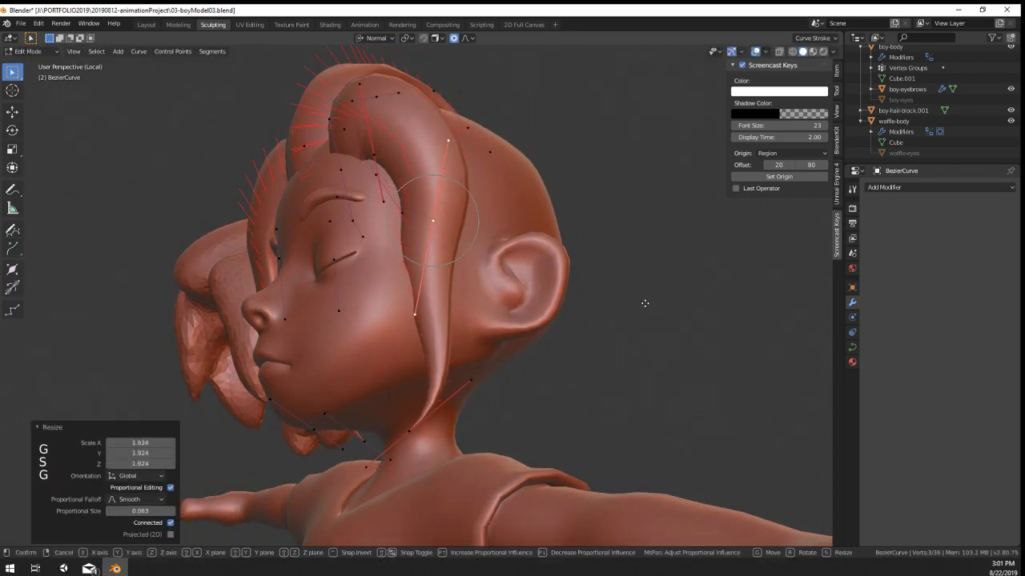
{"action": "left_click", "coordinate": [649, 309]}
{"action": "key", "text": "g"}
{"action": "left_click", "coordinate": [667, 305]}
{"action": "middle_click_drag", "start_coordinate": [666, 305], "coordinate": [717, 288]}
Step: Rotate the left strand's middle control point from the front and shift it inward against the cheek
{"action": "key", "text": "g"}
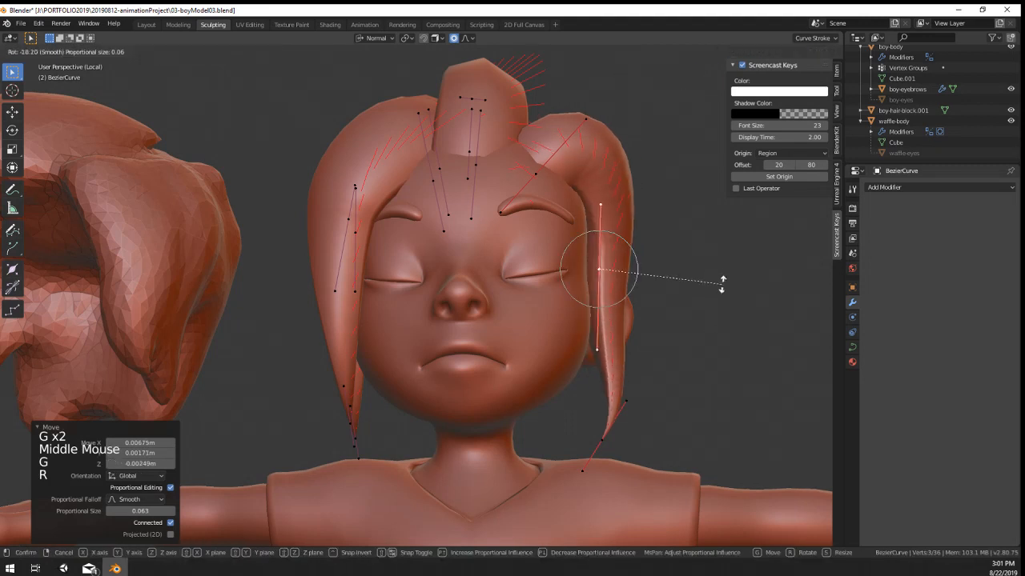
{"action": "key", "text": "r"}
{"action": "key", "text": "g"}
{"action": "left_click", "coordinate": [710, 282]}
{"action": "scroll", "coordinate": [711, 283], "scroll_direction": "down", "scroll_amount": 2}
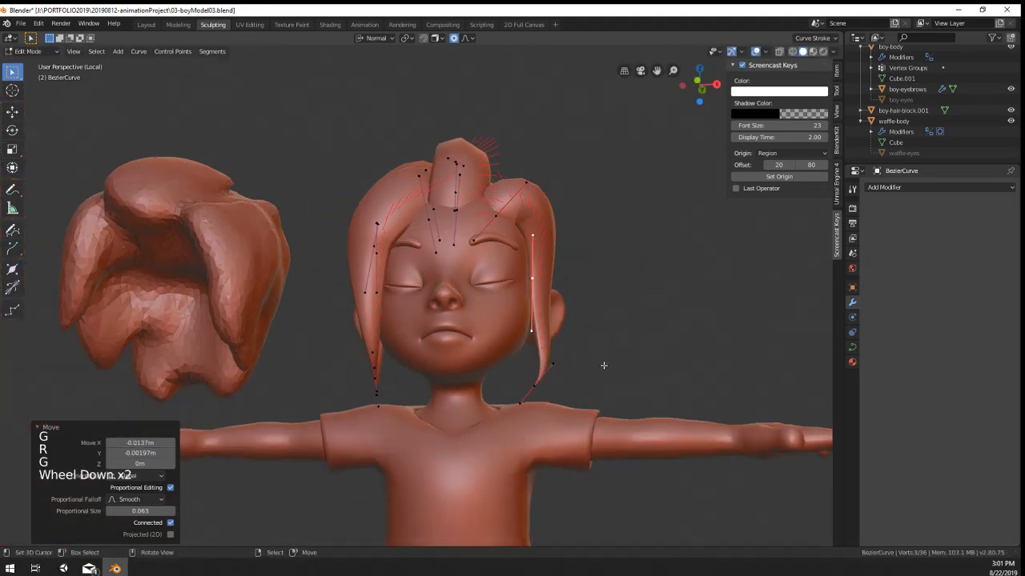
Step: Scale the left strand's tip handles by 0.680, then rotate, rescale and move the tip so it flicks outward
{"action": "right_click", "coordinate": [548, 378]}
{"action": "key", "text": "s"}
{"action": "left_click", "coordinate": [623, 360]}
{"action": "key", "text": "r"}
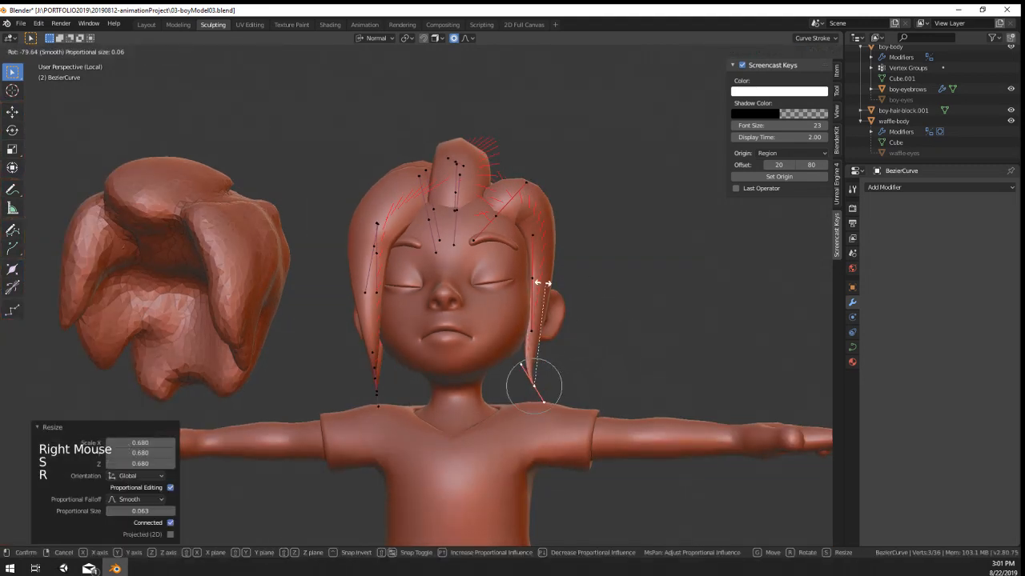
{"action": "left_click", "coordinate": [528, 293]}
{"action": "key", "text": "g"}
{"action": "left_click", "coordinate": [570, 303]}
{"action": "key", "text": "s"}
{"action": "left_click", "coordinate": [644, 309]}
{"action": "key", "text": "g"}
{"action": "left_click", "coordinate": [646, 323]}
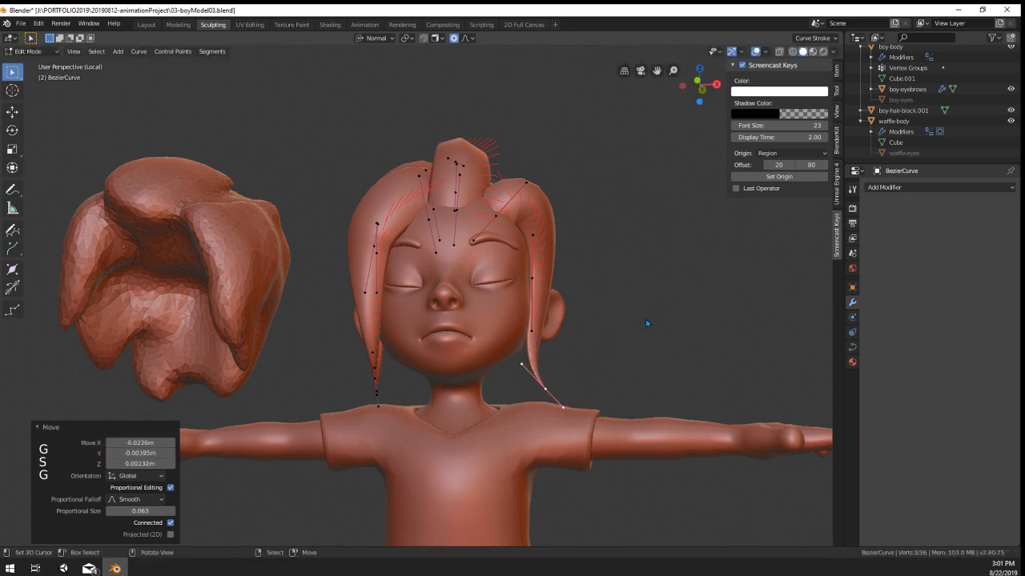
Step: Rotate the tip control point of the front strand on the boy's right side
{"action": "key", "text": "Tab"}
{"action": "scroll", "coordinate": [384, 368], "scroll_direction": "down", "scroll_amount": 1}
{"action": "key", "text": "Tab"}
{"action": "right_click", "coordinate": [296, 353]}
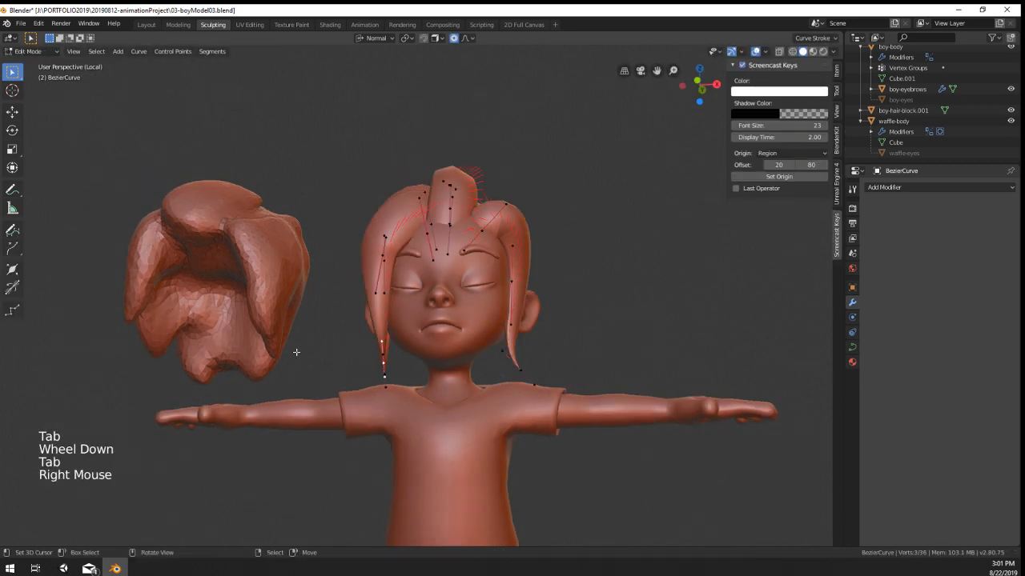
{"action": "right_click", "coordinate": [377, 353]}
{"action": "key", "text": "r"}
{"action": "left_click", "coordinate": [431, 426]}
{"action": "middle_click_drag", "start_coordinate": [362, 387], "coordinate": [421, 371]}
Step: Rotate the tips of both strands on the boy's right side together by 42° and move them so they flare outward
{"action": "right_click", "coordinate": [415, 370]}
{"action": "right_click", "coordinate": [400, 377]}
{"action": "right_click", "coordinate": [416, 377], "text": "shift"}
{"action": "right_click", "coordinate": [404, 377]}
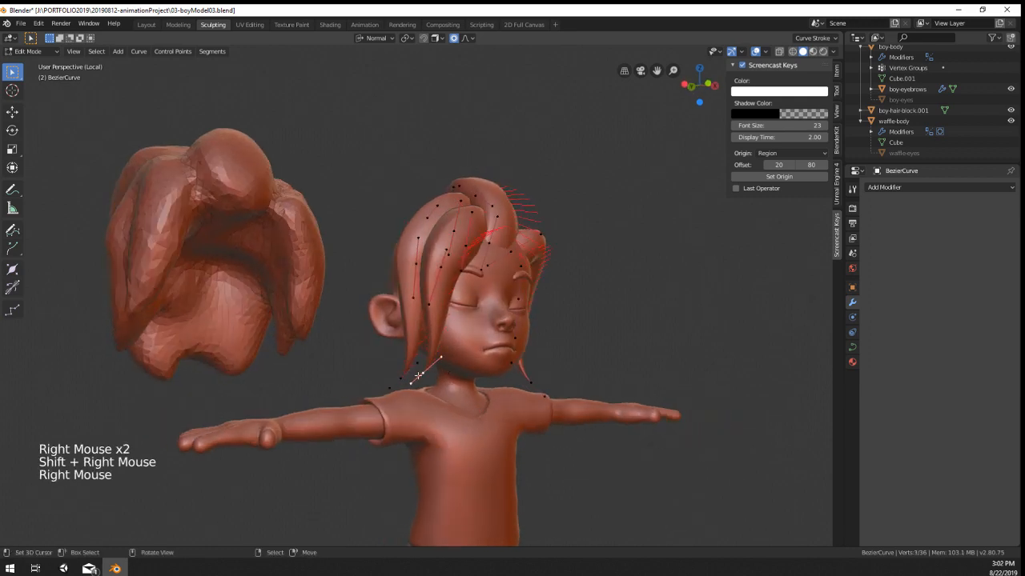
{"action": "right_click", "coordinate": [422, 373], "text": "shift"}
{"action": "middle_click_drag", "start_coordinate": [561, 400], "coordinate": [536, 370]}
{"action": "key", "text": "r"}
{"action": "key", "text": "g"}
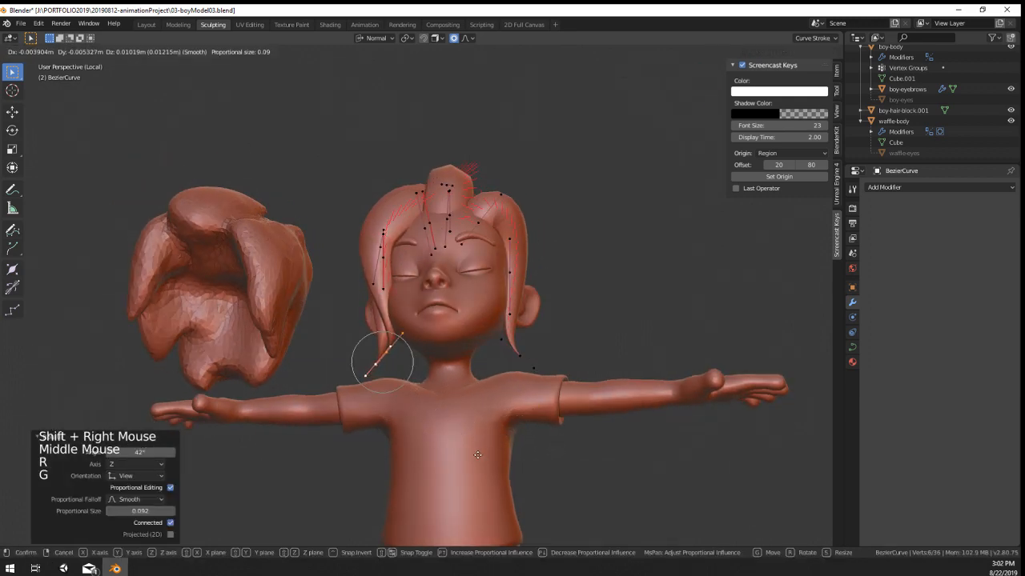
{"action": "key", "text": "Tab"}
Step: Examine the side strands against the hair block from the front and at an angle
{"action": "middle_click", "coordinate": [494, 400]}
{"action": "middle_click_drag", "start_coordinate": [494, 400], "coordinate": [560, 400]}
{"action": "right_click", "coordinate": [521, 408]}
{"action": "right_click", "coordinate": [652, 383]}
{"action": "scroll", "coordinate": [560, 400], "scroll_direction": "down", "scroll_amount": 2}
{"action": "mouse_move", "coordinate": [560, 400]}
{"action": "middle_mouse_down"}
{"action": "mouse_move", "coordinate": [385, 403]}
{"action": "mouse_move", "coordinate": [554, 412]}
{"action": "middle_mouse_up"}
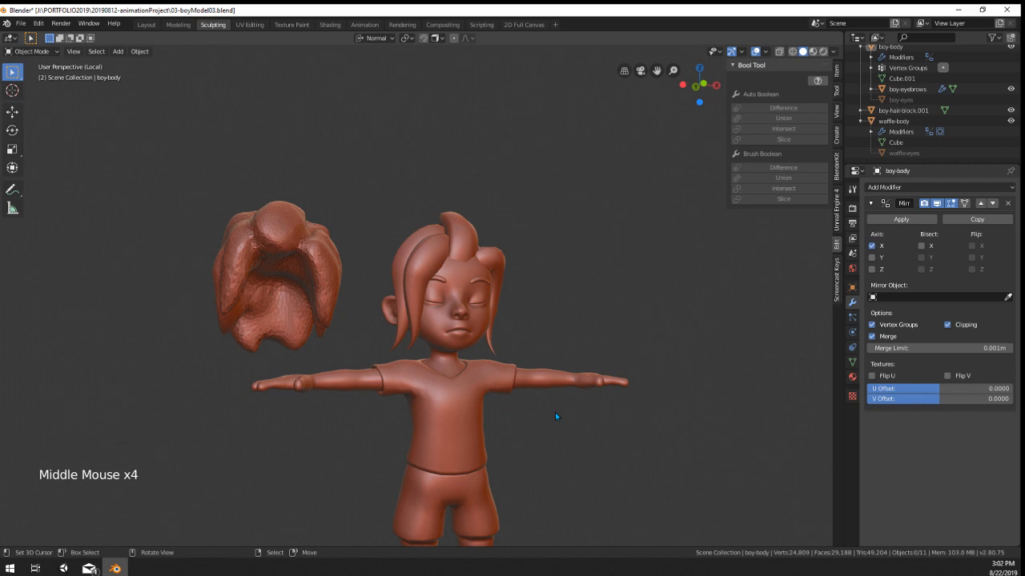
{"action": "scroll", "coordinate": [486, 195], "scroll_direction": "up", "scroll_amount": 3}
{"action": "middle_click_drag", "start_coordinate": [486, 195], "coordinate": [566, 164]}
{"action": "scroll", "coordinate": [476, 276], "scroll_direction": "up", "scroll_amount": 2}
{"action": "key", "text": "Tab"}
{"action": "key", "text": "Tab"}
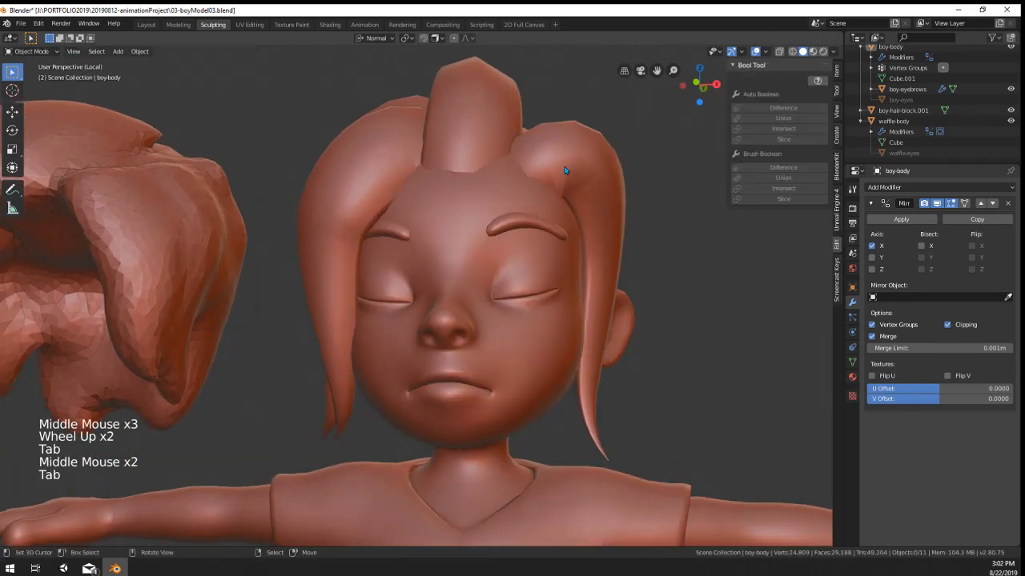
Step: Nudge the left strand's root control point on the forehead hairline
{"action": "right_click", "coordinate": [566, 165]}
{"action": "key", "text": "Tab"}
{"action": "right_click", "coordinate": [543, 194]}
{"action": "key", "text": "g"}
{"action": "scroll", "coordinate": [585, 229], "scroll_direction": "down", "scroll_amount": 3}
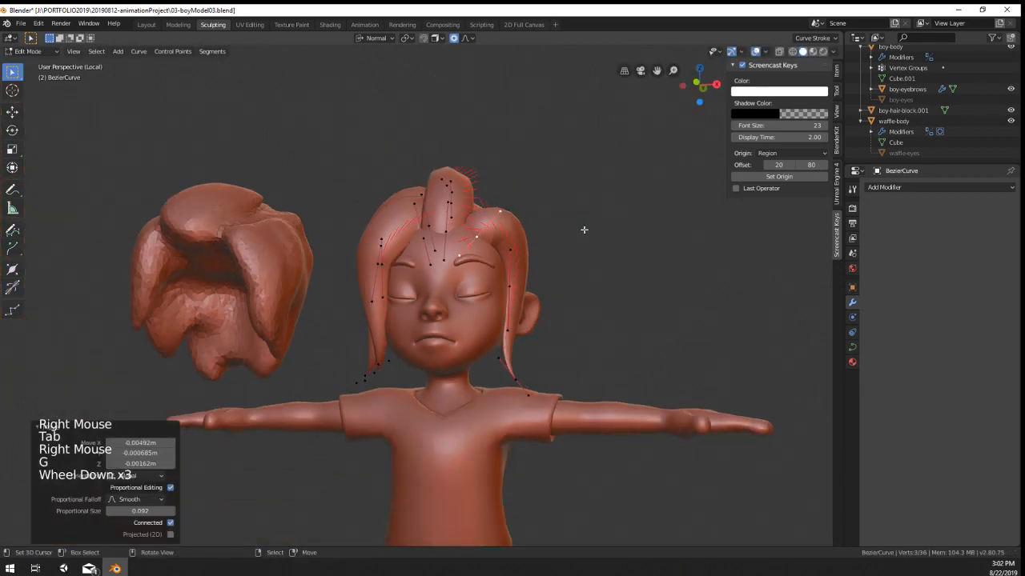
Step: Duplicate the left side strand and place the copy behind it, in front of the ear
{"action": "middle_click_drag", "start_coordinate": [585, 229], "coordinate": [440, 271]}
{"action": "key", "text": "ctrl+l"}
{"action": "key", "text": "shift+d"}
{"action": "left_click", "coordinate": [500, 276]}
{"action": "scroll", "coordinate": [440, 270], "scroll_direction": "up", "scroll_amount": 1}
{"action": "right_click", "coordinate": [440, 271]}
{"action": "right_click", "coordinate": [437, 392], "text": "shift"}
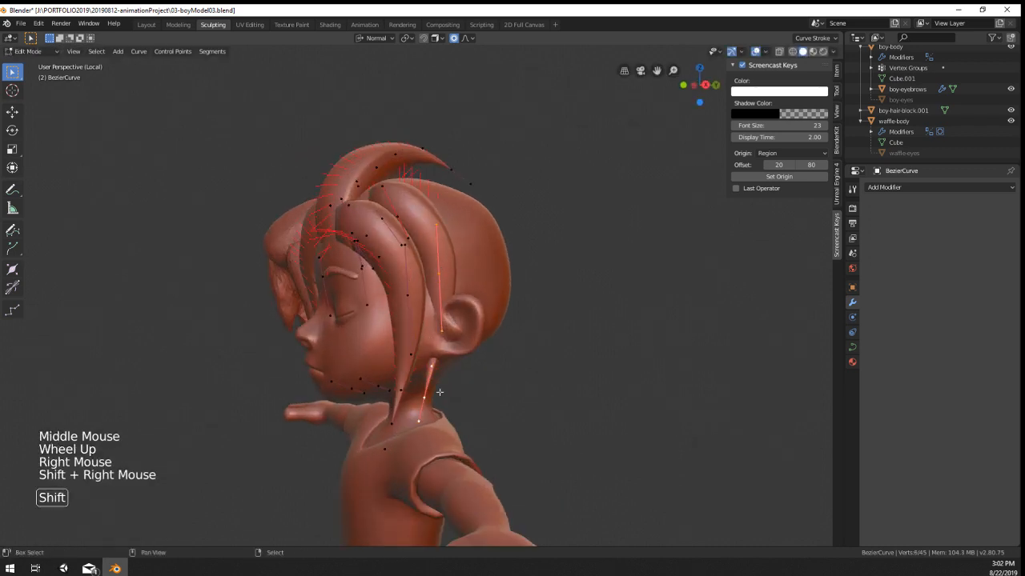
Step: Adjust the rear left strand's middle control point radius and move the point outward beside the head
{"action": "right_click", "coordinate": [442, 271]}
{"action": "key", "text": "alt+s"}
{"action": "left_click", "coordinate": [515, 338]}
{"action": "middle_click_drag", "start_coordinate": [515, 338], "coordinate": [692, 345]}
{"action": "key", "text": "g"}
{"action": "left_click", "coordinate": [614, 341]}
{"action": "middle_click_drag", "start_coordinate": [615, 342], "coordinate": [432, 396]}
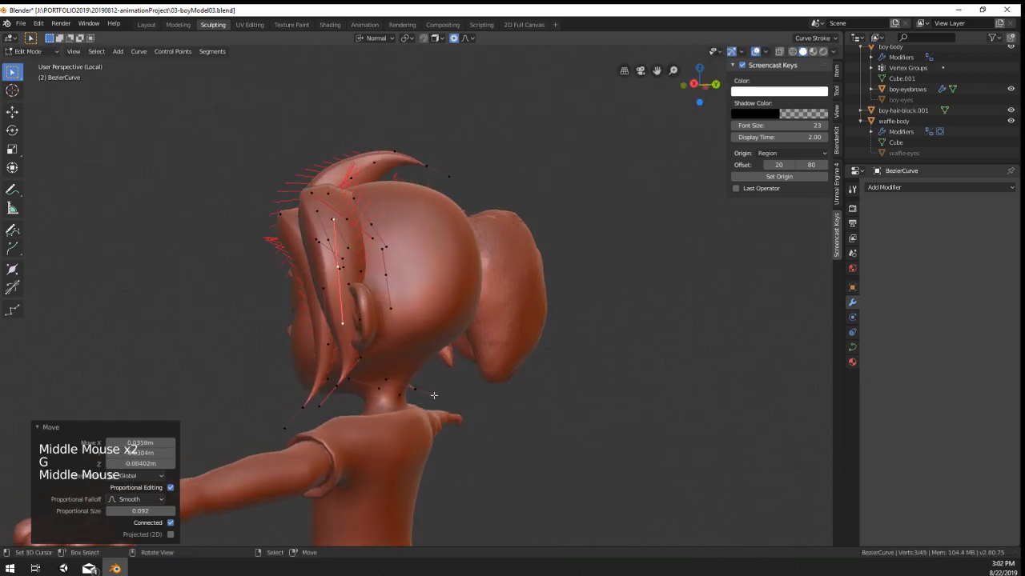
Step: Rotate the rear left strand's tip control point and move it outward below the ear
{"action": "right_click", "coordinate": [351, 389]}
{"action": "middle_click_drag", "start_coordinate": [364, 390], "coordinate": [516, 407]}
{"action": "right_click", "coordinate": [417, 411]}
{"action": "key", "text": "r"}
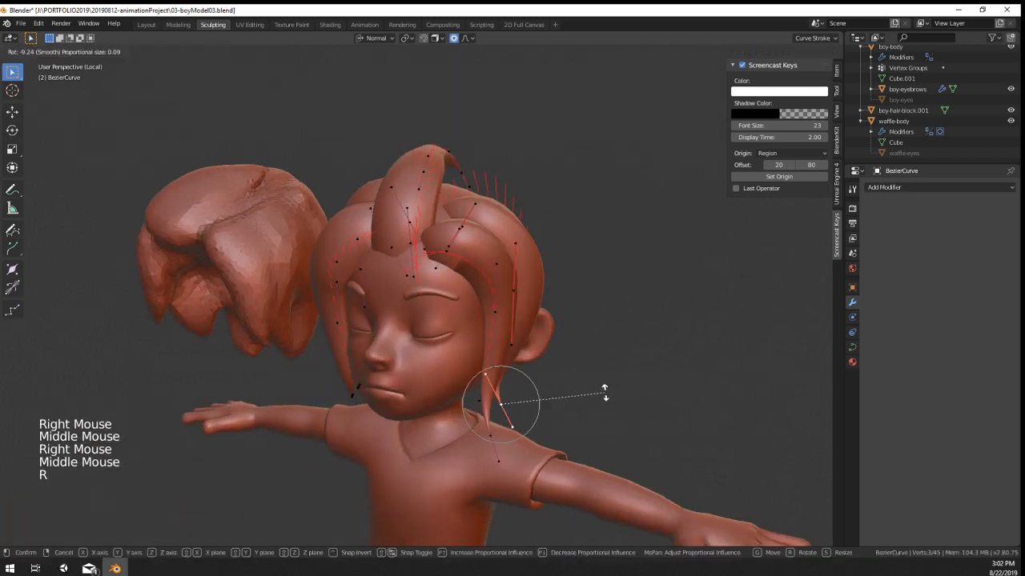
{"action": "left_click", "coordinate": [602, 371]}
{"action": "key", "text": "g"}
{"action": "left_click", "coordinate": [622, 376]}
{"action": "scroll", "coordinate": [622, 378], "scroll_direction": "down", "scroll_amount": 2}
{"action": "middle_click_drag", "start_coordinate": [622, 378], "coordinate": [463, 293]}
{"action": "key", "text": "Tab"}
Step: Duplicate the whole rear strand on the boy's right side and place the copy behind it
{"action": "scroll", "coordinate": [634, 374], "scroll_direction": "down", "scroll_amount": 1}
{"action": "right_click", "coordinate": [485, 405]}
{"action": "scroll", "coordinate": [485, 405], "scroll_direction": "down", "scroll_amount": 2}
{"action": "scroll", "coordinate": [424, 385], "scroll_direction": "up", "scroll_amount": 4}
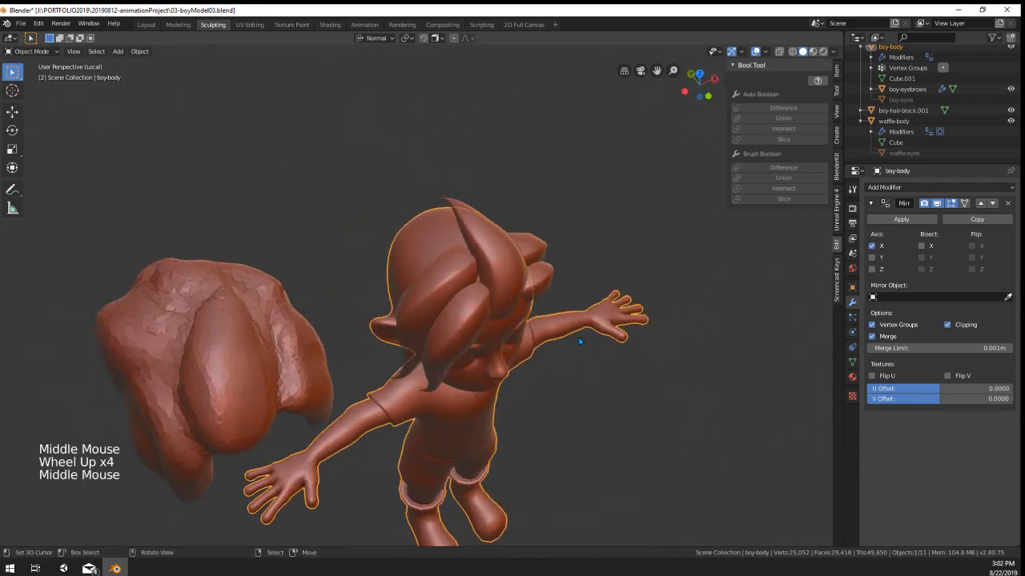
{"action": "right_click", "coordinate": [463, 293]}
{"action": "right_click", "coordinate": [463, 293]}
{"action": "right_click", "coordinate": [463, 293]}
{"action": "key", "text": "Tab"}
{"action": "right_click", "coordinate": [447, 275]}
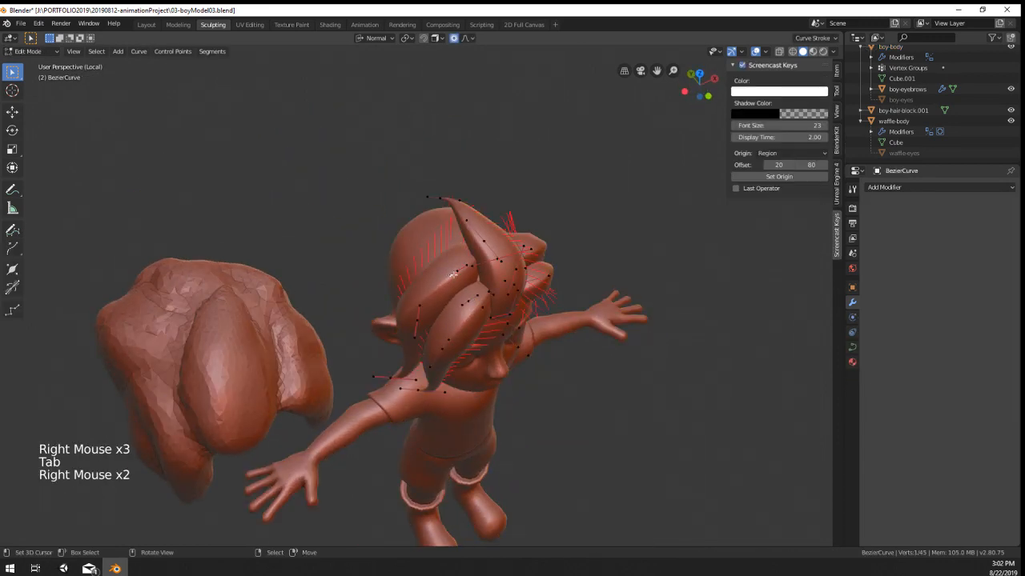
{"action": "key", "text": "ctrl+l"}
{"action": "middle_click_drag", "start_coordinate": [473, 279], "coordinate": [583, 344]}
{"action": "key", "text": "shift+d"}
{"action": "left_click", "coordinate": [553, 333]}
Step: Rotate the copied right strand about its local Z axis and move it against the side of the head
{"action": "key", "text": "r"}
{"action": "key", "text": "z"}
{"action": "key", "text": "z"}
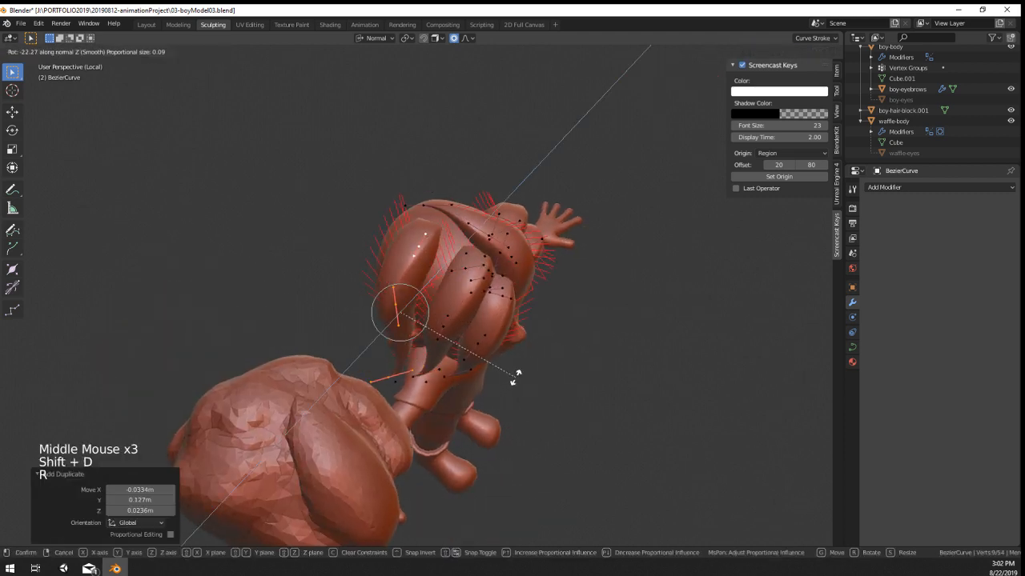
{"action": "left_click", "coordinate": [452, 363]}
{"action": "key", "text": "g"}
{"action": "left_click", "coordinate": [453, 363]}
Step: Separate the copied right strand into its own curve object
{"action": "key", "text": "p"}
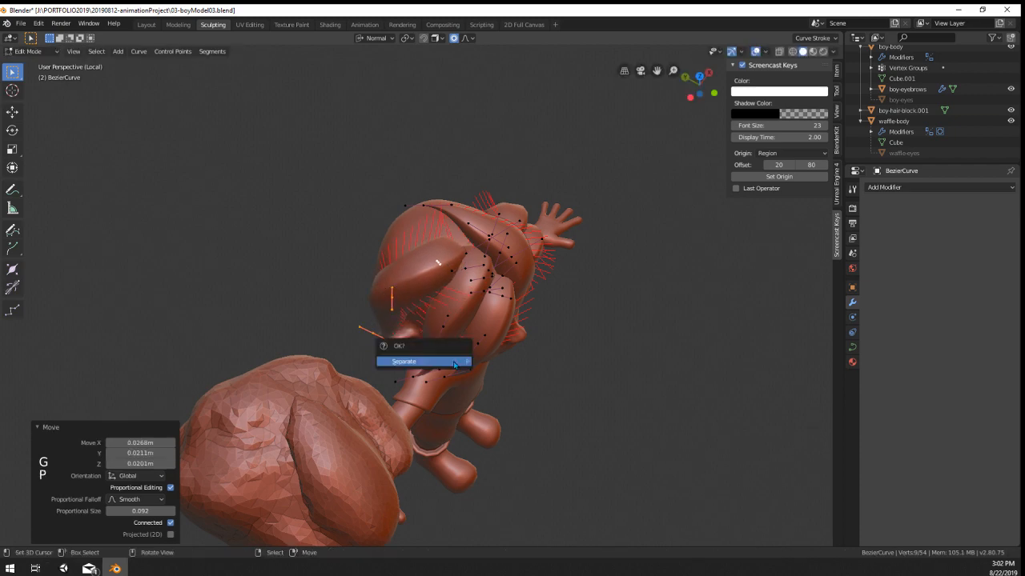
{"action": "left_click", "coordinate": [453, 358]}
{"action": "key", "text": "Tab"}
{"action": "middle_click_drag", "start_coordinate": [453, 360], "coordinate": [449, 312]}
Step: Try moving the original hair curves and the separated strand individually
{"action": "right_click", "coordinate": [415, 254]}
{"action": "right_click", "coordinate": [432, 331]}
{"action": "key", "text": "g"}
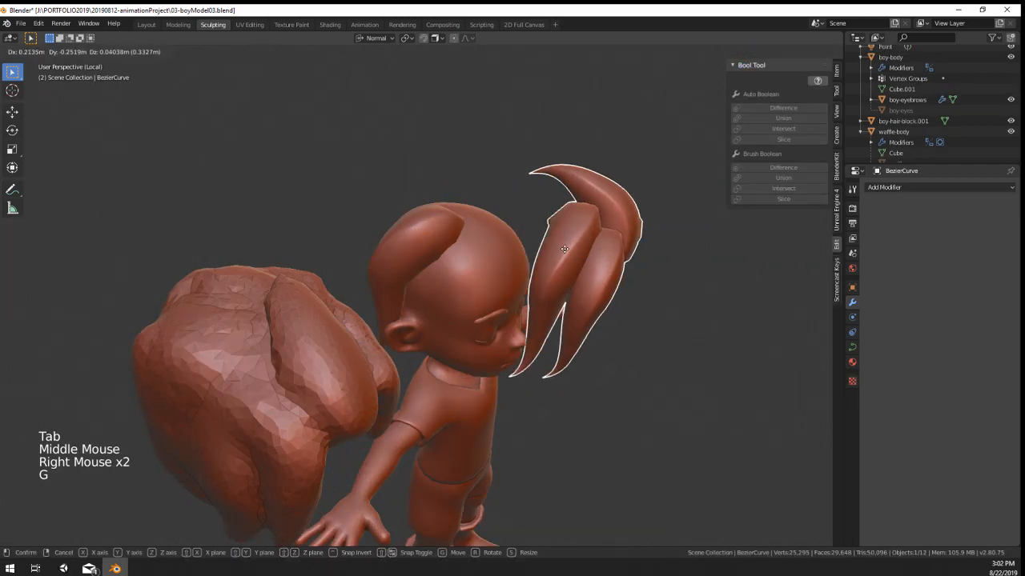
{"action": "right_click", "coordinate": [651, 365]}
{"action": "middle_click_drag", "start_coordinate": [653, 367], "coordinate": [581, 325]}
{"action": "key", "text": "g"}
{"action": "right_click", "coordinate": [665, 193]}
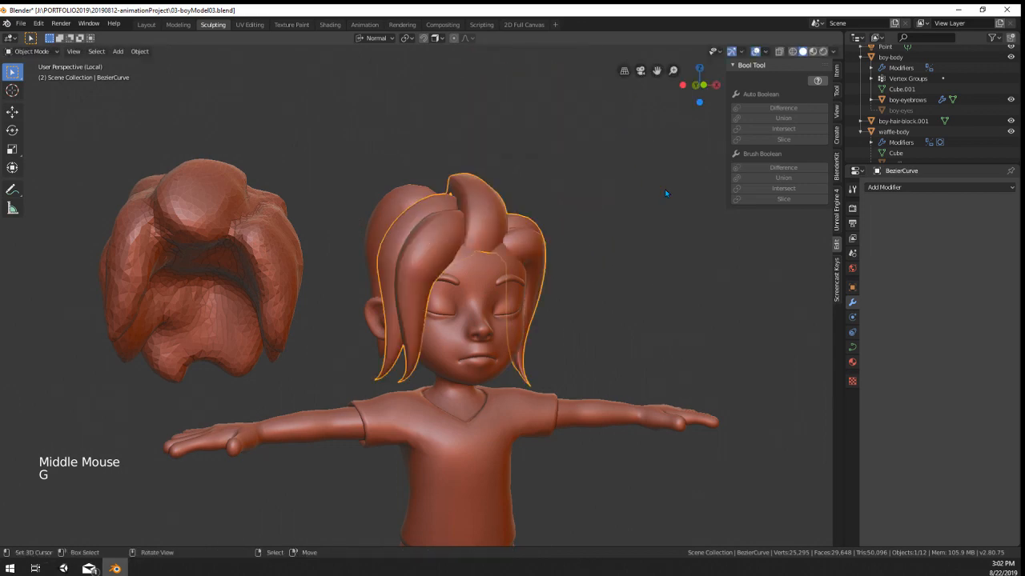
{"action": "right_click", "coordinate": [397, 197]}
{"action": "key", "text": "g"}
{"action": "right_click", "coordinate": [407, 128]}
Step: Rotate the separated right strand's root control point and shift it slightly on the crown
{"action": "middle_click_drag", "start_coordinate": [400, 196], "coordinate": [492, 288]}
{"action": "scroll", "coordinate": [492, 288], "scroll_direction": "up", "scroll_amount": 1}
{"action": "scroll", "coordinate": [492, 290], "scroll_direction": "up", "scroll_amount": 1}
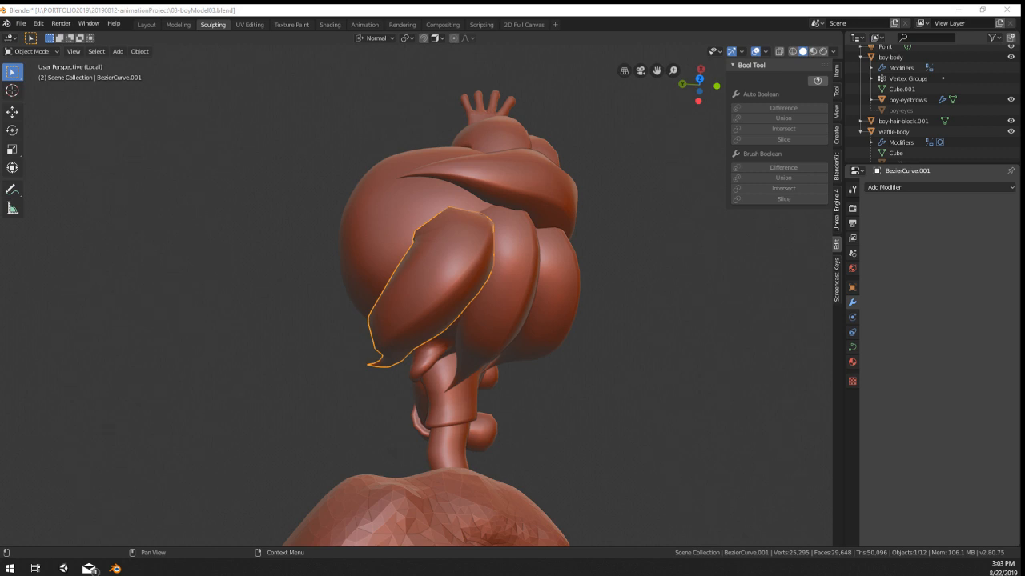
{"action": "middle_click_drag", "start_coordinate": [633, 336], "coordinate": [650, 338]}
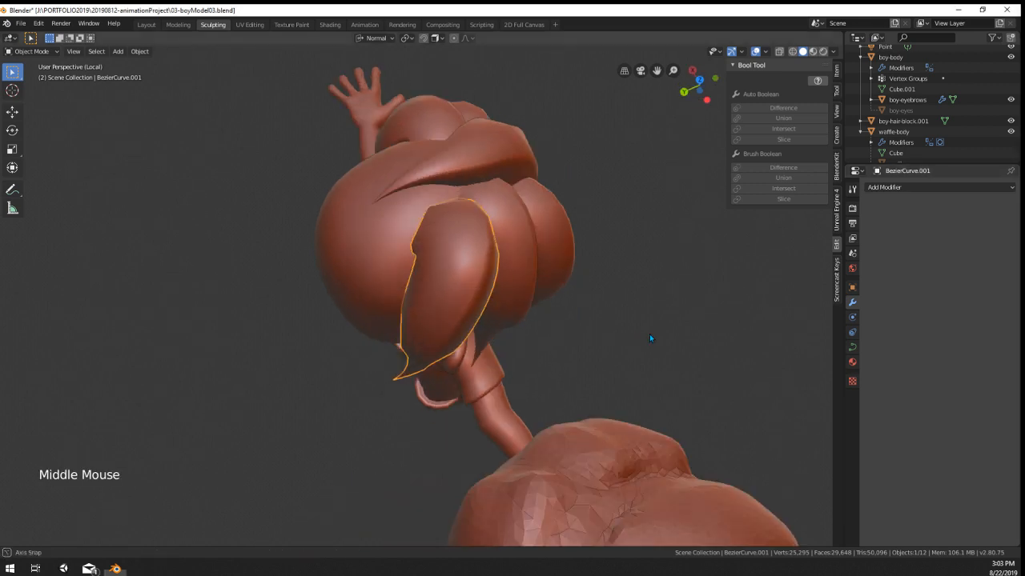
{"action": "scroll", "coordinate": [544, 270], "scroll_direction": "down", "scroll_amount": 1}
{"action": "scroll", "coordinate": [544, 270], "scroll_direction": "up", "scroll_amount": 2}
{"action": "middle_click_drag", "start_coordinate": [552, 264], "coordinate": [580, 214]}
{"action": "key", "text": "Tab"}
{"action": "scroll", "coordinate": [580, 214], "scroll_direction": "up", "scroll_amount": 1}
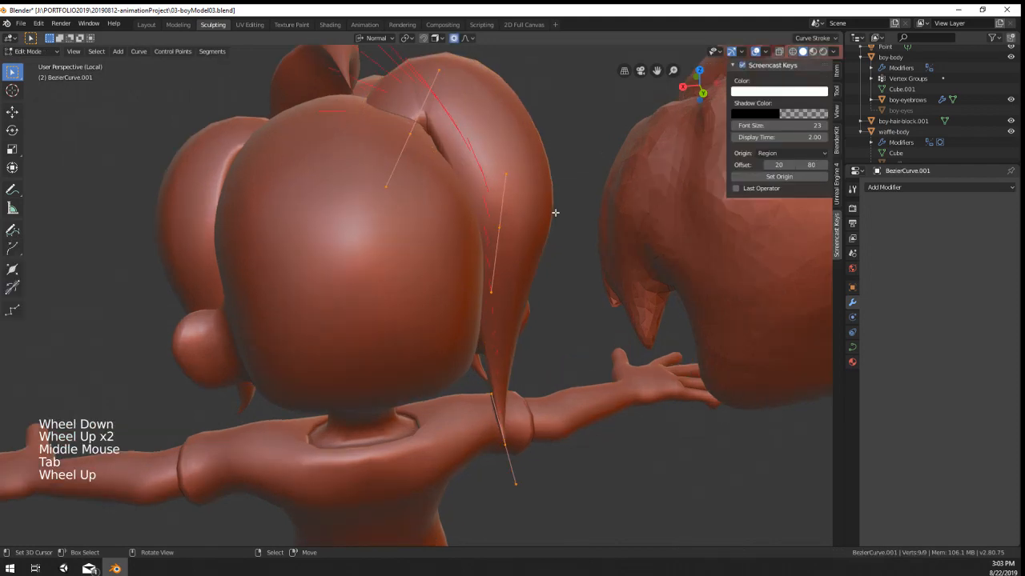
{"action": "right_click", "coordinate": [410, 135]}
{"action": "key", "text": "r"}
{"action": "key", "text": "g"}
{"action": "left_click", "coordinate": [569, 188]}
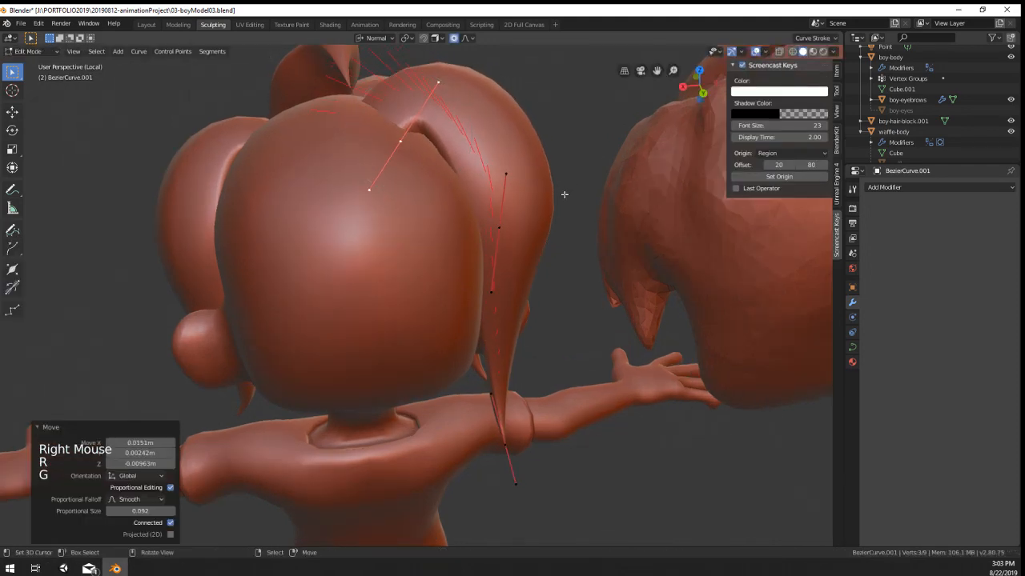
{"action": "scroll", "coordinate": [521, 244], "scroll_direction": "down", "scroll_amount": 2}
{"action": "key", "text": "Tab"}
{"action": "middle_click_drag", "start_coordinate": [521, 245], "coordinate": [586, 302]}
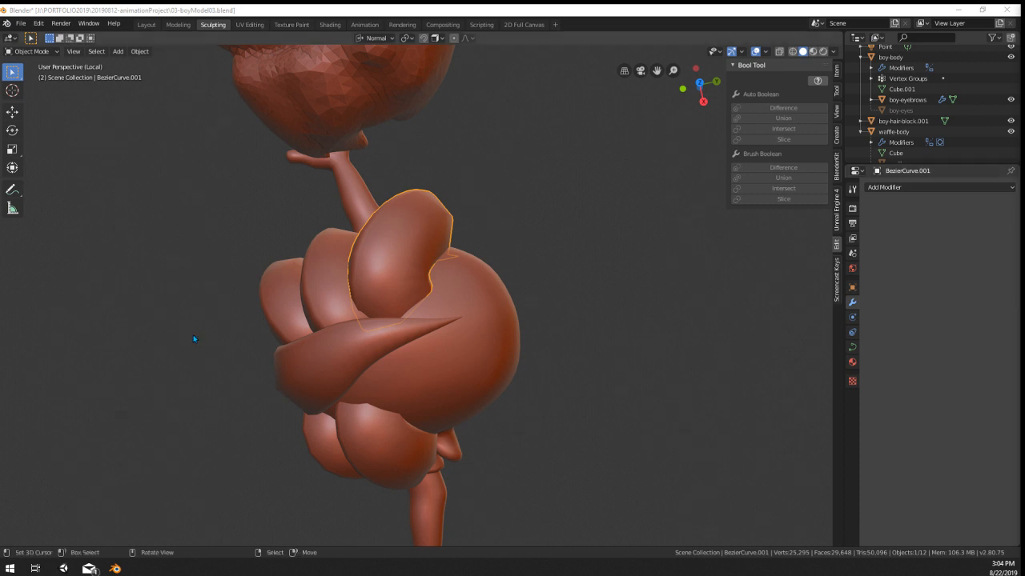
Step: Enlarge the rear left strand's root radius by a factor of about 1.17 and move the root toward the central forelock
{"action": "middle_click_drag", "start_coordinate": [193, 334], "coordinate": [349, 292]}
{"action": "scroll", "coordinate": [348, 292], "scroll_direction": "up", "scroll_amount": 3}
{"action": "right_click", "coordinate": [556, 221]}
{"action": "key", "text": "Tab"}
{"action": "middle_click_drag", "start_coordinate": [555, 221], "coordinate": [480, 280]}
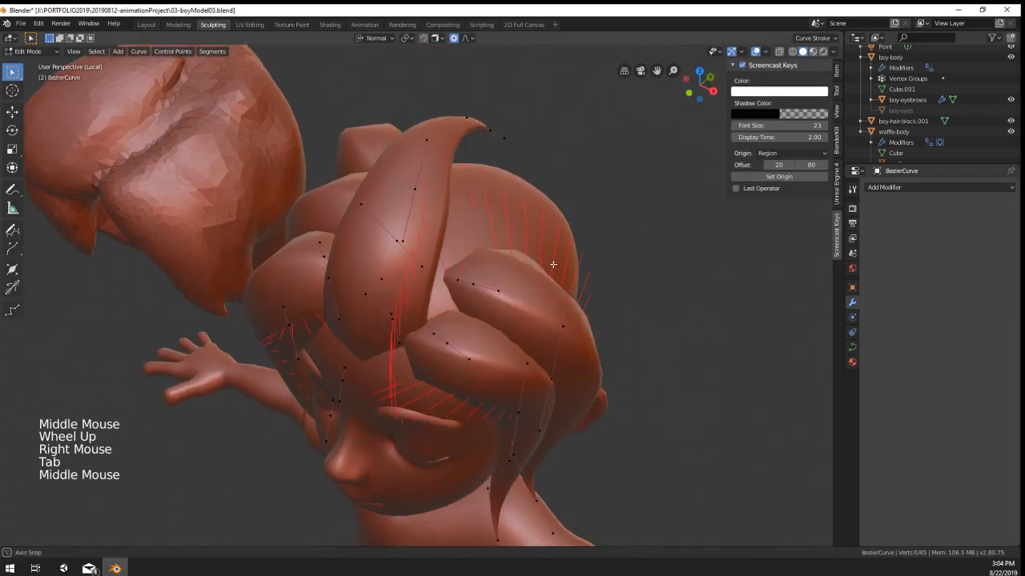
{"action": "right_click", "coordinate": [465, 287]}
{"action": "key", "text": "alt+s"}
{"action": "left_click", "coordinate": [590, 320]}
{"action": "key", "text": "g"}
{"action": "left_click", "coordinate": [586, 321]}
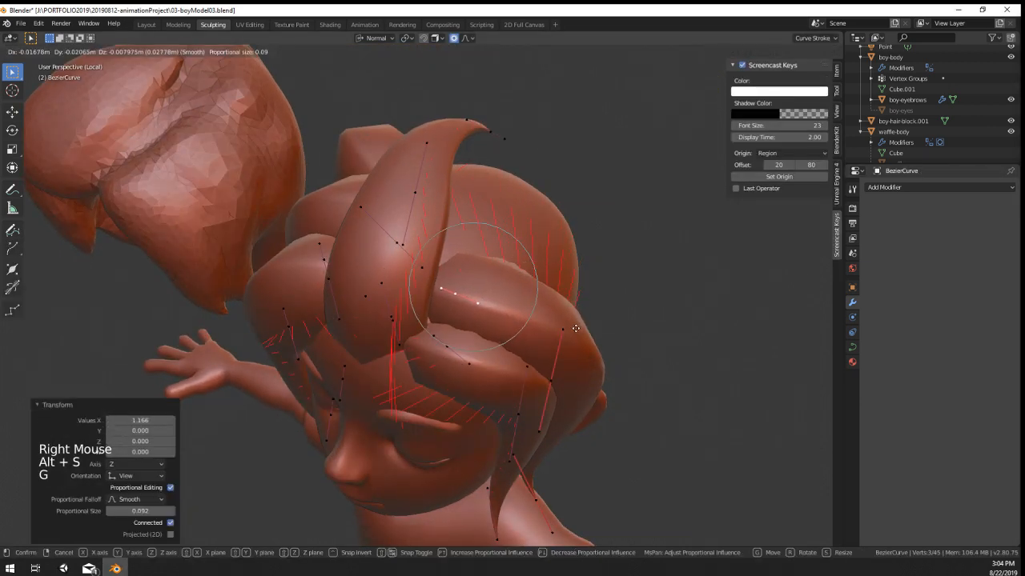
{"action": "scroll", "coordinate": [560, 360], "scroll_direction": "down", "scroll_amount": 2}
{"action": "key", "text": "Tab"}
Step: Move a root handle of the separated right strand across the crown to redirect its upper curve
{"action": "middle_click_drag", "start_coordinate": [560, 360], "coordinate": [455, 356]}
{"action": "scroll", "coordinate": [539, 302], "scroll_direction": "up", "scroll_amount": 1}
{"action": "key", "text": "Tab"}
{"action": "key", "text": "Tab"}
{"action": "right_click", "coordinate": [413, 239]}
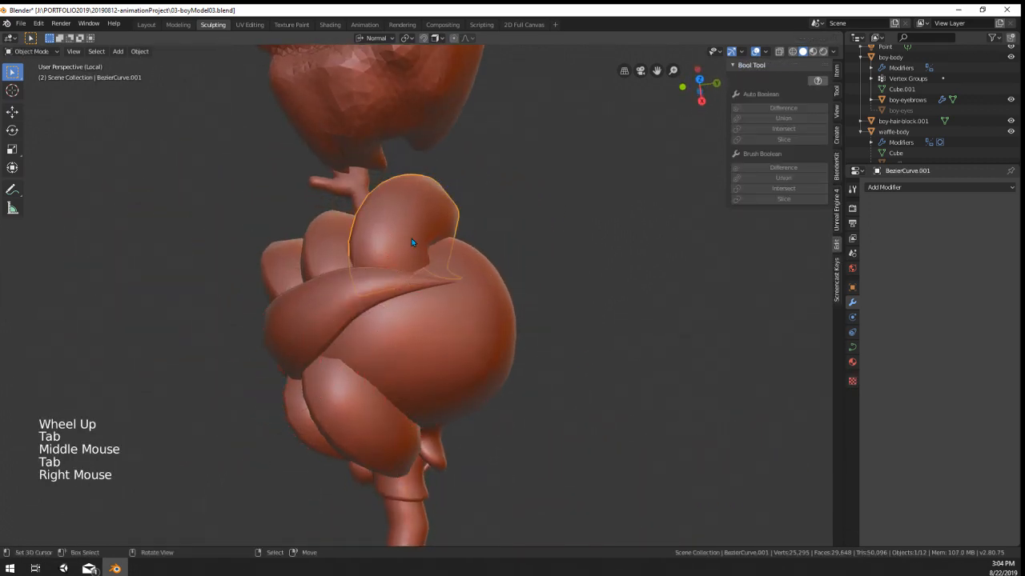
{"action": "key", "text": "Tab"}
{"action": "middle_click_drag", "start_coordinate": [412, 239], "coordinate": [366, 279]}
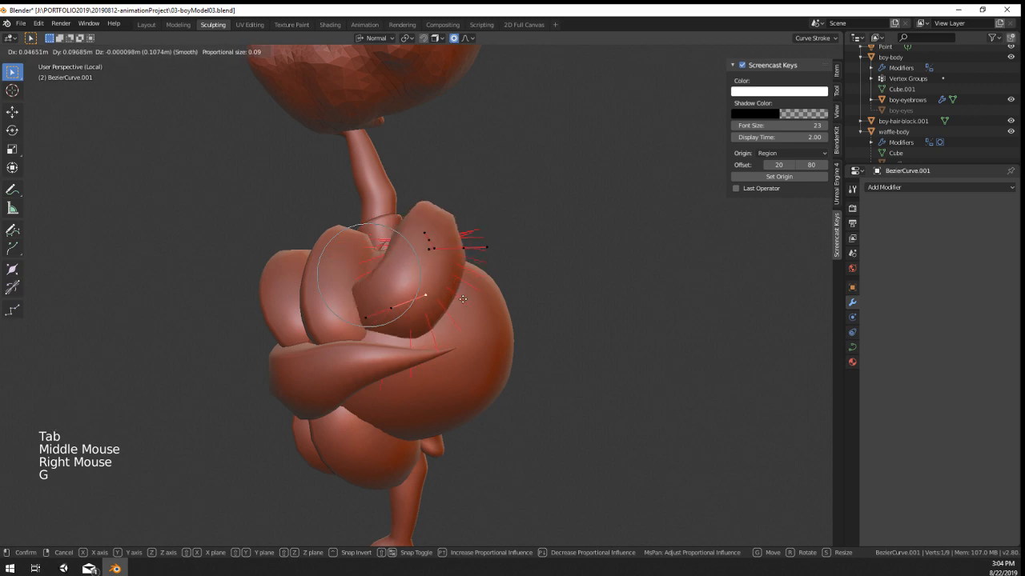
{"action": "left_click", "coordinate": [426, 283]}
Step: Hide the hair block reference object
{"action": "middle_click_drag", "start_coordinate": [485, 297], "coordinate": [198, 165]}
{"action": "right_click", "coordinate": [377, 248]}
{"action": "mouse_move", "coordinate": [377, 248]}
{"action": "middle_mouse_down"}
{"action": "mouse_move", "coordinate": [317, 236]}
{"action": "mouse_move", "coordinate": [393, 239]}
{"action": "middle_mouse_up"}
{"action": "key", "text": "Tab"}
{"action": "key", "text": "h"}
{"action": "key", "text": "Tab"}
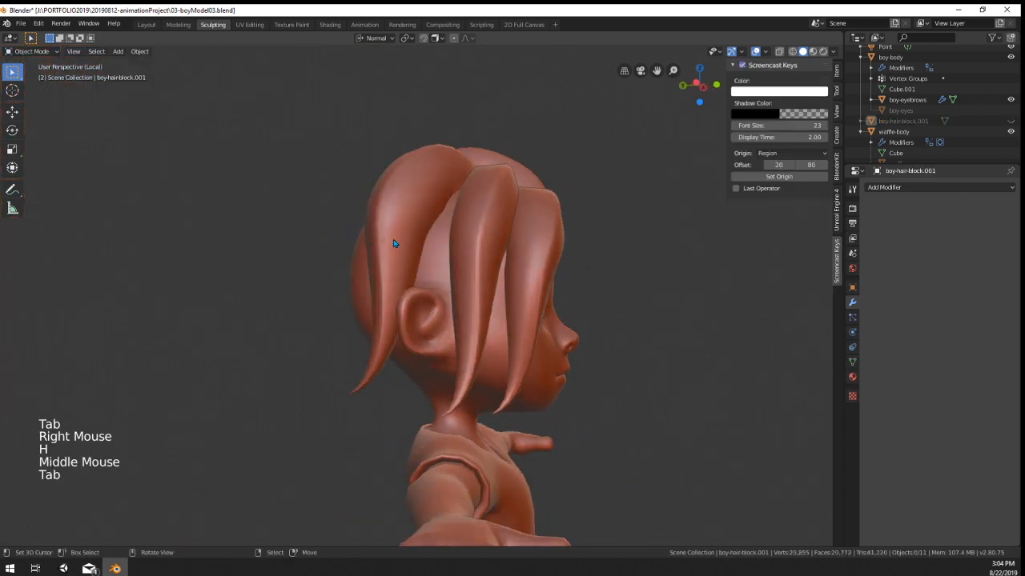
Step: Move and rotate the separated right strand's middle control point so the strand bends above the ear
{"action": "right_click", "coordinate": [396, 240]}
{"action": "key", "text": "Tab"}
{"action": "right_click", "coordinate": [405, 247]}
{"action": "key", "text": "g"}
{"action": "left_click", "coordinate": [425, 252]}
{"action": "key", "text": "r"}
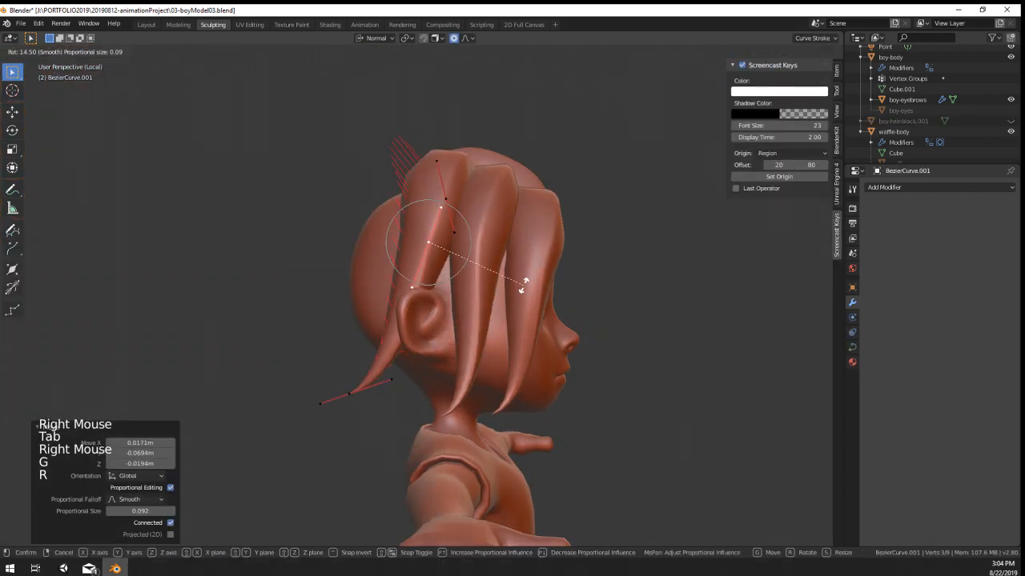
{"action": "key", "text": "g"}
{"action": "left_click", "coordinate": [516, 330]}
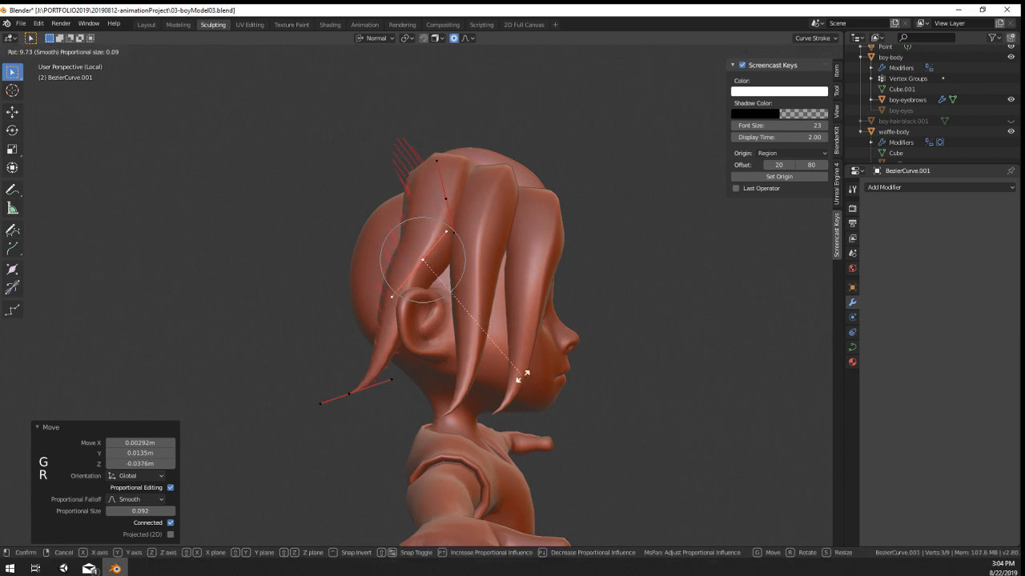
Step: Reposition and rotate the separated right strand's tip control point so the tip curls forward behind the ear
{"action": "right_click", "coordinate": [339, 398]}
{"action": "key", "text": "g"}
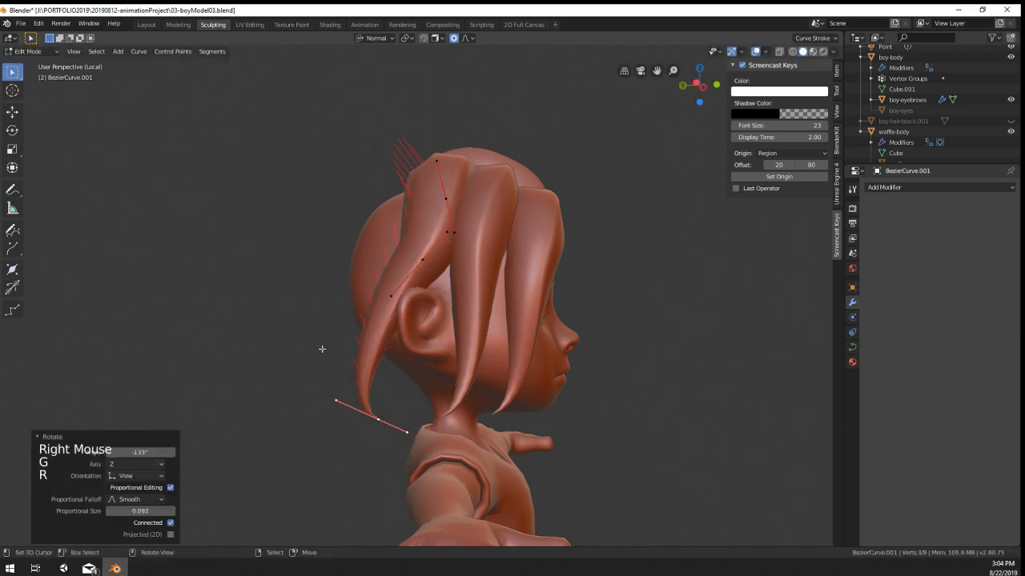
{"action": "key", "text": "g"}
{"action": "key", "text": "Tab"}
Step: Scale the separated right strand's middle control point handles and adjust the point's position beside the head
{"action": "middle_click_drag", "start_coordinate": [433, 347], "coordinate": [482, 299]}
{"action": "scroll", "coordinate": [445, 309], "scroll_direction": "up", "scroll_amount": 2}
{"action": "scroll", "coordinate": [456, 307], "scroll_direction": "down", "scroll_amount": 3}
{"action": "scroll", "coordinate": [456, 306], "scroll_direction": "up", "scroll_amount": 2}
{"action": "key", "text": "Tab"}
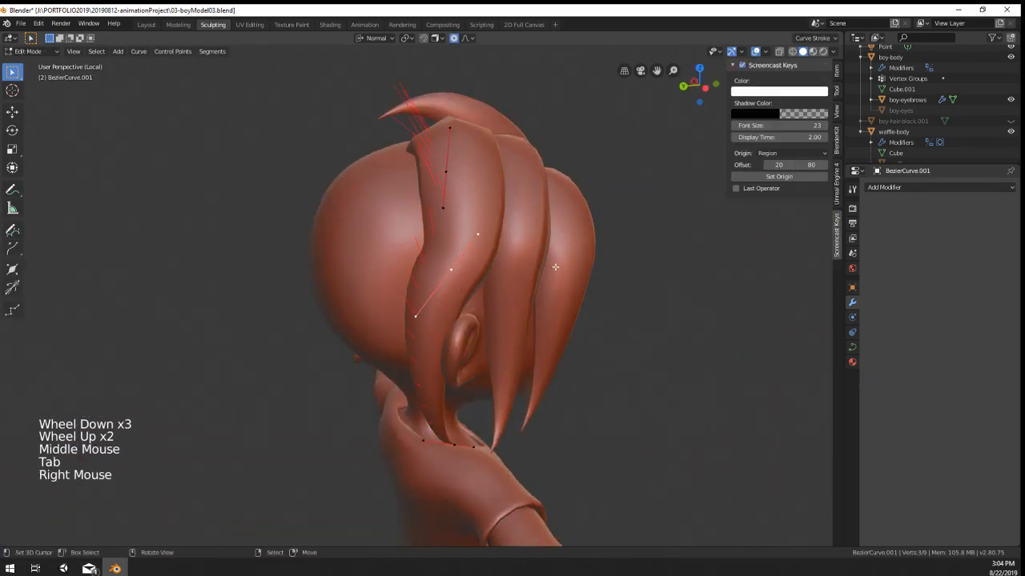
{"action": "key", "text": "s"}
{"action": "left_click", "coordinate": [608, 232]}
{"action": "middle_click_drag", "start_coordinate": [598, 242], "coordinate": [457, 234]}
{"action": "key", "text": "g"}
{"action": "scroll", "coordinate": [542, 222], "scroll_direction": "down", "scroll_amount": 1}
{"action": "key", "text": "Tab"}
Step: Examine the hair strands against the full body from the front and around the right side
{"action": "scroll", "coordinate": [542, 221], "scroll_direction": "down", "scroll_amount": 1}
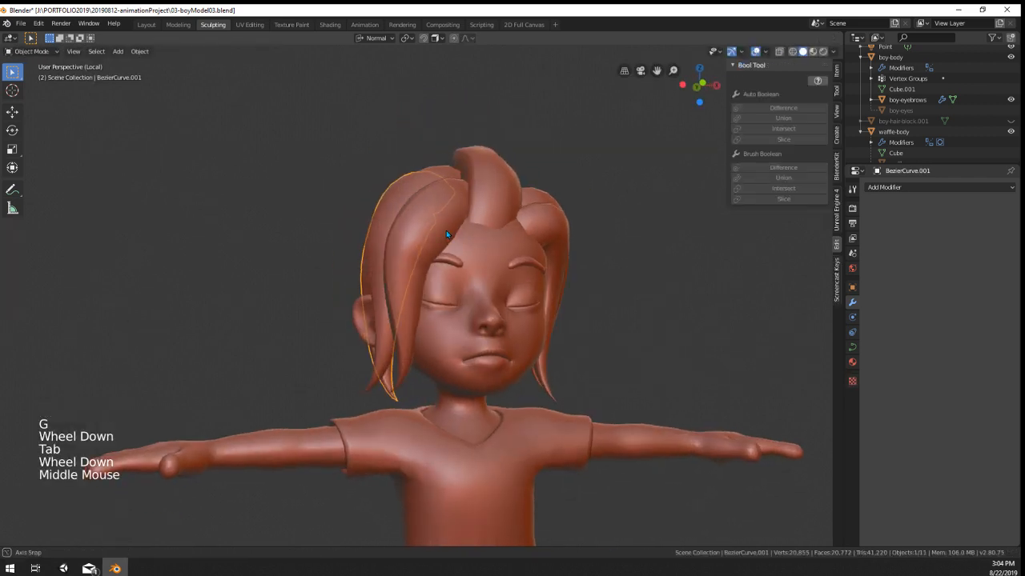
{"action": "right_click", "coordinate": [457, 235]}
{"action": "scroll", "coordinate": [457, 236], "scroll_direction": "down", "scroll_amount": 2}
{"action": "middle_click_drag", "start_coordinate": [535, 400], "coordinate": [472, 458]}
{"action": "right_click", "coordinate": [518, 405]}
{"action": "scroll", "coordinate": [518, 406], "scroll_direction": "down", "scroll_amount": 4}
{"action": "scroll", "coordinate": [521, 409], "scroll_direction": "up", "scroll_amount": 1}
{"action": "right_click", "coordinate": [534, 452]}
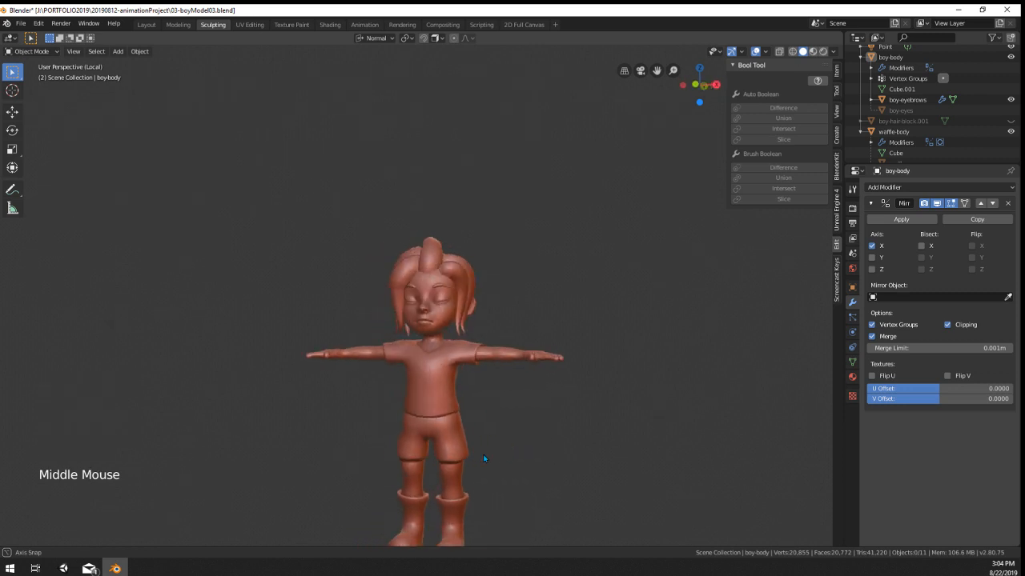
{"action": "scroll", "coordinate": [464, 265], "scroll_direction": "up", "scroll_amount": 7}
{"action": "scroll", "coordinate": [466, 269], "scroll_direction": "down", "scroll_amount": 1}
{"action": "middle_click_drag", "start_coordinate": [465, 269], "coordinate": [518, 344]}
{"action": "scroll", "coordinate": [463, 265], "scroll_direction": "up", "scroll_amount": 2}
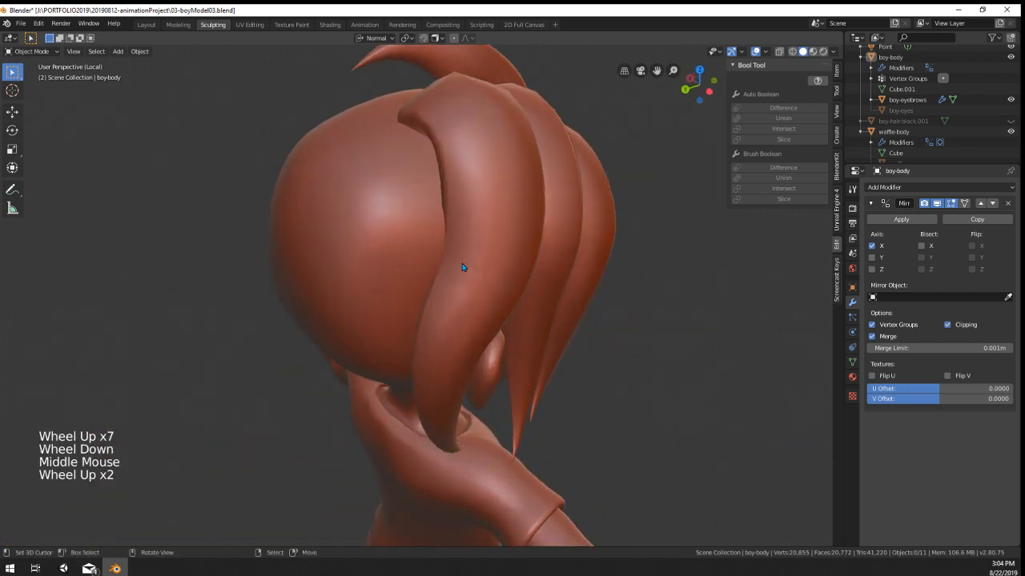
{"action": "key", "text": "Tab"}
{"action": "key", "text": "Tab"}
{"action": "right_click", "coordinate": [485, 257]}
{"action": "key", "text": "Tab"}
{"action": "middle_click_drag", "start_coordinate": [485, 257], "coordinate": [416, 304]}
{"action": "scroll", "coordinate": [481, 273], "scroll_direction": "down", "scroll_amount": 2}
{"action": "key", "text": "Tab"}
{"action": "middle_click_drag", "start_coordinate": [417, 304], "coordinate": [452, 408]}
{"action": "key", "text": "Tab"}
{"action": "key", "text": "Tab"}
Step: Move the front right strand's tip control point below the jaw
{"action": "right_click", "coordinate": [492, 385]}
{"action": "key", "text": "Tab"}
{"action": "right_click", "coordinate": [484, 381]}
{"action": "key", "text": "g"}
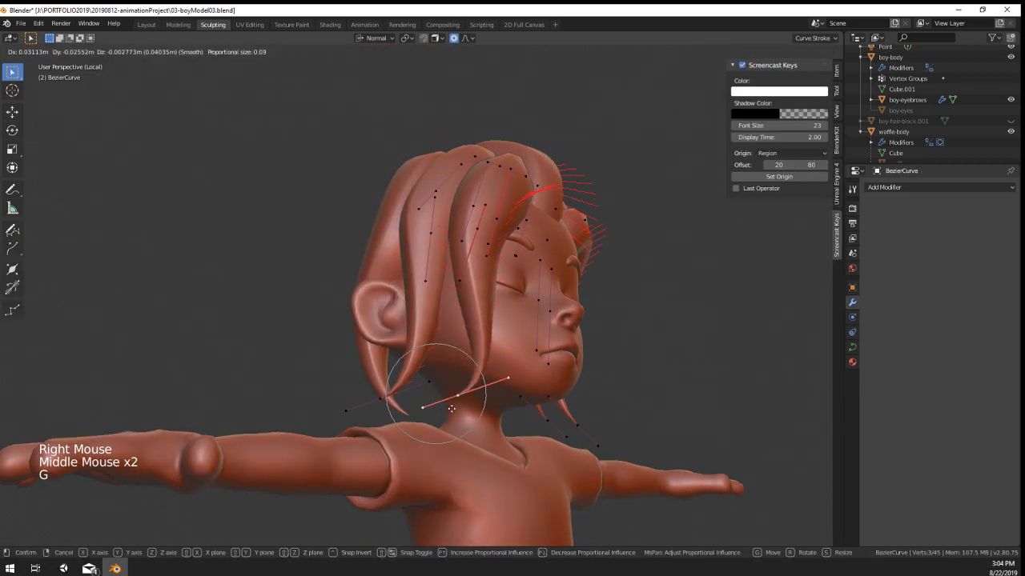
{"action": "left_click", "coordinate": [466, 406]}
{"action": "key", "text": "Tab"}
Step: Examine the hair silhouette from behind and from the side
{"action": "middle_click_drag", "start_coordinate": [475, 361], "coordinate": [400, 181]}
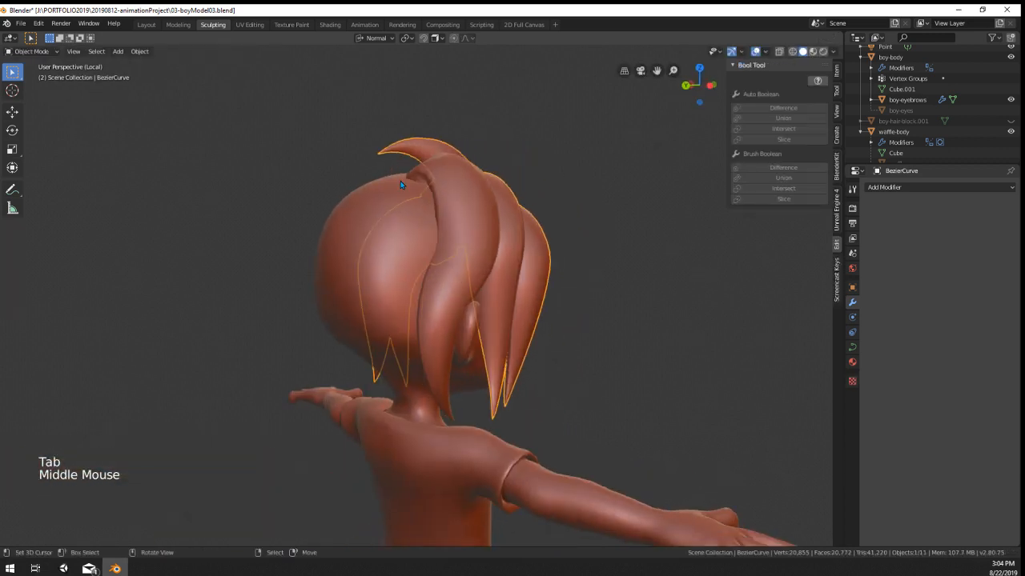
{"action": "key", "text": "Tab"}
{"action": "mouse_move", "coordinate": [460, 198]}
{"action": "middle_mouse_down"}
{"action": "mouse_move", "coordinate": [539, 256]}
{"action": "mouse_move", "coordinate": [520, 224]}
{"action": "mouse_move", "coordinate": [558, 205]}
{"action": "mouse_move", "coordinate": [448, 191]}
{"action": "middle_mouse_up"}
{"action": "scroll", "coordinate": [498, 238], "scroll_direction": "up", "scroll_amount": 2}
{"action": "scroll", "coordinate": [499, 237], "scroll_direction": "down", "scroll_amount": 2}
{"action": "scroll", "coordinate": [498, 236], "scroll_direction": "up", "scroll_amount": 2}
{"action": "scroll", "coordinate": [498, 236], "scroll_direction": "down", "scroll_amount": 1}
{"action": "scroll", "coordinate": [499, 237], "scroll_direction": "down", "scroll_amount": 3}
{"action": "key", "text": "Tab"}
Step: Try pulling the central forelock's tip control point forward over the forehead
{"action": "right_click", "coordinate": [429, 184]}
{"action": "key", "text": "Tab"}
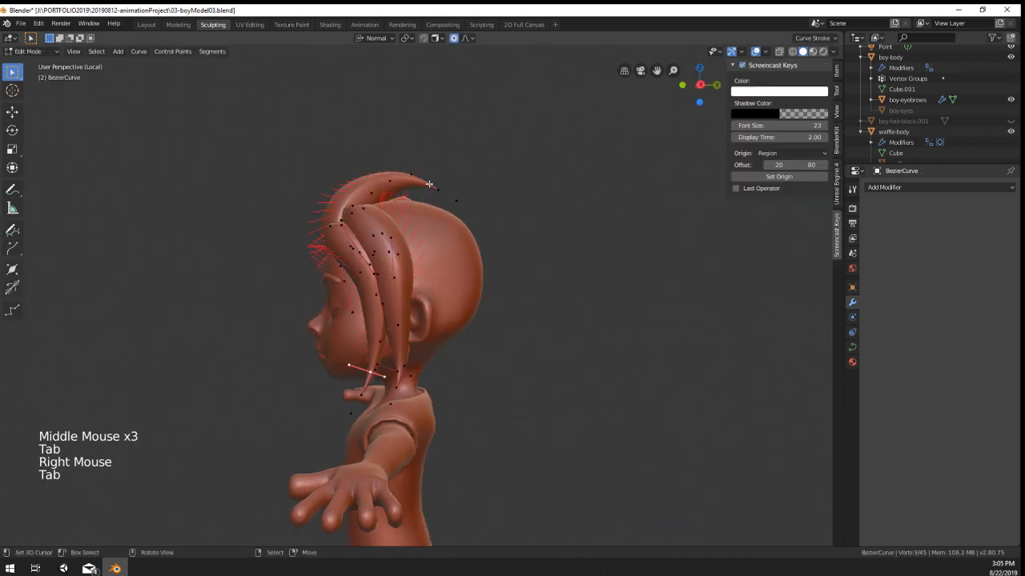
{"action": "middle_click_drag", "start_coordinate": [500, 215], "coordinate": [502, 217]}
{"action": "key", "text": "g"}
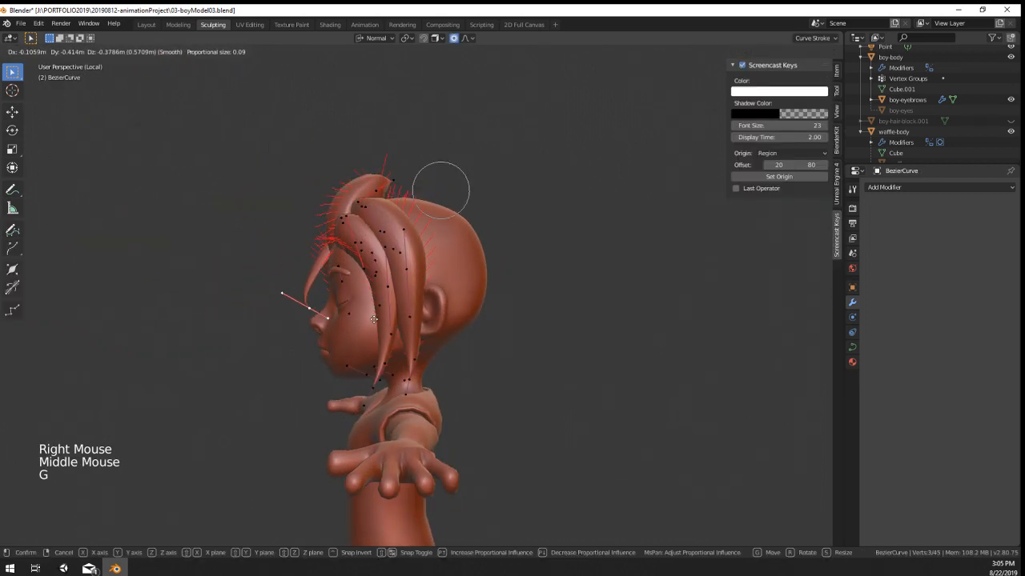
{"action": "middle_click_drag", "start_coordinate": [561, 257], "coordinate": [509, 383]}
{"action": "key", "text": "Tab"}
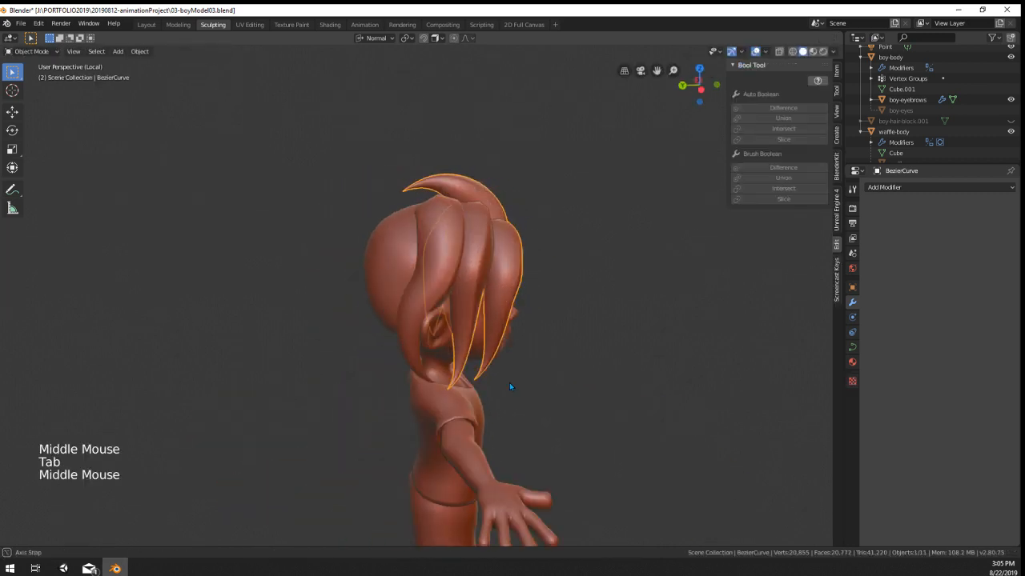
Step: Duplicate the rear right hair strand, rotate the copy about 15° and move it further around the back of the head
{"action": "scroll", "coordinate": [422, 240], "scroll_direction": "up", "scroll_amount": 2}
{"action": "key", "text": "Tab"}
{"action": "middle_click_drag", "start_coordinate": [484, 260], "coordinate": [481, 328]}
{"action": "key", "text": "Tab"}
{"action": "key", "text": "Tab"}
{"action": "scroll", "coordinate": [429, 303], "scroll_direction": "up", "scroll_amount": 1}
{"action": "key", "text": "shift+d"}
{"action": "left_click", "coordinate": [472, 364]}
{"action": "key", "text": "r"}
{"action": "left_click", "coordinate": [511, 396]}
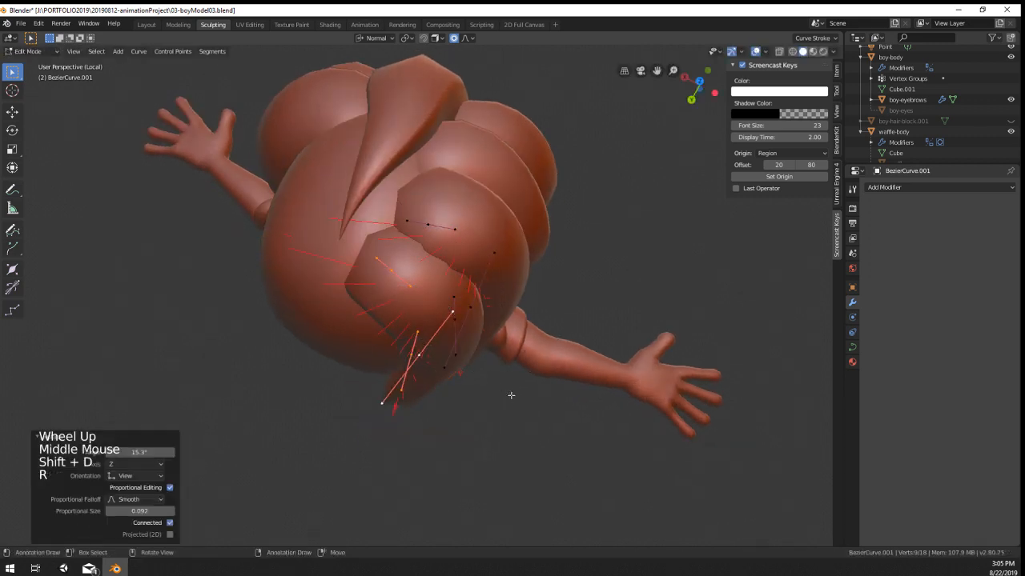
{"action": "middle_click_drag", "start_coordinate": [511, 395], "coordinate": [444, 245]}
{"action": "key", "text": "g"}
{"action": "left_click", "coordinate": [465, 258]}
Step: Move the new back strand's tip in toward the nape, and rotate and shift its middle control point along the skull
{"action": "right_click", "coordinate": [377, 475]}
{"action": "middle_click_drag", "start_coordinate": [376, 475], "coordinate": [344, 463]}
{"action": "key", "text": "g"}
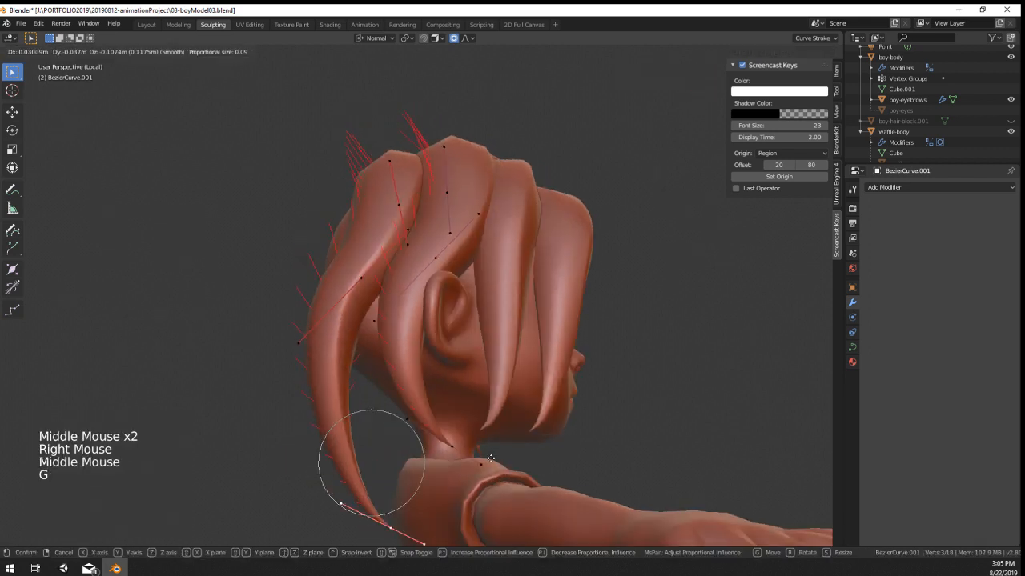
{"action": "left_click", "coordinate": [507, 452]}
{"action": "key", "text": "r"}
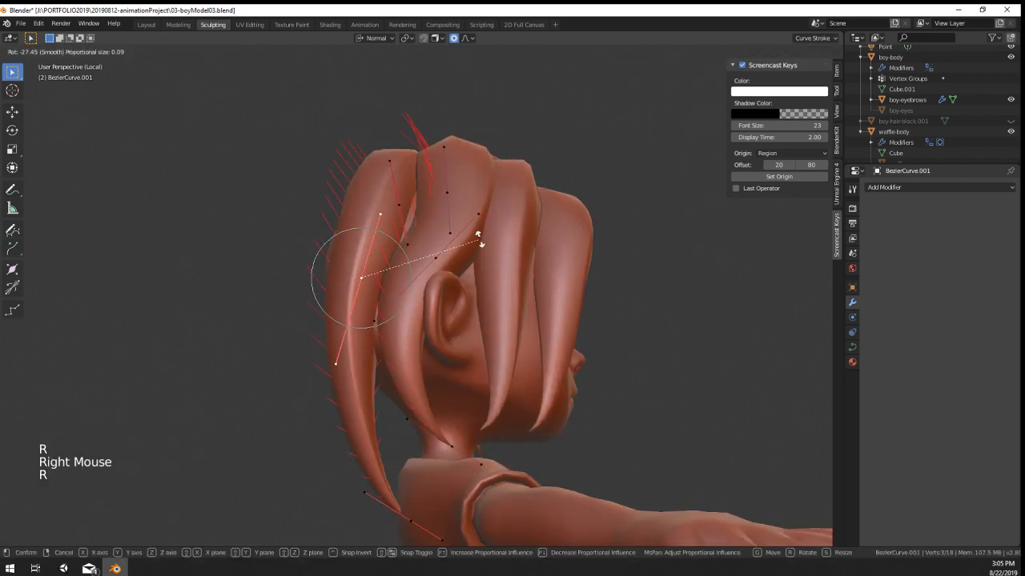
{"action": "left_click", "coordinate": [479, 239]}
{"action": "key", "text": "g"}
{"action": "left_click", "coordinate": [362, 207]}
Step: Move the new strand's root control point on the back of the crown
{"action": "middle_click_drag", "start_coordinate": [362, 206], "coordinate": [409, 394]}
{"action": "right_click", "coordinate": [404, 229]}
{"action": "key", "text": "g"}
{"action": "key", "text": "Tab"}
{"action": "scroll", "coordinate": [405, 240], "scroll_direction": "down", "scroll_amount": 3}
{"action": "key", "text": "Tab"}
Step: Rotate the new strand's tip control point and move it close behind the right shoulder
{"action": "right_click", "coordinate": [420, 426]}
{"action": "right_click", "coordinate": [414, 418]}
{"action": "key", "text": "r"}
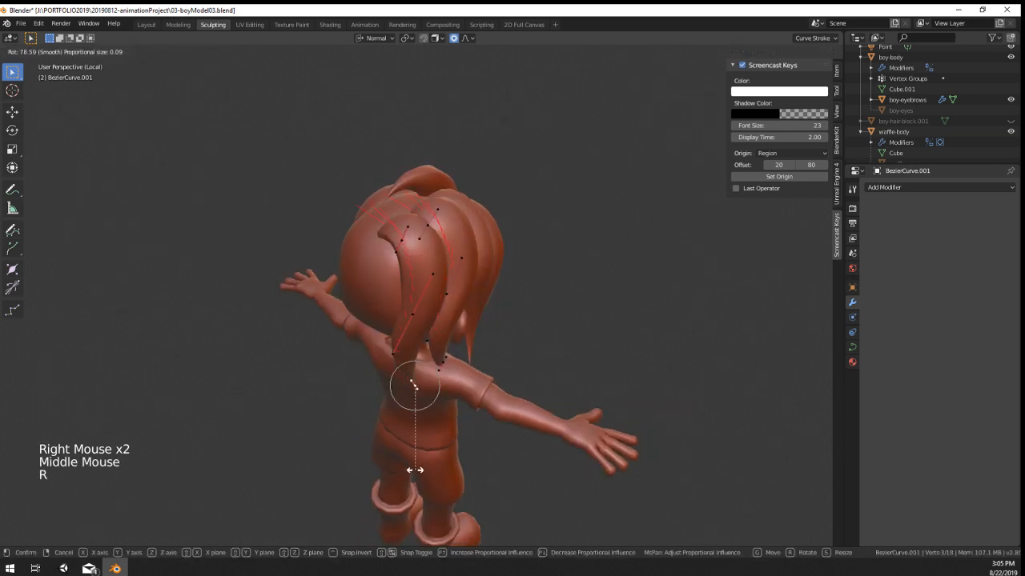
{"action": "left_click", "coordinate": [392, 454]}
{"action": "middle_click_drag", "start_coordinate": [393, 453], "coordinate": [519, 434]}
{"action": "key", "text": "g"}
{"action": "left_click", "coordinate": [432, 405]}
{"action": "key", "text": "r"}
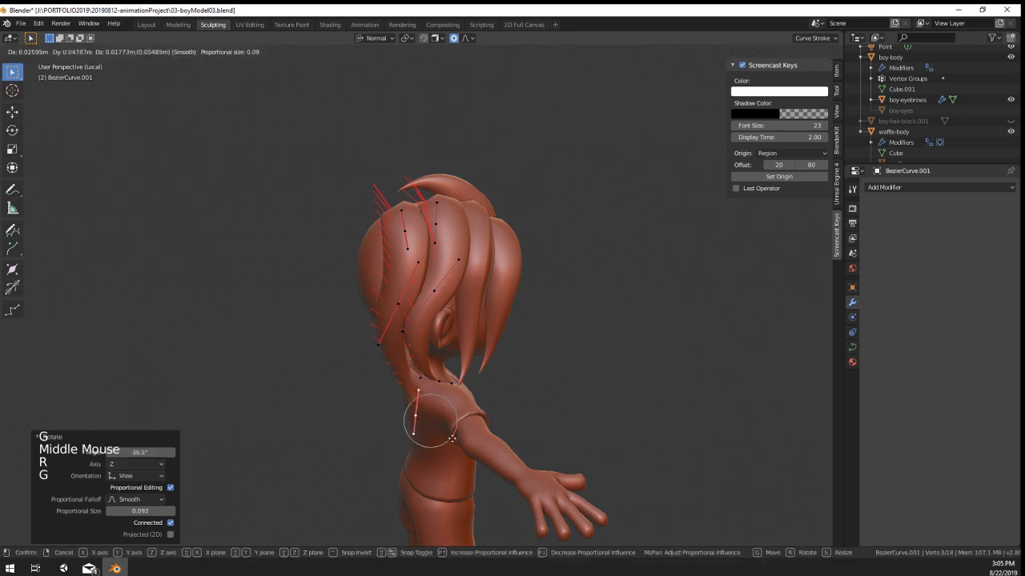
{"action": "left_click", "coordinate": [452, 439]}
Step: Raise the new strand's tip toward the nape using a proportional size of about 0.42
{"action": "key", "text": "Tab"}
{"action": "middle_click_drag", "start_coordinate": [452, 439], "coordinate": [448, 352]}
{"action": "key", "text": "Tab"}
{"action": "key", "text": "g"}
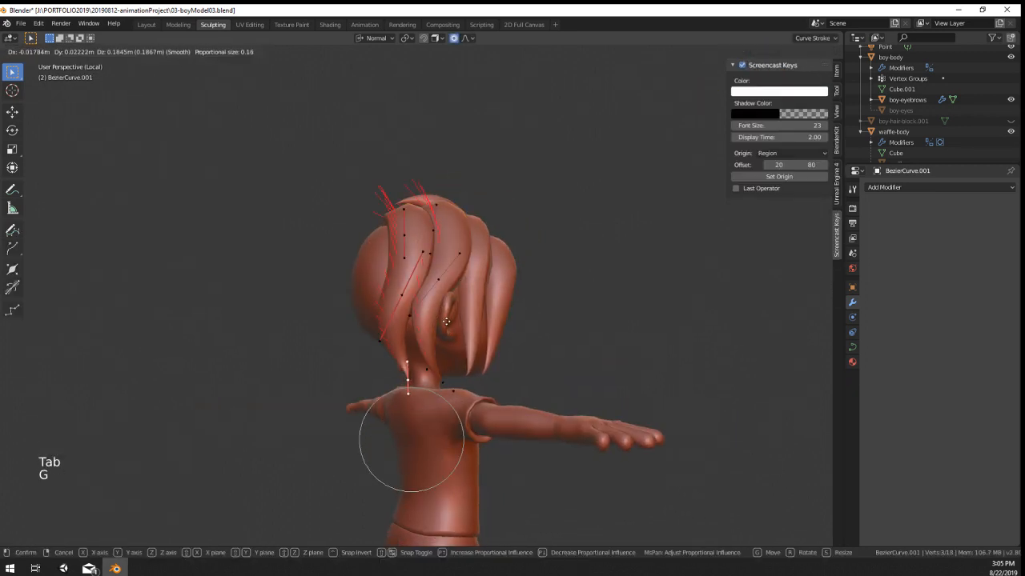
{"action": "right_click", "coordinate": [446, 321]}
{"action": "key", "text": "g"}
{"action": "scroll", "coordinate": [417, 354], "scroll_direction": "down", "scroll_amount": 2}
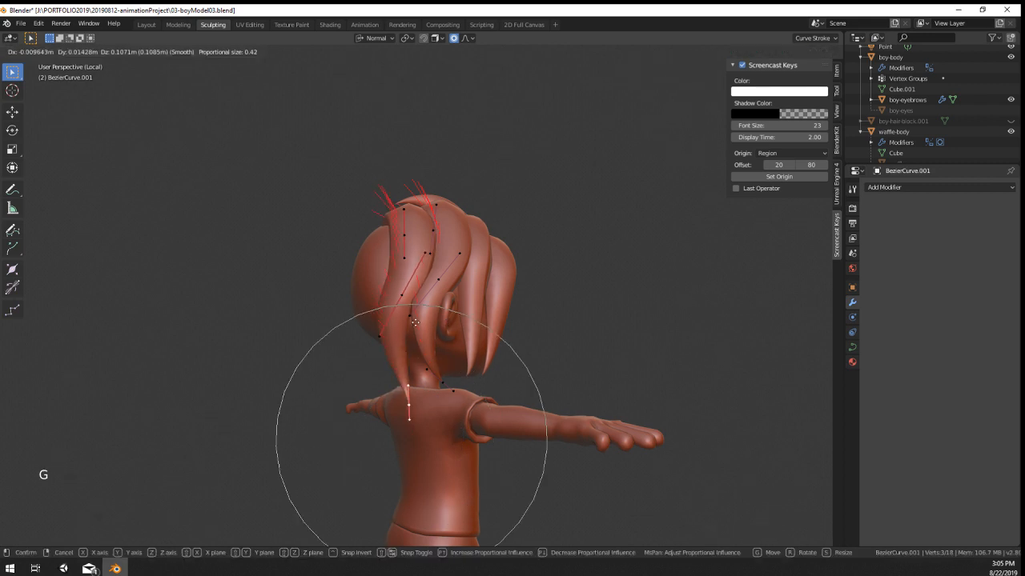
{"action": "left_click", "coordinate": [413, 314]}
Step: Scale the strand's middle control point to 0.646, move it along the head and nudge the tip into line
{"action": "right_click", "coordinate": [404, 299]}
{"action": "key", "text": "s"}
{"action": "left_click", "coordinate": [459, 375]}
{"action": "key", "text": "g"}
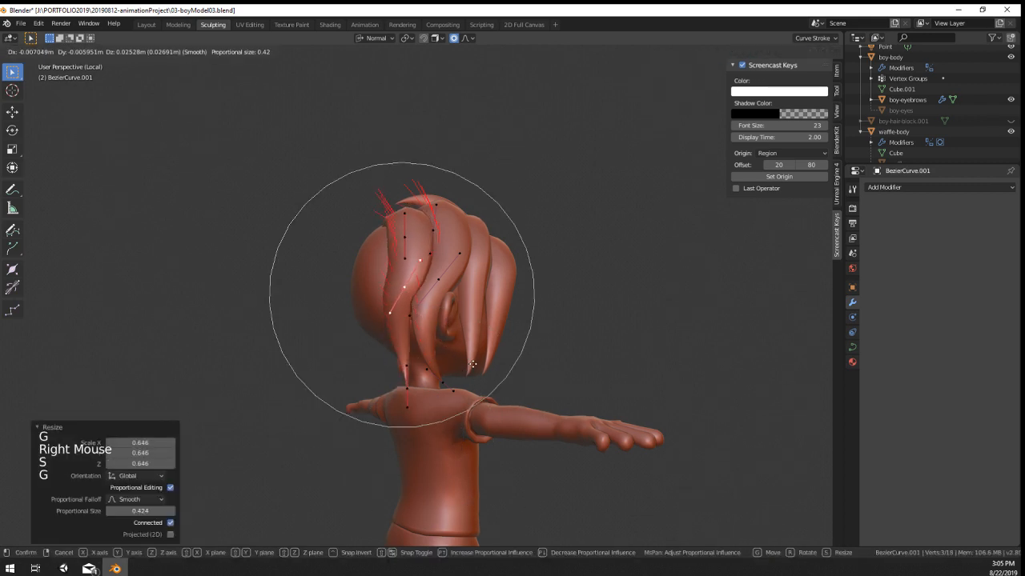
{"action": "left_click", "coordinate": [449, 380]}
{"action": "right_click", "coordinate": [402, 383]}
{"action": "key", "text": "g"}
{"action": "left_click", "coordinate": [403, 381]}
{"action": "middle_click_drag", "start_coordinate": [404, 381], "coordinate": [374, 256]}
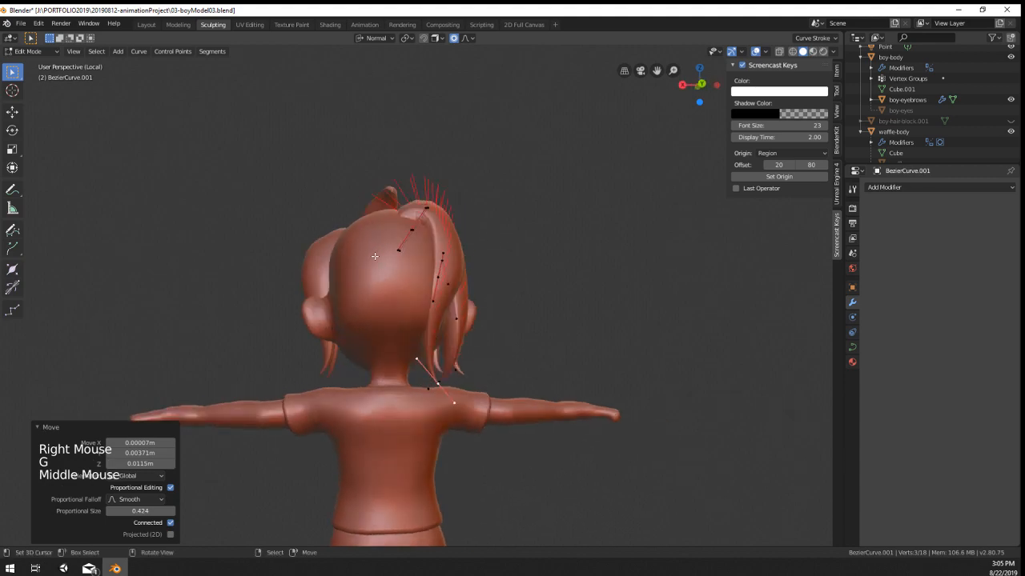
Step: Duplicate the whole back right strand, rotate the copy and place it nearer the centre of the back of the head
{"action": "middle_click_drag", "start_coordinate": [417, 329], "coordinate": [407, 224]}
{"action": "key", "text": "Tab"}
{"action": "scroll", "coordinate": [521, 398], "scroll_direction": "up", "scroll_amount": 2}
{"action": "scroll", "coordinate": [522, 398], "scroll_direction": "up", "scroll_amount": 1}
{"action": "scroll", "coordinate": [521, 398], "scroll_direction": "down", "scroll_amount": 1}
{"action": "key", "text": "Tab"}
{"action": "right_click", "coordinate": [409, 221]}
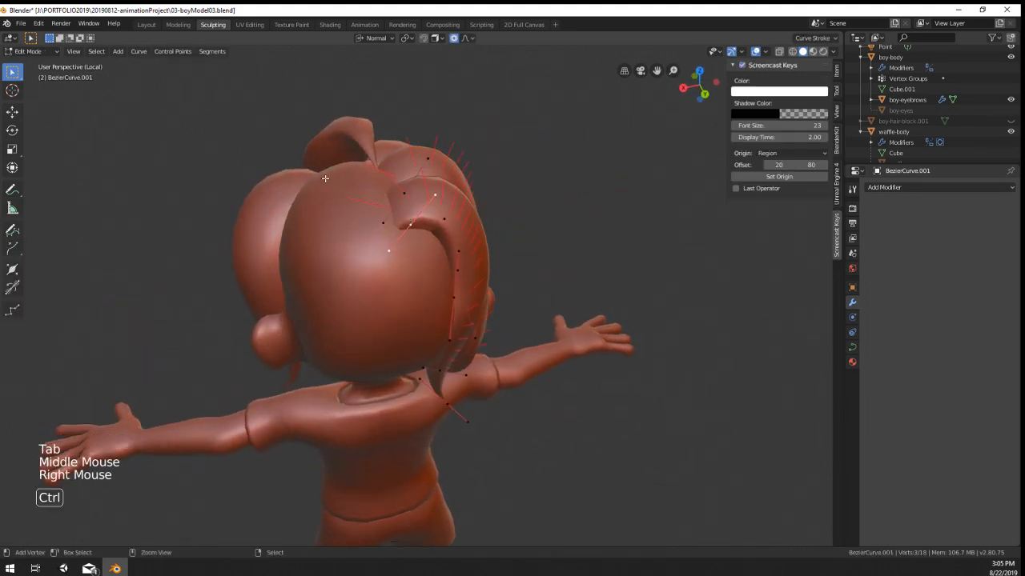
{"action": "middle_click_drag", "start_coordinate": [325, 178], "coordinate": [336, 264]}
{"action": "key", "text": "shift+d"}
{"action": "key", "text": "r"}
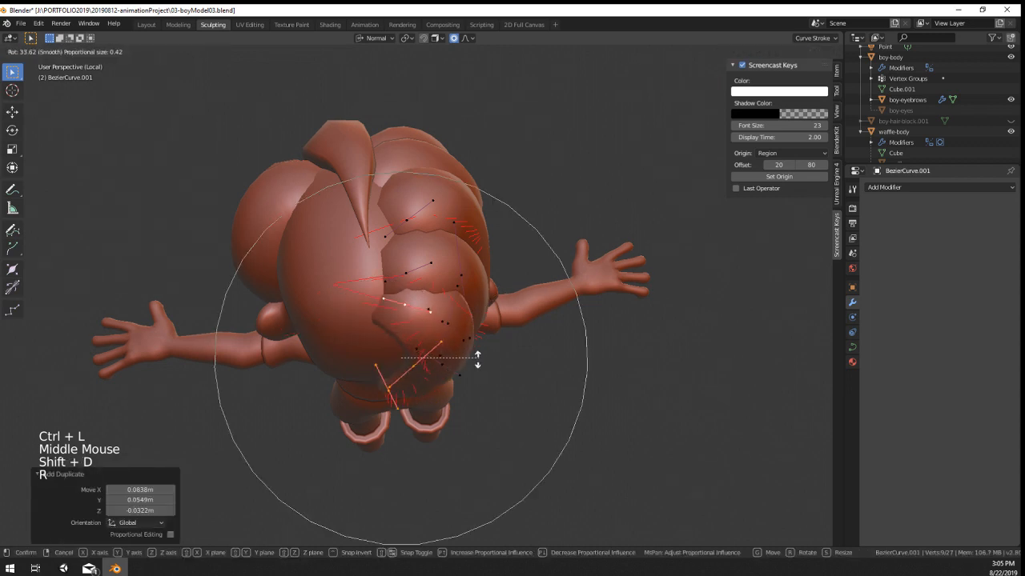
{"action": "left_click", "coordinate": [472, 378]}
{"action": "key", "text": "g"}
{"action": "left_click", "coordinate": [407, 375]}
Step: Rotate and move the copied strand's middle control point with the proportional size reduced to about 0.32
{"action": "middle_click_drag", "start_coordinate": [406, 374], "coordinate": [402, 304]}
{"action": "right_click", "coordinate": [358, 289]}
{"action": "key", "text": "r"}
{"action": "scroll", "coordinate": [414, 255], "scroll_direction": "up", "scroll_amount": 3}
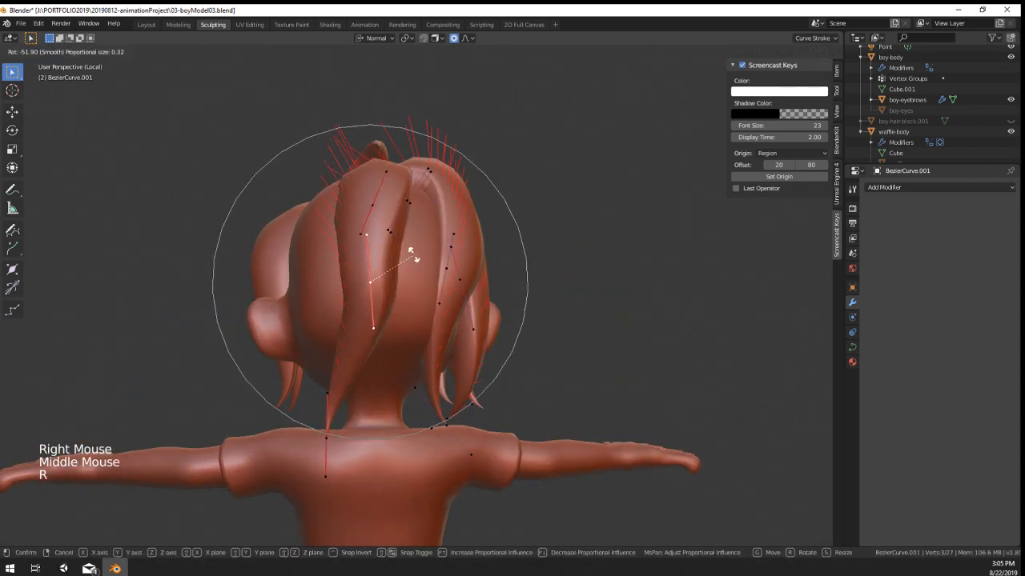
{"action": "left_click", "coordinate": [413, 254]}
{"action": "key", "text": "g"}
{"action": "left_click", "coordinate": [424, 246]}
Step: Reposition the copied strand's root control point at the back of the crown
{"action": "middle_click_drag", "start_coordinate": [424, 247], "coordinate": [421, 281]}
{"action": "right_click", "coordinate": [376, 237]}
{"action": "key", "text": "g"}
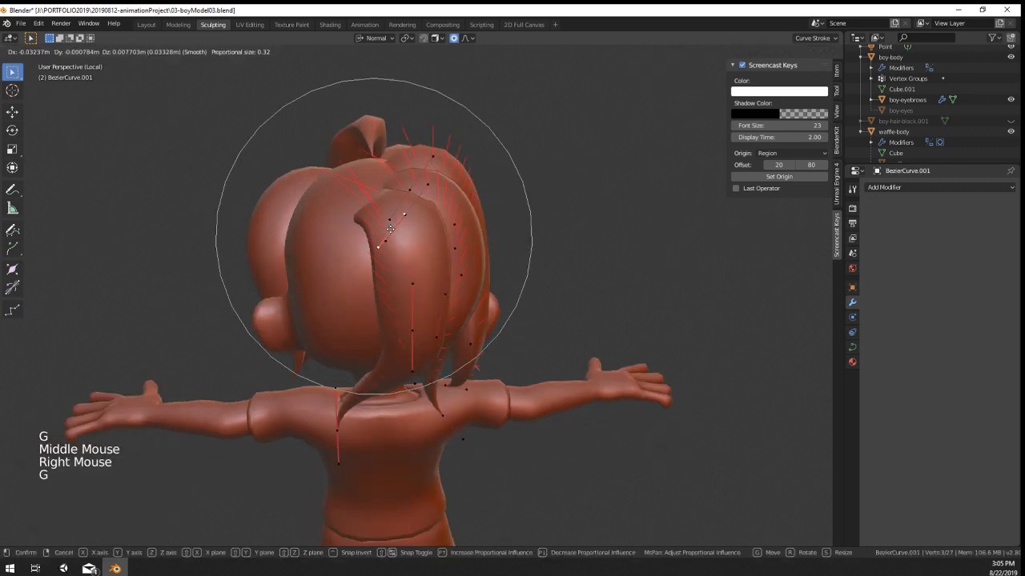
{"action": "left_click", "coordinate": [388, 234]}
Step: Move the copied strand's tip across to the centre of the nape and rotate it in line with the neighbouring strands
{"action": "middle_click_drag", "start_coordinate": [388, 234], "coordinate": [390, 182]}
{"action": "right_click", "coordinate": [406, 286]}
{"action": "right_click", "coordinate": [316, 452]}
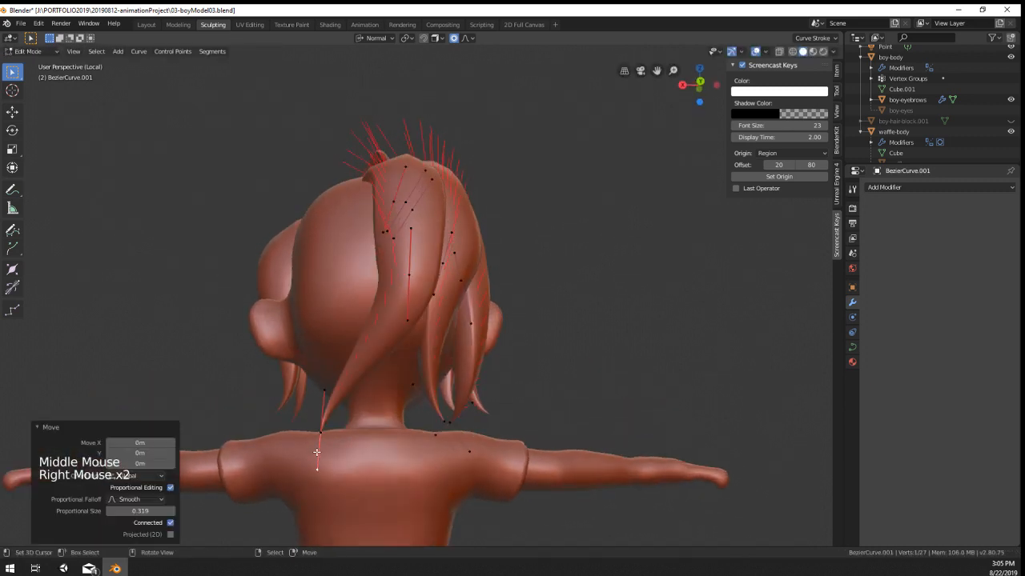
{"action": "right_click", "coordinate": [329, 437]}
{"action": "key", "text": "g"}
{"action": "left_click", "coordinate": [408, 451]}
{"action": "key", "text": "r"}
{"action": "left_click", "coordinate": [463, 372]}
{"action": "key", "text": "g"}
{"action": "left_click", "coordinate": [484, 369]}
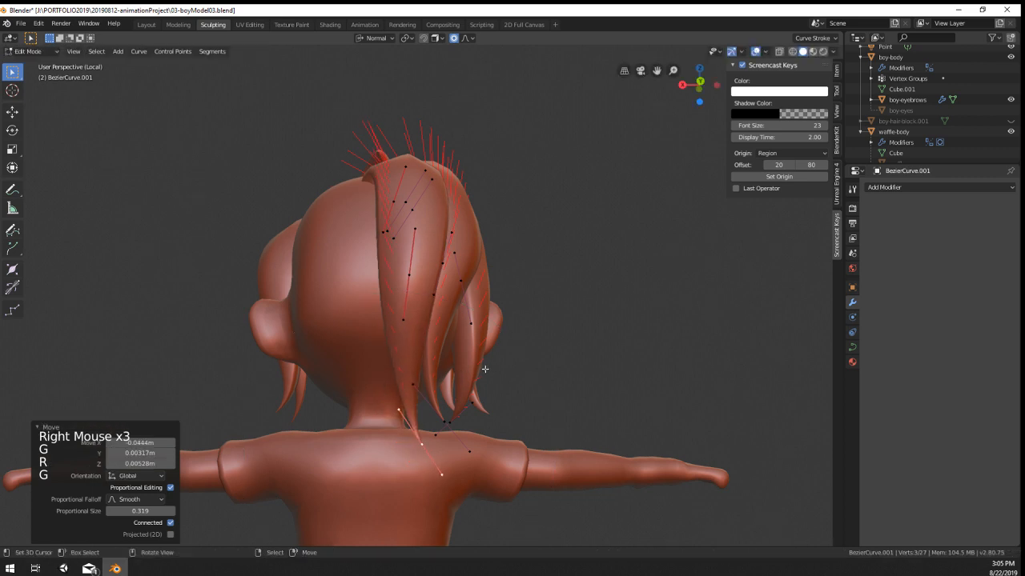
Step: Rotate and nudge the middle control point of the central back strand
{"action": "right_click", "coordinate": [413, 277]}
{"action": "key", "text": "r"}
{"action": "left_click", "coordinate": [488, 290]}
{"action": "key", "text": "g"}
{"action": "left_click", "coordinate": [487, 287]}
{"action": "middle_click_drag", "start_coordinate": [487, 287], "coordinate": [485, 372]}
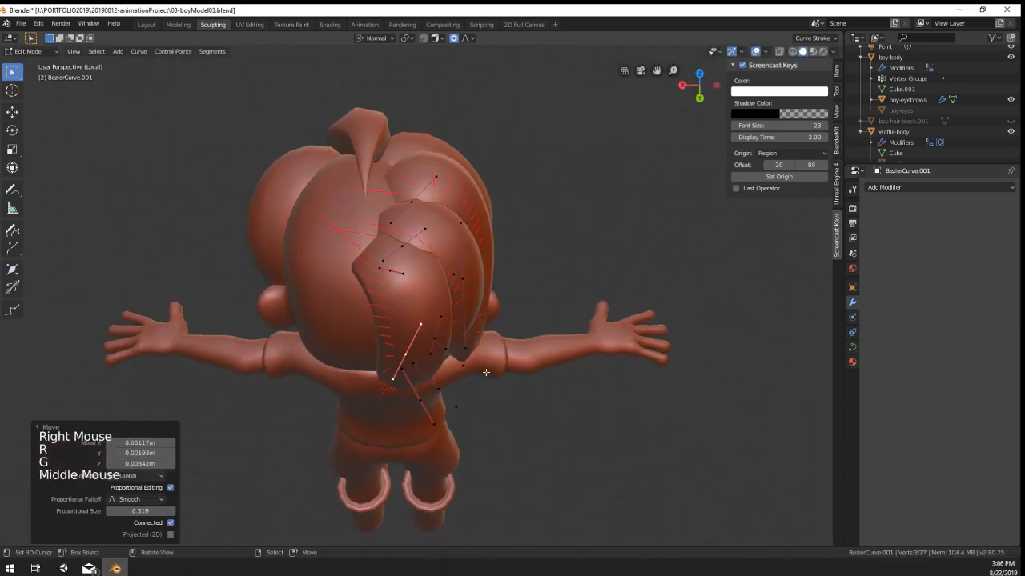
Step: Duplicate the central back strand toward the head's left, and rotate and move the copy's root control point on the crown
{"action": "key", "text": "ctrl+l"}
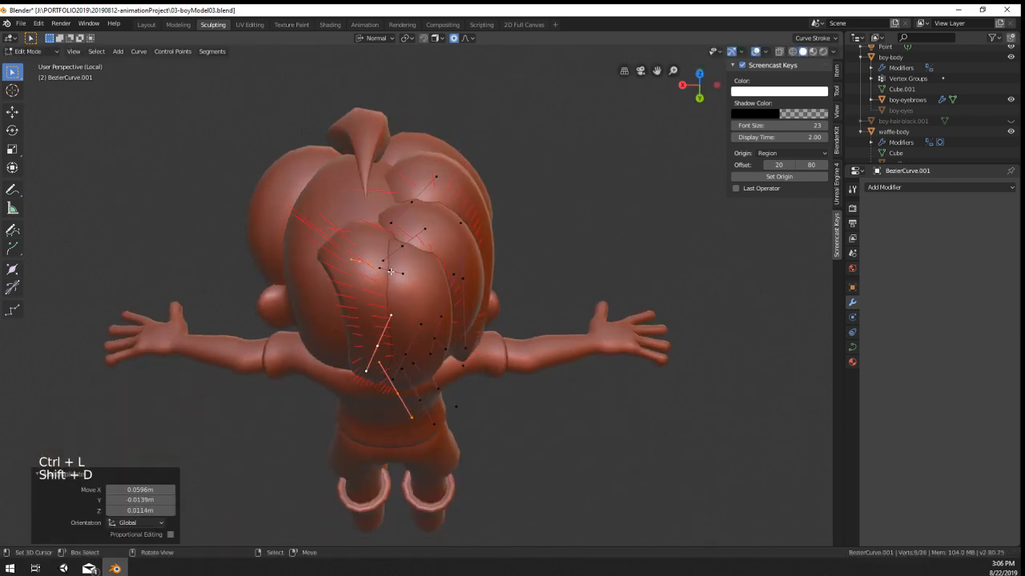
{"action": "right_click", "coordinate": [354, 259]}
{"action": "right_click", "coordinate": [360, 263]}
{"action": "middle_click_drag", "start_coordinate": [359, 264], "coordinate": [481, 240]}
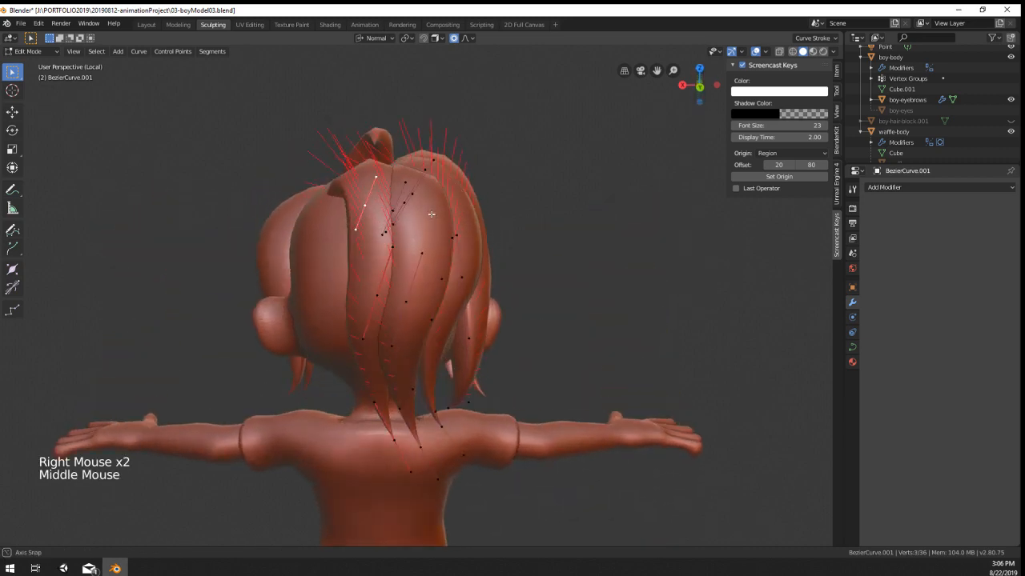
{"action": "key", "text": "r"}
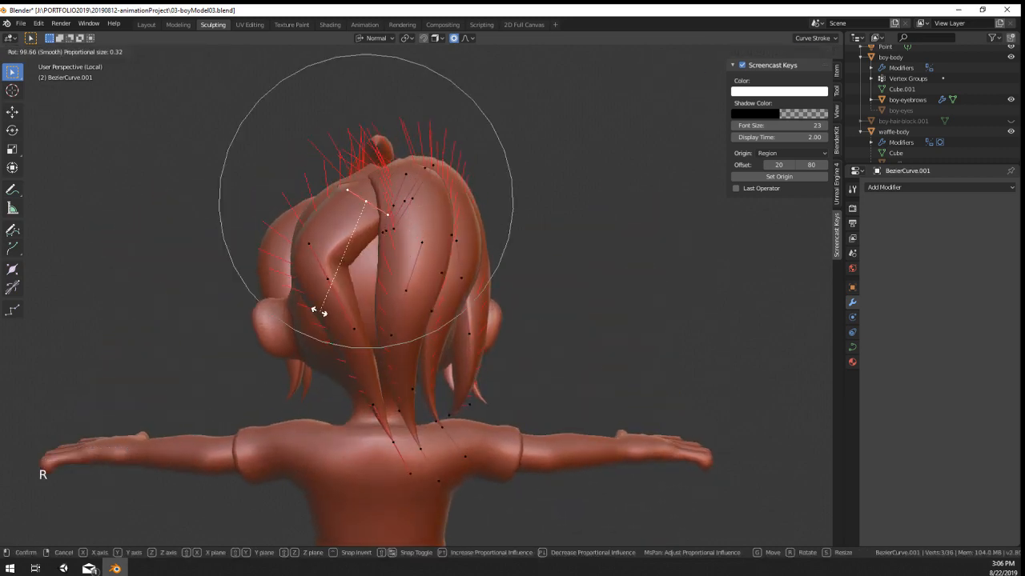
{"action": "left_click", "coordinate": [319, 311]}
{"action": "middle_click_drag", "start_coordinate": [320, 311], "coordinate": [269, 343]}
{"action": "middle_click_drag", "start_coordinate": [404, 220], "coordinate": [474, 177]}
{"action": "key", "text": "r"}
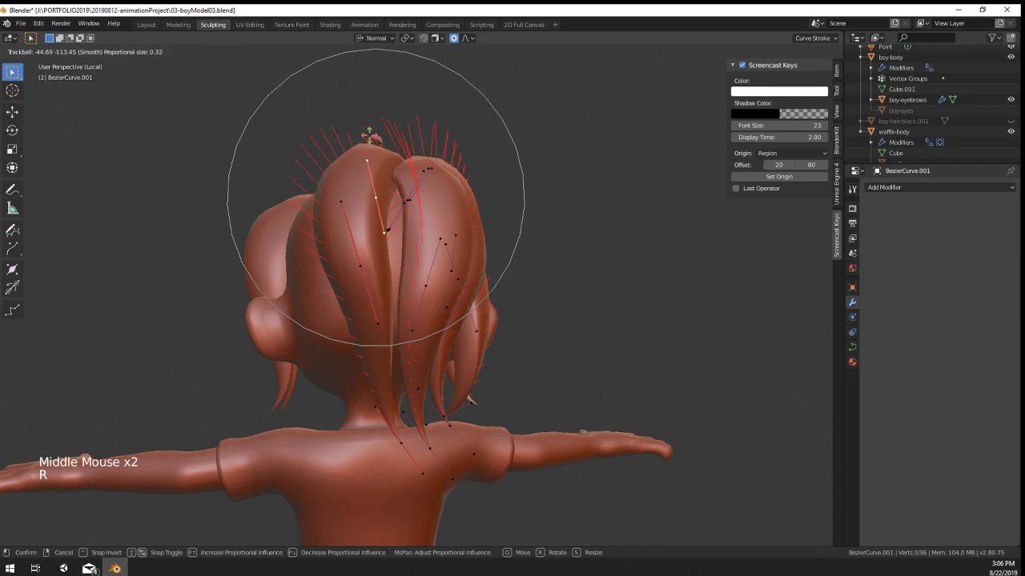
{"action": "key", "text": "g"}
{"action": "left_click", "coordinate": [402, 159]}
Step: Shift the newest strand's middle control point against the head, and rotate and move its tip
{"action": "right_click", "coordinate": [370, 274]}
{"action": "key", "text": "g"}
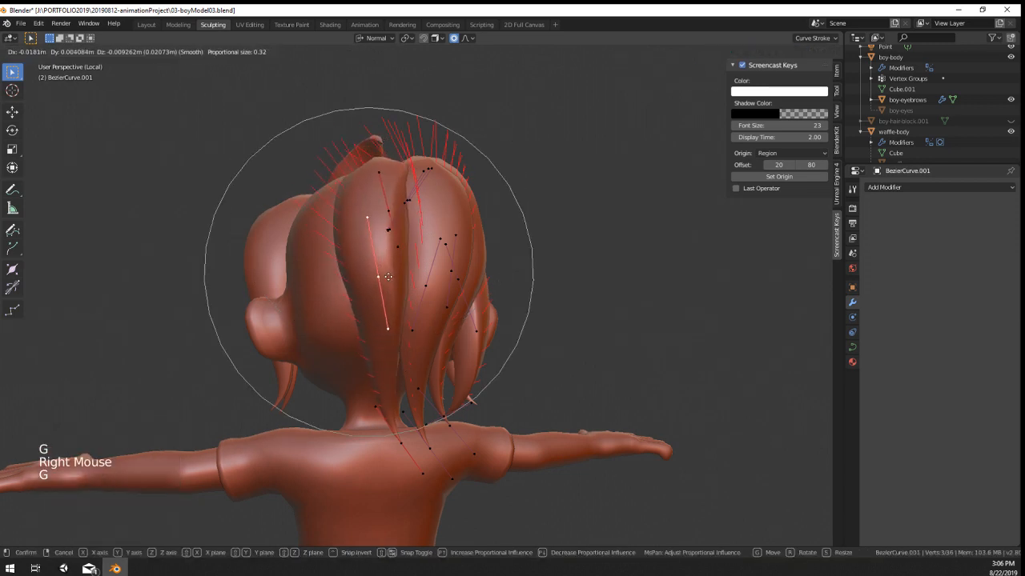
{"action": "left_click", "coordinate": [377, 282]}
{"action": "right_click", "coordinate": [402, 443]}
{"action": "middle_click_drag", "start_coordinate": [486, 424], "coordinate": [530, 407]}
{"action": "key", "text": "r"}
{"action": "left_click", "coordinate": [442, 497]}
{"action": "key", "text": "g"}
{"action": "left_click", "coordinate": [413, 407]}
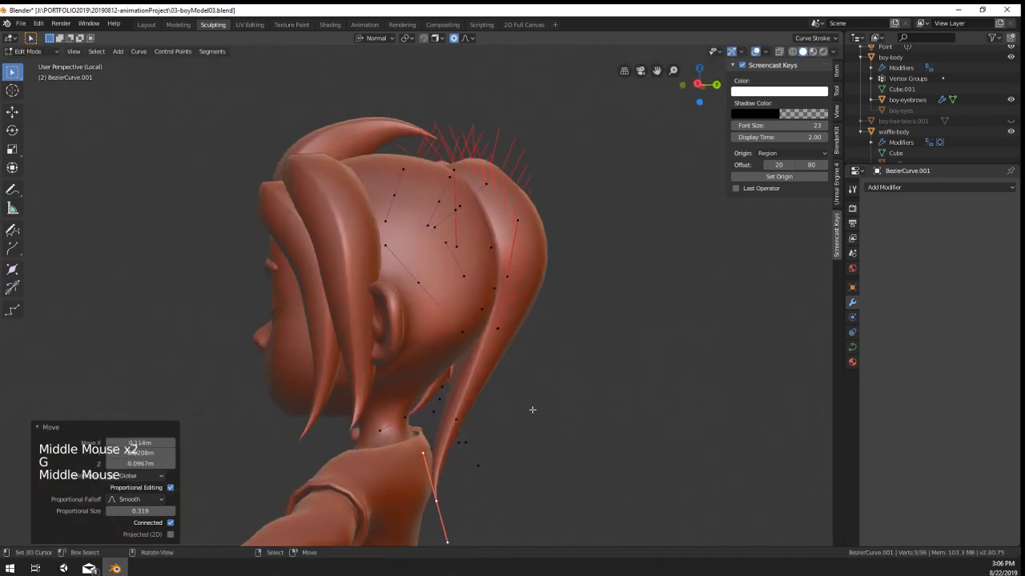
Step: Refine the newest strand's tip position behind the neck from the side and from behind
{"action": "key", "text": "g"}
{"action": "scroll", "coordinate": [581, 380], "scroll_direction": "down", "scroll_amount": 1}
{"action": "left_click", "coordinate": [583, 377]}
{"action": "middle_click_drag", "start_coordinate": [584, 377], "coordinate": [453, 379]}
{"action": "key", "text": "g"}
{"action": "left_click", "coordinate": [458, 392]}
Step: Move the newest strand's middle control point closer to the head and tilt it by about -45°
{"action": "right_click", "coordinate": [361, 289]}
{"action": "middle_click_drag", "start_coordinate": [363, 289], "coordinate": [479, 313]}
{"action": "key", "text": "g"}
{"action": "left_click", "coordinate": [342, 299]}
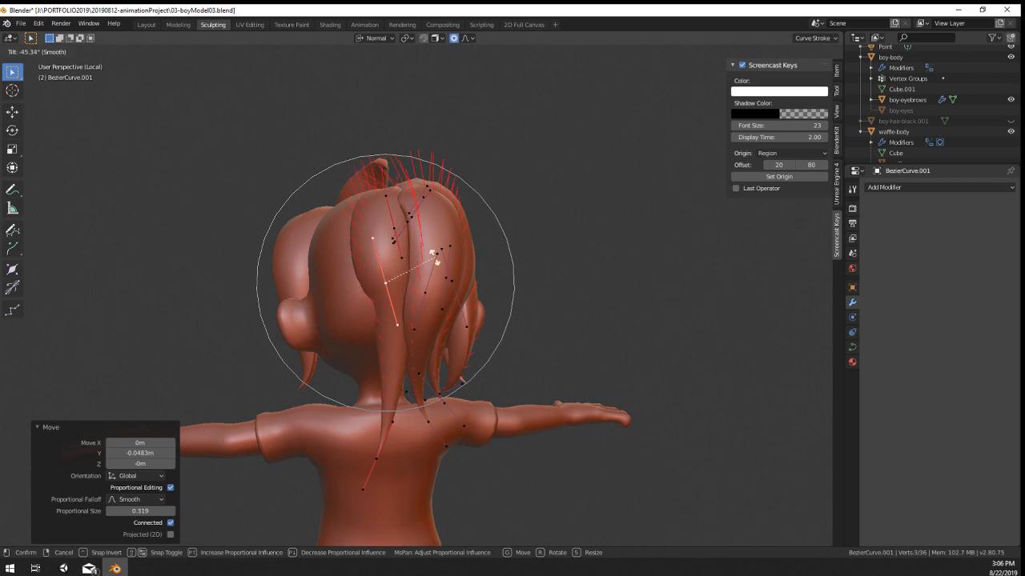
{"action": "left_click", "coordinate": [432, 253]}
{"action": "middle_click_drag", "start_coordinate": [432, 253], "coordinate": [551, 297]}
{"action": "key", "text": "g"}
{"action": "left_click", "coordinate": [552, 280]}
Step: Fatten the strand behind the right ear strand at its middle control point, and adjust that point's position and rotation
{"action": "key", "text": "Tab"}
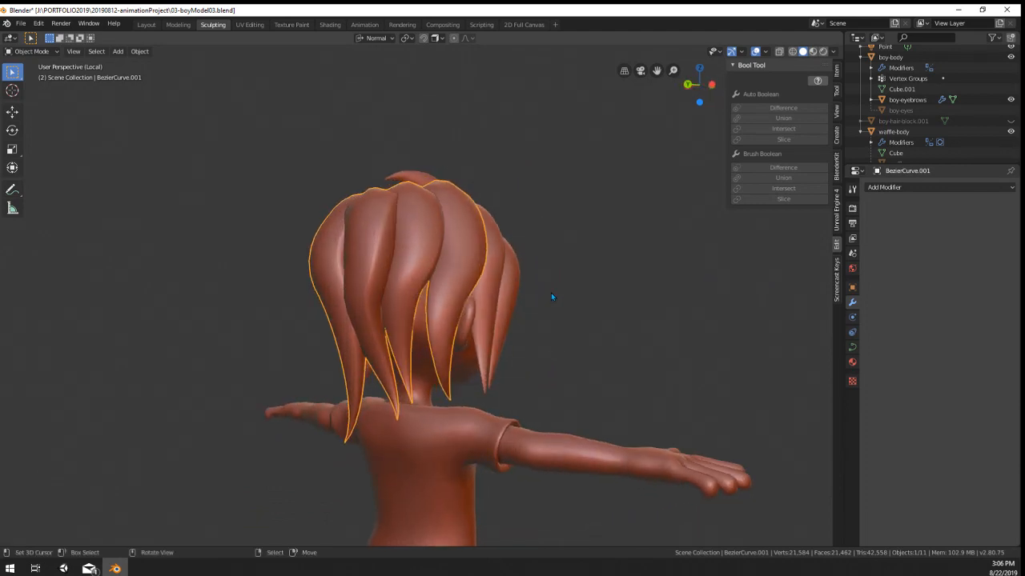
{"action": "scroll", "coordinate": [550, 297], "scroll_direction": "up", "scroll_amount": 5}
{"action": "key", "text": "Tab"}
{"action": "right_click", "coordinate": [382, 236]}
{"action": "key", "text": "alt+s"}
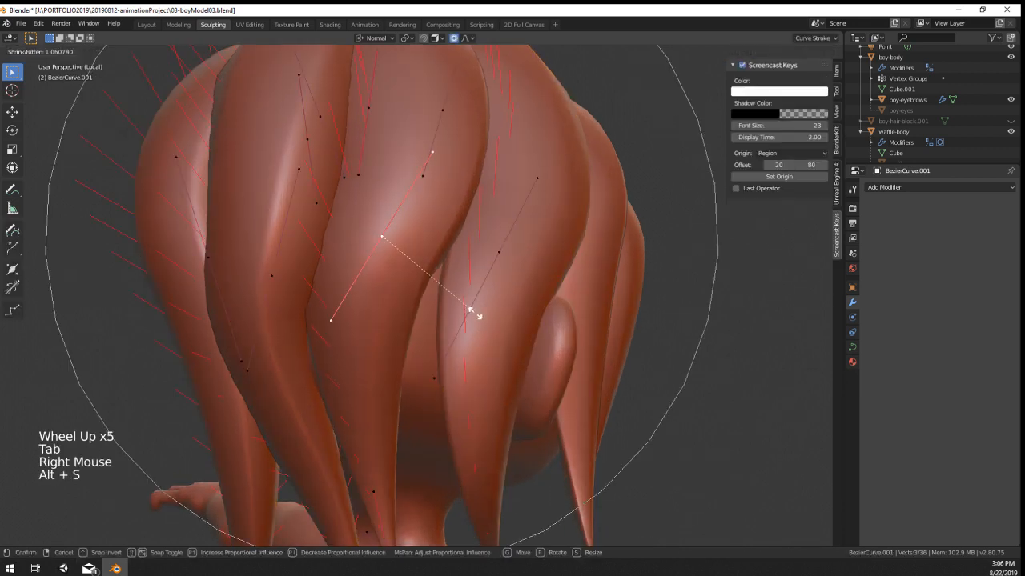
{"action": "middle_click_drag", "start_coordinate": [471, 310], "coordinate": [488, 248]}
{"action": "key", "text": "g"}
{"action": "key", "text": "r"}
{"action": "scroll", "coordinate": [495, 292], "scroll_direction": "down", "scroll_amount": 4}
Step: Move the upper root handle of the leftmost back strand so it follows the crown
{"action": "key", "text": "Tab"}
{"action": "scroll", "coordinate": [552, 339], "scroll_direction": "up", "scroll_amount": 1}
{"action": "key", "text": "Tab"}
{"action": "scroll", "coordinate": [552, 339], "scroll_direction": "up", "scroll_amount": 1}
{"action": "key", "text": "g"}
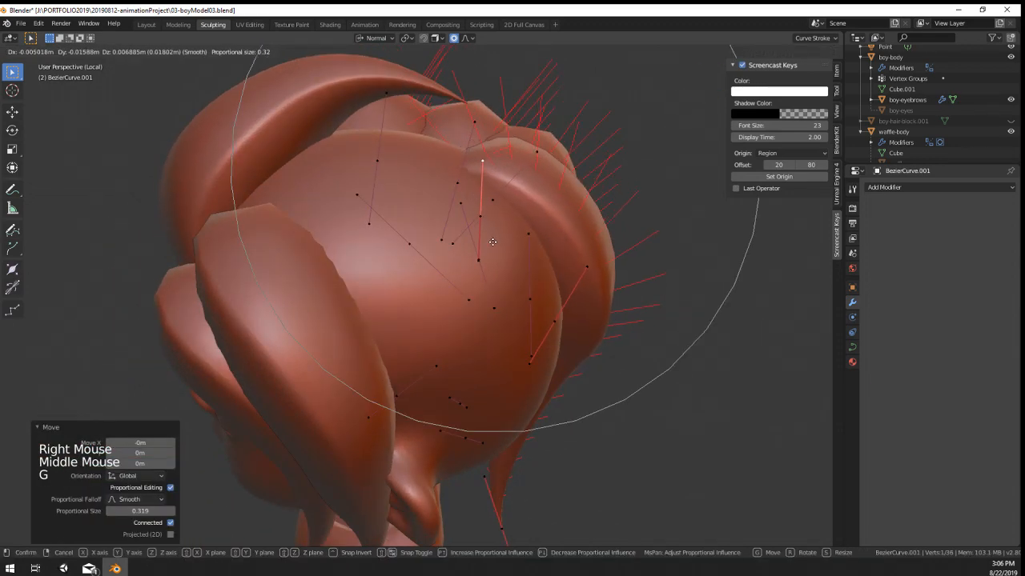
{"action": "scroll", "coordinate": [496, 272], "scroll_direction": "down", "scroll_amount": 2}
{"action": "left_click", "coordinate": [505, 298]}
{"action": "key", "text": "Tab"}
{"action": "middle_click_drag", "start_coordinate": [505, 299], "coordinate": [469, 279]}
Step: Duplicate a back strand toward the left side of the head and place the copy beside the existing ones
{"action": "key", "text": "Tab"}
{"action": "right_click", "coordinate": [404, 470]}
{"action": "middle_click_drag", "start_coordinate": [404, 469], "coordinate": [497, 337]}
{"action": "scroll", "coordinate": [394, 474], "scroll_direction": "down", "scroll_amount": 2}
{"action": "key", "text": "shift+d"}
{"action": "left_click", "coordinate": [432, 365]}
{"action": "left_click", "coordinate": [493, 370]}
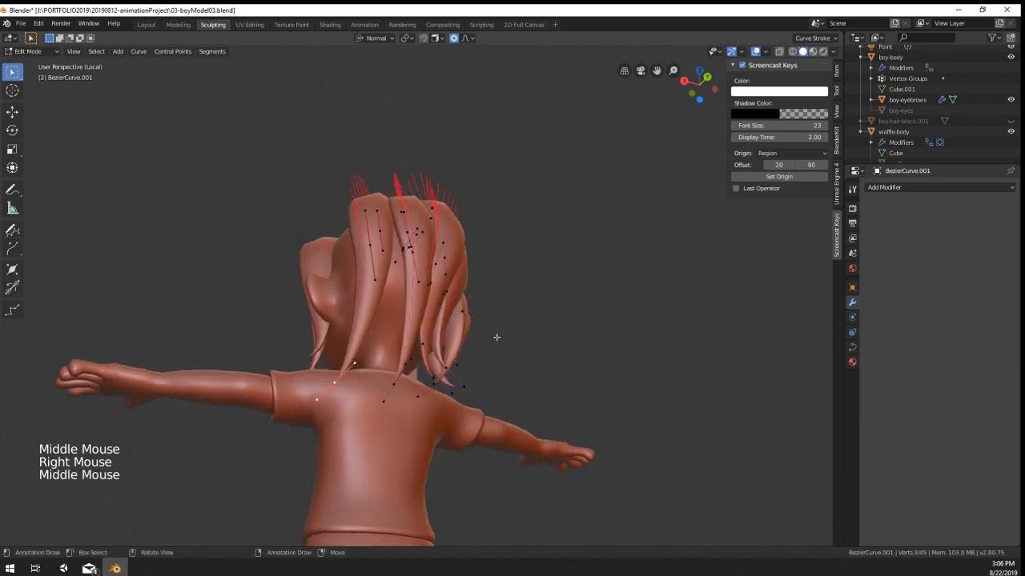
Step: Fit the newly copied left back strand against the head by moving its control points and rotating its middle point about -16°
{"action": "left_click", "coordinate": [349, 232]}
{"action": "key", "text": "g"}
{"action": "left_click", "coordinate": [393, 213]}
{"action": "middle_click_drag", "start_coordinate": [393, 214], "coordinate": [370, 318]}
{"action": "left_click", "coordinate": [389, 264]}
{"action": "right_click", "coordinate": [366, 288]}
{"action": "key", "text": "g"}
{"action": "left_click", "coordinate": [373, 293]}
{"action": "key", "text": "r"}
{"action": "key", "text": "g"}
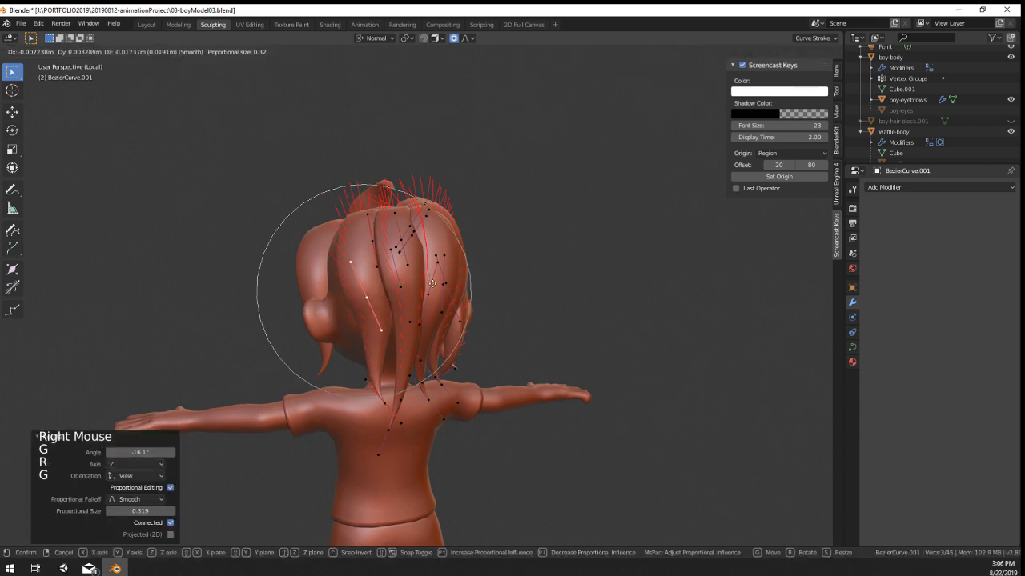
{"action": "left_click", "coordinate": [429, 280]}
{"action": "middle_click_drag", "start_coordinate": [429, 281], "coordinate": [412, 390]}
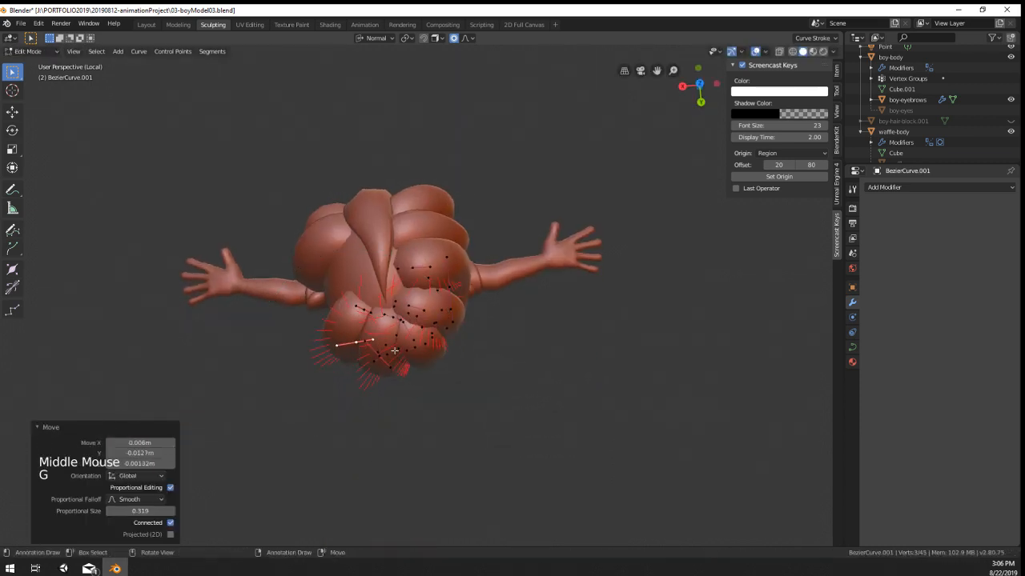
Step: Tilt the new left back strand's middle control point and adjust its position
{"action": "scroll", "coordinate": [395, 350], "scroll_direction": "down", "scroll_amount": 3}
{"action": "key", "text": "Tab"}
{"action": "middle_click_drag", "start_coordinate": [377, 425], "coordinate": [405, 286]}
{"action": "key", "text": "Tab"}
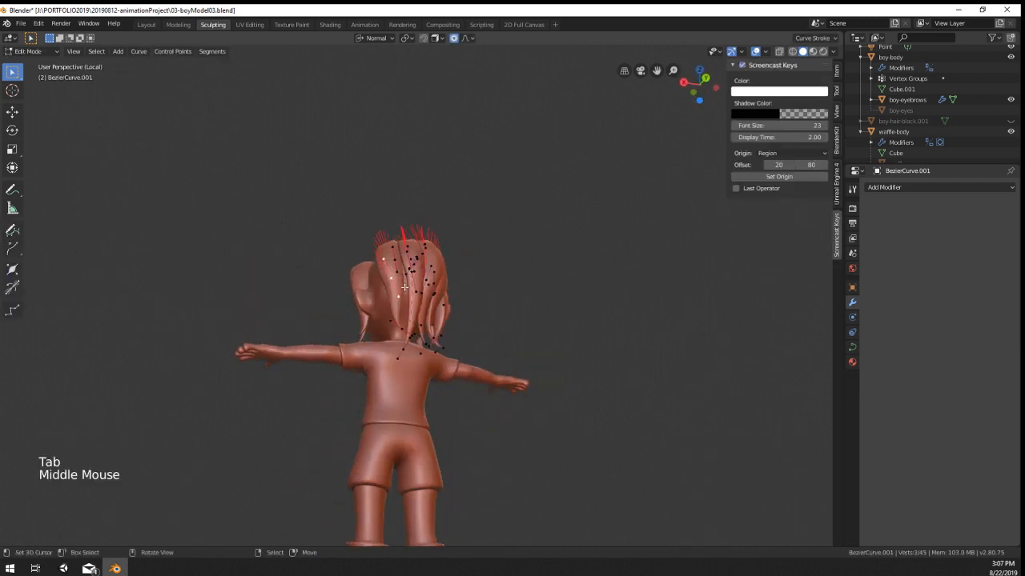
{"action": "scroll", "coordinate": [405, 286], "scroll_direction": "up", "scroll_amount": 2}
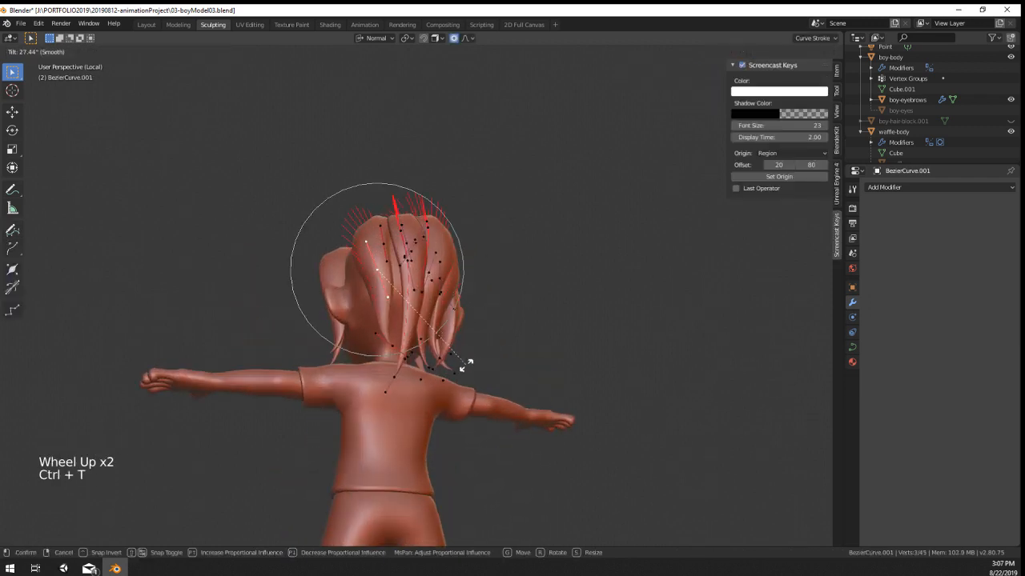
{"action": "key", "text": "g"}
Step: Tilt the new left back strand's tip by about 86° and reposition it near the neck
{"action": "right_click", "coordinate": [467, 364]}
{"action": "middle_click_drag", "start_coordinate": [467, 364], "coordinate": [436, 314]}
{"action": "scroll", "coordinate": [437, 314], "scroll_direction": "up", "scroll_amount": 1}
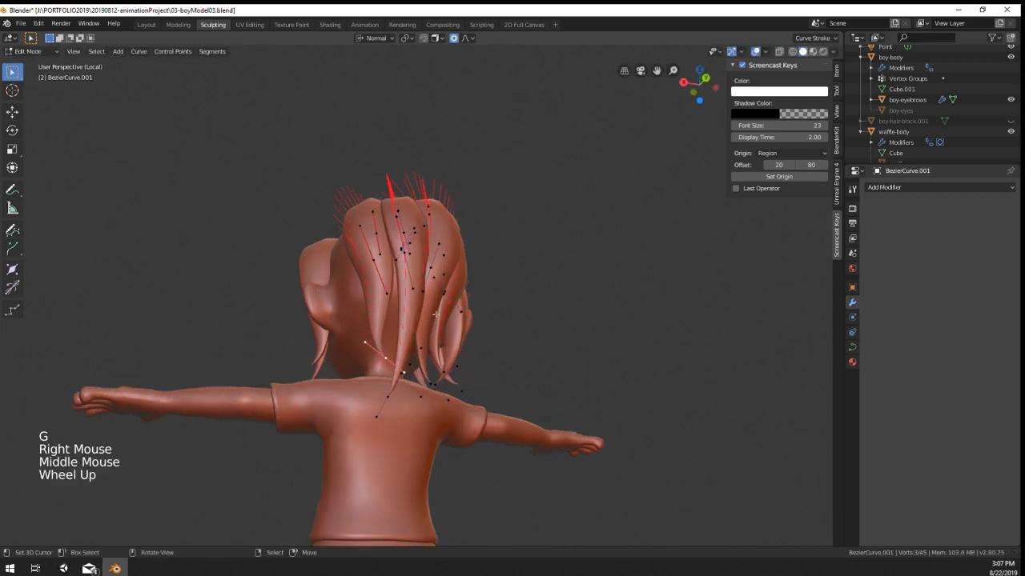
{"action": "scroll", "coordinate": [436, 315], "scroll_direction": "up", "scroll_amount": 2}
{"action": "key", "text": "ctrl+t"}
{"action": "left_click", "coordinate": [427, 478]}
{"action": "key", "text": "g"}
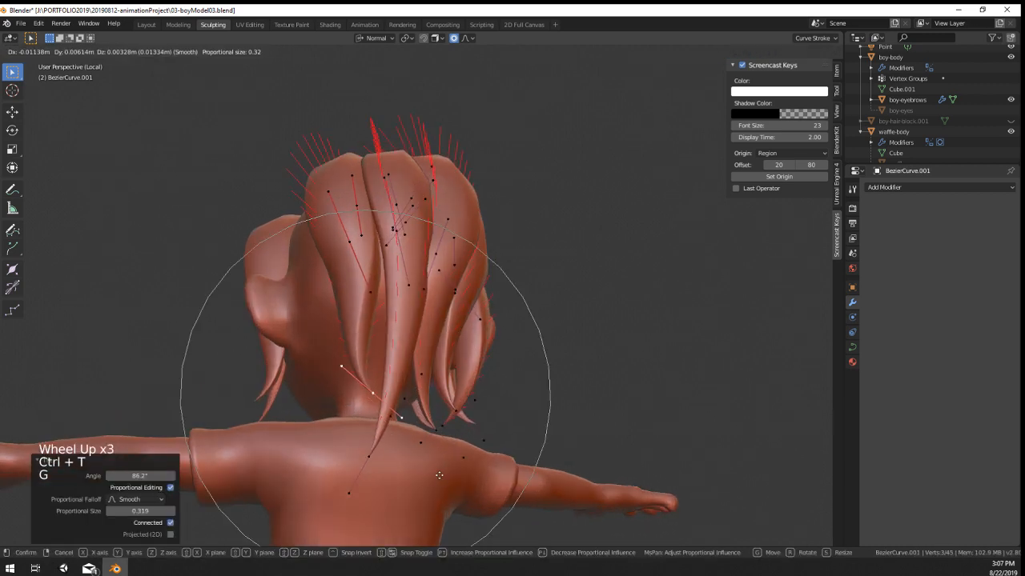
{"action": "left_click", "coordinate": [426, 462]}
Step: Tilt the adjacent central back strand's tip by about -64°, and reposition and scale its handles
{"action": "right_click", "coordinate": [371, 458]}
{"action": "key", "text": "ctrl+t"}
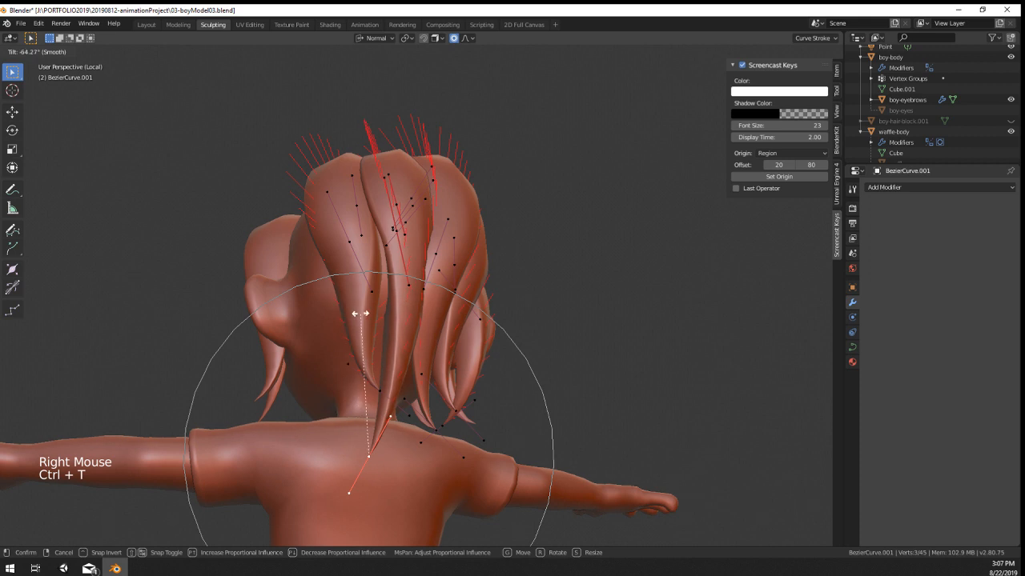
{"action": "left_click", "coordinate": [359, 314]}
{"action": "middle_click_drag", "start_coordinate": [359, 313], "coordinate": [436, 372]}
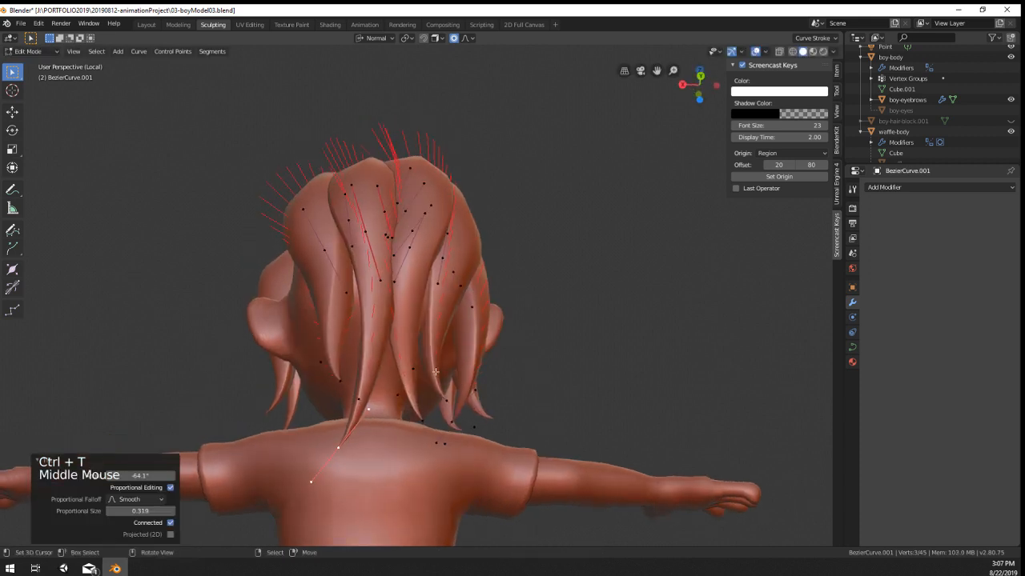
{"action": "key", "text": "g"}
{"action": "left_click", "coordinate": [402, 436]}
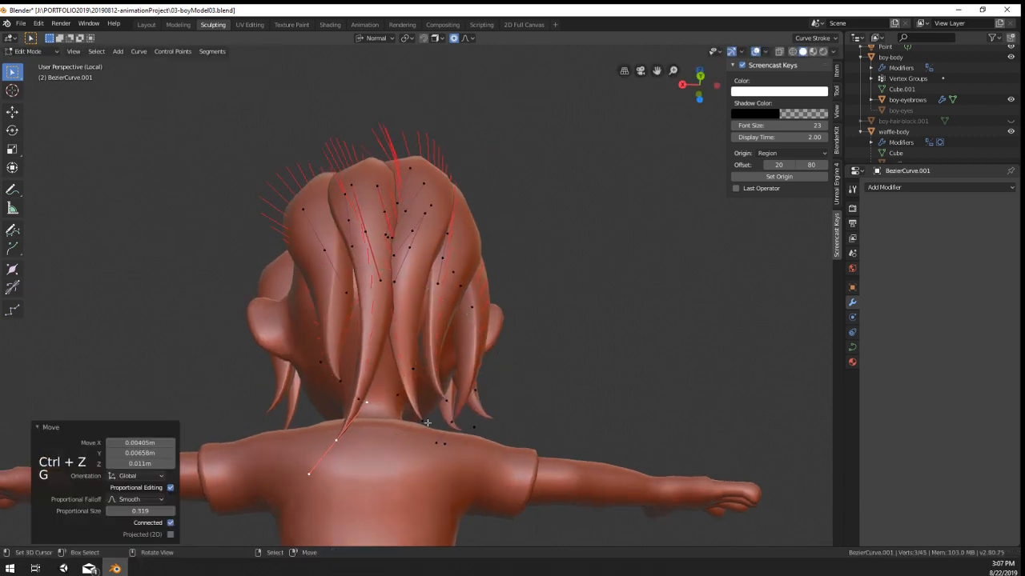
{"action": "key", "text": "s"}
Step: Reposition the tips of the neighboring back strands around the nape of the neck
{"action": "right_click", "coordinate": [431, 425]}
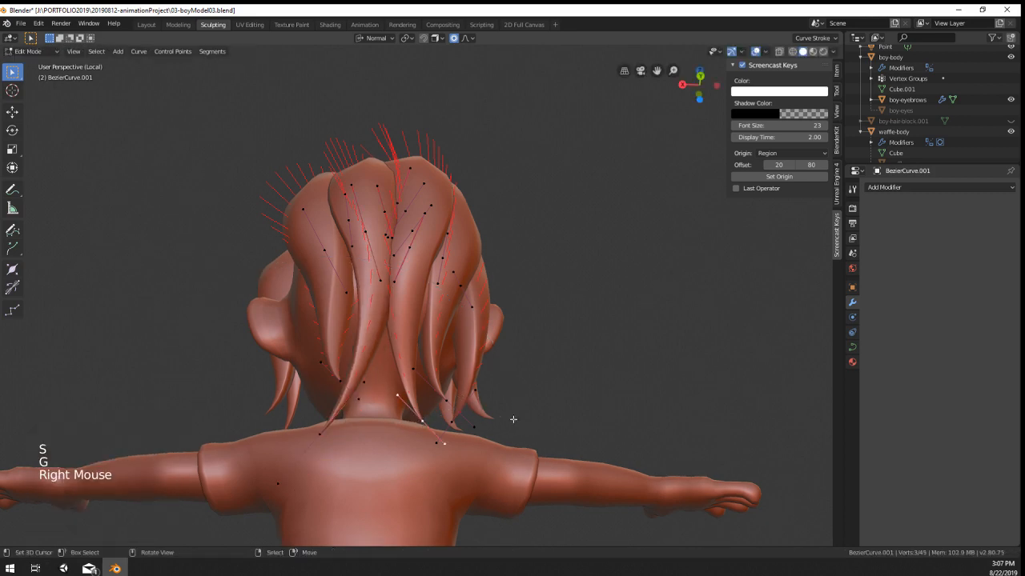
{"action": "left_click", "coordinate": [406, 497]}
{"action": "middle_click_drag", "start_coordinate": [406, 494], "coordinate": [316, 482]}
{"action": "key", "text": "g"}
{"action": "left_click", "coordinate": [406, 465]}
{"action": "key", "text": "g"}
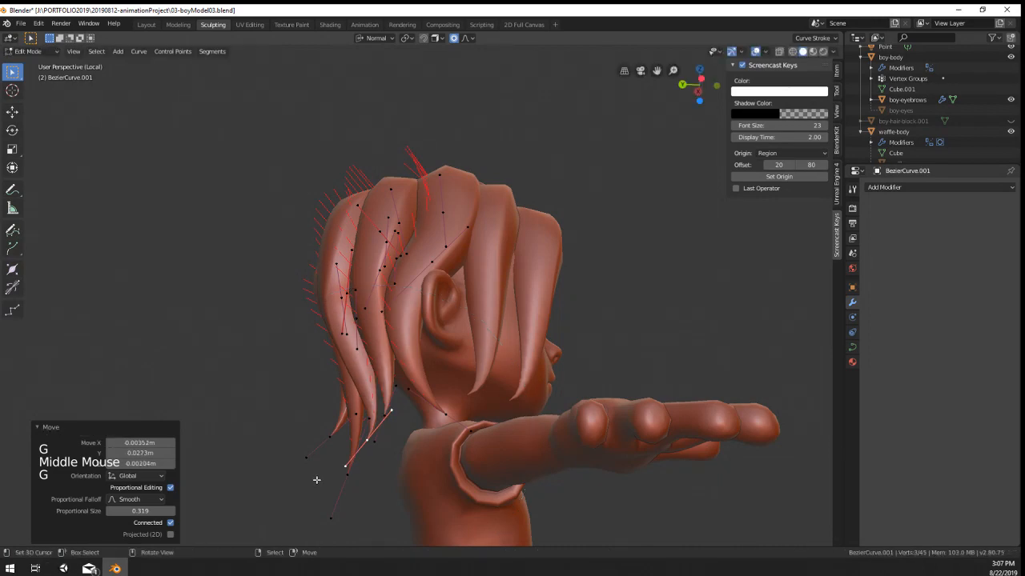
{"action": "right_click", "coordinate": [393, 408]}
{"action": "right_click", "coordinate": [393, 409]}
{"action": "key", "text": "g"}
Step: Duplicate the leftmost back strand, rotate the copy about 25°, and place it farther around the left side of the head
{"action": "key", "text": "Tab"}
{"action": "middle_click_drag", "start_coordinate": [393, 408], "coordinate": [427, 331]}
{"action": "scroll", "coordinate": [547, 453], "scroll_direction": "down", "scroll_amount": 2}
{"action": "scroll", "coordinate": [548, 454], "scroll_direction": "down", "scroll_amount": 1}
{"action": "key", "text": "Tab"}
{"action": "scroll", "coordinate": [426, 331], "scroll_direction": "up", "scroll_amount": 1}
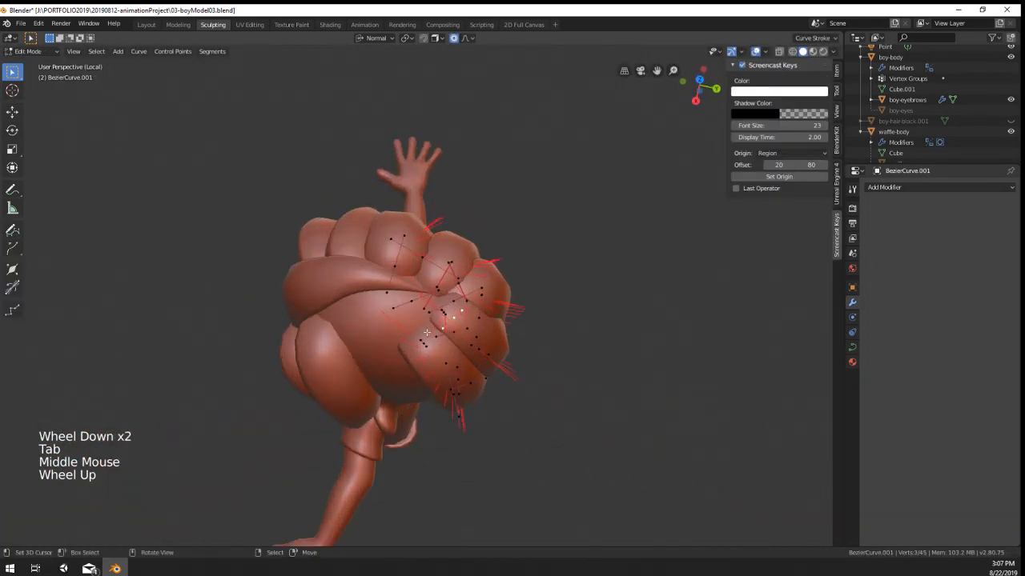
{"action": "scroll", "coordinate": [449, 375], "scroll_direction": "up", "scroll_amount": 3}
{"action": "scroll", "coordinate": [446, 374], "scroll_direction": "down", "scroll_amount": 2}
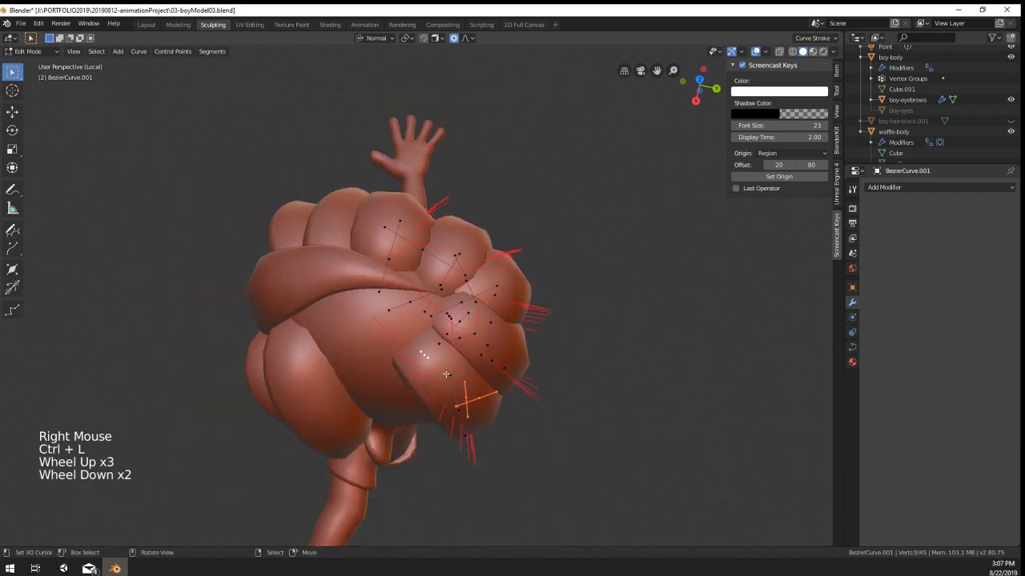
{"action": "left_click", "coordinate": [558, 407]}
{"action": "left_click", "coordinate": [554, 475]}
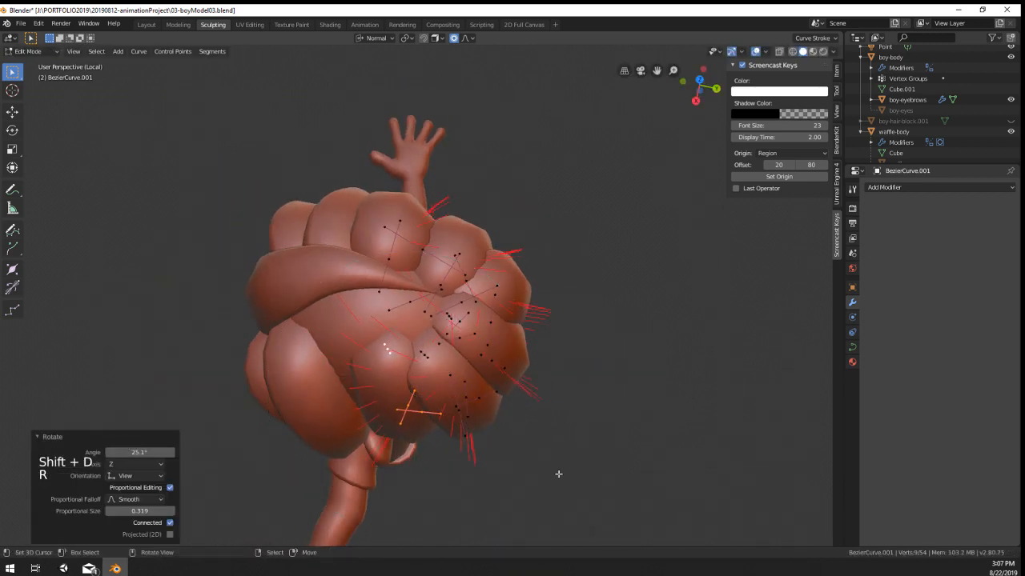
{"action": "key", "text": "g"}
{"action": "left_click", "coordinate": [556, 476]}
Step: Tilt the duplicated side strand, then adjust the thickness and position of its middle control point
{"action": "middle_click_drag", "start_coordinate": [555, 475], "coordinate": [539, 372]}
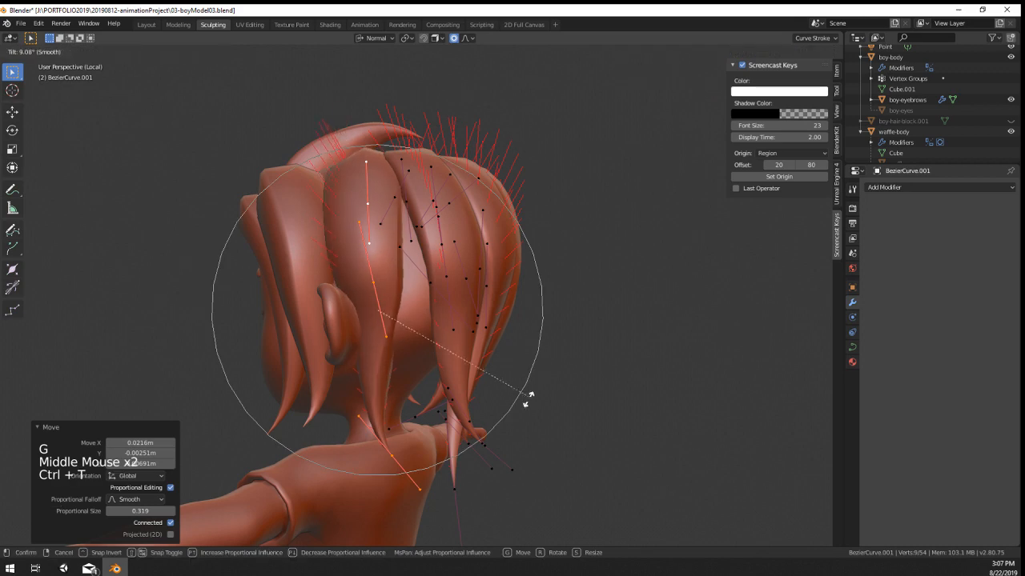
{"action": "middle_click_drag", "start_coordinate": [502, 420], "coordinate": [417, 373]}
{"action": "middle_click_drag", "start_coordinate": [344, 276], "coordinate": [408, 304]}
{"action": "key", "text": "alt+s"}
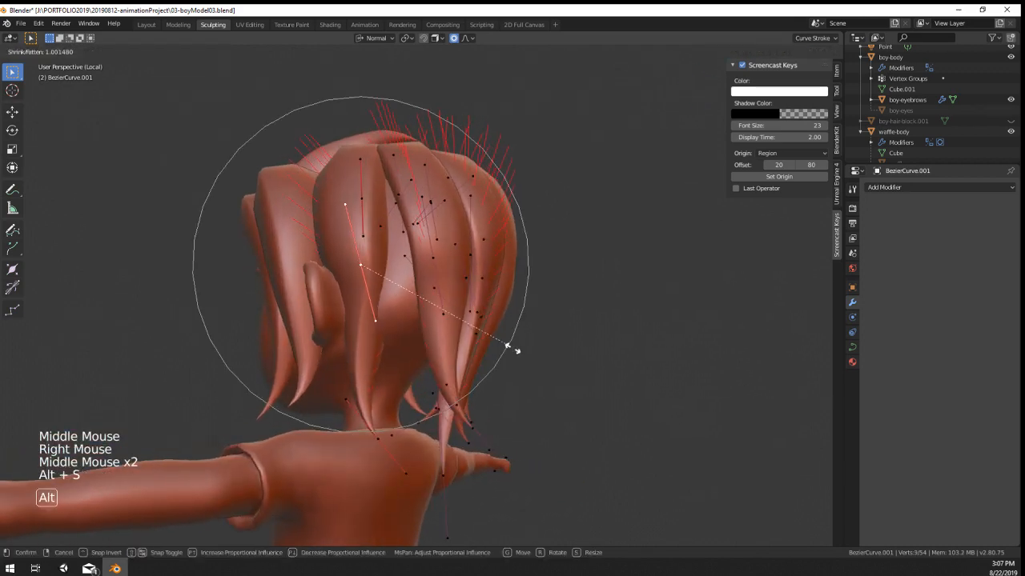
{"action": "left_click", "coordinate": [482, 338]}
{"action": "middle_click_drag", "start_coordinate": [481, 338], "coordinate": [552, 340]}
{"action": "key", "text": "g"}
{"action": "left_click", "coordinate": [424, 343]}
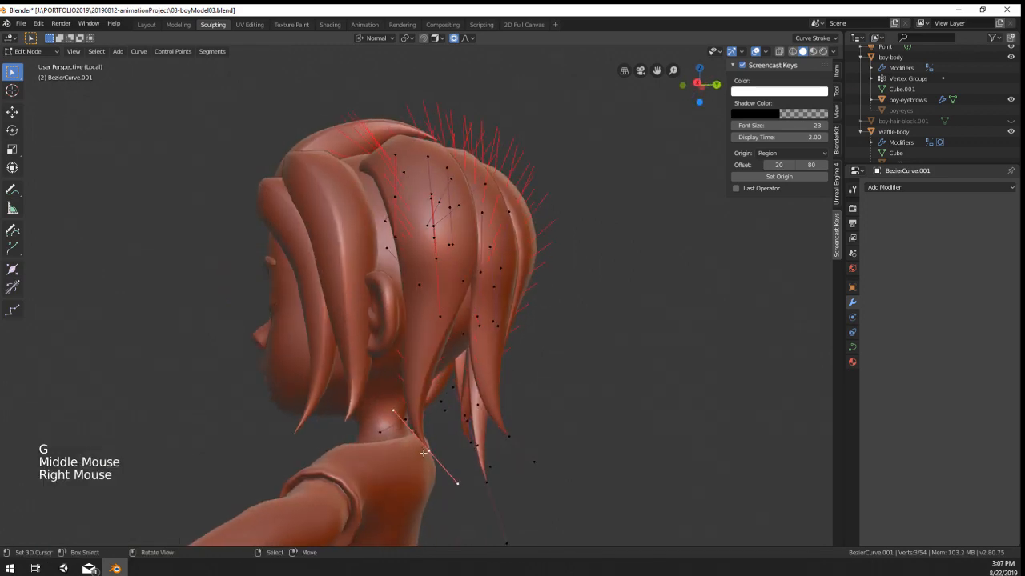
Step: Move the new side strand's tip toward the area below the left ear, tilt it, and refine its position
{"action": "middle_click_drag", "start_coordinate": [424, 453], "coordinate": [372, 442]}
{"action": "left_click", "coordinate": [313, 443]}
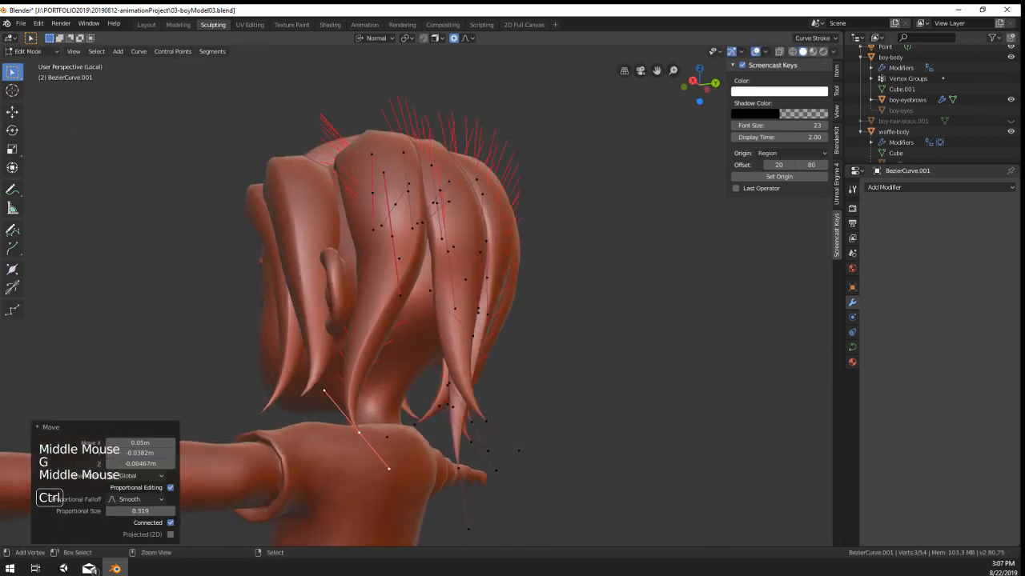
{"action": "key", "text": "g"}
{"action": "left_click", "coordinate": [379, 374]}
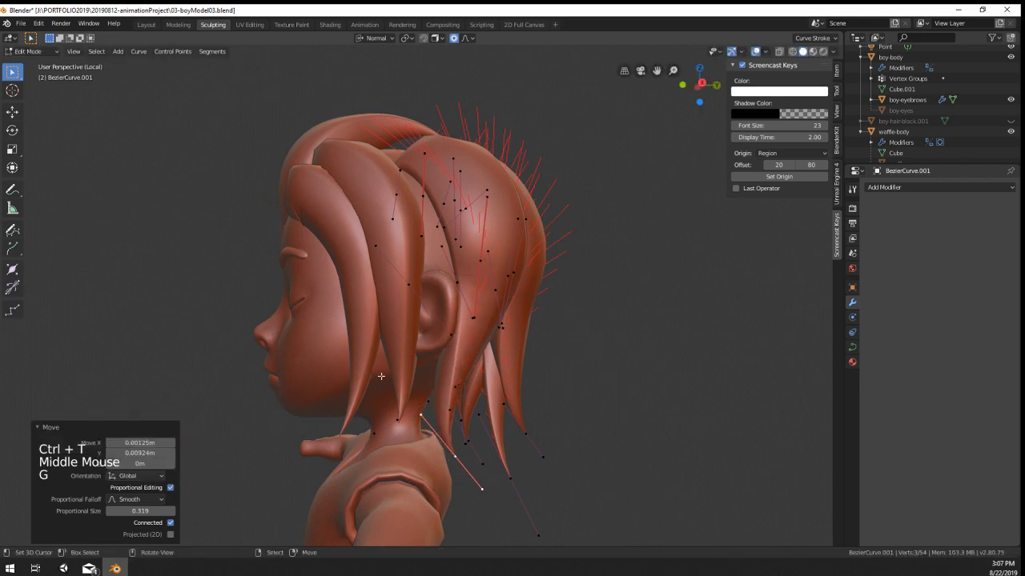
Step: Move the new side strand's root control point forward above the left ear
{"action": "middle_click_drag", "start_coordinate": [456, 269], "coordinate": [406, 250]}
{"action": "right_click", "coordinate": [395, 309]}
{"action": "key", "text": "g"}
{"action": "left_click", "coordinate": [405, 259]}
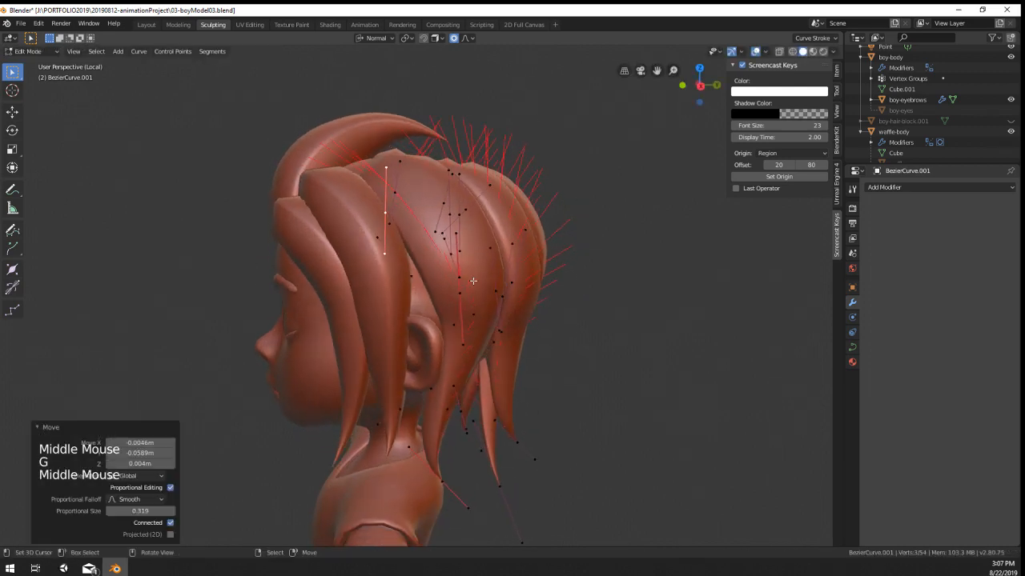
Step: Move and rotate the new side strand's middle control point so the strand curves around the left ear
{"action": "right_click", "coordinate": [468, 299]}
{"action": "middle_click_drag", "start_coordinate": [469, 302], "coordinate": [480, 336]}
{"action": "key", "text": "g"}
{"action": "left_click", "coordinate": [449, 280]}
{"action": "key", "text": "r"}
{"action": "left_click", "coordinate": [446, 276]}
{"action": "key", "text": "g"}
{"action": "left_click", "coordinate": [449, 277]}
{"action": "key", "text": "g"}
{"action": "left_click", "coordinate": [388, 290]}
{"action": "key", "text": "r"}
{"action": "key", "text": "g"}
{"action": "left_click", "coordinate": [377, 293]}
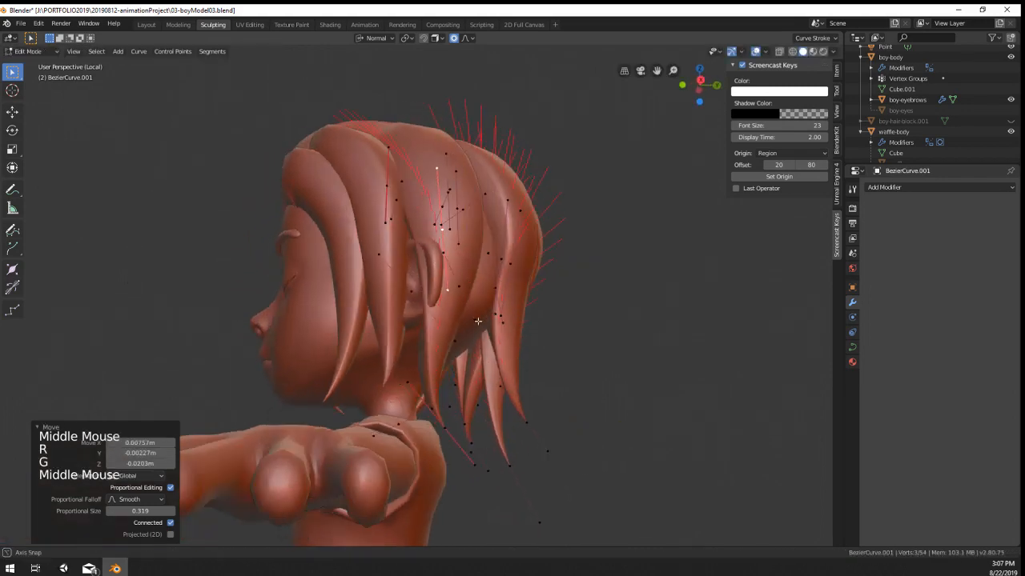
Step: Rotate the side strand's middle control point about -22.8° and shift it so the strand falls behind the ear
{"action": "key", "text": "r"}
{"action": "key", "text": "g"}
{"action": "key", "text": "r"}
{"action": "left_click", "coordinate": [561, 324]}
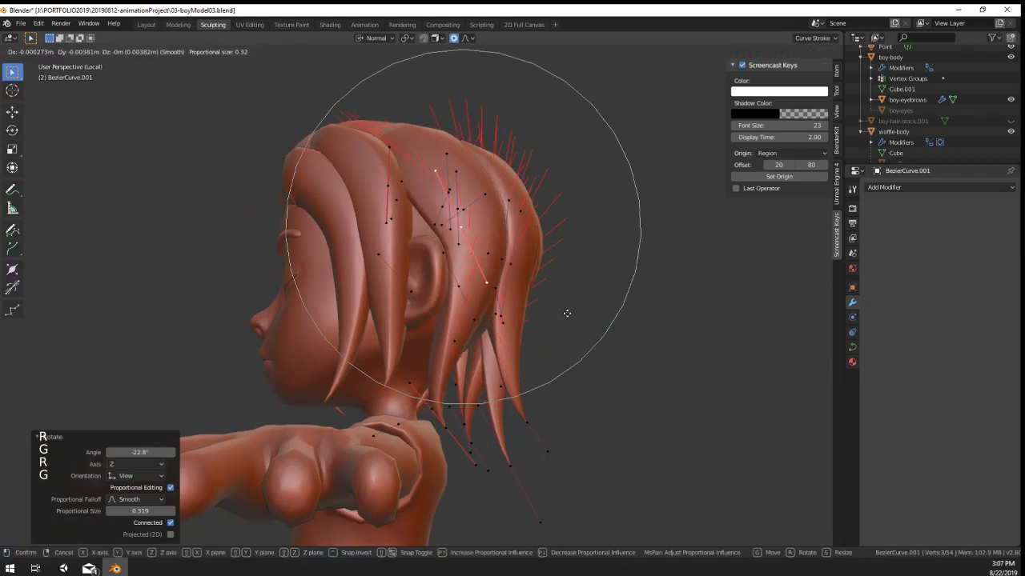
{"action": "key", "text": "g"}
{"action": "left_click", "coordinate": [554, 322]}
Step: Reposition the new side strand's upper control point on the head
{"action": "middle_click_drag", "start_coordinate": [544, 322], "coordinate": [353, 292]}
{"action": "right_click", "coordinate": [317, 235]}
{"action": "key", "text": "g"}
{"action": "left_click", "coordinate": [395, 166]}
Step: Move the left side strand's middle control point inward toward the head and tilt it
{"action": "scroll", "coordinate": [356, 297], "scroll_direction": "down", "scroll_amount": 2}
{"action": "key", "text": "Tab"}
{"action": "middle_click_drag", "start_coordinate": [360, 304], "coordinate": [581, 341]}
{"action": "key", "text": "Tab"}
{"action": "right_click", "coordinate": [531, 328]}
{"action": "key", "text": "g"}
{"action": "left_click", "coordinate": [561, 337]}
{"action": "key", "text": "ctrl+r"}
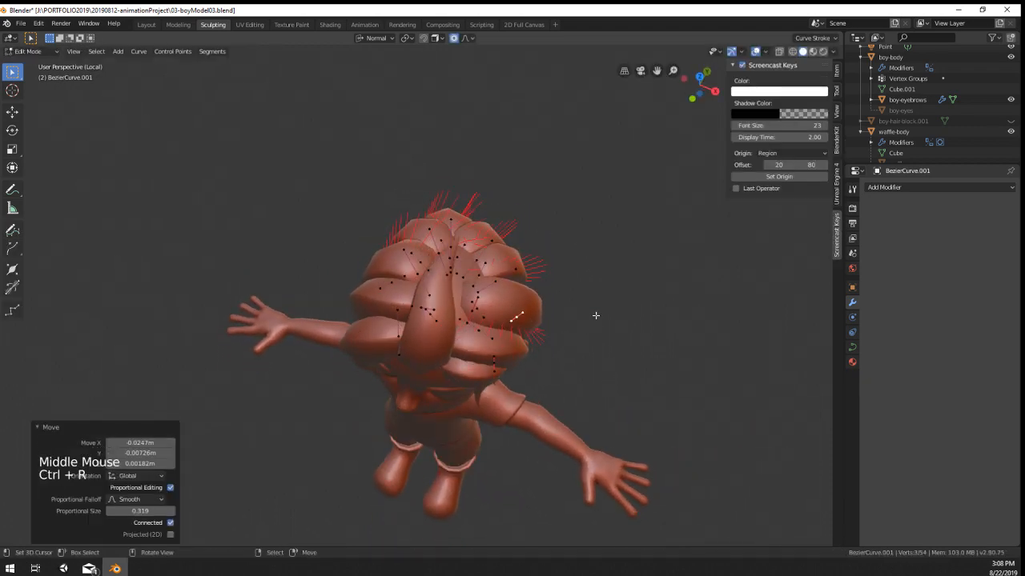
{"action": "key", "text": "ctrl+t"}
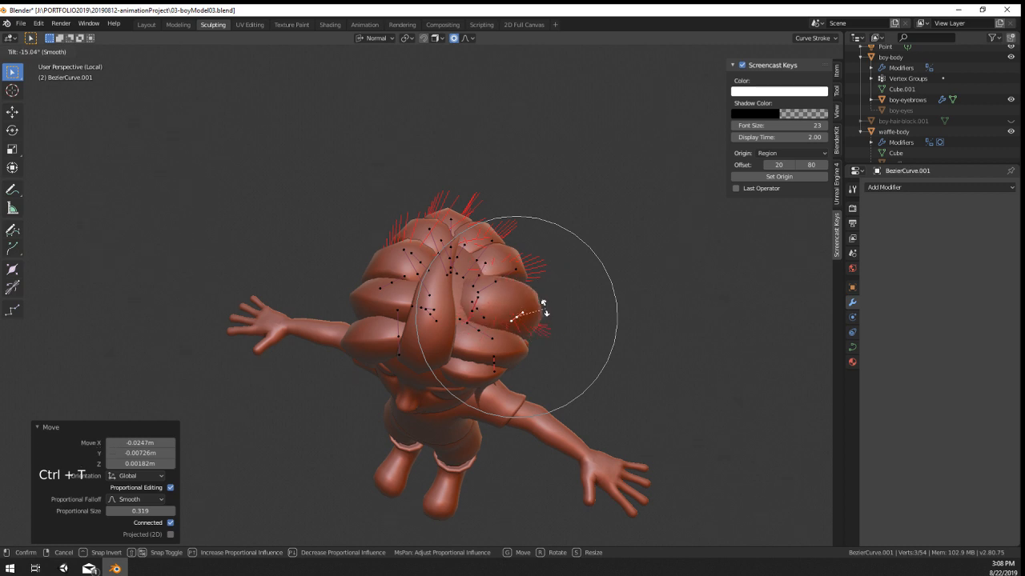
{"action": "left_click", "coordinate": [541, 298]}
Step: Reposition the root control point of the back strand next to the new side strand
{"action": "key", "text": "Tab"}
{"action": "middle_click_drag", "start_coordinate": [541, 298], "coordinate": [435, 345]}
{"action": "scroll", "coordinate": [456, 344], "scroll_direction": "up", "scroll_amount": 1}
{"action": "scroll", "coordinate": [456, 344], "scroll_direction": "down", "scroll_amount": 2}
{"action": "scroll", "coordinate": [430, 308], "scroll_direction": "up", "scroll_amount": 2}
{"action": "key", "text": "Tab"}
{"action": "scroll", "coordinate": [429, 360], "scroll_direction": "up", "scroll_amount": 1}
{"action": "scroll", "coordinate": [429, 360], "scroll_direction": "down", "scroll_amount": 1}
{"action": "right_click", "coordinate": [432, 352]}
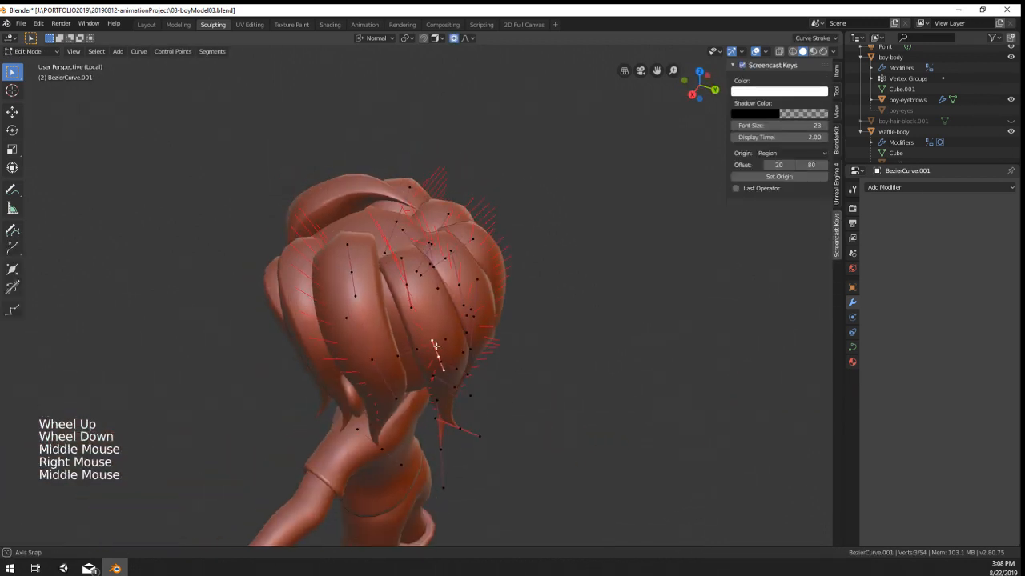
{"action": "right_click", "coordinate": [410, 285]}
{"action": "mouse_move", "coordinate": [410, 285]}
{"action": "middle_mouse_down"}
{"action": "mouse_move", "coordinate": [403, 321]}
{"action": "mouse_move", "coordinate": [400, 272]}
{"action": "mouse_move", "coordinate": [392, 282]}
{"action": "middle_mouse_up"}
{"action": "key", "text": "g"}
{"action": "left_click", "coordinate": [395, 315]}
Step: Shift the same back strand's middle control point to sit against its neighbors
{"action": "right_click", "coordinate": [385, 287]}
{"action": "key", "text": "g"}
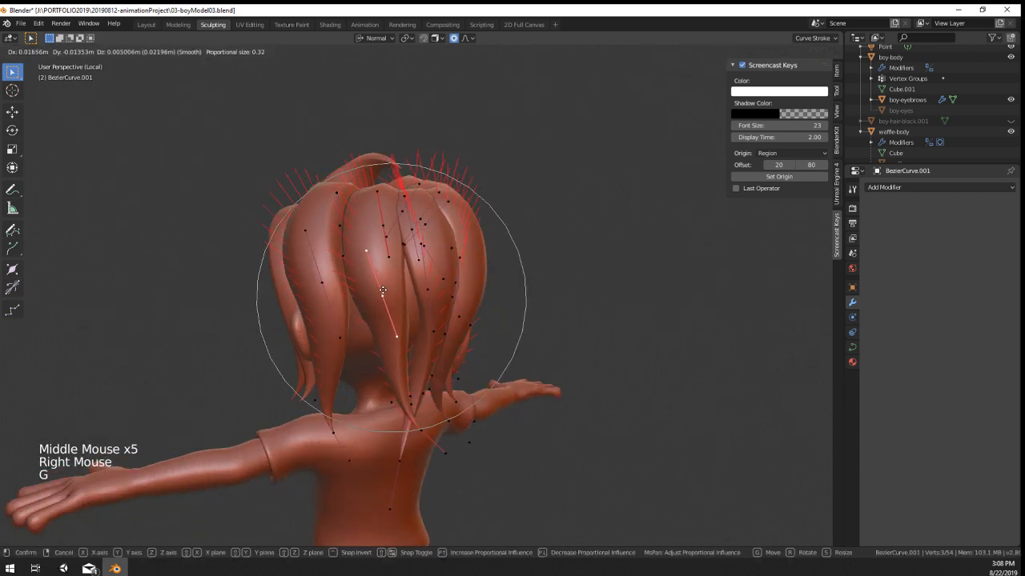
{"action": "left_click", "coordinate": [389, 291]}
{"action": "key", "text": "ctrl+t"}
{"action": "right_click", "coordinate": [431, 313]}
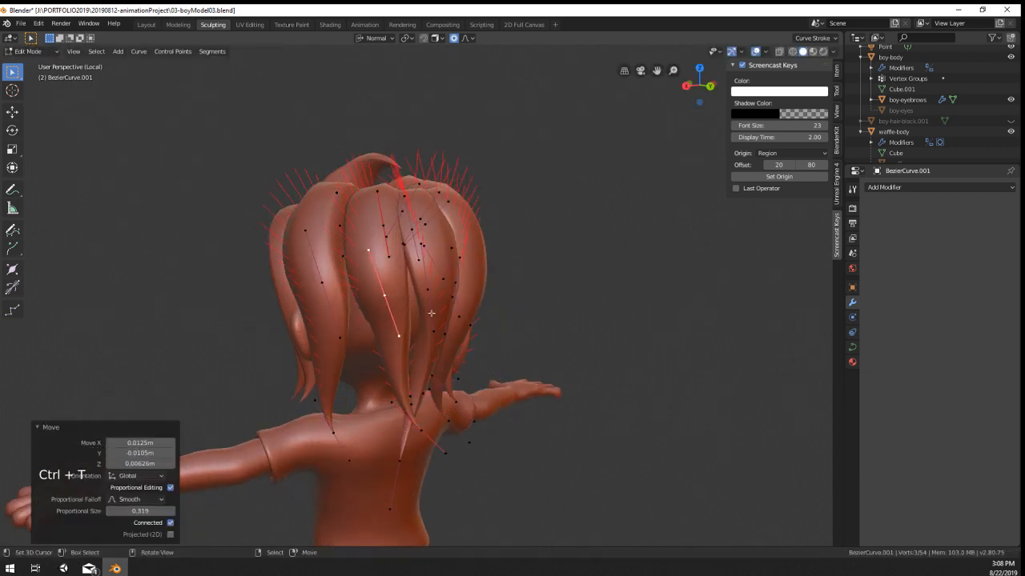
{"action": "key", "text": "ctrl+t"}
{"action": "right_click", "coordinate": [624, 387]}
Step: Fatten the back strand's middle control point by a factor of about 1.16, then adjust its position and rotation
{"action": "key", "text": "alt+s"}
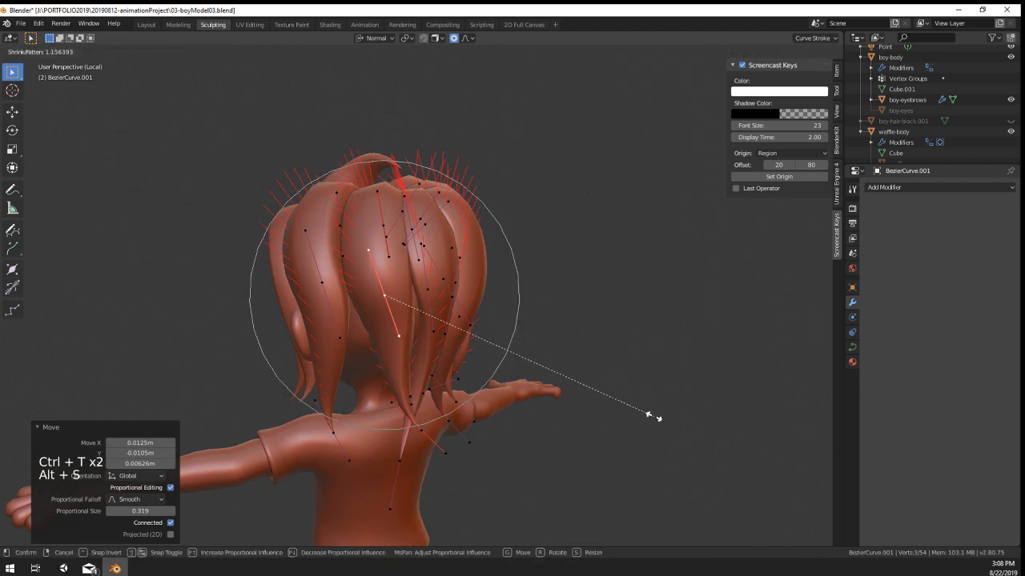
{"action": "left_click", "coordinate": [653, 416]}
{"action": "middle_click_drag", "start_coordinate": [653, 416], "coordinate": [553, 405]}
{"action": "key", "text": "g"}
{"action": "left_click", "coordinate": [594, 402]}
{"action": "key", "text": "r"}
{"action": "left_click", "coordinate": [637, 404]}
Step: Reposition the same back strand's tip at the nape, checking the placement from the side
{"action": "right_click", "coordinate": [397, 398]}
{"action": "right_click", "coordinate": [393, 404]}
{"action": "key", "text": "g"}
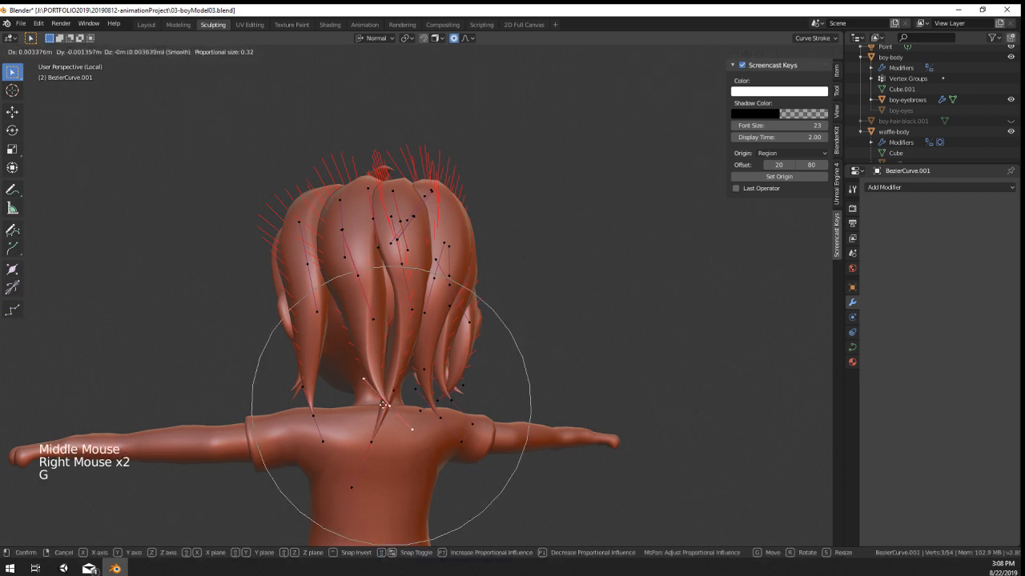
{"action": "left_click", "coordinate": [378, 410]}
{"action": "key", "text": "g"}
{"action": "middle_click_drag", "start_coordinate": [377, 409], "coordinate": [428, 474]}
{"action": "left_click", "coordinate": [429, 432]}
Step: Fatten the left side strand's middle control point and move it to close the gap beside it
{"action": "right_click", "coordinate": [370, 327]}
{"action": "key", "text": "alt+s"}
{"action": "left_click", "coordinate": [425, 352]}
{"action": "key", "text": "g"}
{"action": "left_click", "coordinate": [430, 351]}
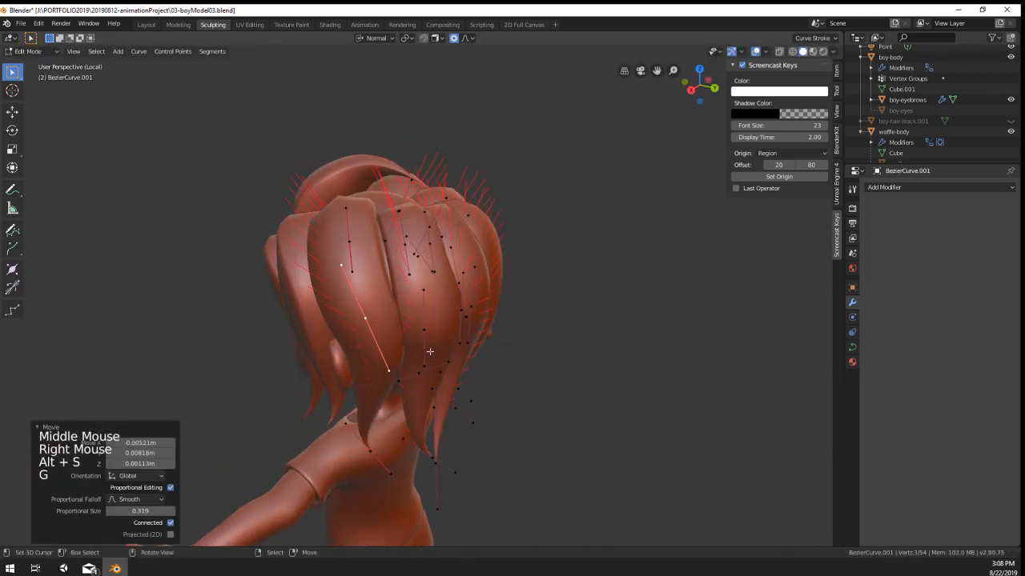
Step: Fatten the left side strand's root control point by a factor of about 1.147 and adjust its position
{"action": "middle_click_drag", "start_coordinate": [429, 351], "coordinate": [431, 387]}
{"action": "right_click", "coordinate": [341, 281]}
{"action": "key", "text": "alt+s"}
{"action": "left_click", "coordinate": [426, 339]}
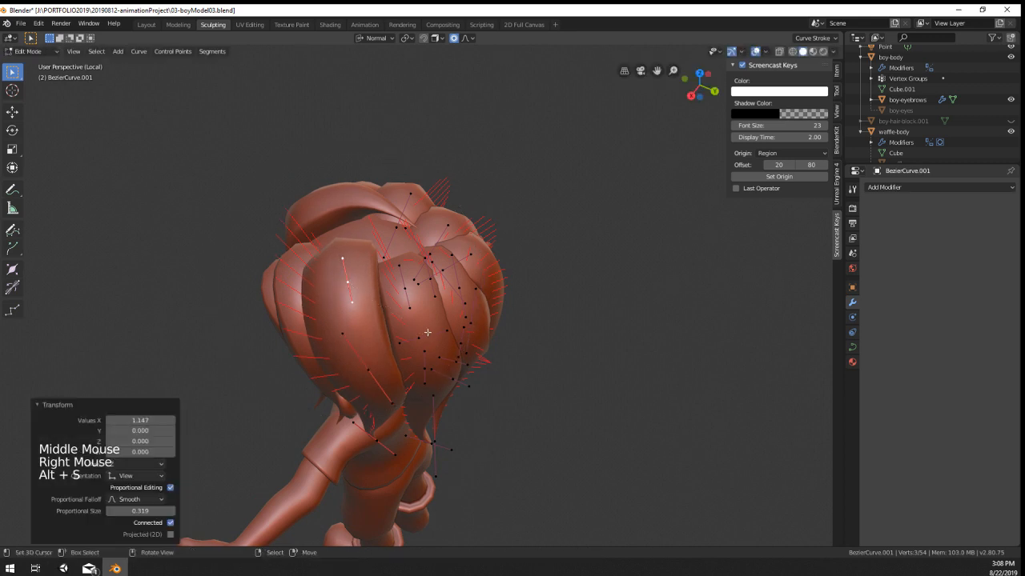
{"action": "middle_click_drag", "start_coordinate": [426, 338], "coordinate": [518, 276]}
{"action": "key", "text": "g"}
{"action": "left_click", "coordinate": [514, 279]}
Step: Move the left side strand's middle control point slightly so it sits closer behind the ear
{"action": "right_click", "coordinate": [515, 297]}
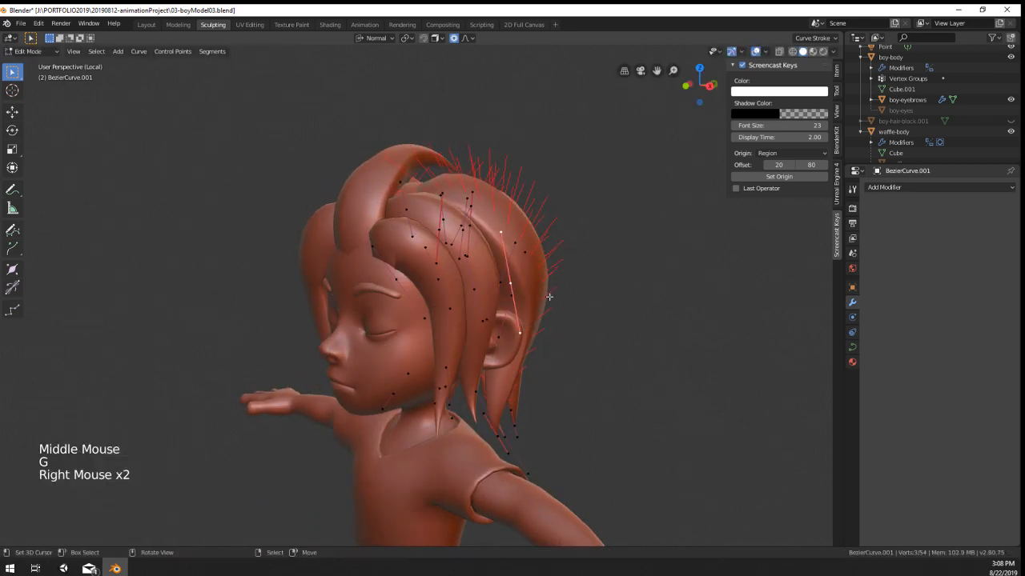
{"action": "key", "text": "g"}
{"action": "left_click", "coordinate": [559, 304]}
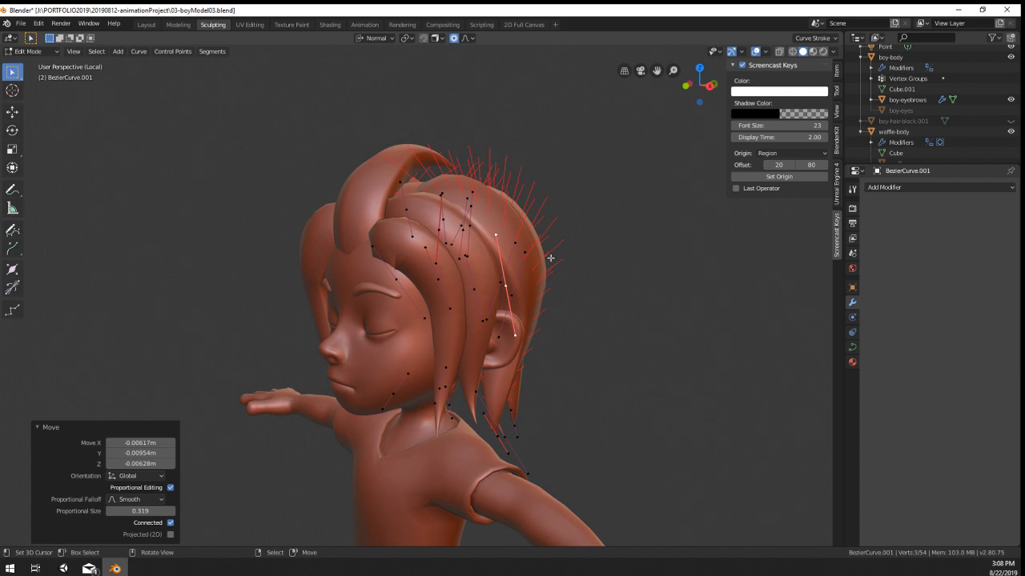
Step: Finish editing the hair curves and select the boy-body object
{"action": "middle_click_drag", "start_coordinate": [551, 257], "coordinate": [336, 461]}
{"action": "key", "text": "Tab"}
{"action": "right_click", "coordinate": [415, 408]}
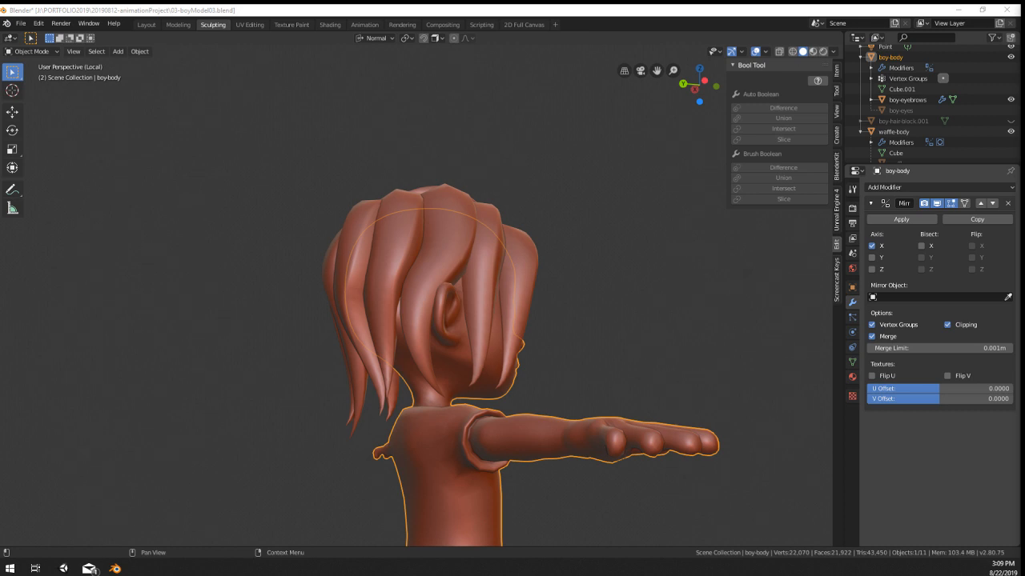
Step: Examine the hair from the sides and back of the head for areas that need more strands
{"action": "middle_click_drag", "start_coordinate": [512, 389], "coordinate": [597, 396]}
{"action": "middle_click_drag", "start_coordinate": [287, 382], "coordinate": [373, 413]}
{"action": "middle_click_drag", "start_coordinate": [387, 420], "coordinate": [488, 409]}
{"action": "right_click", "coordinate": [400, 425]}
{"action": "scroll", "coordinate": [468, 433], "scroll_direction": "down", "scroll_amount": 1}
{"action": "middle_click_drag", "start_coordinate": [488, 408], "coordinate": [480, 244]}
{"action": "scroll", "coordinate": [436, 385], "scroll_direction": "up", "scroll_amount": 2}
{"action": "key", "text": "Tab"}
{"action": "key", "text": "Tab"}
Step: Duplicate an entire hair strand near the crown in the hair curves and rotate the copy across the top of the head
{"action": "right_click", "coordinate": [340, 174]}
{"action": "key", "text": "Tab"}
{"action": "right_click", "coordinate": [326, 110]}
{"action": "right_click", "coordinate": [420, 188]}
{"action": "key", "text": "ctrl+l"}
{"action": "key", "text": "shift+d"}
{"action": "key", "text": "r"}
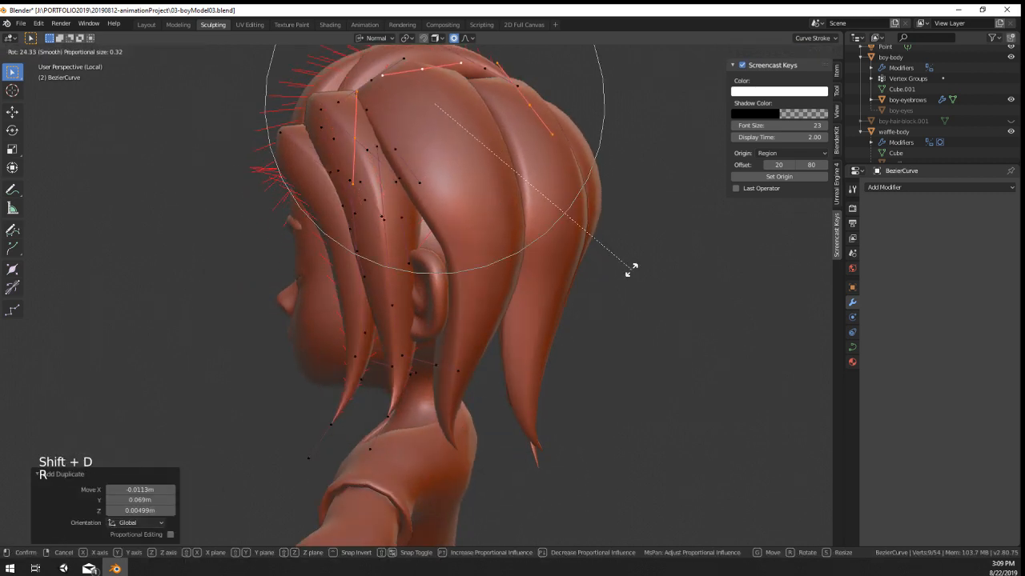
{"action": "left_click", "coordinate": [615, 308]}
Step: Move the duplicated crown strand into place over the top of the head and scale it down along its normal Z axis
{"action": "middle_click_drag", "start_coordinate": [589, 120], "coordinate": [560, 217]}
{"action": "key", "text": "g"}
{"action": "left_click", "coordinate": [553, 217]}
{"action": "key", "text": "s"}
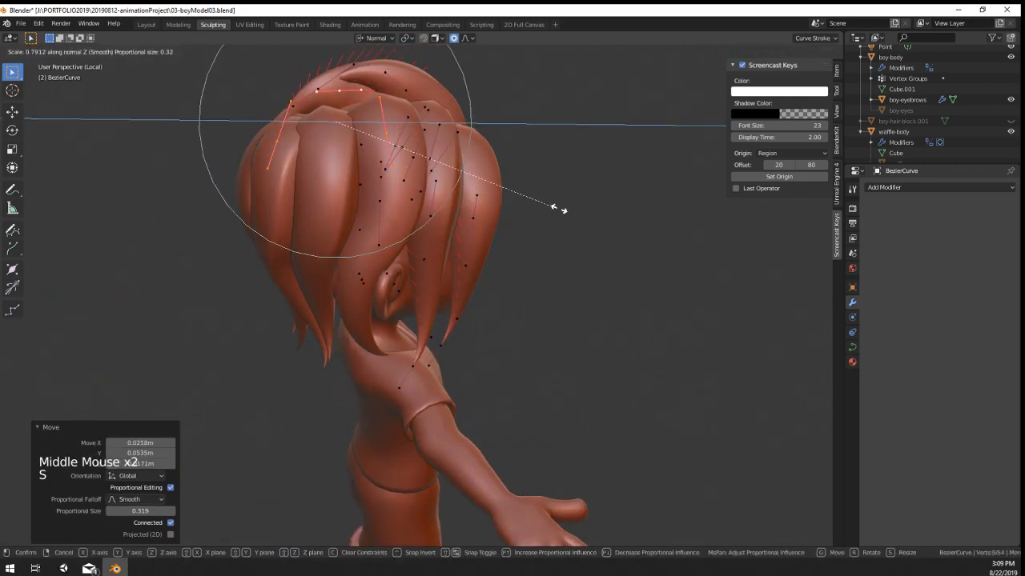
Step: Scale the selected crown strand points to 0.668 along normal Z and move them about -0.037 m in X and -0.018 m in Y
{"action": "left_click", "coordinate": [526, 184]}
{"action": "middle_click_drag", "start_coordinate": [525, 187], "coordinate": [611, 244]}
{"action": "key", "text": "g"}
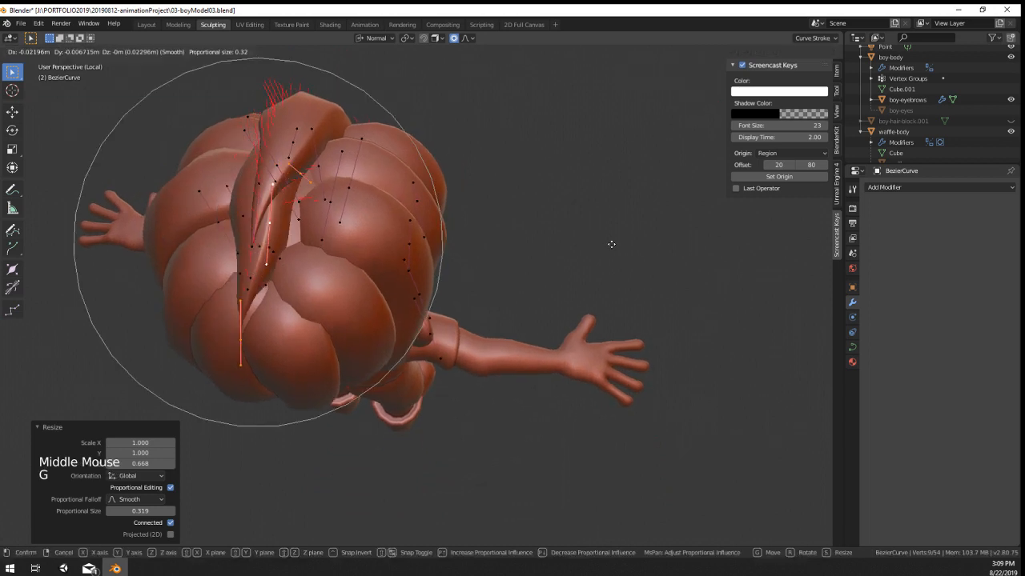
{"action": "left_click", "coordinate": [621, 240]}
Step: Tilt the selected crown strand points and reposition them on top of the head
{"action": "key", "text": "ctrl+t"}
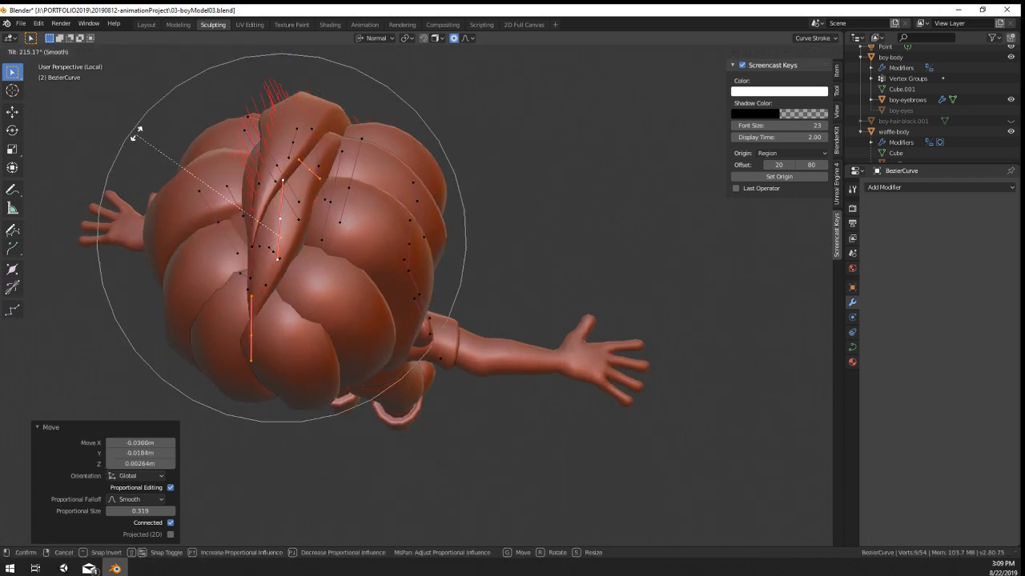
{"action": "left_click", "coordinate": [137, 171]}
{"action": "middle_click_drag", "start_coordinate": [137, 171], "coordinate": [258, 147]}
{"action": "key", "text": "g"}
{"action": "left_click", "coordinate": [273, 136]}
Step: Adjust the radius of another crown hair curve point with Shrink/Fatten and move it into place
{"action": "right_click", "coordinate": [368, 190]}
{"action": "key", "text": "alt+s"}
{"action": "left_click", "coordinate": [458, 227]}
{"action": "key", "text": "g"}
{"action": "middle_click_drag", "start_coordinate": [457, 226], "coordinate": [493, 239]}
{"action": "left_click", "coordinate": [411, 240]}
Step: Reposition and tilt a control point of the crown strand at the back of the head
{"action": "key", "text": "Tab"}
{"action": "scroll", "coordinate": [459, 313], "scroll_direction": "down", "scroll_amount": 4}
{"action": "right_click", "coordinate": [460, 312]}
{"action": "middle_click_drag", "start_coordinate": [460, 312], "coordinate": [379, 201]}
{"action": "key", "text": "Tab"}
{"action": "scroll", "coordinate": [430, 281], "scroll_direction": "up", "scroll_amount": 3}
{"action": "key", "text": "Tab"}
{"action": "right_click", "coordinate": [342, 195]}
{"action": "key", "text": "Tab"}
{"action": "key", "text": "g"}
{"action": "left_click", "coordinate": [383, 199]}
{"action": "key", "text": "ctrl+t"}
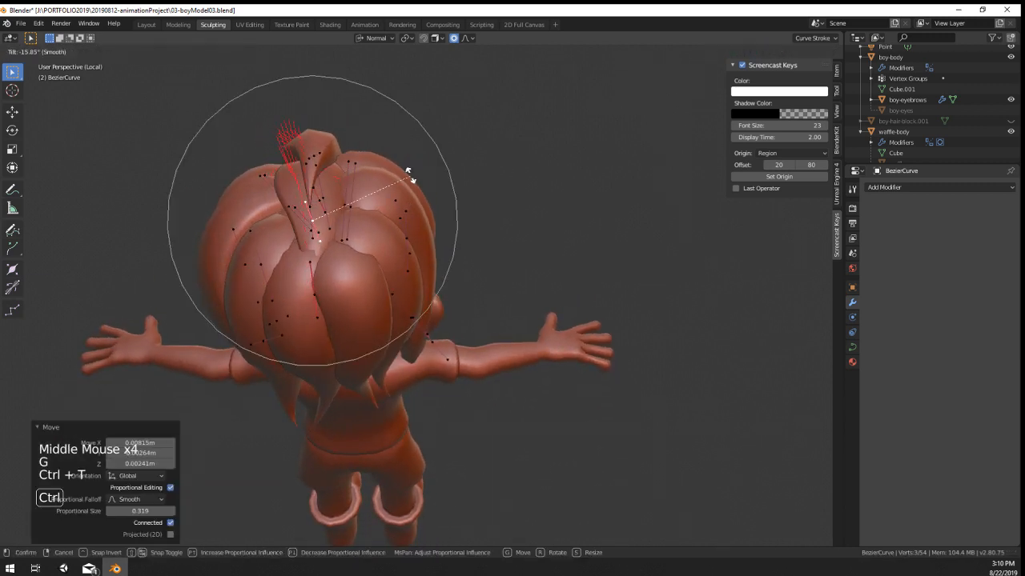
{"action": "left_click", "coordinate": [404, 265]}
{"action": "key", "text": "g"}
Step: Tilt the strand's lower control point at the back of the head and move it about -0.013 m in X and Y and 0.013 m in Z
{"action": "right_click", "coordinate": [394, 248]}
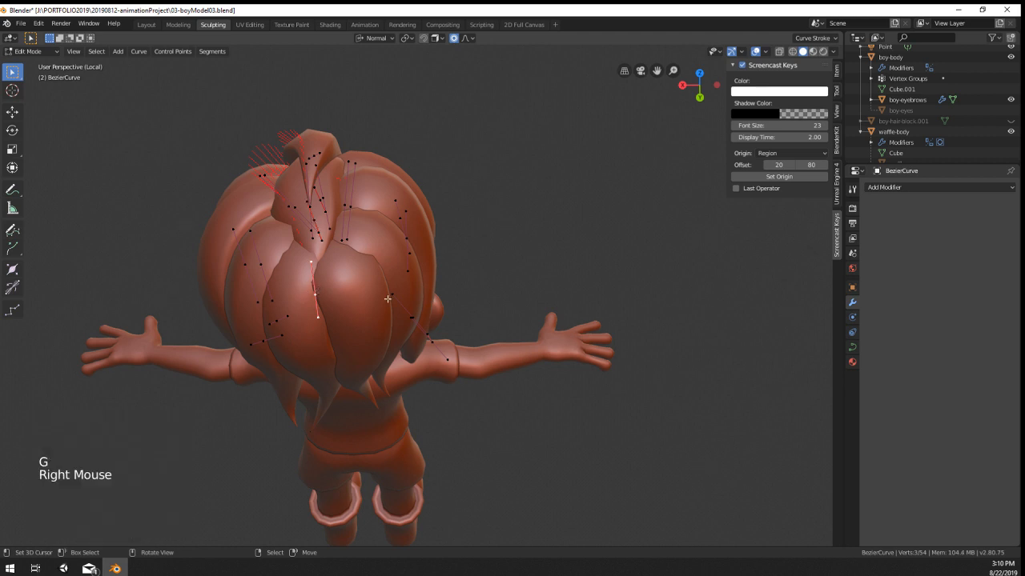
{"action": "key", "text": "ctrl+t"}
{"action": "left_click", "coordinate": [368, 324]}
{"action": "key", "text": "g"}
{"action": "left_click", "coordinate": [376, 315]}
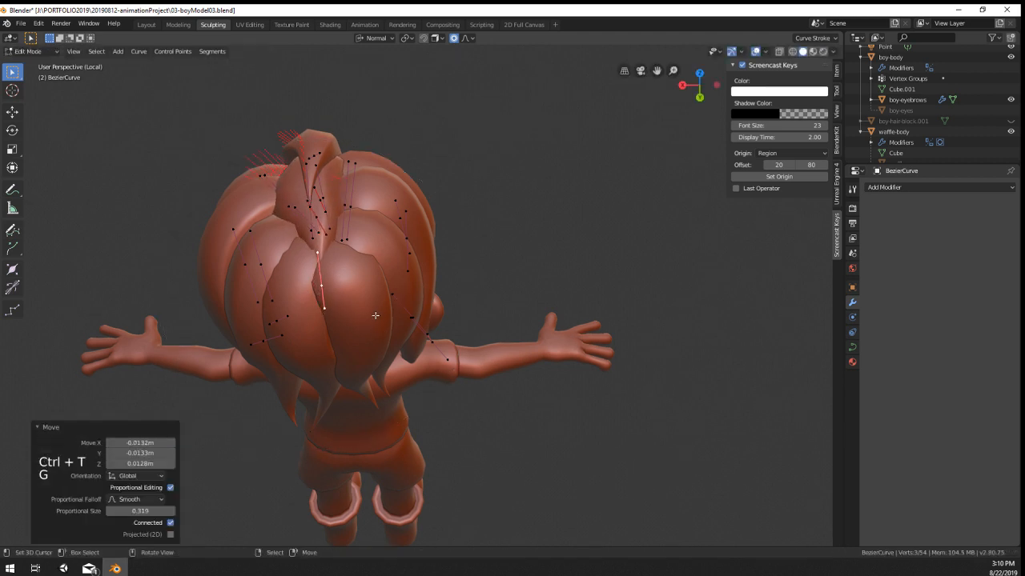
{"action": "key", "text": "Tab"}
Step: Set the viewport shading to display every object in its own random colour
{"action": "middle_click_drag", "start_coordinate": [381, 275], "coordinate": [383, 252]}
{"action": "middle_click_drag", "start_coordinate": [383, 252], "coordinate": [419, 192]}
{"action": "right_click", "coordinate": [412, 327]}
{"action": "middle_click_drag", "start_coordinate": [410, 325], "coordinate": [628, 336]}
{"action": "key", "text": "ctrl+z"}
{"action": "scroll", "coordinate": [576, 360], "scroll_direction": "down", "scroll_amount": 3}
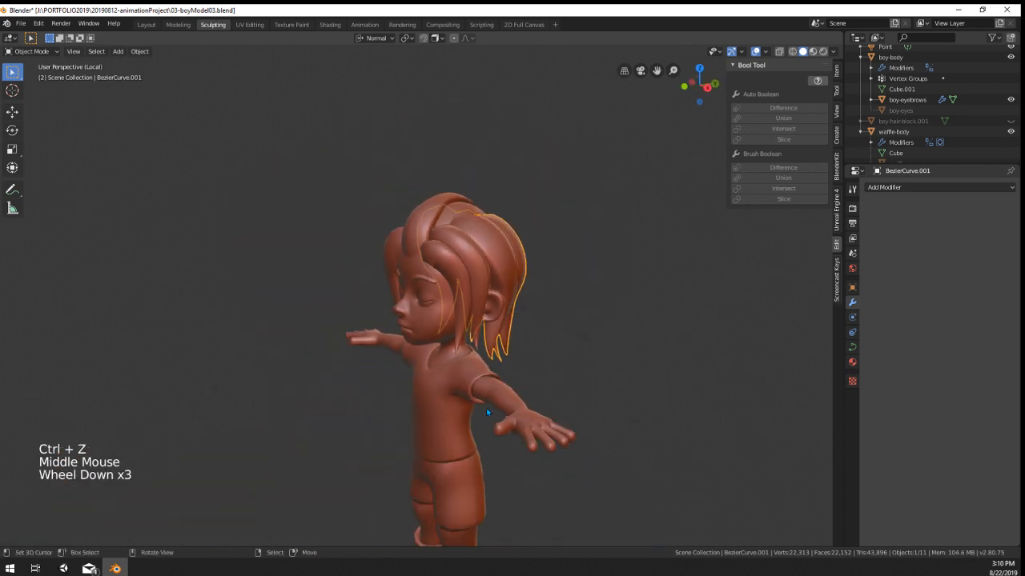
{"action": "right_click", "coordinate": [488, 410]}
{"action": "mouse_move", "coordinate": [592, 256]}
{"action": "middle_mouse_down"}
{"action": "mouse_move", "coordinate": [663, 225]}
{"action": "mouse_move", "coordinate": [519, 311]}
{"action": "mouse_move", "coordinate": [470, 304]}
{"action": "middle_mouse_up"}
{"action": "left_click", "coordinate": [832, 51]}
{"action": "left_click", "coordinate": [832, 186]}
Step: Rename the front hair curve as hair-front
{"action": "right_click", "coordinate": [468, 303]}
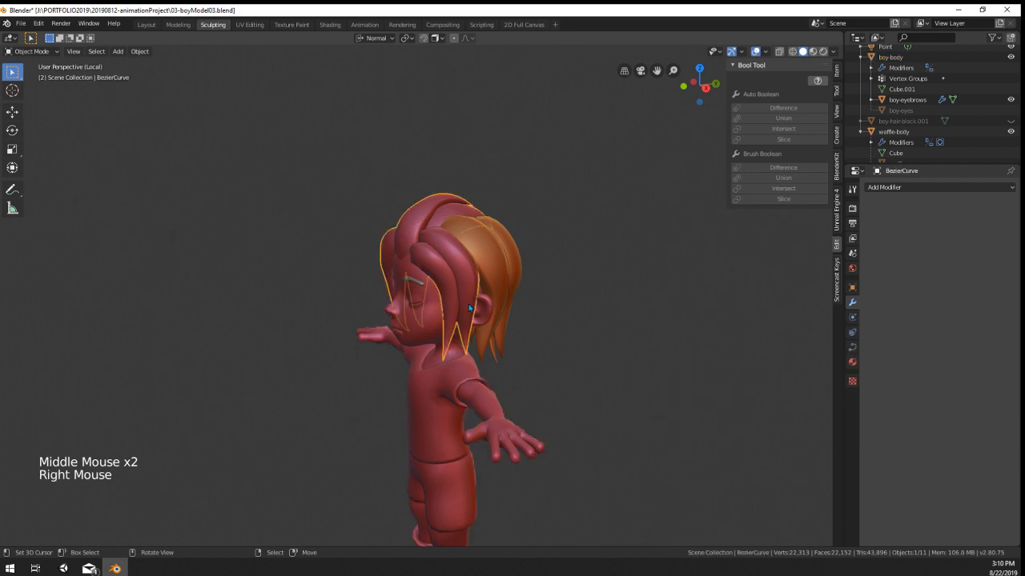
{"action": "key", "text": "g"}
{"action": "scroll", "coordinate": [496, 255], "scroll_direction": "up", "scroll_amount": 3}
{"action": "middle_click_drag", "start_coordinate": [496, 255], "coordinate": [537, 246]}
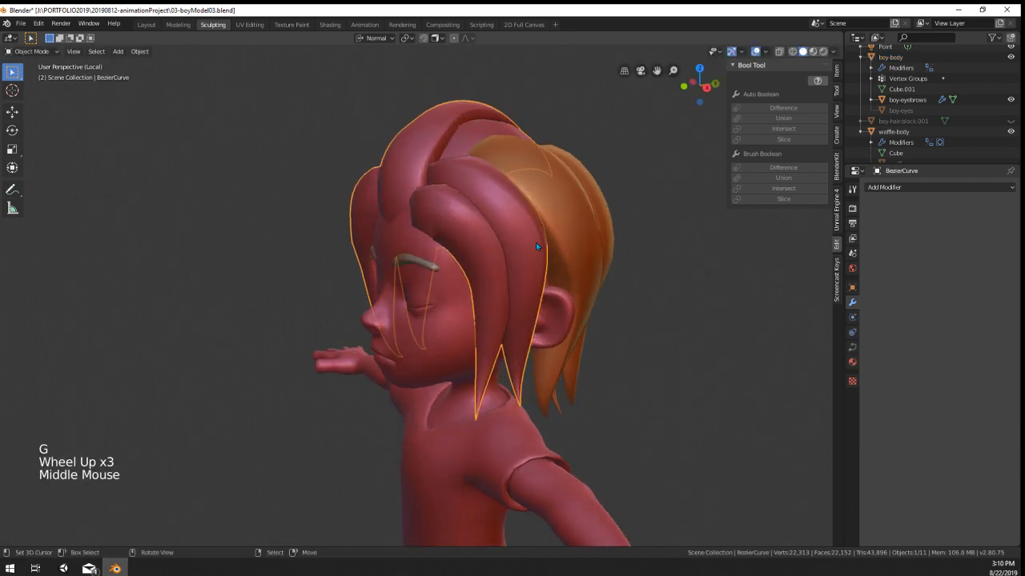
{"action": "key", "text": "n"}
{"action": "key", "text": "n"}
{"action": "key", "text": "n"}
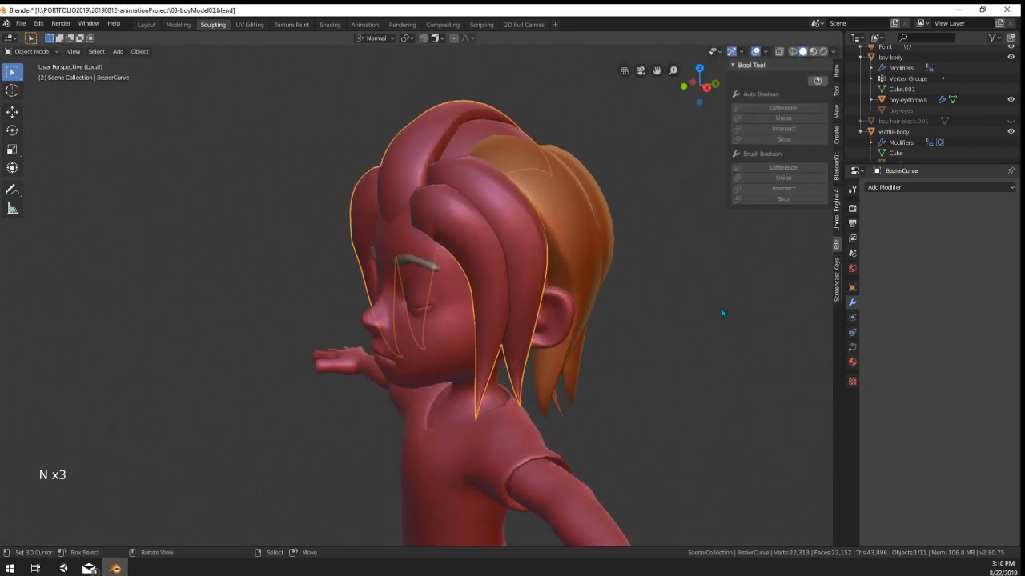
{"action": "scroll", "coordinate": [962, 87], "scroll_direction": "up", "scroll_amount": 10}
{"action": "scroll", "coordinate": [962, 87], "scroll_direction": "down", "scroll_amount": 3}
{"action": "scroll", "coordinate": [962, 88], "scroll_direction": "up", "scroll_amount": 1}
{"action": "triple_click", "coordinate": [899, 104]}
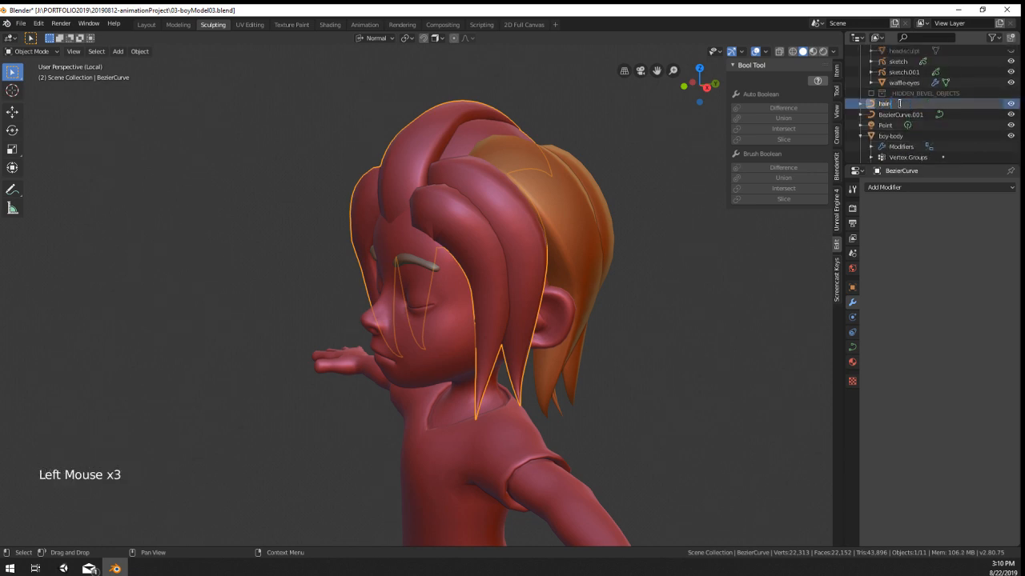
{"action": "type", "text": "hair-front"}
{"action": "key", "text": "Return"}
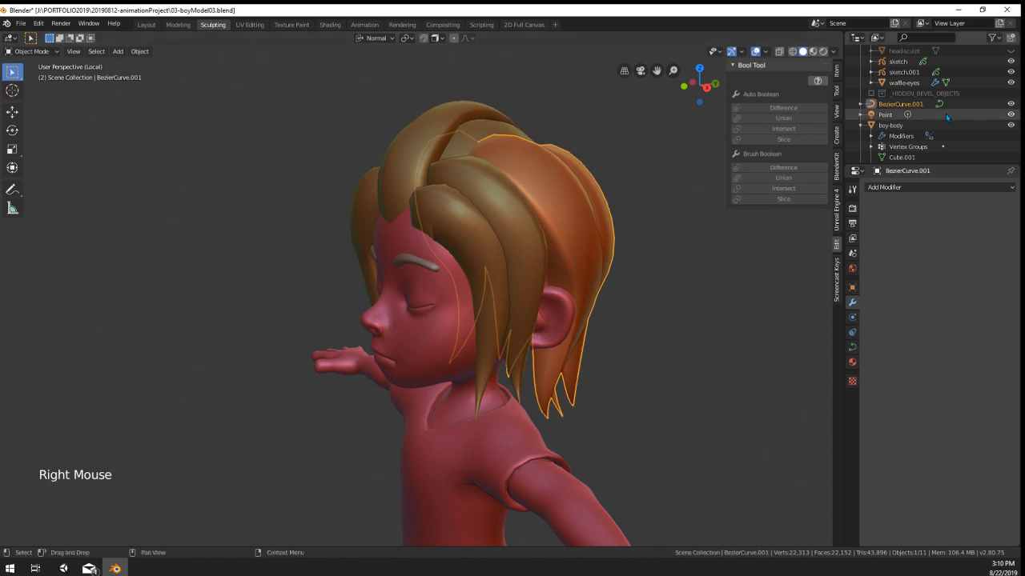
Step: Rename the back hair curve BezierCurve.001 as hairBack
{"action": "right_click", "coordinate": [905, 105]}
{"action": "triple_click", "coordinate": [903, 104]}
{"action": "type", "text": "hairBa"}
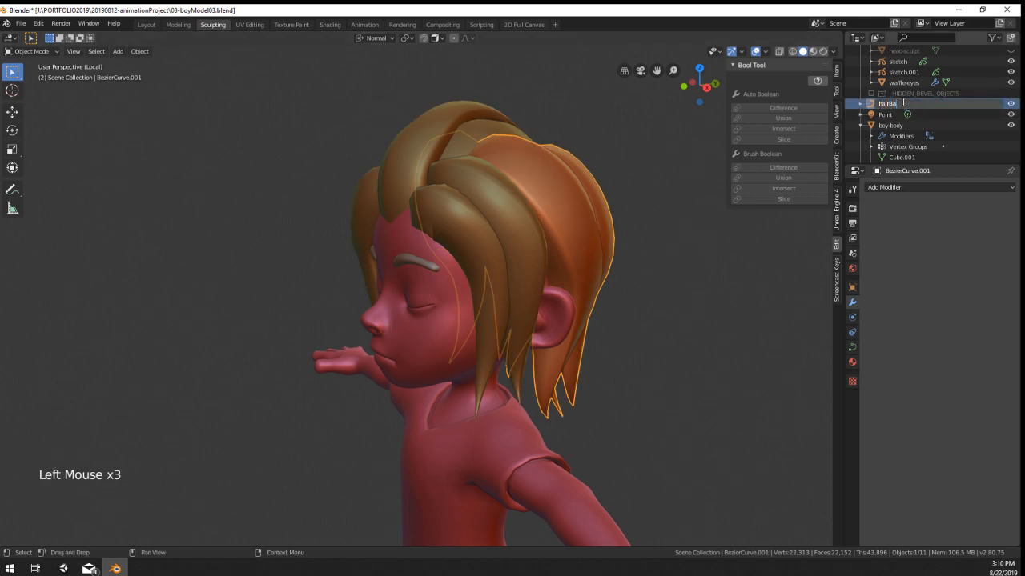
{"action": "type", "text": "ck"}
{"action": "key", "text": "Return"}
Step: Try to nest the hairBack curve directly under boy-body in the object hierarchy
{"action": "scroll", "coordinate": [357, 381], "scroll_direction": "down", "scroll_amount": 1}
{"action": "middle_click_drag", "start_coordinate": [357, 382], "coordinate": [485, 312]}
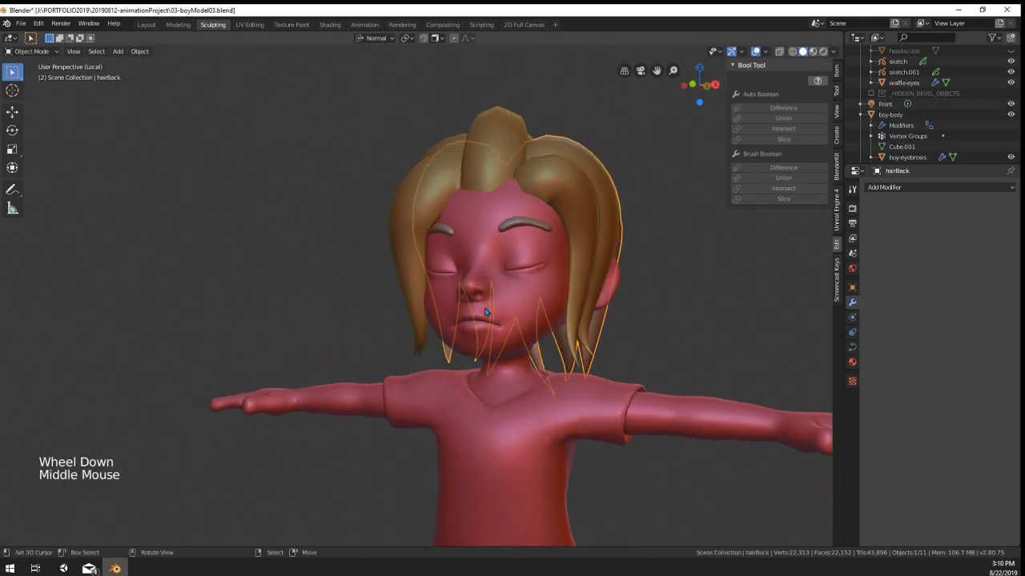
{"action": "scroll", "coordinate": [903, 111], "scroll_direction": "down", "scroll_amount": 8}
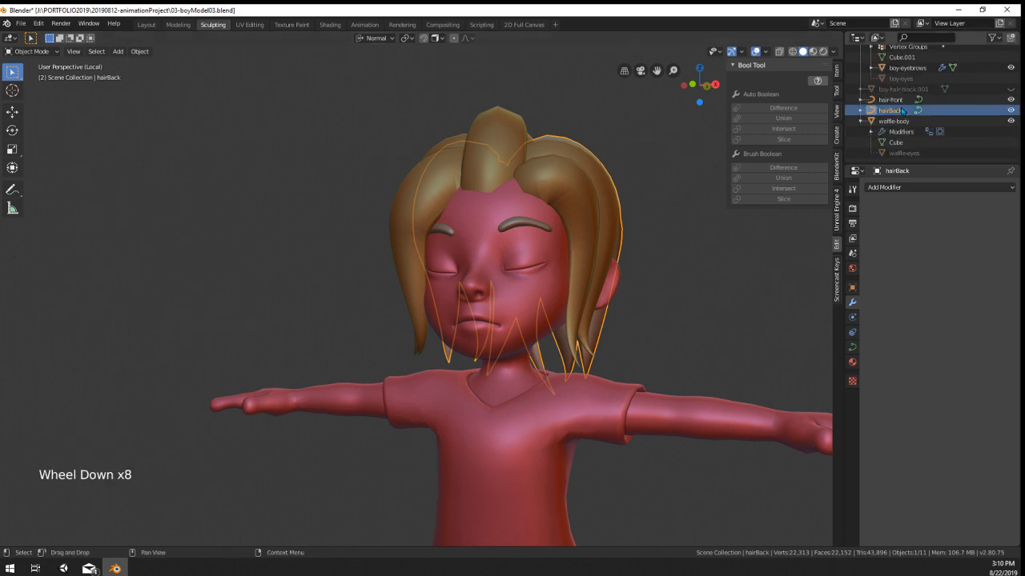
{"action": "scroll", "coordinate": [919, 113], "scroll_direction": "up", "scroll_amount": 2}
{"action": "scroll", "coordinate": [919, 115], "scroll_direction": "down", "scroll_amount": 1}
{"action": "scroll", "coordinate": [919, 115], "scroll_direction": "up", "scroll_amount": 1}
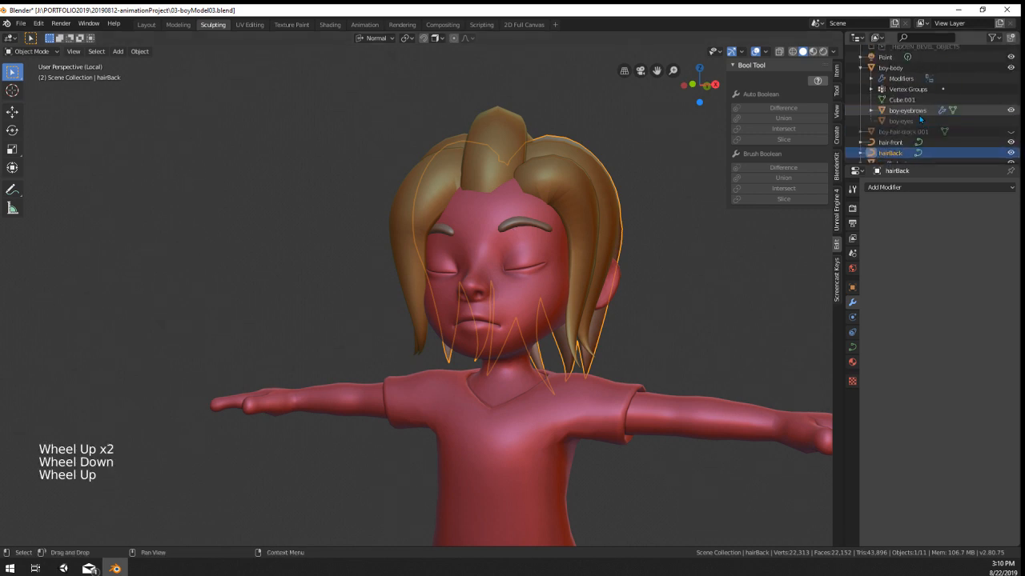
{"action": "left_click_drag", "start_coordinate": [890, 153], "coordinate": [896, 66]}
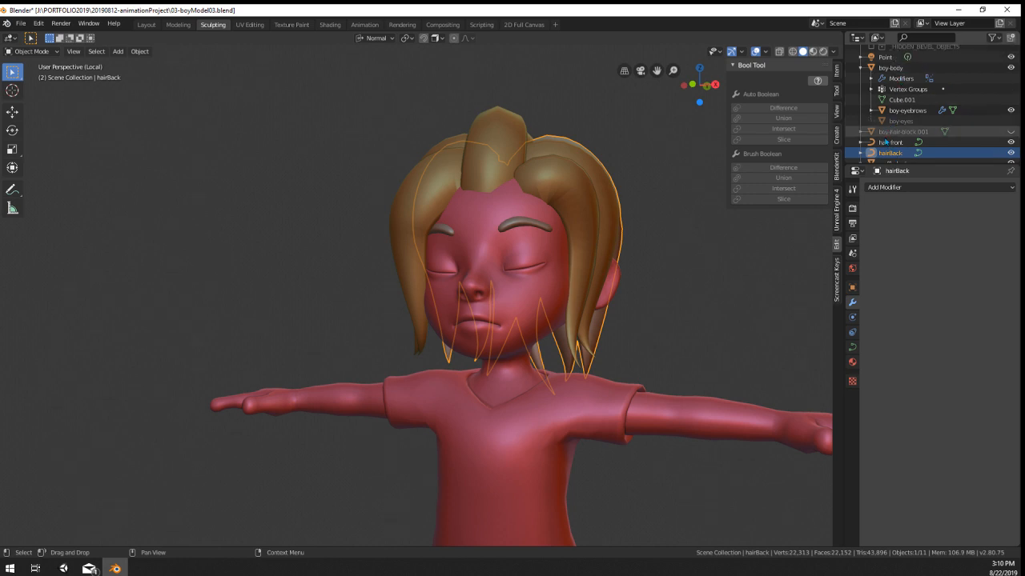
Step: Parent hair-front and hairBack to boy-body using the Object option, and clear the selection
{"action": "left_click", "coordinate": [890, 144], "text": "shift"}
{"action": "left_click", "coordinate": [904, 69], "text": "ctrl"}
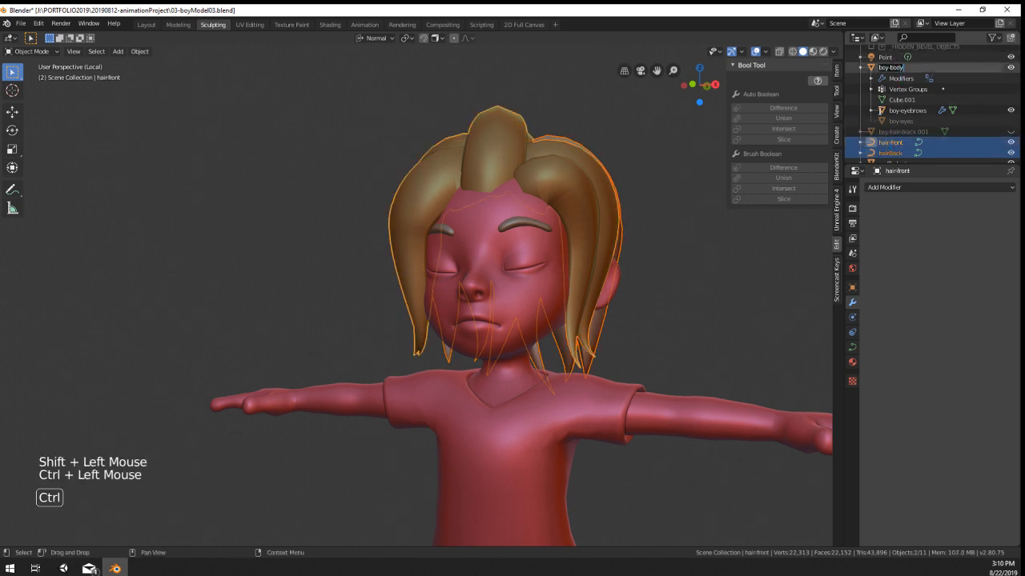
{"action": "left_click", "coordinate": [907, 69], "text": "shift"}
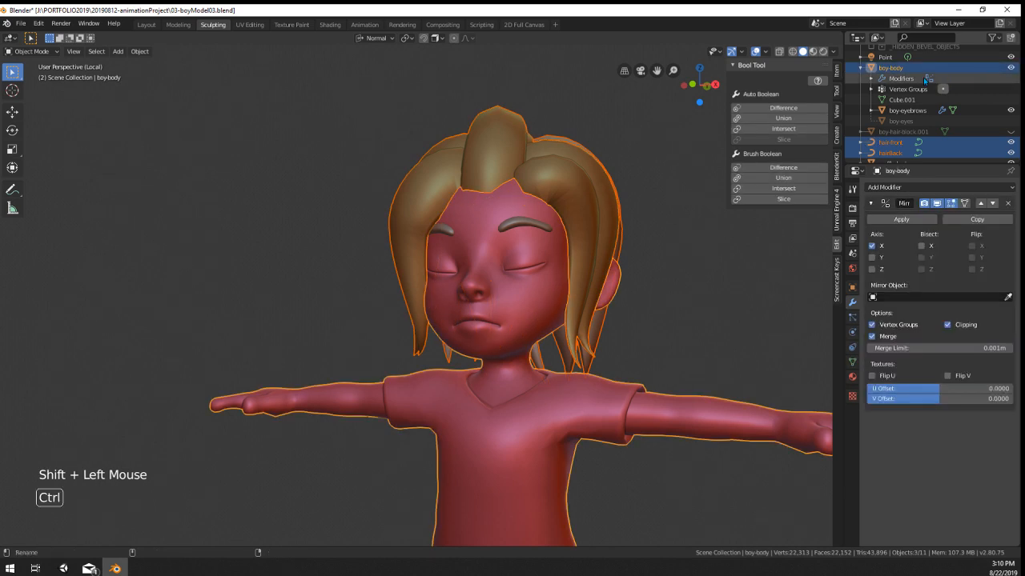
{"action": "key", "text": "ctrl+p"}
{"action": "middle_click_drag", "start_coordinate": [584, 273], "coordinate": [614, 275]}
{"action": "key", "text": "ctrl+p"}
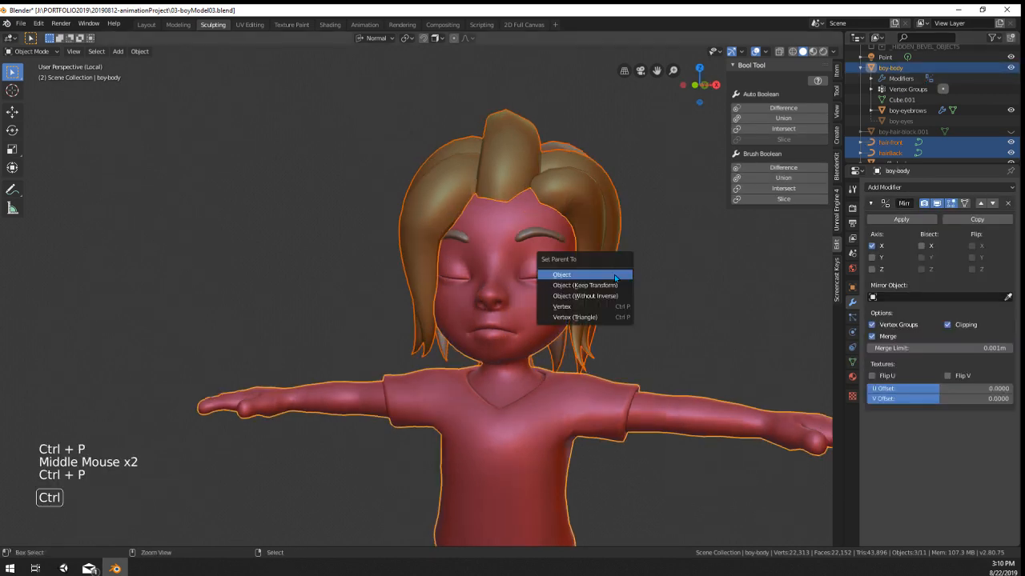
{"action": "left_click", "coordinate": [614, 275]}
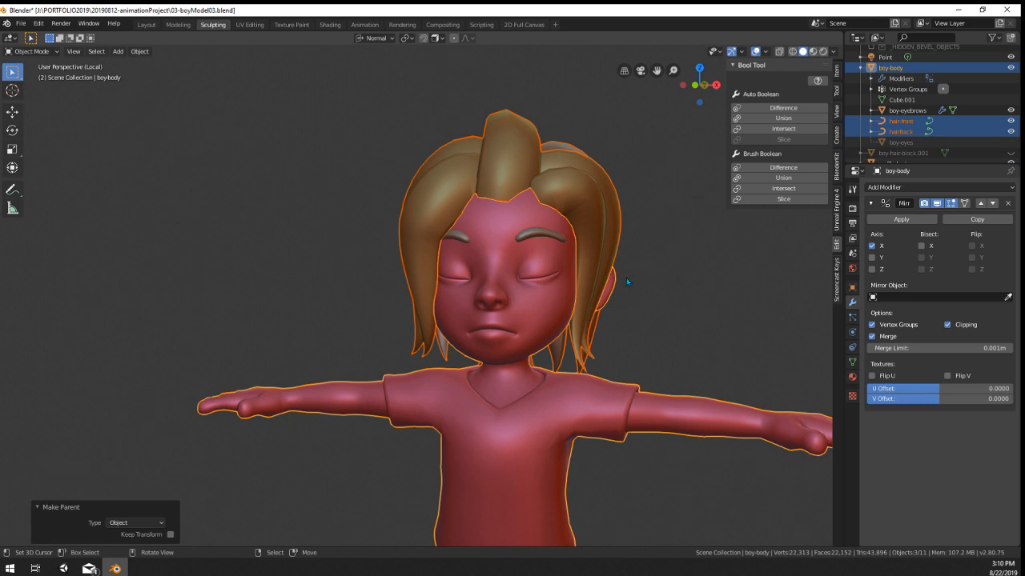
{"action": "right_click", "coordinate": [911, 143]}
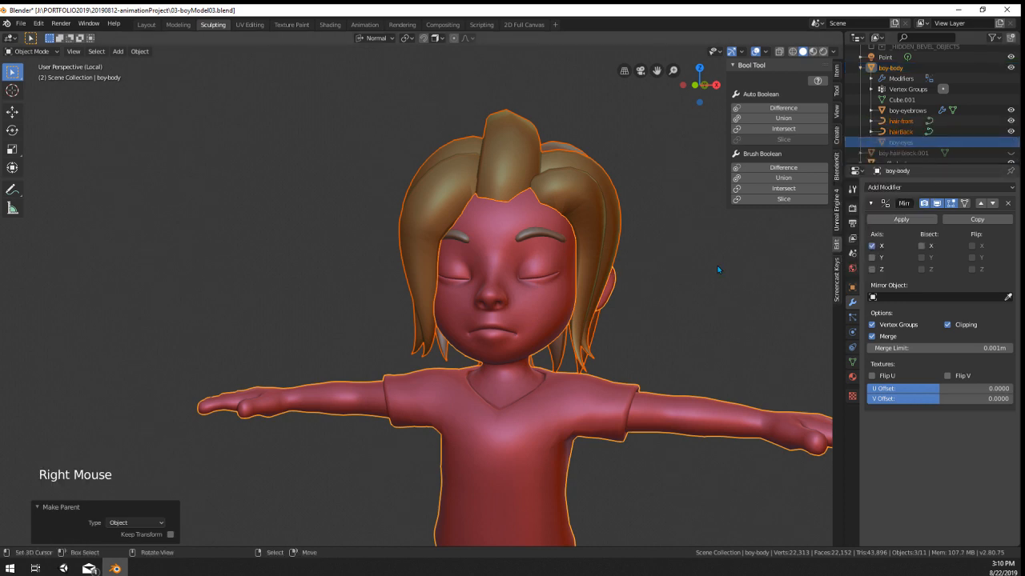
{"action": "middle_click_drag", "start_coordinate": [681, 293], "coordinate": [704, 293]}
{"action": "right_click", "coordinate": [704, 293]}
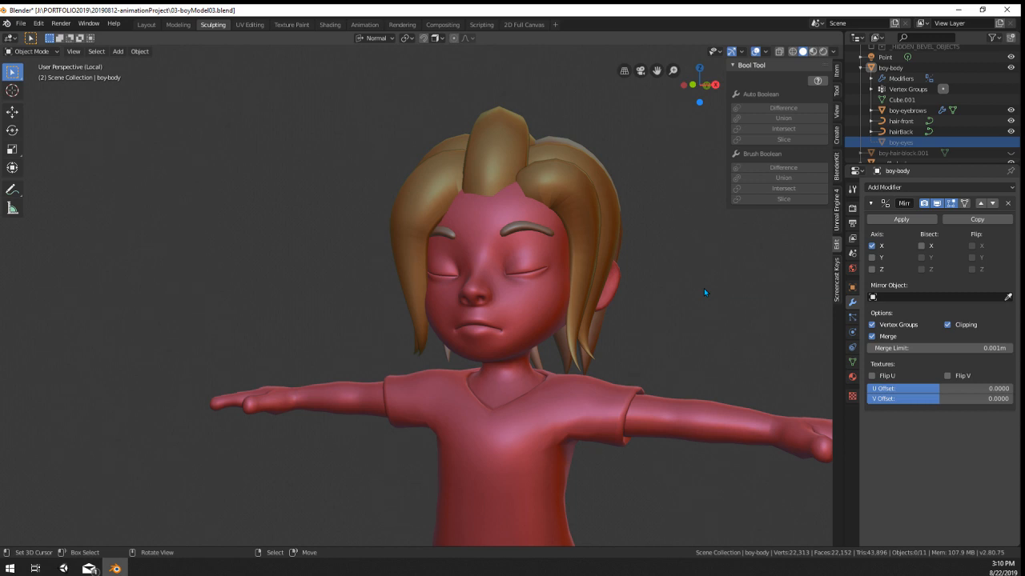
Step: Move the forehead control point of the hair-front strand beside the central forelock by about -0.009 m in X and -0.005 m in Z
{"action": "middle_click_drag", "start_coordinate": [588, 296], "coordinate": [547, 288]}
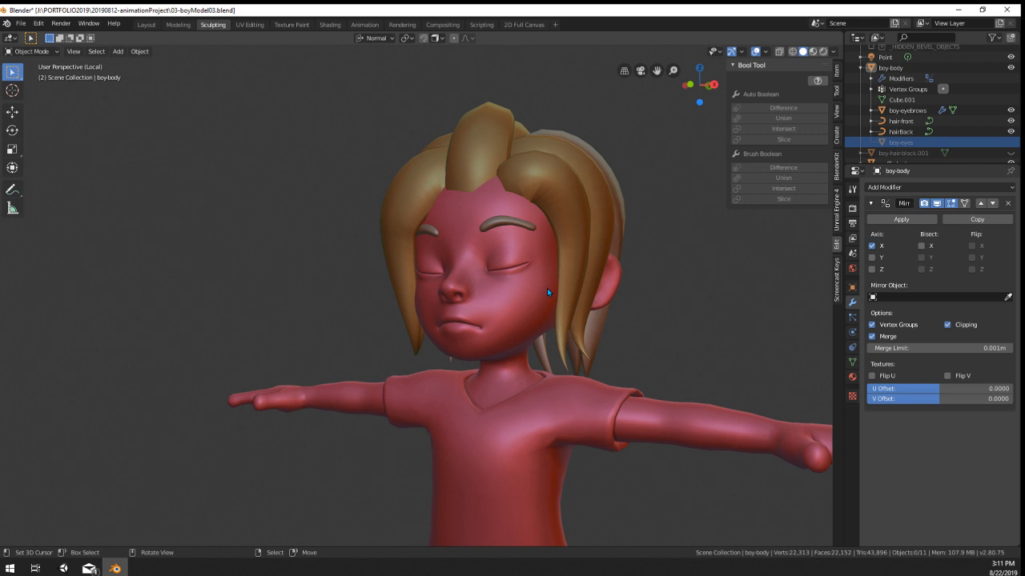
{"action": "middle_click_drag", "start_coordinate": [546, 292], "coordinate": [448, 264]}
{"action": "scroll", "coordinate": [580, 305], "scroll_direction": "down", "scroll_amount": 4}
{"action": "scroll", "coordinate": [529, 338], "scroll_direction": "up", "scroll_amount": 1}
{"action": "scroll", "coordinate": [509, 327], "scroll_direction": "up", "scroll_amount": 5}
{"action": "scroll", "coordinate": [509, 327], "scroll_direction": "down", "scroll_amount": 2}
{"action": "scroll", "coordinate": [352, 114], "scroll_direction": "up", "scroll_amount": 3}
{"action": "middle_click_drag", "start_coordinate": [454, 109], "coordinate": [499, 229], "text": "shift"}
{"action": "scroll", "coordinate": [478, 210], "scroll_direction": "up", "scroll_amount": 1}
{"action": "key", "text": "Tab"}
{"action": "right_click", "coordinate": [480, 204]}
{"action": "key", "text": "Tab"}
{"action": "right_click", "coordinate": [512, 190]}
{"action": "key", "text": "Tab"}
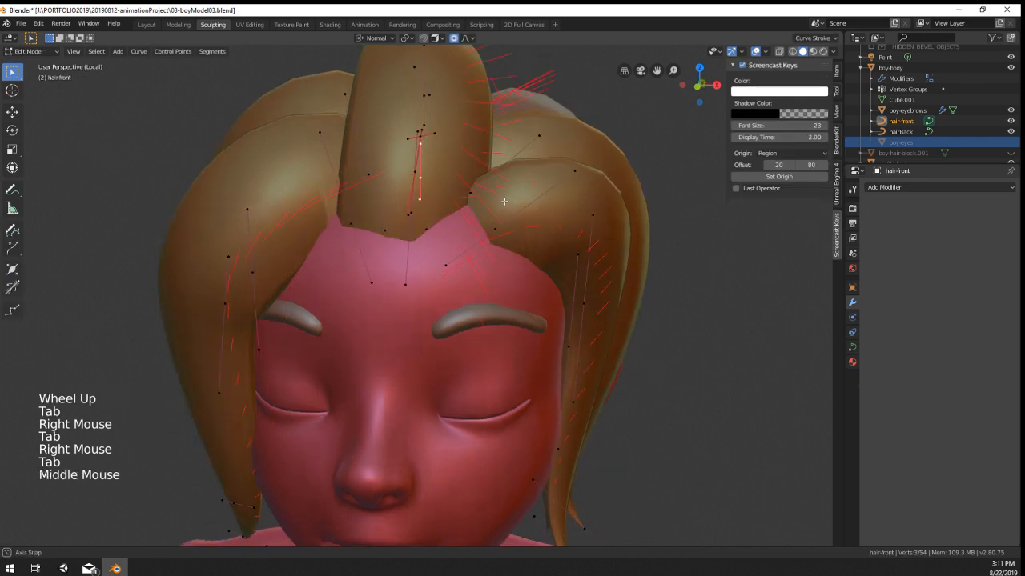
{"action": "right_click", "coordinate": [498, 230]}
{"action": "key", "text": "g"}
{"action": "left_click", "coordinate": [535, 262]}
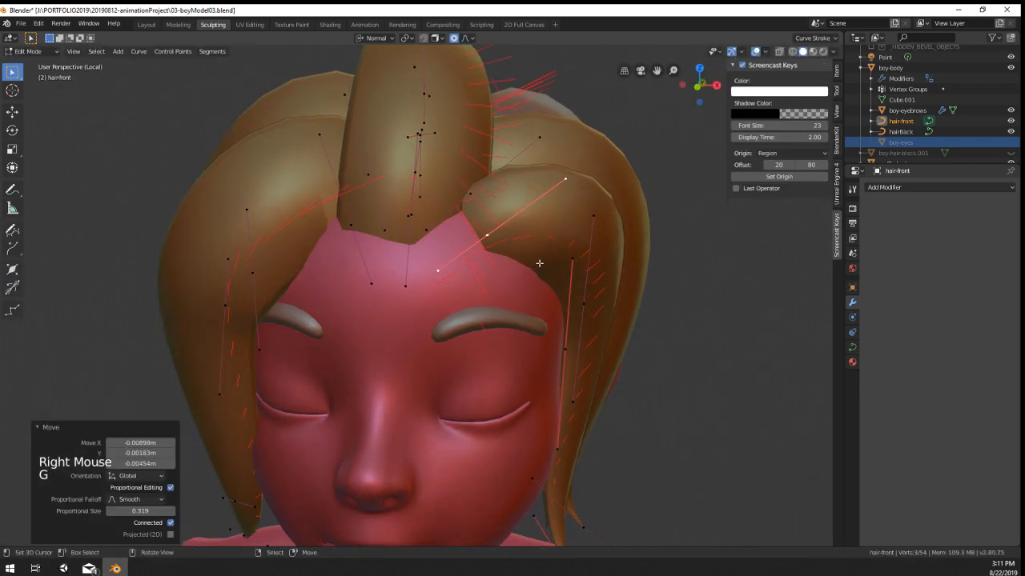
{"action": "key", "text": "ctrl+t"}
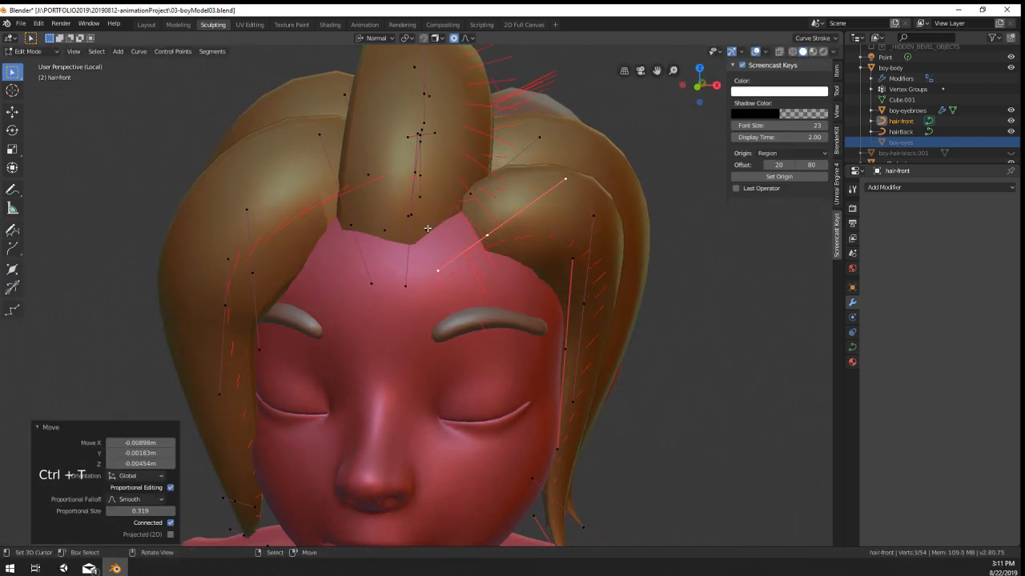
{"action": "right_click", "coordinate": [556, 237]}
Step: Tilt the lower control point of the central forelock in hair-front and finish editing the curve
{"action": "middle_click_drag", "start_coordinate": [556, 238], "coordinate": [424, 244]}
{"action": "right_click", "coordinate": [394, 264]}
{"action": "middle_click_drag", "start_coordinate": [512, 264], "coordinate": [537, 260]}
{"action": "key", "text": "ctrl+t"}
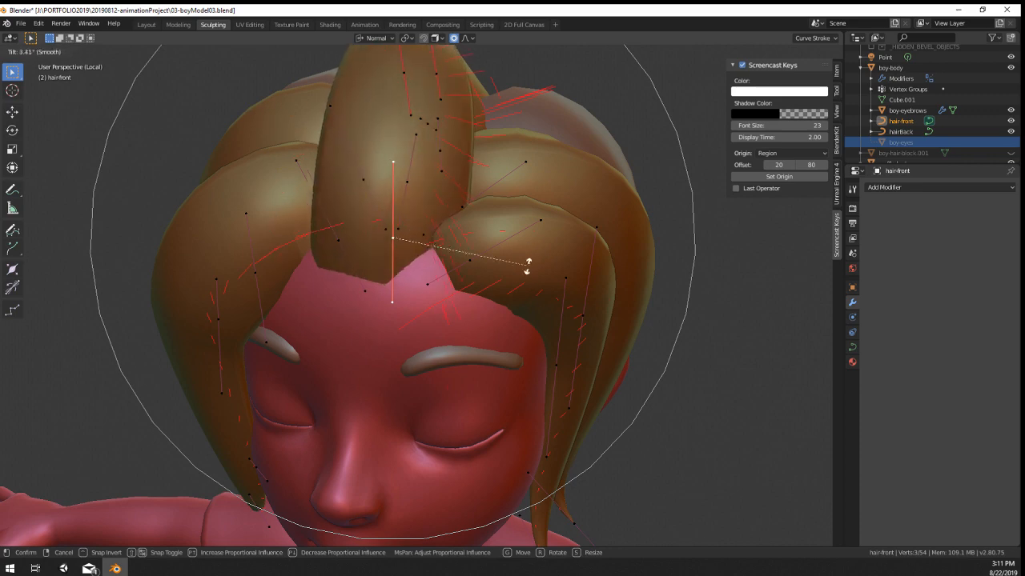
{"action": "left_click", "coordinate": [515, 234]}
{"action": "key", "text": "Tab"}
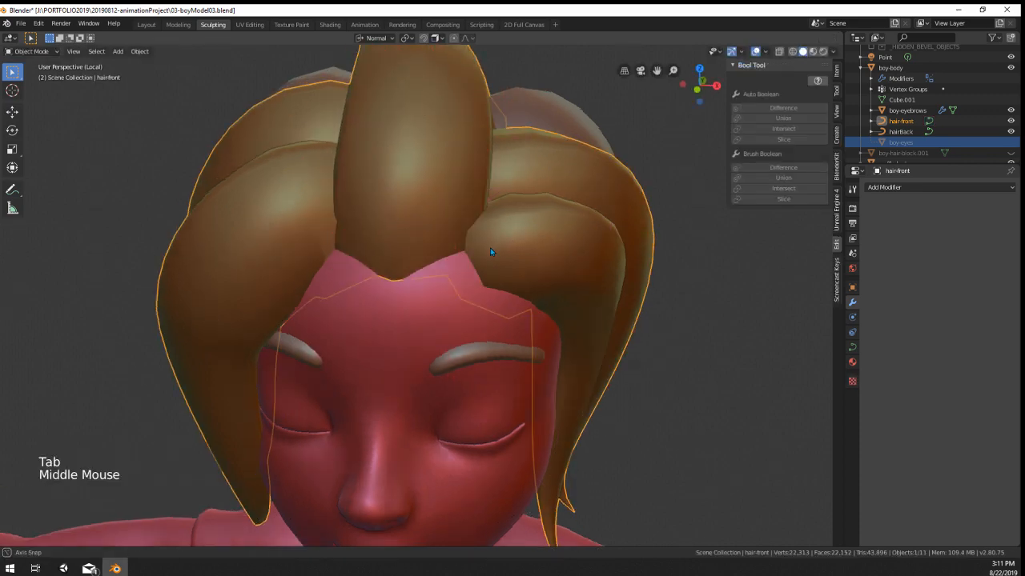
Step: Clear the selection and examine the character's hair, body and face from several angles and distances
{"action": "middle_click_drag", "start_coordinate": [490, 247], "coordinate": [480, 396]}
{"action": "scroll", "coordinate": [479, 396], "scroll_direction": "down", "scroll_amount": 2}
{"action": "right_click", "coordinate": [501, 326]}
{"action": "right_click", "coordinate": [524, 251]}
{"action": "scroll", "coordinate": [577, 313], "scroll_direction": "down", "scroll_amount": 2}
{"action": "right_click", "coordinate": [652, 373]}
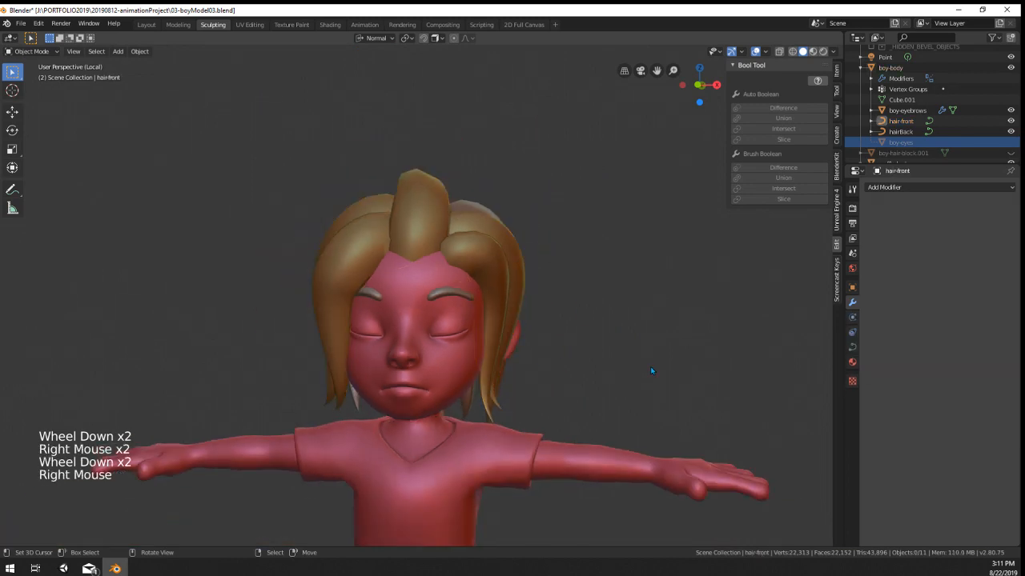
{"action": "middle_click_drag", "start_coordinate": [651, 373], "coordinate": [617, 346]}
{"action": "middle_click_drag", "start_coordinate": [616, 345], "coordinate": [553, 344], "text": "shift"}
{"action": "middle_click_drag", "start_coordinate": [553, 345], "coordinate": [466, 390], "text": "shift"}
{"action": "scroll", "coordinate": [485, 374], "scroll_direction": "down", "scroll_amount": 3}
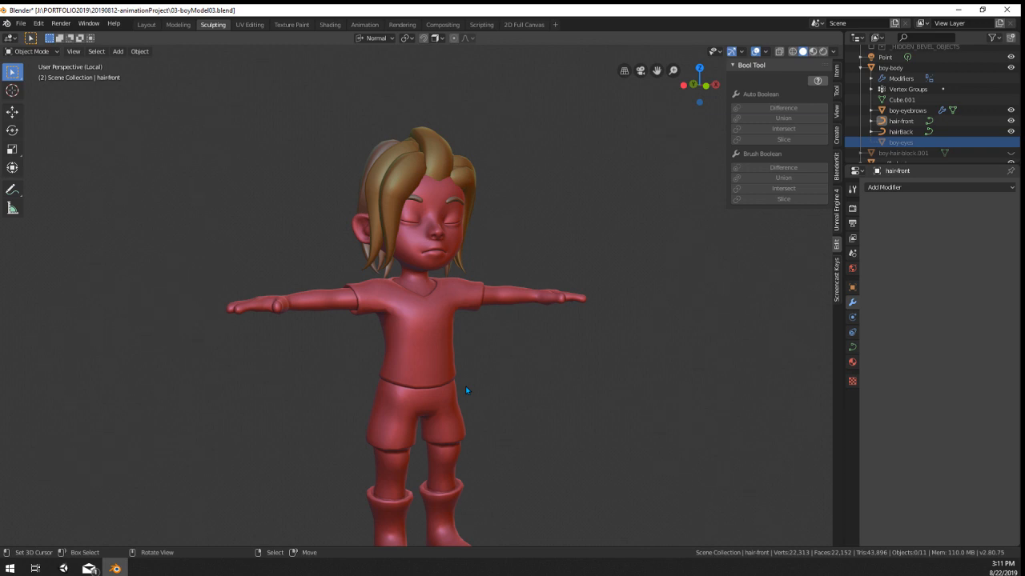
{"action": "scroll", "coordinate": [467, 390], "scroll_direction": "up", "scroll_amount": 8}
{"action": "scroll", "coordinate": [441, 433], "scroll_direction": "down", "scroll_amount": 4}
{"action": "scroll", "coordinate": [472, 300], "scroll_direction": "up", "scroll_amount": 2}
{"action": "scroll", "coordinate": [471, 300], "scroll_direction": "down", "scroll_amount": 2}
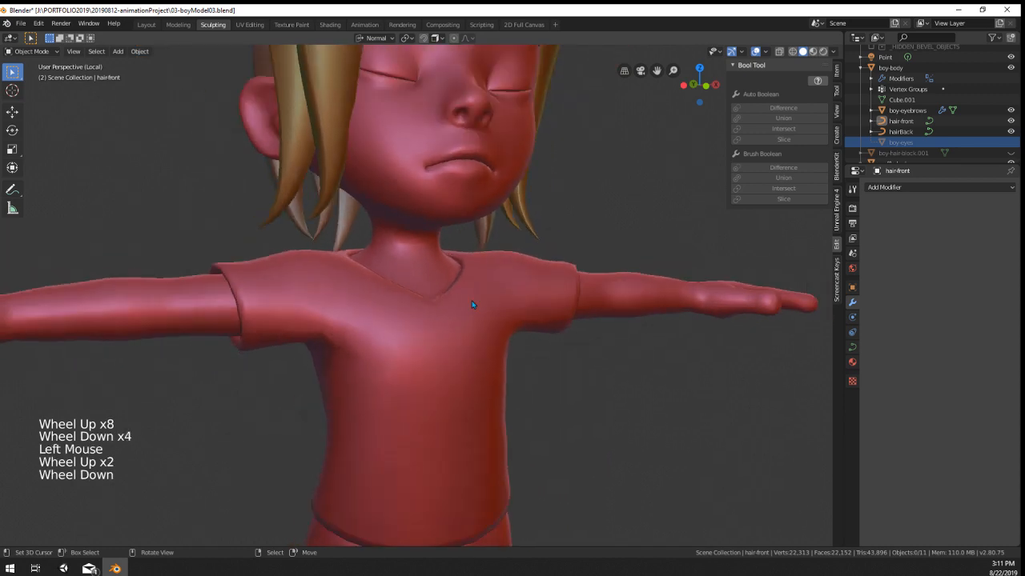
{"action": "middle_click_drag", "start_coordinate": [470, 365], "coordinate": [482, 371]}
{"action": "middle_click_drag", "start_coordinate": [483, 372], "coordinate": [400, 288]}
{"action": "middle_click_drag", "start_coordinate": [401, 288], "coordinate": [326, 305]}
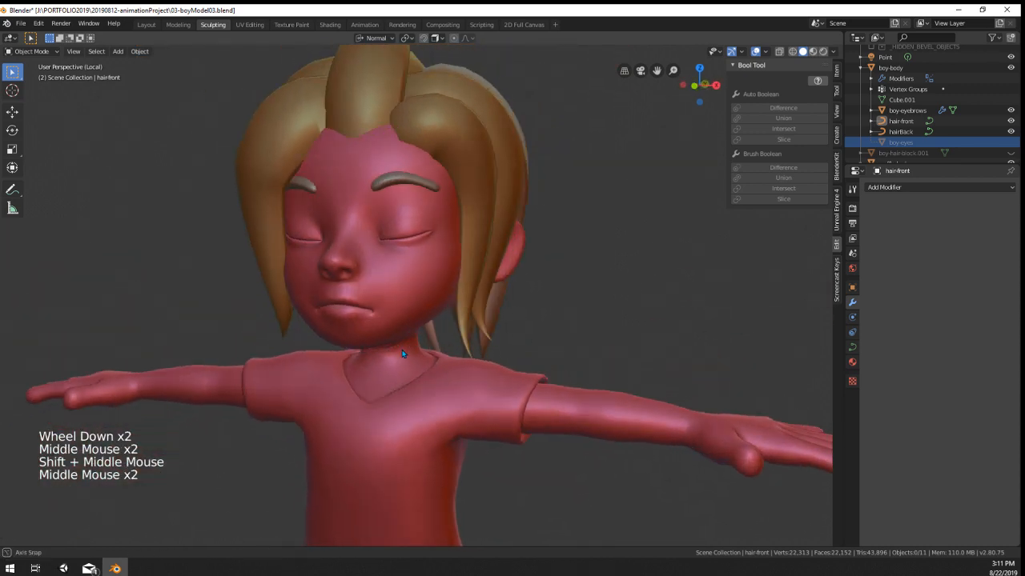
{"action": "scroll", "coordinate": [326, 305], "scroll_direction": "up", "scroll_amount": 2}
{"action": "scroll", "coordinate": [259, 261], "scroll_direction": "up", "scroll_amount": 2}
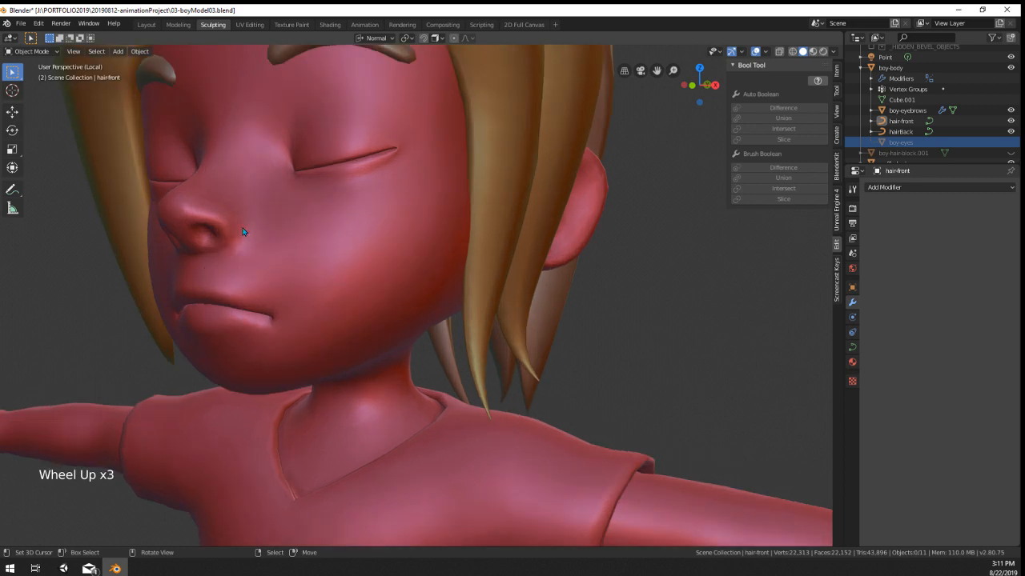
Step: Try to enlarge boy-body's nostril wing by scaling its vertex by 2.73 at proportional size 0.027 and moving it outward
{"action": "right_click", "coordinate": [246, 239]}
{"action": "key", "text": "Tab"}
{"action": "right_click", "coordinate": [159, 204]}
{"action": "key", "text": "g"}
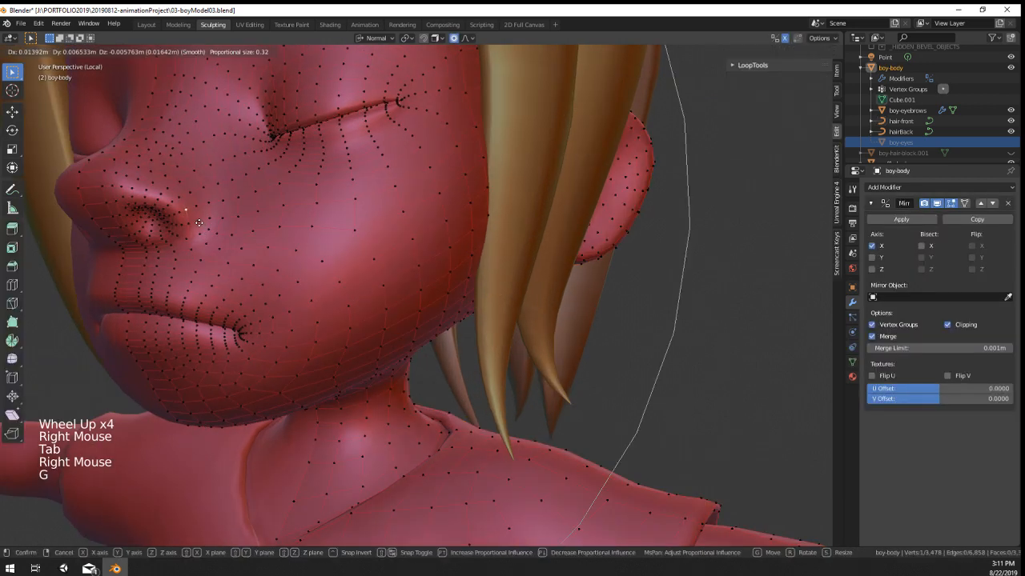
{"action": "scroll", "coordinate": [200, 228], "scroll_direction": "up", "scroll_amount": 15}
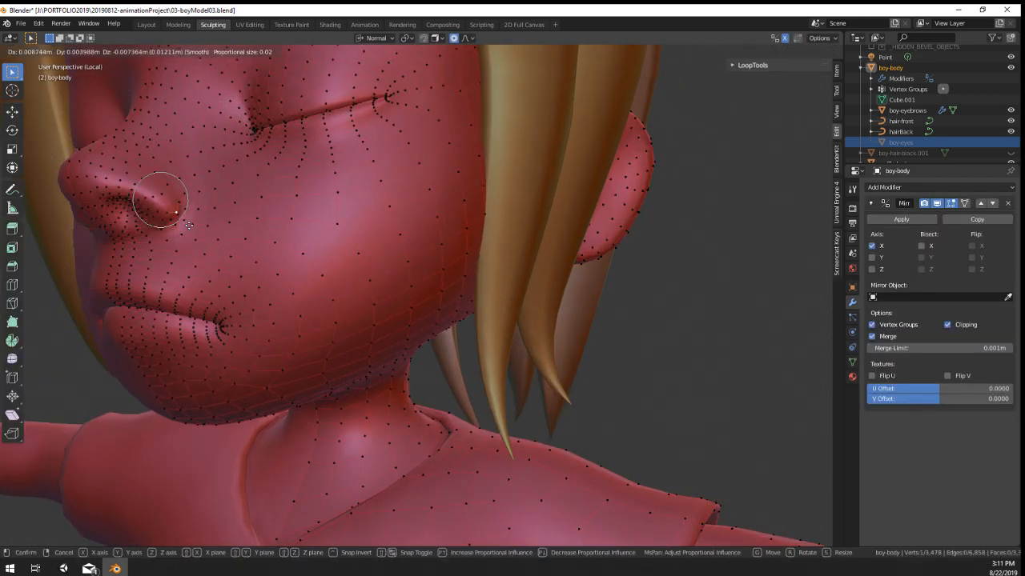
{"action": "key", "text": "s"}
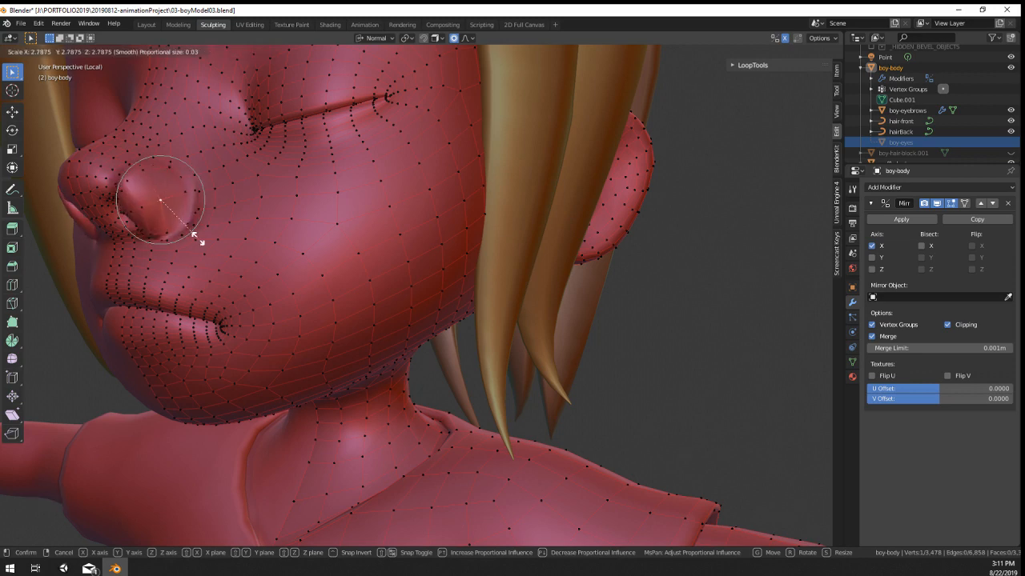
{"action": "left_click", "coordinate": [201, 231]}
{"action": "middle_click_drag", "start_coordinate": [201, 230], "coordinate": [230, 217]}
{"action": "key", "text": "g"}
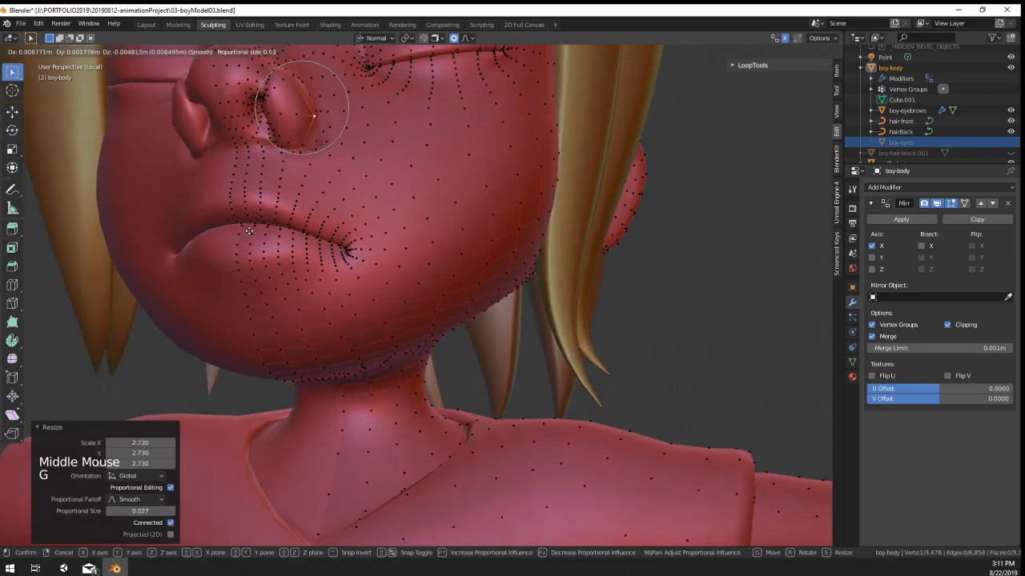
{"action": "key", "text": "Tab"}
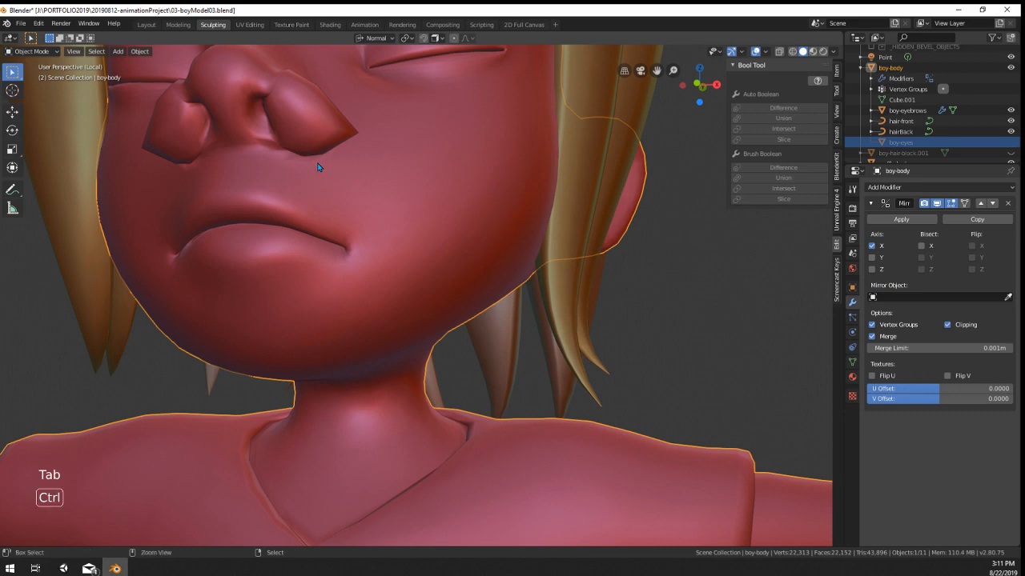
Step: Undo the last nostril edits and finish editing the boy-body mesh
{"action": "key", "text": "ctrl+z"}
{"action": "key", "text": "ctrl+z"}
{"action": "key", "text": "ctrl+z"}
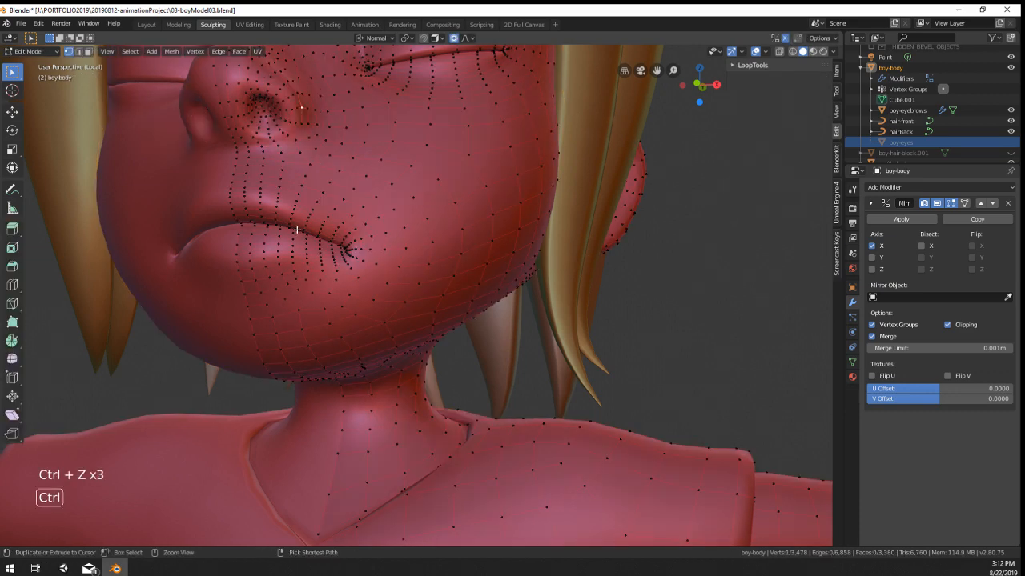
{"action": "key", "text": "Tab"}
Step: Examine the character's face, neck and shirt from the front and below
{"action": "scroll", "coordinate": [301, 229], "scroll_direction": "down", "scroll_amount": 2}
{"action": "middle_click_drag", "start_coordinate": [301, 229], "coordinate": [394, 355]}
{"action": "scroll", "coordinate": [396, 321], "scroll_direction": "up", "scroll_amount": 2}
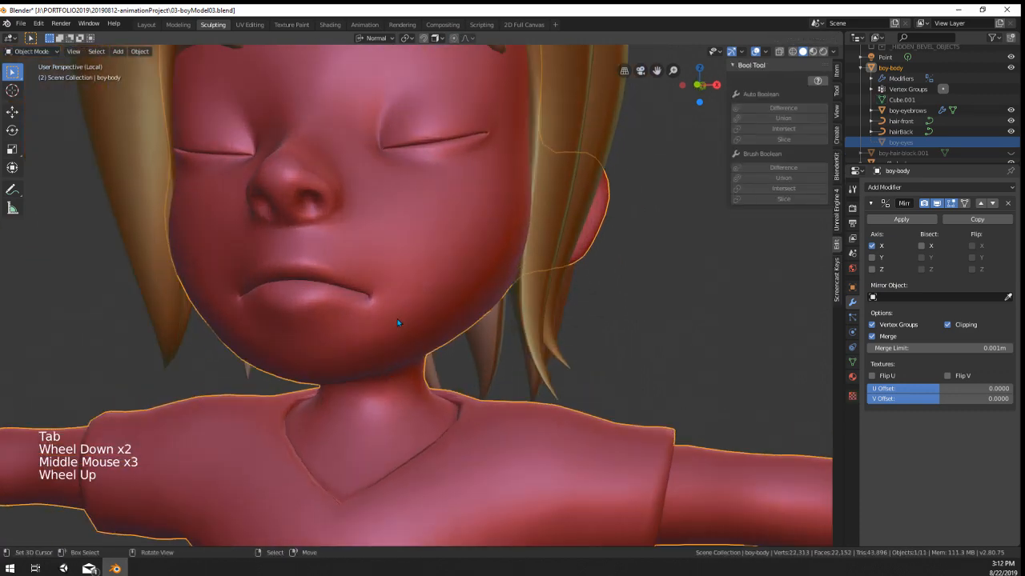
{"action": "scroll", "coordinate": [413, 248], "scroll_direction": "up", "scroll_amount": 1, "text": "shift"}
{"action": "middle_click_drag", "start_coordinate": [420, 208], "coordinate": [429, 356], "text": "shift"}
{"action": "scroll", "coordinate": [420, 270], "scroll_direction": "down", "scroll_amount": 3}
{"action": "mouse_move", "coordinate": [424, 369]}
{"action": "middle_mouse_down", "text": "shift"}
{"action": "mouse_move", "coordinate": [420, 330]}
{"action": "mouse_move", "coordinate": [371, 327]}
{"action": "mouse_move", "coordinate": [417, 353]}
{"action": "middle_mouse_up", "text": "shift"}
{"action": "scroll", "coordinate": [420, 331], "scroll_direction": "down", "scroll_amount": 2}
{"action": "scroll", "coordinate": [451, 359], "scroll_direction": "up", "scroll_amount": 3}
Step: Add a cube on the chest of the shirt and scale it uniformly by about -0.027
{"action": "left_click", "coordinate": [460, 390]}
{"action": "key", "text": "shift+a"}
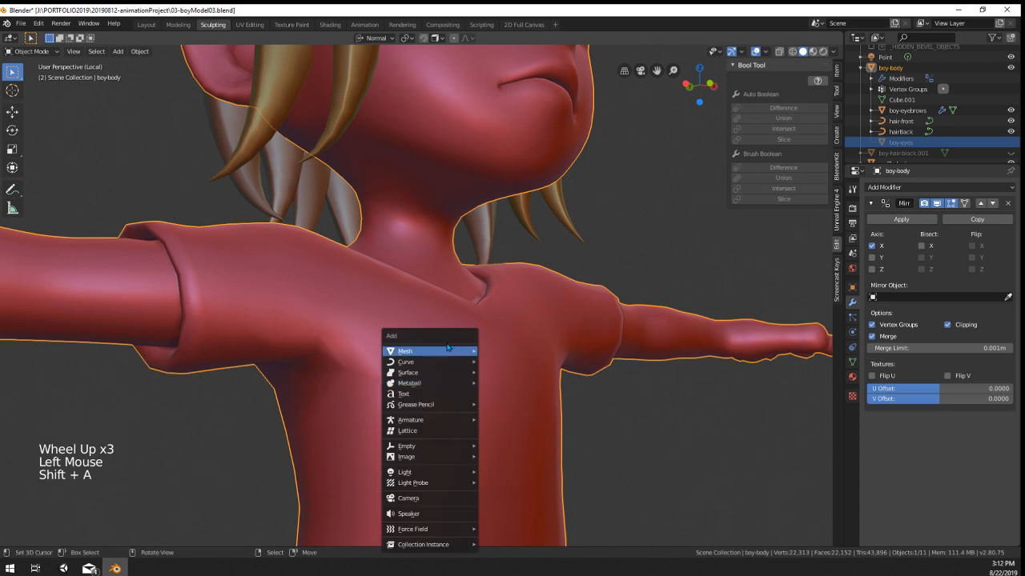
{"action": "mouse_move", "coordinate": [448, 351]}
{"action": "left_click", "coordinate": [534, 105]}
{"action": "key", "text": "s"}
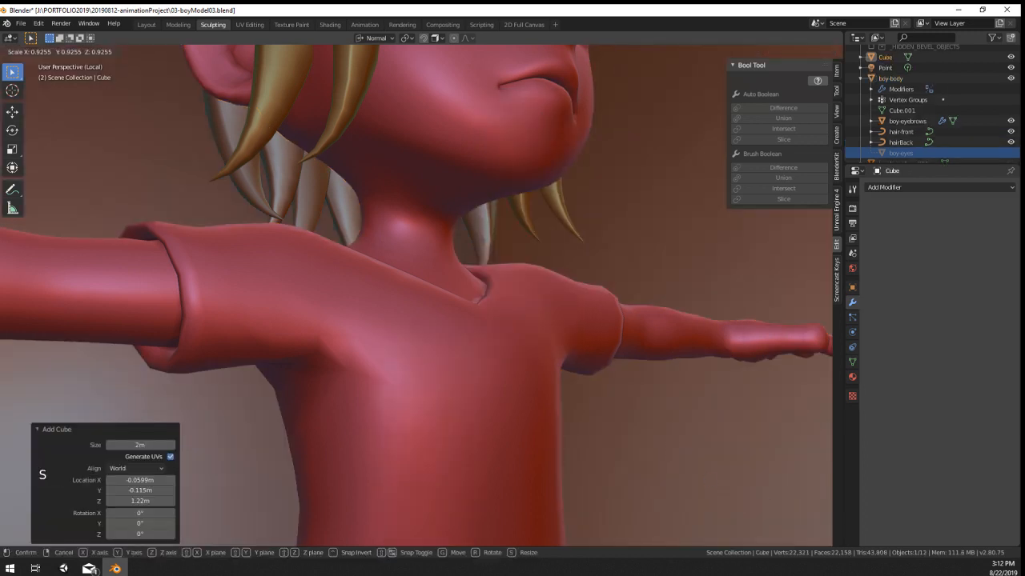
{"action": "left_click", "coordinate": [574, 401]}
Step: Flatten the chest cube by scaling it about 0.246 along Y
{"action": "key", "text": "s"}
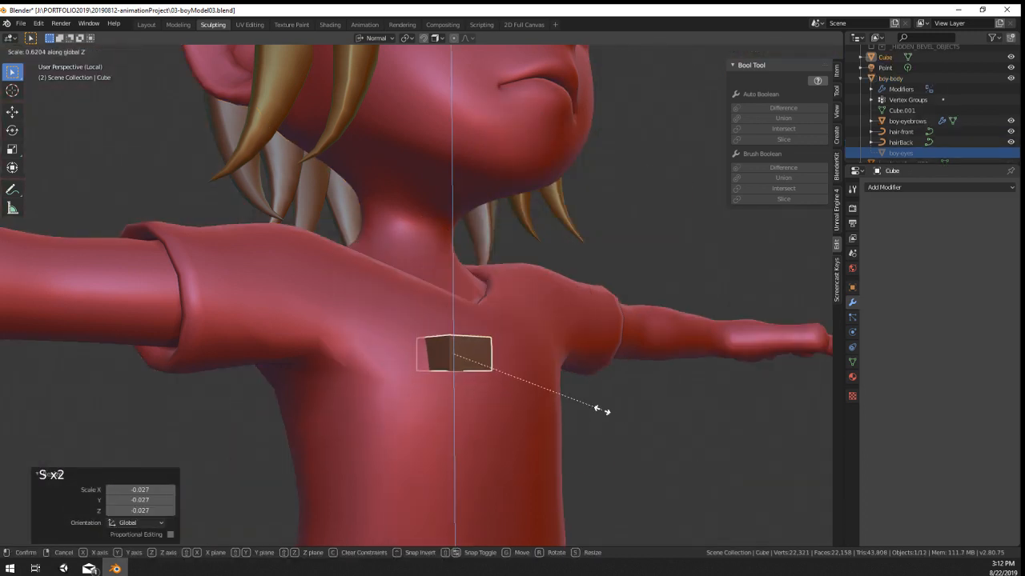
{"action": "key", "text": "y"}
{"action": "key", "text": "y"}
{"action": "left_click", "coordinate": [499, 405]}
{"action": "middle_click_drag", "start_coordinate": [498, 405], "coordinate": [524, 410]}
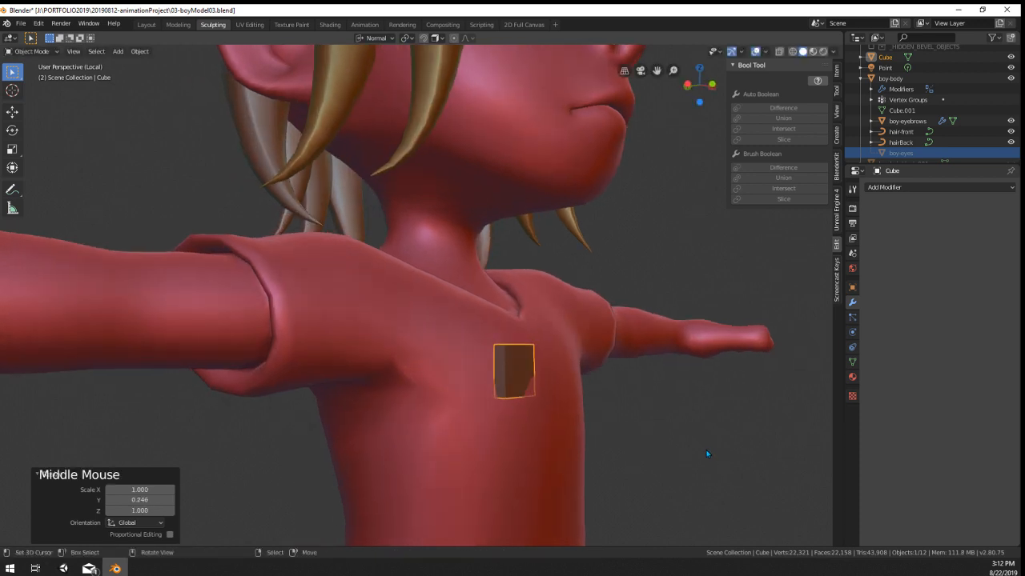
Step: Rotate the flattened cube to follow the chest and move it about -0.001 m in X, 0.002 m in Y and -0.001 m in Z
{"action": "key", "text": "r"}
{"action": "left_click", "coordinate": [698, 394]}
{"action": "middle_click_drag", "start_coordinate": [701, 397], "coordinate": [728, 447]}
{"action": "key", "text": "g"}
{"action": "left_click", "coordinate": [727, 450]}
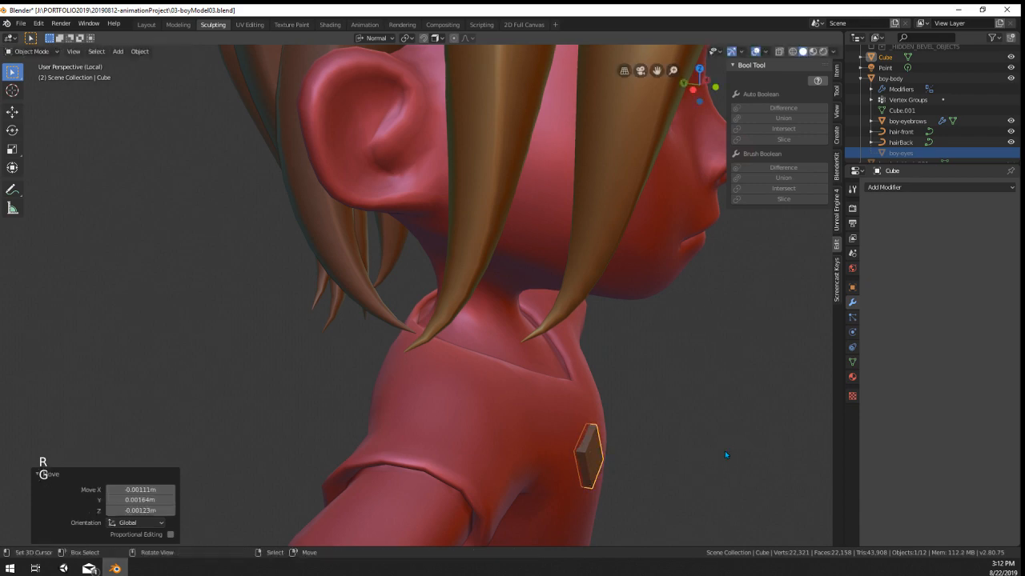
Step: Check the cube against the whole body and delete it from the chest
{"action": "key", "text": "Tab"}
{"action": "scroll", "coordinate": [608, 452], "scroll_direction": "down", "scroll_amount": 2}
{"action": "middle_click_drag", "start_coordinate": [576, 448], "coordinate": [529, 452]}
{"action": "key", "text": "Tab"}
{"action": "middle_click_drag", "start_coordinate": [528, 452], "coordinate": [563, 520]}
{"action": "right_click", "coordinate": [488, 453]}
{"action": "scroll", "coordinate": [500, 465], "scroll_direction": "down", "scroll_amount": 2}
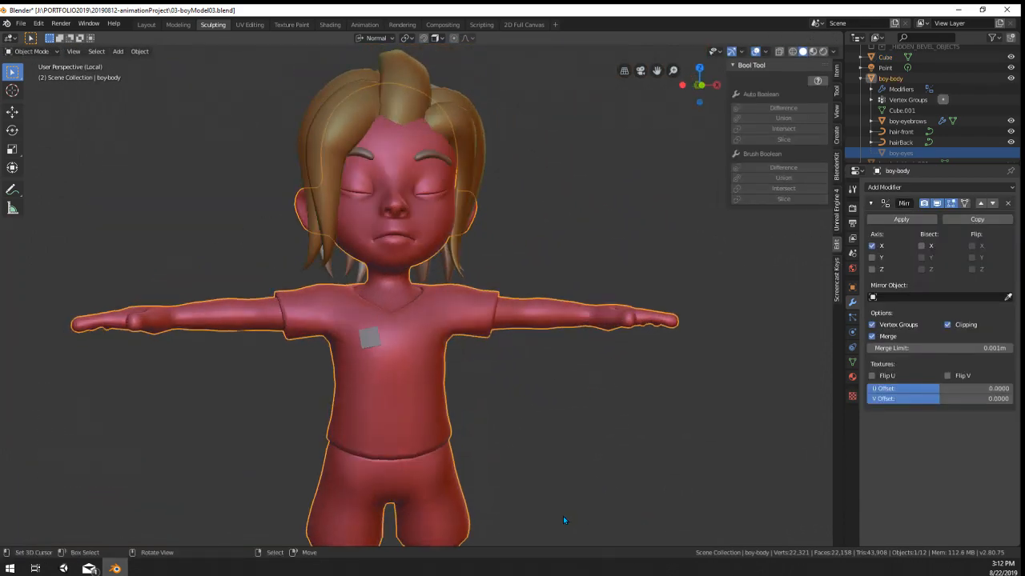
{"action": "right_click", "coordinate": [368, 338]}
{"action": "key", "text": "x"}
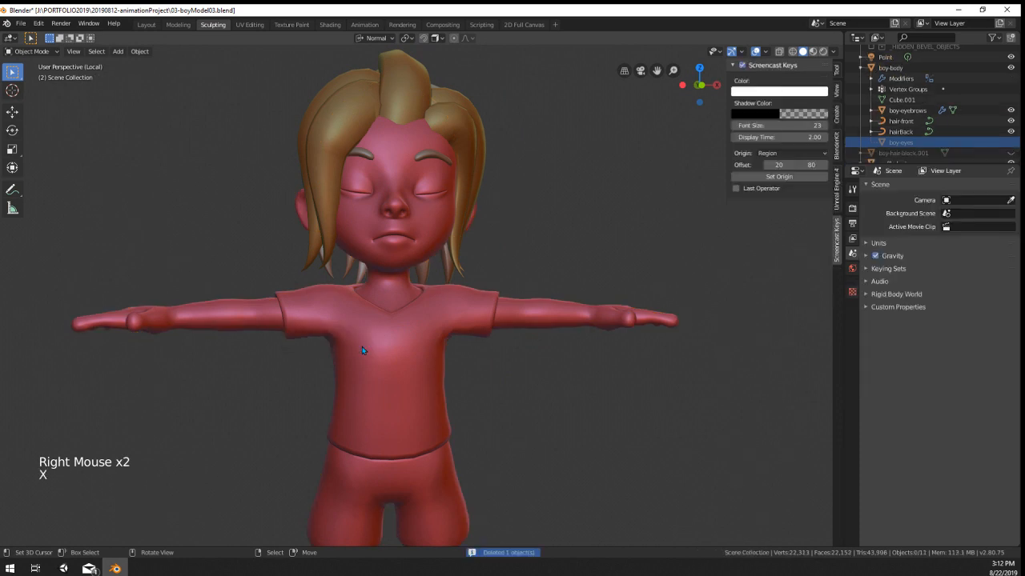
Step: Select boy-body and examine the whole figure from the front and the side
{"action": "right_click", "coordinate": [416, 404]}
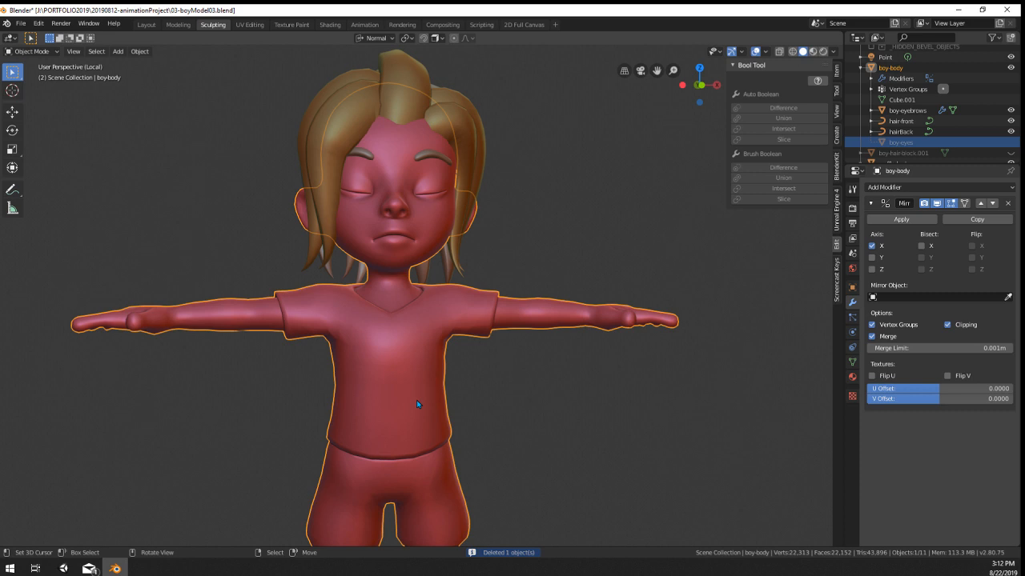
{"action": "scroll", "coordinate": [416, 404], "scroll_direction": "up", "scroll_amount": 2}
{"action": "scroll", "coordinate": [416, 404], "scroll_direction": "down", "scroll_amount": 4}
{"action": "middle_click_drag", "start_coordinate": [417, 404], "coordinate": [441, 407]}
{"action": "scroll", "coordinate": [476, 406], "scroll_direction": "up", "scroll_amount": 3}
{"action": "scroll", "coordinate": [476, 405], "scroll_direction": "down", "scroll_amount": 4}
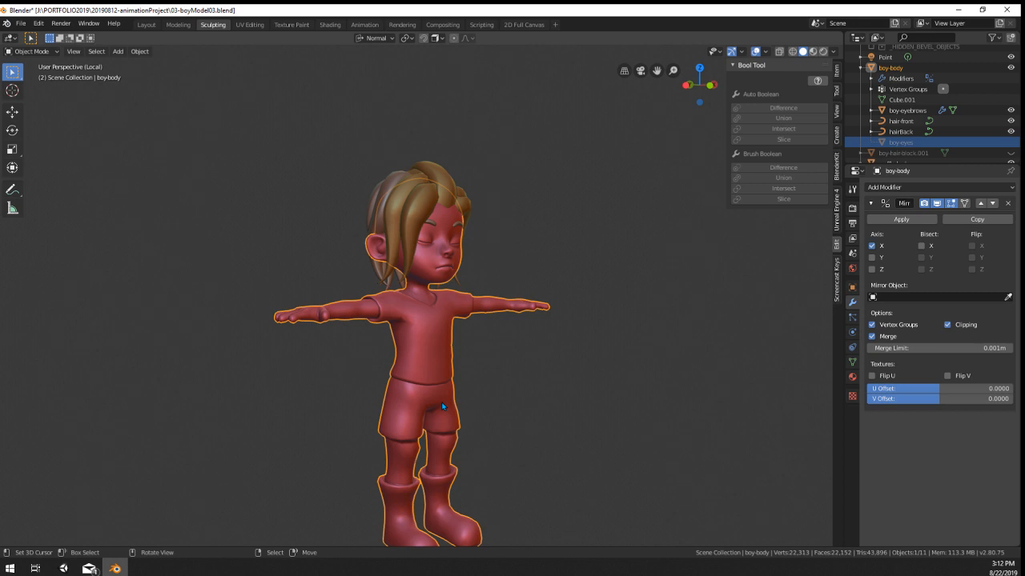
{"action": "scroll", "coordinate": [552, 308], "scroll_direction": "down", "scroll_amount": 1}
{"action": "middle_click_drag", "start_coordinate": [552, 308], "coordinate": [624, 280]}
Step: Examine the back and side hair, selecting hairBack to see which strands belong to it
{"action": "right_click", "coordinate": [468, 269]}
{"action": "scroll", "coordinate": [468, 268], "scroll_direction": "up", "scroll_amount": 4}
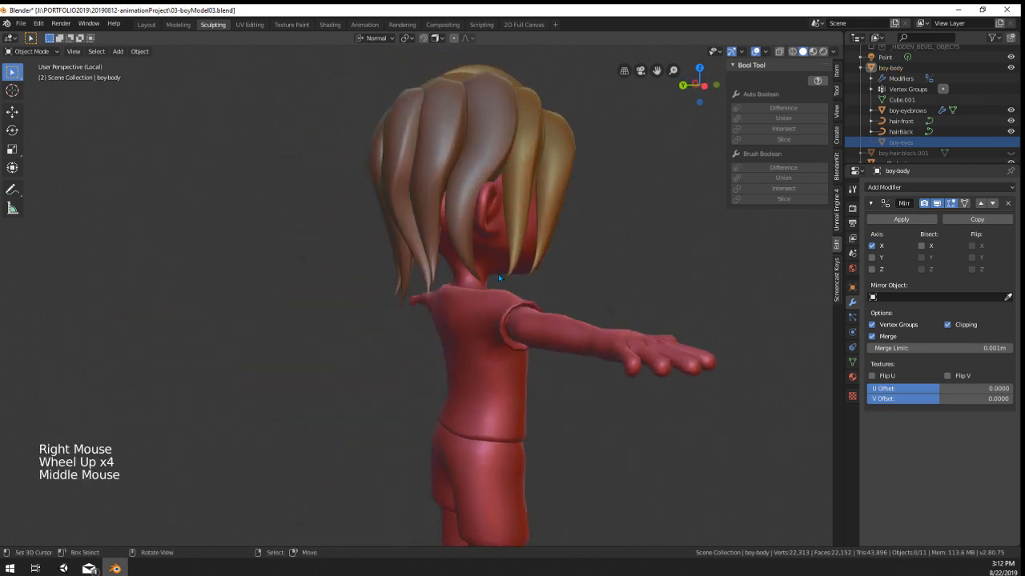
{"action": "scroll", "coordinate": [498, 274], "scroll_direction": "up", "scroll_amount": 3}
{"action": "right_click", "coordinate": [496, 274]}
{"action": "right_click", "coordinate": [447, 240]}
{"action": "scroll", "coordinate": [448, 248], "scroll_direction": "down", "scroll_amount": 4}
{"action": "middle_click_drag", "start_coordinate": [500, 388], "coordinate": [370, 403]}
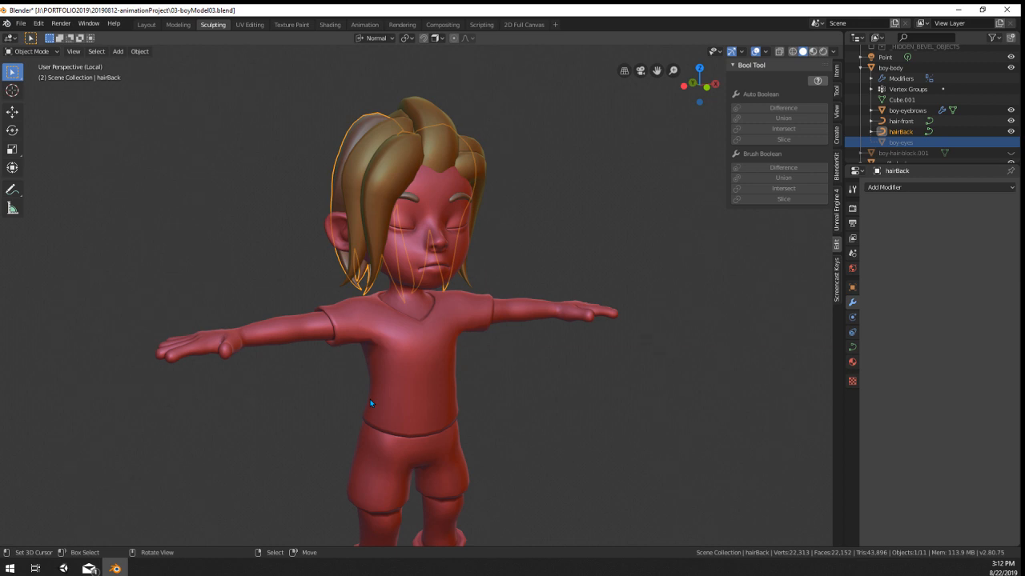
{"action": "scroll", "coordinate": [370, 403], "scroll_direction": "up", "scroll_amount": 1}
Step: Select boy-body and examine the figure from low and high angles
{"action": "right_click", "coordinate": [370, 403]}
{"action": "middle_click_drag", "start_coordinate": [373, 403], "coordinate": [448, 409]}
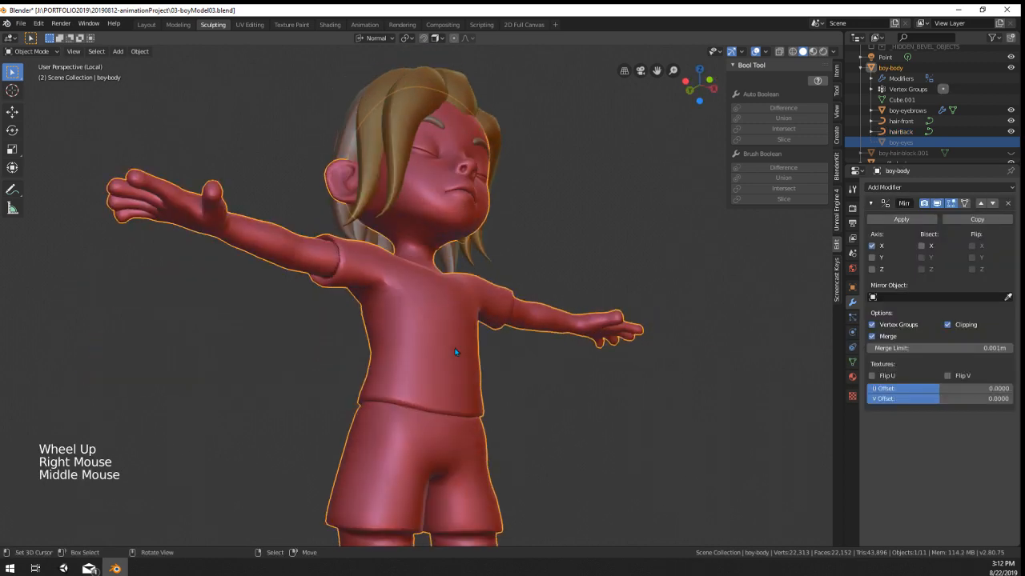
{"action": "scroll", "coordinate": [448, 351], "scroll_direction": "up", "scroll_amount": 3}
{"action": "scroll", "coordinate": [448, 351], "scroll_direction": "down", "scroll_amount": 5}
{"action": "middle_click_drag", "start_coordinate": [449, 356], "coordinate": [485, 433]}
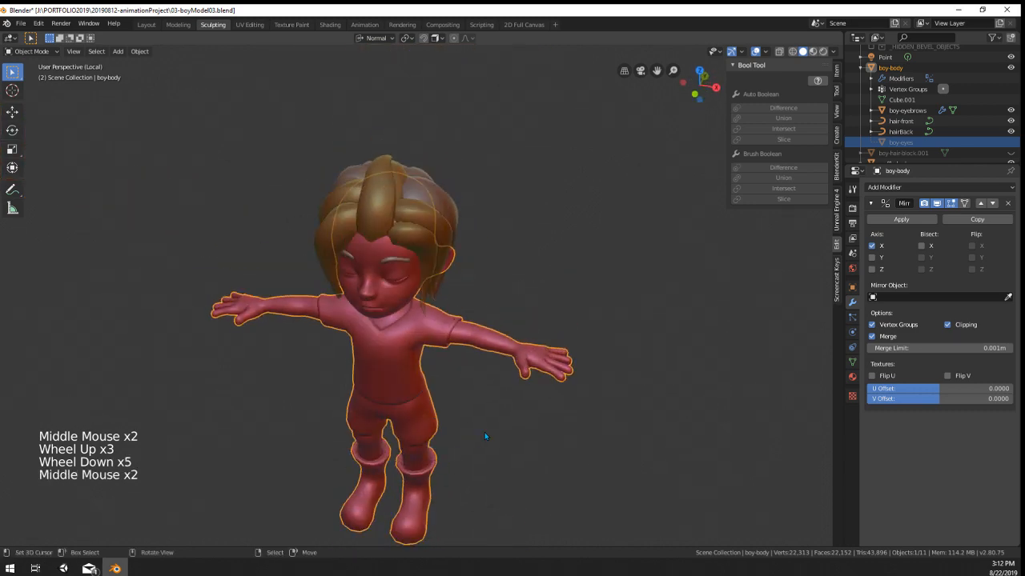
Step: Inspect the mesh of the character's hand and preview a loop cut around the knuckles
{"action": "scroll", "coordinate": [560, 449], "scroll_direction": "up", "scroll_amount": 4}
{"action": "key", "text": "Tab"}
{"action": "middle_click_drag", "start_coordinate": [606, 454], "coordinate": [417, 409], "text": "shift"}
{"action": "scroll", "coordinate": [259, 345], "scroll_direction": "up", "scroll_amount": 5}
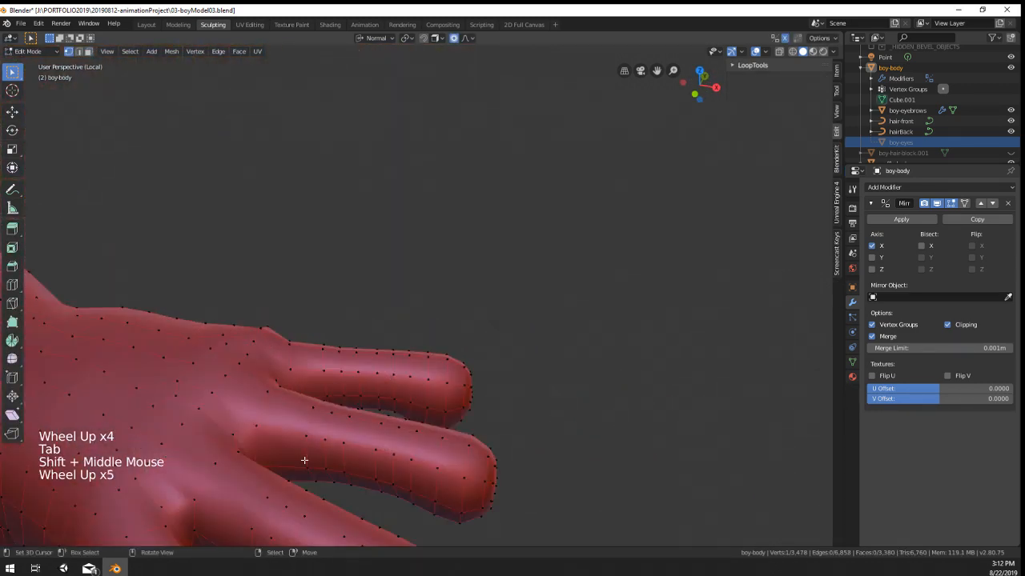
{"action": "scroll", "coordinate": [259, 345], "scroll_direction": "down", "scroll_amount": 1}
{"action": "key", "text": "ctrl+r"}
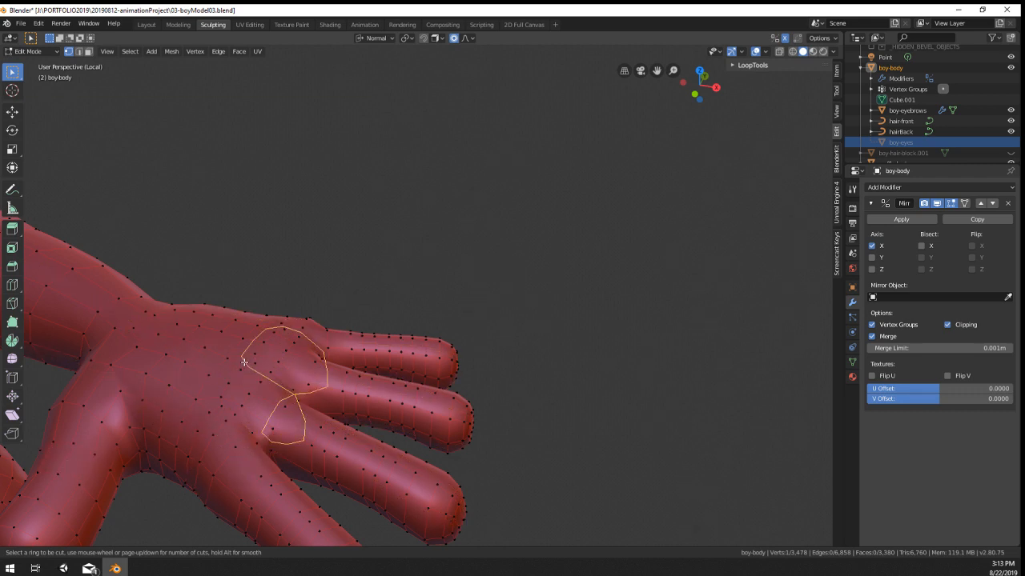
{"action": "scroll", "coordinate": [242, 365], "scroll_direction": "down", "scroll_amount": 3}
{"action": "key", "text": "Tab"}
Step: Examine the outstretched arm and hand from the front and below
{"action": "middle_click_drag", "start_coordinate": [251, 370], "coordinate": [494, 180]}
{"action": "scroll", "coordinate": [403, 270], "scroll_direction": "down", "scroll_amount": 4}
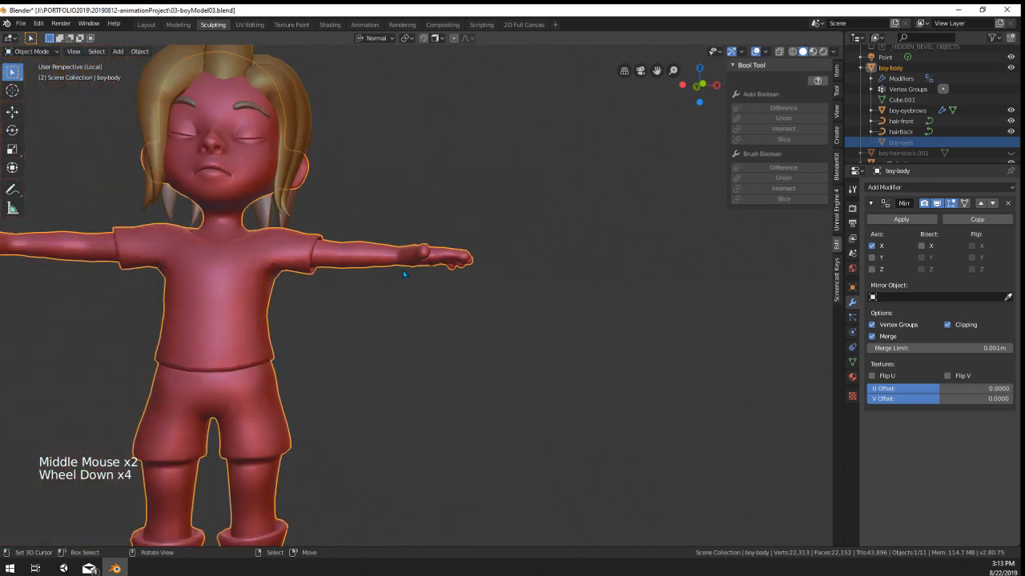
{"action": "mouse_move", "coordinate": [402, 270]}
{"action": "middle_mouse_down", "text": "shift"}
{"action": "mouse_move", "coordinate": [468, 301]}
{"action": "mouse_move", "coordinate": [418, 266]}
{"action": "middle_mouse_up", "text": "shift"}
{"action": "scroll", "coordinate": [617, 164], "scroll_direction": "up", "scroll_amount": 4}
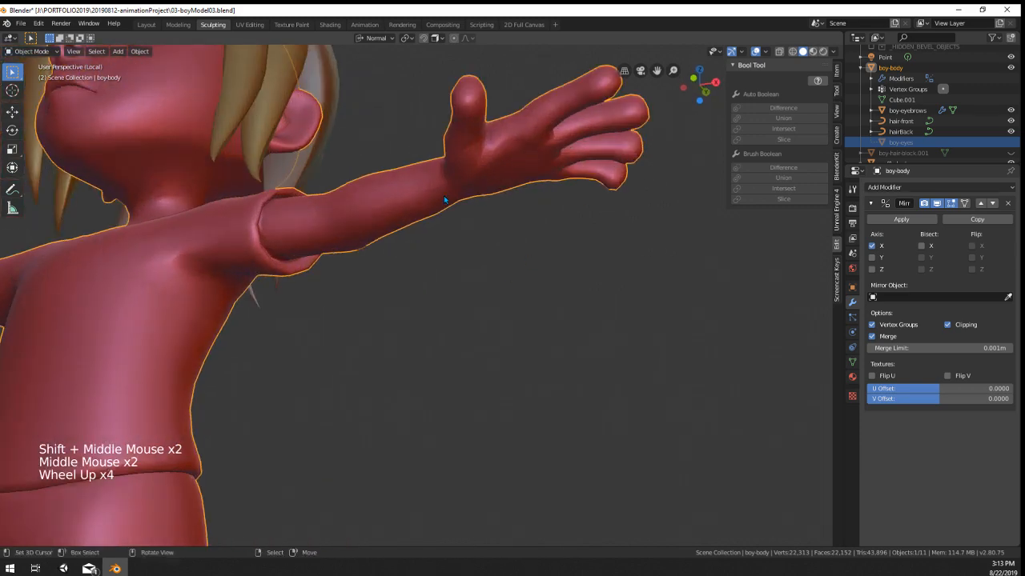
{"action": "scroll", "coordinate": [478, 307], "scroll_direction": "down", "scroll_amount": 2}
{"action": "middle_click_drag", "start_coordinate": [477, 307], "coordinate": [514, 337]}
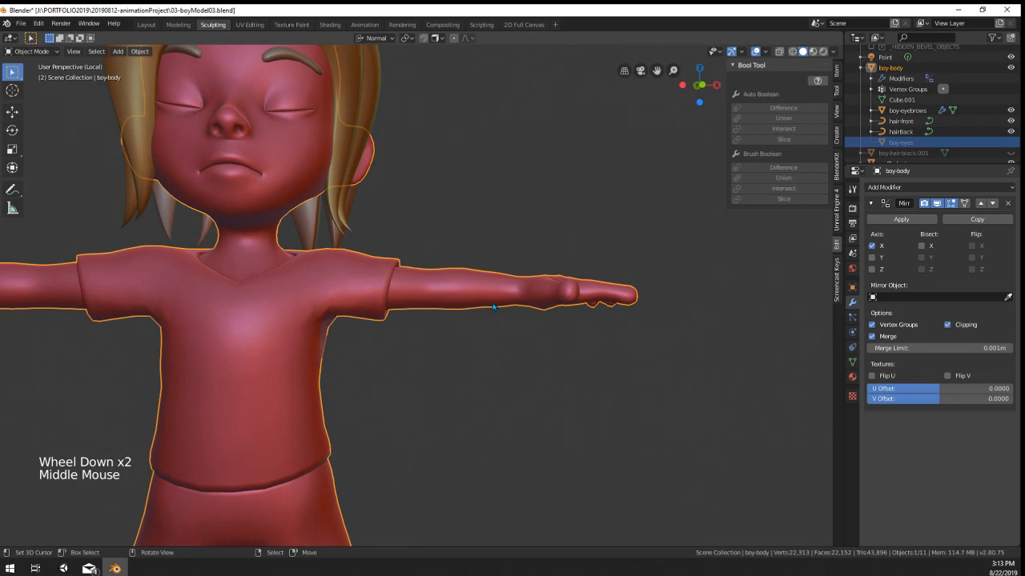
Step: Examine the full figure at several distances, ending with the shirt's torso
{"action": "scroll", "coordinate": [418, 401], "scroll_direction": "down", "scroll_amount": 3}
{"action": "middle_click_drag", "start_coordinate": [418, 401], "coordinate": [436, 392], "text": "shift"}
{"action": "middle_click_drag", "start_coordinate": [436, 393], "coordinate": [473, 380]}
{"action": "middle_click_drag", "start_coordinate": [472, 381], "coordinate": [492, 372]}
{"action": "middle_click_drag", "start_coordinate": [493, 372], "coordinate": [452, 447]}
{"action": "scroll", "coordinate": [426, 428], "scroll_direction": "down", "scroll_amount": 2}
{"action": "middle_click_drag", "start_coordinate": [453, 446], "coordinate": [444, 440], "text": "shift"}
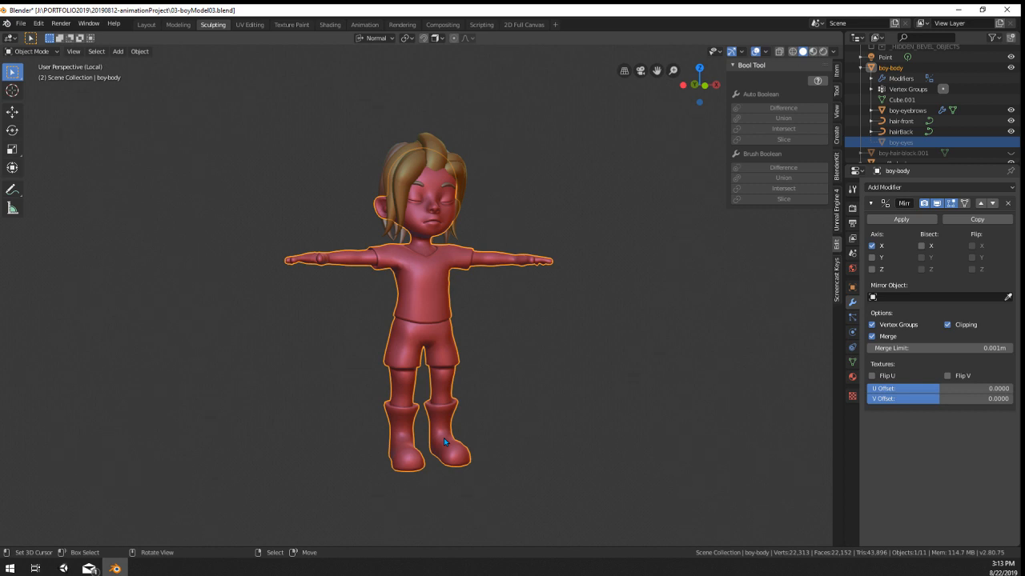
{"action": "scroll", "coordinate": [444, 438], "scroll_direction": "up", "scroll_amount": 3}
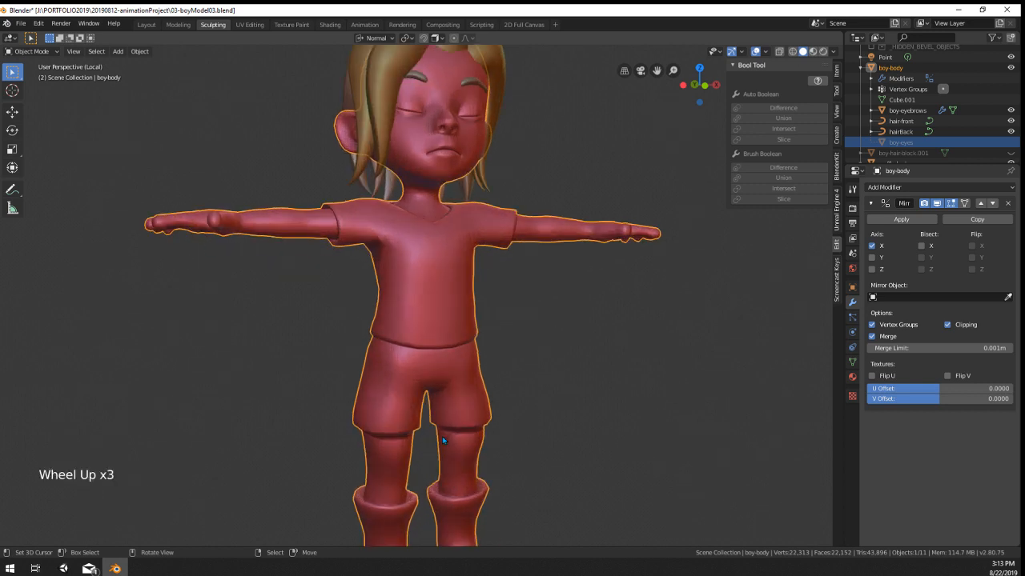
{"action": "scroll", "coordinate": [441, 436], "scroll_direction": "down", "scroll_amount": 1}
{"action": "middle_click_drag", "start_coordinate": [442, 437], "coordinate": [428, 416]}
{"action": "scroll", "coordinate": [399, 241], "scroll_direction": "down", "scroll_amount": 1}
{"action": "scroll", "coordinate": [399, 242], "scroll_direction": "up", "scroll_amount": 5}
{"action": "scroll", "coordinate": [399, 242], "scroll_direction": "up", "scroll_amount": 1}
Step: Adjust the vertices around the shirt's armpit in boy-body using proportional editing with size 0.04
{"action": "key", "text": "Tab"}
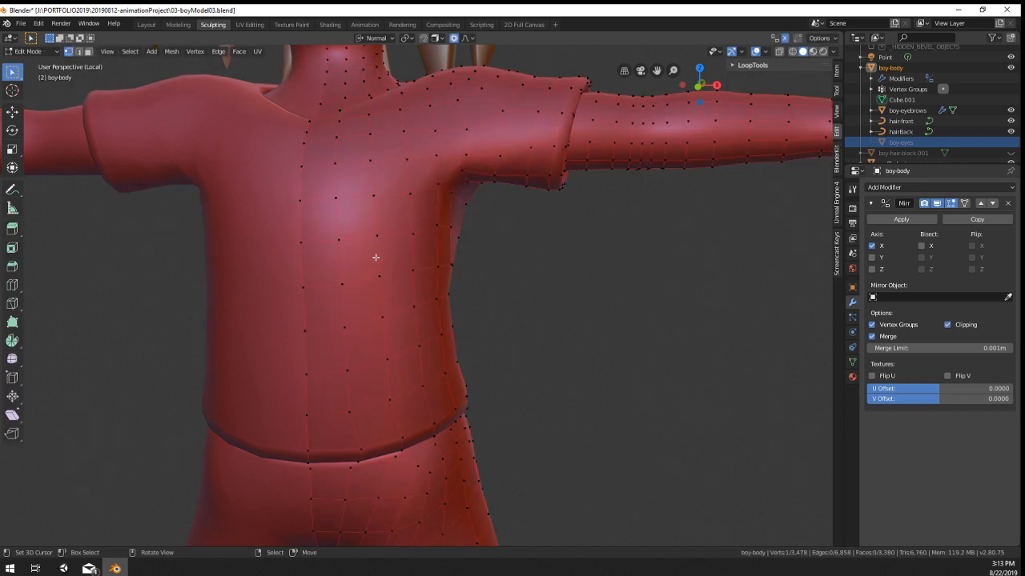
{"action": "key", "text": "g"}
{"action": "left_click", "coordinate": [472, 180]}
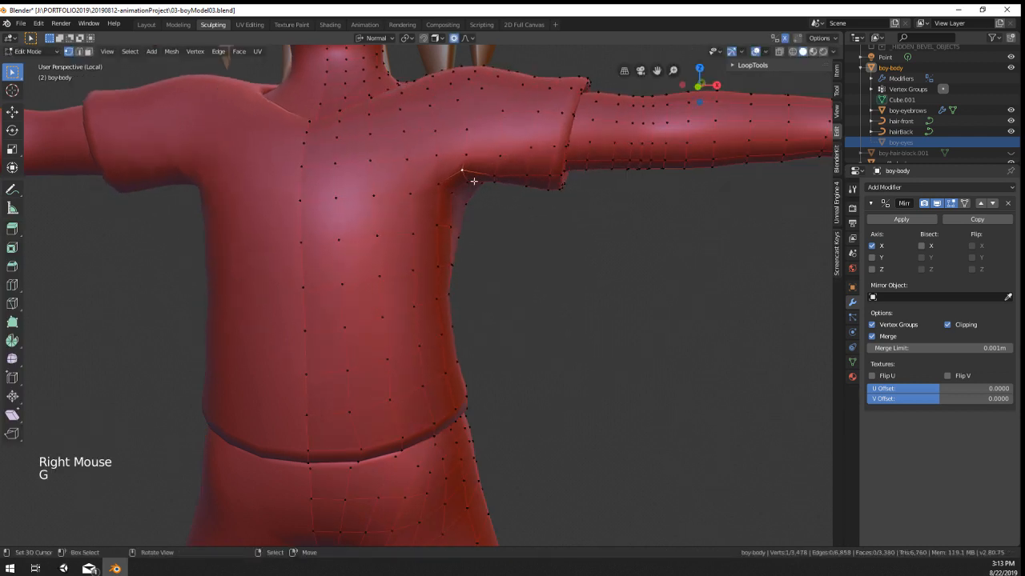
{"action": "scroll", "coordinate": [482, 186], "scroll_direction": "up", "scroll_amount": 1}
{"action": "middle_click_drag", "start_coordinate": [509, 195], "coordinate": [504, 210], "text": "shift"}
{"action": "middle_click_drag", "start_coordinate": [504, 210], "coordinate": [383, 131]}
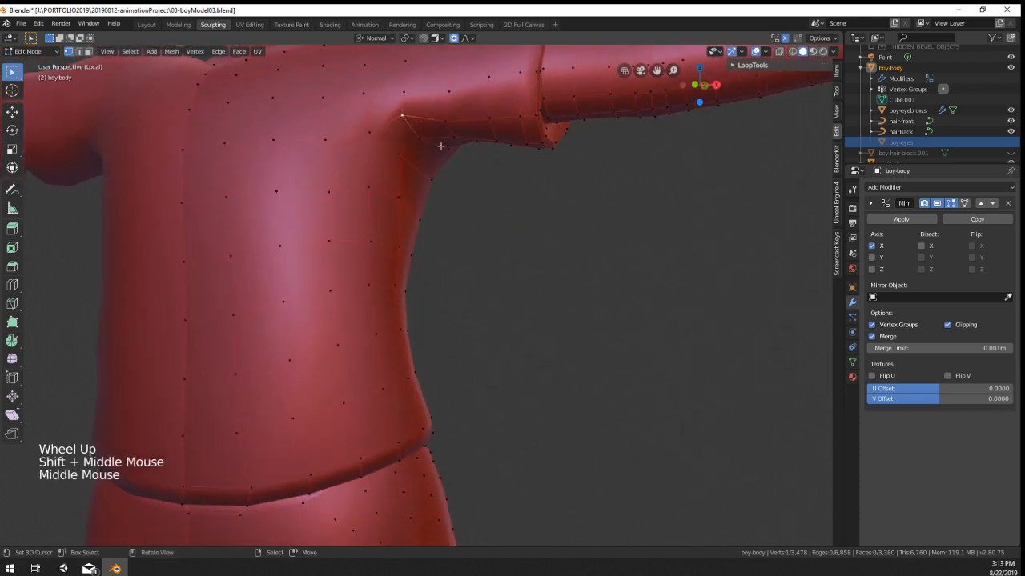
{"action": "right_click", "coordinate": [373, 134]}
{"action": "key", "text": "g"}
{"action": "scroll", "coordinate": [388, 144], "scroll_direction": "up", "scroll_amount": 15}
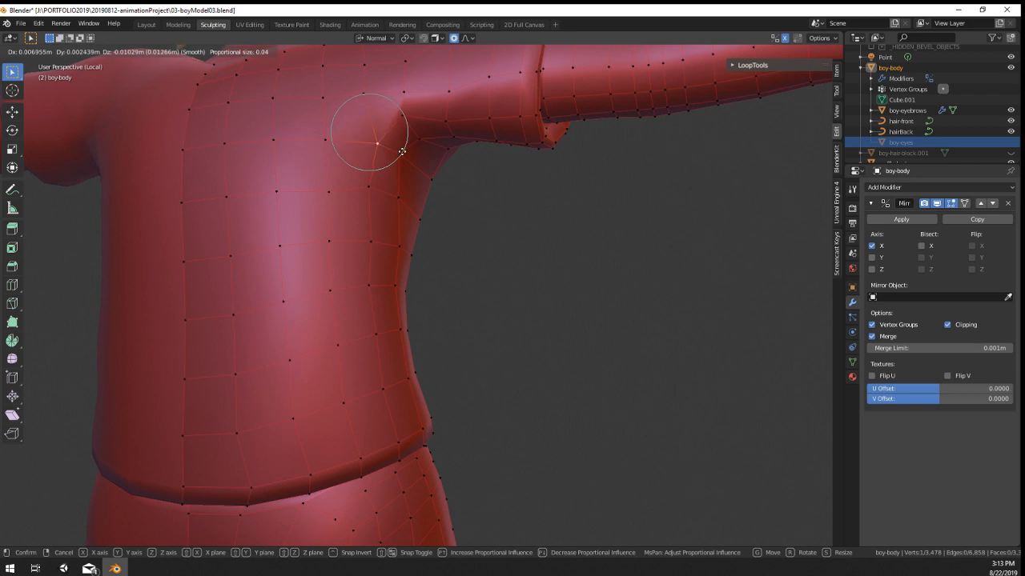
{"action": "left_click", "coordinate": [403, 114]}
{"action": "key", "text": "g"}
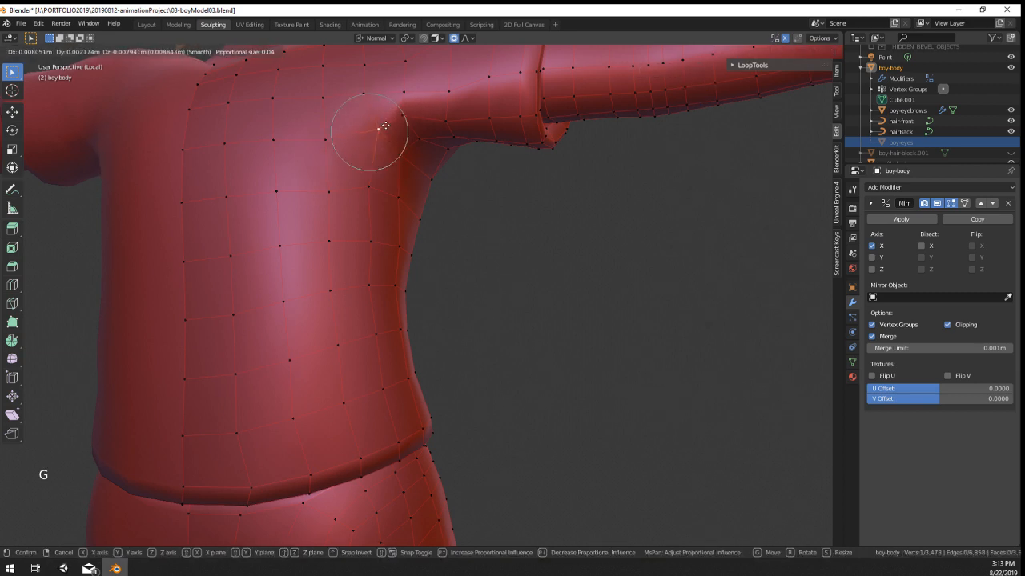
{"action": "left_click", "coordinate": [375, 131]}
{"action": "scroll", "coordinate": [461, 285], "scroll_direction": "down", "scroll_amount": 2}
Step: Finish editing the mesh and add a Subdivision Surface modifier at level 1 to boy-body
{"action": "key", "text": "Tab"}
{"action": "mouse_move", "coordinate": [461, 284]}
{"action": "middle_mouse_down"}
{"action": "mouse_move", "coordinate": [492, 290]}
{"action": "mouse_move", "coordinate": [480, 286]}
{"action": "middle_mouse_up"}
{"action": "key", "text": "ctrl+1"}
{"action": "scroll", "coordinate": [422, 173], "scroll_direction": "down", "scroll_amount": 1}
{"action": "scroll", "coordinate": [422, 173], "scroll_direction": "up", "scroll_amount": 3}
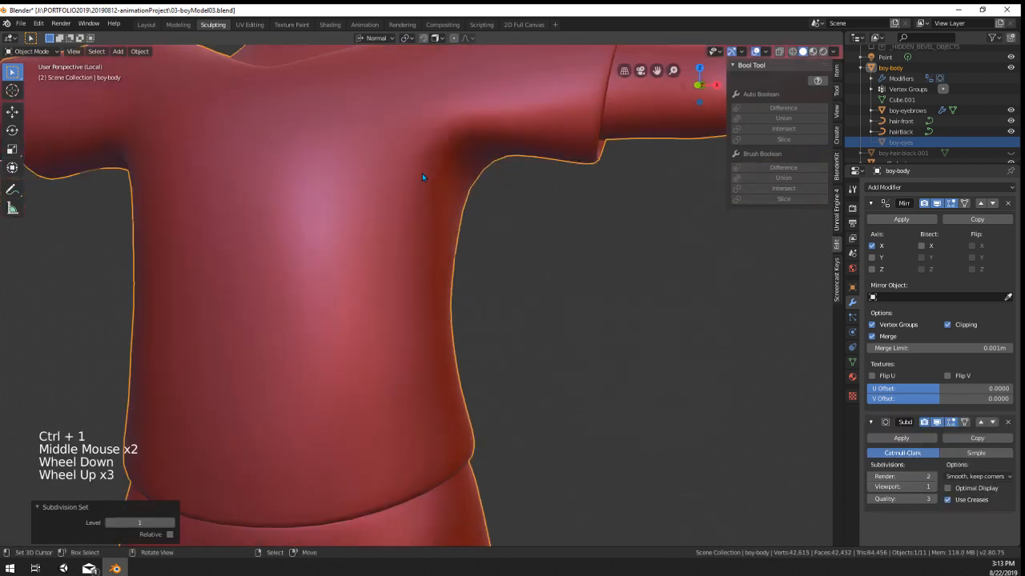
Step: Switch the viewport to Wireframe shading and examine the subdivided torso's topology
{"action": "scroll", "coordinate": [422, 173], "scroll_direction": "up", "scroll_amount": 1}
{"action": "middle_click_drag", "start_coordinate": [422, 173], "coordinate": [443, 232], "text": "shift"}
{"action": "key", "text": "Tab"}
{"action": "key", "text": "Tab"}
{"action": "key", "text": "z"}
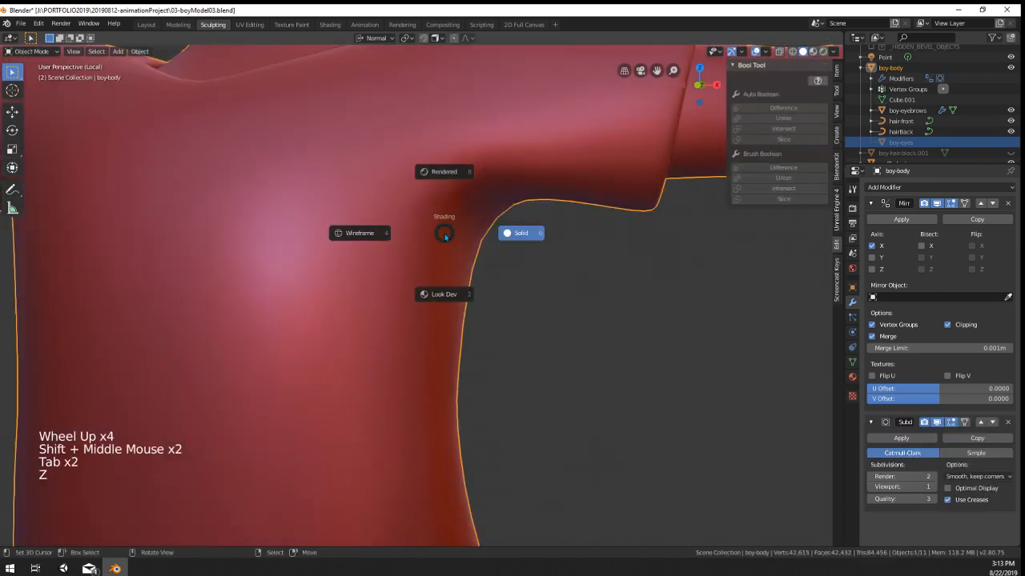
{"action": "left_click", "coordinate": [365, 245]}
{"action": "scroll", "coordinate": [485, 344], "scroll_direction": "down", "scroll_amount": 3}
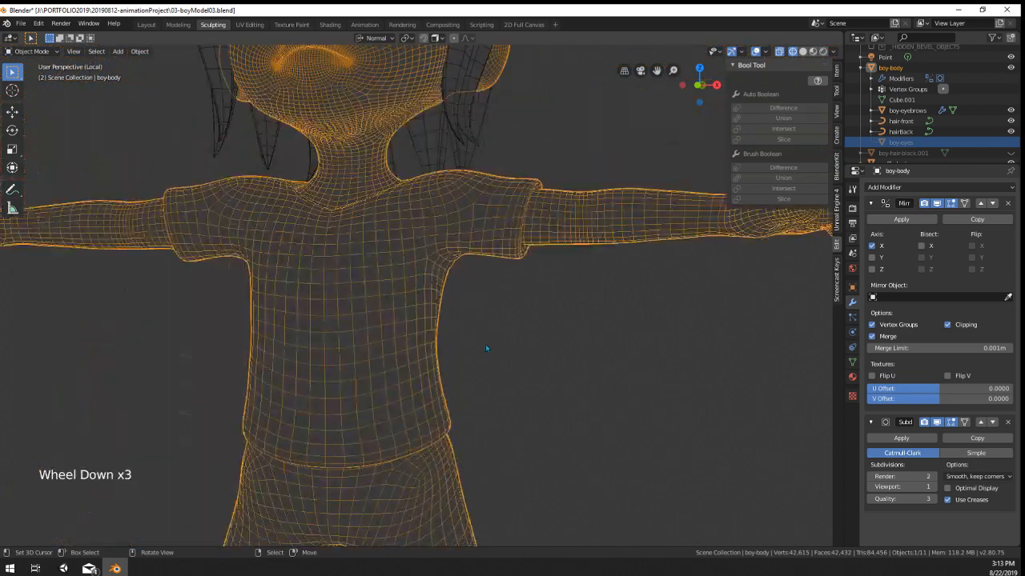
Step: Switch the viewport back to Solid shading and examine the shirt's torso and the full figure
{"action": "mouse_move", "coordinate": [485, 344]}
{"action": "middle_mouse_down"}
{"action": "mouse_move", "coordinate": [361, 336]}
{"action": "mouse_move", "coordinate": [480, 343]}
{"action": "middle_mouse_up"}
{"action": "scroll", "coordinate": [402, 272], "scroll_direction": "up", "scroll_amount": 2}
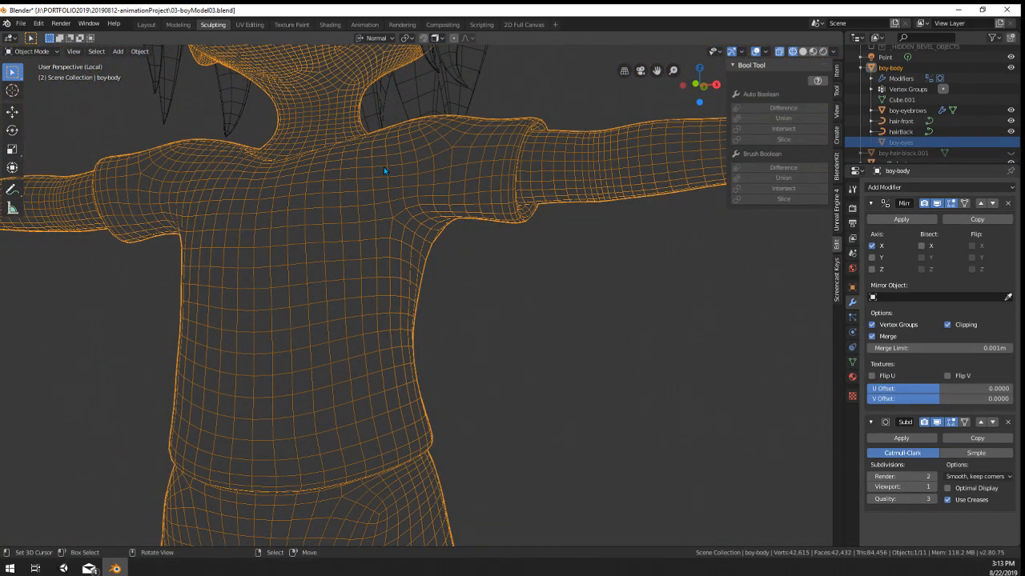
{"action": "key", "text": "z"}
{"action": "left_click", "coordinate": [480, 236]}
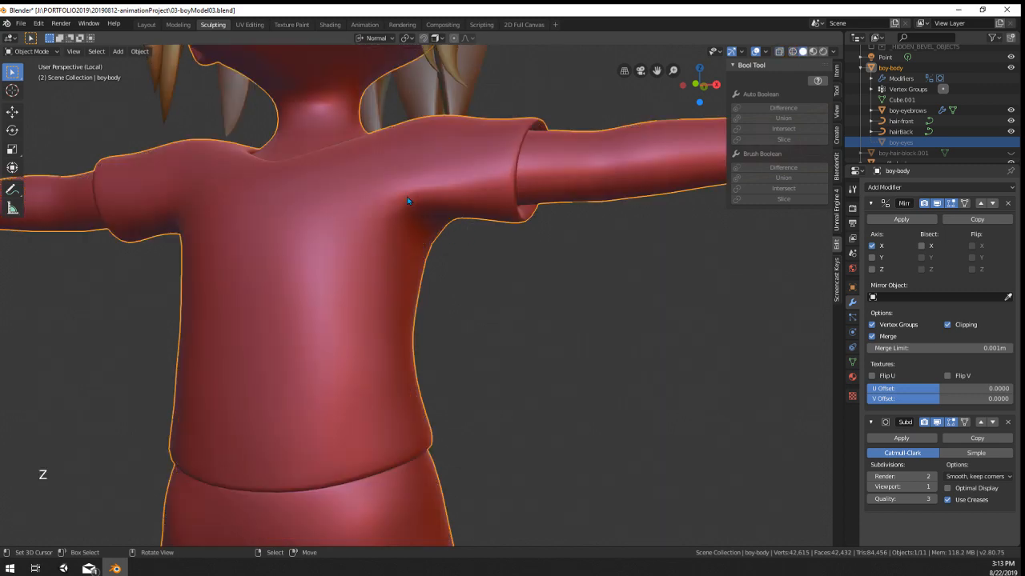
{"action": "middle_click_drag", "start_coordinate": [407, 200], "coordinate": [487, 242]}
{"action": "scroll", "coordinate": [468, 230], "scroll_direction": "down", "scroll_amount": 5}
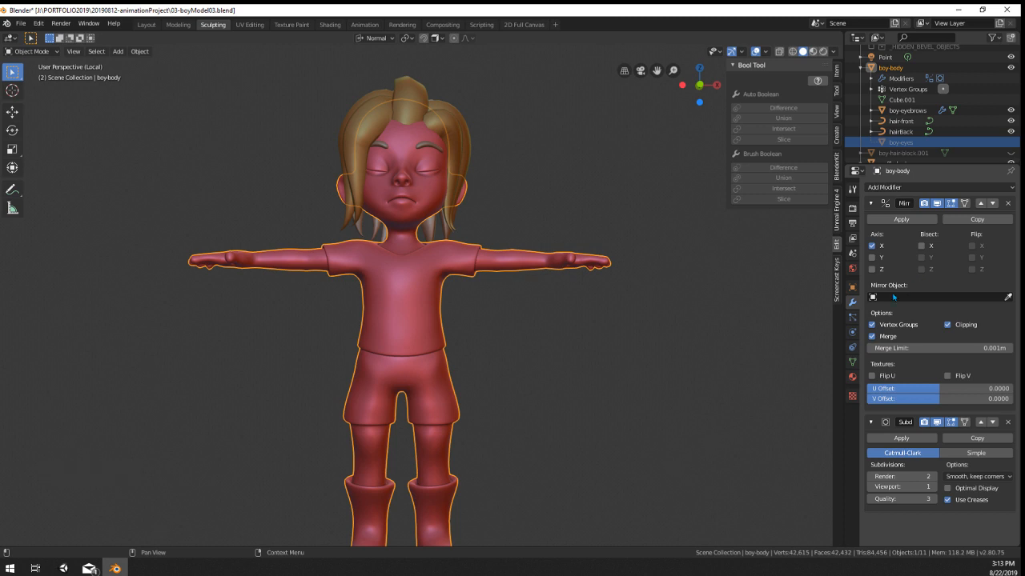
Step: Examine the boy's face, hair and neck up close and from several distances
{"action": "middle_click_drag", "start_coordinate": [577, 376], "coordinate": [339, 115]}
{"action": "right_click", "coordinate": [477, 222]}
{"action": "scroll", "coordinate": [566, 213], "scroll_direction": "up", "scroll_amount": 2}
{"action": "scroll", "coordinate": [413, 219], "scroll_direction": "up", "scroll_amount": 3}
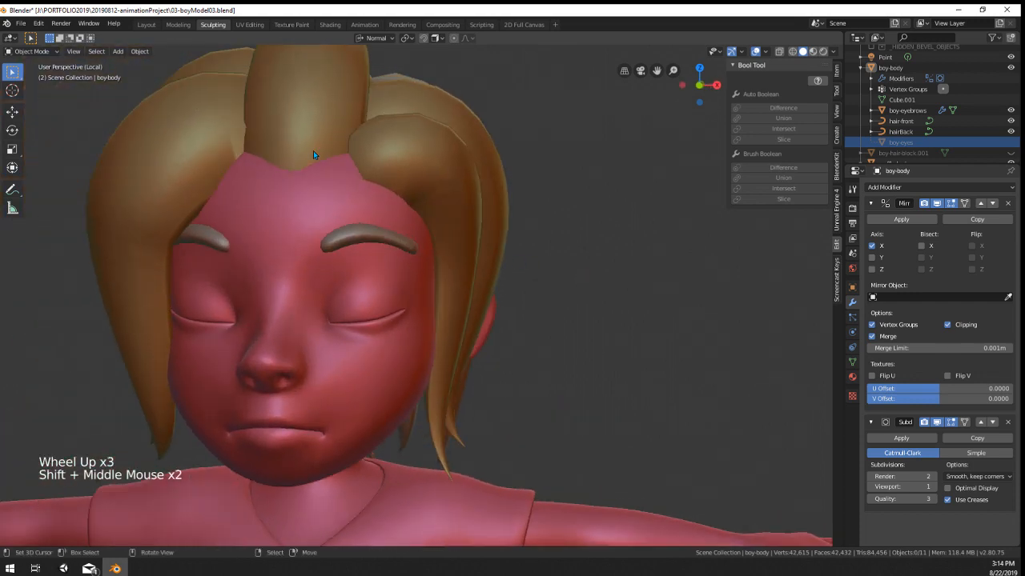
{"action": "scroll", "coordinate": [313, 150], "scroll_direction": "down", "scroll_amount": 1}
{"action": "middle_click_drag", "start_coordinate": [392, 308], "coordinate": [456, 274], "text": "shift"}
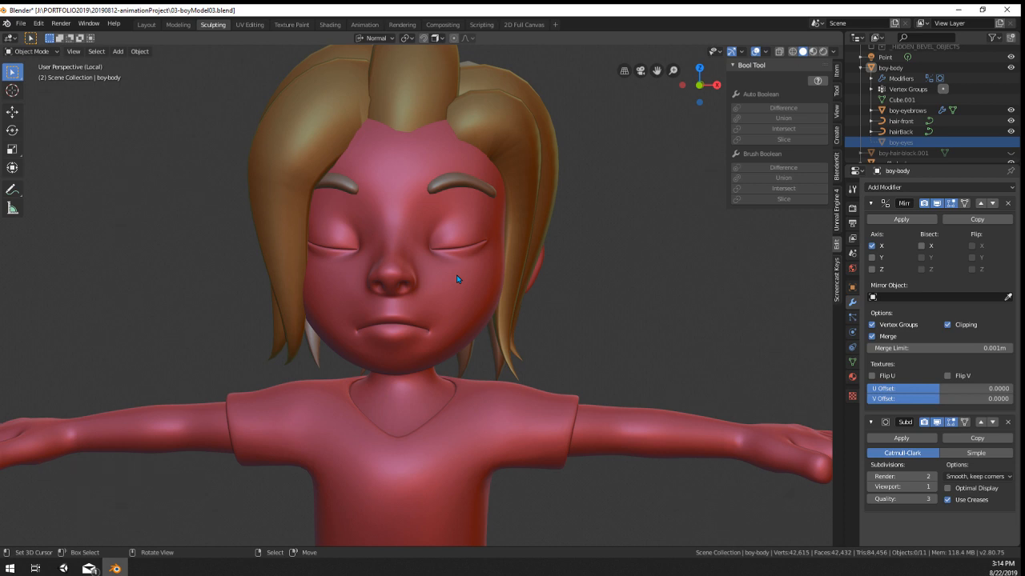
{"action": "scroll", "coordinate": [456, 275], "scroll_direction": "up", "scroll_amount": 2}
{"action": "middle_click_drag", "start_coordinate": [458, 276], "coordinate": [513, 247], "text": "shift"}
{"action": "scroll", "coordinate": [426, 300], "scroll_direction": "down", "scroll_amount": 4}
{"action": "scroll", "coordinate": [486, 420], "scroll_direction": "down", "scroll_amount": 1}
{"action": "scroll", "coordinate": [464, 329], "scroll_direction": "up", "scroll_amount": 1}
{"action": "scroll", "coordinate": [513, 248], "scroll_direction": "up", "scroll_amount": 6}
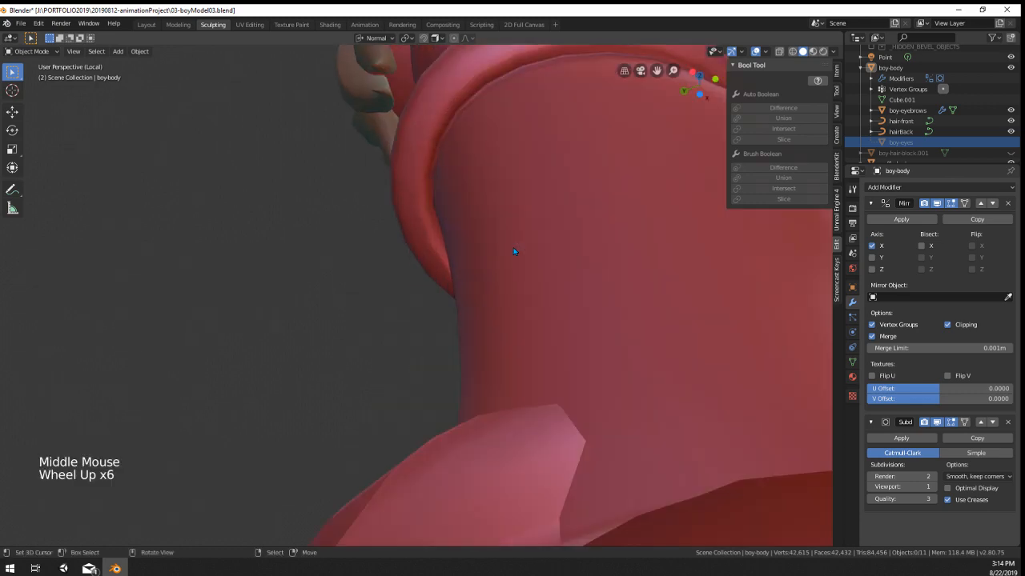
Step: Select boy-body, inspect its mesh from below in Edit Mode, and return to Object Mode
{"action": "scroll", "coordinate": [457, 147], "scroll_direction": "down", "scroll_amount": 1}
{"action": "right_click", "coordinate": [467, 152]}
{"action": "key", "text": "Tab"}
{"action": "key", "text": "Tab"}
{"action": "middle_click_drag", "start_coordinate": [490, 166], "coordinate": [428, 180]}
{"action": "key", "text": "Tab"}
{"action": "middle_click_drag", "start_coordinate": [479, 213], "coordinate": [405, 379]}
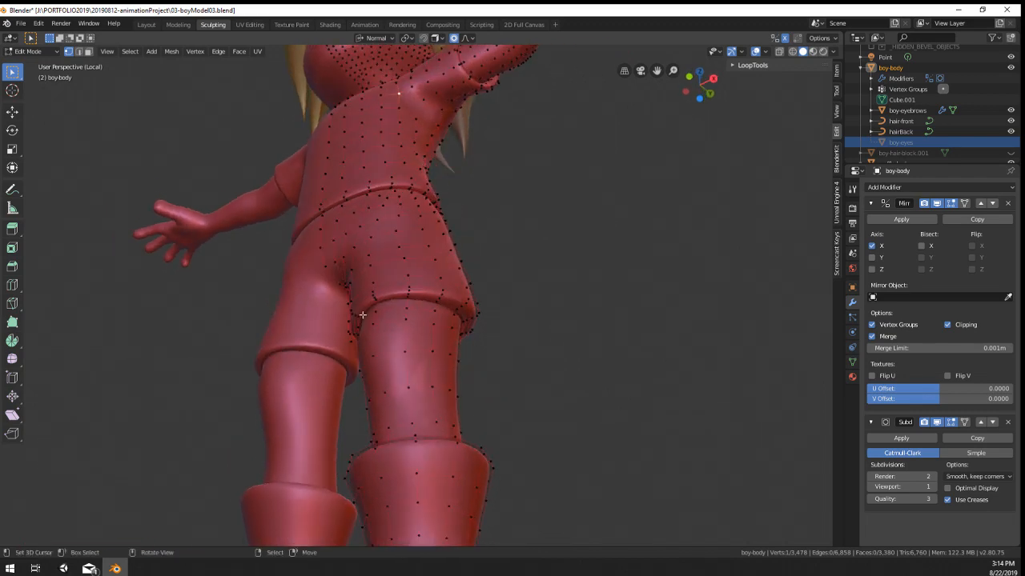
{"action": "scroll", "coordinate": [363, 315], "scroll_direction": "down", "scroll_amount": 4}
{"action": "key", "text": "Tab"}
Step: Examine the shorts, legs and crotch area of the boy's body from below
{"action": "middle_click_drag", "start_coordinate": [487, 248], "coordinate": [497, 226]}
{"action": "middle_click_drag", "start_coordinate": [496, 227], "coordinate": [482, 224]}
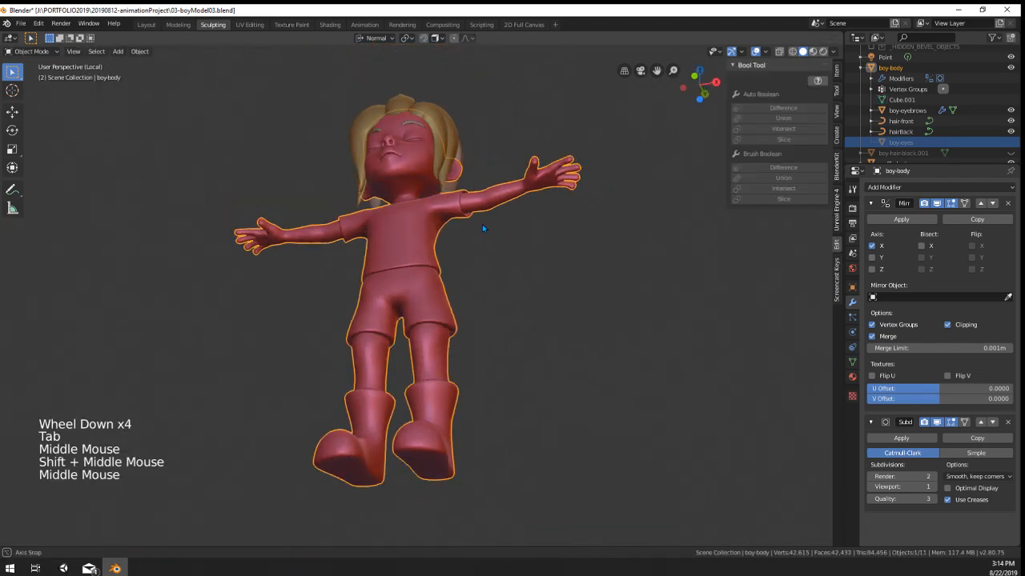
{"action": "scroll", "coordinate": [441, 259], "scroll_direction": "up", "scroll_amount": 5}
{"action": "middle_click_drag", "start_coordinate": [441, 259], "coordinate": [421, 291]}
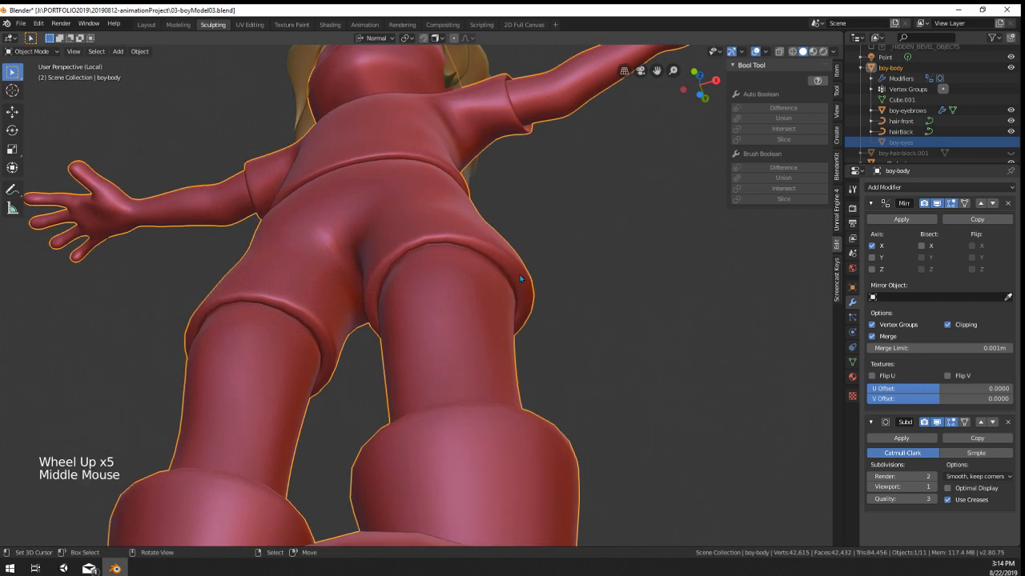
{"action": "middle_click_drag", "start_coordinate": [520, 279], "coordinate": [506, 405]}
{"action": "key", "text": "Tab"}
{"action": "key", "text": "Tab"}
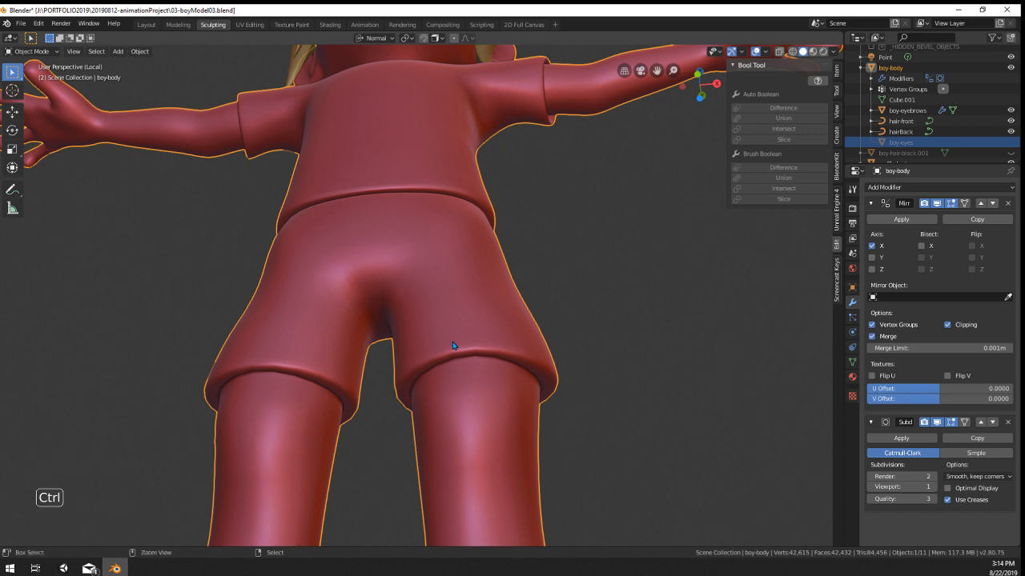
Step: Save the boy model file and open the recent file pirate016.blend
{"action": "key", "text": "ctrl+s"}
{"action": "left_click", "coordinate": [20, 24]}
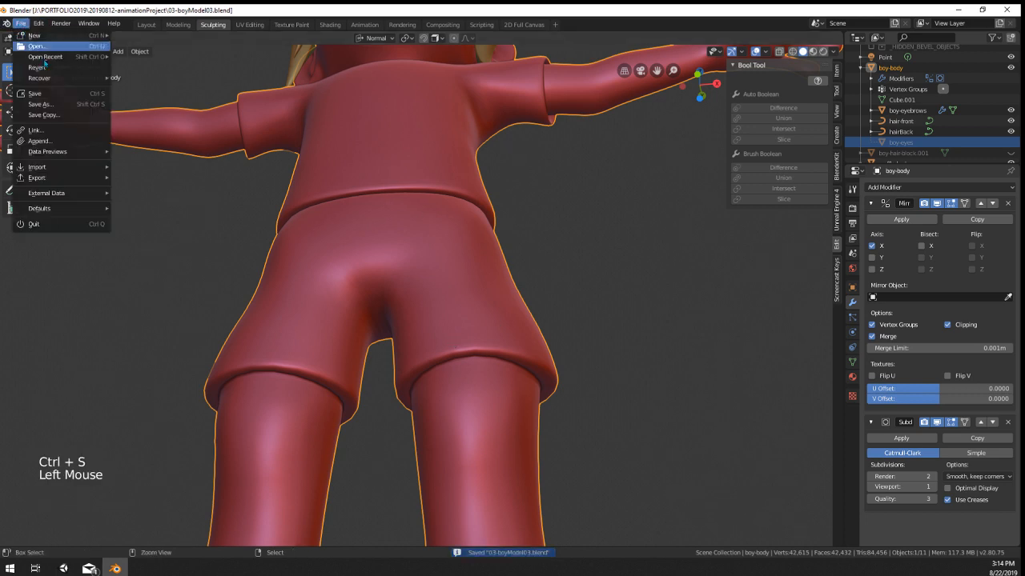
{"action": "mouse_move", "coordinate": [84, 59]}
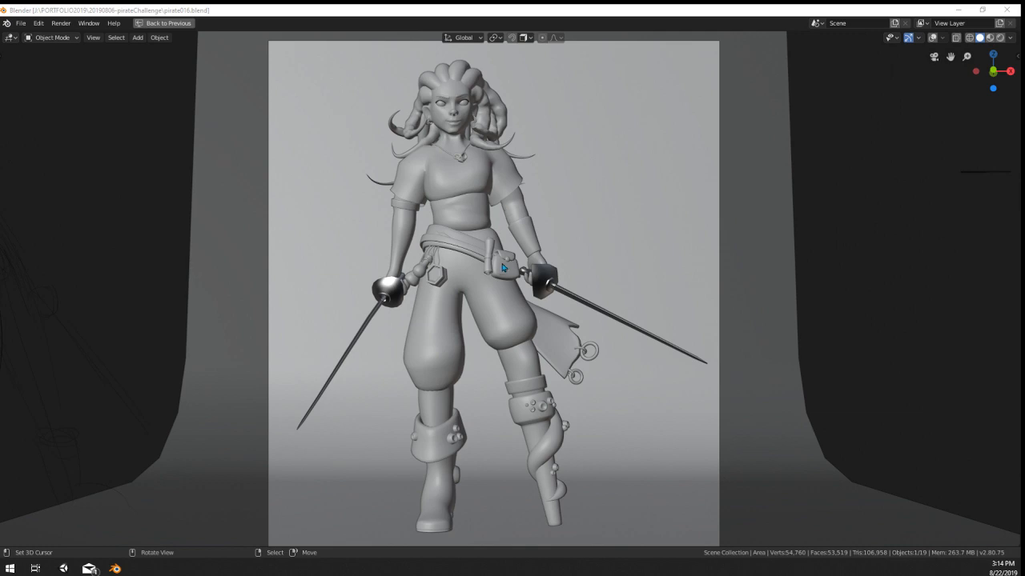
Step: Examine the pirate model's trousers, studded boot cuff and peg leg up close
{"action": "middle_click_drag", "start_coordinate": [503, 269], "coordinate": [450, 282]}
{"action": "scroll", "coordinate": [451, 282], "scroll_direction": "up", "scroll_amount": 3}
{"action": "middle_click_drag", "start_coordinate": [473, 403], "coordinate": [566, 296], "text": "shift"}
{"action": "scroll", "coordinate": [528, 328], "scroll_direction": "up", "scroll_amount": 2}
{"action": "scroll", "coordinate": [594, 314], "scroll_direction": "down", "scroll_amount": 8}
{"action": "scroll", "coordinate": [569, 327], "scroll_direction": "up", "scroll_amount": 10}
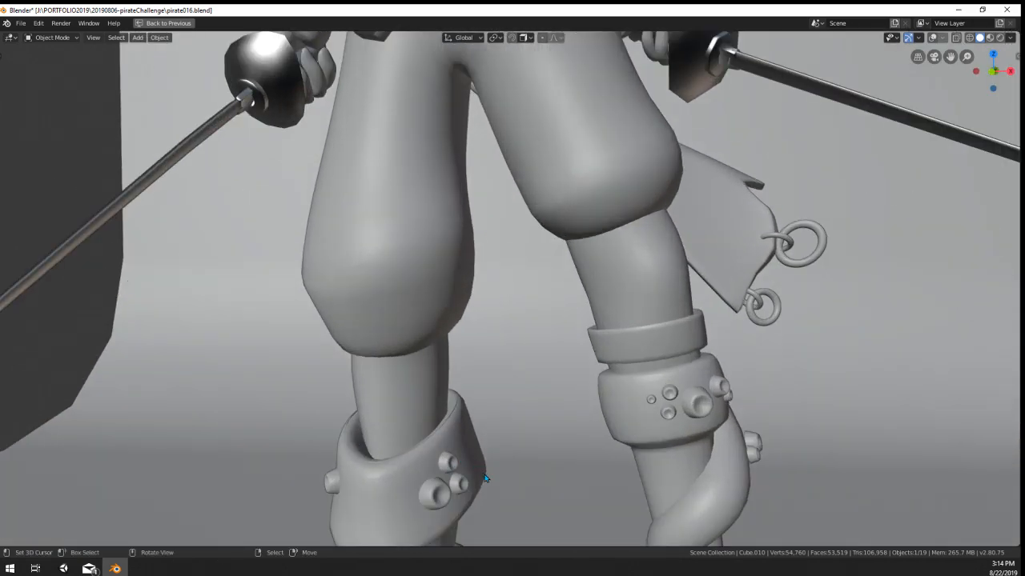
{"action": "middle_click_drag", "start_coordinate": [485, 478], "coordinate": [472, 313], "text": "shift"}
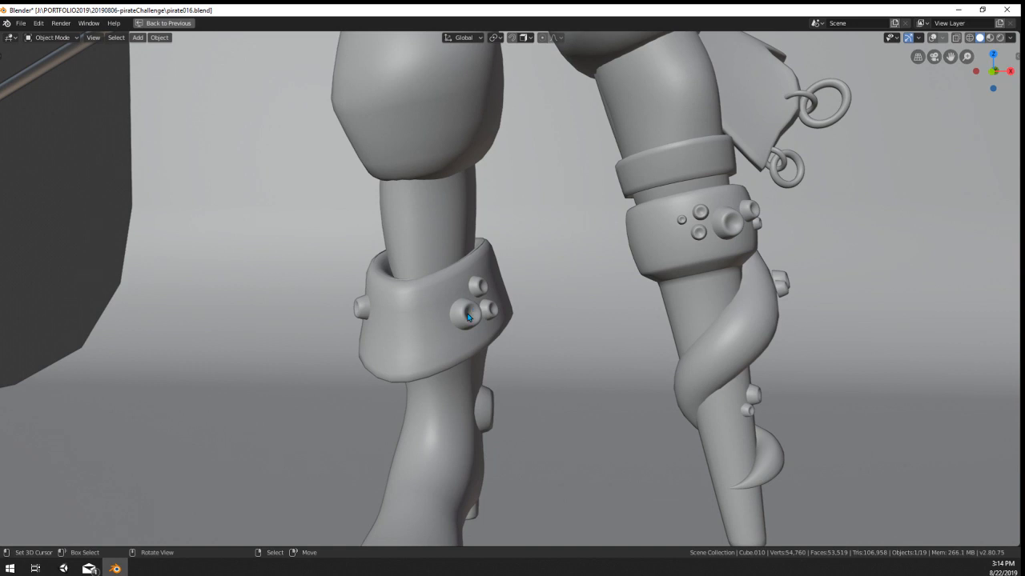
Step: Turn on the viewport overlays and show Cube.010's mesh at the boot cuff in Edit Mode
{"action": "key", "text": "Tab"}
{"action": "scroll", "coordinate": [468, 316], "scroll_direction": "up", "scroll_amount": 2}
{"action": "key", "text": "Tab"}
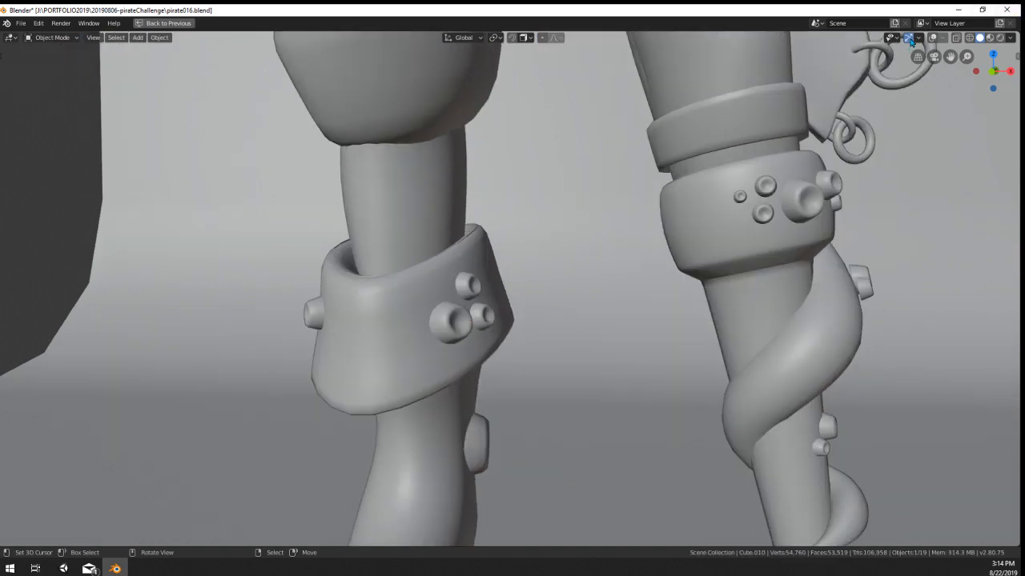
{"action": "left_click", "coordinate": [931, 38]}
{"action": "key", "text": "Tab"}
{"action": "scroll", "coordinate": [498, 330], "scroll_direction": "up", "scroll_amount": 4}
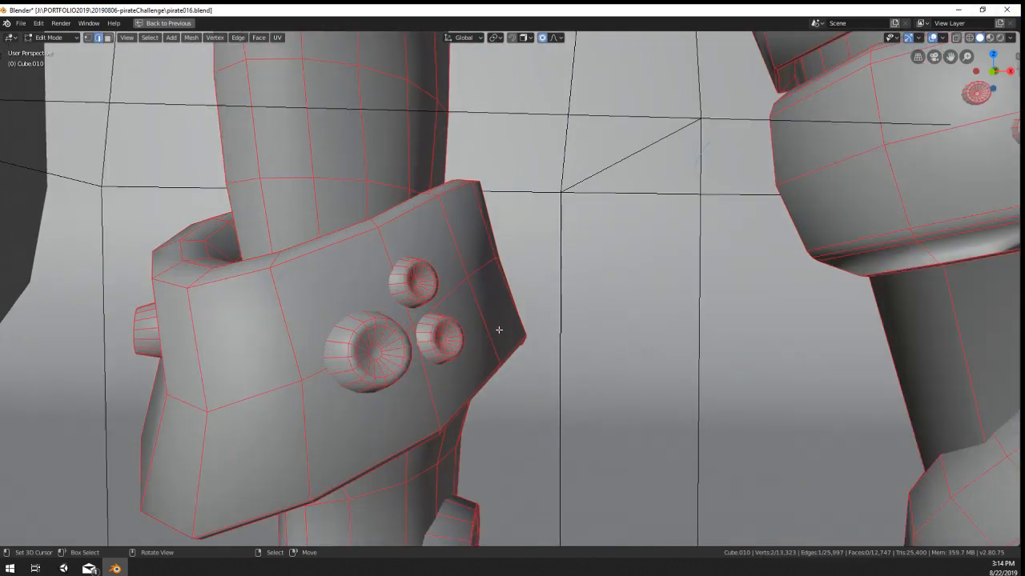
Step: Select all linked geometry of the boot cuff's large stud, try to move it, and return to Object Mode
{"action": "middle_click_drag", "start_coordinate": [351, 363], "coordinate": [366, 361]}
{"action": "key", "text": "ctrl+l"}
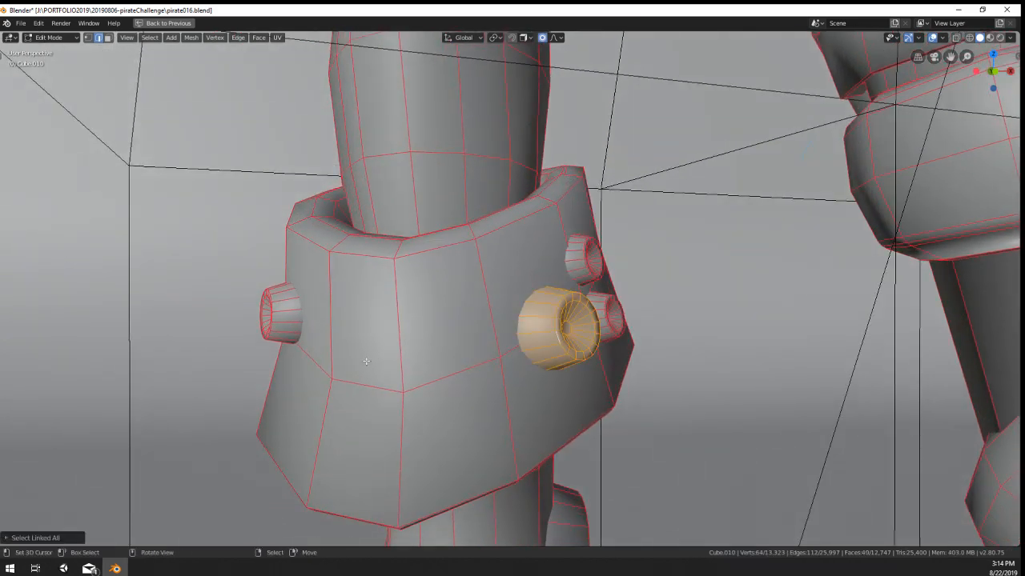
{"action": "key", "text": "g"}
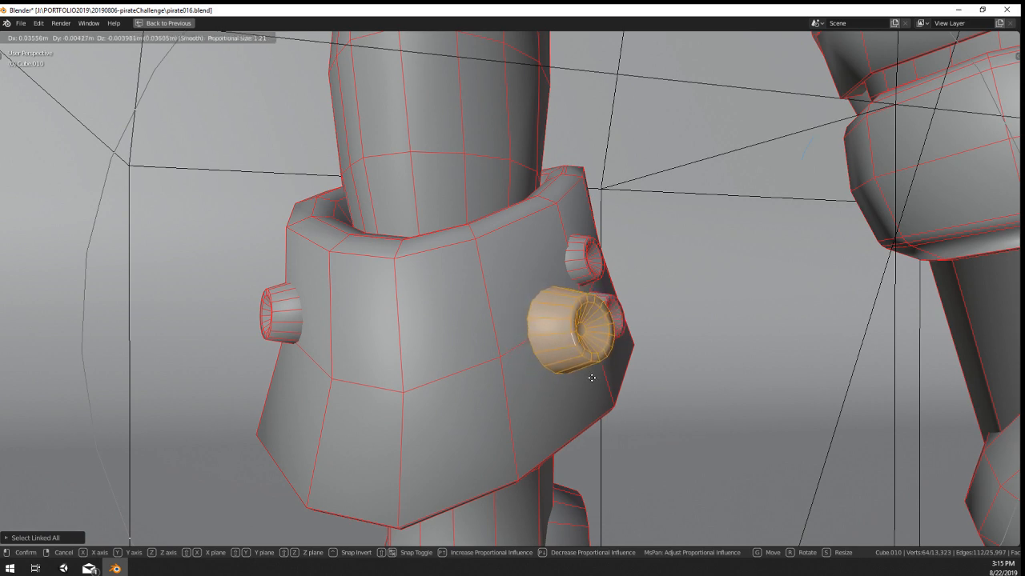
{"action": "right_click", "coordinate": [576, 382]}
{"action": "scroll", "coordinate": [577, 382], "scroll_direction": "down", "scroll_amount": 7}
{"action": "key", "text": "Tab"}
{"action": "middle_click_drag", "start_coordinate": [594, 418], "coordinate": [584, 415]}
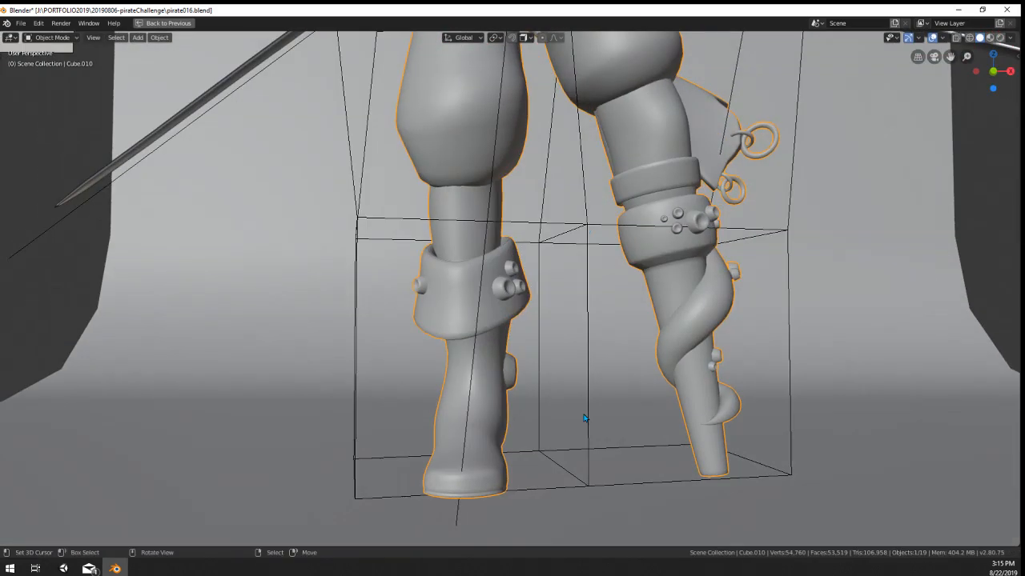
Step: Lower the preview level of Cube.010's Multiresolution modifier by one and maximize the 3D viewport again
{"action": "key", "text": "n"}
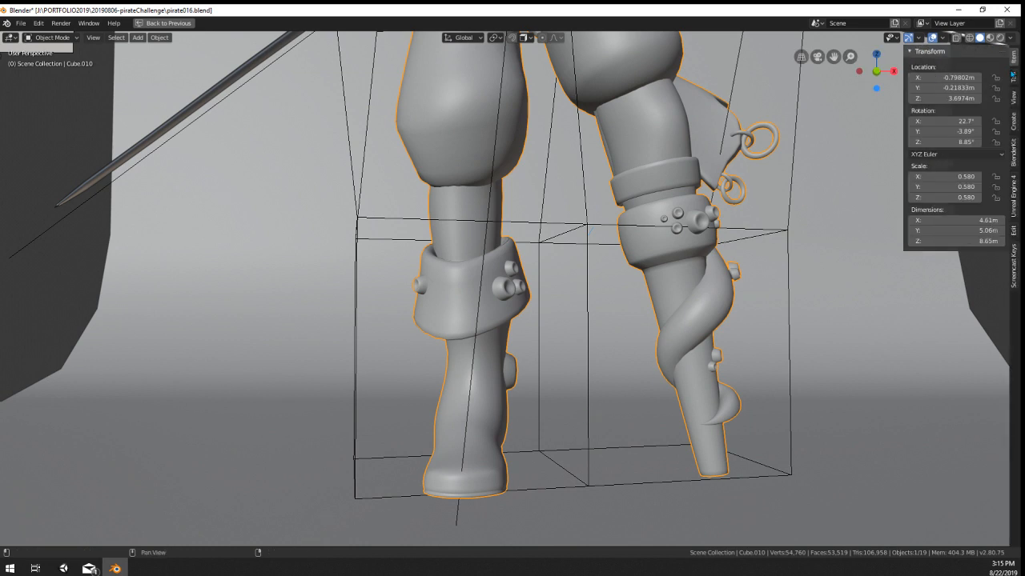
{"action": "key", "text": "ctrl+space"}
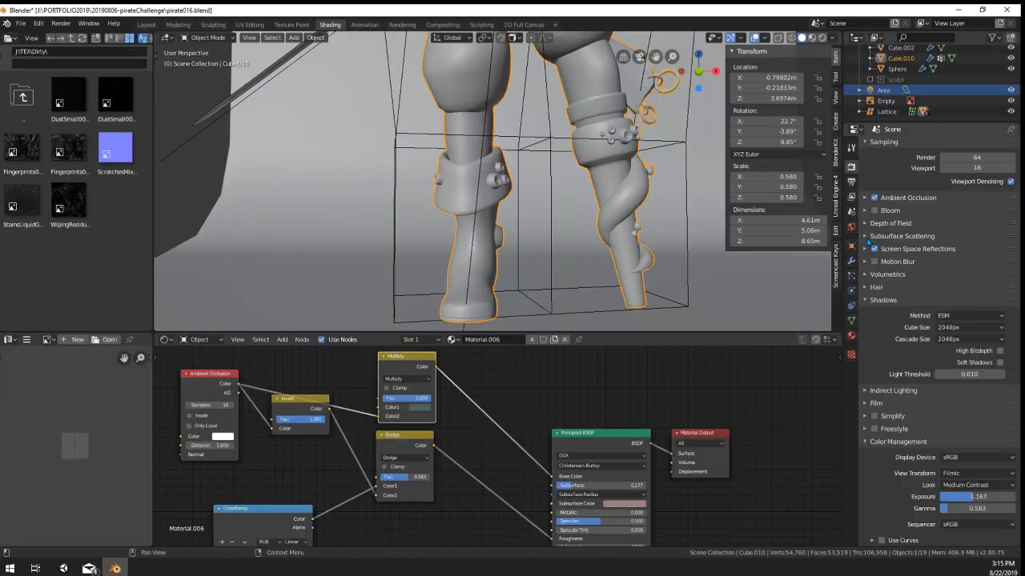
{"action": "left_click", "coordinate": [851, 262]}
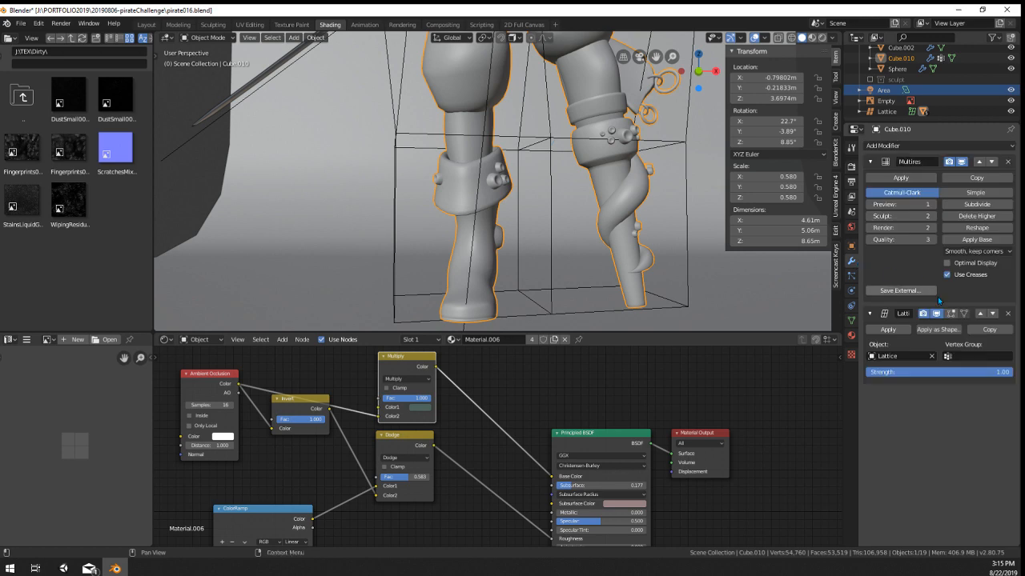
{"action": "left_click", "coordinate": [870, 205]}
{"action": "key", "text": "ctrl+space"}
Step: Inspect Cube.010's low-resolution mesh around the waist, belt and hanging pendant in Edit Mode
{"action": "scroll", "coordinate": [549, 124], "scroll_direction": "down", "scroll_amount": 7}
{"action": "middle_click_drag", "start_coordinate": [549, 121], "coordinate": [512, 297], "text": "shift"}
{"action": "scroll", "coordinate": [539, 264], "scroll_direction": "up", "scroll_amount": 5}
{"action": "scroll", "coordinate": [482, 297], "scroll_direction": "up", "scroll_amount": 4}
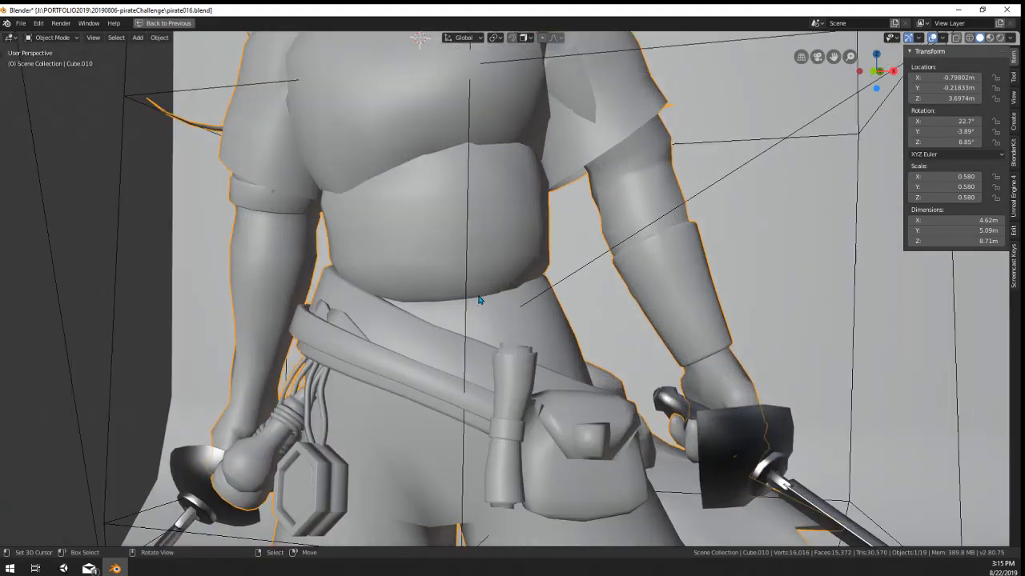
{"action": "key", "text": "Tab"}
{"action": "middle_click_drag", "start_coordinate": [396, 318], "coordinate": [240, 377]}
{"action": "scroll", "coordinate": [229, 387], "scroll_direction": "up", "scroll_amount": 5}
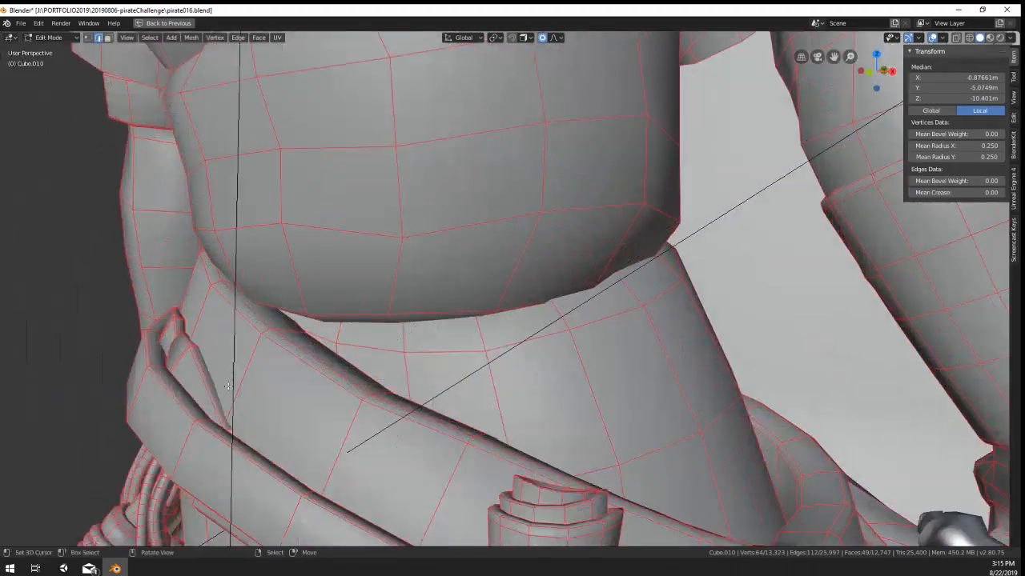
{"action": "left_click", "coordinate": [185, 383]}
{"action": "middle_click_drag", "start_coordinate": [134, 329], "coordinate": [180, 336]}
{"action": "middle_click_drag", "start_coordinate": [216, 456], "coordinate": [416, 272], "text": "shift"}
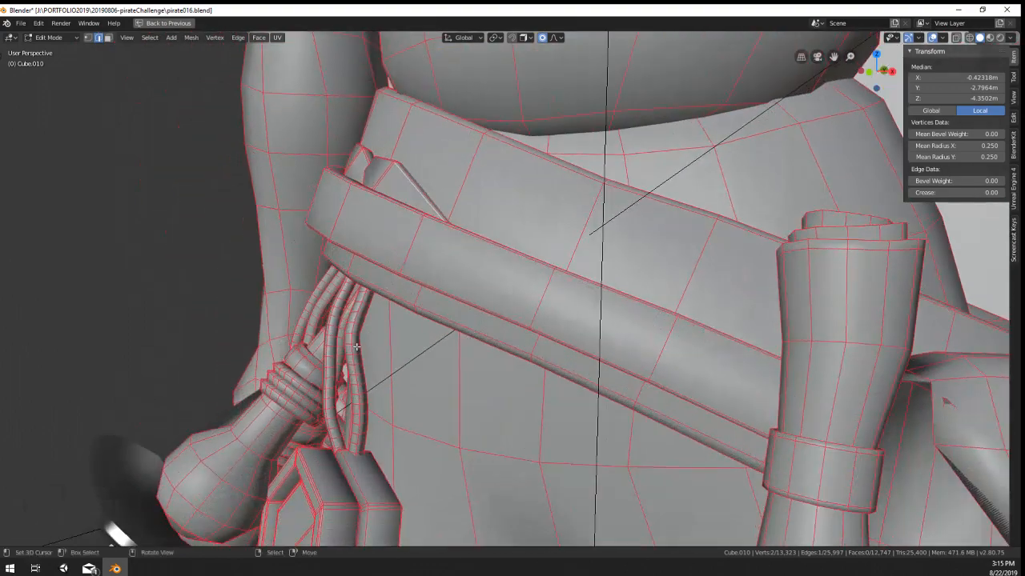
{"action": "middle_click_drag", "start_coordinate": [416, 320], "coordinate": [548, 359]}
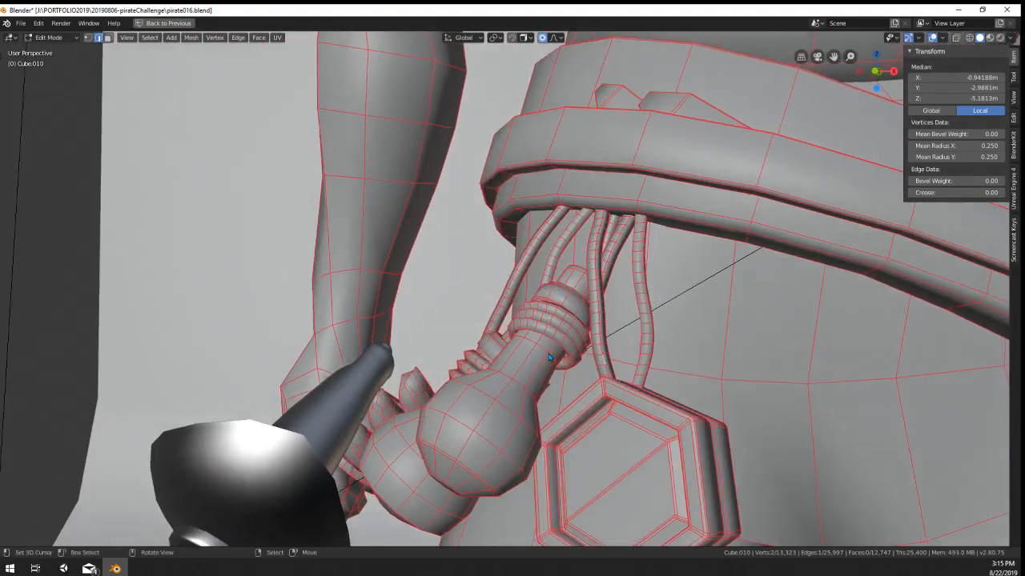
Step: Return to the camera view and slightly move an edge on the outer side of the baggy trousers
{"action": "scroll", "coordinate": [548, 359], "scroll_direction": "down", "scroll_amount": 5}
{"action": "key", "text": "Tab"}
{"action": "key", "text": "KP_0"}
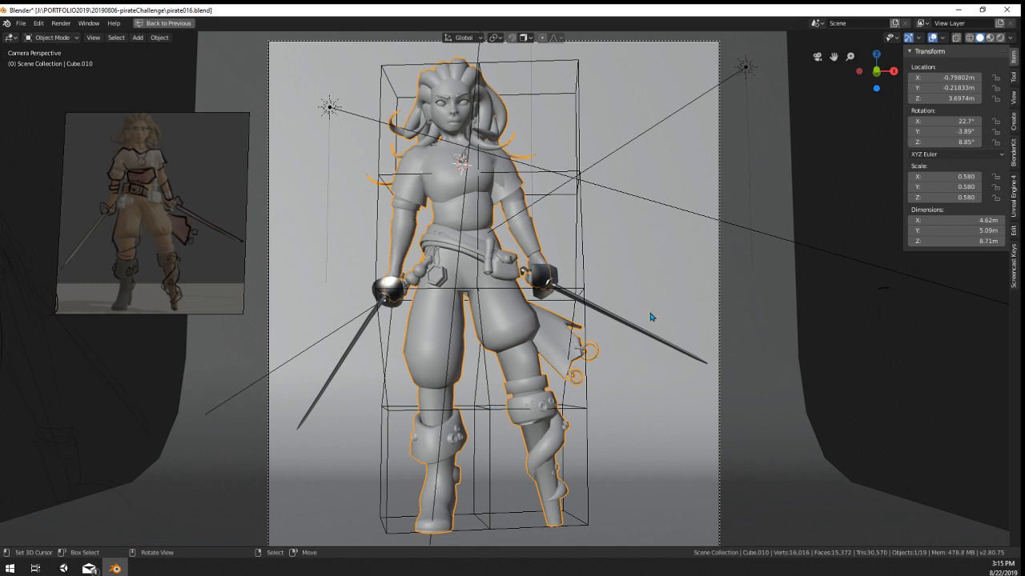
{"action": "key", "text": "Tab"}
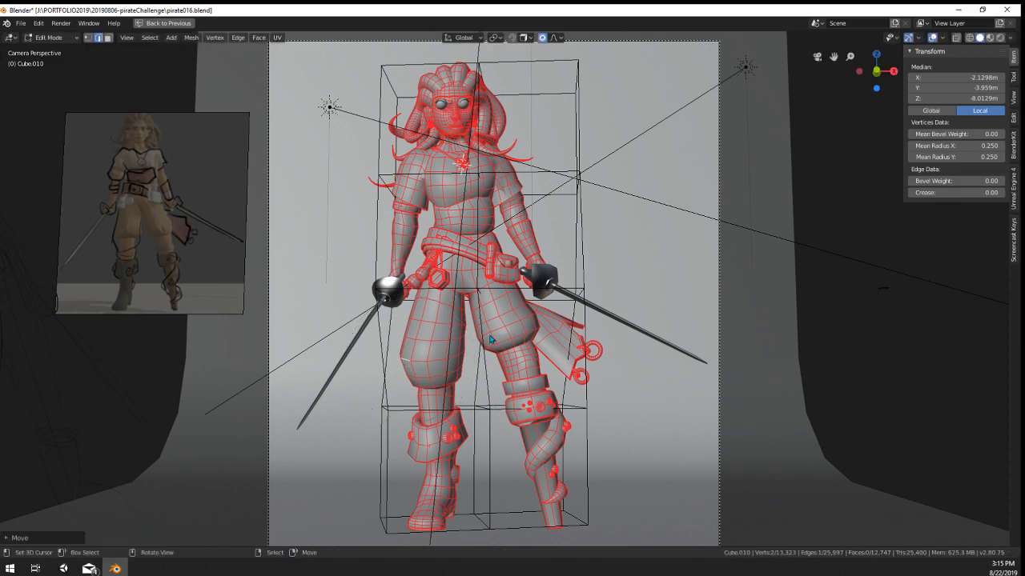
{"action": "key", "text": "Tab"}
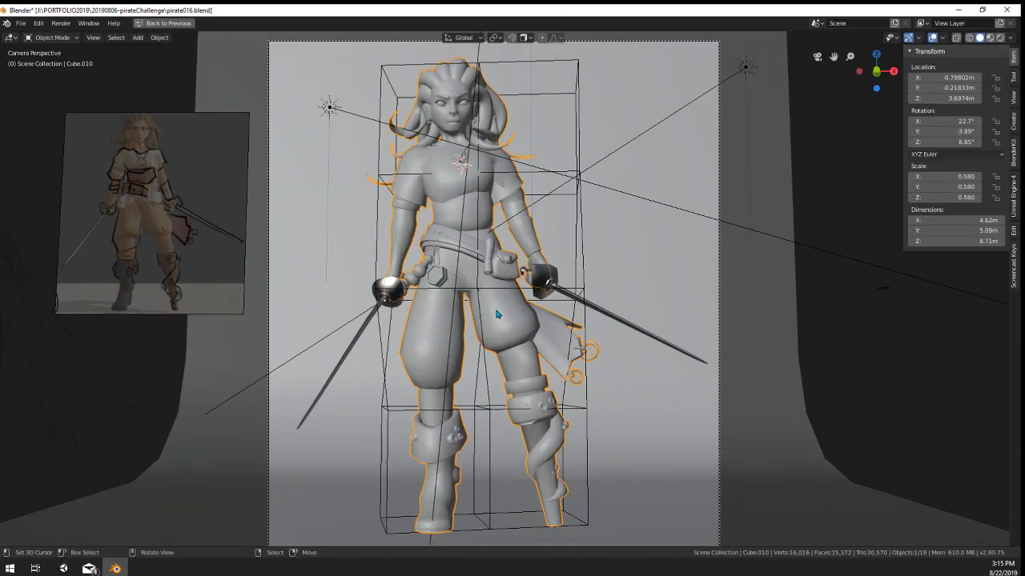
Step: Examine the pirate from the side and through the camera at several distances
{"action": "middle_click_drag", "start_coordinate": [496, 313], "coordinate": [833, 216]}
{"action": "scroll", "coordinate": [530, 286], "scroll_direction": "up", "scroll_amount": 5}
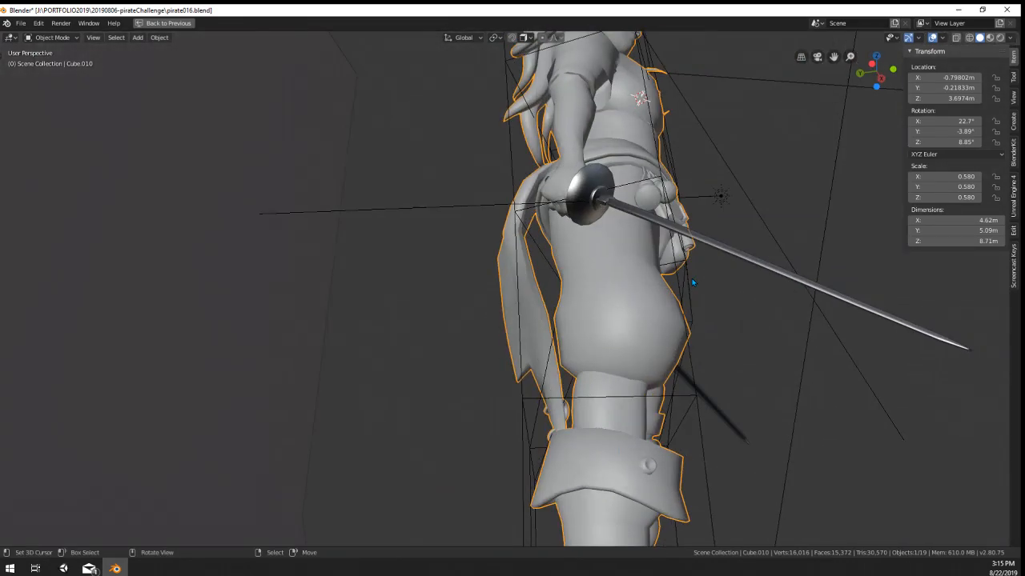
{"action": "key", "text": "KP_0"}
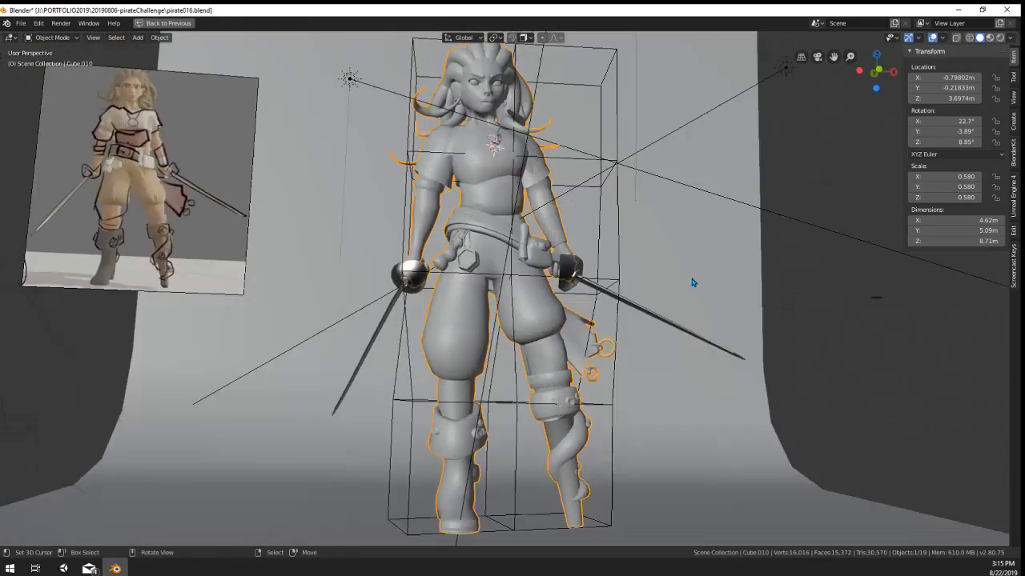
{"action": "scroll", "coordinate": [690, 281], "scroll_direction": "up", "scroll_amount": 4}
{"action": "scroll", "coordinate": [570, 262], "scroll_direction": "up", "scroll_amount": 6}
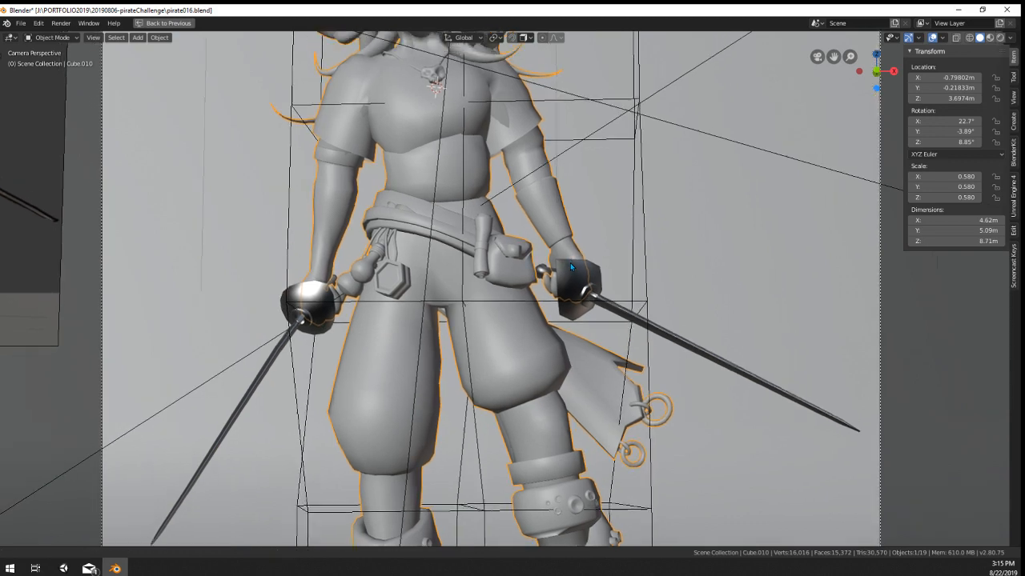
{"action": "key", "text": "Home"}
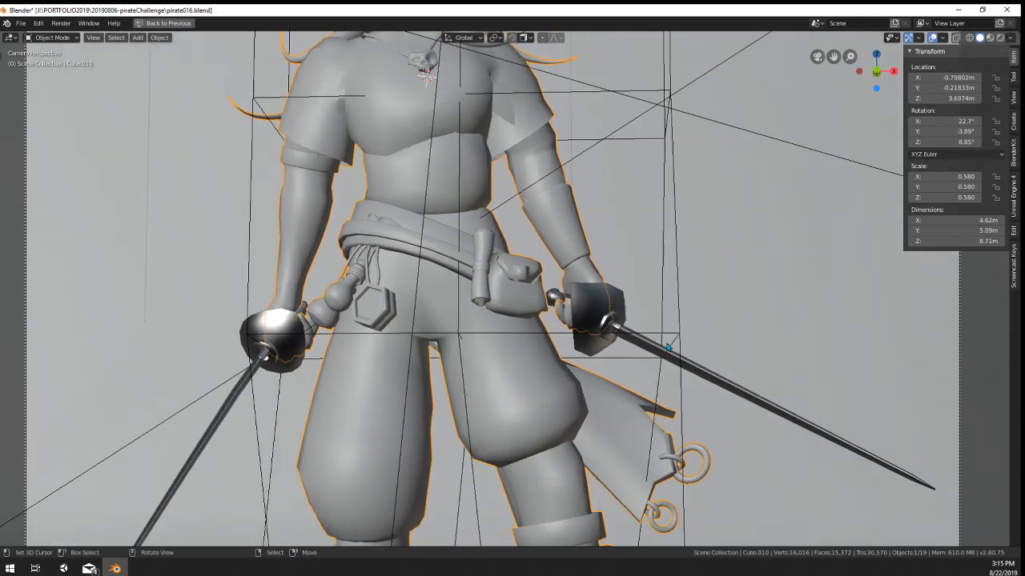
{"action": "scroll", "coordinate": [640, 328], "scroll_direction": "up", "scroll_amount": 2}
{"action": "scroll", "coordinate": [633, 320], "scroll_direction": "down", "scroll_amount": 10}
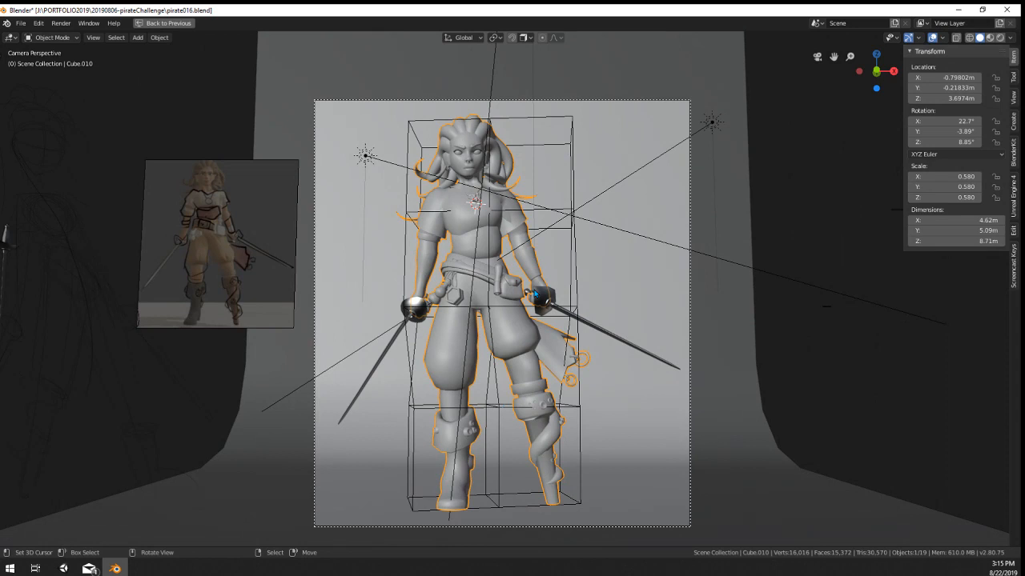
{"action": "middle_click_drag", "start_coordinate": [534, 293], "coordinate": [548, 303], "text": "shift"}
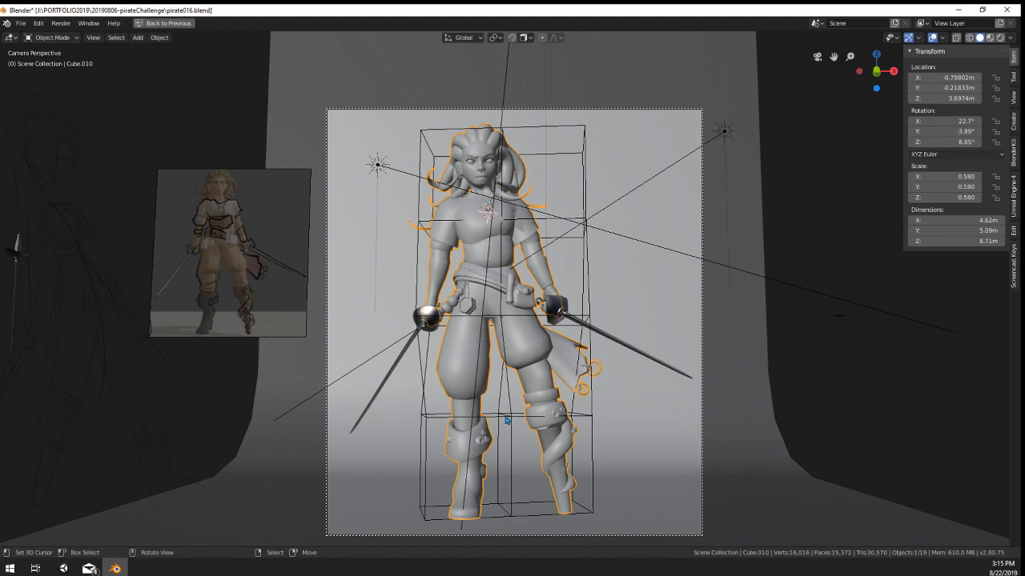
Step: In Edit Mode on Cube.010, reposition the edge at the shirt's front armpit with proportional editing
{"action": "middle_click_drag", "start_coordinate": [506, 420], "coordinate": [184, 430]}
{"action": "scroll", "coordinate": [546, 257], "scroll_direction": "up", "scroll_amount": 4}
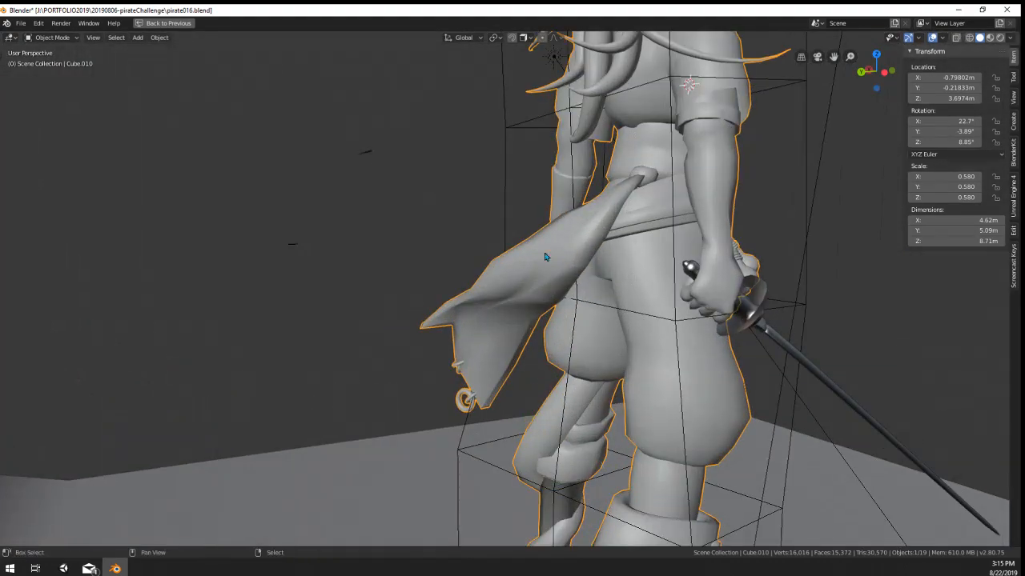
{"action": "mouse_move", "coordinate": [545, 256]}
{"action": "middle_mouse_down"}
{"action": "mouse_move", "coordinate": [473, 355]}
{"action": "mouse_move", "coordinate": [700, 369]}
{"action": "mouse_move", "coordinate": [515, 151]}
{"action": "mouse_move", "coordinate": [536, 200]}
{"action": "mouse_move", "coordinate": [569, 224]}
{"action": "mouse_move", "coordinate": [591, 216]}
{"action": "mouse_move", "coordinate": [607, 255]}
{"action": "mouse_move", "coordinate": [545, 253]}
{"action": "mouse_move", "coordinate": [557, 248]}
{"action": "mouse_move", "coordinate": [546, 288]}
{"action": "mouse_move", "coordinate": [548, 268]}
{"action": "middle_mouse_up"}
{"action": "scroll", "coordinate": [697, 357], "scroll_direction": "up", "scroll_amount": 3}
{"action": "key", "text": "Tab"}
{"action": "key", "text": "Tab"}
{"action": "key", "text": "Tab"}
{"action": "key", "text": "g"}
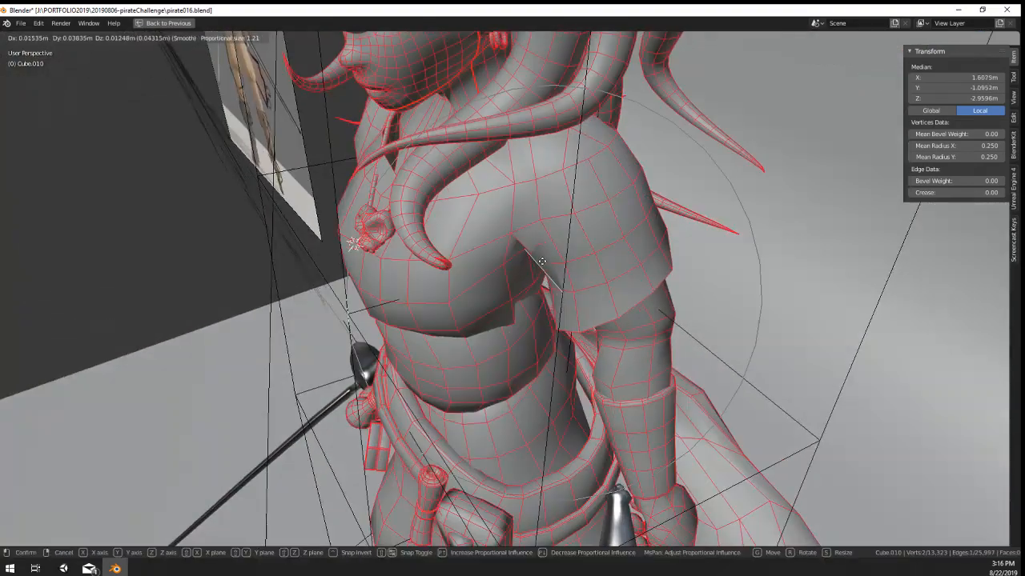
{"action": "left_click", "coordinate": [548, 260]}
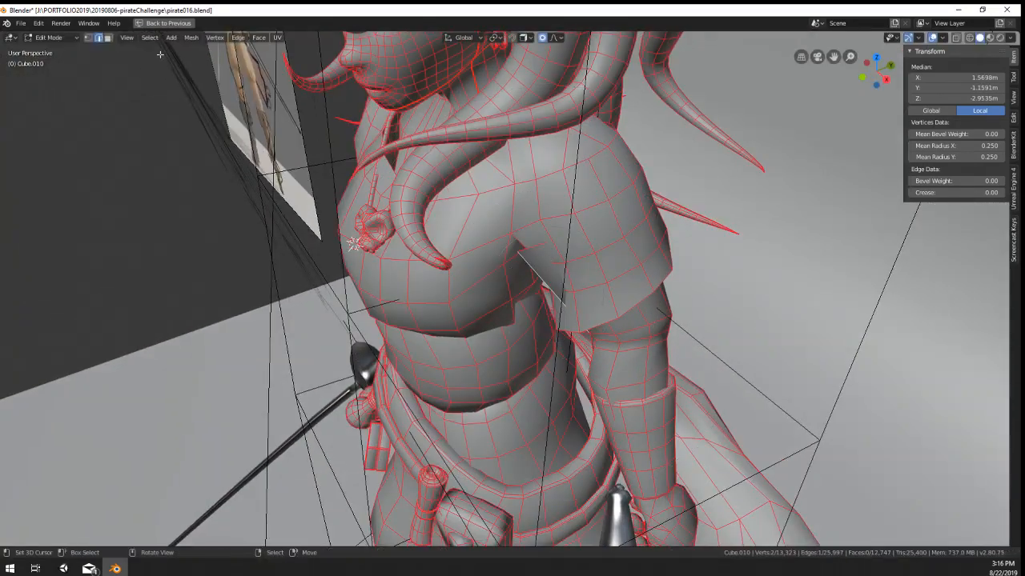
Step: In vertex selection, move the vertex at the top of the armpit crease with a smaller proportional influence, and return to Object Mode
{"action": "left_click", "coordinate": [88, 37]}
{"action": "left_click", "coordinate": [528, 254]}
{"action": "key", "text": "g"}
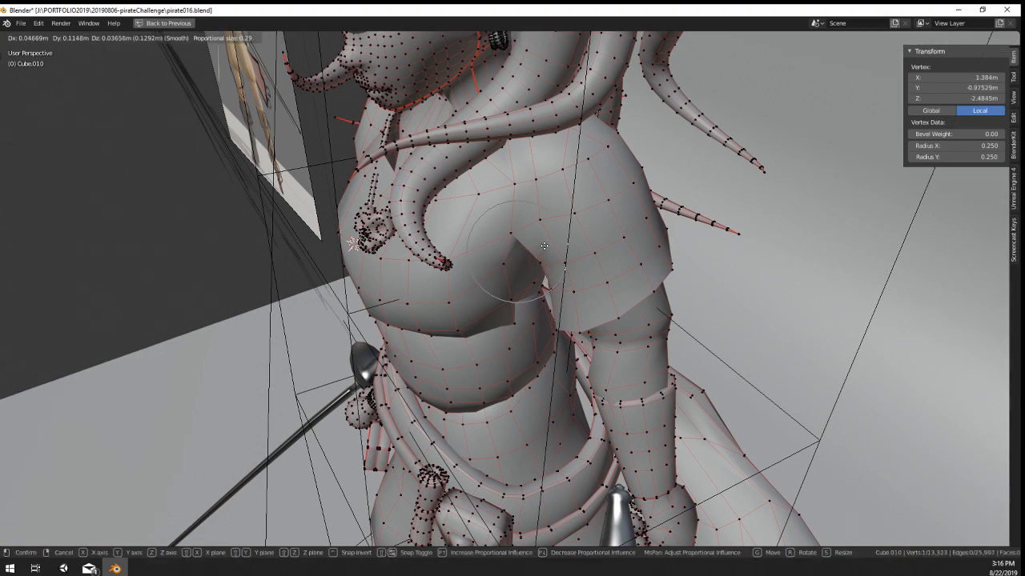
{"action": "left_click", "coordinate": [545, 245]}
{"action": "key", "text": "Tab"}
{"action": "scroll", "coordinate": [546, 256], "scroll_direction": "down", "scroll_amount": 2}
{"action": "middle_click_drag", "start_coordinate": [550, 304], "coordinate": [647, 324]}
{"action": "scroll", "coordinate": [593, 368], "scroll_direction": "down", "scroll_amount": 2}
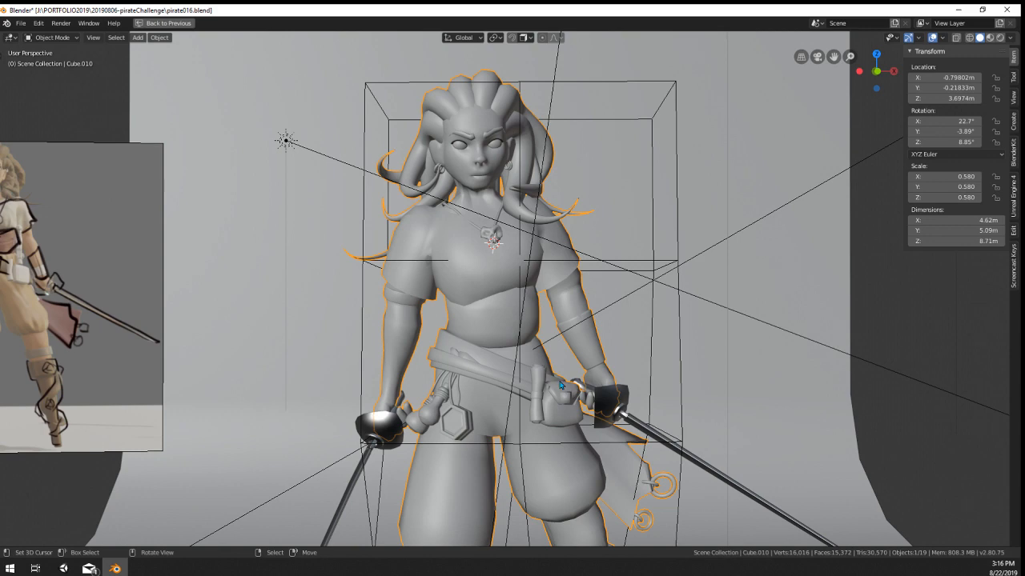
{"action": "scroll", "coordinate": [419, 290], "scroll_direction": "down", "scroll_amount": 2}
Step: Save pirate016.blend and open the recent file 03-boyModel03.blend
{"action": "left_click", "coordinate": [21, 22]}
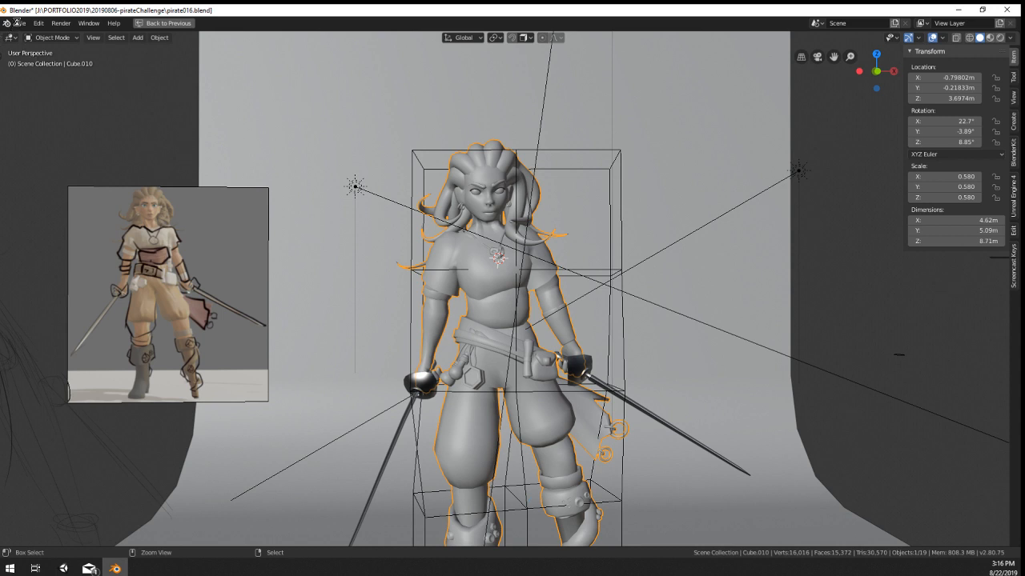
{"action": "left_click", "coordinate": [18, 24]}
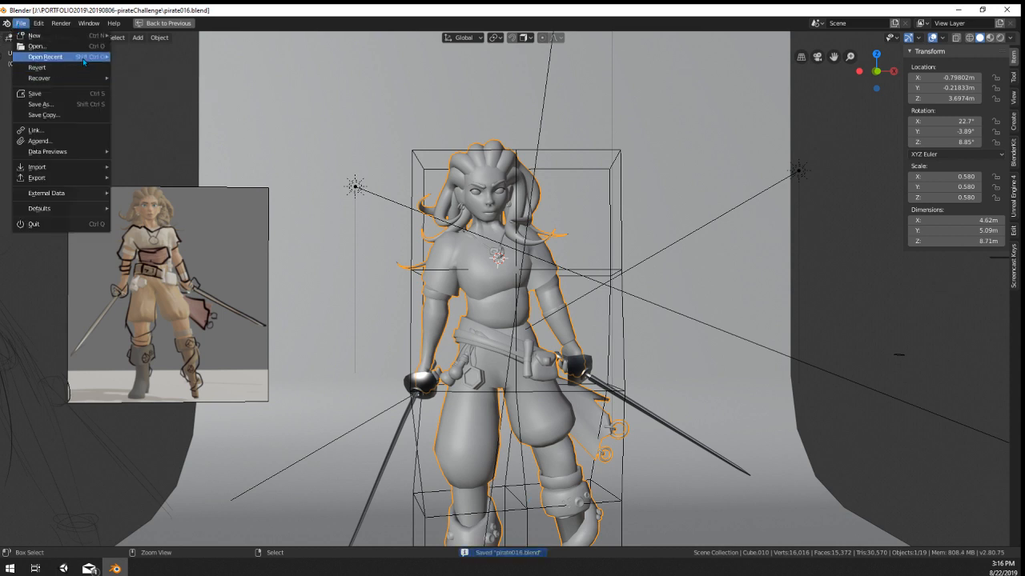
{"action": "mouse_move", "coordinate": [80, 57]}
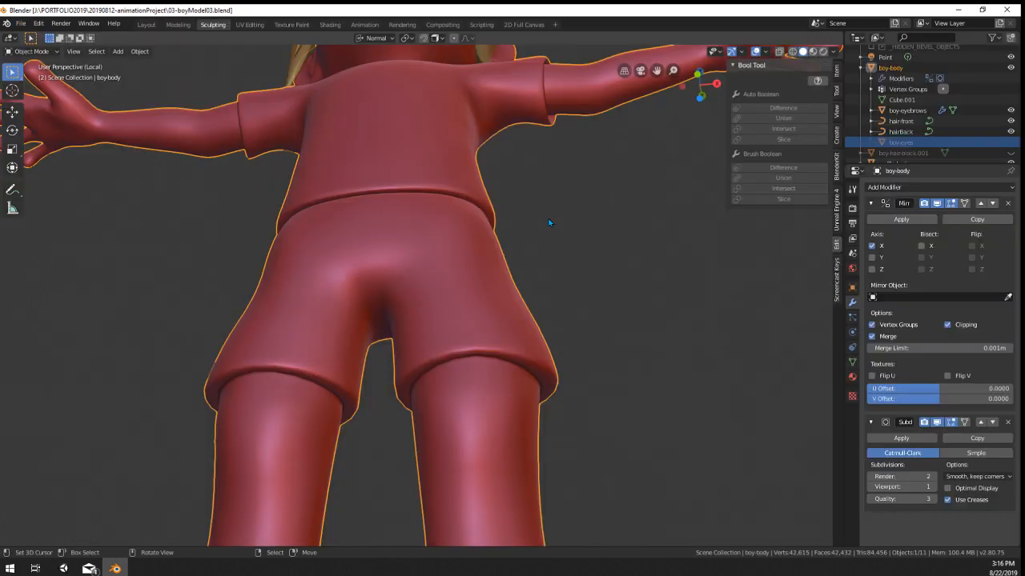
Step: Examine the boy model's body, face and shirt from the front at several angles, and deselect everything
{"action": "scroll", "coordinate": [548, 223], "scroll_direction": "down", "scroll_amount": 5}
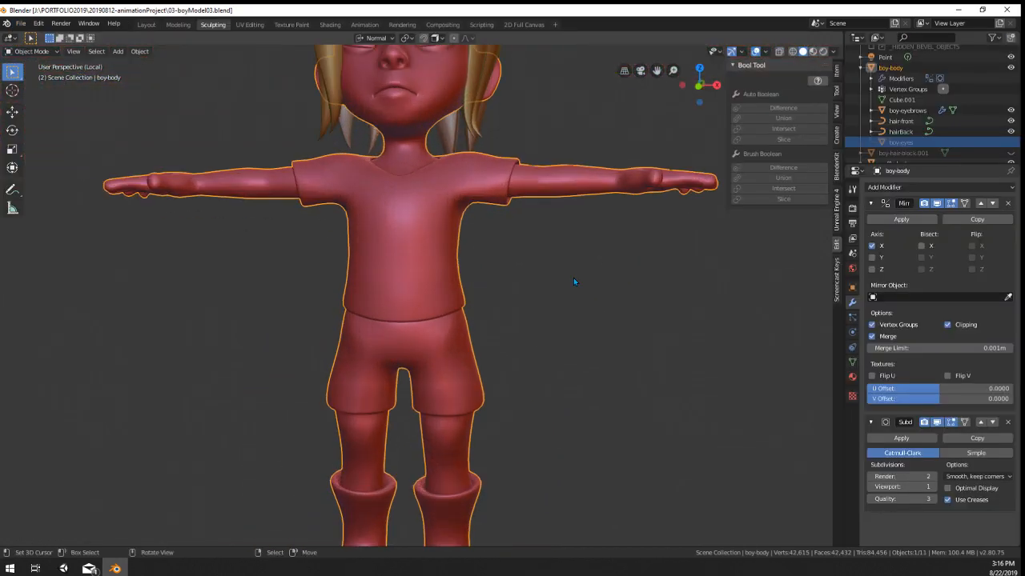
{"action": "scroll", "coordinate": [574, 281], "scroll_direction": "down", "scroll_amount": 2}
{"action": "middle_click_drag", "start_coordinate": [574, 281], "coordinate": [489, 316]}
{"action": "scroll", "coordinate": [446, 254], "scroll_direction": "up", "scroll_amount": 2}
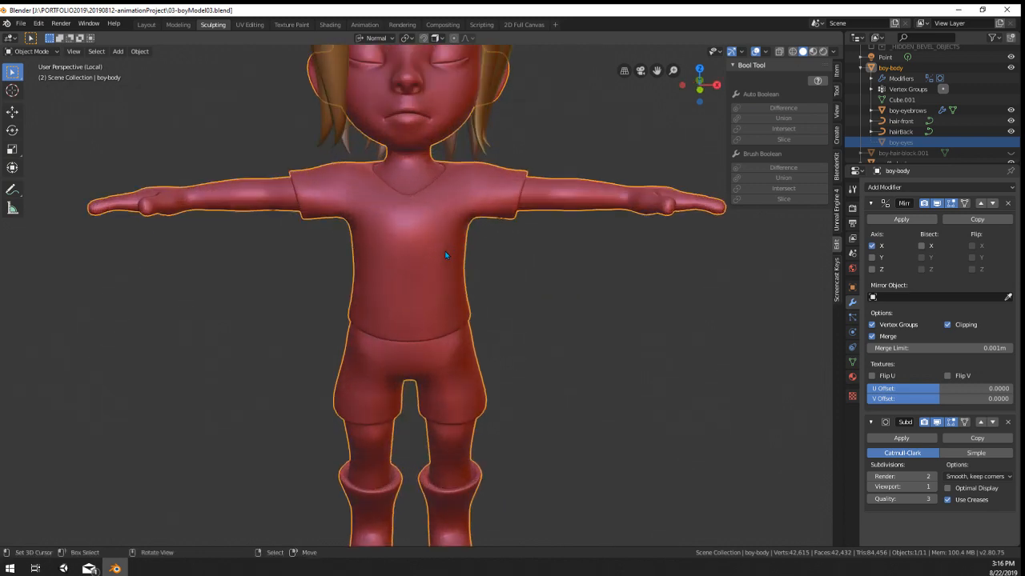
{"action": "middle_click_drag", "start_coordinate": [492, 148], "coordinate": [396, 201], "text": "shift"}
{"action": "scroll", "coordinate": [400, 210], "scroll_direction": "up", "scroll_amount": 3}
{"action": "scroll", "coordinate": [435, 270], "scroll_direction": "down", "scroll_amount": 2}
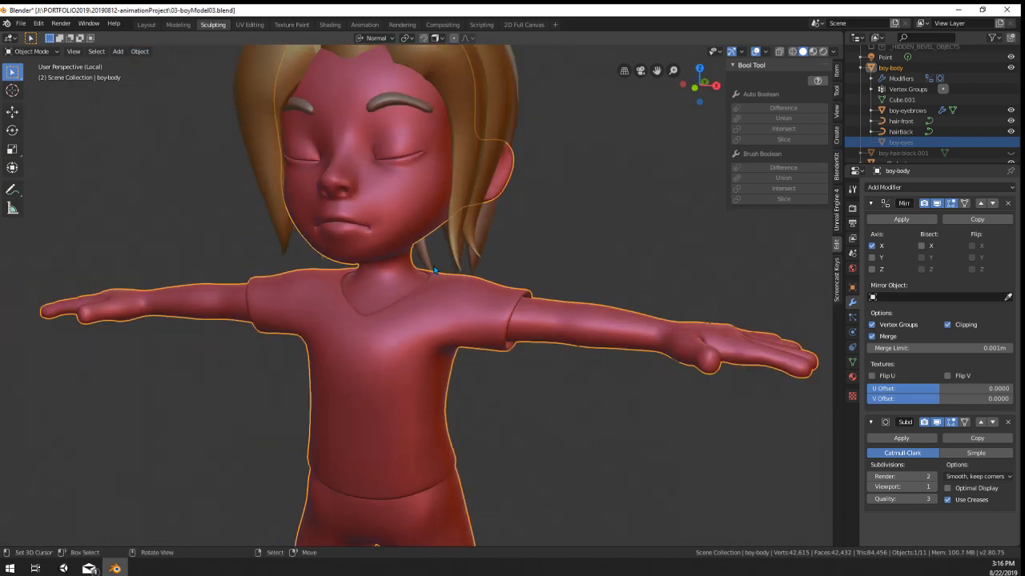
{"action": "scroll", "coordinate": [456, 288], "scroll_direction": "down", "scroll_amount": 3}
{"action": "middle_click_drag", "start_coordinate": [478, 332], "coordinate": [486, 306], "text": "shift"}
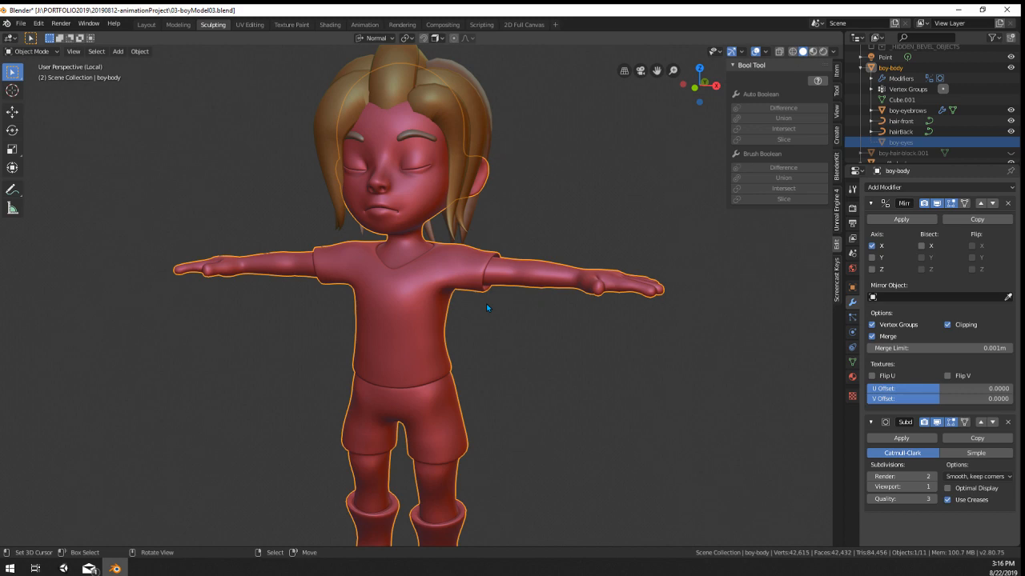
{"action": "middle_click_drag", "start_coordinate": [486, 303], "coordinate": [556, 251]}
{"action": "key", "text": "alt+a"}
{"action": "scroll", "coordinate": [468, 277], "scroll_direction": "up", "scroll_amount": 3}
{"action": "scroll", "coordinate": [468, 277], "scroll_direction": "up", "scroll_amount": 1}
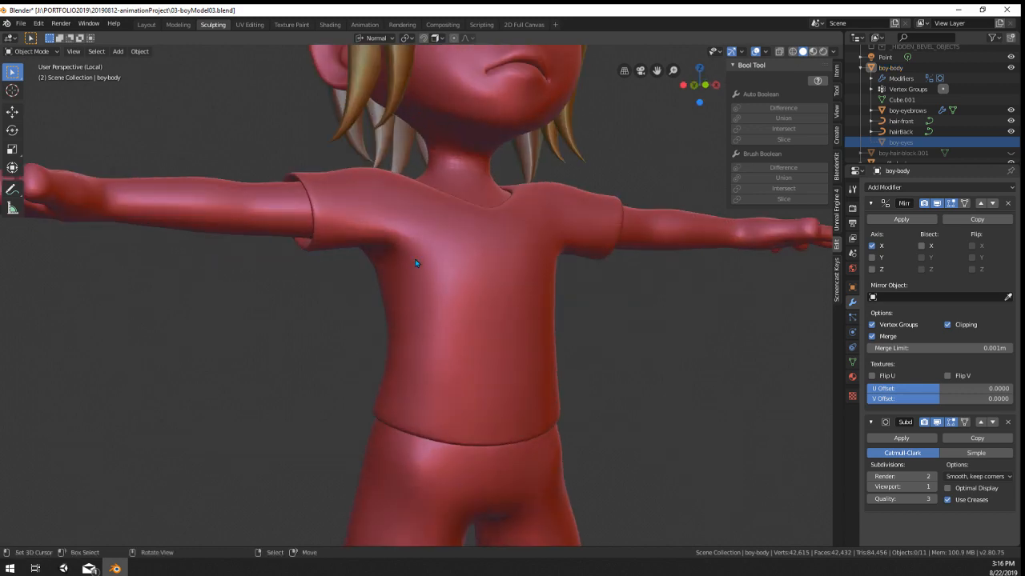
Step: Move a vertex of boy-body near the sleeve at the back of the shirt with proportional editing
{"action": "right_click", "coordinate": [419, 263]}
{"action": "middle_click_drag", "start_coordinate": [441, 262], "coordinate": [589, 257]}
{"action": "key", "text": "Tab"}
{"action": "scroll", "coordinate": [320, 251], "scroll_direction": "up", "scroll_amount": 2}
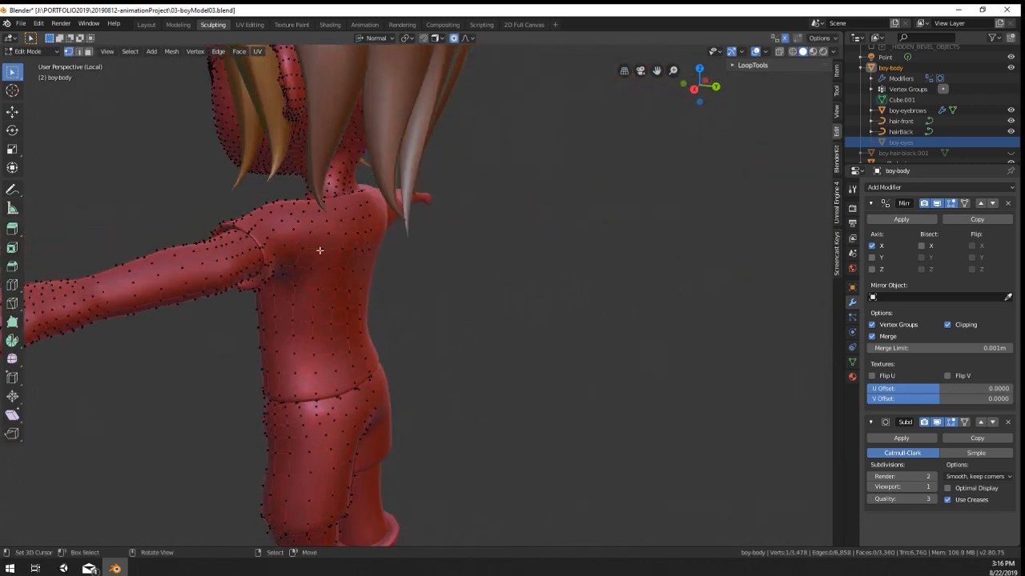
{"action": "right_click", "coordinate": [280, 241]}
{"action": "middle_click_drag", "start_coordinate": [281, 243], "coordinate": [339, 272]}
{"action": "middle_click_drag", "start_coordinate": [467, 312], "coordinate": [529, 290]}
{"action": "key", "text": "g"}
{"action": "scroll", "coordinate": [470, 315], "scroll_direction": "down", "scroll_amount": 10}
{"action": "left_click", "coordinate": [473, 314]}
{"action": "key", "text": "Tab"}
{"action": "scroll", "coordinate": [474, 315], "scroll_direction": "down", "scroll_amount": 1}
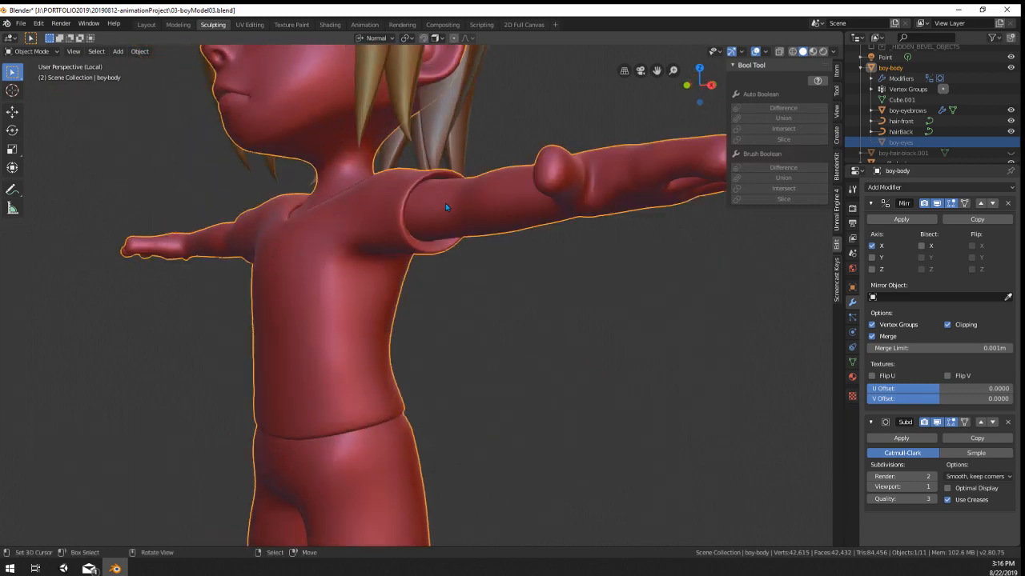
Step: In Edit Mode on hairBack, duplicate a strand at the back of the head and place it about 0.18 m lower
{"action": "right_click", "coordinate": [448, 143]}
{"action": "middle_click_drag", "start_coordinate": [450, 145], "coordinate": [309, 313], "text": "shift"}
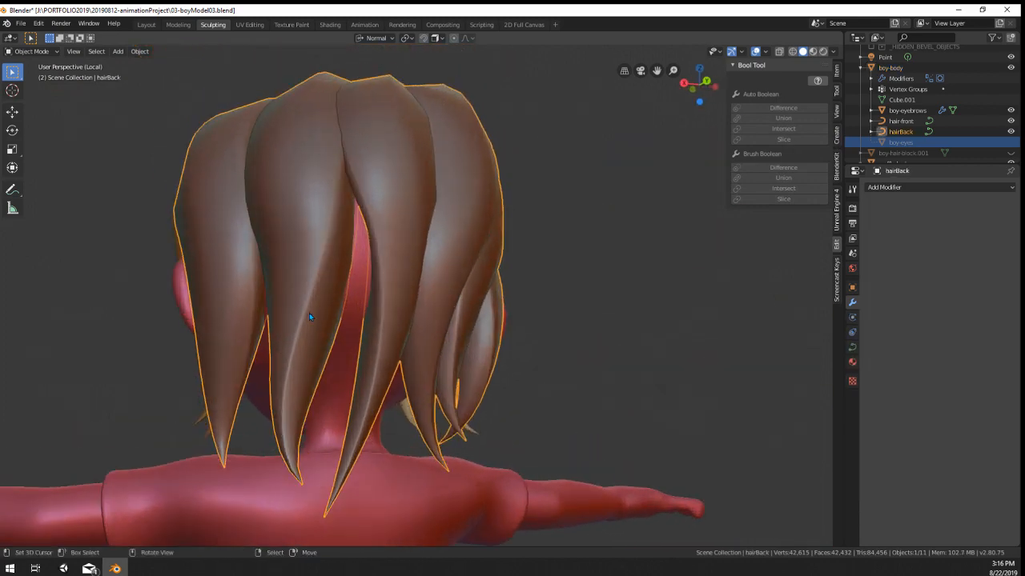
{"action": "key", "text": "Tab"}
{"action": "scroll", "coordinate": [319, 230], "scroll_direction": "up", "scroll_amount": 3}
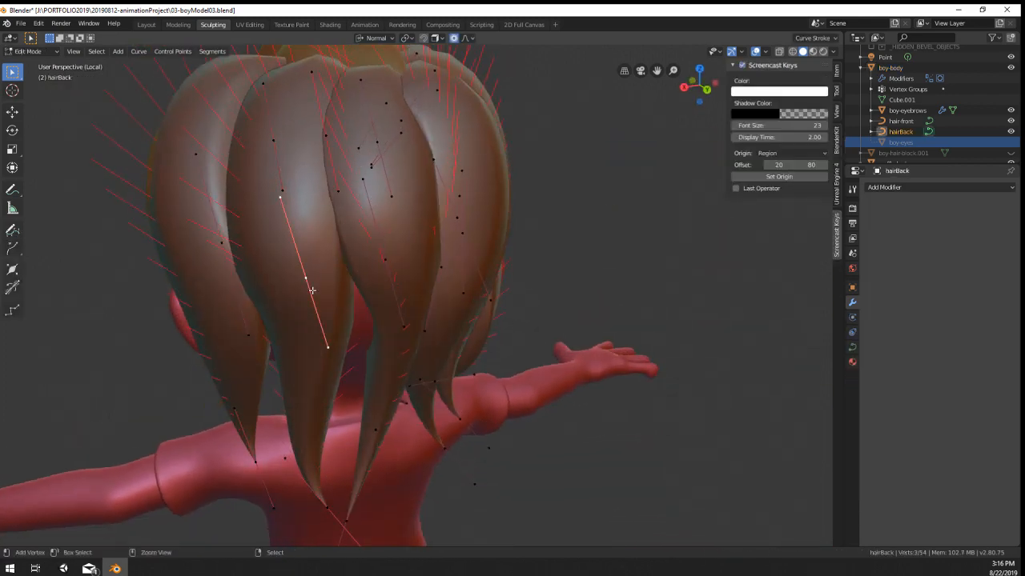
{"action": "middle_click_drag", "start_coordinate": [391, 295], "coordinate": [485, 257]}
{"action": "key", "text": "shift+d"}
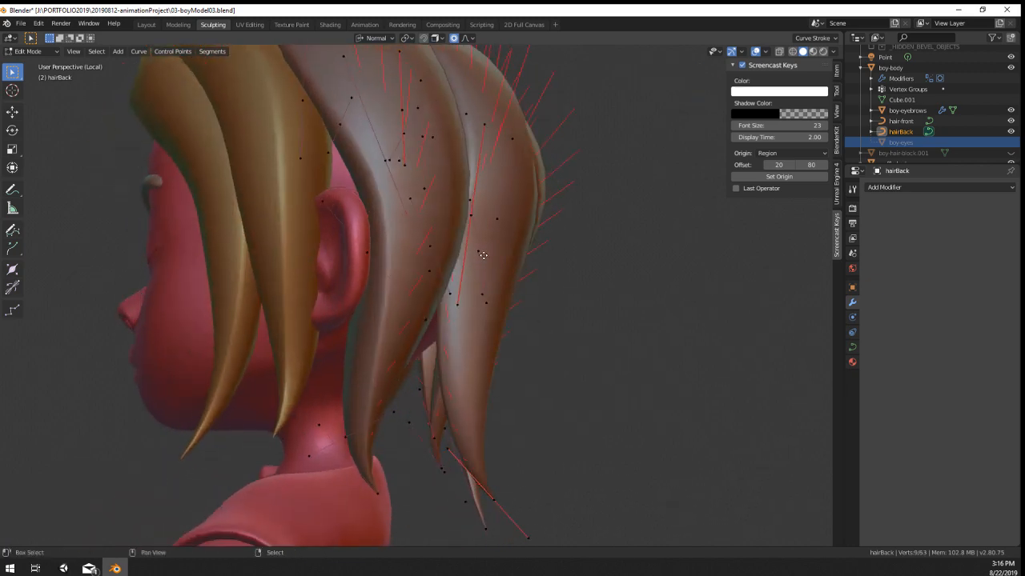
{"action": "left_click", "coordinate": [472, 374]}
Step: Separate the duplicated strand into its own curve object and open that object in Edit Mode
{"action": "middle_click_drag", "start_coordinate": [472, 374], "coordinate": [436, 385]}
{"action": "scroll", "coordinate": [436, 385], "scroll_direction": "down", "scroll_amount": 2}
{"action": "key", "text": "p"}
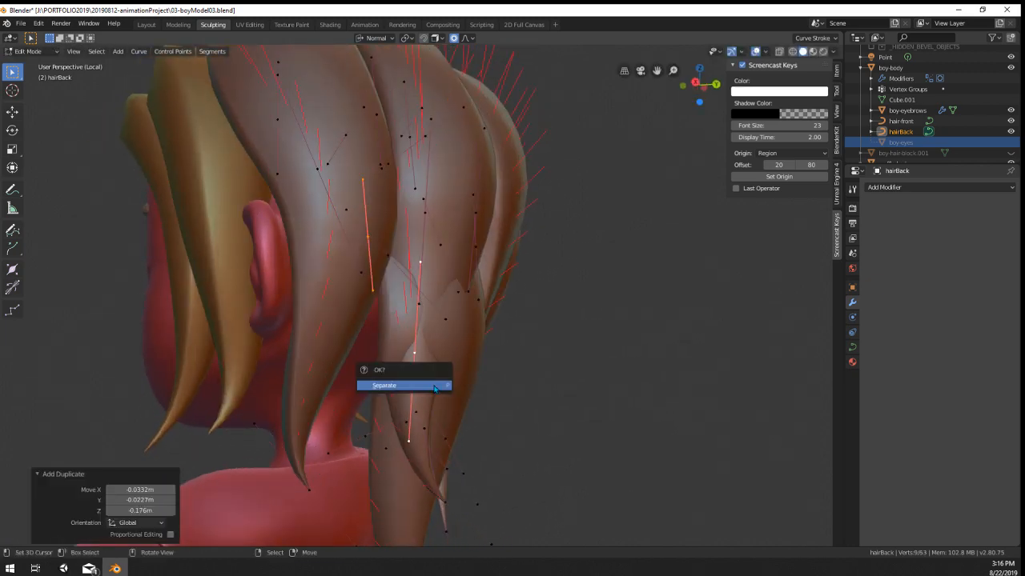
{"action": "left_click", "coordinate": [417, 382]}
{"action": "key", "text": "Tab"}
{"action": "scroll", "coordinate": [385, 404], "scroll_direction": "down", "scroll_amount": 4}
{"action": "left_click", "coordinate": [384, 404]}
{"action": "key", "text": "Tab"}
{"action": "scroll", "coordinate": [373, 411], "scroll_direction": "up", "scroll_amount": 3}
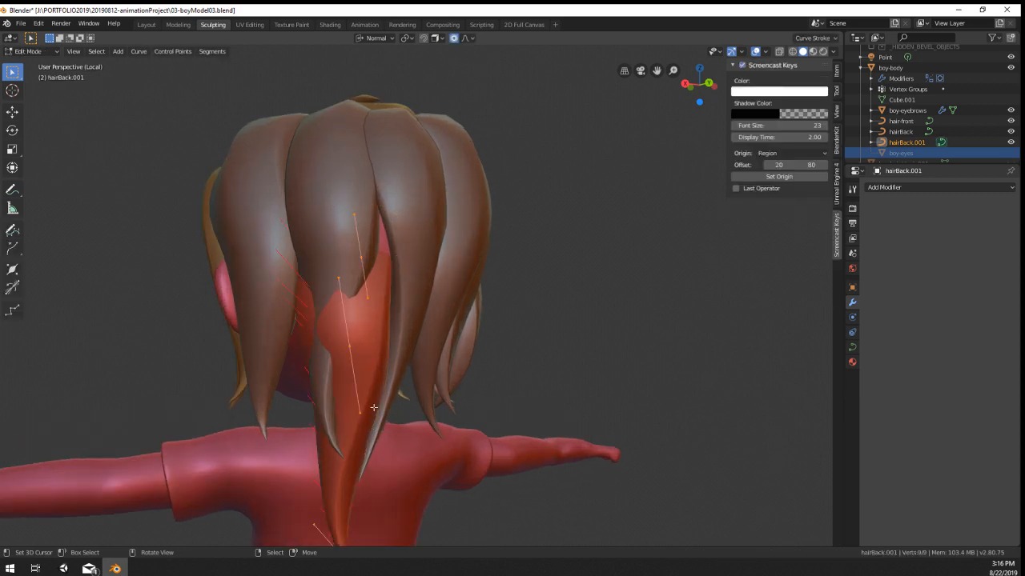
Step: Reposition the new strand's middle control point behind the neck and scale its radius by about -0.71
{"action": "middle_click_drag", "start_coordinate": [373, 412], "coordinate": [433, 399]}
{"action": "middle_click_drag", "start_coordinate": [365, 246], "coordinate": [490, 262]}
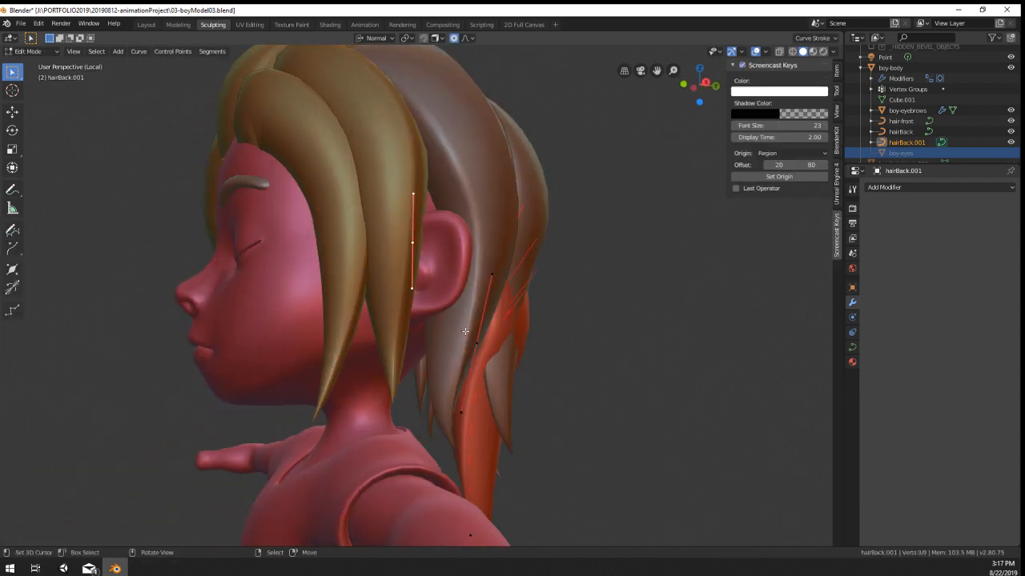
{"action": "right_click", "coordinate": [479, 344]}
{"action": "middle_click_drag", "start_coordinate": [489, 344], "coordinate": [455, 346]}
{"action": "key", "text": "g"}
{"action": "left_click", "coordinate": [508, 369]}
{"action": "key", "text": "alt+s"}
{"action": "left_click", "coordinate": [491, 376]}
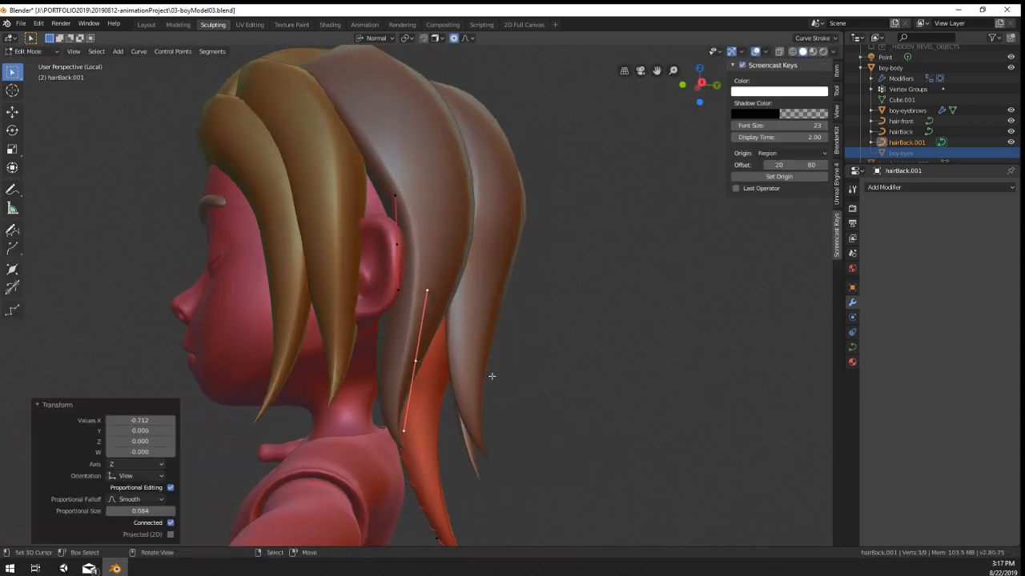
Step: Readjust the radius of the strand's middle control point and shift the point sideways behind the head
{"action": "middle_click_drag", "start_coordinate": [492, 375], "coordinate": [349, 337]}
{"action": "key", "text": "alt+s"}
{"action": "left_click", "coordinate": [414, 367]}
{"action": "key", "text": "g"}
{"action": "left_click", "coordinate": [378, 367]}
Step: Rotate the strand's root control point to a nearly horizontal angle and tuck it under the back hair
{"action": "right_click", "coordinate": [366, 261]}
{"action": "middle_click_drag", "start_coordinate": [366, 261], "coordinate": [295, 271]}
{"action": "key", "text": "r"}
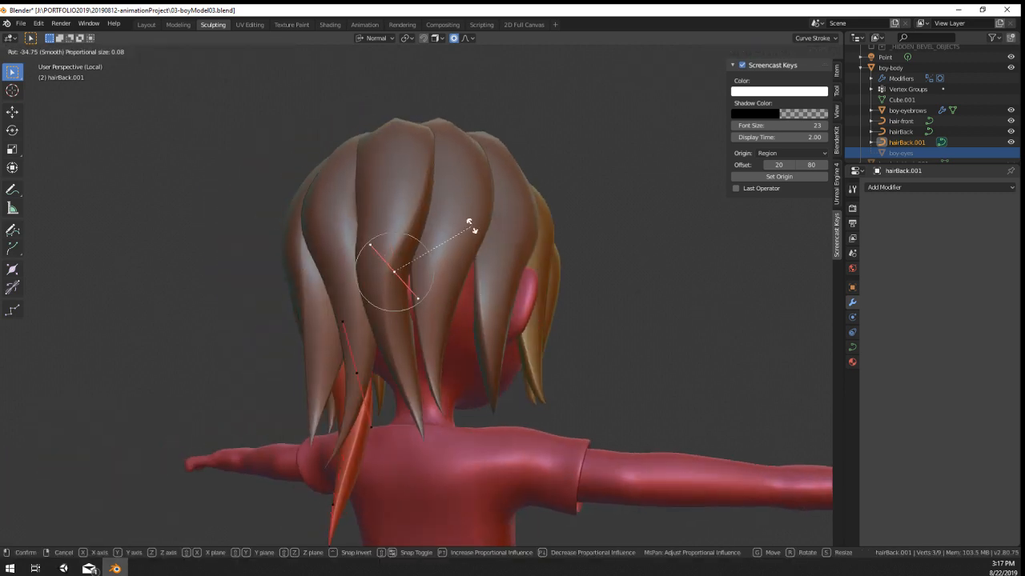
{"action": "left_click", "coordinate": [392, 171]}
{"action": "key", "text": "g"}
{"action": "left_click", "coordinate": [392, 181]}
{"action": "middle_click_drag", "start_coordinate": [392, 180], "coordinate": [405, 266]}
{"action": "key", "text": "g"}
{"action": "left_click", "coordinate": [503, 277]}
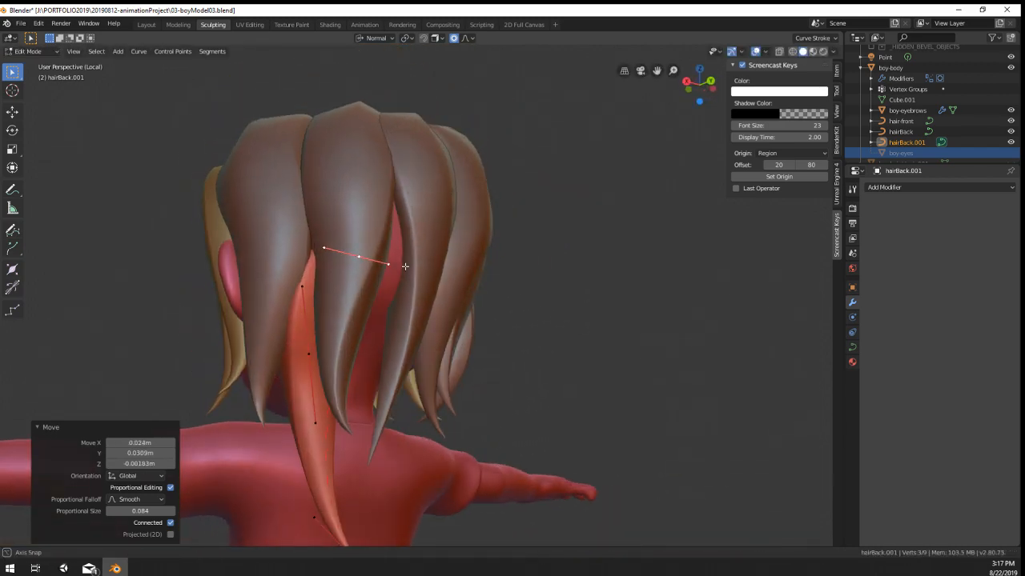
Step: Nudge the strand's middle control point slightly and move its tip control point by about 0.04 m
{"action": "right_click", "coordinate": [309, 353]}
{"action": "key", "text": "g"}
{"action": "left_click", "coordinate": [303, 353]}
{"action": "middle_click_drag", "start_coordinate": [345, 466], "coordinate": [374, 352], "text": "shift"}
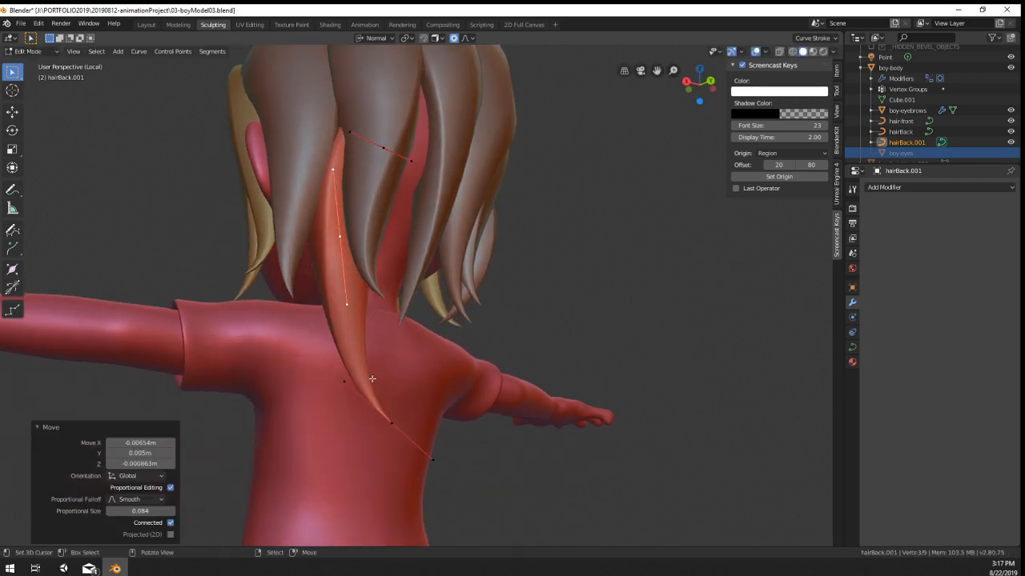
{"action": "right_click", "coordinate": [392, 433]}
{"action": "key", "text": "g"}
{"action": "left_click", "coordinate": [382, 430]}
{"action": "middle_click_drag", "start_coordinate": [376, 391], "coordinate": [357, 394]}
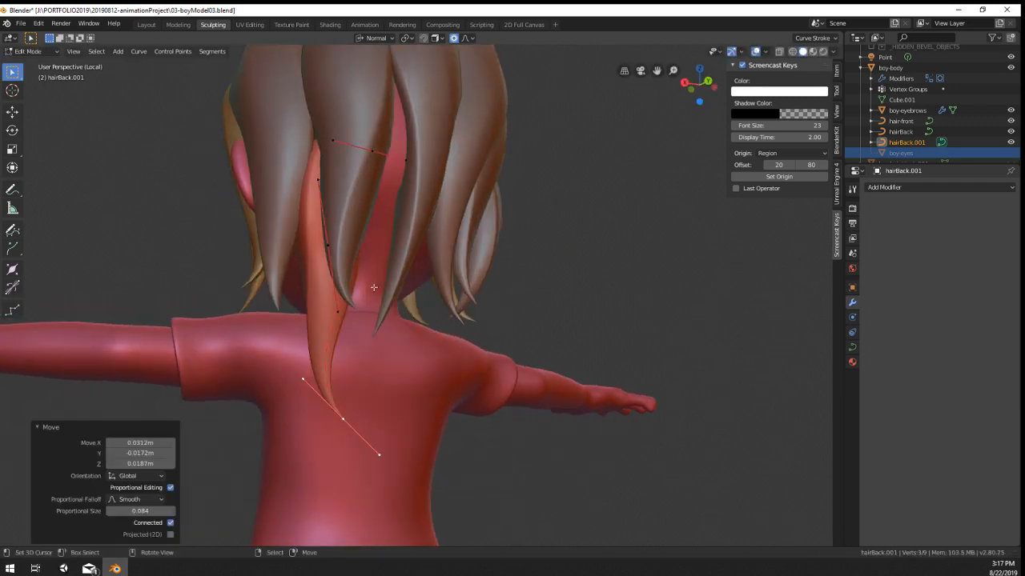
Step: Rotate the strand's tip control point by about 88° and move it sideways by about 0.07 m
{"action": "middle_click_drag", "start_coordinate": [374, 288], "coordinate": [350, 294]}
{"action": "key", "text": "r"}
{"action": "left_click", "coordinate": [327, 493]}
{"action": "key", "text": "g"}
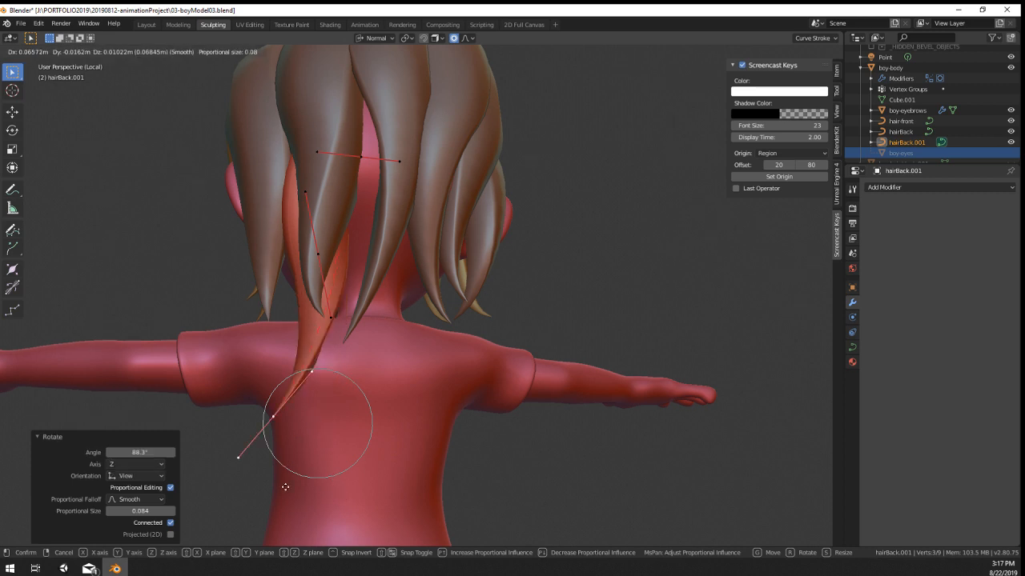
{"action": "left_click", "coordinate": [285, 484]}
Step: Shift the strand's middle control point by about 0.02 m, adjust its tilt, and return to Object Mode
{"action": "right_click", "coordinate": [312, 261]}
{"action": "key", "text": "g"}
{"action": "left_click", "coordinate": [312, 258]}
{"action": "middle_click_drag", "start_coordinate": [314, 260], "coordinate": [376, 256]}
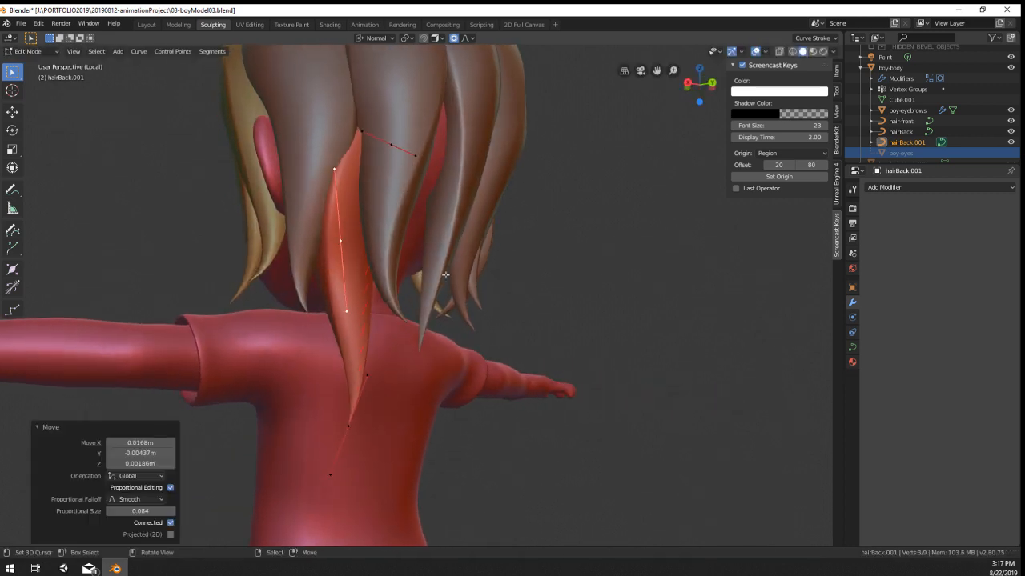
{"action": "key", "text": "ctrl+t"}
{"action": "left_click", "coordinate": [438, 231]}
{"action": "key", "text": "Tab"}
{"action": "scroll", "coordinate": [425, 272], "scroll_direction": "down", "scroll_amount": 3}
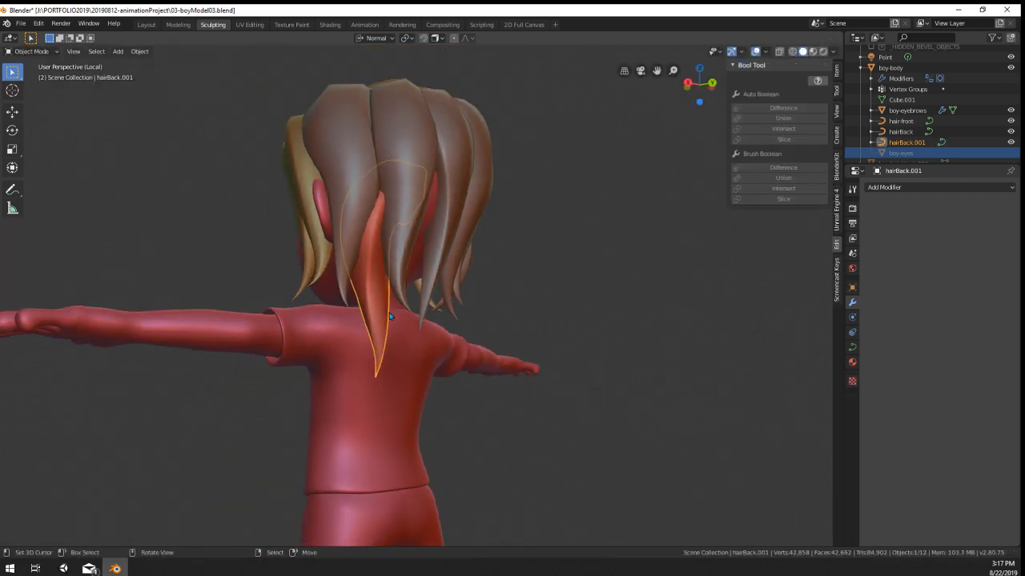
Step: Duplicate the whole hairBack.001 strand in Edit Mode and place the copy beside it toward the centre of the neck
{"action": "middle_click_drag", "start_coordinate": [419, 285], "coordinate": [387, 289]}
{"action": "key", "text": "Tab"}
{"action": "scroll", "coordinate": [361, 289], "scroll_direction": "up", "scroll_amount": 1}
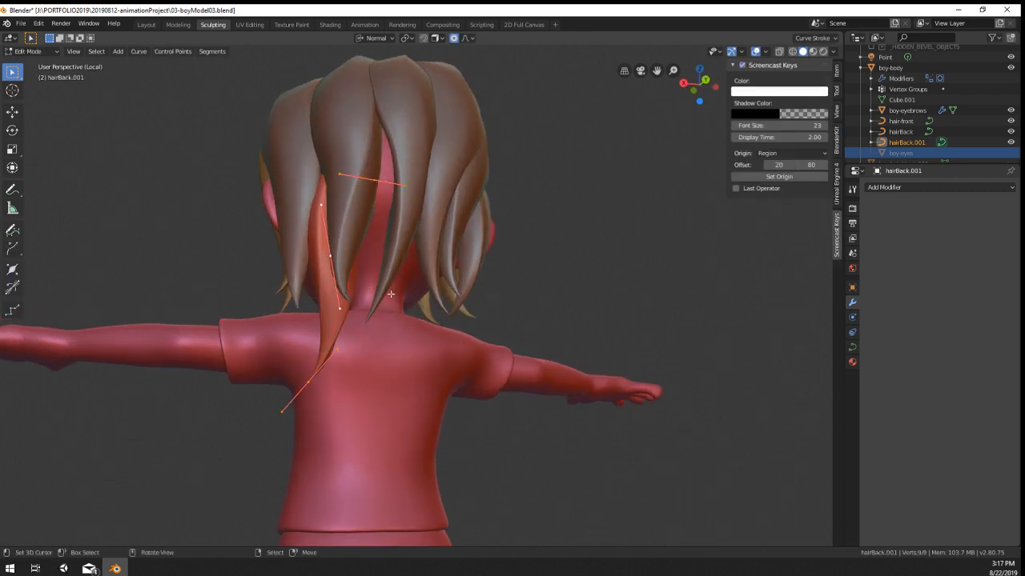
{"action": "key", "text": "shift+d"}
{"action": "left_click", "coordinate": [436, 296]}
Step: Move the copied strand's root control point by about 0.06 m and rotate it about 35° around the global Z axis
{"action": "right_click", "coordinate": [410, 183]}
{"action": "middle_click_drag", "start_coordinate": [461, 262], "coordinate": [445, 215]}
{"action": "key", "text": "g"}
{"action": "left_click", "coordinate": [444, 240]}
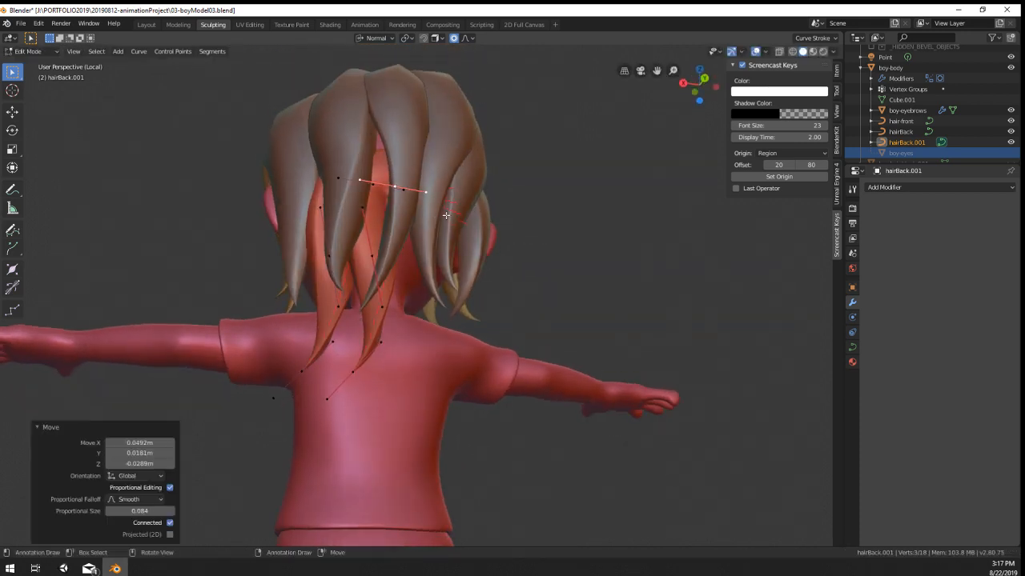
{"action": "key", "text": "r"}
{"action": "key", "text": "x"}
{"action": "key", "text": "z"}
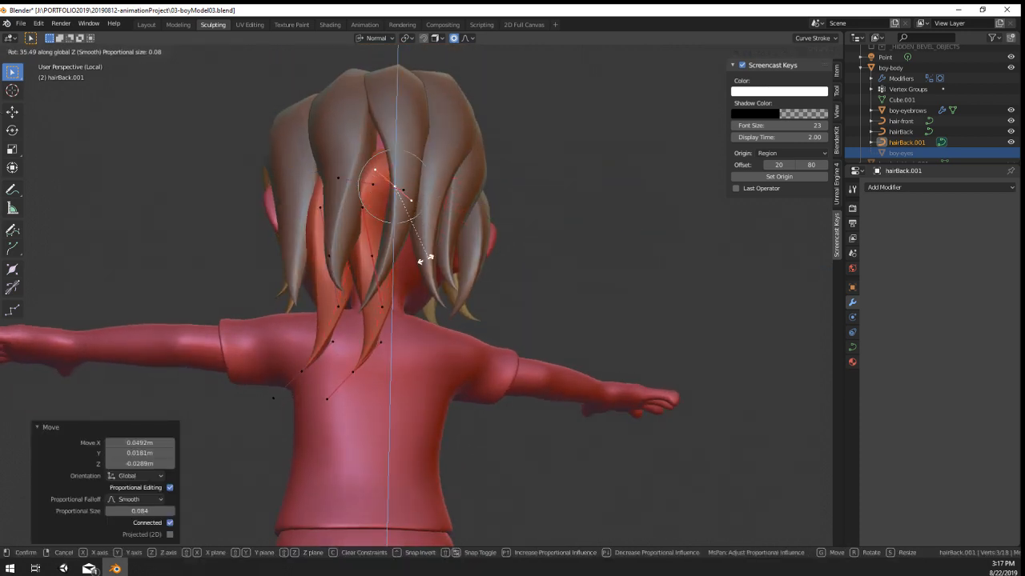
{"action": "left_click", "coordinate": [422, 256]}
Step: Raise the copied strand's root control point into the gap between the strands at the back of the head
{"action": "key", "text": "g"}
{"action": "left_click", "coordinate": [403, 197]}
{"action": "middle_click_drag", "start_coordinate": [402, 199], "coordinate": [400, 228]}
{"action": "key", "text": "g"}
{"action": "left_click", "coordinate": [398, 254]}
Step: Adjust the tilt of the copied strand's root control point and tilt its middle control point by 24.6°
{"action": "key", "text": "ctrl+t"}
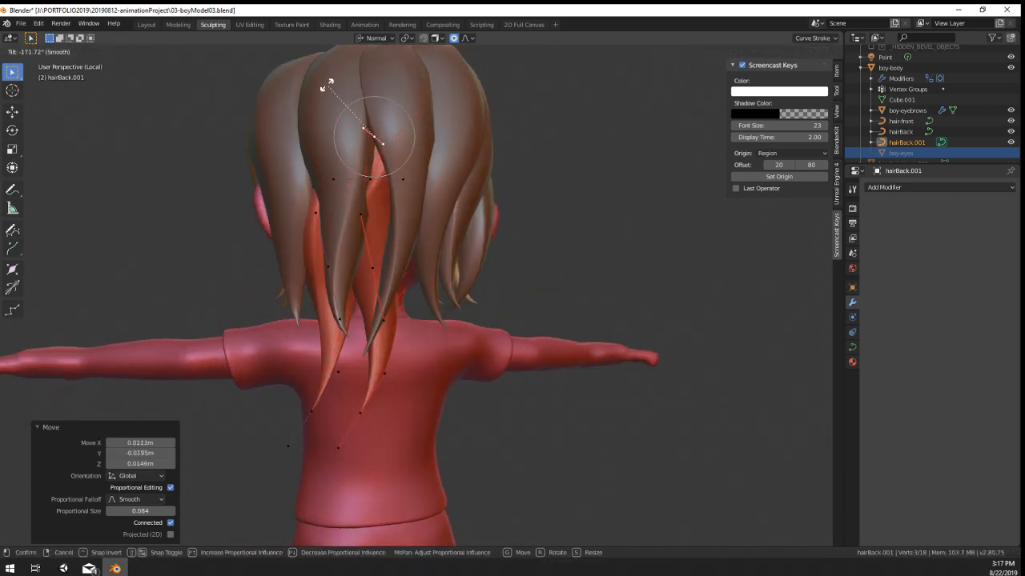
{"action": "left_click", "coordinate": [373, 269]}
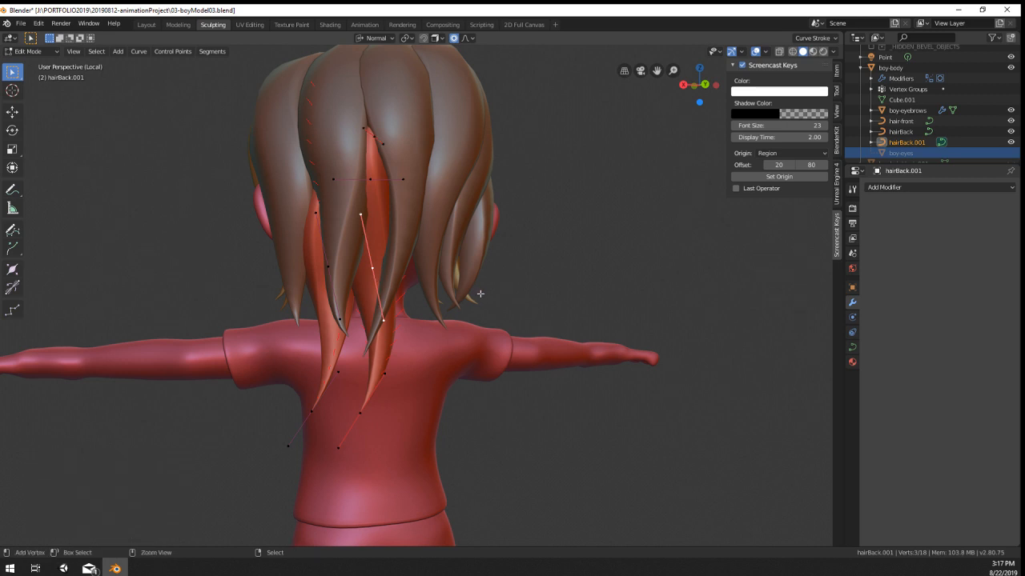
{"action": "key", "text": "ctrl+t"}
{"action": "left_click", "coordinate": [457, 335]}
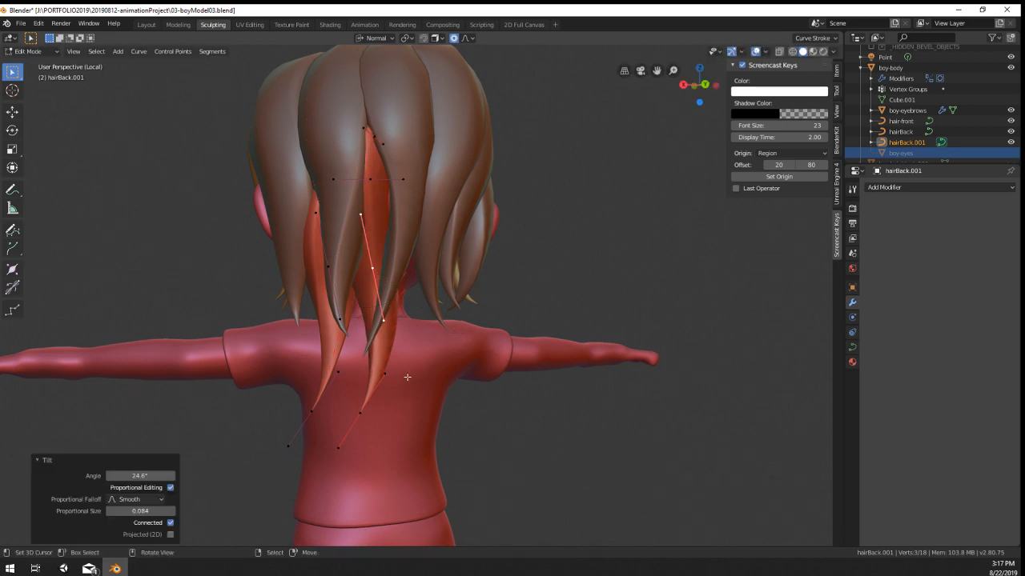
Step: Rotate and move the second lower strand's tip control point so the end curves toward the character's right side
{"action": "right_click", "coordinate": [367, 410]}
{"action": "key", "text": "r"}
{"action": "left_click", "coordinate": [330, 339]}
{"action": "key", "text": "g"}
{"action": "left_click", "coordinate": [353, 336]}
{"action": "key", "text": "Tab"}
{"action": "scroll", "coordinate": [382, 261], "scroll_direction": "down", "scroll_amount": 2}
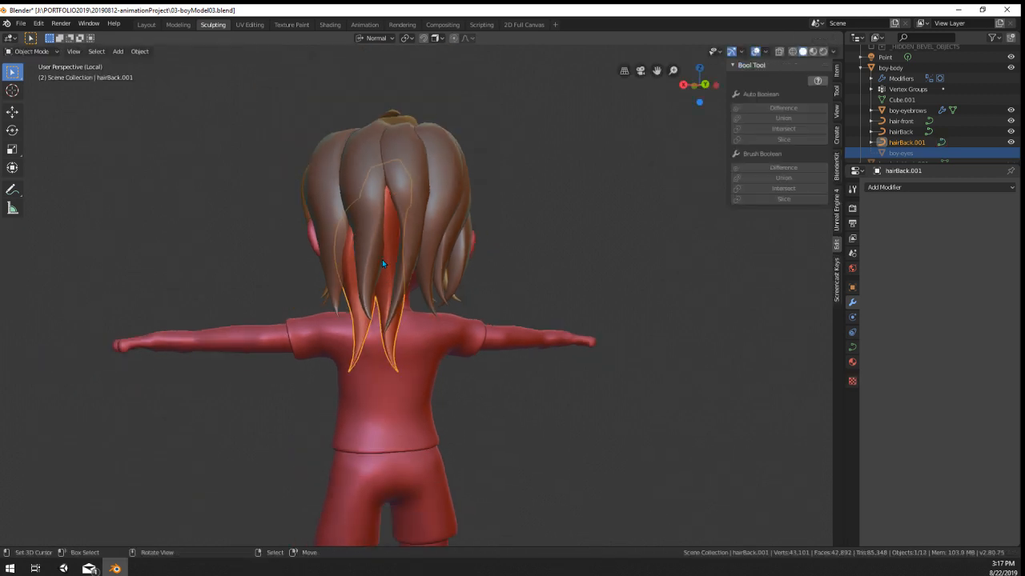
{"action": "middle_click_drag", "start_coordinate": [382, 261], "coordinate": [770, 285]}
{"action": "scroll", "coordinate": [355, 288], "scroll_direction": "up", "scroll_amount": 3}
{"action": "middle_click_drag", "start_coordinate": [354, 289], "coordinate": [505, 289]}
{"action": "key", "text": "Tab"}
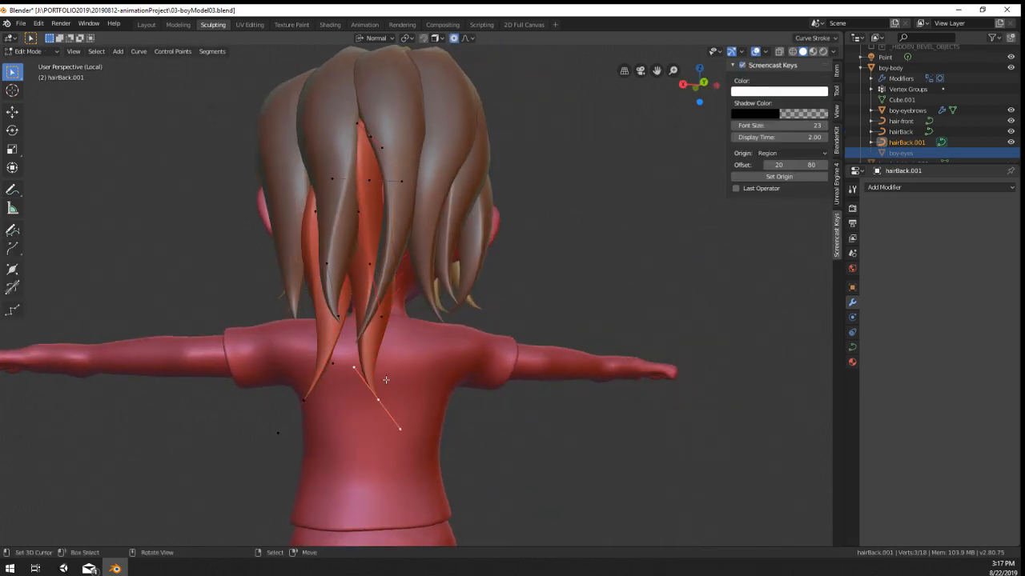
Step: Duplicate the whole second lower strand and place the copy about 0.07 m along negative X, beside it
{"action": "scroll", "coordinate": [386, 380], "scroll_direction": "up", "scroll_amount": 4}
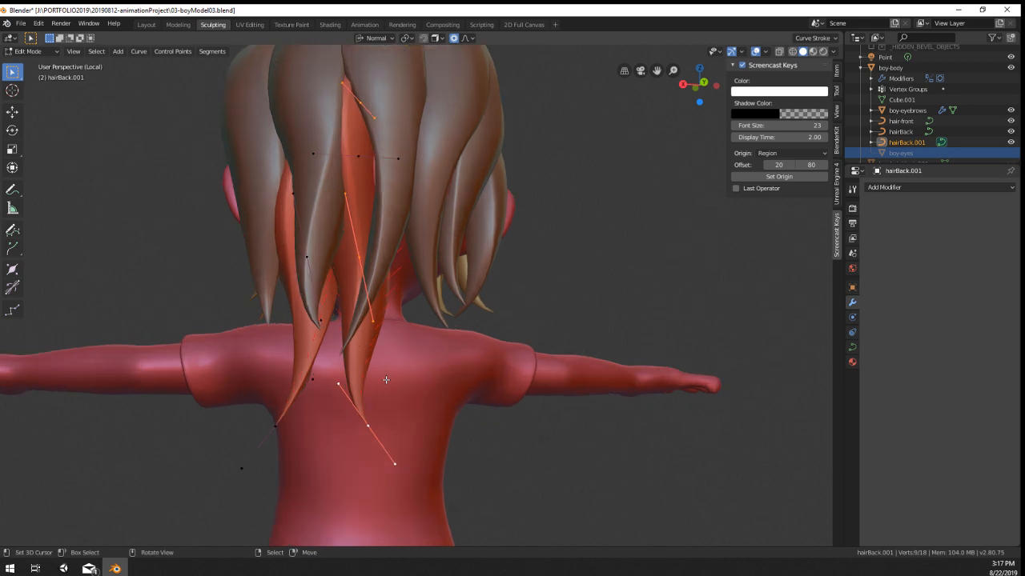
{"action": "key", "text": "shift+d"}
{"action": "left_click", "coordinate": [407, 371]}
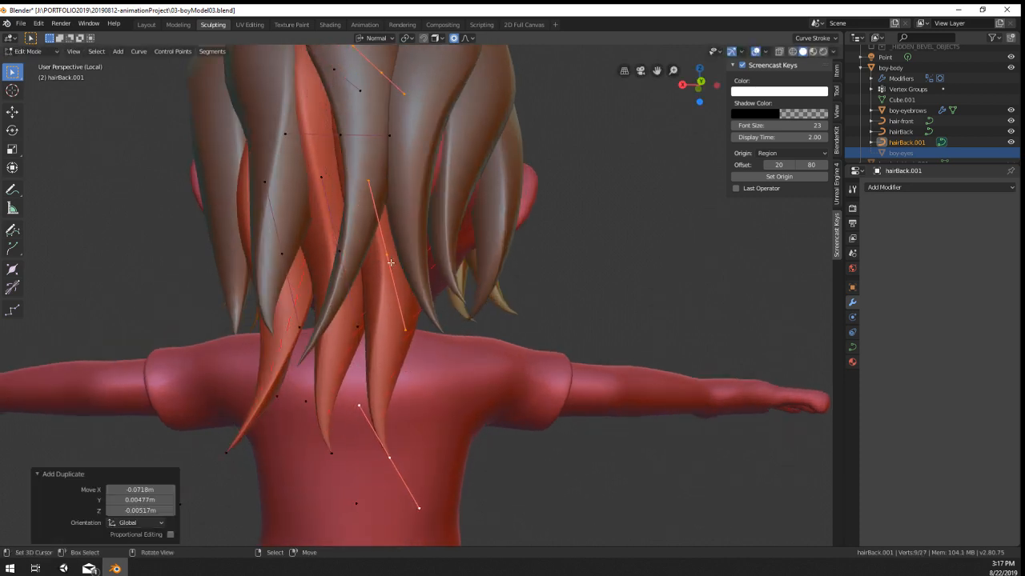
Step: Try to tilt the third strand's root and middle control points, and undo the middle point's tilt
{"action": "left_click", "coordinate": [388, 256]}
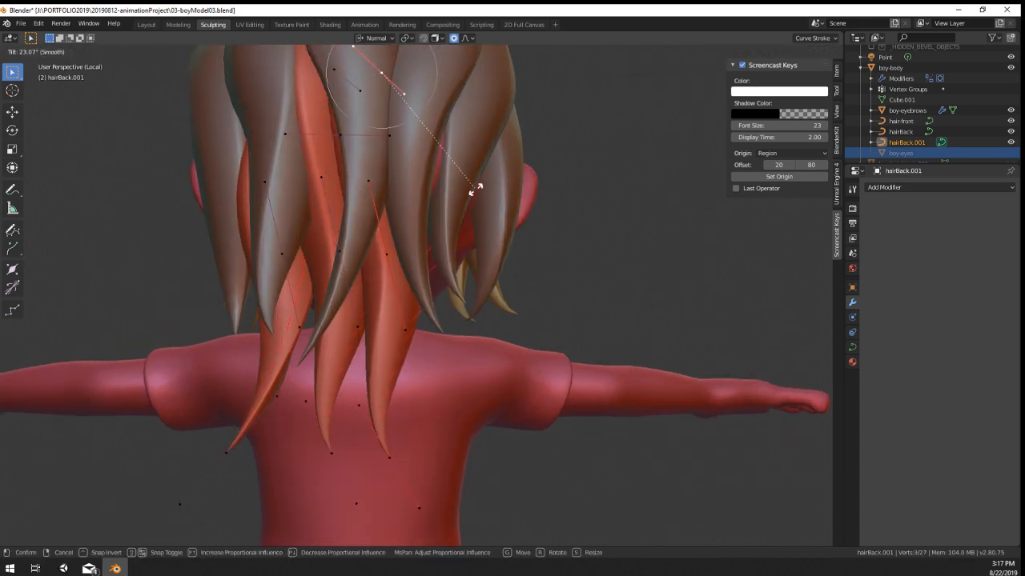
{"action": "left_click", "coordinate": [354, 68]}
{"action": "left_click", "coordinate": [387, 255]}
{"action": "key", "text": "ctrl+t"}
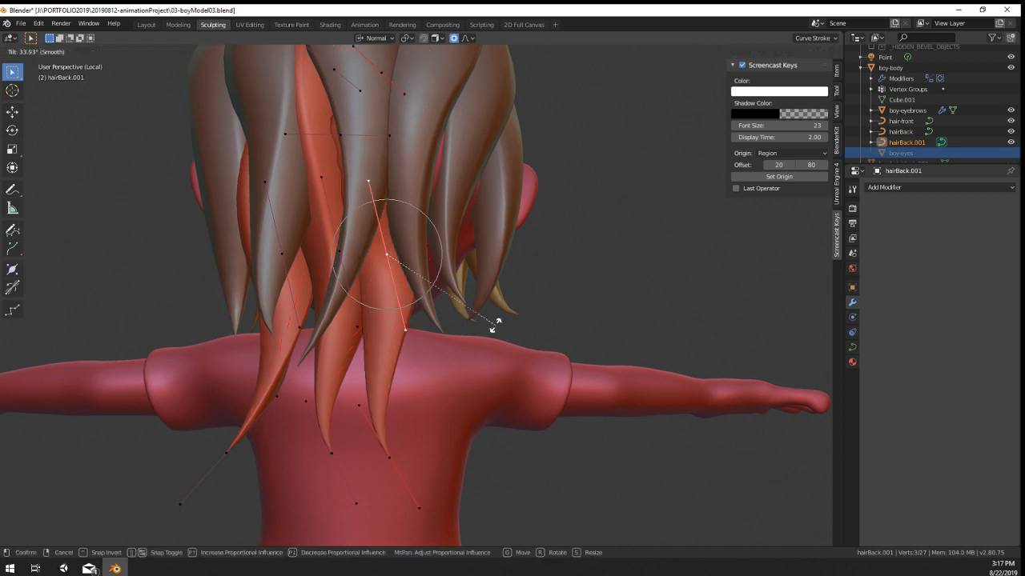
{"action": "left_click", "coordinate": [439, 144]}
{"action": "scroll", "coordinate": [406, 103], "scroll_direction": "down", "scroll_amount": 2}
{"action": "scroll", "coordinate": [405, 124], "scroll_direction": "up", "scroll_amount": 1}
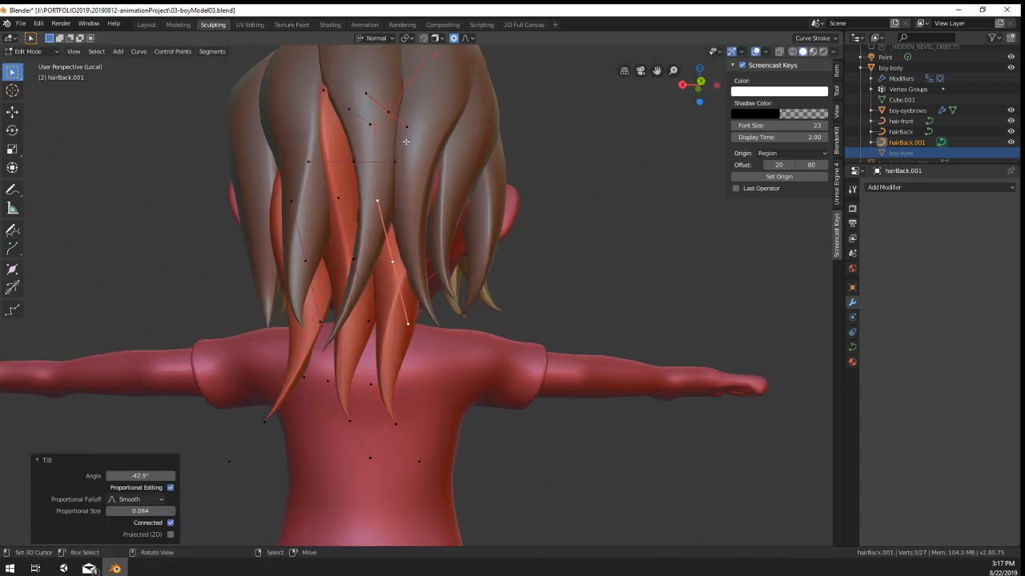
{"action": "key", "text": "ctrl+z"}
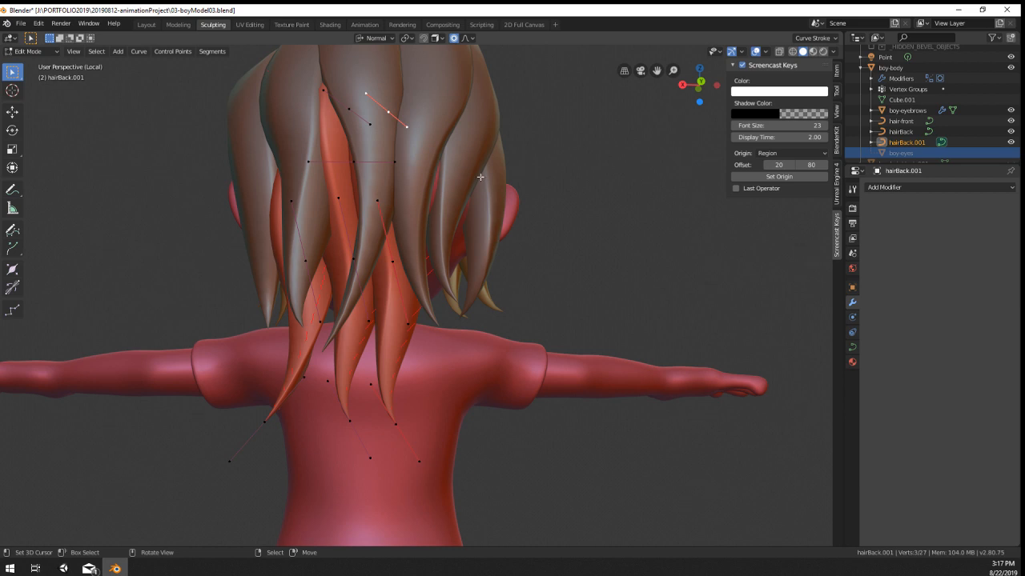
Step: Rotate the third strand's root control point about 20° around the global Z axis and shift it slightly under the upper hair
{"action": "middle_click_drag", "start_coordinate": [480, 177], "coordinate": [486, 208]}
{"action": "key", "text": "r"}
{"action": "key", "text": "z"}
{"action": "right_click", "coordinate": [453, 93]}
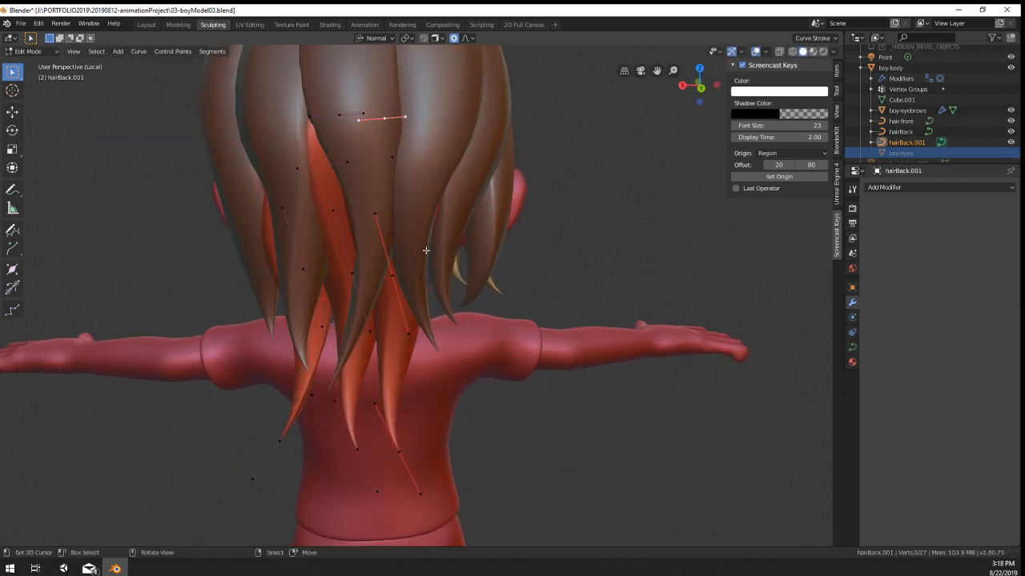
{"action": "key", "text": "r"}
{"action": "key", "text": "z"}
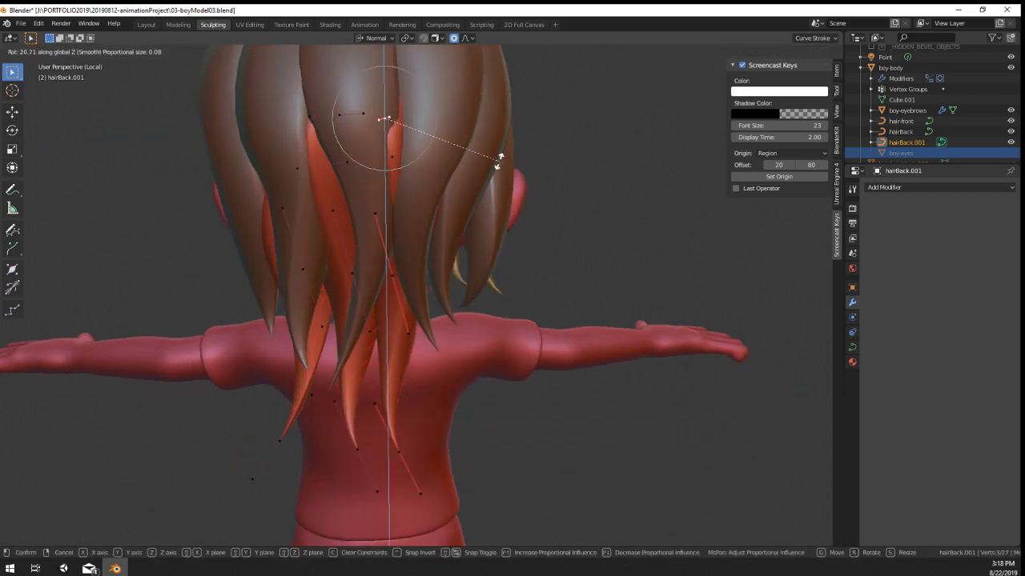
{"action": "left_click", "coordinate": [498, 164]}
{"action": "mouse_move", "coordinate": [494, 183]}
{"action": "middle_mouse_down"}
{"action": "mouse_move", "coordinate": [439, 160]}
{"action": "mouse_move", "coordinate": [509, 193]}
{"action": "middle_mouse_up"}
{"action": "key", "text": "g"}
{"action": "left_click", "coordinate": [448, 152]}
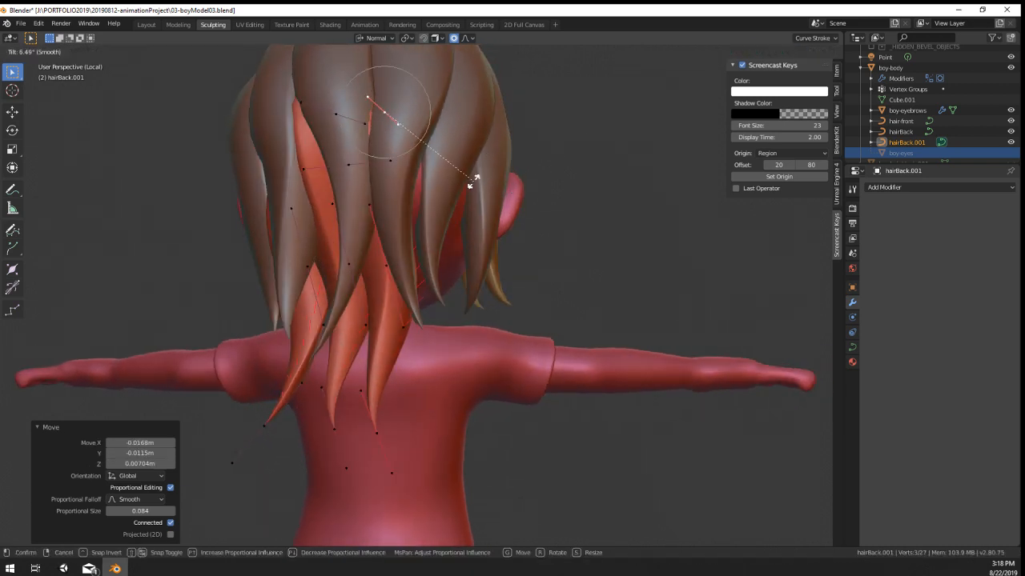
Step: Tilt the third strand's root control point and tilt its middle control point by 11.5°
{"action": "left_click", "coordinate": [440, 170]}
{"action": "right_click", "coordinate": [390, 263]}
{"action": "middle_click_drag", "start_coordinate": [421, 260], "coordinate": [487, 285]}
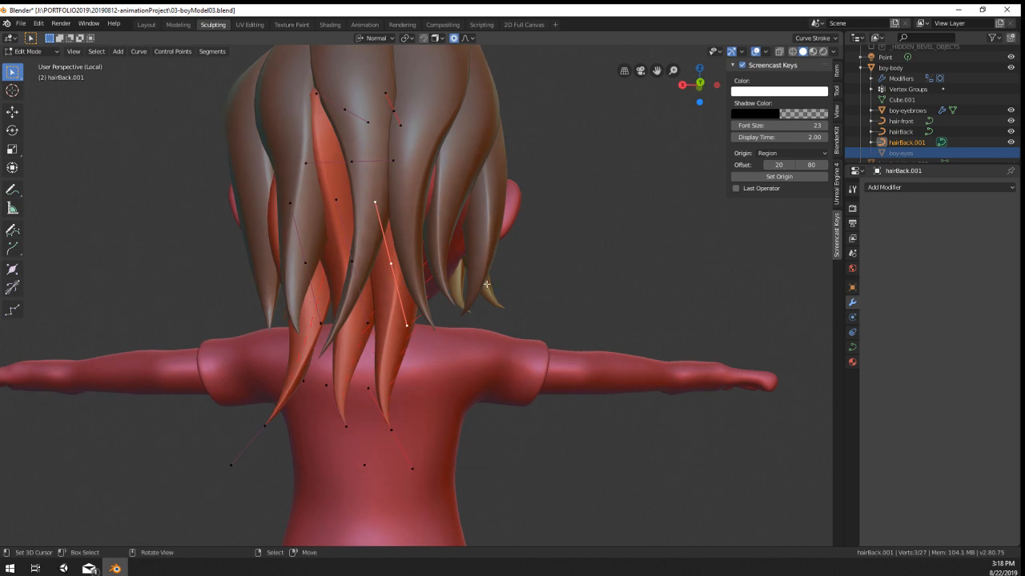
{"action": "left_click", "coordinate": [472, 308]}
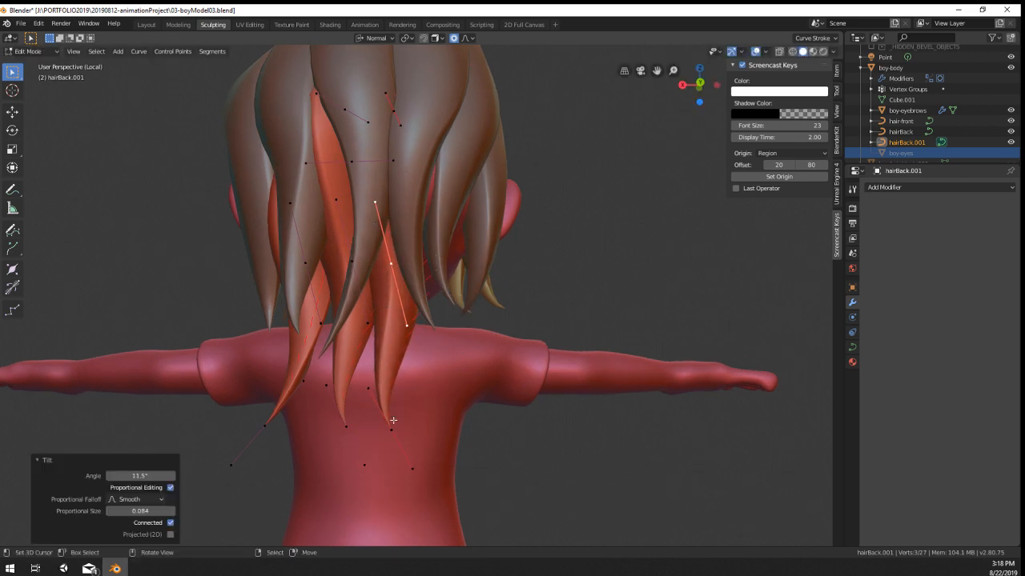
Step: Tilt the third strand's tip control point about 74°, rotate it about 77°, and lower it about 0.05 m
{"action": "right_click", "coordinate": [390, 430]}
{"action": "left_click", "coordinate": [362, 278]}
{"action": "key", "text": "r"}
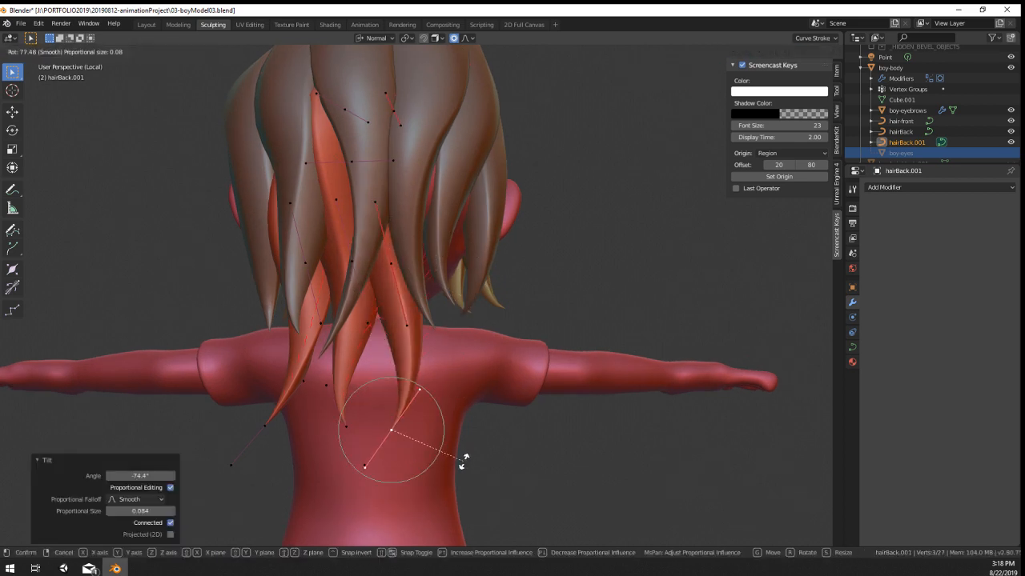
{"action": "left_click", "coordinate": [460, 457]}
{"action": "key", "text": "g"}
{"action": "left_click", "coordinate": [450, 450]}
{"action": "key", "text": "g"}
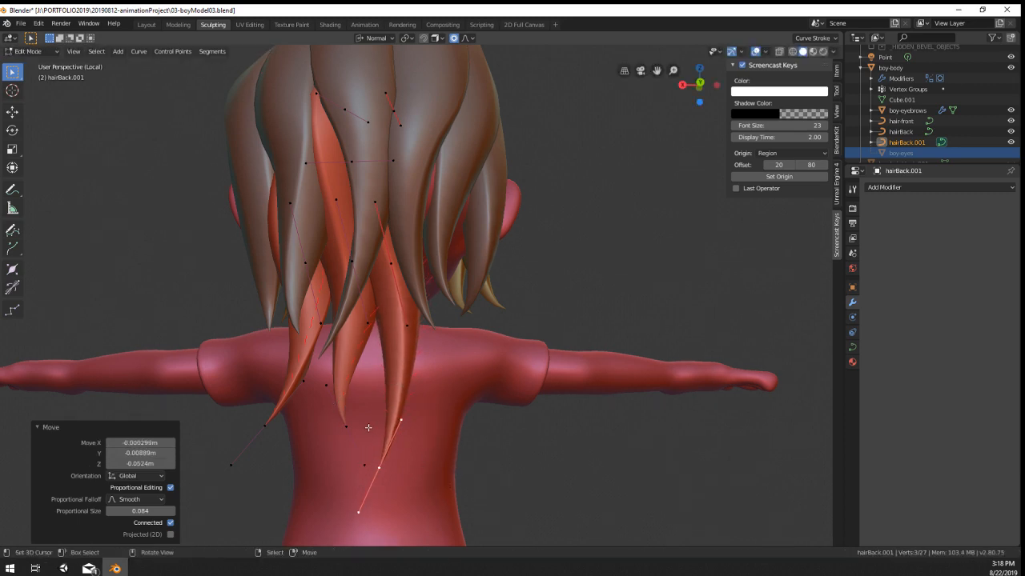
Step: Rotate the tip control point of the first strand, on the character's left, by 44.6° and scale its handles
{"action": "right_click_drag", "start_coordinate": [347, 427], "coordinate": [366, 443]}
{"action": "right_click_drag", "start_coordinate": [267, 425], "coordinate": [286, 433]}
{"action": "middle_click_drag", "start_coordinate": [287, 432], "coordinate": [433, 418]}
{"action": "key", "text": "g"}
{"action": "key", "text": "r"}
{"action": "left_click", "coordinate": [453, 482]}
{"action": "middle_click_drag", "start_coordinate": [453, 481], "coordinate": [535, 455]}
{"action": "key", "text": "s"}
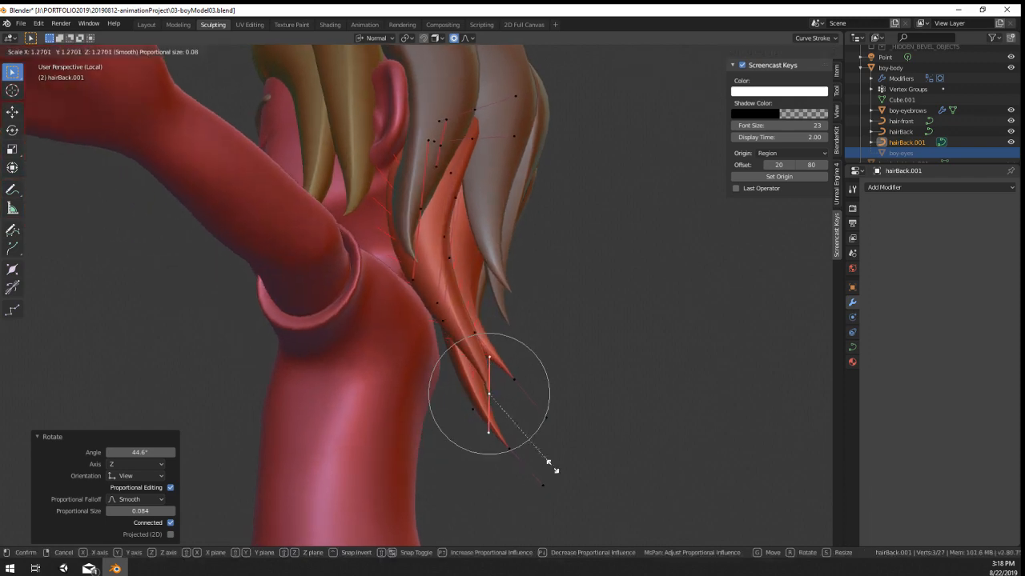
{"action": "left_click", "coordinate": [433, 538]}
Step: Move the first strand's tip control point about 0.05 m toward the body, scale its handles, and rotate it 55.2°
{"action": "key", "text": "g"}
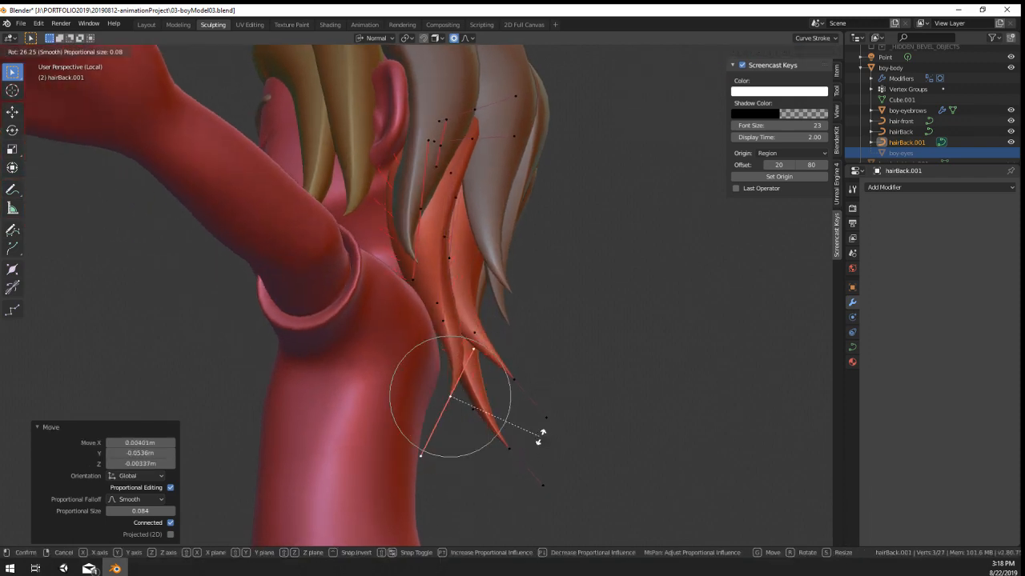
{"action": "left_click", "coordinate": [528, 445]}
{"action": "key", "text": "s"}
{"action": "left_click", "coordinate": [570, 381]}
{"action": "middle_click_drag", "start_coordinate": [570, 382], "coordinate": [426, 372]}
{"action": "left_click", "coordinate": [428, 385]}
{"action": "key", "text": "r"}
{"action": "left_click", "coordinate": [328, 246]}
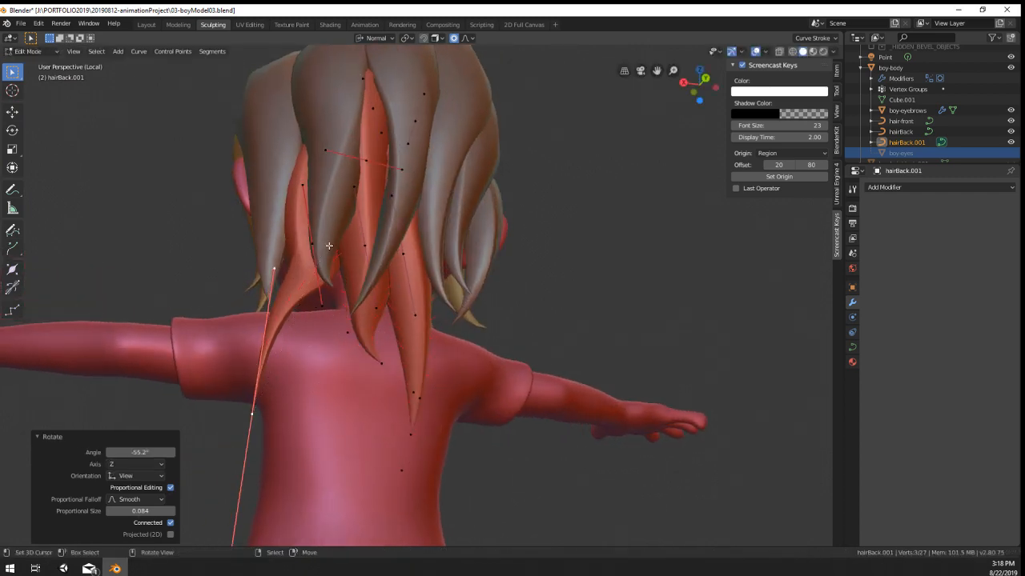
Step: Reposition the first strand's tip control point against the back, rotating it 18.4° and scaling its handles by 1.252
{"action": "middle_click_drag", "start_coordinate": [328, 246], "coordinate": [481, 261]}
{"action": "left_click", "coordinate": [536, 369]}
{"action": "middle_click_drag", "start_coordinate": [536, 369], "coordinate": [599, 360]}
{"action": "key", "text": "g"}
{"action": "left_click", "coordinate": [497, 357]}
{"action": "key", "text": "r"}
{"action": "left_click", "coordinate": [582, 402]}
{"action": "key", "text": "g"}
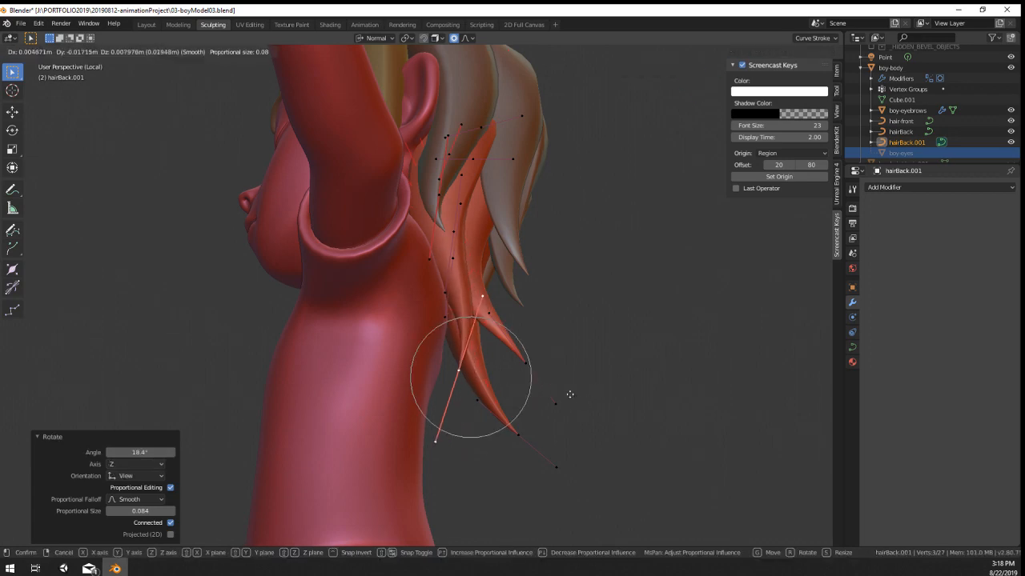
{"action": "left_click", "coordinate": [563, 393]}
{"action": "middle_click_drag", "start_coordinate": [563, 393], "coordinate": [555, 421]}
{"action": "key", "text": "s"}
{"action": "left_click", "coordinate": [608, 358]}
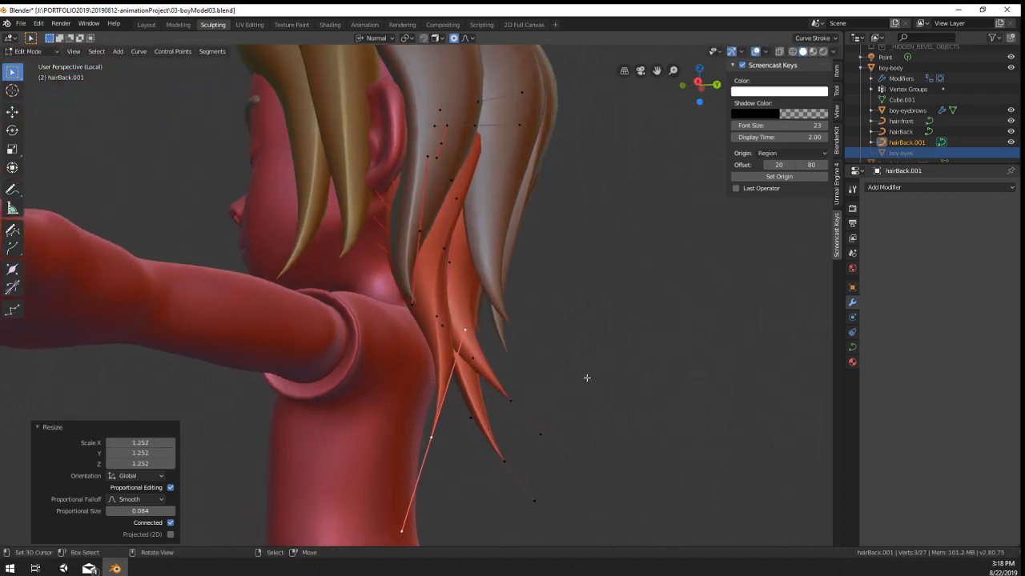
Step: Rotate the second strand's tip control point about 31° and move it toward the back of the body
{"action": "middle_click_drag", "start_coordinate": [588, 373], "coordinate": [606, 381]}
{"action": "key", "text": "r"}
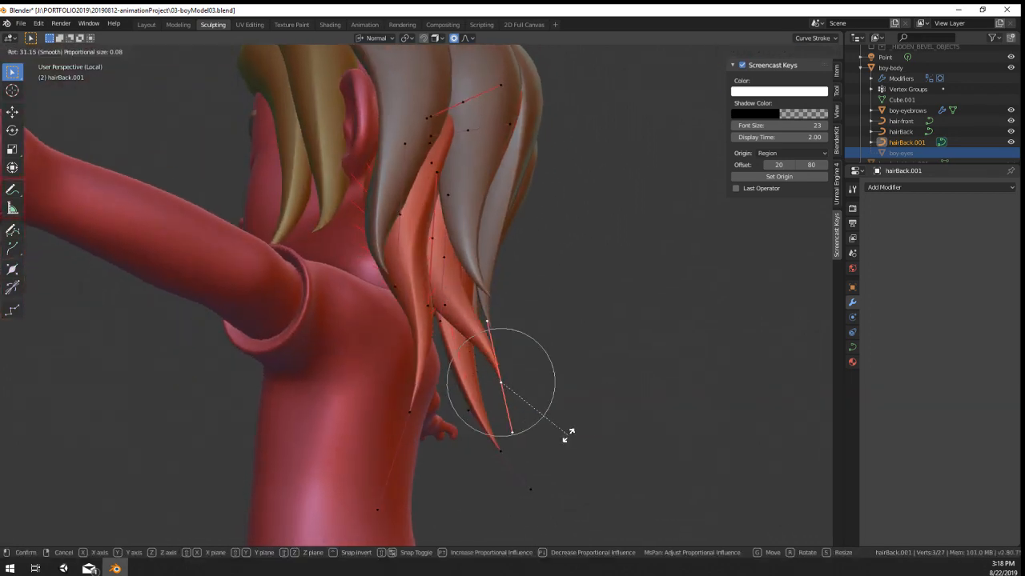
{"action": "left_click", "coordinate": [556, 446]}
{"action": "key", "text": "g"}
{"action": "left_click", "coordinate": [512, 461]}
Step: Move the third strand's tip control point closer to the back so the long end hangs down along the body
{"action": "middle_click_drag", "start_coordinate": [513, 462], "coordinate": [407, 449]}
{"action": "key", "text": "g"}
{"action": "left_click", "coordinate": [524, 445]}
{"action": "key", "text": "Tab"}
{"action": "key", "text": "Tab"}
{"action": "left_click", "coordinate": [461, 439]}
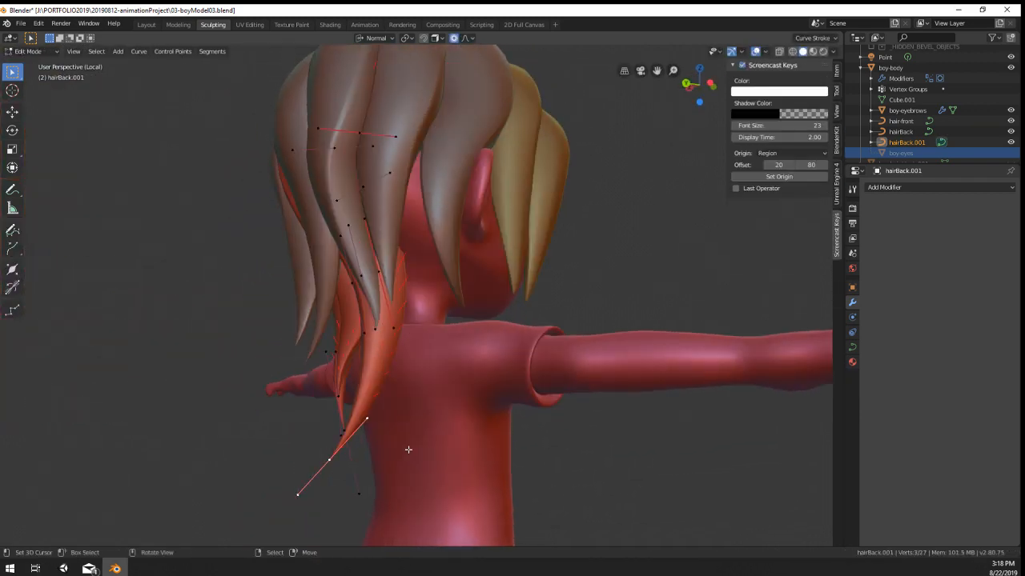
{"action": "key", "text": "g"}
{"action": "left_click", "coordinate": [446, 426]}
{"action": "left_click", "coordinate": [460, 337]}
{"action": "middle_click_drag", "start_coordinate": [460, 337], "coordinate": [509, 327]}
{"action": "key", "text": "g"}
{"action": "left_click", "coordinate": [390, 357]}
{"action": "key", "text": "Tab"}
{"action": "scroll", "coordinate": [392, 359], "scroll_direction": "down", "scroll_amount": 3}
{"action": "scroll", "coordinate": [510, 328], "scroll_direction": "up", "scroll_amount": 4}
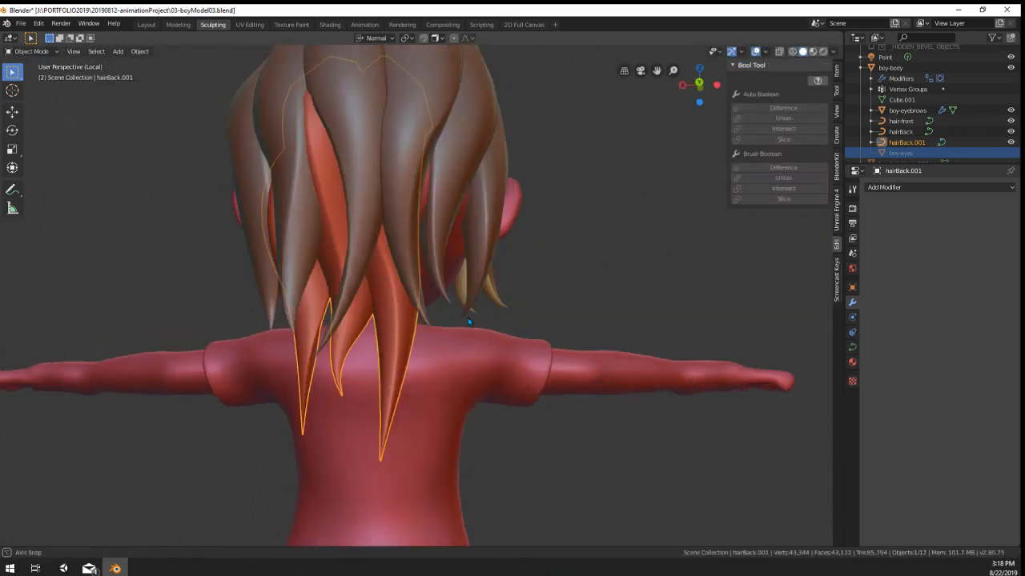
Step: Duplicate the whole third strand toward the character's right side and rotate the copy 56.7° around the global Z axis
{"action": "key", "text": "Tab"}
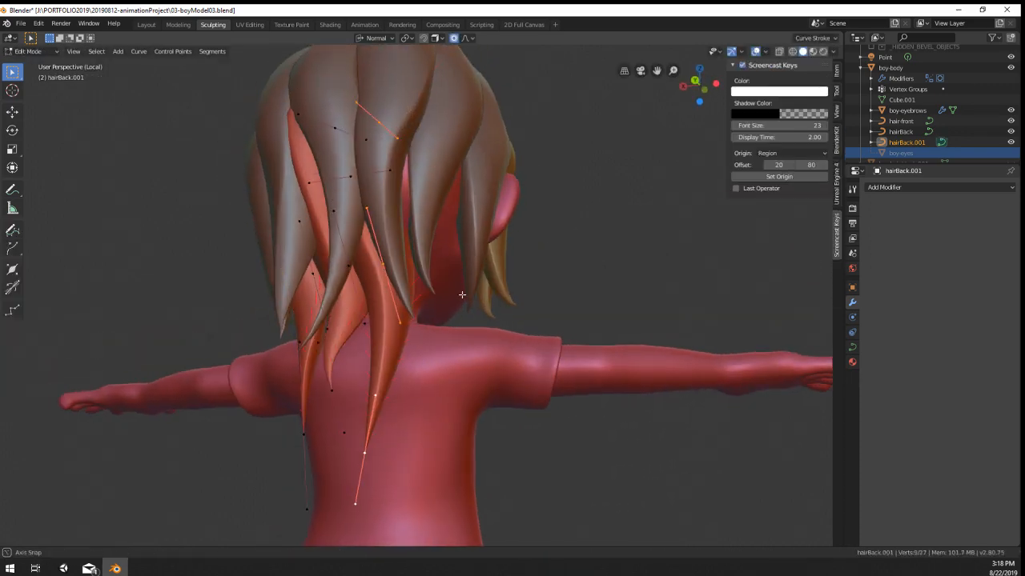
{"action": "middle_click_drag", "start_coordinate": [460, 294], "coordinate": [560, 256]}
{"action": "left_click", "coordinate": [511, 269]}
{"action": "key", "text": "r"}
{"action": "key", "text": "z"}
{"action": "key", "text": "z"}
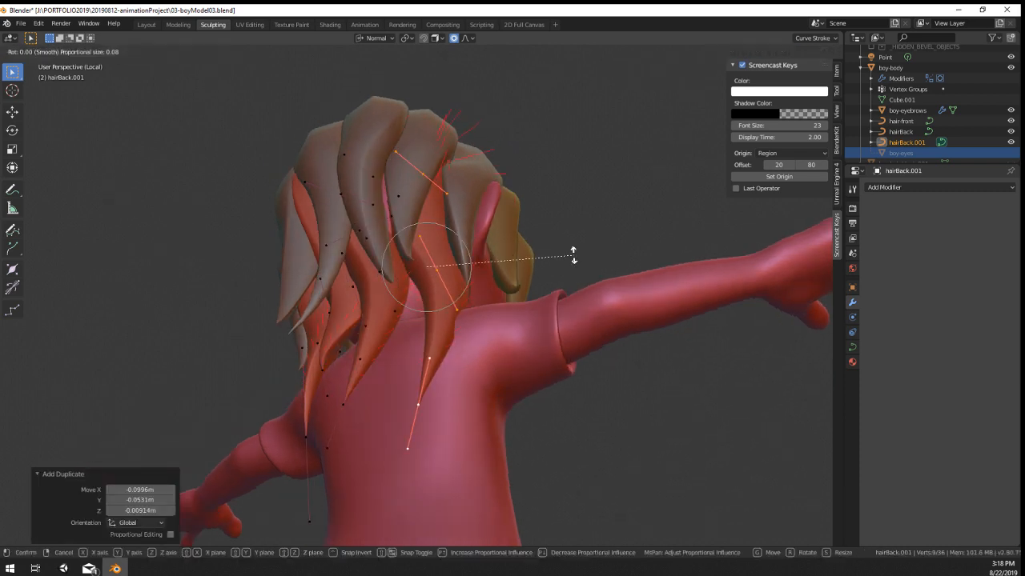
{"action": "left_click", "coordinate": [492, 324]}
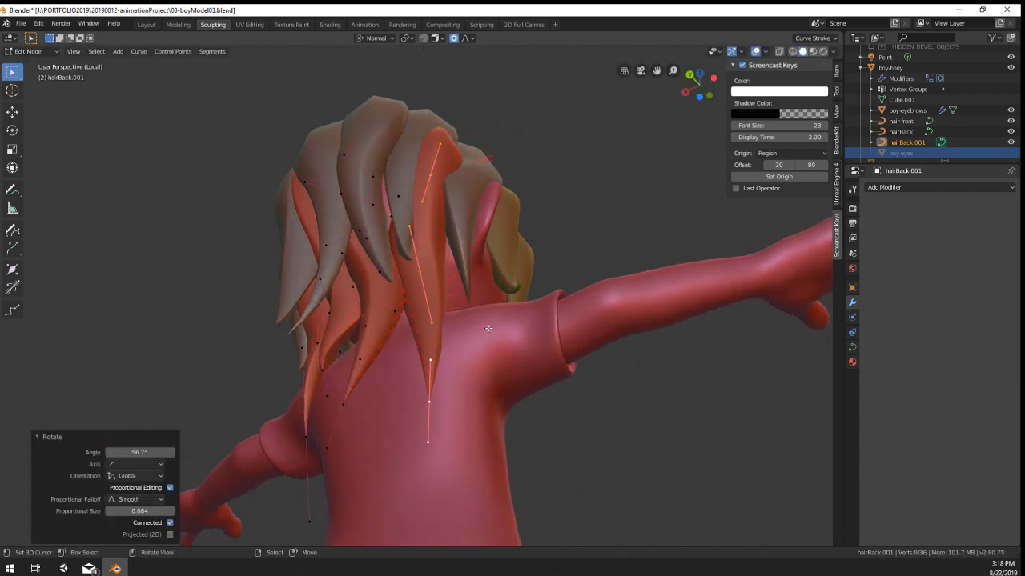
Step: Move the fourth strand's root and middle control points in under the upper hair behind the character's right ear
{"action": "middle_click_drag", "start_coordinate": [492, 324], "coordinate": [422, 363]}
{"action": "right_click", "coordinate": [405, 121]}
{"action": "middle_click_drag", "start_coordinate": [406, 121], "coordinate": [489, 100]}
{"action": "key", "text": "g"}
{"action": "left_click", "coordinate": [371, 152]}
{"action": "right_click", "coordinate": [425, 270]}
{"action": "middle_click_drag", "start_coordinate": [425, 270], "coordinate": [503, 284]}
{"action": "key", "text": "g"}
{"action": "left_click", "coordinate": [409, 271]}
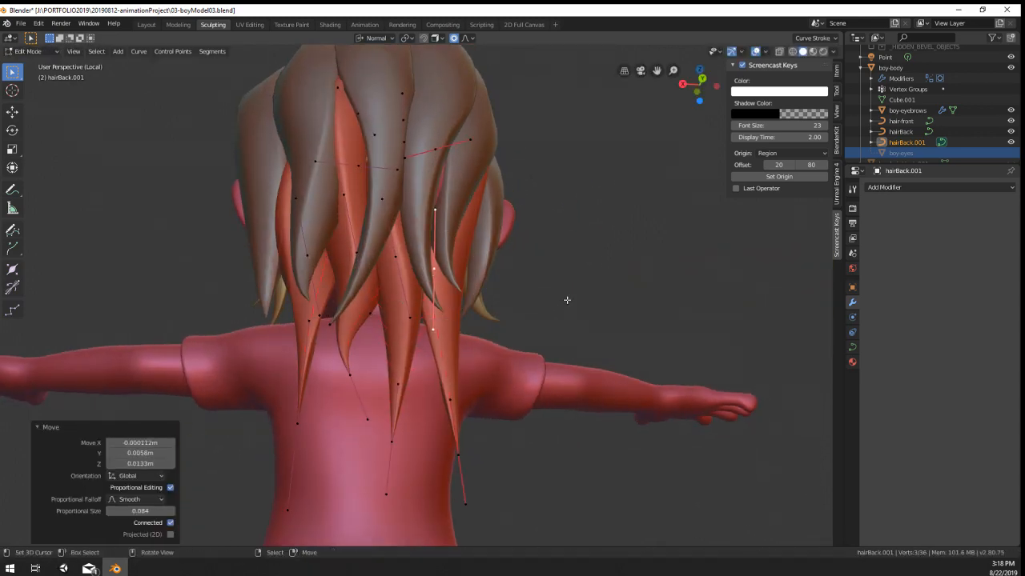
Step: Raise the fourth strand's tip control point, rotate it 32.6° outward, and reposition it close to the back
{"action": "right_click", "coordinate": [450, 446]}
{"action": "key", "text": "g"}
{"action": "left_click", "coordinate": [453, 390]}
{"action": "key", "text": "r"}
{"action": "left_click", "coordinate": [516, 361]}
{"action": "key", "text": "g"}
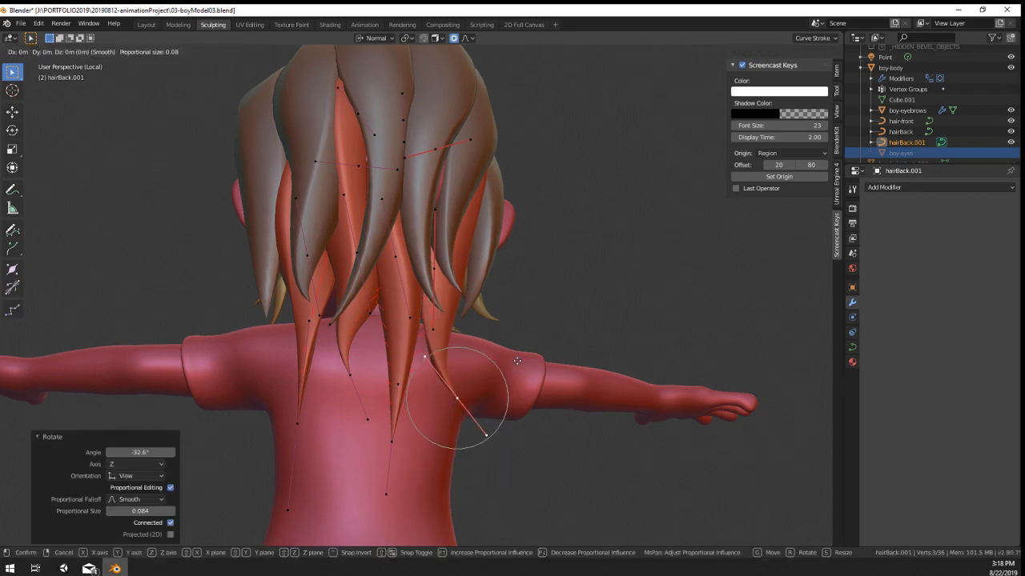
{"action": "right_click", "coordinate": [517, 361]}
{"action": "middle_click_drag", "start_coordinate": [517, 362], "coordinate": [346, 385]}
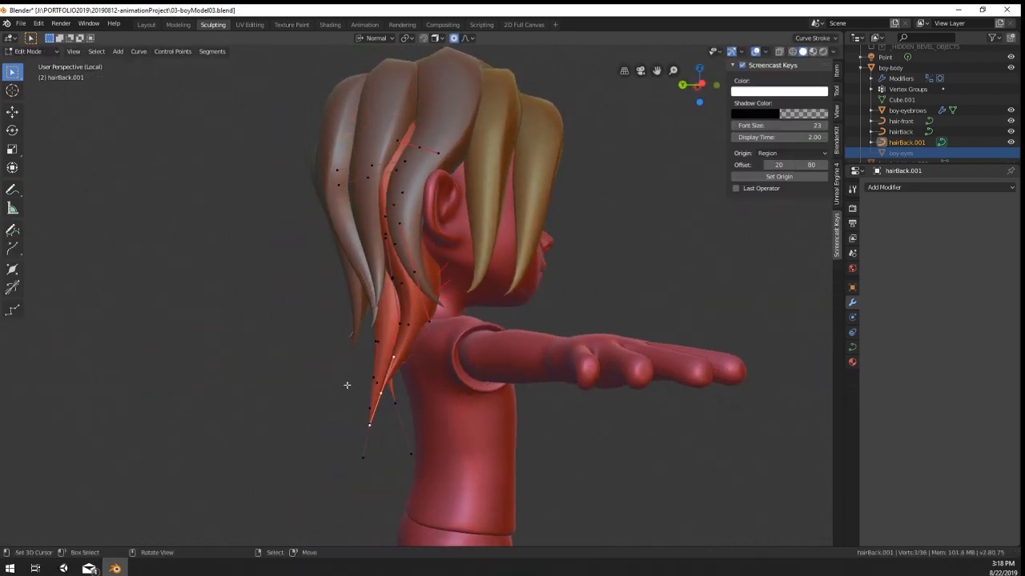
{"action": "left_click", "coordinate": [448, 387]}
Step: Move the fourth strand's middle control point toward the neck and scale its handles by 0.692
{"action": "right_click", "coordinate": [441, 301]}
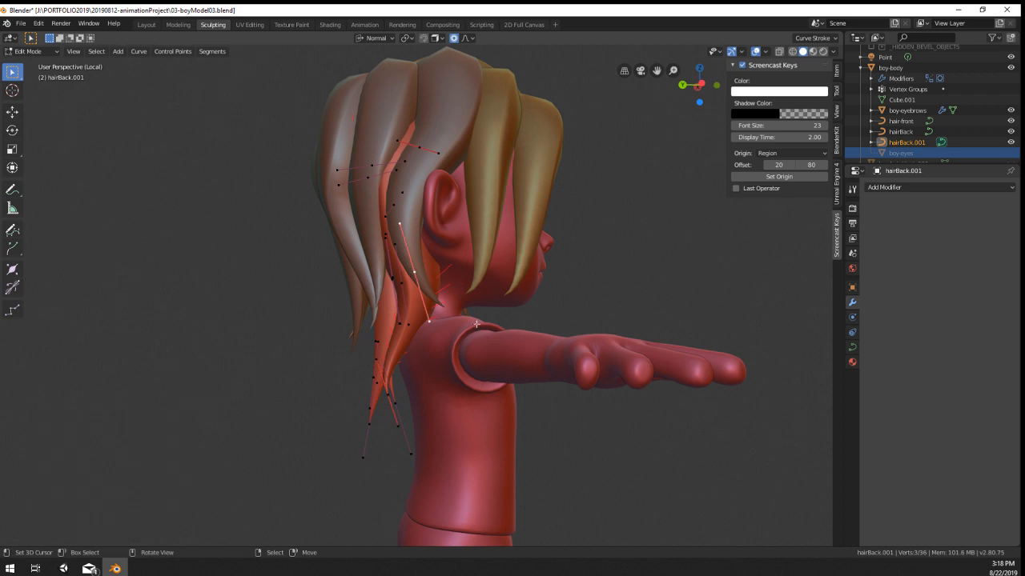
{"action": "key", "text": "g"}
{"action": "left_click", "coordinate": [463, 312]}
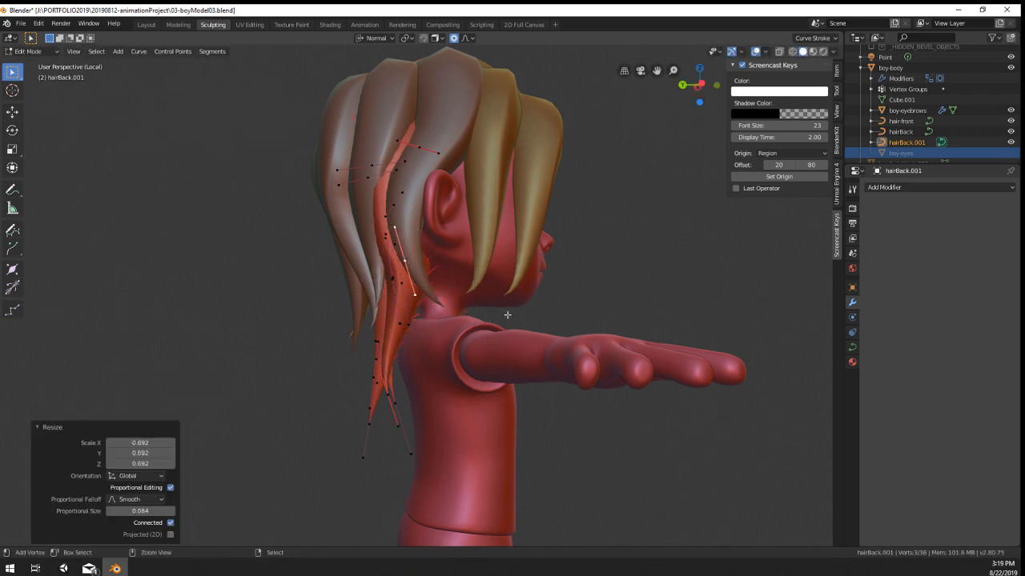
{"action": "right_click", "coordinate": [479, 313]}
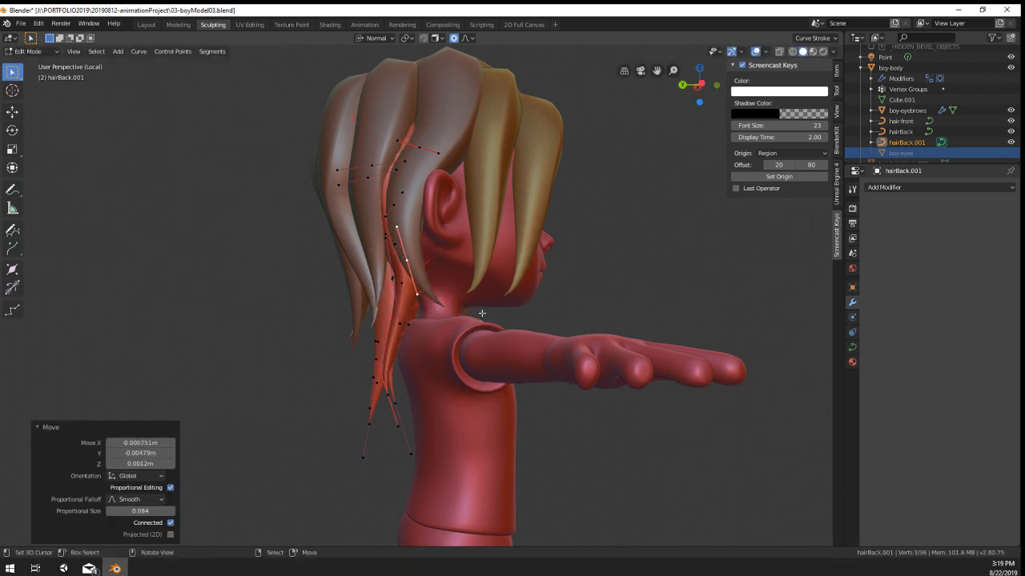
Step: Adjust the fourth strand's radius at its root control point and move the root under the upper hair
{"action": "right_click", "coordinate": [417, 156]}
{"action": "key", "text": "alt+s"}
{"action": "left_click", "coordinate": [544, 250]}
{"action": "key", "text": "g"}
{"action": "mouse_move", "coordinate": [544, 249]}
{"action": "middle_mouse_down"}
{"action": "mouse_move", "coordinate": [472, 244]}
{"action": "mouse_move", "coordinate": [570, 274]}
{"action": "mouse_move", "coordinate": [546, 245]}
{"action": "middle_mouse_up"}
{"action": "left_click", "coordinate": [492, 249]}
Step: Fine-tune the fourth strand by moving its middle and tip control points outward, and leave Edit Mode
{"action": "right_click", "coordinate": [414, 258]}
{"action": "middle_click_drag", "start_coordinate": [419, 255], "coordinate": [468, 222]}
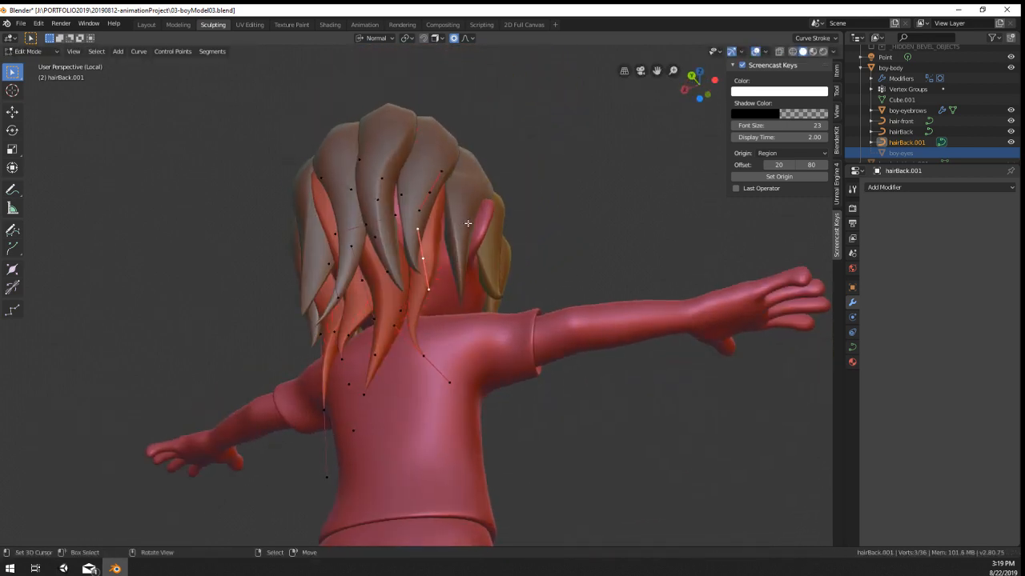
{"action": "key", "text": "g"}
{"action": "left_click", "coordinate": [473, 238]}
{"action": "right_click", "coordinate": [424, 355]}
{"action": "middle_click_drag", "start_coordinate": [424, 354], "coordinate": [432, 393]}
{"action": "key", "text": "g"}
{"action": "left_click", "coordinate": [466, 395]}
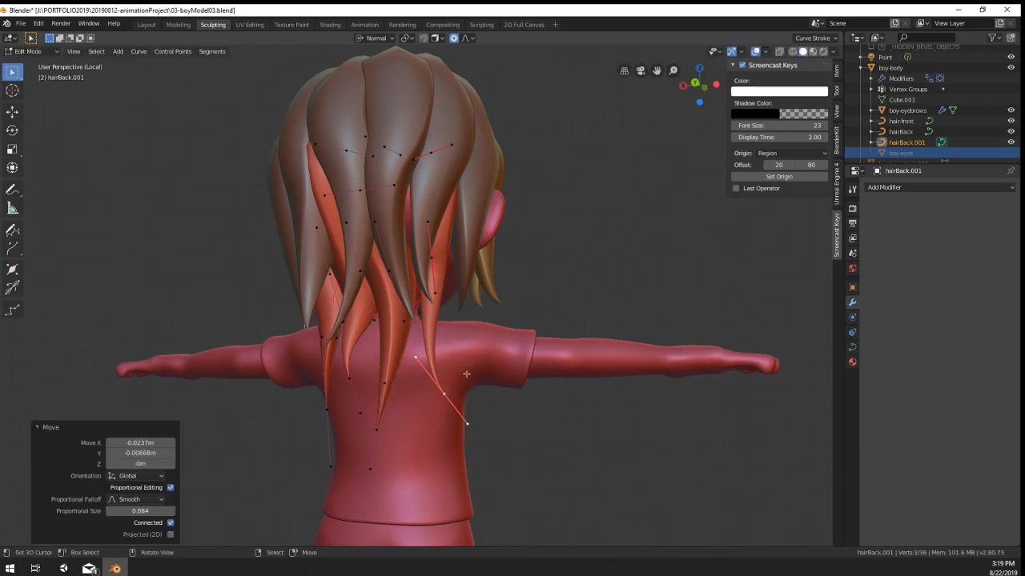
{"action": "middle_click_drag", "start_coordinate": [457, 276], "coordinate": [589, 359]}
{"action": "key", "text": "Tab"}
{"action": "scroll", "coordinate": [433, 289], "scroll_direction": "down", "scroll_amount": 4}
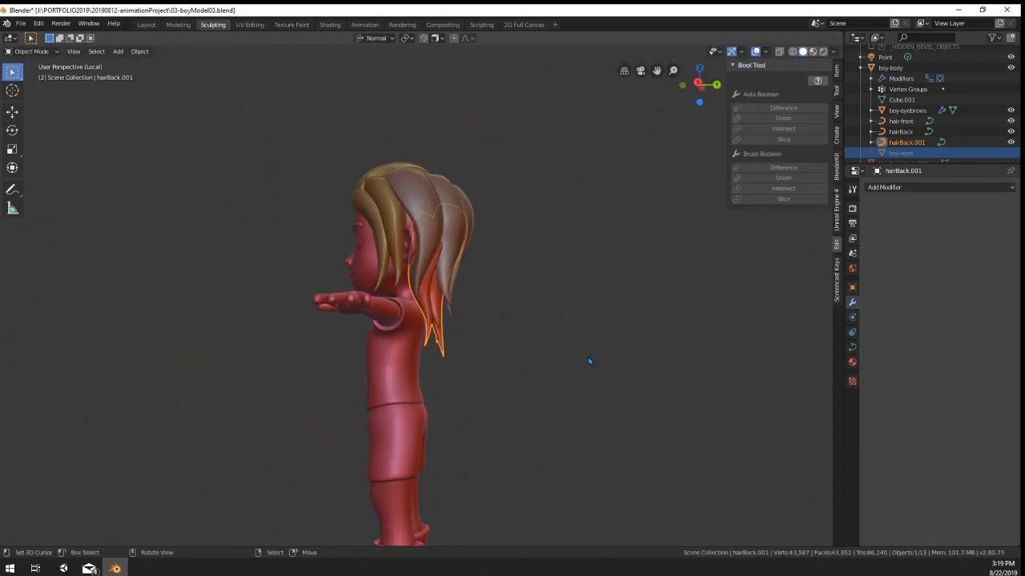
Step: Examine the boy's head, front hair and lower back strands from several sides
{"action": "right_click", "coordinate": [405, 510]}
{"action": "middle_click_drag", "start_coordinate": [449, 473], "coordinate": [612, 385]}
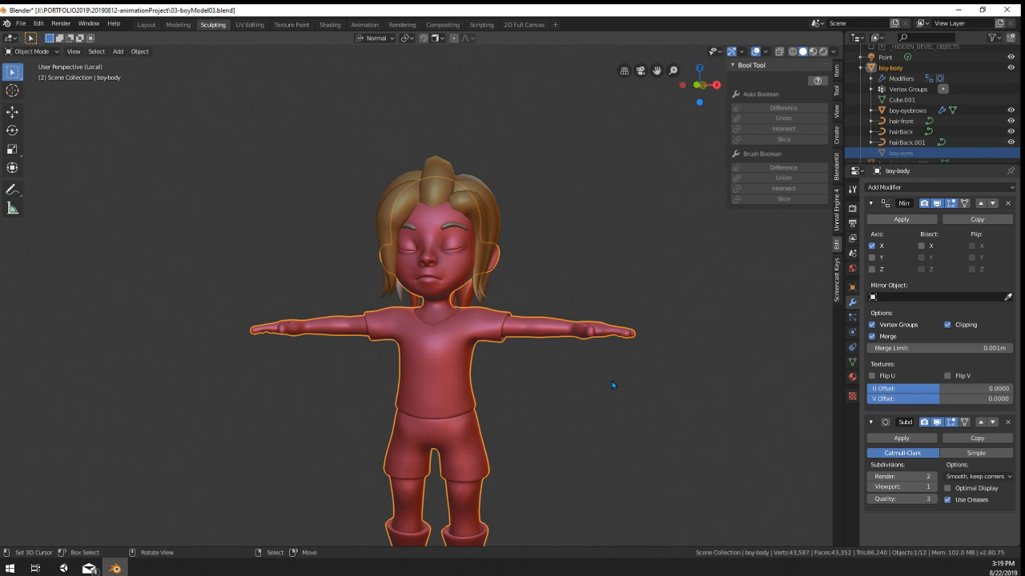
{"action": "scroll", "coordinate": [388, 382], "scroll_direction": "down", "scroll_amount": 6}
{"action": "left_click", "coordinate": [479, 274]}
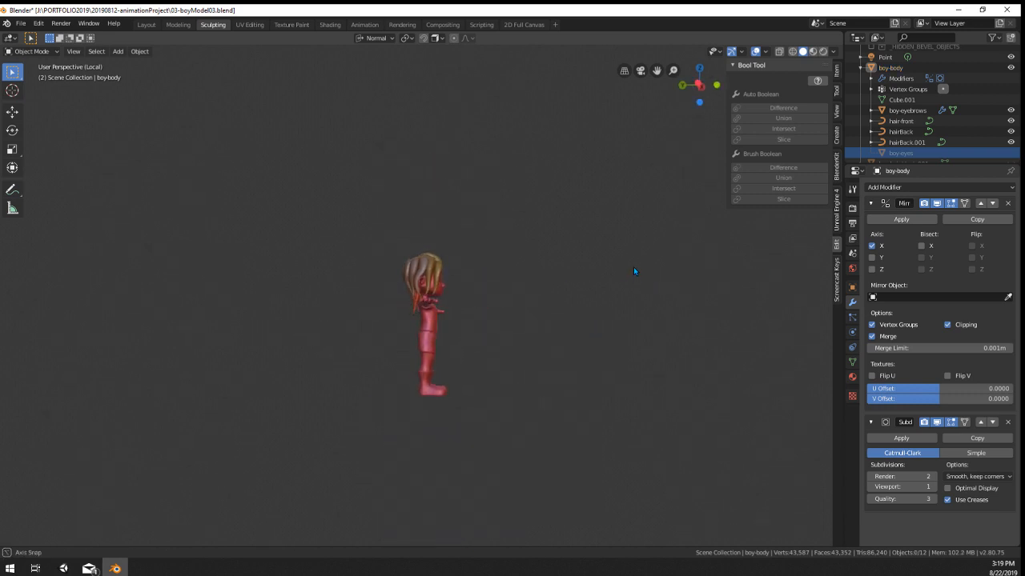
{"action": "scroll", "coordinate": [634, 265], "scroll_direction": "up", "scroll_amount": 4}
{"action": "middle_click_drag", "start_coordinate": [480, 299], "coordinate": [754, 314]}
{"action": "scroll", "coordinate": [382, 298], "scroll_direction": "up", "scroll_amount": 2}
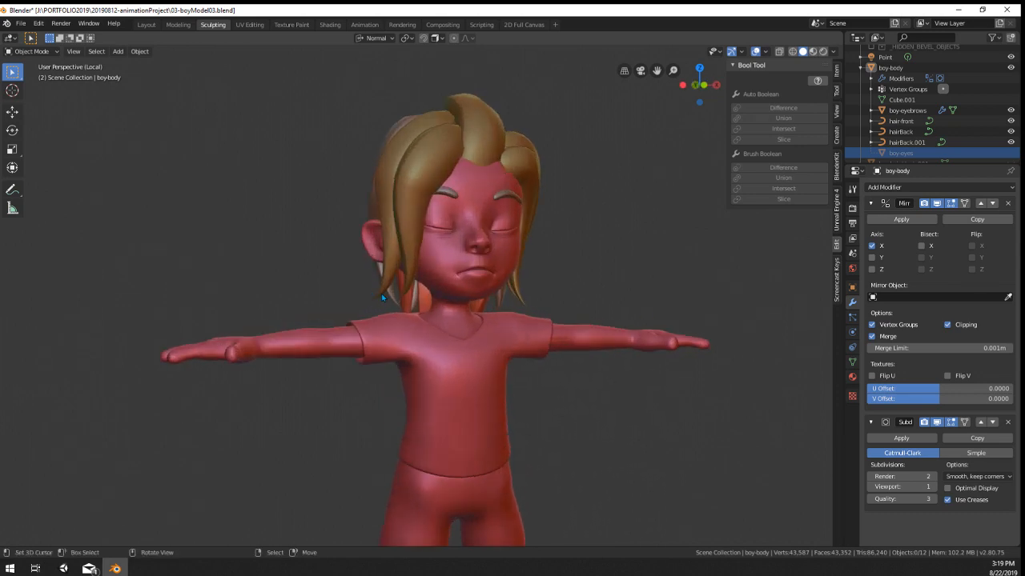
{"action": "left_click", "coordinate": [412, 250]}
{"action": "key", "text": "Tab"}
{"action": "mouse_move", "coordinate": [412, 249]}
{"action": "middle_mouse_down"}
{"action": "mouse_move", "coordinate": [466, 255]}
{"action": "mouse_move", "coordinate": [421, 245]}
{"action": "middle_mouse_up"}
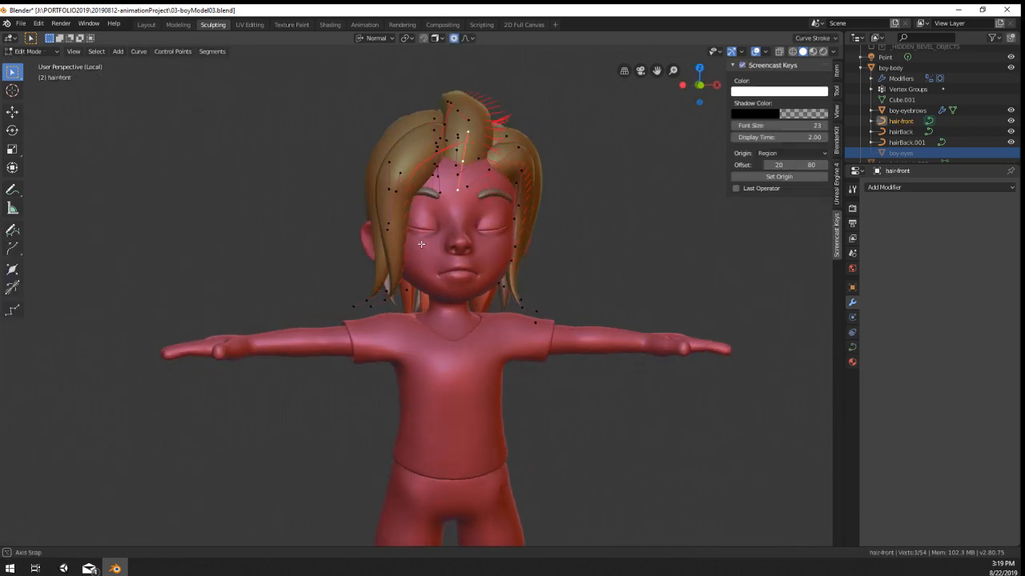
{"action": "key", "text": "Tab"}
{"action": "key", "text": "KP_Divide"}
{"action": "middle_click_drag", "start_coordinate": [601, 375], "coordinate": [503, 368]}
{"action": "right_click", "coordinate": [420, 390]}
{"action": "middle_click_drag", "start_coordinate": [419, 390], "coordinate": [553, 365]}
{"action": "scroll", "coordinate": [554, 365], "scroll_direction": "up", "scroll_amount": 3}
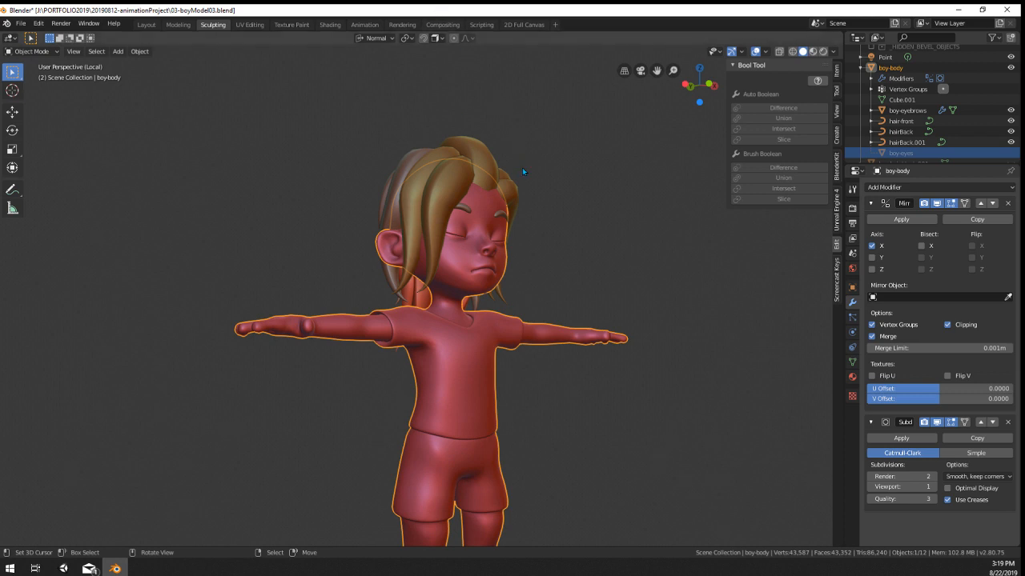
Step: Examine the body's proportions and torso mesh from the front and side, checking the shirt, shorts and legs
{"action": "scroll", "coordinate": [457, 181], "scroll_direction": "up", "scroll_amount": 1}
{"action": "middle_click_drag", "start_coordinate": [437, 205], "coordinate": [473, 210]}
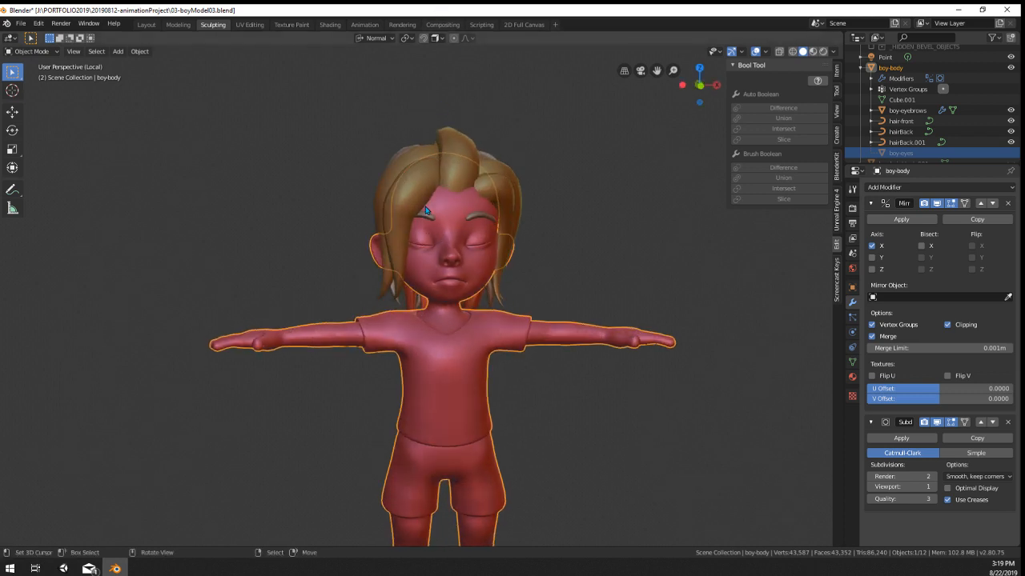
{"action": "scroll", "coordinate": [473, 209], "scroll_direction": "down", "scroll_amount": 1}
{"action": "scroll", "coordinate": [487, 352], "scroll_direction": "up", "scroll_amount": 2}
{"action": "middle_click_drag", "start_coordinate": [488, 352], "coordinate": [491, 255], "text": "shift"}
{"action": "scroll", "coordinate": [491, 255], "scroll_direction": "down", "scroll_amount": 1}
{"action": "scroll", "coordinate": [492, 256], "scroll_direction": "down", "scroll_amount": 1}
{"action": "middle_click_drag", "start_coordinate": [483, 312], "coordinate": [426, 336]}
{"action": "scroll", "coordinate": [425, 338], "scroll_direction": "up", "scroll_amount": 2}
{"action": "key", "text": "Tab"}
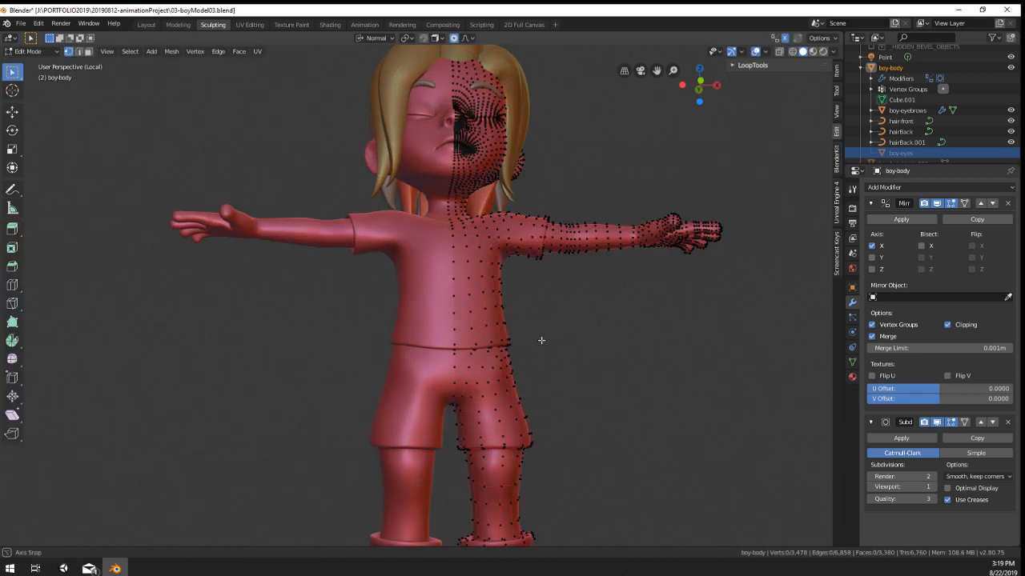
{"action": "middle_click_drag", "start_coordinate": [541, 341], "coordinate": [487, 304]}
{"action": "scroll", "coordinate": [487, 304], "scroll_direction": "up", "scroll_amount": 3}
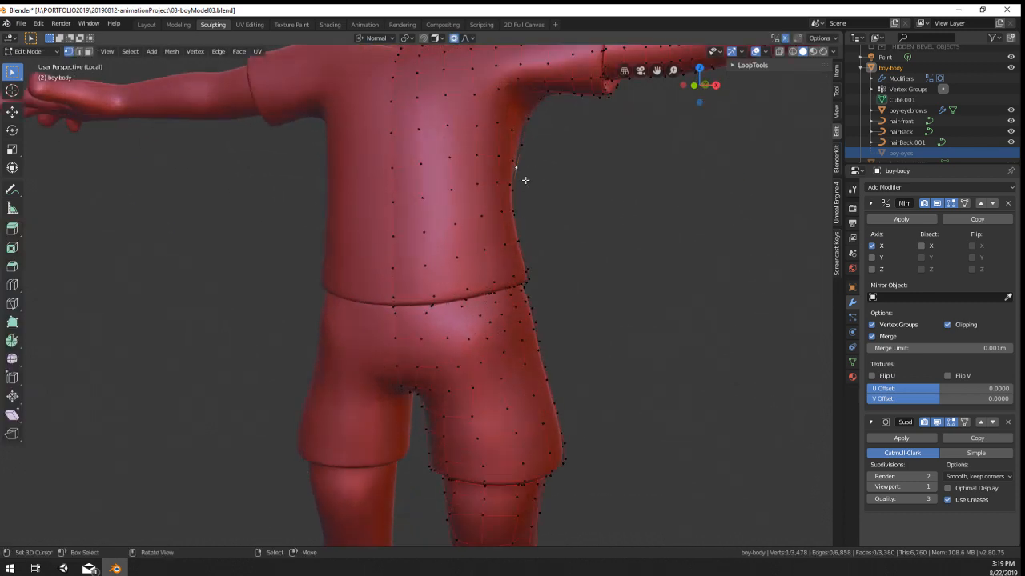
{"action": "left_click", "coordinate": [612, 221]}
{"action": "mouse_move", "coordinate": [614, 221]}
{"action": "middle_mouse_down"}
{"action": "mouse_move", "coordinate": [686, 227]}
{"action": "mouse_move", "coordinate": [602, 234]}
{"action": "middle_mouse_up"}
{"action": "left_click", "coordinate": [442, 247]}
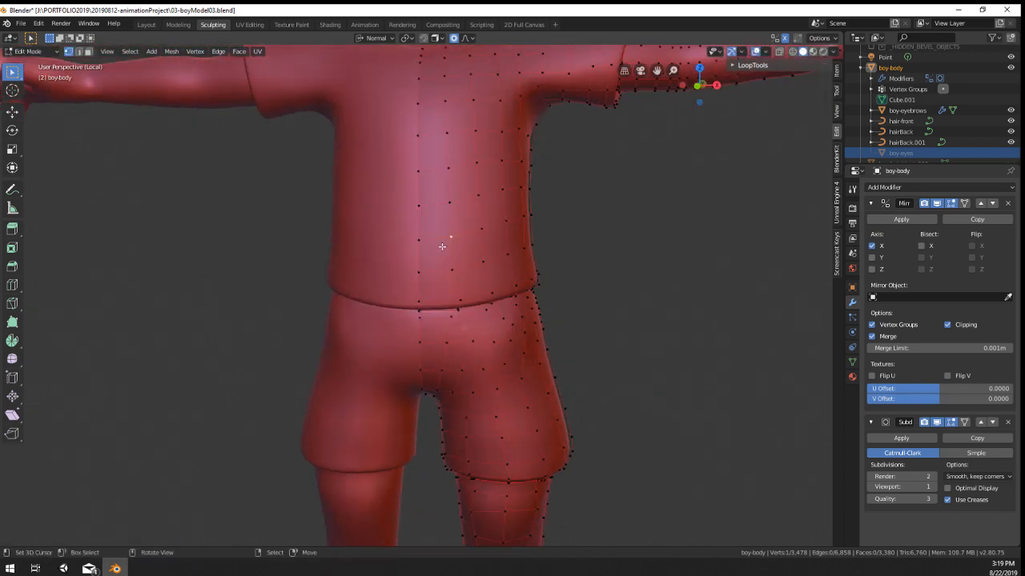
{"action": "middle_click_drag", "start_coordinate": [492, 269], "coordinate": [395, 289]}
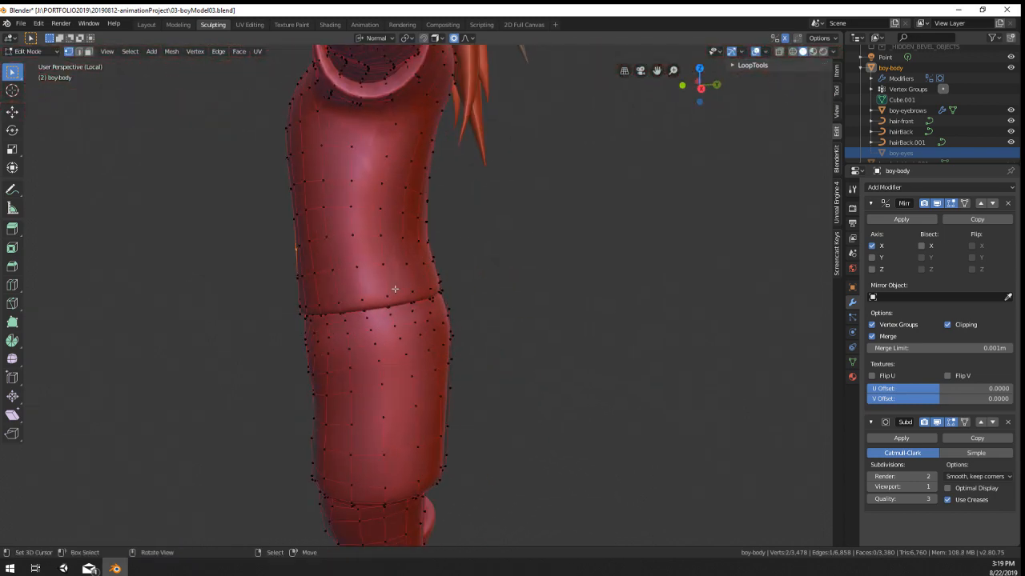
{"action": "left_click", "coordinate": [533, 307]}
{"action": "key", "text": "Tab"}
{"action": "scroll", "coordinate": [523, 311], "scroll_direction": "down", "scroll_amount": 4}
{"action": "middle_click_drag", "start_coordinate": [521, 313], "coordinate": [641, 311]}
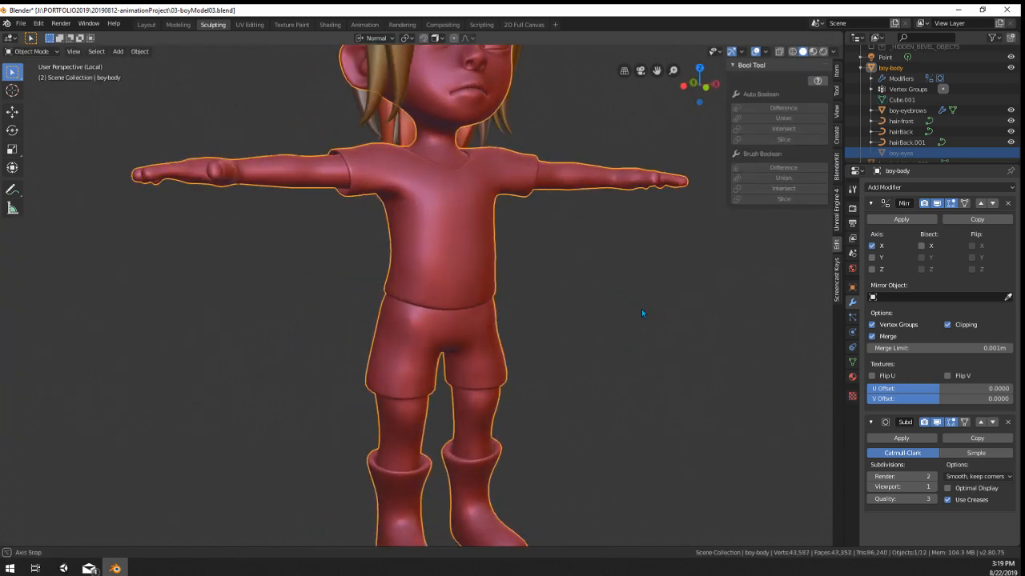
{"action": "scroll", "coordinate": [628, 313], "scroll_direction": "down", "scroll_amount": 1}
{"action": "scroll", "coordinate": [565, 314], "scroll_direction": "down", "scroll_amount": 3}
{"action": "scroll", "coordinate": [565, 314], "scroll_direction": "up", "scroll_amount": 2}
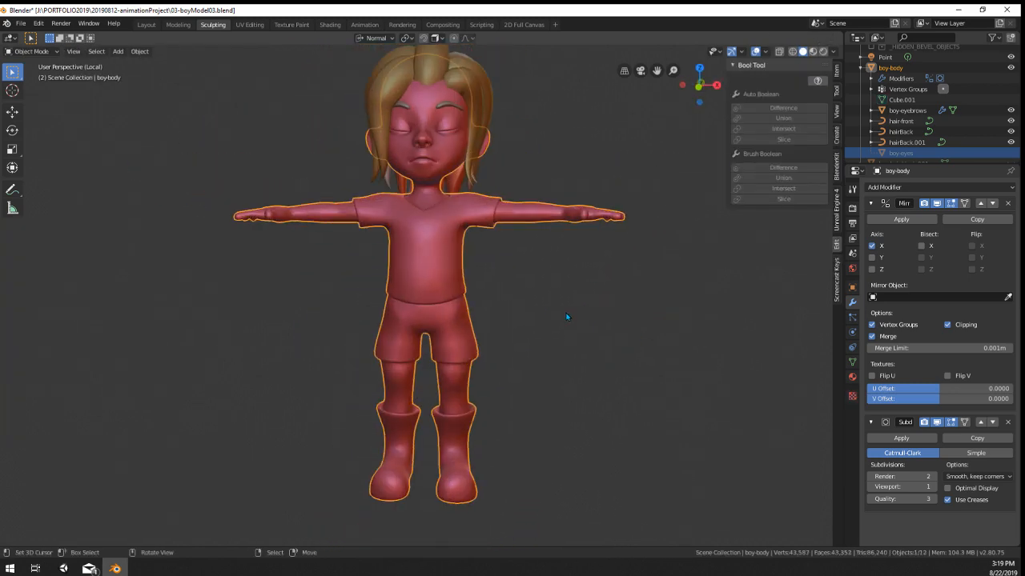
{"action": "middle_click_drag", "start_coordinate": [565, 314], "coordinate": [407, 328]}
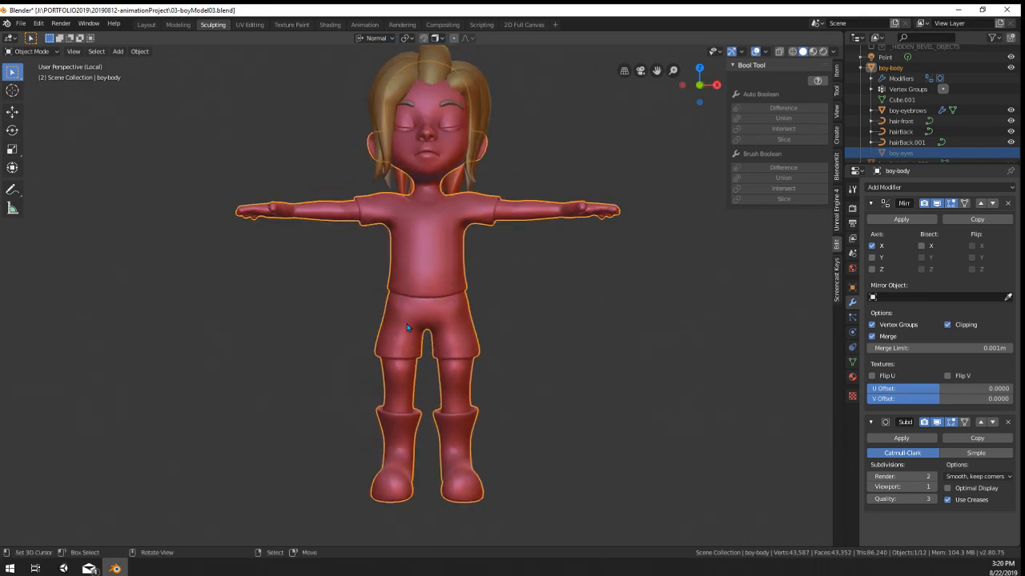
Step: Deselect the body, hide the viewport overlays and set the solid shading color to Material
{"action": "left_click", "coordinate": [513, 329]}
{"action": "scroll", "coordinate": [514, 330], "scroll_direction": "down", "scroll_amount": 2}
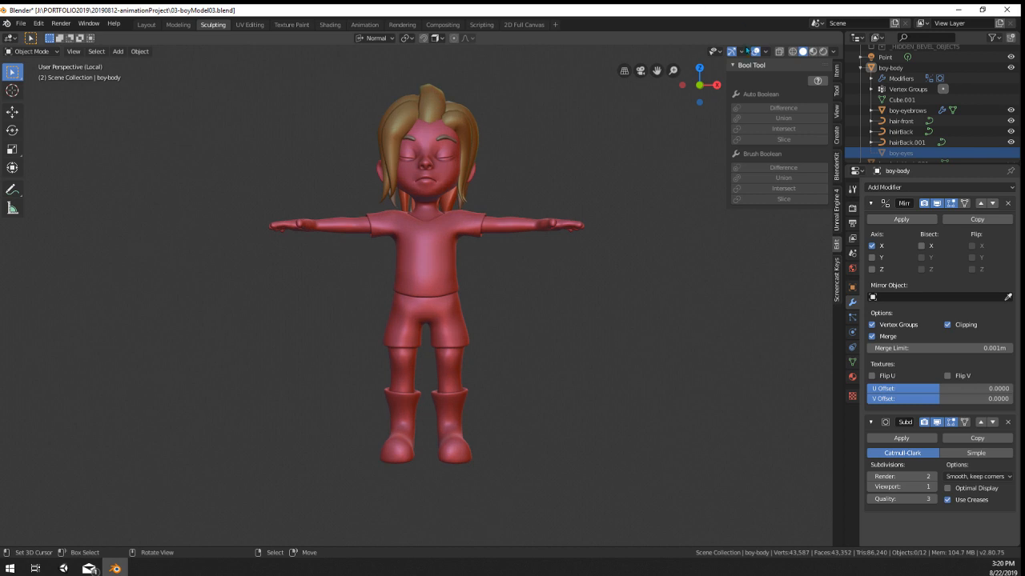
{"action": "left_click", "coordinate": [833, 52]}
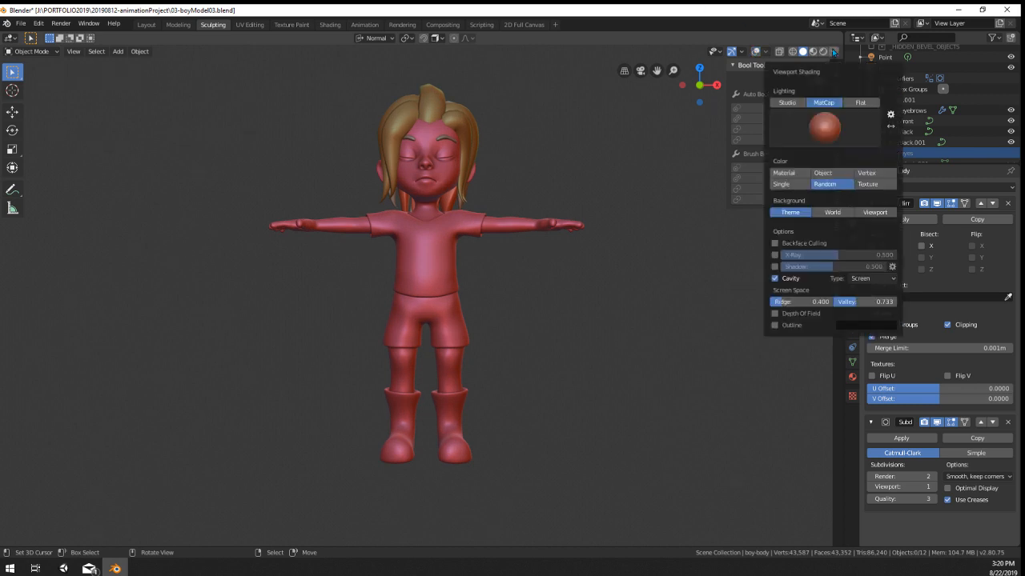
{"action": "left_click", "coordinate": [790, 175]}
{"action": "mouse_move", "coordinate": [560, 212]}
{"action": "middle_mouse_down"}
{"action": "mouse_move", "coordinate": [629, 210]}
{"action": "mouse_move", "coordinate": [401, 215]}
{"action": "mouse_move", "coordinate": [419, 148]}
{"action": "mouse_move", "coordinate": [551, 143]}
{"action": "middle_mouse_up"}
{"action": "scroll", "coordinate": [433, 141], "scroll_direction": "up", "scroll_amount": 5}
{"action": "middle_click_drag", "start_coordinate": [550, 143], "coordinate": [553, 248], "text": "shift"}
{"action": "middle_click_drag", "start_coordinate": [552, 248], "coordinate": [609, 236]}
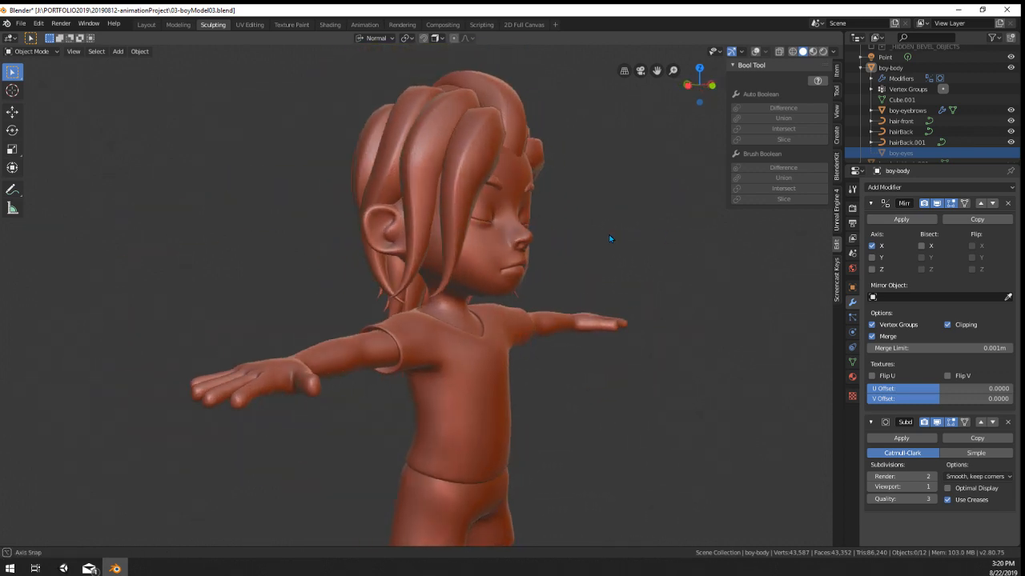
{"action": "scroll", "coordinate": [608, 236], "scroll_direction": "down", "scroll_amount": 1}
Step: Preview the model in LookDev shading with Scene Lights off and the indoor environment as its lighting
{"action": "left_click", "coordinate": [814, 51]}
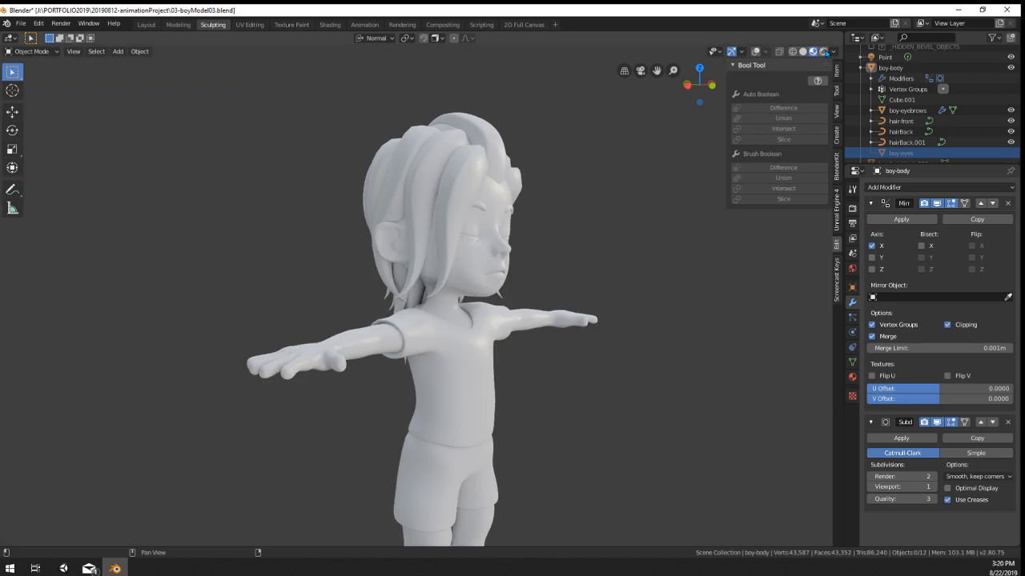
{"action": "mouse_move", "coordinate": [496, 352]}
{"action": "middle_mouse_down", "text": "alt"}
{"action": "mouse_move", "coordinate": [536, 354]}
{"action": "mouse_move", "coordinate": [490, 350]}
{"action": "middle_mouse_up", "text": "alt"}
{"action": "left_click", "coordinate": [822, 51]}
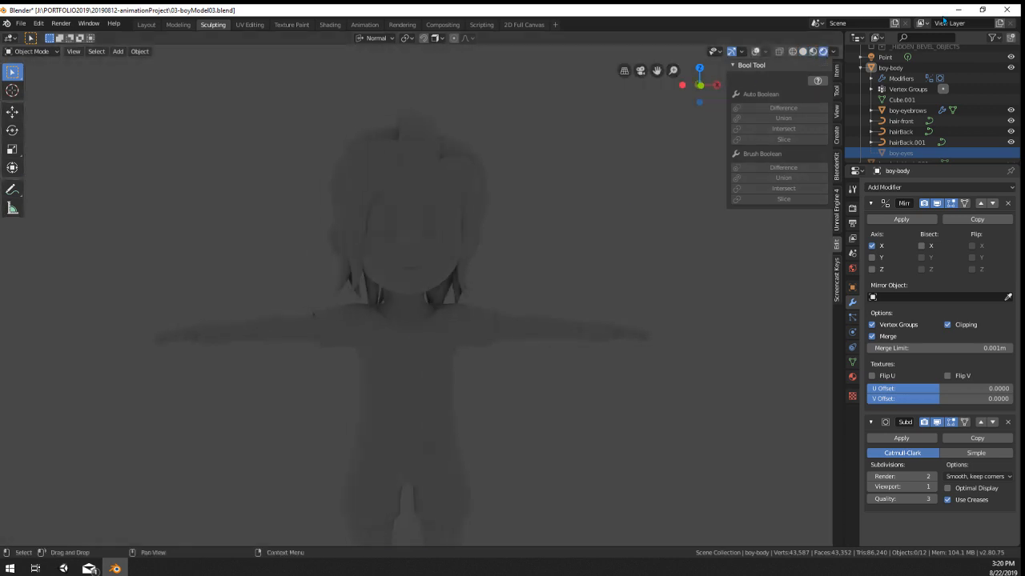
{"action": "left_click", "coordinate": [812, 51]}
{"action": "left_click", "coordinate": [834, 52]}
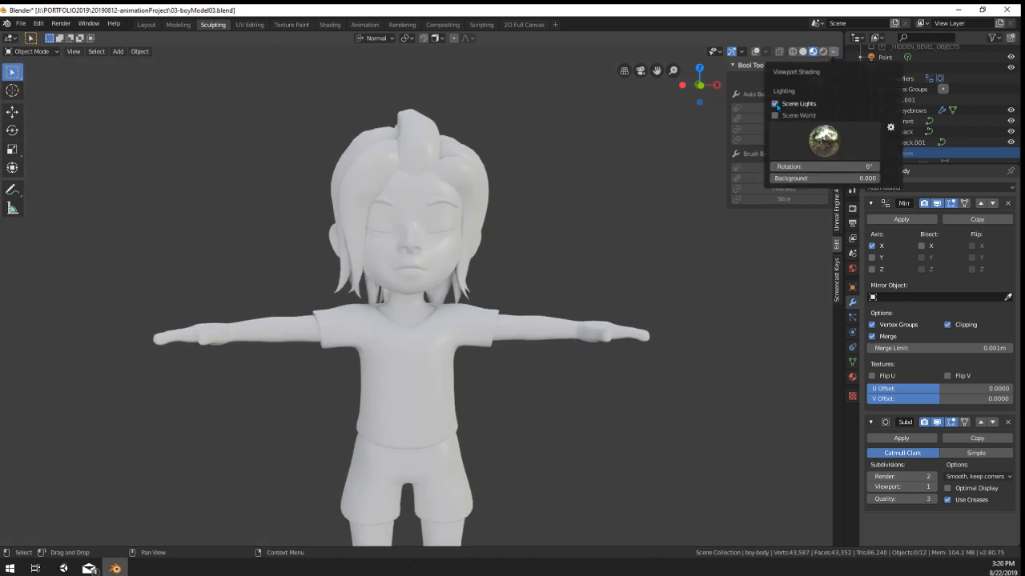
{"action": "left_click", "coordinate": [824, 151]}
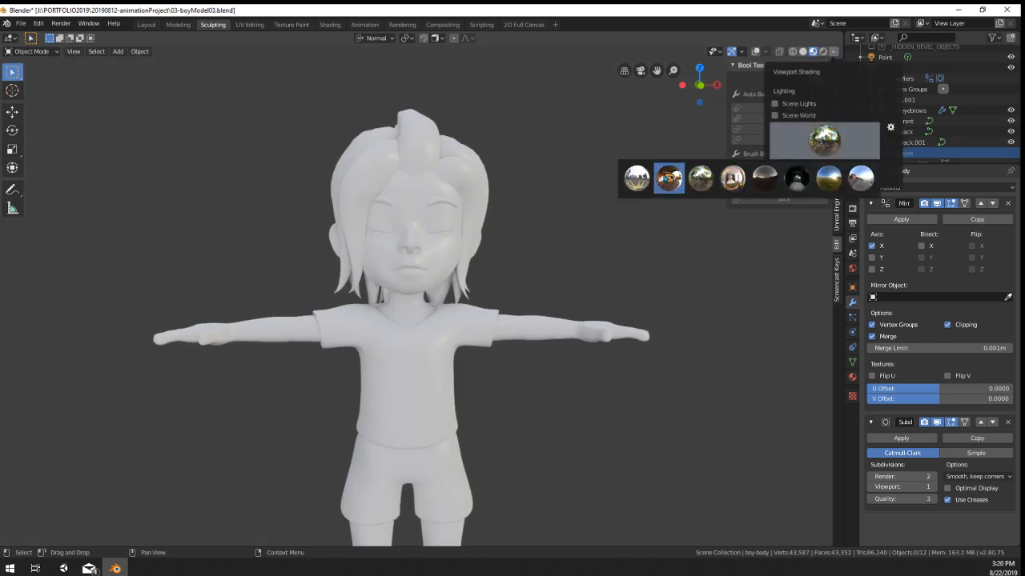
{"action": "left_click", "coordinate": [732, 178]}
Step: Put the body mesh in Edit Mode and turn the viewport overlays back on
{"action": "middle_click_drag", "start_coordinate": [512, 264], "coordinate": [442, 397]}
{"action": "scroll", "coordinate": [457, 366], "scroll_direction": "down", "scroll_amount": 3}
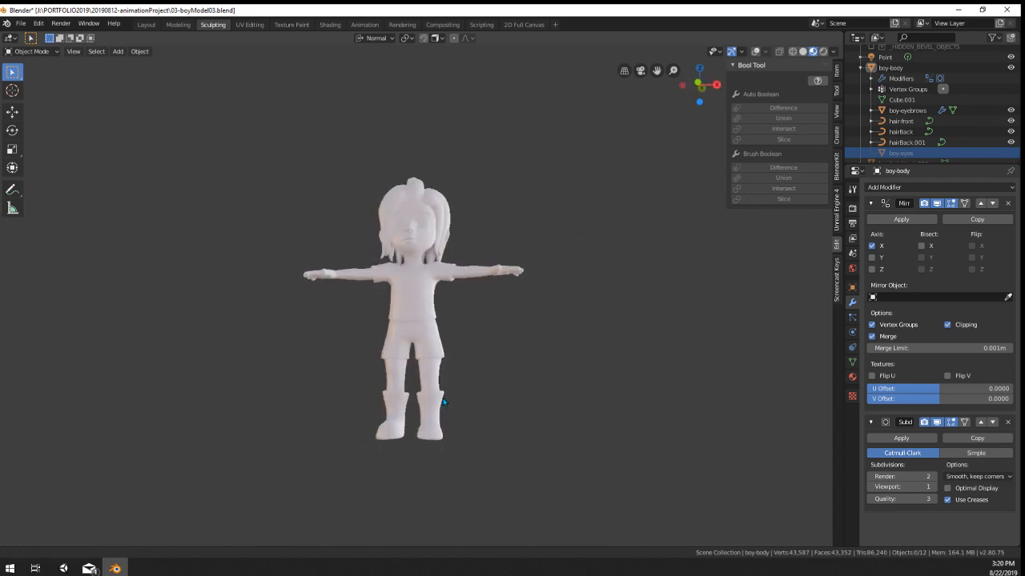
{"action": "scroll", "coordinate": [443, 398], "scroll_direction": "up", "scroll_amount": 4}
{"action": "key", "text": "Tab"}
{"action": "key", "text": "Tab"}
{"action": "key", "text": "Tab"}
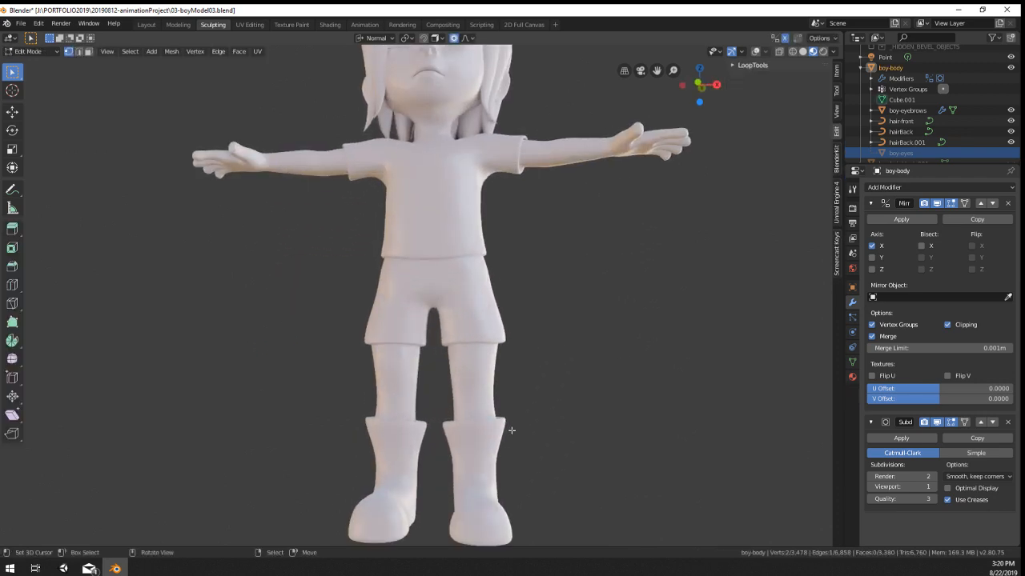
{"action": "left_click", "coordinate": [756, 52]}
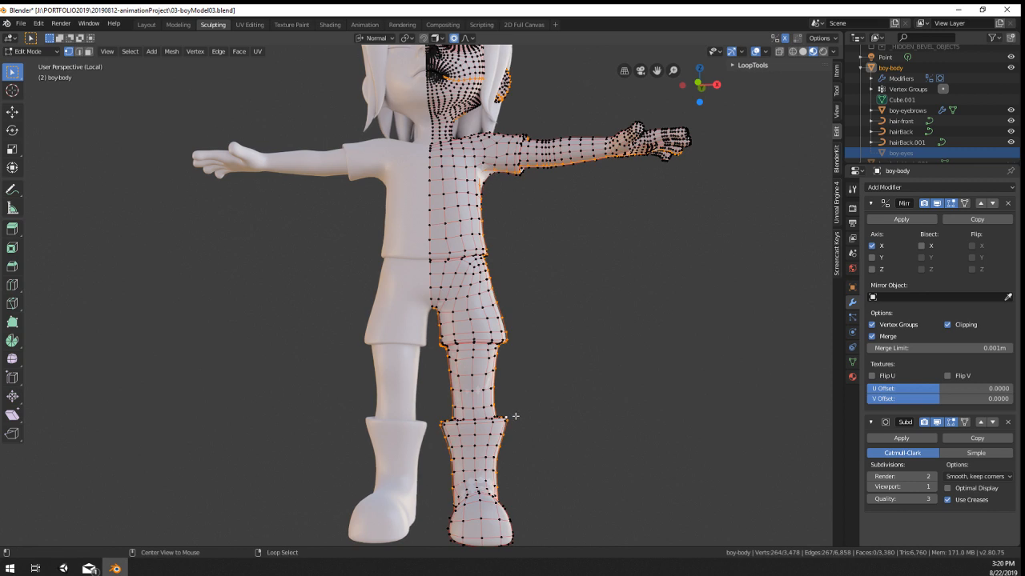
Step: Try scaling the boot's top edge loop, and set the Subdivision modifier's viewport level to 0
{"action": "key", "text": "s"}
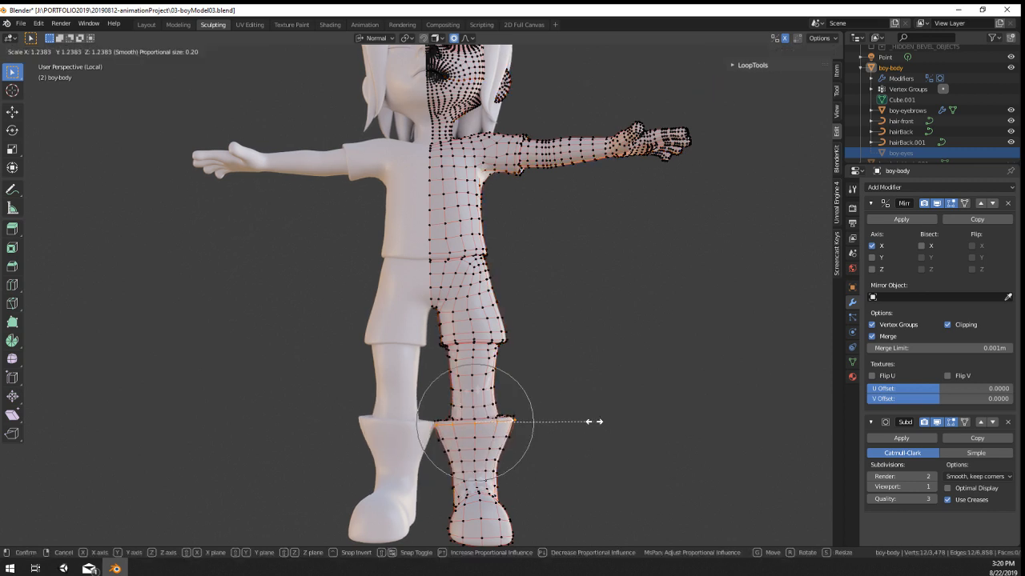
{"action": "right_click", "coordinate": [582, 421]}
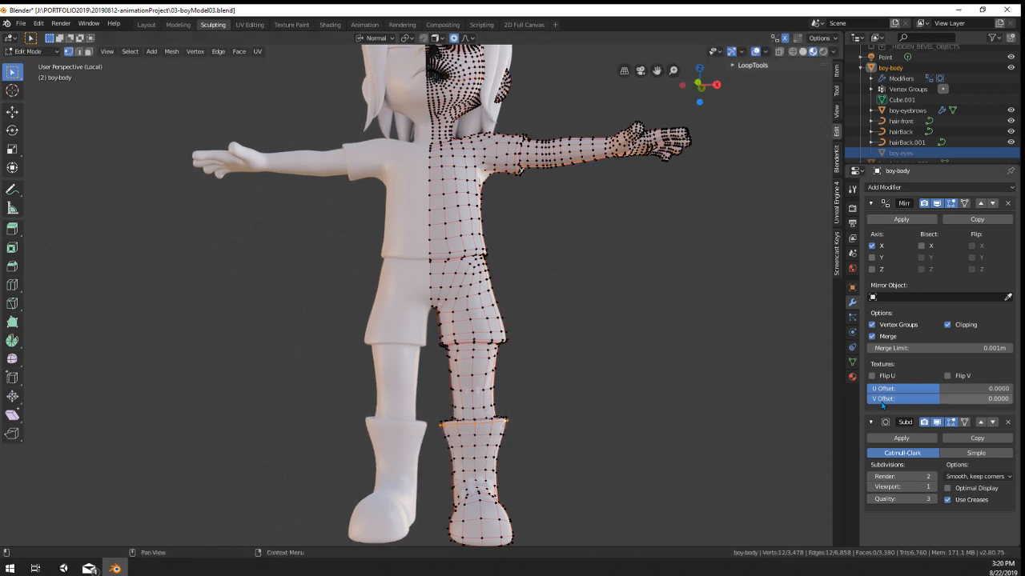
{"action": "key", "text": "s"}
{"action": "right_click", "coordinate": [630, 463]}
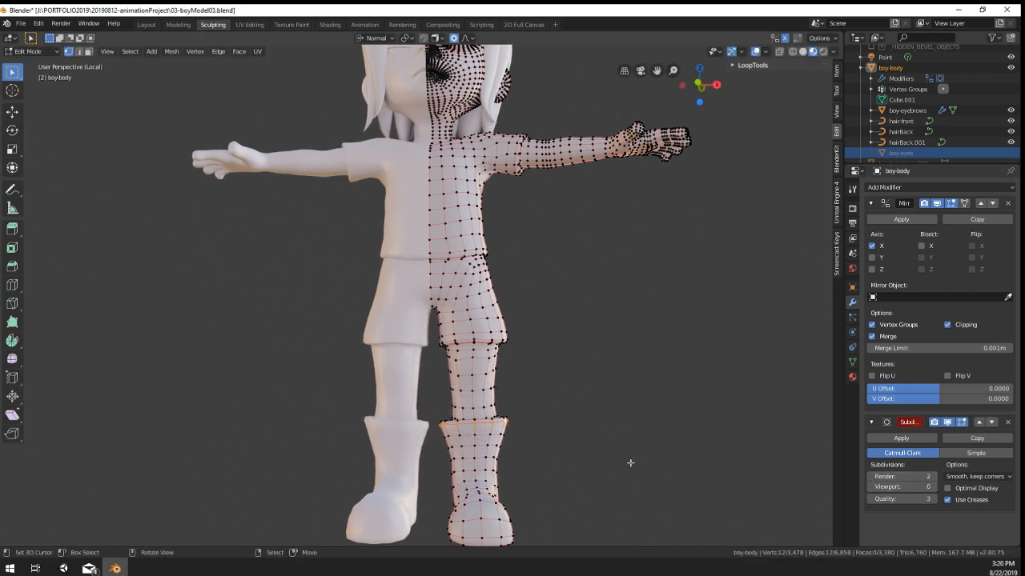
Step: Scale the boot's edge loop below the cuff by about 1.08 with proportional editing size 0.15, and leave Edit Mode
{"action": "key", "text": "s"}
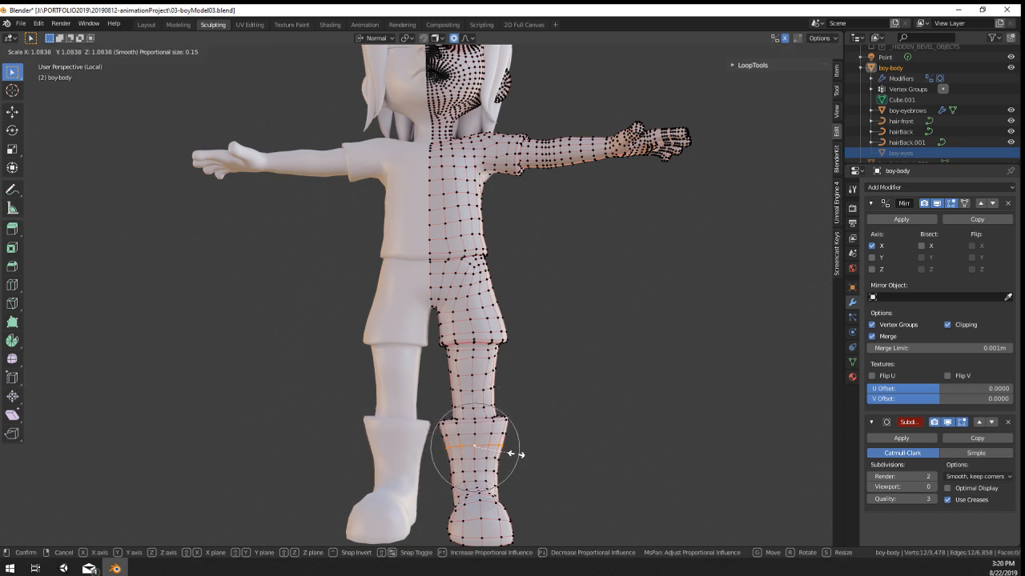
{"action": "left_click", "coordinate": [515, 453]}
{"action": "key", "text": "Tab"}
{"action": "scroll", "coordinate": [513, 366], "scroll_direction": "down", "scroll_amount": 3}
{"action": "middle_click_drag", "start_coordinate": [513, 366], "coordinate": [502, 368]}
{"action": "scroll", "coordinate": [504, 367], "scroll_direction": "up", "scroll_amount": 4}
Step: Rotate the shorts' hem area by -8.33° with connected proportional editing size 0.198, and shift it slightly
{"action": "key", "text": "Tab"}
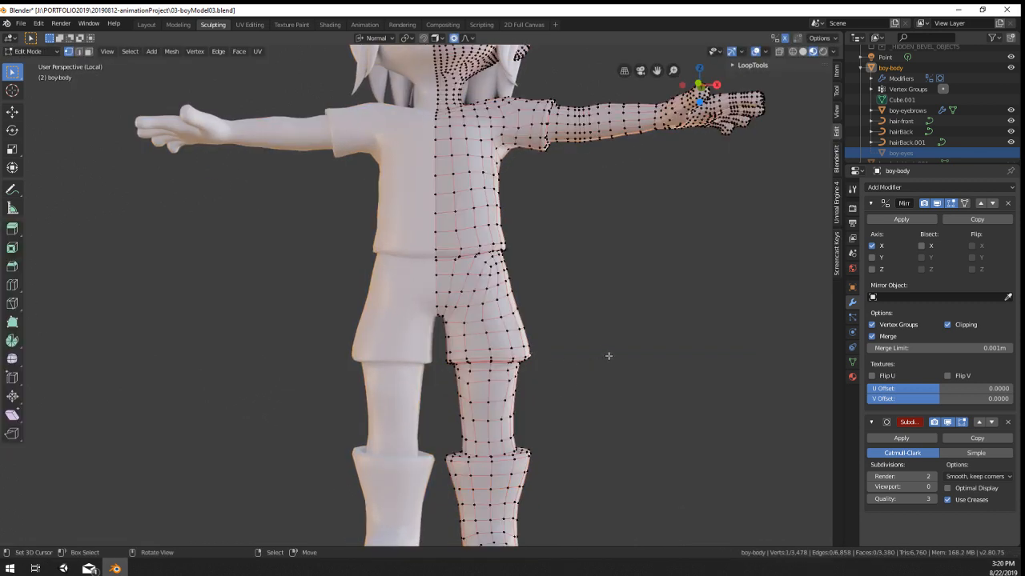
{"action": "key", "text": "r"}
{"action": "left_click", "coordinate": [625, 344]}
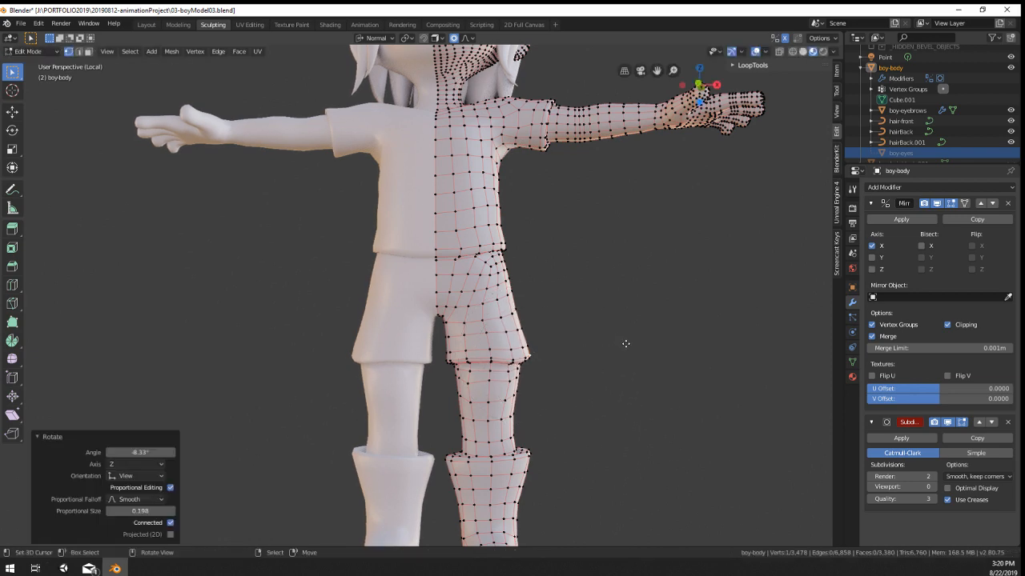
{"action": "key", "text": "g"}
{"action": "left_click", "coordinate": [631, 343]}
Step: Try another move of the shorts' hem area, check it outside Edit Mode, and undo it
{"action": "middle_click_drag", "start_coordinate": [631, 343], "coordinate": [528, 331]}
{"action": "key", "text": "g"}
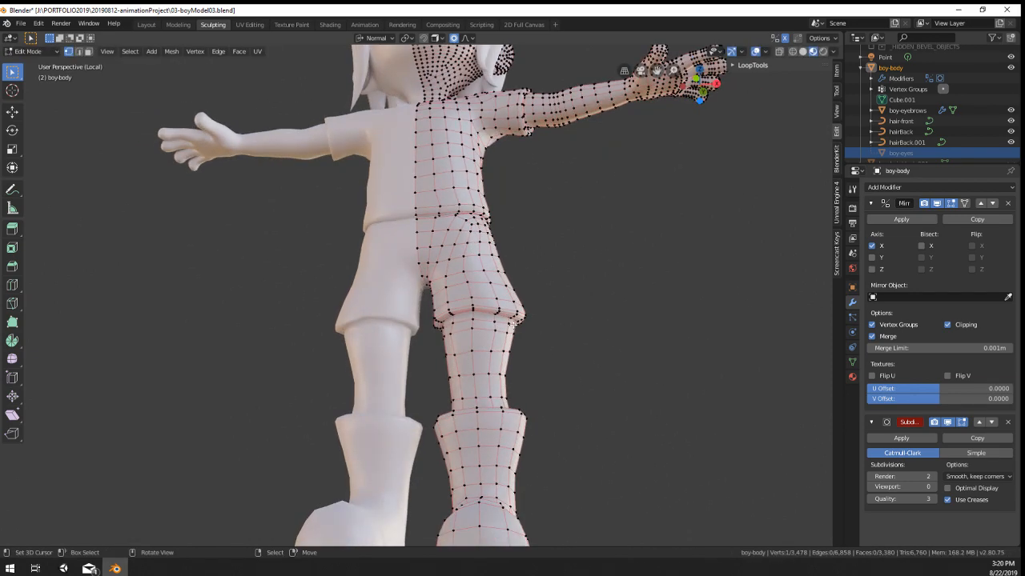
{"action": "key", "text": "Tab"}
{"action": "mouse_move", "coordinate": [507, 324]}
{"action": "middle_mouse_down"}
{"action": "mouse_move", "coordinate": [535, 355]}
{"action": "mouse_move", "coordinate": [552, 347]}
{"action": "mouse_move", "coordinate": [525, 321]}
{"action": "middle_mouse_up"}
{"action": "key", "text": "Tab"}
{"action": "key", "text": "ctrl+z"}
Step: Select the shorts' hem loops, grow the selection to the surrounding band, and rotate it slightly in front view
{"action": "key", "text": "Tab"}
{"action": "scroll", "coordinate": [525, 320], "scroll_direction": "up", "scroll_amount": 5}
{"action": "scroll", "coordinate": [525, 321], "scroll_direction": "up", "scroll_amount": 2}
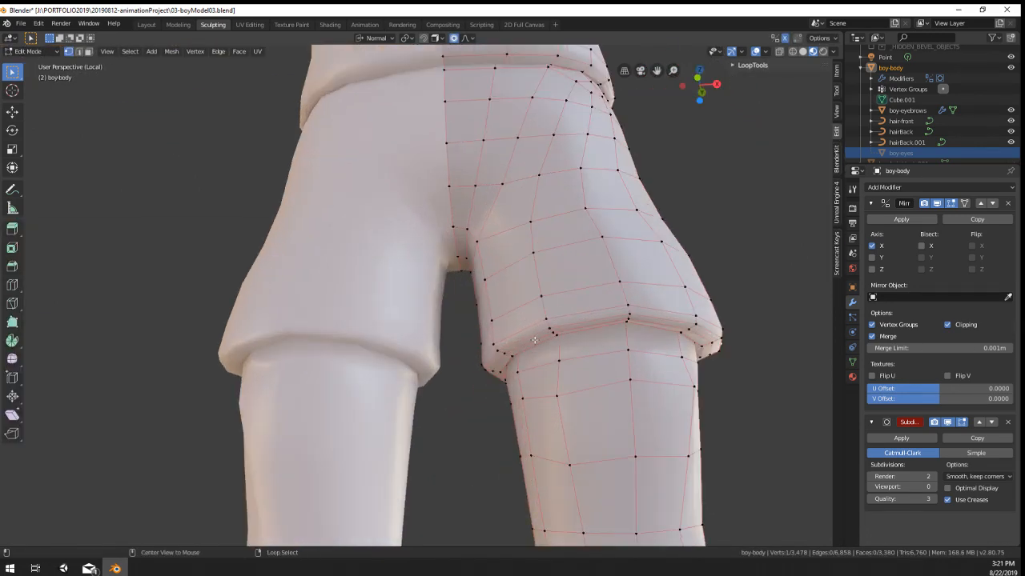
{"action": "left_click", "coordinate": [529, 339], "text": "alt+shift"}
{"action": "key", "text": "ctrl+KP_Add"}
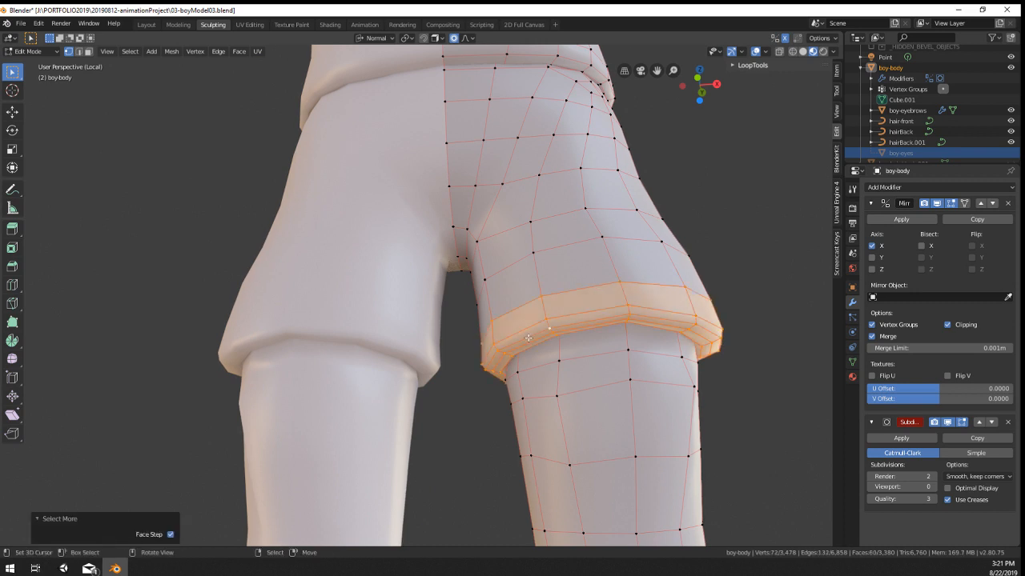
{"action": "key", "text": "KP_1"}
{"action": "scroll", "coordinate": [622, 444], "scroll_direction": "down", "scroll_amount": 3}
{"action": "key", "text": "r"}
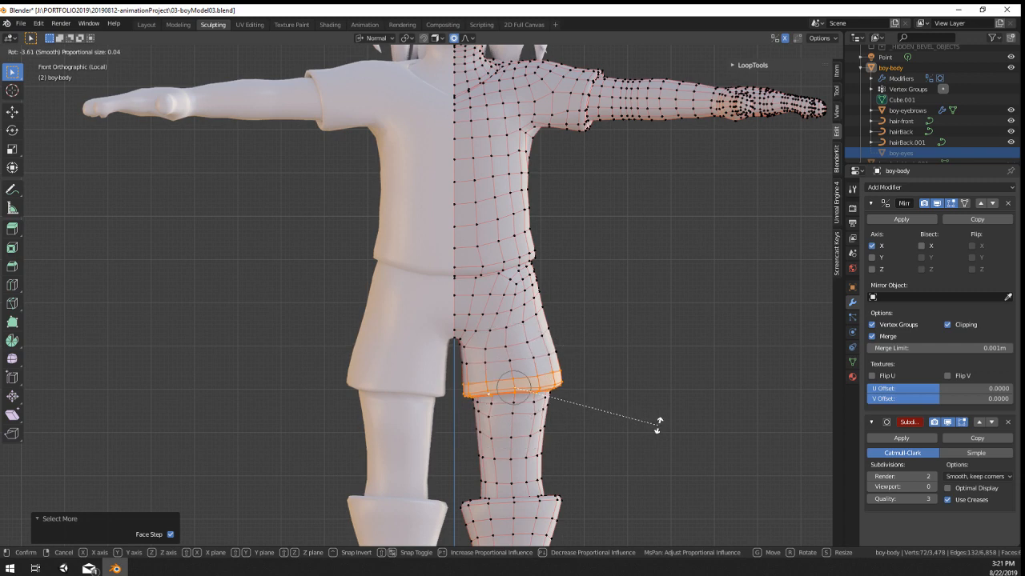
{"action": "scroll", "coordinate": [657, 419], "scroll_direction": "up", "scroll_amount": 7}
{"action": "left_click", "coordinate": [671, 433]}
Step: Scale the shorts' hem band by 1.094 with proportional editing size 0.020, and move it outward along X
{"action": "key", "text": "s"}
{"action": "left_click", "coordinate": [689, 436]}
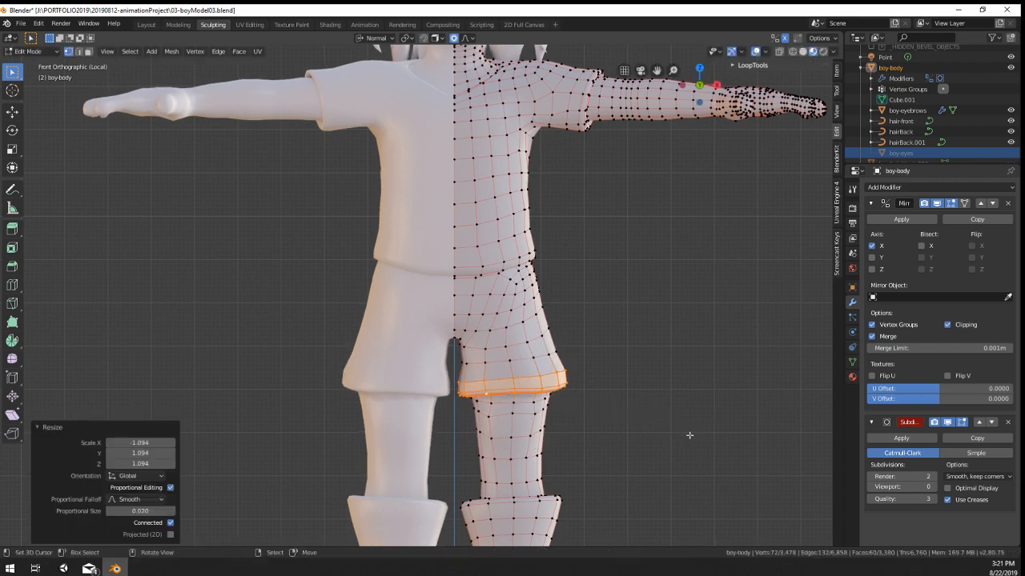
{"action": "key", "text": "g"}
{"action": "key", "text": "x"}
{"action": "left_click", "coordinate": [693, 435]}
Step: Select the horizontal edge loop above the shorts' hem, scale it, and move it outward about 0.006 m in X
{"action": "left_click", "coordinate": [529, 357], "text": "alt"}
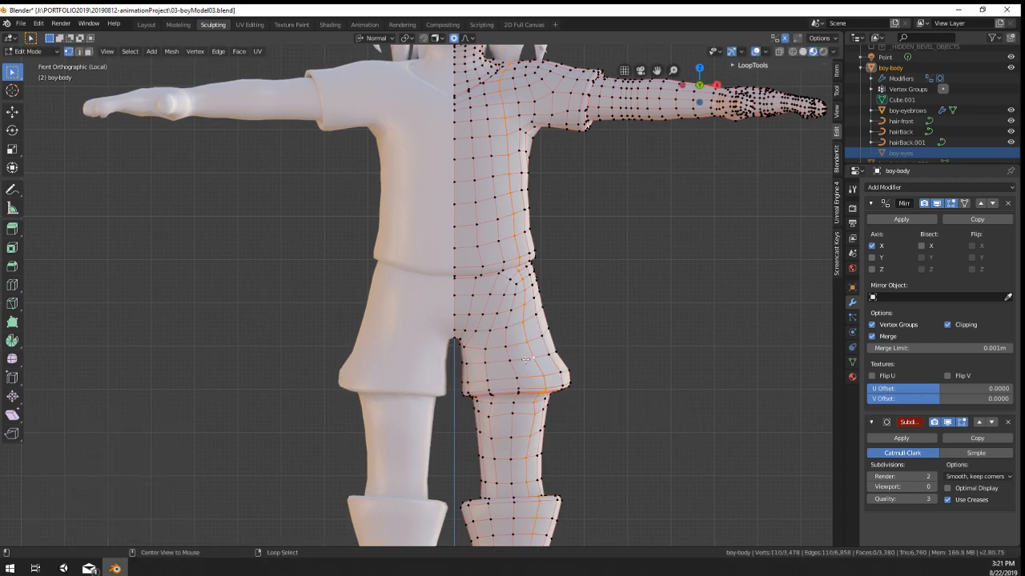
{"action": "key", "text": "s"}
{"action": "left_click", "coordinate": [591, 365]}
{"action": "key", "text": "g"}
{"action": "key", "text": "r"}
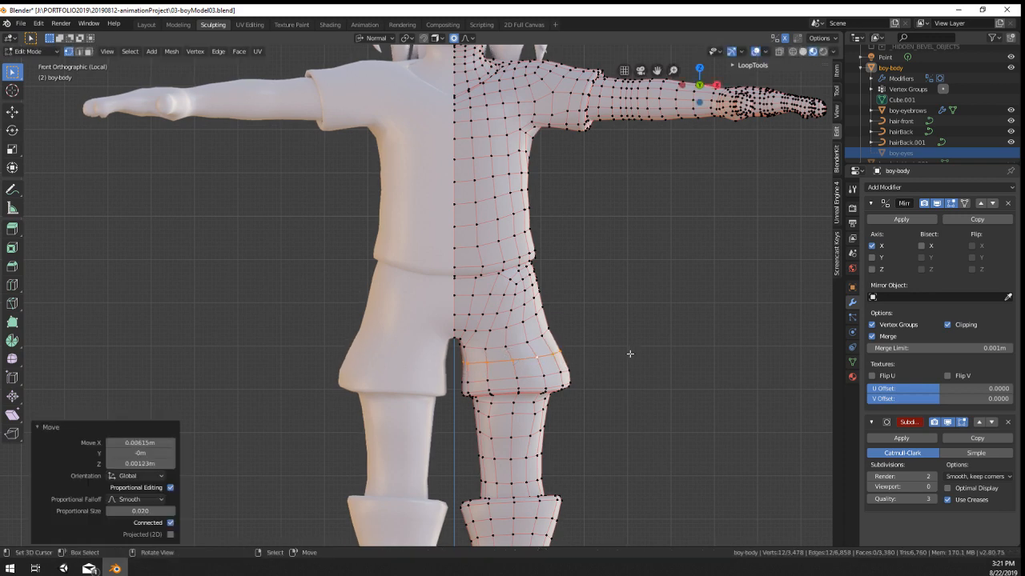
Step: Move an outer side vertex of the shorts about 0.011 m in X and 0.005 m in Z with proportional size 0.102
{"action": "left_click", "coordinate": [574, 323]}
{"action": "left_click", "coordinate": [547, 325]}
{"action": "key", "text": "g"}
{"action": "scroll", "coordinate": [552, 323], "scroll_direction": "down", "scroll_amount": 6}
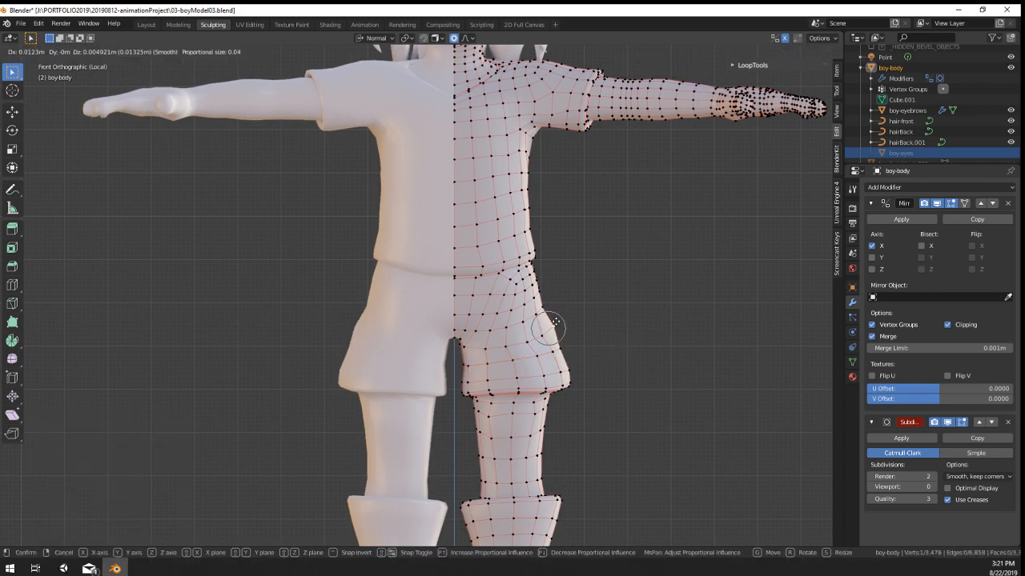
{"action": "scroll", "coordinate": [555, 322], "scroll_direction": "down", "scroll_amount": 5}
{"action": "left_click", "coordinate": [557, 323]}
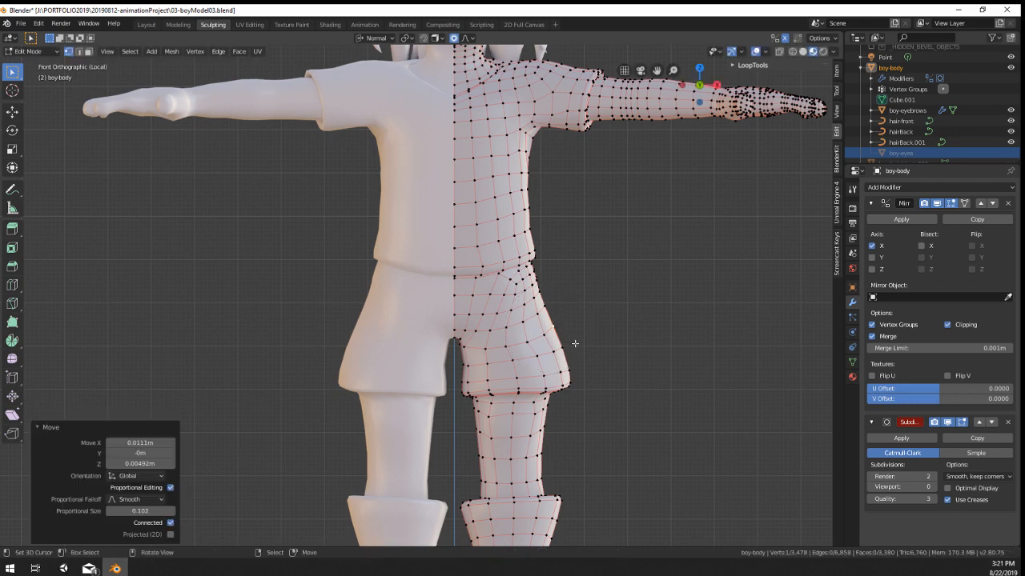
Step: In side view, nudge the shorts' front hem vertex and pull the front edge vertex above it forward about 0.007 m
{"action": "key", "text": "Tab"}
{"action": "middle_click_drag", "start_coordinate": [574, 344], "coordinate": [470, 339]}
{"action": "middle_click_drag", "start_coordinate": [347, 371], "coordinate": [279, 388]}
{"action": "key", "text": "Tab"}
{"action": "key", "text": "g"}
{"action": "left_click", "coordinate": [279, 395]}
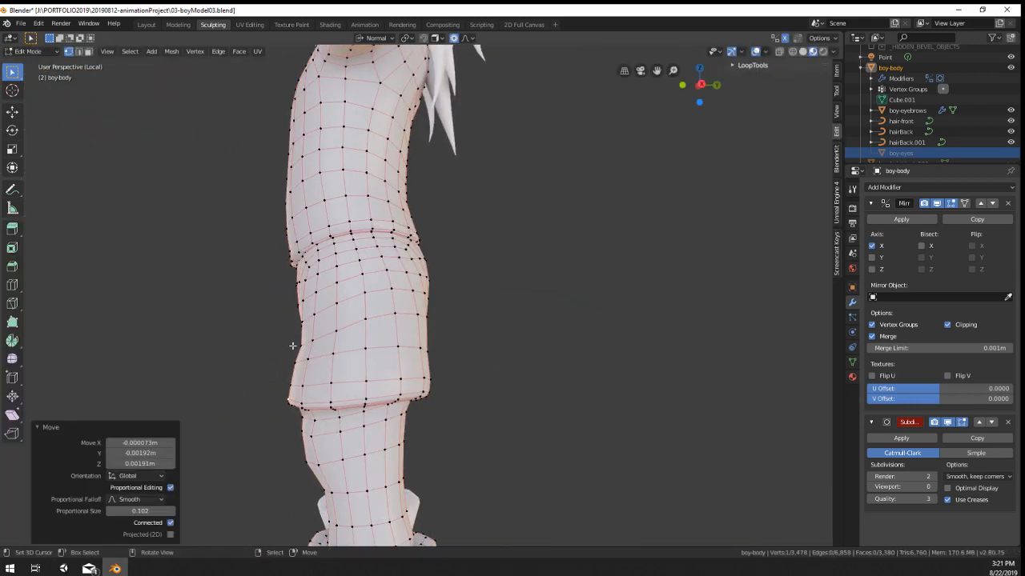
{"action": "right_click", "coordinate": [300, 343]}
{"action": "key", "text": "g"}
{"action": "left_click", "coordinate": [297, 343]}
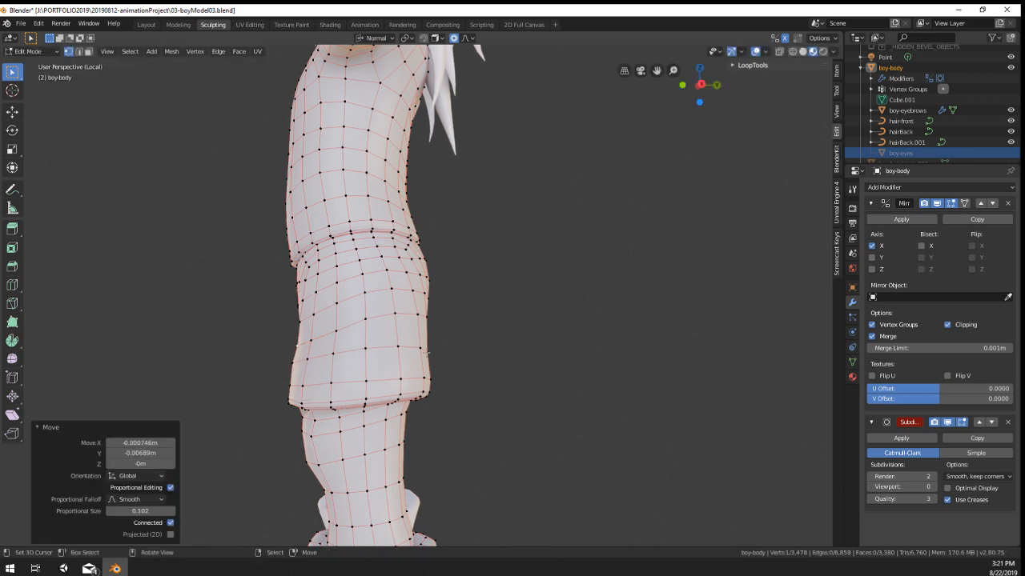
Step: Pull the vertex at the back of the shorts' hem backward and check the whole figure outside Edit Mode
{"action": "right_click", "coordinate": [434, 396]}
{"action": "key", "text": "g"}
{"action": "left_click", "coordinate": [449, 393]}
{"action": "scroll", "coordinate": [450, 394], "scroll_direction": "down", "scroll_amount": 6}
{"action": "key", "text": "Tab"}
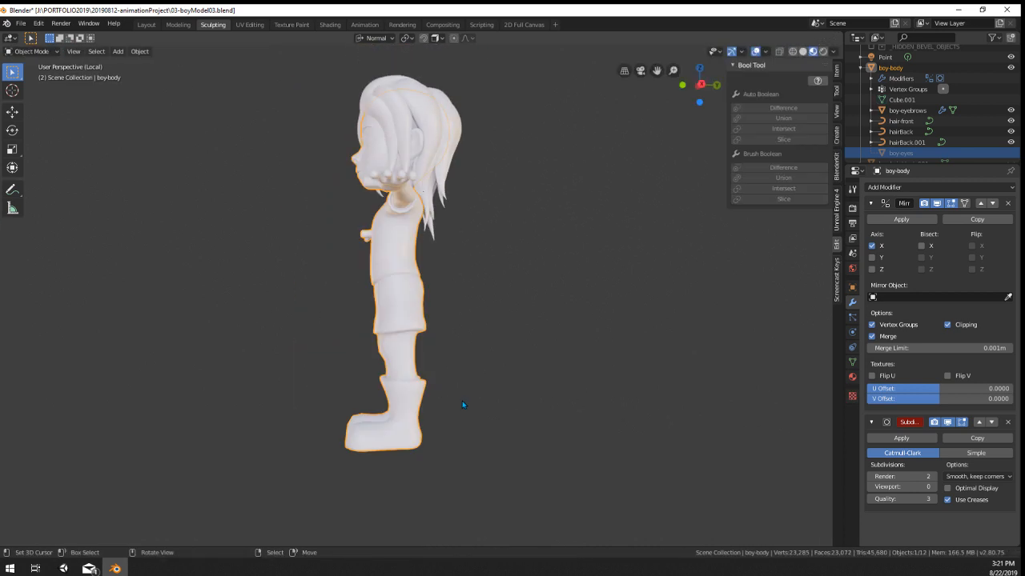
Step: Scale the edge loop near the end of the shirt sleeve from a front view of the body
{"action": "middle_click_drag", "start_coordinate": [462, 402], "coordinate": [568, 377]}
{"action": "key", "text": "Tab"}
{"action": "scroll", "coordinate": [568, 381], "scroll_direction": "up", "scroll_amount": 5}
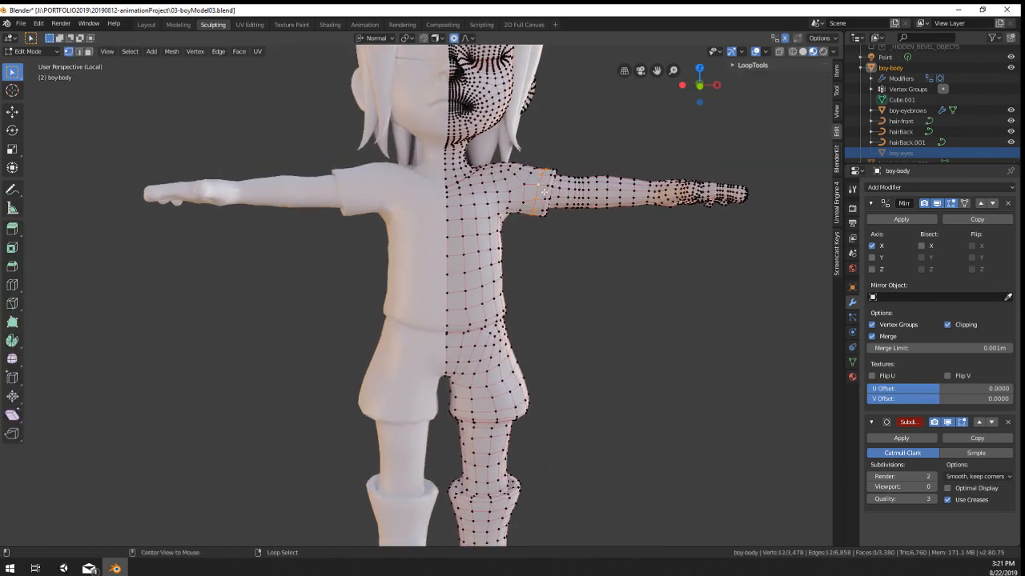
{"action": "key", "text": "s"}
{"action": "left_click", "coordinate": [592, 275]}
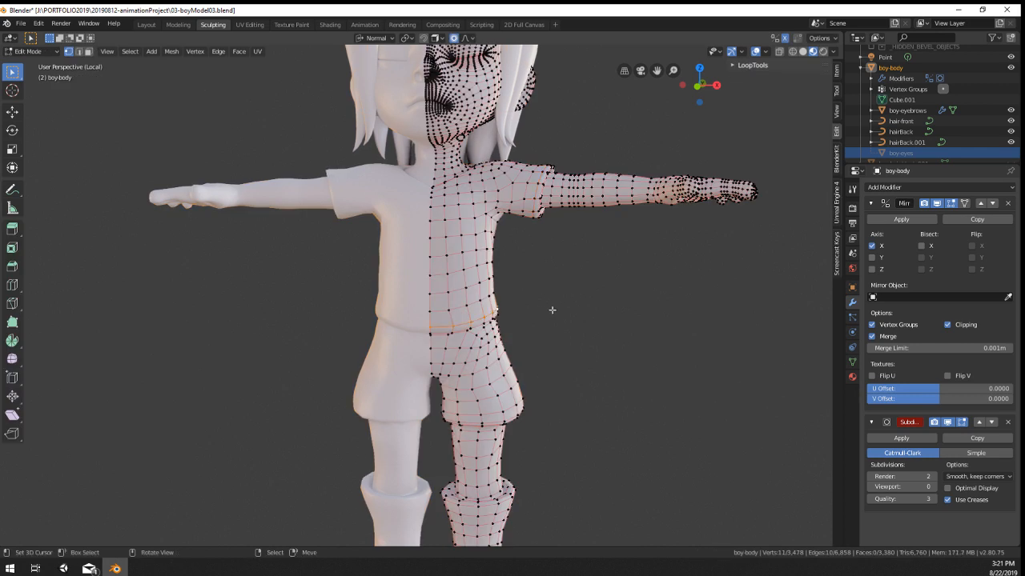
Step: Scale up the edge loop at the shirt's hem and adjust the scale of the loop above it with proportional editing
{"action": "key", "text": "s"}
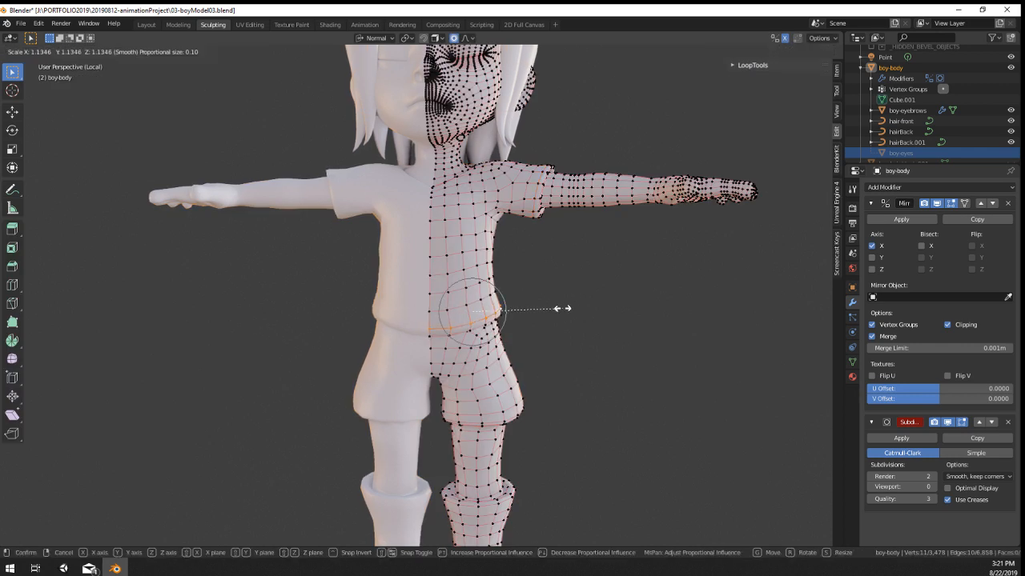
{"action": "left_click", "coordinate": [563, 308]}
{"action": "right_click", "coordinate": [490, 284], "text": "alt"}
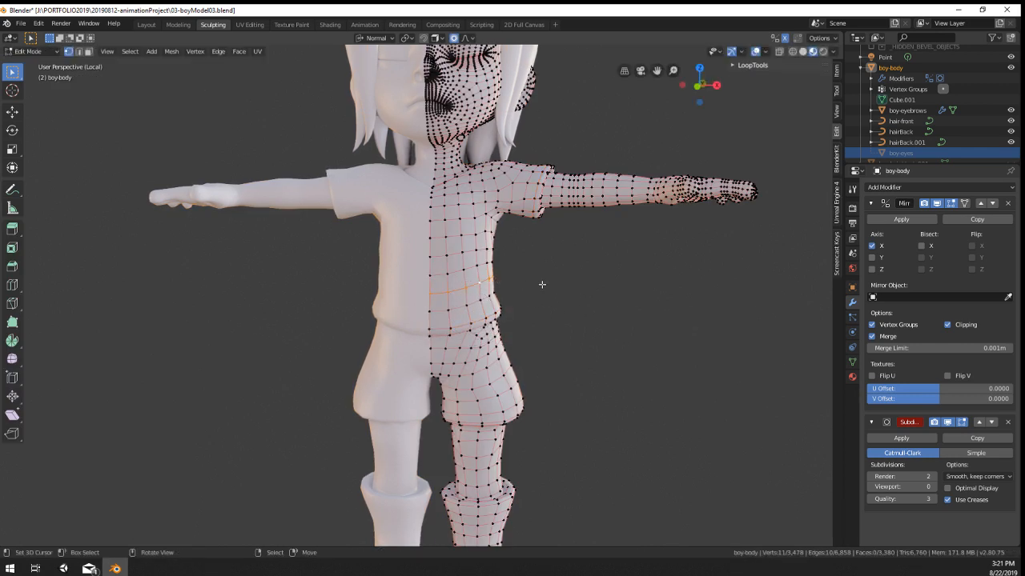
{"action": "key", "text": "s"}
{"action": "left_click", "coordinate": [537, 282]}
Step: Scale the next two edge loops up the shirt's waist and check the silhouette in Object Mode
{"action": "right_click", "coordinate": [483, 264], "text": "alt"}
{"action": "key", "text": "s"}
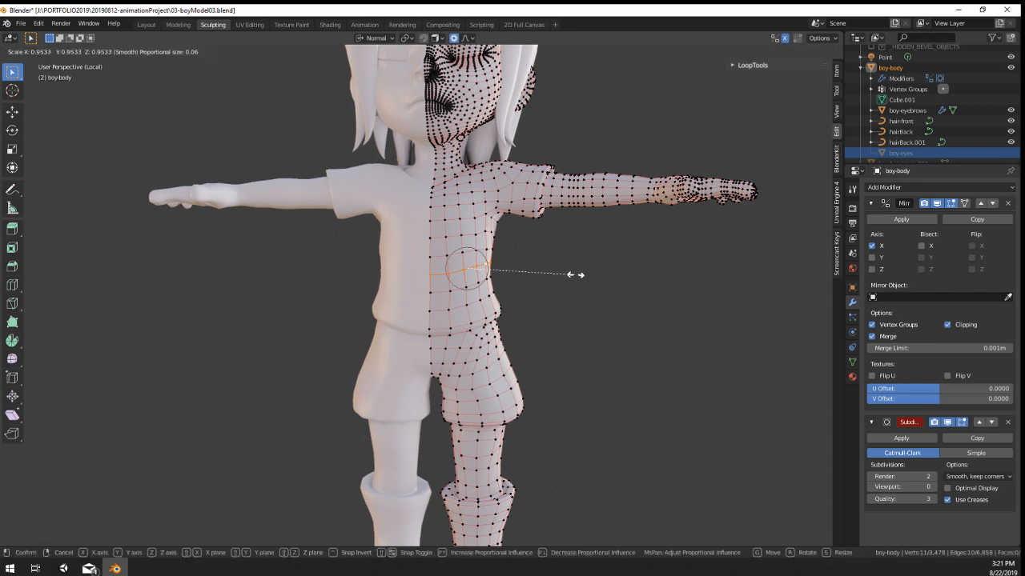
{"action": "left_click", "coordinate": [574, 276]}
{"action": "right_click", "coordinate": [526, 256], "text": "alt"}
{"action": "key", "text": "s"}
{"action": "left_click", "coordinate": [533, 260]}
{"action": "key", "text": "Tab"}
{"action": "middle_click_drag", "start_coordinate": [516, 262], "coordinate": [494, 257]}
{"action": "scroll", "coordinate": [494, 260], "scroll_direction": "down", "scroll_amount": 5}
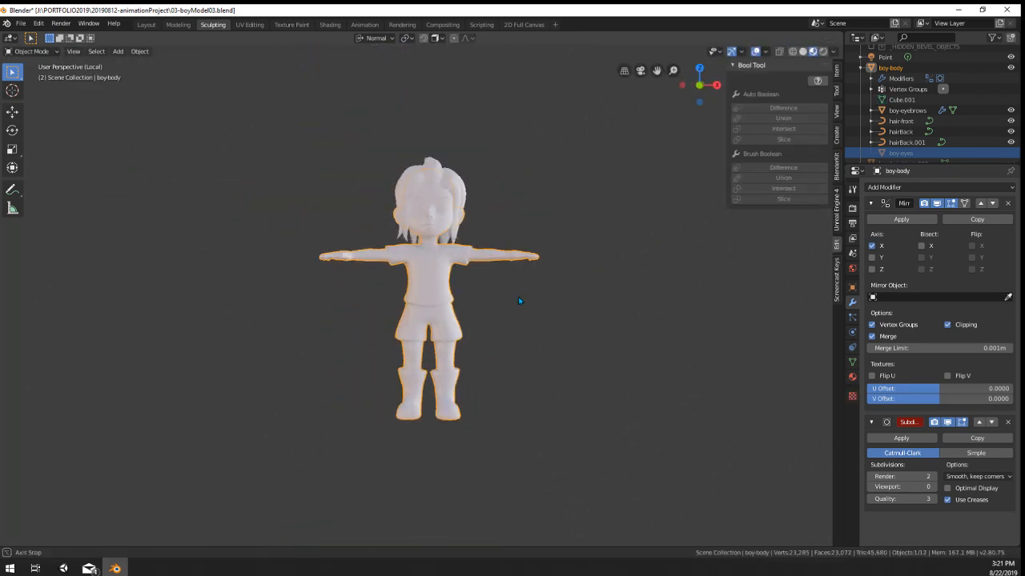
{"action": "middle_click_drag", "start_coordinate": [518, 297], "coordinate": [424, 327]}
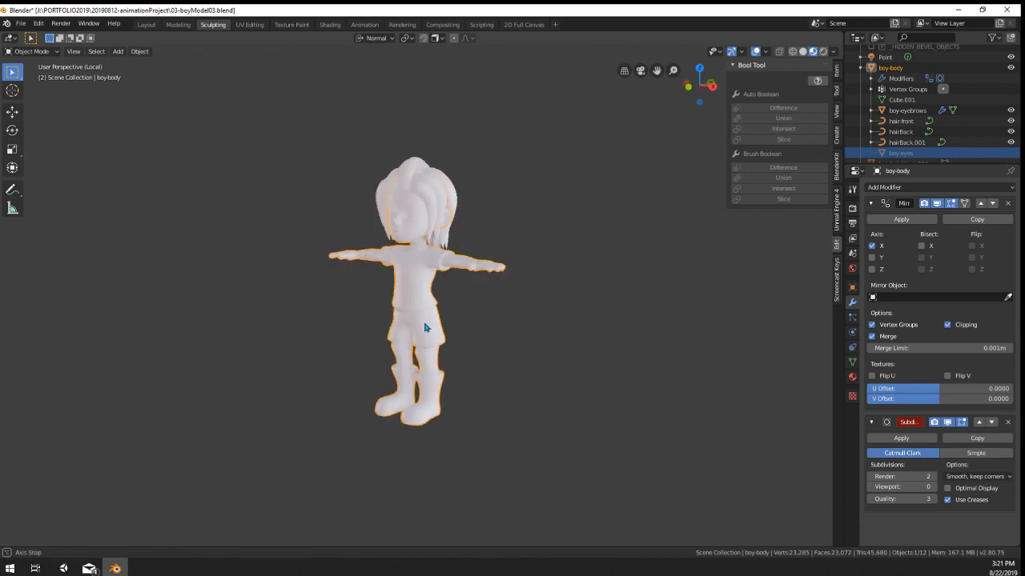
Step: Move the side vertex of the shirt's hem using a larger proportional editing radius
{"action": "scroll", "coordinate": [455, 309], "scroll_direction": "up", "scroll_amount": 4}
{"action": "key", "text": "Tab"}
{"action": "middle_click_drag", "start_coordinate": [474, 307], "coordinate": [594, 327]}
{"action": "key", "text": "g"}
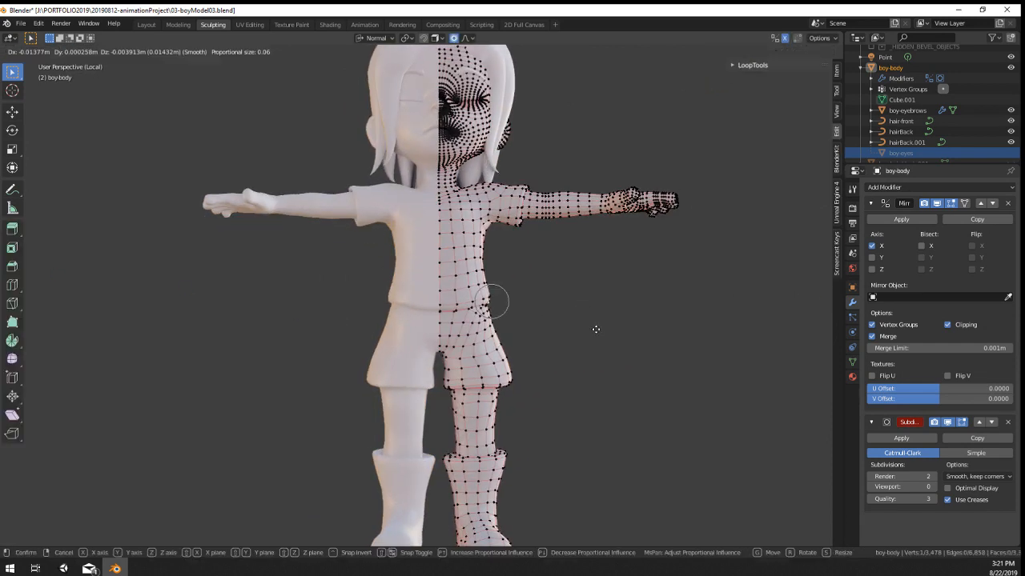
{"action": "scroll", "coordinate": [596, 328], "scroll_direction": "down", "scroll_amount": 12}
{"action": "left_click", "coordinate": [601, 328]}
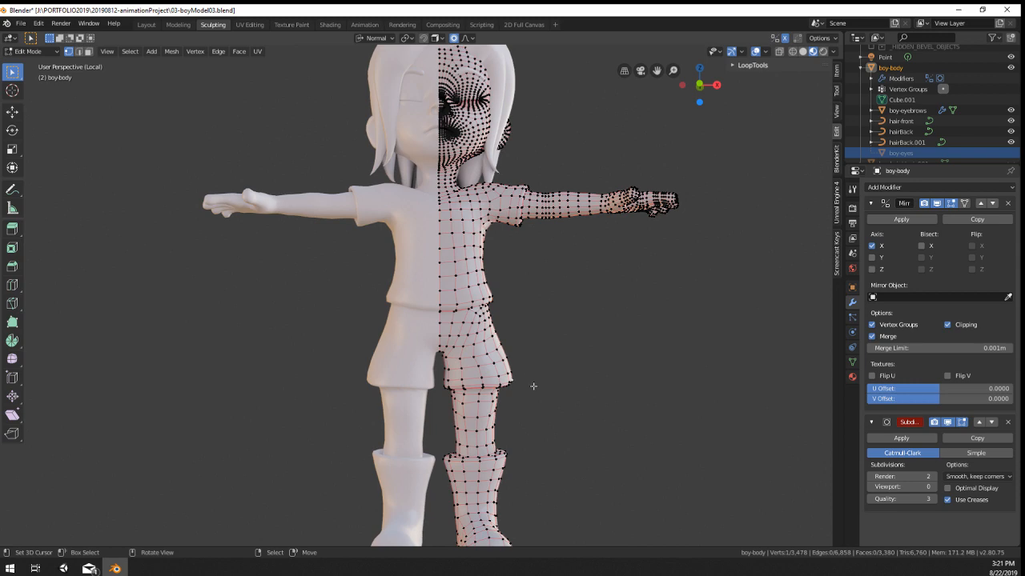
Step: Move the outer corner of the shorts' hem and readjust it from a second viewing angle
{"action": "key", "text": "g"}
{"action": "left_click", "coordinate": [525, 392]}
{"action": "middle_click_drag", "start_coordinate": [525, 392], "coordinate": [560, 356]}
{"action": "key", "text": "g"}
{"action": "left_click", "coordinate": [516, 375]}
Step: Move two more spots around the shorts' lower edge, checking the result in Object Mode between moves
{"action": "key", "text": "Tab"}
{"action": "key", "text": "Tab"}
{"action": "key", "text": "g"}
{"action": "left_click", "coordinate": [440, 390]}
{"action": "key", "text": "Tab"}
{"action": "scroll", "coordinate": [470, 379], "scroll_direction": "up", "scroll_amount": 5}
{"action": "key", "text": "Tab"}
{"action": "key", "text": "g"}
{"action": "left_click", "coordinate": [474, 400]}
Step: Shrink/Fatten the selected vertices of the body mesh along their normals and view them from another side
{"action": "key", "text": "Tab"}
{"action": "key", "text": "Tab"}
{"action": "key", "text": "alt+s"}
{"action": "left_click", "coordinate": [611, 401]}
{"action": "middle_click_drag", "start_coordinate": [612, 401], "coordinate": [441, 376]}
Step: Compare the body in and out of Edit Mode and examine the full figure from several angles
{"action": "key", "text": "Tab"}
{"action": "key", "text": "Tab"}
{"action": "key", "text": "Tab"}
{"action": "key", "text": "Tab"}
{"action": "key", "text": "Tab"}
{"action": "scroll", "coordinate": [436, 388], "scroll_direction": "down", "scroll_amount": 6}
{"action": "middle_click_drag", "start_coordinate": [418, 411], "coordinate": [447, 414]}
{"action": "middle_click_drag", "start_coordinate": [453, 459], "coordinate": [491, 465]}
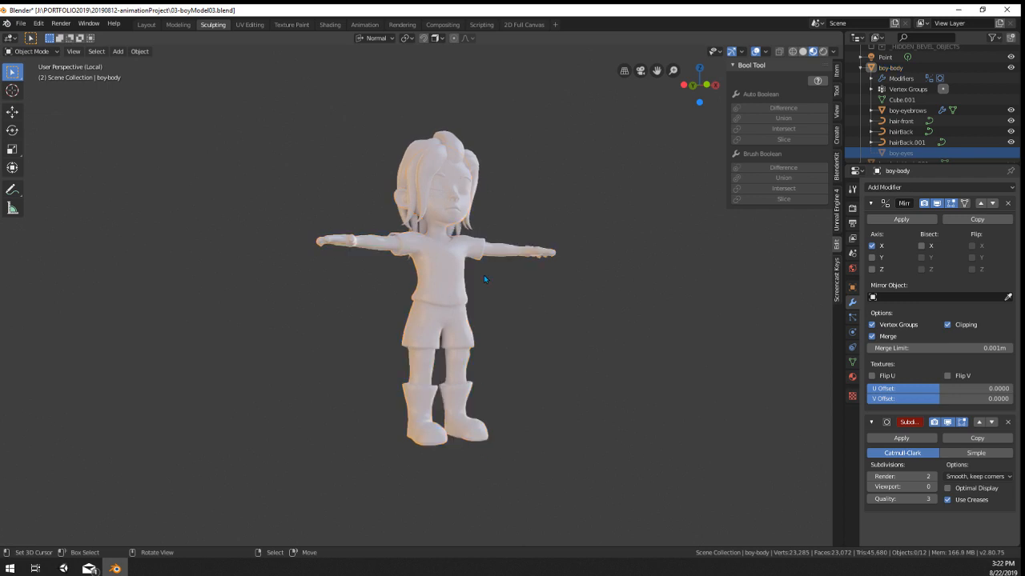
Step: Set the body's Subdivision modifier to viewport level 2 and view the smoothed figure
{"action": "scroll", "coordinate": [483, 279], "scroll_direction": "up", "scroll_amount": 6}
{"action": "key", "text": "ctrl+1"}
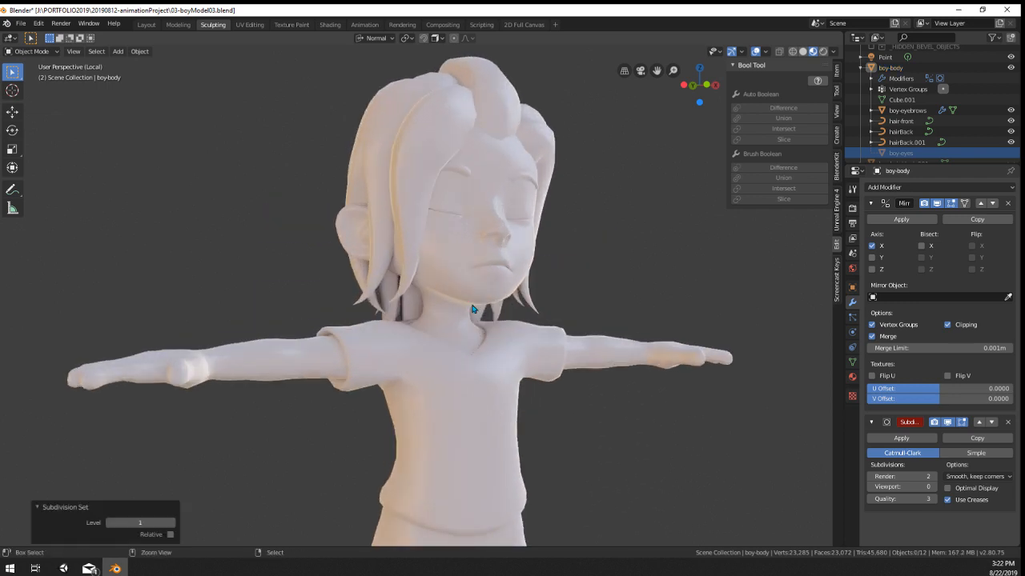
{"action": "scroll", "coordinate": [473, 310], "scroll_direction": "down", "scroll_amount": 3}
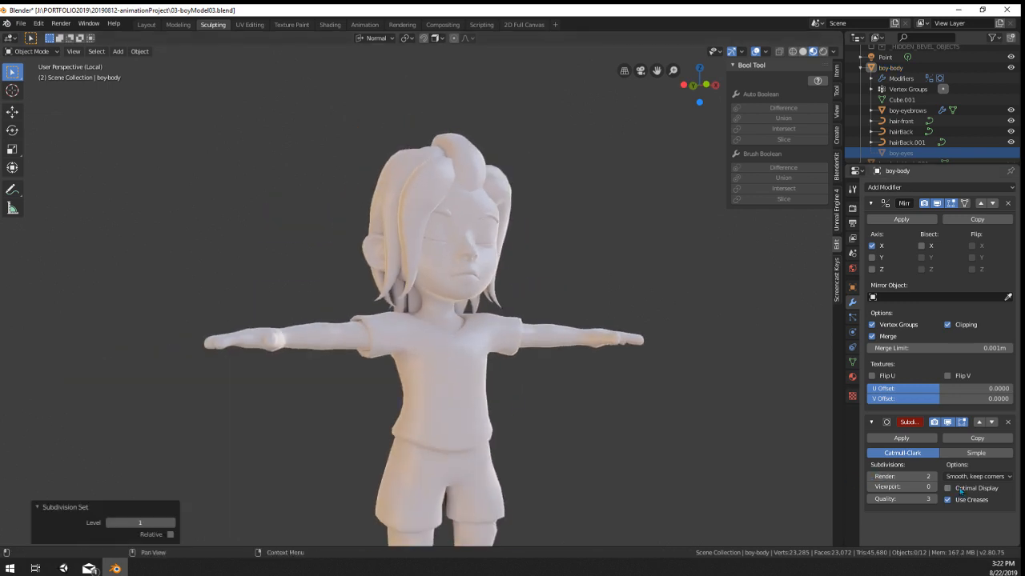
{"action": "left_click", "coordinate": [933, 485]}
{"action": "left_click", "coordinate": [933, 486]}
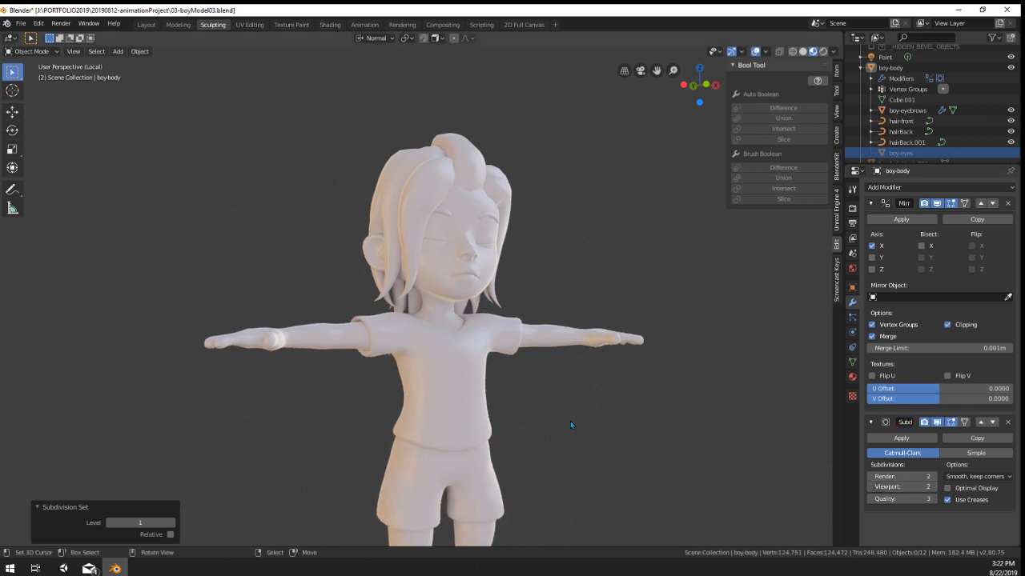
{"action": "middle_click_drag", "start_coordinate": [570, 421], "coordinate": [564, 347]}
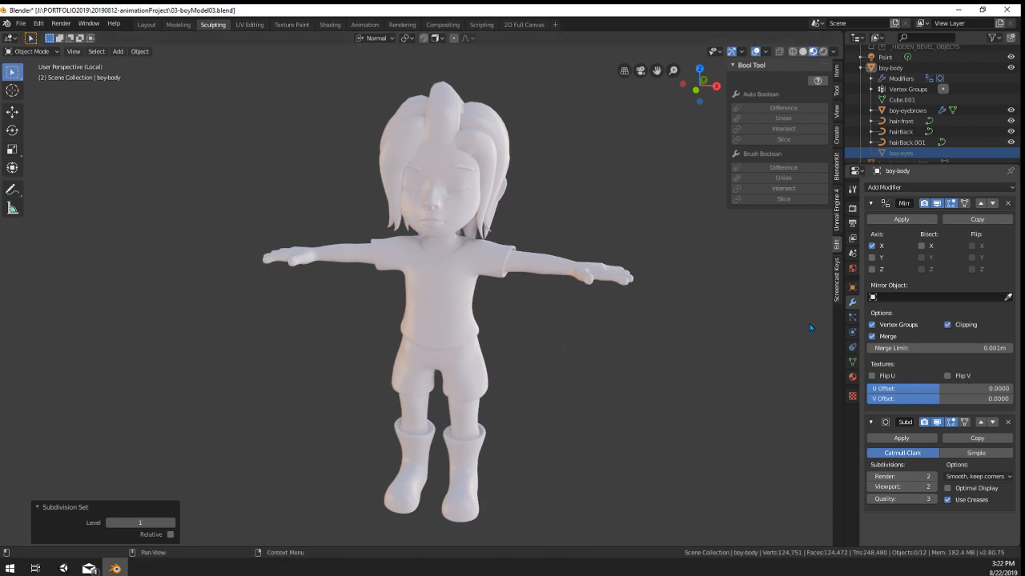
Step: Switch the viewport to Solid shading and examine the face, shirt, shorts and boots from several angles
{"action": "left_click", "coordinate": [802, 52]}
{"action": "mouse_move", "coordinate": [649, 287]}
{"action": "middle_mouse_down"}
{"action": "mouse_move", "coordinate": [641, 259]}
{"action": "mouse_move", "coordinate": [629, 258]}
{"action": "middle_mouse_up"}
{"action": "scroll", "coordinate": [629, 258], "scroll_direction": "up", "scroll_amount": 2}
{"action": "scroll", "coordinate": [628, 260], "scroll_direction": "down", "scroll_amount": 3}
{"action": "scroll", "coordinate": [474, 349], "scroll_direction": "up", "scroll_amount": 1}
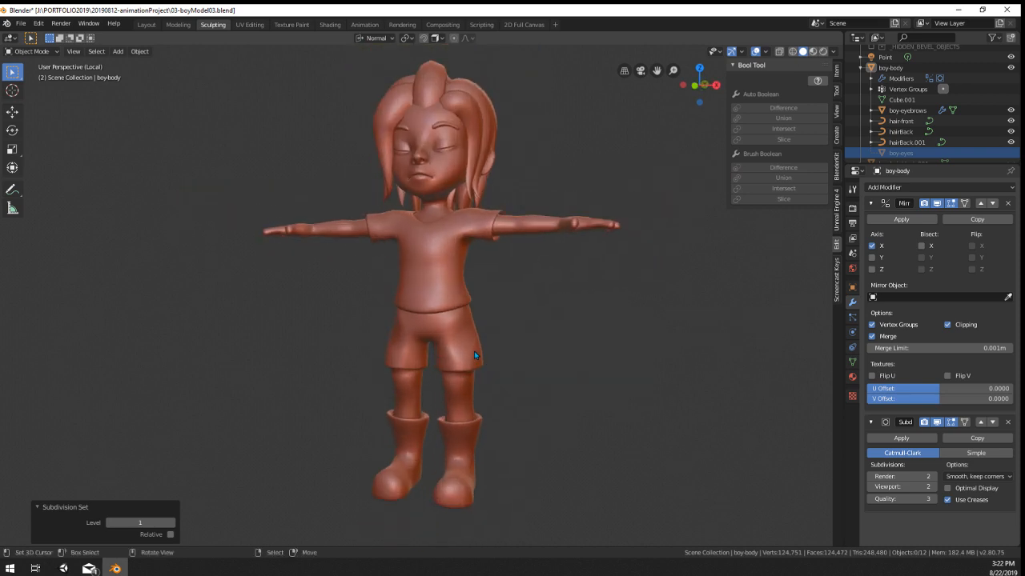
{"action": "middle_click_drag", "start_coordinate": [474, 351], "coordinate": [509, 370]}
{"action": "scroll", "coordinate": [510, 371], "scroll_direction": "up", "scroll_amount": 3}
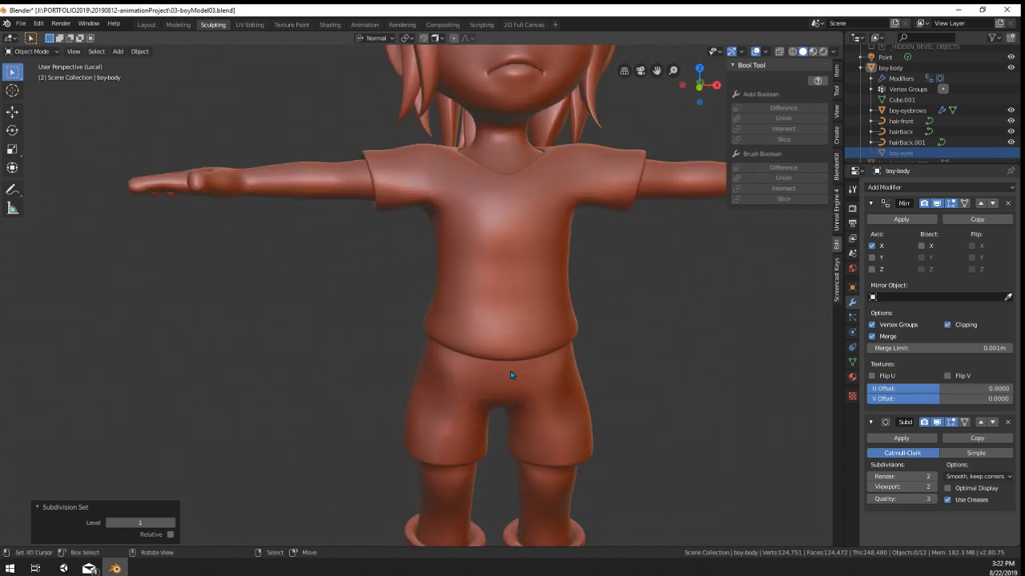
{"action": "scroll", "coordinate": [614, 271], "scroll_direction": "down", "scroll_amount": 1}
{"action": "middle_click_drag", "start_coordinate": [614, 271], "coordinate": [570, 334]}
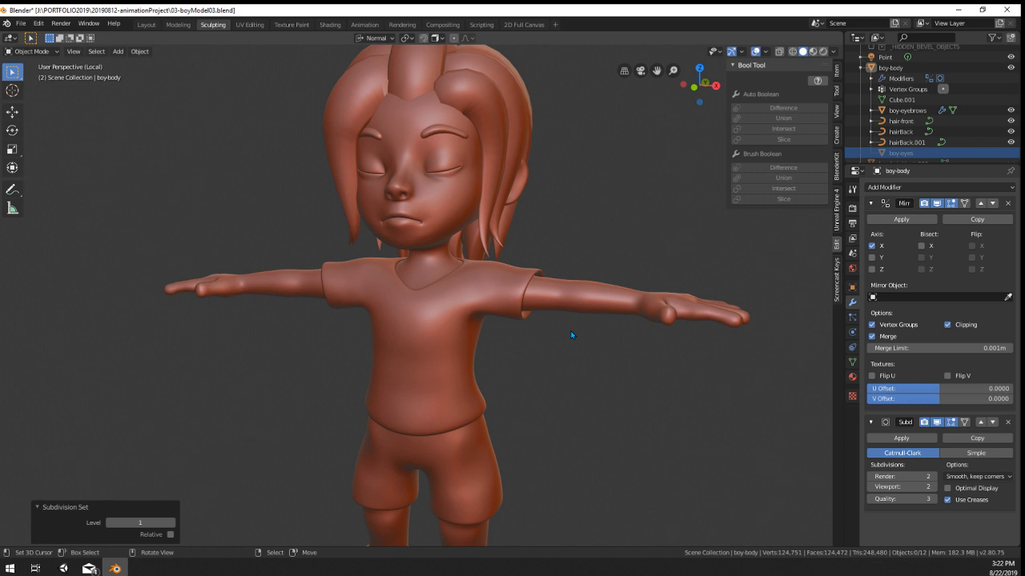
{"action": "middle_click_drag", "start_coordinate": [570, 335], "coordinate": [516, 340]}
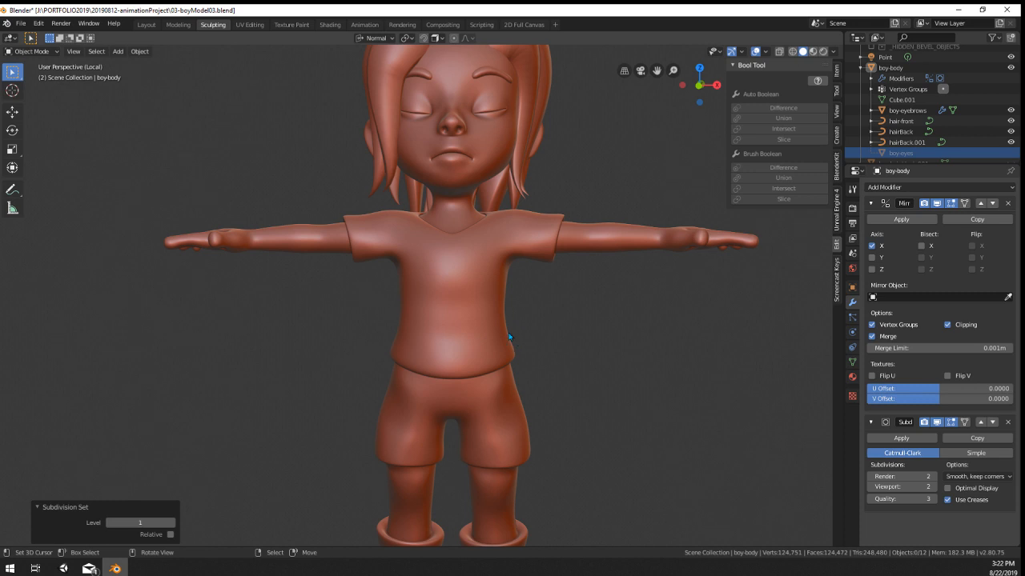
{"action": "scroll", "coordinate": [511, 344], "scroll_direction": "down", "scroll_amount": 3}
Step: Select the body and set its Subdivision modifier's viewport level back to 0
{"action": "right_click", "coordinate": [476, 332]}
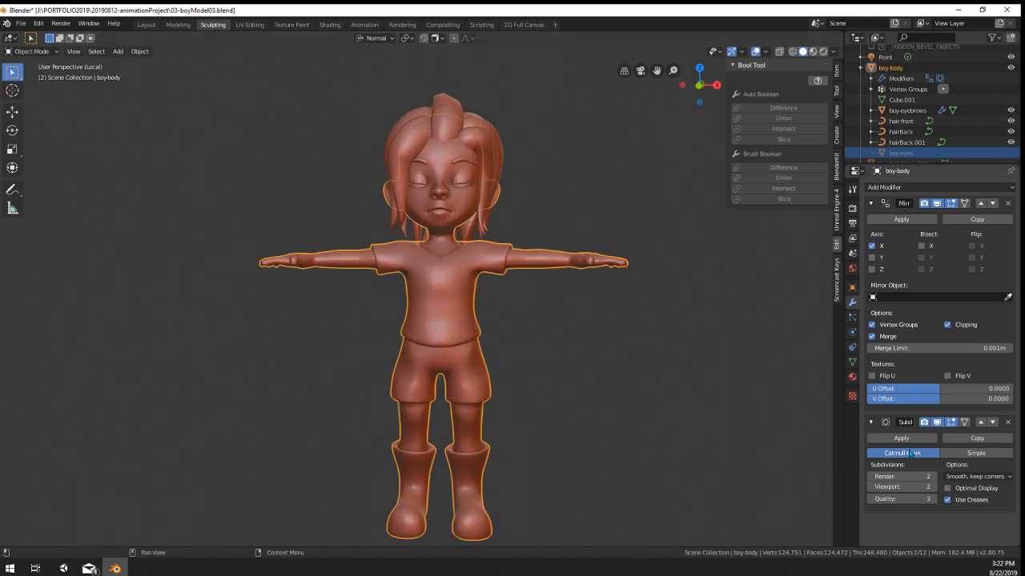
{"action": "left_click", "coordinate": [870, 487]}
{"action": "left_click", "coordinate": [870, 486]}
{"action": "key", "text": "g"}
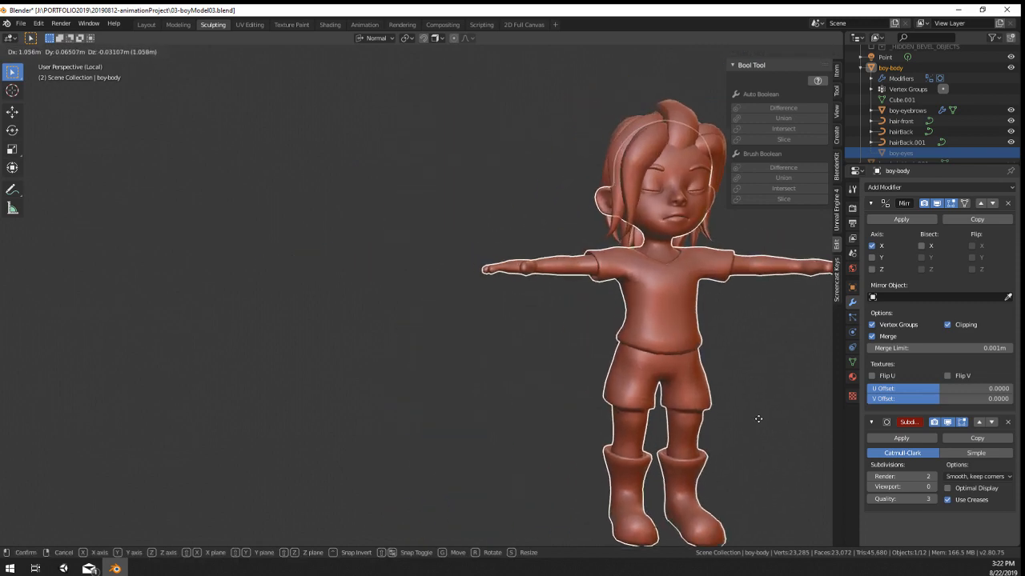
{"action": "right_click", "coordinate": [600, 406]}
{"action": "scroll", "coordinate": [433, 354], "scroll_direction": "up", "scroll_amount": 5}
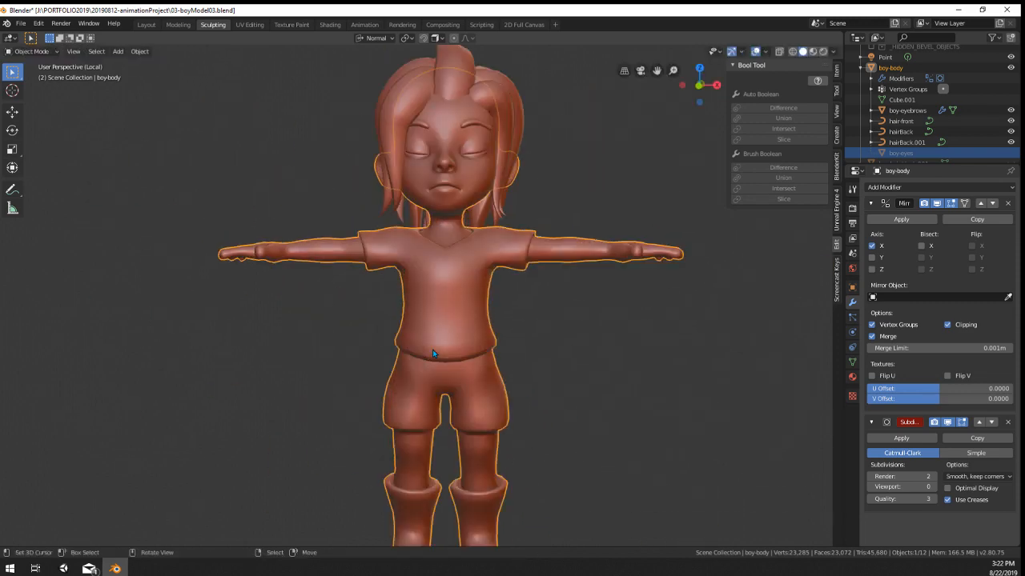
{"action": "scroll", "coordinate": [436, 357], "scroll_direction": "down", "scroll_amount": 2}
{"action": "middle_click_drag", "start_coordinate": [460, 362], "coordinate": [429, 376]}
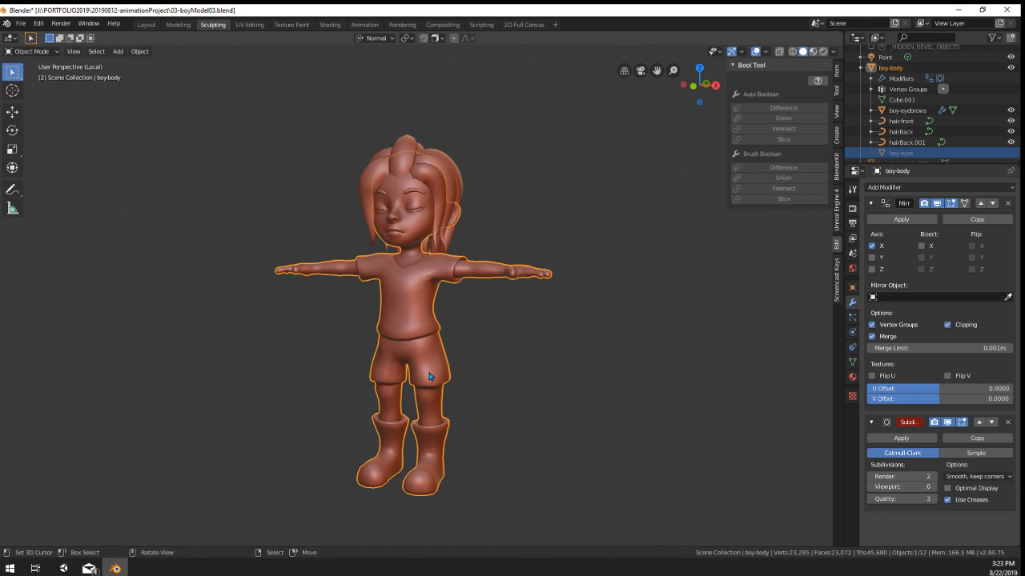
{"action": "right_click", "coordinate": [431, 162]}
{"action": "middle_click_drag", "start_coordinate": [433, 163], "coordinate": [463, 191]}
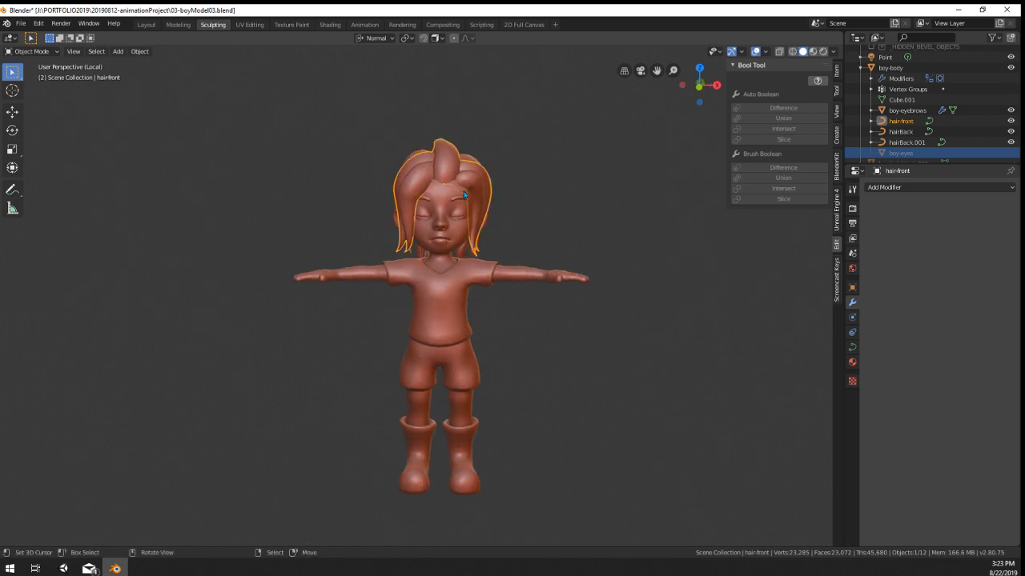
{"action": "right_click", "coordinate": [470, 255]}
{"action": "scroll", "coordinate": [470, 254], "scroll_direction": "up", "scroll_amount": 4}
{"action": "right_click", "coordinate": [470, 254]}
{"action": "right_click", "coordinate": [484, 299]}
{"action": "key", "text": "shift+a"}
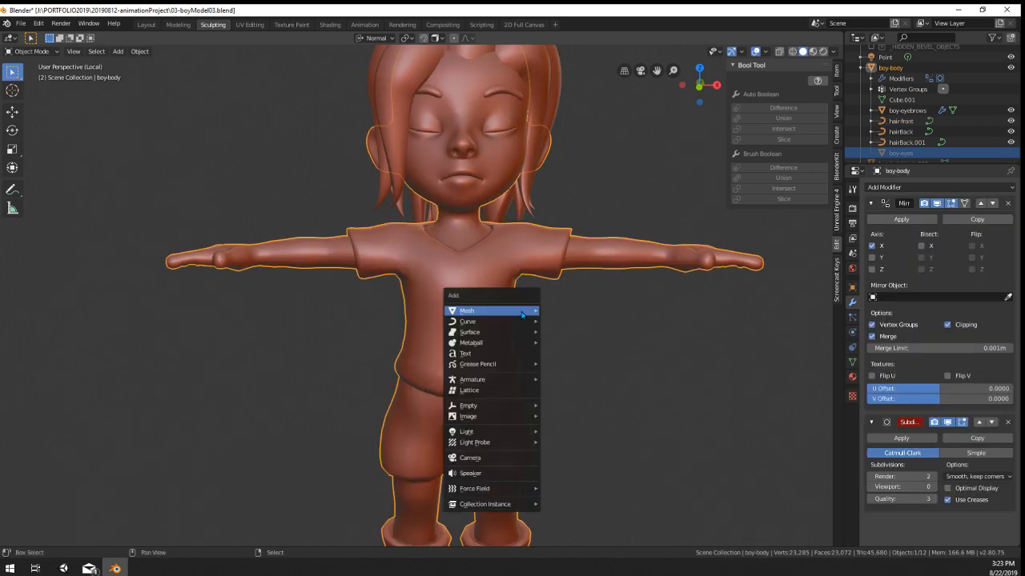
{"action": "mouse_move", "coordinate": [522, 313]}
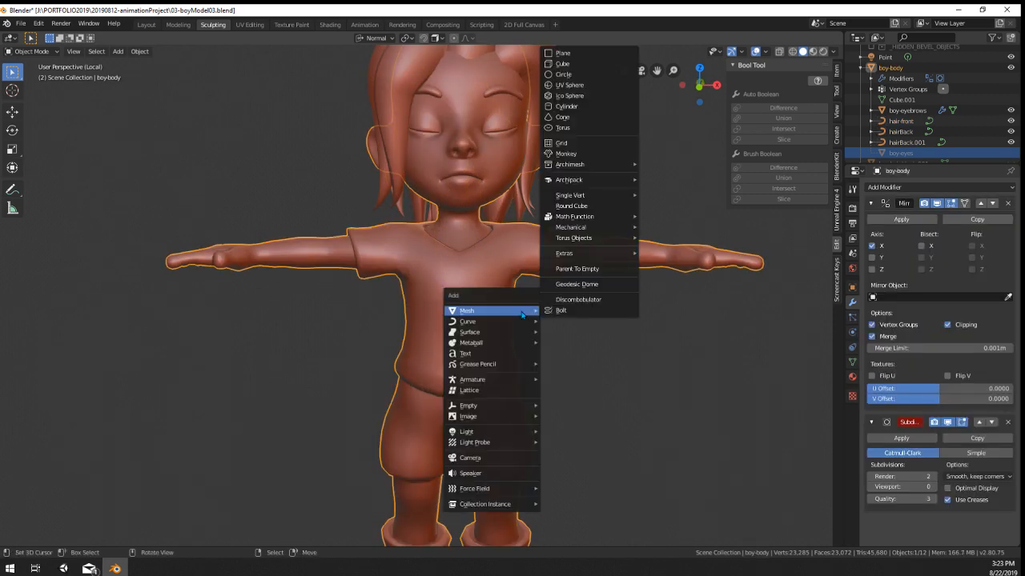
{"action": "key", "text": "Escape"}
{"action": "scroll", "coordinate": [550, 213], "scroll_direction": "down", "scroll_amount": 4}
{"action": "middle_click_drag", "start_coordinate": [550, 213], "coordinate": [561, 293]}
{"action": "scroll", "coordinate": [564, 298], "scroll_direction": "up", "scroll_amount": 4}
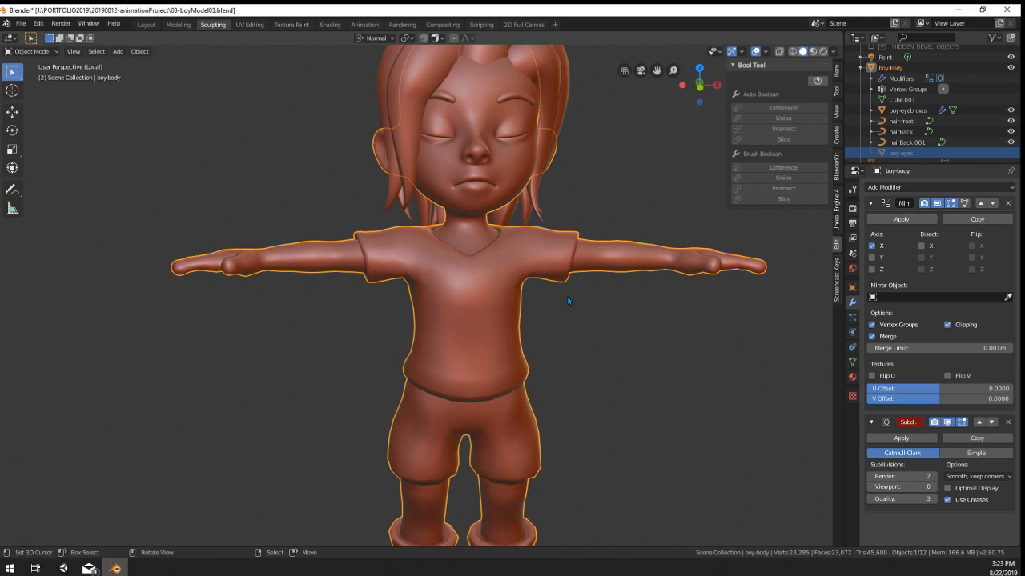
Step: Move the nose tip slightly forward and down in profile, using smooth proportional editing at size 0.05
{"action": "scroll", "coordinate": [568, 301], "scroll_direction": "up", "scroll_amount": 5}
{"action": "middle_click_drag", "start_coordinate": [576, 230], "coordinate": [414, 274]}
{"action": "key", "text": "Tab"}
{"action": "scroll", "coordinate": [541, 257], "scroll_direction": "up", "scroll_amount": 3}
{"action": "key", "text": "g"}
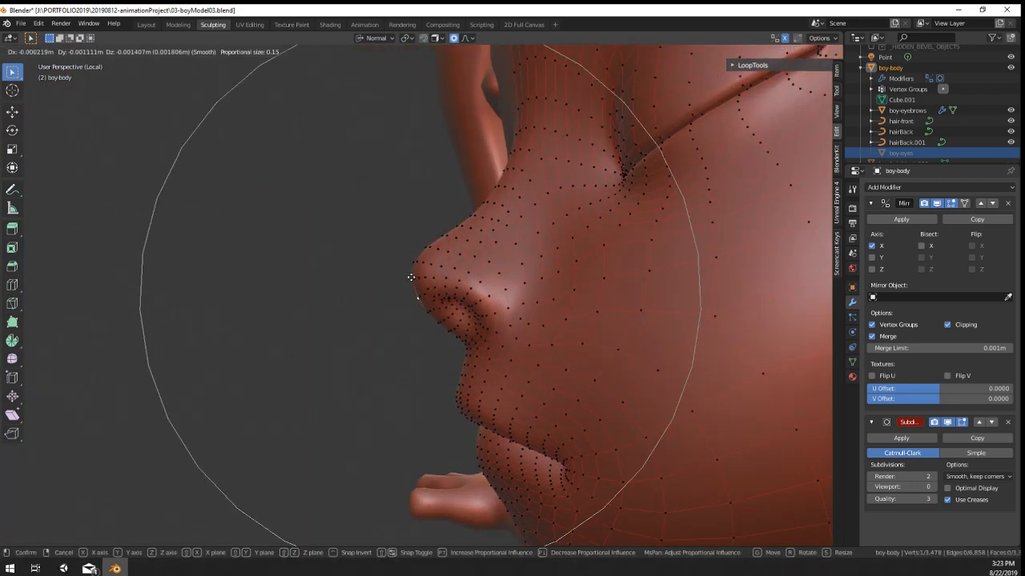
{"action": "scroll", "coordinate": [408, 280], "scroll_direction": "up", "scroll_amount": 10}
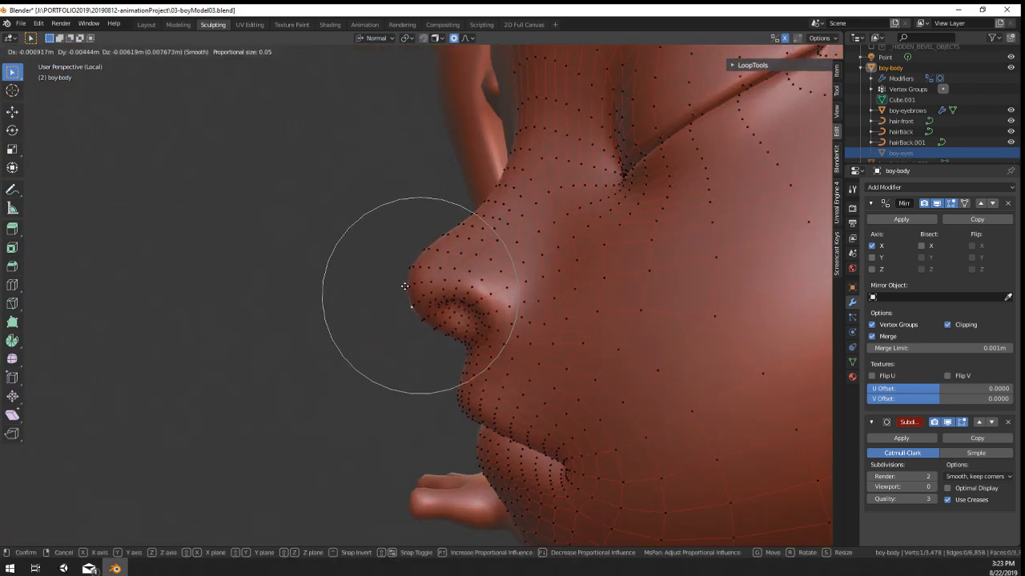
{"action": "left_click", "coordinate": [405, 287]}
{"action": "key", "text": "Tab"}
{"action": "scroll", "coordinate": [460, 312], "scroll_direction": "down", "scroll_amount": 5}
{"action": "middle_click_drag", "start_coordinate": [474, 336], "coordinate": [544, 341]}
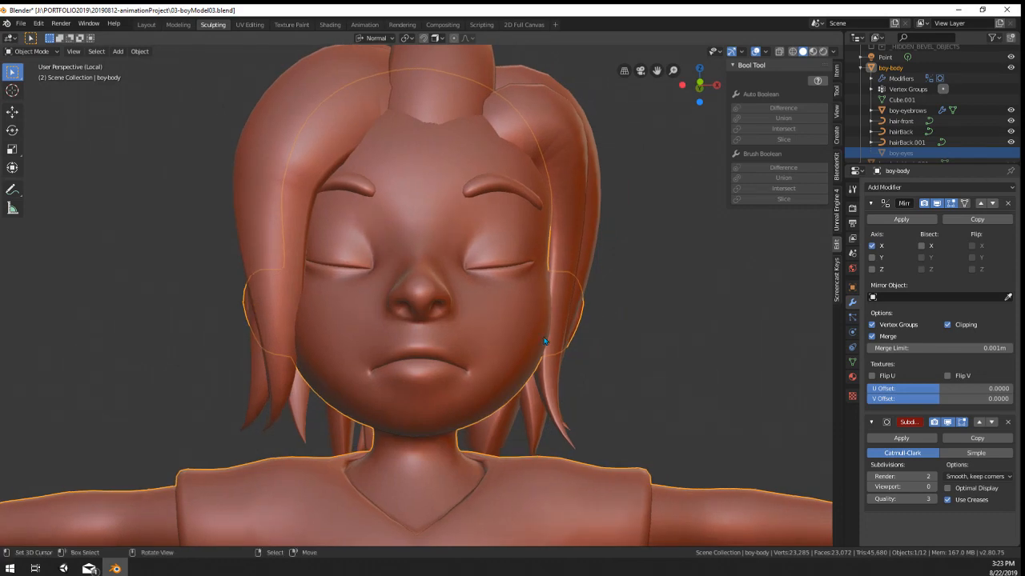
Step: Reshape the nose tip and two points on the nostril's outer side using Shrink/Fatten with smooth proportional falloff
{"action": "key", "text": "Tab"}
{"action": "scroll", "coordinate": [544, 341], "scroll_direction": "up", "scroll_amount": 5}
{"action": "key", "text": "alt+s"}
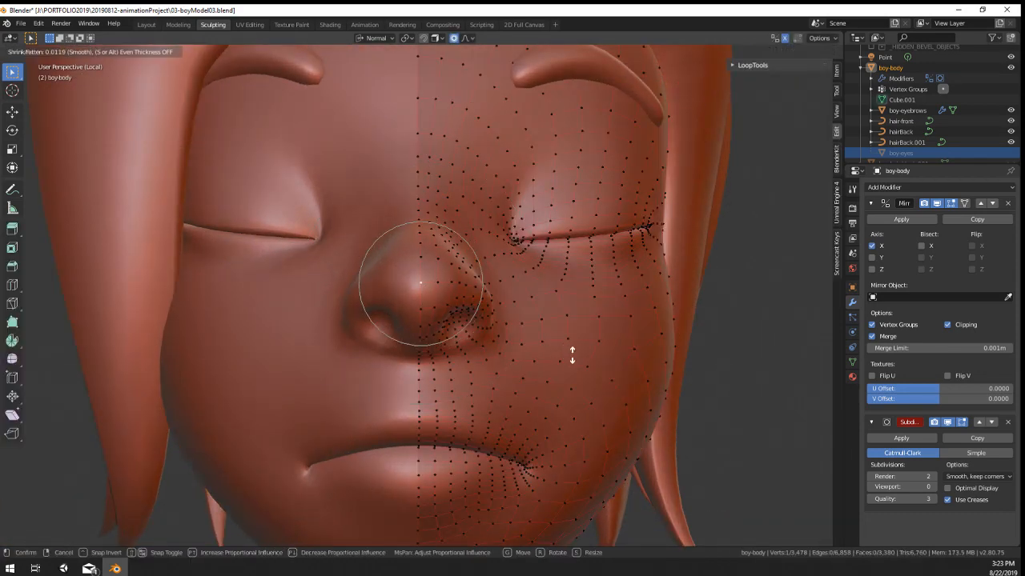
{"action": "left_click", "coordinate": [572, 355]}
{"action": "middle_click_drag", "start_coordinate": [575, 356], "coordinate": [550, 333]}
{"action": "key", "text": "alt+s"}
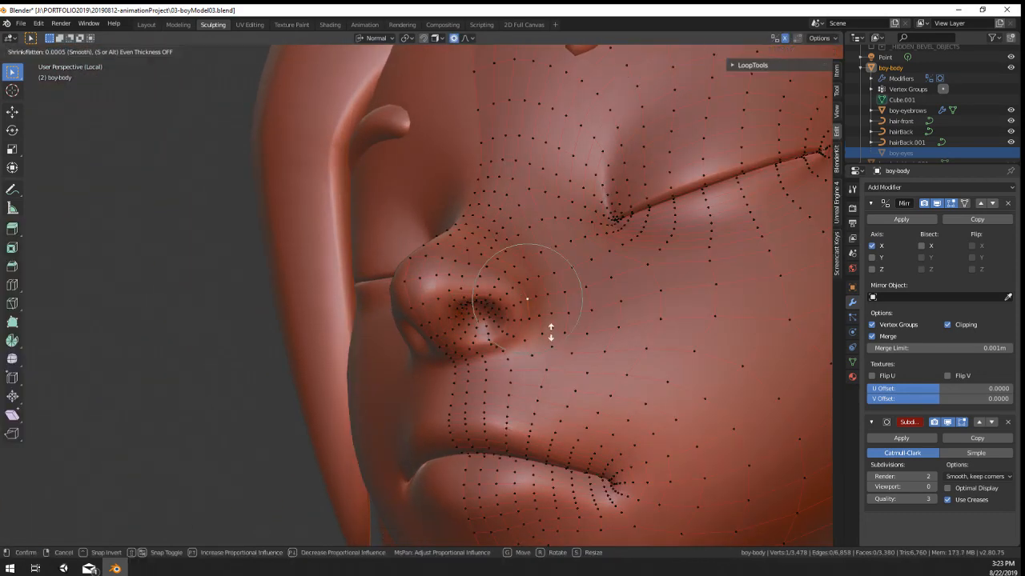
{"action": "left_click", "coordinate": [555, 341]}
{"action": "right_click", "coordinate": [525, 283]}
{"action": "key", "text": "alt+s"}
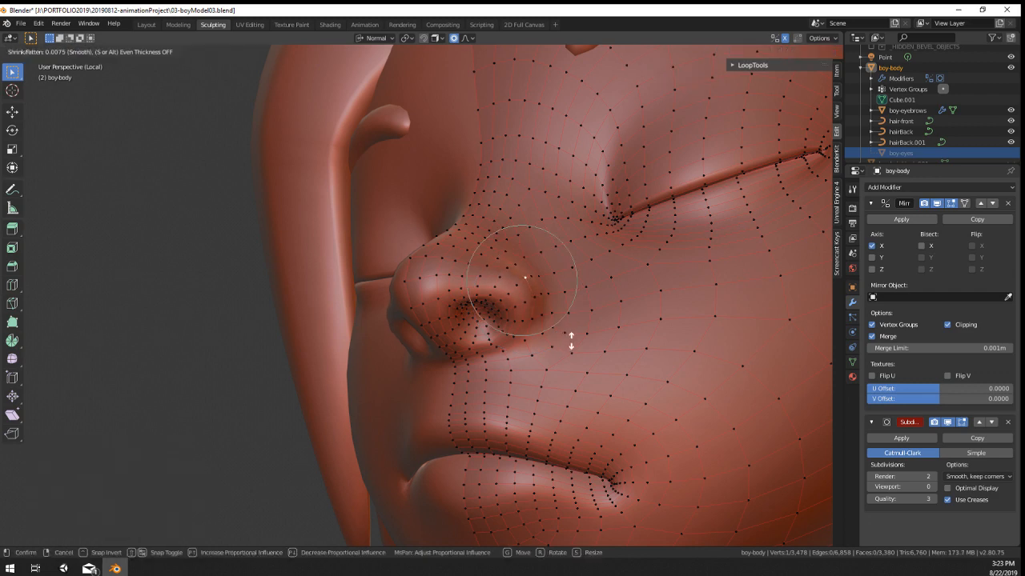
{"action": "left_click", "coordinate": [570, 343]}
Step: Move two vertices on the side of the nose inward by about 0.0044 m and 0.0026 m, using proportional size 0.024
{"action": "key", "text": "Tab"}
{"action": "middle_click_drag", "start_coordinate": [571, 349], "coordinate": [571, 402]}
{"action": "scroll", "coordinate": [621, 355], "scroll_direction": "down", "scroll_amount": 8}
{"action": "scroll", "coordinate": [560, 376], "scroll_direction": "up", "scroll_amount": 7}
{"action": "key", "text": "Tab"}
{"action": "right_click", "coordinate": [490, 286]}
{"action": "middle_click_drag", "start_coordinate": [490, 286], "coordinate": [539, 321]}
{"action": "key", "text": "g"}
{"action": "left_click", "coordinate": [548, 298]}
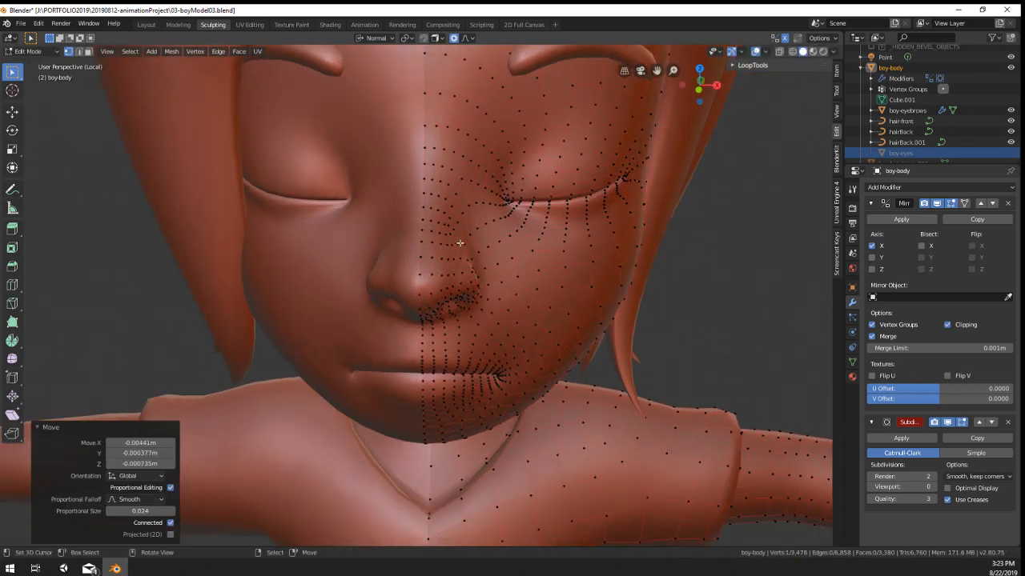
{"action": "right_click", "coordinate": [460, 243]}
{"action": "key", "text": "g"}
{"action": "left_click", "coordinate": [496, 255]}
{"action": "key", "text": "r"}
{"action": "scroll", "coordinate": [545, 239], "scroll_direction": "down", "scroll_amount": 8}
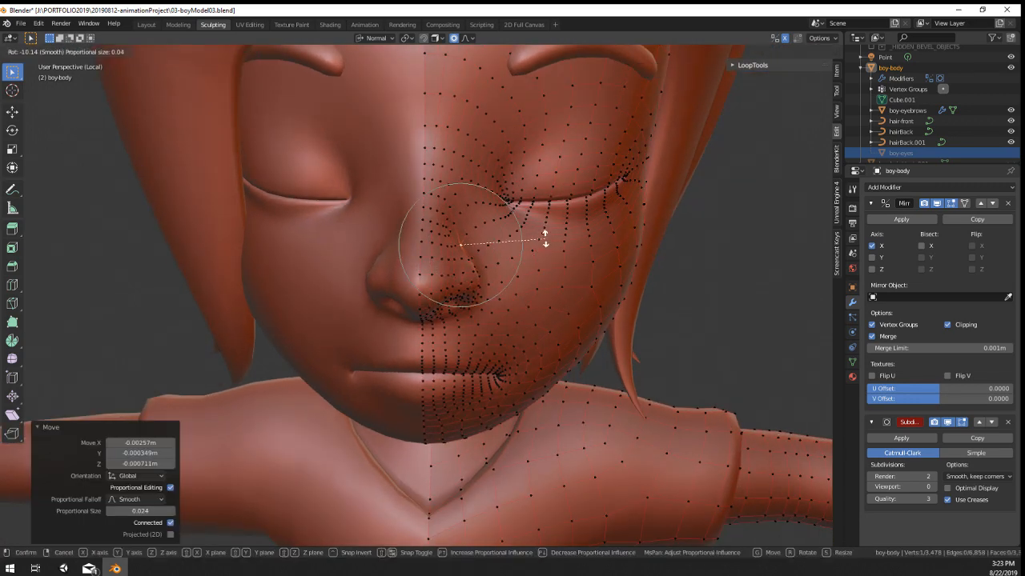
{"action": "right_click", "coordinate": [546, 253]}
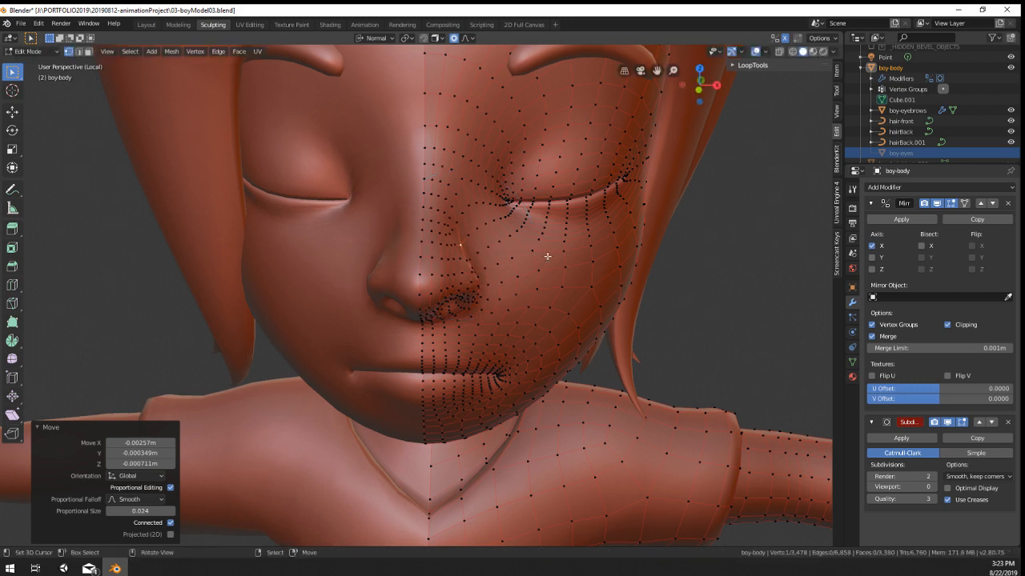
Step: Nudge the next lower vertex on the side of the nose and leave Edit Mode
{"action": "right_click", "coordinate": [465, 259]}
{"action": "key", "text": "g"}
{"action": "left_click", "coordinate": [469, 263]}
{"action": "key", "text": "Tab"}
{"action": "scroll", "coordinate": [494, 263], "scroll_direction": "down", "scroll_amount": 4}
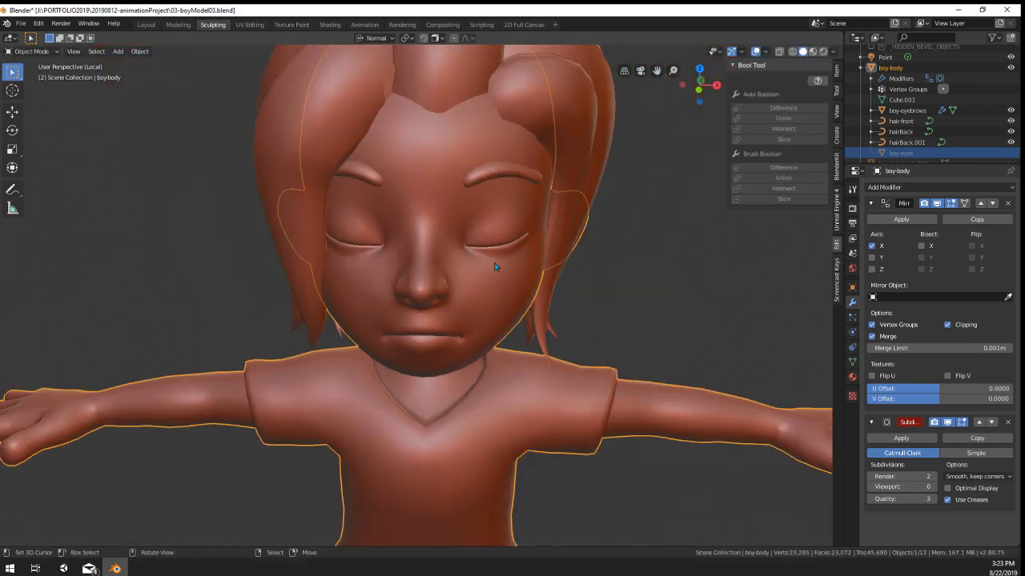
Step: Adjust two vertices along the bridge of the nose in the side view and check the result from below
{"action": "middle_click_drag", "start_coordinate": [494, 262], "coordinate": [398, 281]}
{"action": "key", "text": "Tab"}
{"action": "scroll", "coordinate": [391, 305], "scroll_direction": "up", "scroll_amount": 5}
{"action": "right_click_drag", "start_coordinate": [409, 275], "coordinate": [414, 278]}
{"action": "right_click_drag", "start_coordinate": [441, 243], "coordinate": [445, 248]}
{"action": "scroll", "coordinate": [444, 248], "scroll_direction": "up", "scroll_amount": 3}
{"action": "scroll", "coordinate": [444, 248], "scroll_direction": "down", "scroll_amount": 2}
{"action": "key", "text": "Tab"}
{"action": "middle_click_drag", "start_coordinate": [444, 248], "coordinate": [521, 297]}
{"action": "scroll", "coordinate": [521, 296], "scroll_direction": "up", "scroll_amount": 2}
{"action": "key", "text": "Tab"}
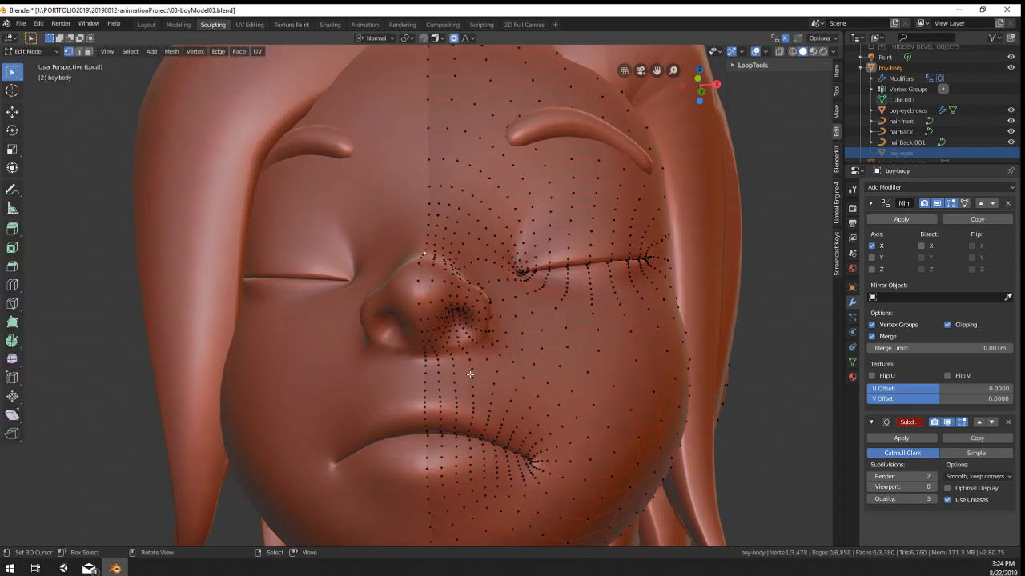
Step: Leave Edit Mode and save the file 03-boyModel03.blend
{"action": "middle_click_drag", "start_coordinate": [473, 377], "coordinate": [505, 413]}
{"action": "key", "text": "Tab"}
{"action": "scroll", "coordinate": [425, 368], "scroll_direction": "down", "scroll_amount": 5}
{"action": "key", "text": "ctrl+s"}
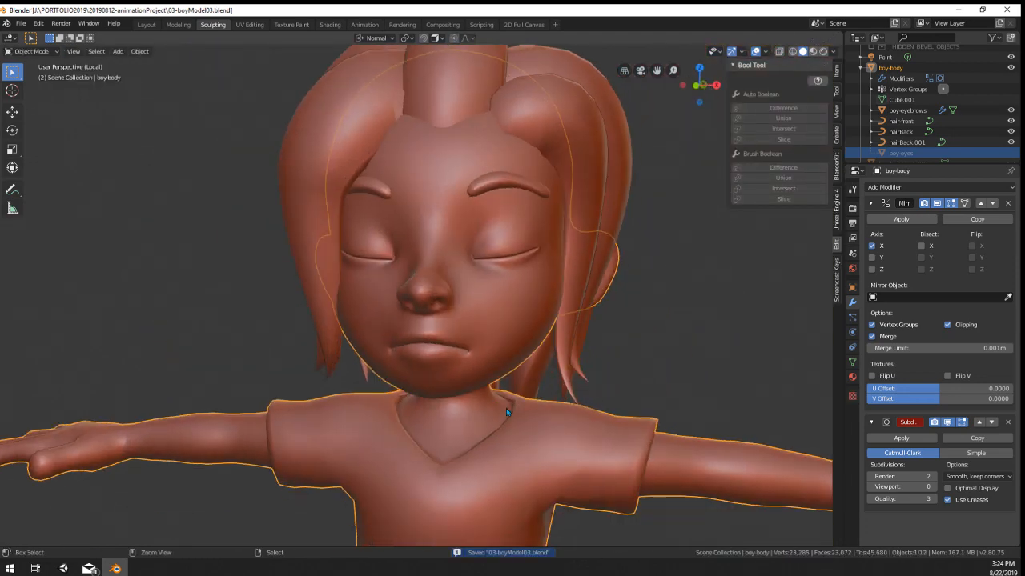
Step: Compare the face in and out of Edit Mode and undo the latest nose edits
{"action": "key", "text": "Tab"}
{"action": "key", "text": "Tab"}
{"action": "key", "text": "Tab"}
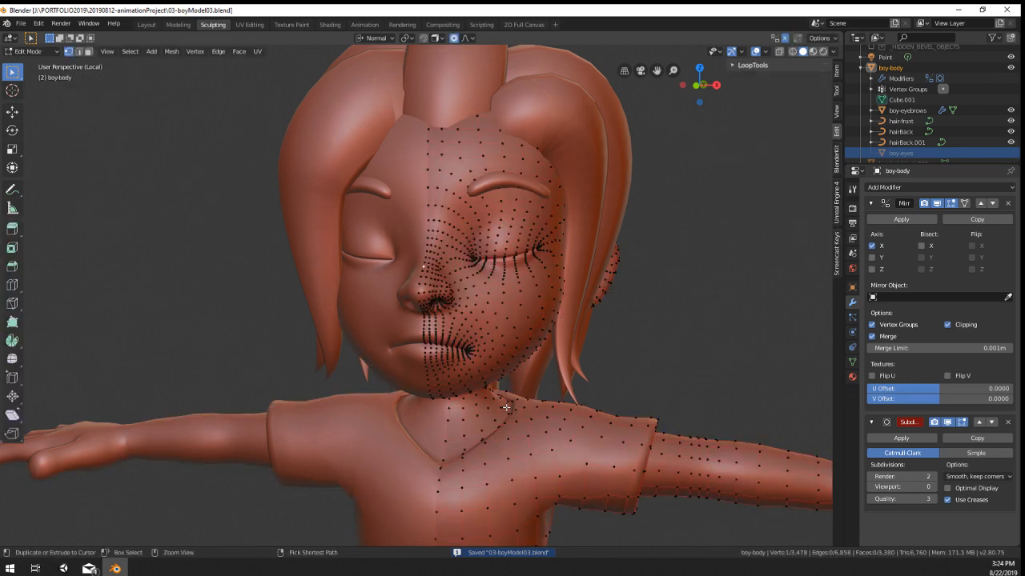
{"action": "key", "text": "Tab"}
{"action": "key", "text": "Tab"}
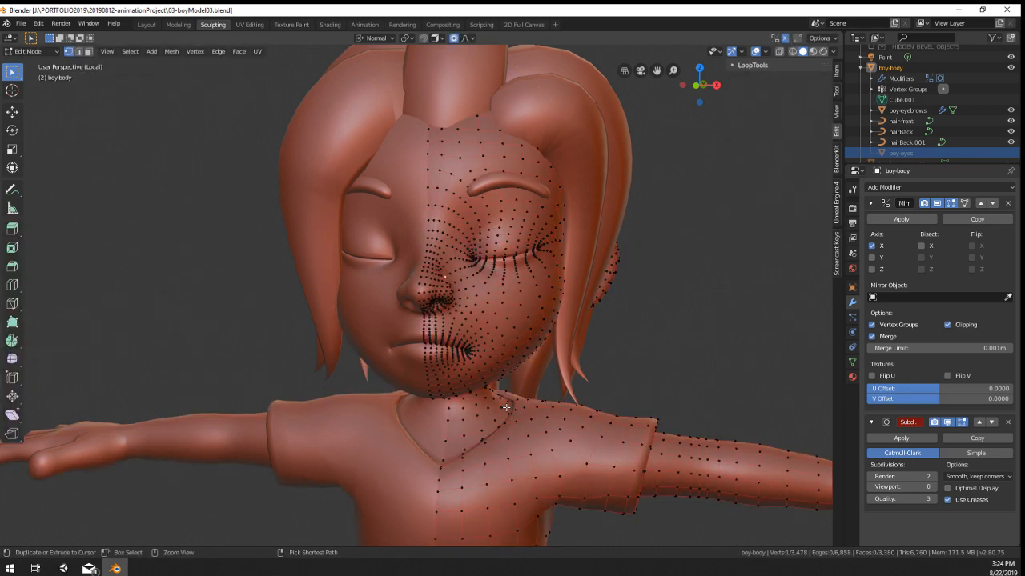
{"action": "key", "text": "ctrl+z"}
Step: Reshape the outer side of the nostril with Shrink/Fatten by about 0.008 and inspect the face in Object Mode
{"action": "scroll", "coordinate": [506, 407], "scroll_direction": "up", "scroll_amount": 7}
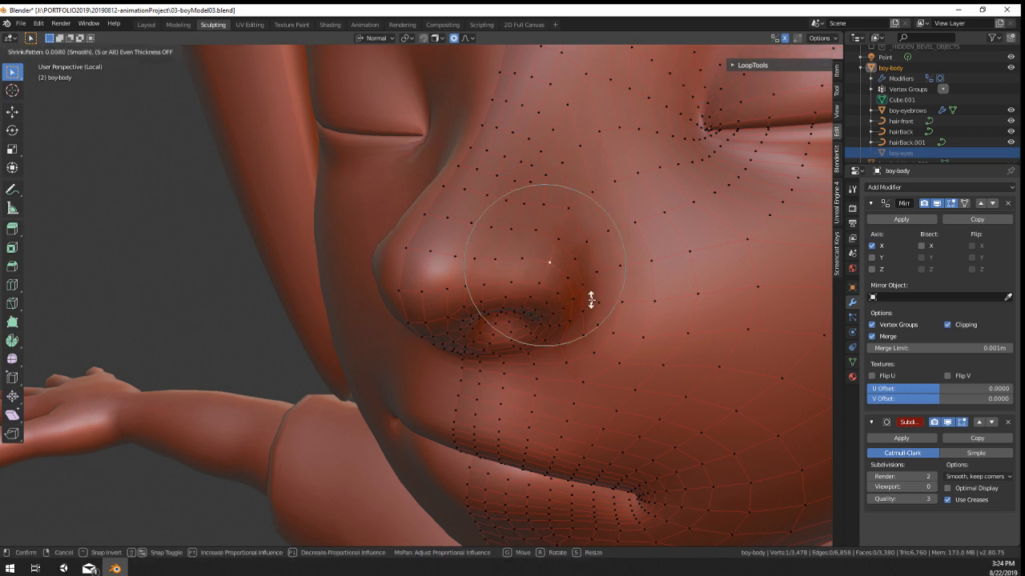
{"action": "left_click", "coordinate": [591, 299]}
{"action": "key", "text": "Tab"}
{"action": "scroll", "coordinate": [521, 334], "scroll_direction": "down", "scroll_amount": 3}
{"action": "middle_click_drag", "start_coordinate": [515, 336], "coordinate": [548, 279]}
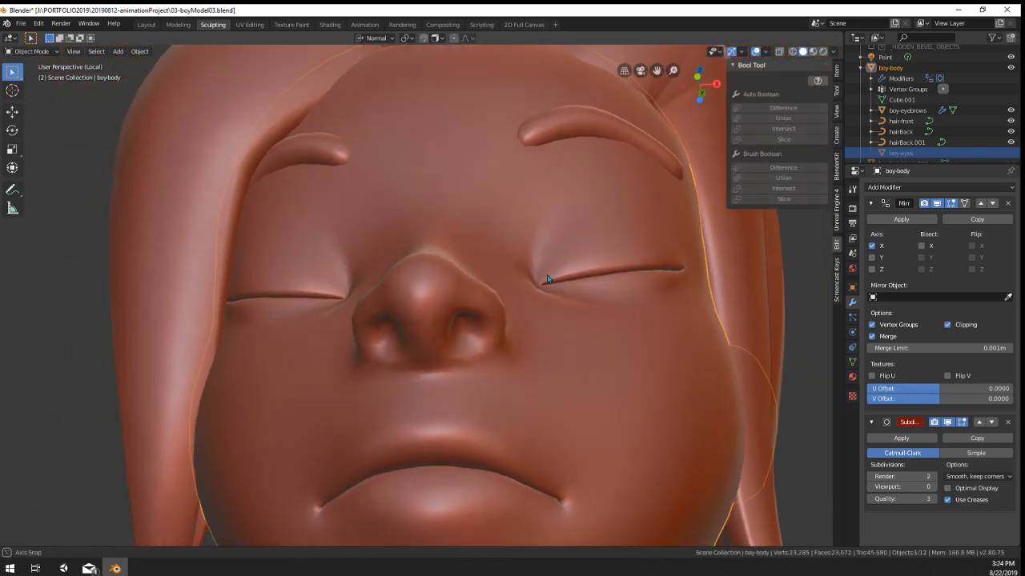
{"action": "scroll", "coordinate": [420, 358], "scroll_direction": "down", "scroll_amount": 6}
{"action": "middle_click_drag", "start_coordinate": [420, 358], "coordinate": [439, 432]}
Step: Refine the nose profile by moving two vertices near the lower bridge and tip, using smooth proportional editing at size 0.036
{"action": "scroll", "coordinate": [432, 276], "scroll_direction": "up", "scroll_amount": 7}
{"action": "key", "text": "Tab"}
{"action": "middle_click_drag", "start_coordinate": [492, 256], "coordinate": [458, 244]}
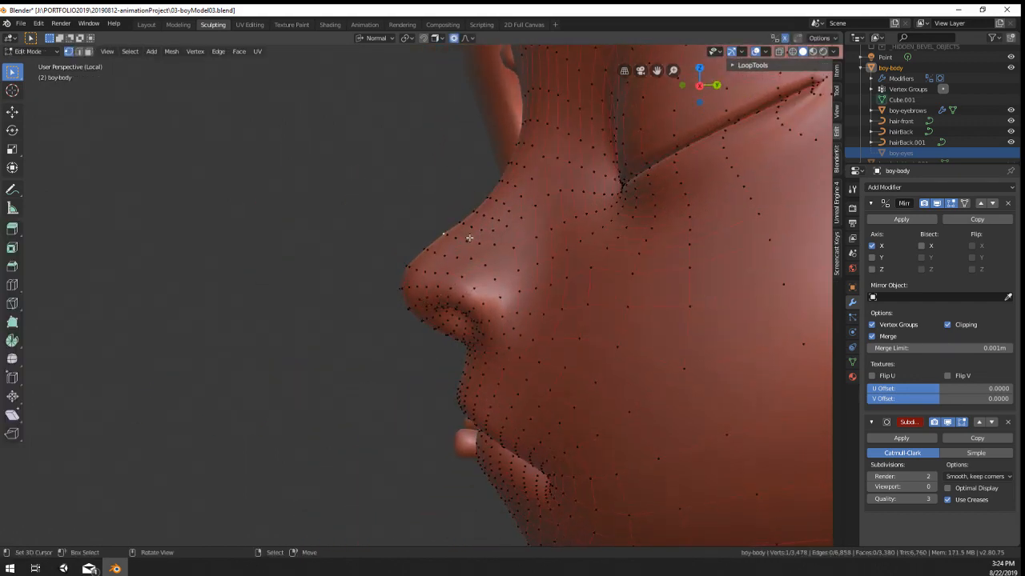
{"action": "left_click", "coordinate": [474, 240]}
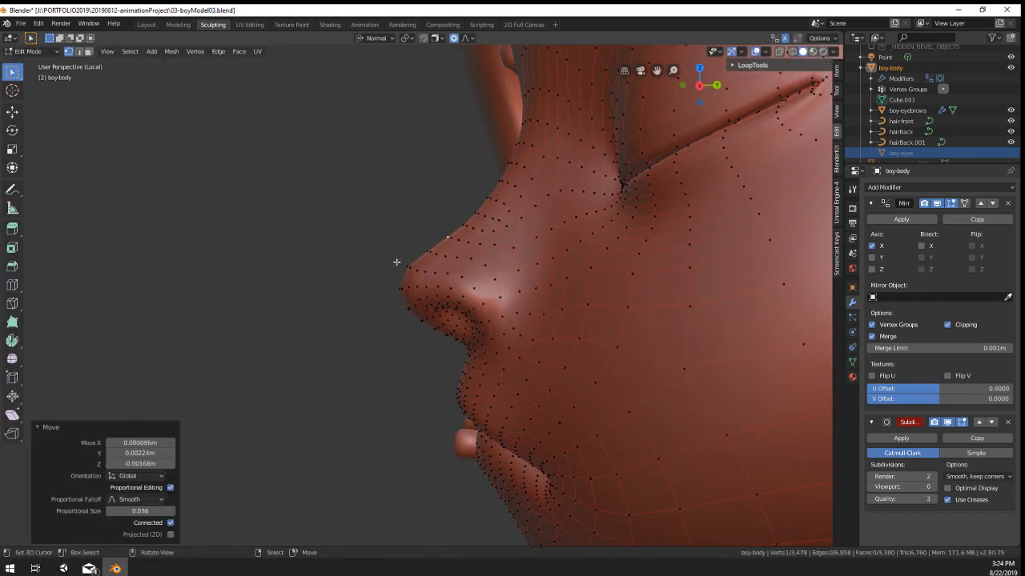
{"action": "key", "text": "g"}
{"action": "left_click", "coordinate": [403, 257]}
{"action": "key", "text": "Tab"}
{"action": "scroll", "coordinate": [388, 314], "scroll_direction": "down", "scroll_amount": 7}
{"action": "middle_click_drag", "start_coordinate": [388, 314], "coordinate": [461, 349]}
Step: Exit local view to show the boy together with the dog and the blocked-out figure
{"action": "scroll", "coordinate": [505, 417], "scroll_direction": "down", "scroll_amount": 3}
{"action": "scroll", "coordinate": [453, 421], "scroll_direction": "down", "scroll_amount": 3}
{"action": "scroll", "coordinate": [461, 348], "scroll_direction": "down", "scroll_amount": 3}
{"action": "key", "text": "KP_Divide"}
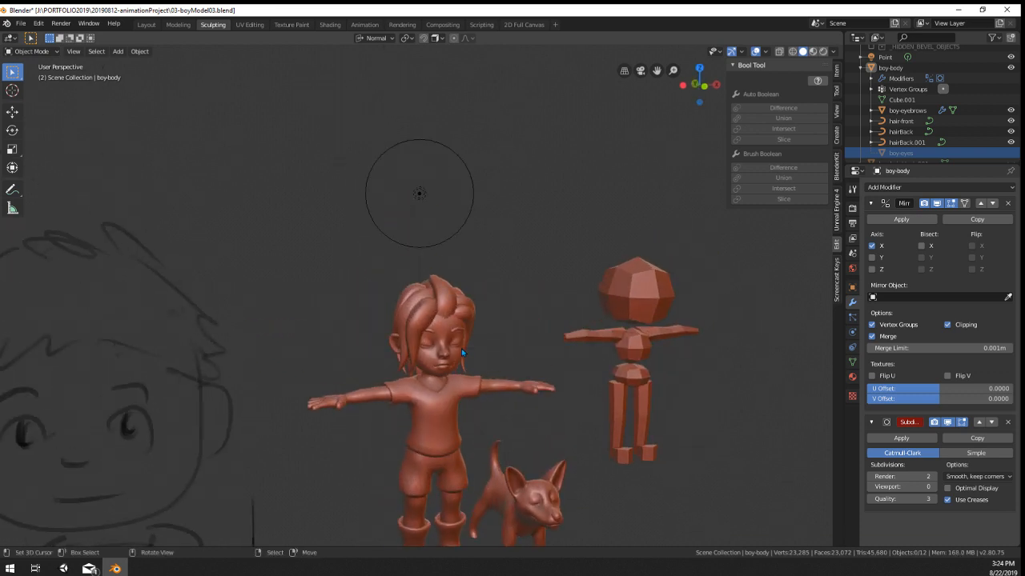
{"action": "middle_click_drag", "start_coordinate": [628, 324], "coordinate": [595, 359]}
{"action": "middle_click_drag", "start_coordinate": [525, 444], "coordinate": [521, 344], "text": "shift"}
{"action": "scroll", "coordinate": [520, 348], "scroll_direction": "up", "scroll_amount": 2}
{"action": "right_click", "coordinate": [514, 422]}
{"action": "key", "text": "g"}
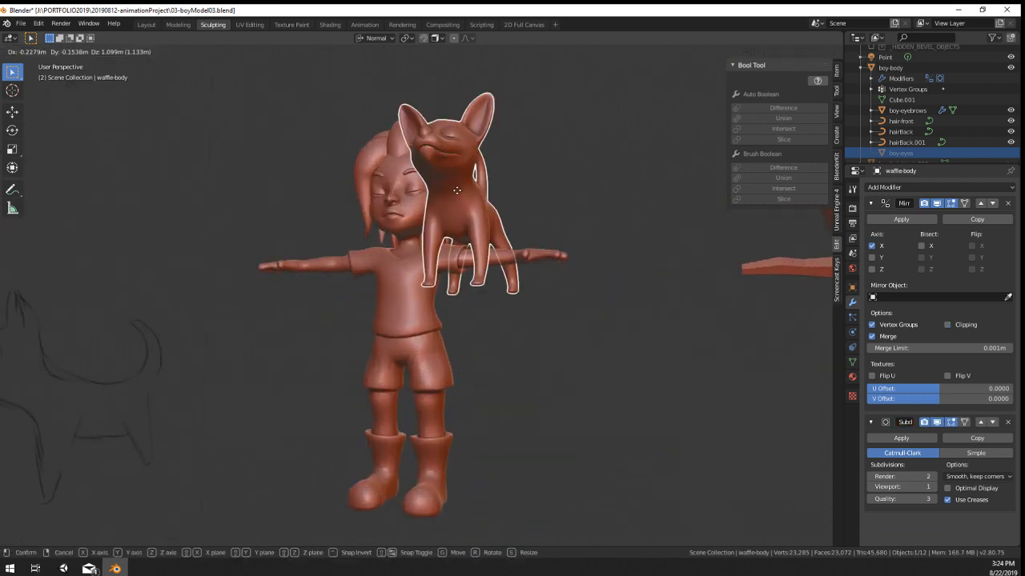
{"action": "right_click", "coordinate": [430, 295]}
Step: Reshape the back of the dog's head between the ears with smooth proportional Shrink/Fatten and leave Edit Mode
{"action": "middle_click_drag", "start_coordinate": [431, 295], "coordinate": [328, 442]}
{"action": "middle_click_drag", "start_coordinate": [416, 256], "coordinate": [411, 176]}
{"action": "right_click", "coordinate": [412, 305]}
{"action": "key", "text": "Tab"}
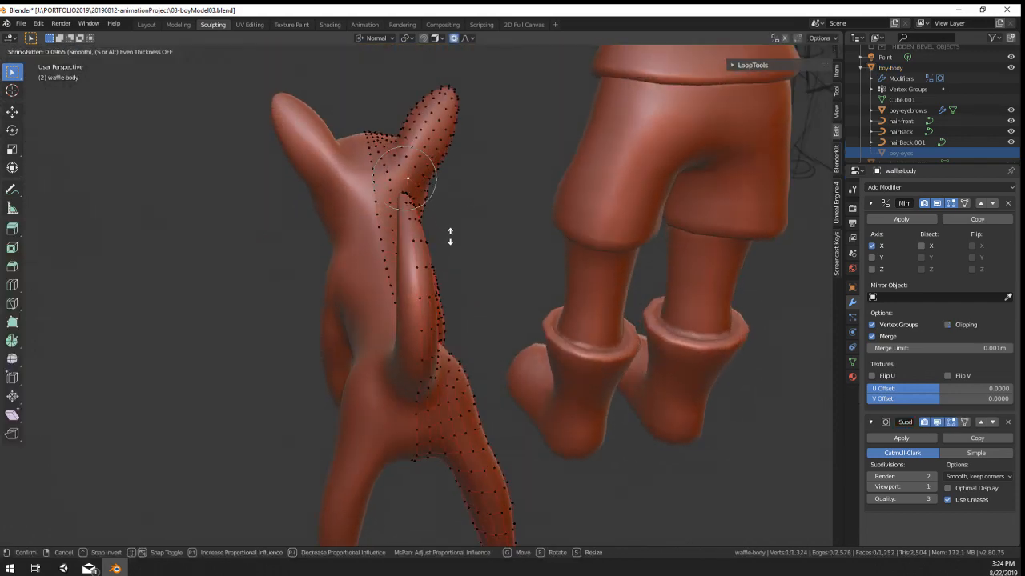
{"action": "left_click", "coordinate": [450, 236]}
{"action": "key", "text": "Tab"}
{"action": "middle_click_drag", "start_coordinate": [217, 292], "coordinate": [350, 283]}
{"action": "key", "text": "Tab"}
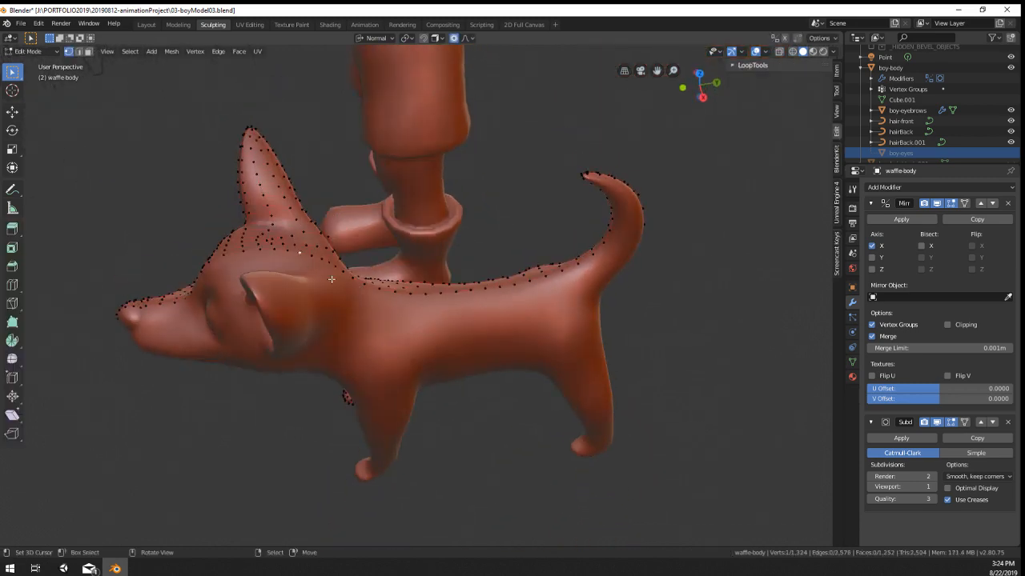
{"action": "left_click", "coordinate": [369, 319]}
{"action": "key", "text": "Tab"}
Step: Set the viewport level of the dog's Subdivision modifier to 0 and view it beside the boy
{"action": "middle_click_drag", "start_coordinate": [367, 317], "coordinate": [474, 277]}
{"action": "scroll", "coordinate": [474, 277], "scroll_direction": "down", "scroll_amount": 6}
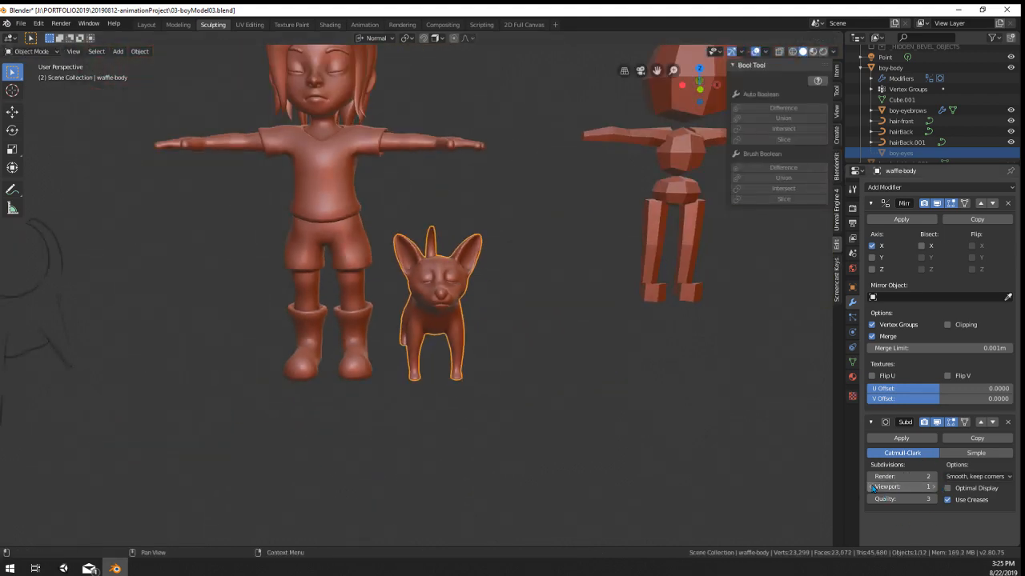
{"action": "scroll", "coordinate": [472, 365], "scroll_direction": "up", "scroll_amount": 5}
{"action": "middle_click_drag", "start_coordinate": [473, 365], "coordinate": [507, 345]}
{"action": "scroll", "coordinate": [386, 337], "scroll_direction": "down", "scroll_amount": 6}
Step: Examine the topology of the boy and the dog in Wireframe shading and return to Solid shading
{"action": "key", "text": "z"}
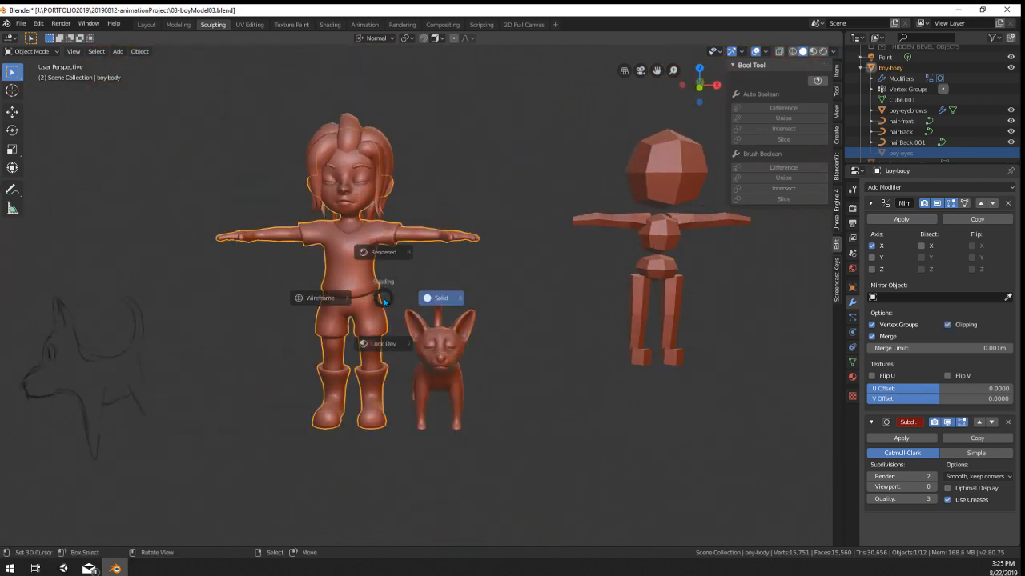
{"action": "left_click", "coordinate": [302, 294]}
{"action": "scroll", "coordinate": [383, 328], "scroll_direction": "up", "scroll_amount": 2}
{"action": "left_click", "coordinate": [442, 368]}
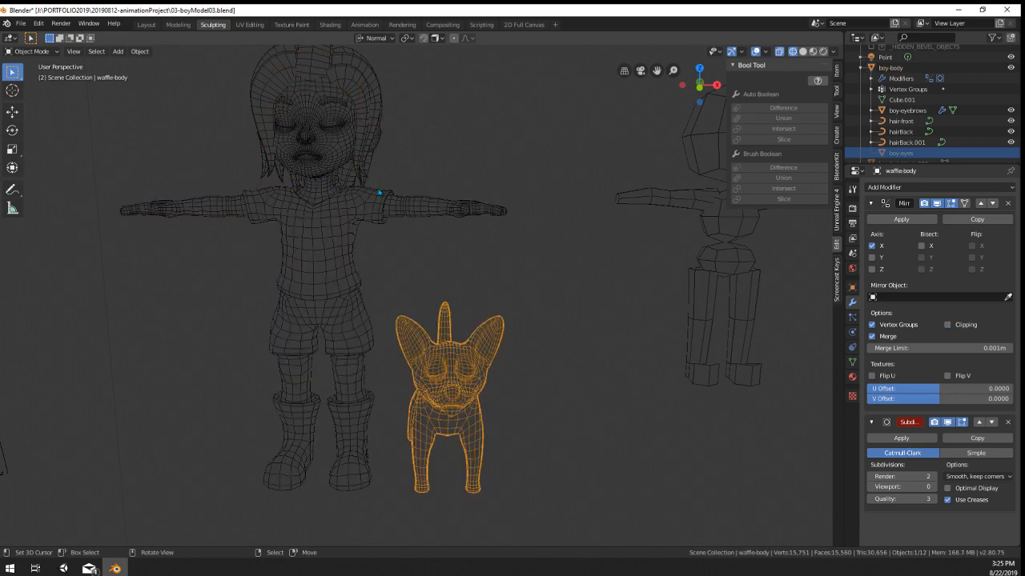
{"action": "left_click", "coordinate": [378, 171]}
{"action": "scroll", "coordinate": [378, 172], "scroll_direction": "down", "scroll_amount": 3}
{"action": "mouse_move", "coordinate": [442, 299]}
{"action": "middle_mouse_down"}
{"action": "mouse_move", "coordinate": [647, 313]}
{"action": "mouse_move", "coordinate": [409, 305]}
{"action": "mouse_move", "coordinate": [474, 390]}
{"action": "mouse_move", "coordinate": [390, 393]}
{"action": "mouse_move", "coordinate": [494, 388]}
{"action": "mouse_move", "coordinate": [525, 409]}
{"action": "mouse_move", "coordinate": [451, 361]}
{"action": "middle_mouse_up"}
{"action": "key", "text": "shift+z"}
Step: Duplicate the boy's three hair curve objects and move the copies along the X axis to beside the figure
{"action": "scroll", "coordinate": [509, 399], "scroll_direction": "up", "scroll_amount": 2}
{"action": "scroll", "coordinate": [448, 318], "scroll_direction": "up", "scroll_amount": 3}
{"action": "left_click", "coordinate": [448, 318]}
{"action": "key", "text": "alt+a"}
{"action": "scroll", "coordinate": [451, 361], "scroll_direction": "down", "scroll_amount": 3}
{"action": "right_click", "coordinate": [444, 366]}
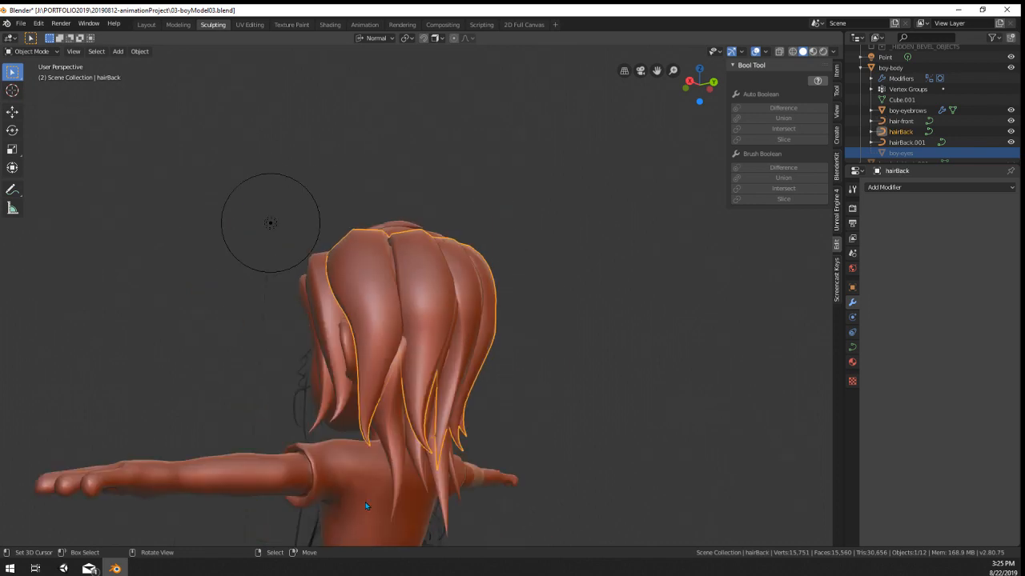
{"action": "right_click", "coordinate": [391, 458], "text": "shift"}
{"action": "middle_click_drag", "start_coordinate": [343, 211], "coordinate": [387, 231]}
{"action": "middle_click_drag", "start_coordinate": [386, 295], "coordinate": [446, 324]}
{"action": "key", "text": "shift+d"}
{"action": "key", "text": "x"}
{"action": "left_click", "coordinate": [195, 274]}
Step: Join the boy's original hair curves into one object, convert it to a mesh and inspect its vertices
{"action": "right_click", "coordinate": [476, 303]}
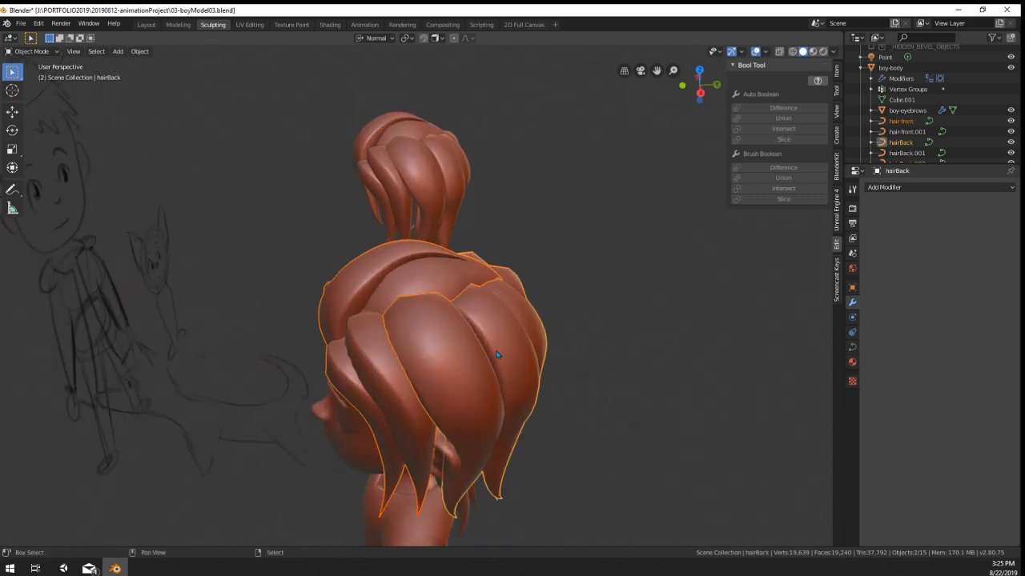
{"action": "middle_click_drag", "start_coordinate": [495, 355], "coordinate": [429, 456]}
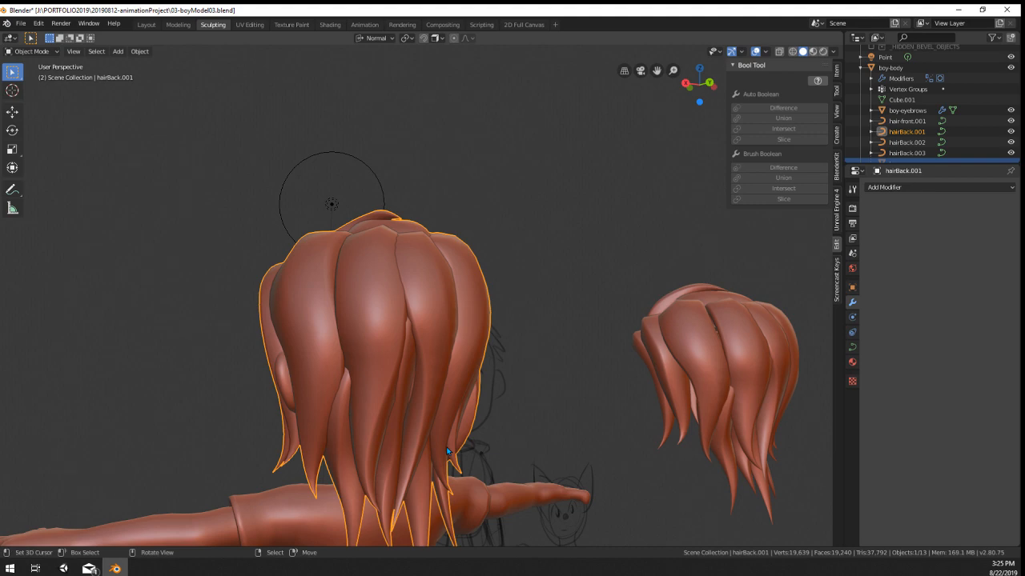
{"action": "key", "text": "w"}
{"action": "left_click", "coordinate": [429, 388]}
{"action": "key", "text": "Tab"}
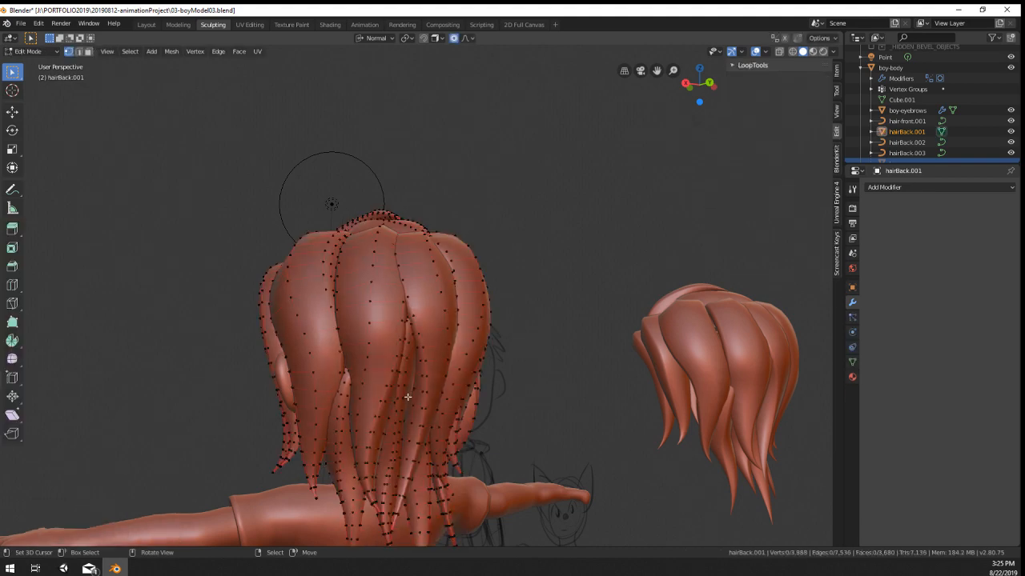
{"action": "middle_click_drag", "start_coordinate": [430, 390], "coordinate": [629, 433]}
{"action": "scroll", "coordinate": [718, 424], "scroll_direction": "up", "scroll_amount": 6}
{"action": "scroll", "coordinate": [718, 424], "scroll_direction": "down", "scroll_amount": 6}
Step: Undo the mesh conversion and the joining of the boy's hair curves
{"action": "key", "text": "Tab"}
{"action": "key", "text": "Tab"}
{"action": "key", "text": "Tab"}
{"action": "key", "text": "Tab"}
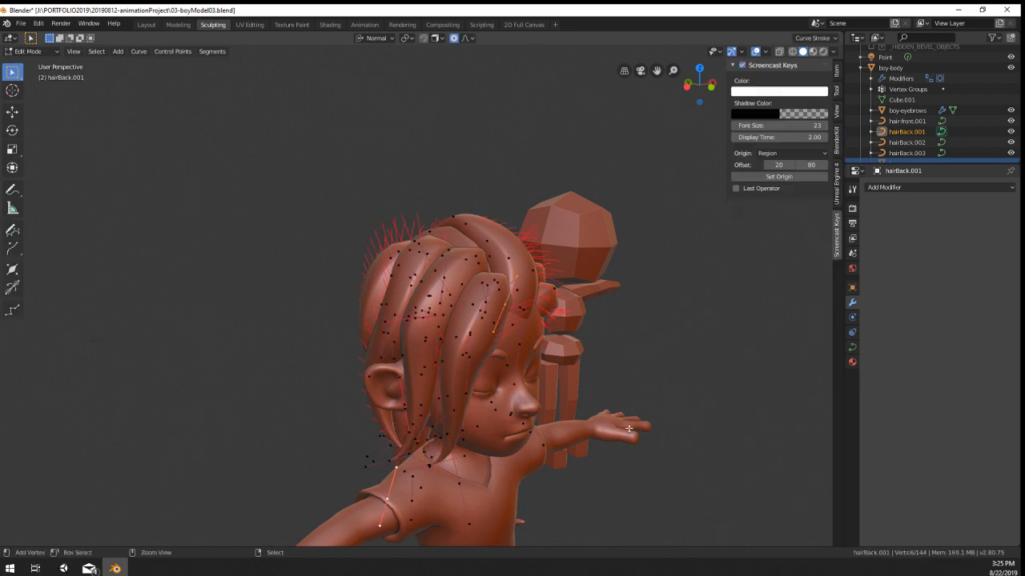
{"action": "key", "text": "Tab"}
{"action": "key", "text": "Tab"}
{"action": "middle_click_drag", "start_coordinate": [628, 428], "coordinate": [528, 400]}
{"action": "key", "text": "Tab"}
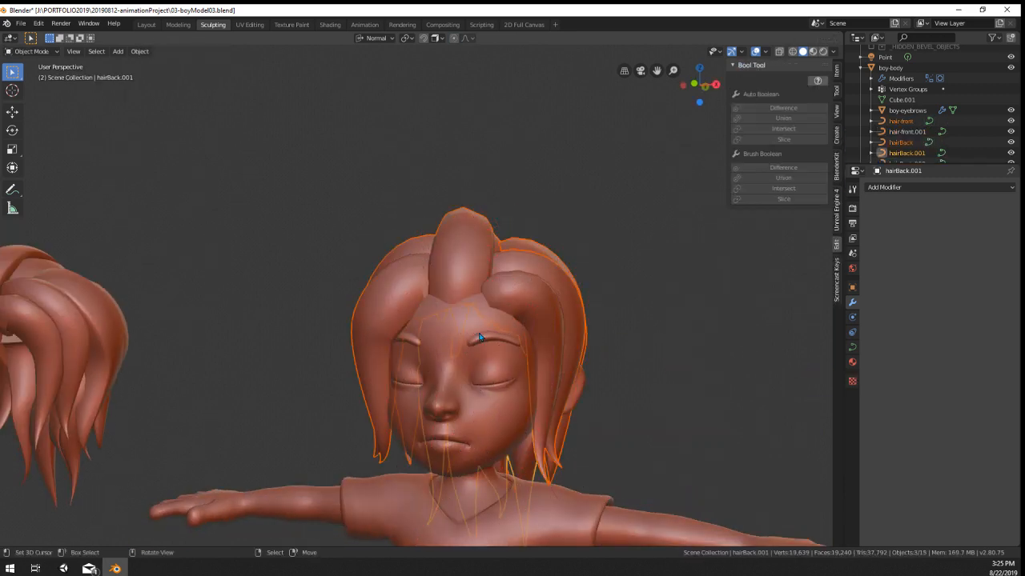
Step: Open the hair-front curve in Edit Mode and examine the front strands from several angles
{"action": "middle_click_drag", "start_coordinate": [478, 343], "coordinate": [532, 352]}
{"action": "left_click", "coordinate": [443, 282]}
{"action": "key", "text": "Tab"}
{"action": "middle_click_drag", "start_coordinate": [498, 381], "coordinate": [515, 372]}
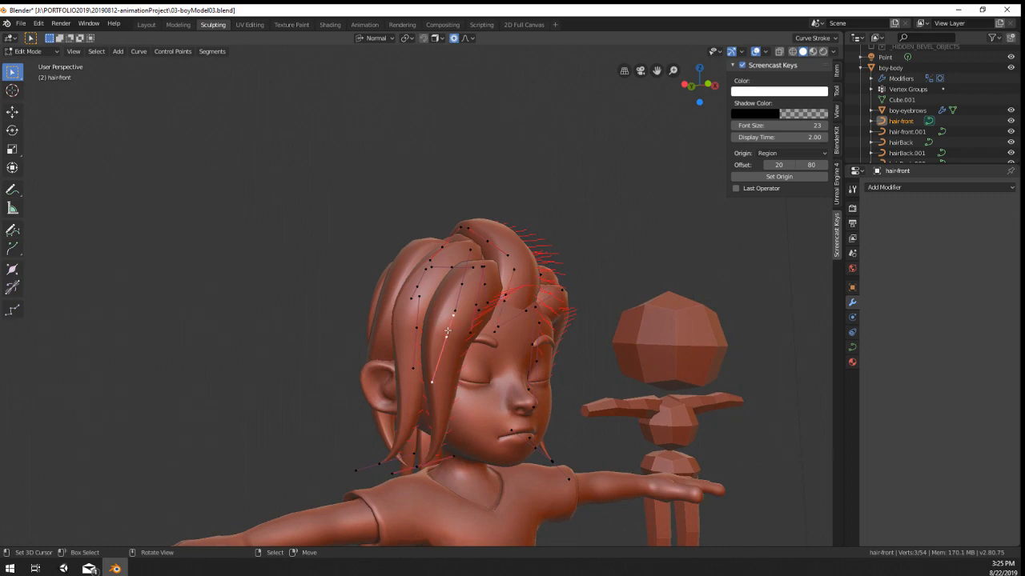
{"action": "middle_click_drag", "start_coordinate": [450, 340], "coordinate": [378, 353]}
{"action": "key", "text": "Tab"}
{"action": "scroll", "coordinate": [432, 369], "scroll_direction": "down", "scroll_amount": 7}
{"action": "scroll", "coordinate": [469, 416], "scroll_direction": "up", "scroll_amount": 3}
{"action": "middle_click_drag", "start_coordinate": [468, 426], "coordinate": [463, 380]}
{"action": "scroll", "coordinate": [464, 344], "scroll_direction": "up", "scroll_amount": 5}
Step: Duplicate the frontmost hair strand on the boy's right side, offset the copy toward the face, and shrink its thickness
{"action": "key", "text": "Tab"}
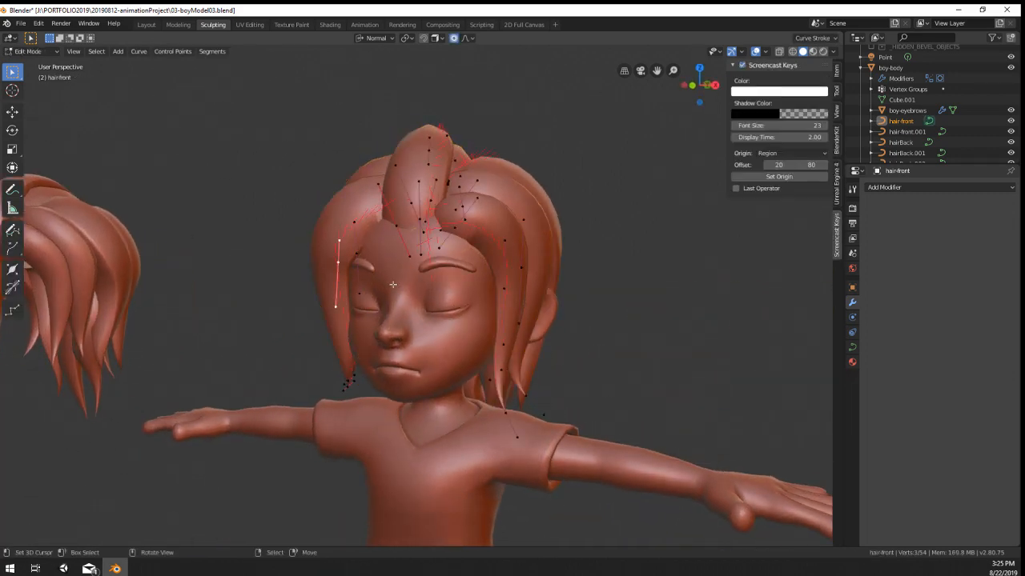
{"action": "middle_click_drag", "start_coordinate": [393, 284], "coordinate": [463, 328]}
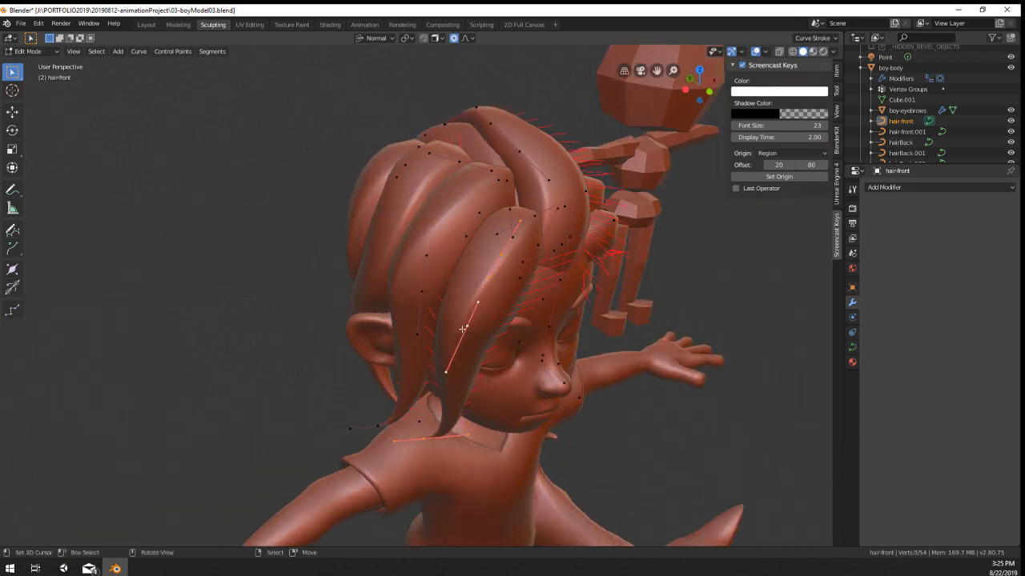
{"action": "left_click", "coordinate": [503, 350]}
{"action": "key", "text": "alt+s"}
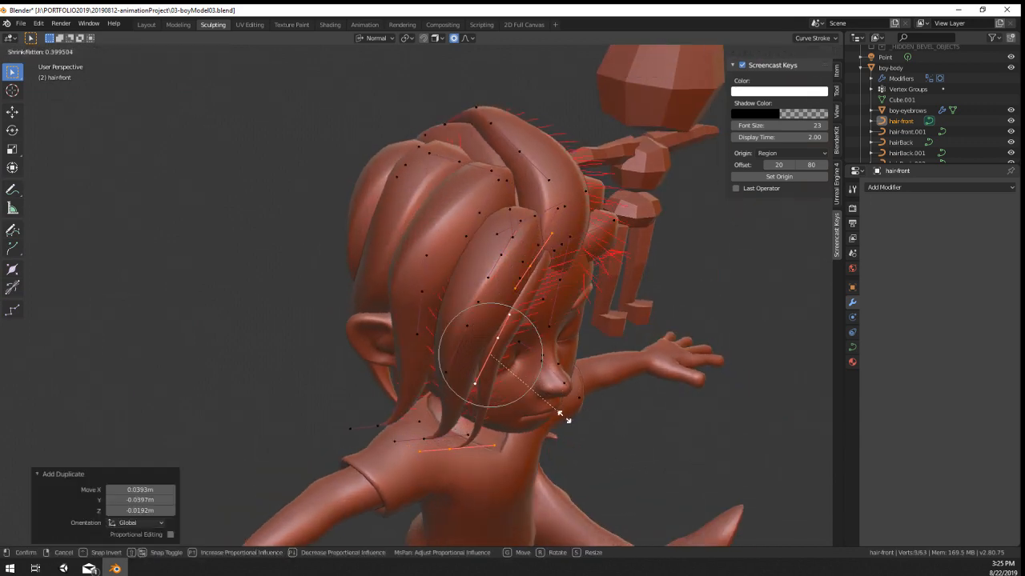
{"action": "left_click", "coordinate": [536, 403]}
{"action": "middle_click_drag", "start_coordinate": [536, 404], "coordinate": [476, 437]}
{"action": "key", "text": "Tab"}
{"action": "scroll", "coordinate": [477, 437], "scroll_direction": "down", "scroll_amount": 2}
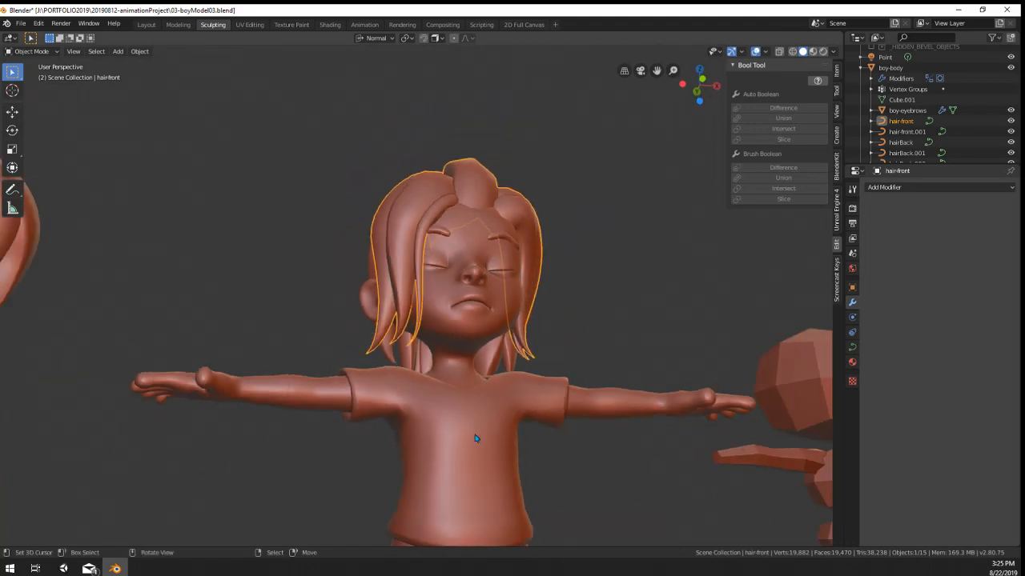
{"action": "right_click", "coordinate": [477, 437]}
{"action": "scroll", "coordinate": [550, 457], "scroll_direction": "down", "scroll_amount": 4}
{"action": "middle_click_drag", "start_coordinate": [550, 457], "coordinate": [521, 480]}
{"action": "scroll", "coordinate": [520, 479], "scroll_direction": "down", "scroll_amount": 1}
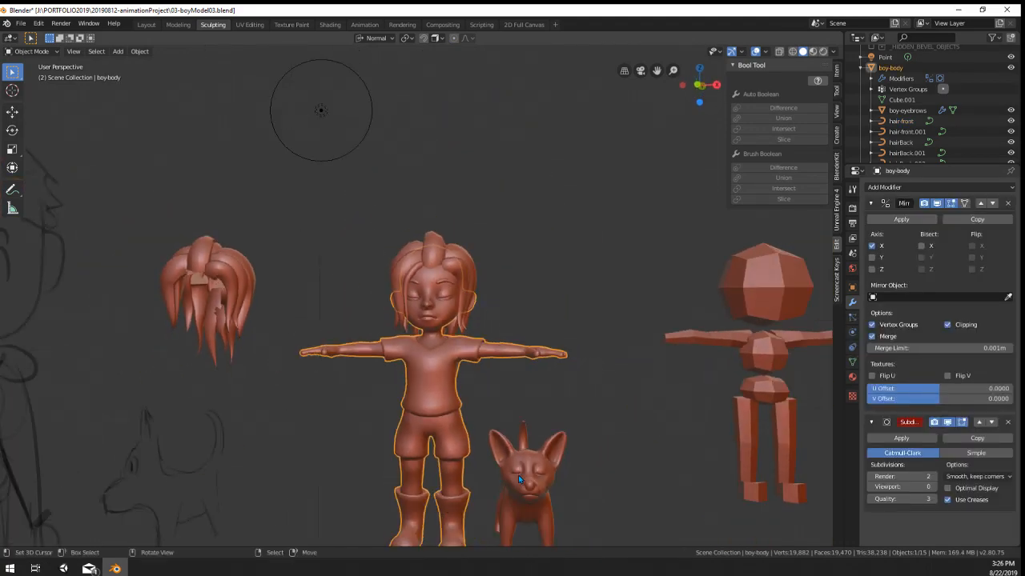
{"action": "scroll", "coordinate": [439, 385], "scroll_direction": "up", "scroll_amount": 6}
{"action": "middle_click_drag", "start_coordinate": [440, 390], "coordinate": [484, 386]}
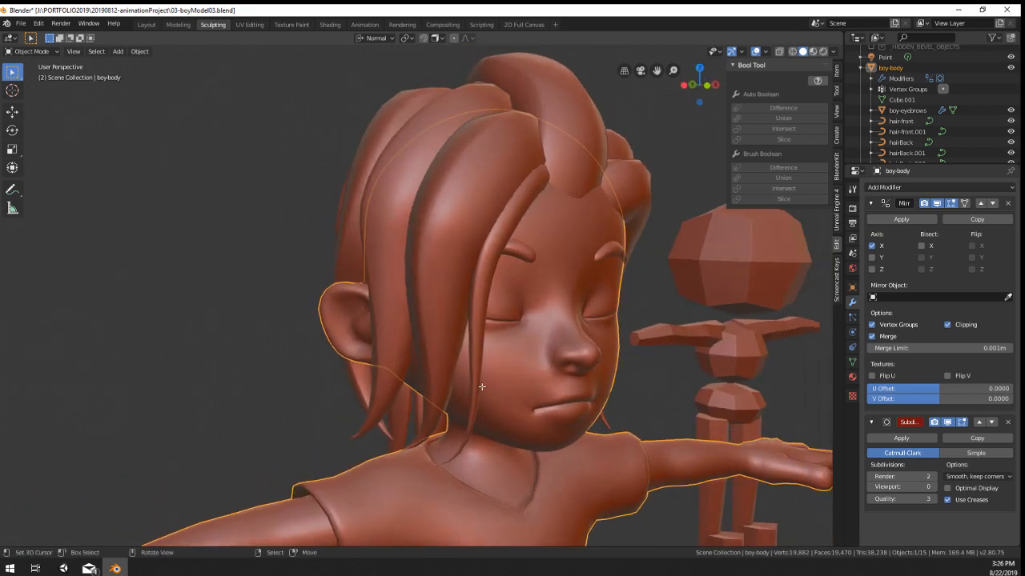
{"action": "key", "text": "Tab"}
{"action": "key", "text": "Tab"}
{"action": "left_click", "coordinate": [487, 328]}
{"action": "key", "text": "Tab"}
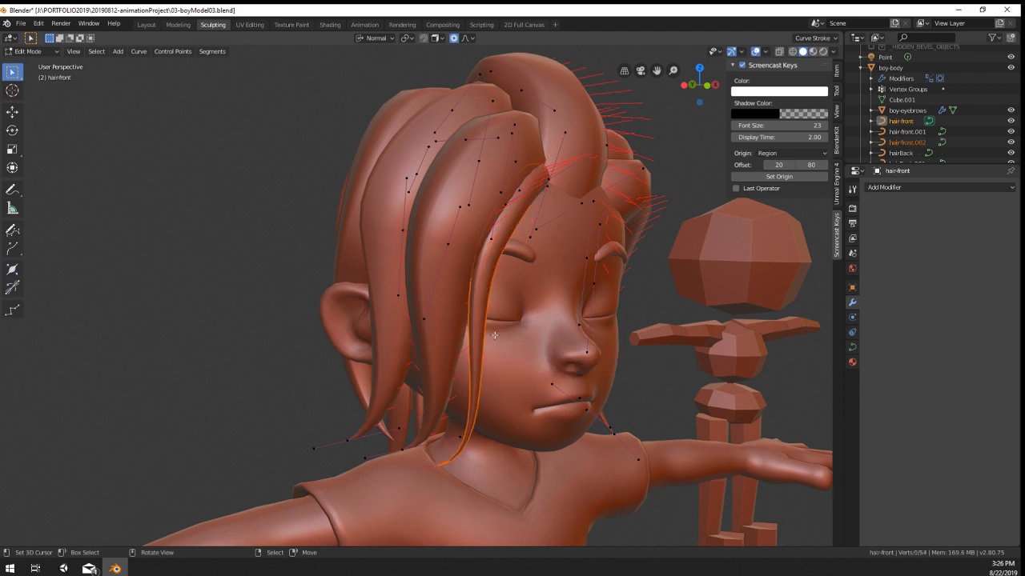
{"action": "key", "text": "Tab"}
{"action": "key", "text": "Tab"}
{"action": "key", "text": "Tab"}
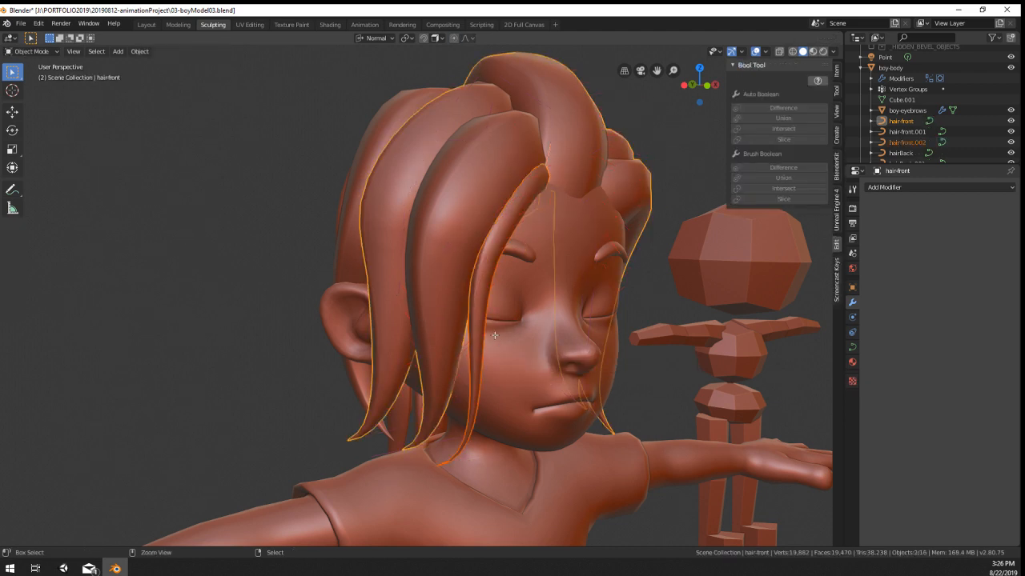
Step: Duplicate the wide strand in front of the boy's right ear, place the copy beside the front strand, and thin it by 0.213
{"action": "key", "text": "Tab"}
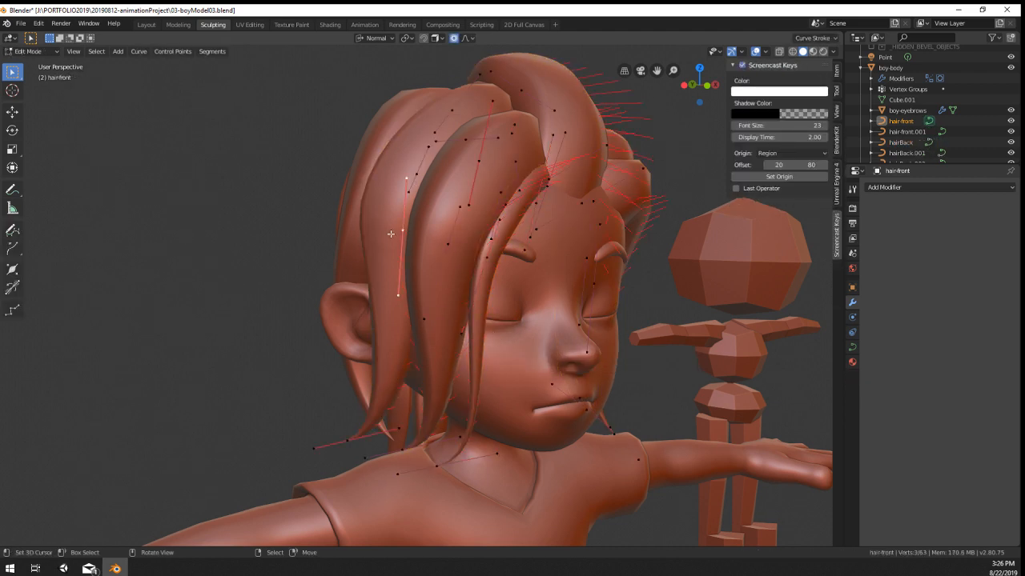
{"action": "middle_click_drag", "start_coordinate": [407, 245], "coordinate": [425, 305]}
{"action": "key", "text": "shift+d"}
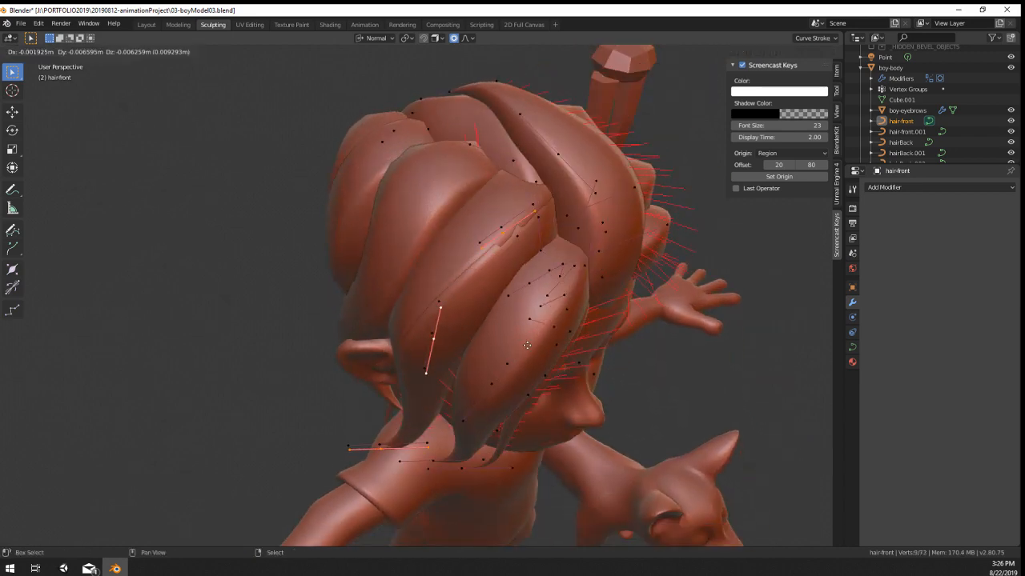
{"action": "left_click", "coordinate": [440, 336]}
{"action": "left_click", "coordinate": [568, 401]}
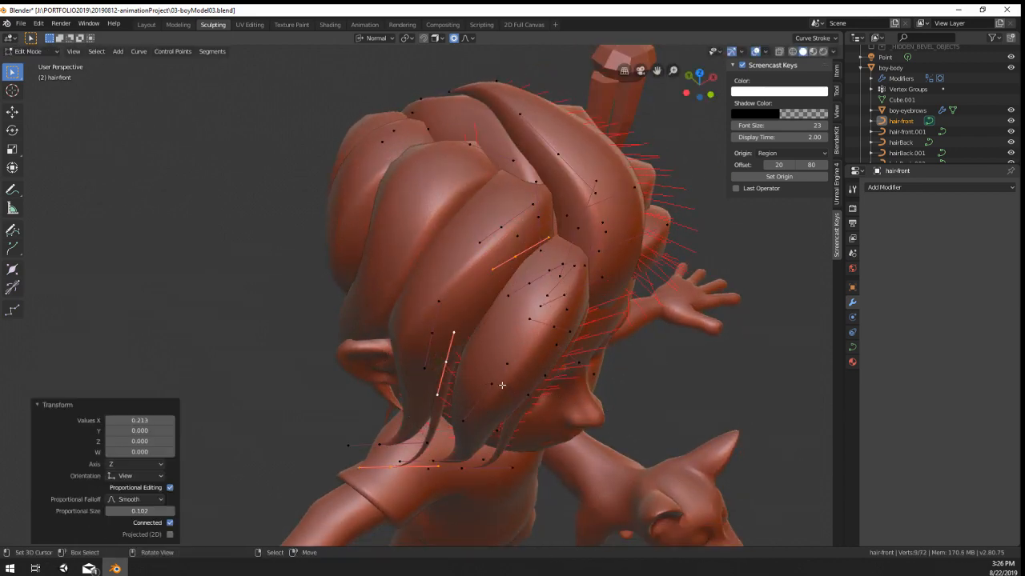
{"action": "middle_click_drag", "start_coordinate": [568, 402], "coordinate": [507, 297]}
{"action": "left_click", "coordinate": [519, 297]}
{"action": "key", "text": "Tab"}
{"action": "scroll", "coordinate": [558, 373], "scroll_direction": "down", "scroll_amount": 4}
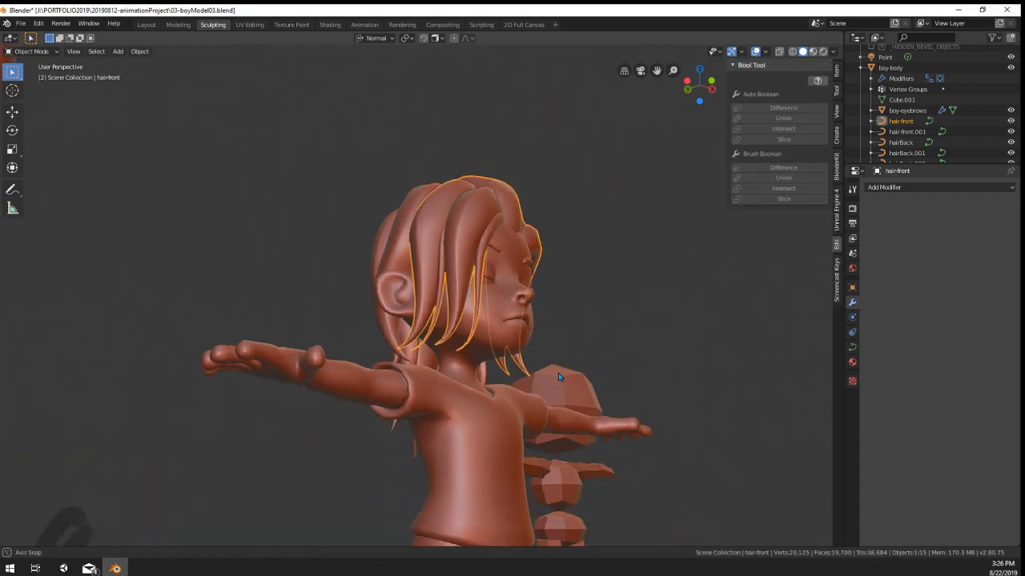
Step: Move and rotate the lower tip of the new thin strand in front of the boy's right ear
{"action": "middle_click_drag", "start_coordinate": [559, 375], "coordinate": [578, 389]}
{"action": "key", "text": "Tab"}
{"action": "scroll", "coordinate": [512, 400], "scroll_direction": "up", "scroll_amount": 4}
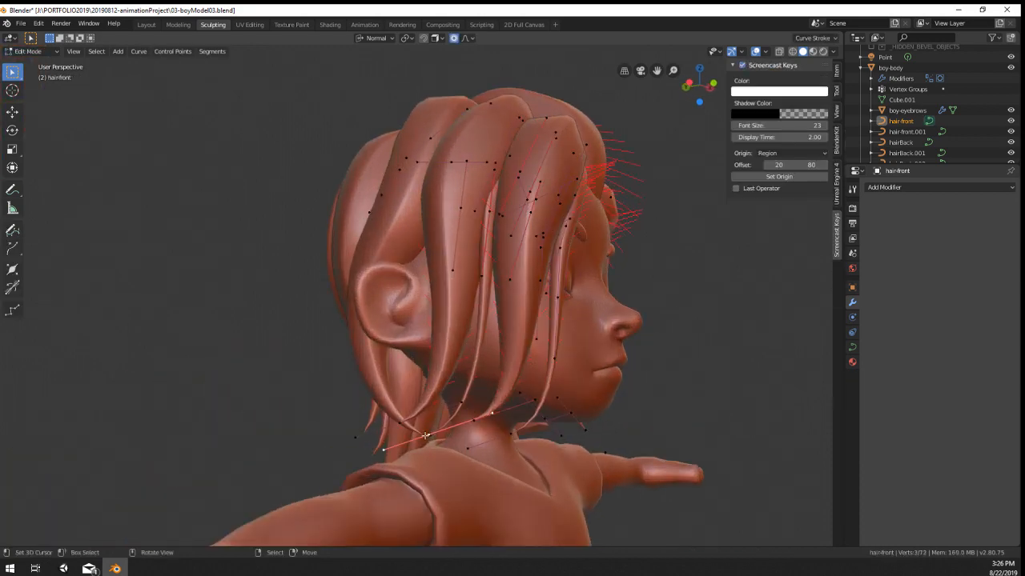
{"action": "left_click", "coordinate": [536, 340]}
{"action": "key", "text": "g"}
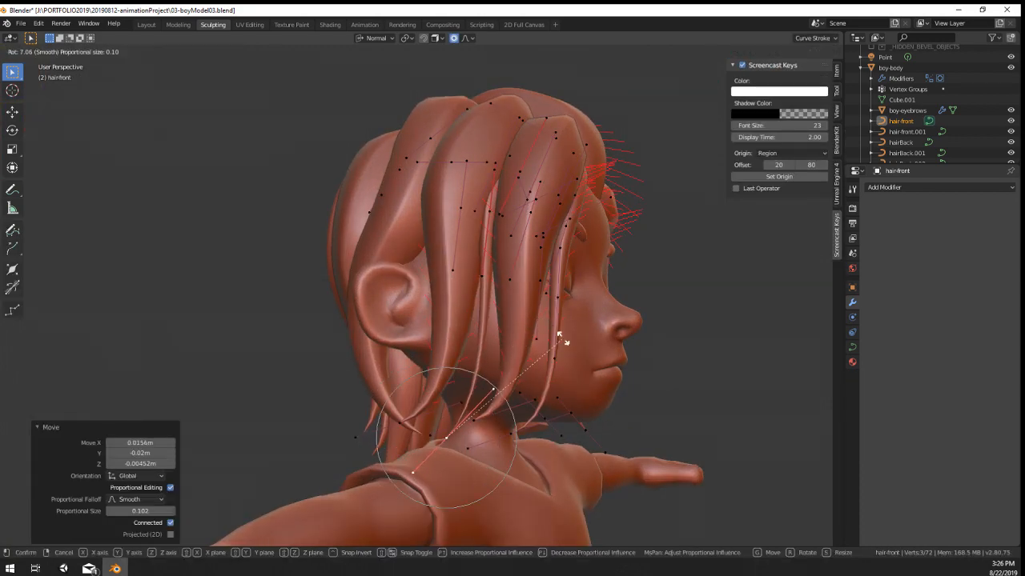
{"action": "right_click", "coordinate": [513, 434]}
{"action": "key", "text": "r"}
{"action": "left_click", "coordinate": [647, 393]}
{"action": "key", "text": "g"}
{"action": "left_click", "coordinate": [650, 392]}
{"action": "key", "text": "Tab"}
{"action": "scroll", "coordinate": [652, 391], "scroll_direction": "down", "scroll_amount": 3}
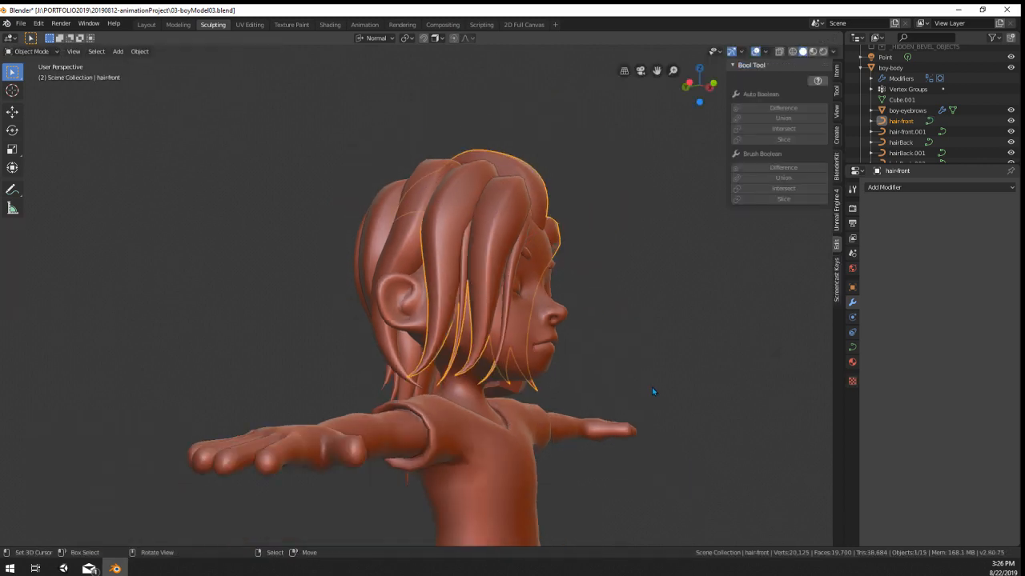
Step: Adjust the middle control point of the thin front strand beside the boy's right eyebrow
{"action": "key", "text": "alt+a"}
{"action": "middle_click_drag", "start_coordinate": [602, 477], "coordinate": [510, 471]}
{"action": "scroll", "coordinate": [434, 230], "scroll_direction": "up", "scroll_amount": 4}
{"action": "key", "text": "Tab"}
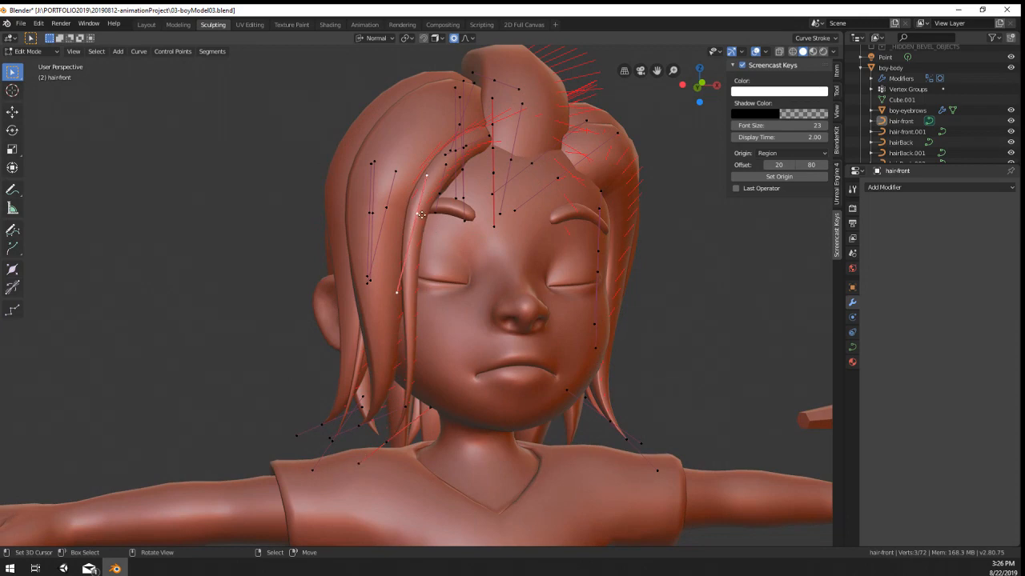
{"action": "left_click", "coordinate": [429, 217]}
{"action": "key", "text": "Tab"}
Step: Rotate and reposition the tip of the thin front strand so it curves toward the neck
{"action": "scroll", "coordinate": [538, 421], "scroll_direction": "down", "scroll_amount": 4}
{"action": "key", "text": "alt+a"}
{"action": "middle_click_drag", "start_coordinate": [538, 421], "coordinate": [415, 301]}
{"action": "key", "text": "Tab"}
{"action": "scroll", "coordinate": [429, 376], "scroll_direction": "up", "scroll_amount": 2}
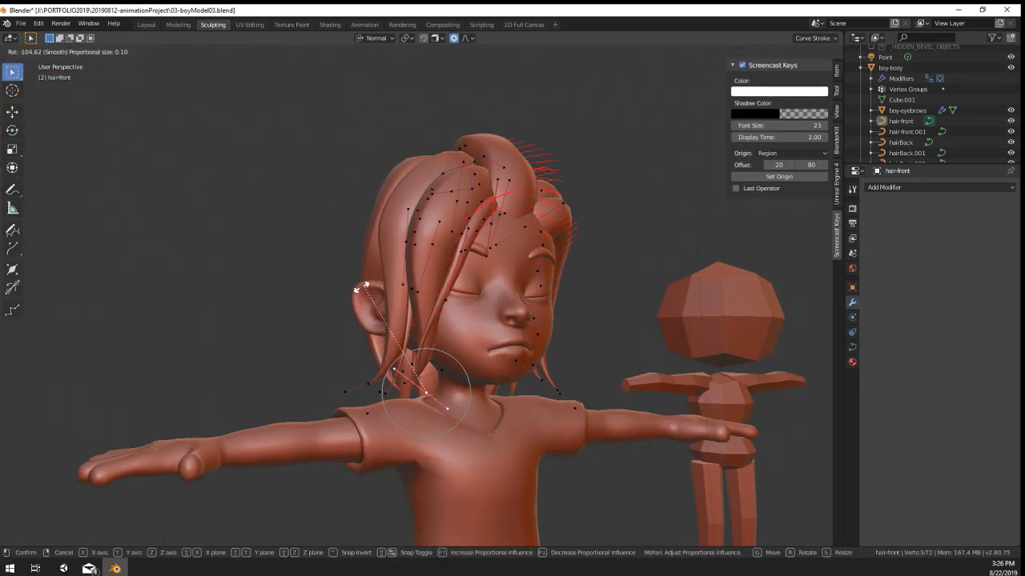
{"action": "left_click", "coordinate": [361, 287]}
{"action": "key", "text": "g"}
{"action": "left_click", "coordinate": [453, 325]}
{"action": "key", "text": "Tab"}
Step: Reposition a control point of the thin strand between the two wide strands on the boy's right side
{"action": "scroll", "coordinate": [456, 329], "scroll_direction": "down", "scroll_amount": 3}
{"action": "middle_click_drag", "start_coordinate": [555, 450], "coordinate": [568, 423]}
{"action": "scroll", "coordinate": [503, 392], "scroll_direction": "up", "scroll_amount": 4}
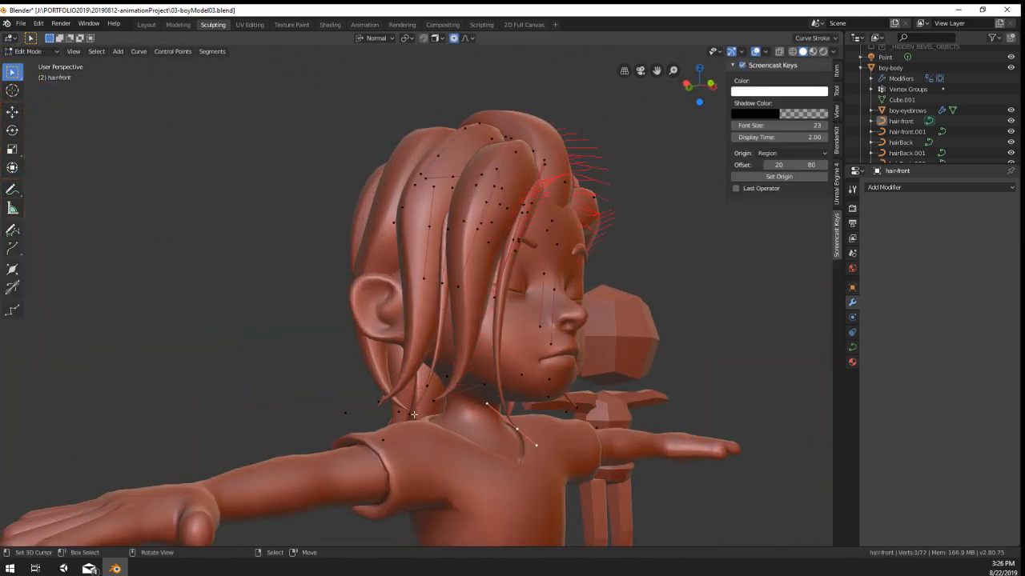
{"action": "left_click", "coordinate": [447, 314]}
{"action": "key", "text": "Tab"}
{"action": "middle_click_drag", "start_coordinate": [448, 328], "coordinate": [493, 364]}
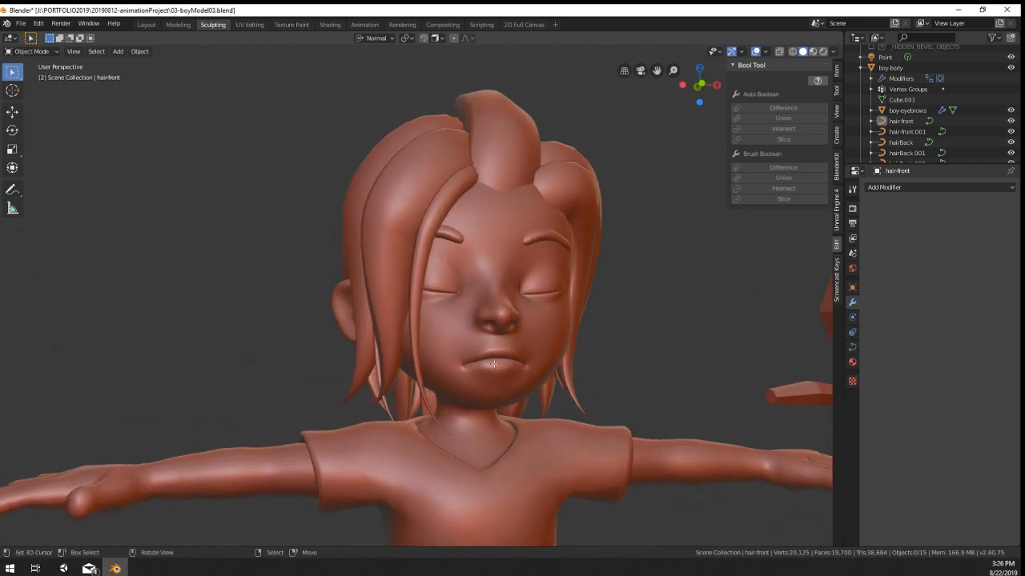
Step: Try to move and rotate the tip of the thin side strand above the boy's right shoulder
{"action": "left_click", "coordinate": [307, 329]}
{"action": "key", "text": "g"}
{"action": "left_click", "coordinate": [358, 410]}
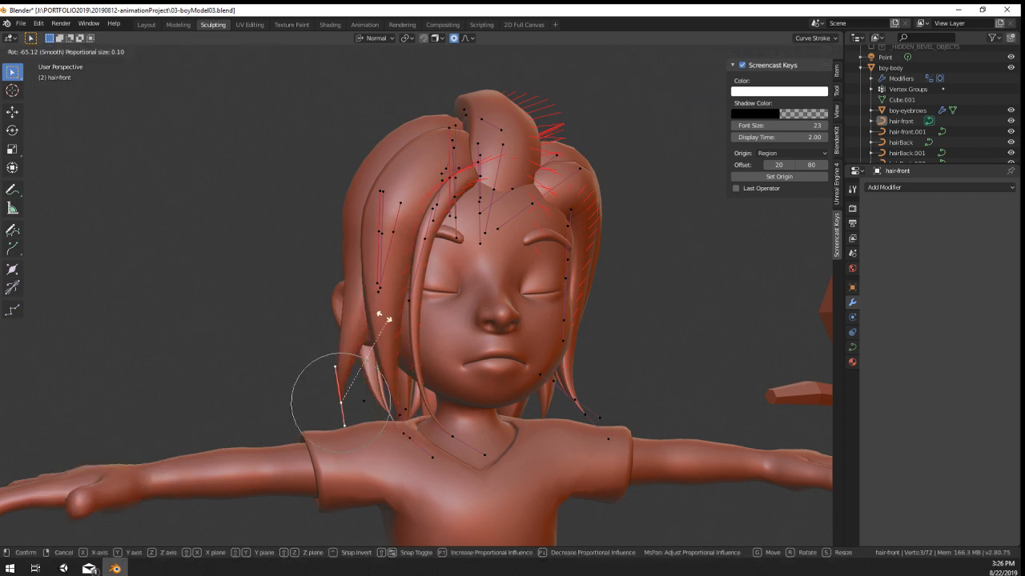
{"action": "left_click", "coordinate": [364, 334]}
{"action": "key", "text": "g"}
{"action": "left_click", "coordinate": [357, 345]}
{"action": "key", "text": "Tab"}
{"action": "scroll", "coordinate": [377, 344], "scroll_direction": "down", "scroll_amount": 2}
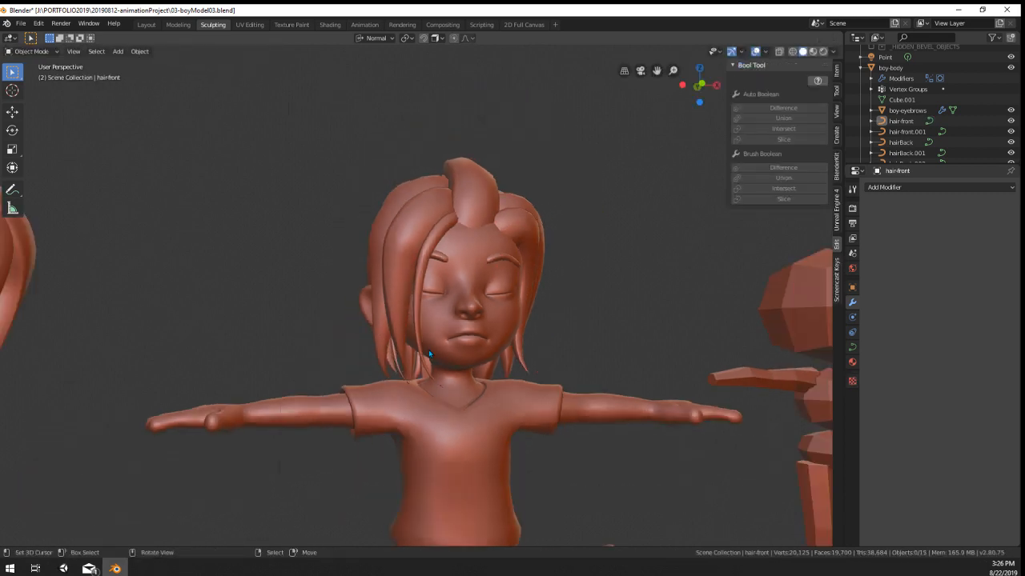
{"action": "middle_click_drag", "start_coordinate": [393, 344], "coordinate": [430, 349]}
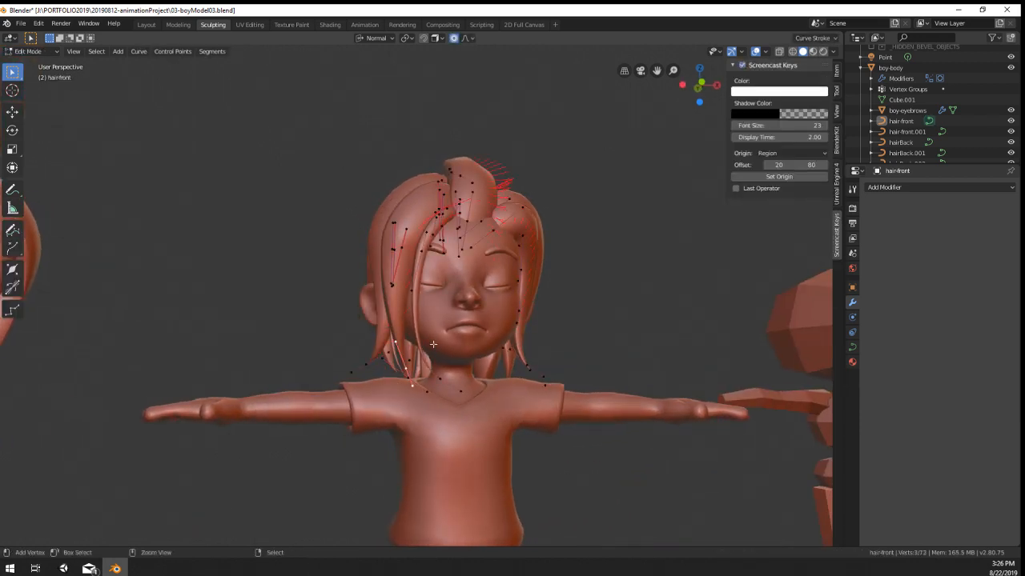
{"action": "key", "text": "Tab"}
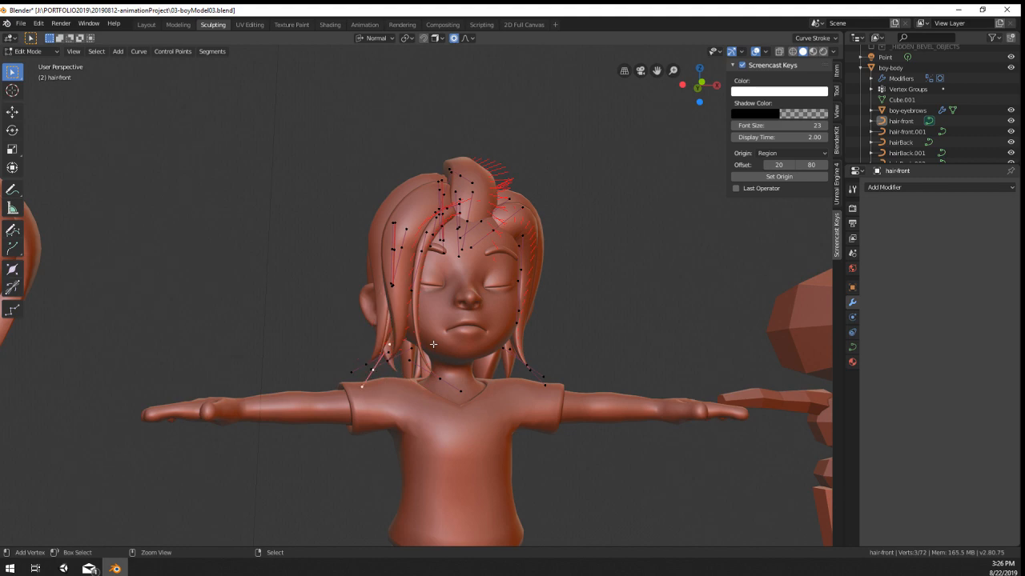
{"action": "key", "text": "Tab"}
Step: Move the thin side strand's tip below the boy's right ear and adjust the strand's thickness at its middle point
{"action": "middle_click_drag", "start_coordinate": [433, 345], "coordinate": [465, 350]}
{"action": "scroll", "coordinate": [463, 354], "scroll_direction": "up", "scroll_amount": 2}
{"action": "key", "text": "Tab"}
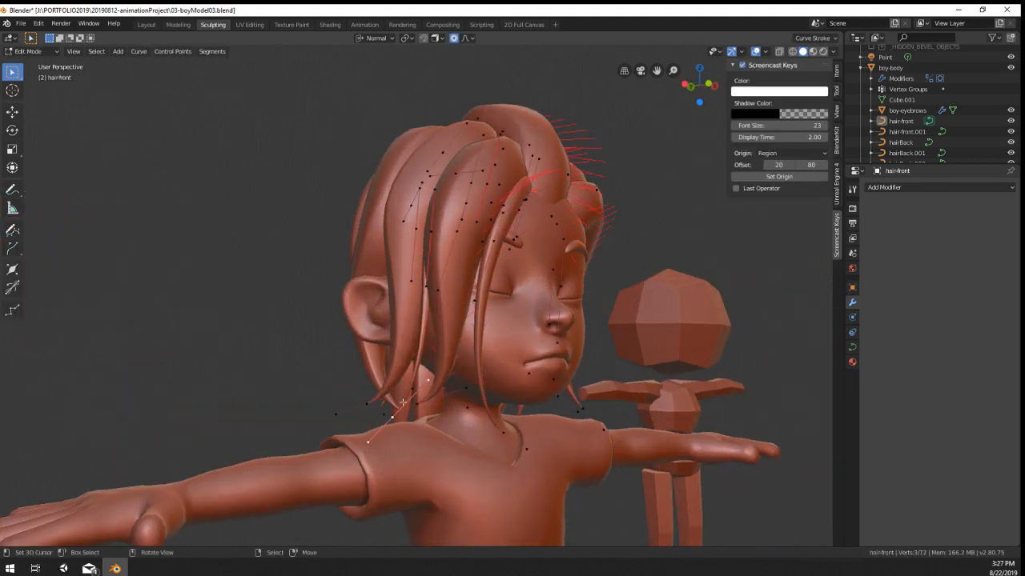
{"action": "middle_click_drag", "start_coordinate": [412, 398], "coordinate": [512, 430]}
{"action": "left_click", "coordinate": [398, 386]}
{"action": "key", "text": "Tab"}
{"action": "key", "text": "Tab"}
{"action": "key", "text": "g"}
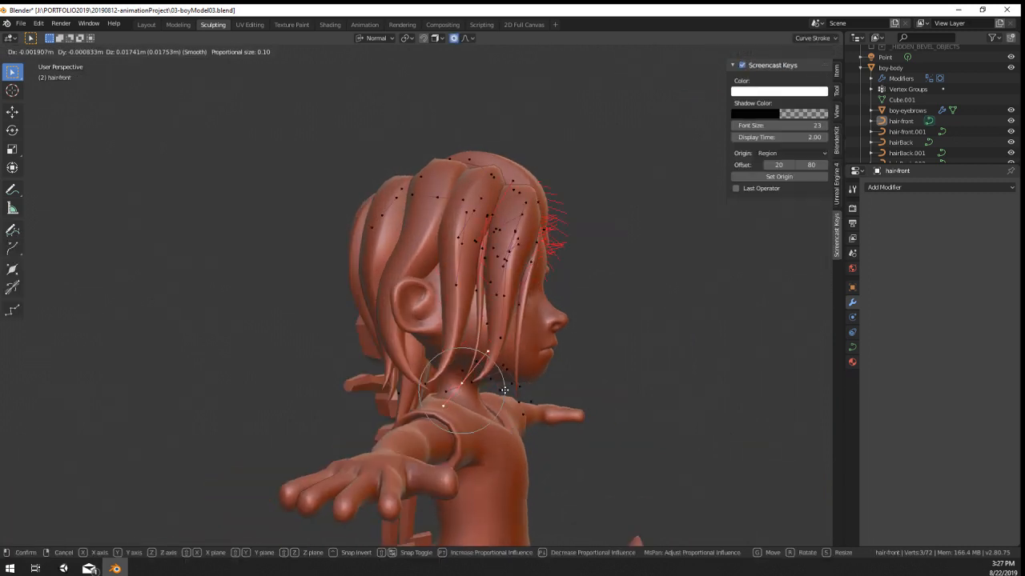
{"action": "left_click", "coordinate": [501, 385]}
{"action": "key", "text": "alt+s"}
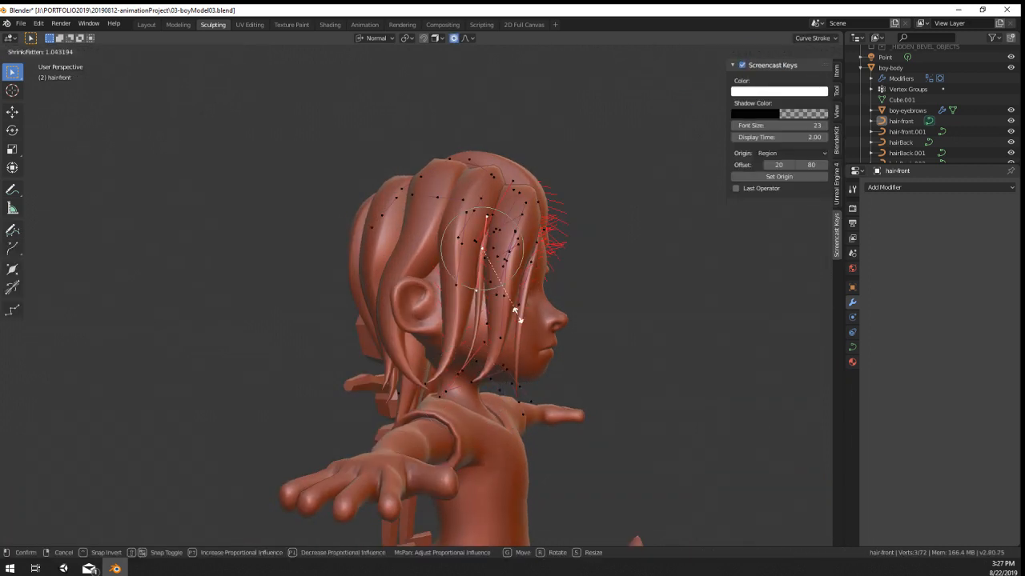
{"action": "left_click", "coordinate": [534, 345]}
{"action": "key", "text": "Tab"}
Step: Duplicate the frontmost hair strand on the boy's left side and offset the copy slightly from the original
{"action": "middle_click_drag", "start_coordinate": [533, 346], "coordinate": [571, 382]}
{"action": "scroll", "coordinate": [495, 369], "scroll_direction": "down", "scroll_amount": 4}
{"action": "right_click", "coordinate": [517, 381]}
{"action": "key", "text": "alt+a"}
{"action": "middle_click_drag", "start_coordinate": [522, 448], "coordinate": [396, 468]}
{"action": "scroll", "coordinate": [394, 337], "scroll_direction": "up", "scroll_amount": 4}
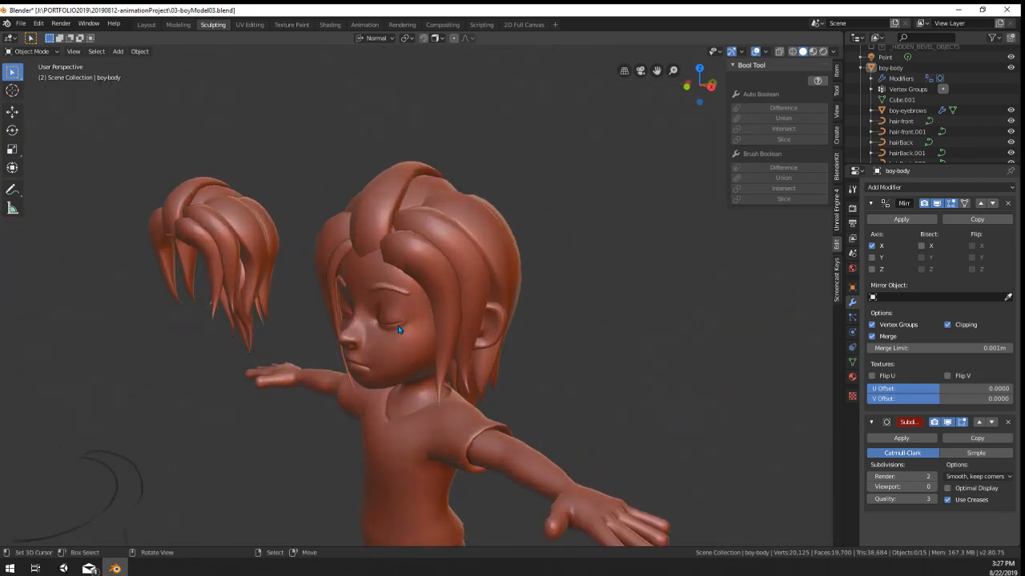
{"action": "right_click", "coordinate": [448, 285]}
{"action": "key", "text": "Tab"}
{"action": "scroll", "coordinate": [450, 289], "scroll_direction": "up", "scroll_amount": 1}
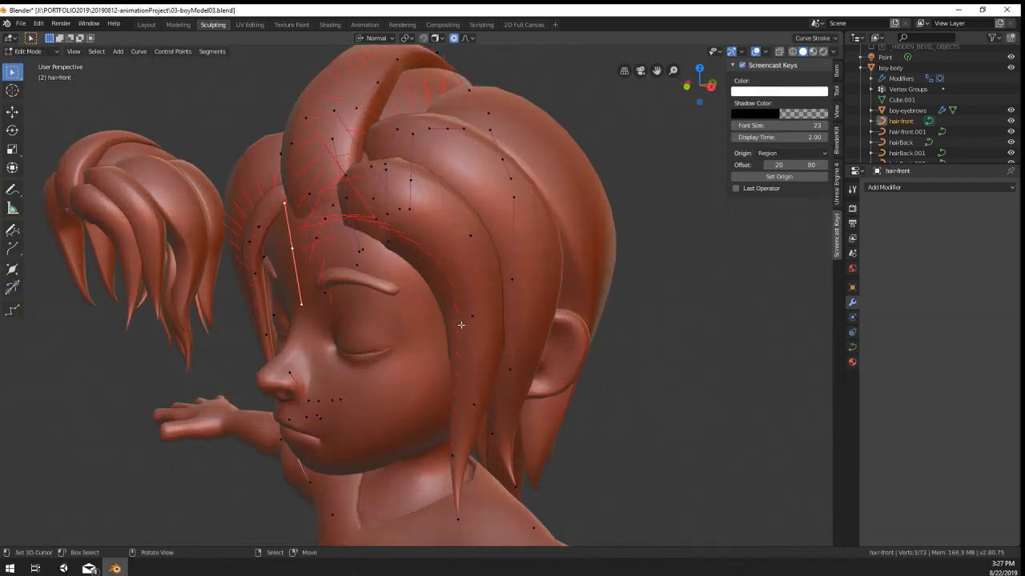
{"action": "right_click", "coordinate": [461, 325]}
{"action": "middle_click_drag", "start_coordinate": [461, 325], "coordinate": [496, 329]}
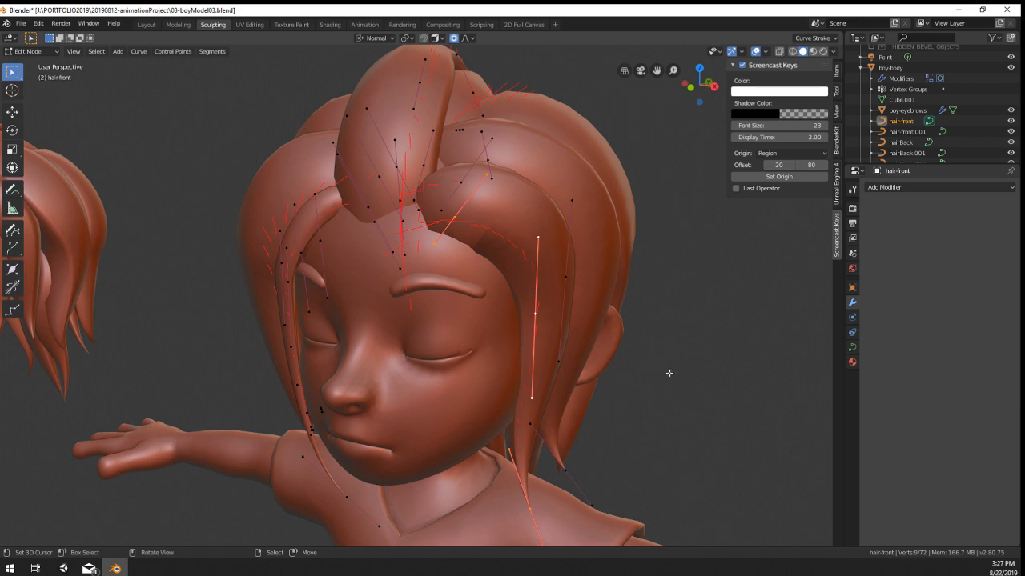
{"action": "middle_click_drag", "start_coordinate": [669, 372], "coordinate": [580, 395]}
{"action": "left_click", "coordinate": [557, 411]}
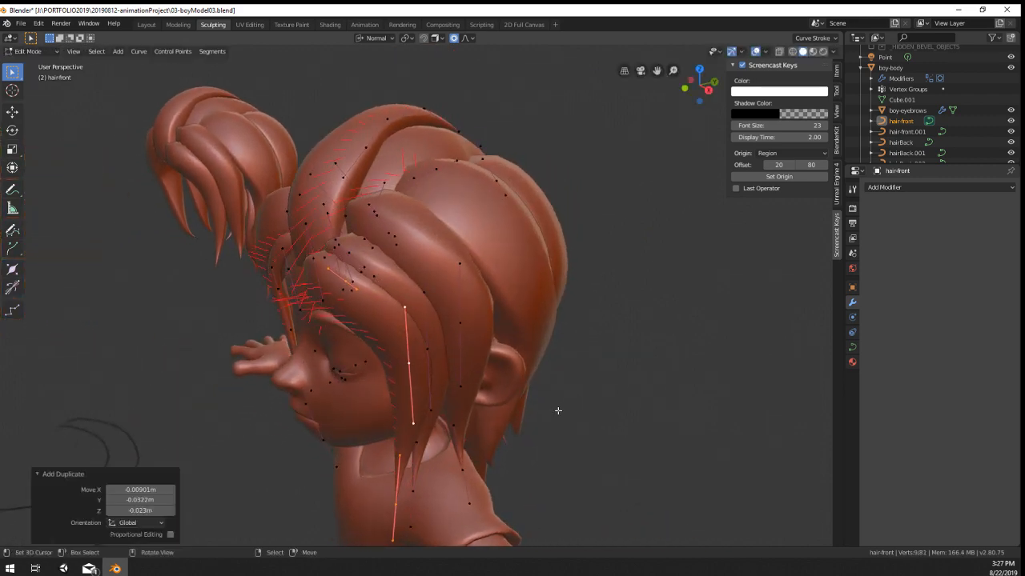
Step: Thin the copied strand on the boy's left side and position it between the wide side strands
{"action": "left_click", "coordinate": [484, 406]}
{"action": "middle_click_drag", "start_coordinate": [480, 404], "coordinate": [632, 359]}
{"action": "left_click", "coordinate": [562, 396]}
{"action": "left_click", "coordinate": [590, 385]}
{"action": "key", "text": "Tab"}
{"action": "key", "text": "Tab"}
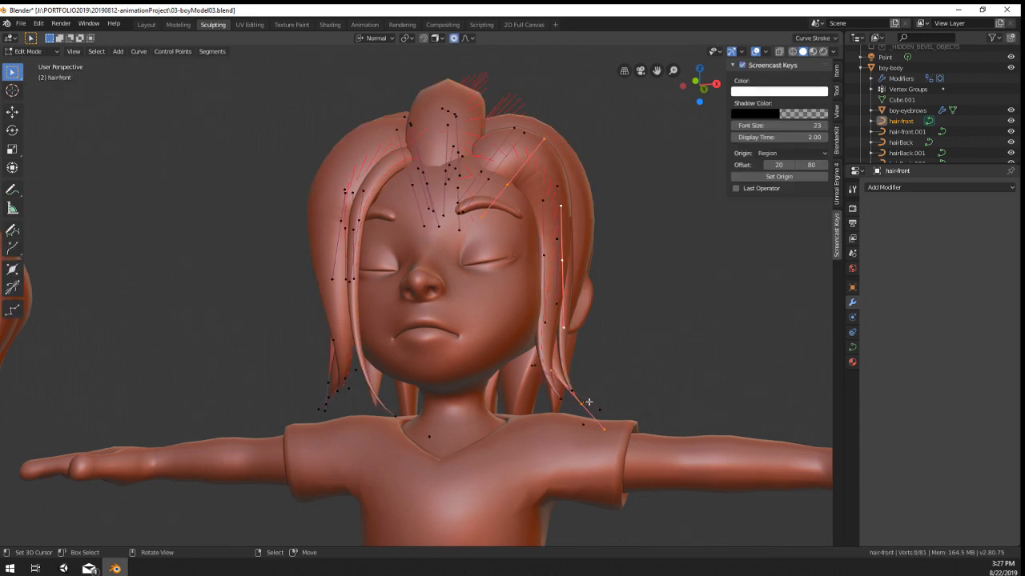
Step: Rotate the tip of the thin left-side strand 109° so its end curls the other way
{"action": "left_click", "coordinate": [550, 465]}
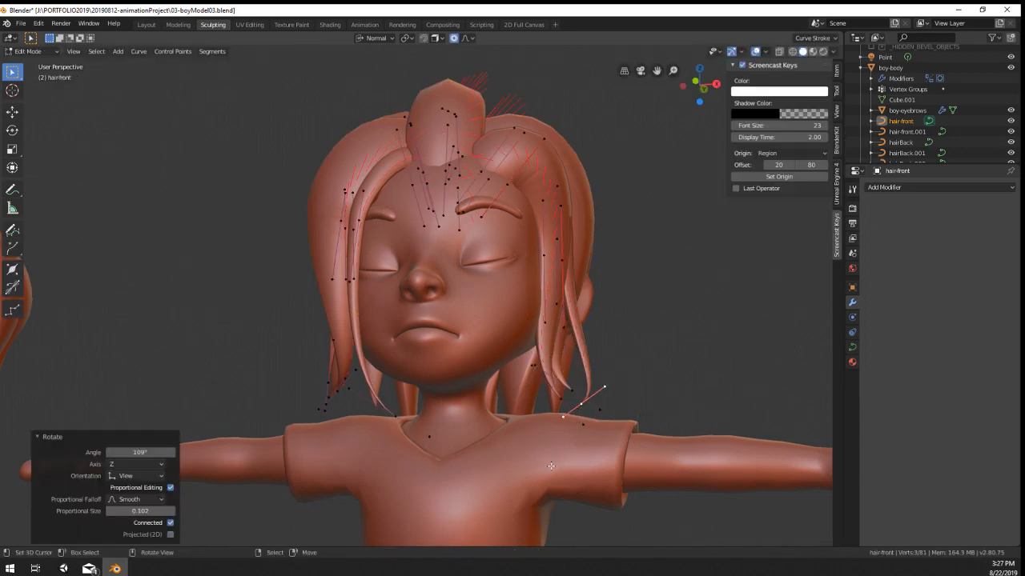
{"action": "key", "text": "Tab"}
{"action": "left_click", "coordinate": [504, 465]}
{"action": "middle_click_drag", "start_coordinate": [503, 464], "coordinate": [458, 374]}
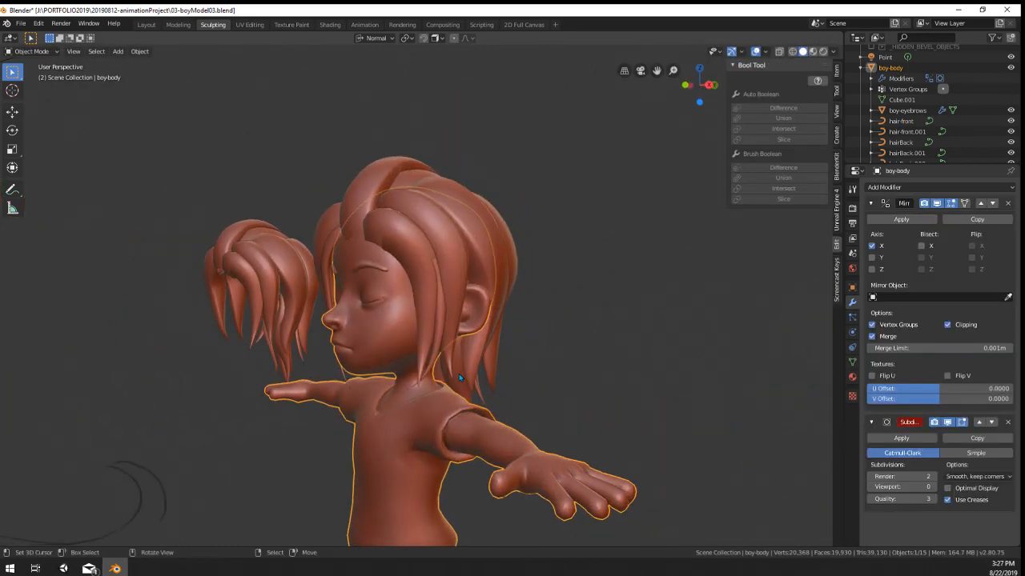
Step: Select the front hair curve and shift the middle point of the thin strand on the boy's left side
{"action": "scroll", "coordinate": [459, 374], "scroll_direction": "up", "scroll_amount": 4}
{"action": "key", "text": "Tab"}
{"action": "key", "text": "Tab"}
{"action": "right_click", "coordinate": [465, 337]}
{"action": "key", "text": "Tab"}
{"action": "right_click", "coordinate": [475, 299]}
{"action": "middle_click_drag", "start_coordinate": [477, 298], "coordinate": [559, 342]}
{"action": "key", "text": "g"}
{"action": "middle_click_drag", "start_coordinate": [584, 338], "coordinate": [591, 336]}
{"action": "key", "text": "g"}
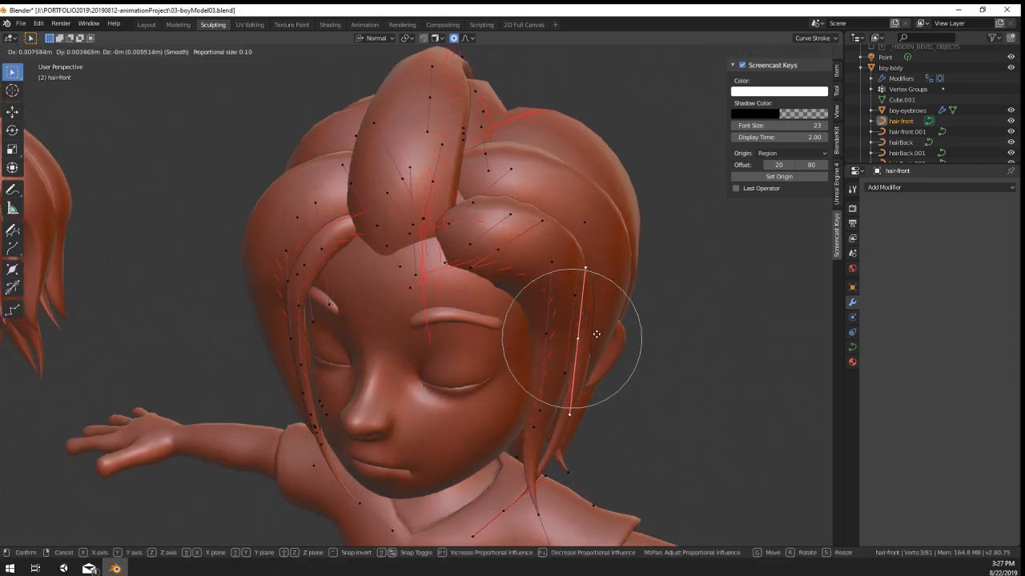
{"action": "left_click", "coordinate": [597, 331]}
Step: Adjust the upper handle of the thin left-side strand's middle point, then undo the last handle move
{"action": "key", "text": "g"}
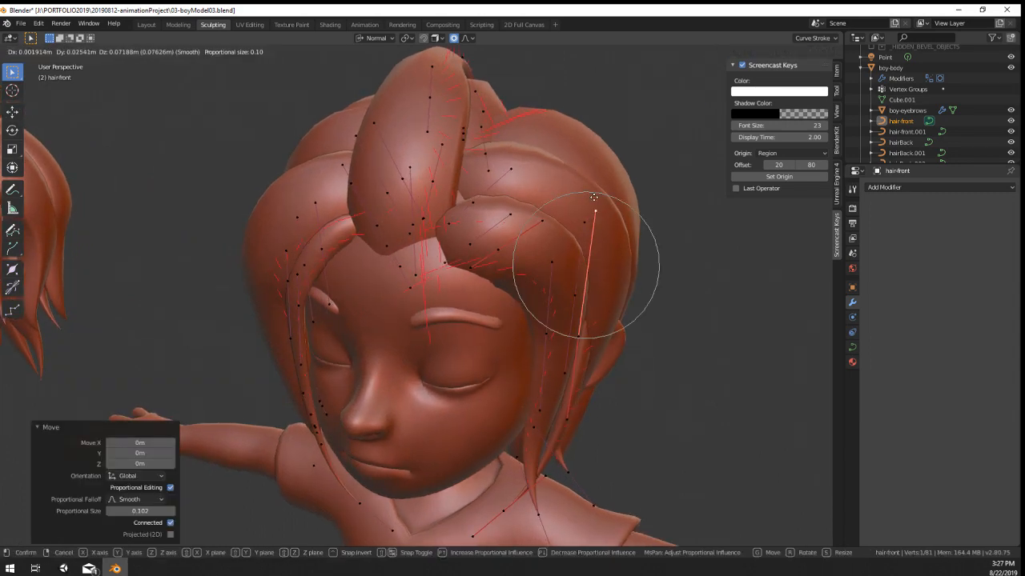
{"action": "left_click", "coordinate": [580, 195]}
{"action": "middle_click_drag", "start_coordinate": [579, 195], "coordinate": [487, 223]}
{"action": "key", "text": "g"}
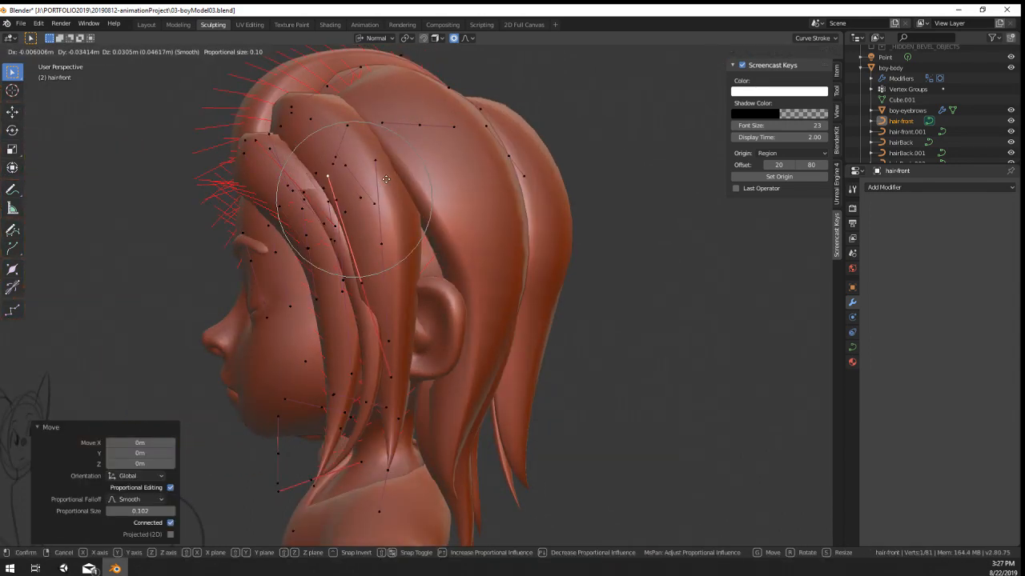
{"action": "left_click", "coordinate": [373, 140]}
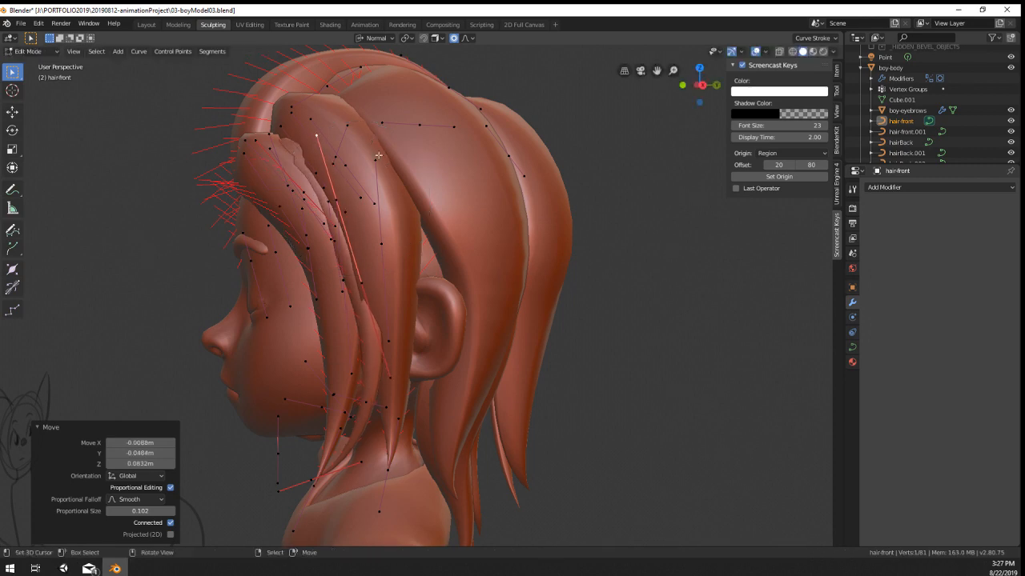
{"action": "middle_click_drag", "start_coordinate": [373, 140], "coordinate": [575, 288]}
{"action": "scroll", "coordinate": [528, 257], "scroll_direction": "up", "scroll_amount": 1}
{"action": "key", "text": "ctrl+z"}
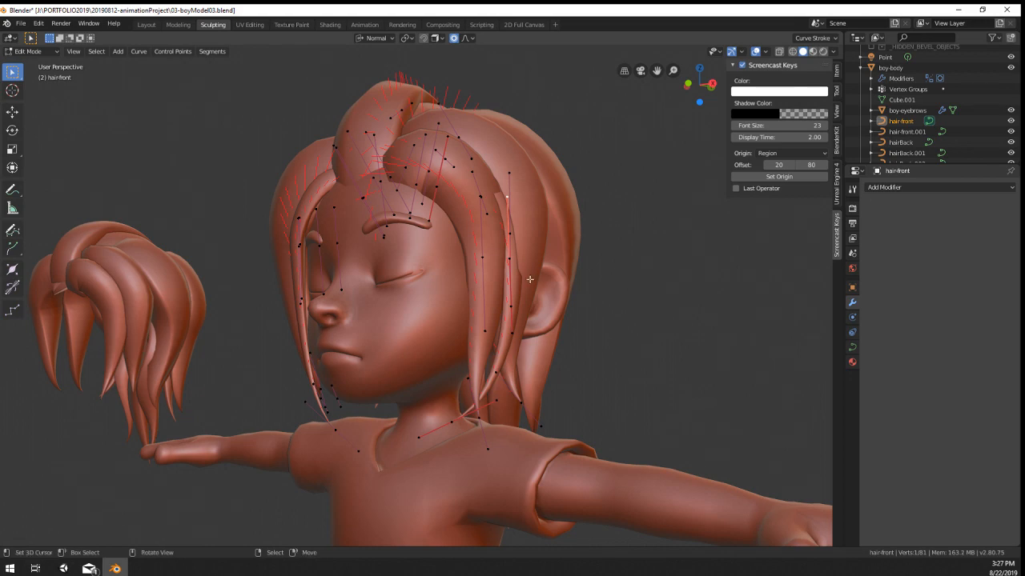
Step: Nudge the thin left-side strand's middle point so the strand sits between its two wider neighbours
{"action": "key", "text": "g"}
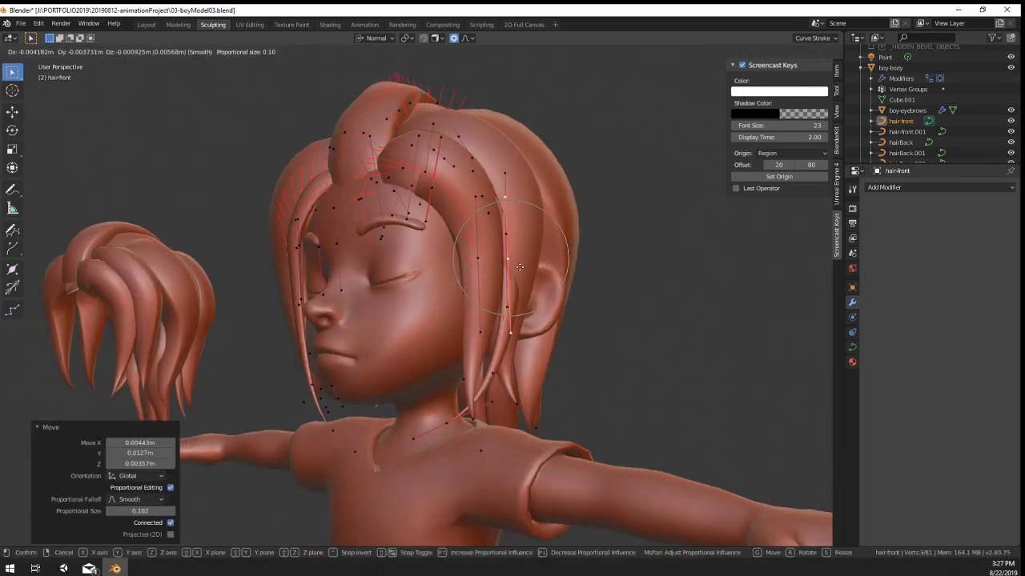
{"action": "left_click", "coordinate": [514, 269]}
{"action": "middle_click_drag", "start_coordinate": [514, 269], "coordinate": [564, 296]}
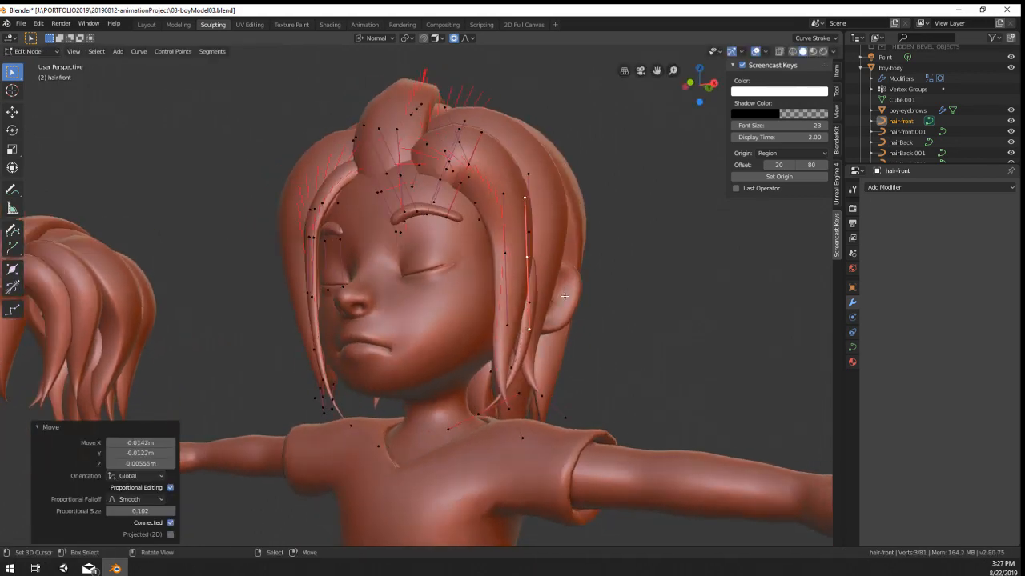
{"action": "left_click", "coordinate": [582, 272]}
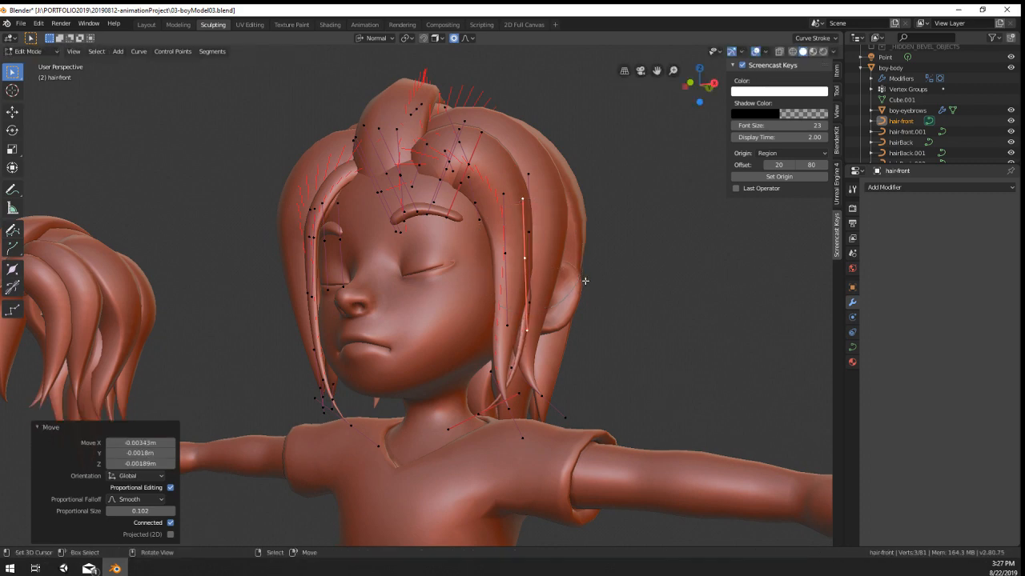
{"action": "key", "text": "Tab"}
{"action": "middle_click_drag", "start_coordinate": [557, 343], "coordinate": [536, 350]}
{"action": "key", "text": "Tab"}
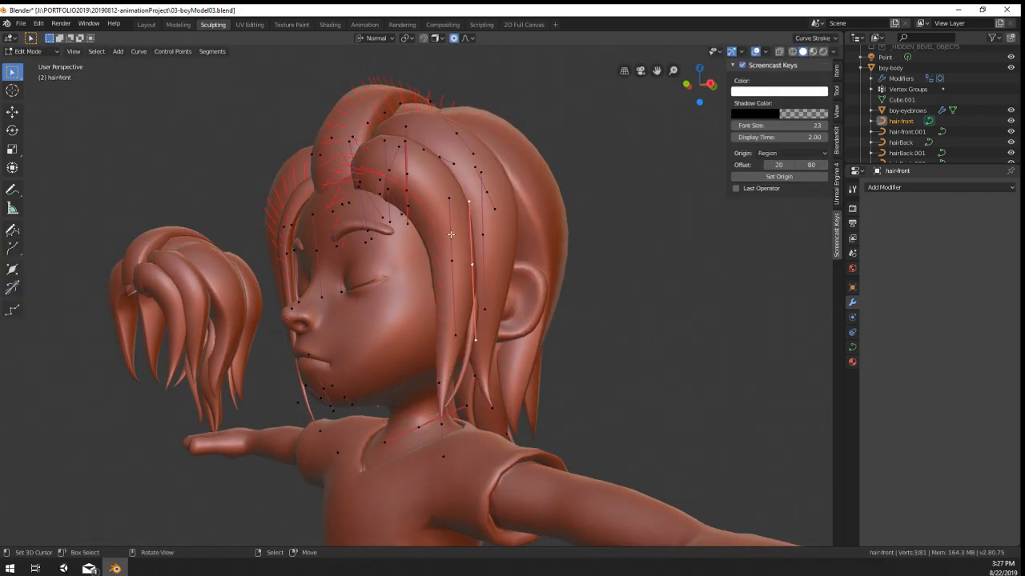
Step: Duplicate the wide strand in front of the boy's left ear and offset the copy about 0.05 m back over the ear
{"action": "middle_click_drag", "start_coordinate": [451, 235], "coordinate": [347, 217]}
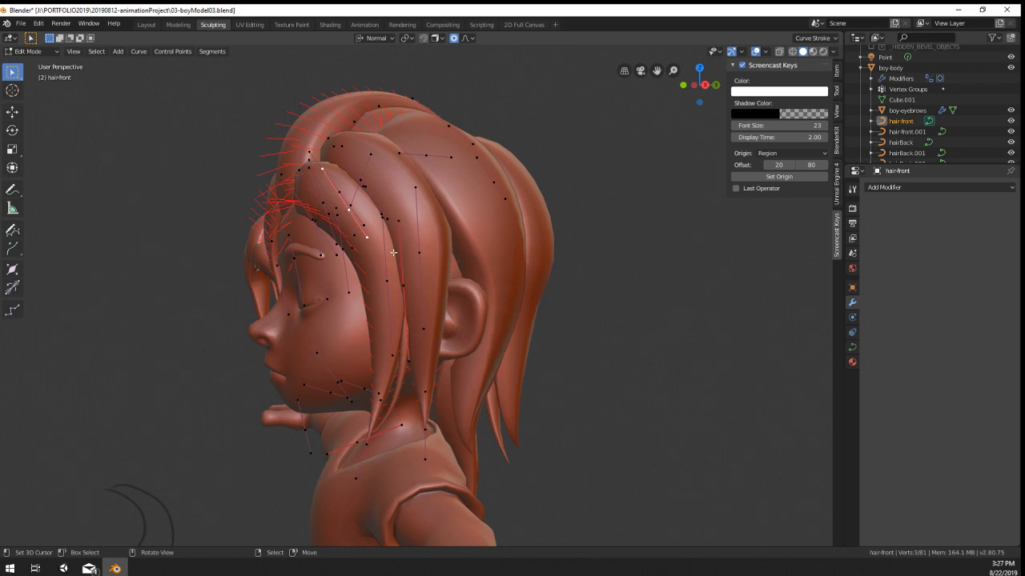
{"action": "key", "text": "Tab"}
{"action": "middle_click_drag", "start_coordinate": [457, 350], "coordinate": [365, 257]}
{"action": "right_click", "coordinate": [529, 387]}
{"action": "right_click", "coordinate": [576, 360]}
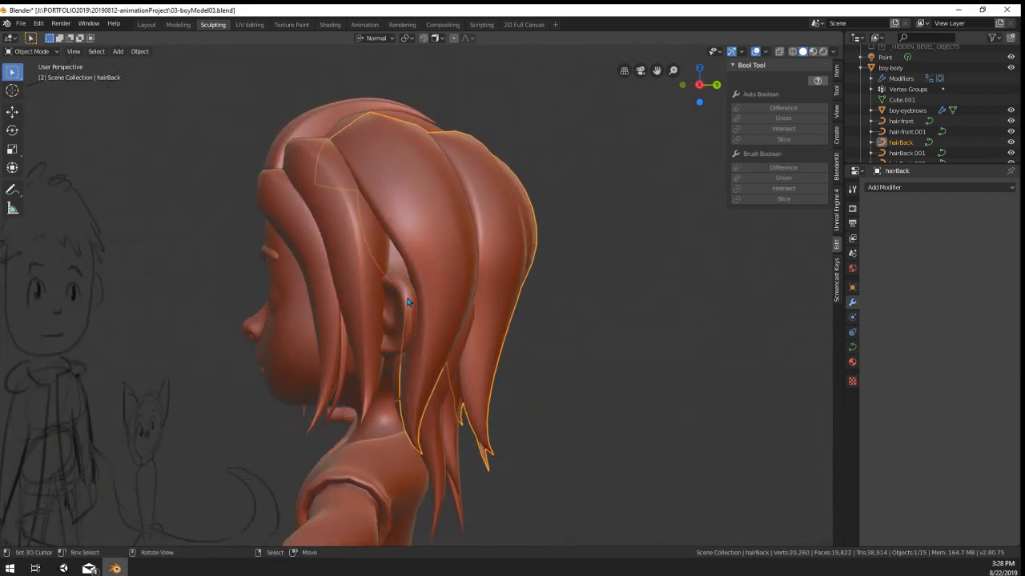
{"action": "right_click", "coordinate": [365, 256]}
{"action": "key", "text": "Tab"}
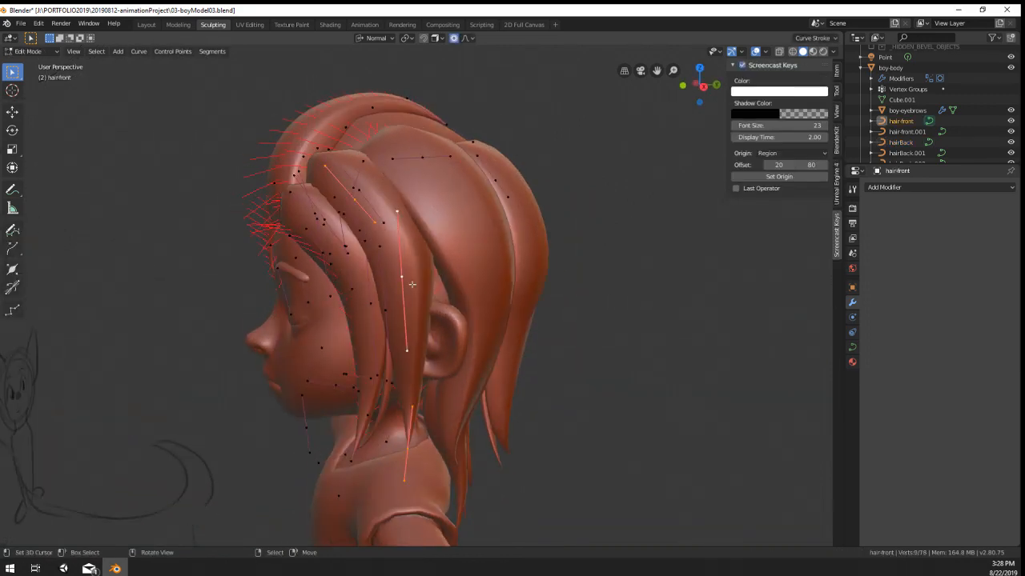
{"action": "middle_click_drag", "start_coordinate": [428, 287], "coordinate": [442, 291]}
{"action": "key", "text": "shift+d"}
{"action": "left_click", "coordinate": [474, 294]}
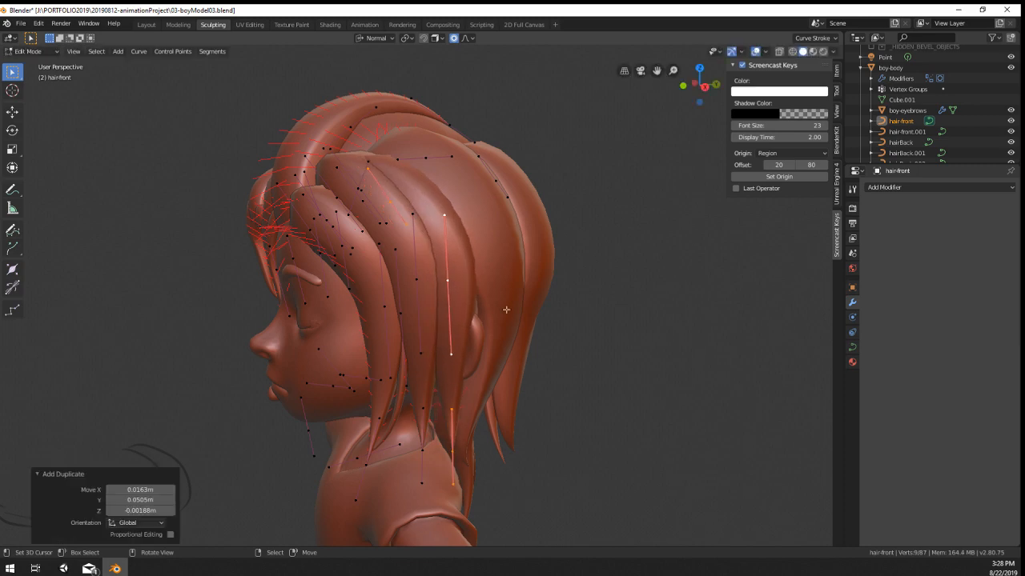
Step: Thin the copied strand over the left ear and reposition its middle control point and handle to bend it
{"action": "key", "text": "alt+s"}
{"action": "left_click", "coordinate": [512, 337]}
{"action": "middle_click_drag", "start_coordinate": [513, 337], "coordinate": [465, 349]}
{"action": "right_click", "coordinate": [461, 325]}
{"action": "key", "text": "g"}
{"action": "left_click", "coordinate": [449, 335]}
{"action": "key", "text": "g"}
{"action": "left_click", "coordinate": [341, 344]}
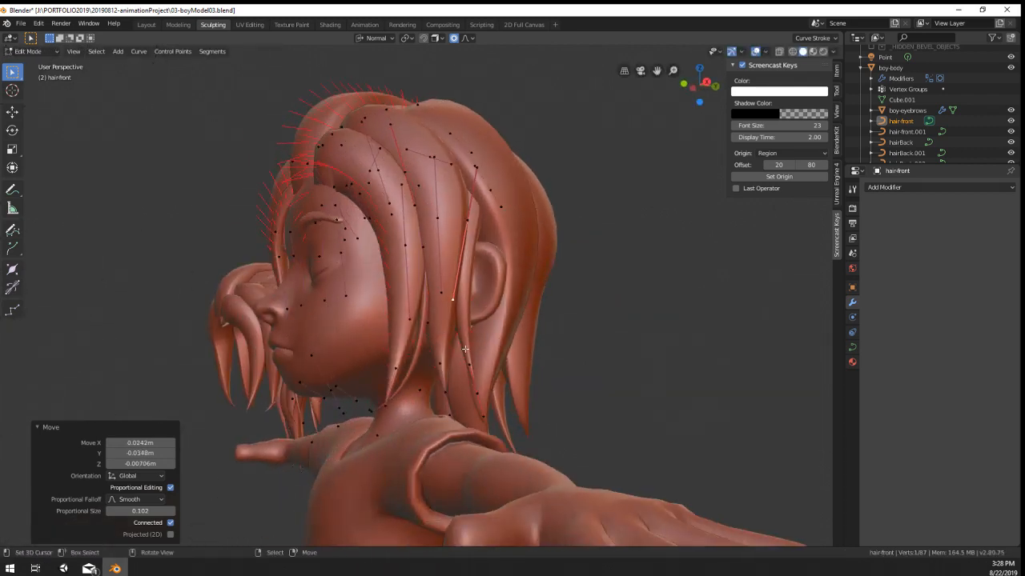
Step: Rotate the tip of the thin strand by the left ear outward and reposition it
{"action": "key", "text": "r"}
{"action": "middle_click_drag", "start_coordinate": [511, 405], "coordinate": [575, 405]}
{"action": "left_click", "coordinate": [577, 396]}
{"action": "key", "text": "g"}
{"action": "left_click", "coordinate": [573, 357]}
{"action": "key", "text": "Tab"}
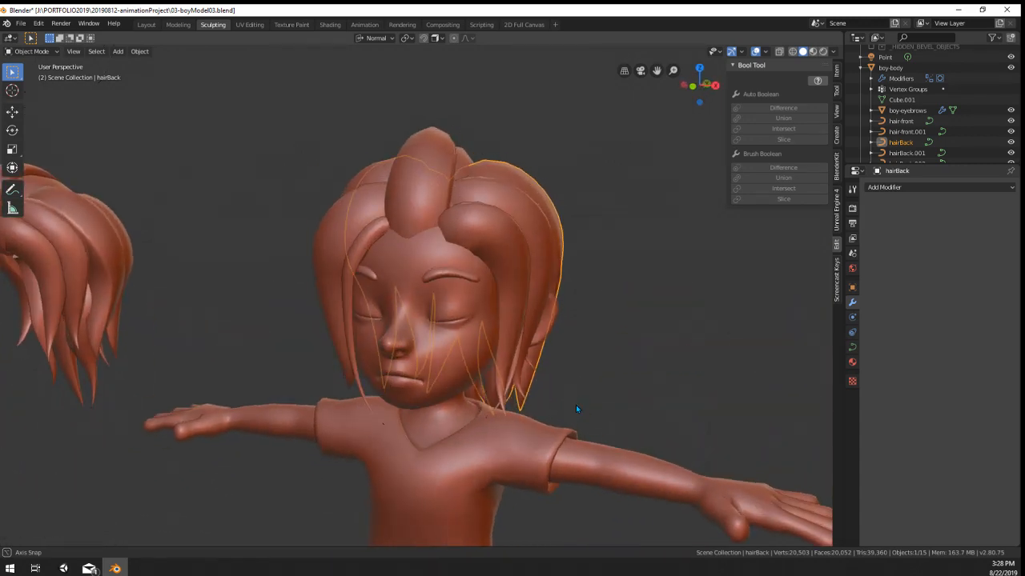
Step: Try duplicating the frontmost strand on the boy's left side and offset the copy toward the face
{"action": "scroll", "coordinate": [540, 331], "scroll_direction": "up", "scroll_amount": 5}
{"action": "key", "text": "Tab"}
{"action": "left_click", "coordinate": [496, 197]}
{"action": "middle_click_drag", "start_coordinate": [496, 197], "coordinate": [514, 483]}
{"action": "key", "text": "Tab"}
{"action": "left_click", "coordinate": [516, 500]}
{"action": "key", "text": "Tab"}
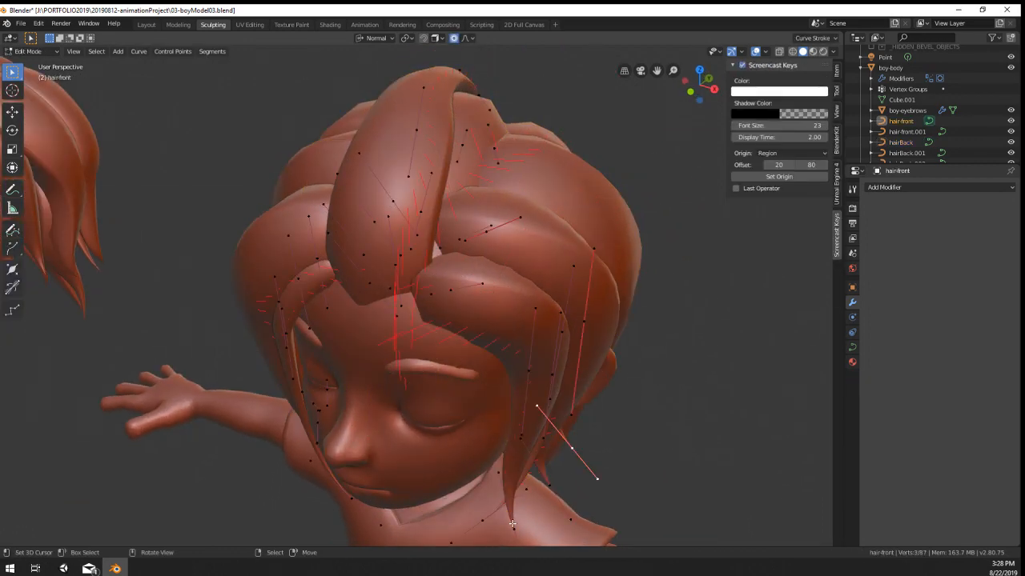
{"action": "key", "text": "g"}
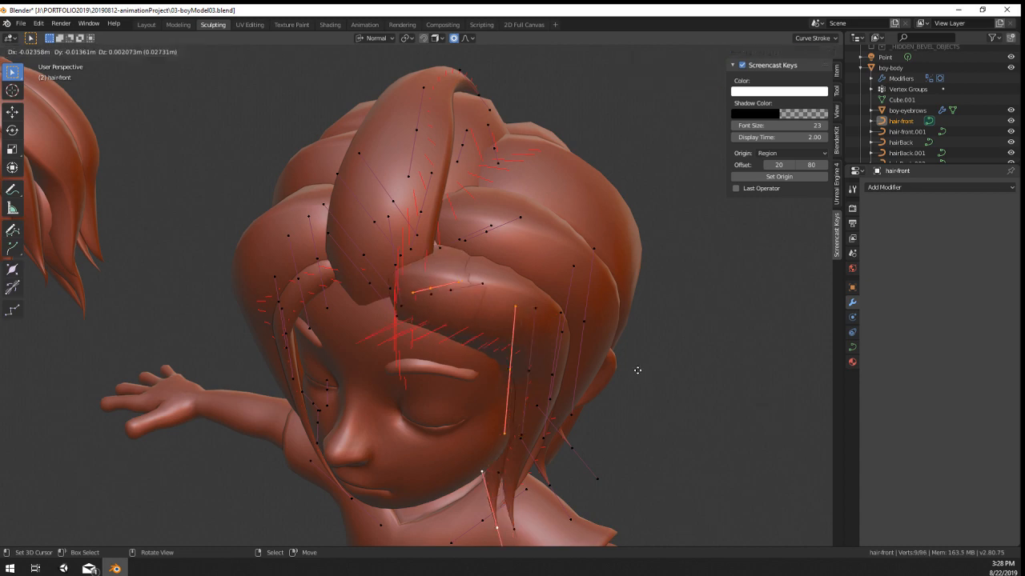
{"action": "left_click", "coordinate": [635, 369]}
Step: Try moving the front copy's middle point up and inward toward the hair parting
{"action": "right_click", "coordinate": [505, 371]}
{"action": "middle_click_drag", "start_coordinate": [551, 408], "coordinate": [503, 388]}
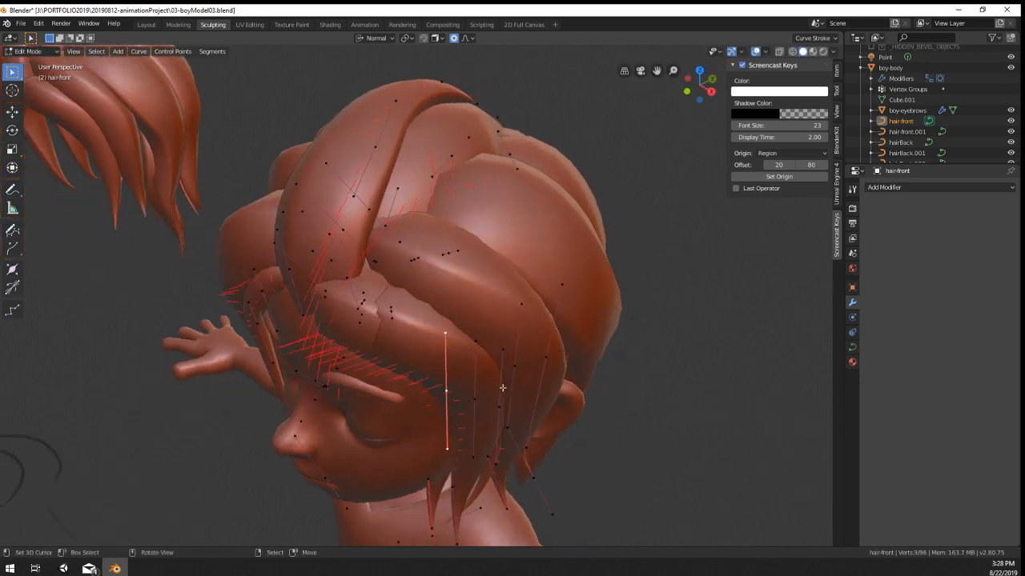
{"action": "key", "text": "g"}
{"action": "left_click", "coordinate": [509, 343]}
{"action": "middle_click_drag", "start_coordinate": [509, 343], "coordinate": [503, 316]}
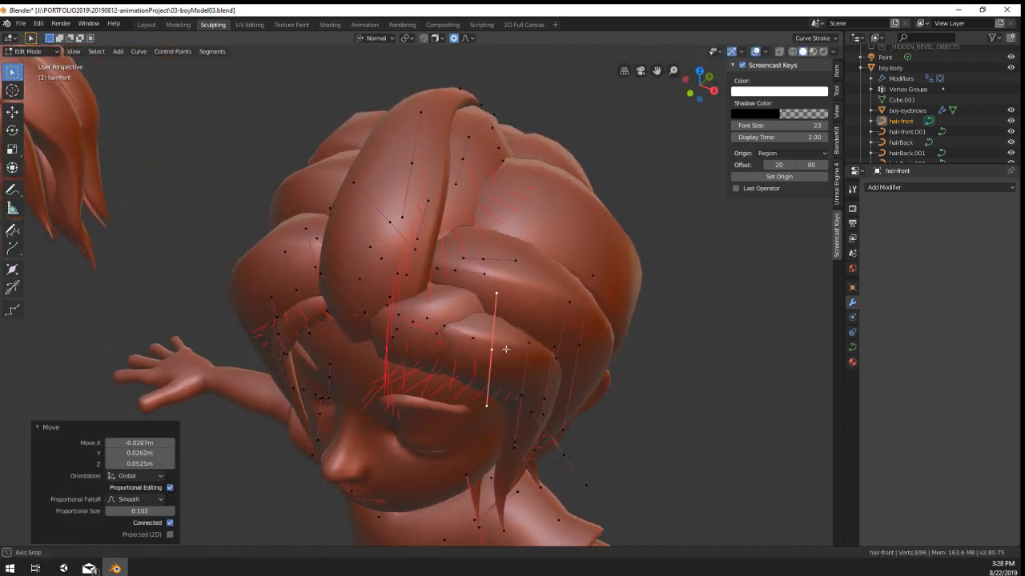
{"action": "key", "text": "g"}
{"action": "left_click", "coordinate": [488, 286]}
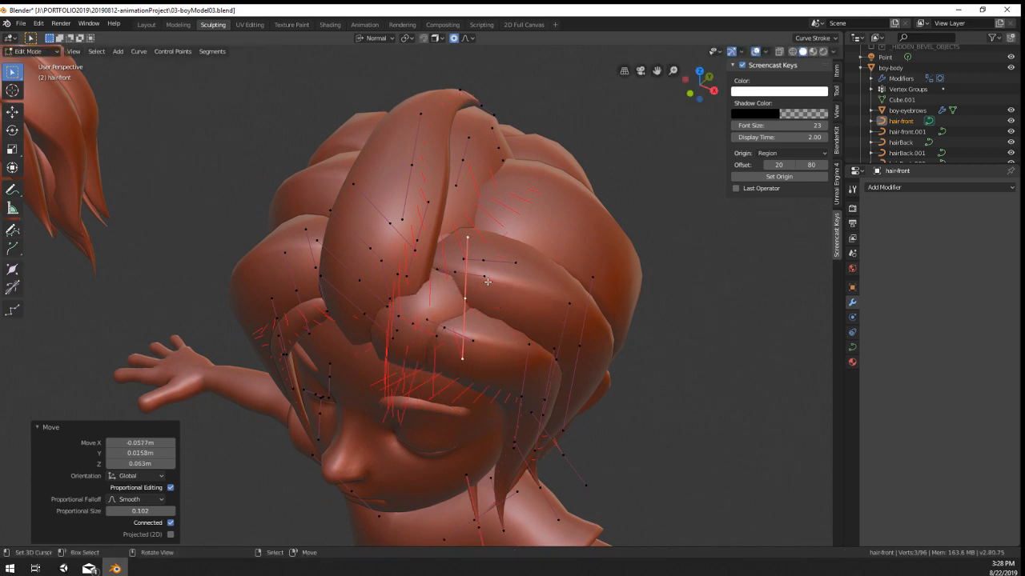
Step: Try adjusting the front copy's thickness at its middle point and delete its tip vertices to shorten it
{"action": "key", "text": "alt+s"}
{"action": "left_click", "coordinate": [499, 336]}
{"action": "middle_click_drag", "start_coordinate": [489, 517], "coordinate": [452, 438]}
{"action": "left_click", "coordinate": [413, 534]}
{"action": "key", "text": "s"}
{"action": "left_click", "coordinate": [452, 439]}
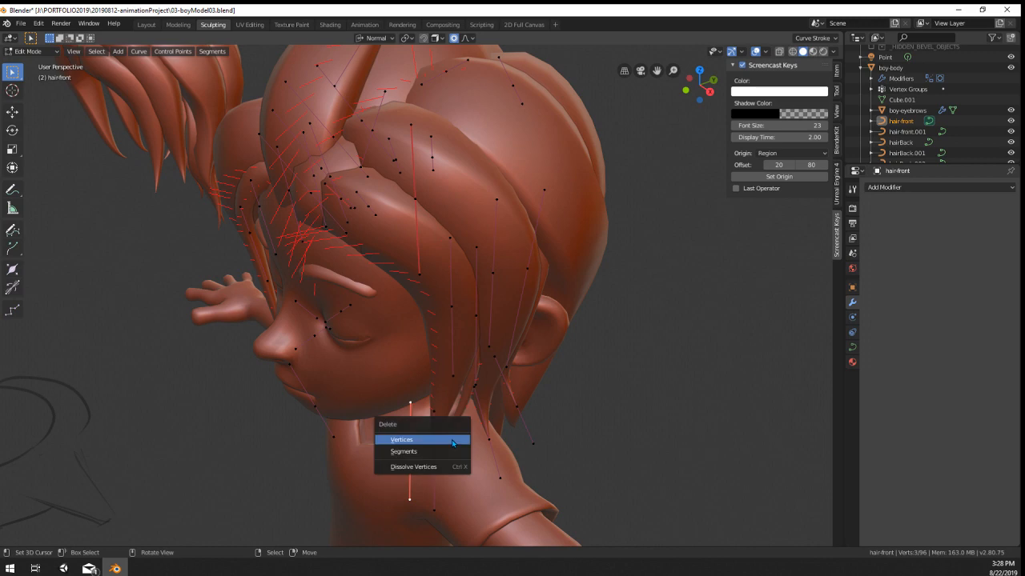
{"action": "left_click", "coordinate": [453, 443]}
Step: Try moving the shortened copy's end point up beside the central top lock
{"action": "middle_click_drag", "start_coordinate": [425, 268], "coordinate": [413, 220]}
{"action": "key", "text": "Tab"}
{"action": "key", "text": "Tab"}
{"action": "key", "text": "Tab"}
{"action": "key", "text": "Tab"}
{"action": "key", "text": "g"}
{"action": "left_click", "coordinate": [384, 297]}
{"action": "key", "text": "g"}
{"action": "left_click", "coordinate": [394, 305]}
{"action": "right_click", "coordinate": [385, 203]}
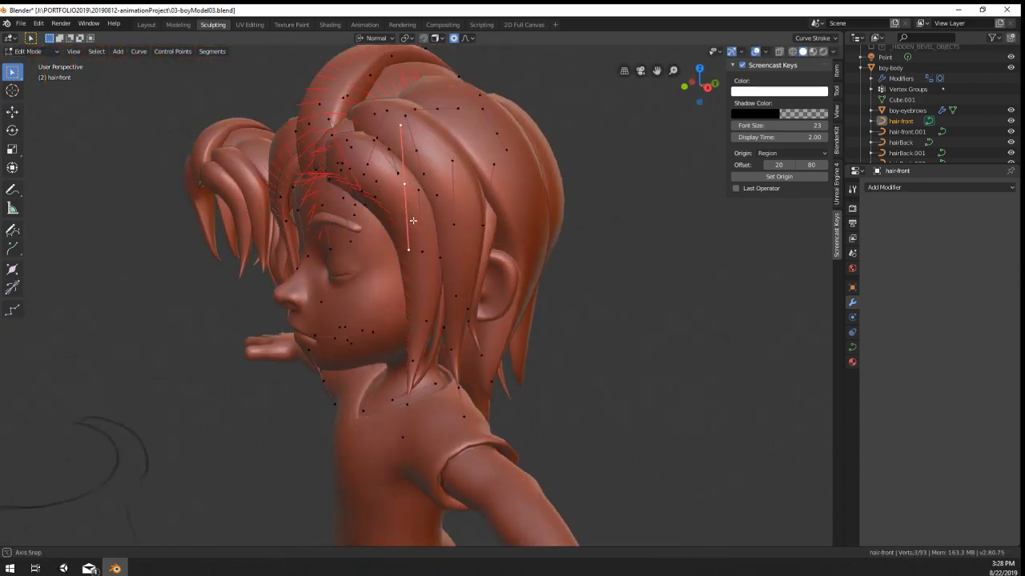
{"action": "key", "text": "g"}
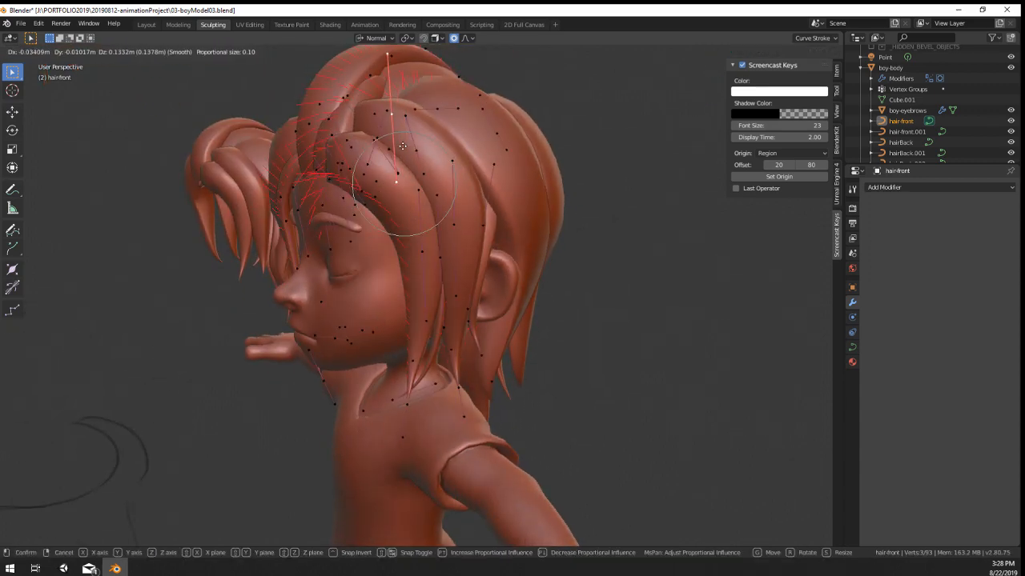
{"action": "left_click", "coordinate": [389, 151]}
Step: Remove the shortened strand copy from the front hair curve
{"action": "key", "text": "Tab"}
{"action": "middle_click_drag", "start_coordinate": [404, 201], "coordinate": [459, 222]}
{"action": "key", "text": "Tab"}
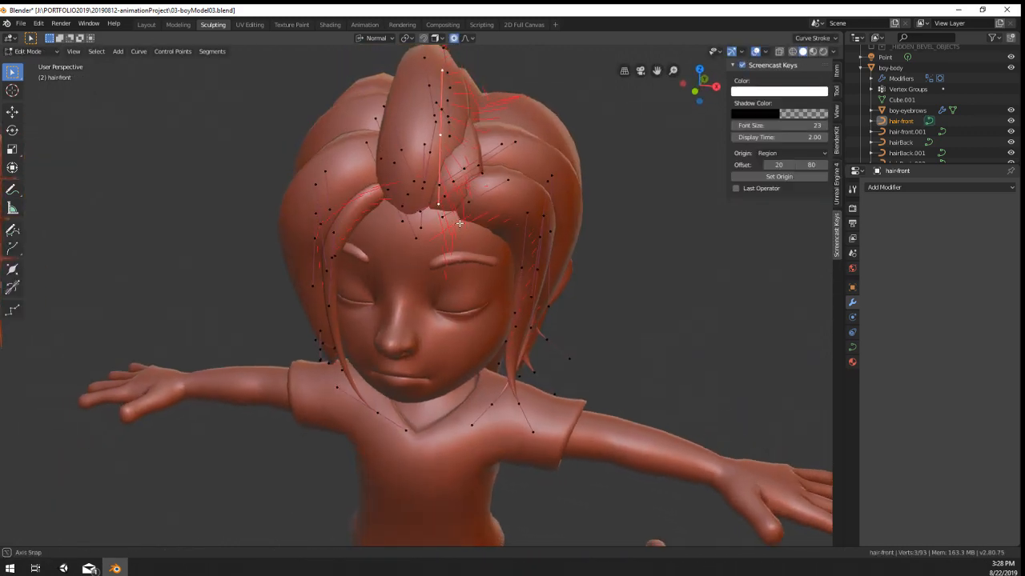
{"action": "left_click", "coordinate": [457, 232]}
{"action": "key", "text": "Tab"}
Step: Try a level 1 subdivision on the front hair curve and remove the modifier
{"action": "scroll", "coordinate": [464, 256], "scroll_direction": "up", "scroll_amount": 2}
{"action": "middle_click_drag", "start_coordinate": [460, 260], "coordinate": [497, 291]}
{"action": "scroll", "coordinate": [480, 276], "scroll_direction": "down", "scroll_amount": 3}
{"action": "right_click", "coordinate": [479, 284]}
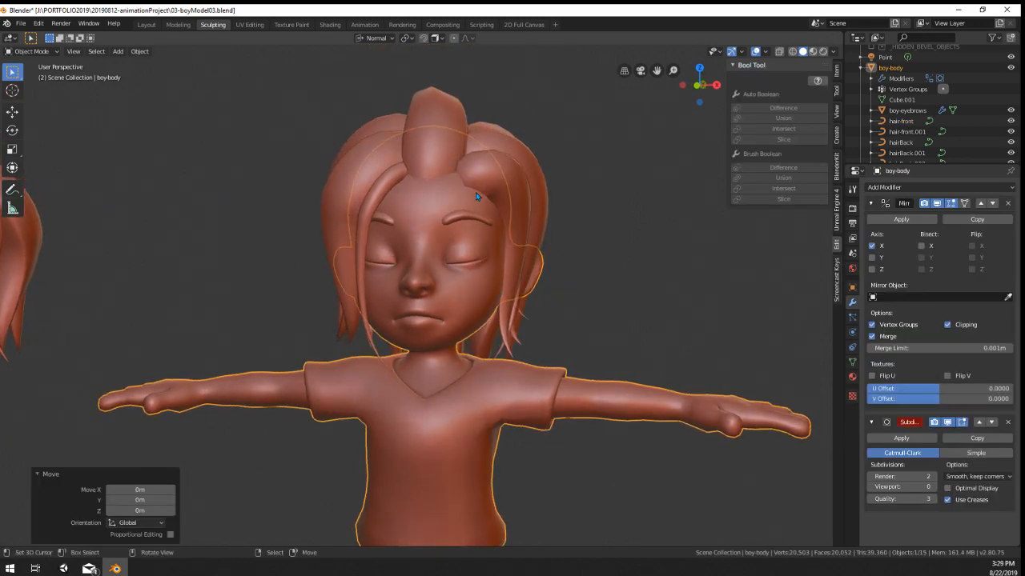
{"action": "scroll", "coordinate": [477, 189], "scroll_direction": "up", "scroll_amount": 3}
{"action": "middle_click_drag", "start_coordinate": [484, 179], "coordinate": [527, 286]}
{"action": "left_click", "coordinate": [496, 239]}
{"action": "scroll", "coordinate": [498, 239], "scroll_direction": "down", "scroll_amount": 3}
{"action": "key", "text": "ctrl+1"}
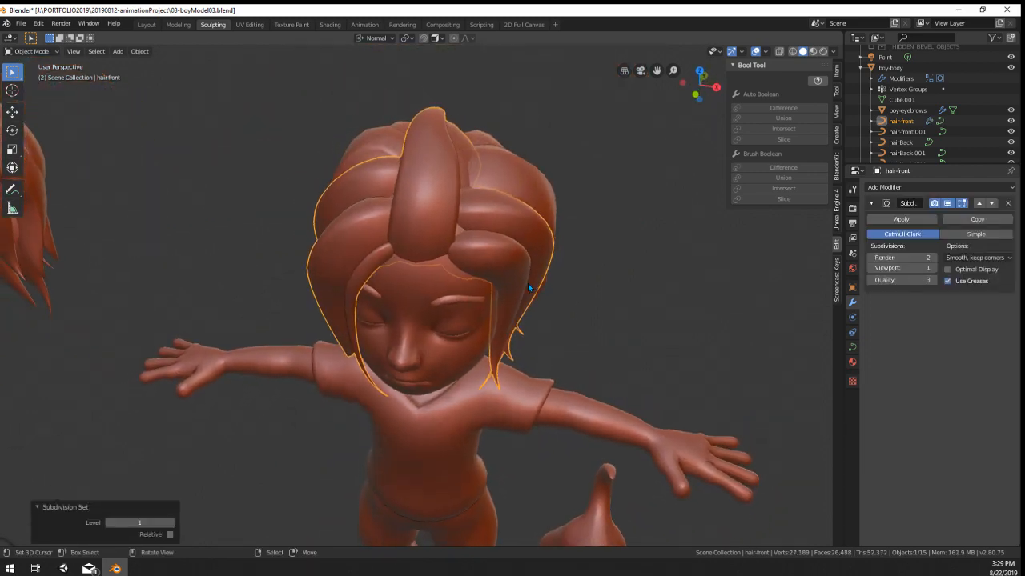
{"action": "left_click", "coordinate": [1009, 204]}
Step: Duplicate the large central top lock, offset the copy about 0.03 m toward the boy's left, and thin it
{"action": "key", "text": "Tab"}
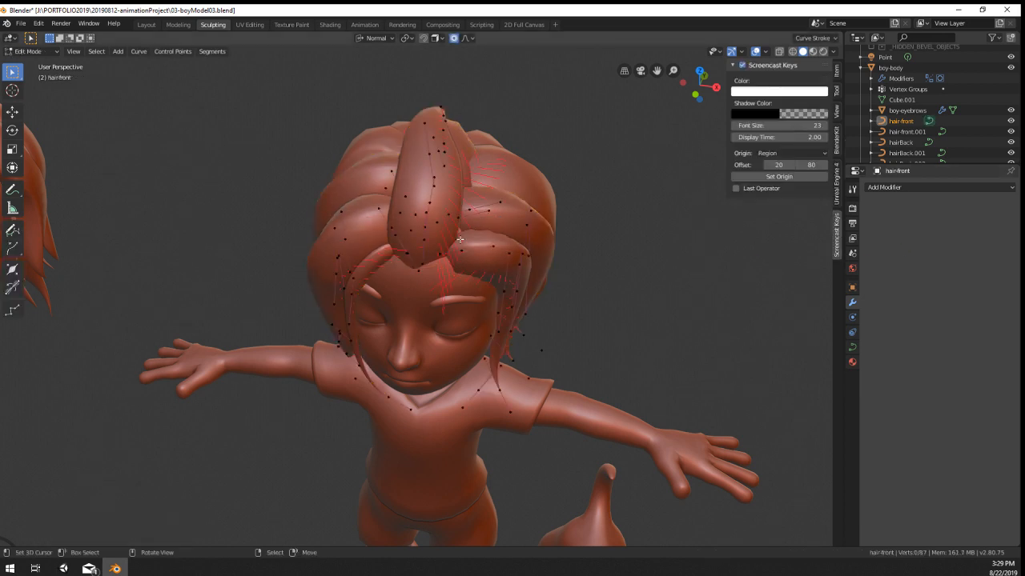
{"action": "middle_click_drag", "start_coordinate": [424, 284], "coordinate": [379, 287]}
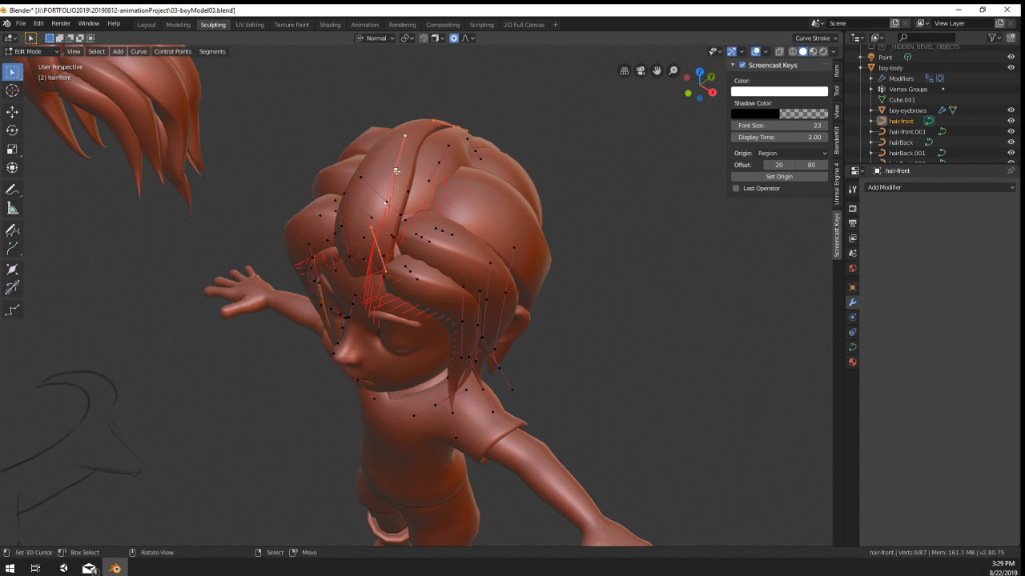
{"action": "middle_click_drag", "start_coordinate": [396, 172], "coordinate": [430, 182]}
{"action": "key", "text": "shift+d"}
{"action": "left_click", "coordinate": [499, 203]}
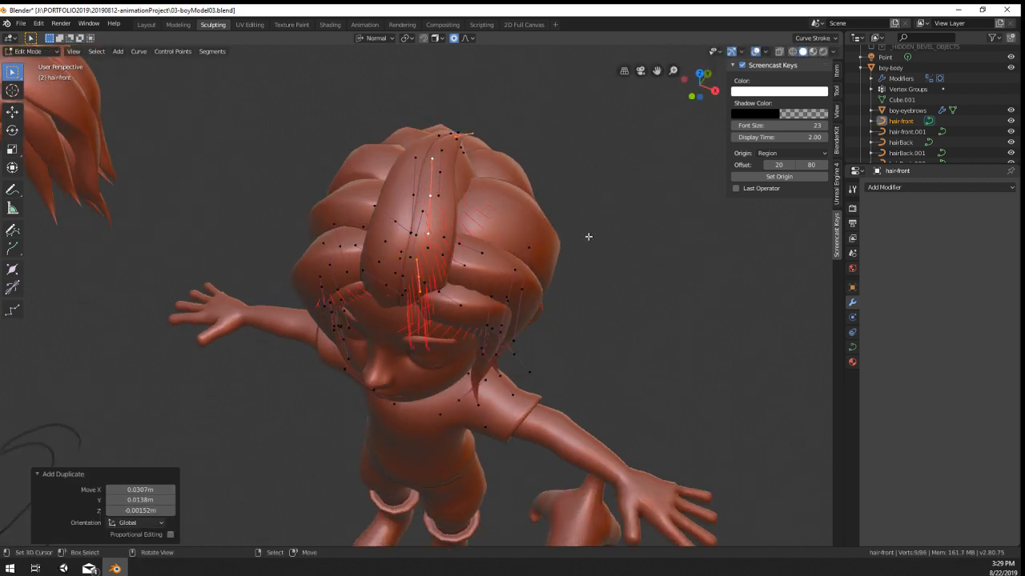
{"action": "key", "text": "alt+s"}
{"action": "left_click", "coordinate": [513, 239]}
Step: Move the thin copy's middle point so the strand runs alongside the large central top lock
{"action": "key", "text": "g"}
{"action": "middle_click_drag", "start_coordinate": [513, 239], "coordinate": [461, 281]}
{"action": "left_click", "coordinate": [487, 285]}
{"action": "key", "text": "g"}
{"action": "left_click", "coordinate": [472, 277]}
{"action": "left_click", "coordinate": [399, 255]}
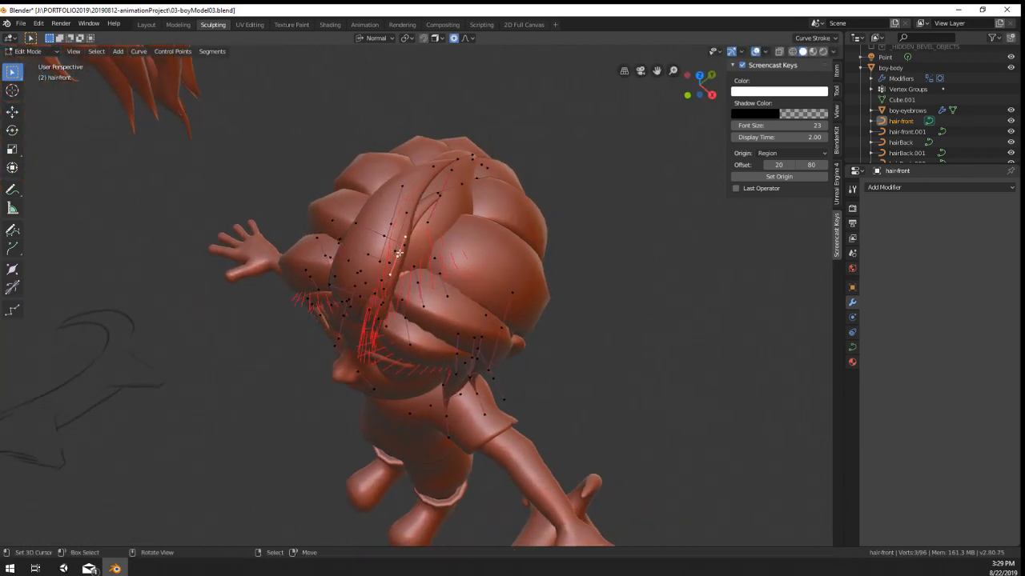
{"action": "key", "text": "g"}
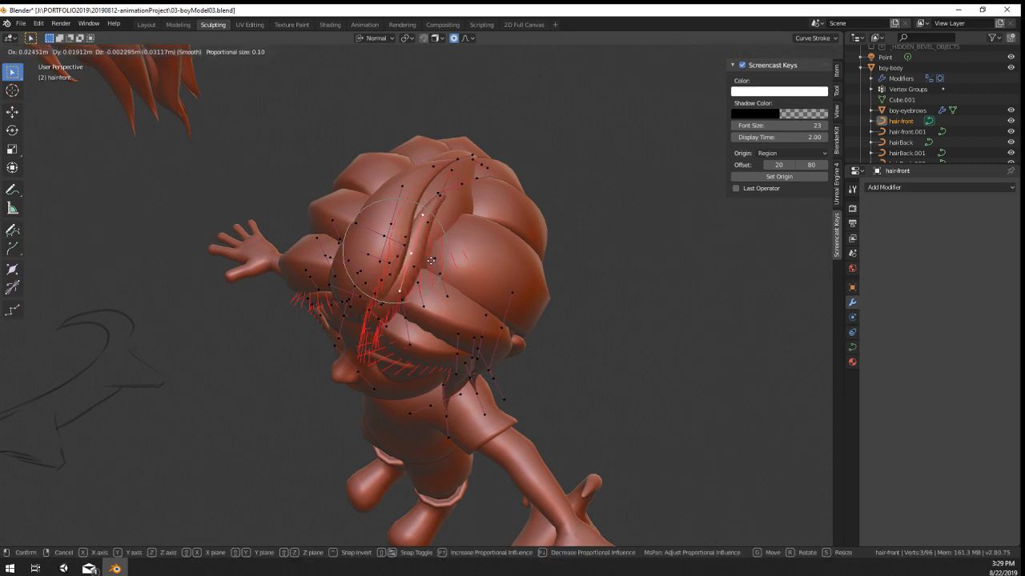
{"action": "left_click", "coordinate": [430, 261]}
Step: Move the thin top strand's back end point about 0.05 m rearward over the crown and rotate it
{"action": "left_click", "coordinate": [473, 156]}
{"action": "middle_click_drag", "start_coordinate": [472, 156], "coordinate": [416, 98]}
{"action": "key", "text": "g"}
{"action": "left_click", "coordinate": [557, 164]}
{"action": "key", "text": "r"}
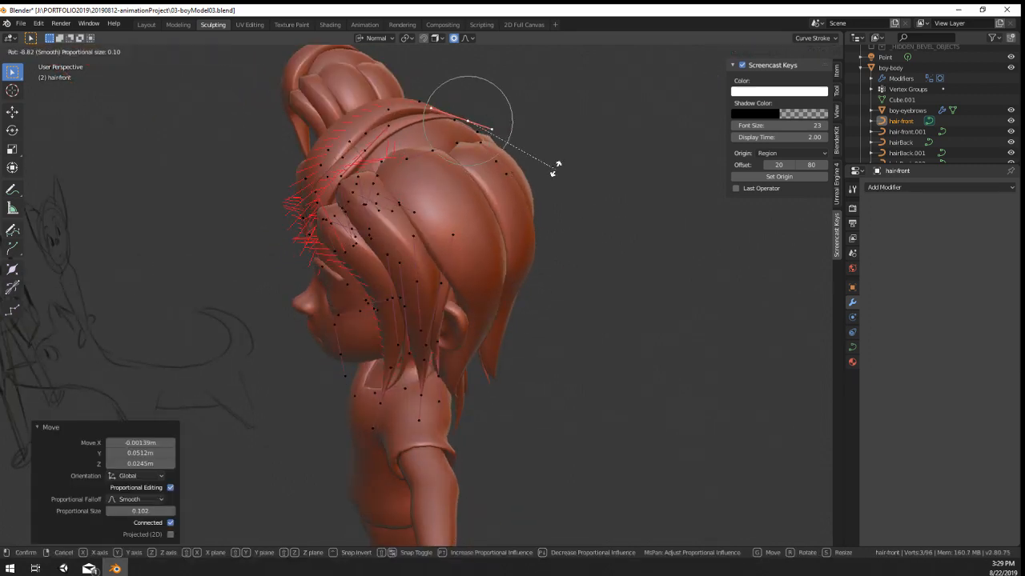
{"action": "left_click", "coordinate": [558, 165]}
Step: Refine the position of the thin top strand's back end at the crown and rotate it -20.4°
{"action": "key", "text": "g"}
{"action": "left_click", "coordinate": [572, 176]}
{"action": "middle_click_drag", "start_coordinate": [572, 176], "coordinate": [462, 199]}
{"action": "key", "text": "g"}
{"action": "left_click", "coordinate": [497, 194]}
{"action": "key", "text": "r"}
{"action": "left_click", "coordinate": [507, 165]}
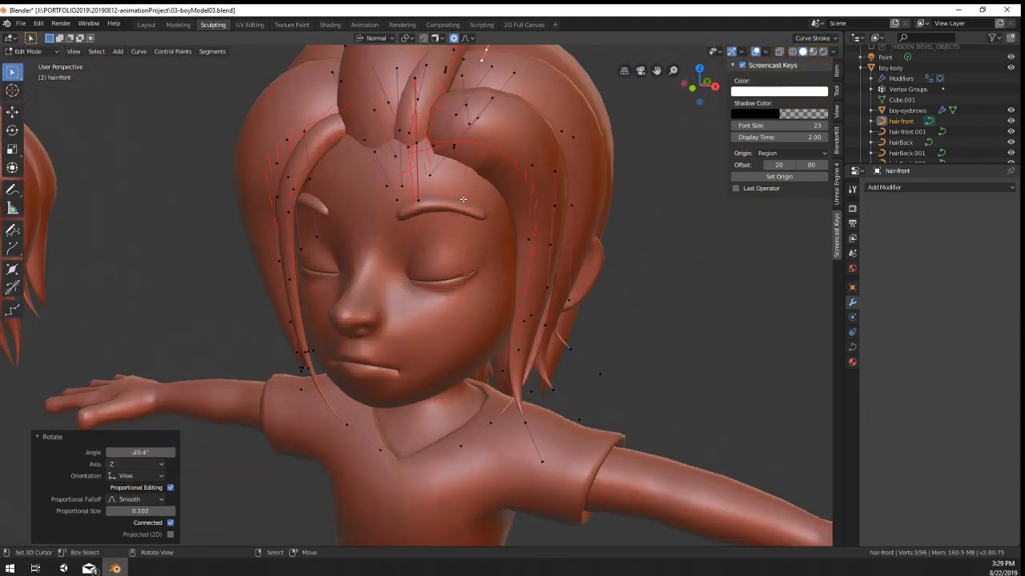
Step: Reposition the thin top strand beside the central lock above the forehead and select its front tip point
{"action": "key", "text": "g"}
{"action": "left_click", "coordinate": [421, 144]}
{"action": "key", "text": "Tab"}
{"action": "scroll", "coordinate": [529, 291], "scroll_direction": "down", "scroll_amount": 4}
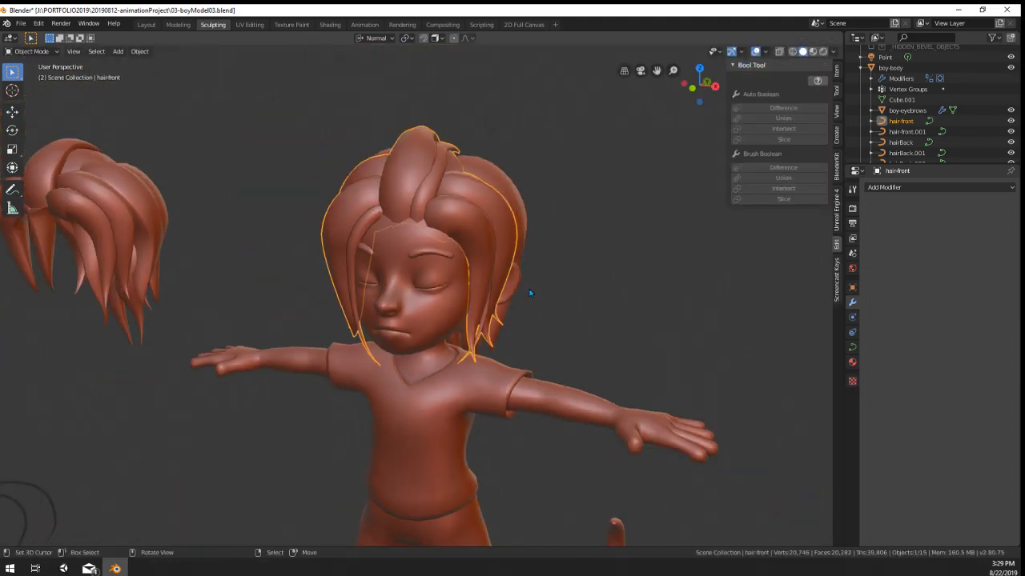
{"action": "middle_click_drag", "start_coordinate": [529, 291], "coordinate": [486, 330]}
{"action": "key", "text": "Tab"}
{"action": "middle_click_drag", "start_coordinate": [365, 270], "coordinate": [428, 248]}
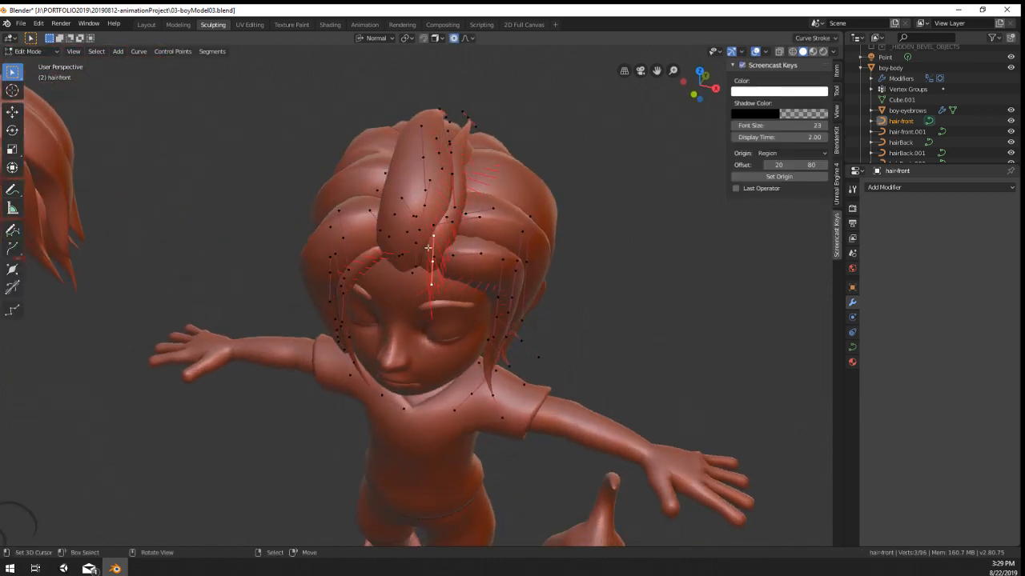
Step: Reposition the thin top strand's front tip beside the central lock and adjust its tilt
{"action": "key", "text": "g"}
{"action": "left_click", "coordinate": [451, 248]}
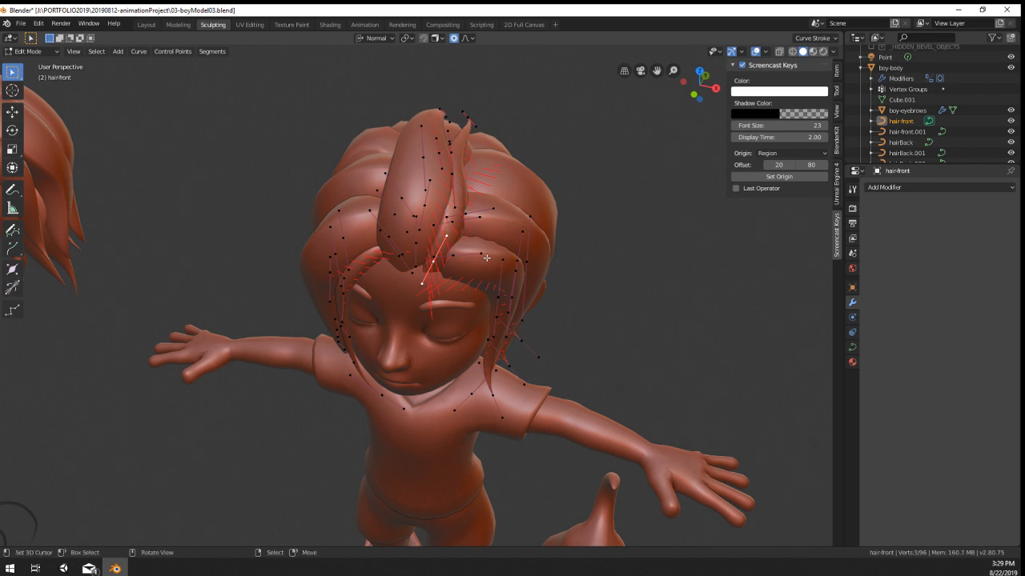
{"action": "key", "text": "ctrl+t"}
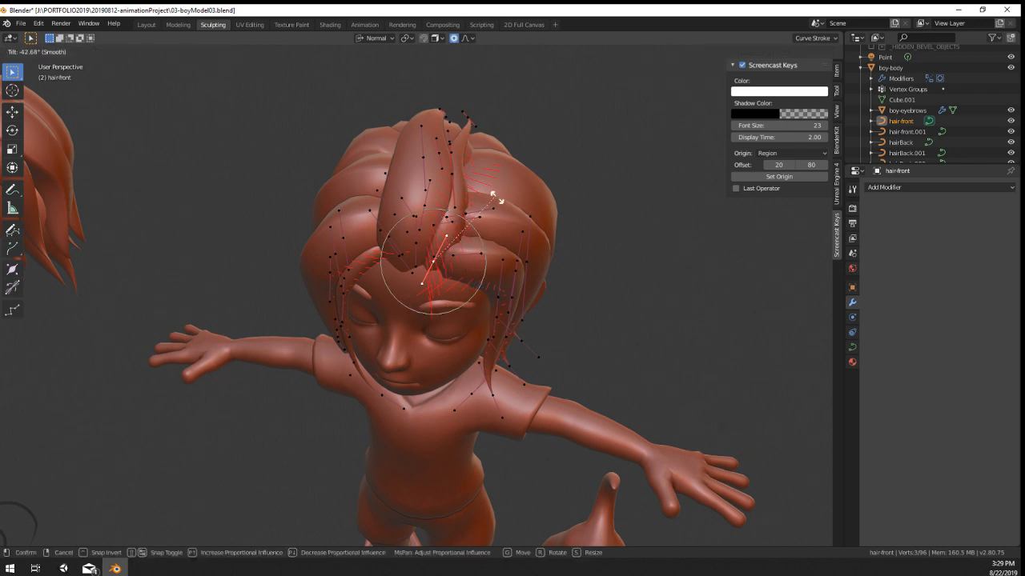
{"action": "left_click", "coordinate": [537, 312]}
Step: Adjust the tilt of the thin top strand's middle point and front tip so its surface faces outward beside the central lock
{"action": "middle_click_drag", "start_coordinate": [535, 308], "coordinate": [500, 314]}
{"action": "left_click", "coordinate": [434, 188]}
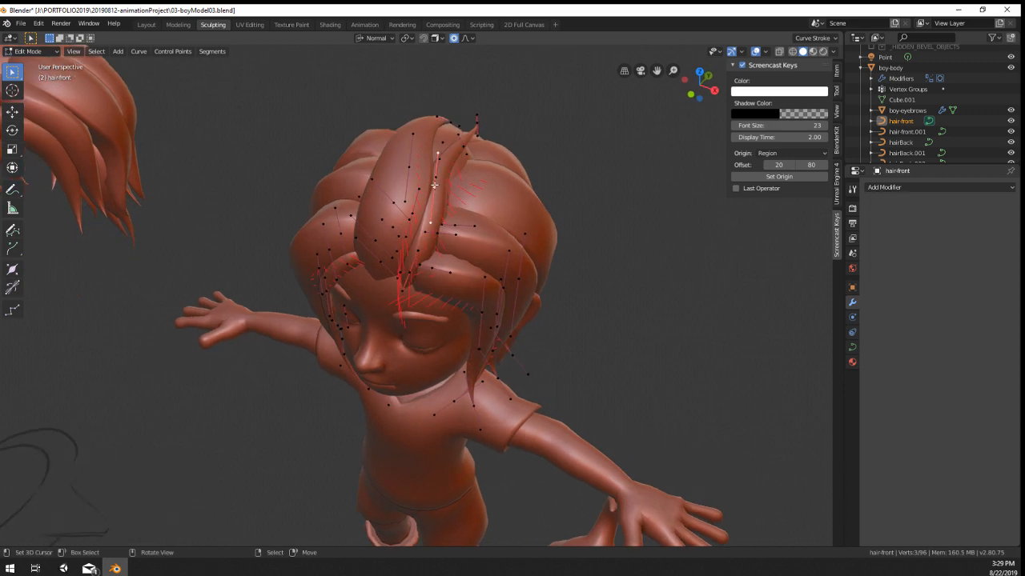
{"action": "key", "text": "ctrl+t"}
{"action": "left_click", "coordinate": [509, 256]}
{"action": "middle_click_drag", "start_coordinate": [520, 259], "coordinate": [460, 243]}
{"action": "scroll", "coordinate": [459, 243], "scroll_direction": "up", "scroll_amount": 5}
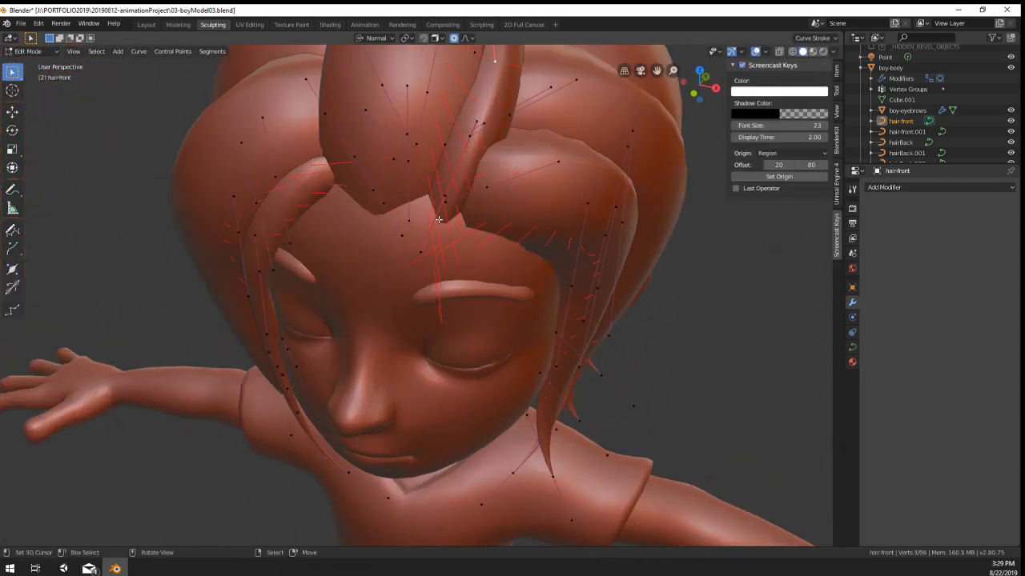
{"action": "key", "text": "ctrl+t"}
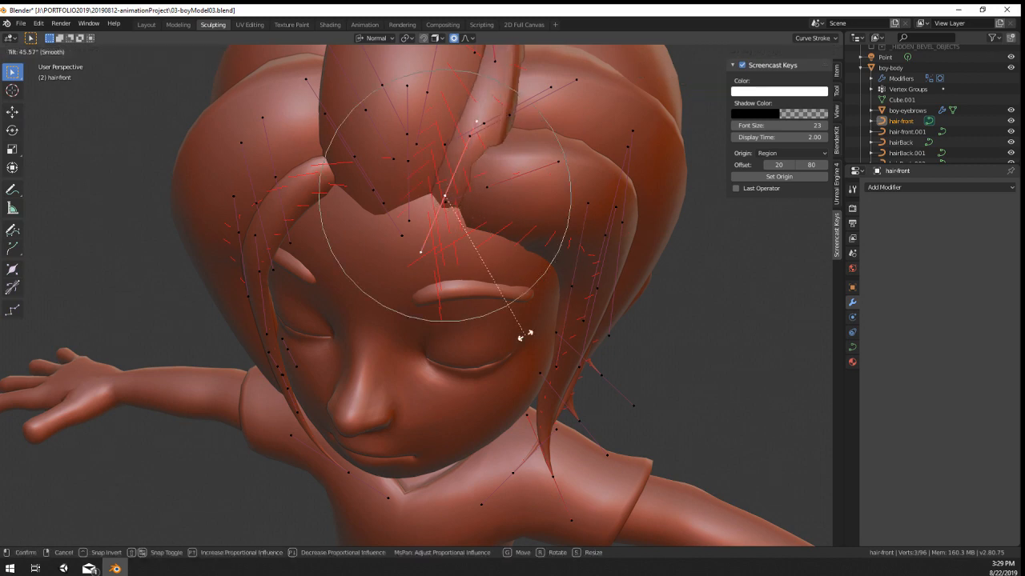
{"action": "left_click", "coordinate": [504, 128]}
{"action": "key", "text": "Tab"}
{"action": "scroll", "coordinate": [511, 137], "scroll_direction": "down", "scroll_amount": 4}
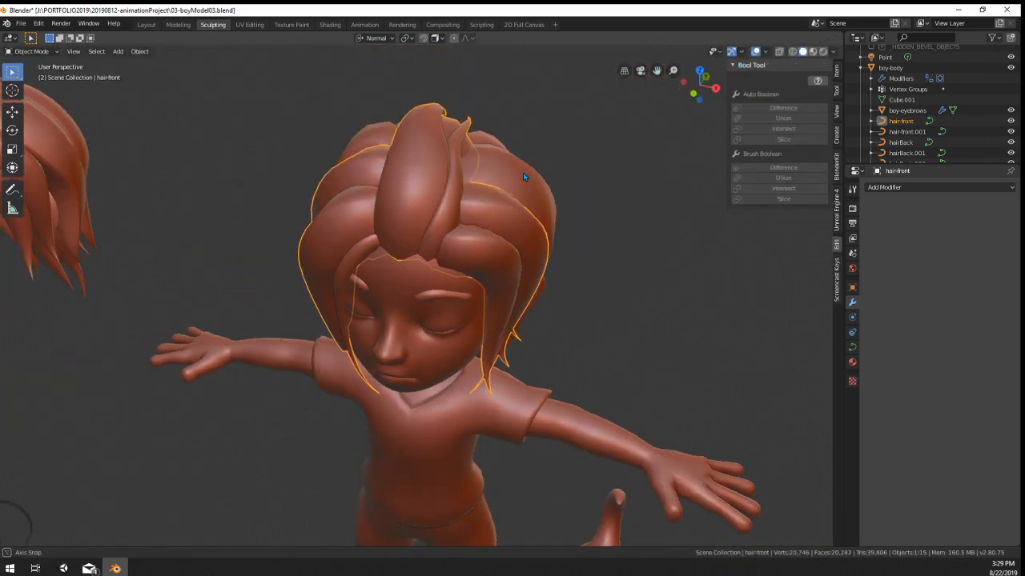
Step: Move the front end points of the central top locks to adjust how they sit above the forehead
{"action": "middle_click_drag", "start_coordinate": [510, 138], "coordinate": [524, 240]}
{"action": "key", "text": "Tab"}
{"action": "scroll", "coordinate": [458, 180], "scroll_direction": "up", "scroll_amount": 1}
{"action": "middle_click_drag", "start_coordinate": [424, 191], "coordinate": [425, 284]}
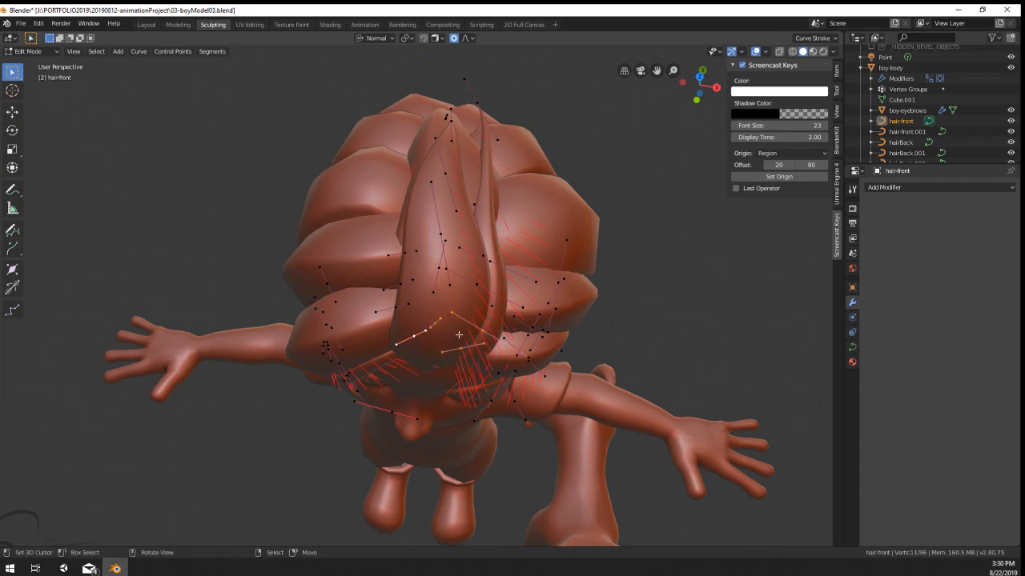
{"action": "middle_click_drag", "start_coordinate": [459, 335], "coordinate": [382, 238]}
{"action": "key", "text": "g"}
{"action": "left_click", "coordinate": [362, 247]}
{"action": "key", "text": "g"}
{"action": "left_click", "coordinate": [468, 236]}
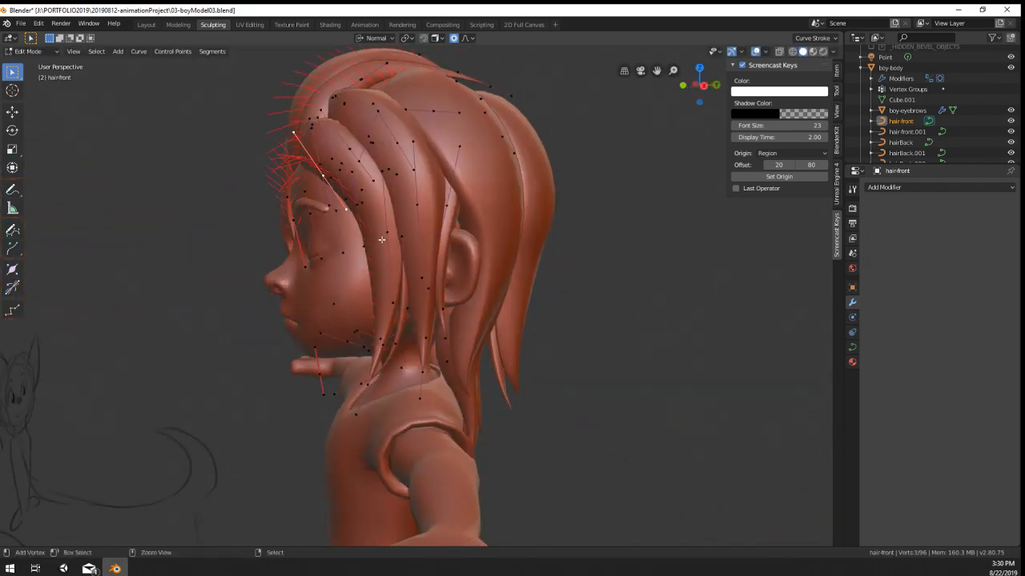
{"action": "key", "text": "g"}
{"action": "right_click", "coordinate": [271, 129]}
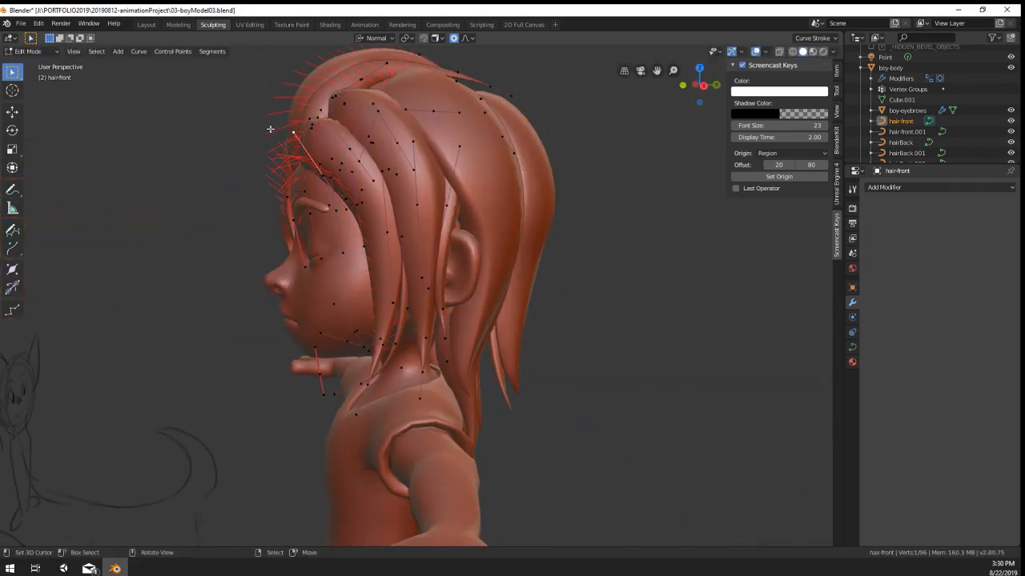
{"action": "right_click", "coordinate": [294, 101]}
{"action": "key", "text": "Tab"}
{"action": "key", "text": "Tab"}
{"action": "key", "text": "g"}
{"action": "right_click", "coordinate": [276, 132]}
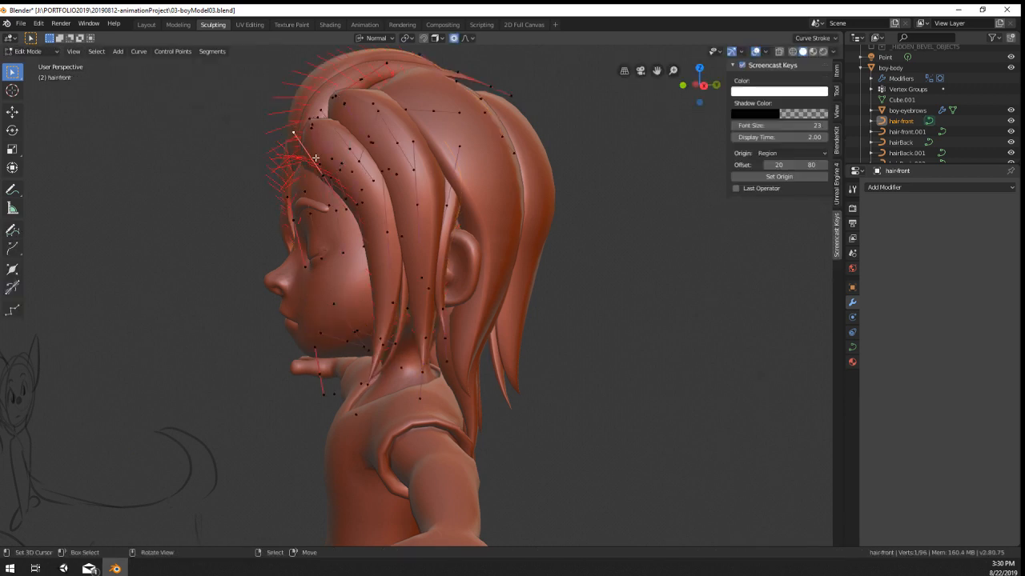
{"action": "key", "text": "g"}
{"action": "right_click", "coordinate": [294, 112]}
{"action": "key", "text": "g"}
{"action": "right_click", "coordinate": [310, 108]}
Step: Separate the central top lock and its neighbouring top strands from the front hair curve into their own object
{"action": "middle_click_drag", "start_coordinate": [311, 109], "coordinate": [405, 125]}
{"action": "scroll", "coordinate": [406, 125], "scroll_direction": "down", "scroll_amount": 2}
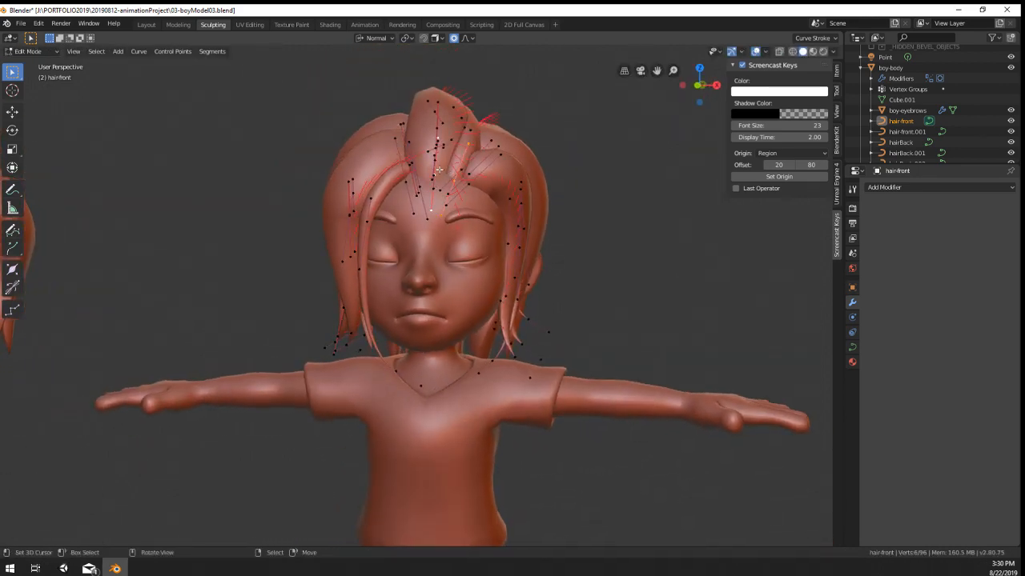
{"action": "key", "text": "g"}
{"action": "right_click", "coordinate": [633, 175]}
{"action": "middle_click_drag", "start_coordinate": [634, 175], "coordinate": [415, 206]}
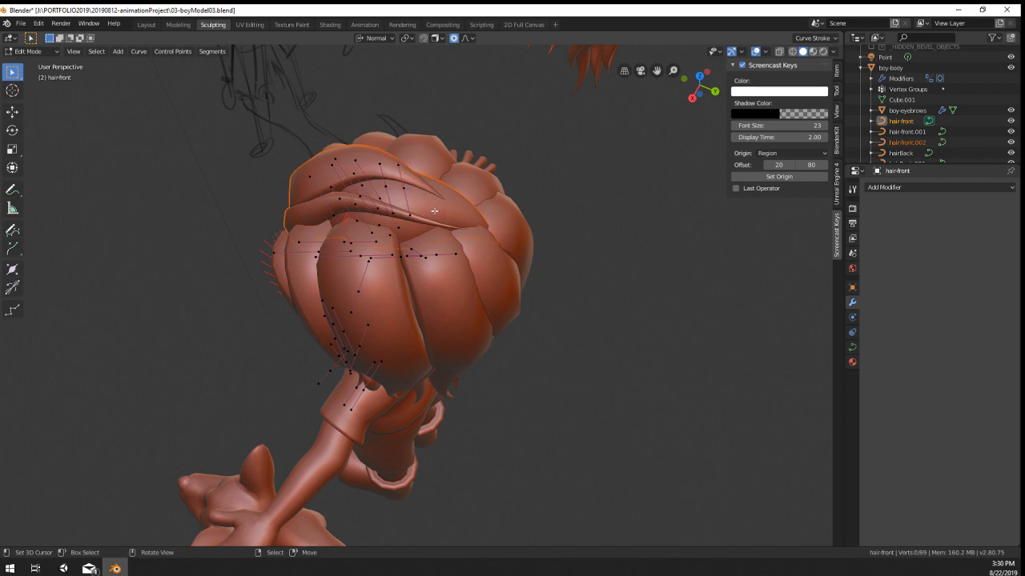
{"action": "key", "text": "Tab"}
Step: Edit the separated top locks, moving and rotating their front end points together above the forehead
{"action": "middle_click_drag", "start_coordinate": [419, 206], "coordinate": [430, 168]}
{"action": "right_click", "coordinate": [430, 168]}
{"action": "key", "text": "g"}
{"action": "right_click", "coordinate": [488, 127]}
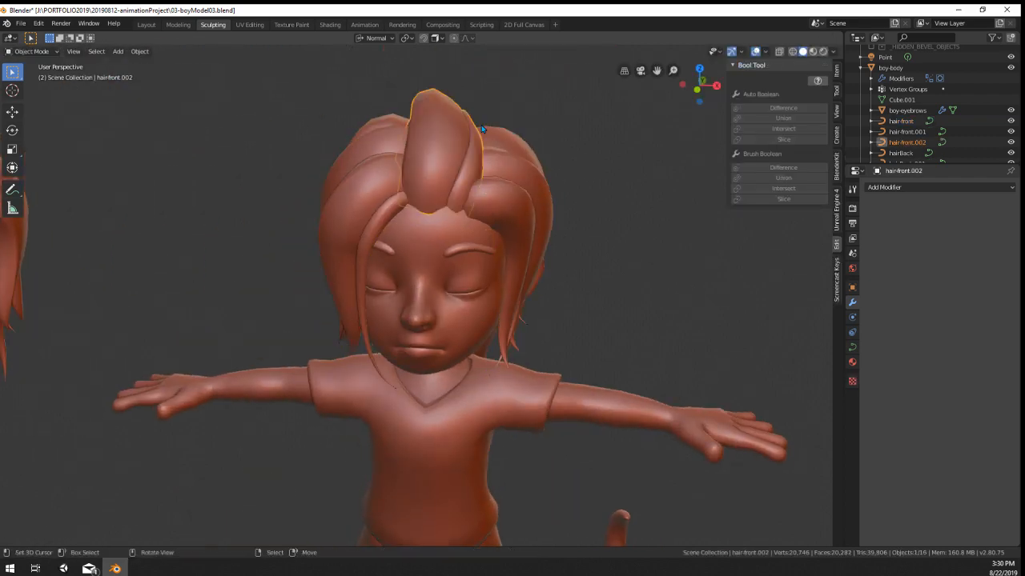
{"action": "key", "text": "Tab"}
{"action": "middle_click_drag", "start_coordinate": [481, 125], "coordinate": [363, 193]}
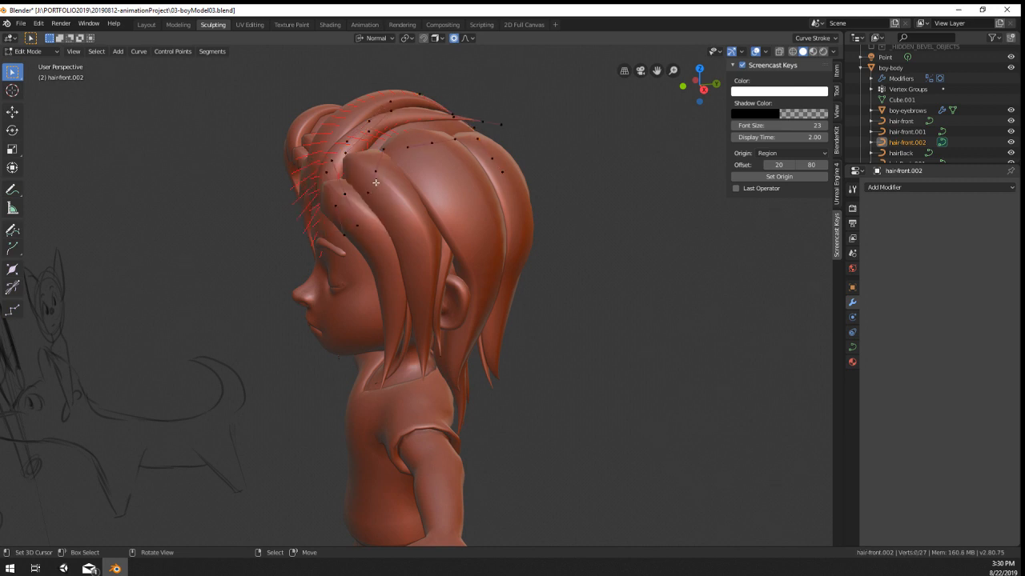
{"action": "middle_click_drag", "start_coordinate": [356, 213], "coordinate": [333, 205]}
{"action": "key", "text": "g"}
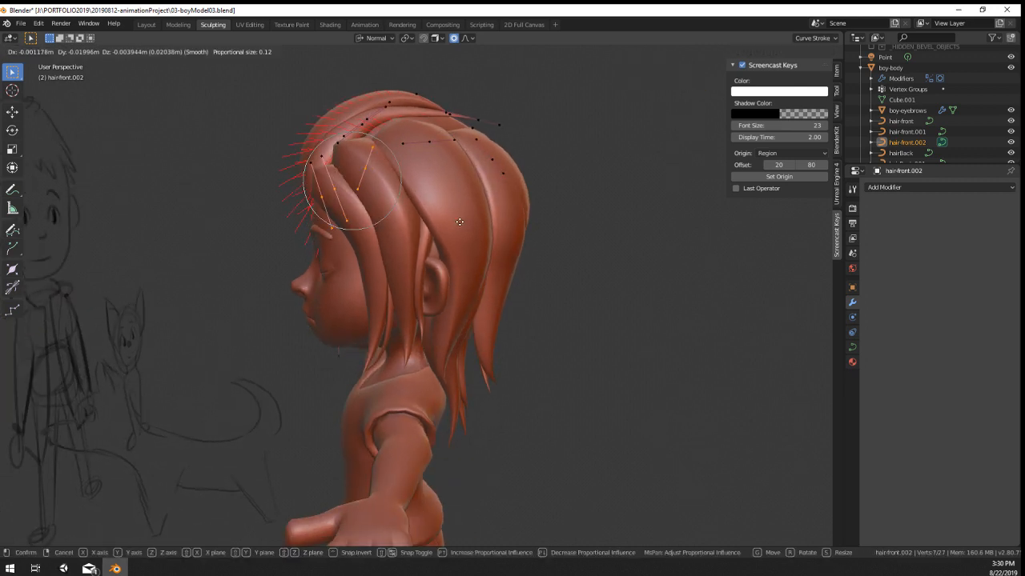
{"action": "left_click", "coordinate": [478, 193]}
{"action": "key", "text": "r"}
{"action": "left_click", "coordinate": [487, 186]}
Step: Refine the position of the top locks' front ends at the hairline in front view
{"action": "middle_click_drag", "start_coordinate": [487, 185], "coordinate": [581, 170]}
{"action": "key", "text": "g"}
{"action": "left_click", "coordinate": [581, 153]}
{"action": "key", "text": "g"}
{"action": "left_click", "coordinate": [601, 165]}
{"action": "key", "text": "g"}
{"action": "left_click", "coordinate": [580, 172]}
{"action": "key", "text": "Tab"}
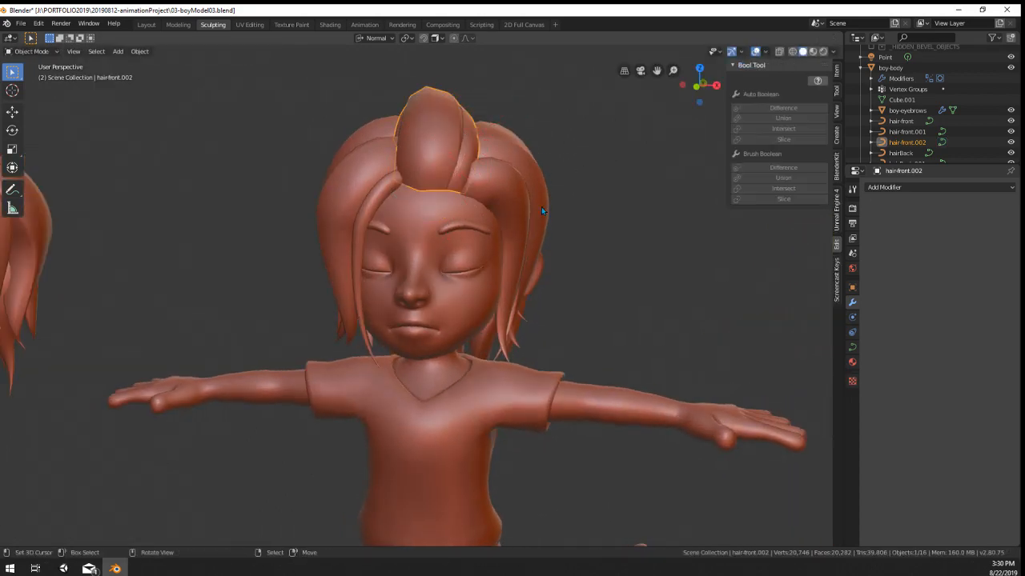
Step: Move the thin top strand's upper point inward toward the central lock
{"action": "scroll", "coordinate": [516, 223], "scroll_direction": "up", "scroll_amount": 2}
{"action": "key", "text": "Tab"}
{"action": "right_click", "coordinate": [482, 121]}
{"action": "middle_click_drag", "start_coordinate": [482, 121], "coordinate": [484, 146]}
{"action": "key", "text": "g"}
{"action": "left_click", "coordinate": [455, 151]}
{"action": "key", "text": "Tab"}
{"action": "scroll", "coordinate": [485, 200], "scroll_direction": "down", "scroll_amount": 4}
Step: Edit the front hair and rotate the root point of the thin side lock on the boy's right, above the forehead
{"action": "right_click", "coordinate": [488, 296]}
{"action": "middle_click_drag", "start_coordinate": [490, 295], "coordinate": [560, 280]}
{"action": "key", "text": "alt+a"}
{"action": "middle_click_drag", "start_coordinate": [555, 339], "coordinate": [576, 334]}
{"action": "scroll", "coordinate": [453, 165], "scroll_direction": "up", "scroll_amount": 5}
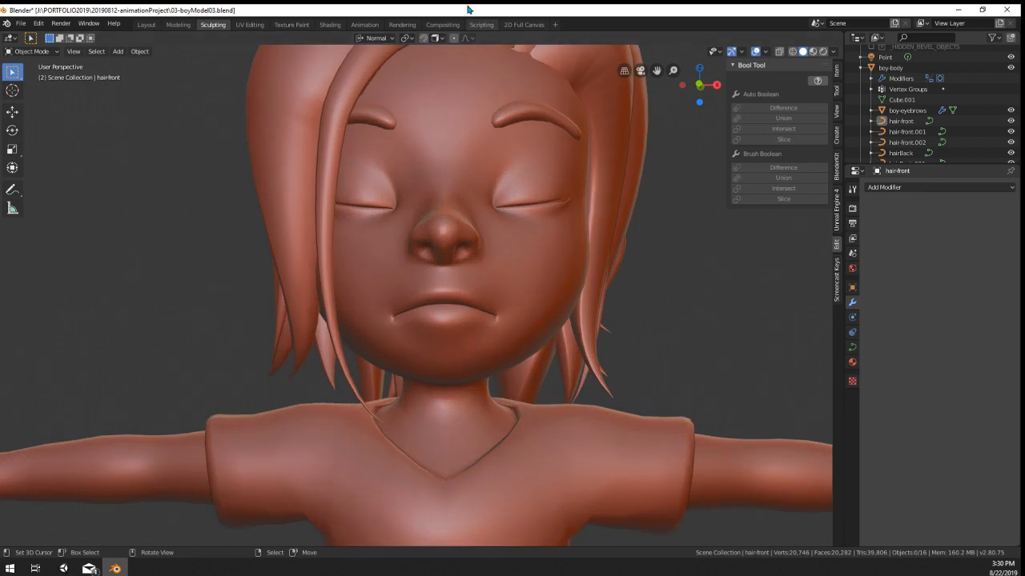
{"action": "middle_click_drag", "start_coordinate": [445, 112], "coordinate": [453, 310], "text": "shift"}
{"action": "key", "text": "Tab"}
{"action": "middle_click_drag", "start_coordinate": [423, 253], "coordinate": [440, 335]}
{"action": "key", "text": "r"}
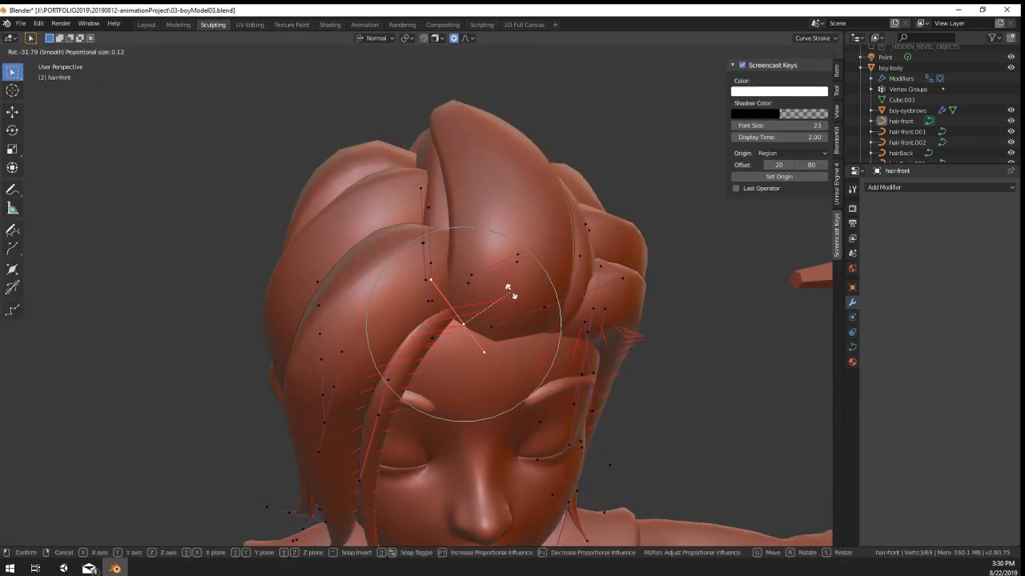
{"action": "right_click", "coordinate": [522, 306]}
{"action": "key", "text": "r"}
{"action": "left_click", "coordinate": [522, 265]}
Step: Move the right side lock's root point beside the central lock and clear the object selection
{"action": "middle_click_drag", "start_coordinate": [517, 264], "coordinate": [488, 214]}
{"action": "key", "text": "g"}
{"action": "left_click", "coordinate": [505, 296]}
{"action": "key", "text": "Tab"}
{"action": "key", "text": "alt+a"}
{"action": "middle_click_drag", "start_coordinate": [526, 286], "coordinate": [517, 269]}
{"action": "scroll", "coordinate": [518, 270], "scroll_direction": "down", "scroll_amount": 1}
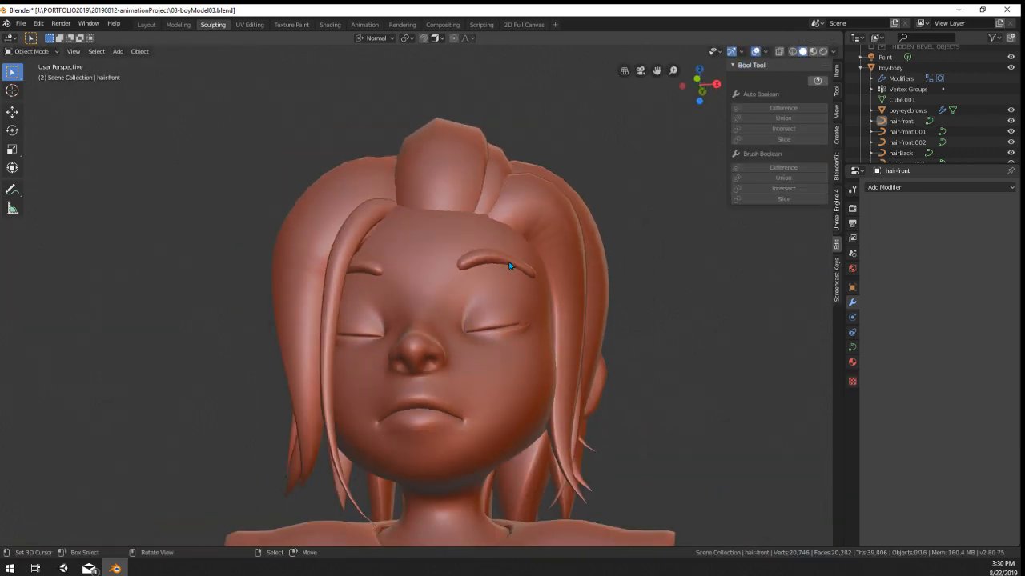
Step: Examine the hairstyle from the front, both close up and with the full figure in view
{"action": "right_click", "coordinate": [522, 274]}
{"action": "scroll", "coordinate": [576, 345], "scroll_direction": "down", "scroll_amount": 2}
{"action": "key", "text": "alt+a"}
{"action": "middle_click_drag", "start_coordinate": [550, 416], "coordinate": [536, 415]}
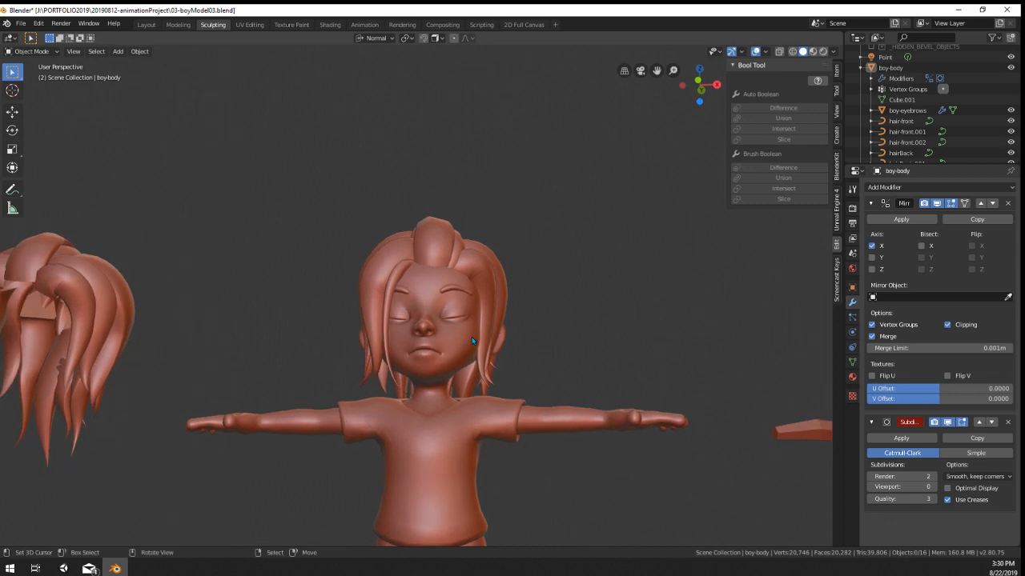
{"action": "scroll", "coordinate": [444, 321], "scroll_direction": "up", "scroll_amount": 5}
{"action": "scroll", "coordinate": [446, 322], "scroll_direction": "down", "scroll_amount": 5}
{"action": "scroll", "coordinate": [448, 321], "scroll_direction": "up", "scroll_amount": 2}
{"action": "middle_click_drag", "start_coordinate": [448, 322], "coordinate": [396, 353]}
{"action": "scroll", "coordinate": [408, 357], "scroll_direction": "down", "scroll_amount": 3}
{"action": "middle_click_drag", "start_coordinate": [545, 398], "coordinate": [558, 320], "text": "shift"}
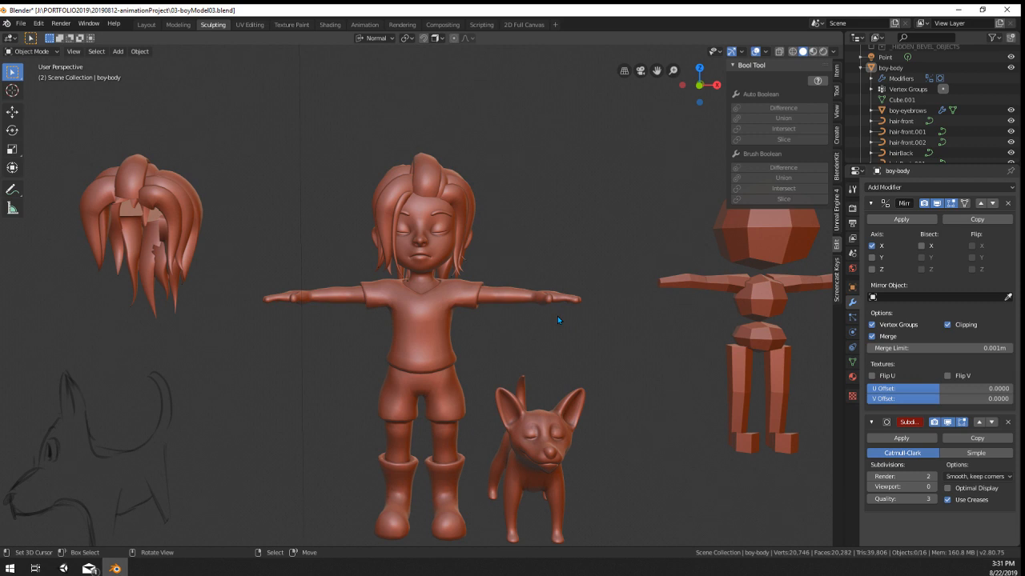
{"action": "scroll", "coordinate": [558, 320], "scroll_direction": "up", "scroll_amount": 5}
{"action": "scroll", "coordinate": [408, 124], "scroll_direction": "down", "scroll_amount": 3}
{"action": "middle_click_drag", "start_coordinate": [412, 113], "coordinate": [429, 180], "text": "shift"}
{"action": "right_click", "coordinate": [395, 206]}
{"action": "key", "text": "Tab"}
{"action": "key", "text": "Tab"}
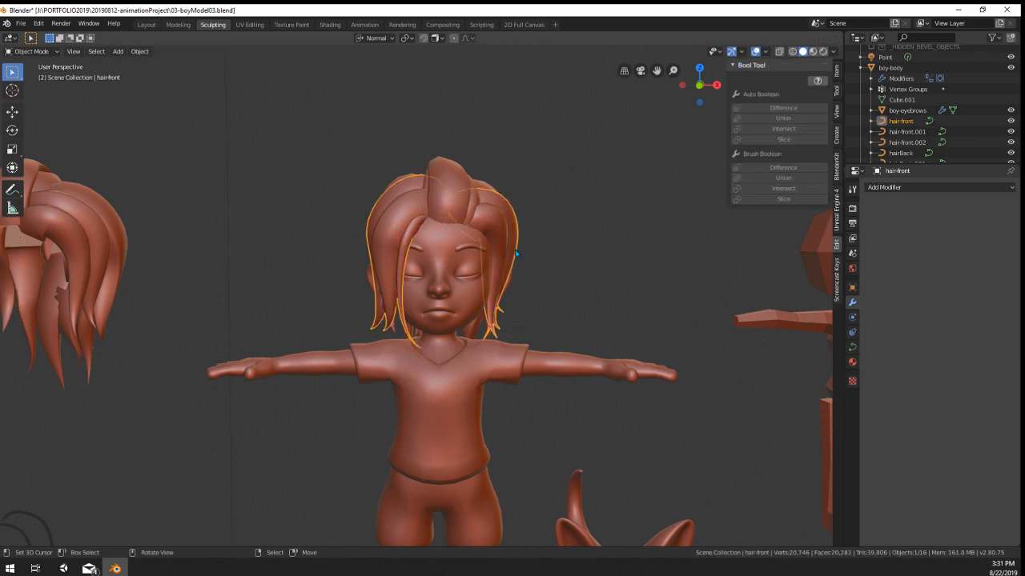
Step: Edit the separated top locks and move a control point near the crown about 0.01 m forward
{"action": "middle_click_drag", "start_coordinate": [393, 208], "coordinate": [409, 139]}
{"action": "right_click", "coordinate": [409, 137]}
{"action": "key", "text": "Tab"}
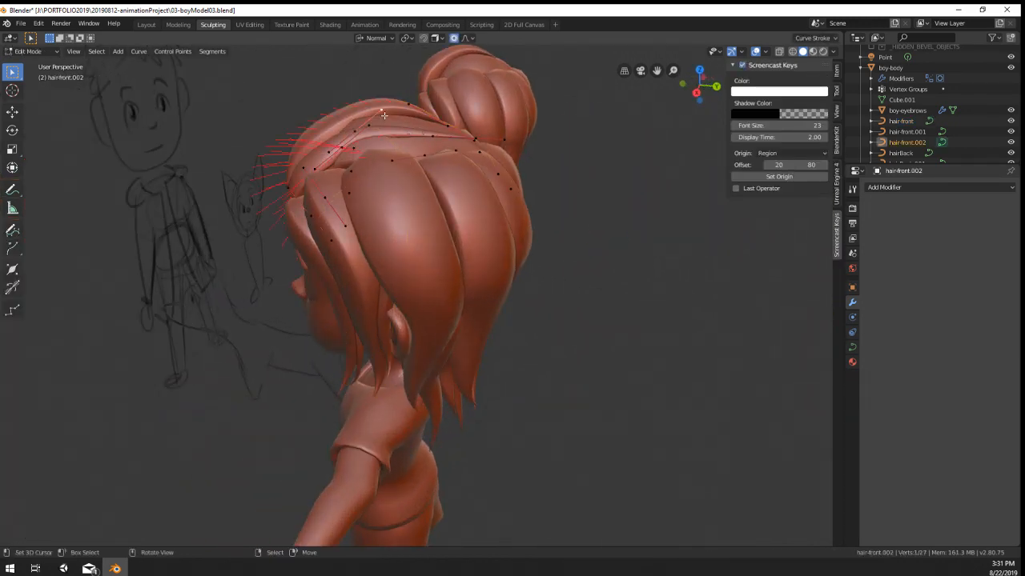
{"action": "key", "text": "g"}
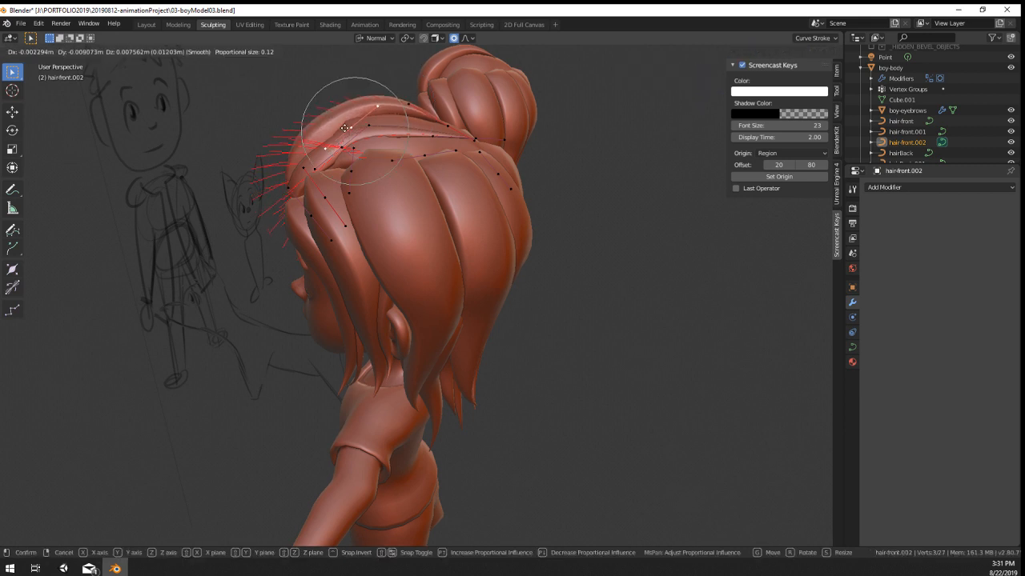
{"action": "left_click", "coordinate": [344, 127]}
Step: Move the rear handle of that crown point about 0.04 m backward and down to flatten the top lock's curve
{"action": "right_click", "coordinate": [377, 107]}
{"action": "middle_click_drag", "start_coordinate": [379, 110], "coordinate": [404, 89]}
{"action": "key", "text": "g"}
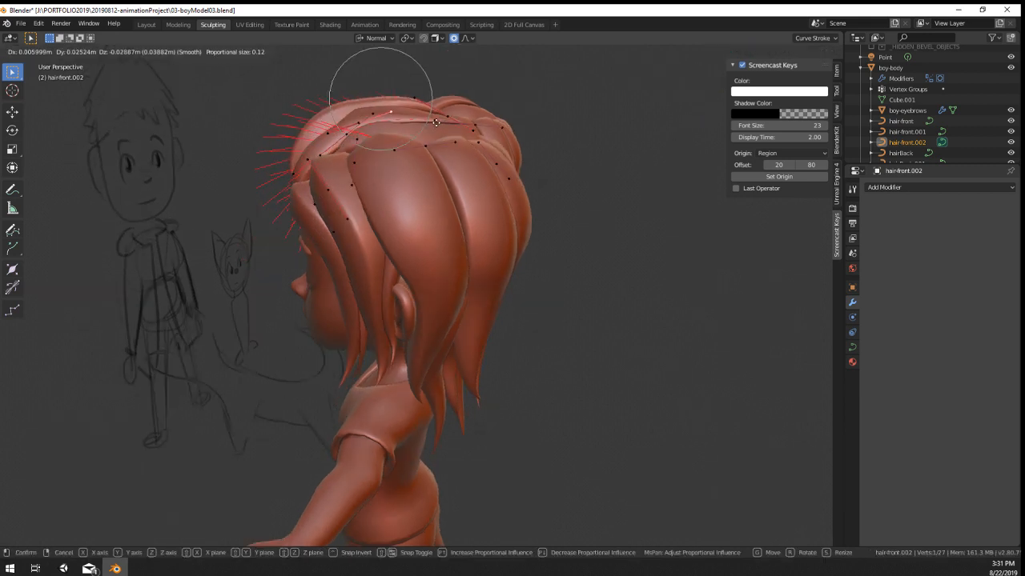
{"action": "left_click", "coordinate": [433, 120]}
{"action": "key", "text": "Tab"}
{"action": "scroll", "coordinate": [445, 240], "scroll_direction": "down", "scroll_amount": 2}
{"action": "middle_click_drag", "start_coordinate": [453, 308], "coordinate": [479, 291]}
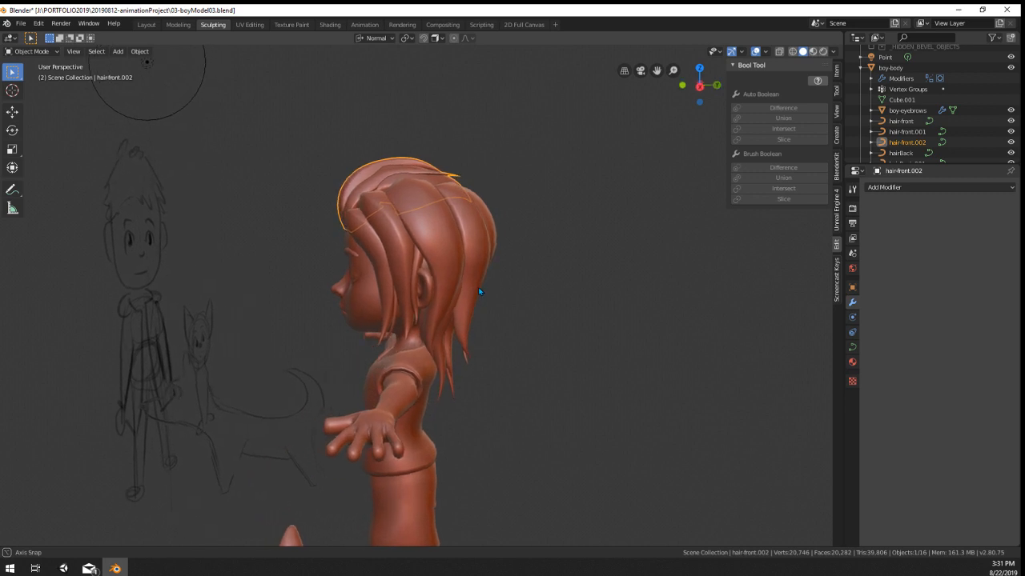
Step: Shrink the radius of a front end point on the top strands to about 0.76
{"action": "scroll", "coordinate": [403, 193], "scroll_direction": "up", "scroll_amount": 2}
{"action": "key", "text": "Tab"}
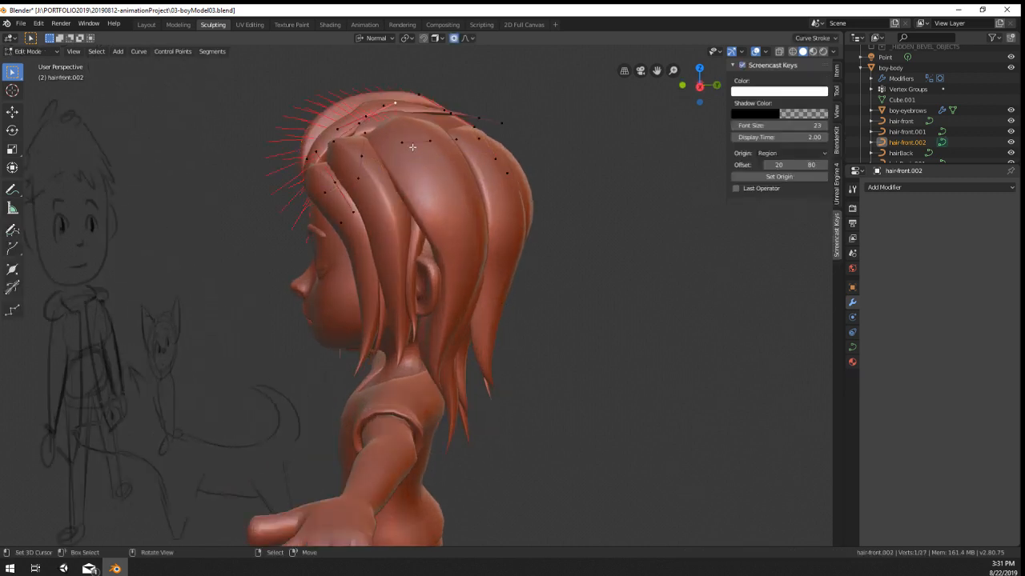
{"action": "right_click", "coordinate": [419, 145]}
{"action": "key", "text": "g"}
{"action": "right_click", "coordinate": [400, 154]}
{"action": "right_click", "coordinate": [363, 156]}
{"action": "key", "text": "alt+s"}
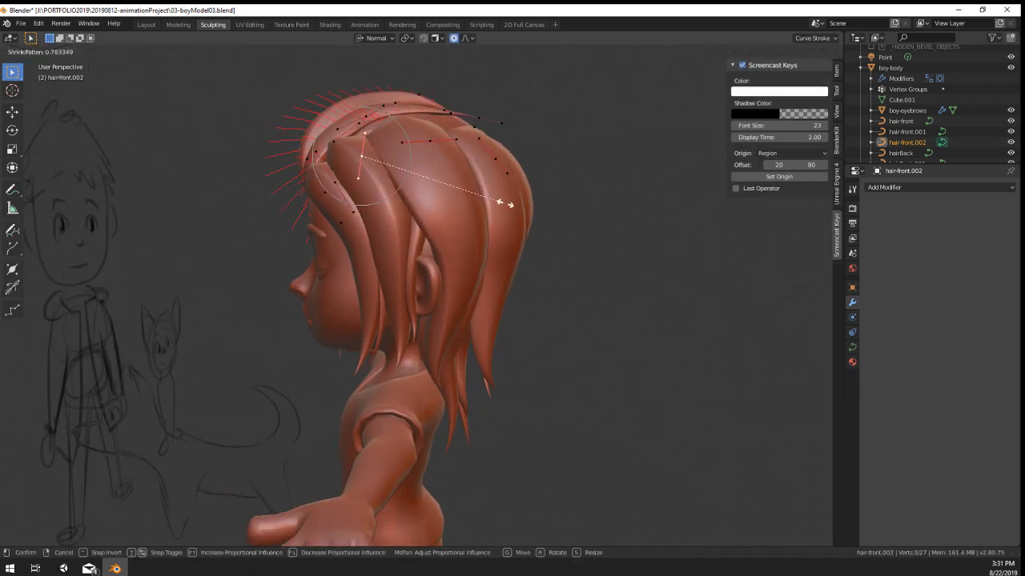
{"action": "left_click", "coordinate": [510, 201]}
{"action": "middle_click_drag", "start_coordinate": [510, 201], "coordinate": [505, 323]}
{"action": "key", "text": "Tab"}
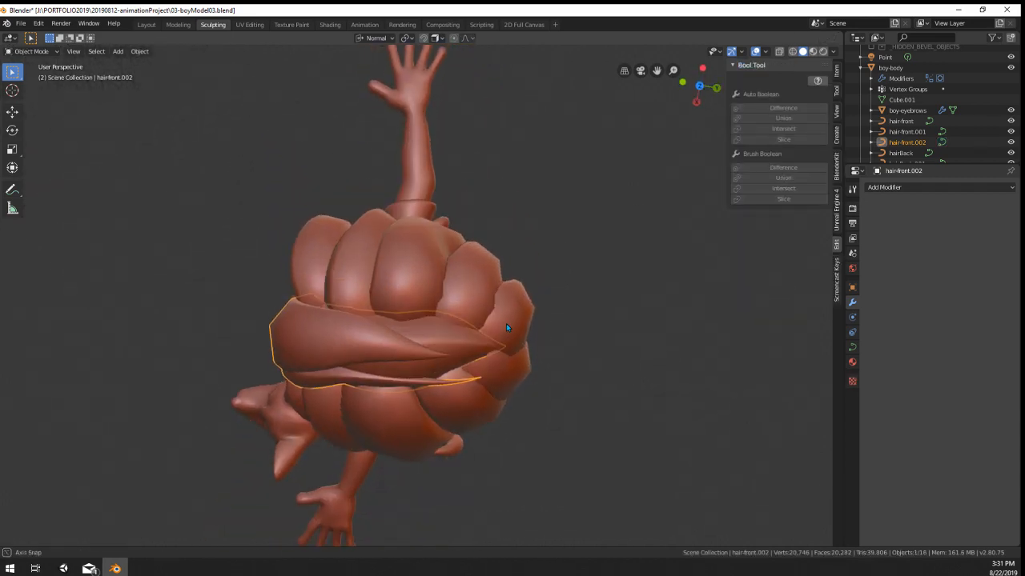
Step: Examine the hairstyle from above and from the front against the body's proportions
{"action": "right_click", "coordinate": [506, 324]}
{"action": "middle_click_drag", "start_coordinate": [616, 362], "coordinate": [584, 224]}
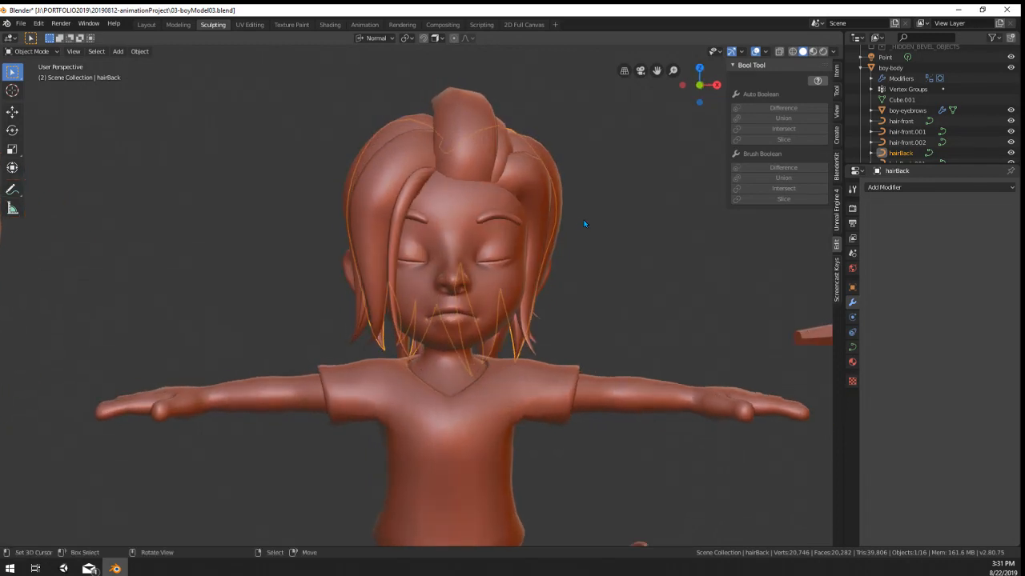
{"action": "scroll", "coordinate": [584, 224], "scroll_direction": "down", "scroll_amount": 4}
{"action": "scroll", "coordinate": [505, 355], "scroll_direction": "up", "scroll_amount": 2}
{"action": "right_click", "coordinate": [507, 355]}
{"action": "middle_click_drag", "start_coordinate": [507, 354], "coordinate": [448, 340]}
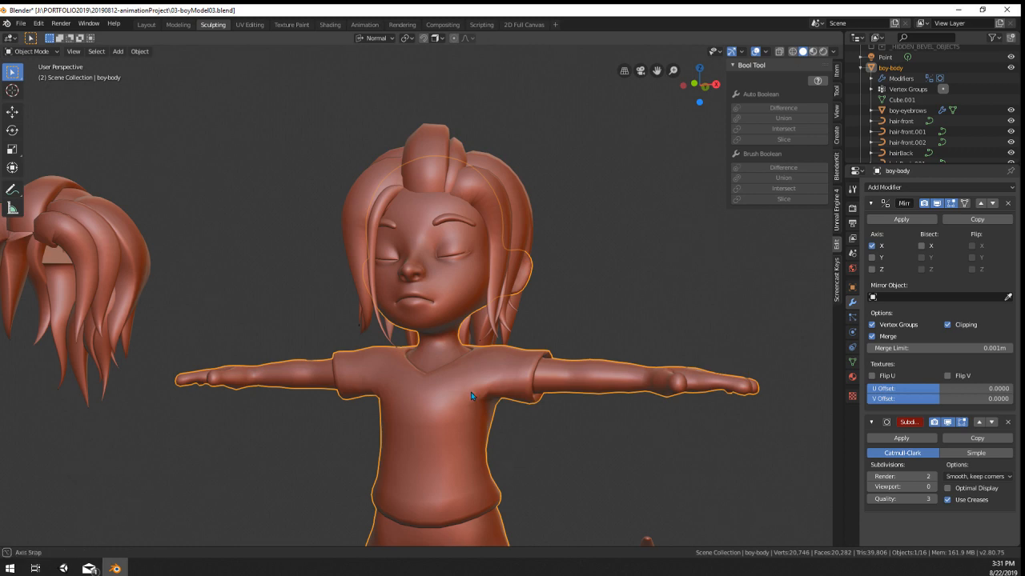
{"action": "middle_click_drag", "start_coordinate": [470, 392], "coordinate": [512, 400]}
{"action": "right_click_drag", "start_coordinate": [512, 401], "coordinate": [519, 402]}
{"action": "middle_click_drag", "start_coordinate": [518, 402], "coordinate": [570, 367]}
{"action": "key", "text": "ctrl+z"}
{"action": "scroll", "coordinate": [516, 382], "scroll_direction": "down", "scroll_amount": 3}
{"action": "scroll", "coordinate": [516, 383], "scroll_direction": "up", "scroll_amount": 3}
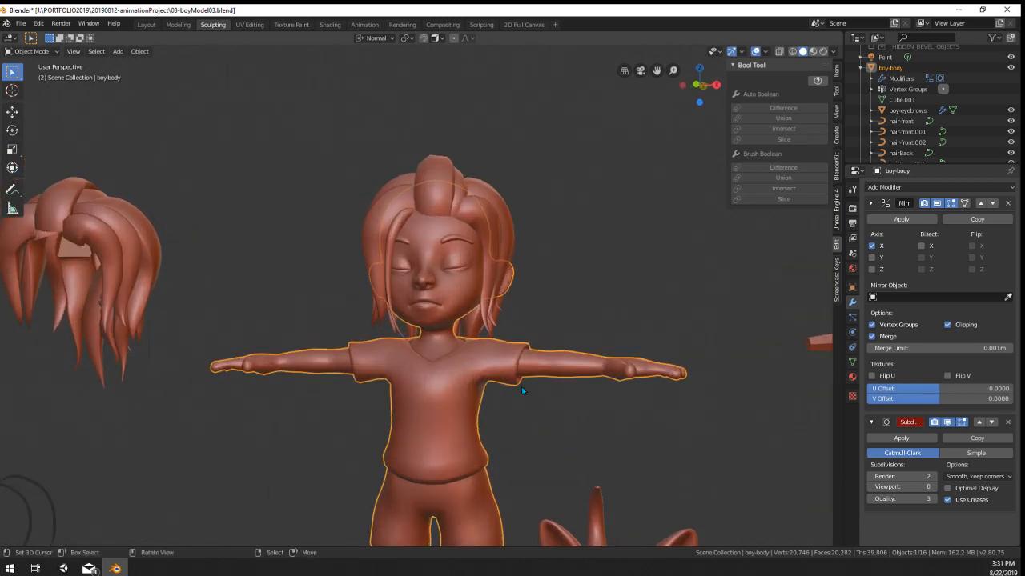
Step: Select the hair-front, hairBack, hairBack.001 and hair-front.002 curves together
{"action": "right_click", "coordinate": [506, 305]}
{"action": "scroll", "coordinate": [507, 306], "scroll_direction": "up", "scroll_amount": 2}
{"action": "middle_click_drag", "start_coordinate": [586, 316], "coordinate": [383, 310]}
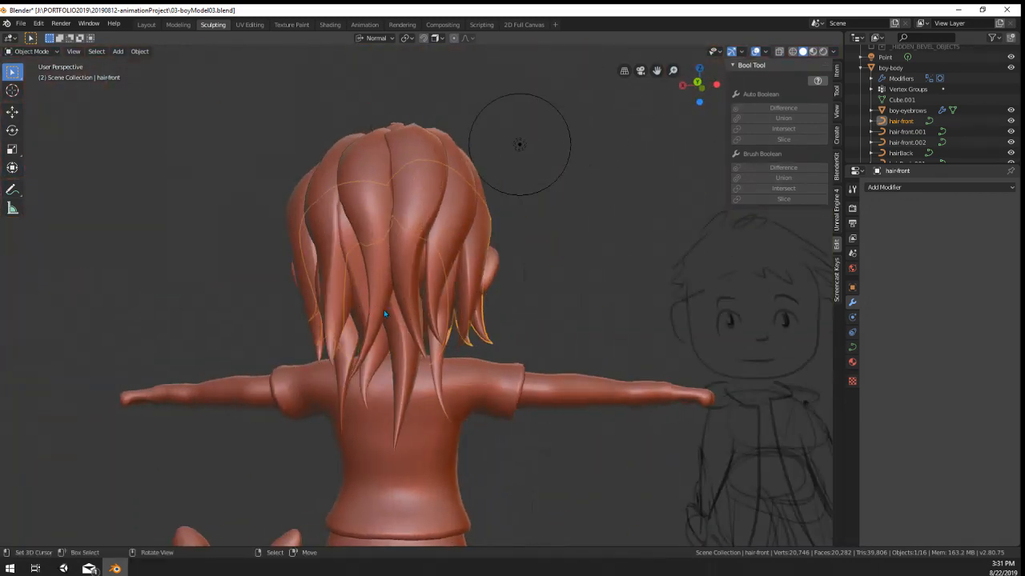
{"action": "right_click", "coordinate": [406, 327], "text": "shift"}
{"action": "right_click", "coordinate": [397, 358], "text": "shift"}
{"action": "middle_click_drag", "start_coordinate": [396, 360], "coordinate": [398, 445]}
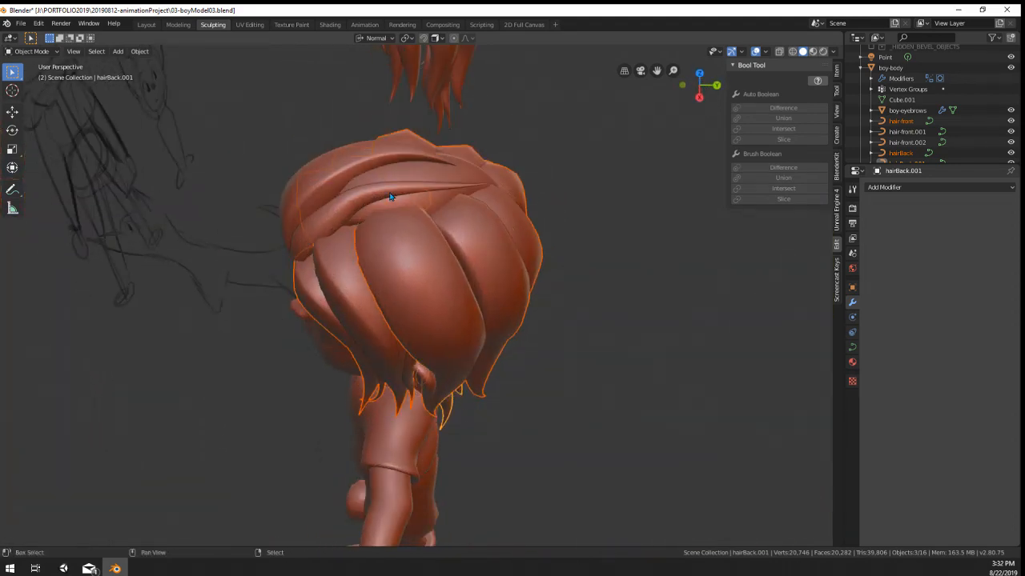
{"action": "right_click", "coordinate": [391, 195], "text": "shift"}
{"action": "middle_click_drag", "start_coordinate": [391, 196], "coordinate": [584, 157]}
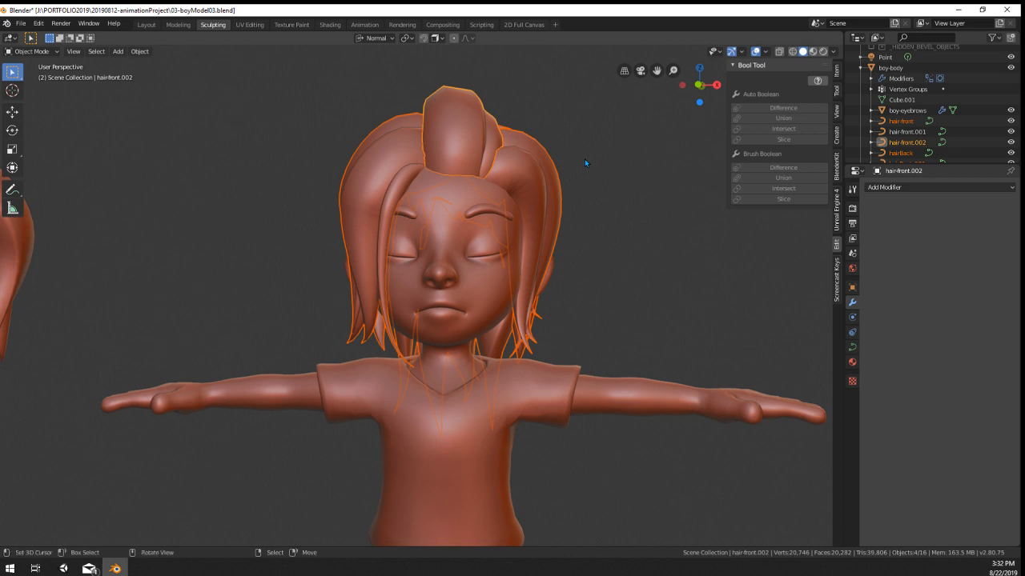
Step: Duplicate the selected hair curves and move the copies -2.54 m along X as a backup beside the character
{"action": "scroll", "coordinate": [584, 158], "scroll_direction": "down", "scroll_amount": 5}
{"action": "scroll", "coordinate": [577, 173], "scroll_direction": "up", "scroll_amount": 2}
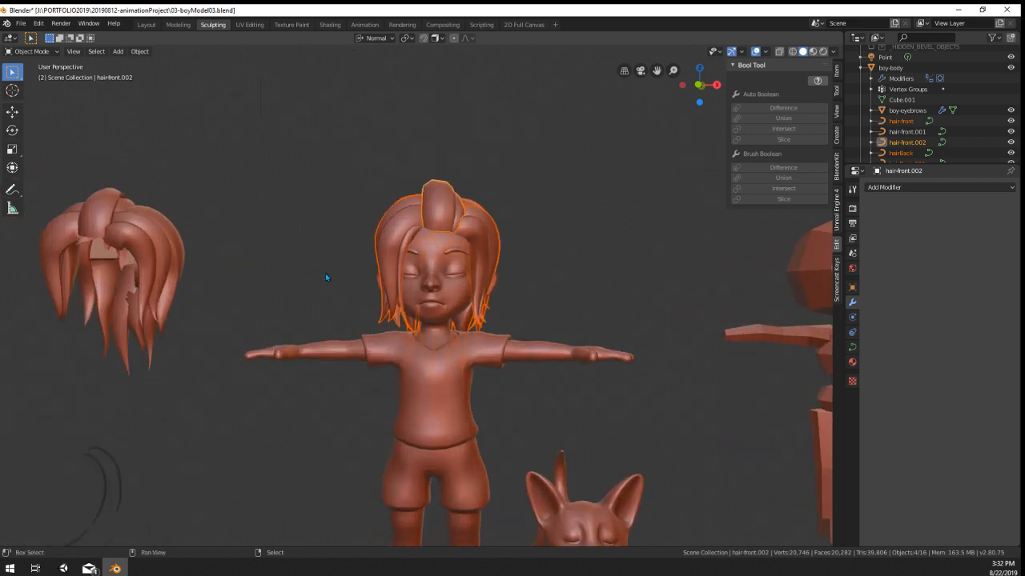
{"action": "key", "text": "shift+d"}
{"action": "key", "text": "x"}
{"action": "left_click", "coordinate": [628, 320]}
{"action": "scroll", "coordinate": [627, 320], "scroll_direction": "down", "scroll_amount": 2}
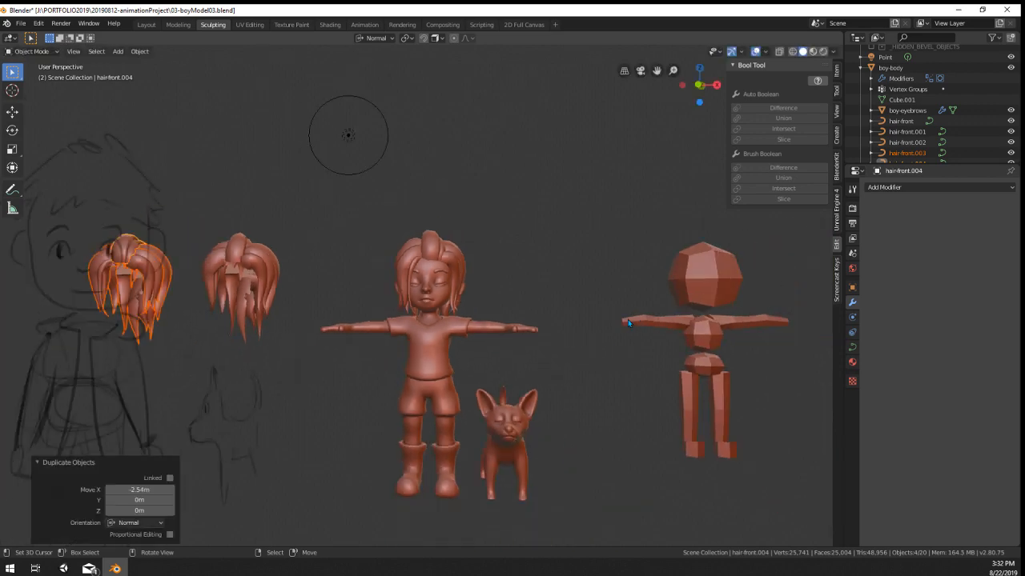
Step: Delete the older backup hair pieces standing between the character and the new copy
{"action": "middle_click_drag", "start_coordinate": [476, 325], "coordinate": [445, 367]}
{"action": "key", "text": "alt+a"}
{"action": "middle_click_drag", "start_coordinate": [209, 273], "coordinate": [260, 281]}
{"action": "key", "text": "c"}
{"action": "left_click_drag", "start_coordinate": [225, 305], "coordinate": [245, 297]}
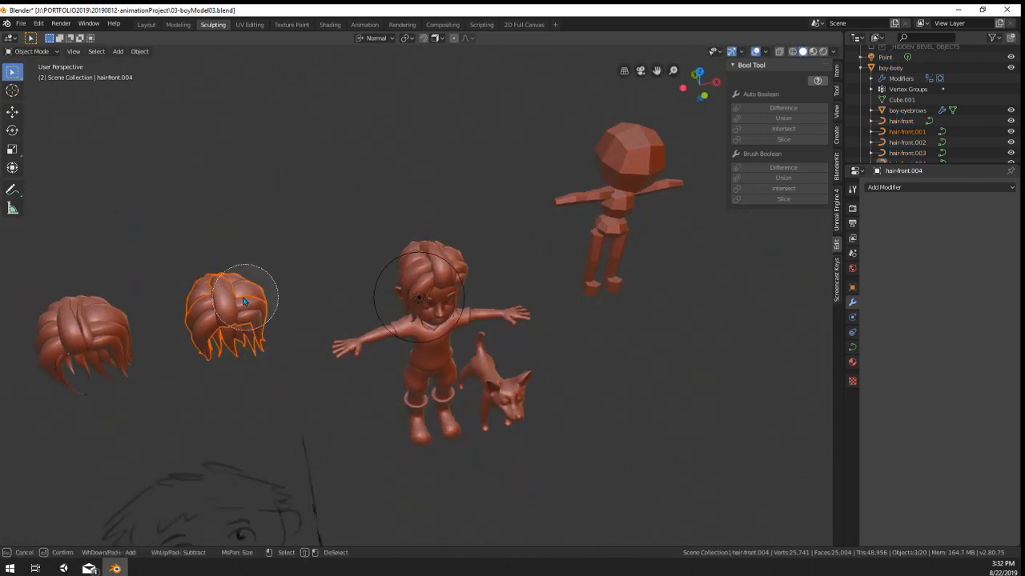
{"action": "key", "text": "Escape"}
{"action": "key", "text": "x"}
{"action": "left_click", "coordinate": [242, 297]}
{"action": "scroll", "coordinate": [317, 371], "scroll_direction": "up", "scroll_amount": 5}
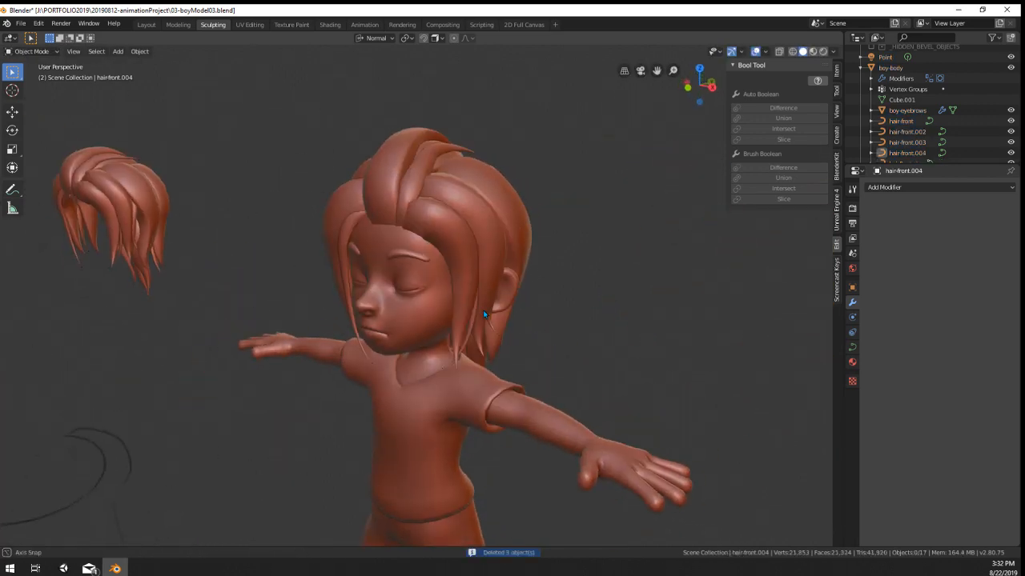
{"action": "scroll", "coordinate": [483, 310], "scroll_direction": "down", "scroll_amount": 4}
{"action": "right_click", "coordinate": [232, 147]}
{"action": "key", "text": "x"}
{"action": "left_click", "coordinate": [232, 149]}
Step: Examine which strands belong to the front and top hair objects by temporarily moving them off the head
{"action": "scroll", "coordinate": [419, 306], "scroll_direction": "up", "scroll_amount": 5}
{"action": "right_click", "coordinate": [506, 323]}
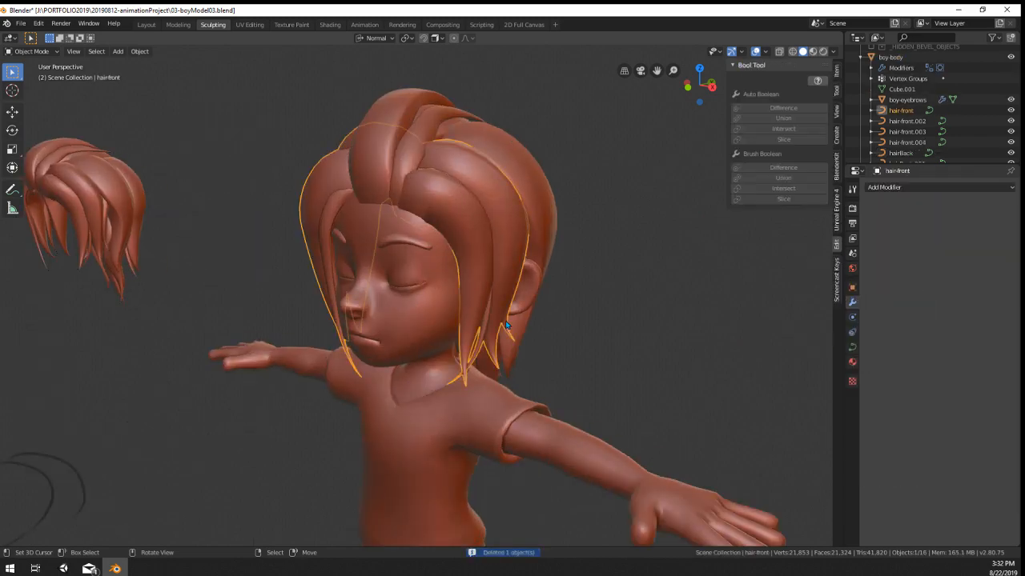
{"action": "middle_click_drag", "start_coordinate": [505, 325], "coordinate": [530, 310]}
{"action": "key", "text": "g"}
{"action": "right_click", "coordinate": [420, 138]}
{"action": "right_click", "coordinate": [479, 214], "text": "shift"}
{"action": "key", "text": "g"}
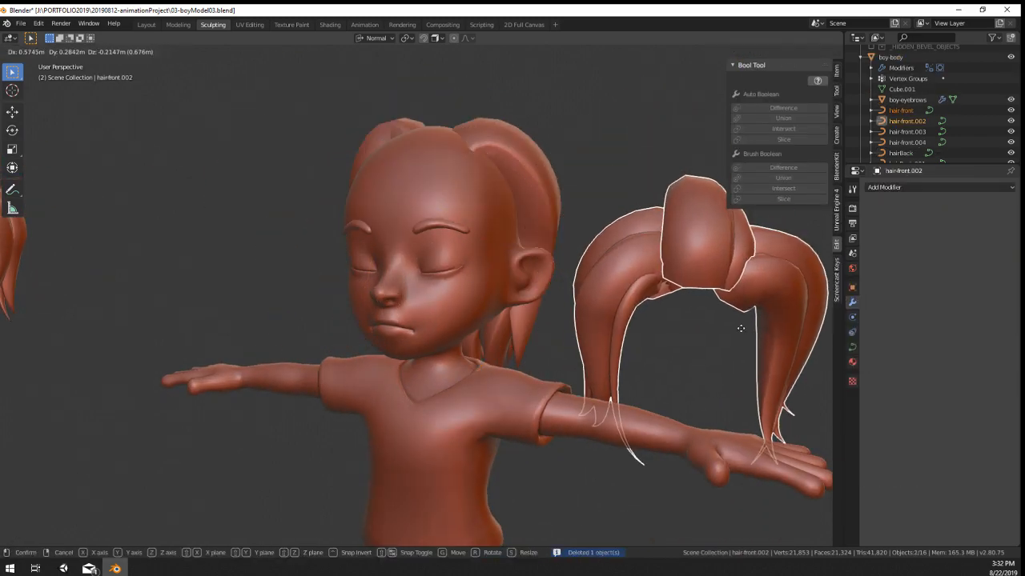
{"action": "right_click", "coordinate": [717, 326]}
{"action": "key", "text": "g"}
{"action": "right_click", "coordinate": [209, 325]}
{"action": "middle_click_drag", "start_coordinate": [314, 332], "coordinate": [295, 339]}
{"action": "right_click", "coordinate": [404, 140]}
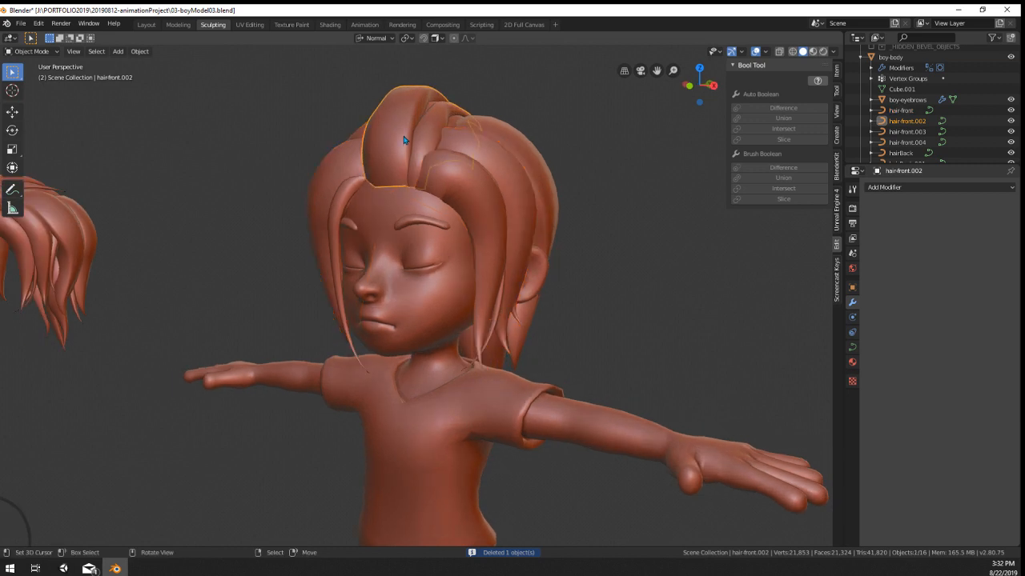
{"action": "key", "text": "g"}
{"action": "right_click", "coordinate": [738, 179]}
Step: Select the hair-front, hairBack and hair-front.002 curves on the head and convert them to meshes
{"action": "right_click", "coordinate": [504, 212]}
{"action": "key", "text": "g"}
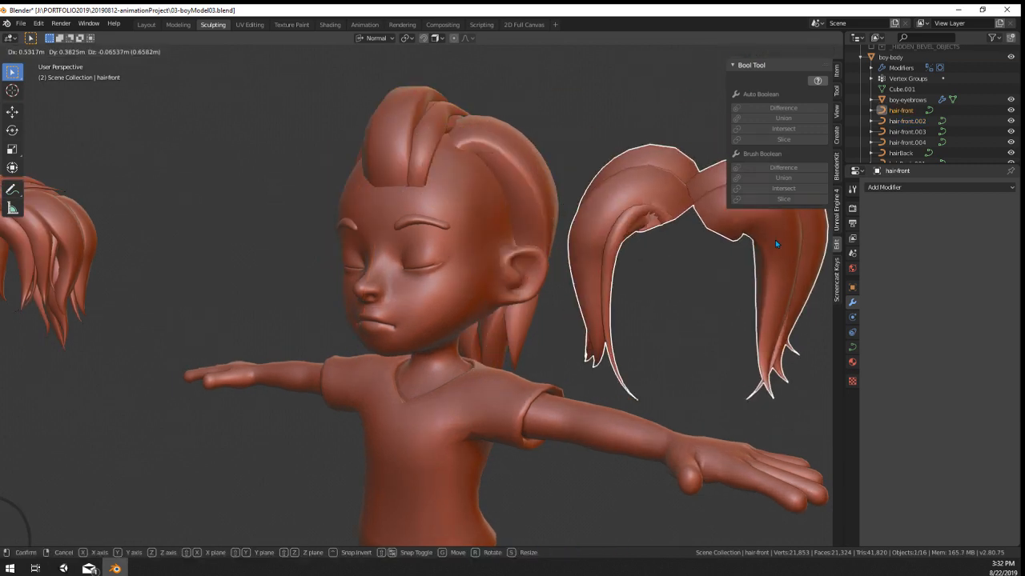
{"action": "right_click", "coordinate": [775, 244]}
{"action": "middle_click_drag", "start_coordinate": [773, 245], "coordinate": [634, 264]}
{"action": "right_click", "coordinate": [523, 244], "text": "shift"}
{"action": "middle_click_drag", "start_coordinate": [444, 211], "coordinate": [570, 257]}
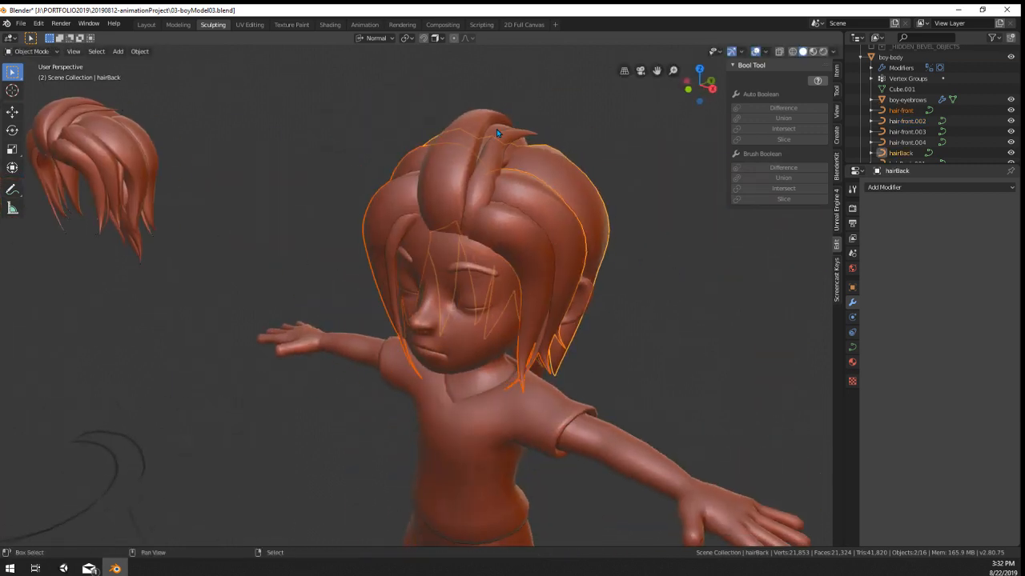
{"action": "right_click", "coordinate": [548, 179], "text": "shift"}
{"action": "key", "text": "w"}
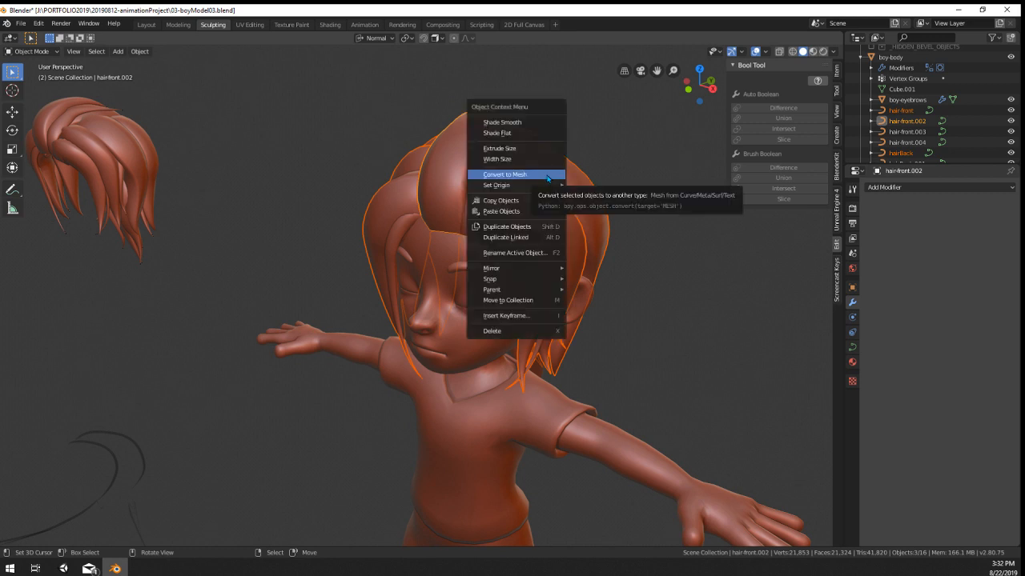
{"action": "left_click", "coordinate": [548, 175]}
Step: Check the vertices of the converted hair in Edit Mode, including the hairBack piece, and return to Object Mode
{"action": "key", "text": "Tab"}
{"action": "key", "text": "Tab"}
{"action": "right_click", "coordinate": [589, 178]}
{"action": "key", "text": "Tab"}
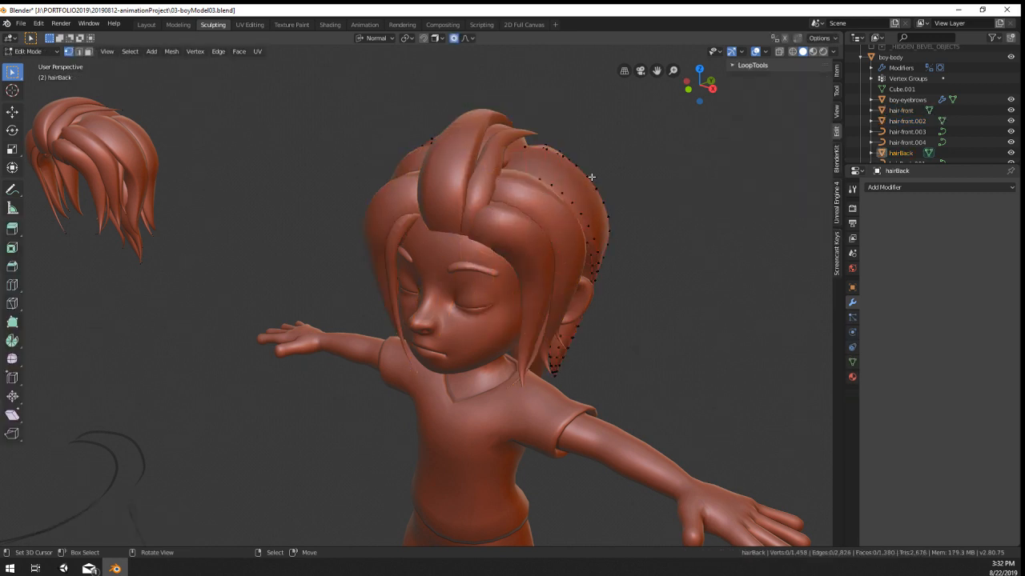
{"action": "key", "text": "Tab"}
{"action": "middle_click_drag", "start_coordinate": [590, 234], "coordinate": [497, 195]}
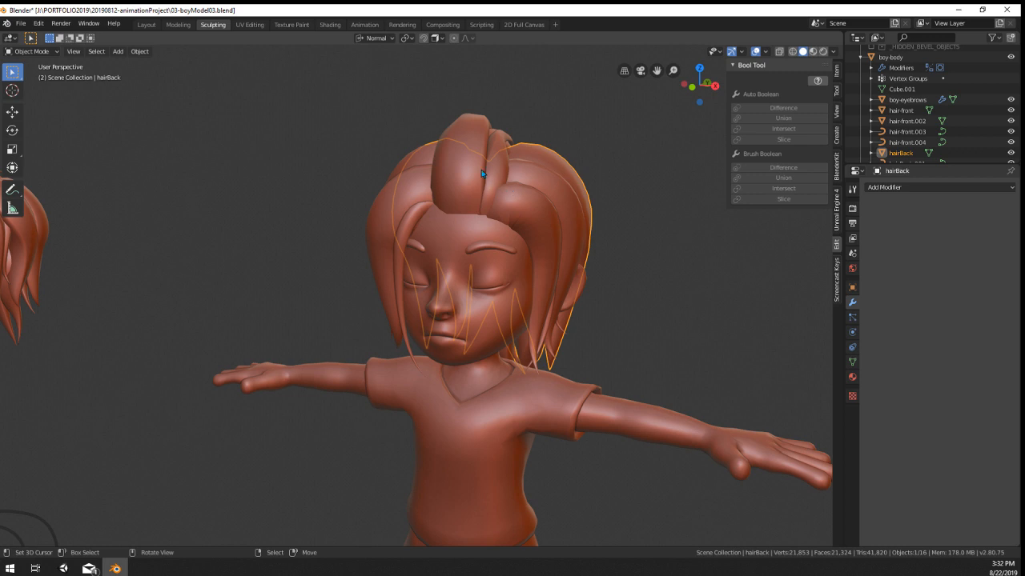
Step: Rename the hair-front.002 object as hair-top
{"action": "left_click", "coordinate": [909, 122]}
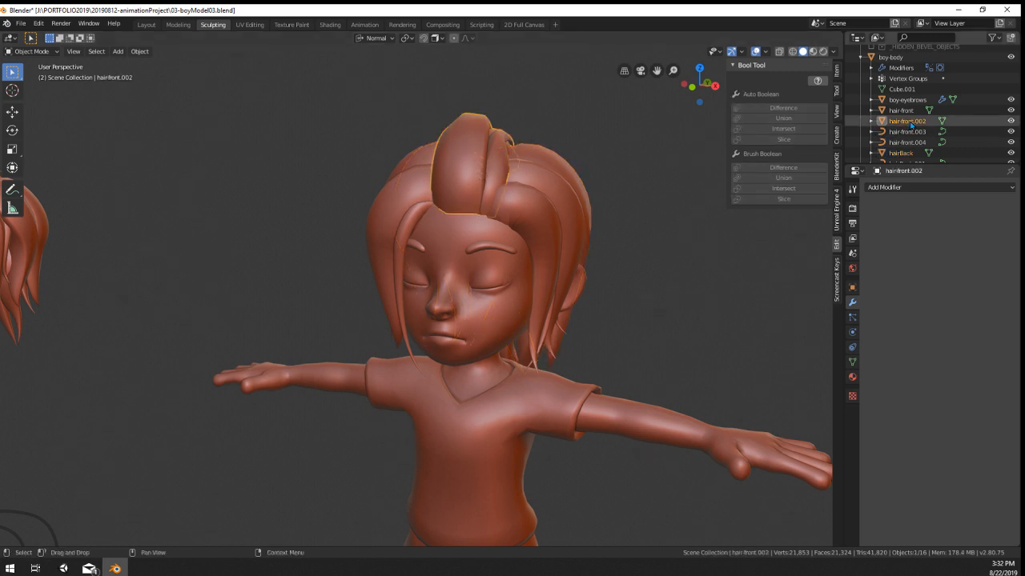
{"action": "double_click", "coordinate": [910, 121]}
{"action": "type", "text": "hair-t"}
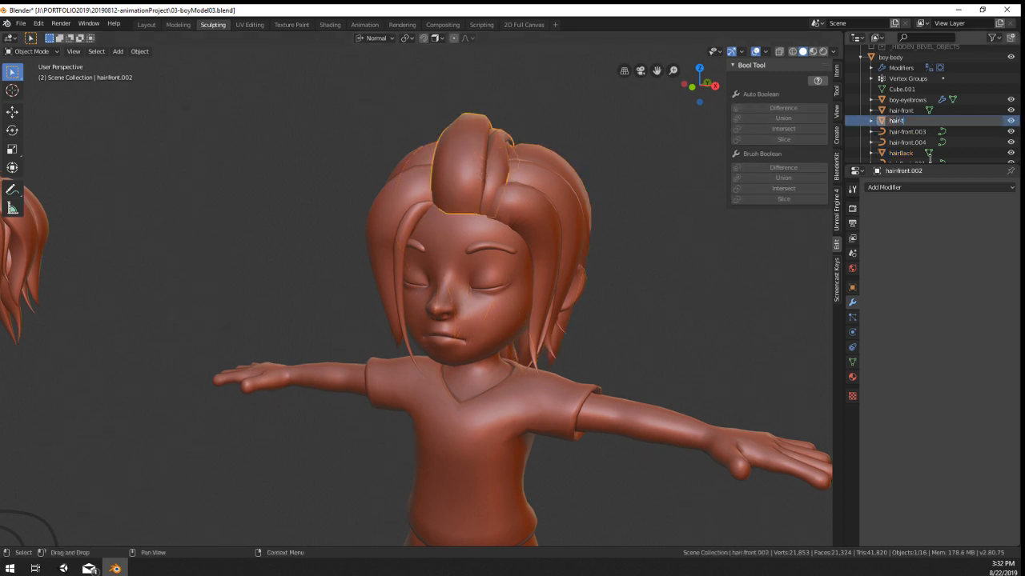
{"action": "type", "text": "op"}
{"action": "key", "text": "Return"}
Step: Open the hair-front mesh for vertex editing and inspect the ends of its strand tips from below
{"action": "scroll", "coordinate": [581, 246], "scroll_direction": "down", "scroll_amount": 1}
{"action": "scroll", "coordinate": [581, 240], "scroll_direction": "up", "scroll_amount": 2}
{"action": "left_click", "coordinate": [579, 220]}
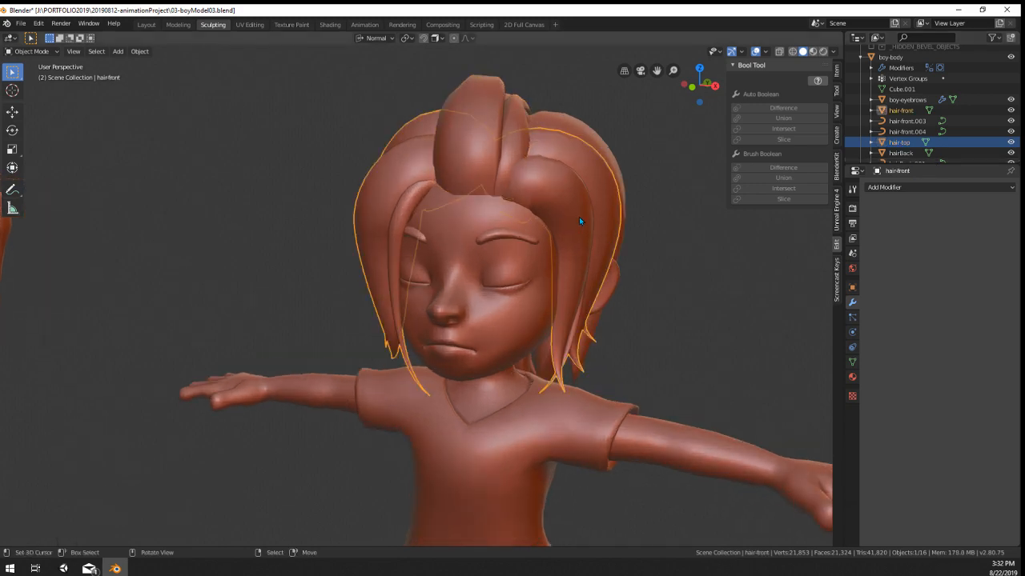
{"action": "key", "text": "Tab"}
{"action": "middle_click_drag", "start_coordinate": [579, 220], "coordinate": [338, 137]}
{"action": "key", "text": "Tab"}
{"action": "key", "text": "Tab"}
{"action": "scroll", "coordinate": [372, 304], "scroll_direction": "up", "scroll_amount": 4}
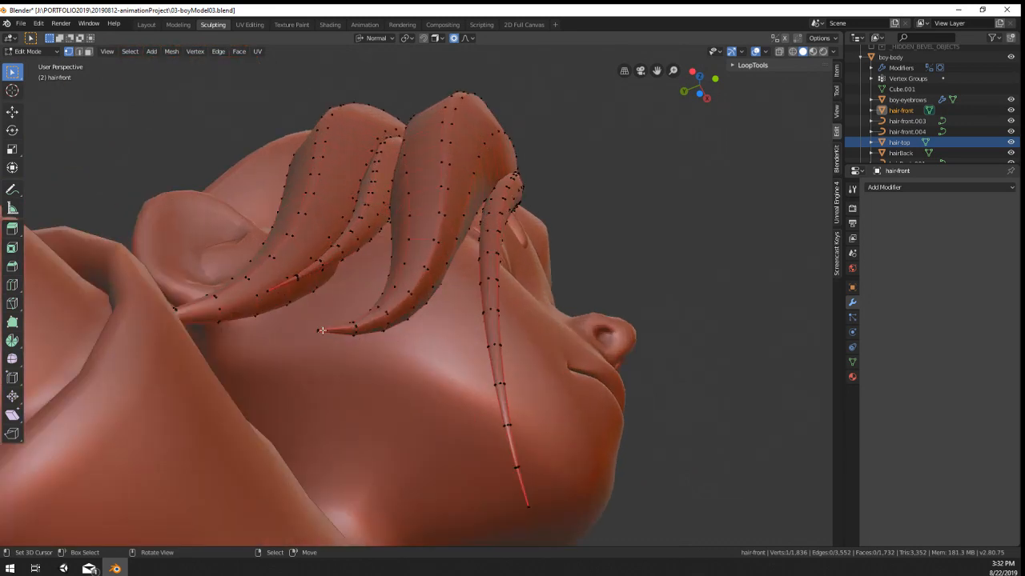
{"action": "key", "text": "KP_Decimal"}
{"action": "scroll", "coordinate": [322, 330], "scroll_direction": "up", "scroll_amount": 5}
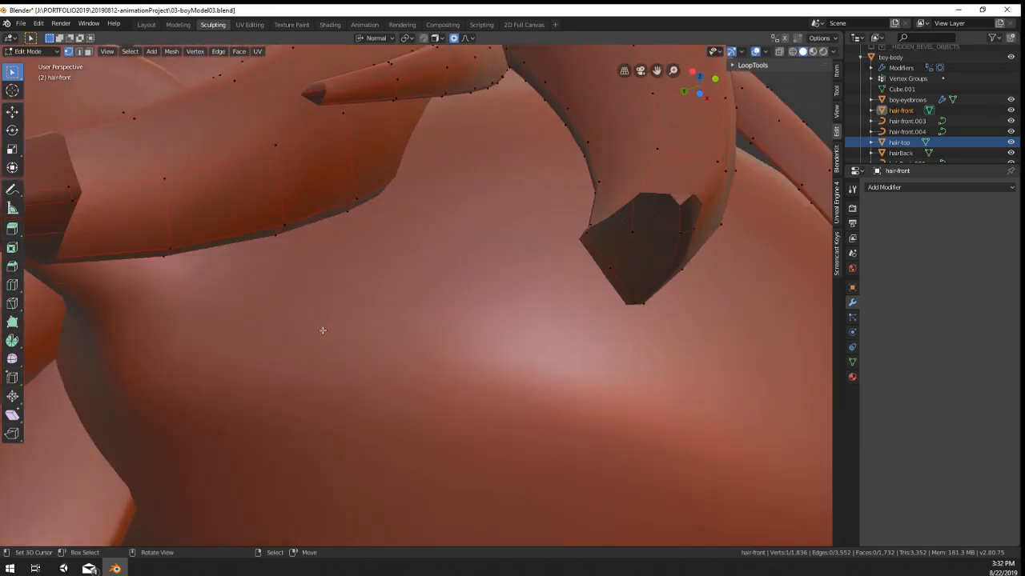
Step: Set the viewport's clip start distance to 0.0001 m so close-up hair geometry can be viewed without clipping
{"action": "scroll", "coordinate": [462, 348], "scroll_direction": "down", "scroll_amount": 4}
{"action": "middle_click_drag", "start_coordinate": [466, 352], "coordinate": [530, 367]}
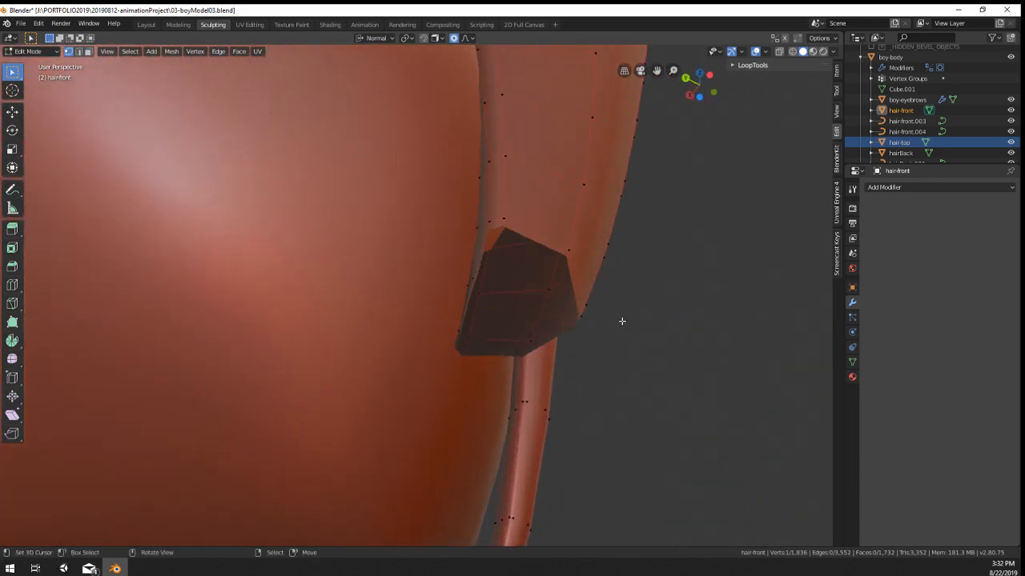
{"action": "left_click", "coordinate": [835, 90]}
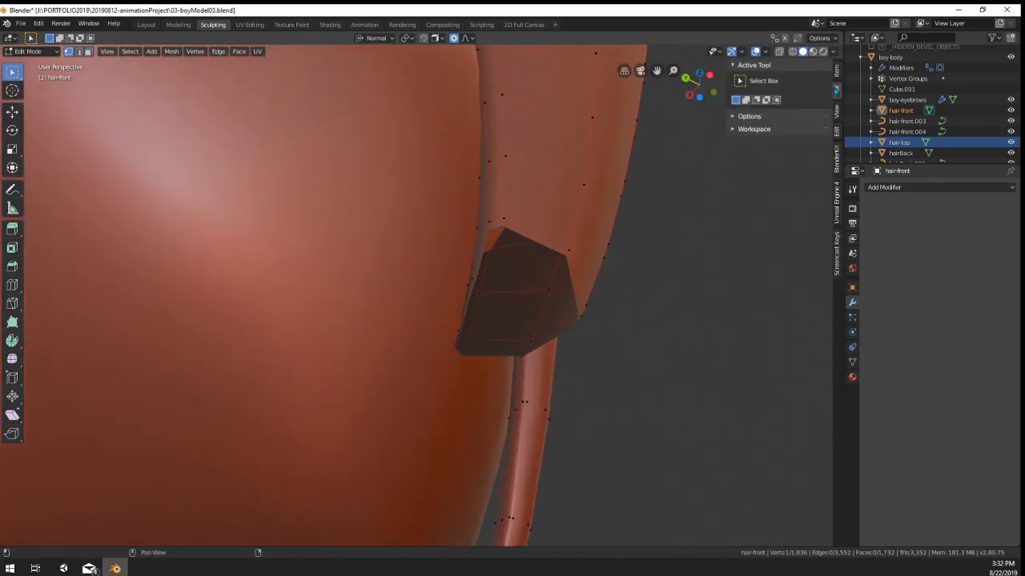
{"action": "left_click", "coordinate": [836, 74]}
{"action": "left_click", "coordinate": [835, 119]}
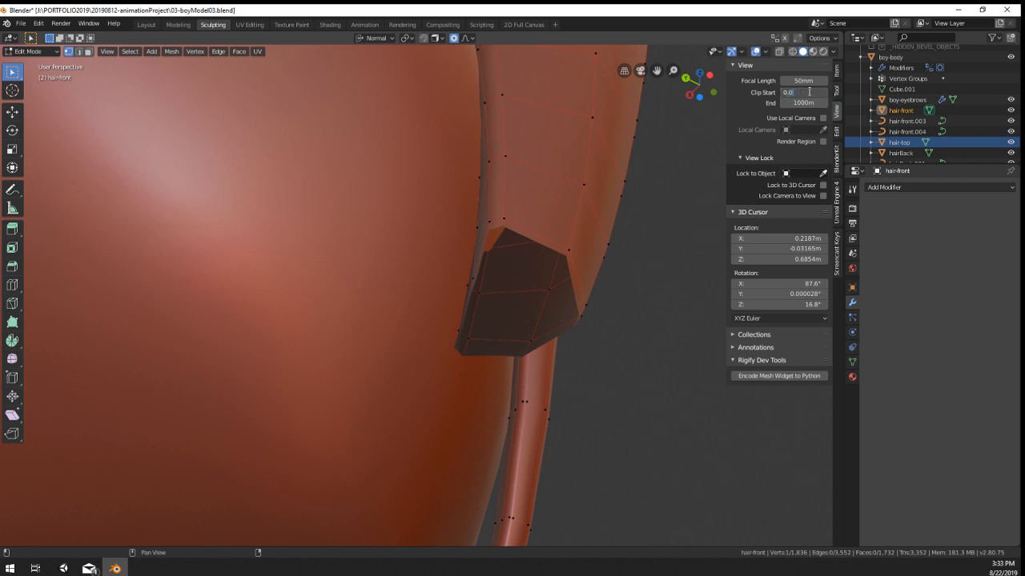
{"action": "left_click", "coordinate": [809, 92]}
{"action": "type", "text": "0.0001"}
{"action": "key", "text": "Return"}
{"action": "scroll", "coordinate": [428, 290], "scroll_direction": "up", "scroll_amount": 4}
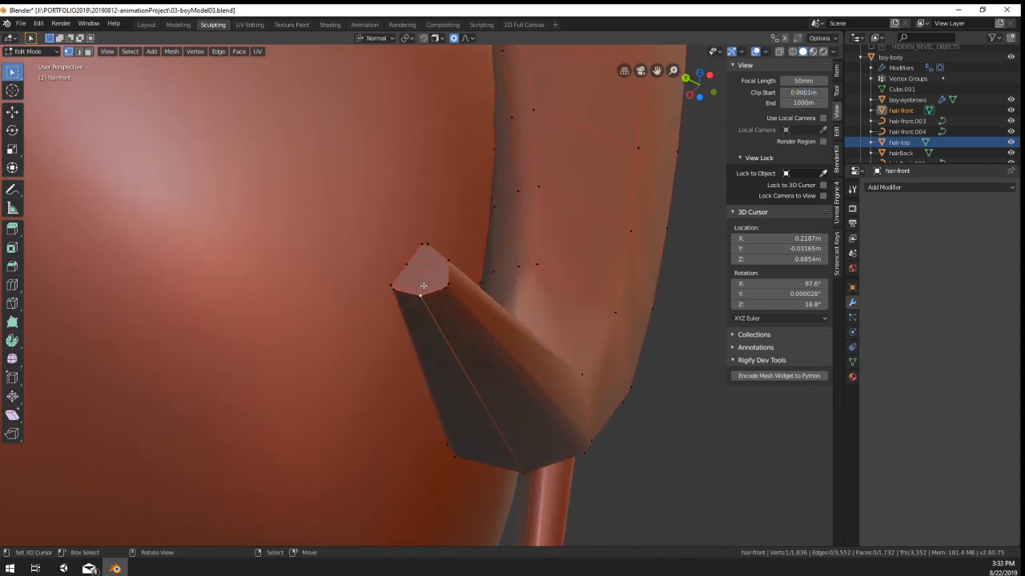
Step: Leave Edit Mode on the front hair and bring the whole boy model and the spare hair into view
{"action": "middle_click_drag", "start_coordinate": [435, 306], "coordinate": [280, 294]}
{"action": "scroll", "coordinate": [419, 343], "scroll_direction": "down", "scroll_amount": 15}
{"action": "scroll", "coordinate": [372, 274], "scroll_direction": "down", "scroll_amount": 3}
{"action": "key", "text": "Tab"}
{"action": "scroll", "coordinate": [280, 295], "scroll_direction": "down", "scroll_amount": 3}
{"action": "right_click", "coordinate": [485, 352]}
{"action": "middle_click_drag", "start_coordinate": [558, 388], "coordinate": [555, 354]}
{"action": "scroll", "coordinate": [556, 354], "scroll_direction": "down", "scroll_amount": 1}
{"action": "right_click", "coordinate": [622, 428]}
{"action": "scroll", "coordinate": [622, 428], "scroll_direction": "down", "scroll_amount": 2}
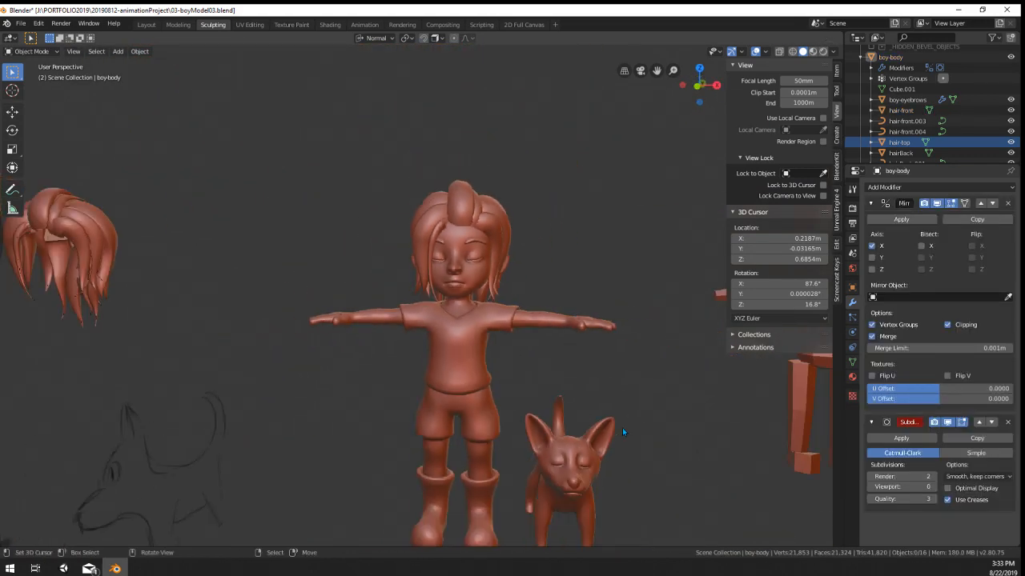
{"action": "right_click", "coordinate": [455, 357]}
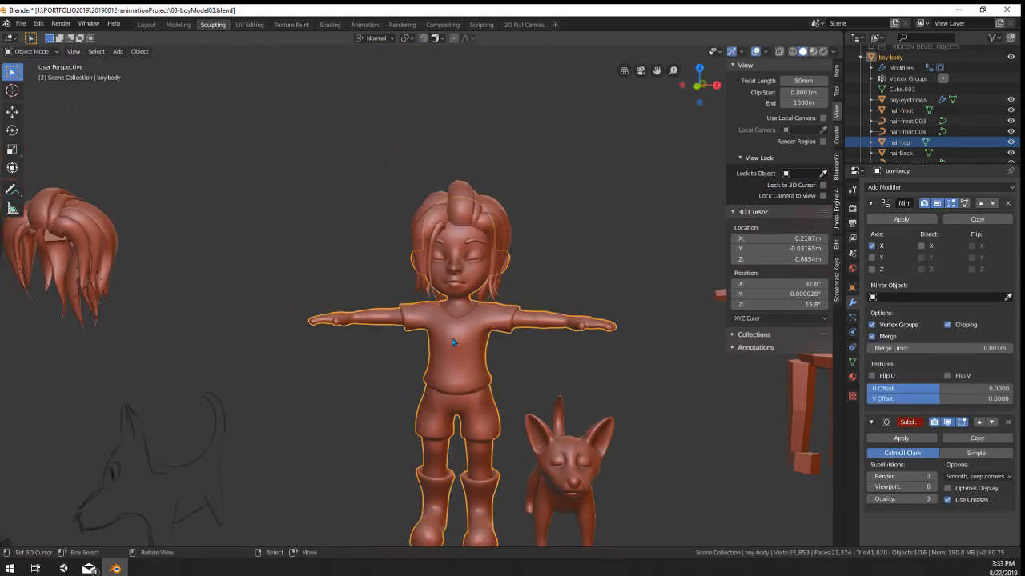
Step: Clear the parent of the four spare hair pieces beside the boy, keeping their transformation
{"action": "right_click", "coordinate": [122, 246]}
{"action": "right_click", "coordinate": [58, 205], "text": "shift"}
{"action": "right_click", "coordinate": [14, 275], "text": "shift"}
{"action": "right_click", "coordinate": [78, 302], "text": "shift"}
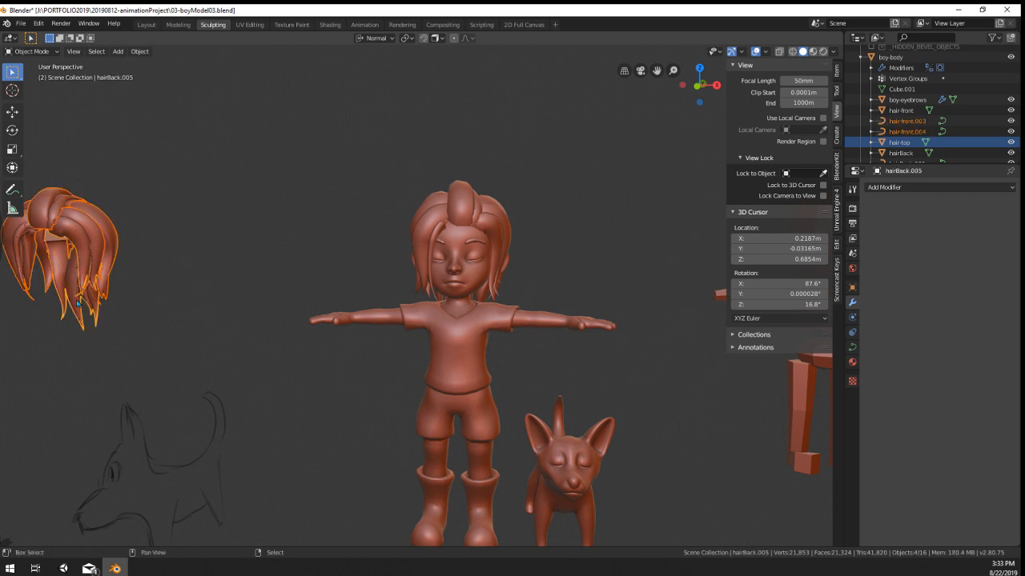
{"action": "key", "text": "alt+p"}
{"action": "left_click", "coordinate": [78, 313]}
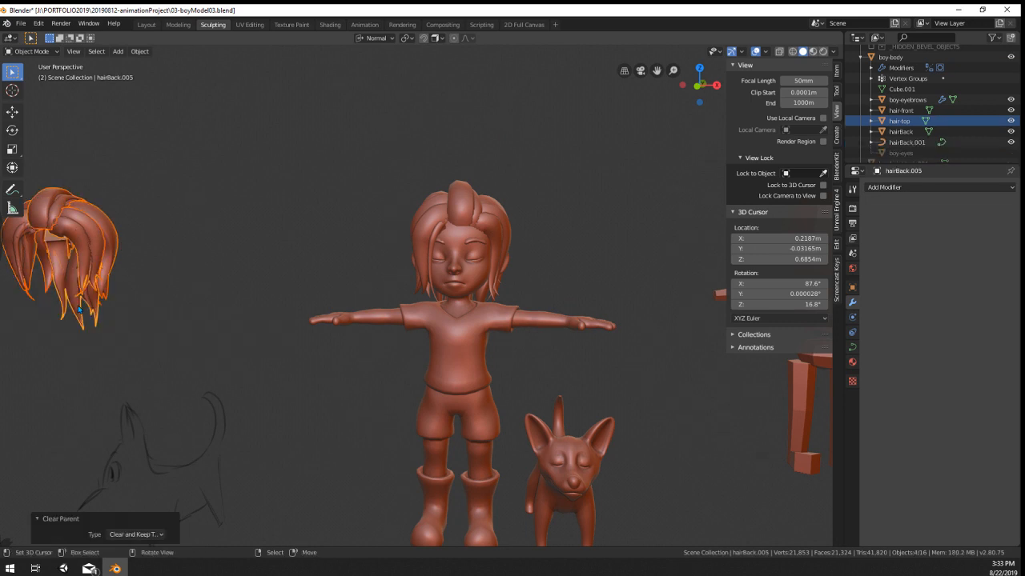
{"action": "right_click", "coordinate": [484, 357]}
{"action": "key", "text": "g"}
{"action": "right_click", "coordinate": [695, 309]}
Step: Select the boy's body and isolate it in local view
{"action": "scroll", "coordinate": [660, 368], "scroll_direction": "down", "scroll_amount": 1}
{"action": "middle_click_drag", "start_coordinate": [659, 370], "coordinate": [588, 396]}
{"action": "right_click", "coordinate": [540, 462]}
{"action": "scroll", "coordinate": [532, 452], "scroll_direction": "up", "scroll_amount": 3}
{"action": "right_click", "coordinate": [454, 386]}
{"action": "middle_click_drag", "start_coordinate": [455, 386], "coordinate": [567, 343]}
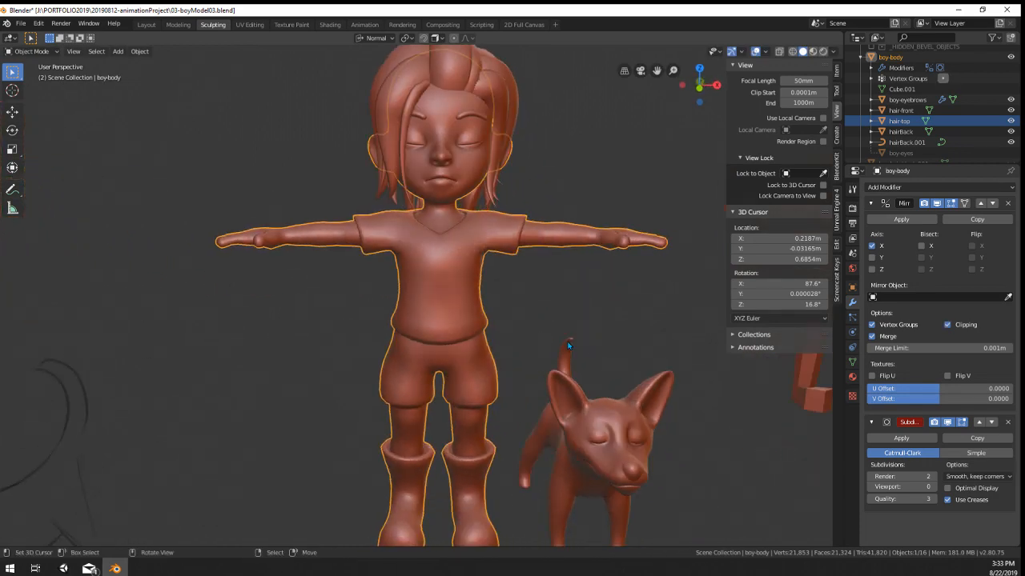
{"action": "scroll", "coordinate": [568, 345], "scroll_direction": "up", "scroll_amount": 3}
{"action": "middle_click_drag", "start_coordinate": [568, 345], "coordinate": [425, 354]}
{"action": "scroll", "coordinate": [561, 311], "scroll_direction": "down", "scroll_amount": 4}
{"action": "scroll", "coordinate": [425, 354], "scroll_direction": "up", "scroll_amount": 1}
{"action": "scroll", "coordinate": [425, 354], "scroll_direction": "up", "scroll_amount": 1}
{"action": "scroll", "coordinate": [425, 353], "scroll_direction": "down", "scroll_amount": 4}
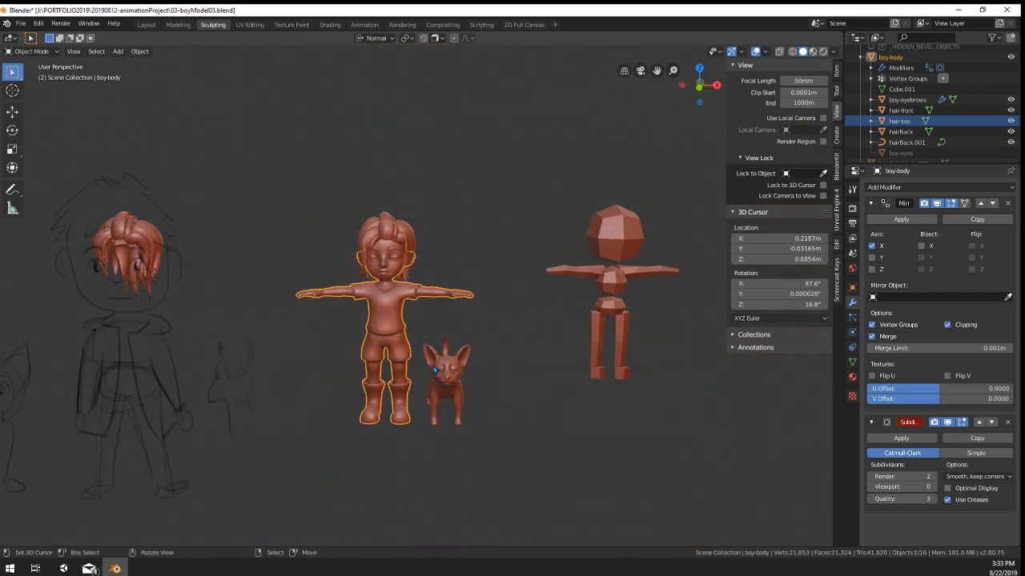
{"action": "scroll", "coordinate": [400, 275], "scroll_direction": "up", "scroll_amount": 3}
{"action": "key", "text": "KP_Divide"}
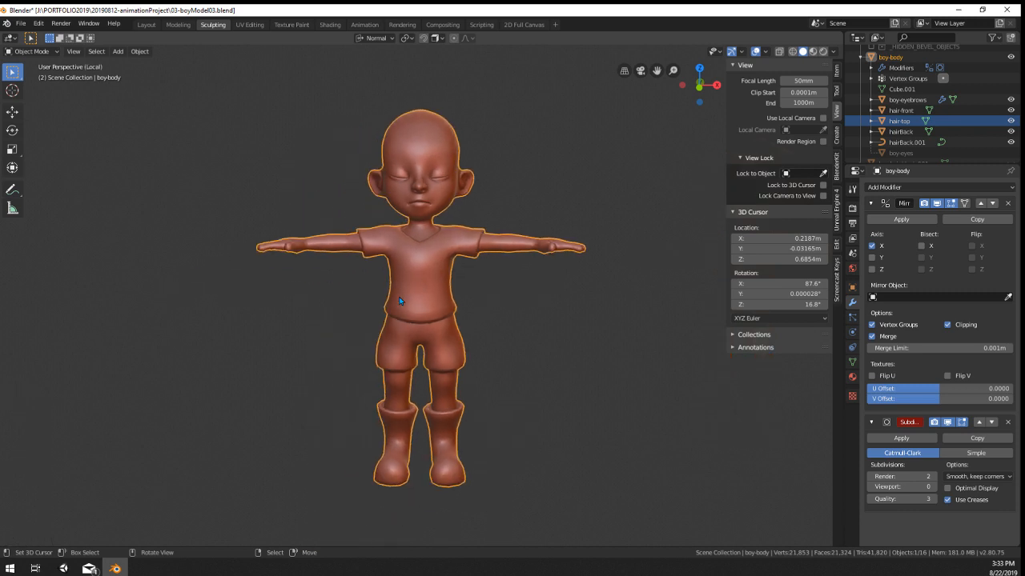
Step: Add a mesh circle with 16 vertices to the isolated scene
{"action": "scroll", "coordinate": [499, 278], "scroll_direction": "up", "scroll_amount": 3}
{"action": "middle_click_drag", "start_coordinate": [498, 278], "coordinate": [484, 328]}
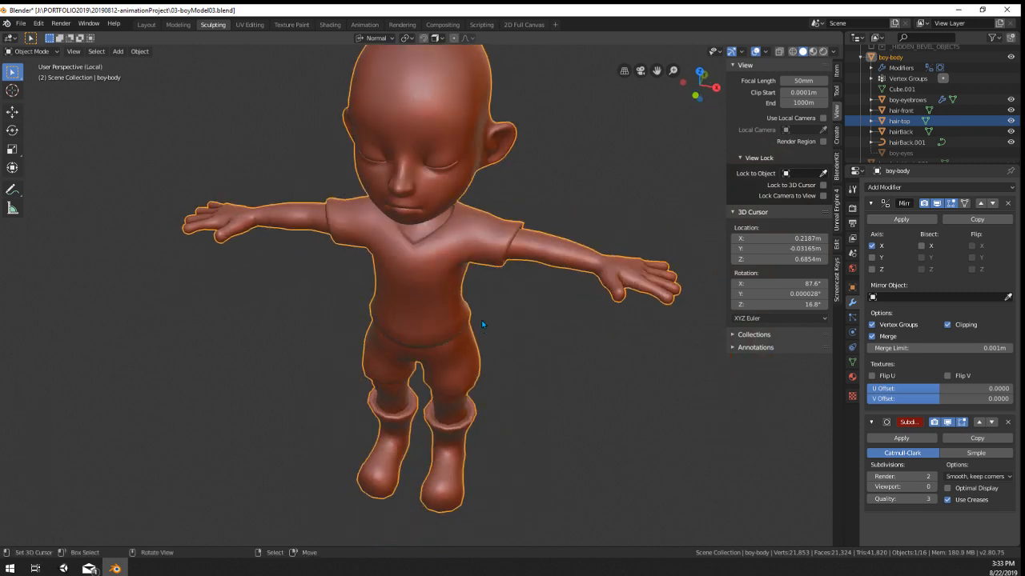
{"action": "key", "text": "shift+a"}
{"action": "mouse_move", "coordinate": [465, 273]}
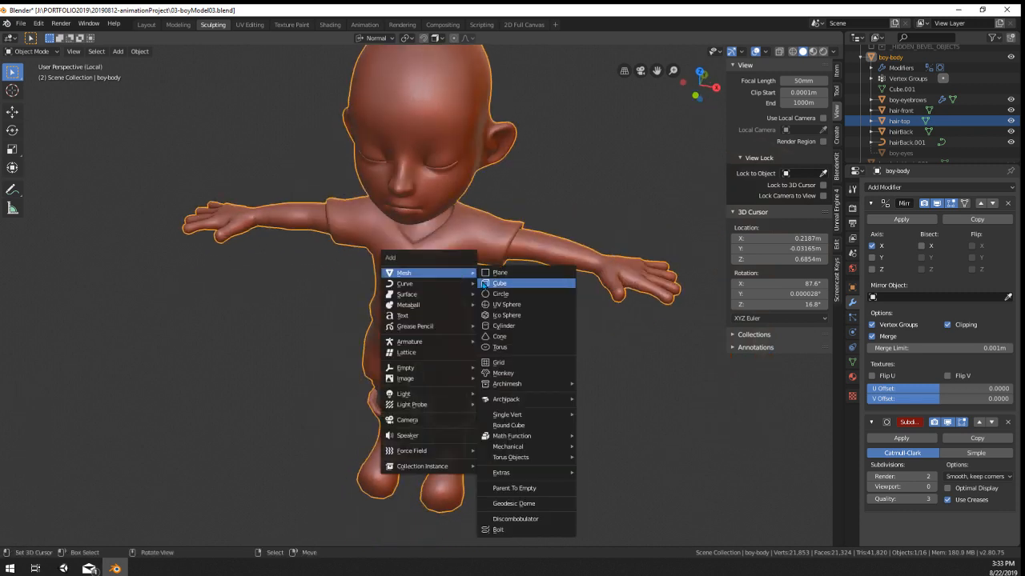
{"action": "left_click", "coordinate": [526, 294]}
{"action": "scroll", "coordinate": [528, 294], "scroll_direction": "down", "scroll_amount": 3}
{"action": "key", "text": "KP_1"}
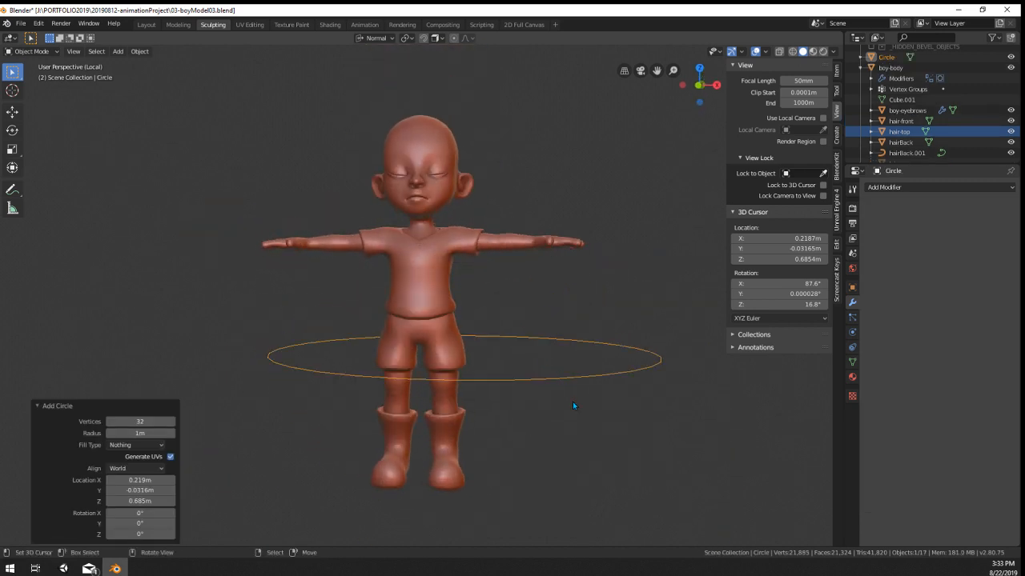
{"action": "left_click", "coordinate": [139, 422]}
{"action": "type", "text": "16"}
{"action": "key", "text": "Return"}
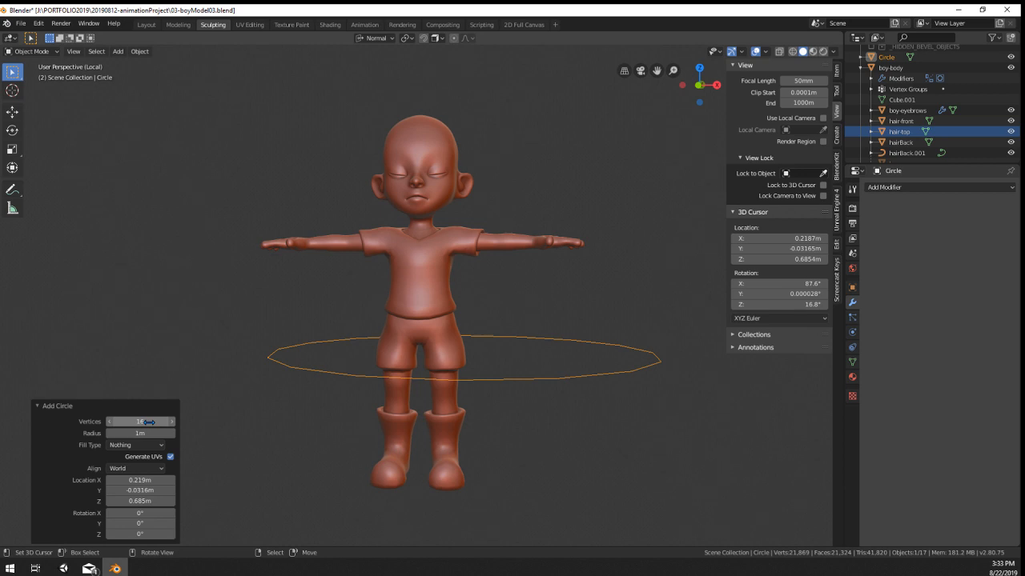
Step: Reset the circle's location to the world origin and raise it about 1.41 m along Z to neck height
{"action": "key", "text": "g"}
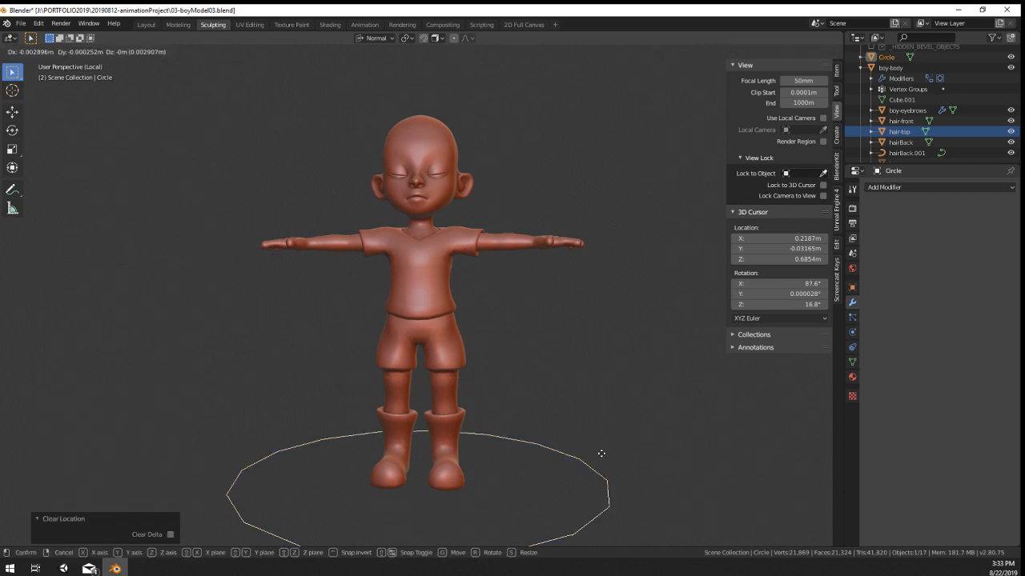
{"action": "key", "text": "z"}
{"action": "left_click", "coordinate": [589, 200]}
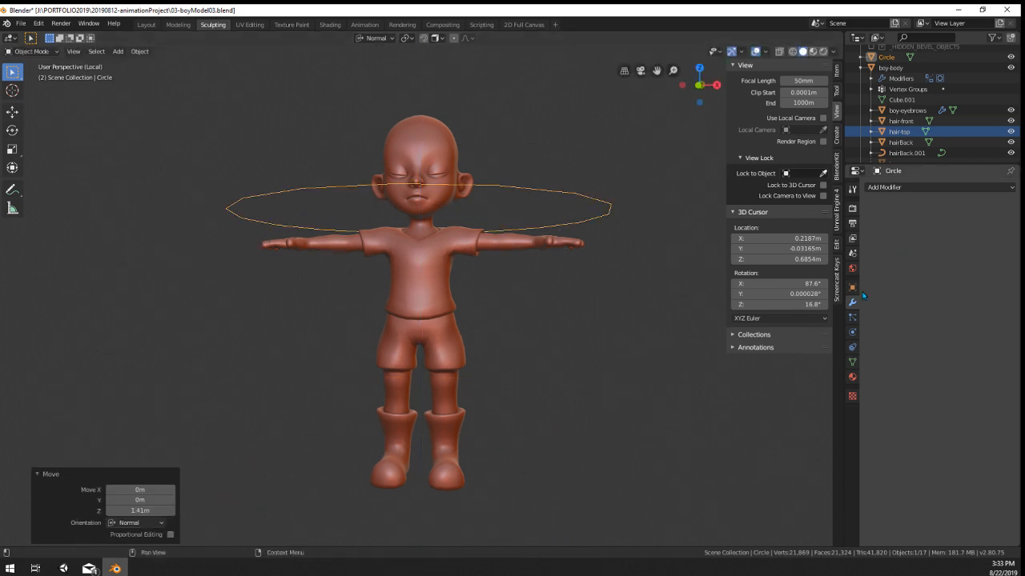
Step: Delete the circle's vertices on the negative X side, using wireframe display in front view
{"action": "key", "text": "Tab"}
{"action": "key", "text": "KP_1"}
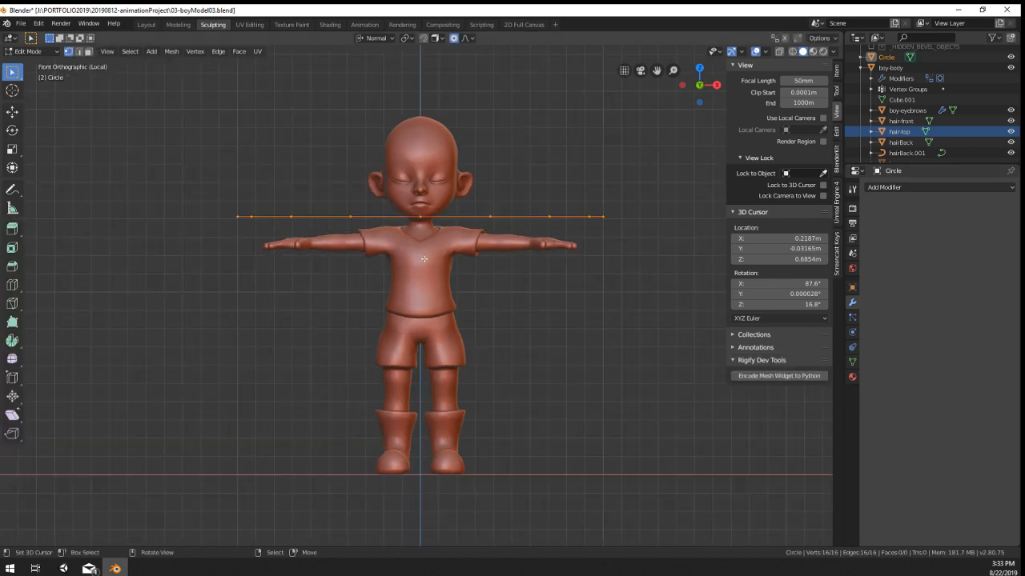
{"action": "key", "text": "z"}
{"action": "left_click", "coordinate": [352, 260]}
{"action": "key", "text": "b"}
{"action": "left_click_drag", "start_coordinate": [212, 157], "coordinate": [373, 314]}
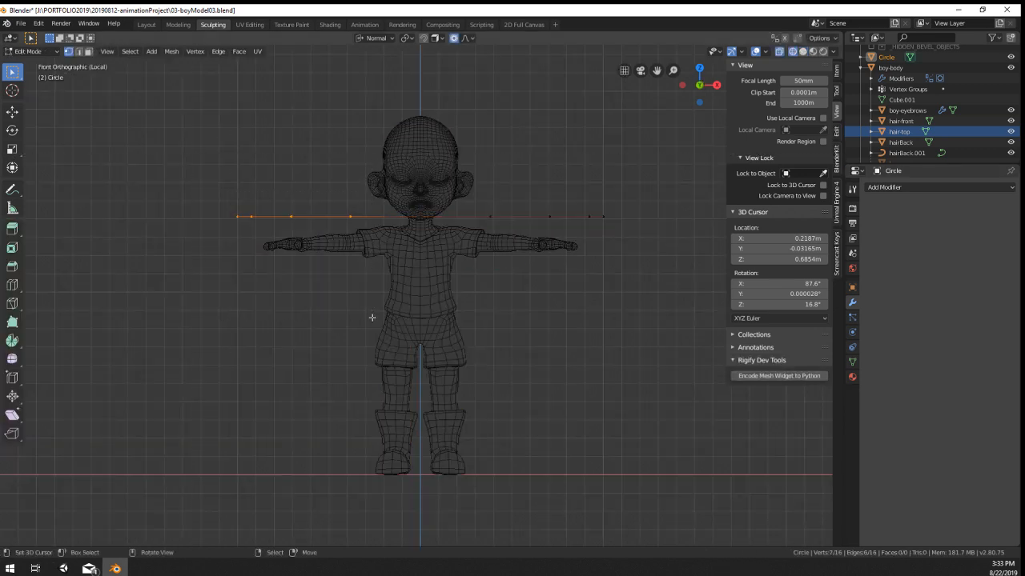
{"action": "key", "text": "x"}
{"action": "left_click", "coordinate": [373, 319]}
{"action": "key", "text": "Tab"}
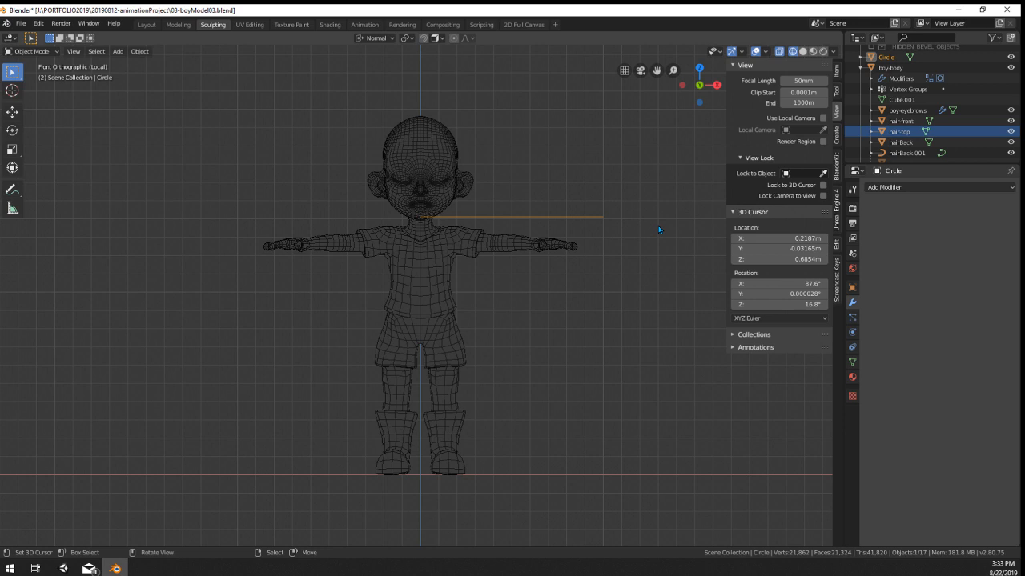
Step: Add a Mirror modifier on the X axis to the half circle
{"action": "left_click", "coordinate": [922, 187]}
{"action": "left_click", "coordinate": [800, 294]}
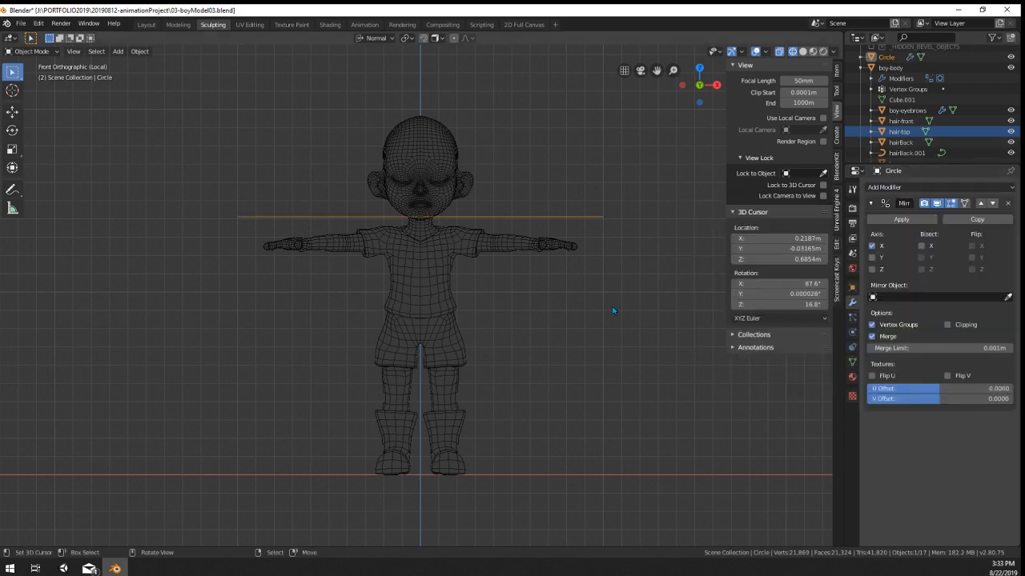
{"action": "key", "text": "Tab"}
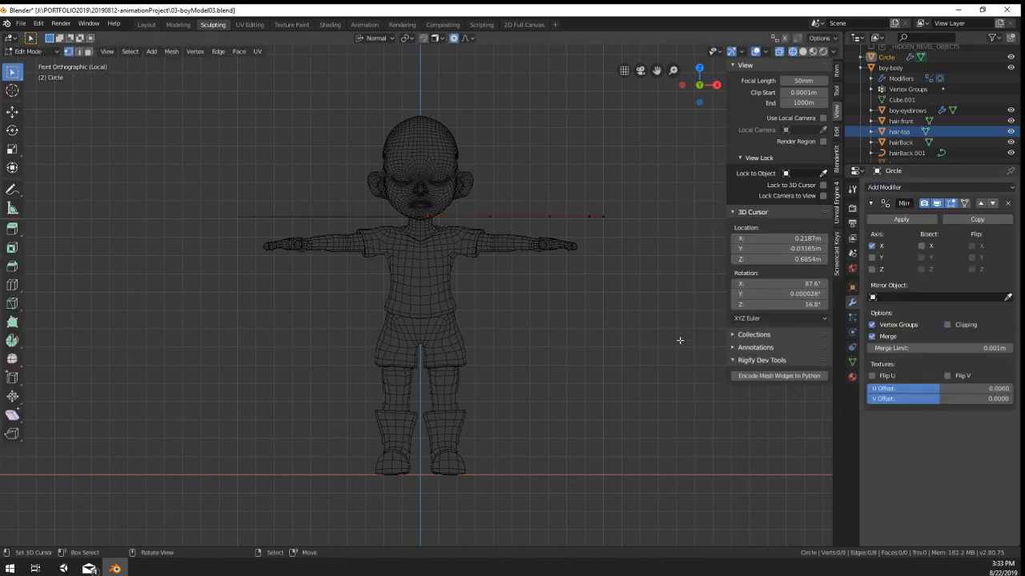
{"action": "key", "text": "Tab"}
Step: Scale the mirrored circle down to slightly wider than the neck and apply the object's transform
{"action": "key", "text": "s"}
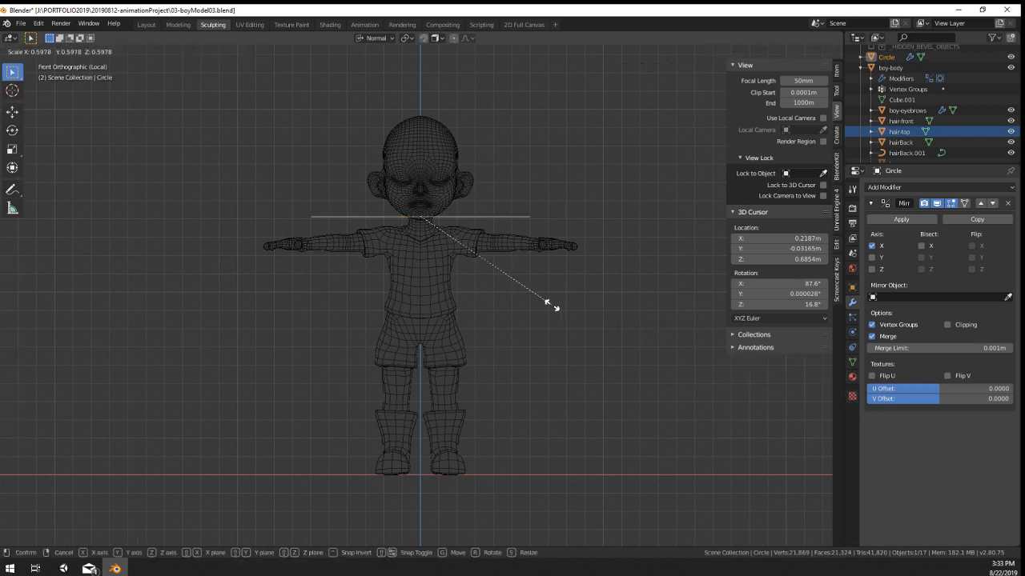
{"action": "left_click", "coordinate": [446, 245]}
{"action": "key", "text": "Tab"}
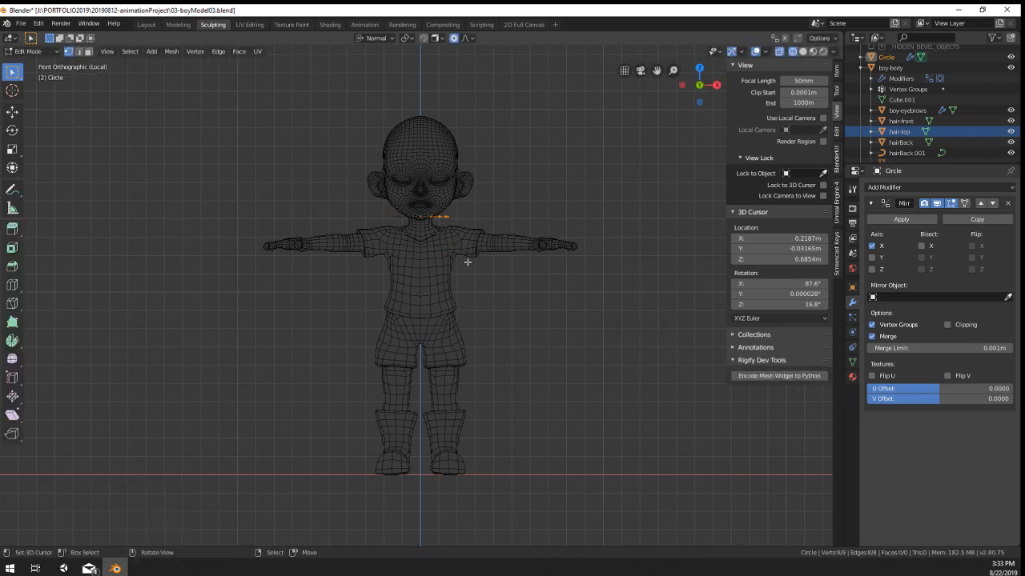
{"action": "middle_click_drag", "start_coordinate": [514, 273], "coordinate": [455, 329]}
{"action": "key", "text": "Tab"}
{"action": "key", "text": "shift+s"}
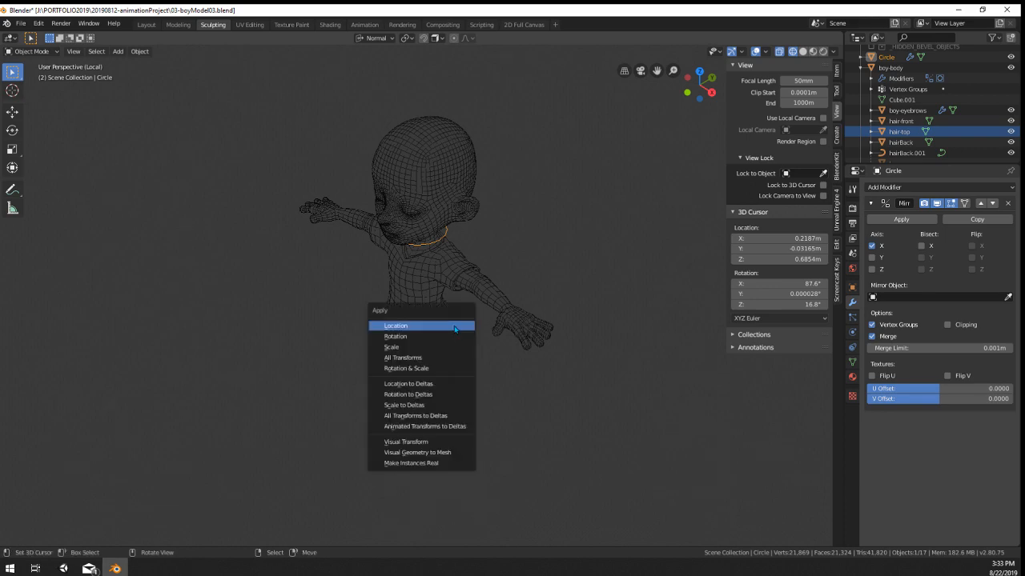
{"action": "left_click", "coordinate": [456, 339]}
Step: In side view, tilt the circle's vertices down toward the front, shrink them and position them around the neck
{"action": "scroll", "coordinate": [438, 246], "scroll_direction": "up", "scroll_amount": 3}
{"action": "key", "text": "Tab"}
{"action": "middle_click_drag", "start_coordinate": [438, 247], "coordinate": [418, 238]}
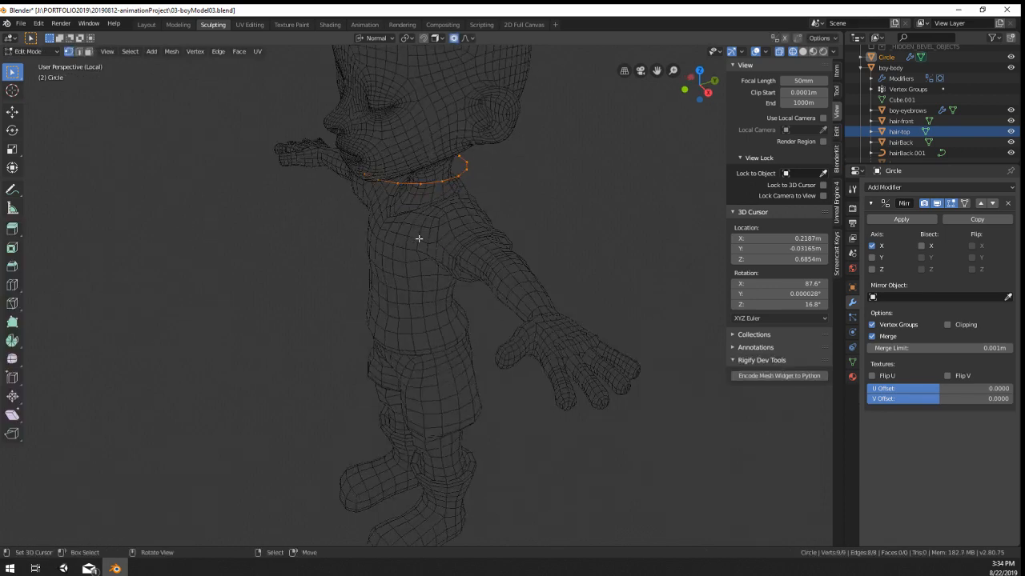
{"action": "key", "text": "KP_1"}
{"action": "key", "text": "KP_3"}
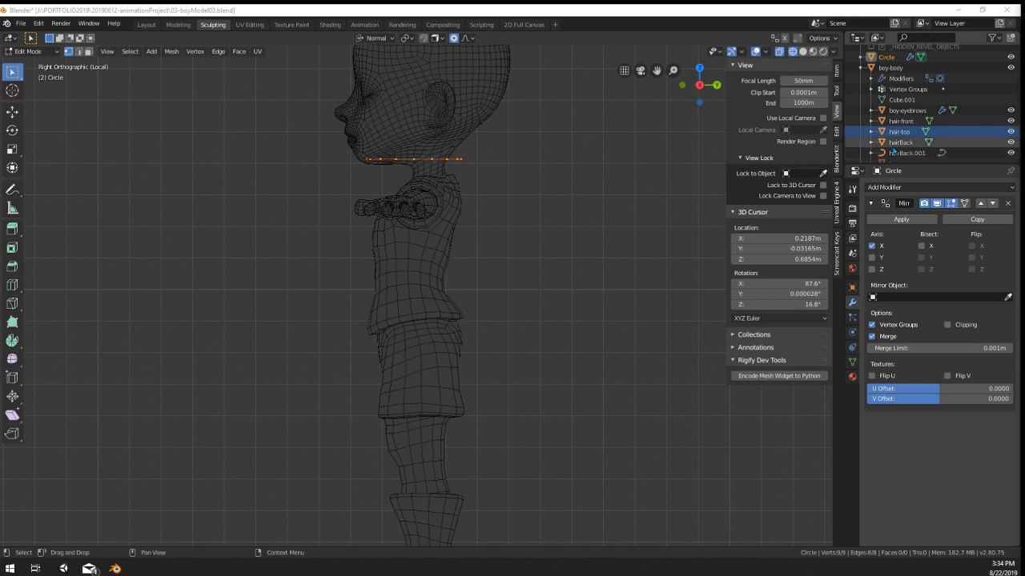
{"action": "middle_click_drag", "start_coordinate": [557, 167], "coordinate": [558, 167]}
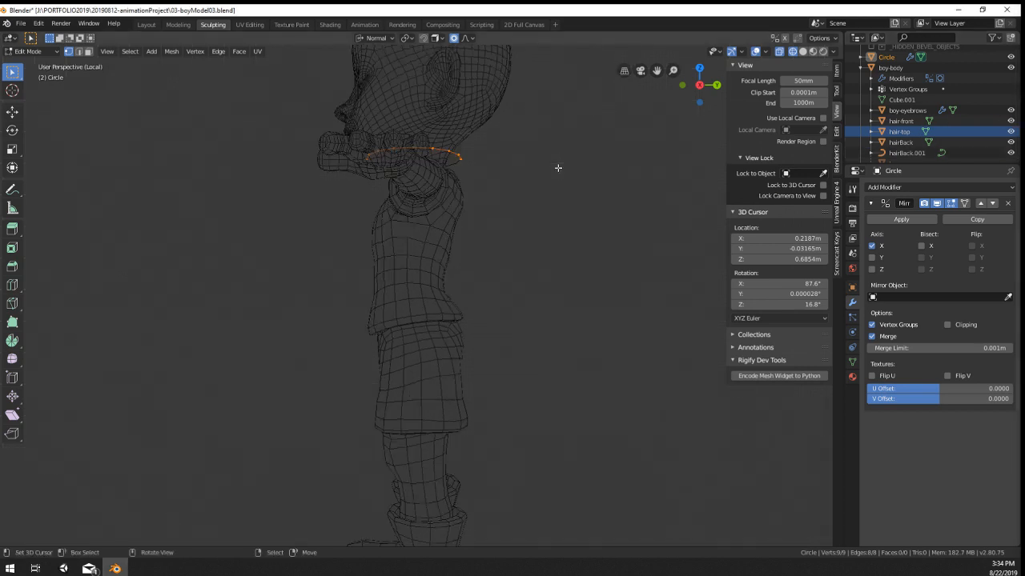
{"action": "key", "text": "KP_3"}
{"action": "left_click", "coordinate": [568, 182]}
{"action": "key", "text": "r"}
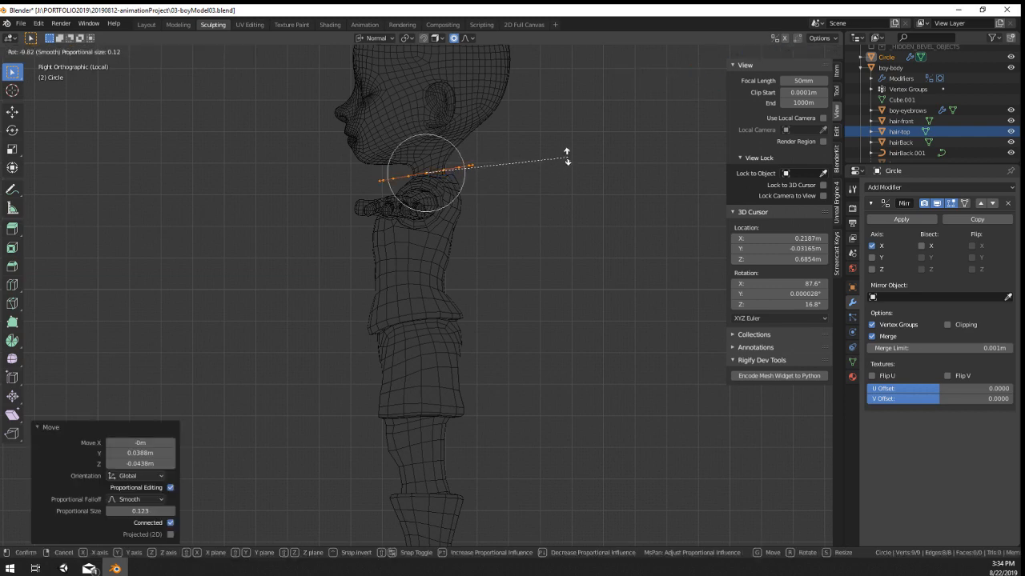
{"action": "left_click", "coordinate": [567, 154]}
{"action": "key", "text": "s"}
{"action": "left_click", "coordinate": [524, 159]}
{"action": "key", "text": "g"}
{"action": "left_click", "coordinate": [520, 163]}
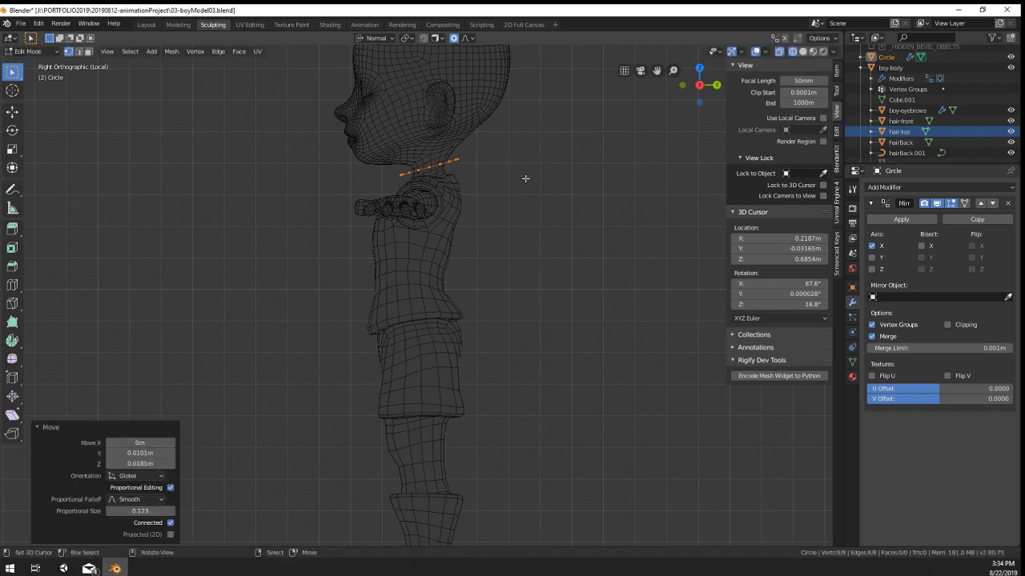
Step: Enable Clipping on the Mirror modifier and move the ring's rear end vertex onto the centre line
{"action": "key", "text": "1"}
{"action": "scroll", "coordinate": [526, 179], "scroll_direction": "up", "scroll_amount": 2}
{"action": "middle_click_drag", "start_coordinate": [524, 119], "coordinate": [517, 262], "text": "shift"}
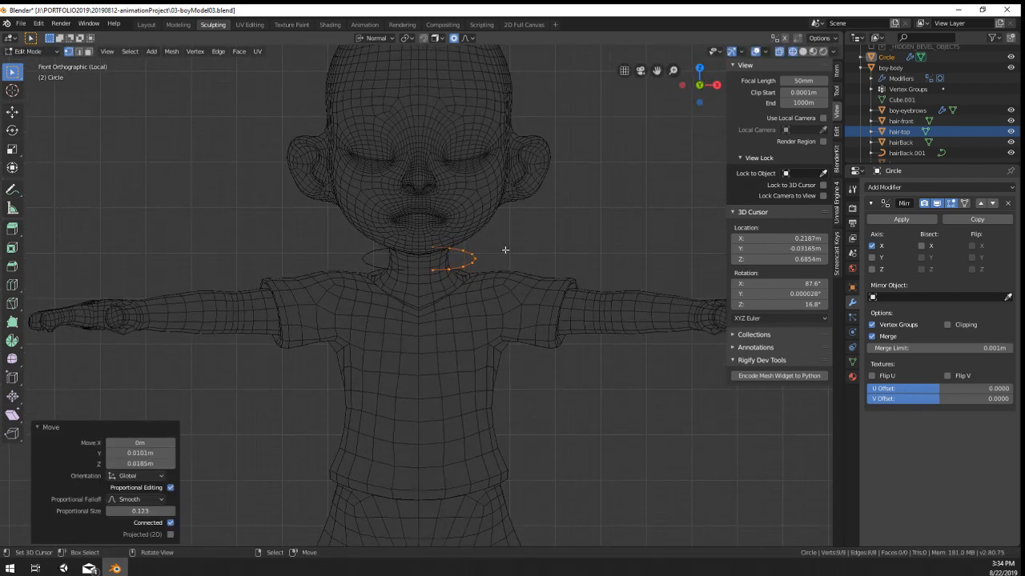
{"action": "scroll", "coordinate": [490, 242], "scroll_direction": "up", "scroll_amount": 5}
{"action": "right_click", "coordinate": [456, 176]}
{"action": "key", "text": "c"}
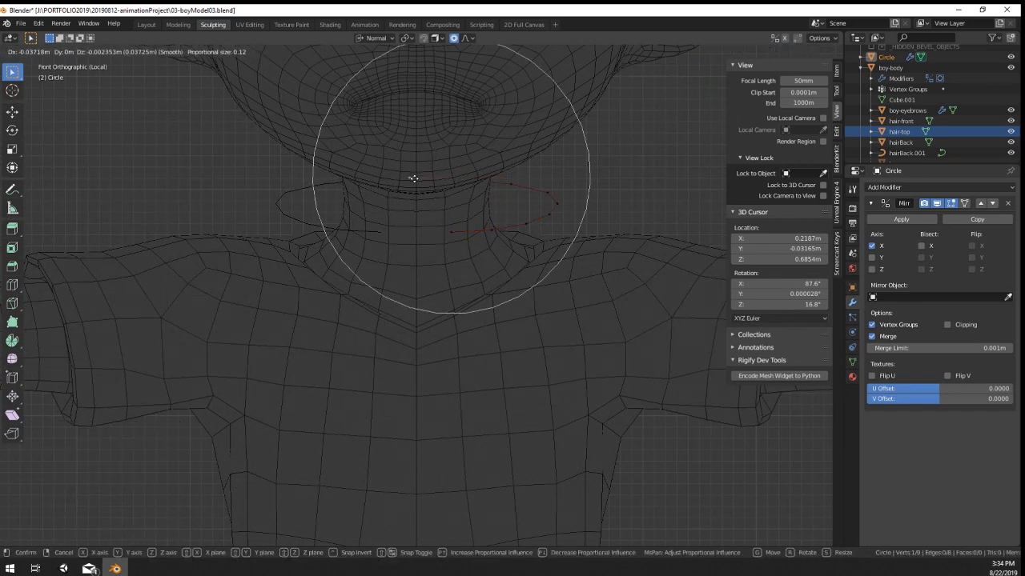
{"action": "key", "text": "Escape"}
{"action": "left_click", "coordinate": [947, 325]}
{"action": "key", "text": "g"}
{"action": "left_click", "coordinate": [497, 223]}
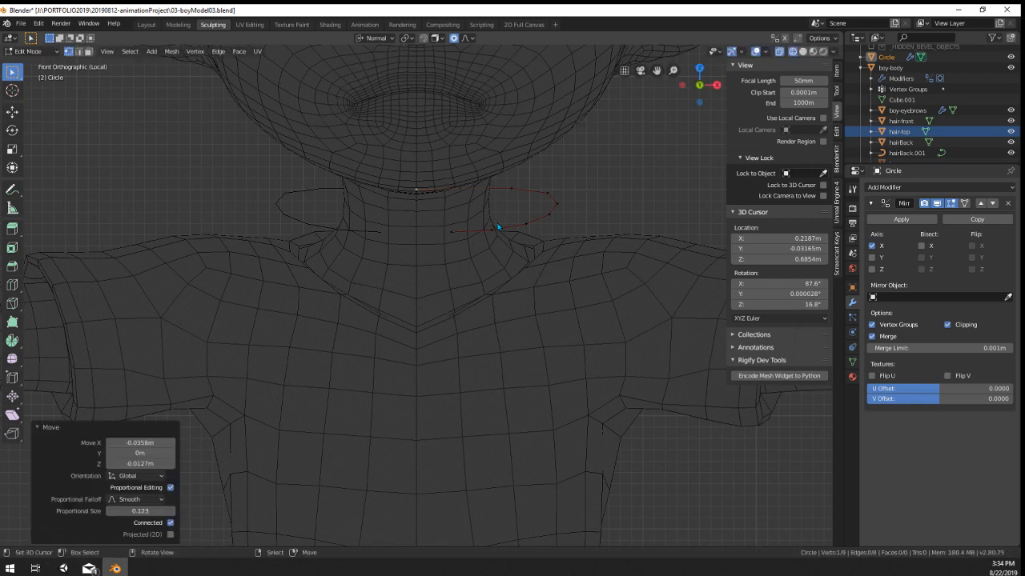
{"action": "middle_click_drag", "start_coordinate": [469, 231], "coordinate": [591, 252]}
{"action": "key", "text": "KP_3"}
{"action": "key", "text": "Tab"}
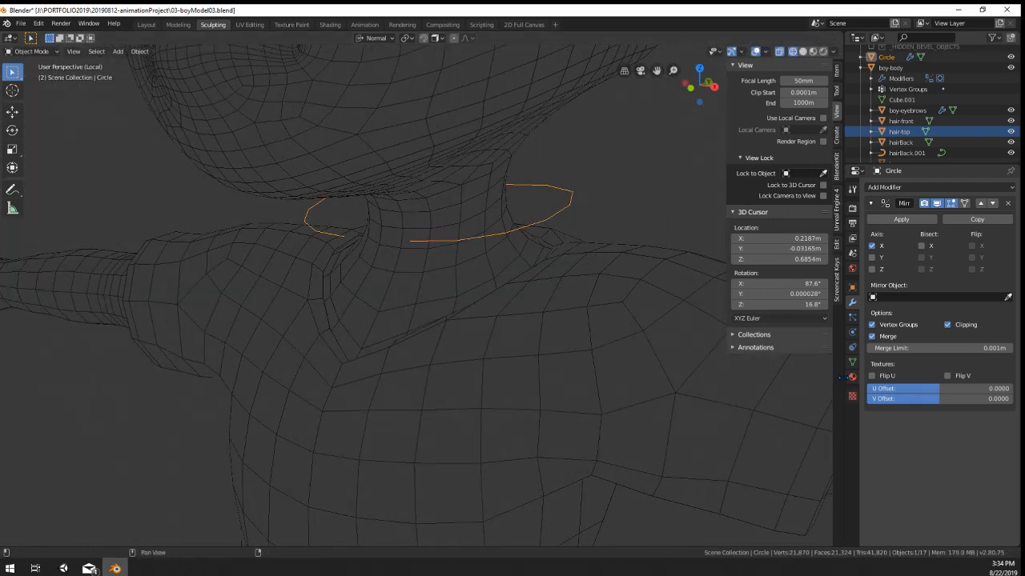
{"action": "left_click", "coordinate": [901, 186]}
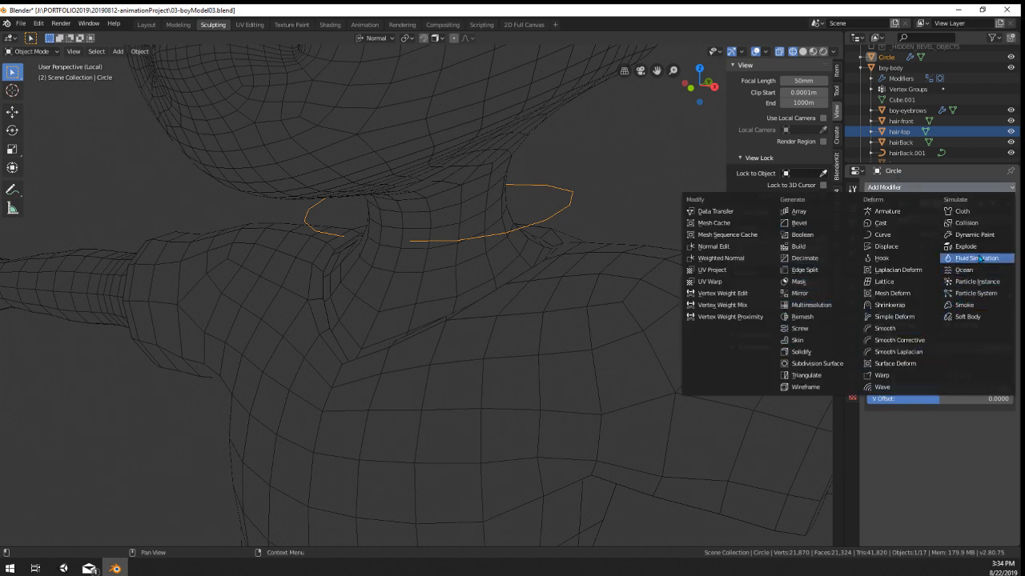
{"action": "left_click", "coordinate": [799, 293]}
{"action": "key", "text": "Tab"}
{"action": "key", "text": "KP_5"}
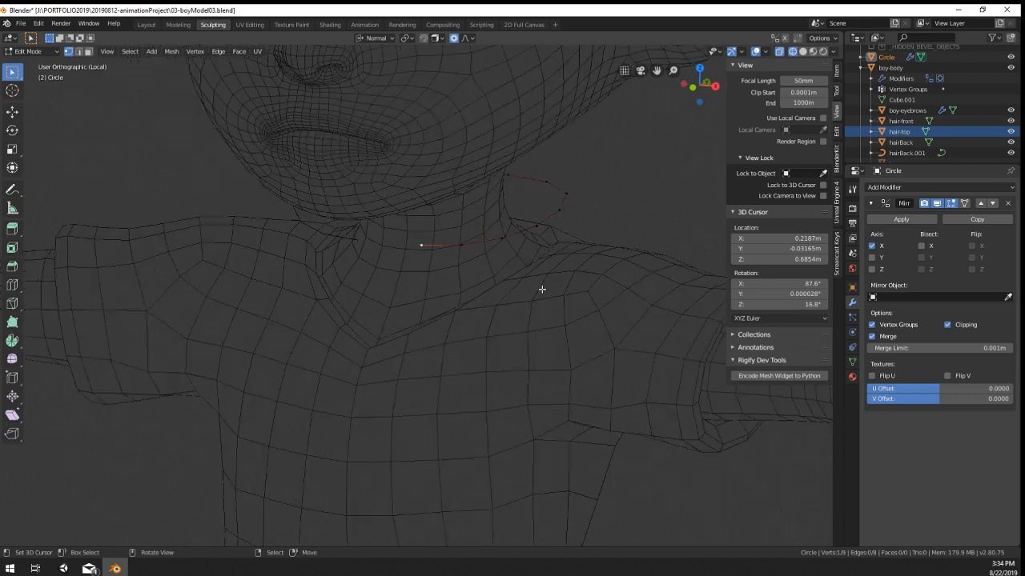
Step: In side view, move the whole ring down about 0.021 m so it sits lower around the neck
{"action": "key", "text": "KP_3"}
{"action": "key", "text": "g"}
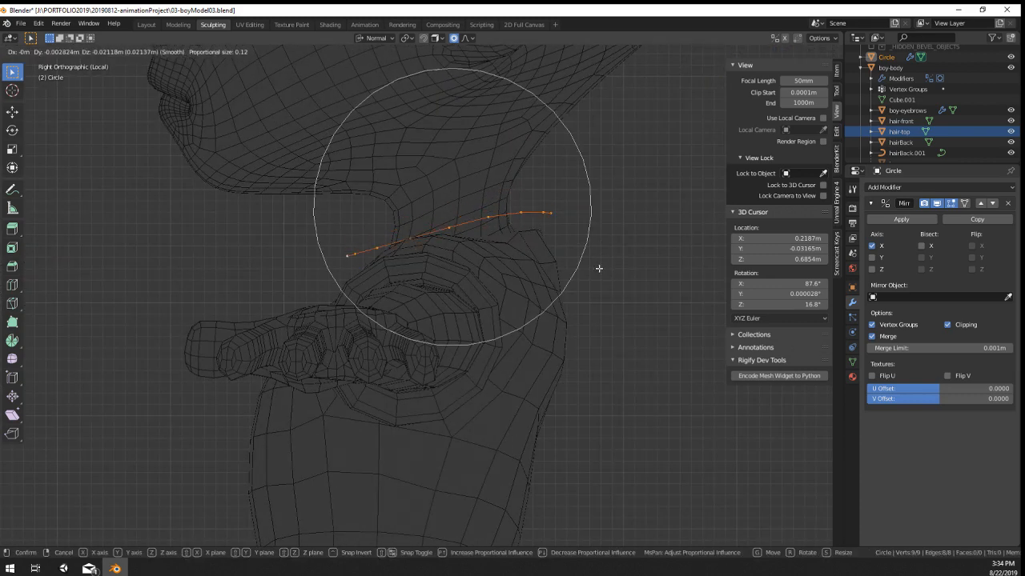
{"action": "left_click", "coordinate": [594, 269]}
{"action": "middle_click_drag", "start_coordinate": [595, 270], "coordinate": [495, 305]}
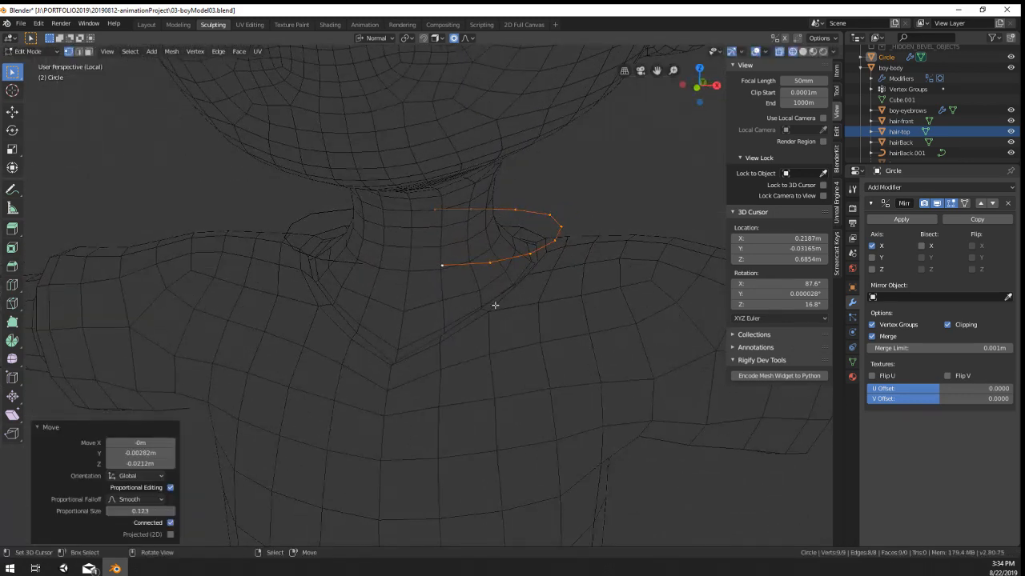
Step: In top view, extrude the ring's outermost side edge outward along the arm in three segments
{"action": "left_click", "coordinate": [564, 231]}
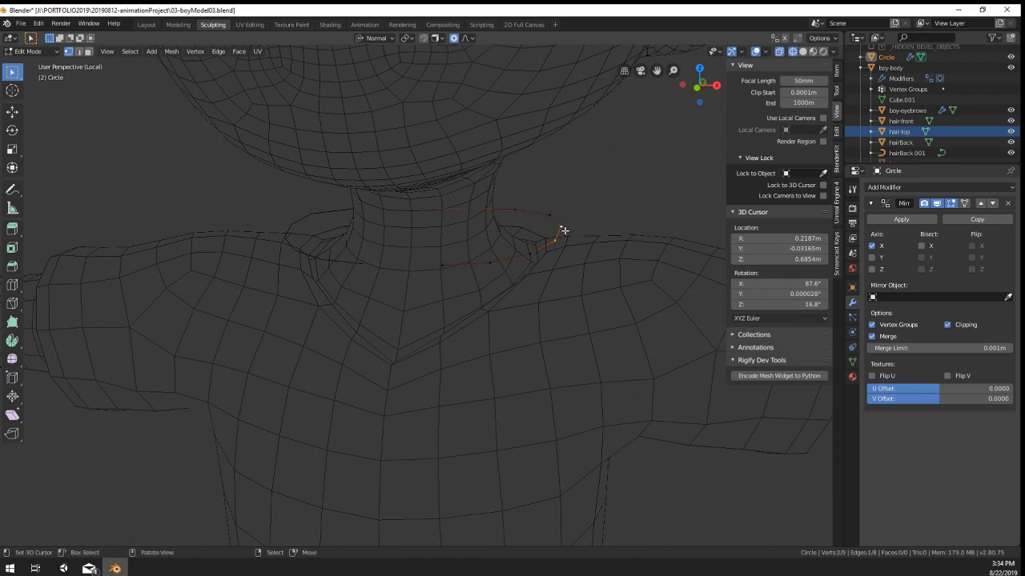
{"action": "key", "text": "KP_7"}
{"action": "scroll", "coordinate": [583, 246], "scroll_direction": "down", "scroll_amount": 3}
{"action": "middle_click_drag", "start_coordinate": [583, 250], "coordinate": [450, 260], "text": "shift"}
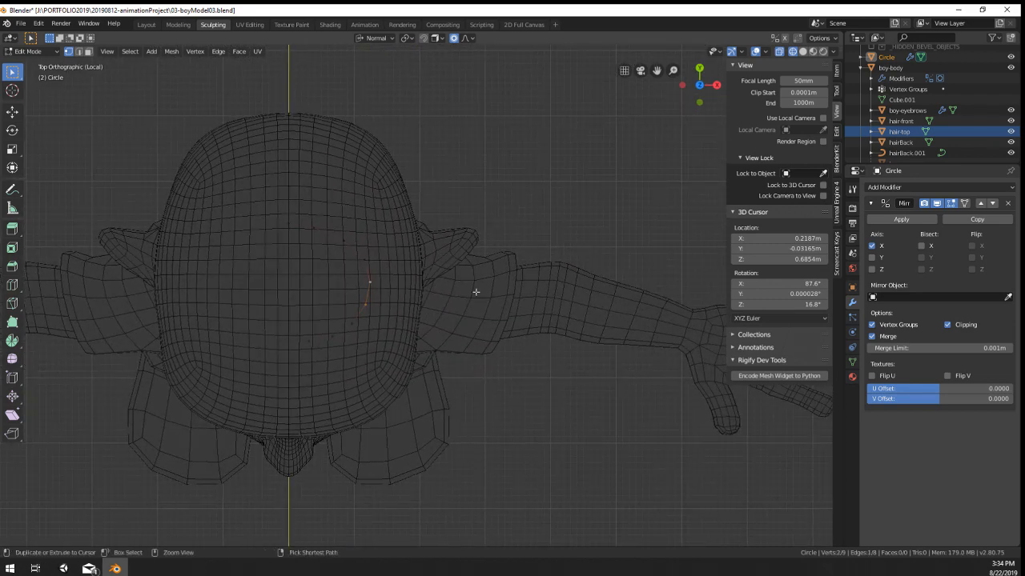
{"action": "key", "text": "KP_1"}
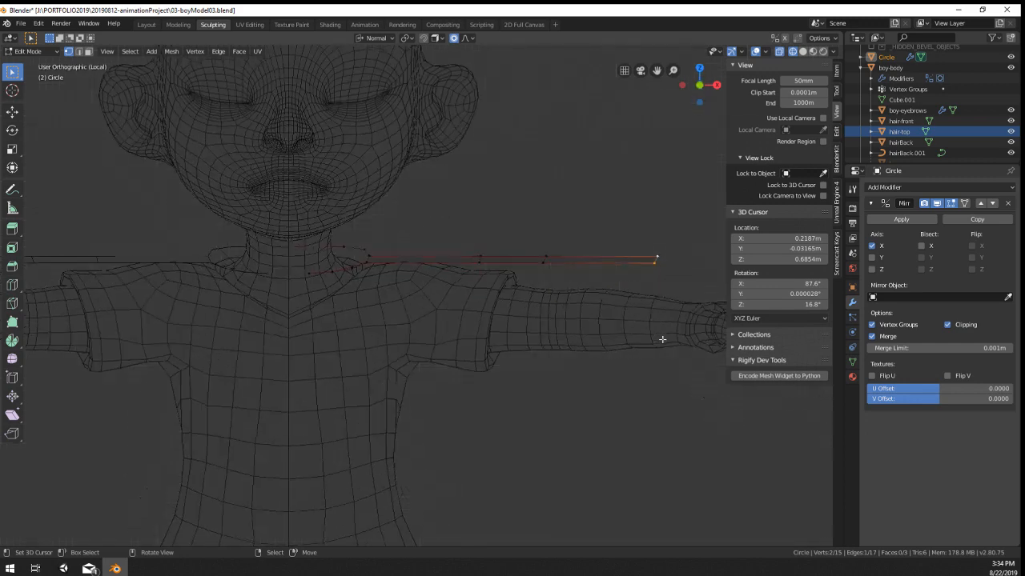
Step: Move the extruded strip's end edge down and outward past the fingertips, and select the strip's next edge inward
{"action": "key", "text": "g"}
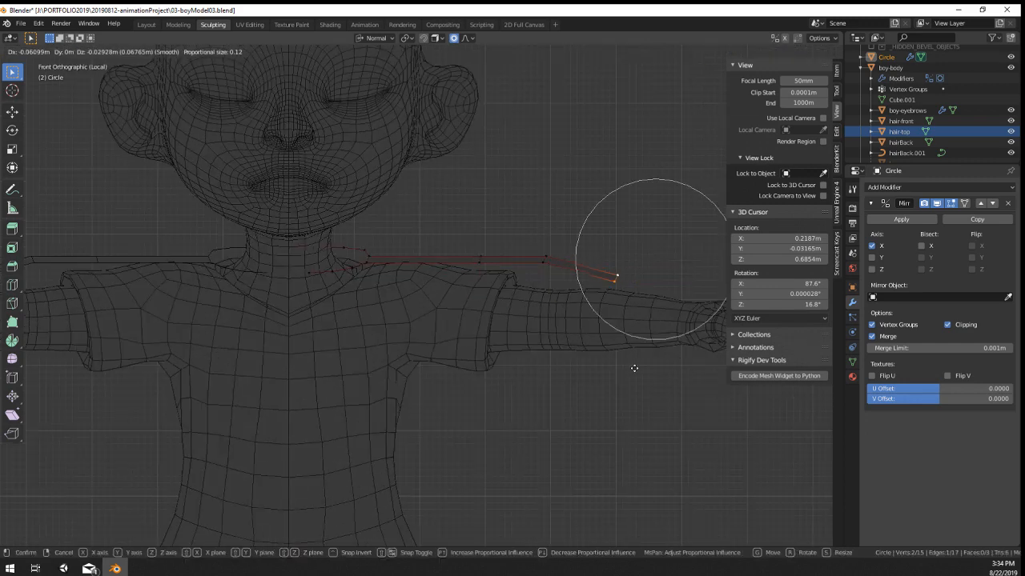
{"action": "left_click", "coordinate": [695, 377]}
{"action": "scroll", "coordinate": [672, 384], "scroll_direction": "down", "scroll_amount": 2}
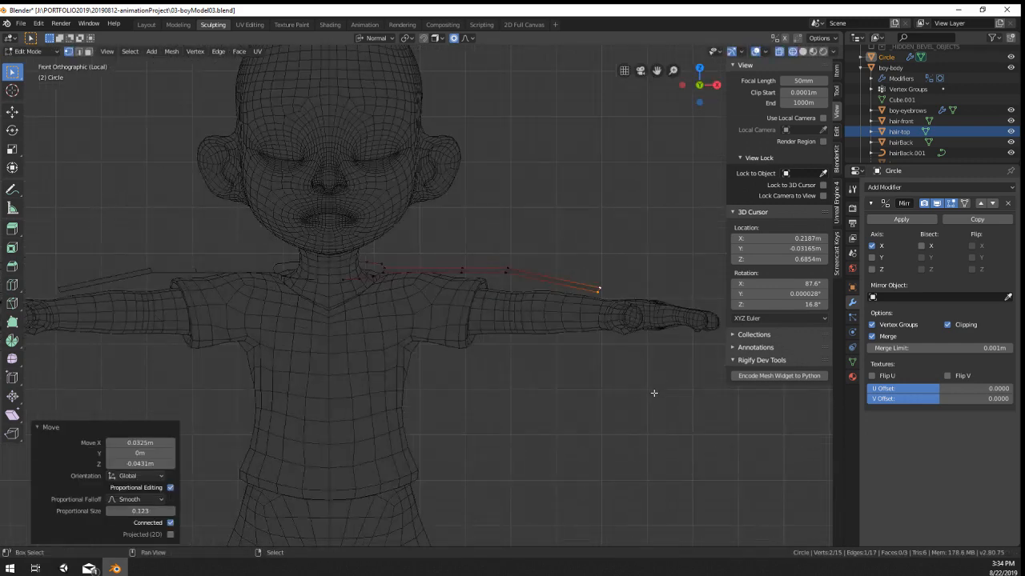
{"action": "middle_click_drag", "start_coordinate": [654, 393], "coordinate": [606, 371], "text": "shift"}
{"action": "key", "text": "g"}
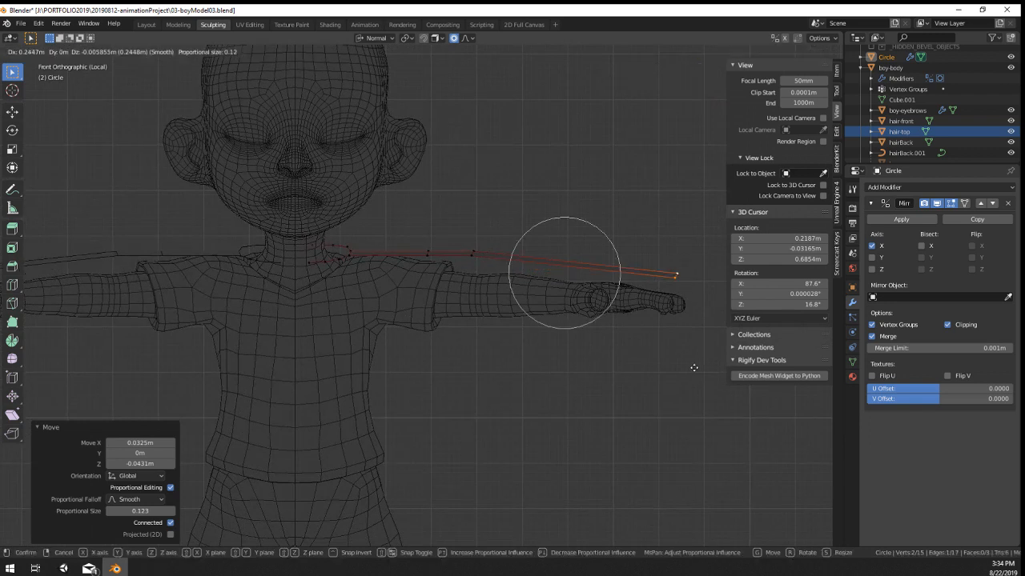
{"action": "left_click", "coordinate": [719, 367]}
{"action": "left_click", "coordinate": [469, 254], "text": "alt"}
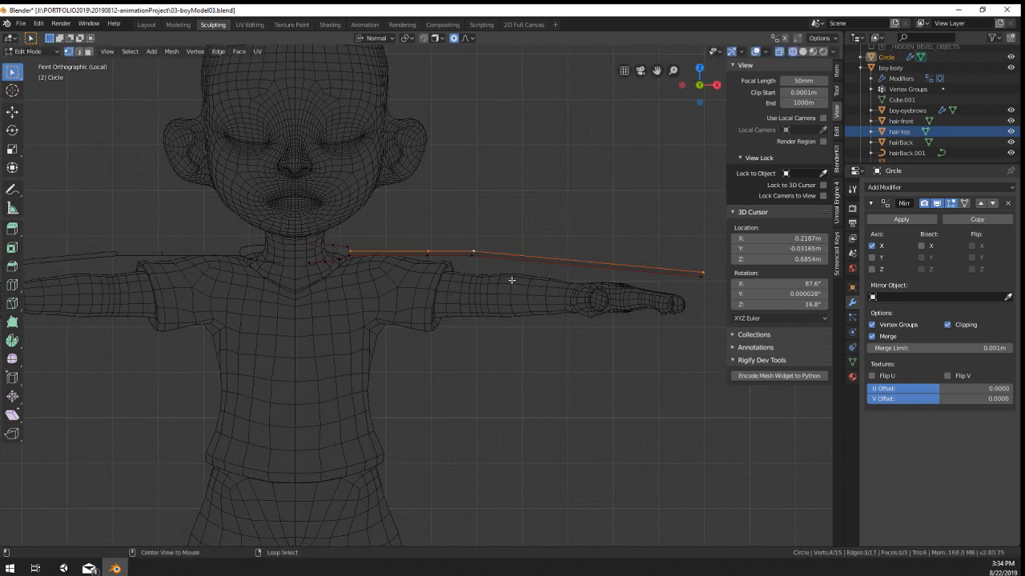
{"action": "left_click", "coordinate": [474, 255], "text": "alt"}
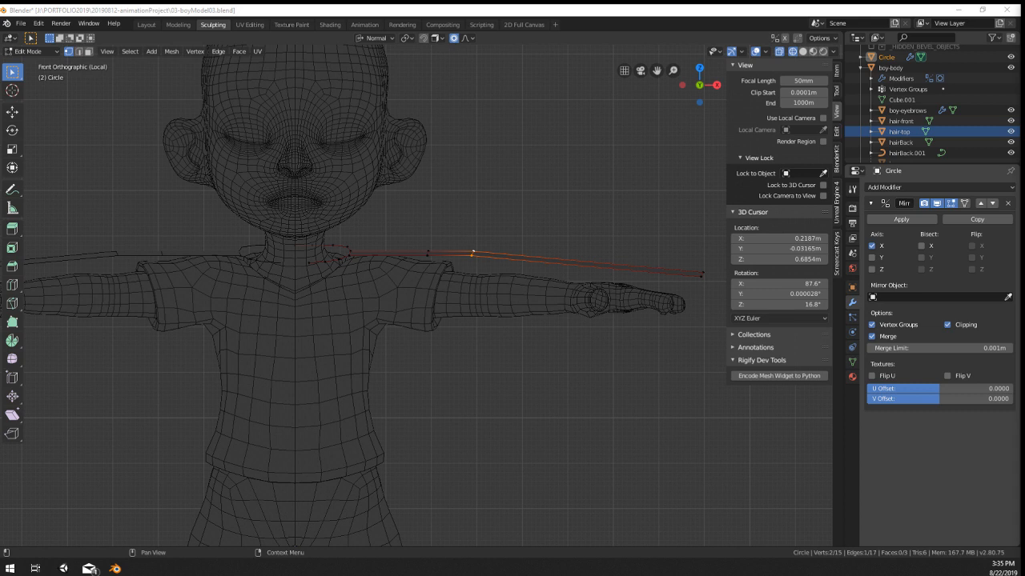
Step: View the reference photo ufo-student-umbrella-cap-transparent-child.jpg from the desktop and return to Blender
{"action": "key", "text": "super+d"}
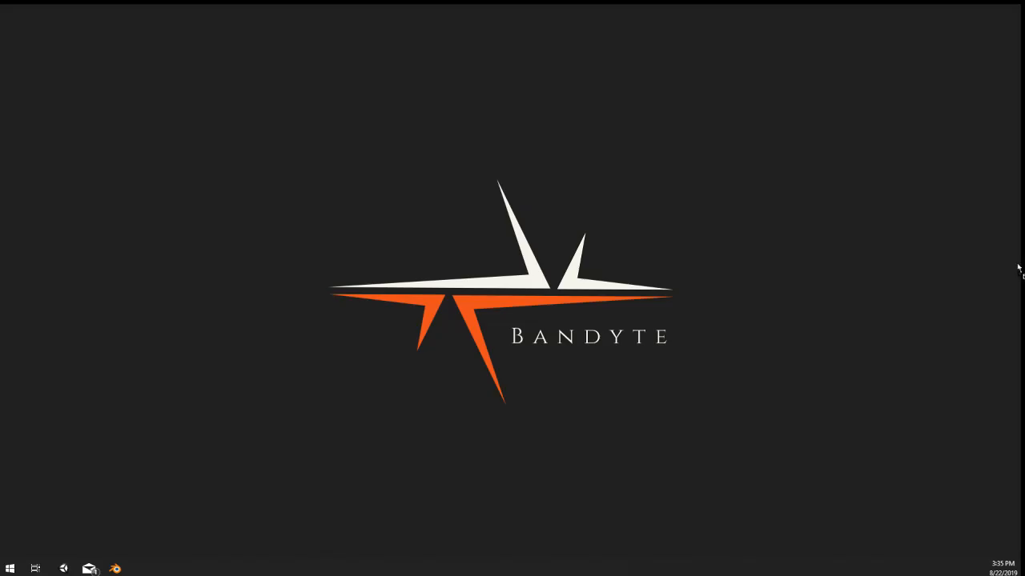
{"action": "left_click_drag", "start_coordinate": [1018, 268], "coordinate": [588, 295]}
{"action": "left_click", "coordinate": [624, 293]}
{"action": "double_click", "coordinate": [568, 277]}
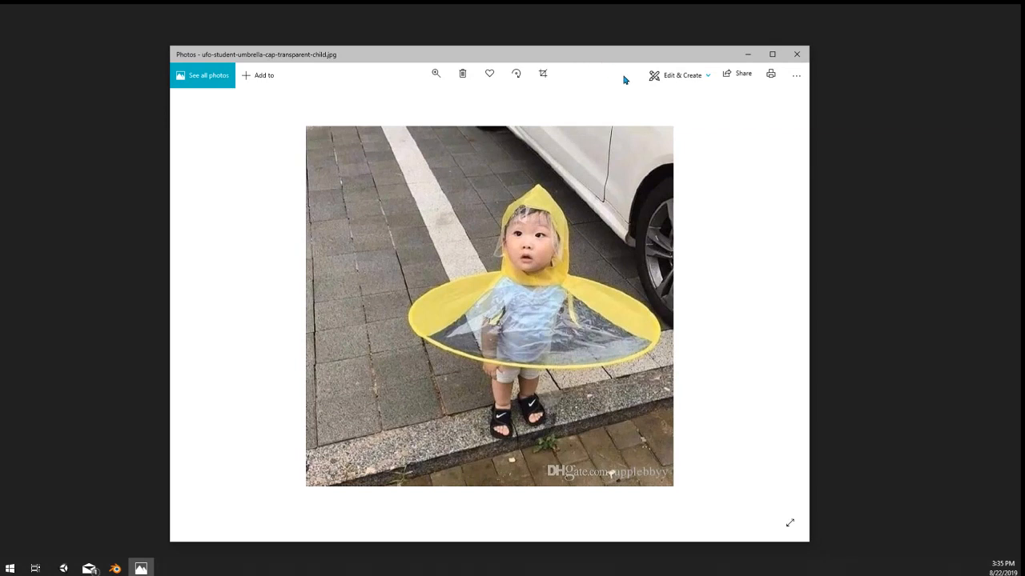
{"action": "left_click", "coordinate": [797, 56]}
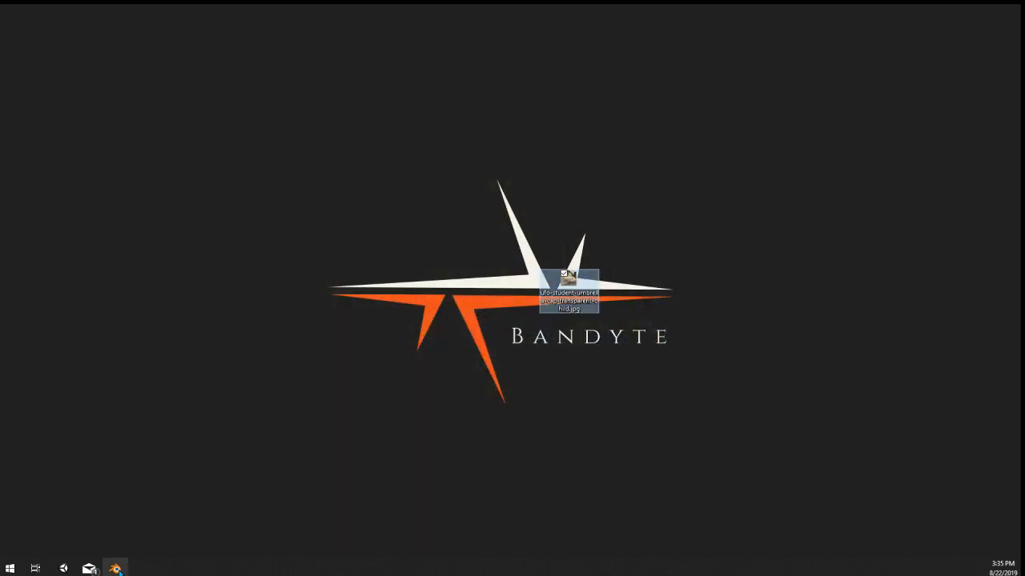
{"action": "left_click", "coordinate": [116, 569]}
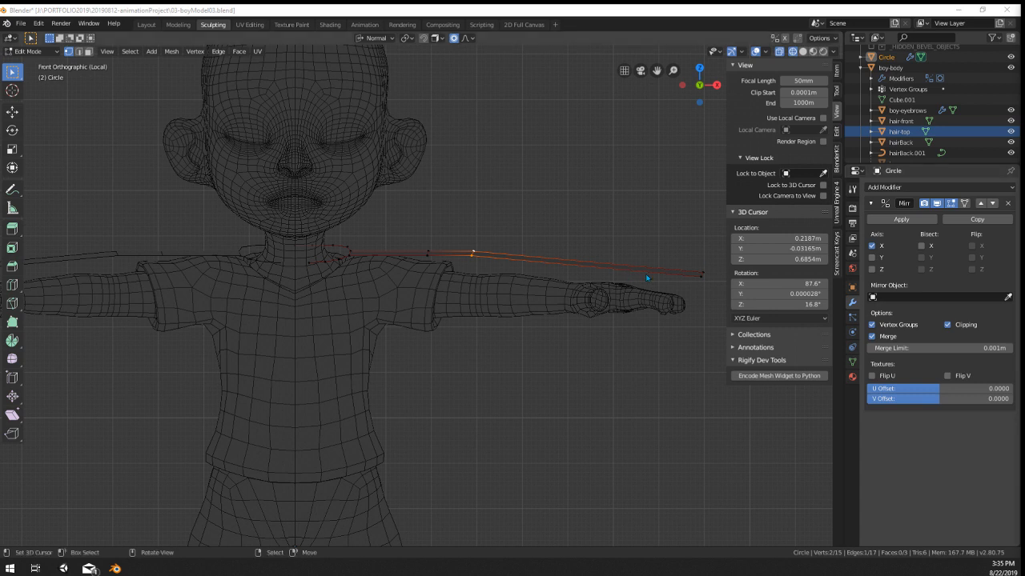
Step: Slide the strip's second edge from the end outward along the arm with an edge slide factor of about 0.422
{"action": "right_click", "coordinate": [471, 252], "text": "alt"}
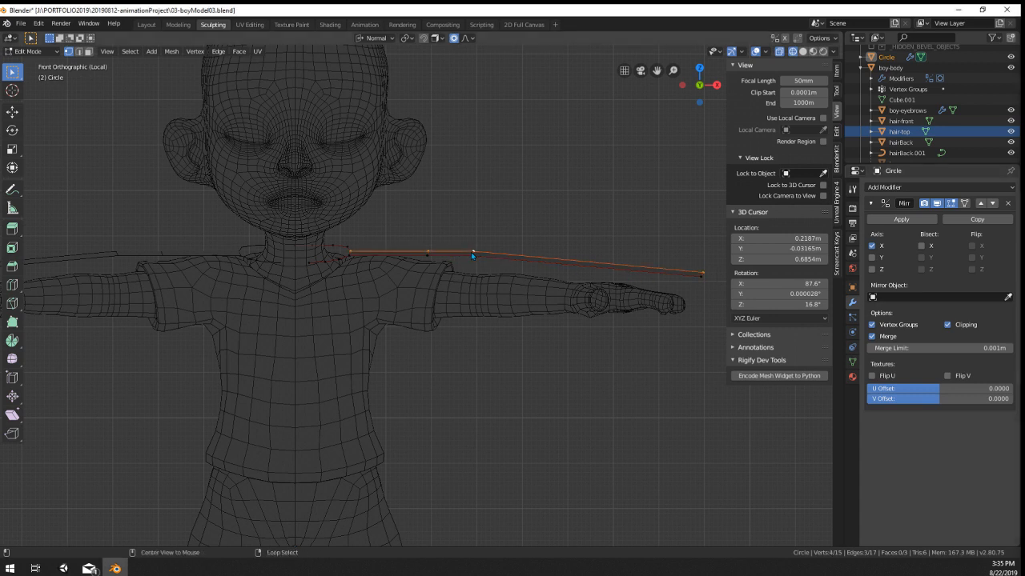
{"action": "key", "text": "g"}
{"action": "key", "text": "g"}
{"action": "left_click", "coordinate": [529, 261]}
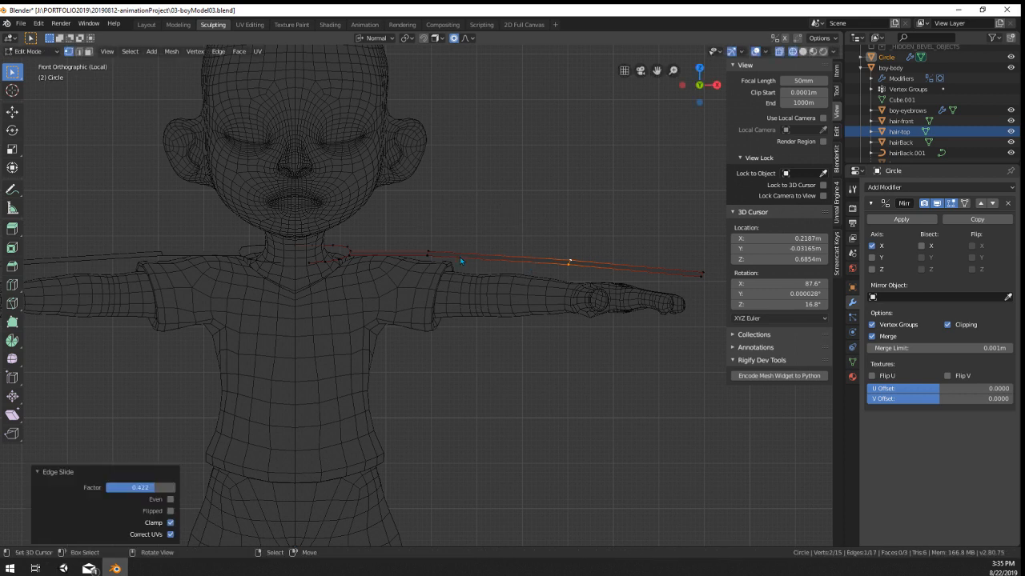
Step: Move the strip's edge nearest the shoulder about 0.043 m outward and 0.007 m down
{"action": "right_click", "coordinate": [426, 254], "text": "alt"}
{"action": "key", "text": "g"}
{"action": "right_click", "coordinate": [426, 249]}
{"action": "key", "text": "alt+a"}
{"action": "left_click_drag", "start_coordinate": [417, 225], "coordinate": [449, 274]}
{"action": "key", "text": "g"}
{"action": "left_click", "coordinate": [469, 283]}
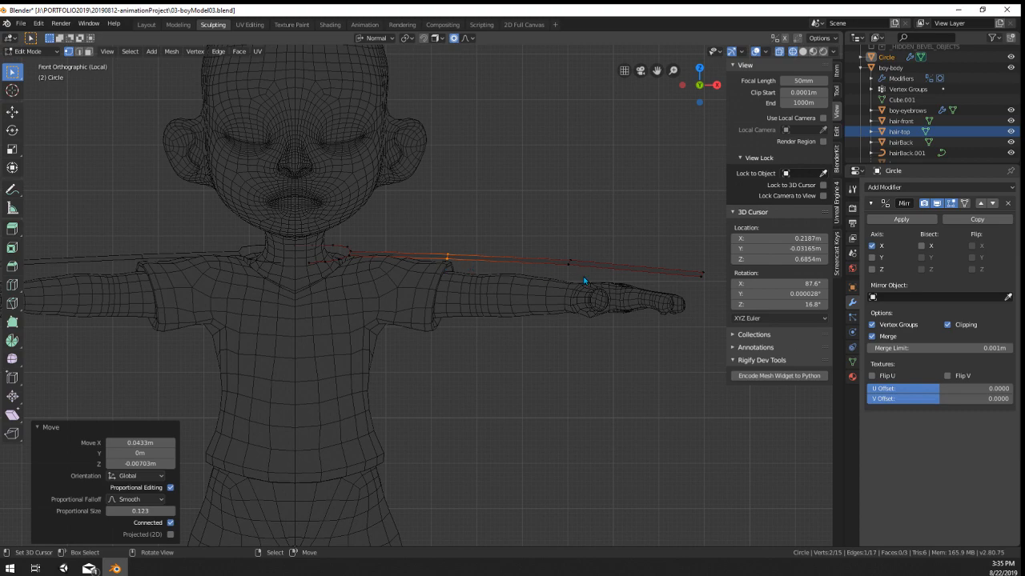
Step: In top view, delete the vertices of the strip's two outer edges, keeping only the shoulder segment
{"action": "middle_click_drag", "start_coordinate": [581, 277], "coordinate": [513, 303]}
{"action": "key", "text": "KP_7"}
{"action": "left_click", "coordinate": [514, 304]}
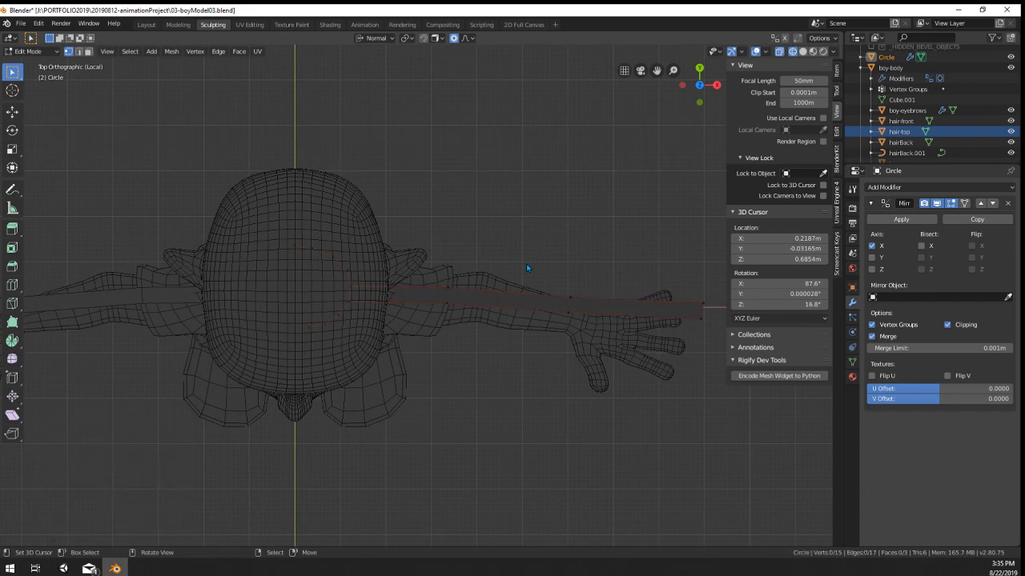
{"action": "left_click_drag", "start_coordinate": [533, 242], "coordinate": [753, 421]}
{"action": "key", "text": "x"}
{"action": "left_click", "coordinate": [701, 405]}
Step: Add a 16-vertex circle with a 1 m radius to the mesh and turn off Clipping on the Mirror modifier
{"action": "key", "text": "shift+a"}
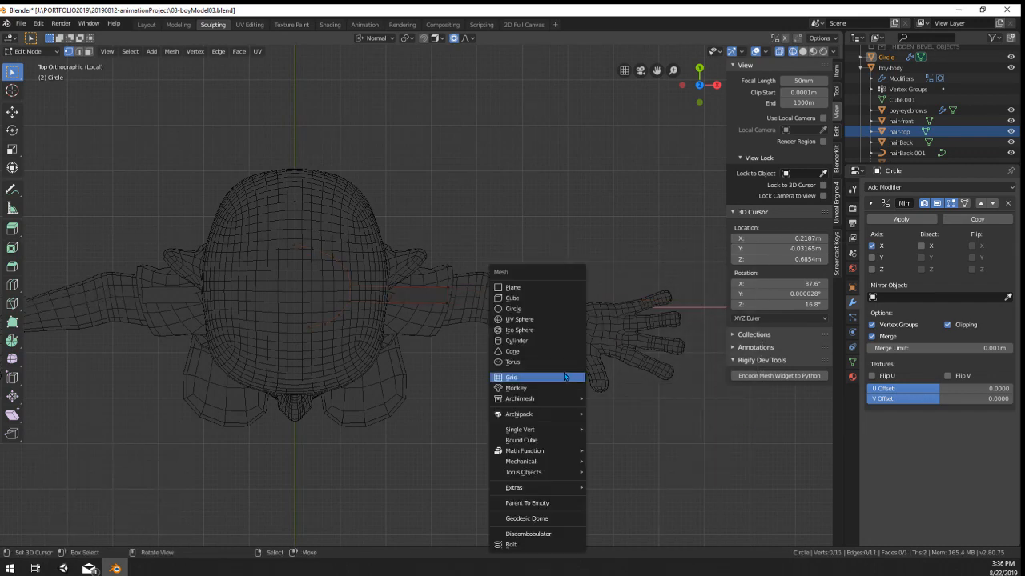
{"action": "left_click", "coordinate": [522, 305]}
{"action": "middle_click_drag", "start_coordinate": [522, 305], "coordinate": [462, 412]}
{"action": "scroll", "coordinate": [462, 411], "scroll_direction": "down", "scroll_amount": 5}
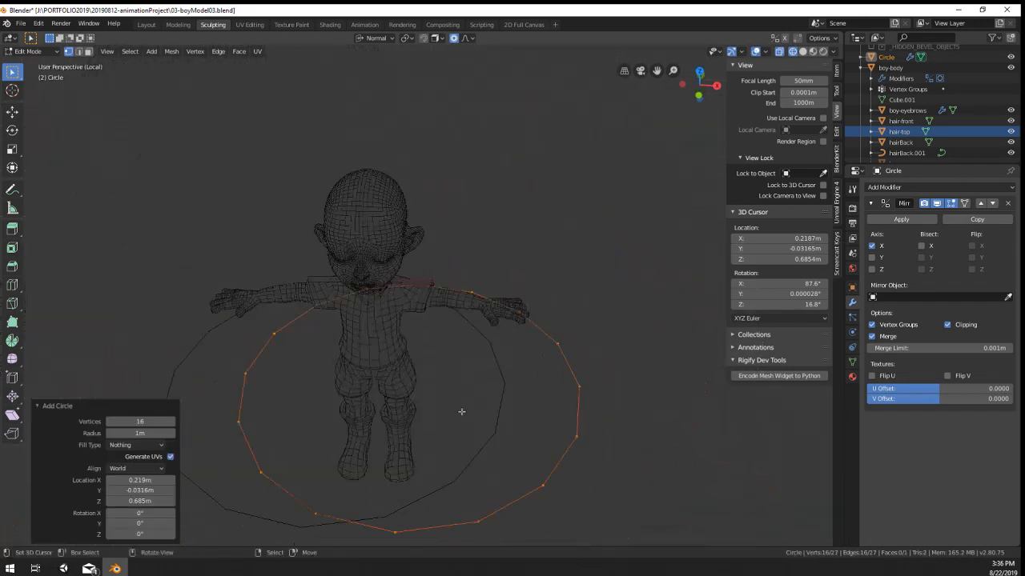
{"action": "key", "text": "g"}
{"action": "right_click", "coordinate": [651, 414]}
Step: Move the 16-vertex circle out beside the character, rotate it about 104° in the view, and delete it
{"action": "key", "text": "g"}
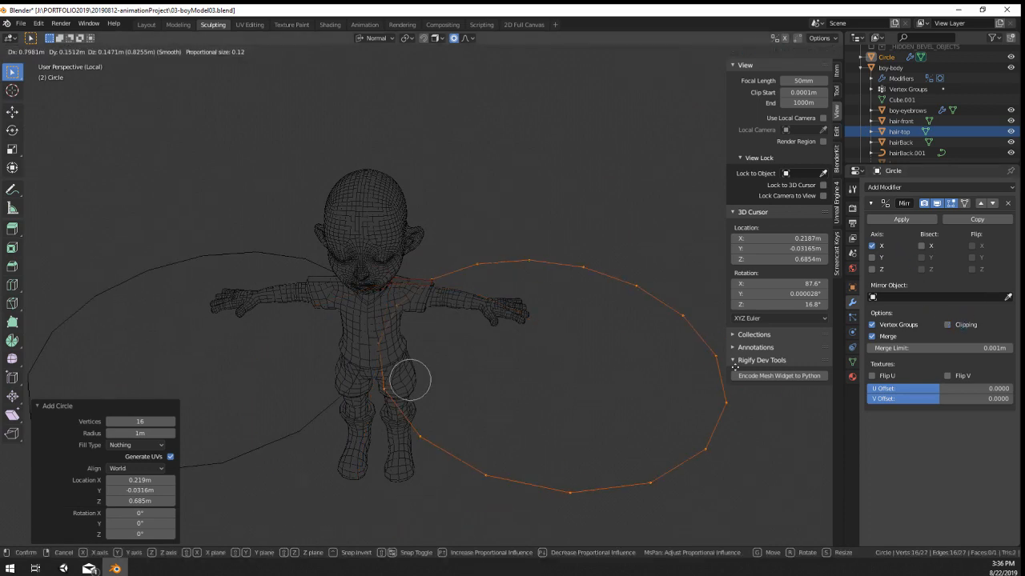
{"action": "left_click", "coordinate": [591, 457]}
{"action": "middle_click_drag", "start_coordinate": [591, 457], "coordinate": [634, 377]}
{"action": "key", "text": "r"}
{"action": "left_click", "coordinate": [533, 443]}
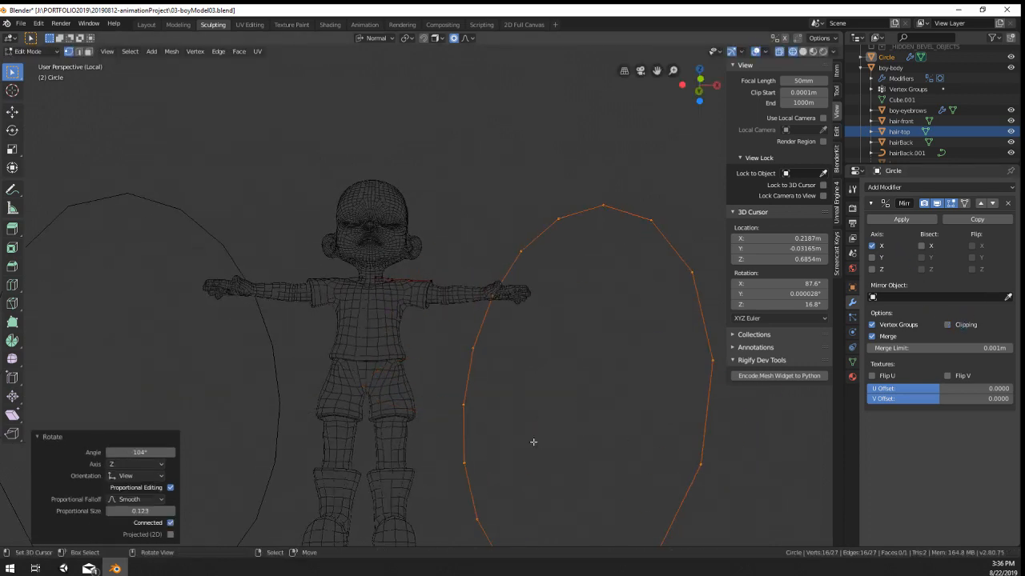
{"action": "key", "text": "x"}
{"action": "key", "text": "Escape"}
Step: Add a new circle with 12 vertices and a 1 m radius to the mesh
{"action": "key", "text": "shift+a"}
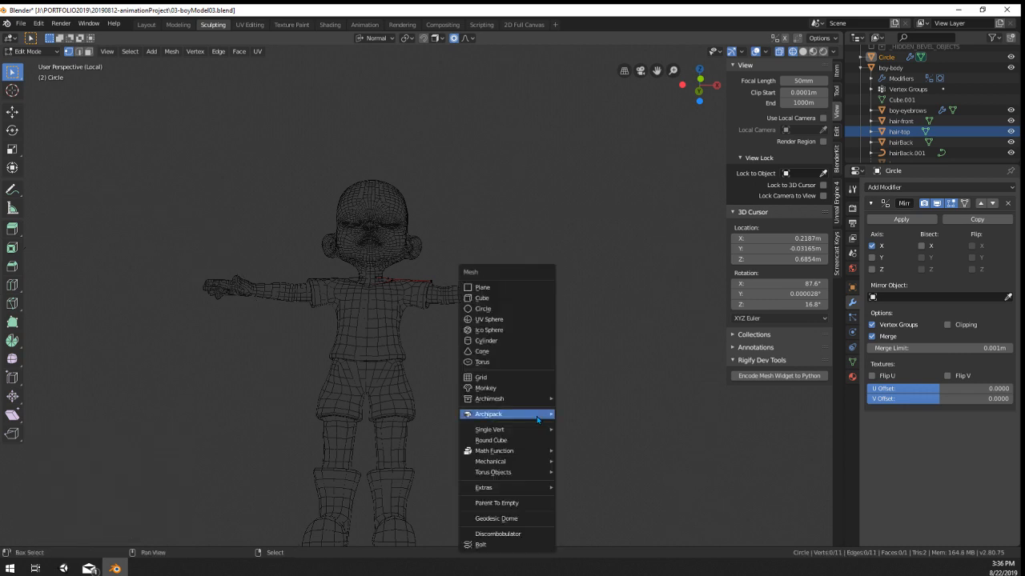
{"action": "left_click", "coordinate": [492, 311]}
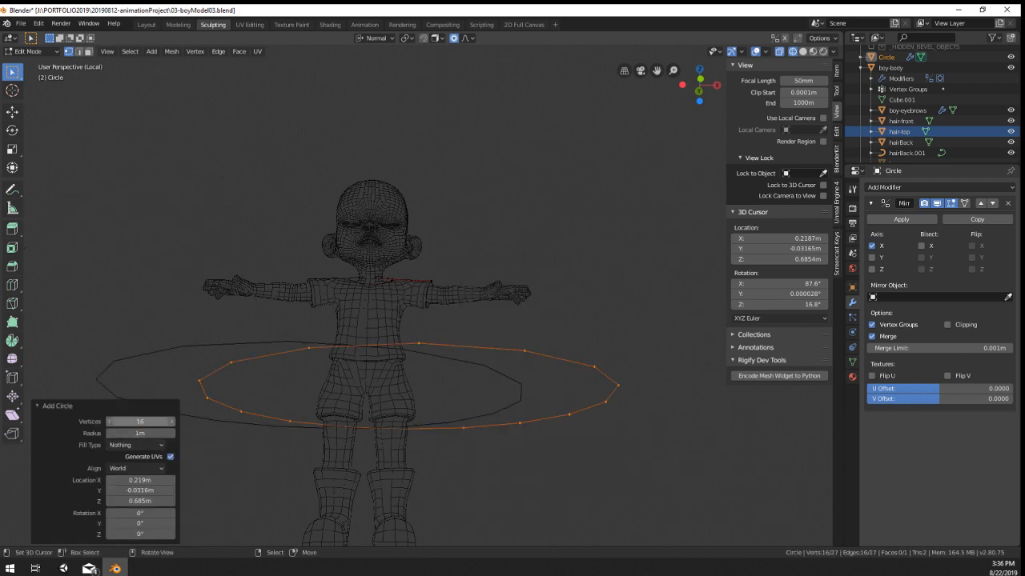
{"action": "left_click", "coordinate": [144, 421]}
{"action": "type", "text": "12"}
{"action": "key", "text": "Return"}
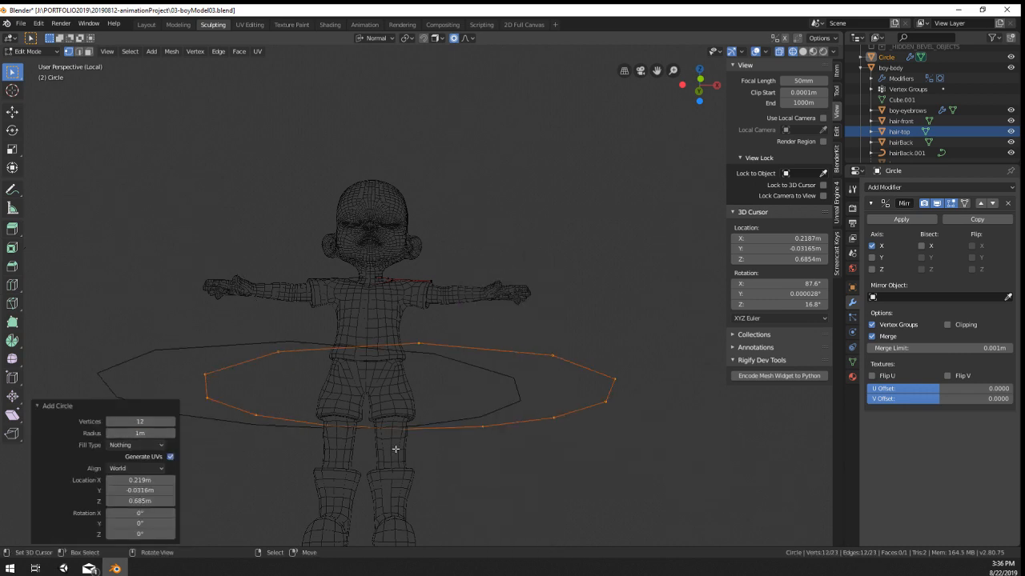
Step: Rotate the 12-vertex circle upright, move it toward the arm, and turn it about 56° seen from above
{"action": "key", "text": "r"}
{"action": "left_click", "coordinate": [608, 451]}
{"action": "key", "text": "g"}
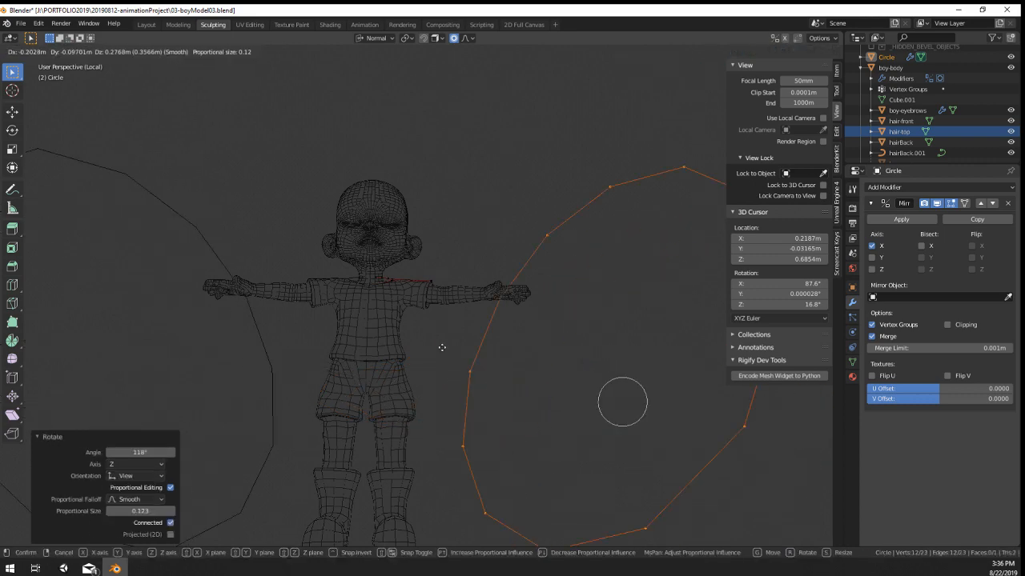
{"action": "left_click", "coordinate": [371, 280]}
{"action": "middle_click_drag", "start_coordinate": [504, 352], "coordinate": [546, 468]}
{"action": "key", "text": "r"}
{"action": "left_click", "coordinate": [527, 450]}
Step: Scale the circle down to slightly larger than the hand and move it to the fingertips
{"action": "key", "text": "s"}
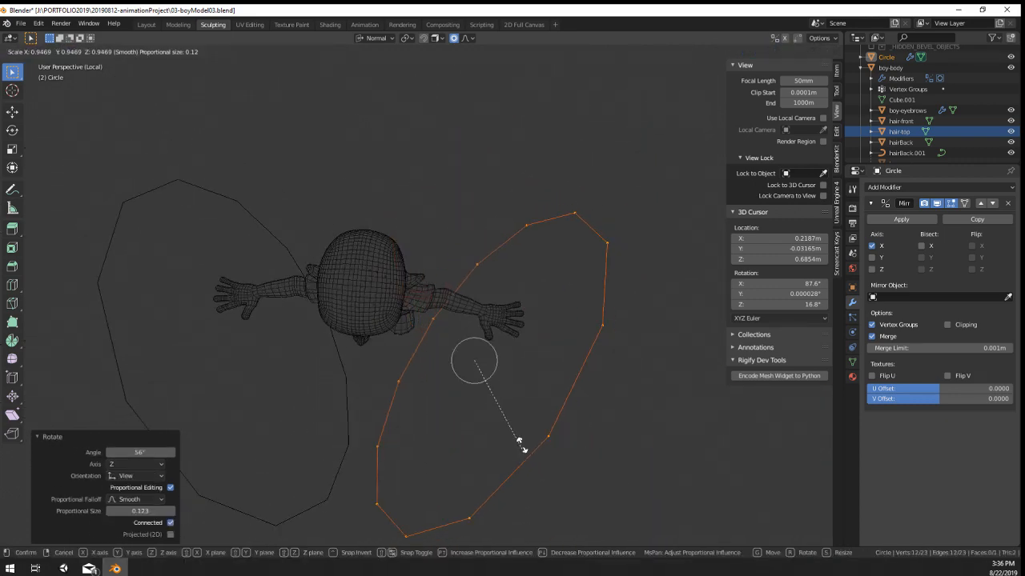
{"action": "left_click", "coordinate": [490, 392]}
{"action": "key", "text": "g"}
{"action": "left_click", "coordinate": [593, 375]}
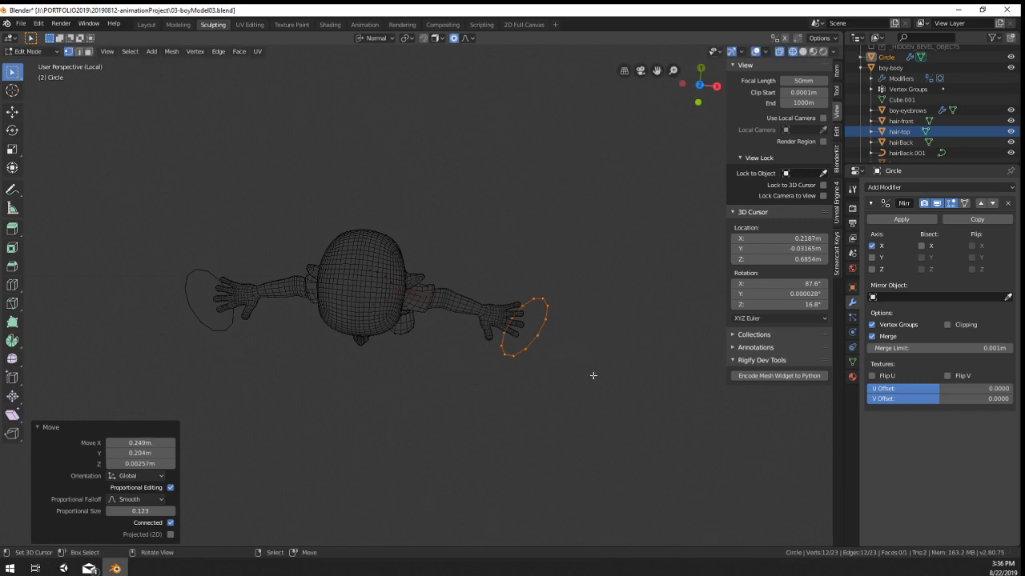
{"action": "key", "text": "g"}
{"action": "left_click", "coordinate": [595, 386]}
Step: Adjust the circle's position and tilt so it stands just beyond the fingertips, facing the arm
{"action": "middle_click_drag", "start_coordinate": [594, 387], "coordinate": [606, 365]}
{"action": "key", "text": "g"}
{"action": "left_click", "coordinate": [621, 302]}
{"action": "key", "text": "g"}
{"action": "left_click", "coordinate": [629, 303]}
{"action": "key", "text": "r"}
{"action": "left_click", "coordinate": [517, 279]}
{"action": "key", "text": "r"}
{"action": "left_click", "coordinate": [643, 326]}
{"action": "key", "text": "g"}
{"action": "left_click", "coordinate": [583, 339]}
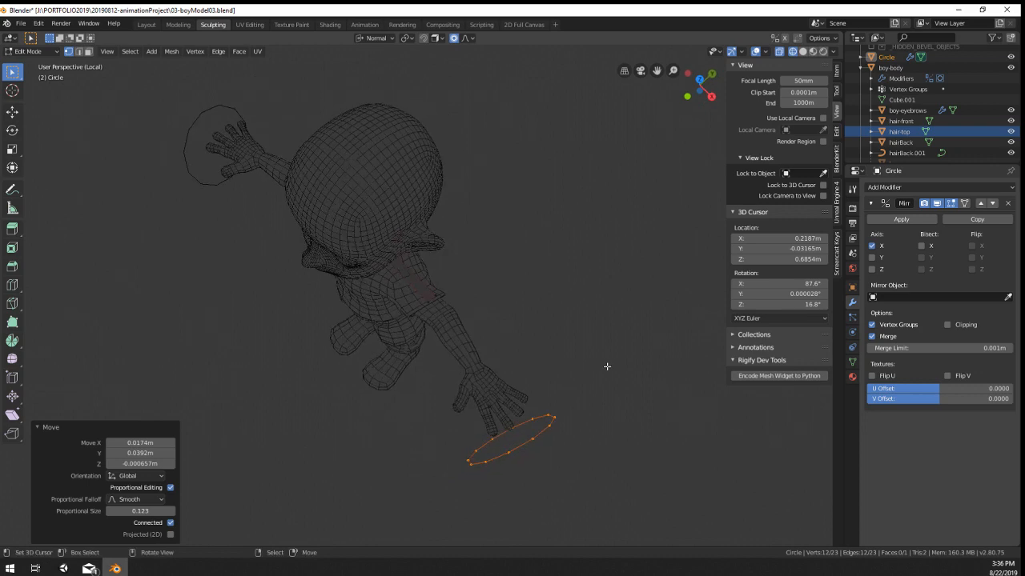
Step: In top view, extrude the circle back over the hand to the wrist, about 0.31 m inward, to form a sleeve
{"action": "key", "text": "KP_7"}
{"action": "key", "text": "e"}
{"action": "left_click", "coordinate": [531, 343]}
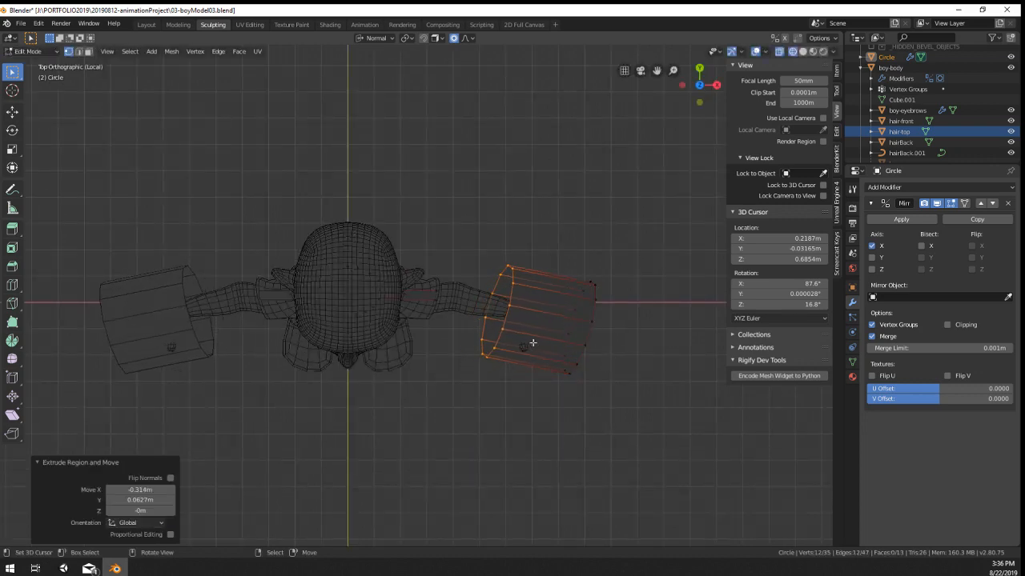
Step: Scale the sleeve's wrist-side ring down and raise it about 0.076 m toward the forearm
{"action": "key", "text": "s"}
{"action": "left_click", "coordinate": [554, 430]}
{"action": "middle_click_drag", "start_coordinate": [555, 431], "coordinate": [553, 333]}
{"action": "key", "text": "g"}
{"action": "left_click", "coordinate": [499, 320]}
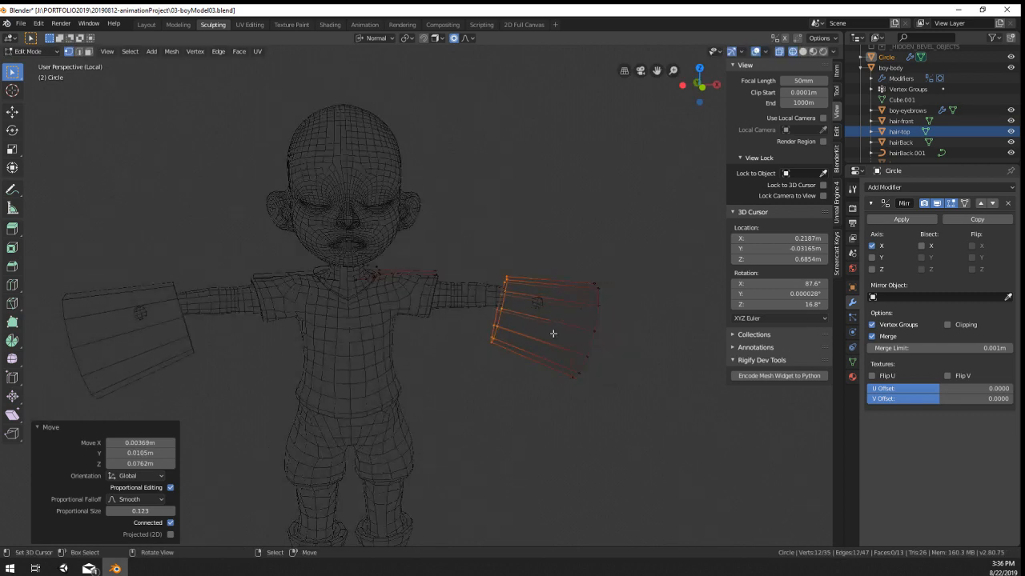
Step: Shift the sleeve's hand-side ring about 0.014 m inward, and reposition the wrist-side ring slightly toward the body in top view
{"action": "key", "text": "g"}
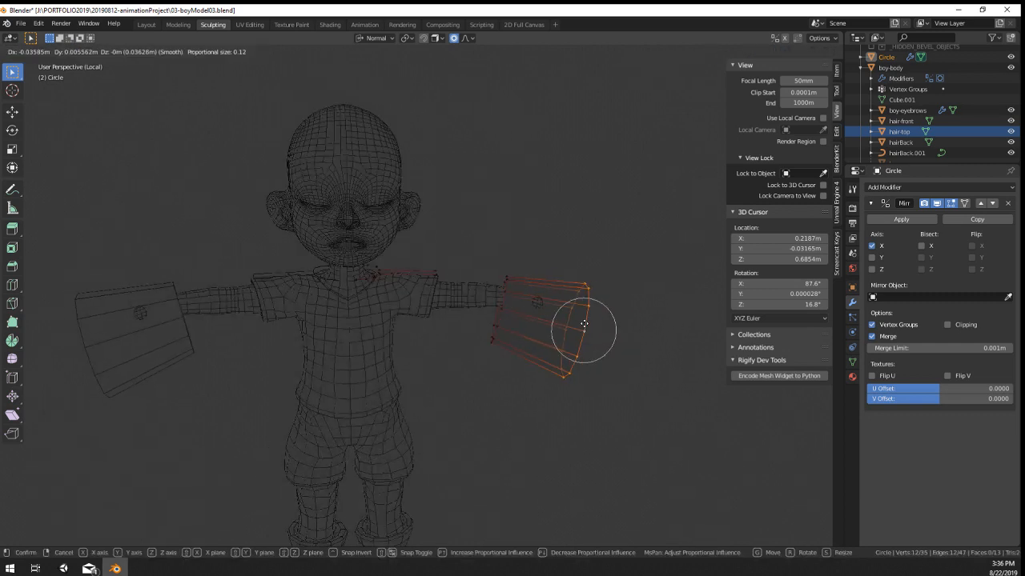
{"action": "left_click", "coordinate": [590, 323]}
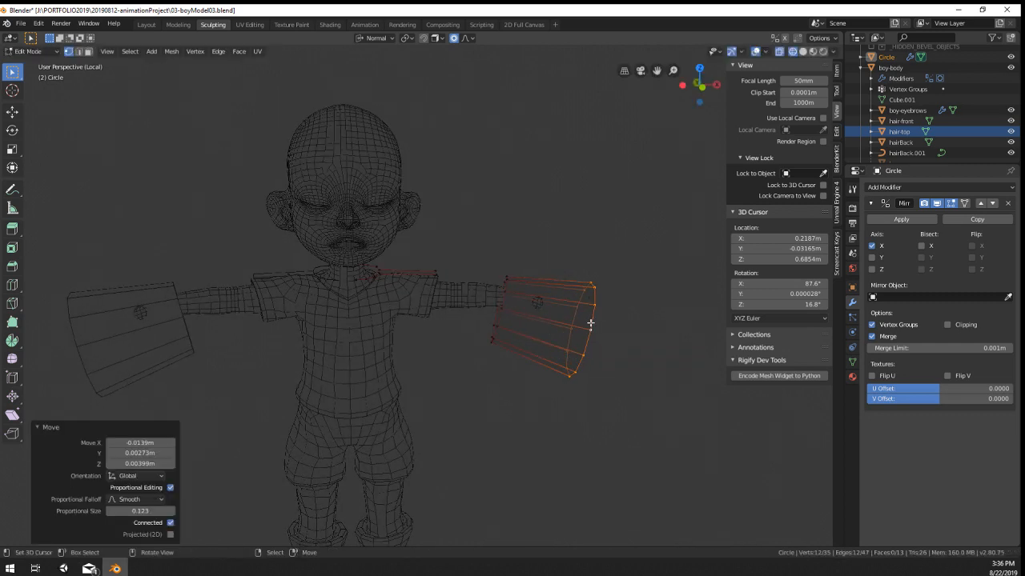
{"action": "middle_click_drag", "start_coordinate": [507, 299], "coordinate": [521, 299]}
{"action": "right_click", "coordinate": [534, 303], "text": "alt"}
{"action": "right_click", "coordinate": [525, 309], "text": "alt"}
{"action": "key", "text": "KP_7"}
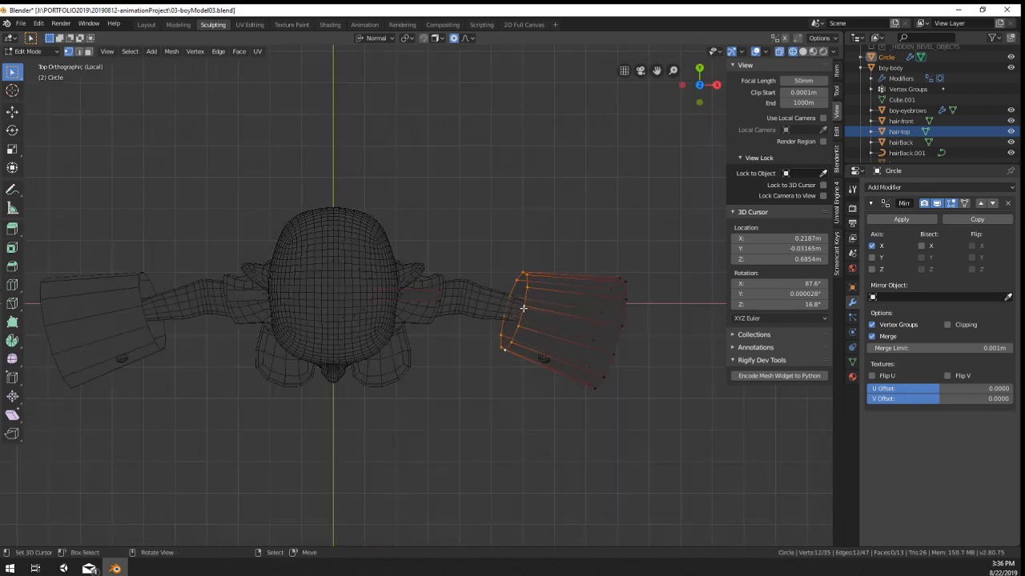
{"action": "key", "text": "g"}
{"action": "left_click", "coordinate": [520, 308]}
Step: Viewed from the hand's end, nudge the sleeve's large opening ring toward the back to center it around the hand
{"action": "middle_click_drag", "start_coordinate": [651, 389], "coordinate": [543, 246]}
{"action": "key", "text": "g"}
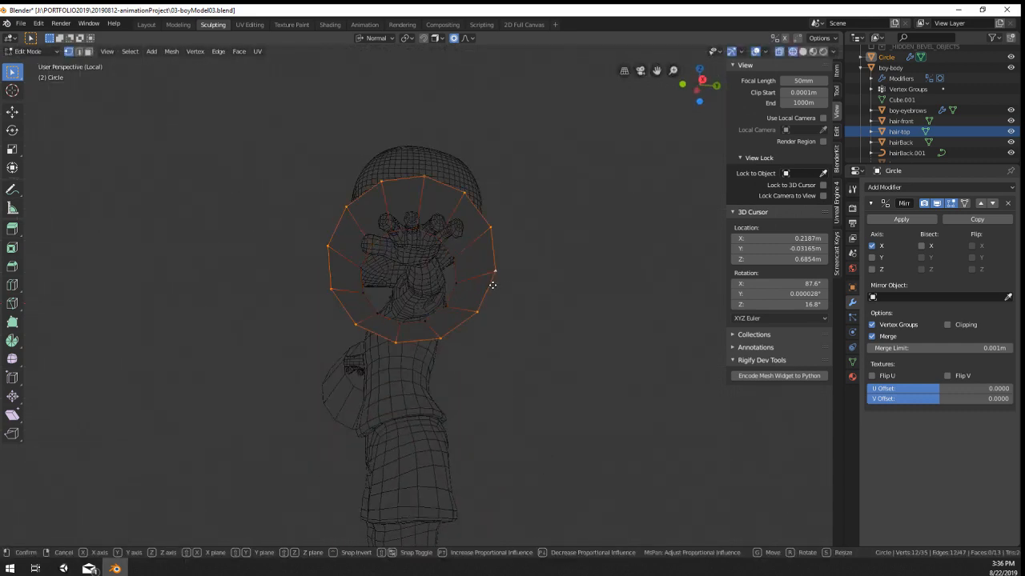
{"action": "left_click", "coordinate": [496, 289]}
{"action": "middle_click_drag", "start_coordinate": [496, 289], "coordinate": [492, 312]}
{"action": "key", "text": "g"}
{"action": "left_click", "coordinate": [501, 311]}
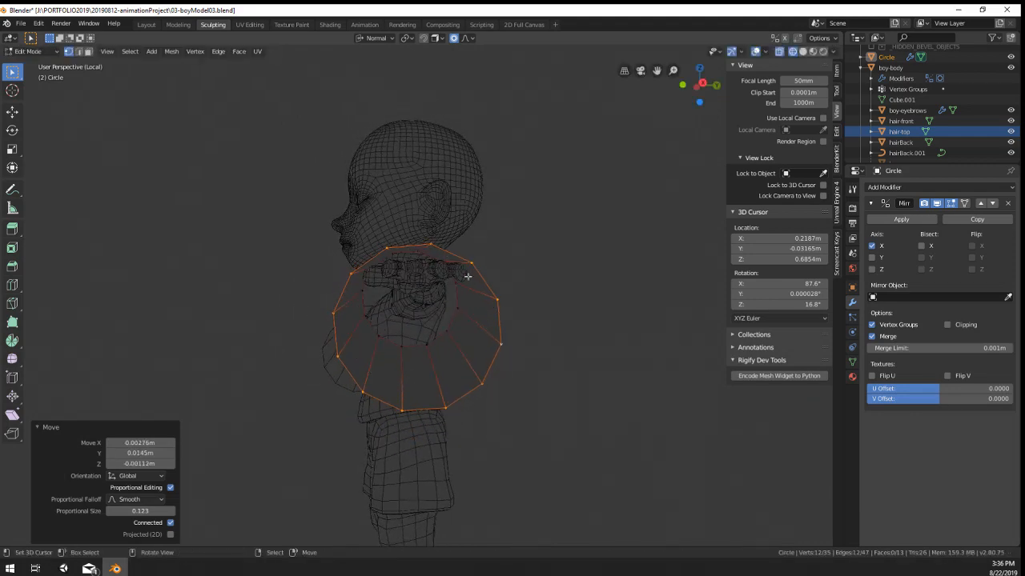
Step: Raise two upper vertices of the sleeve's hand opening slightly, one at the back and one at the front
{"action": "left_click", "coordinate": [469, 266]}
{"action": "key", "text": "g"}
{"action": "left_click", "coordinate": [471, 261]}
{"action": "left_click", "coordinate": [350, 273]}
{"action": "key", "text": "g"}
{"action": "left_click", "coordinate": [352, 266]}
Step: Delete the two outer end vertices of the shoulder strip
{"action": "middle_click_drag", "start_coordinate": [352, 266], "coordinate": [430, 348]}
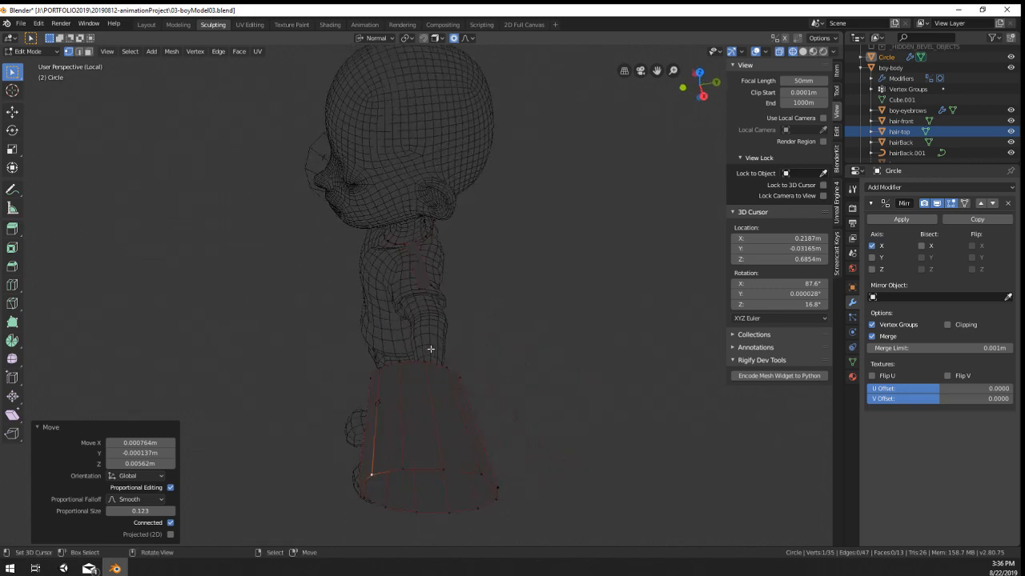
{"action": "scroll", "coordinate": [430, 348], "scroll_direction": "up", "scroll_amount": 2}
{"action": "left_click", "coordinate": [416, 280]}
{"action": "left_click", "coordinate": [433, 280], "text": "shift"}
{"action": "middle_click_drag", "start_coordinate": [433, 279], "coordinate": [442, 307]}
{"action": "key", "text": "g"}
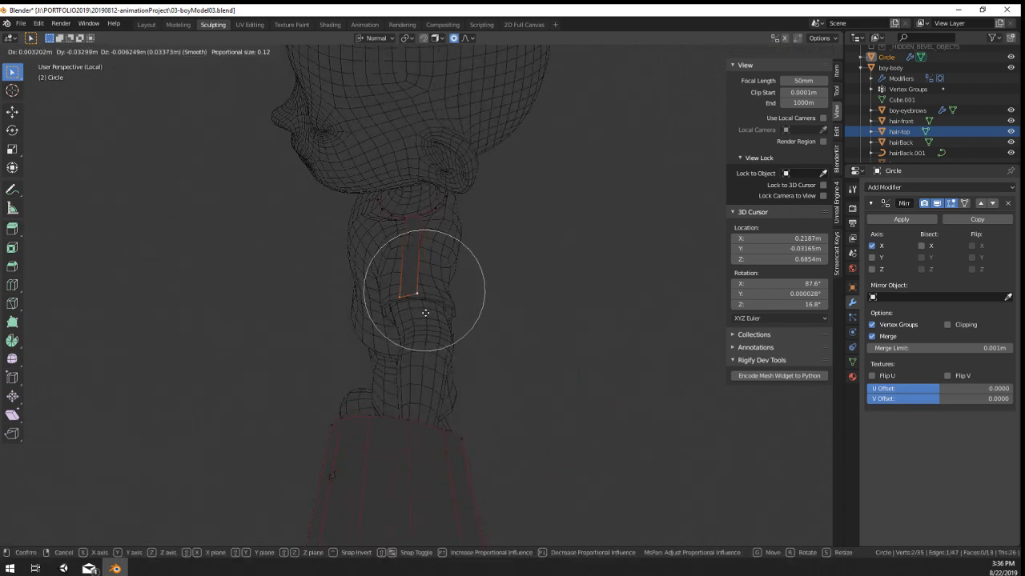
{"action": "left_click", "coordinate": [423, 320]}
{"action": "key", "text": "x"}
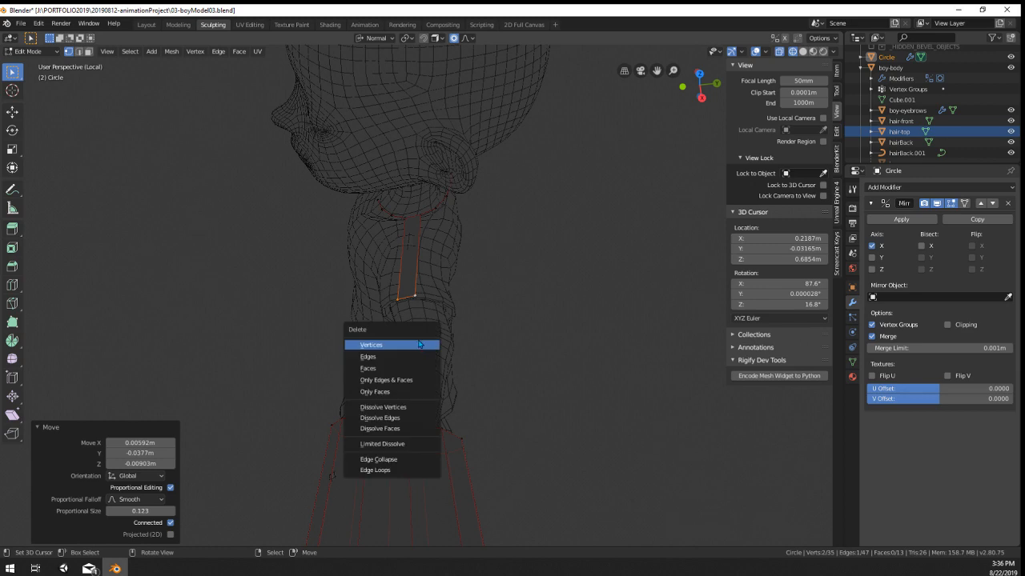
{"action": "left_click", "coordinate": [420, 345]}
Step: Extrude the sleeve's wrist-side ring about 0.25 m up the arm to the shirt sleeve, scale it by 1.172 and adjust its position
{"action": "right_click", "coordinate": [393, 419], "text": "alt"}
{"action": "middle_click_drag", "start_coordinate": [424, 377], "coordinate": [428, 401]}
{"action": "key", "text": "e"}
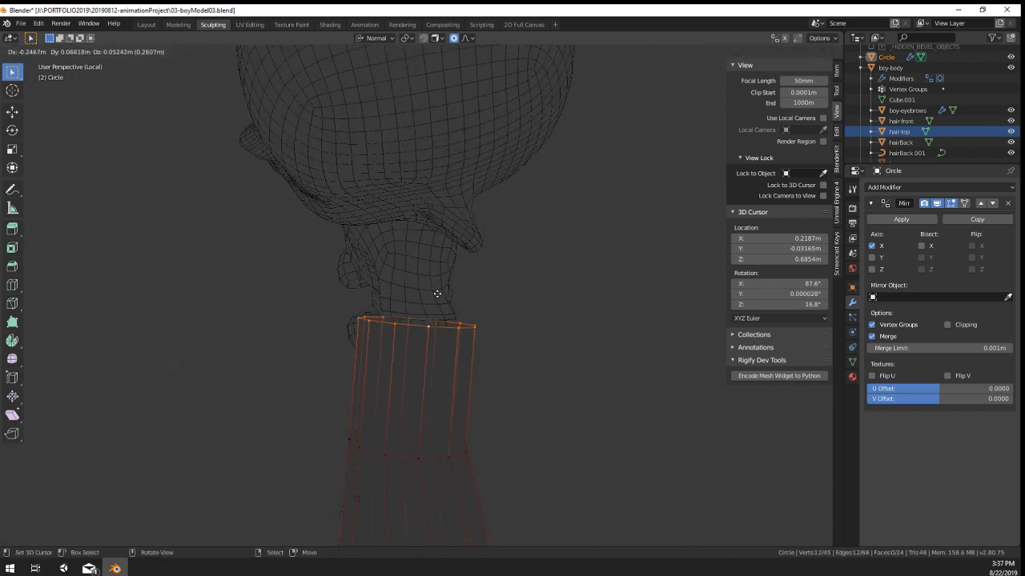
{"action": "left_click", "coordinate": [448, 306]}
{"action": "key", "text": "s"}
{"action": "left_click", "coordinate": [494, 344]}
{"action": "key", "text": "g"}
{"action": "left_click", "coordinate": [498, 342]}
Step: Fill a face between the top of the sleeve's upper ring and the side of the neck ring to bridge the shoulder
{"action": "scroll", "coordinate": [511, 341], "scroll_direction": "up", "scroll_amount": 1}
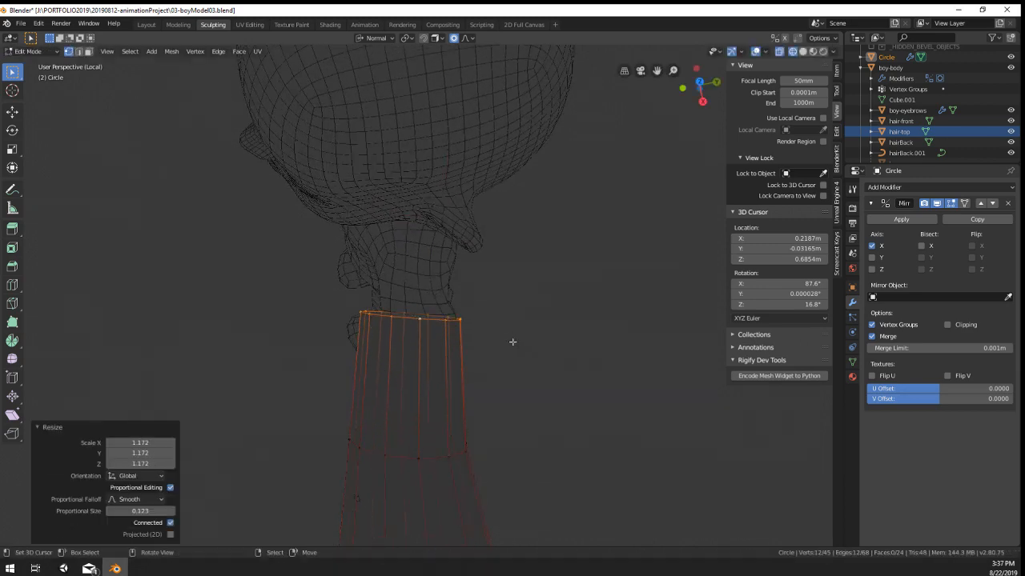
{"action": "middle_click_drag", "start_coordinate": [512, 342], "coordinate": [543, 282]}
{"action": "scroll", "coordinate": [433, 288], "scroll_direction": "up", "scroll_amount": 2}
{"action": "right_click", "coordinate": [413, 287]}
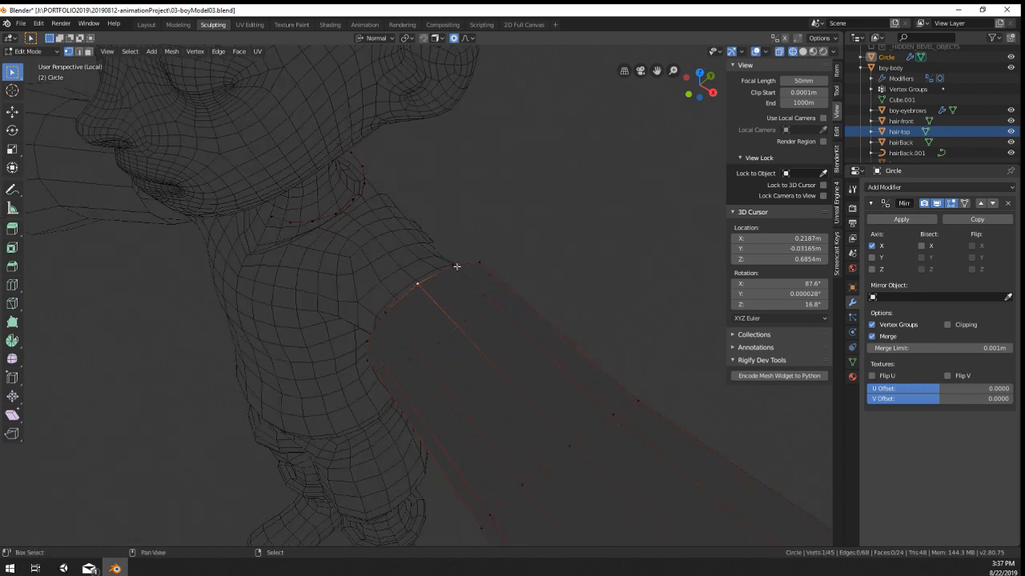
{"action": "right_click", "coordinate": [352, 205], "text": "shift"}
{"action": "key", "text": "f"}
{"action": "middle_click_drag", "start_coordinate": [407, 296], "coordinate": [464, 265]}
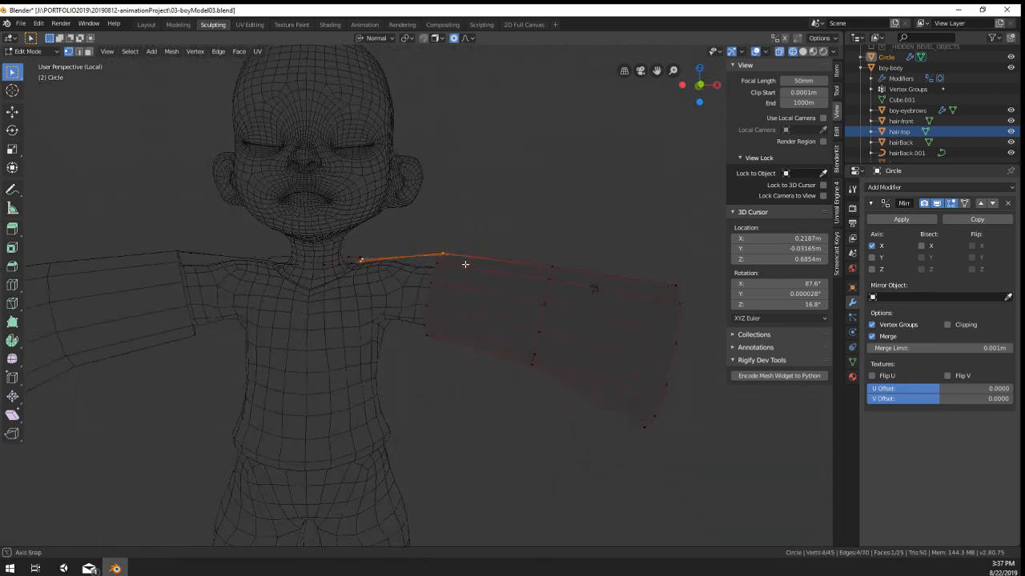
{"action": "middle_click_drag", "start_coordinate": [368, 279], "coordinate": [421, 305]}
{"action": "key", "text": "ctrl+z"}
Step: Duplicate the half neck ring down to knee height, about 0.86 m lower, and scale the copy by 1.977
{"action": "middle_click_drag", "start_coordinate": [360, 286], "coordinate": [334, 270]}
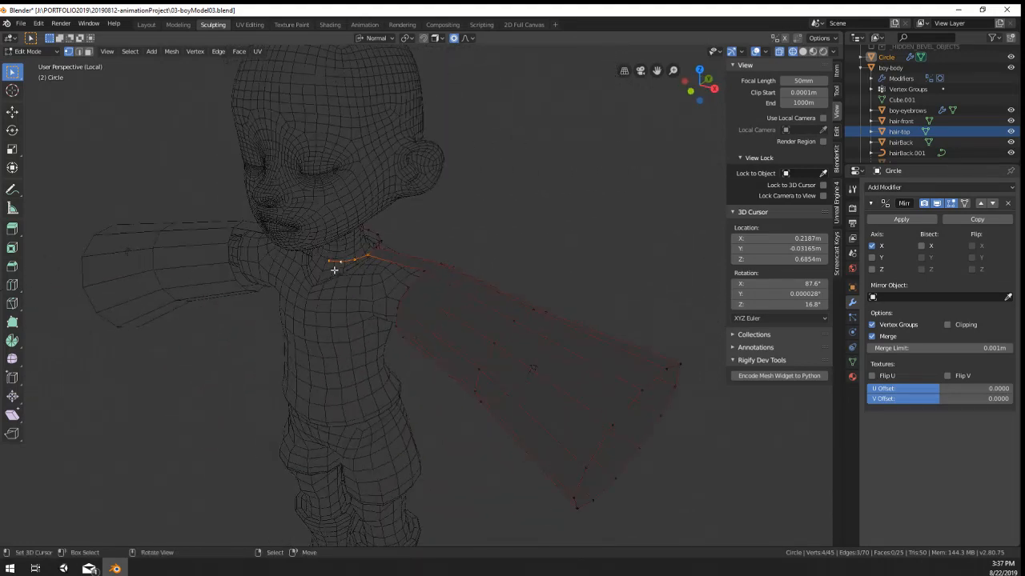
{"action": "mouse_move", "coordinate": [434, 257]}
{"action": "middle_mouse_down"}
{"action": "mouse_move", "coordinate": [464, 229]}
{"action": "mouse_move", "coordinate": [453, 256]}
{"action": "middle_mouse_up"}
{"action": "key", "text": "e"}
{"action": "left_click", "coordinate": [472, 435]}
{"action": "key", "text": "s"}
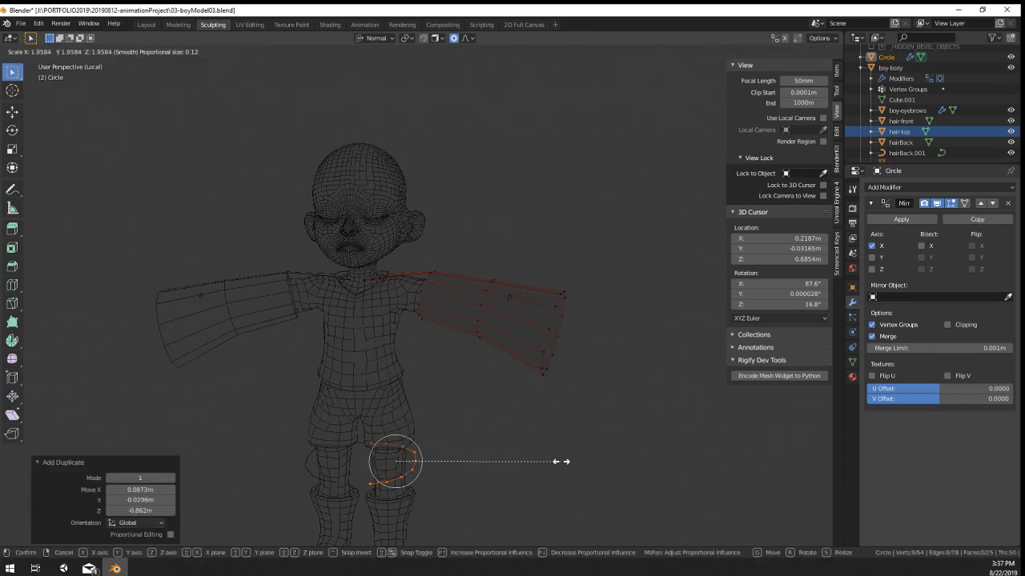
{"action": "left_click", "coordinate": [568, 462]}
Step: With mirror Clipping enabled, move the copied half ring about 0.09 m outward, scale it by 1.561 and raise it around the legs
{"action": "key", "text": "g"}
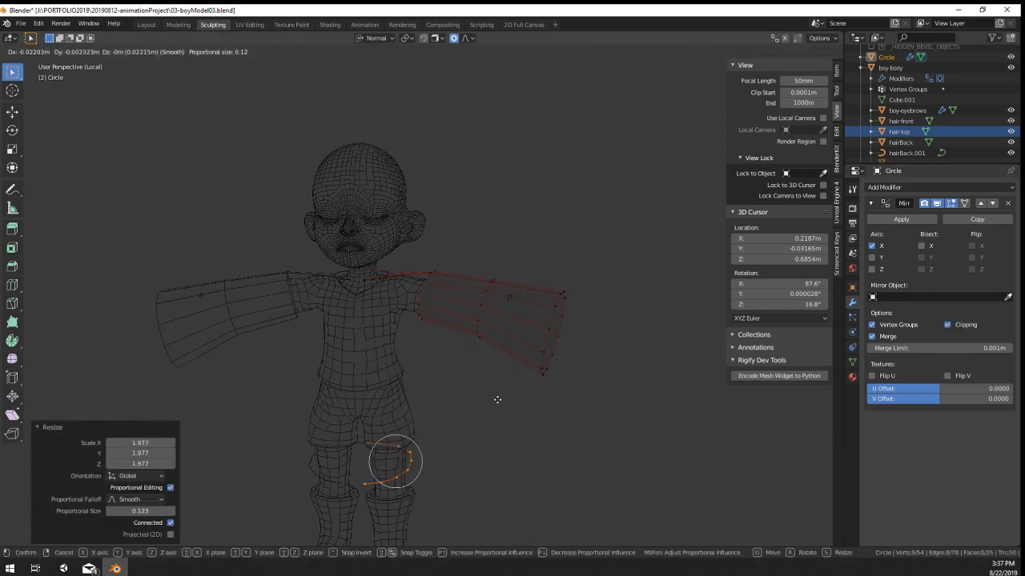
{"action": "left_click", "coordinate": [514, 398]}
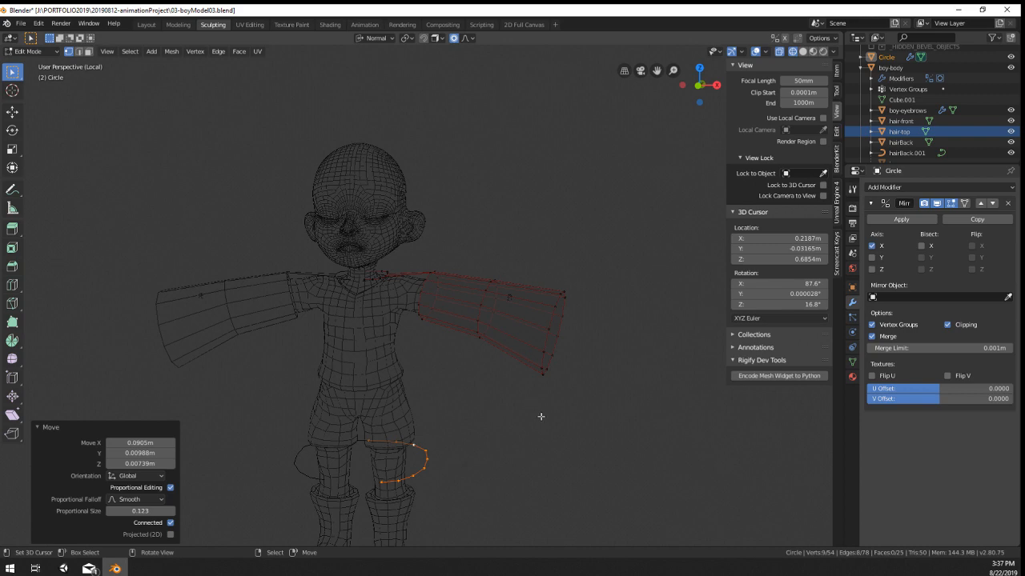
{"action": "key", "text": "s"}
{"action": "left_click", "coordinate": [652, 480]}
{"action": "key", "text": "g"}
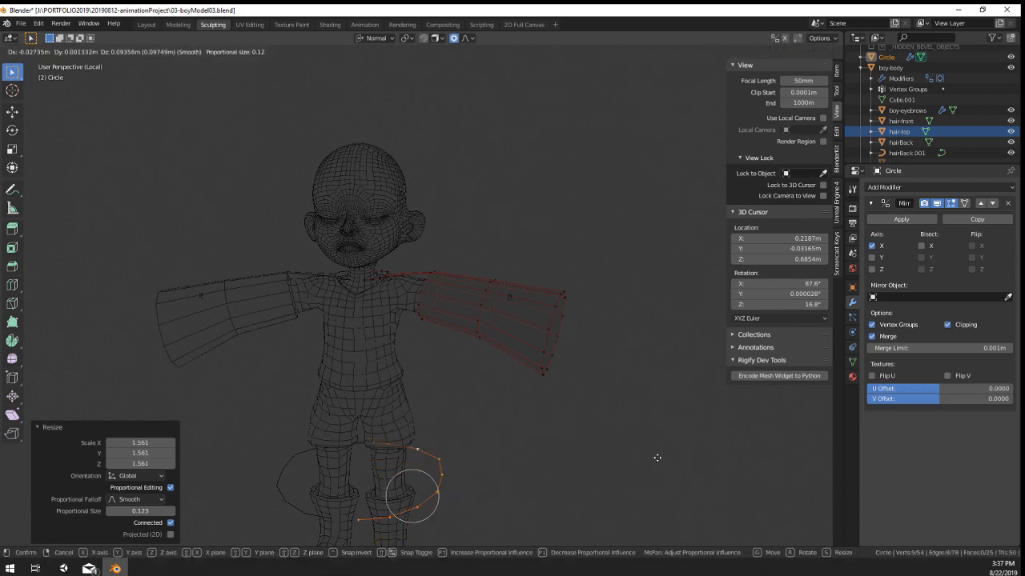
{"action": "left_click", "coordinate": [656, 399]}
Step: Scale the half ring by 0.718, then rotate and reposition it around the legs as the coat's hem
{"action": "middle_click_drag", "start_coordinate": [561, 506], "coordinate": [515, 484]}
{"action": "key", "text": "s"}
{"action": "left_click", "coordinate": [496, 478]}
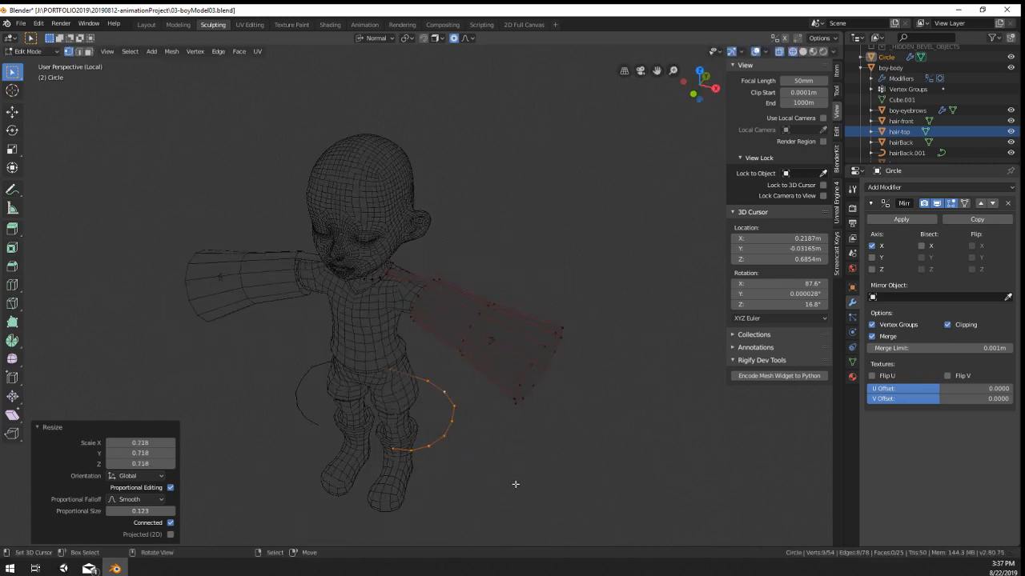
{"action": "key", "text": "g"}
{"action": "left_click", "coordinate": [490, 455]}
{"action": "key", "text": "r"}
{"action": "left_click", "coordinate": [503, 445]}
{"action": "key", "text": "g"}
{"action": "left_click", "coordinate": [498, 445]}
Step: Extrude the hem upward about 0.4 m to the waist, scale the new ring down to about 0.87 and reposition it
{"action": "middle_click_drag", "start_coordinate": [498, 446], "coordinate": [491, 395]}
{"action": "key", "text": "g"}
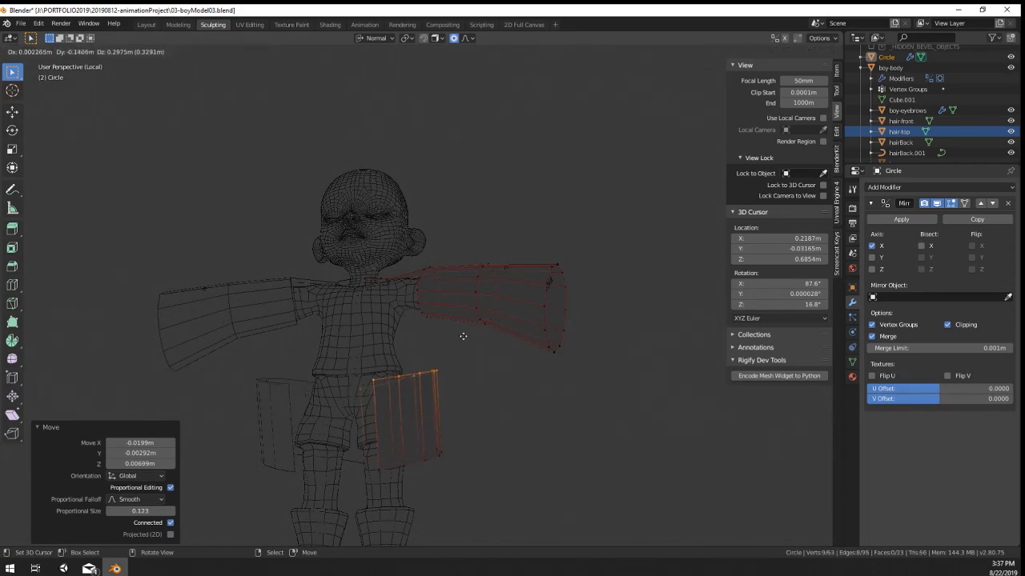
{"action": "left_click", "coordinate": [447, 319]}
{"action": "middle_click_drag", "start_coordinate": [446, 322], "coordinate": [465, 428]}
{"action": "key", "text": "s"}
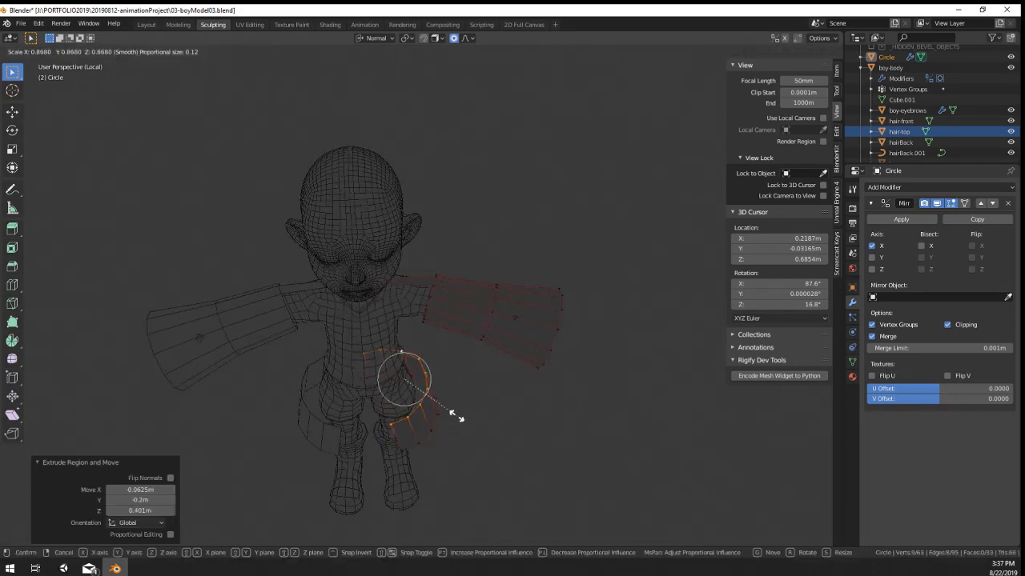
{"action": "left_click", "coordinate": [453, 412]}
{"action": "key", "text": "g"}
{"action": "left_click", "coordinate": [443, 392]}
Step: In side view, move the coat's waist ring toward the back so it surrounds the body, and fine-tune its position from the front
{"action": "middle_click_drag", "start_coordinate": [443, 392], "coordinate": [311, 354]}
{"action": "key", "text": "g"}
{"action": "left_click", "coordinate": [429, 328]}
{"action": "key", "text": "g"}
{"action": "left_click", "coordinate": [344, 351]}
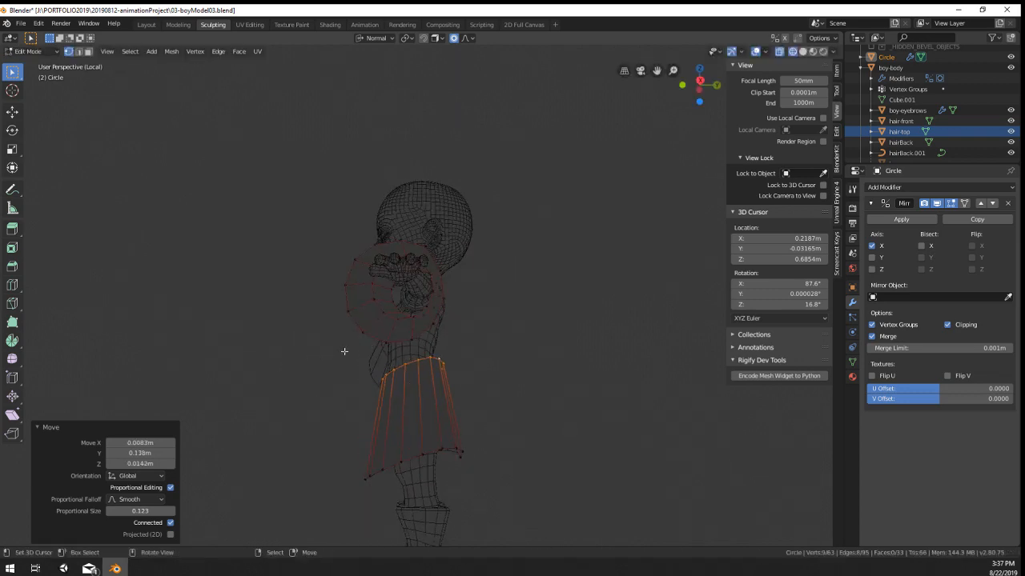
{"action": "key", "text": "g"}
{"action": "left_click", "coordinate": [542, 396]}
{"action": "middle_click_drag", "start_coordinate": [541, 395], "coordinate": [483, 400]}
{"action": "key", "text": "g"}
Step: Scale the waist ring and extrude it about 0.18 m up to chest height beneath the armpits
{"action": "scroll", "coordinate": [467, 367], "scroll_direction": "up", "scroll_amount": 4}
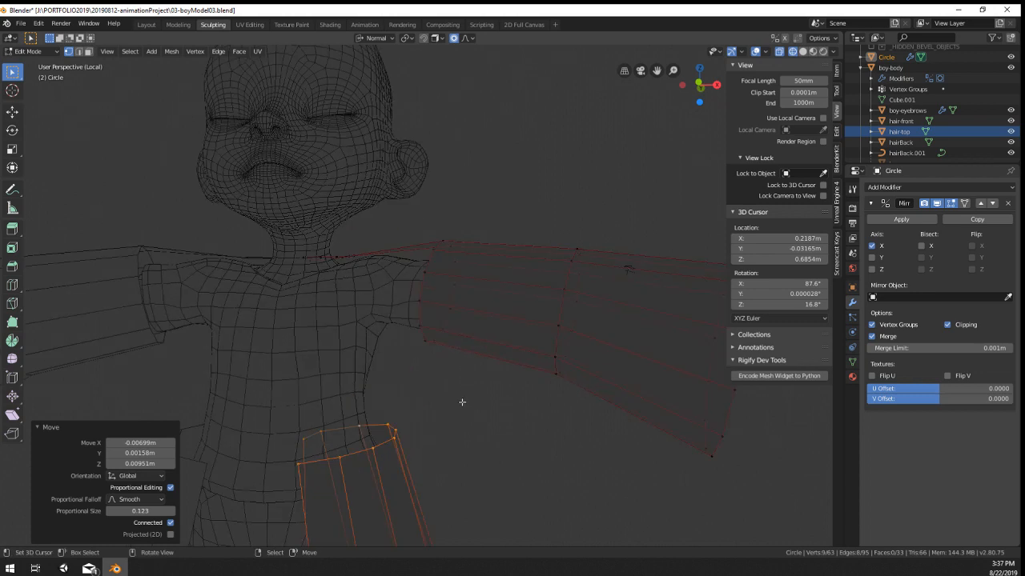
{"action": "key", "text": "s"}
{"action": "left_click", "coordinate": [449, 356]}
{"action": "key", "text": "g"}
{"action": "left_click", "coordinate": [445, 324]}
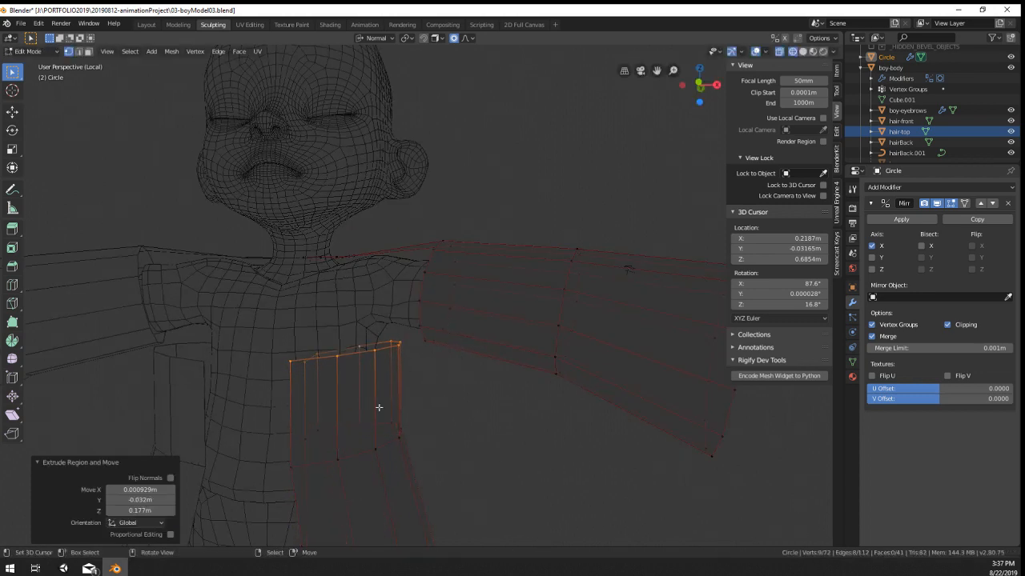
Step: Slide one back vertex on the waist ring and the matching one on the chest ring outward along their edges
{"action": "right_click", "coordinate": [318, 430]}
{"action": "key", "text": "g"}
{"action": "key", "text": "g"}
{"action": "left_click", "coordinate": [333, 431]}
{"action": "right_click", "coordinate": [318, 354]}
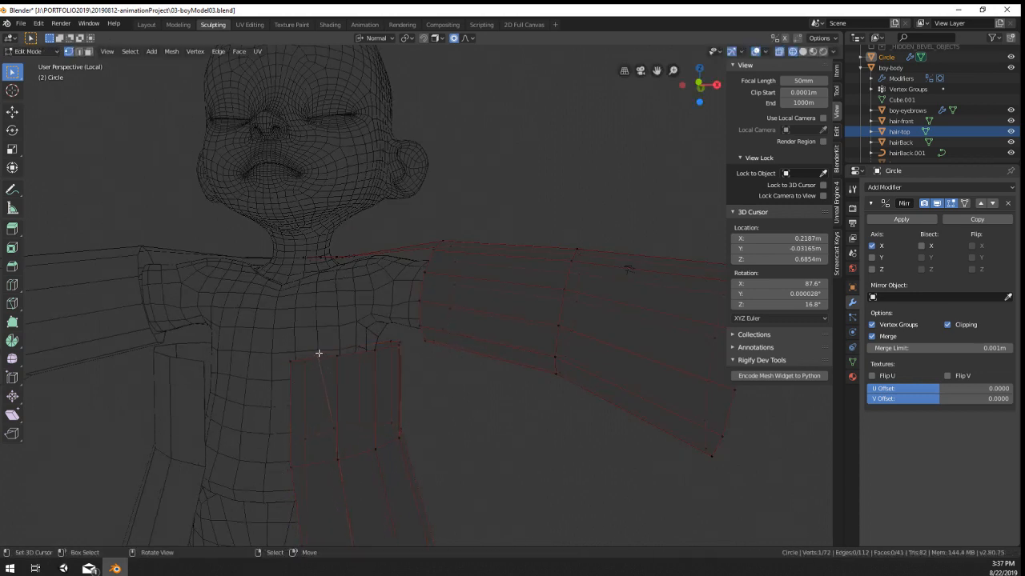
{"action": "key", "text": "g"}
{"action": "key", "text": "g"}
{"action": "left_click", "coordinate": [331, 352]}
Step: Smooth the coat's chest ring with LoopTools Relax
{"action": "key", "text": "w"}
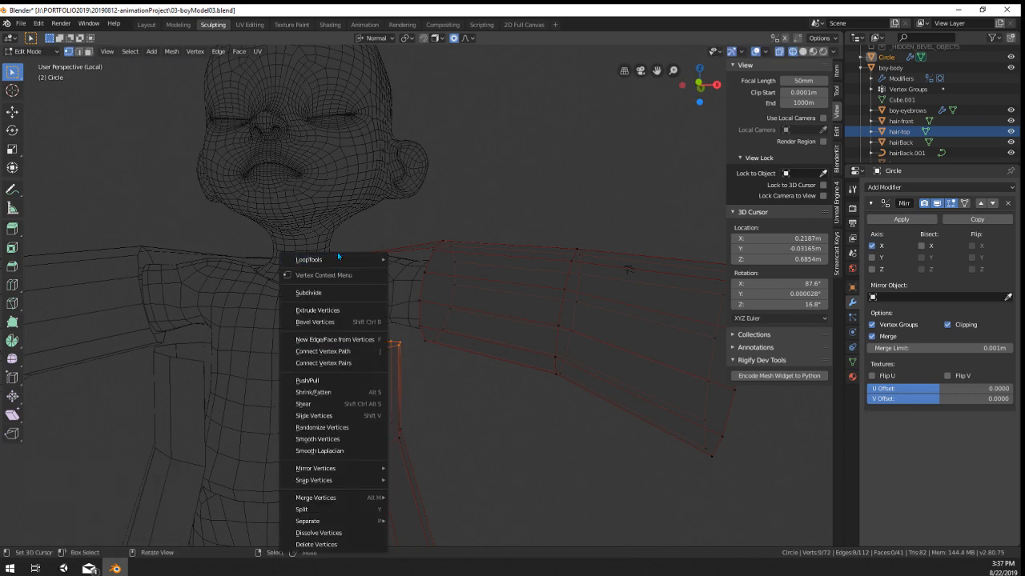
{"action": "mouse_move", "coordinate": [361, 264]}
{"action": "left_click", "coordinate": [411, 323]}
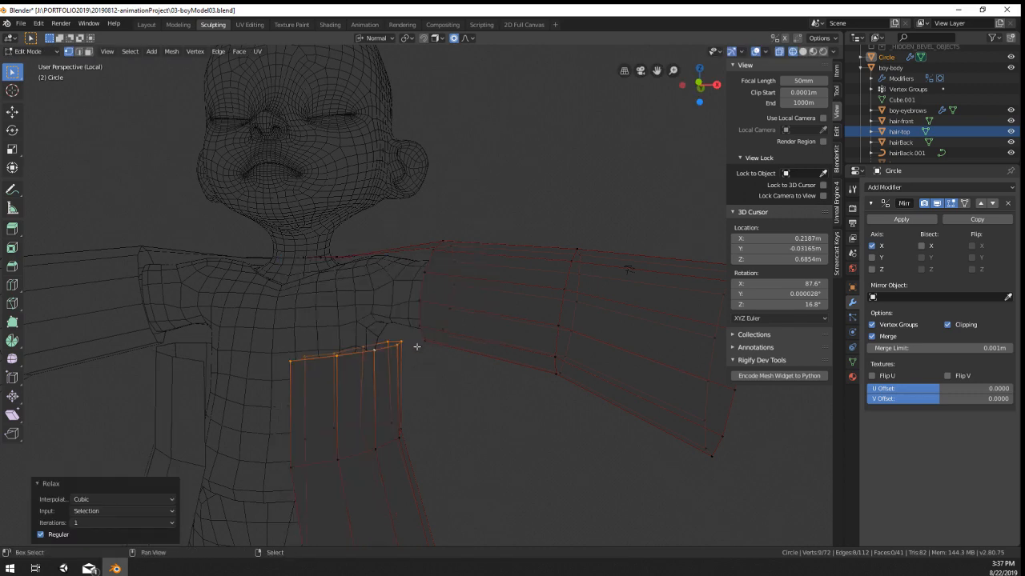
Step: Lower the coat's chest ring about 0.025 m and shift it about 0.016 m toward the body's center
{"action": "right_click", "coordinate": [383, 449], "text": "alt"}
{"action": "scroll", "coordinate": [423, 433], "scroll_direction": "down", "scroll_amount": 5}
{"action": "middle_click_drag", "start_coordinate": [430, 451], "coordinate": [411, 347]}
{"action": "scroll", "coordinate": [393, 360], "scroll_direction": "up", "scroll_amount": 6}
{"action": "scroll", "coordinate": [414, 338], "scroll_direction": "up", "scroll_amount": 4}
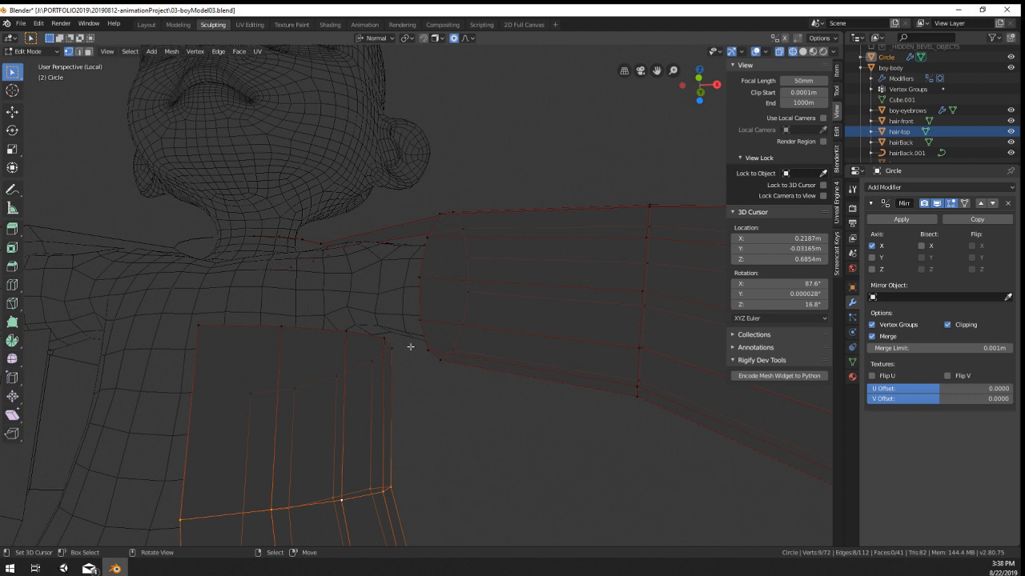
{"action": "left_click", "coordinate": [333, 328], "text": "alt"}
{"action": "middle_click_drag", "start_coordinate": [332, 328], "coordinate": [450, 361]}
{"action": "key", "text": "g"}
{"action": "left_click", "coordinate": [443, 374]}
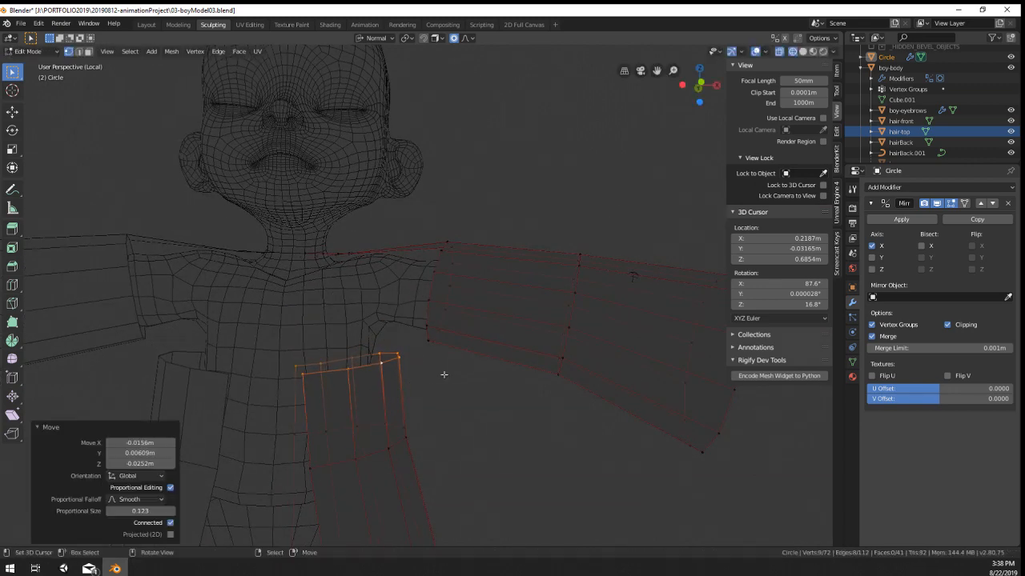
Step: Lower the coat's waist ring about 0.13 m and move it about 0.023 m outward
{"action": "scroll", "coordinate": [436, 379], "scroll_direction": "down", "scroll_amount": 1}
{"action": "left_click", "coordinate": [380, 425], "text": "alt"}
{"action": "scroll", "coordinate": [518, 381], "scroll_direction": "down", "scroll_amount": 2}
{"action": "key", "text": "g"}
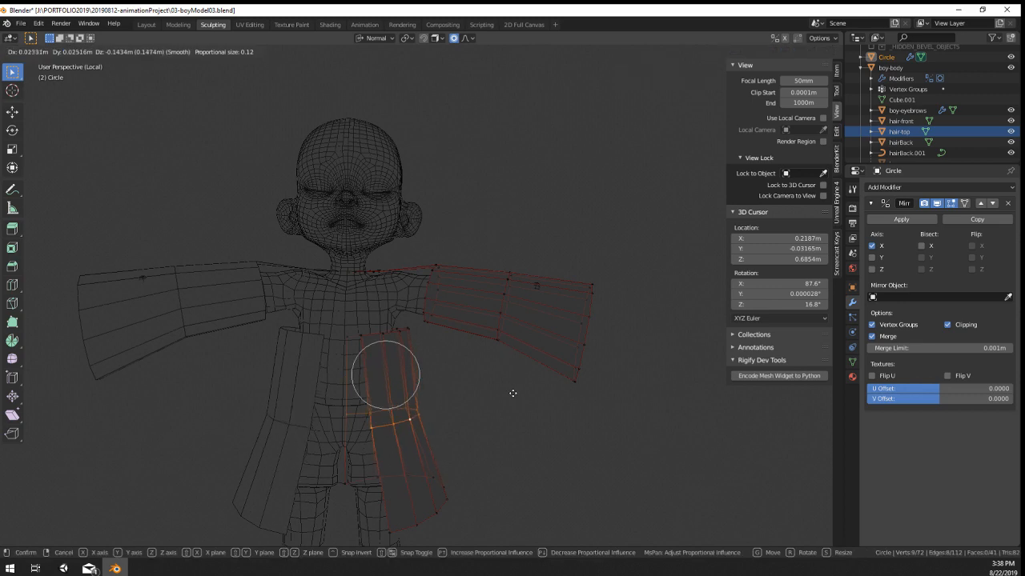
{"action": "left_click", "coordinate": [512, 393]}
Step: Extrude three back vertices of the sleeve's shoulder edge toward the upper back, rotate them 49.5° and position them above the chest ring
{"action": "middle_click_drag", "start_coordinate": [507, 389], "coordinate": [436, 326]}
{"action": "scroll", "coordinate": [437, 293], "scroll_direction": "up", "scroll_amount": 3}
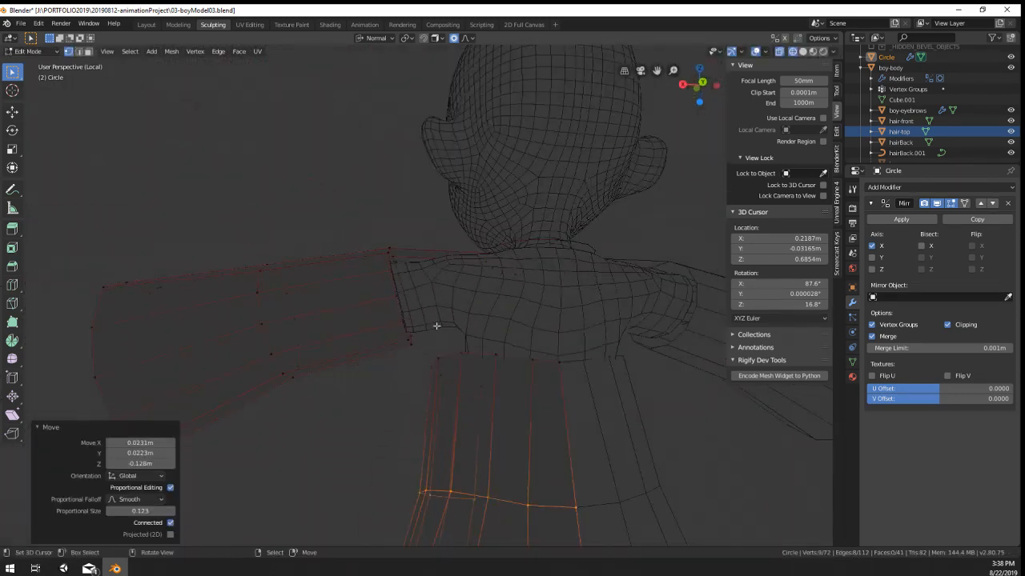
{"action": "scroll", "coordinate": [436, 326], "scroll_direction": "up", "scroll_amount": 2}
{"action": "left_click", "coordinate": [382, 302]}
{"action": "left_click", "coordinate": [398, 365], "text": "ctrl"}
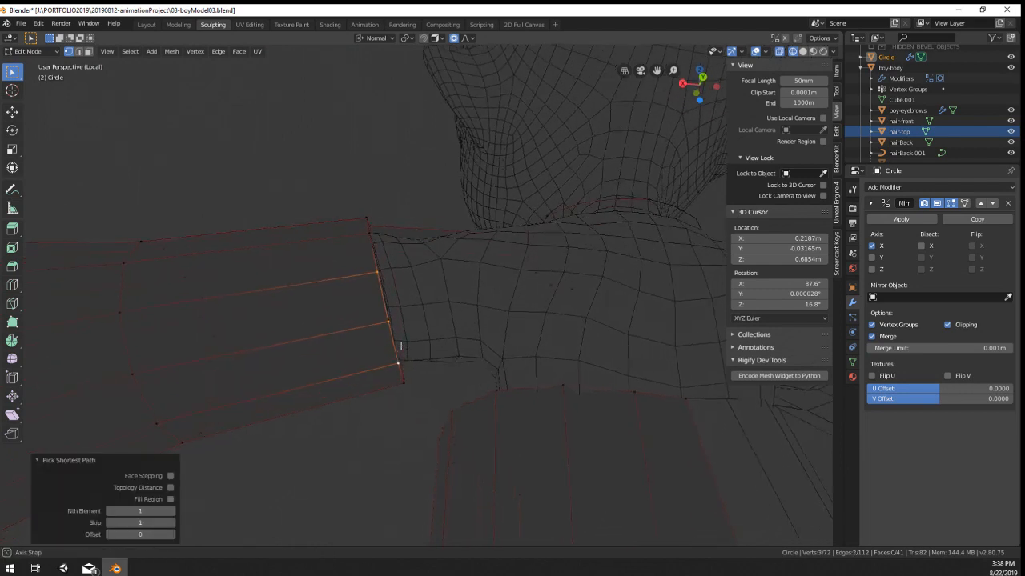
{"action": "right_click", "coordinate": [483, 319], "text": "ctrl"}
{"action": "key", "text": "r"}
{"action": "left_click", "coordinate": [543, 371]}
{"action": "key", "text": "g"}
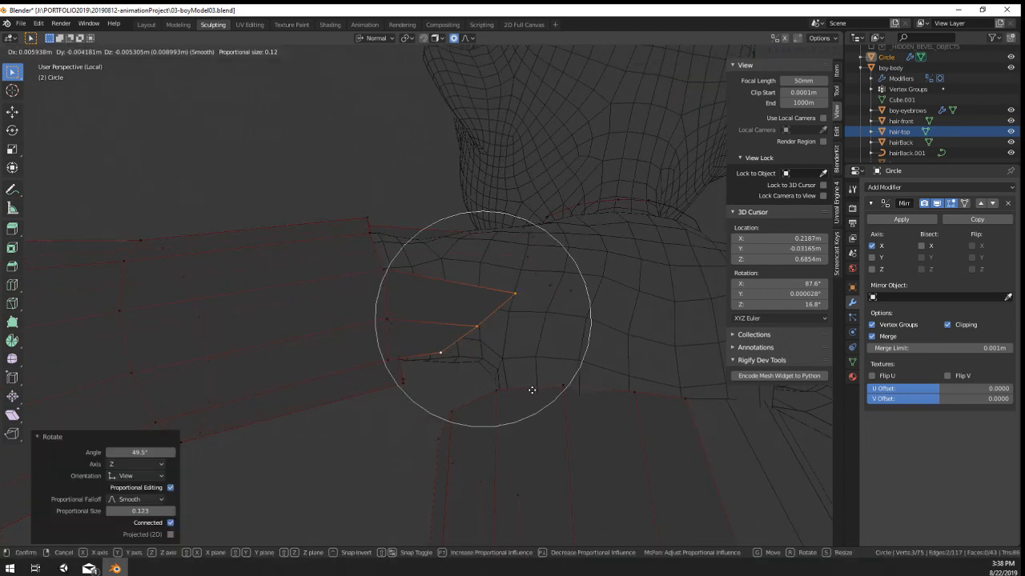
{"action": "left_click", "coordinate": [523, 371]}
Step: Try to fill the gap between the extruded sleeve edge and the back of the chest ring with a single face
{"action": "right_click", "coordinate": [460, 410], "text": "shift"}
{"action": "right_click", "coordinate": [561, 387], "text": "shift"}
{"action": "key", "text": "f"}
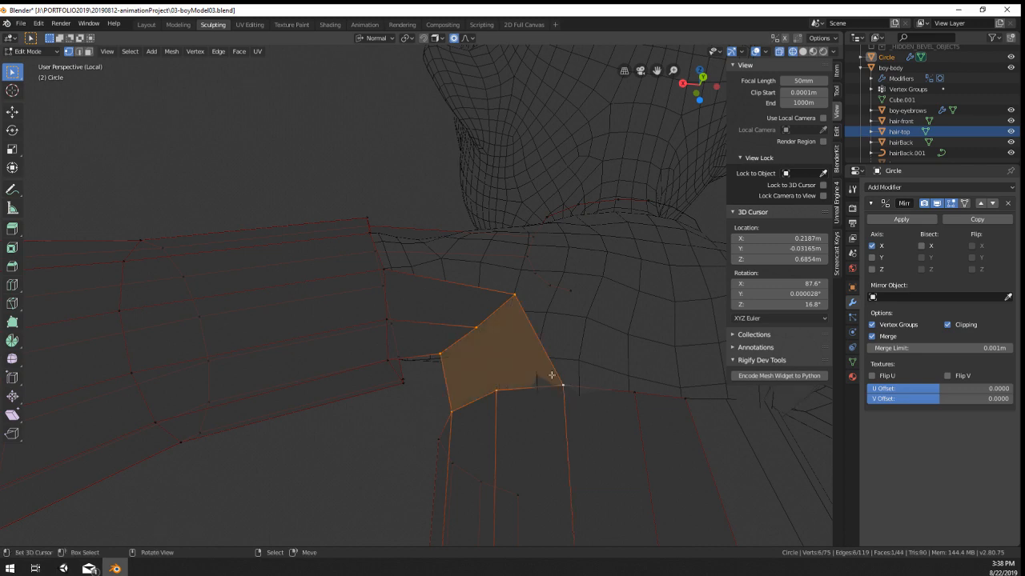
{"action": "middle_click_drag", "start_coordinate": [549, 377], "coordinate": [631, 354]}
{"action": "key", "text": "ctrl+z"}
{"action": "key", "text": "ctrl+z"}
Step: Fill the back gap between sleeve and chest ring with separate faces, and move a chest ring vertex below the armpit toward the back
{"action": "right_click", "coordinate": [444, 410]}
{"action": "key", "text": "f"}
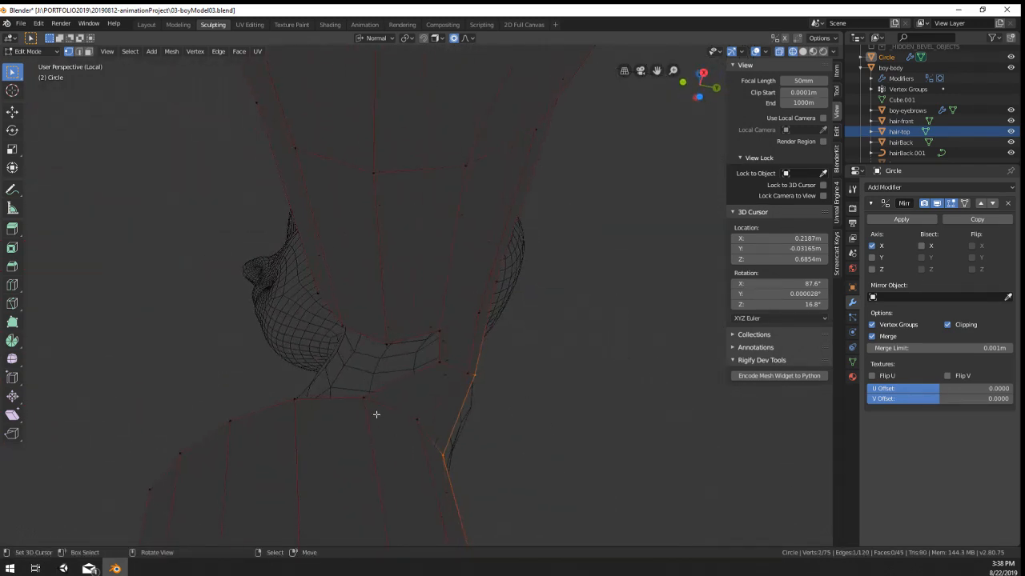
{"action": "right_click", "coordinate": [375, 411]}
{"action": "key", "text": "g"}
{"action": "left_click", "coordinate": [409, 417]}
{"action": "key", "text": "g"}
{"action": "left_click", "coordinate": [419, 421]}
{"action": "middle_click_drag", "start_coordinate": [419, 421], "coordinate": [260, 458]}
Step: Reposition individual vertices around the armpit to refine the transition between the sleeve and the chest ring
{"action": "right_click", "coordinate": [508, 375]}
{"action": "key", "text": "g"}
{"action": "left_click", "coordinate": [518, 379]}
{"action": "scroll", "coordinate": [518, 381], "scroll_direction": "down", "scroll_amount": 4}
{"action": "middle_click_drag", "start_coordinate": [517, 384], "coordinate": [426, 339]}
{"action": "key", "text": "g"}
{"action": "left_click", "coordinate": [629, 384]}
{"action": "key", "text": "g"}
{"action": "left_click", "coordinate": [494, 415]}
{"action": "key", "text": "g"}
{"action": "left_click", "coordinate": [538, 394]}
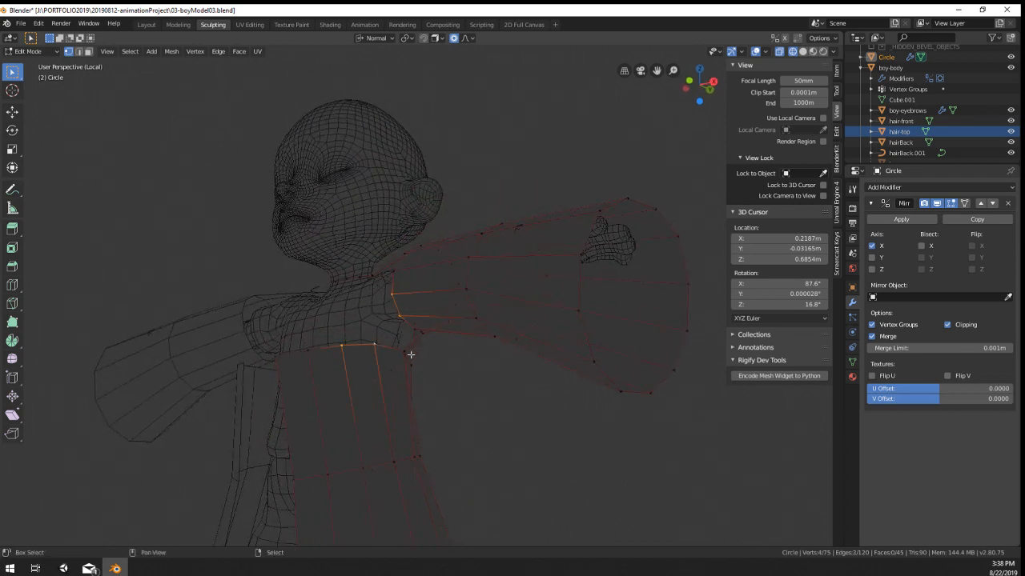
Step: Extrude a chain of vertices from the front of the chest ring up the chest toward the neck
{"action": "left_click", "coordinate": [375, 342]}
{"action": "middle_click_drag", "start_coordinate": [481, 373], "coordinate": [413, 334]}
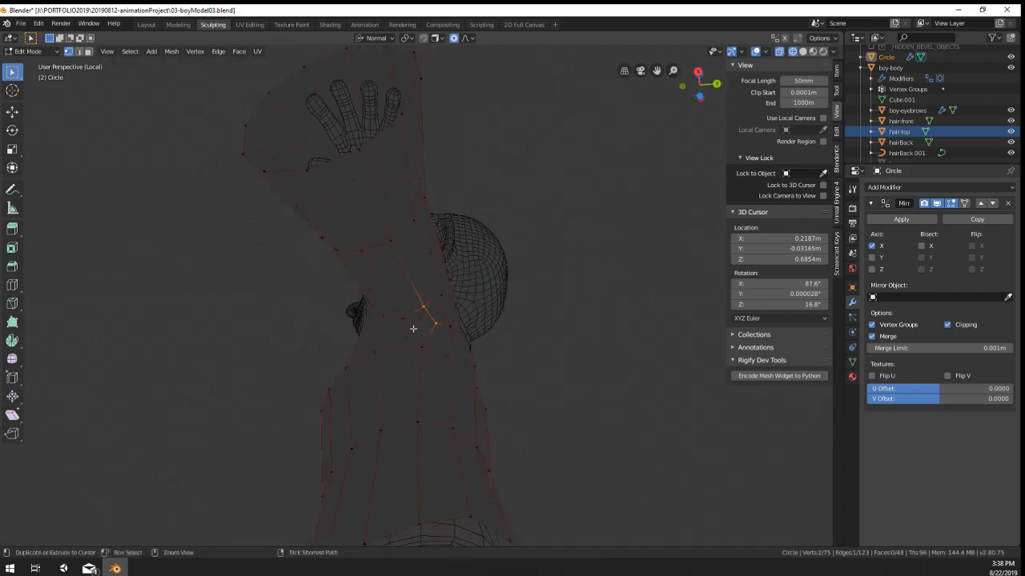
{"action": "key", "text": "ctrl+r"}
{"action": "key", "text": "Escape"}
{"action": "middle_click_drag", "start_coordinate": [537, 407], "coordinate": [414, 373]}
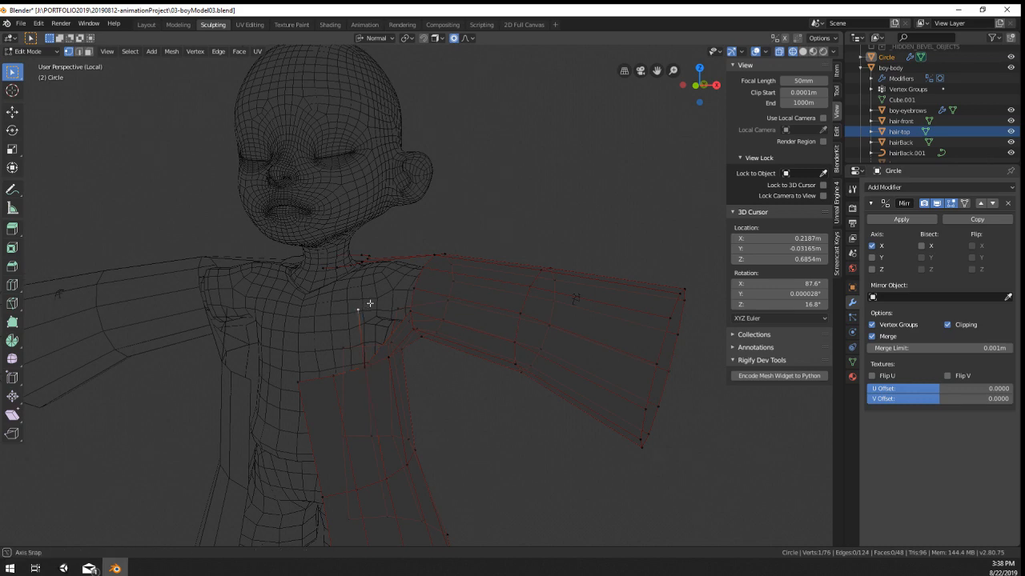
{"action": "middle_click_drag", "start_coordinate": [370, 303], "coordinate": [413, 308]}
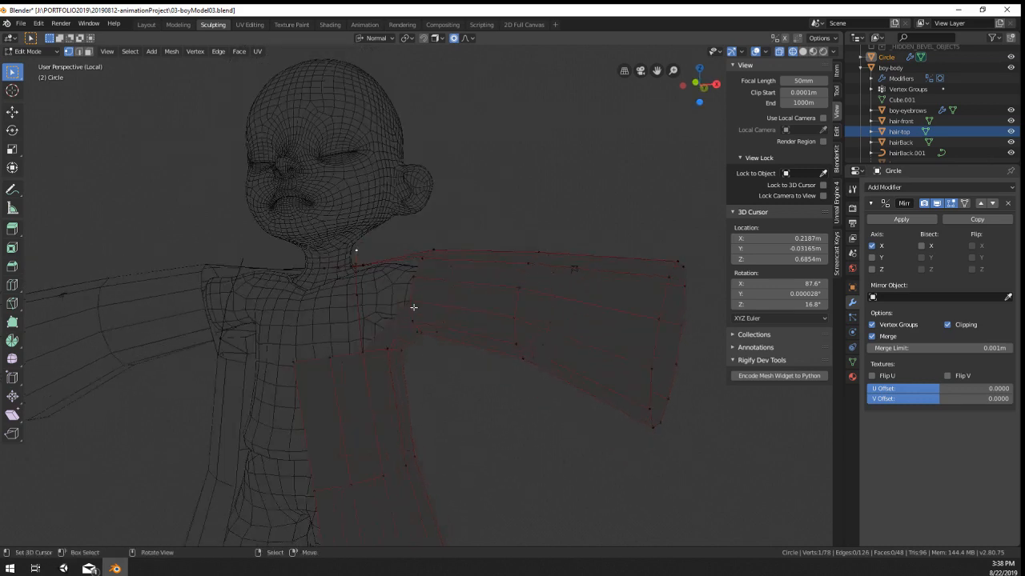
Step: Fill the gap between the new front chest edge and the sleeve's front edge with faces
{"action": "middle_click_drag", "start_coordinate": [371, 346], "coordinate": [411, 323]}
{"action": "key", "text": "f"}
{"action": "left_click", "coordinate": [410, 316], "text": "shift"}
{"action": "left_click", "coordinate": [417, 297], "text": "ctrl"}
{"action": "key", "text": "f"}
{"action": "right_click", "coordinate": [413, 320]}
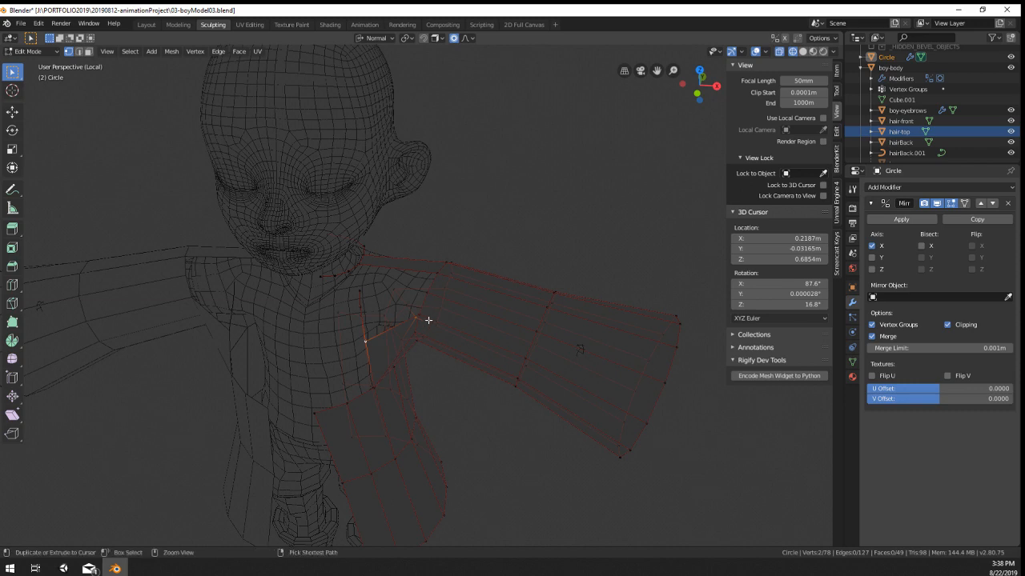
{"action": "right_click", "coordinate": [424, 320]}
{"action": "right_click", "coordinate": [375, 336], "text": "shift"}
{"action": "scroll", "coordinate": [392, 333], "scroll_direction": "up", "scroll_amount": 4}
{"action": "key", "text": "f"}
{"action": "key", "text": "f"}
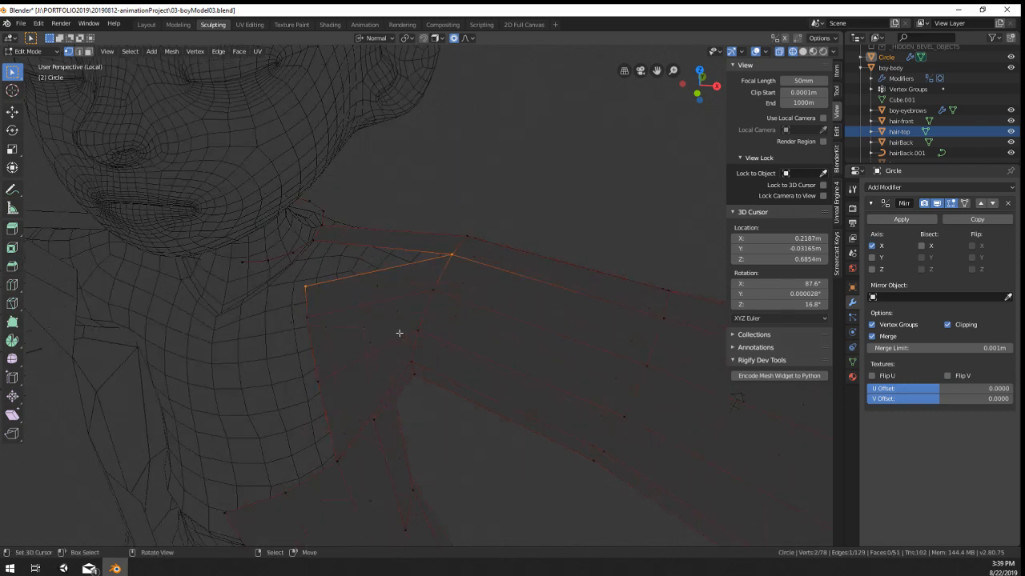
Step: Switch to solid shading and merge the topmost front chest vertex into the neck ring vertex, using the At Last option
{"action": "left_click", "coordinate": [803, 52]}
{"action": "scroll", "coordinate": [501, 277], "scroll_direction": "down", "scroll_amount": 4}
{"action": "mouse_move", "coordinate": [507, 304]}
{"action": "middle_mouse_down"}
{"action": "mouse_move", "coordinate": [526, 324]}
{"action": "mouse_move", "coordinate": [424, 315]}
{"action": "mouse_move", "coordinate": [471, 297]}
{"action": "middle_mouse_up"}
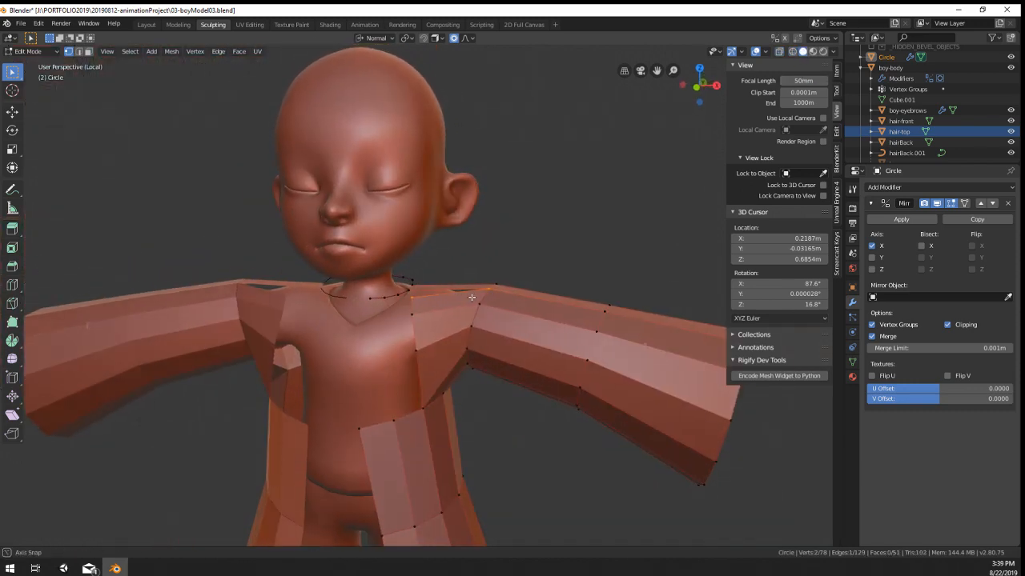
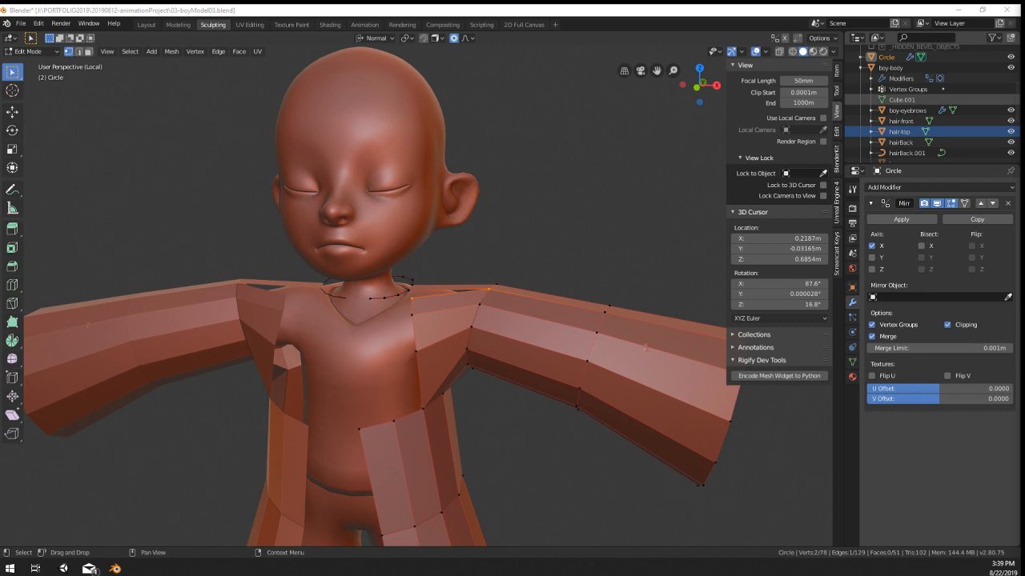
{"action": "middle_click_drag", "start_coordinate": [456, 322], "coordinate": [376, 360]}
{"action": "scroll", "coordinate": [383, 334], "scroll_direction": "up", "scroll_amount": 3}
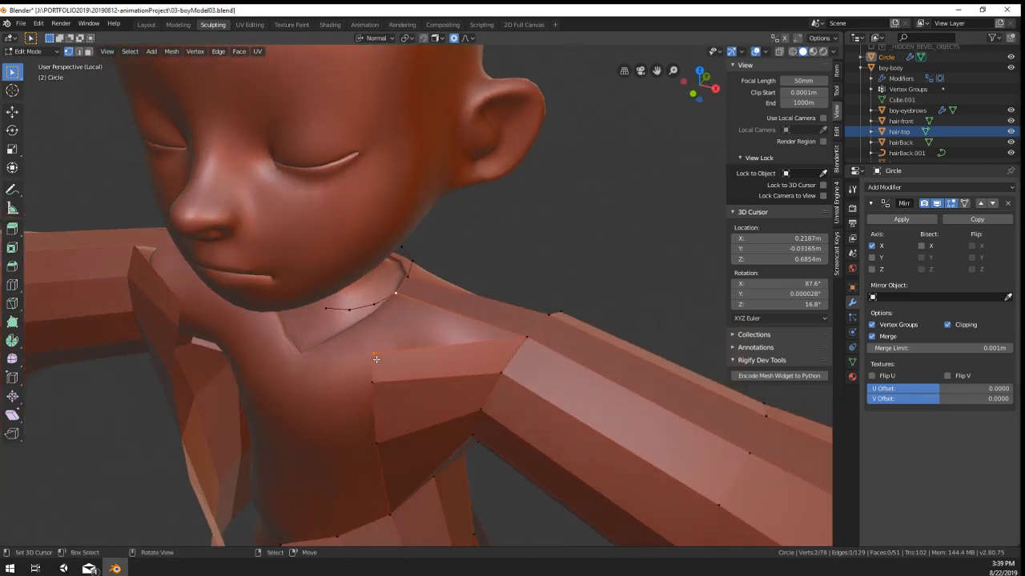
{"action": "key", "text": "m"}
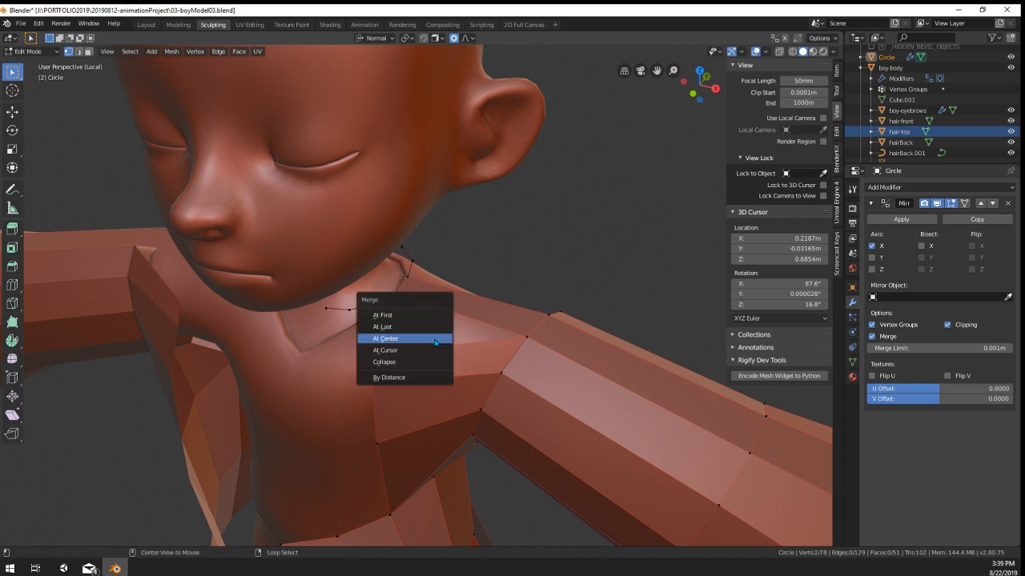
{"action": "left_click", "coordinate": [434, 339]}
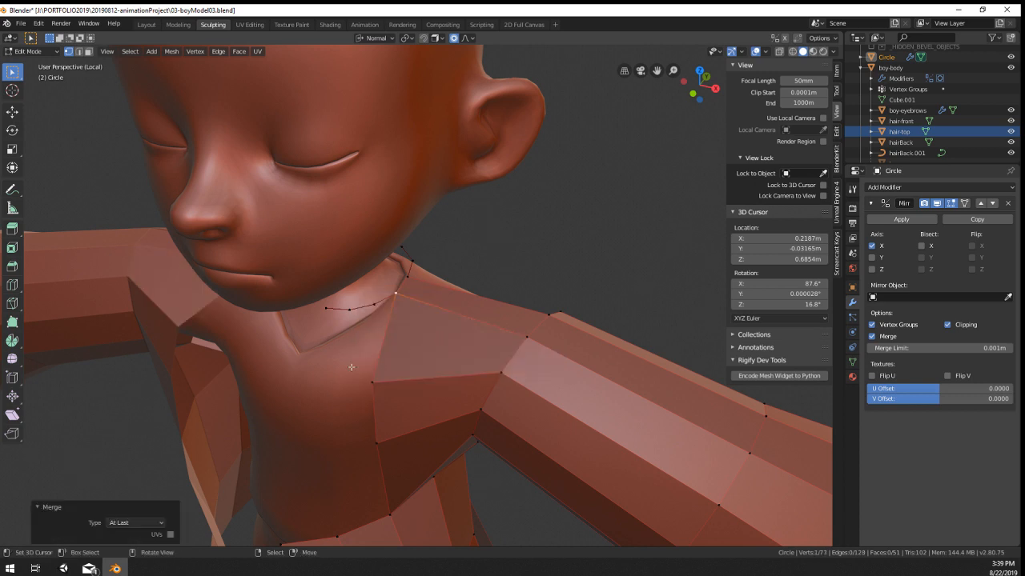
Step: Slide the two vertices below the neck upward along the front chest edge, the lower one by a factor of 0.36
{"action": "left_click", "coordinate": [373, 383]}
{"action": "key", "text": "shift+v"}
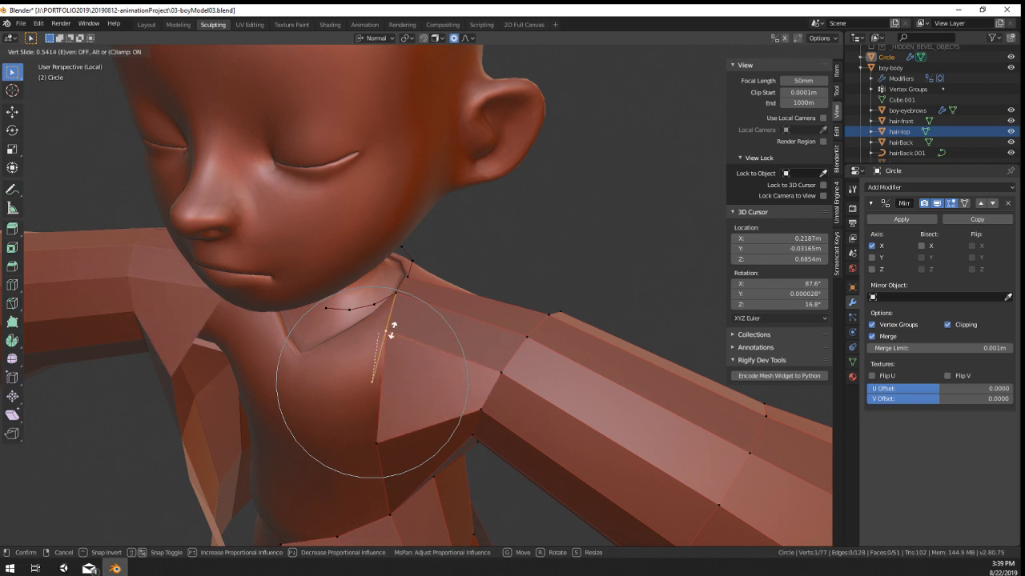
{"action": "left_click", "coordinate": [390, 331]}
{"action": "middle_click_drag", "start_coordinate": [396, 341], "coordinate": [398, 307]}
{"action": "right_click", "coordinate": [372, 393]}
{"action": "key", "text": "shift+v"}
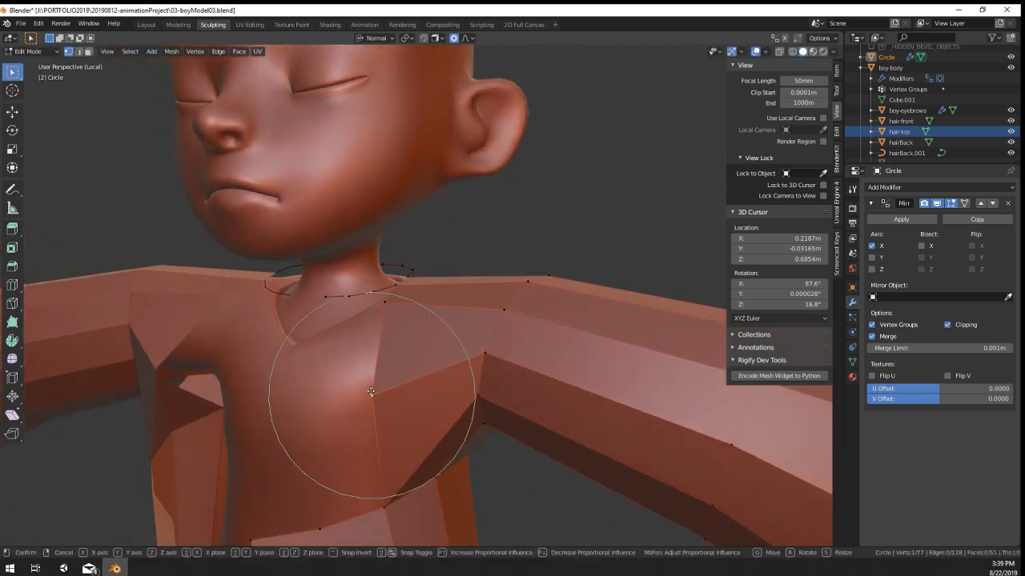
{"action": "left_click", "coordinate": [377, 357]}
{"action": "middle_click_drag", "start_coordinate": [377, 357], "coordinate": [373, 280]}
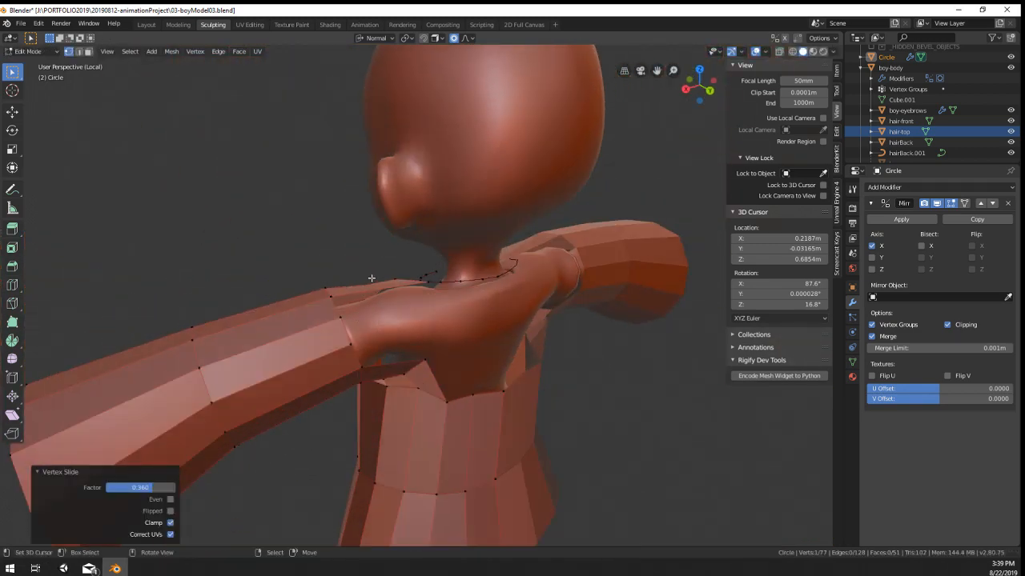
Step: Extrude two vertices from the back of the neck ring down the back and move them to follow the shoulder blade
{"action": "right_click", "coordinate": [407, 351]}
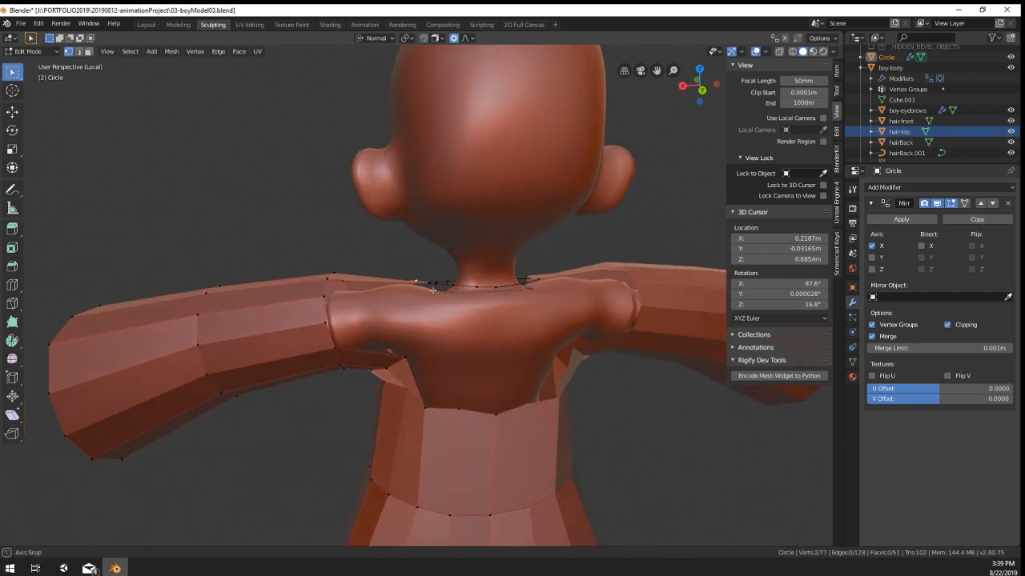
{"action": "middle_click_drag", "start_coordinate": [432, 290], "coordinate": [434, 282]}
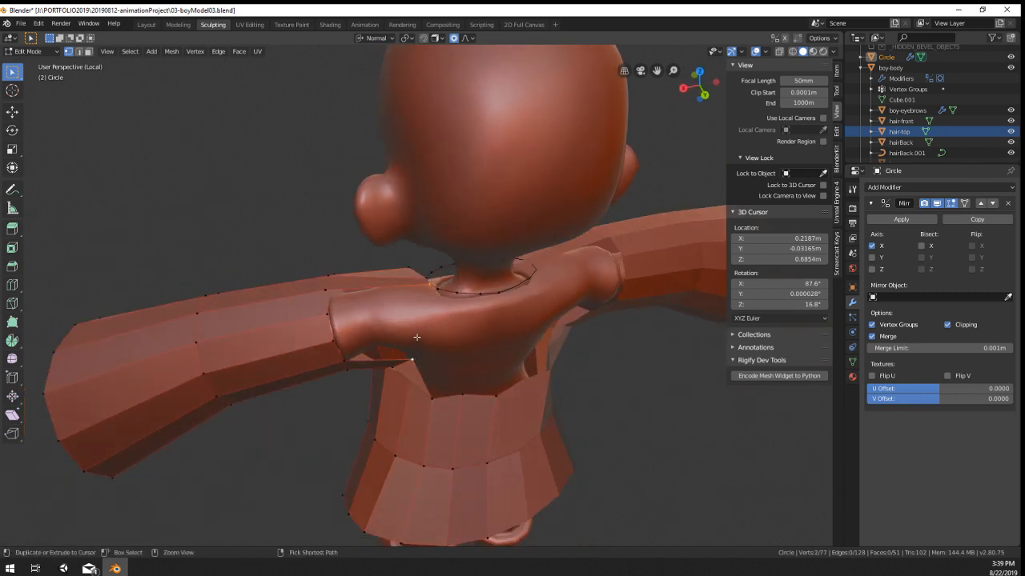
{"action": "key", "text": "ctrl+r"}
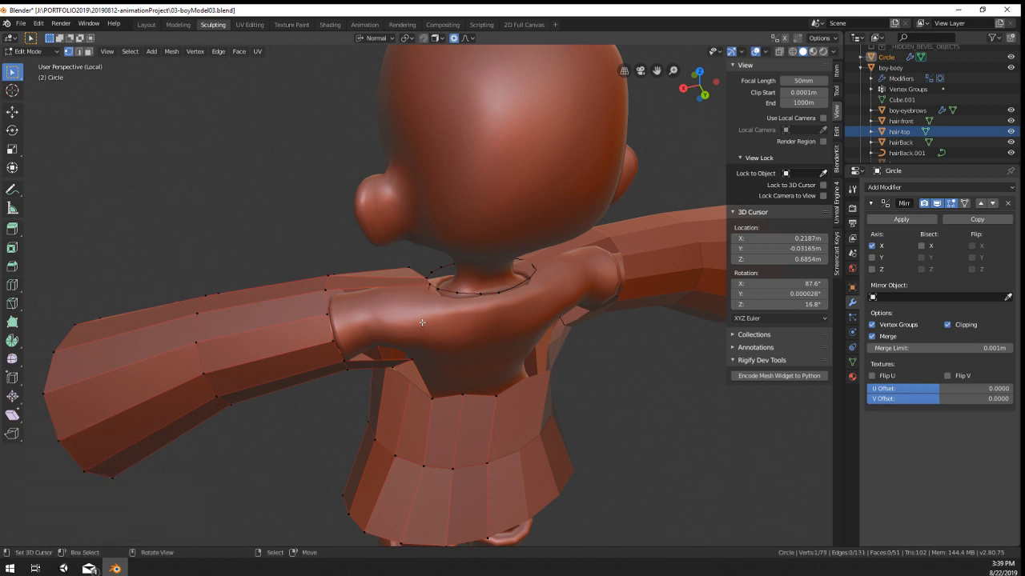
{"action": "middle_click_drag", "start_coordinate": [422, 322], "coordinate": [560, 295]}
{"action": "key", "text": "g"}
{"action": "scroll", "coordinate": [572, 287], "scroll_direction": "up", "scroll_amount": 4}
{"action": "right_click", "coordinate": [584, 277]}
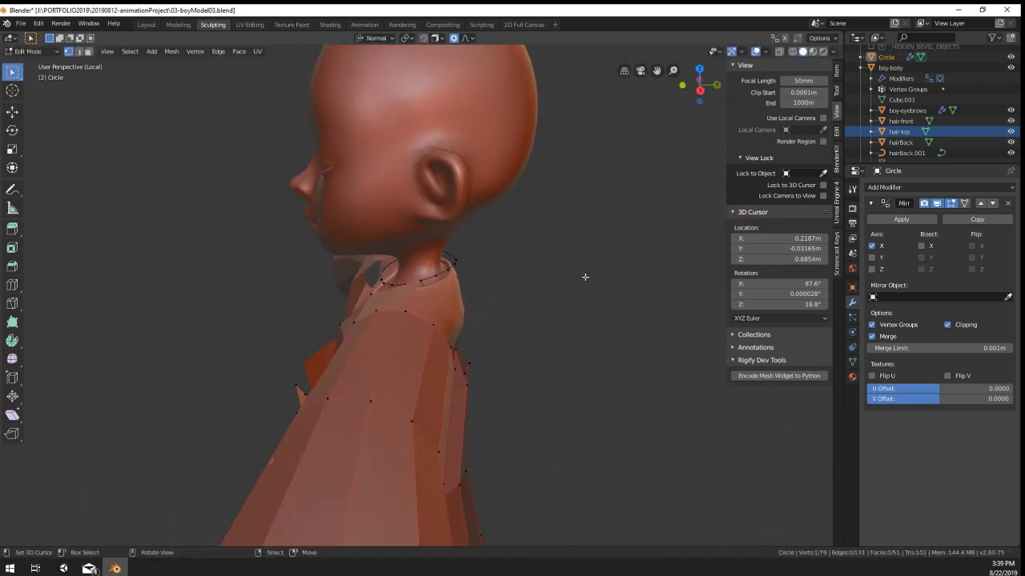
{"action": "key", "text": "g"}
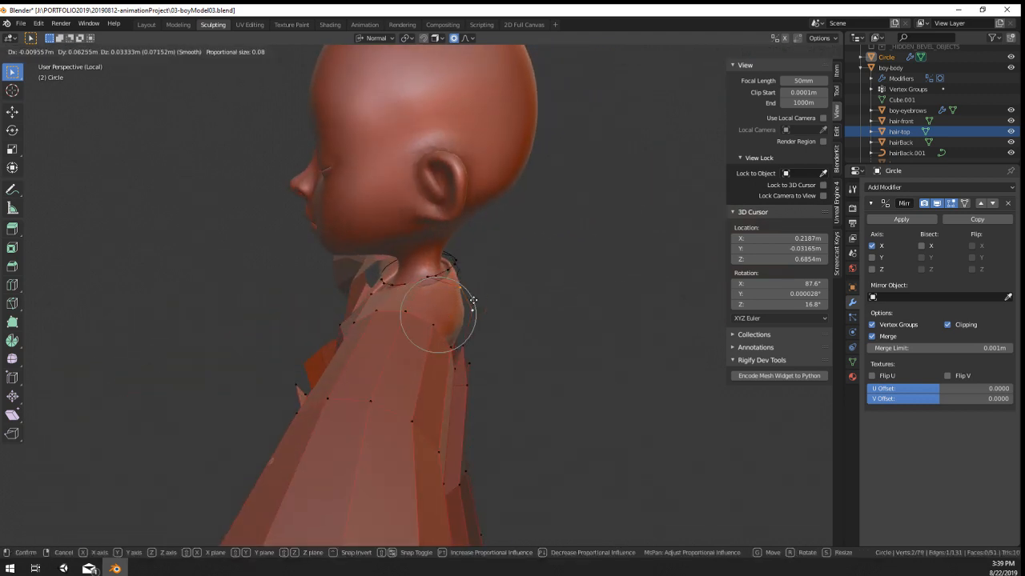
{"action": "left_click", "coordinate": [436, 309]}
Step: Fill the gap between the sleeve's back edge and the new back edge with faces
{"action": "middle_click_drag", "start_coordinate": [437, 308], "coordinate": [434, 355]}
{"action": "left_click", "coordinate": [434, 357]}
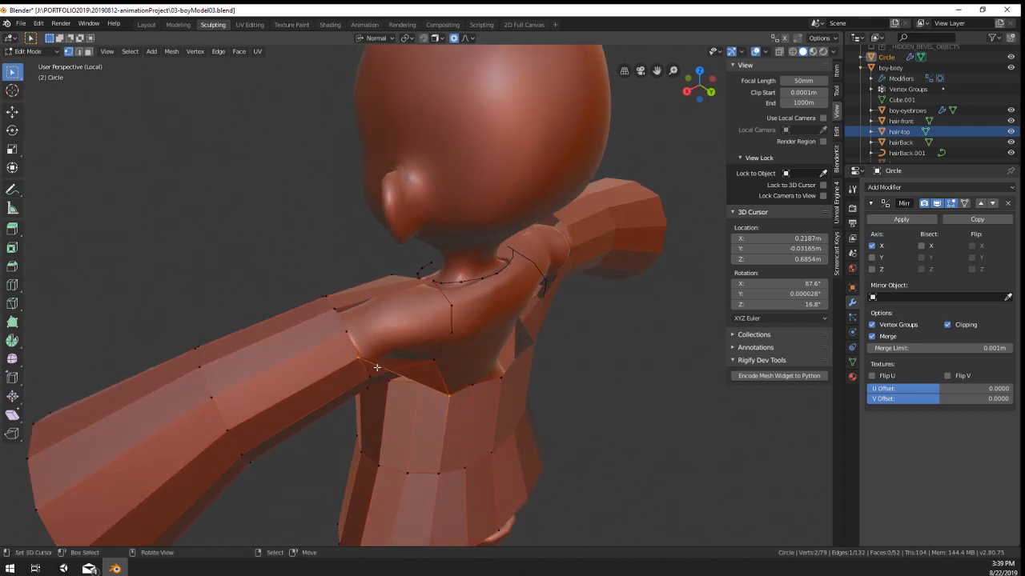
{"action": "key", "text": "f"}
{"action": "key", "text": "ctrl+z"}
{"action": "key", "text": "ctrl+z"}
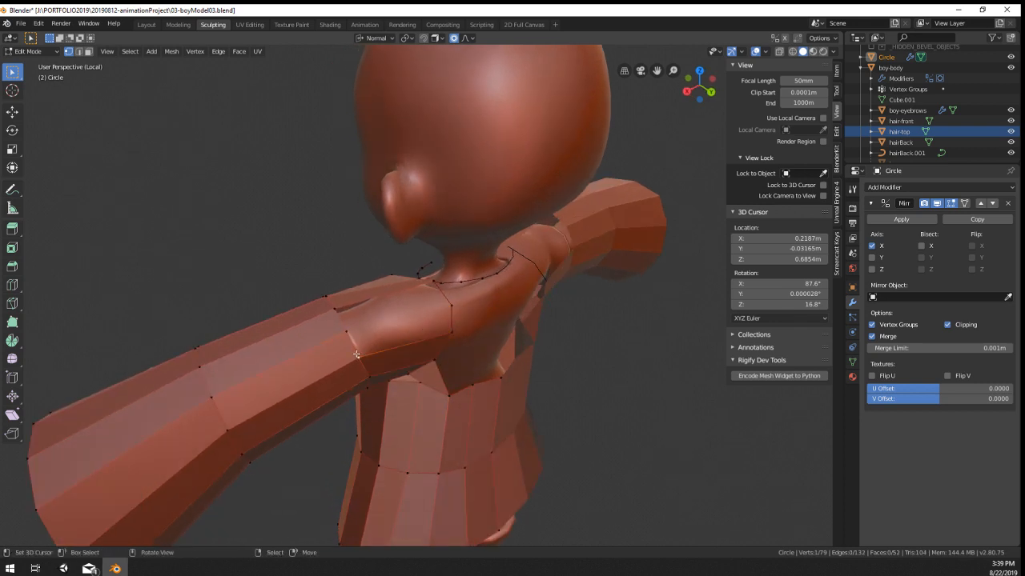
{"action": "key", "text": "f"}
{"action": "key", "text": "f"}
Step: Add one loop cut around the shoulder between sleeve and torso, and move and scale it to round the transition
{"action": "middle_click_drag", "start_coordinate": [464, 334], "coordinate": [582, 319]}
{"action": "key", "text": "ctrl+r"}
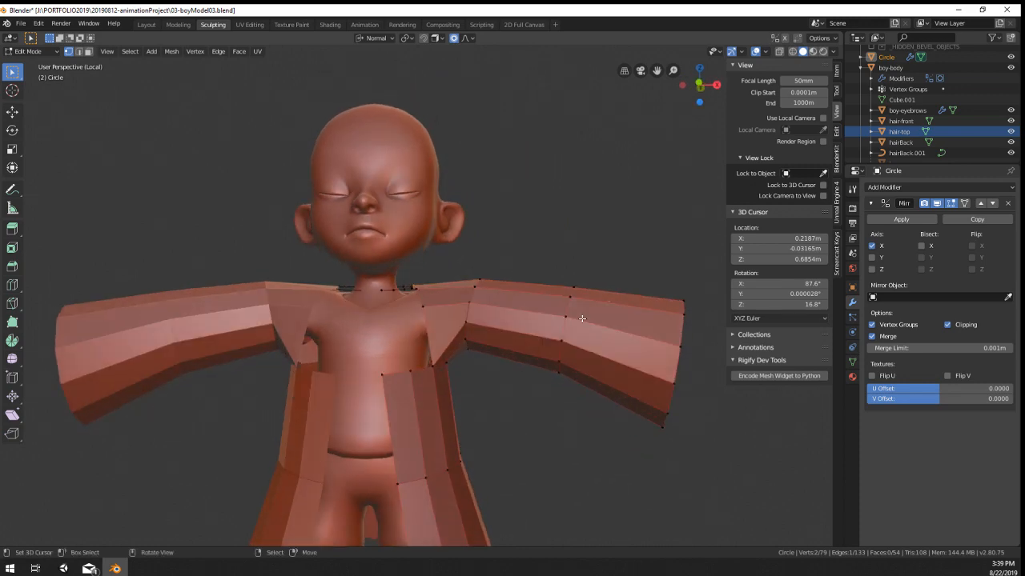
{"action": "scroll", "coordinate": [582, 318], "scroll_direction": "up", "scroll_amount": 2}
{"action": "key", "text": "ctrl+r"}
{"action": "left_click", "coordinate": [458, 313]}
{"action": "right_click", "coordinate": [613, 475]}
{"action": "key", "text": "g"}
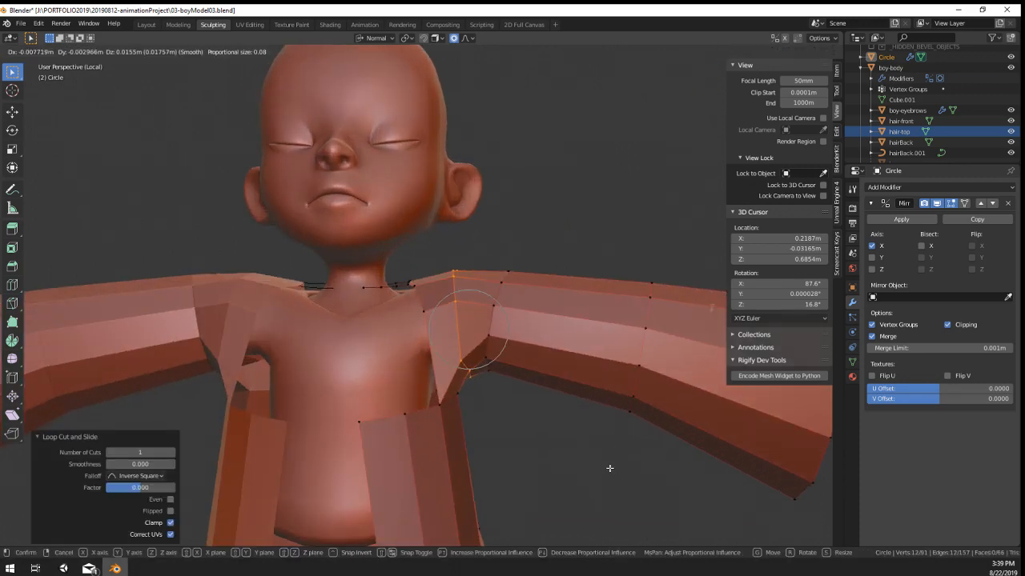
{"action": "left_click", "coordinate": [609, 469]}
{"action": "key", "text": "s"}
{"action": "left_click", "coordinate": [532, 415]}
Step: Inspect the shape of the whole coat on the boy in object mode and from several angles
{"action": "key", "text": "Tab"}
{"action": "scroll", "coordinate": [530, 424], "scroll_direction": "down", "scroll_amount": 4}
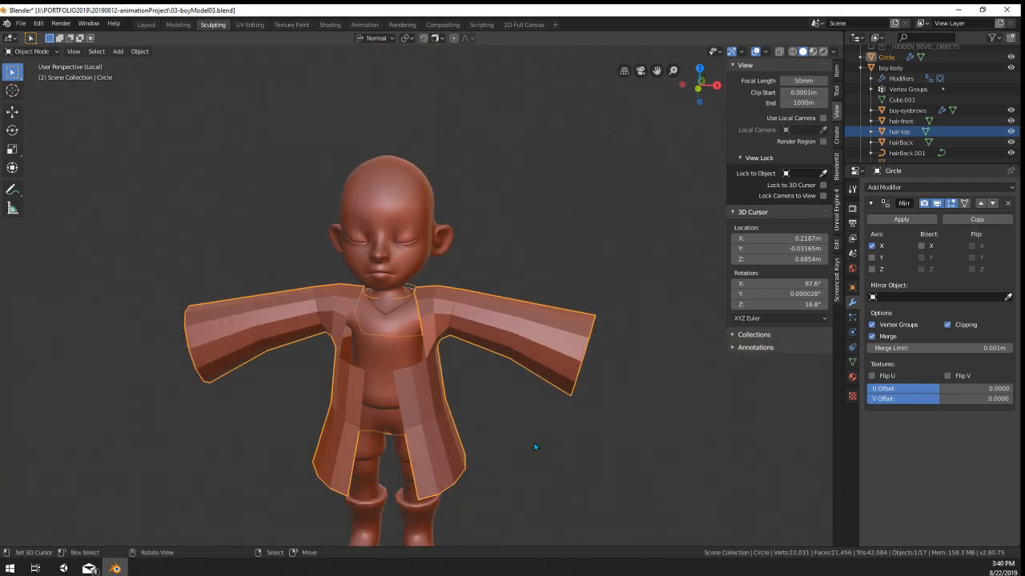
{"action": "scroll", "coordinate": [534, 442], "scroll_direction": "up", "scroll_amount": 4}
{"action": "key", "text": "Tab"}
{"action": "middle_click_drag", "start_coordinate": [345, 424], "coordinate": [444, 404]}
{"action": "scroll", "coordinate": [370, 427], "scroll_direction": "down", "scroll_amount": 5}
{"action": "key", "text": "Tab"}
{"action": "scroll", "coordinate": [444, 404], "scroll_direction": "up", "scroll_amount": 2}
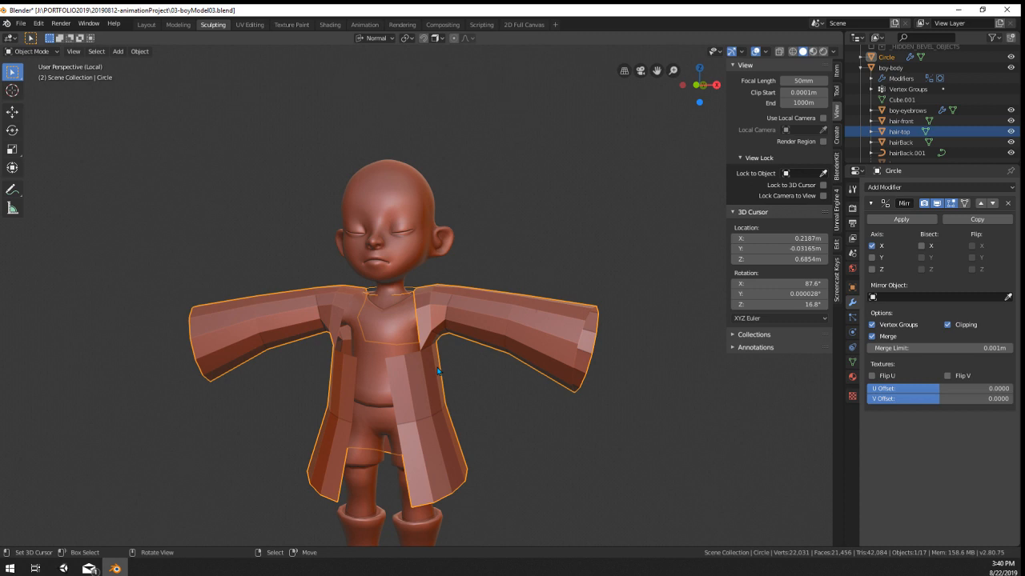
{"action": "middle_click_drag", "start_coordinate": [437, 371], "coordinate": [440, 407]}
{"action": "scroll", "coordinate": [440, 407], "scroll_direction": "up", "scroll_amount": 4}
Step: Connect the chest ring's front edge to the neck ring with a face, add two loop cuts and move them to fit the chest
{"action": "key", "text": "Tab"}
{"action": "middle_click_drag", "start_coordinate": [434, 483], "coordinate": [393, 449]}
{"action": "key", "text": "f"}
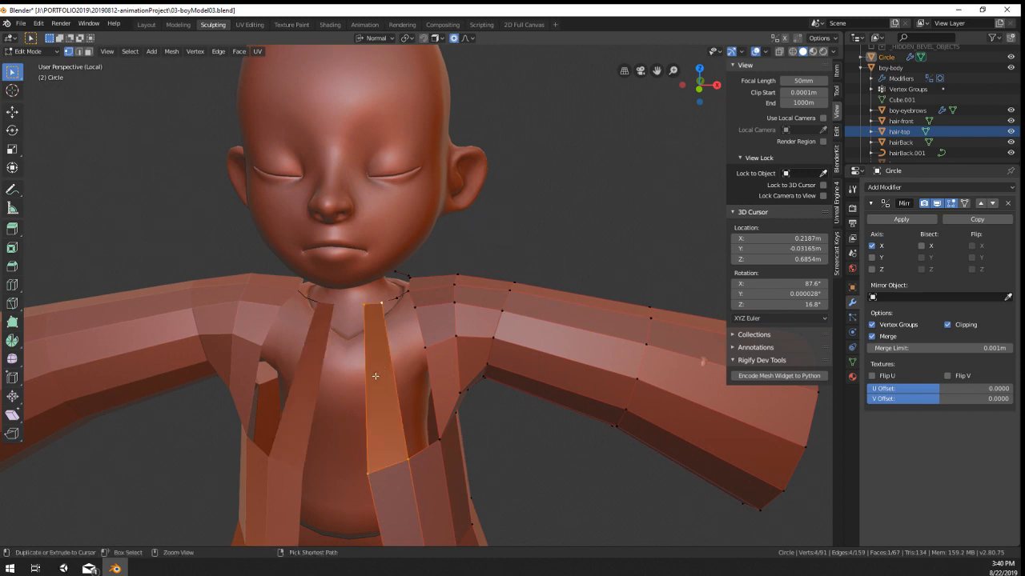
{"action": "key", "text": "ctrl+r"}
{"action": "scroll", "coordinate": [376, 373], "scroll_direction": "up", "scroll_amount": 1}
{"action": "left_click", "coordinate": [375, 373]}
{"action": "right_click", "coordinate": [376, 373]}
{"action": "middle_click_drag", "start_coordinate": [376, 372], "coordinate": [429, 313]}
{"action": "key", "text": "g"}
{"action": "left_click", "coordinate": [487, 360]}
Step: Dissolve the surplus neck ring vertex between the front strip and the shoulder
{"action": "scroll", "coordinate": [415, 363], "scroll_direction": "down", "scroll_amount": 4}
{"action": "scroll", "coordinate": [415, 363], "scroll_direction": "down", "scroll_amount": 2}
{"action": "scroll", "coordinate": [429, 313], "scroll_direction": "up", "scroll_amount": 8}
{"action": "right_click", "coordinate": [378, 293]}
{"action": "key", "text": "x"}
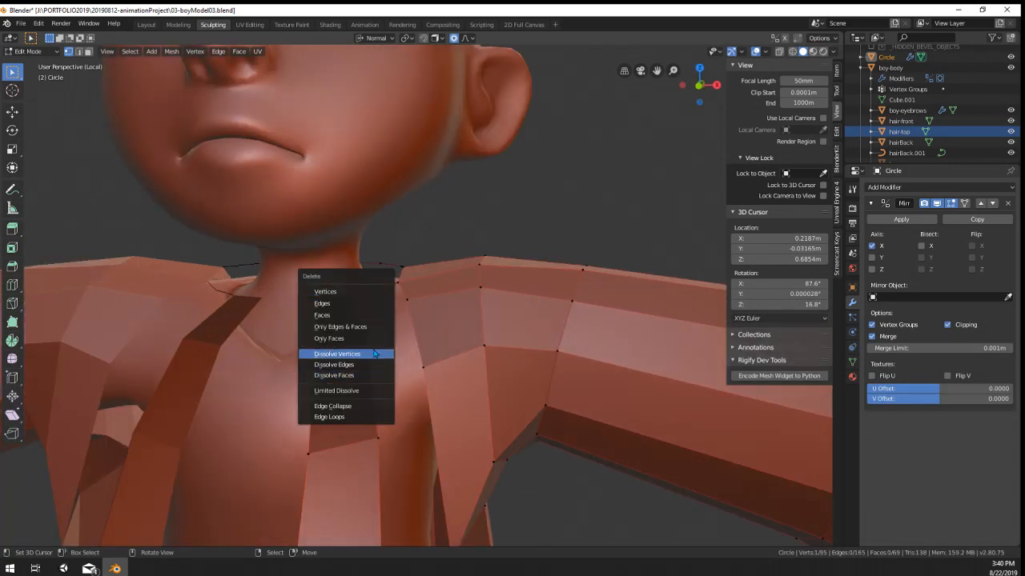
{"action": "left_click", "coordinate": [372, 354]}
Step: Fill the gap between the front chest strip and the shoulder with faces from the neck down to the chest ring
{"action": "middle_click_drag", "start_coordinate": [372, 354], "coordinate": [380, 388]}
{"action": "right_click", "coordinate": [359, 324]}
{"action": "right_click", "coordinate": [403, 292], "text": "shift"}
{"action": "key", "text": "f"}
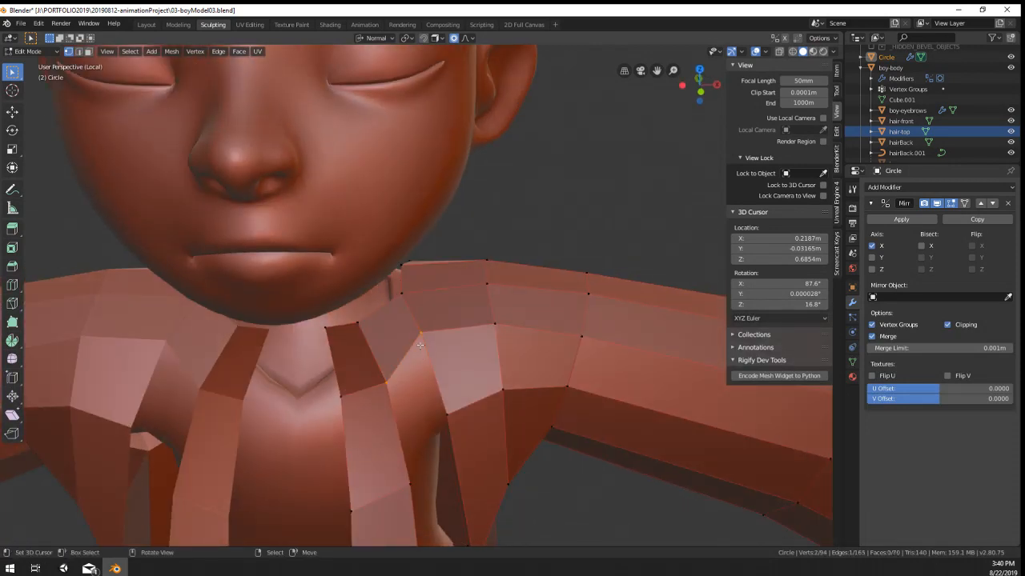
{"action": "key", "text": "f"}
{"action": "scroll", "coordinate": [433, 356], "scroll_direction": "down", "scroll_amount": 5}
{"action": "key", "text": "f"}
{"action": "middle_click_drag", "start_coordinate": [488, 397], "coordinate": [435, 366]}
{"action": "scroll", "coordinate": [434, 365], "scroll_direction": "down", "scroll_amount": 5}
{"action": "key", "text": "Tab"}
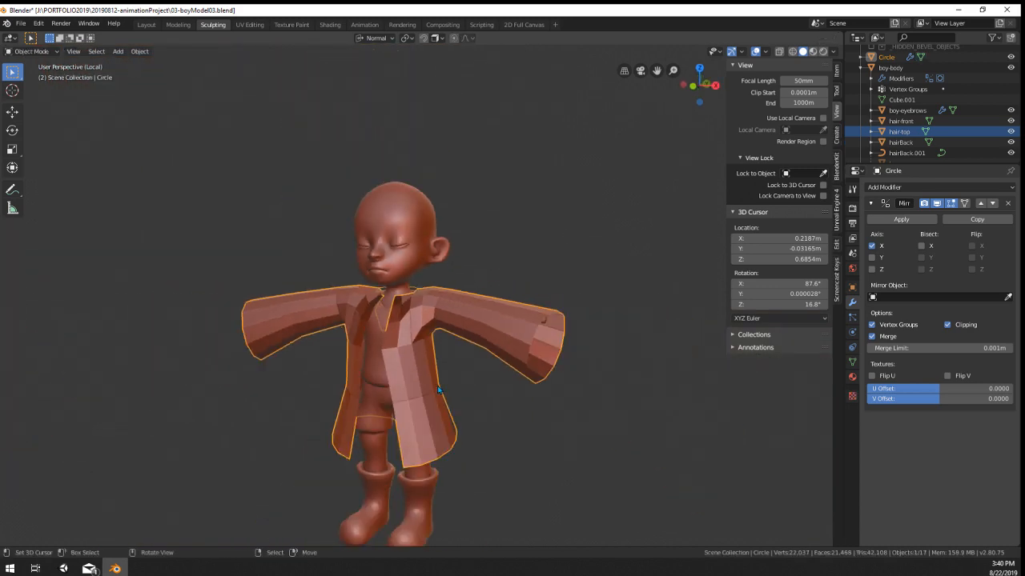
Step: Reshape the coat's front by moving a vertex with a smaller or larger proportional editing influence
{"action": "key", "text": "Tab"}
{"action": "middle_click_drag", "start_coordinate": [443, 326], "coordinate": [398, 305]}
{"action": "key", "text": "g"}
{"action": "scroll", "coordinate": [359, 360], "scroll_direction": "down", "scroll_amount": 8}
{"action": "left_click", "coordinate": [358, 366]}
Step: Recalculate the normals of all coat faces to the outside and clear the selection
{"action": "key", "text": "a"}
{"action": "key", "text": "shift+n"}
{"action": "key", "text": "Tab"}
{"action": "scroll", "coordinate": [398, 305], "scroll_direction": "up", "scroll_amount": 6}
{"action": "key", "text": "Tab"}
{"action": "middle_click_drag", "start_coordinate": [469, 357], "coordinate": [464, 380]}
{"action": "key", "text": "alt+a"}
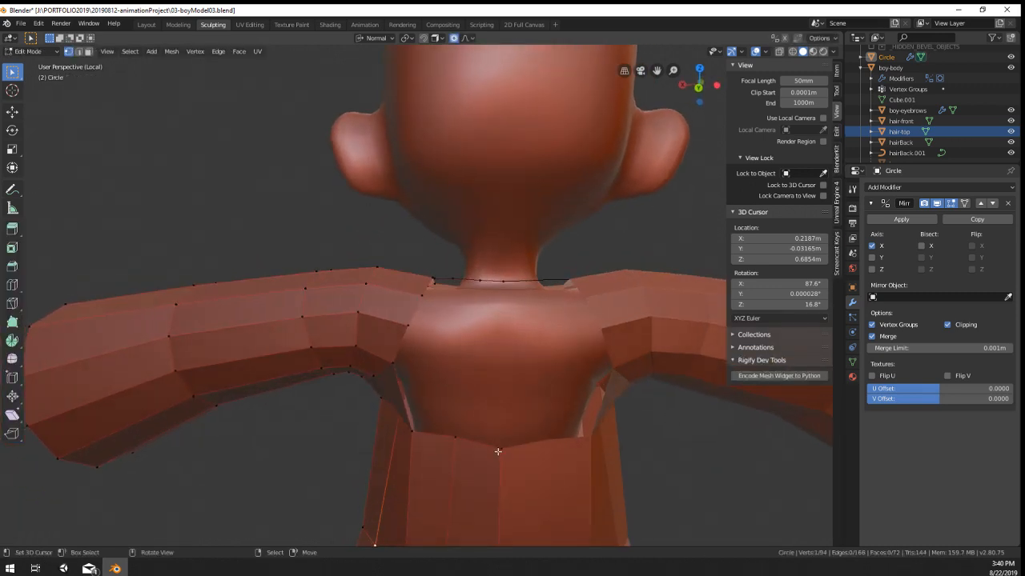
Step: Connect the chest ring's center back edge to the neck ring with a face and divide it with three loop cuts
{"action": "left_click", "coordinate": [500, 451]}
{"action": "left_click", "coordinate": [459, 440], "text": "shift"}
{"action": "key", "text": "f"}
{"action": "middle_click_drag", "start_coordinate": [512, 311], "coordinate": [469, 299]}
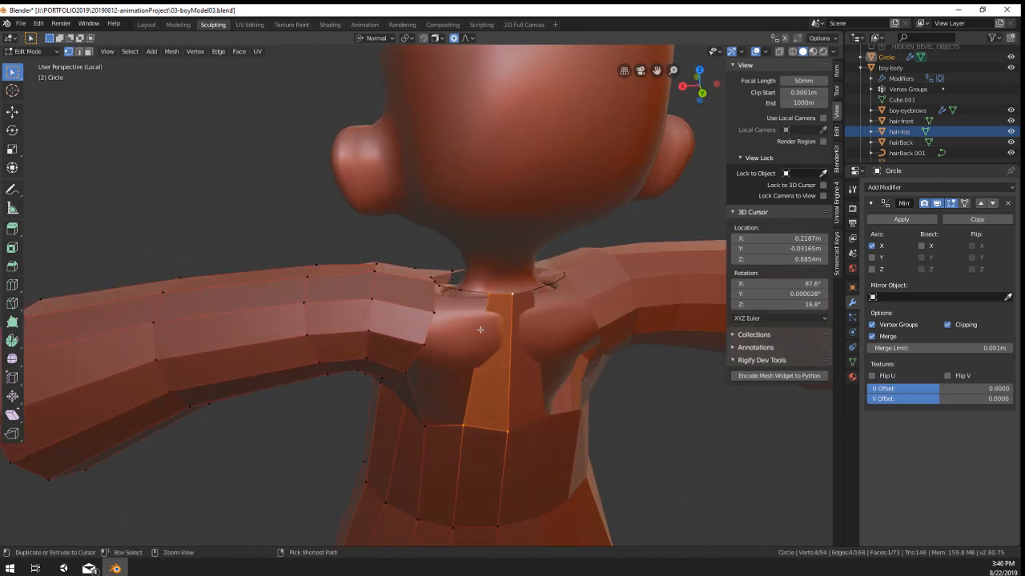
{"action": "scroll", "coordinate": [481, 330], "scroll_direction": "up", "scroll_amount": 1}
{"action": "left_click", "coordinate": [483, 332]}
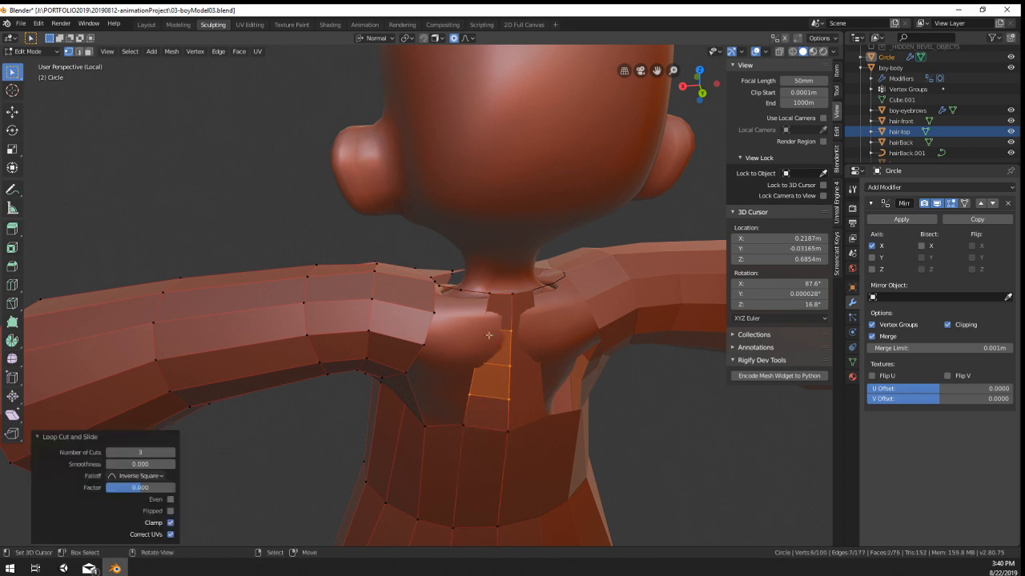
Step: Move the new center back cuts with proportional editing so the strip sits outside the body
{"action": "middle_click_drag", "start_coordinate": [487, 336], "coordinate": [520, 359]}
{"action": "key", "text": "g"}
{"action": "scroll", "coordinate": [401, 330], "scroll_direction": "up", "scroll_amount": 6}
{"action": "scroll", "coordinate": [400, 329], "scroll_direction": "up", "scroll_amount": 3}
{"action": "left_click", "coordinate": [401, 330]}
Step: Dissolve the two surplus neck ring vertices between the center back strip and the shoulder
{"action": "right_click", "coordinate": [465, 286]}
{"action": "key", "text": "x"}
{"action": "middle_click_drag", "start_coordinate": [510, 323], "coordinate": [521, 367]}
{"action": "right_click", "coordinate": [451, 300], "text": "shift"}
{"action": "key", "text": "x"}
{"action": "left_click", "coordinate": [450, 300]}
{"action": "middle_click_drag", "start_coordinate": [450, 302], "coordinate": [442, 288]}
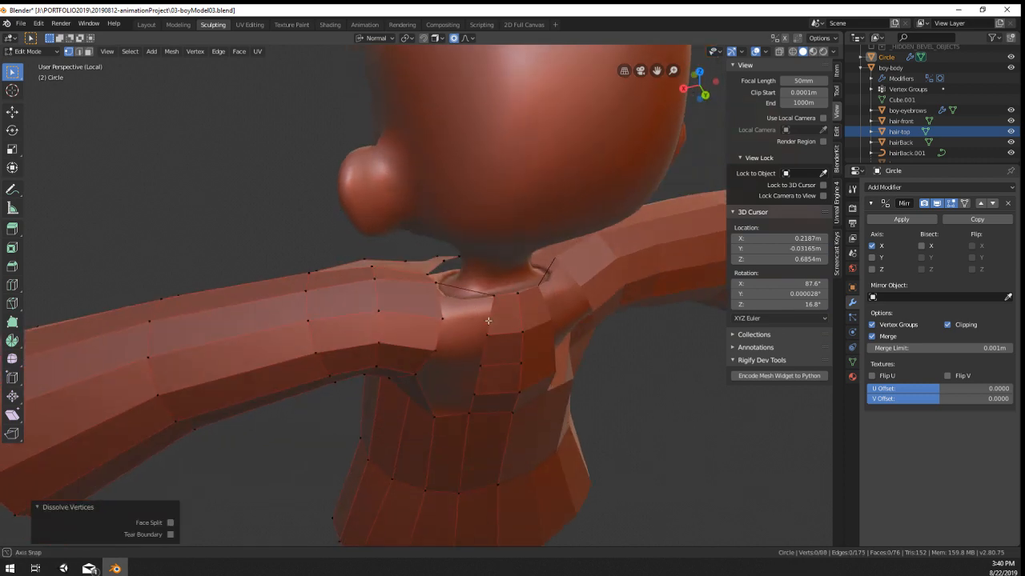
{"action": "left_click", "coordinate": [442, 287]}
{"action": "key", "text": "f"}
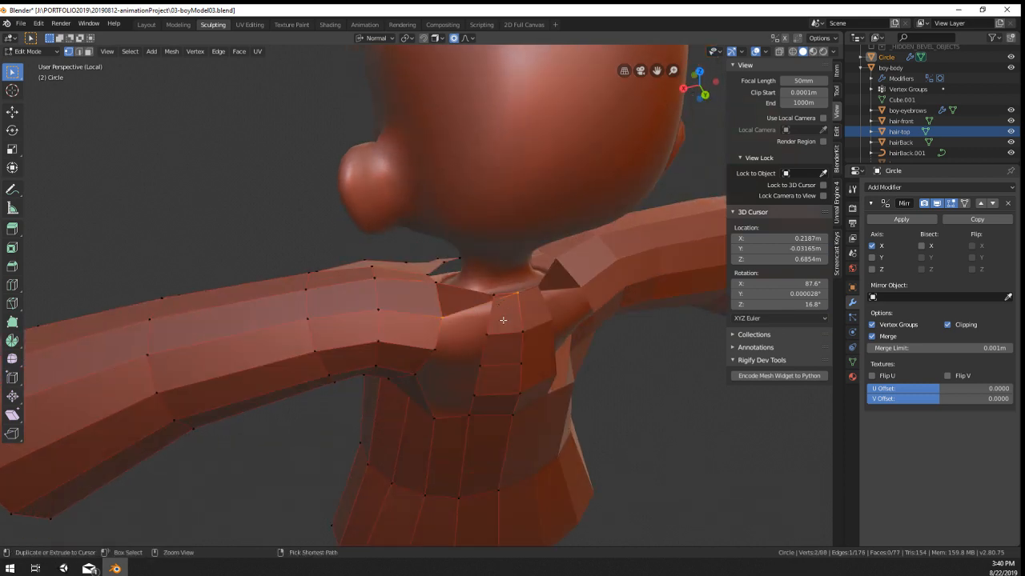
{"action": "key", "text": "ctrl+z"}
Step: Fill the gap between the center back strip and the shoulder with faces from the neck down to the chest ring
{"action": "key", "text": "f"}
{"action": "right_click", "coordinate": [441, 317]}
{"action": "right_click", "coordinate": [487, 336], "text": "shift"}
{"action": "key", "text": "f"}
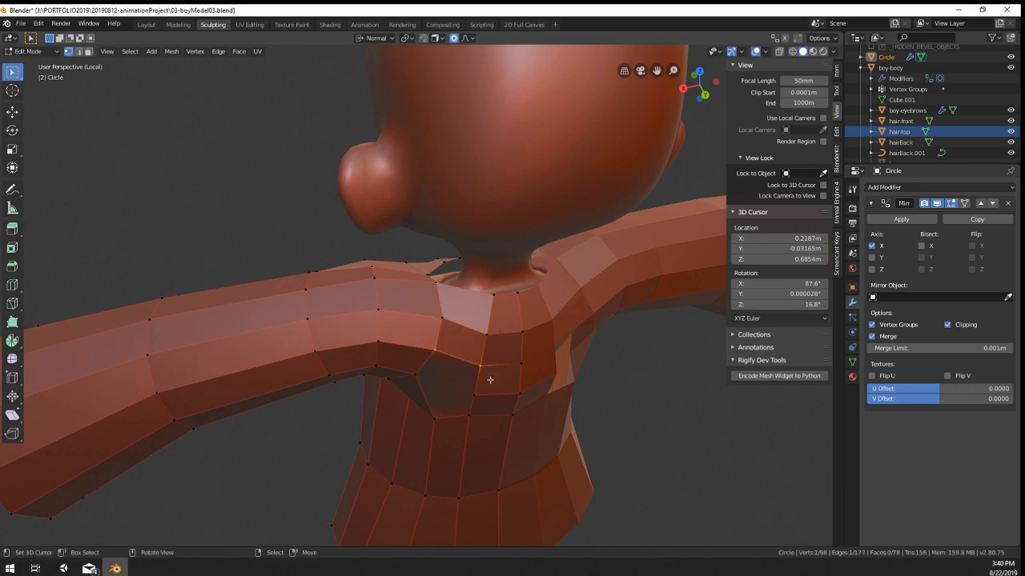
{"action": "middle_click_drag", "start_coordinate": [489, 379], "coordinate": [418, 405]}
{"action": "key", "text": "f"}
{"action": "key", "text": "f"}
Step: Move an upper back vertex with proportional editing to smooth the coat's back, and return to object mode
{"action": "scroll", "coordinate": [498, 341], "scroll_direction": "down", "scroll_amount": 3}
{"action": "key", "text": "Tab"}
{"action": "key", "text": "Tab"}
{"action": "right_click", "coordinate": [445, 336]}
{"action": "key", "text": "g"}
{"action": "scroll", "coordinate": [456, 336], "scroll_direction": "down", "scroll_amount": 7}
{"action": "left_click", "coordinate": [456, 336]}
{"action": "left_click", "coordinate": [455, 336]}
{"action": "key", "text": "Tab"}
{"action": "scroll", "coordinate": [456, 336], "scroll_direction": "down", "scroll_amount": 3}
{"action": "middle_click_drag", "start_coordinate": [237, 291], "coordinate": [186, 257]}
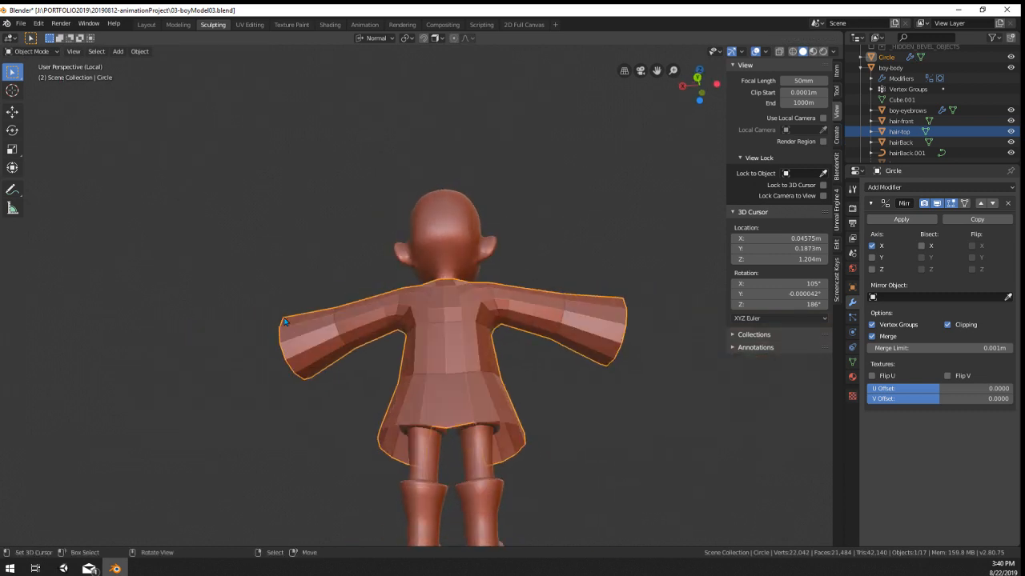
Step: Move the coat's front-side hem vertex outward and down with proportional editing to reshape the flared hem
{"action": "key", "text": "Tab"}
{"action": "middle_click_drag", "start_coordinate": [445, 416], "coordinate": [489, 435]}
{"action": "right_click", "coordinate": [458, 439]}
{"action": "key", "text": "g"}
{"action": "left_click", "coordinate": [509, 451]}
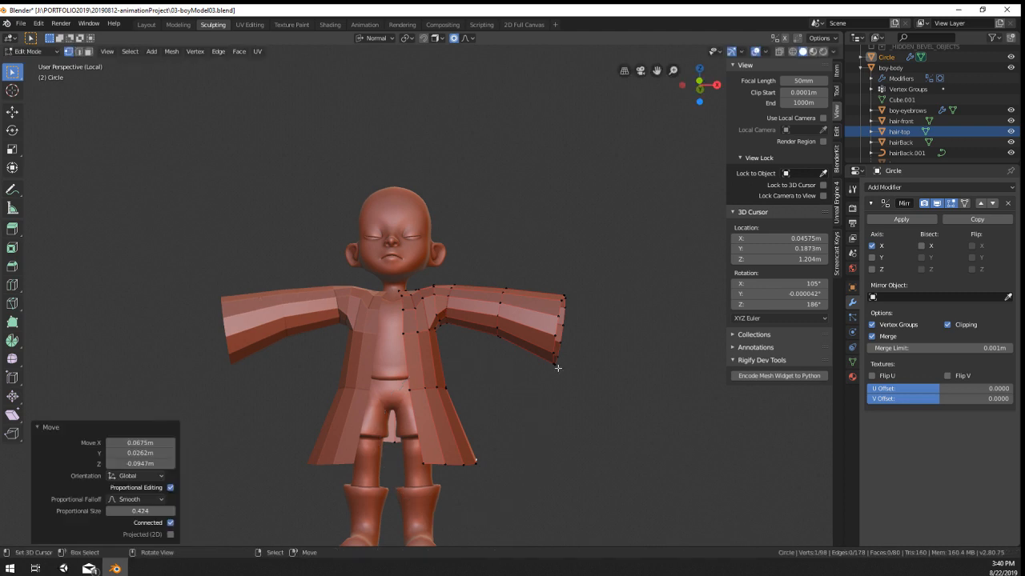
Step: Move the cuff loop and the mid-sleeve loop toward the body with proportional editing to shorten the sleeve and uncover the hand
{"action": "left_click", "coordinate": [560, 324], "text": "alt"}
{"action": "key", "text": "g"}
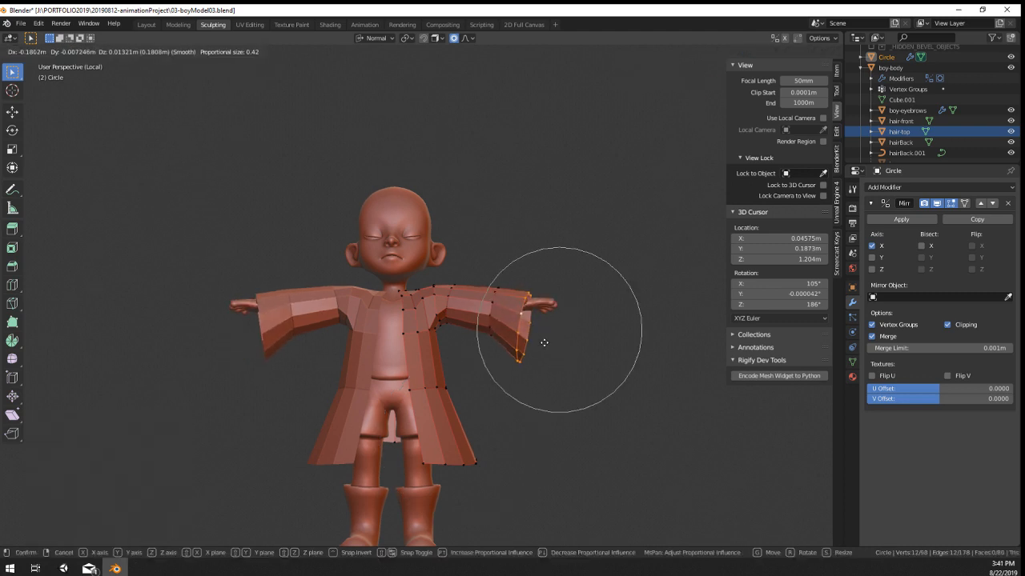
{"action": "left_click", "coordinate": [543, 342]}
{"action": "left_click", "coordinate": [495, 321], "text": "alt"}
{"action": "key", "text": "g"}
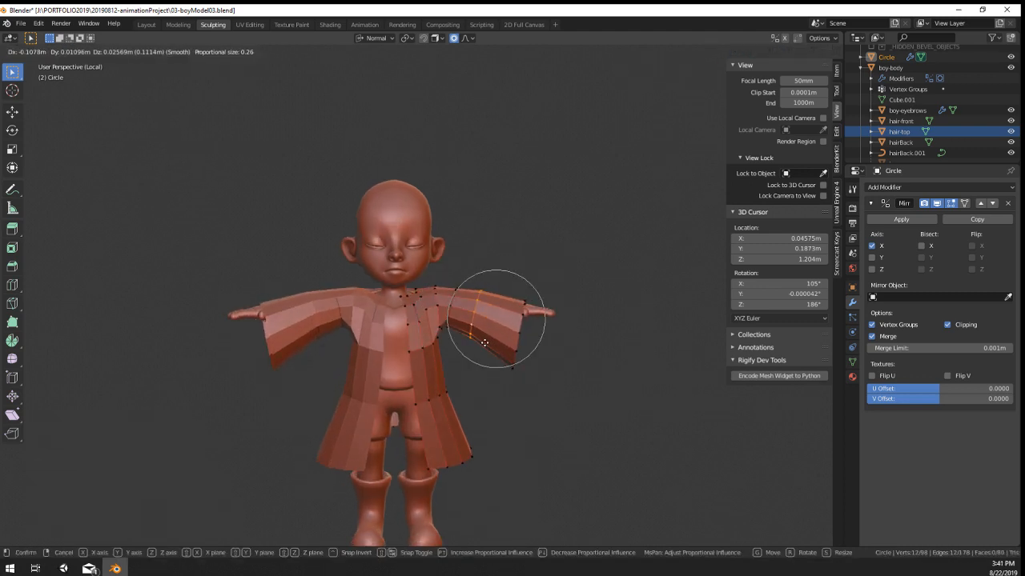
{"action": "left_click", "coordinate": [491, 349]}
{"action": "key", "text": "Tab"}
{"action": "key", "text": "Tab"}
Step: Move the top vertex of the shoulder toward the neck with proportional editing
{"action": "scroll", "coordinate": [453, 298], "scroll_direction": "up", "scroll_amount": 3}
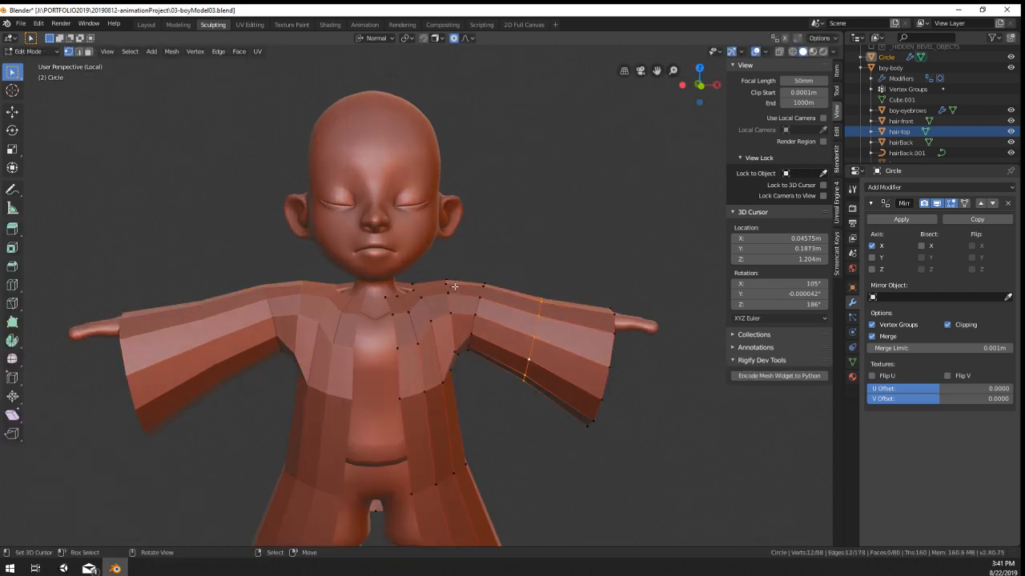
{"action": "left_click", "coordinate": [454, 288]}
{"action": "key", "text": "g"}
{"action": "left_click", "coordinate": [439, 286]}
{"action": "left_click", "coordinate": [487, 284]}
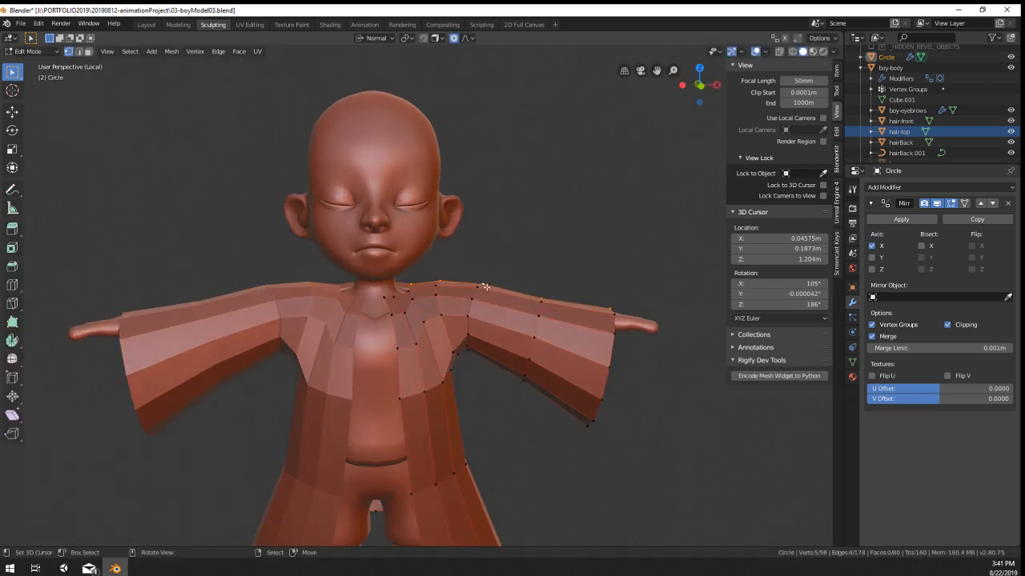
Step: Examine the coat's shoulders and neck opening up close and from a distance in object and edit mode
{"action": "key", "text": "Tab"}
{"action": "scroll", "coordinate": [490, 297], "scroll_direction": "down", "scroll_amount": 4}
{"action": "middle_click_drag", "start_coordinate": [491, 297], "coordinate": [425, 344]}
{"action": "scroll", "coordinate": [470, 315], "scroll_direction": "up", "scroll_amount": 3}
{"action": "scroll", "coordinate": [471, 315], "scroll_direction": "down", "scroll_amount": 6}
{"action": "scroll", "coordinate": [473, 309], "scroll_direction": "up", "scroll_amount": 6}
{"action": "key", "text": "Tab"}
{"action": "middle_click_drag", "start_coordinate": [478, 313], "coordinate": [445, 326]}
{"action": "scroll", "coordinate": [474, 282], "scroll_direction": "up", "scroll_amount": 5}
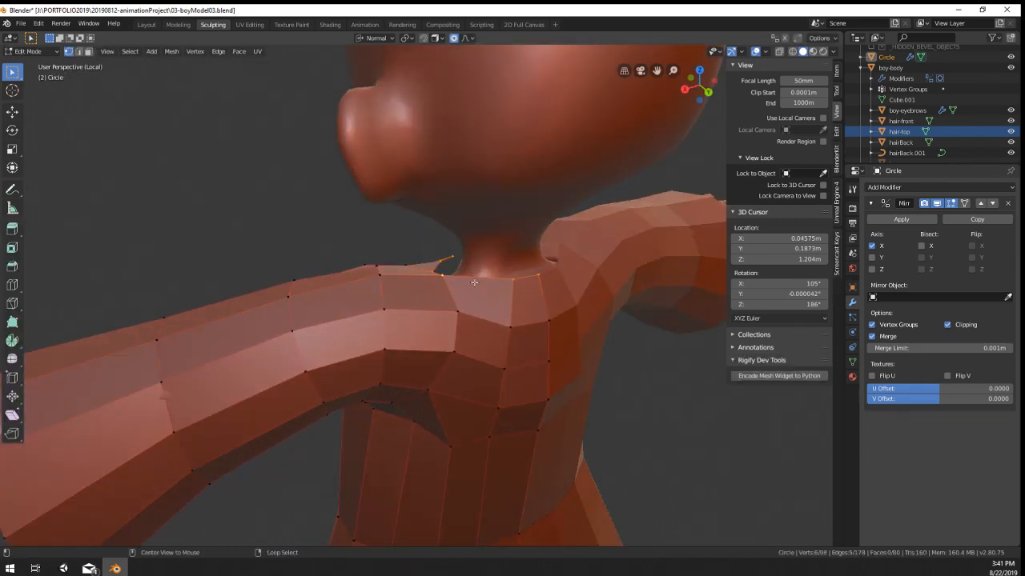
Step: Select the neck ring, scale it up about 1.46 times with proportional editing and reposition it around the neck
{"action": "middle_click_drag", "start_coordinate": [474, 283], "coordinate": [477, 307]}
{"action": "left_click", "coordinate": [542, 282], "text": "ctrl"}
{"action": "middle_click_drag", "start_coordinate": [544, 297], "coordinate": [569, 285]}
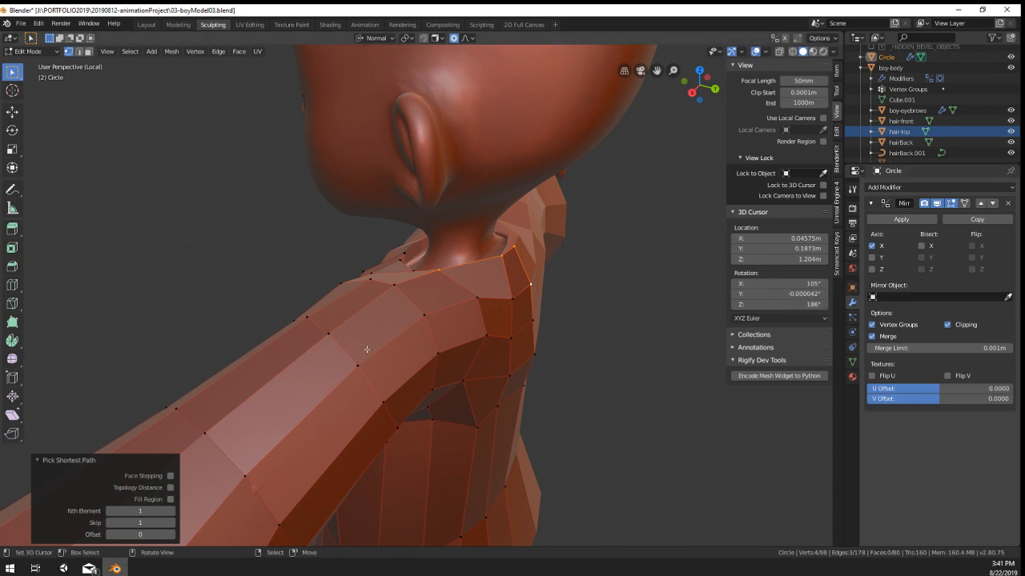
{"action": "middle_click_drag", "start_coordinate": [366, 348], "coordinate": [524, 334]}
{"action": "left_click", "coordinate": [405, 286], "text": "alt"}
{"action": "middle_click_drag", "start_coordinate": [405, 286], "coordinate": [325, 289]}
{"action": "key", "text": "s"}
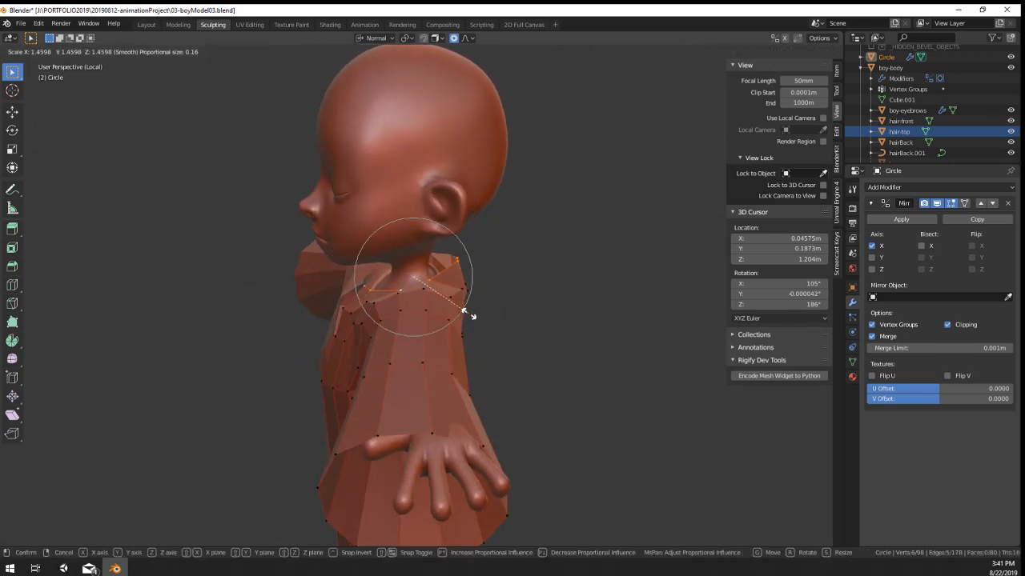
{"action": "left_click", "coordinate": [466, 310]}
{"action": "middle_click_drag", "start_coordinate": [466, 311], "coordinate": [562, 304]}
{"action": "key", "text": "g"}
{"action": "left_click", "coordinate": [581, 277]}
Step: Move a side neck ring vertex with proportional editing and slide a back neck ring vertex along its edge by about 0.4
{"action": "middle_click_drag", "start_coordinate": [408, 295], "coordinate": [345, 286]}
{"action": "right_click", "coordinate": [419, 279]}
{"action": "key", "text": "g"}
{"action": "scroll", "coordinate": [421, 279], "scroll_direction": "down", "scroll_amount": 7}
{"action": "left_click", "coordinate": [433, 276]}
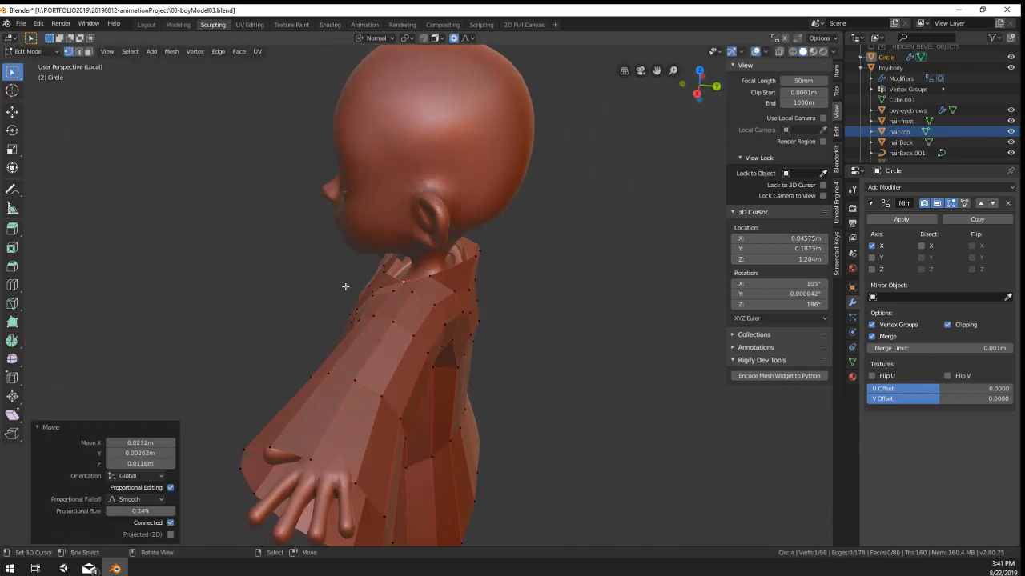
{"action": "middle_click_drag", "start_coordinate": [436, 286], "coordinate": [547, 267]}
{"action": "key", "text": "shift+v"}
{"action": "left_click", "coordinate": [466, 275]}
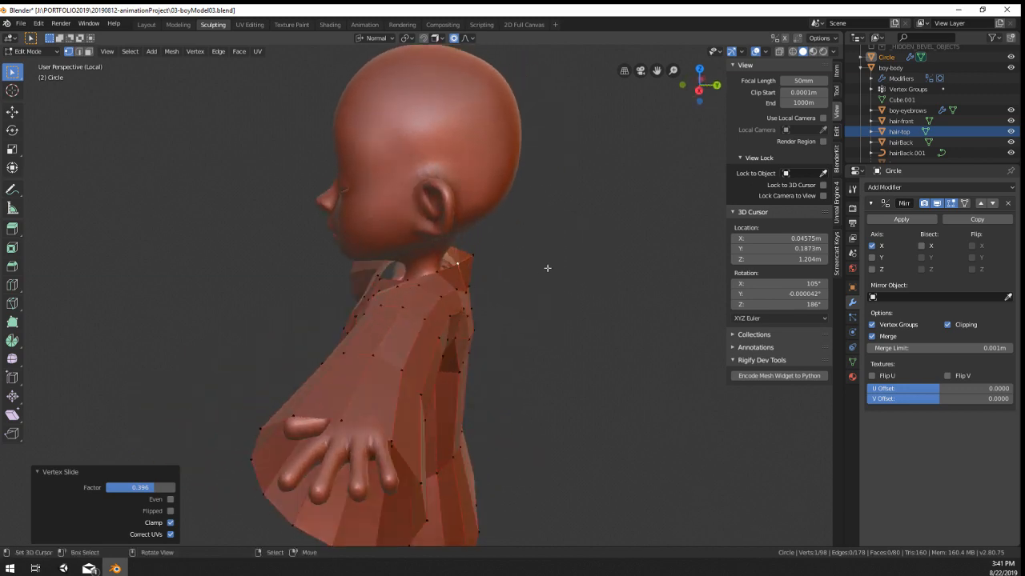
Step: Adjust the neck ring at the front of the coat and slide a front neckline vertex along its edge by about 0.23
{"action": "right_click", "coordinate": [433, 262], "text": "alt"}
{"action": "middle_click_drag", "start_coordinate": [453, 263], "coordinate": [574, 262]}
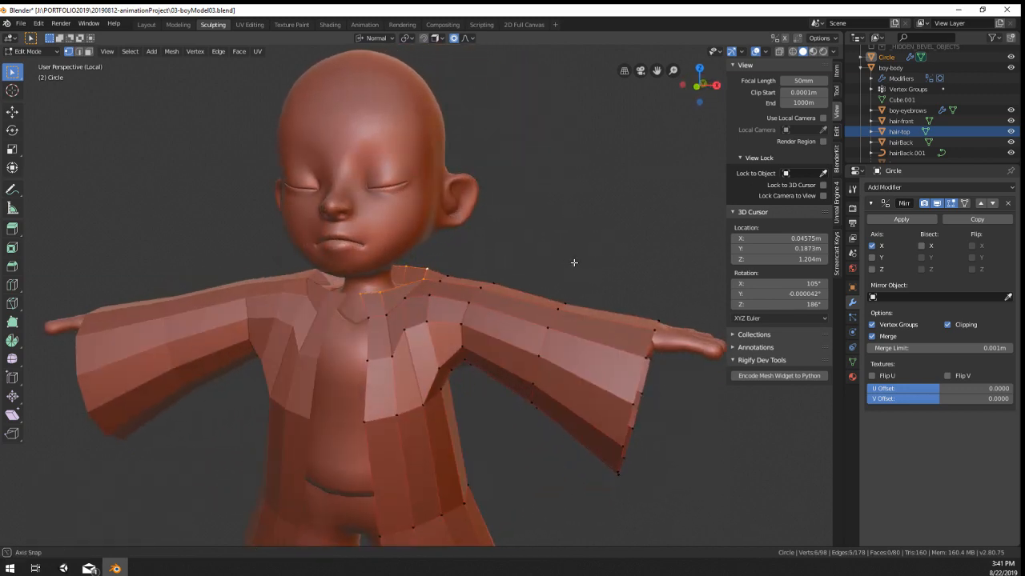
{"action": "key", "text": "g"}
{"action": "left_click", "coordinate": [385, 294]}
{"action": "key", "text": "g"}
{"action": "key", "text": "g"}
{"action": "left_click", "coordinate": [400, 291]}
{"action": "middle_click_drag", "start_coordinate": [399, 291], "coordinate": [452, 296]}
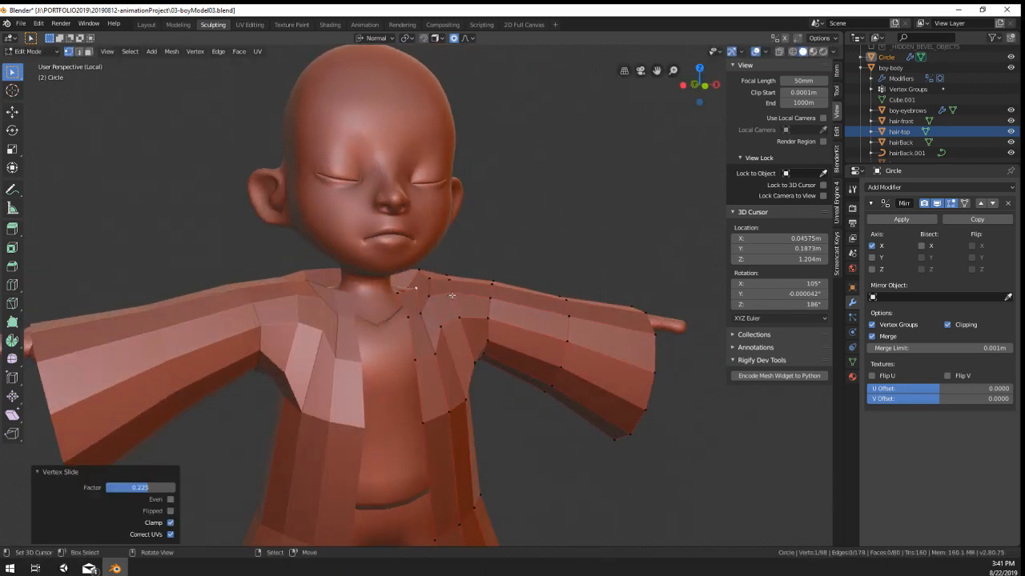
Step: Slide an upper chest vertex outward along its edge and move it and the one below with proportional editing
{"action": "right_click", "coordinate": [438, 296]}
{"action": "key", "text": "g"}
{"action": "key", "text": "g"}
{"action": "left_click", "coordinate": [450, 297]}
{"action": "key", "text": "g"}
{"action": "left_click", "coordinate": [450, 313]}
{"action": "right_click", "coordinate": [446, 336]}
{"action": "key", "text": "g"}
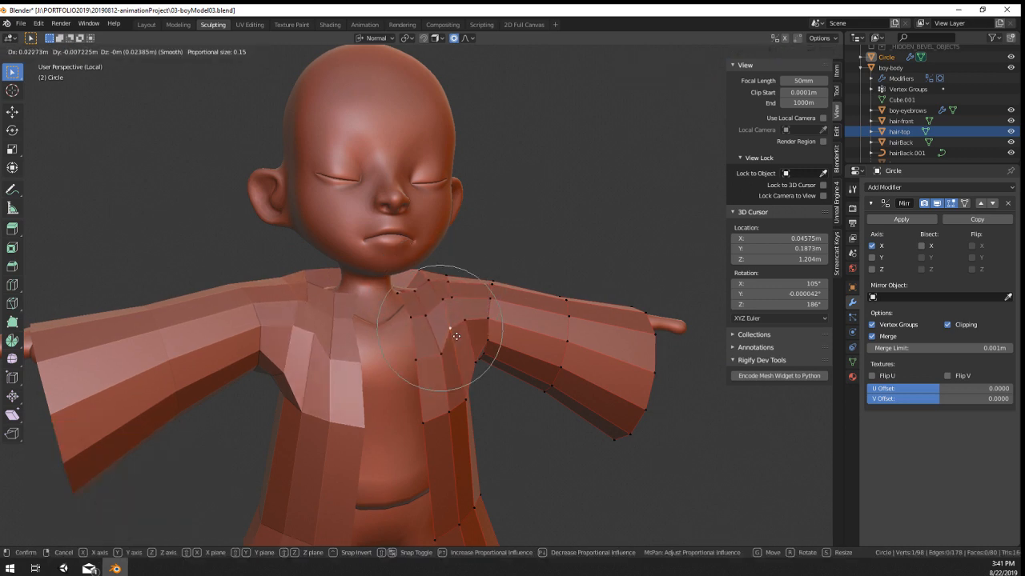
{"action": "left_click", "coordinate": [461, 339]}
{"action": "key", "text": "Tab"}
{"action": "middle_click_drag", "start_coordinate": [461, 340], "coordinate": [336, 366]}
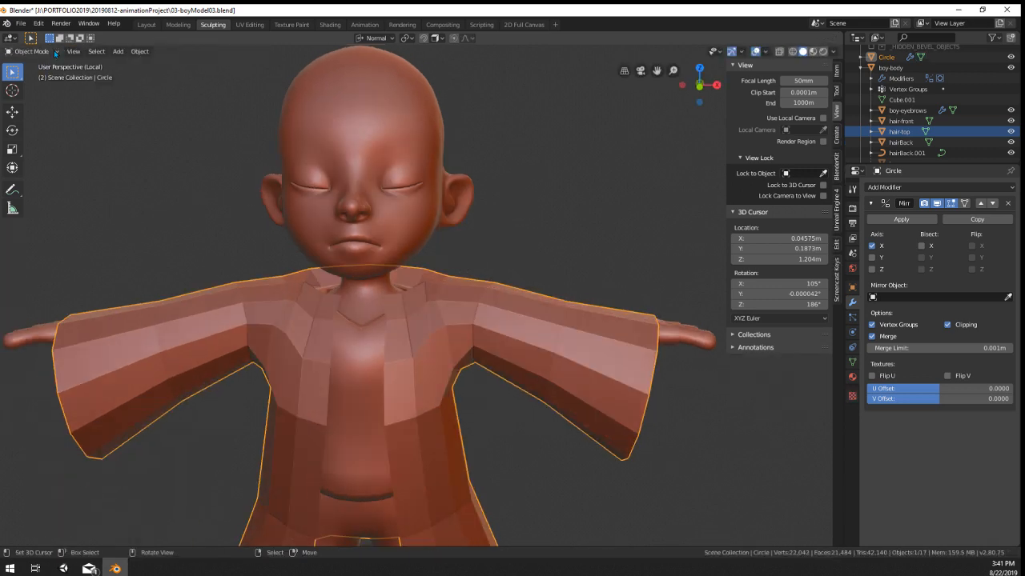
{"action": "left_click", "coordinate": [32, 86]}
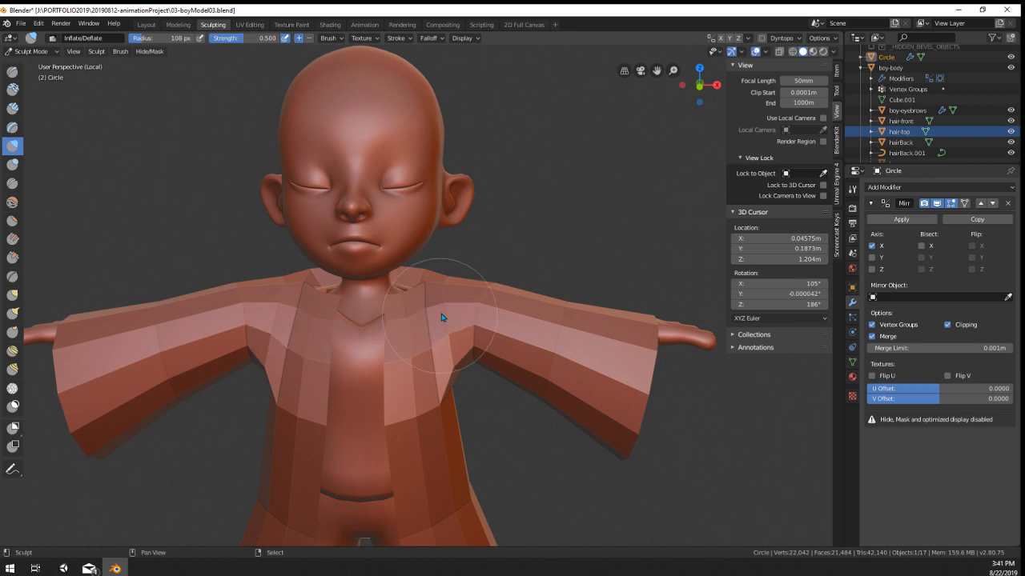
{"action": "scroll", "coordinate": [453, 405], "scroll_direction": "down", "scroll_amount": 2}
{"action": "middle_click_drag", "start_coordinate": [457, 436], "coordinate": [449, 418]}
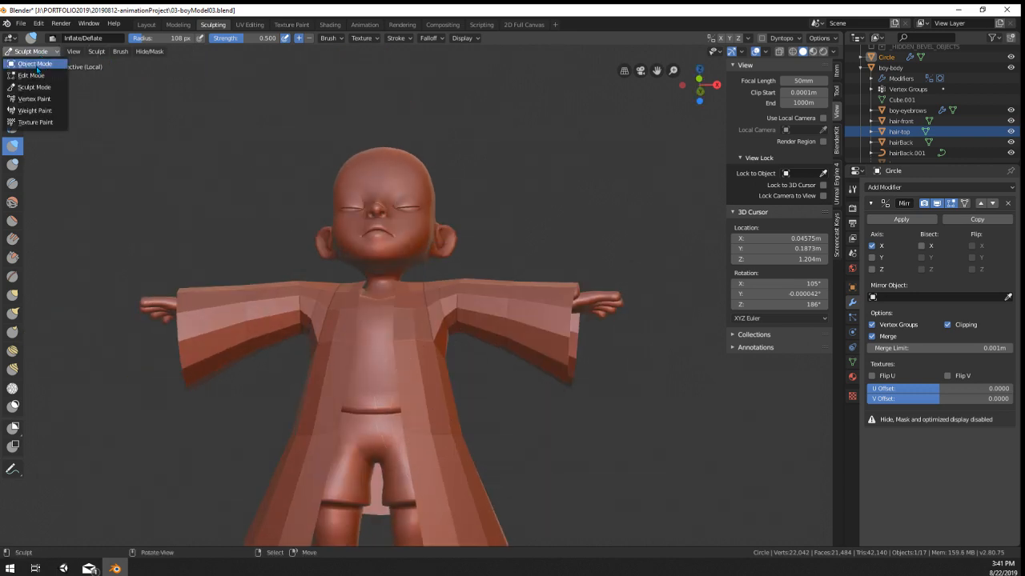
{"action": "left_click", "coordinate": [32, 75]}
Step: Add two centered horizontal loop cuts around the coat's waist section and two around its skirt section
{"action": "middle_click_drag", "start_coordinate": [469, 384], "coordinate": [387, 400]}
{"action": "left_click", "coordinate": [406, 367]}
{"action": "right_click", "coordinate": [406, 366]}
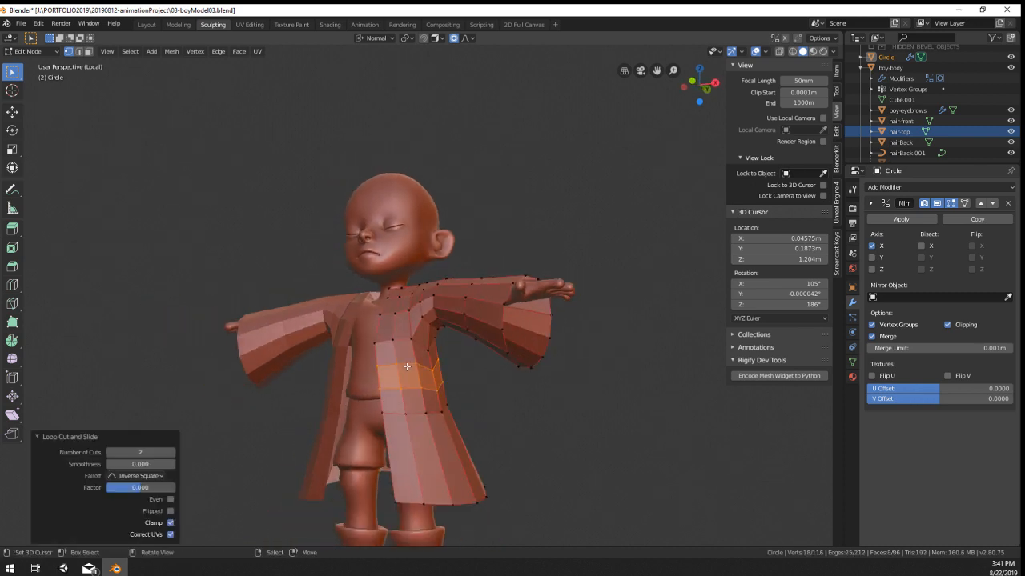
{"action": "left_click", "coordinate": [424, 462]}
{"action": "right_click", "coordinate": [424, 461]}
{"action": "key", "text": "Tab"}
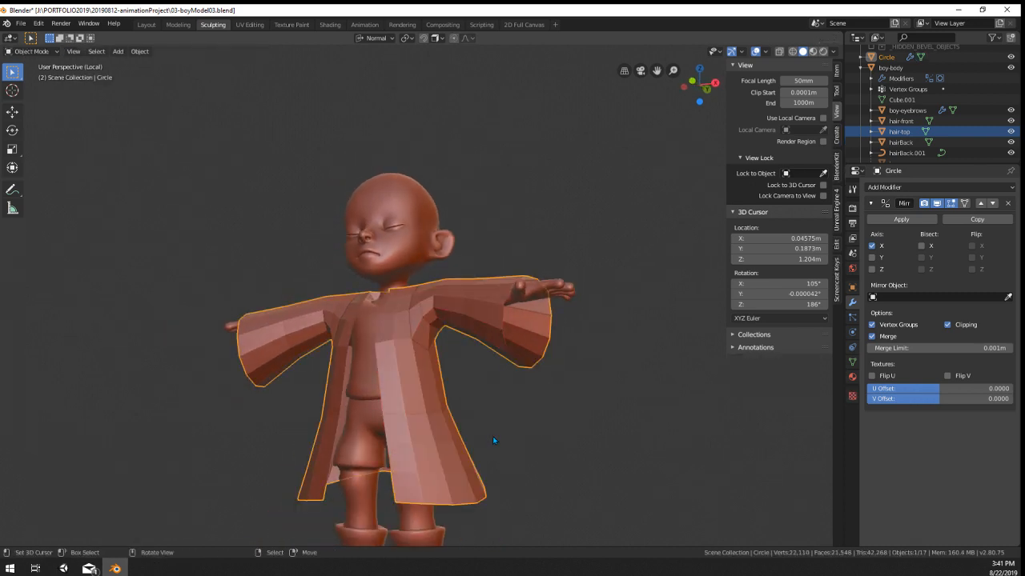
Step: Move the side vertices of the skirt and waist toward the body with a smaller proportional editing radius
{"action": "middle_click_drag", "start_coordinate": [492, 436], "coordinate": [308, 453]}
{"action": "key", "text": "Tab"}
{"action": "right_click", "coordinate": [355, 475]}
{"action": "middle_click_drag", "start_coordinate": [355, 474], "coordinate": [340, 488]}
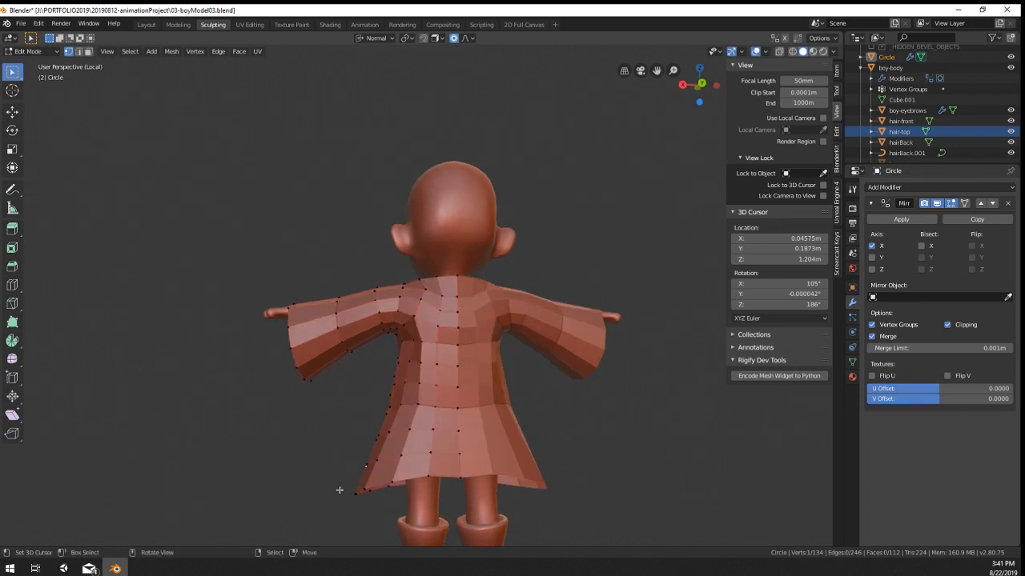
{"action": "key", "text": "g"}
{"action": "scroll", "coordinate": [384, 446], "scroll_direction": "down", "scroll_amount": 3}
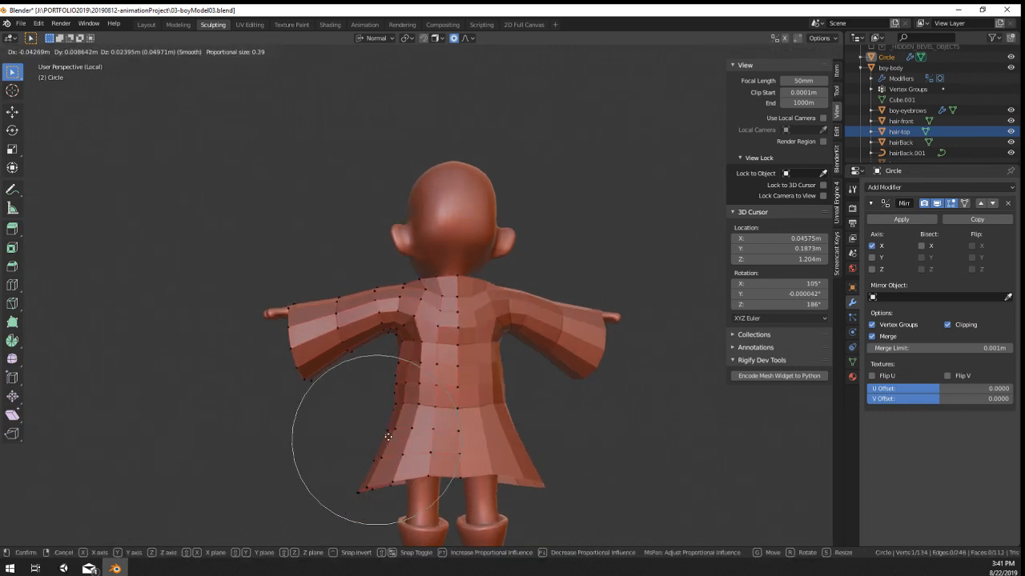
{"action": "scroll", "coordinate": [388, 436], "scroll_direction": "down", "scroll_amount": 1}
{"action": "left_click", "coordinate": [388, 436]}
{"action": "right_click", "coordinate": [394, 389]}
{"action": "key", "text": "g"}
{"action": "left_click", "coordinate": [403, 391]}
Step: Move the back vertices at the waist, skirt and hem with proportional editing to shape the coat's back profile
{"action": "middle_click_drag", "start_coordinate": [403, 391], "coordinate": [503, 391]}
{"action": "right_click", "coordinate": [460, 385]}
{"action": "key", "text": "g"}
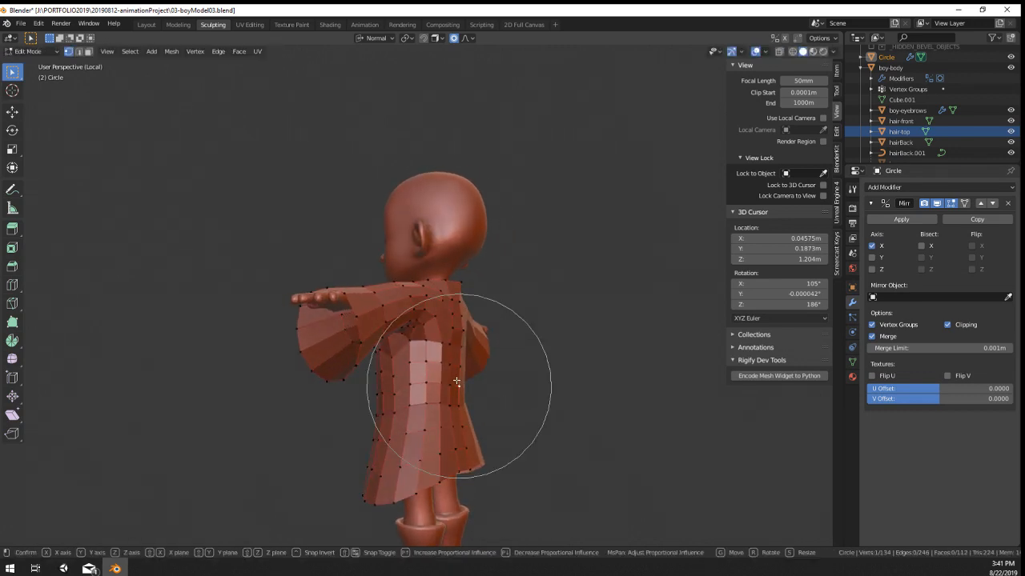
{"action": "left_click", "coordinate": [457, 387]}
{"action": "right_click", "coordinate": [461, 428]}
{"action": "key", "text": "g"}
{"action": "left_click", "coordinate": [468, 432]}
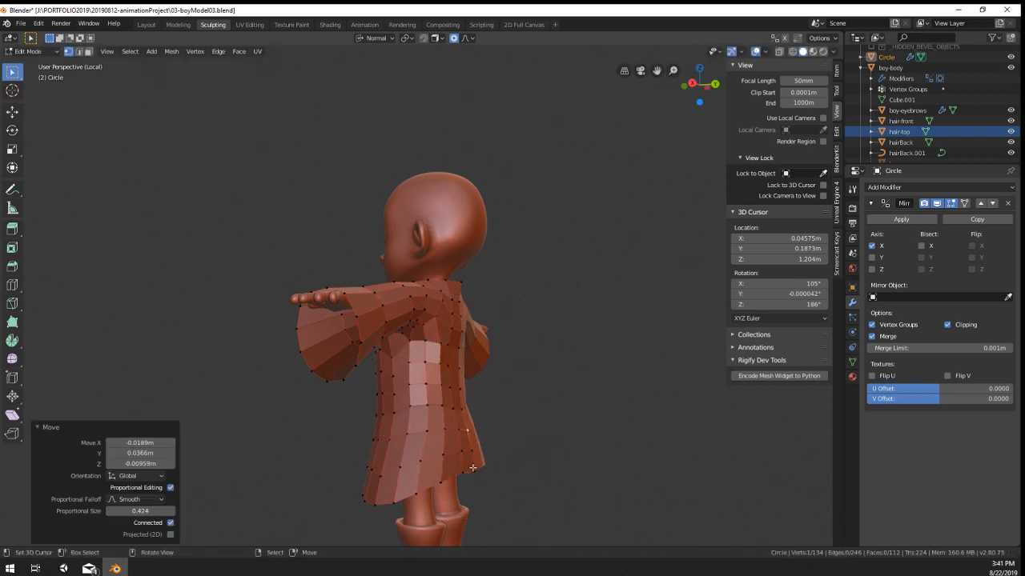
{"action": "right_click", "coordinate": [473, 468]}
{"action": "key", "text": "g"}
{"action": "left_click", "coordinate": [481, 481]}
{"action": "right_click", "coordinate": [462, 390]}
{"action": "key", "text": "g"}
{"action": "left_click", "coordinate": [458, 373]}
Step: Adjust a vertex on the chest's front opening edge with Shrink/Fatten and proportional editing
{"action": "middle_click_drag", "start_coordinate": [458, 373], "coordinate": [606, 353]}
{"action": "middle_click_drag", "start_coordinate": [398, 376], "coordinate": [311, 382]}
{"action": "right_click", "coordinate": [357, 354]}
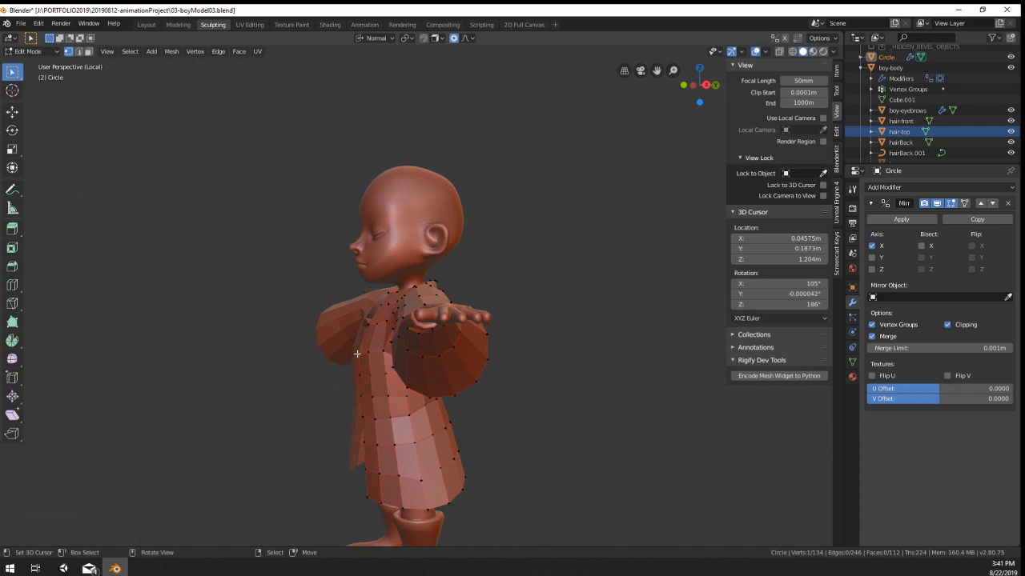
{"action": "middle_click_drag", "start_coordinate": [356, 354], "coordinate": [567, 351]}
{"action": "key", "text": "alt+s"}
{"action": "left_click", "coordinate": [485, 398]}
{"action": "key", "text": "alt+s"}
{"action": "left_click", "coordinate": [513, 358]}
Step: Slide the chest vertex below the armpit upward along its edge
{"action": "scroll", "coordinate": [512, 344], "scroll_direction": "up", "scroll_amount": 4}
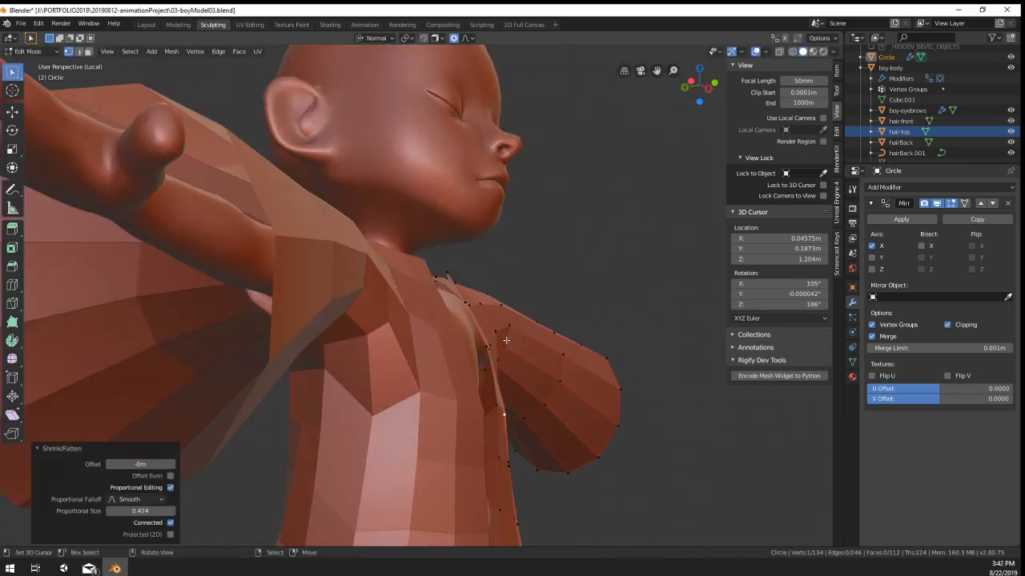
{"action": "middle_click_drag", "start_coordinate": [505, 340], "coordinate": [454, 396]}
{"action": "right_click", "coordinate": [425, 425]}
{"action": "key", "text": "g"}
{"action": "key", "text": "g"}
{"action": "left_click", "coordinate": [422, 409]}
Step: Select the vertical loop around the shoulder and slide it outward toward the sleeve
{"action": "right_click", "coordinate": [453, 366], "text": "alt"}
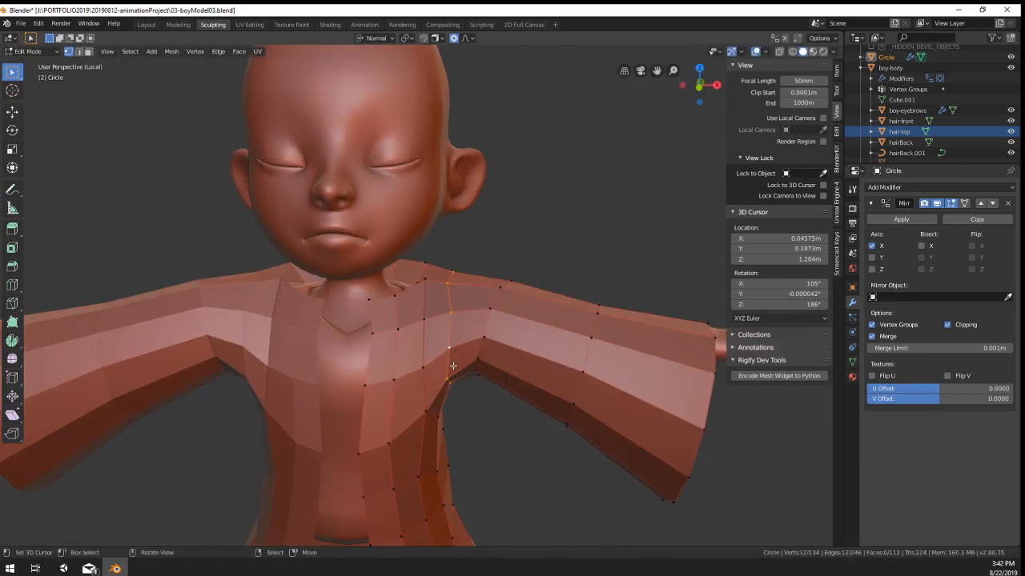
{"action": "key", "text": "g"}
{"action": "key", "text": "g"}
{"action": "left_click", "coordinate": [458, 361]}
Step: Move the top shoulder vertices near the neck and at the sleeve's start down with proportional editing
{"action": "middle_click_drag", "start_coordinate": [441, 259], "coordinate": [442, 240]}
{"action": "right_click", "coordinate": [442, 267]}
{"action": "key", "text": "g"}
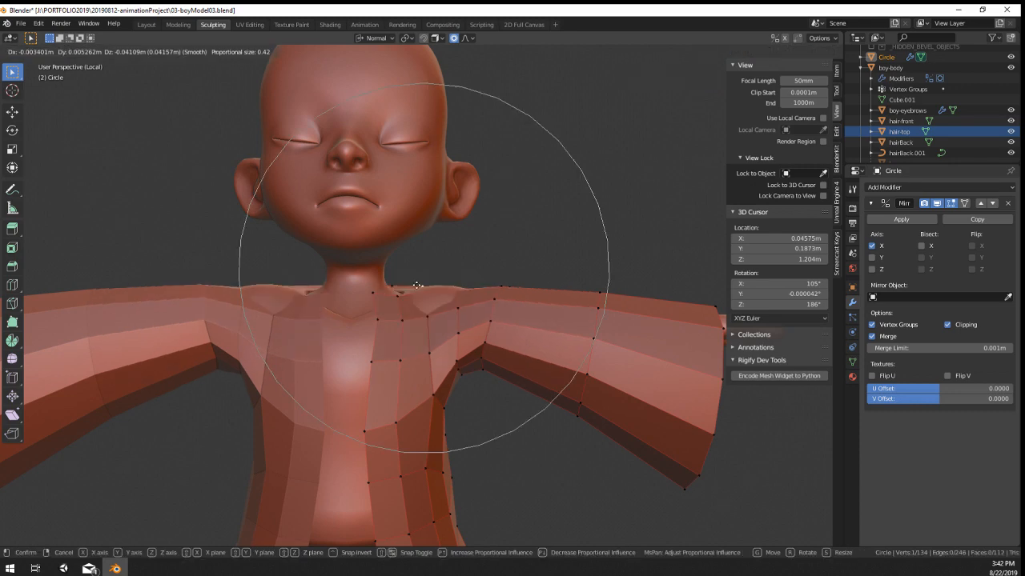
{"action": "left_click", "coordinate": [414, 278]}
{"action": "key", "text": "g"}
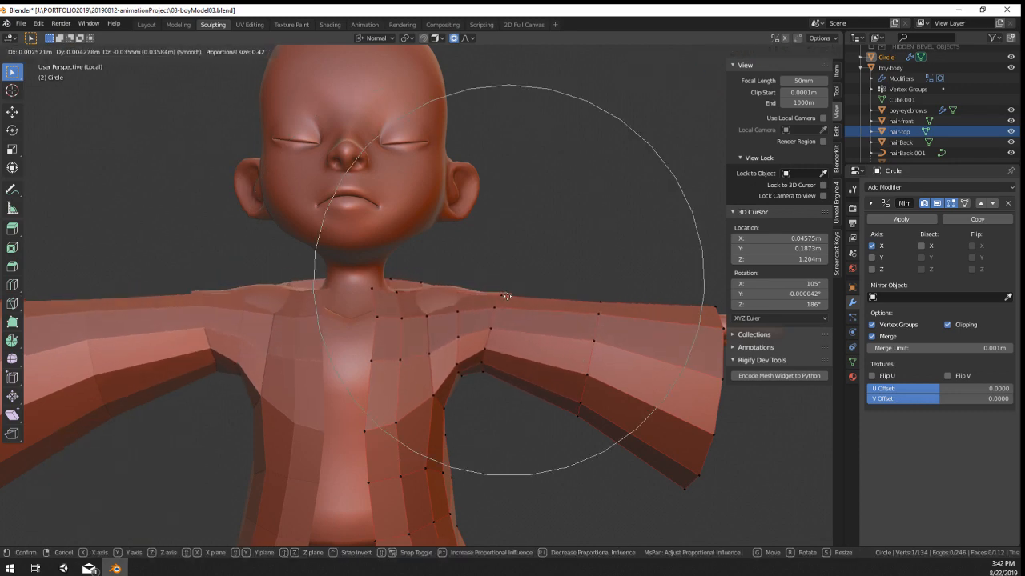
{"action": "scroll", "coordinate": [507, 293], "scroll_direction": "up", "scroll_amount": 5}
{"action": "left_click", "coordinate": [508, 293]}
Step: Scale the sleeve's cuff loop along the X axis with proportional editing and reposition it around the wrist
{"action": "middle_click_drag", "start_coordinate": [507, 293], "coordinate": [412, 329]}
{"action": "left_click", "coordinate": [413, 338], "text": "alt"}
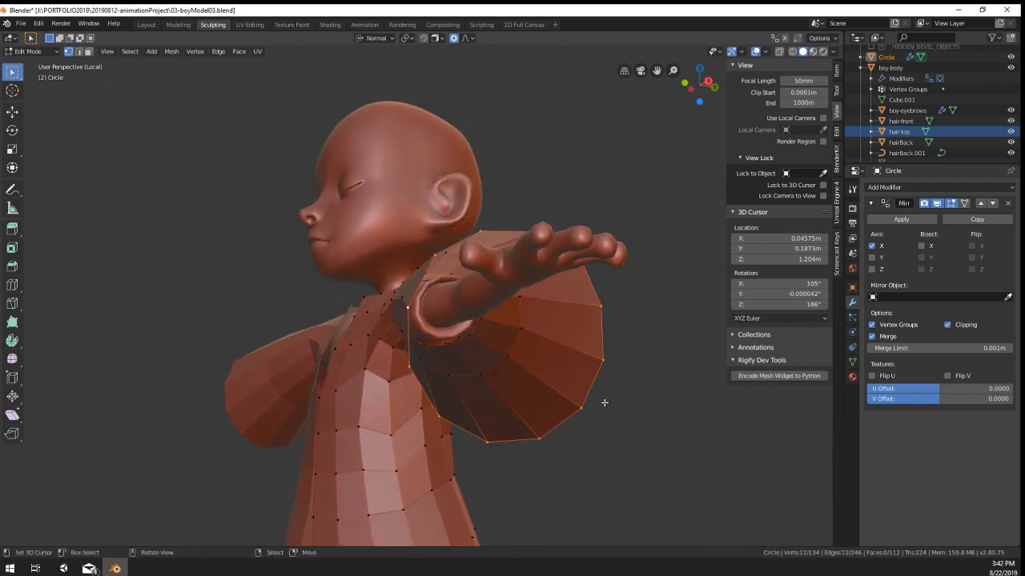
{"action": "key", "text": "s"}
{"action": "key", "text": "y"}
{"action": "key", "text": "x"}
{"action": "left_click", "coordinate": [530, 390]}
{"action": "middle_click_drag", "start_coordinate": [530, 390], "coordinate": [609, 410]}
{"action": "key", "text": "g"}
{"action": "left_click", "coordinate": [613, 414]}
Step: Scale the mid-sleeve loop along the X axis with proportional editing and reposition the sleeve section
{"action": "left_click", "coordinate": [528, 372], "text": "alt"}
{"action": "middle_click_drag", "start_coordinate": [530, 375], "coordinate": [431, 384]}
{"action": "key", "text": "s"}
{"action": "key", "text": "x"}
{"action": "left_click", "coordinate": [592, 397]}
{"action": "key", "text": "g"}
{"action": "left_click", "coordinate": [425, 353]}
Step: Move individual cuff and sleeve vertices with proportional editing to even out the sleeve's end
{"action": "key", "text": "g"}
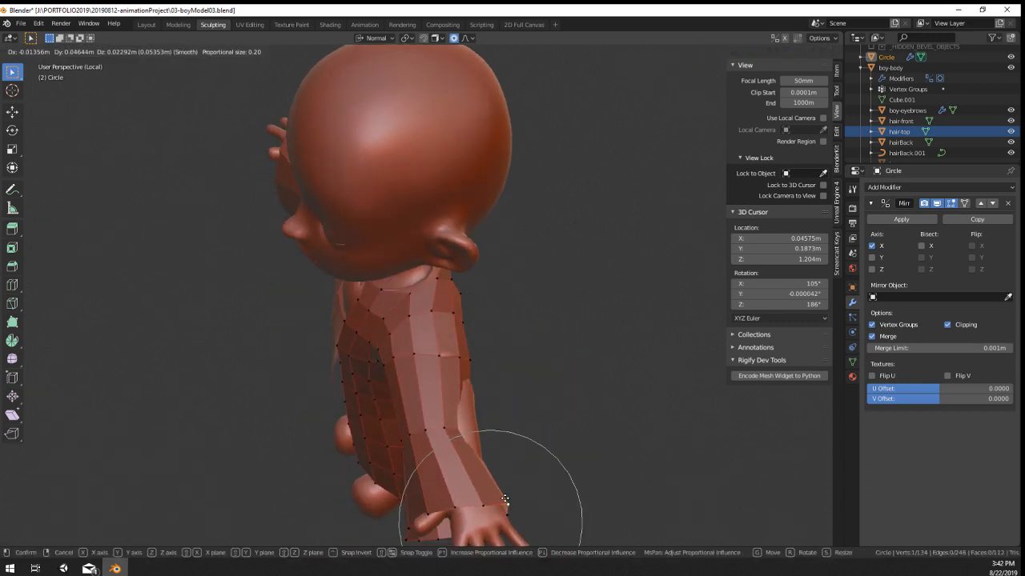
{"action": "left_click", "coordinate": [505, 499]}
{"action": "middle_click_drag", "start_coordinate": [505, 499], "coordinate": [280, 308]}
{"action": "key", "text": "g"}
{"action": "left_click", "coordinate": [444, 458]}
{"action": "key", "text": "g"}
{"action": "left_click", "coordinate": [618, 405]}
Step: Move the back neckline vertex forward and down toward the neck with proportional editing
{"action": "key", "text": "Tab"}
{"action": "scroll", "coordinate": [640, 391], "scroll_direction": "down", "scroll_amount": 2}
{"action": "scroll", "coordinate": [484, 379], "scroll_direction": "up", "scroll_amount": 6}
{"action": "scroll", "coordinate": [483, 379], "scroll_direction": "down", "scroll_amount": 7}
{"action": "scroll", "coordinate": [437, 327], "scroll_direction": "up", "scroll_amount": 5}
{"action": "key", "text": "Tab"}
{"action": "left_click", "coordinate": [474, 251]}
{"action": "key", "text": "g"}
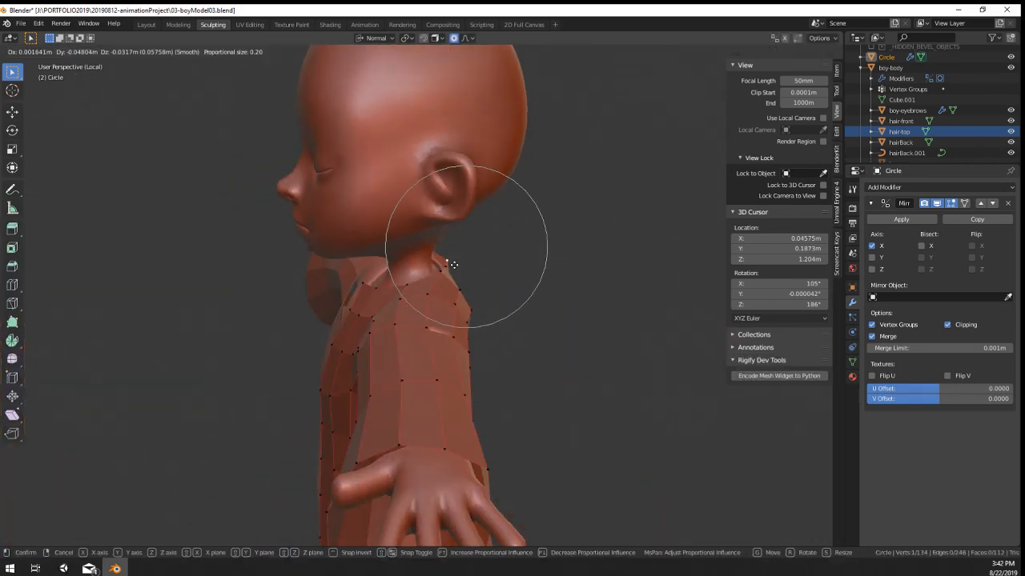
{"action": "left_click", "coordinate": [453, 264]}
Step: Move the neckline vertex on top of the shoulder slightly outward and down with proportional editing
{"action": "middle_click_drag", "start_coordinate": [453, 264], "coordinate": [558, 308]}
{"action": "key", "text": "g"}
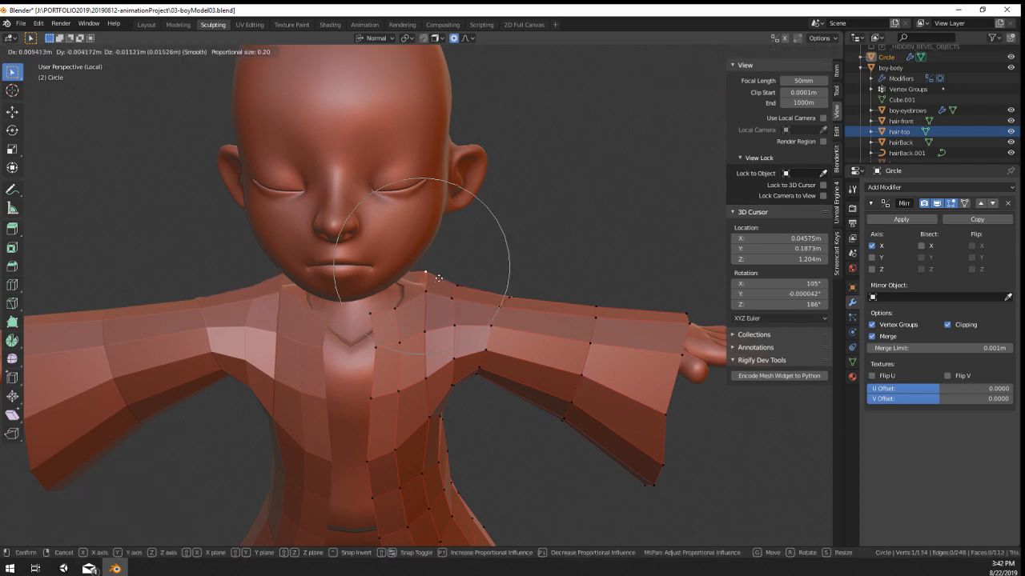
{"action": "left_click", "coordinate": [437, 285]}
{"action": "middle_click_drag", "start_coordinate": [422, 278], "coordinate": [383, 305]}
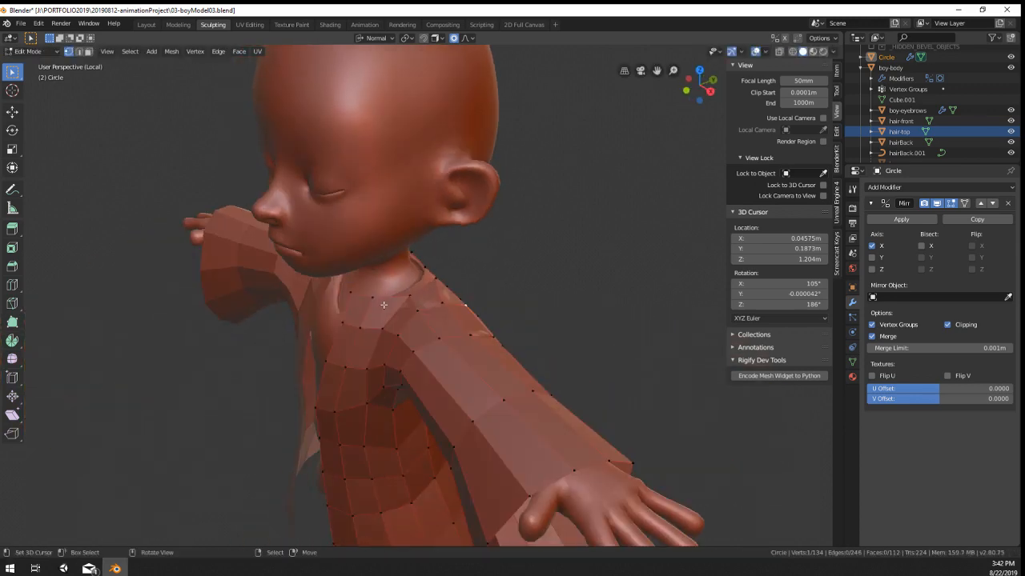
Step: Shrink/Fatten the selected vertex at the back of the shoulder with proportional editing
{"action": "key", "text": "alt+s"}
{"action": "left_click", "coordinate": [476, 333]}
{"action": "key", "text": "Tab"}
{"action": "middle_click_drag", "start_coordinate": [480, 332], "coordinate": [503, 369]}
{"action": "scroll", "coordinate": [588, 336], "scroll_direction": "down", "scroll_amount": 2}
{"action": "scroll", "coordinate": [503, 369], "scroll_direction": "down", "scroll_amount": 2}
{"action": "left_click", "coordinate": [503, 406]}
{"action": "left_click", "coordinate": [414, 372]}
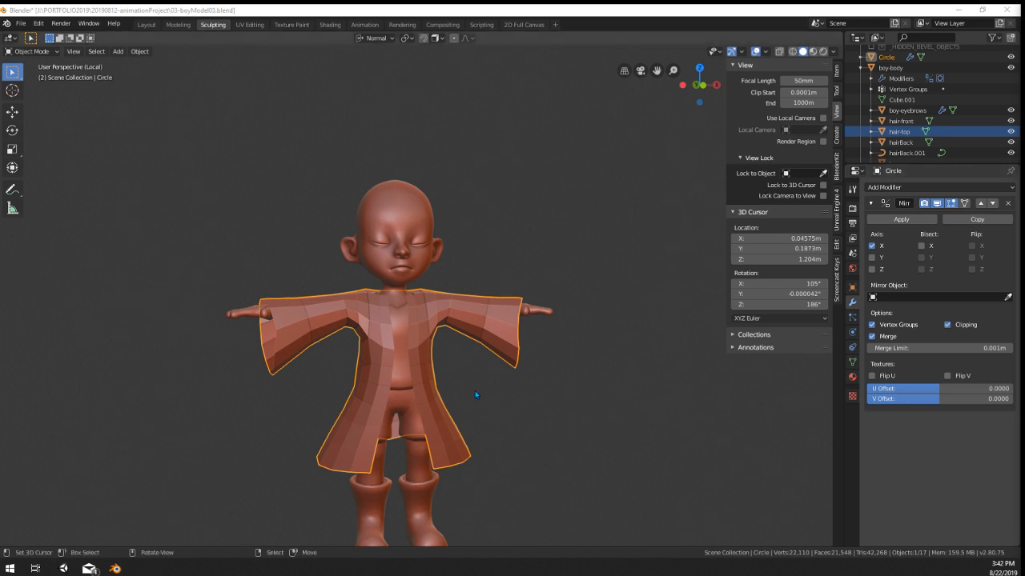
Step: Shrink/Fatten the coat's side vertices at the waist and hip with proportional editing to adjust the silhouette
{"action": "key", "text": "Tab"}
{"action": "scroll", "coordinate": [448, 397], "scroll_direction": "up", "scroll_amount": 2}
{"action": "key", "text": "alt+s"}
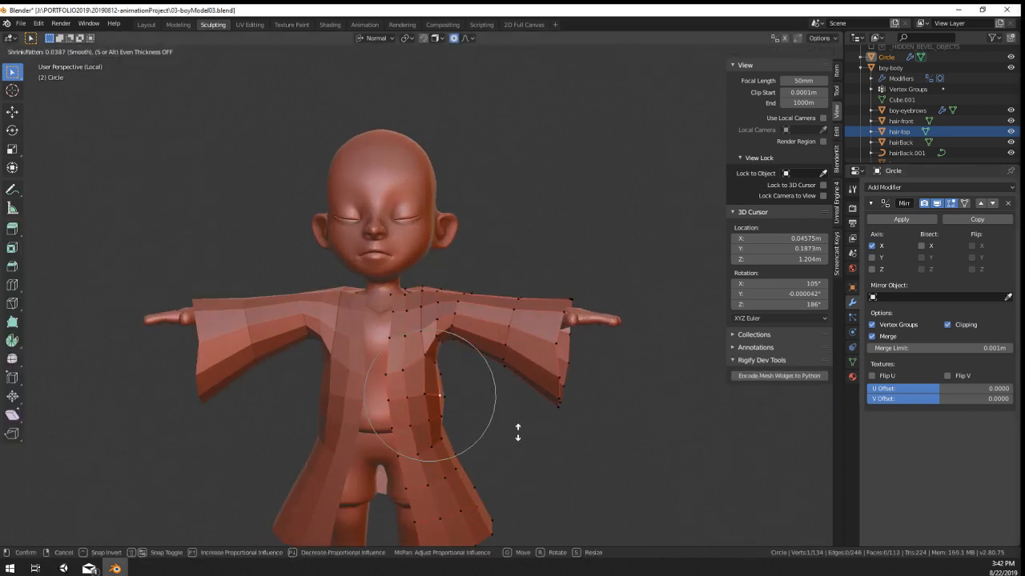
{"action": "left_click", "coordinate": [517, 432]}
{"action": "key", "text": "alt+s"}
{"action": "left_click", "coordinate": [450, 483]}
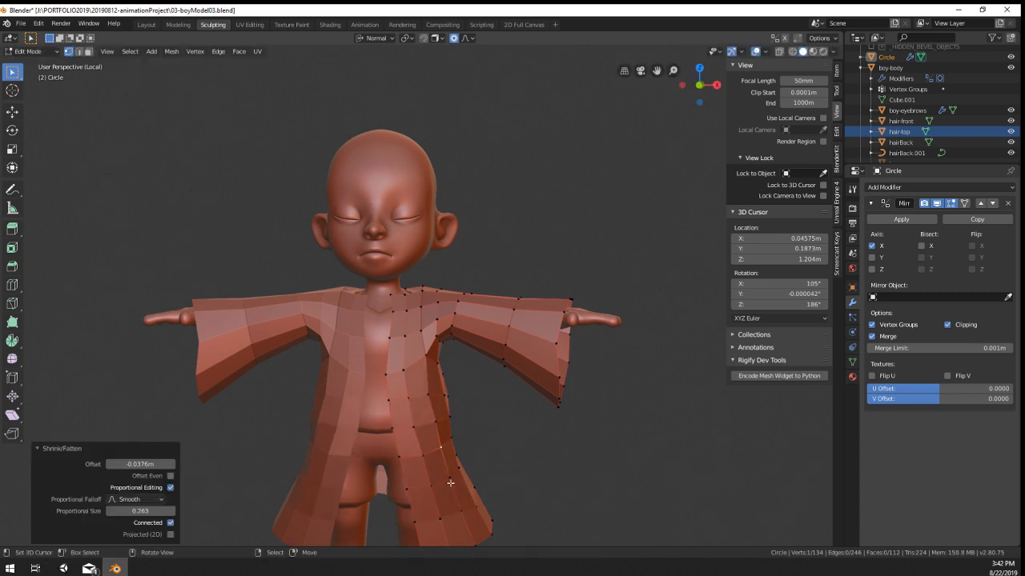
{"action": "right_click", "coordinate": [449, 483]}
{"action": "key", "text": "alt+s"}
{"action": "left_click", "coordinate": [477, 491]}
Step: Move the outer hem corner and the side vertices above it inward with proportional editing to slim the coat
{"action": "middle_click_drag", "start_coordinate": [480, 491], "coordinate": [489, 345], "text": "shift"}
{"action": "right_click", "coordinate": [504, 401]}
{"action": "key", "text": "g"}
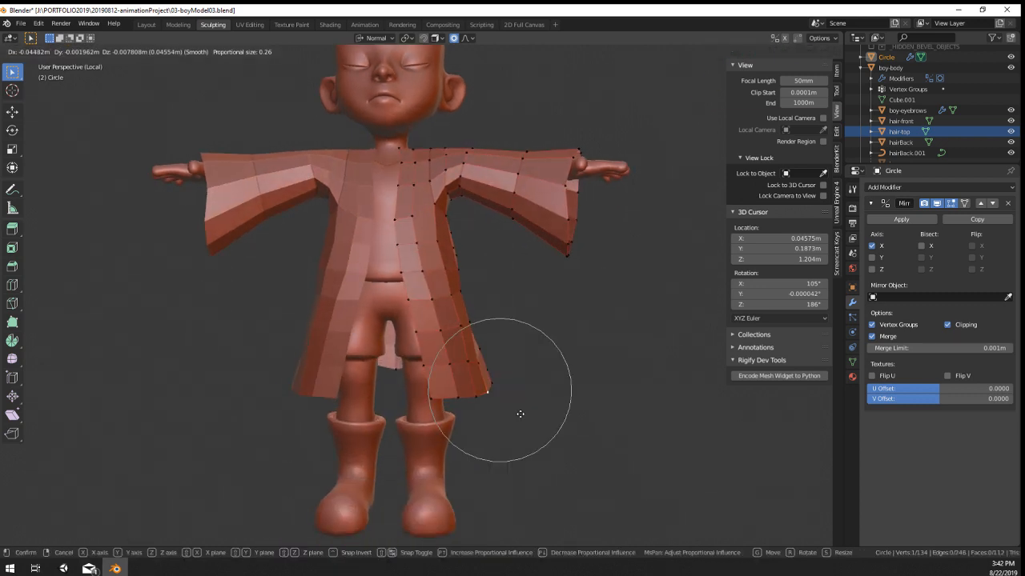
{"action": "left_click", "coordinate": [525, 413]}
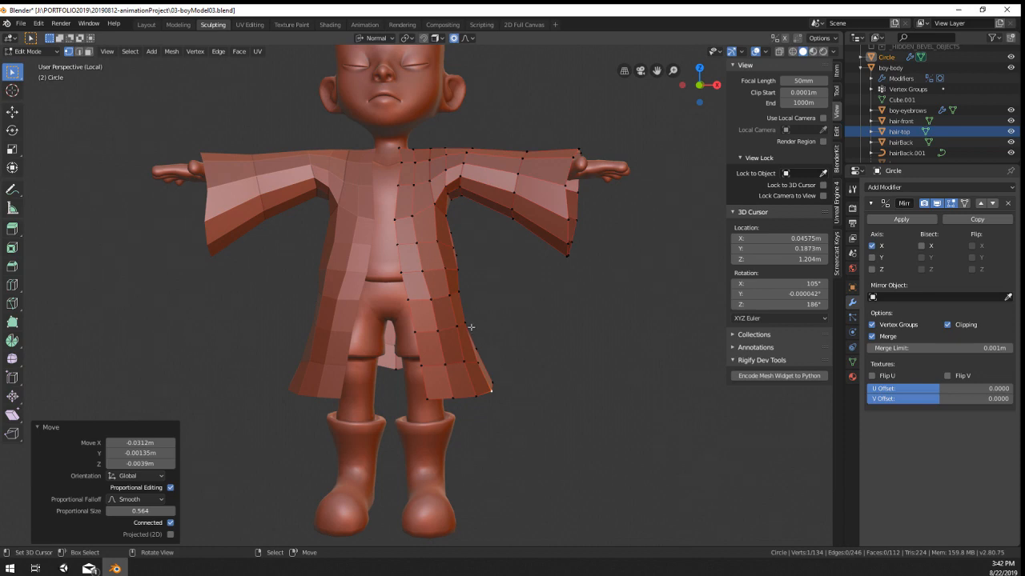
{"action": "right_click_drag", "start_coordinate": [469, 324], "coordinate": [466, 319]}
{"action": "right_click_drag", "start_coordinate": [466, 256], "coordinate": [453, 257]}
{"action": "right_click_drag", "start_coordinate": [453, 266], "coordinate": [448, 268]}
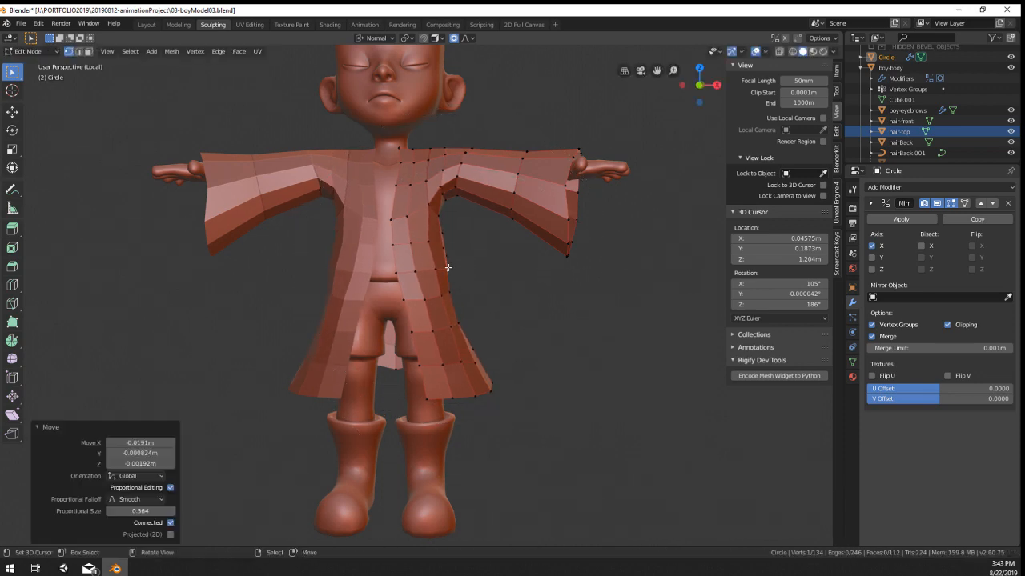
{"action": "key", "text": "Tab"}
{"action": "middle_click_drag", "start_coordinate": [487, 274], "coordinate": [461, 270]}
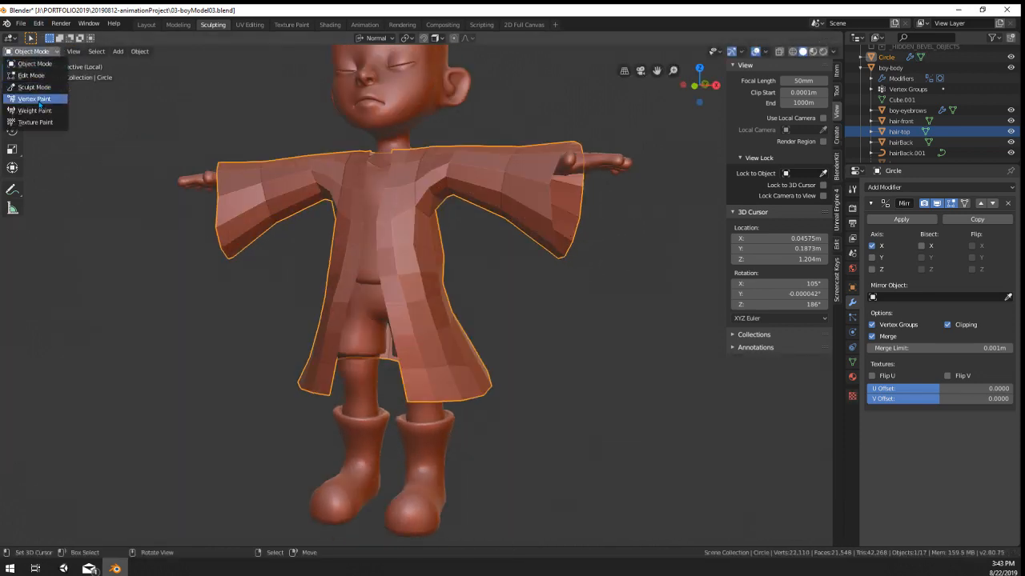
{"action": "left_click", "coordinate": [34, 86]}
{"action": "mouse_move", "coordinate": [486, 304]}
{"action": "middle_mouse_down"}
{"action": "mouse_move", "coordinate": [320, 321]}
{"action": "mouse_move", "coordinate": [398, 255]}
{"action": "middle_mouse_up"}
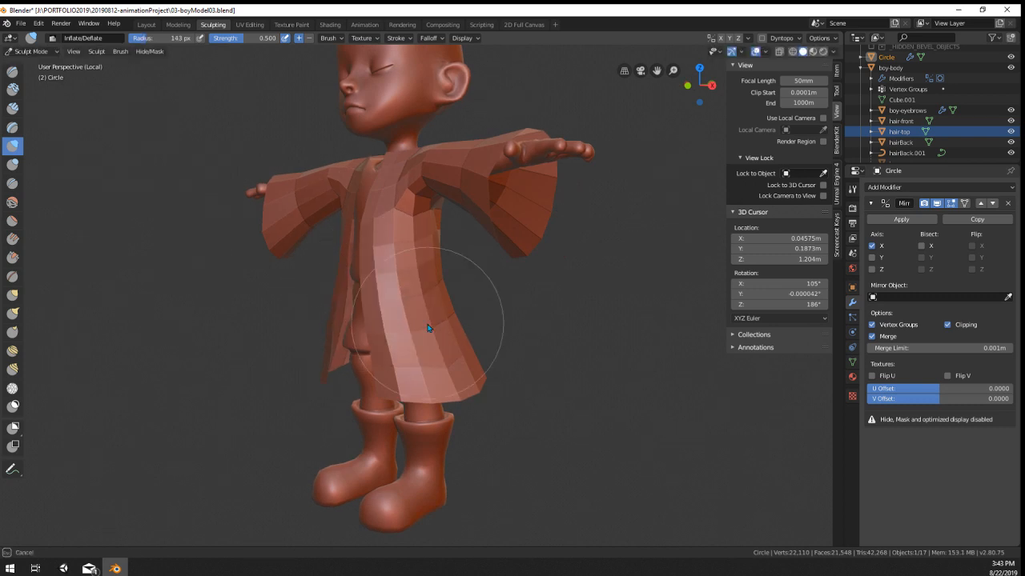
{"action": "mouse_move", "coordinate": [427, 327]}
{"action": "middle_mouse_down"}
{"action": "mouse_move", "coordinate": [454, 360]}
{"action": "mouse_move", "coordinate": [446, 310]}
{"action": "mouse_move", "coordinate": [30, 116]}
{"action": "middle_mouse_up"}
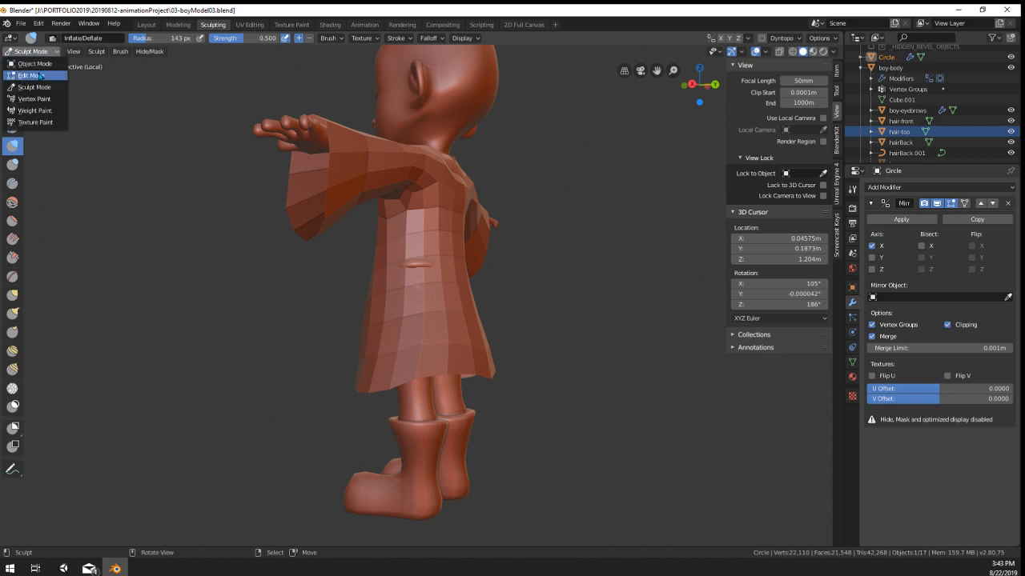
{"action": "left_click", "coordinate": [45, 77]}
Step: Raise the sleeve's cuff loop by about 0.022 m with proportional editing to narrow the wide sleeve opening
{"action": "middle_click_drag", "start_coordinate": [344, 264], "coordinate": [473, 270]}
{"action": "key", "text": "Tab"}
{"action": "scroll", "coordinate": [491, 233], "scroll_direction": "down", "scroll_amount": 2}
{"action": "scroll", "coordinate": [474, 245], "scroll_direction": "up", "scroll_amount": 2}
{"action": "key", "text": "Tab"}
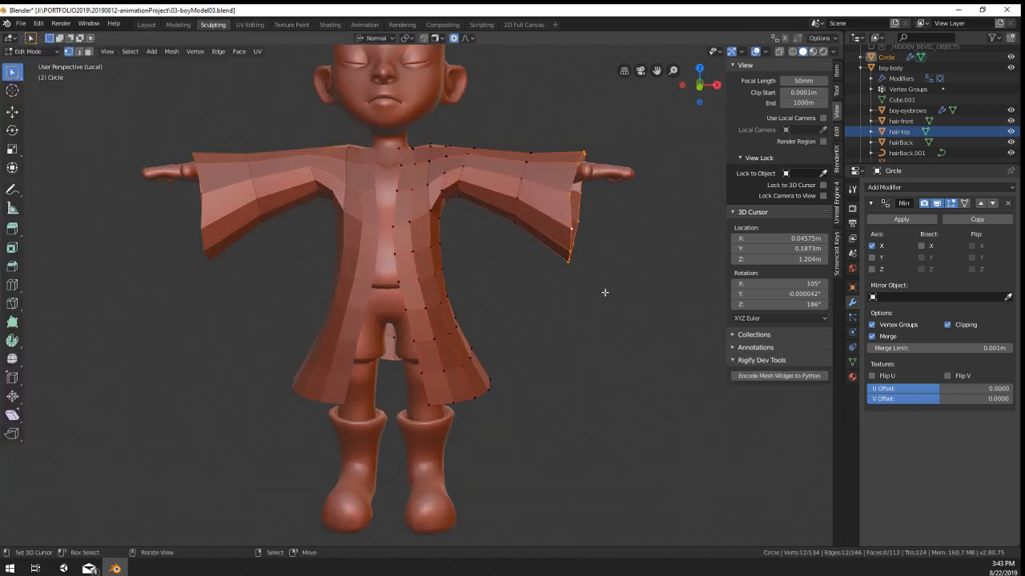
{"action": "key", "text": "g"}
{"action": "scroll", "coordinate": [594, 276], "scroll_direction": "up", "scroll_amount": 2}
{"action": "left_click", "coordinate": [595, 269]}
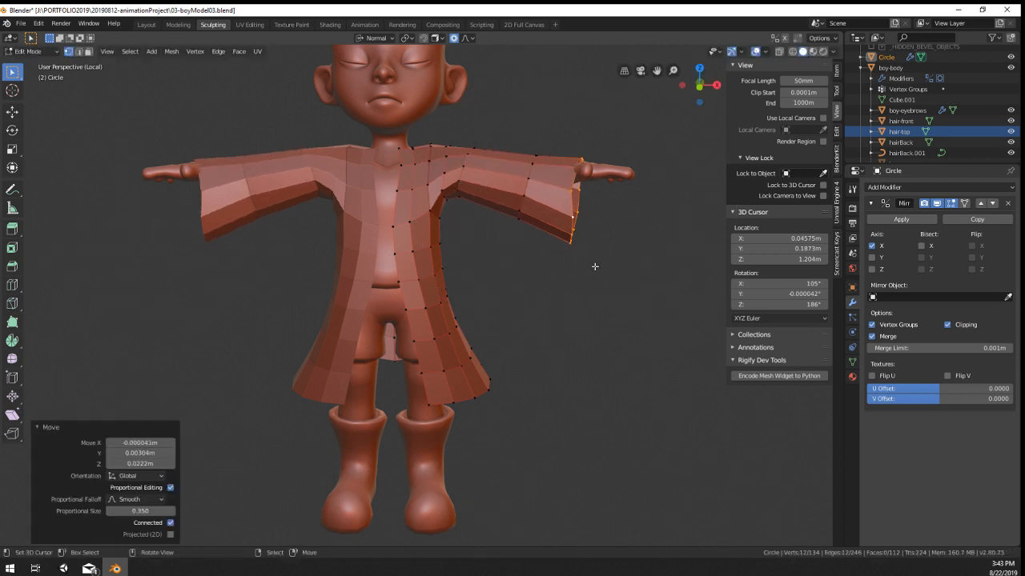
Step: Add one centred loop cut between elbow and shoulder on the sleeve, then scale it down slightly and reposition it
{"action": "key", "text": "ctrl+r"}
{"action": "left_click", "coordinate": [523, 190]}
{"action": "right_click", "coordinate": [522, 189]}
{"action": "key", "text": "s"}
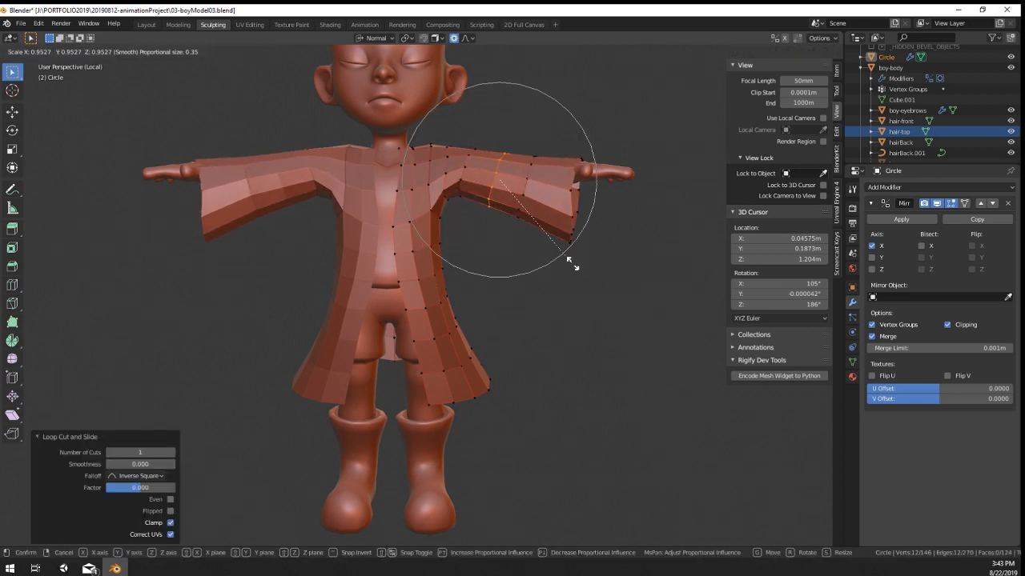
{"action": "left_click", "coordinate": [571, 260]}
{"action": "key", "text": "g"}
{"action": "left_click", "coordinate": [572, 261]}
{"action": "key", "text": "Tab"}
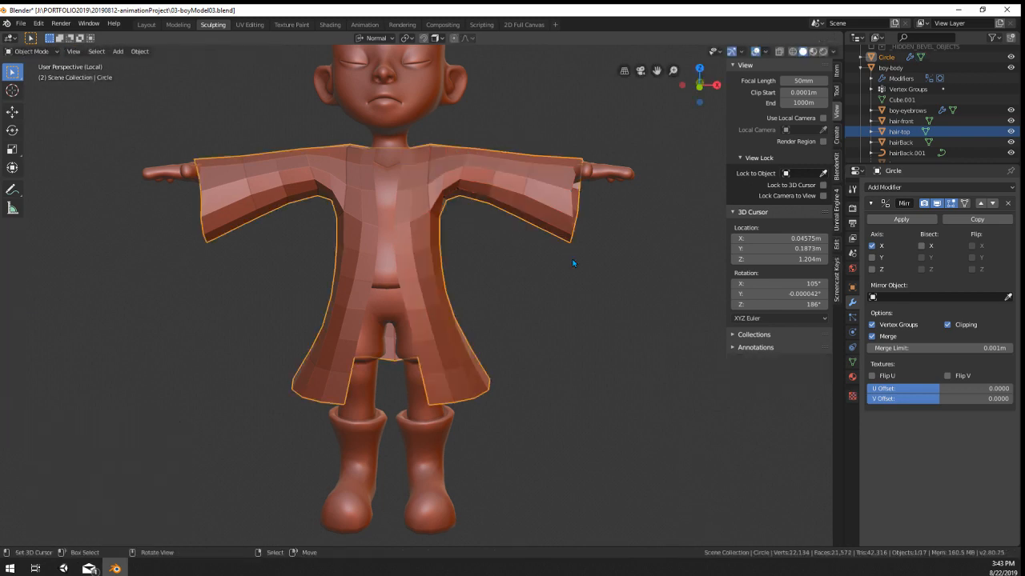
Step: Extrude the neckline edge upward into a short collar and again into a tall section, scaling its upper edge by 1.947
{"action": "scroll", "coordinate": [574, 263], "scroll_direction": "down", "scroll_amount": 2}
{"action": "middle_click_drag", "start_coordinate": [531, 292], "coordinate": [377, 236]}
{"action": "scroll", "coordinate": [536, 173], "scroll_direction": "up", "scroll_amount": 5}
{"action": "key", "text": "Tab"}
{"action": "middle_click_drag", "start_coordinate": [536, 173], "coordinate": [513, 184]}
{"action": "left_click", "coordinate": [465, 221], "text": "alt"}
{"action": "left_click", "coordinate": [573, 202]}
{"action": "left_click", "coordinate": [573, 89]}
{"action": "key", "text": "s"}
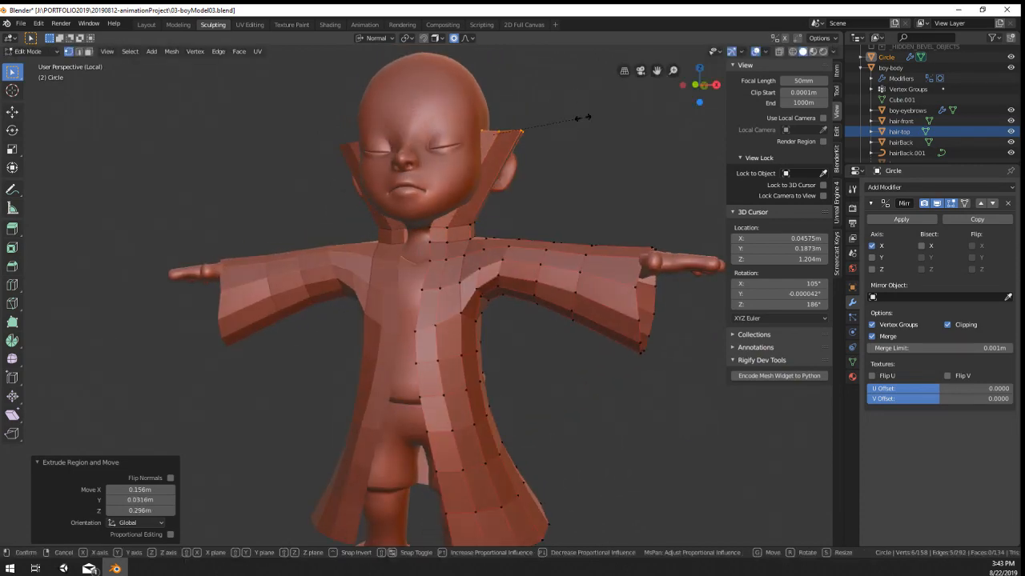
{"action": "left_click", "coordinate": [622, 255]}
Step: Widen the raised collar edge front to back along its normal X axis and lower it to jaw height
{"action": "middle_click_drag", "start_coordinate": [622, 254], "coordinate": [531, 274]}
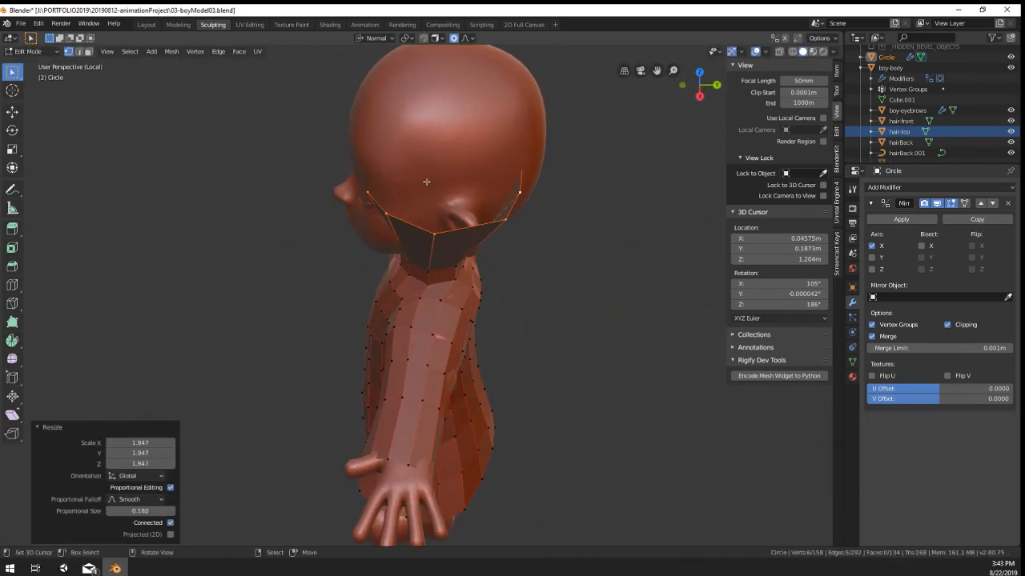
{"action": "key", "text": "s"}
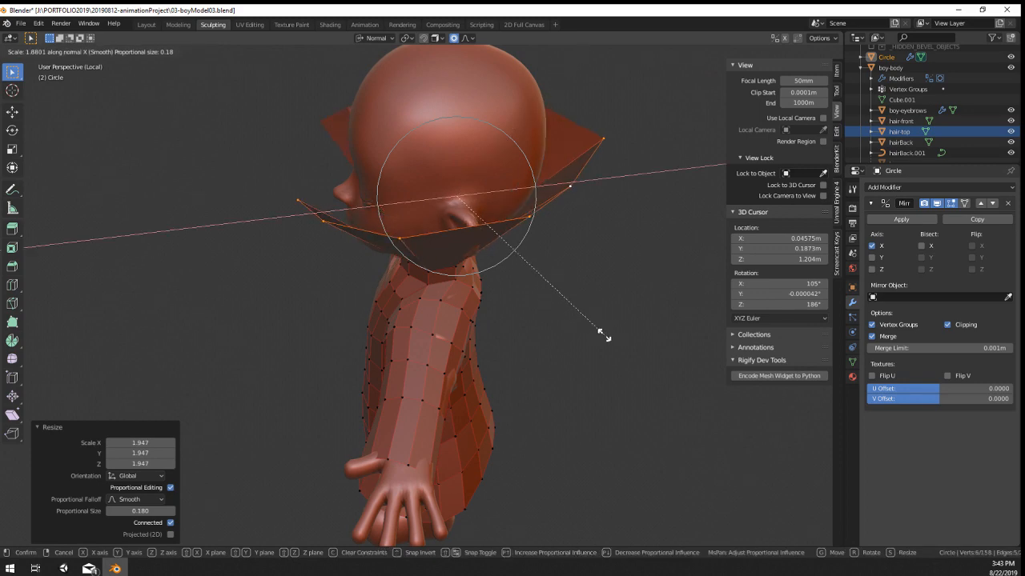
{"action": "left_click", "coordinate": [603, 335]}
{"action": "middle_click_drag", "start_coordinate": [604, 335], "coordinate": [560, 304]}
{"action": "key", "text": "g"}
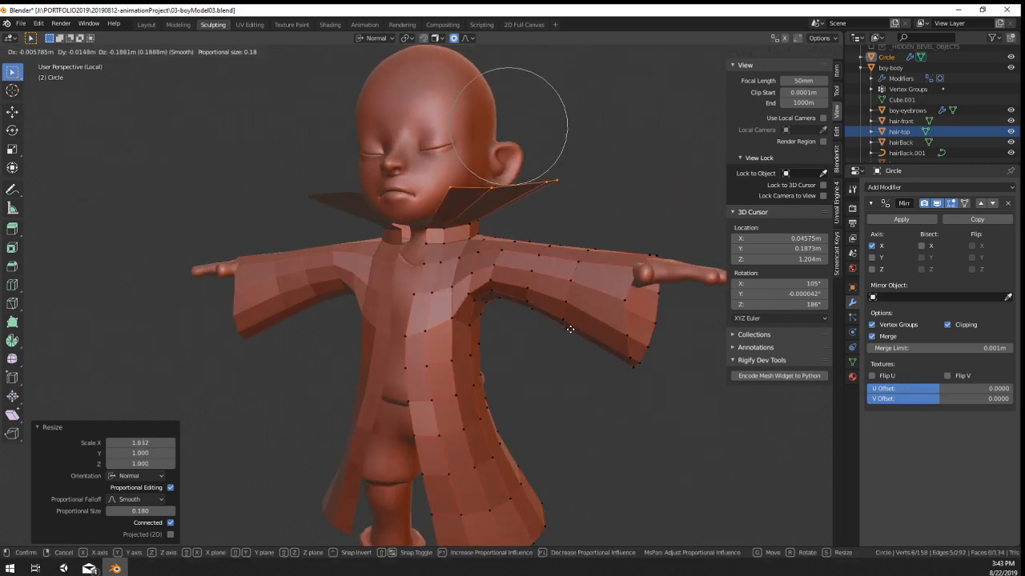
{"action": "left_click", "coordinate": [562, 346]}
Step: Reposition and scale the flared collar edge with proportional editing so it surrounds the base of the head
{"action": "middle_click_drag", "start_coordinate": [558, 343], "coordinate": [620, 302]}
{"action": "key", "text": "g"}
{"action": "left_click", "coordinate": [379, 335]}
{"action": "key", "text": "s"}
{"action": "left_click", "coordinate": [400, 315]}
Step: Extrude the flared edge upward beside the head as the hood's side wall and scale its rim by 1.434 along normal X
{"action": "left_click", "coordinate": [573, 157]}
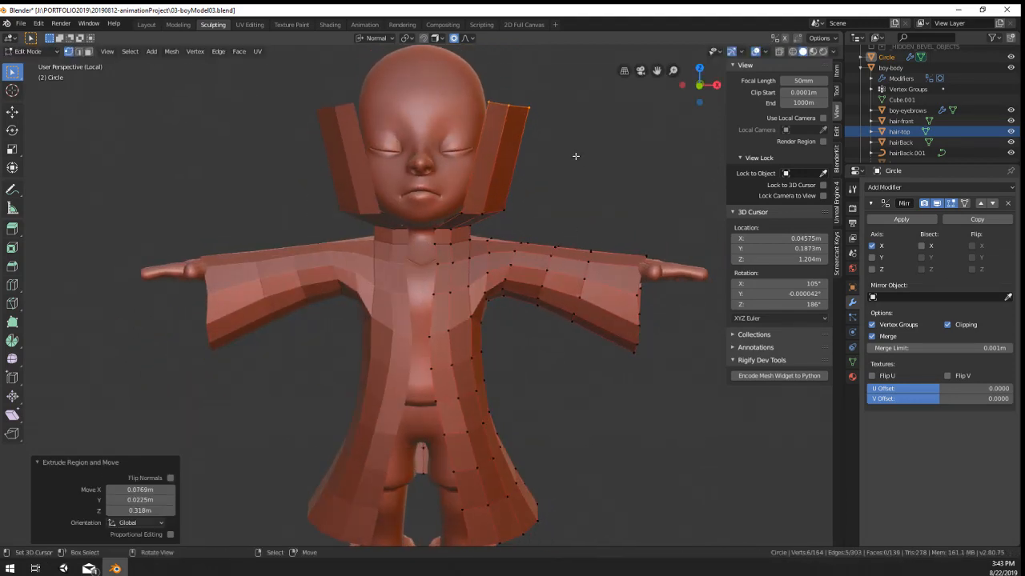
{"action": "middle_click_drag", "start_coordinate": [571, 156], "coordinate": [400, 269]}
{"action": "key", "text": "g"}
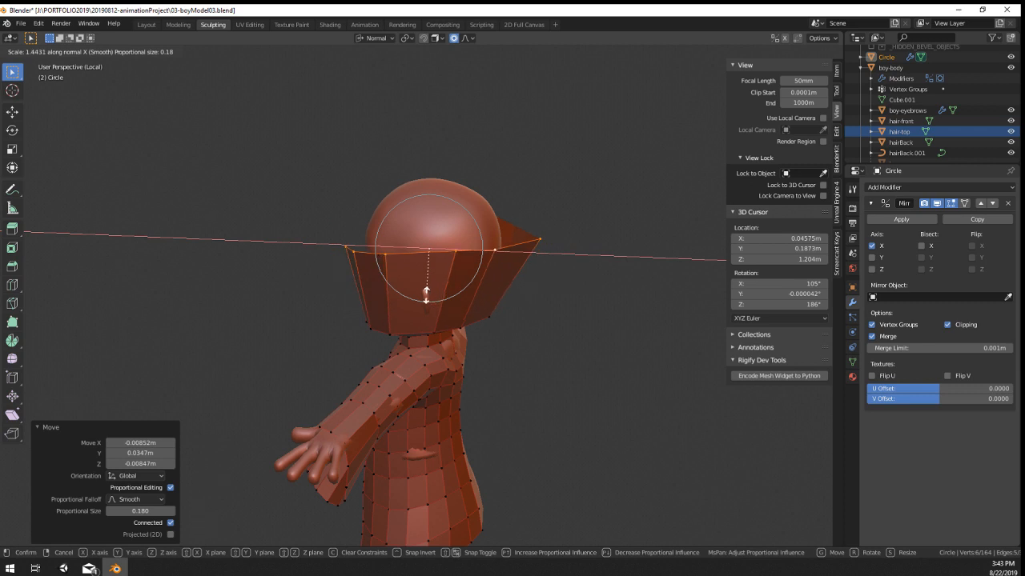
{"action": "left_click", "coordinate": [426, 295]}
{"action": "middle_click_drag", "start_coordinate": [426, 295], "coordinate": [448, 232]}
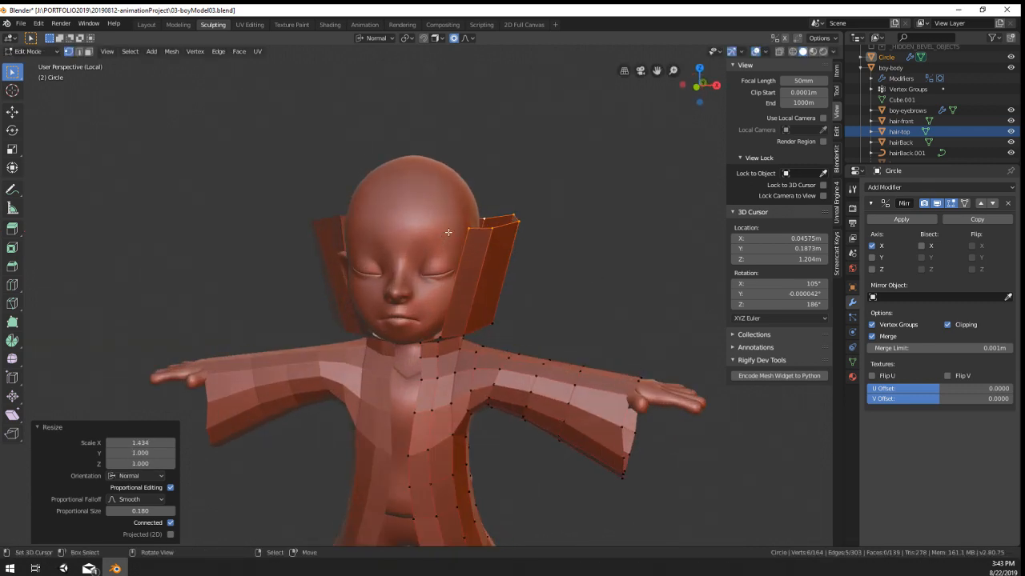
Step: Extend the front corner of the hood rim into an edge chain arching over the forehead to the centre line
{"action": "left_click", "coordinate": [450, 229]}
{"action": "key", "text": "g"}
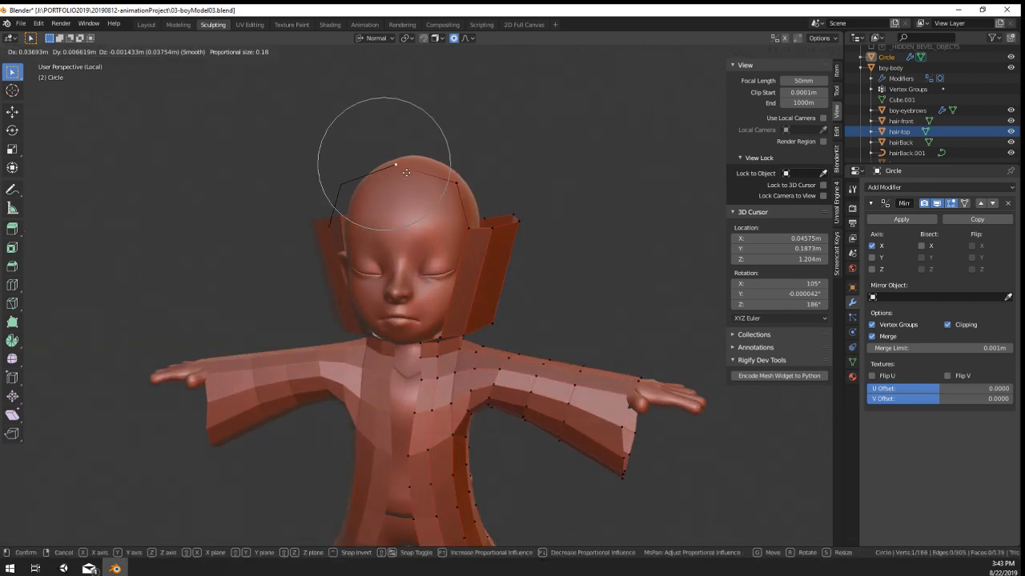
{"action": "left_click", "coordinate": [389, 170]}
{"action": "middle_click_drag", "start_coordinate": [485, 217], "coordinate": [449, 238]}
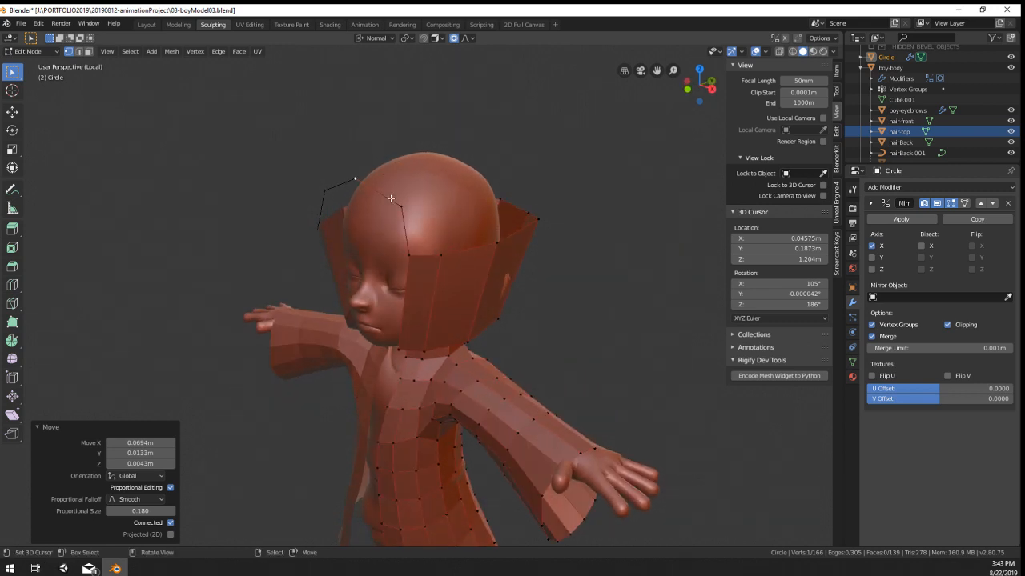
{"action": "key", "text": "ctrl+z"}
{"action": "middle_click_drag", "start_coordinate": [409, 208], "coordinate": [445, 189]}
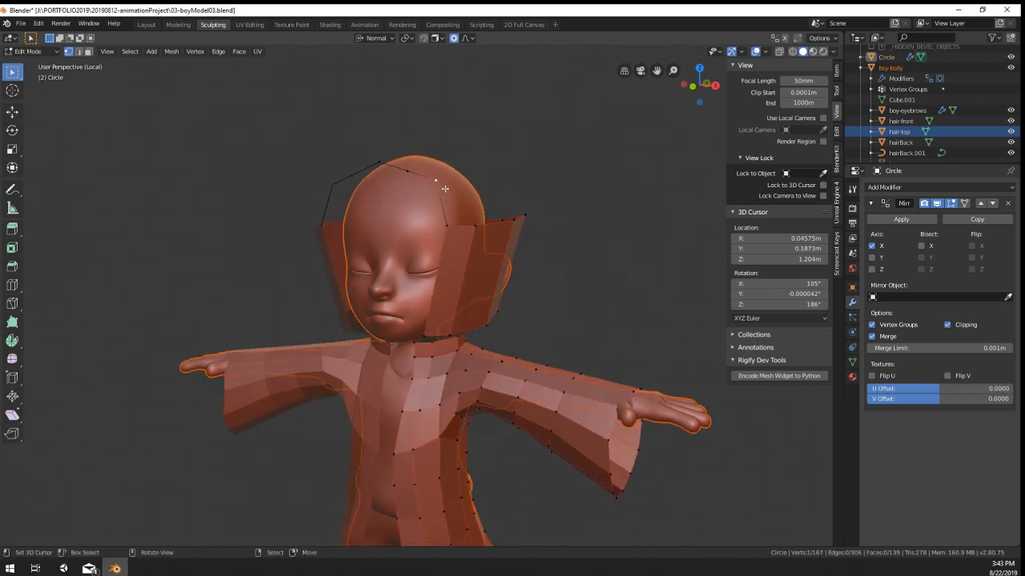
Step: Move the forehead arch's vertices with proportional editing to round the hood opening around the head
{"action": "key", "text": "g"}
{"action": "left_click", "coordinate": [433, 190]}
{"action": "key", "text": "g"}
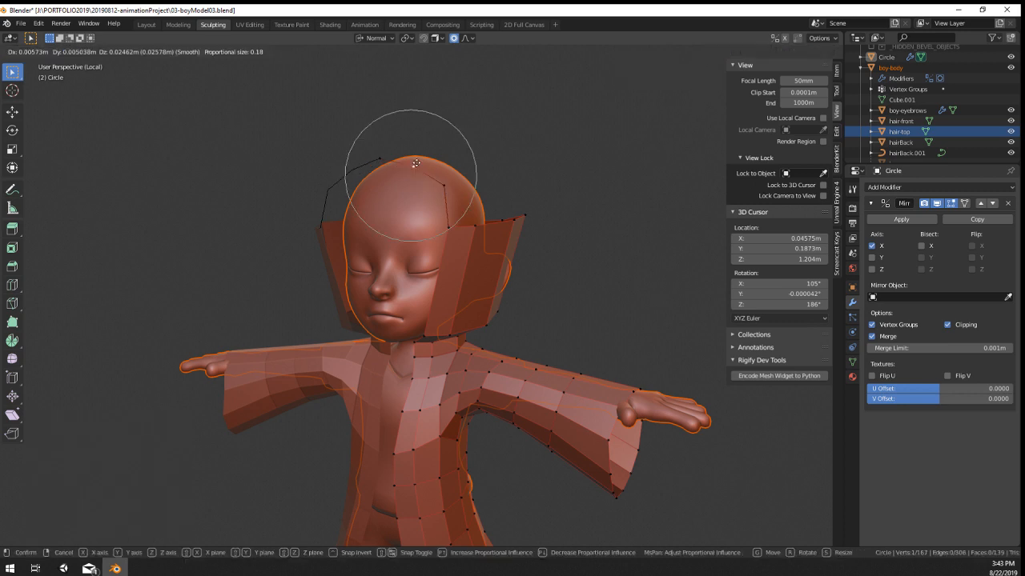
{"action": "left_click", "coordinate": [416, 162]}
{"action": "key", "text": "ctrl+z"}
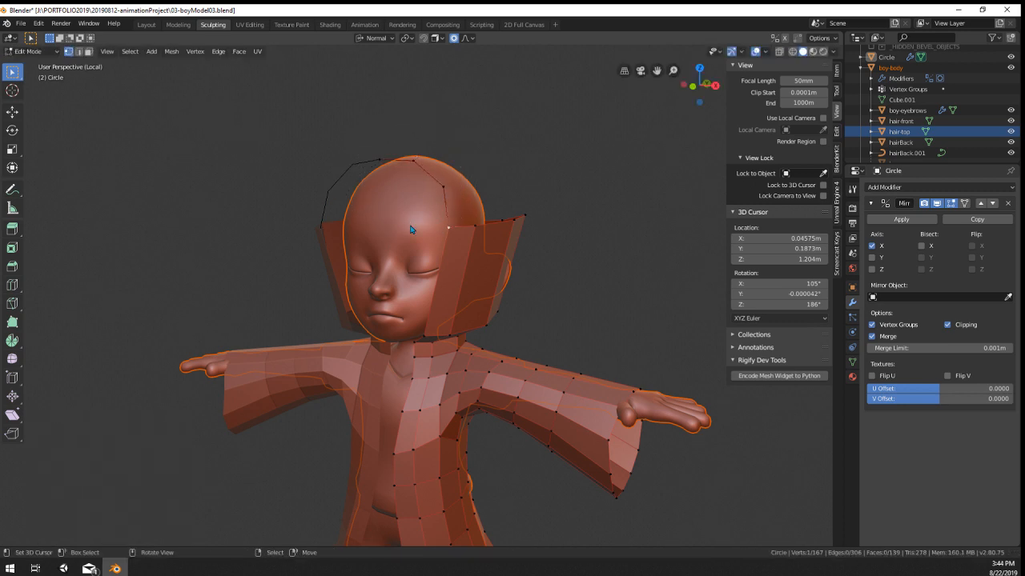
{"action": "key", "text": "Tab"}
{"action": "key", "text": "Tab"}
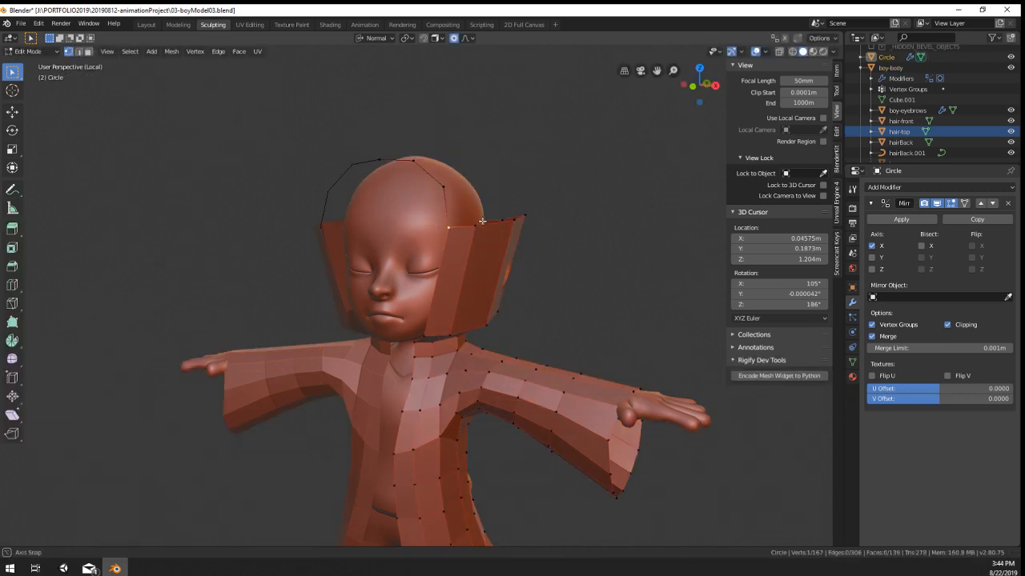
Step: Extrude the forehead arch's edges backward over the crown and again down toward the back of the hood
{"action": "middle_click_drag", "start_coordinate": [481, 221], "coordinate": [381, 190]}
{"action": "left_click", "coordinate": [443, 216]}
{"action": "left_click", "coordinate": [371, 176], "text": "ctrl"}
{"action": "key", "text": "e"}
{"action": "left_click", "coordinate": [439, 155]}
{"action": "key", "text": "e"}
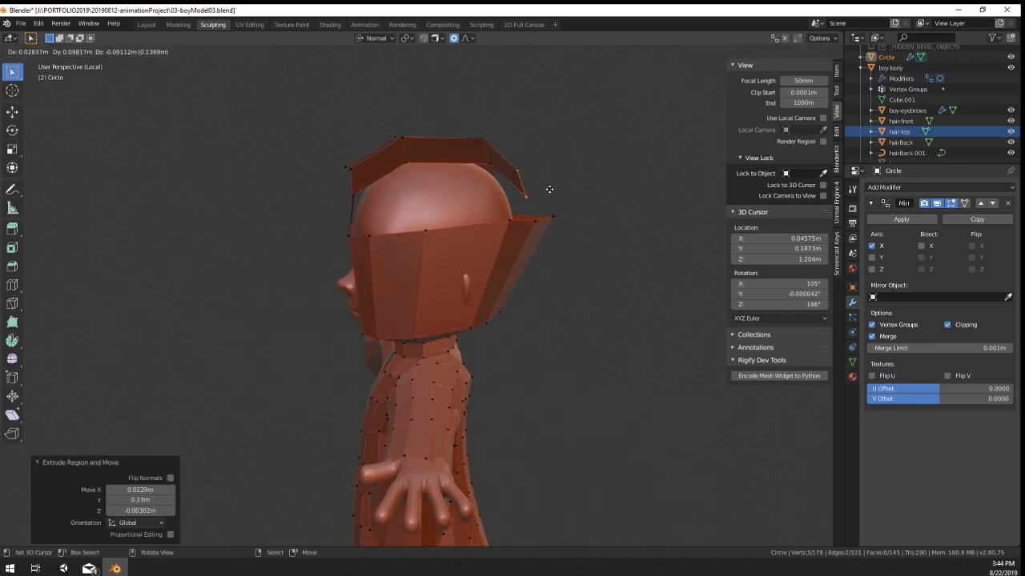
Step: Recalculate the normals of the whole garment mesh and then flip them
{"action": "key", "text": "a"}
{"action": "key", "text": "shift+n"}
{"action": "right_click", "coordinate": [535, 227]}
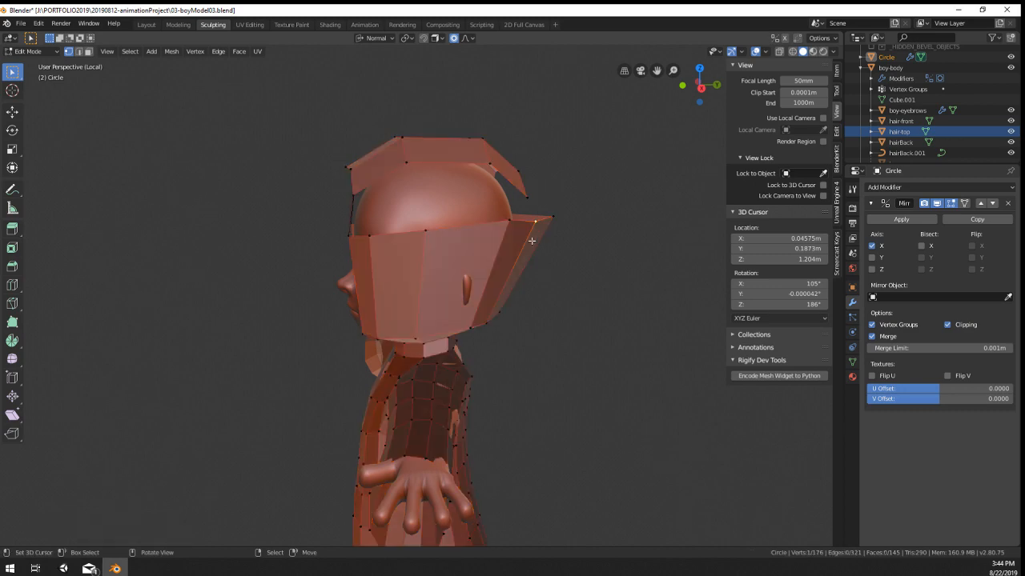
{"action": "mouse_move", "coordinate": [534, 232]}
{"action": "middle_mouse_down"}
{"action": "mouse_move", "coordinate": [598, 252]}
{"action": "mouse_move", "coordinate": [544, 247]}
{"action": "middle_mouse_up"}
{"action": "key", "text": "a"}
{"action": "key", "text": "Tab"}
{"action": "middle_click_drag", "start_coordinate": [406, 360], "coordinate": [400, 333]}
{"action": "key", "text": "Tab"}
{"action": "key", "text": "F3"}
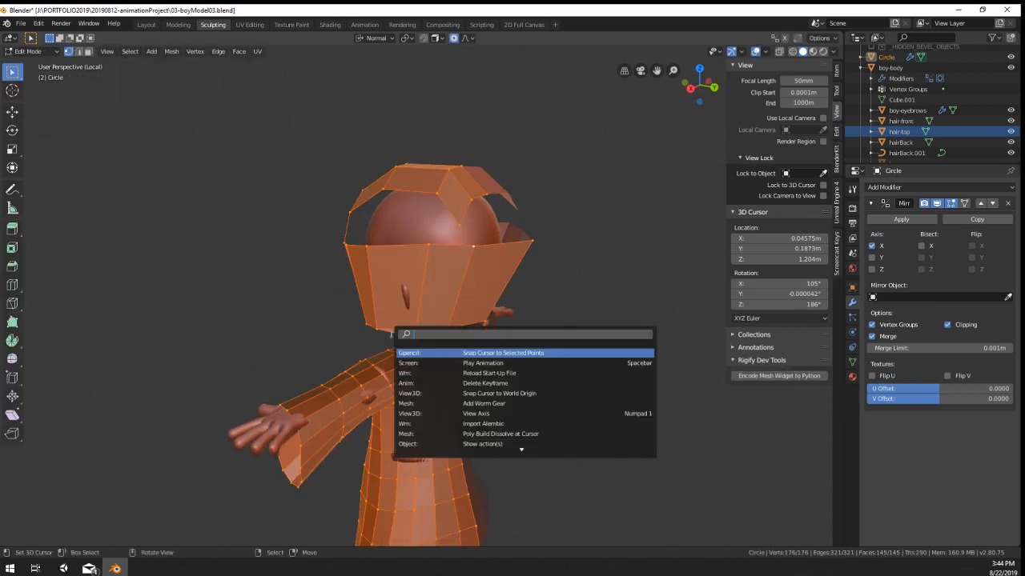
{"action": "key", "text": "Return"}
Step: Fill a face between the back of the hood's crown strip and the rear rim of its side wall
{"action": "key", "text": "Tab"}
{"action": "middle_click_drag", "start_coordinate": [393, 333], "coordinate": [501, 369]}
{"action": "key", "text": "Tab"}
{"action": "middle_click_drag", "start_coordinate": [521, 334], "coordinate": [455, 317]}
{"action": "scroll", "coordinate": [454, 317], "scroll_direction": "up", "scroll_amount": 2}
{"action": "middle_click_drag", "start_coordinate": [593, 256], "coordinate": [528, 247]}
{"action": "right_click", "coordinate": [546, 246]}
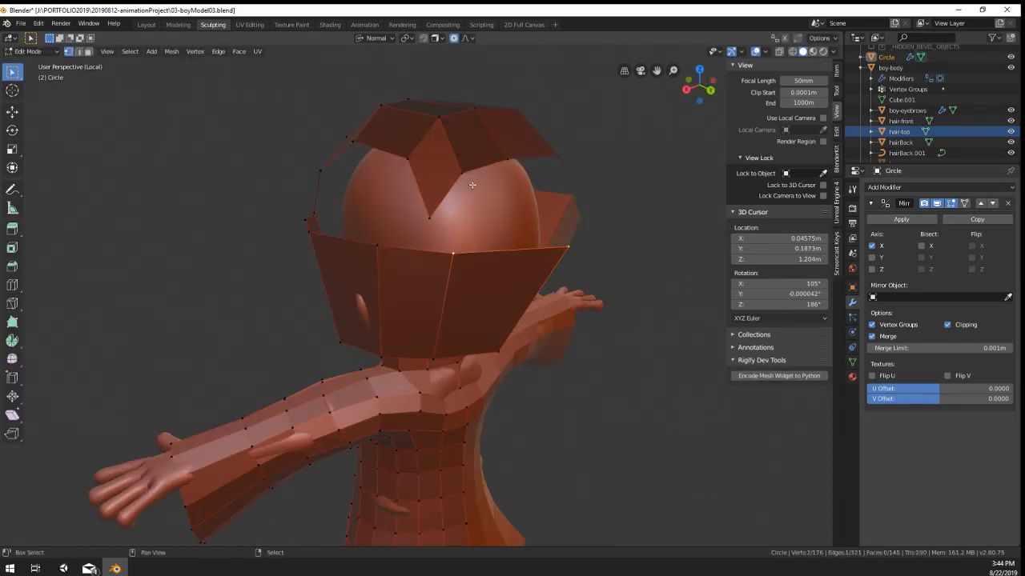
{"action": "key", "text": "f"}
Step: Select the whole garment mesh again, recalculate its normals with the new hood face included, and flip them
{"action": "key", "text": "a"}
{"action": "key", "text": "shift+n"}
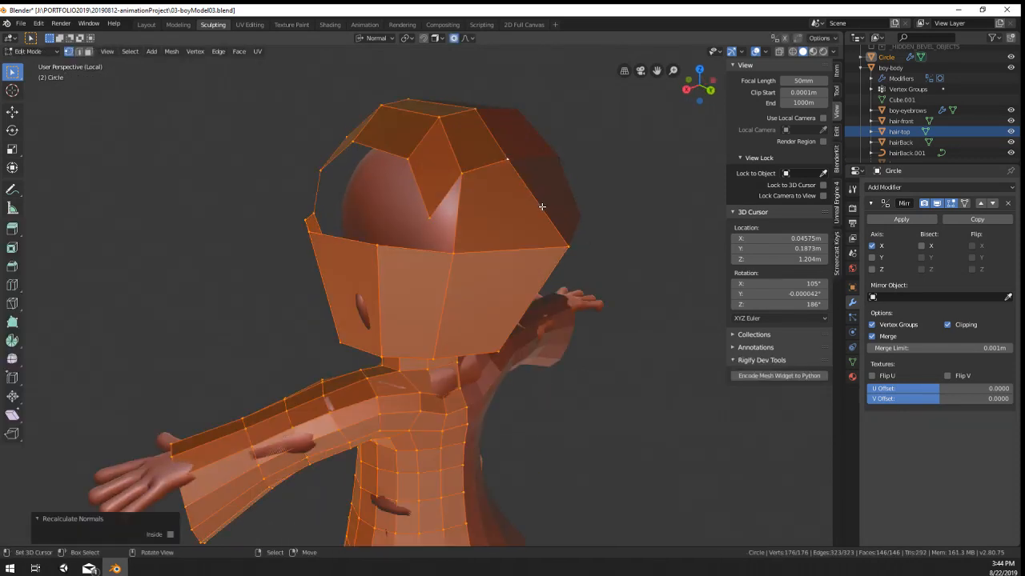
{"action": "key", "text": "Tab"}
{"action": "scroll", "coordinate": [515, 317], "scroll_direction": "down", "scroll_amount": 4}
{"action": "key", "text": "Tab"}
{"action": "middle_click_drag", "start_coordinate": [516, 316], "coordinate": [495, 279]}
{"action": "key", "text": "F3"}
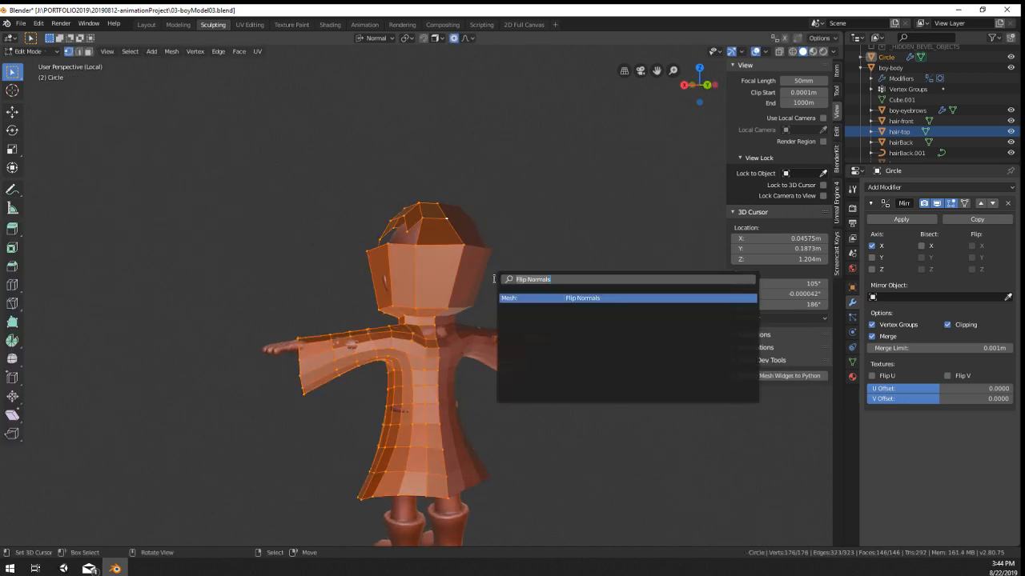
{"action": "key", "text": "Down"}
{"action": "key", "text": "Down"}
{"action": "key", "text": "Return"}
{"action": "key", "text": "Tab"}
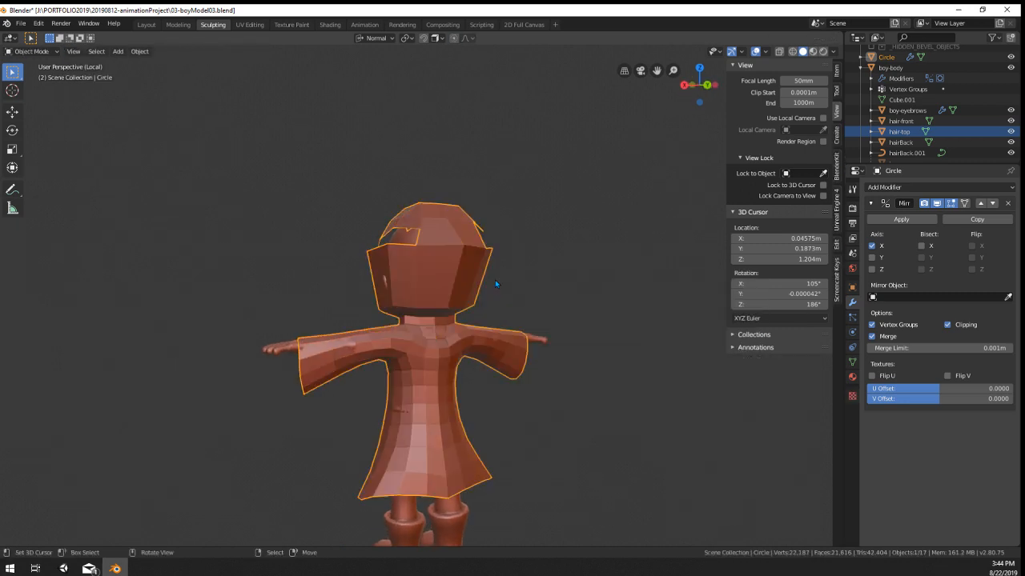
Step: Fill faces between the front of the hood's crown strip and the top edge of its side wall
{"action": "middle_click_drag", "start_coordinate": [494, 279], "coordinate": [529, 245]}
{"action": "scroll", "coordinate": [588, 228], "scroll_direction": "up", "scroll_amount": 3}
{"action": "key", "text": "Tab"}
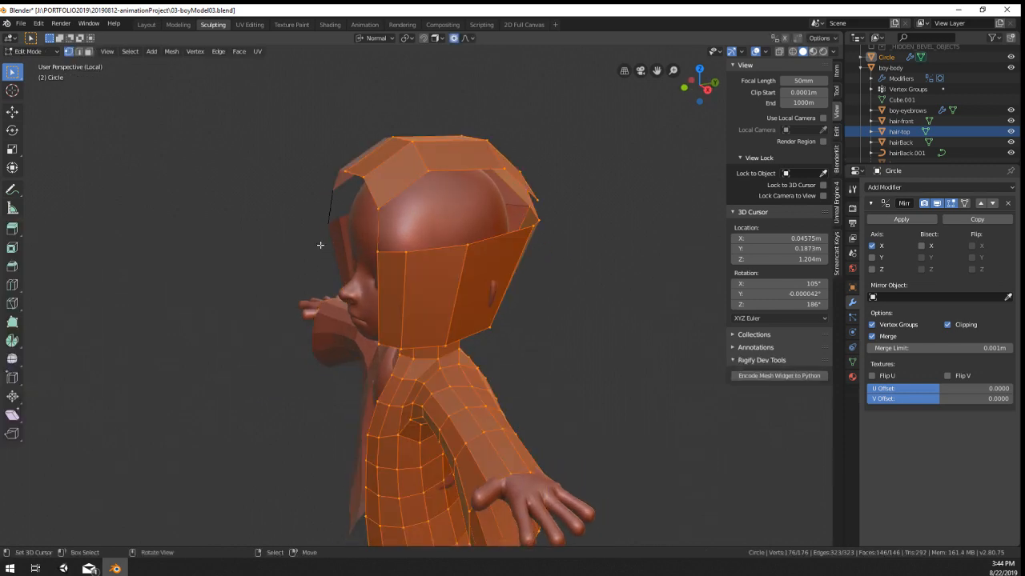
{"action": "scroll", "coordinate": [383, 246], "scroll_direction": "up", "scroll_amount": 1}
{"action": "right_click", "coordinate": [383, 245]}
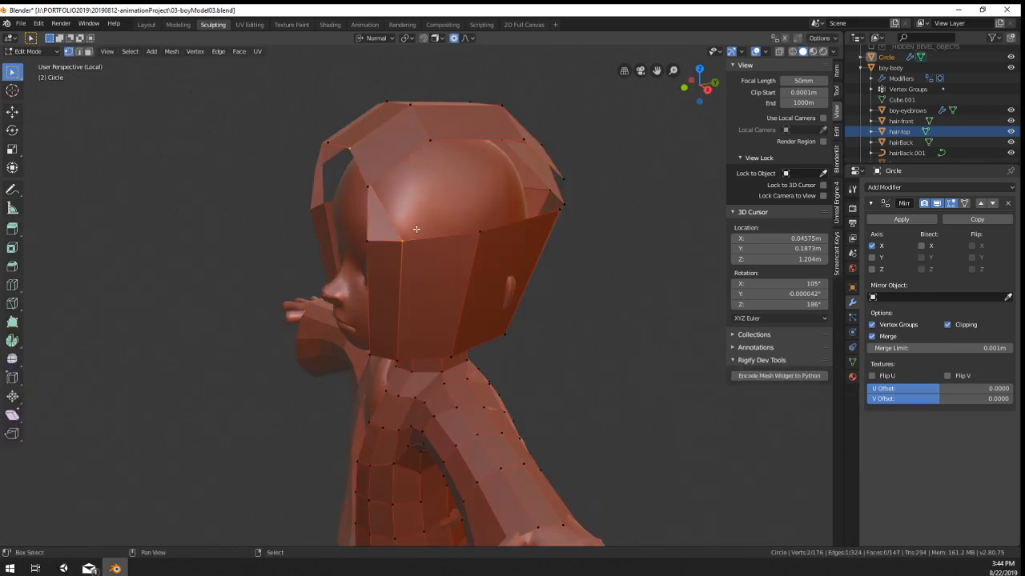
{"action": "key", "text": "f"}
{"action": "middle_click_drag", "start_coordinate": [482, 186], "coordinate": [542, 192]}
Step: Slide the vertices at the side of the hood's crown along their edges and fill the remaining gap above the side wall
{"action": "right_click", "coordinate": [493, 189]}
{"action": "key", "text": "g"}
{"action": "key", "text": "g"}
{"action": "left_click", "coordinate": [473, 157]}
{"action": "right_click", "coordinate": [501, 151], "text": "shift"}
{"action": "key", "text": "f"}
{"action": "right_click", "coordinate": [514, 171]}
{"action": "key", "text": "g"}
{"action": "key", "text": "g"}
{"action": "left_click", "coordinate": [460, 165]}
{"action": "scroll", "coordinate": [480, 200], "scroll_direction": "down", "scroll_amount": 5}
{"action": "key", "text": "Tab"}
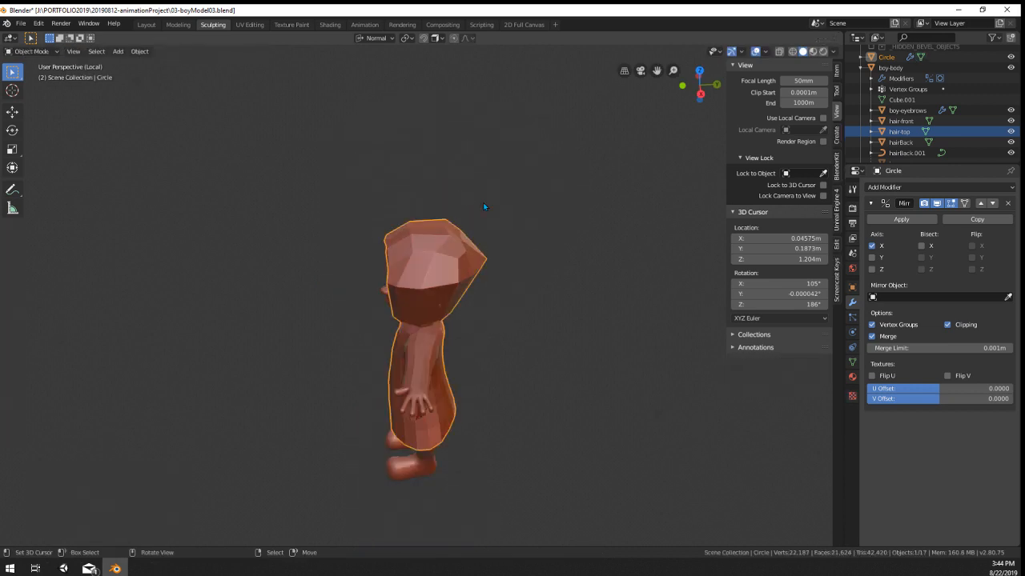
Step: Reshape the hood's side wall beside the face by moving its vertices with proportional editing
{"action": "middle_click_drag", "start_coordinate": [484, 205], "coordinate": [576, 171]}
{"action": "key", "text": "Tab"}
{"action": "scroll", "coordinate": [486, 228], "scroll_direction": "up", "scroll_amount": 3}
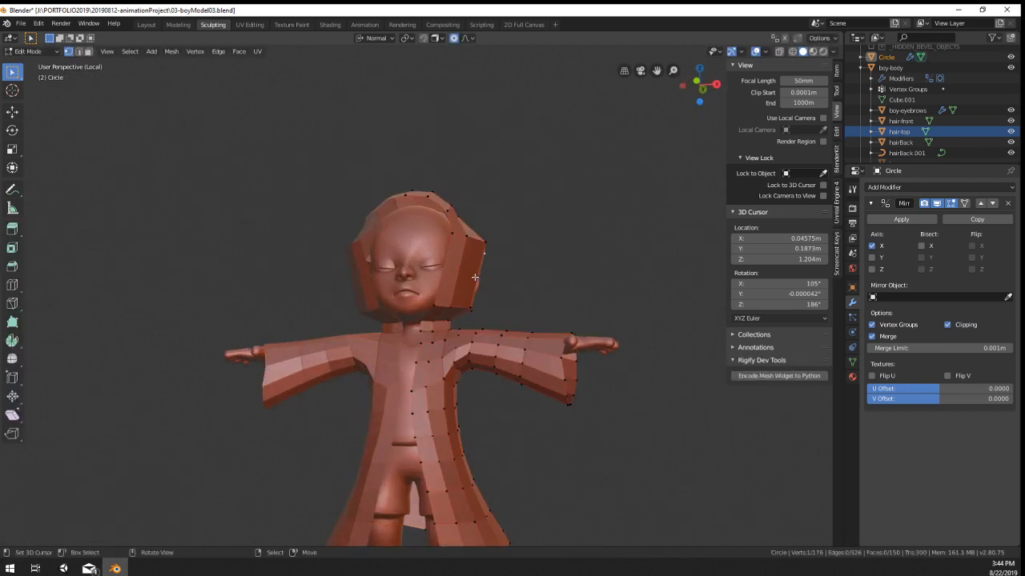
{"action": "right_click", "coordinate": [475, 277]}
{"action": "middle_click_drag", "start_coordinate": [480, 276], "coordinate": [494, 298]}
{"action": "key", "text": "g"}
{"action": "scroll", "coordinate": [482, 287], "scroll_direction": "down", "scroll_amount": 4}
{"action": "left_click", "coordinate": [478, 293]}
{"action": "key", "text": "g"}
{"action": "left_click", "coordinate": [505, 306]}
Step: Add a horizontal edge loop across the hood's side wall and slide it into position
{"action": "right_click", "coordinate": [460, 314], "text": "alt"}
{"action": "key", "text": "g"}
{"action": "key", "text": "g"}
{"action": "left_click", "coordinate": [456, 296]}
Step: Round the hood's lower side around the cheek and jaw by moving its vertices with proportional editing
{"action": "key", "text": "g"}
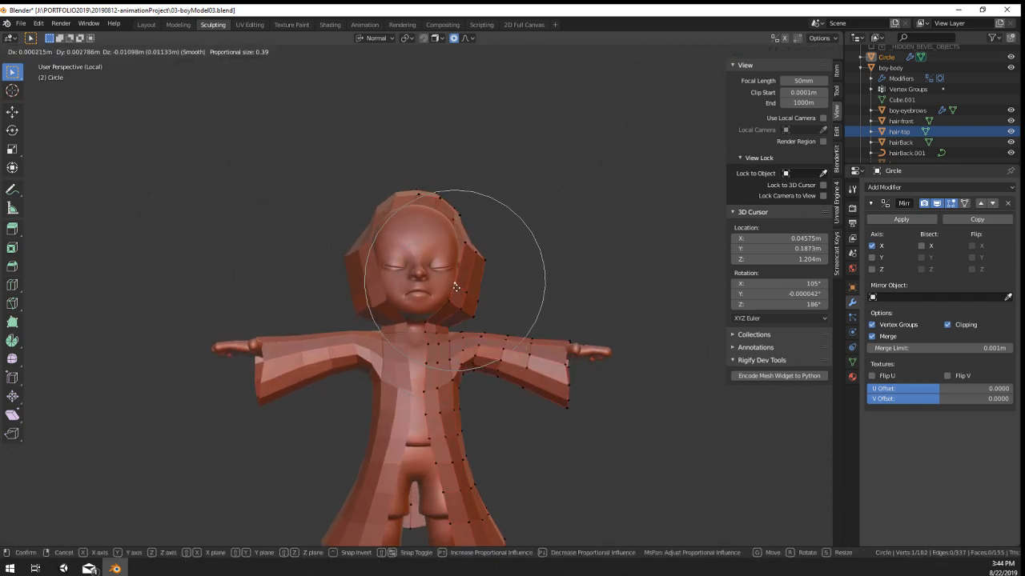
{"action": "left_click", "coordinate": [452, 293]}
{"action": "right_click", "coordinate": [485, 298]}
{"action": "key", "text": "g"}
{"action": "left_click", "coordinate": [474, 299]}
{"action": "right_click", "coordinate": [469, 312]}
{"action": "key", "text": "g"}
{"action": "left_click", "coordinate": [466, 311]}
{"action": "middle_click_drag", "start_coordinate": [466, 311], "coordinate": [514, 288]}
{"action": "right_click", "coordinate": [438, 310]}
{"action": "key", "text": "g"}
{"action": "left_click", "coordinate": [452, 308]}
{"action": "key", "text": "Tab"}
Step: Smooth the hood's surface around the head in Sculpt Mode and return to Edit Mode
{"action": "left_click", "coordinate": [35, 52]}
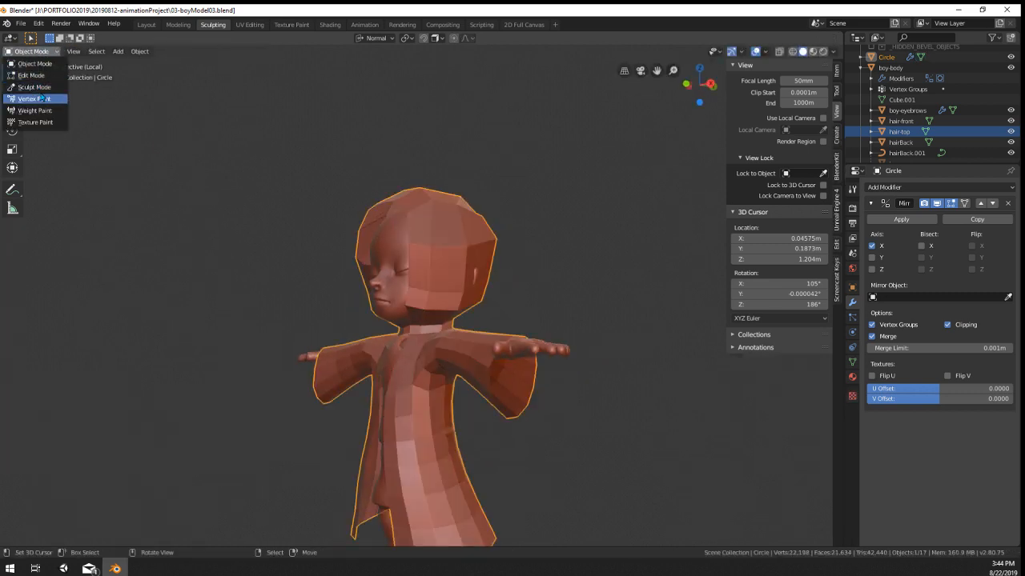
{"action": "left_click", "coordinate": [34, 86]}
{"action": "mouse_move", "coordinate": [529, 249]}
{"action": "middle_mouse_down"}
{"action": "mouse_move", "coordinate": [425, 256]}
{"action": "mouse_move", "coordinate": [441, 269]}
{"action": "mouse_move", "coordinate": [470, 272]}
{"action": "mouse_move", "coordinate": [424, 220]}
{"action": "mouse_move", "coordinate": [372, 204]}
{"action": "mouse_move", "coordinate": [407, 264]}
{"action": "mouse_move", "coordinate": [414, 228]}
{"action": "mouse_move", "coordinate": [354, 201]}
{"action": "mouse_move", "coordinate": [450, 202]}
{"action": "mouse_move", "coordinate": [500, 268]}
{"action": "mouse_move", "coordinate": [480, 264]}
{"action": "middle_mouse_up"}
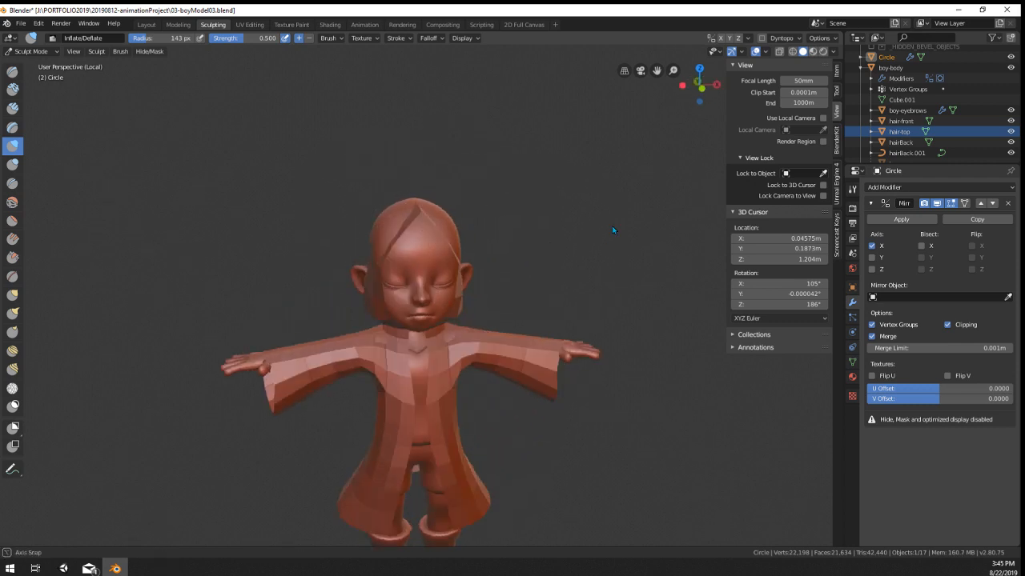
{"action": "left_click", "coordinate": [46, 75]}
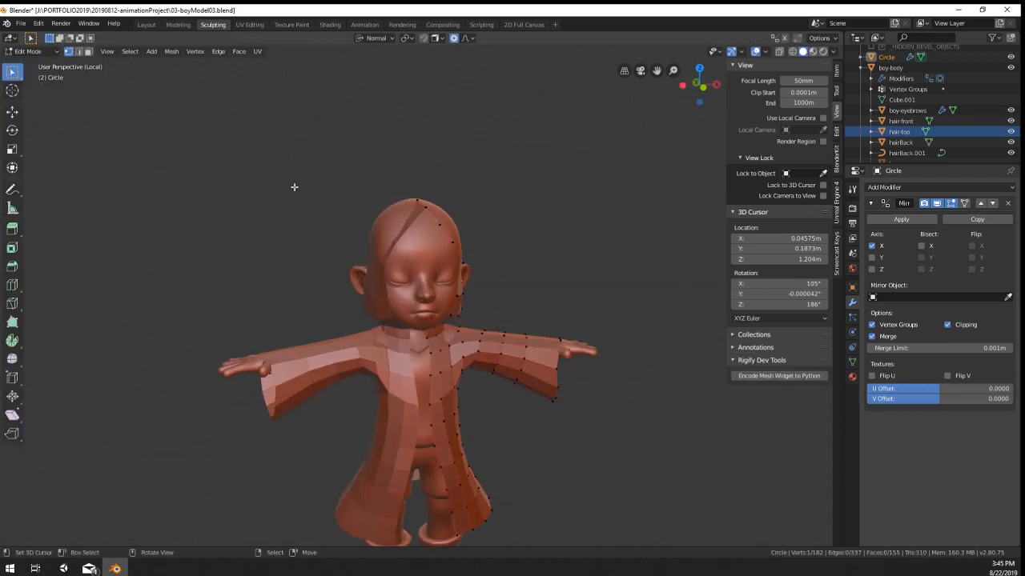
Step: Push the back, crown and side of the hood outward with Shrink/Fatten and proportional editing to clear the head
{"action": "middle_click_drag", "start_coordinate": [293, 188], "coordinate": [431, 246]}
{"action": "key", "text": "alt+s"}
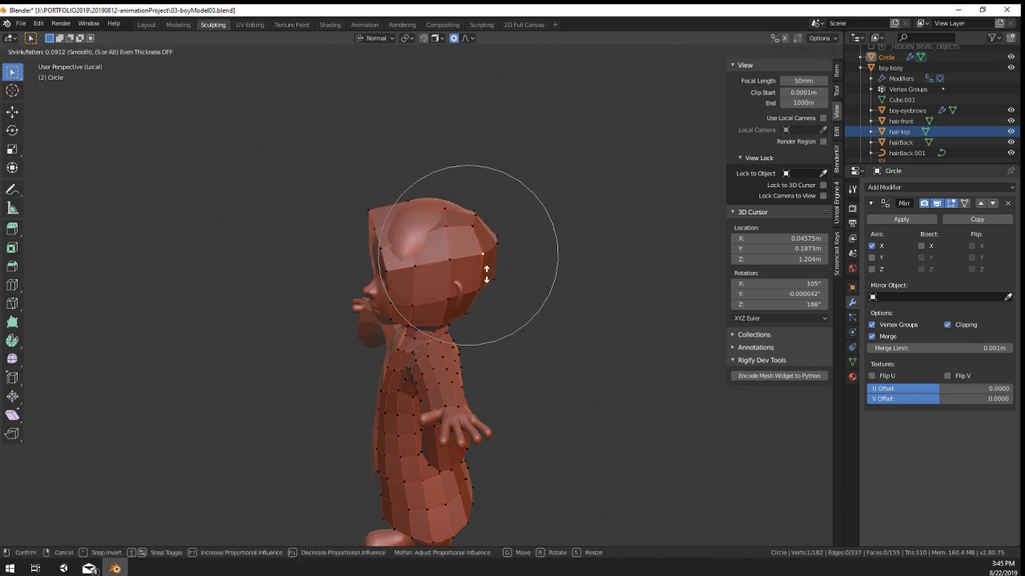
{"action": "left_click", "coordinate": [485, 273]}
{"action": "right_click", "coordinate": [448, 209]}
{"action": "key", "text": "alt+s"}
{"action": "left_click", "coordinate": [458, 227]}
{"action": "middle_click_drag", "start_coordinate": [459, 226], "coordinate": [542, 184]}
{"action": "key", "text": "alt+s"}
{"action": "left_click", "coordinate": [464, 212]}
Step: Pull the hood's lower side outward and spread the front collar vertices away from the neck
{"action": "key", "text": "g"}
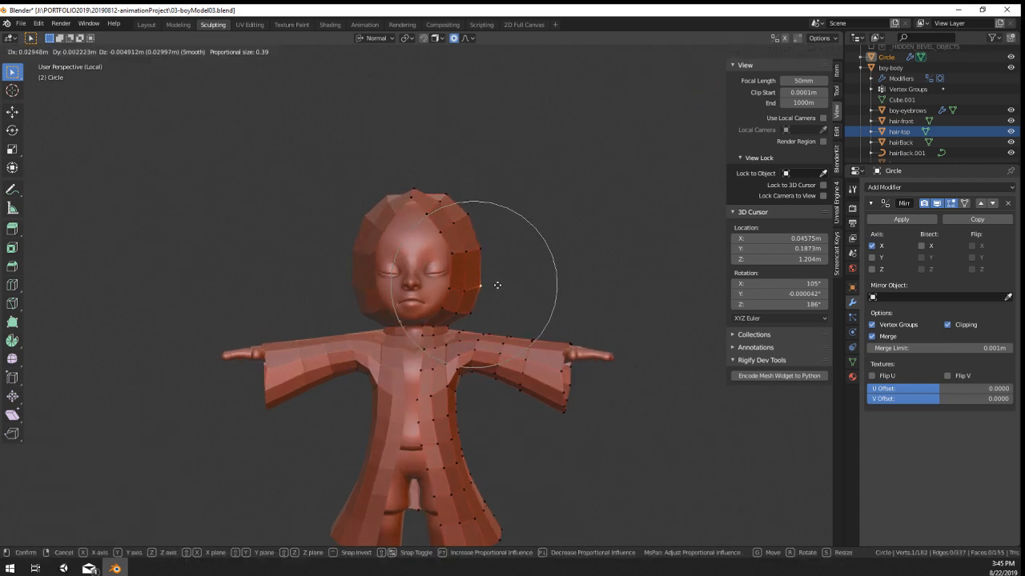
{"action": "left_click", "coordinate": [419, 328]}
{"action": "key", "text": "g"}
{"action": "left_click", "coordinate": [430, 331]}
{"action": "key", "text": "g"}
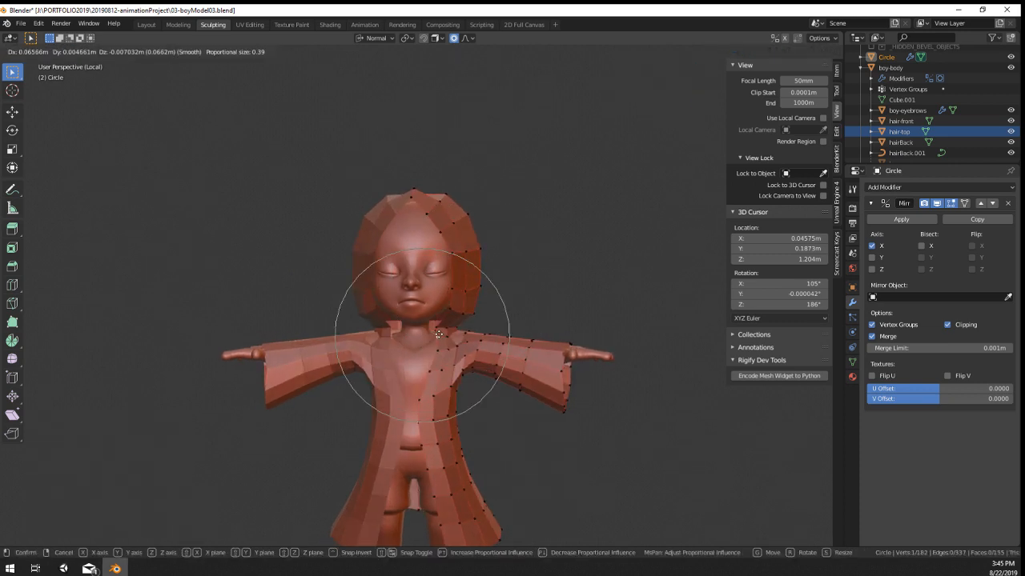
{"action": "left_click", "coordinate": [439, 336]}
Step: Select the shortest vertex path along the hood's front edge from the temple to the collar and relax it with LoopTools
{"action": "right_click", "coordinate": [452, 255]}
{"action": "right_click", "coordinate": [441, 329], "text": "ctrl"}
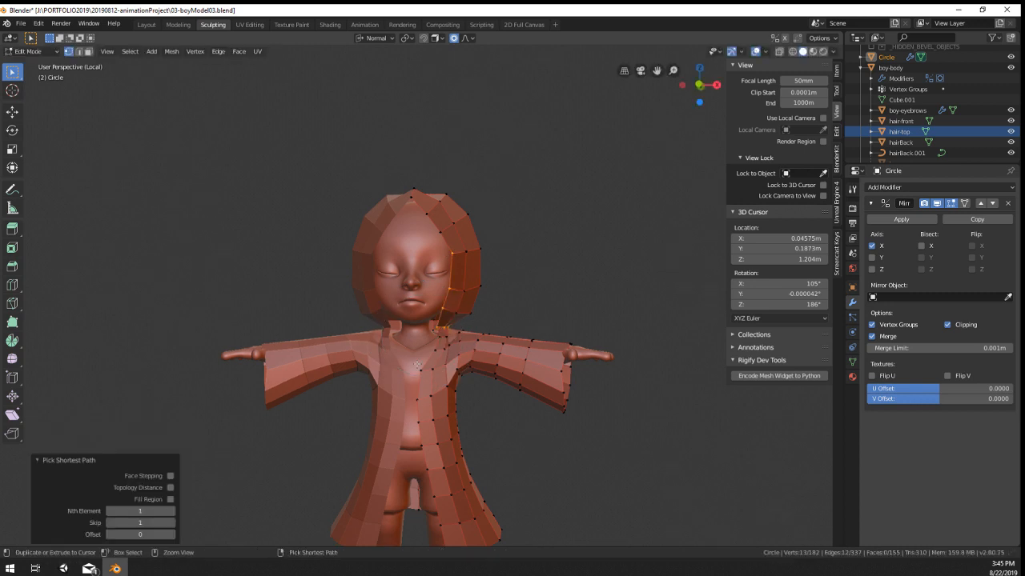
{"action": "key", "text": "ctrl+z"}
{"action": "key", "text": "ctrl+shift+z"}
{"action": "key", "text": "w"}
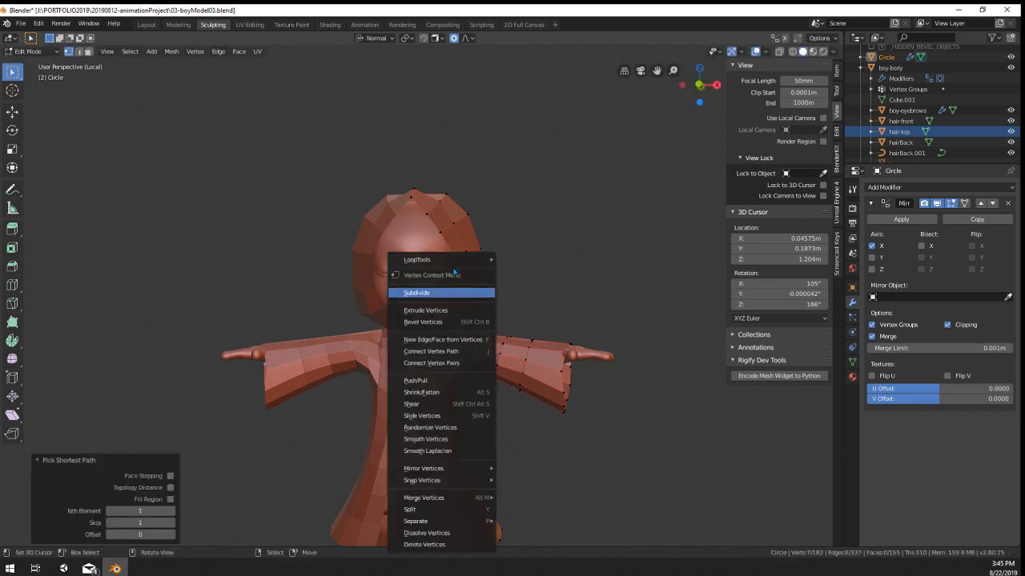
{"action": "mouse_move", "coordinate": [472, 260]}
{"action": "left_click", "coordinate": [537, 323]}
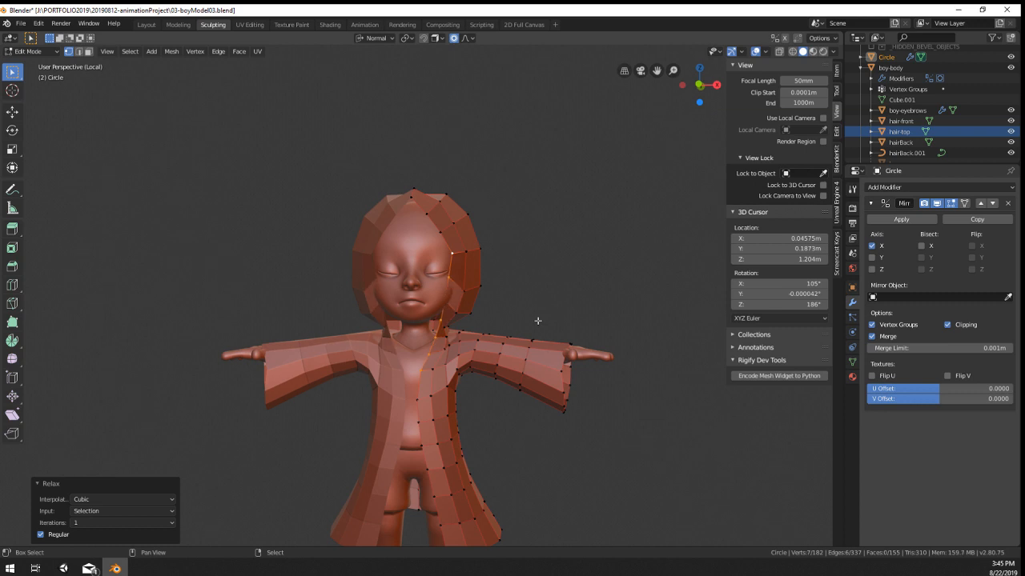
Step: Move the hood's front edge forward, and relax a longer vertex path from the forehead rim to the chest opening
{"action": "middle_click_drag", "start_coordinate": [537, 320], "coordinate": [472, 321]}
{"action": "key", "text": "g"}
{"action": "left_click", "coordinate": [412, 323]}
{"action": "right_click", "coordinate": [389, 217]}
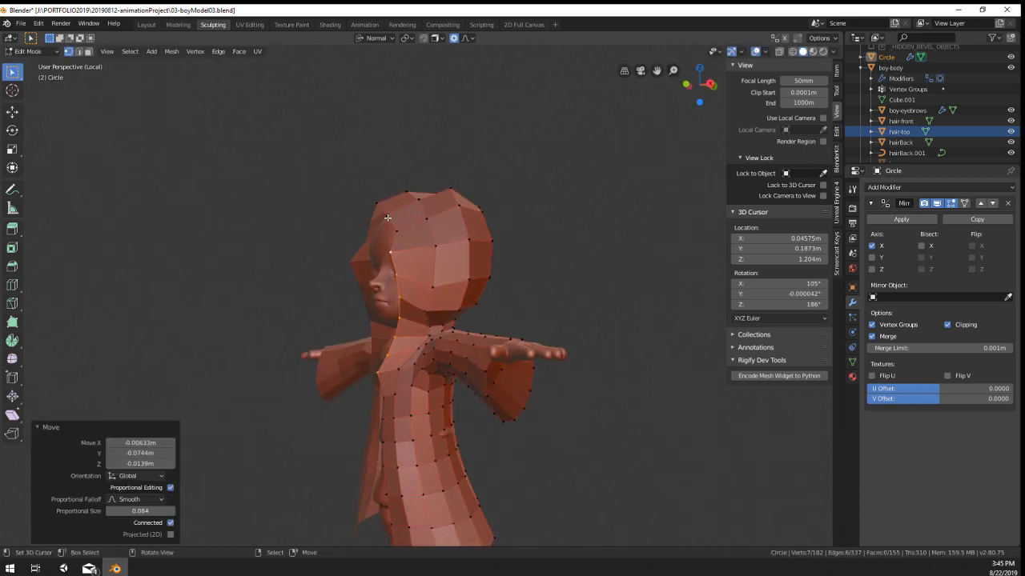
{"action": "right_click", "coordinate": [384, 397], "text": "ctrl"}
{"action": "key", "text": "w"}
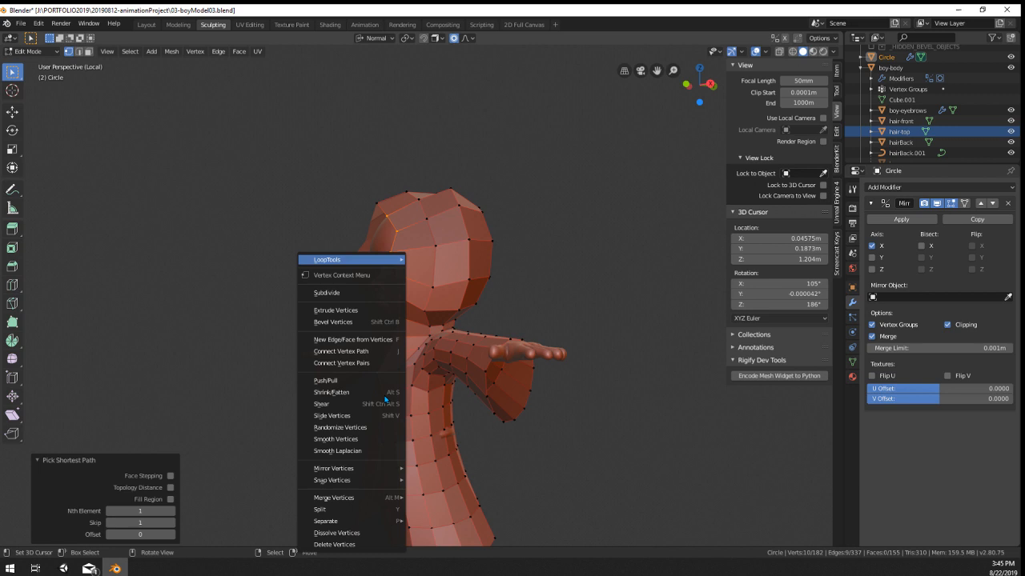
{"action": "left_click", "coordinate": [432, 322]}
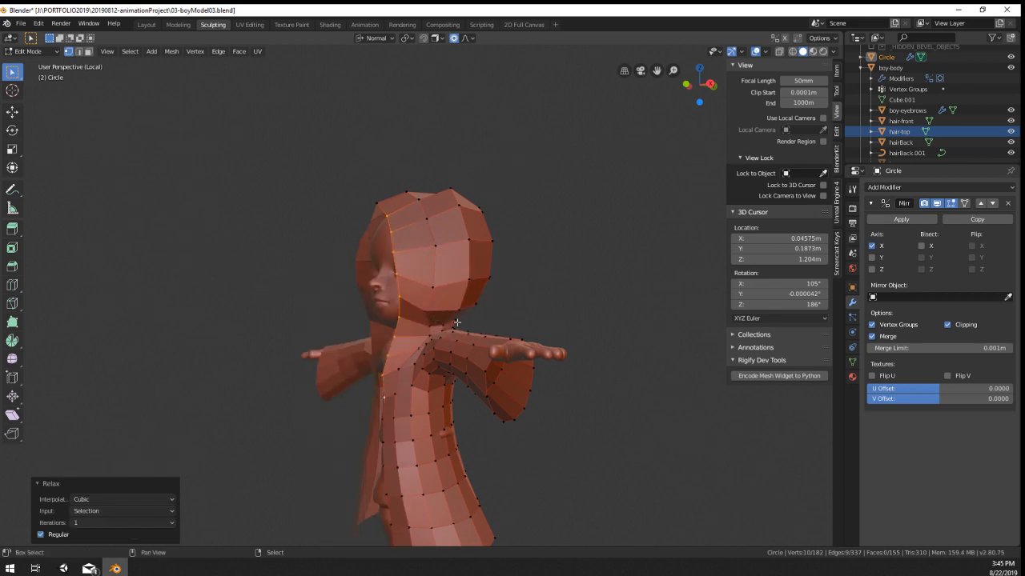
Step: From the front view, move the vertices of the hood's forehead and temple rim outward to widen the face opening
{"action": "key", "text": "KP_1"}
{"action": "key", "text": "g"}
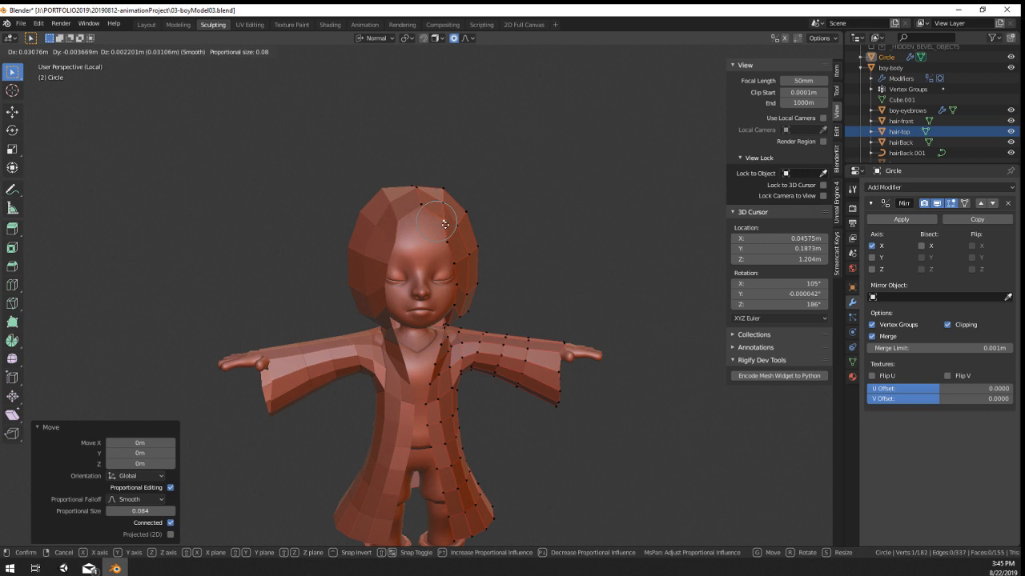
{"action": "left_click", "coordinate": [446, 225]}
{"action": "left_click", "coordinate": [450, 239]}
{"action": "key", "text": "g"}
{"action": "left_click", "coordinate": [458, 239]}
{"action": "left_click", "coordinate": [458, 267]}
Step: Adjust individual vertices of the hood from the side and front angles to even out its silhouette
{"action": "middle_click_drag", "start_coordinate": [464, 265], "coordinate": [385, 310]}
{"action": "key", "text": "Tab"}
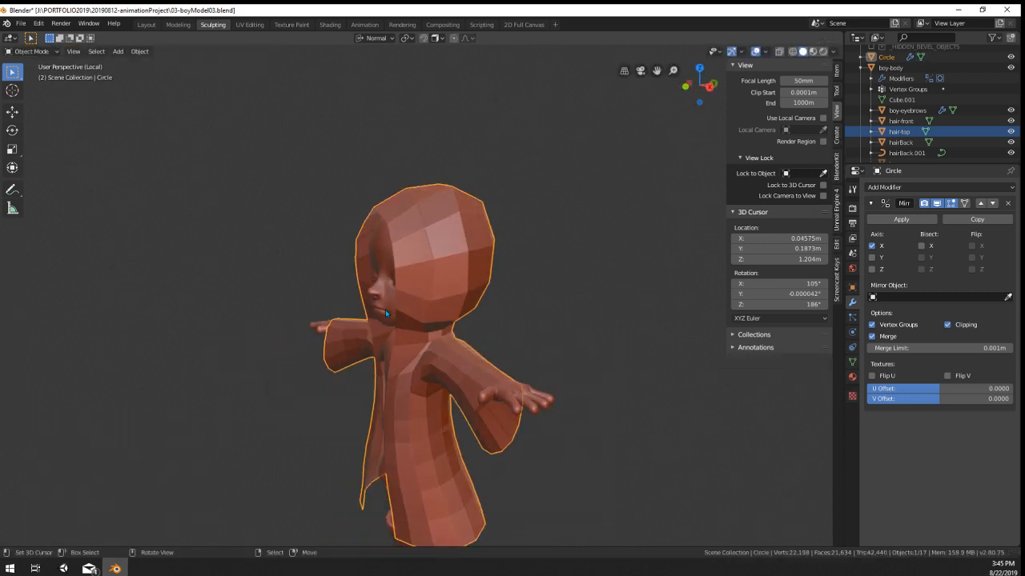
{"action": "key", "text": "Tab"}
{"action": "middle_click_drag", "start_coordinate": [424, 228], "coordinate": [519, 206]}
{"action": "key", "text": "g"}
{"action": "left_click", "coordinate": [520, 224]}
{"action": "key", "text": "g"}
{"action": "left_click", "coordinate": [523, 207]}
{"action": "right_click", "coordinate": [468, 258]}
{"action": "middle_click_drag", "start_coordinate": [469, 260], "coordinate": [492, 186]}
{"action": "key", "text": "g"}
{"action": "left_click", "coordinate": [500, 273]}
Step: Lower the vertex at the centre of the hood's forehead rim
{"action": "key", "text": "Tab"}
{"action": "scroll", "coordinate": [493, 294], "scroll_direction": "down", "scroll_amount": 2}
{"action": "scroll", "coordinate": [547, 319], "scroll_direction": "up", "scroll_amount": 3}
{"action": "key", "text": "Tab"}
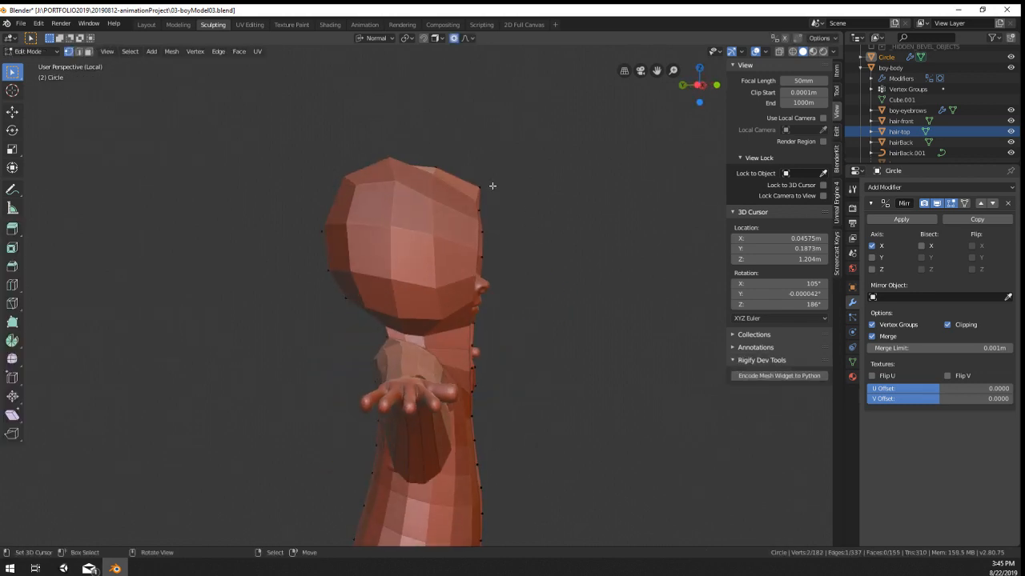
{"action": "key", "text": "g"}
{"action": "middle_click_drag", "start_coordinate": [521, 235], "coordinate": [392, 270]}
{"action": "left_click", "coordinate": [517, 248]}
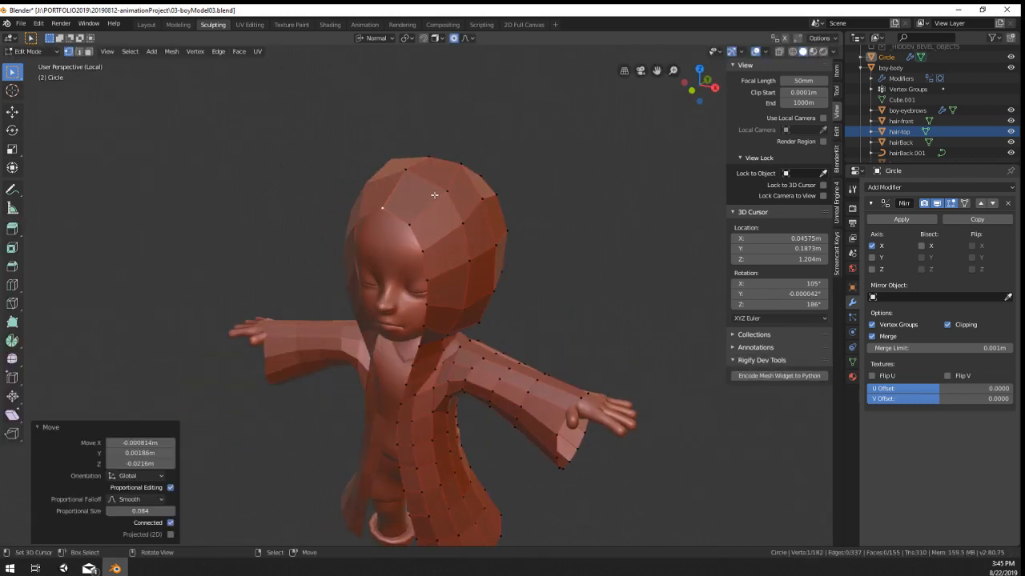
{"action": "right_click", "coordinate": [438, 195]}
{"action": "middle_click_drag", "start_coordinate": [440, 195], "coordinate": [470, 189]}
Step: Apply smooth shading to the raincoat object
{"action": "key", "text": "Tab"}
{"action": "scroll", "coordinate": [471, 253], "scroll_direction": "down", "scroll_amount": 4}
{"action": "middle_click_drag", "start_coordinate": [472, 253], "coordinate": [485, 283]}
{"action": "right_click", "coordinate": [486, 284]}
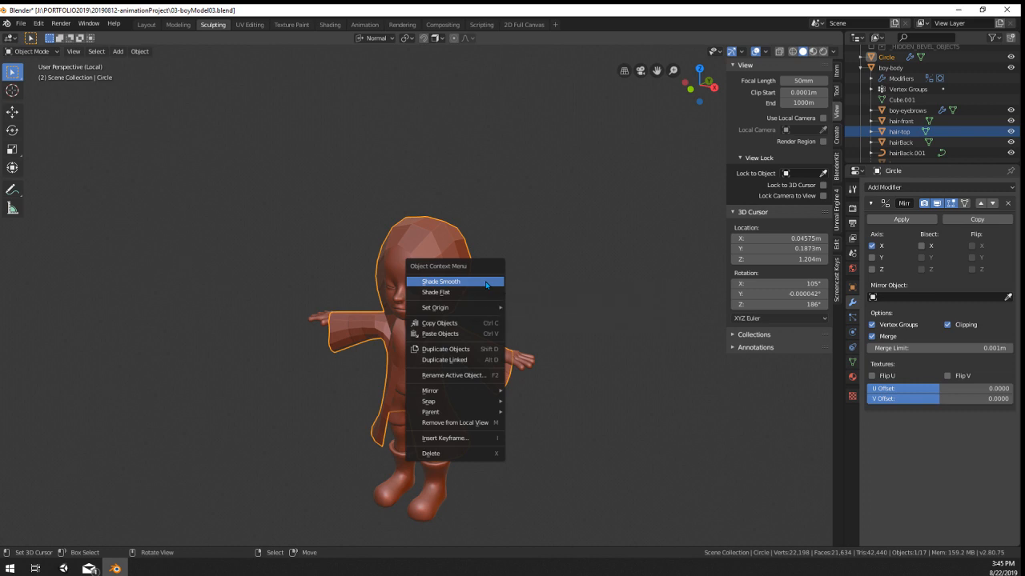
{"action": "left_click", "coordinate": [486, 283]}
{"action": "middle_click_drag", "start_coordinate": [500, 343], "coordinate": [419, 366]}
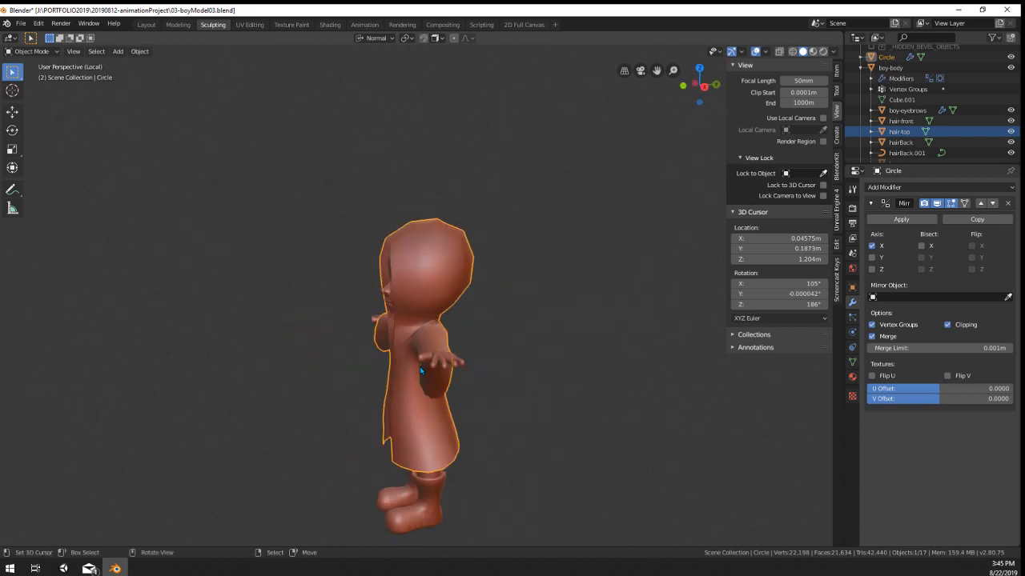
Step: Leave local view, select the raincoat with the boy's body, eyebrows and hair, and isolate them together
{"action": "key", "text": "KP_Divide"}
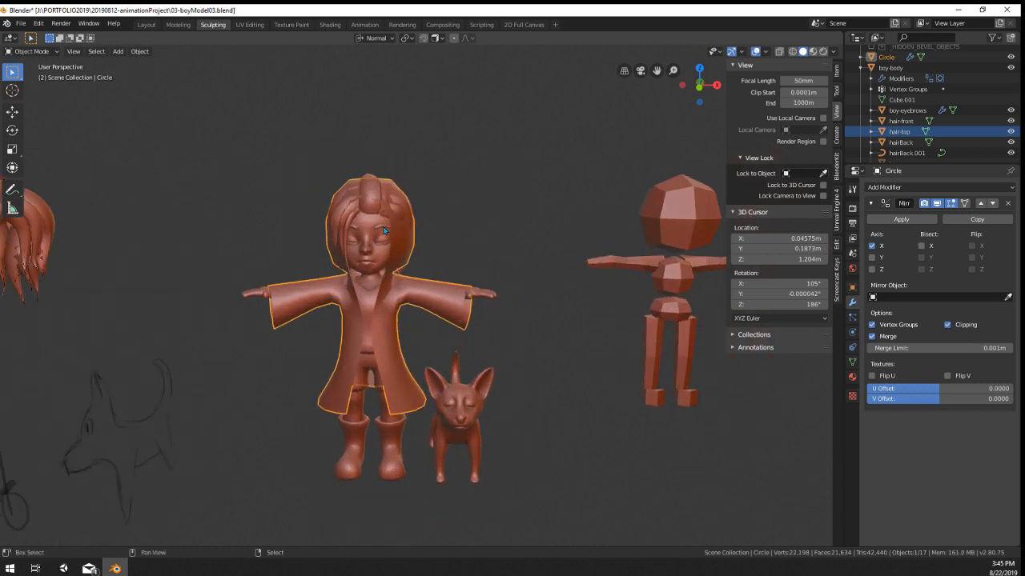
{"action": "left_click", "coordinate": [373, 216], "text": "shift"}
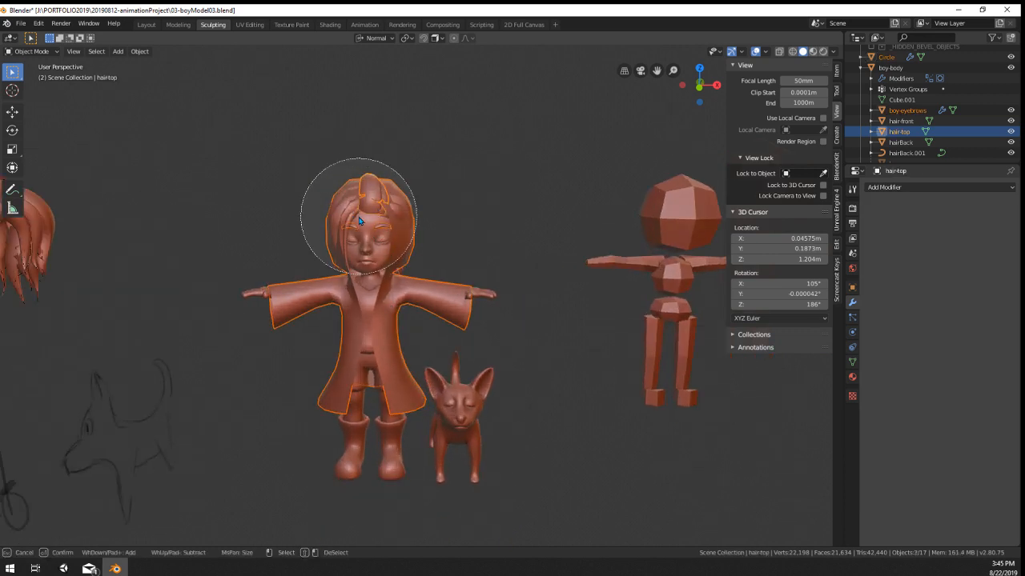
{"action": "mouse_move", "coordinate": [358, 221]}
{"action": "left_mouse_down"}
{"action": "mouse_move", "coordinate": [332, 347]}
{"action": "mouse_move", "coordinate": [351, 419]}
{"action": "left_mouse_up"}
{"action": "right_click", "coordinate": [351, 419]}
{"action": "key", "text": "KP_Divide"}
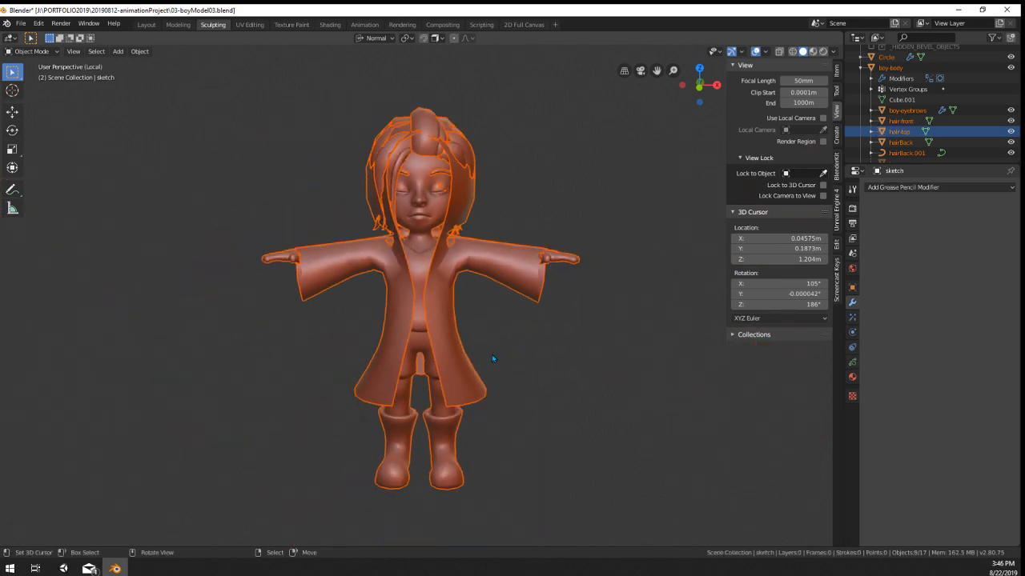
Step: Fatten the raincoat hood from its crown with a large proportional falloff so that it encloses the hair
{"action": "right_click", "coordinate": [474, 319]}
{"action": "key", "text": "Tab"}
{"action": "middle_click_drag", "start_coordinate": [473, 313], "coordinate": [361, 303]}
{"action": "middle_click_drag", "start_coordinate": [452, 117], "coordinate": [500, 136]}
{"action": "key", "text": "alt+s"}
{"action": "scroll", "coordinate": [520, 156], "scroll_direction": "down", "scroll_amount": 6}
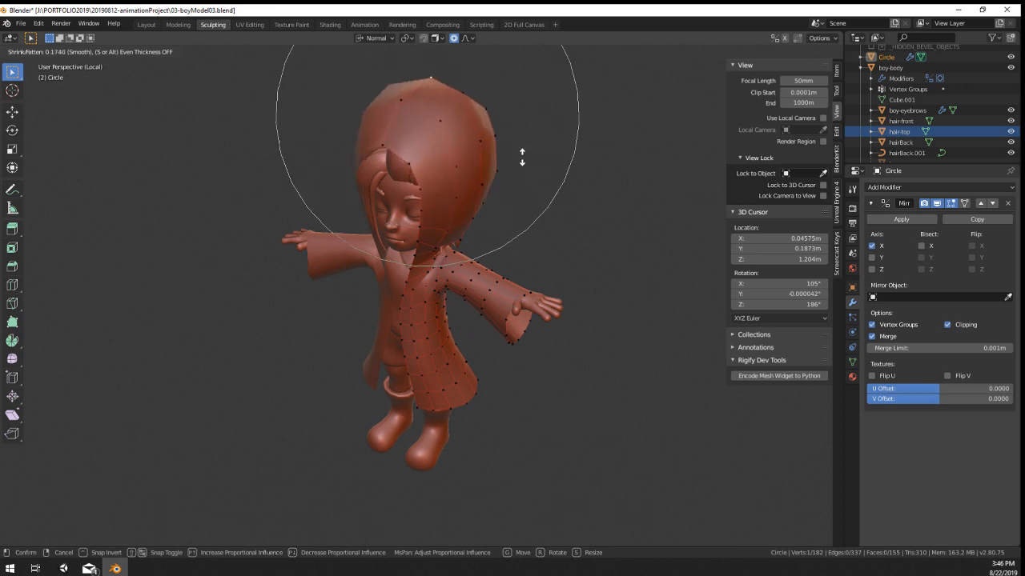
{"action": "scroll", "coordinate": [521, 156], "scroll_direction": "up", "scroll_amount": 10}
{"action": "scroll", "coordinate": [520, 155], "scroll_direction": "down", "scroll_amount": 12}
{"action": "left_click", "coordinate": [424, 186]}
Step: Move and rotate the hood's forehead rim with proportional editing so that it projects forward over the face
{"action": "middle_click_drag", "start_coordinate": [432, 184], "coordinate": [378, 164]}
{"action": "key", "text": "g"}
{"action": "left_click", "coordinate": [485, 178]}
{"action": "key", "text": "r"}
{"action": "left_click", "coordinate": [491, 141]}
{"action": "key", "text": "g"}
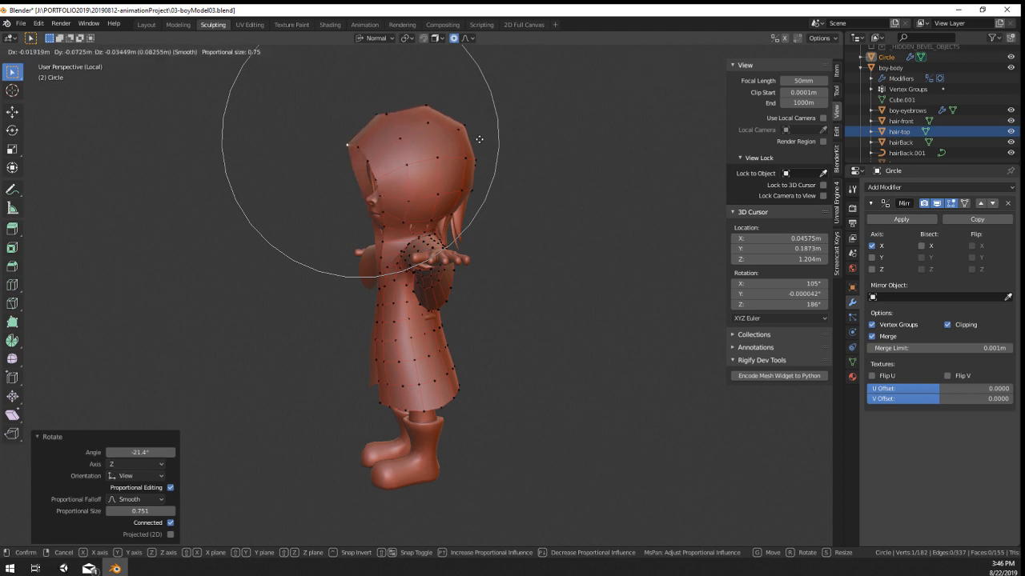
{"action": "left_click", "coordinate": [482, 139]}
{"action": "key", "text": "g"}
{"action": "left_click", "coordinate": [486, 136]}
Step: Fatten the coat where the hood meets the shoulder and move that neck vertex outward with proportional editing
{"action": "middle_click_drag", "start_coordinate": [487, 137], "coordinate": [496, 173]}
{"action": "left_click", "coordinate": [441, 232]}
{"action": "middle_click_drag", "start_coordinate": [440, 233], "coordinate": [480, 257]}
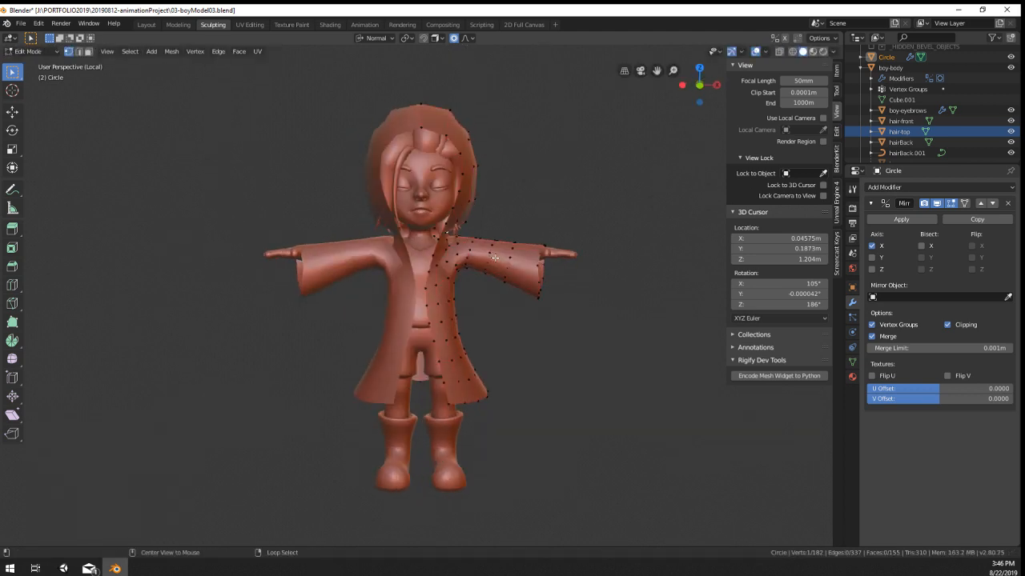
{"action": "key", "text": "alt+s"}
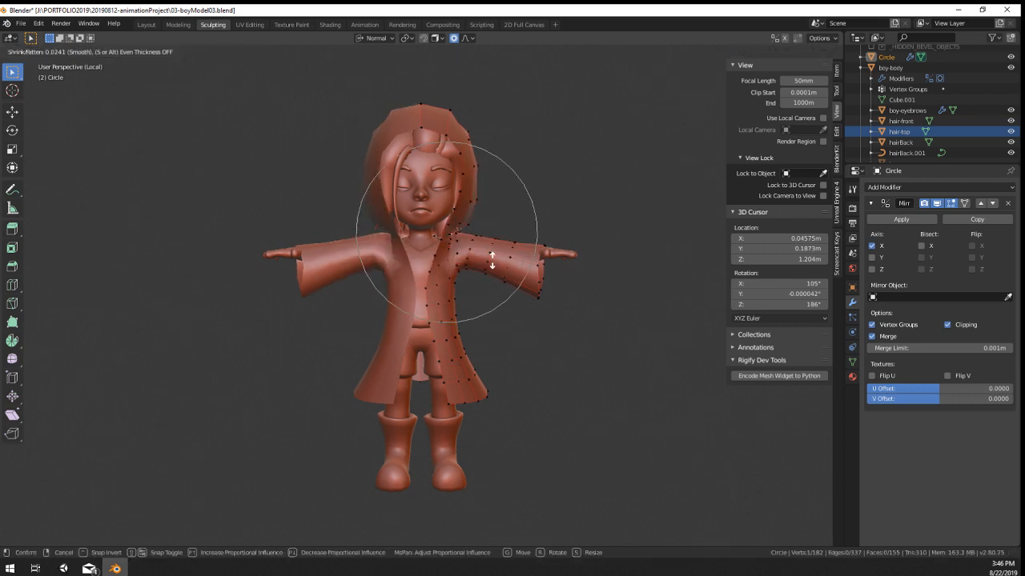
{"action": "left_click", "coordinate": [494, 259]}
{"action": "key", "text": "g"}
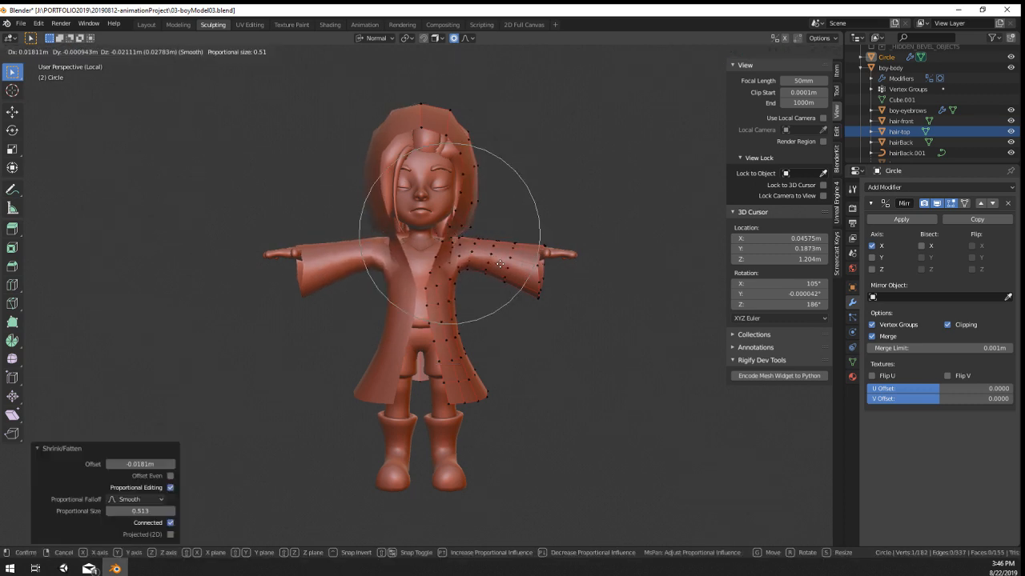
{"action": "left_click", "coordinate": [499, 264]}
{"action": "middle_click_drag", "start_coordinate": [499, 264], "coordinate": [480, 240]}
{"action": "key", "text": "g"}
{"action": "left_click", "coordinate": [498, 248]}
{"action": "key", "text": "Tab"}
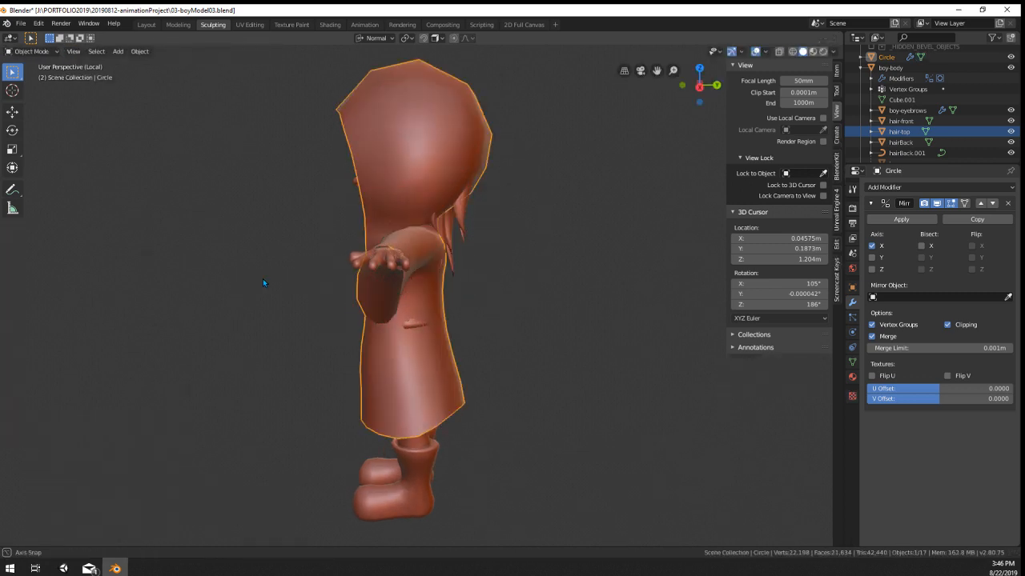
Step: Hide the two back hair objects and inspect the hooded coat from the side and front
{"action": "middle_click_drag", "start_coordinate": [262, 279], "coordinate": [347, 277]}
{"action": "scroll", "coordinate": [400, 288], "scroll_direction": "down", "scroll_amount": 2}
{"action": "left_click_drag", "start_coordinate": [347, 277], "coordinate": [240, 274]}
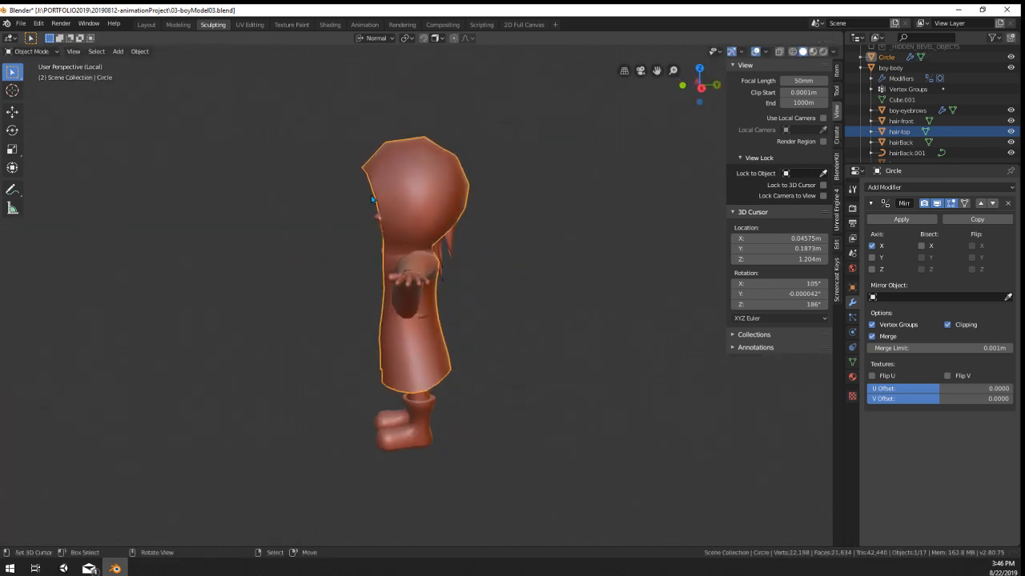
{"action": "scroll", "coordinate": [463, 226], "scroll_direction": "up", "scroll_amount": 2}
{"action": "left_click", "coordinate": [462, 227]}
{"action": "middle_click_drag", "start_coordinate": [463, 227], "coordinate": [573, 282]}
{"action": "key", "text": "h"}
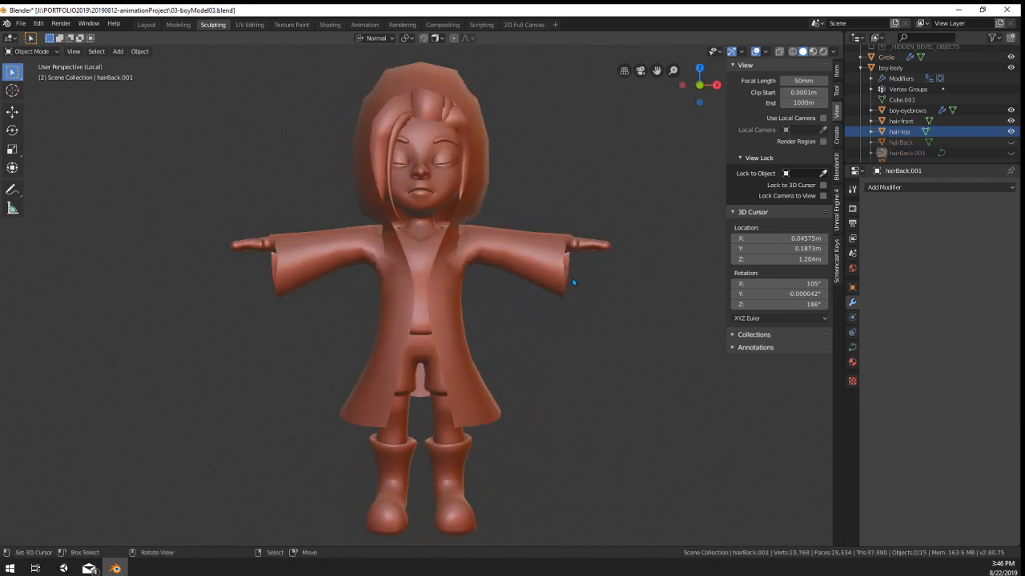
{"action": "scroll", "coordinate": [471, 259], "scroll_direction": "up", "scroll_amount": 3}
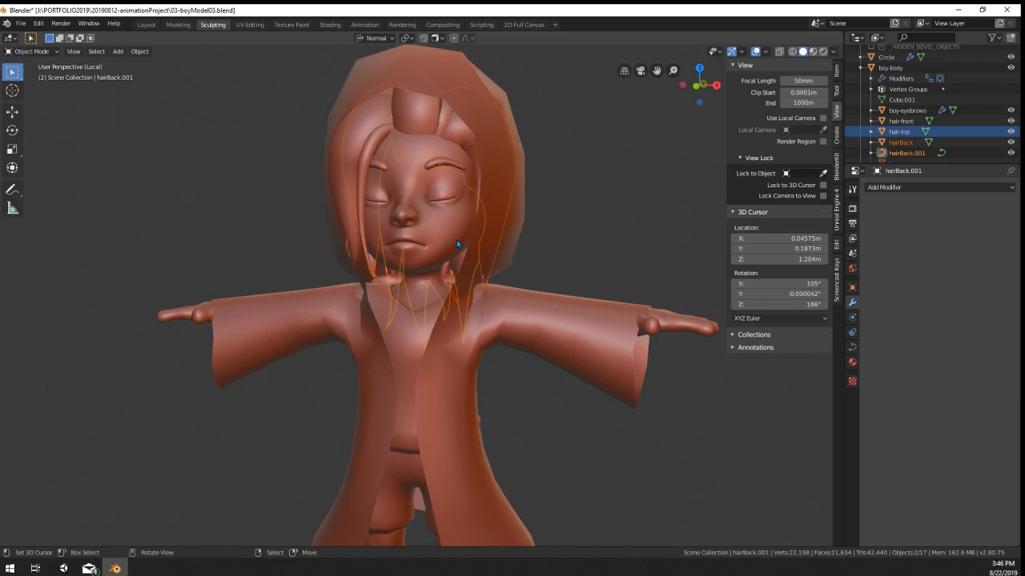
Step: Move vertices at the back of the coat's hood and neck with proportional editing and fatten the area
{"action": "scroll", "coordinate": [457, 244], "scroll_direction": "down", "scroll_amount": 3}
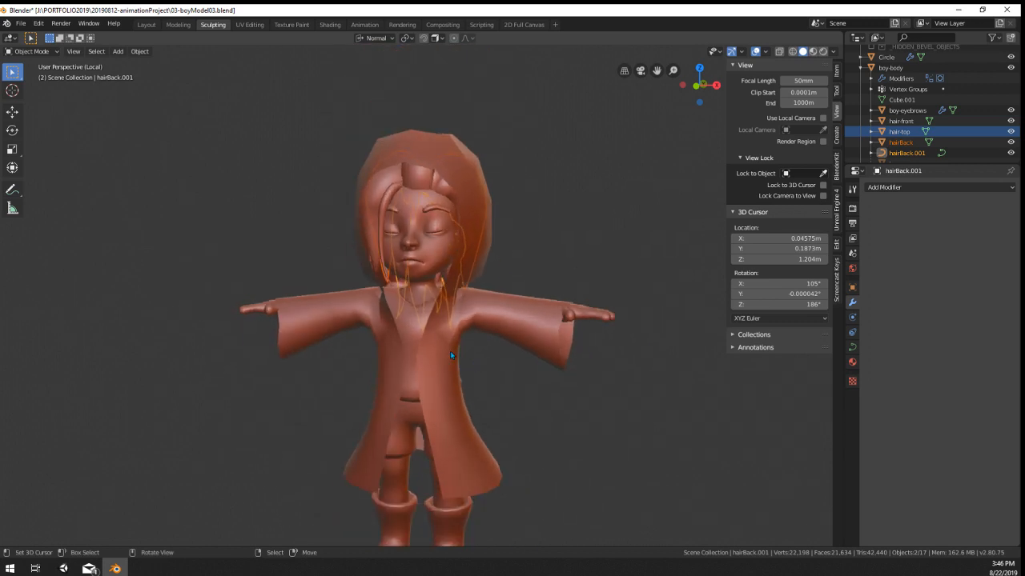
{"action": "left_click", "coordinate": [449, 351]}
{"action": "middle_click_drag", "start_coordinate": [450, 351], "coordinate": [556, 369]}
{"action": "key", "text": "Tab"}
{"action": "key", "text": "g"}
{"action": "middle_click_drag", "start_coordinate": [511, 208], "coordinate": [504, 369]}
{"action": "left_click", "coordinate": [533, 237]}
{"action": "key", "text": "g"}
{"action": "left_click", "coordinate": [473, 242]}
{"action": "key", "text": "alt+s"}
{"action": "left_click", "coordinate": [463, 206]}
{"action": "key", "text": "Tab"}
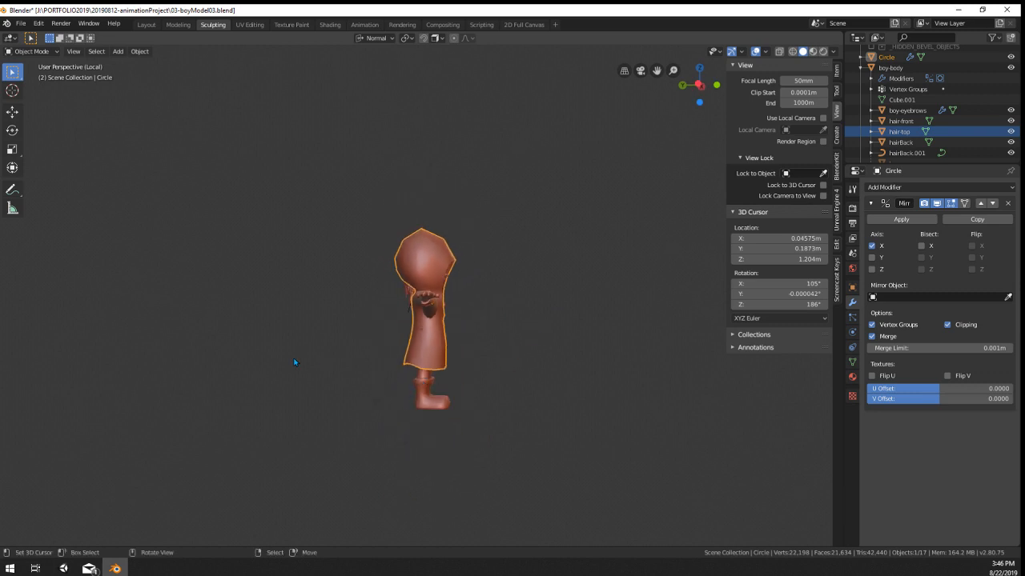
Step: Relax the vertex path running down the coat's centre back from the hood to the waist
{"action": "scroll", "coordinate": [384, 345], "scroll_direction": "up", "scroll_amount": 7}
{"action": "key", "text": "Tab"}
{"action": "middle_click_drag", "start_coordinate": [384, 345], "coordinate": [528, 263]}
{"action": "left_click", "coordinate": [453, 432], "text": "ctrl"}
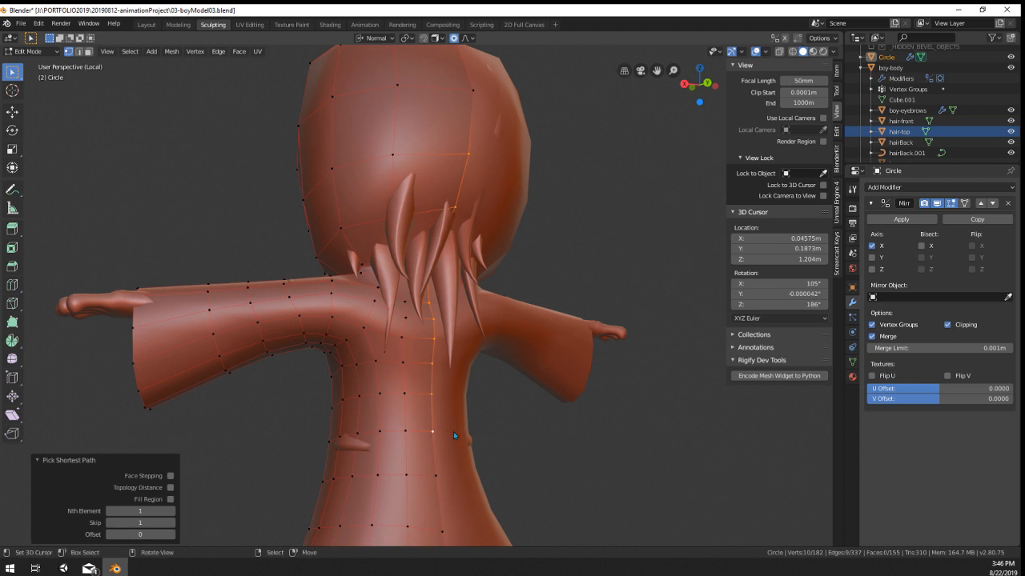
{"action": "right_click", "coordinate": [453, 431]}
{"action": "mouse_move", "coordinate": [442, 263]}
{"action": "left_click", "coordinate": [521, 324]}
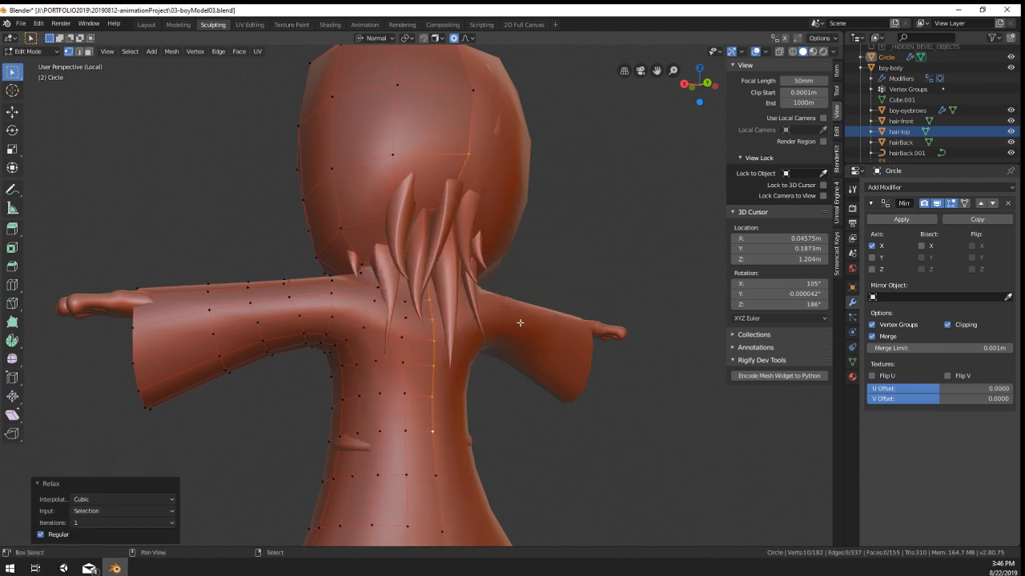
Step: Inflate the back of the coat around the neck in Sculpt Mode to cover the hair strands, and return to Object Mode
{"action": "middle_click_drag", "start_coordinate": [464, 343], "coordinate": [469, 372]}
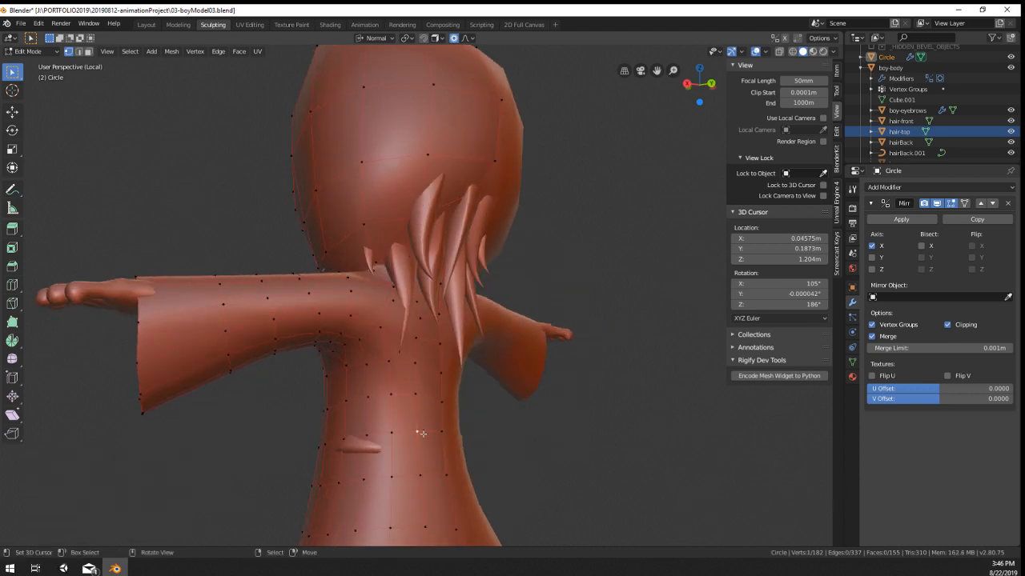
{"action": "key", "text": "Tab"}
{"action": "left_click", "coordinate": [38, 53]}
{"action": "left_click", "coordinate": [34, 75]}
{"action": "left_click", "coordinate": [34, 87]}
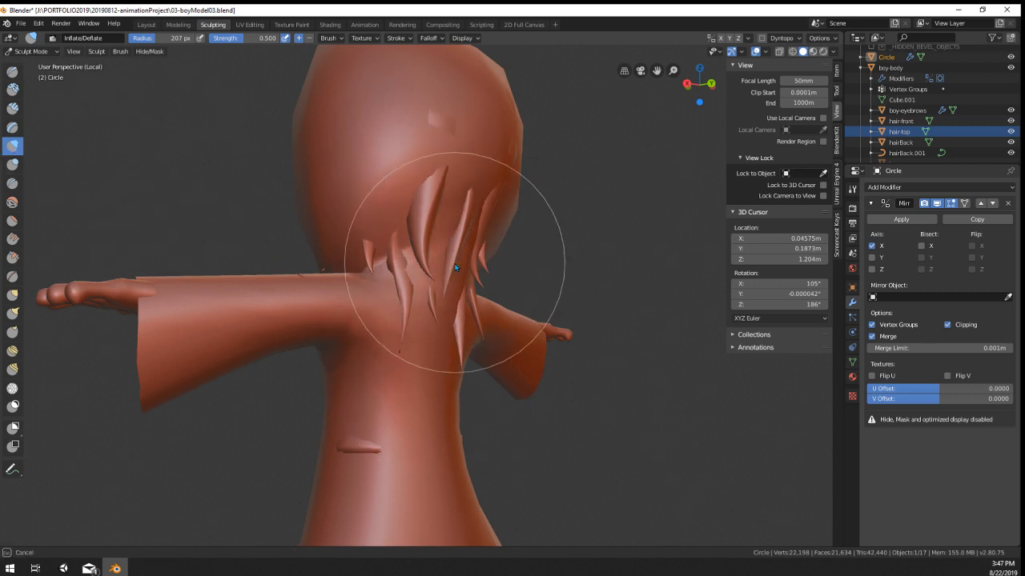
{"action": "middle_click_drag", "start_coordinate": [473, 286], "coordinate": [394, 296]}
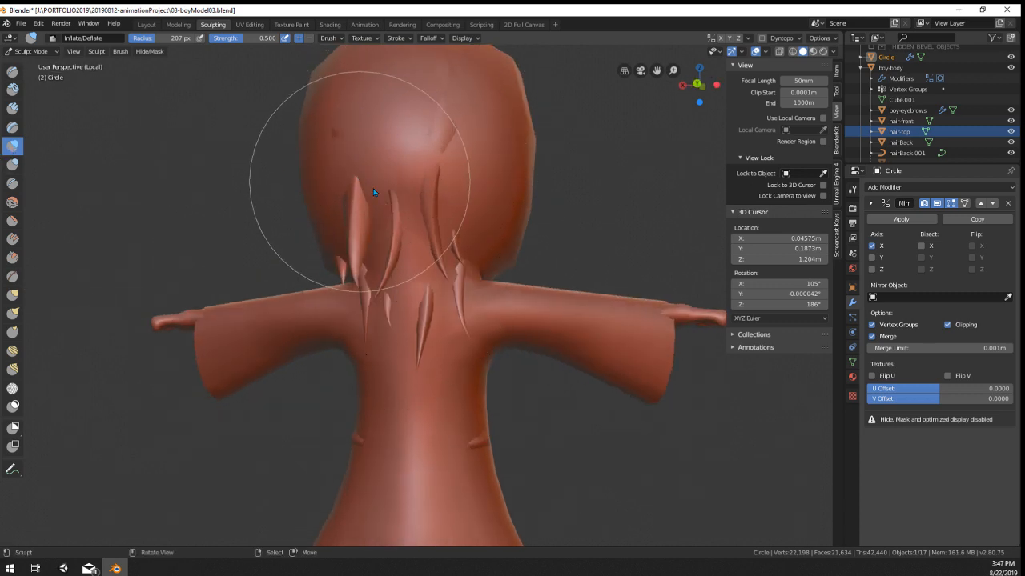
{"action": "middle_click_drag", "start_coordinate": [373, 188], "coordinate": [505, 282]}
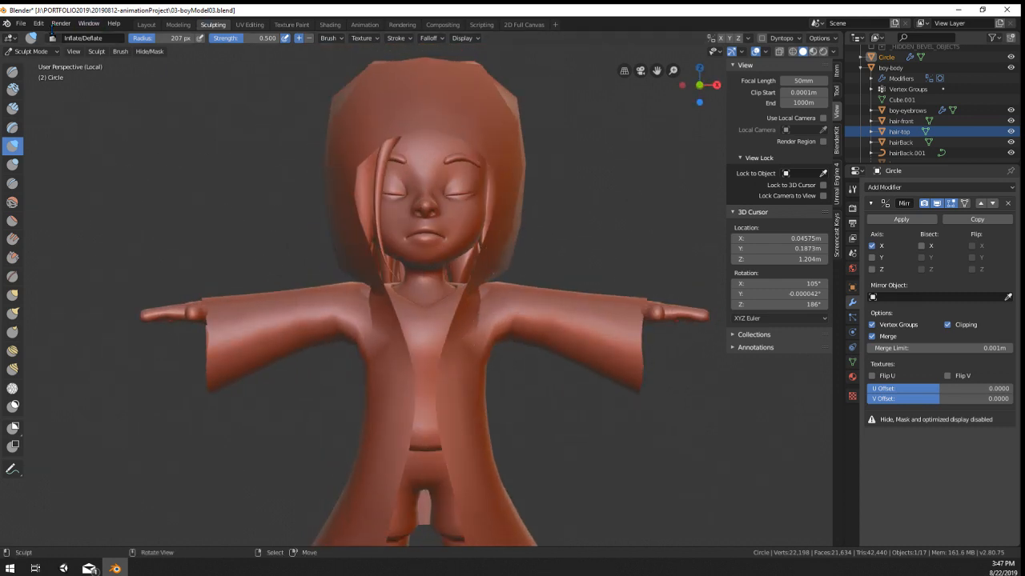
{"action": "left_click", "coordinate": [40, 64]}
Step: Pull the vertices at the nape inward and down with proportional editing, and check the coat's silhouette
{"action": "mouse_move", "coordinate": [360, 240]}
{"action": "middle_mouse_down"}
{"action": "mouse_move", "coordinate": [321, 240]}
{"action": "mouse_move", "coordinate": [528, 242]}
{"action": "mouse_move", "coordinate": [363, 256]}
{"action": "middle_mouse_up"}
{"action": "scroll", "coordinate": [512, 245], "scroll_direction": "down", "scroll_amount": 5}
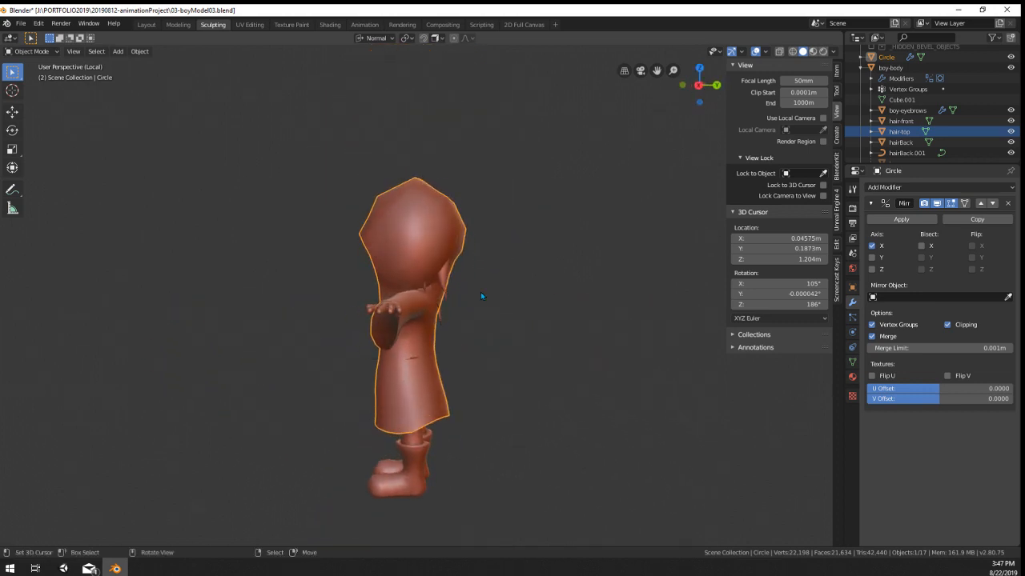
{"action": "key", "text": "Tab"}
{"action": "scroll", "coordinate": [480, 296], "scroll_direction": "up", "scroll_amount": 5}
{"action": "mouse_move", "coordinate": [496, 274]}
{"action": "middle_mouse_down"}
{"action": "mouse_move", "coordinate": [471, 259]}
{"action": "mouse_move", "coordinate": [498, 283]}
{"action": "middle_mouse_up"}
{"action": "key", "text": "g"}
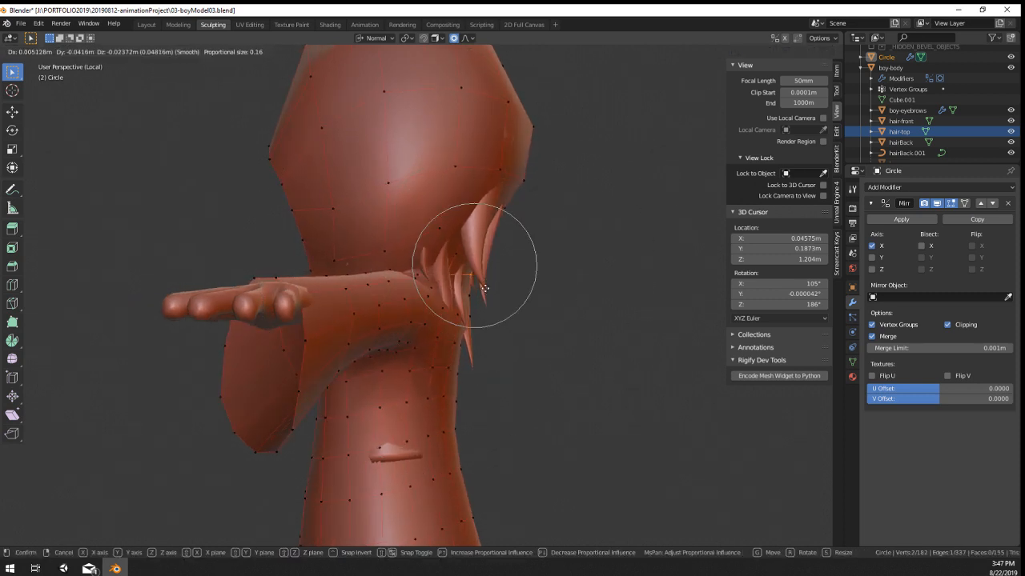
{"action": "left_click", "coordinate": [487, 286]}
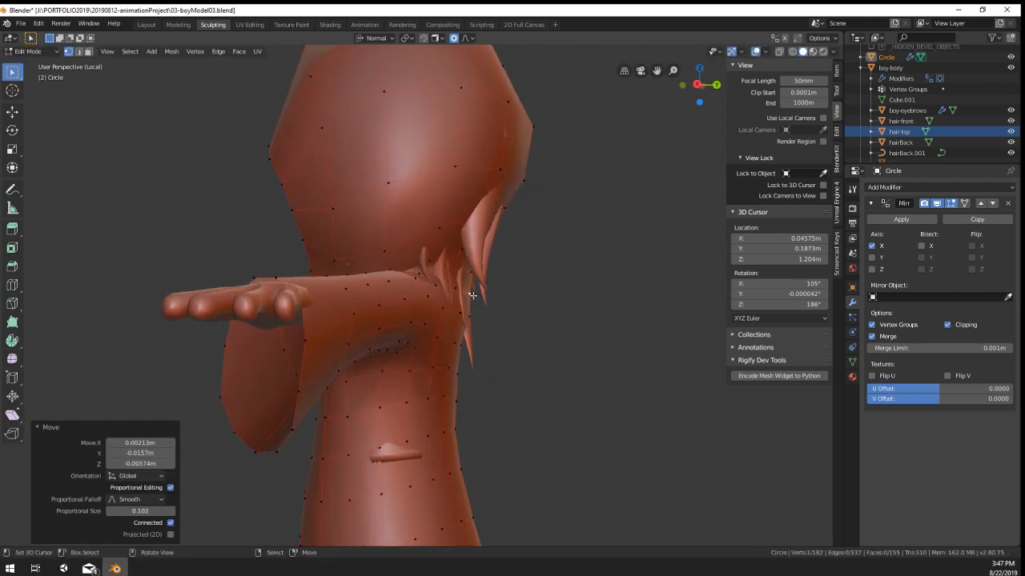
{"action": "key", "text": "Tab"}
{"action": "scroll", "coordinate": [472, 296], "scroll_direction": "down", "scroll_amount": 4}
{"action": "mouse_move", "coordinate": [469, 297]}
{"action": "middle_mouse_down"}
{"action": "mouse_move", "coordinate": [492, 317]}
{"action": "mouse_move", "coordinate": [488, 301]}
{"action": "middle_mouse_up"}
{"action": "scroll", "coordinate": [448, 320], "scroll_direction": "down", "scroll_amount": 6}
{"action": "middle_click_drag", "start_coordinate": [340, 363], "coordinate": [459, 370]}
{"action": "scroll", "coordinate": [450, 372], "scroll_direction": "up", "scroll_amount": 3}
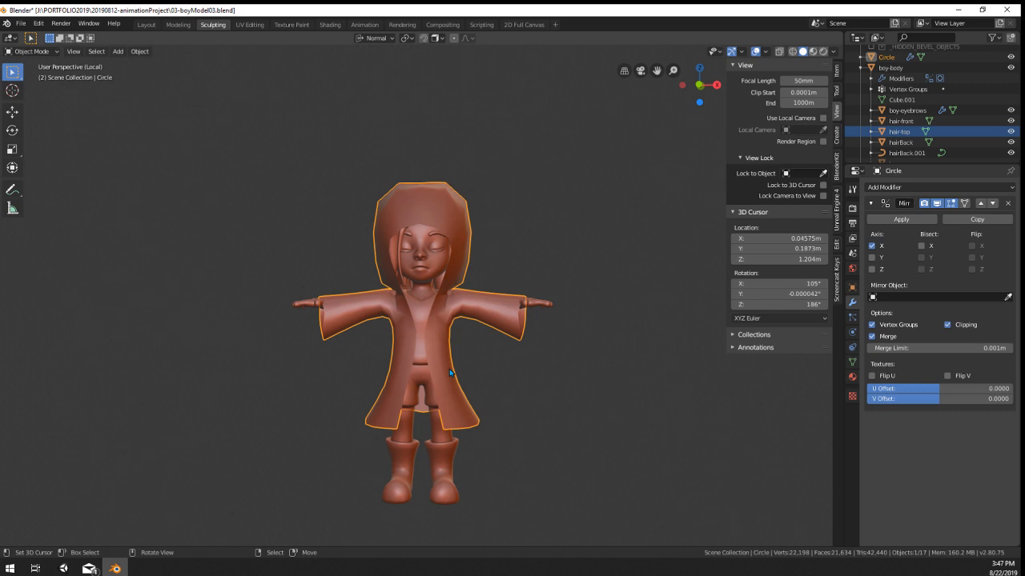
Step: Move the sleeve's cuff loop outward to cover the hand and scale it by about 1.2 along its normal X axis
{"action": "scroll", "coordinate": [450, 373], "scroll_direction": "up", "scroll_amount": 4}
{"action": "key", "text": "Tab"}
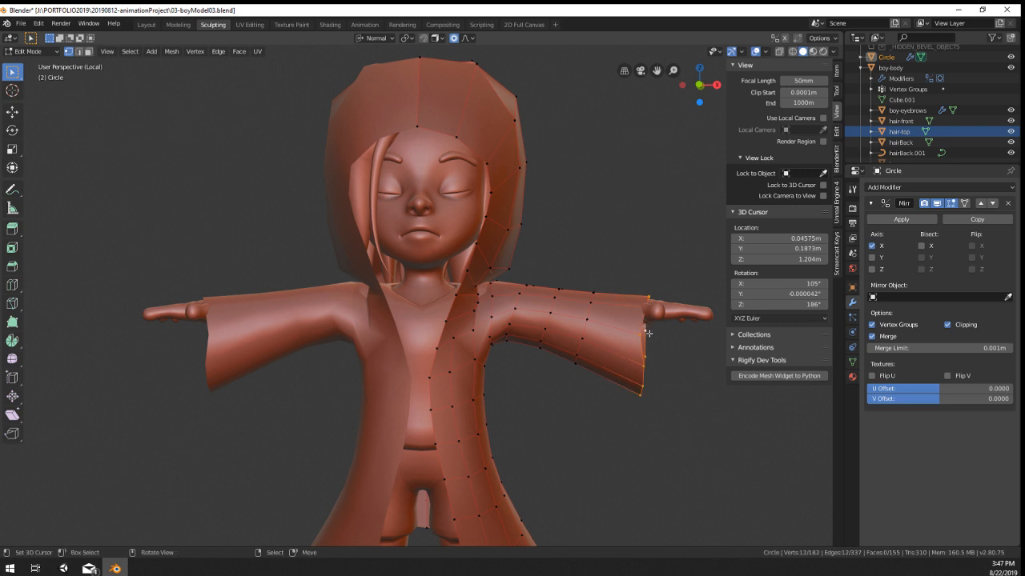
{"action": "scroll", "coordinate": [649, 333], "scroll_direction": "down", "scroll_amount": 1}
{"action": "key", "text": "g"}
{"action": "left_click", "coordinate": [684, 351]}
{"action": "middle_click_drag", "start_coordinate": [681, 361], "coordinate": [544, 377]}
{"action": "key", "text": "s"}
{"action": "key", "text": "x"}
{"action": "left_click", "coordinate": [577, 379]}
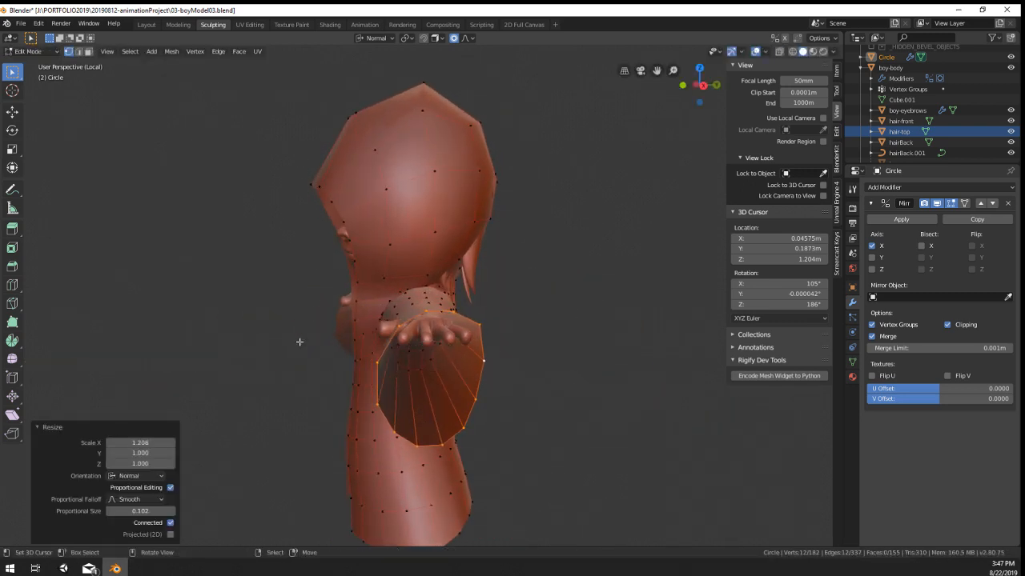
Step: Move the upper front edges of the sleeve cuff forward with proportional editing to round the opening
{"action": "right_click", "coordinate": [392, 330]}
{"action": "middle_click_drag", "start_coordinate": [392, 330], "coordinate": [407, 368]}
{"action": "middle_click_drag", "start_coordinate": [422, 402], "coordinate": [409, 367]}
{"action": "key", "text": "g"}
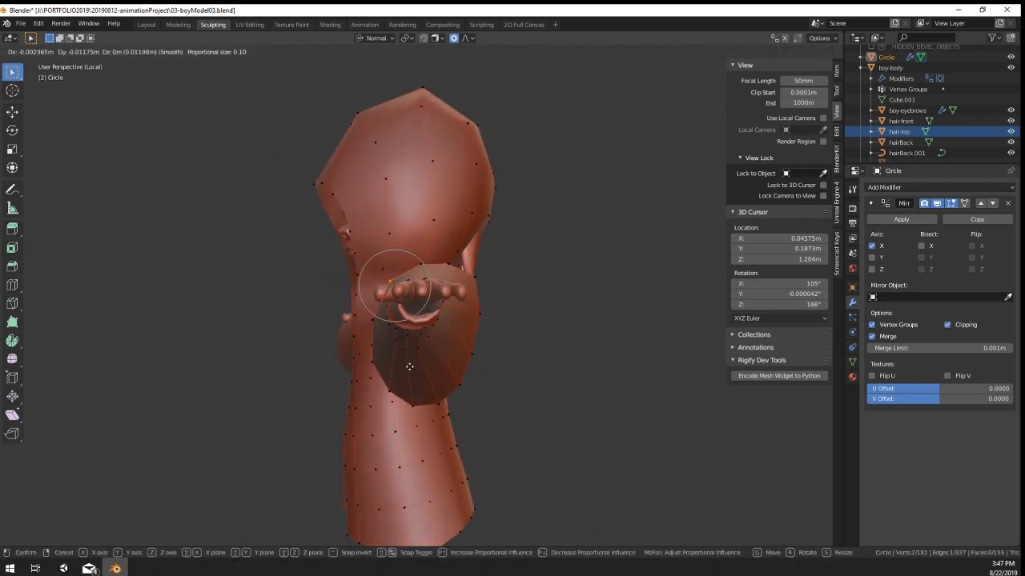
{"action": "left_click", "coordinate": [400, 366]}
{"action": "right_click", "coordinate": [373, 316]}
{"action": "key", "text": "g"}
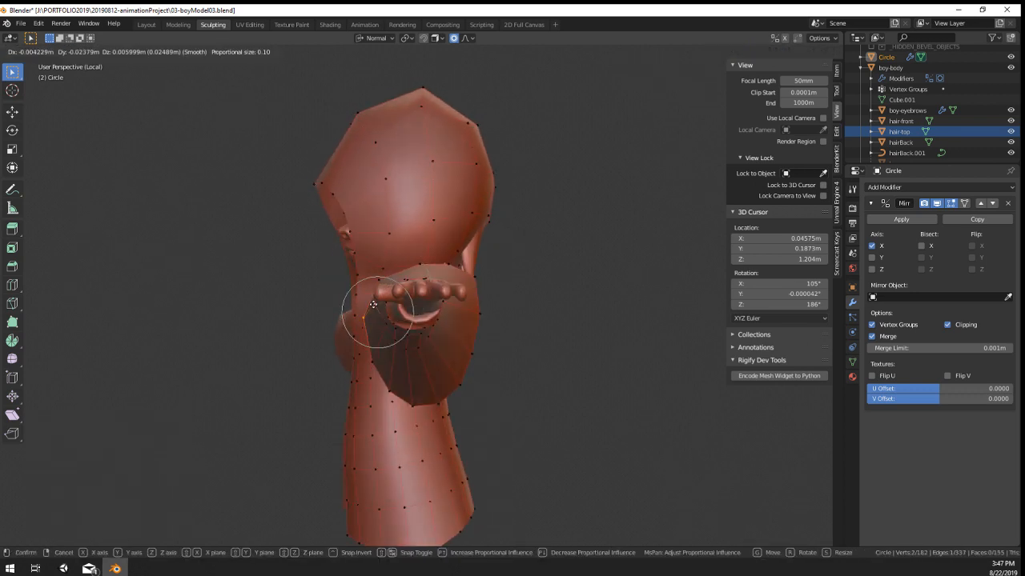
{"action": "left_click", "coordinate": [370, 300]}
{"action": "middle_click_drag", "start_coordinate": [370, 300], "coordinate": [472, 295]}
{"action": "middle_click_drag", "start_coordinate": [438, 294], "coordinate": [397, 311]}
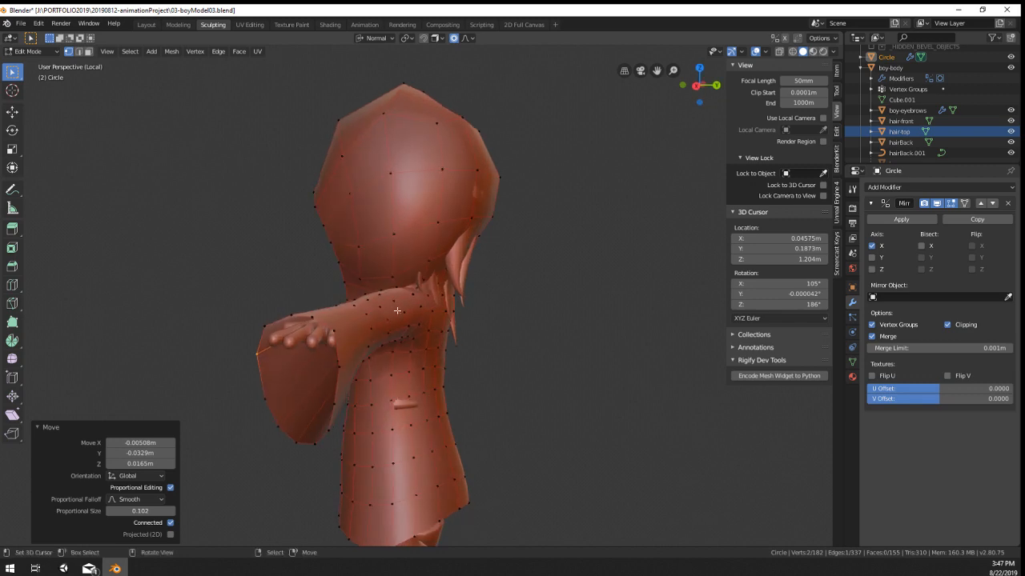
Step: Reposition further cuff vertices with proportional editing and inspect both sleeves from the front
{"action": "right_click", "coordinate": [370, 317]}
{"action": "right_click", "coordinate": [340, 331], "text": "shift"}
{"action": "middle_click_drag", "start_coordinate": [345, 336], "coordinate": [735, 339]}
{"action": "key", "text": "g"}
{"action": "left_click", "coordinate": [270, 358]}
{"action": "key", "text": "g"}
{"action": "left_click", "coordinate": [342, 330]}
{"action": "key", "text": "Tab"}
{"action": "middle_click_drag", "start_coordinate": [374, 409], "coordinate": [603, 386]}
{"action": "scroll", "coordinate": [498, 406], "scroll_direction": "down", "scroll_amount": 4}
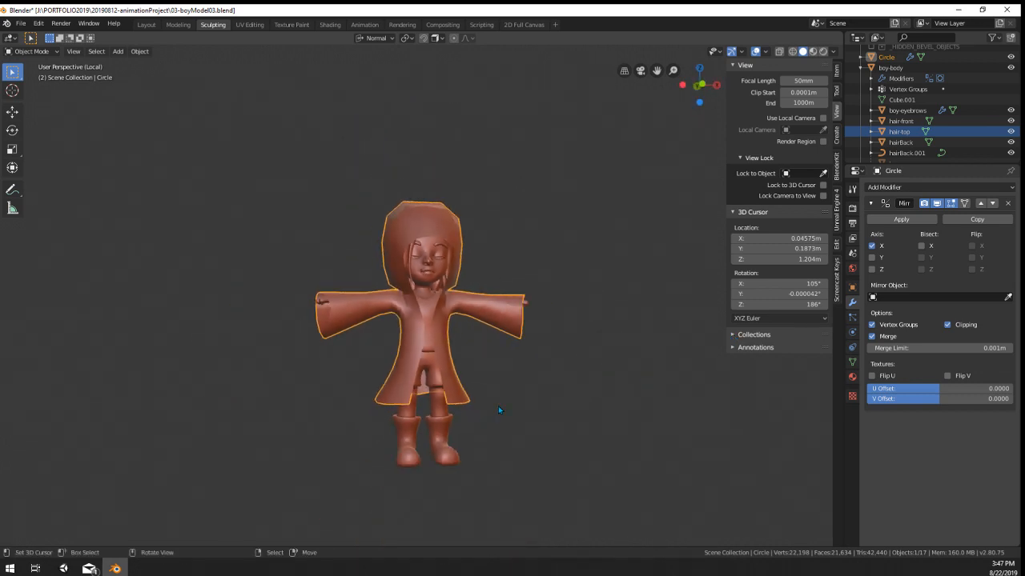
Step: Change the viewport shading colour so that the body, hair and coat show in different colours
{"action": "scroll", "coordinate": [497, 410], "scroll_direction": "up", "scroll_amount": 4}
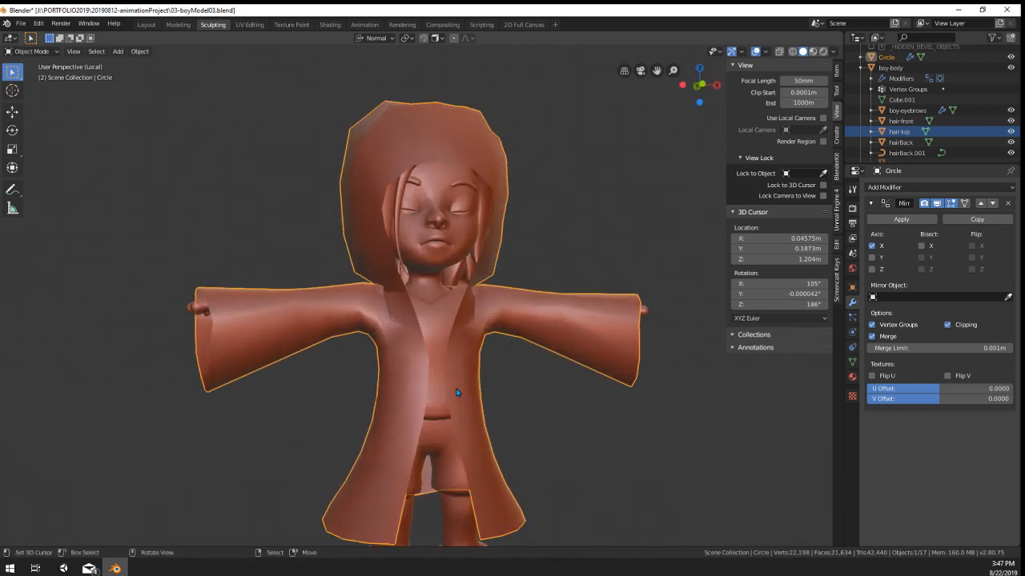
{"action": "left_click", "coordinate": [835, 52]}
{"action": "left_click", "coordinate": [824, 184]}
{"action": "mouse_move", "coordinate": [489, 188]}
{"action": "middle_mouse_down"}
{"action": "mouse_move", "coordinate": [610, 192]}
{"action": "mouse_move", "coordinate": [592, 196]}
{"action": "middle_mouse_up"}
Step: Slide the collar vertex beside the neck and raise the shoulder vertex about 0.02 m with proportional editing to cover the shoulder
{"action": "key", "text": "Tab"}
{"action": "scroll", "coordinate": [374, 309], "scroll_direction": "up", "scroll_amount": 4}
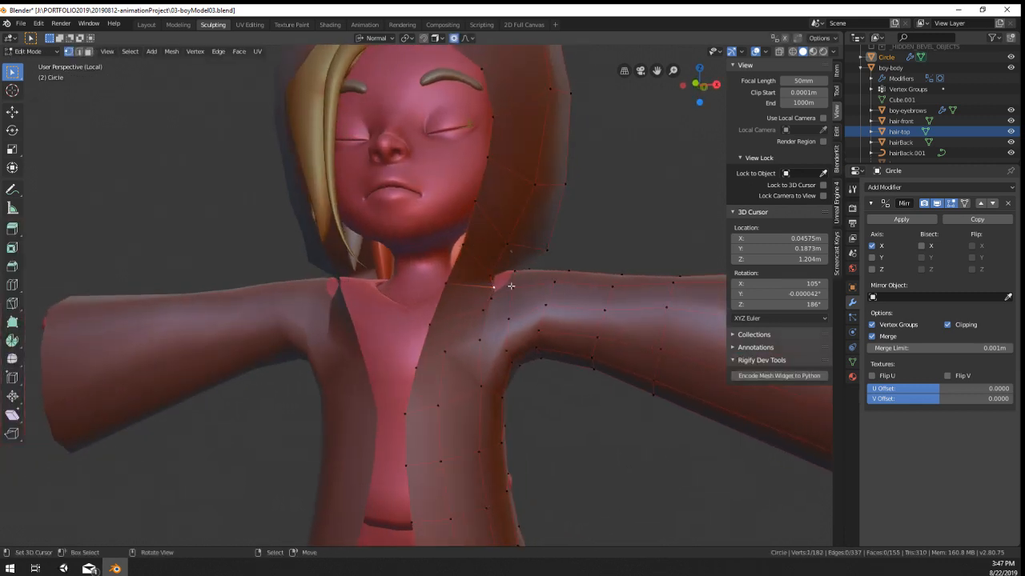
{"action": "key", "text": "g"}
{"action": "key", "text": "g"}
{"action": "left_click", "coordinate": [494, 285]}
{"action": "right_click", "coordinate": [513, 285]}
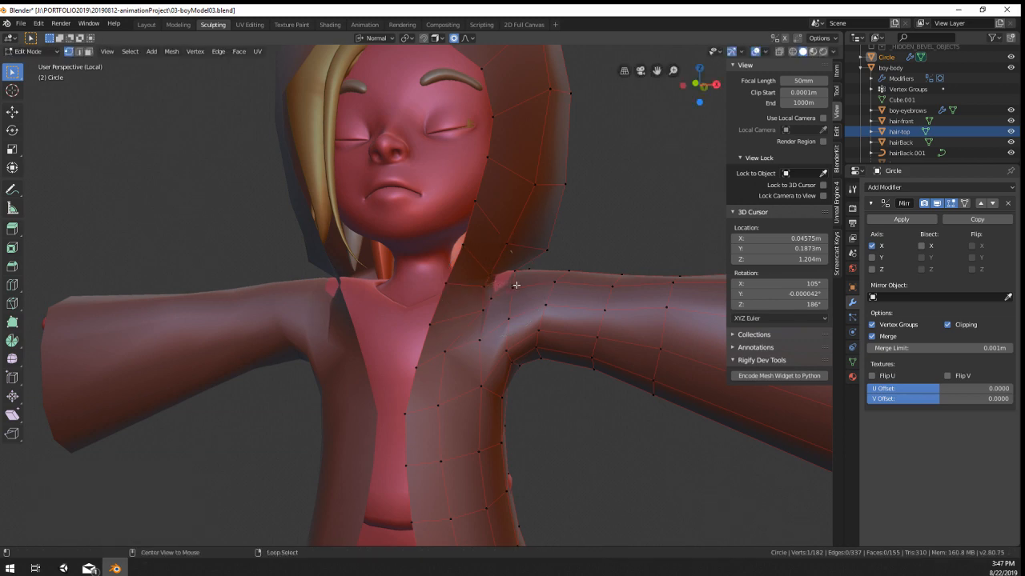
{"action": "key", "text": "g"}
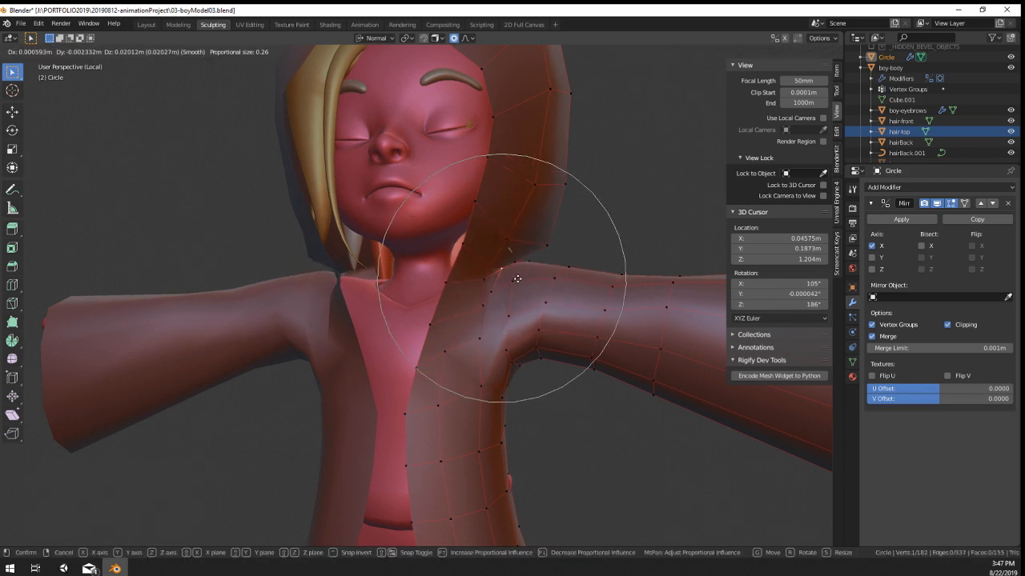
{"action": "left_click", "coordinate": [517, 279]}
{"action": "key", "text": "Tab"}
{"action": "middle_click_drag", "start_coordinate": [518, 280], "coordinate": [539, 276]}
{"action": "scroll", "coordinate": [537, 274], "scroll_direction": "down", "scroll_amount": 4}
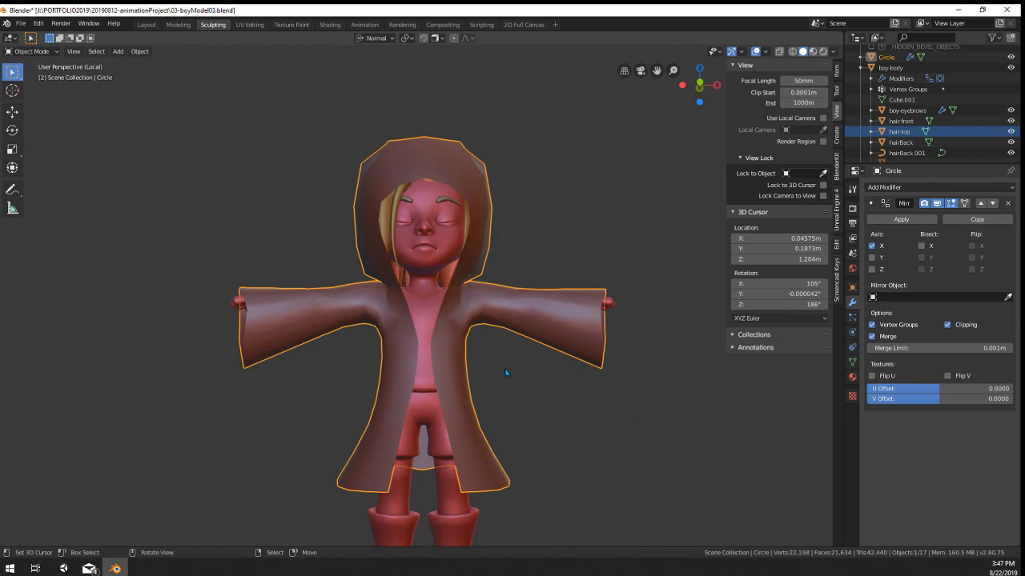
Step: Add a Subdivision Surface modifier with viewport level 1 to the coat and move one vertex beside the hood with proportional editing
{"action": "key", "text": "ctrl+1"}
{"action": "middle_click_drag", "start_coordinate": [525, 348], "coordinate": [427, 225]}
{"action": "scroll", "coordinate": [487, 366], "scroll_direction": "up", "scroll_amount": 3}
{"action": "key", "text": "Tab"}
{"action": "key", "text": "g"}
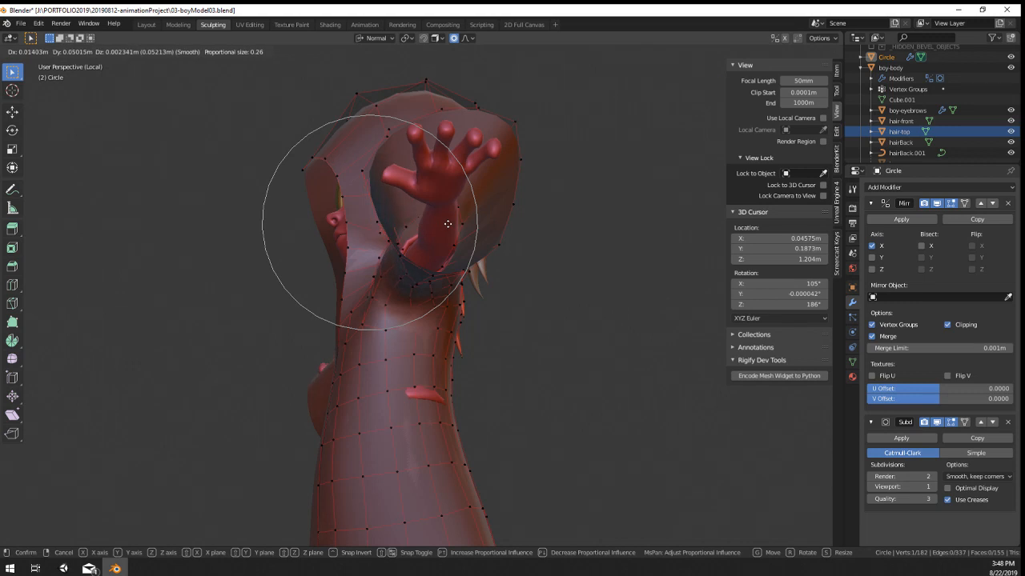
{"action": "left_click", "coordinate": [448, 276]}
{"action": "middle_click_drag", "start_coordinate": [448, 276], "coordinate": [565, 379]}
Step: Move five more coat vertices individually with proportional editing and check the smoothed shape from the front
{"action": "key", "text": "g"}
{"action": "left_click", "coordinate": [389, 335]}
{"action": "key", "text": "g"}
{"action": "left_click", "coordinate": [396, 310]}
{"action": "key", "text": "g"}
{"action": "left_click", "coordinate": [490, 231]}
{"action": "key", "text": "g"}
{"action": "left_click", "coordinate": [494, 225]}
{"action": "key", "text": "g"}
{"action": "left_click", "coordinate": [472, 313]}
{"action": "scroll", "coordinate": [541, 336], "scroll_direction": "down", "scroll_amount": 6}
{"action": "key", "text": "Tab"}
{"action": "scroll", "coordinate": [447, 355], "scroll_direction": "up", "scroll_amount": 4}
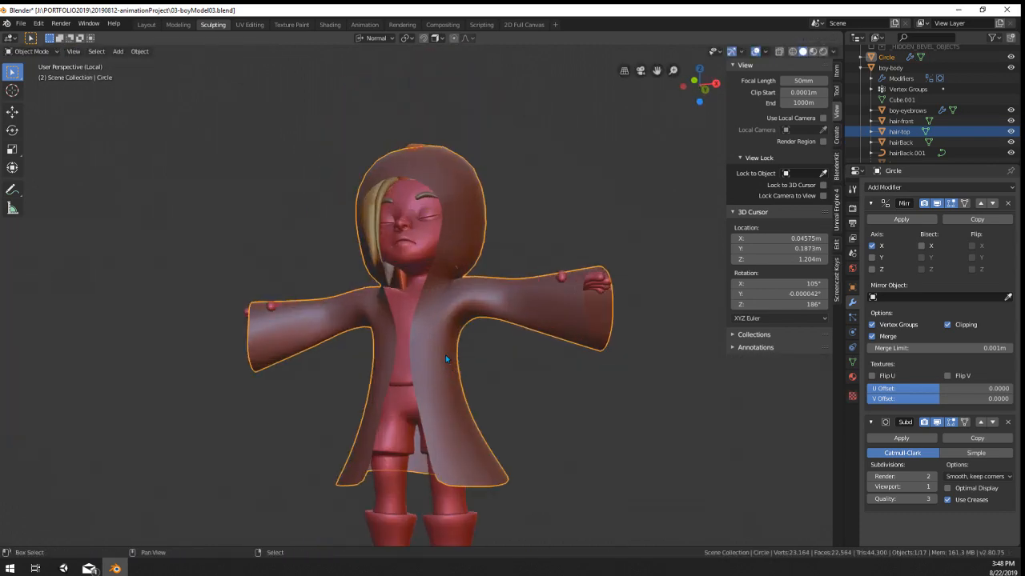
Step: Insert an edge loop along the coat's bottom, slid close to the hem, to sharpen its edge
{"action": "key", "text": "Tab"}
{"action": "scroll", "coordinate": [414, 332], "scroll_direction": "up", "scroll_amount": 4}
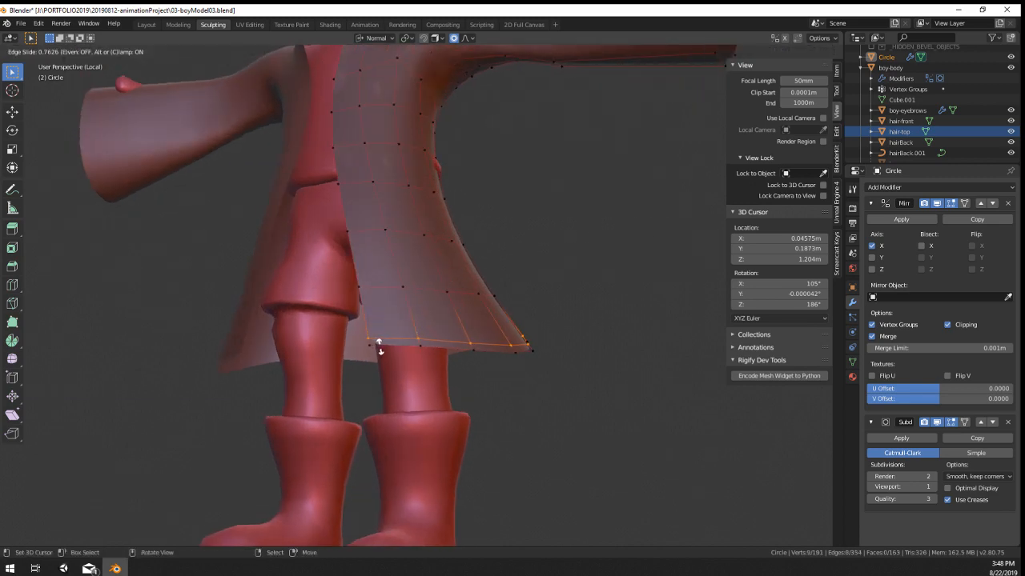
{"action": "left_click", "coordinate": [379, 346]}
{"action": "key", "text": "Tab"}
{"action": "scroll", "coordinate": [394, 349], "scroll_direction": "down", "scroll_amount": 5}
{"action": "middle_click_drag", "start_coordinate": [393, 348], "coordinate": [408, 324]}
{"action": "scroll", "coordinate": [436, 317], "scroll_direction": "up", "scroll_amount": 4}
{"action": "key", "text": "Tab"}
{"action": "key", "text": "Tab"}
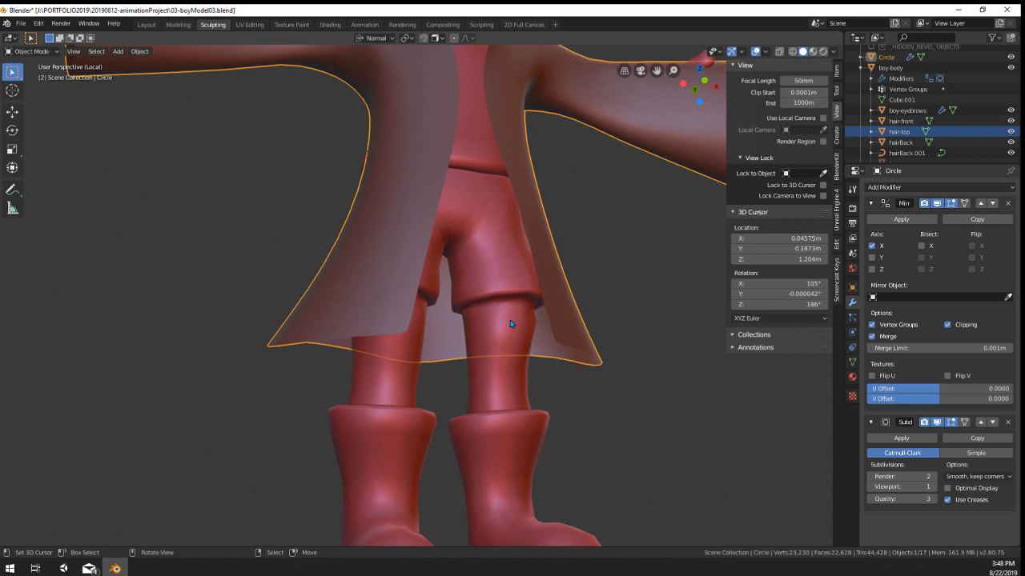
Step: Add a Solidify modifier to the coat and inspect the thickness at the hem
{"action": "left_click", "coordinate": [897, 187]}
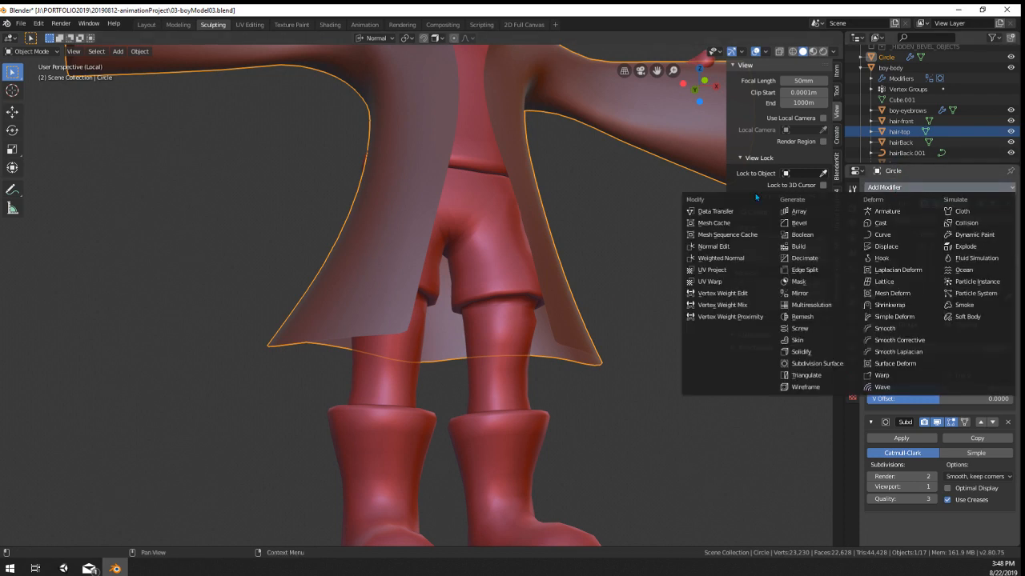
{"action": "left_click", "coordinate": [816, 351]}
{"action": "scroll", "coordinate": [627, 292], "scroll_direction": "down", "scroll_amount": 6}
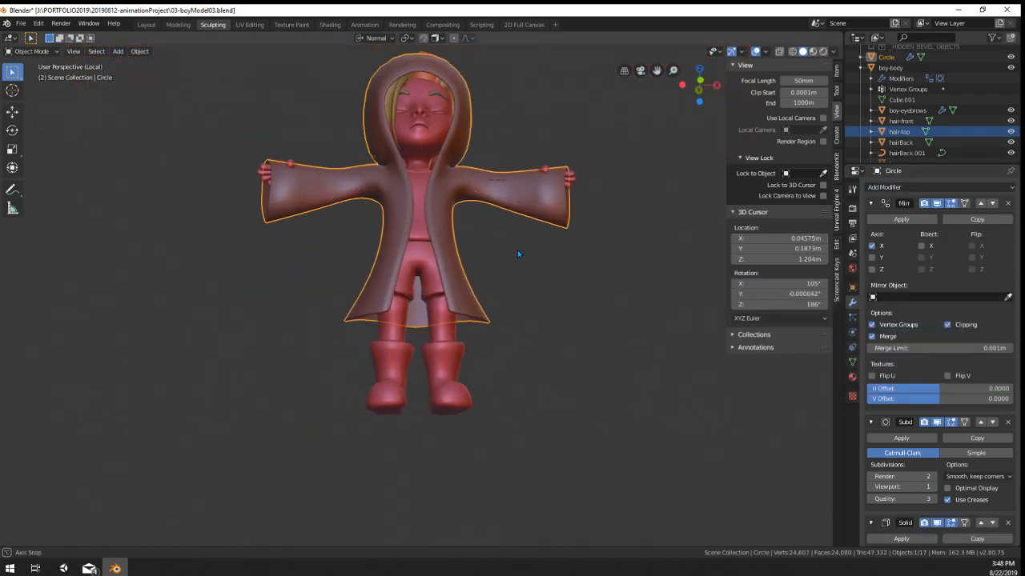
{"action": "scroll", "coordinate": [528, 304], "scroll_direction": "up", "scroll_amount": 4}
{"action": "middle_click_drag", "start_coordinate": [534, 317], "coordinate": [482, 273]}
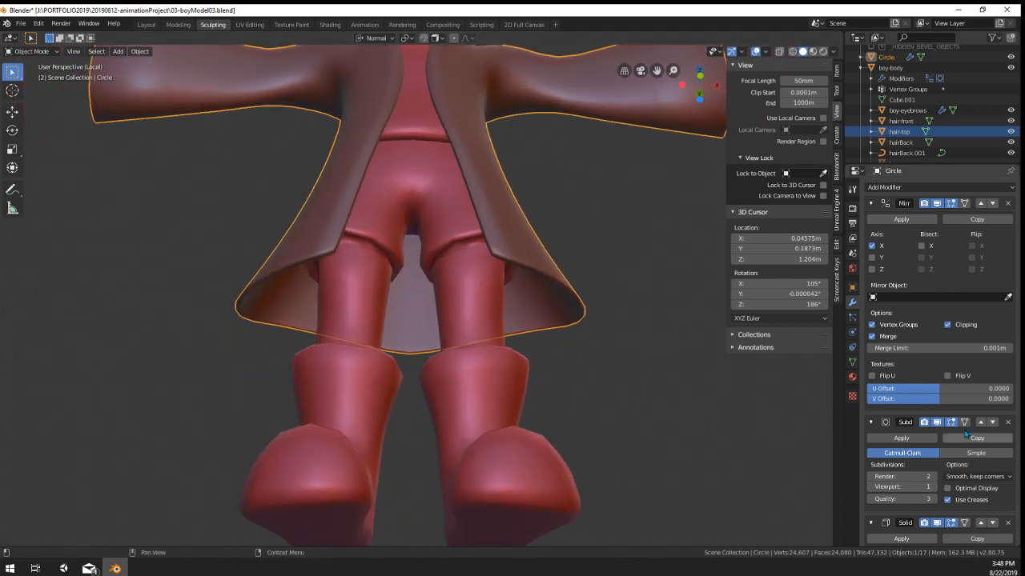
Step: Remove the Subdivision Surface modifier from the coat
{"action": "scroll", "coordinate": [955, 426], "scroll_direction": "down", "scroll_amount": 3}
{"action": "left_click", "coordinate": [1008, 359]}
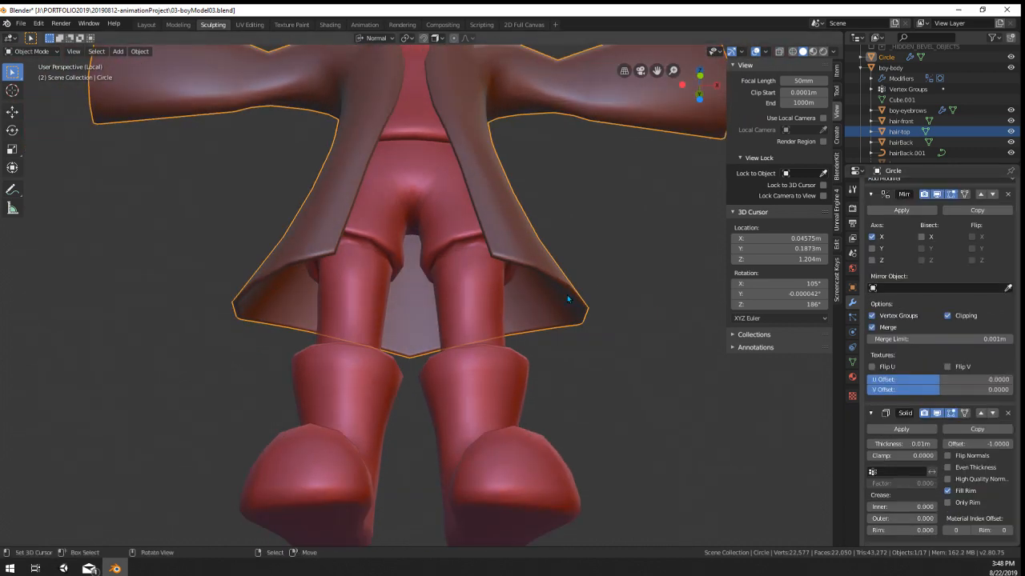
{"action": "scroll", "coordinate": [562, 272], "scroll_direction": "down", "scroll_amount": 2}
{"action": "middle_click_drag", "start_coordinate": [503, 285], "coordinate": [481, 328]}
Step: Delete the supporting edge loop beside the coat's hem
{"action": "key", "text": "Tab"}
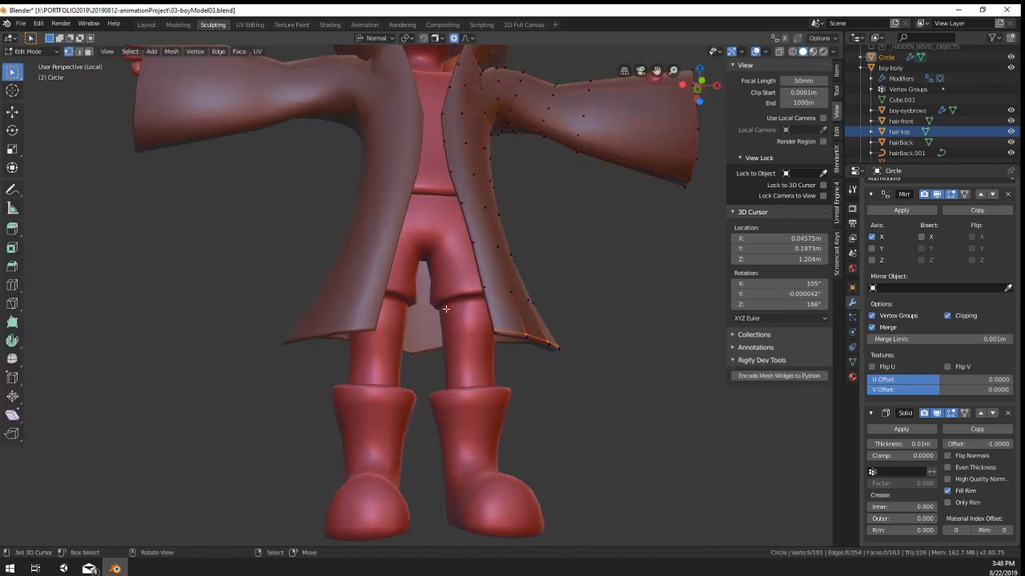
{"action": "scroll", "coordinate": [512, 336], "scroll_direction": "up", "scroll_amount": 4}
{"action": "key", "text": "x"}
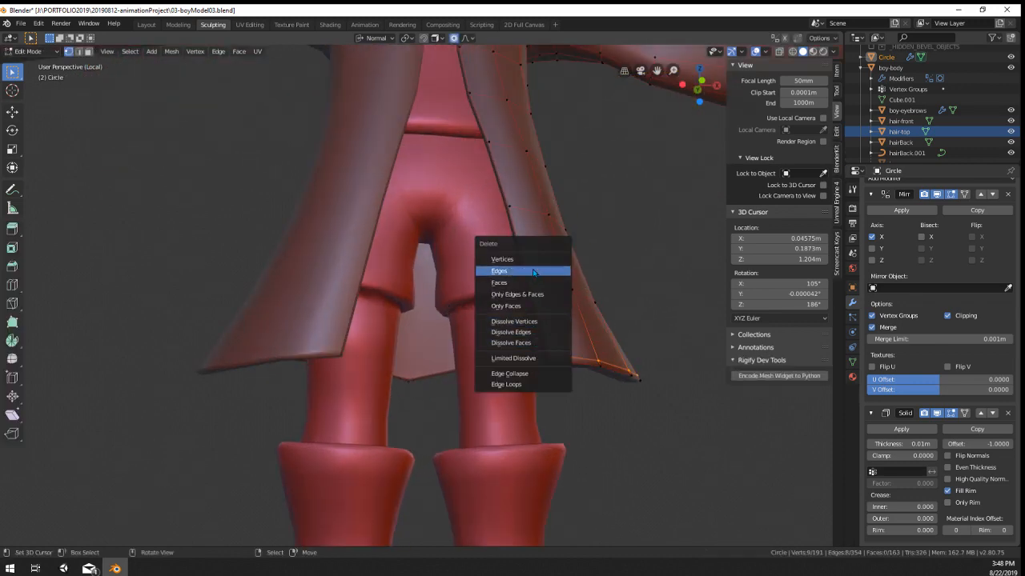
{"action": "left_click", "coordinate": [535, 375]}
{"action": "key", "text": "Tab"}
{"action": "scroll", "coordinate": [552, 376], "scroll_direction": "down", "scroll_amount": 5}
{"action": "middle_click_drag", "start_coordinate": [542, 359], "coordinate": [698, 345]}
Step: Raise the centre-back vertex of the coat's hem about 0.036 m with proportional editing
{"action": "key", "text": "Tab"}
{"action": "scroll", "coordinate": [449, 370], "scroll_direction": "up", "scroll_amount": 2}
{"action": "middle_click_drag", "start_coordinate": [440, 371], "coordinate": [548, 375]}
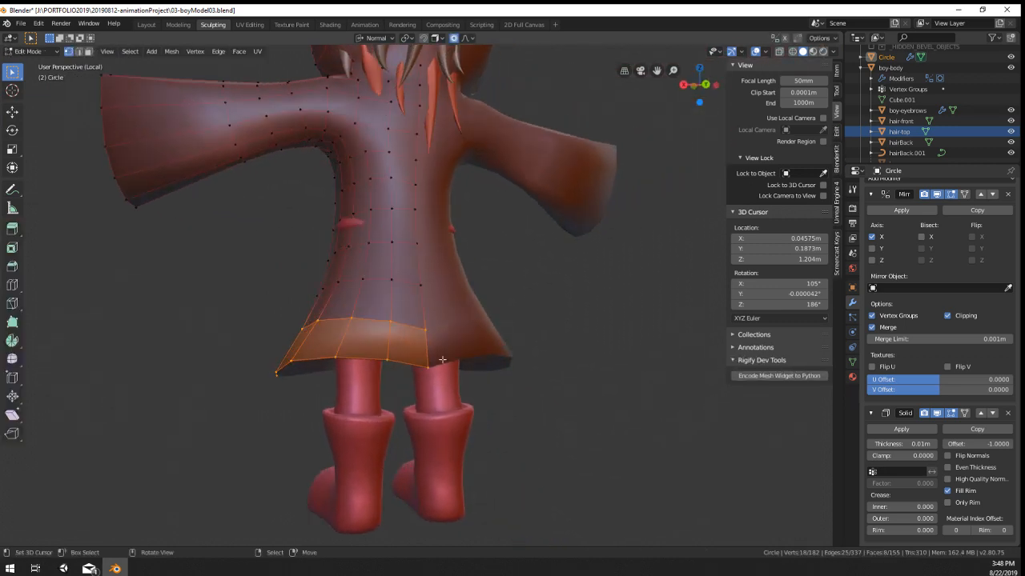
{"action": "scroll", "coordinate": [448, 376], "scroll_direction": "up", "scroll_amount": 1}
{"action": "right_click", "coordinate": [427, 377]}
{"action": "key", "text": "g"}
{"action": "left_click", "coordinate": [428, 363]}
{"action": "middle_click_drag", "start_coordinate": [381, 375], "coordinate": [369, 375]}
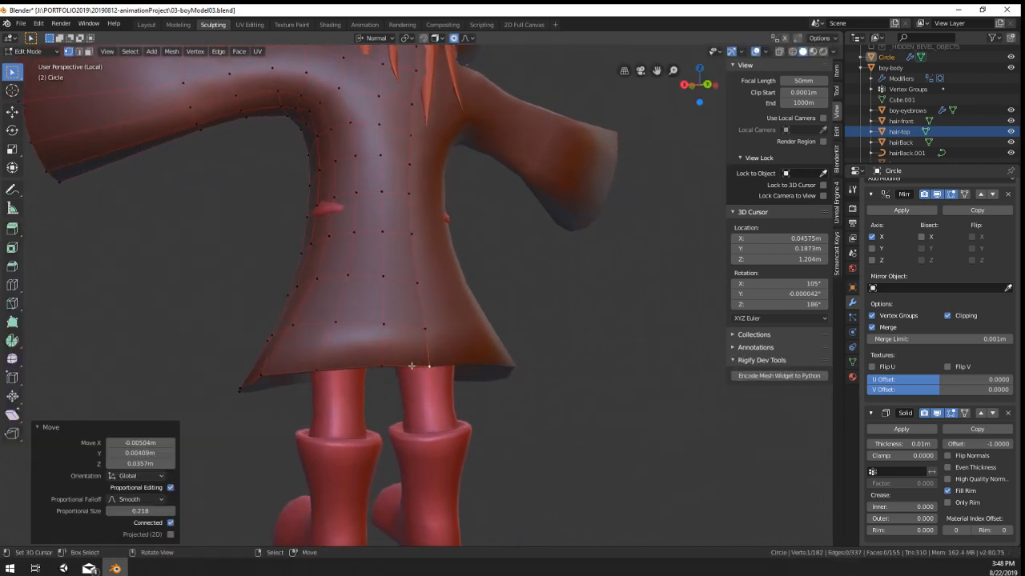
Step: Relax the edge loop along the coat's hem with LoopTools and check the smoothed hem
{"action": "right_click", "coordinate": [369, 375], "text": "alt"}
{"action": "key", "text": "w"}
{"action": "mouse_move", "coordinate": [364, 260]}
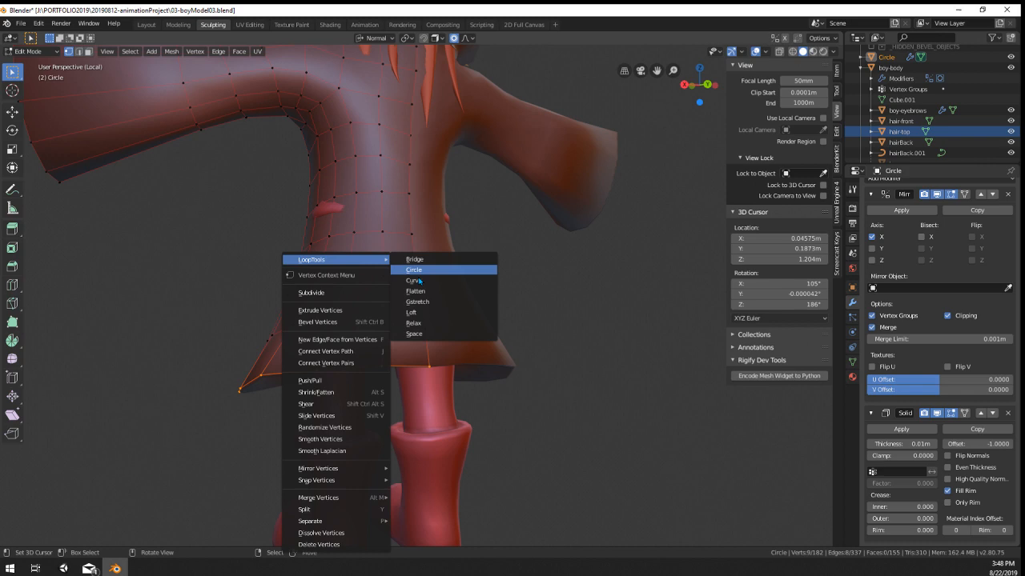
{"action": "left_click", "coordinate": [446, 326]}
{"action": "key", "text": "Tab"}
{"action": "scroll", "coordinate": [454, 324], "scroll_direction": "down", "scroll_amount": 2}
{"action": "middle_click_drag", "start_coordinate": [454, 324], "coordinate": [611, 332]}
{"action": "scroll", "coordinate": [611, 332], "scroll_direction": "down", "scroll_amount": 2}
{"action": "middle_click_drag", "start_coordinate": [394, 358], "coordinate": [412, 346]}
Step: Fatten the coat's side below the waist at two vertices with proportional editing, the first by about 0.036 m
{"action": "key", "text": "Tab"}
{"action": "scroll", "coordinate": [479, 280], "scroll_direction": "up", "scroll_amount": 2}
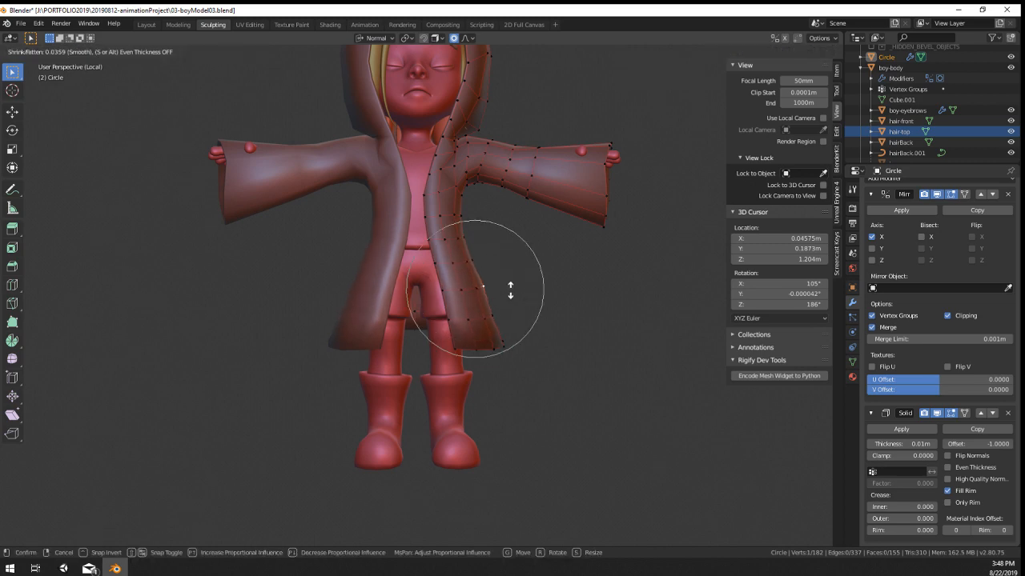
{"action": "left_click", "coordinate": [510, 290]}
{"action": "left_click", "coordinate": [480, 256]}
{"action": "key", "text": "alt+s"}
{"action": "left_click", "coordinate": [485, 256]}
{"action": "key", "text": "Tab"}
{"action": "middle_click_drag", "start_coordinate": [486, 258], "coordinate": [474, 293]}
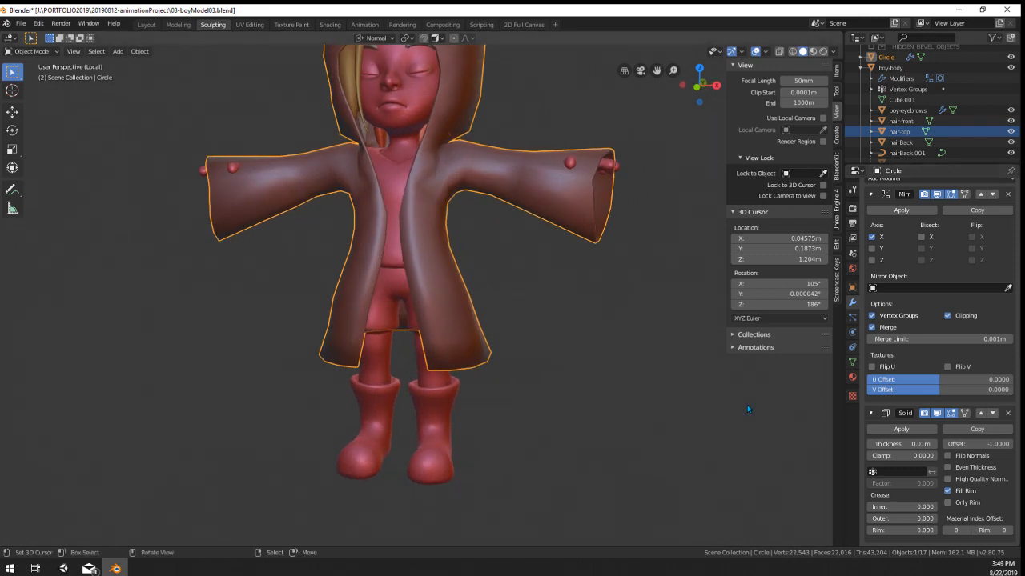
{"action": "middle_click_drag", "start_coordinate": [562, 410], "coordinate": [613, 416]}
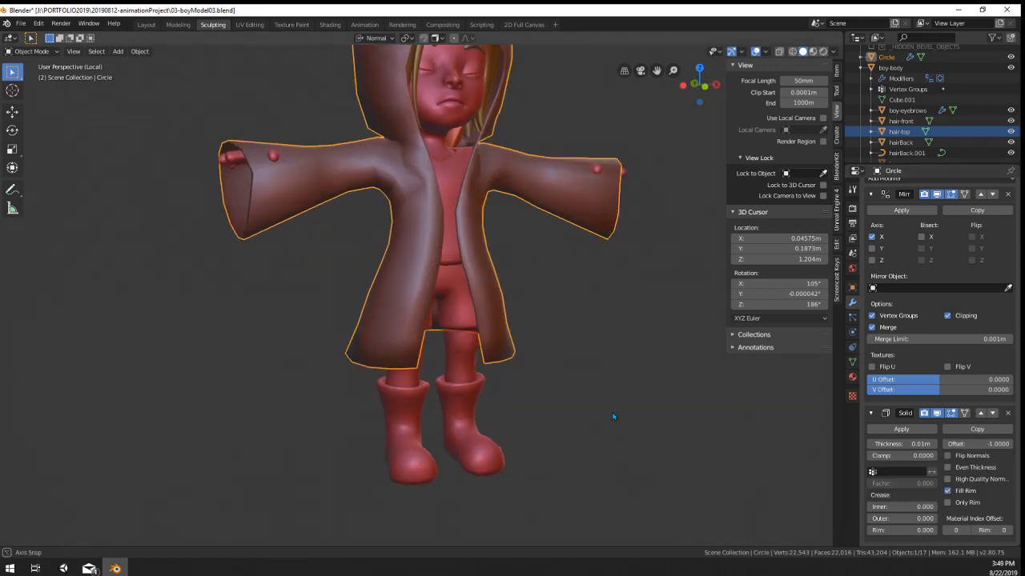
{"action": "scroll", "coordinate": [611, 408], "scroll_direction": "down", "scroll_amount": 2}
{"action": "middle_click_drag", "start_coordinate": [602, 340], "coordinate": [585, 384], "text": "shift"}
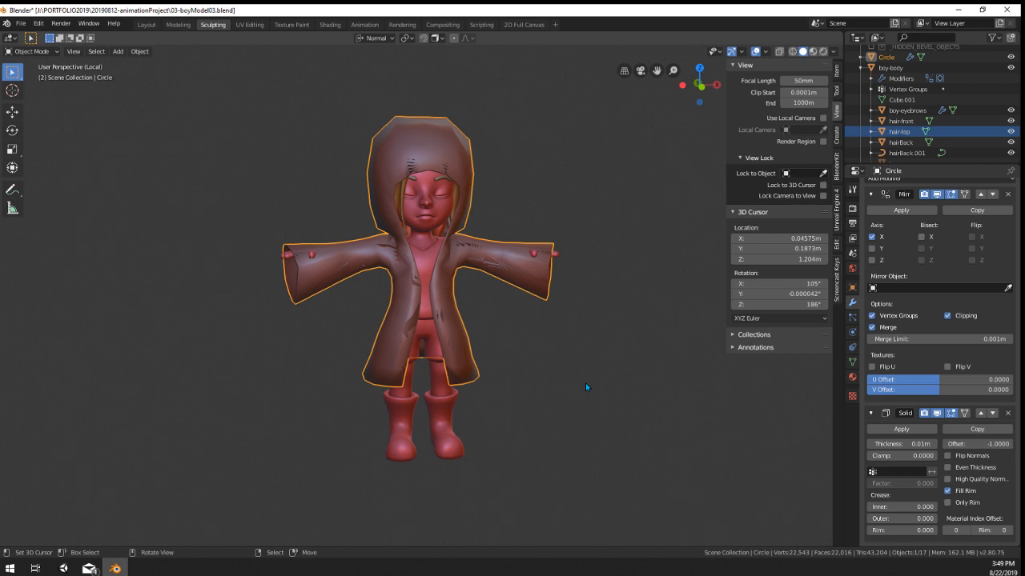
{"action": "scroll", "coordinate": [439, 364], "scroll_direction": "up", "scroll_amount": 2}
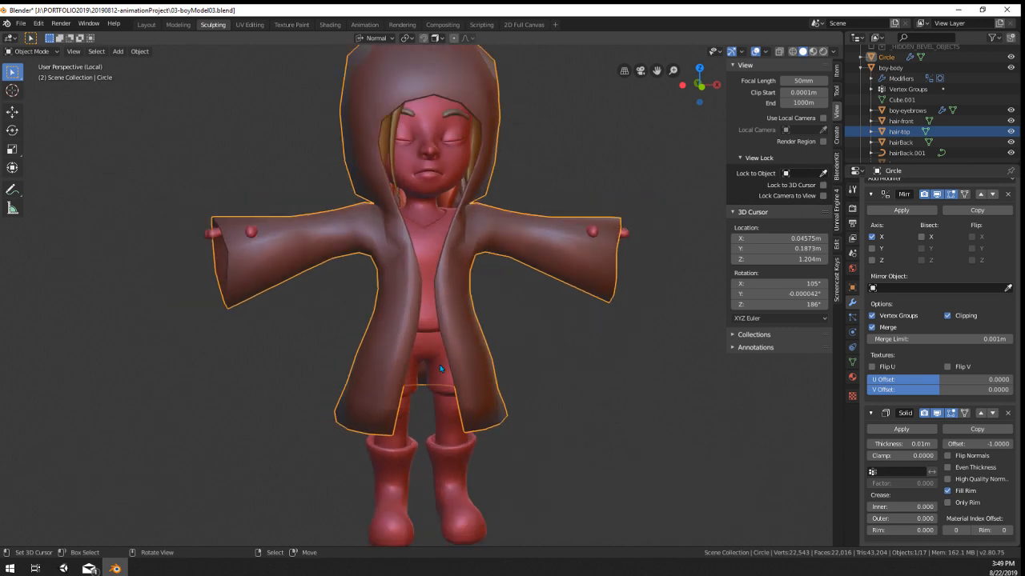
Step: Adjust two vertices near the coat's sleeve opening, moving each with proportional editing
{"action": "middle_click_drag", "start_coordinate": [440, 365], "coordinate": [249, 305]}
{"action": "scroll", "coordinate": [462, 298], "scroll_direction": "up", "scroll_amount": 2}
{"action": "key", "text": "Tab"}
{"action": "middle_click_drag", "start_coordinate": [291, 270], "coordinate": [330, 256]}
{"action": "key", "text": "g"}
{"action": "left_click", "coordinate": [361, 232]}
{"action": "right_click", "coordinate": [345, 209]}
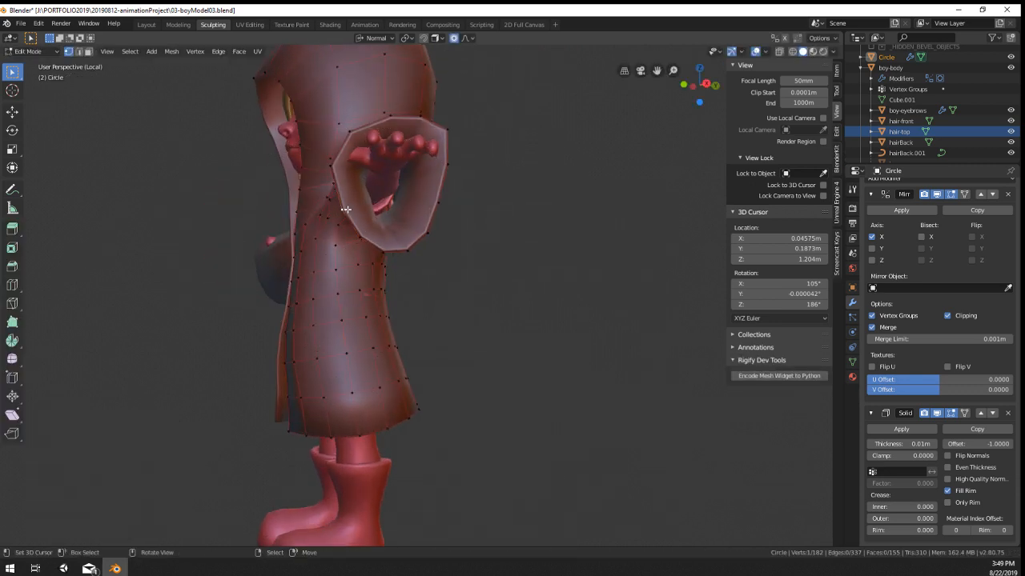
{"action": "key", "text": "g"}
{"action": "left_click", "coordinate": [350, 209]}
{"action": "key", "text": "Tab"}
Step: Examine the overall fit of the hooded coat around the boy's face and body from the front
{"action": "scroll", "coordinate": [352, 280], "scroll_direction": "down", "scroll_amount": 3}
{"action": "middle_click_drag", "start_coordinate": [352, 308], "coordinate": [524, 404]}
{"action": "left_click", "coordinate": [449, 427]}
{"action": "scroll", "coordinate": [435, 443], "scroll_direction": "up", "scroll_amount": 4}
{"action": "scroll", "coordinate": [516, 404], "scroll_direction": "down", "scroll_amount": 6}
{"action": "scroll", "coordinate": [510, 404], "scroll_direction": "up", "scroll_amount": 5}
{"action": "left_click", "coordinate": [545, 255]}
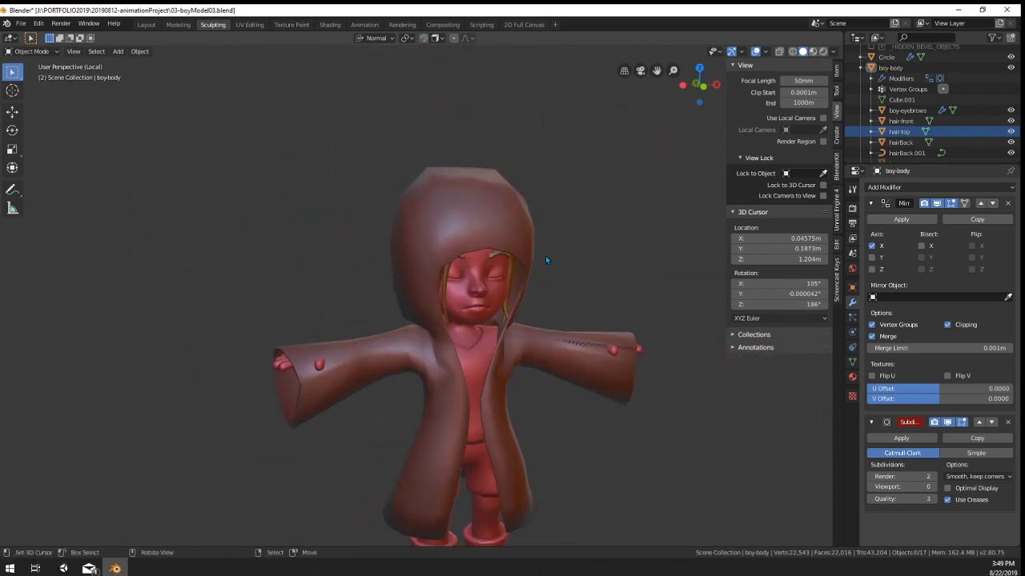
{"action": "key", "text": "Tab"}
{"action": "scroll", "coordinate": [498, 319], "scroll_direction": "up", "scroll_amount": 3}
{"action": "middle_click_drag", "start_coordinate": [508, 312], "coordinate": [521, 462]}
{"action": "key", "text": "Tab"}
{"action": "scroll", "coordinate": [502, 345], "scroll_direction": "down", "scroll_amount": 1}
{"action": "scroll", "coordinate": [470, 388], "scroll_direction": "down", "scroll_amount": 3}
Step: Select the boy's body and open its mesh for editing with the undersides of the boots in view
{"action": "left_click", "coordinate": [470, 388]}
{"action": "scroll", "coordinate": [485, 332], "scroll_direction": "up", "scroll_amount": 3}
{"action": "middle_click_drag", "start_coordinate": [485, 332], "coordinate": [426, 367]}
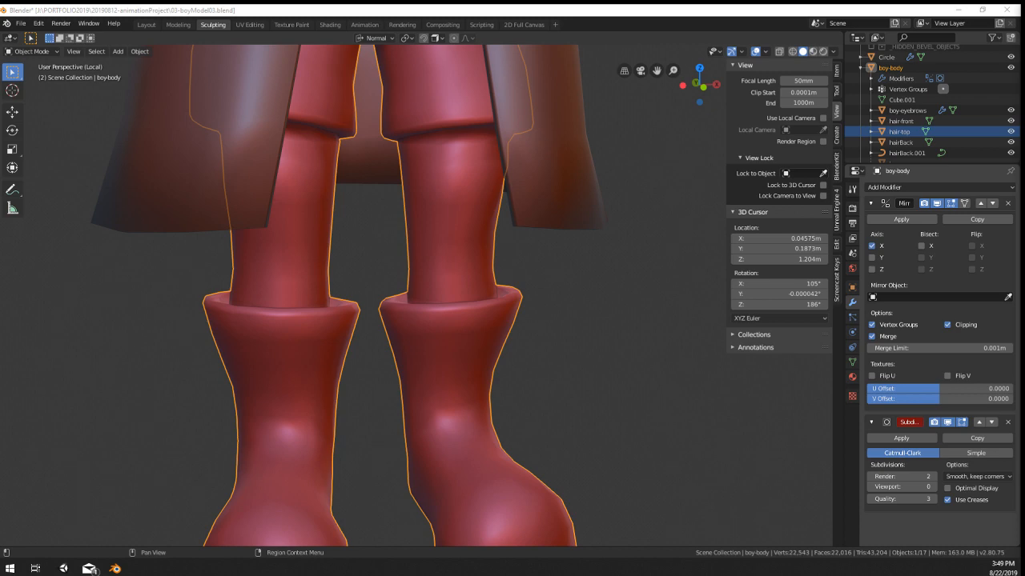
{"action": "middle_click_drag", "start_coordinate": [524, 362], "coordinate": [593, 414]}
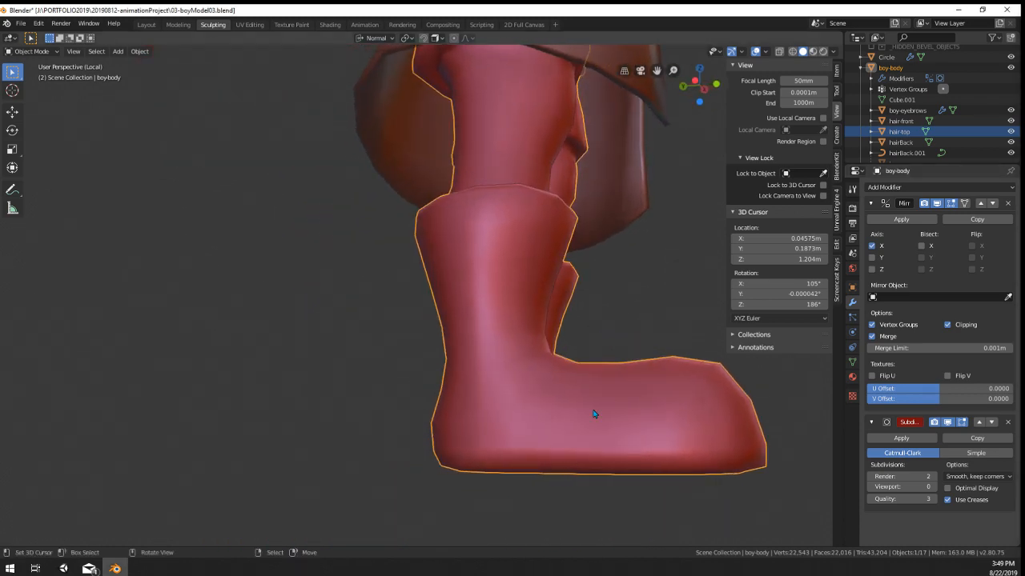
{"action": "key", "text": "Tab"}
{"action": "key", "text": "Tab"}
{"action": "middle_click_drag", "start_coordinate": [521, 461], "coordinate": [61, 78]}
{"action": "key", "text": "Tab"}
Step: Select all the faces of the boot's sole and extrude them downward to thicken the sole
{"action": "right_click", "coordinate": [478, 415]}
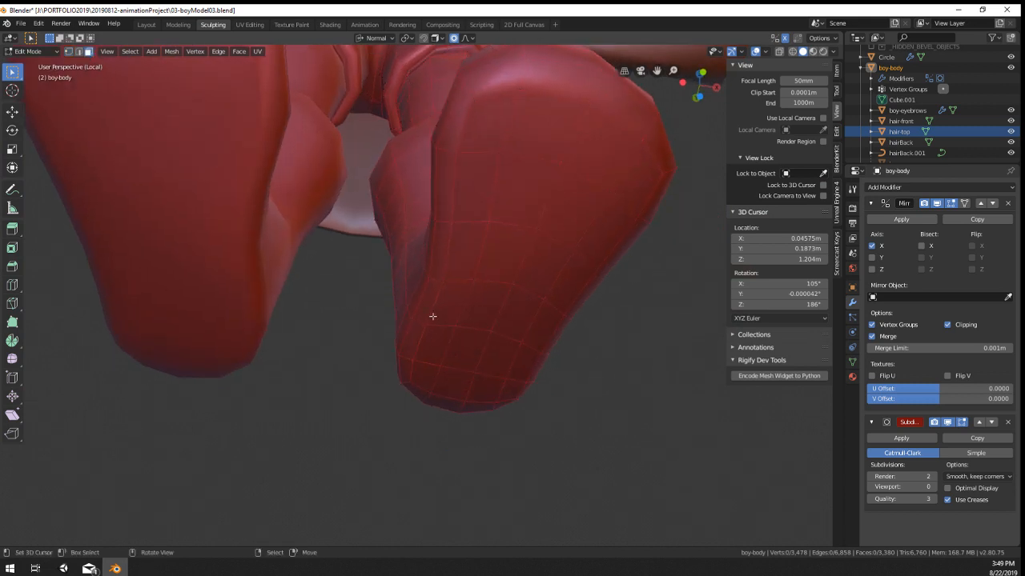
{"action": "left_click", "coordinate": [487, 120], "text": "ctrl"}
{"action": "left_click", "coordinate": [626, 178], "text": "ctrl"}
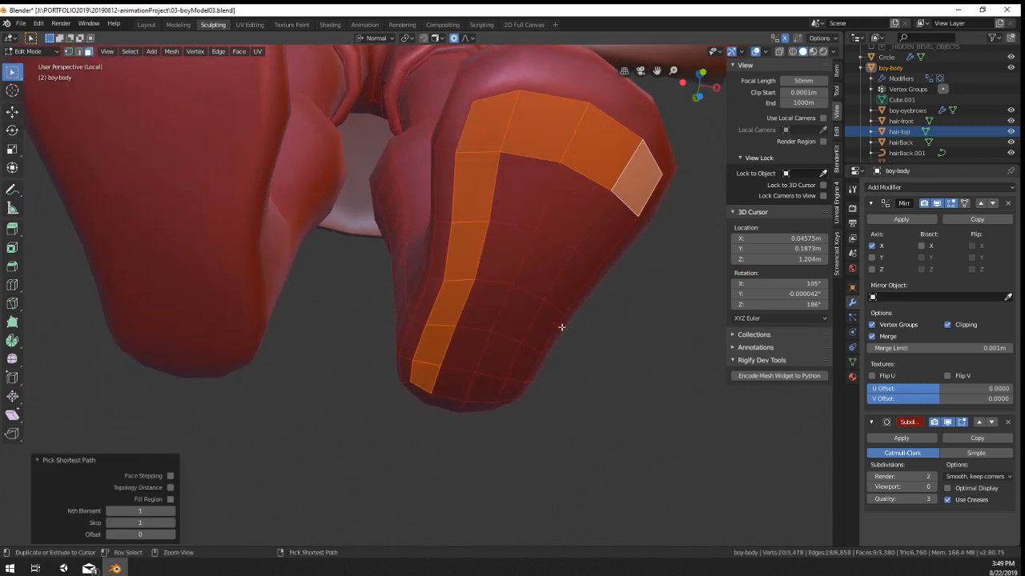
{"action": "left_click", "coordinate": [517, 376], "text": "ctrl"}
{"action": "key", "text": "c"}
{"action": "left_click_drag", "start_coordinate": [484, 340], "coordinate": [536, 192]}
{"action": "key", "text": "Return"}
{"action": "mouse_move", "coordinate": [536, 192]}
{"action": "middle_mouse_down"}
{"action": "mouse_move", "coordinate": [533, 264]}
{"action": "mouse_move", "coordinate": [590, 293]}
{"action": "mouse_move", "coordinate": [449, 335]}
{"action": "mouse_move", "coordinate": [492, 365]}
{"action": "mouse_move", "coordinate": [568, 350]}
{"action": "mouse_move", "coordinate": [578, 290]}
{"action": "mouse_move", "coordinate": [550, 314]}
{"action": "mouse_move", "coordinate": [394, 320]}
{"action": "mouse_move", "coordinate": [375, 330]}
{"action": "mouse_move", "coordinate": [425, 229]}
{"action": "middle_mouse_up"}
{"action": "key", "text": "g"}
{"action": "key", "text": "z"}
{"action": "left_click", "coordinate": [601, 304]}
{"action": "key", "text": "Tab"}
Step: Select the block of faces in the heel area of the boot's sole
{"action": "scroll", "coordinate": [471, 321], "scroll_direction": "up", "scroll_amount": 2}
{"action": "scroll", "coordinate": [425, 229], "scroll_direction": "up", "scroll_amount": 2}
{"action": "key", "text": "Tab"}
{"action": "middle_click_drag", "start_coordinate": [427, 300], "coordinate": [368, 268]}
{"action": "left_click", "coordinate": [355, 269]}
{"action": "left_click", "coordinate": [350, 322], "text": "ctrl"}
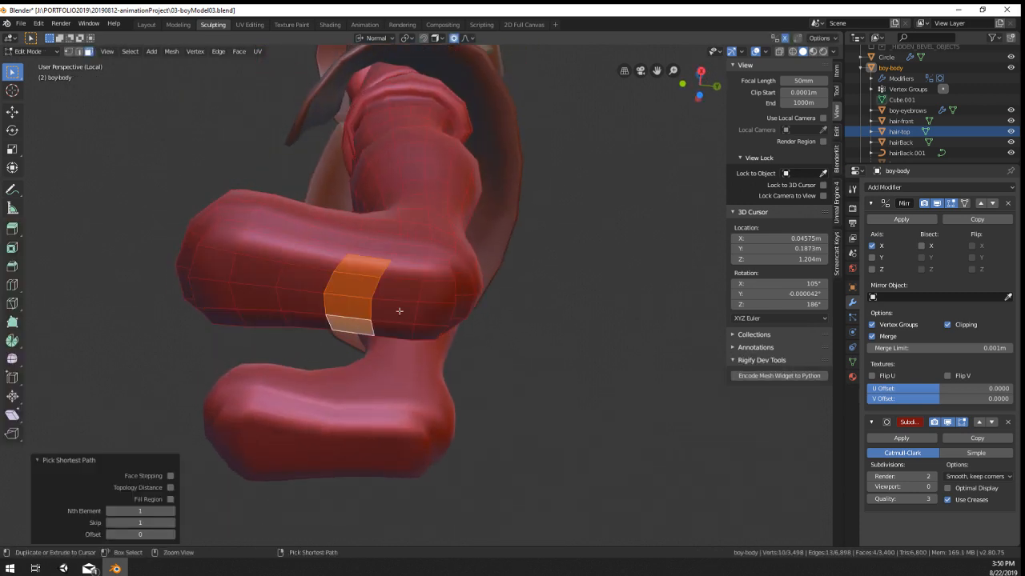
{"action": "key", "text": "ctrl+z"}
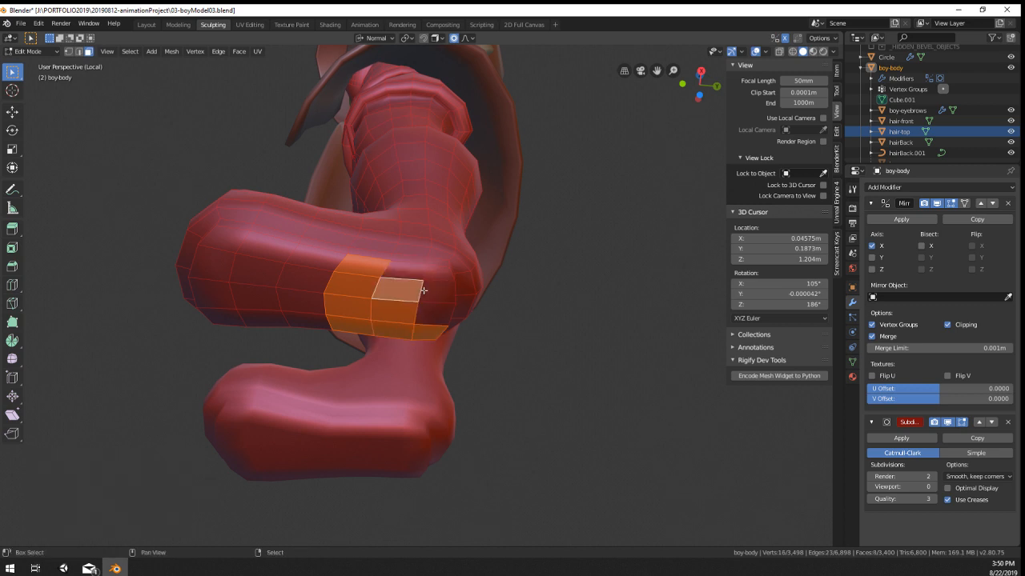
{"action": "middle_click_drag", "start_coordinate": [436, 316], "coordinate": [439, 353]}
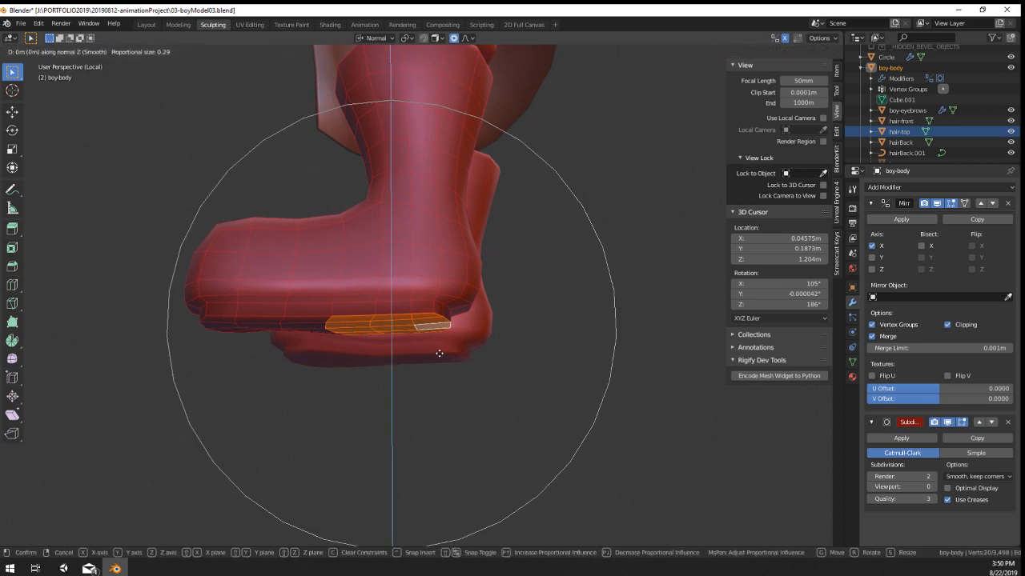
Step: Try to extrude the selected heel faces along their normal with a reduced proportional editing radius
{"action": "scroll", "coordinate": [439, 353], "scroll_direction": "up", "scroll_amount": 8}
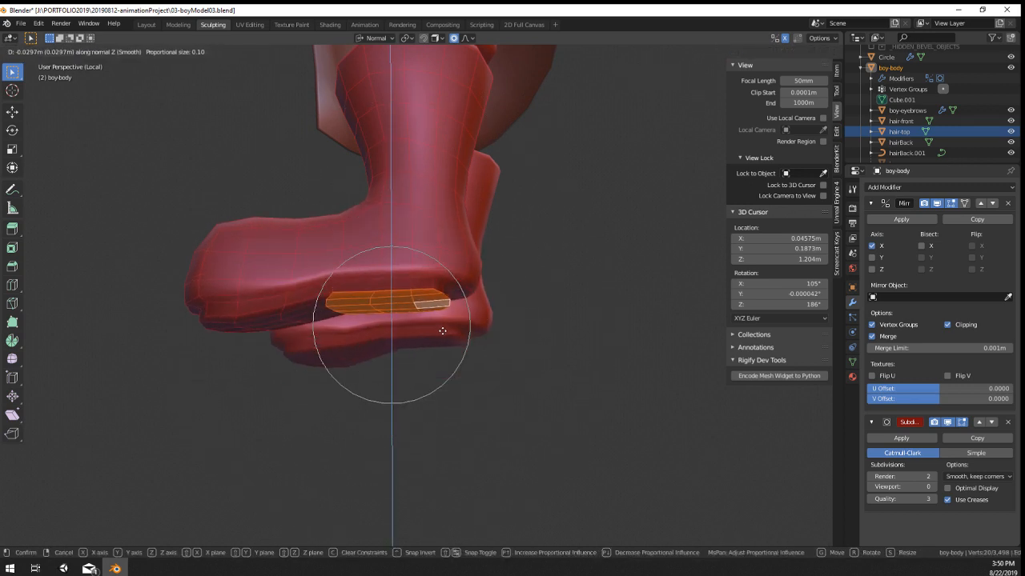
{"action": "left_click", "coordinate": [442, 331]}
{"action": "left_click", "coordinate": [445, 348]}
{"action": "key", "text": "Tab"}
{"action": "scroll", "coordinate": [446, 351], "scroll_direction": "down", "scroll_amount": 2}
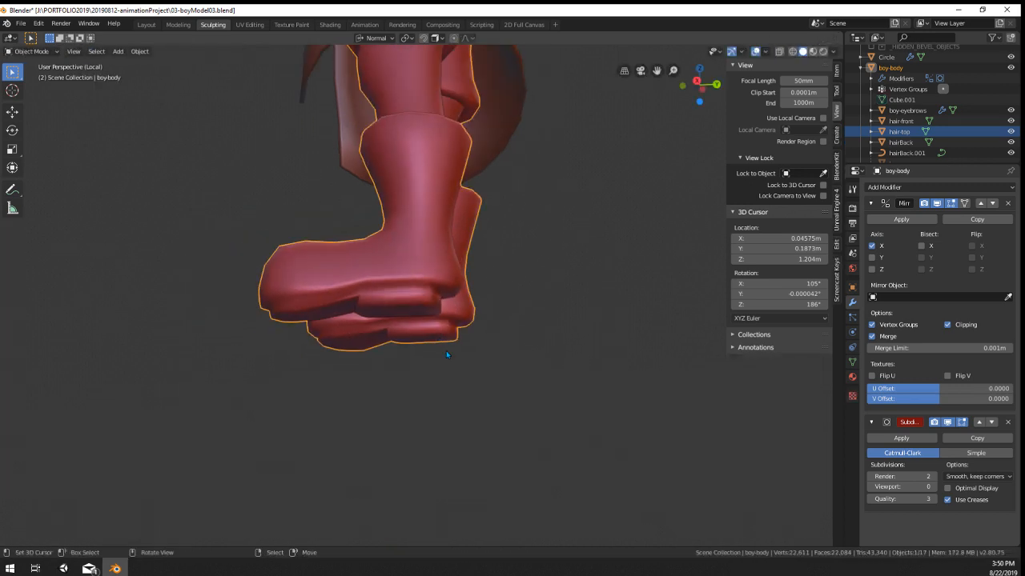
{"action": "middle_click_drag", "start_coordinate": [446, 350], "coordinate": [535, 277]}
{"action": "scroll", "coordinate": [485, 371], "scroll_direction": "down", "scroll_amount": 5}
{"action": "scroll", "coordinate": [547, 366], "scroll_direction": "down", "scroll_amount": 3}
{"action": "scroll", "coordinate": [504, 348], "scroll_direction": "up", "scroll_amount": 6}
{"action": "key", "text": "Tab"}
{"action": "scroll", "coordinate": [533, 280], "scroll_direction": "up", "scroll_amount": 2}
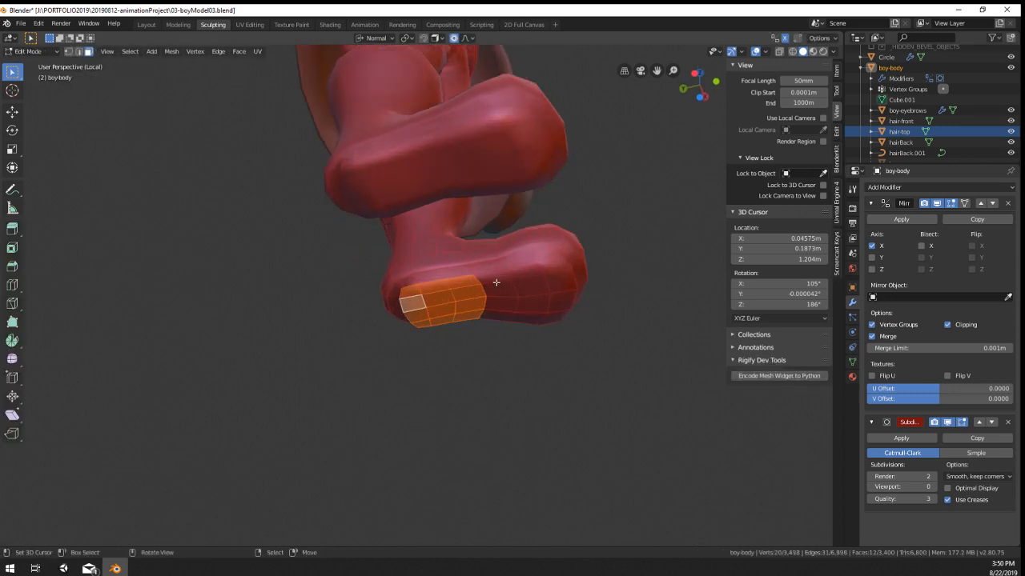
Step: Refine the heel face selection and extrude it downward from the sole to form the boot's heel
{"action": "key", "text": "c"}
{"action": "key", "text": "e"}
{"action": "middle_click_drag", "start_coordinate": [560, 338], "coordinate": [472, 286]}
{"action": "left_click", "coordinate": [590, 368]}
{"action": "key", "text": "Tab"}
{"action": "scroll", "coordinate": [589, 368], "scroll_direction": "down", "scroll_amount": 4}
{"action": "key", "text": "Tab"}
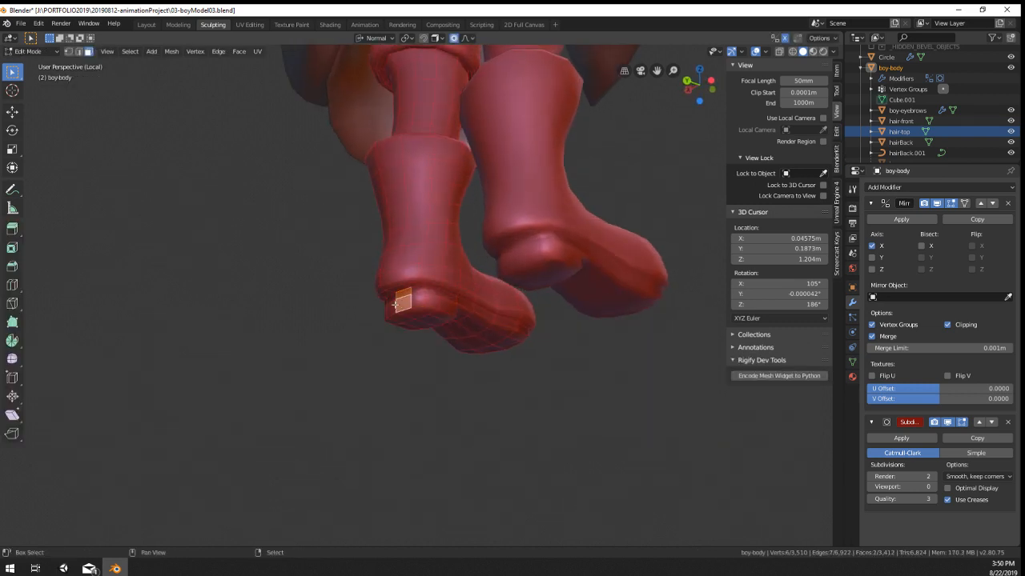
Step: Try to shift the faces at the back of the boot's heel with movement locked to the normal plane
{"action": "middle_click_drag", "start_coordinate": [393, 296], "coordinate": [366, 290]}
{"action": "key", "text": "g"}
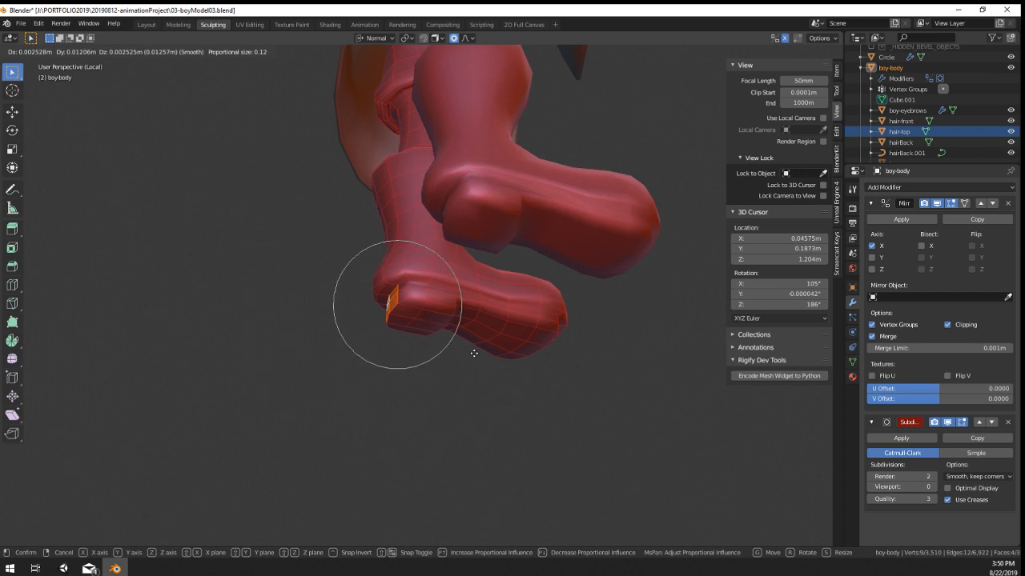
{"action": "key", "text": "shift+z"}
{"action": "key", "text": "shift+z"}
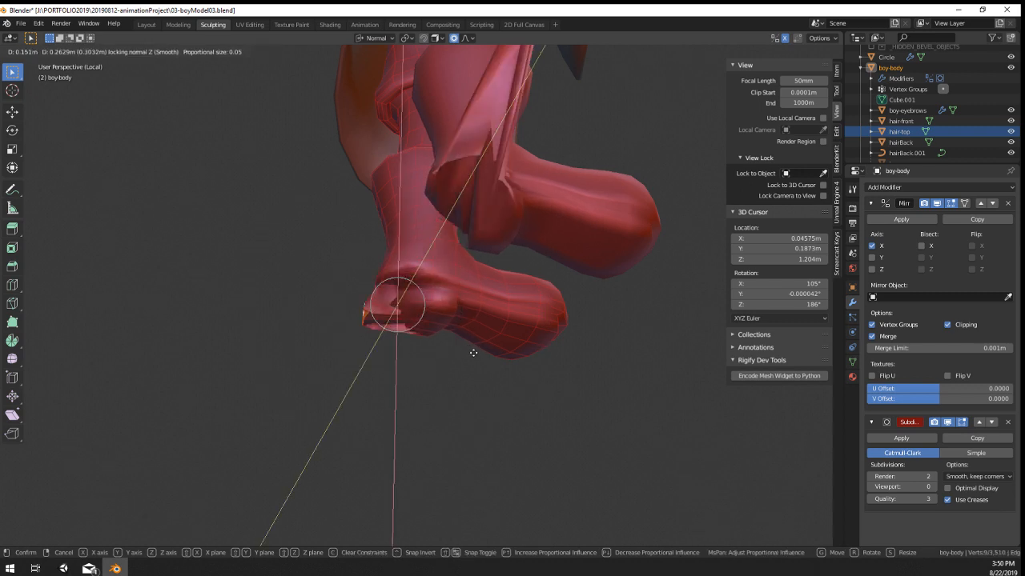
{"action": "scroll", "coordinate": [474, 353], "scroll_direction": "up", "scroll_amount": 7}
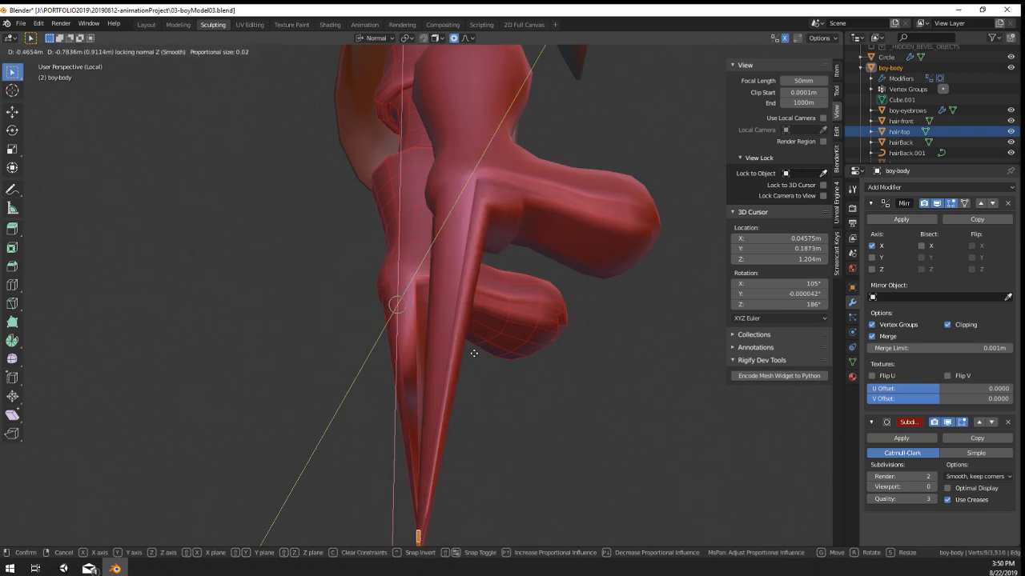
{"action": "left_click", "coordinate": [485, 355]}
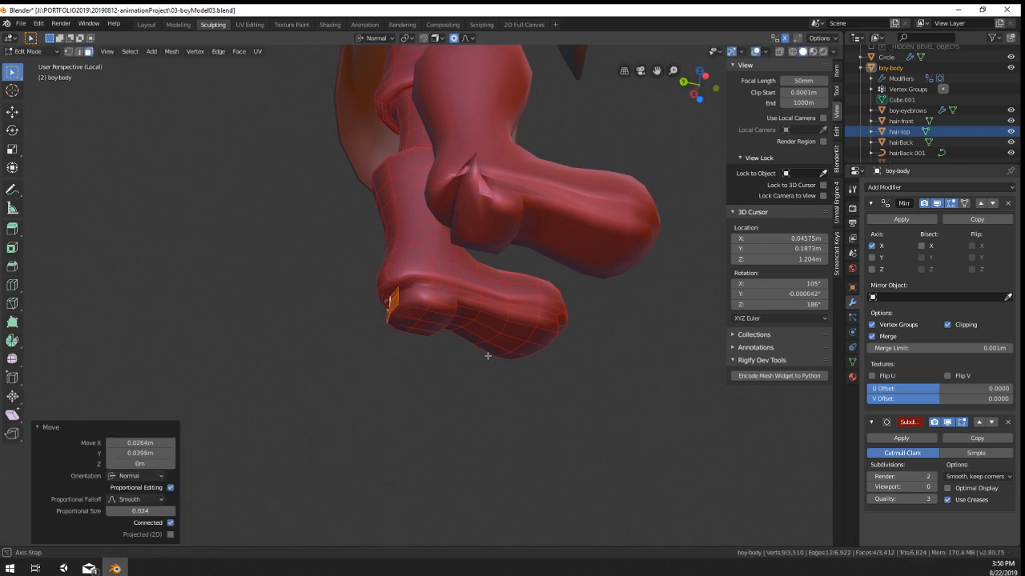
{"action": "middle_click_drag", "start_coordinate": [486, 355], "coordinate": [355, 268]}
{"action": "scroll", "coordinate": [354, 267], "scroll_direction": "up", "scroll_amount": 4}
{"action": "key", "text": "ctrl+z"}
Step: Move the faces at the back of the boot's heel horizontally about 0.015 m with proportional editing
{"action": "middle_click_drag", "start_coordinate": [506, 324], "coordinate": [540, 361]}
{"action": "key", "text": "g"}
{"action": "key", "text": "shift+z"}
{"action": "right_click", "coordinate": [527, 308]}
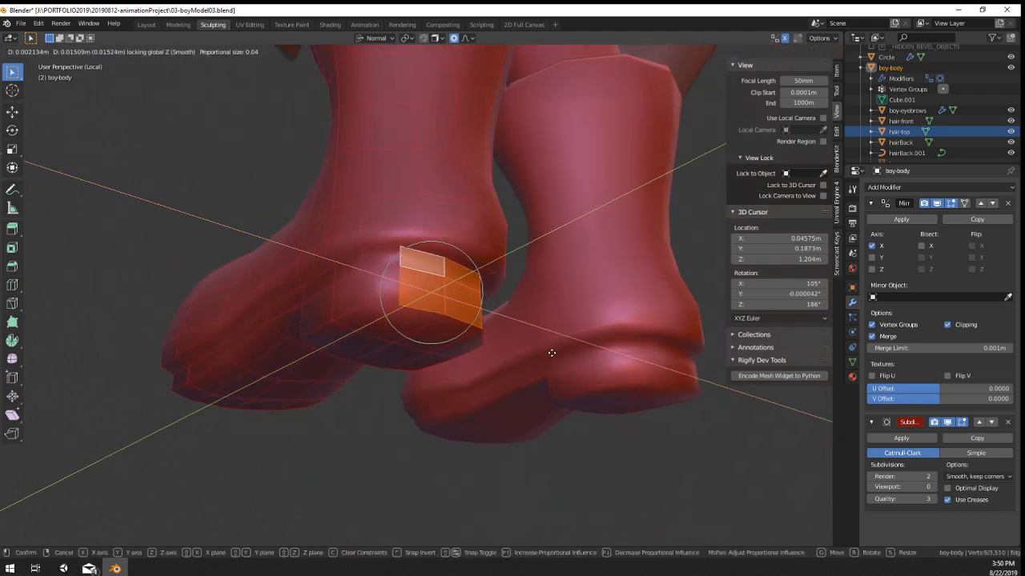
{"action": "right_click", "coordinate": [553, 353]}
{"action": "key", "text": "Tab"}
Step: Move the faces at the front of the boot's heel toward the toe, locking global Z, with proportional editing
{"action": "middle_click_drag", "start_coordinate": [552, 355], "coordinate": [431, 270]}
{"action": "scroll", "coordinate": [470, 257], "scroll_direction": "up", "scroll_amount": 3}
{"action": "key", "text": "Tab"}
{"action": "middle_click_drag", "start_coordinate": [443, 266], "coordinate": [445, 222]}
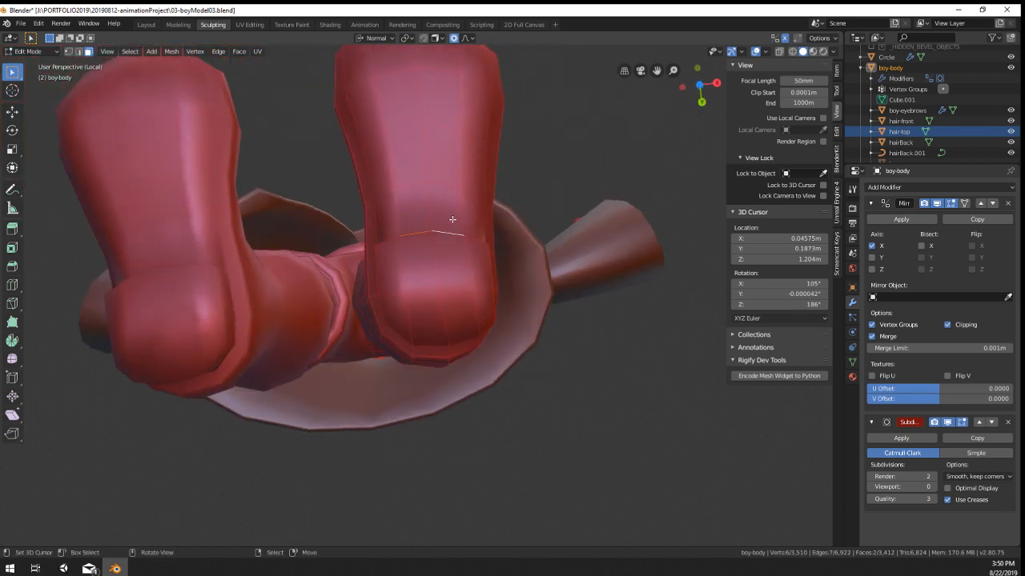
{"action": "key", "text": "g"}
{"action": "key", "text": "z"}
{"action": "key", "text": "z"}
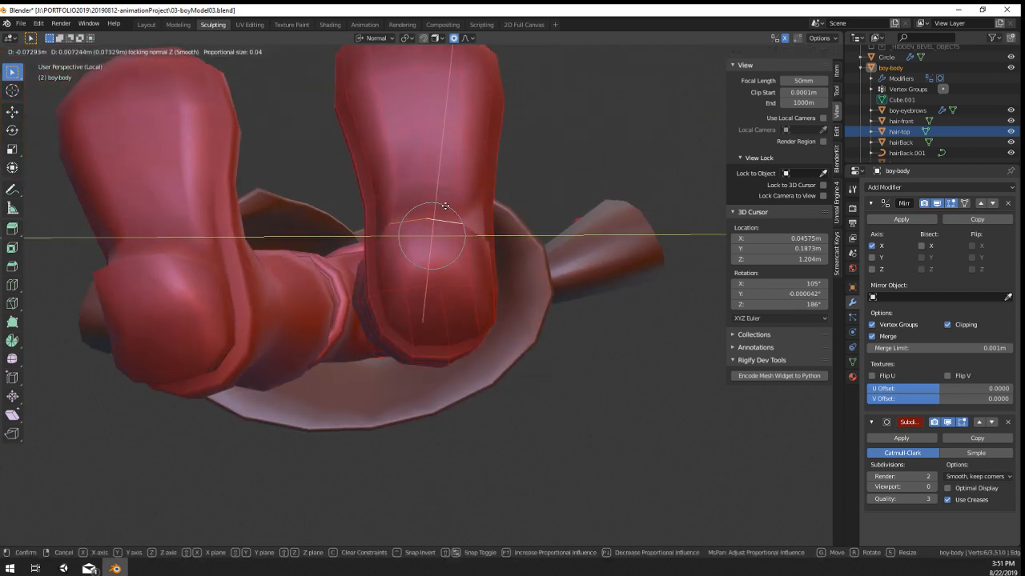
{"action": "key", "text": "z"}
{"action": "key", "text": "z"}
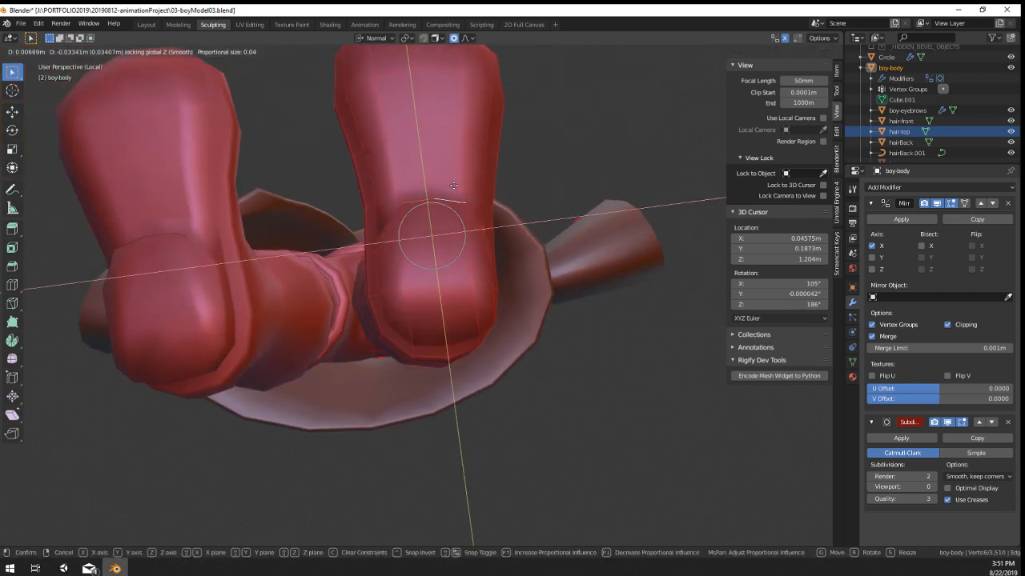
{"action": "left_click", "coordinate": [454, 197]}
{"action": "key", "text": "Tab"}
Step: Examine the whole character with the heeled boots and the raincoat from the front
{"action": "scroll", "coordinate": [454, 197], "scroll_direction": "down", "scroll_amount": 3}
{"action": "middle_click_drag", "start_coordinate": [454, 198], "coordinate": [545, 338]}
{"action": "scroll", "coordinate": [480, 280], "scroll_direction": "down", "scroll_amount": 4}
{"action": "mouse_move", "coordinate": [422, 257]}
{"action": "middle_mouse_down"}
{"action": "mouse_move", "coordinate": [479, 275]}
{"action": "mouse_move", "coordinate": [441, 188]}
{"action": "mouse_move", "coordinate": [428, 274]}
{"action": "middle_mouse_up"}
{"action": "scroll", "coordinate": [477, 273], "scroll_direction": "down", "scroll_amount": 2}
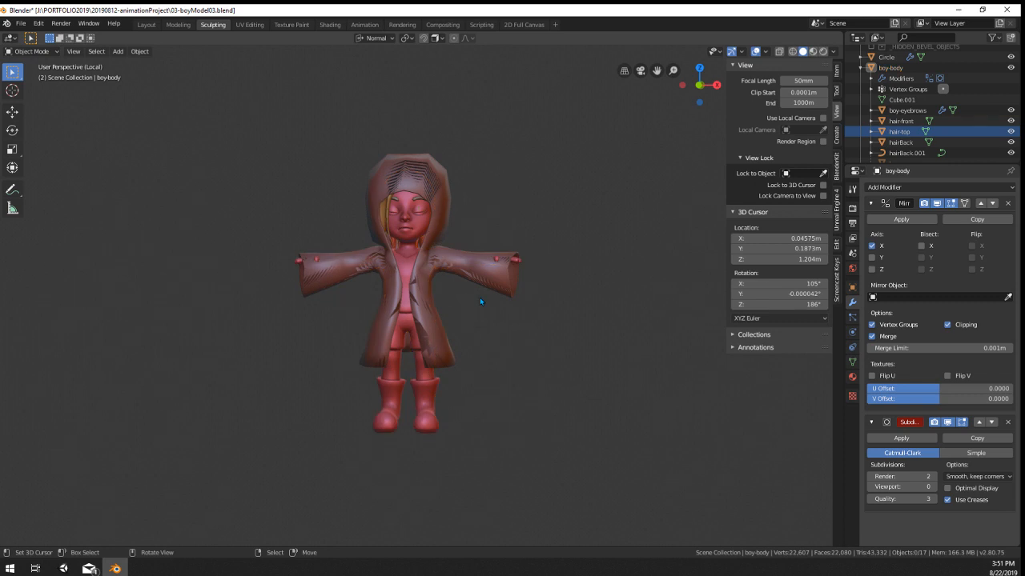
{"action": "scroll", "coordinate": [480, 301], "scroll_direction": "up", "scroll_amount": 6}
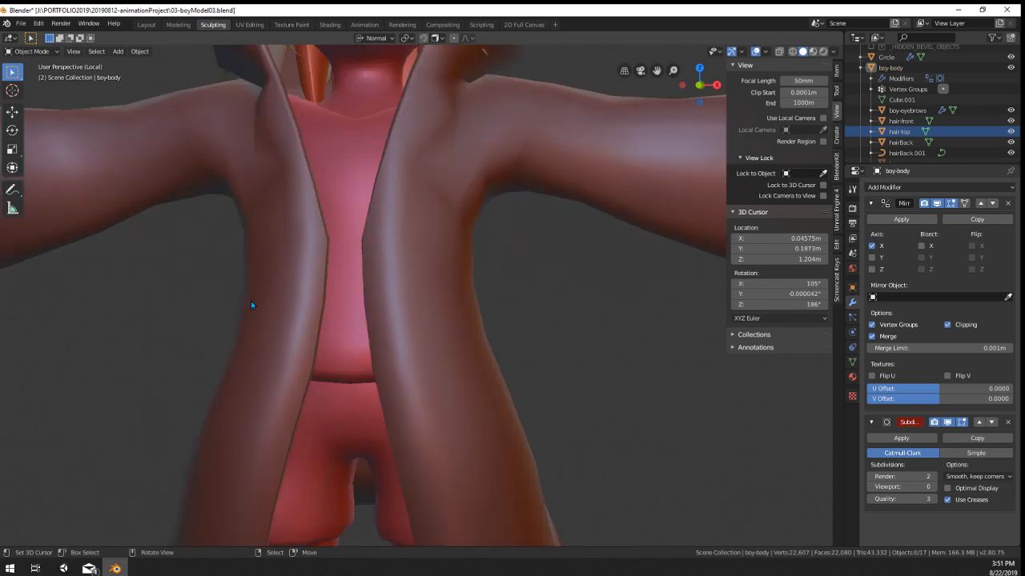
{"action": "scroll", "coordinate": [250, 304], "scroll_direction": "down", "scroll_amount": 5}
{"action": "scroll", "coordinate": [332, 275], "scroll_direction": "up", "scroll_amount": 2}
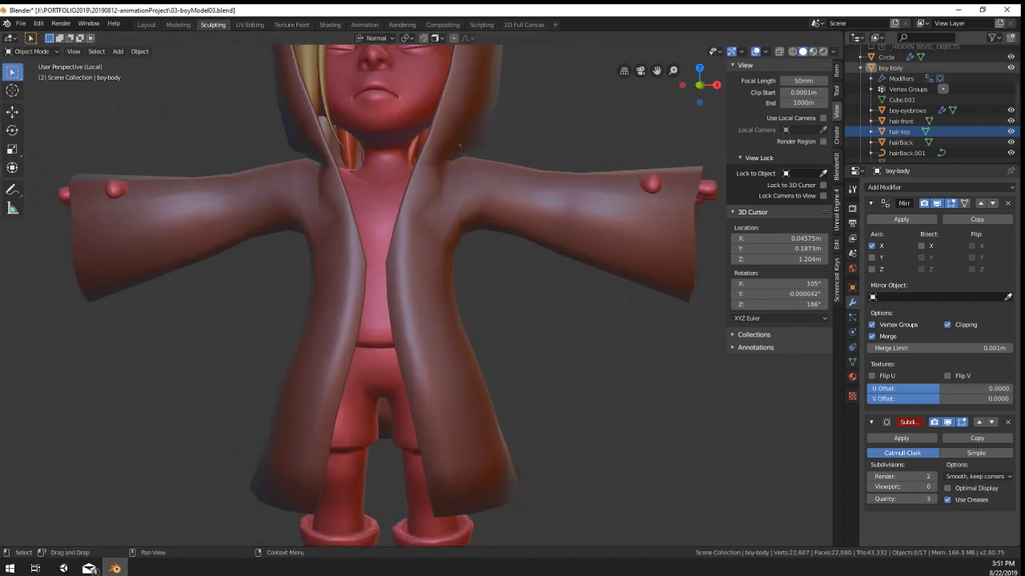
{"action": "middle_click_drag", "start_coordinate": [608, 210], "coordinate": [616, 248]}
{"action": "scroll", "coordinate": [463, 332], "scroll_direction": "down", "scroll_amount": 3}
Step: Pull the raincoat off to either side to compare the boy with and without it, cancelling each move
{"action": "left_click", "coordinate": [463, 333]}
{"action": "key", "text": "g"}
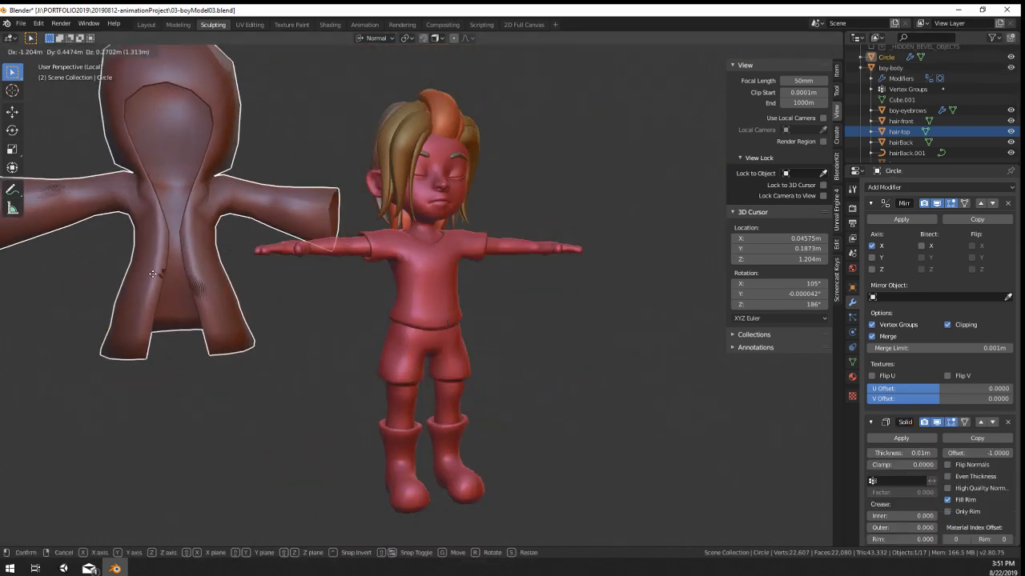
{"action": "right_click", "coordinate": [586, 471]}
{"action": "middle_click_drag", "start_coordinate": [582, 468], "coordinate": [512, 425]}
{"action": "key", "text": "g"}
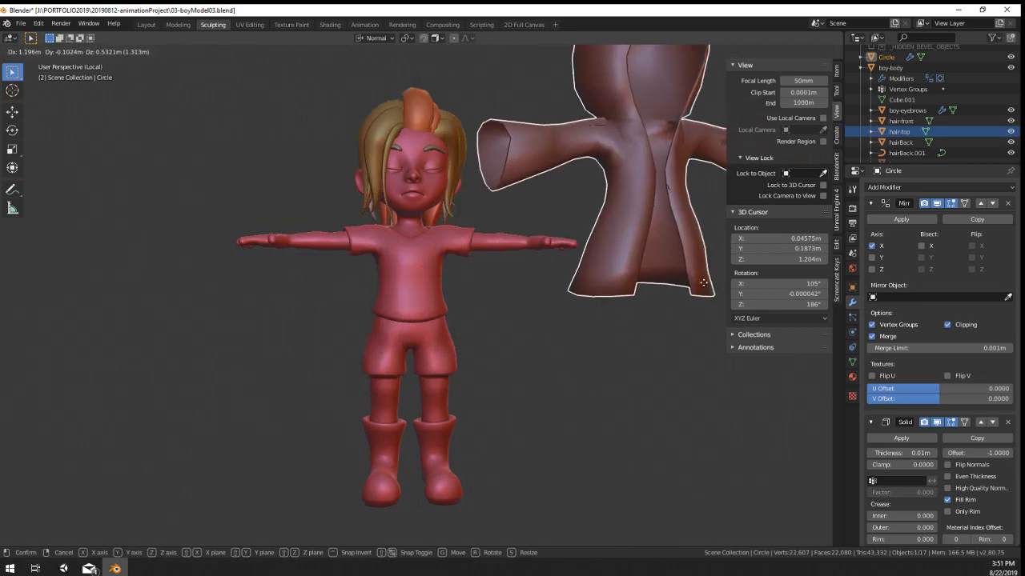
{"action": "right_click", "coordinate": [758, 476]}
{"action": "key", "text": "g"}
{"action": "right_click", "coordinate": [714, 482]}
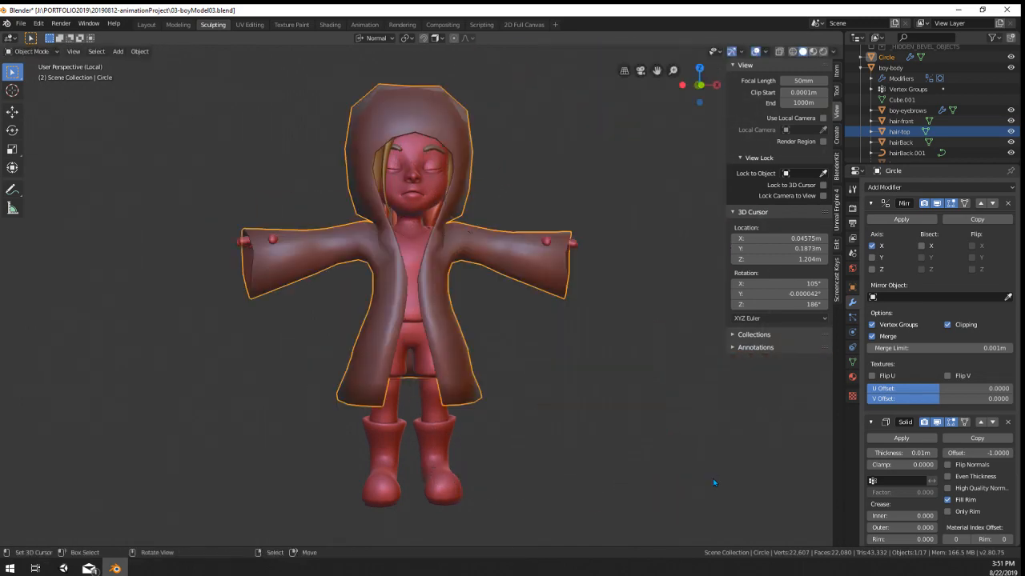
{"action": "key", "text": "g"}
{"action": "right_click", "coordinate": [345, 437]}
{"action": "scroll", "coordinate": [439, 396], "scroll_direction": "up", "scroll_amount": 5}
{"action": "scroll", "coordinate": [450, 400], "scroll_direction": "down", "scroll_amount": 7}
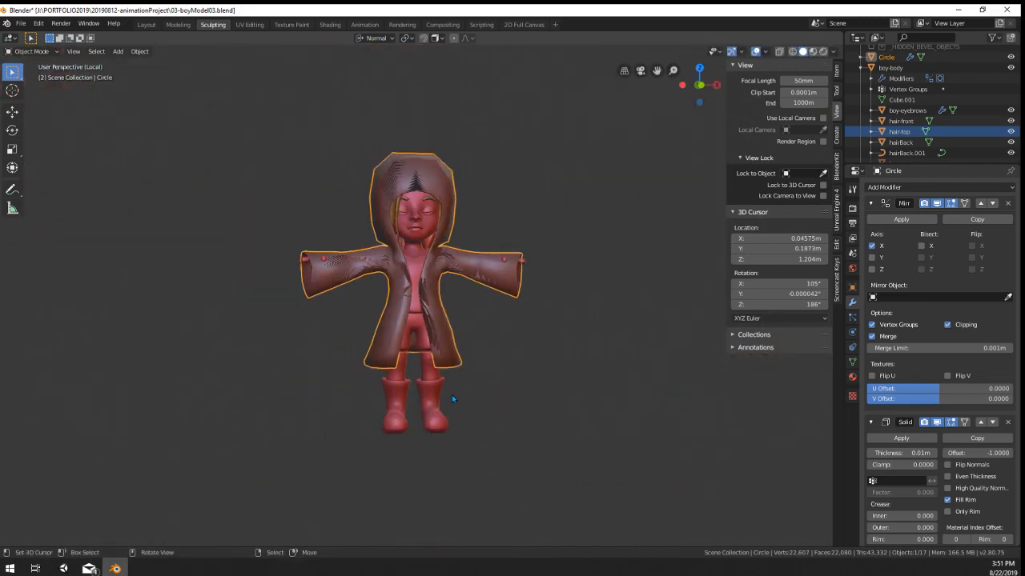
{"action": "mouse_move", "coordinate": [450, 400]}
{"action": "middle_mouse_down"}
{"action": "mouse_move", "coordinate": [281, 426]}
{"action": "mouse_move", "coordinate": [448, 404]}
{"action": "middle_mouse_up"}
{"action": "scroll", "coordinate": [422, 319], "scroll_direction": "up", "scroll_amount": 6}
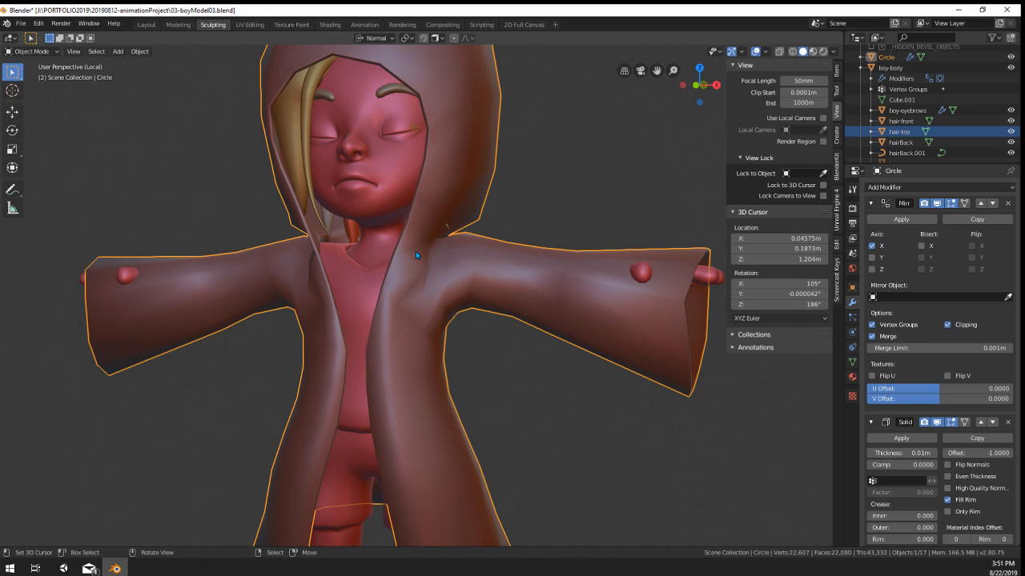
Step: Examine the raincoat from the side and front, temporarily pulling it off the boy and cancelling the move
{"action": "middle_click_drag", "start_coordinate": [416, 255], "coordinate": [465, 256]}
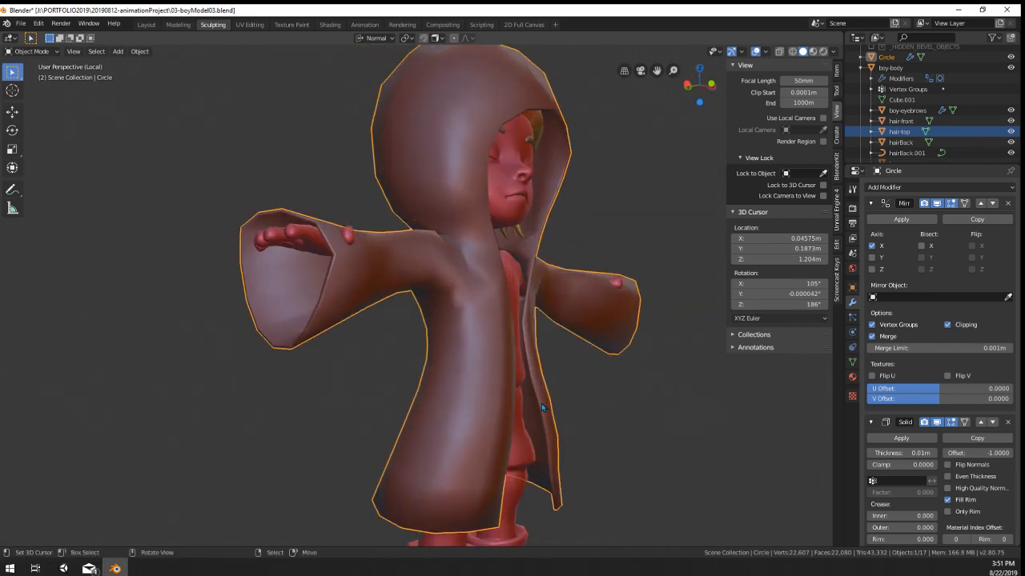
{"action": "scroll", "coordinate": [542, 403], "scroll_direction": "down", "scroll_amount": 2}
{"action": "middle_click_drag", "start_coordinate": [541, 403], "coordinate": [467, 399]}
{"action": "key", "text": "g"}
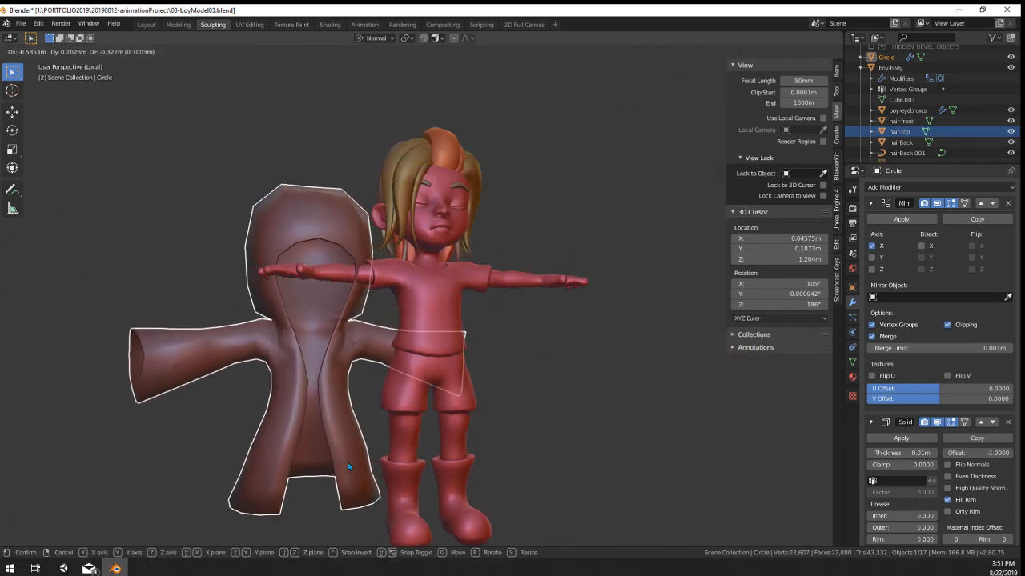
{"action": "key", "text": "Escape"}
{"action": "scroll", "coordinate": [494, 438], "scroll_direction": "down", "scroll_amount": 2}
{"action": "scroll", "coordinate": [500, 438], "scroll_direction": "up", "scroll_amount": 3}
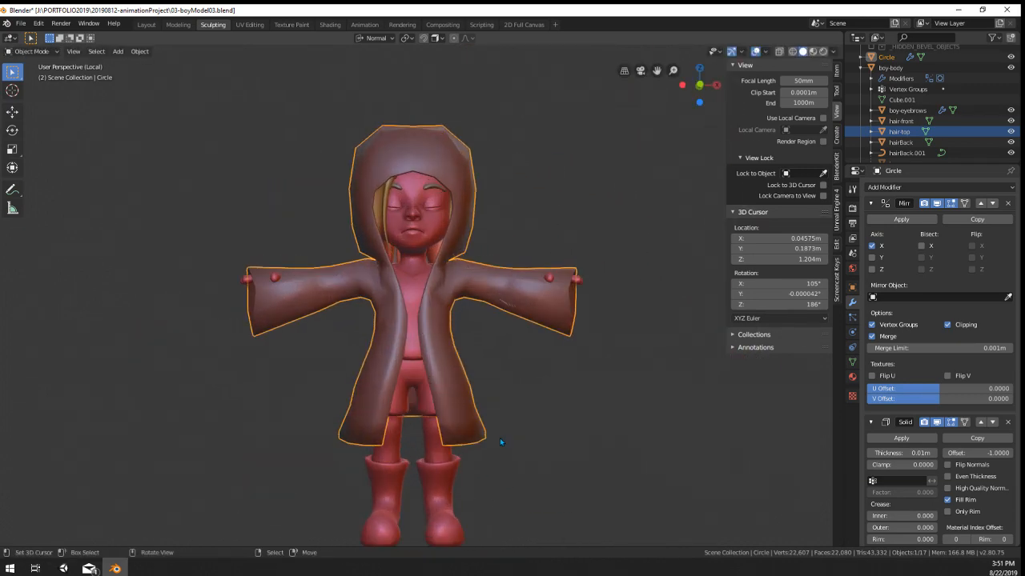
Step: Add two evenly spaced loop cuts around the raincoat's sleeve near the cuff without sliding them
{"action": "scroll", "coordinate": [521, 415], "scroll_direction": "up", "scroll_amount": 3}
{"action": "key", "text": "Tab"}
{"action": "middle_click_drag", "start_coordinate": [525, 417], "coordinate": [523, 307]}
{"action": "left_click", "coordinate": [568, 290]}
{"action": "right_click", "coordinate": [567, 290]}
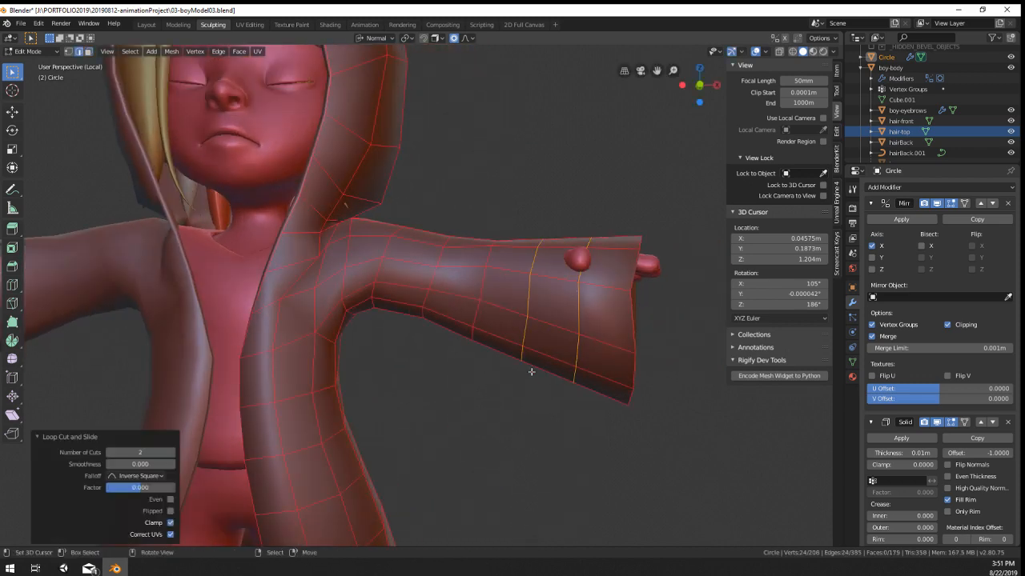
{"action": "scroll", "coordinate": [523, 362], "scroll_direction": "down", "scroll_amount": 6}
{"action": "key", "text": "Tab"}
{"action": "middle_click_drag", "start_coordinate": [528, 373], "coordinate": [421, 388]}
Step: Edge-slide the vertical edge loop running over the side of the hood and down the coat toward the face opening
{"action": "scroll", "coordinate": [493, 363], "scroll_direction": "up", "scroll_amount": 3}
{"action": "key", "text": "Tab"}
{"action": "scroll", "coordinate": [421, 388], "scroll_direction": "up", "scroll_amount": 2}
{"action": "middle_click_drag", "start_coordinate": [344, 286], "coordinate": [332, 285]}
{"action": "key", "text": "g"}
{"action": "key", "text": "g"}
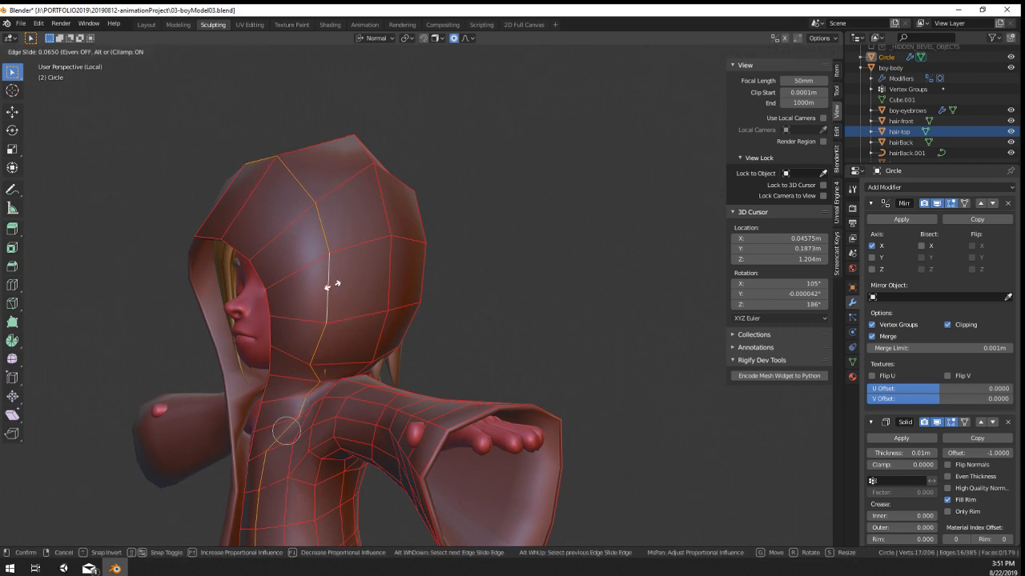
{"action": "left_click", "coordinate": [320, 286]}
Step: Deselect the part of the loop below the hood and edge-slide only the hood portion
{"action": "scroll", "coordinate": [355, 390], "scroll_direction": "down", "scroll_amount": 4}
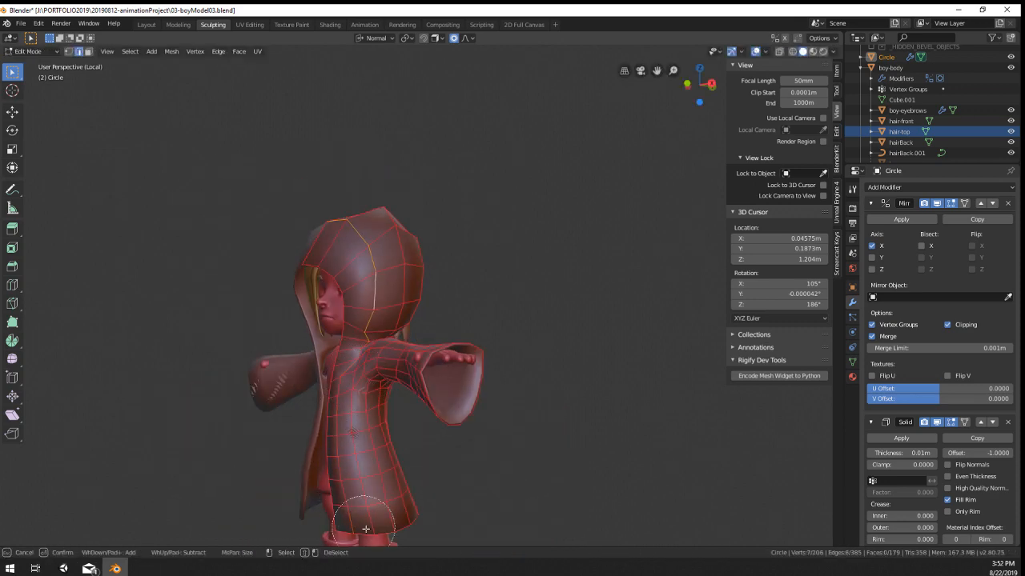
{"action": "scroll", "coordinate": [361, 284], "scroll_direction": "up", "scroll_amount": 3}
{"action": "key", "text": "g"}
{"action": "key", "text": "g"}
{"action": "left_click", "coordinate": [410, 293]}
Step: Move the two edges at the hood's upper front by X -0.016 m, Y -0.0311 m, Z 0.047 m with proportional editing
{"action": "middle_click_drag", "start_coordinate": [410, 294], "coordinate": [304, 270]}
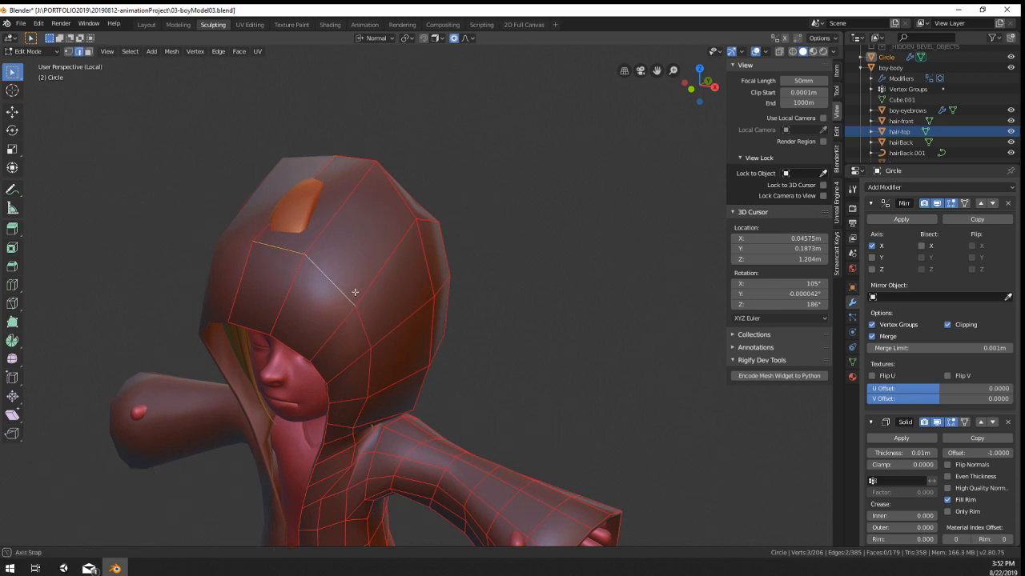
{"action": "key", "text": "g"}
{"action": "middle_click_drag", "start_coordinate": [355, 292], "coordinate": [273, 258]}
{"action": "left_click", "coordinate": [298, 254]}
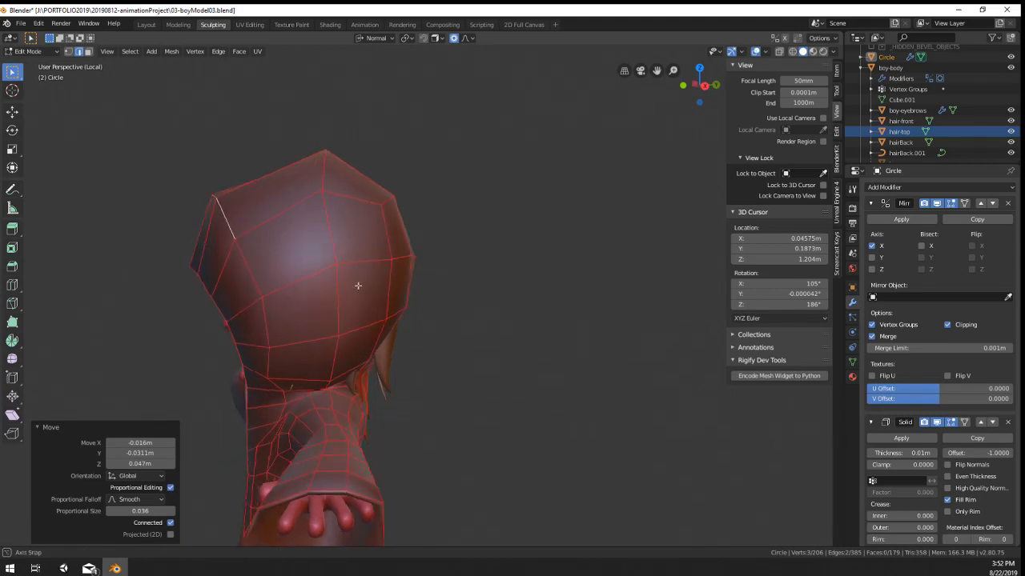
Step: Slide the two vertices at the collar crease beside the shoulder toward the coat's front opening
{"action": "middle_click_drag", "start_coordinate": [357, 284], "coordinate": [403, 284]}
{"action": "scroll", "coordinate": [403, 284], "scroll_direction": "up", "scroll_amount": 3}
{"action": "middle_click_drag", "start_coordinate": [347, 427], "coordinate": [449, 252], "text": "shift"}
{"action": "middle_click_drag", "start_coordinate": [448, 253], "coordinate": [375, 314]}
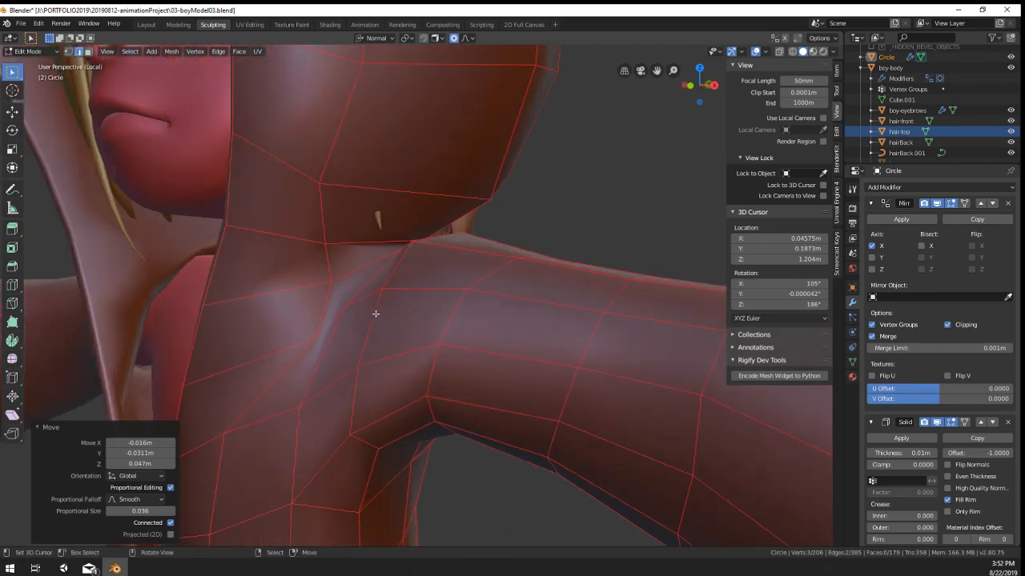
{"action": "left_click", "coordinate": [321, 338]}
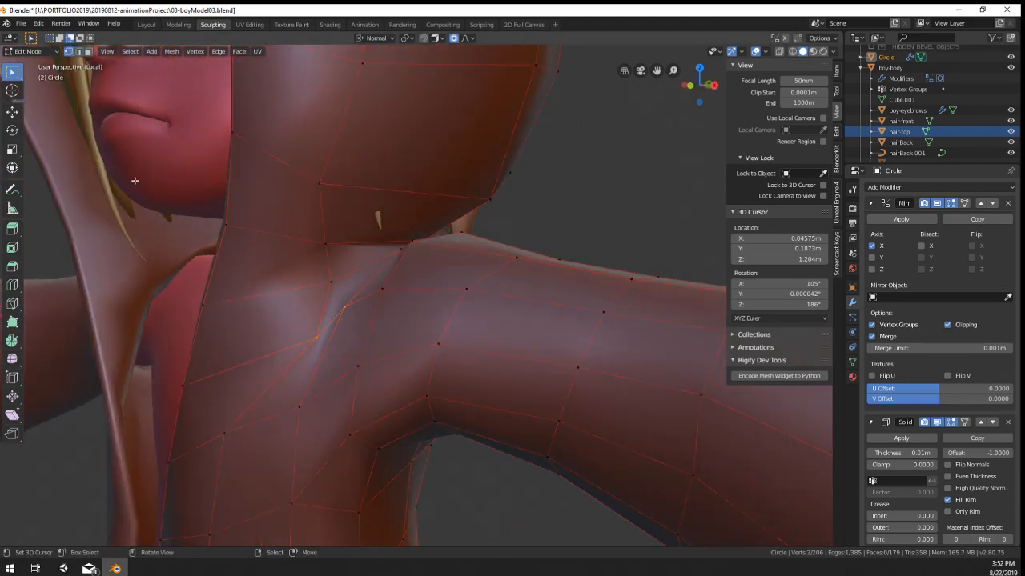
{"action": "key", "text": "g"}
{"action": "key", "text": "g"}
{"action": "left_click", "coordinate": [264, 343]}
{"action": "right_click", "coordinate": [324, 276]}
{"action": "key", "text": "g"}
{"action": "key", "text": "g"}
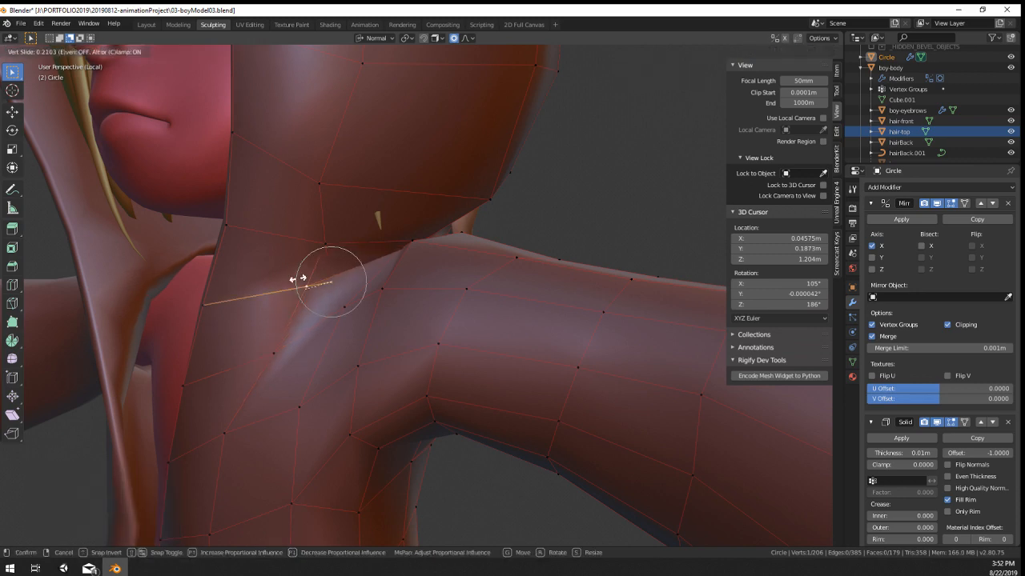
{"action": "left_click", "coordinate": [297, 280]}
Step: Move the remaining crease vertex by the shoulder X -0.00878 m, Y -0.00187 m, Z 0.00473 m with proportional editing
{"action": "right_click", "coordinate": [340, 307]}
{"action": "middle_click_drag", "start_coordinate": [340, 306], "coordinate": [384, 313]}
{"action": "key", "text": "g"}
{"action": "left_click", "coordinate": [503, 311]}
{"action": "middle_click_drag", "start_coordinate": [503, 310], "coordinate": [432, 323]}
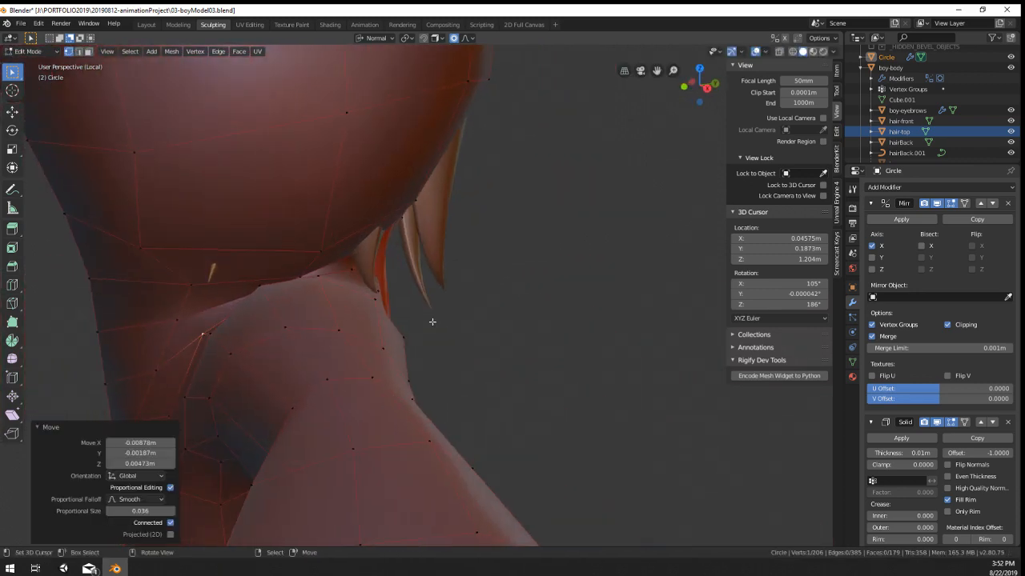
Step: Reposition the vertices along the seam between the hood's lower edge and the shoulder by moving and sliding them
{"action": "middle_click_drag", "start_coordinate": [340, 301], "coordinate": [358, 303]}
{"action": "key", "text": "g"}
{"action": "left_click", "coordinate": [335, 319]}
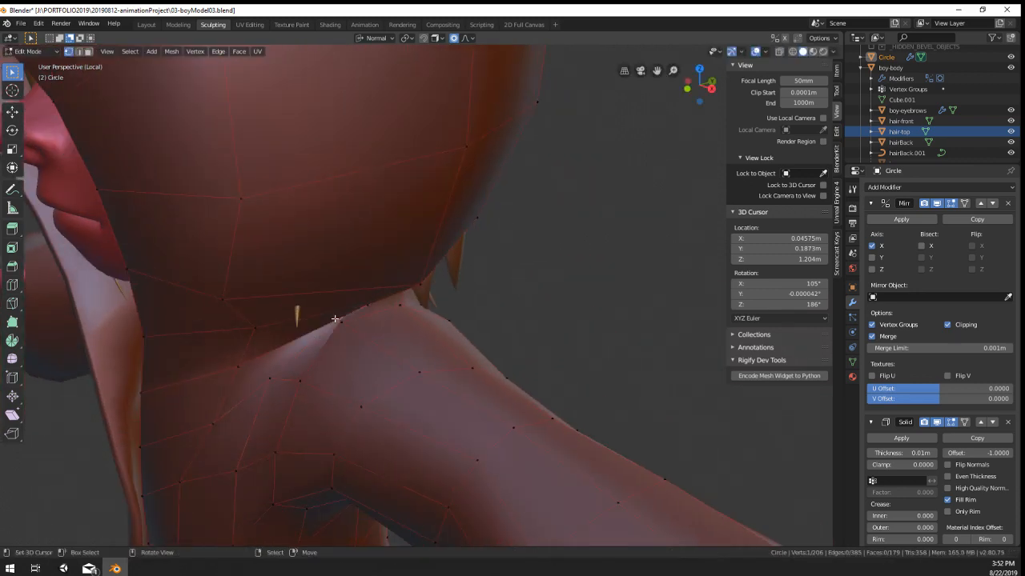
{"action": "left_click", "coordinate": [318, 340]}
{"action": "middle_click_drag", "start_coordinate": [325, 336], "coordinate": [285, 338]}
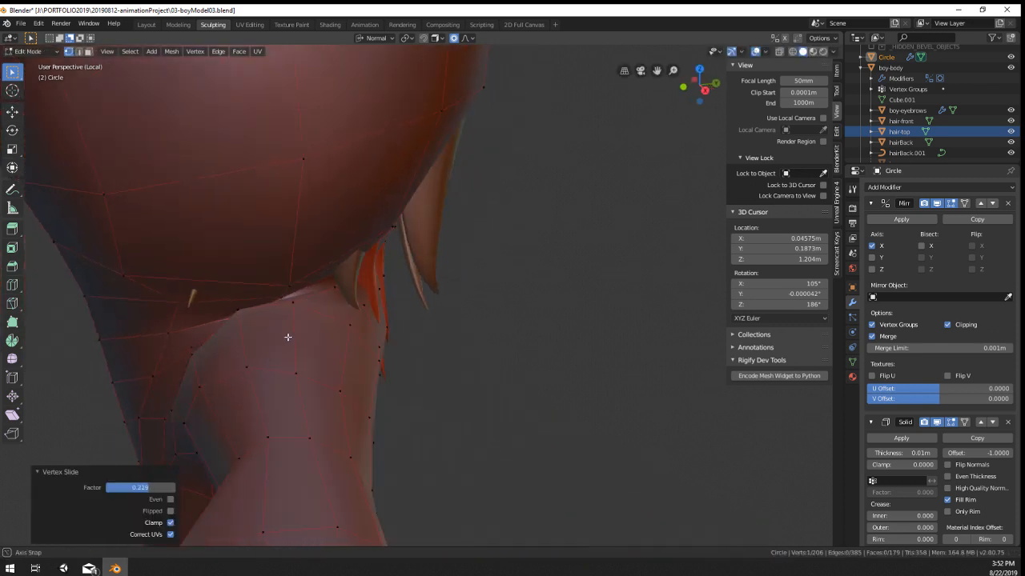
{"action": "key", "text": "g"}
{"action": "left_click", "coordinate": [274, 331]}
{"action": "left_click", "coordinate": [275, 289]}
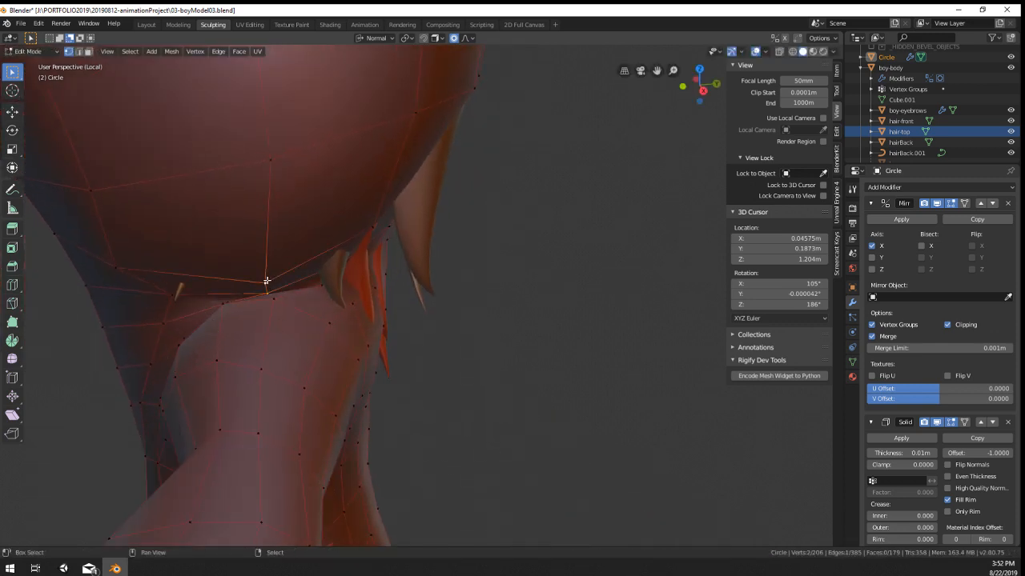
{"action": "key", "text": "g"}
{"action": "left_click", "coordinate": [246, 281]}
Step: Delete the faces joining the hood to the shoulder and add an unslid loop cut up the side of the hood
{"action": "middle_click_drag", "start_coordinate": [248, 282], "coordinate": [312, 318]}
{"action": "left_click", "coordinate": [284, 204]}
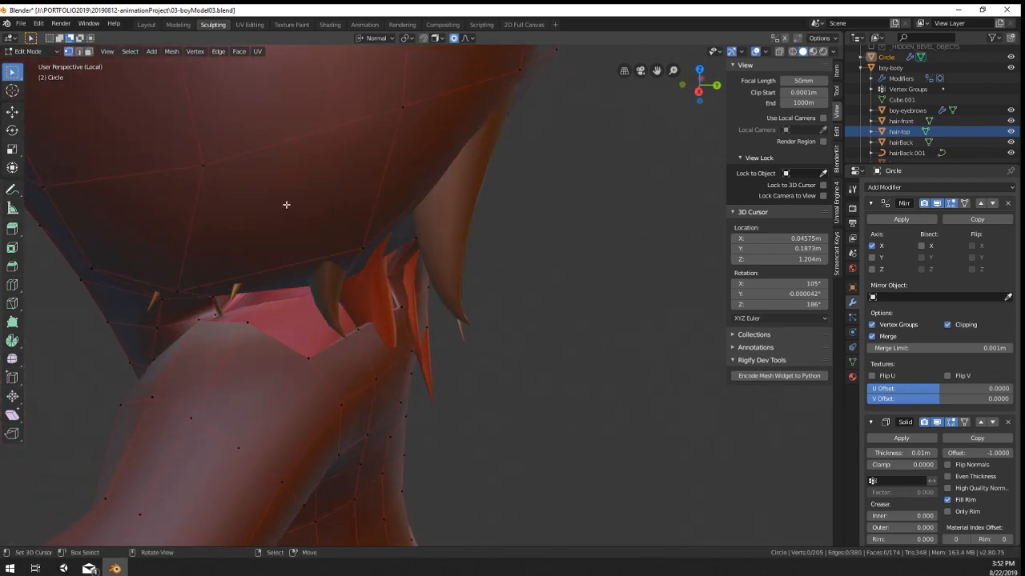
{"action": "key", "text": "ctrl+r"}
{"action": "left_click", "coordinate": [295, 260]}
{"action": "right_click", "coordinate": [294, 271]}
{"action": "middle_click_drag", "start_coordinate": [291, 276], "coordinate": [316, 279]}
Step: Fill the gap between the hood's lower edge and the shoulder with new faces
{"action": "right_click", "coordinate": [242, 334]}
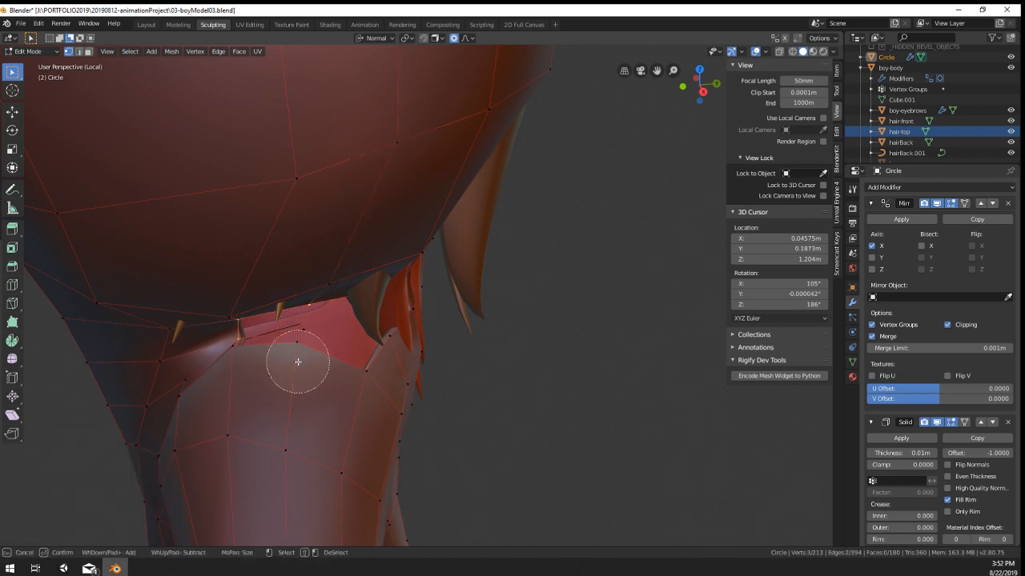
{"action": "mouse_move", "coordinate": [254, 339]}
{"action": "middle_mouse_down"}
{"action": "mouse_move", "coordinate": [270, 373]}
{"action": "mouse_move", "coordinate": [313, 384]}
{"action": "mouse_move", "coordinate": [283, 366]}
{"action": "mouse_move", "coordinate": [260, 373]}
{"action": "mouse_move", "coordinate": [256, 356]}
{"action": "middle_mouse_up"}
{"action": "right_click", "coordinate": [268, 374], "text": "shift"}
{"action": "key", "text": "f"}
{"action": "middle_click_drag", "start_coordinate": [281, 317], "coordinate": [269, 268]}
{"action": "right_click", "coordinate": [265, 248], "text": "shift"}
{"action": "key", "text": "f"}
Step: Dissolve the selected vertices at the back of the neck gap and fill the remaining opening with a face
{"action": "middle_click_drag", "start_coordinate": [342, 304], "coordinate": [310, 280]}
{"action": "key", "text": "x"}
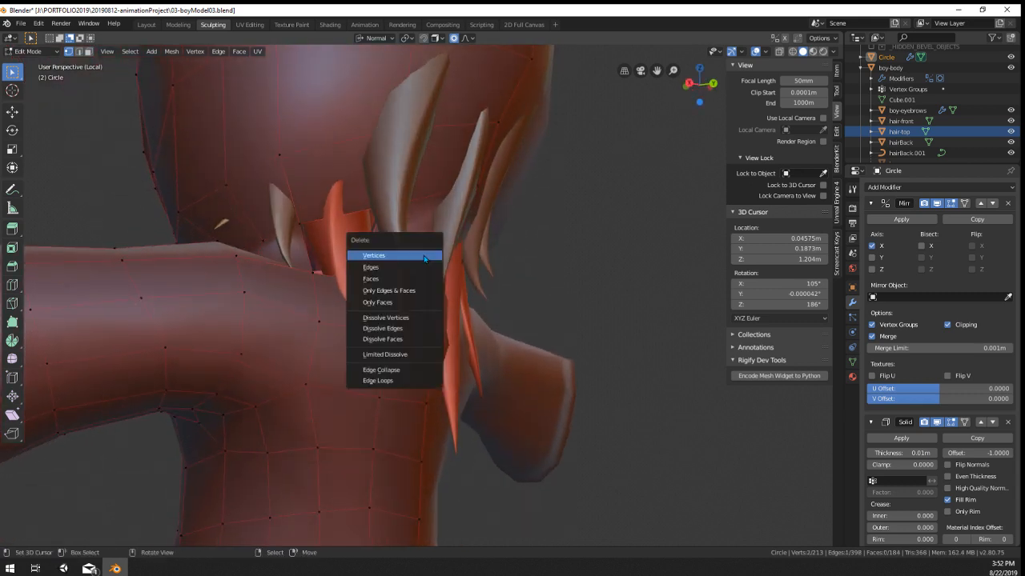
{"action": "left_click", "coordinate": [415, 317]}
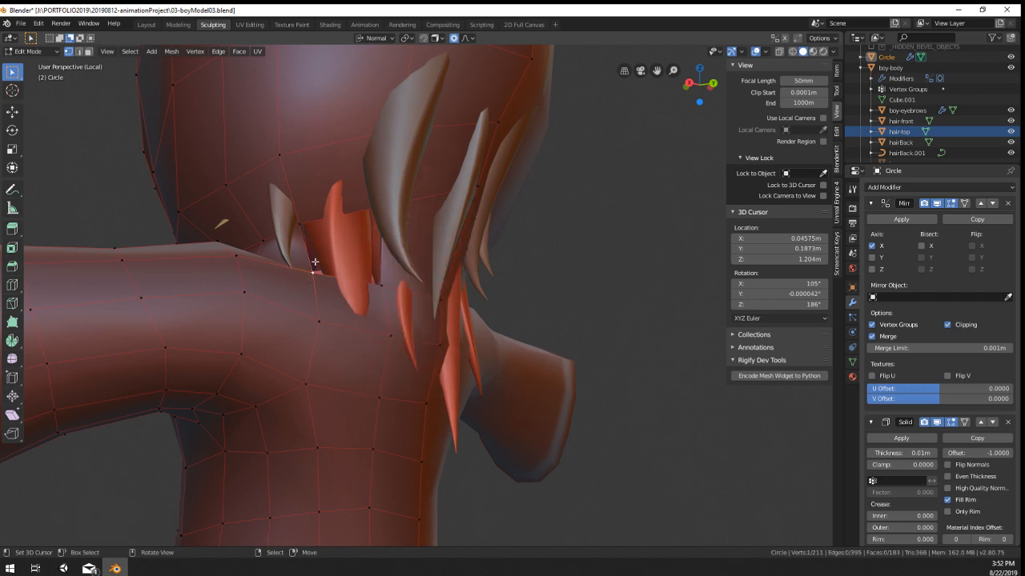
{"action": "right_click", "coordinate": [301, 225], "text": "shift"}
{"action": "key", "text": "f"}
Step: Move the edge at the back of the neck outward with proportional editing and slide the vertex beside it
{"action": "middle_click_drag", "start_coordinate": [371, 288], "coordinate": [465, 303]}
{"action": "key", "text": "g"}
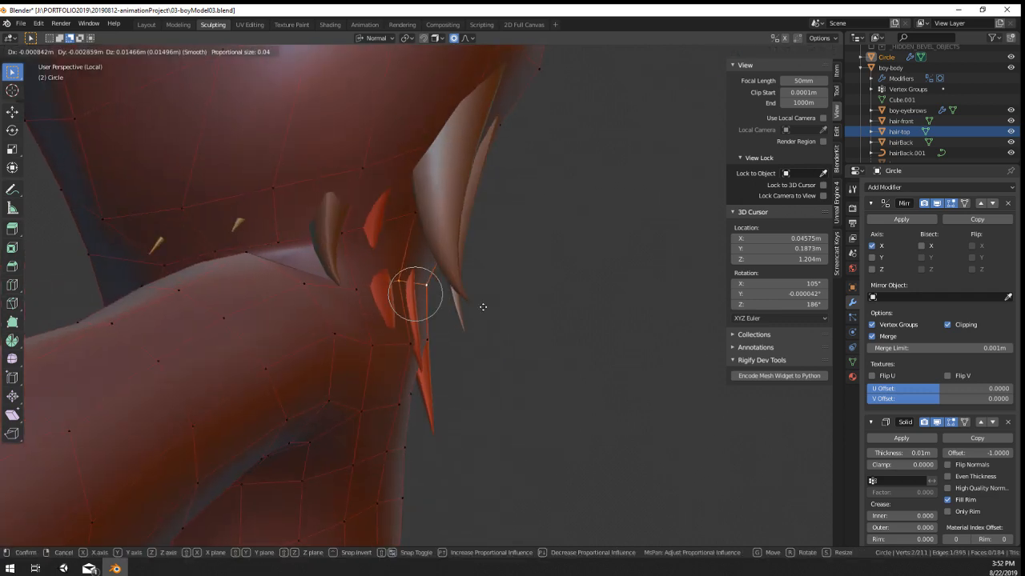
{"action": "left_click", "coordinate": [479, 289]}
{"action": "scroll", "coordinate": [448, 293], "scroll_direction": "down", "scroll_amount": 3}
{"action": "key", "text": "Tab"}
{"action": "key", "text": "Tab"}
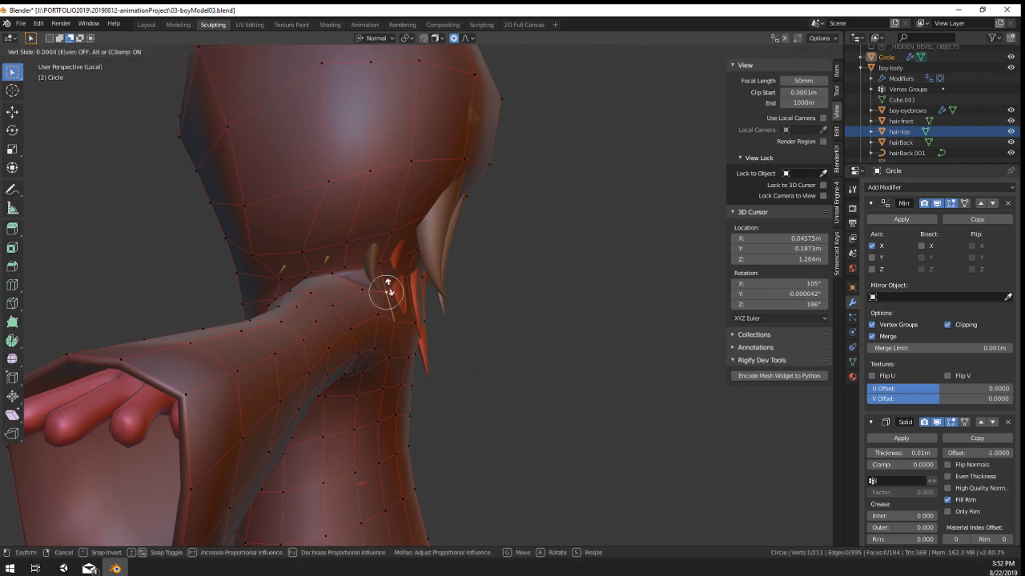
{"action": "left_click", "coordinate": [387, 290]}
Step: Select the vertical line of vertices up the side of the hood and move it forward with proportional editing
{"action": "middle_click_drag", "start_coordinate": [388, 291], "coordinate": [380, 338]}
{"action": "left_click", "coordinate": [310, 465]}
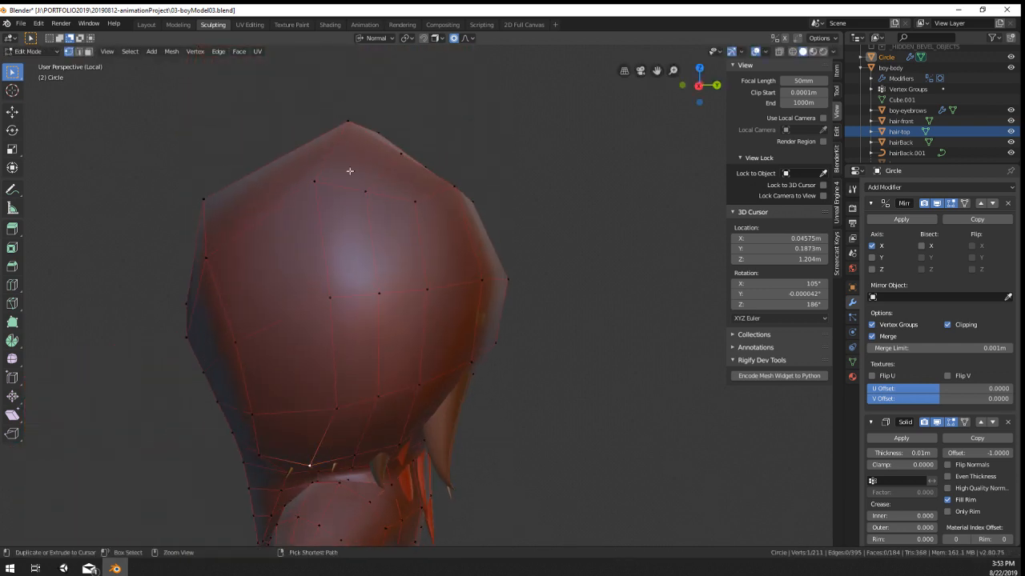
{"action": "left_click", "coordinate": [313, 174], "text": "ctrl"}
{"action": "middle_click_drag", "start_coordinate": [396, 190], "coordinate": [418, 183]}
{"action": "right_click", "coordinate": [350, 130], "text": "shift"}
{"action": "key", "text": "g"}
{"action": "key", "text": "g"}
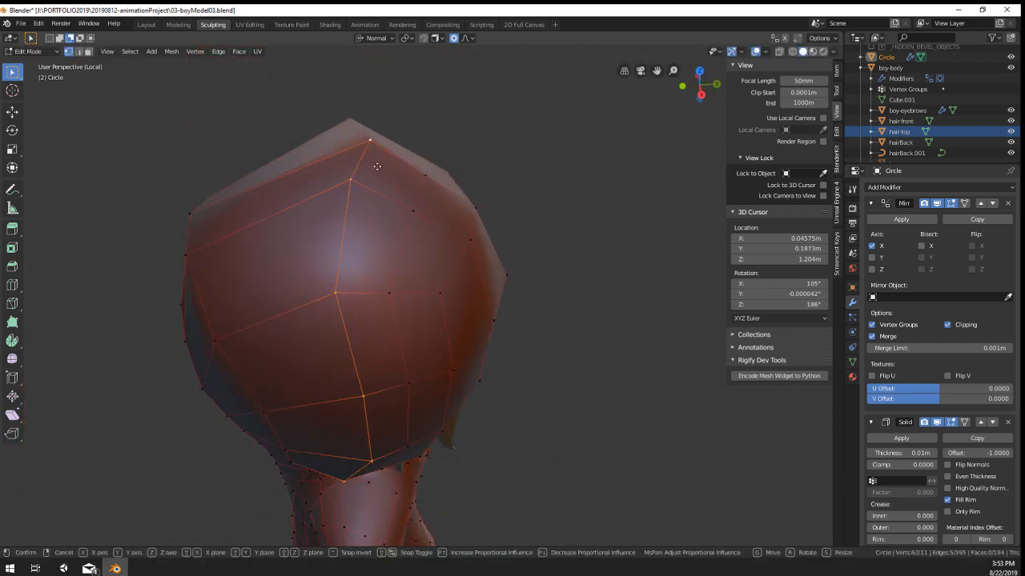
{"action": "left_click", "coordinate": [323, 205]}
Step: Move the vertical vertex line X 0.00353 m, Y 0.00432 m, Z 0.0219 m and rotate it slightly with proportional editing
{"action": "middle_click_drag", "start_coordinate": [323, 206], "coordinate": [339, 149]}
{"action": "key", "text": "g"}
{"action": "left_click", "coordinate": [348, 130]}
{"action": "key", "text": "r"}
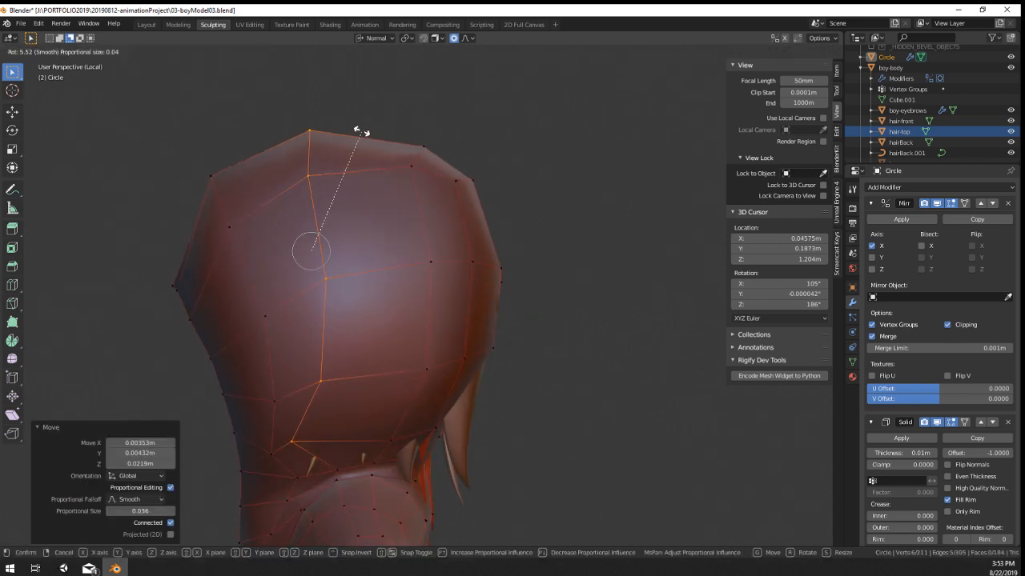
{"action": "left_click", "coordinate": [338, 131]}
Step: Move the vertex at the bottom of that line X 0.00554 m, Y 0.0211 m, Z 0.00564 m
{"action": "right_click", "coordinate": [327, 440]}
{"action": "key", "text": "g"}
{"action": "left_click", "coordinate": [338, 436]}
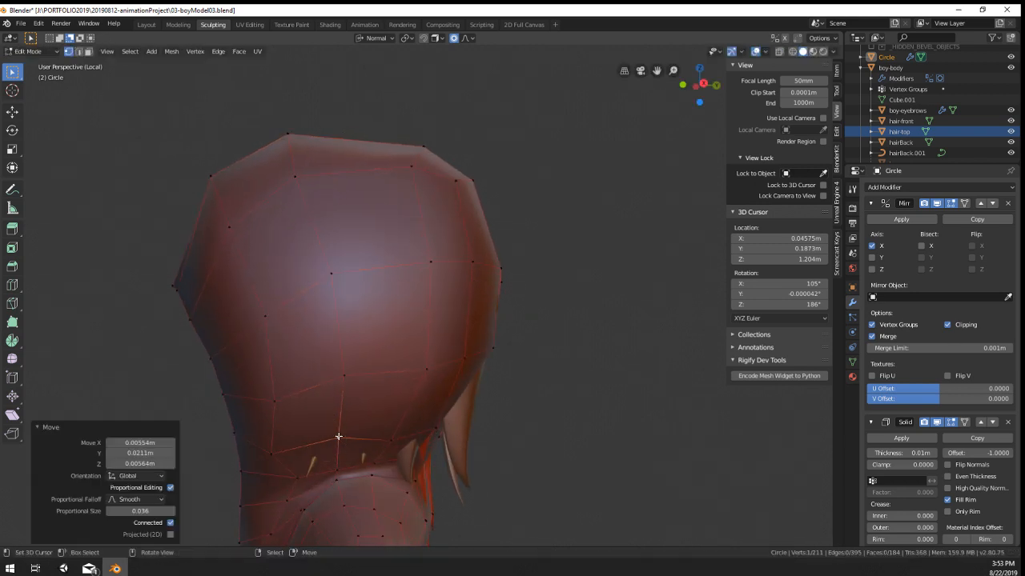
Step: Select the next vertical line of vertices toward the hood's back and move it X -0.00449 m, Y -0.0344 m, Z 0.0304 m
{"action": "right_click", "coordinate": [389, 443]}
{"action": "right_click", "coordinate": [421, 145], "text": "ctrl"}
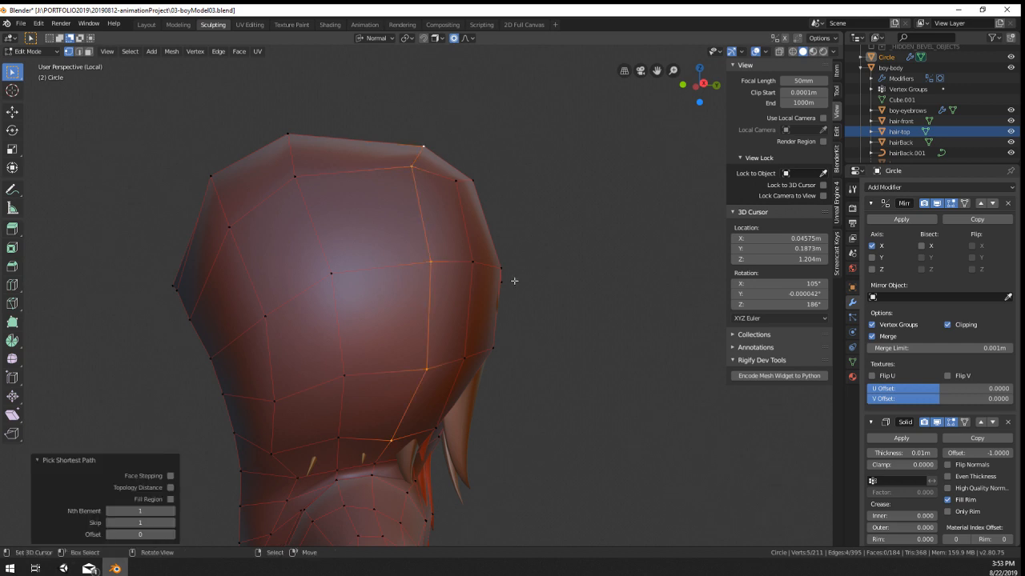
{"action": "key", "text": "g"}
{"action": "left_click", "coordinate": [495, 264]}
Step: Relax the rear vertical vertex line with LoopTools and rotate it slightly to even out the hood
{"action": "key", "text": "w"}
{"action": "mouse_move", "coordinate": [444, 213]}
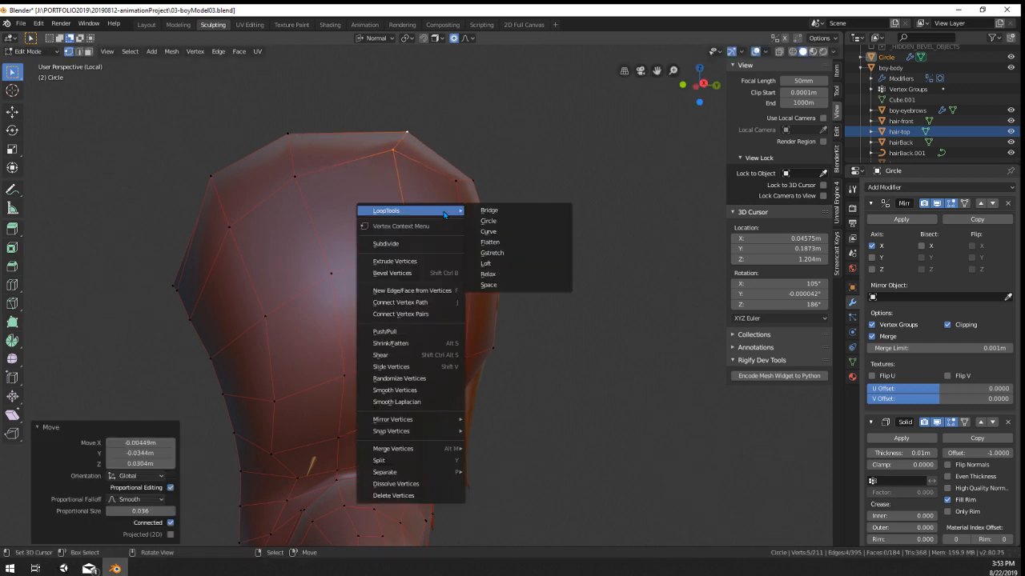
{"action": "left_click", "coordinate": [502, 274]}
{"action": "key", "text": "g"}
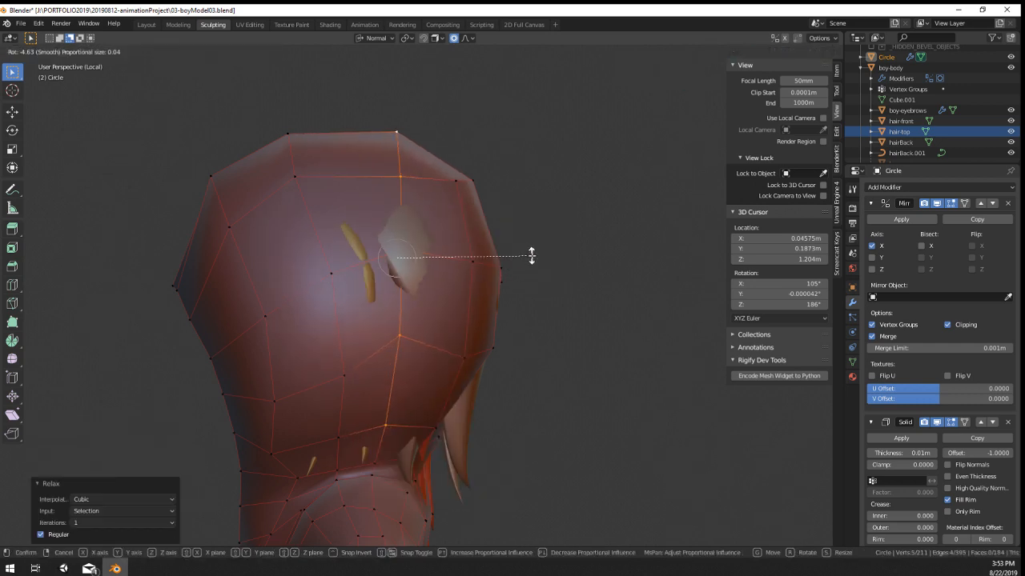
{"action": "left_click", "coordinate": [512, 257]}
Step: Select two vertices on the side of the hood where the hair pokes through and move them outward
{"action": "middle_click_drag", "start_coordinate": [512, 256], "coordinate": [286, 273]}
{"action": "right_click", "coordinate": [286, 276]}
{"action": "right_click", "coordinate": [281, 339], "text": "shift"}
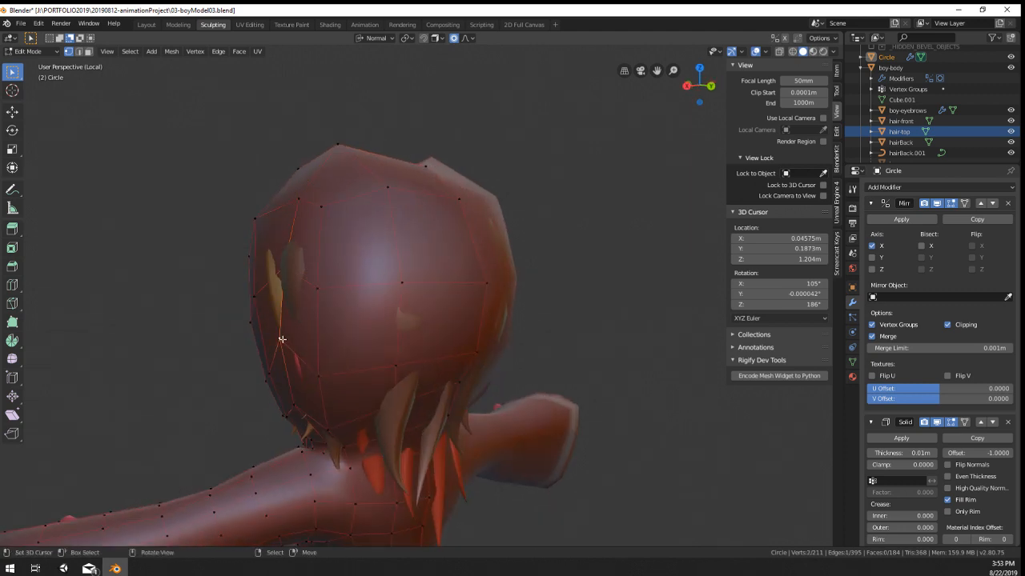
{"action": "middle_click_drag", "start_coordinate": [281, 339], "coordinate": [254, 338]}
{"action": "key", "text": "g"}
{"action": "left_click", "coordinate": [253, 318]}
Step: Move individual vertices on the back and side of the hood to round its shape, and leave mesh editing
{"action": "middle_click_drag", "start_coordinate": [322, 211], "coordinate": [319, 222]}
{"action": "right_click_drag", "start_coordinate": [296, 203], "coordinate": [286, 210]}
{"action": "middle_click_drag", "start_coordinate": [287, 214], "coordinate": [356, 220]}
{"action": "right_click_drag", "start_coordinate": [362, 176], "coordinate": [386, 181]}
{"action": "right_click_drag", "start_coordinate": [372, 238], "coordinate": [411, 246]}
{"action": "right_click_drag", "start_coordinate": [371, 339], "coordinate": [407, 350]}
{"action": "key", "text": "Tab"}
{"action": "scroll", "coordinate": [410, 349], "scroll_direction": "down", "scroll_amount": 3}
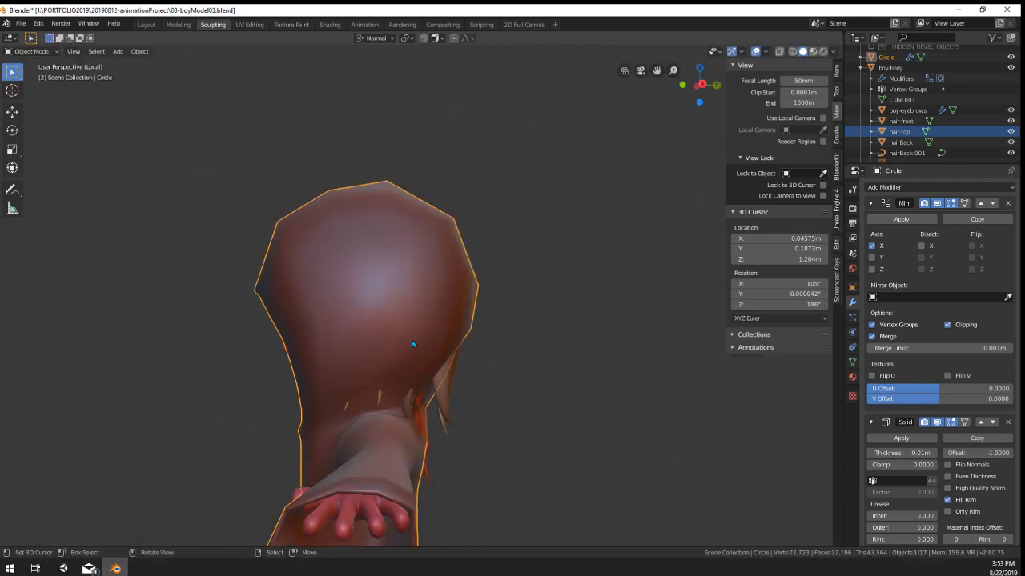
Step: Examine the boy in the reshaped raincoat from the front, checking the body in wireframe before returning to solid shading
{"action": "middle_click_drag", "start_coordinate": [414, 348], "coordinate": [512, 368]}
{"action": "right_click", "coordinate": [409, 425]}
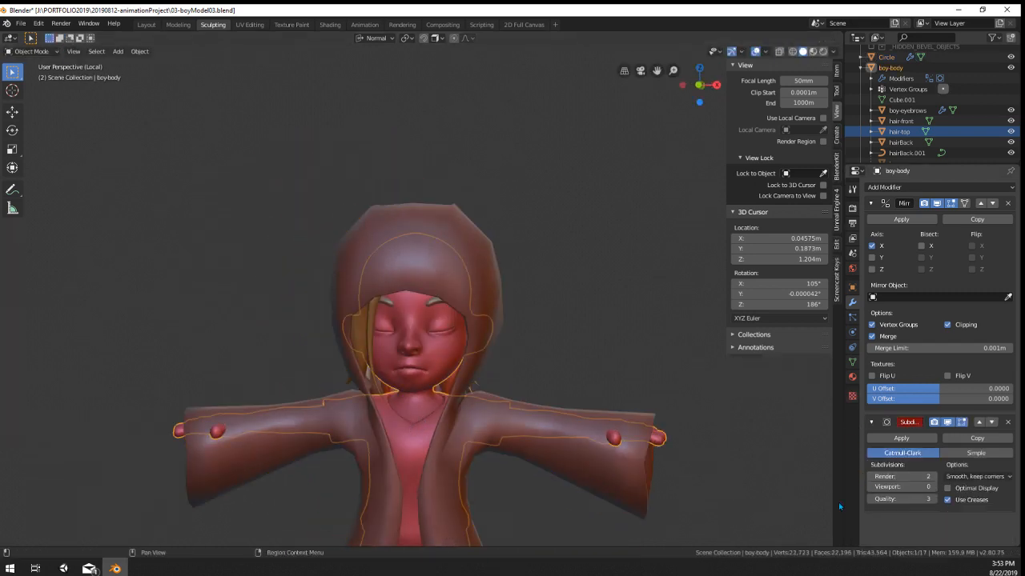
{"action": "scroll", "coordinate": [483, 292], "scroll_direction": "down", "scroll_amount": 4}
{"action": "scroll", "coordinate": [455, 264], "scroll_direction": "up", "scroll_amount": 5}
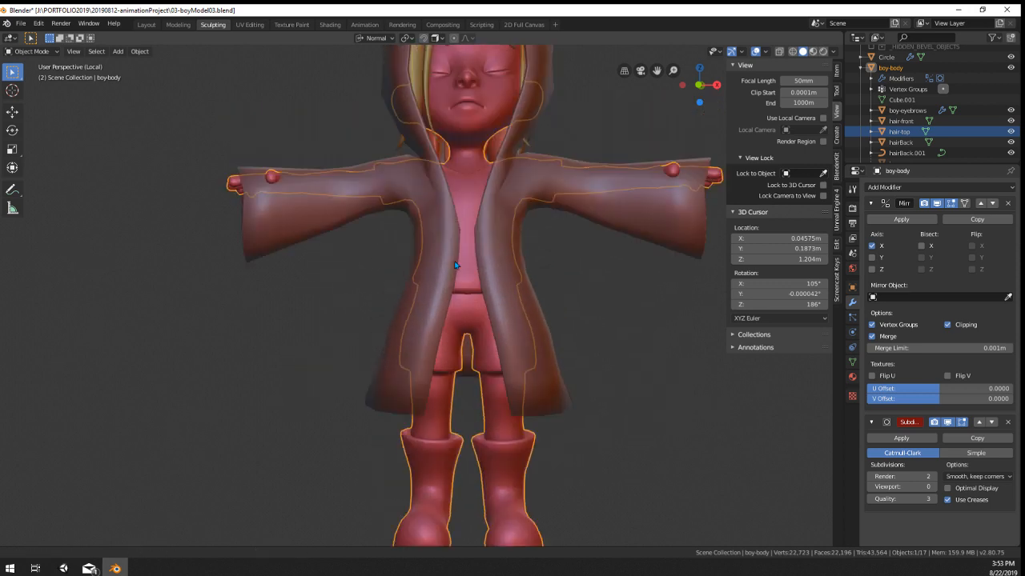
{"action": "scroll", "coordinate": [455, 264], "scroll_direction": "up", "scroll_amount": 5}
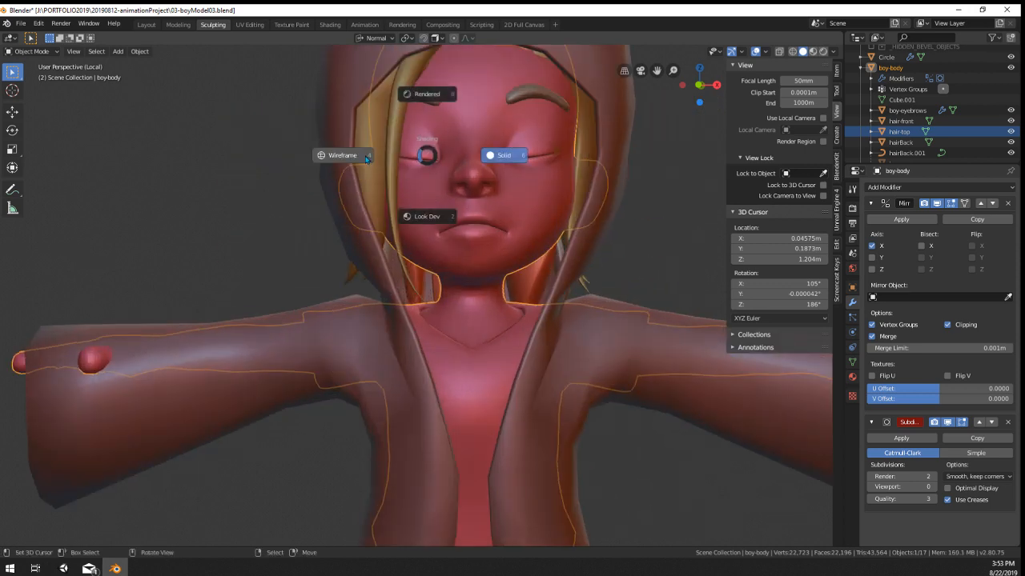
{"action": "left_click", "coordinate": [365, 157]}
{"action": "key", "text": "z"}
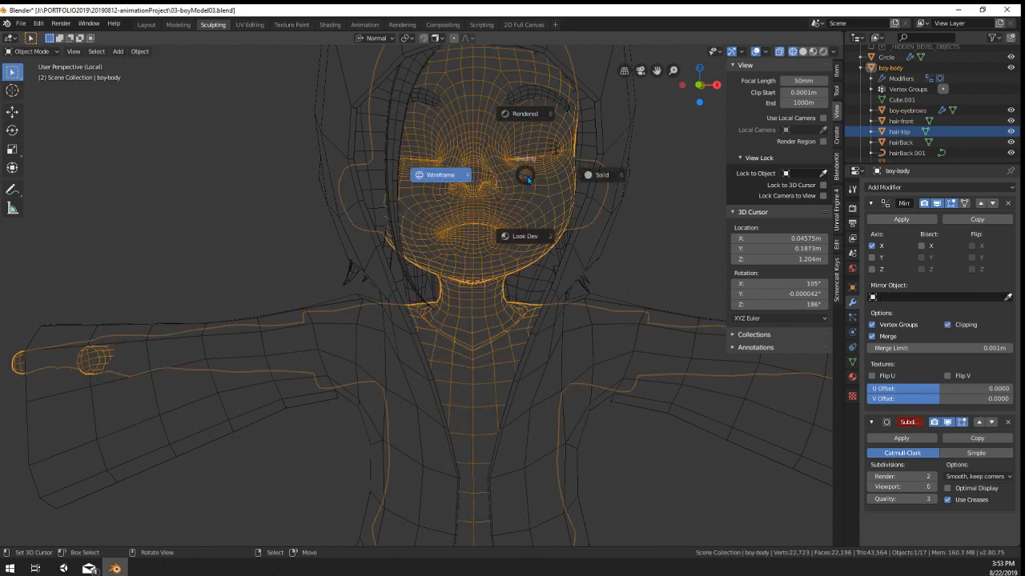
{"action": "left_click", "coordinate": [602, 175]}
{"action": "scroll", "coordinate": [605, 303], "scroll_direction": "down", "scroll_amount": 4}
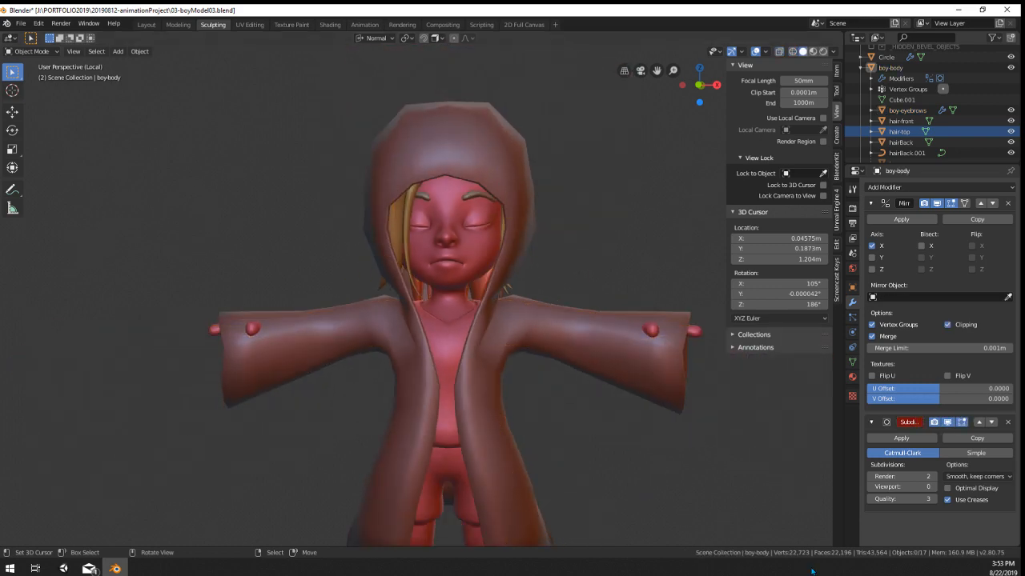
Step: Select the raincoat and examine its front, sleeves and hood from several angles
{"action": "scroll", "coordinate": [519, 372], "scroll_direction": "down", "scroll_amount": 4}
{"action": "scroll", "coordinate": [519, 371], "scroll_direction": "up", "scroll_amount": 2}
{"action": "right_click", "coordinate": [474, 379]}
{"action": "key", "text": "Tab"}
{"action": "key", "text": "Tab"}
{"action": "scroll", "coordinate": [449, 360], "scroll_direction": "up", "scroll_amount": 1}
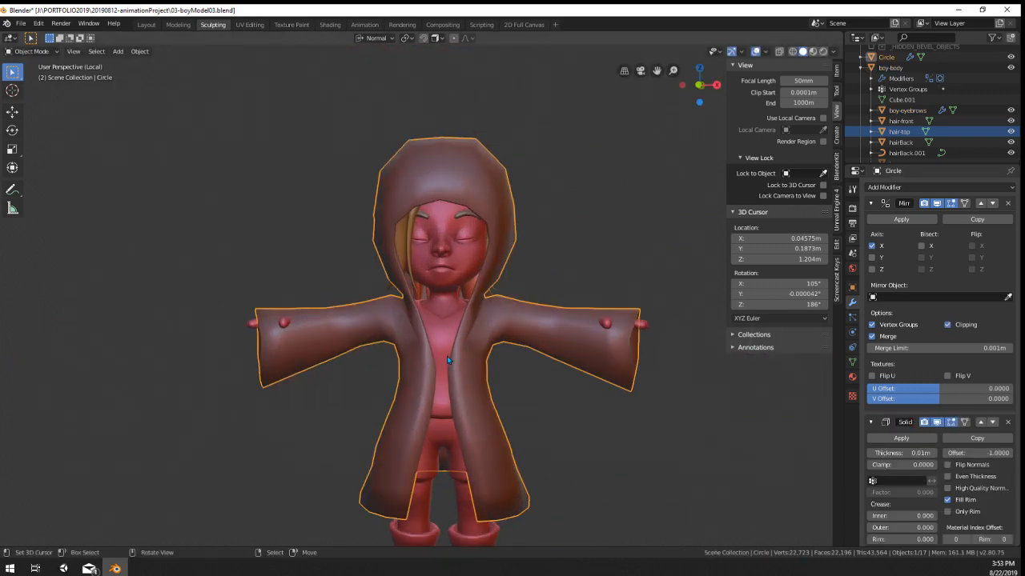
{"action": "middle_click_drag", "start_coordinate": [383, 277], "coordinate": [461, 310]}
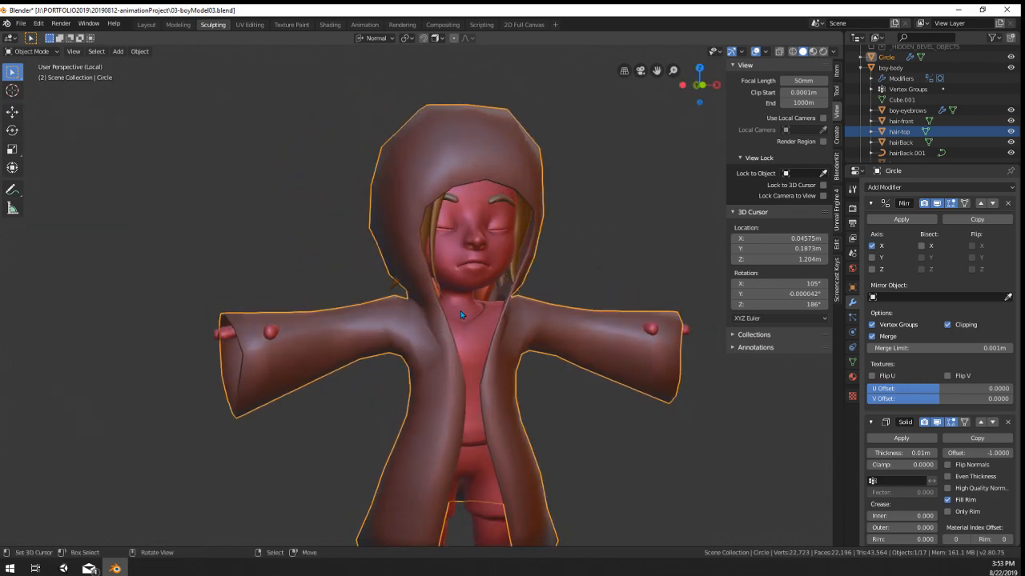
{"action": "scroll", "coordinate": [460, 311], "scroll_direction": "down", "scroll_amount": 4}
{"action": "middle_click_drag", "start_coordinate": [390, 287], "coordinate": [495, 323]}
{"action": "scroll", "coordinate": [483, 286], "scroll_direction": "up", "scroll_amount": 5}
{"action": "scroll", "coordinate": [562, 444], "scroll_direction": "down", "scroll_amount": 3}
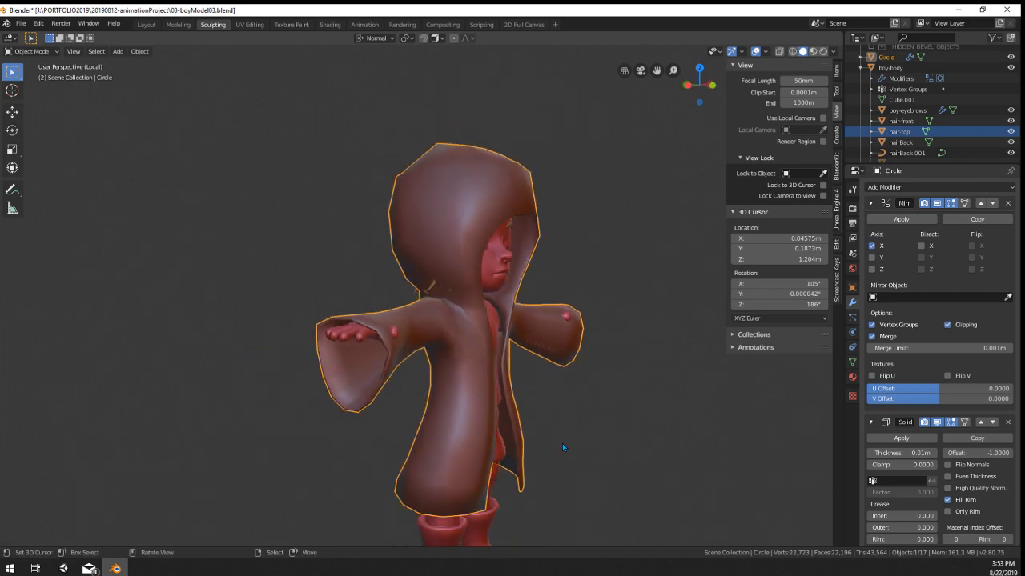
Step: Set the raincoat's Solidify thickness to 0.006 m
{"action": "middle_click_drag", "start_coordinate": [561, 443], "coordinate": [555, 422]}
{"action": "scroll", "coordinate": [555, 422], "scroll_direction": "up", "scroll_amount": 4}
{"action": "left_click_drag", "start_coordinate": [904, 452], "coordinate": [924, 453]}
{"action": "middle_click_drag", "start_coordinate": [657, 442], "coordinate": [601, 432]}
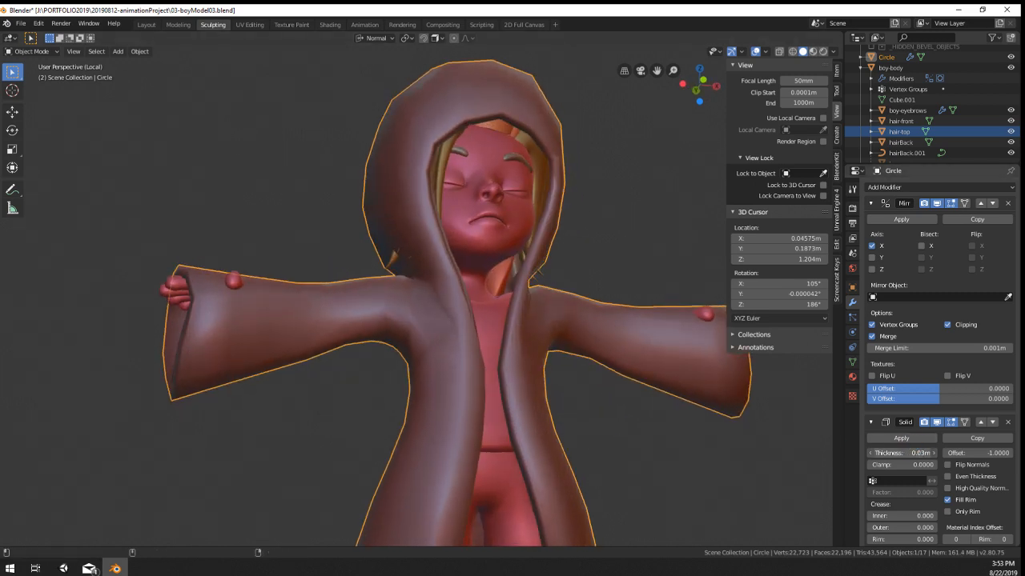
{"action": "scroll", "coordinate": [569, 357], "scroll_direction": "down", "scroll_amount": 2}
{"action": "mouse_move", "coordinate": [569, 357]}
{"action": "middle_mouse_down"}
{"action": "mouse_move", "coordinate": [610, 349]}
{"action": "mouse_move", "coordinate": [473, 360]}
{"action": "mouse_move", "coordinate": [552, 354]}
{"action": "middle_mouse_up"}
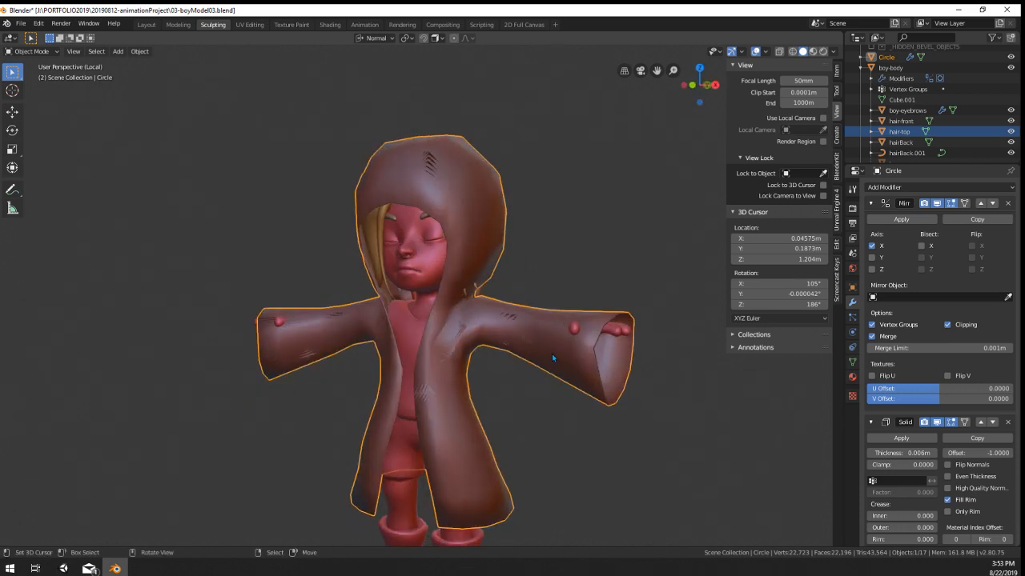
{"action": "scroll", "coordinate": [558, 355], "scroll_direction": "up", "scroll_amount": 5}
{"action": "left_click", "coordinate": [378, 367]}
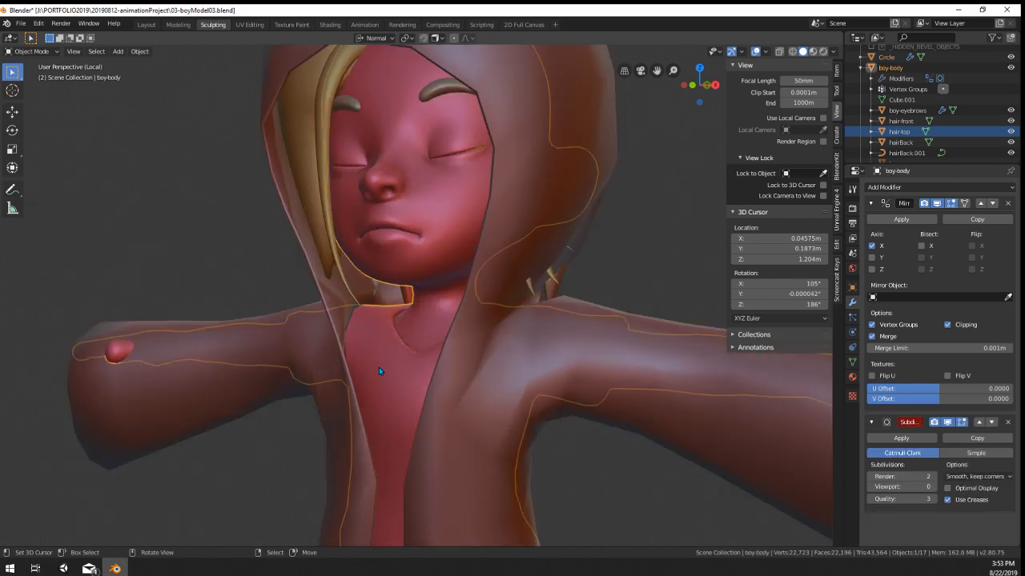
{"action": "scroll", "coordinate": [430, 381], "scroll_direction": "up", "scroll_amount": 2}
{"action": "scroll", "coordinate": [448, 375], "scroll_direction": "up", "scroll_amount": 5}
{"action": "scroll", "coordinate": [463, 370], "scroll_direction": "down", "scroll_amount": 9}
Step: Start editing the raincoat's mesh and move individual vertices on the back and top of the hood
{"action": "right_click", "coordinate": [500, 372]}
{"action": "middle_click_drag", "start_coordinate": [562, 382], "coordinate": [358, 125]}
{"action": "key", "text": "Tab"}
{"action": "right_click", "coordinate": [470, 199], "text": "shift"}
{"action": "key", "text": "g"}
{"action": "left_click", "coordinate": [466, 161]}
{"action": "right_click", "coordinate": [389, 120]}
{"action": "key", "text": "g"}
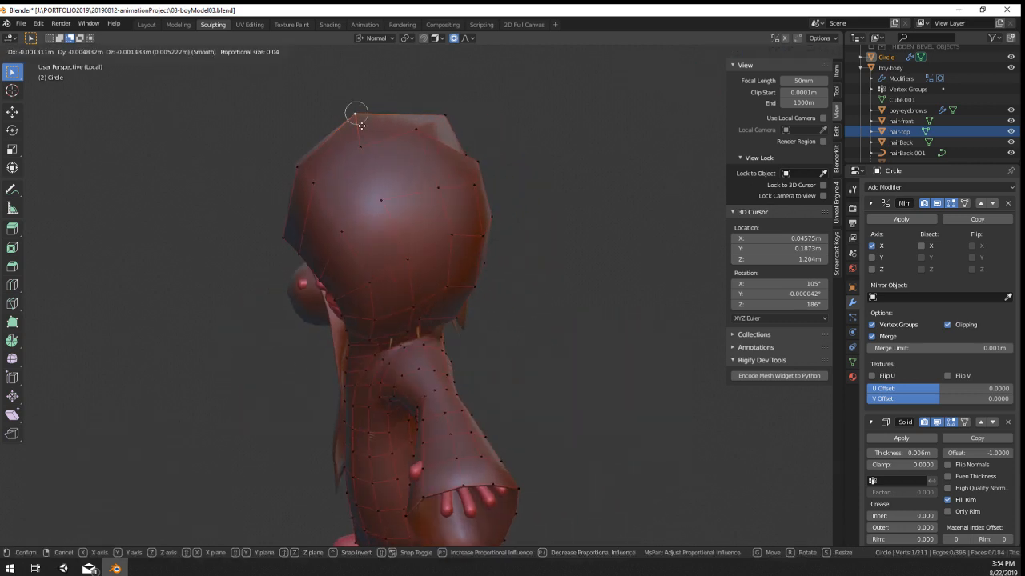
{"action": "left_click", "coordinate": [357, 116]}
Step: Move two more vertices near the hood's crown to round its outline seen from the side
{"action": "right_click", "coordinate": [408, 130]}
{"action": "key", "text": "g"}
{"action": "left_click", "coordinate": [420, 136]}
{"action": "middle_click_drag", "start_coordinate": [421, 137], "coordinate": [392, 135]}
{"action": "right_click", "coordinate": [435, 121]}
{"action": "key", "text": "g"}
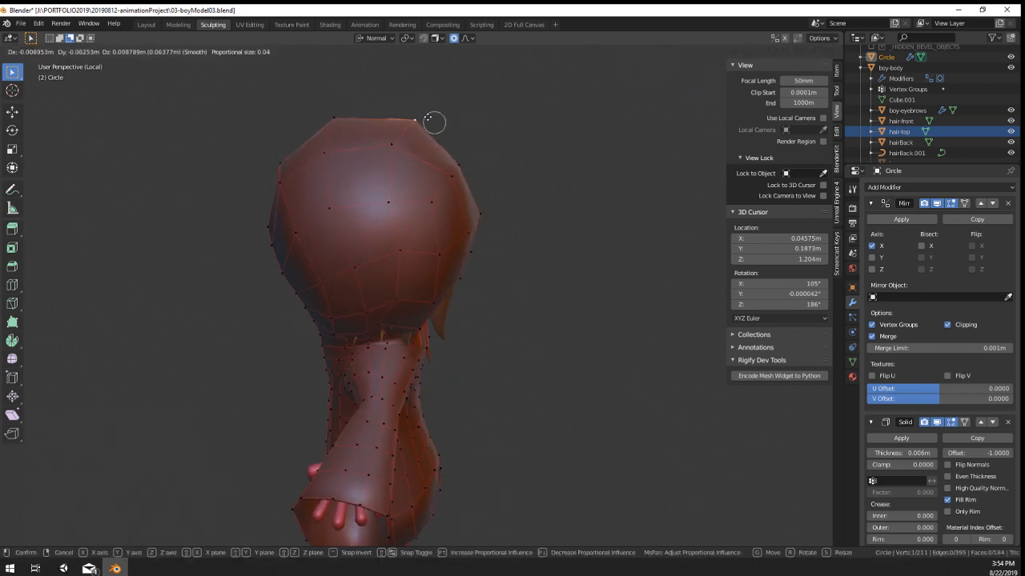
{"action": "left_click", "coordinate": [428, 122]}
Step: Raise the vertex on the upper back of the hood, and leave mesh editing
{"action": "right_click", "coordinate": [453, 172]}
{"action": "middle_click_drag", "start_coordinate": [453, 172], "coordinate": [425, 173]}
{"action": "key", "text": "g"}
{"action": "left_click", "coordinate": [452, 158]}
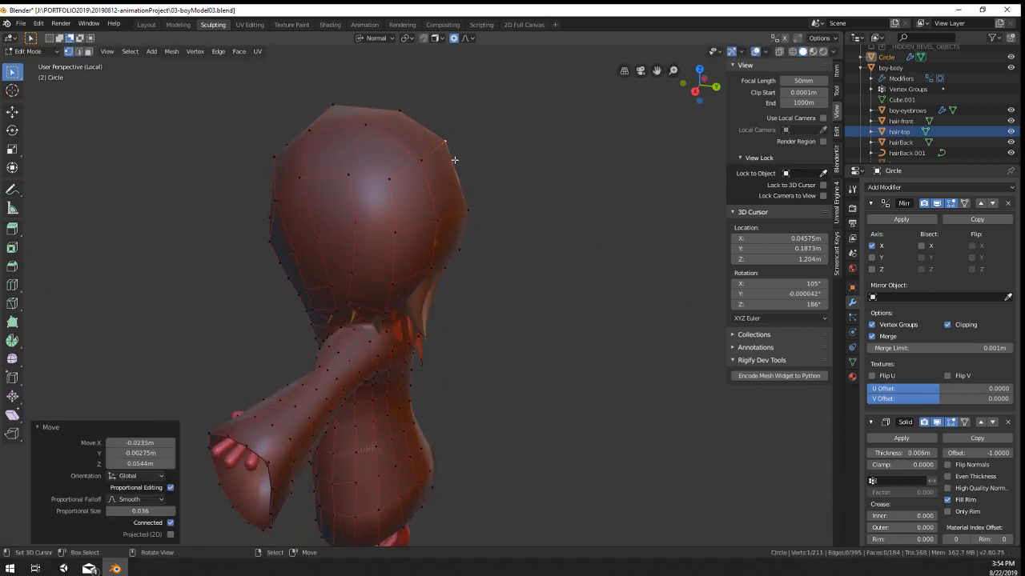
{"action": "key", "text": "Tab"}
Step: Examine the silhouette of the hood and raincoat from the front, near and far
{"action": "scroll", "coordinate": [451, 208], "scroll_direction": "down", "scroll_amount": 2}
{"action": "middle_click_drag", "start_coordinate": [447, 266], "coordinate": [515, 345]}
{"action": "scroll", "coordinate": [478, 234], "scroll_direction": "up", "scroll_amount": 3}
{"action": "scroll", "coordinate": [475, 229], "scroll_direction": "down", "scroll_amount": 4}
{"action": "scroll", "coordinate": [515, 360], "scroll_direction": "up", "scroll_amount": 2}
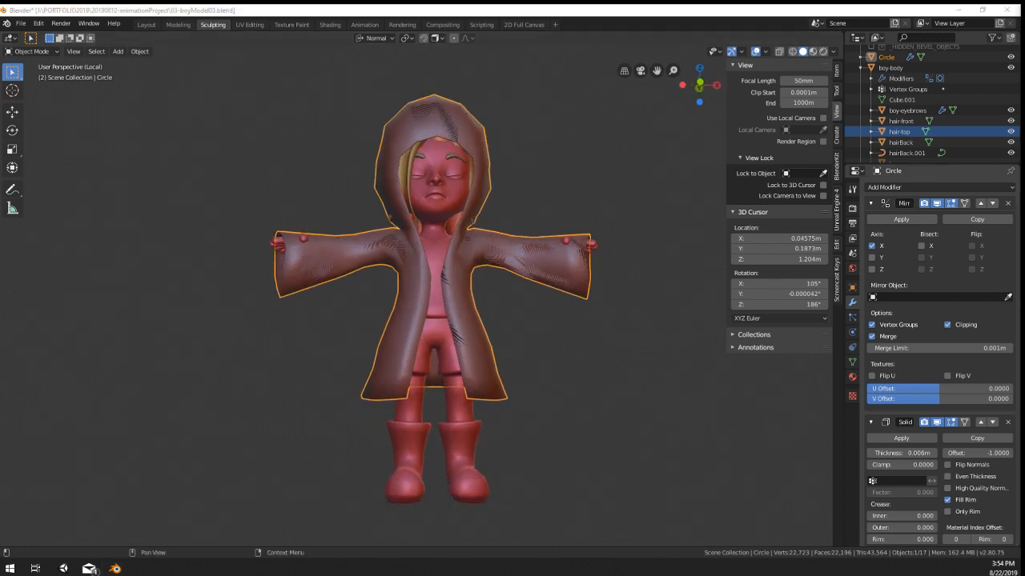
{"action": "middle_click_drag", "start_coordinate": [664, 349], "coordinate": [651, 329]}
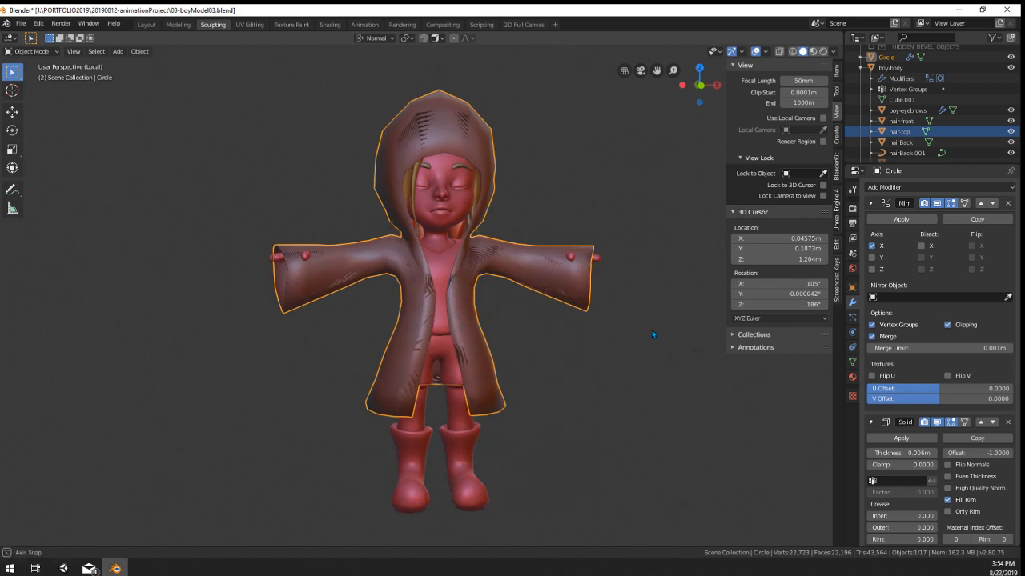
{"action": "scroll", "coordinate": [538, 369], "scroll_direction": "down", "scroll_amount": 2}
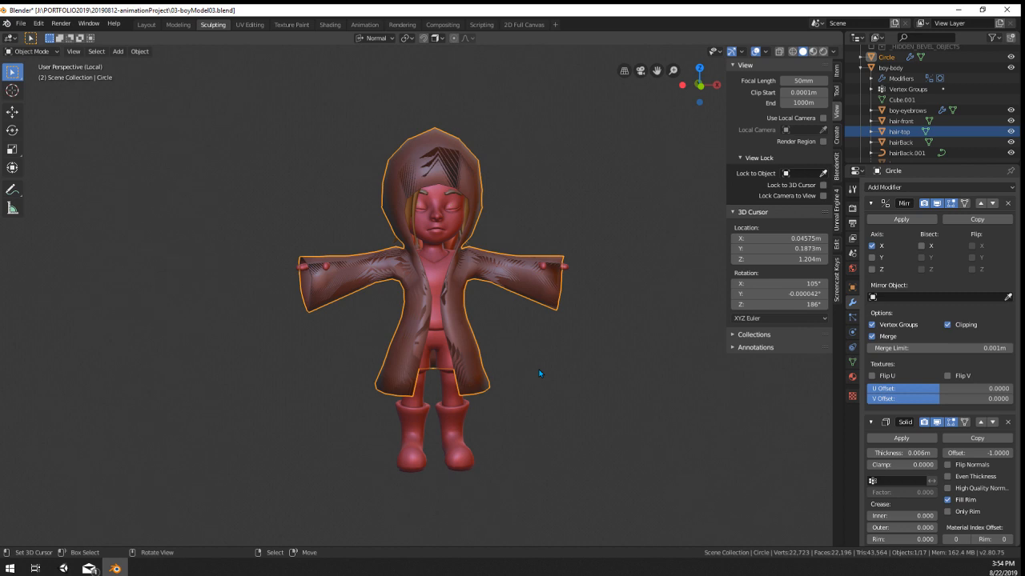
{"action": "scroll", "coordinate": [445, 219], "scroll_direction": "up", "scroll_amount": 2}
{"action": "middle_click_drag", "start_coordinate": [463, 236], "coordinate": [494, 364]}
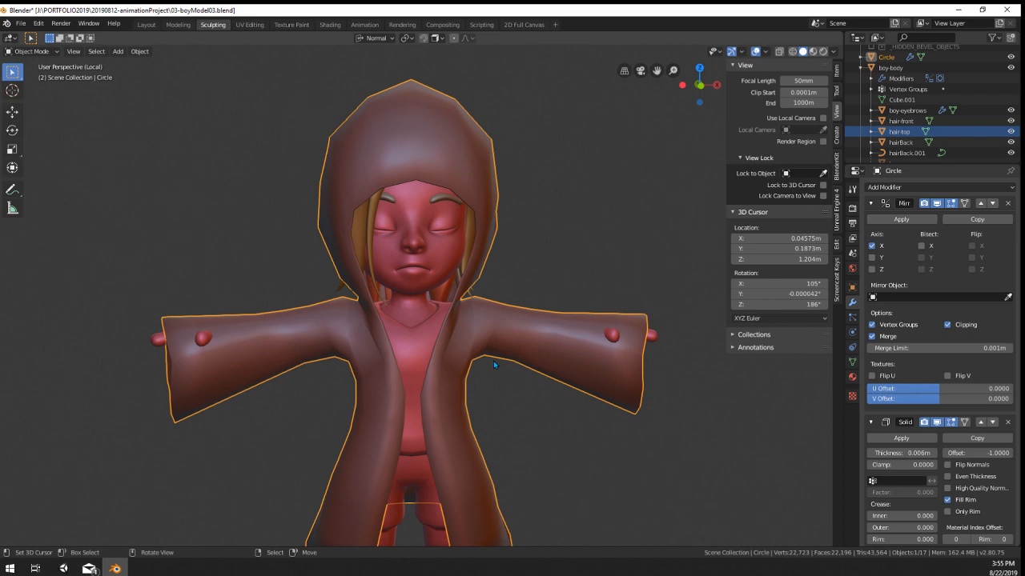
Step: Reopen the raincoat's mesh and move the vertices at the hood's centre peak to soften the pointed top
{"action": "middle_click_drag", "start_coordinate": [493, 360], "coordinate": [427, 318]}
{"action": "key", "text": "Tab"}
{"action": "left_click", "coordinate": [414, 116]}
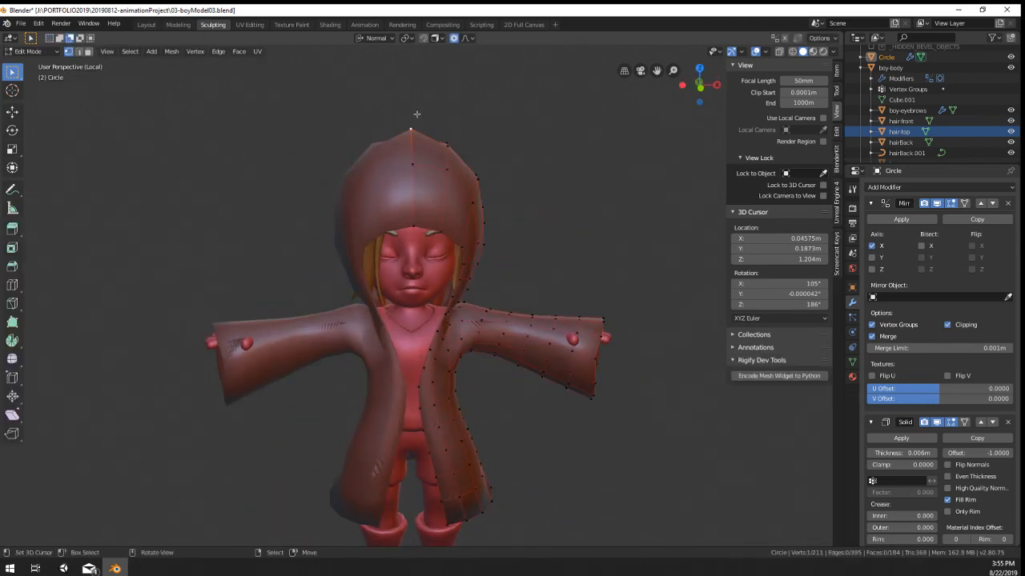
{"action": "middle_click_drag", "start_coordinate": [414, 116], "coordinate": [354, 186]}
{"action": "key", "text": "g"}
{"action": "left_click", "coordinate": [357, 158]}
{"action": "key", "text": "g"}
{"action": "left_click", "coordinate": [373, 200]}
Step: Adjust the surrounding vertices along the top of the hood for a rounder crown, and leave mesh editing
{"action": "key", "text": "g"}
{"action": "left_click", "coordinate": [344, 158]}
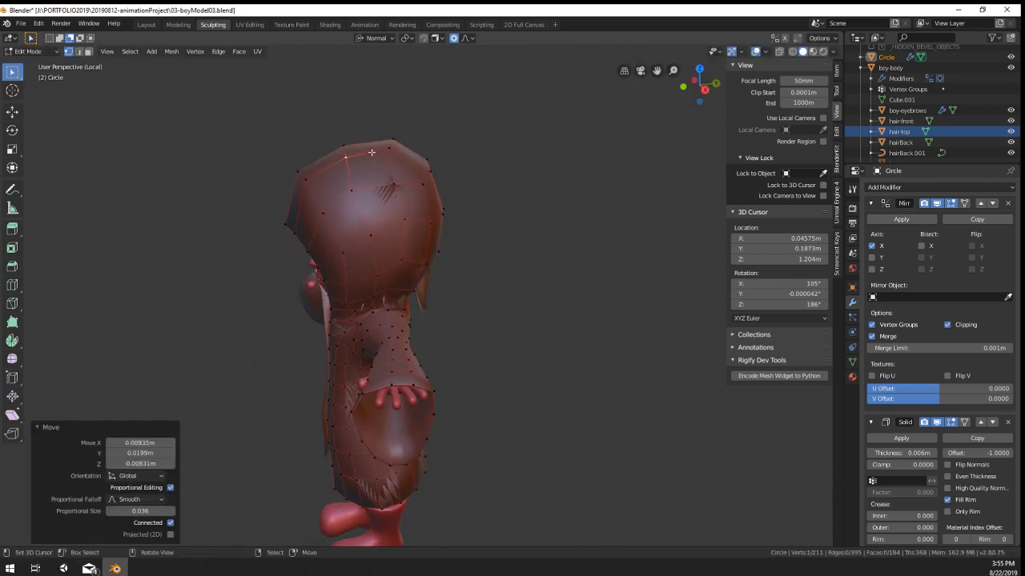
{"action": "key", "text": "g"}
{"action": "left_click", "coordinate": [388, 158]}
{"action": "key", "text": "g"}
{"action": "left_click", "coordinate": [394, 143]}
{"action": "key", "text": "Tab"}
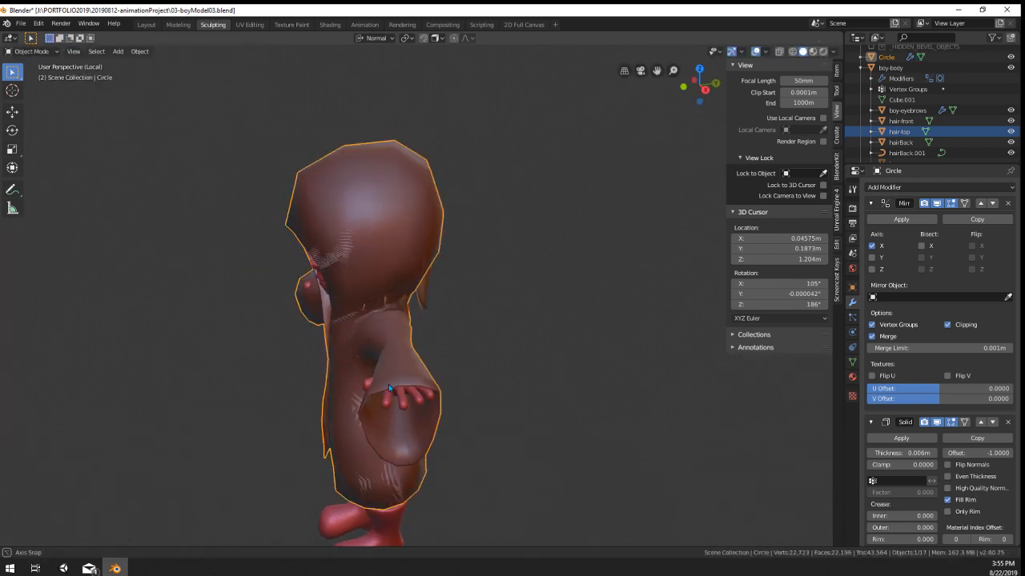
Step: Leave local view to show the whole scene with the boy, the dog and the sketches
{"action": "middle_click_drag", "start_coordinate": [388, 383], "coordinate": [534, 362]}
{"action": "scroll", "coordinate": [532, 362], "scroll_direction": "down", "scroll_amount": 4}
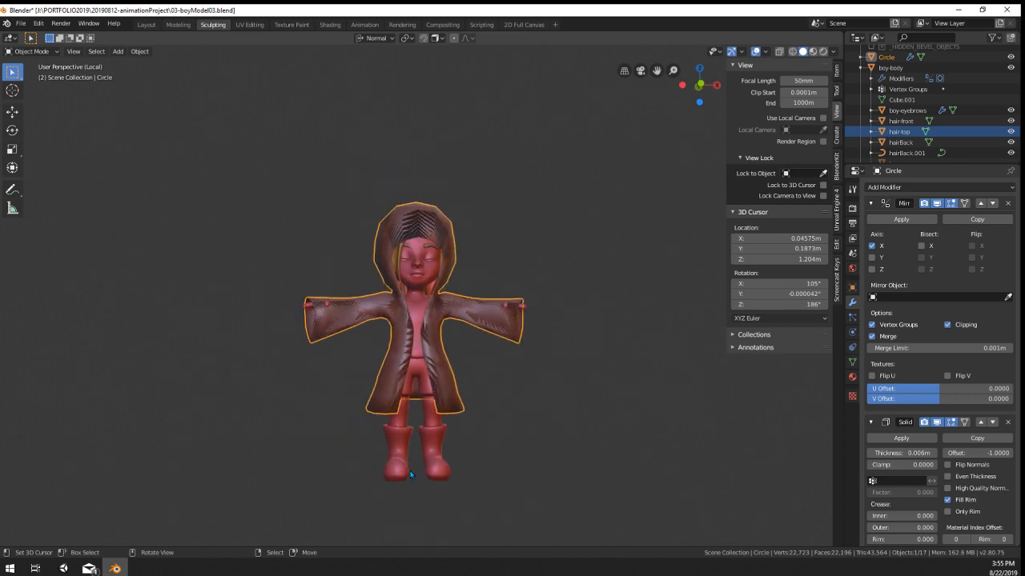
{"action": "key", "text": "KP_Divide"}
{"action": "scroll", "coordinate": [415, 473], "scroll_direction": "down", "scroll_amount": 3}
Step: Examine the boy in his raincoat from the front and from a low angle, alongside the dog
{"action": "right_click", "coordinate": [459, 425]}
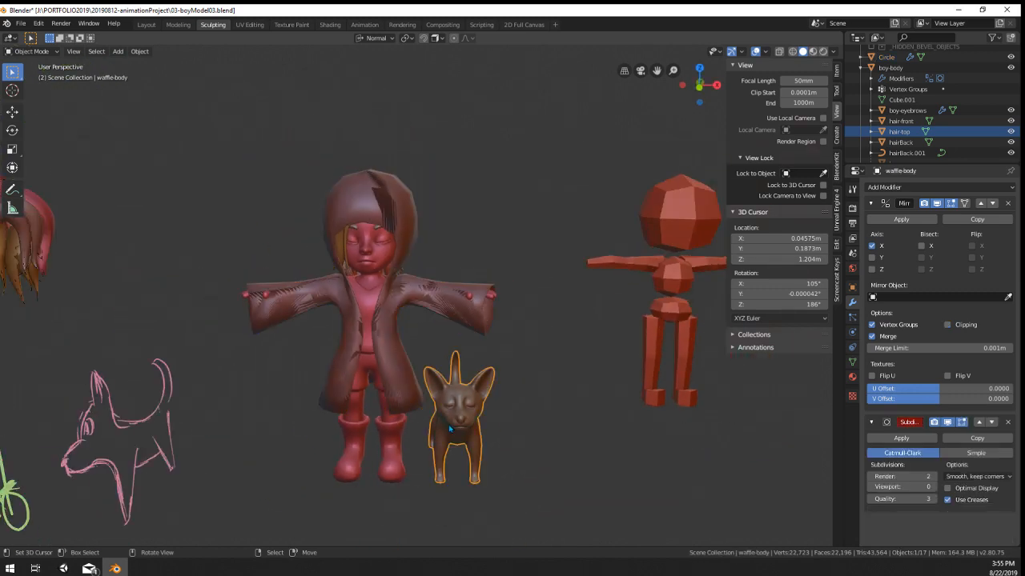
{"action": "middle_click_drag", "start_coordinate": [460, 425], "coordinate": [465, 438]}
{"action": "key", "text": "r"}
{"action": "key", "text": "Escape"}
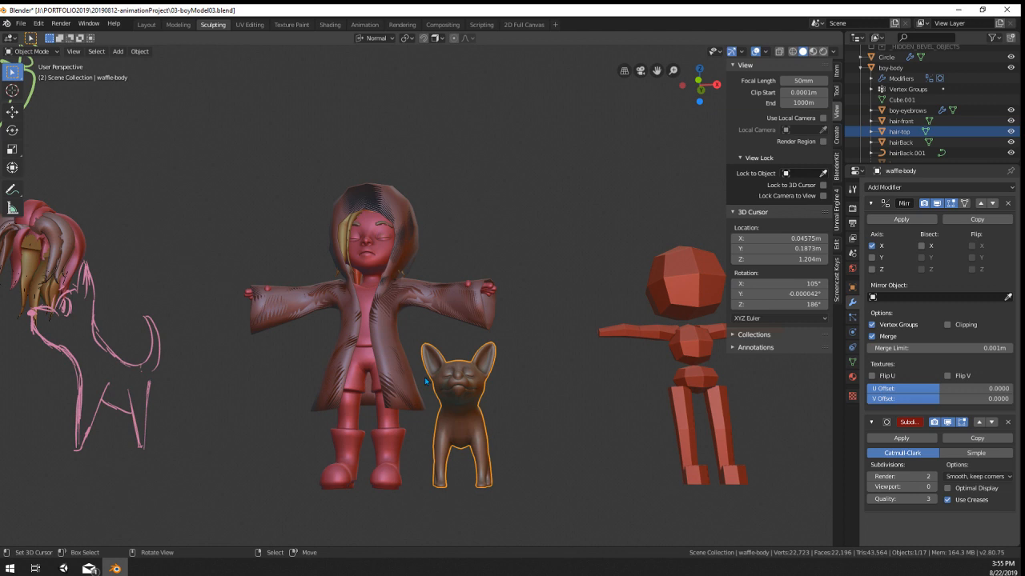
{"action": "scroll", "coordinate": [398, 354], "scroll_direction": "up", "scroll_amount": 4}
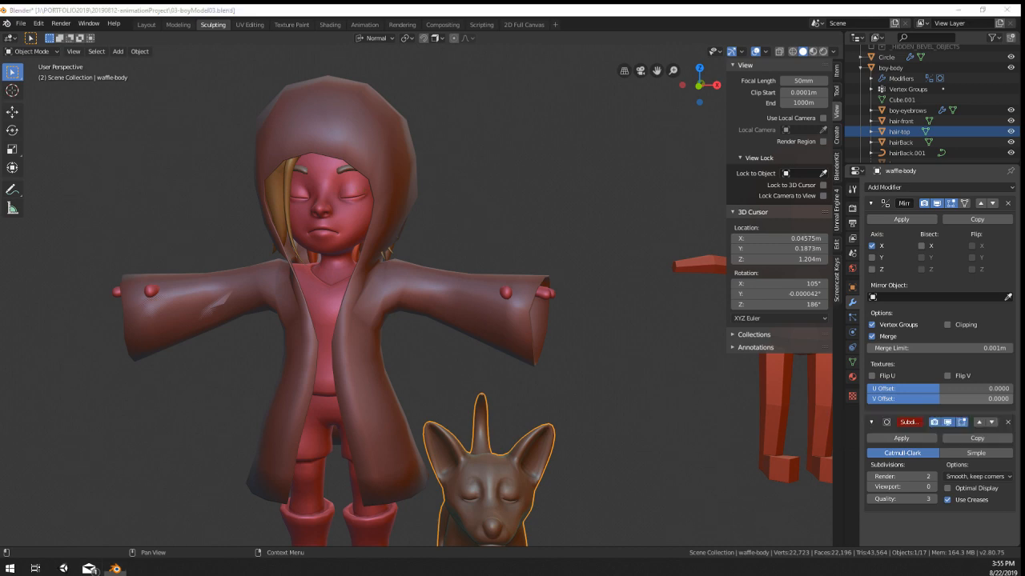
{"action": "left_click", "coordinate": [398, 470]}
{"action": "middle_click_drag", "start_coordinate": [397, 471], "coordinate": [326, 354]}
{"action": "scroll", "coordinate": [366, 304], "scroll_direction": "down", "scroll_amount": 3}
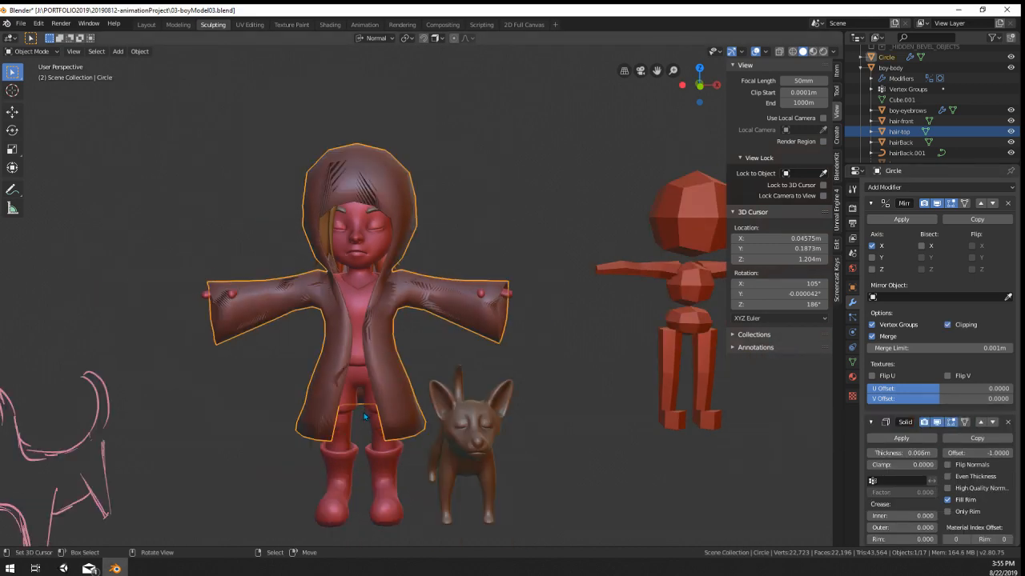
{"action": "key", "text": "g"}
{"action": "right_click", "coordinate": [348, 346]}
{"action": "middle_click_drag", "start_coordinate": [349, 352], "coordinate": [320, 376]}
Step: Select the dog and compare its proportions with the boy's from several angles and distances
{"action": "right_click", "coordinate": [457, 437]}
{"action": "scroll", "coordinate": [460, 432], "scroll_direction": "down", "scroll_amount": 1}
{"action": "middle_click_drag", "start_coordinate": [460, 433], "coordinate": [485, 433]}
{"action": "scroll", "coordinate": [360, 280], "scroll_direction": "up", "scroll_amount": 3}
{"action": "middle_click_drag", "start_coordinate": [352, 280], "coordinate": [378, 274]}
{"action": "scroll", "coordinate": [378, 276], "scroll_direction": "down", "scroll_amount": 3}
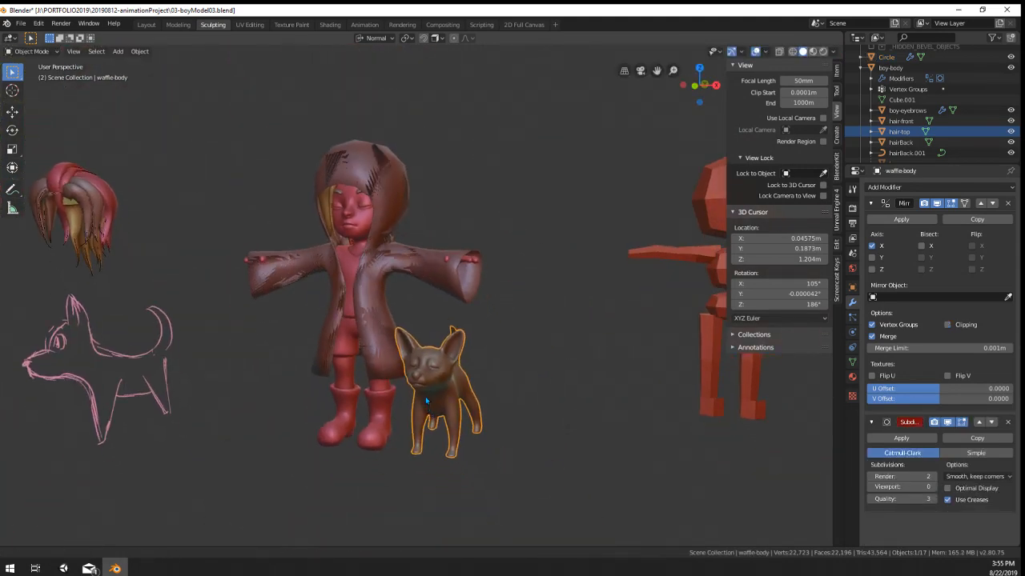
{"action": "scroll", "coordinate": [405, 372], "scroll_direction": "up", "scroll_amount": 3}
{"action": "scroll", "coordinate": [332, 312], "scroll_direction": "down", "scroll_amount": 3}
{"action": "scroll", "coordinate": [380, 385], "scroll_direction": "up", "scroll_amount": 3}
{"action": "middle_click_drag", "start_coordinate": [382, 389], "coordinate": [416, 352]}
{"action": "scroll", "coordinate": [396, 374], "scroll_direction": "up", "scroll_amount": 2}
{"action": "scroll", "coordinate": [392, 377], "scroll_direction": "down", "scroll_amount": 2}
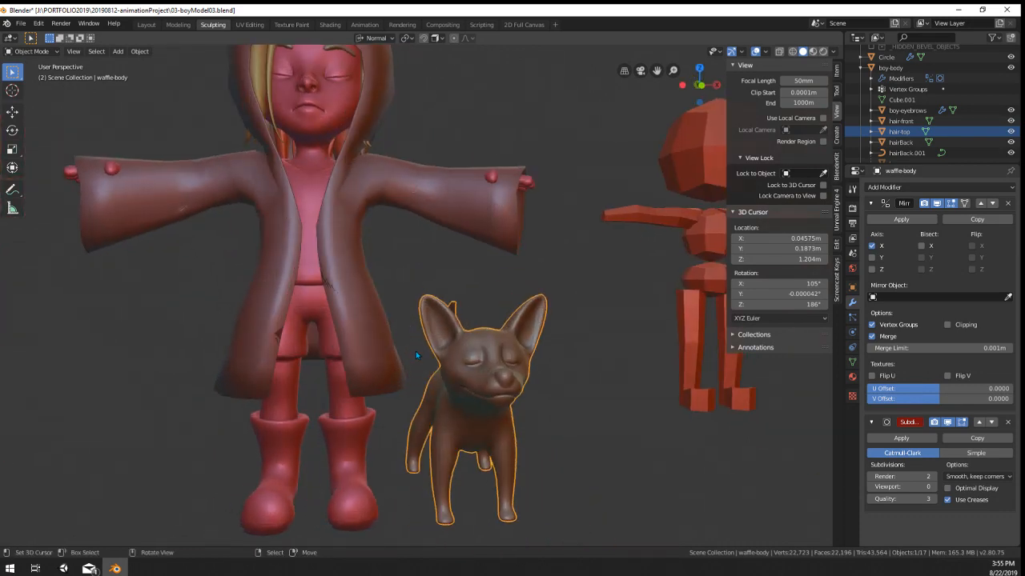
{"action": "scroll", "coordinate": [415, 351], "scroll_direction": "up", "scroll_amount": 3}
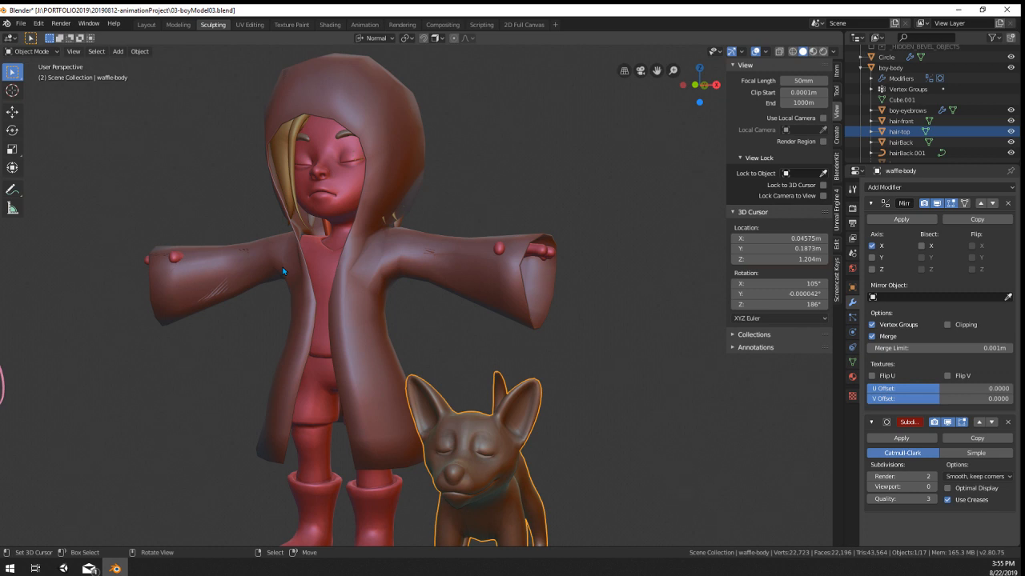
{"action": "scroll", "coordinate": [285, 277], "scroll_direction": "down", "scroll_amount": 3}
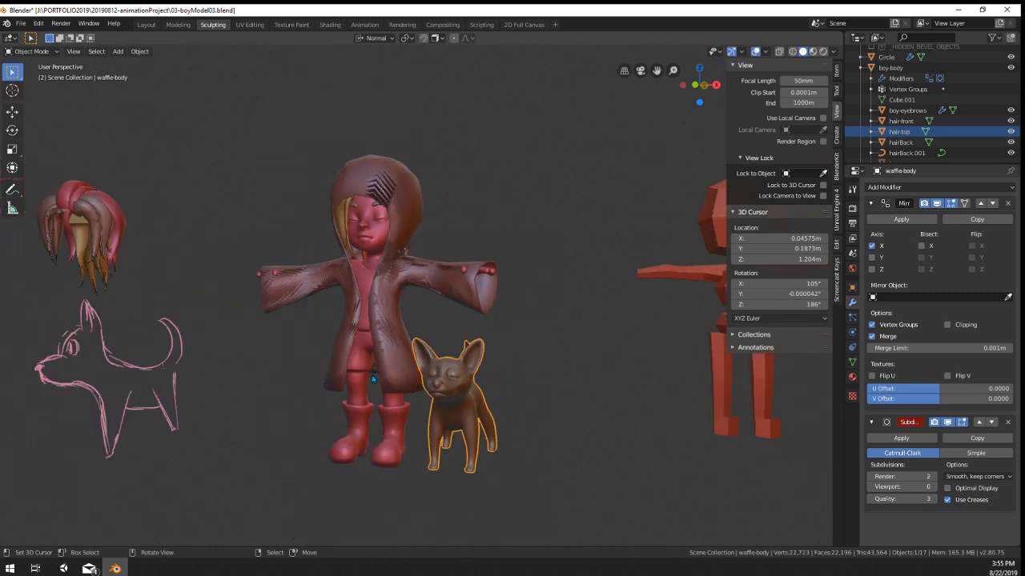
{"action": "mouse_move", "coordinate": [450, 381]}
{"action": "middle_mouse_down"}
{"action": "mouse_move", "coordinate": [426, 385]}
{"action": "mouse_move", "coordinate": [413, 411]}
{"action": "mouse_move", "coordinate": [491, 378]}
{"action": "mouse_move", "coordinate": [452, 371]}
{"action": "mouse_move", "coordinate": [497, 337]}
{"action": "middle_mouse_up"}
{"action": "scroll", "coordinate": [433, 371], "scroll_direction": "up", "scroll_amount": 1}
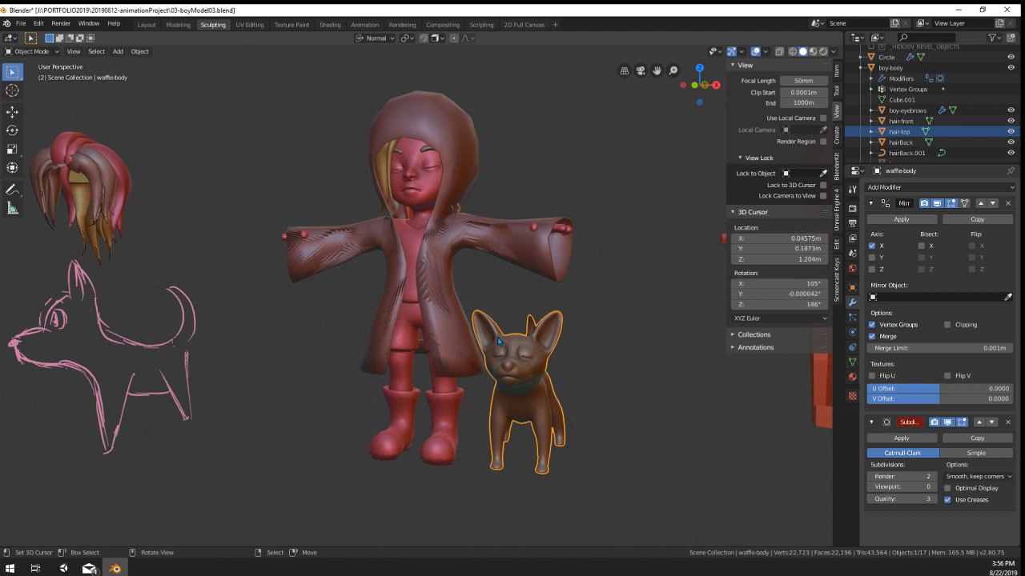
Step: Select the raincoat, try a Solidify thickness of 0.126 m and inspect the effect on the coat
{"action": "scroll", "coordinate": [497, 337], "scroll_direction": "up", "scroll_amount": 3}
{"action": "left_click", "coordinate": [440, 271]}
{"action": "scroll", "coordinate": [439, 271], "scroll_direction": "up", "scroll_amount": 2}
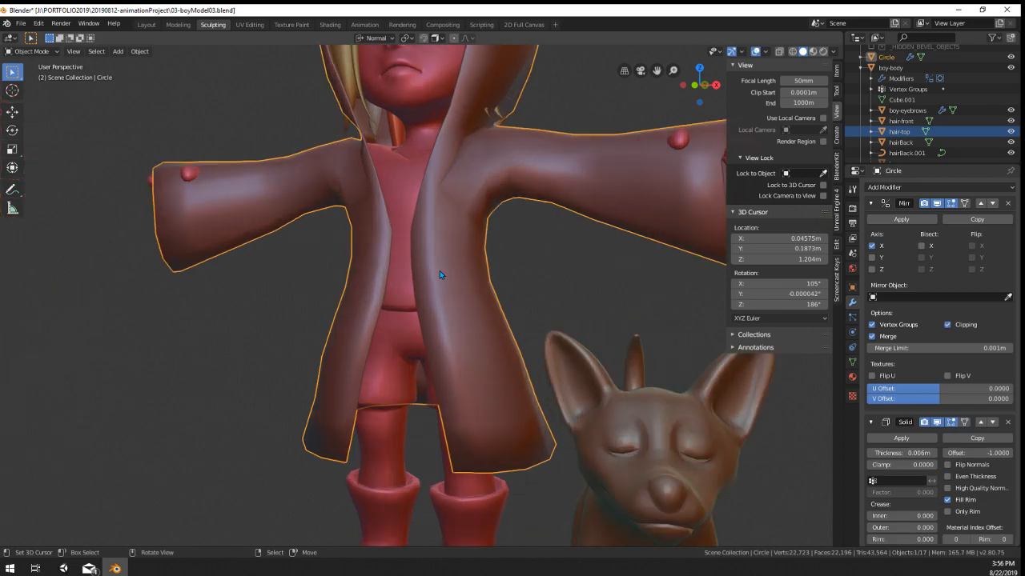
{"action": "scroll", "coordinate": [483, 329], "scroll_direction": "down", "scroll_amount": 1}
{"action": "middle_click_drag", "start_coordinate": [483, 329], "coordinate": [487, 284]}
{"action": "scroll", "coordinate": [487, 284], "scroll_direction": "up", "scroll_amount": 1}
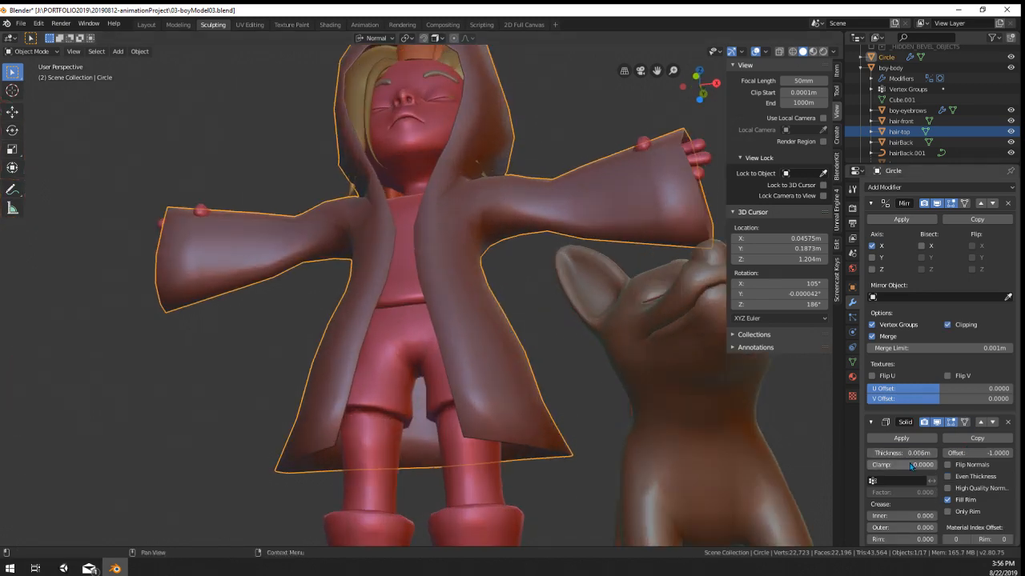
{"action": "mouse_move", "coordinate": [909, 465]}
{"action": "left_mouse_down"}
{"action": "mouse_move", "coordinate": [978, 465]}
{"action": "mouse_move", "coordinate": [869, 466]}
{"action": "mouse_move", "coordinate": [928, 453]}
{"action": "mouse_move", "coordinate": [908, 454]}
{"action": "left_mouse_up"}
{"action": "mouse_move", "coordinate": [489, 328]}
{"action": "middle_mouse_down"}
{"action": "mouse_move", "coordinate": [496, 369]}
{"action": "mouse_move", "coordinate": [479, 338]}
{"action": "middle_mouse_up"}
{"action": "scroll", "coordinate": [493, 355], "scroll_direction": "down", "scroll_amount": 3}
{"action": "scroll", "coordinate": [479, 338], "scroll_direction": "down", "scroll_amount": 4}
{"action": "scroll", "coordinate": [477, 340], "scroll_direction": "up", "scroll_amount": 5}
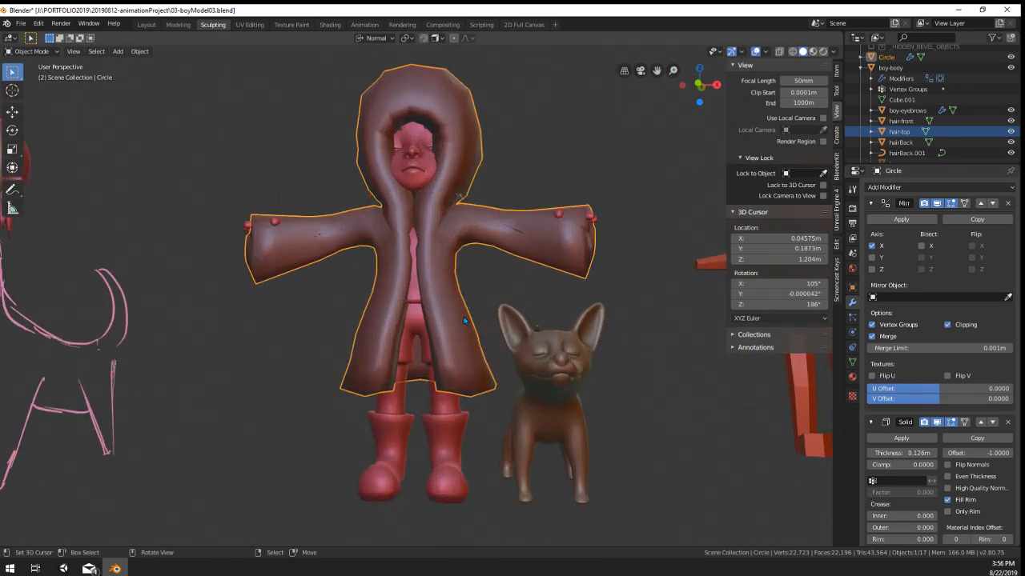
{"action": "scroll", "coordinate": [463, 316], "scroll_direction": "up", "scroll_amount": 3}
Step: Set the raincoat's Solidify thickness to 0.027 m and check the edges
{"action": "mouse_move", "coordinate": [899, 452]}
{"action": "left_mouse_down"}
{"action": "mouse_move", "coordinate": [885, 452]}
{"action": "mouse_move", "coordinate": [903, 452]}
{"action": "left_mouse_up"}
{"action": "scroll", "coordinate": [455, 284], "scroll_direction": "down", "scroll_amount": 9}
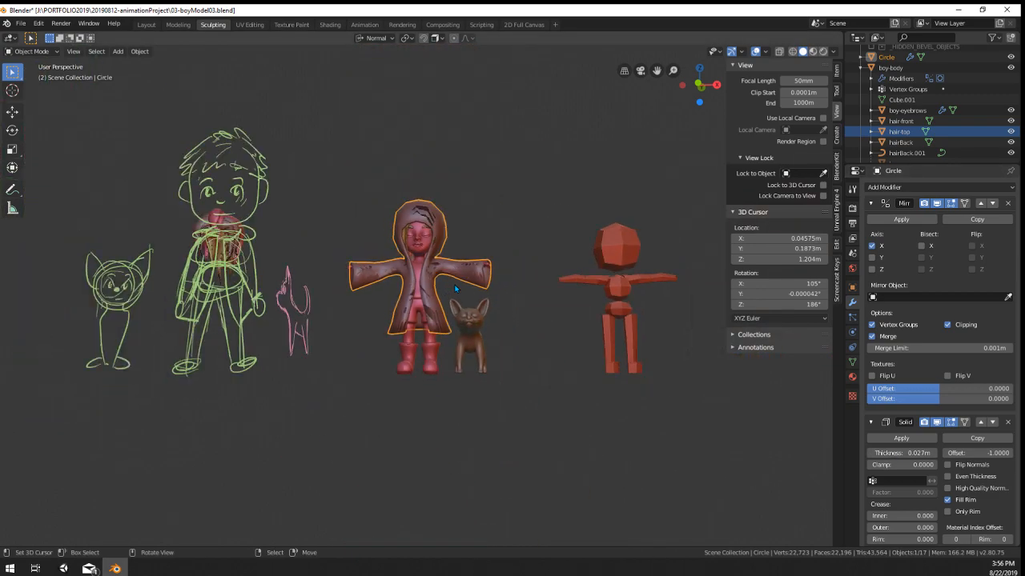
{"action": "scroll", "coordinate": [456, 284], "scroll_direction": "up", "scroll_amount": 9}
{"action": "mouse_move", "coordinate": [455, 284]}
{"action": "middle_mouse_down"}
{"action": "mouse_move", "coordinate": [348, 306]}
{"action": "mouse_move", "coordinate": [445, 293]}
{"action": "middle_mouse_up"}
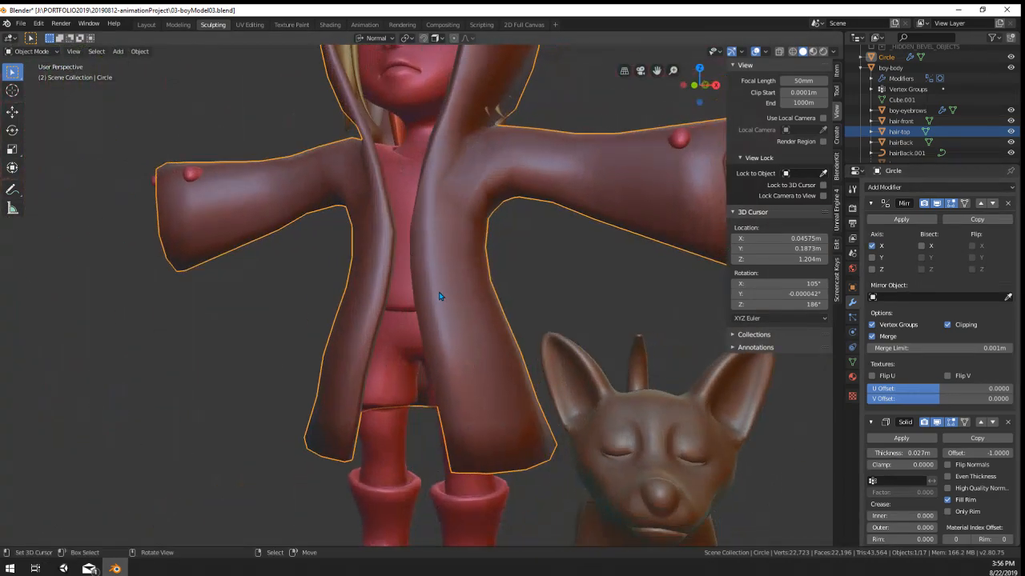
Step: Preview the scene in rendered shading, switch to LookDev shading and examine the boy and dog
{"action": "scroll", "coordinate": [446, 293], "scroll_direction": "down", "scroll_amount": 4}
{"action": "left_click", "coordinate": [811, 51]}
{"action": "left_click", "coordinate": [822, 51]}
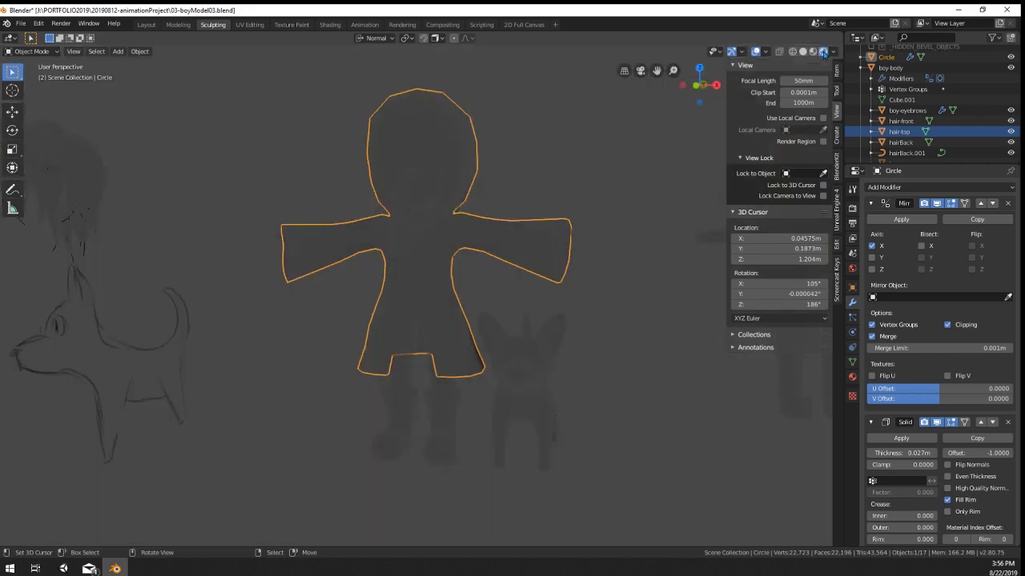
{"action": "left_click", "coordinate": [812, 51]}
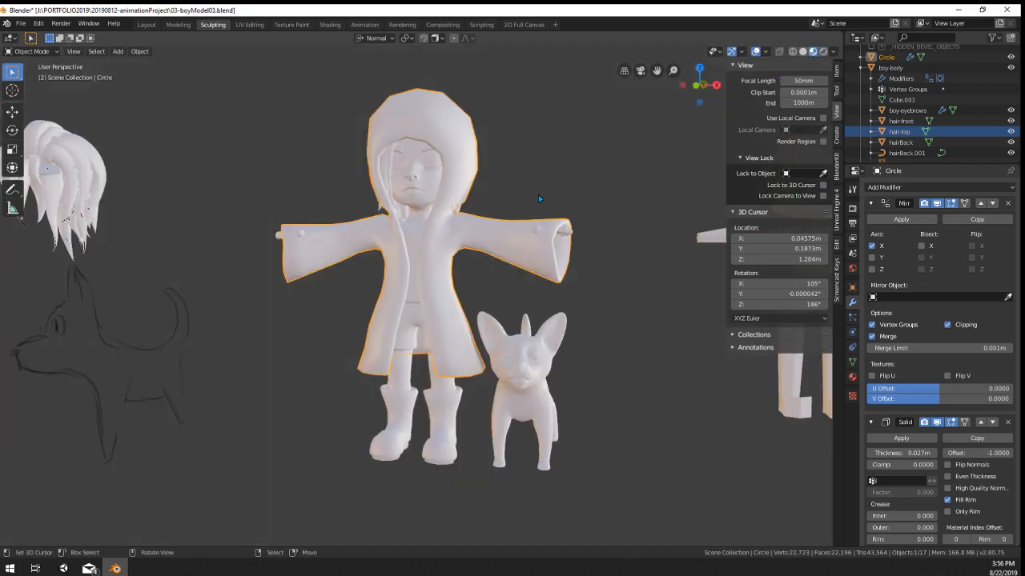
{"action": "mouse_move", "coordinate": [538, 195]}
{"action": "middle_mouse_down"}
{"action": "mouse_move", "coordinate": [498, 213]}
{"action": "mouse_move", "coordinate": [513, 171]}
{"action": "mouse_move", "coordinate": [487, 187]}
{"action": "mouse_move", "coordinate": [192, 189]}
{"action": "mouse_move", "coordinate": [41, 206]}
{"action": "mouse_move", "coordinate": [311, 306]}
{"action": "middle_mouse_up"}
{"action": "scroll", "coordinate": [497, 213], "scroll_direction": "up", "scroll_amount": 2}
{"action": "scroll", "coordinate": [481, 229], "scroll_direction": "down", "scroll_amount": 3}
{"action": "scroll", "coordinate": [481, 231], "scroll_direction": "up", "scroll_amount": 2}
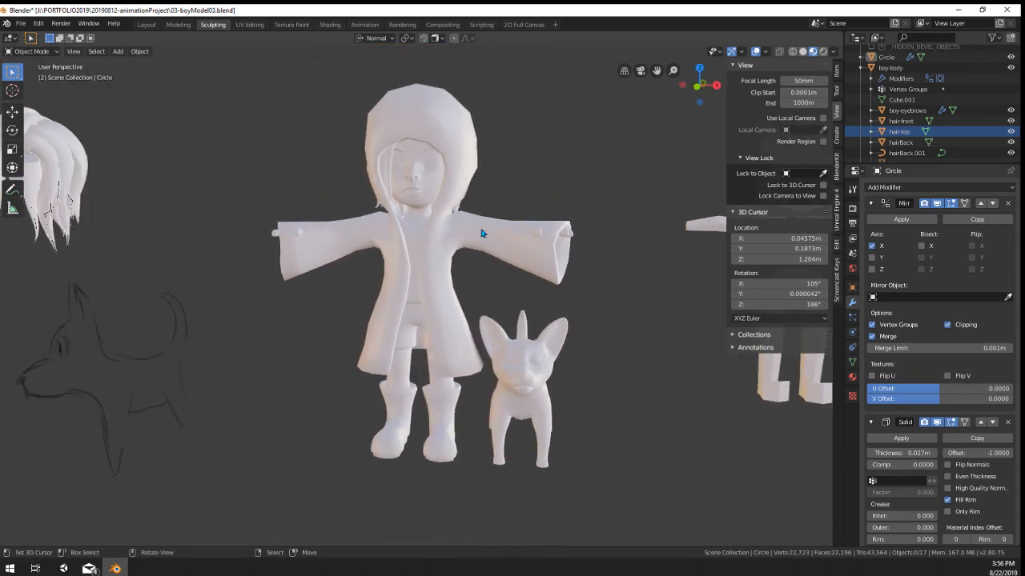
Step: Try to fold the raincoat's hood back off the boy's head with proportional moves and a rotation at an influence size of about 1.21
{"action": "scroll", "coordinate": [480, 233], "scroll_direction": "up", "scroll_amount": 1}
{"action": "key", "text": "Tab"}
{"action": "middle_click_drag", "start_coordinate": [480, 233], "coordinate": [416, 196]}
{"action": "scroll", "coordinate": [352, 108], "scroll_direction": "down", "scroll_amount": 3}
{"action": "key", "text": "g"}
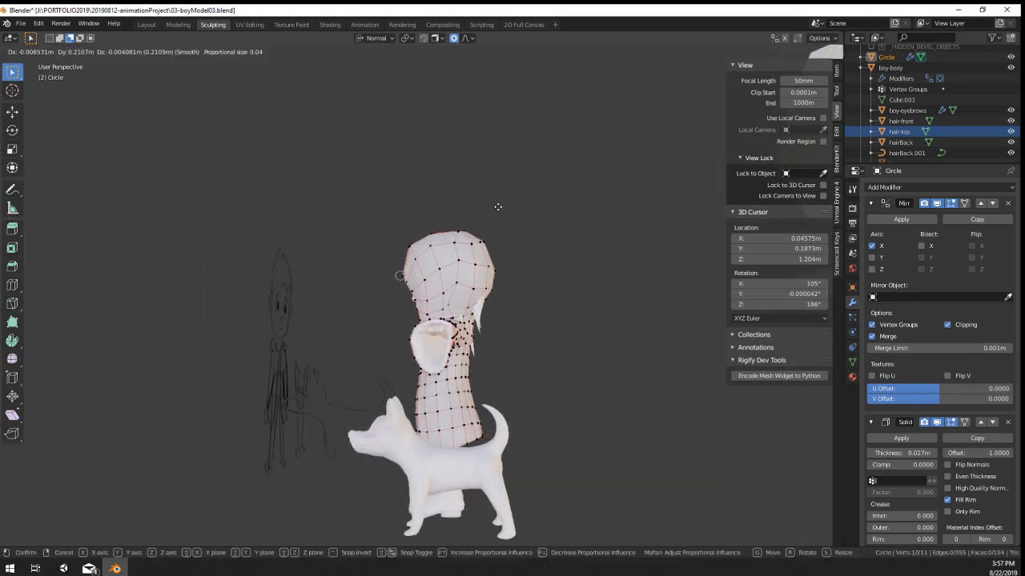
{"action": "scroll", "coordinate": [505, 205], "scroll_direction": "down", "scroll_amount": 20}
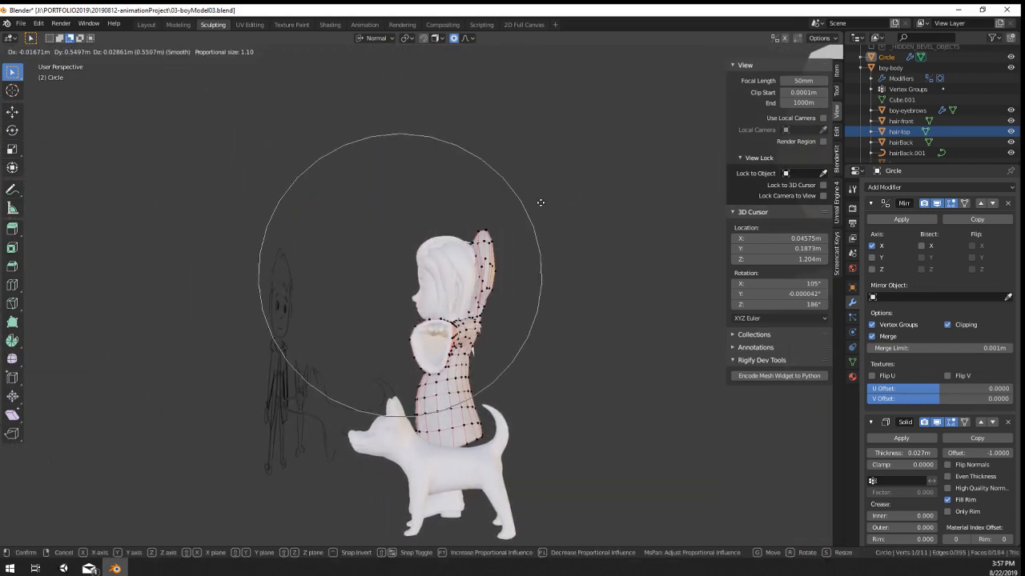
{"action": "left_click", "coordinate": [514, 200]}
{"action": "key", "text": "r"}
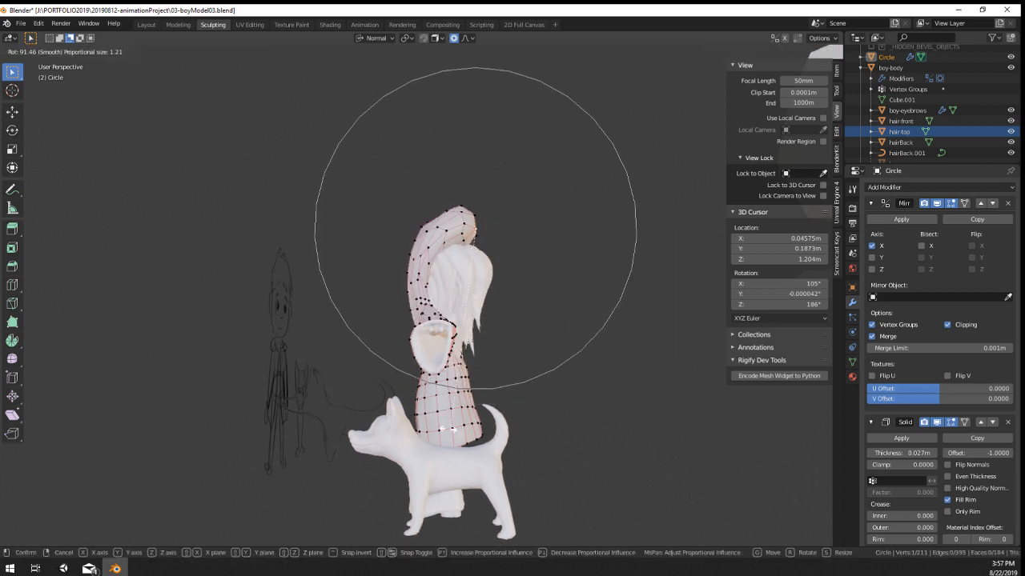
{"action": "left_click", "coordinate": [501, 302]}
{"action": "key", "text": "g"}
{"action": "left_click", "coordinate": [553, 405]}
Step: Try to settle the folded hood behind the boy's neck using proportional moves with a smaller influence of about 0.51
{"action": "middle_click_drag", "start_coordinate": [553, 400], "coordinate": [646, 375]}
{"action": "scroll", "coordinate": [532, 365], "scroll_direction": "up", "scroll_amount": 4}
{"action": "middle_click_drag", "start_coordinate": [531, 365], "coordinate": [455, 340]}
{"action": "key", "text": "g"}
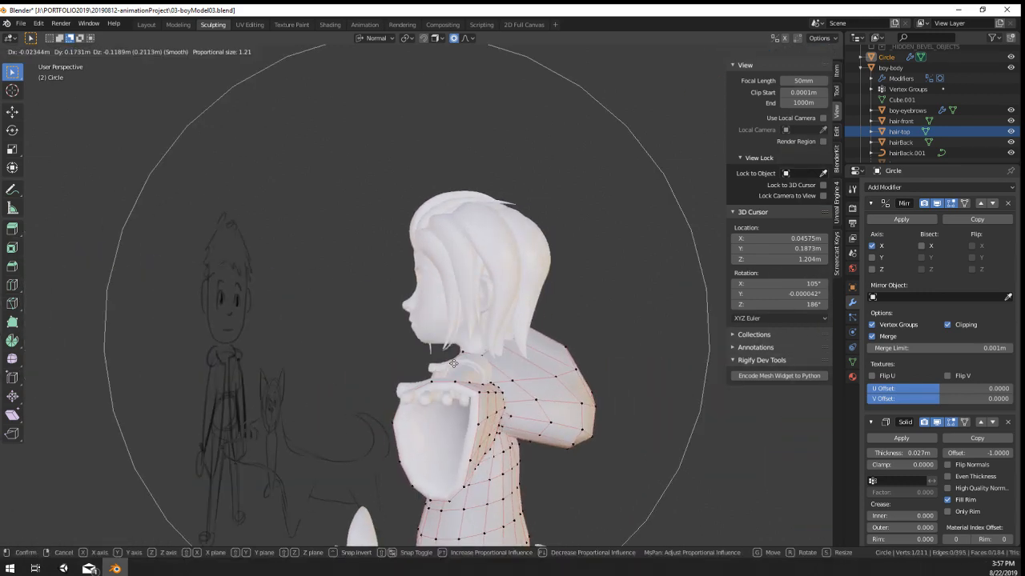
{"action": "scroll", "coordinate": [492, 365], "scroll_direction": "up", "scroll_amount": 3}
{"action": "left_click", "coordinate": [494, 368]}
{"action": "key", "text": "g"}
{"action": "scroll", "coordinate": [501, 340], "scroll_direction": "up", "scroll_amount": 6}
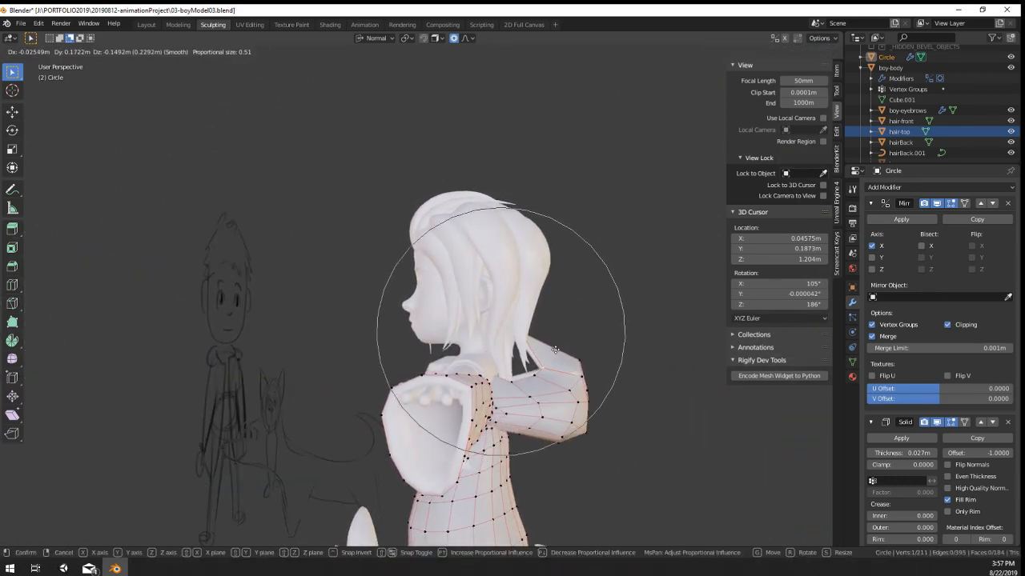
{"action": "left_click", "coordinate": [505, 316]}
{"action": "key", "text": "g"}
{"action": "scroll", "coordinate": [569, 345], "scroll_direction": "up", "scroll_amount": 5}
{"action": "left_click", "coordinate": [567, 350]}
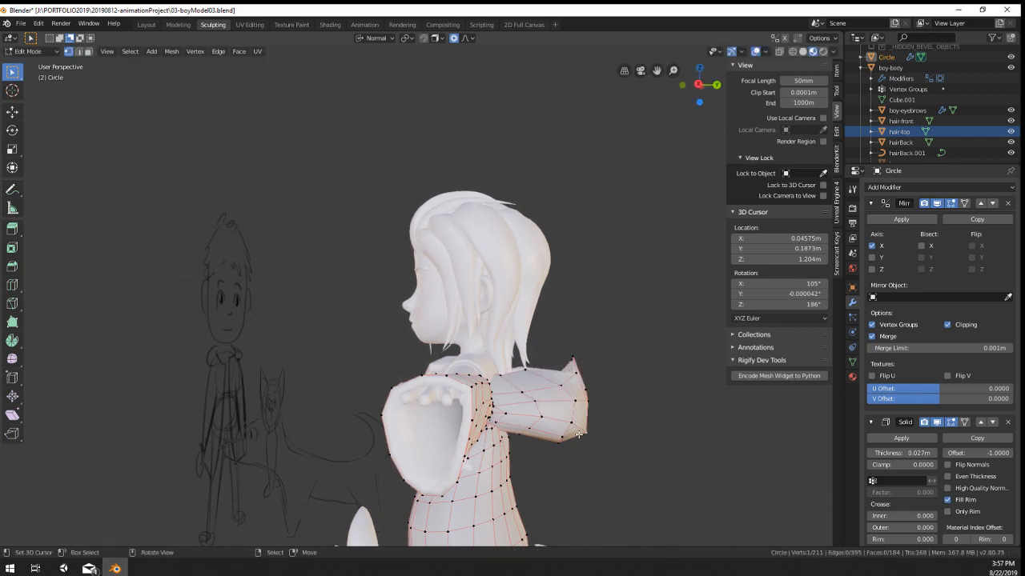
Step: Try to shape the lowered hood around the boy's upper back, neck and shoulders with more proportional moves
{"action": "right_click", "coordinate": [598, 387]}
{"action": "key", "text": "g"}
{"action": "middle_click_drag", "start_coordinate": [568, 352], "coordinate": [516, 400]}
{"action": "left_click", "coordinate": [561, 389]}
{"action": "key", "text": "g"}
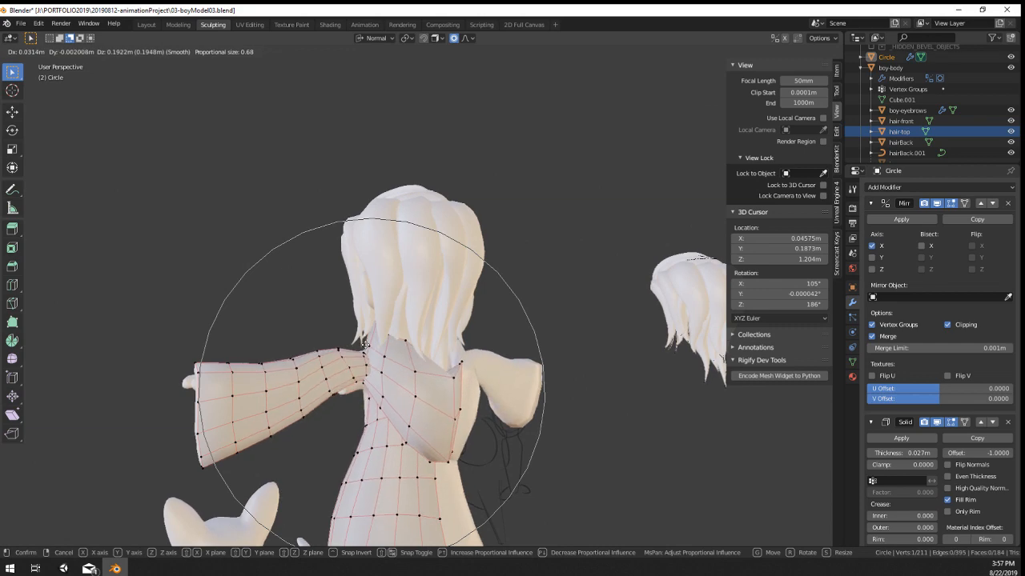
{"action": "left_click", "coordinate": [400, 352]}
{"action": "middle_click_drag", "start_coordinate": [384, 349], "coordinate": [547, 367]}
{"action": "key", "text": "g"}
{"action": "left_click", "coordinate": [480, 361]}
{"action": "key", "text": "g"}
{"action": "right_click", "coordinate": [572, 378]}
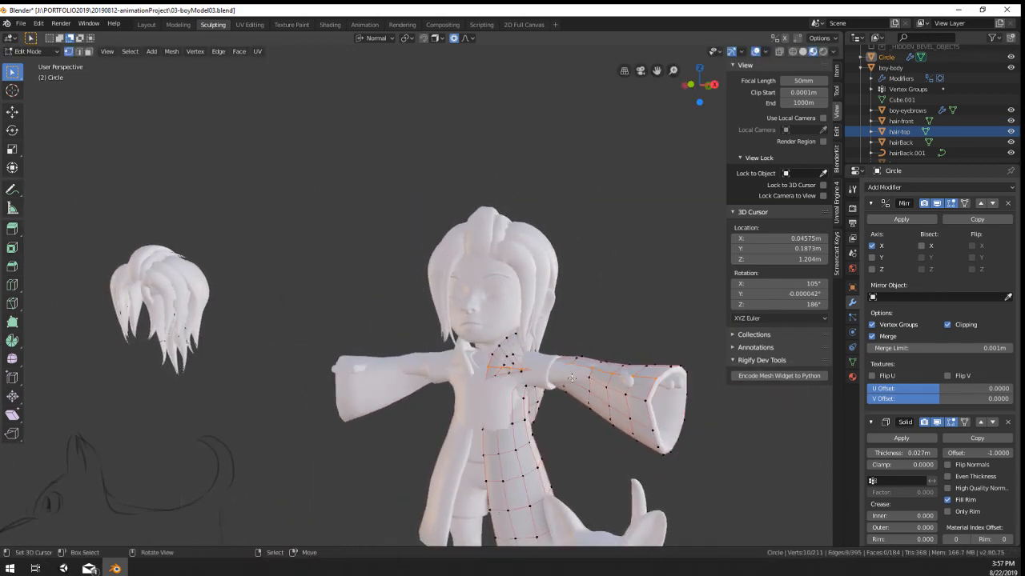
Step: Undo all the hood-lowering edits and return to Object Mode with the hood over the boy's head
{"action": "key", "text": "ctrl+z"}
{"action": "key", "text": "ctrl+z"}
{"action": "key", "text": "ctrl+z"}
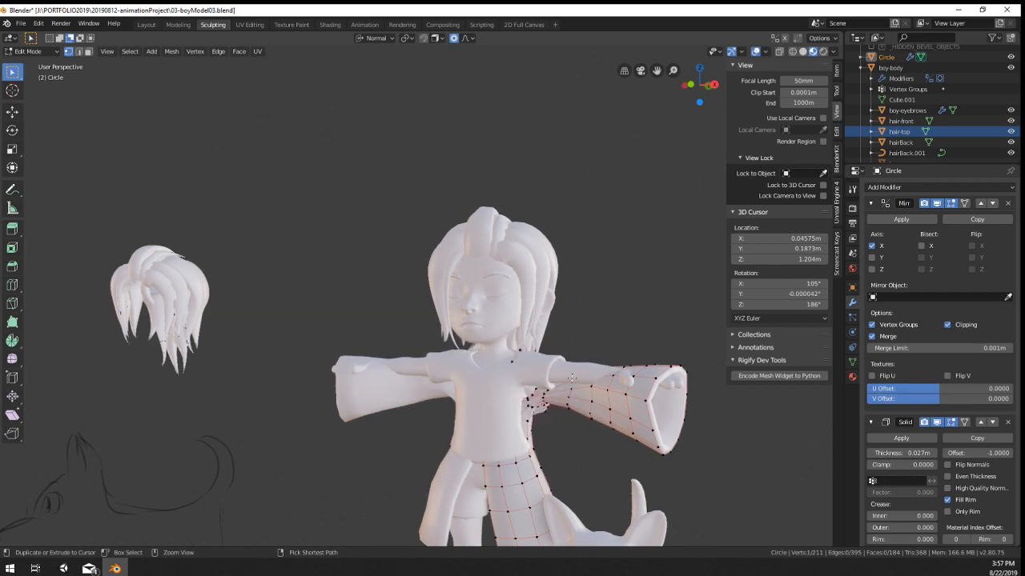
{"action": "key", "text": "ctrl+z"}
{"action": "key", "text": "ctrl+z"}
{"action": "key", "text": "ctrl+z"}
{"action": "key", "text": "ctrl+z"}
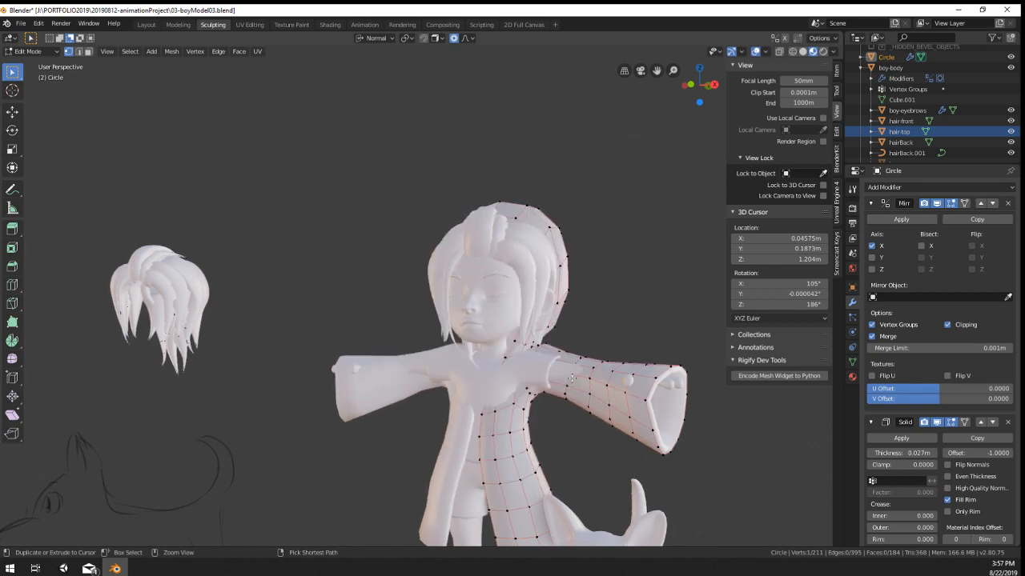
{"action": "key", "text": "ctrl+z"}
{"action": "key", "text": "ctrl+z"}
{"action": "key", "text": "ctrl+z"}
{"action": "key", "text": "ctrl+z"}
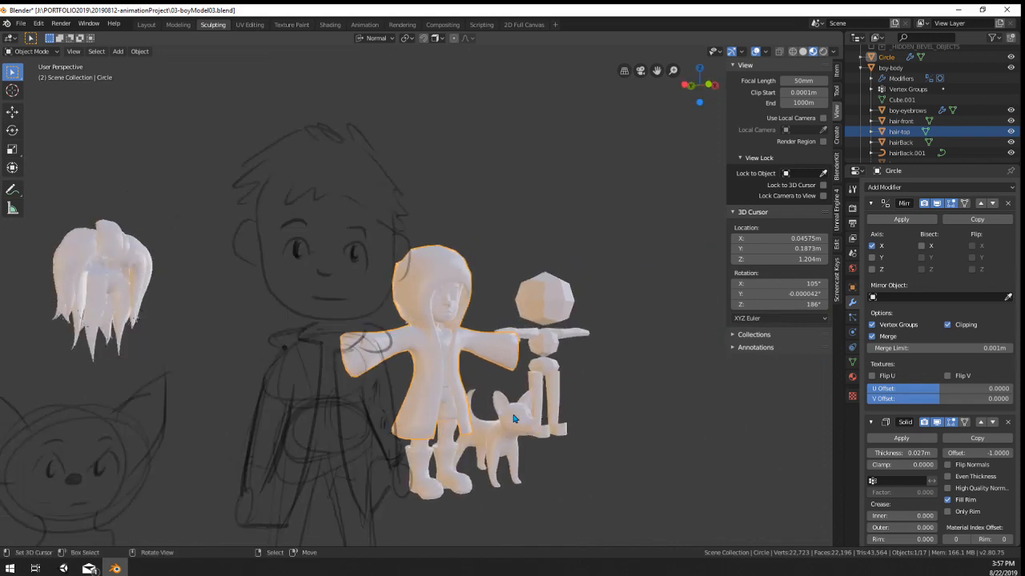
{"action": "key", "text": "ctrl+z"}
{"action": "key", "text": "ctrl+z"}
{"action": "key", "text": "ctrl+z"}
{"action": "key", "text": "ctrl+z"}
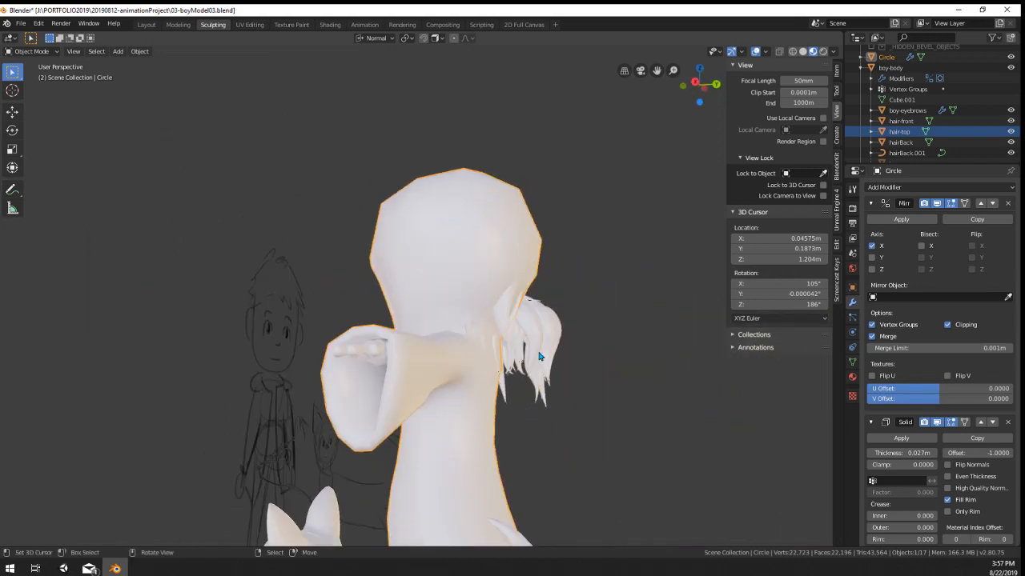
Step: Examine the hooded raincoat from the side and front, and check the whole boy next to the dog
{"action": "scroll", "coordinate": [565, 361], "scroll_direction": "down", "scroll_amount": 3}
{"action": "key", "text": "g"}
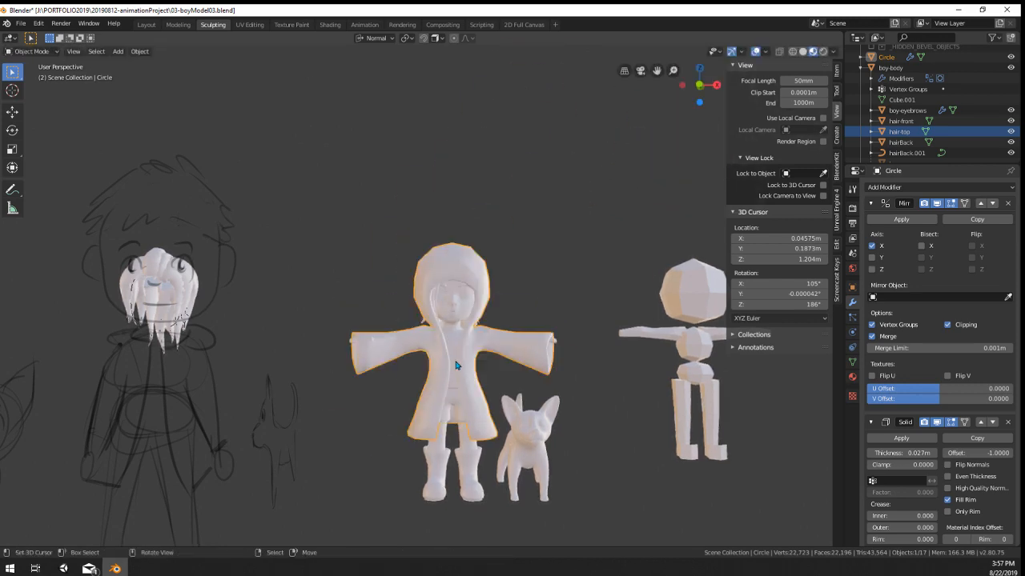
{"action": "left_click", "coordinate": [528, 302]}
{"action": "middle_click_drag", "start_coordinate": [528, 302], "coordinate": [363, 289]}
{"action": "scroll", "coordinate": [413, 287], "scroll_direction": "up", "scroll_amount": 5}
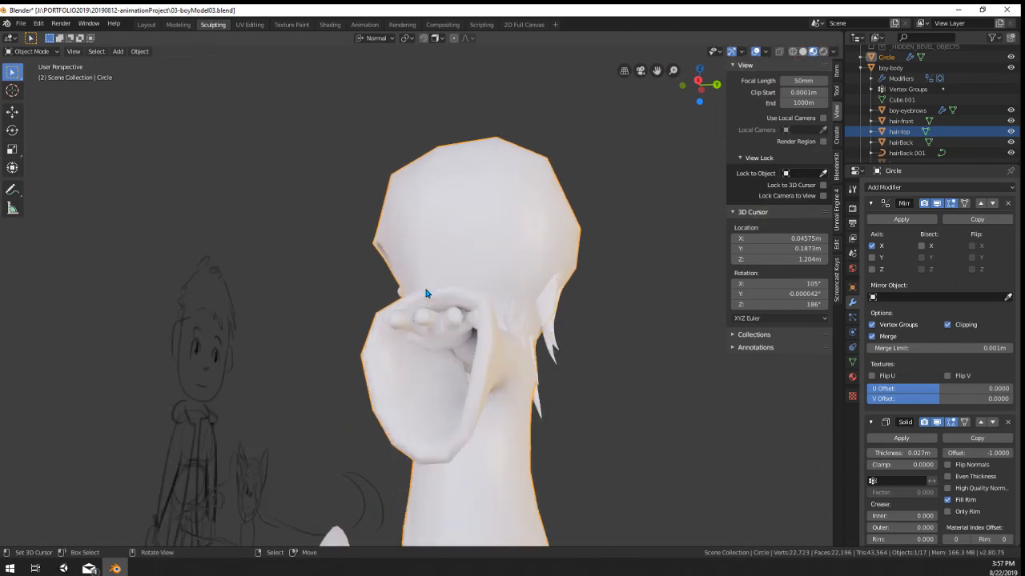
{"action": "middle_click_drag", "start_coordinate": [425, 293], "coordinate": [487, 355]}
{"action": "scroll", "coordinate": [487, 354], "scroll_direction": "down", "scroll_amount": 3}
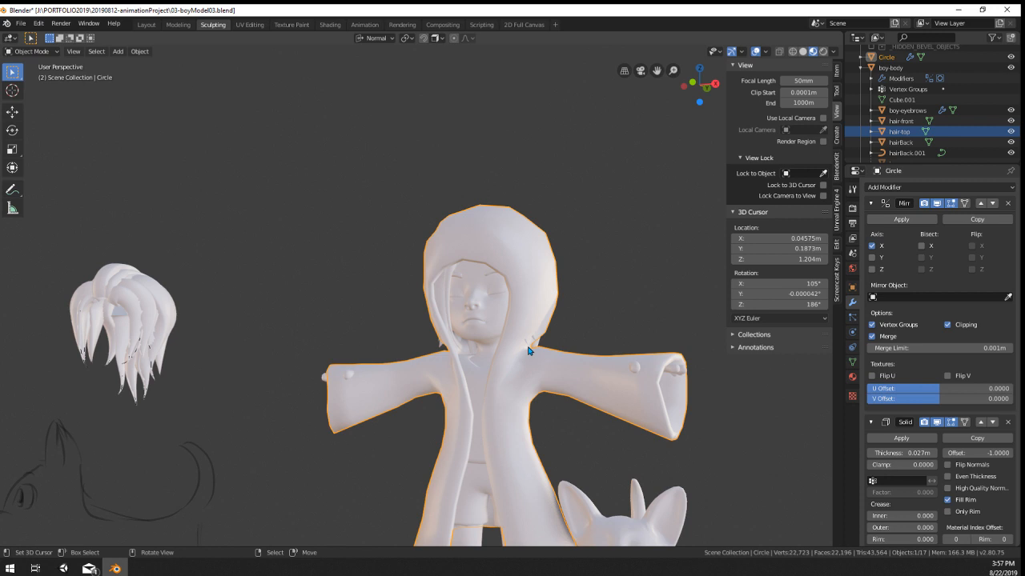
{"action": "middle_click_drag", "start_coordinate": [528, 351], "coordinate": [543, 355]}
{"action": "scroll", "coordinate": [543, 355], "scroll_direction": "down", "scroll_amount": 2}
{"action": "middle_click_drag", "start_coordinate": [536, 407], "coordinate": [524, 324], "text": "shift"}
{"action": "middle_click_drag", "start_coordinate": [525, 324], "coordinate": [515, 374]}
{"action": "scroll", "coordinate": [534, 368], "scroll_direction": "up", "scroll_amount": 1}
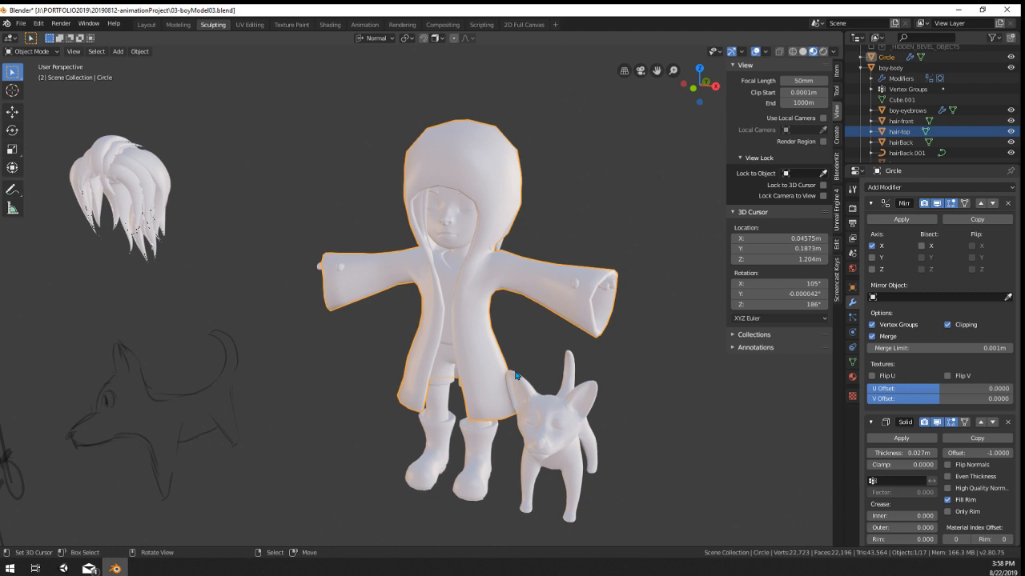
{"action": "scroll", "coordinate": [478, 342], "scroll_direction": "down", "scroll_amount": 1}
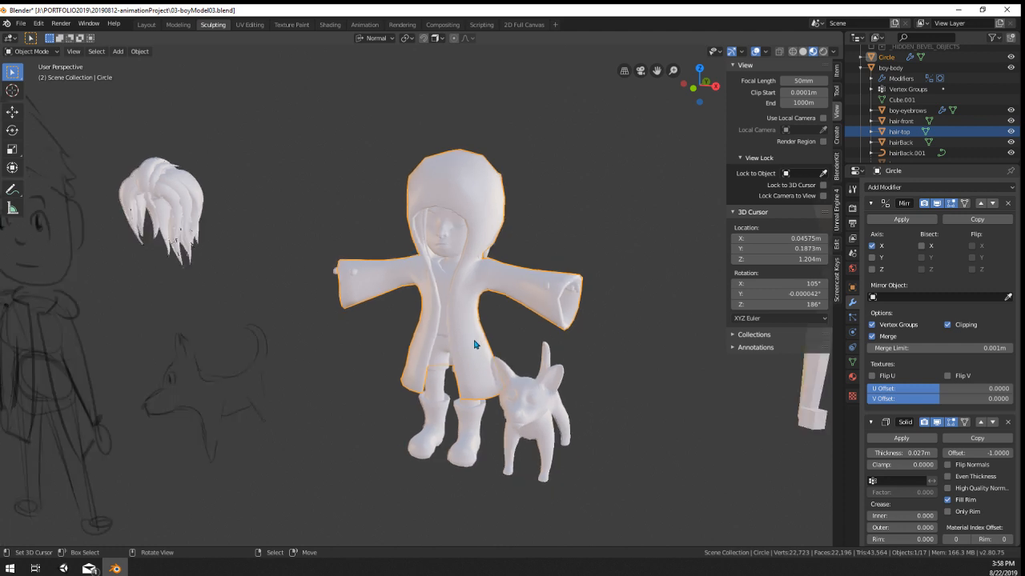